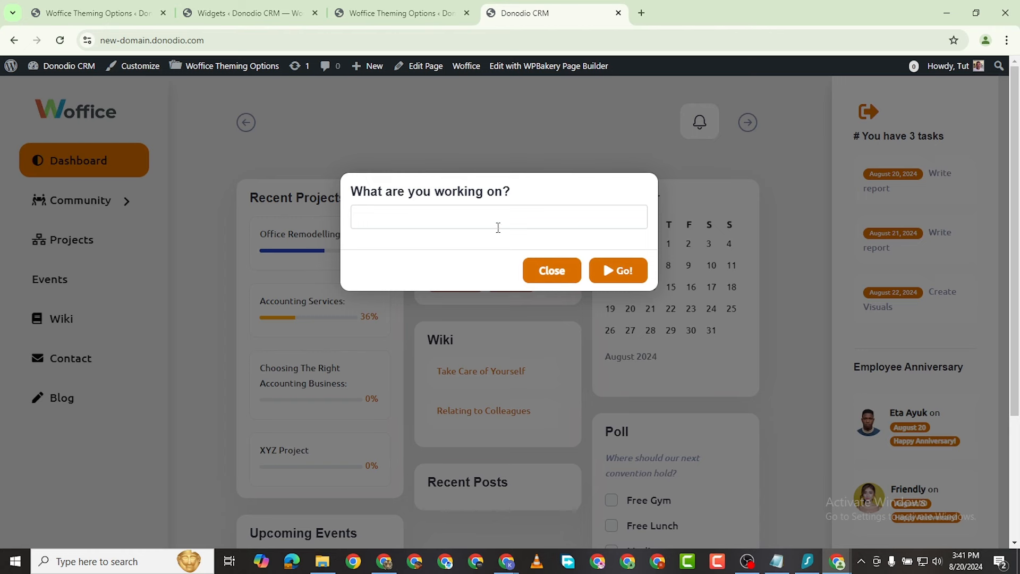
Step: Start the dashboard time tracker running for the 'Office Remodeling' task
{"action": "left_click", "coordinate": [484, 213]}
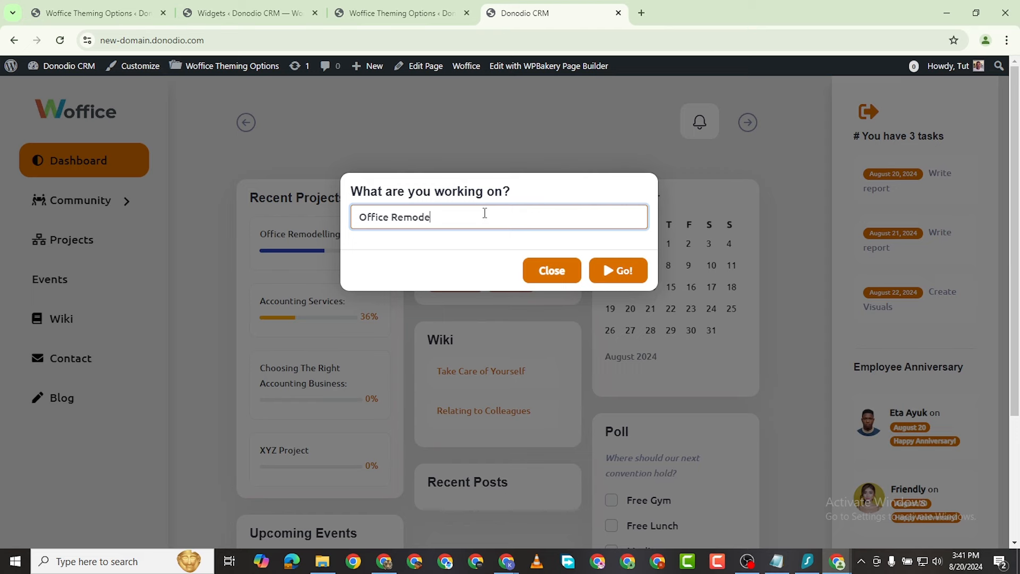
{"action": "key", "text": "Tab"}
{"action": "key", "text": "Tab"}
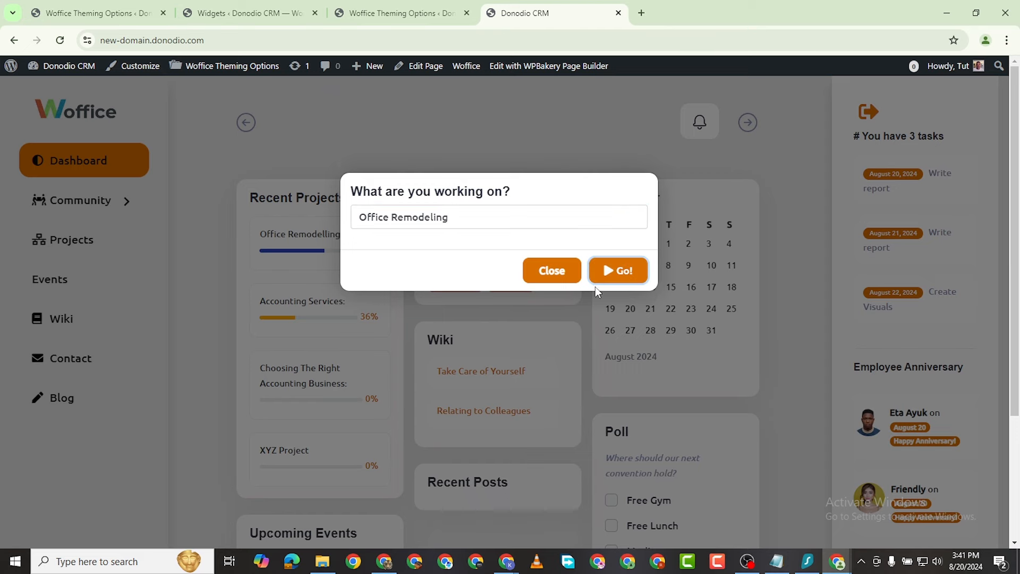
{"action": "key", "text": "Return"}
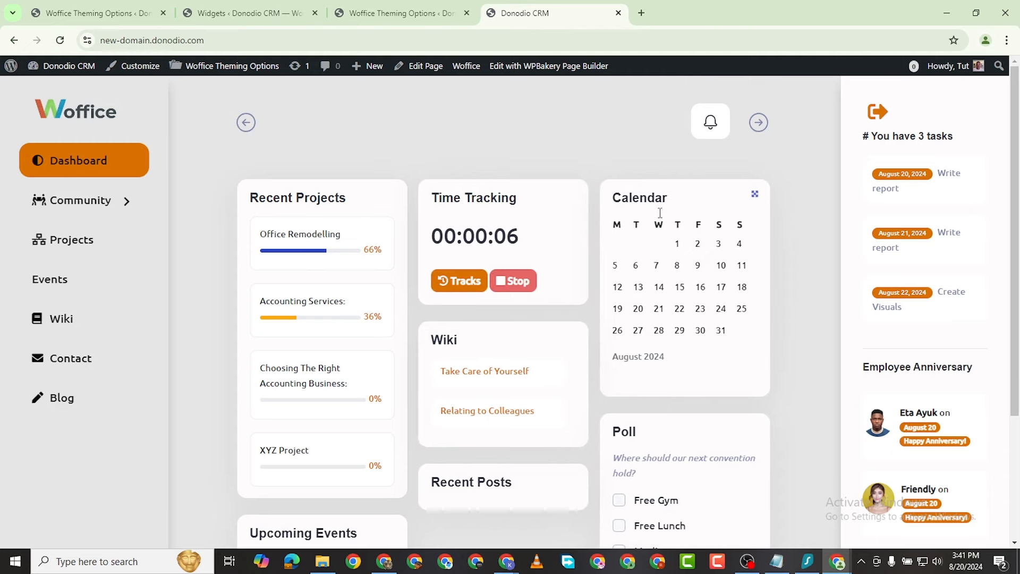
{"action": "scroll", "coordinate": [506, 349], "scroll_direction": "down", "scroll_amount": 2}
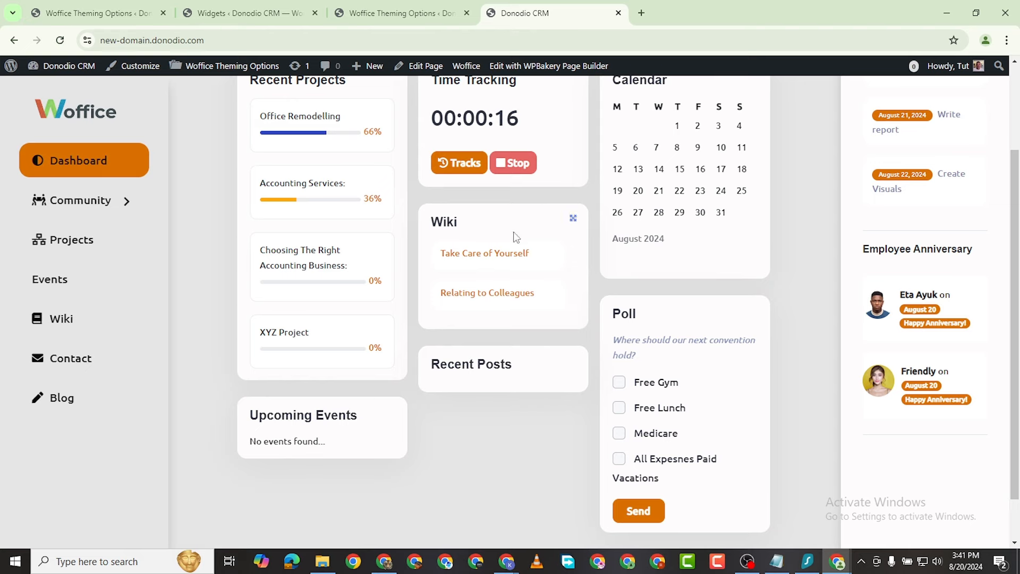
{"action": "scroll", "coordinate": [526, 300], "scroll_direction": "down", "scroll_amount": 1}
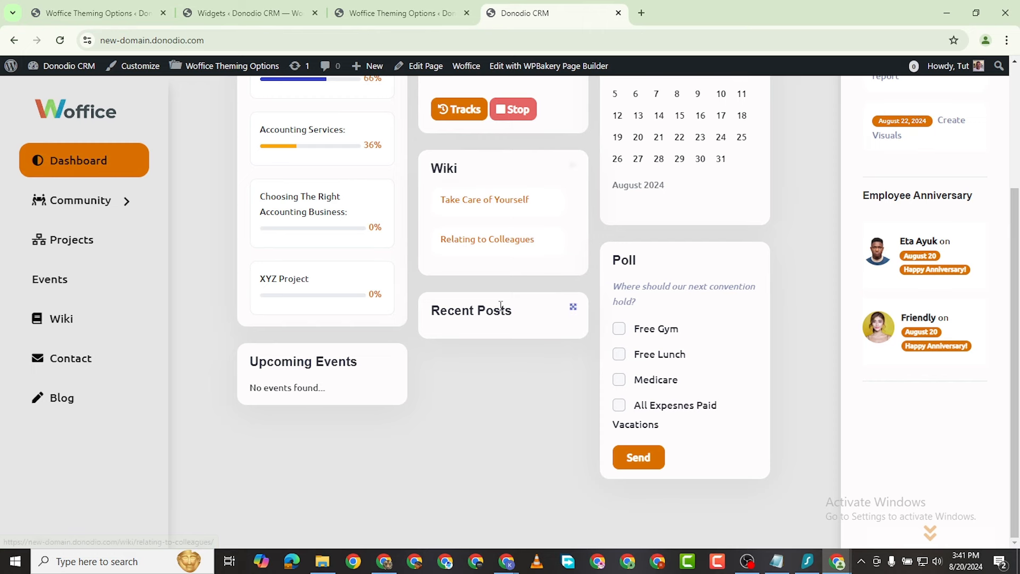
{"action": "left_click", "coordinate": [620, 331]}
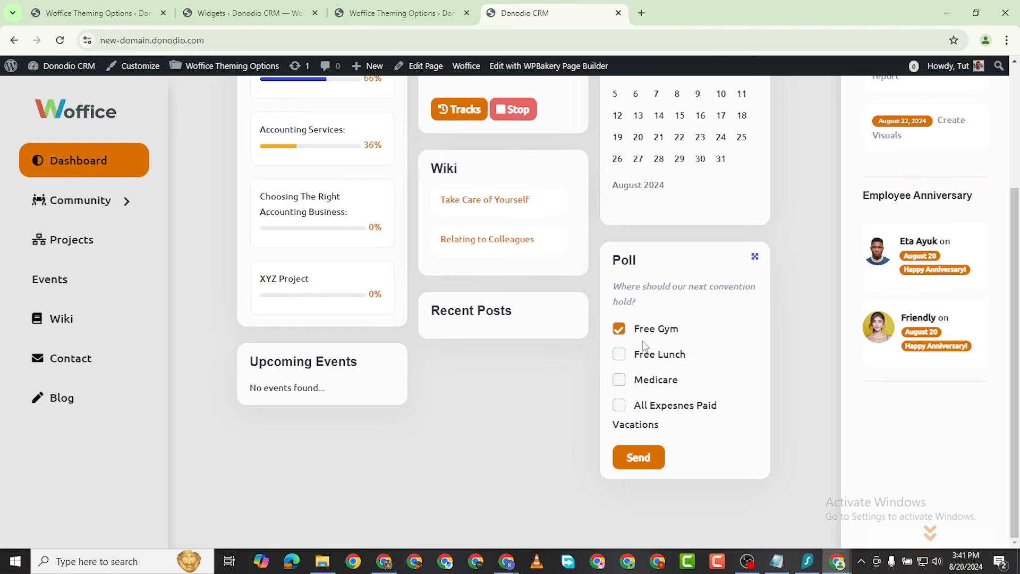
{"action": "left_click", "coordinate": [620, 357]}
{"action": "left_click", "coordinate": [619, 329]}
{"action": "left_click", "coordinate": [619, 355]}
{"action": "scroll", "coordinate": [640, 452], "scroll_direction": "up", "scroll_amount": 3}
{"action": "scroll", "coordinate": [640, 437], "scroll_direction": "down", "scroll_amount": 3}
{"action": "scroll", "coordinate": [337, 333], "scroll_direction": "up", "scroll_amount": 3}
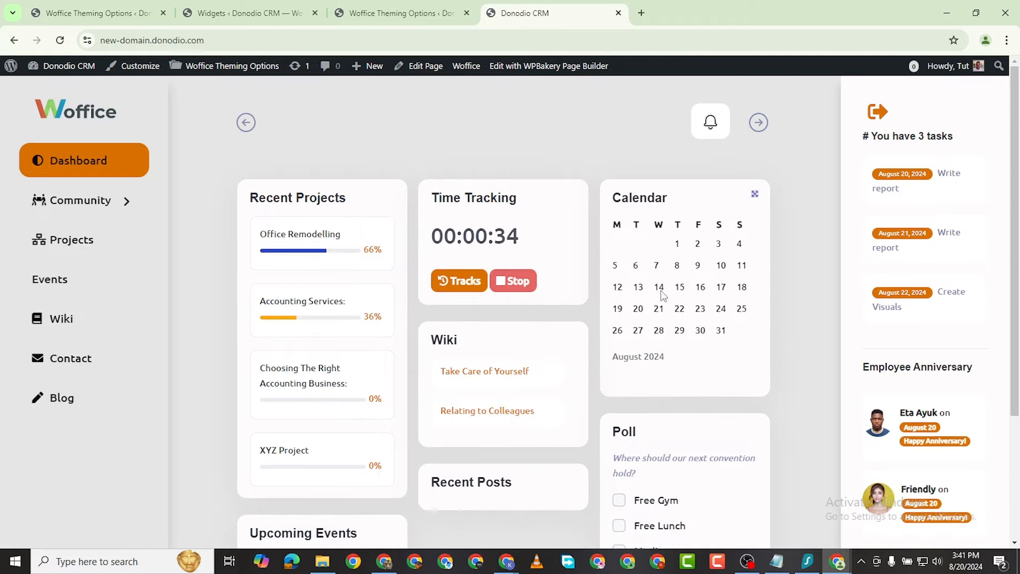
Step: Open Community > Members and scroll through the 3 active members: one administrator, two subscribers
{"action": "left_click", "coordinate": [127, 210]}
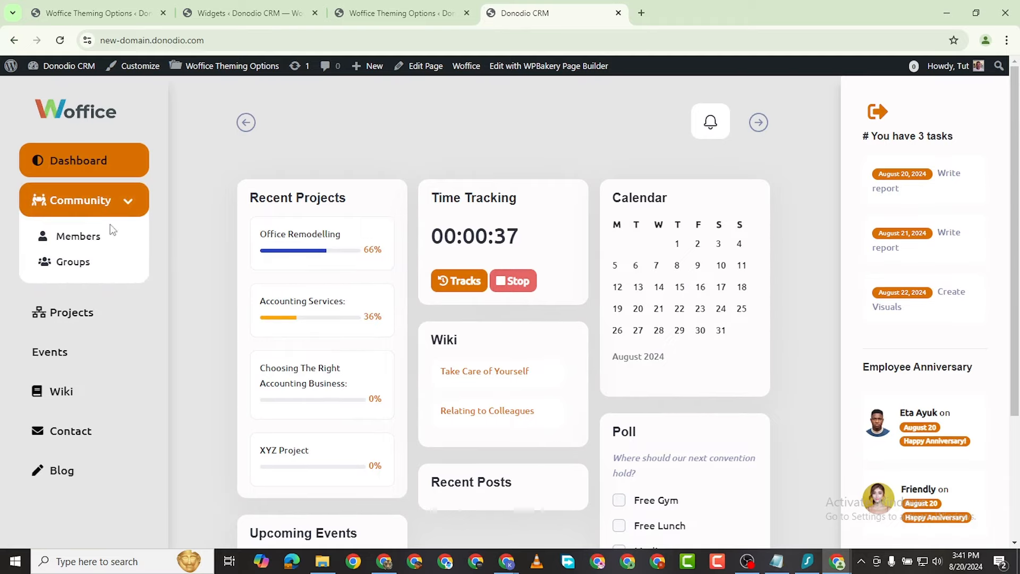
{"action": "left_click", "coordinate": [94, 248]}
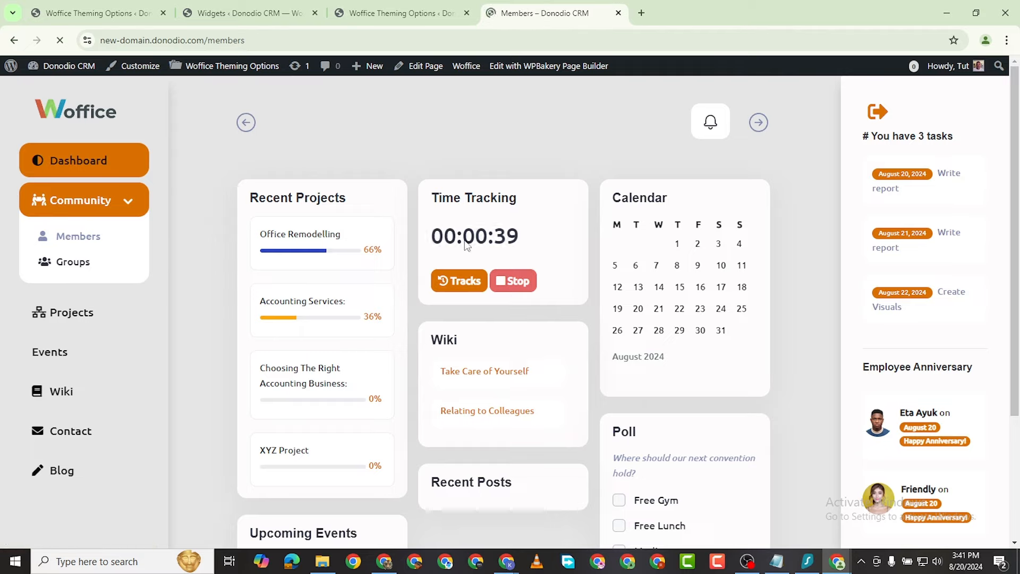
{"action": "scroll", "coordinate": [382, 284], "scroll_direction": "down", "scroll_amount": 3}
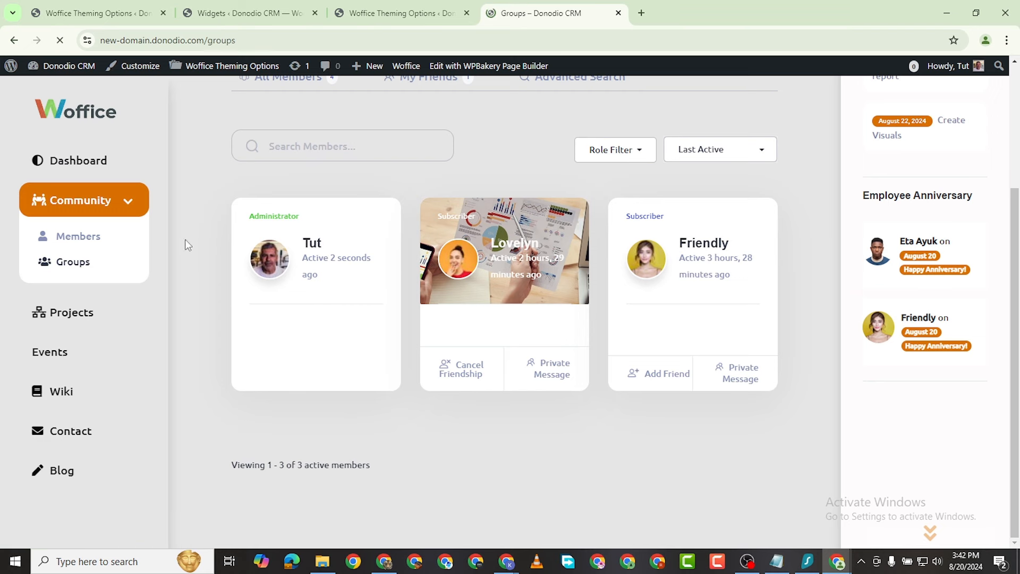
Step: Scroll the Groups page to view the public Marketing Mastermind group with its 2 members
{"action": "scroll", "coordinate": [362, 316], "scroll_direction": "down", "scroll_amount": 3}
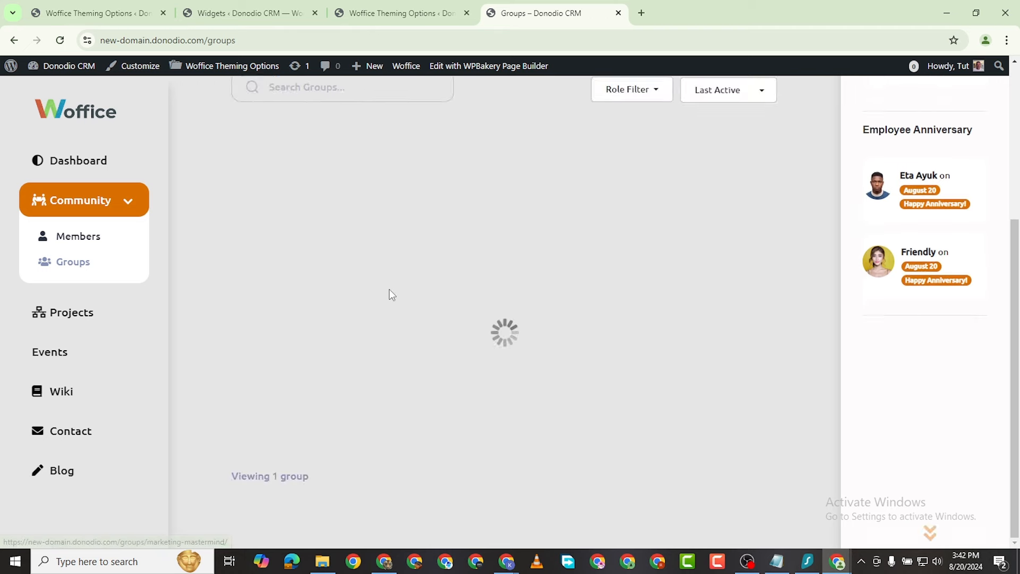
{"action": "scroll", "coordinate": [424, 282], "scroll_direction": "up", "scroll_amount": 3}
{"action": "scroll", "coordinate": [355, 335], "scroll_direction": "down", "scroll_amount": 3}
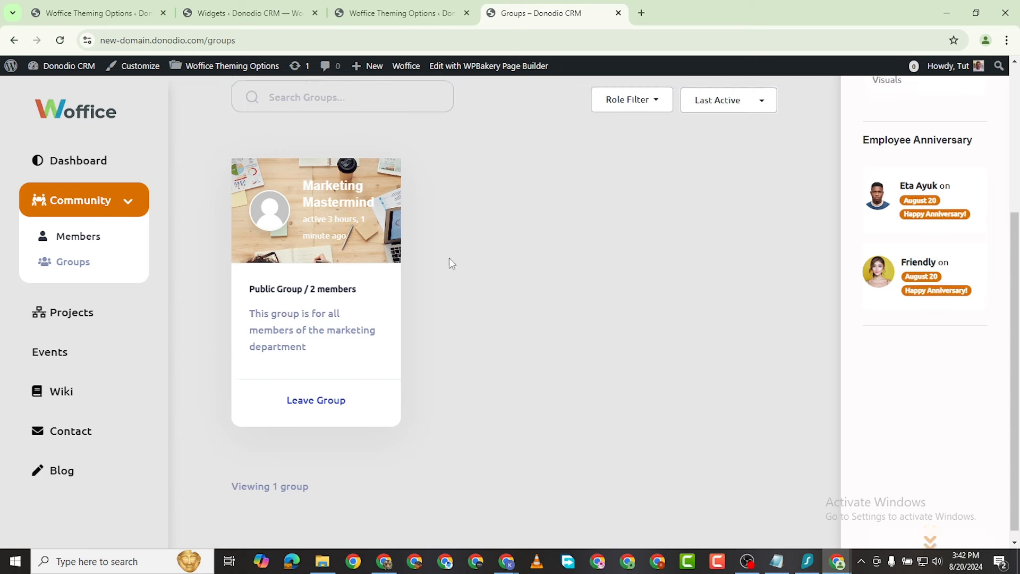
{"action": "scroll", "coordinate": [448, 264], "scroll_direction": "up", "scroll_amount": 5}
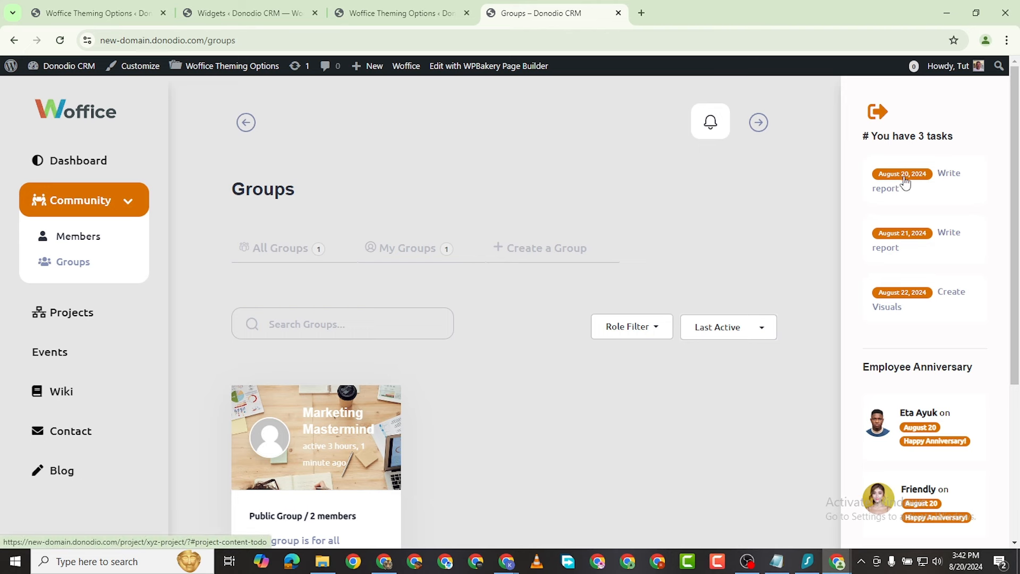
{"action": "scroll", "coordinate": [905, 234], "scroll_direction": "down", "scroll_amount": 5}
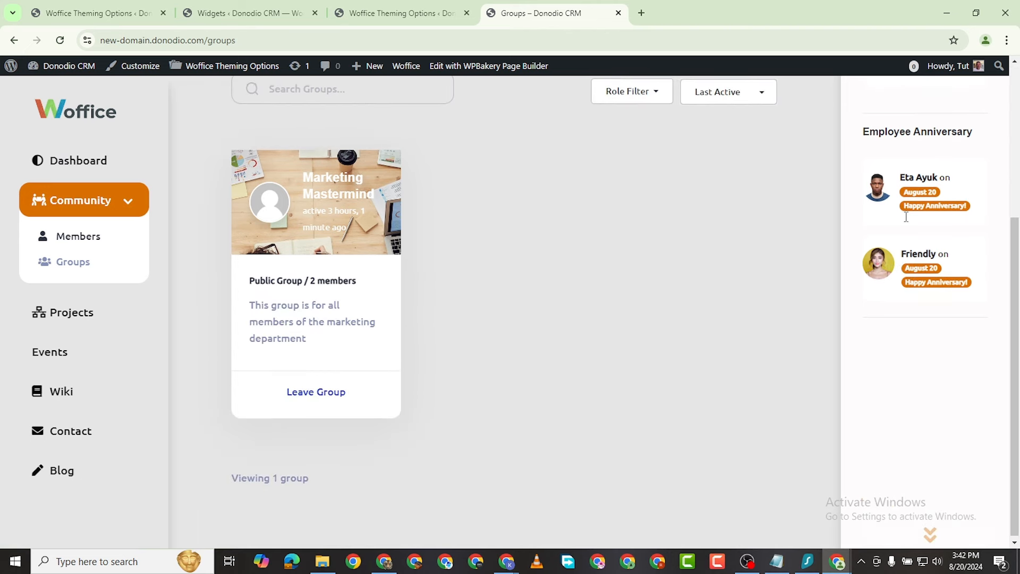
{"action": "scroll", "coordinate": [908, 318], "scroll_direction": "up", "scroll_amount": 3}
{"action": "scroll", "coordinate": [676, 289], "scroll_direction": "up", "scroll_amount": 2}
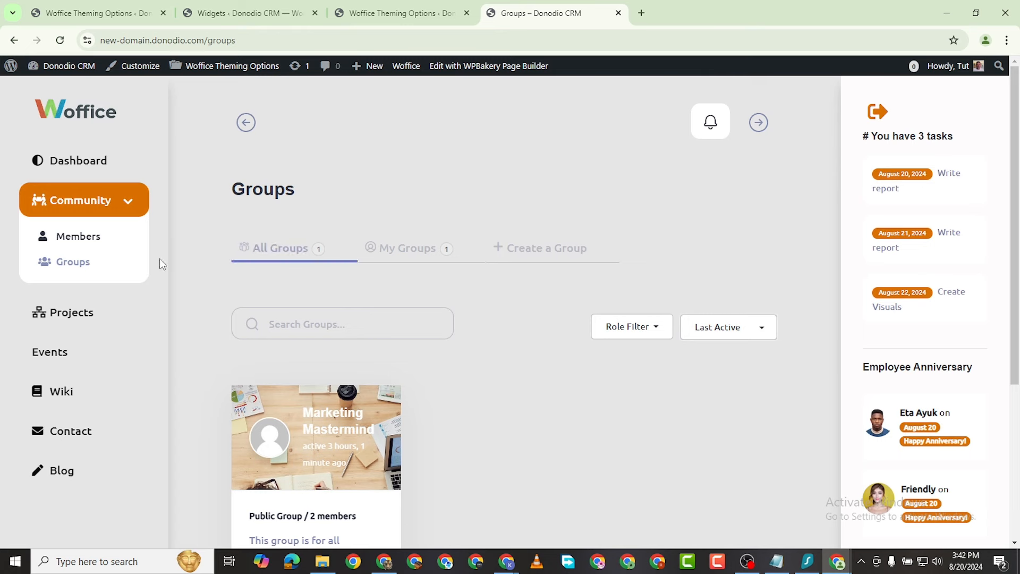
{"action": "scroll", "coordinate": [80, 282], "scroll_direction": "down", "scroll_amount": 2}
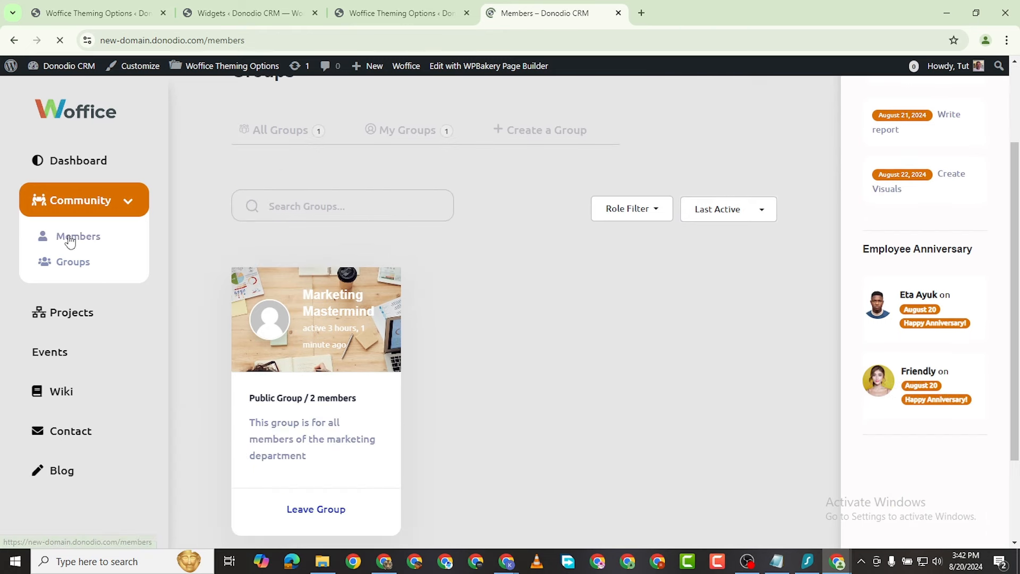
Step: Scroll through the administrator's member profile page
{"action": "scroll", "coordinate": [354, 336], "scroll_direction": "down", "scroll_amount": 3}
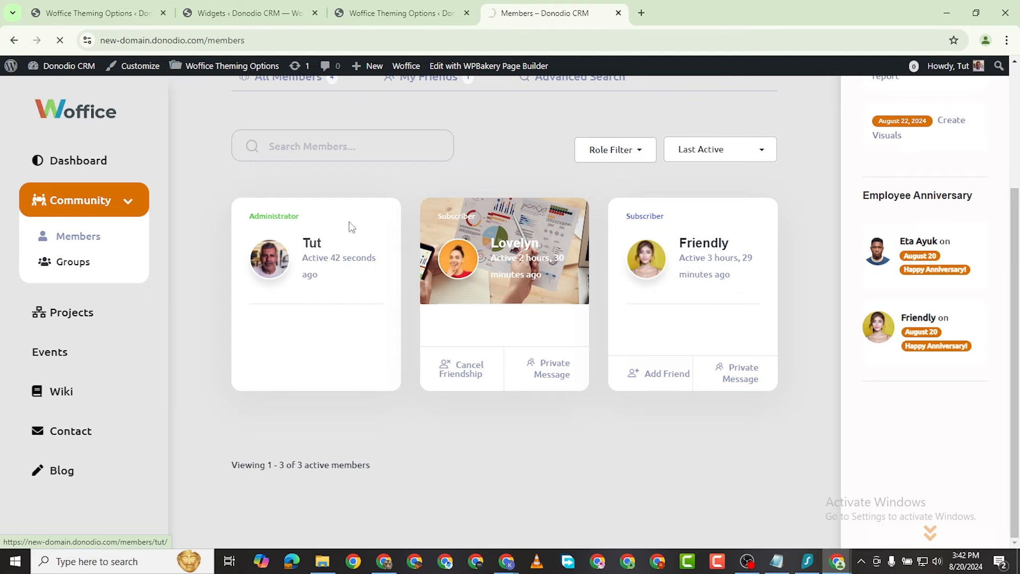
{"action": "scroll", "coordinate": [538, 299], "scroll_direction": "down", "scroll_amount": 4}
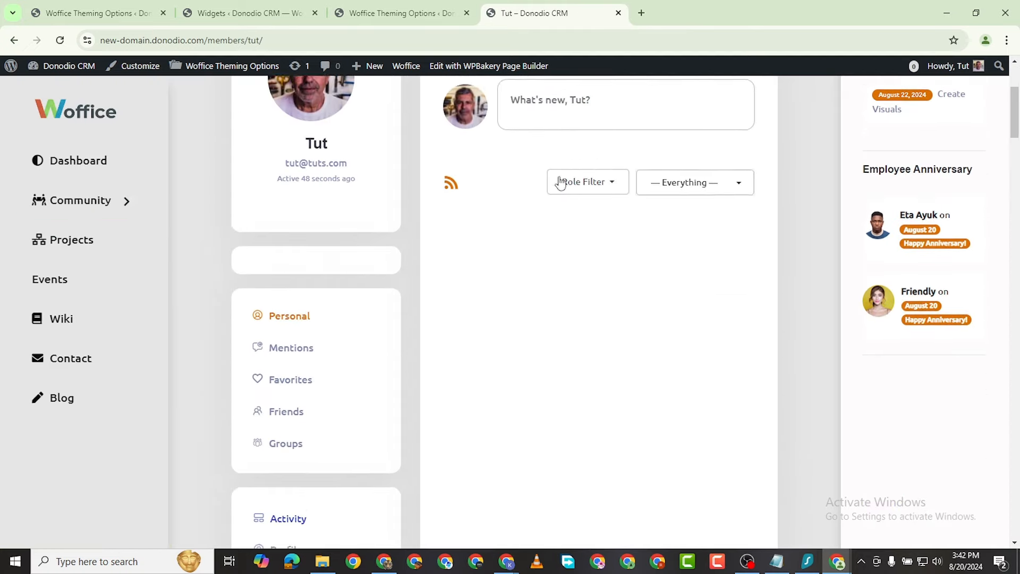
{"action": "scroll", "coordinate": [565, 194], "scroll_direction": "down", "scroll_amount": 1}
{"action": "scroll", "coordinate": [568, 206], "scroll_direction": "up", "scroll_amount": 5}
{"action": "scroll", "coordinate": [353, 397], "scroll_direction": "down", "scroll_amount": 5}
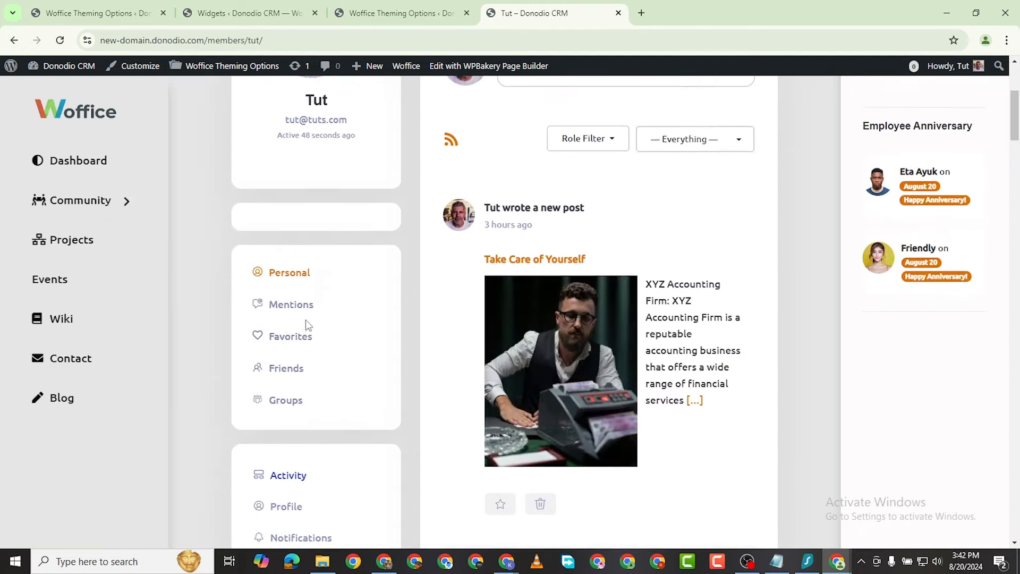
{"action": "scroll", "coordinate": [308, 326], "scroll_direction": "down", "scroll_amount": 2}
{"action": "scroll", "coordinate": [440, 283], "scroll_direction": "up", "scroll_amount": 6}
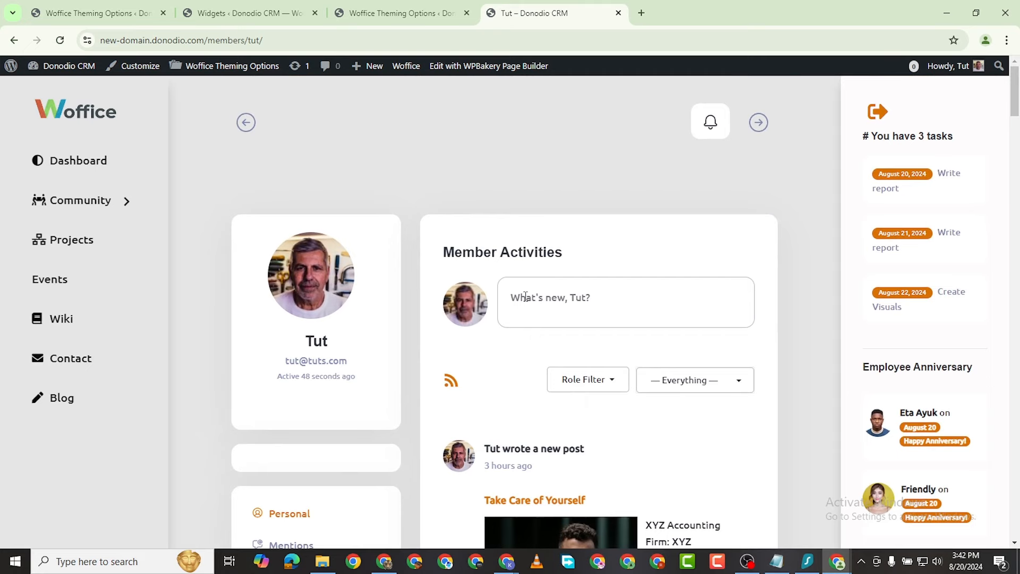
Step: Open the What's new box and browse Member Activities, including the Take Care of Yourself post
{"action": "left_click", "coordinate": [525, 297]}
{"action": "scroll", "coordinate": [518, 289], "scroll_direction": "down", "scroll_amount": 4}
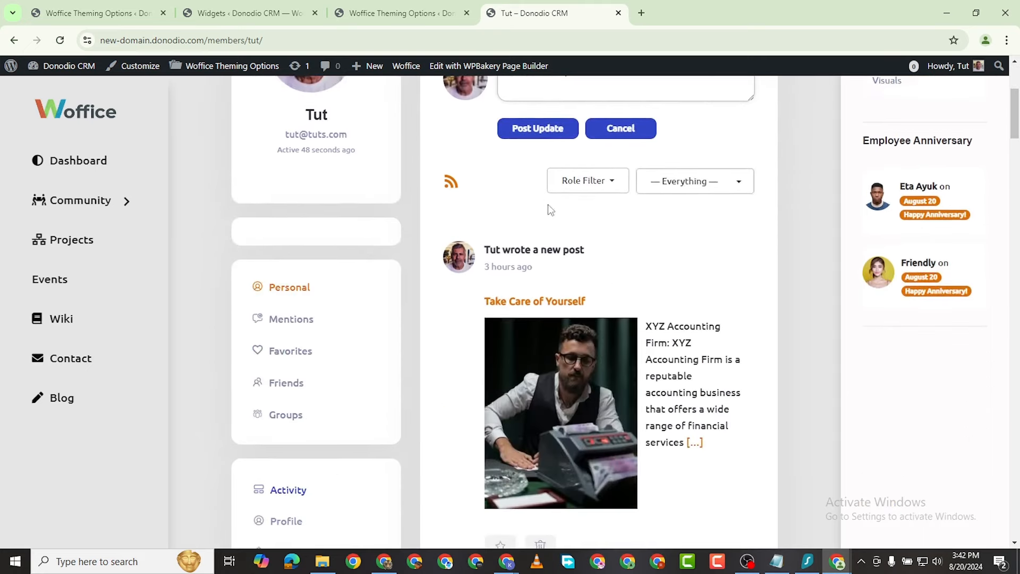
{"action": "scroll", "coordinate": [432, 405], "scroll_direction": "up", "scroll_amount": 4}
{"action": "scroll", "coordinate": [343, 317], "scroll_direction": "down", "scroll_amount": 4}
{"action": "scroll", "coordinate": [566, 182], "scroll_direction": "up", "scroll_amount": 4}
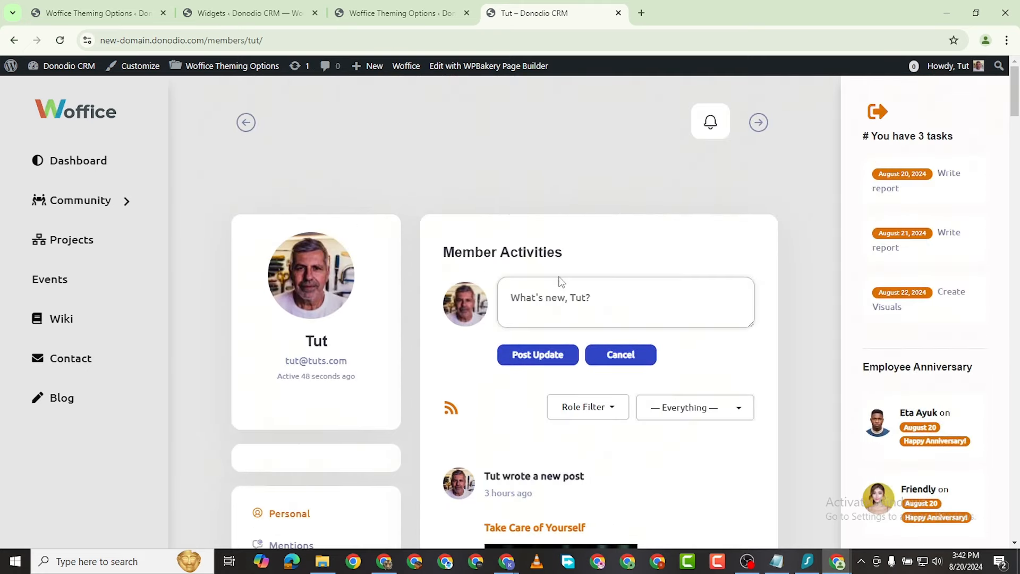
{"action": "scroll", "coordinate": [549, 294], "scroll_direction": "down", "scroll_amount": 4}
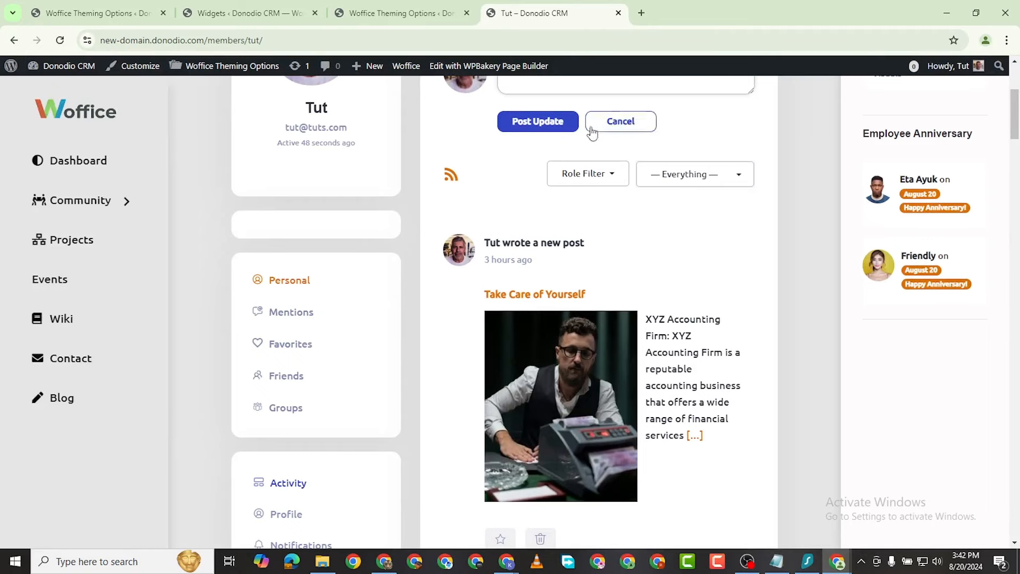
{"action": "scroll", "coordinate": [348, 294], "scroll_direction": "down", "scroll_amount": 2}
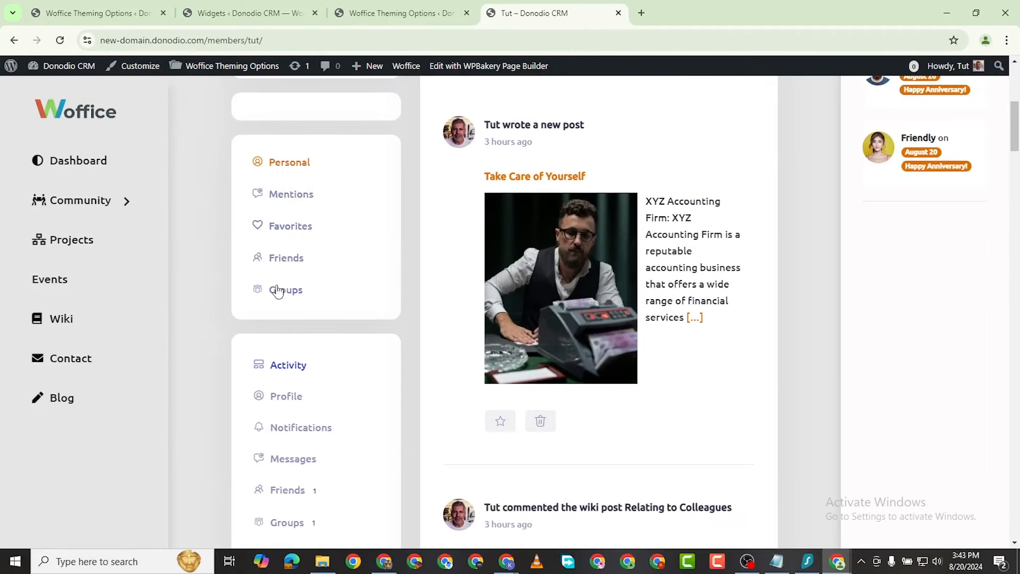
{"action": "scroll", "coordinate": [277, 291], "scroll_direction": "down", "scroll_amount": 2}
Step: Open the profile's Messages and confirm the inbox has no messages
{"action": "left_click", "coordinate": [294, 344]}
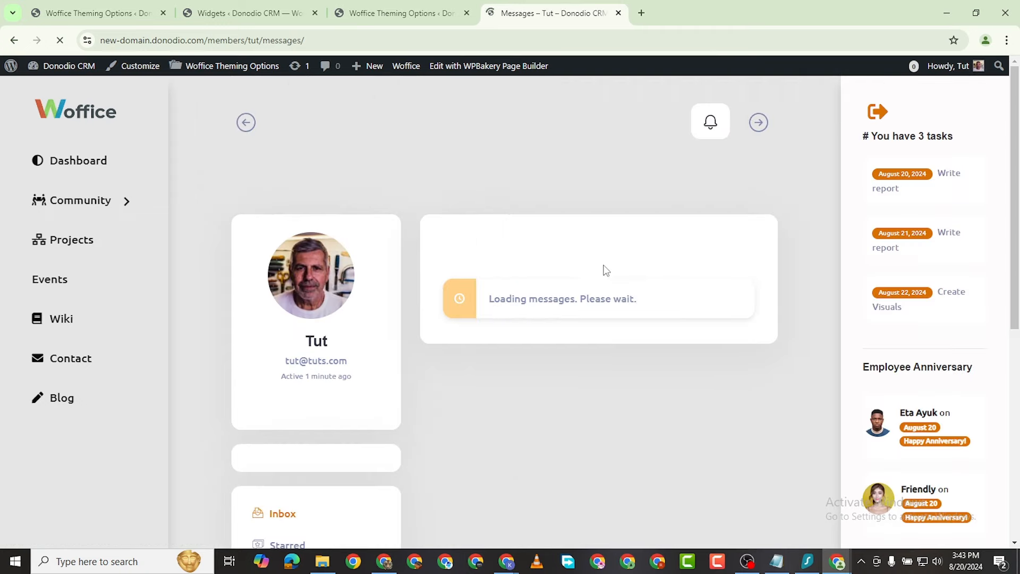
{"action": "scroll", "coordinate": [577, 315], "scroll_direction": "down", "scroll_amount": 2}
{"action": "scroll", "coordinate": [340, 308], "scroll_direction": "down", "scroll_amount": 5}
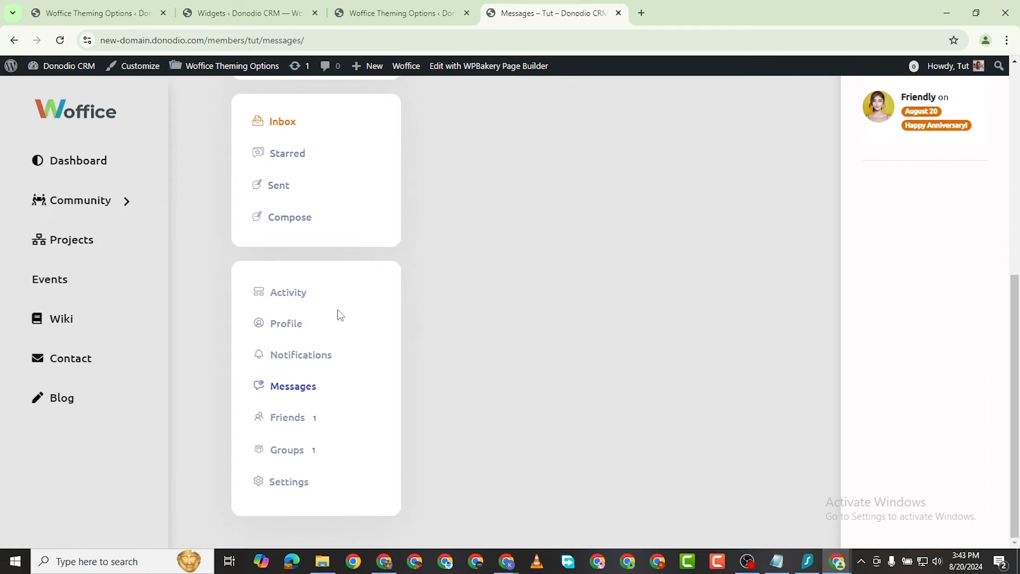
{"action": "scroll", "coordinate": [524, 214], "scroll_direction": "up", "scroll_amount": 4}
{"action": "scroll", "coordinate": [373, 308], "scroll_direction": "down", "scroll_amount": 3}
{"action": "scroll", "coordinate": [372, 310], "scroll_direction": "down", "scroll_amount": 2}
Step: Open the Friends list showing the single friendship with a subscriber
{"action": "left_click", "coordinate": [297, 417]}
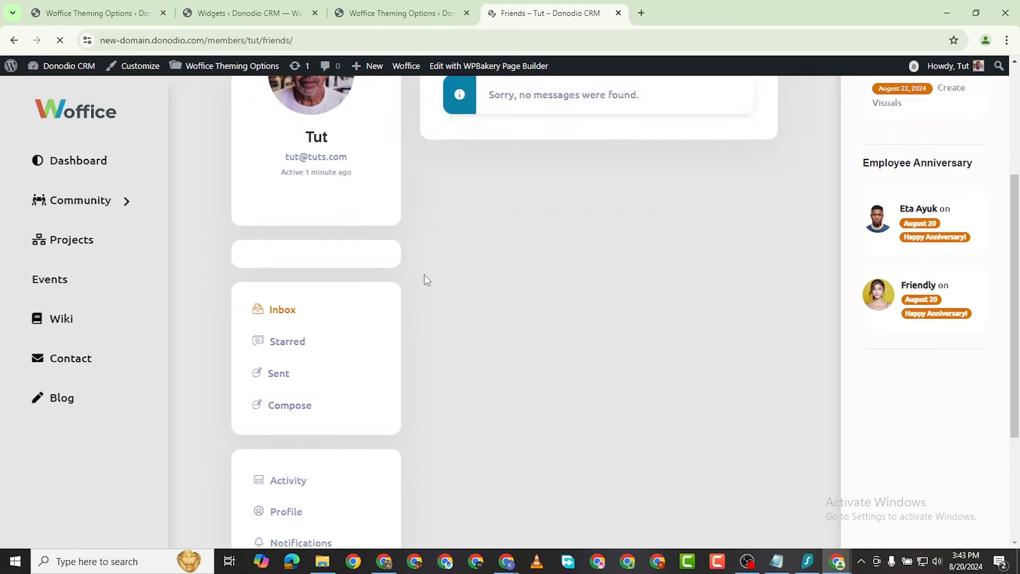
{"action": "scroll", "coordinate": [509, 321], "scroll_direction": "down", "scroll_amount": 4}
{"action": "scroll", "coordinate": [501, 342], "scroll_direction": "up", "scroll_amount": 2}
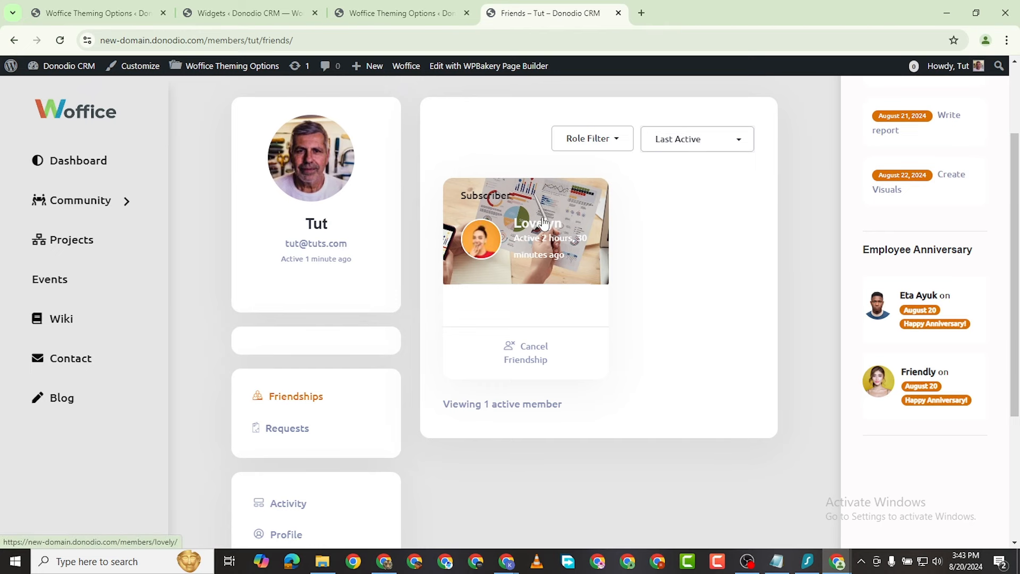
Step: Browse the friend's activity feed and its 2 notifications: Office Remodelling task and accepted friendship
{"action": "scroll", "coordinate": [541, 271], "scroll_direction": "down", "scroll_amount": 5}
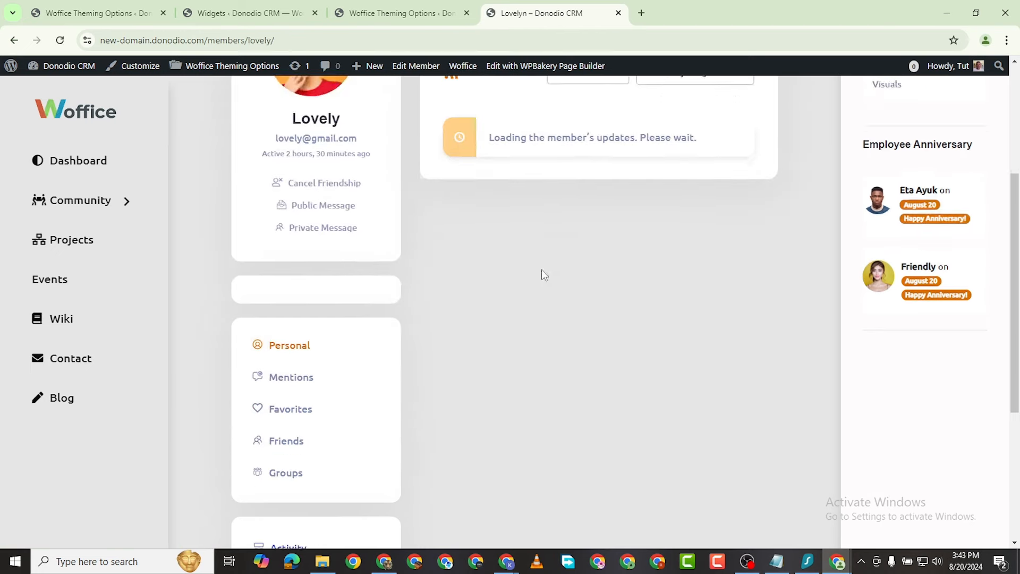
{"action": "scroll", "coordinate": [548, 199], "scroll_direction": "up", "scroll_amount": 3}
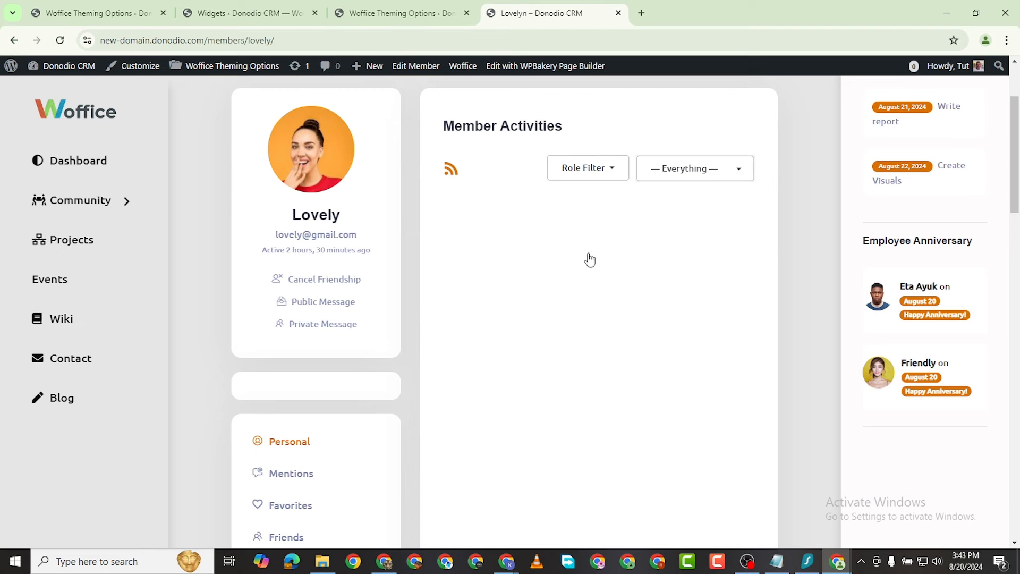
{"action": "scroll", "coordinate": [563, 266], "scroll_direction": "down", "scroll_amount": 3}
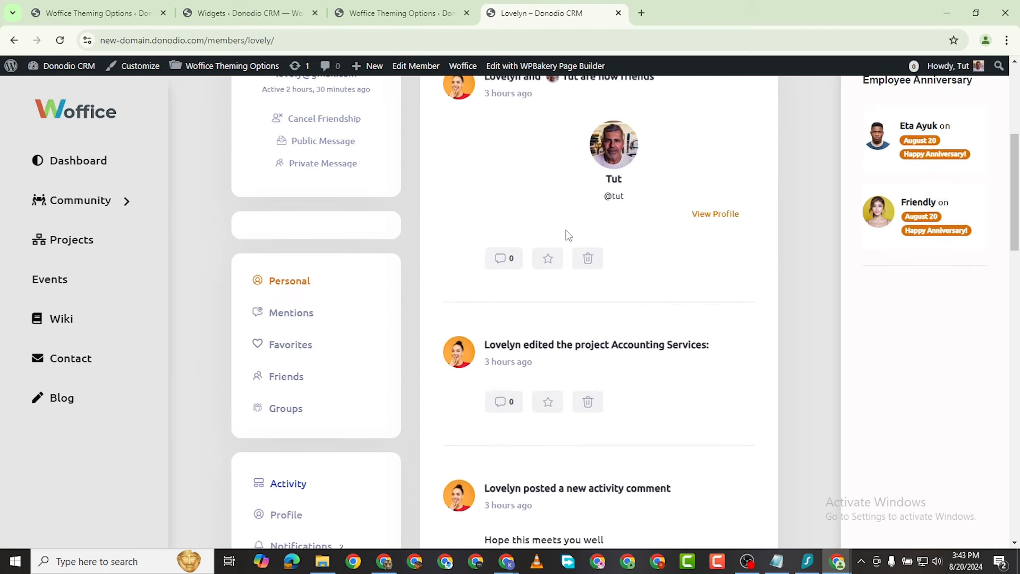
{"action": "scroll", "coordinate": [524, 230], "scroll_direction": "up", "scroll_amount": 5}
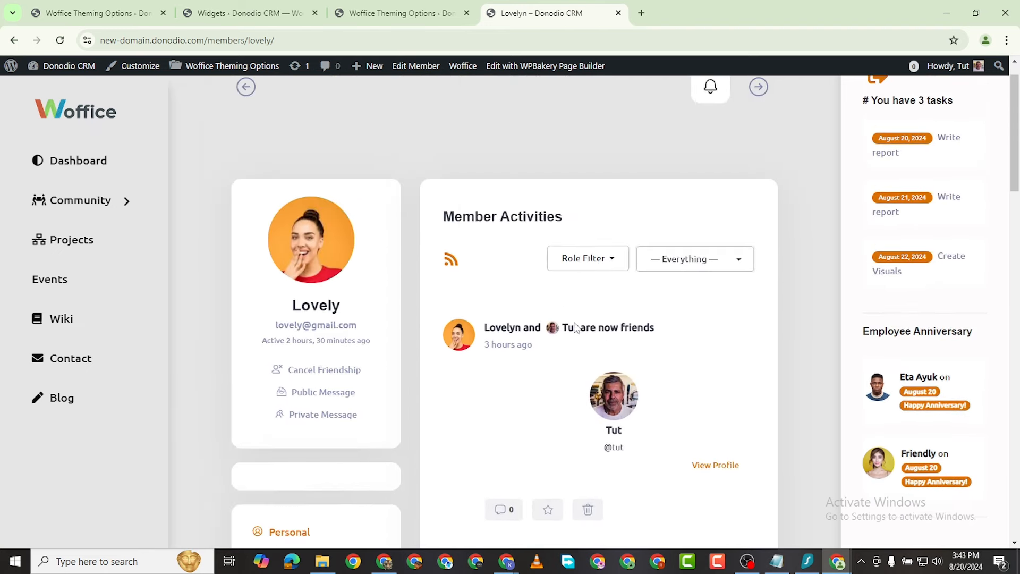
{"action": "scroll", "coordinate": [612, 319], "scroll_direction": "down", "scroll_amount": 2}
{"action": "scroll", "coordinate": [510, 330], "scroll_direction": "down", "scroll_amount": 2}
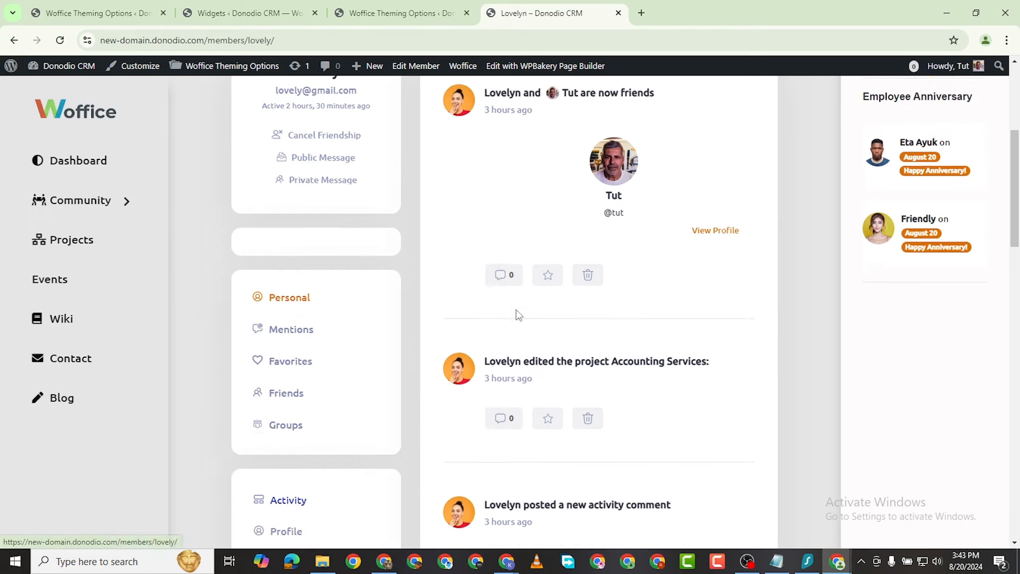
{"action": "scroll", "coordinate": [547, 259], "scroll_direction": "down", "scroll_amount": 10}
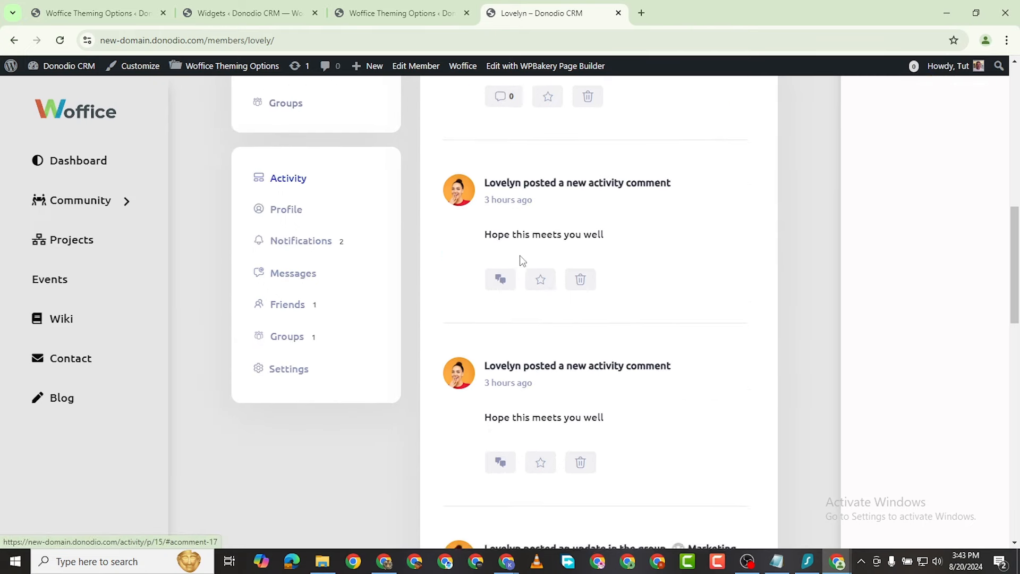
{"action": "scroll", "coordinate": [538, 317], "scroll_direction": "down", "scroll_amount": 2}
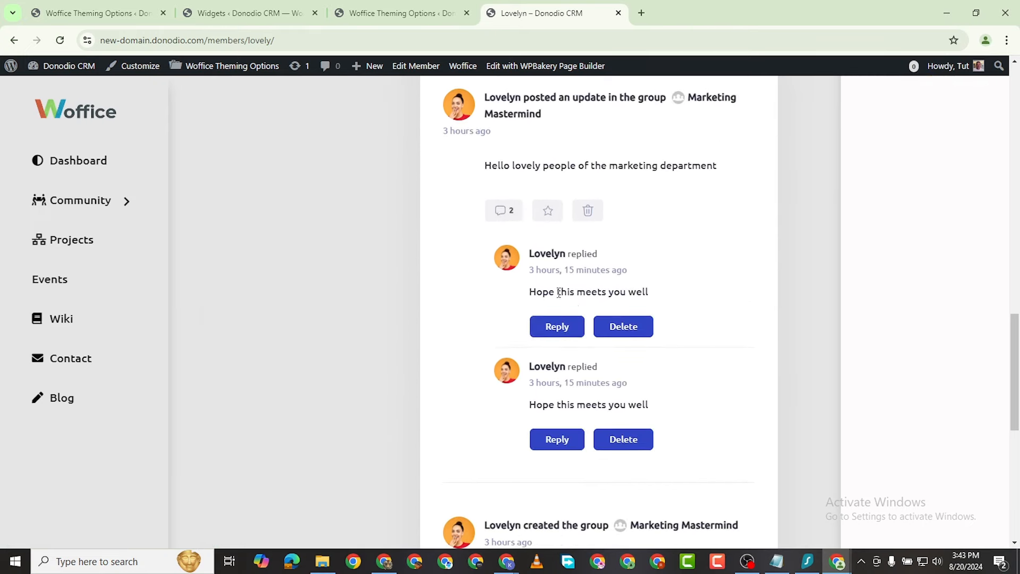
{"action": "scroll", "coordinate": [536, 308], "scroll_direction": "up", "scroll_amount": 8}
{"action": "scroll", "coordinate": [529, 303], "scroll_direction": "up", "scroll_amount": 4}
{"action": "scroll", "coordinate": [515, 299], "scroll_direction": "down", "scroll_amount": 4}
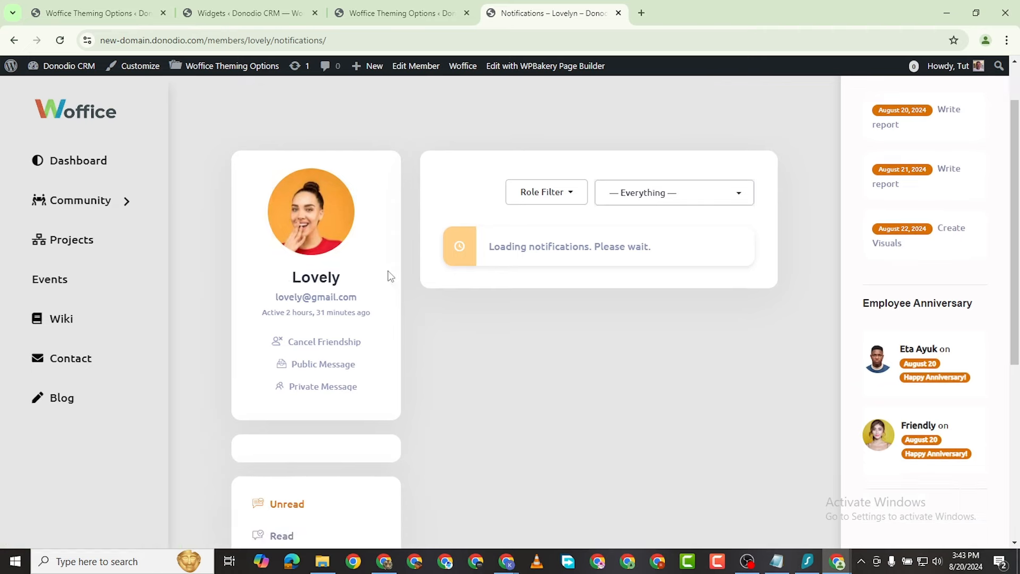
{"action": "scroll", "coordinate": [372, 297], "scroll_direction": "down", "scroll_amount": 4}
{"action": "scroll", "coordinate": [523, 253], "scroll_direction": "up", "scroll_amount": 4}
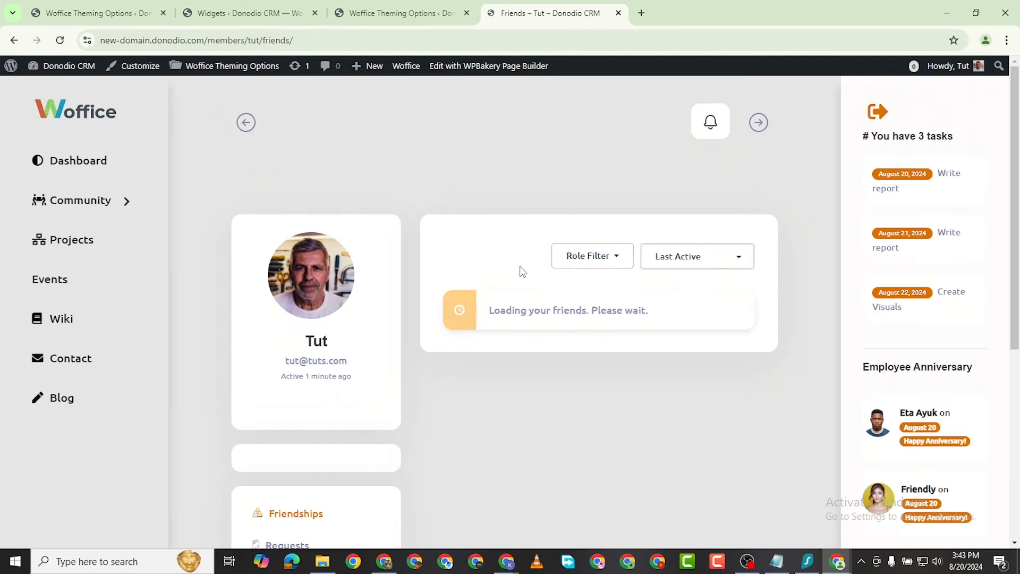
Step: Open your own Activity feed from the profile menu
{"action": "scroll", "coordinate": [558, 345], "scroll_direction": "down", "scroll_amount": 2}
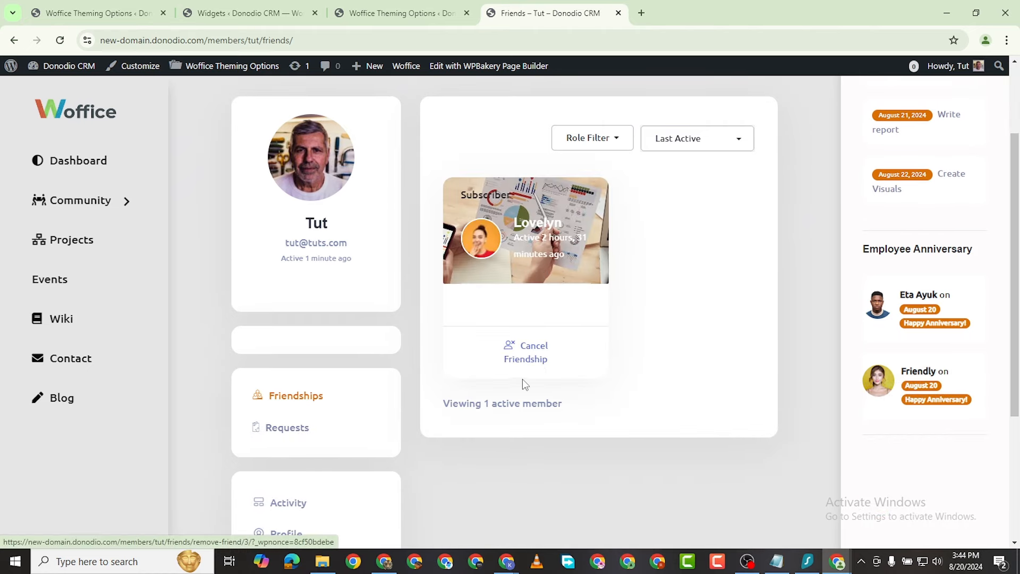
{"action": "scroll", "coordinate": [522, 378], "scroll_direction": "down", "scroll_amount": 4}
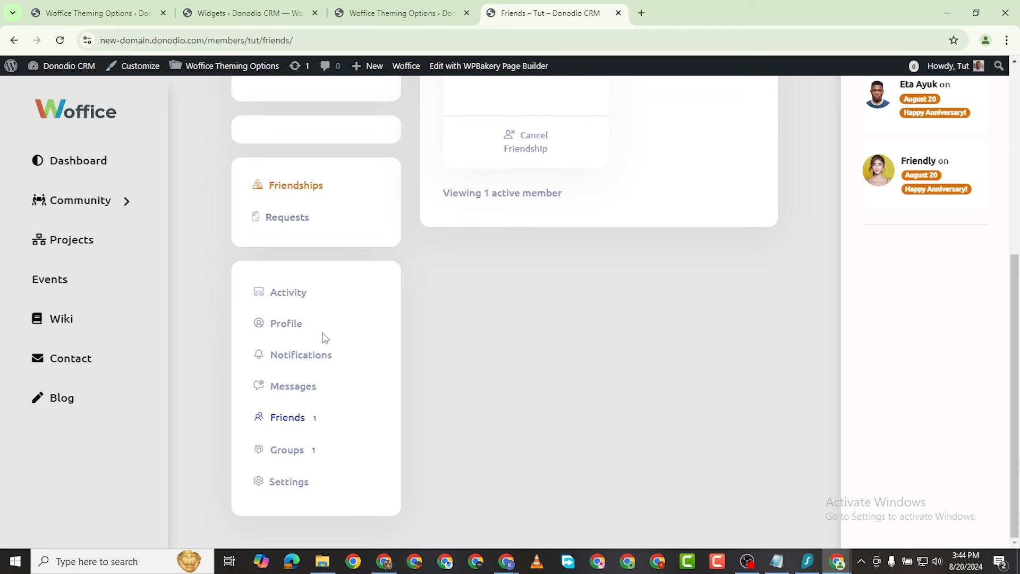
{"action": "left_click", "coordinate": [283, 292]}
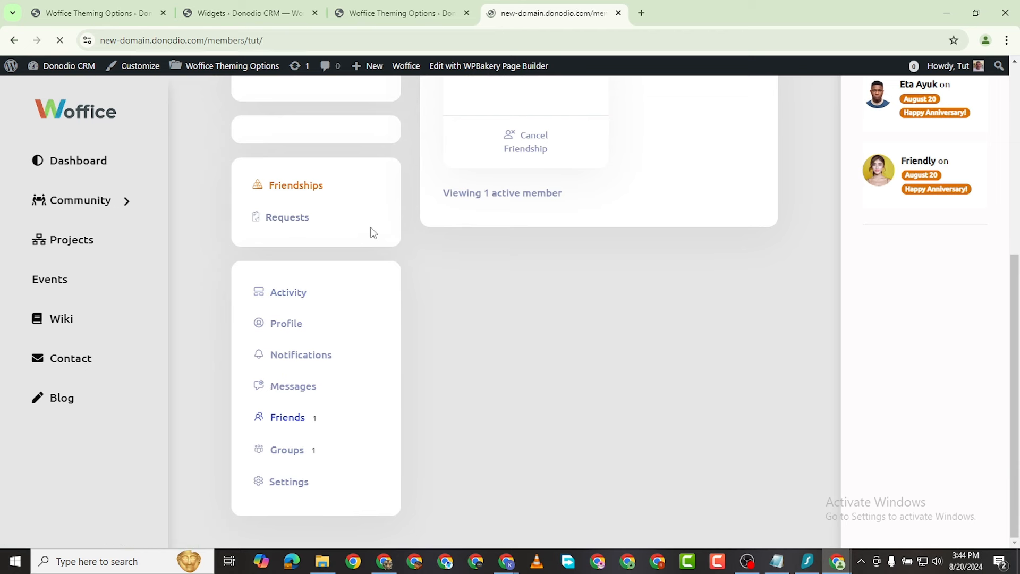
{"action": "scroll", "coordinate": [353, 299], "scroll_direction": "down", "scroll_amount": 7}
{"action": "scroll", "coordinate": [383, 296], "scroll_direction": "up", "scroll_amount": 8}
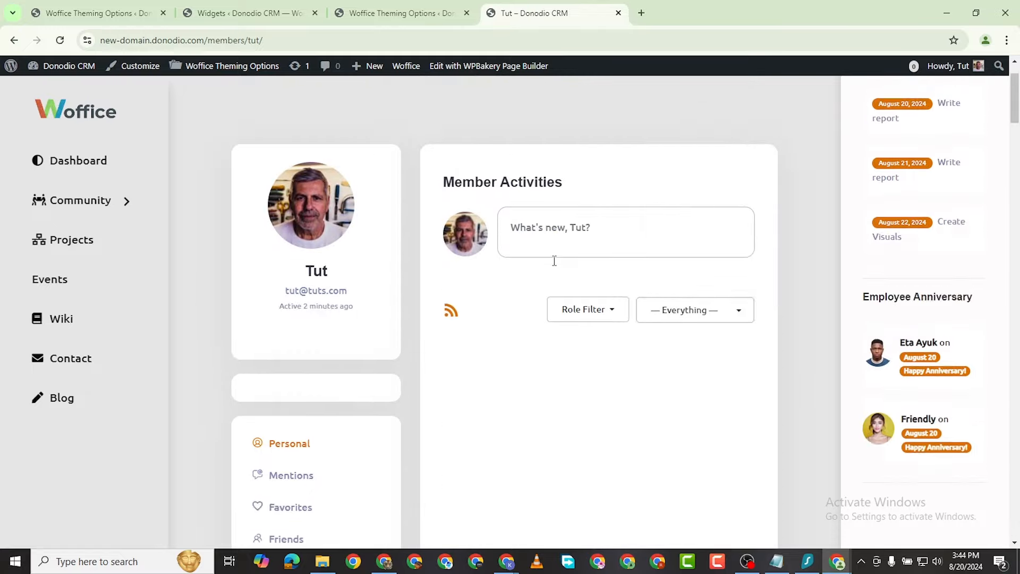
Step: Open the What's new status box and scroll through your recent posts and comments
{"action": "left_click", "coordinate": [529, 304]}
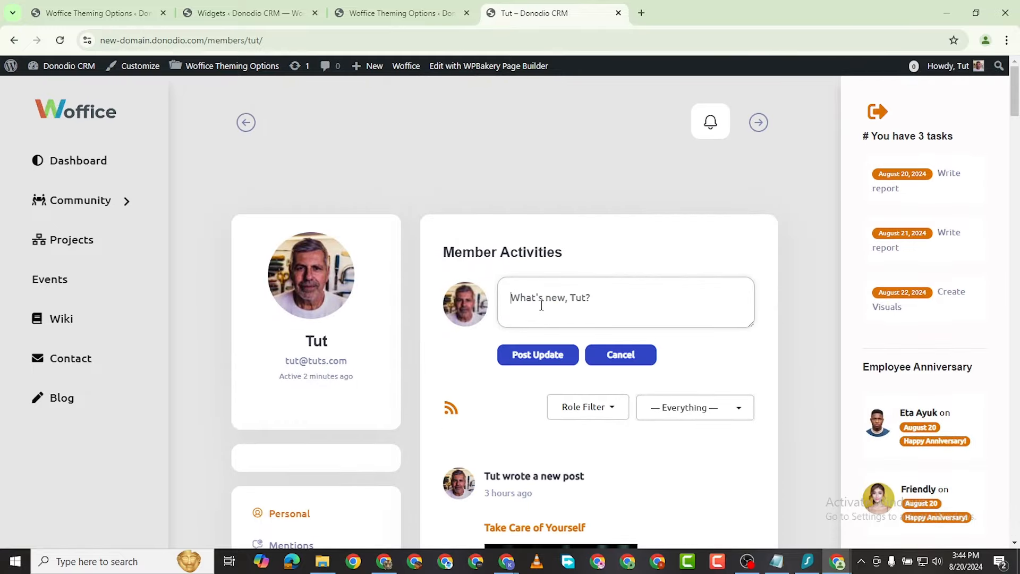
{"action": "scroll", "coordinate": [548, 288], "scroll_direction": "down", "scroll_amount": 4}
{"action": "scroll", "coordinate": [549, 125], "scroll_direction": "up", "scroll_amount": 2}
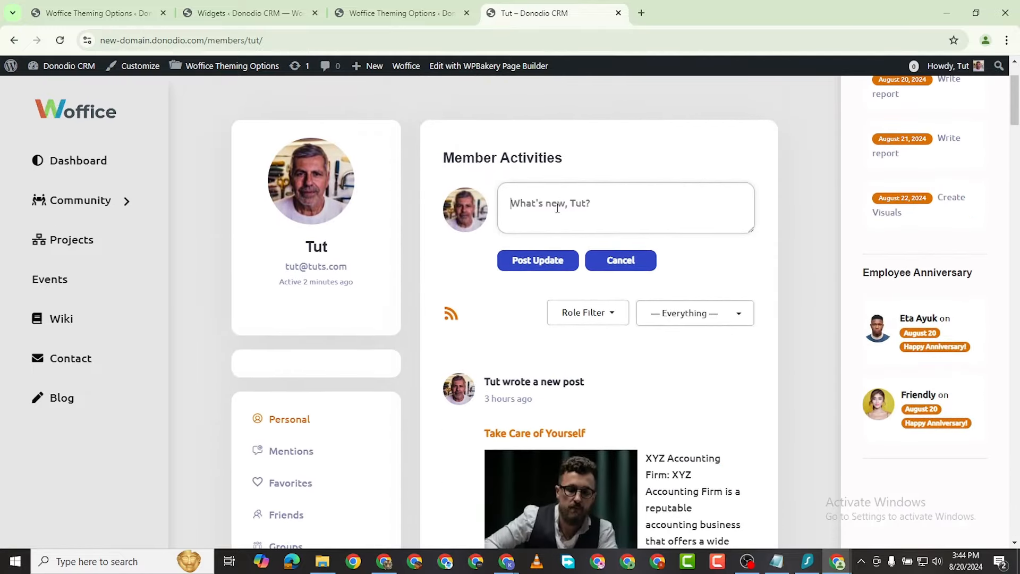
{"action": "scroll", "coordinate": [534, 269], "scroll_direction": "down", "scroll_amount": 10}
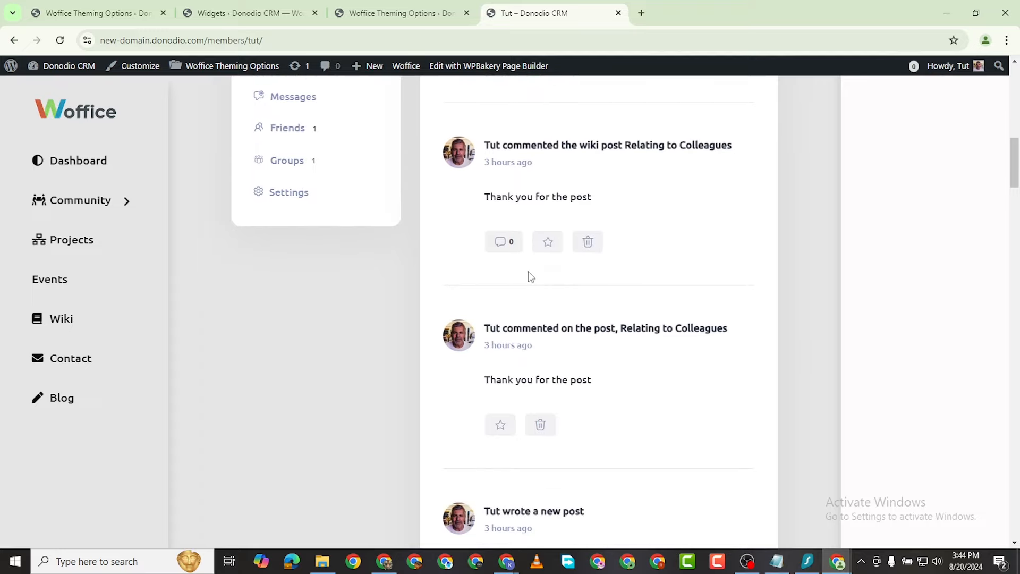
{"action": "scroll", "coordinate": [550, 346], "scroll_direction": "down", "scroll_amount": 5}
{"action": "scroll", "coordinate": [565, 310], "scroll_direction": "up", "scroll_amount": 10}
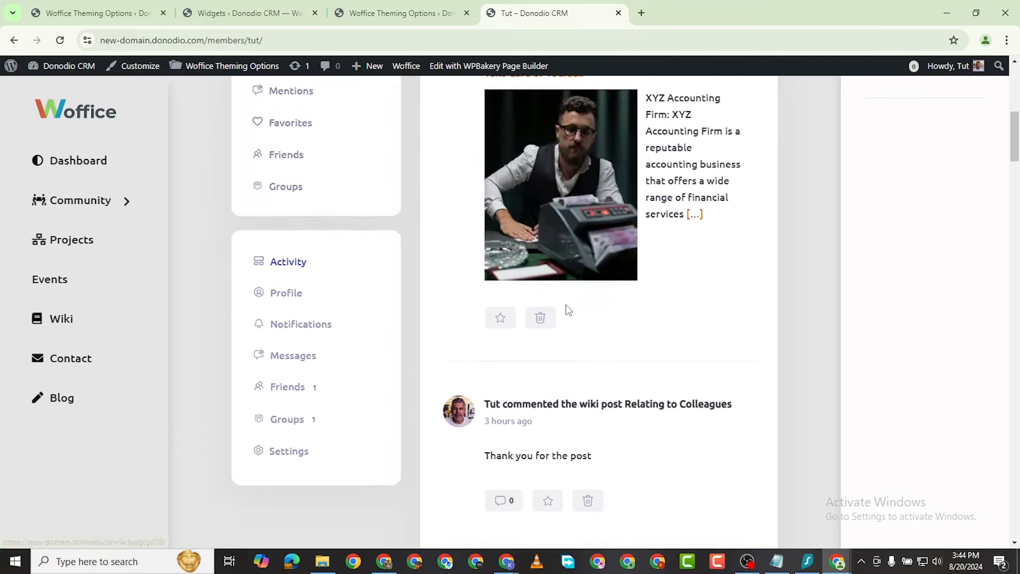
{"action": "scroll", "coordinate": [581, 324], "scroll_direction": "down", "scroll_amount": 10}
{"action": "scroll", "coordinate": [580, 324], "scroll_direction": "down", "scroll_amount": 18}
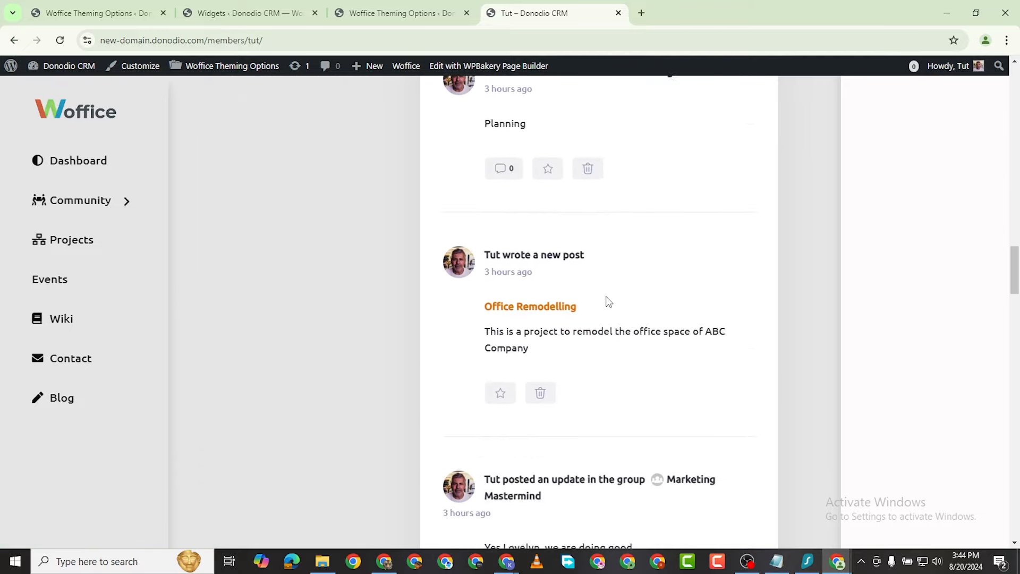
{"action": "scroll", "coordinate": [600, 291], "scroll_direction": "up", "scroll_amount": 20}
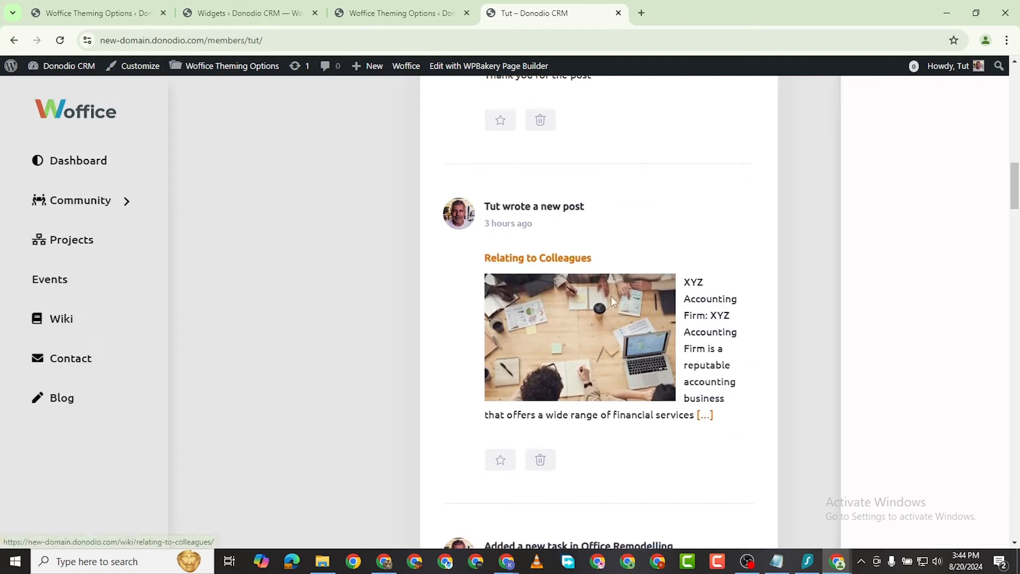
{"action": "scroll", "coordinate": [339, 308], "scroll_direction": "up", "scroll_amount": 8}
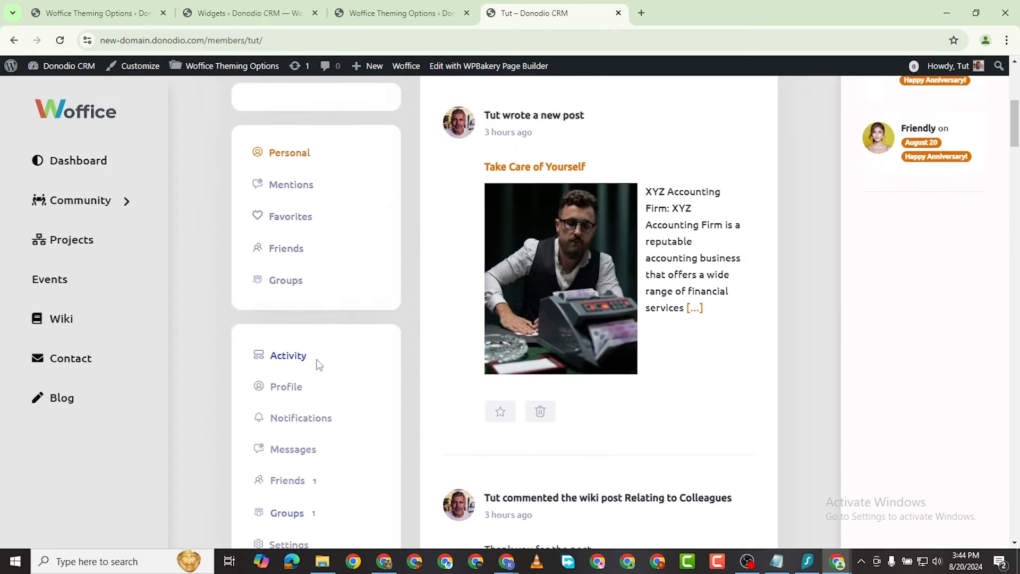
{"action": "scroll", "coordinate": [317, 364], "scroll_direction": "down", "scroll_amount": 3}
{"action": "scroll", "coordinate": [317, 440], "scroll_direction": "down", "scroll_amount": 1}
{"action": "left_click", "coordinate": [290, 304]}
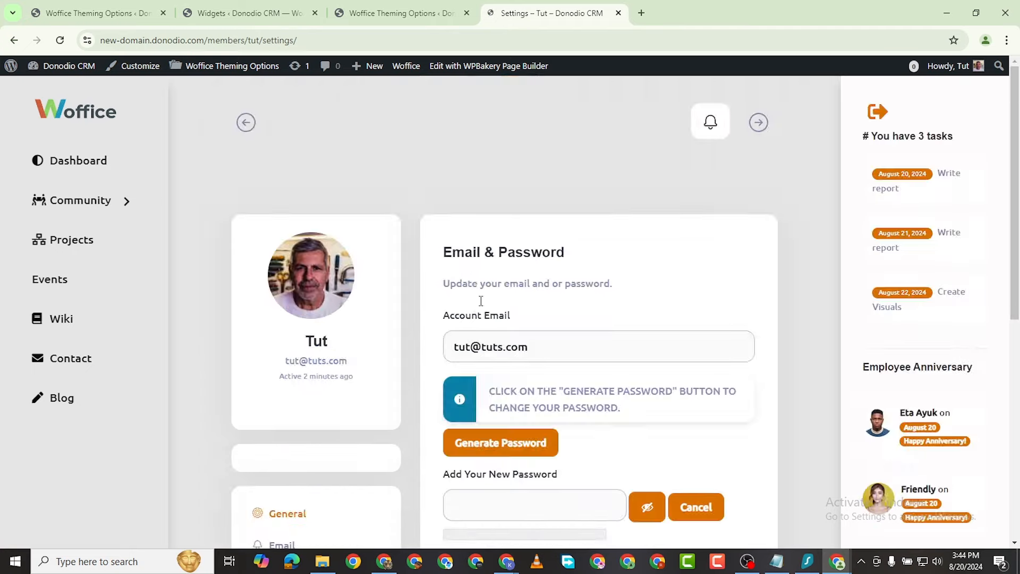
Step: Review the account Email & Password settings form
{"action": "scroll", "coordinate": [481, 301], "scroll_direction": "down", "scroll_amount": 5}
{"action": "scroll", "coordinate": [537, 267], "scroll_direction": "up", "scroll_amount": 1}
{"action": "scroll", "coordinate": [577, 232], "scroll_direction": "up", "scroll_amount": 2}
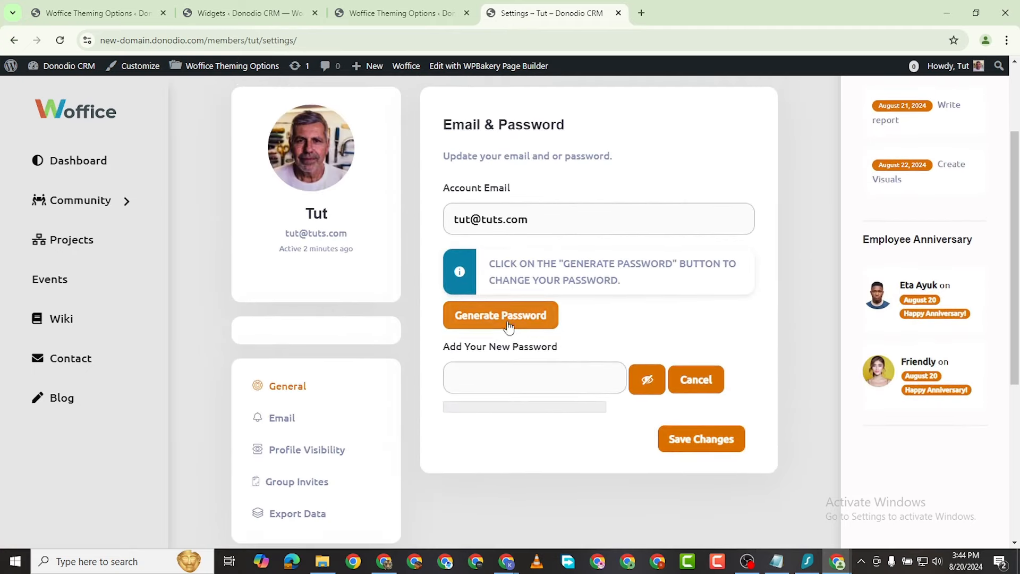
{"action": "scroll", "coordinate": [612, 223], "scroll_direction": "down", "scroll_amount": 4}
{"action": "scroll", "coordinate": [561, 256], "scroll_direction": "down", "scroll_amount": 1}
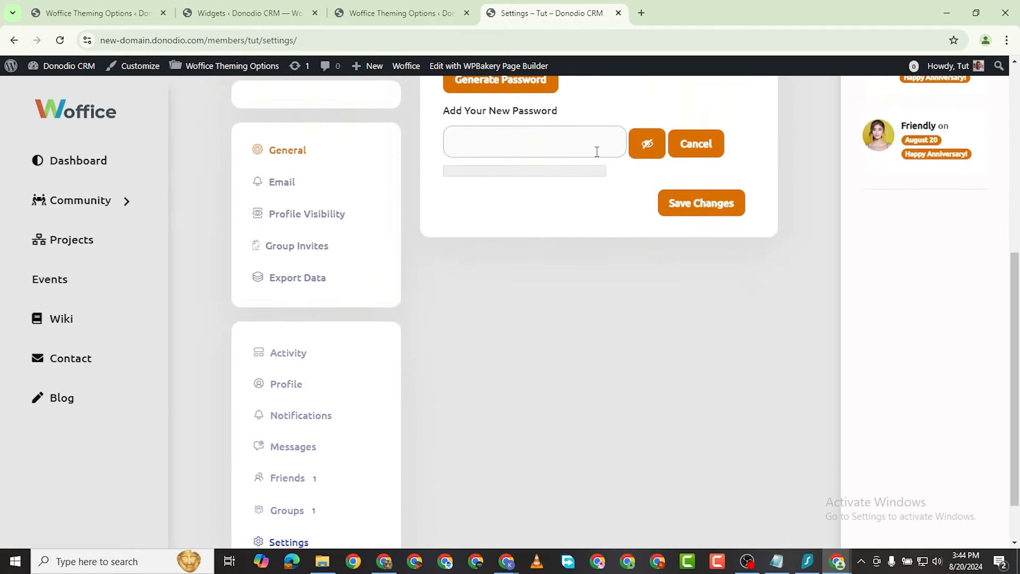
{"action": "scroll", "coordinate": [488, 191], "scroll_direction": "down", "scroll_amount": 1}
Step: View your own profile page and scroll through it
{"action": "left_click", "coordinate": [281, 325]}
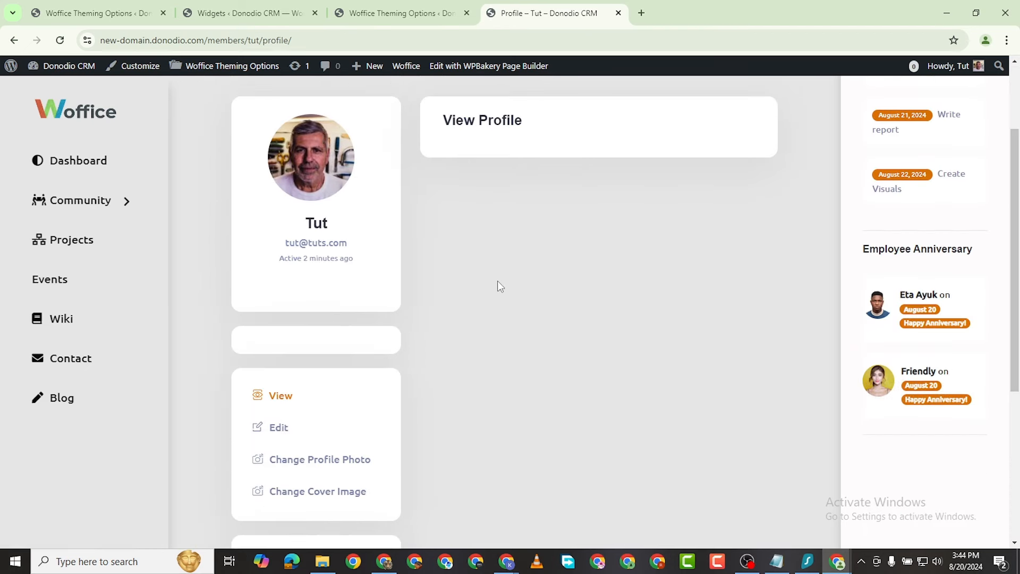
{"action": "scroll", "coordinate": [325, 356], "scroll_direction": "down", "scroll_amount": 4}
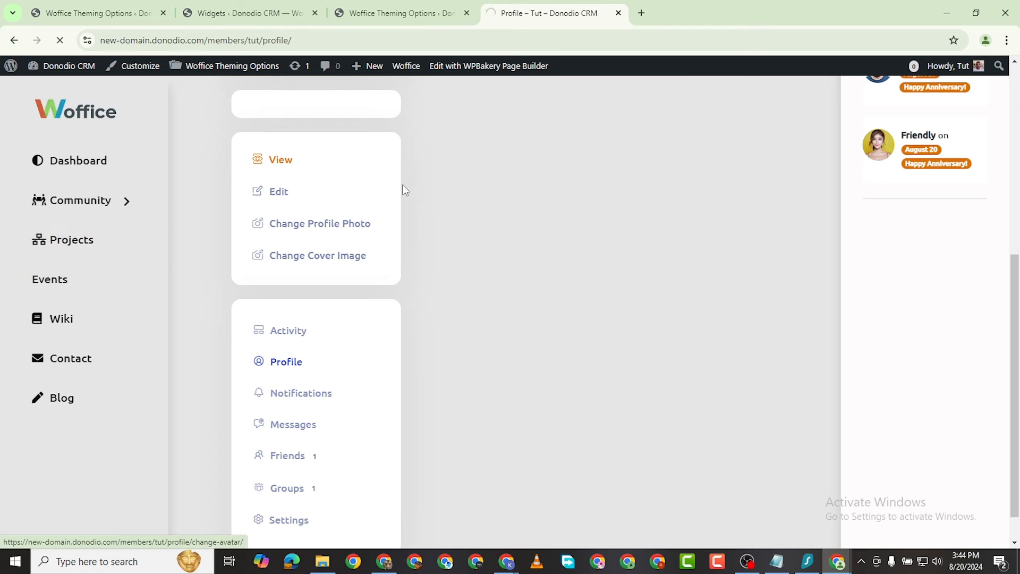
{"action": "scroll", "coordinate": [384, 226], "scroll_direction": "down", "scroll_amount": 4}
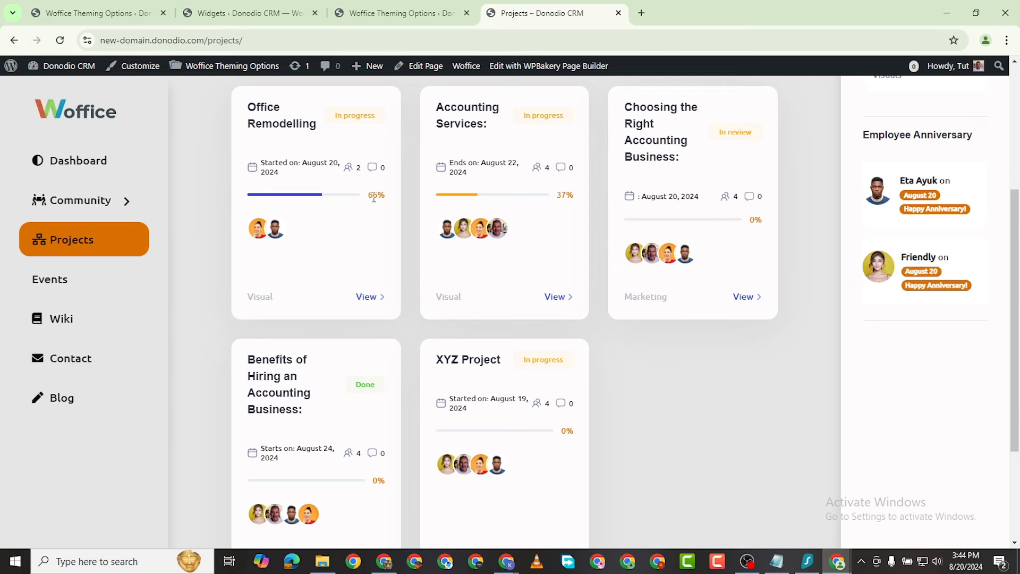
Step: Check the project category list without filtering, then open the Gold Concert event
{"action": "scroll", "coordinate": [572, 229], "scroll_direction": "up", "scroll_amount": 4}
{"action": "scroll", "coordinate": [552, 266], "scroll_direction": "down", "scroll_amount": 4}
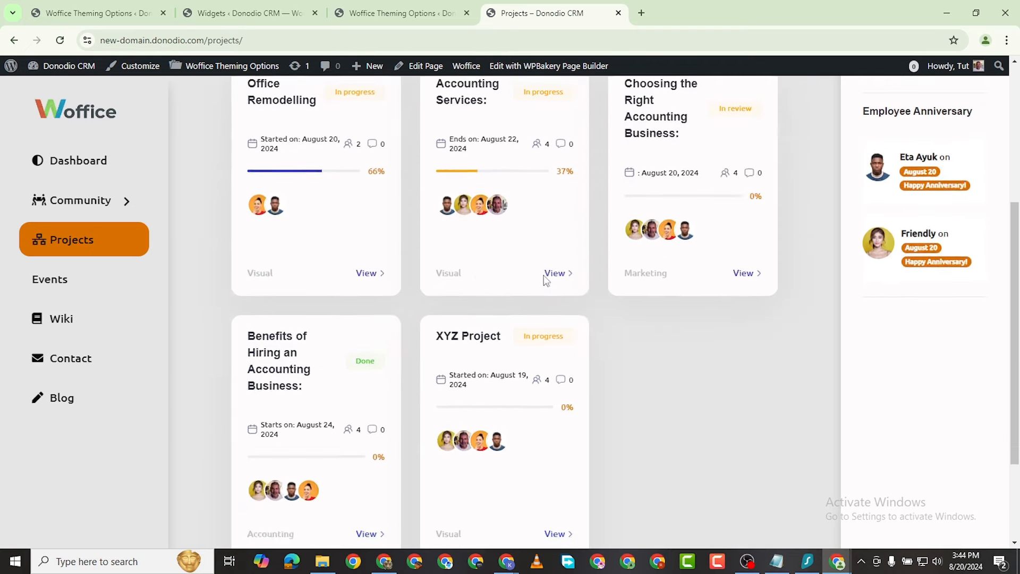
{"action": "scroll", "coordinate": [510, 275], "scroll_direction": "up", "scroll_amount": 4}
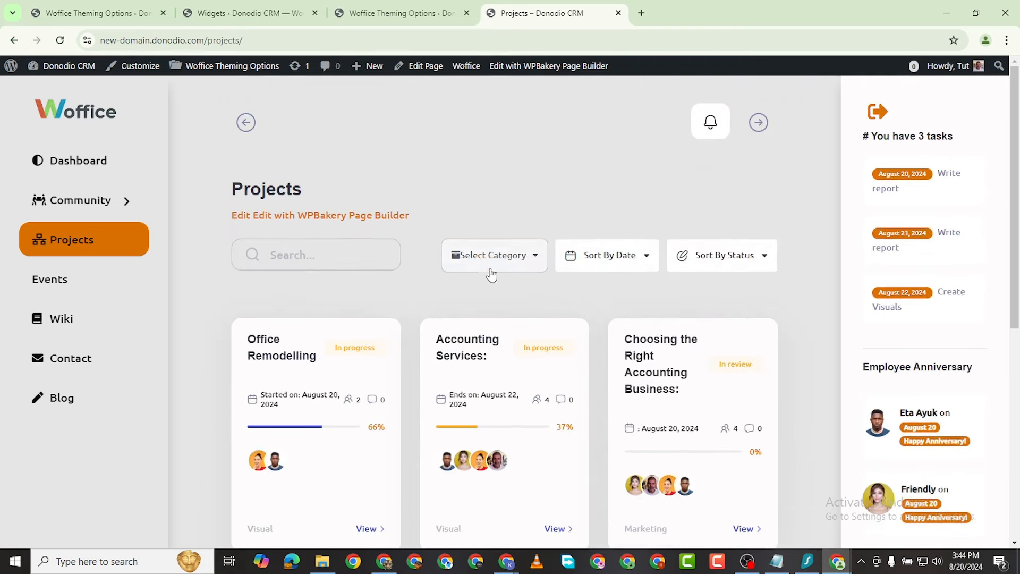
{"action": "left_click", "coordinate": [524, 262]}
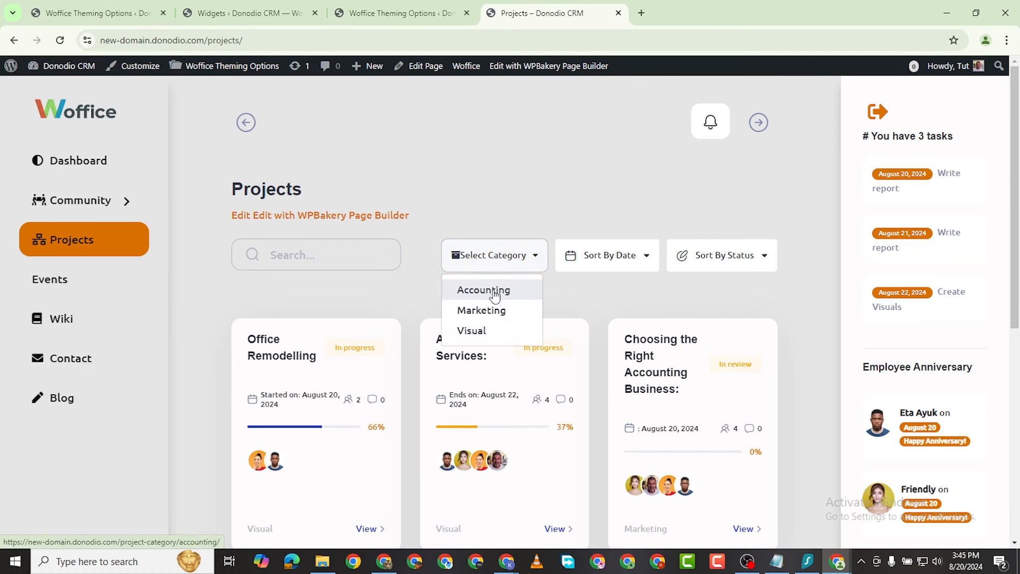
{"action": "left_click", "coordinate": [642, 192]}
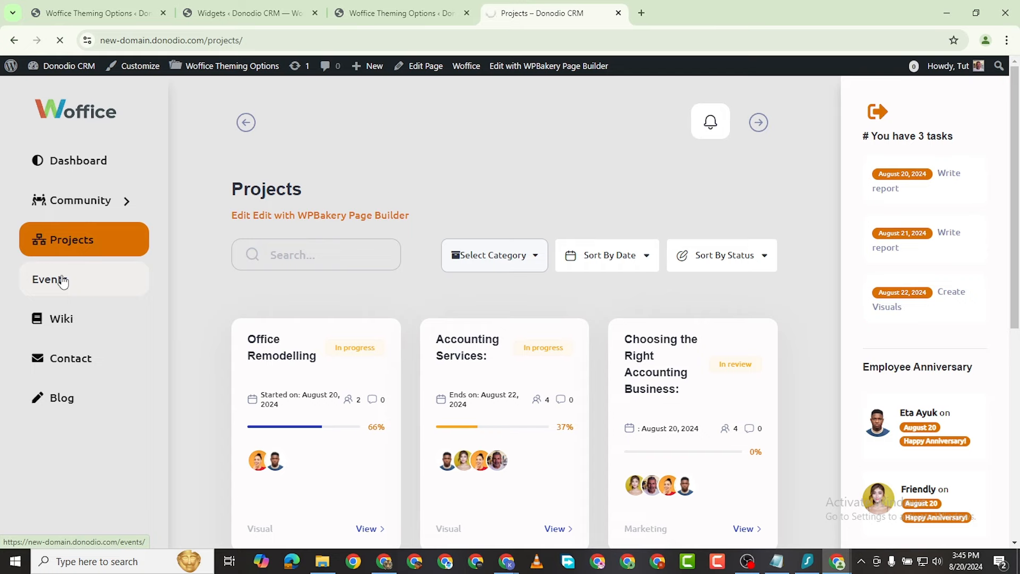
{"action": "scroll", "coordinate": [482, 316], "scroll_direction": "down", "scroll_amount": 3}
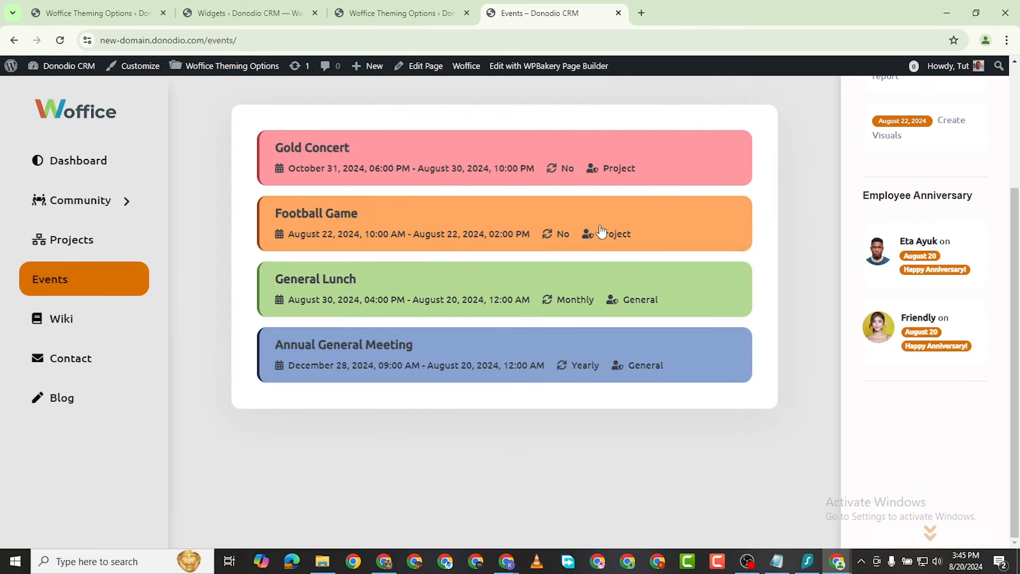
{"action": "left_click", "coordinate": [397, 170]}
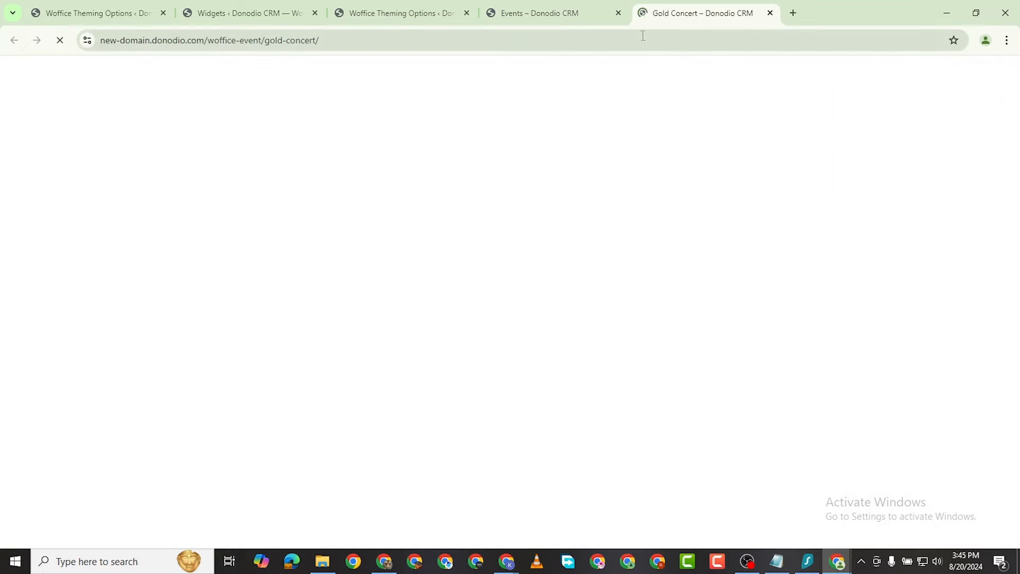
Step: Glance over Gold Concert, then browse the Contact page's name, email, subject and message form
{"action": "scroll", "coordinate": [496, 299], "scroll_direction": "down", "scroll_amount": 8}
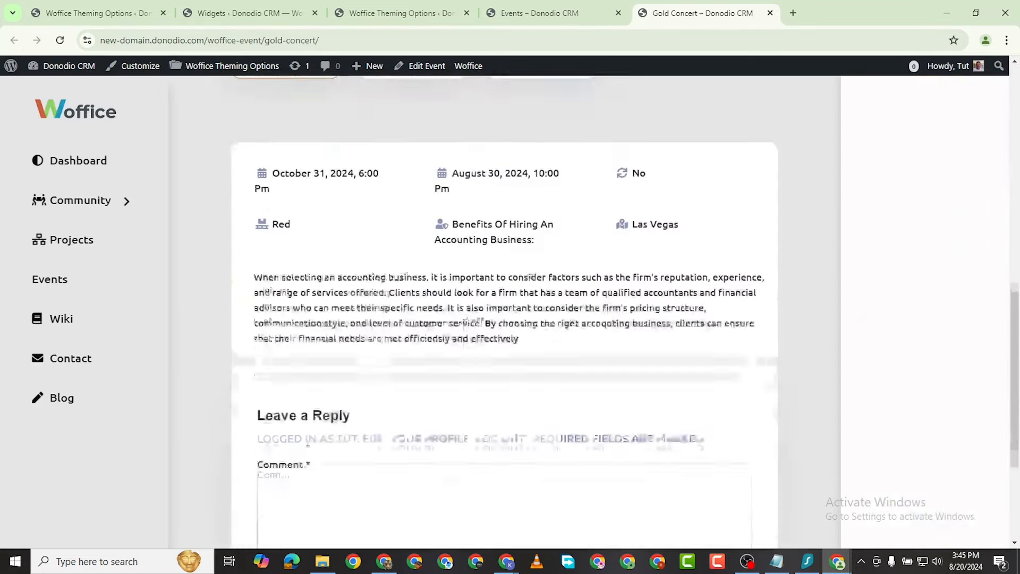
{"action": "scroll", "coordinate": [446, 178], "scroll_direction": "up", "scroll_amount": 3}
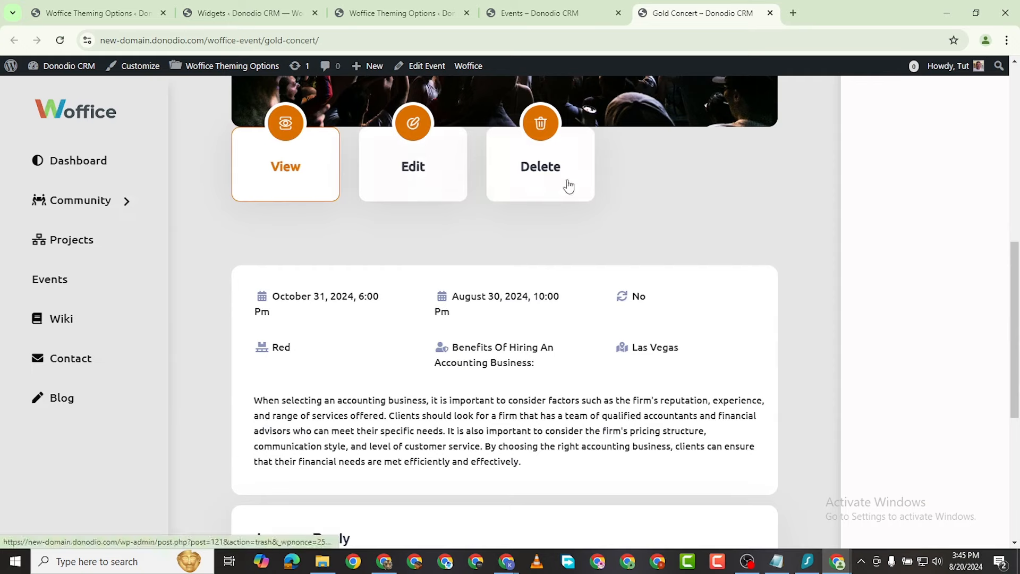
{"action": "left_click", "coordinate": [91, 361]}
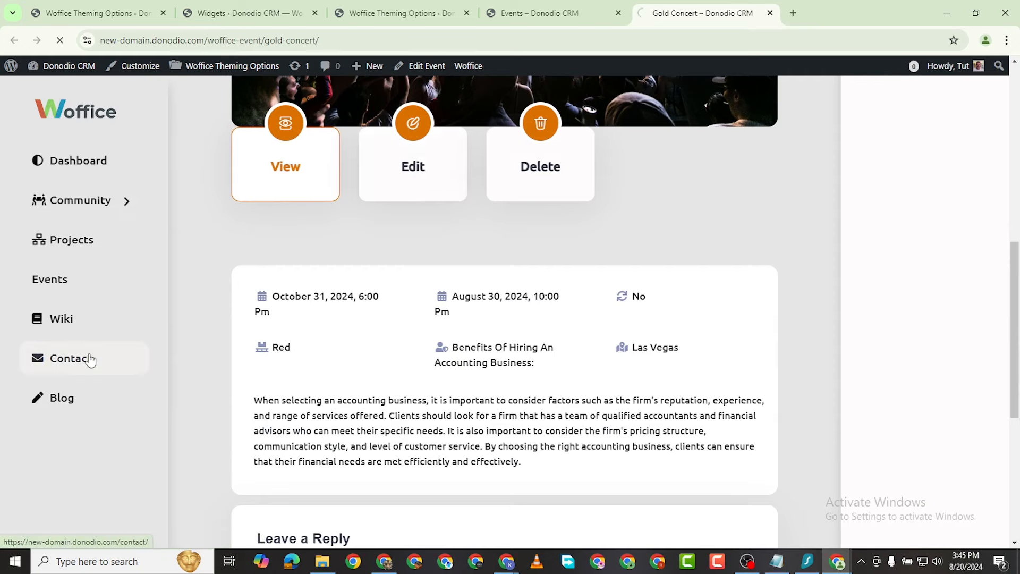
{"action": "scroll", "coordinate": [300, 322], "scroll_direction": "down", "scroll_amount": 4}
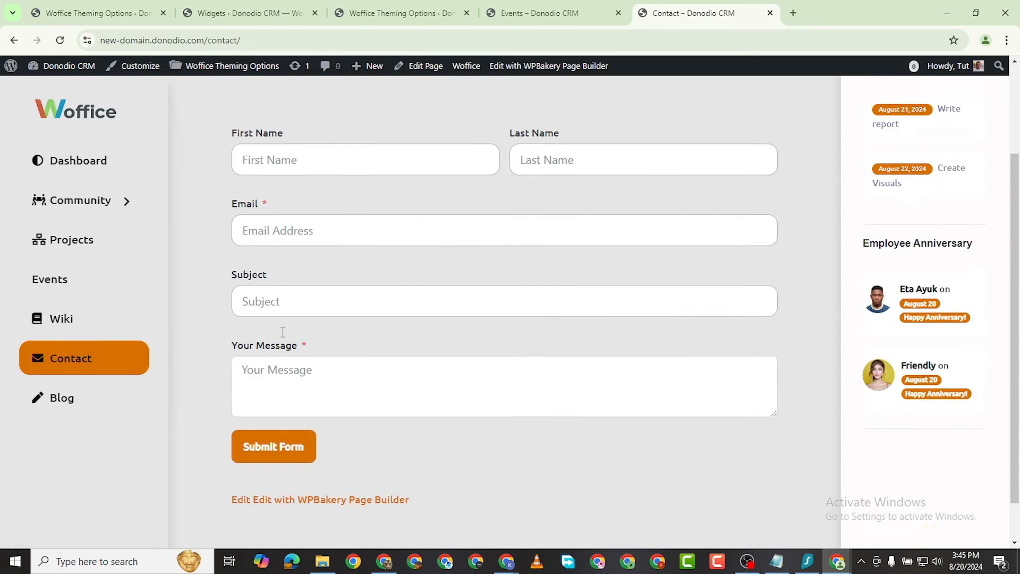
{"action": "scroll", "coordinate": [300, 322], "scroll_direction": "up", "scroll_amount": 3}
{"action": "scroll", "coordinate": [307, 323], "scroll_direction": "down", "scroll_amount": 3}
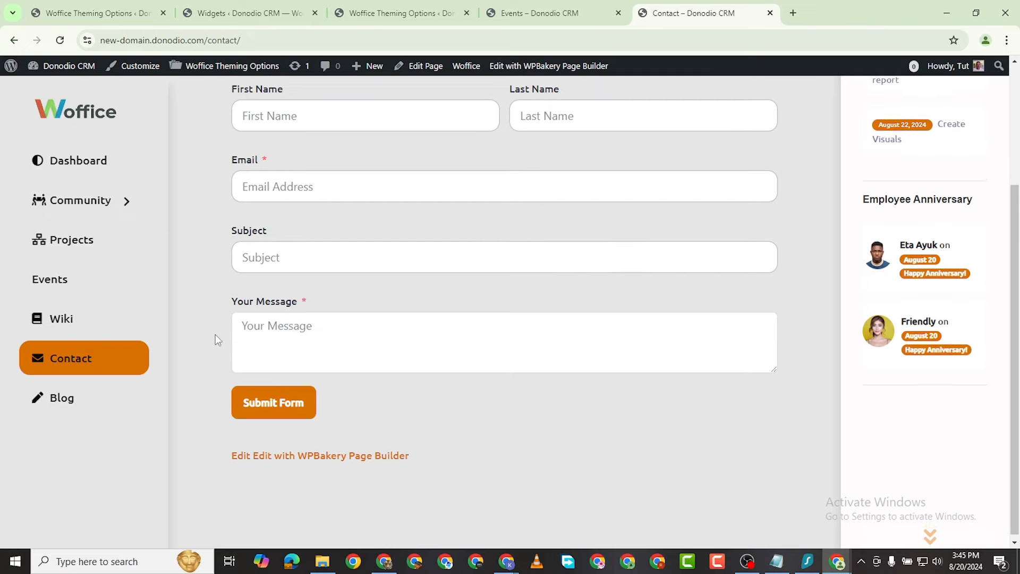
{"action": "scroll", "coordinate": [216, 340], "scroll_direction": "up", "scroll_amount": 3}
{"action": "scroll", "coordinate": [243, 335], "scroll_direction": "down", "scroll_amount": 3}
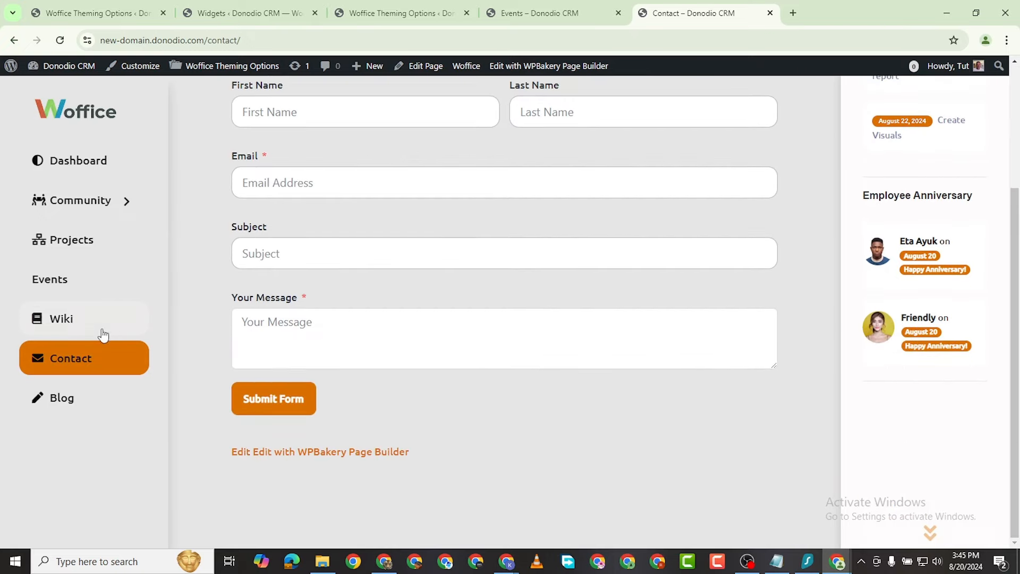
{"action": "left_click", "coordinate": [62, 319]}
Step: Look through the Wiki's Mental Health, Office Ethics and Technical category cards, then go to Community
{"action": "scroll", "coordinate": [329, 287], "scroll_direction": "down", "scroll_amount": 3}
{"action": "scroll", "coordinate": [420, 360], "scroll_direction": "up", "scroll_amount": 1}
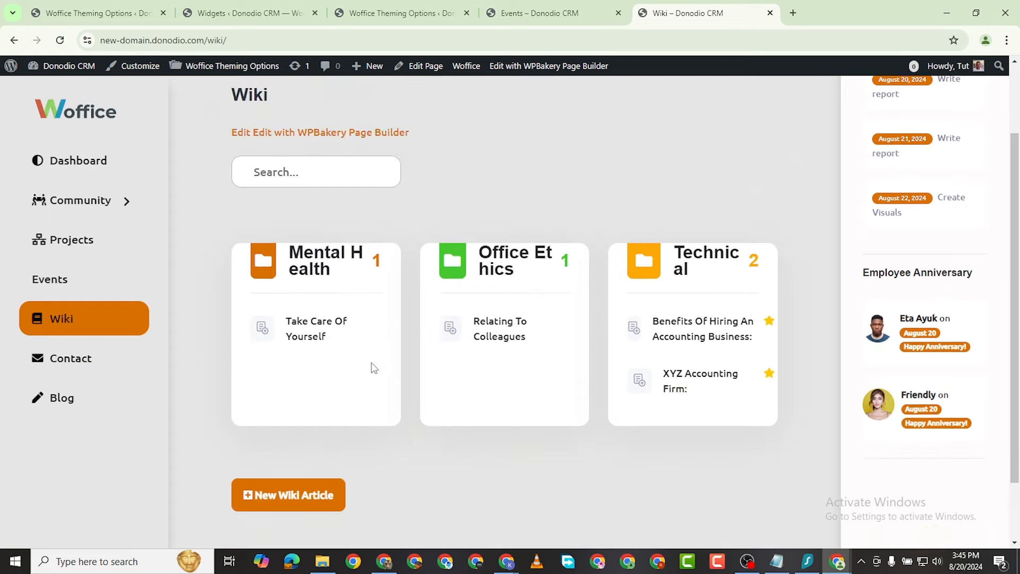
{"action": "scroll", "coordinate": [375, 368], "scroll_direction": "down", "scroll_amount": 1}
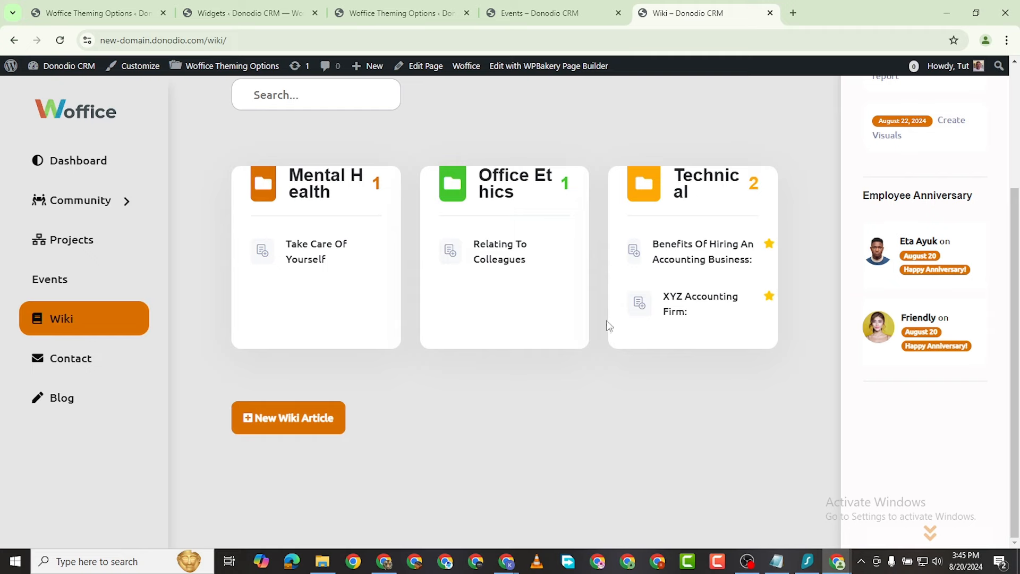
{"action": "scroll", "coordinate": [606, 369], "scroll_direction": "up", "scroll_amount": 2}
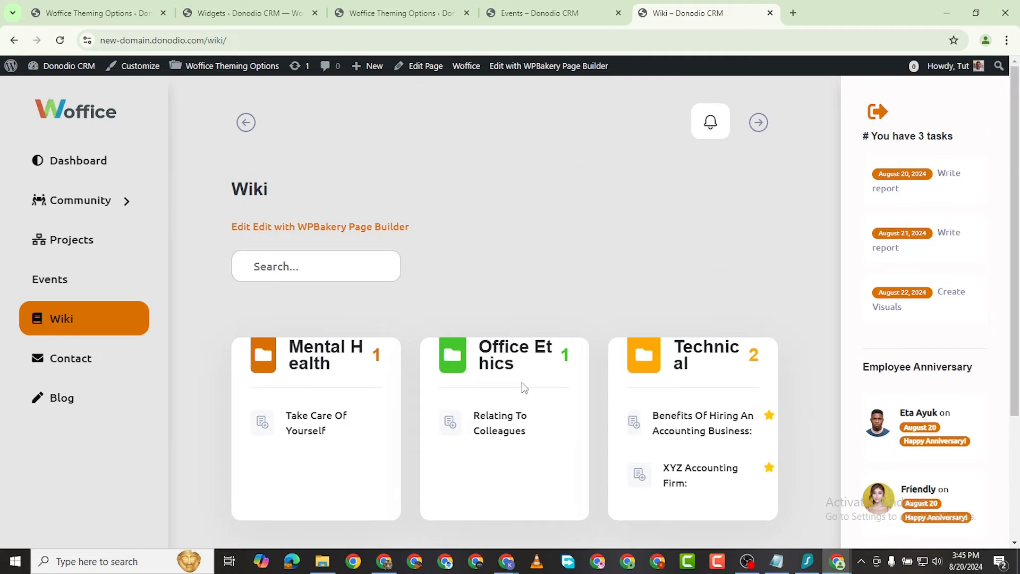
{"action": "scroll", "coordinate": [830, 348], "scroll_direction": "down", "scroll_amount": 3}
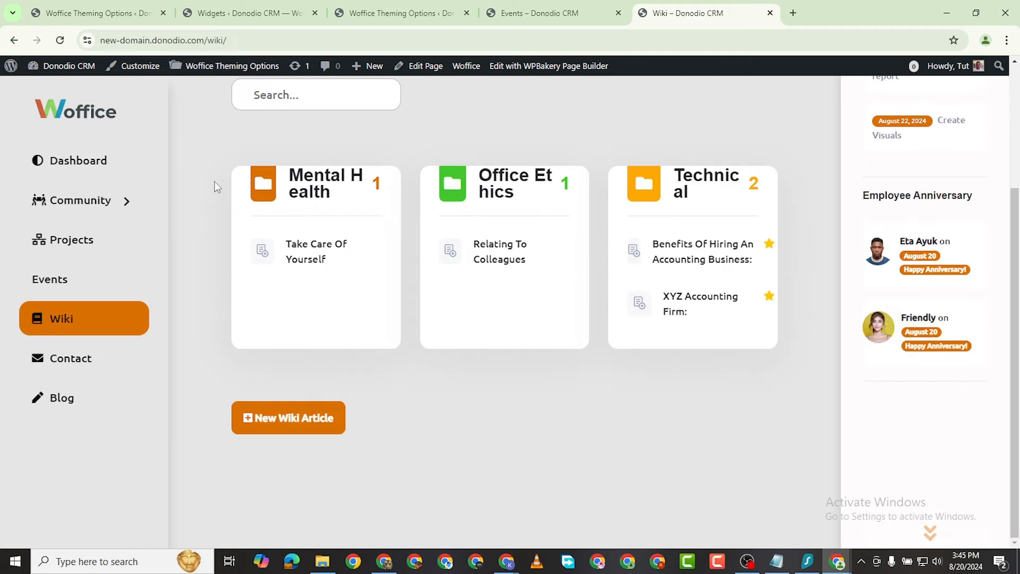
{"action": "left_click", "coordinate": [116, 210]}
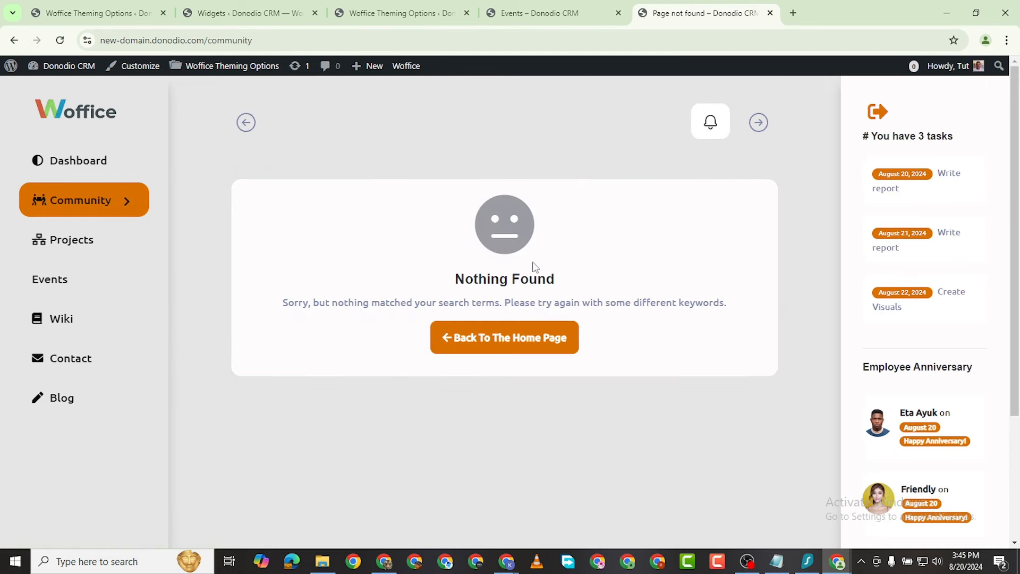
Step: Open the Community Members directory and scroll through the three member cards
{"action": "mouse_move", "coordinate": [126, 212]}
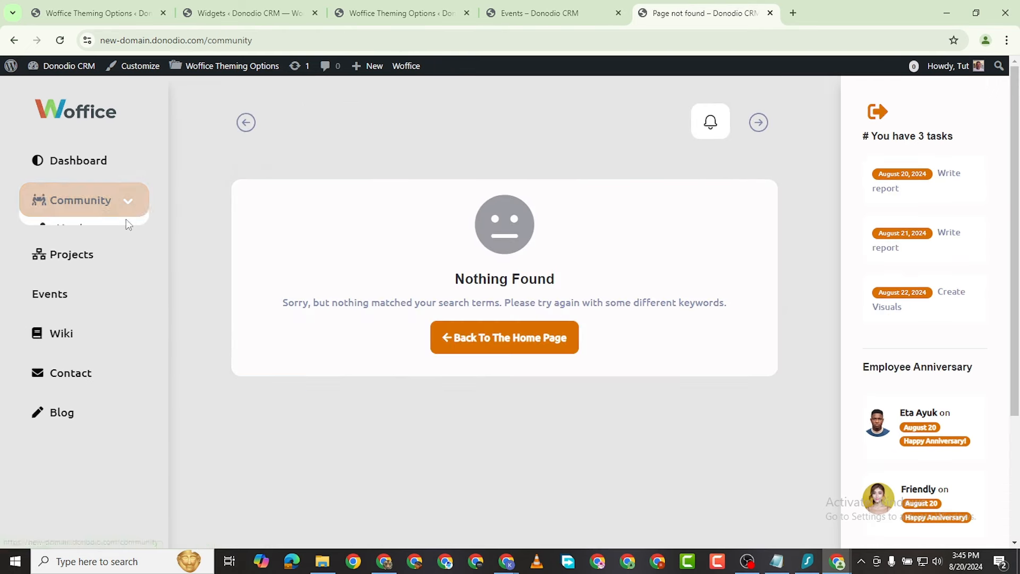
{"action": "left_click", "coordinate": [87, 243]}
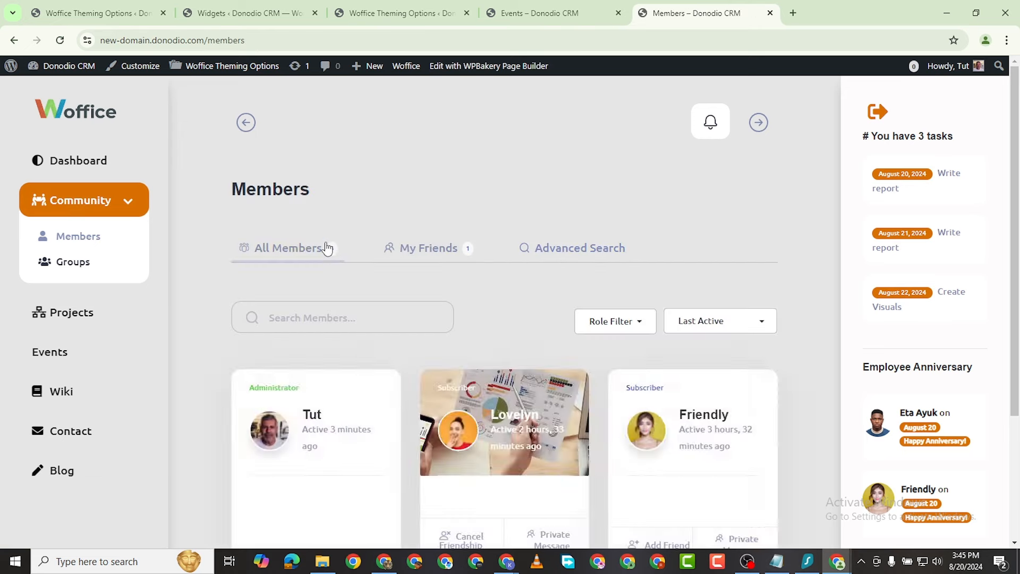
{"action": "scroll", "coordinate": [439, 323], "scroll_direction": "down", "scroll_amount": 4}
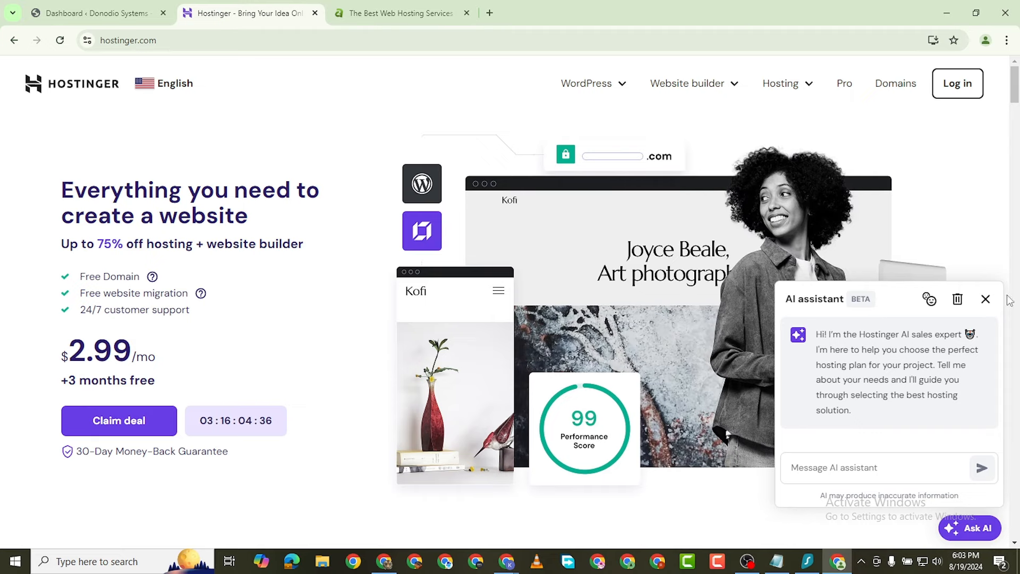
Step: Scroll down the Hostinger homepage and close the AI sales assistant chat
{"action": "scroll", "coordinate": [321, 260], "scroll_direction": "down", "scroll_amount": 10}
{"action": "scroll", "coordinate": [319, 257], "scroll_direction": "down", "scroll_amount": 15}
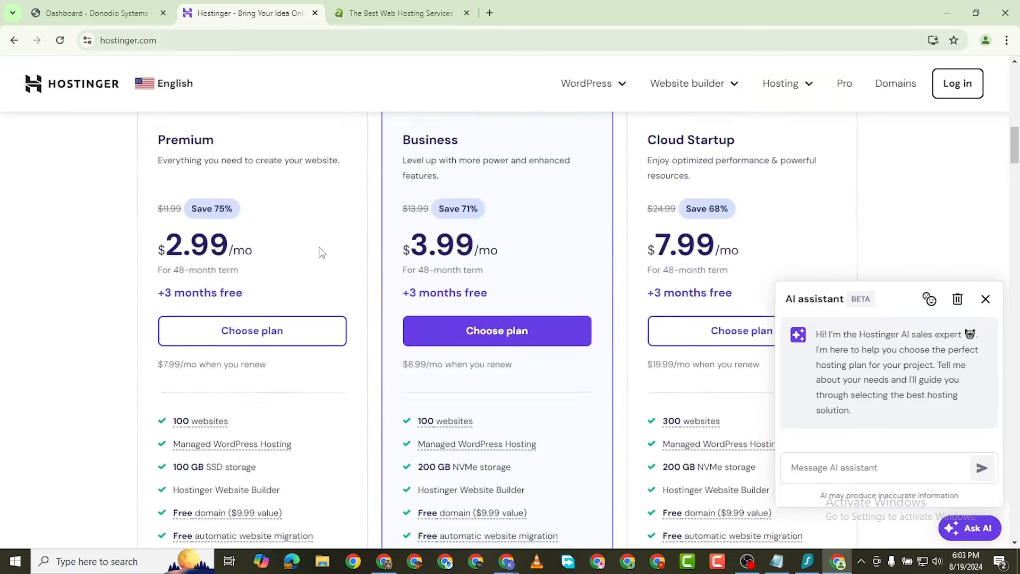
{"action": "scroll", "coordinate": [379, 293], "scroll_direction": "down", "scroll_amount": 13}
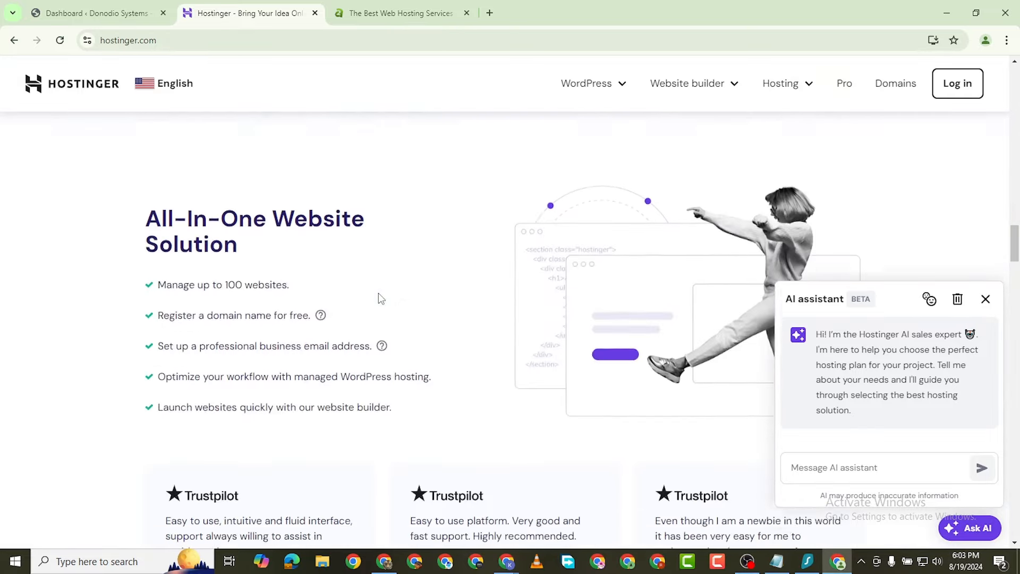
{"action": "scroll", "coordinate": [379, 293], "scroll_direction": "down", "scroll_amount": 3}
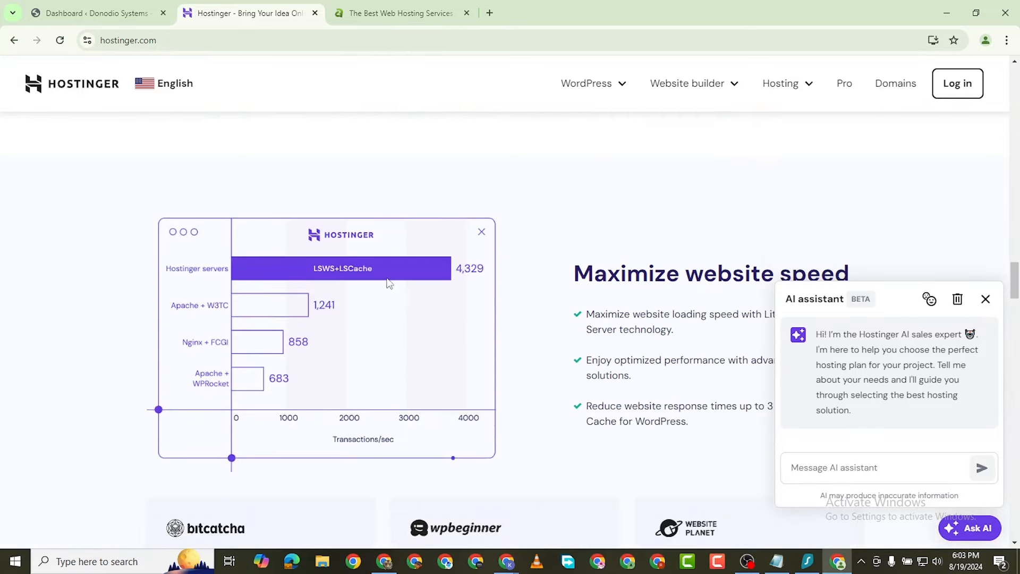
{"action": "left_click", "coordinate": [985, 299]}
Step: Bring up the plans: Premium $2.99/mo, Business $3.99/mo, Cloud Startup $7.99/mo
{"action": "scroll", "coordinate": [341, 302], "scroll_direction": "down", "scroll_amount": 3}
{"action": "scroll", "coordinate": [341, 302], "scroll_direction": "up", "scroll_amount": 20}
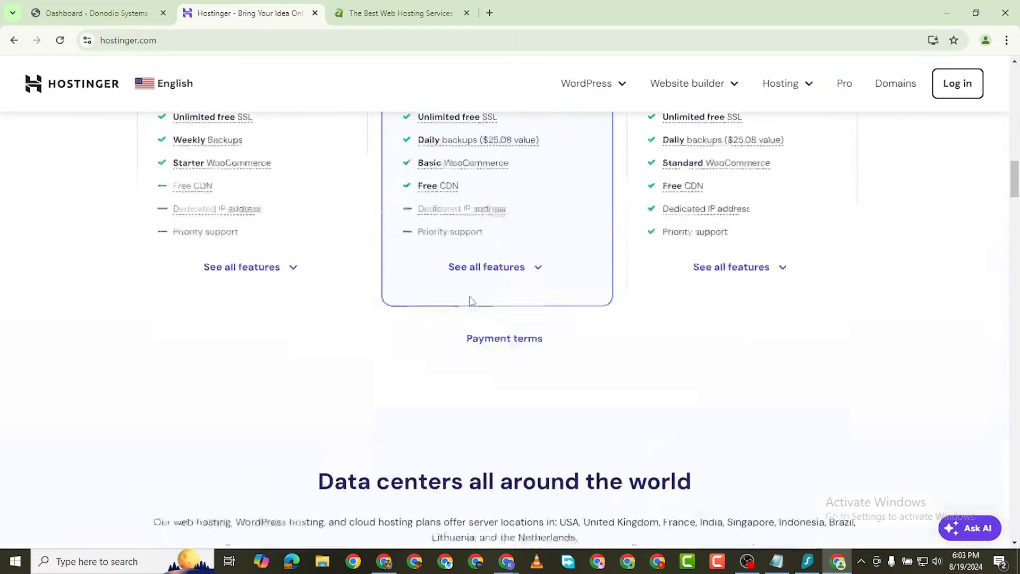
{"action": "scroll", "coordinate": [181, 316], "scroll_direction": "down", "scroll_amount": 4}
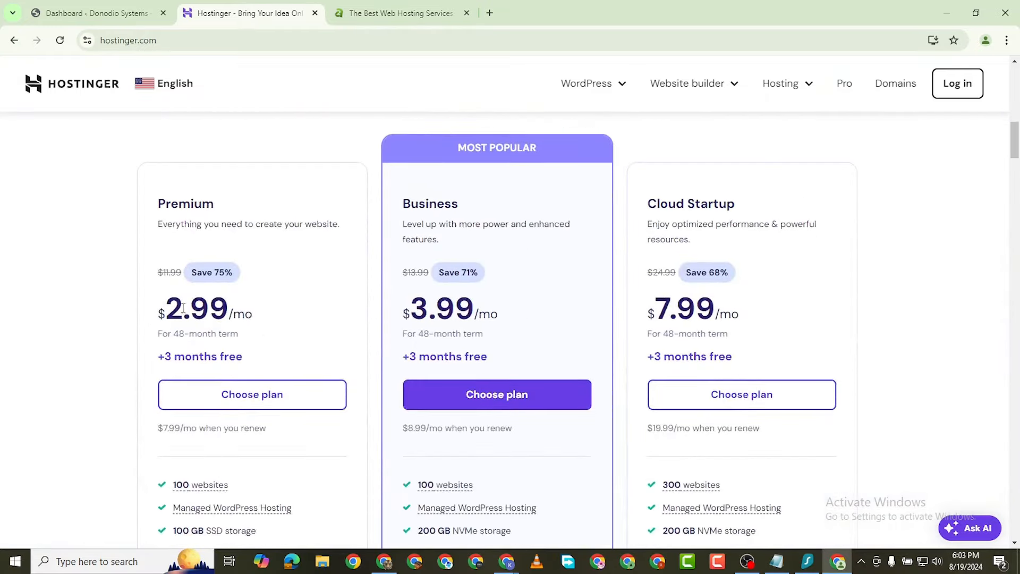
{"action": "scroll", "coordinate": [736, 206], "scroll_direction": "down", "scroll_amount": 3}
{"action": "scroll", "coordinate": [765, 230], "scroll_direction": "up", "scroll_amount": 4}
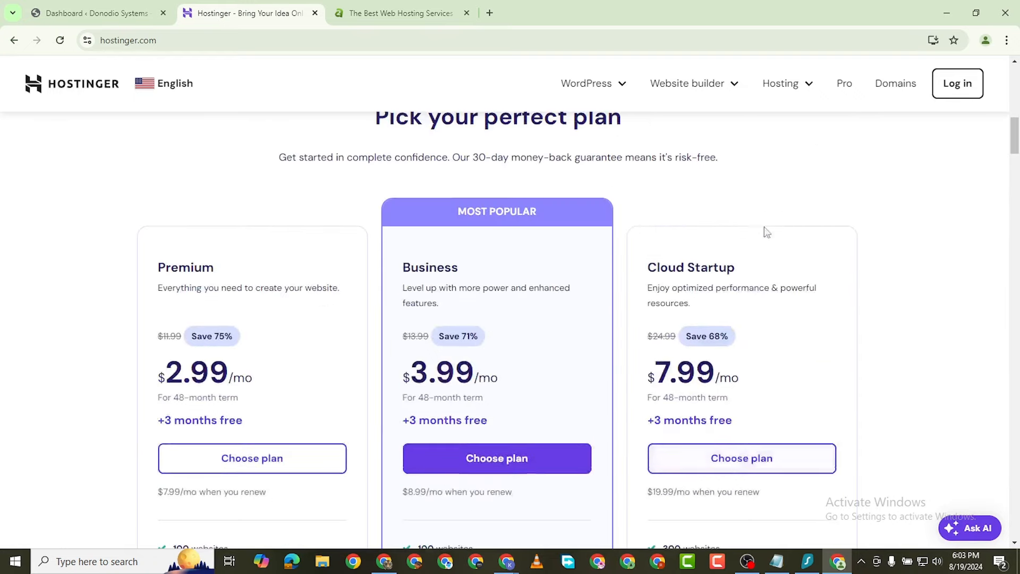
{"action": "scroll", "coordinate": [733, 303], "scroll_direction": "down", "scroll_amount": 1}
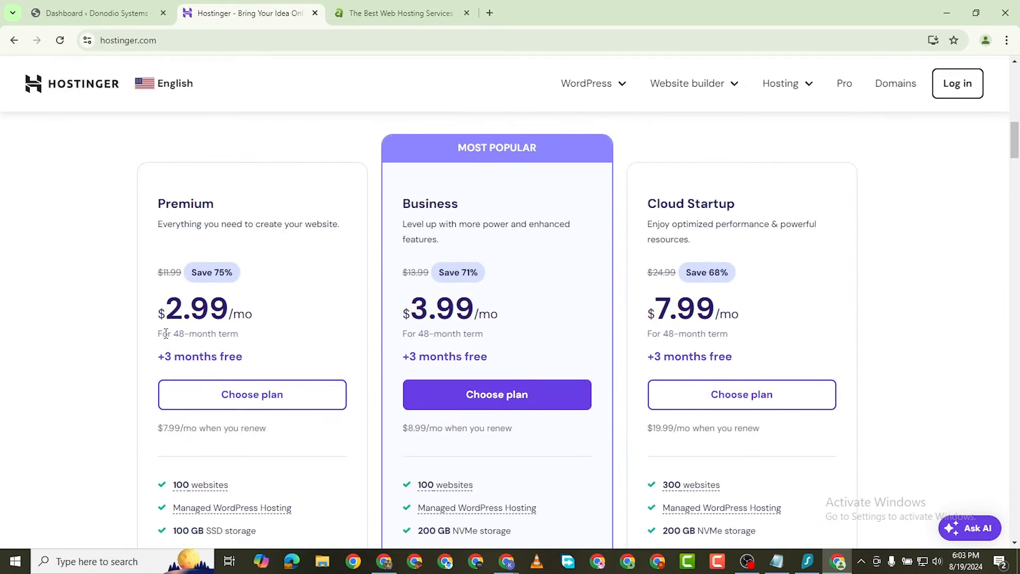
{"action": "scroll", "coordinate": [166, 333], "scroll_direction": "down", "scroll_amount": 2}
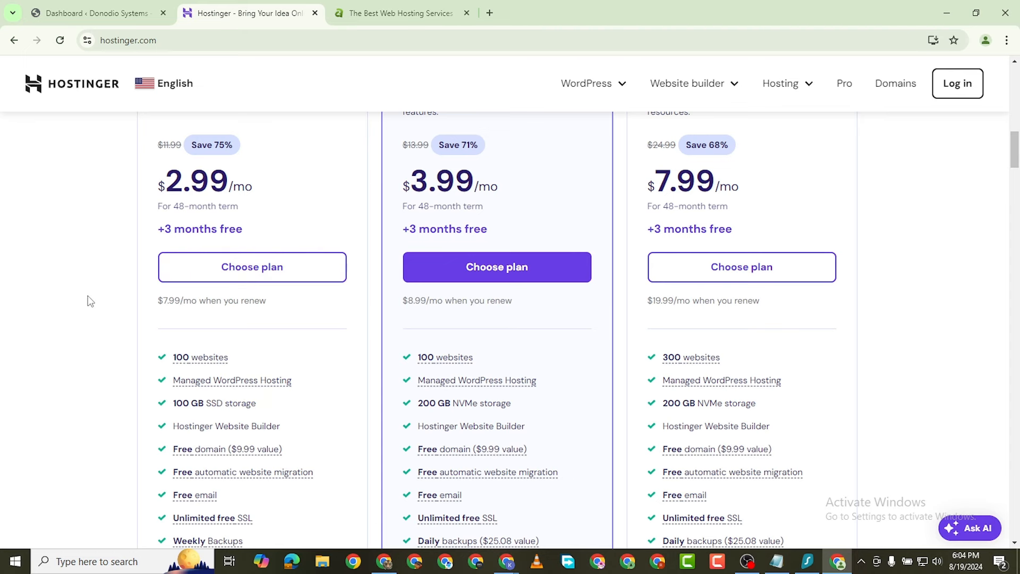
Step: Choose Premium Web Hosting and review its 48-month order in the cart
{"action": "left_click", "coordinate": [285, 276]}
{"action": "scroll", "coordinate": [305, 250], "scroll_direction": "down", "scroll_amount": 6}
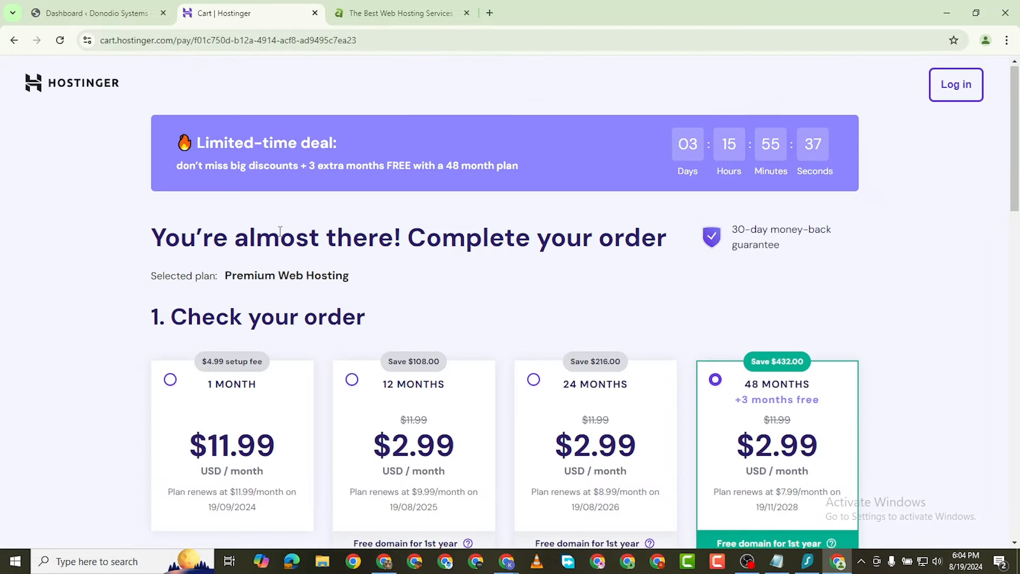
{"action": "scroll", "coordinate": [12, 183], "scroll_direction": "down", "scroll_amount": 4}
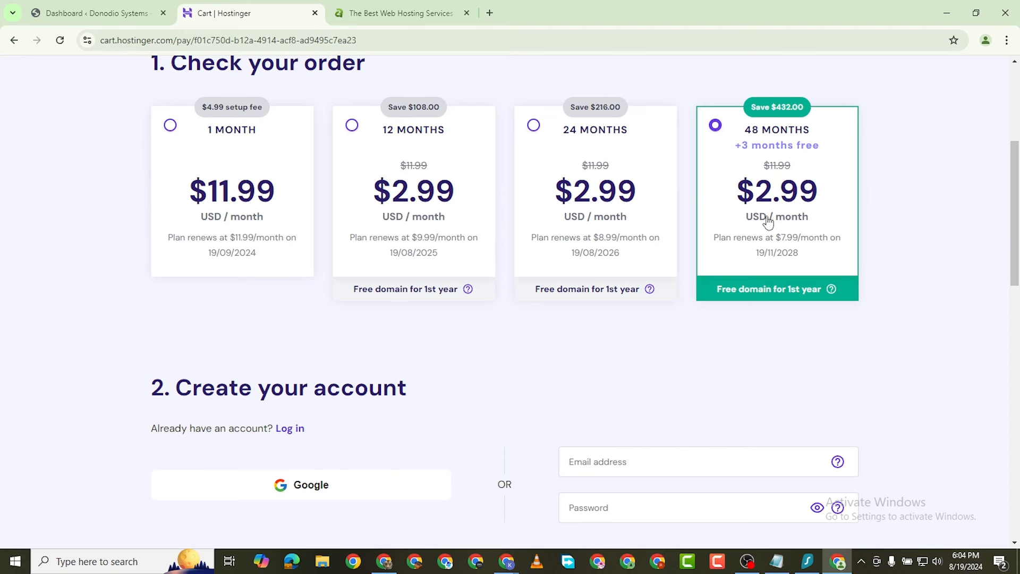
{"action": "scroll", "coordinate": [765, 223], "scroll_direction": "down", "scroll_amount": 1}
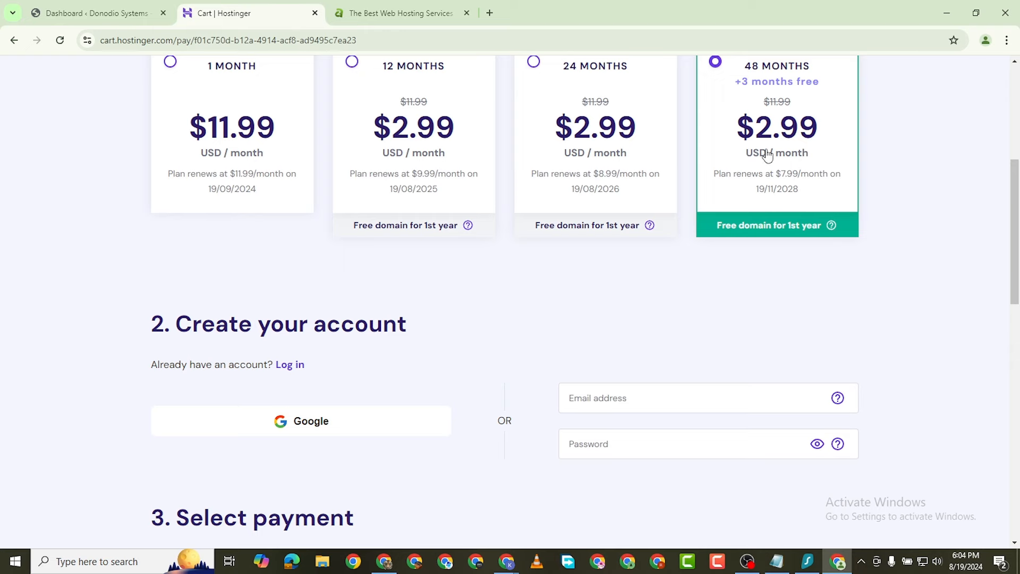
{"action": "scroll", "coordinate": [665, 276], "scroll_direction": "down", "scroll_amount": 6}
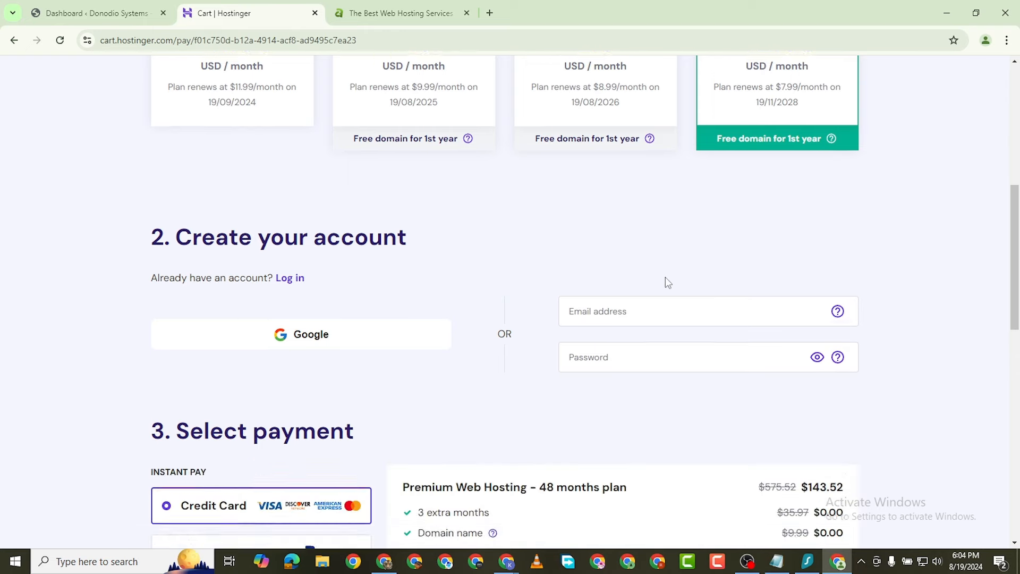
{"action": "scroll", "coordinate": [644, 261], "scroll_direction": "down", "scroll_amount": 5}
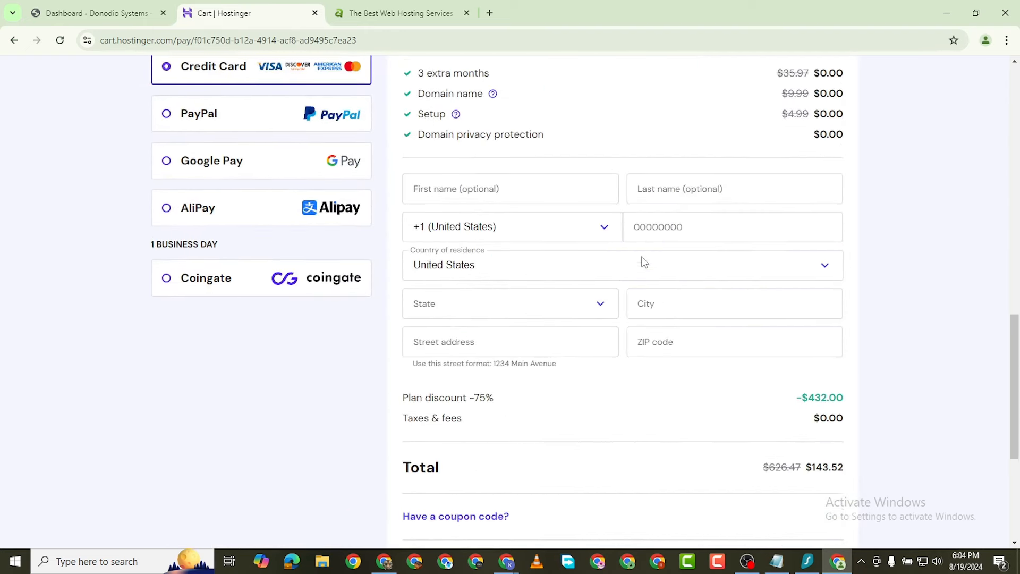
Step: Scroll through the cart's account and payment sections, then switch to A2 Hosting
{"action": "scroll", "coordinate": [641, 259], "scroll_direction": "down", "scroll_amount": 2}
{"action": "scroll", "coordinate": [649, 261], "scroll_direction": "up", "scroll_amount": 8}
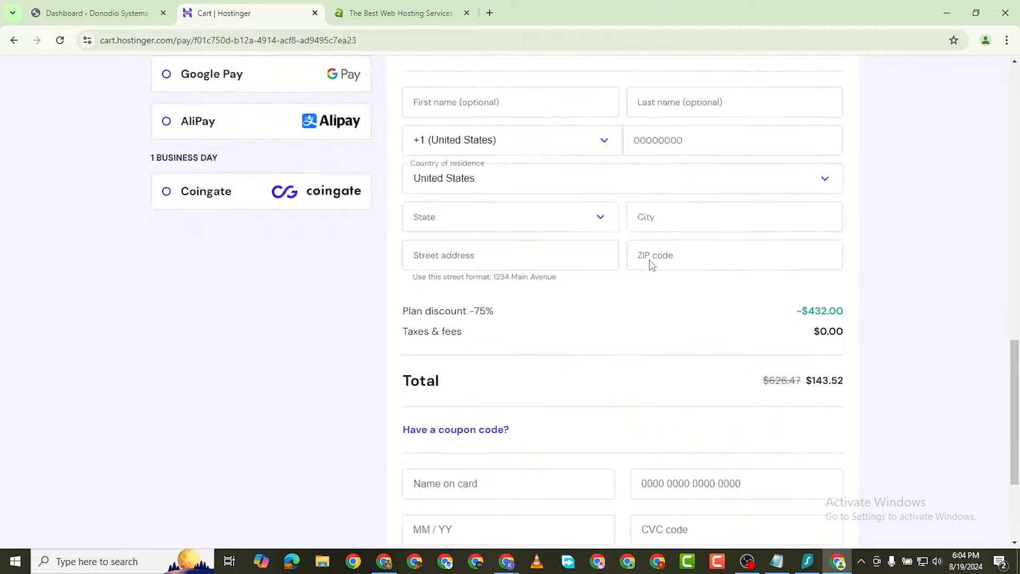
{"action": "scroll", "coordinate": [650, 260], "scroll_direction": "up", "scroll_amount": 10}
{"action": "scroll", "coordinate": [647, 268], "scroll_direction": "down", "scroll_amount": 8}
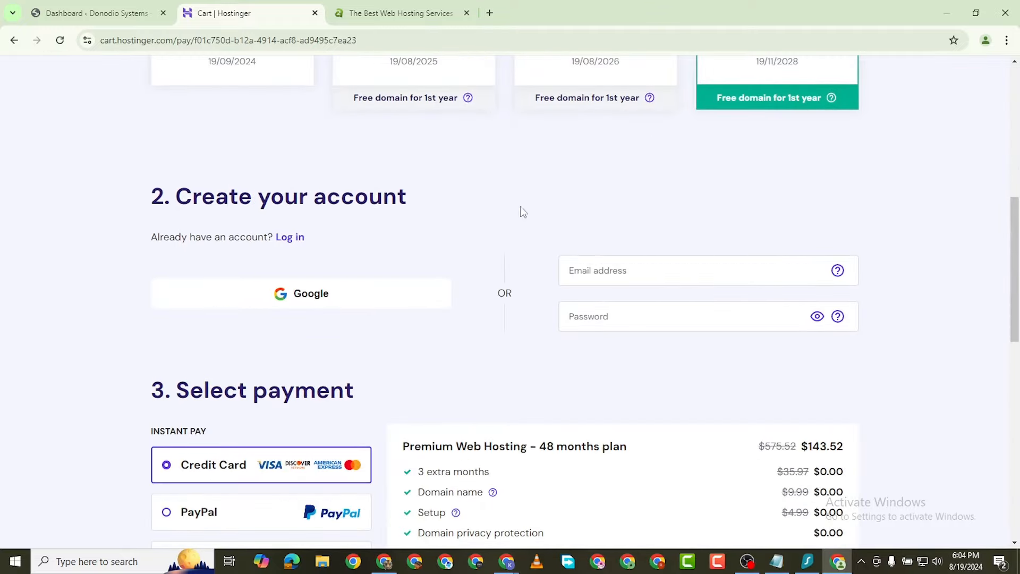
{"action": "left_click", "coordinate": [413, 12]}
Step: Scroll the A2 Hosting homepage down to the hosting types
{"action": "scroll", "coordinate": [351, 192], "scroll_direction": "down", "scroll_amount": 5}
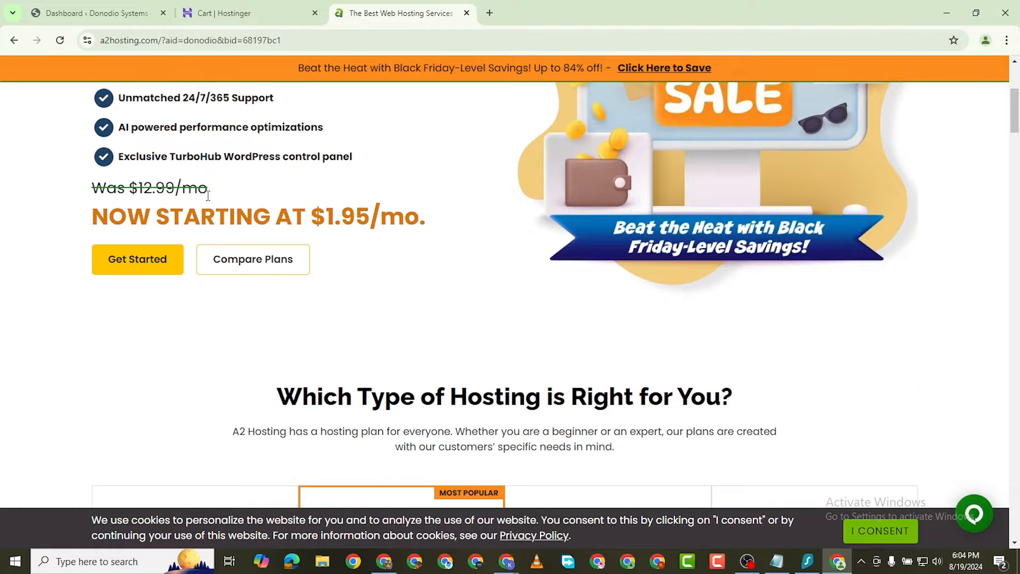
{"action": "scroll", "coordinate": [208, 195], "scroll_direction": "down", "scroll_amount": 20}
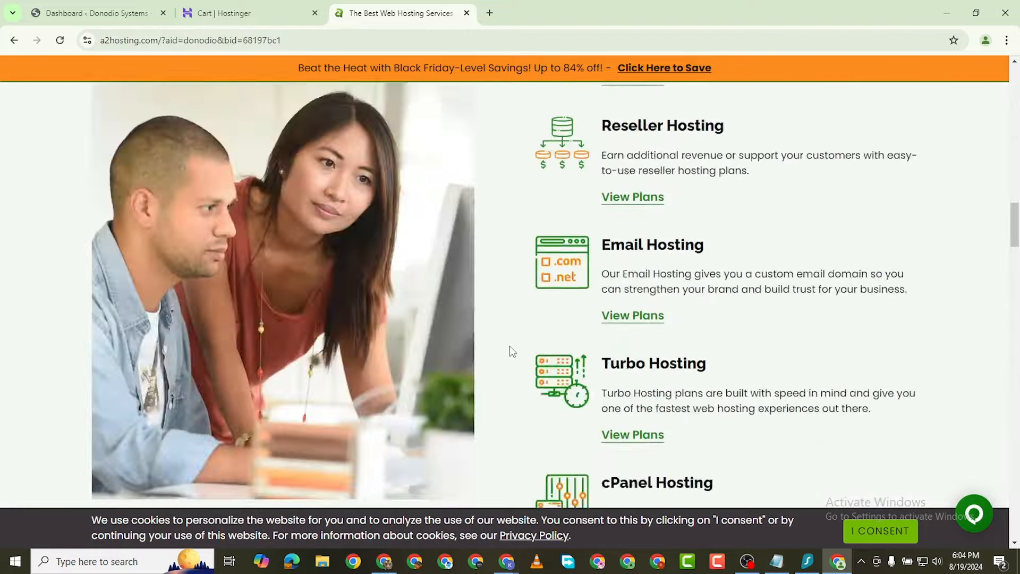
{"action": "scroll", "coordinate": [511, 351], "scroll_direction": "down", "scroll_amount": 10}
{"action": "scroll", "coordinate": [511, 350], "scroll_direction": "up", "scroll_amount": 15}
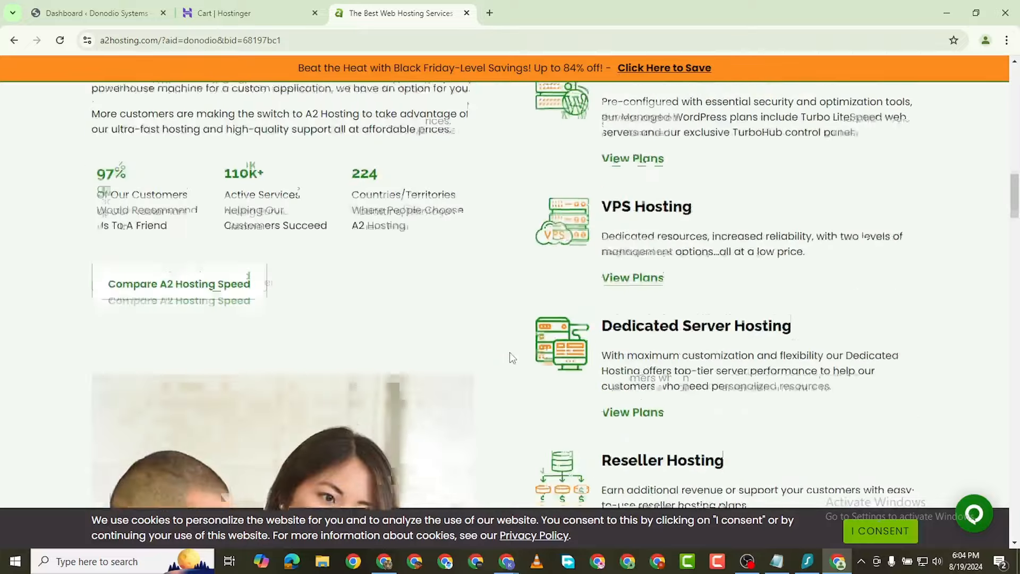
{"action": "scroll", "coordinate": [511, 357], "scroll_direction": "up", "scroll_amount": 15}
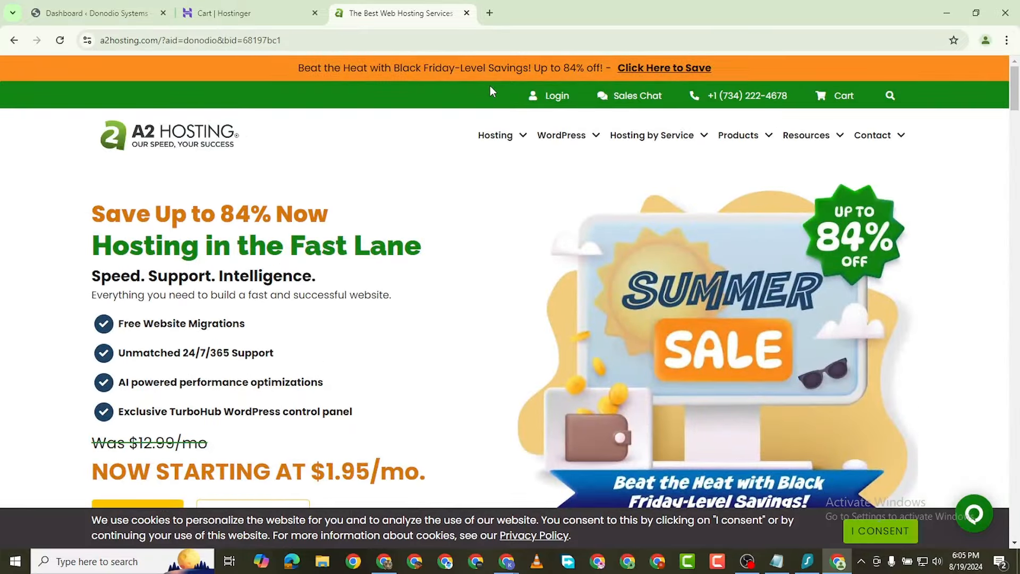
{"action": "scroll", "coordinate": [259, 225], "scroll_direction": "down", "scroll_amount": 3}
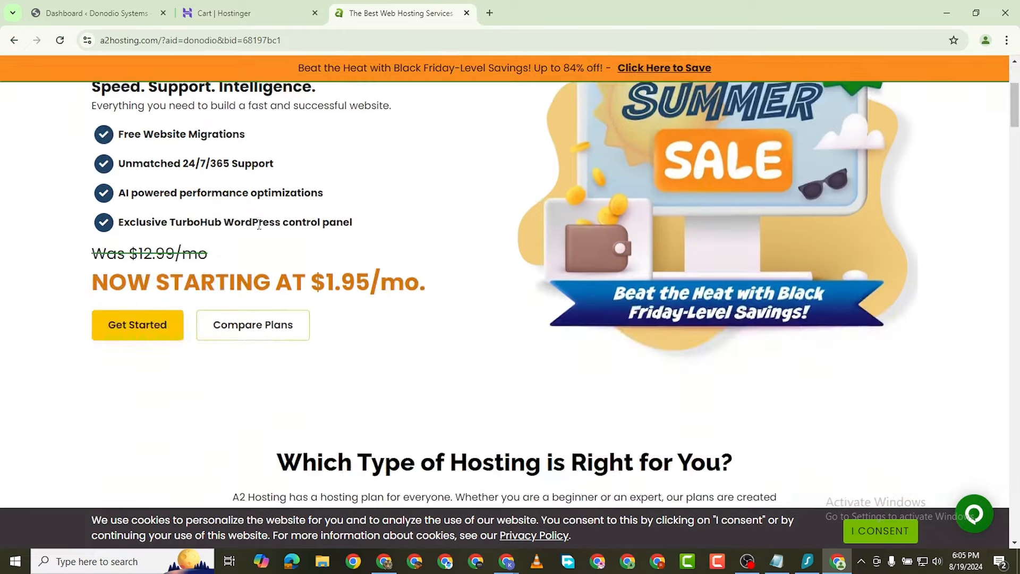
Step: Check the page's full web address and return to the Shared Hosting card
{"action": "left_click", "coordinate": [271, 41]}
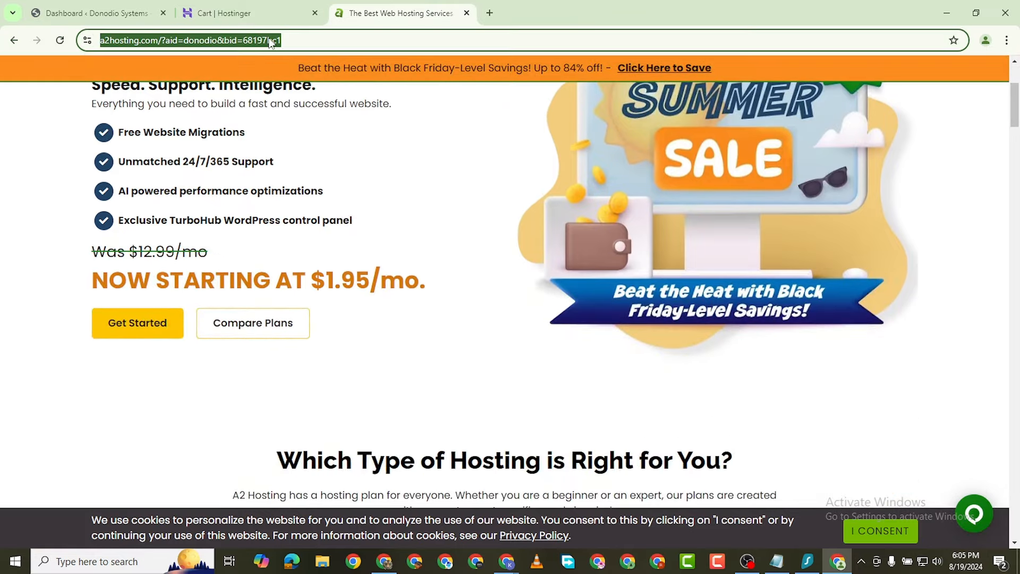
{"action": "left_click", "coordinate": [271, 40]}
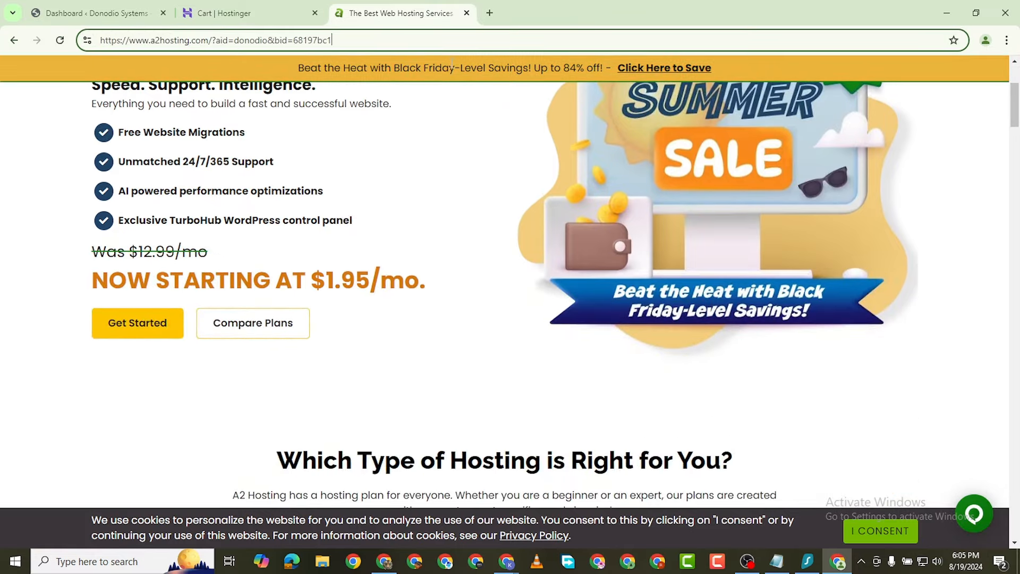
{"action": "scroll", "coordinate": [85, 296], "scroll_direction": "down", "scroll_amount": 9}
{"action": "scroll", "coordinate": [286, 281], "scroll_direction": "up", "scroll_amount": 2}
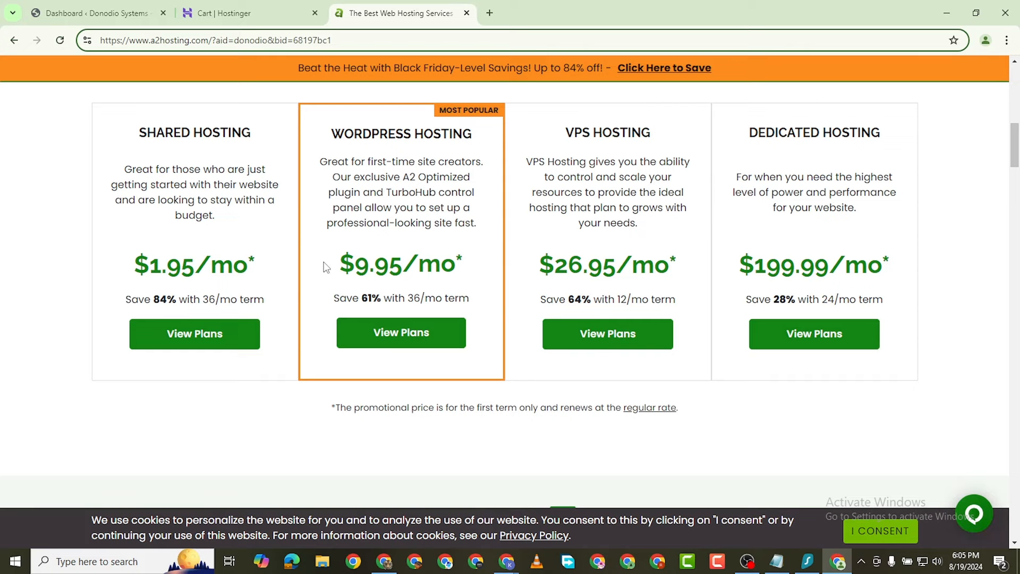
{"action": "scroll", "coordinate": [326, 268], "scroll_direction": "up", "scroll_amount": 2}
{"action": "scroll", "coordinate": [326, 267], "scroll_direction": "down", "scroll_amount": 2}
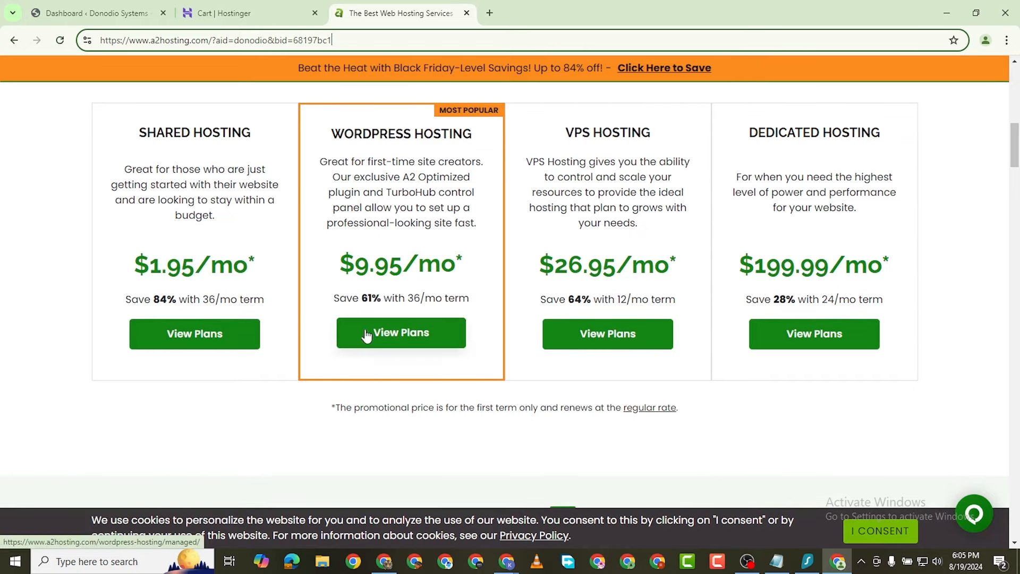
Step: Open the shared hosting plans and compare Startup $1.95/mo through Turbo Max $13.95/mo
{"action": "left_click", "coordinate": [207, 338]}
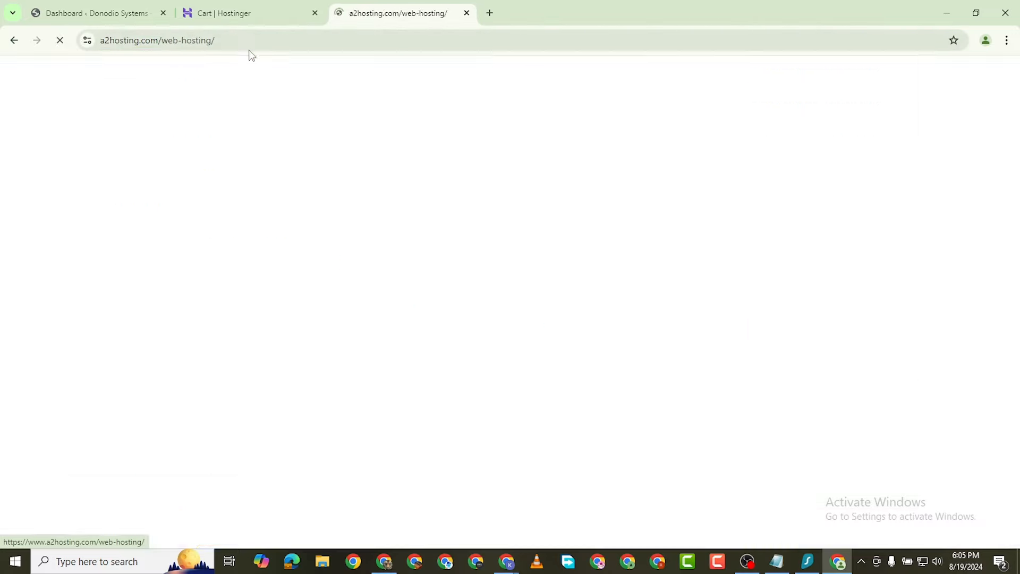
{"action": "scroll", "coordinate": [262, 296], "scroll_direction": "down", "scroll_amount": 9}
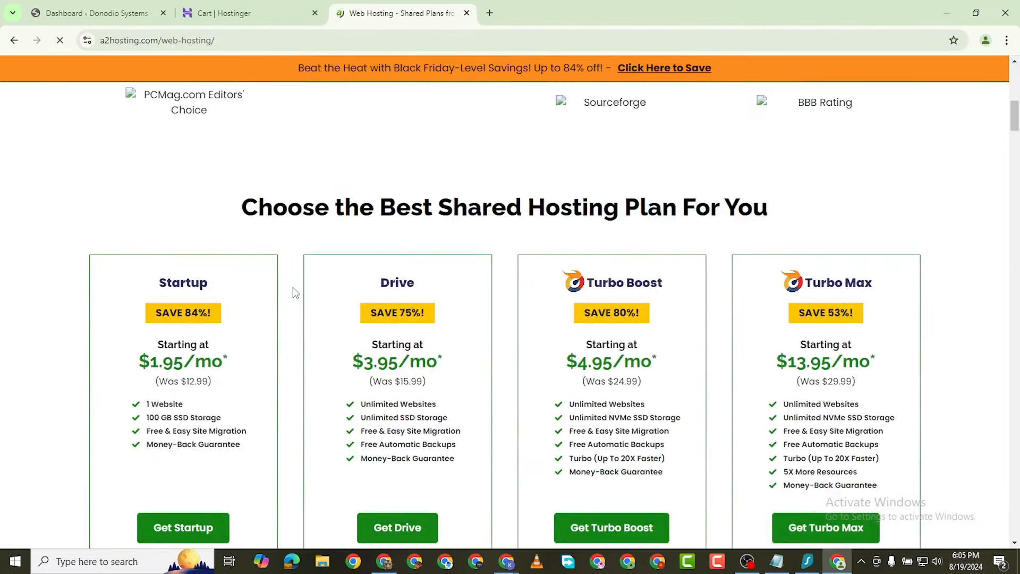
{"action": "scroll", "coordinate": [292, 291], "scroll_direction": "down", "scroll_amount": 5}
{"action": "scroll", "coordinate": [197, 279], "scroll_direction": "up", "scroll_amount": 2}
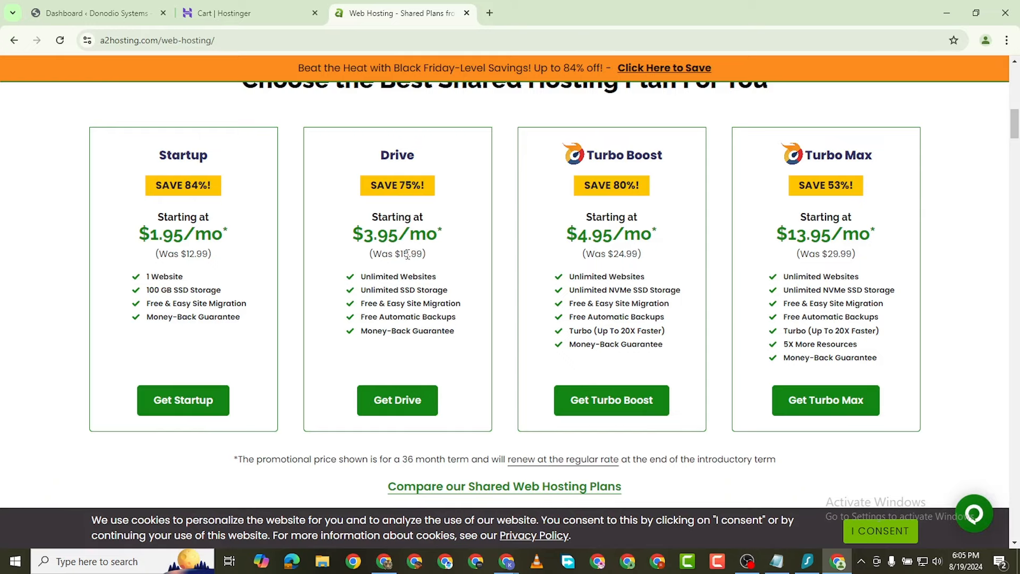
{"action": "scroll", "coordinate": [399, 350], "scroll_direction": "down", "scroll_amount": 3}
{"action": "scroll", "coordinate": [378, 240], "scroll_direction": "up", "scroll_amount": 3}
Step: Return to the Hostinger cart and review the $143.52 total with its 75% discount
{"action": "left_click", "coordinate": [226, 21]}
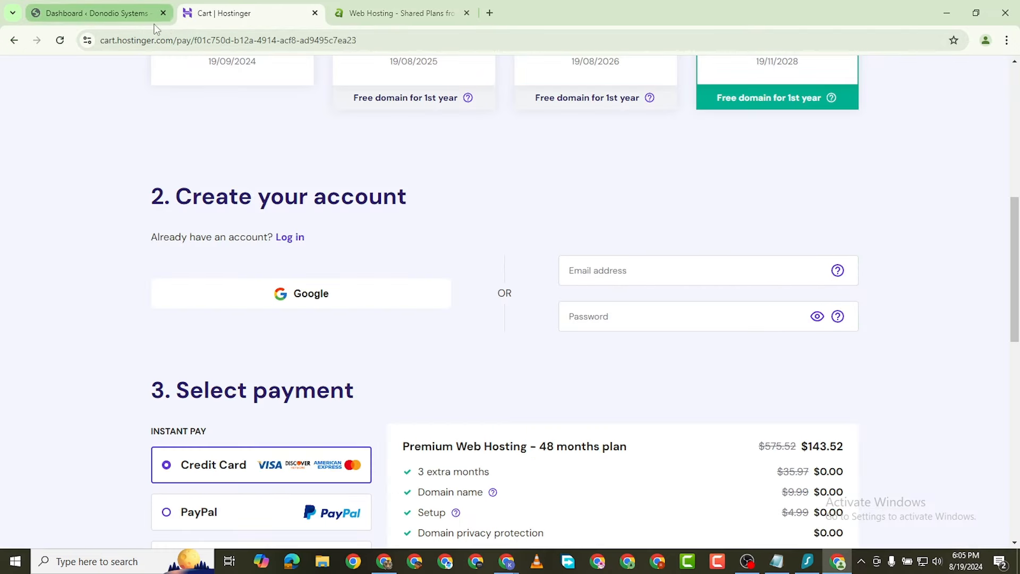
{"action": "scroll", "coordinate": [438, 303], "scroll_direction": "down", "scroll_amount": 5}
{"action": "scroll", "coordinate": [438, 303], "scroll_direction": "down", "scroll_amount": 6}
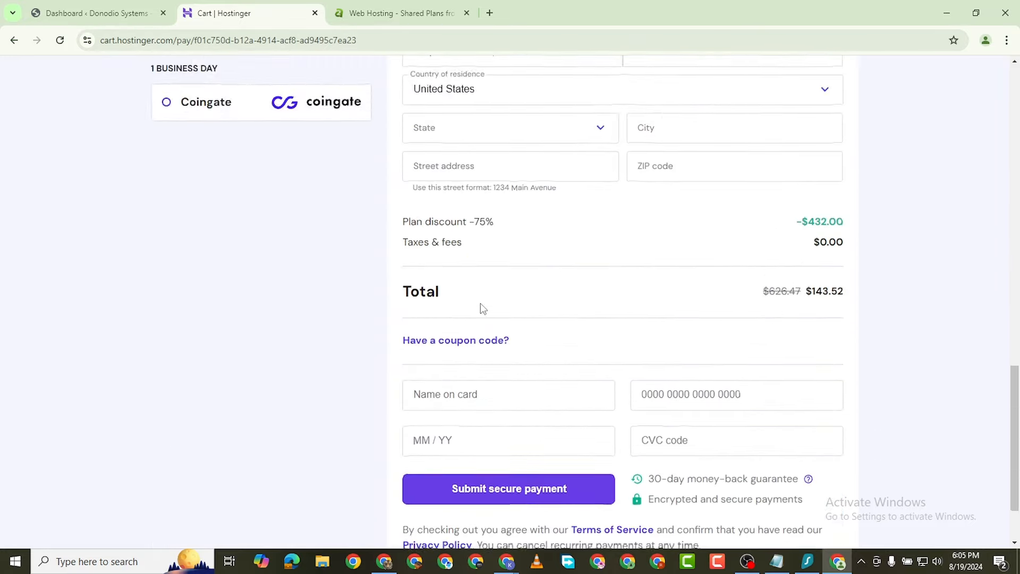
{"action": "scroll", "coordinate": [540, 298], "scroll_direction": "up", "scroll_amount": 4}
{"action": "scroll", "coordinate": [542, 290], "scroll_direction": "down", "scroll_amount": 4}
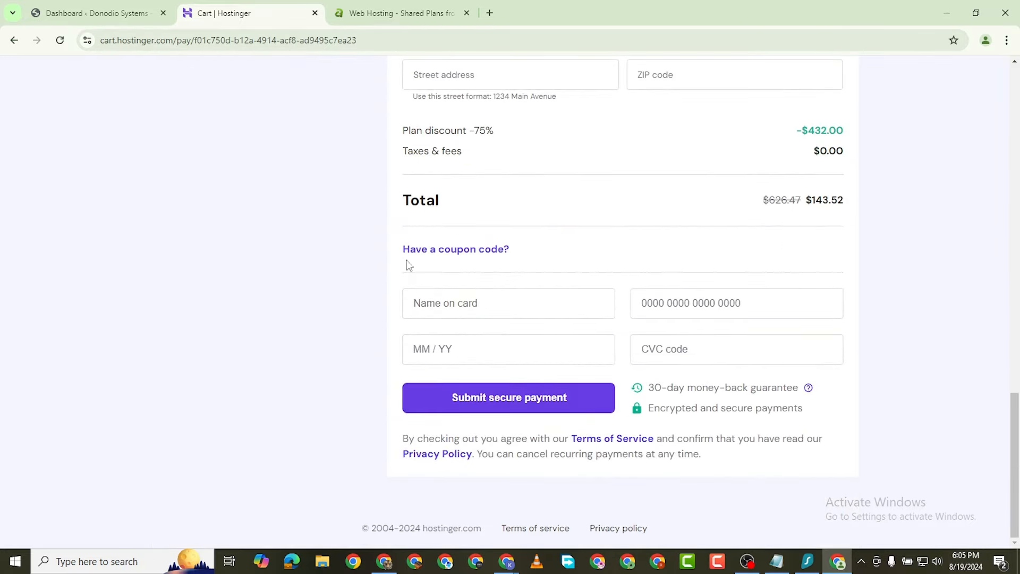
{"action": "scroll", "coordinate": [405, 264], "scroll_direction": "up", "scroll_amount": 3}
Step: Dismiss the Welcome to WordPress panel on the dashboard
{"action": "left_click", "coordinate": [88, 9]}
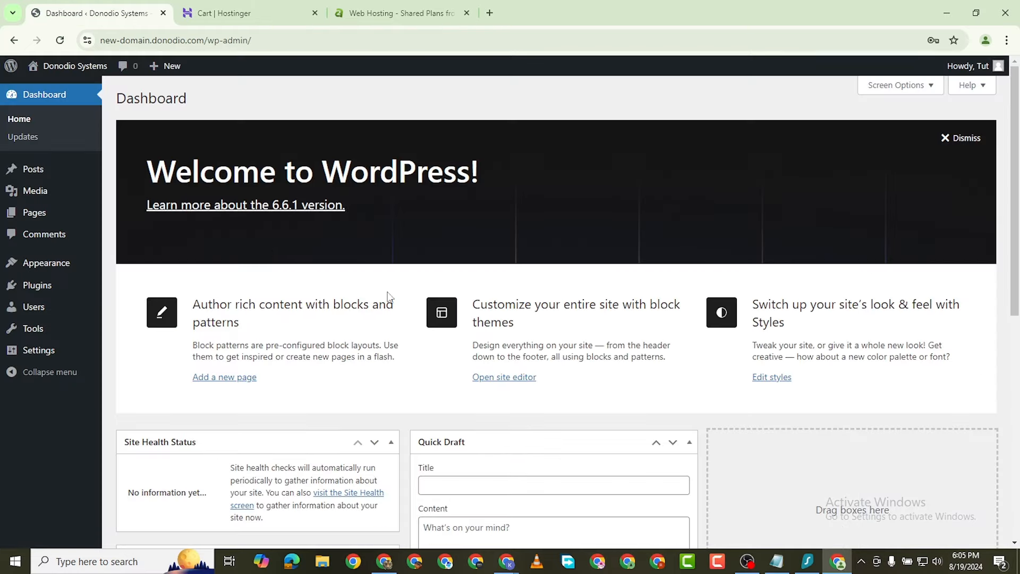
{"action": "left_click", "coordinate": [945, 139]}
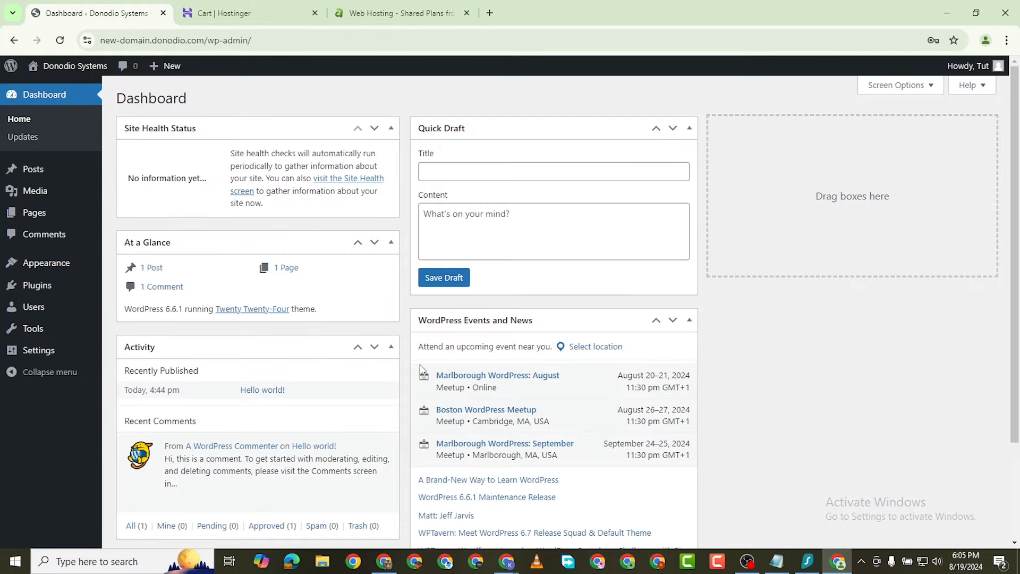
{"action": "scroll", "coordinate": [295, 257], "scroll_direction": "down", "scroll_amount": 2}
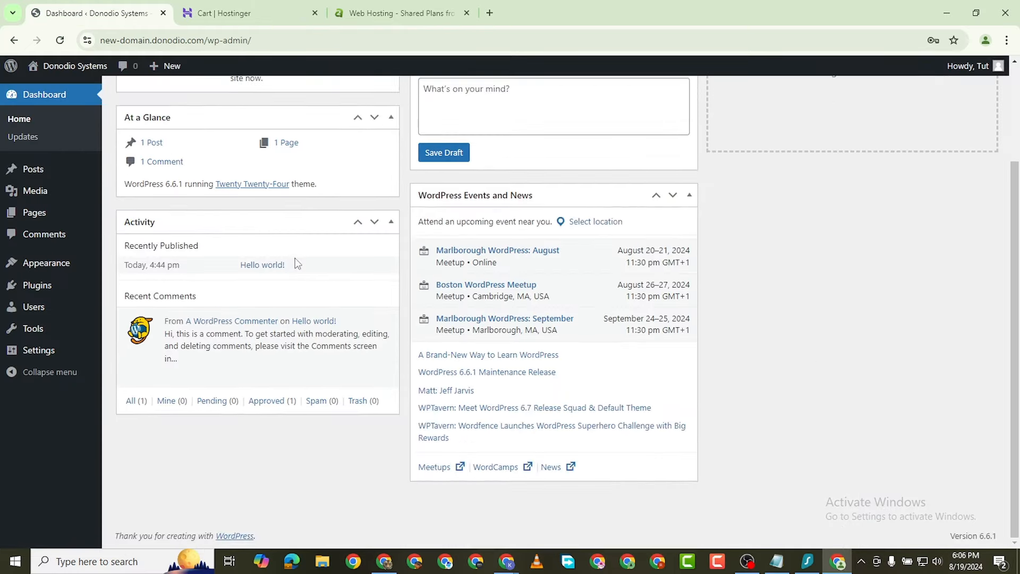
{"action": "scroll", "coordinate": [295, 257], "scroll_direction": "up", "scroll_amount": 2}
Step: Hide At a Glance, Activity, Quick Draft and Events and News, keeping Site Health Status
{"action": "left_click", "coordinate": [859, 92]}
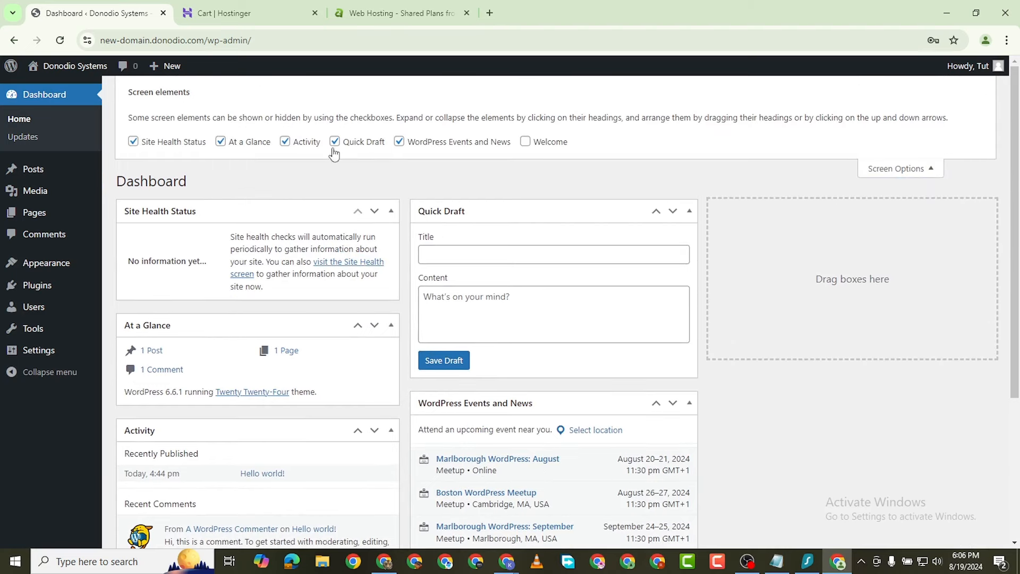
{"action": "left_click", "coordinate": [133, 142]}
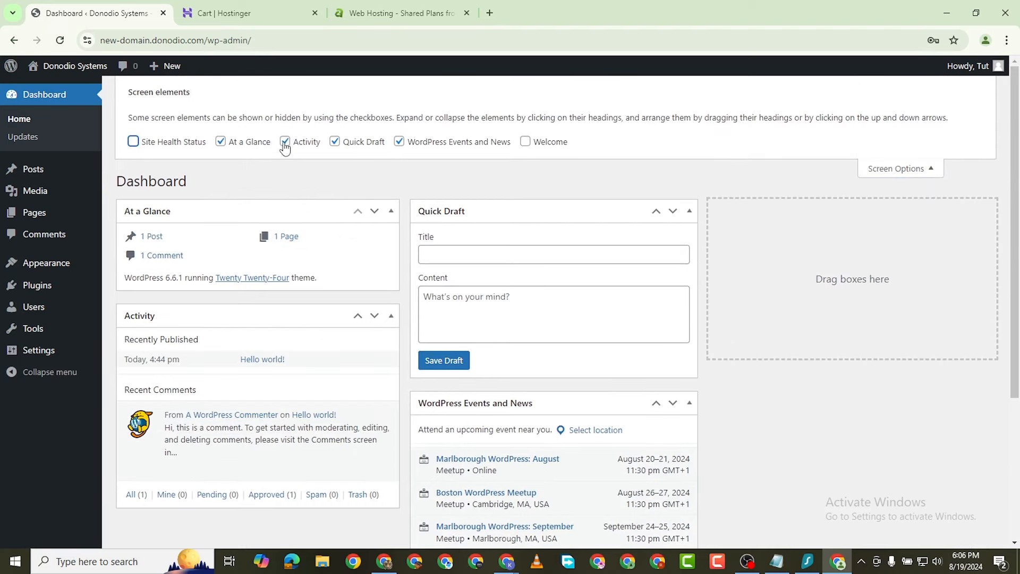
{"action": "left_click", "coordinate": [133, 142]}
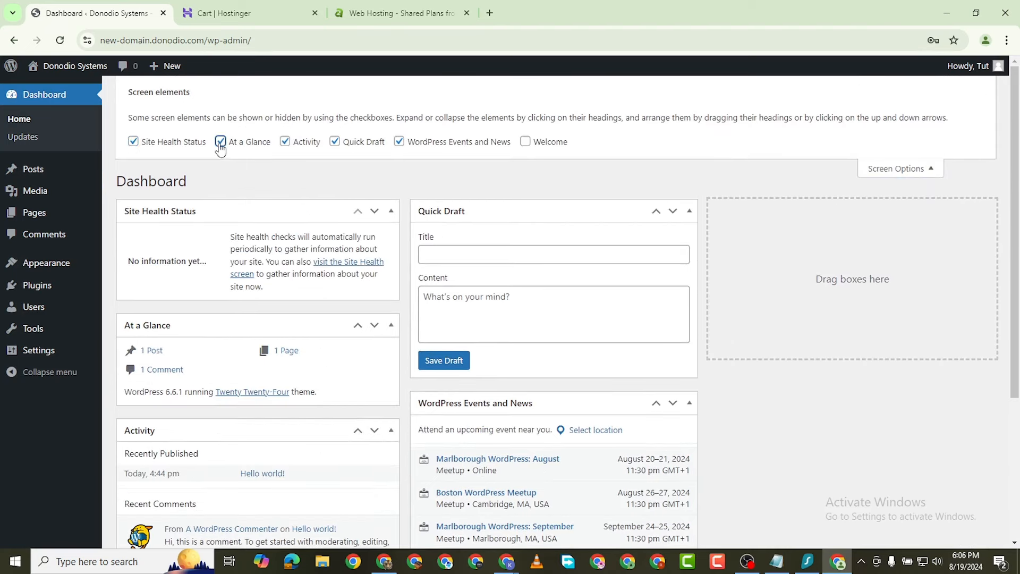
{"action": "left_click", "coordinate": [221, 142]}
{"action": "left_click", "coordinate": [285, 141]}
{"action": "left_click", "coordinate": [334, 141]}
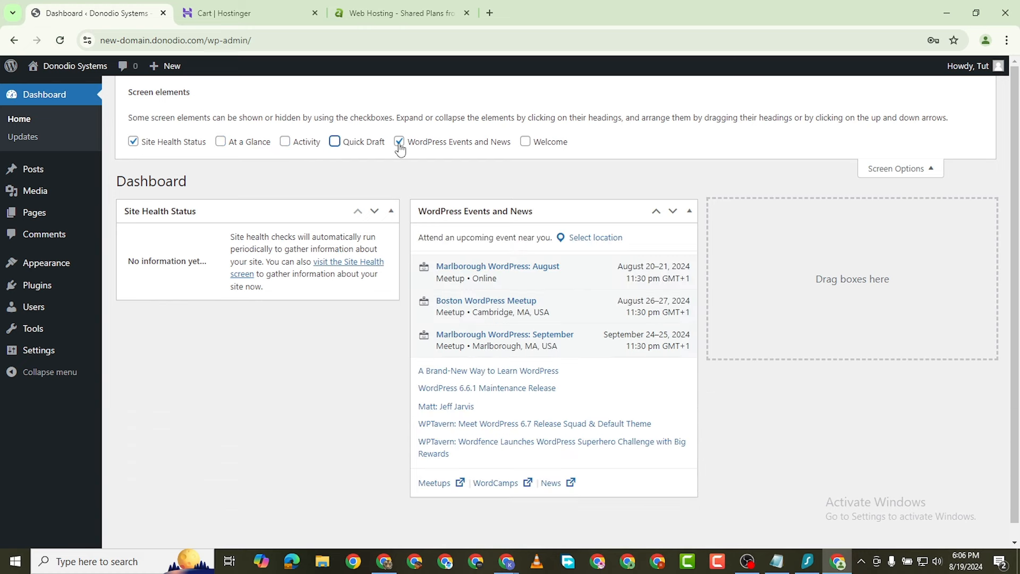
{"action": "left_click", "coordinate": [399, 142]}
Step: Move the Hello world! post to the Trash
{"action": "left_click", "coordinate": [51, 174]}
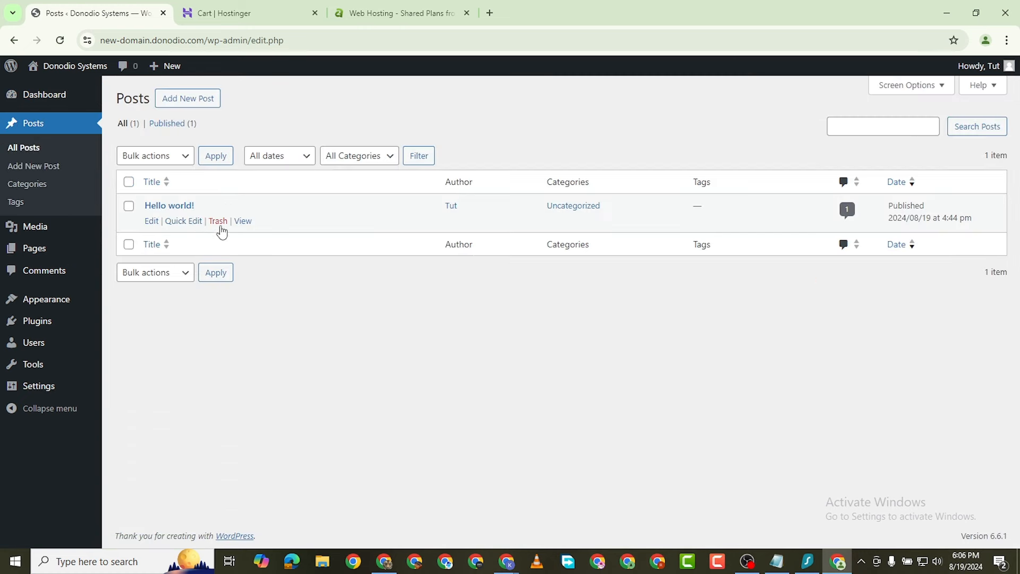
{"action": "left_click", "coordinate": [219, 222]}
{"action": "mouse_move", "coordinate": [37, 355]}
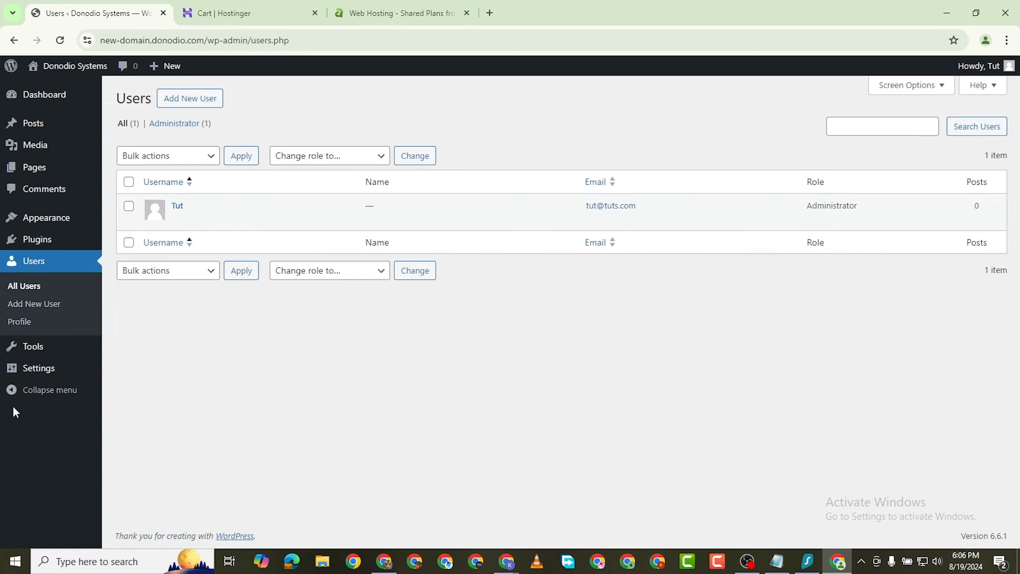
{"action": "mouse_move", "coordinate": [43, 373]}
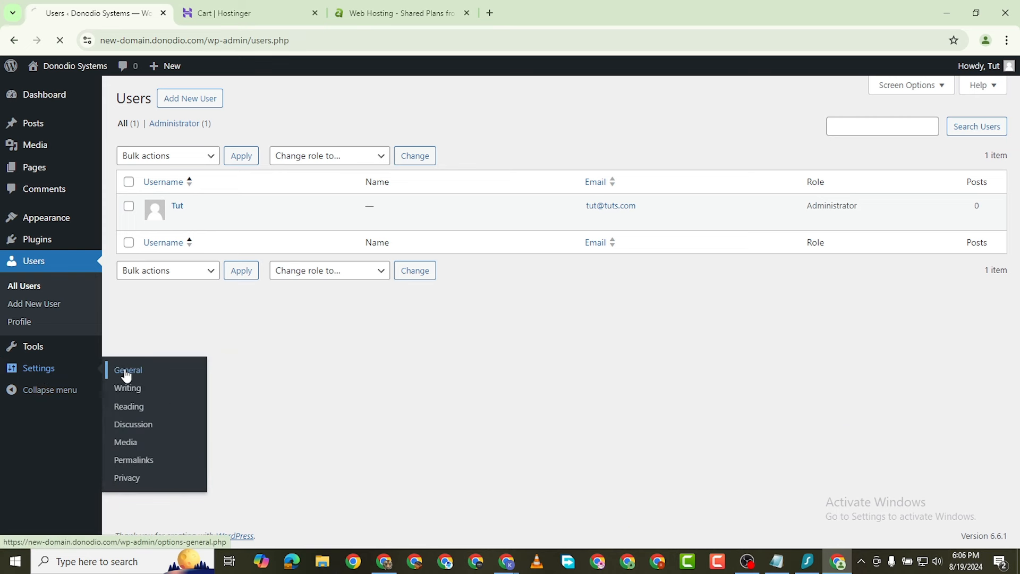
Step: Change the site title to 'Donodio CRM' and save the General settings
{"action": "triple_click", "coordinate": [311, 135]}
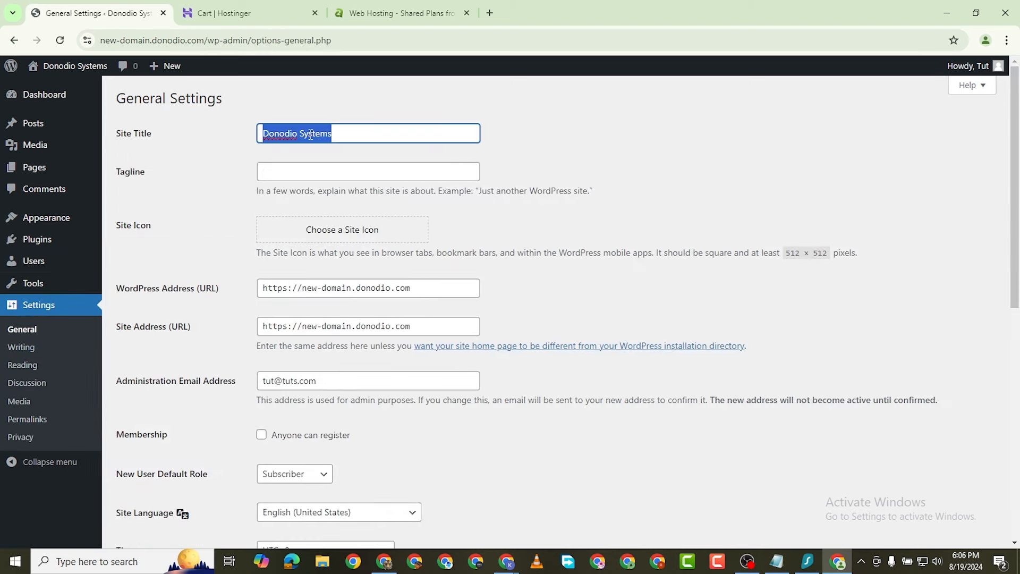
{"action": "type", "text": "Dp"}
{"action": "key", "text": "BackSpace"}
{"action": "type", "text": "ono"}
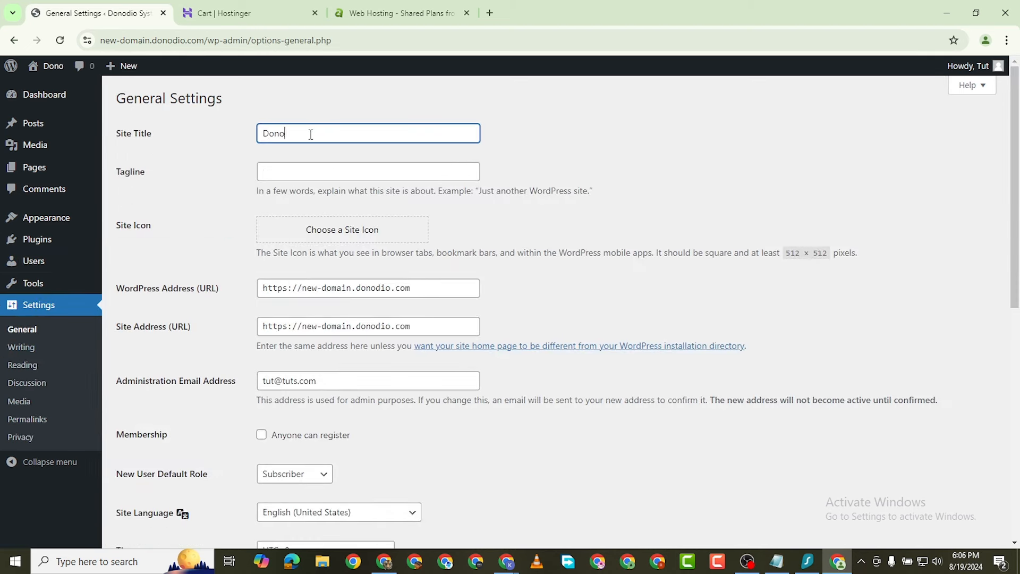
{"action": "type", "text": "dio C"}
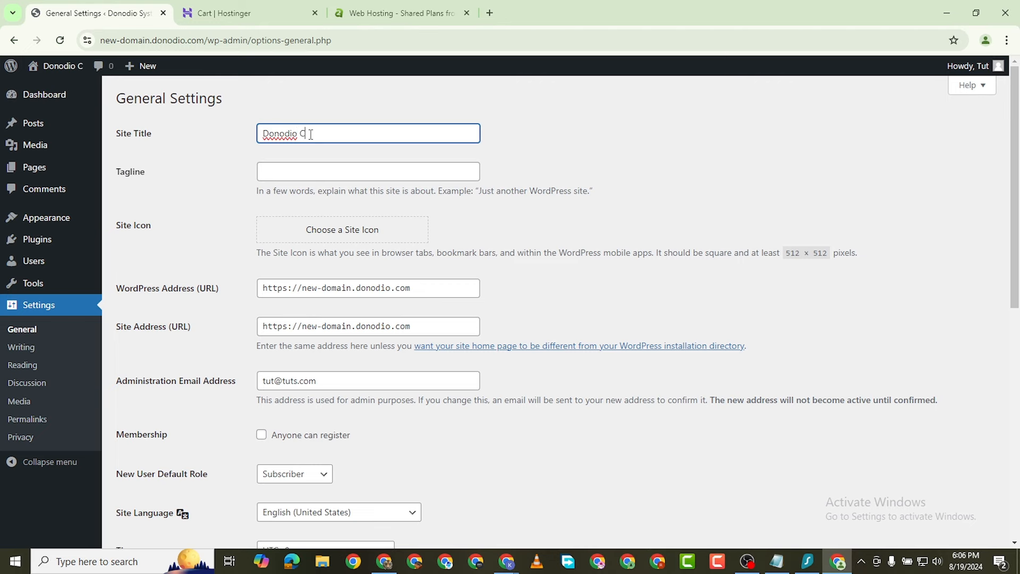
{"action": "type", "text": "RM"}
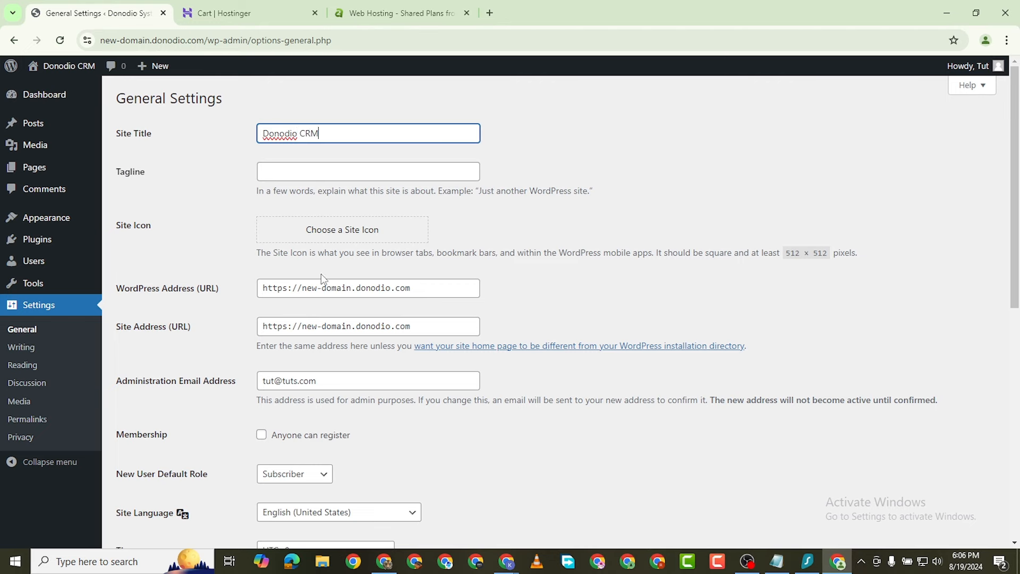
{"action": "scroll", "coordinate": [330, 314], "scroll_direction": "down", "scroll_amount": 6}
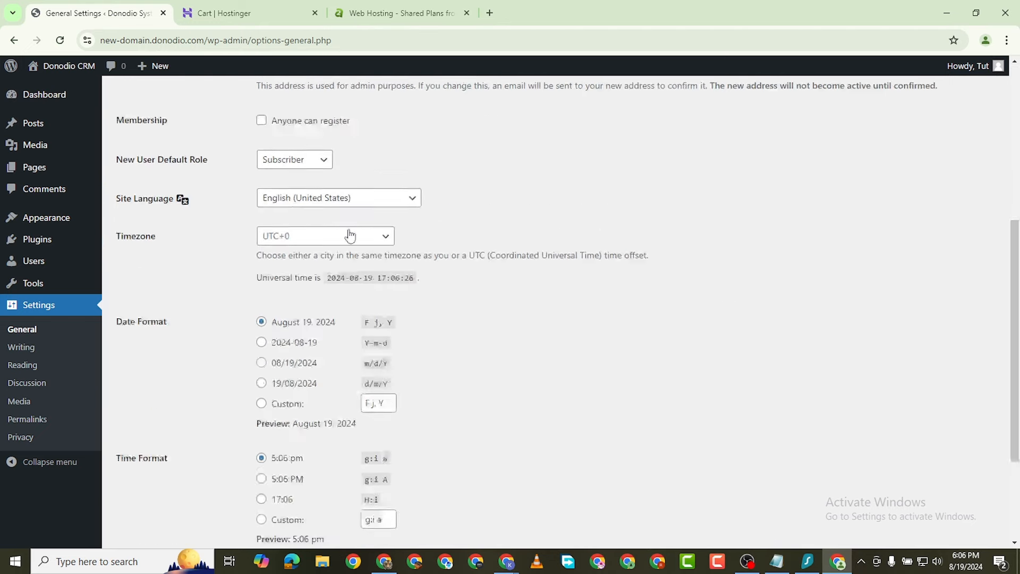
{"action": "scroll", "coordinate": [349, 235], "scroll_direction": "up", "scroll_amount": 4}
{"action": "scroll", "coordinate": [353, 170], "scroll_direction": "up", "scroll_amount": 3}
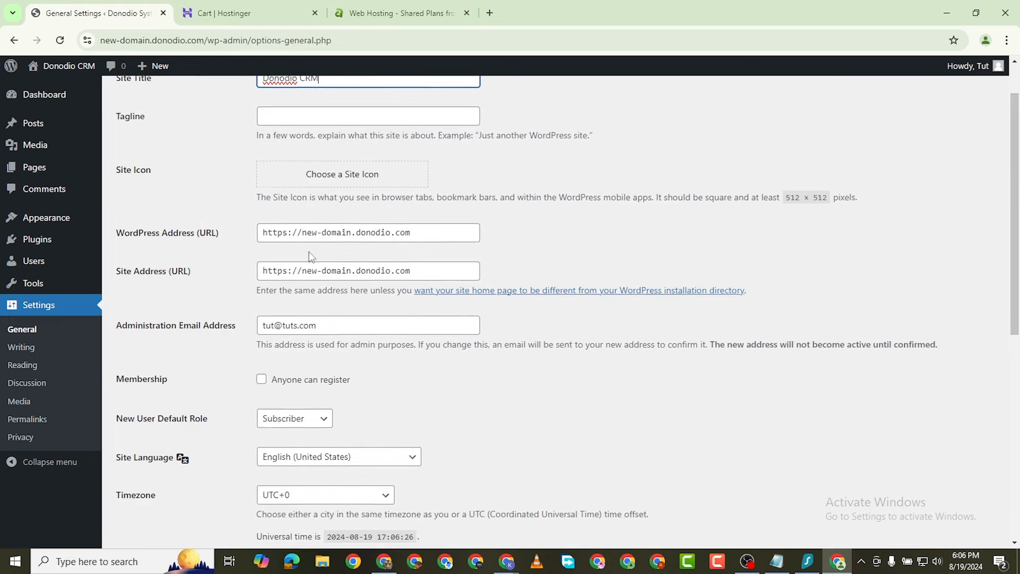
{"action": "scroll", "coordinate": [375, 303], "scroll_direction": "down", "scroll_amount": 10}
{"action": "left_click", "coordinate": [149, 483]}
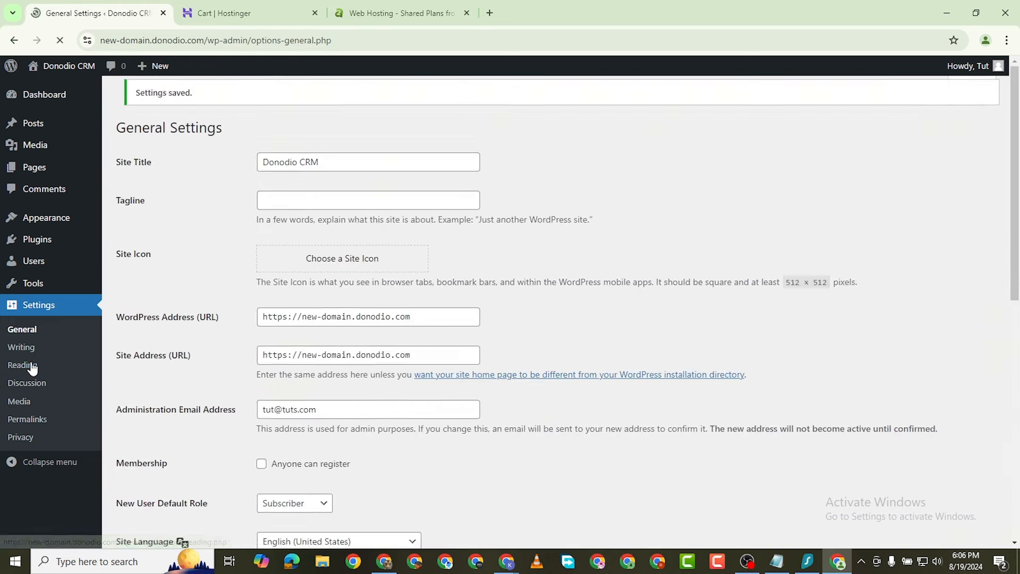
Step: Switch permalinks to the Post name structure and save, then view the installed plugins
{"action": "left_click", "coordinate": [30, 366]}
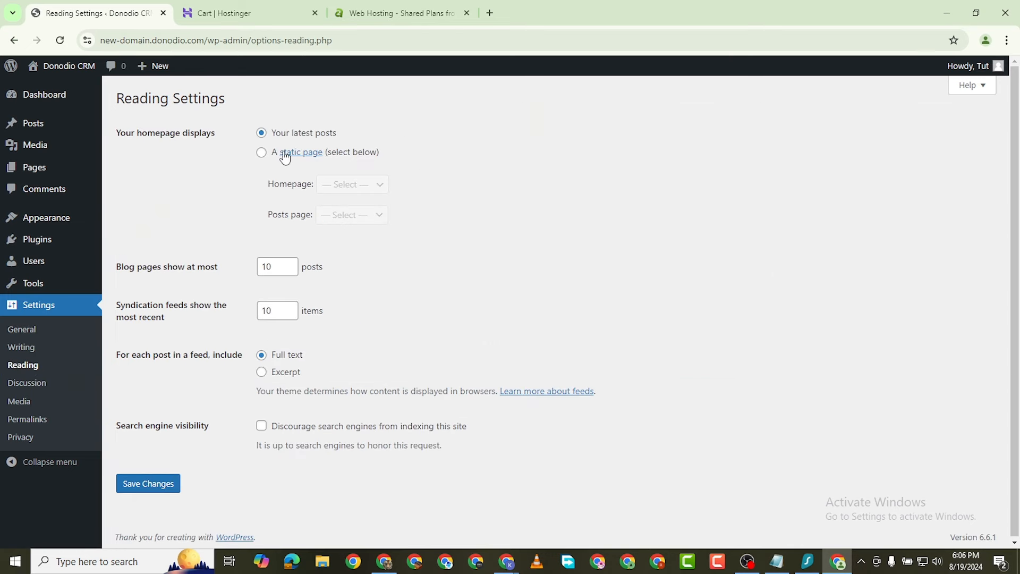
{"action": "scroll", "coordinate": [268, 346], "scroll_direction": "down", "scroll_amount": 1}
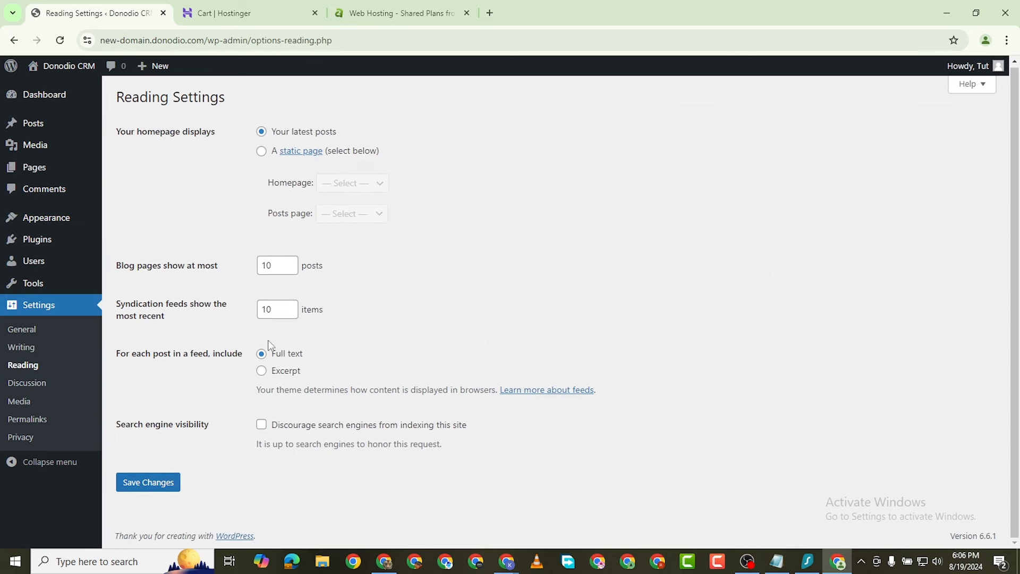
{"action": "left_click", "coordinate": [38, 421]}
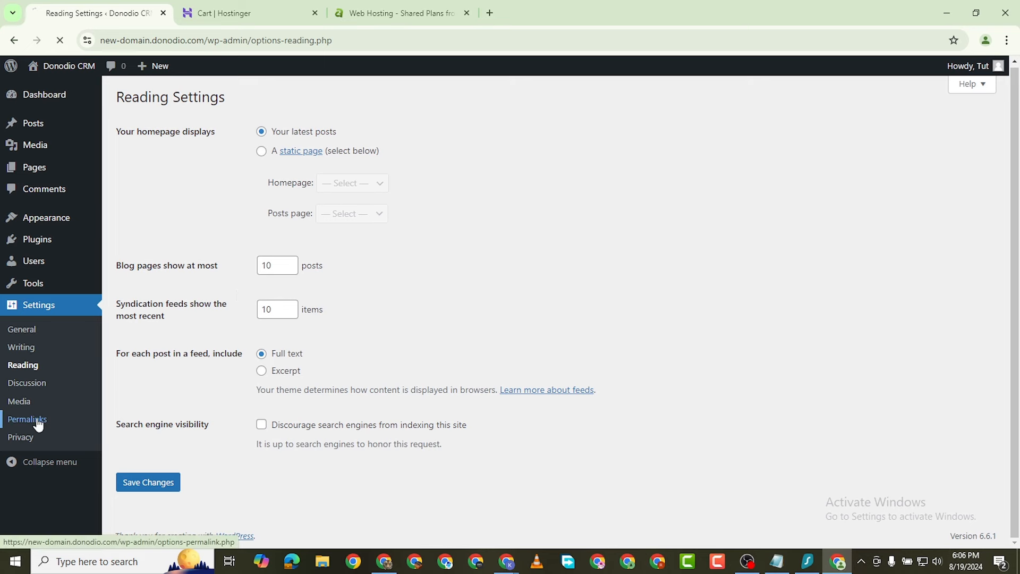
{"action": "scroll", "coordinate": [279, 212], "scroll_direction": "down", "scroll_amount": 3}
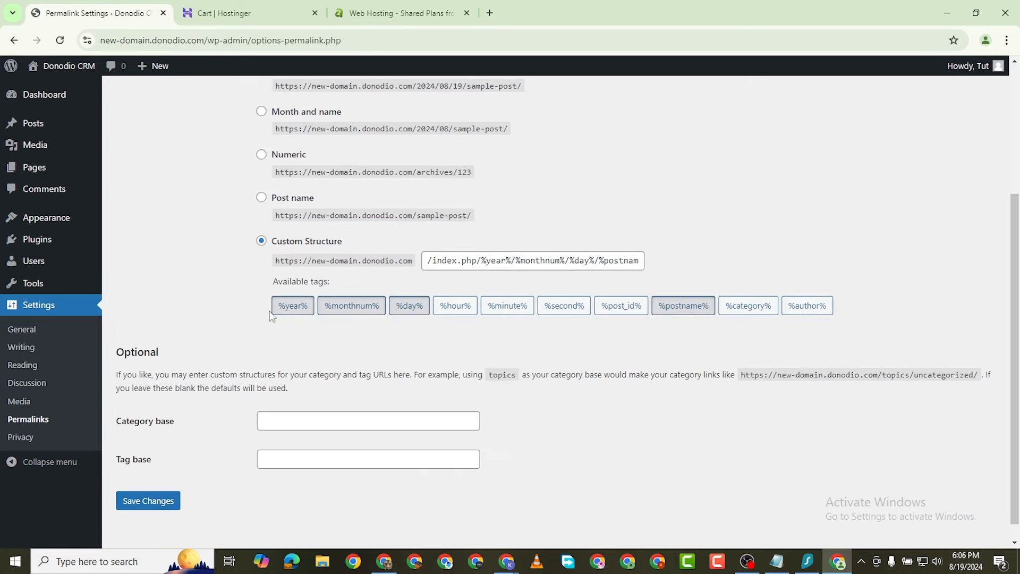
{"action": "left_click", "coordinate": [262, 198]}
{"action": "scroll", "coordinate": [213, 345], "scroll_direction": "down", "scroll_amount": 1}
{"action": "left_click", "coordinate": [130, 500]}
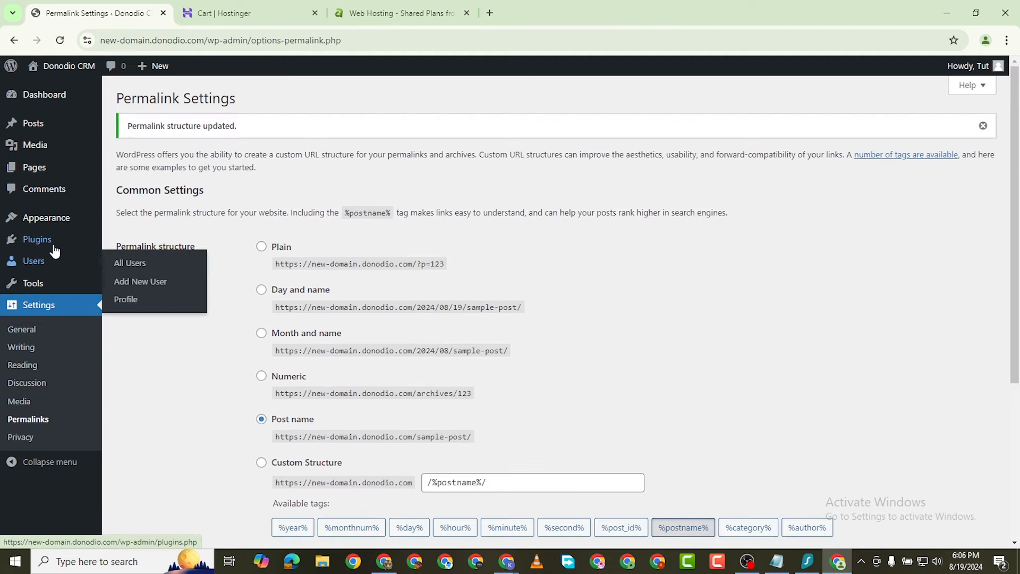
{"action": "mouse_move", "coordinate": [50, 246]}
{"action": "left_click", "coordinate": [119, 241]}
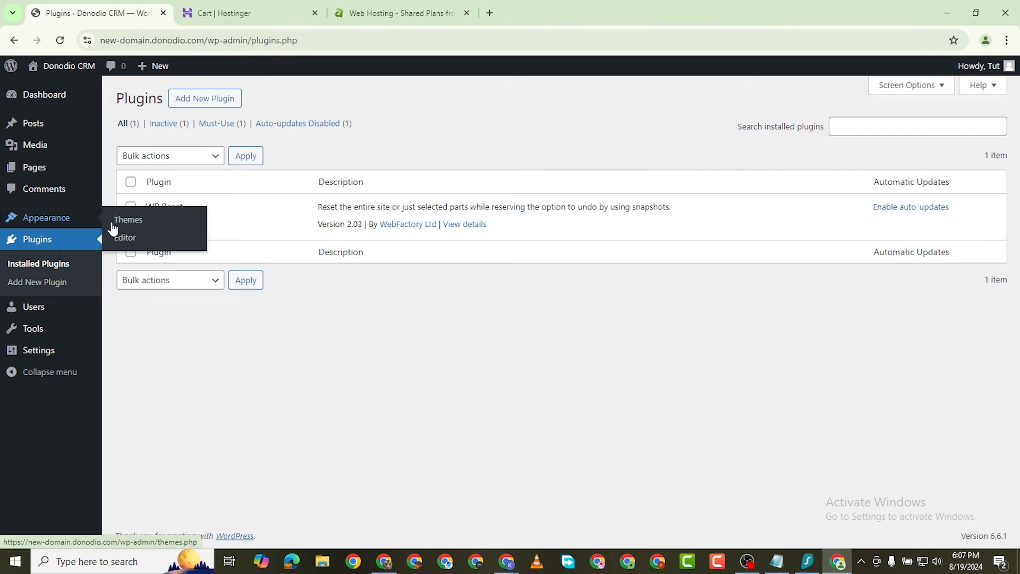
Step: Review the active Twenty Twenty-Four theme on the Appearance > Themes page
{"action": "left_click", "coordinate": [14, 264]}
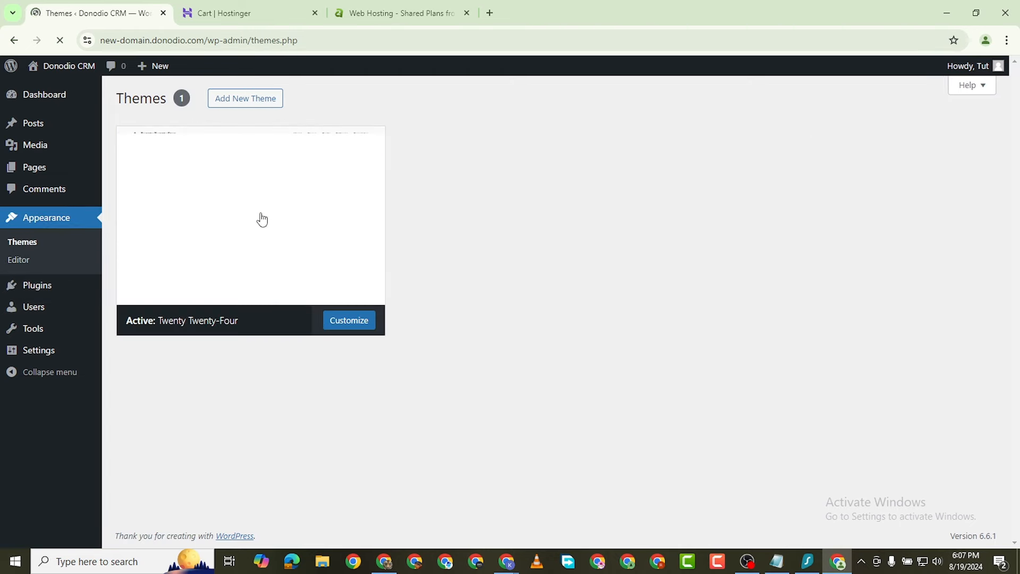
{"action": "scroll", "coordinate": [403, 271], "scroll_direction": "down", "scroll_amount": 1}
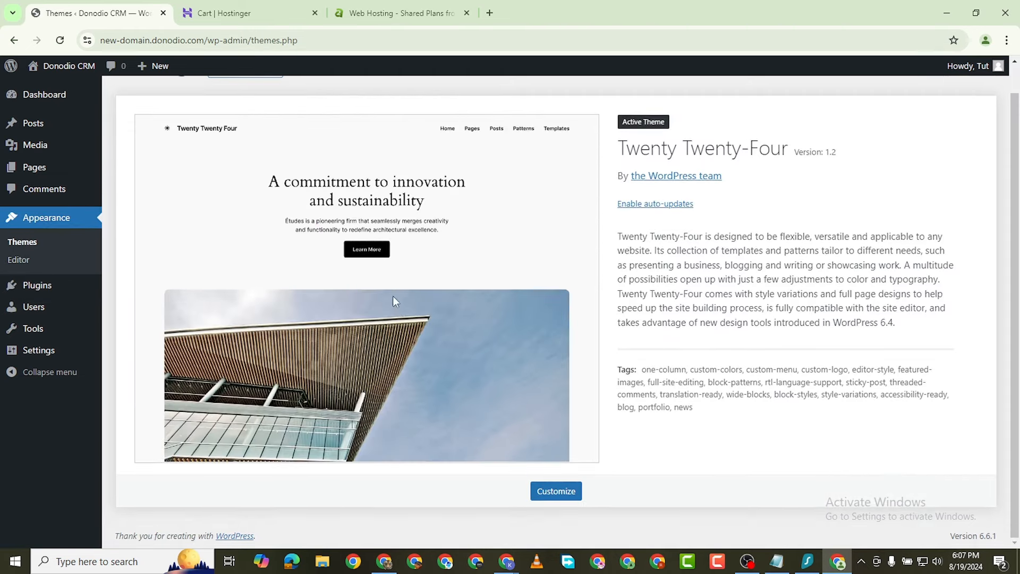
{"action": "scroll", "coordinate": [407, 298], "scroll_direction": "up", "scroll_amount": 1}
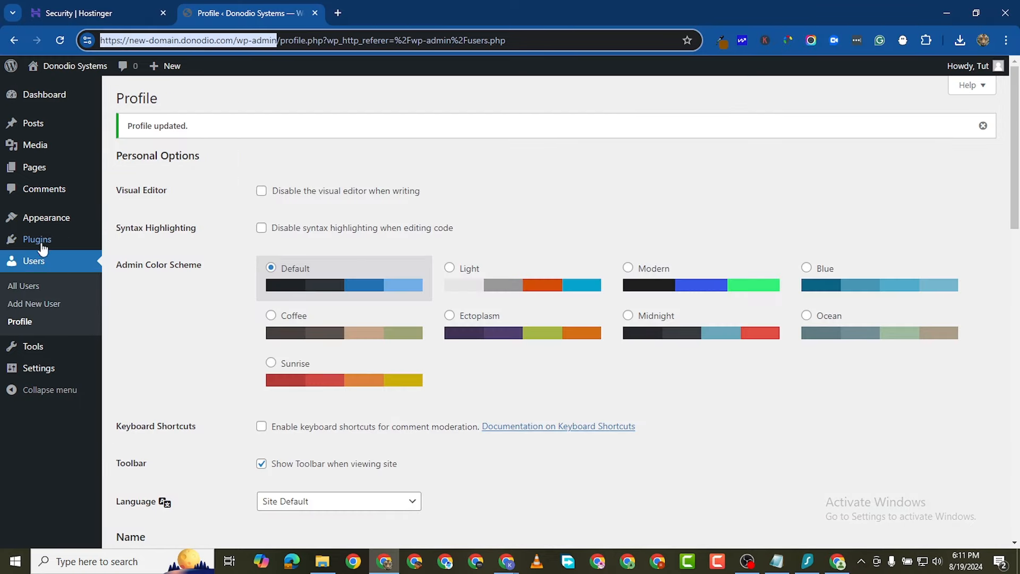
{"action": "mouse_move", "coordinate": [53, 223]}
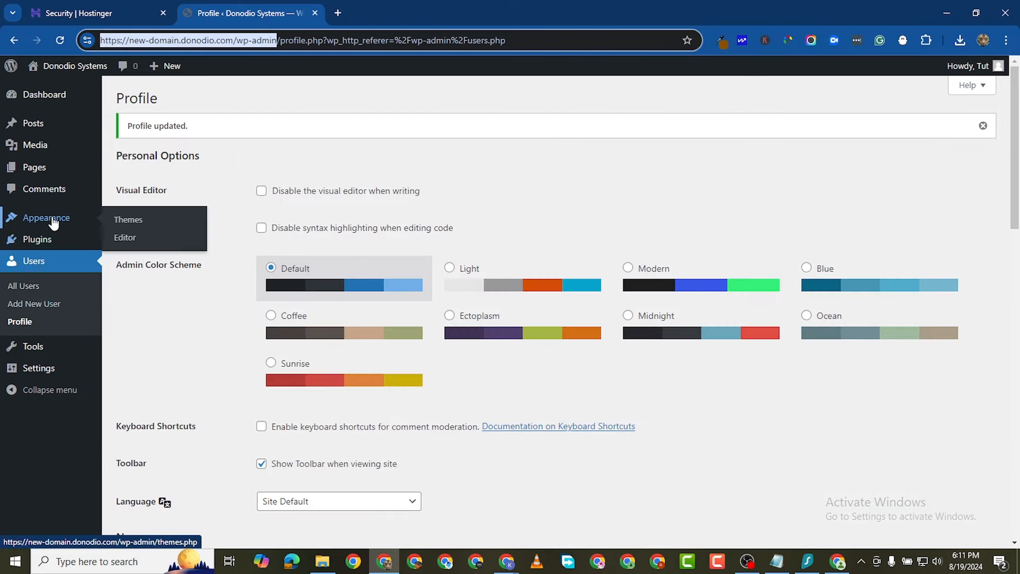
{"action": "left_click", "coordinate": [125, 220]}
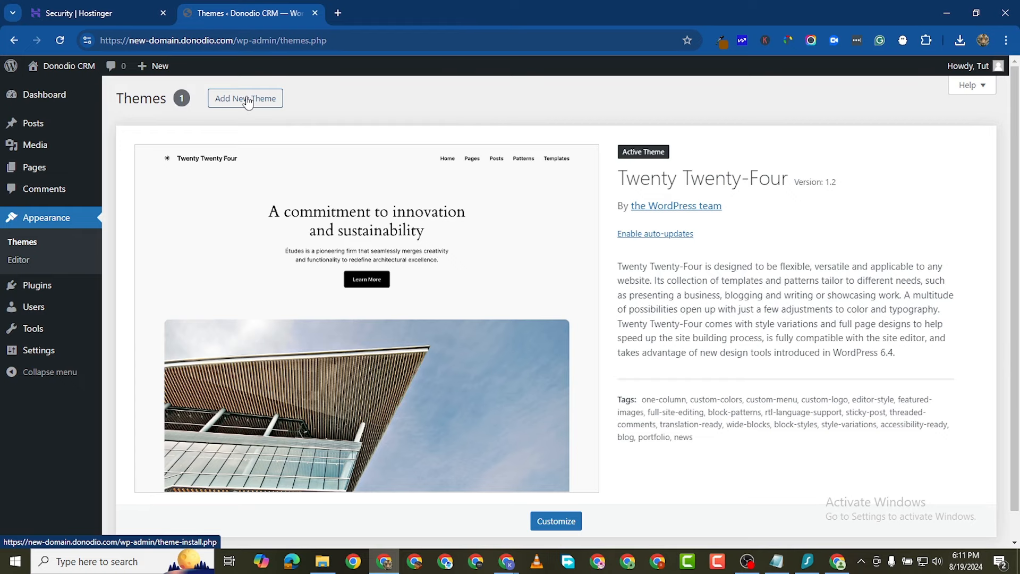
{"action": "left_click", "coordinate": [338, 13]}
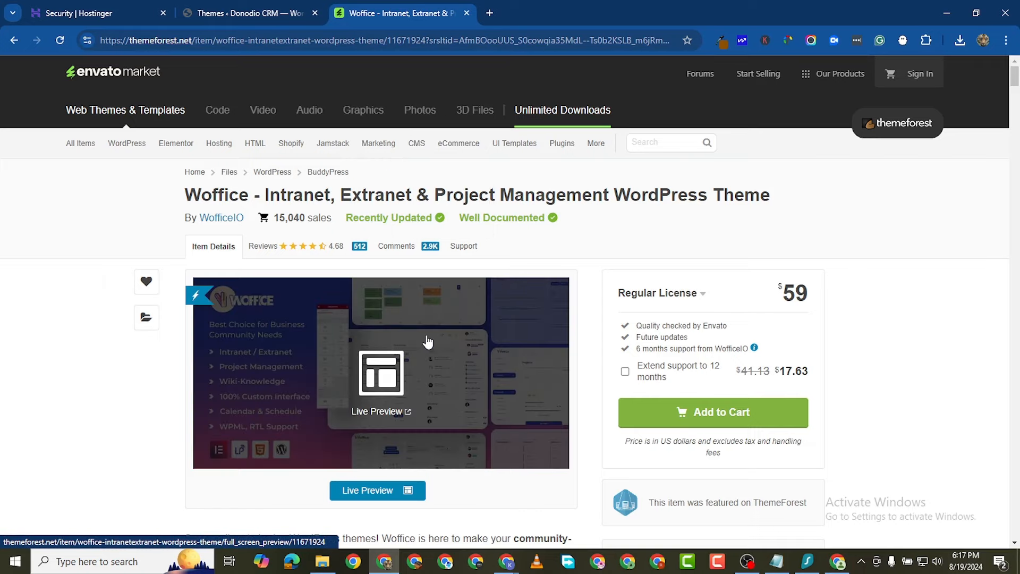
Step: Scroll through the Woffice ThemeForest listing, highlighting the $59 regular licence price
{"action": "scroll", "coordinate": [452, 340], "scroll_direction": "down", "scroll_amount": 1}
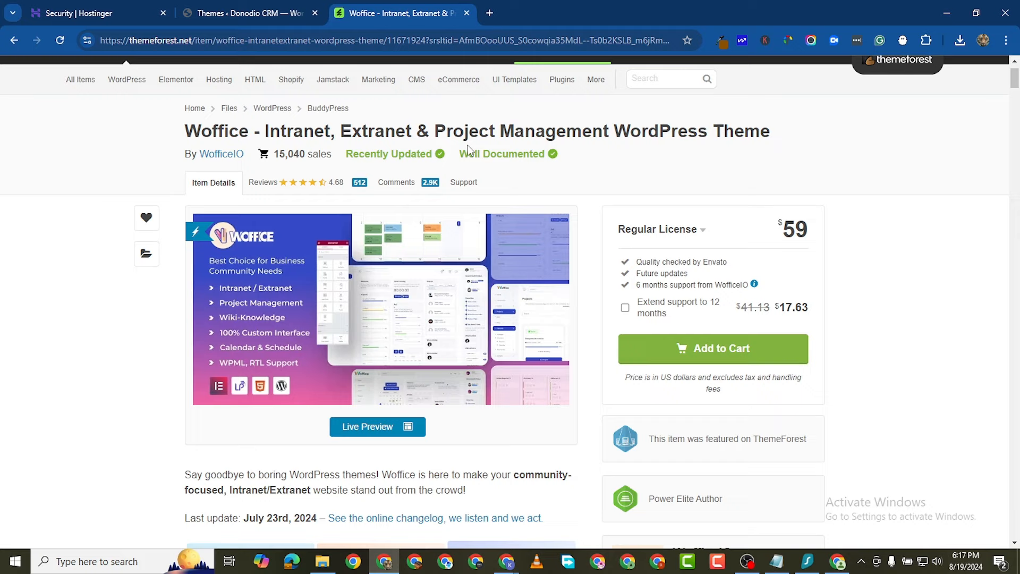
{"action": "scroll", "coordinate": [468, 340], "scroll_direction": "down", "scroll_amount": 1}
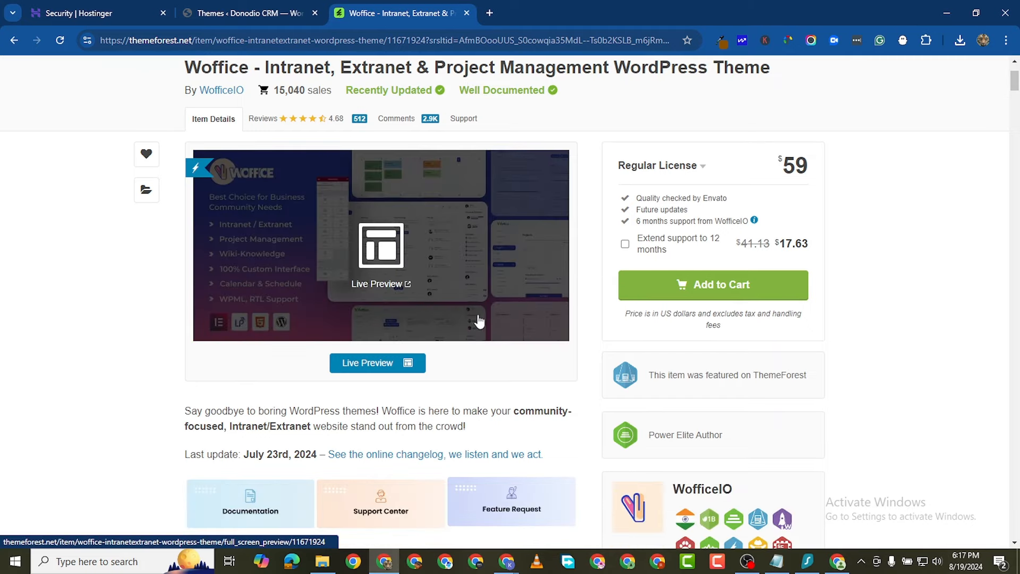
{"action": "double_click", "coordinate": [786, 164]}
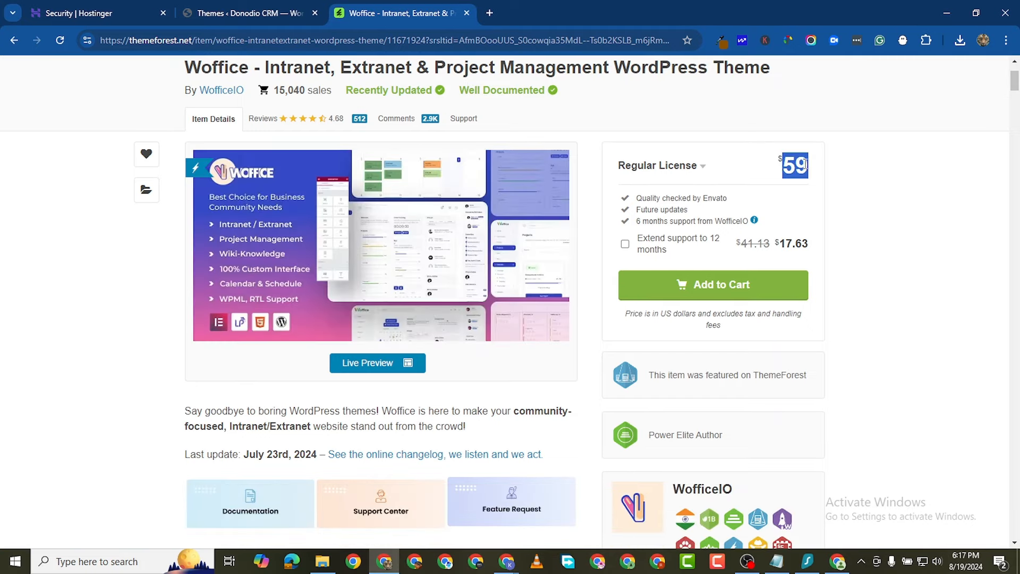
{"action": "left_click", "coordinate": [44, 253]}
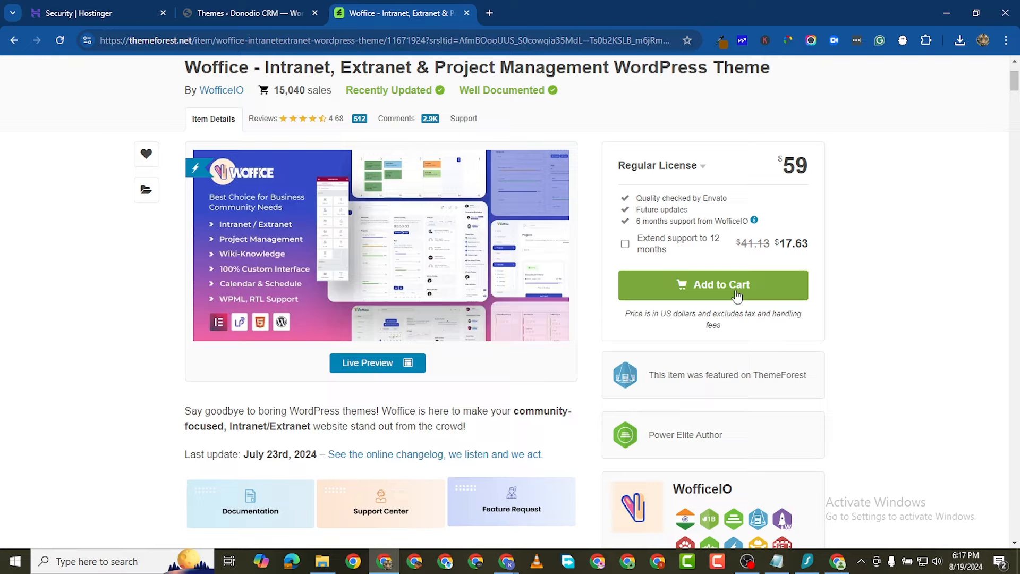
{"action": "scroll", "coordinate": [712, 289], "scroll_direction": "up", "scroll_amount": 2}
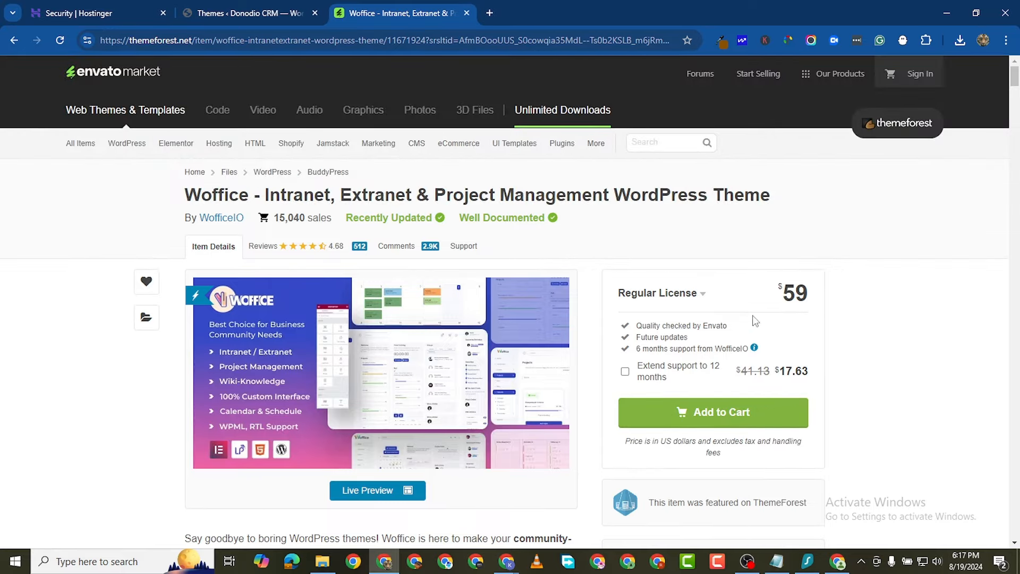
{"action": "scroll", "coordinate": [623, 336], "scroll_direction": "down", "scroll_amount": 3}
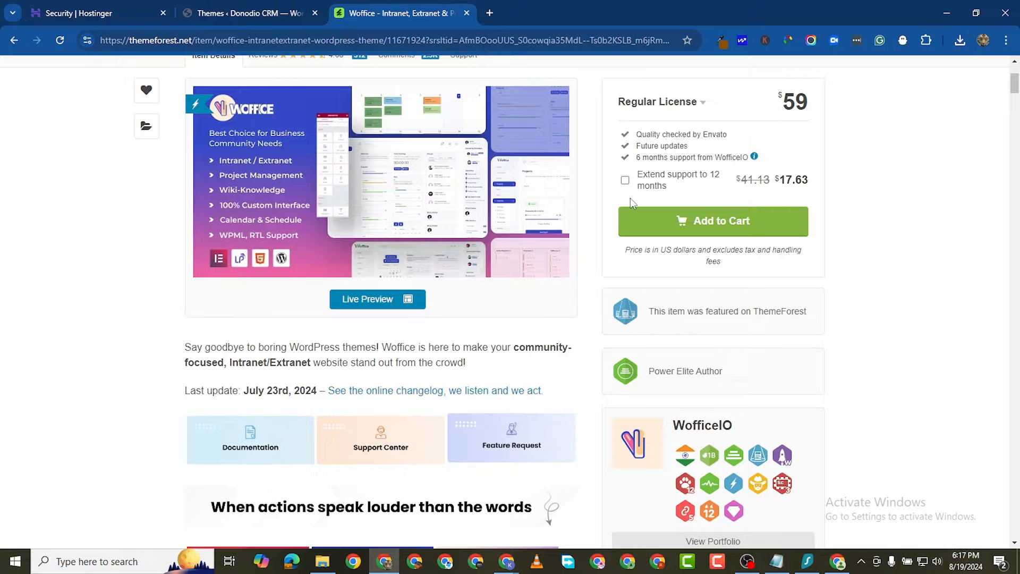
{"action": "scroll", "coordinate": [378, 346], "scroll_direction": "down", "scroll_amount": 10}
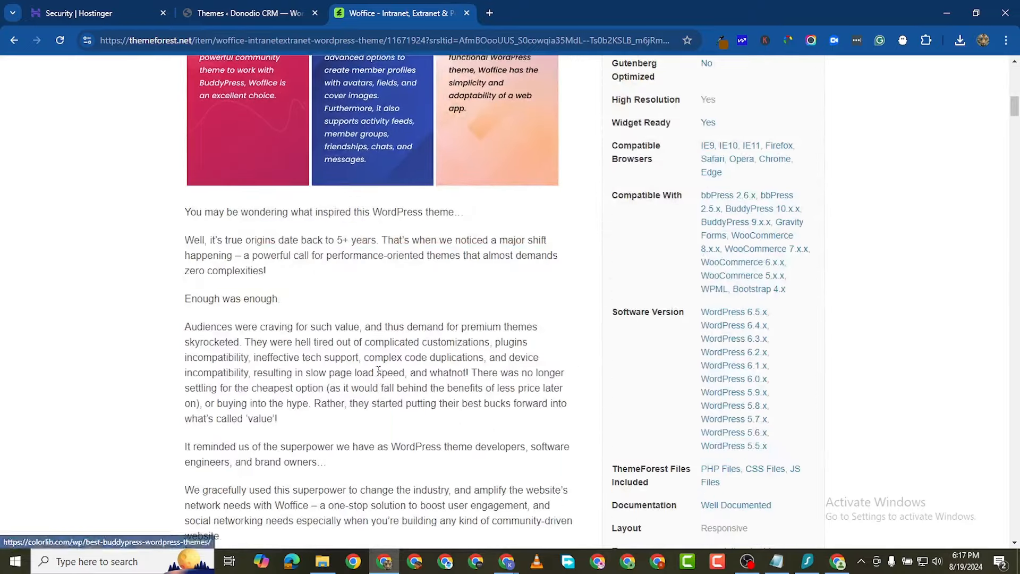
{"action": "scroll", "coordinate": [601, 258], "scroll_direction": "up", "scroll_amount": 1}
{"action": "scroll", "coordinate": [504, 297], "scroll_direction": "down", "scroll_amount": 5}
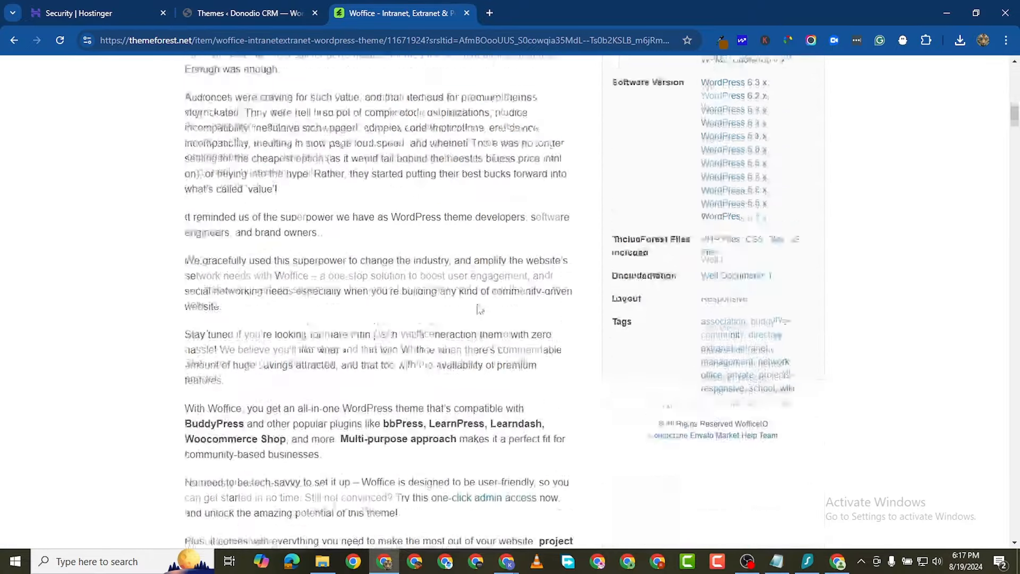
{"action": "scroll", "coordinate": [484, 308], "scroll_direction": "up", "scroll_amount": 15}
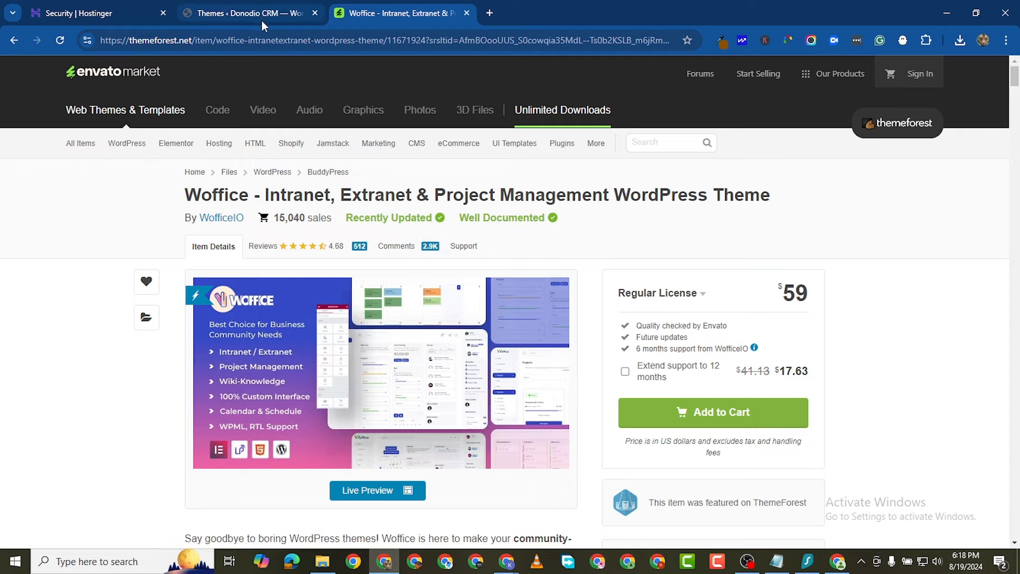
{"action": "scroll", "coordinate": [703, 185], "scroll_direction": "down", "scroll_amount": 5}
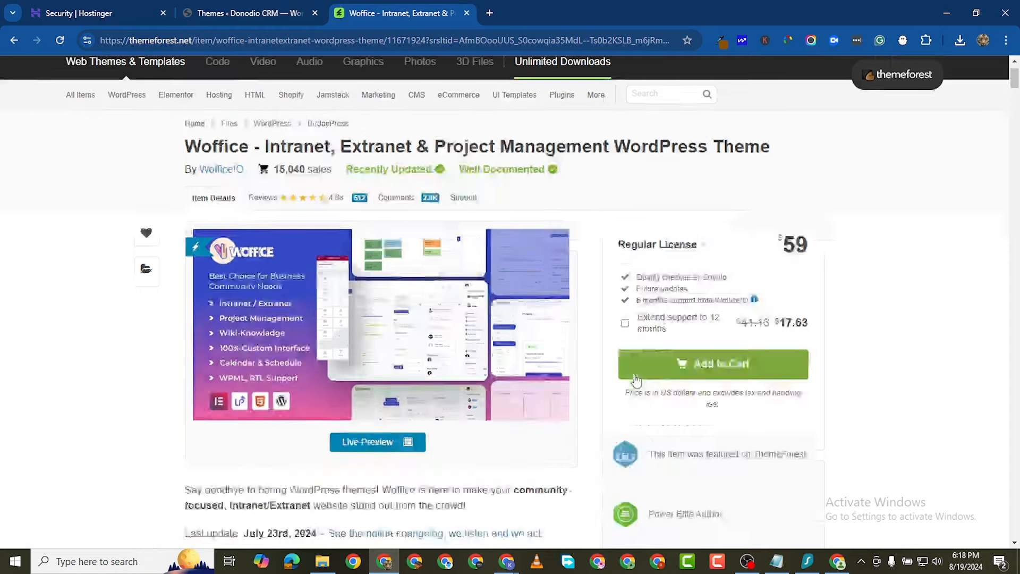
{"action": "scroll", "coordinate": [382, 159], "scroll_direction": "up", "scroll_amount": 5}
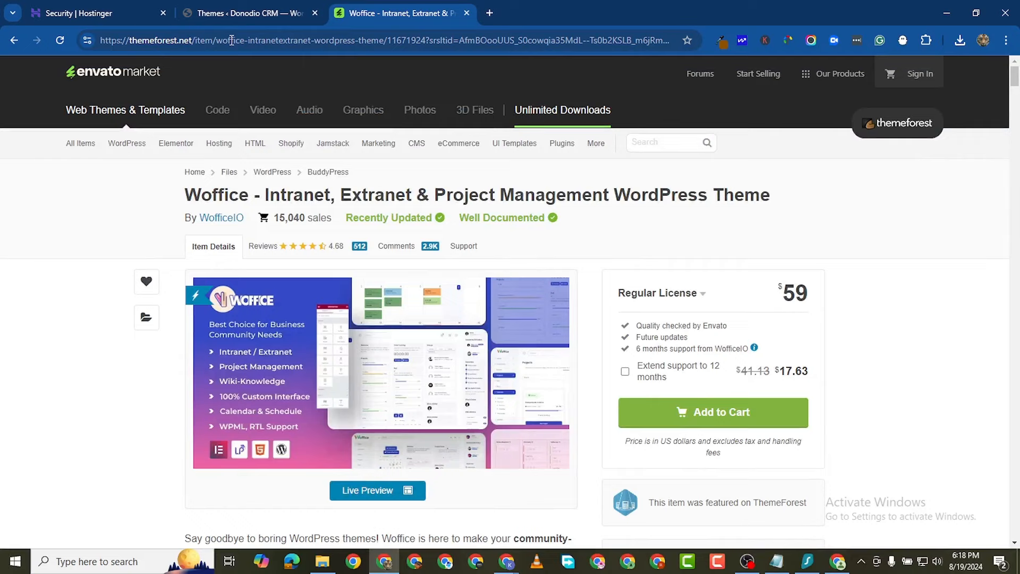
Step: Upload and install the woffice-5.4.12.zip theme from the Woffice package folder
{"action": "left_click", "coordinate": [237, 18]}
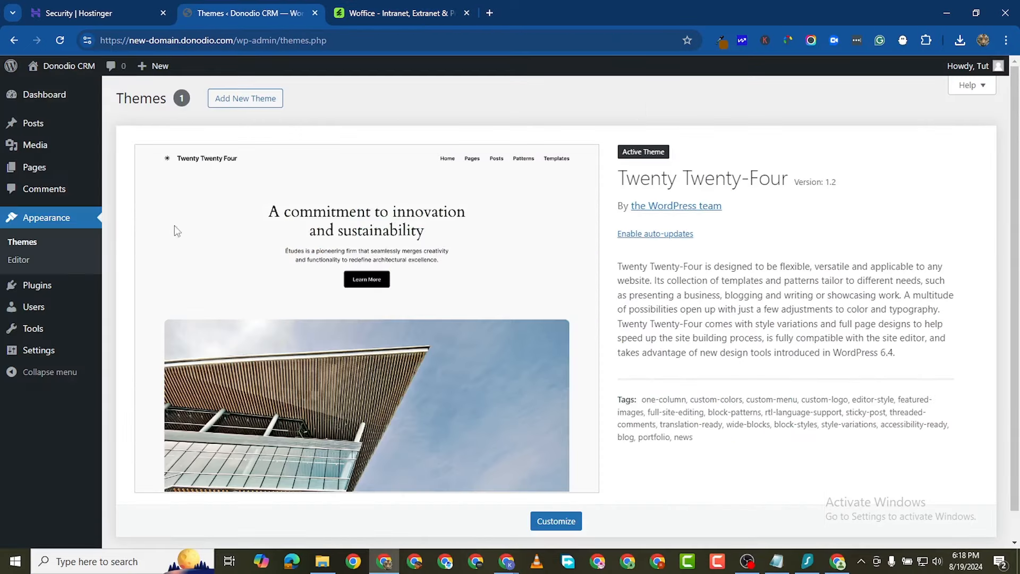
{"action": "left_click", "coordinate": [247, 99]}
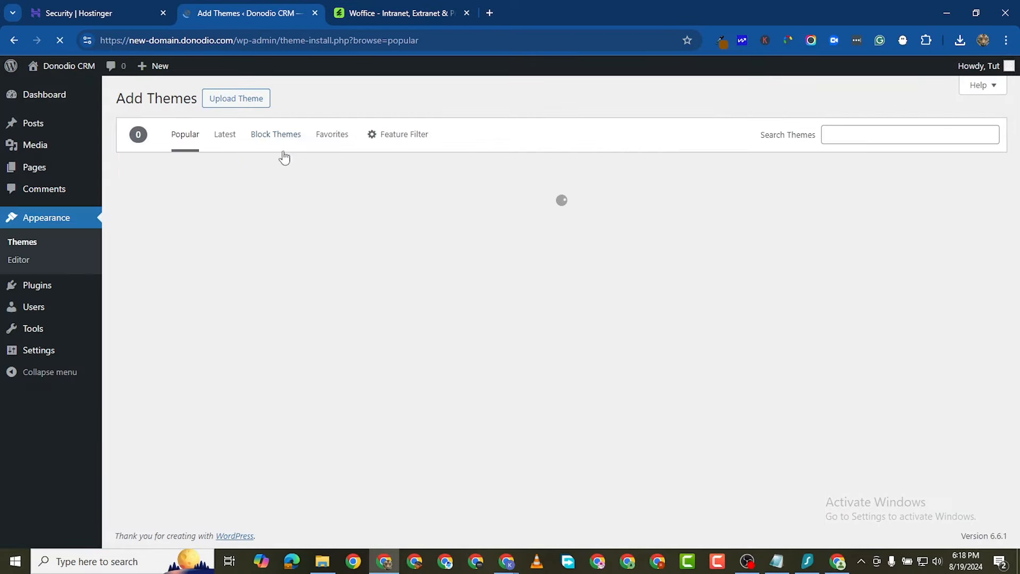
{"action": "left_click", "coordinate": [229, 98]}
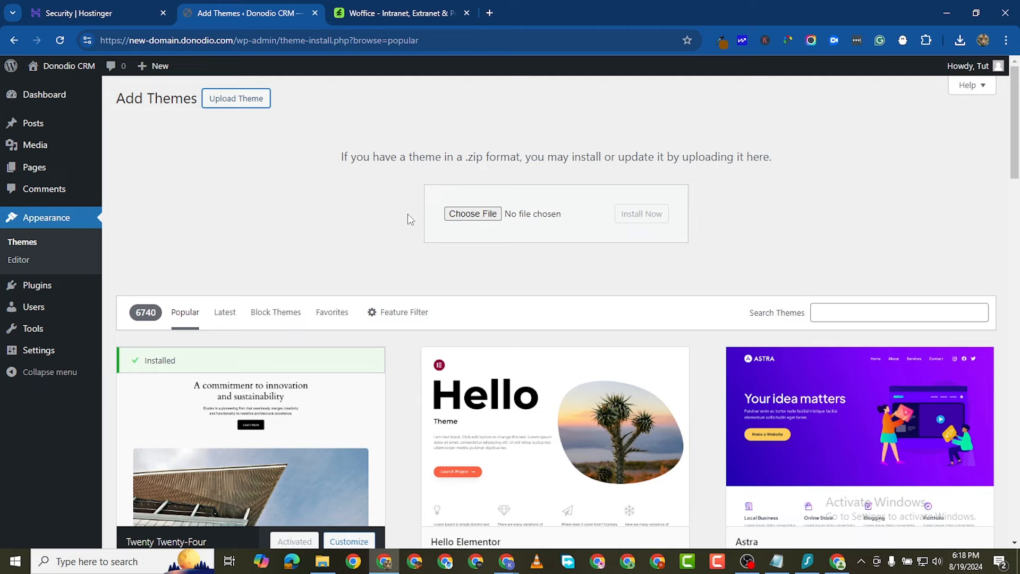
{"action": "left_click", "coordinate": [467, 213]}
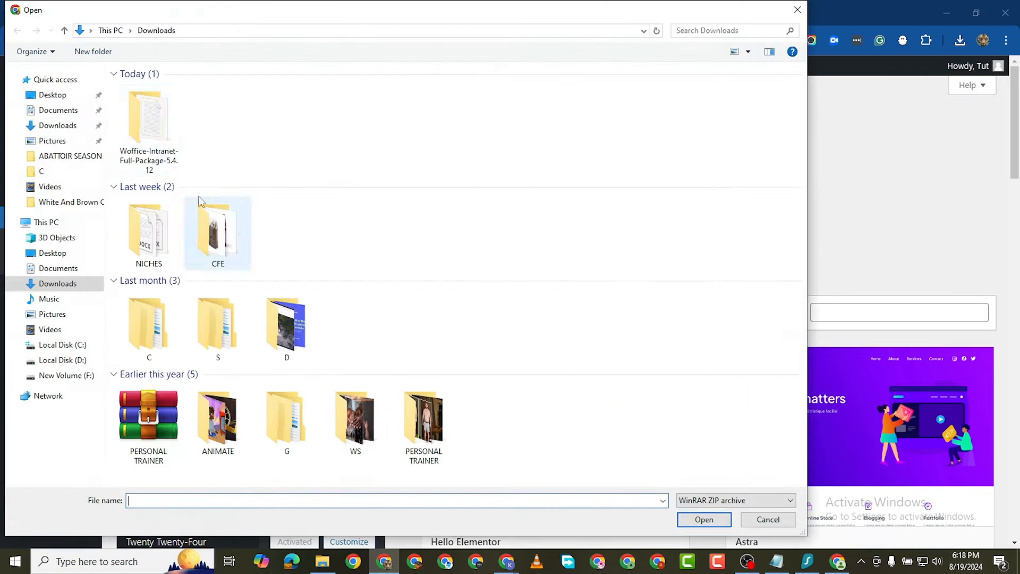
{"action": "left_click", "coordinate": [171, 148]}
{"action": "double_click", "coordinate": [171, 148]}
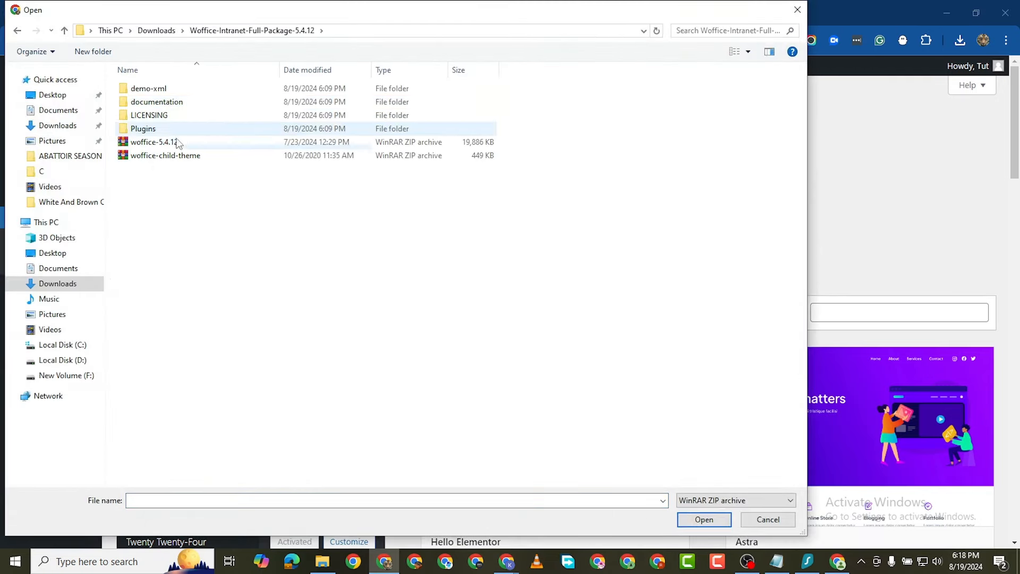
{"action": "double_click", "coordinate": [168, 142]}
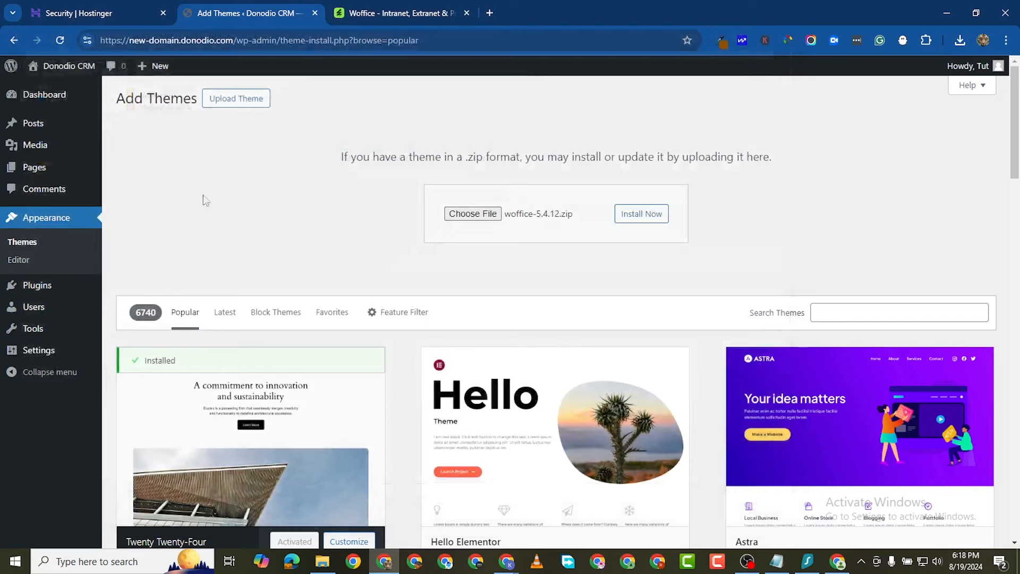
{"action": "left_click", "coordinate": [624, 220]}
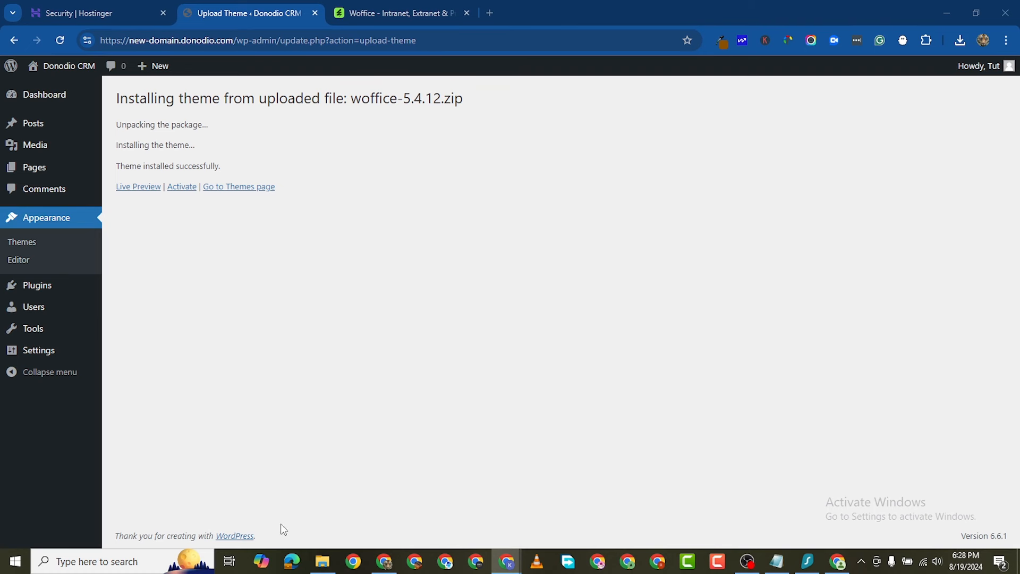
Step: Activate Woffice and dismiss the Xtendify newsletter notice on its welcome page
{"action": "left_click", "coordinate": [181, 187]}
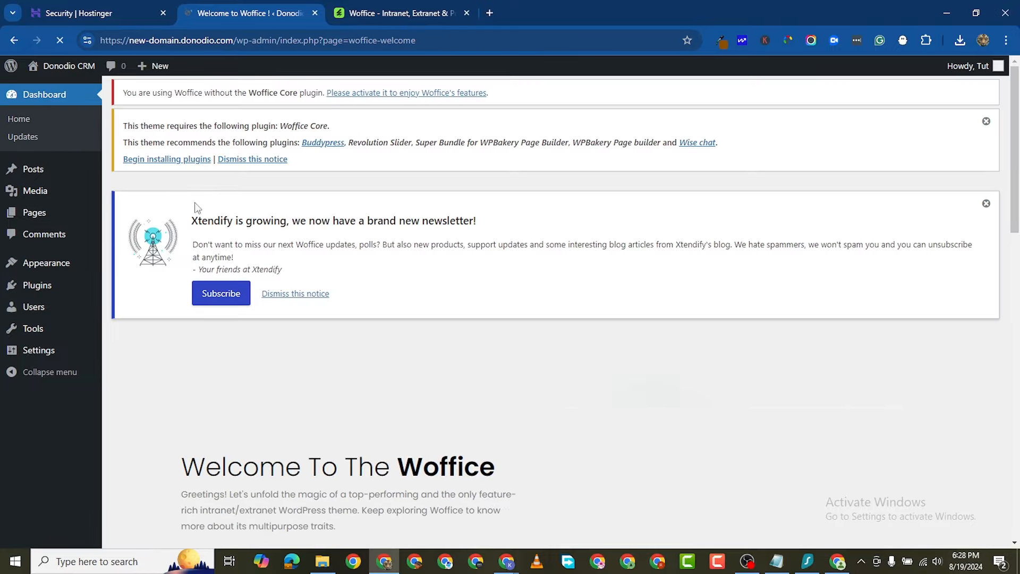
{"action": "scroll", "coordinate": [313, 330], "scroll_direction": "down", "scroll_amount": 5}
{"action": "scroll", "coordinate": [308, 330], "scroll_direction": "down", "scroll_amount": 15}
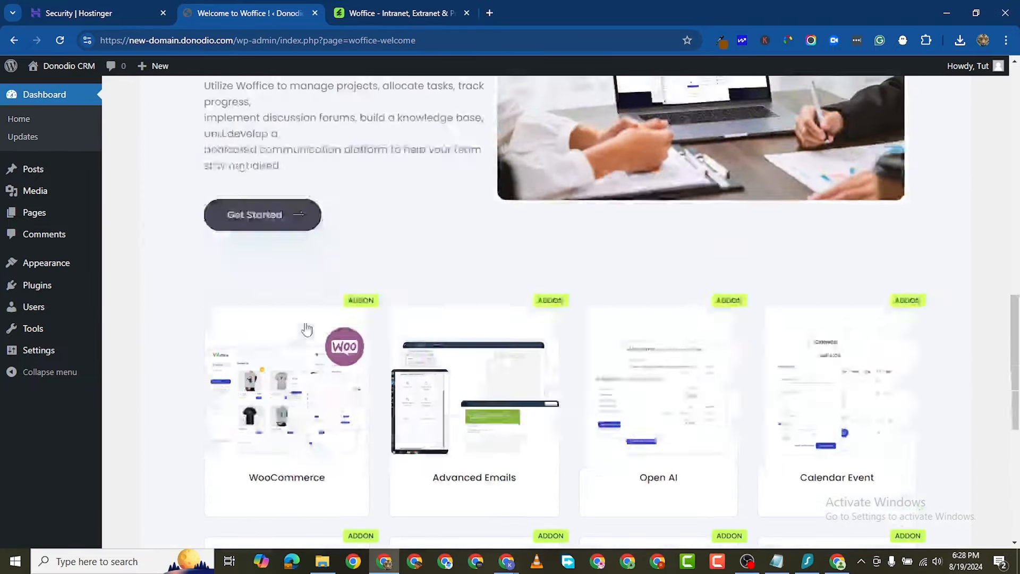
{"action": "scroll", "coordinate": [302, 328], "scroll_direction": "up", "scroll_amount": 9}
{"action": "scroll", "coordinate": [302, 327], "scroll_direction": "up", "scroll_amount": 10}
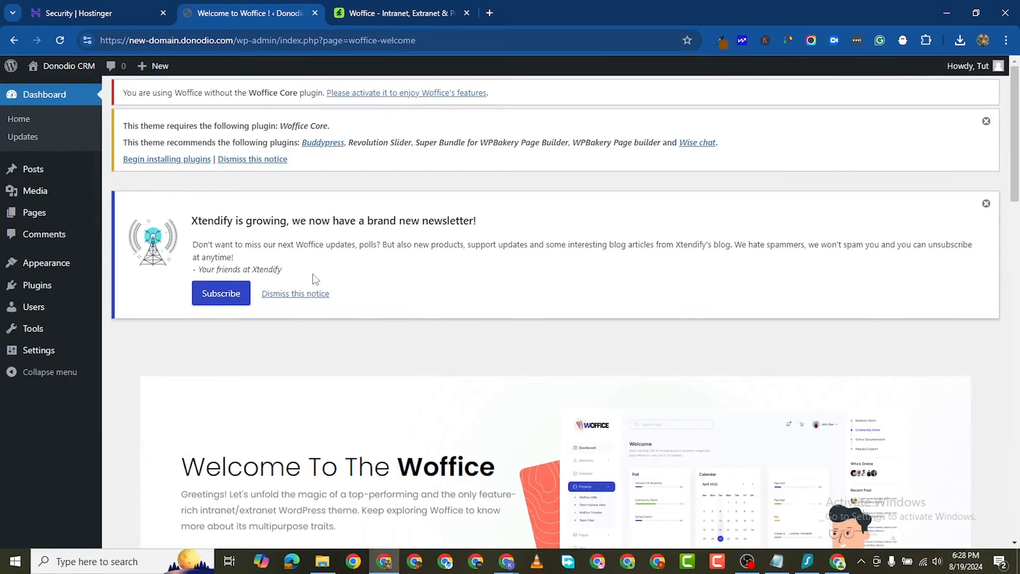
{"action": "left_click", "coordinate": [986, 204]}
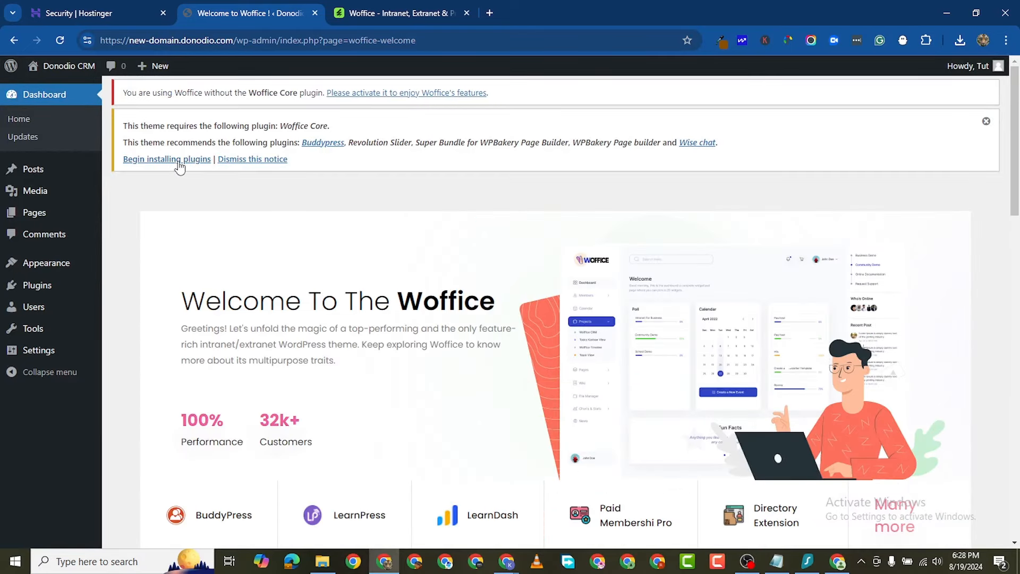
Step: Bulk-install all six required and recommended Woffice plugins
{"action": "left_click", "coordinate": [162, 160]}
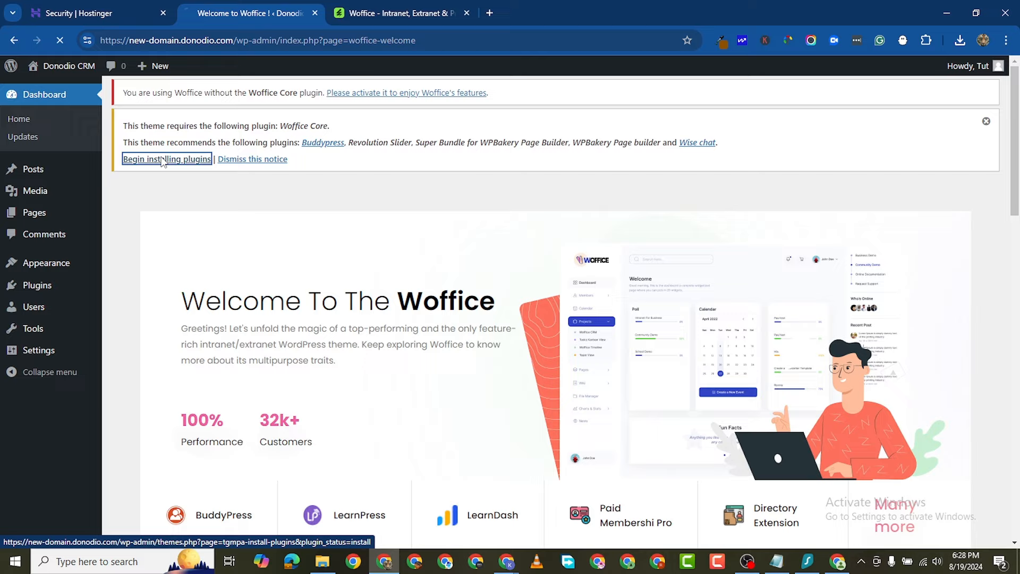
{"action": "scroll", "coordinate": [169, 319], "scroll_direction": "down", "scroll_amount": 2}
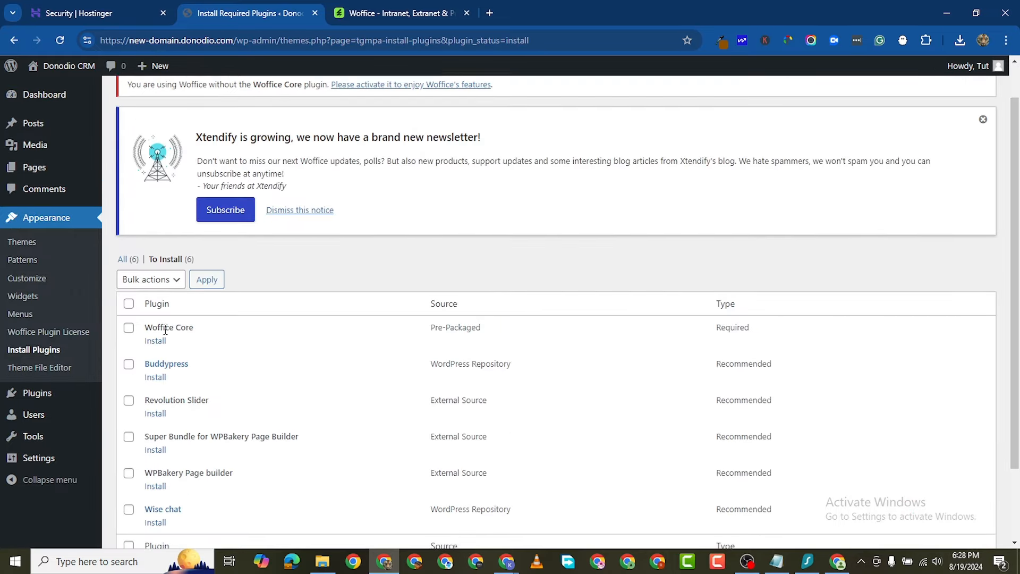
{"action": "left_click", "coordinate": [128, 218]}
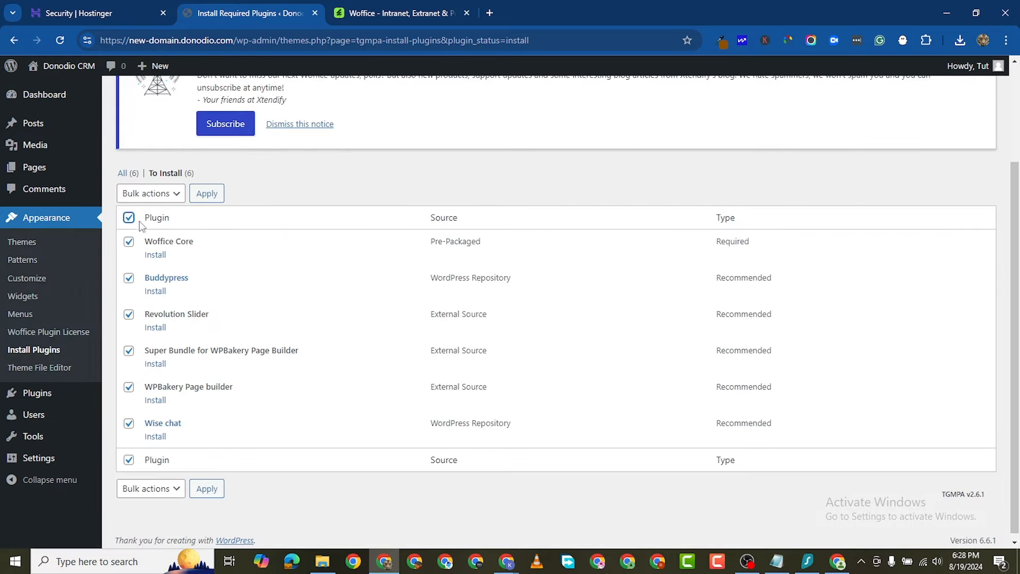
{"action": "left_click", "coordinate": [151, 194]}
{"action": "left_click", "coordinate": [149, 197]}
{"action": "left_click", "coordinate": [153, 229]}
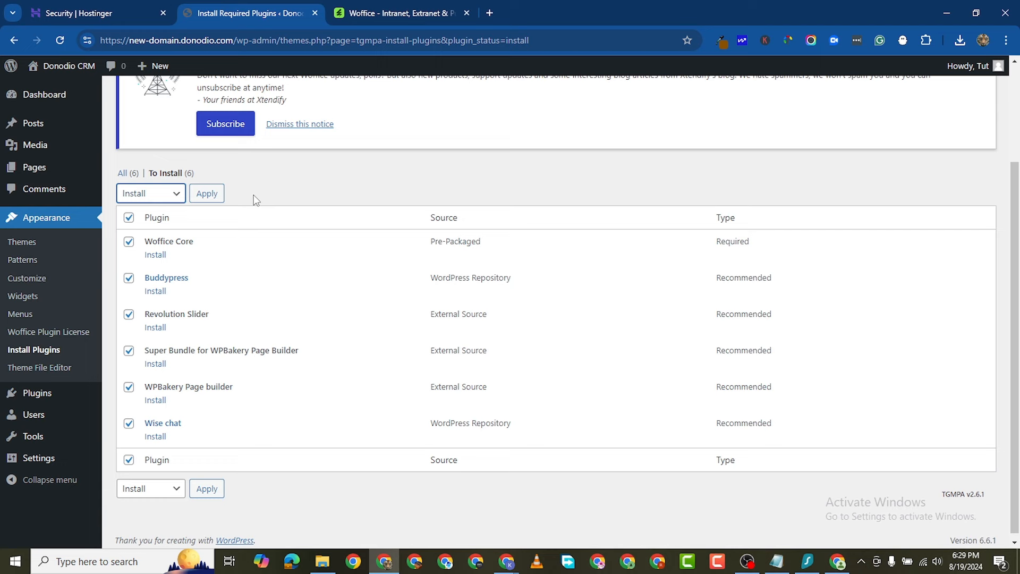
{"action": "left_click", "coordinate": [216, 199]}
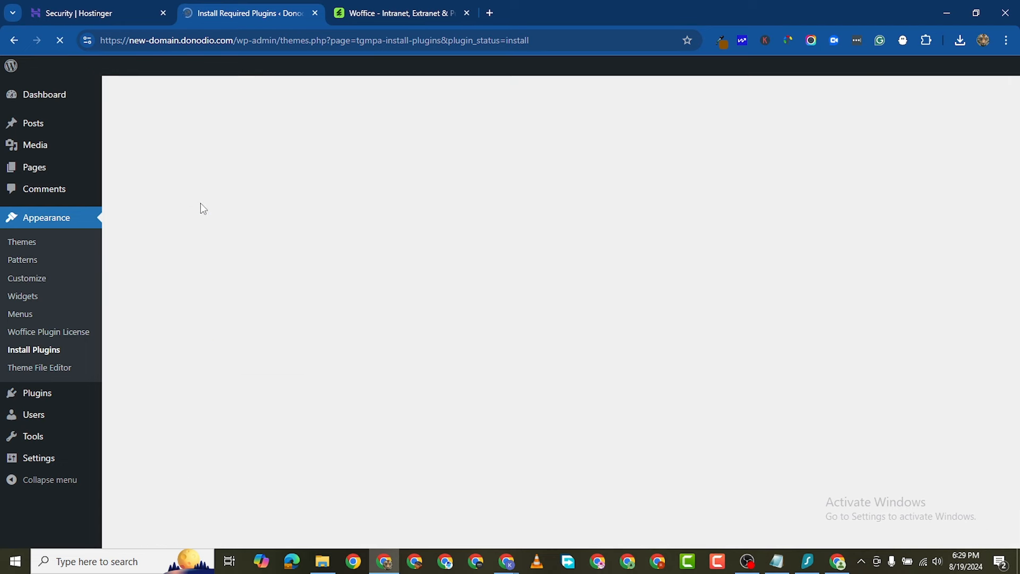
{"action": "scroll", "coordinate": [215, 282], "scroll_direction": "down", "scroll_amount": 3}
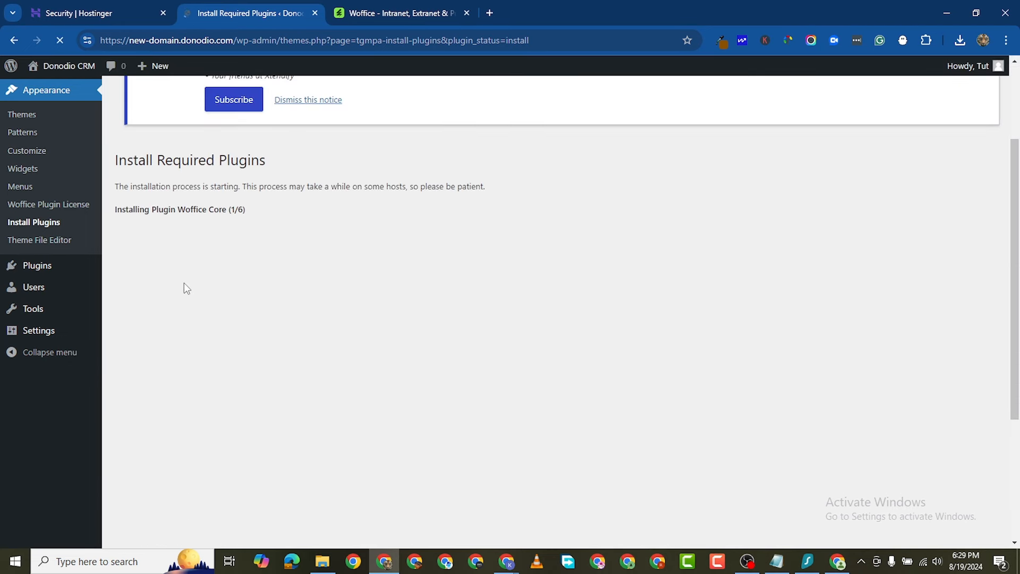
{"action": "scroll", "coordinate": [207, 269], "scroll_direction": "down", "scroll_amount": 2}
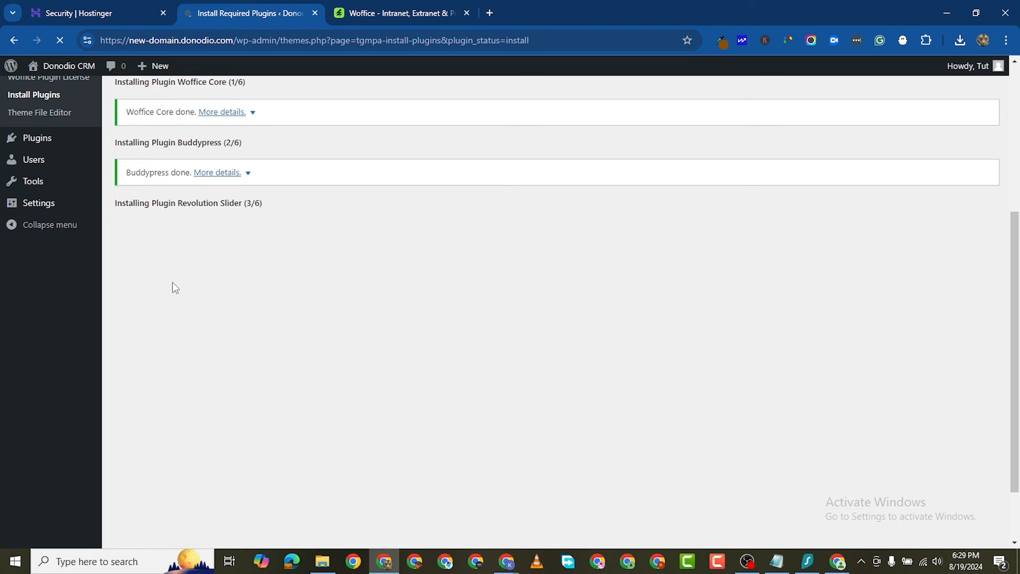
{"action": "scroll", "coordinate": [205, 308], "scroll_direction": "down", "scroll_amount": 2}
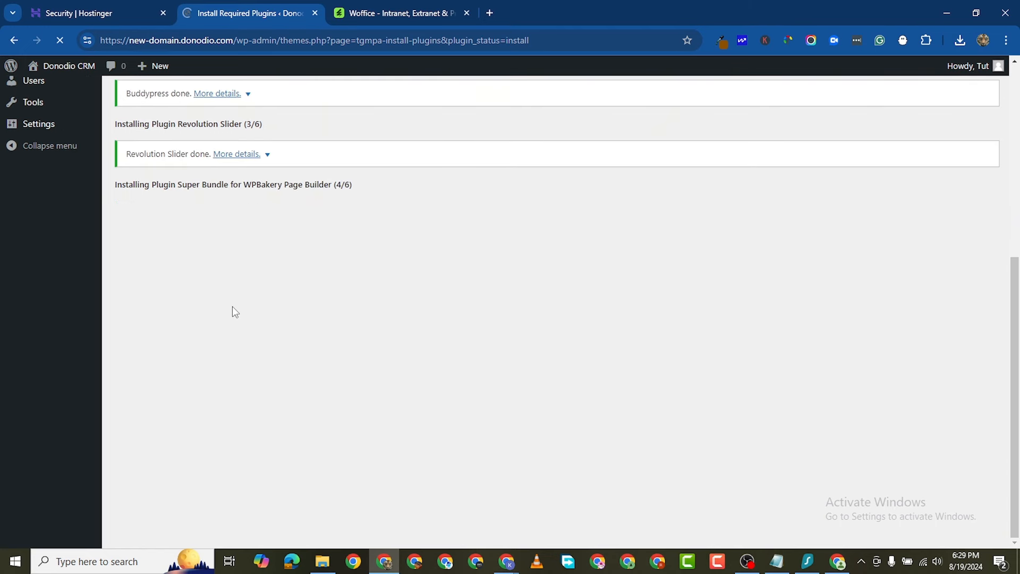
{"action": "scroll", "coordinate": [233, 312], "scroll_direction": "up", "scroll_amount": 3}
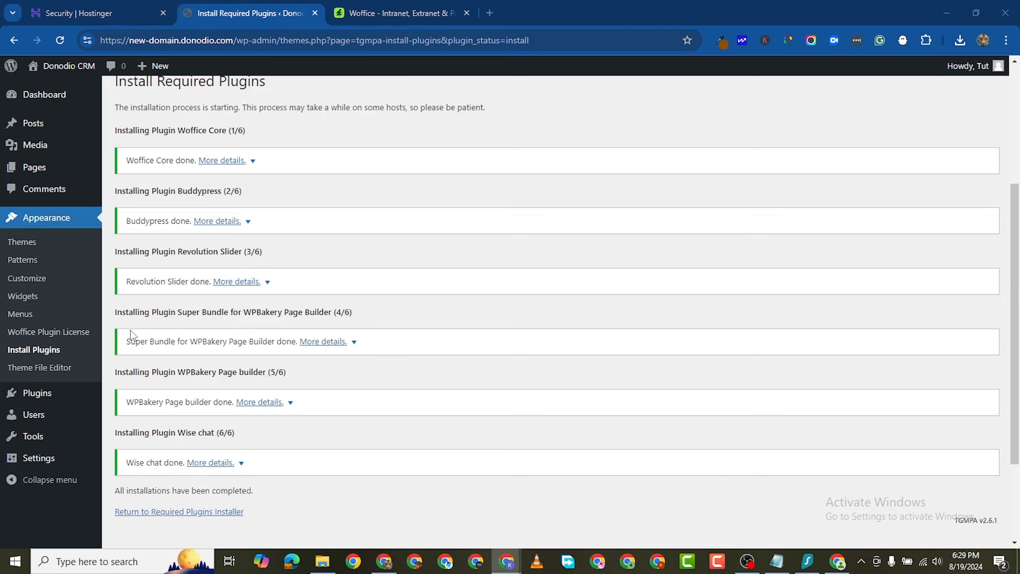
{"action": "scroll", "coordinate": [131, 335], "scroll_direction": "down", "scroll_amount": 2}
{"action": "scroll", "coordinate": [177, 392], "scroll_direction": "up", "scroll_amount": 6}
{"action": "scroll", "coordinate": [184, 403], "scroll_direction": "down", "scroll_amount": 6}
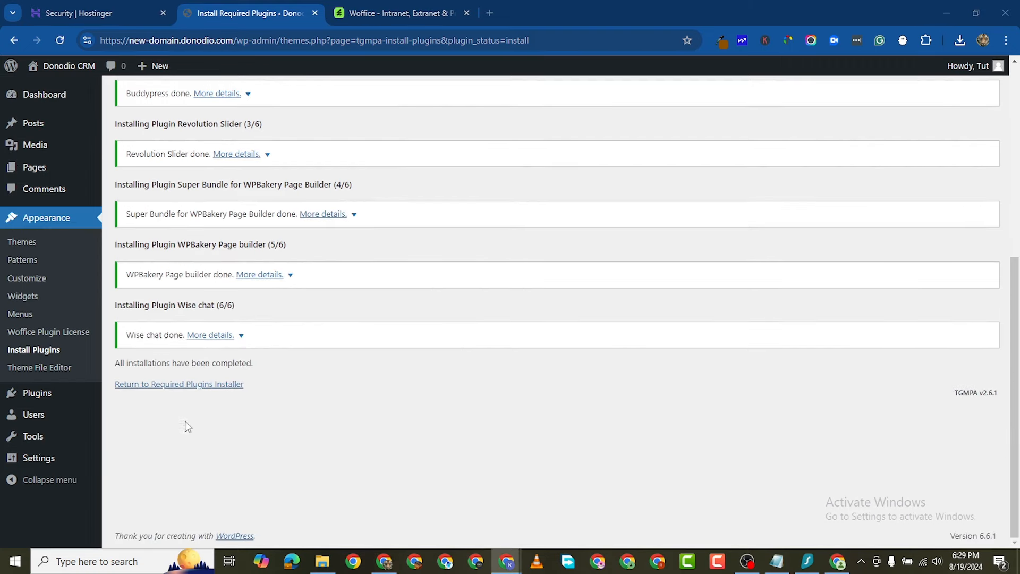
Step: Bulk-activate all six installed plugins and dismiss the Xtendify notice
{"action": "left_click", "coordinate": [184, 389]}
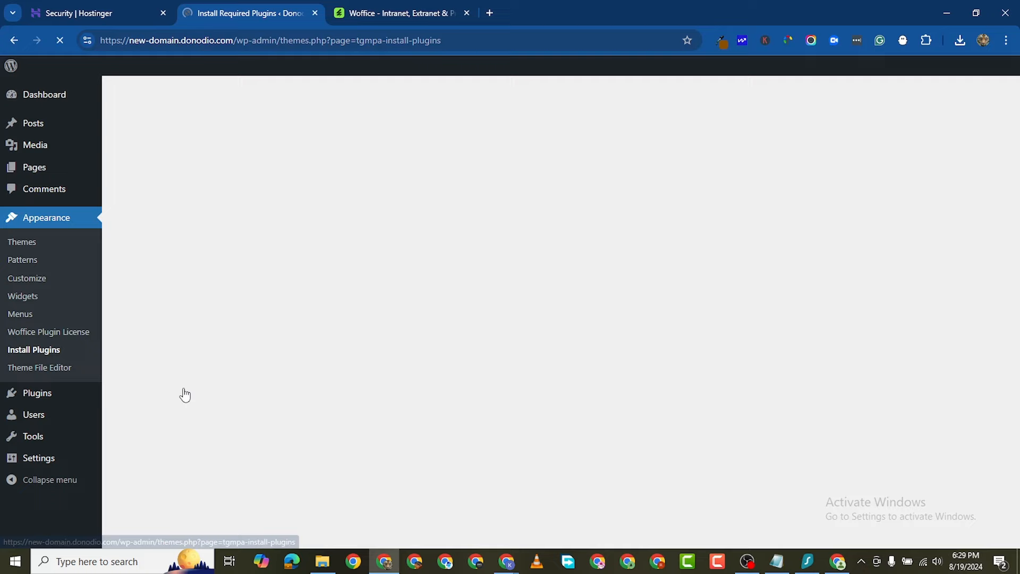
{"action": "scroll", "coordinate": [183, 394], "scroll_direction": "down", "scroll_amount": 3}
{"action": "scroll", "coordinate": [165, 283], "scroll_direction": "down", "scroll_amount": 1}
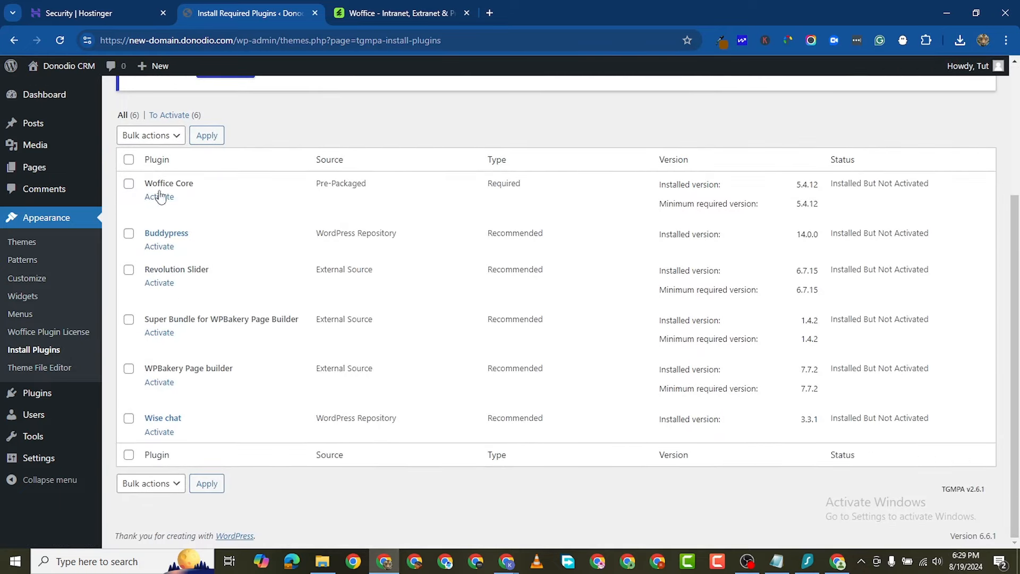
{"action": "left_click", "coordinate": [129, 159]}
{"action": "left_click", "coordinate": [160, 484]}
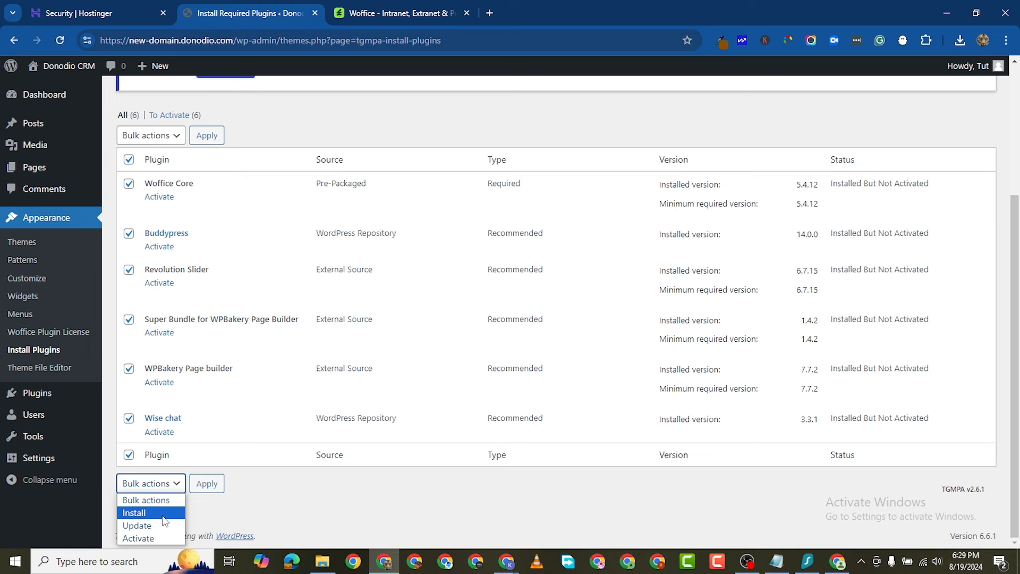
{"action": "left_click", "coordinate": [139, 538]}
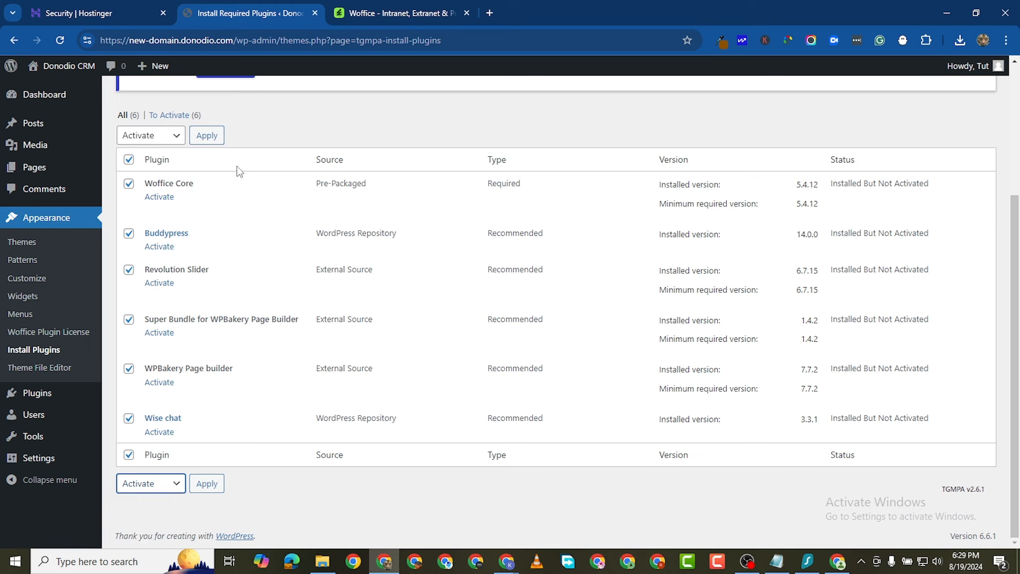
{"action": "left_click", "coordinate": [207, 135]}
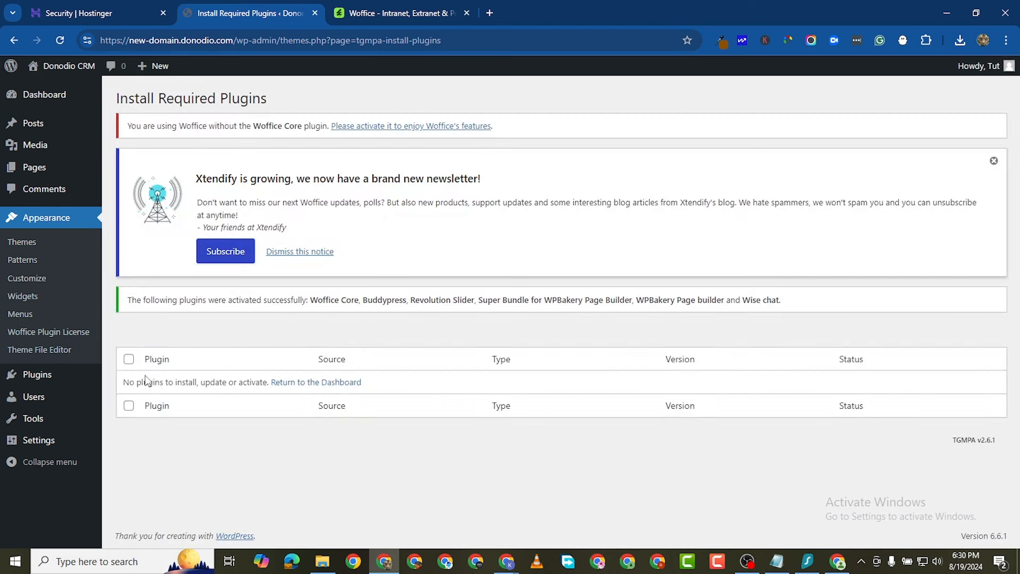
{"action": "left_click", "coordinate": [994, 160]}
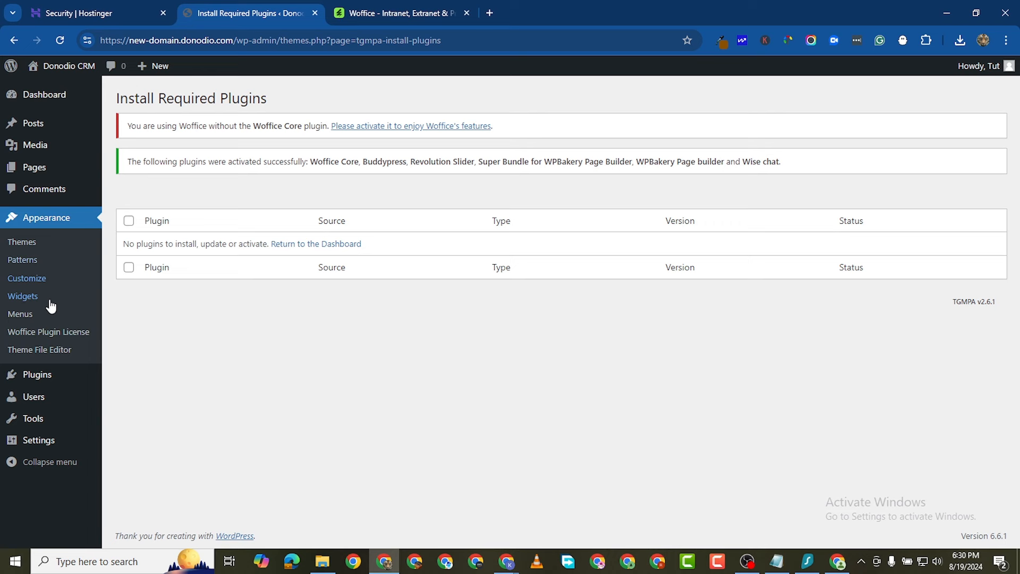
Step: Review the list of installed plugins
{"action": "left_click", "coordinate": [50, 377]}
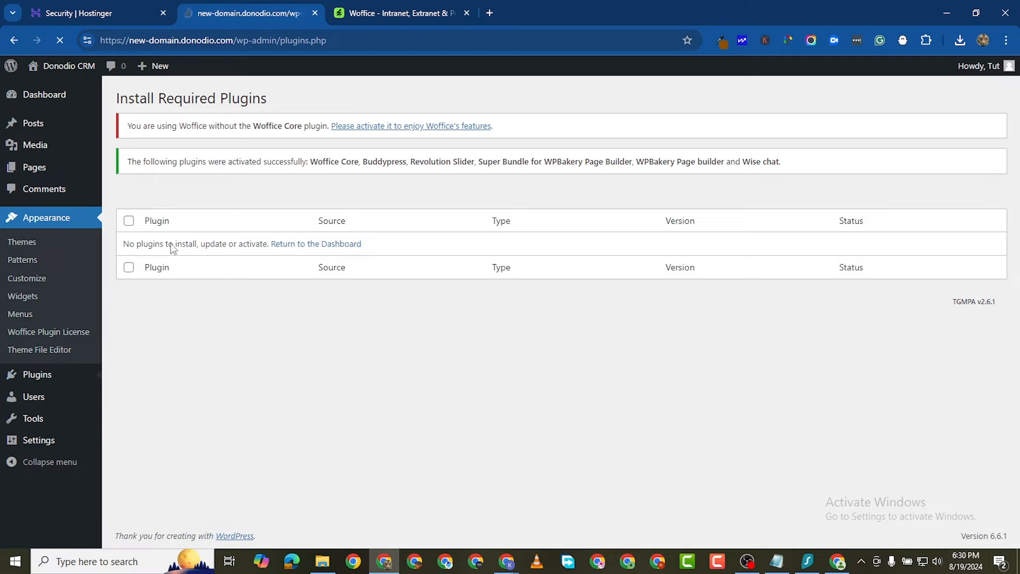
{"action": "scroll", "coordinate": [237, 337], "scroll_direction": "down", "scroll_amount": 2}
{"action": "scroll", "coordinate": [237, 340], "scroll_direction": "down", "scroll_amount": 5}
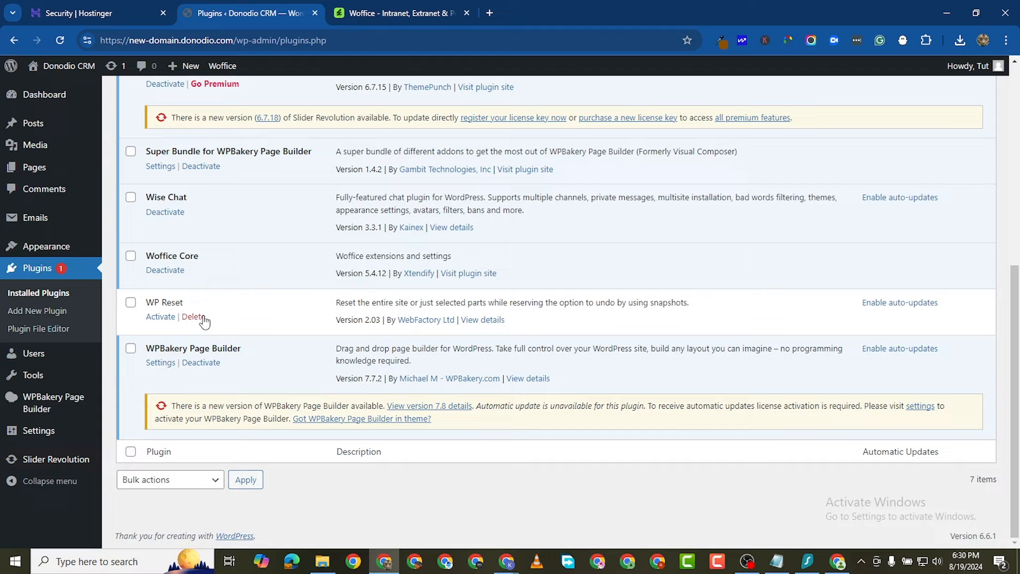
{"action": "scroll", "coordinate": [314, 283], "scroll_direction": "up", "scroll_amount": 2}
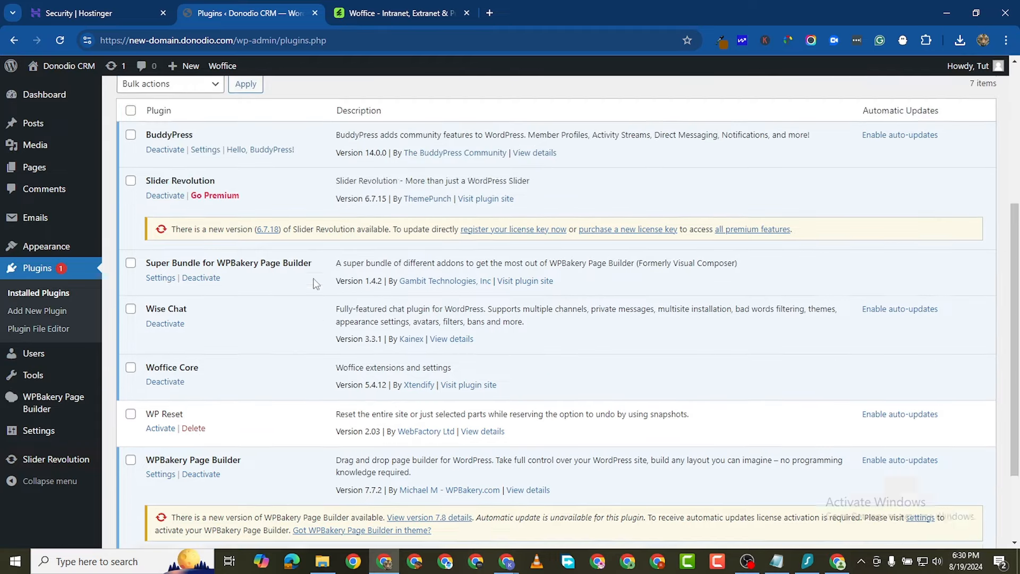
{"action": "scroll", "coordinate": [313, 283], "scroll_direction": "down", "scroll_amount": 2}
{"action": "scroll", "coordinate": [298, 311], "scroll_direction": "up", "scroll_amount": 6}
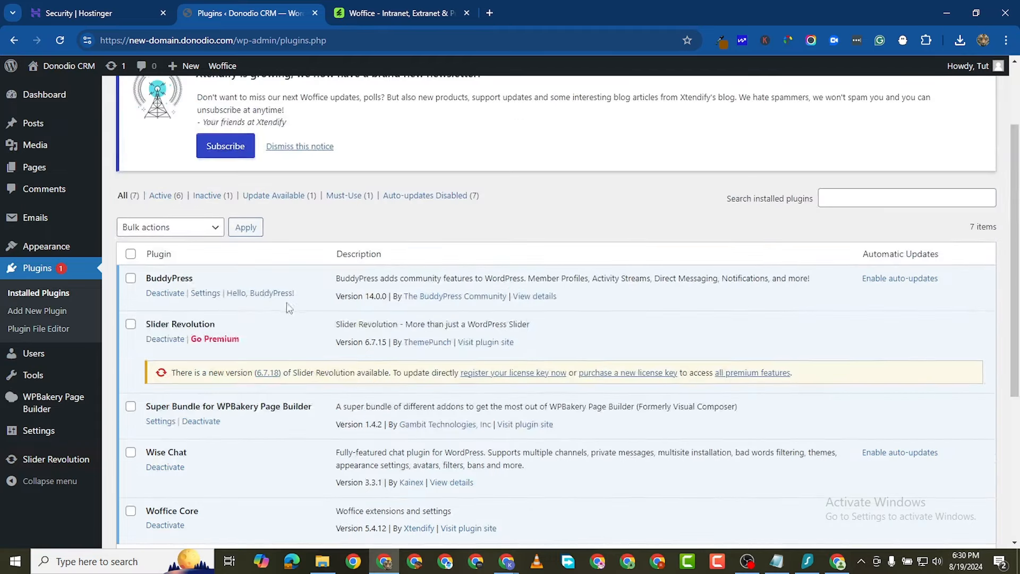
{"action": "scroll", "coordinate": [276, 319], "scroll_direction": "down", "scroll_amount": 3}
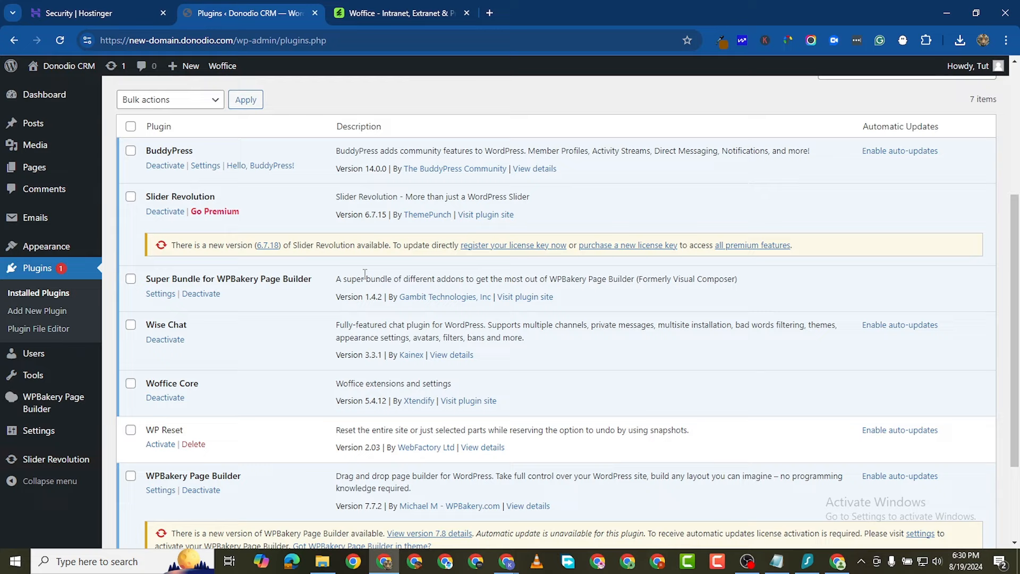
{"action": "scroll", "coordinate": [365, 274], "scroll_direction": "up", "scroll_amount": 1}
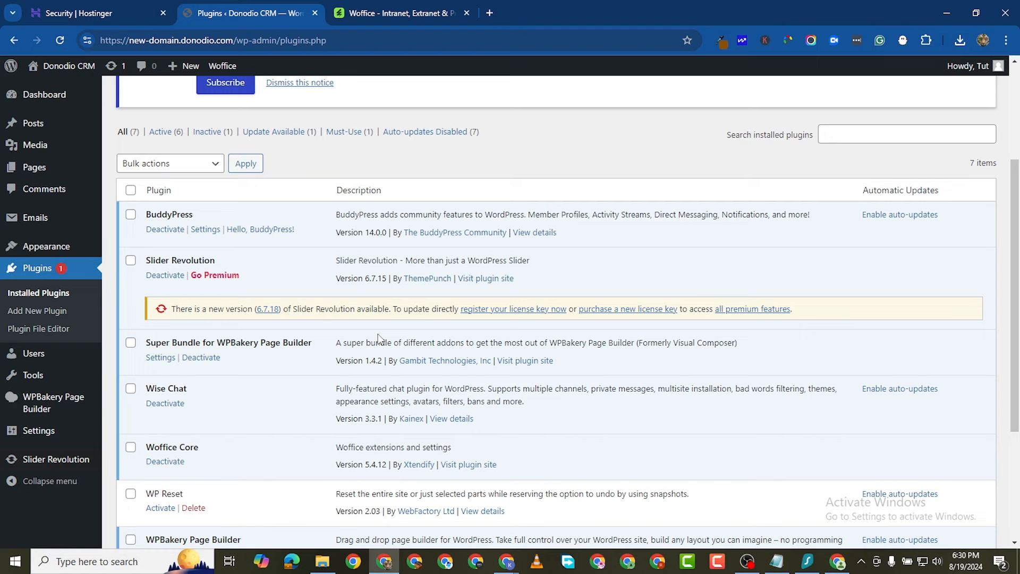
{"action": "scroll", "coordinate": [491, 343], "scroll_direction": "up", "scroll_amount": 3}
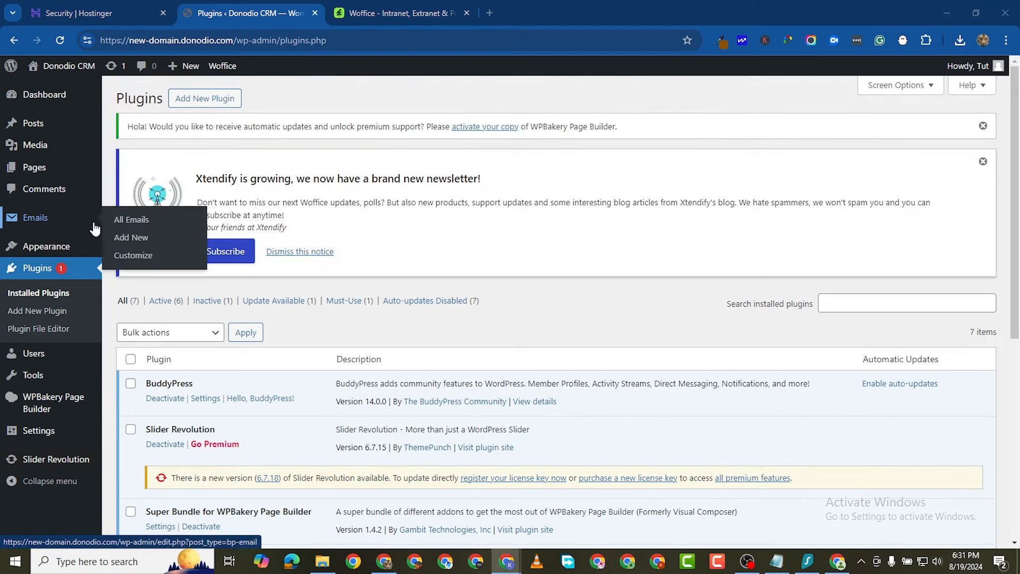
{"action": "scroll", "coordinate": [61, 181], "scroll_direction": "down", "scroll_amount": 1}
Step: Open Woffice Theming Options under Appearance to view the Theme Color settings
{"action": "mouse_move", "coordinate": [47, 202]}
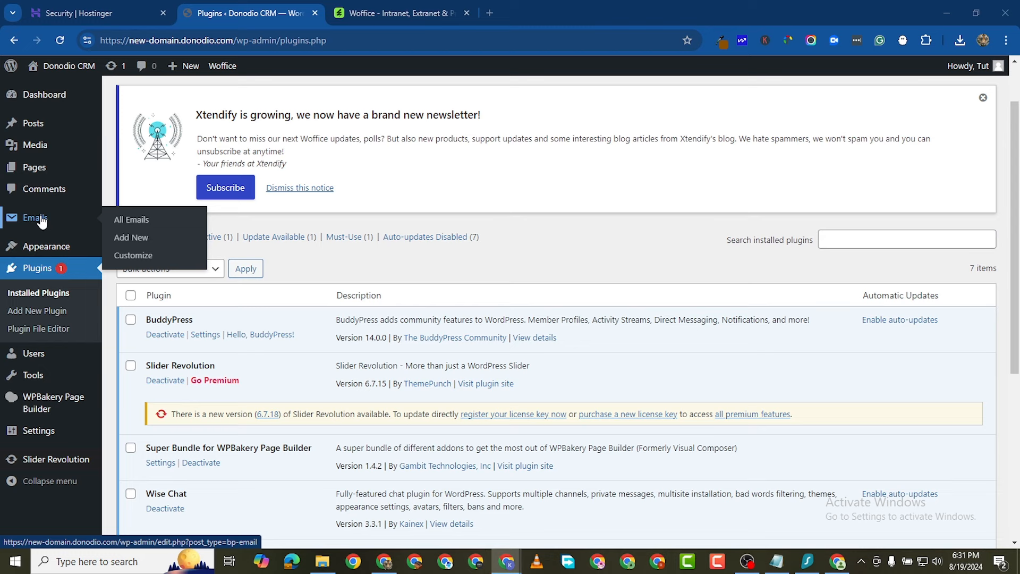
{"action": "mouse_move", "coordinate": [25, 407]}
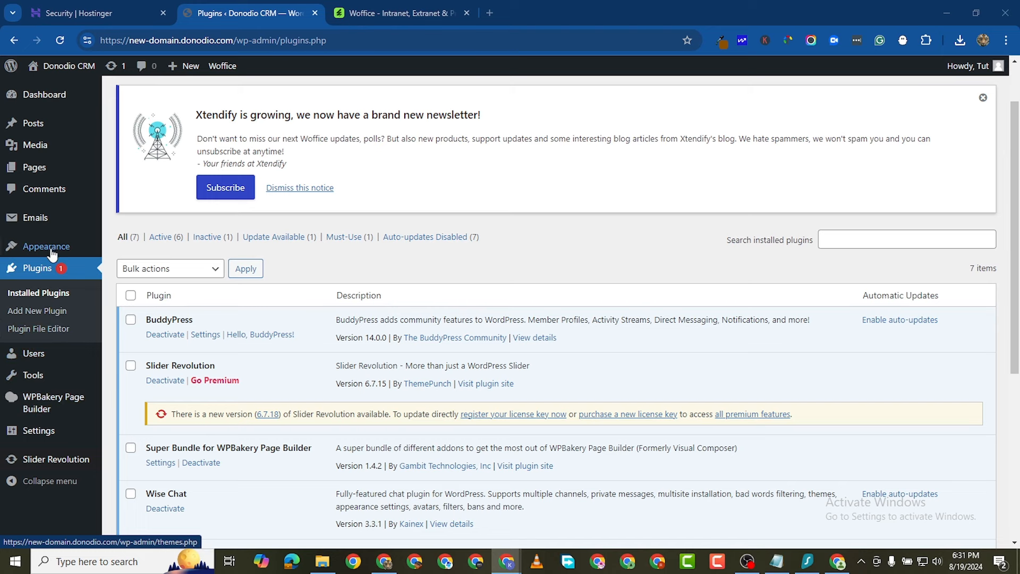
{"action": "mouse_move", "coordinate": [52, 252]}
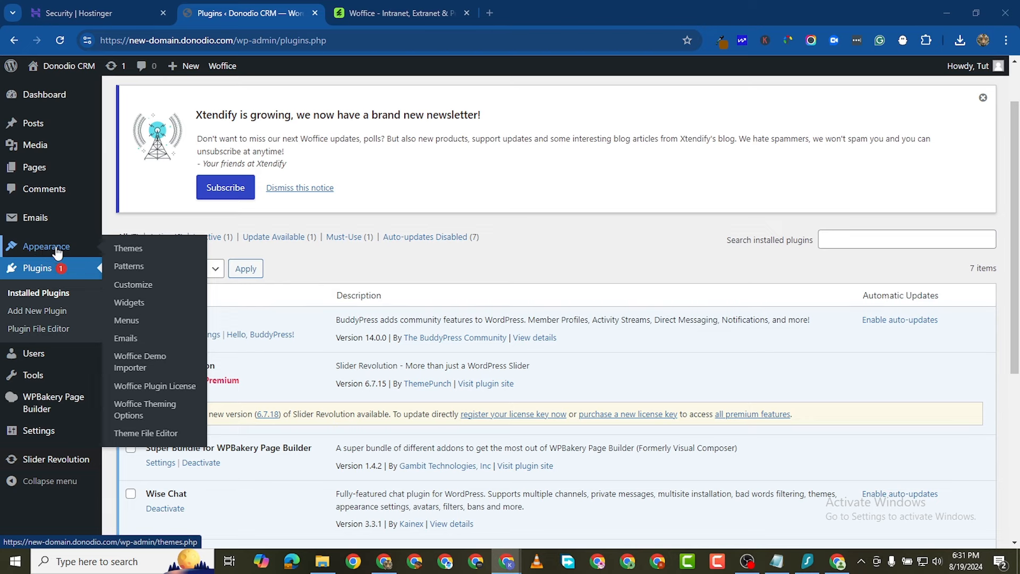
{"action": "left_click", "coordinate": [155, 407]}
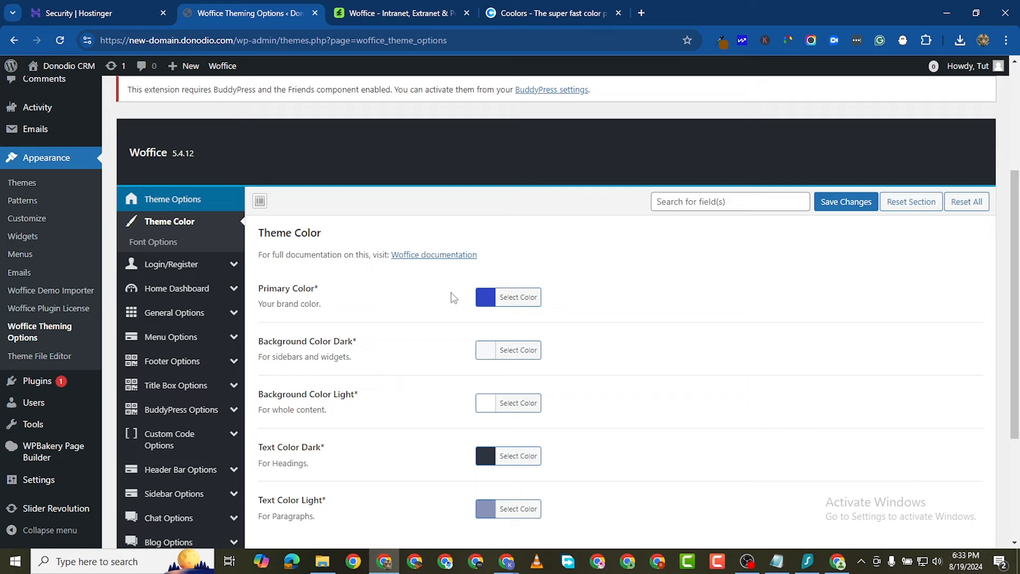
{"action": "left_click", "coordinate": [521, 15]}
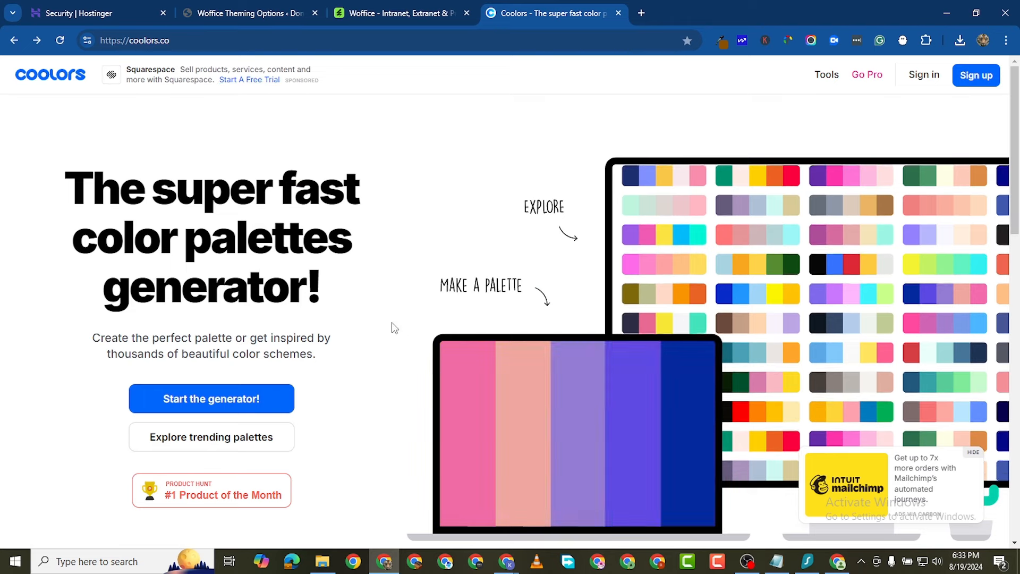
Step: Bring up Coolors' Trending Color Palettes
{"action": "mouse_move", "coordinate": [832, 68]}
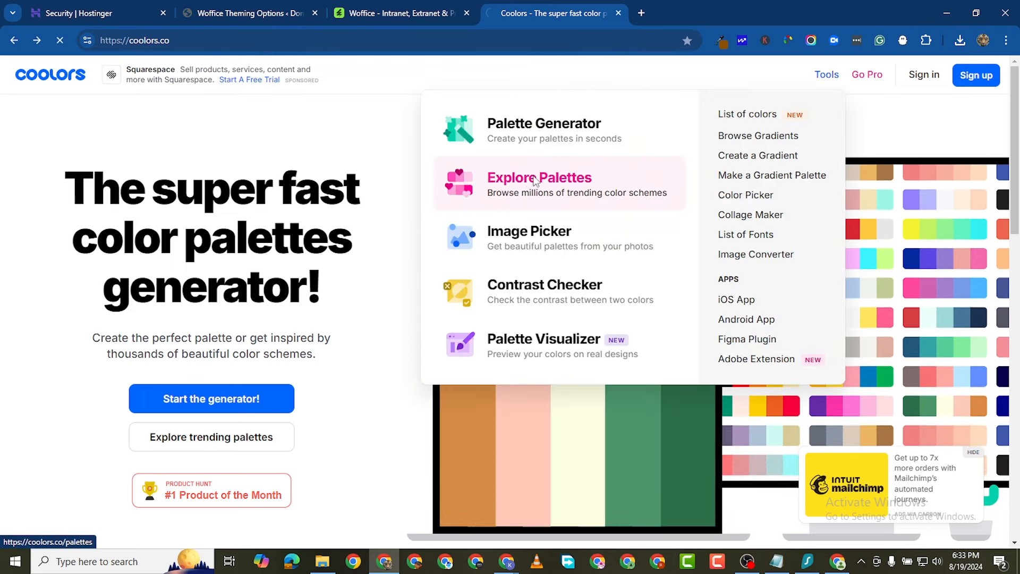
{"action": "left_click", "coordinate": [535, 182]}
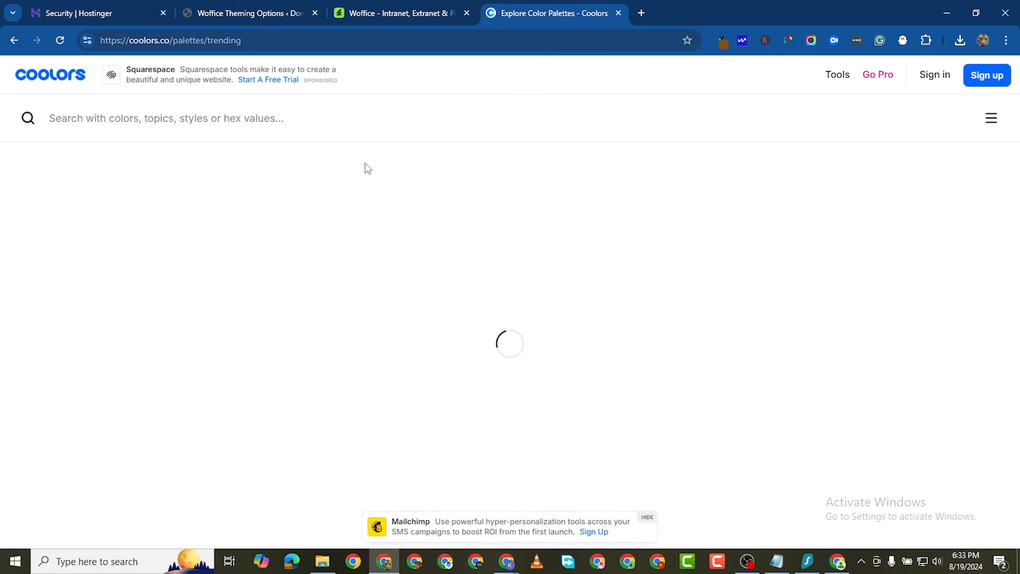
{"action": "scroll", "coordinate": [672, 338], "scroll_direction": "down", "scroll_amount": 2}
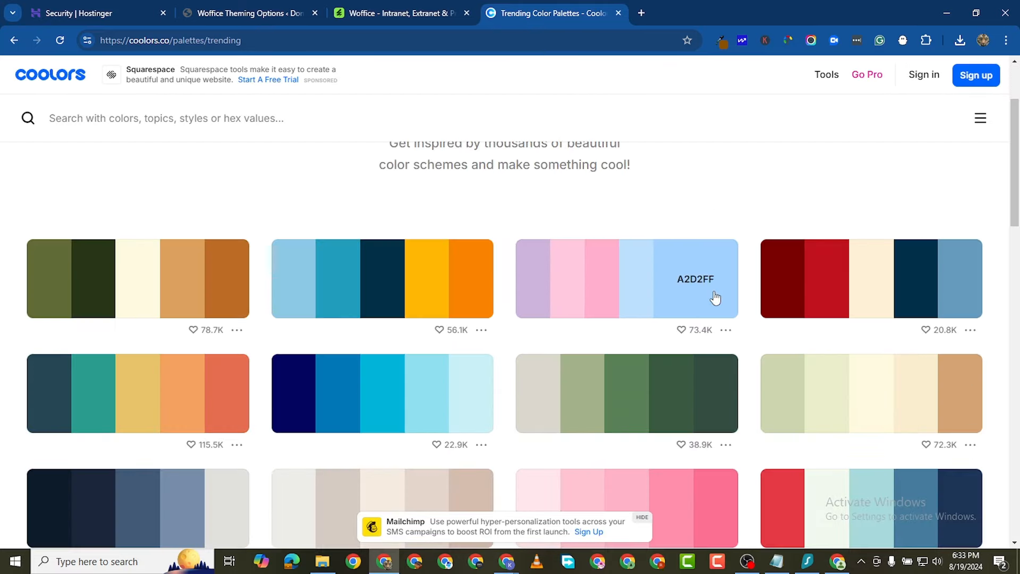
{"action": "scroll", "coordinate": [712, 296], "scroll_direction": "down", "scroll_amount": 2}
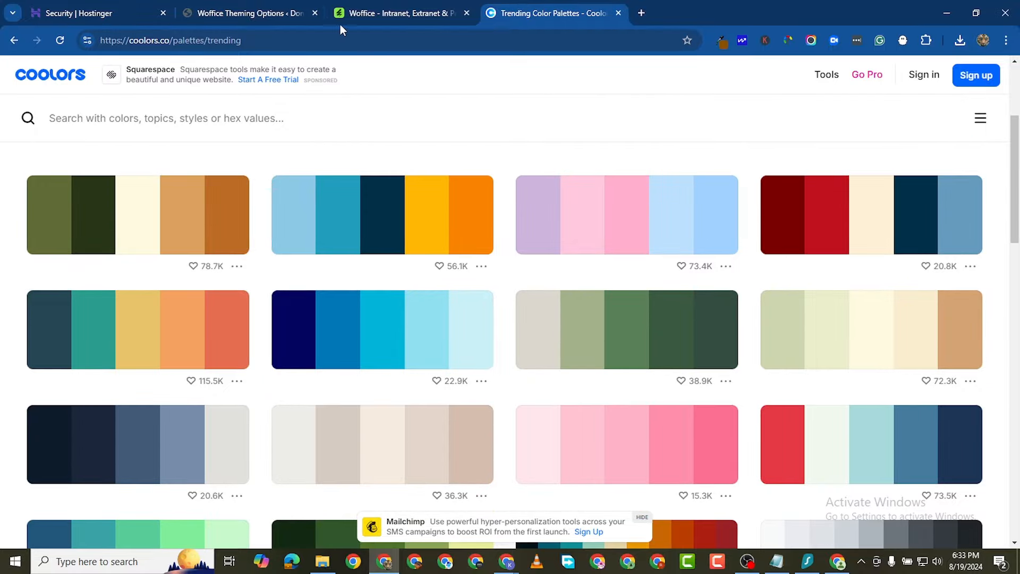
Step: Compare the current Woffice colours and browse trending palettes for a suitable colour
{"action": "left_click", "coordinate": [258, 14]}
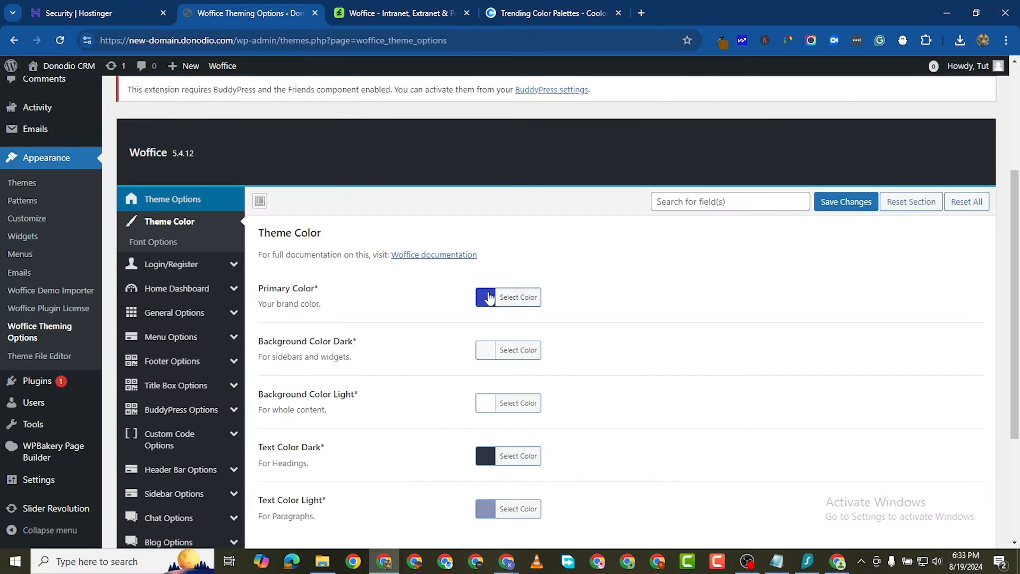
{"action": "left_click", "coordinate": [515, 14]}
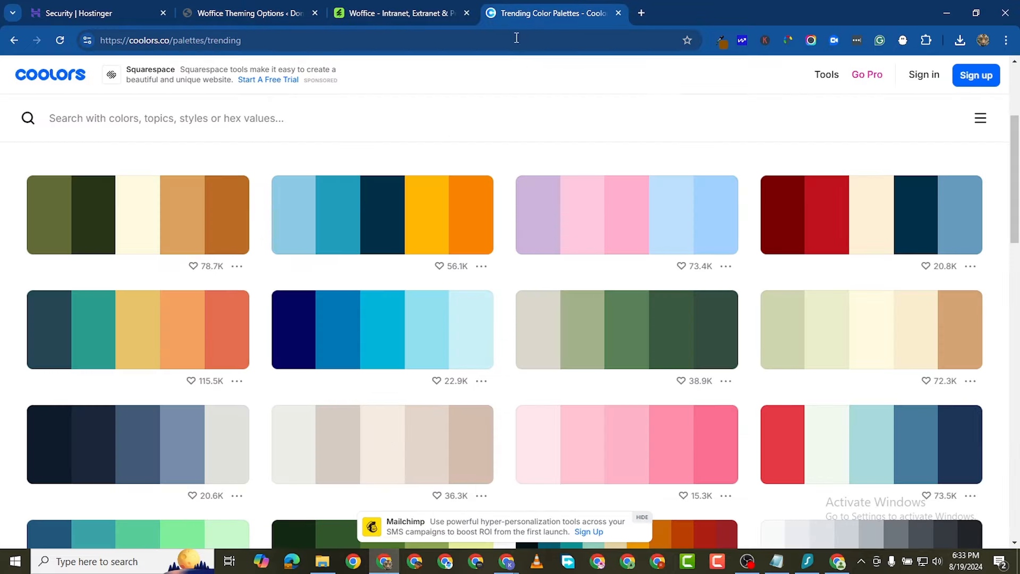
{"action": "scroll", "coordinate": [663, 421], "scroll_direction": "down", "scroll_amount": 3}
{"action": "scroll", "coordinate": [660, 420], "scroll_direction": "up", "scroll_amount": 1}
{"action": "scroll", "coordinate": [660, 419], "scroll_direction": "down", "scroll_amount": 4}
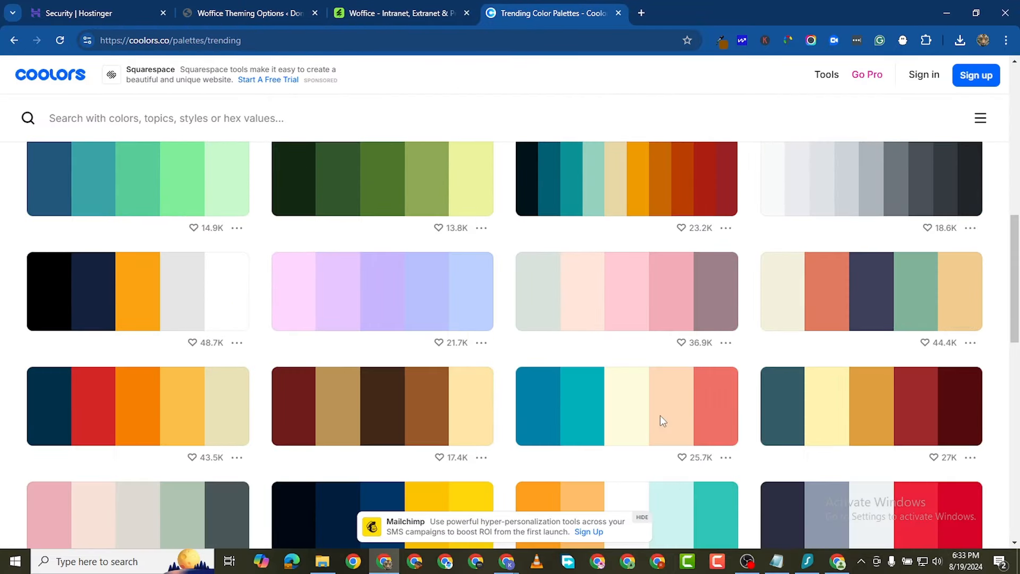
{"action": "scroll", "coordinate": [334, 452], "scroll_direction": "down", "scroll_amount": 3}
{"action": "scroll", "coordinate": [334, 453], "scroll_direction": "down", "scroll_amount": 3}
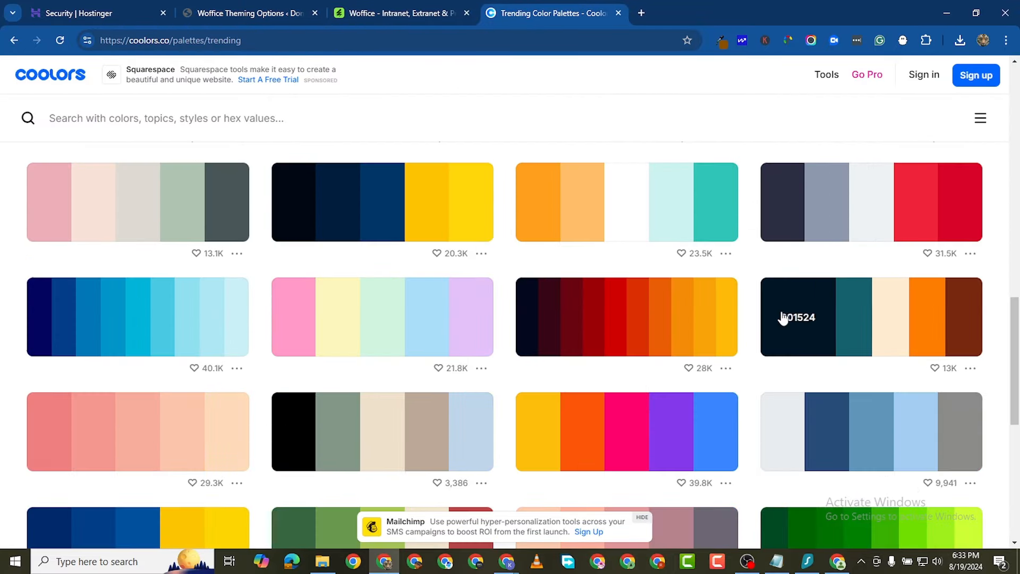
{"action": "scroll", "coordinate": [781, 319], "scroll_direction": "down", "scroll_amount": 4}
{"action": "scroll", "coordinate": [710, 228], "scroll_direction": "up", "scroll_amount": 3}
{"action": "scroll", "coordinate": [710, 228], "scroll_direction": "up", "scroll_amount": 10}
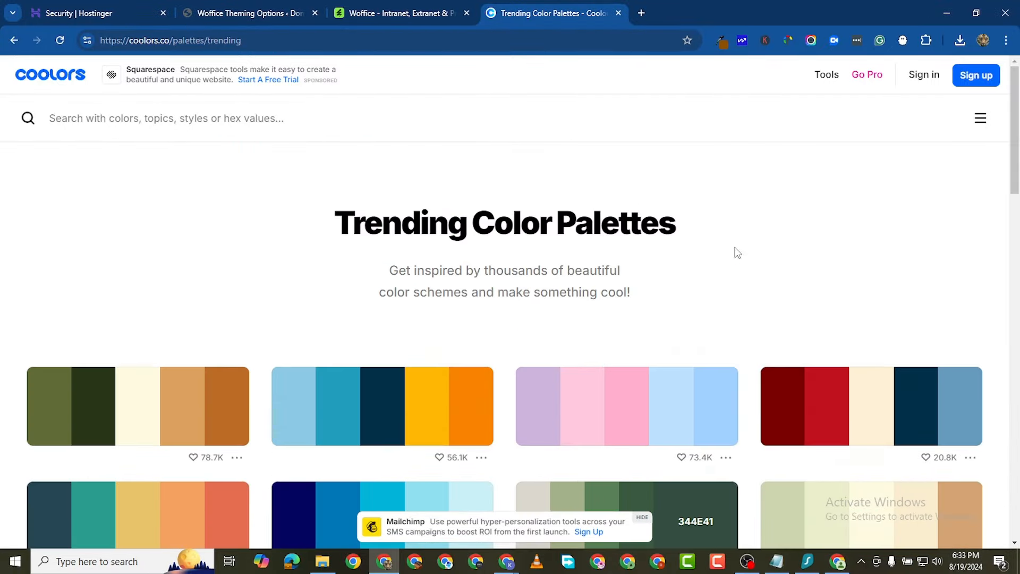
{"action": "scroll", "coordinate": [734, 256], "scroll_direction": "down", "scroll_amount": 4}
{"action": "scroll", "coordinate": [672, 314], "scroll_direction": "up", "scroll_amount": 3}
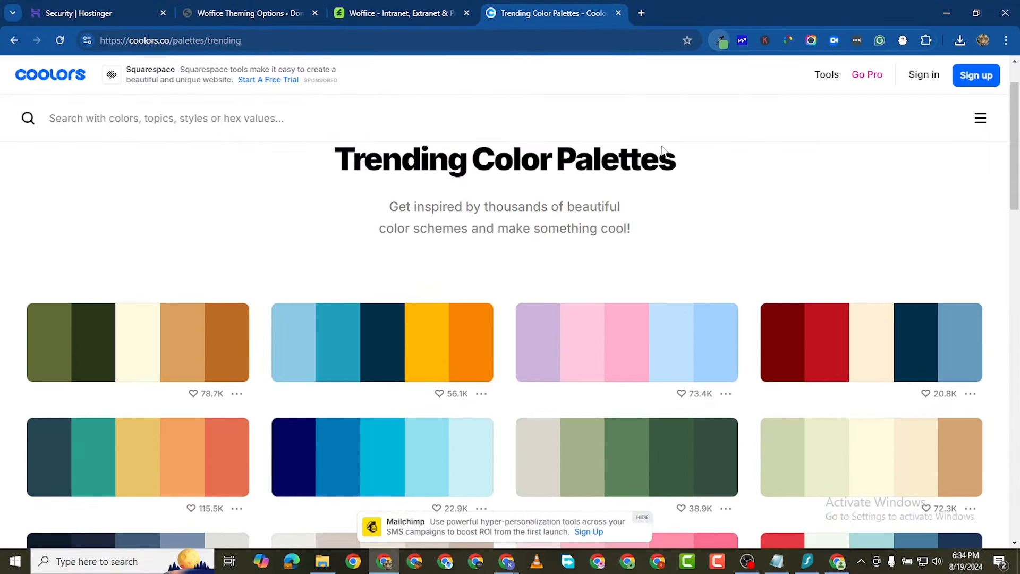
{"action": "left_click", "coordinate": [722, 41]}
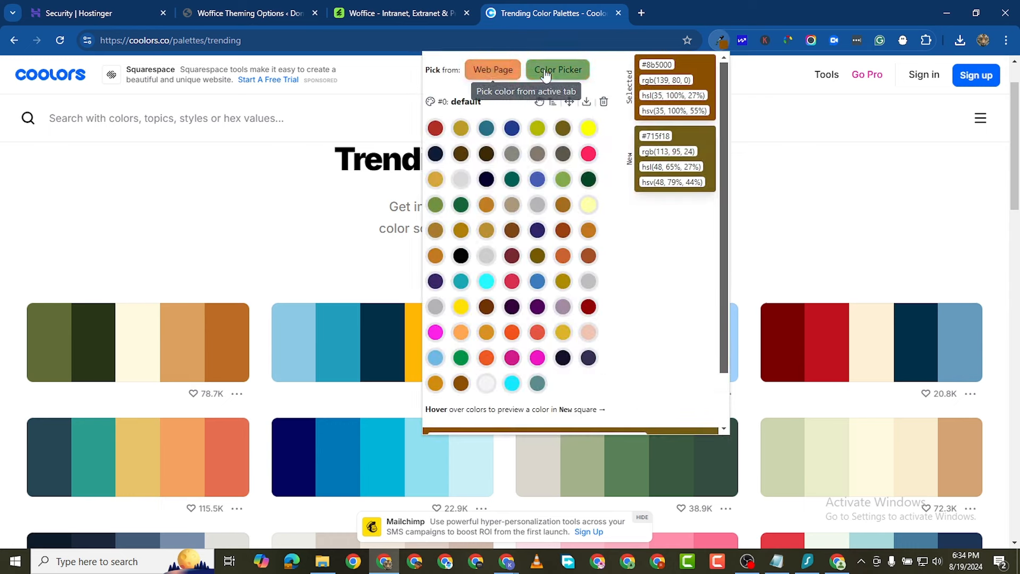
Step: Sample the dark red #780000 from a Coolors palette with the colour-picker extension and copy it
{"action": "left_click", "coordinate": [490, 75]}
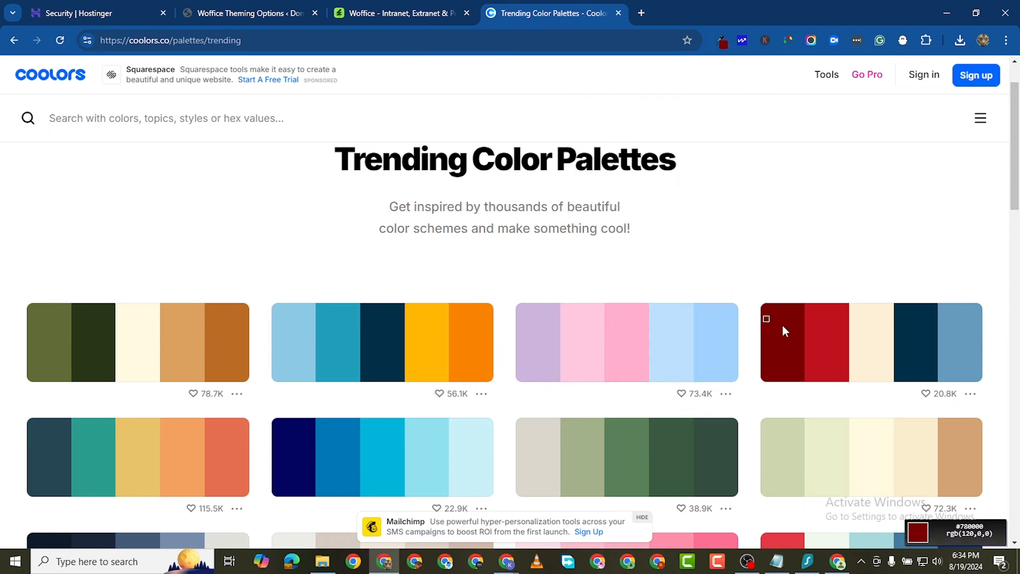
{"action": "left_click", "coordinate": [782, 325]}
{"action": "left_click", "coordinate": [724, 42]}
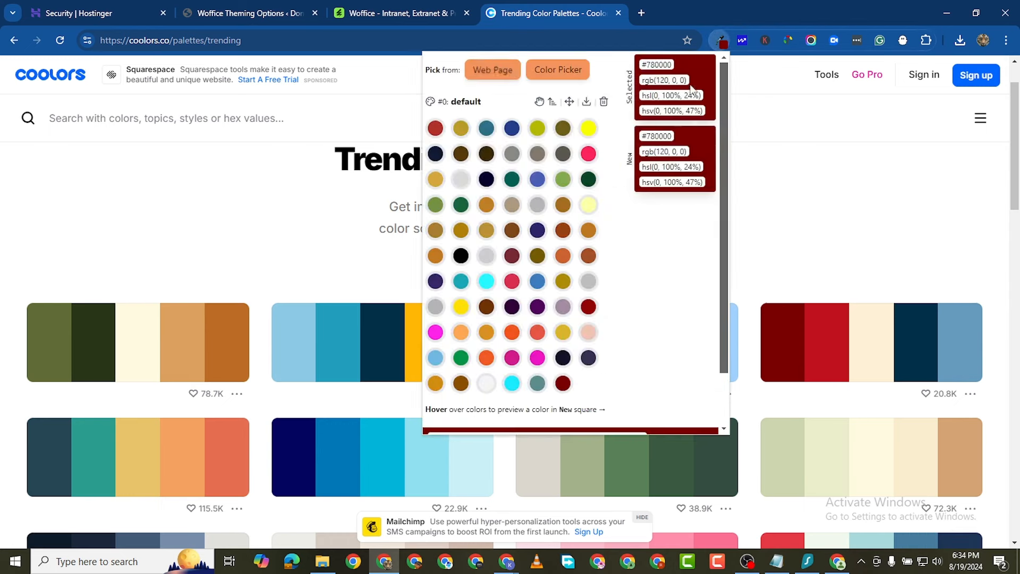
{"action": "left_click", "coordinate": [657, 65]}
Step: Paste #780000 into the Woffice Primary Color hex field, replacing the blue
{"action": "left_click", "coordinate": [254, 13]}
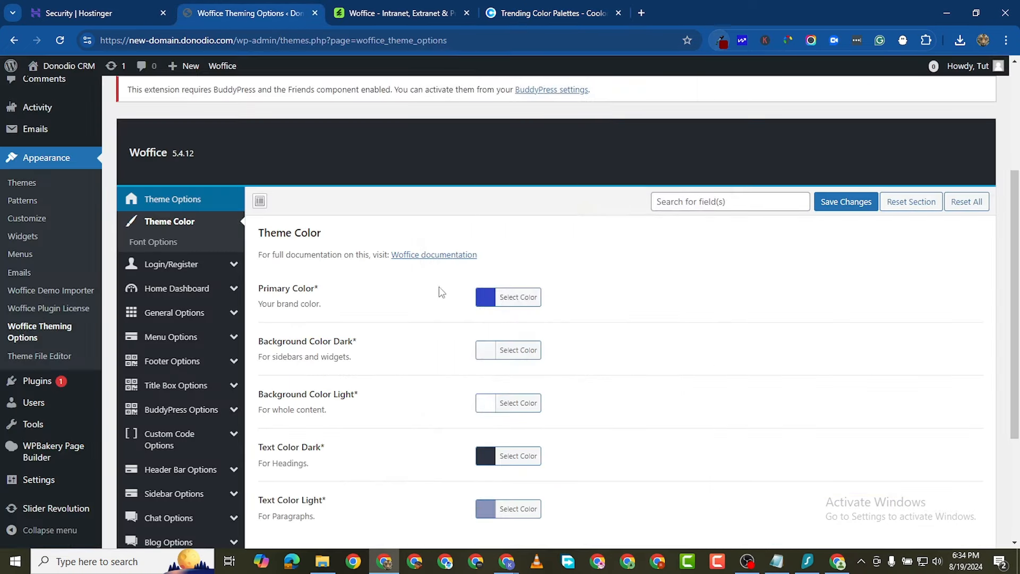
{"action": "left_click", "coordinate": [505, 301]}
{"action": "triple_click", "coordinate": [572, 285]}
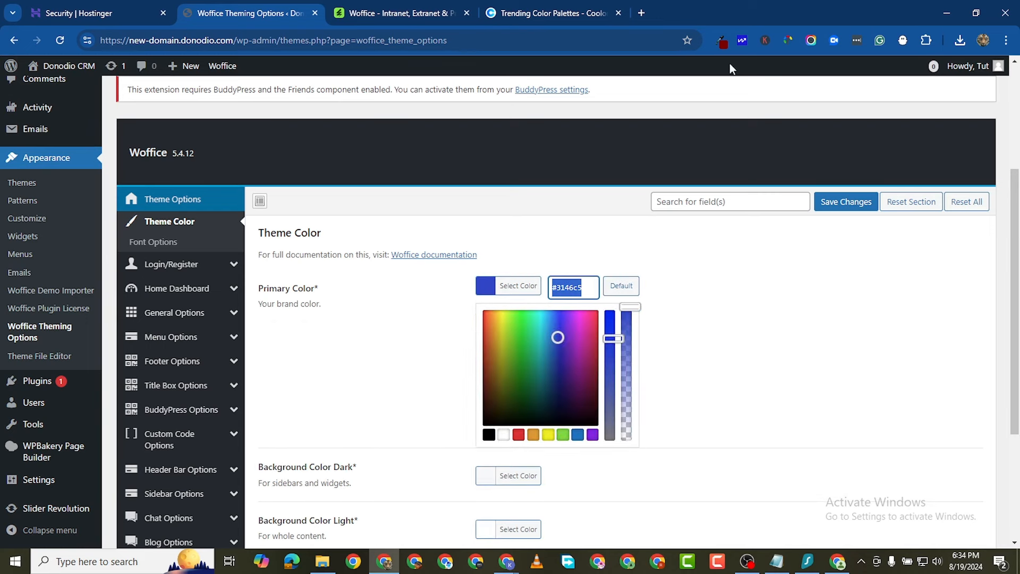
{"action": "left_click", "coordinate": [721, 40]}
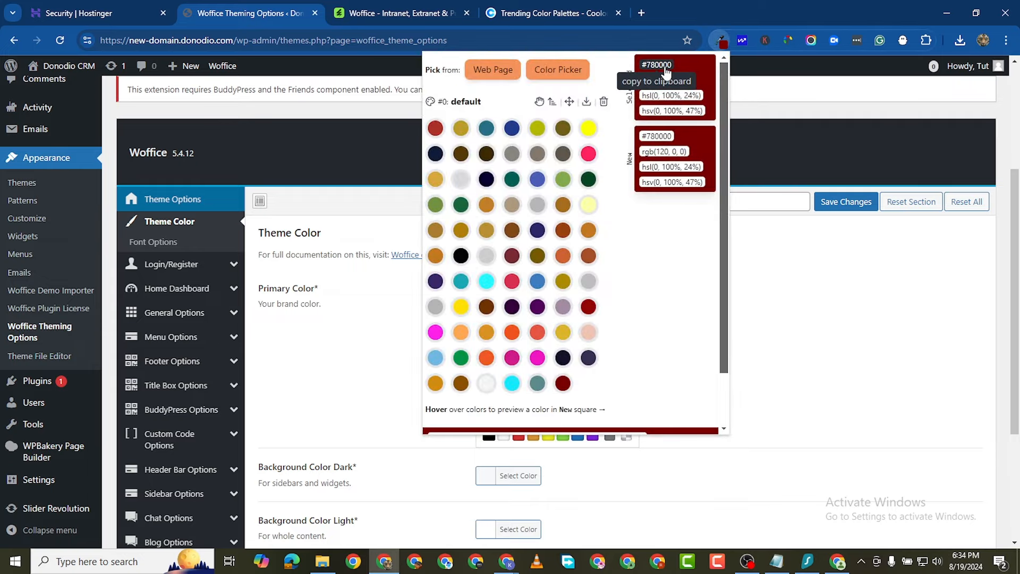
{"action": "left_click", "coordinate": [551, 16]}
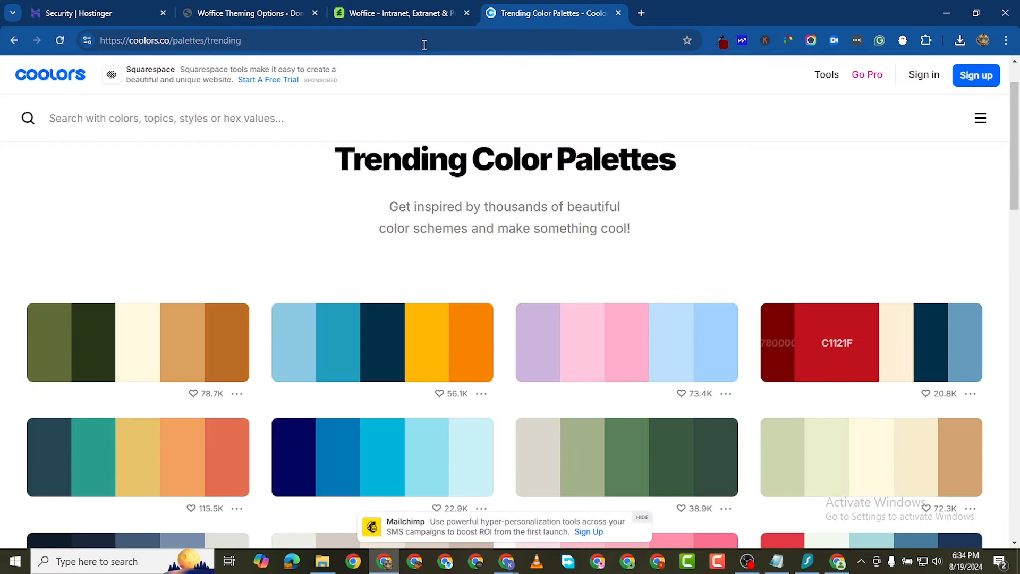
{"action": "left_click", "coordinate": [721, 40]}
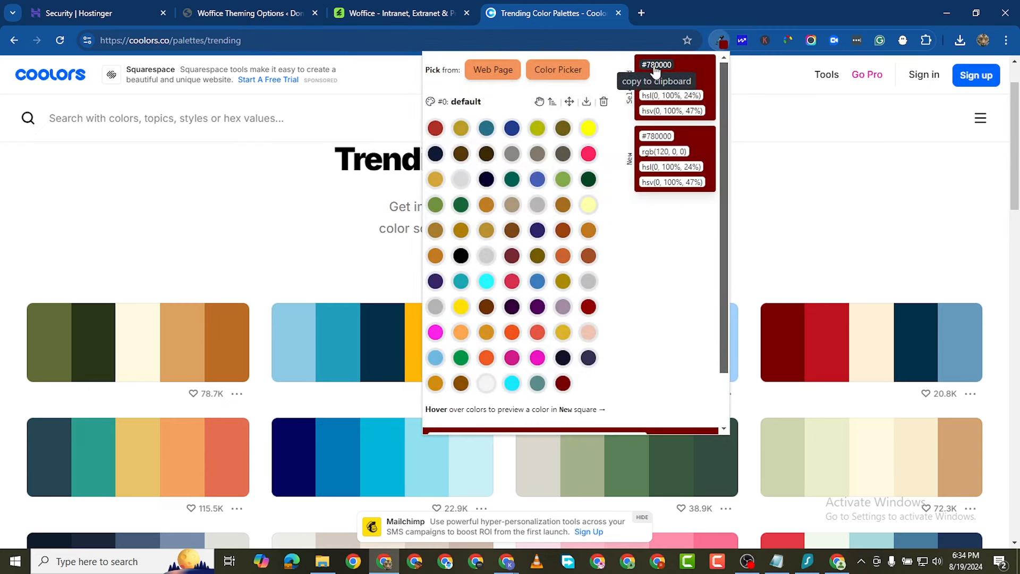
{"action": "left_click", "coordinate": [656, 65]}
{"action": "left_click", "coordinate": [247, 12]}
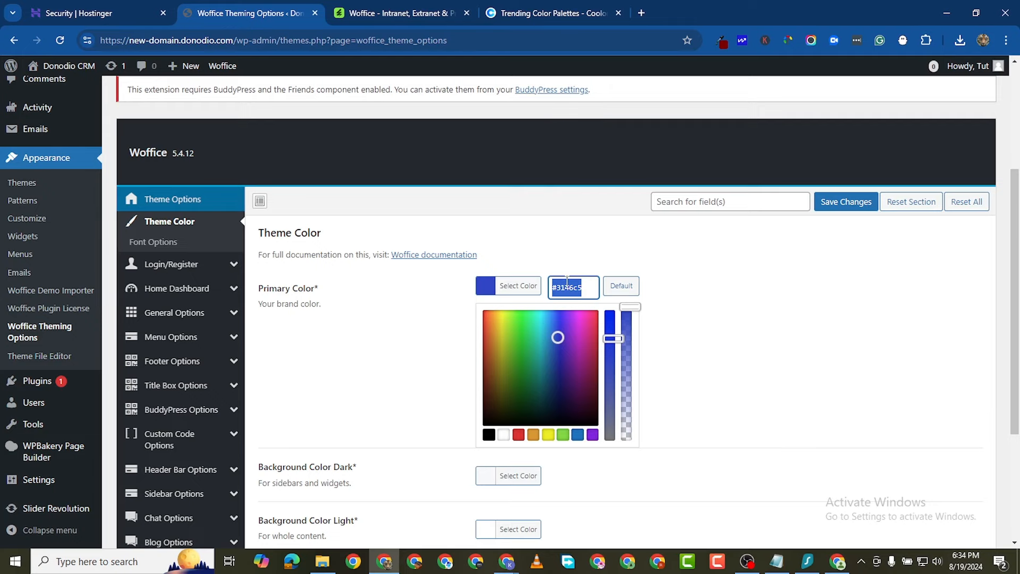
{"action": "key", "text": "ctrl+v"}
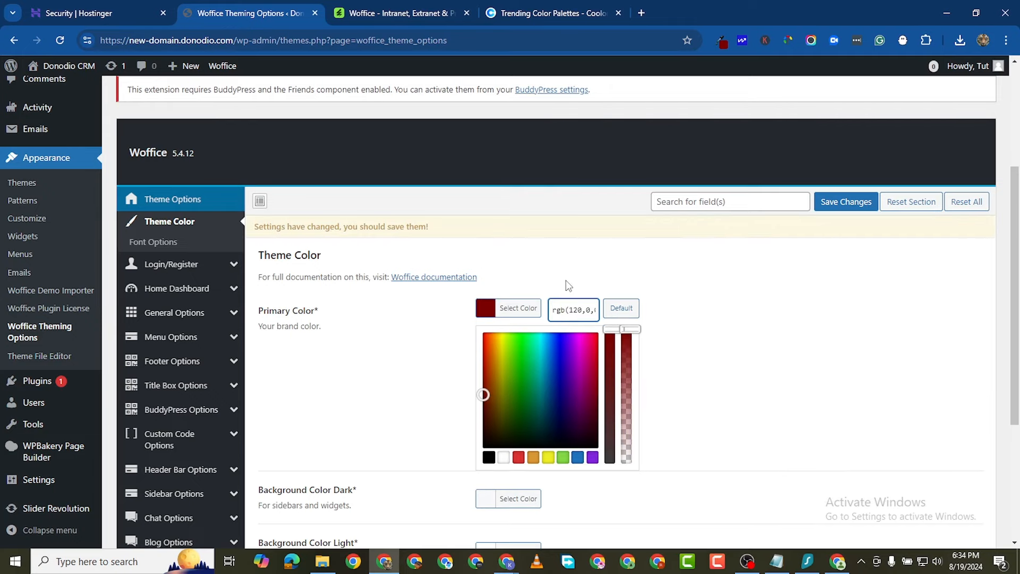
{"action": "left_click", "coordinate": [436, 341]}
Step: Set Text Color Dark to black
{"action": "scroll", "coordinate": [574, 310], "scroll_direction": "down", "scroll_amount": 4}
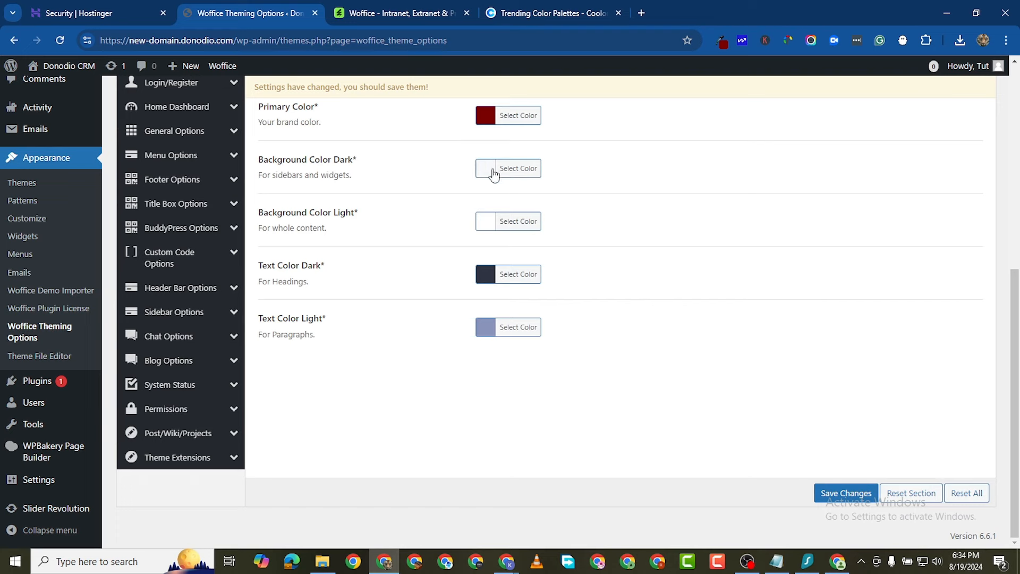
{"action": "left_click", "coordinate": [485, 279]}
{"action": "left_click_drag", "start_coordinate": [485, 335], "coordinate": [467, 415]}
{"action": "left_click", "coordinate": [391, 421]}
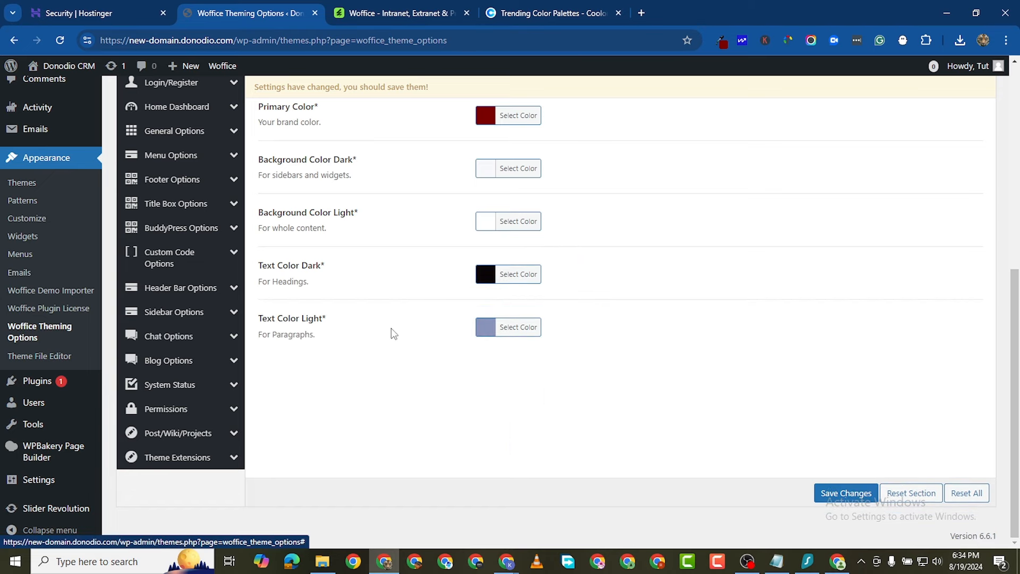
Step: Set Text Color Light to a muted grey-blue and save the theme colours
{"action": "left_click", "coordinate": [486, 326]}
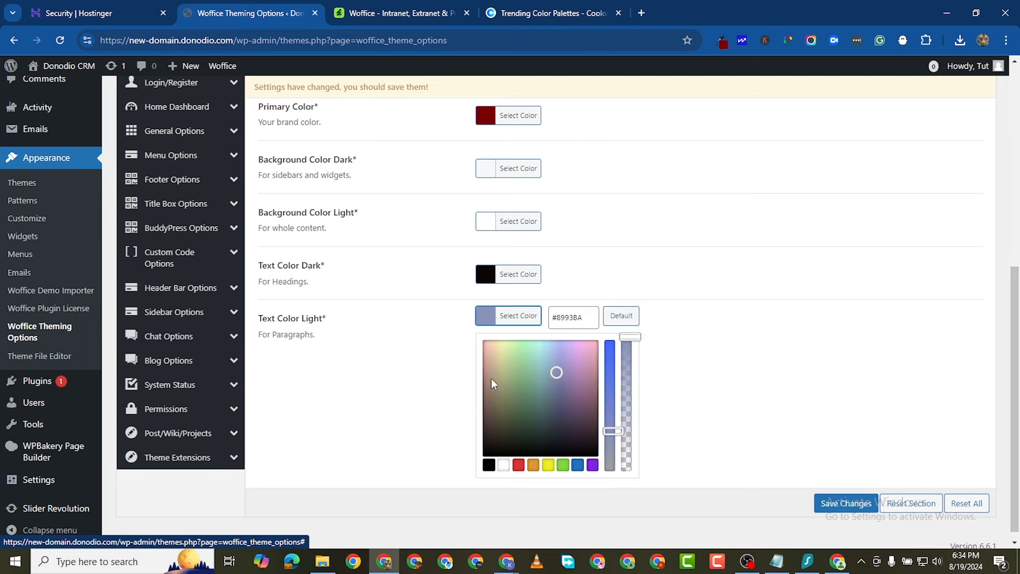
{"action": "left_click_drag", "start_coordinate": [494, 384], "coordinate": [483, 434]}
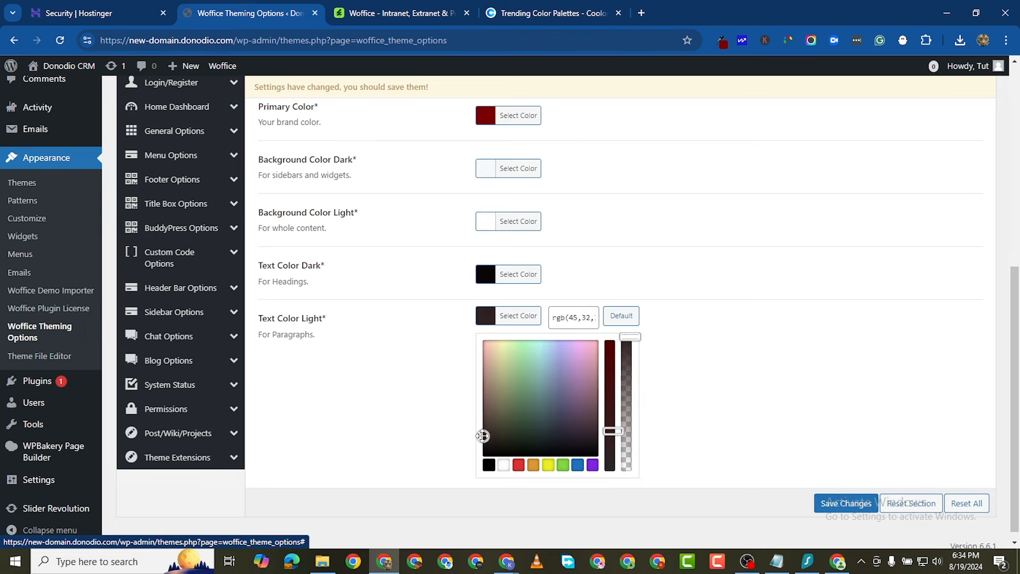
{"action": "left_click", "coordinate": [621, 316]}
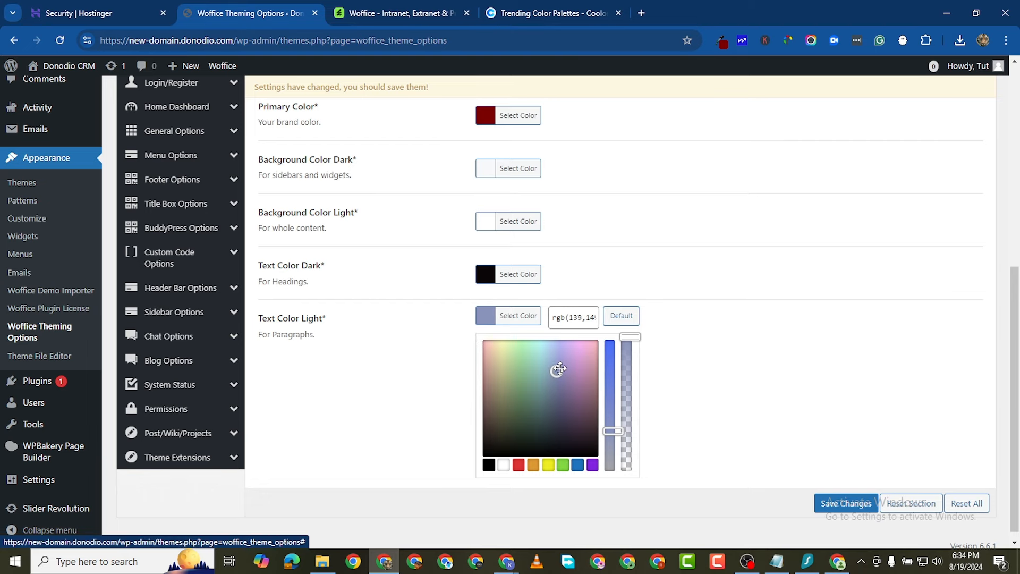
{"action": "left_click_drag", "start_coordinate": [561, 369], "coordinate": [556, 373]}
{"action": "left_click", "coordinate": [861, 509]}
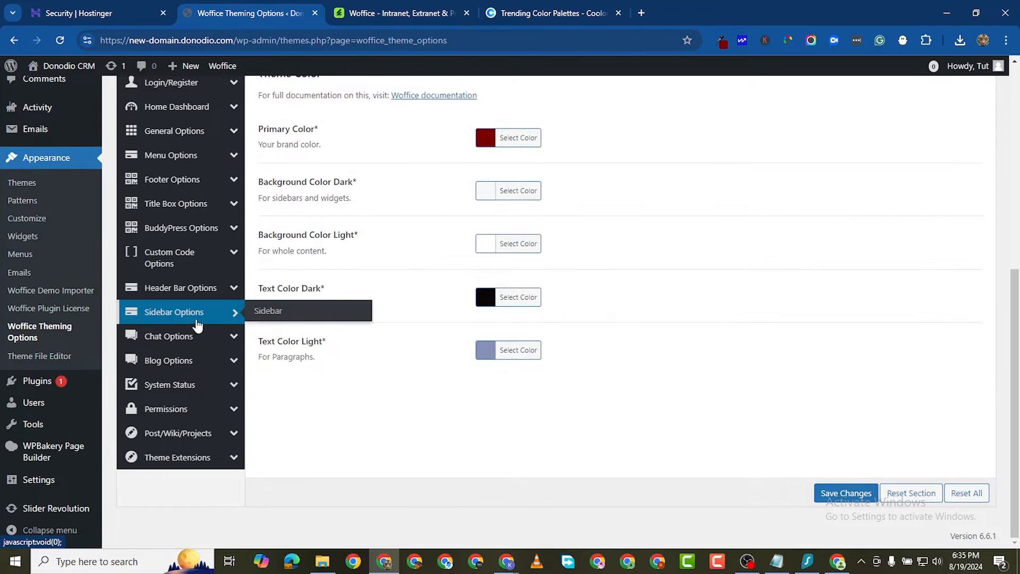
{"action": "scroll", "coordinate": [178, 372], "scroll_direction": "down", "scroll_amount": 5}
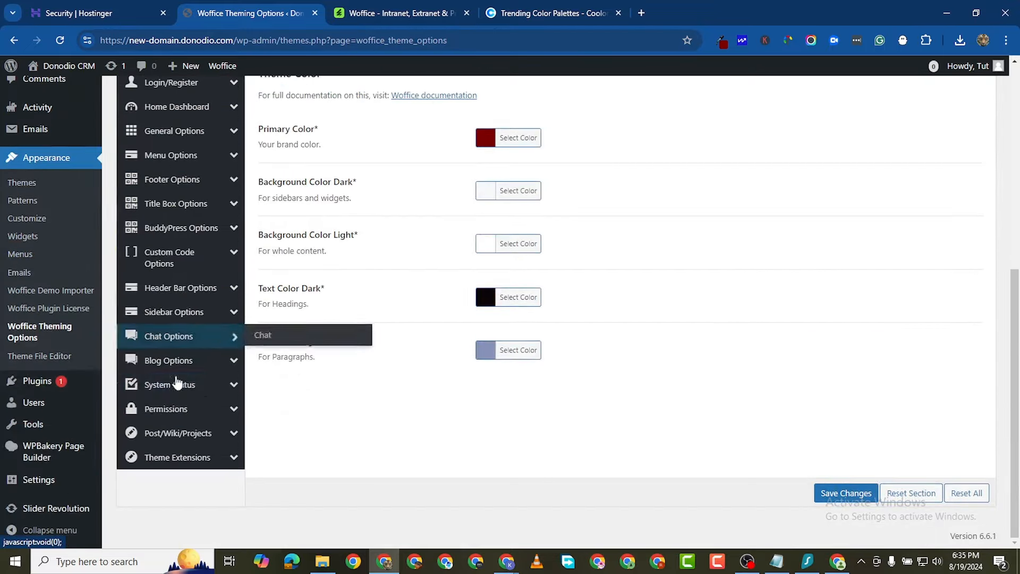
Step: Set Enable Wiki Extension to Yes on the Woffice Theme Extensions page
{"action": "left_click", "coordinate": [171, 462]}
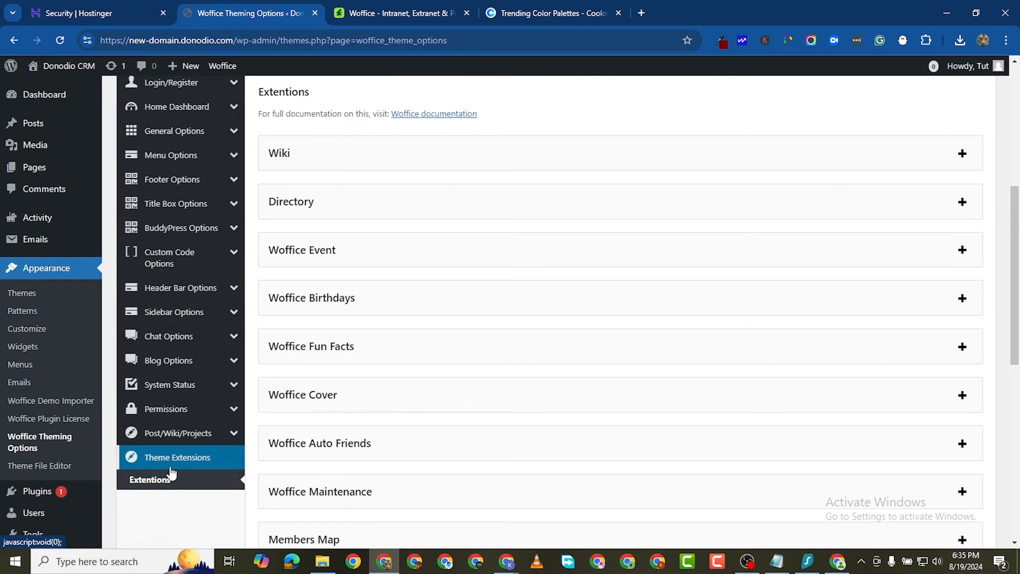
{"action": "scroll", "coordinate": [470, 339], "scroll_direction": "up", "scroll_amount": 3}
{"action": "scroll", "coordinate": [485, 342], "scroll_direction": "down", "scroll_amount": 2}
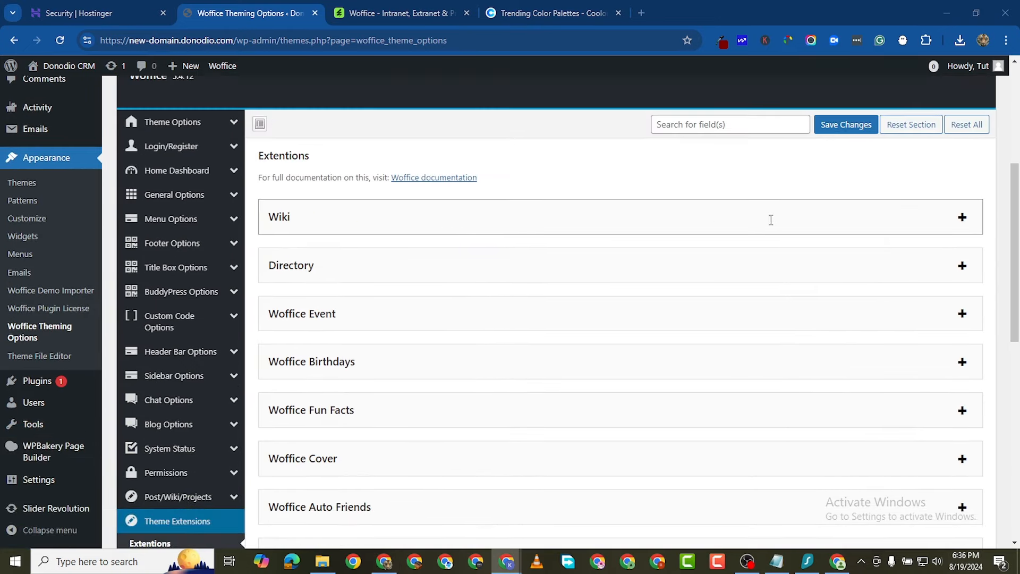
{"action": "left_click", "coordinate": [962, 217]}
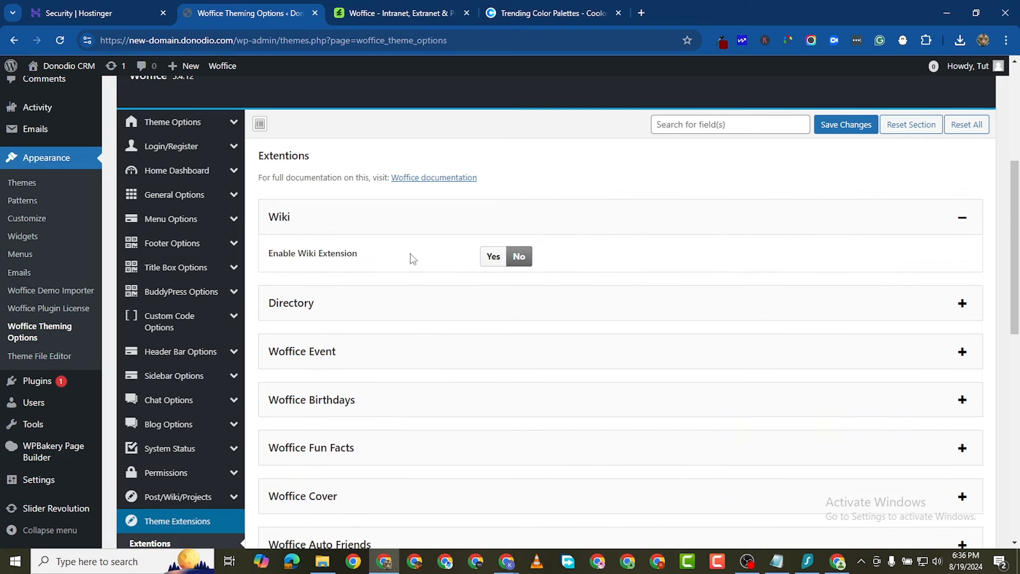
{"action": "left_click", "coordinate": [493, 257]}
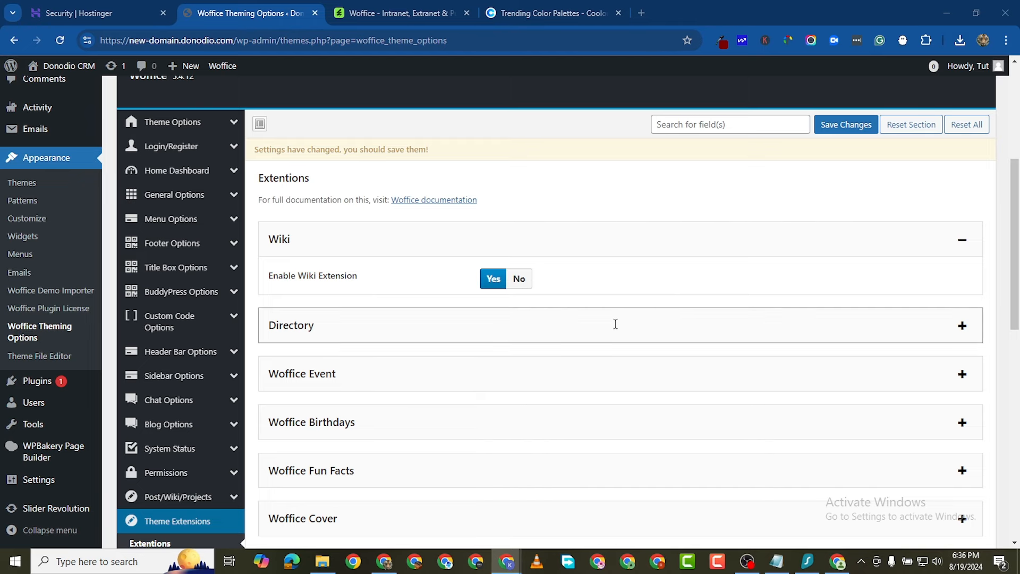
{"action": "scroll", "coordinate": [576, 331], "scroll_direction": "down", "scroll_amount": 1}
{"action": "scroll", "coordinate": [576, 331], "scroll_direction": "down", "scroll_amount": 1}
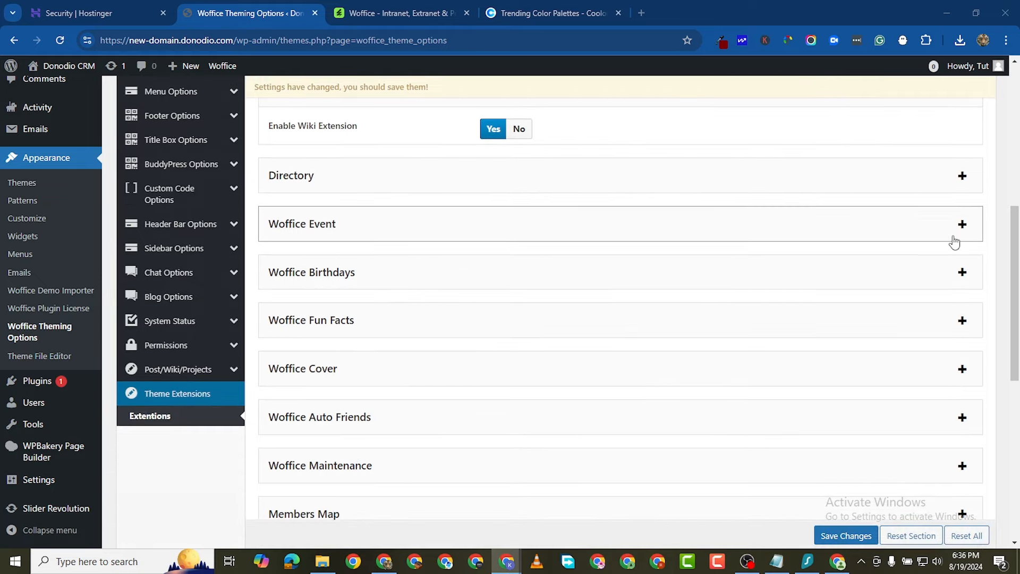
{"action": "left_click", "coordinate": [964, 185]}
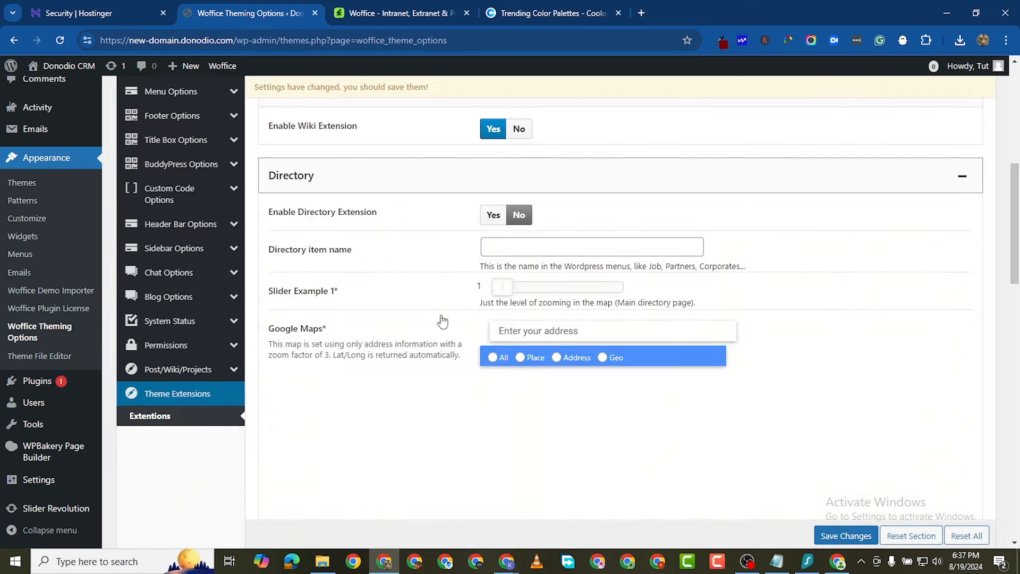
Step: Leave Directory off and set Enable Woffice Event Extension to Yes
{"action": "scroll", "coordinate": [462, 309], "scroll_direction": "down", "scroll_amount": 5}
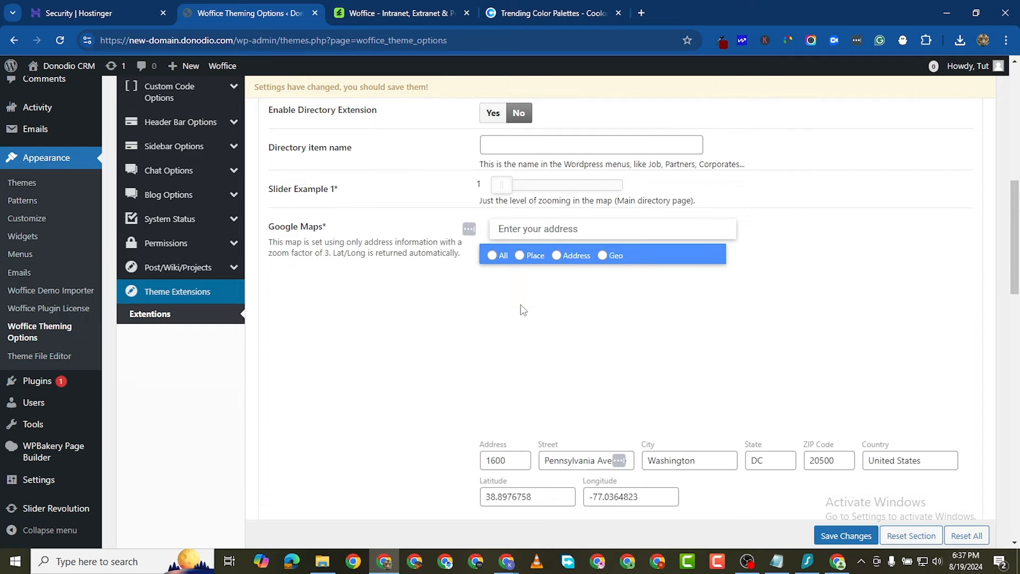
{"action": "scroll", "coordinate": [537, 316], "scroll_direction": "down", "scroll_amount": 2}
{"action": "scroll", "coordinate": [539, 314], "scroll_direction": "up", "scroll_amount": 5}
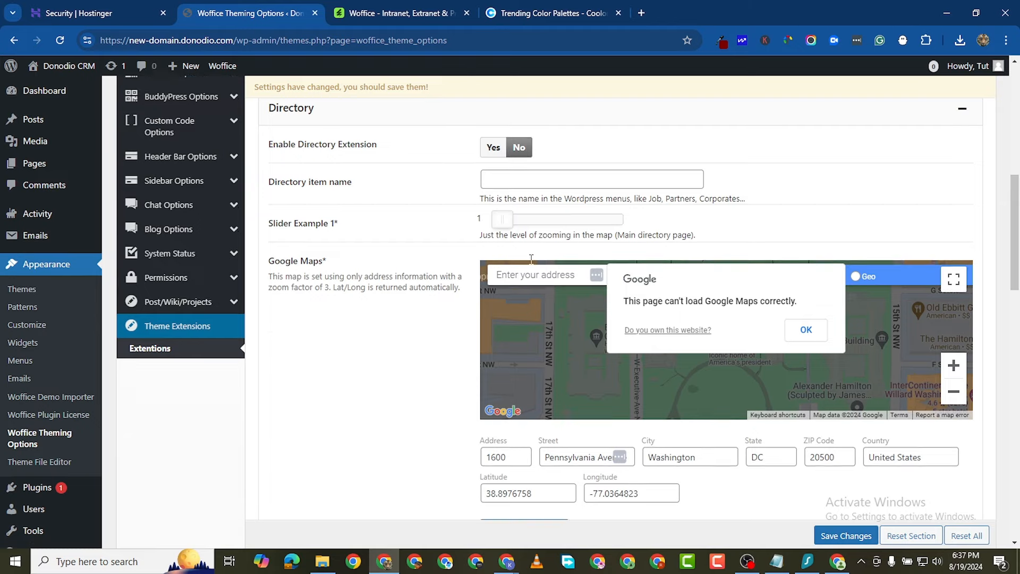
{"action": "scroll", "coordinate": [556, 251], "scroll_direction": "down", "scroll_amount": 5}
{"action": "scroll", "coordinate": [556, 250], "scroll_direction": "down", "scroll_amount": 7}
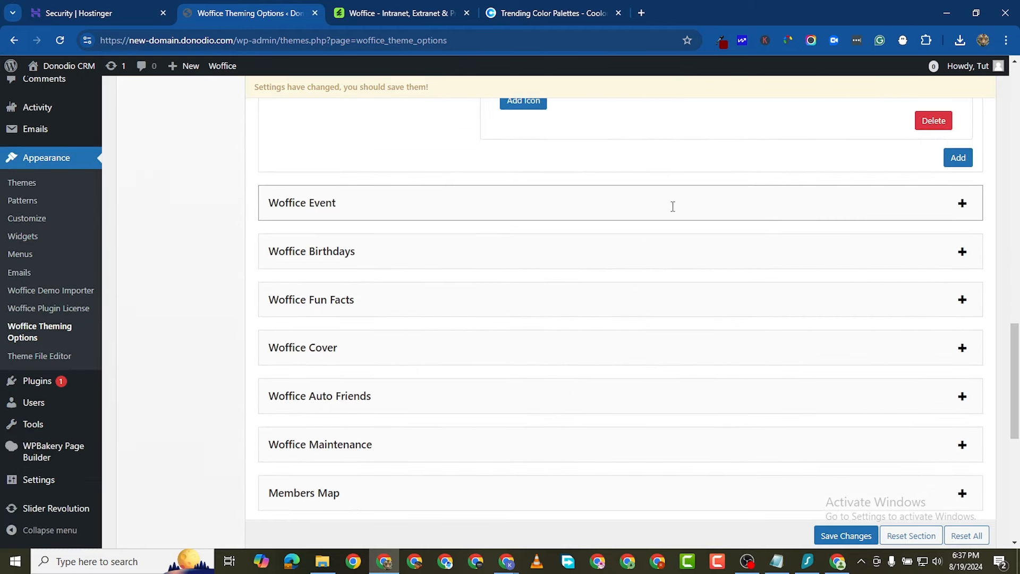
{"action": "left_click", "coordinate": [884, 216]}
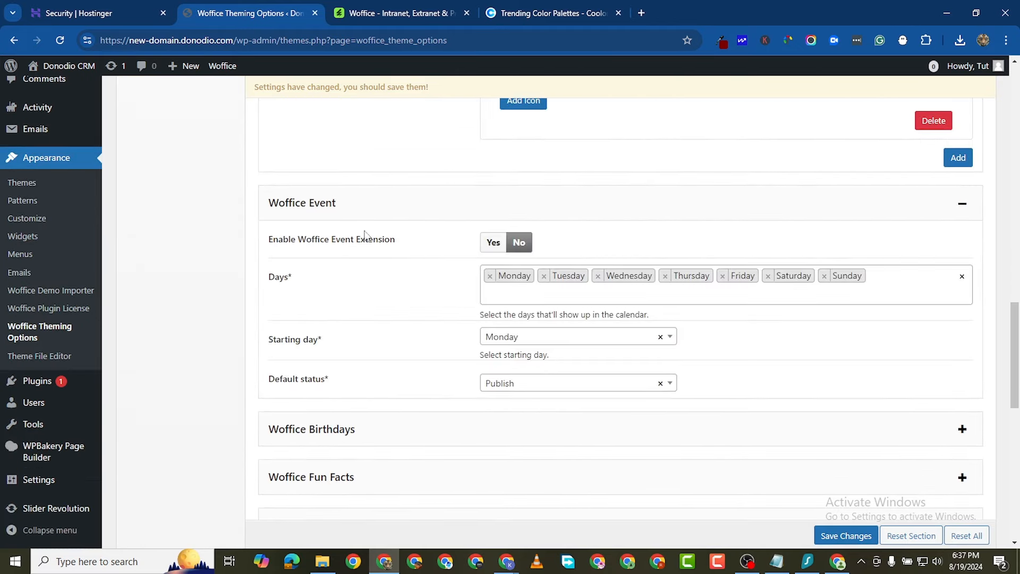
{"action": "left_click", "coordinate": [501, 248]}
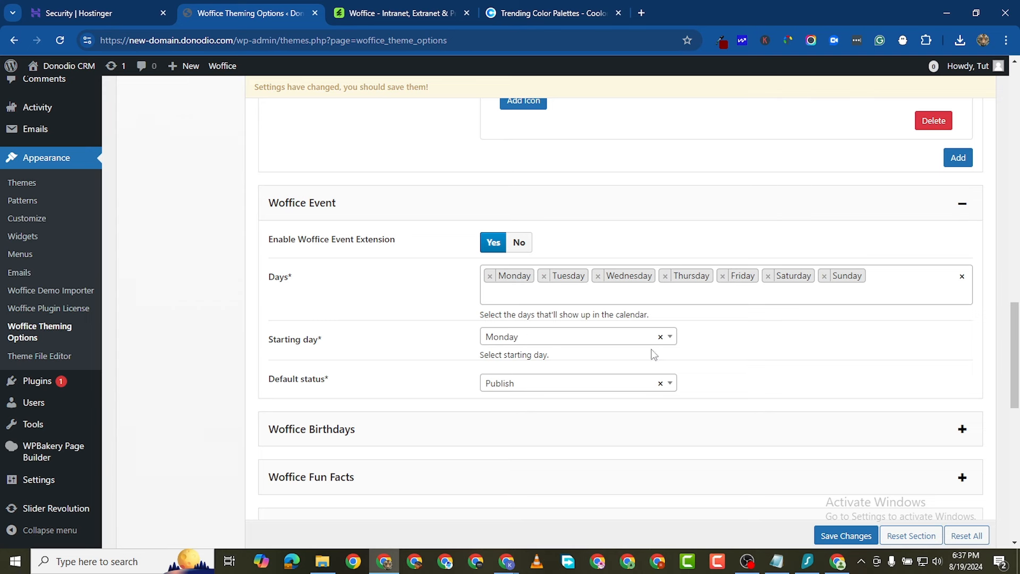
{"action": "scroll", "coordinate": [550, 419], "scroll_direction": "down", "scroll_amount": 1}
{"action": "scroll", "coordinate": [550, 419], "scroll_direction": "down", "scroll_amount": 1}
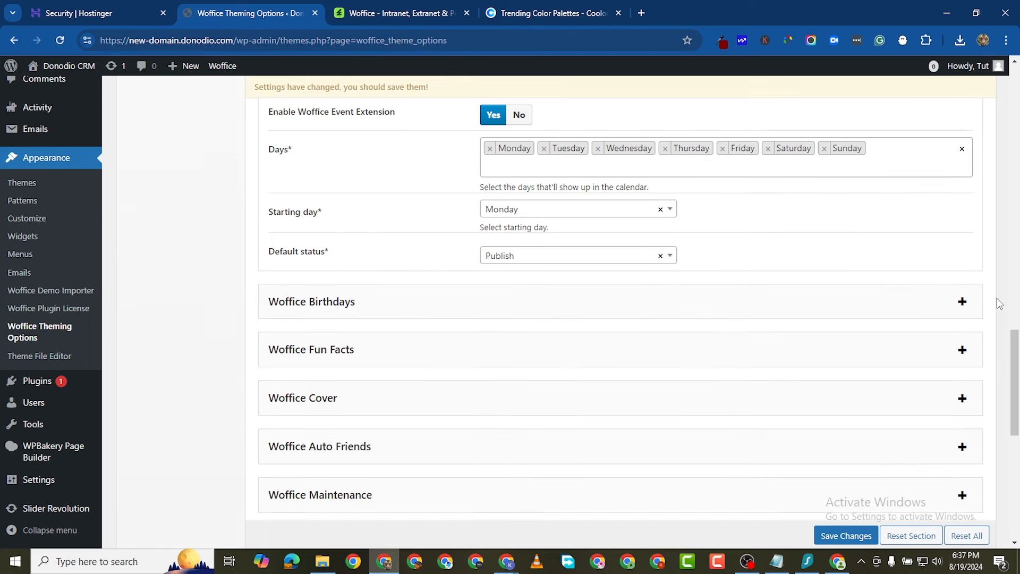
{"action": "left_click", "coordinate": [963, 301]}
Step: Enable Woffice Birthdays with Show age set to No
{"action": "scroll", "coordinate": [541, 392], "scroll_direction": "down", "scroll_amount": 1}
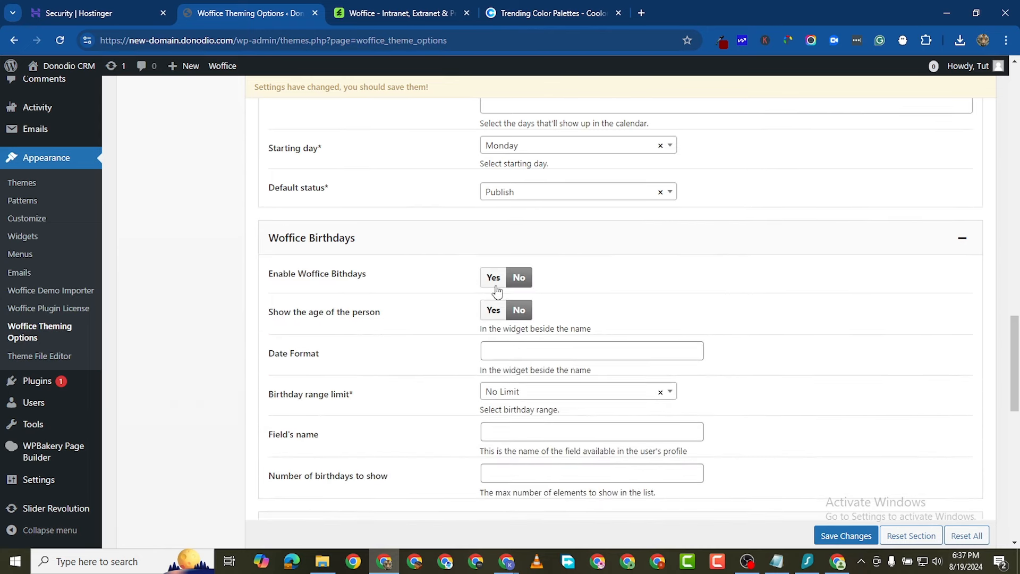
{"action": "left_click", "coordinate": [494, 278]}
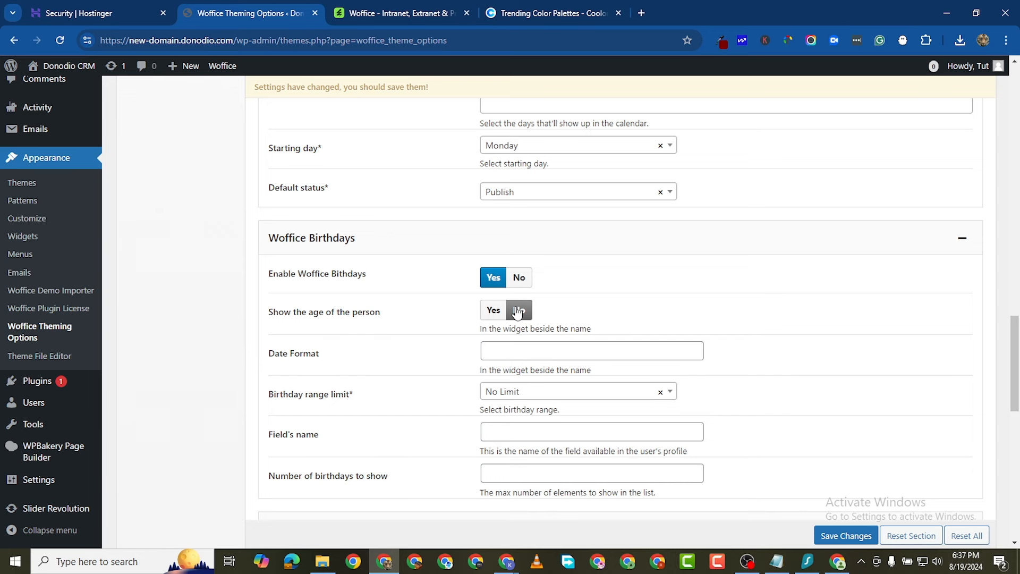
{"action": "left_click", "coordinate": [497, 311]}
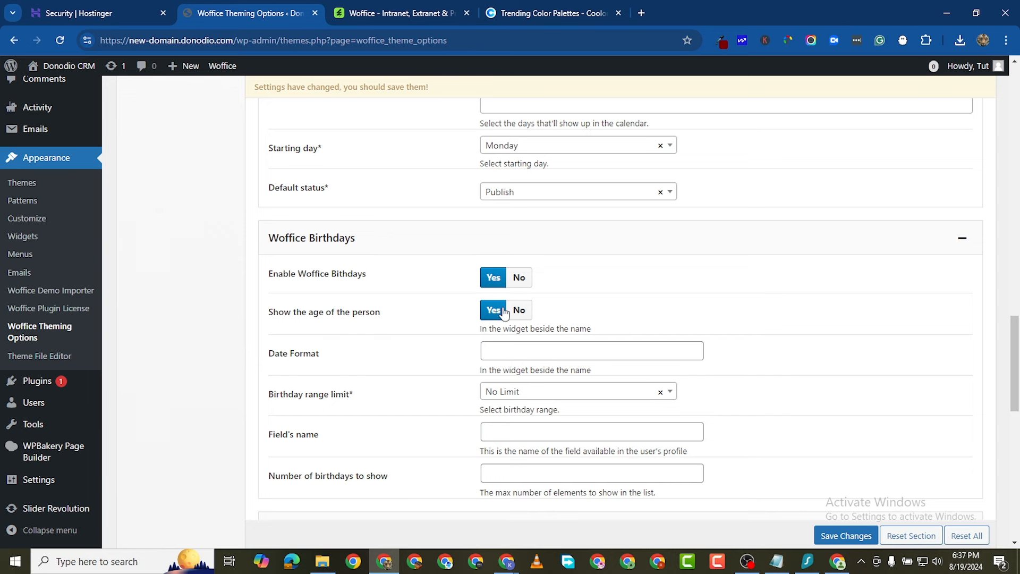
{"action": "left_click", "coordinate": [519, 310]}
{"action": "scroll", "coordinate": [514, 324], "scroll_direction": "down", "scroll_amount": 2}
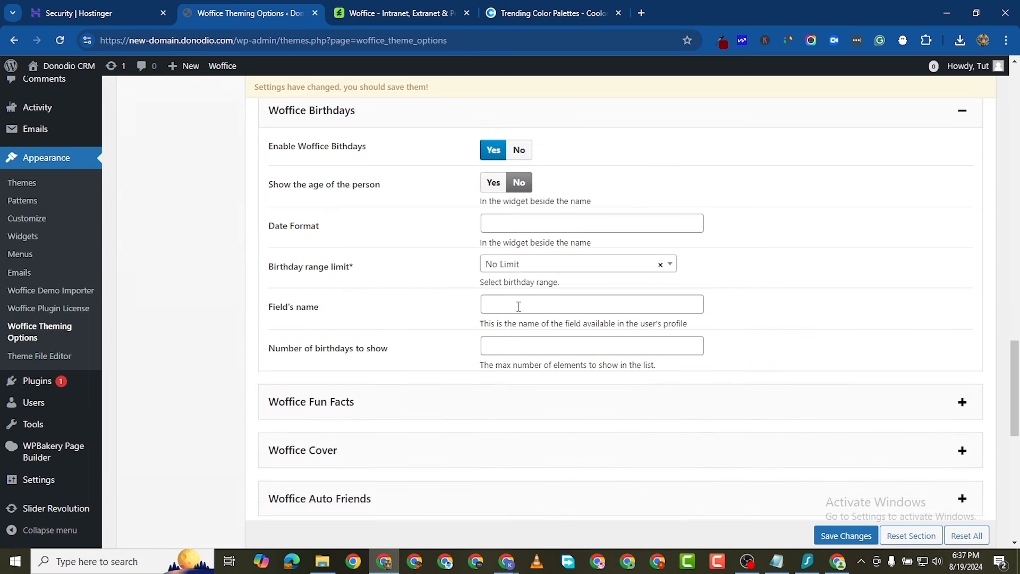
Step: Set the birthday date format to dd-mm-yy, a Monthly range, and 5 birthdays shown
{"action": "left_click", "coordinate": [524, 228]}
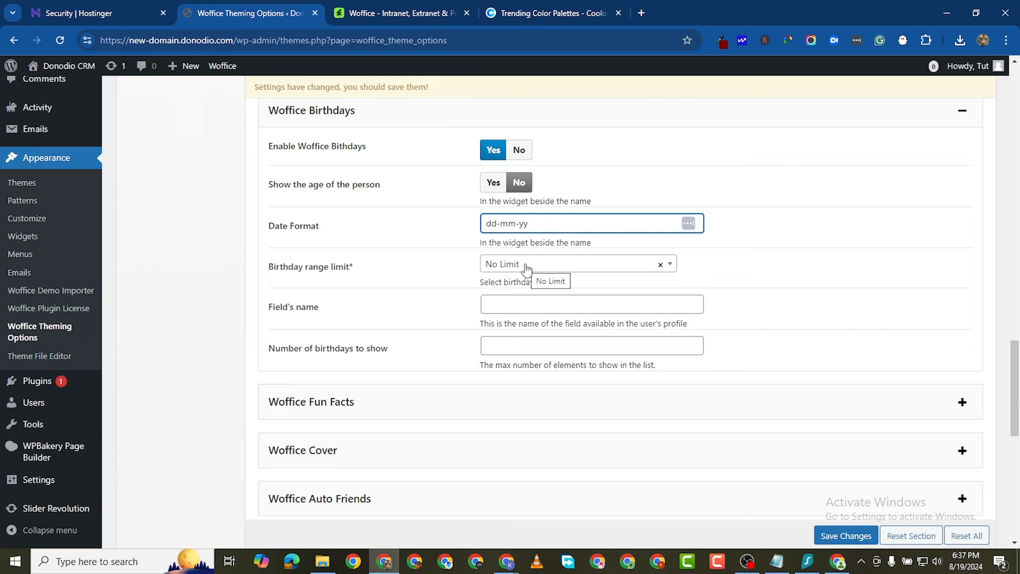
{"action": "left_click", "coordinate": [560, 266]}
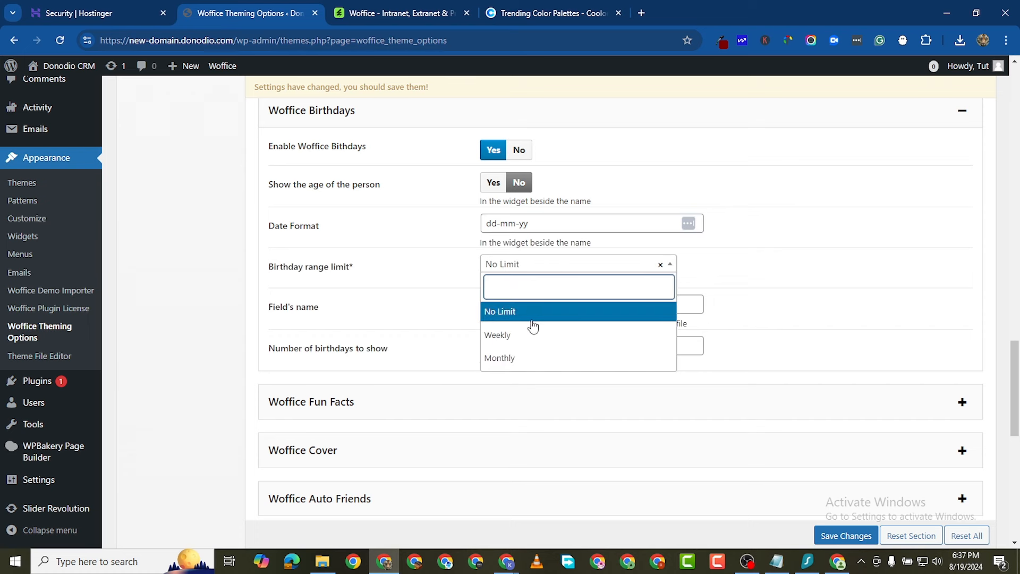
{"action": "left_click", "coordinate": [519, 357]}
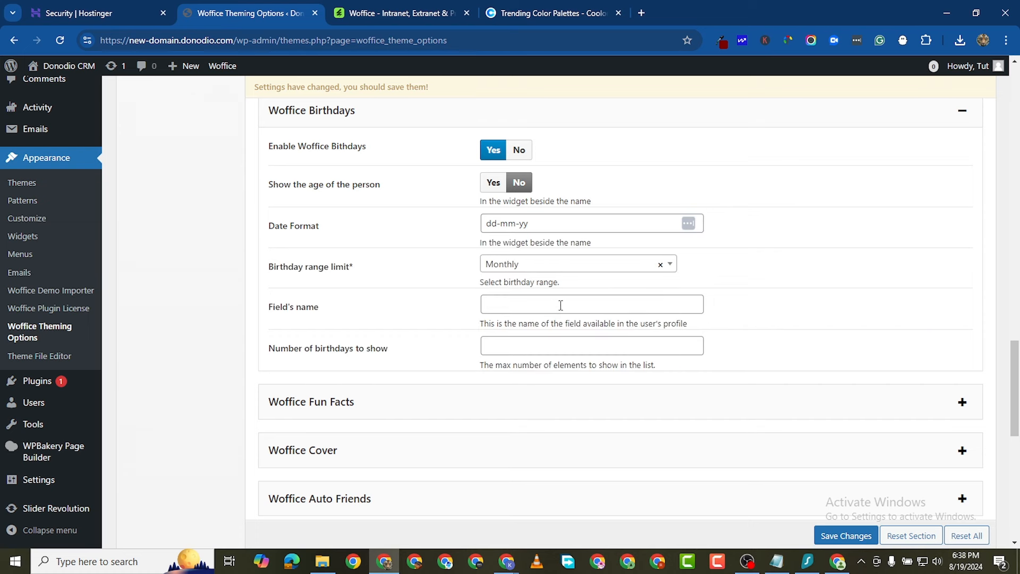
{"action": "left_click", "coordinate": [500, 304]}
{"action": "scroll", "coordinate": [441, 340], "scroll_direction": "down", "scroll_amount": 1}
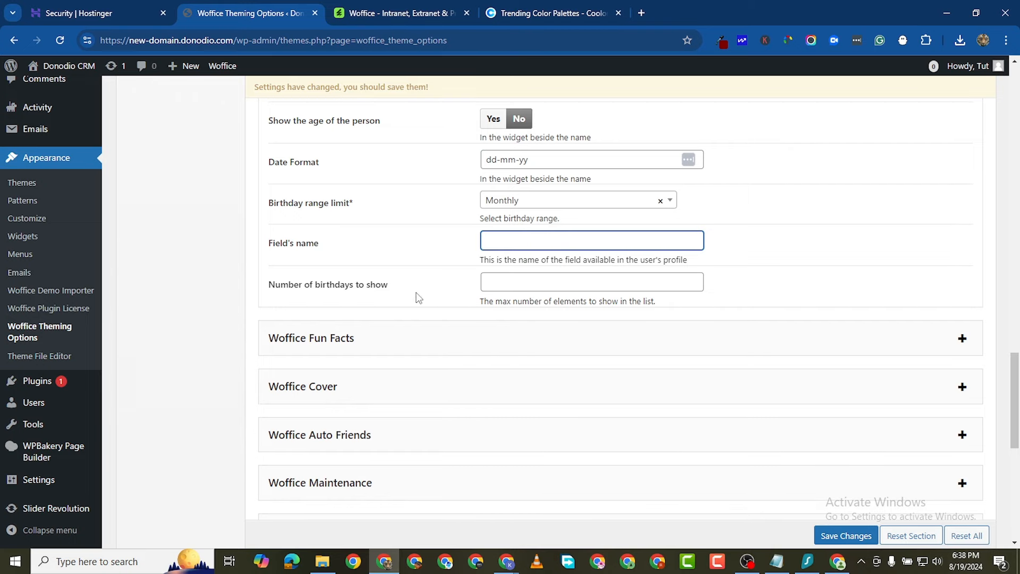
{"action": "left_click", "coordinate": [523, 287]}
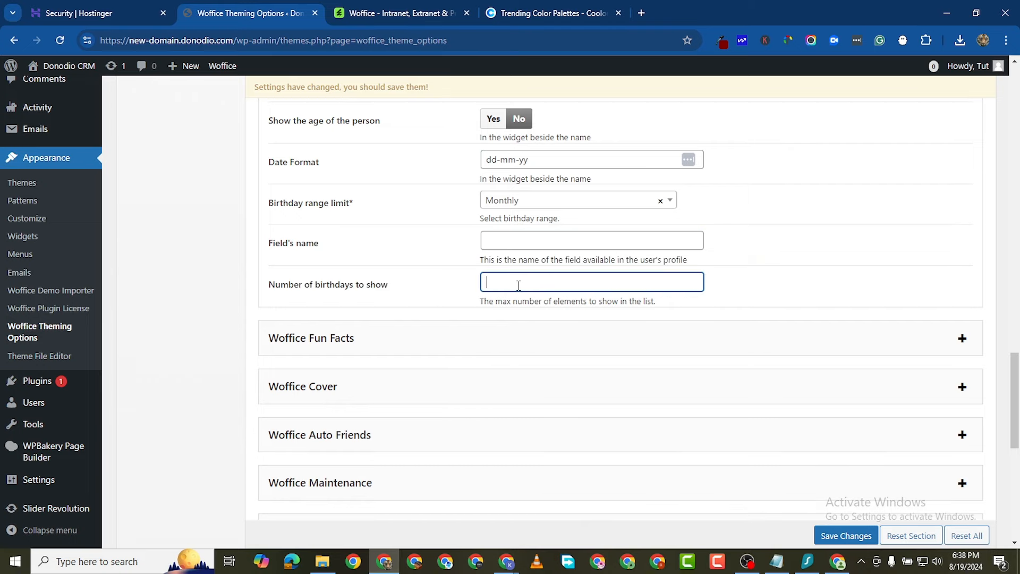
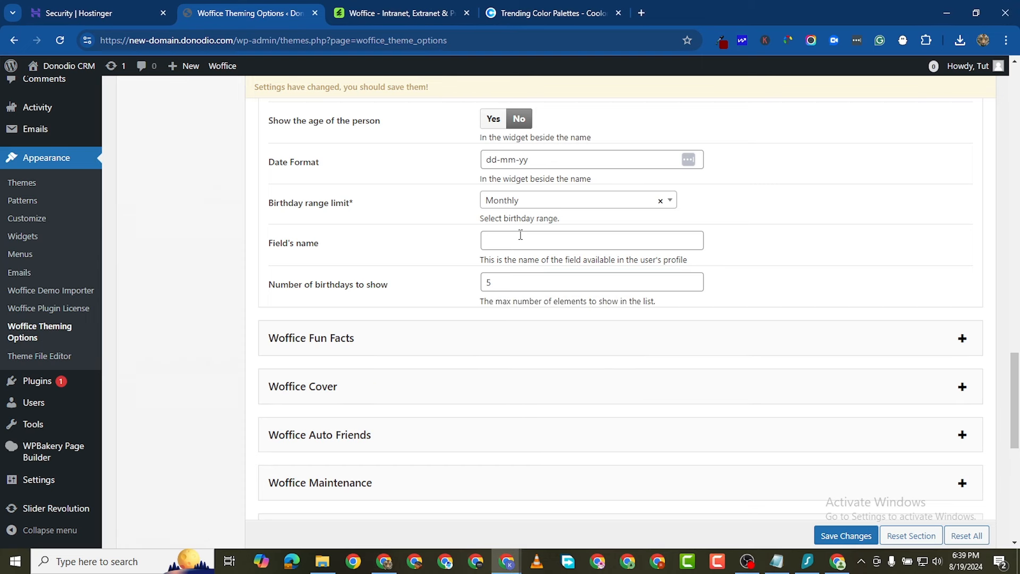
Step: Name the birthday profile field 'Birthday Boys/Girls' and expand the Woffice Fun Facts panel
{"action": "left_click", "coordinate": [520, 235]}
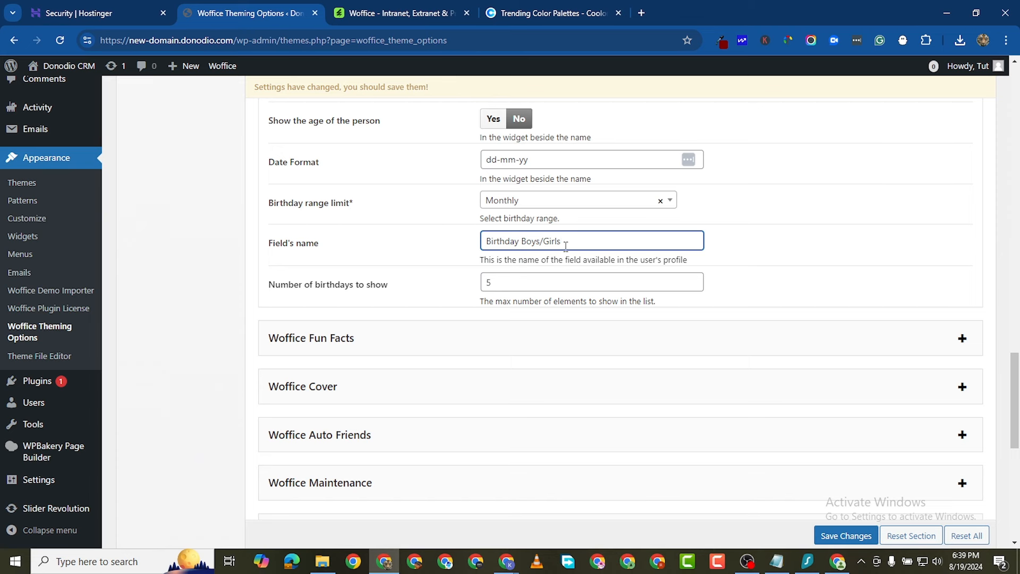
{"action": "scroll", "coordinate": [566, 246], "scroll_direction": "down", "scroll_amount": 2}
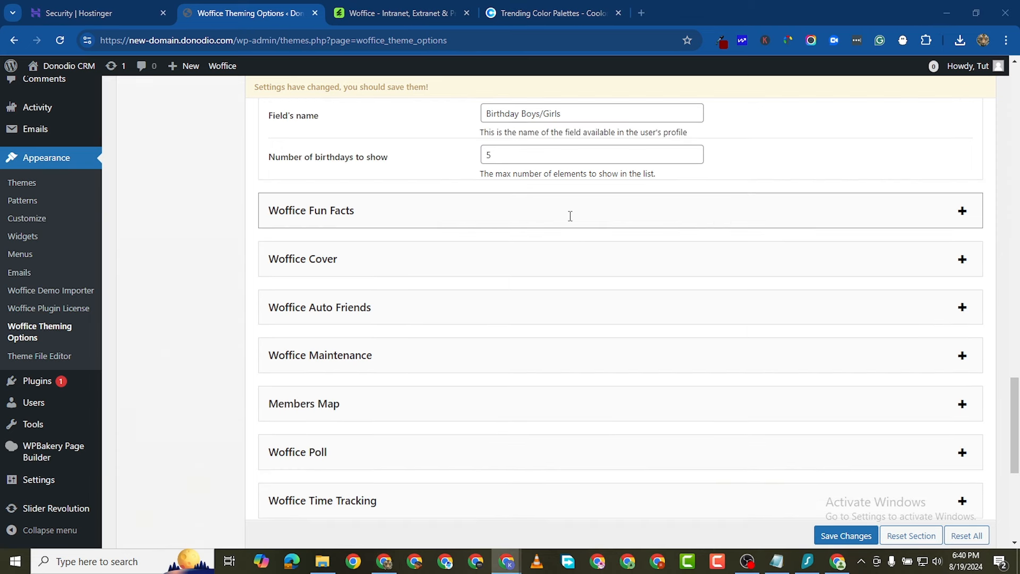
{"action": "left_click", "coordinate": [963, 215]}
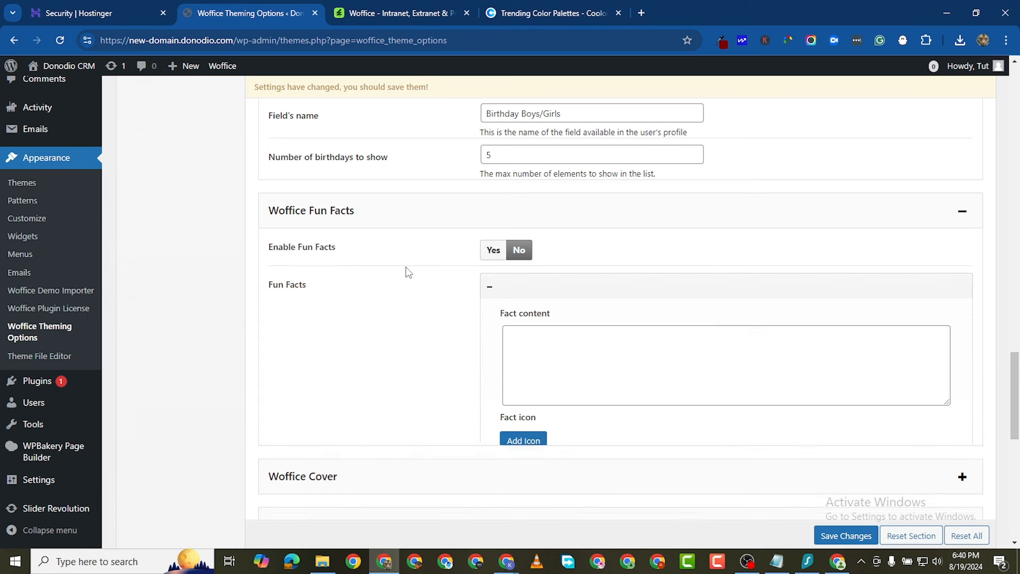
Step: Leave the fact content blank and expand the Woffice Cover and Woffice Maintenance panels
{"action": "scroll", "coordinate": [542, 332], "scroll_direction": "down", "scroll_amount": 1}
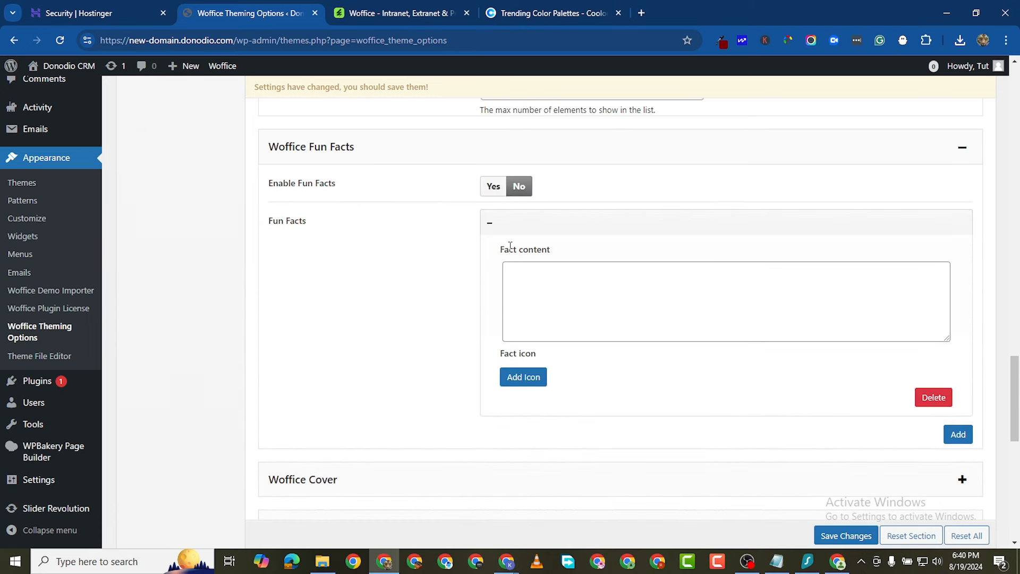
{"action": "left_click", "coordinate": [530, 286]}
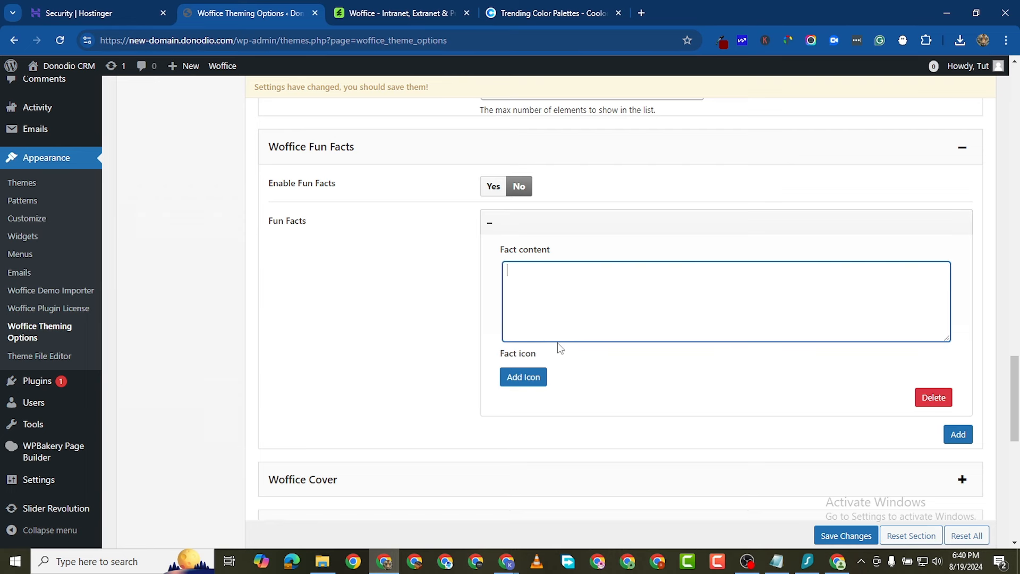
{"action": "scroll", "coordinate": [534, 250], "scroll_direction": "down", "scroll_amount": 1}
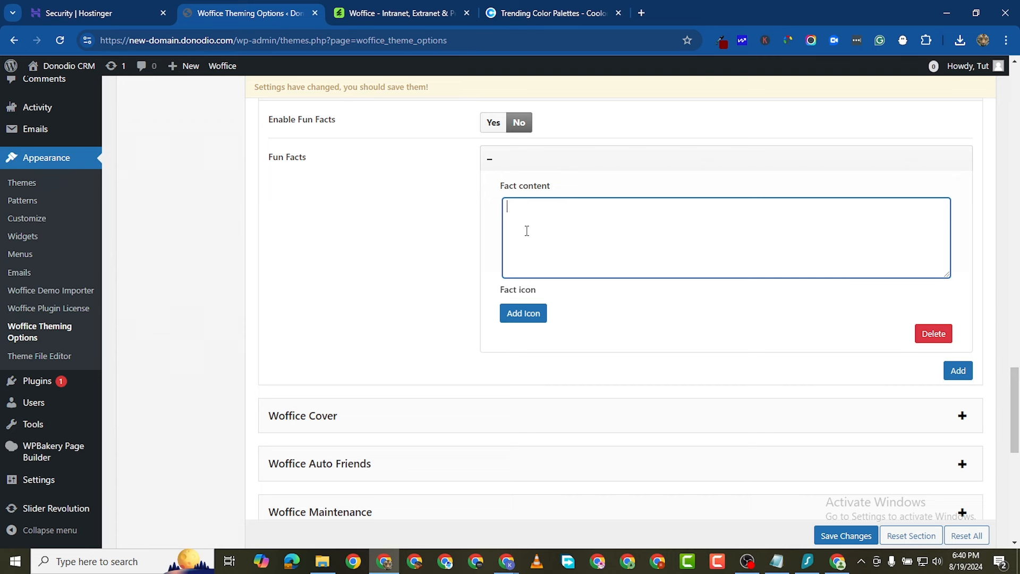
{"action": "scroll", "coordinate": [594, 275], "scroll_direction": "down", "scroll_amount": 2}
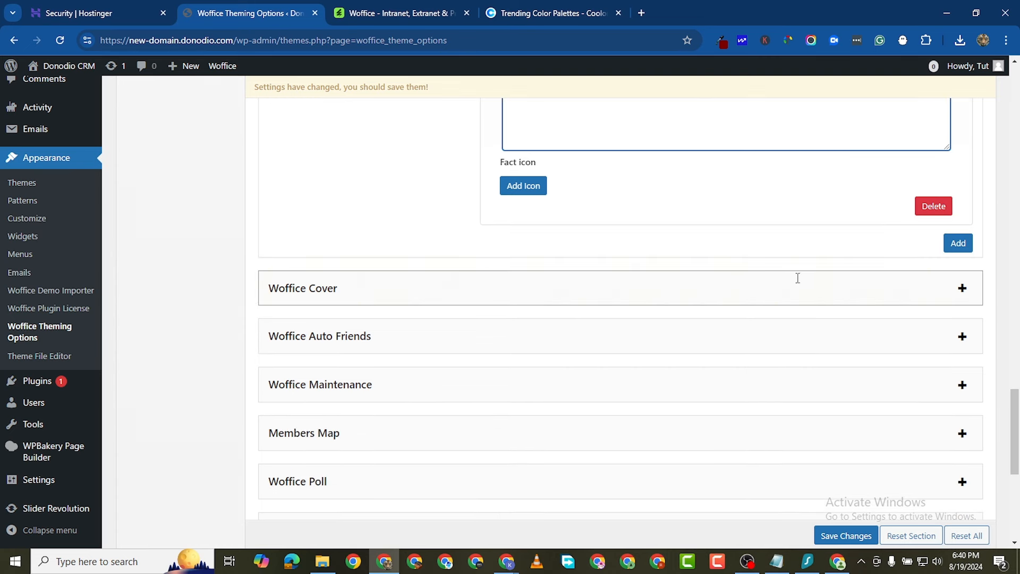
{"action": "left_click", "coordinate": [962, 290]}
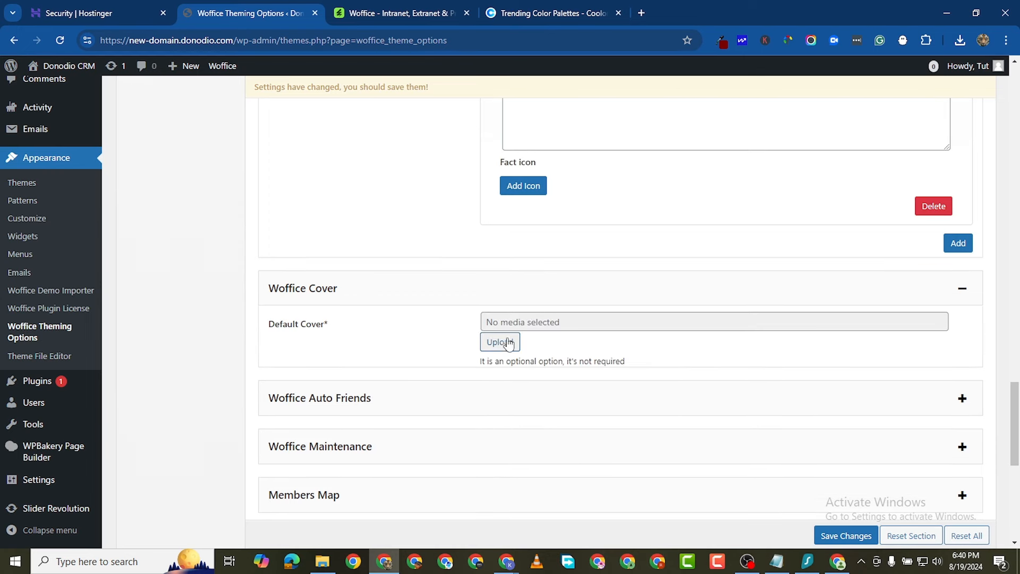
{"action": "scroll", "coordinate": [510, 337], "scroll_direction": "down", "scroll_amount": 1}
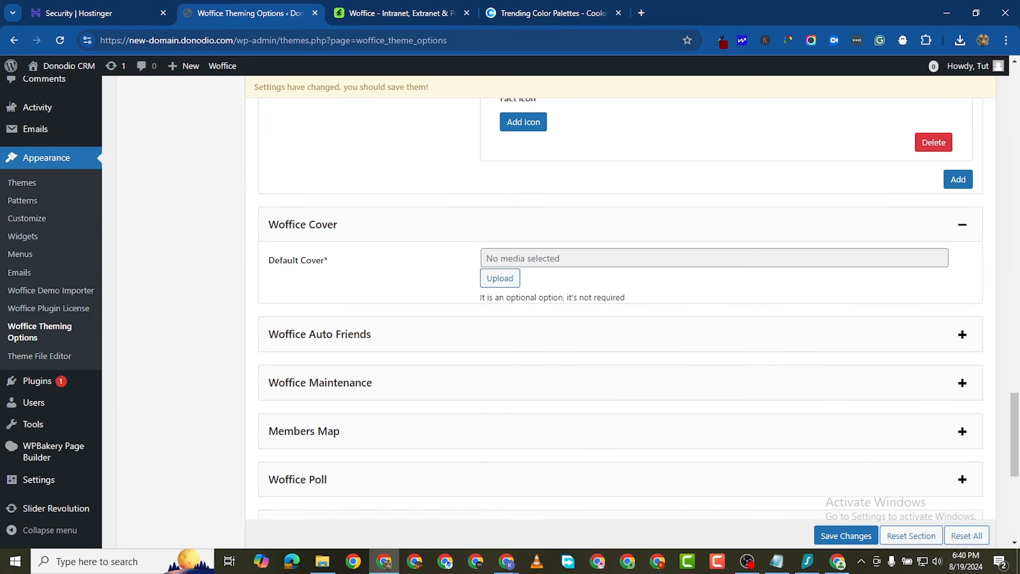
{"action": "scroll", "coordinate": [546, 383], "scroll_direction": "down", "scroll_amount": 3}
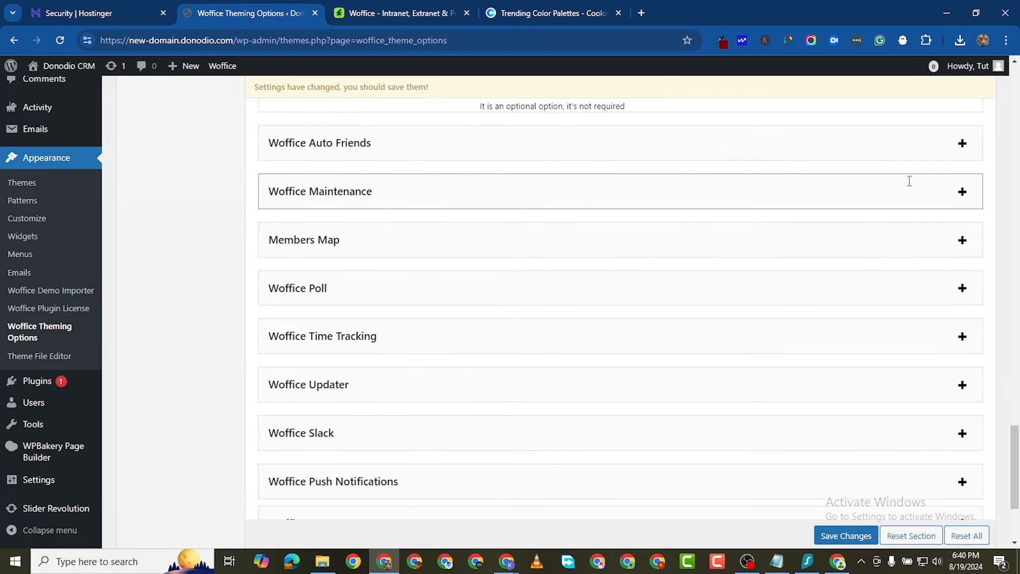
{"action": "left_click", "coordinate": [962, 191]}
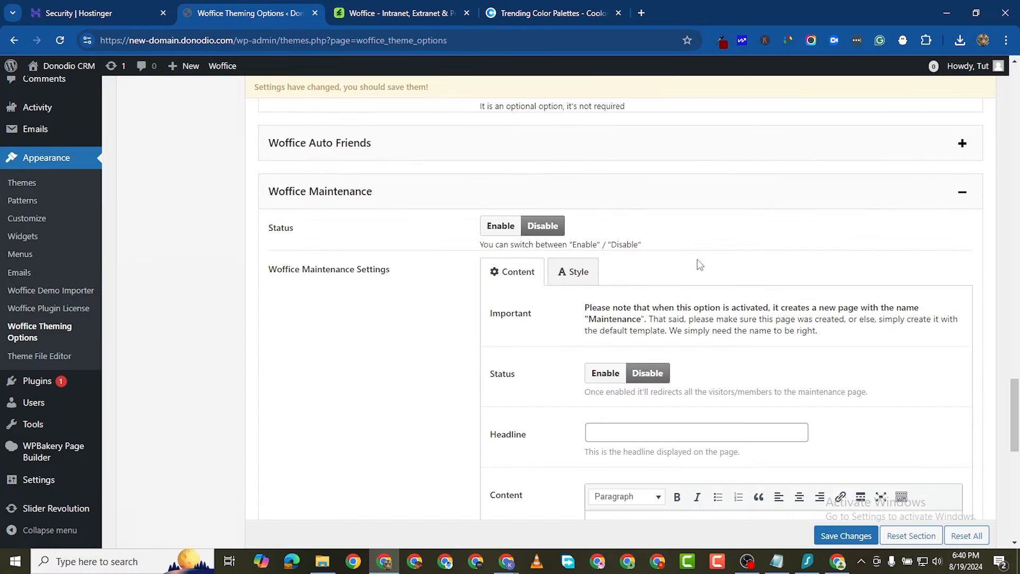
{"action": "scroll", "coordinate": [520, 269], "scroll_direction": "down", "scroll_amount": 2}
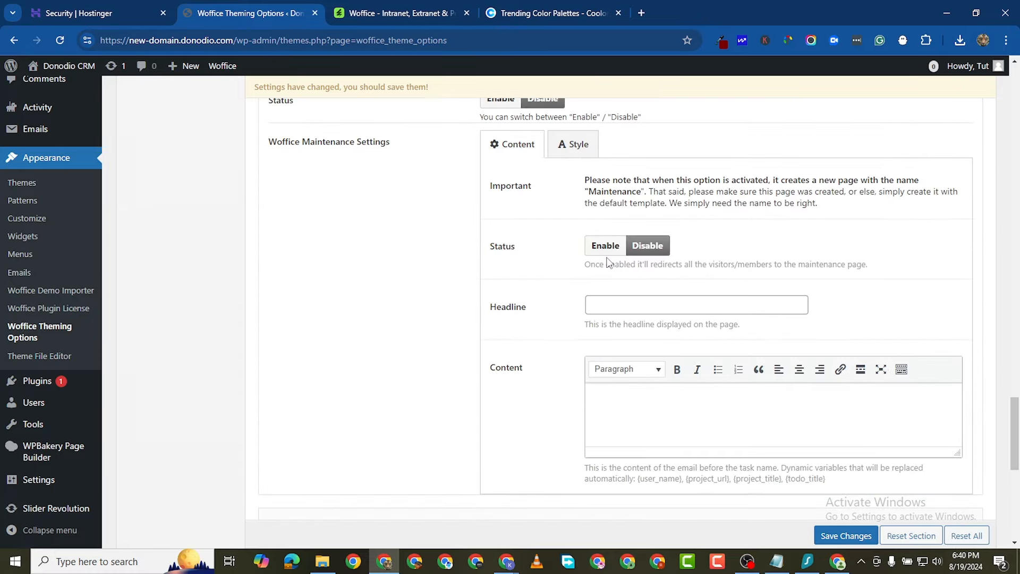
{"action": "scroll", "coordinate": [608, 262], "scroll_direction": "up", "scroll_amount": 1}
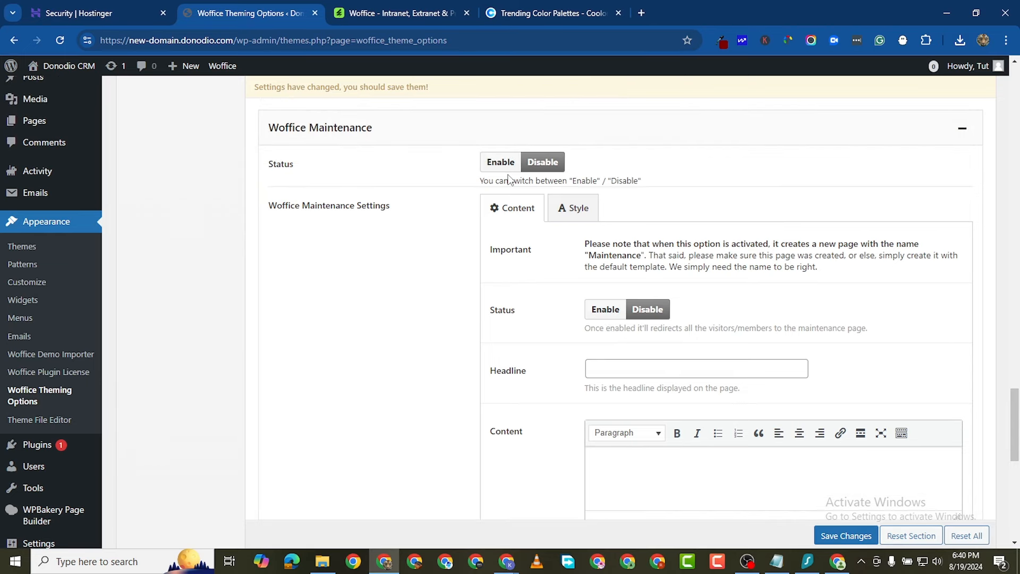
{"action": "scroll", "coordinate": [509, 165], "scroll_direction": "up", "scroll_amount": 1}
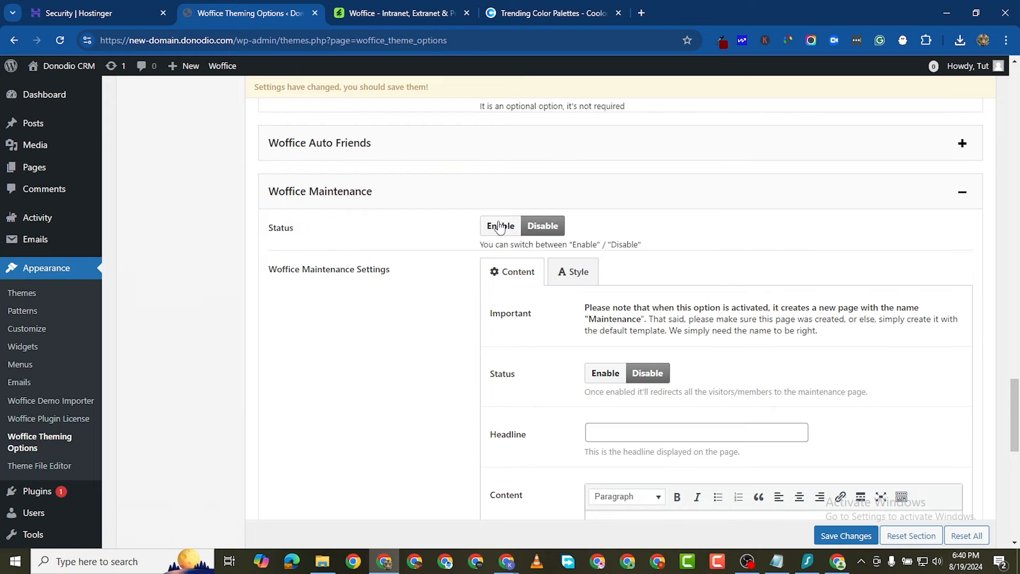
{"action": "scroll", "coordinate": [500, 227], "scroll_direction": "down", "scroll_amount": 1}
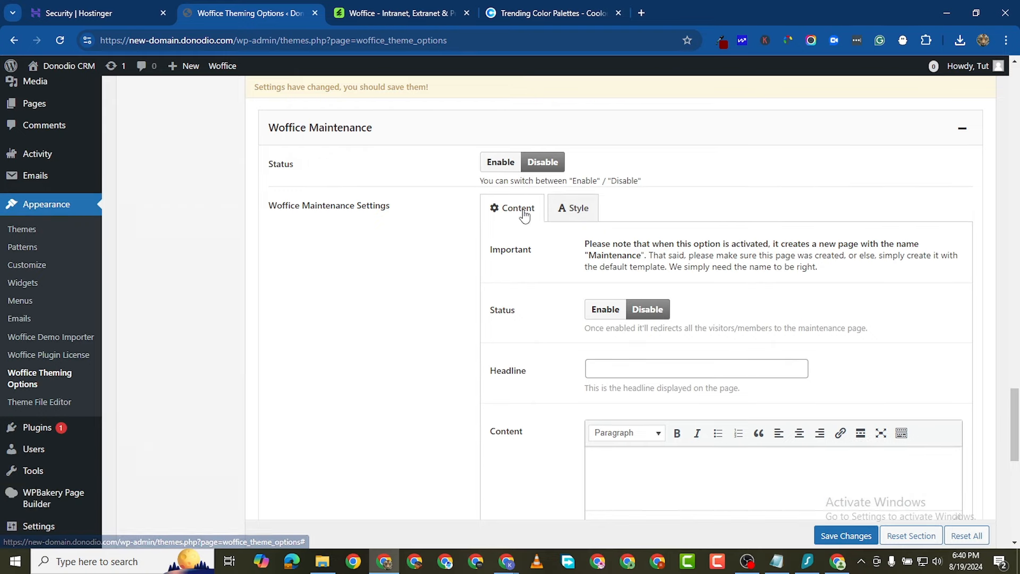
{"action": "left_click", "coordinate": [574, 210]}
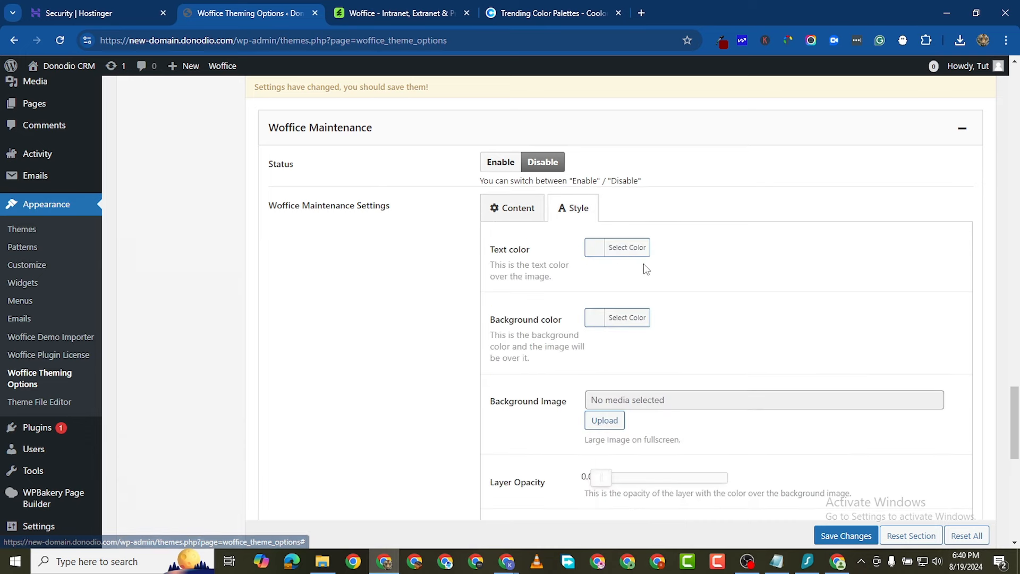
{"action": "left_click", "coordinate": [513, 215]}
{"action": "scroll", "coordinate": [611, 292], "scroll_direction": "down", "scroll_amount": 3}
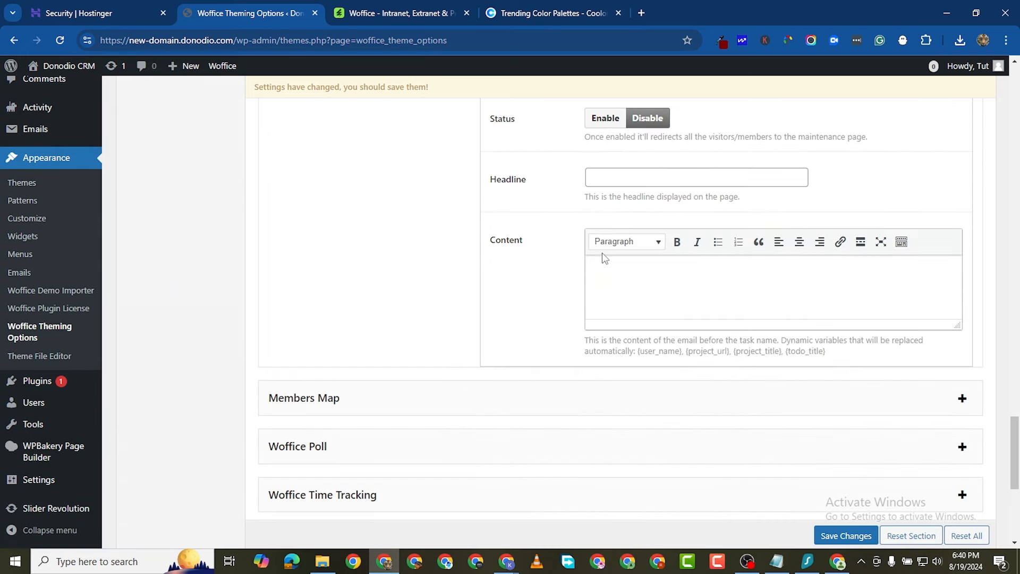
{"action": "left_click", "coordinate": [641, 177]}
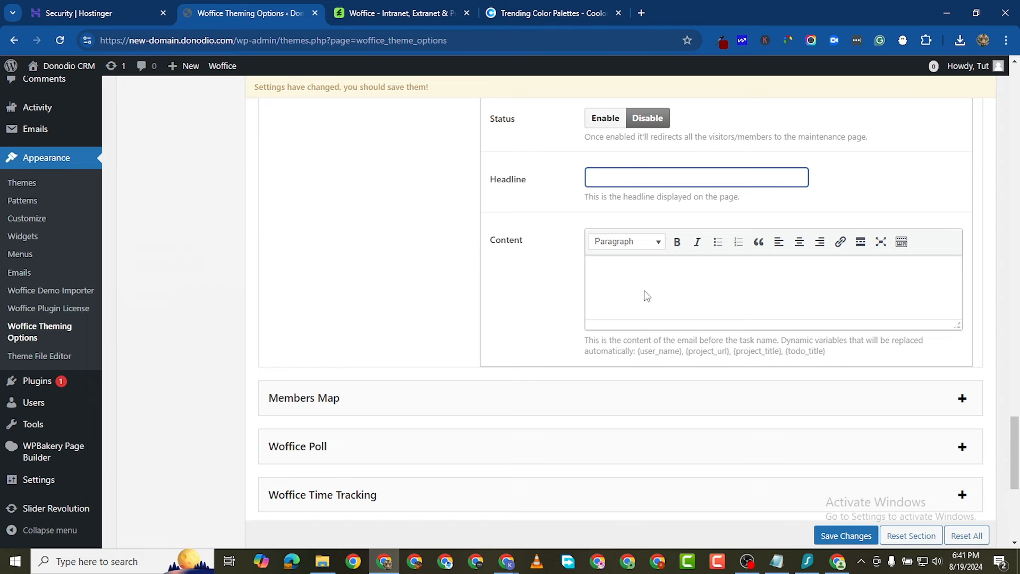
{"action": "scroll", "coordinate": [718, 308], "scroll_direction": "down", "scroll_amount": 2}
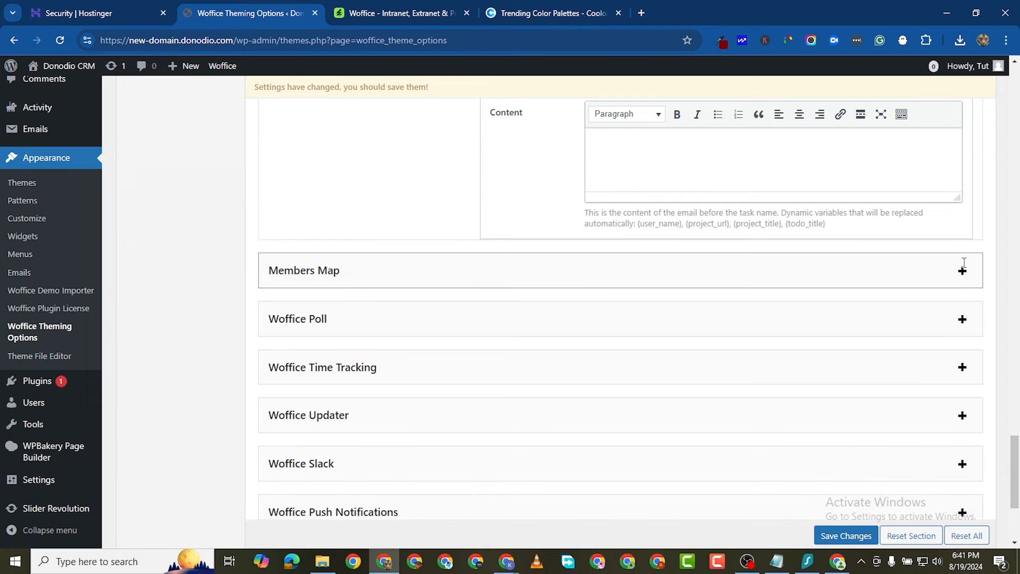
Step: Expand Members Map and review its settings down to the address fields, leaving it disabled
{"action": "left_click", "coordinate": [962, 272]}
{"action": "scroll", "coordinate": [476, 284], "scroll_direction": "down", "scroll_amount": 4}
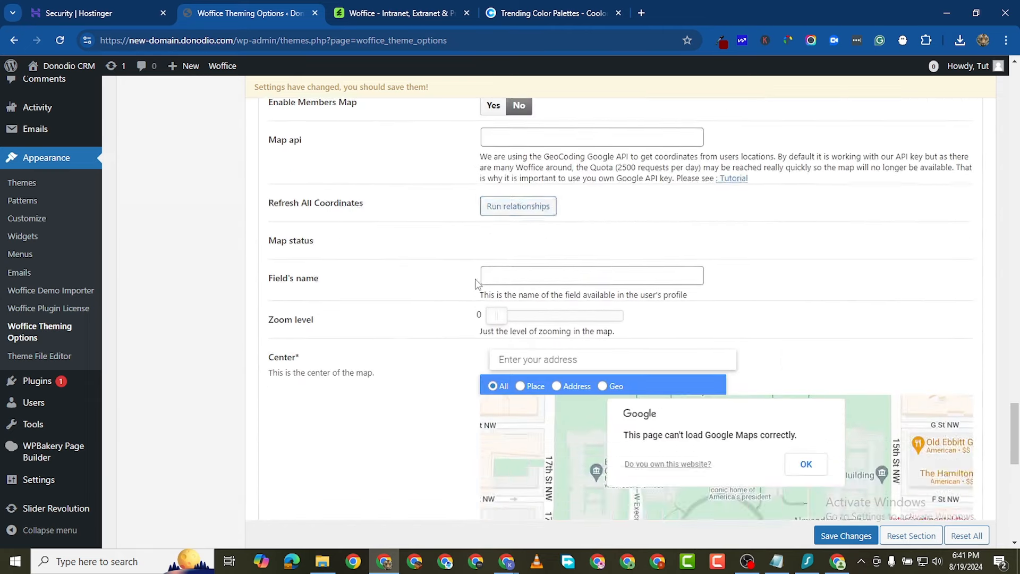
{"action": "scroll", "coordinate": [490, 223], "scroll_direction": "up", "scroll_amount": 4}
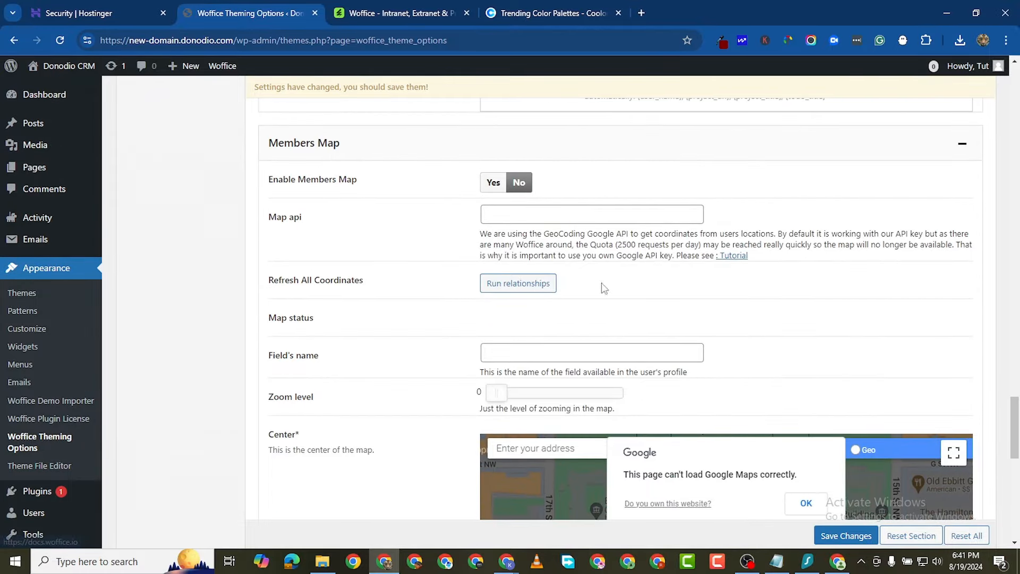
{"action": "scroll", "coordinate": [532, 319], "scroll_direction": "down", "scroll_amount": 3}
{"action": "scroll", "coordinate": [658, 244], "scroll_direction": "down", "scroll_amount": 6}
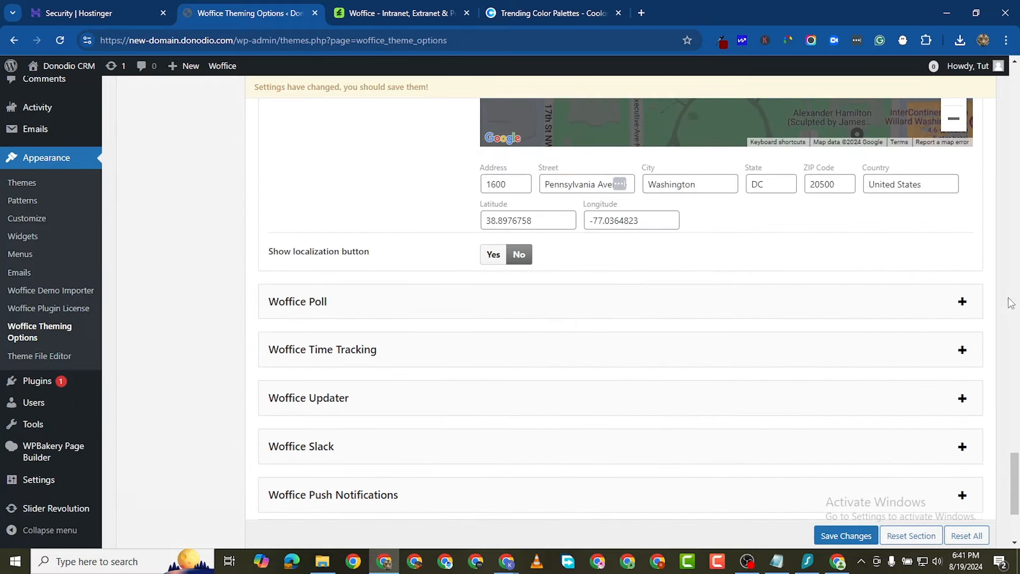
Step: Set Enable Woffice Poll to Yes with the question 'What would you prefer?'
{"action": "left_click", "coordinate": [963, 302]}
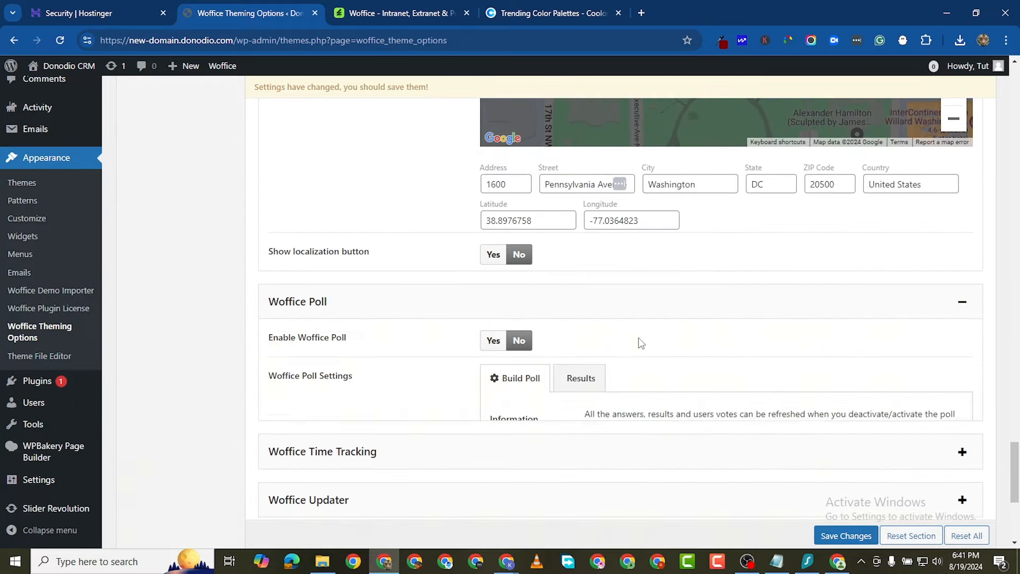
{"action": "scroll", "coordinate": [585, 308], "scroll_direction": "down", "scroll_amount": 3}
{"action": "left_click", "coordinate": [492, 149]}
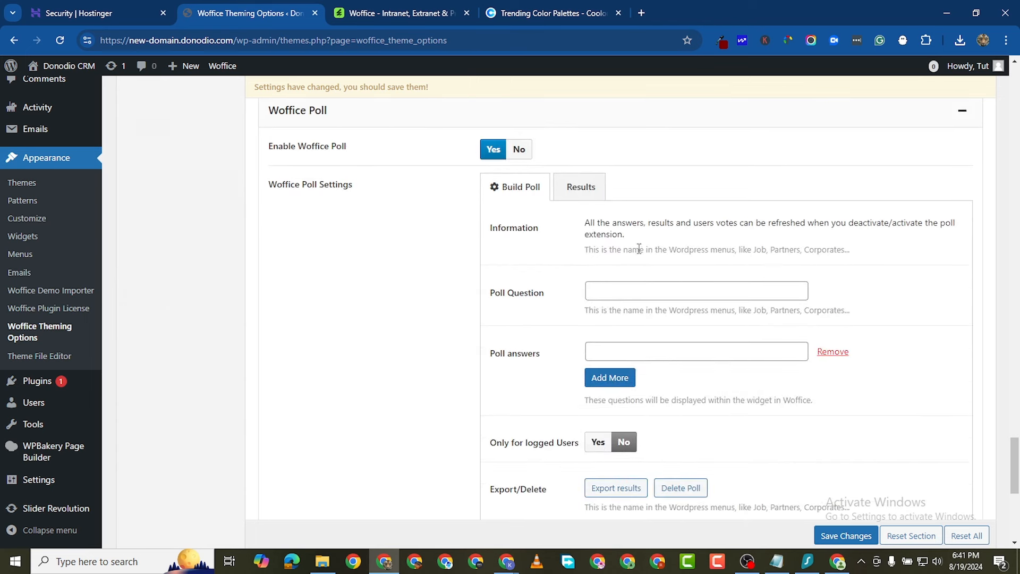
{"action": "left_click", "coordinate": [619, 286]}
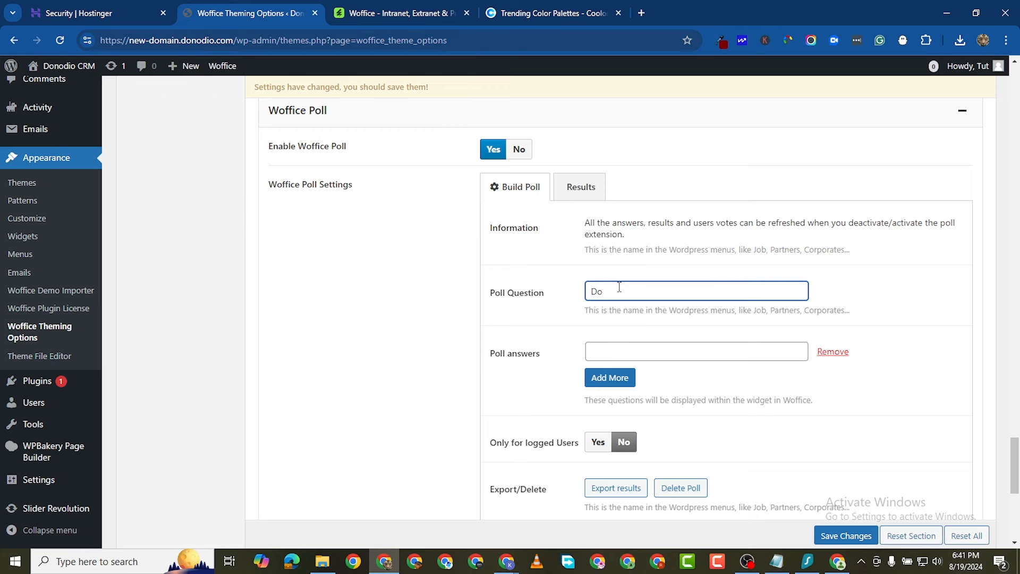
{"action": "type", "text": "What would you prefer?"}
{"action": "left_click", "coordinate": [605, 348]}
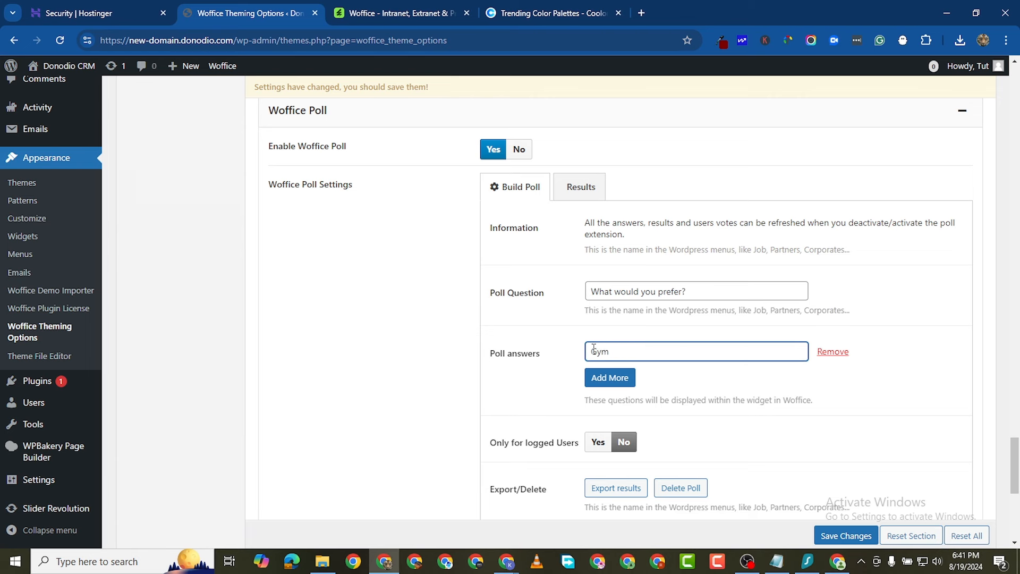
Step: Enter poll answers Free Gym, Free Lunch, Medicare and All expesnes paid vacations
{"action": "type", "text": "Free"}
{"action": "left_click", "coordinate": [612, 377]}
{"action": "left_click", "coordinate": [617, 373]}
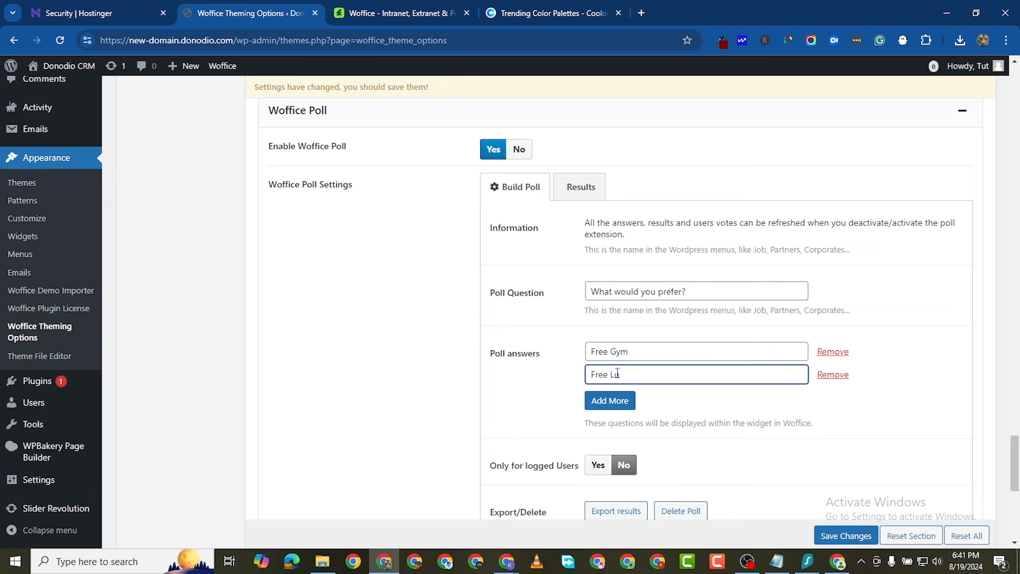
{"action": "left_click", "coordinate": [610, 401]}
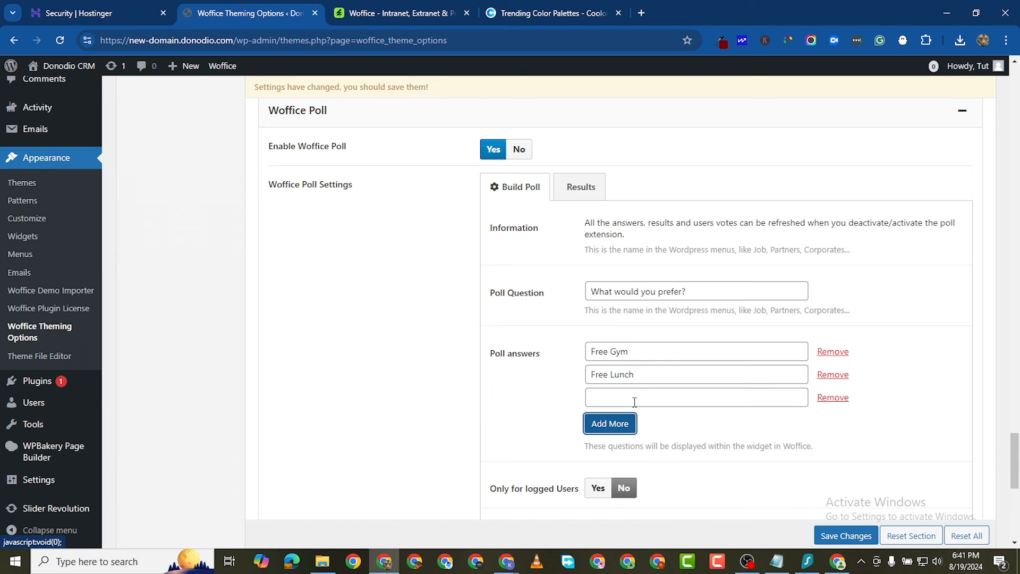
{"action": "left_click", "coordinate": [634, 402]}
{"action": "type", "text": "Medica"}
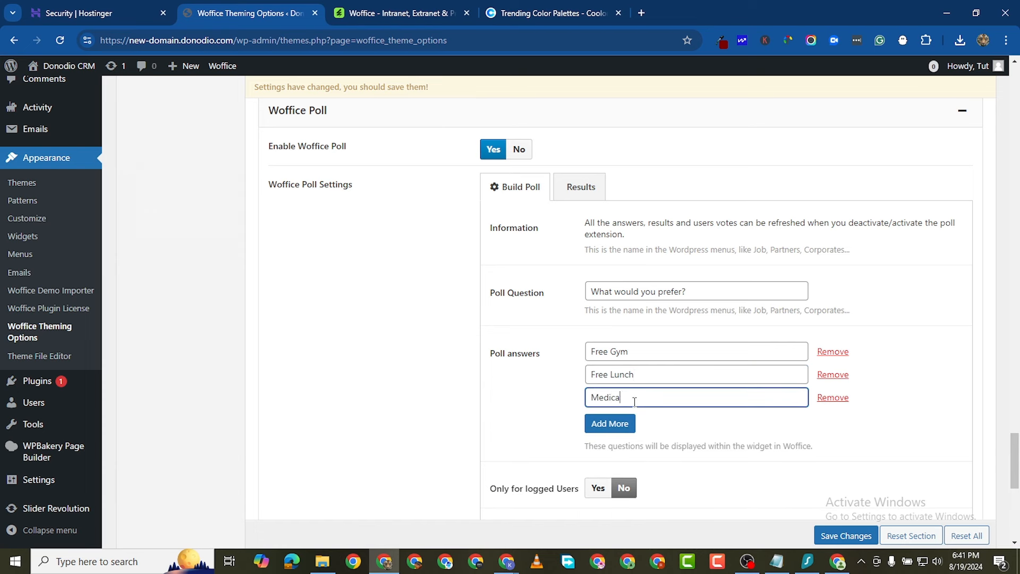
{"action": "type", "text": "re"}
{"action": "left_click", "coordinate": [622, 424]}
{"action": "left_click", "coordinate": [644, 421]}
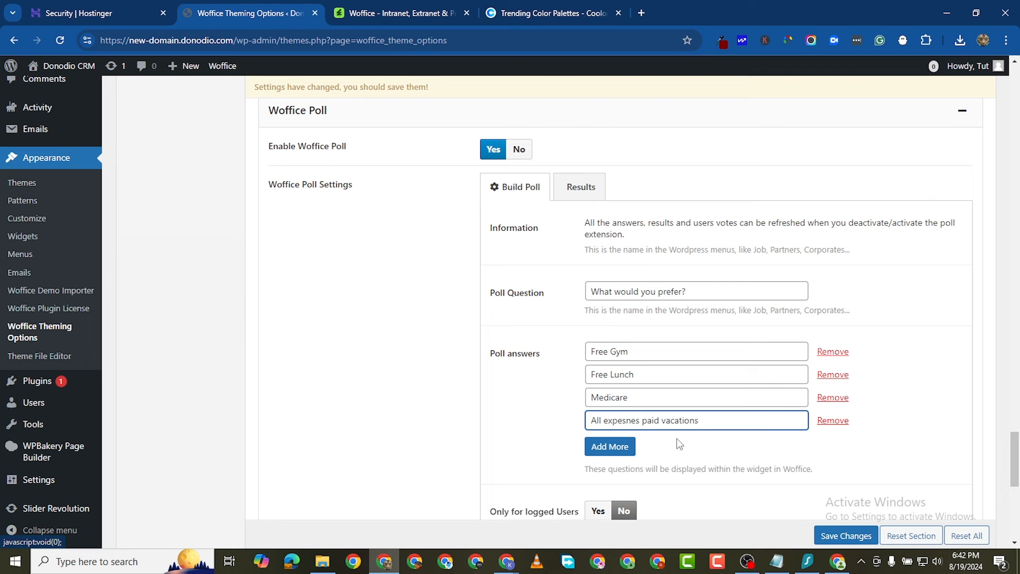
Step: Set the poll's Only for logged Users option to Yes
{"action": "scroll", "coordinate": [602, 378], "scroll_direction": "down", "scroll_amount": 2}
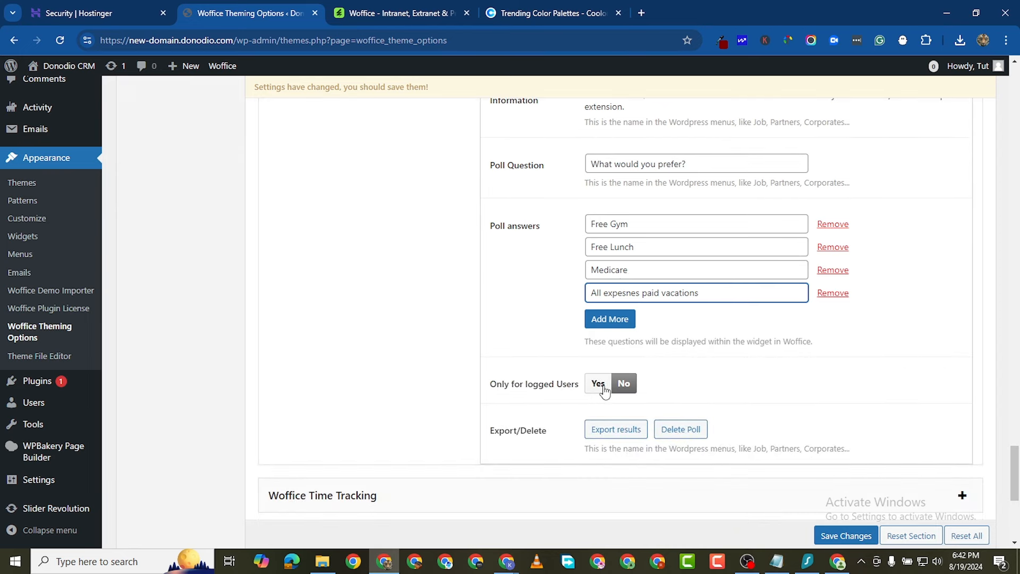
{"action": "scroll", "coordinate": [581, 398], "scroll_direction": "down", "scroll_amount": 1}
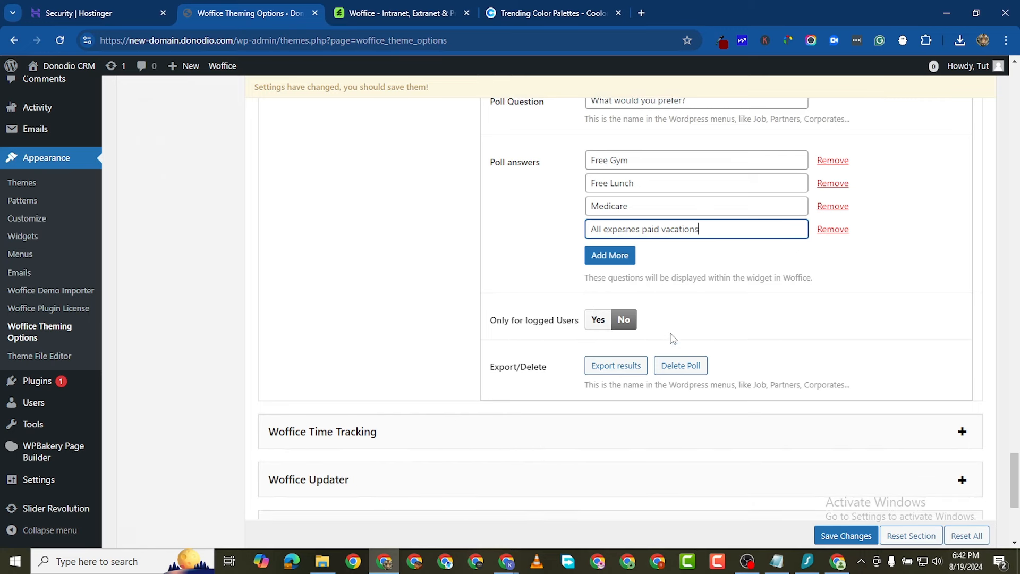
{"action": "left_click", "coordinate": [608, 325]}
{"action": "scroll", "coordinate": [637, 320], "scroll_direction": "down", "scroll_amount": 1}
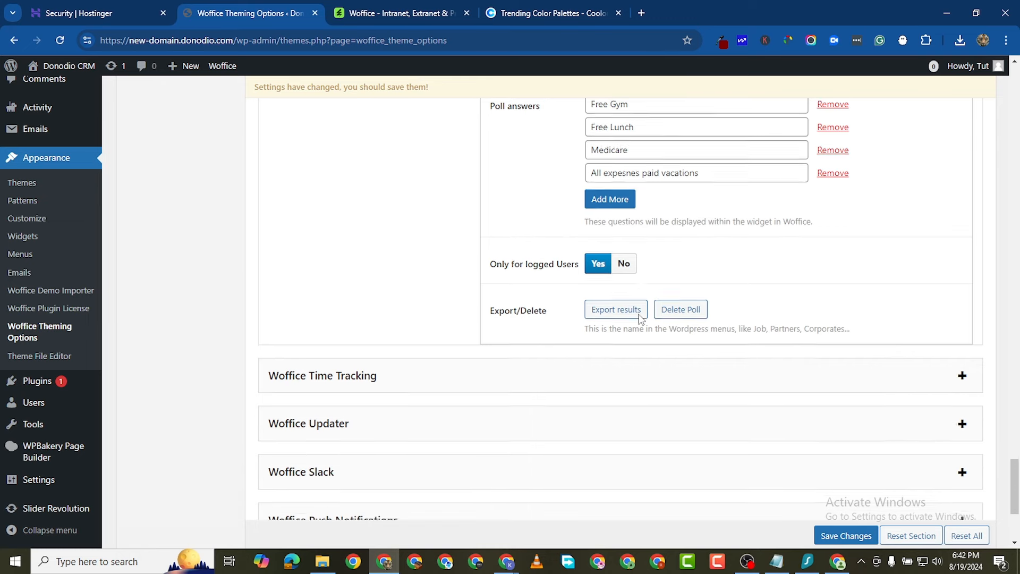
{"action": "scroll", "coordinate": [590, 319], "scroll_direction": "down", "scroll_amount": 1}
{"action": "scroll", "coordinate": [654, 250], "scroll_direction": "up", "scroll_amount": 1}
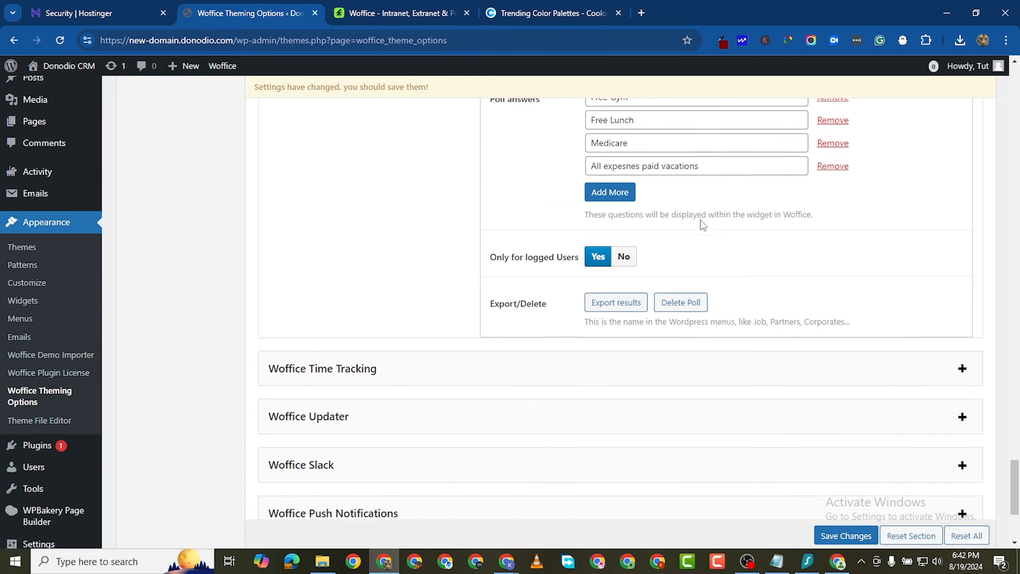
{"action": "scroll", "coordinate": [701, 221], "scroll_direction": "up", "scroll_amount": 1}
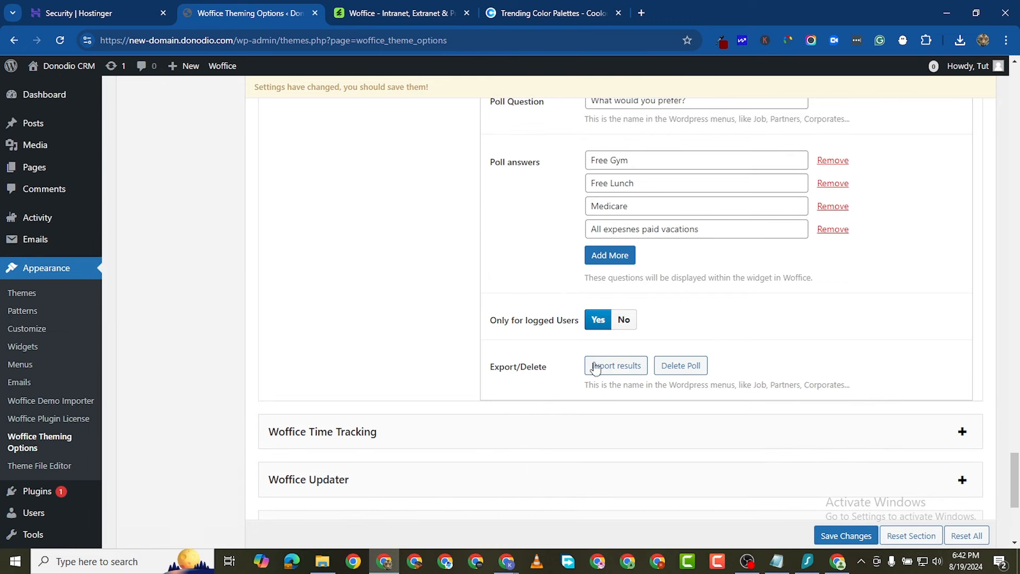
{"action": "scroll", "coordinate": [716, 272], "scroll_direction": "up", "scroll_amount": 3}
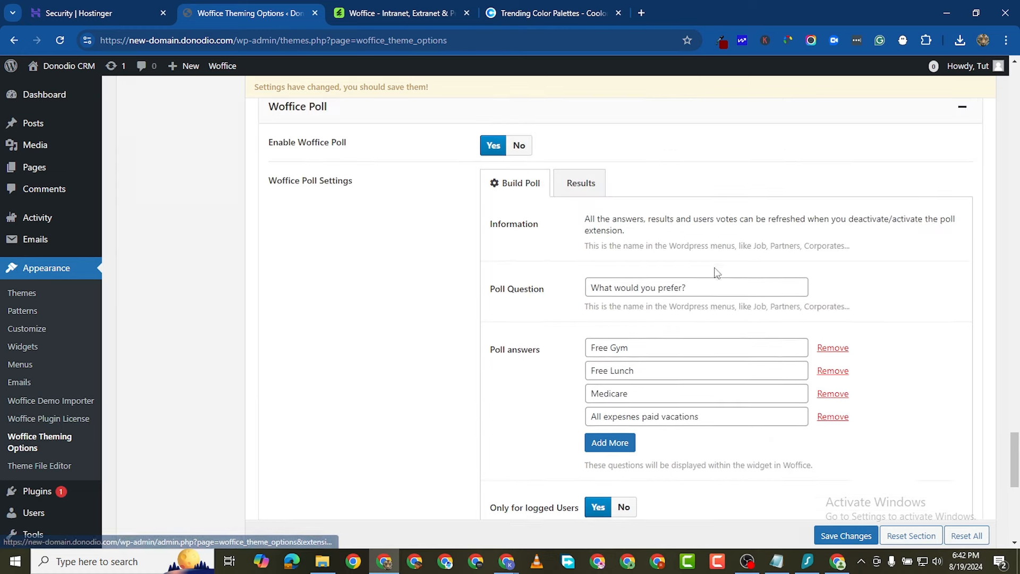
{"action": "scroll", "coordinate": [659, 324], "scroll_direction": "down", "scroll_amount": 6}
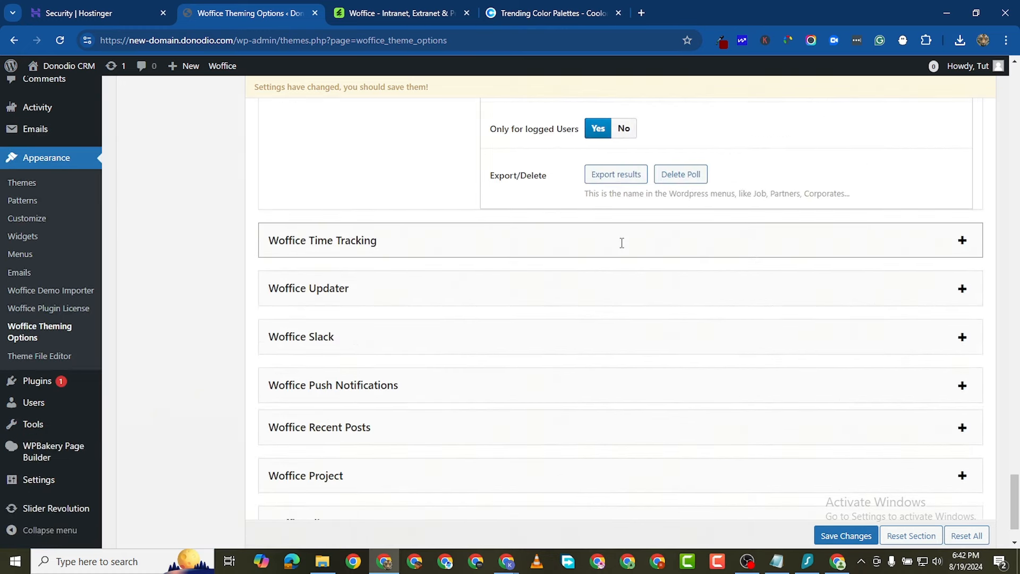
{"action": "scroll", "coordinate": [622, 243], "scroll_direction": "up", "scroll_amount": 5}
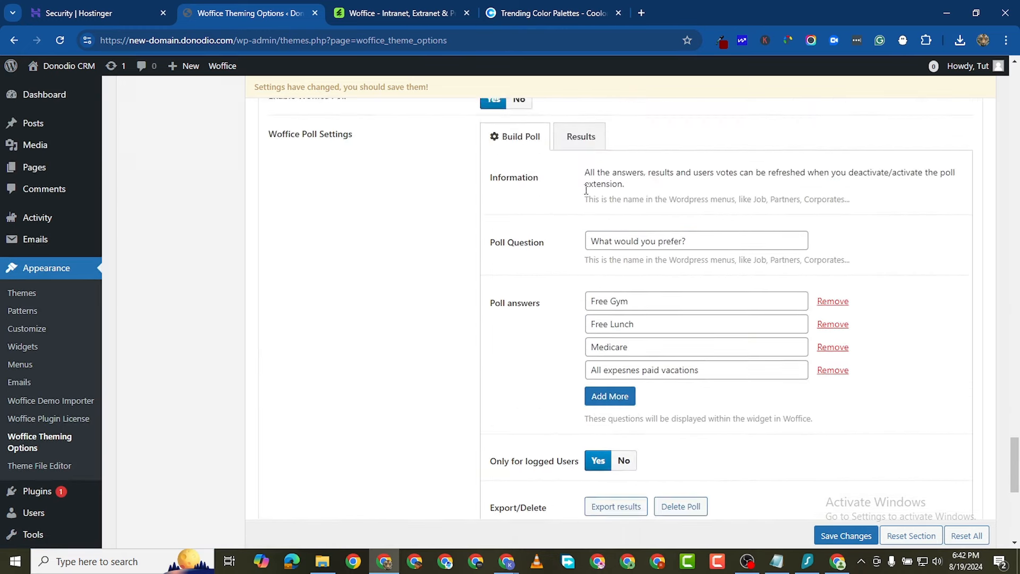
{"action": "scroll", "coordinate": [653, 308], "scroll_direction": "down", "scroll_amount": 4}
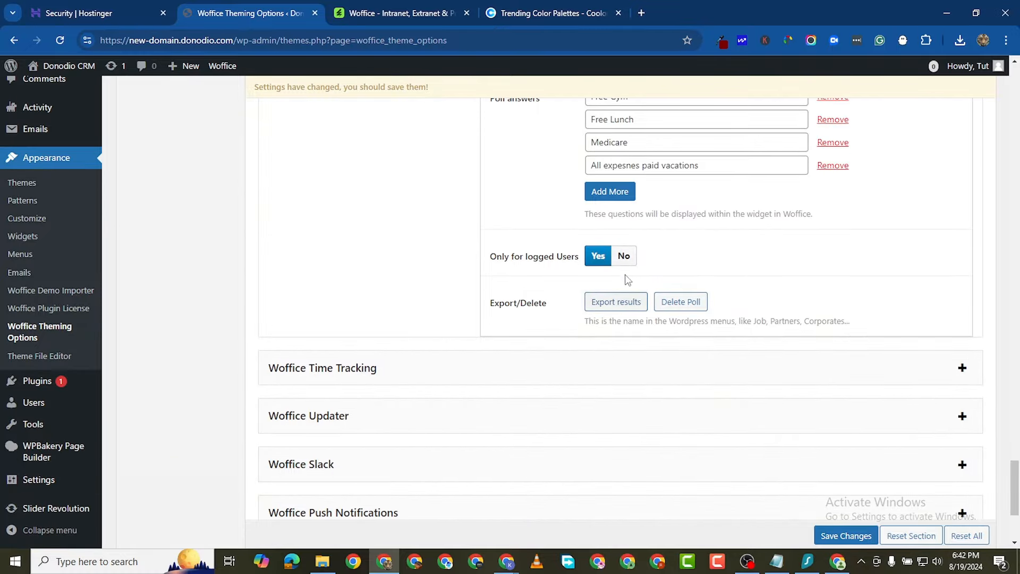
{"action": "scroll", "coordinate": [628, 280], "scroll_direction": "down", "scroll_amount": 1}
Step: Set Enable Woffice Time Tracking to Yes, leaving the user selection empty
{"action": "left_click", "coordinate": [963, 304]}
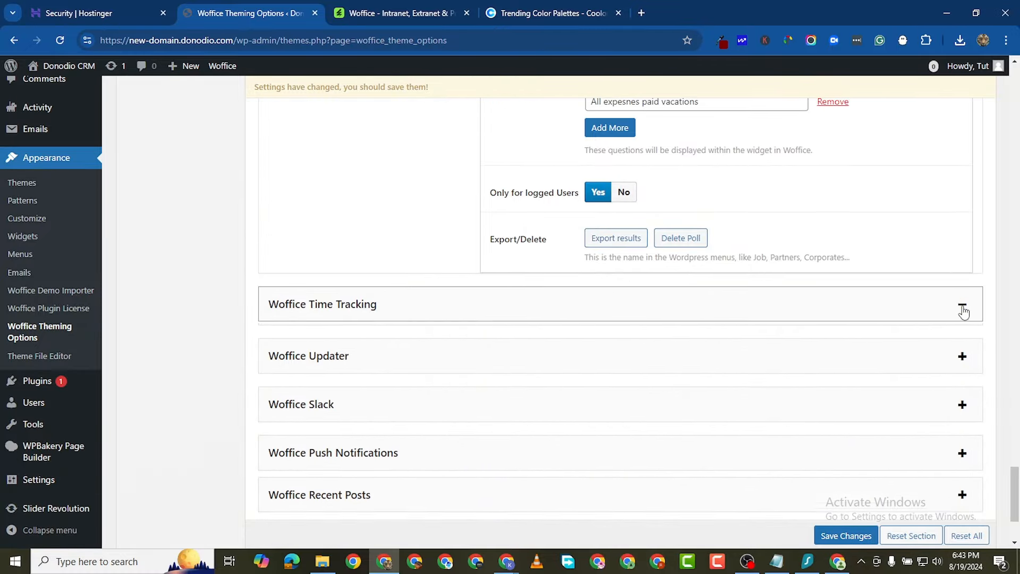
{"action": "scroll", "coordinate": [472, 381], "scroll_direction": "down", "scroll_amount": 1}
{"action": "left_click", "coordinate": [493, 281]}
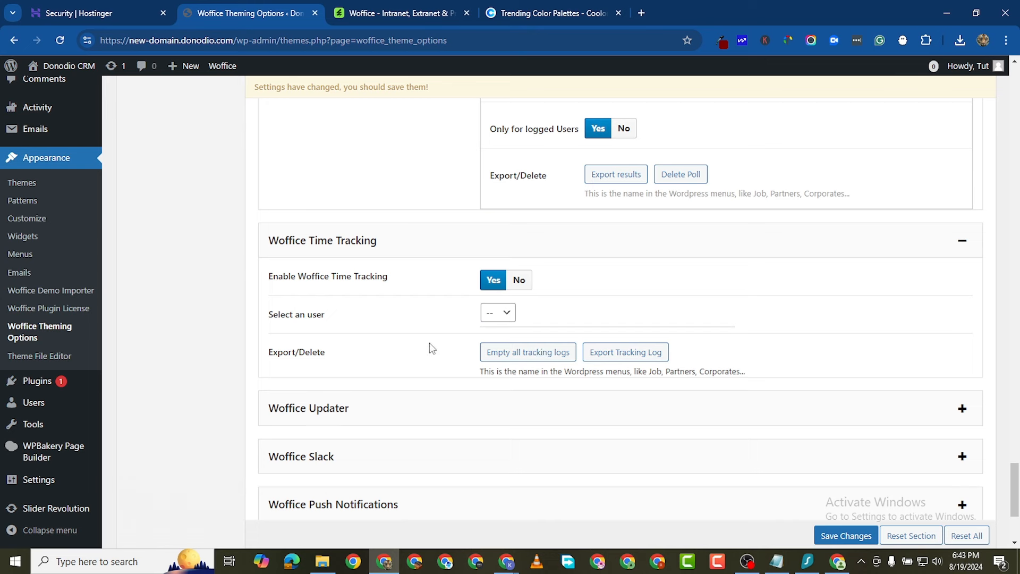
{"action": "left_click", "coordinate": [497, 313]}
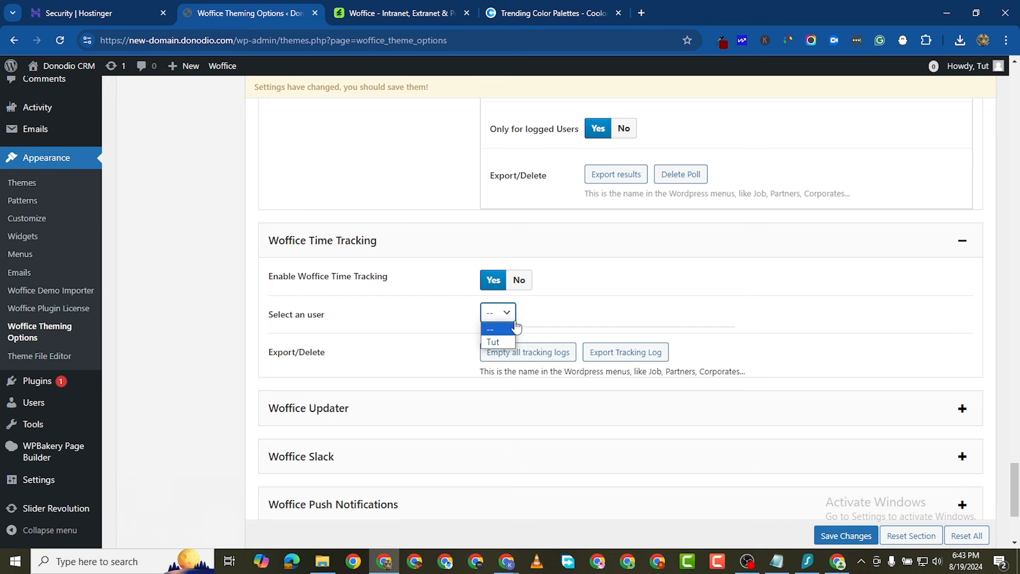
{"action": "left_click", "coordinate": [552, 315]}
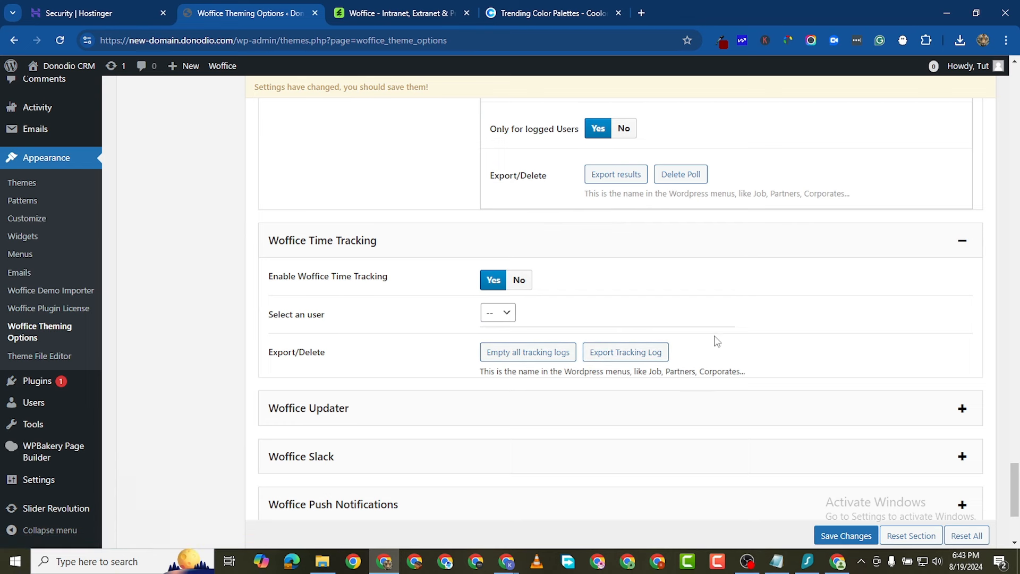
{"action": "scroll", "coordinate": [806, 383], "scroll_direction": "down", "scroll_amount": 2}
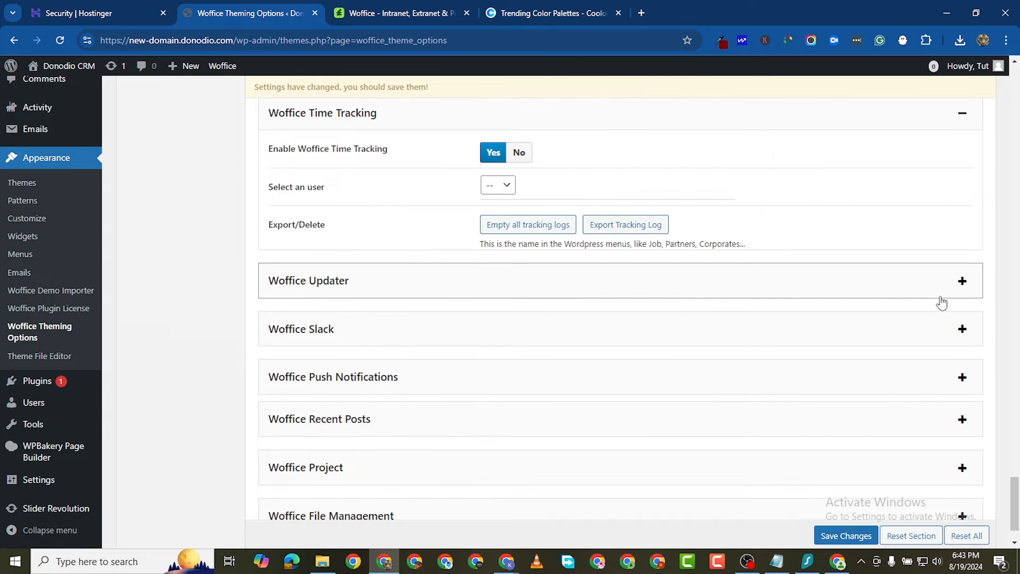
Step: Expand Woffice Updater, leaving the Envato username and purchase code fields empty
{"action": "left_click", "coordinate": [957, 290]}
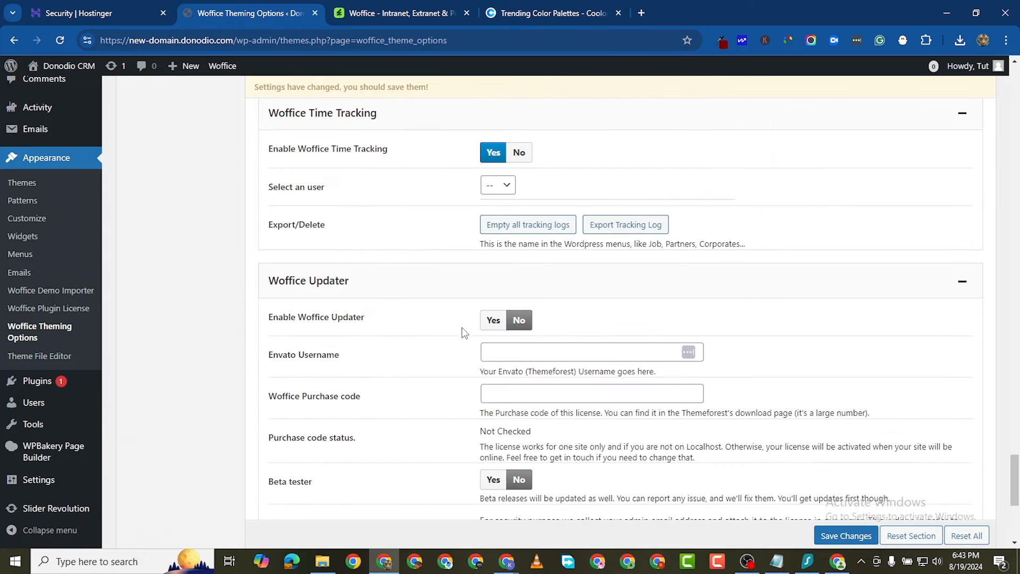
{"action": "scroll", "coordinate": [587, 304], "scroll_direction": "down", "scroll_amount": 1}
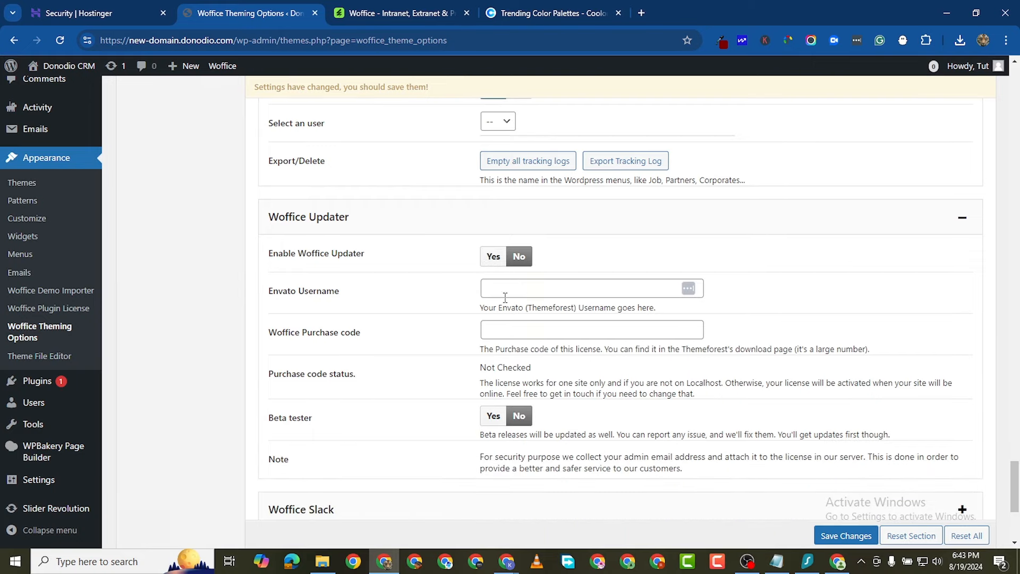
{"action": "scroll", "coordinate": [520, 306], "scroll_direction": "down", "scroll_amount": 2}
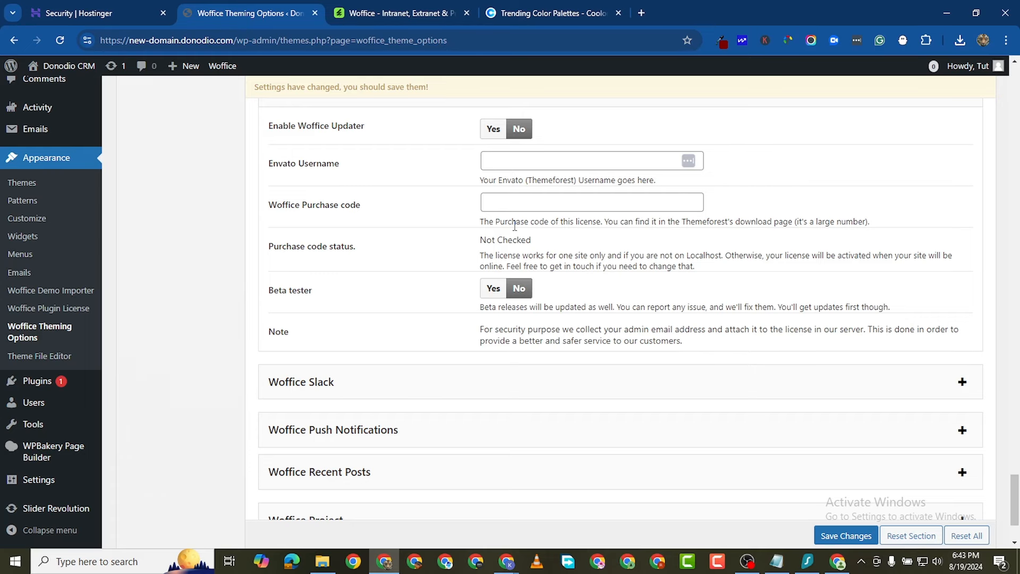
{"action": "left_click", "coordinate": [518, 165]}
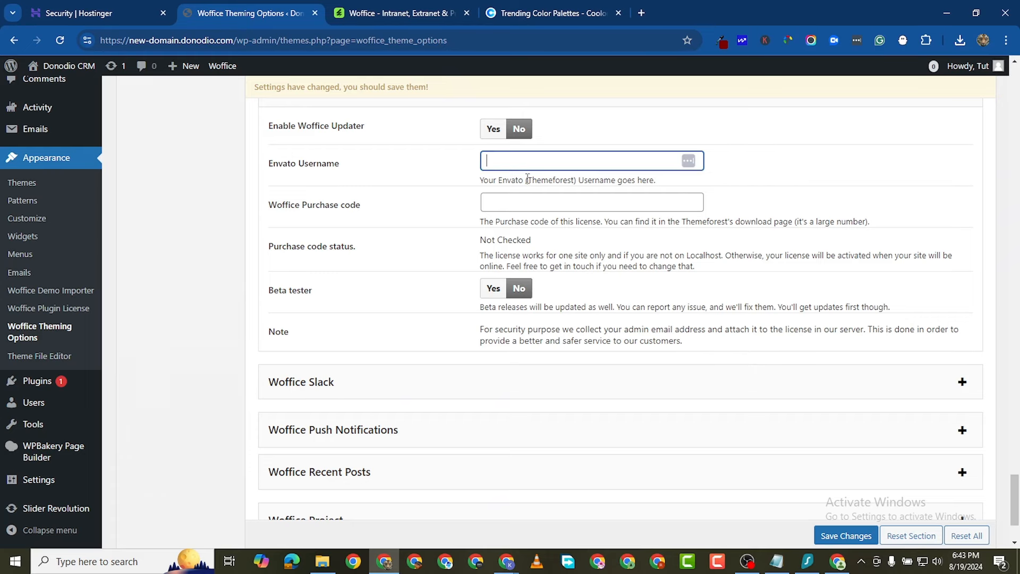
{"action": "left_click", "coordinate": [515, 203]}
{"action": "scroll", "coordinate": [510, 387], "scroll_direction": "down", "scroll_amount": 1}
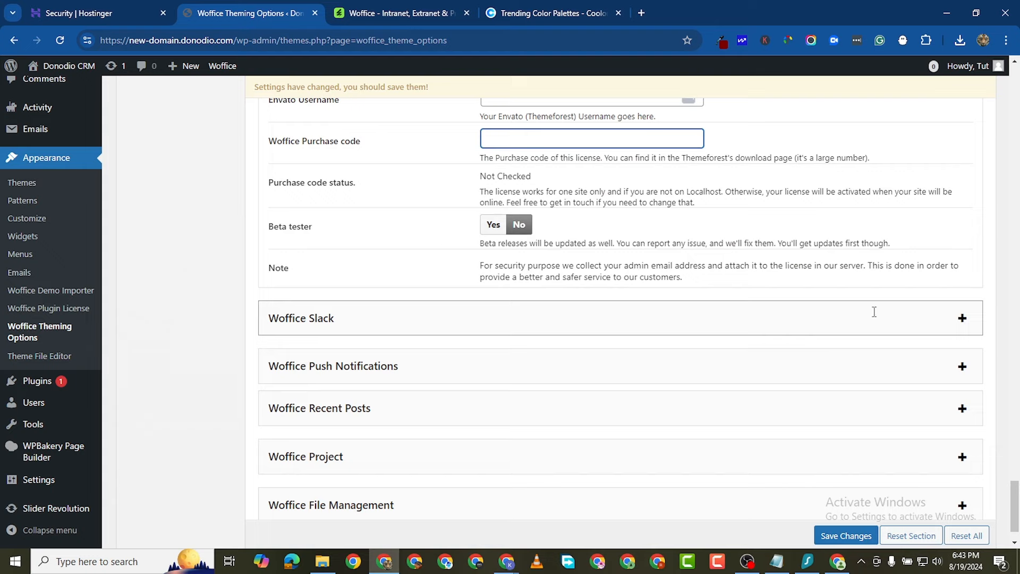
{"action": "left_click", "coordinate": [962, 319]}
Step: Review the Woffice Slack callback URL, leaving both Client Secret fields empty
{"action": "scroll", "coordinate": [605, 416], "scroll_direction": "down", "scroll_amount": 3}
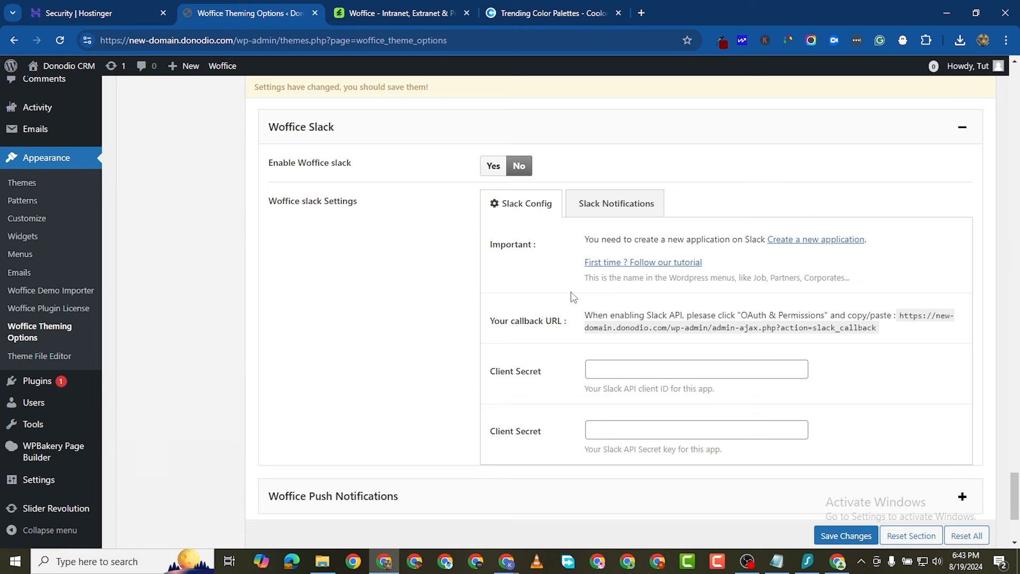
{"action": "left_click", "coordinate": [615, 366]}
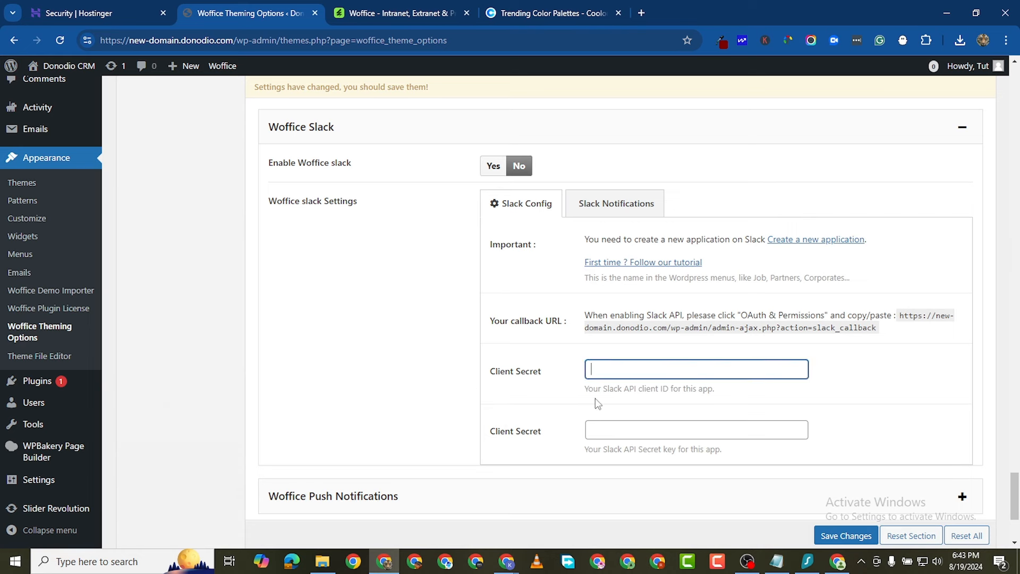
{"action": "scroll", "coordinate": [612, 370], "scroll_direction": "down", "scroll_amount": 1}
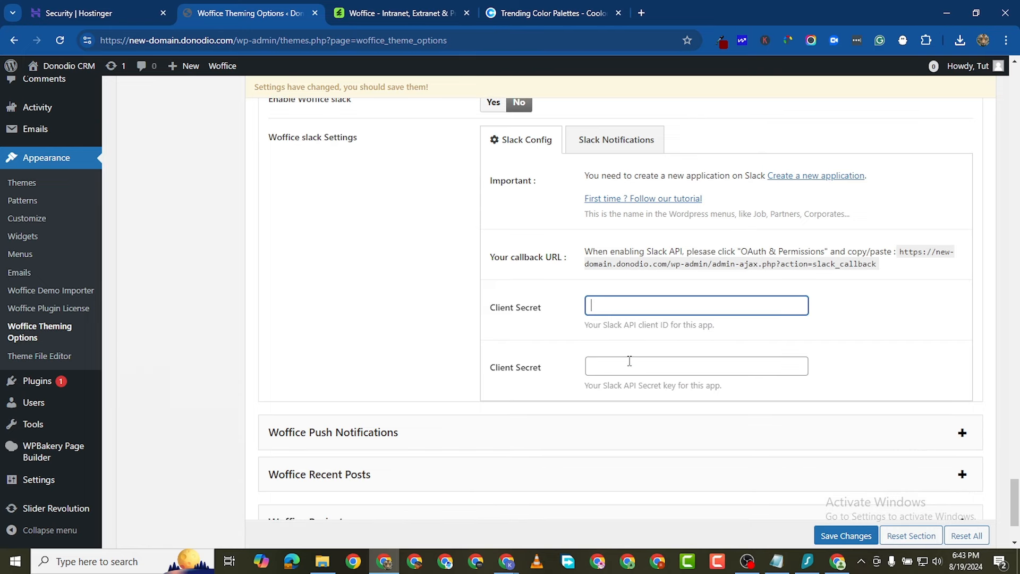
{"action": "left_click", "coordinate": [634, 365]}
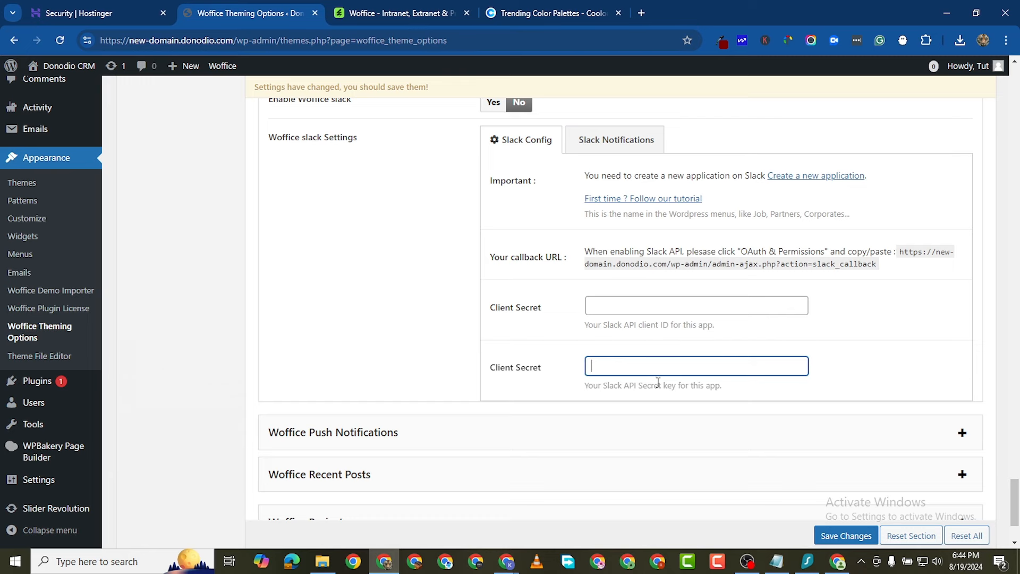
{"action": "scroll", "coordinate": [696, 364], "scroll_direction": "up", "scroll_amount": 1}
{"action": "scroll", "coordinate": [600, 319], "scroll_direction": "down", "scroll_amount": 3}
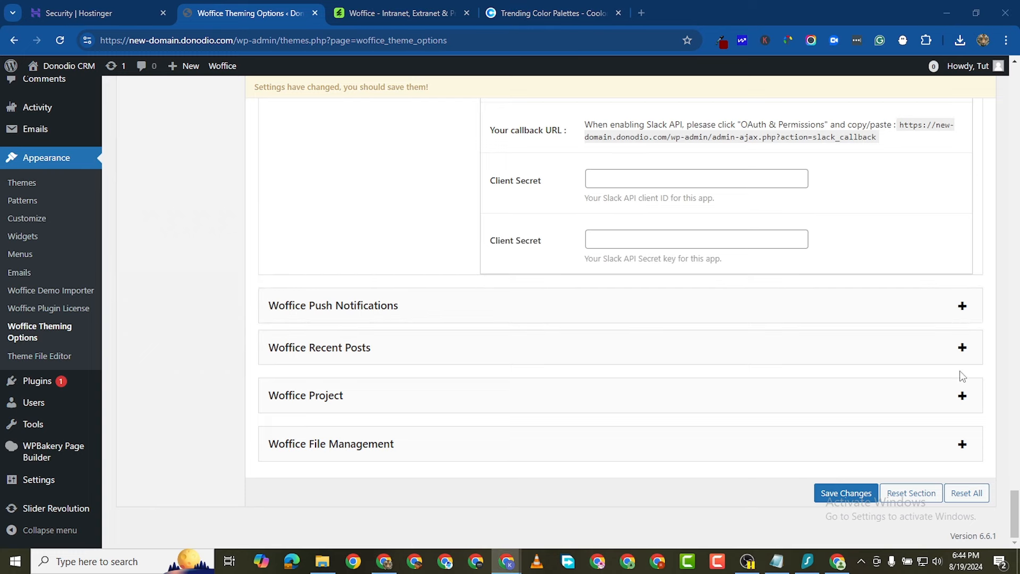
{"action": "left_click", "coordinate": [963, 306]}
Step: Set Woffice Push Notifications to Yes
{"action": "scroll", "coordinate": [547, 403], "scroll_direction": "down", "scroll_amount": 1}
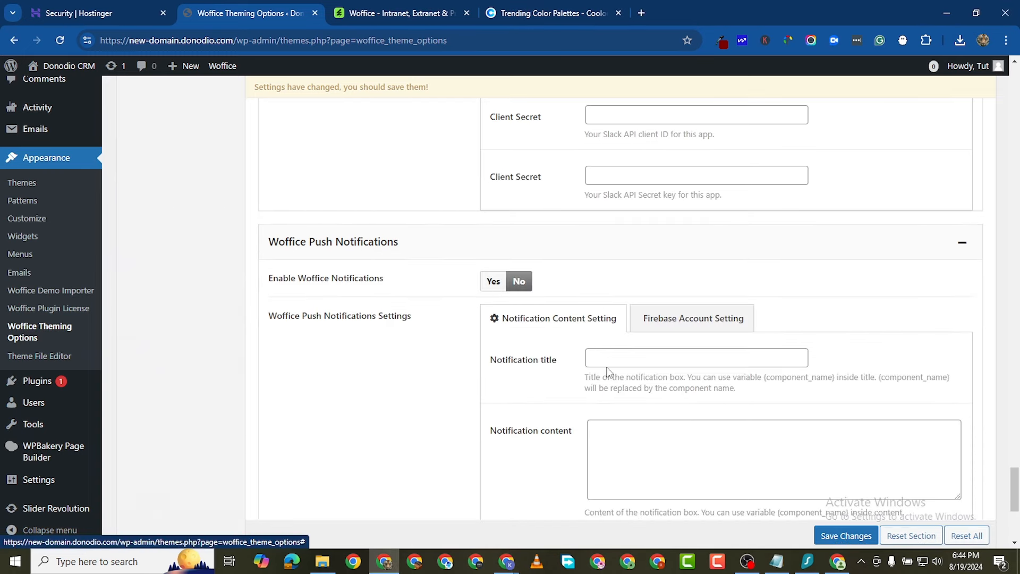
{"action": "scroll", "coordinate": [612, 372], "scroll_direction": "down", "scroll_amount": 2}
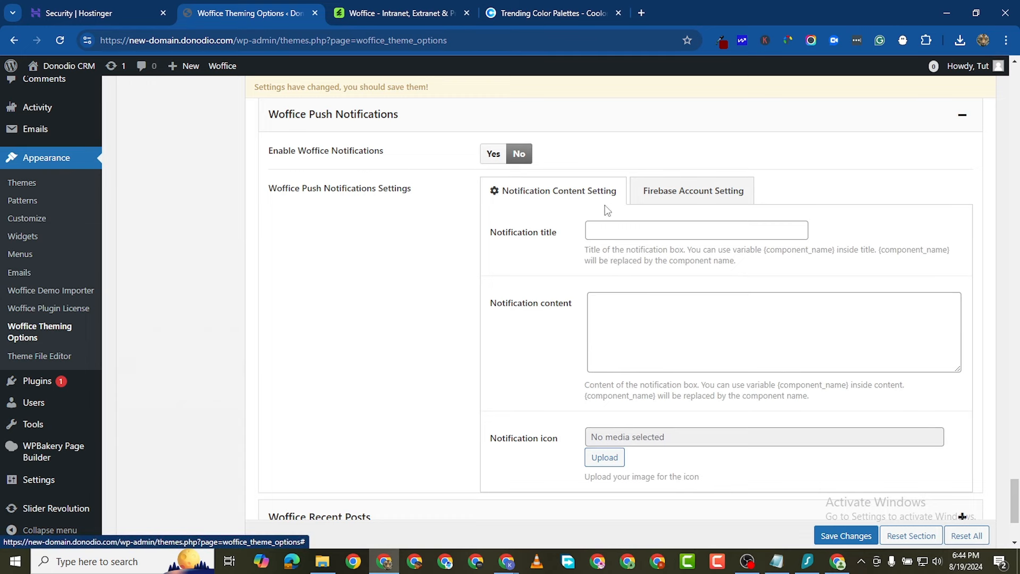
{"action": "left_click", "coordinate": [494, 154]}
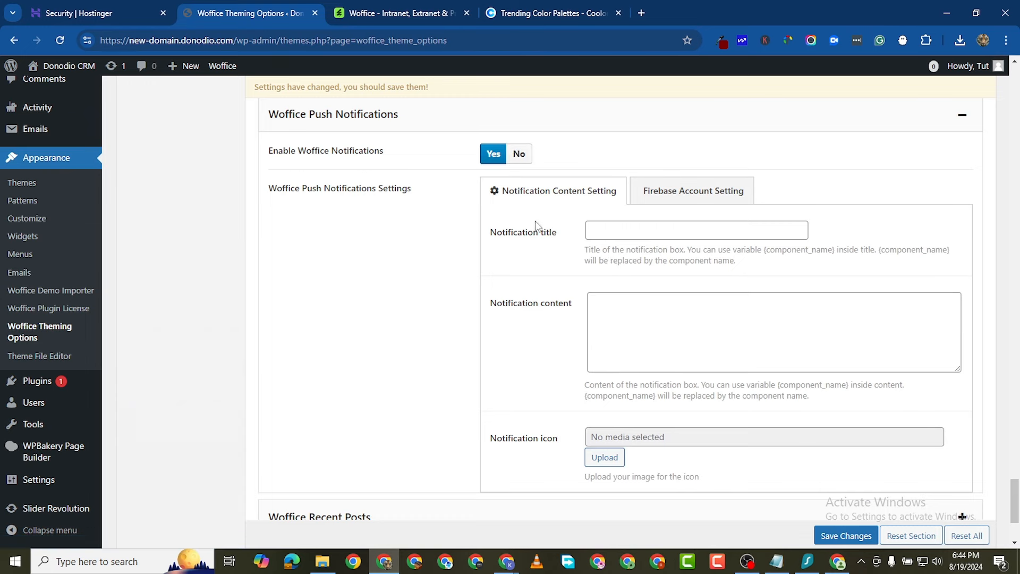
Step: Expand Woffice Recent Posts and set Enable Woffice Recent Posts to Yes
{"action": "scroll", "coordinate": [638, 335], "scroll_direction": "down", "scroll_amount": 2}
{"action": "scroll", "coordinate": [670, 296], "scroll_direction": "down", "scroll_amount": 1}
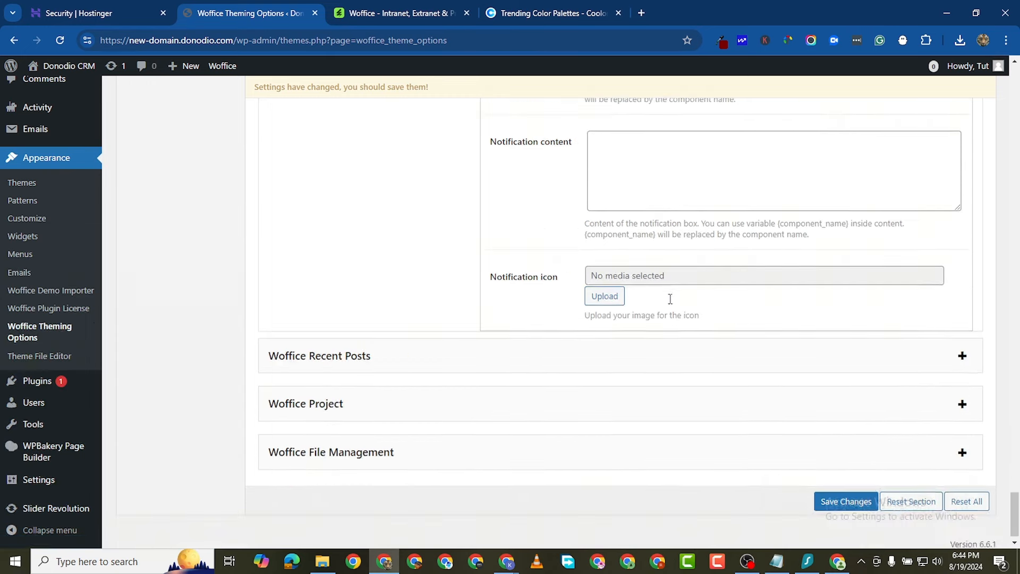
{"action": "scroll", "coordinate": [798, 278], "scroll_direction": "down", "scroll_amount": 1}
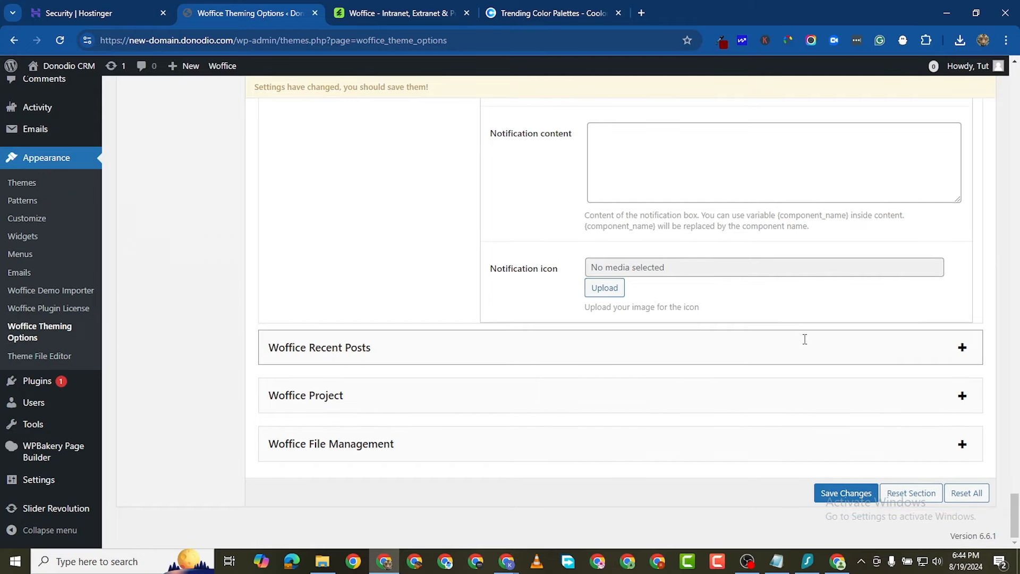
{"action": "left_click", "coordinate": [959, 347]}
{"action": "scroll", "coordinate": [694, 383], "scroll_direction": "down", "scroll_amount": 1}
{"action": "left_click", "coordinate": [518, 349]}
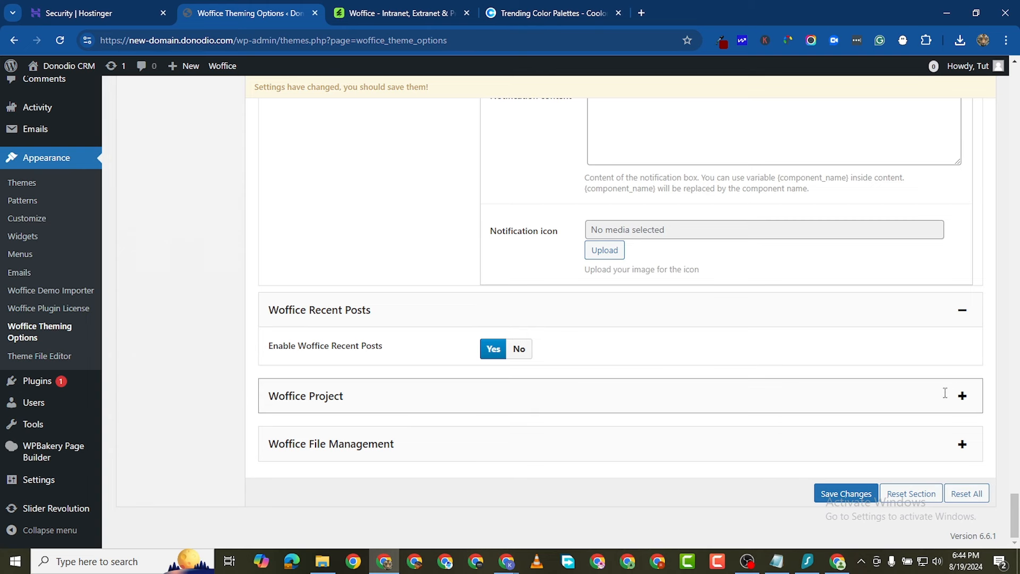
Step: Expand the Woffice Project panel and set Enable Woffice Project to Yes
{"action": "left_click", "coordinate": [961, 396]}
{"action": "scroll", "coordinate": [691, 436], "scroll_direction": "down", "scroll_amount": 1}
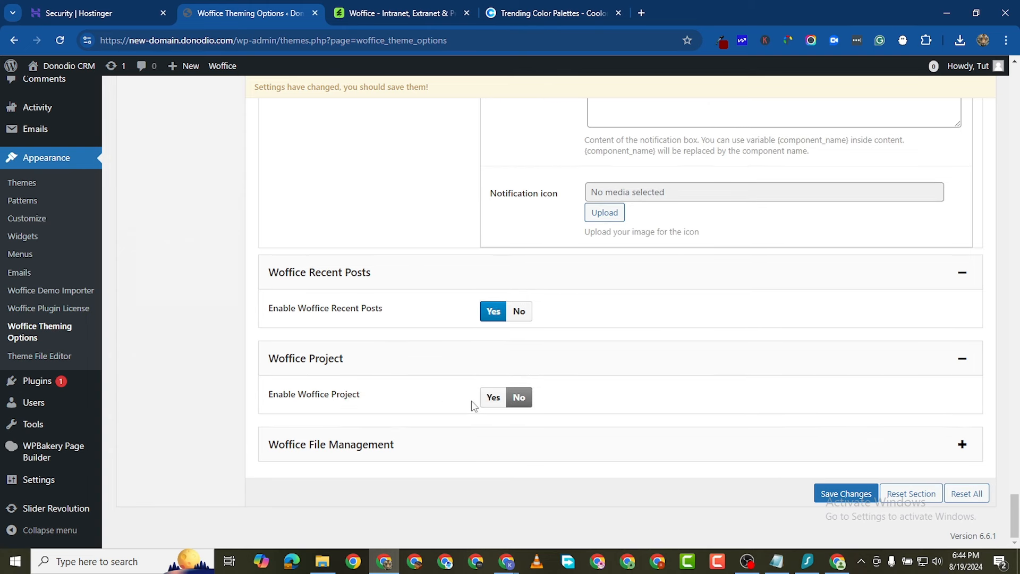
{"action": "left_click", "coordinate": [493, 397]}
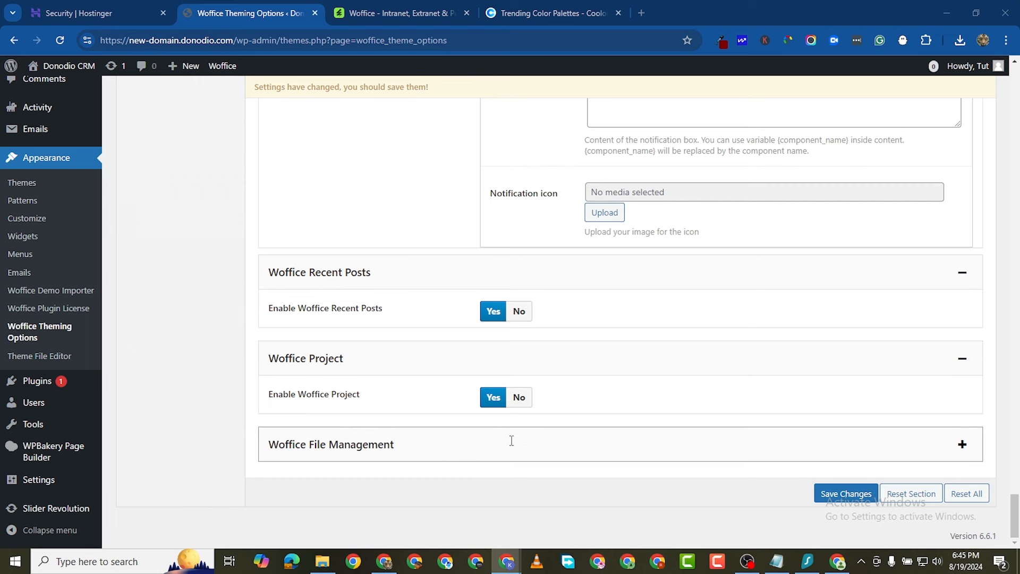
Step: Turn on Woffice File Management and append dox,ppt to the allowed file types
{"action": "left_click", "coordinate": [962, 445]}
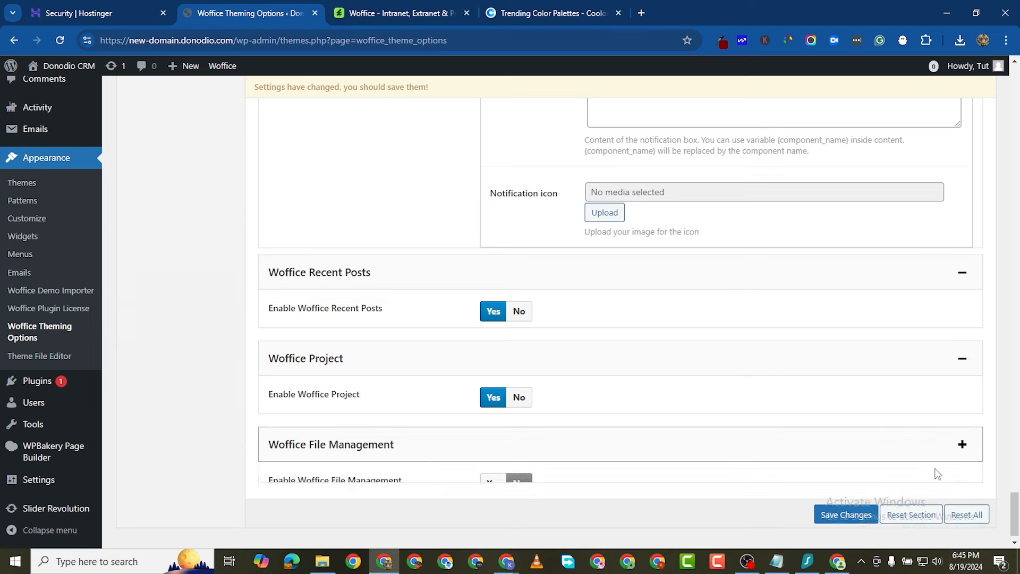
{"action": "scroll", "coordinate": [938, 474], "scroll_direction": "down", "scroll_amount": 5}
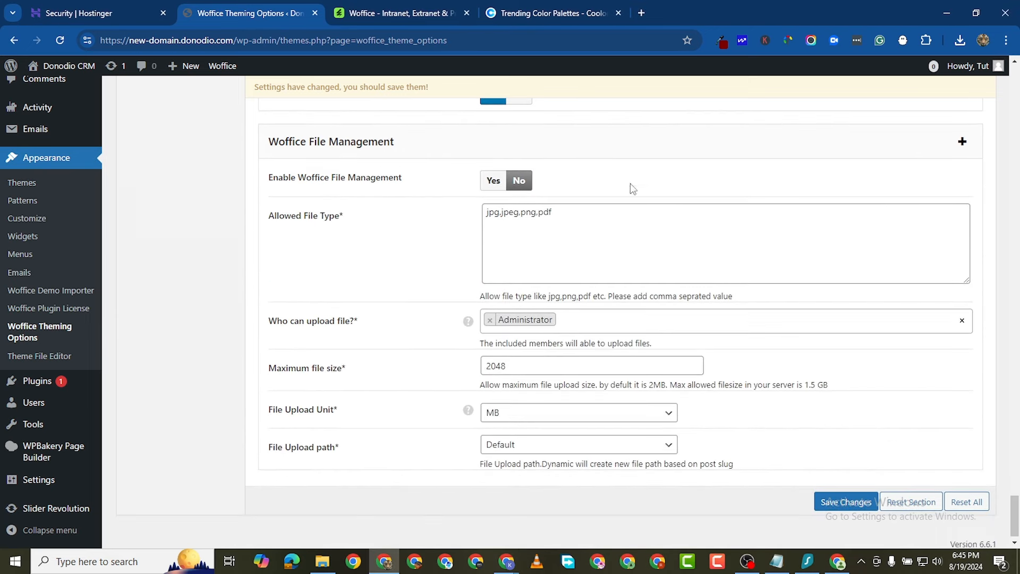
{"action": "left_click", "coordinate": [492, 182]}
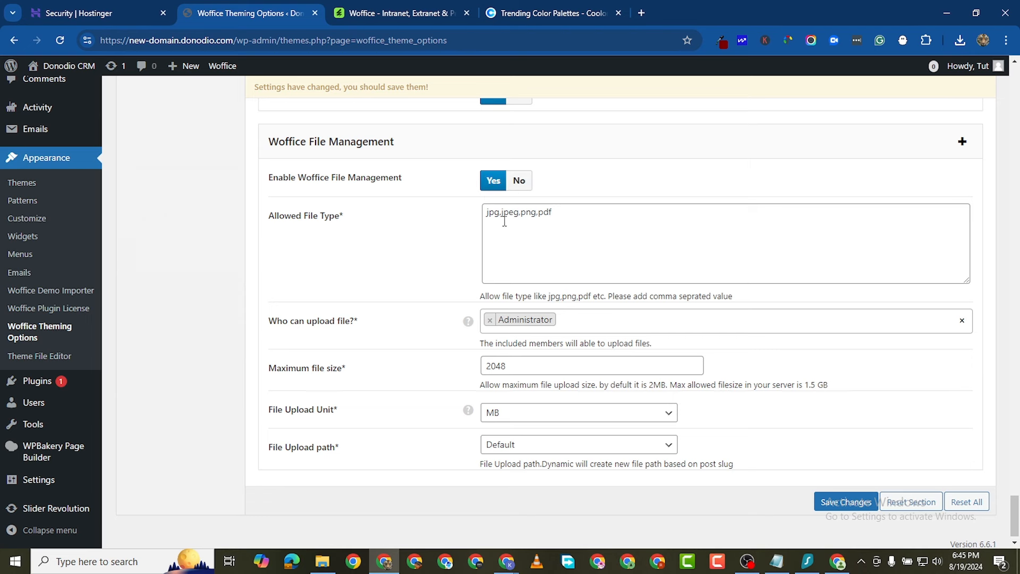
{"action": "left_click", "coordinate": [557, 211]}
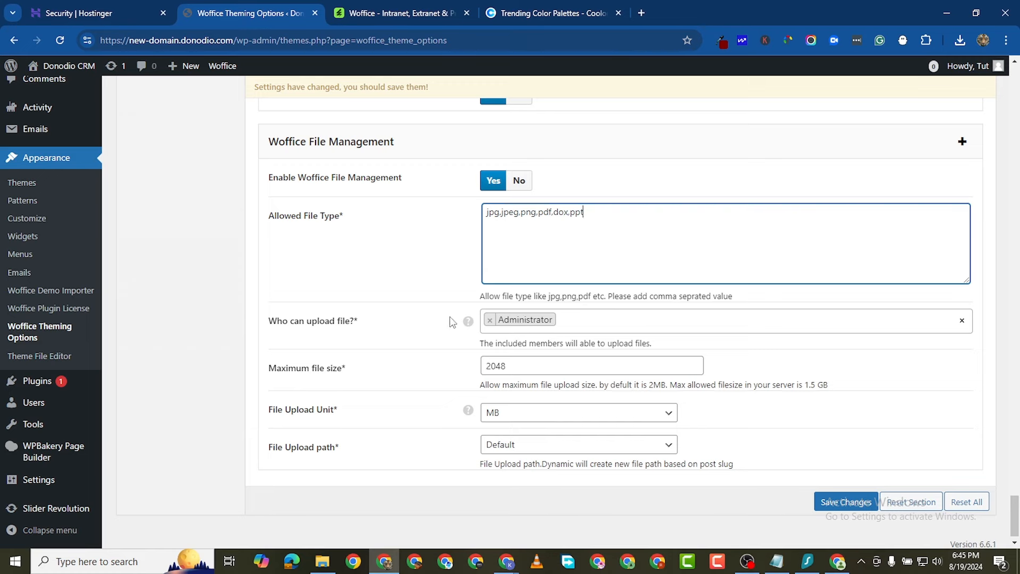
Step: Add Editor to the upload roles, then remove it so only Administrator can upload
{"action": "left_click", "coordinate": [577, 322]}
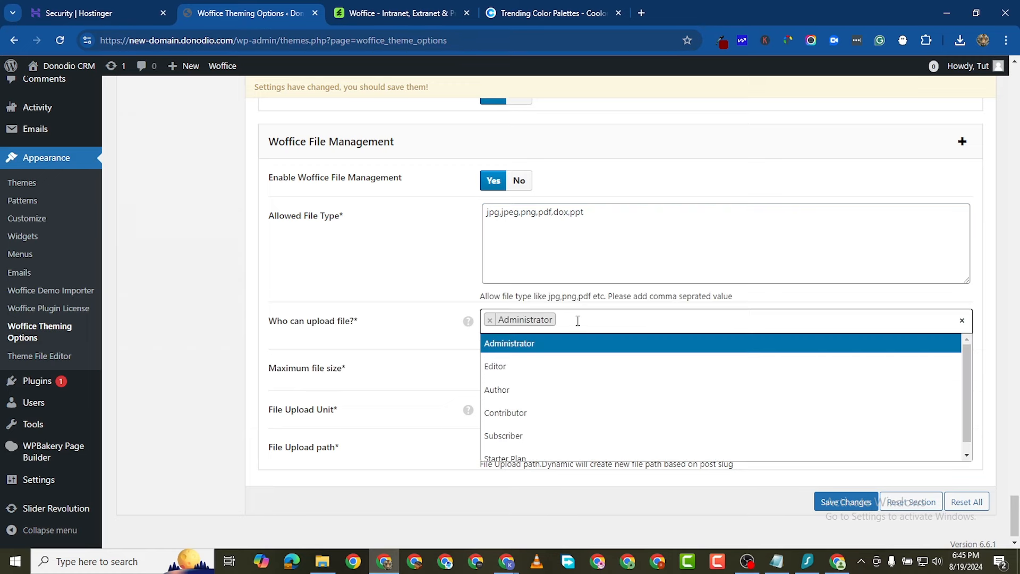
{"action": "scroll", "coordinate": [539, 414], "scroll_direction": "down", "scroll_amount": 1}
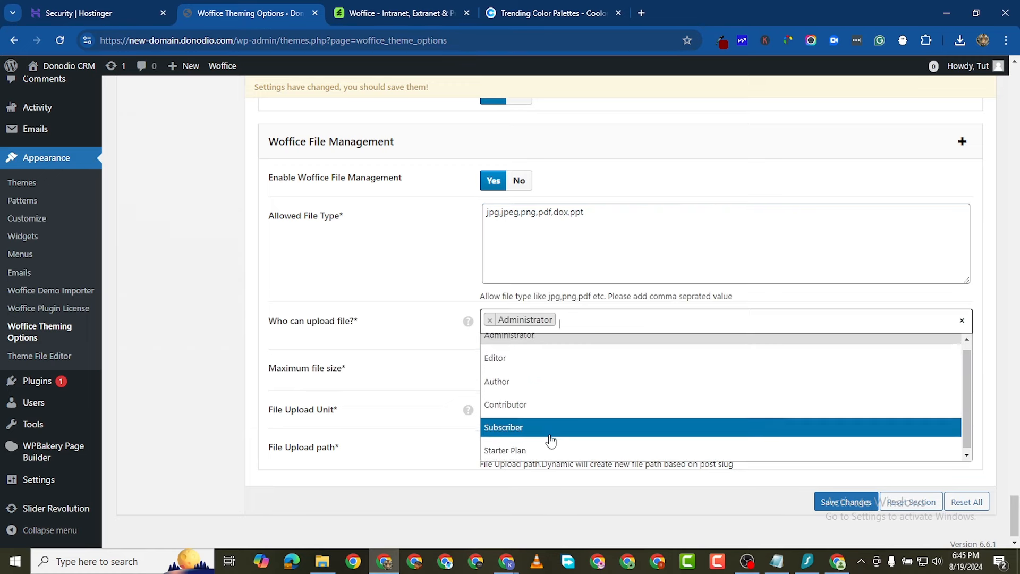
{"action": "left_click", "coordinate": [539, 360]}
{"action": "left_click", "coordinate": [614, 320]}
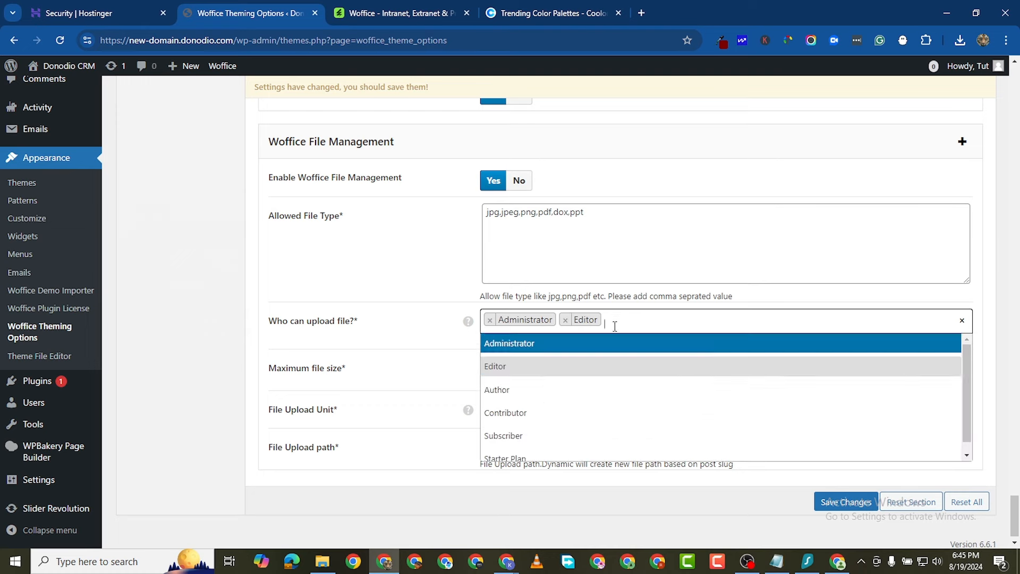
{"action": "scroll", "coordinate": [533, 434], "scroll_direction": "down", "scroll_amount": 1}
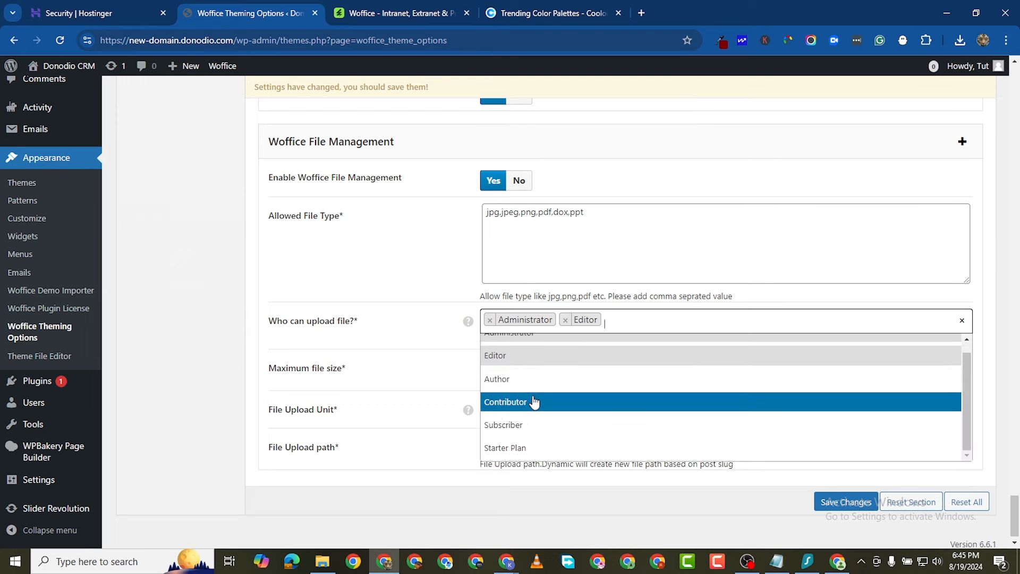
{"action": "key", "text": "BackSpace"}
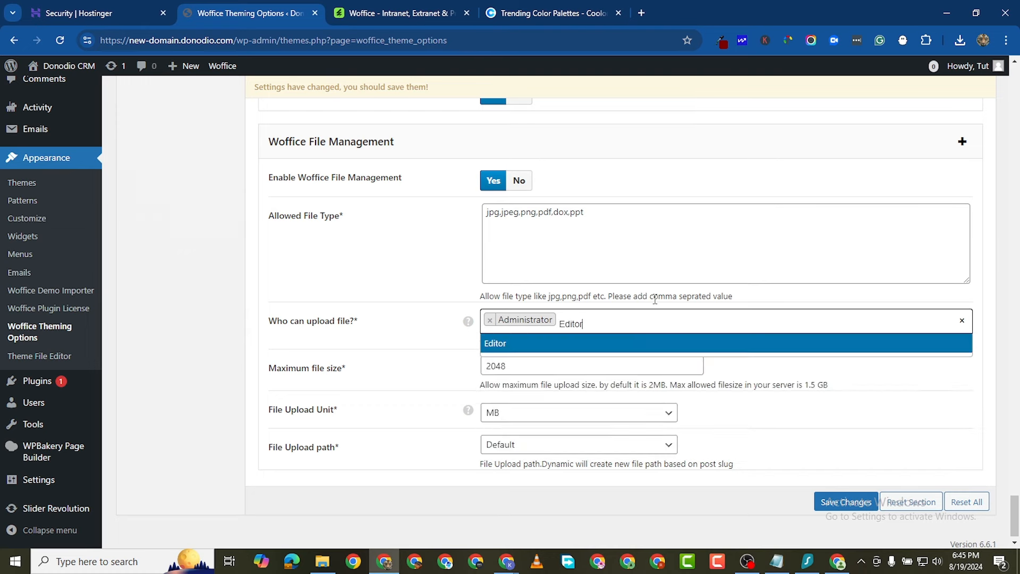
{"action": "key", "text": "BackSpace"}
{"action": "key", "text": "BackSpace"}
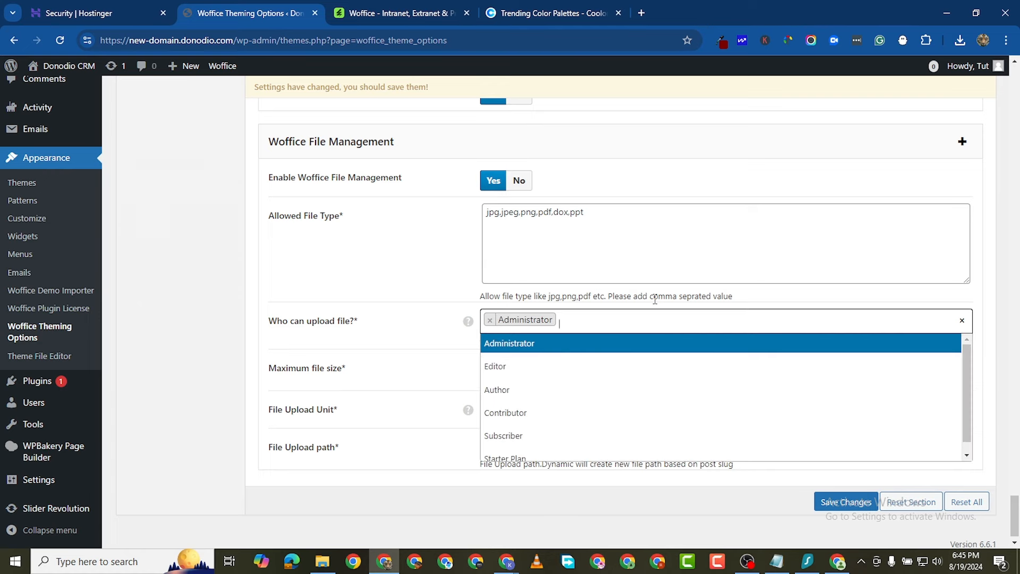
{"action": "left_click", "coordinate": [359, 363]}
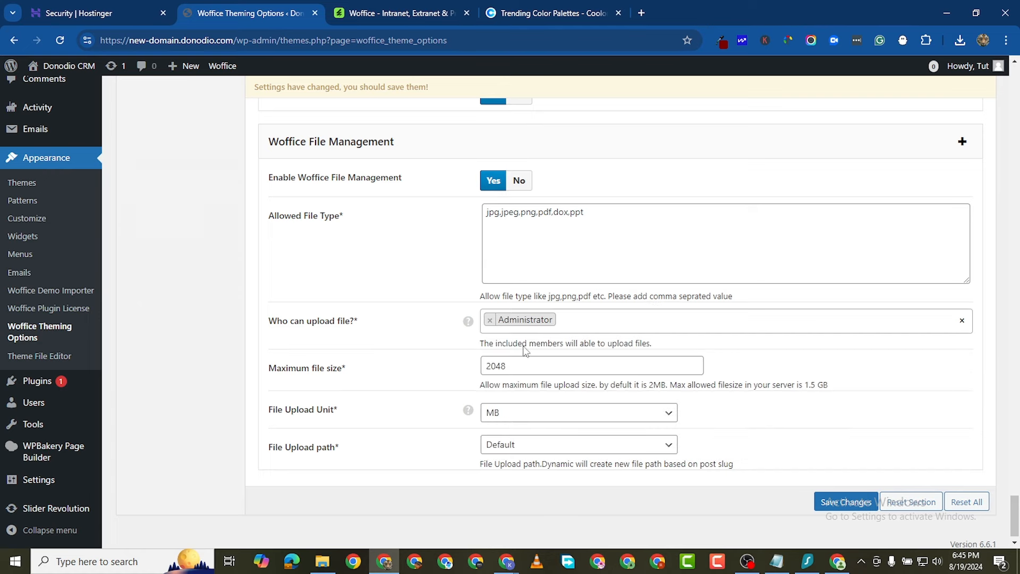
Step: Keep the 2048 MB size limit and Default upload path, then save the theme options
{"action": "left_click", "coordinate": [516, 366]}
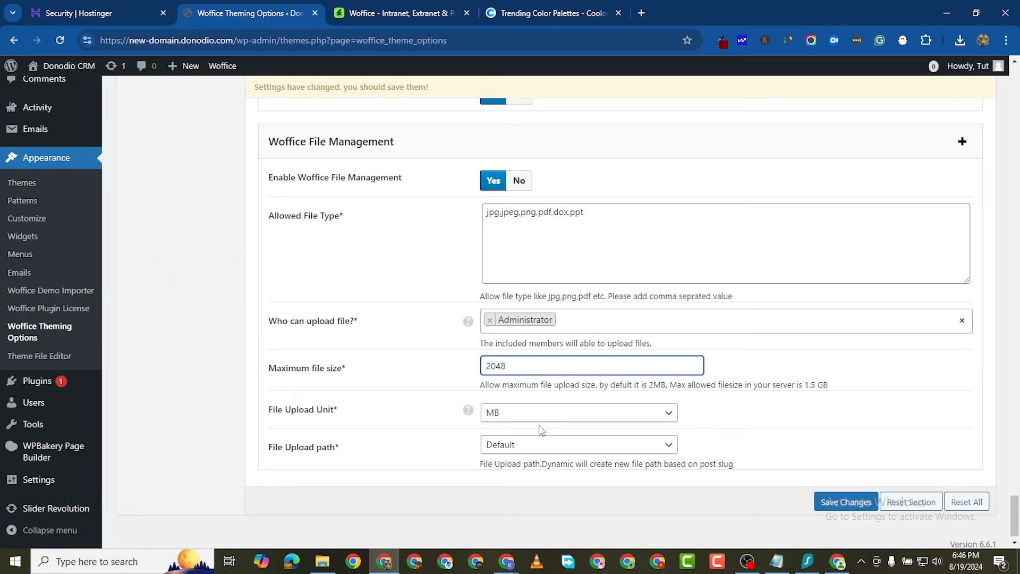
{"action": "left_click", "coordinate": [524, 416]}
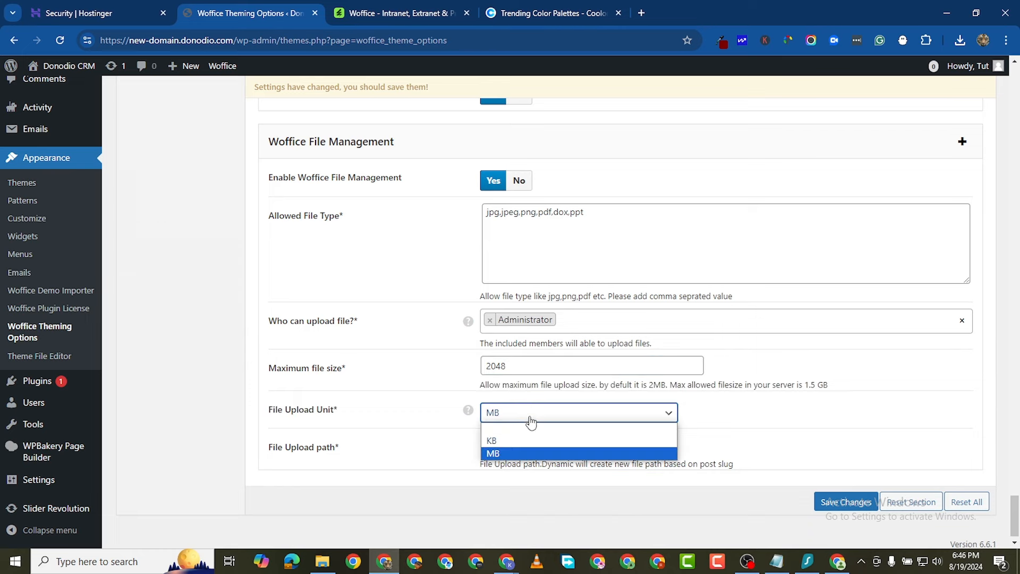
{"action": "left_click", "coordinate": [521, 453]}
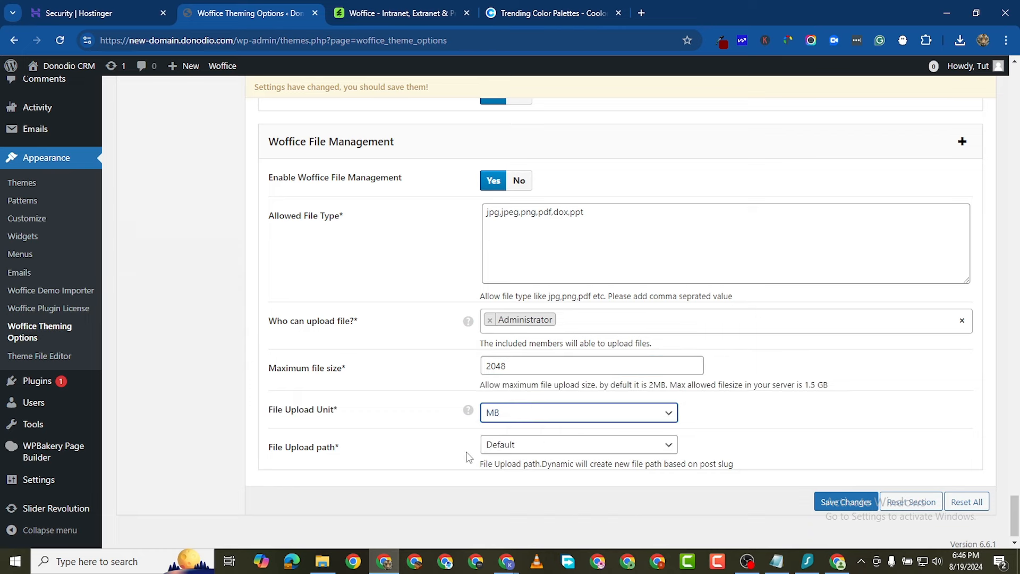
{"action": "left_click", "coordinate": [514, 449]}
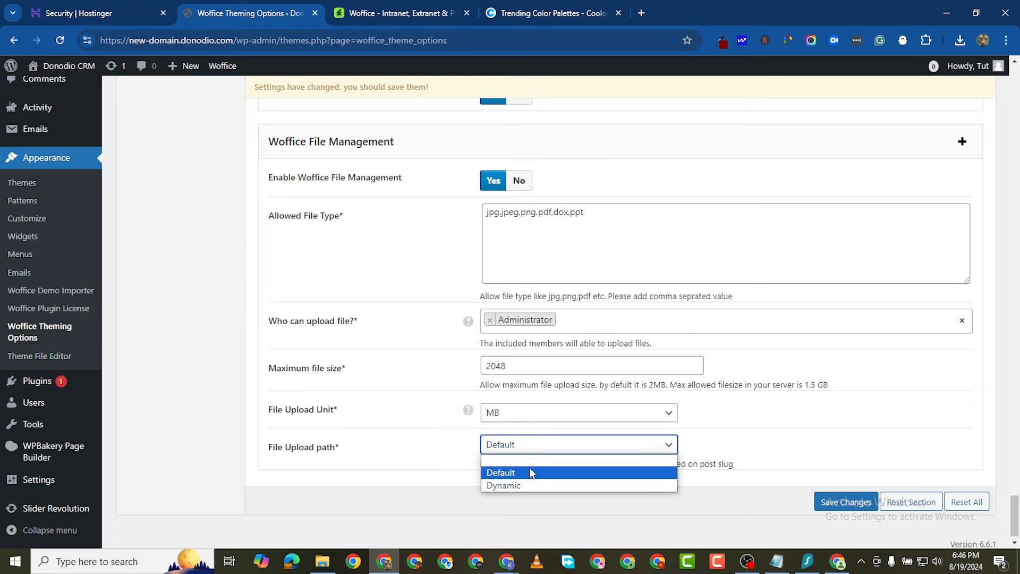
{"action": "left_click", "coordinate": [531, 473]}
{"action": "left_click", "coordinate": [554, 453]}
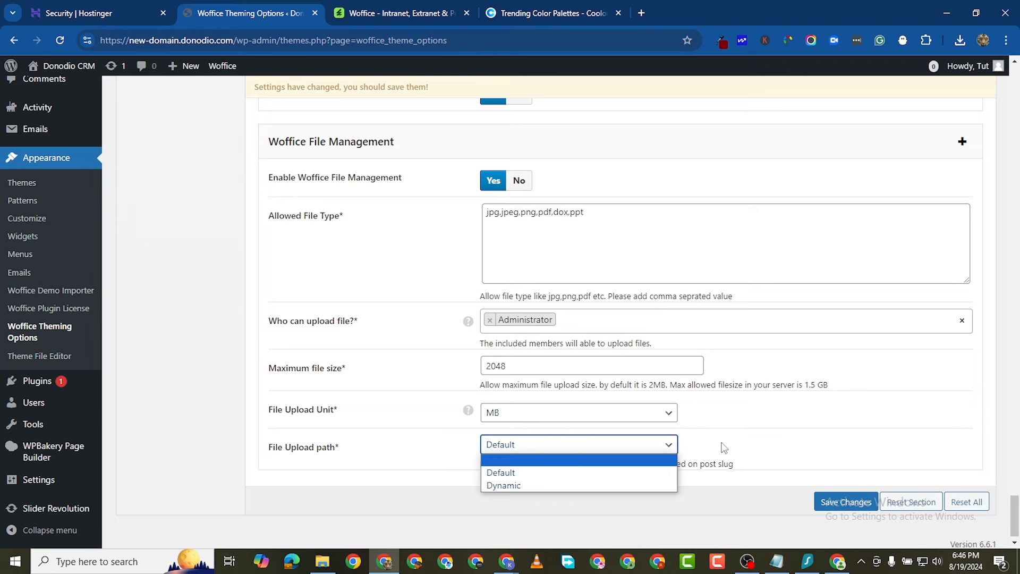
{"action": "left_click", "coordinate": [751, 505]}
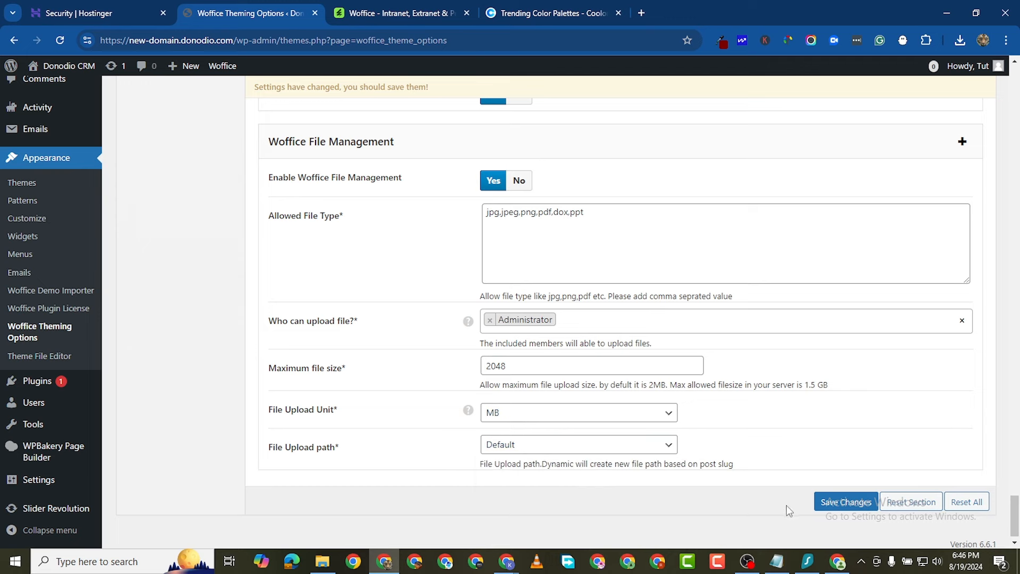
{"action": "left_click", "coordinate": [838, 504]}
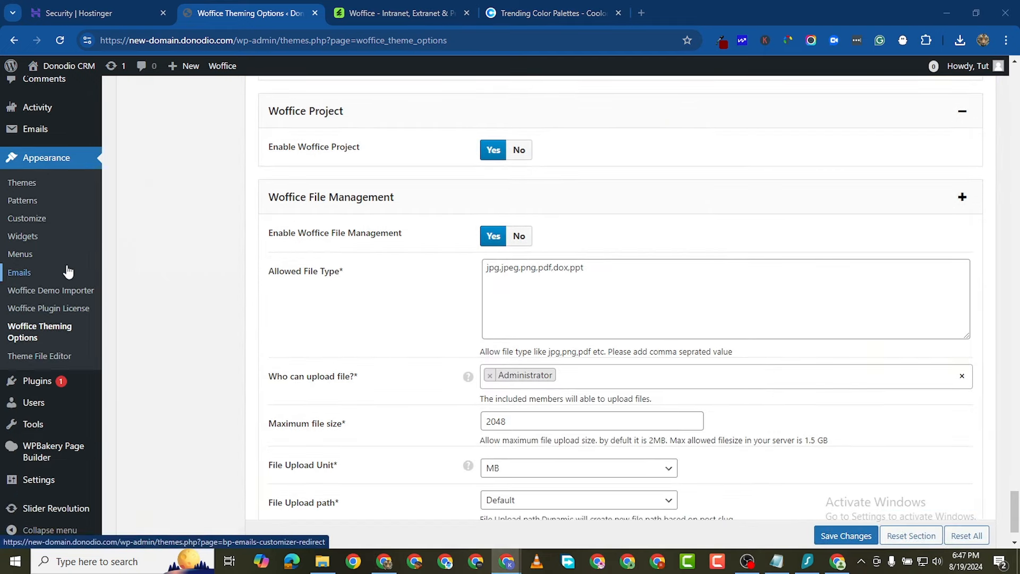
Step: Reload the Theming Options page to confirm the File Management settings were saved
{"action": "scroll", "coordinate": [68, 272], "scroll_direction": "down", "scroll_amount": 1}
{"action": "scroll", "coordinate": [68, 273], "scroll_direction": "up", "scroll_amount": 12}
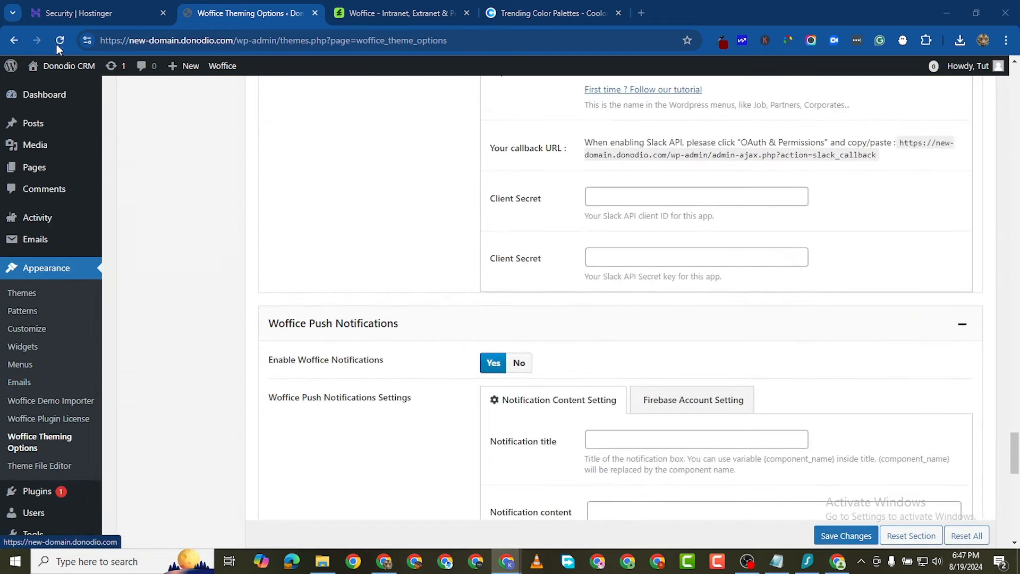
{"action": "left_click", "coordinate": [60, 42]}
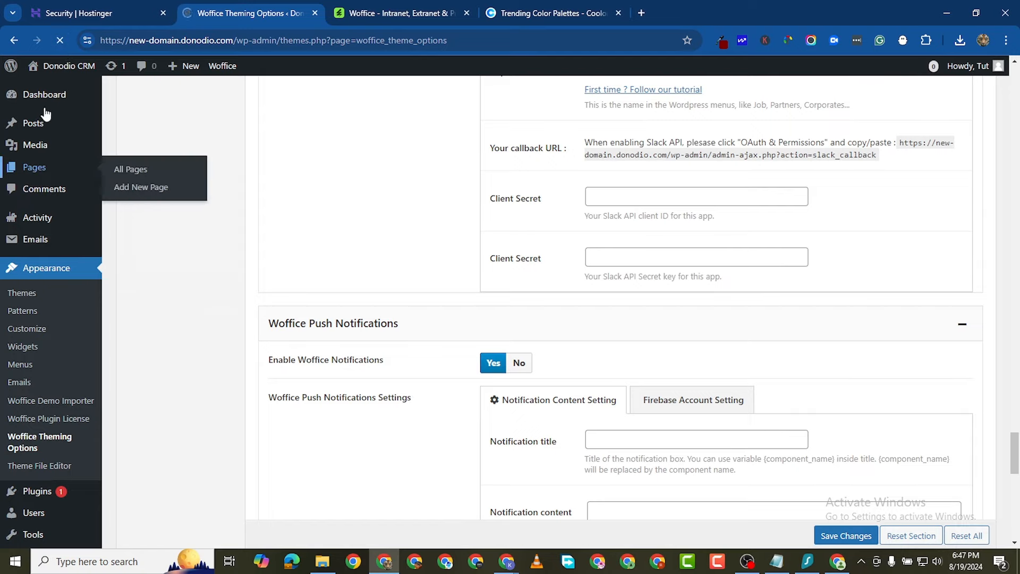
{"action": "scroll", "coordinate": [58, 269], "scroll_direction": "down", "scroll_amount": 6}
{"action": "scroll", "coordinate": [61, 321], "scroll_direction": "up", "scroll_amount": 6}
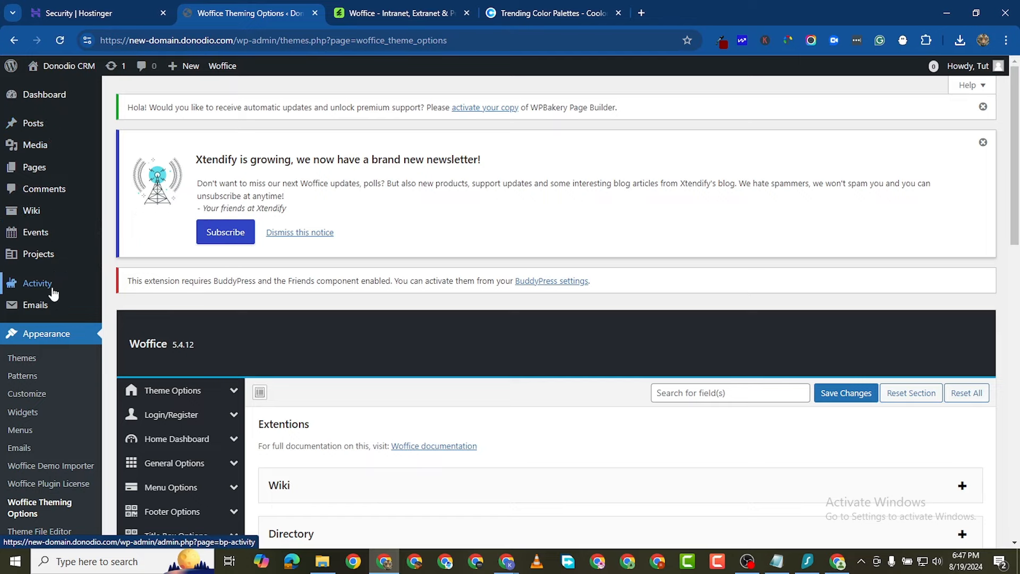
{"action": "scroll", "coordinate": [52, 293], "scroll_direction": "down", "scroll_amount": 6}
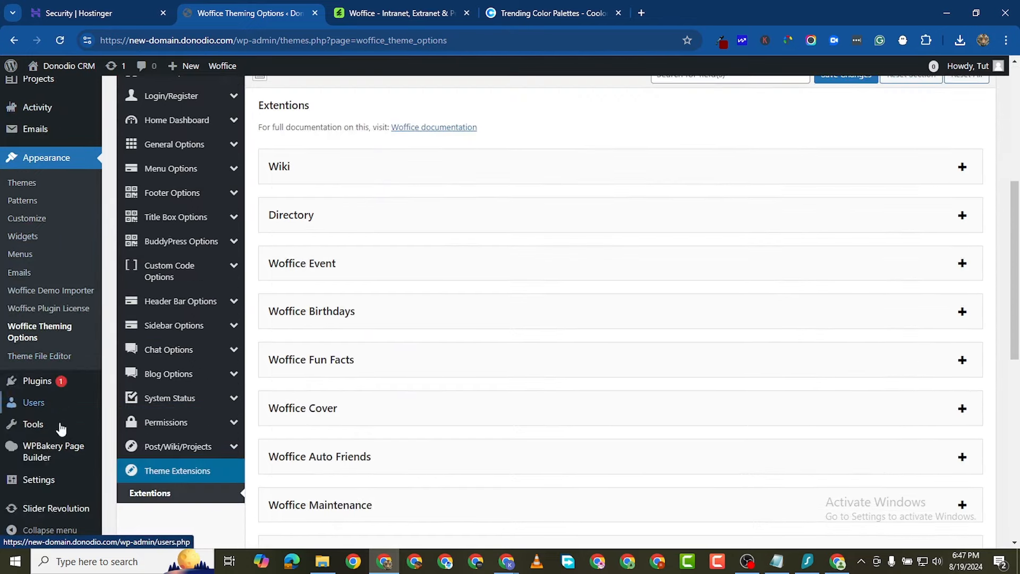
{"action": "mouse_move", "coordinate": [53, 457]}
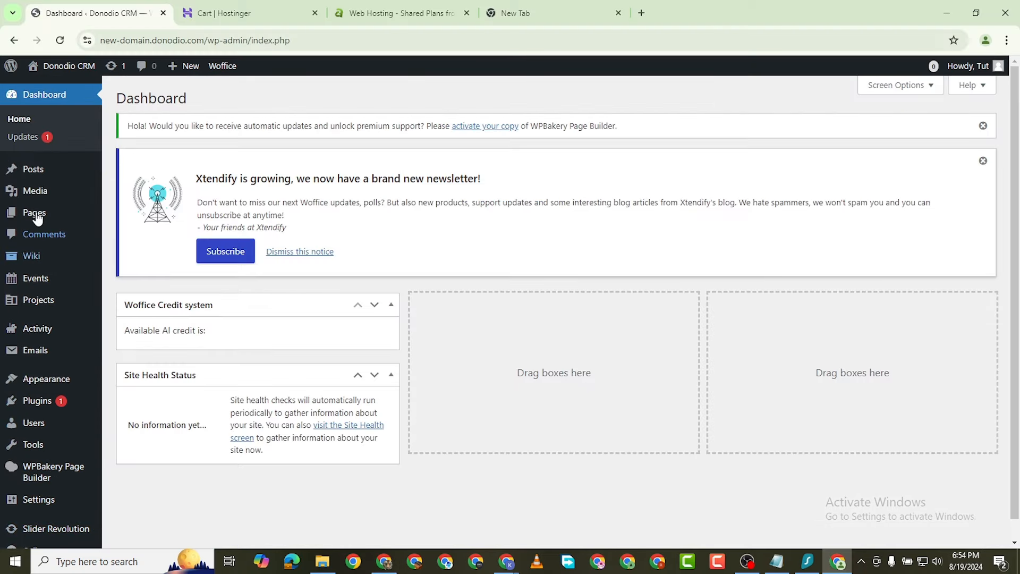
{"action": "mouse_move", "coordinate": [42, 260]}
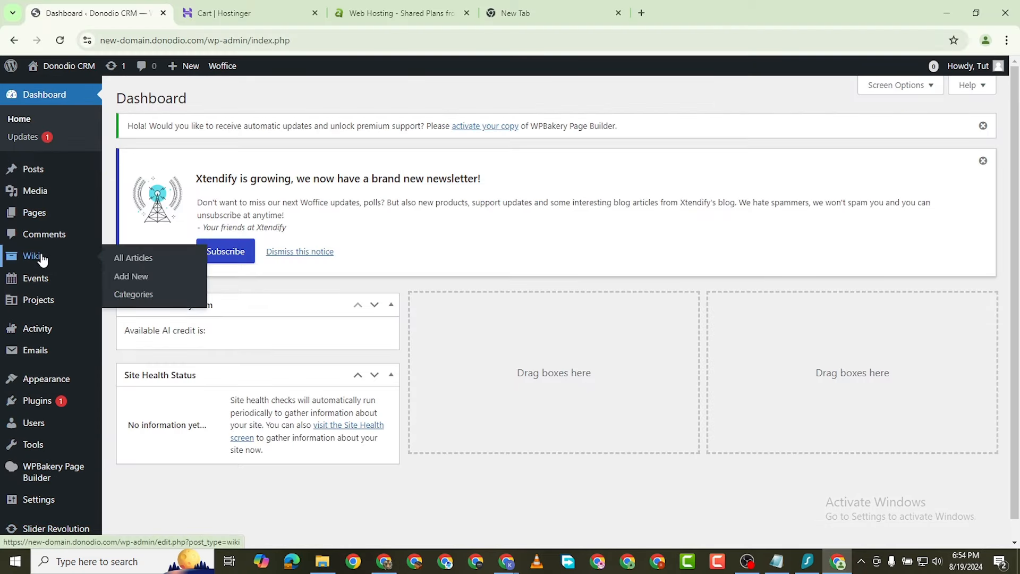
Step: Dismiss the Xtendify newsletter notice and create a new article from the Wiki list
{"action": "left_click", "coordinate": [129, 257]}
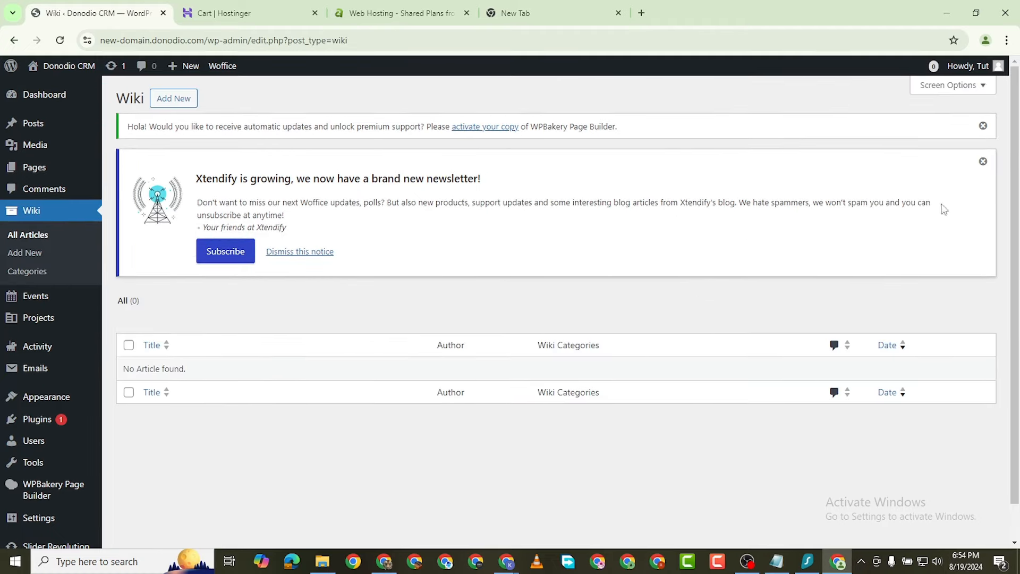
{"action": "left_click", "coordinate": [983, 162]}
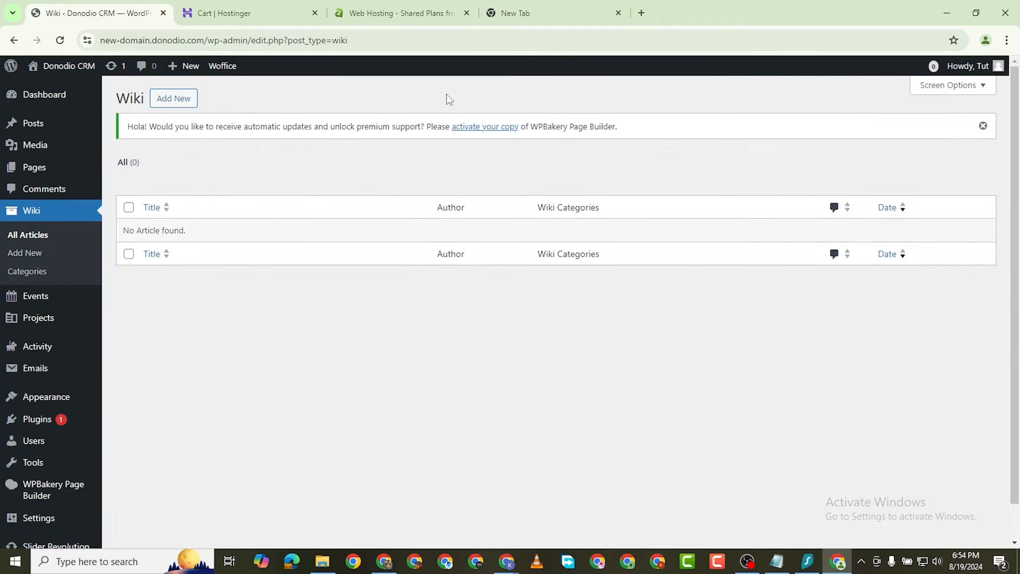
{"action": "left_click", "coordinate": [187, 102]}
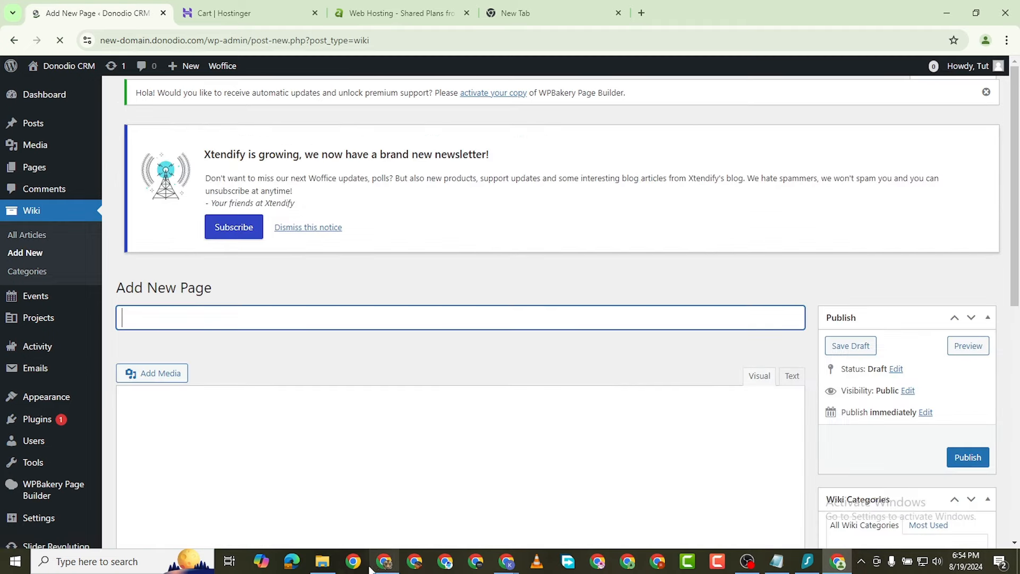
{"action": "left_click", "coordinate": [384, 562]}
Step: Copy the XYZ Accounting Firm heading and paragraph from Google Docs for the article body
{"action": "left_click", "coordinate": [552, 13]}
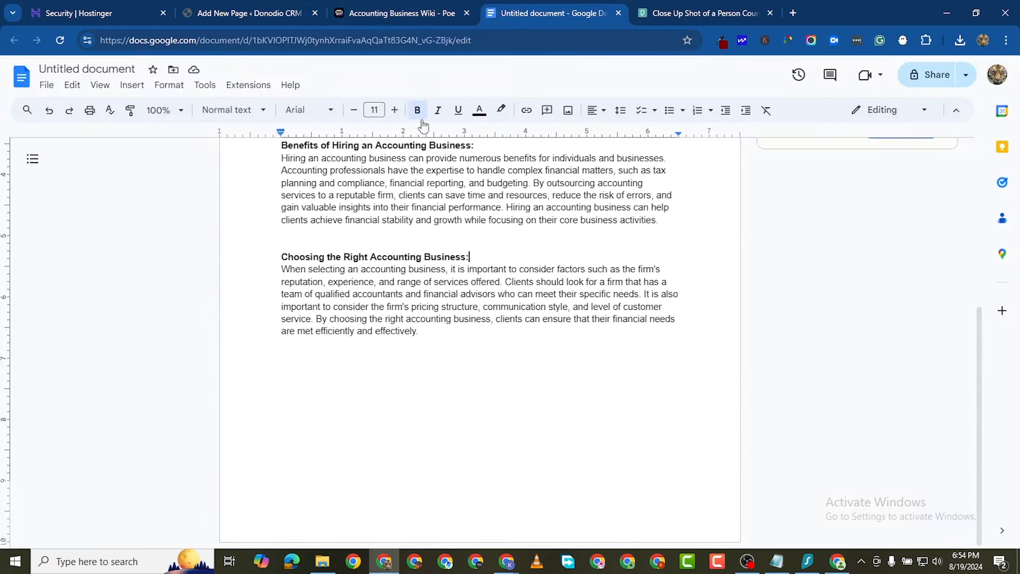
{"action": "scroll", "coordinate": [414, 240], "scroll_direction": "up", "scroll_amount": 5}
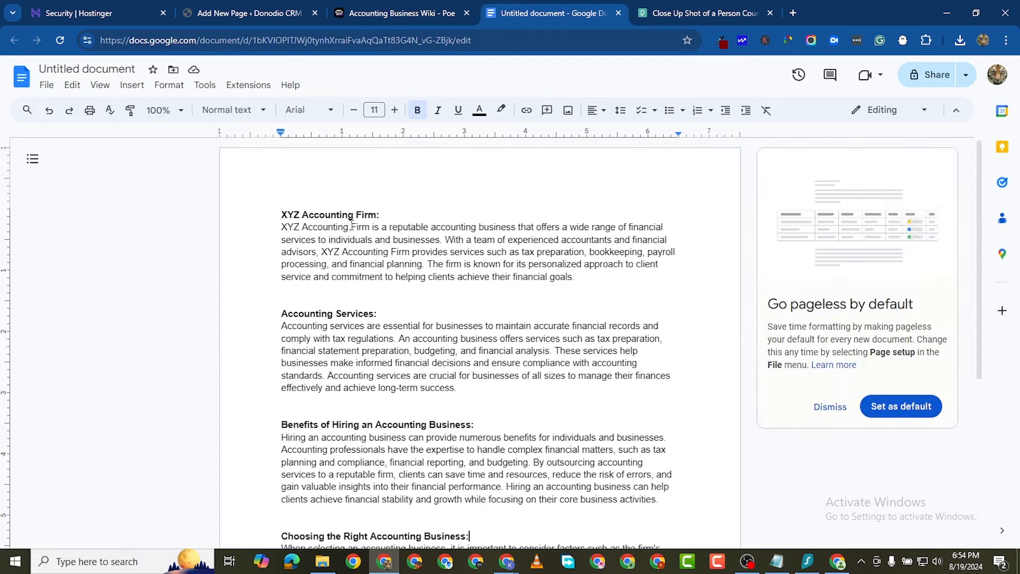
{"action": "left_click", "coordinate": [351, 225]}
{"action": "left_click_drag", "start_coordinate": [467, 251], "coordinate": [253, 191]}
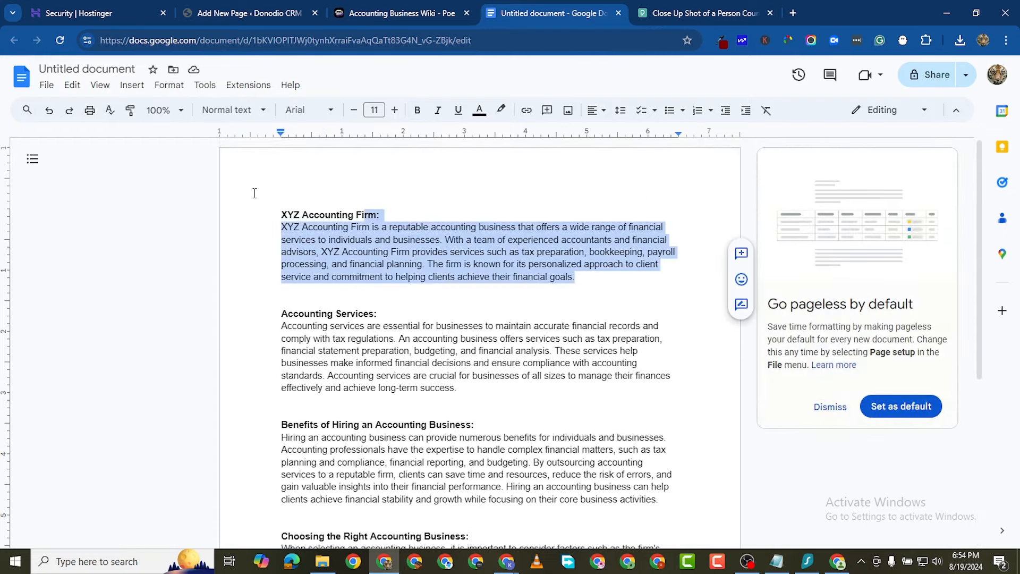
{"action": "right_click", "coordinate": [304, 211]}
{"action": "left_click", "coordinate": [384, 246]}
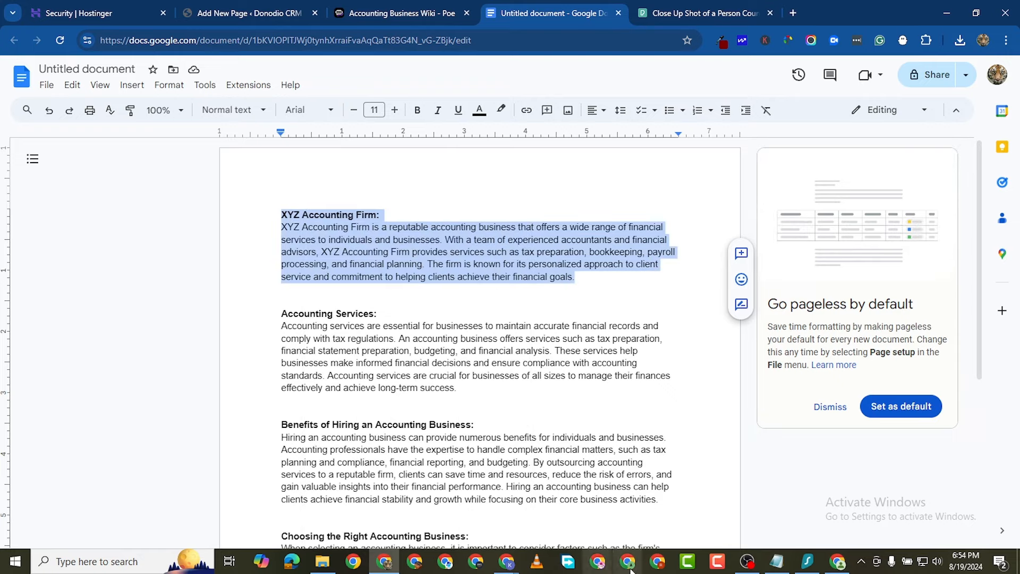
{"action": "left_click", "coordinate": [838, 561]}
{"action": "left_click", "coordinate": [181, 425]}
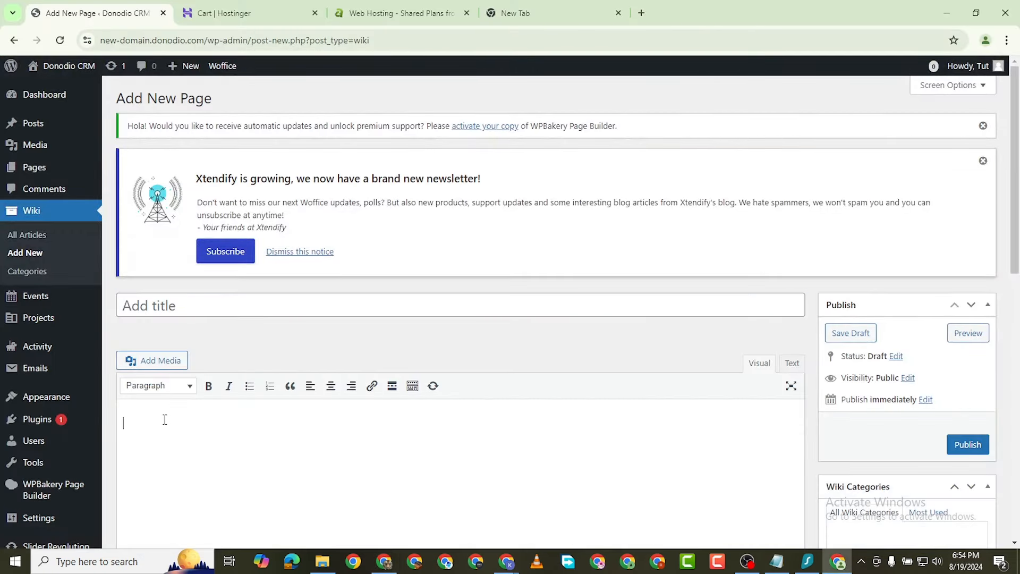
{"action": "right_click", "coordinate": [164, 420]}
Step: Paste the copied text and move the 'XYZ Accounting Firm:' heading into the article title
{"action": "left_click", "coordinate": [207, 276]}
{"action": "triple_click", "coordinate": [202, 420]}
{"action": "right_click", "coordinate": [202, 420]}
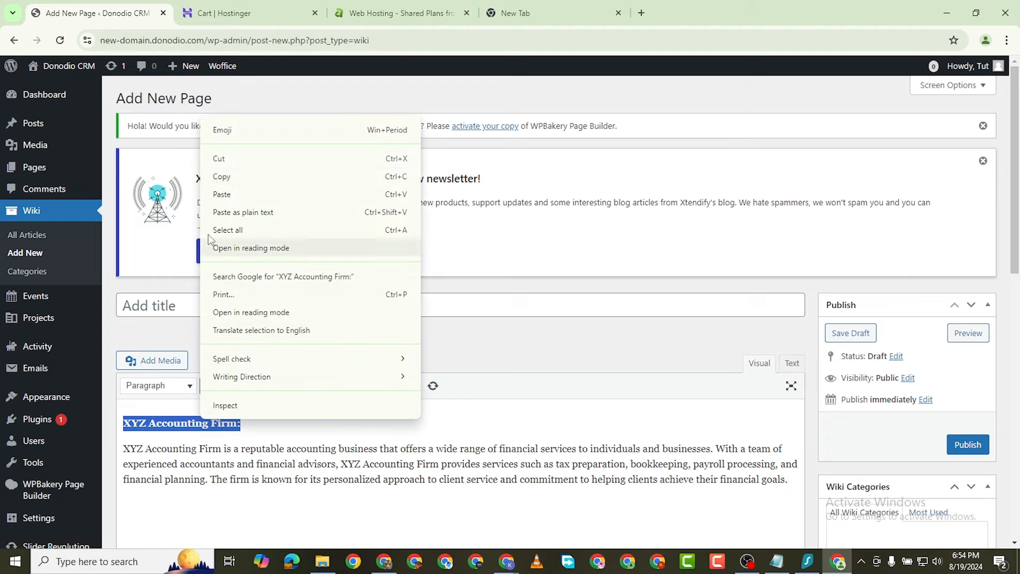
{"action": "left_click", "coordinate": [220, 158]}
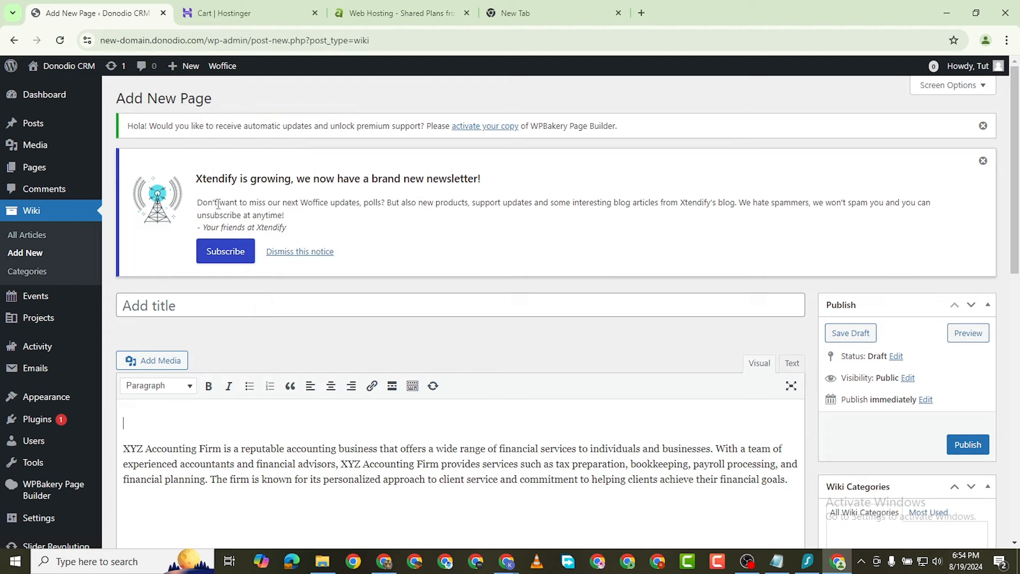
{"action": "left_click", "coordinate": [170, 313]}
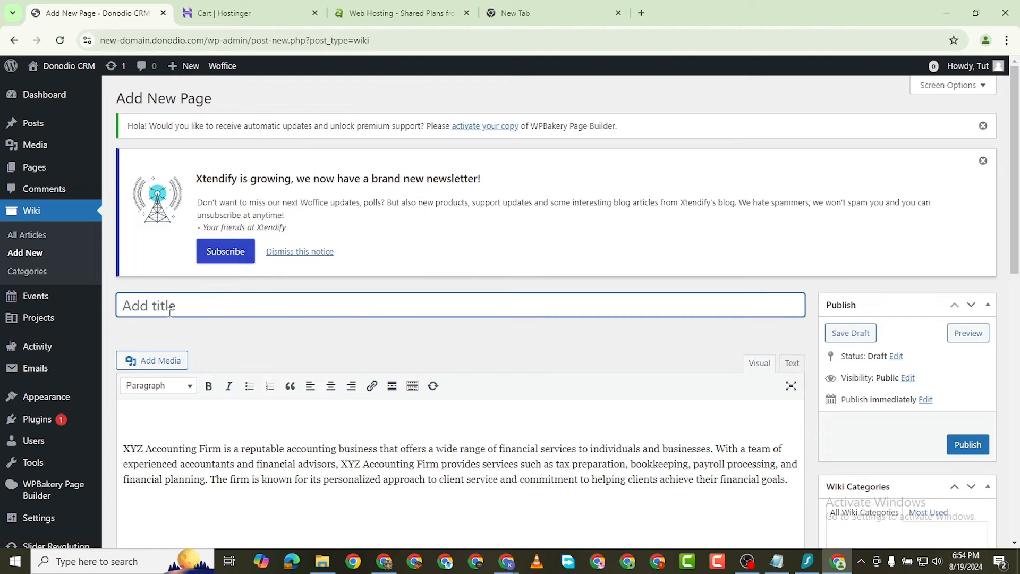
{"action": "key", "text": "ctrl+v"}
Step: Tidy the blank lines above the firm's description paragraph
{"action": "left_click", "coordinate": [123, 448]}
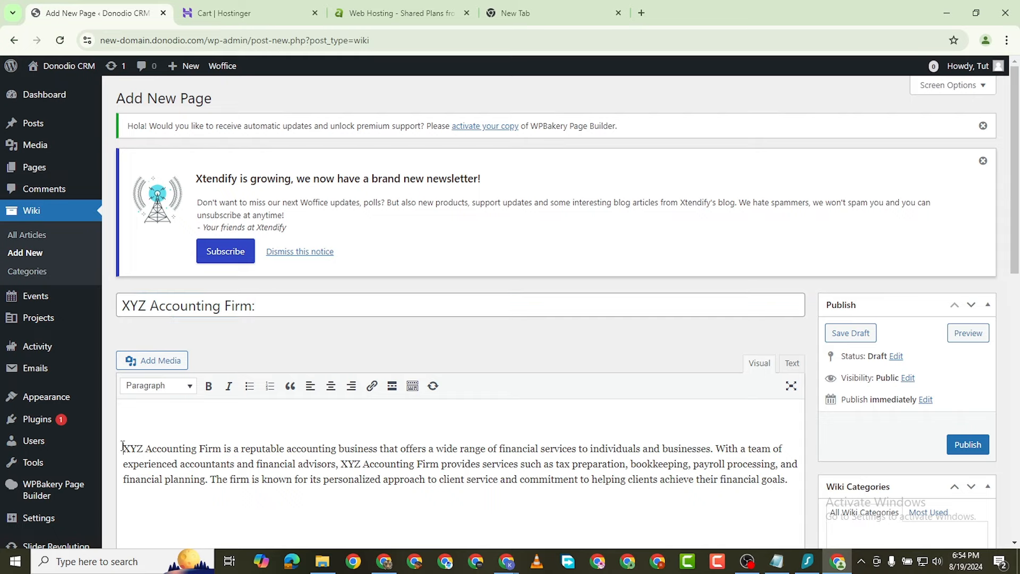
{"action": "key", "text": "BackSpace"}
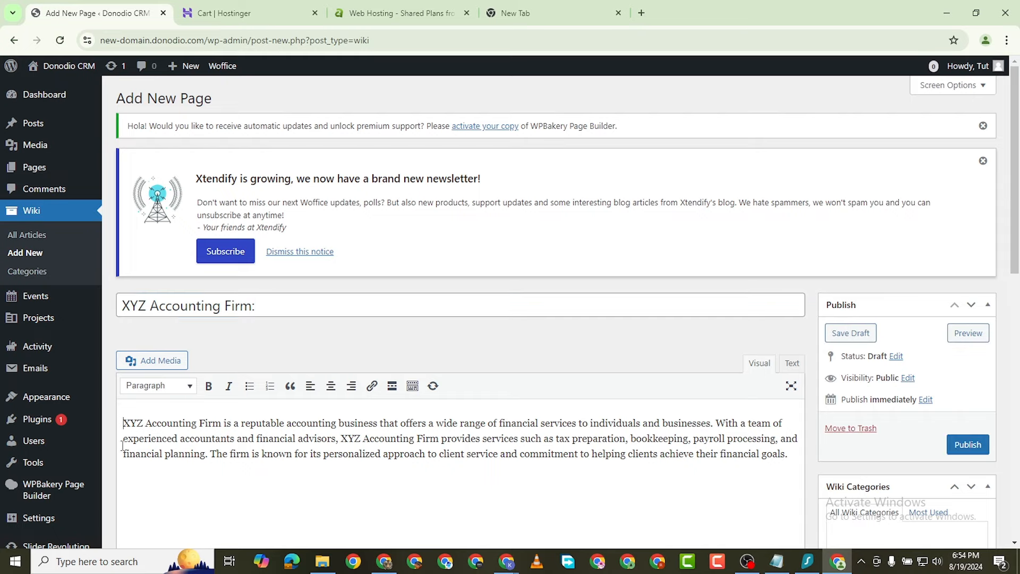
{"action": "scroll", "coordinate": [787, 217], "scroll_direction": "down", "scroll_amount": 5}
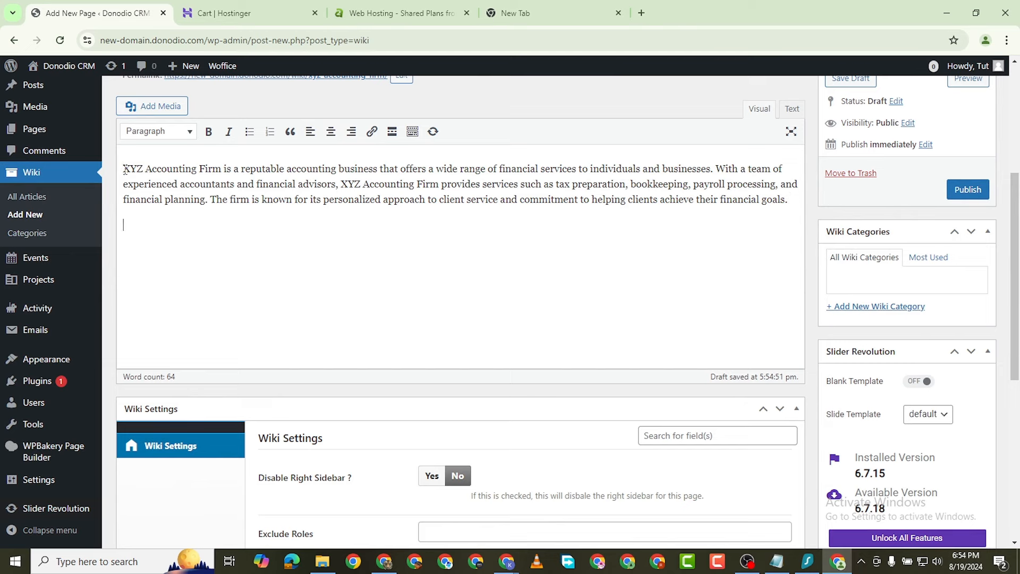
{"action": "key", "text": "Return"}
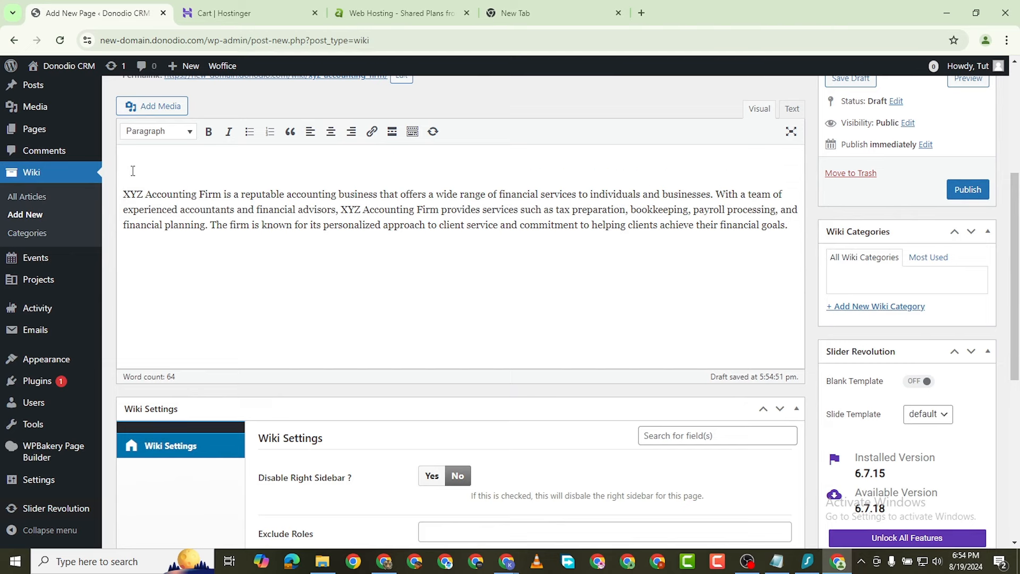
{"action": "scroll", "coordinate": [393, 139], "scroll_direction": "up", "scroll_amount": 3}
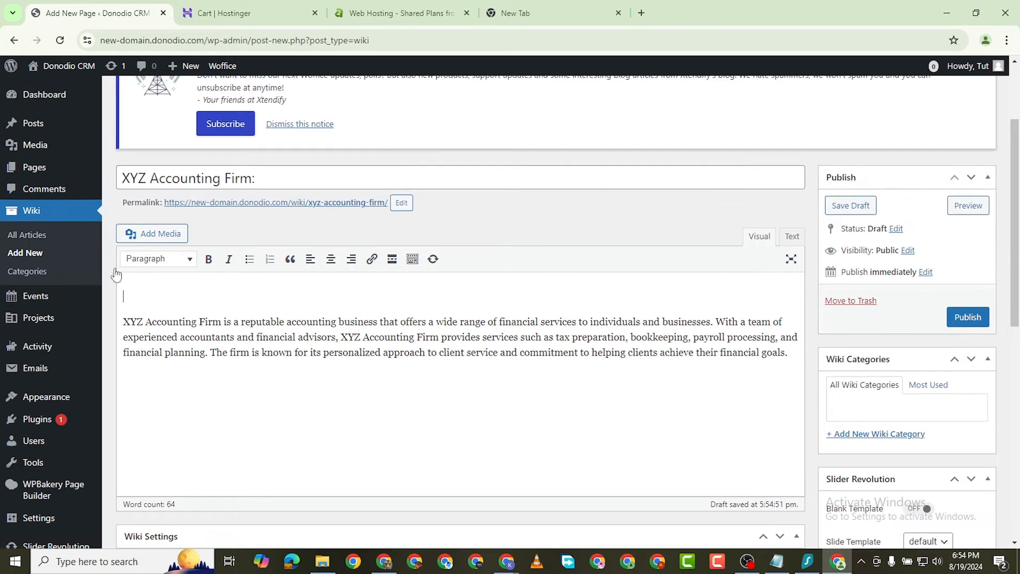
{"action": "left_click", "coordinate": [152, 232]}
Step: Upload pexels-pavel-danilyuk-7654163 and insert the calculator photo above the article text
{"action": "left_click", "coordinate": [190, 122]}
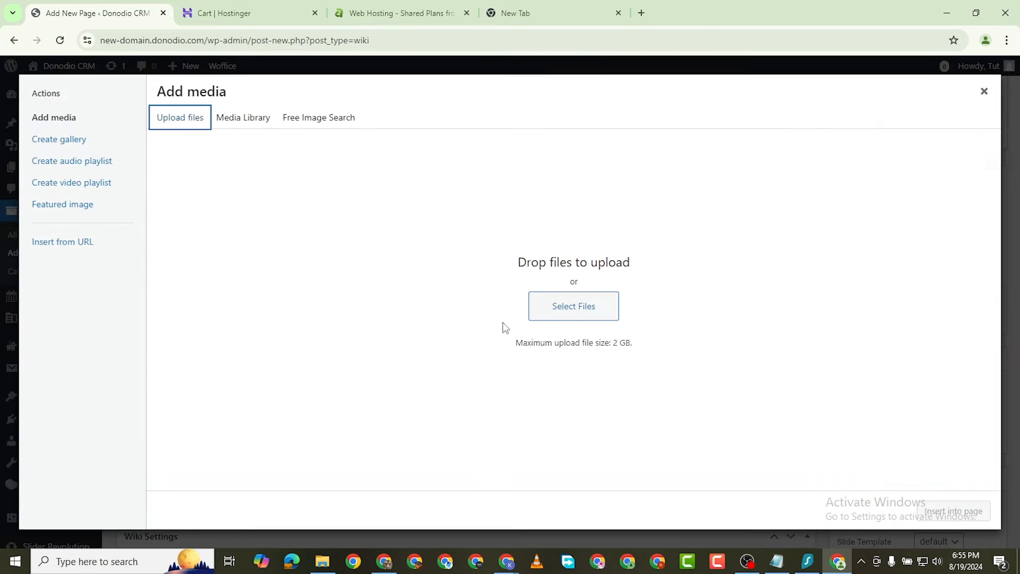
{"action": "left_click", "coordinate": [573, 306]}
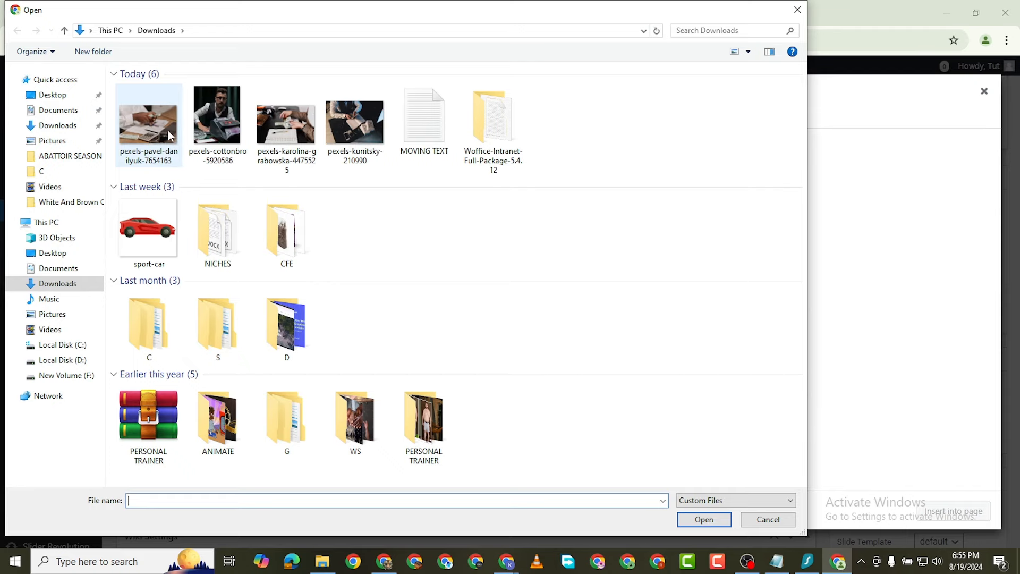
{"action": "double_click", "coordinate": [149, 125]}
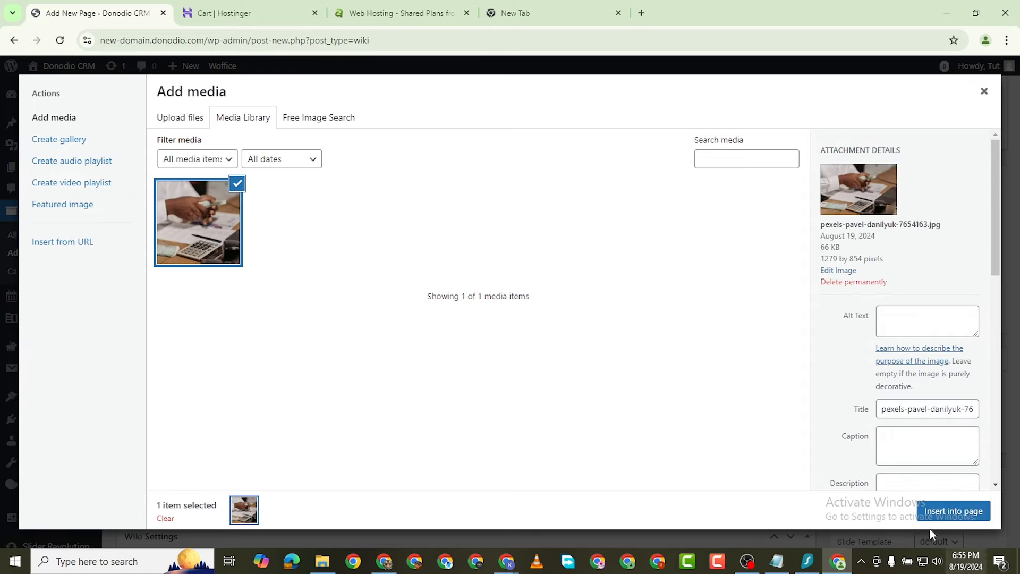
{"action": "left_click", "coordinate": [951, 515]}
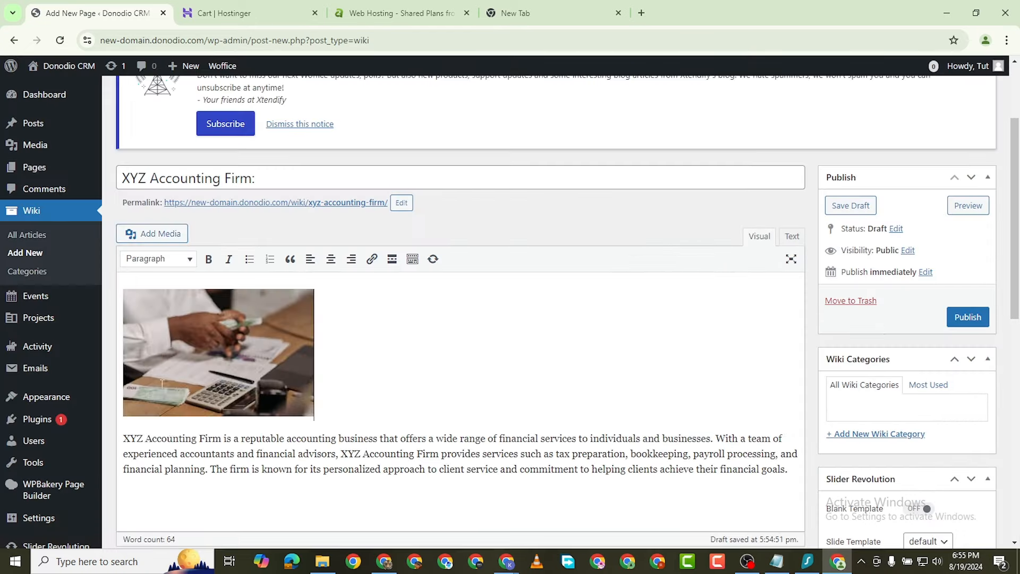
{"action": "scroll", "coordinate": [172, 431], "scroll_direction": "down", "scroll_amount": 3}
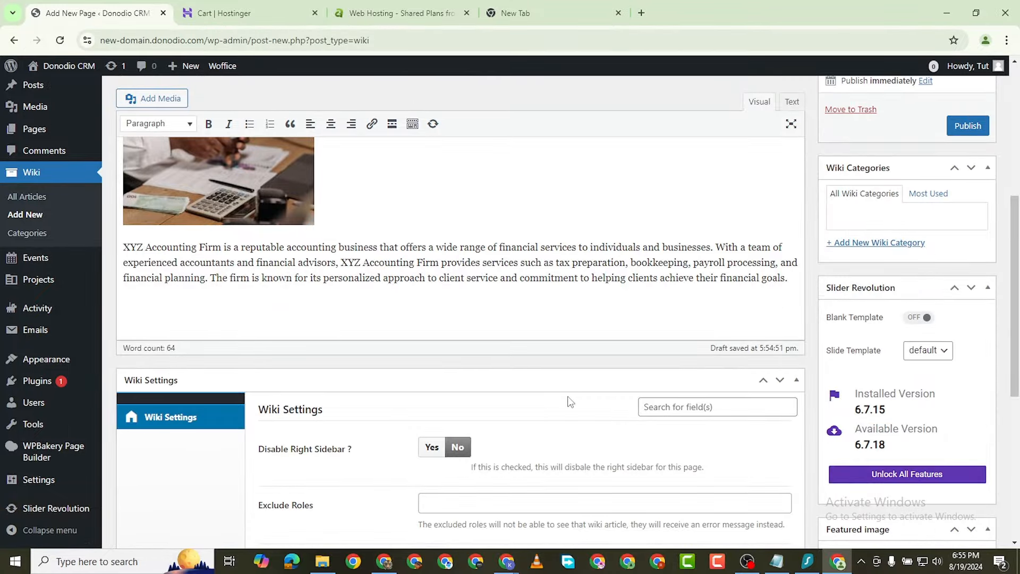
{"action": "scroll", "coordinate": [308, 246], "scroll_direction": "down", "scroll_amount": 2}
{"action": "scroll", "coordinate": [401, 228], "scroll_direction": "up", "scroll_amount": 4}
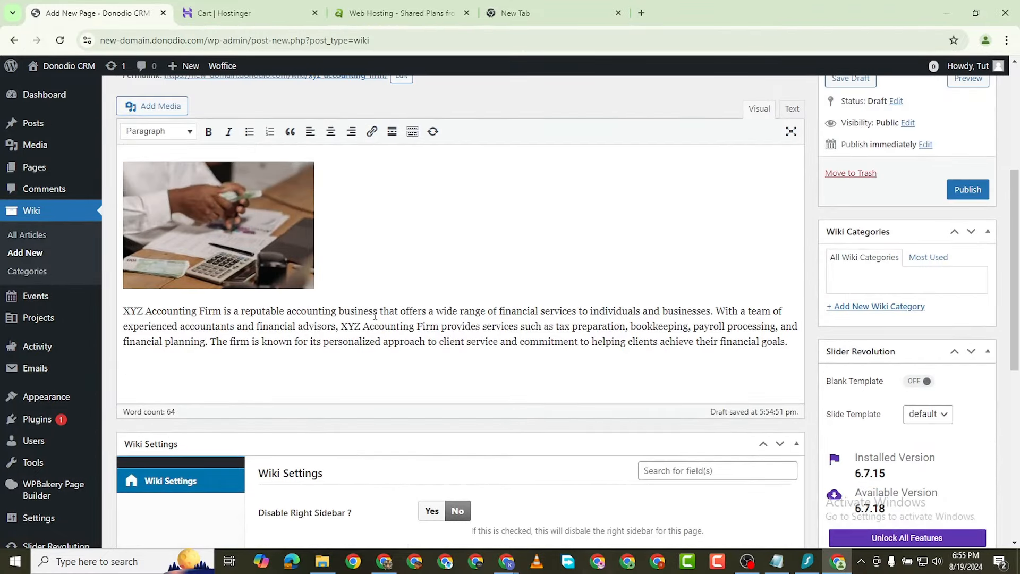
Step: Upload the second photo, pexels-cottonbro-5920586, to the media library
{"action": "left_click", "coordinate": [162, 106]}
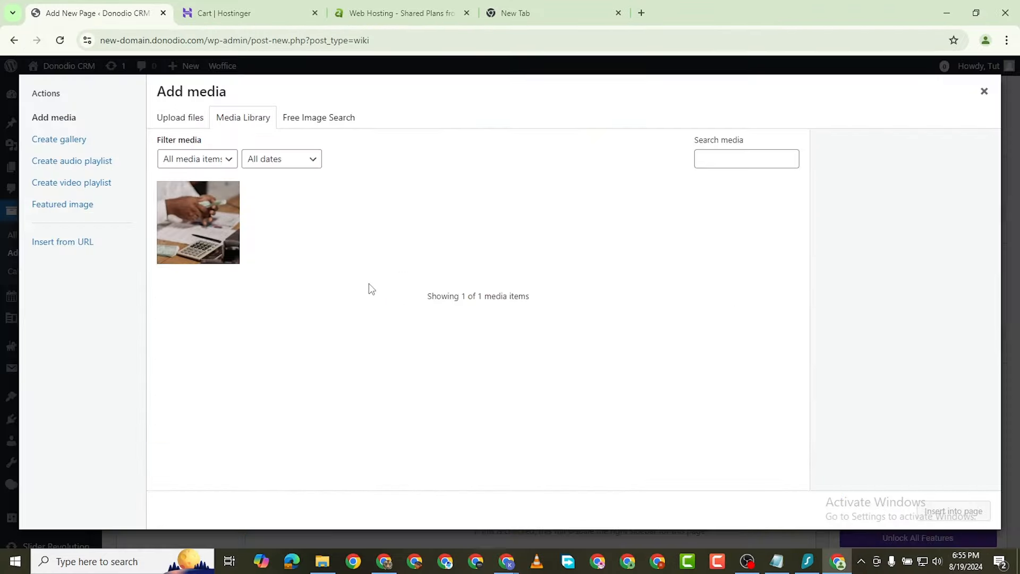
{"action": "left_click", "coordinate": [193, 120]}
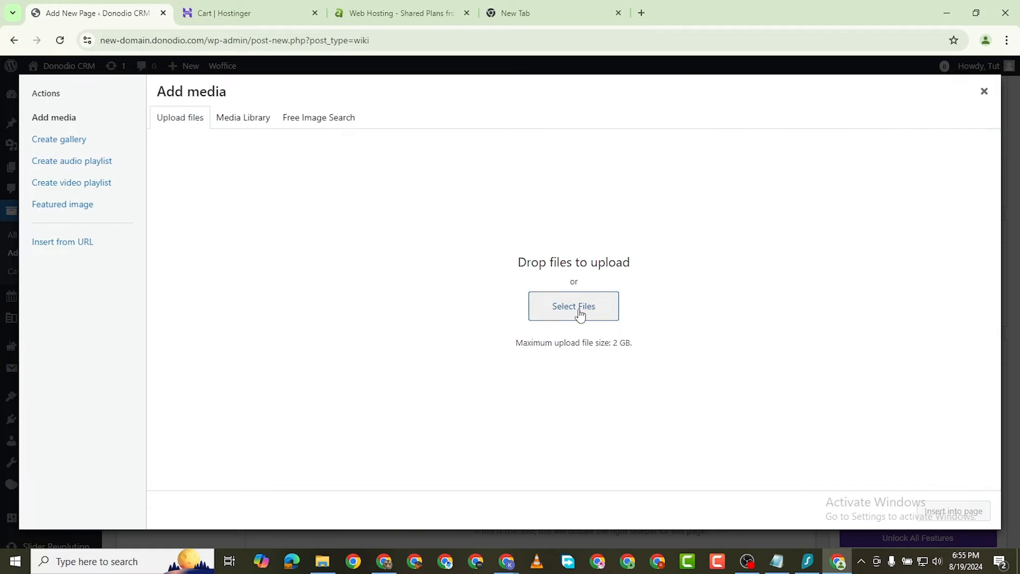
{"action": "left_click", "coordinate": [553, 307]}
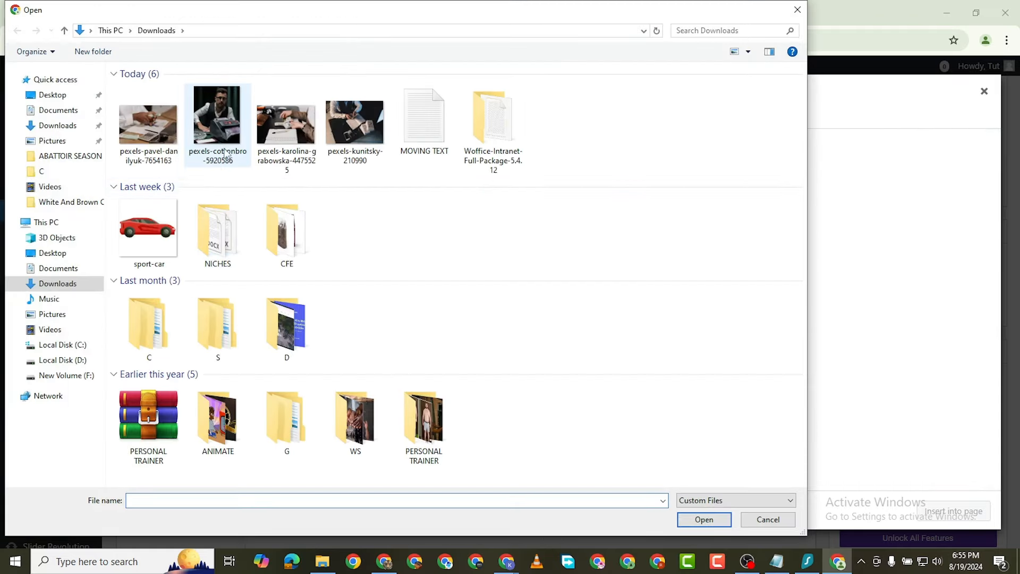
{"action": "double_click", "coordinate": [203, 136]}
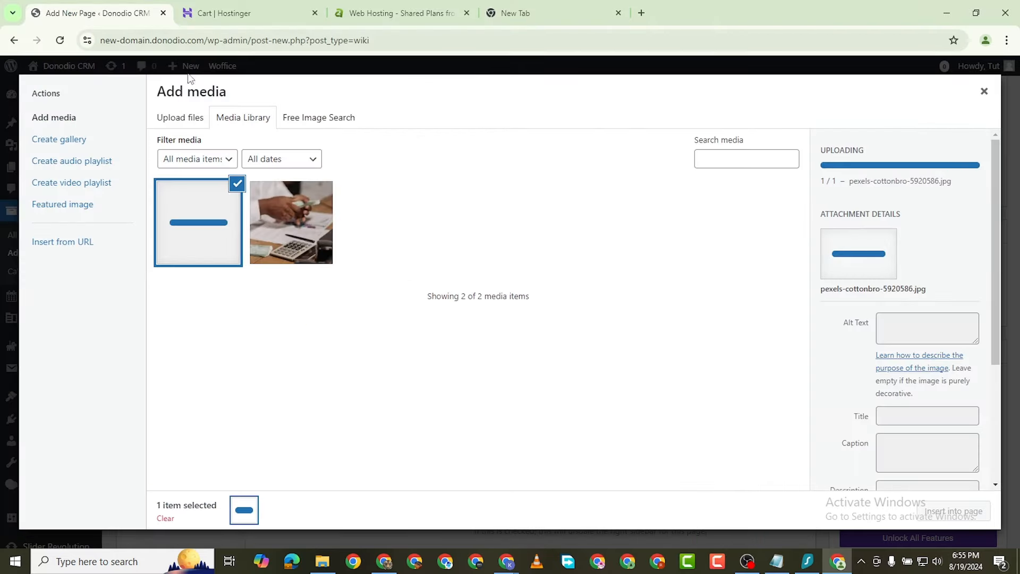
{"action": "left_click", "coordinate": [383, 562]}
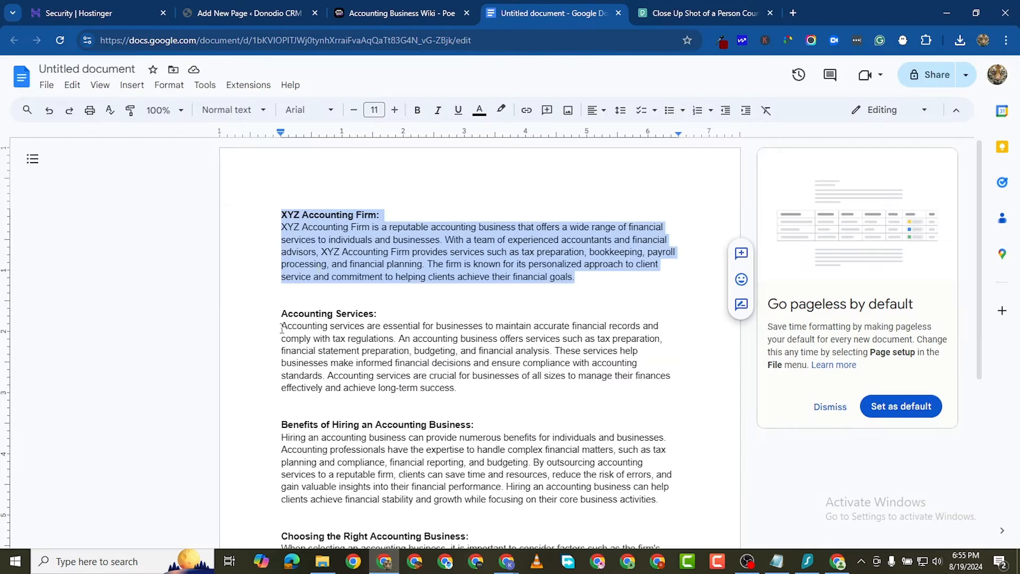
Step: Copy the Accounting Services heading and paragraph from the Google Docs draft
{"action": "left_click_drag", "start_coordinate": [281, 313], "coordinate": [591, 387]}
{"action": "right_click", "coordinate": [489, 387]}
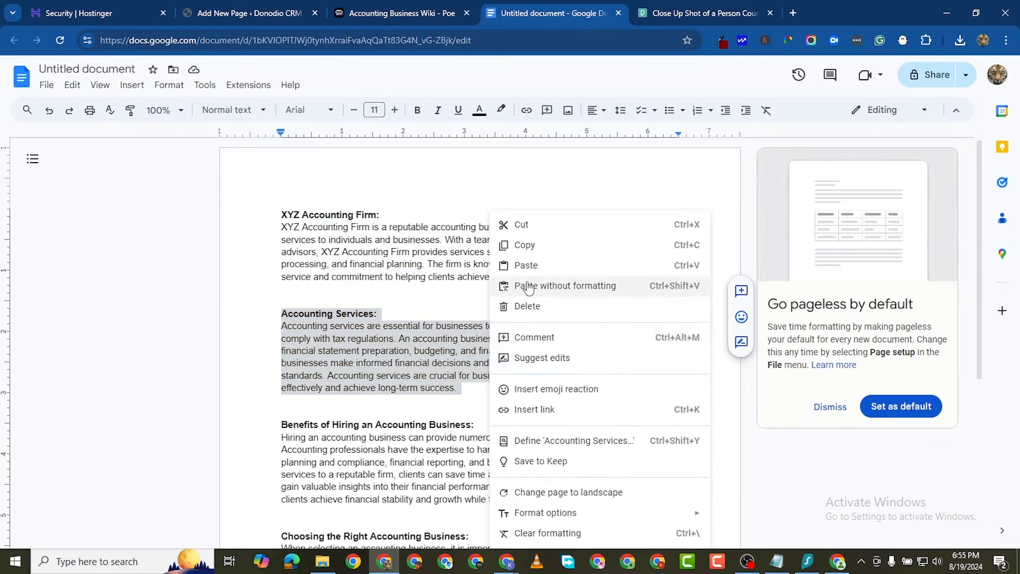
{"action": "left_click", "coordinate": [535, 248]}
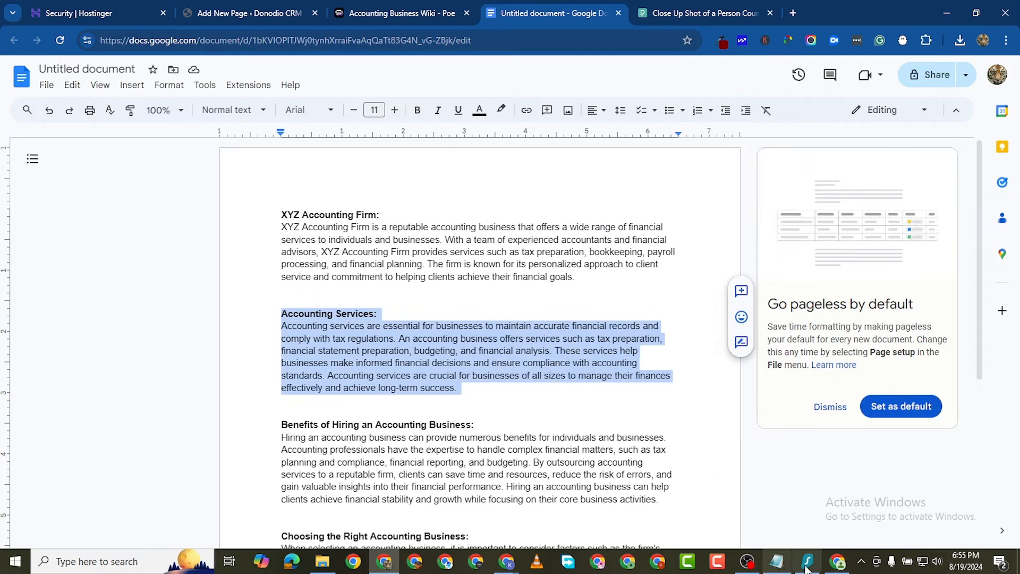
{"action": "left_click", "coordinate": [838, 561]}
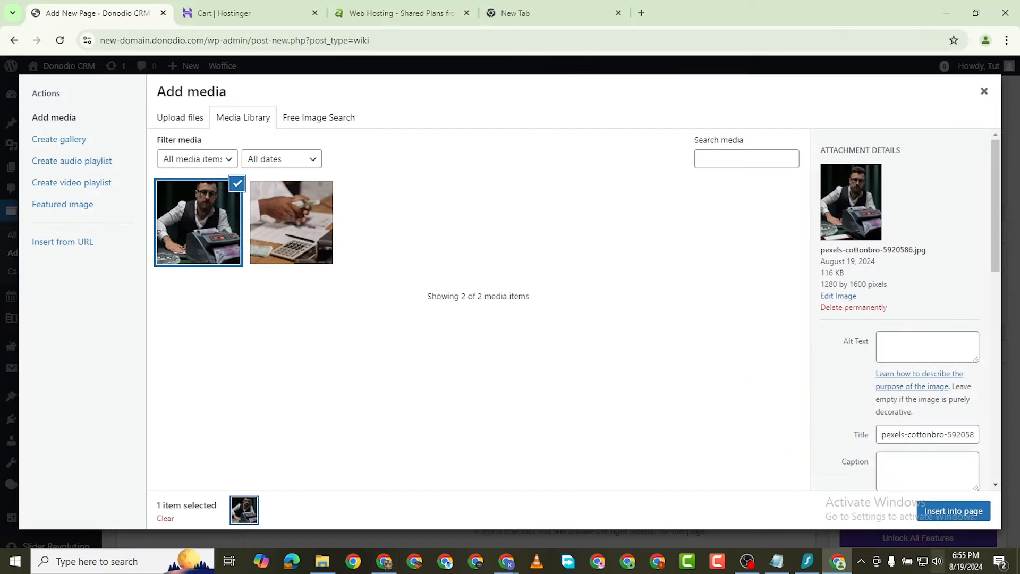
Step: Insert the money-counter photo and paste the Accounting Services section below it
{"action": "left_click", "coordinate": [952, 511]}
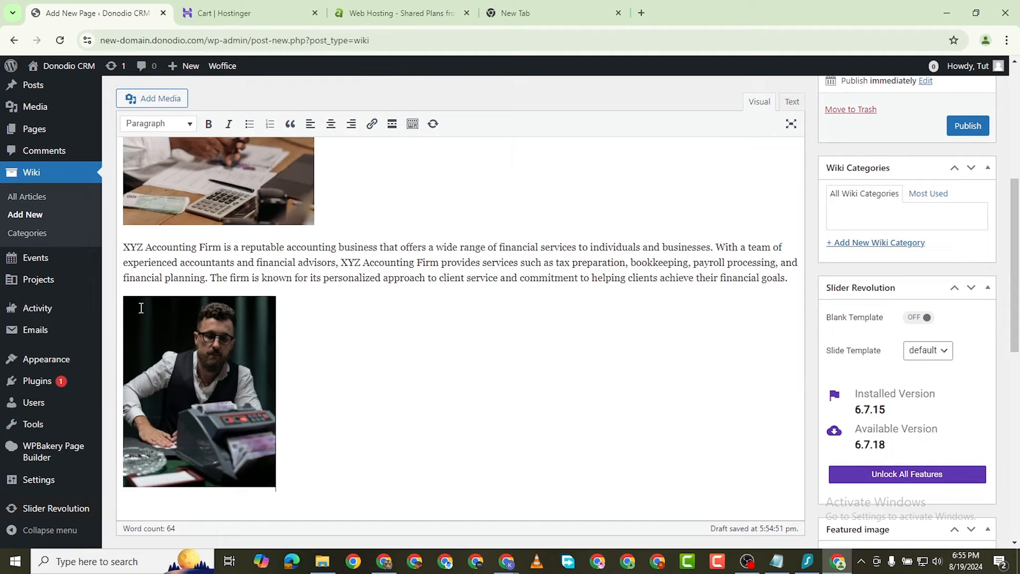
{"action": "scroll", "coordinate": [274, 318], "scroll_direction": "down", "scroll_amount": 3}
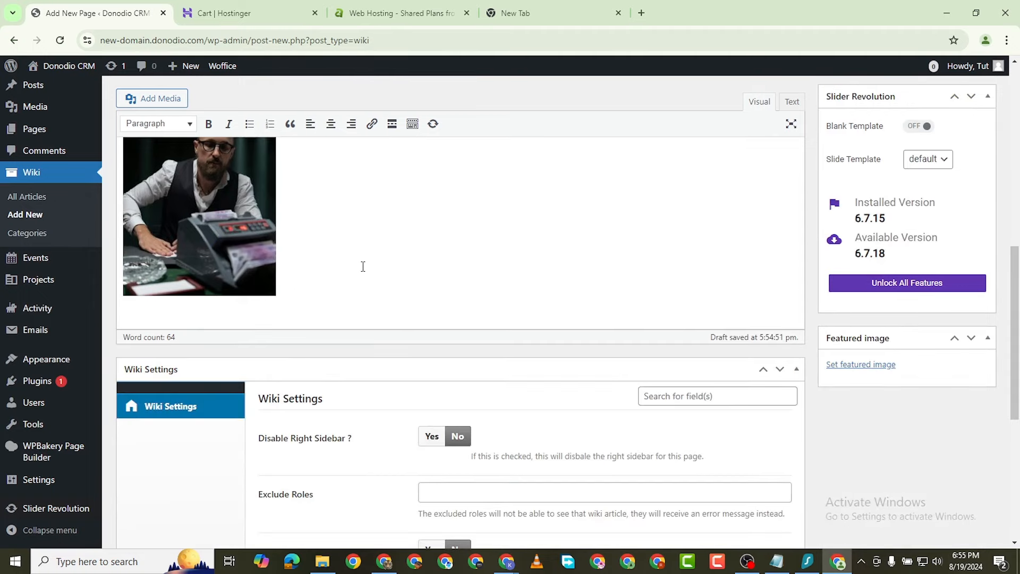
{"action": "key", "text": "Return"}
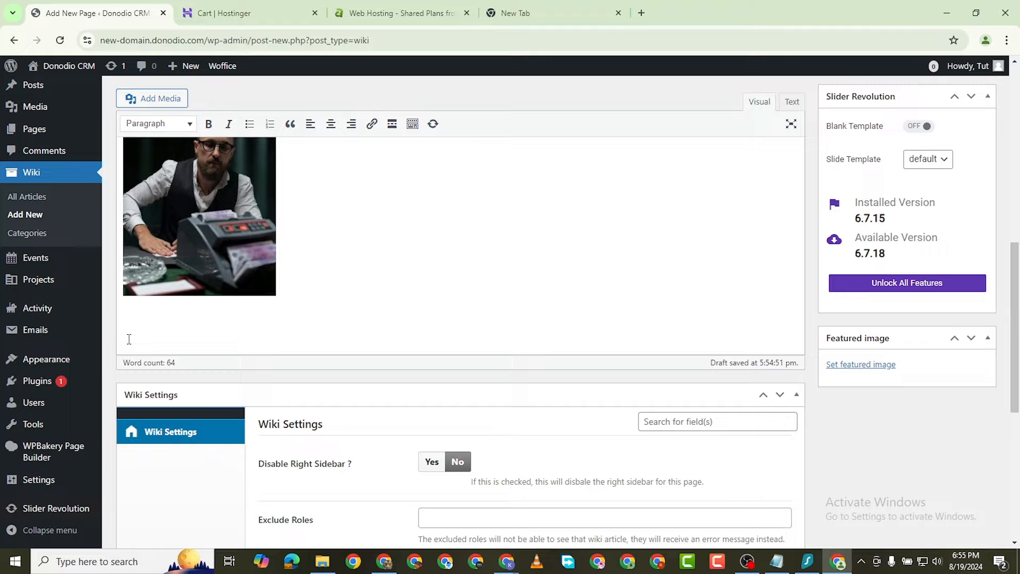
{"action": "key", "text": "ctrl+v"}
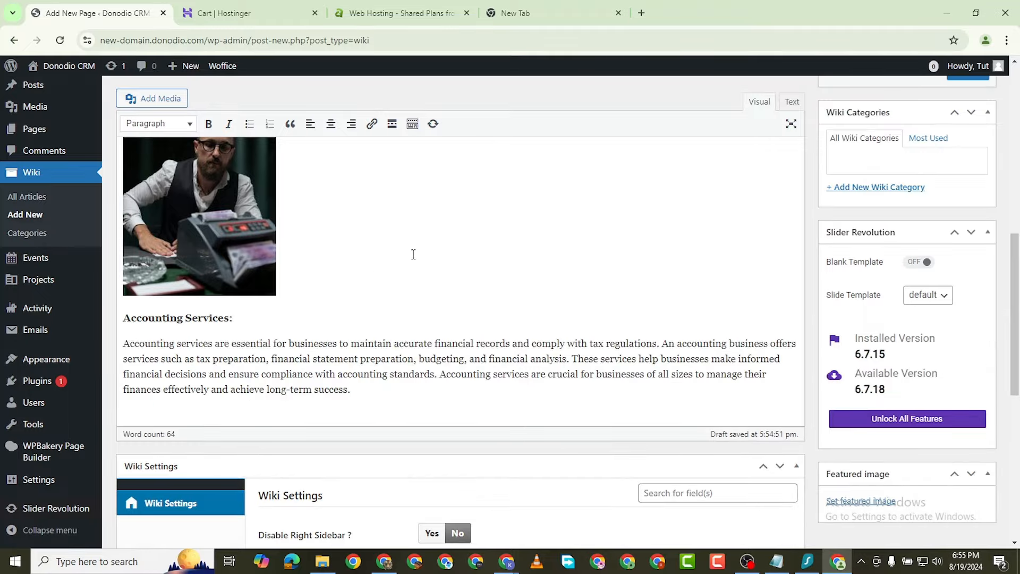
{"action": "scroll", "coordinate": [425, 255], "scroll_direction": "up", "scroll_amount": 12}
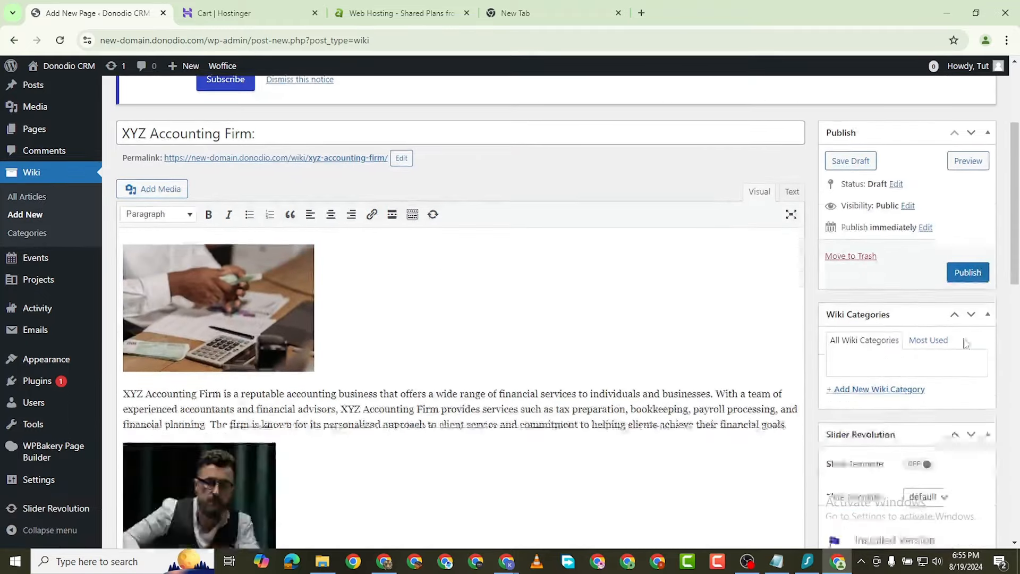
{"action": "scroll", "coordinate": [967, 340], "scroll_direction": "down", "scroll_amount": 1}
Step: Publish the 'XYZ Accounting Firm:' wiki article
{"action": "left_click", "coordinate": [970, 254]}
{"action": "scroll", "coordinate": [711, 346], "scroll_direction": "down", "scroll_amount": 5}
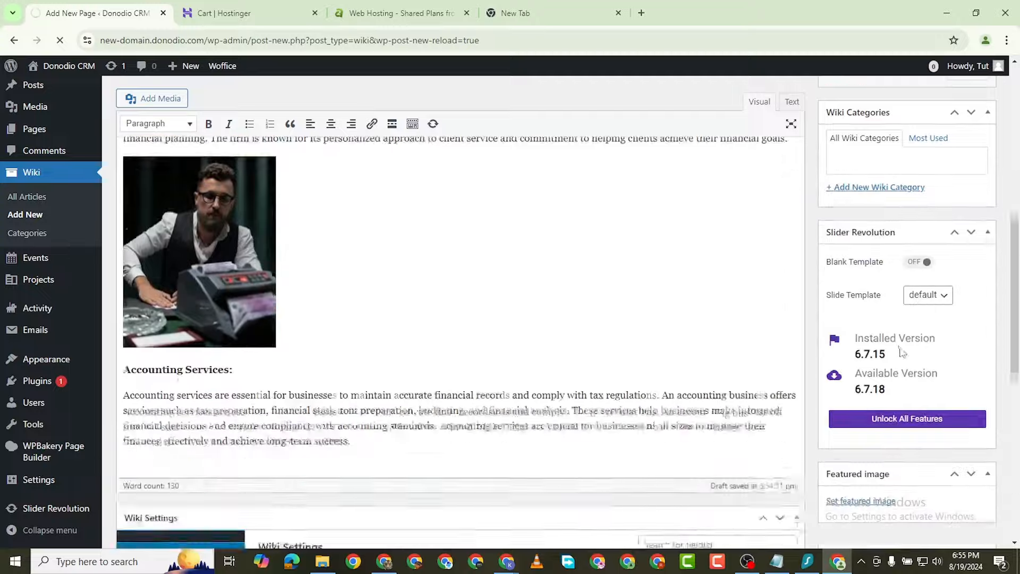
{"action": "scroll", "coordinate": [902, 352], "scroll_direction": "down", "scroll_amount": 8}
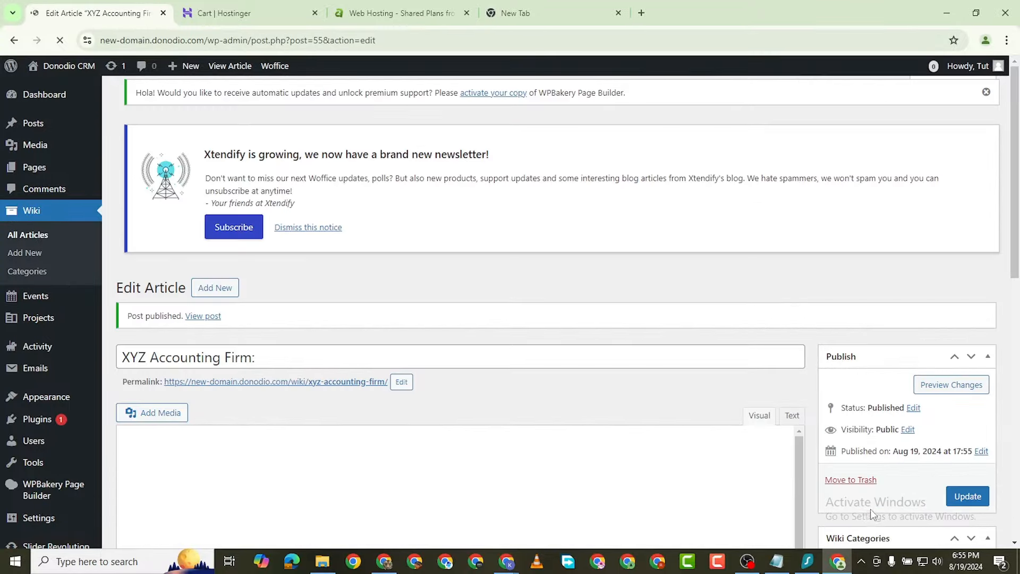
{"action": "scroll", "coordinate": [850, 494], "scroll_direction": "down", "scroll_amount": 10}
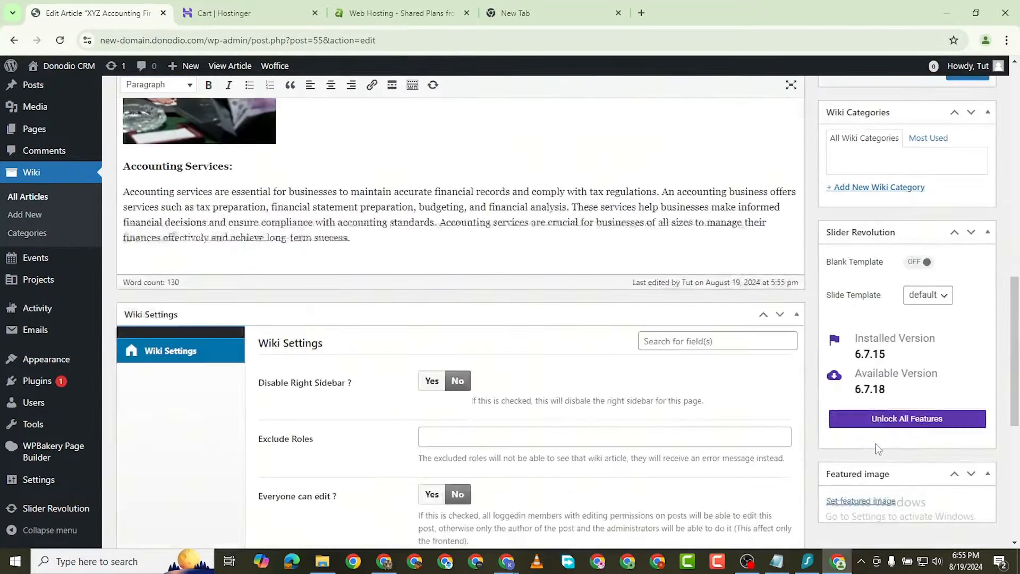
Step: Make pexels-pavel-danilyuk-7654163 the article's featured image and update the article
{"action": "left_click", "coordinate": [861, 501]}
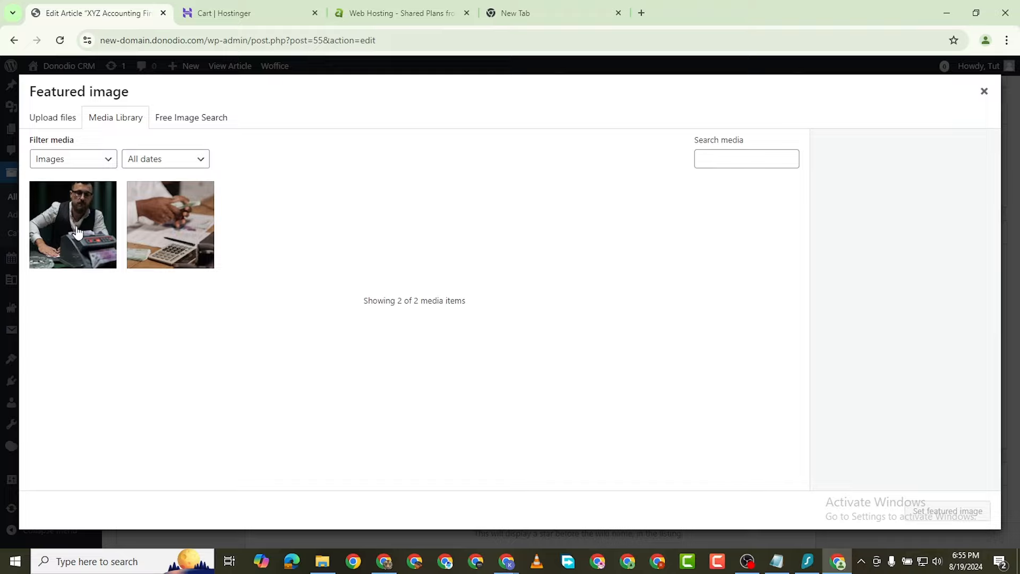
{"action": "left_click", "coordinate": [159, 226]}
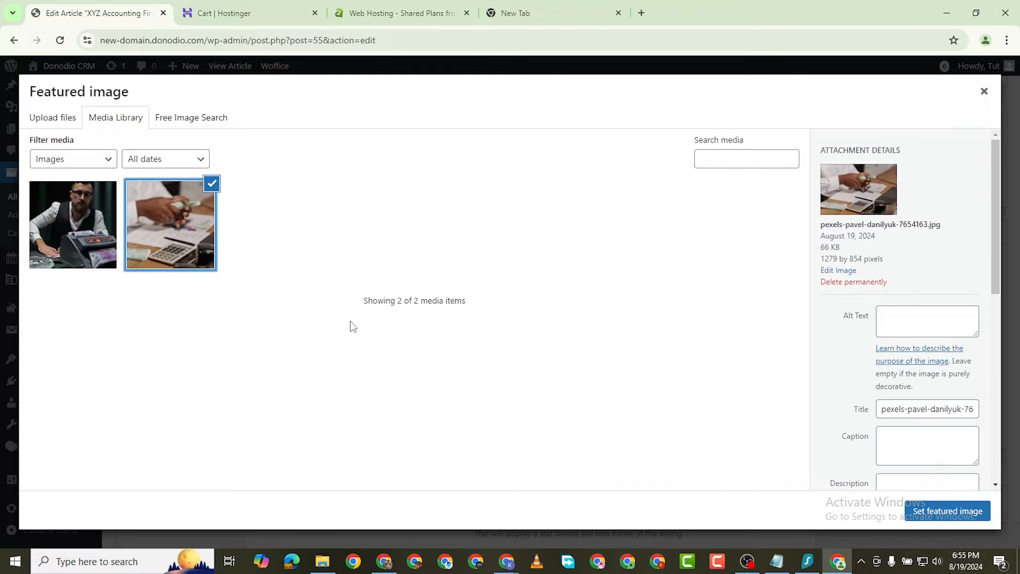
{"action": "left_click", "coordinate": [940, 511]}
{"action": "scroll", "coordinate": [634, 296], "scroll_direction": "down", "scroll_amount": 3}
{"action": "scroll", "coordinate": [633, 297], "scroll_direction": "up", "scroll_amount": 10}
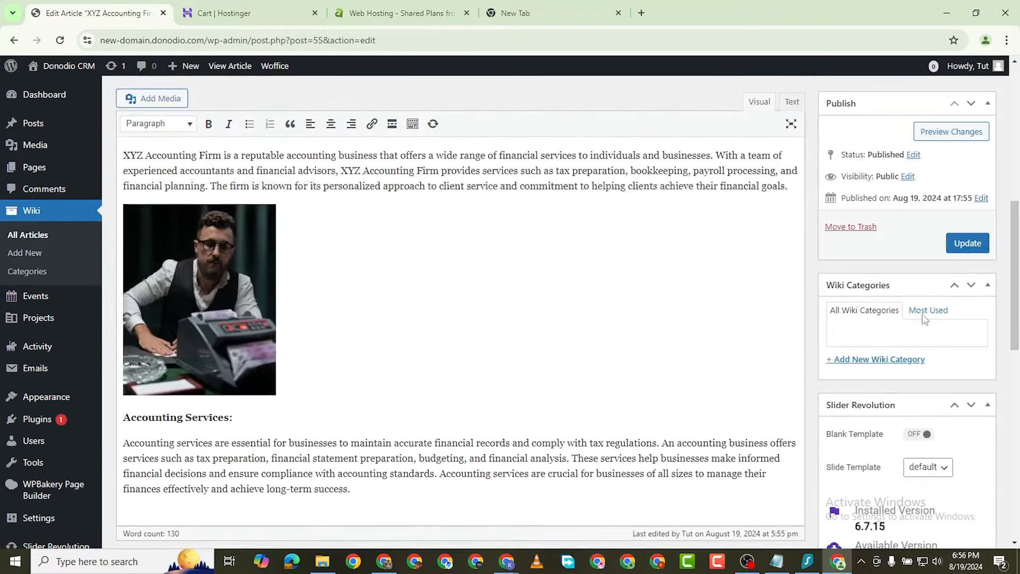
{"action": "left_click", "coordinate": [970, 243]}
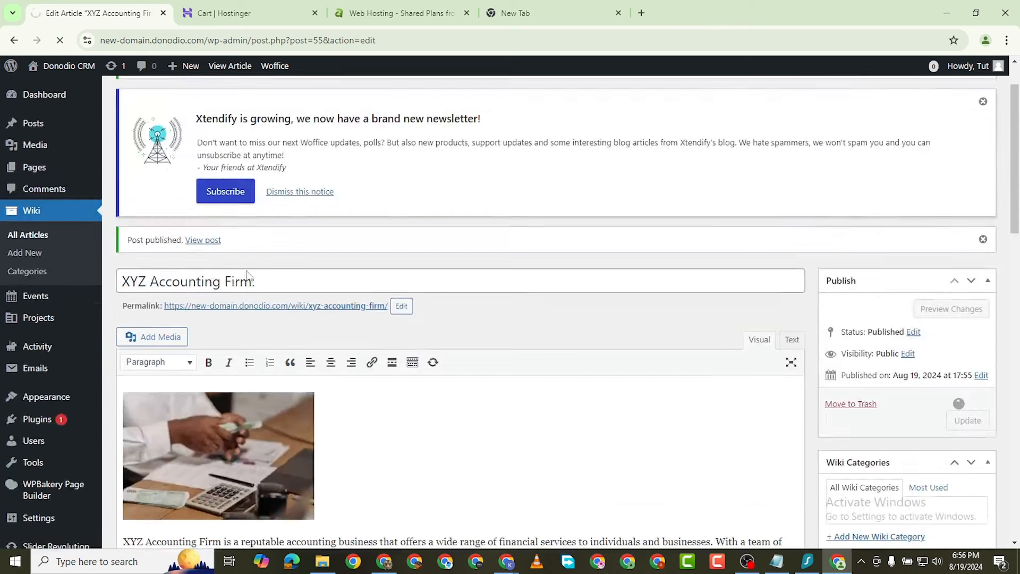
{"action": "right_click", "coordinate": [205, 243]}
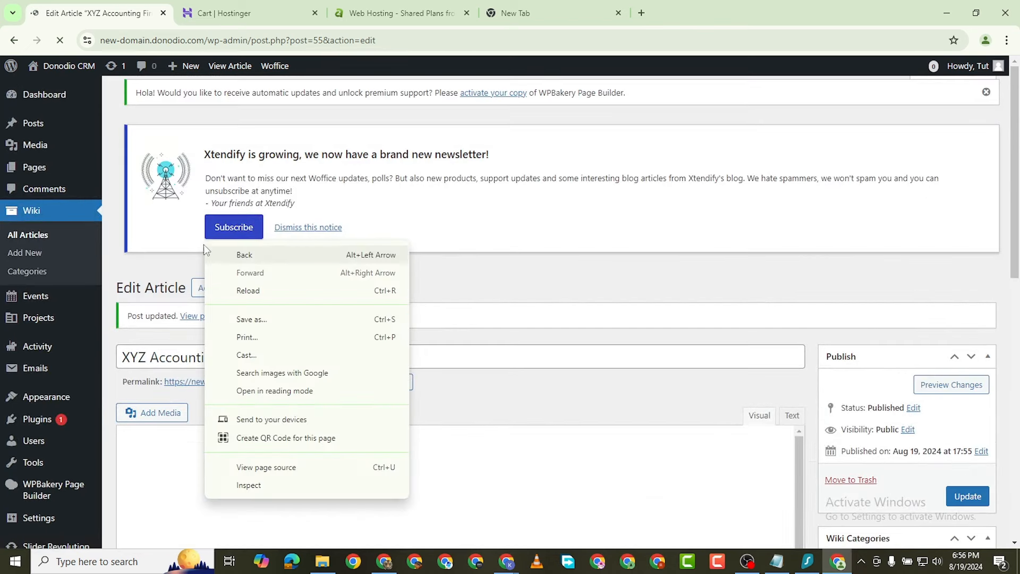
Step: Open the published article in a new tab and review it
{"action": "left_click", "coordinate": [578, 303]}
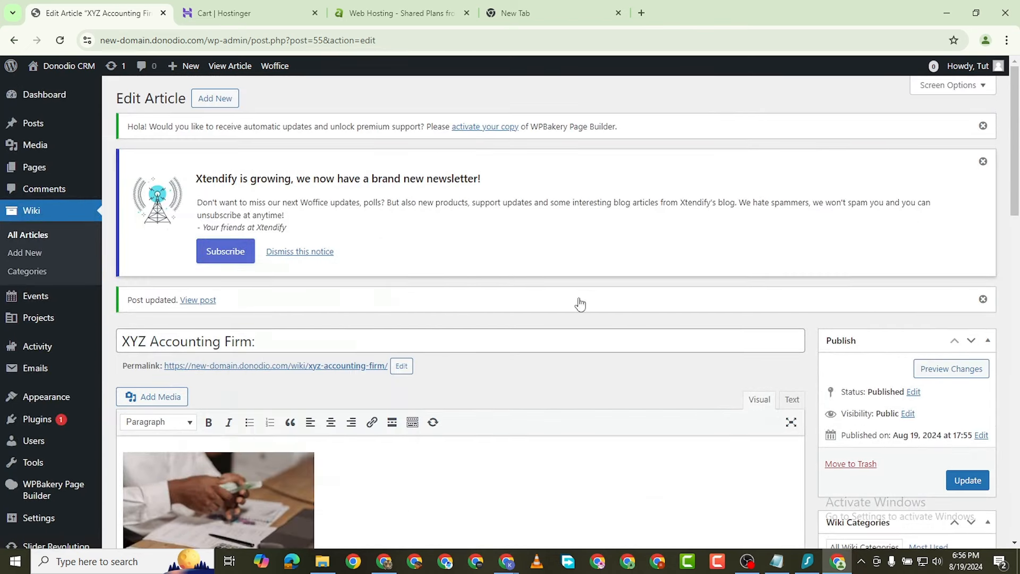
{"action": "right_click", "coordinate": [191, 300]}
{"action": "left_click", "coordinate": [236, 309]}
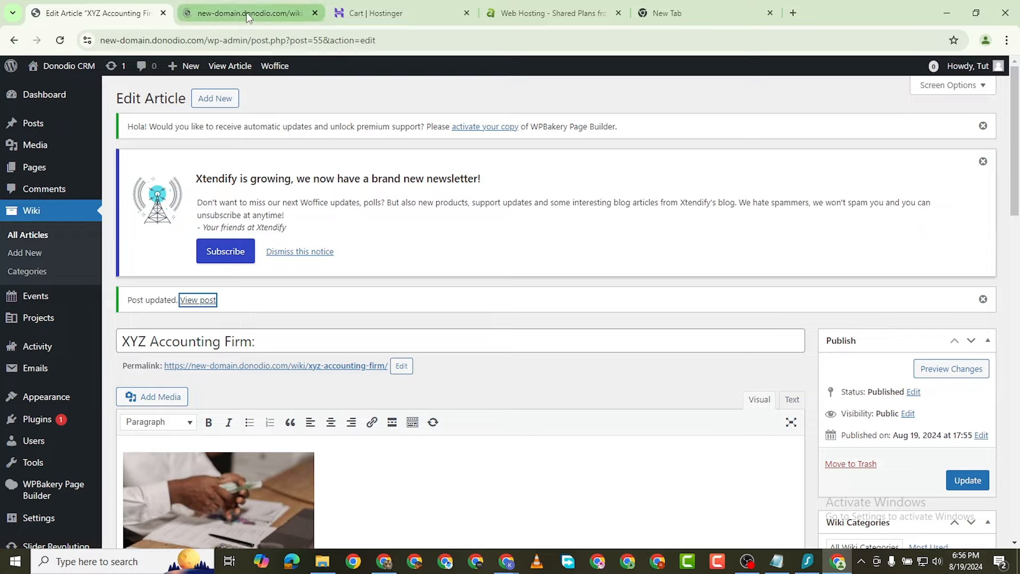
{"action": "left_click", "coordinate": [242, 13]}
{"action": "scroll", "coordinate": [515, 346], "scroll_direction": "down", "scroll_amount": 10}
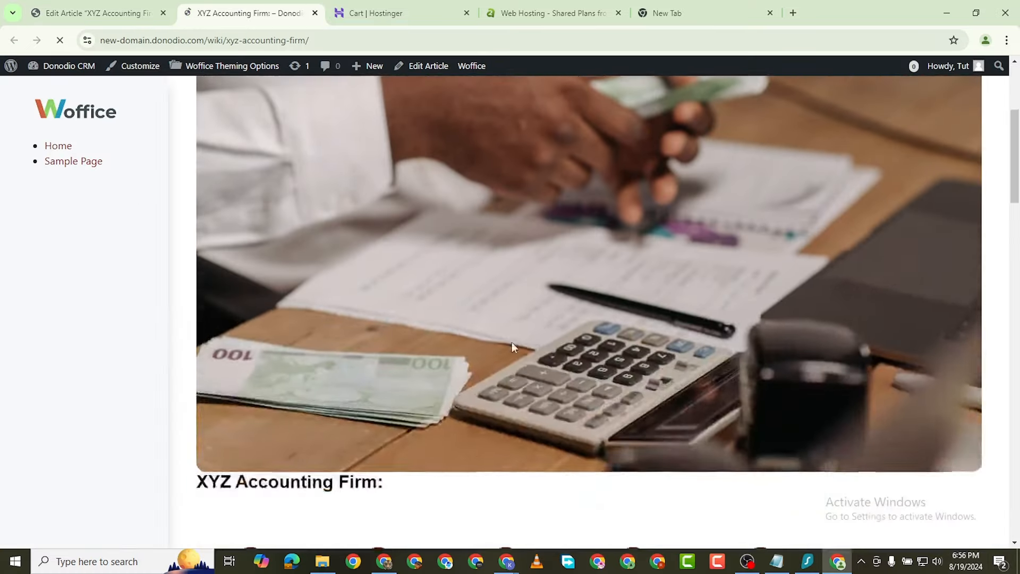
{"action": "scroll", "coordinate": [542, 322], "scroll_direction": "up", "scroll_amount": 10}
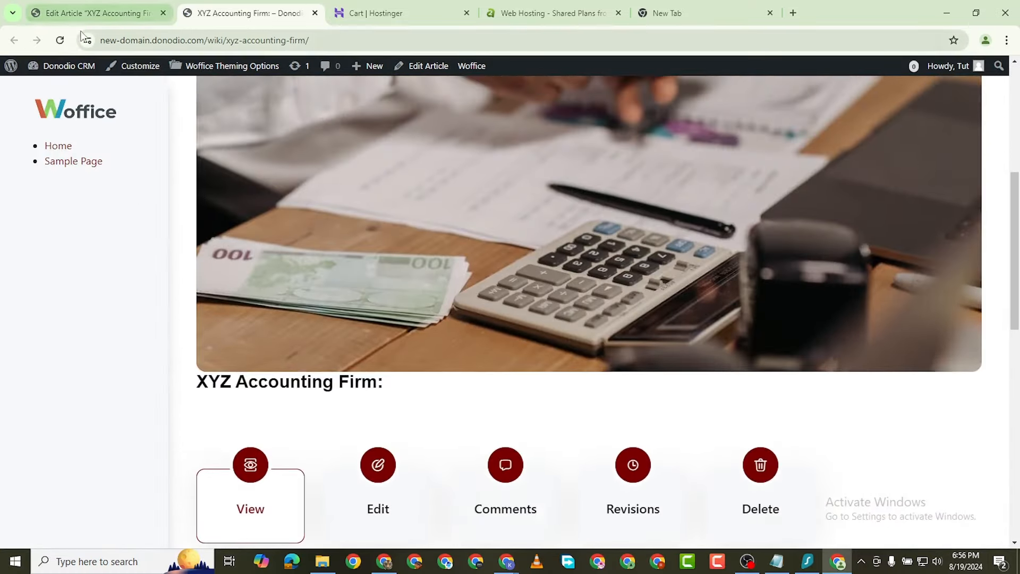
{"action": "left_click", "coordinate": [82, 13]}
Step: Enlarge the calculator and money-counter photos to full width and update the article
{"action": "scroll", "coordinate": [347, 398], "scroll_direction": "down", "scroll_amount": 4}
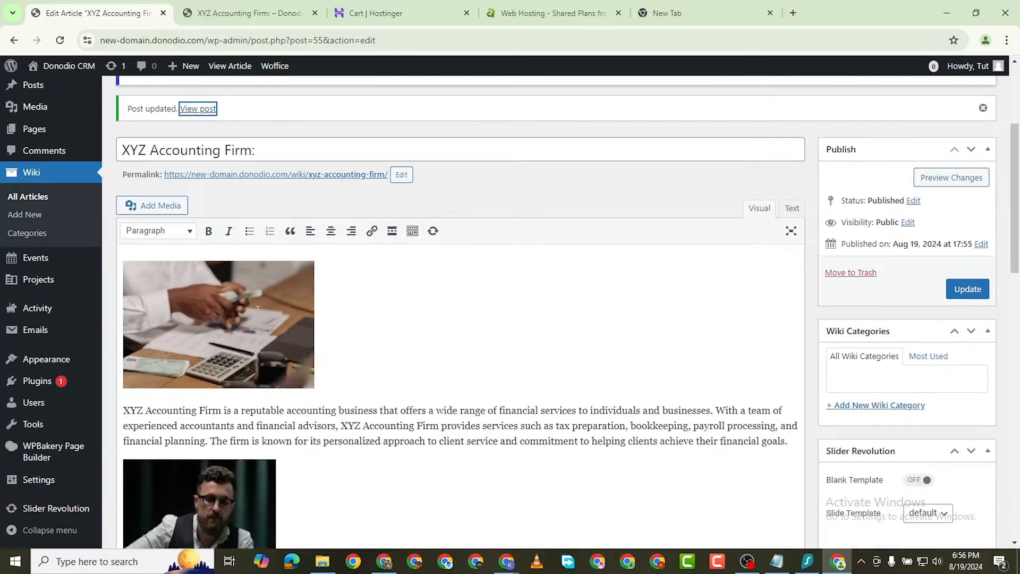
{"action": "left_click_drag", "start_coordinate": [313, 381], "coordinate": [812, 440]}
{"action": "scroll", "coordinate": [807, 470], "scroll_direction": "down", "scroll_amount": 8}
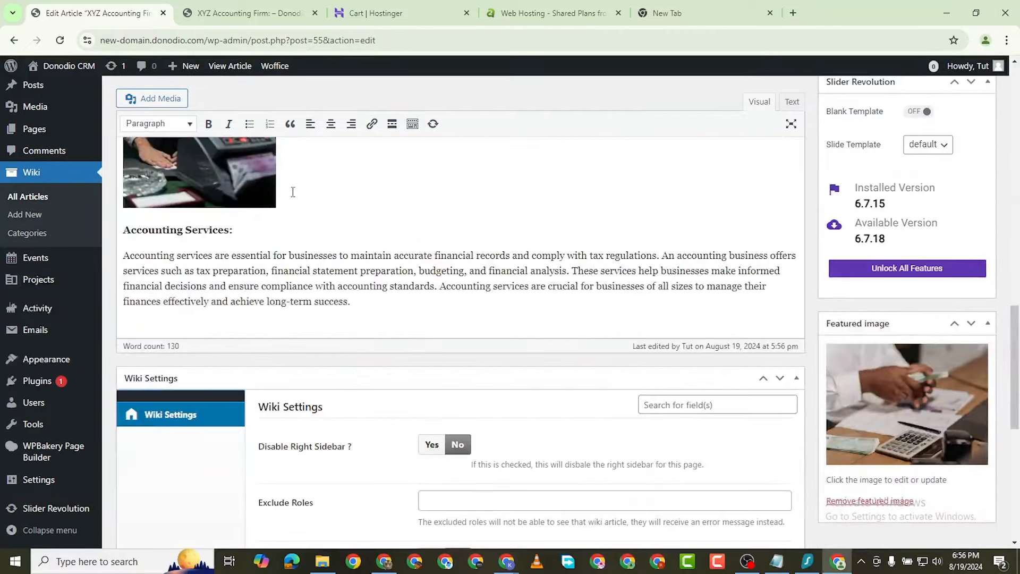
{"action": "left_click", "coordinate": [229, 189]}
{"action": "left_click_drag", "start_coordinate": [276, 212], "coordinate": [698, 387]}
{"action": "scroll", "coordinate": [697, 388], "scroll_direction": "up", "scroll_amount": 3}
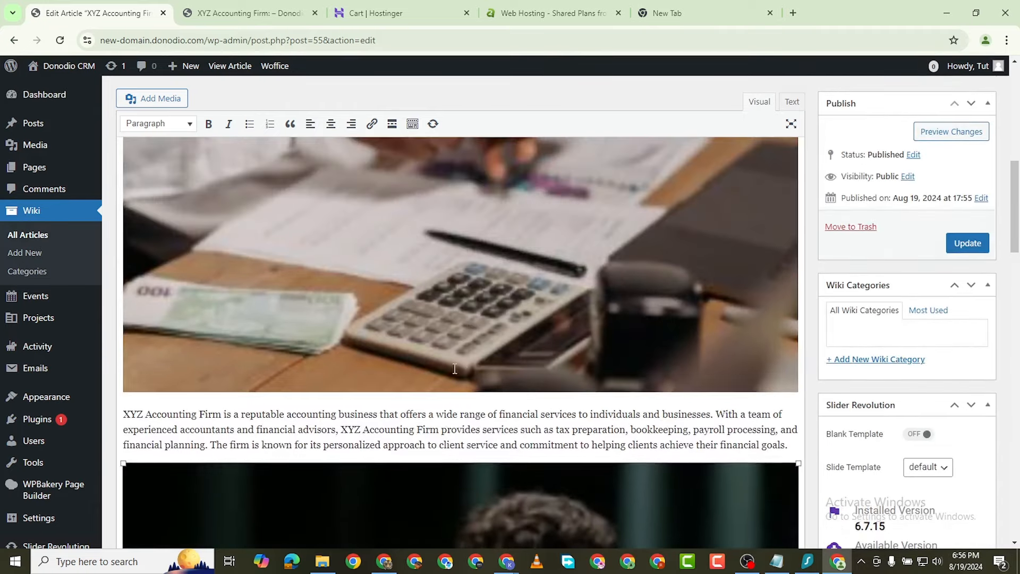
{"action": "scroll", "coordinate": [688, 359], "scroll_direction": "up", "scroll_amount": 3}
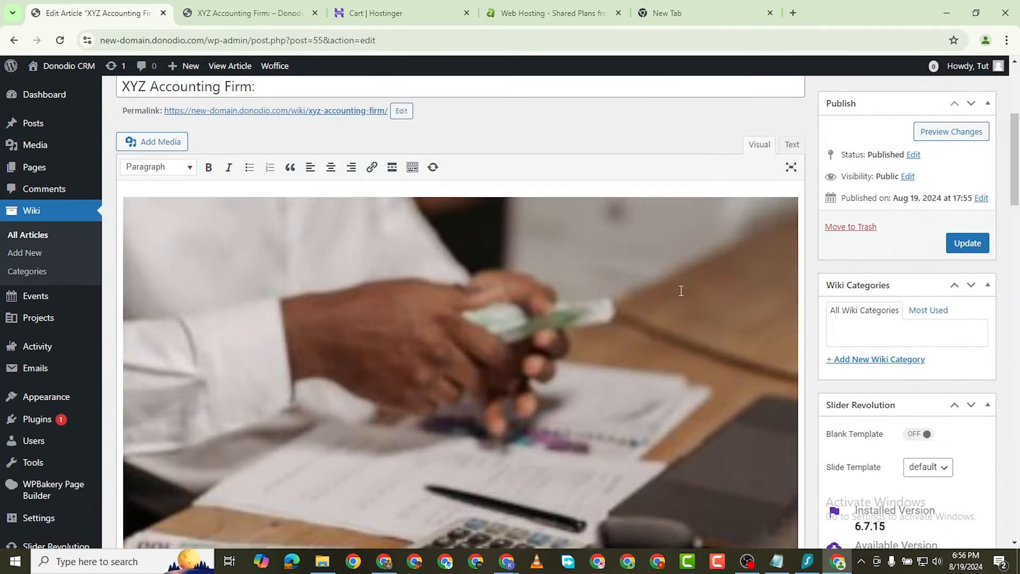
{"action": "left_click", "coordinate": [968, 287]}
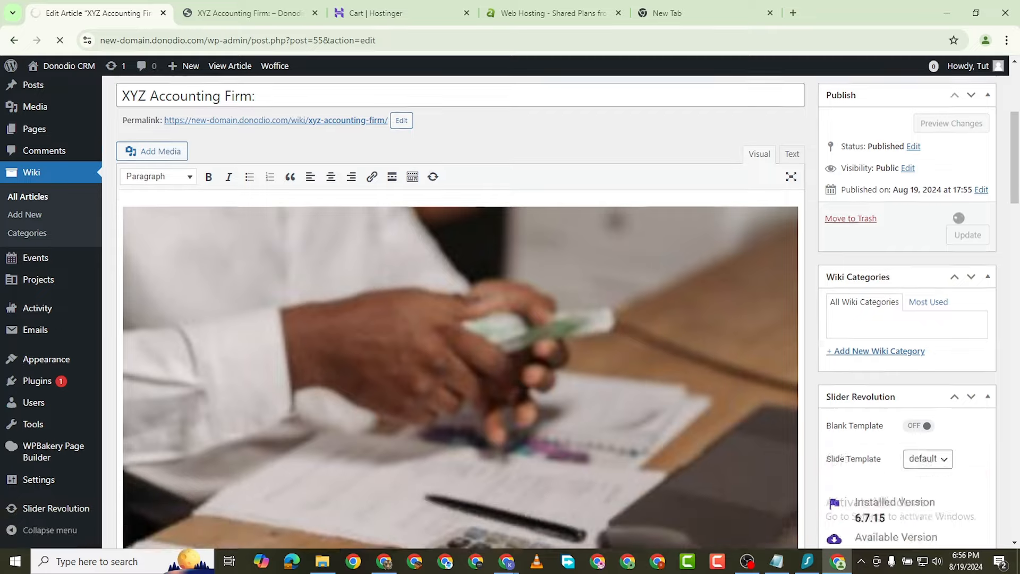
{"action": "scroll", "coordinate": [323, 407], "scroll_direction": "down", "scroll_amount": 10}
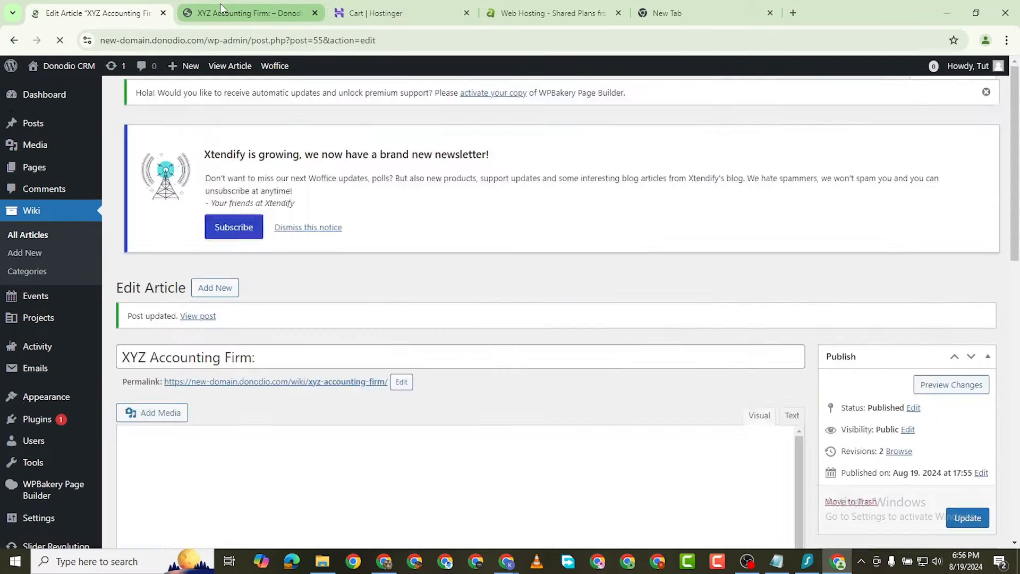
{"action": "left_click", "coordinate": [220, 5]}
Step: Reload the published XYZ Accounting Firm article and review its current layout
{"action": "scroll", "coordinate": [137, 147], "scroll_direction": "down", "scroll_amount": 5}
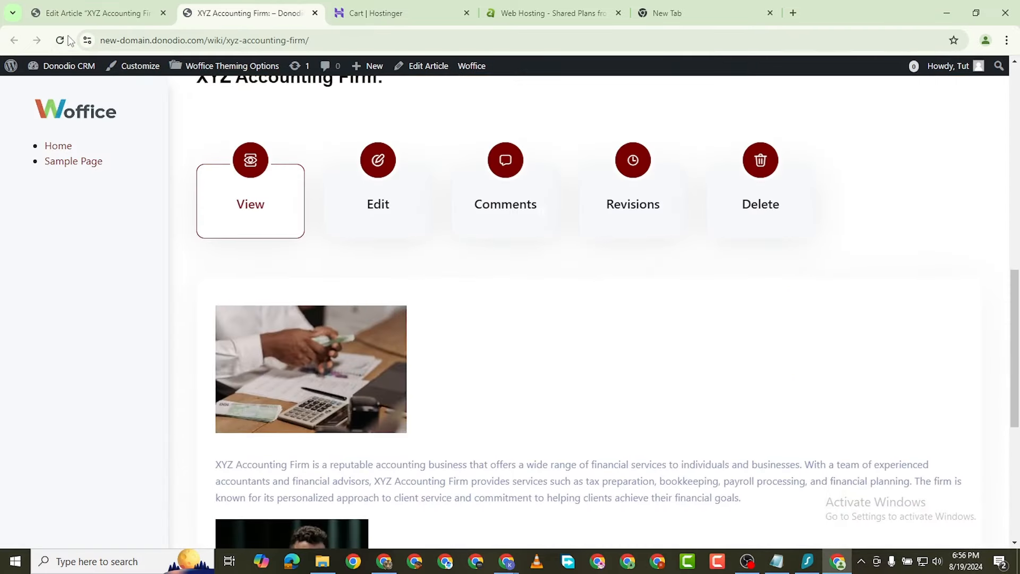
{"action": "left_click", "coordinate": [60, 43]}
{"action": "scroll", "coordinate": [640, 312], "scroll_direction": "down", "scroll_amount": 15}
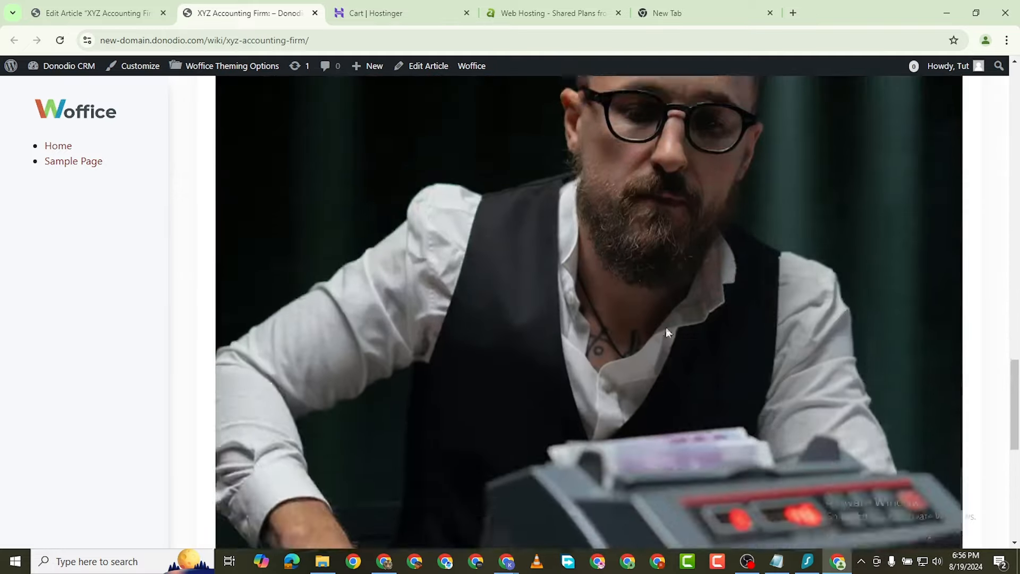
{"action": "scroll", "coordinate": [667, 332], "scroll_direction": "up", "scroll_amount": 10}
{"action": "scroll", "coordinate": [675, 367], "scroll_direction": "up", "scroll_amount": 5}
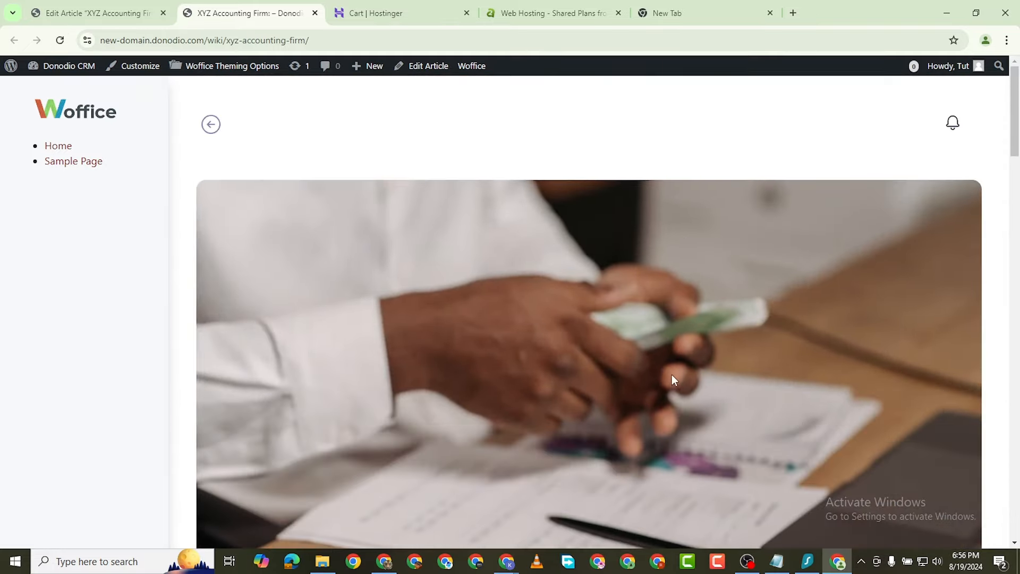
{"action": "scroll", "coordinate": [675, 415], "scroll_direction": "down", "scroll_amount": 15}
{"action": "scroll", "coordinate": [425, 319], "scroll_direction": "up", "scroll_amount": 4}
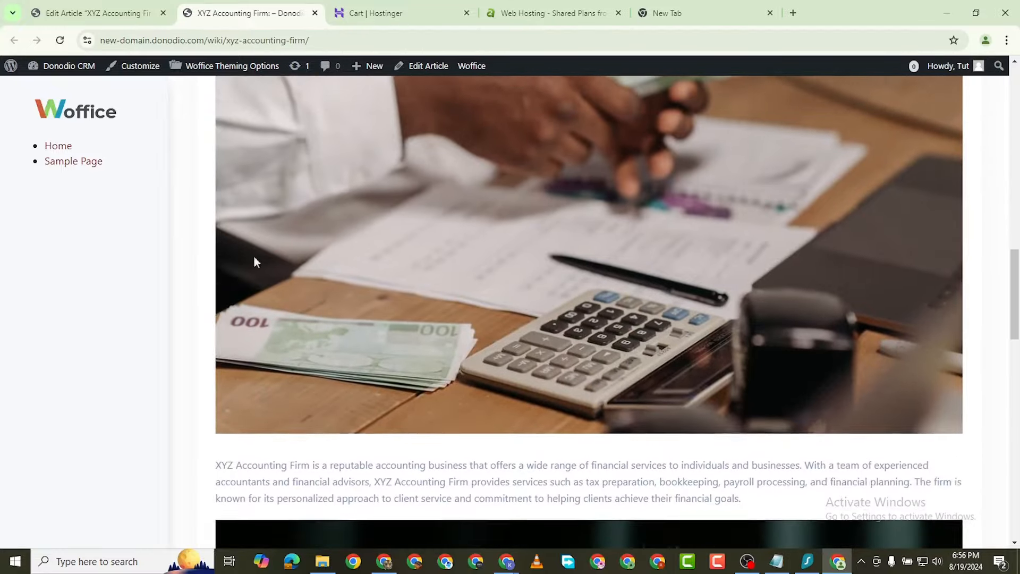
Step: Delete the hand photo from the XYZ Accounting Firm article and update it
{"action": "left_click", "coordinate": [142, 2]}
{"action": "scroll", "coordinate": [473, 366], "scroll_direction": "down", "scroll_amount": 5}
{"action": "left_click", "coordinate": [499, 302]}
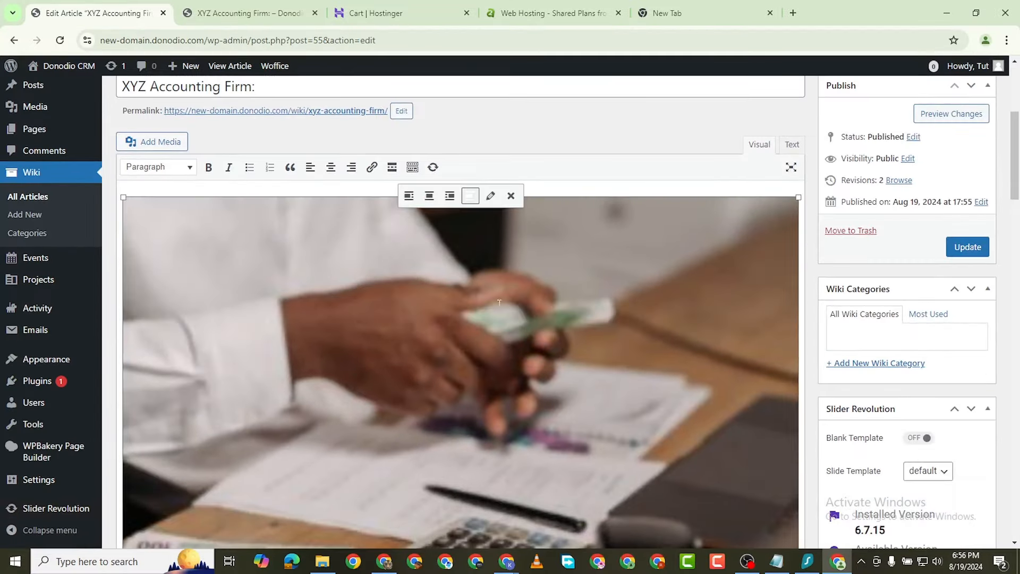
{"action": "left_click", "coordinate": [511, 196]}
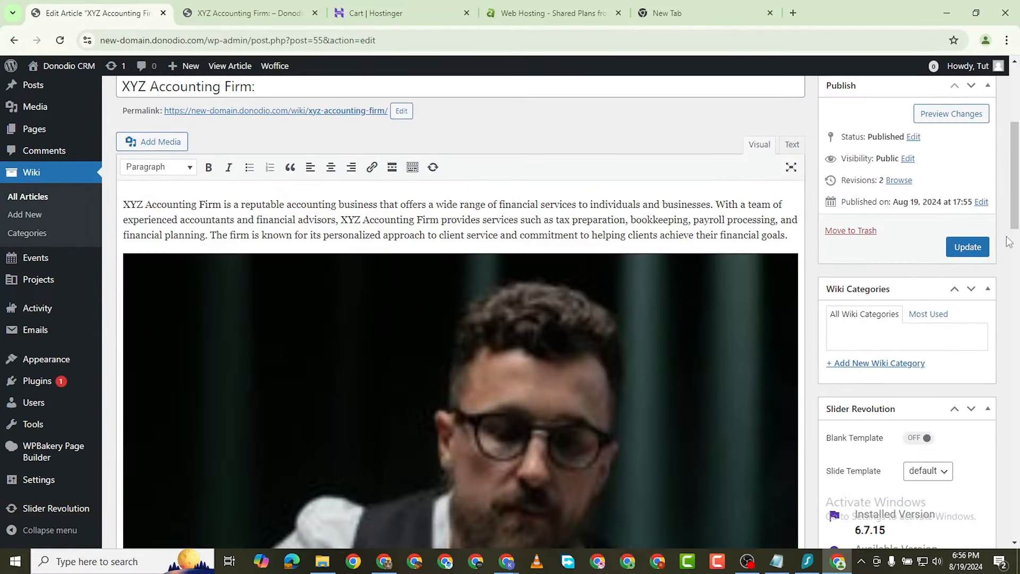
{"action": "left_click", "coordinate": [968, 246]}
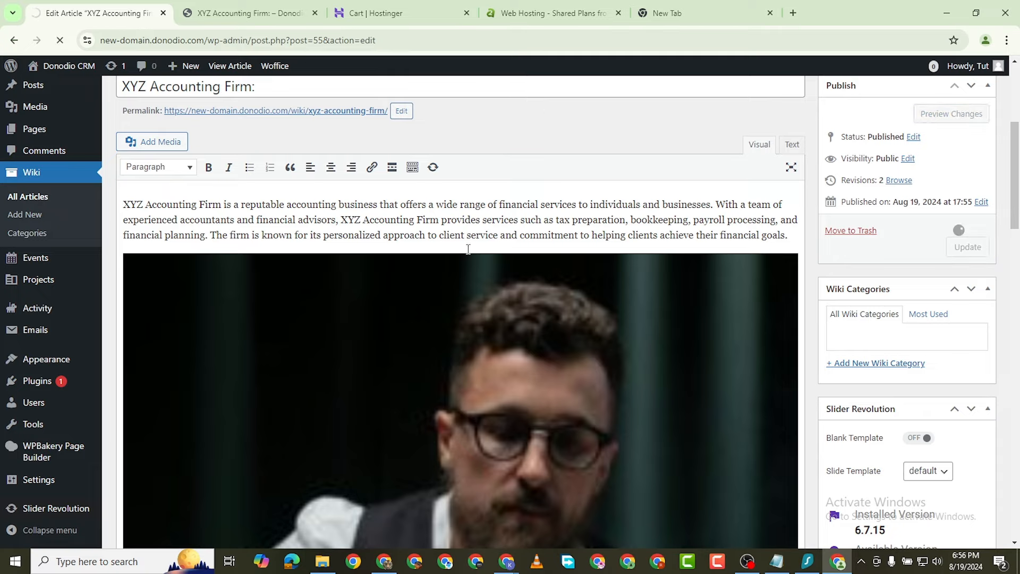
{"action": "scroll", "coordinate": [506, 336], "scroll_direction": "down", "scroll_amount": 8}
{"action": "scroll", "coordinate": [524, 329], "scroll_direction": "up", "scroll_amount": 8}
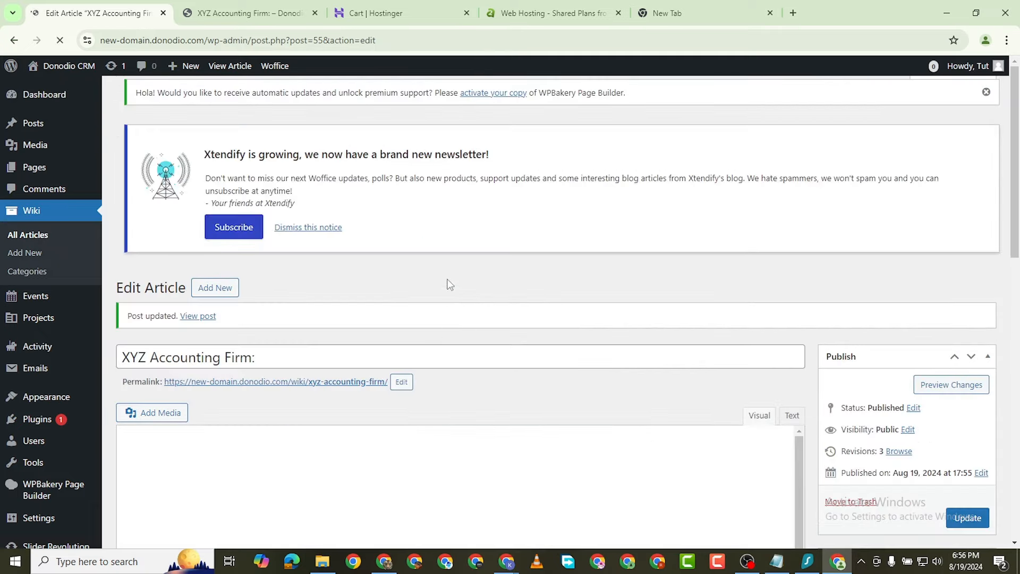
Step: Reload the live XYZ Accounting Firm page and check it without the hand photo
{"action": "left_click", "coordinate": [270, 13]}
{"action": "scroll", "coordinate": [69, 168], "scroll_direction": "up", "scroll_amount": 6}
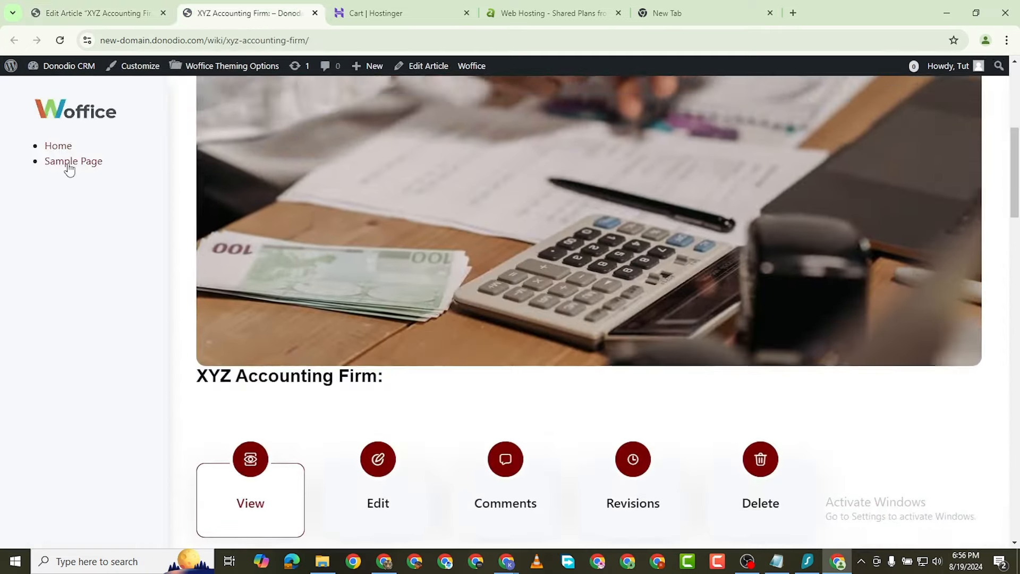
{"action": "left_click", "coordinate": [69, 168]}
{"action": "scroll", "coordinate": [594, 218], "scroll_direction": "down", "scroll_amount": 2}
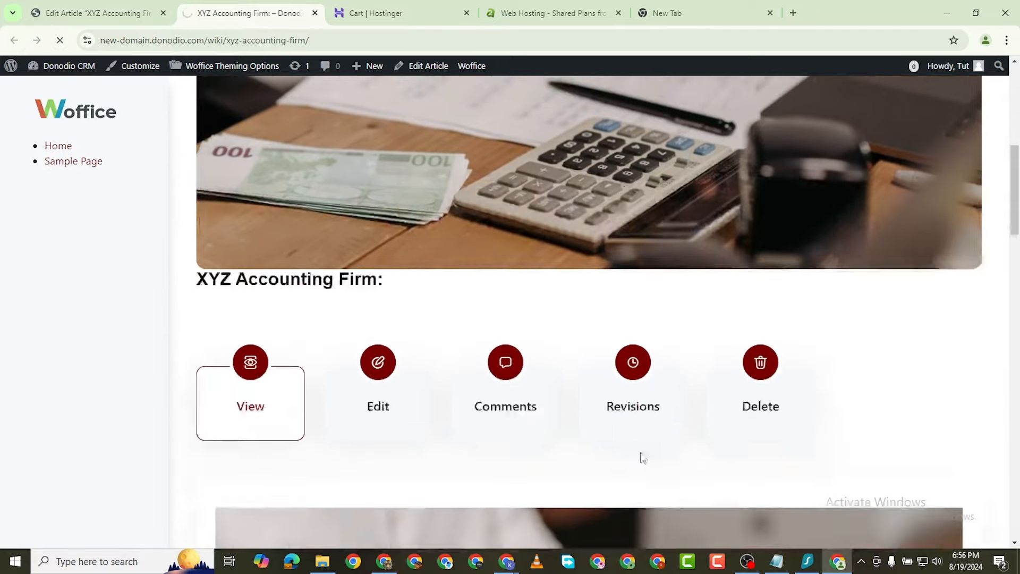
{"action": "scroll", "coordinate": [665, 394], "scroll_direction": "down", "scroll_amount": 5}
{"action": "scroll", "coordinate": [668, 388], "scroll_direction": "down", "scroll_amount": 10}
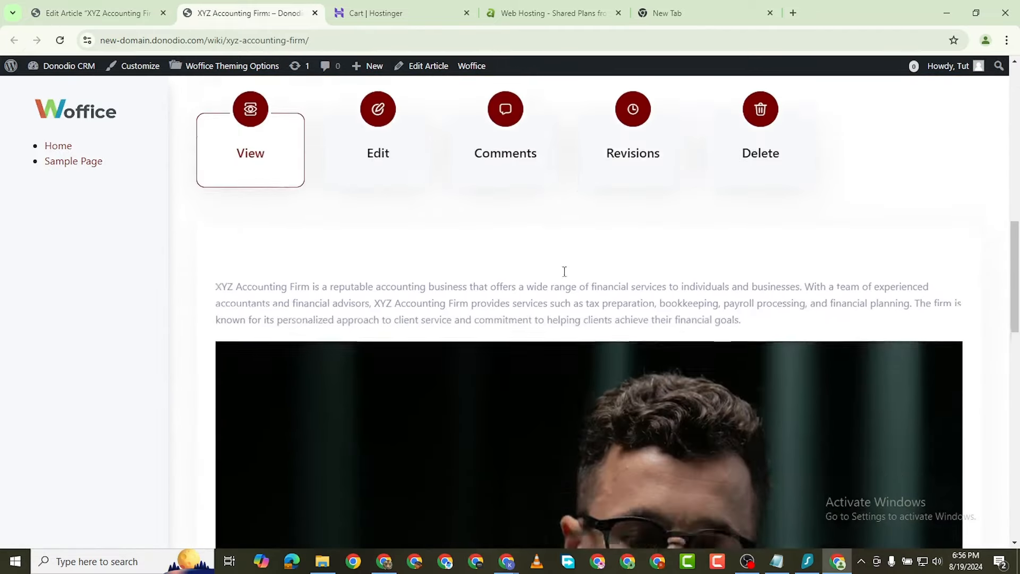
{"action": "scroll", "coordinate": [481, 299], "scroll_direction": "up", "scroll_amount": 4}
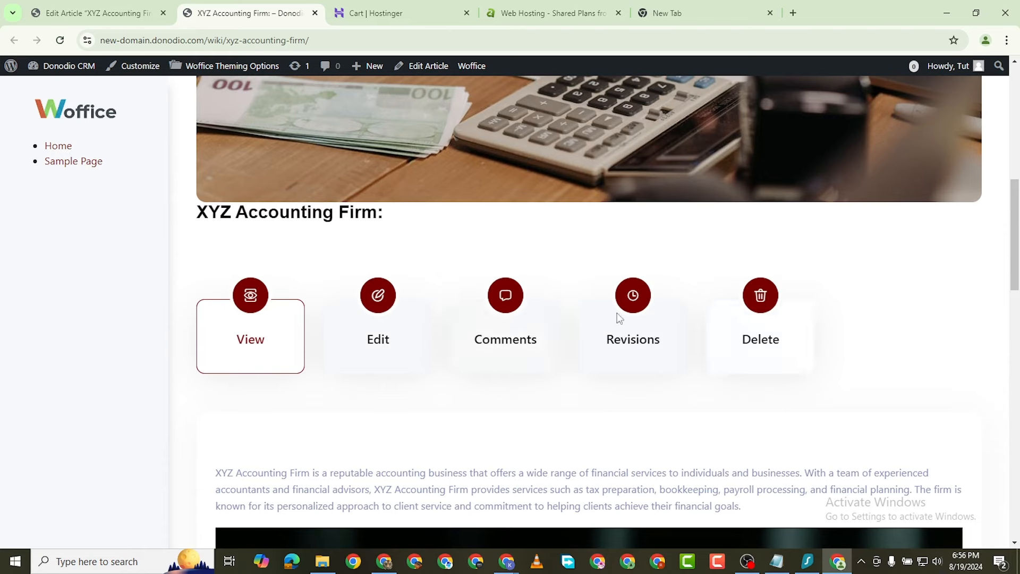
{"action": "scroll", "coordinate": [442, 269], "scroll_direction": "up", "scroll_amount": 3}
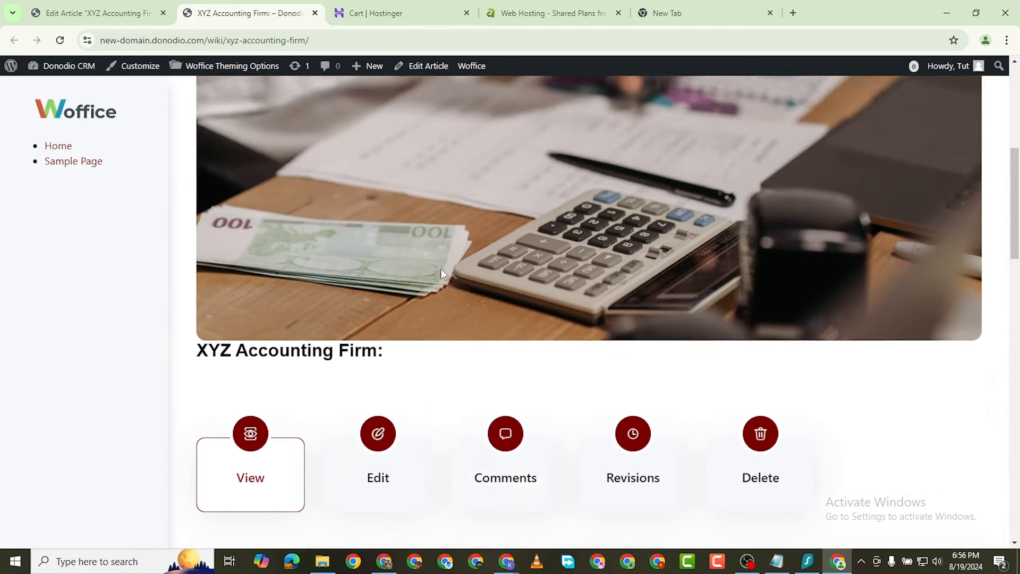
{"action": "scroll", "coordinate": [441, 269], "scroll_direction": "up", "scroll_amount": 2}
{"action": "scroll", "coordinate": [453, 333], "scroll_direction": "down", "scroll_amount": 4}
{"action": "scroll", "coordinate": [340, 149], "scroll_direction": "up", "scroll_amount": 10}
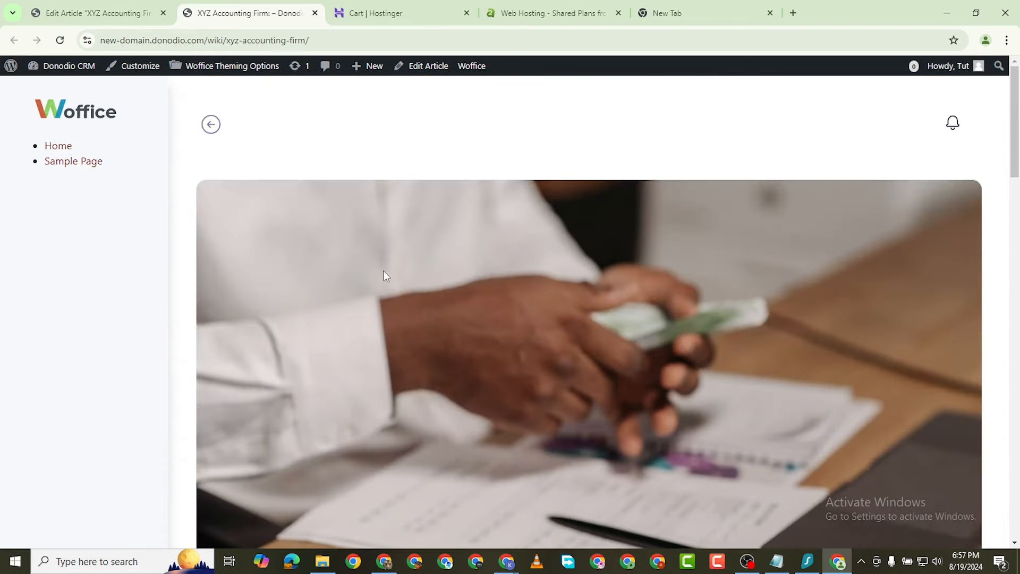
{"action": "scroll", "coordinate": [385, 274], "scroll_direction": "down", "scroll_amount": 10}
{"action": "scroll", "coordinate": [381, 276], "scroll_direction": "up", "scroll_amount": 4}
Step: Go back to the article editor and start a new blank wiki article
{"action": "key", "text": "ctrl+Page_Up"}
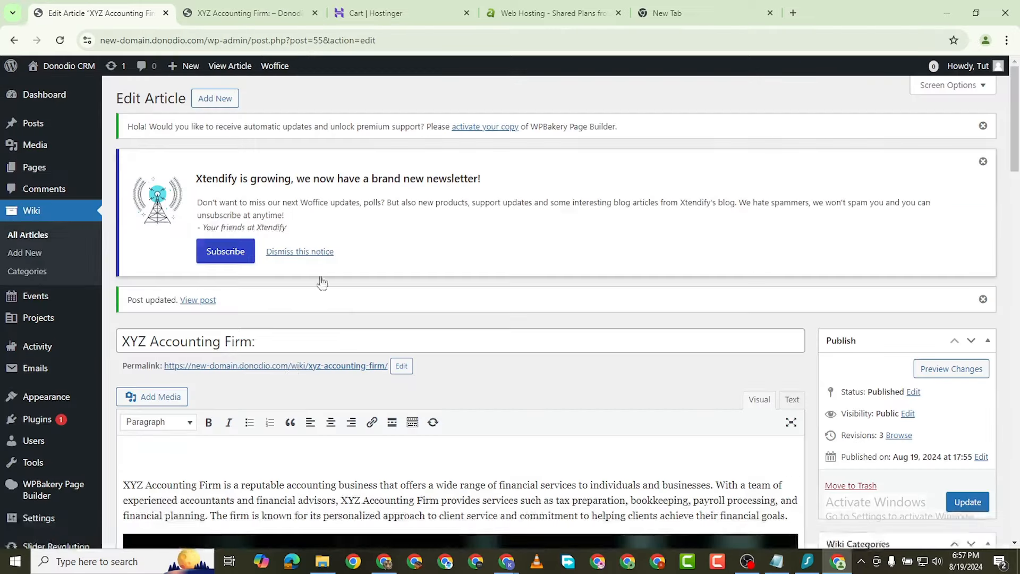
{"action": "scroll", "coordinate": [172, 137], "scroll_direction": "down", "scroll_amount": 3}
{"action": "scroll", "coordinate": [176, 273], "scroll_direction": "down", "scroll_amount": 2}
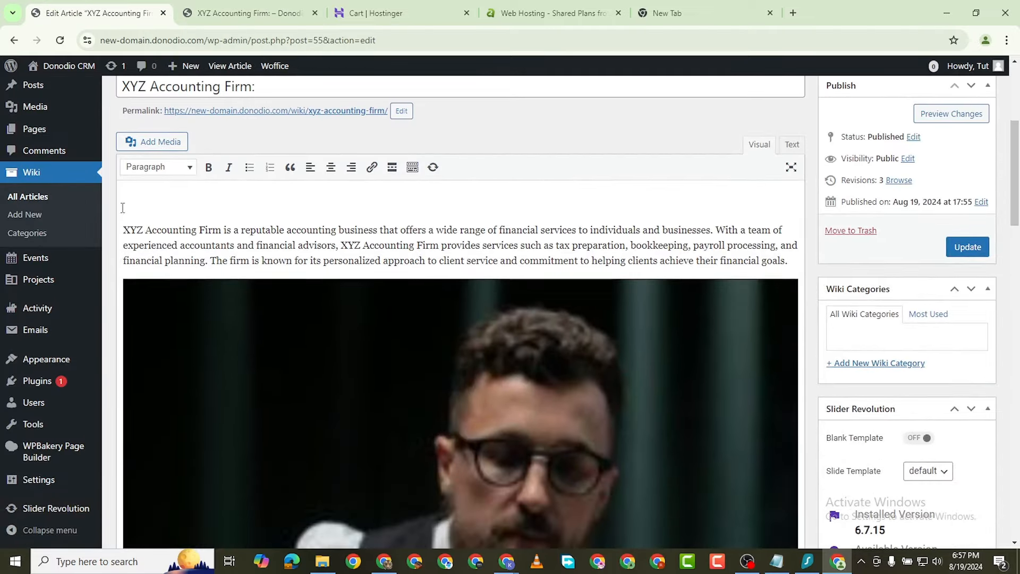
{"action": "scroll", "coordinate": [159, 154], "scroll_direction": "up", "scroll_amount": 5}
{"action": "left_click", "coordinate": [215, 99]}
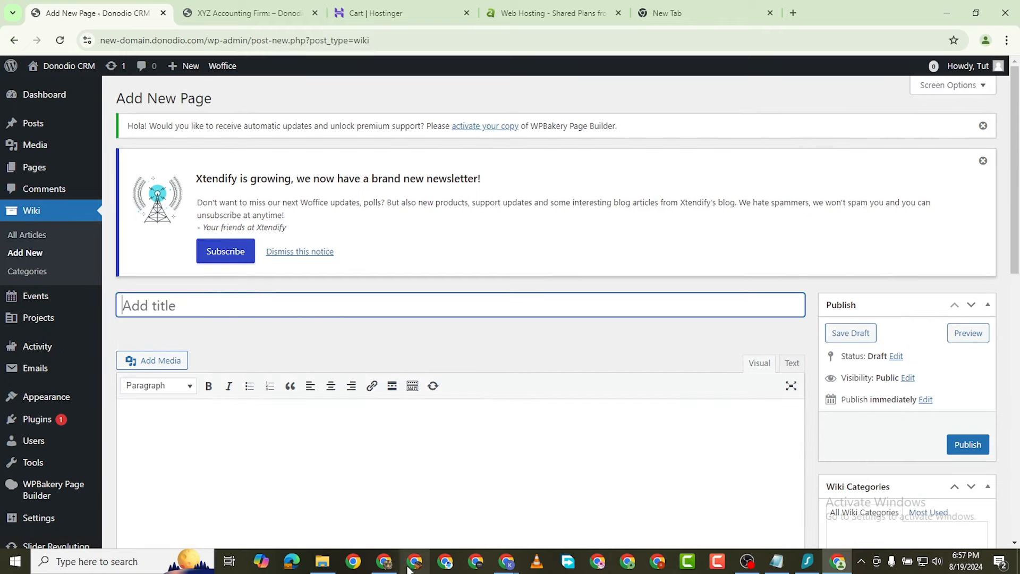
Step: Copy the Benefits and Choosing the Right sections from the Google Doc
{"action": "left_click", "coordinate": [385, 561]}
{"action": "scroll", "coordinate": [284, 313], "scroll_direction": "down", "scroll_amount": 3}
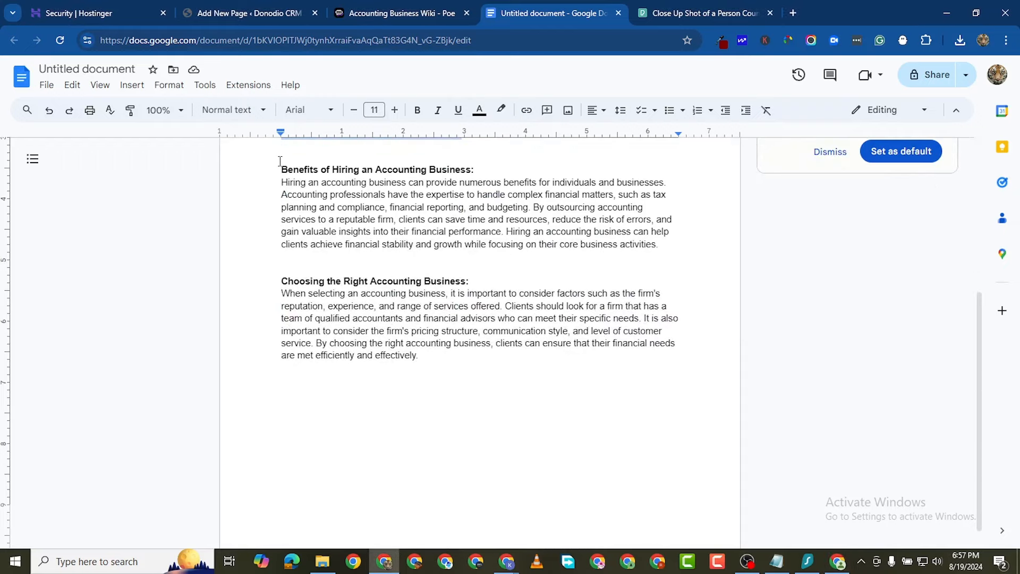
{"action": "left_click_drag", "start_coordinate": [280, 161], "coordinate": [761, 381]}
{"action": "scroll", "coordinate": [366, 210], "scroll_direction": "up", "scroll_amount": 3}
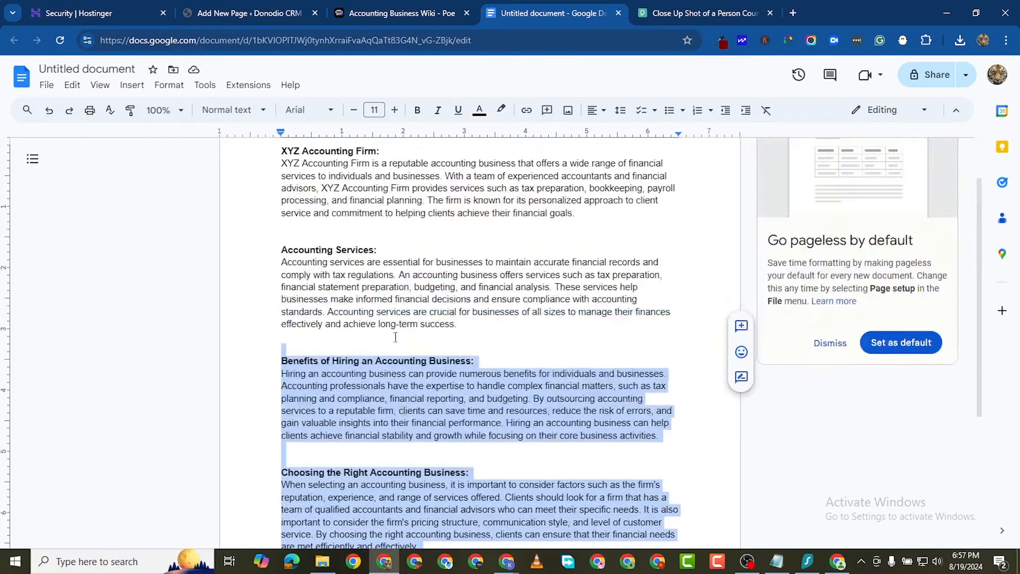
{"action": "right_click", "coordinate": [403, 234]}
{"action": "left_click", "coordinate": [461, 265]}
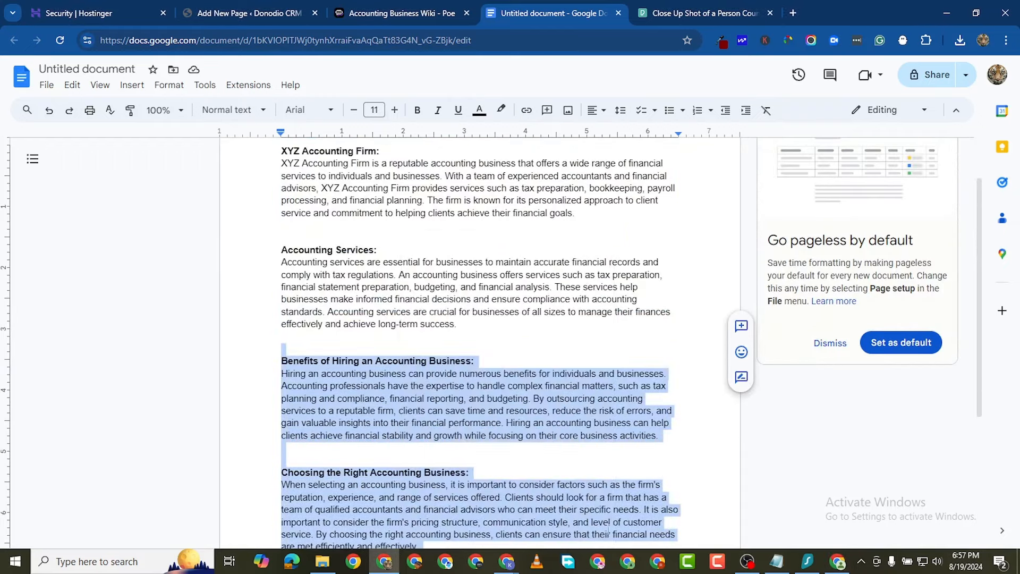
{"action": "left_click", "coordinate": [828, 566]}
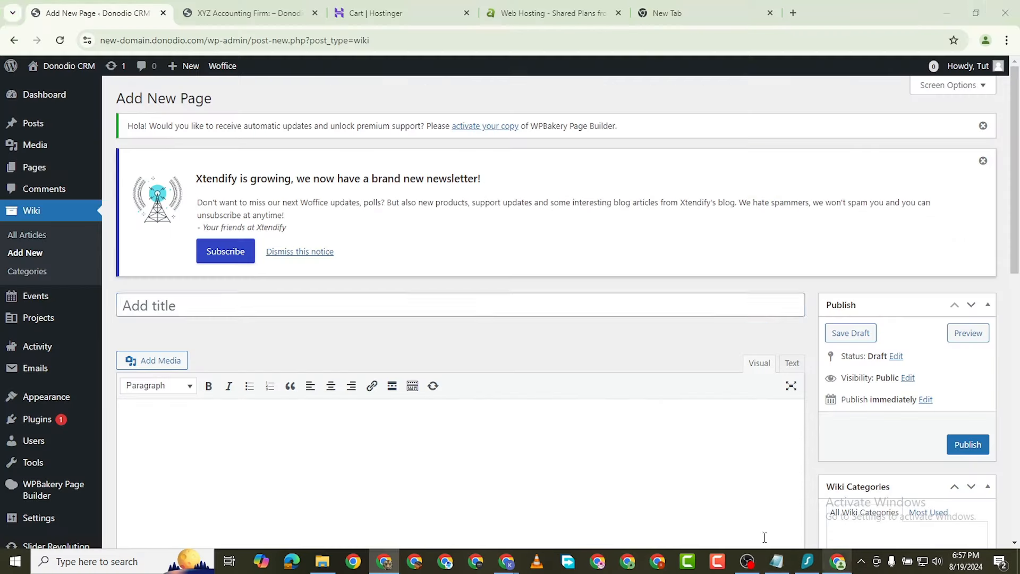
Step: Paste the copied sections into the body and cut out the 'Benefits of Hiring an Accounting Business:' heading
{"action": "left_click", "coordinate": [190, 408]}
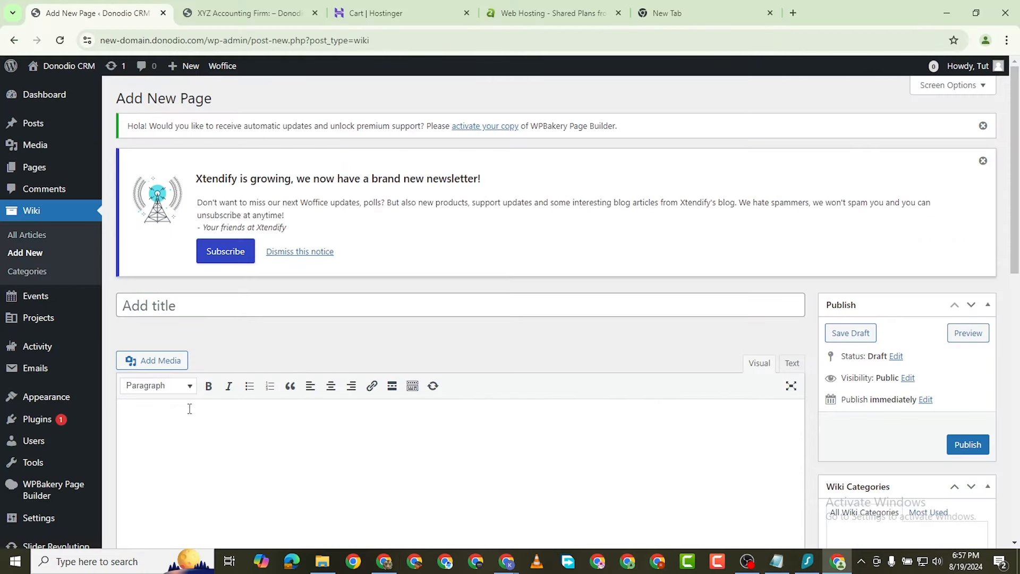
{"action": "key", "text": "ctrl+v"}
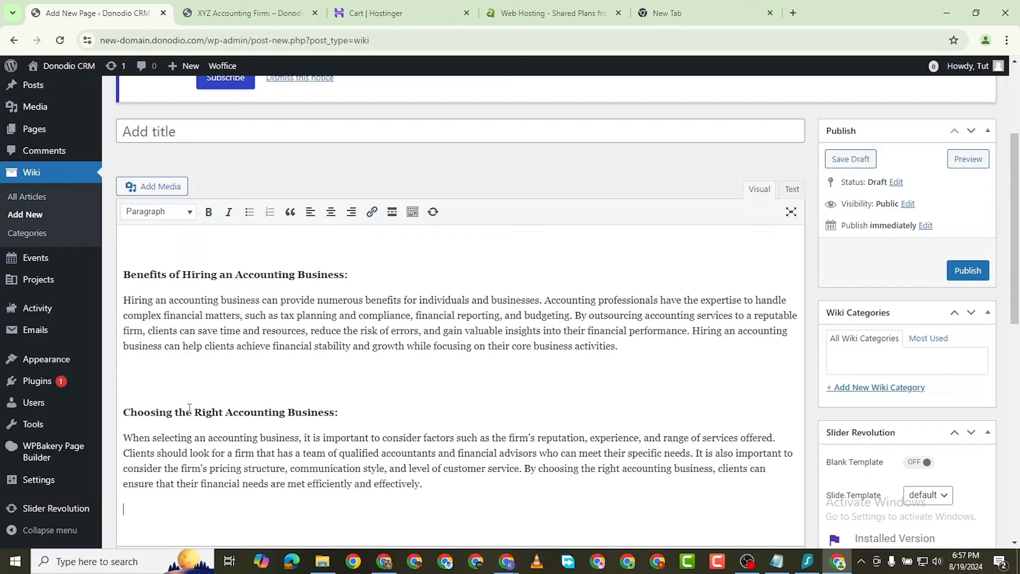
{"action": "triple_click", "coordinate": [256, 271]}
{"action": "right_click", "coordinate": [256, 271]}
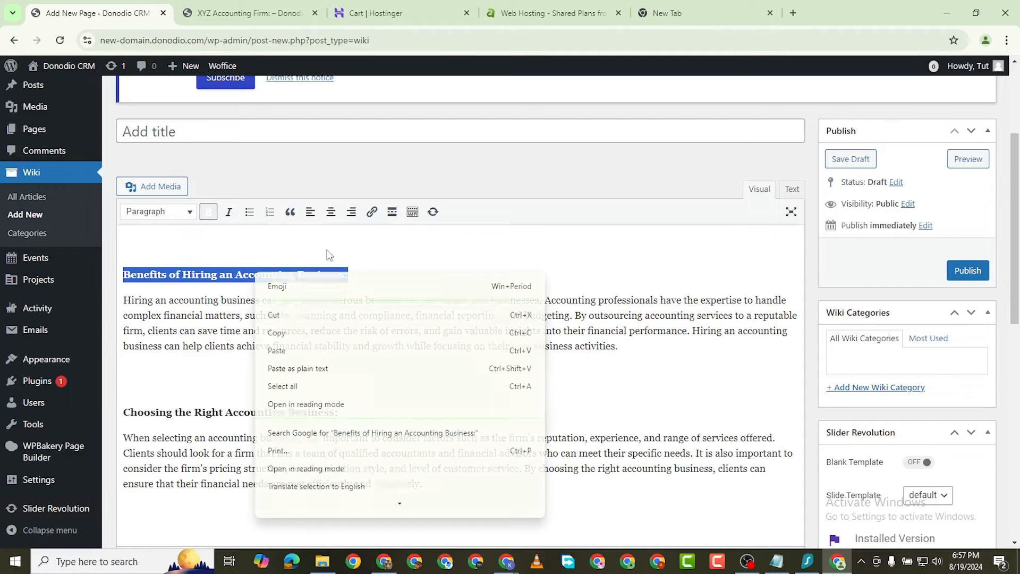
{"action": "left_click", "coordinate": [285, 315]}
Step: Paste the heading as the title, delete the blank lines above the body, and open Add Media
{"action": "scroll", "coordinate": [210, 219], "scroll_direction": "up", "scroll_amount": 5}
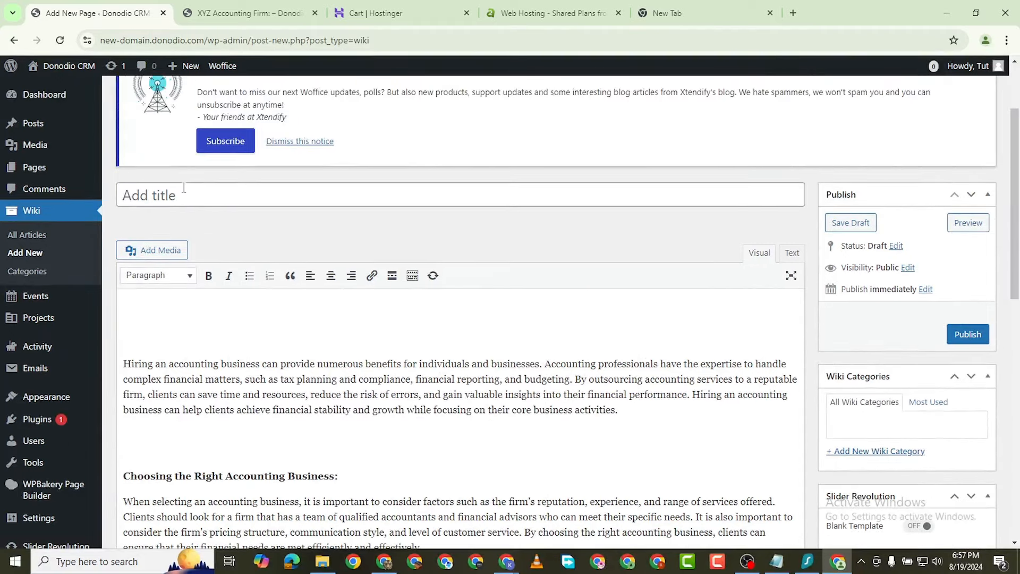
{"action": "left_click", "coordinate": [184, 188]}
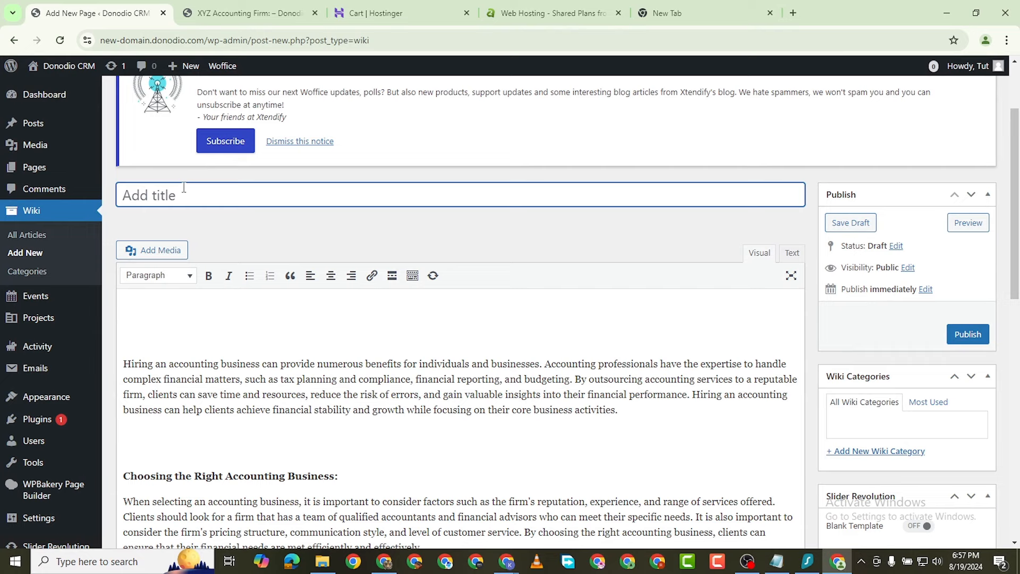
{"action": "key", "text": "ctrl+v"}
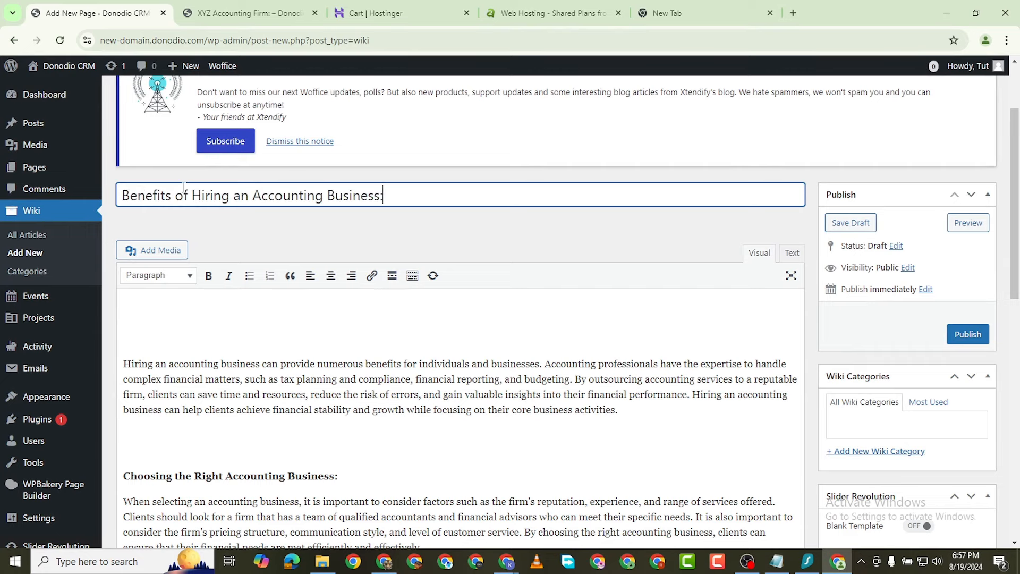
{"action": "left_click", "coordinate": [123, 364]}
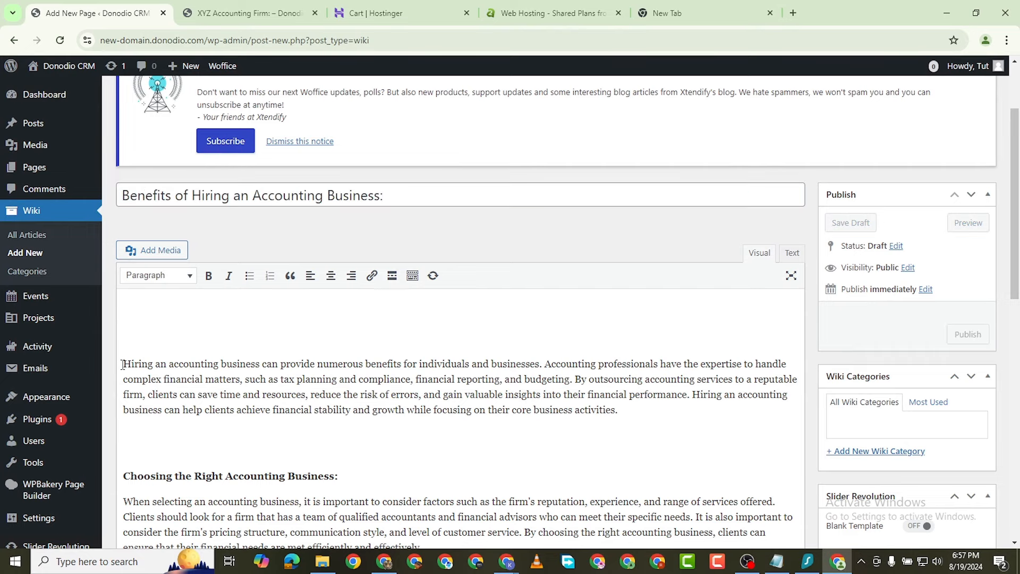
{"action": "key", "text": "BackSpace"}
{"action": "key", "text": "BackSpace"}
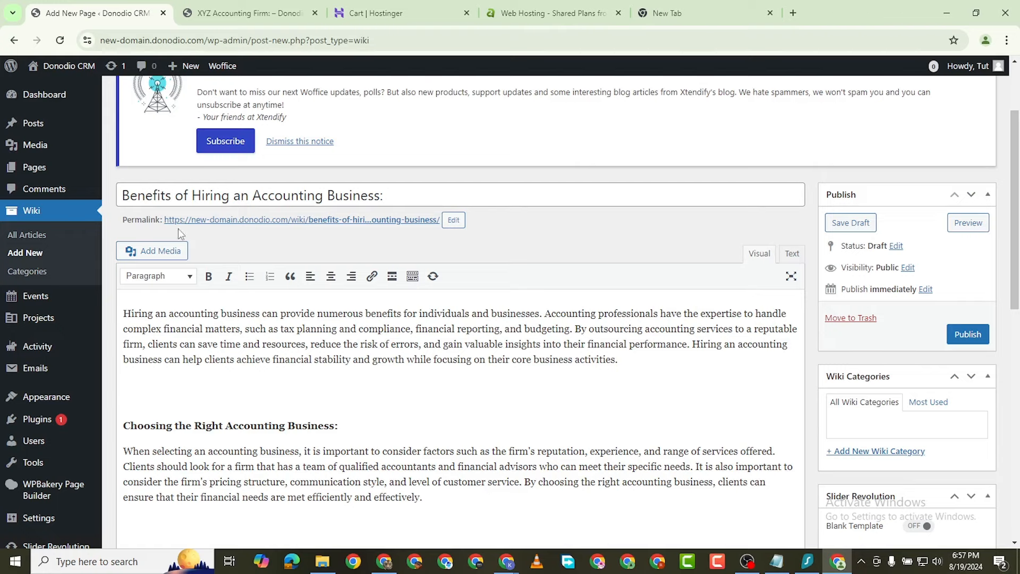
{"action": "left_click", "coordinate": [170, 251]}
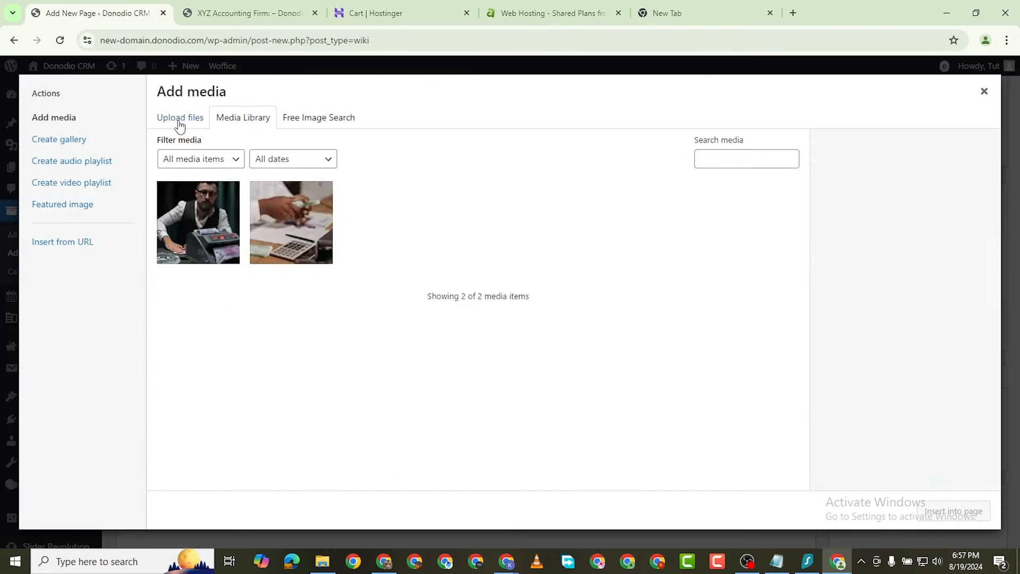
{"action": "left_click", "coordinate": [179, 119]}
{"action": "left_click", "coordinate": [574, 306]}
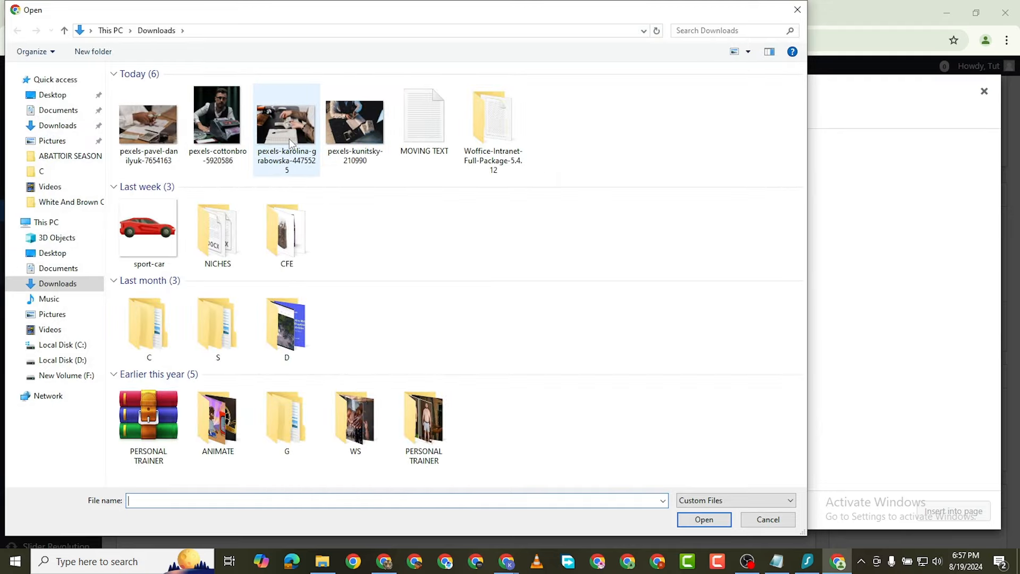
{"action": "double_click", "coordinate": [290, 142]}
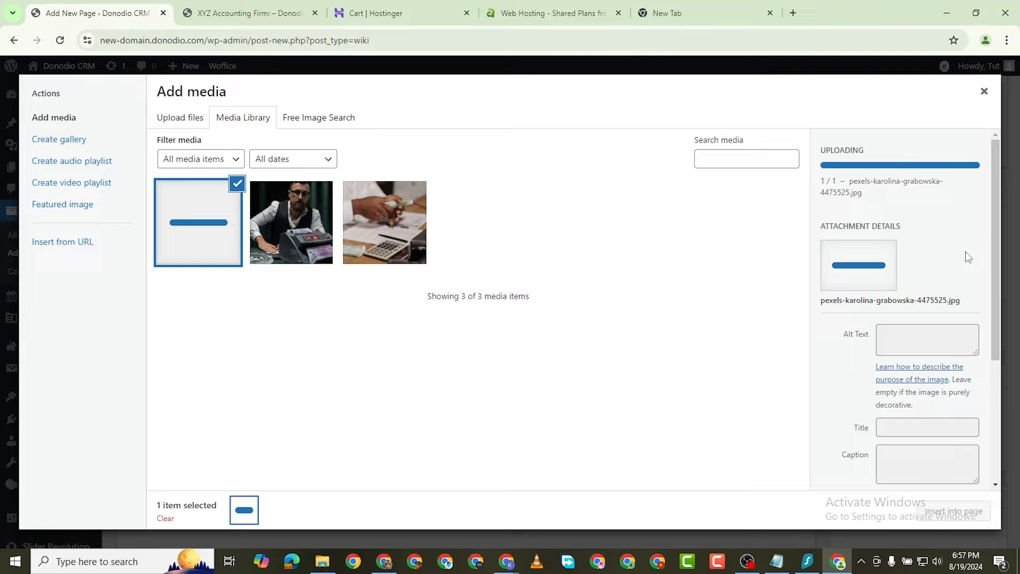
{"action": "left_click_drag", "start_coordinate": [994, 287], "coordinate": [980, 433]}
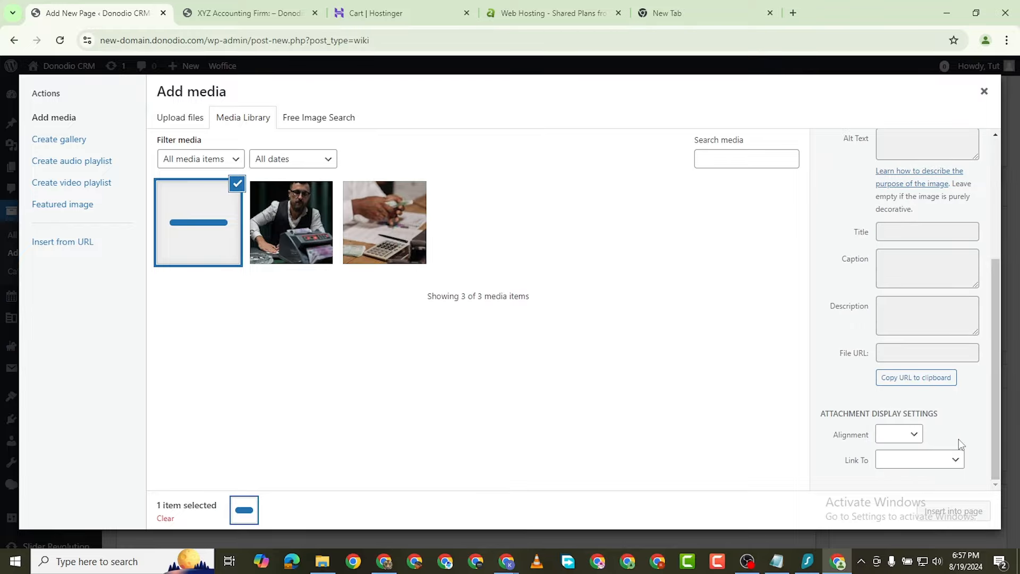
{"action": "left_click", "coordinate": [955, 511]}
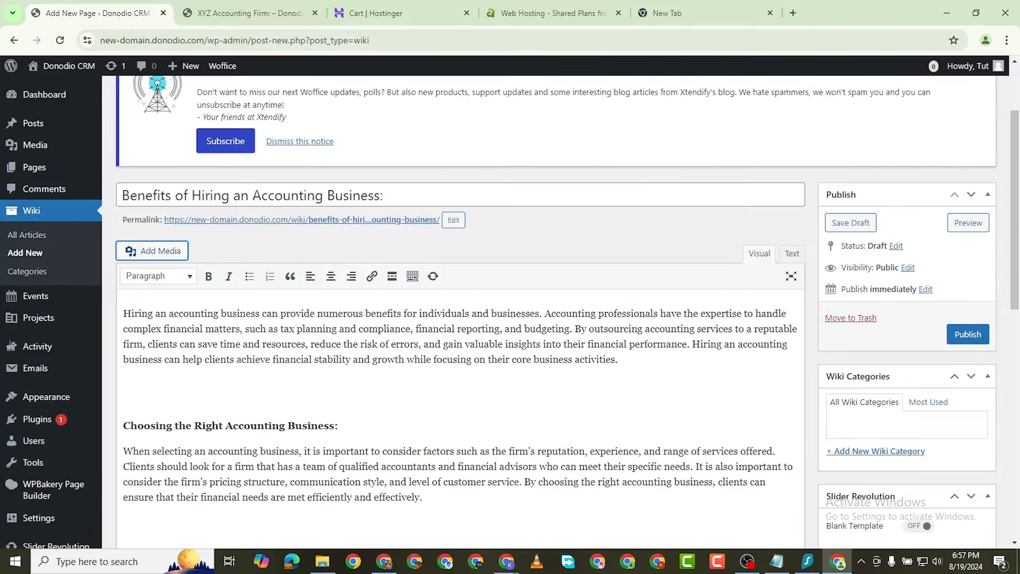
{"action": "scroll", "coordinate": [872, 406], "scroll_direction": "down", "scroll_amount": 5}
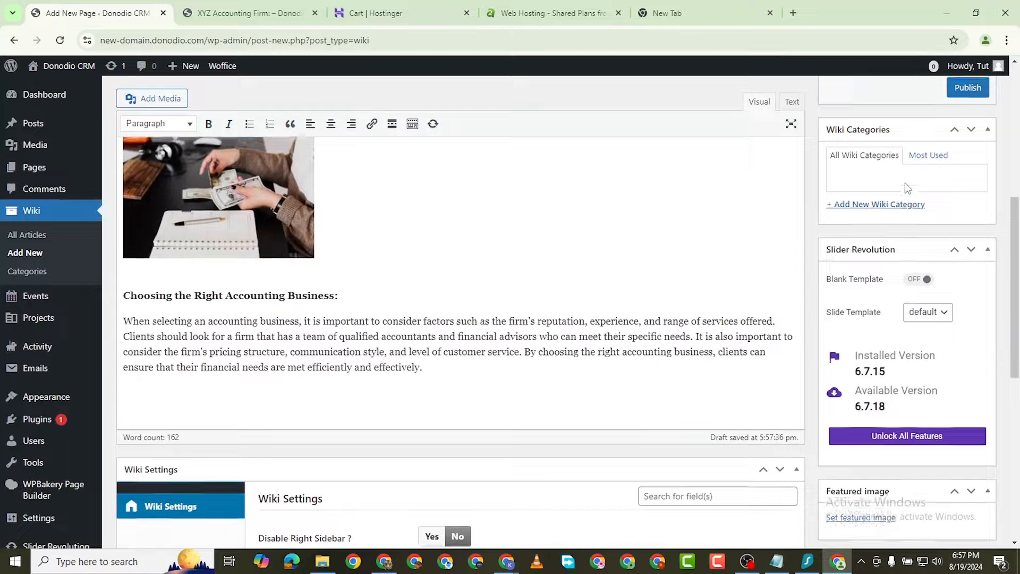
{"action": "scroll", "coordinate": [925, 326], "scroll_direction": "up", "scroll_amount": 1}
{"action": "scroll", "coordinate": [834, 380], "scroll_direction": "down", "scroll_amount": 3}
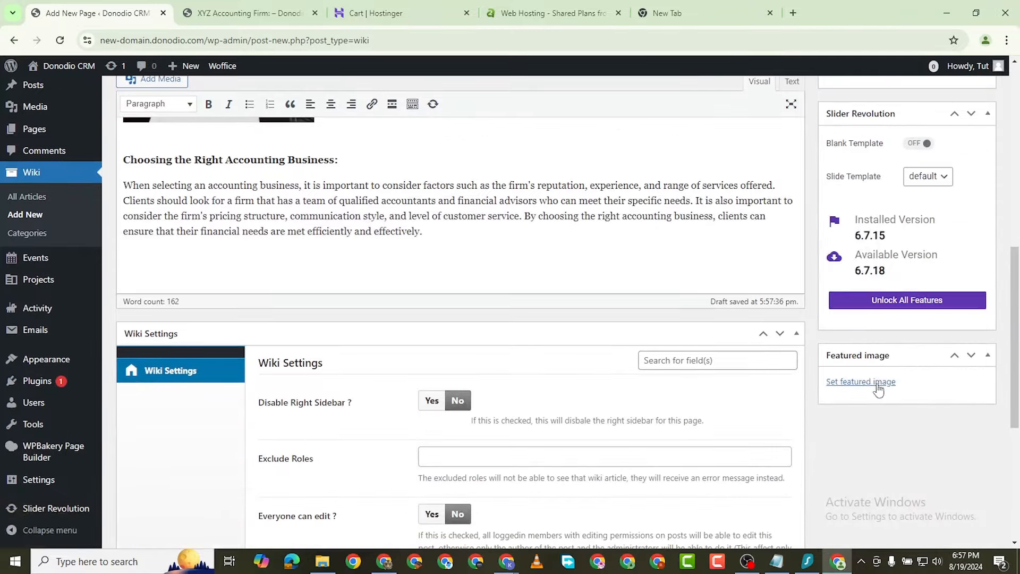
{"action": "left_click", "coordinate": [833, 381]}
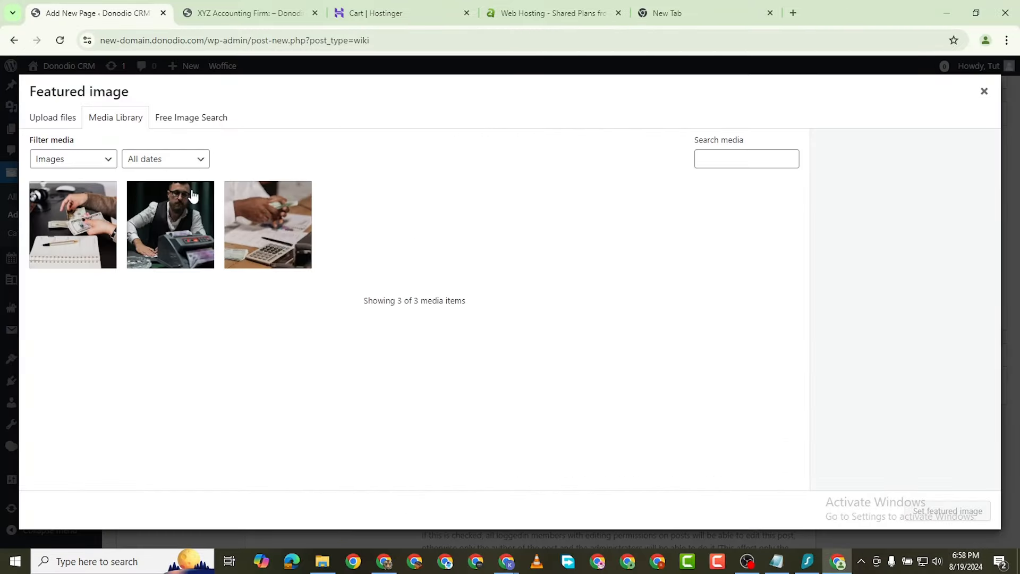
Step: Upload the pexels-karolina-grabowska photo as the article's featured image
{"action": "left_click", "coordinate": [52, 118]}
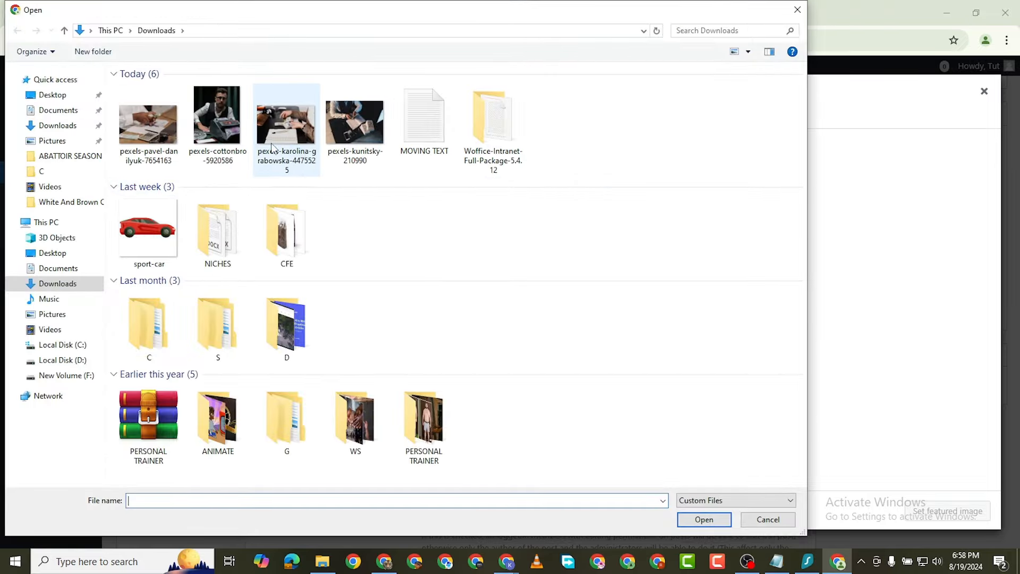
{"action": "double_click", "coordinate": [272, 148]}
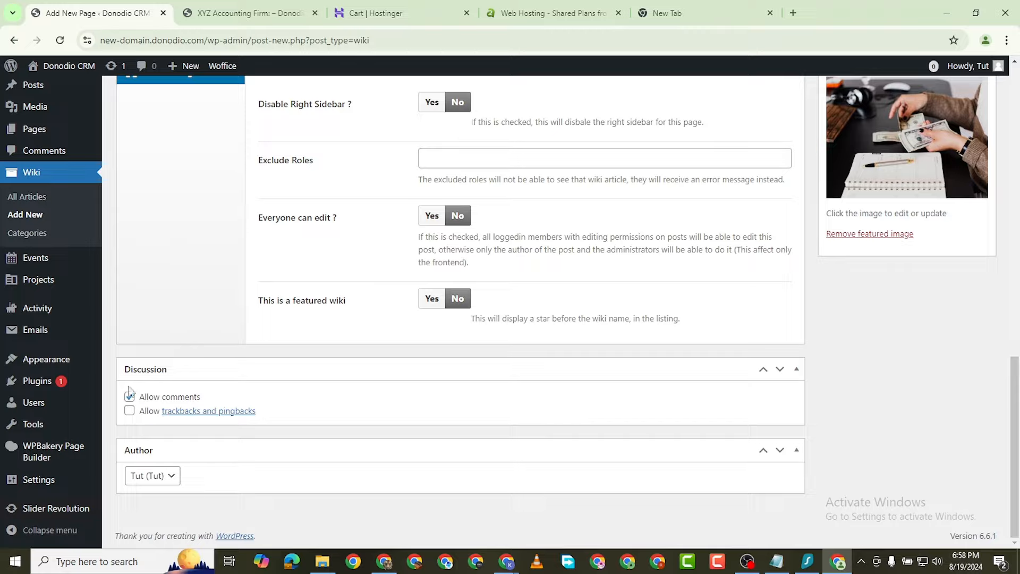
{"action": "scroll", "coordinate": [190, 371], "scroll_direction": "up", "scroll_amount": 1}
{"action": "scroll", "coordinate": [190, 371], "scroll_direction": "up", "scroll_amount": 15}
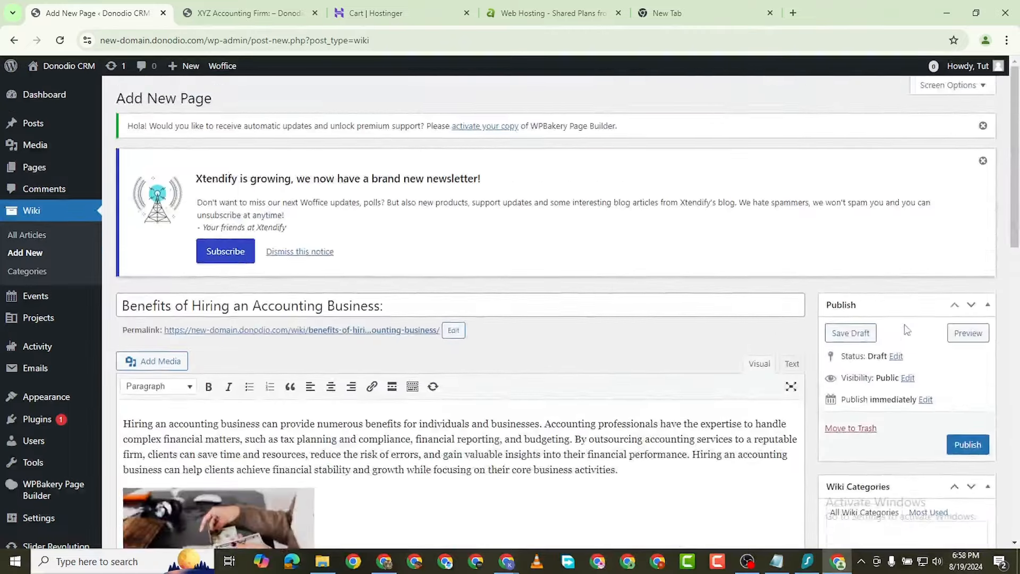
Step: Stretch the body image to full editor width and publish the article
{"action": "scroll", "coordinate": [209, 287], "scroll_direction": "down", "scroll_amount": 4}
{"action": "left_click", "coordinate": [209, 287]}
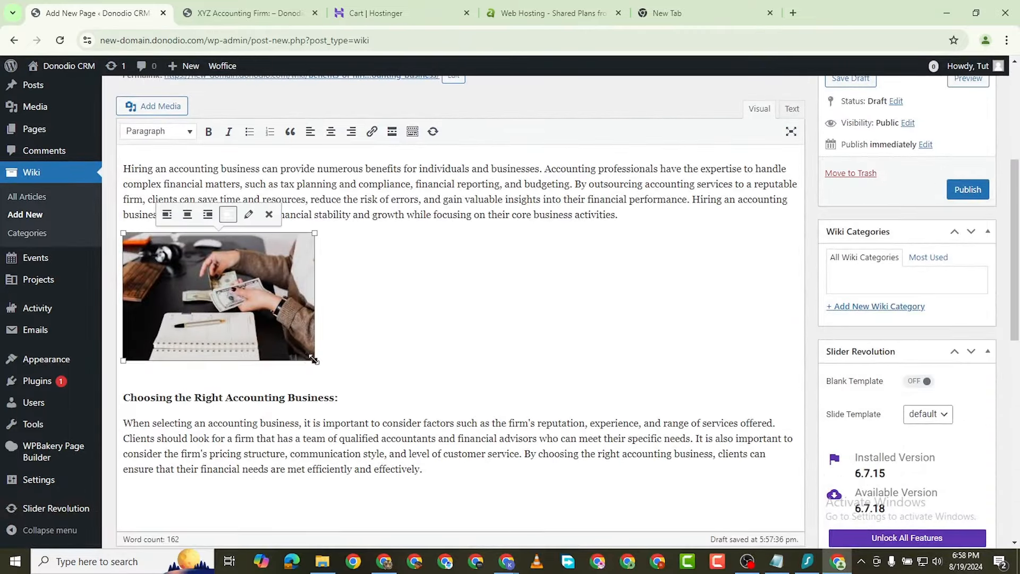
{"action": "left_click_drag", "start_coordinate": [313, 360], "coordinate": [891, 412]}
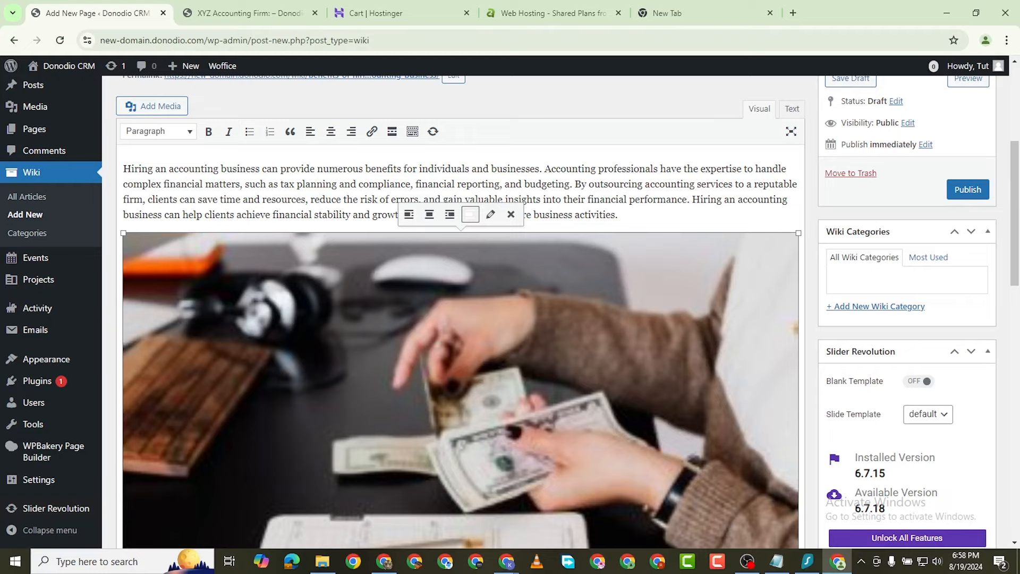
{"action": "left_click", "coordinate": [966, 190]}
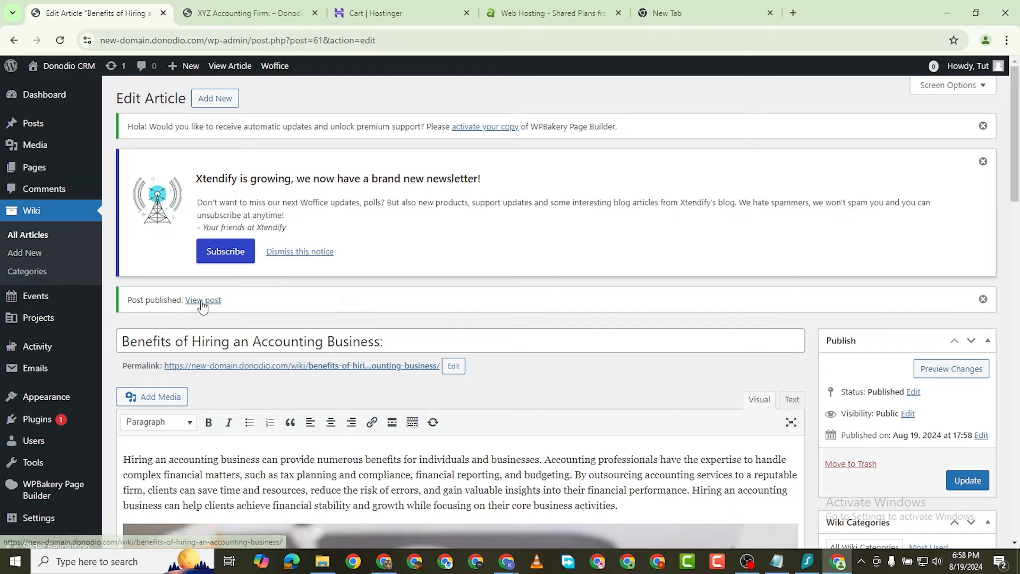
{"action": "right_click", "coordinate": [203, 299]}
Step: Open 'Benefits of Hiring an Accounting Business:' in a new tab, scroll through it, then return to admin
{"action": "left_click", "coordinate": [289, 308]}
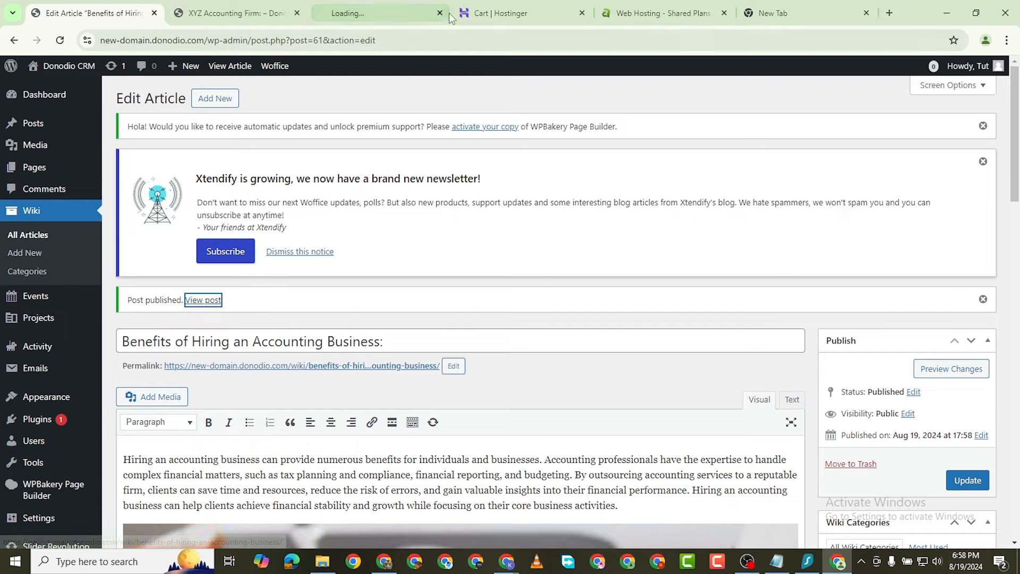
{"action": "left_click", "coordinate": [397, 13]}
{"action": "scroll", "coordinate": [548, 255], "scroll_direction": "down", "scroll_amount": 5}
{"action": "scroll", "coordinate": [577, 316], "scroll_direction": "down", "scroll_amount": 10}
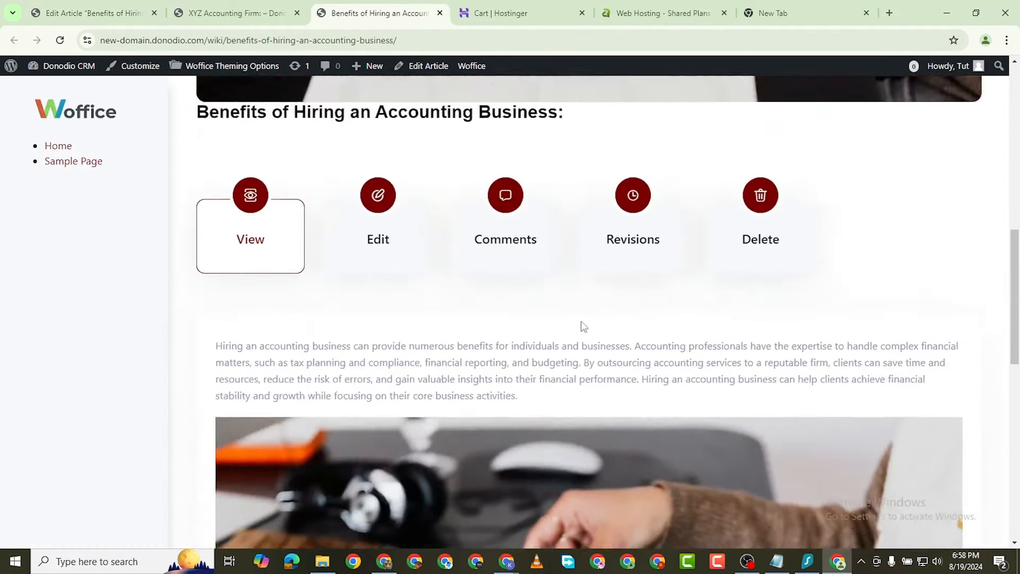
{"action": "scroll", "coordinate": [592, 360], "scroll_direction": "up", "scroll_amount": 4}
{"action": "scroll", "coordinate": [609, 316], "scroll_direction": "up", "scroll_amount": 9}
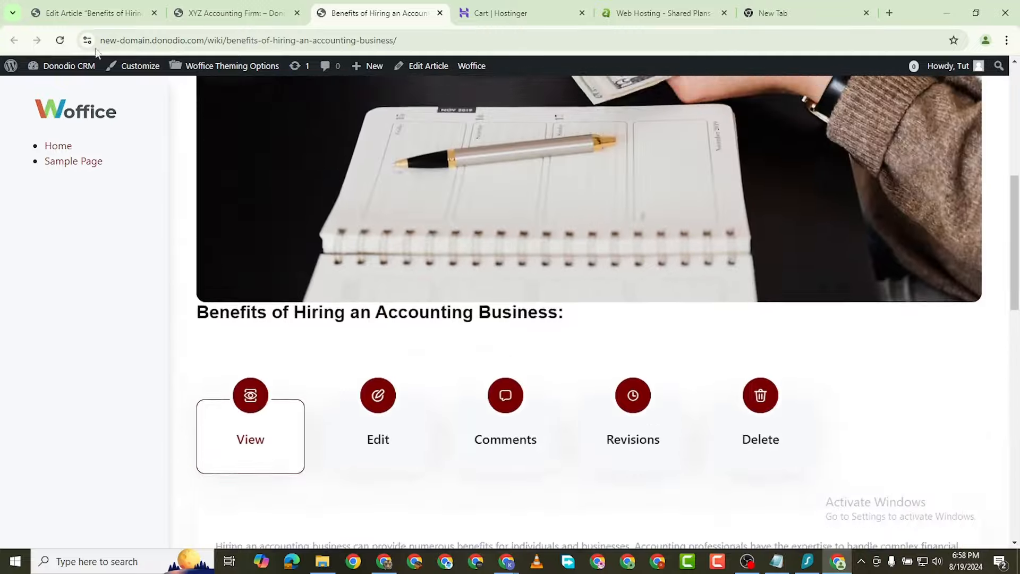
{"action": "left_click", "coordinate": [202, 12]}
{"action": "left_click", "coordinate": [79, 13]}
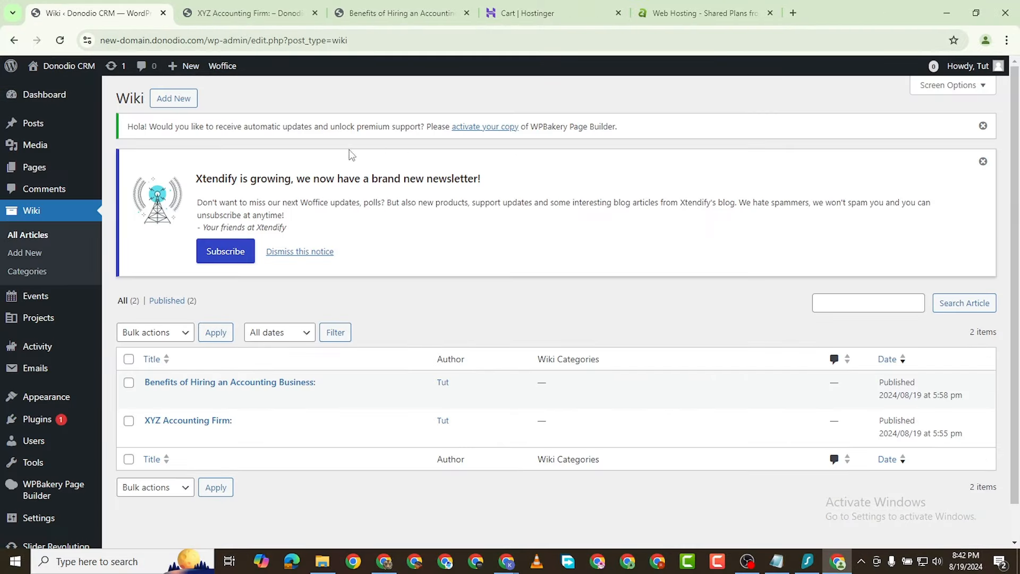
Step: Go to Settings > BuddyPress components and tick Friend Connections
{"action": "scroll", "coordinate": [39, 452], "scroll_direction": "down", "scroll_amount": 1}
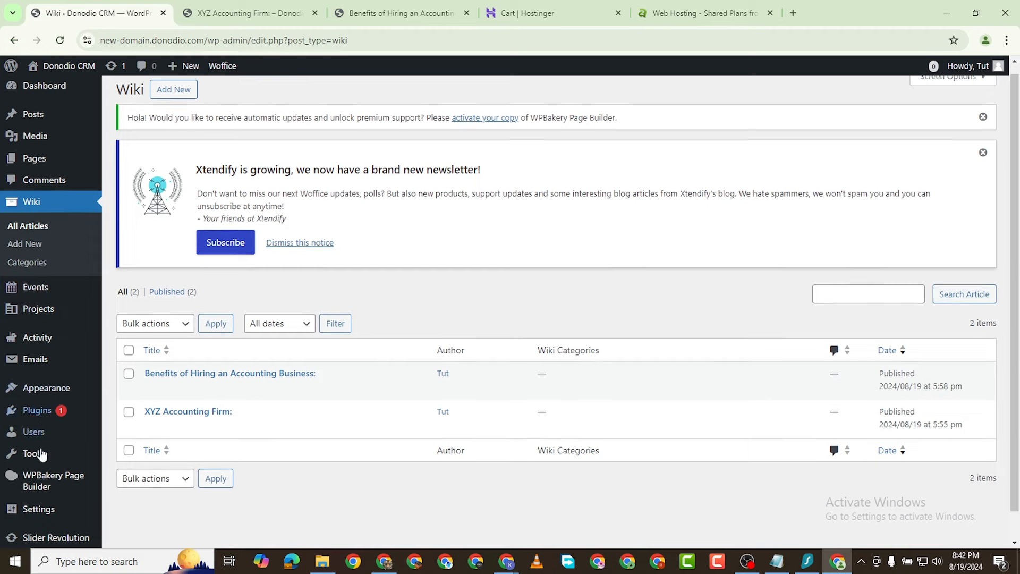
{"action": "mouse_move", "coordinate": [56, 443]}
{"action": "mouse_move", "coordinate": [38, 481]}
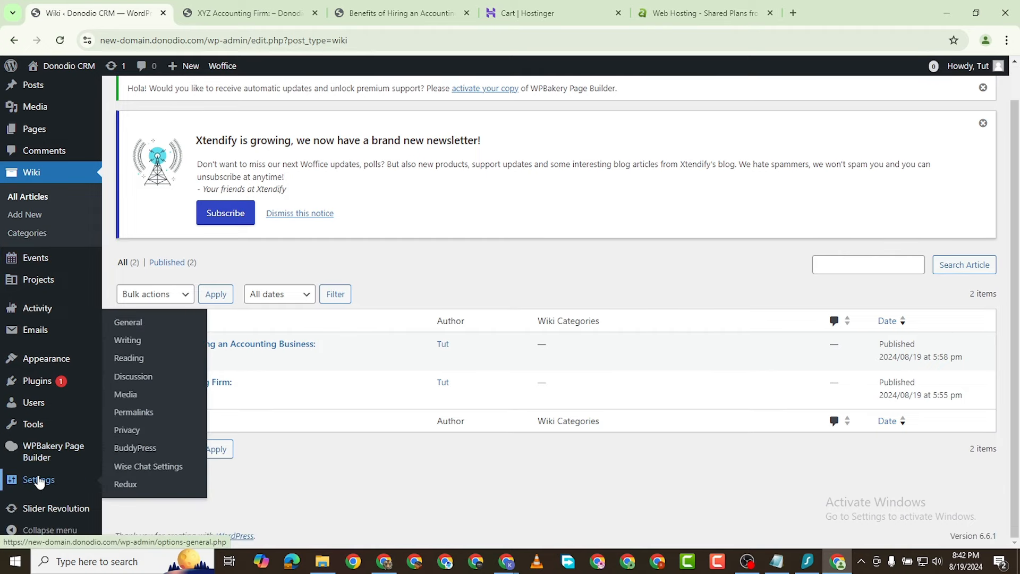
{"action": "left_click", "coordinate": [132, 450]}
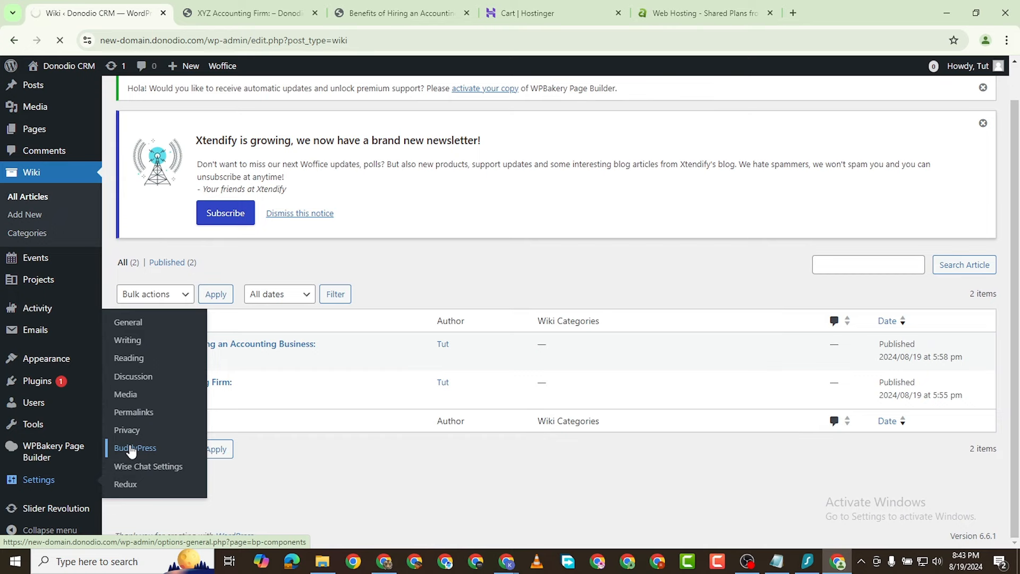
{"action": "scroll", "coordinate": [428, 348], "scroll_direction": "down", "scroll_amount": 4}
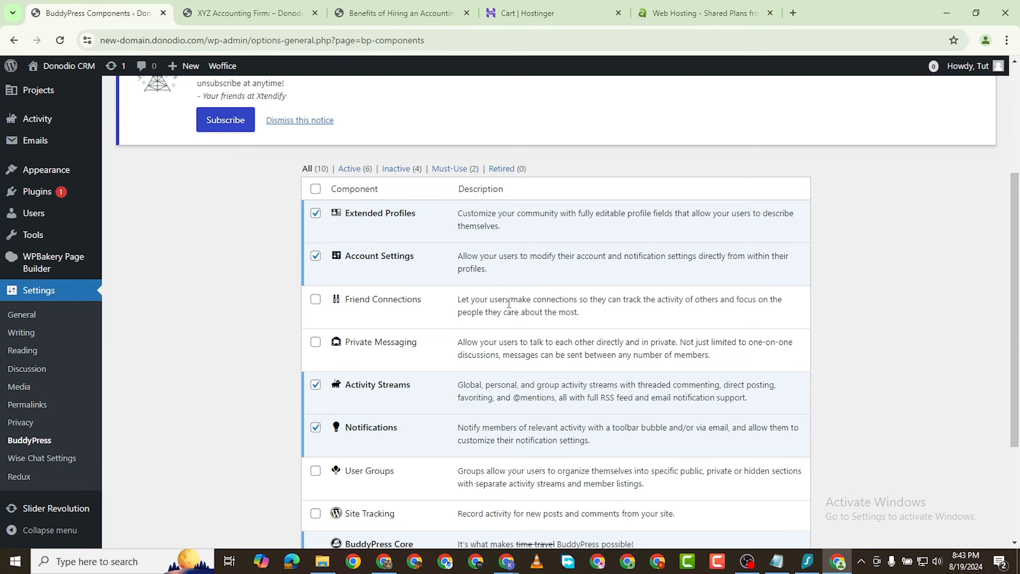
{"action": "left_click", "coordinate": [316, 300]}
Step: Tick the Private Messaging, User Groups and Site Tracking components
{"action": "left_click", "coordinate": [316, 342]}
{"action": "scroll", "coordinate": [510, 338], "scroll_direction": "down", "scroll_amount": 1}
{"action": "scroll", "coordinate": [509, 338], "scroll_direction": "down", "scroll_amount": 1}
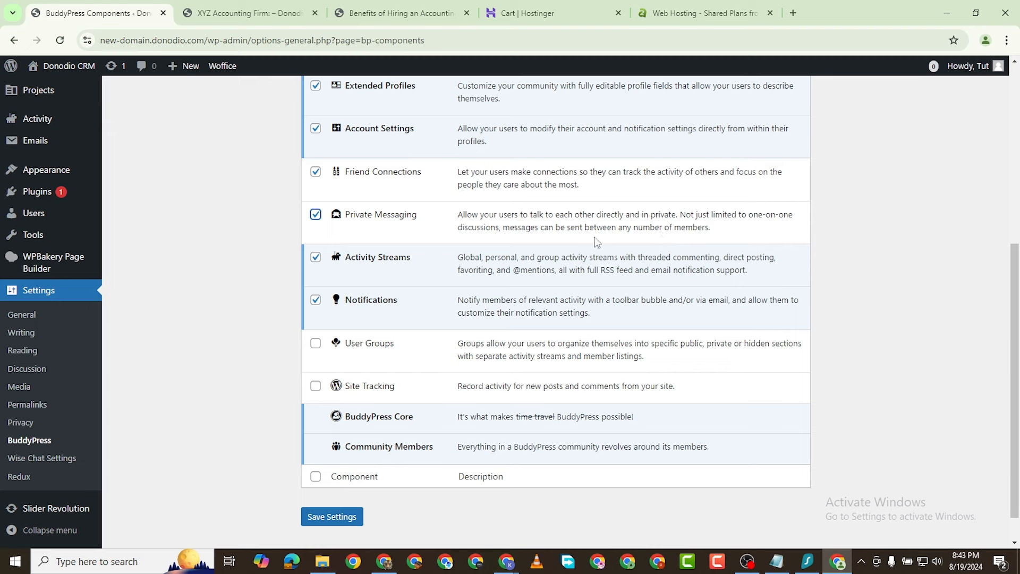
{"action": "left_click", "coordinate": [316, 344]}
{"action": "left_click", "coordinate": [316, 387]}
{"action": "scroll", "coordinate": [439, 317], "scroll_direction": "up", "scroll_amount": 6}
{"action": "scroll", "coordinate": [438, 317], "scroll_direction": "down", "scroll_amount": 2}
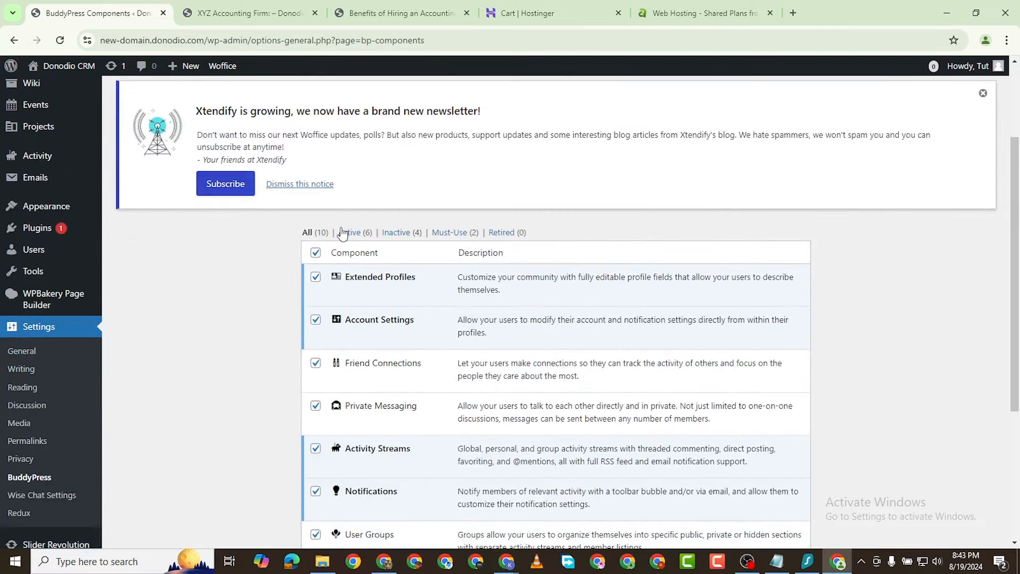
Step: Check the Active components filter, then switch back to the All list
{"action": "left_click", "coordinate": [350, 232]}
{"action": "scroll", "coordinate": [394, 361], "scroll_direction": "down", "scroll_amount": 4}
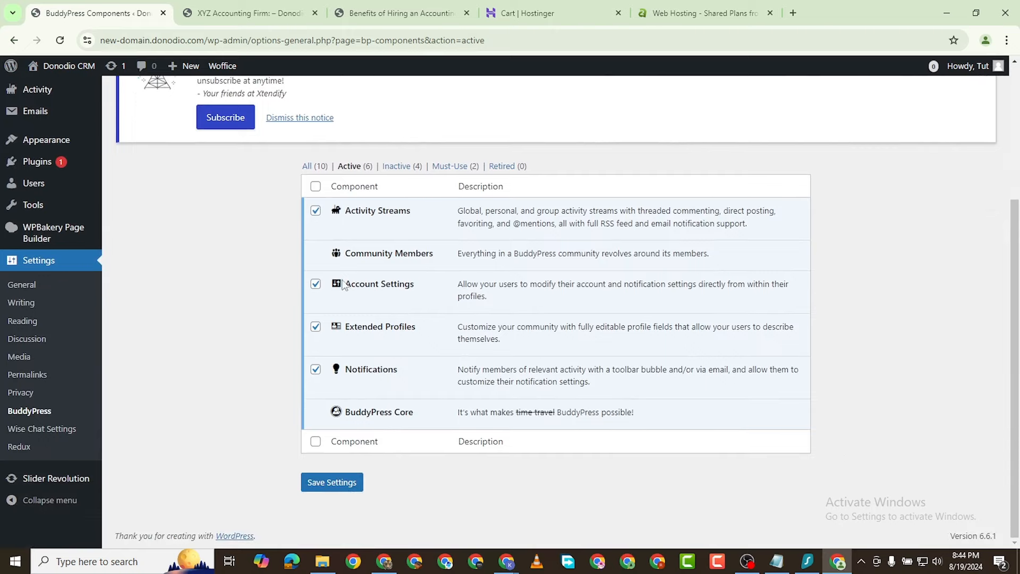
{"action": "left_click", "coordinate": [313, 167]}
{"action": "scroll", "coordinate": [424, 421], "scroll_direction": "down", "scroll_amount": 6}
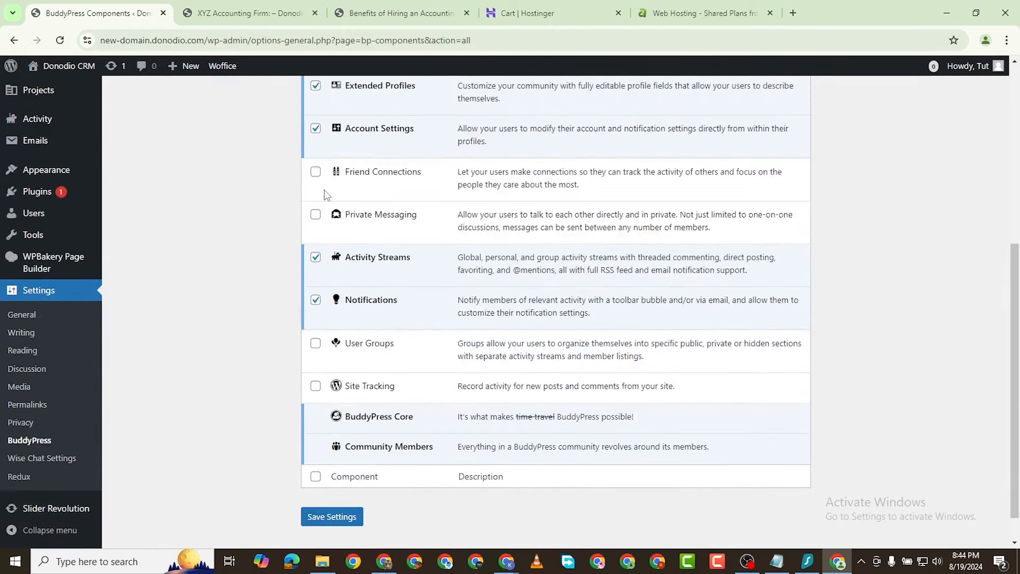
Step: Tick Friend Connections, Private Messaging, User Groups and Site Tracking again and save the settings
{"action": "left_click", "coordinate": [316, 172]}
{"action": "left_click", "coordinate": [316, 215]}
{"action": "left_click", "coordinate": [316, 343]}
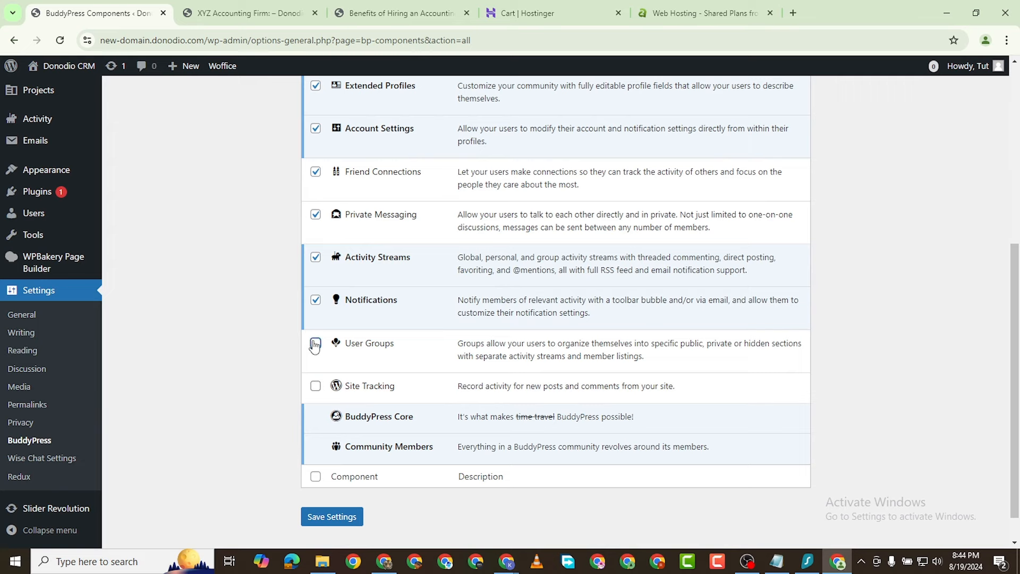
{"action": "left_click", "coordinate": [316, 386]}
{"action": "left_click", "coordinate": [332, 516]}
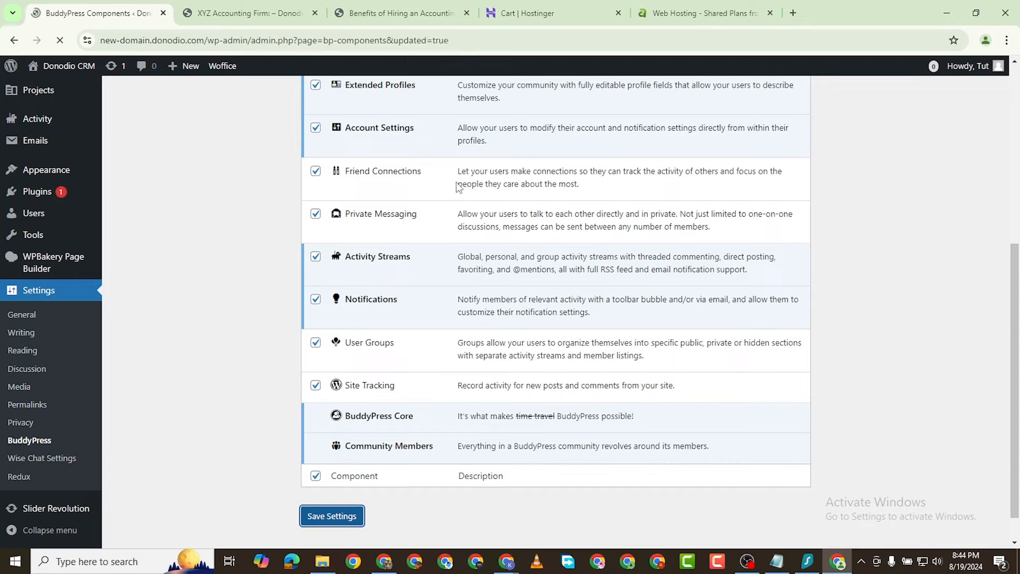
{"action": "scroll", "coordinate": [457, 190], "scroll_direction": "down", "scroll_amount": 3}
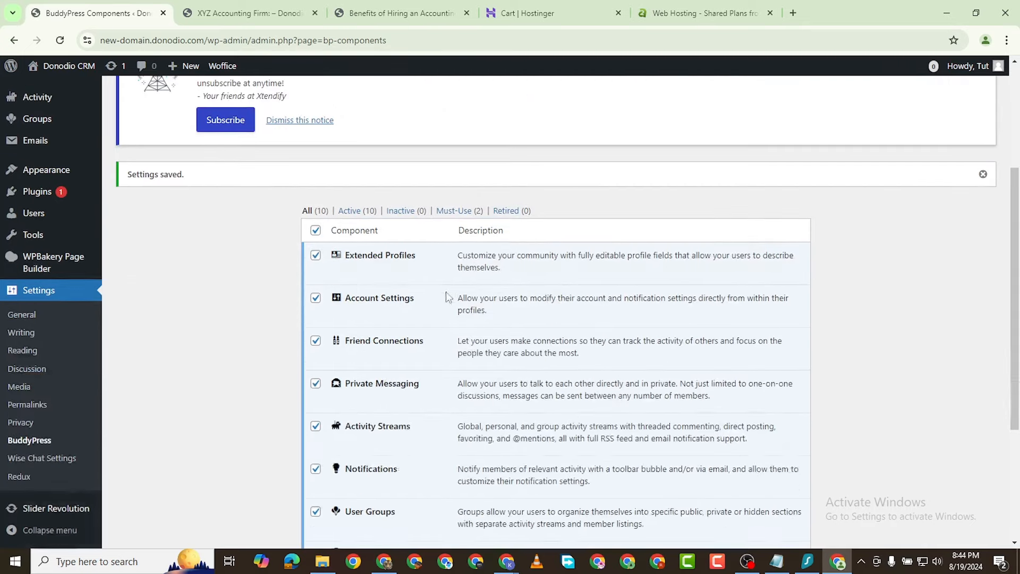
Step: Review the Active (10) and Must-Use (2) BuddyPress component lists
{"action": "left_click", "coordinate": [356, 211]}
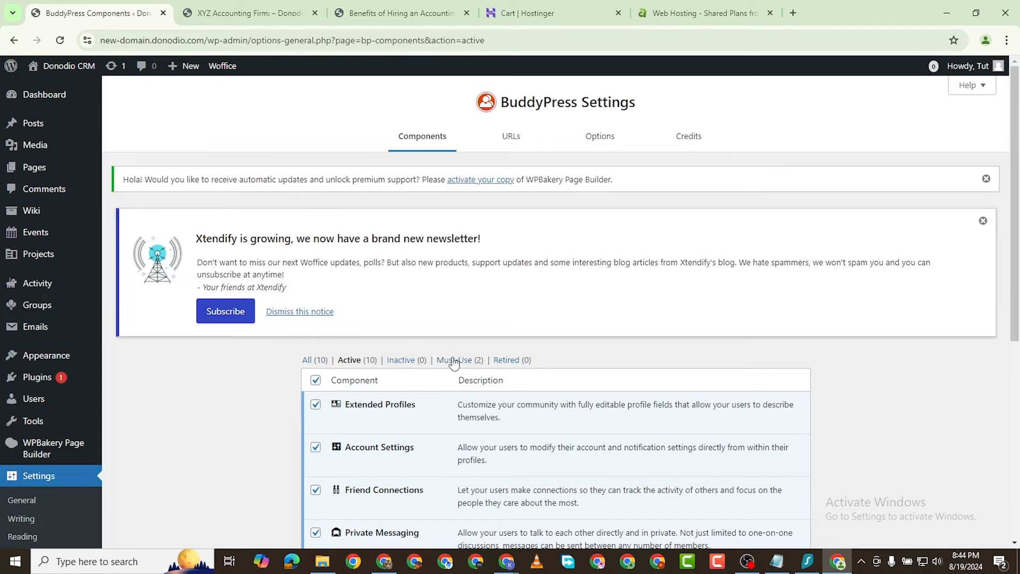
{"action": "left_click", "coordinate": [453, 361]}
{"action": "scroll", "coordinate": [410, 425], "scroll_direction": "down", "scroll_amount": 5}
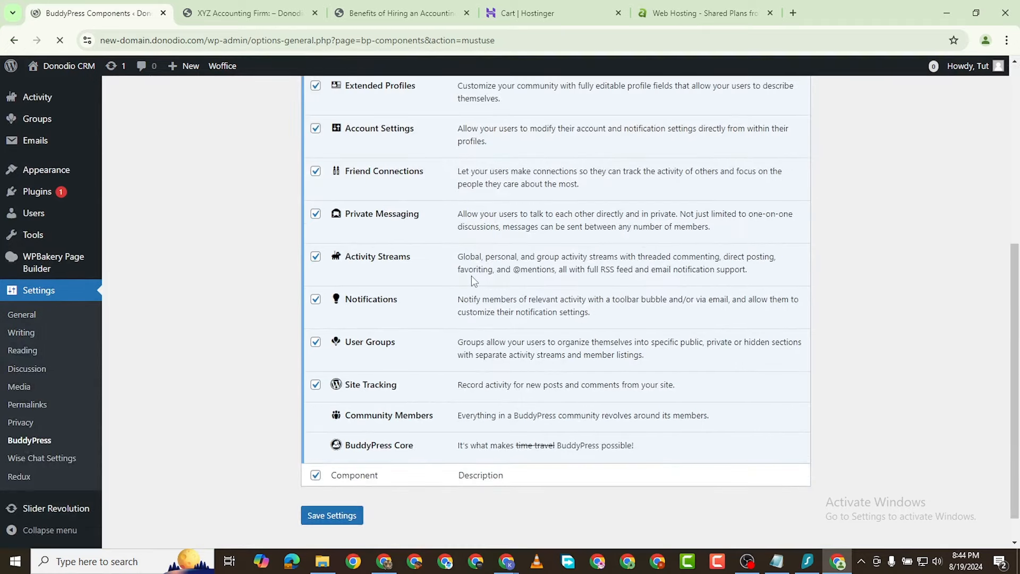
{"action": "scroll", "coordinate": [414, 426], "scroll_direction": "down", "scroll_amount": 1}
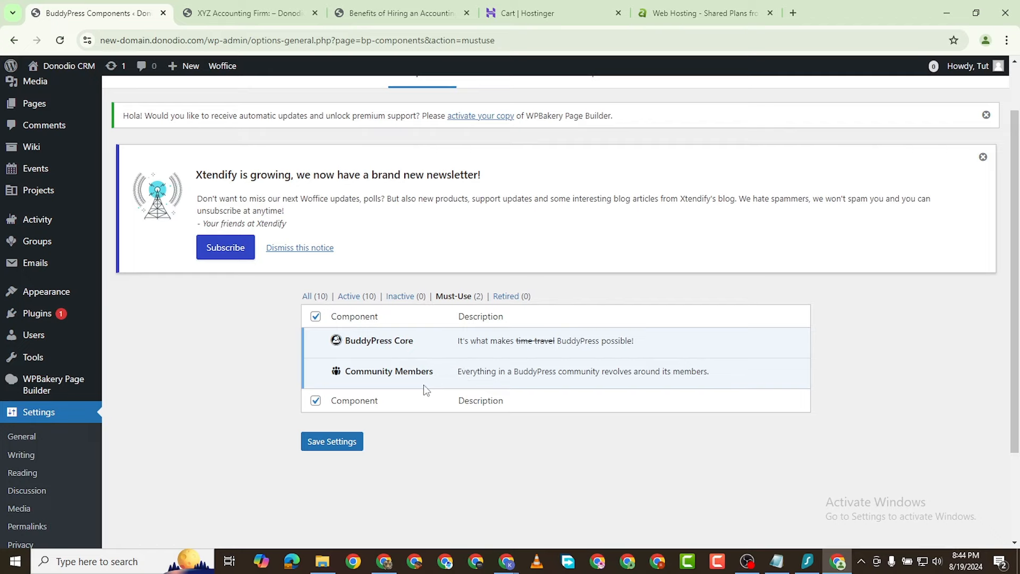
{"action": "scroll", "coordinate": [313, 346], "scroll_direction": "down", "scroll_amount": 2}
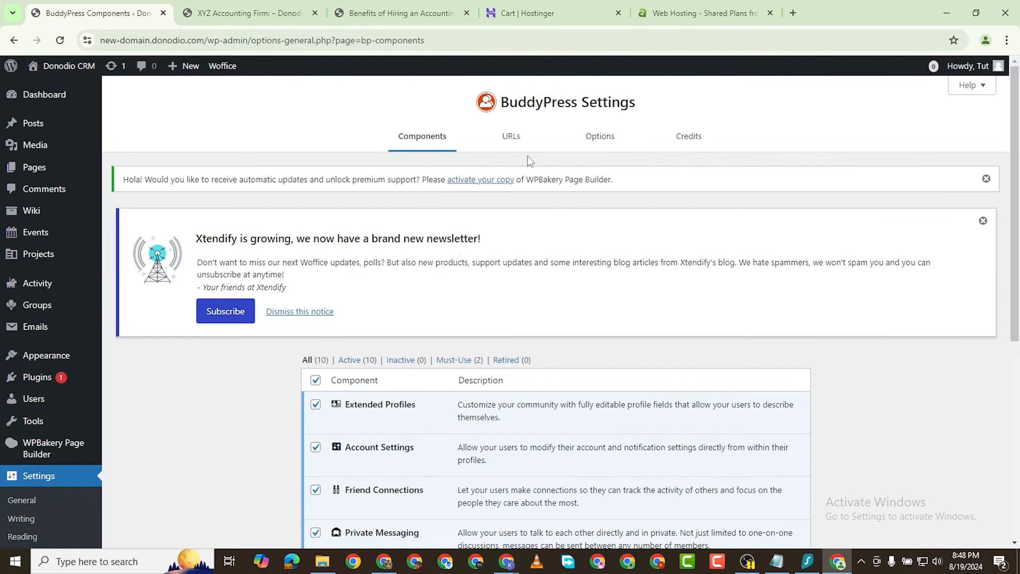
{"action": "scroll", "coordinate": [64, 414], "scroll_direction": "down", "scroll_amount": 5}
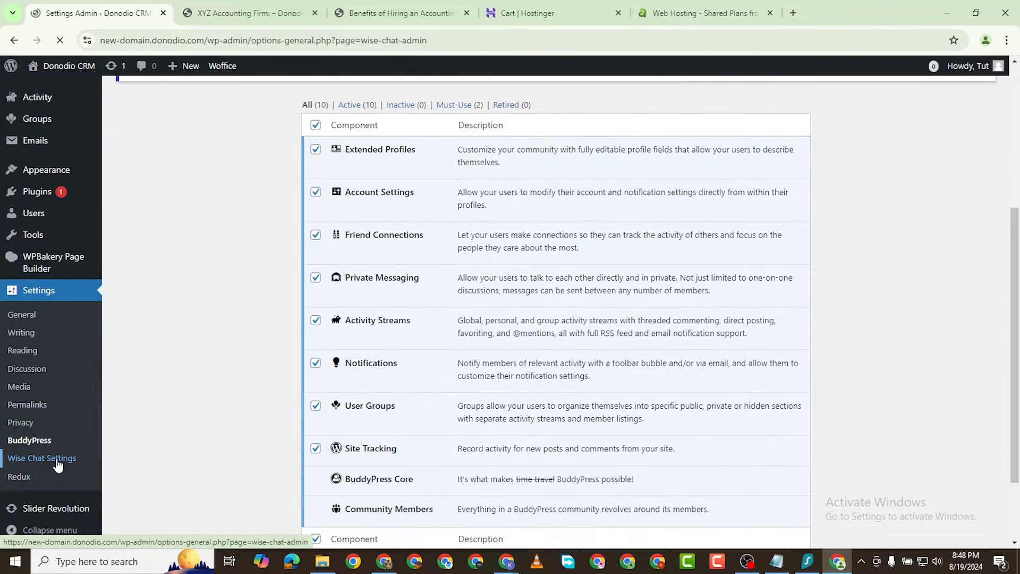
Step: View the Wise Chat Chat Modes settings, set to Classic mode
{"action": "scroll", "coordinate": [365, 312], "scroll_direction": "down", "scroll_amount": 5}
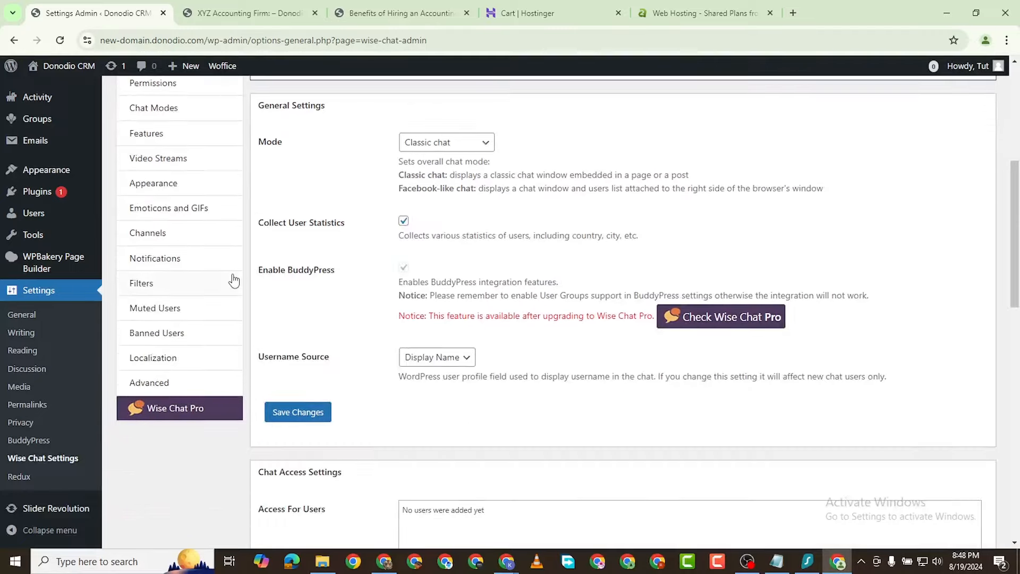
{"action": "scroll", "coordinate": [223, 313], "scroll_direction": "up", "scroll_amount": 5}
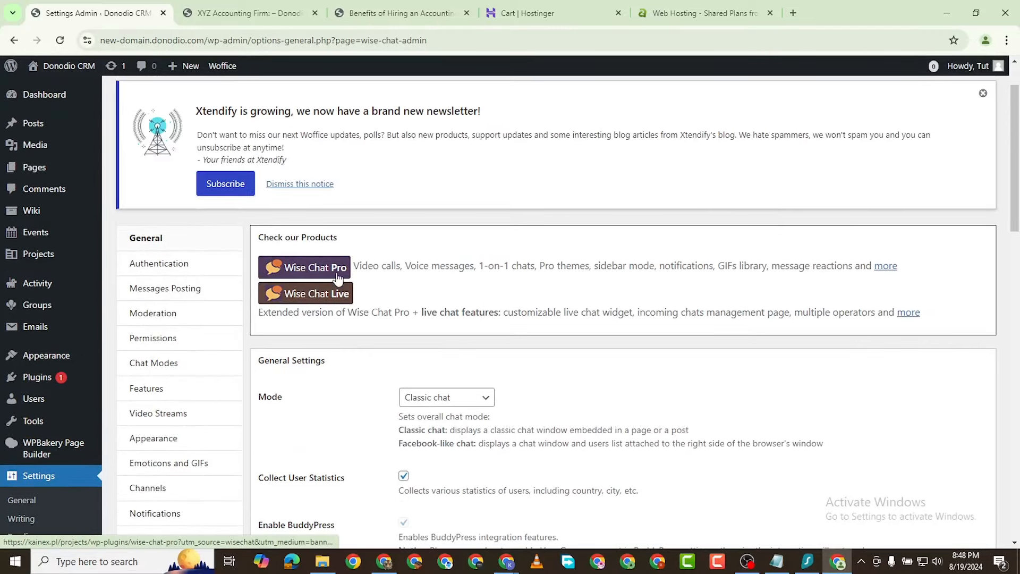
{"action": "scroll", "coordinate": [180, 290], "scroll_direction": "down", "scroll_amount": 2}
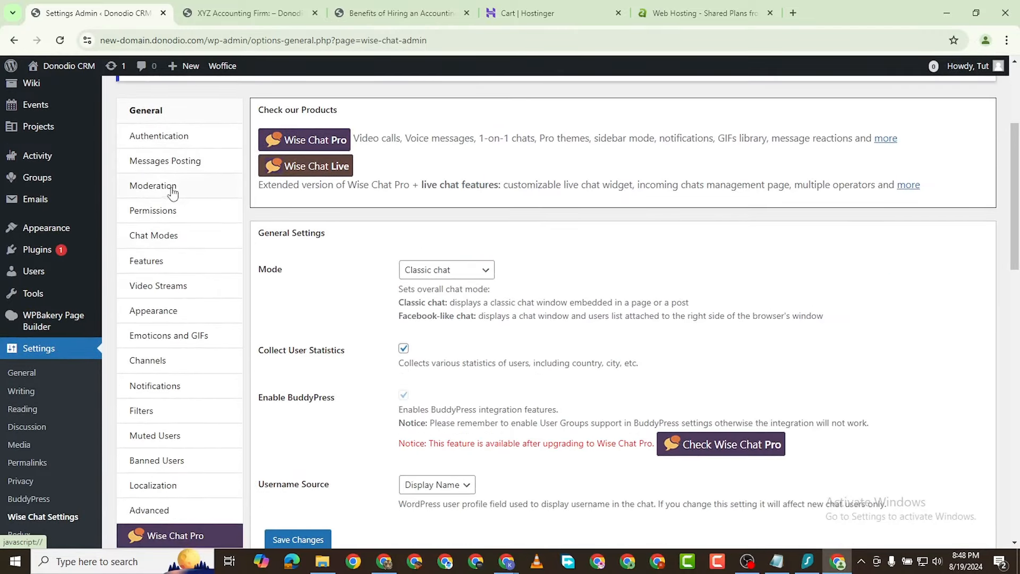
{"action": "left_click", "coordinate": [168, 230]}
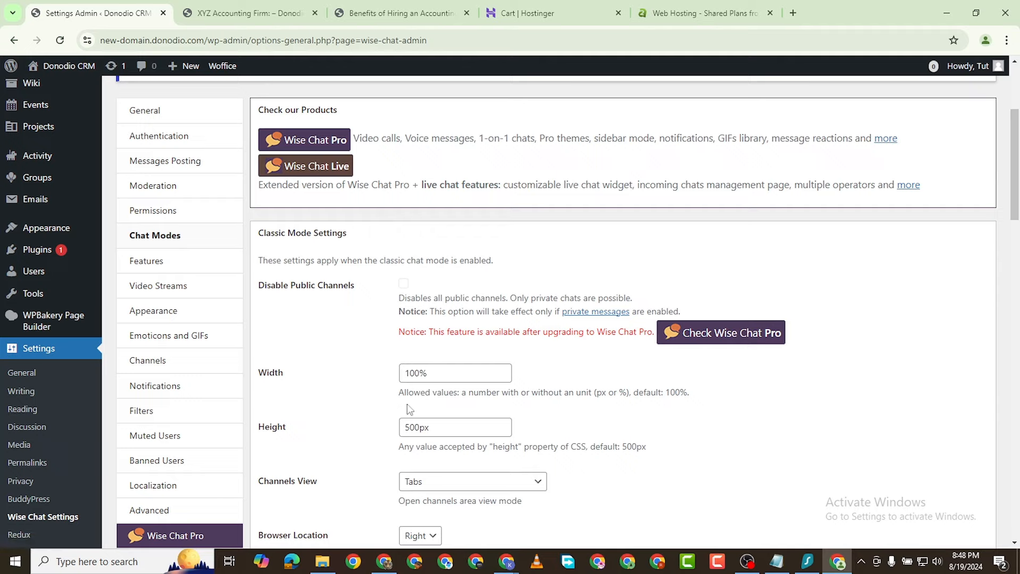
Step: Check the Wise Chat Appearance settings, then bring up the XYZ Accounting Firm tab
{"action": "scroll", "coordinate": [322, 376], "scroll_direction": "down", "scroll_amount": 2}
{"action": "scroll", "coordinate": [322, 375], "scroll_direction": "down", "scroll_amount": 1}
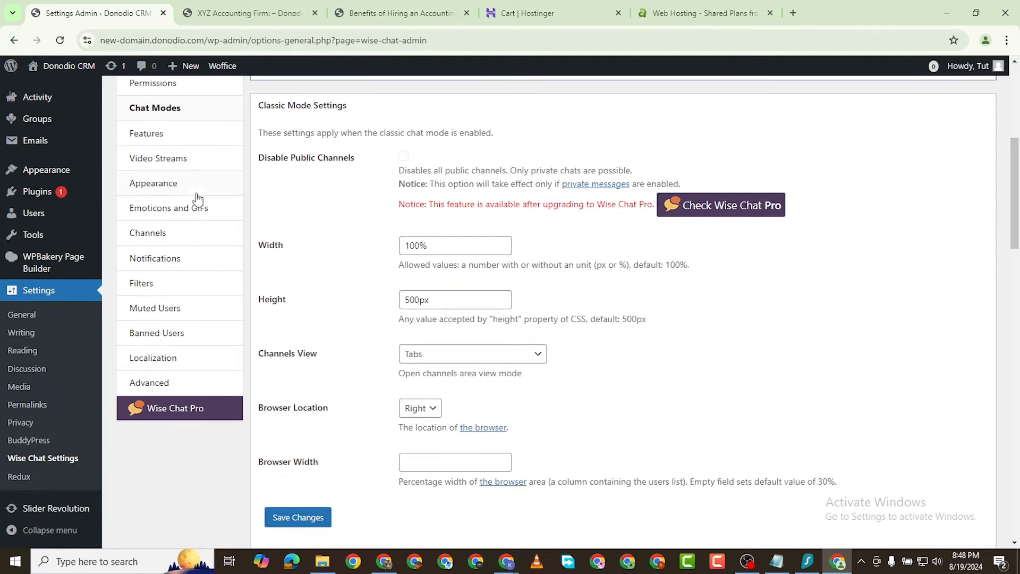
{"action": "left_click", "coordinate": [154, 184]}
{"action": "scroll", "coordinate": [68, 268], "scroll_direction": "up", "scroll_amount": 6}
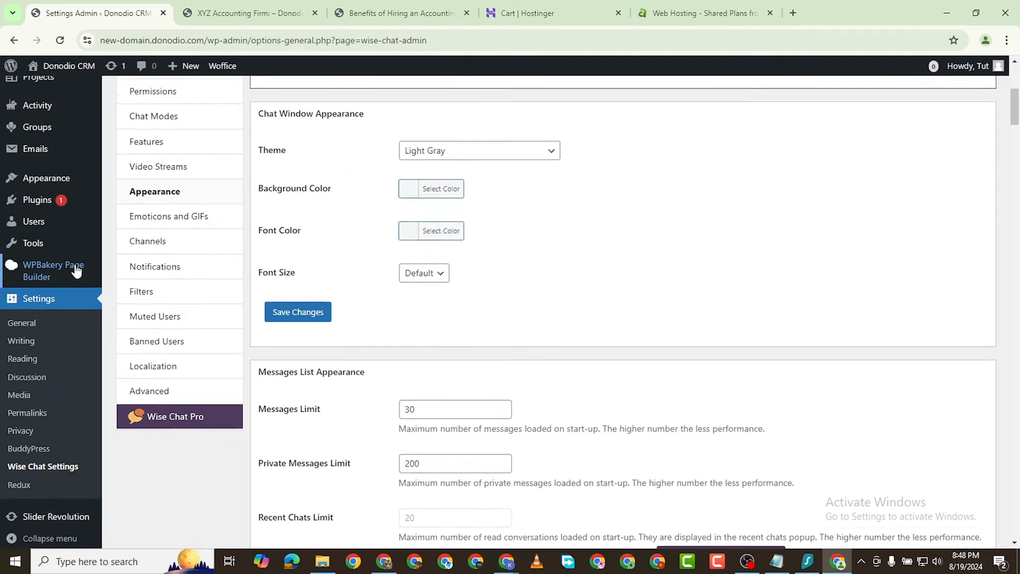
{"action": "left_click", "coordinate": [250, 10]}
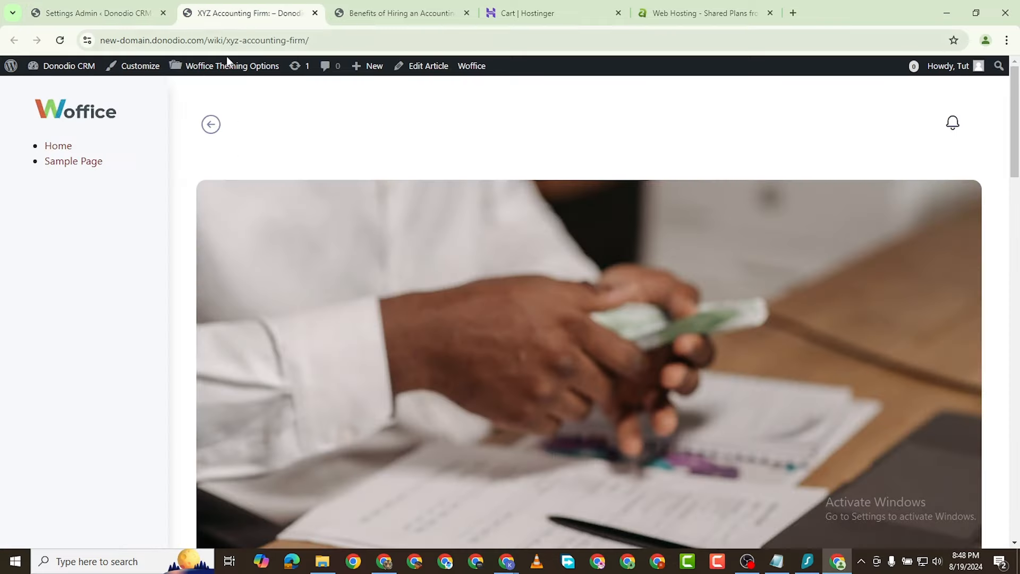
Step: Scroll through the published XYZ Accounting Firm article
{"action": "scroll", "coordinate": [294, 317], "scroll_direction": "down", "scroll_amount": 10}
{"action": "scroll", "coordinate": [326, 298], "scroll_direction": "up", "scroll_amount": 7}
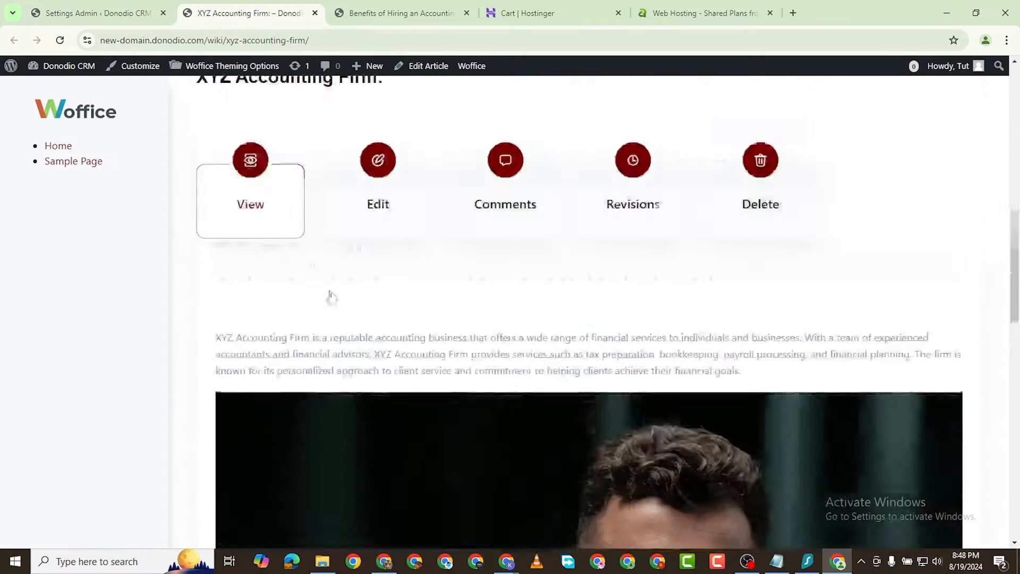
{"action": "scroll", "coordinate": [356, 307], "scroll_direction": "up", "scroll_amount": 5}
{"action": "scroll", "coordinate": [252, 266], "scroll_direction": "down", "scroll_amount": 15}
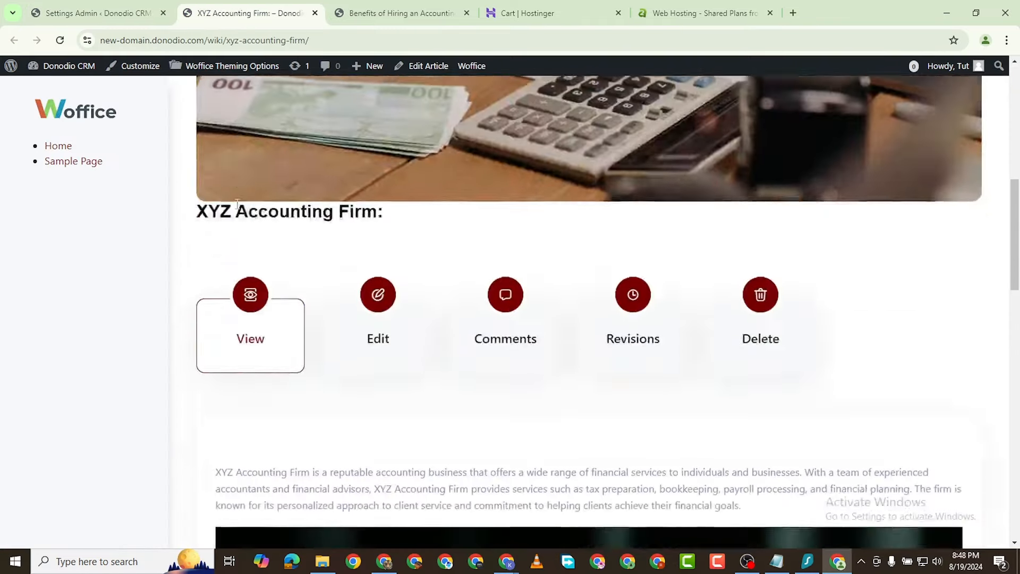
{"action": "scroll", "coordinate": [583, 219], "scroll_direction": "up", "scroll_amount": 4}
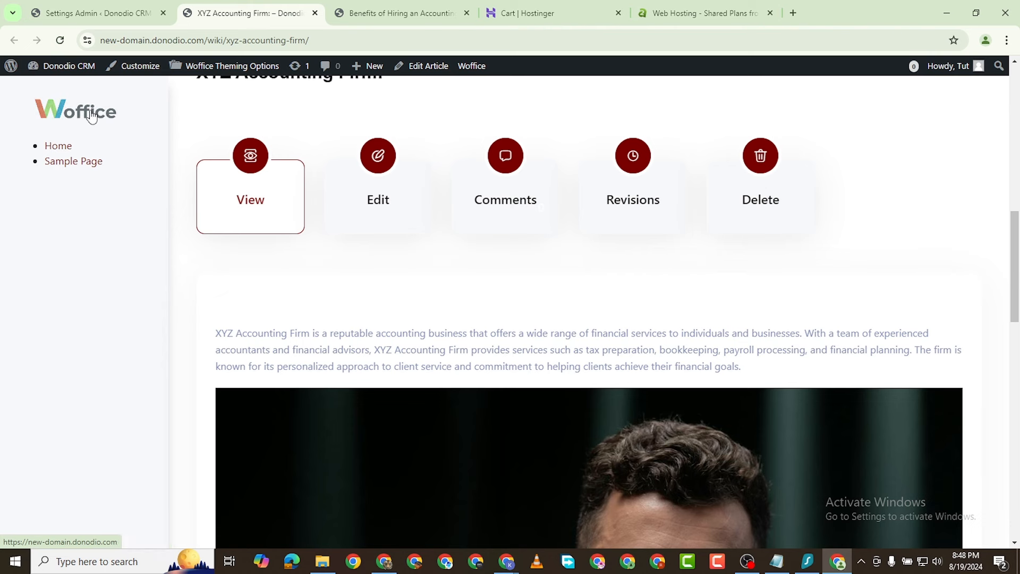
Step: Load the site root, which shows 'Nothing Found', then go back to the Wise Chat settings tab
{"action": "mouse_move", "coordinate": [61, 67]}
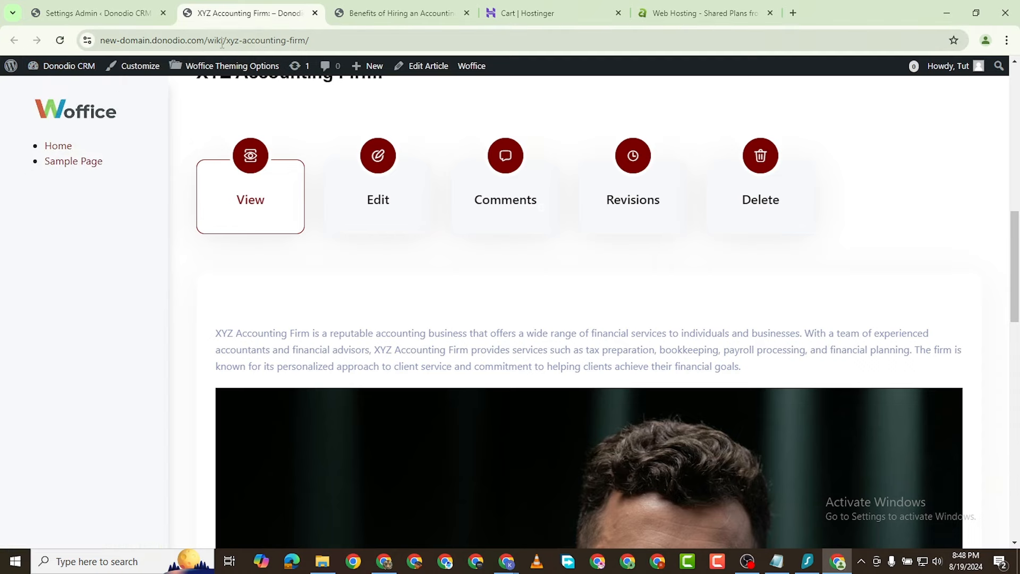
{"action": "left_click_drag", "start_coordinate": [213, 45], "coordinate": [918, 2]}
{"action": "key", "text": "BackSpace"}
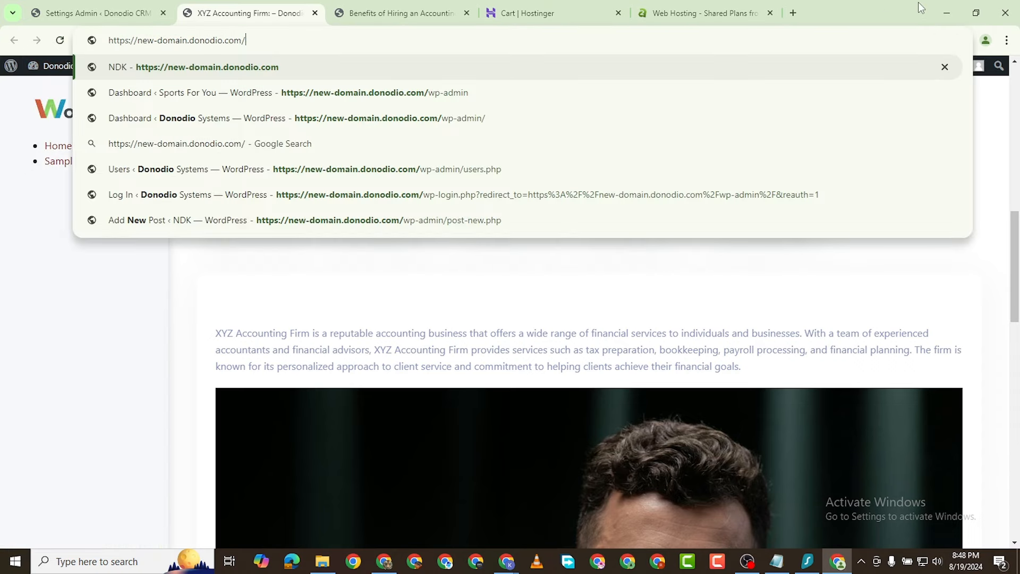
{"action": "key", "text": "Return"}
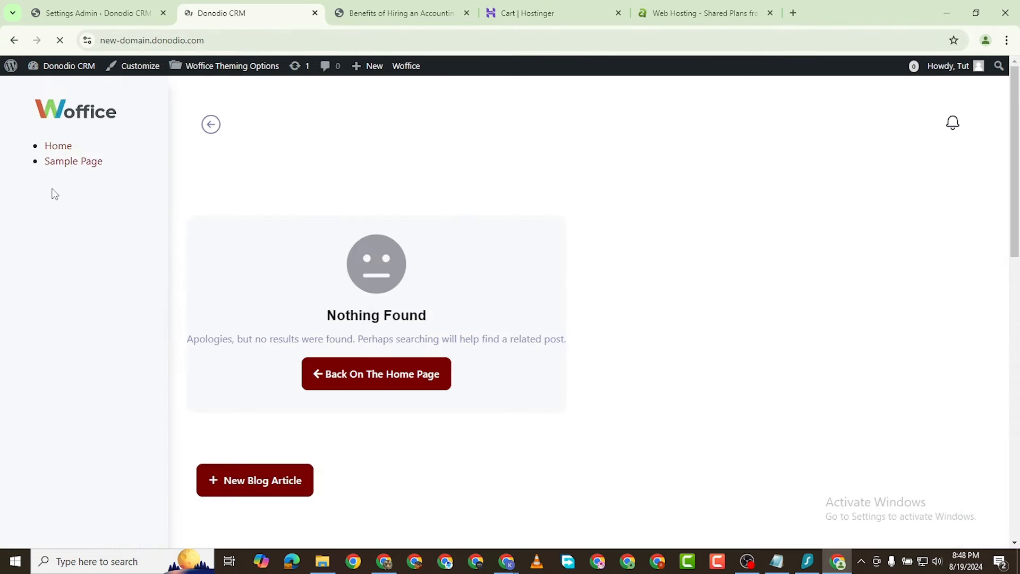
{"action": "scroll", "coordinate": [265, 317], "scroll_direction": "down", "scroll_amount": 3}
{"action": "scroll", "coordinate": [291, 273], "scroll_direction": "up", "scroll_amount": 3}
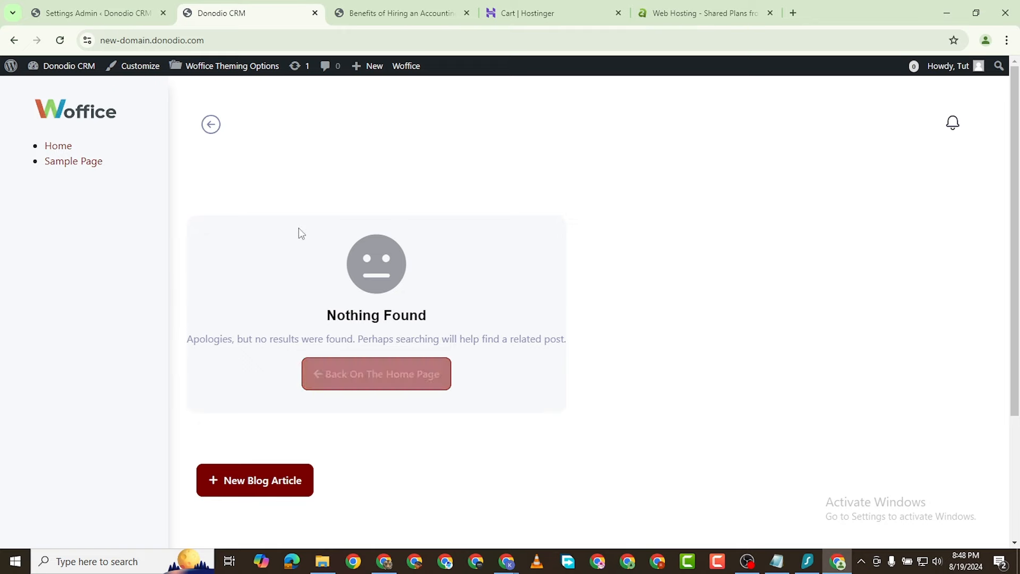
{"action": "left_click", "coordinate": [96, 13]}
{"action": "mouse_move", "coordinate": [42, 151]}
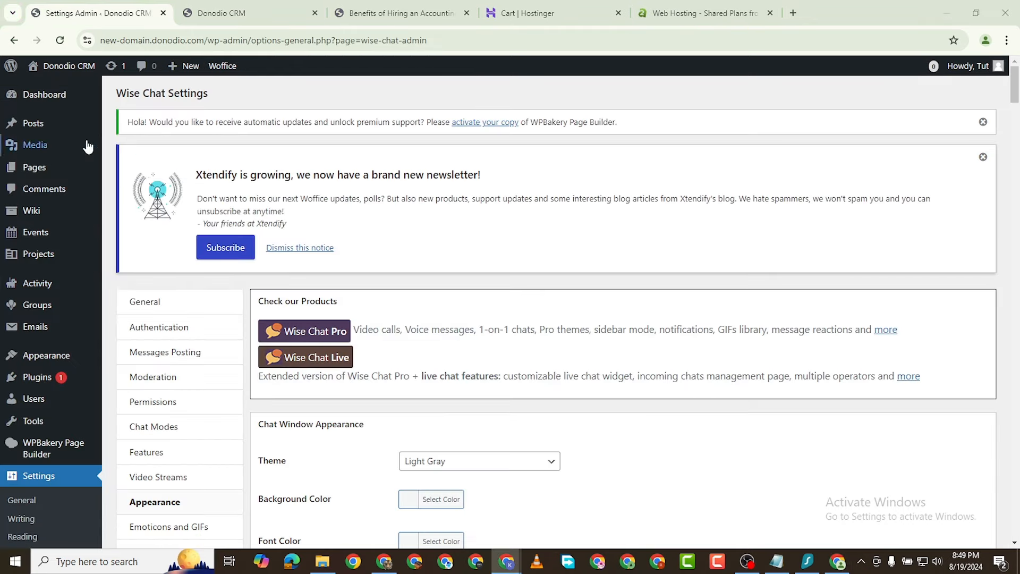
Step: Trash the Sample Page under All Pages, then open Add New Page in a new tab
{"action": "mouse_move", "coordinate": [35, 168]}
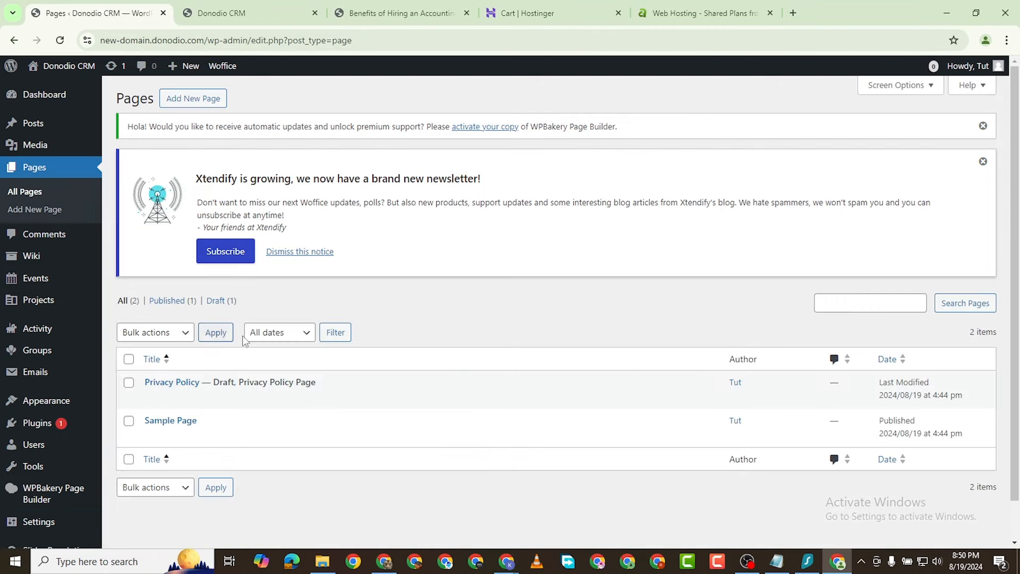
{"action": "scroll", "coordinate": [229, 334], "scroll_direction": "down", "scroll_amount": 1}
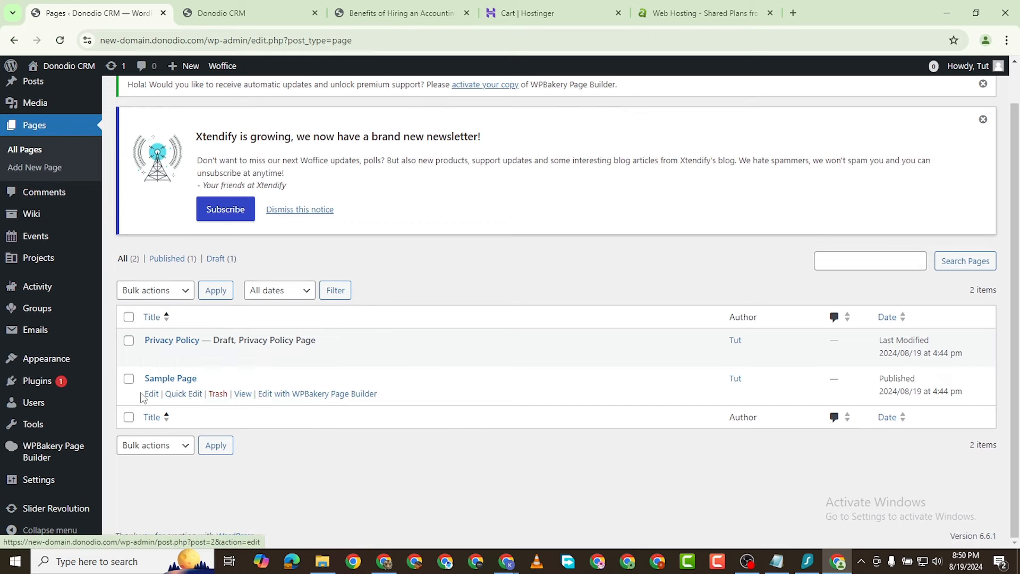
{"action": "left_click", "coordinate": [218, 394]}
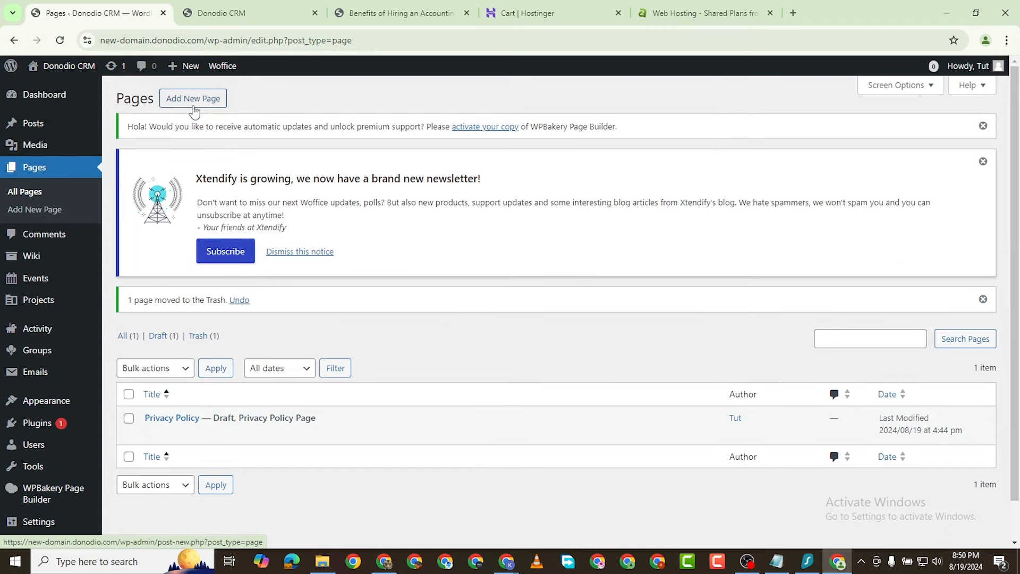
{"action": "right_click", "coordinate": [195, 99]}
{"action": "left_click", "coordinate": [271, 116]}
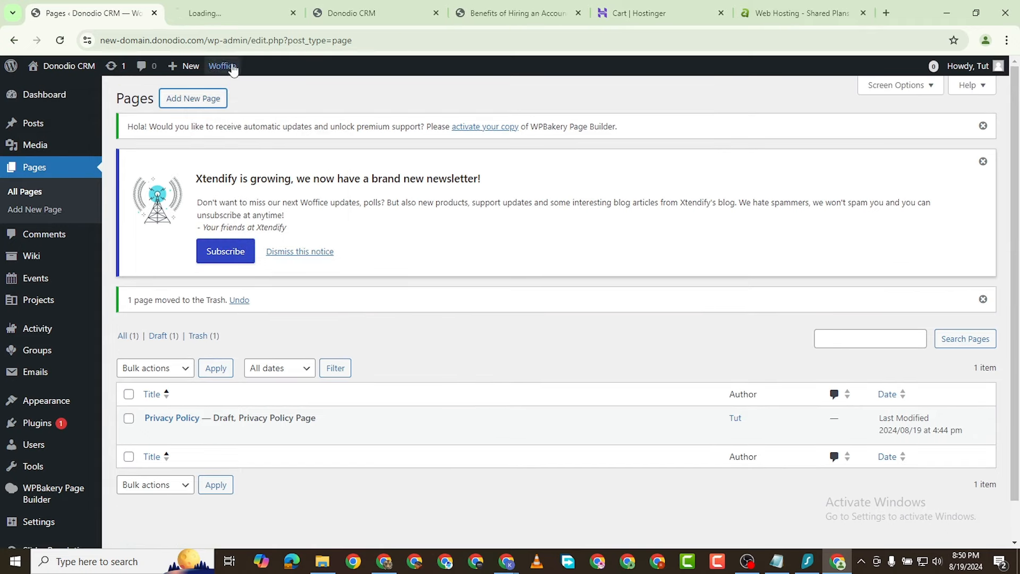
Step: Publish a new page titled 'Login' using the Login page template
{"action": "left_click", "coordinate": [219, 13]}
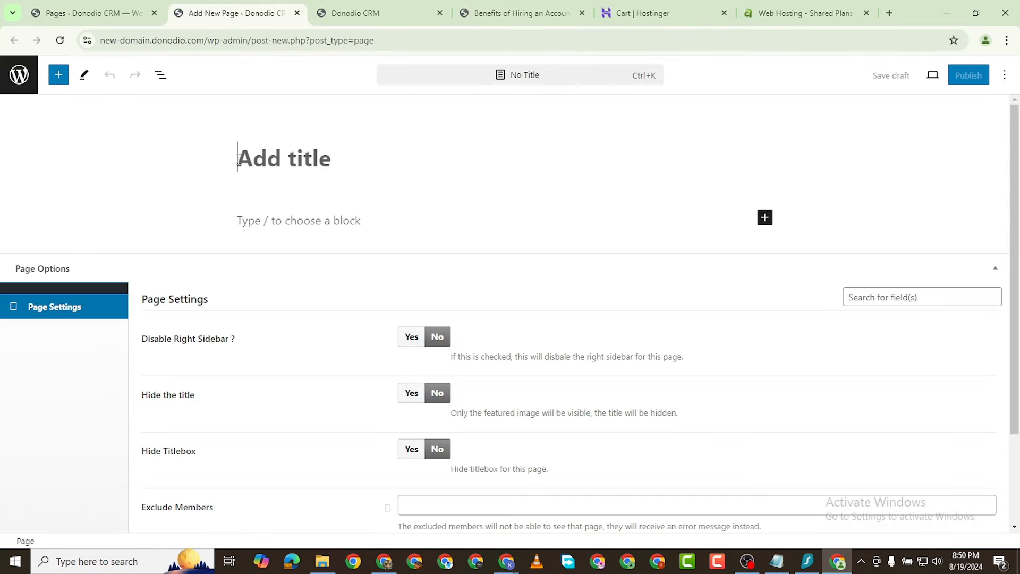
{"action": "type", "text": "Login"}
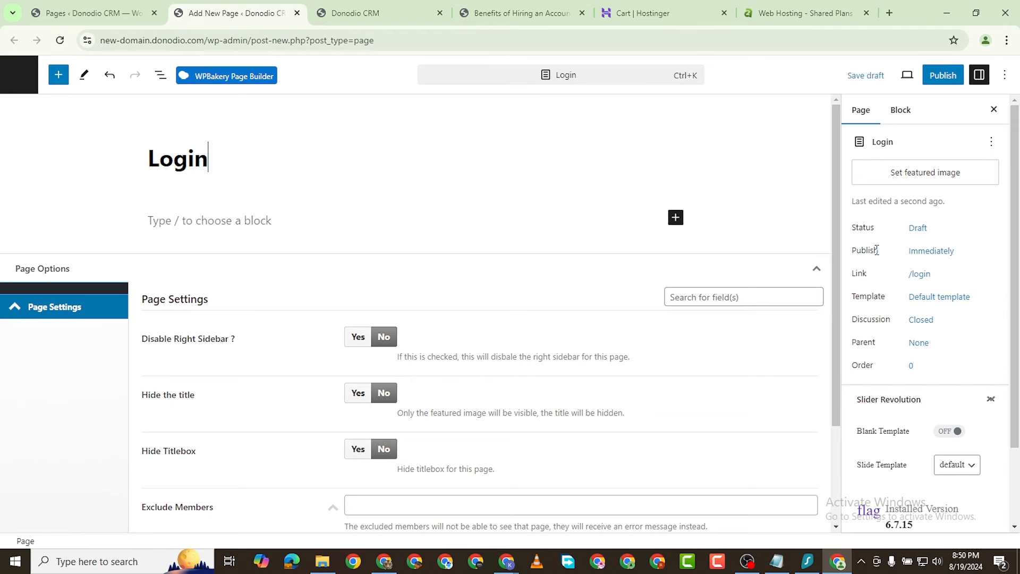
{"action": "left_click", "coordinate": [951, 322]}
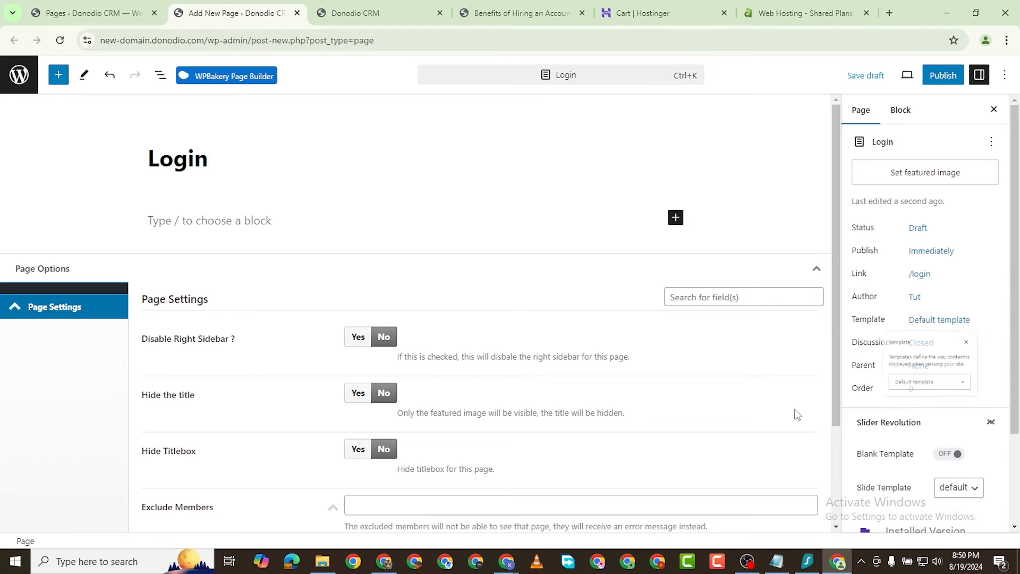
{"action": "left_click", "coordinate": [918, 420]}
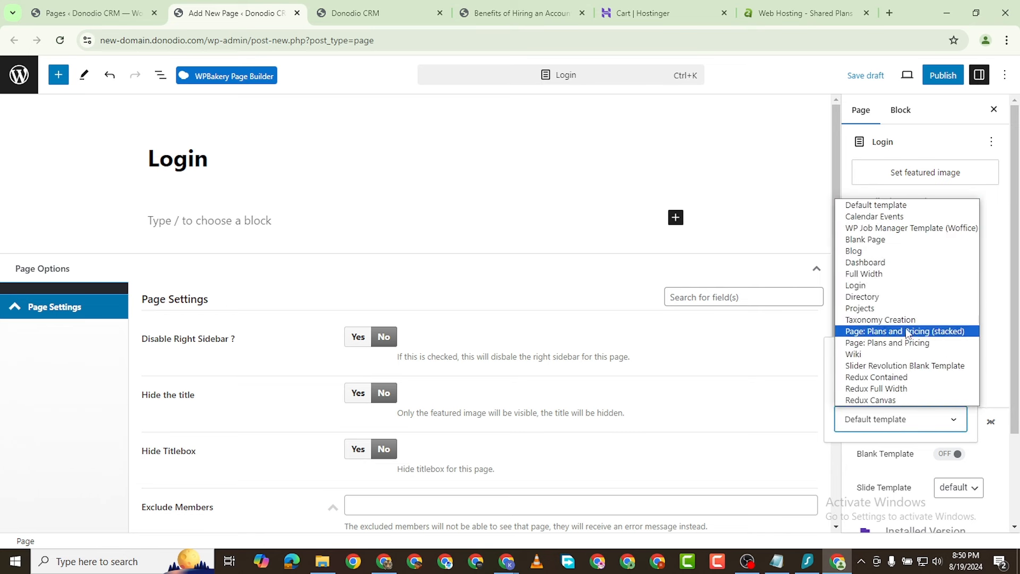
{"action": "left_click", "coordinate": [912, 283]}
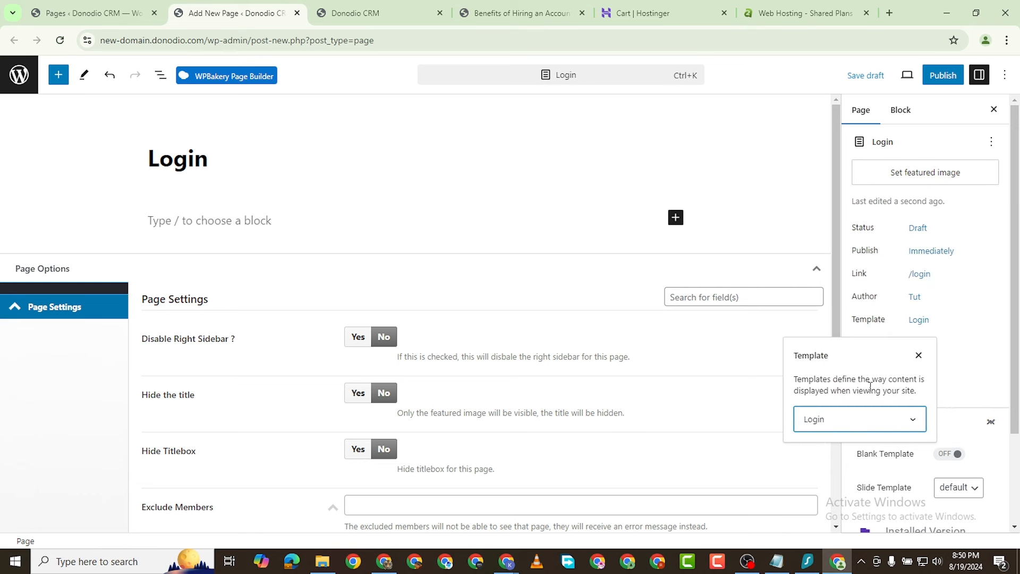
{"action": "left_click", "coordinate": [942, 77]}
{"action": "left_click", "coordinate": [942, 77]}
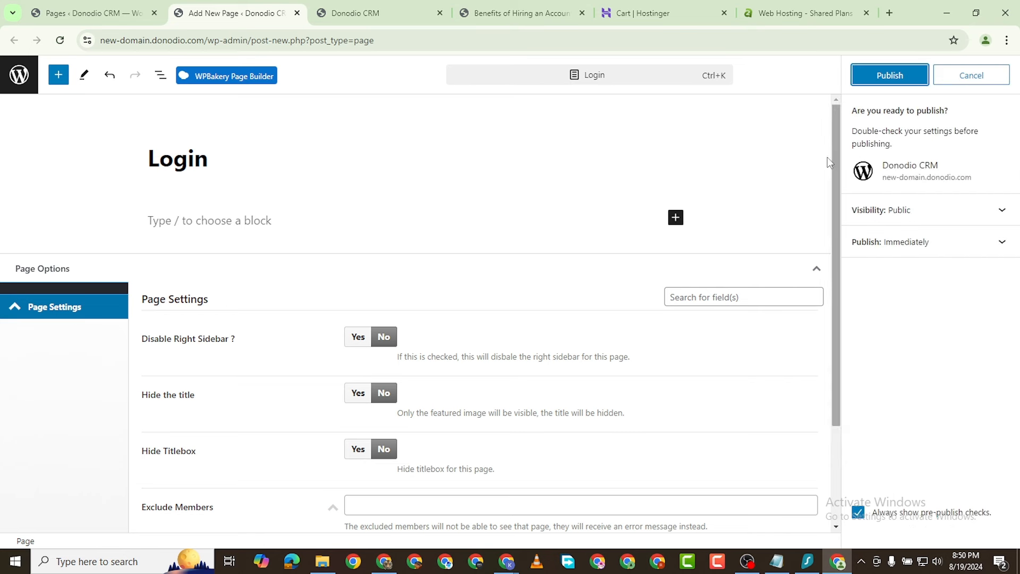
{"action": "left_click", "coordinate": [886, 77]}
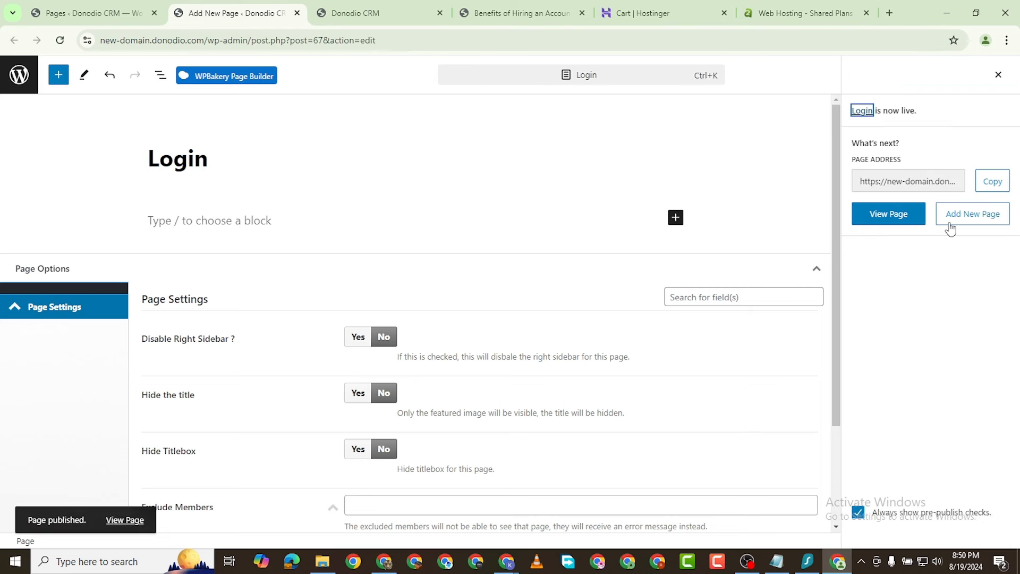
Step: View the published Login page on the live site in a new tab, then close it
{"action": "right_click", "coordinate": [126, 521]}
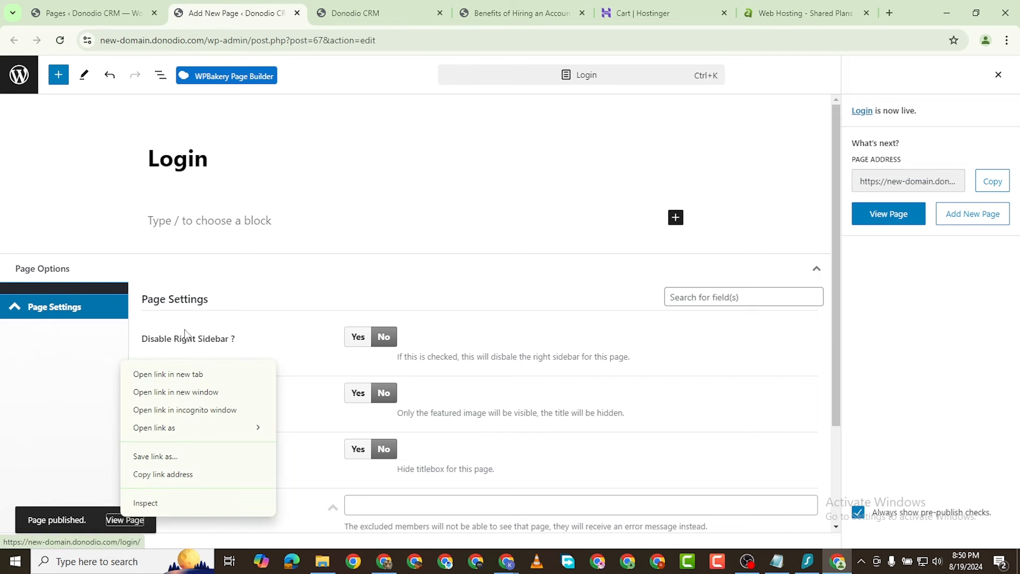
{"action": "left_click", "coordinate": [200, 369]}
{"action": "left_click", "coordinate": [331, 7]}
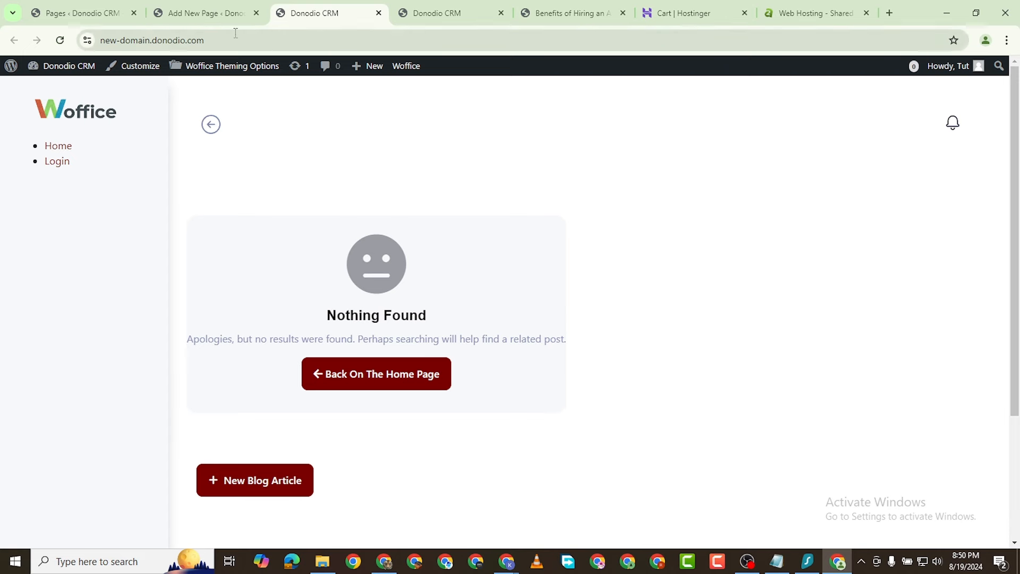
{"action": "left_click", "coordinate": [378, 13]}
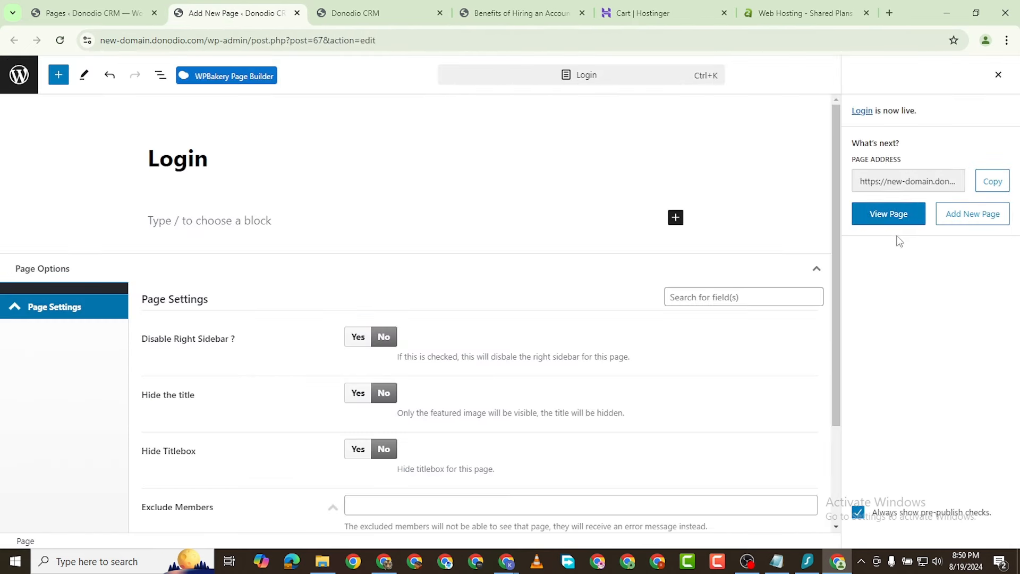
Step: Check the published Login page on the front end, then return to the Pages list
{"action": "left_click", "coordinate": [891, 216]}
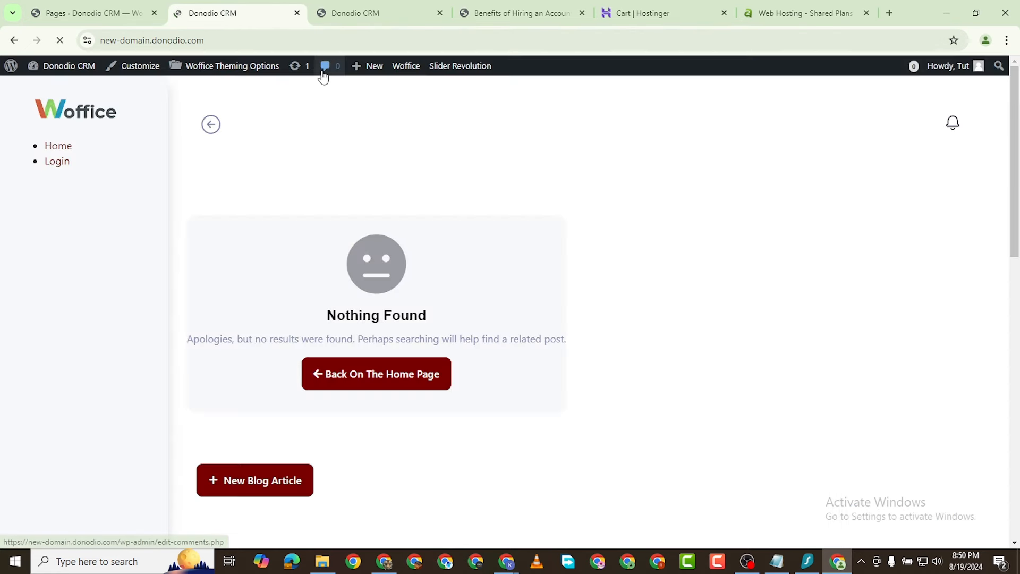
{"action": "left_click", "coordinate": [13, 41]}
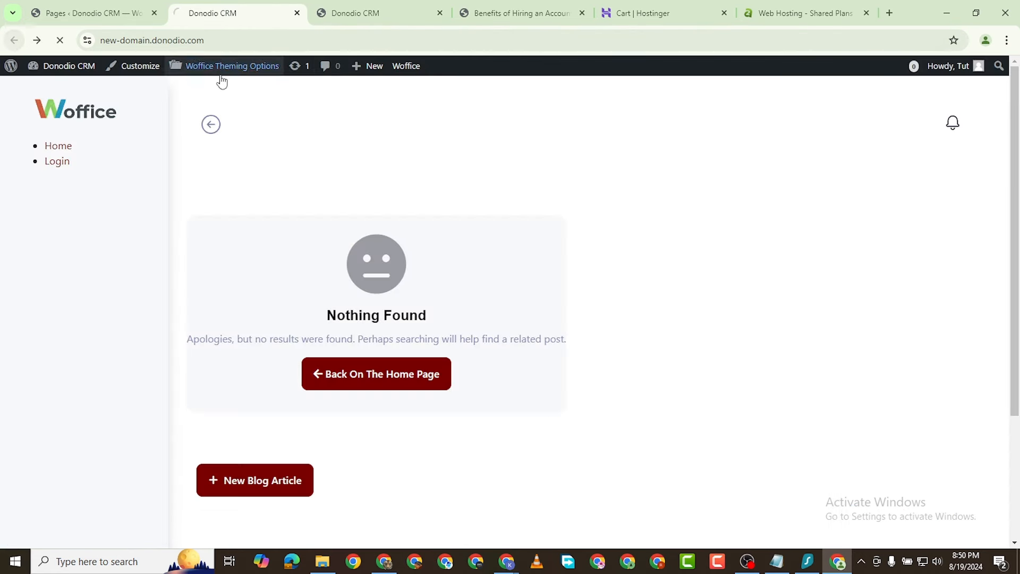
{"action": "left_click", "coordinate": [101, 14]}
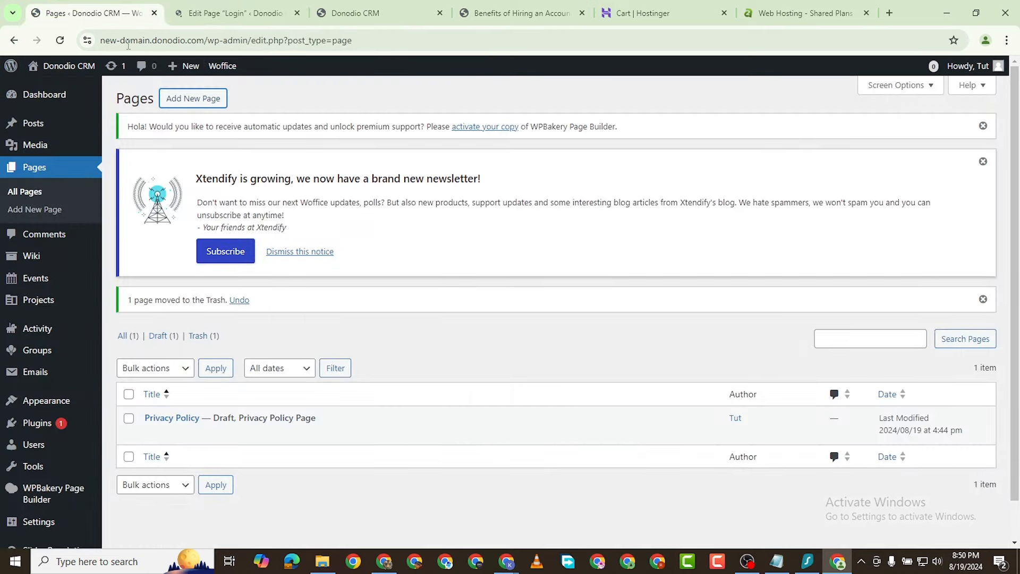
Step: Open a blank Add New Page editor in a separate tab
{"action": "right_click", "coordinate": [275, 122]}
{"action": "left_click", "coordinate": [273, 101]}
{"action": "right_click", "coordinate": [190, 98]}
{"action": "left_click", "coordinate": [253, 118]}
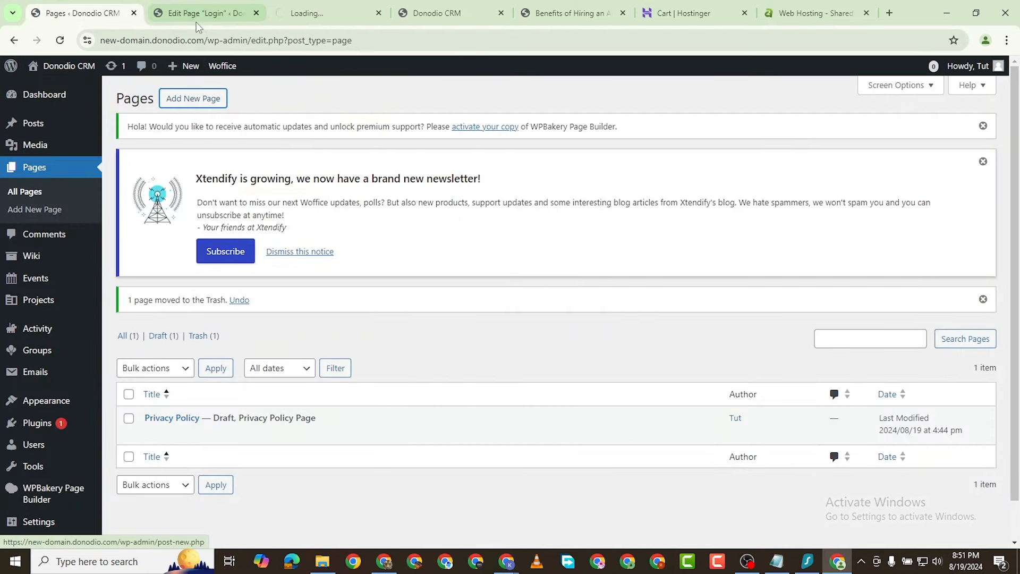
{"action": "left_click", "coordinate": [251, 21]}
Step: Close the Login editor and title the new page 'Dashboard', correcting the typo
{"action": "left_click", "coordinate": [255, 13]}
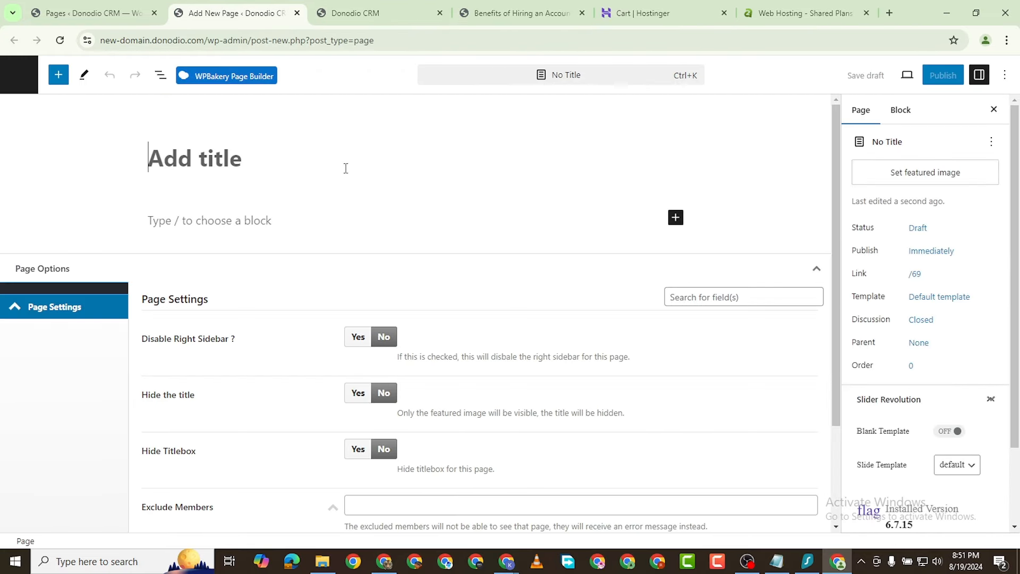
{"action": "type", "text": "Dahboa"}
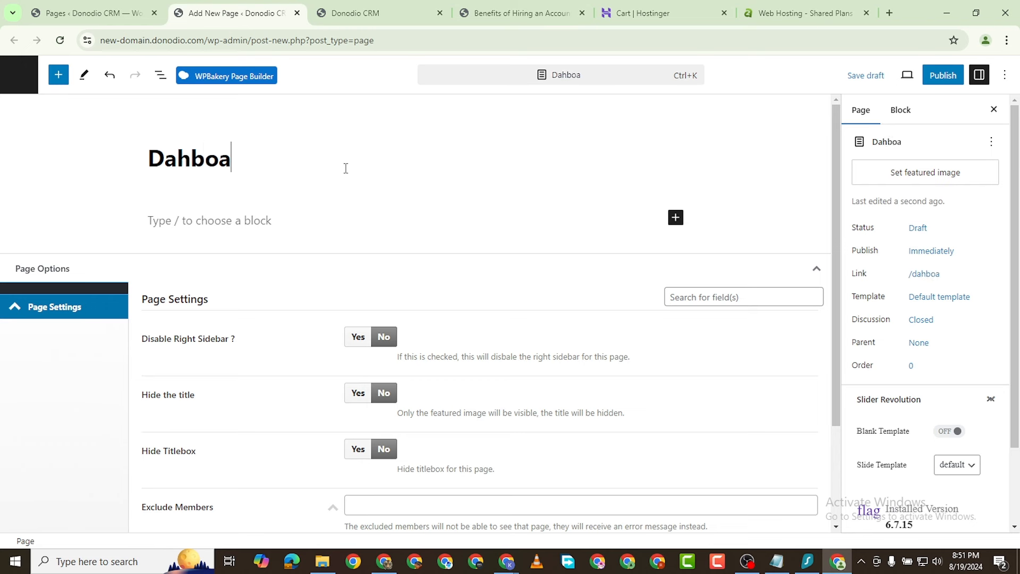
{"action": "type", "text": "rd"}
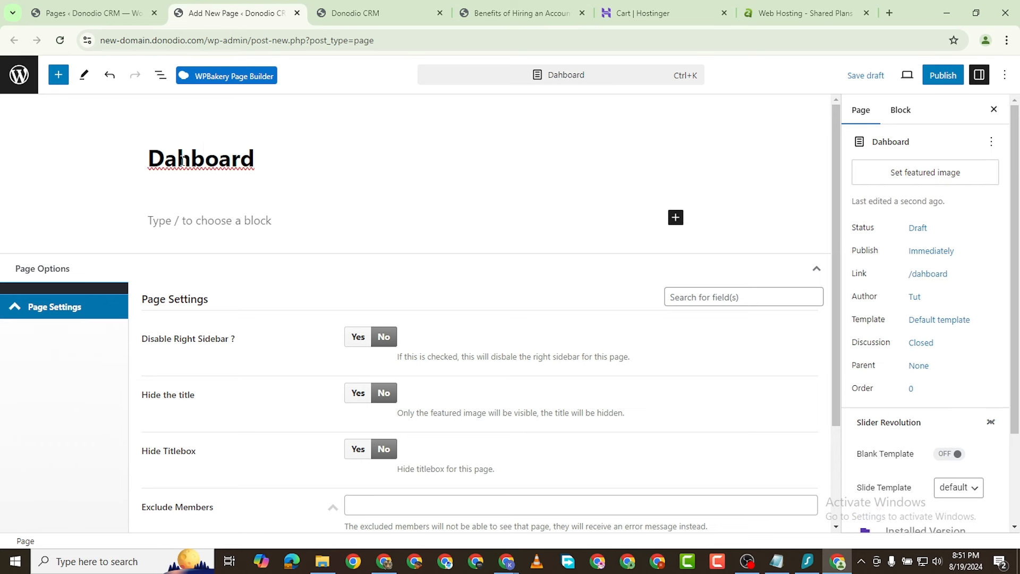
{"action": "left_click", "coordinate": [178, 159]}
{"action": "type", "text": "s"}
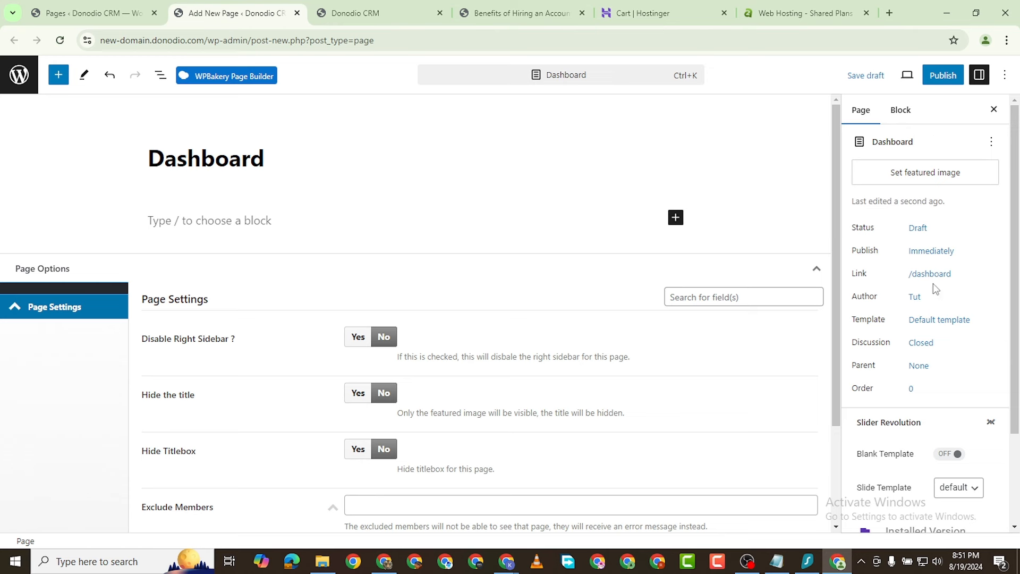
Step: Publish the Dashboard page without changing its template, then return to the Pages list
{"action": "left_click", "coordinate": [931, 322]}
{"action": "left_click", "coordinate": [902, 420]}
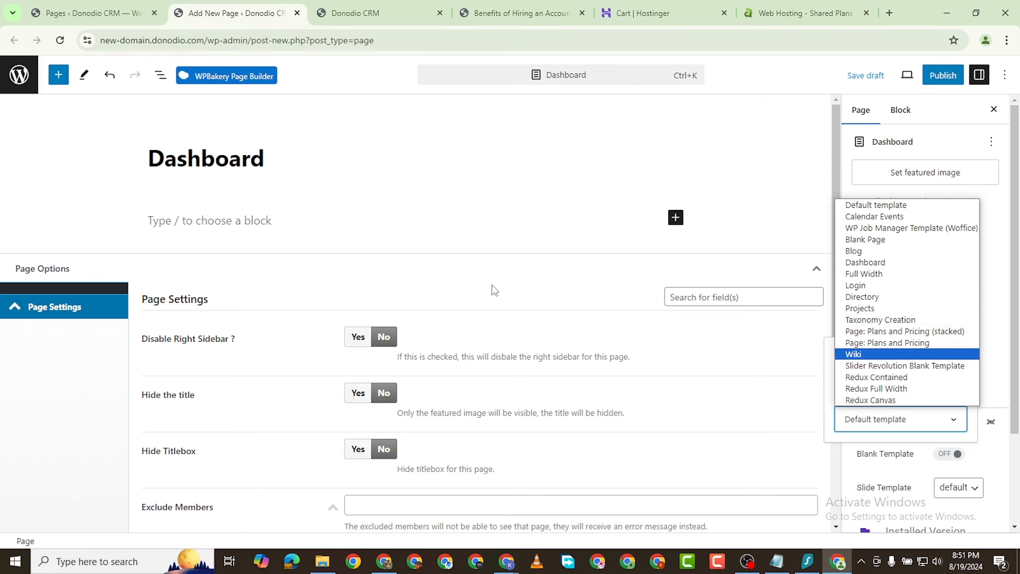
{"action": "left_click", "coordinate": [316, 152]}
{"action": "left_click", "coordinate": [941, 75]}
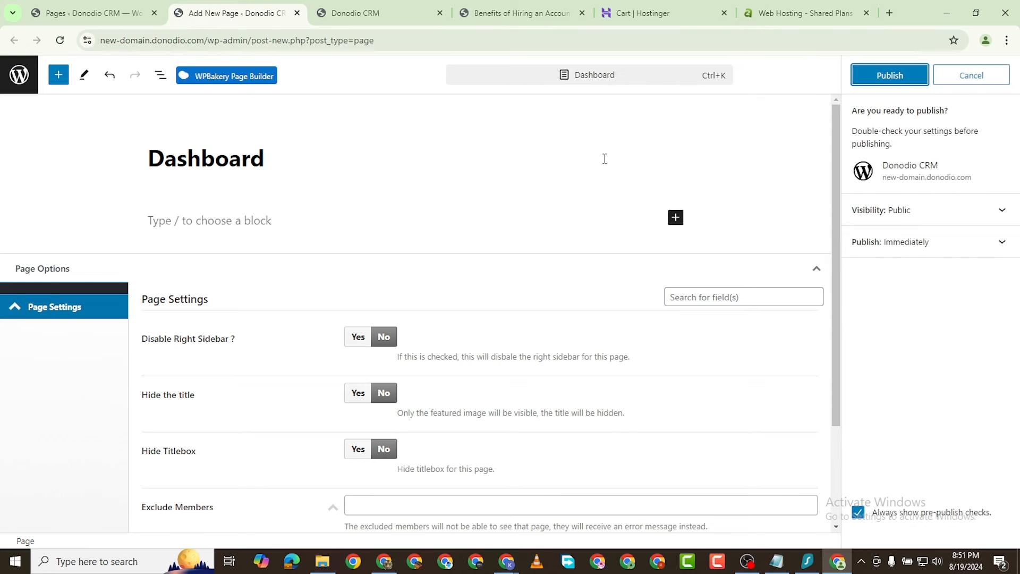
{"action": "left_click", "coordinate": [903, 78]}
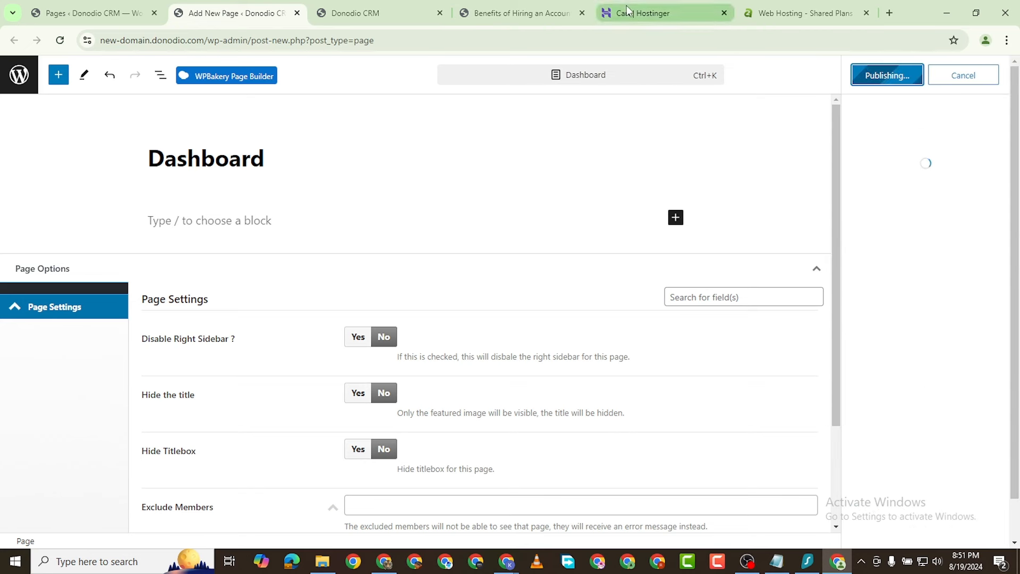
{"action": "left_click", "coordinate": [74, 7]}
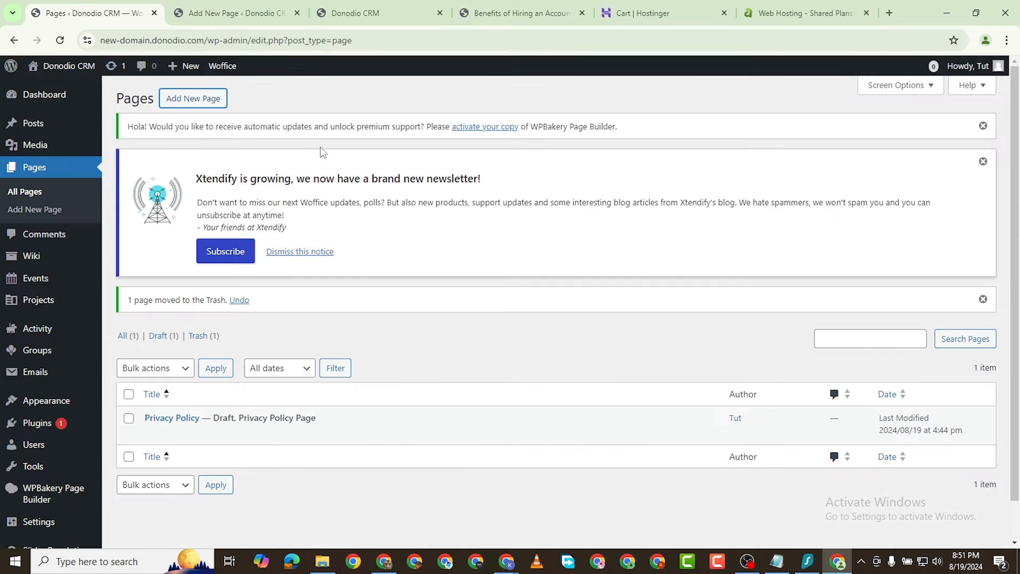
Step: Start another new page in a separate tab and title it 'Wiki'
{"action": "right_click", "coordinate": [187, 102]}
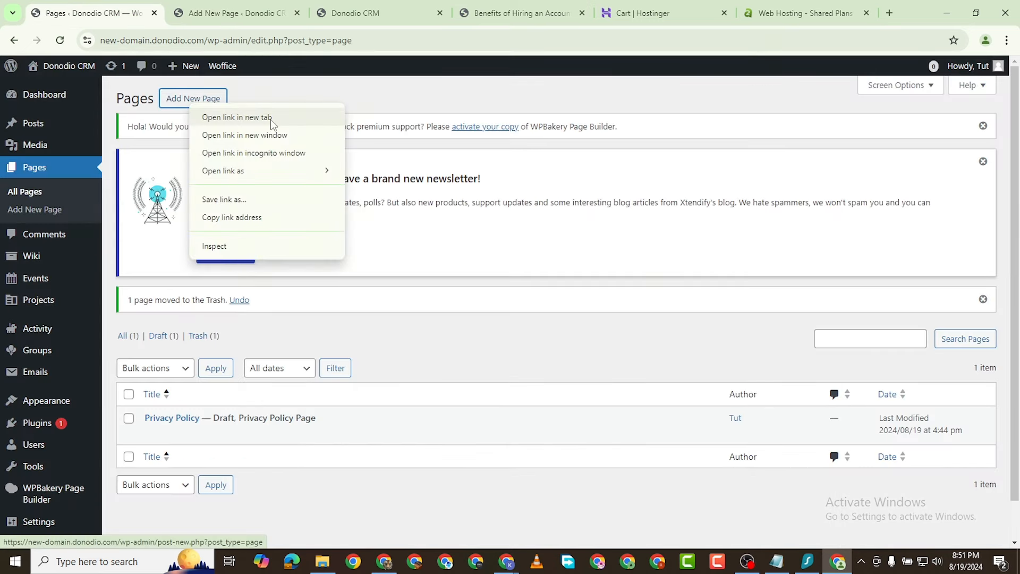
{"action": "left_click", "coordinate": [233, 117]}
{"action": "left_click", "coordinate": [308, 12]}
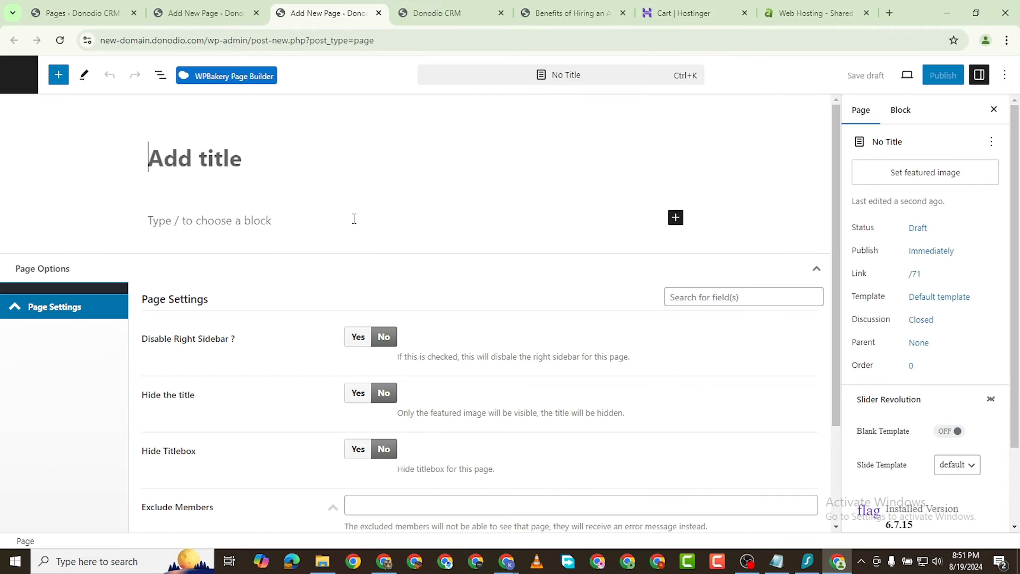
{"action": "type", "text": "Wiki"}
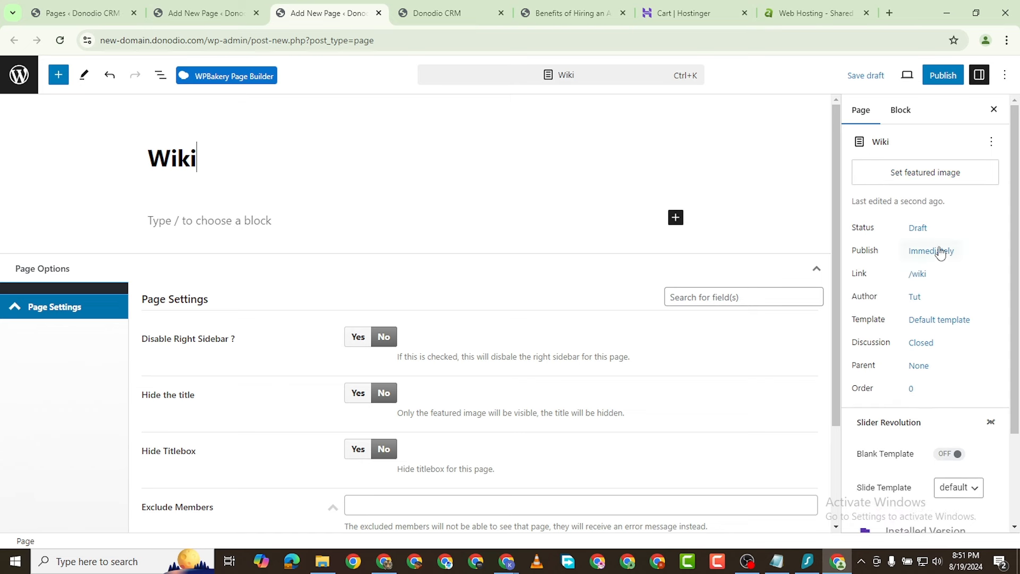
Step: Publish the Wiki page with the Wiki template, then go back to the Pages list
{"action": "left_click", "coordinate": [930, 321]}
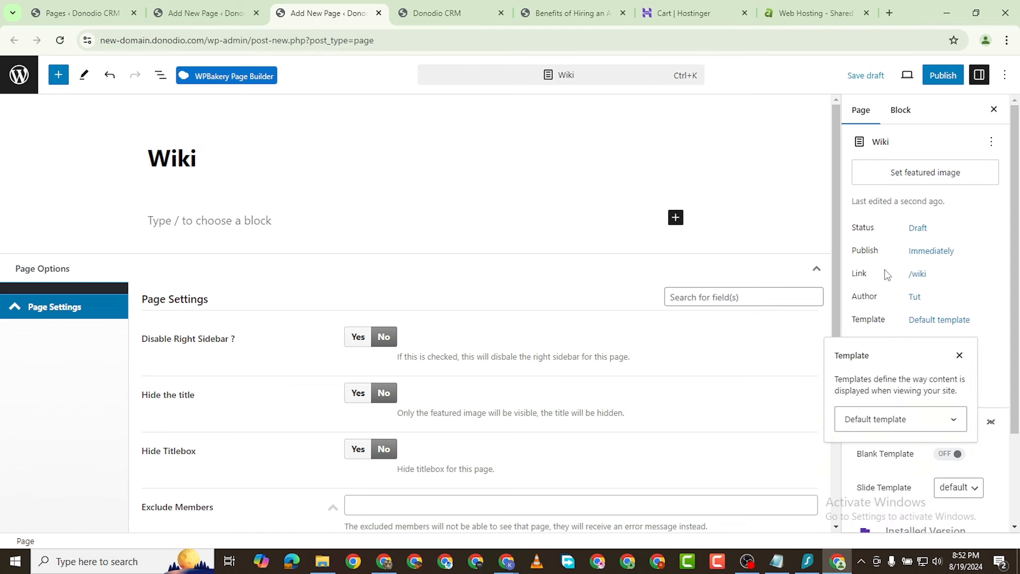
{"action": "left_click", "coordinate": [907, 422]}
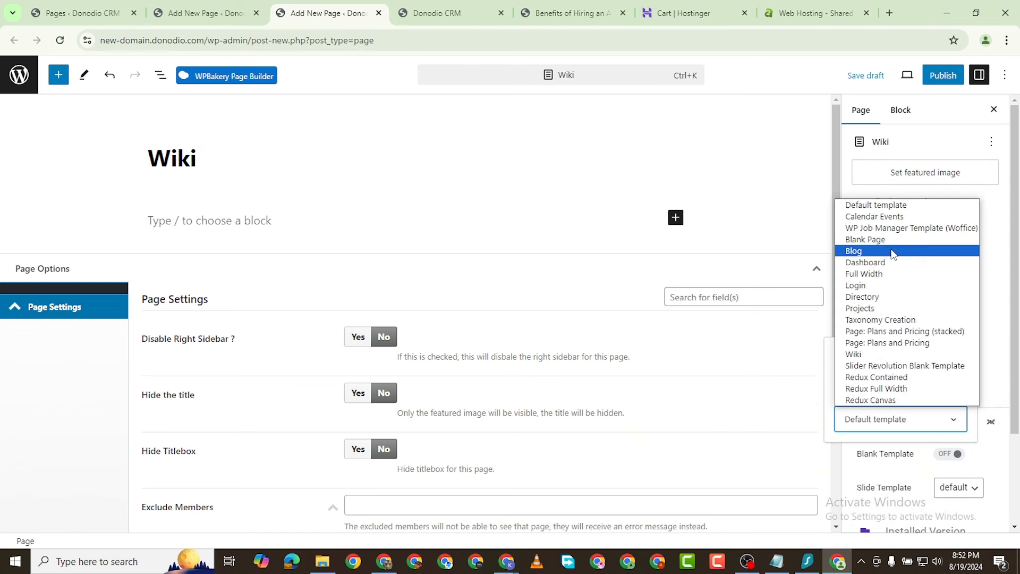
{"action": "left_click", "coordinate": [891, 353]}
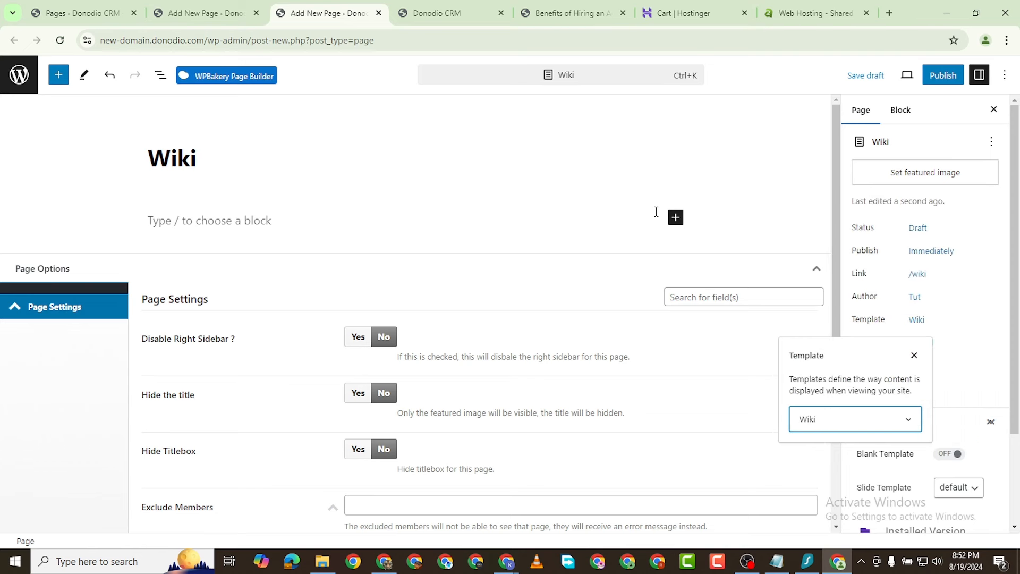
{"action": "left_click", "coordinate": [943, 75]}
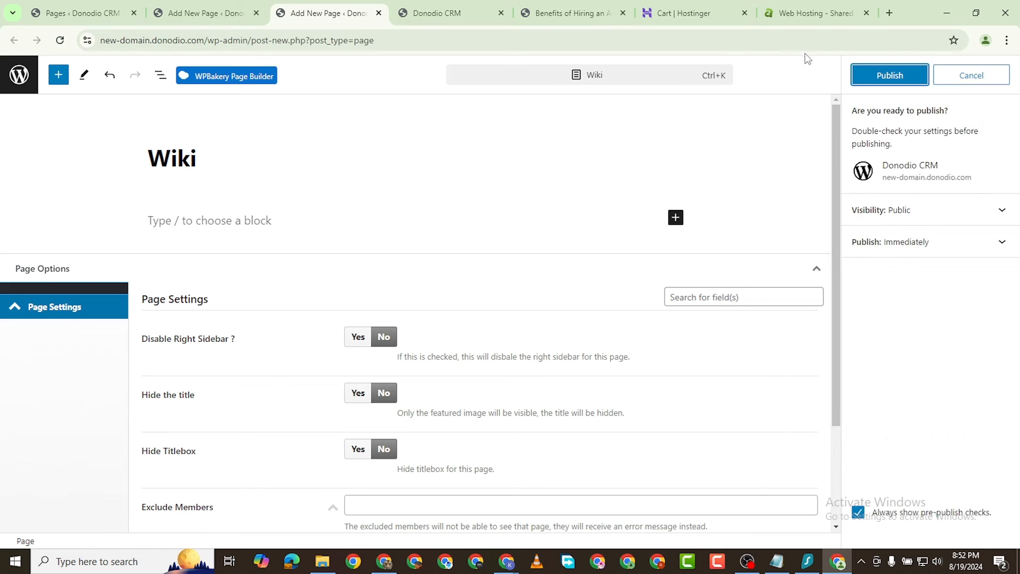
{"action": "left_click", "coordinate": [865, 75]}
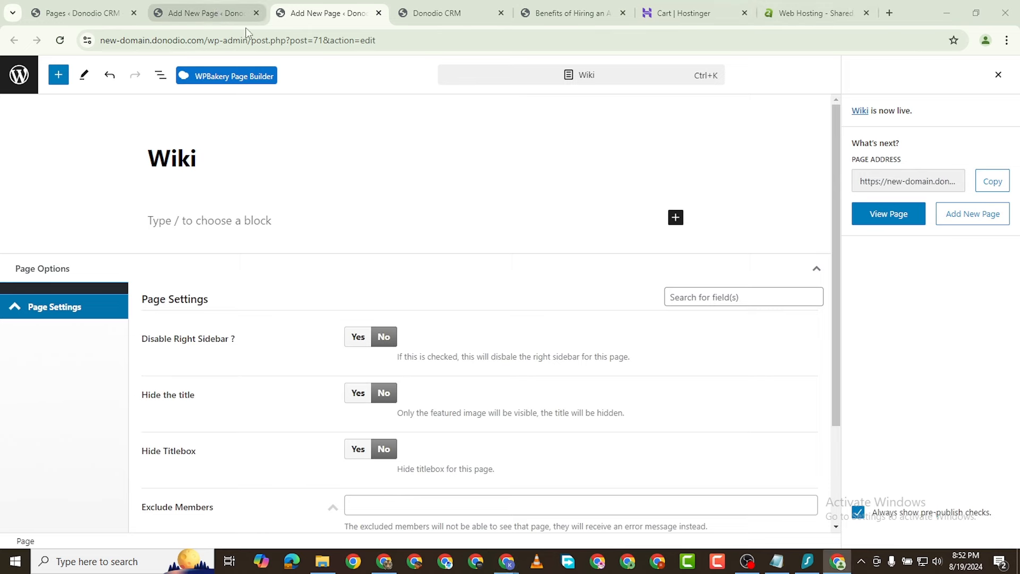
{"action": "left_click", "coordinate": [224, 14]}
{"action": "left_click", "coordinate": [84, 15]}
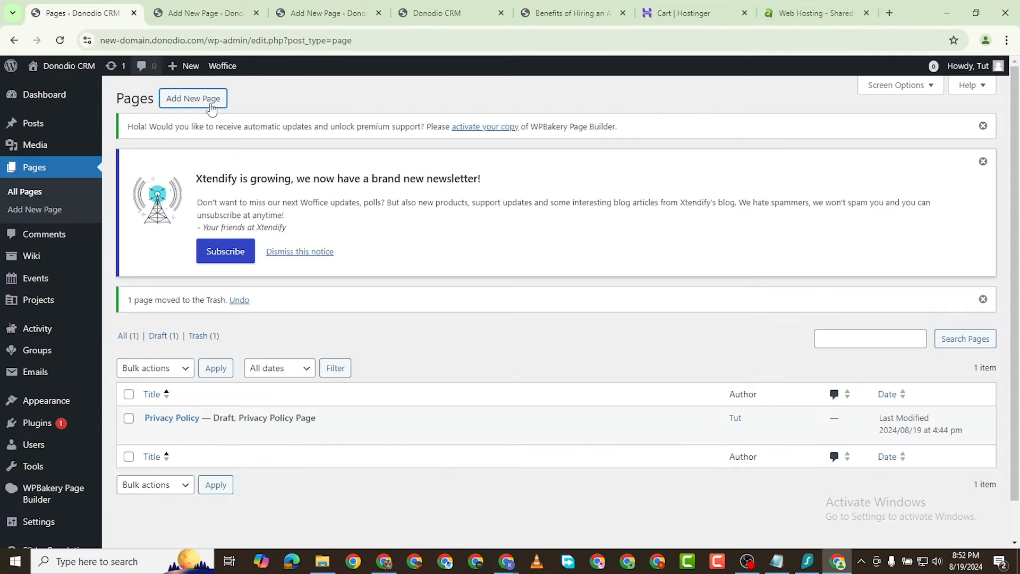
Step: Open a new page in its own tab, close the front-end site tab, and title it 'Projects'
{"action": "right_click", "coordinate": [191, 96]}
{"action": "left_click", "coordinate": [273, 109]}
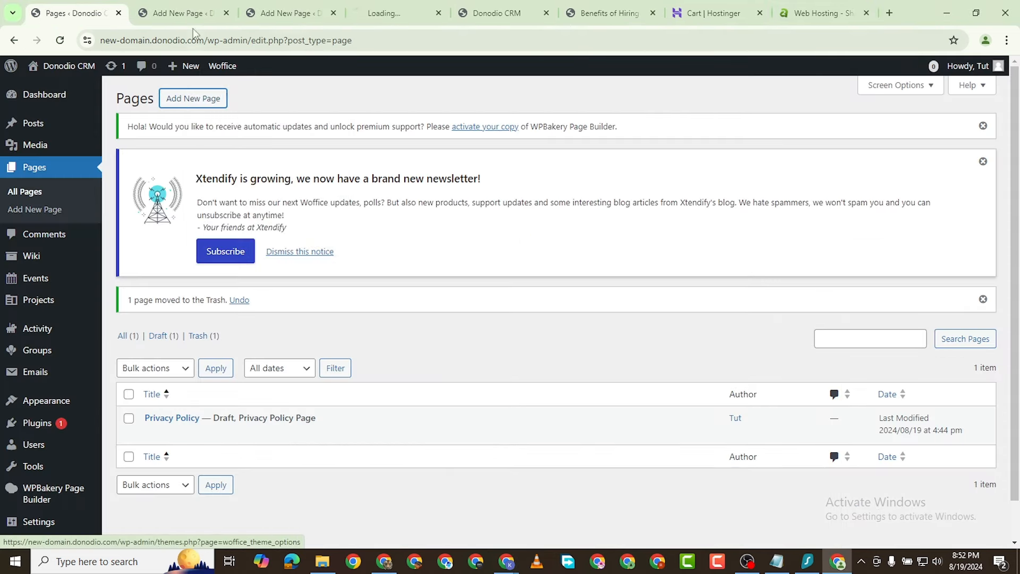
{"action": "left_click", "coordinate": [380, 15]}
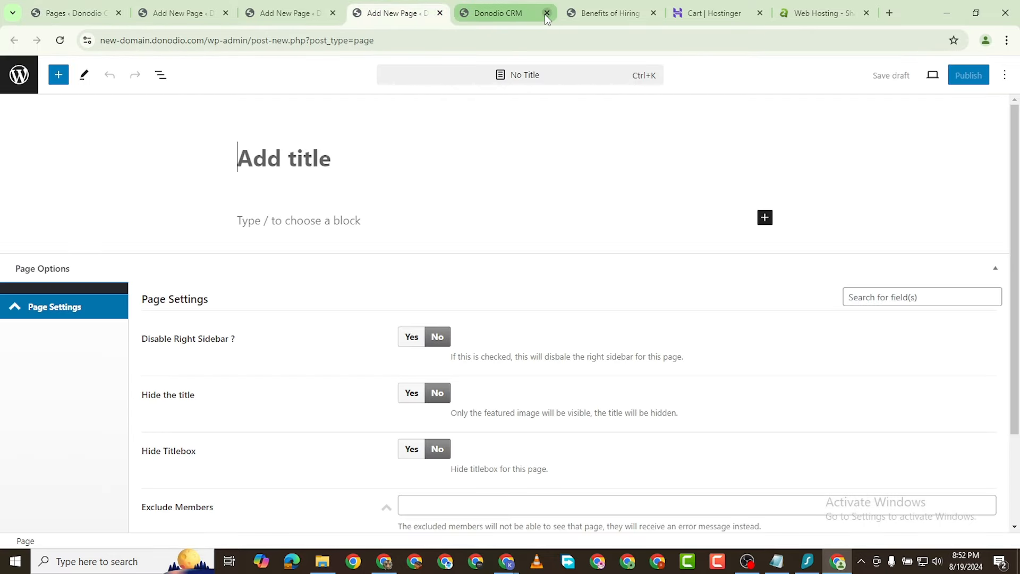
{"action": "left_click", "coordinate": [546, 13]}
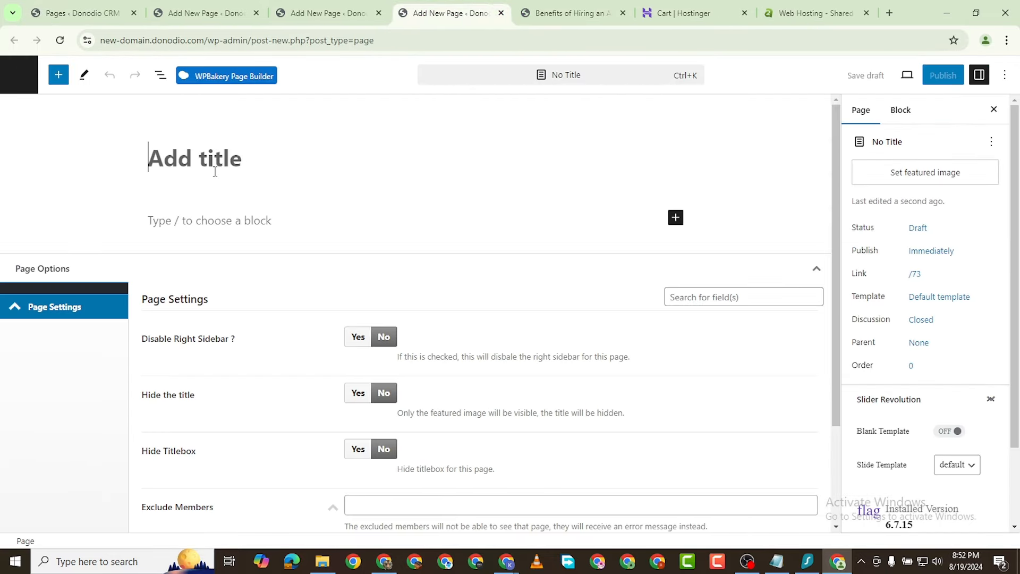
{"action": "type", "text": "Projects"}
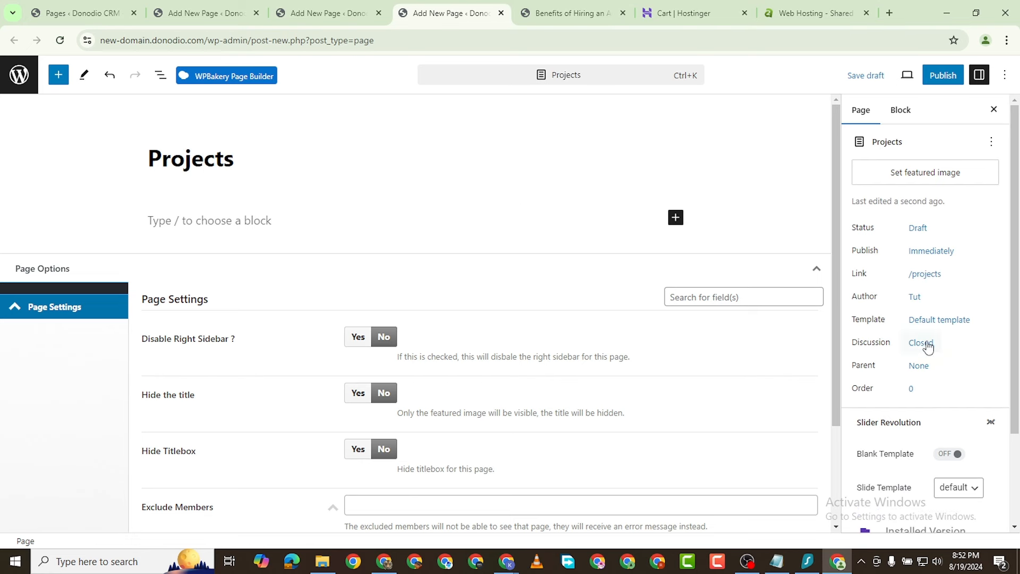
{"action": "left_click", "coordinate": [935, 323]}
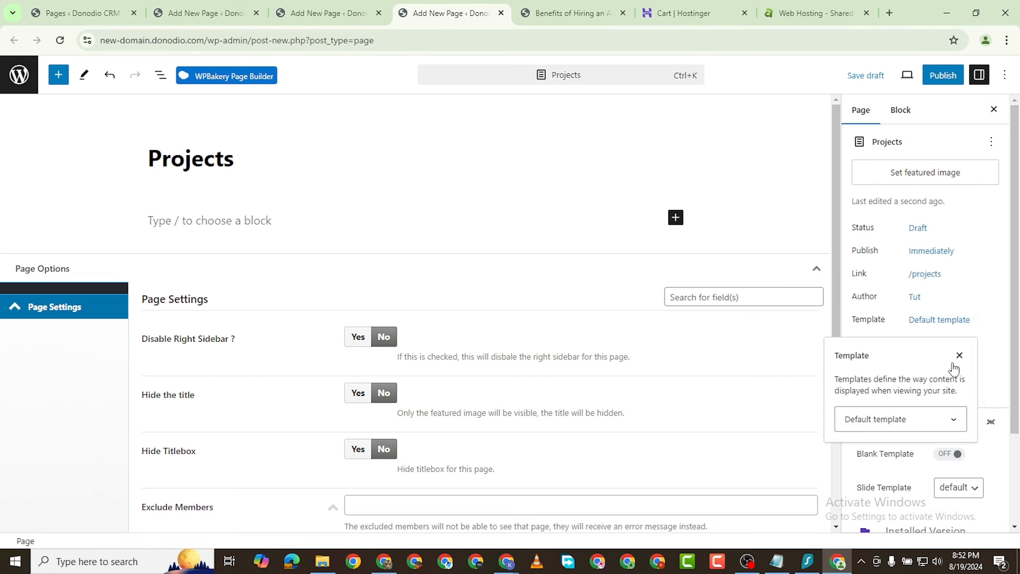
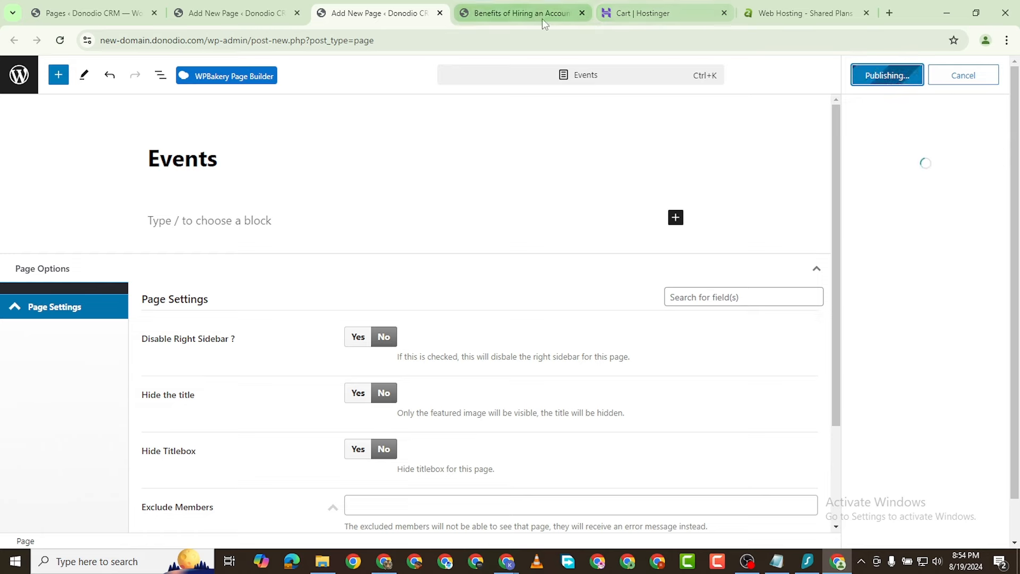
Step: Start a new page in a separate tab and title it 'Contact'
{"action": "left_click", "coordinate": [542, 16]}
{"action": "left_click", "coordinate": [85, 13]}
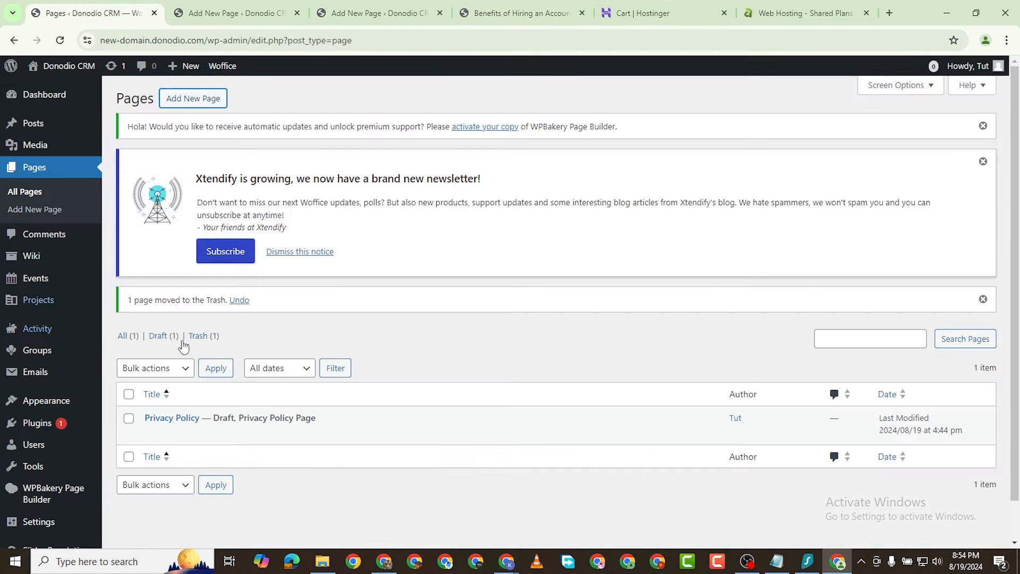
{"action": "right_click", "coordinate": [172, 102]}
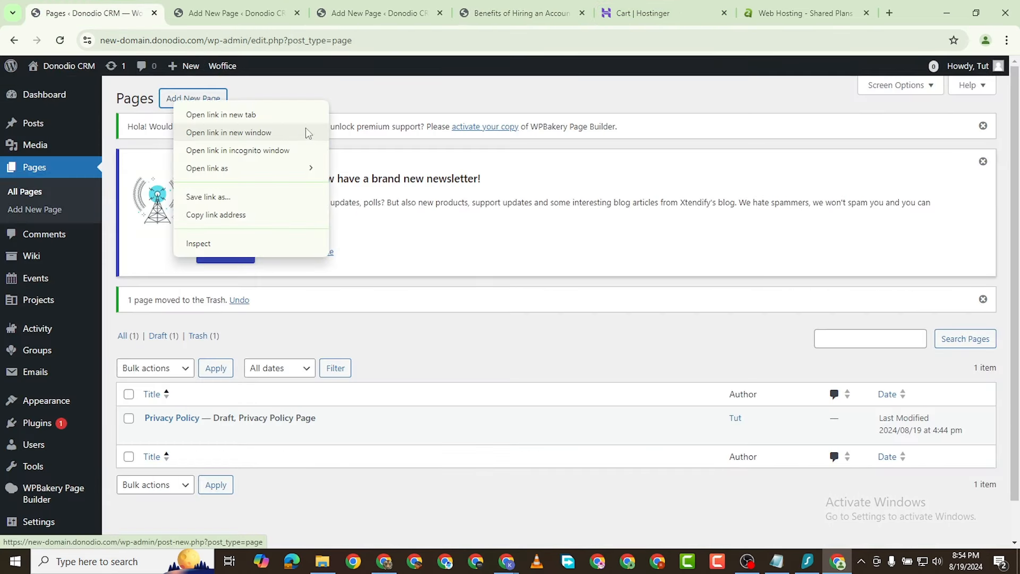
{"action": "left_click", "coordinate": [260, 115]}
{"action": "left_click", "coordinate": [222, 16]}
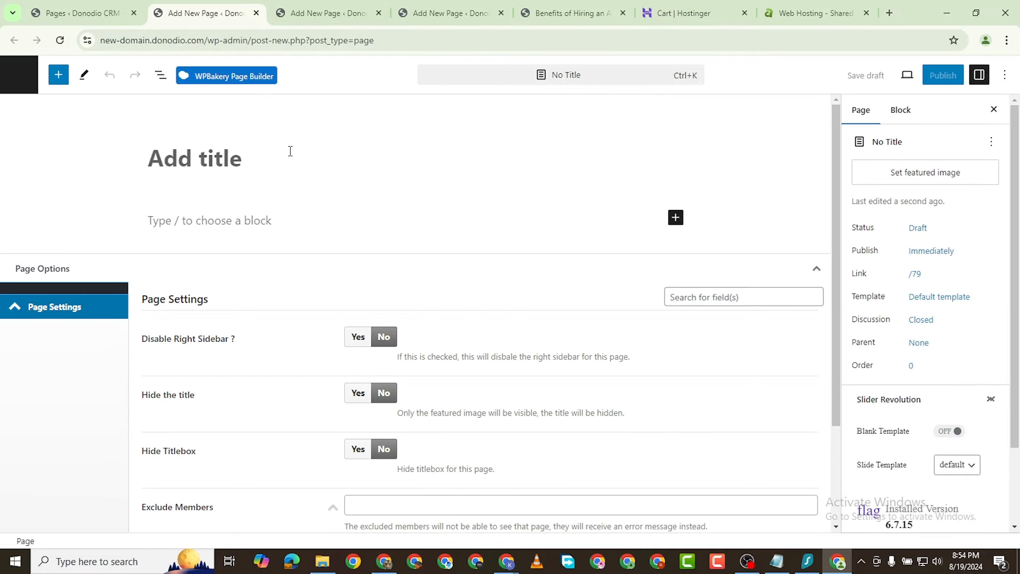
{"action": "type", "text": "Contact"}
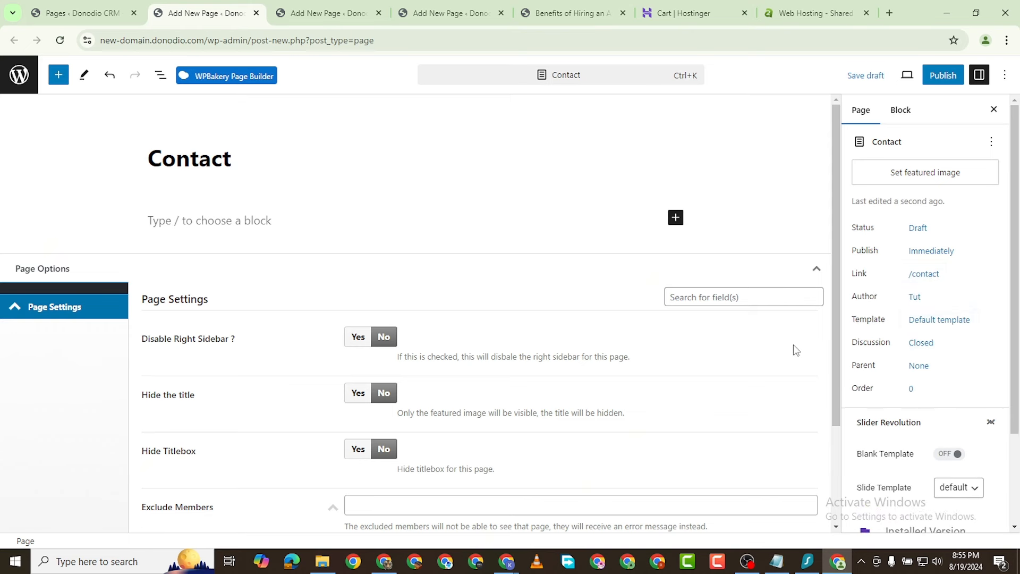
Step: Publish the Contact page, leaving the default template unchanged
{"action": "left_click", "coordinate": [920, 319]}
{"action": "left_click", "coordinate": [911, 420]}
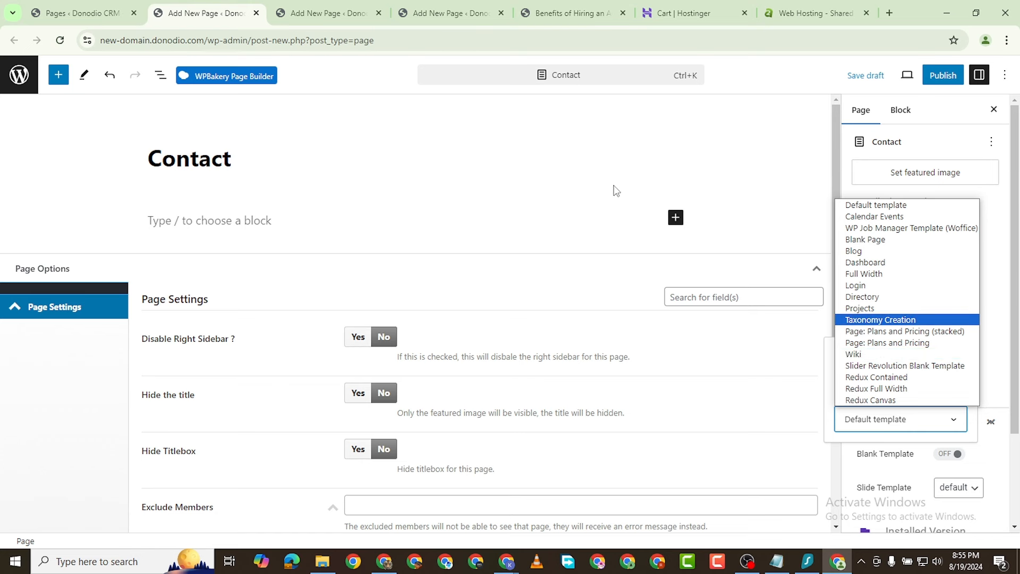
{"action": "left_click", "coordinate": [552, 198]}
{"action": "left_click", "coordinate": [952, 76]}
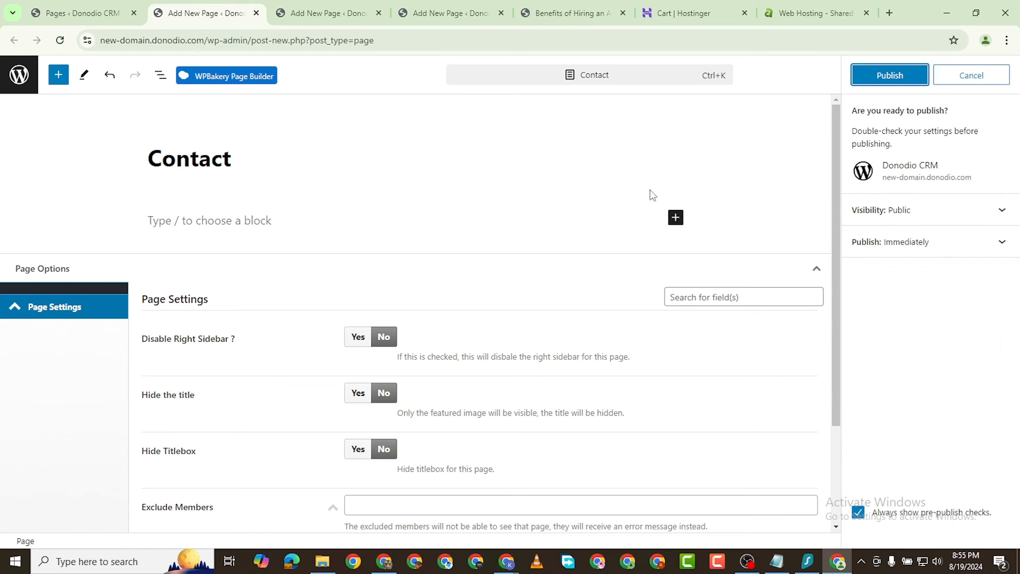
{"action": "left_click", "coordinate": [895, 75]}
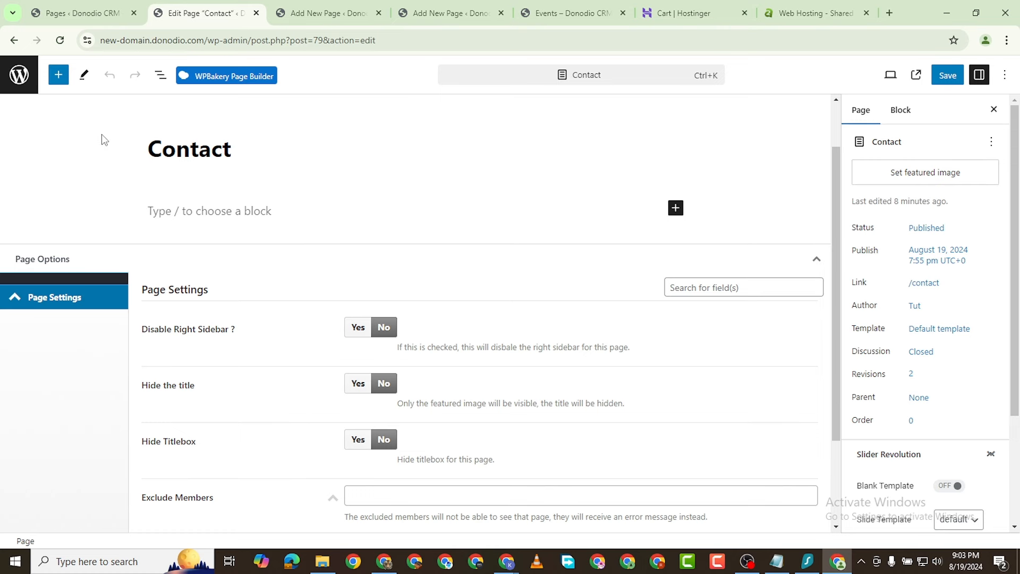
Step: Search the block library for 'contact' and insert a Fluent Forms block under the title
{"action": "left_click", "coordinate": [59, 74]}
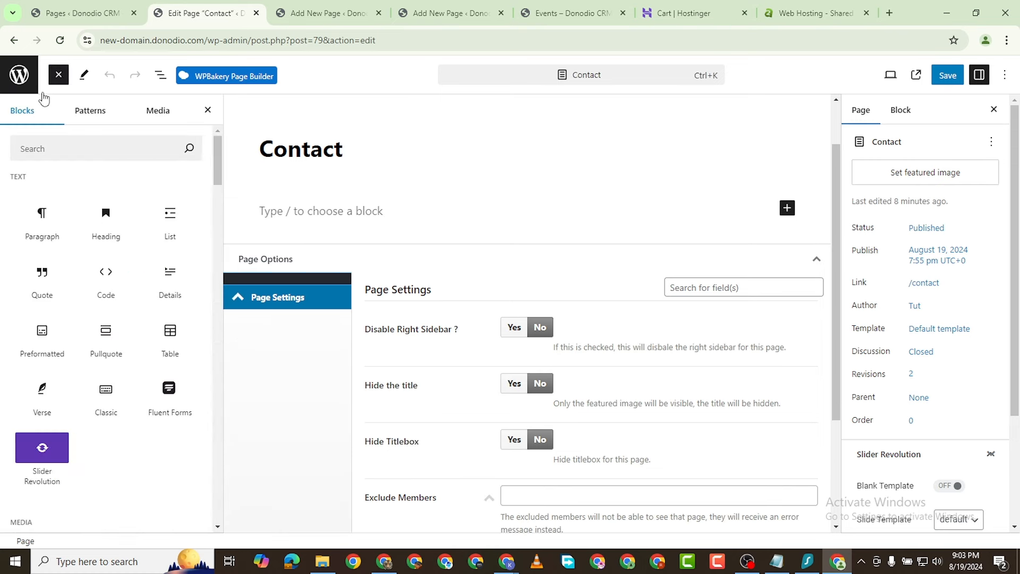
{"action": "left_click", "coordinate": [73, 148]}
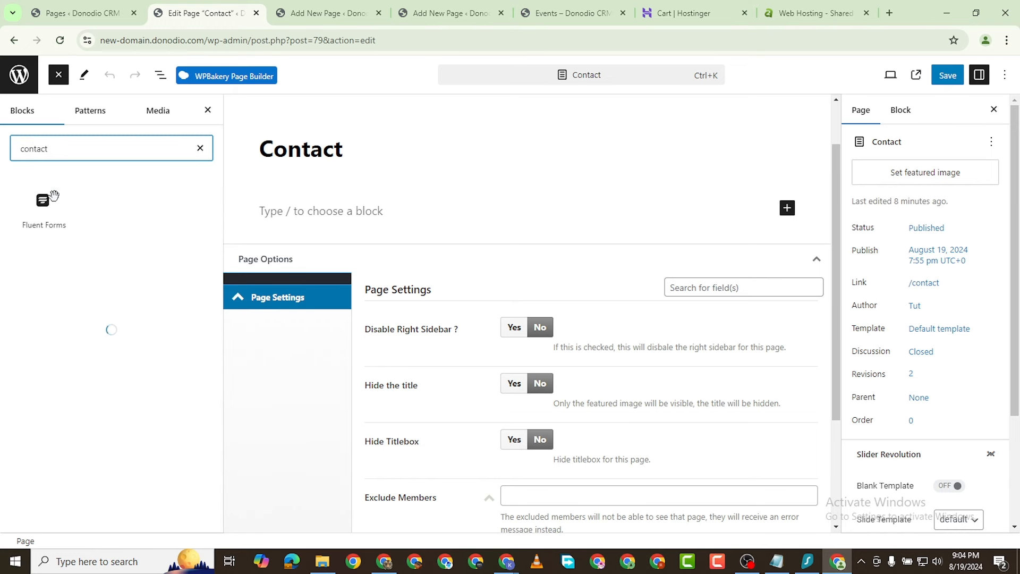
{"action": "mouse_move", "coordinate": [41, 199]}
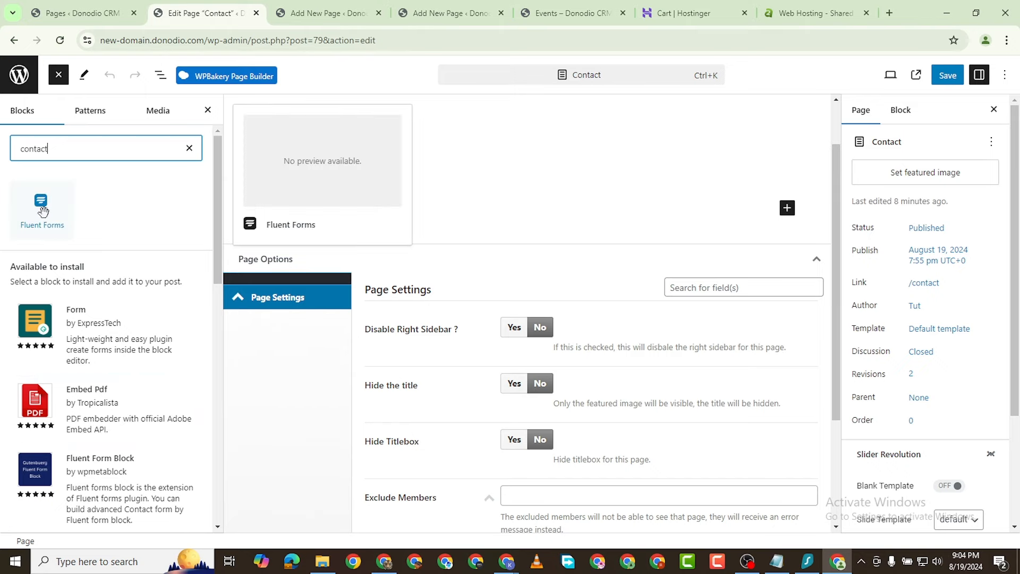
{"action": "scroll", "coordinate": [107, 425], "scroll_direction": "down", "scroll_amount": 6}
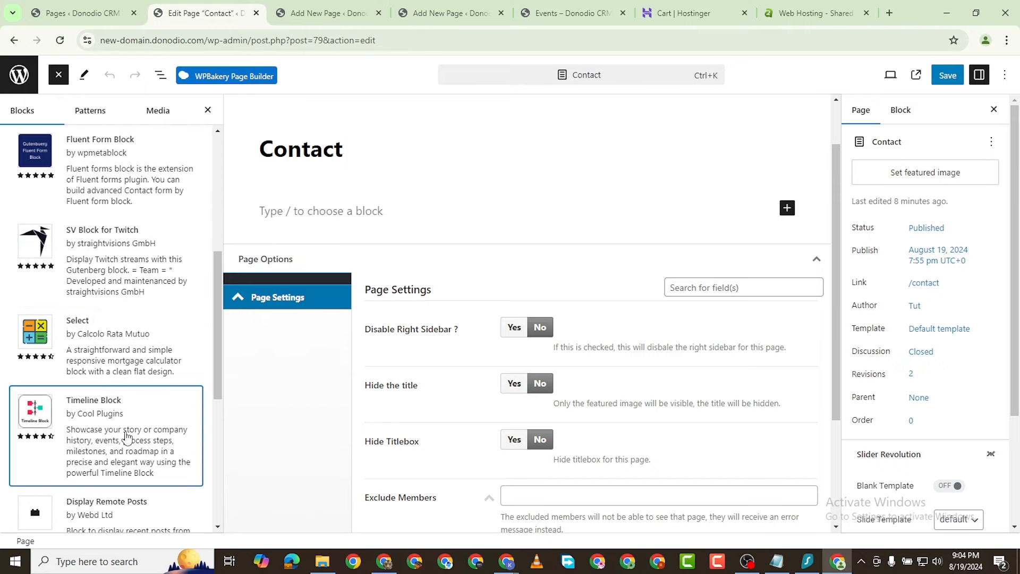
{"action": "scroll", "coordinate": [126, 426], "scroll_direction": "down", "scroll_amount": 2}
{"action": "scroll", "coordinate": [79, 319], "scroll_direction": "up", "scroll_amount": 8}
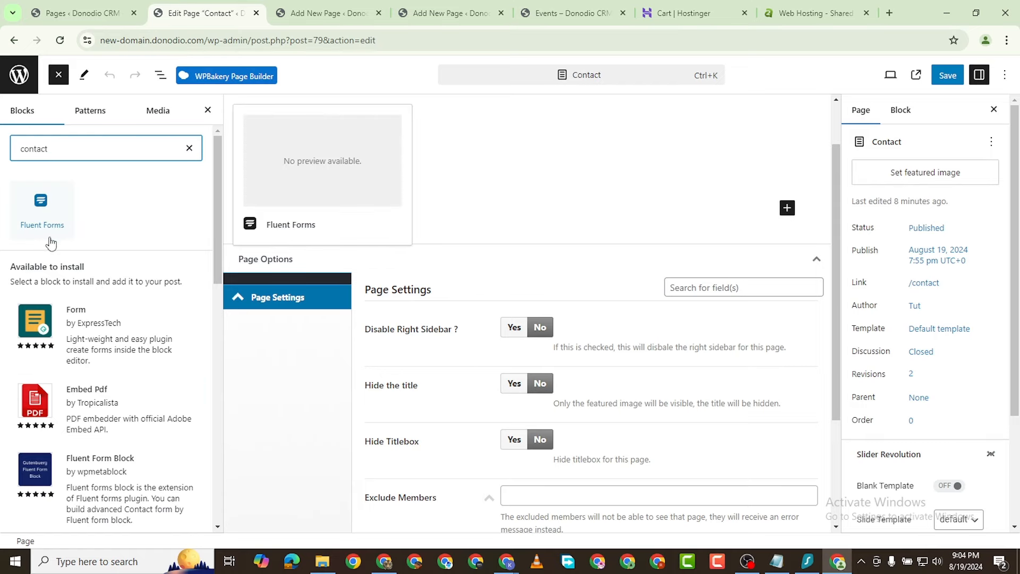
{"action": "left_click", "coordinate": [41, 218]}
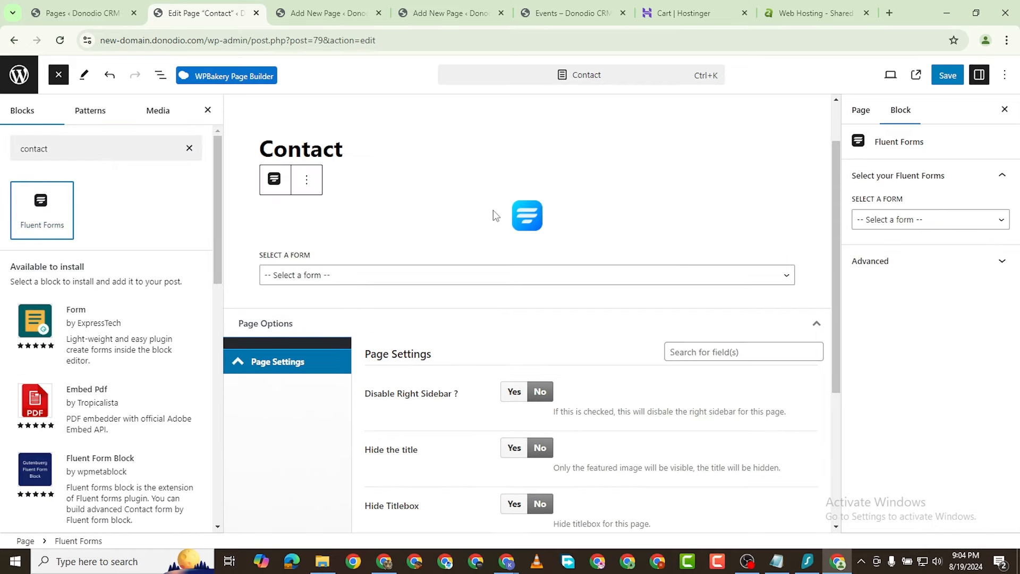
Step: Check the block's available forms, deselect it, and switch to the published Blog page
{"action": "left_click", "coordinate": [311, 280]}
{"action": "left_click", "coordinate": [105, 234]}
{"action": "left_click", "coordinate": [108, 240]}
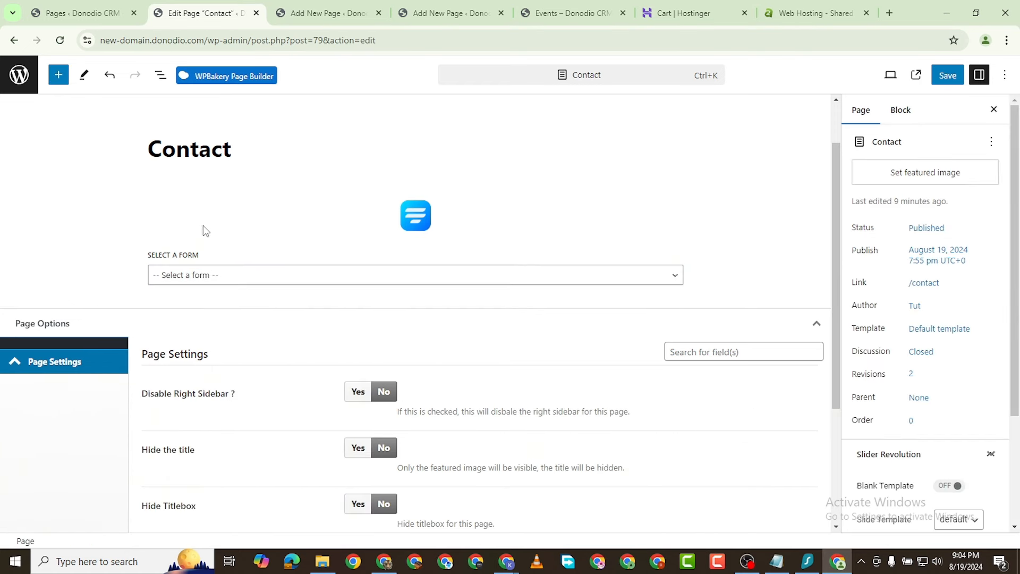
{"action": "scroll", "coordinate": [363, 277], "scroll_direction": "down", "scroll_amount": 1}
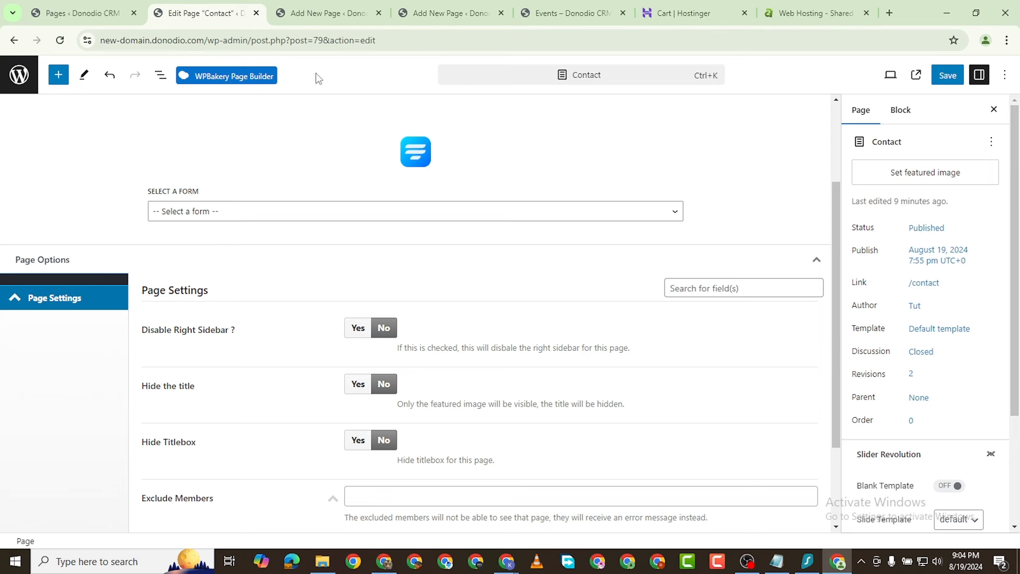
{"action": "left_click", "coordinate": [324, 13]}
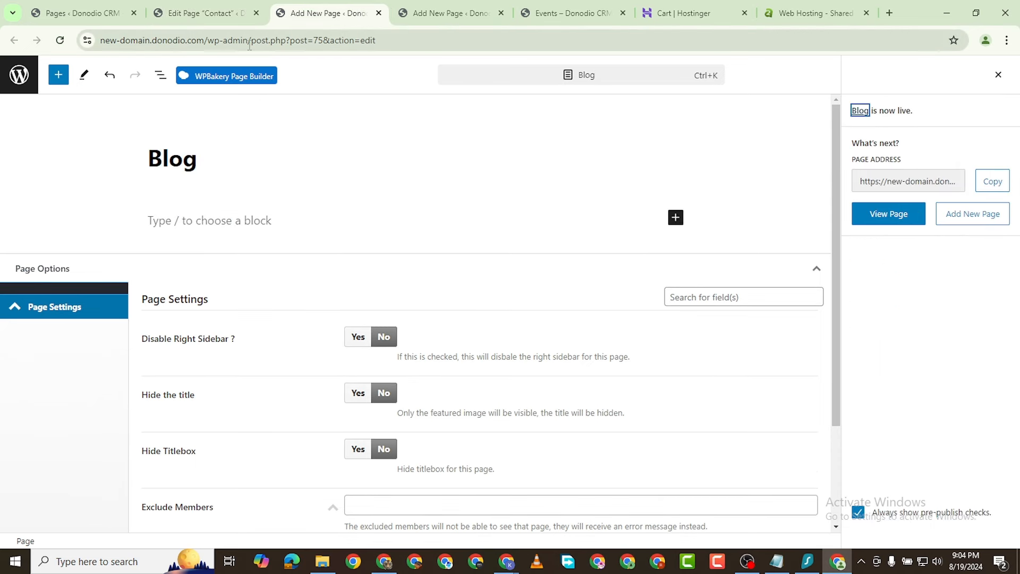
Step: From the /wp-admin Plugins list, delete the Fluent Forms Block plugin and return to the Contact editor
{"action": "left_click_drag", "start_coordinate": [249, 45], "coordinate": [380, 41]}
{"action": "key", "text": "BackSpace"}
{"action": "key", "text": "Return"}
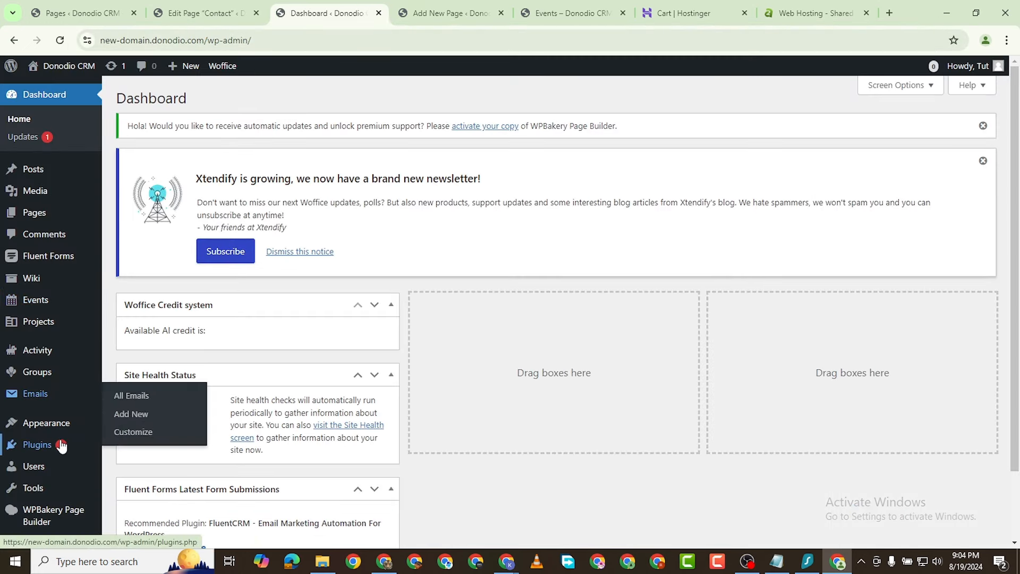
{"action": "left_click", "coordinate": [48, 448]}
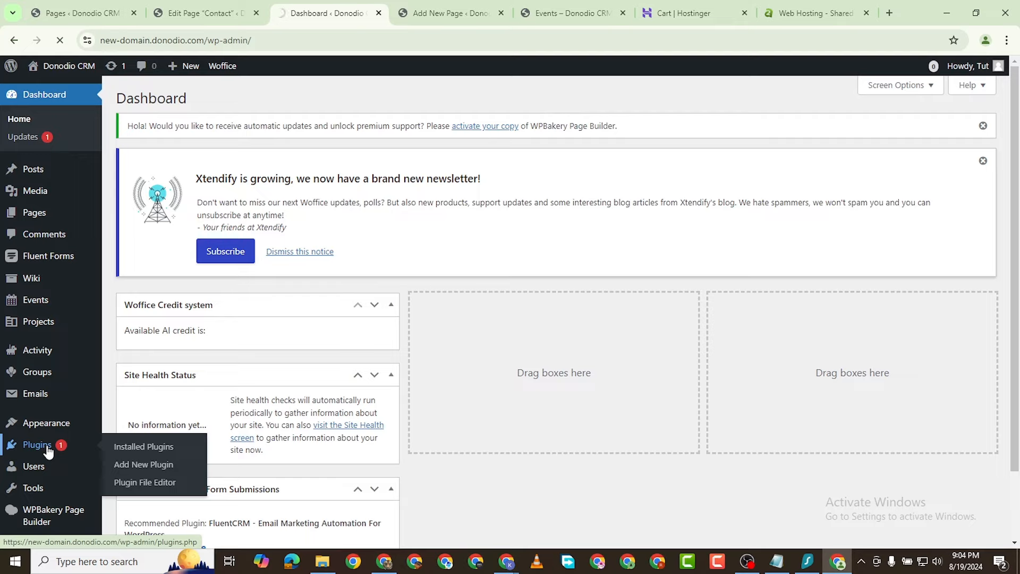
{"action": "scroll", "coordinate": [202, 340], "scroll_direction": "down", "scroll_amount": 4}
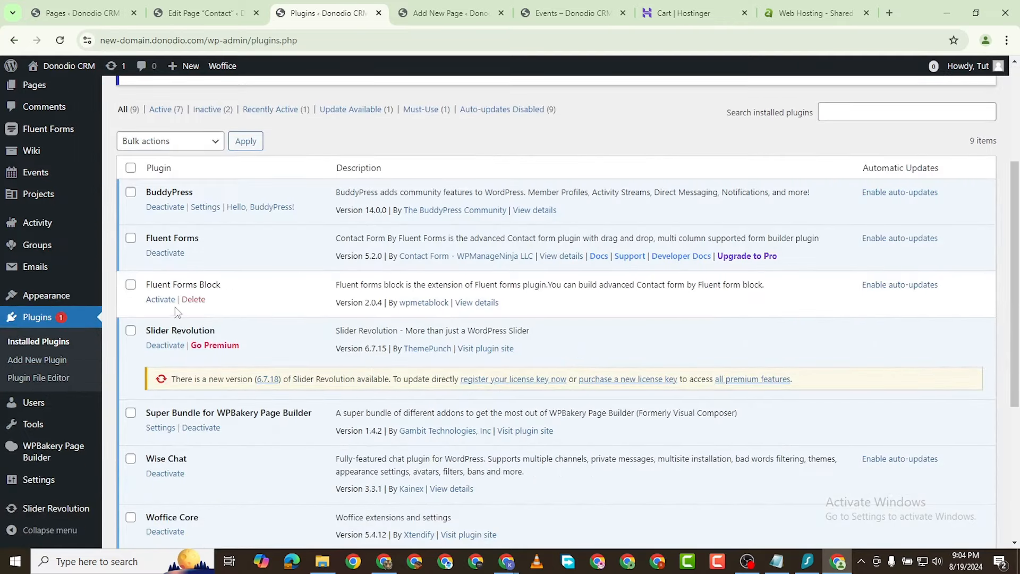
{"action": "left_click", "coordinate": [194, 299]}
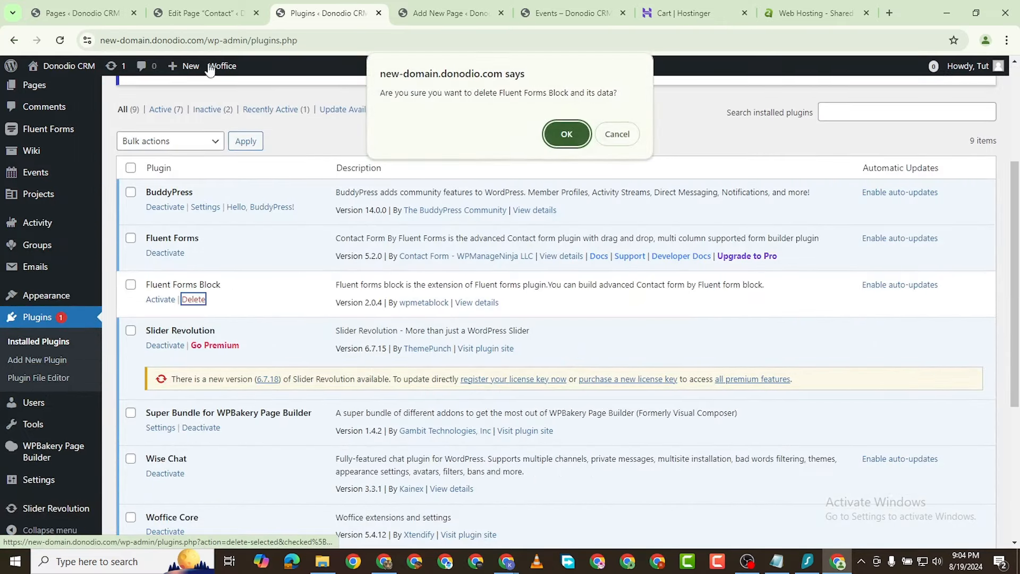
{"action": "left_click", "coordinate": [567, 134]}
{"action": "left_click", "coordinate": [205, 12]}
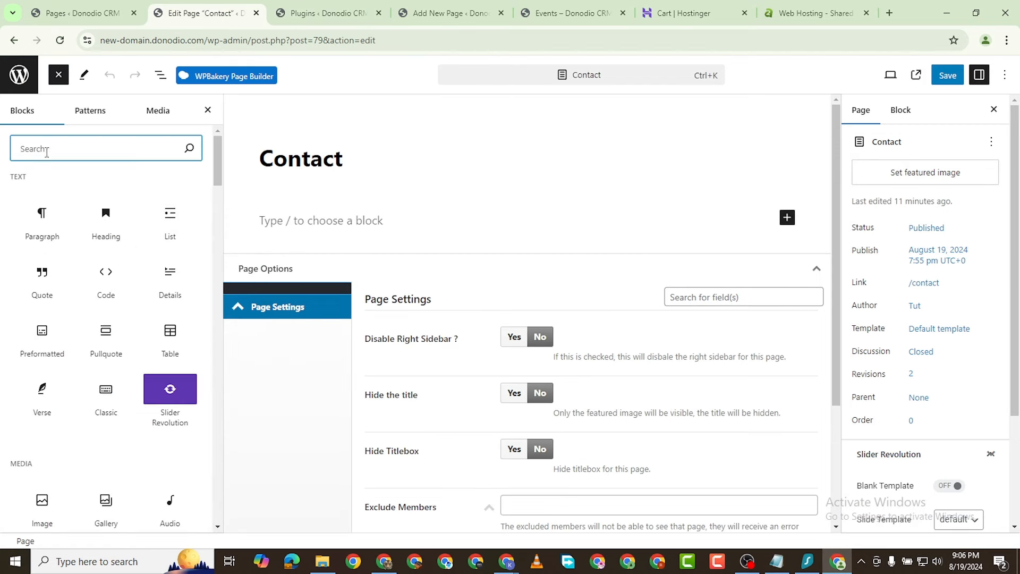
Step: Search blocks for 'contact', install Fluent Form Block, and follow its link to find Fluent Forms
{"action": "type", "text": "ntact"}
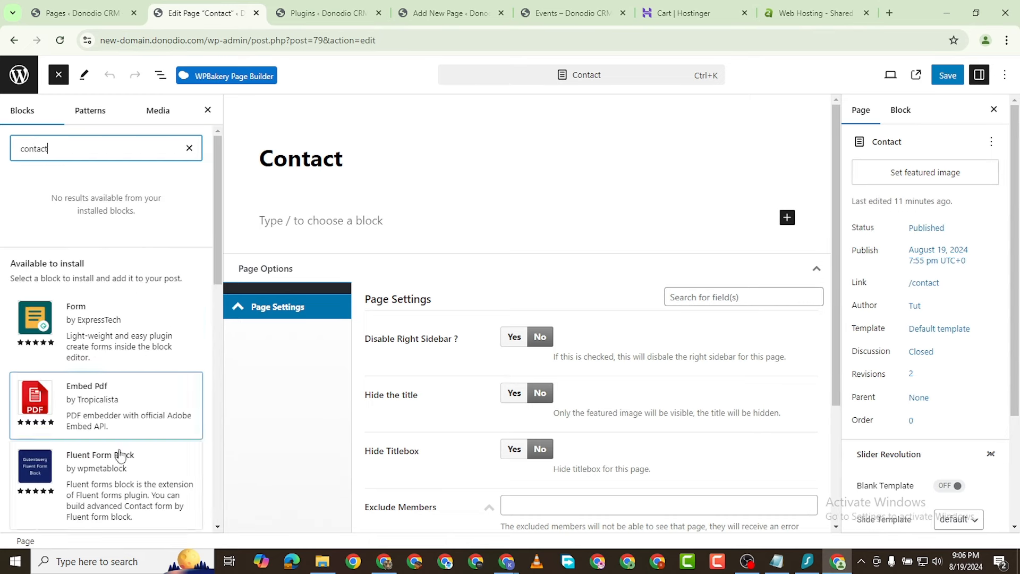
{"action": "left_click", "coordinate": [112, 488]}
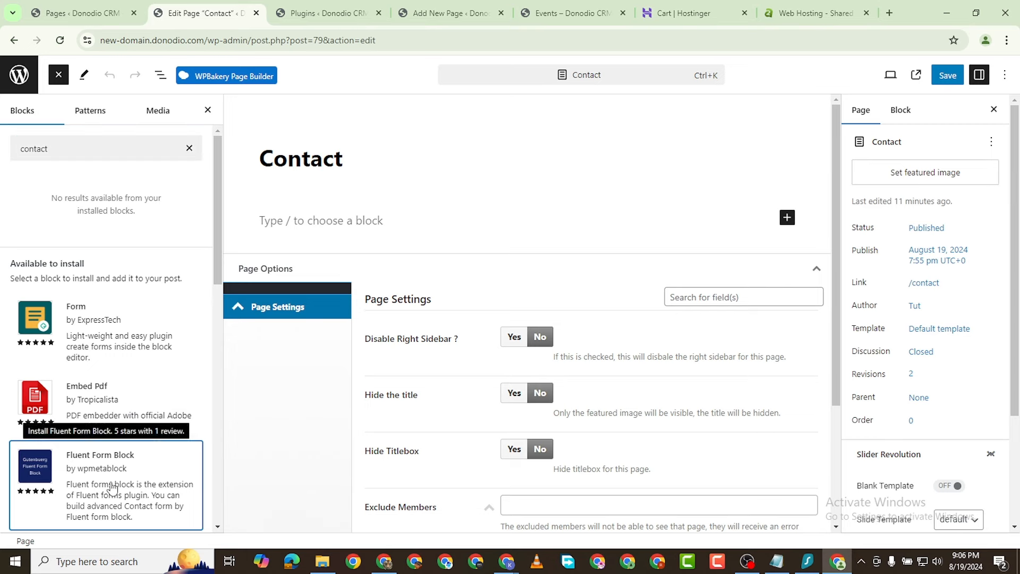
{"action": "left_click", "coordinate": [112, 487]}
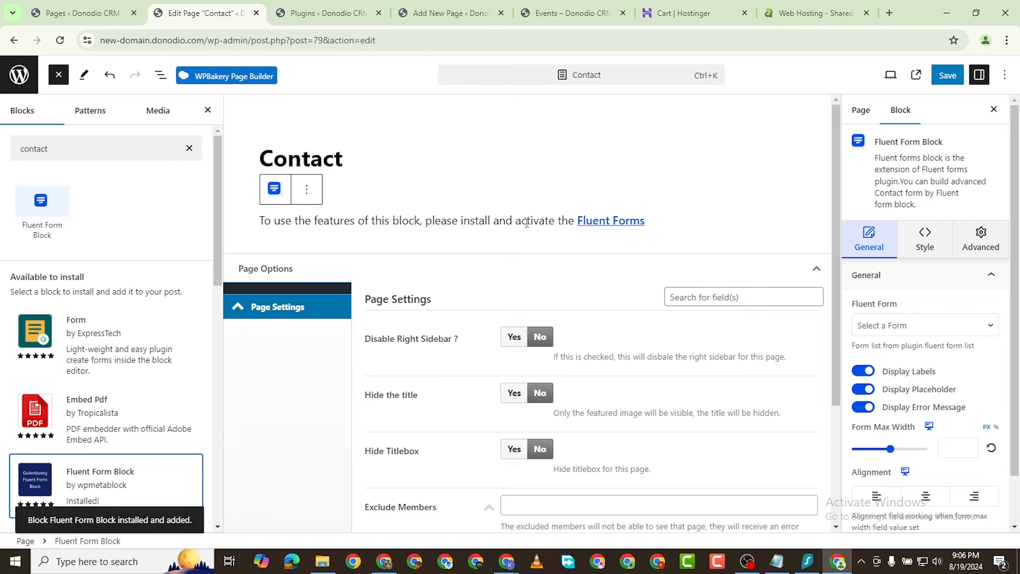
{"action": "left_click", "coordinate": [606, 226]}
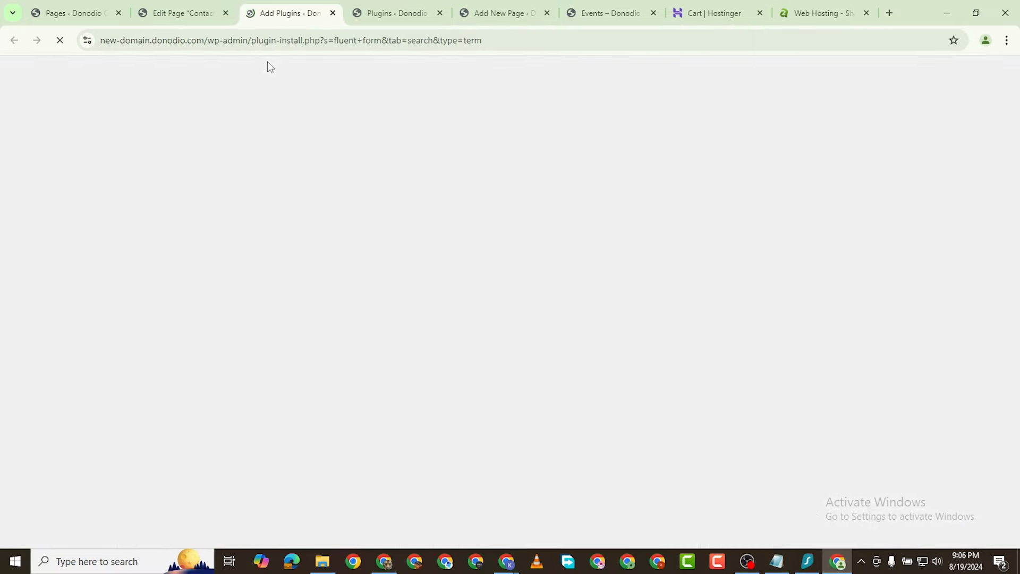
Step: Install and activate Contact Form Plugin by Fluent Forms, then go back to the Contact editor
{"action": "scroll", "coordinate": [314, 251], "scroll_direction": "down", "scroll_amount": 2}
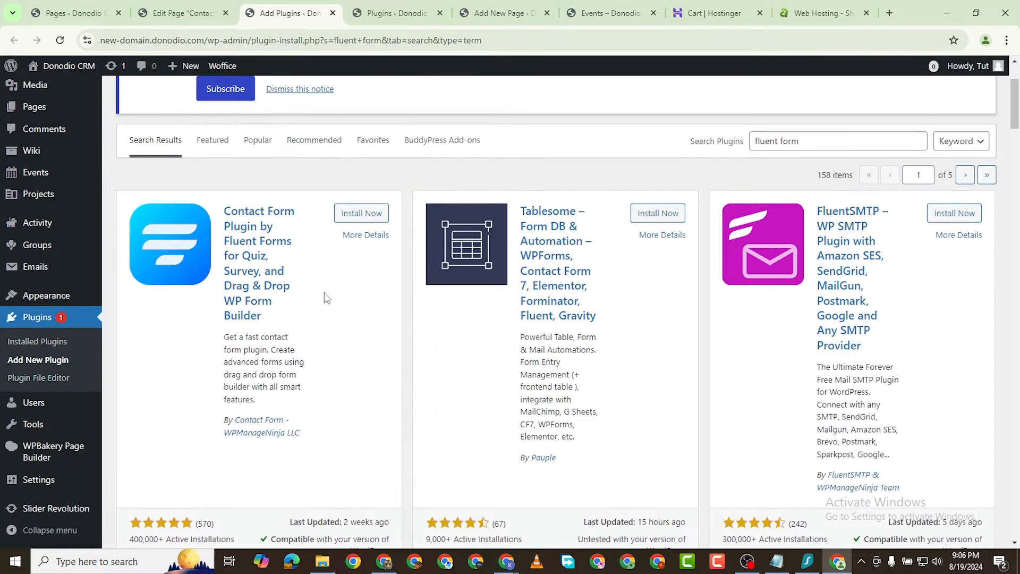
{"action": "left_click", "coordinate": [356, 215]}
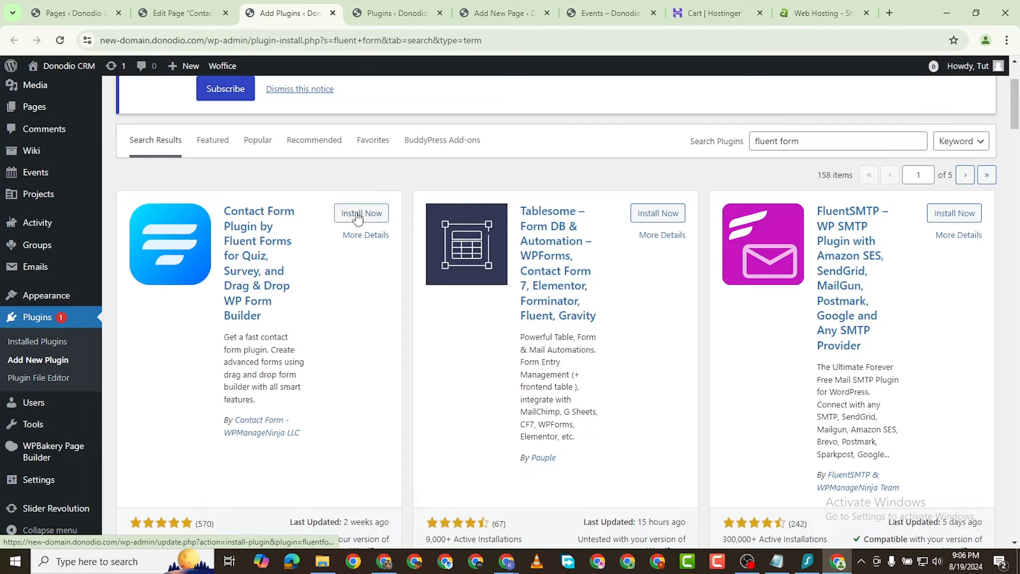
{"action": "scroll", "coordinate": [338, 255], "scroll_direction": "down", "scroll_amount": 2}
{"action": "scroll", "coordinate": [282, 318], "scroll_direction": "up", "scroll_amount": 2}
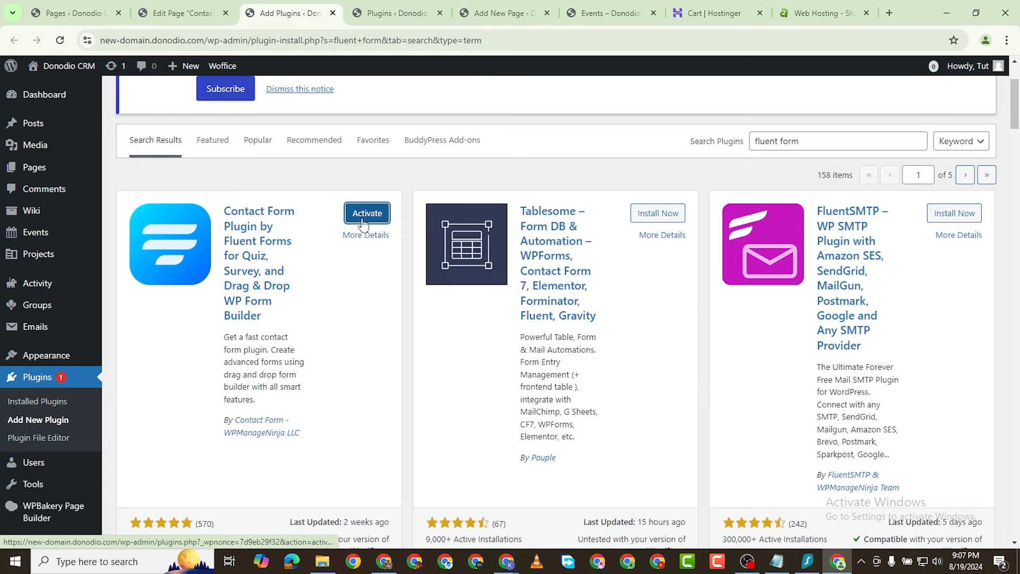
{"action": "left_click", "coordinate": [364, 216]}
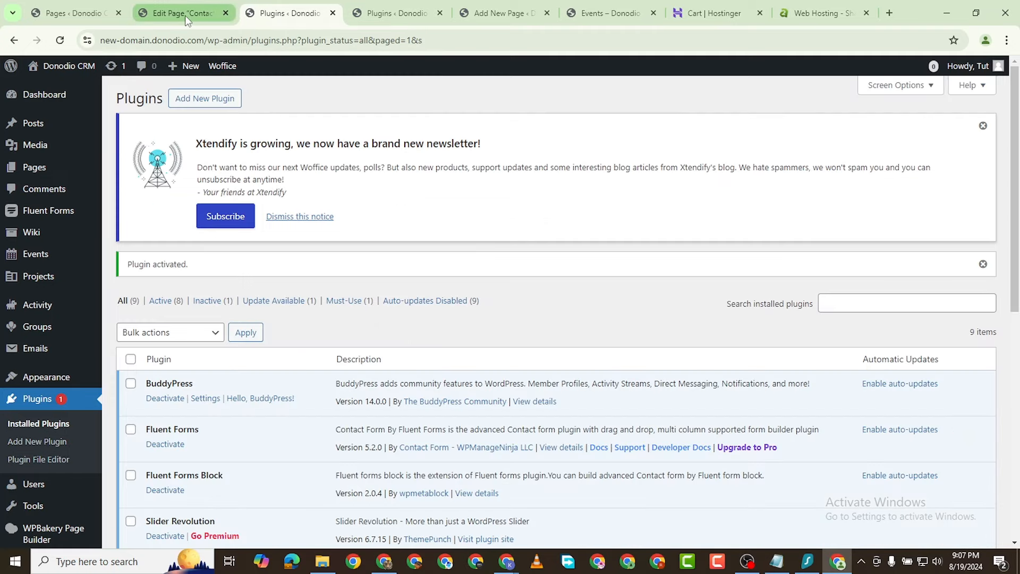
{"action": "left_click", "coordinate": [185, 15]}
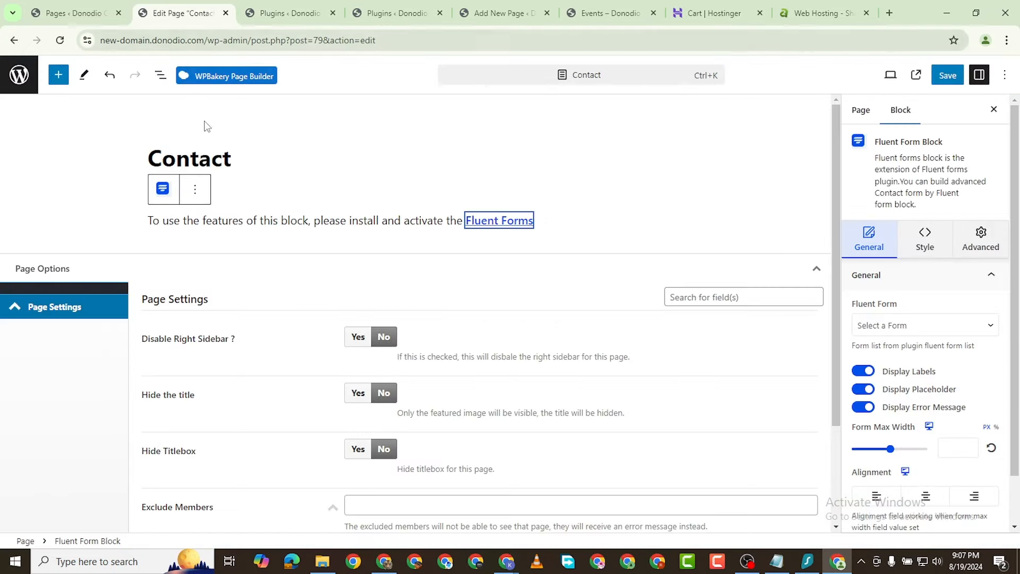
Step: Reload the Contact editor and insert the Fluent Form Block showing Contact Form Demo
{"action": "left_click", "coordinate": [60, 41]}
{"action": "left_click", "coordinate": [562, 142]}
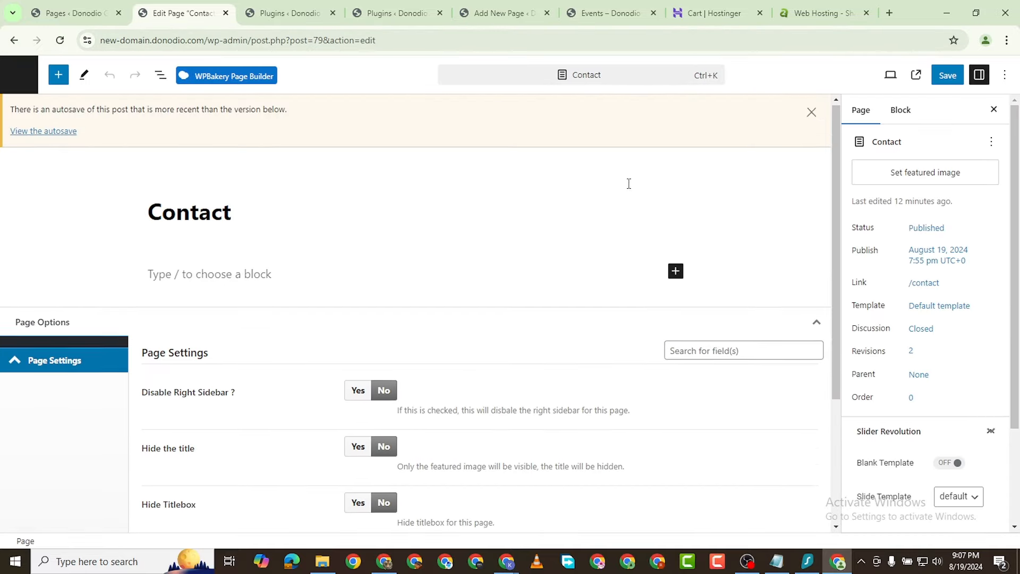
{"action": "left_click", "coordinate": [813, 113]}
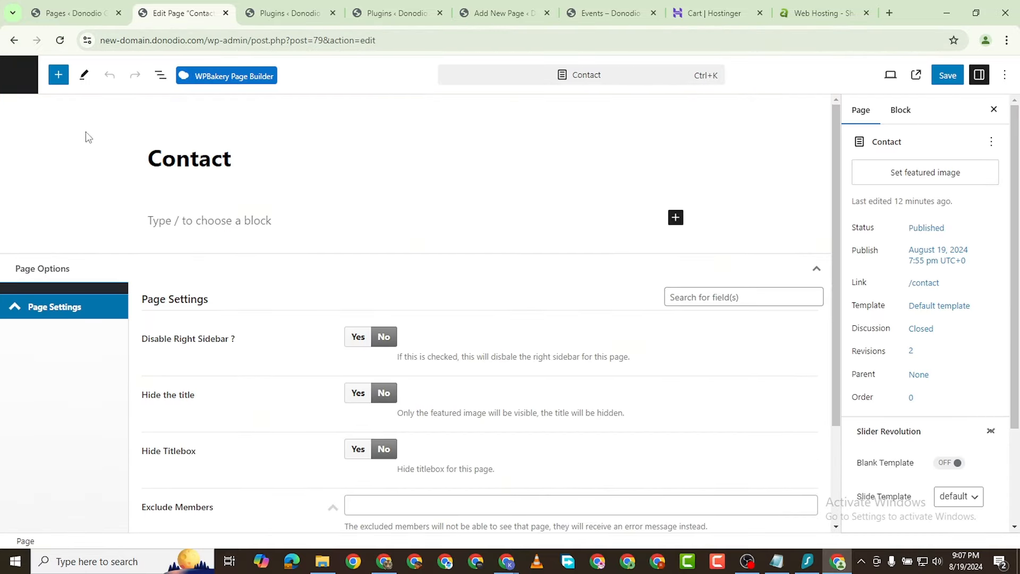
{"action": "left_click", "coordinate": [58, 75]}
{"action": "mouse_move", "coordinate": [41, 213]}
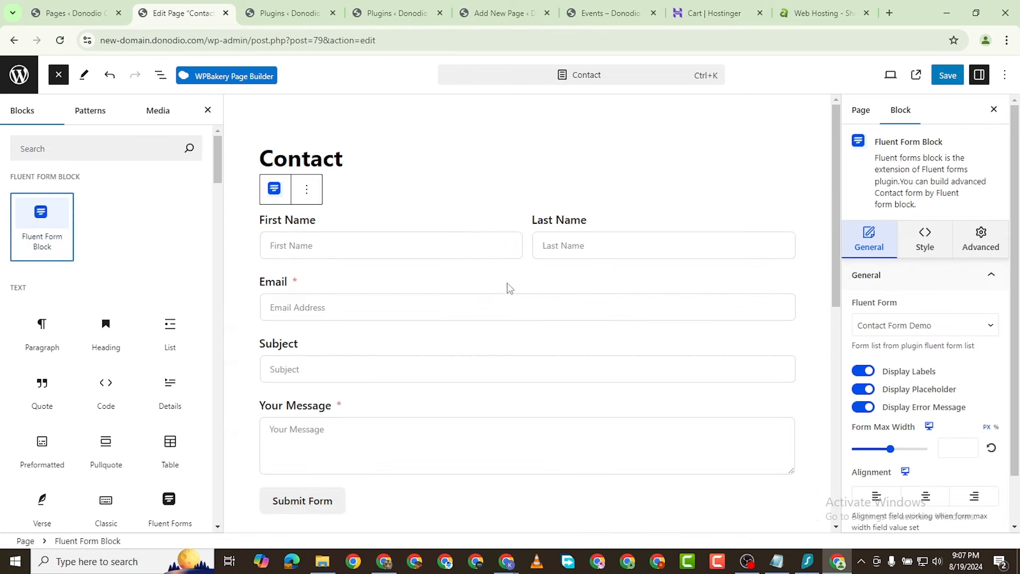
{"action": "scroll", "coordinate": [531, 301], "scroll_direction": "down", "scroll_amount": 5}
{"action": "scroll", "coordinate": [469, 317], "scroll_direction": "up", "scroll_amount": 4}
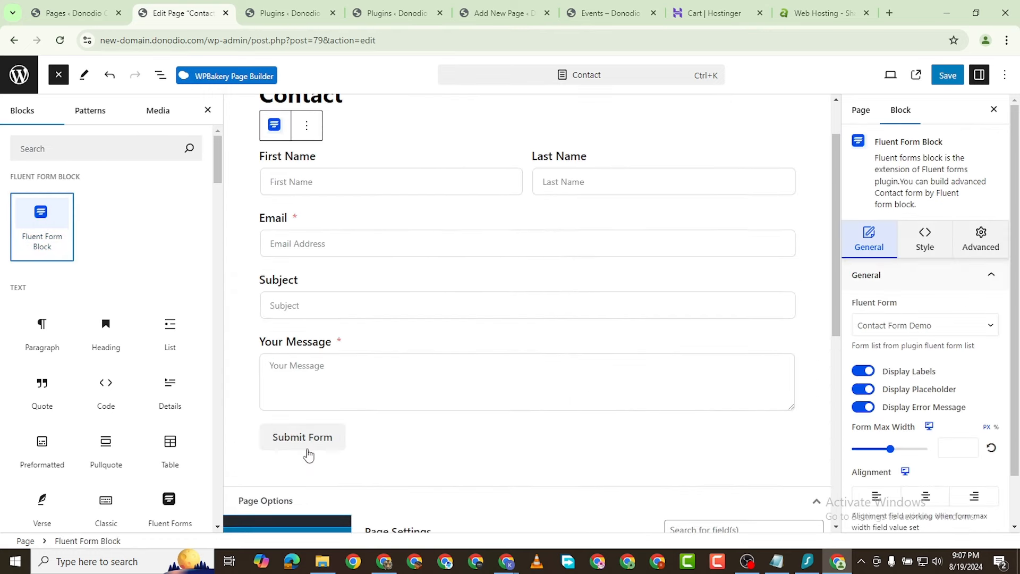
{"action": "left_click", "coordinate": [425, 432]}
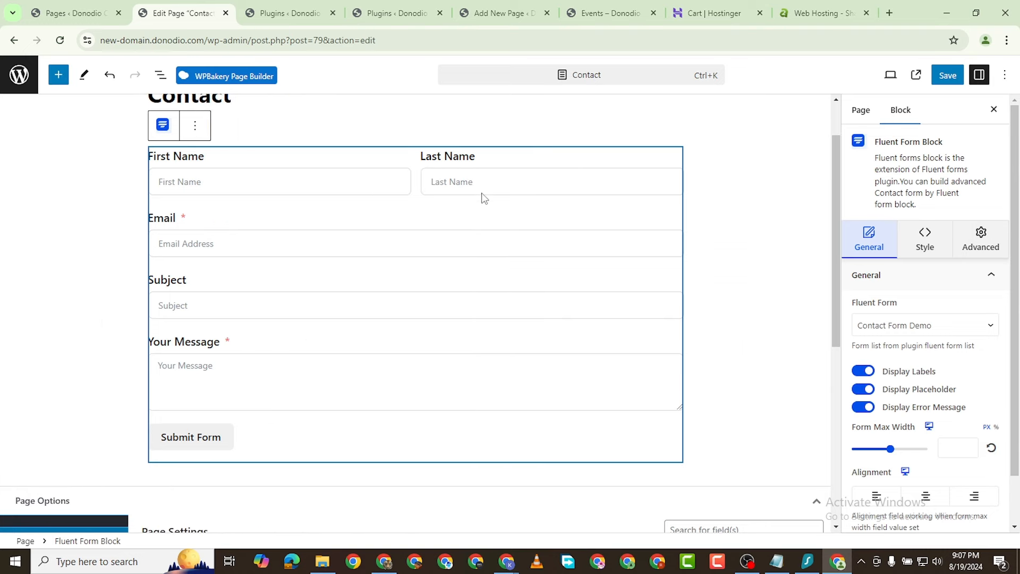
{"action": "left_click", "coordinate": [194, 126]}
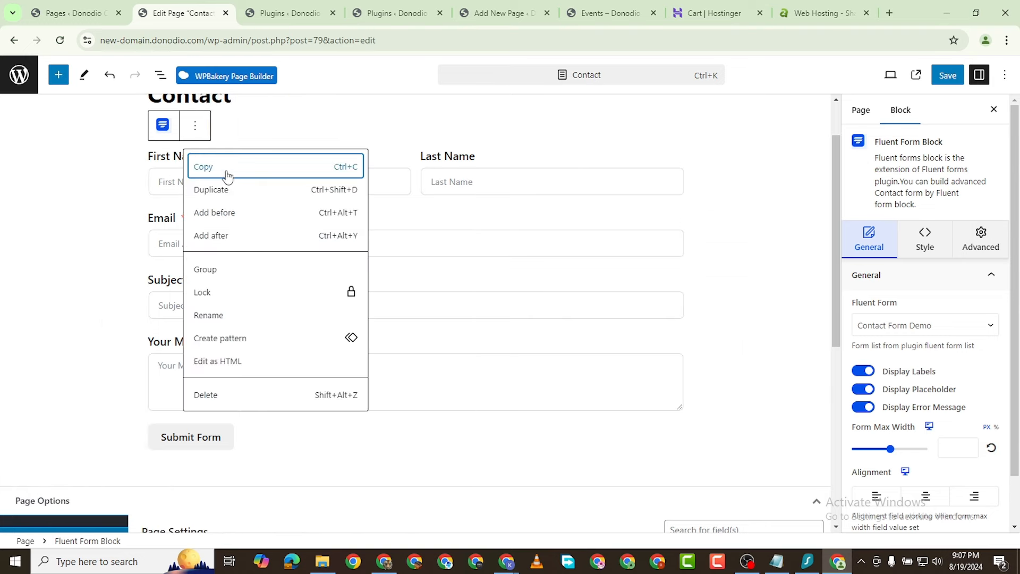
{"action": "left_click", "coordinate": [67, 246]}
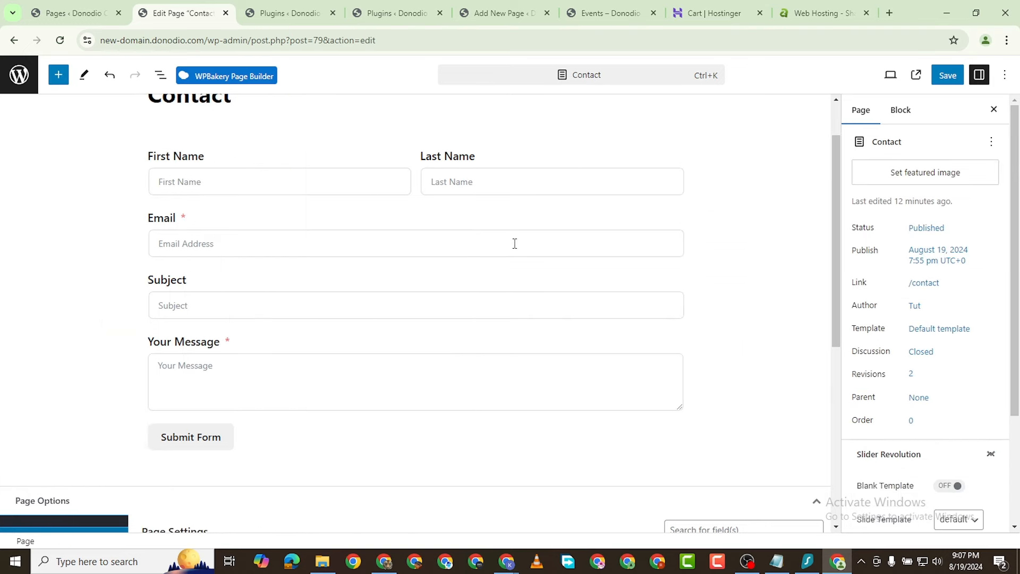
Step: Save the Contact page with its new contact form
{"action": "scroll", "coordinate": [245, 245], "scroll_direction": "up", "scroll_amount": 1}
{"action": "scroll", "coordinate": [230, 330], "scroll_direction": "down", "scroll_amount": 2}
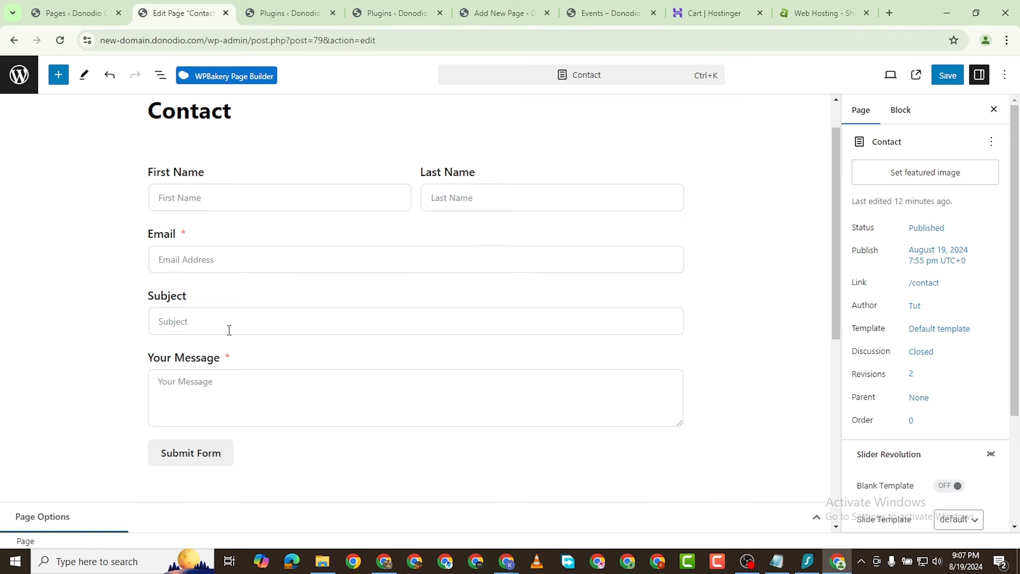
{"action": "scroll", "coordinate": [256, 298], "scroll_direction": "up", "scroll_amount": 2}
{"action": "scroll", "coordinate": [262, 283], "scroll_direction": "down", "scroll_amount": 1}
{"action": "scroll", "coordinate": [653, 191], "scroll_direction": "up", "scroll_amount": 1}
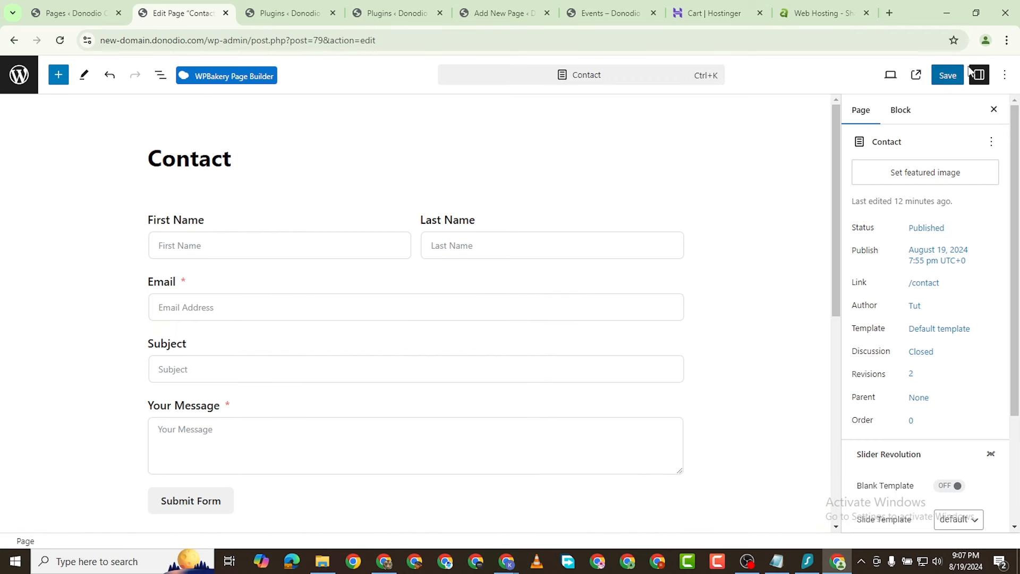
{"action": "left_click", "coordinate": [948, 75]}
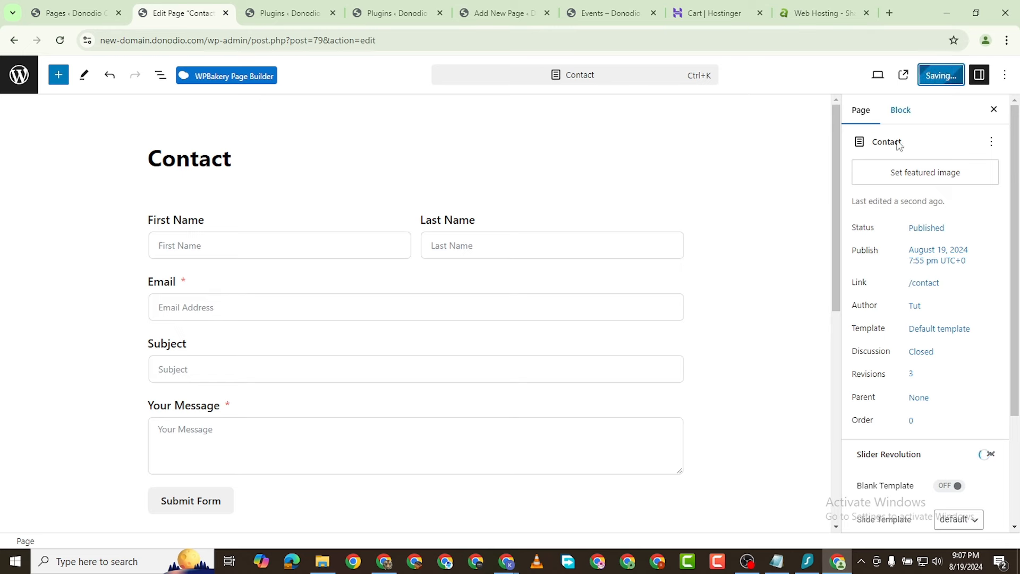
{"action": "scroll", "coordinate": [654, 265], "scroll_direction": "down", "scroll_amount": 3}
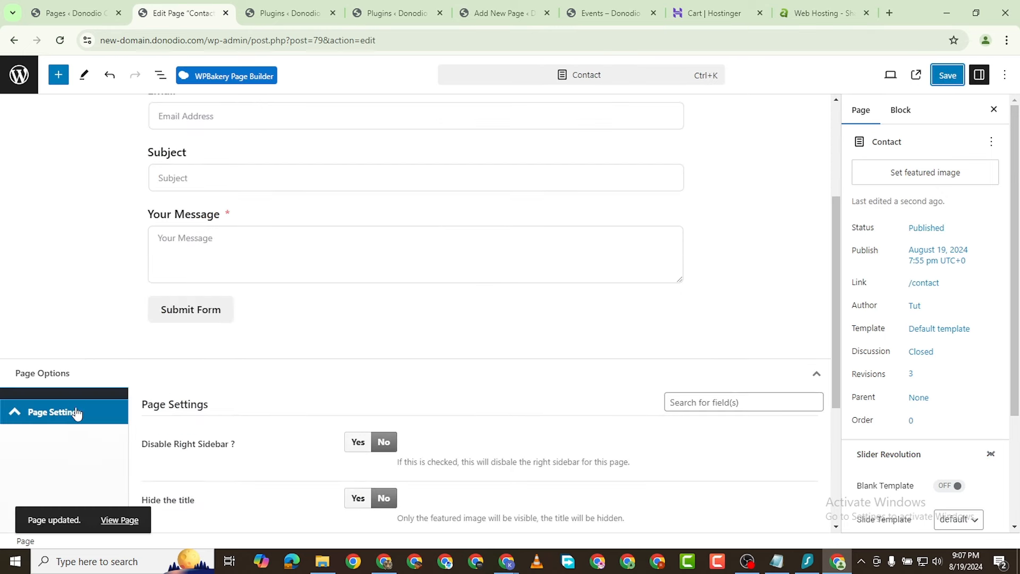
{"action": "scroll", "coordinate": [77, 413], "scroll_direction": "down", "scroll_amount": 2}
Step: Open the live Contact page in a new tab, review its form, then return to Plugins
{"action": "right_click", "coordinate": [103, 519]}
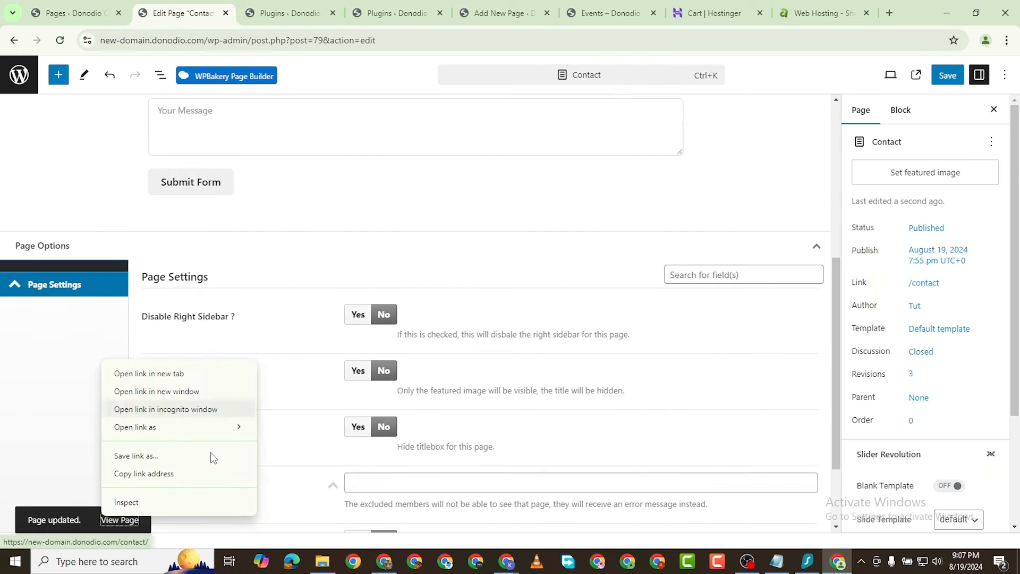
{"action": "left_click", "coordinate": [170, 373]}
{"action": "left_click", "coordinate": [362, 14]}
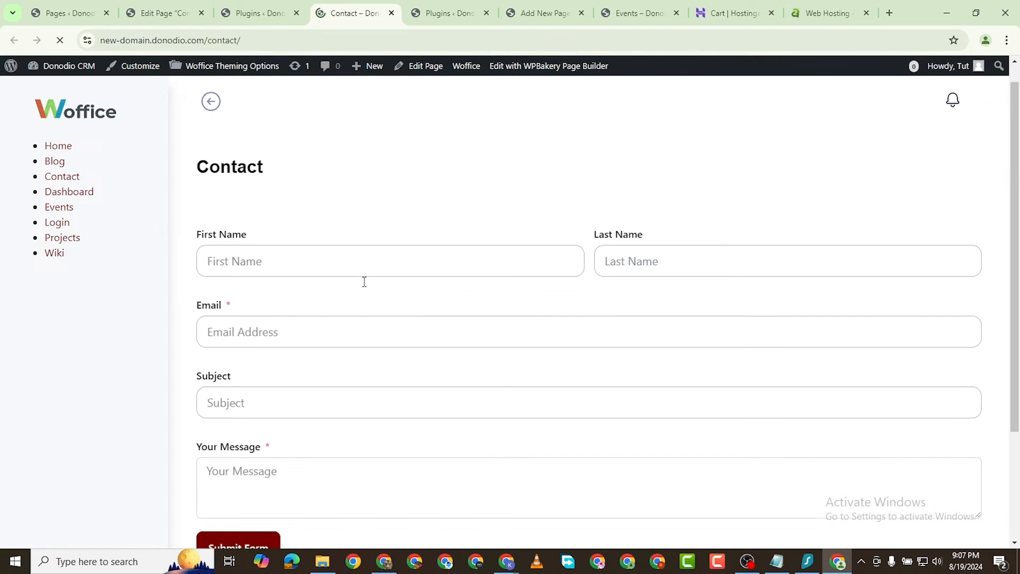
{"action": "scroll", "coordinate": [364, 282], "scroll_direction": "down", "scroll_amount": 3}
{"action": "scroll", "coordinate": [400, 280], "scroll_direction": "up", "scroll_amount": 3}
{"action": "scroll", "coordinate": [419, 282], "scroll_direction": "down", "scroll_amount": 3}
{"action": "scroll", "coordinate": [358, 296], "scroll_direction": "up", "scroll_amount": 3}
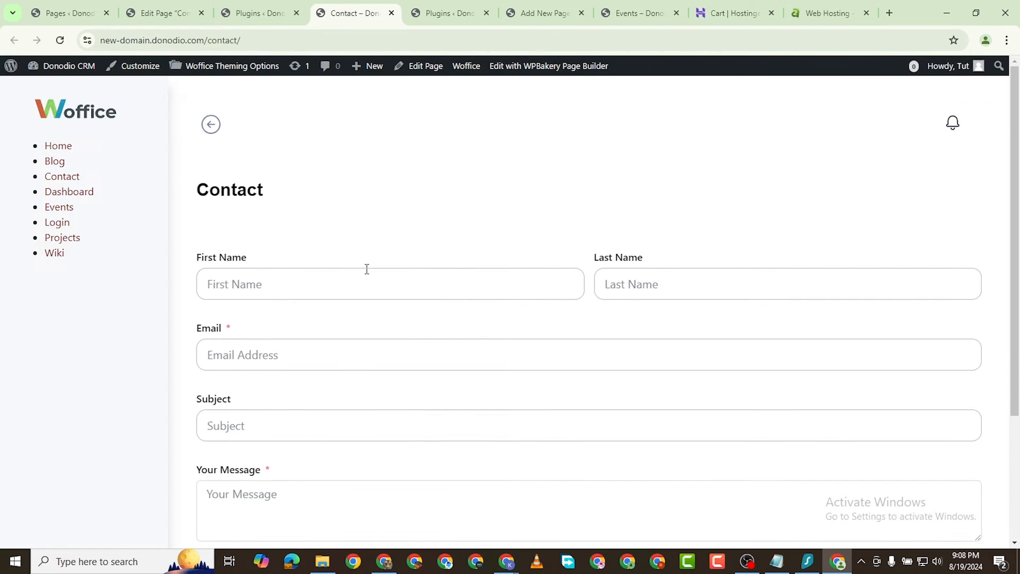
{"action": "scroll", "coordinate": [367, 269], "scroll_direction": "down", "scroll_amount": 3}
{"action": "scroll", "coordinate": [339, 300], "scroll_direction": "up", "scroll_amount": 3}
{"action": "scroll", "coordinate": [524, 313], "scroll_direction": "down", "scroll_amount": 3}
{"action": "left_click", "coordinate": [237, 12]}
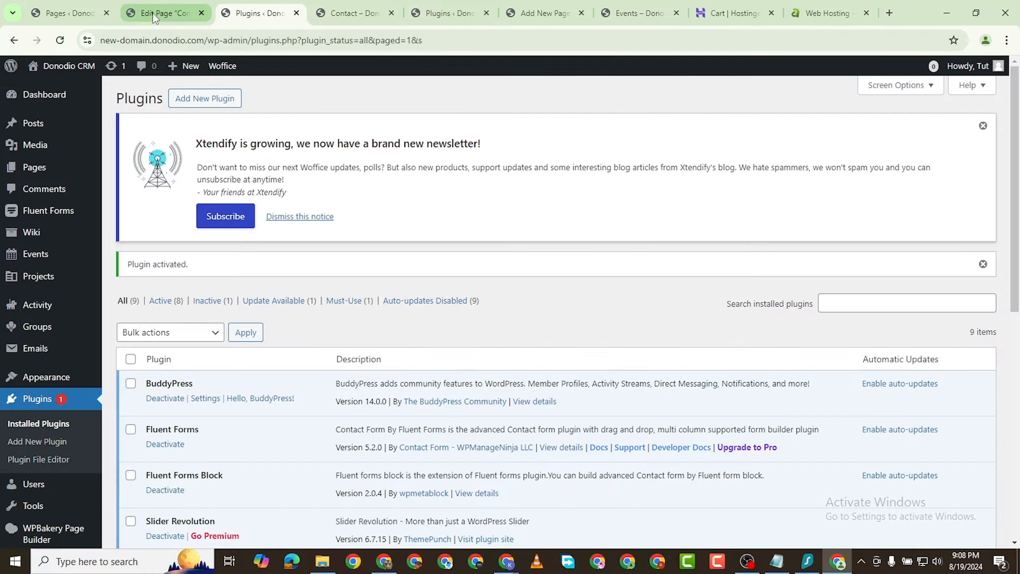
Step: From the Pages tab, go to Appearance > Menus
{"action": "left_click", "coordinate": [154, 13]}
{"action": "left_click", "coordinate": [53, 13]}
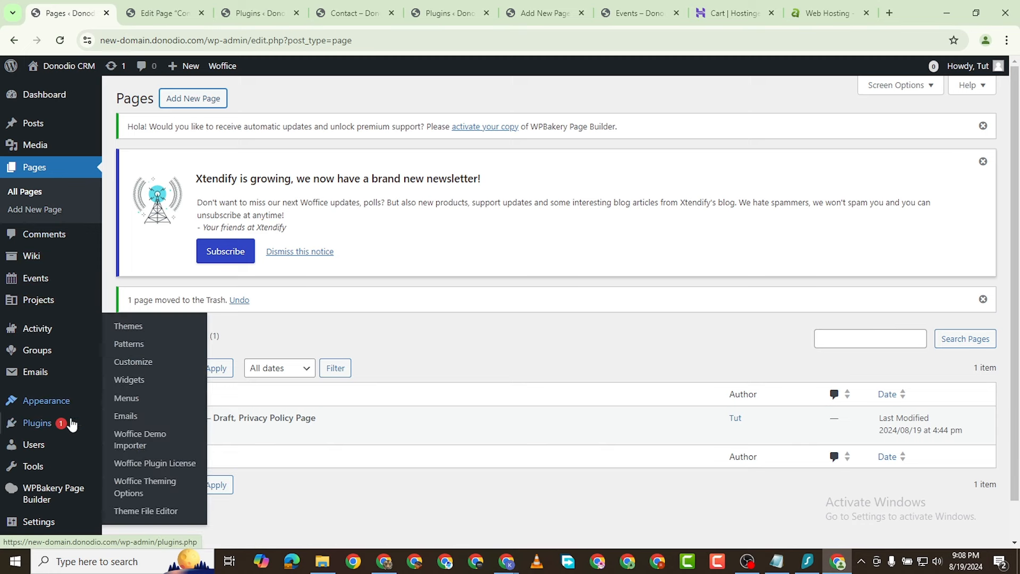
{"action": "mouse_move", "coordinate": [40, 405]}
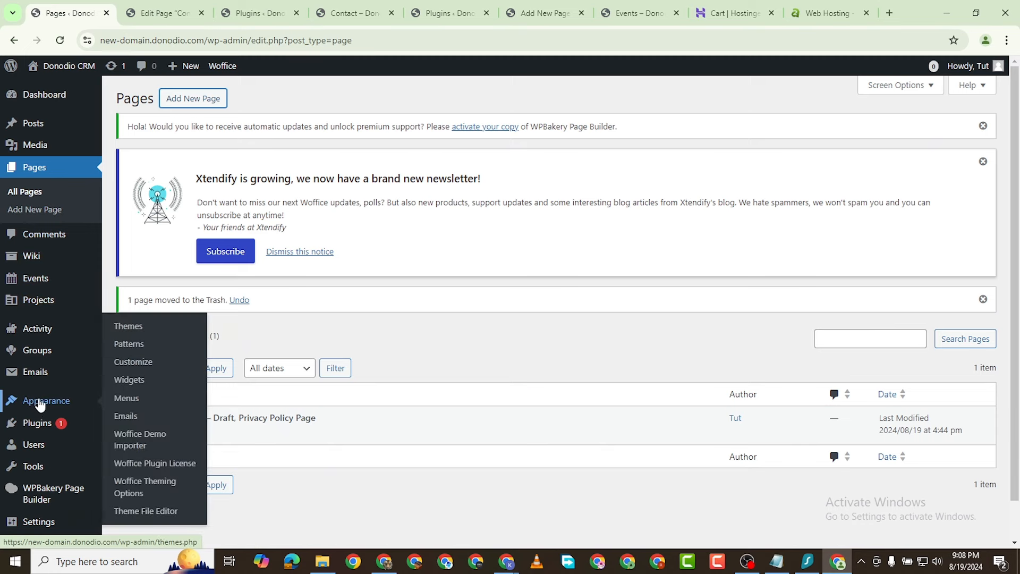
{"action": "left_click", "coordinate": [127, 399]}
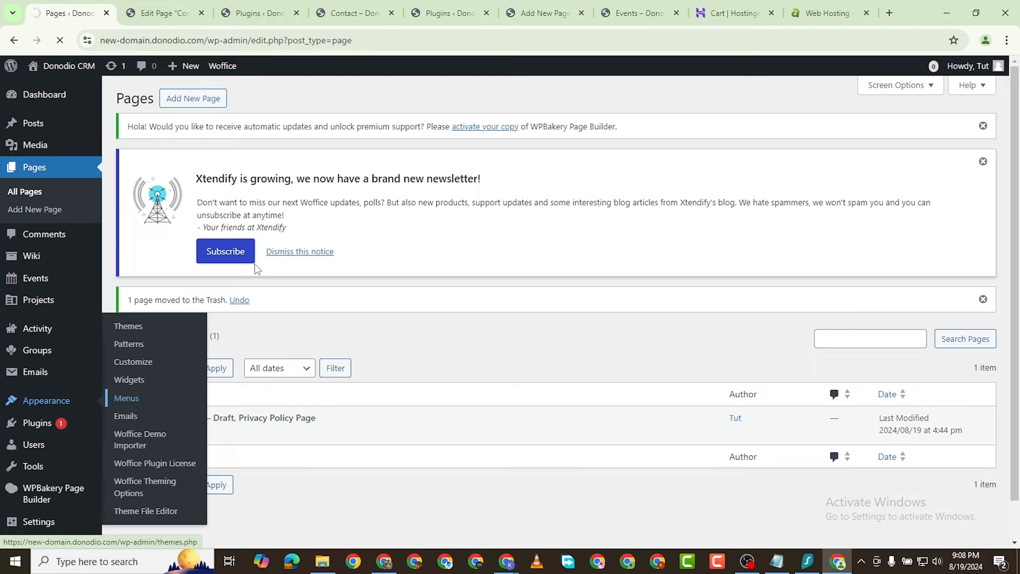
{"action": "scroll", "coordinate": [367, 276], "scroll_direction": "down", "scroll_amount": 3}
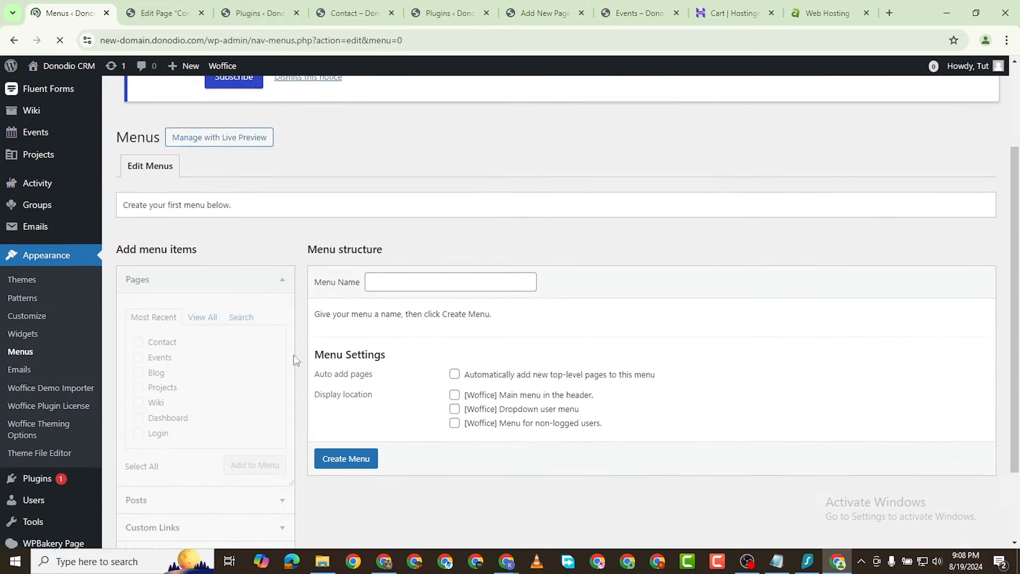
Step: Name a new menu 'Main Menu', assign it to '[Woffice] Main menu in the header', and create it
{"action": "left_click", "coordinate": [380, 257]}
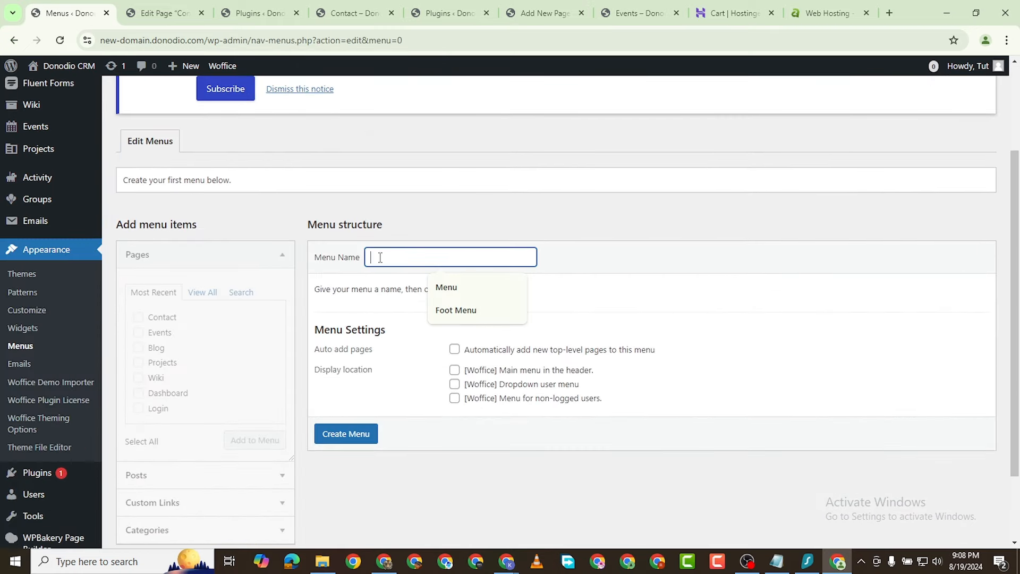
{"action": "left_click", "coordinate": [455, 311]}
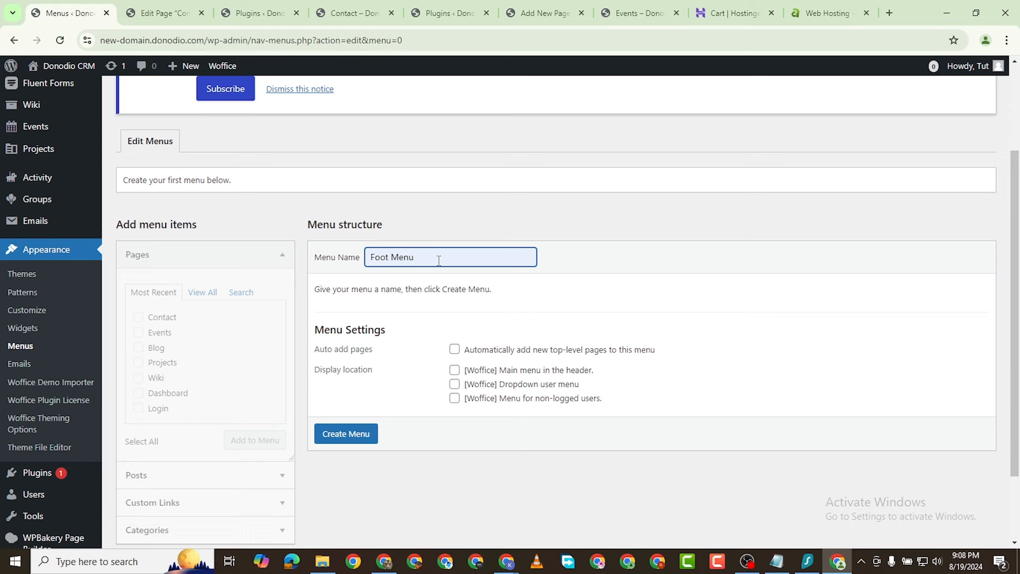
{"action": "key", "text": "BackSpace"}
{"action": "key", "text": "BackSpace"}
{"action": "key", "text": "BackSpace"}
{"action": "key", "text": "BackSpace"}
{"action": "key", "text": "BackSpace"}
{"action": "key", "text": "BackSpace"}
{"action": "key", "text": "BackSpace"}
{"action": "key", "text": "BackSpace"}
{"action": "key", "text": "BackSpace"}
{"action": "type", "text": "Main"}
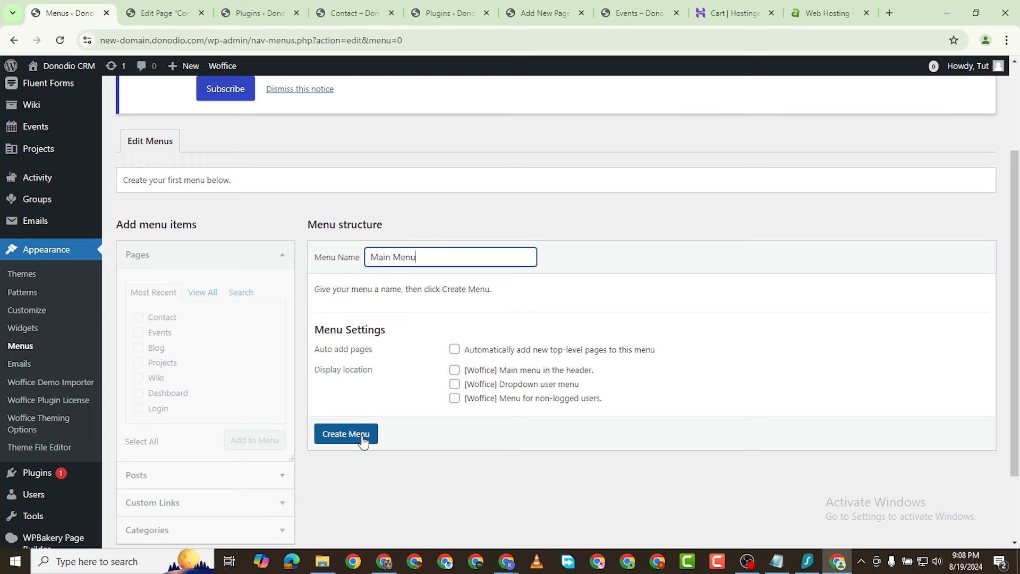
{"action": "left_click", "coordinate": [454, 371]}
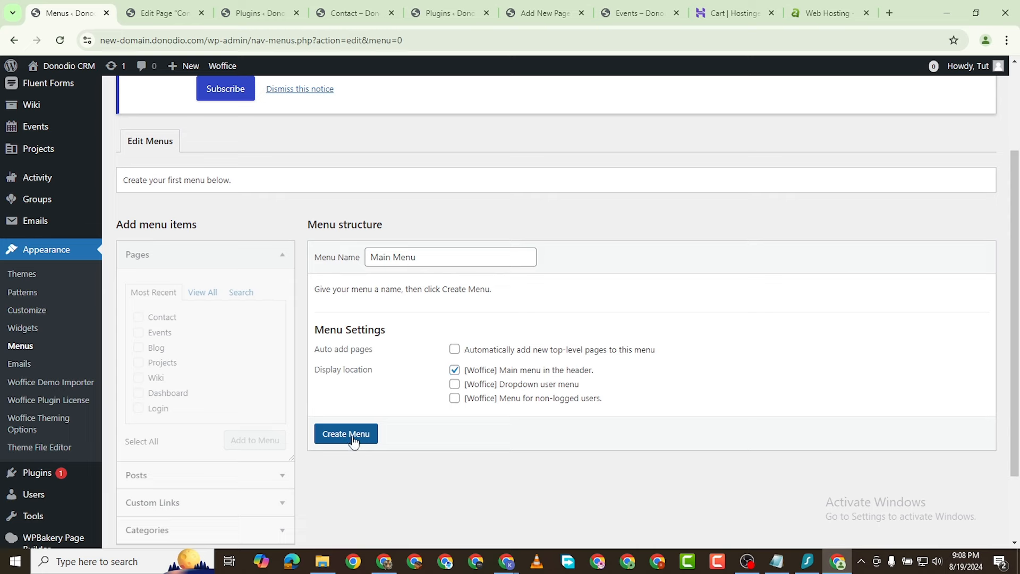
{"action": "left_click", "coordinate": [353, 433]}
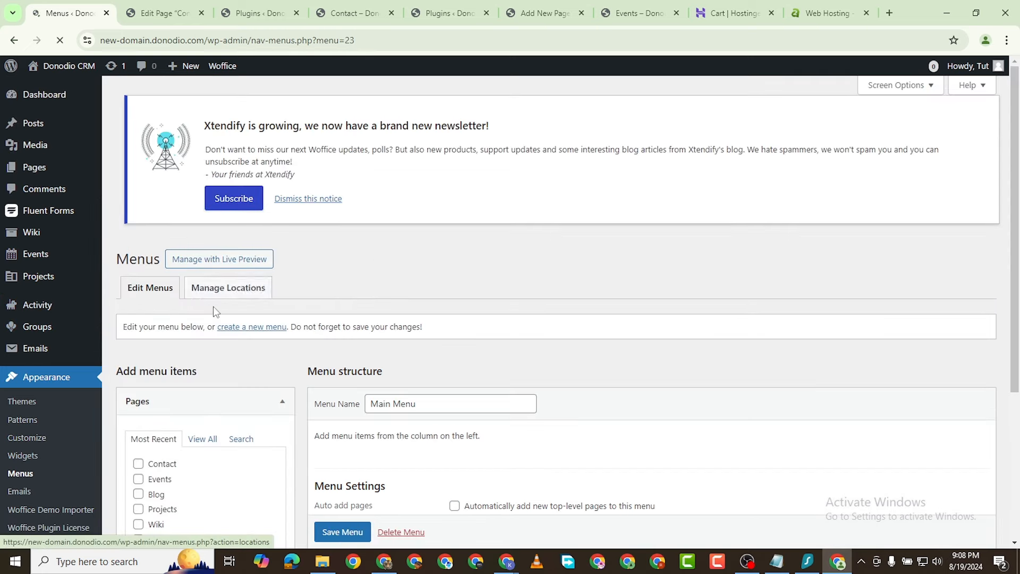
Step: Tick every page except Home in View All, add them to Main Menu, and save the menu
{"action": "scroll", "coordinate": [215, 312], "scroll_direction": "down", "scroll_amount": 4}
{"action": "left_click", "coordinate": [198, 278]}
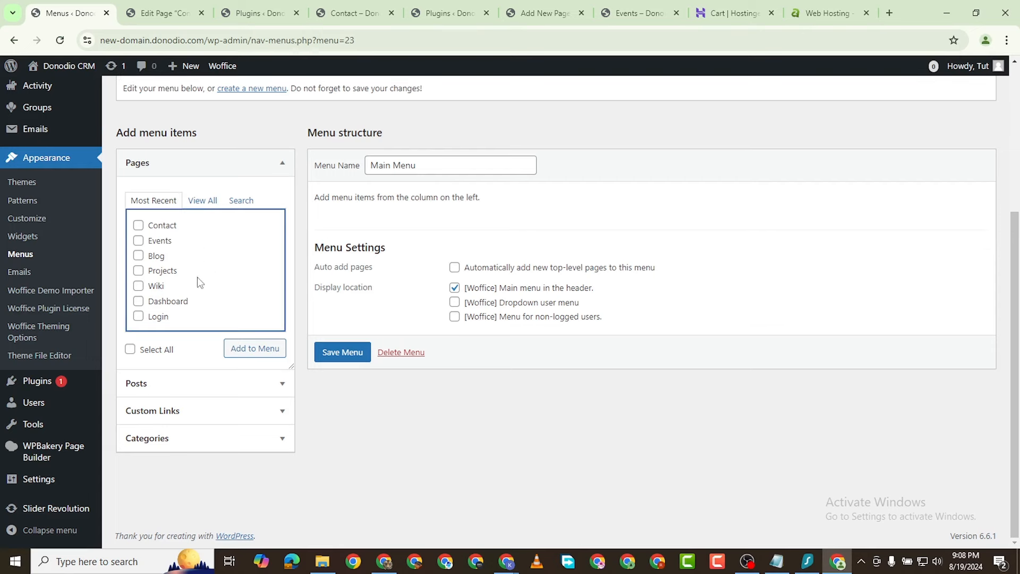
{"action": "left_click", "coordinate": [203, 201]}
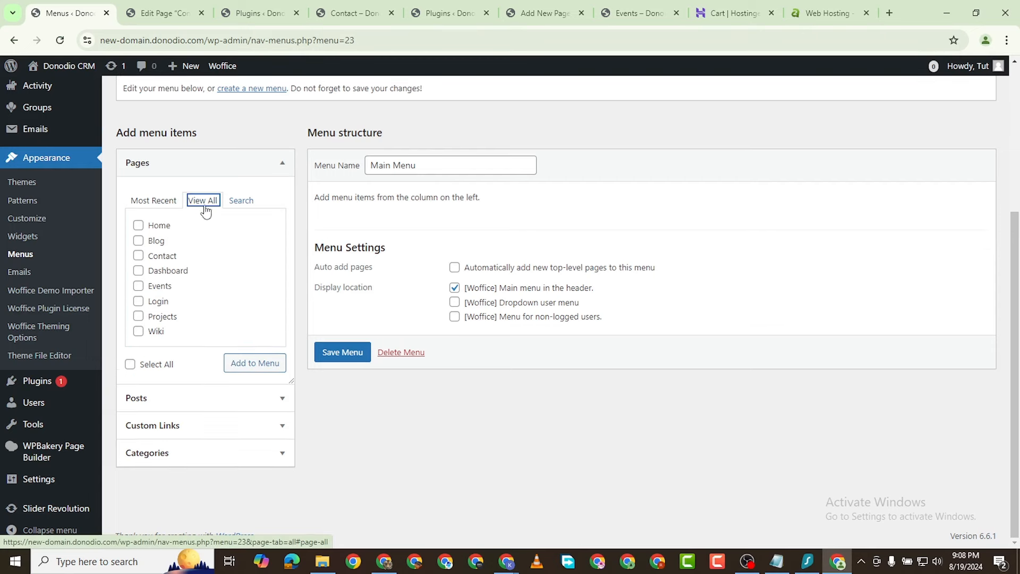
{"action": "left_click", "coordinate": [138, 226]}
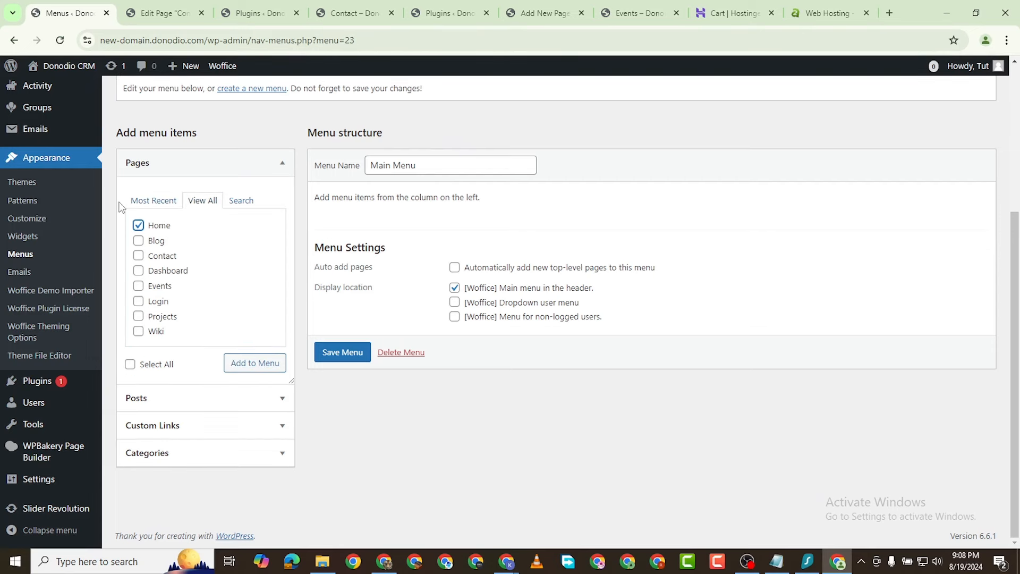
{"action": "left_click", "coordinate": [139, 241]}
{"action": "left_click", "coordinate": [138, 256]}
{"action": "left_click", "coordinate": [131, 364]}
{"action": "left_click", "coordinate": [138, 226]}
{"action": "left_click", "coordinate": [240, 361]}
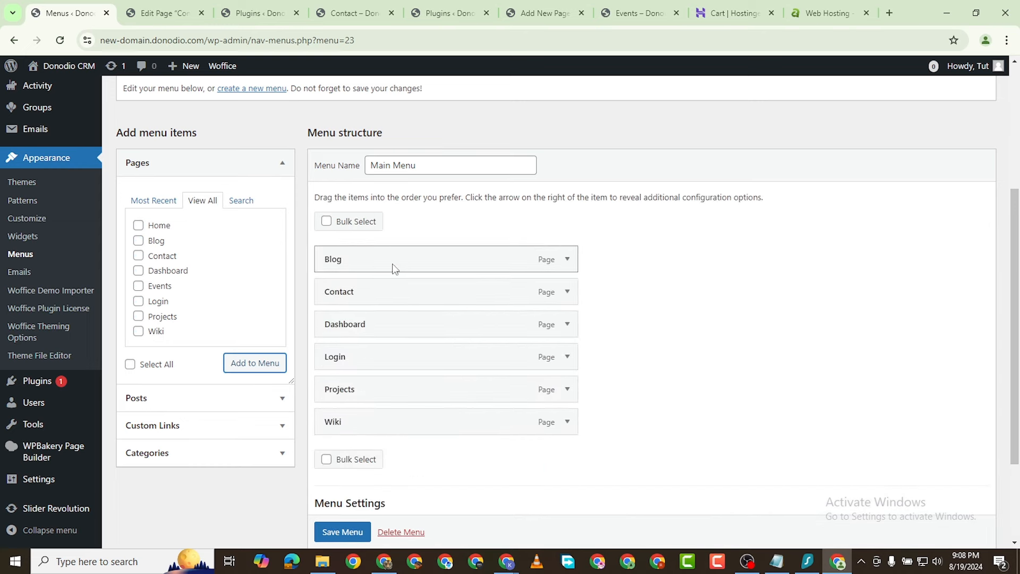
{"action": "scroll", "coordinate": [392, 372], "scroll_direction": "down", "scroll_amount": 3}
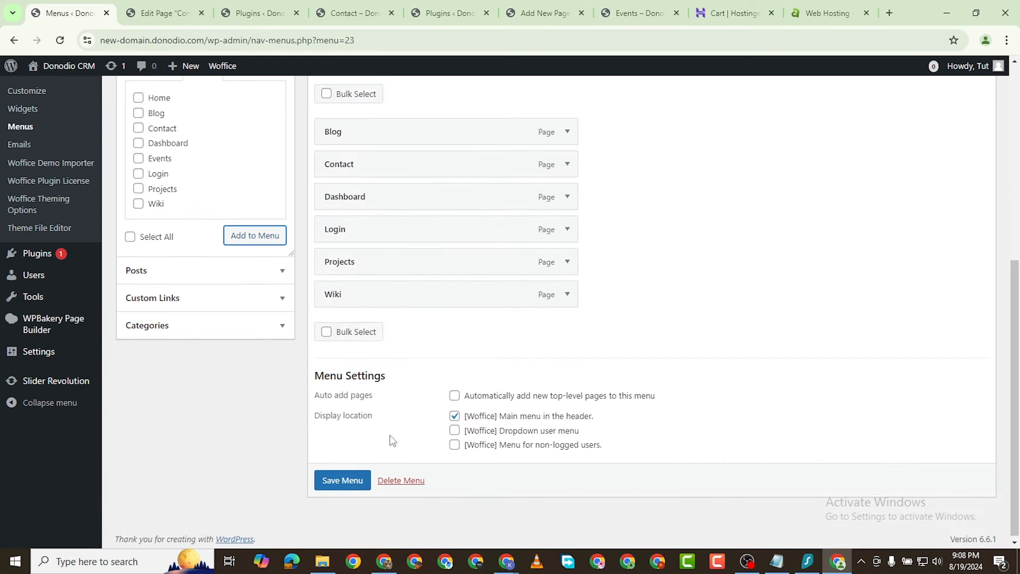
{"action": "left_click", "coordinate": [346, 483]}
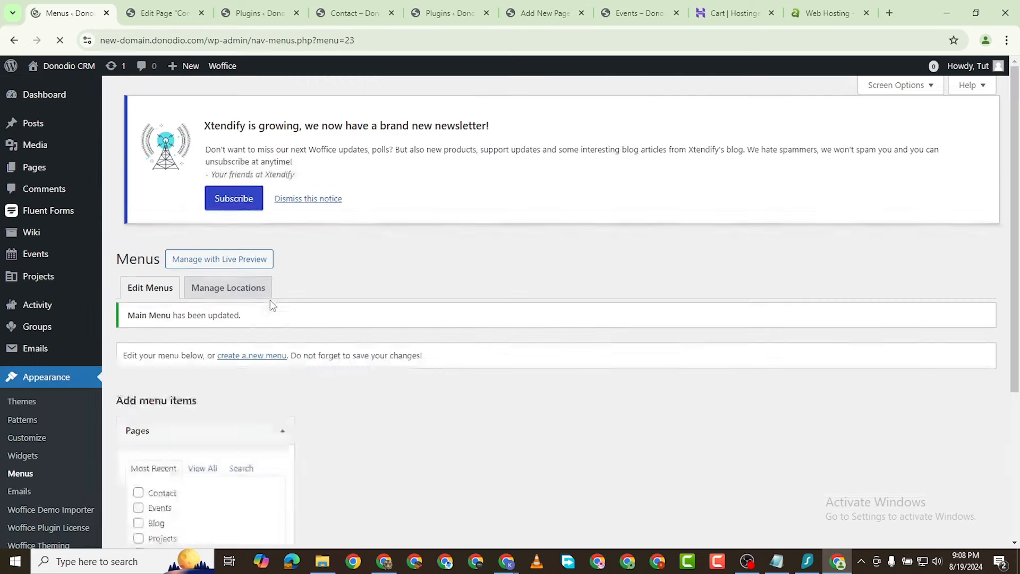
{"action": "scroll", "coordinate": [263, 263], "scroll_direction": "down", "scroll_amount": 2}
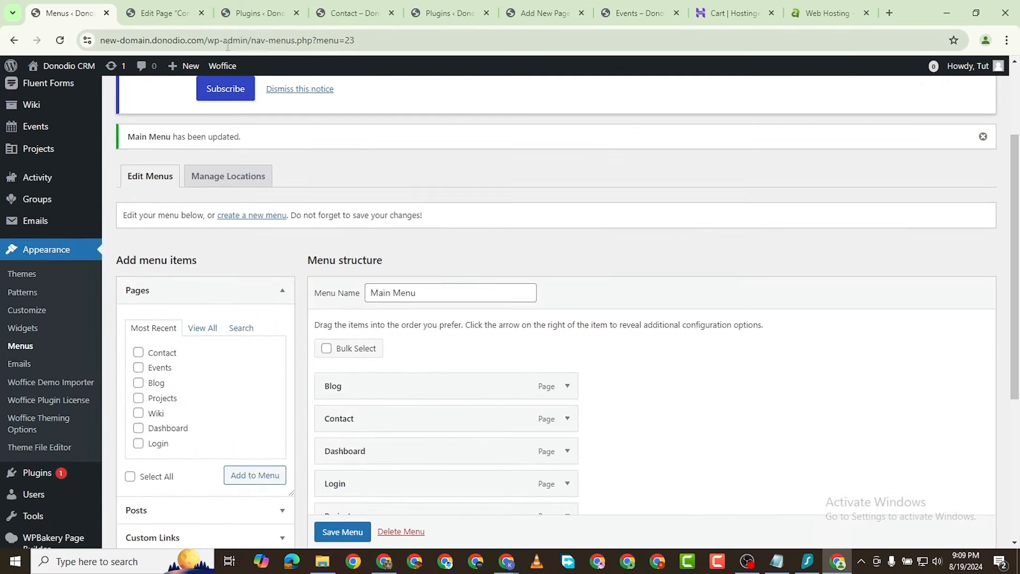
Step: Add a Community custom link with URL nodio.com/community to the Main Menu
{"action": "left_click_drag", "start_coordinate": [207, 45], "coordinate": [136, 52]}
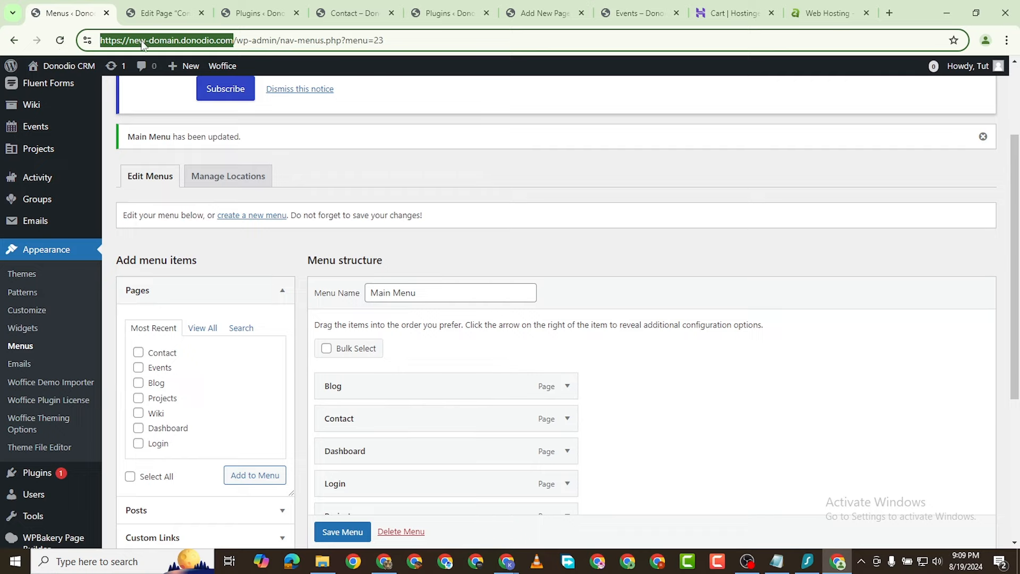
{"action": "right_click", "coordinate": [141, 45]}
{"action": "left_click", "coordinate": [202, 163]}
{"action": "scroll", "coordinate": [266, 335], "scroll_direction": "down", "scroll_amount": 4}
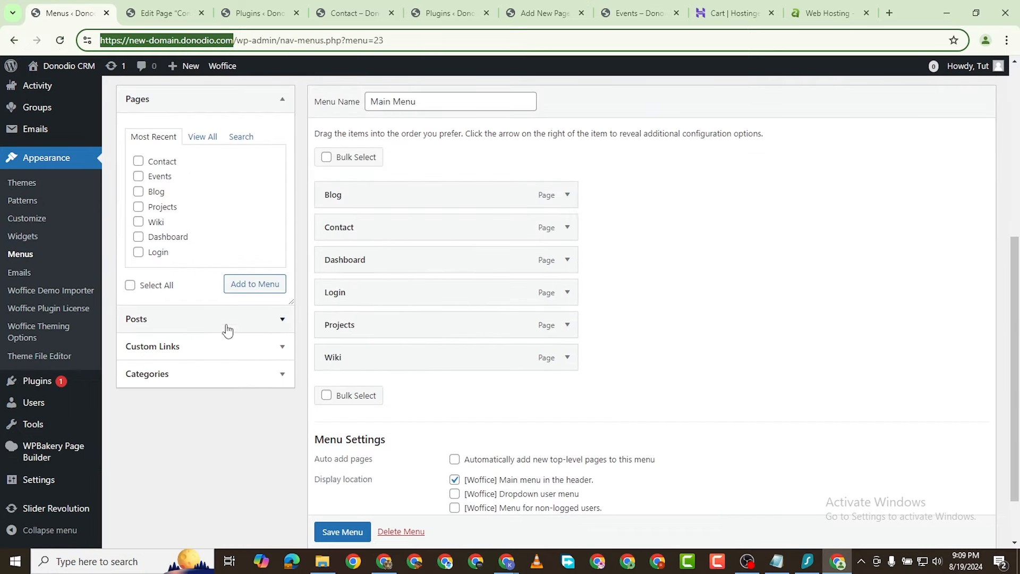
{"action": "left_click", "coordinate": [231, 346]}
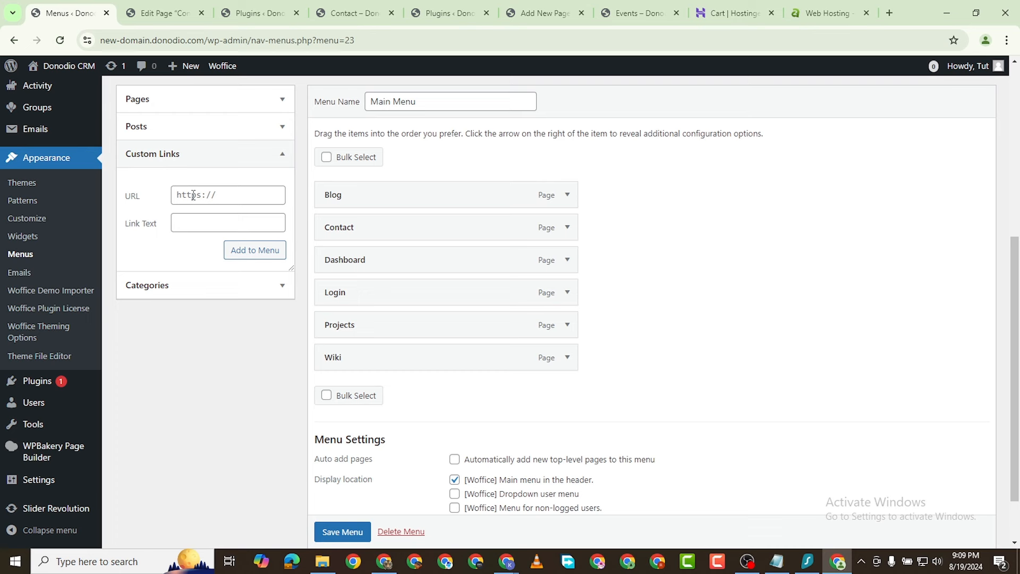
{"action": "left_click", "coordinate": [194, 194]}
{"action": "key", "text": "ctrl+v"}
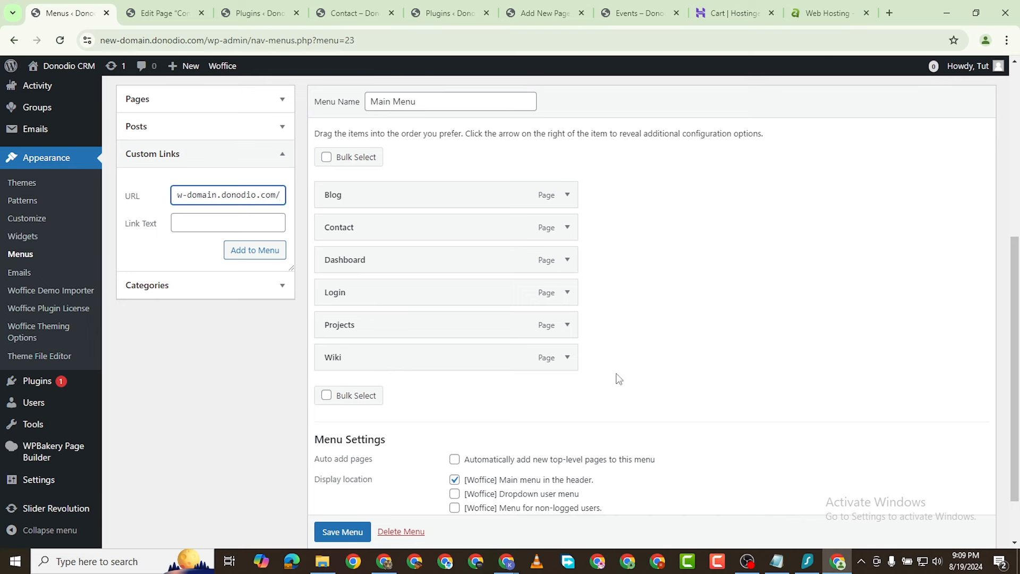
{"action": "key", "text": "alt+Tab"}
{"action": "left_click", "coordinate": [200, 217]}
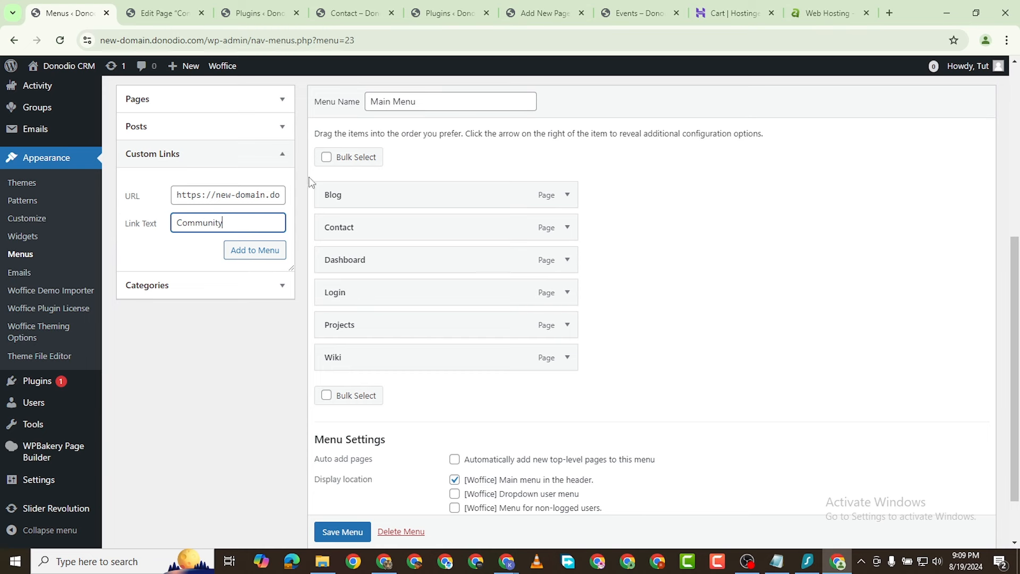
{"action": "left_click", "coordinate": [274, 198]}
{"action": "type", "text": "nodio.com/"}
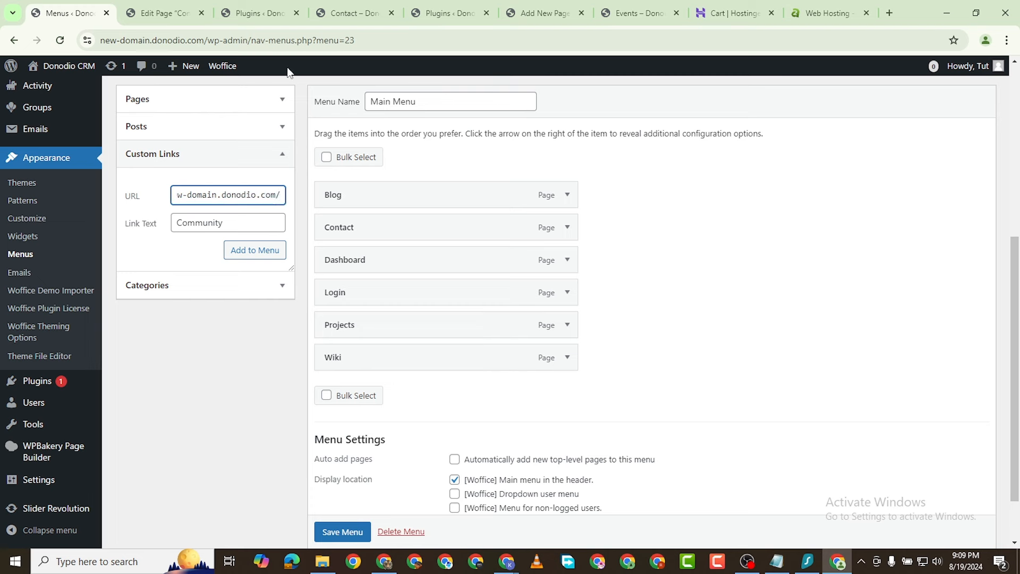
{"action": "type", "text": "community"}
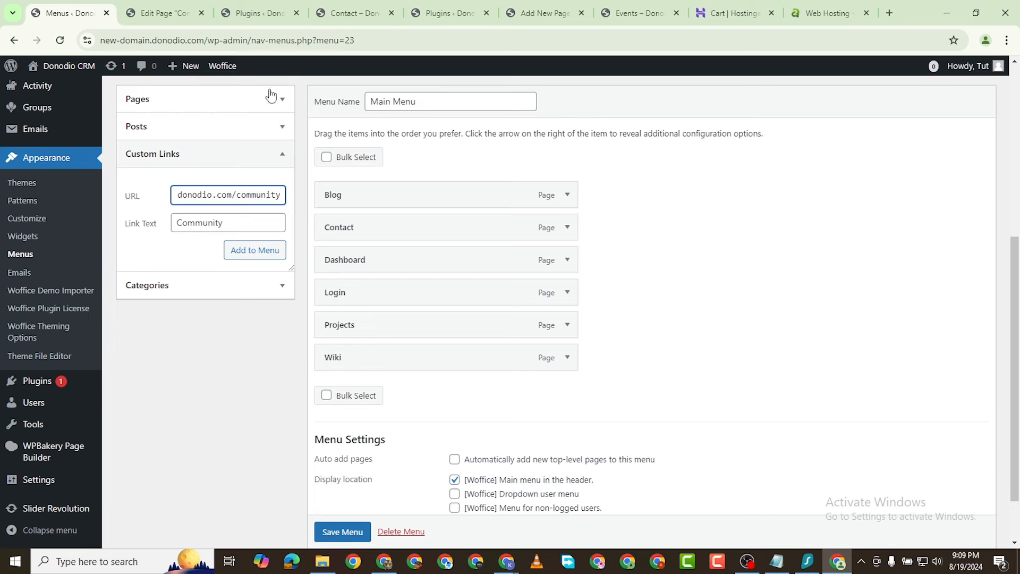
{"action": "left_click", "coordinate": [253, 255]}
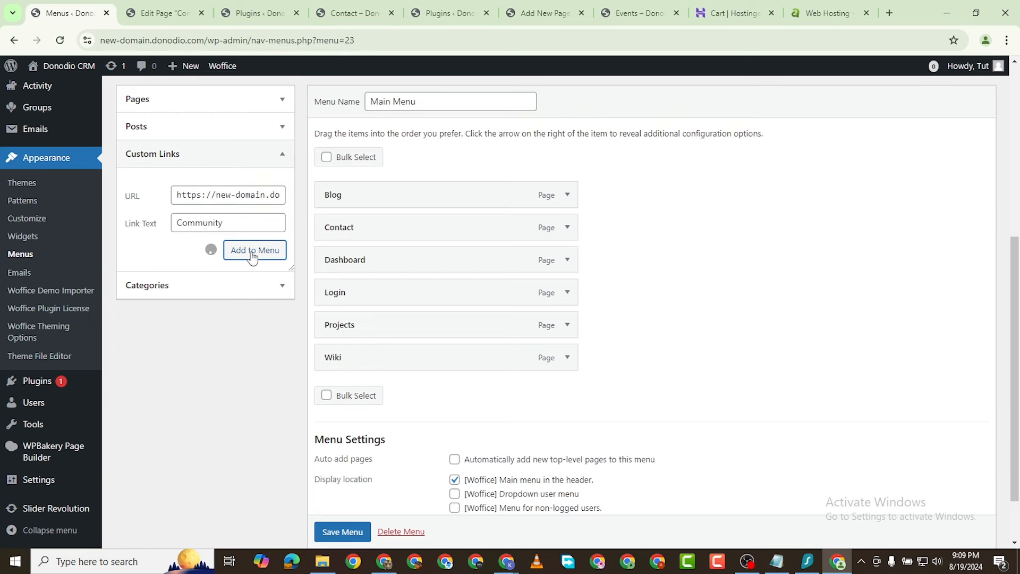
Step: Add a Groups custom link pointing to the site's /groups page
{"action": "left_click", "coordinate": [201, 195]}
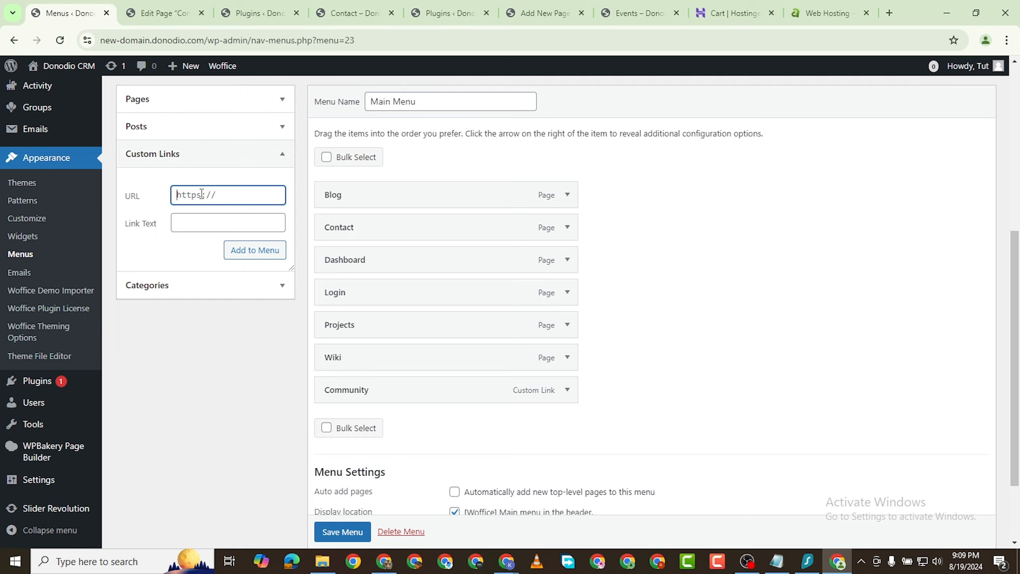
{"action": "key", "text": "ctrl+v"}
{"action": "type", "text": "groups"}
{"action": "left_click", "coordinate": [218, 223]}
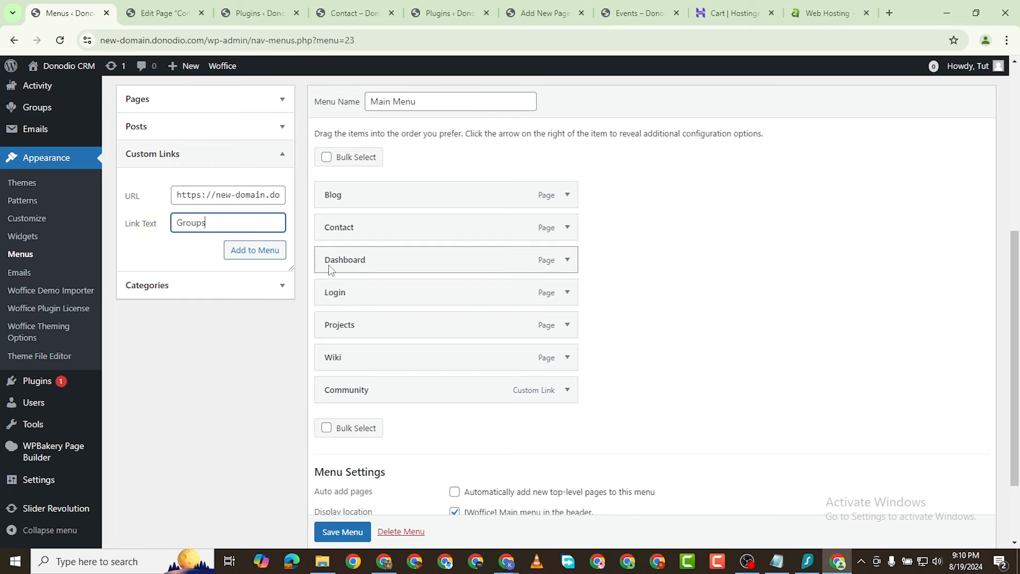
{"action": "left_click", "coordinate": [273, 257]}
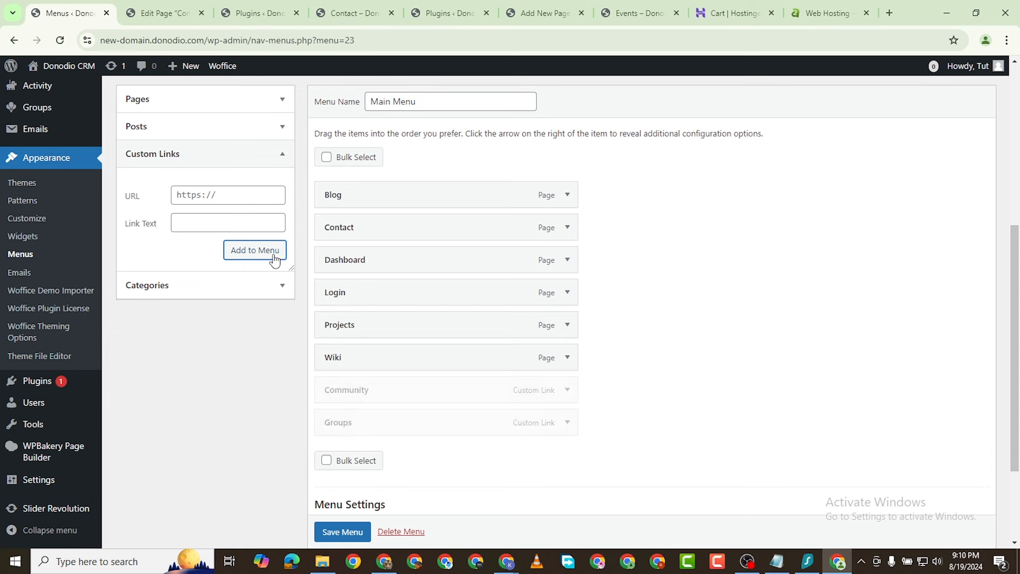
Step: Add a Members custom link pointing to the site's /members page
{"action": "left_click", "coordinate": [217, 197]}
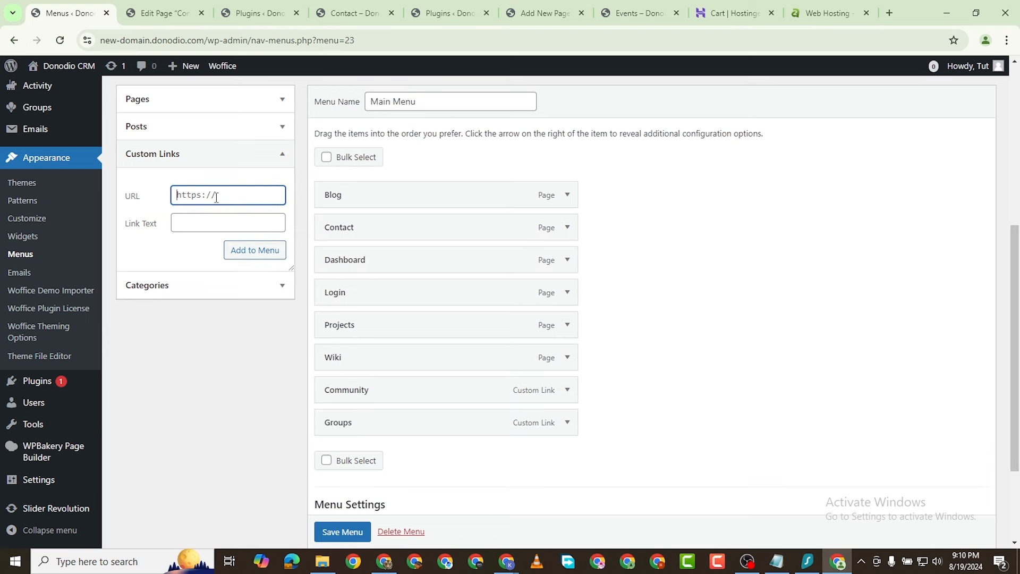
{"action": "key", "text": "ctrl+v"}
{"action": "type", "text": "members"}
{"action": "left_click", "coordinate": [220, 226]}
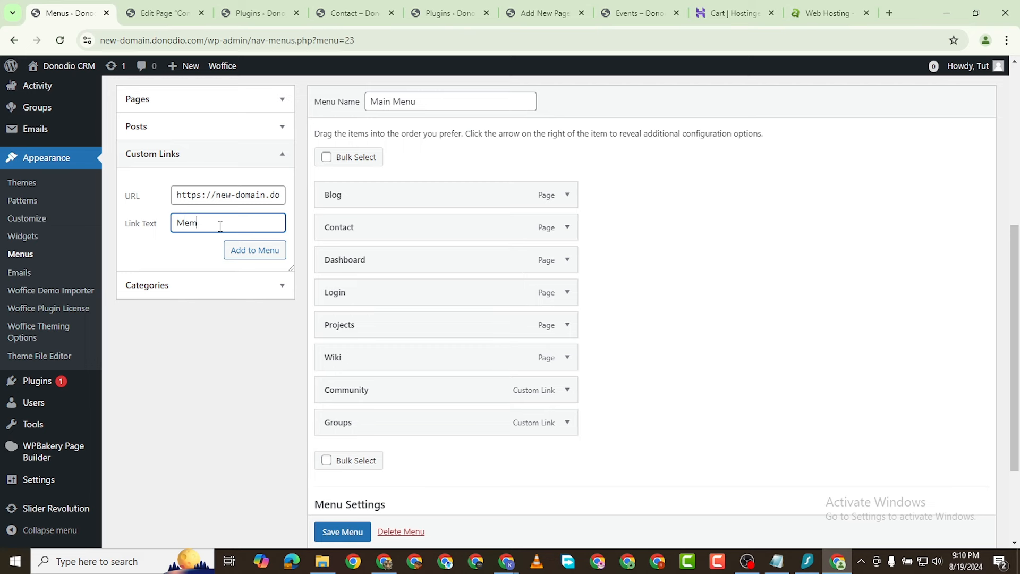
{"action": "left_click", "coordinate": [253, 251]}
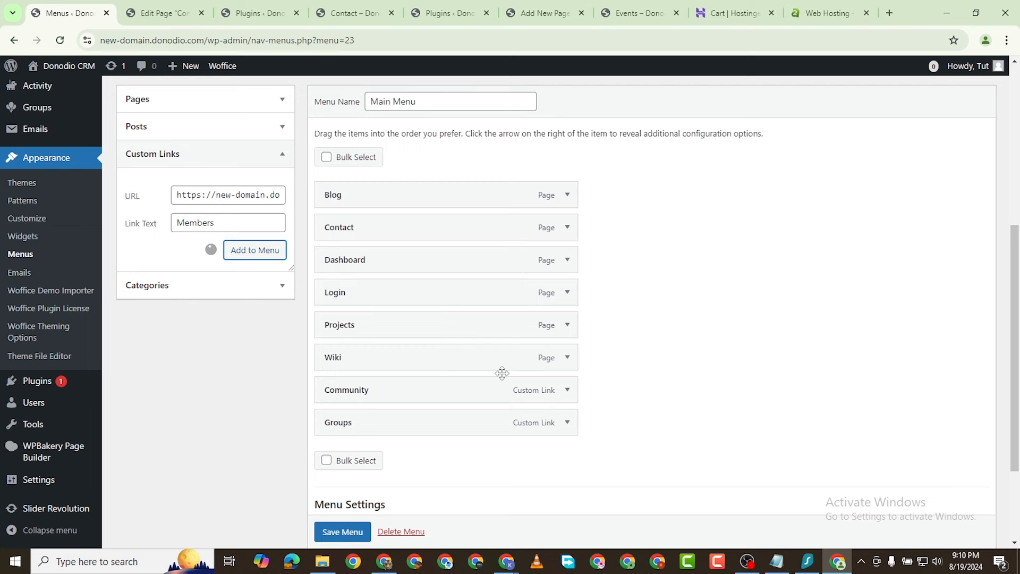
{"action": "scroll", "coordinate": [422, 361], "scroll_direction": "down", "scroll_amount": 1}
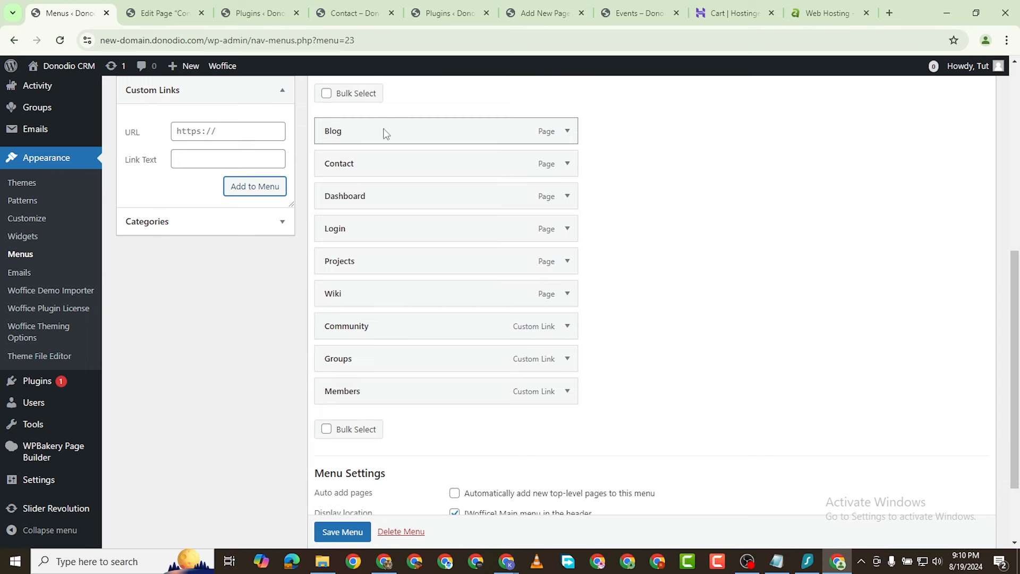
Step: Move the Blog item to the end of the menu, then remove it
{"action": "left_click_drag", "start_coordinate": [386, 133], "coordinate": [393, 392]}
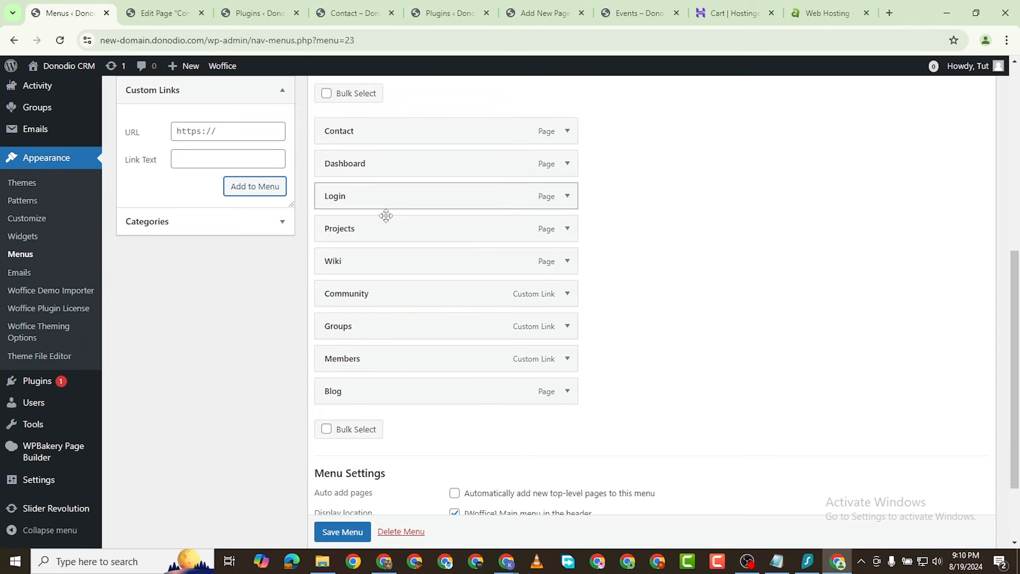
{"action": "left_click", "coordinate": [571, 394]}
{"action": "scroll", "coordinate": [352, 447], "scroll_direction": "down", "scroll_amount": 2}
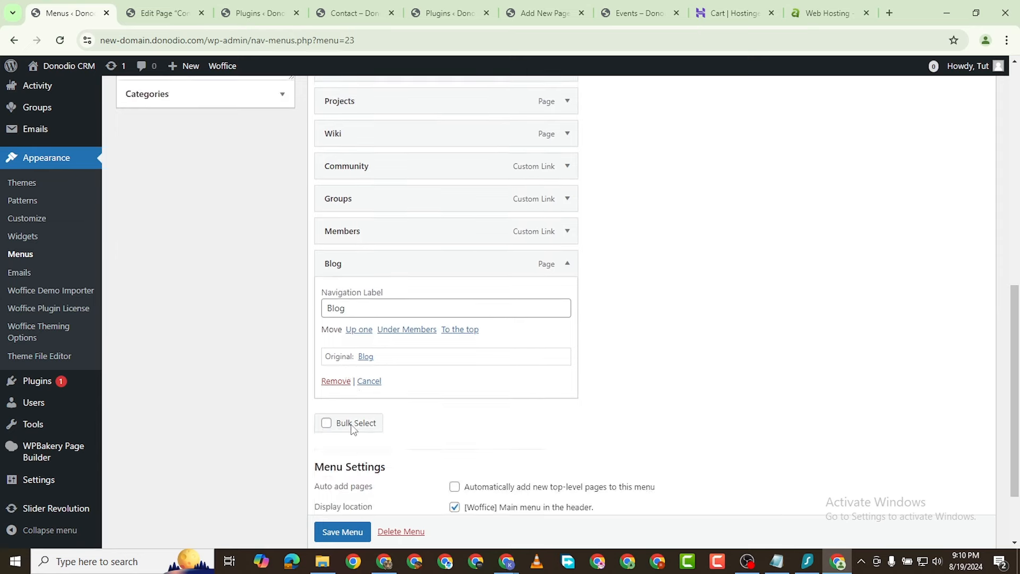
{"action": "left_click", "coordinate": [337, 383]}
{"action": "scroll", "coordinate": [425, 351], "scroll_direction": "up", "scroll_amount": 3}
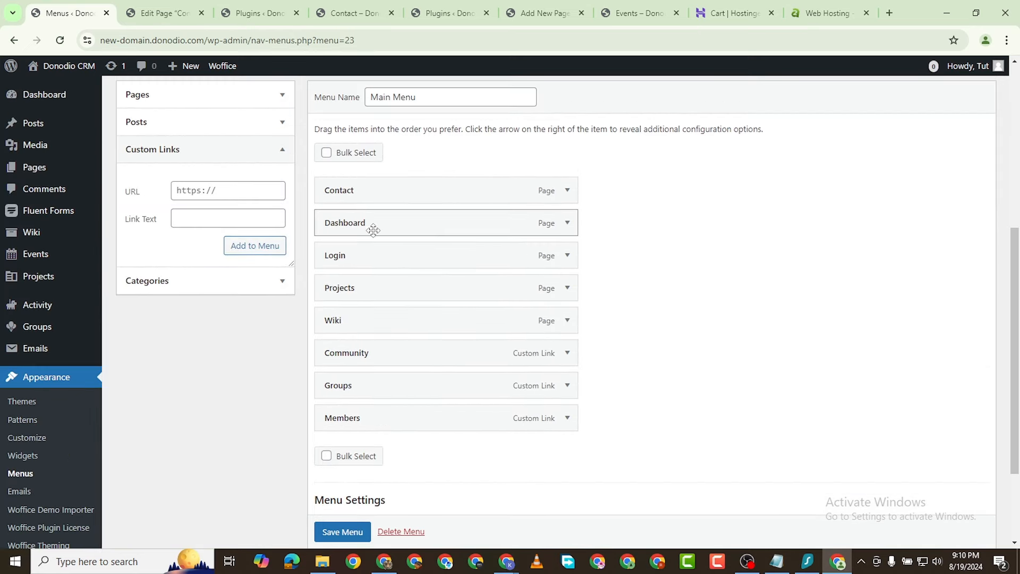
Step: Reorder the top of the menu to Dashboard, Community, Members and Groups
{"action": "left_click_drag", "start_coordinate": [373, 228], "coordinate": [357, 181]}
{"action": "left_click_drag", "start_coordinate": [358, 353], "coordinate": [359, 224]}
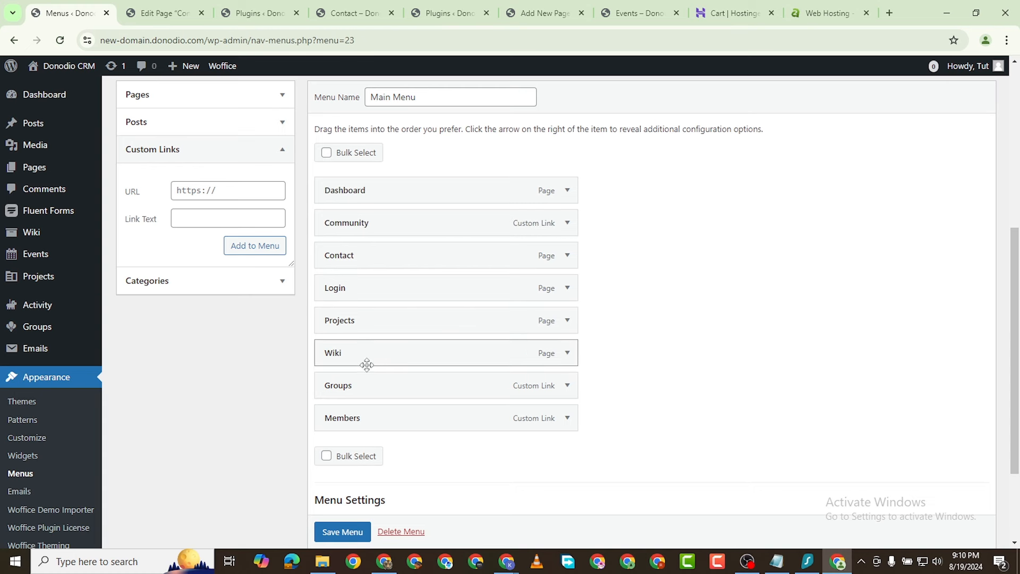
{"action": "left_click_drag", "start_coordinate": [364, 409], "coordinate": [369, 223]}
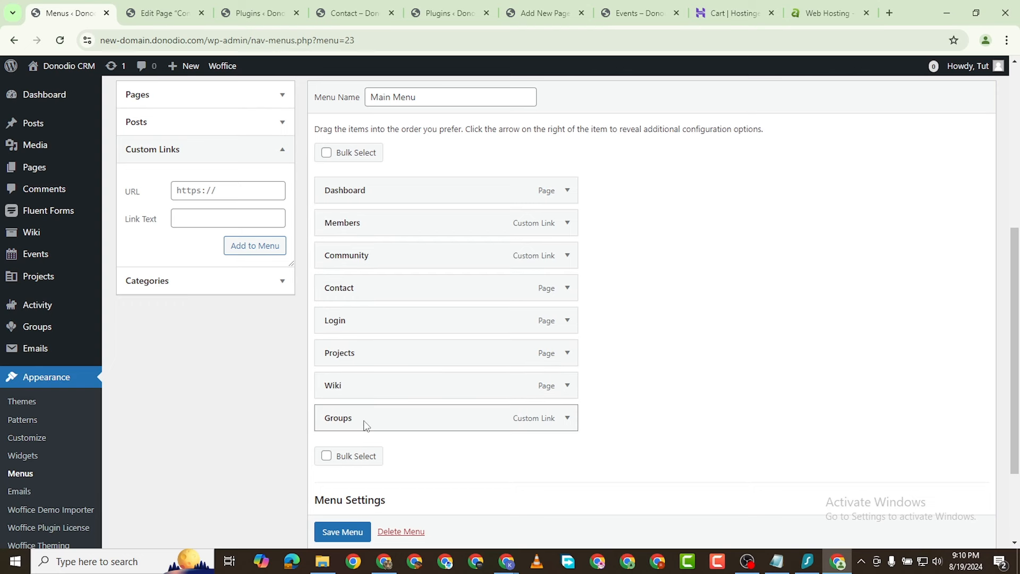
{"action": "left_click_drag", "start_coordinate": [364, 421], "coordinate": [371, 291]}
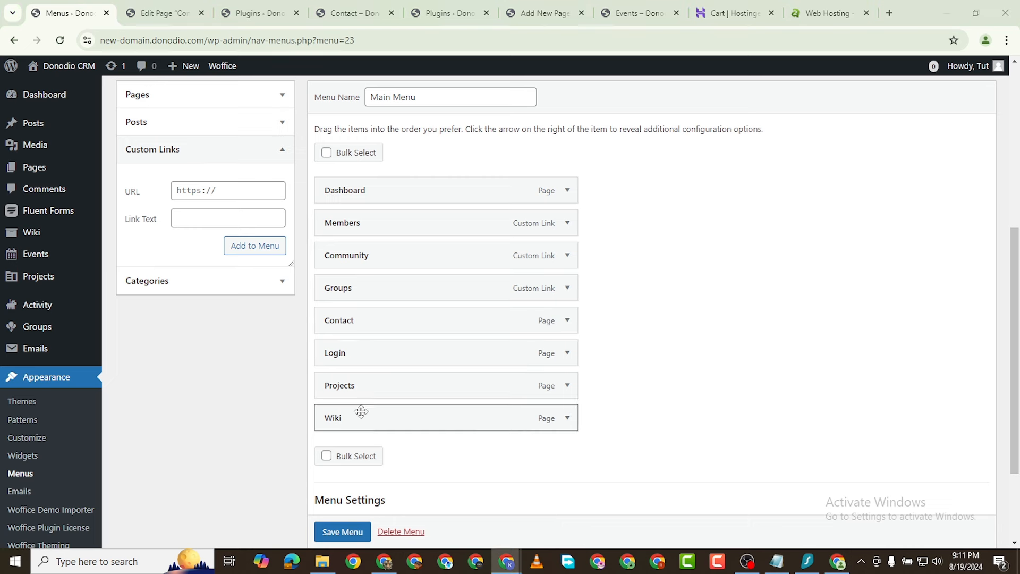
Step: Remove the Login item from the Main Menu
{"action": "left_click", "coordinate": [567, 354]}
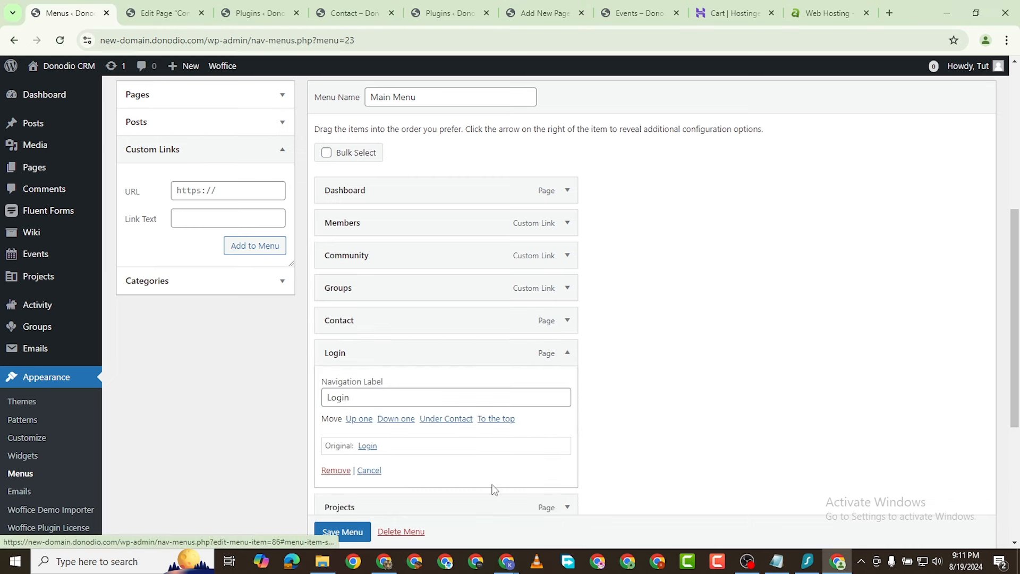
{"action": "left_click", "coordinate": [335, 468]}
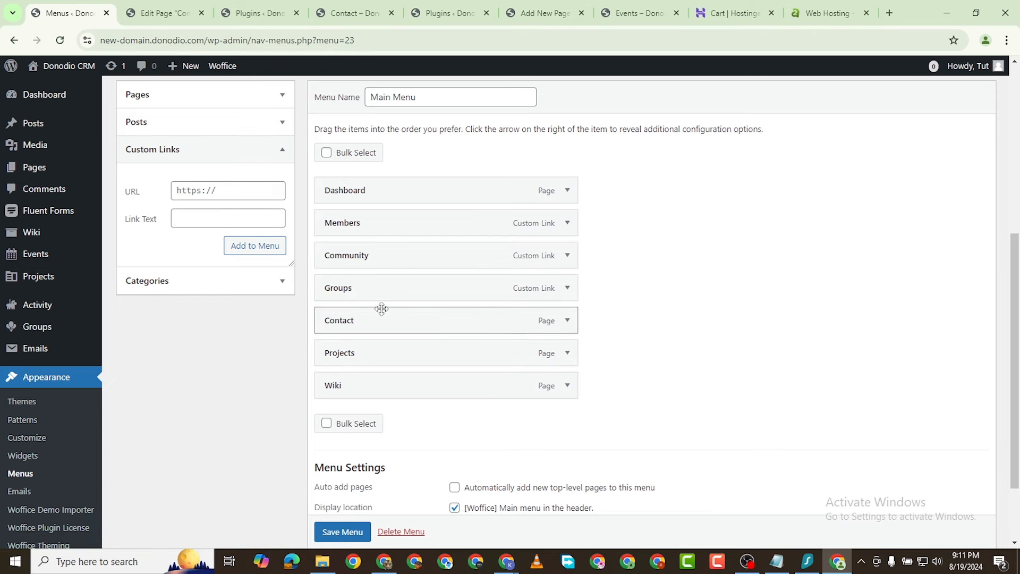
{"action": "scroll", "coordinate": [292, 312], "scroll_direction": "up", "scroll_amount": 1}
{"action": "scroll", "coordinate": [329, 329], "scroll_direction": "up", "scroll_amount": 1}
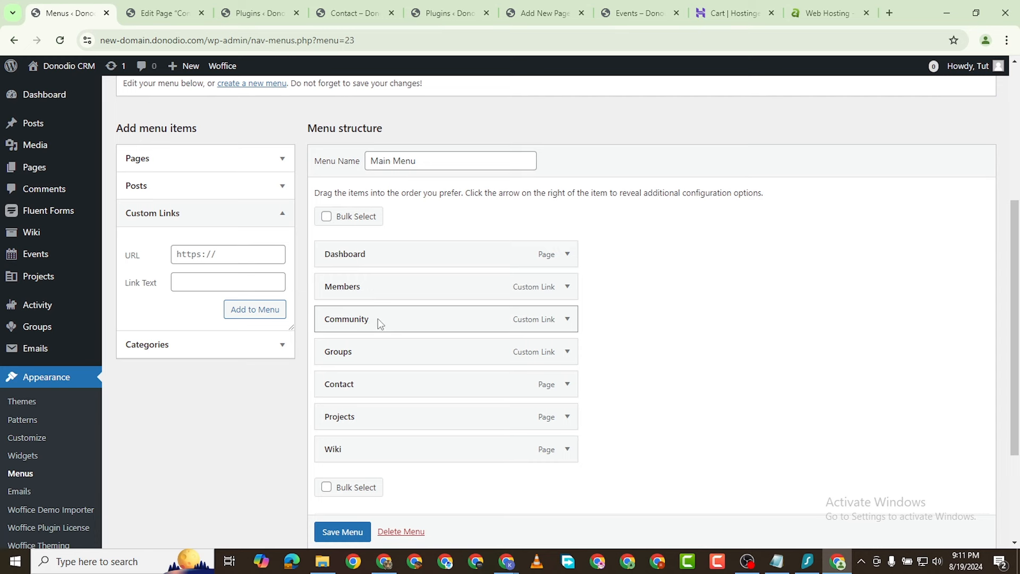
Step: Nest Members and Groups as sub-items under Community
{"action": "left_click_drag", "start_coordinate": [380, 323], "coordinate": [380, 283]}
{"action": "left_click_drag", "start_coordinate": [364, 321], "coordinate": [411, 319]}
{"action": "left_click_drag", "start_coordinate": [372, 352], "coordinate": [391, 353]}
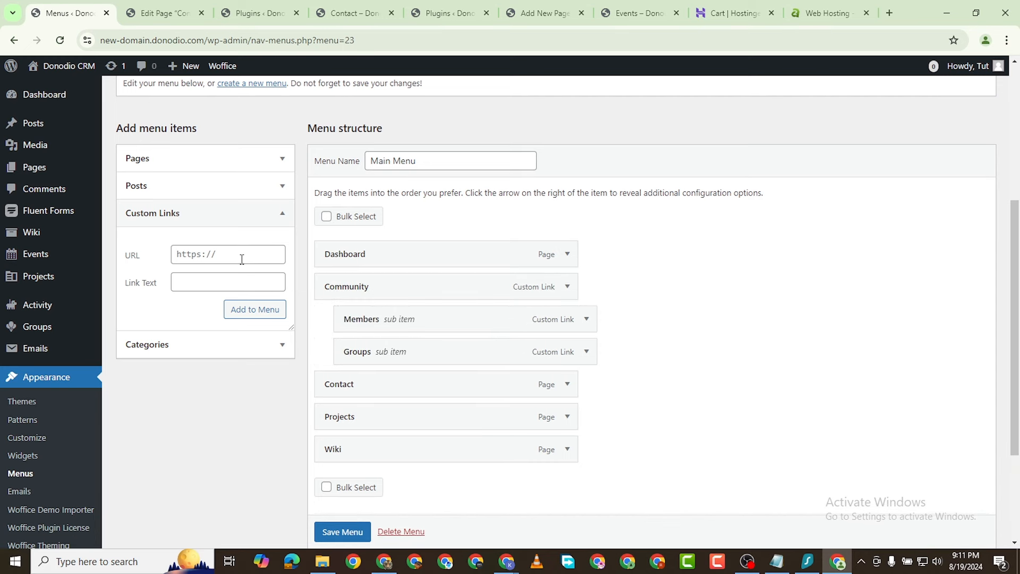
Step: Add the Blog page back to the end of the menu from Pages
{"action": "left_click", "coordinate": [171, 169]}
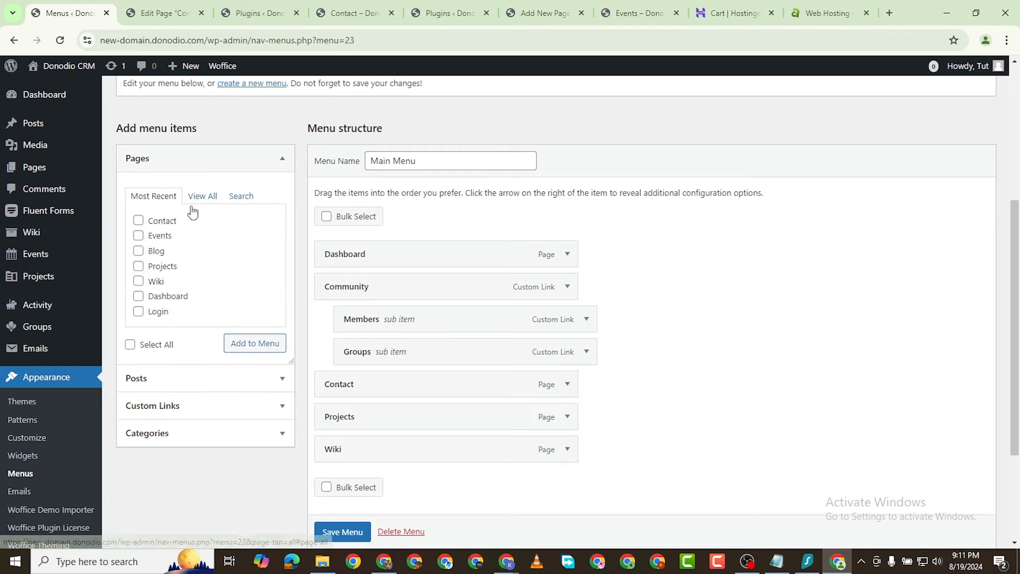
{"action": "left_click", "coordinate": [138, 251]}
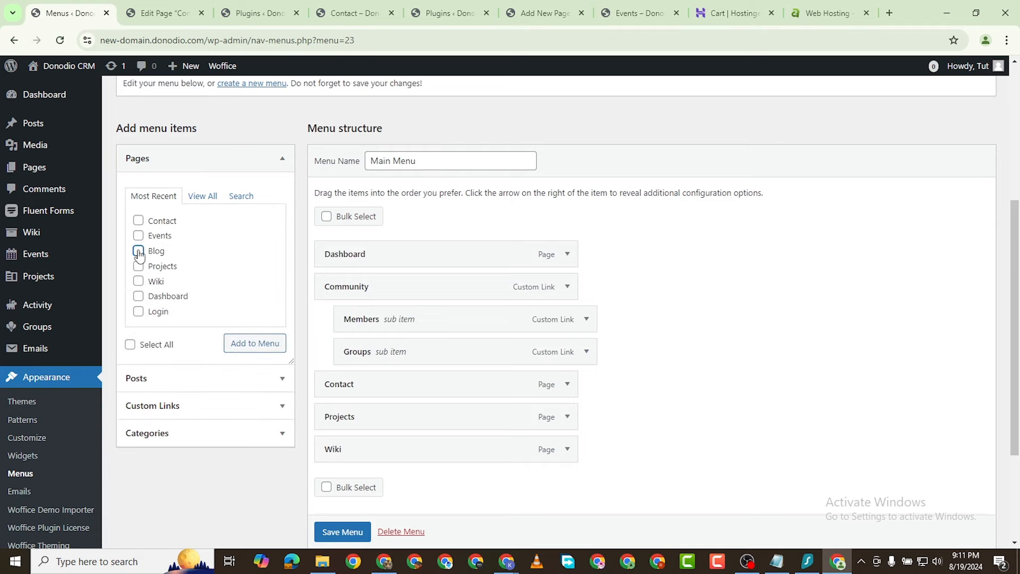
{"action": "left_click", "coordinate": [251, 342]}
{"action": "scroll", "coordinate": [418, 426], "scroll_direction": "down", "scroll_amount": 3}
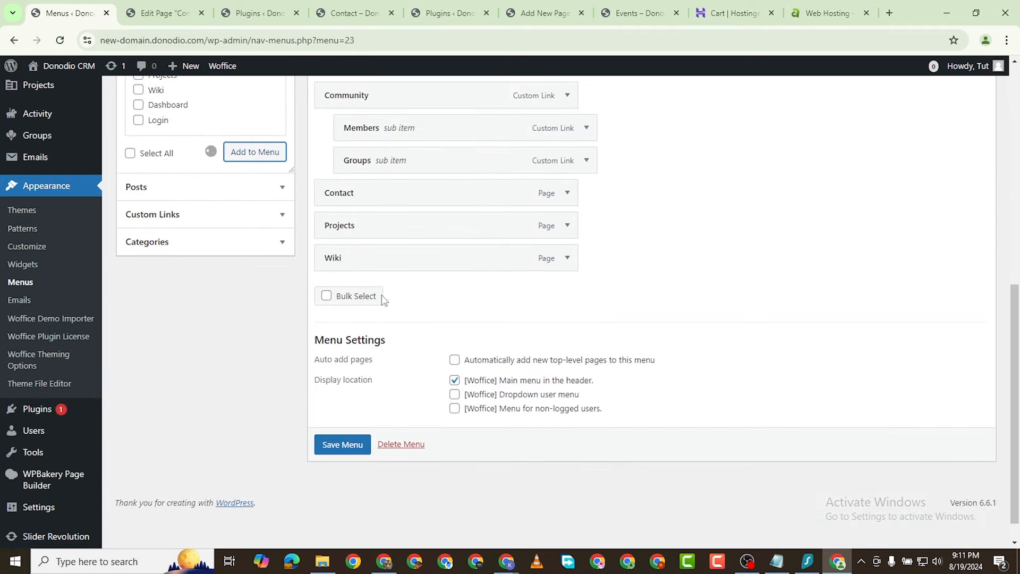
{"action": "scroll", "coordinate": [425, 278], "scroll_direction": "up", "scroll_amount": 1}
{"action": "scroll", "coordinate": [439, 287], "scroll_direction": "up", "scroll_amount": 3}
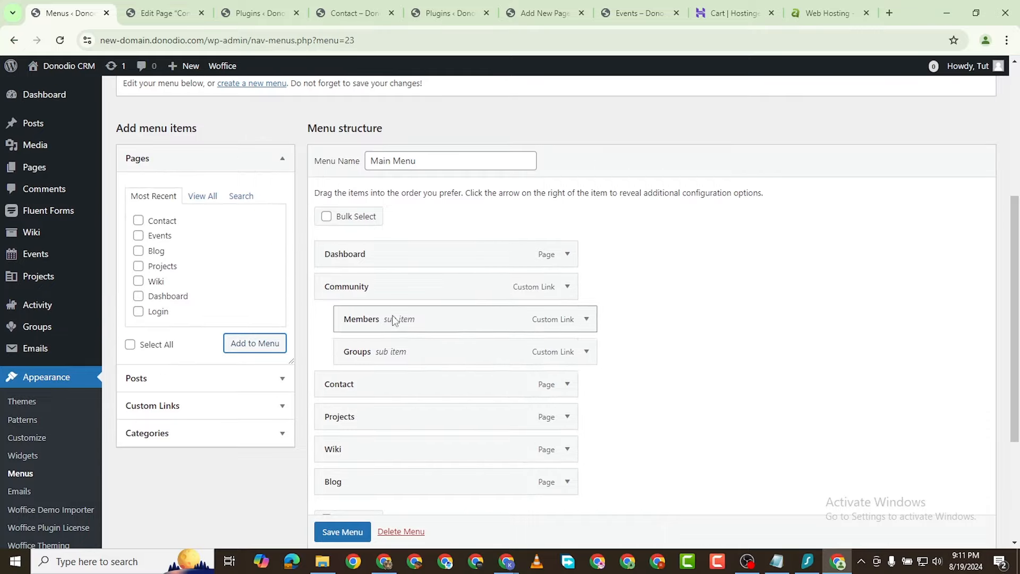
{"action": "scroll", "coordinate": [425, 319], "scroll_direction": "down", "scroll_amount": 3}
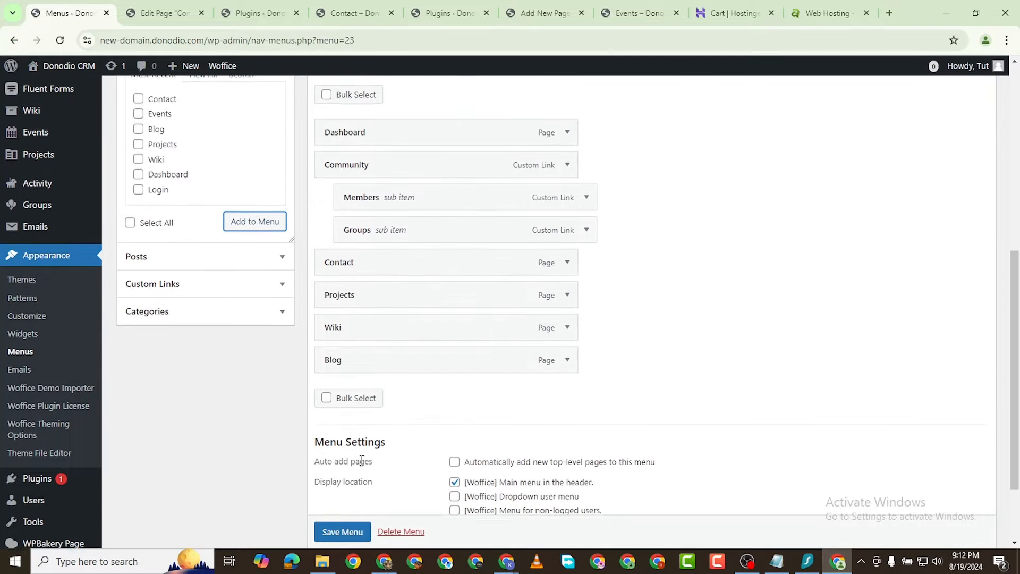
Step: Save the restructured Main Menu
{"action": "left_click", "coordinate": [345, 533]}
{"action": "scroll", "coordinate": [327, 533], "scroll_direction": "down", "scroll_amount": 1}
{"action": "left_click", "coordinate": [335, 505]}
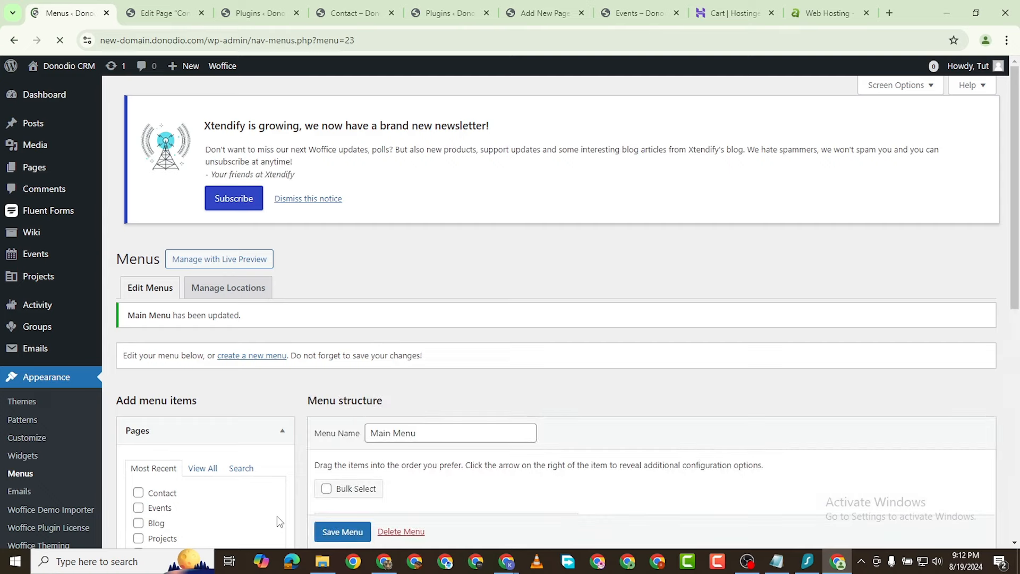
Step: Reload the Contact page and follow the new Community link, which shows Nothing Found
{"action": "left_click", "coordinate": [259, 12]}
{"action": "left_click", "coordinate": [346, 12]}
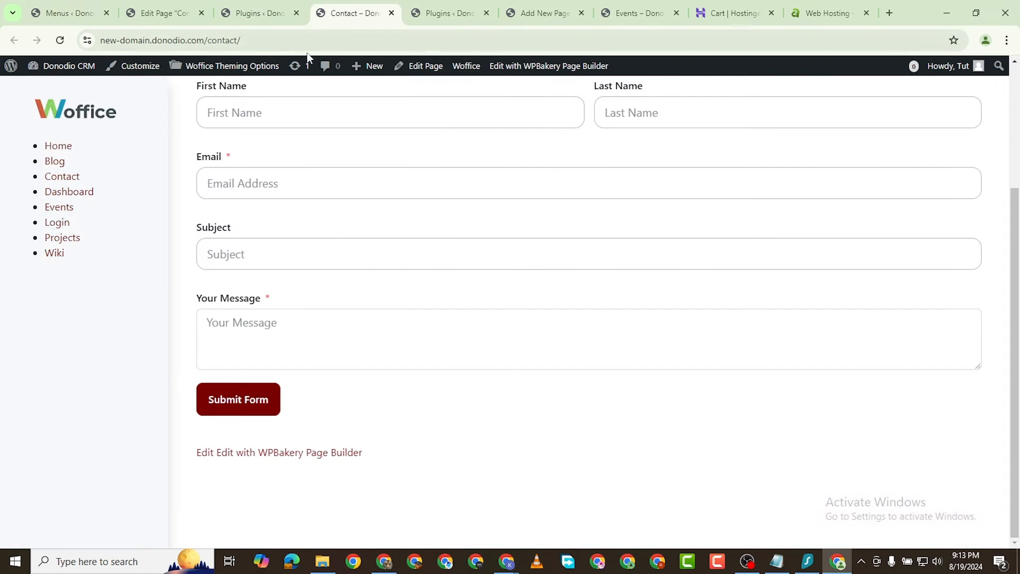
{"action": "left_click", "coordinate": [60, 40]}
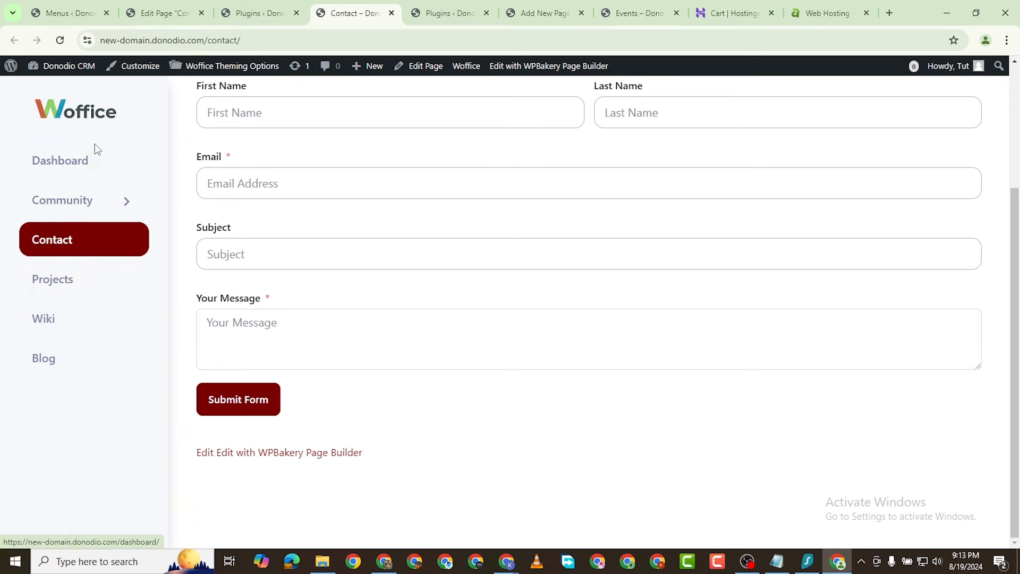
{"action": "scroll", "coordinate": [104, 181], "scroll_direction": "up", "scroll_amount": 3}
{"action": "scroll", "coordinate": [114, 309], "scroll_direction": "down", "scroll_amount": 2}
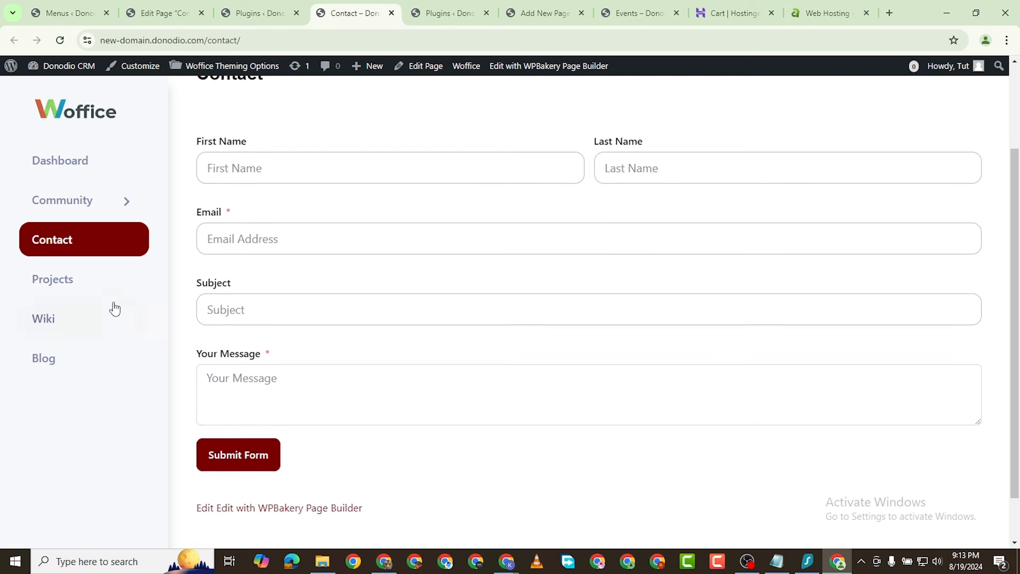
{"action": "left_click", "coordinate": [122, 211]}
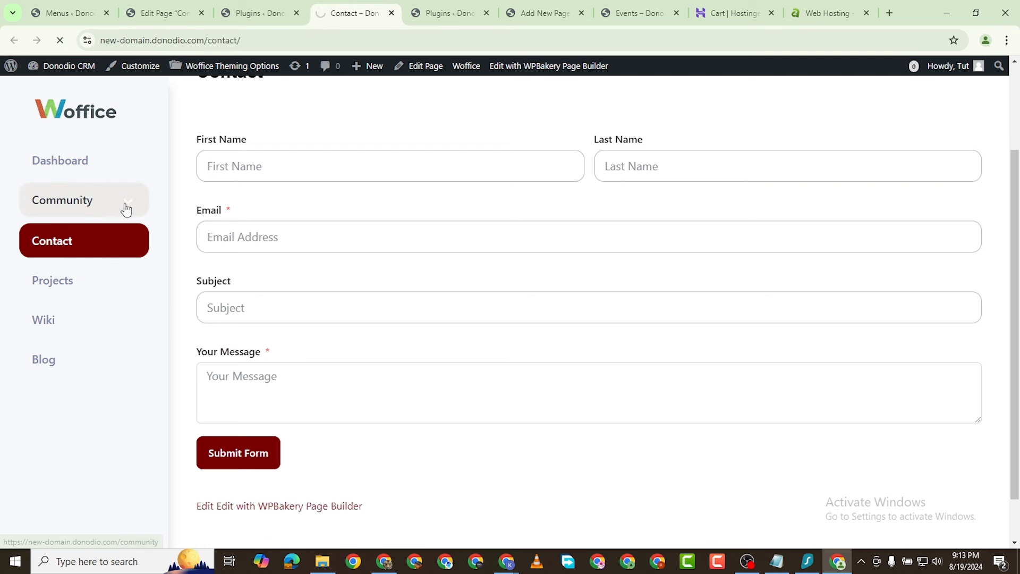
{"action": "left_click", "coordinate": [125, 204]}
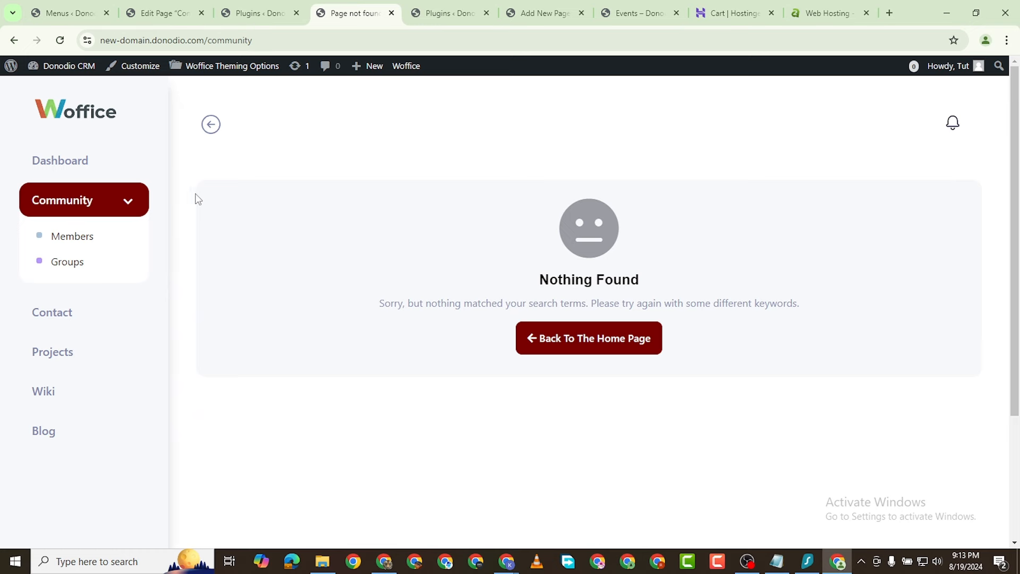
Step: Return to the Menus admin page and scroll down to the Main Menu structure
{"action": "left_click", "coordinate": [250, 15]}
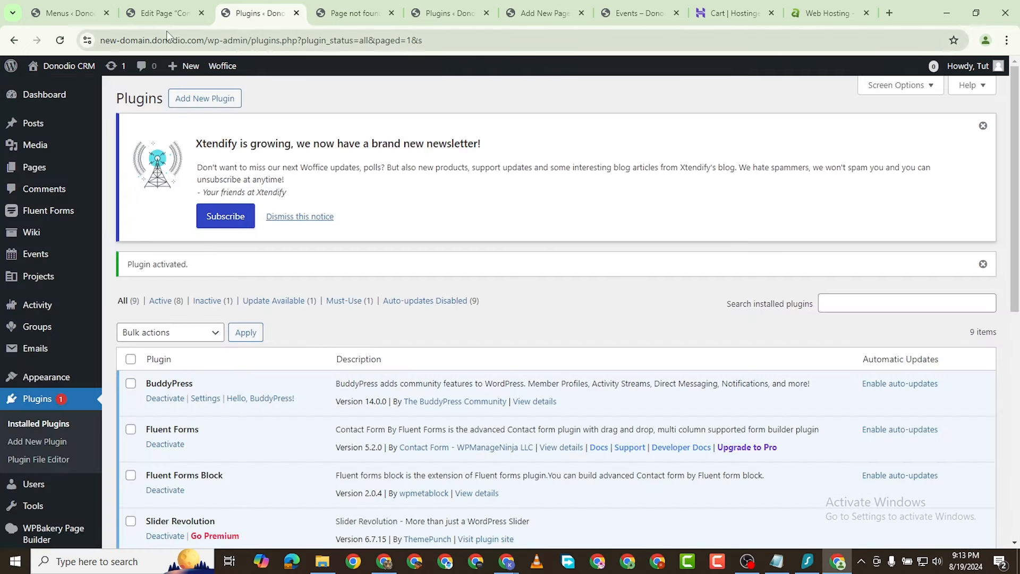
{"action": "left_click", "coordinate": [44, 17]}
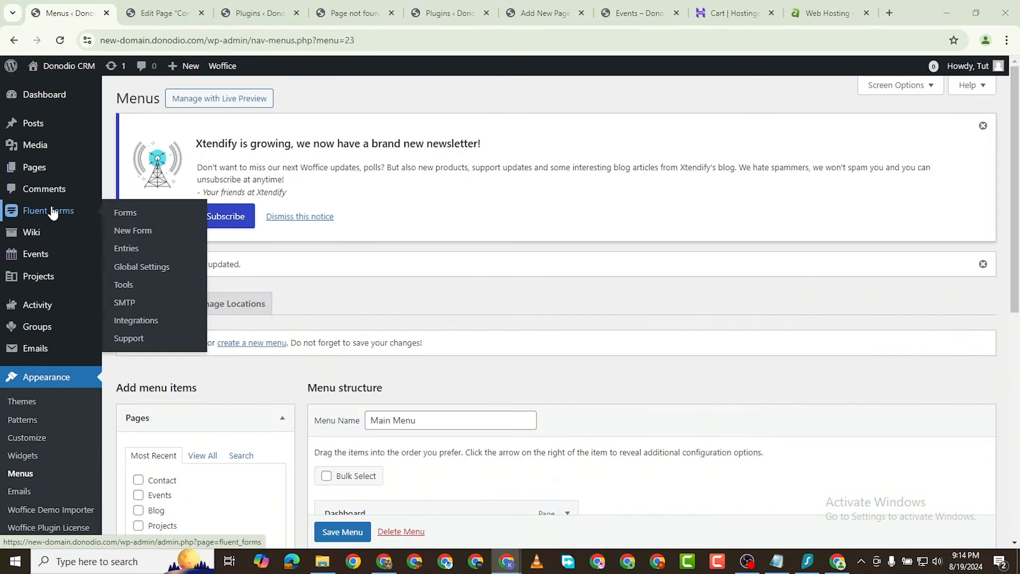
{"action": "scroll", "coordinate": [48, 425], "scroll_direction": "down", "scroll_amount": 1}
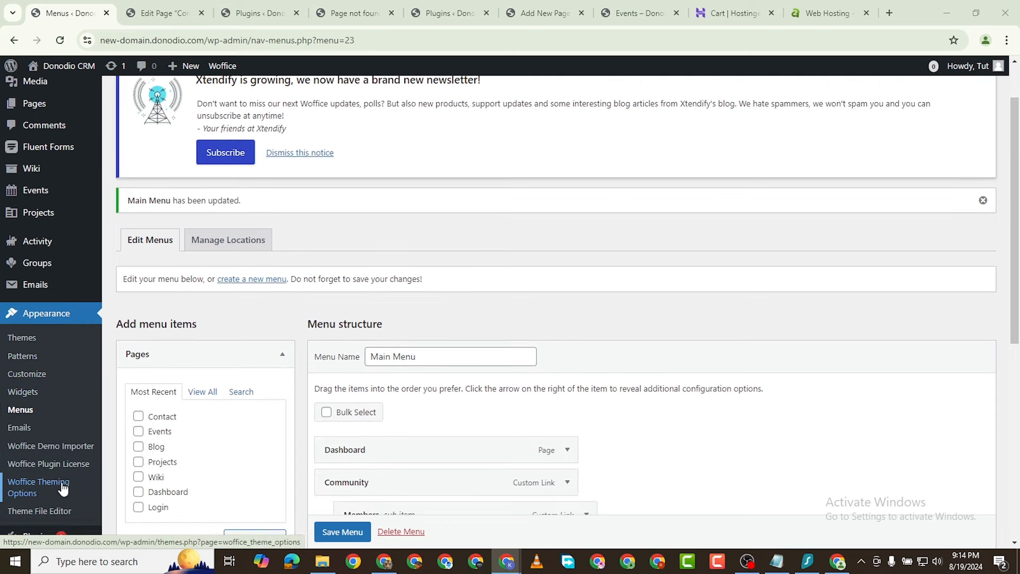
{"action": "scroll", "coordinate": [82, 478], "scroll_direction": "down", "scroll_amount": 2}
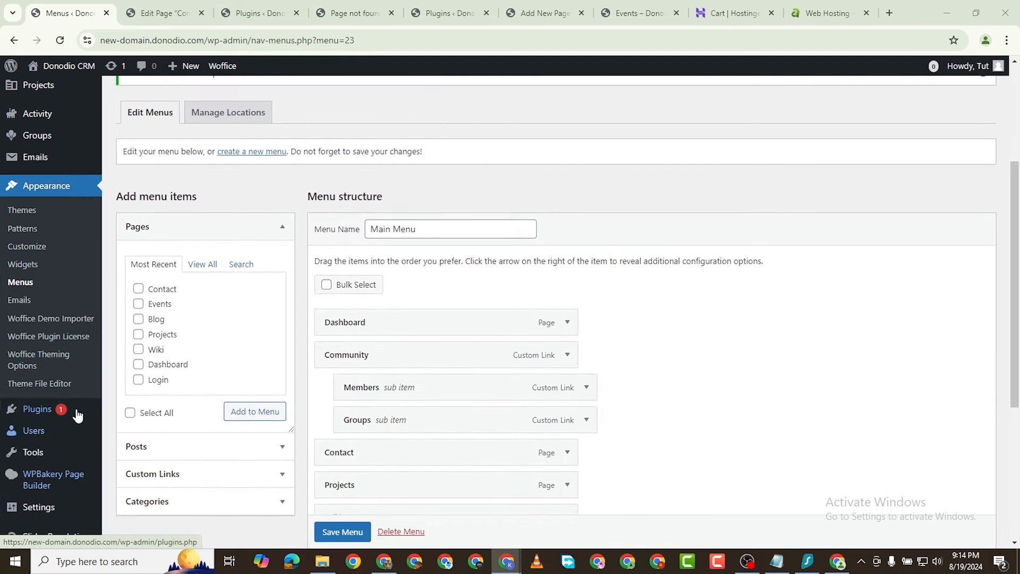
Step: Set Enable Woffice Menu Icons to Yes in Menu Layout options and save
{"action": "left_click", "coordinate": [52, 360]}
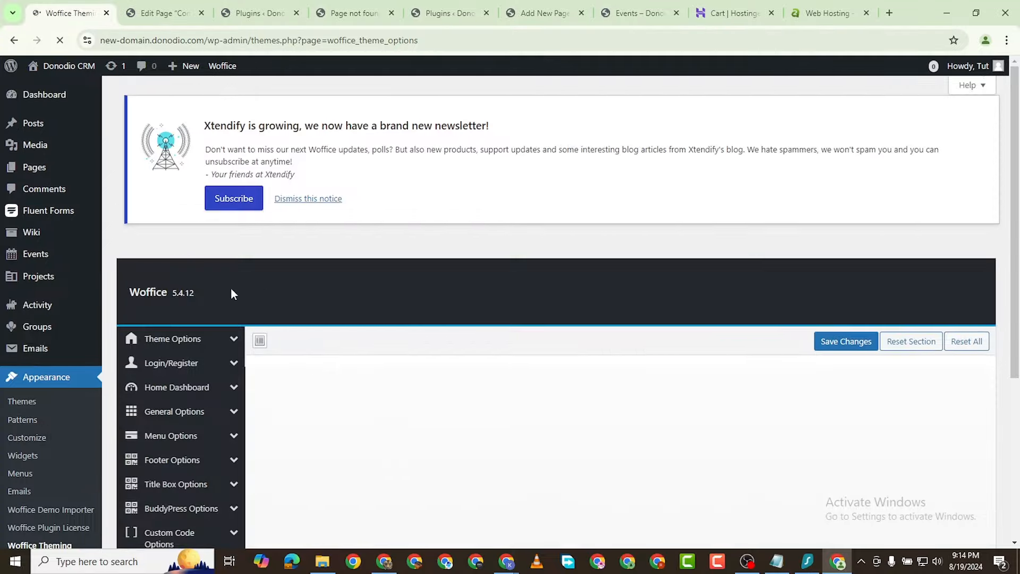
{"action": "scroll", "coordinate": [230, 294], "scroll_direction": "down", "scroll_amount": 3}
{"action": "scroll", "coordinate": [206, 367], "scroll_direction": "down", "scroll_amount": 1}
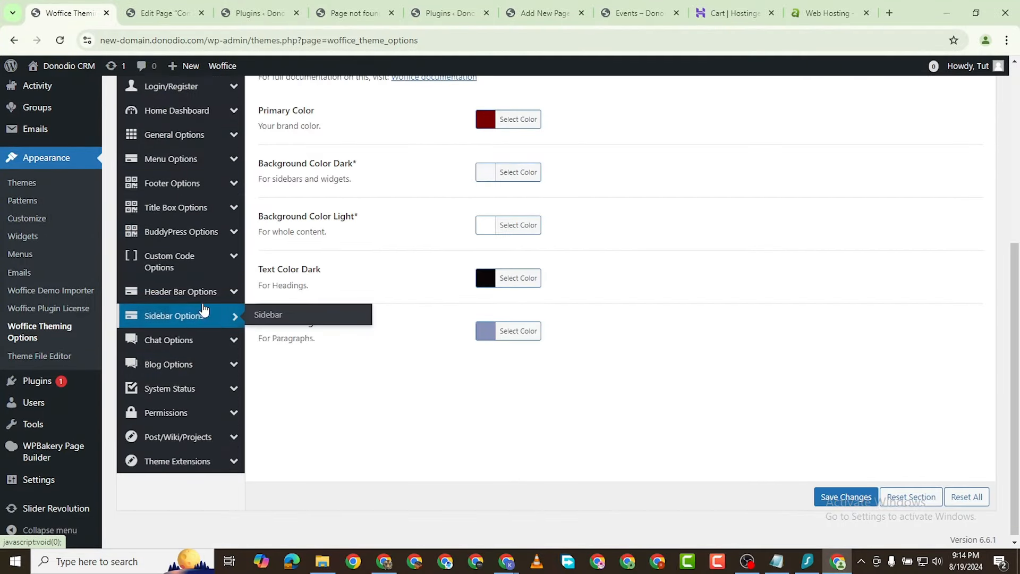
{"action": "scroll", "coordinate": [196, 244], "scroll_direction": "up", "scroll_amount": 1}
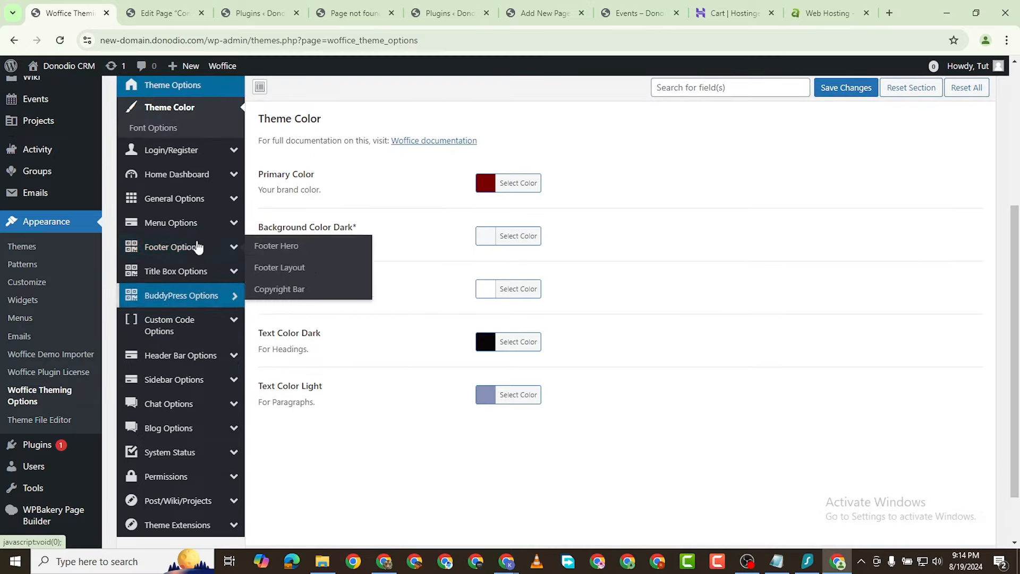
{"action": "left_click", "coordinate": [234, 228]}
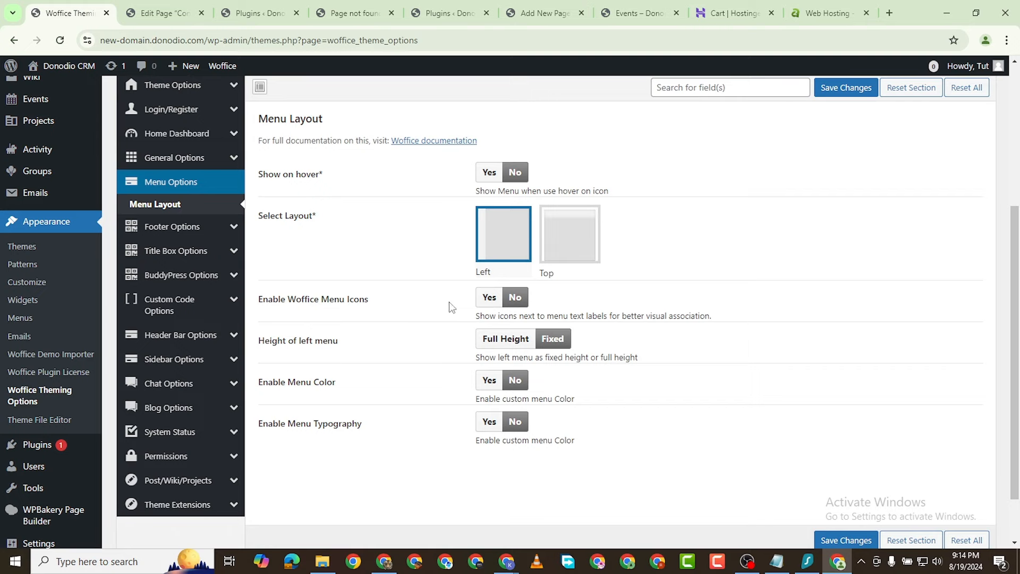
{"action": "left_click", "coordinate": [489, 298]}
{"action": "left_click", "coordinate": [844, 88]}
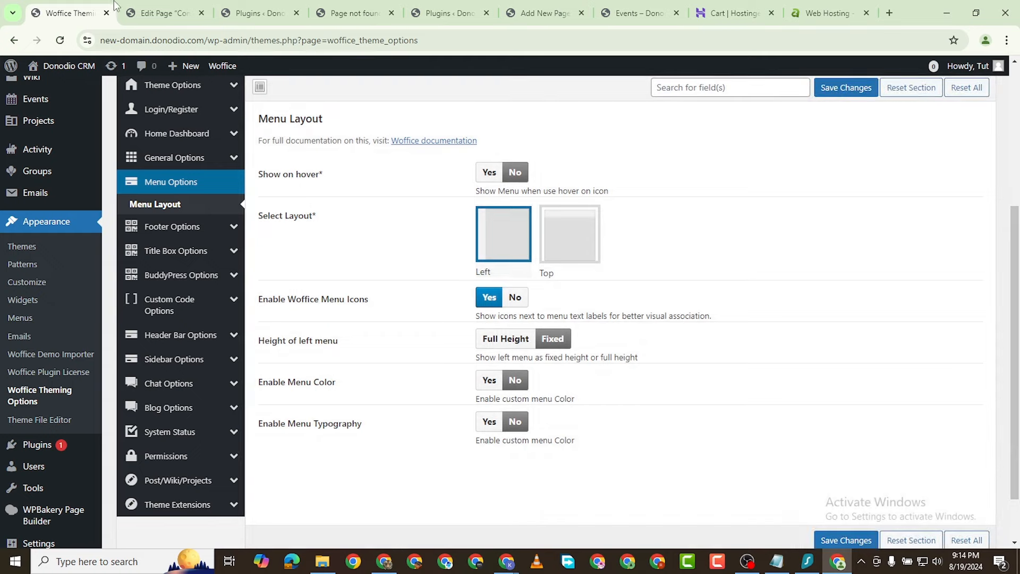
Step: Switch back to the admin tab and head toward Appearance > Menus
{"action": "left_click", "coordinate": [259, 12]}
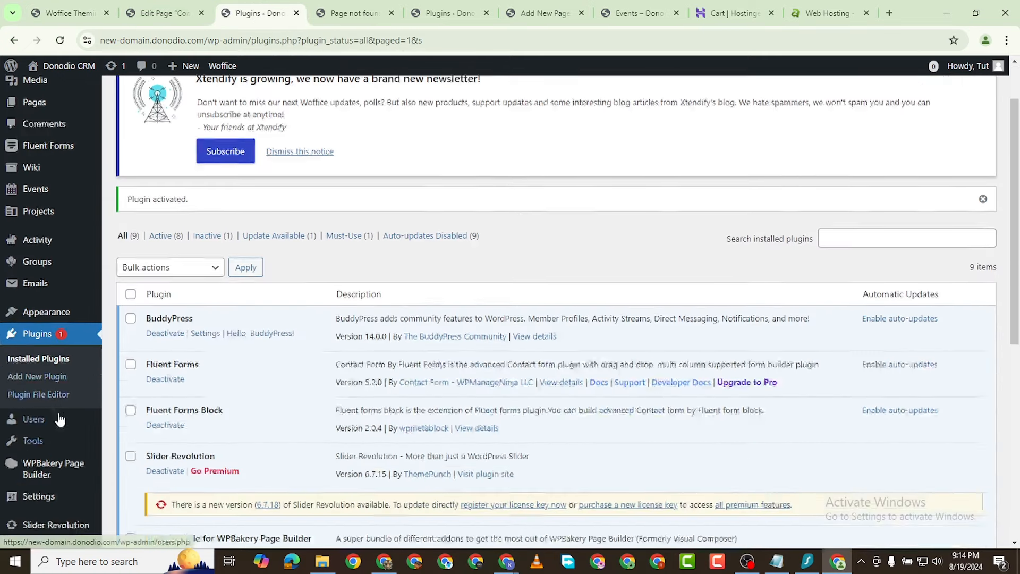
{"action": "scroll", "coordinate": [60, 420], "scroll_direction": "down", "scroll_amount": 1}
{"action": "mouse_move", "coordinate": [51, 304]}
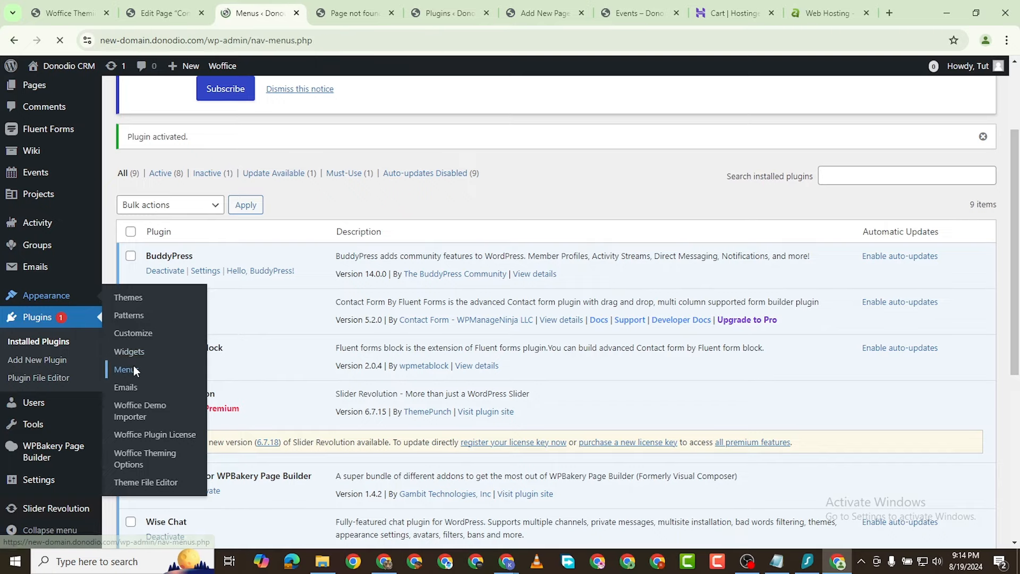
Step: Give the Dashboard menu item the half-circle icon
{"action": "scroll", "coordinate": [137, 371], "scroll_direction": "down", "scroll_amount": 6}
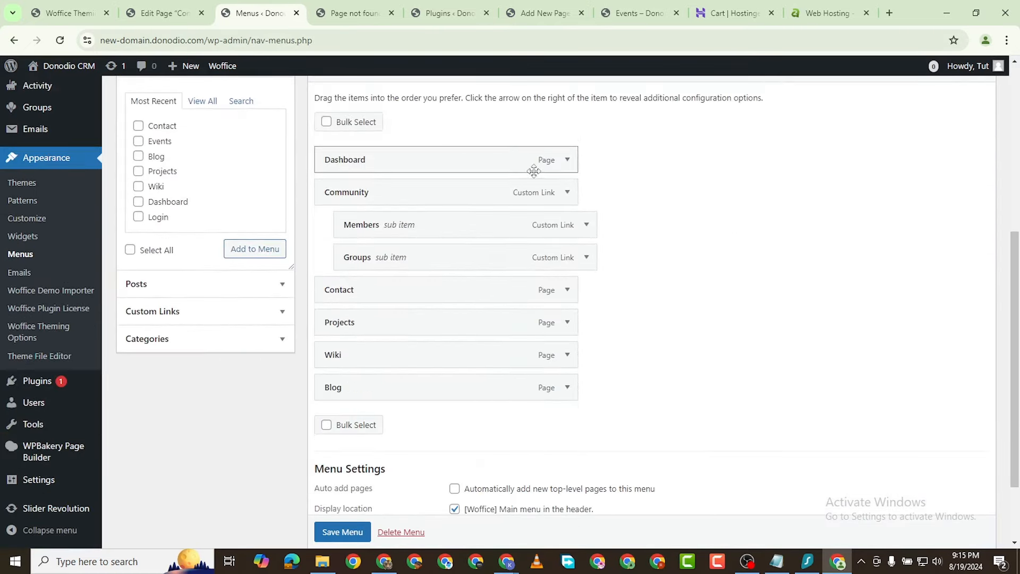
{"action": "left_click", "coordinate": [567, 160]}
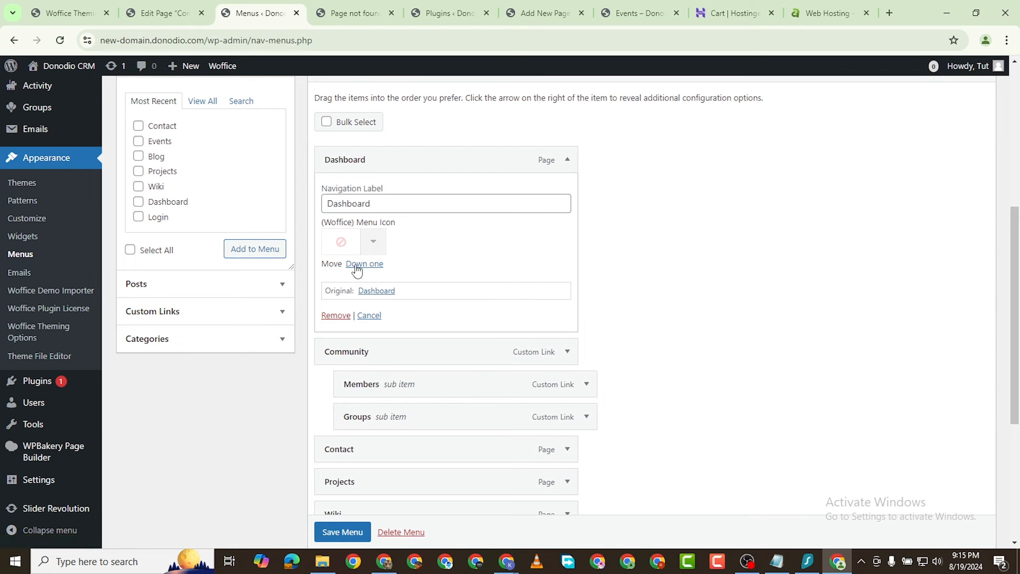
{"action": "left_click", "coordinate": [370, 243]}
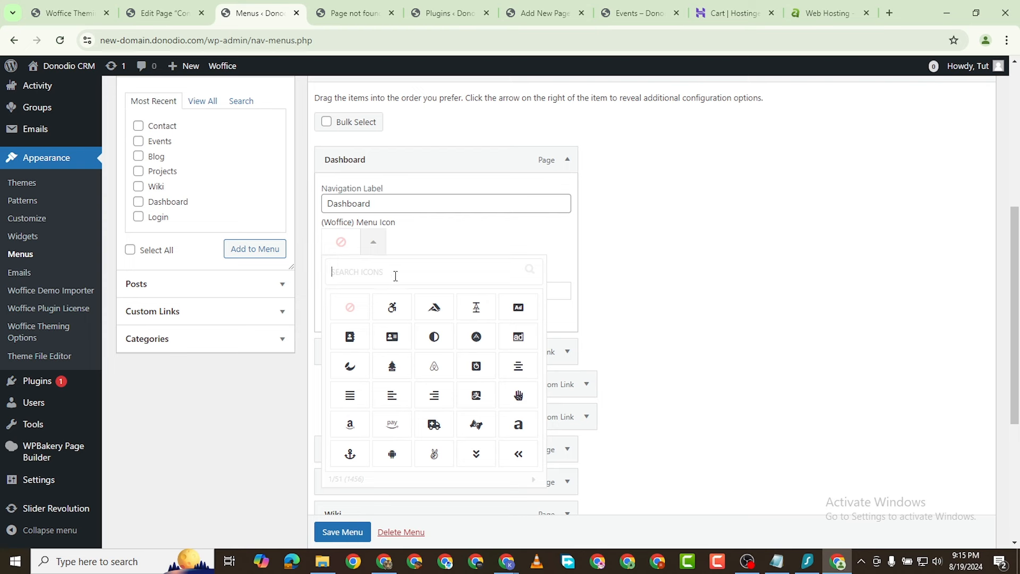
{"action": "type", "text": "setti"}
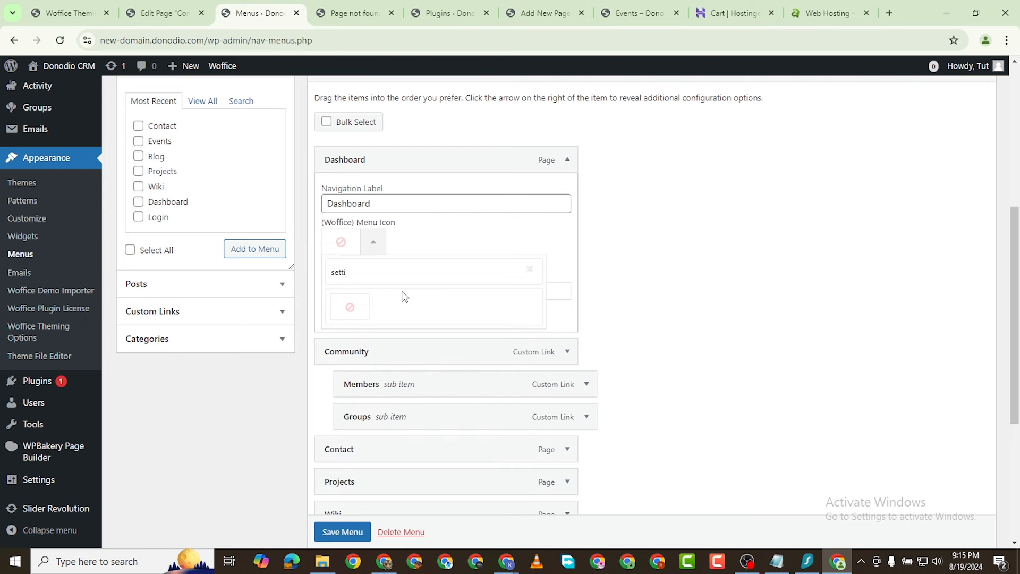
{"action": "key", "text": "BackSpace"}
{"action": "key", "text": "BackSpace"}
{"action": "key", "text": "BackSpace"}
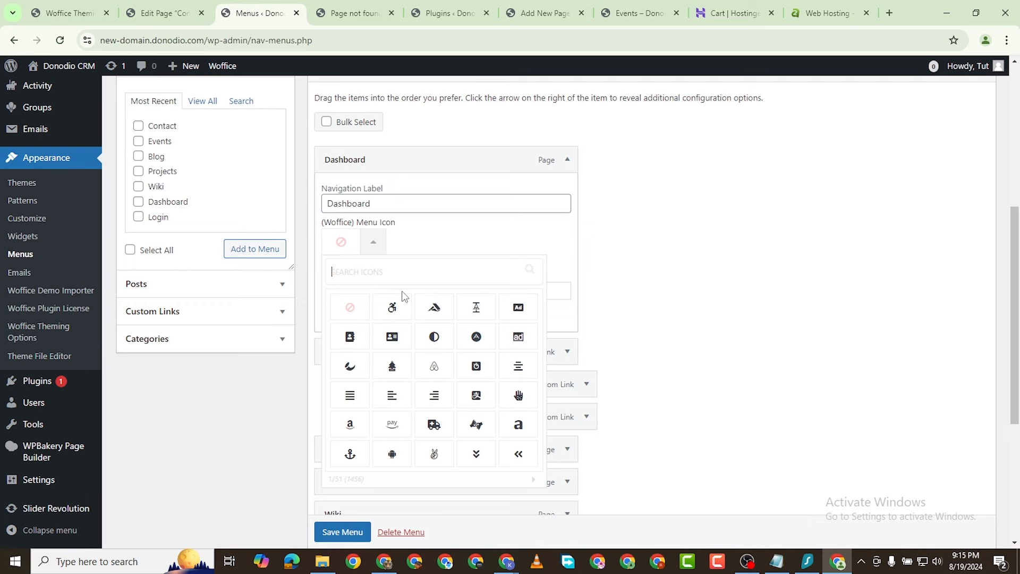
{"action": "scroll", "coordinate": [478, 398], "scroll_direction": "down", "scroll_amount": 1}
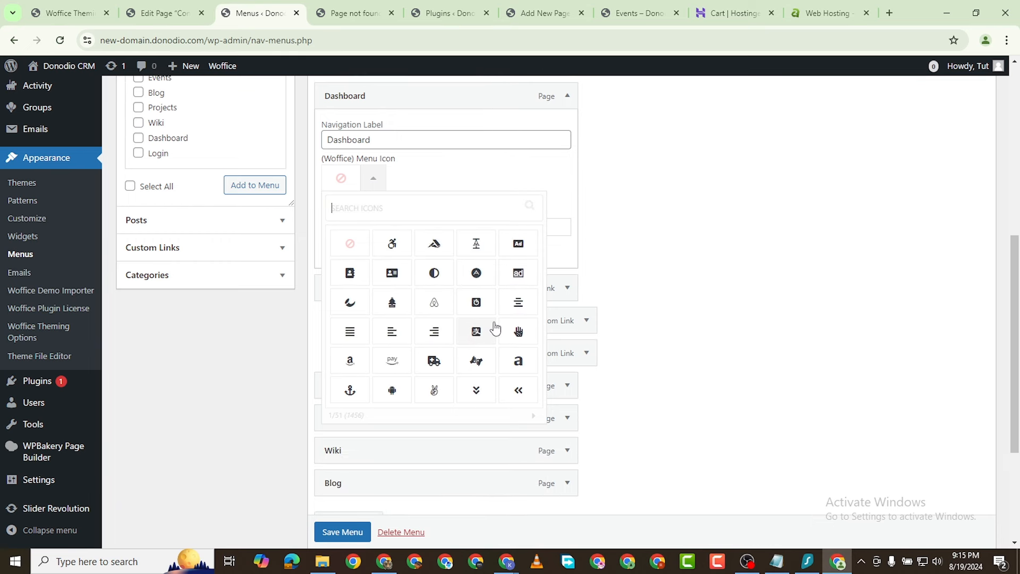
{"action": "left_click", "coordinate": [435, 273]}
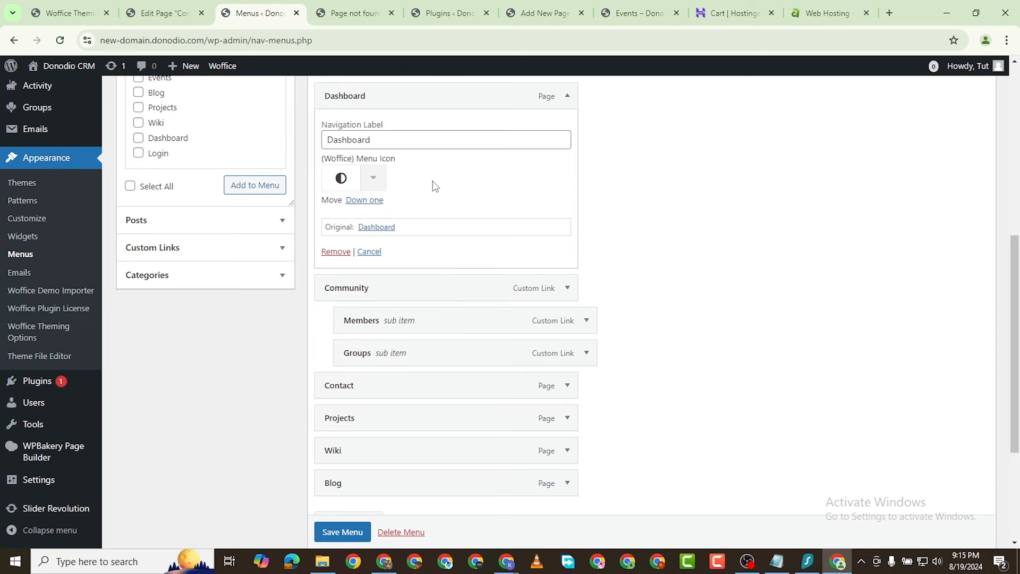
{"action": "left_click", "coordinate": [571, 104]}
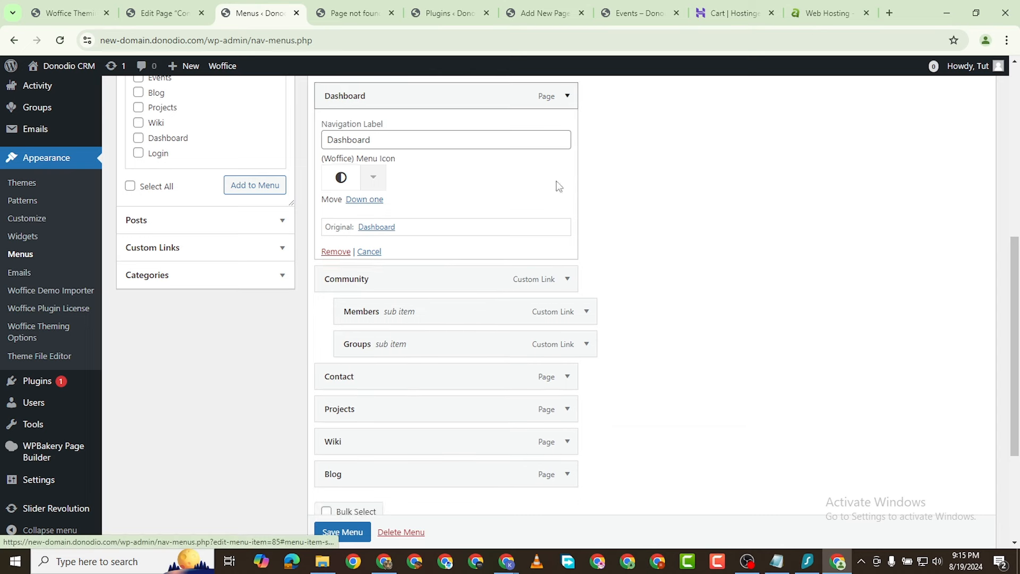
Step: Give the Community menu item a people icon found by searching 'peop'
{"action": "left_click", "coordinate": [568, 130]}
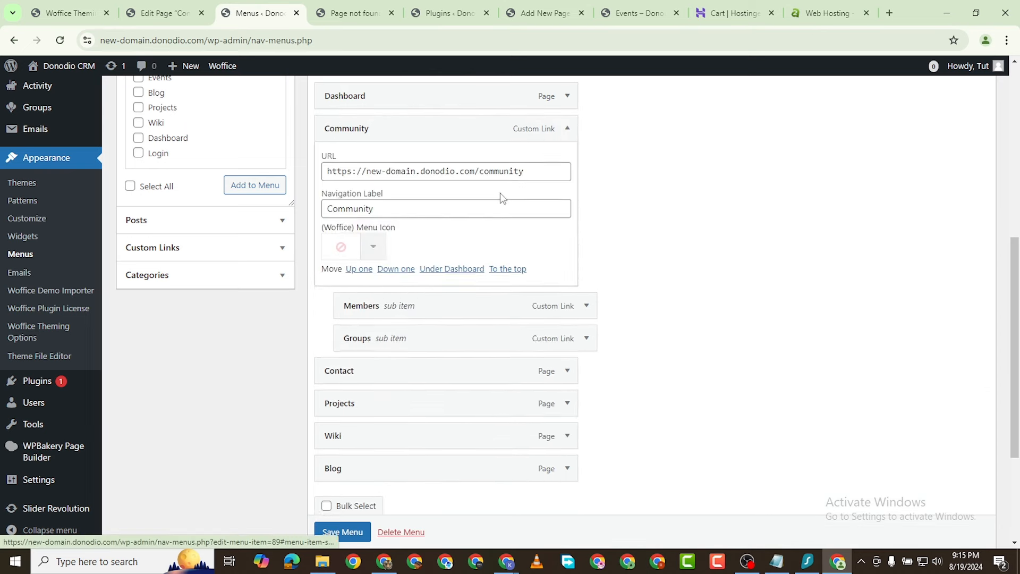
{"action": "left_click", "coordinate": [374, 251]}
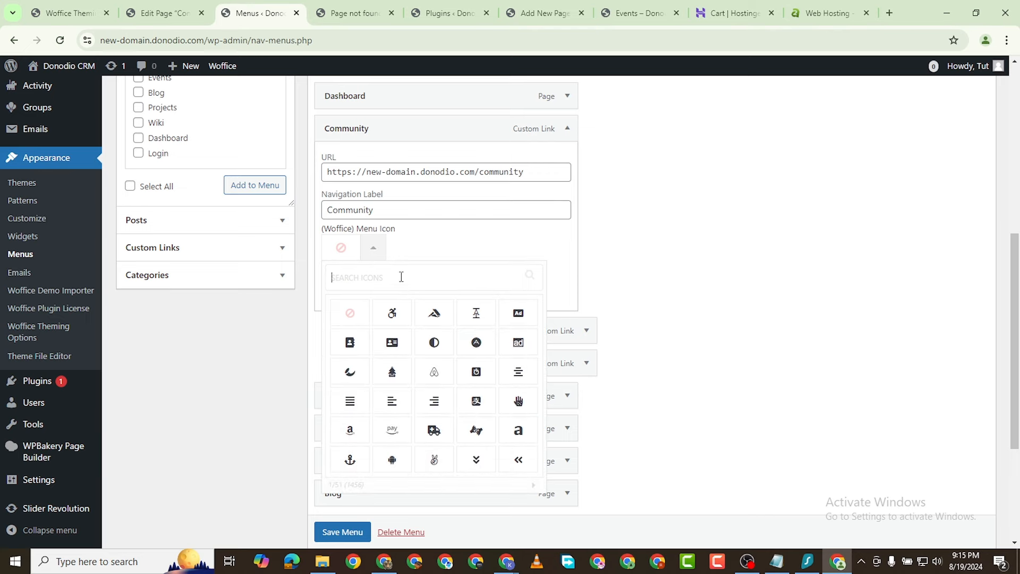
{"action": "type", "text": "peop"}
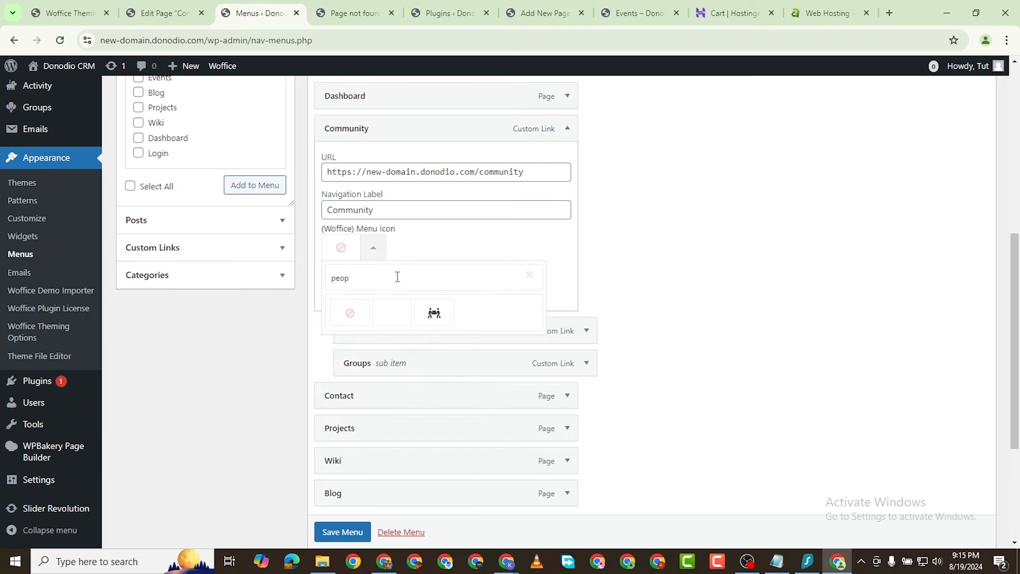
{"action": "key", "text": "BackSpace"}
{"action": "key", "text": "BackSpace"}
{"action": "key", "text": "BackSpace"}
{"action": "key", "text": "BackSpace"}
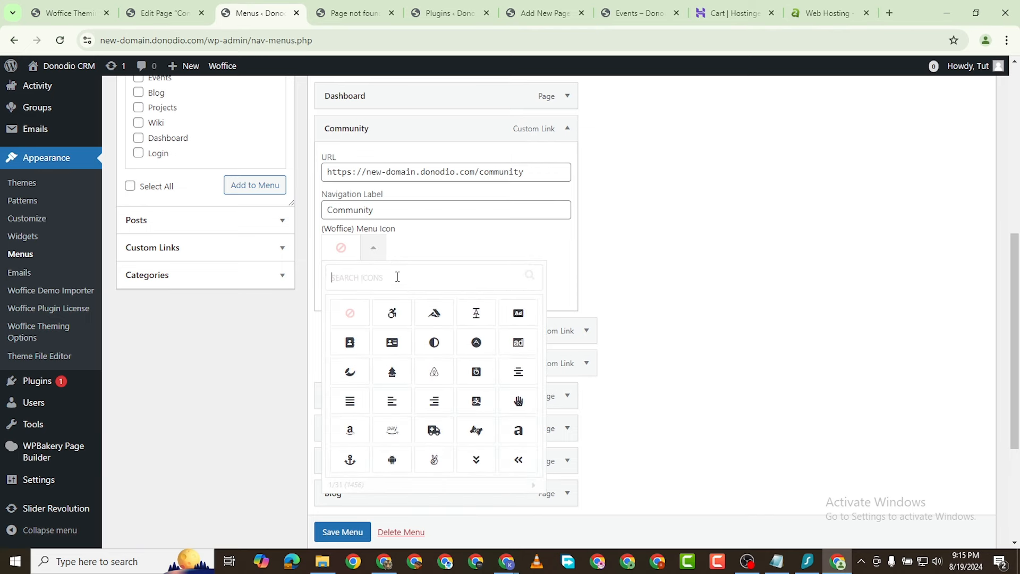
{"action": "type", "text": "user"}
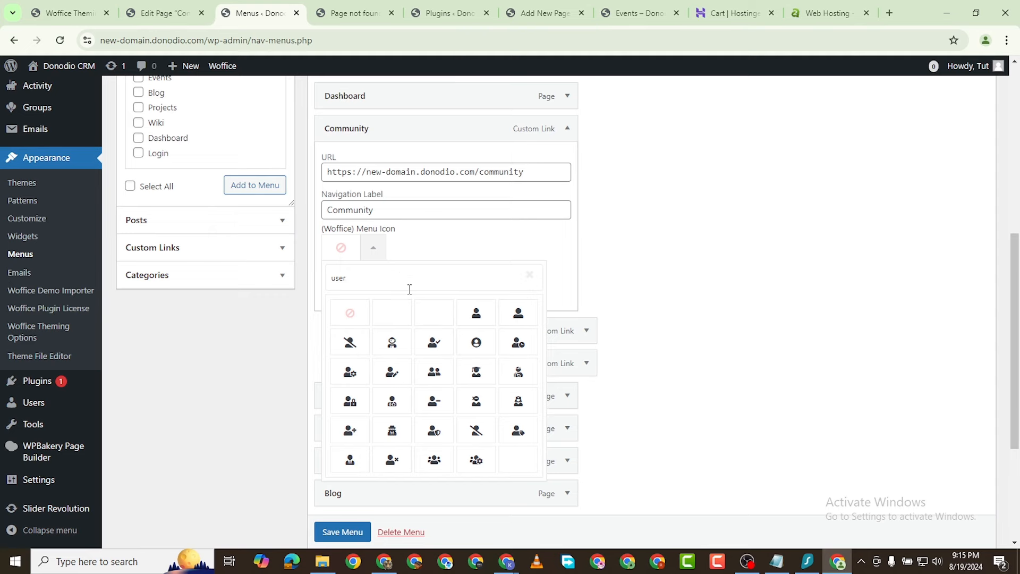
{"action": "key", "text": "BackSpace"}
{"action": "key", "text": "BackSpace"}
{"action": "key", "text": "BackSpace"}
{"action": "key", "text": "BackSpace"}
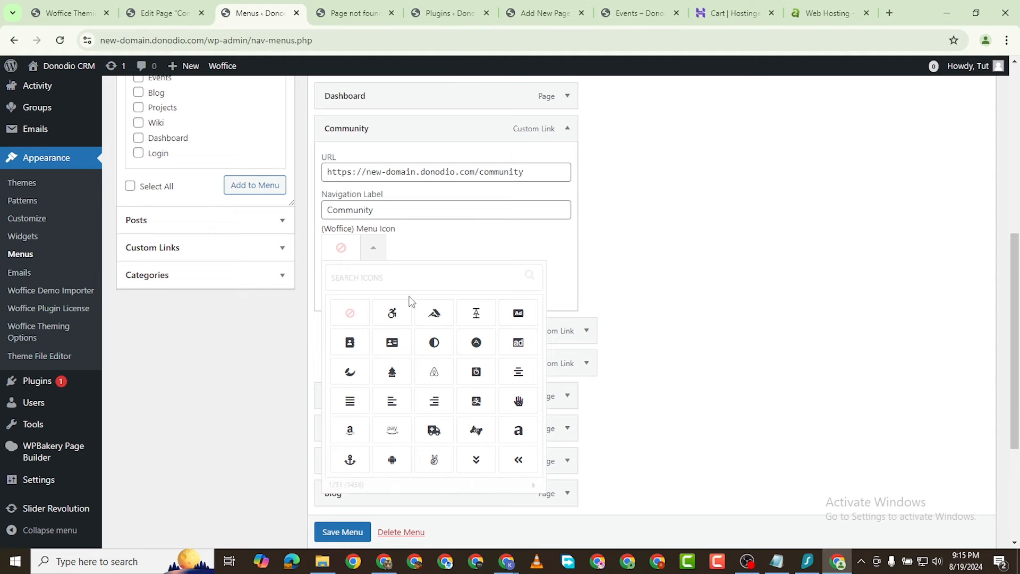
{"action": "type", "text": "peop"}
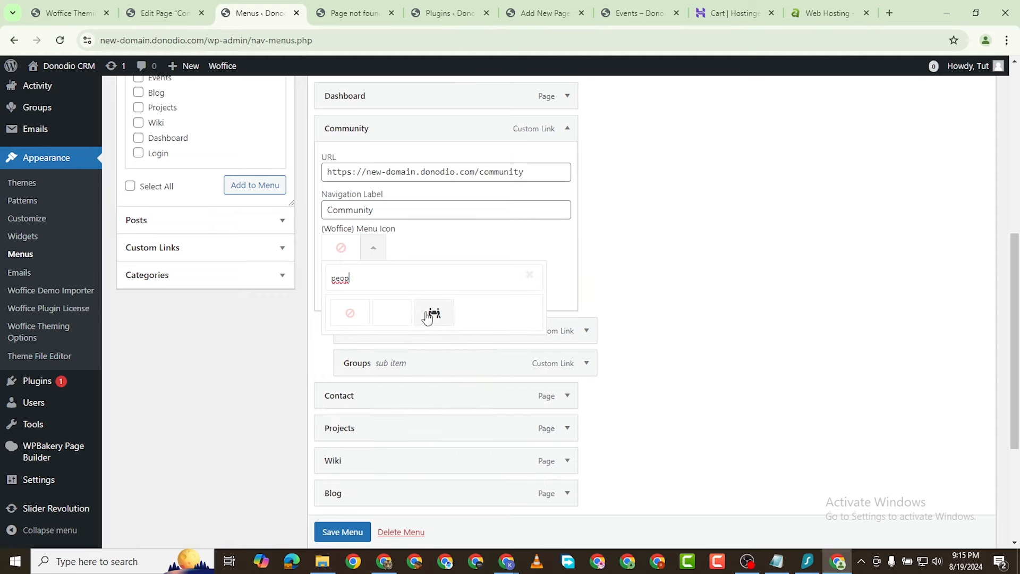
{"action": "left_click", "coordinate": [434, 313]}
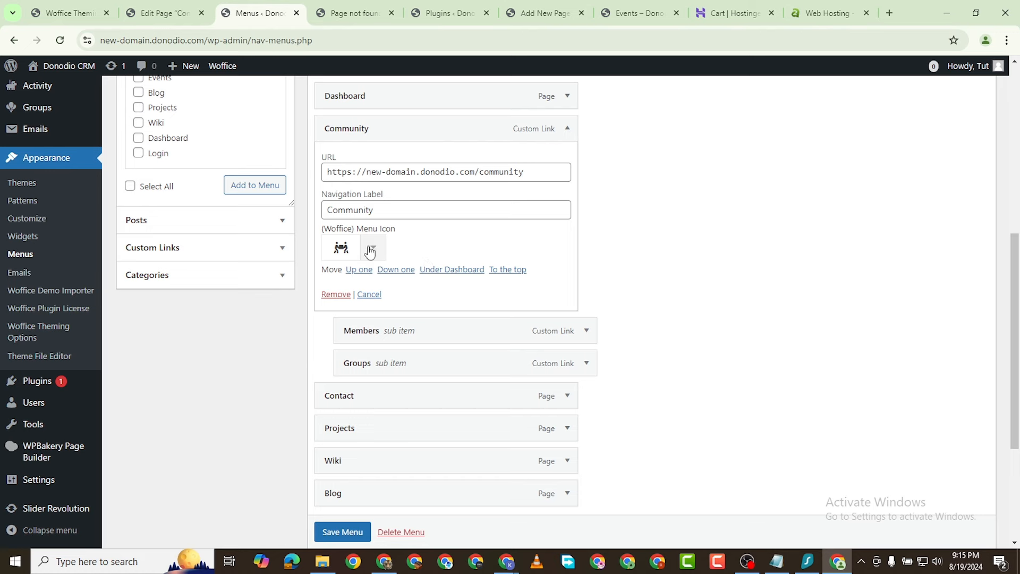
{"action": "scroll", "coordinate": [372, 251], "scroll_direction": "down", "scroll_amount": 1}
{"action": "scroll", "coordinate": [377, 251], "scroll_direction": "up", "scroll_amount": 1}
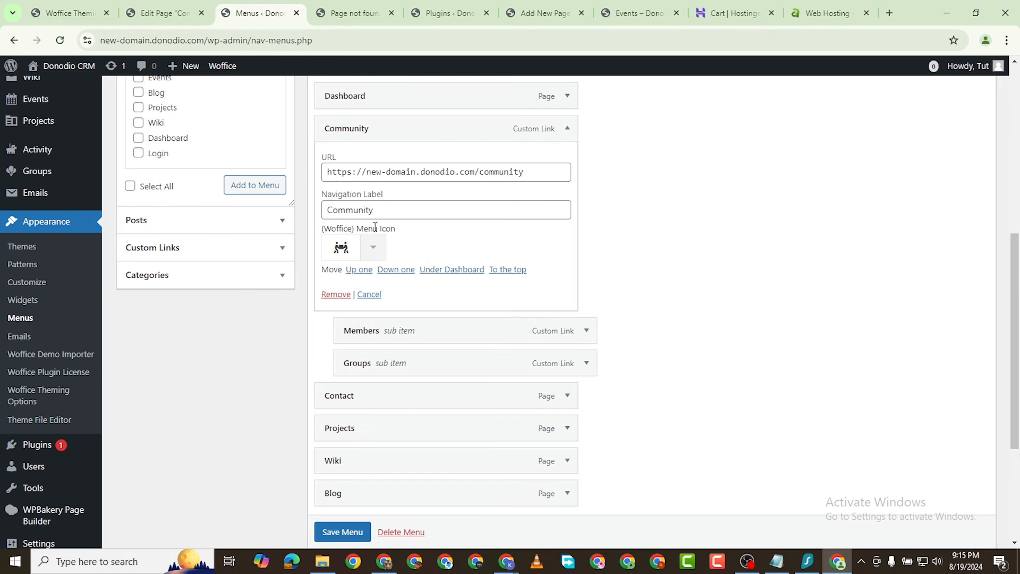
Step: Give Members a single-person icon found by searching 'user'
{"action": "left_click", "coordinate": [587, 331]}
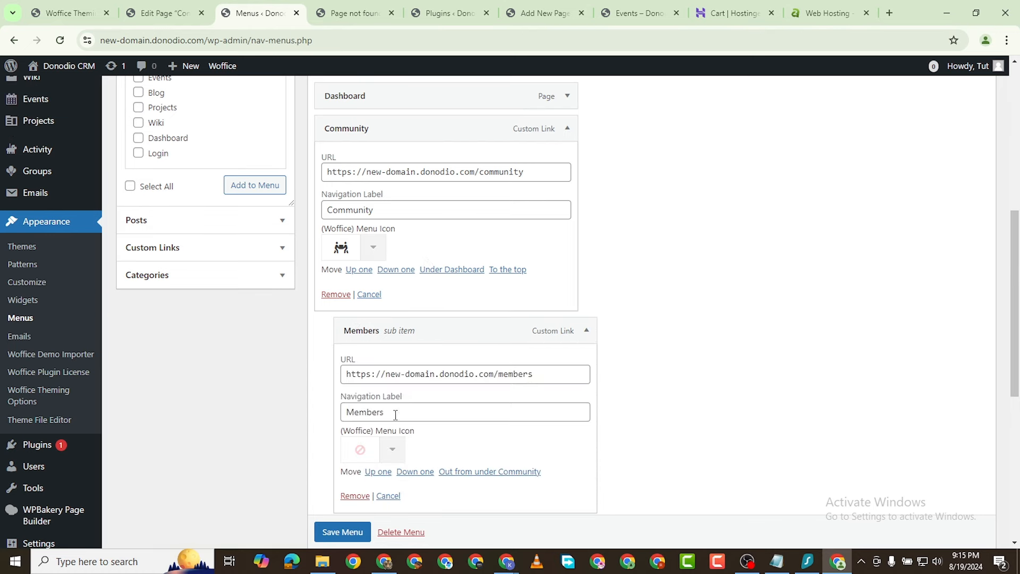
{"action": "left_click", "coordinate": [393, 453]}
{"action": "scroll", "coordinate": [437, 410], "scroll_direction": "down", "scroll_amount": 1}
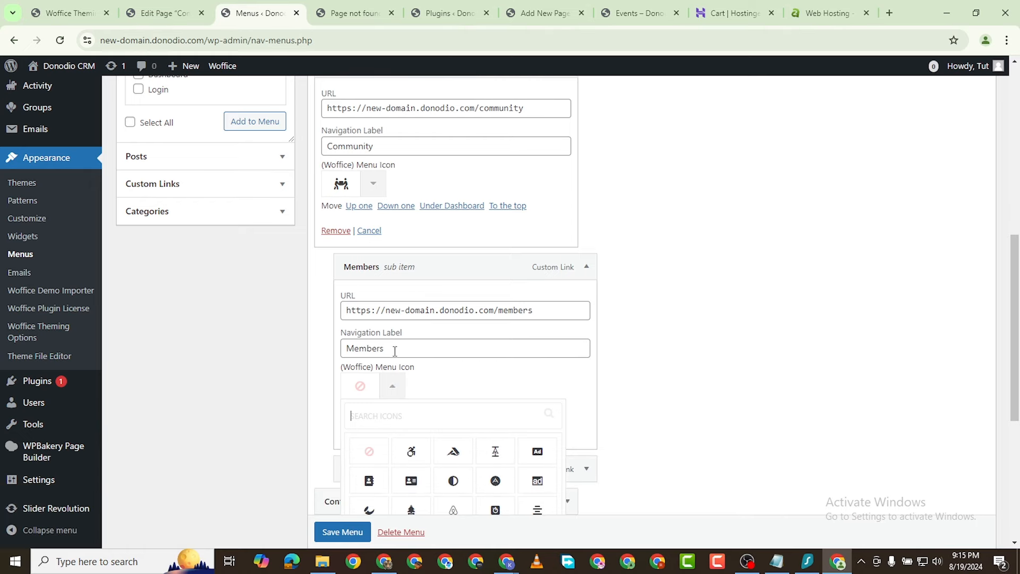
{"action": "left_click", "coordinate": [371, 412]}
{"action": "type", "text": "uss"}
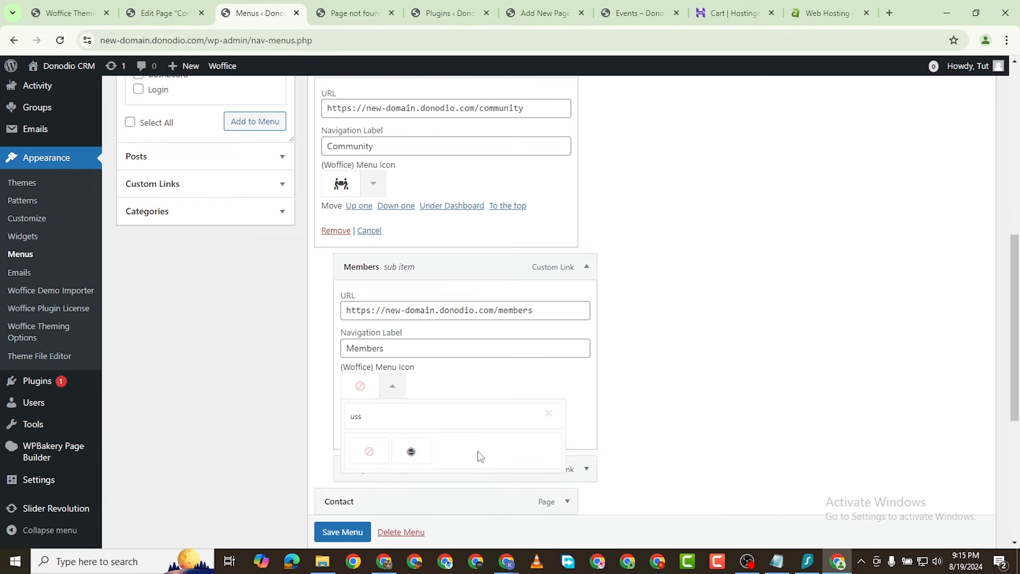
{"action": "key", "text": "BackSpace"}
{"action": "type", "text": "er"}
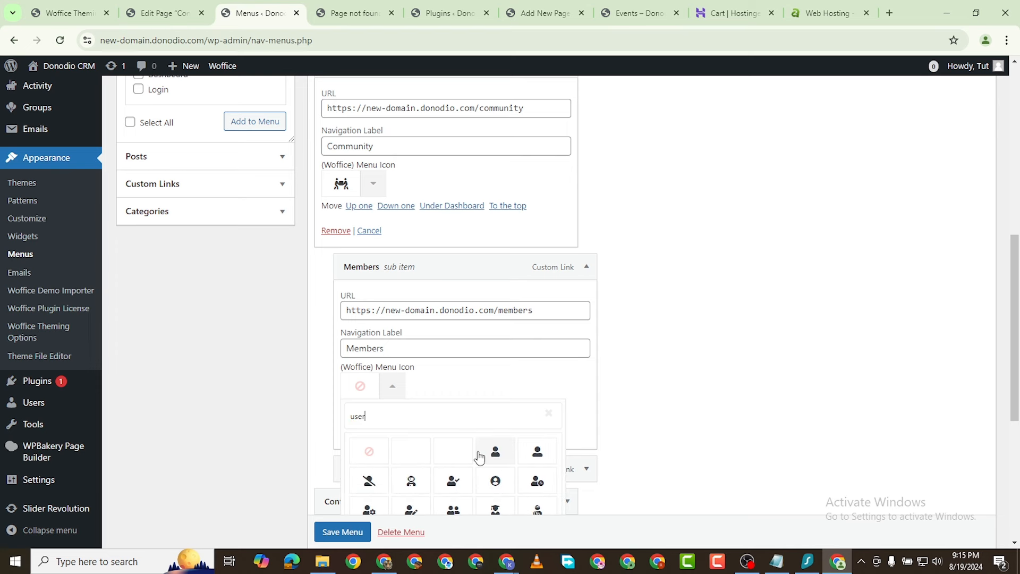
{"action": "scroll", "coordinate": [501, 458], "scroll_direction": "down", "scroll_amount": 1}
{"action": "scroll", "coordinate": [501, 458], "scroll_direction": "down", "scroll_amount": 1}
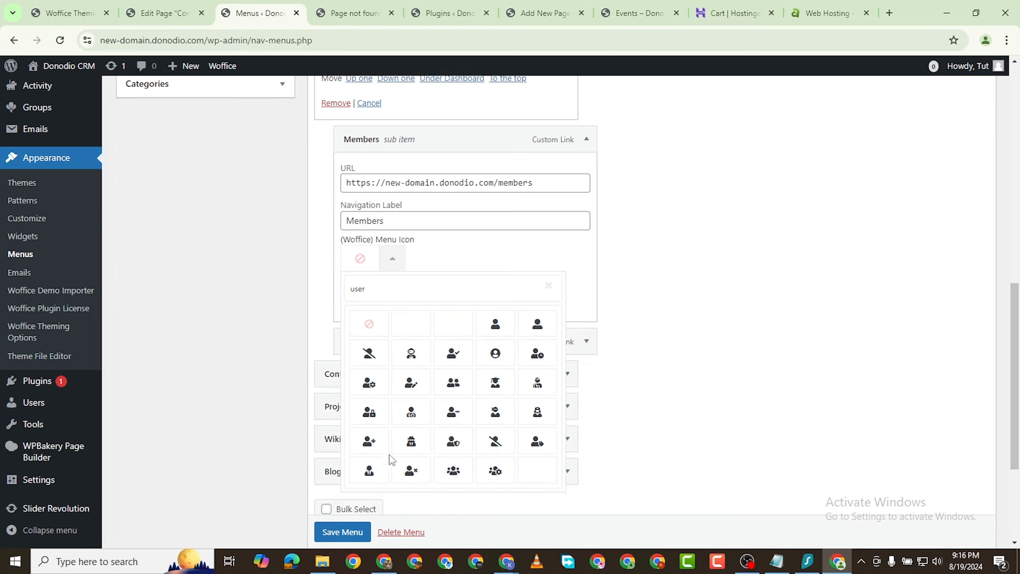
{"action": "left_click", "coordinate": [459, 475]}
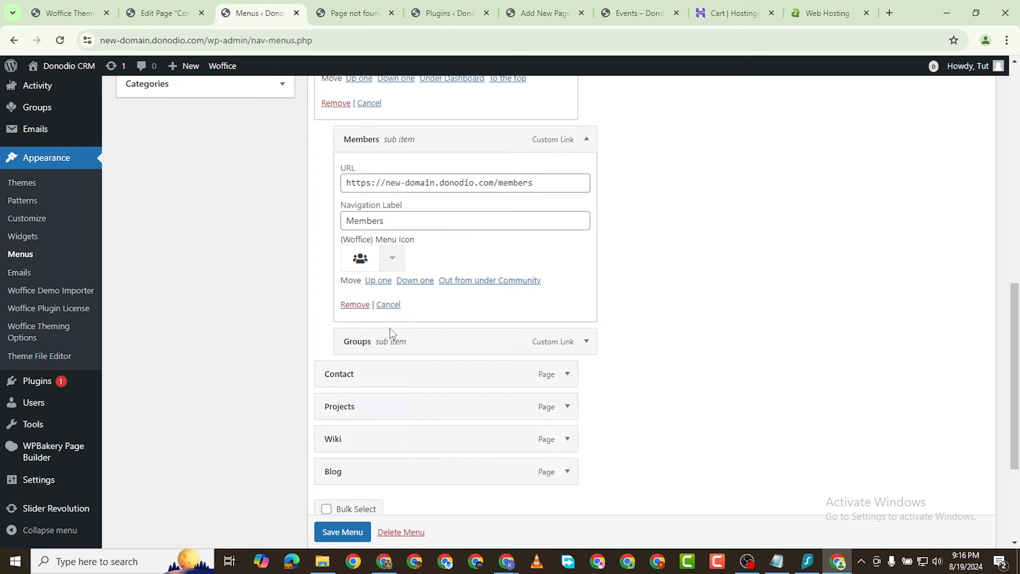
{"action": "scroll", "coordinate": [445, 287], "scroll_direction": "down", "scroll_amount": 1}
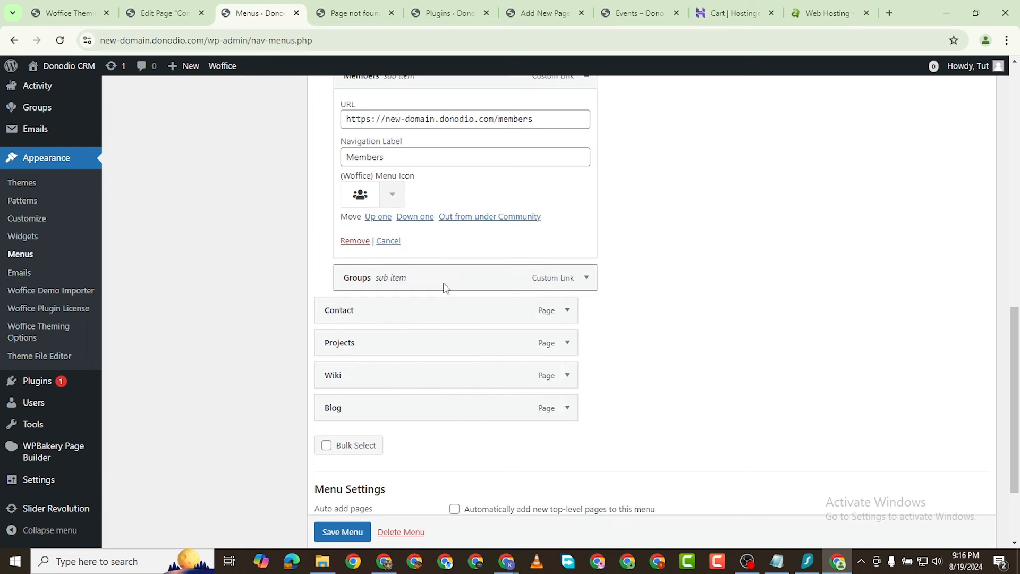
{"action": "left_click", "coordinate": [387, 199]}
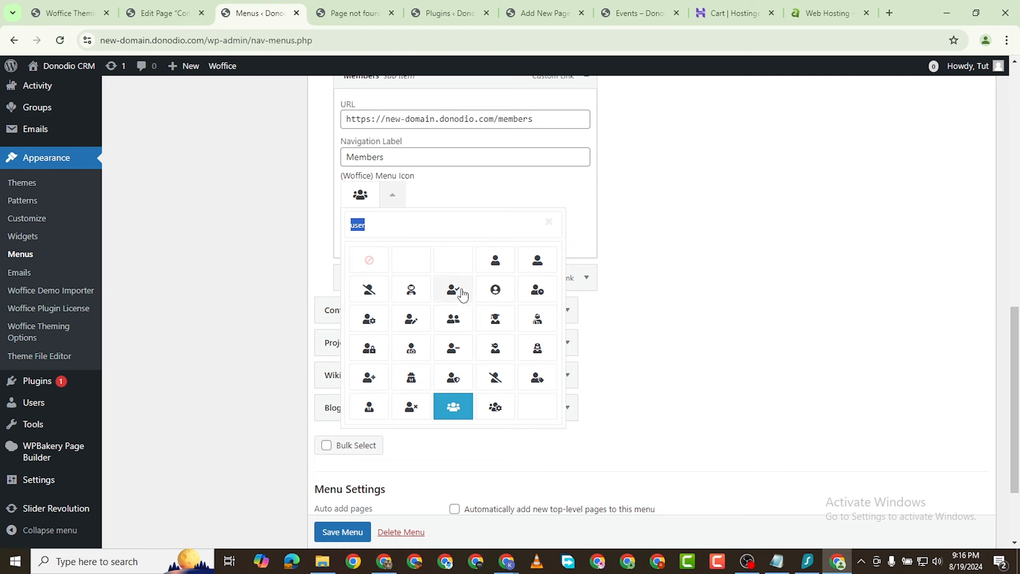
{"action": "left_click", "coordinate": [493, 260]}
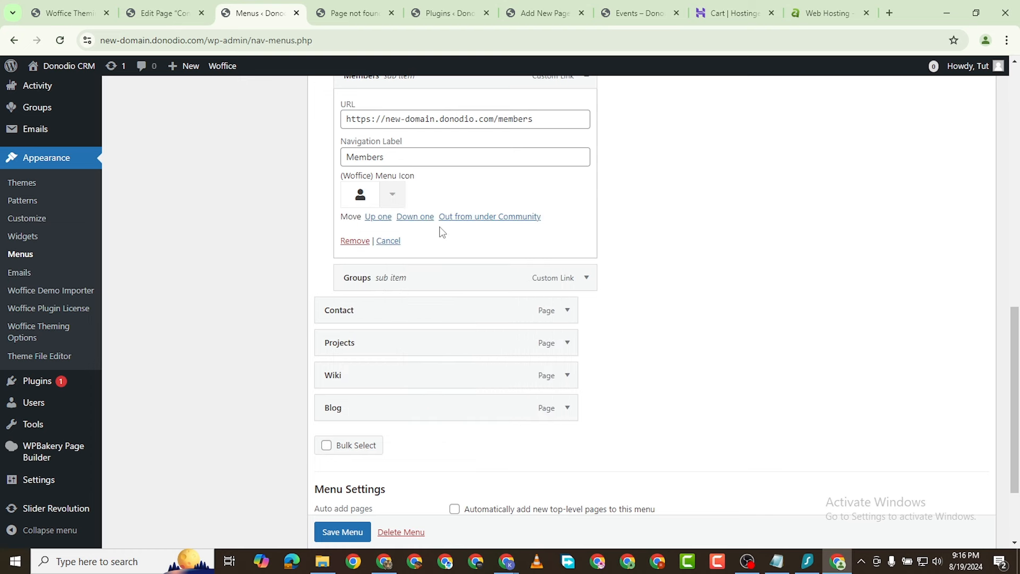
Step: Give Groups the group-of-people icon found by searching 'users'
{"action": "left_click", "coordinate": [587, 278]}
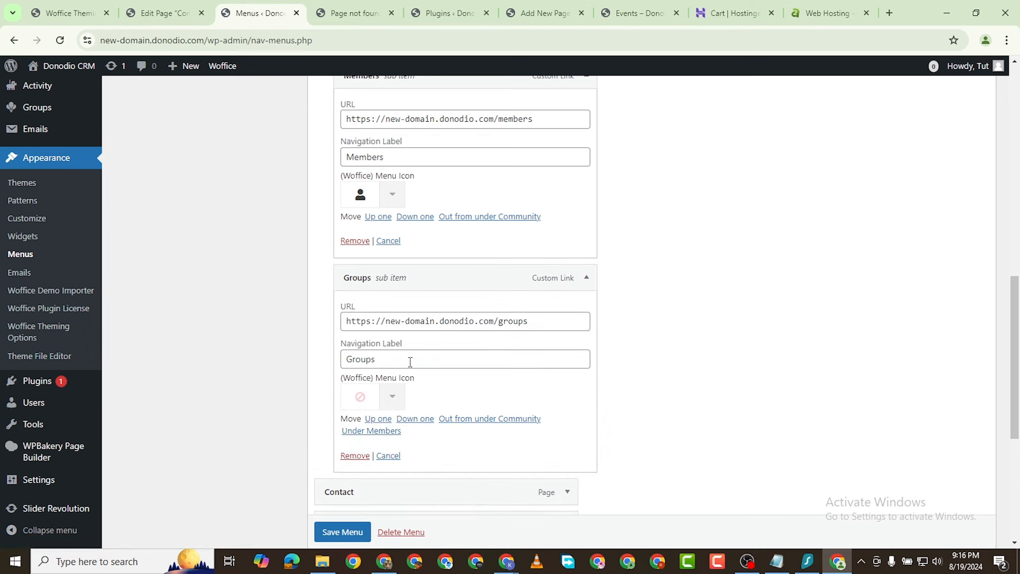
{"action": "left_click", "coordinate": [394, 399]}
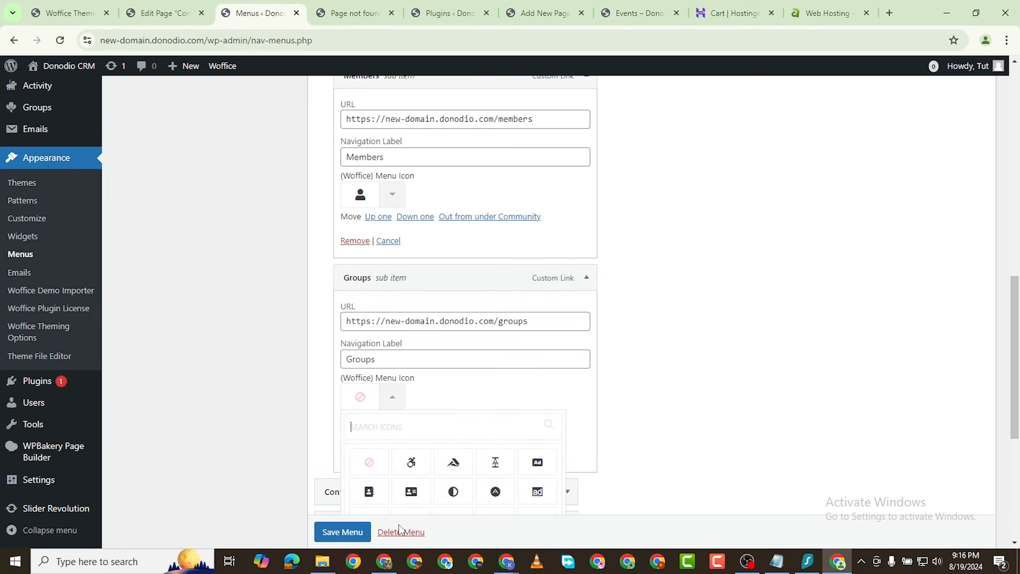
{"action": "type", "text": "users"}
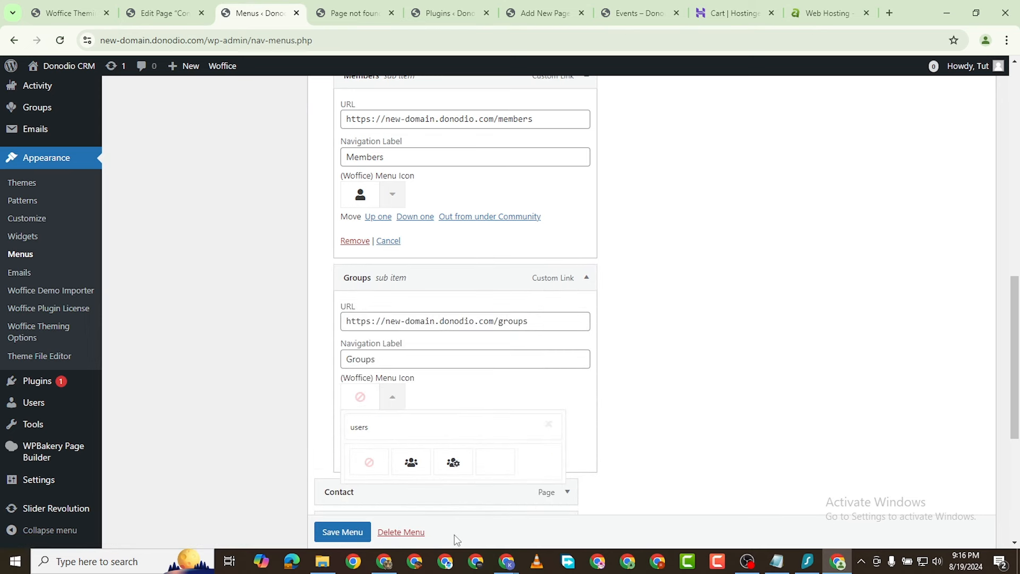
{"action": "left_click", "coordinate": [412, 462]}
{"action": "scroll", "coordinate": [595, 340], "scroll_direction": "up", "scroll_amount": 3}
{"action": "scroll", "coordinate": [531, 420], "scroll_direction": "down", "scroll_amount": 4}
{"action": "scroll", "coordinate": [504, 388], "scroll_direction": "down", "scroll_amount": 3}
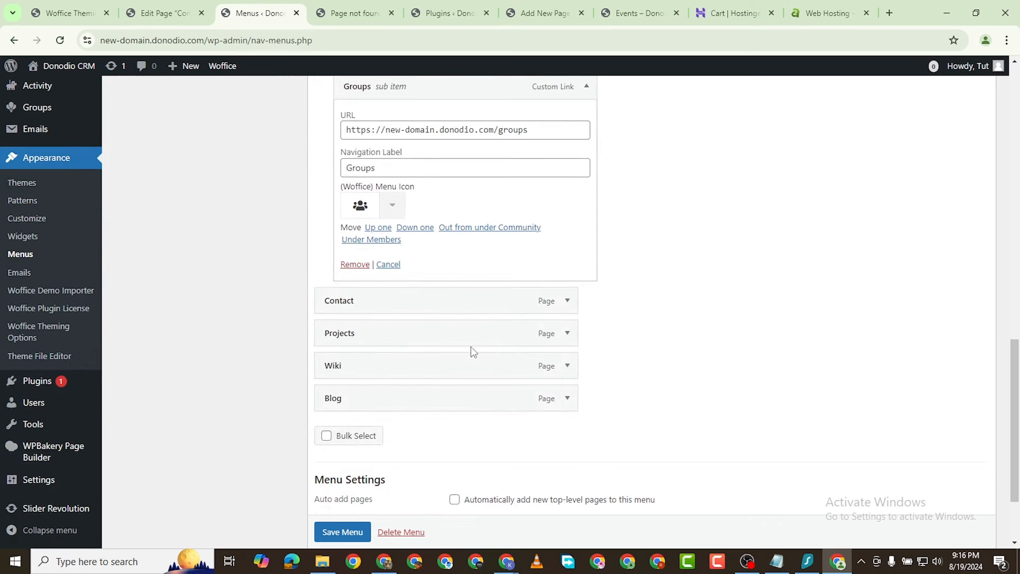
{"action": "left_click", "coordinate": [568, 302]}
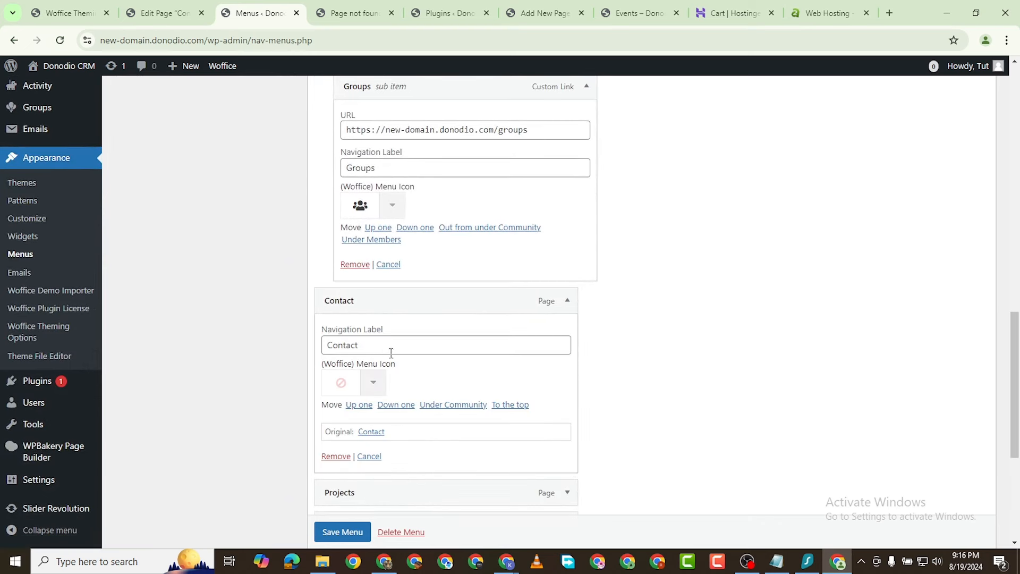
Step: Give the Contact menu item an envelope icon found by searching 'enve'
{"action": "left_click", "coordinate": [373, 385]}
{"action": "type", "text": "eneve"}
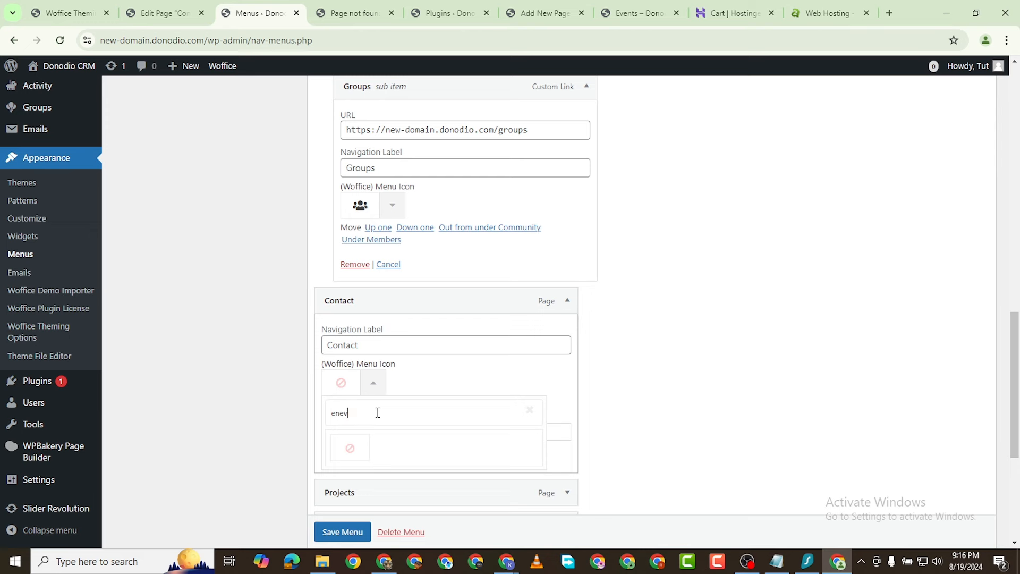
{"action": "key", "text": "BackSpace"}
{"action": "type", "text": "ve"}
{"action": "left_click", "coordinate": [388, 449]}
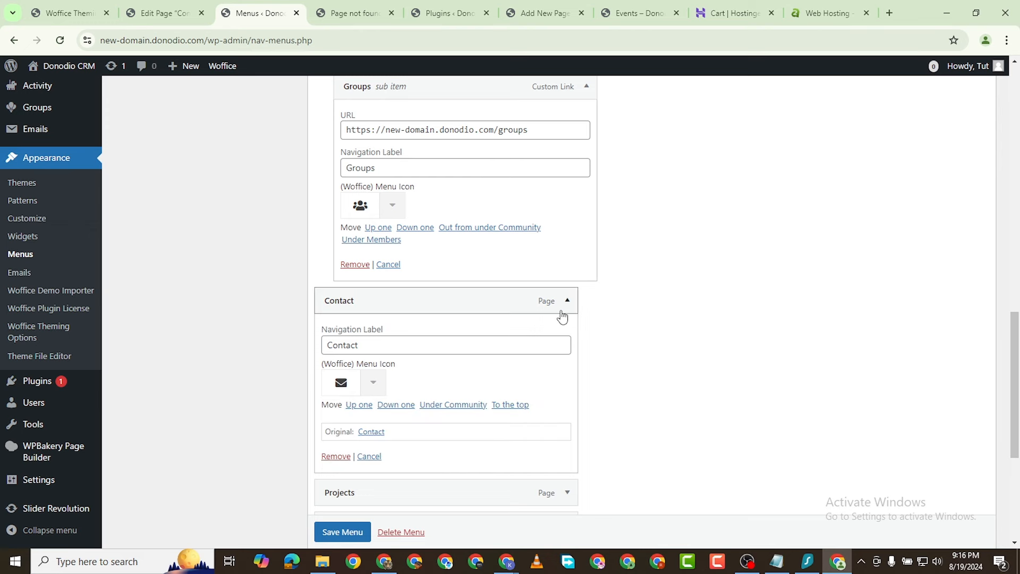
{"action": "left_click", "coordinate": [562, 313]}
{"action": "left_click", "coordinate": [562, 314]}
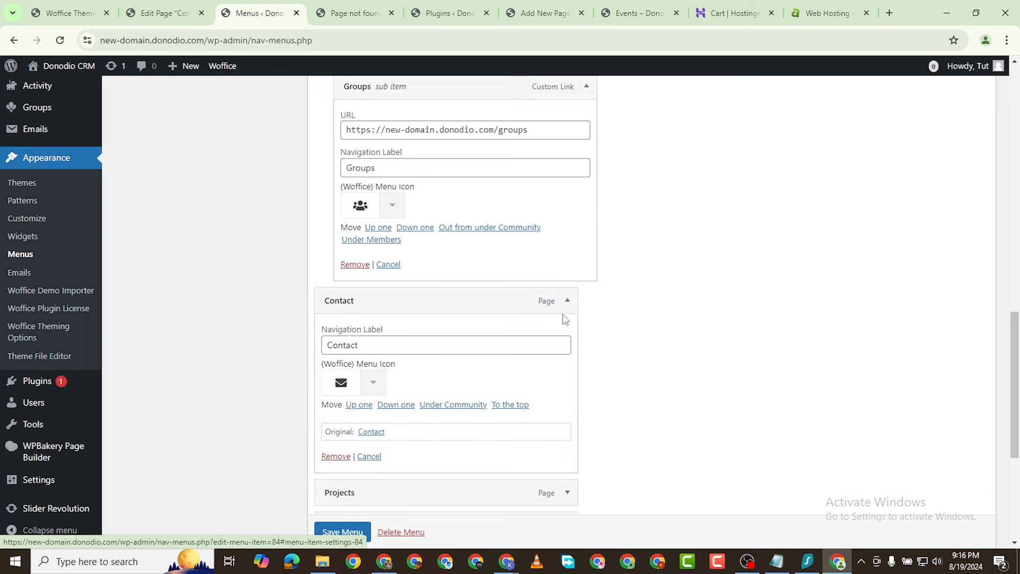
{"action": "scroll", "coordinate": [508, 417], "scroll_direction": "down", "scroll_amount": 3}
Step: Give the Projects menu item the sitemap icon found by searching 'work'
{"action": "left_click", "coordinate": [566, 308]}
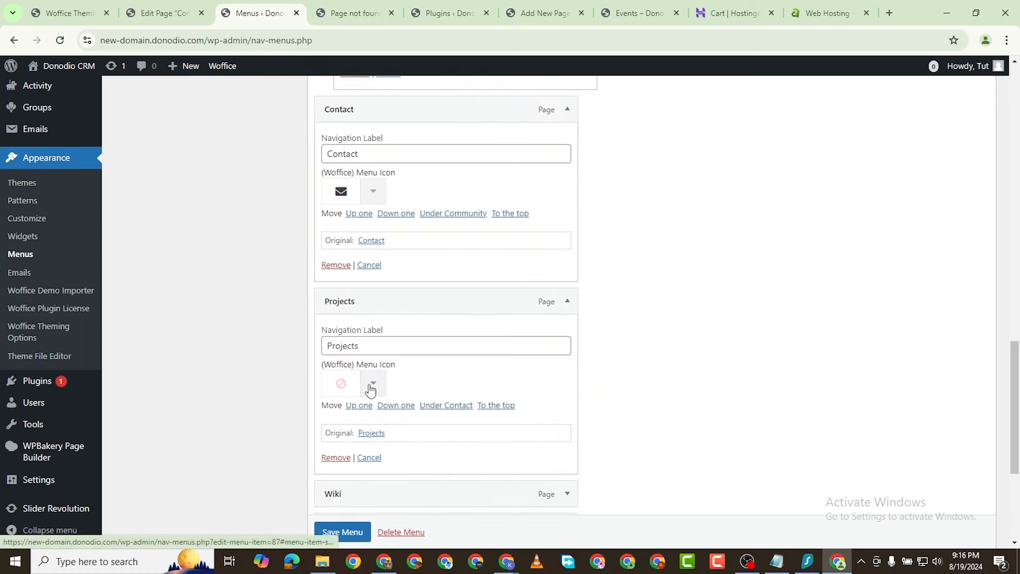
{"action": "left_click", "coordinate": [371, 384]}
{"action": "left_click", "coordinate": [377, 344]}
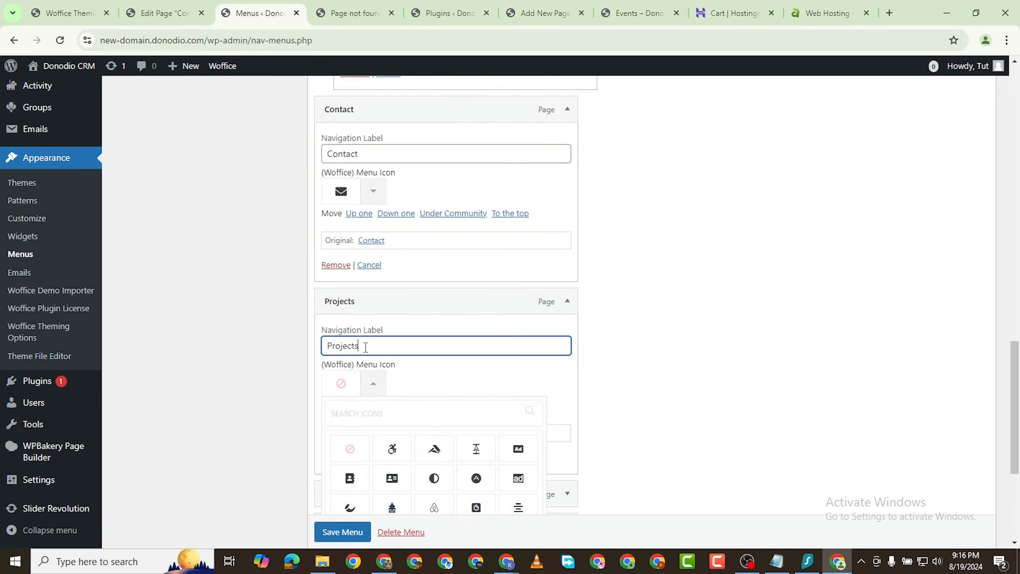
{"action": "left_click", "coordinate": [384, 387]}
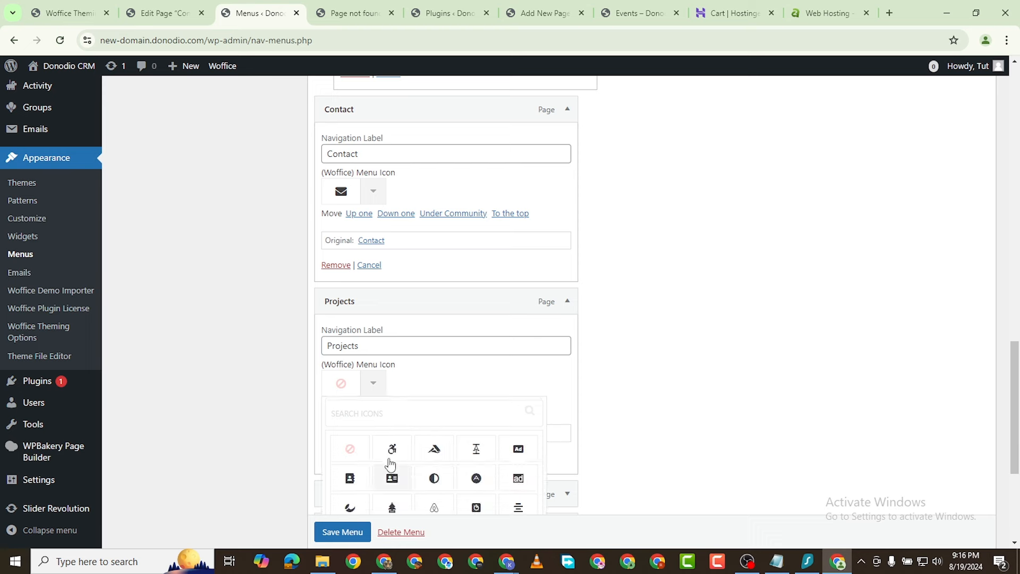
{"action": "left_click", "coordinate": [382, 412]}
{"action": "type", "text": "work"}
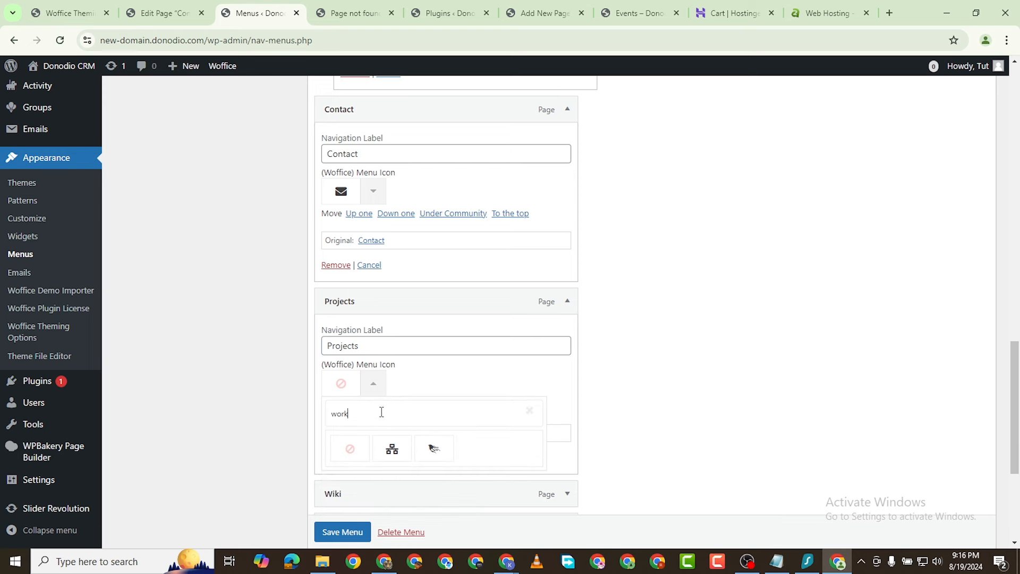
{"action": "left_click", "coordinate": [392, 449]}
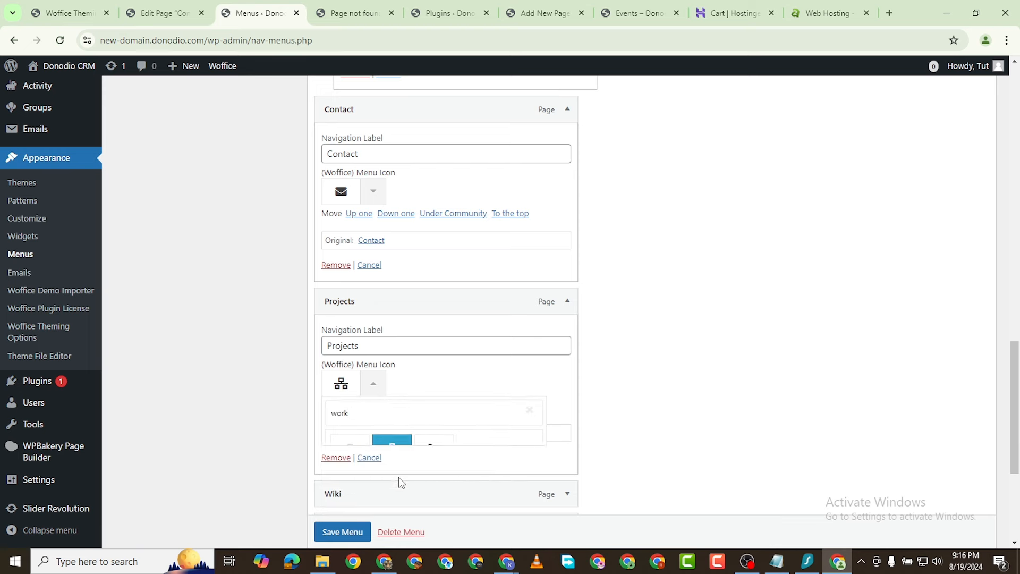
{"action": "scroll", "coordinate": [453, 412], "scroll_direction": "down", "scroll_amount": 4}
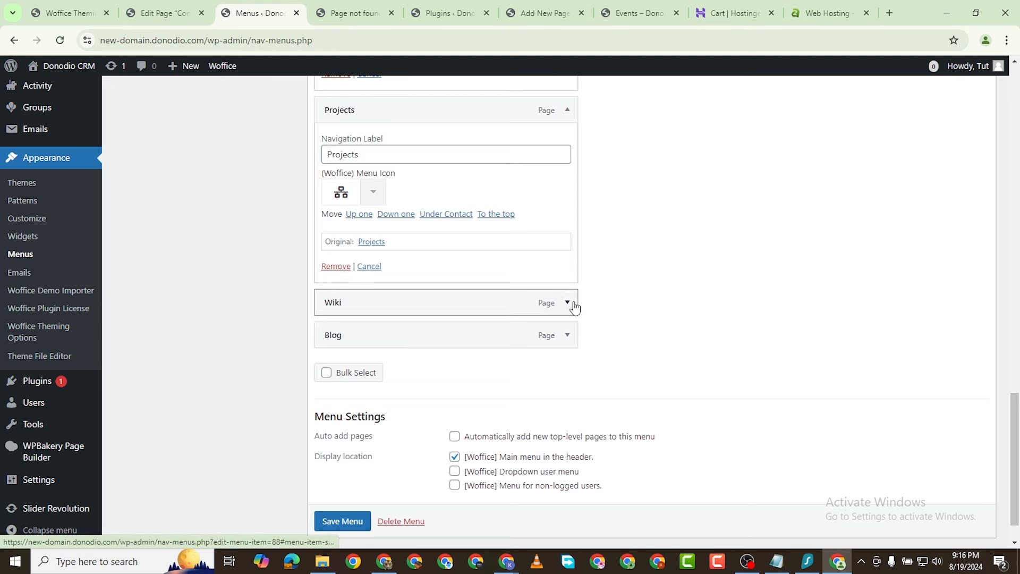
{"action": "left_click", "coordinate": [568, 303]}
Step: Give the Wiki menu item a book icon found by searching 'book'
{"action": "left_click", "coordinate": [373, 384]}
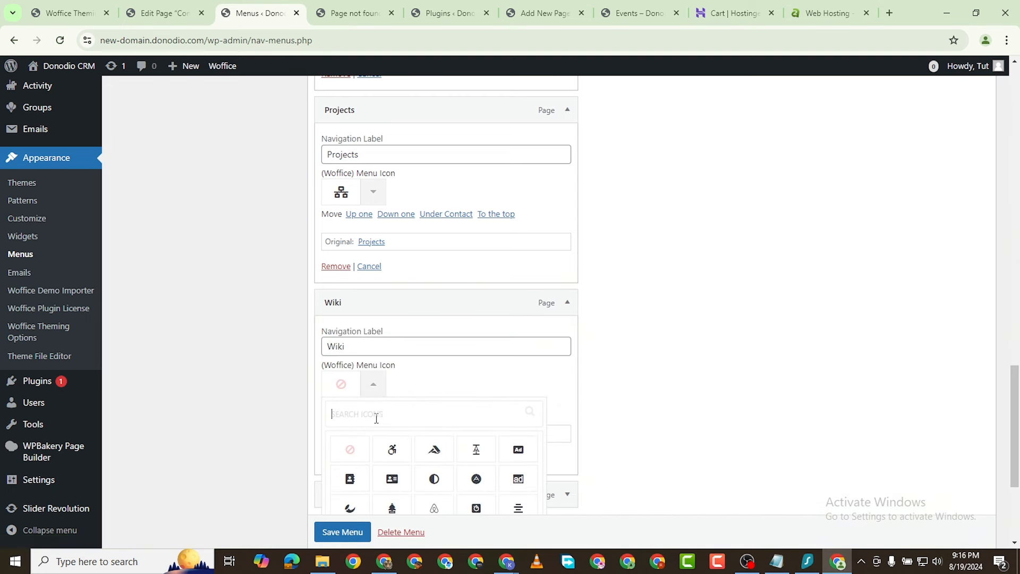
{"action": "type", "text": "book"}
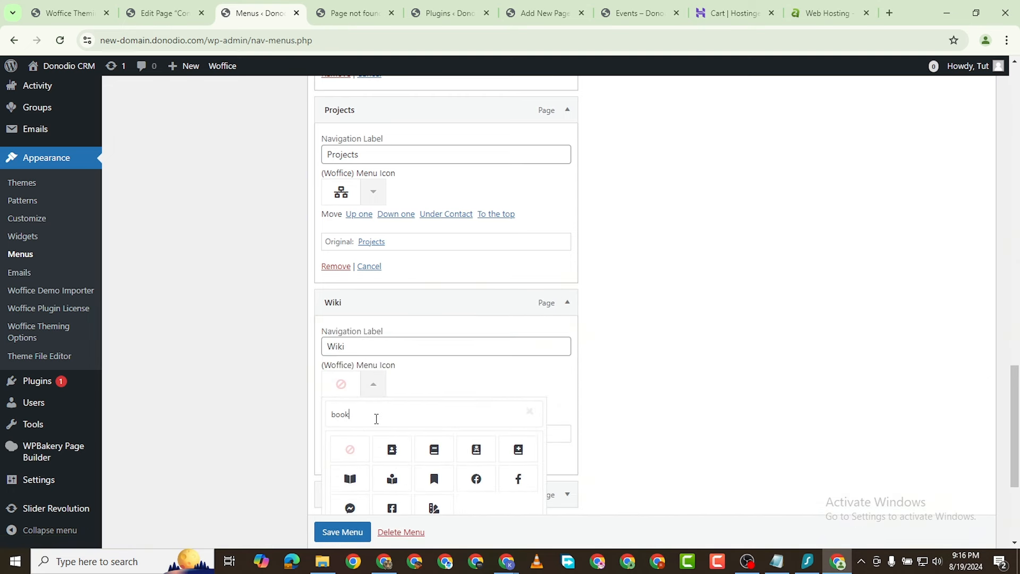
{"action": "left_click", "coordinate": [434, 450]}
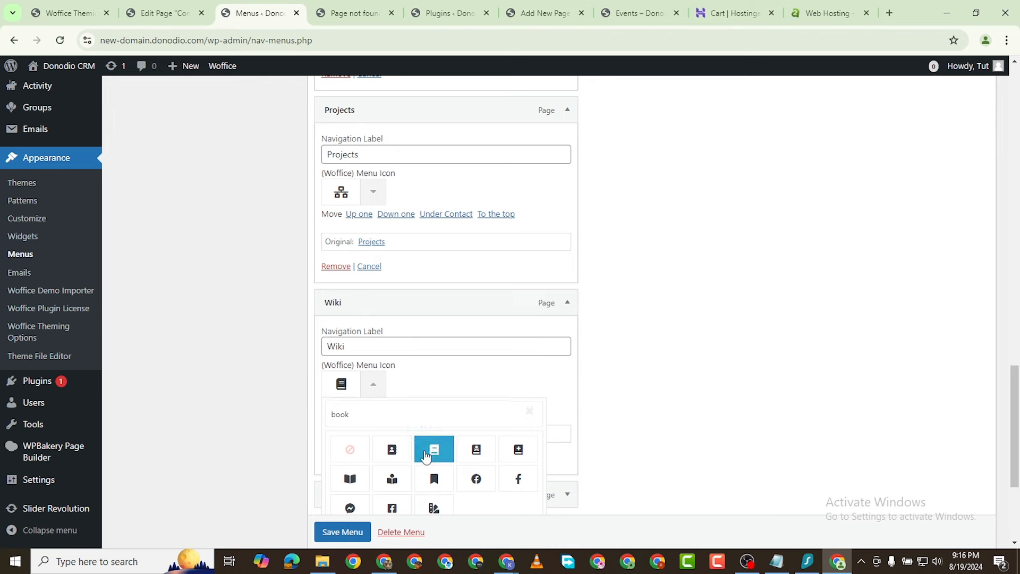
{"action": "scroll", "coordinate": [512, 414], "scroll_direction": "down", "scroll_amount": 3}
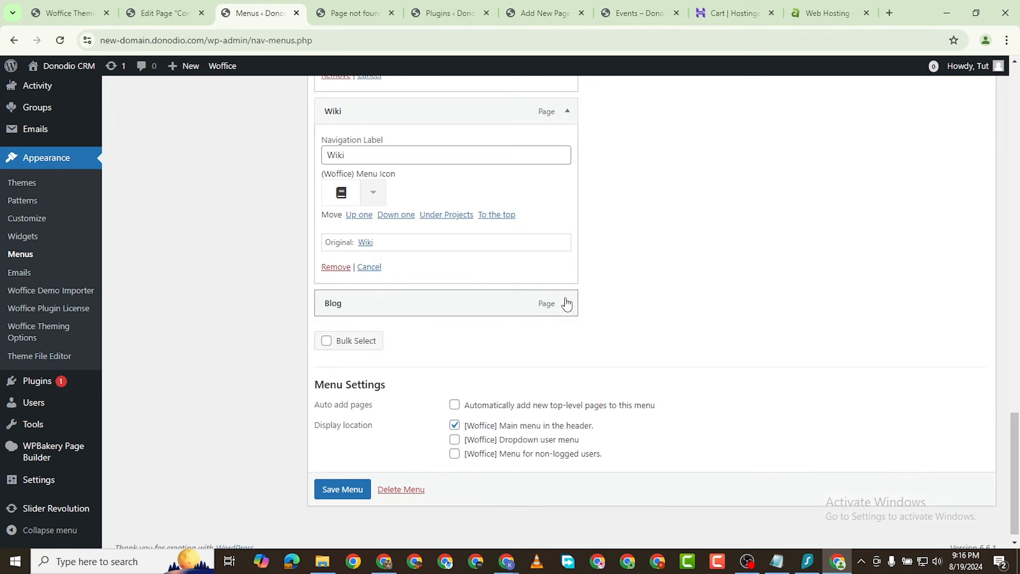
{"action": "scroll", "coordinate": [449, 330], "scroll_direction": "up", "scroll_amount": 5}
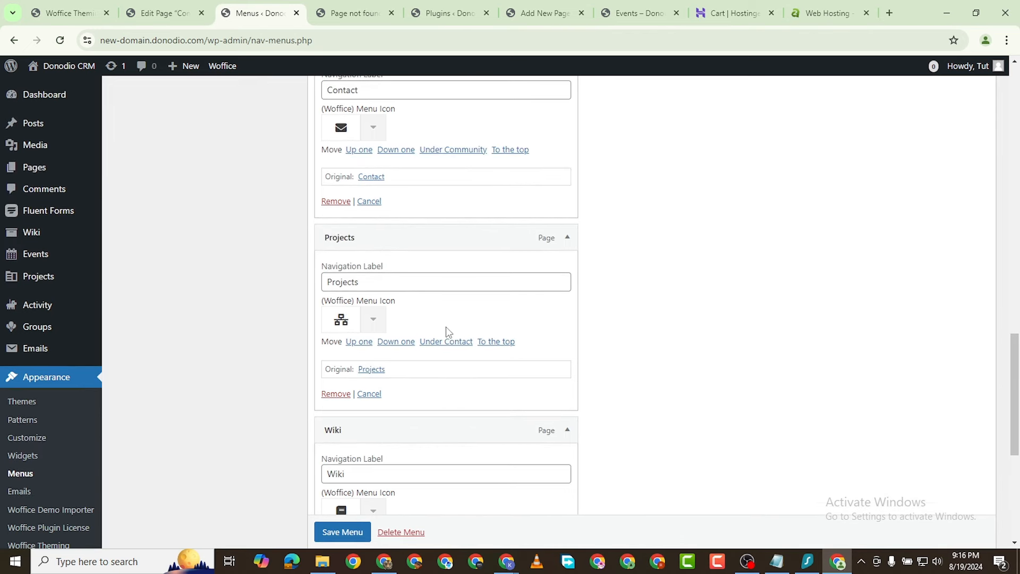
{"action": "scroll", "coordinate": [446, 334], "scroll_direction": "up", "scroll_amount": 3}
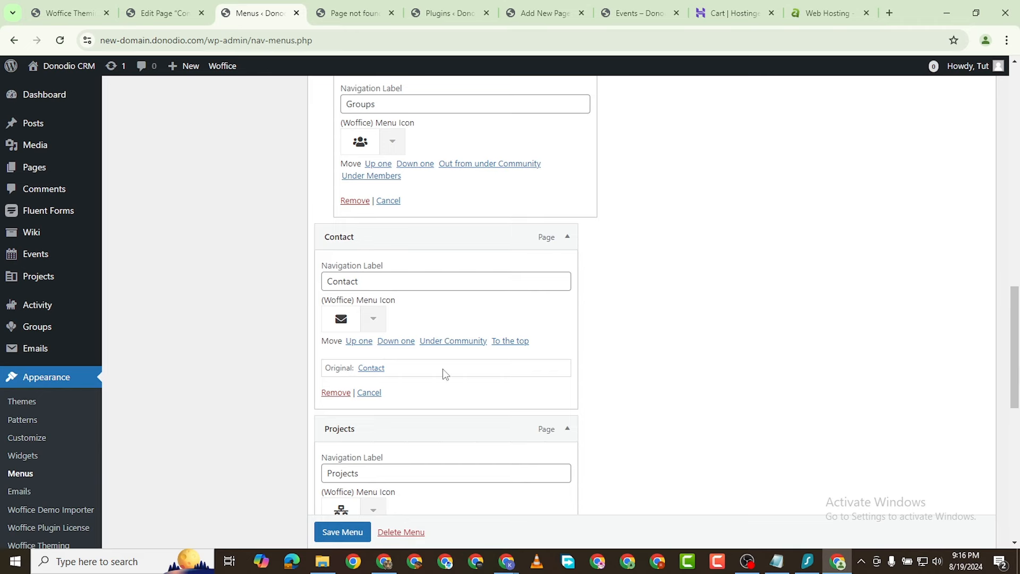
{"action": "scroll", "coordinate": [445, 374], "scroll_direction": "down", "scroll_amount": 8}
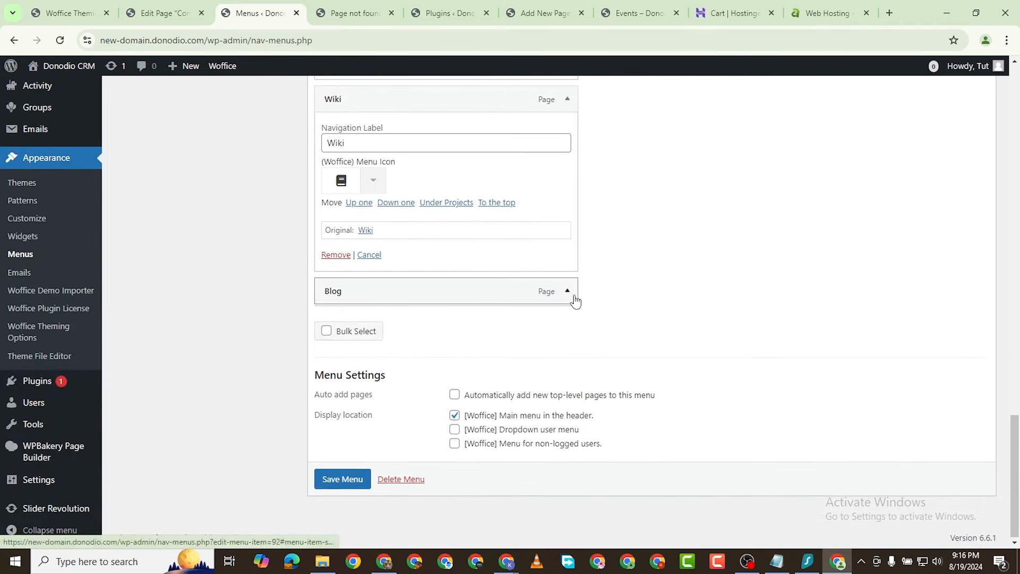
Step: Give the Blog menu item the pencil icon found by searching 'pen'
{"action": "left_click", "coordinate": [573, 297]}
{"action": "left_click", "coordinate": [378, 374]}
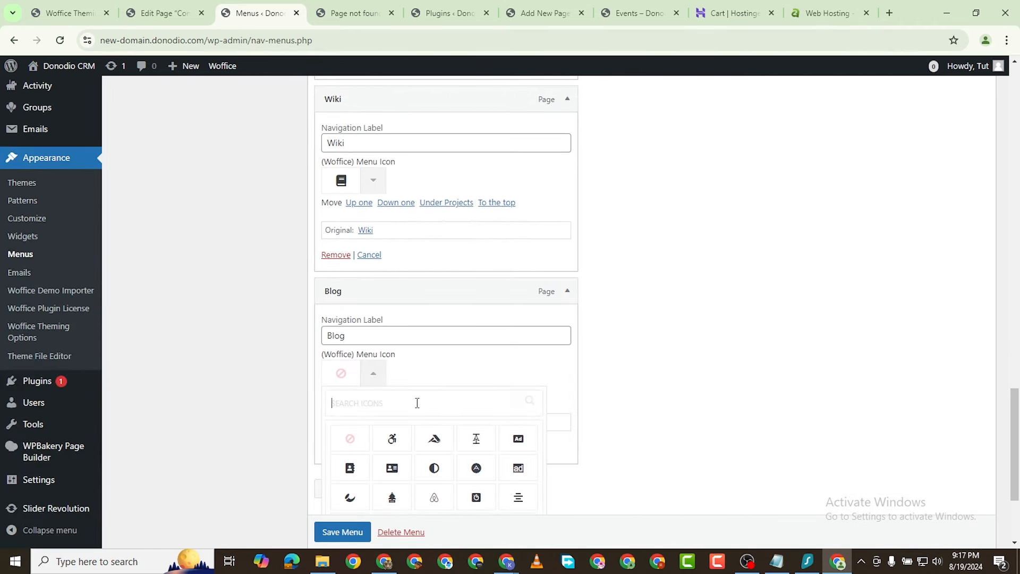
{"action": "type", "text": "pen"}
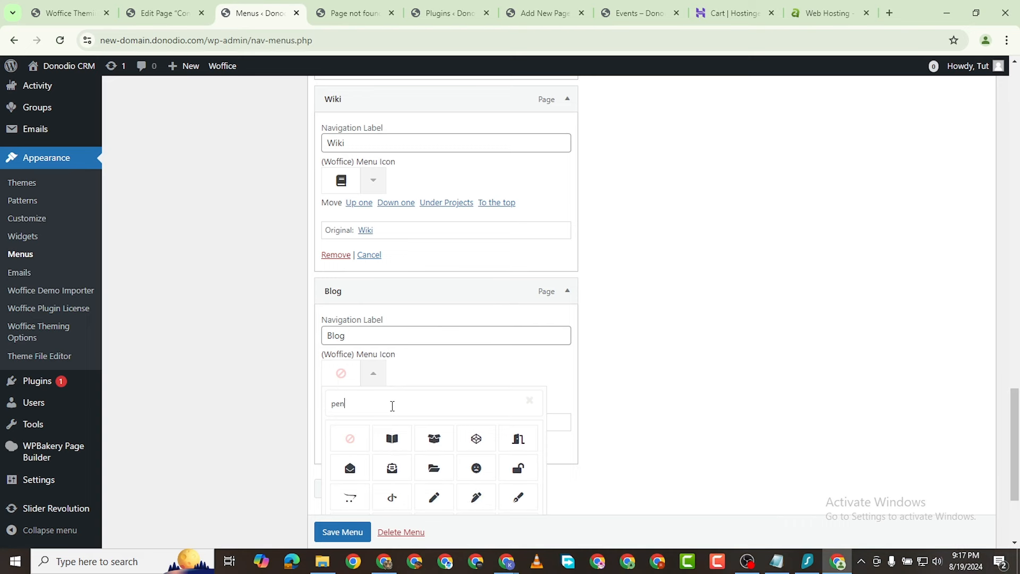
{"action": "scroll", "coordinate": [476, 507], "scroll_direction": "down", "scroll_amount": 2}
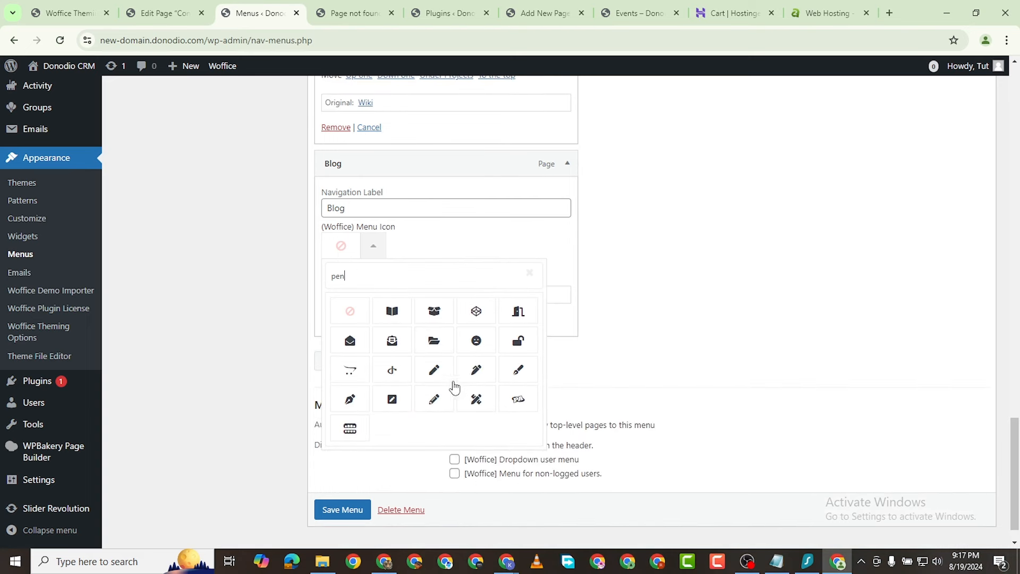
{"action": "left_click", "coordinate": [436, 371]}
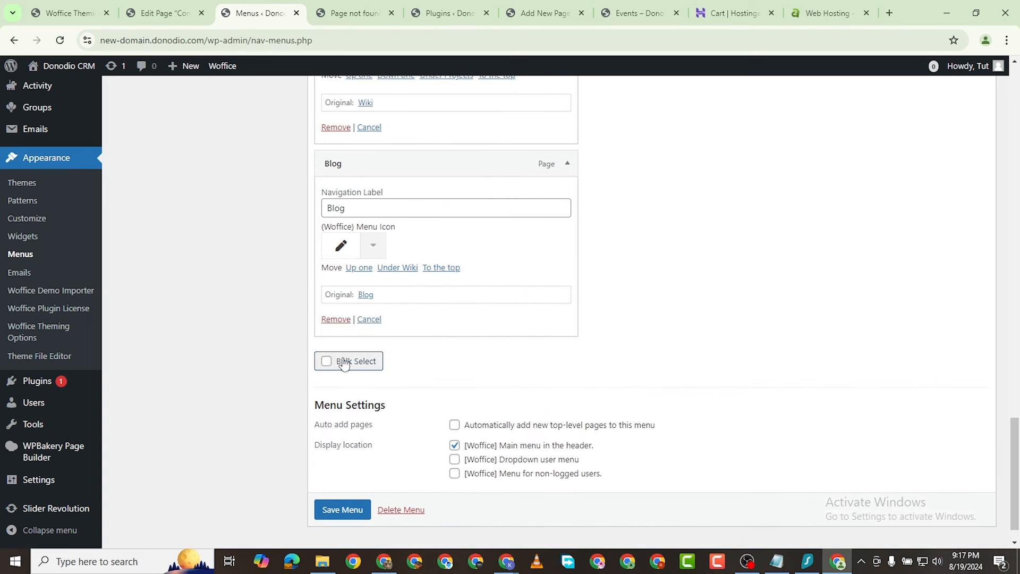
{"action": "left_click", "coordinate": [335, 511]}
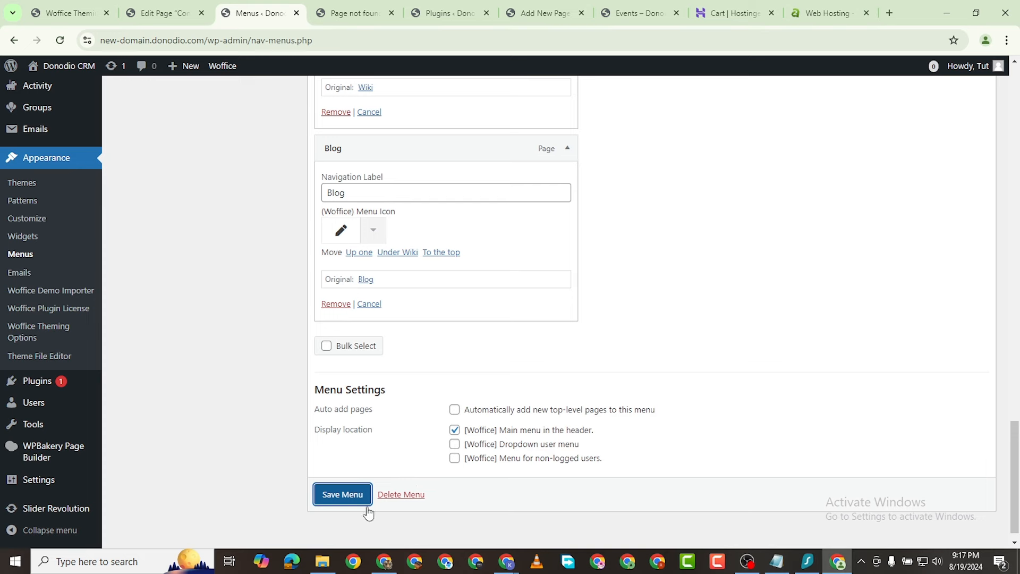
Step: Save the main menu and reload the live site to confirm the Community sidebar shows icons
{"action": "left_click", "coordinate": [346, 497]}
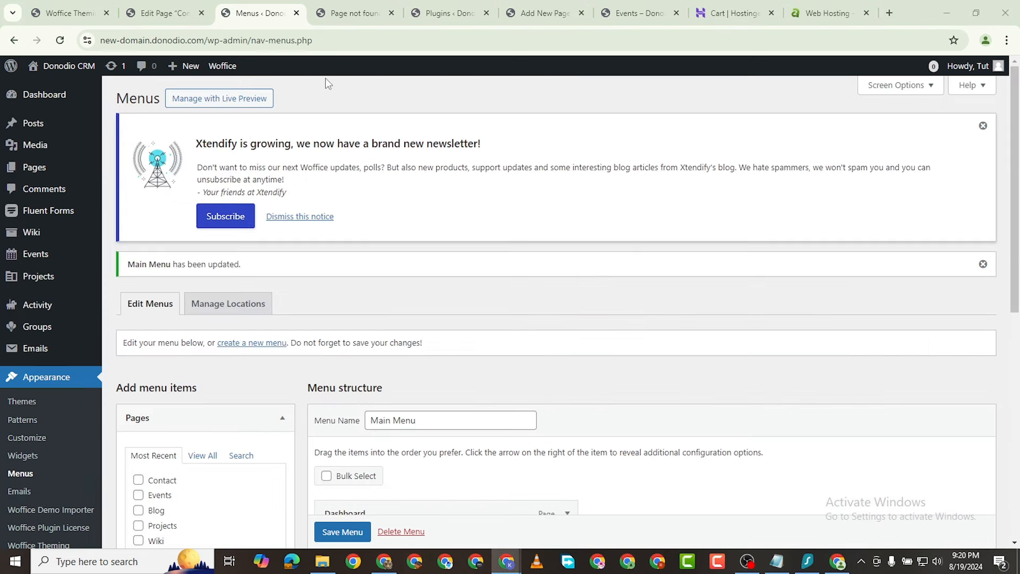
{"action": "left_click", "coordinate": [334, 16]}
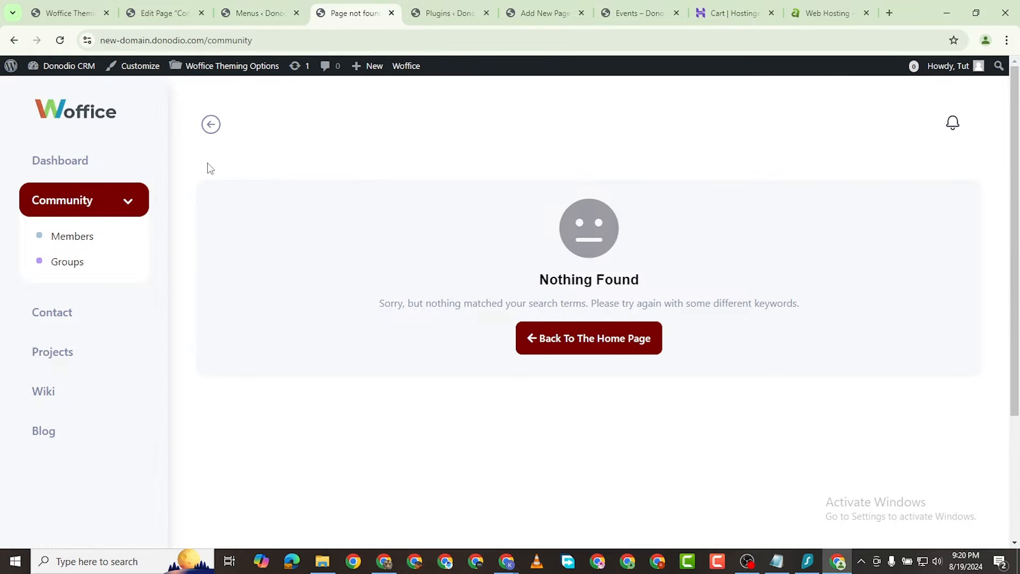
{"action": "left_click", "coordinate": [61, 40]}
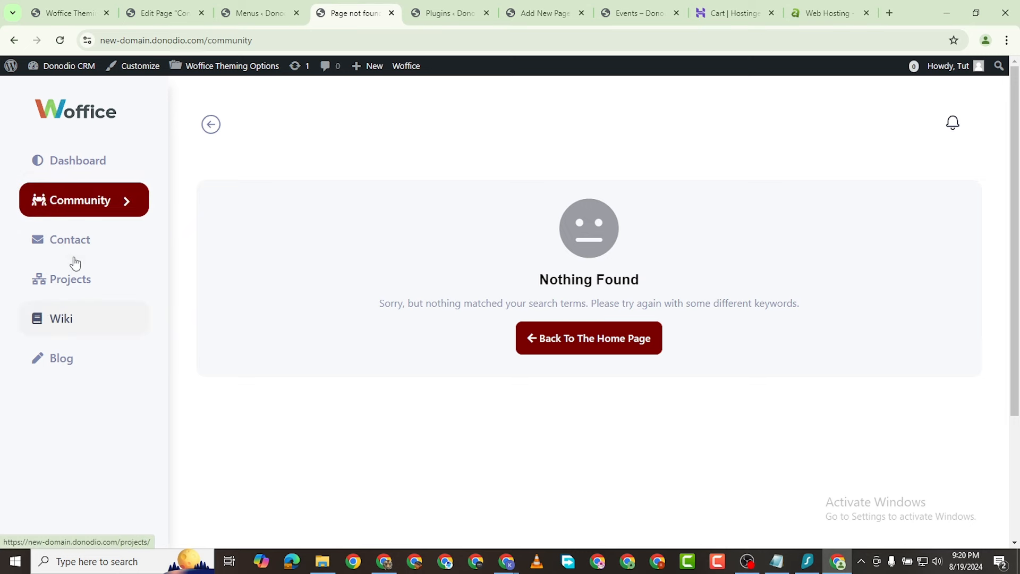
{"action": "left_click", "coordinate": [128, 205]}
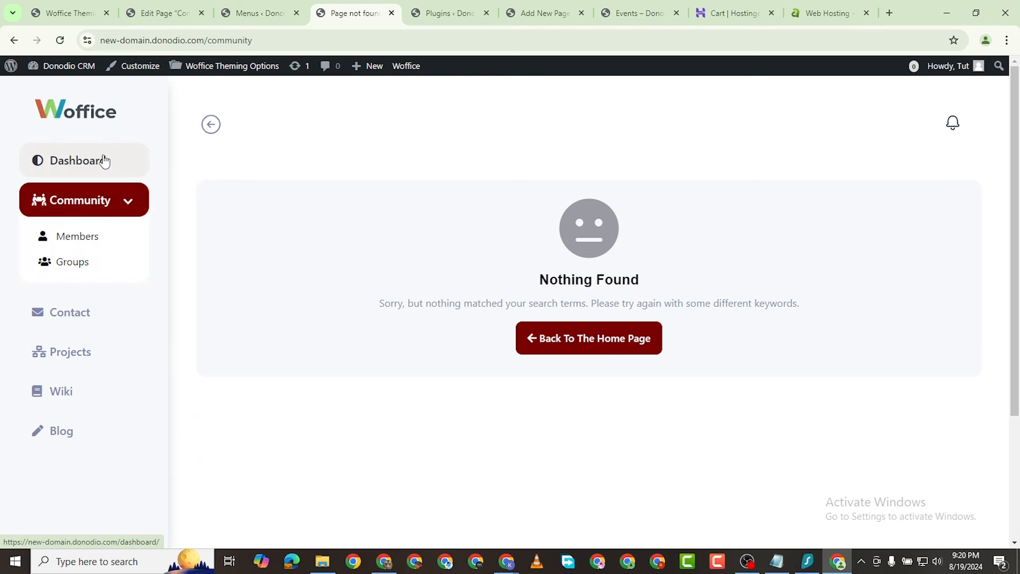
{"action": "left_click", "coordinate": [74, 12]}
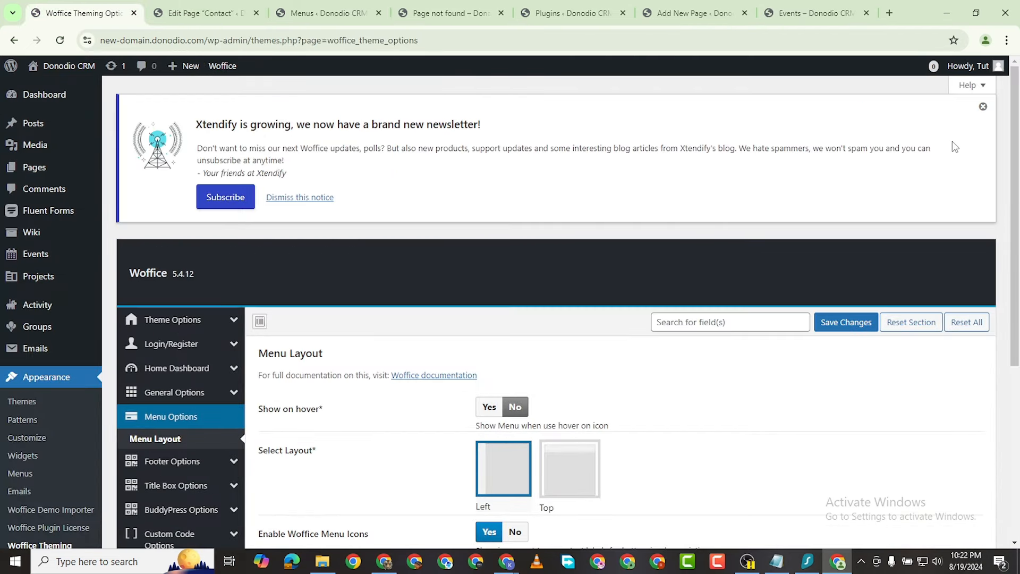
{"action": "mouse_move", "coordinate": [24, 133]}
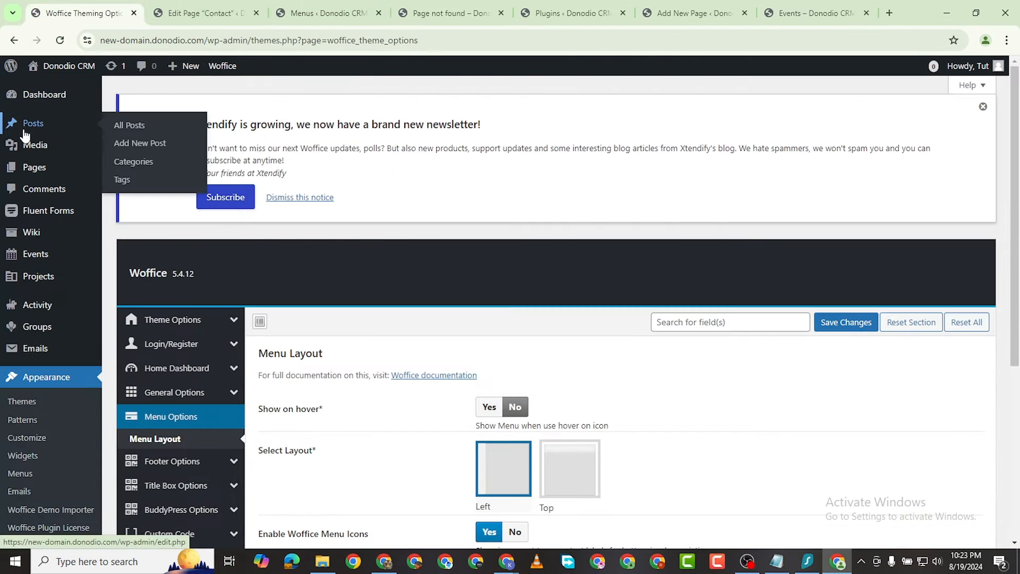
{"action": "mouse_move", "coordinate": [49, 100]}
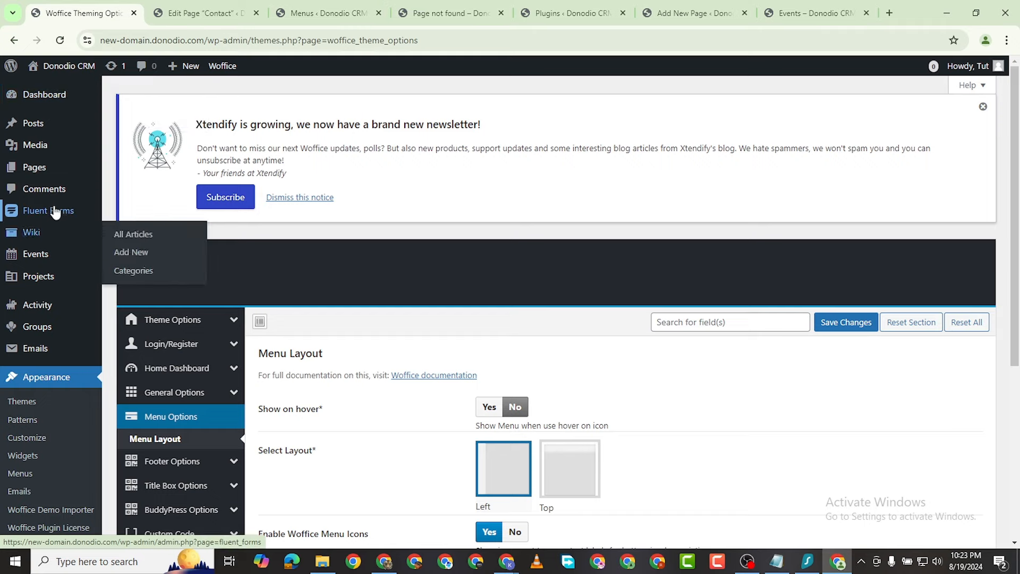
{"action": "mouse_move", "coordinate": [48, 209]}
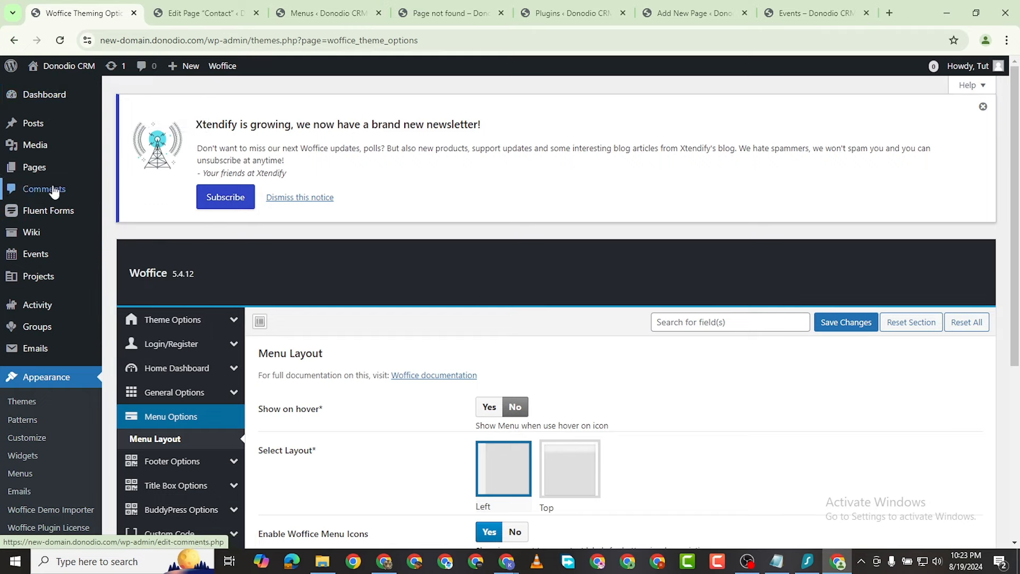
{"action": "scroll", "coordinate": [47, 223], "scroll_direction": "down", "scroll_amount": 3}
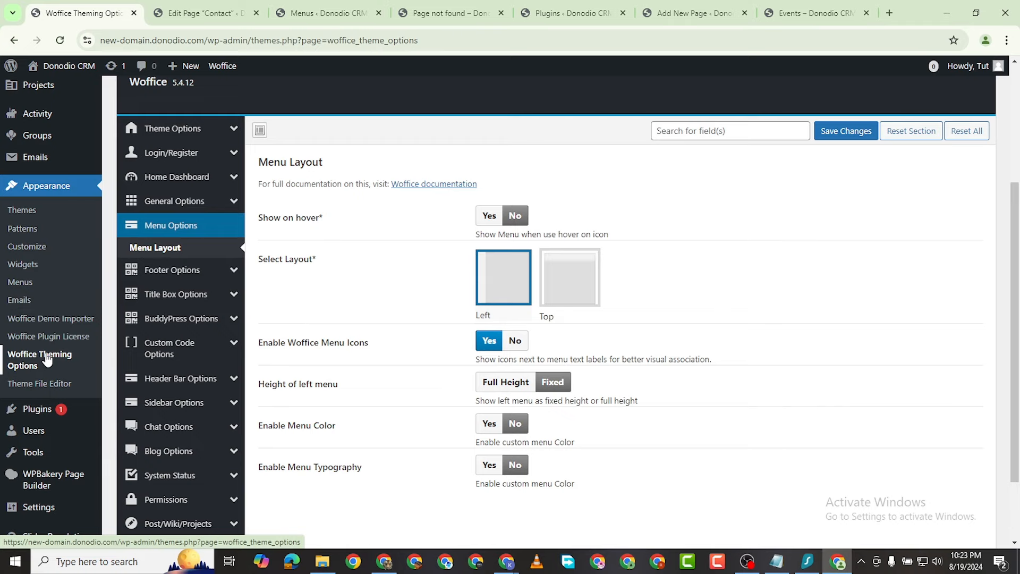
Step: In Theme Color settings, drag the Primary Color picker away from dark red towards purple
{"action": "left_click", "coordinate": [193, 128]}
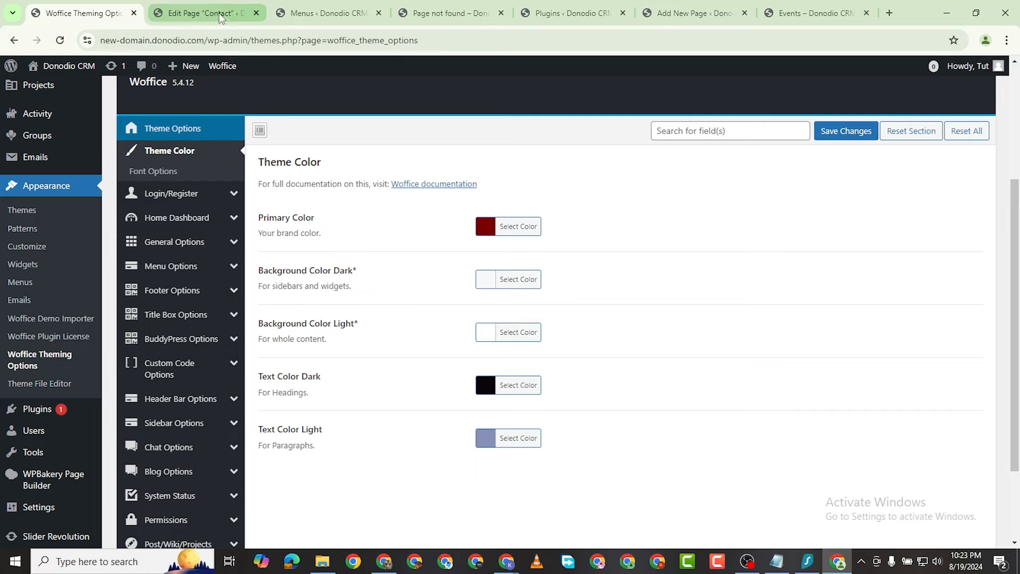
{"action": "left_click", "coordinate": [297, 13]}
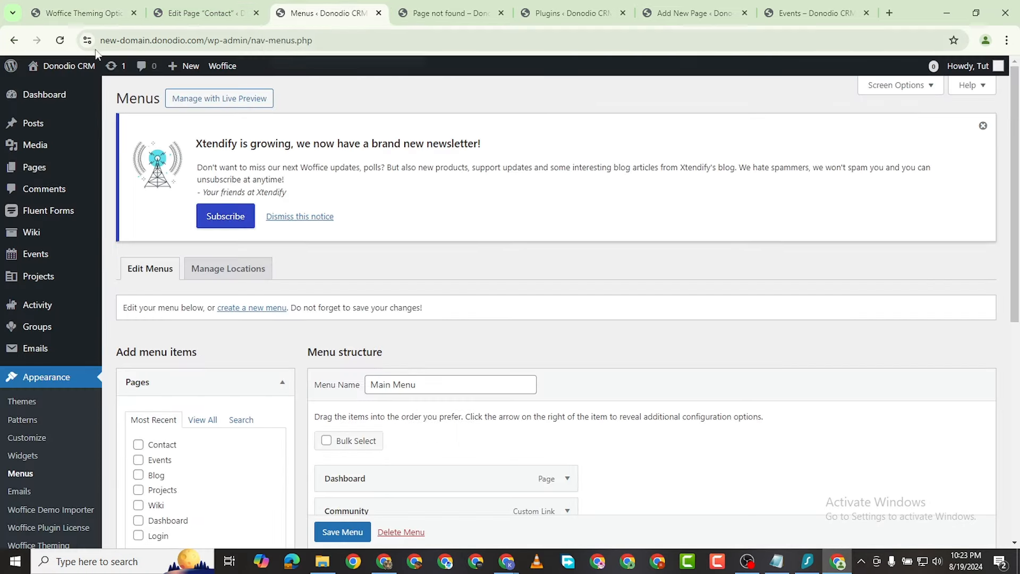
{"action": "mouse_move", "coordinate": [76, 73]}
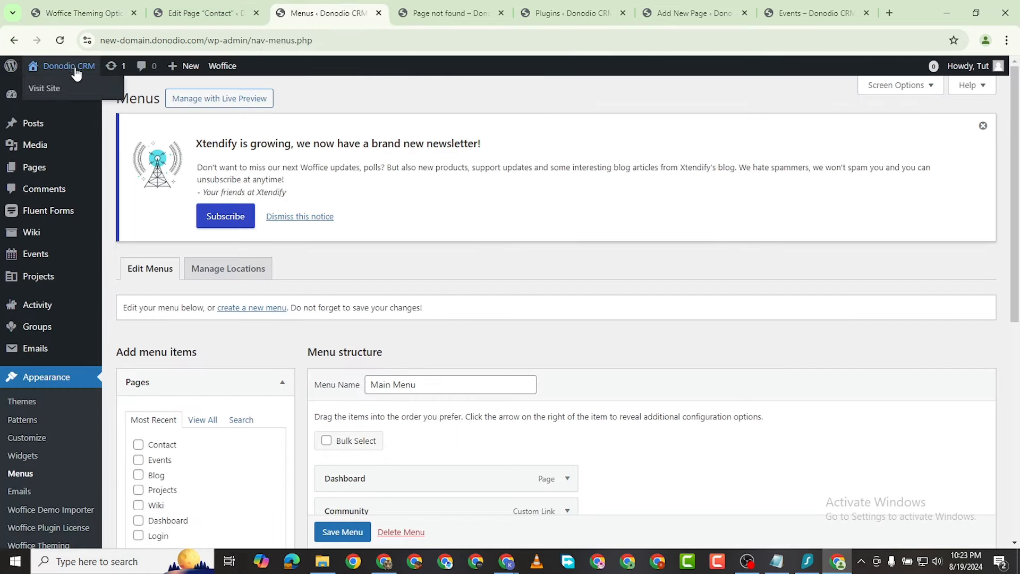
{"action": "left_click", "coordinate": [79, 91]}
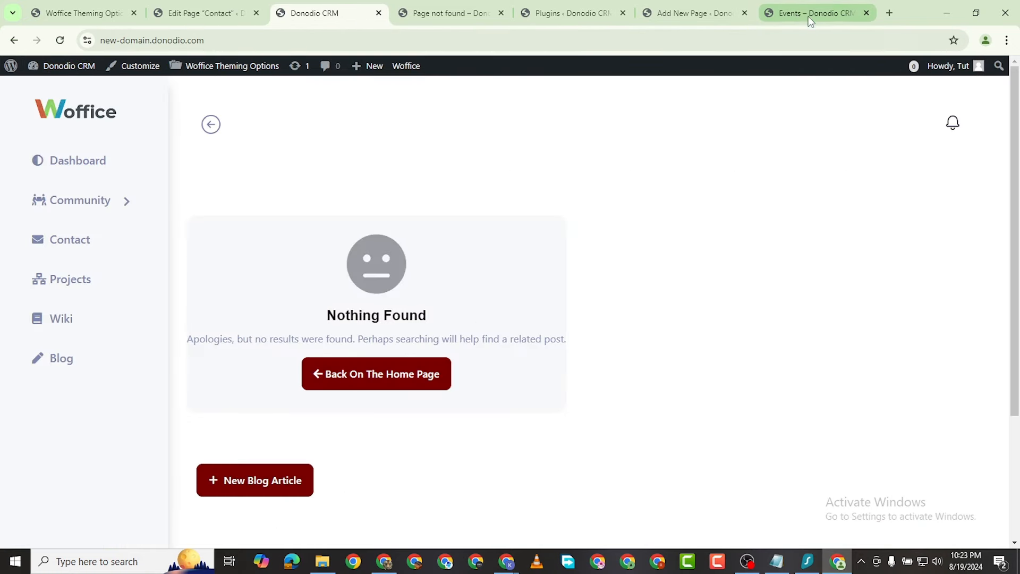
{"action": "left_click", "coordinate": [223, 11]}
{"action": "left_click", "coordinate": [88, 19]}
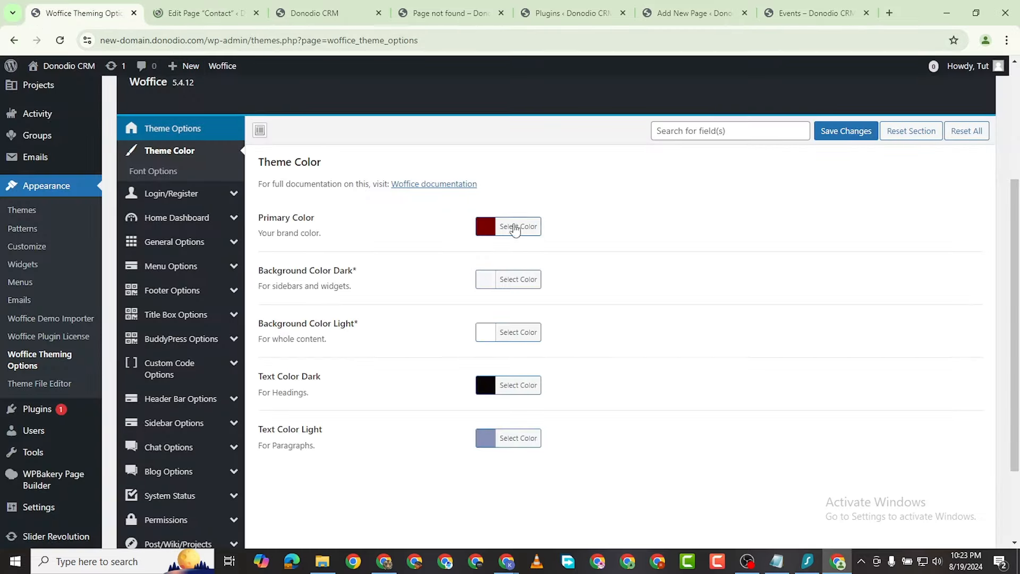
{"action": "left_click", "coordinate": [486, 215]}
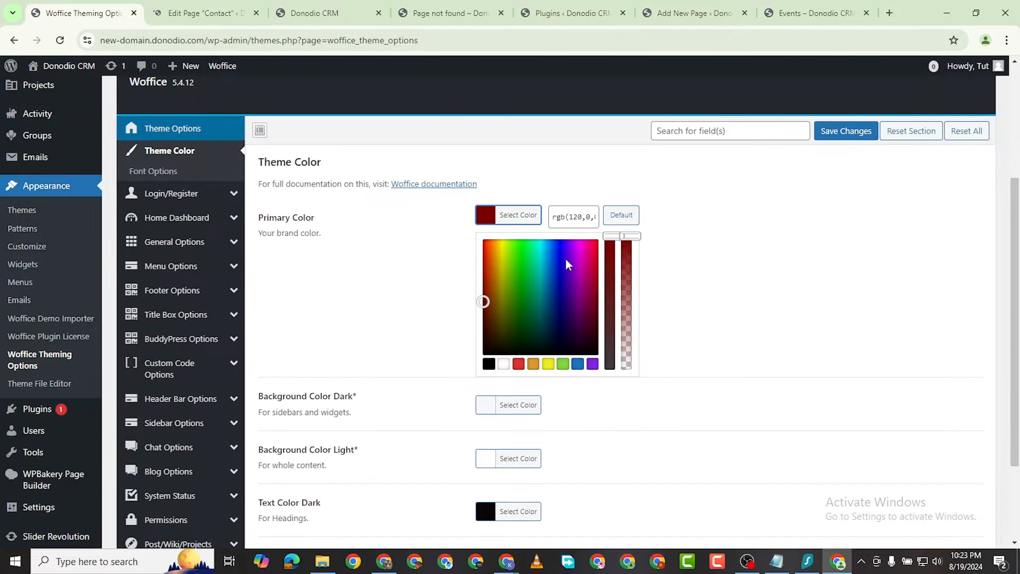
{"action": "mouse_move", "coordinate": [567, 264]}
{"action": "left_mouse_down"}
{"action": "mouse_move", "coordinate": [571, 277]}
{"action": "mouse_move", "coordinate": [564, 251]}
{"action": "left_mouse_up"}
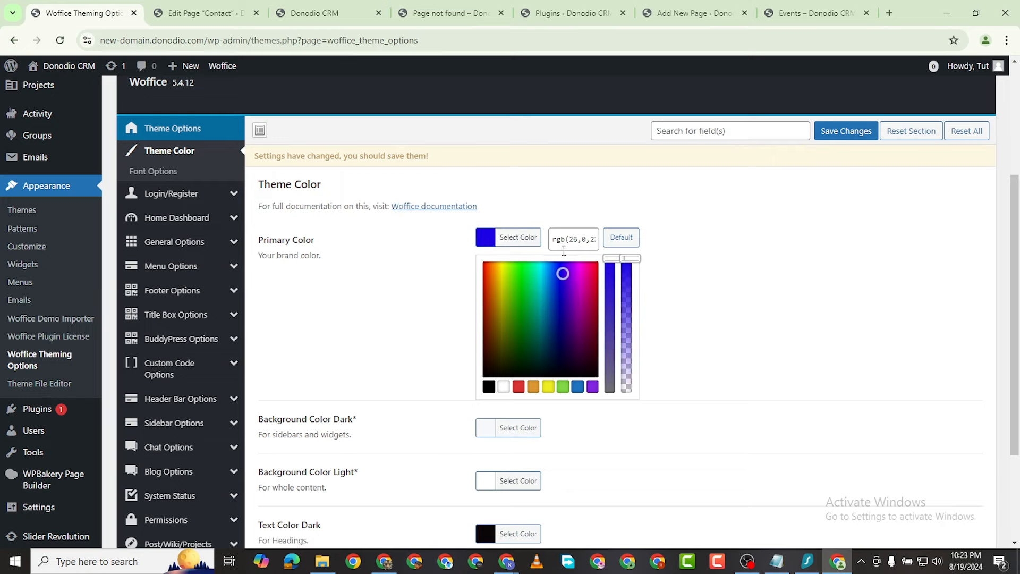
Step: Open coolors.co in a new browser tab
{"action": "key", "text": "ctrl+t"}
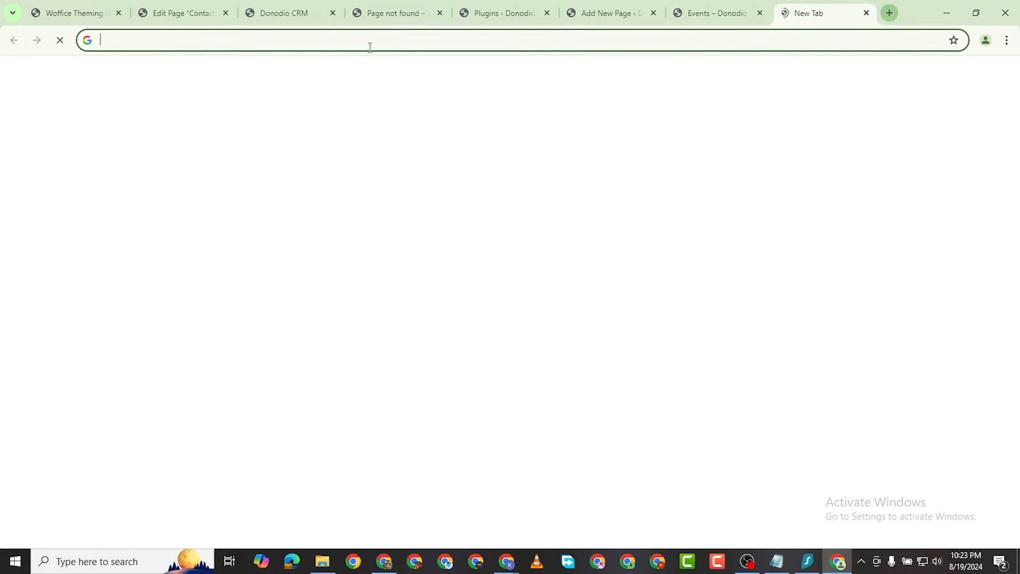
{"action": "type", "text": "coolo"}
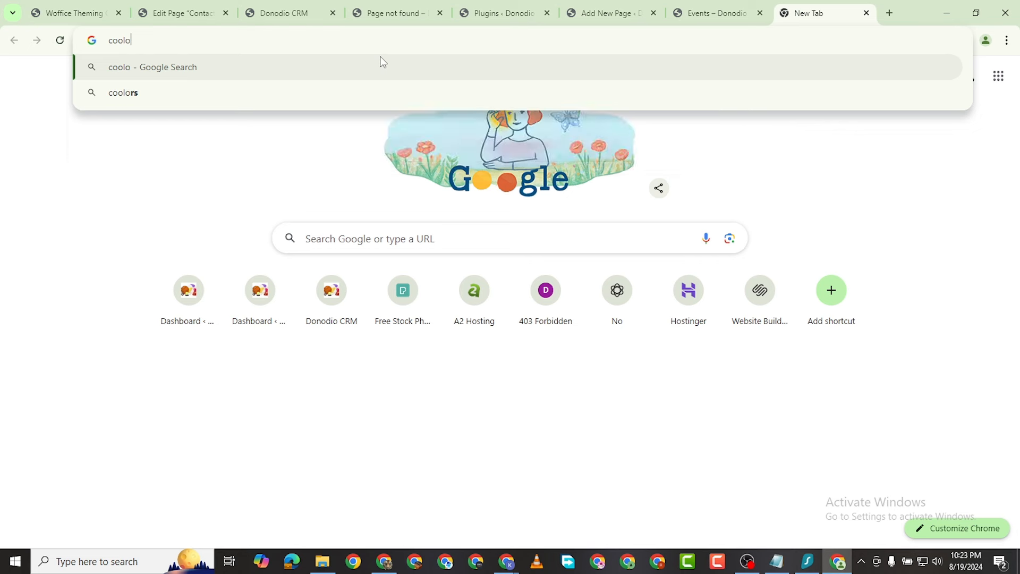
{"action": "type", "text": "rs.co"}
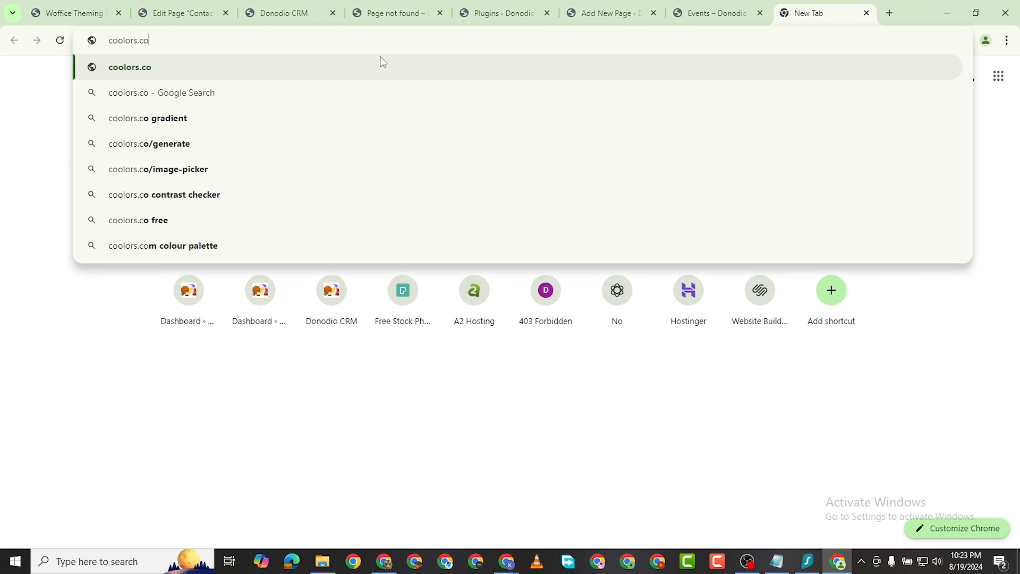
{"action": "key", "text": "Return"}
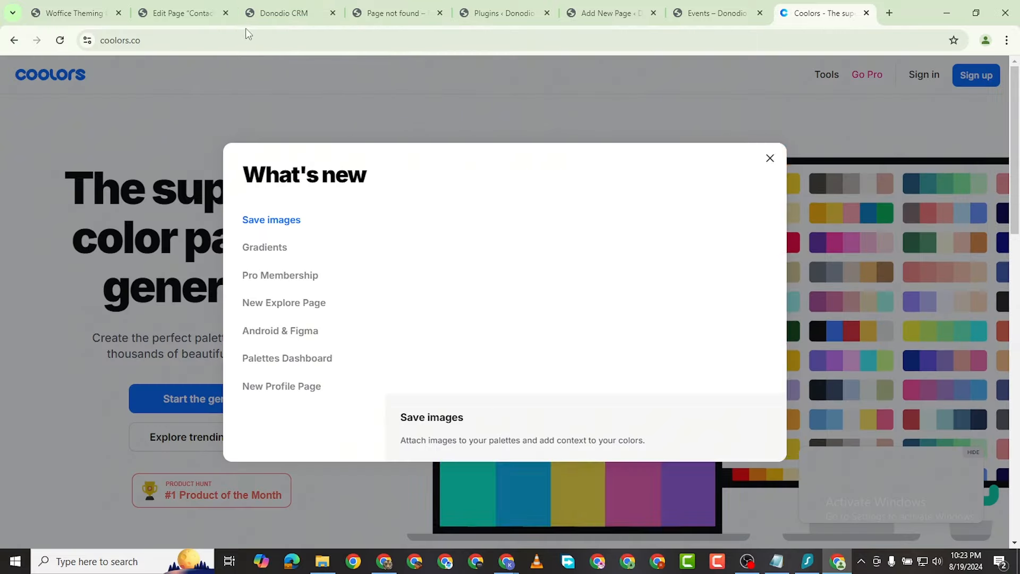
Step: Dismiss the what's new announcement and reject all optional cookies
{"action": "left_click", "coordinate": [769, 158]}
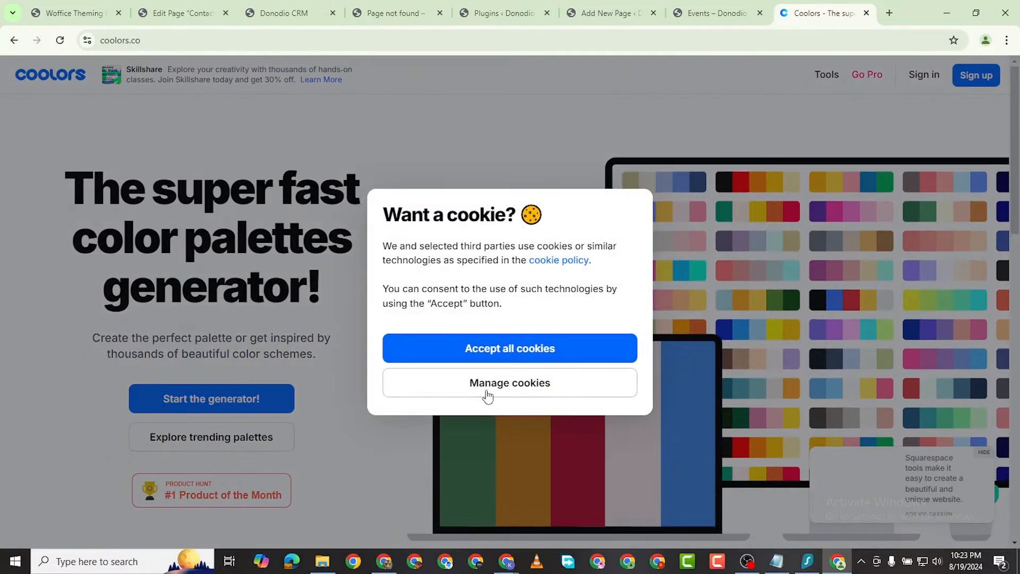
{"action": "left_click", "coordinate": [496, 384]}
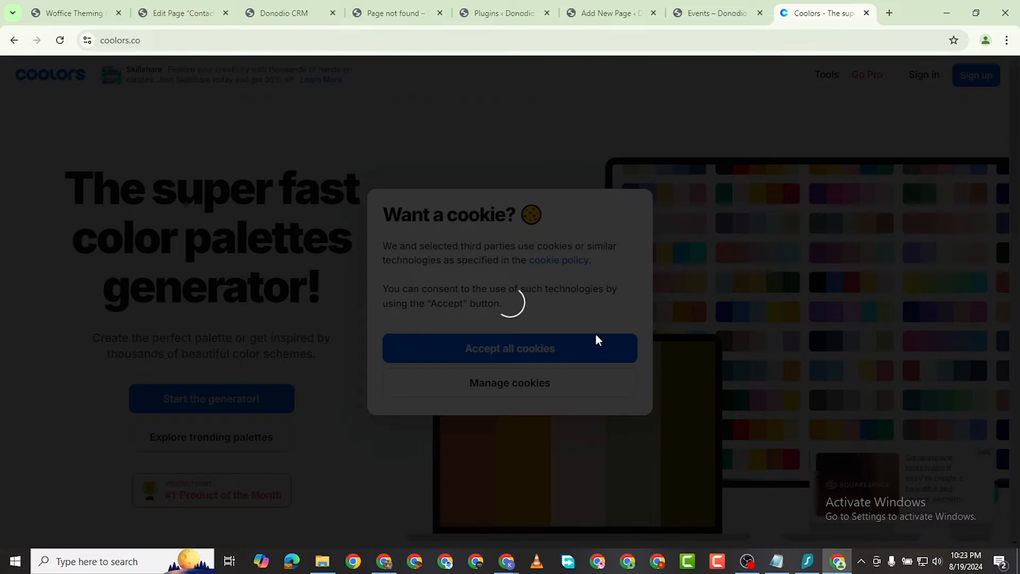
{"action": "left_click", "coordinate": [620, 318]}
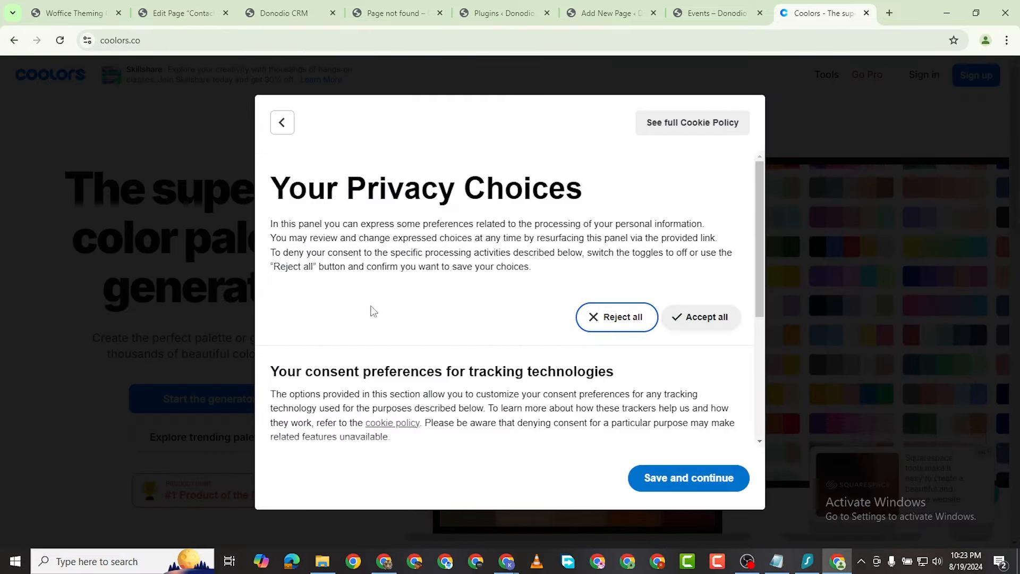
{"action": "left_click", "coordinate": [705, 490]}
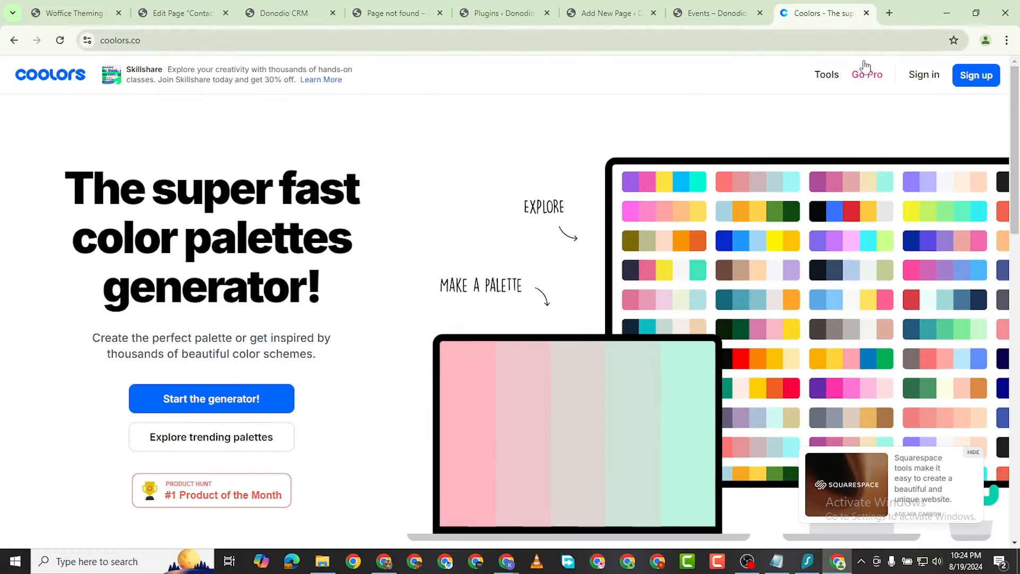
Step: Search the Coolors palette explorer for purple palettes
{"action": "mouse_move", "coordinate": [827, 71]}
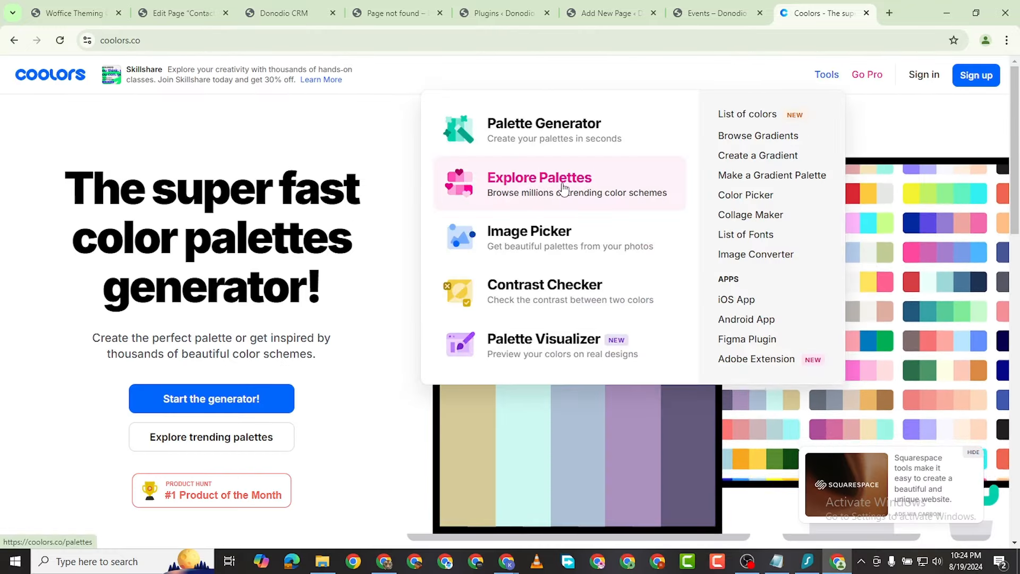
{"action": "left_click", "coordinate": [514, 208]}
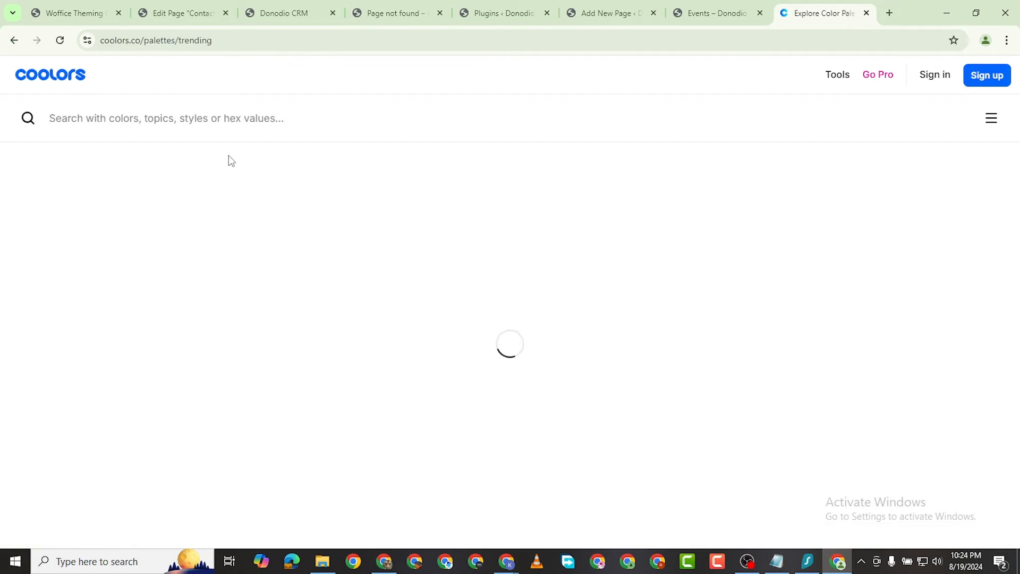
{"action": "left_click", "coordinate": [192, 126]}
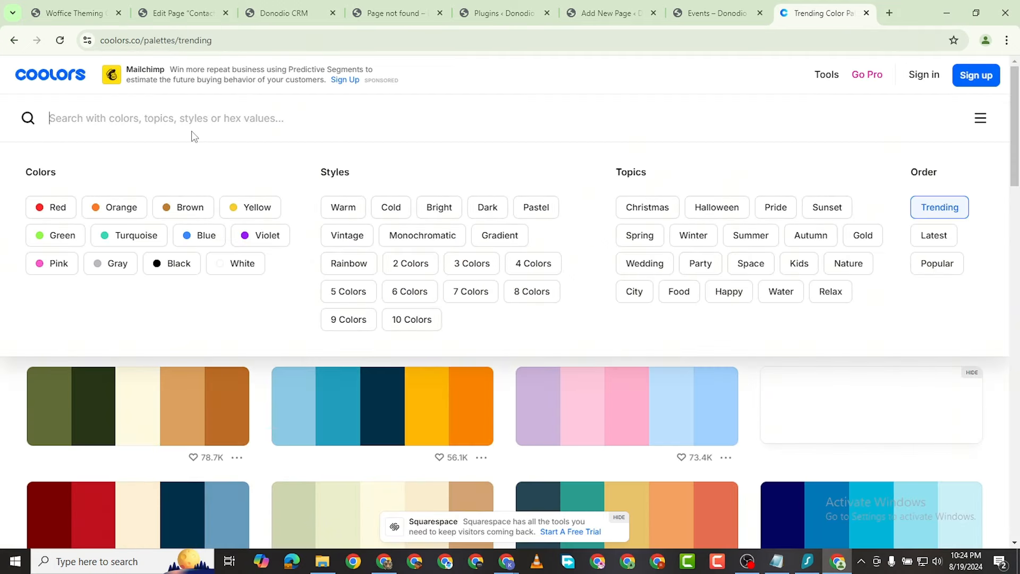
{"action": "type", "text": "purple"}
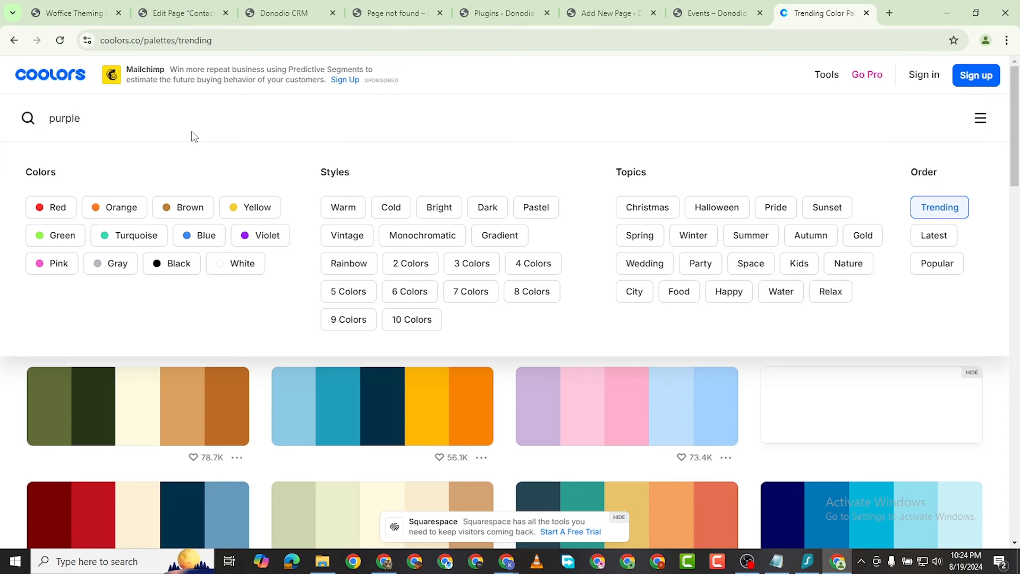
{"action": "key", "text": "Return"}
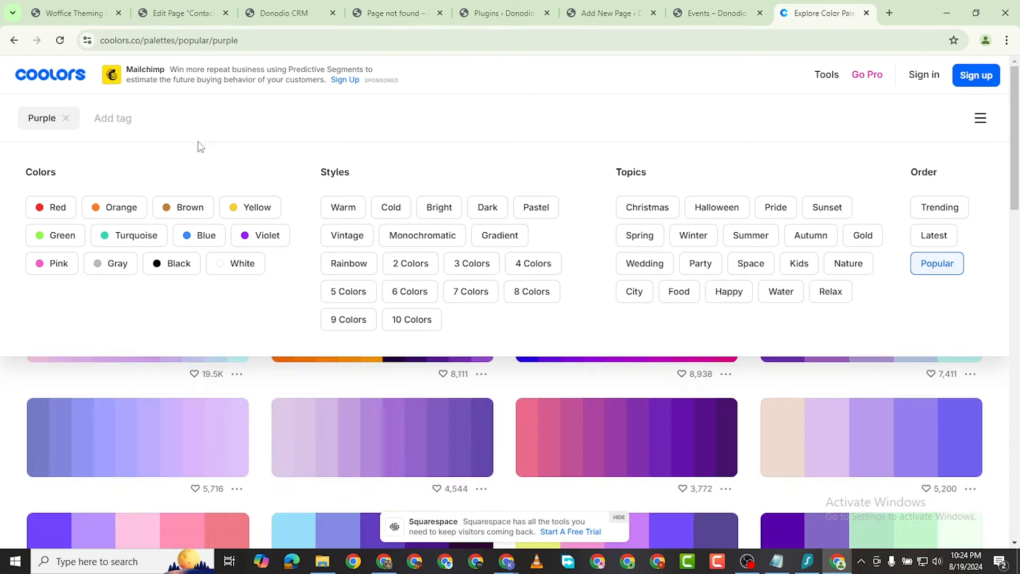
Step: Browse the purple palettes and copy the 6A00F4 swatch's hex code
{"action": "scroll", "coordinate": [318, 355], "scroll_direction": "down", "scroll_amount": 5}
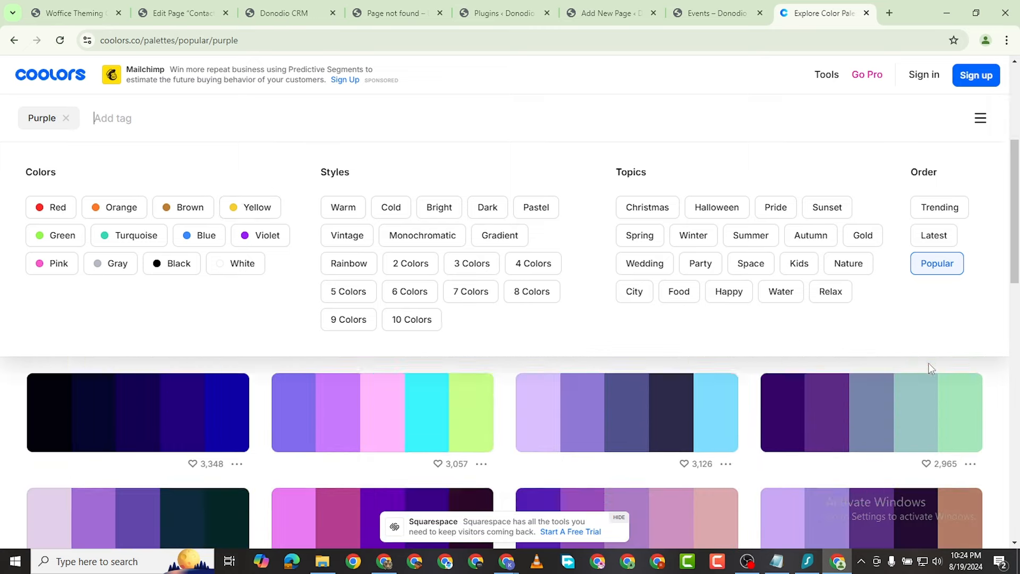
{"action": "scroll", "coordinate": [999, 181], "scroll_direction": "up", "scroll_amount": 2}
{"action": "scroll", "coordinate": [321, 450], "scroll_direction": "down", "scroll_amount": 8}
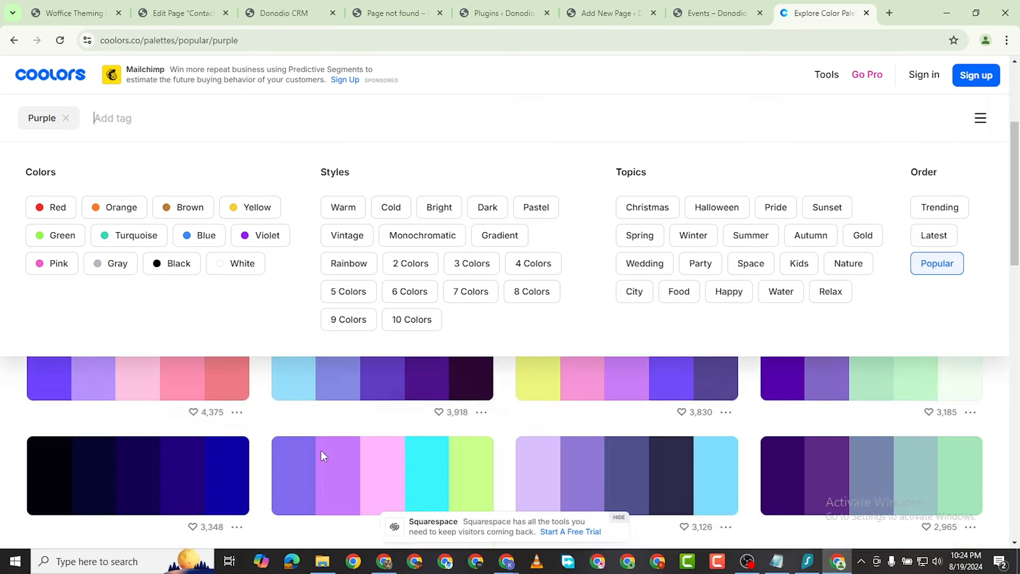
{"action": "scroll", "coordinate": [430, 480], "scroll_direction": "down", "scroll_amount": 10}
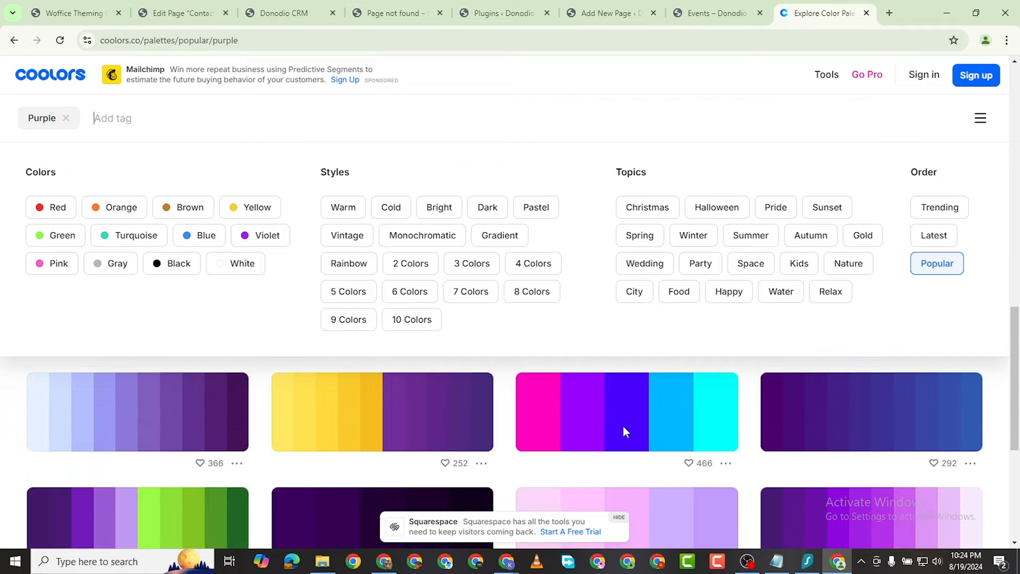
{"action": "scroll", "coordinate": [626, 427], "scroll_direction": "down", "scroll_amount": 5}
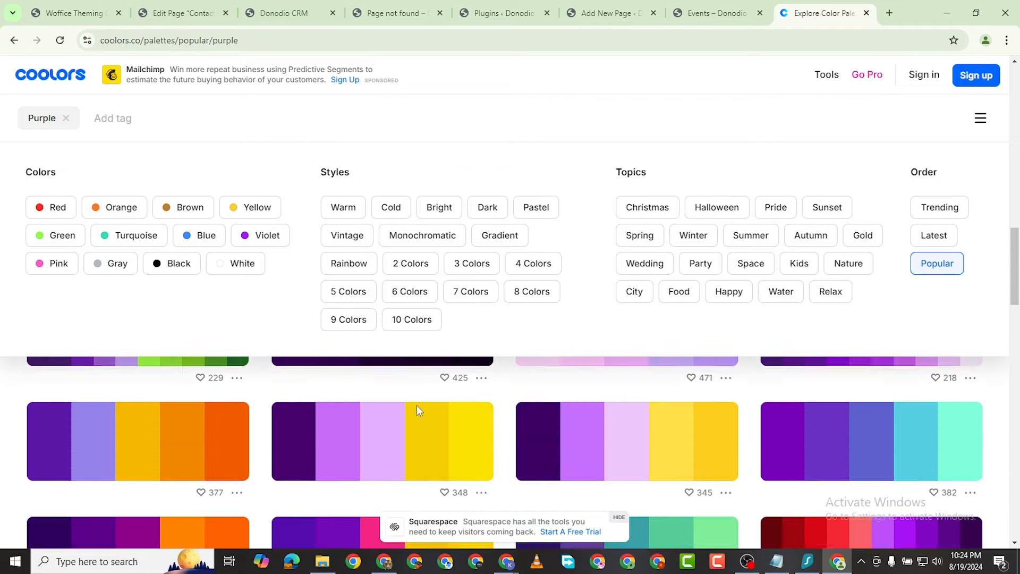
{"action": "scroll", "coordinate": [507, 413], "scroll_direction": "down", "scroll_amount": 3}
{"action": "scroll", "coordinate": [518, 420], "scroll_direction": "down", "scroll_amount": 5}
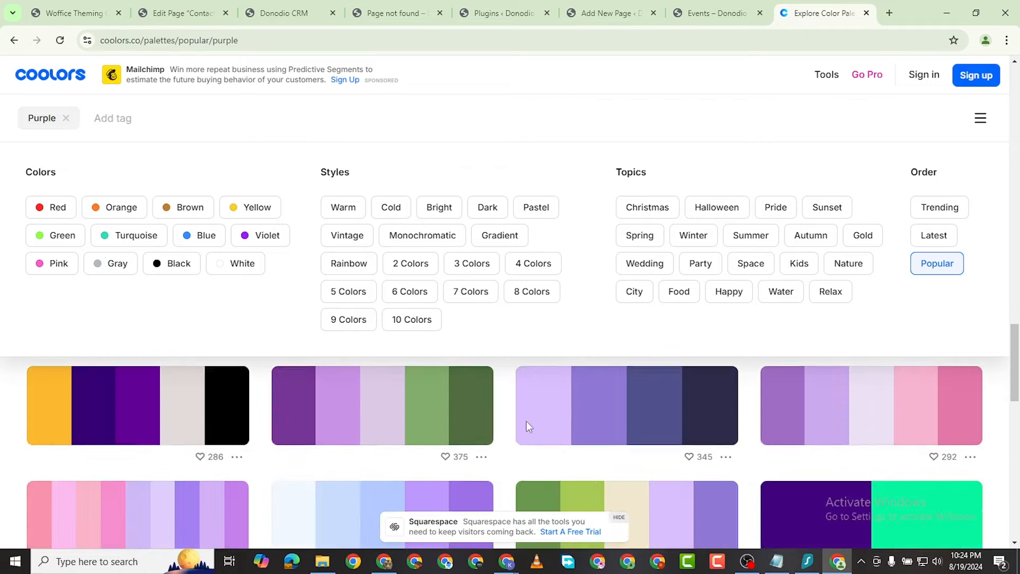
{"action": "scroll", "coordinate": [597, 425], "scroll_direction": "up", "scroll_amount": 15}
{"action": "scroll", "coordinate": [598, 425], "scroll_direction": "up", "scroll_amount": 15}
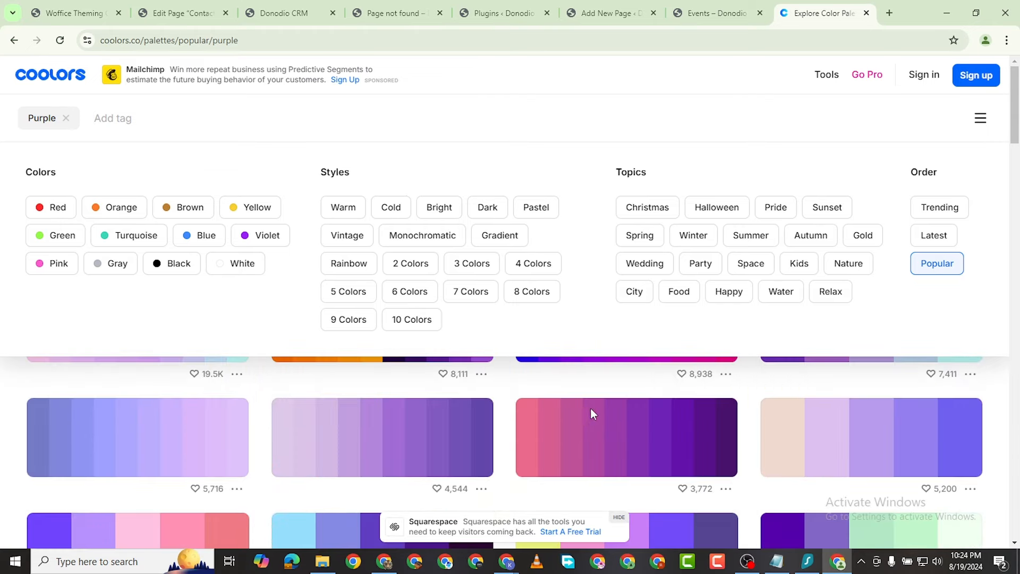
{"action": "left_click", "coordinate": [9, 126]}
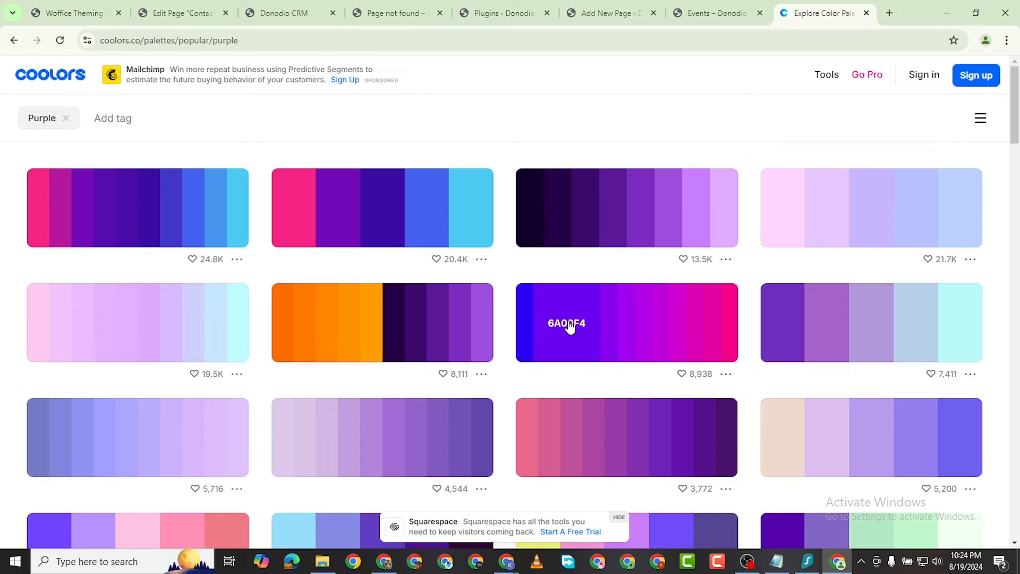
{"action": "left_click", "coordinate": [570, 326]}
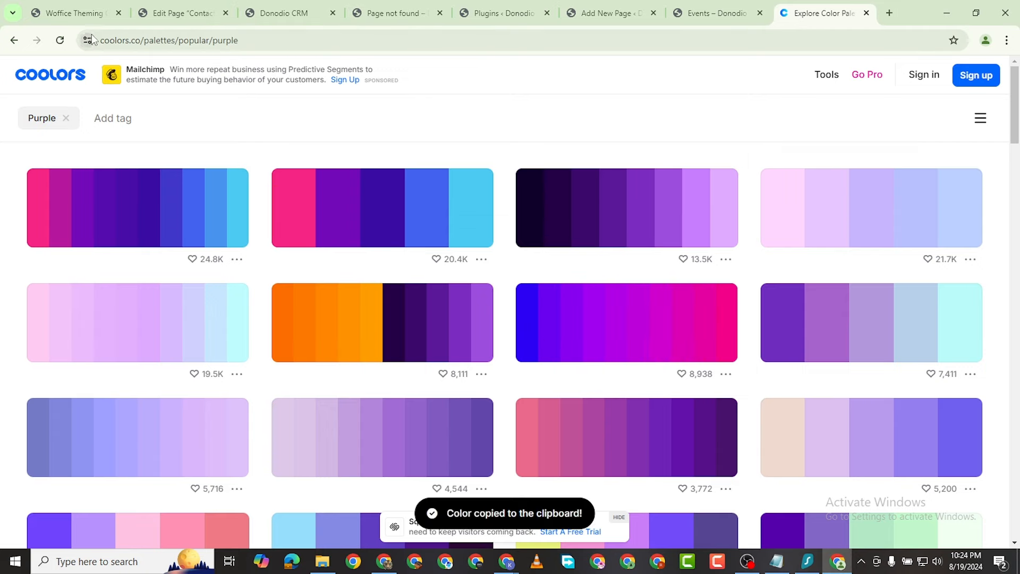
Step: Paste 6A00F4 into the Woffice Primary Color field and save it
{"action": "left_click", "coordinate": [74, 12]}
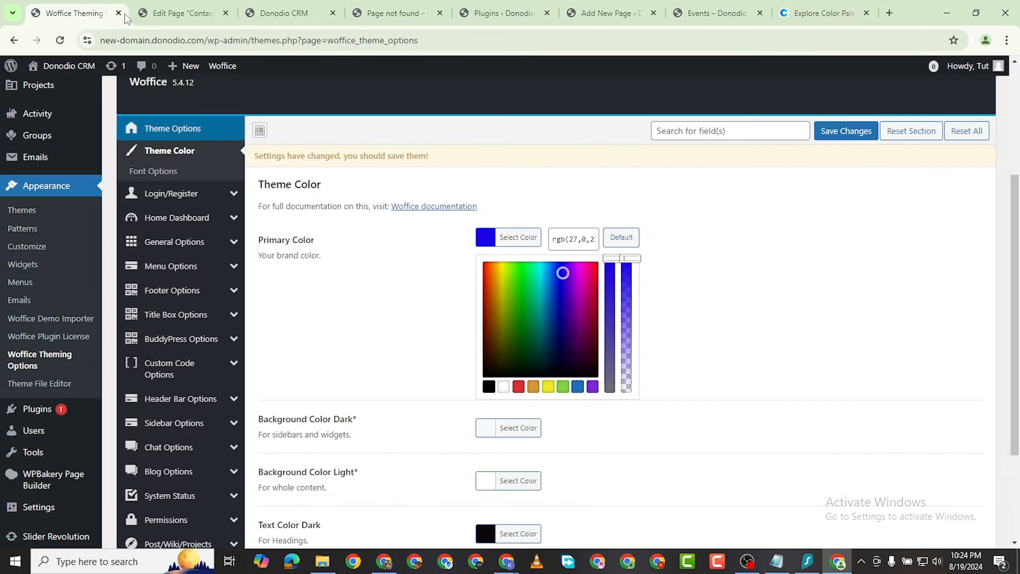
{"action": "double_click", "coordinate": [570, 238]}
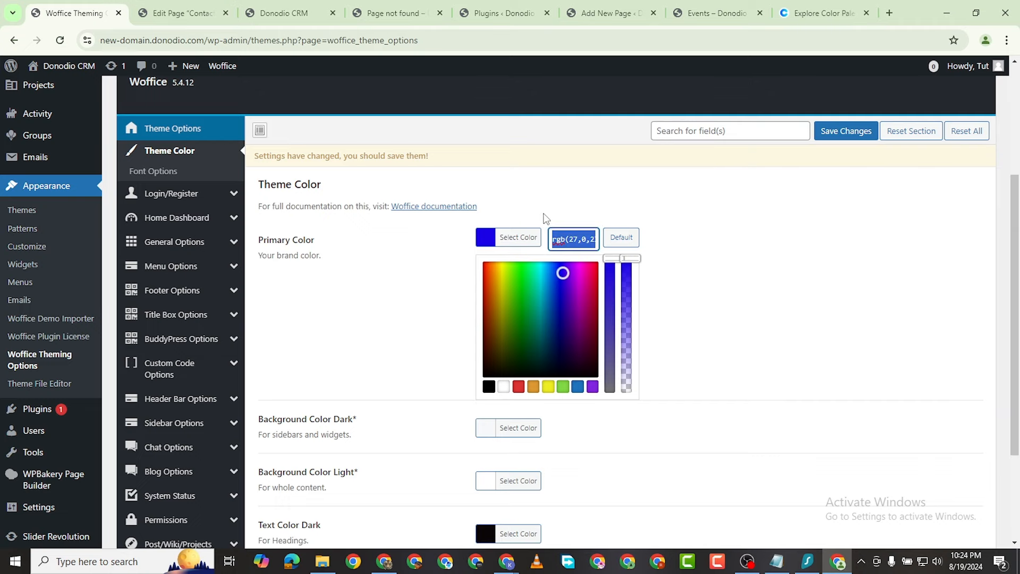
{"action": "key", "text": "ctrl+v"}
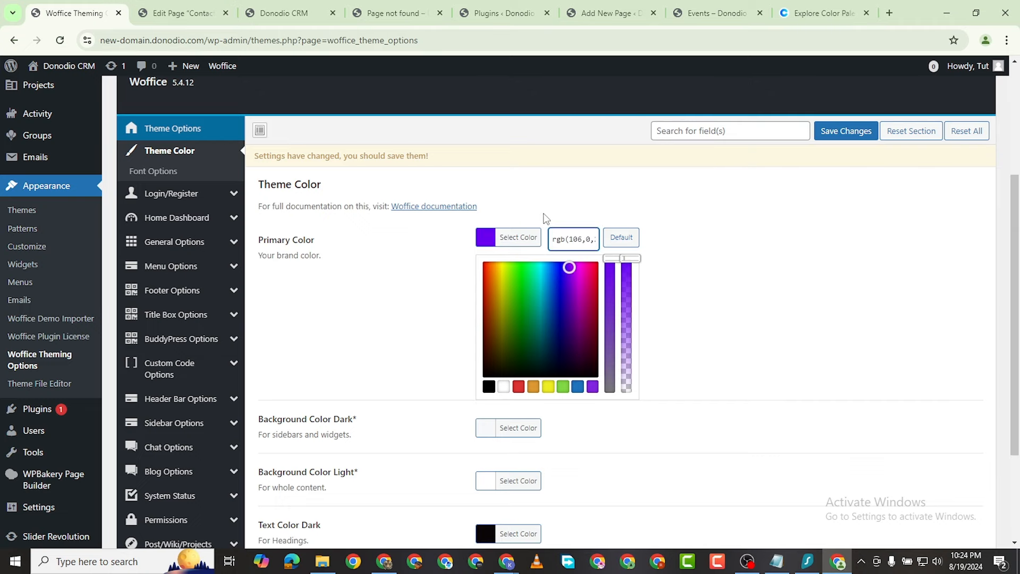
{"action": "key", "text": "ctrl+s"}
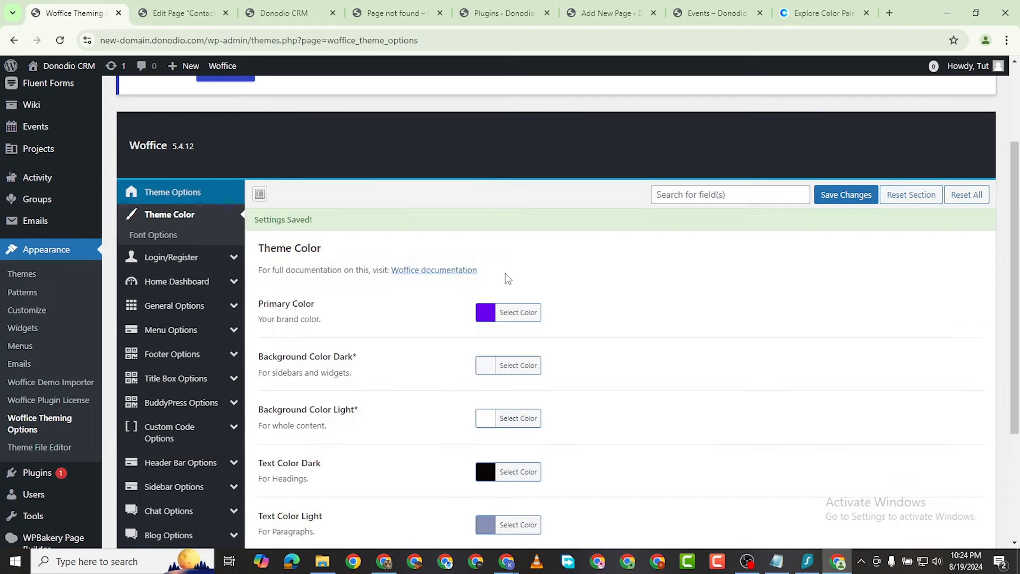
Step: Shift the Primary Color to a bluer violet in the picker and save changes
{"action": "left_click", "coordinate": [485, 313]}
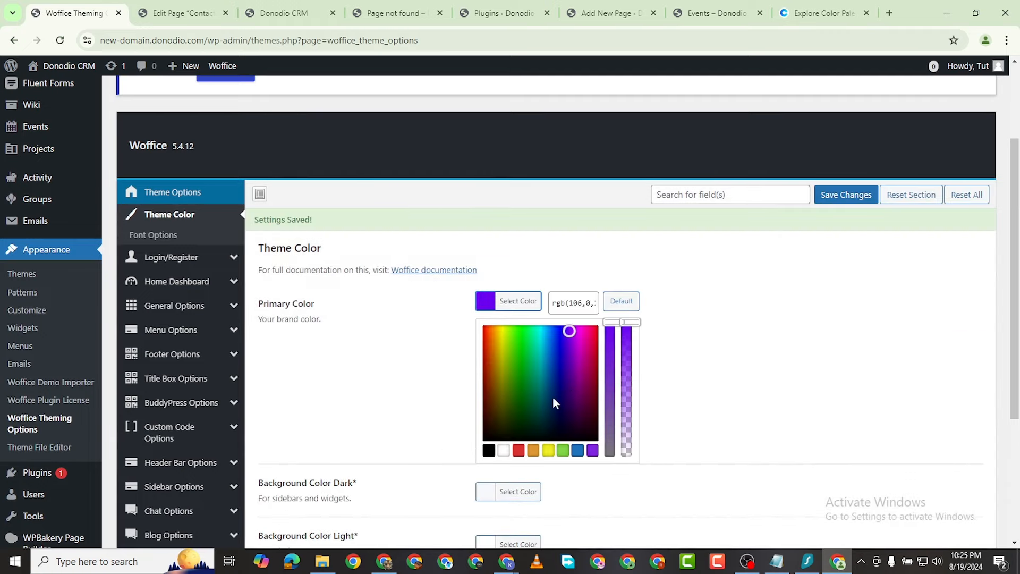
{"action": "left_click", "coordinate": [564, 330]}
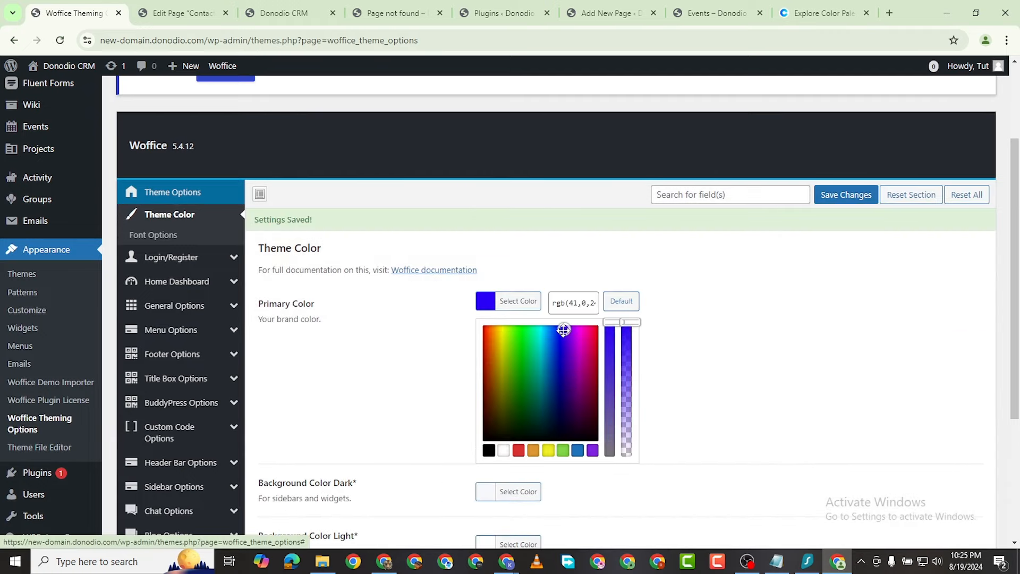
{"action": "mouse_move", "coordinate": [562, 330]}
{"action": "left_mouse_down"}
{"action": "mouse_move", "coordinate": [561, 315]}
{"action": "mouse_move", "coordinate": [564, 334]}
{"action": "left_mouse_up"}
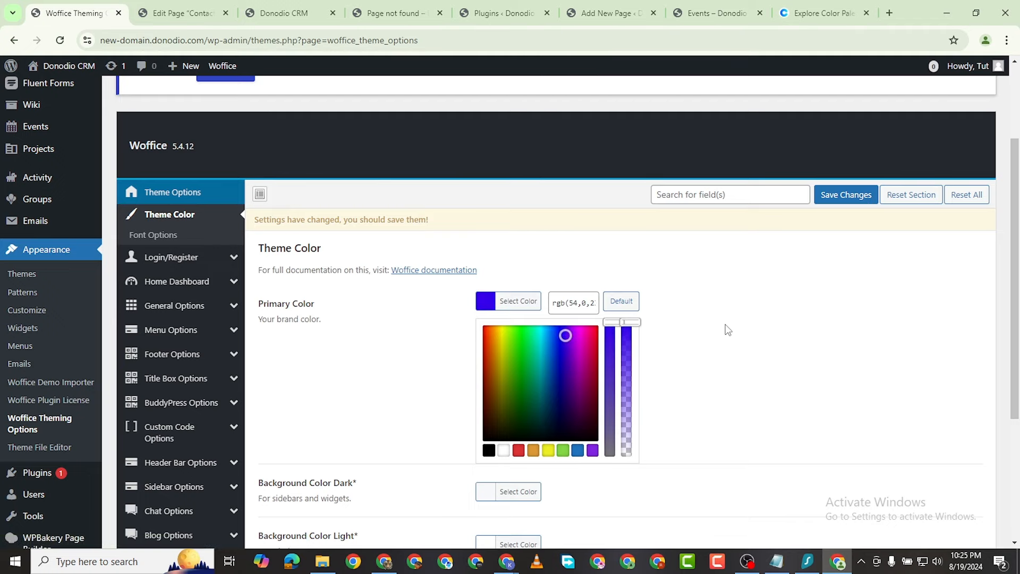
{"action": "scroll", "coordinate": [752, 330], "scroll_direction": "down", "scroll_amount": 1}
{"action": "left_click", "coordinate": [851, 134]}
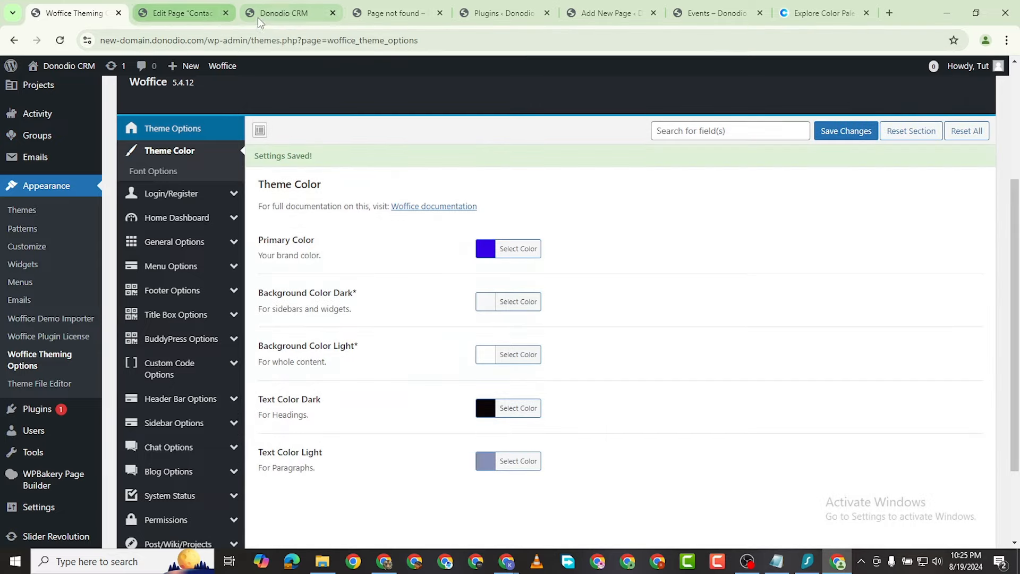
Step: Reload the live front page to check the new colour, then return to theme options
{"action": "left_click", "coordinate": [257, 16]}
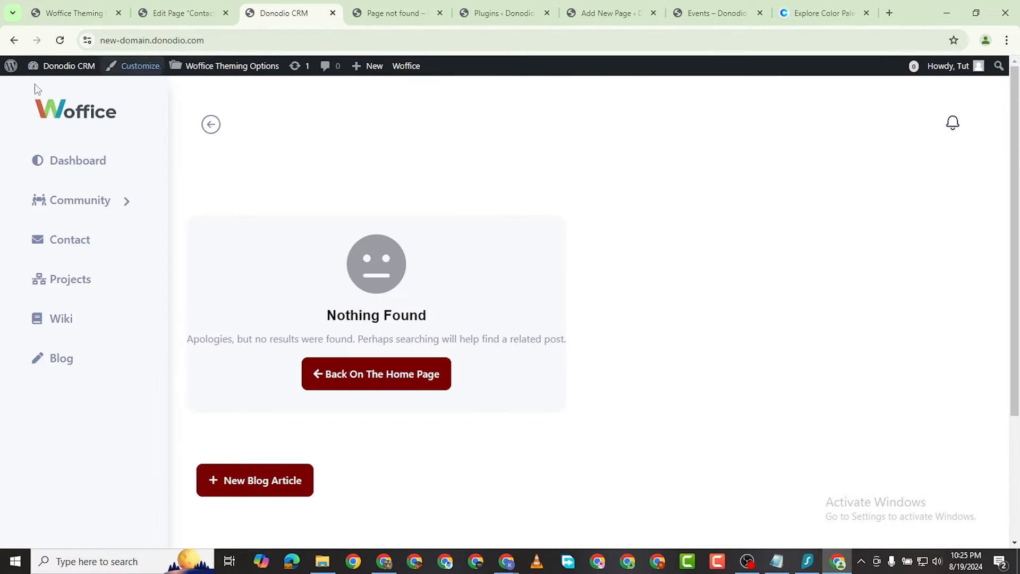
{"action": "left_click", "coordinate": [60, 40]}
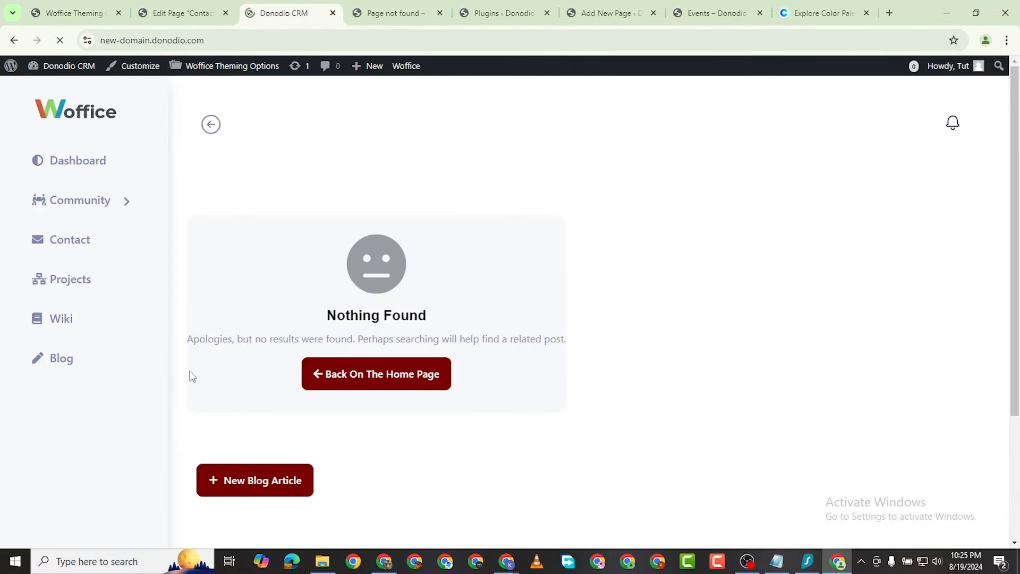
{"action": "left_click", "coordinate": [171, 12]}
{"action": "left_click", "coordinate": [72, 13]}
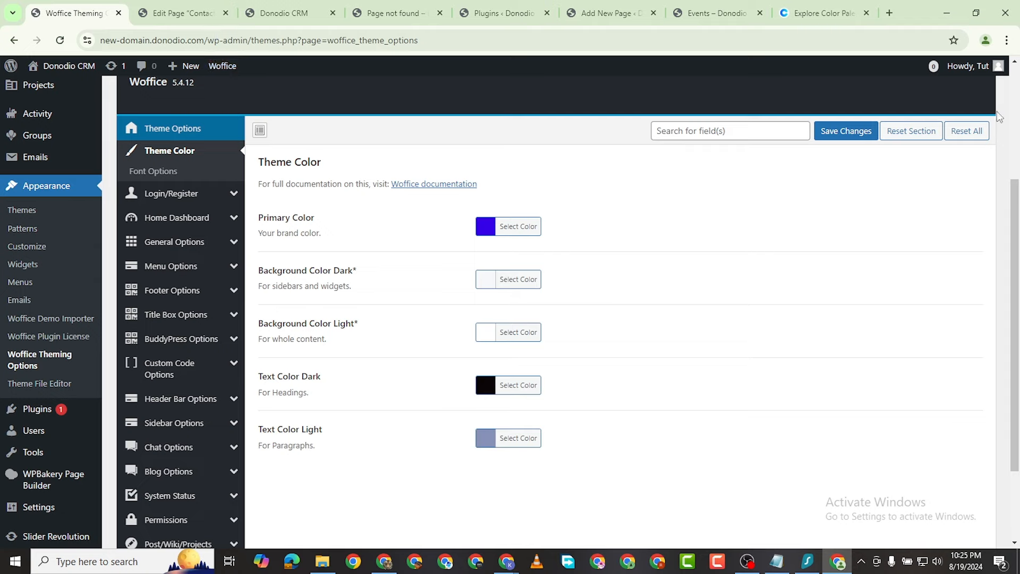
Step: Save the theme colour settings again and check the blue-violet on the live site
{"action": "left_click", "coordinate": [847, 131]}
{"action": "left_click", "coordinate": [287, 12]}
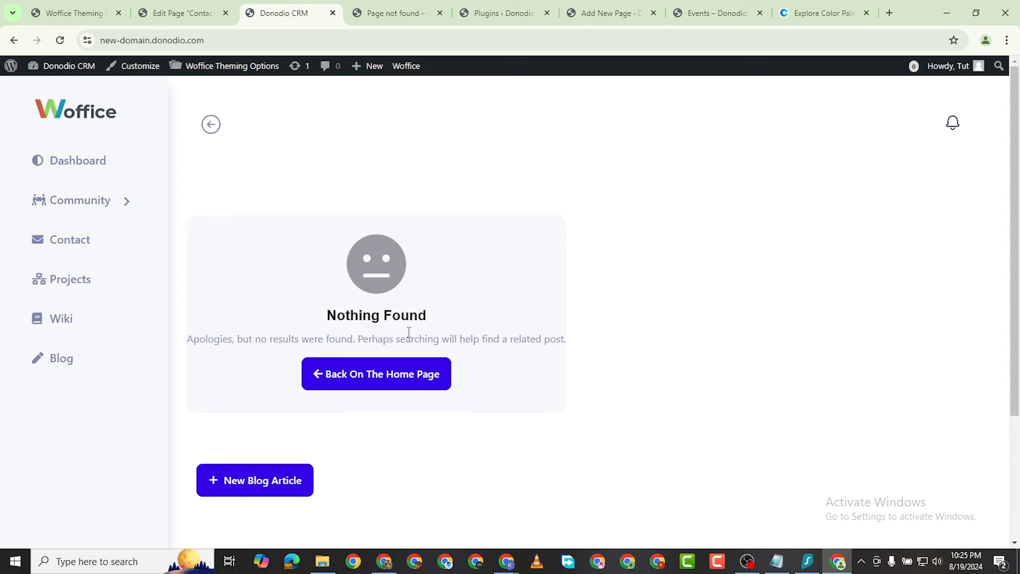
{"action": "scroll", "coordinate": [302, 282], "scroll_direction": "down", "scroll_amount": 1}
{"action": "scroll", "coordinate": [301, 283], "scroll_direction": "up", "scroll_amount": 1}
{"action": "left_click", "coordinate": [186, 13]}
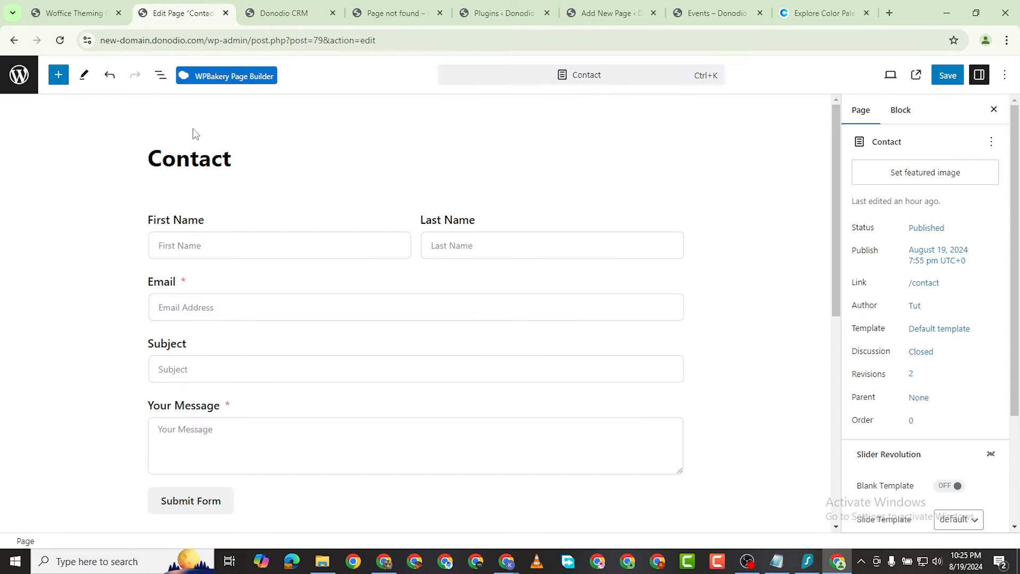
{"action": "left_click", "coordinate": [75, 13]}
{"action": "mouse_move", "coordinate": [181, 195]}
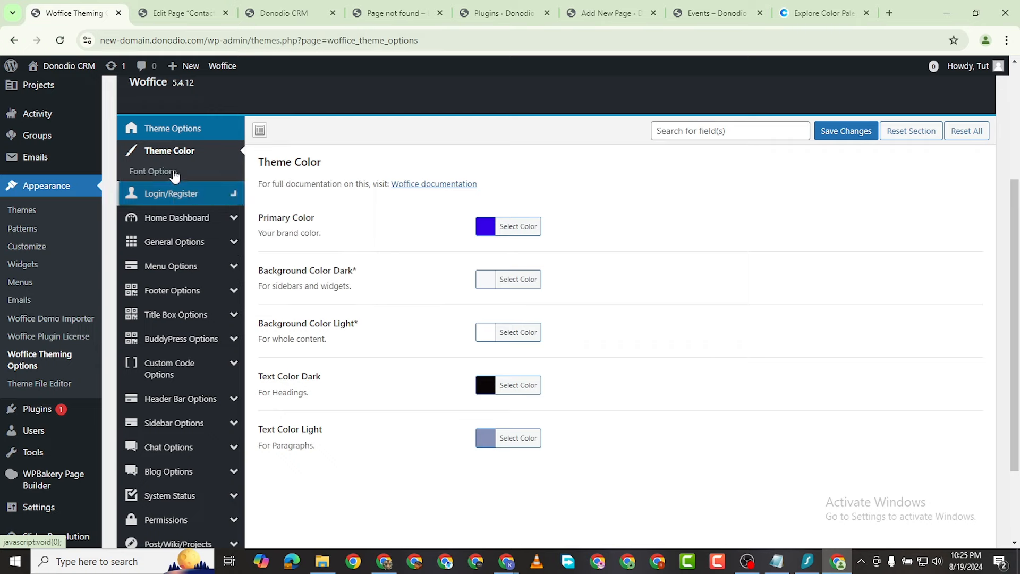
Step: In Font Options, run the automated update of the out-of-date Google Fonts list
{"action": "left_click", "coordinate": [162, 172]}
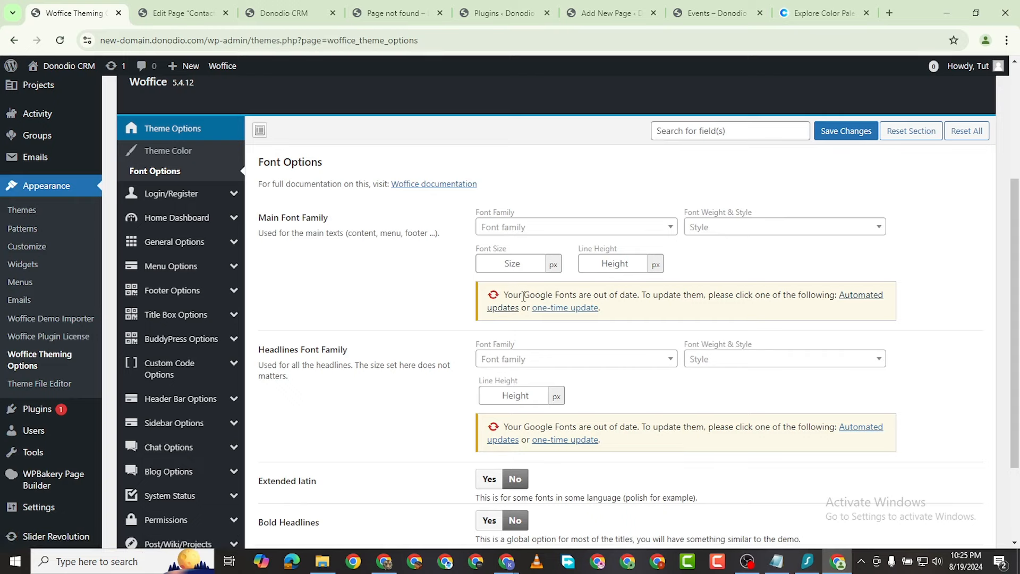
{"action": "left_click", "coordinate": [503, 309]}
{"action": "scroll", "coordinate": [508, 345], "scroll_direction": "down", "scroll_amount": 1}
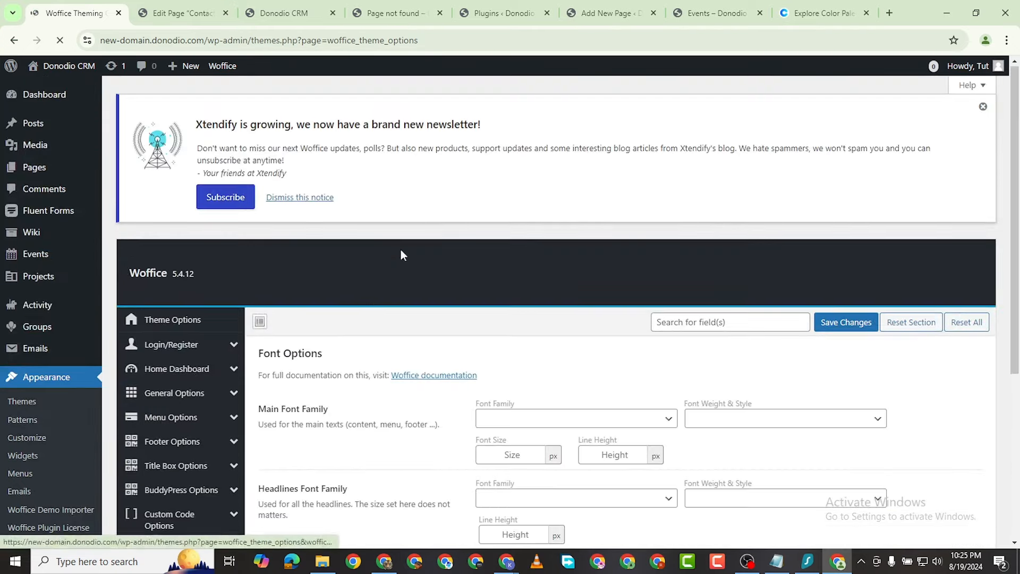
{"action": "scroll", "coordinate": [401, 250], "scroll_direction": "down", "scroll_amount": 2}
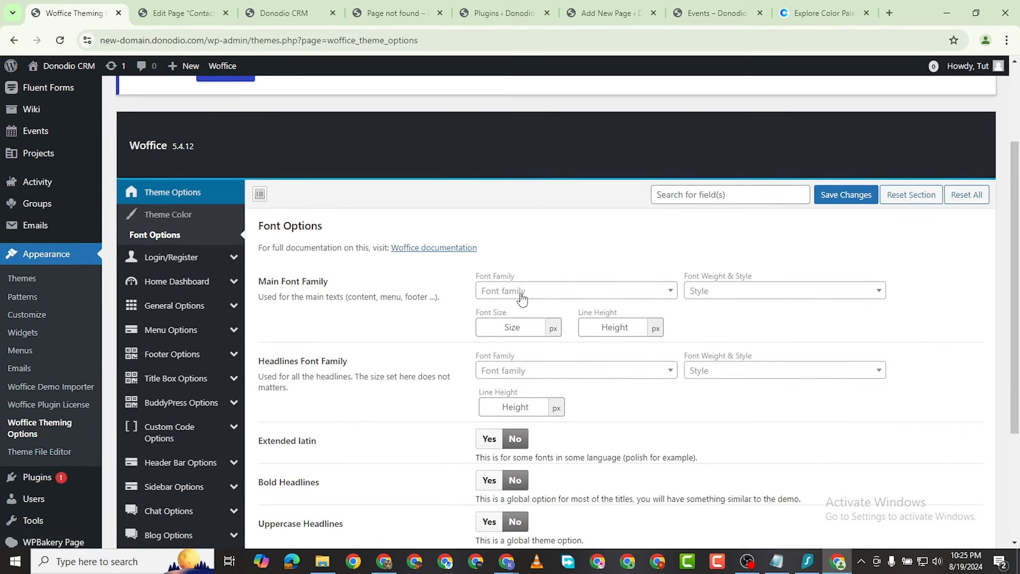
Step: Search 'ubu' in Main Font Family, choose Ubuntu, and save the settings
{"action": "left_click", "coordinate": [504, 308]}
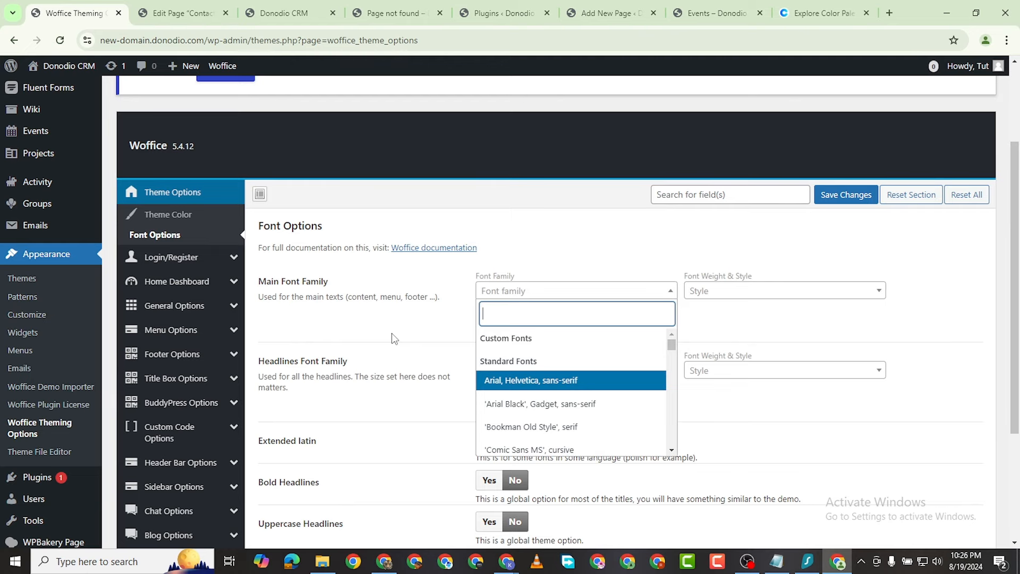
{"action": "type", "text": "ubuntu"}
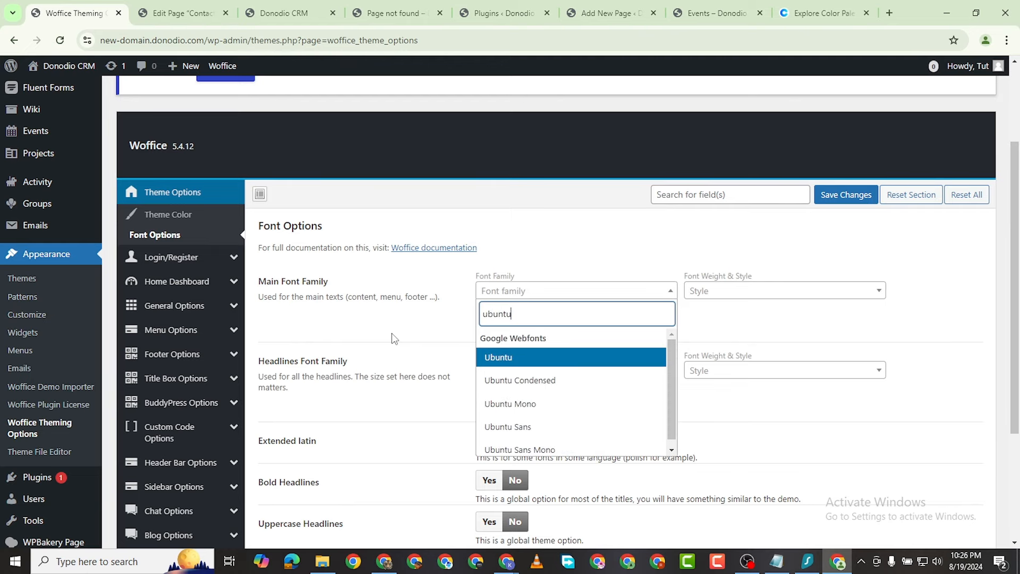
{"action": "scroll", "coordinate": [394, 338], "scroll_direction": "up", "scroll_amount": 1}
{"action": "left_click", "coordinate": [493, 421]}
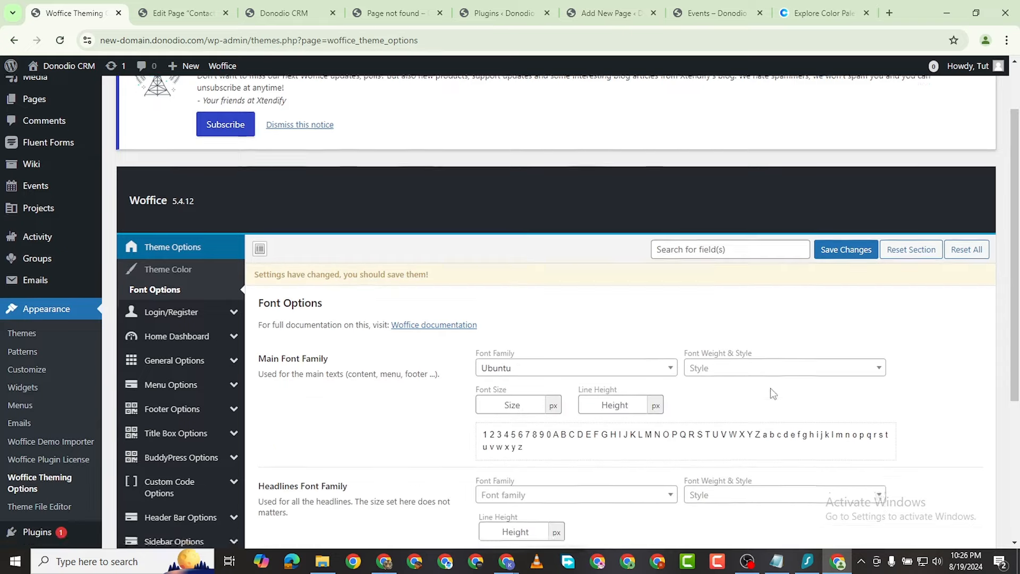
{"action": "scroll", "coordinate": [770, 391], "scroll_direction": "down", "scroll_amount": 3}
{"action": "scroll", "coordinate": [837, 159], "scroll_direction": "up", "scroll_amount": 3}
{"action": "left_click", "coordinate": [846, 257]}
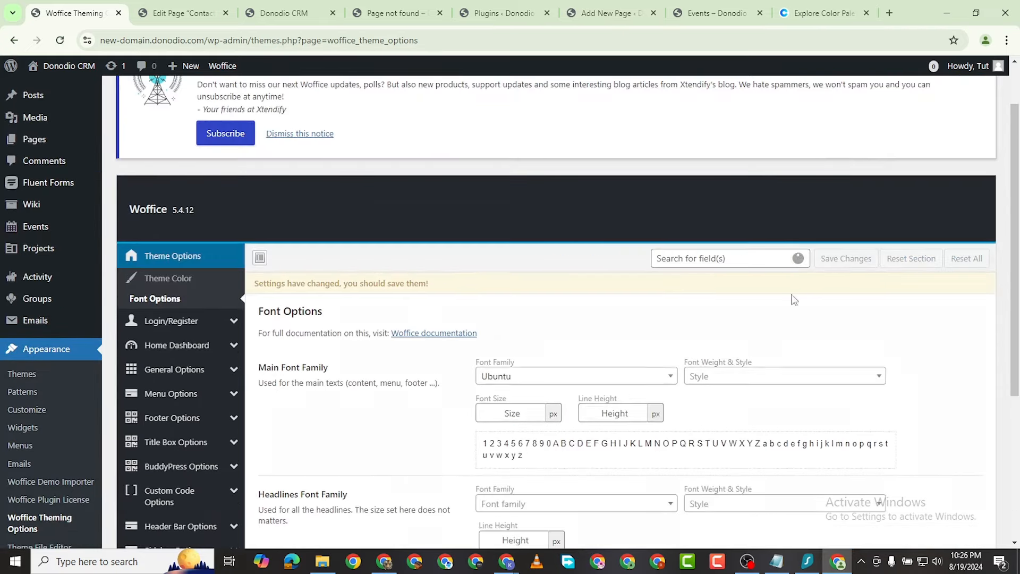
{"action": "scroll", "coordinate": [552, 250], "scroll_direction": "down", "scroll_amount": 2}
{"action": "left_click", "coordinate": [284, 12]}
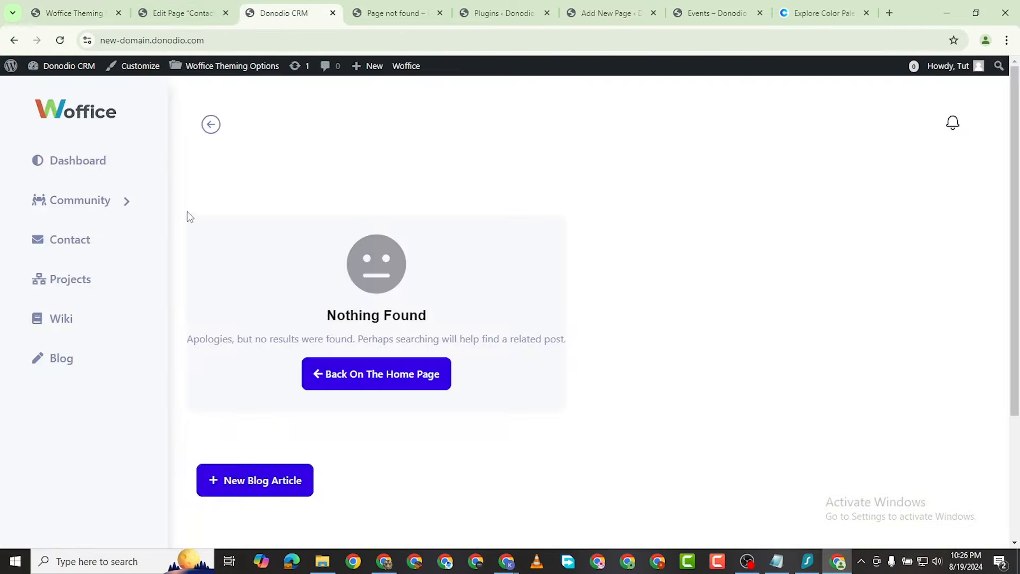
Step: Reload the live front page to see the Ubuntu font applied
{"action": "left_click", "coordinate": [60, 40]}
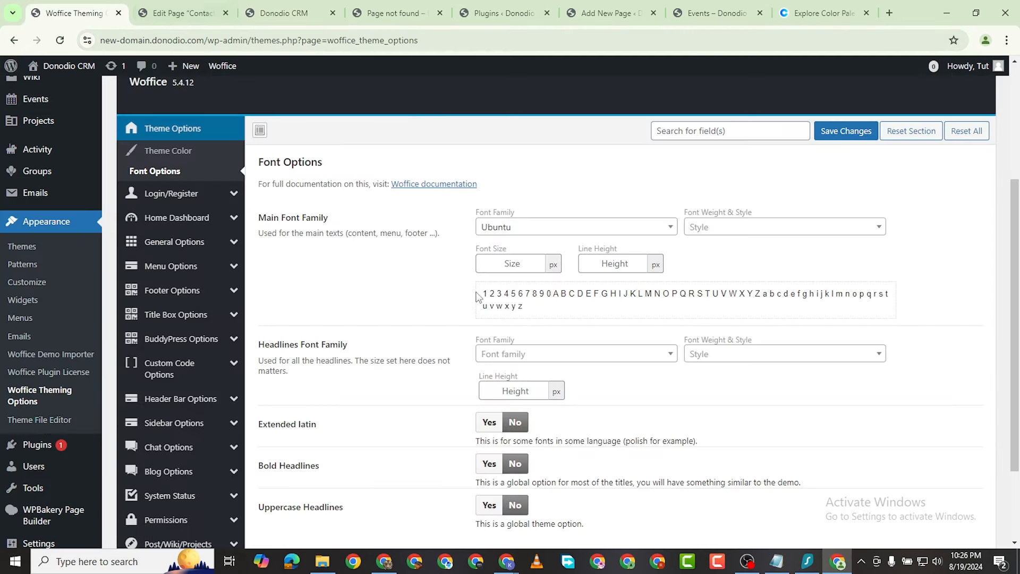
Step: Set the main font's weight and style to Medium 500 and save
{"action": "left_click", "coordinate": [740, 227]}
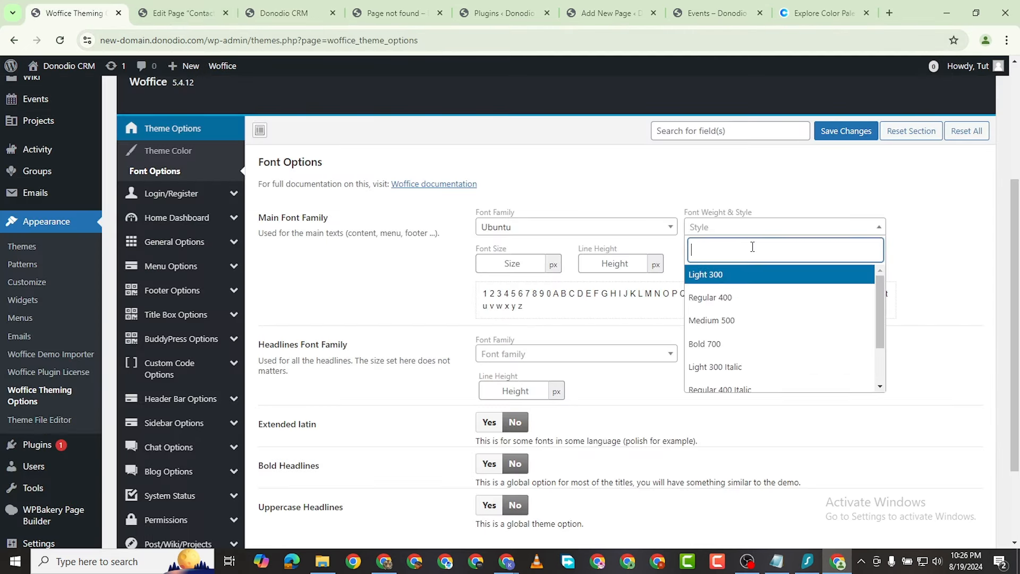
{"action": "left_click", "coordinate": [767, 319]}
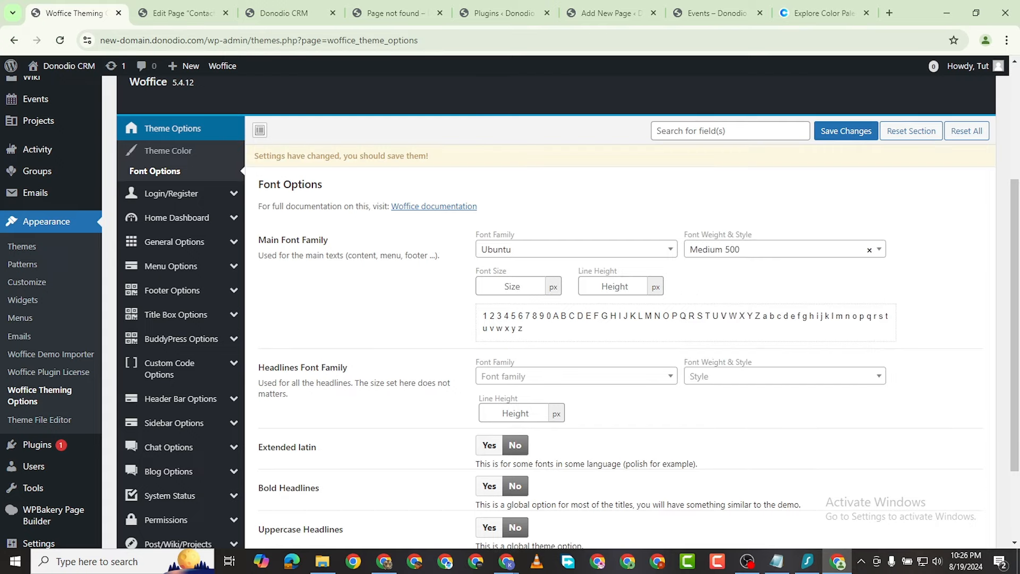
{"action": "left_click", "coordinate": [846, 131]}
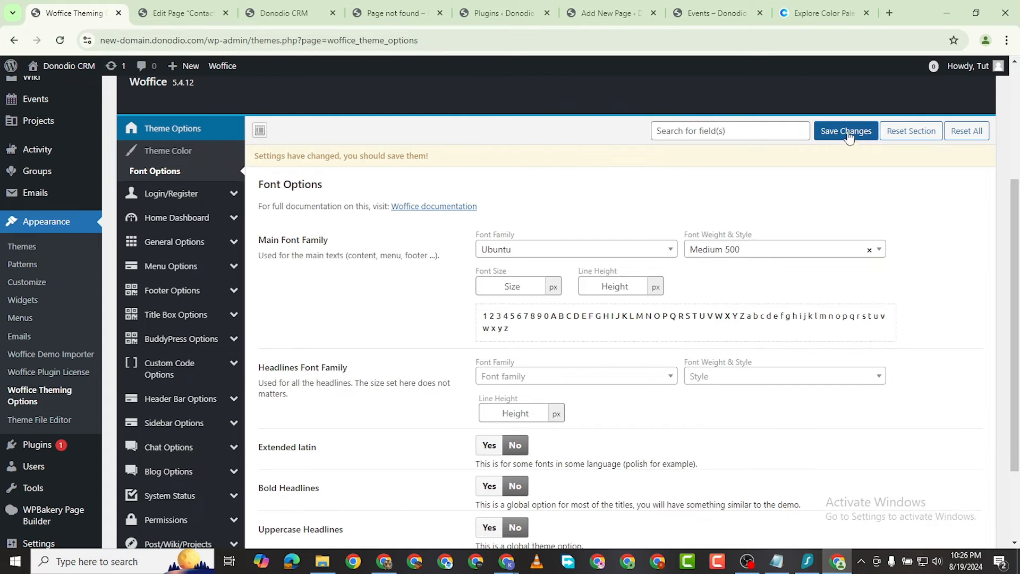
{"action": "left_click", "coordinate": [277, 14]}
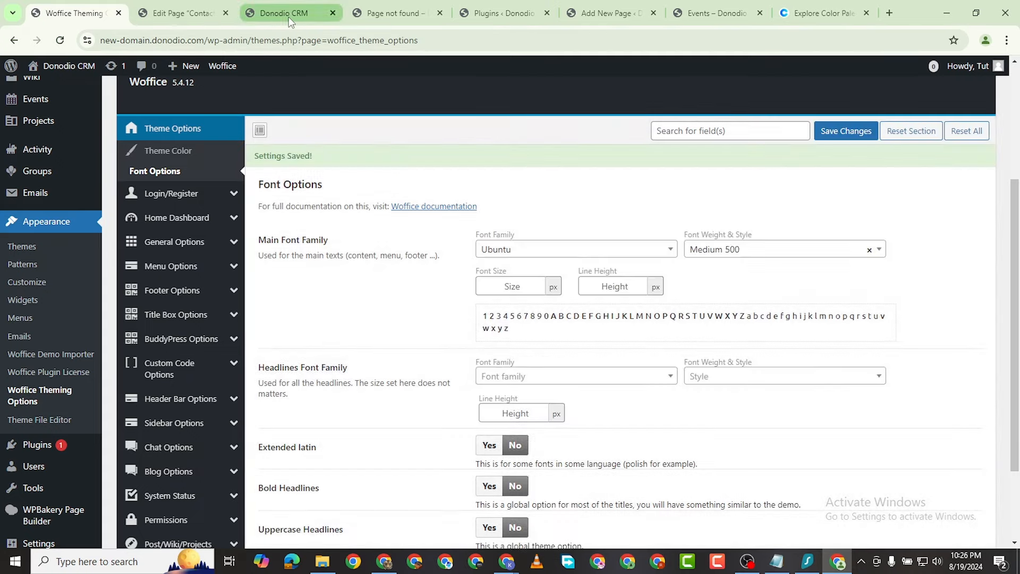
Step: Reload the front page to check the Ubuntu Medium font, then return to Woffice's Font Options
{"action": "left_click", "coordinate": [59, 41]}
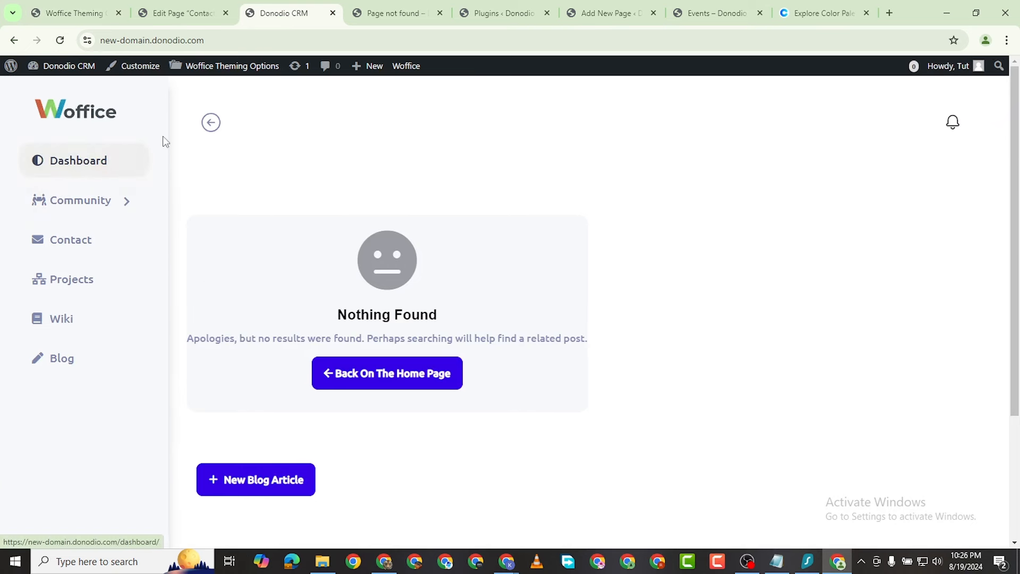
{"action": "left_click", "coordinate": [77, 17]}
{"action": "scroll", "coordinate": [588, 164], "scroll_direction": "down", "scroll_amount": 3}
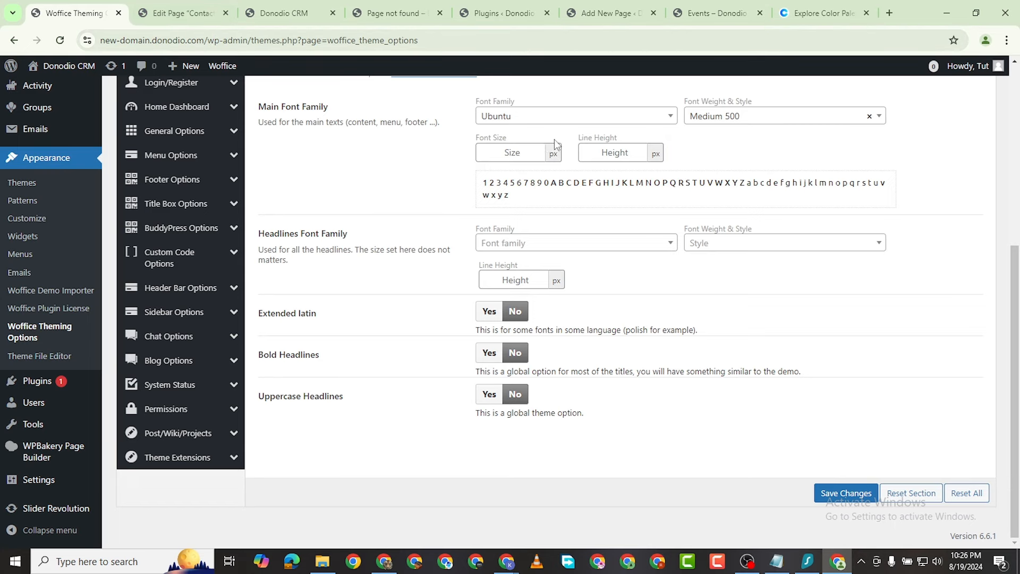
Step: In Login/Register > Login Options, switch Custom Login Page on and save the change
{"action": "scroll", "coordinate": [207, 178], "scroll_direction": "up", "scroll_amount": 4}
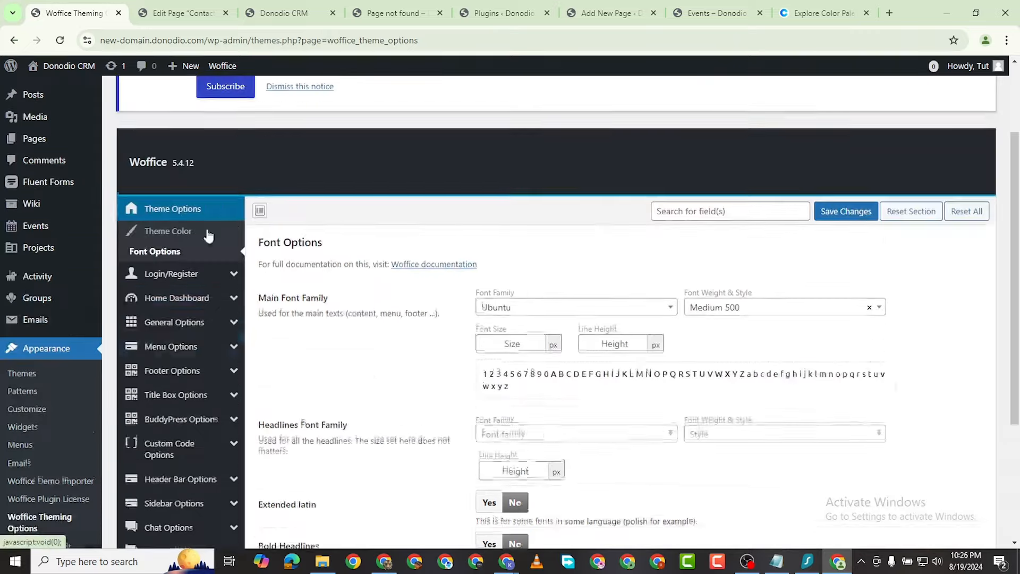
{"action": "left_click", "coordinate": [186, 276]}
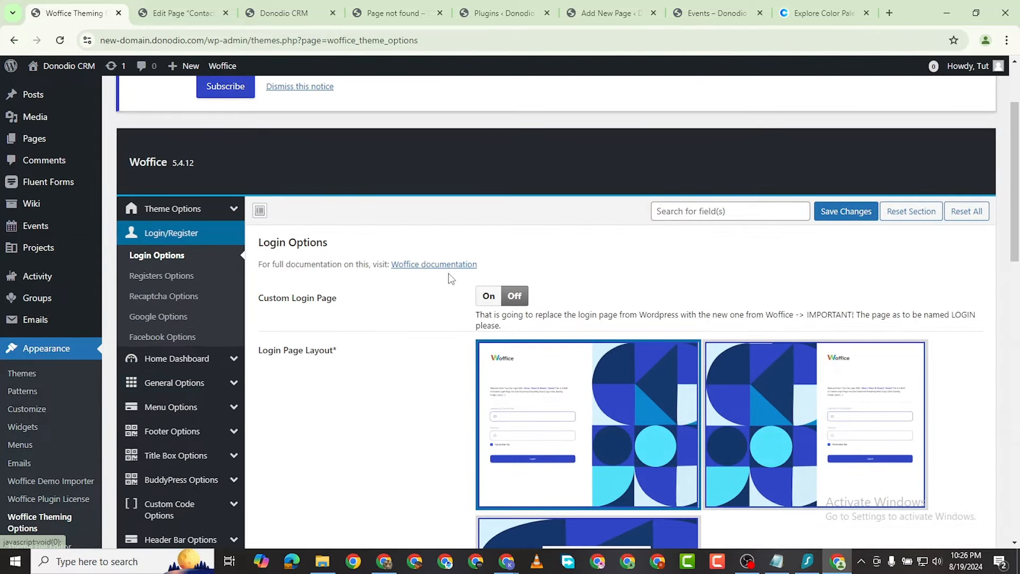
{"action": "left_click", "coordinate": [487, 296]}
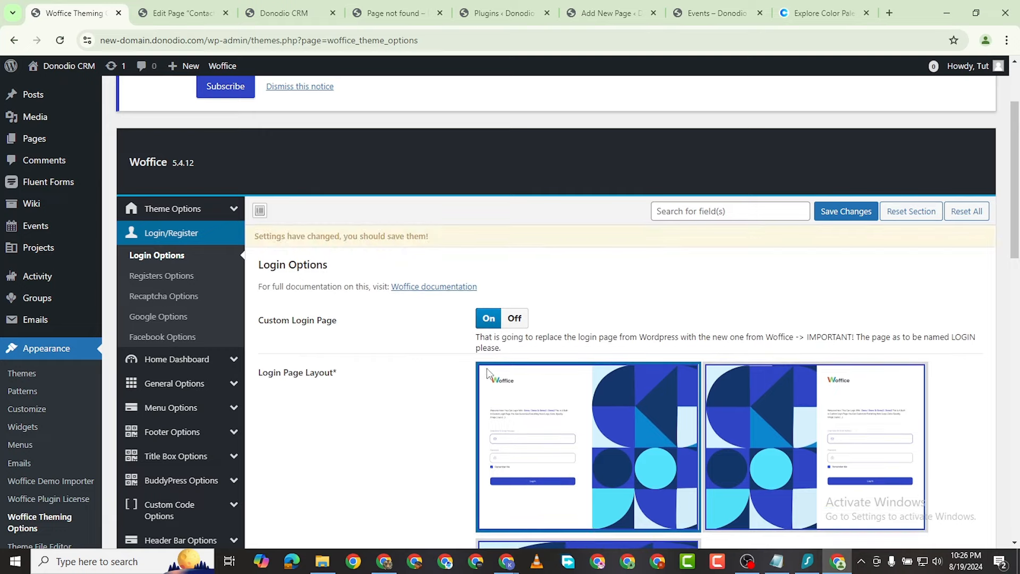
{"action": "scroll", "coordinate": [617, 359], "scroll_direction": "down", "scroll_amount": 4}
{"action": "scroll", "coordinate": [828, 235], "scroll_direction": "up", "scroll_amount": 3}
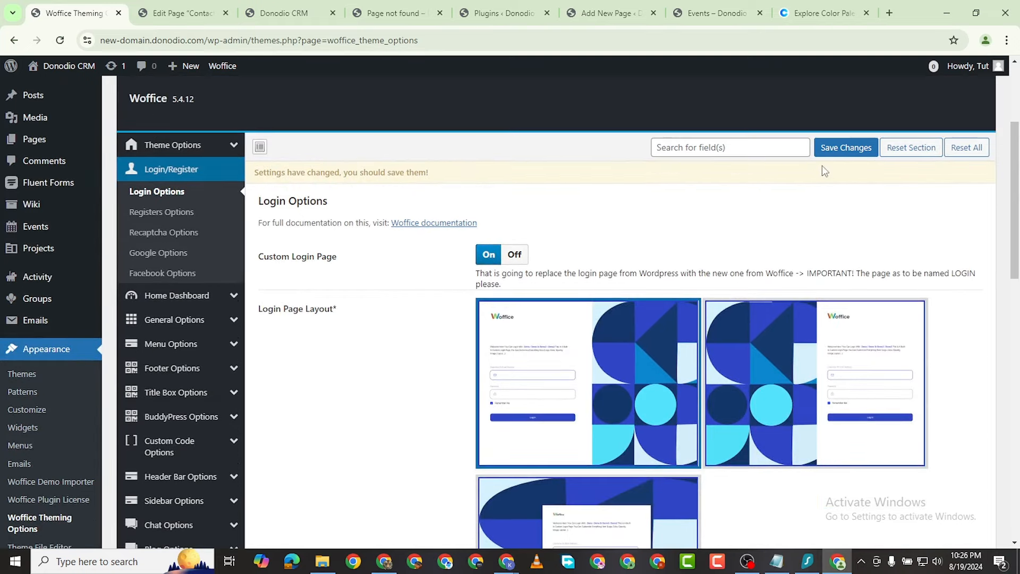
{"action": "left_click", "coordinate": [842, 147]}
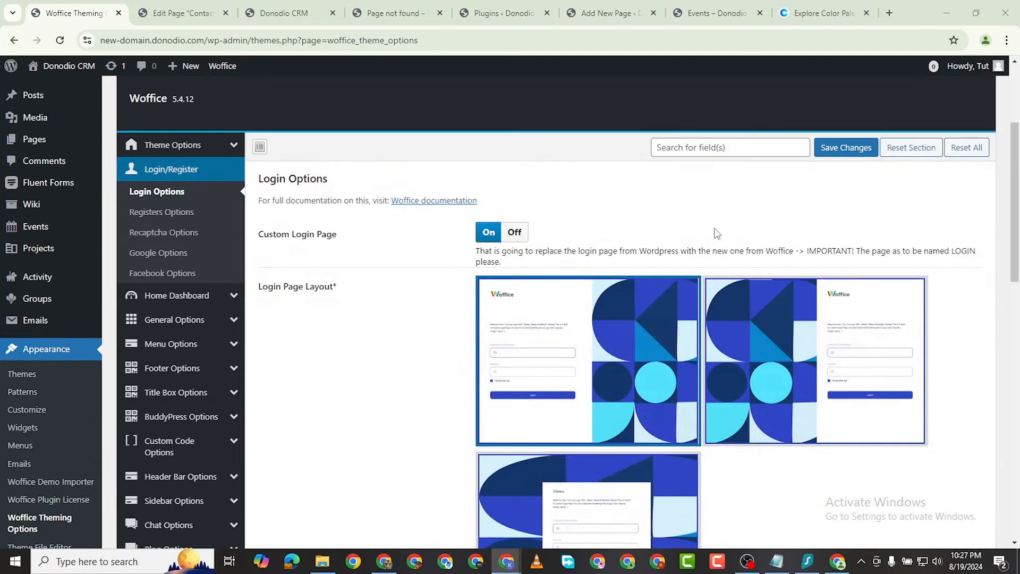
Step: Switch Custom Login Page back off and save the settings again
{"action": "left_click", "coordinate": [515, 236]}
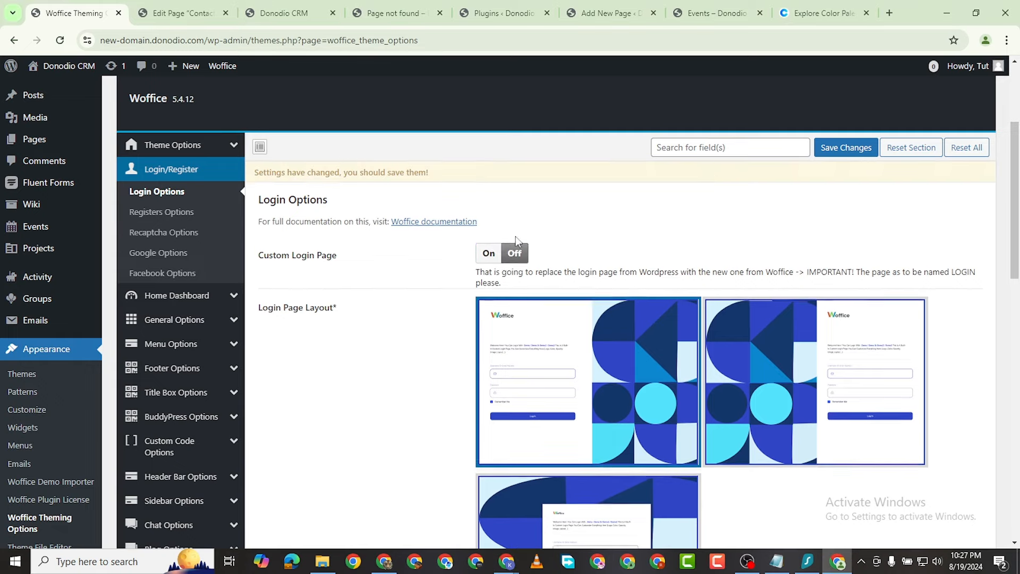
{"action": "left_click", "coordinate": [846, 148]}
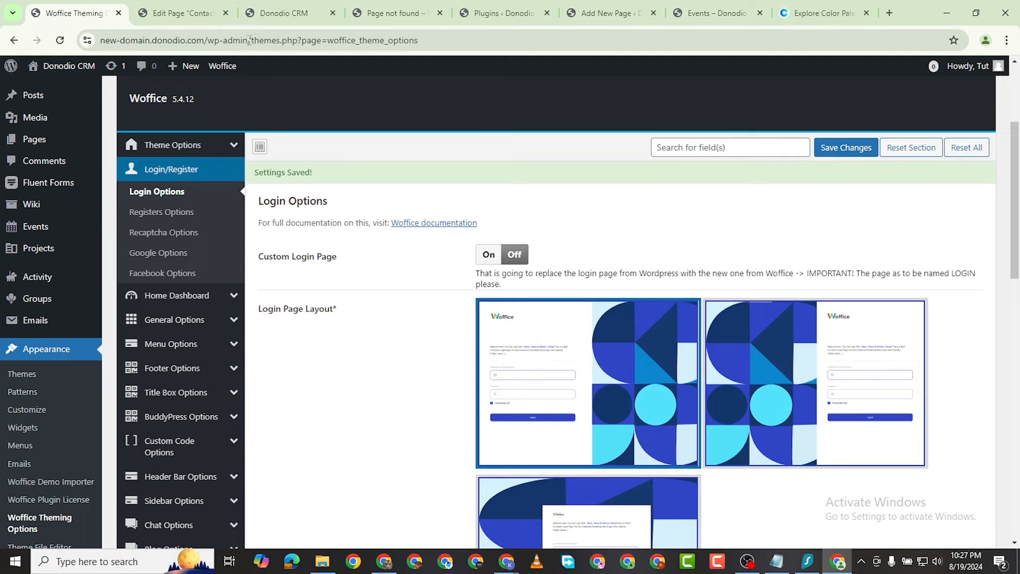
{"action": "left_click", "coordinate": [250, 40]}
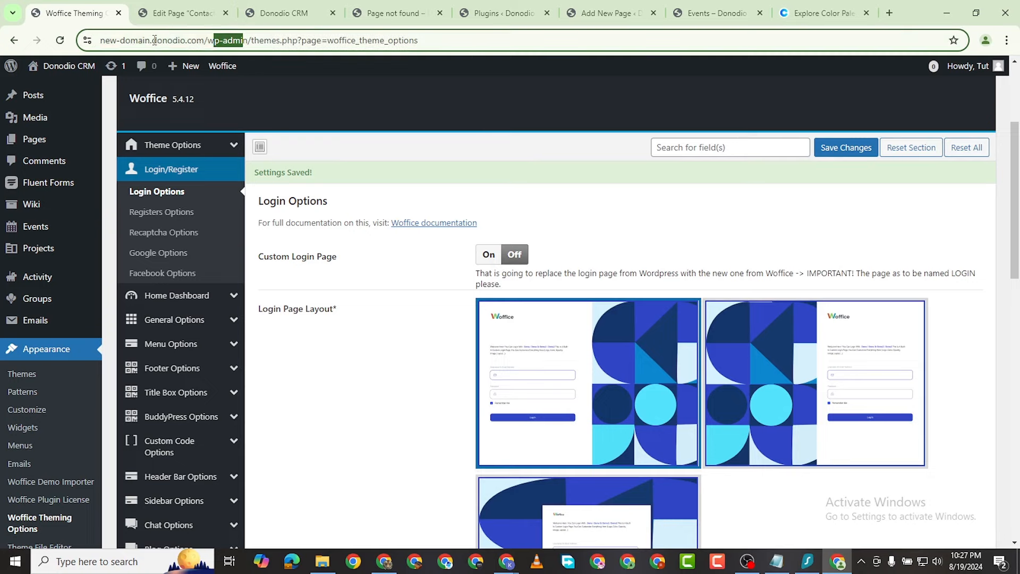
Step: Copy the site's address up to and including wp-admin
{"action": "left_click", "coordinate": [277, 40]}
{"action": "left_click_drag", "start_coordinate": [276, 40], "coordinate": [100, 40]}
{"action": "right_click", "coordinate": [136, 43]}
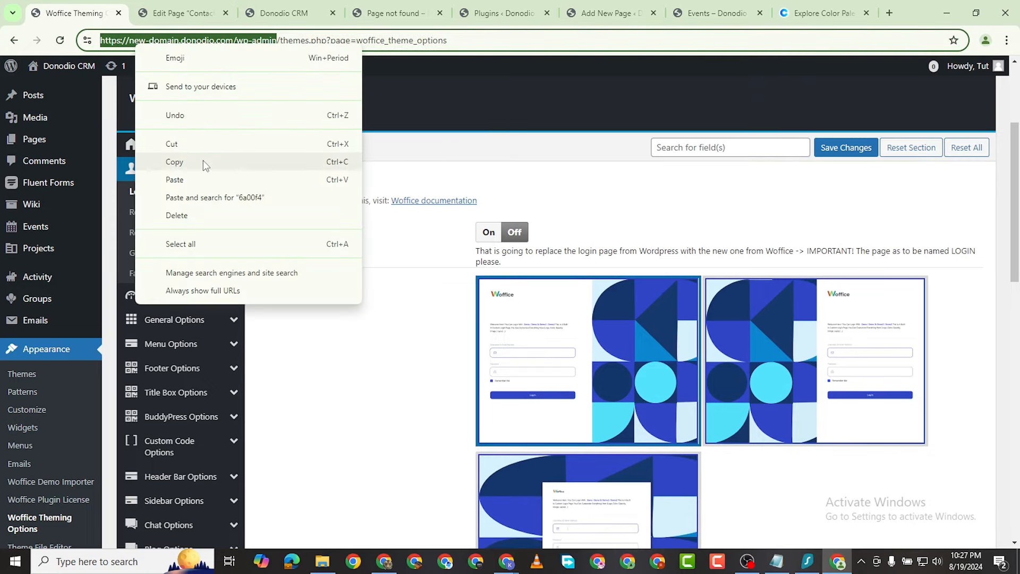
{"action": "left_click", "coordinate": [203, 161]}
Step: Load the copied wp-admin address in a new Incognito window to view the standard login form
{"action": "left_click", "coordinate": [1006, 41]}
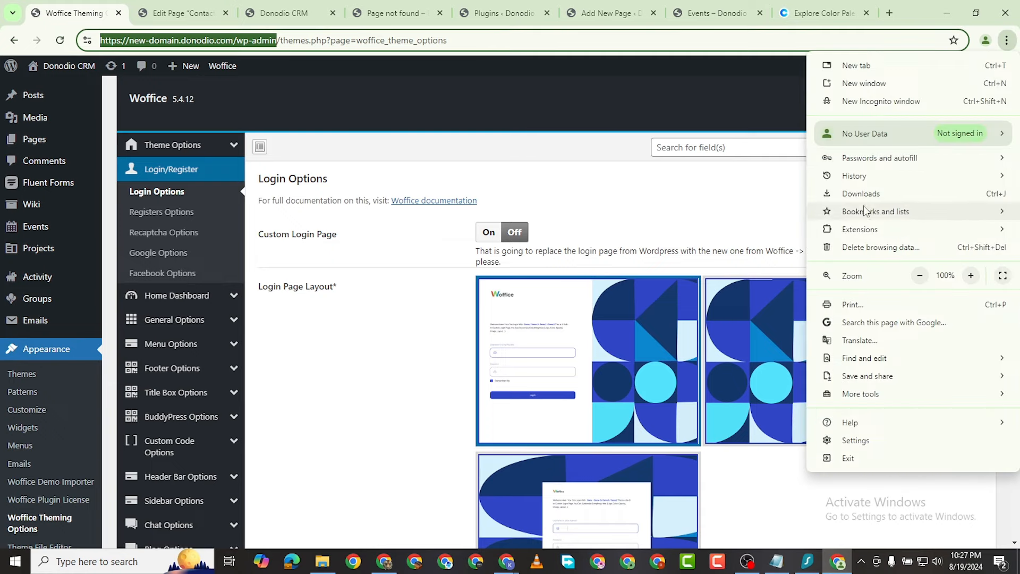
{"action": "left_click", "coordinate": [913, 107]}
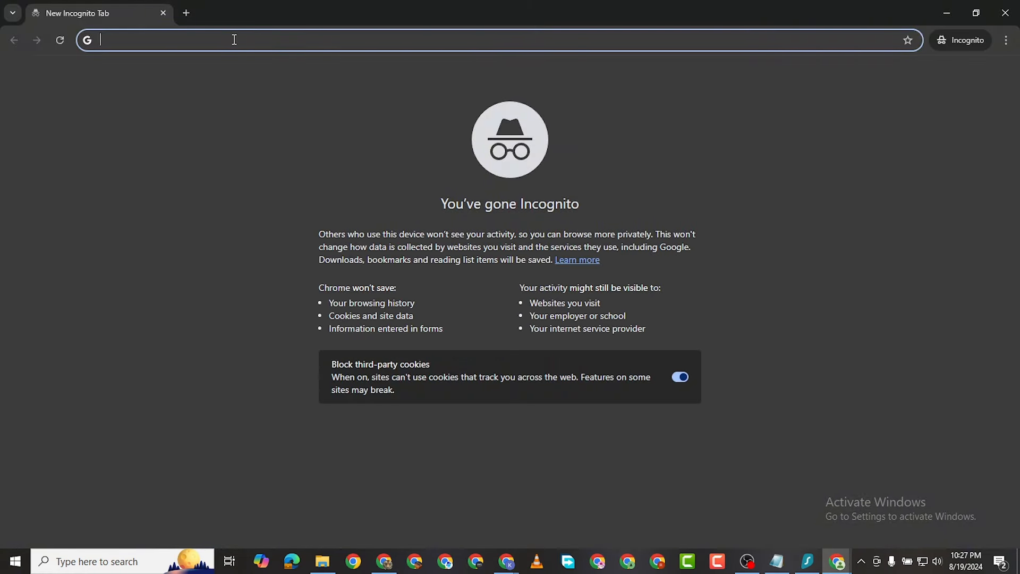
{"action": "key", "text": "ctrl+v"}
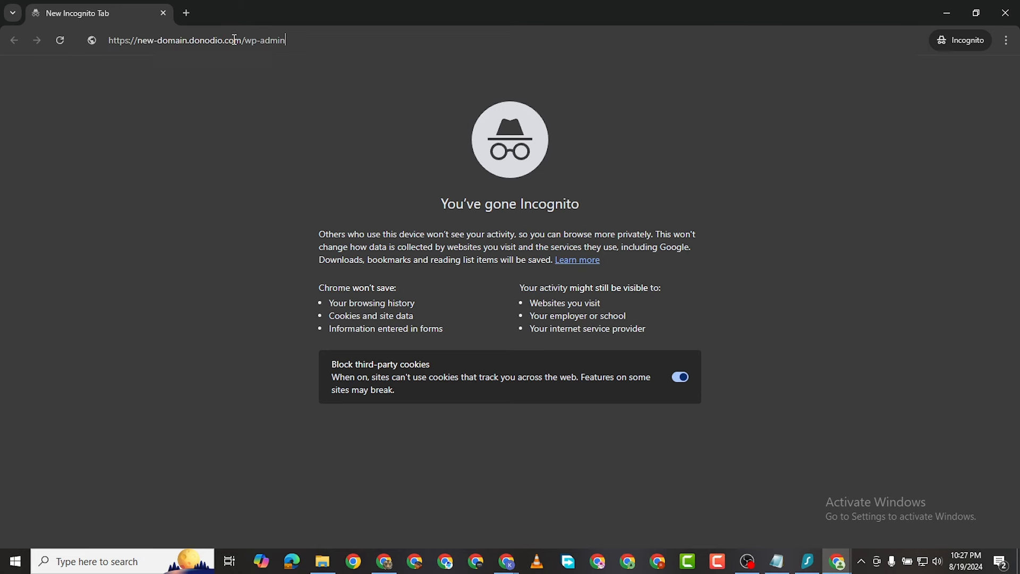
{"action": "key", "text": "Return"}
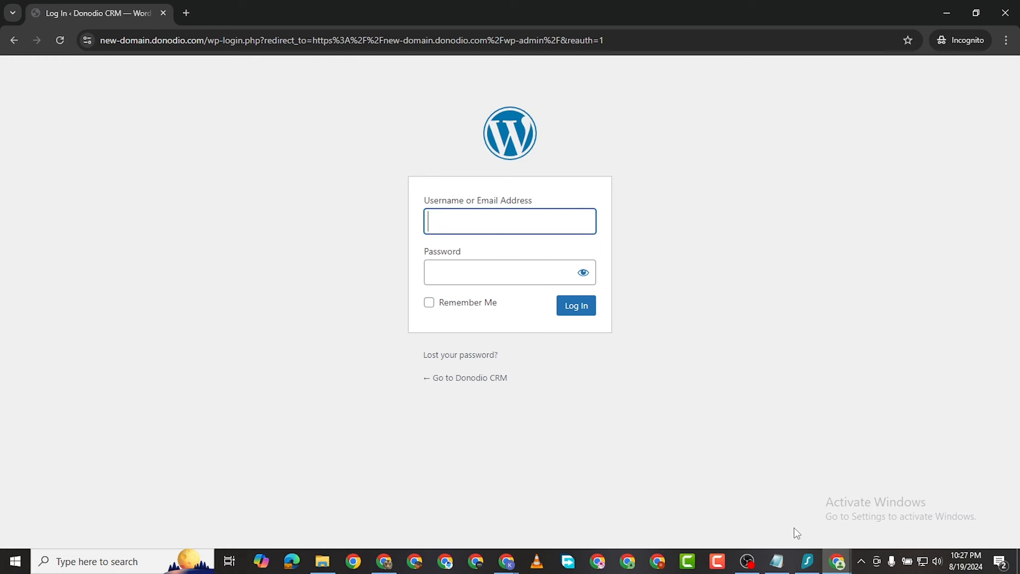
{"action": "mouse_move", "coordinate": [836, 564]}
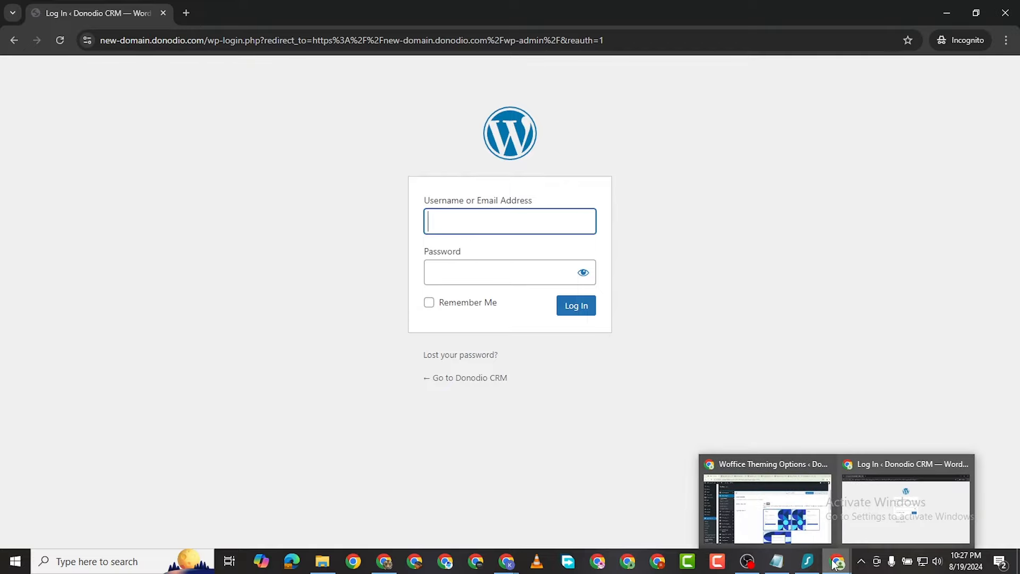
Step: Back in Woffice Login Options, turn Custom Login Page on and choose the second, right-form split layout
{"action": "left_click", "coordinate": [767, 505]}
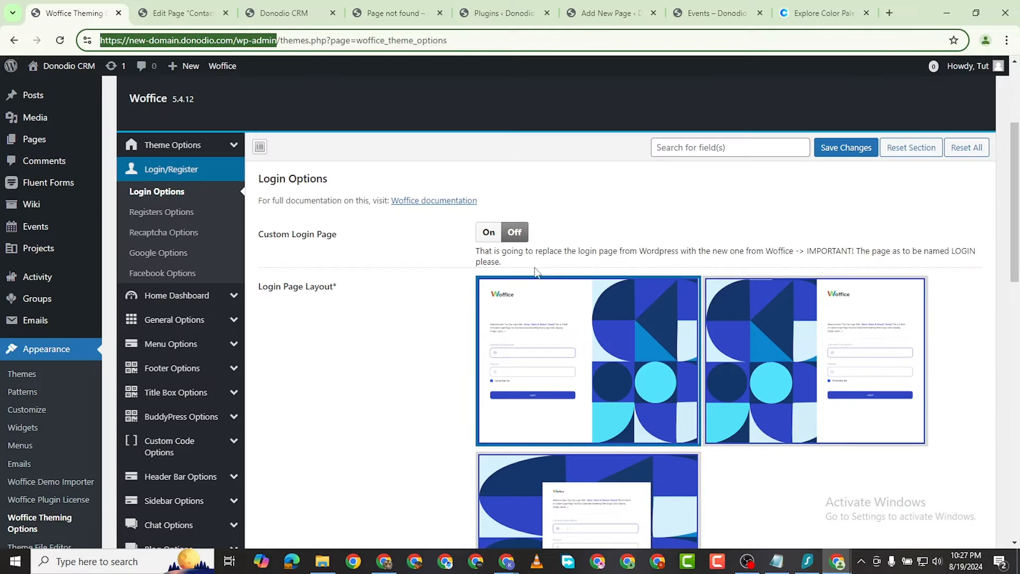
{"action": "left_click", "coordinate": [493, 238]}
{"action": "scroll", "coordinate": [639, 306], "scroll_direction": "down", "scroll_amount": 6}
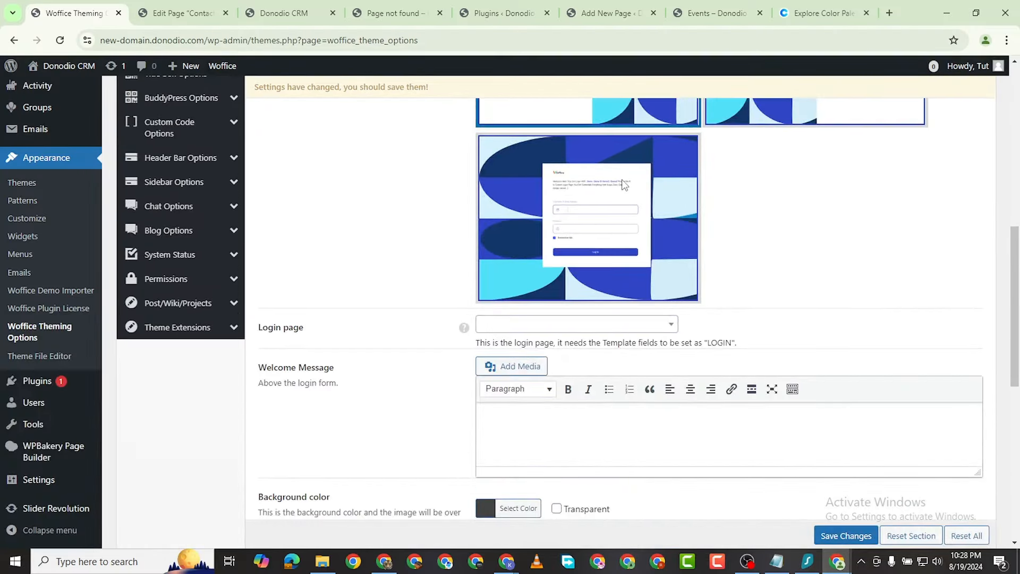
{"action": "scroll", "coordinate": [623, 181], "scroll_direction": "up", "scroll_amount": 6}
{"action": "scroll", "coordinate": [534, 331], "scroll_direction": "down", "scroll_amount": 3}
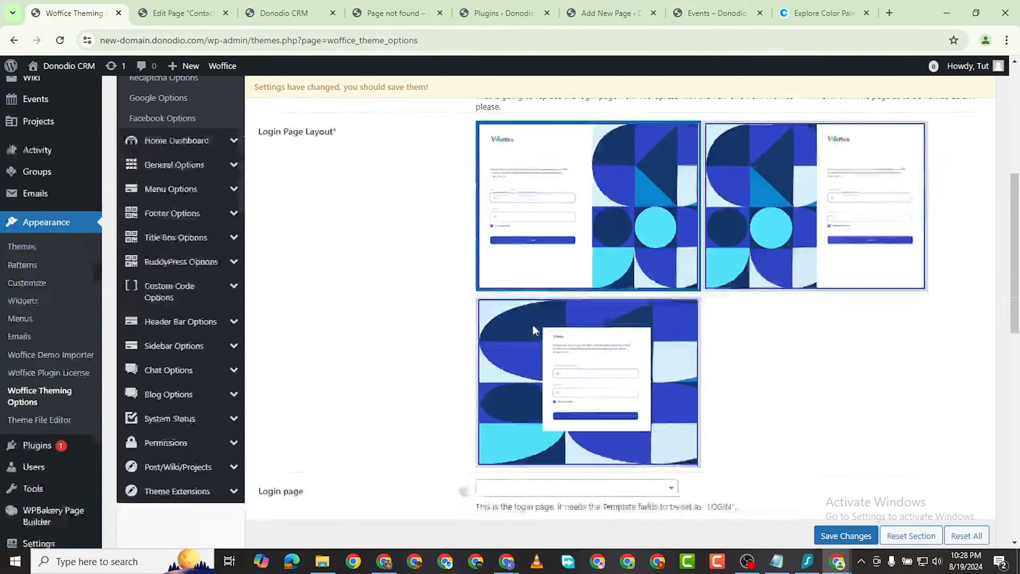
{"action": "scroll", "coordinate": [796, 218], "scroll_direction": "up", "scroll_amount": 1}
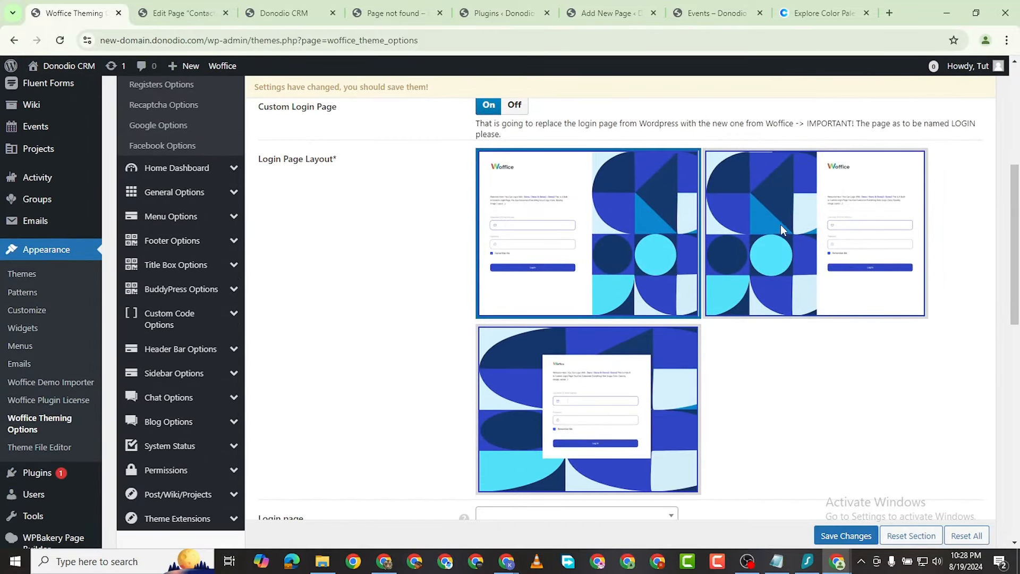
{"action": "left_click", "coordinate": [802, 233]}
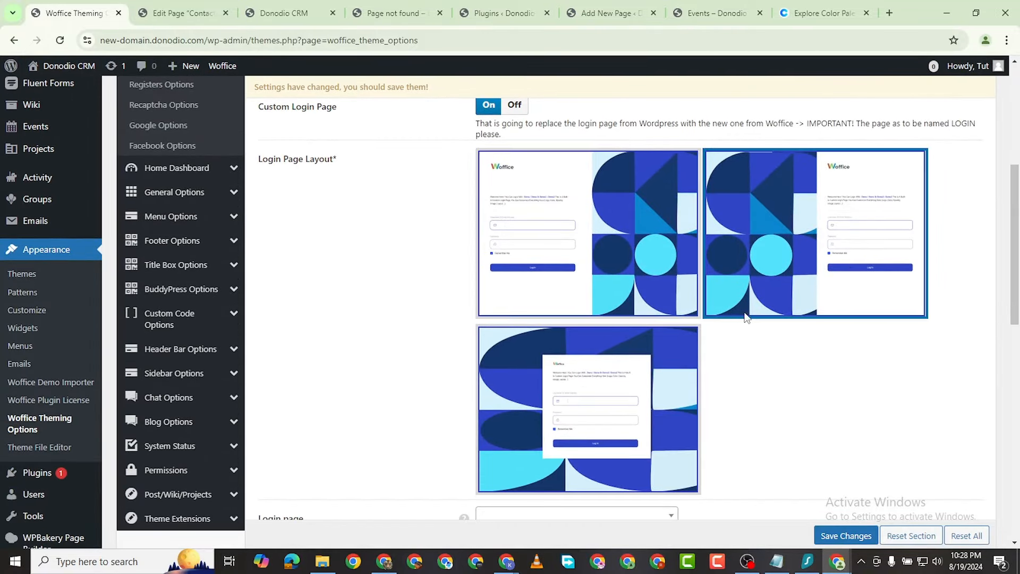
Step: Set Login [67] as the login page
{"action": "scroll", "coordinate": [570, 378], "scroll_direction": "down", "scroll_amount": 2}
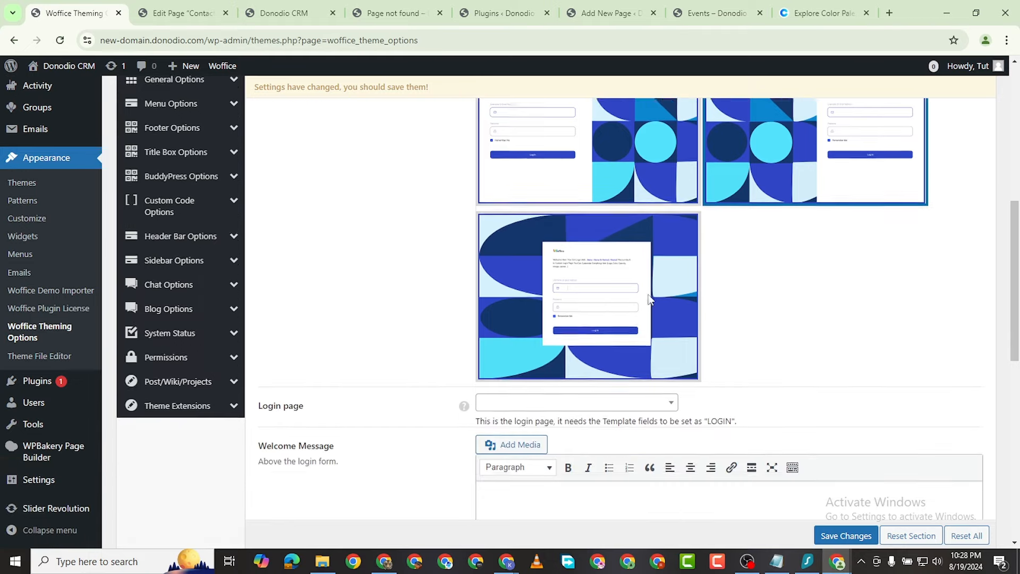
{"action": "scroll", "coordinate": [648, 296], "scroll_direction": "up", "scroll_amount": 2}
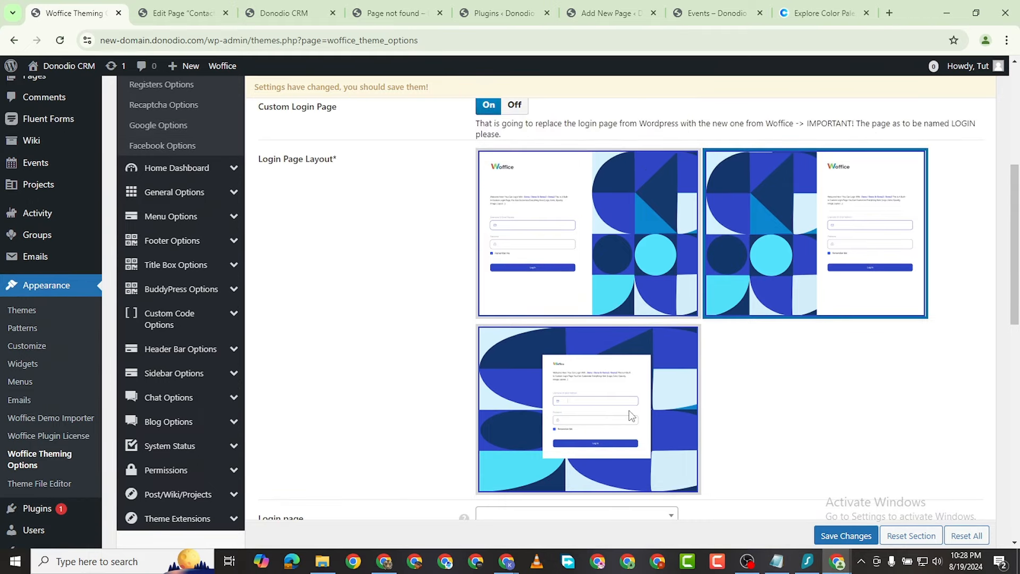
{"action": "scroll", "coordinate": [582, 403], "scroll_direction": "down", "scroll_amount": 5}
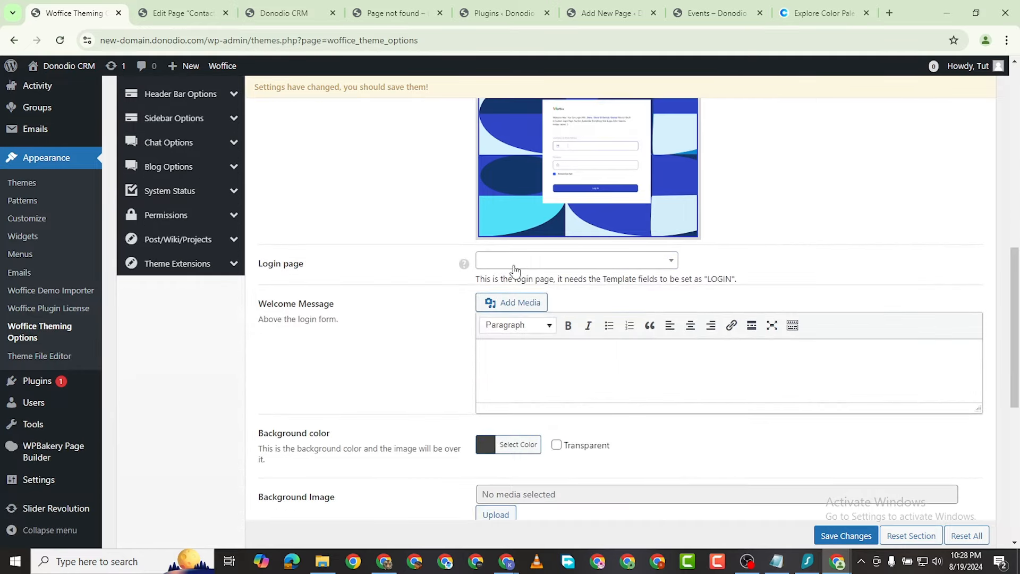
{"action": "left_click", "coordinate": [517, 262]}
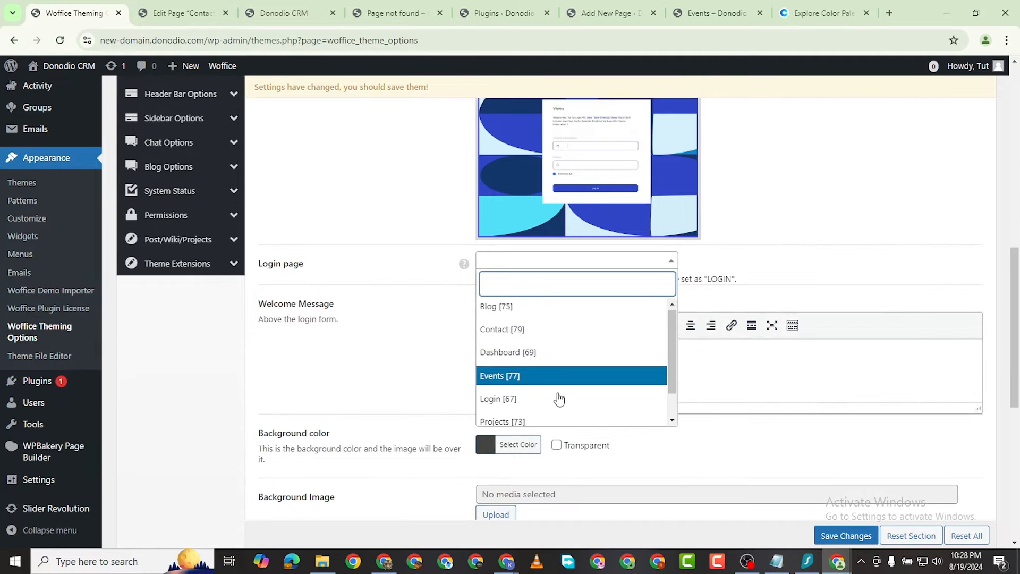
{"action": "scroll", "coordinate": [562, 383], "scroll_direction": "down", "scroll_amount": 1}
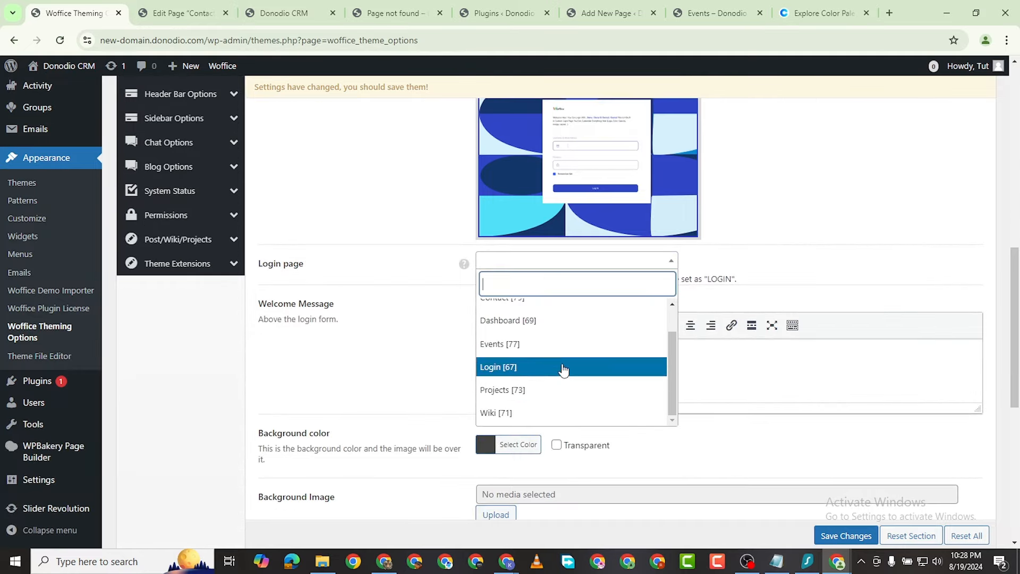
{"action": "left_click", "coordinate": [563, 368]}
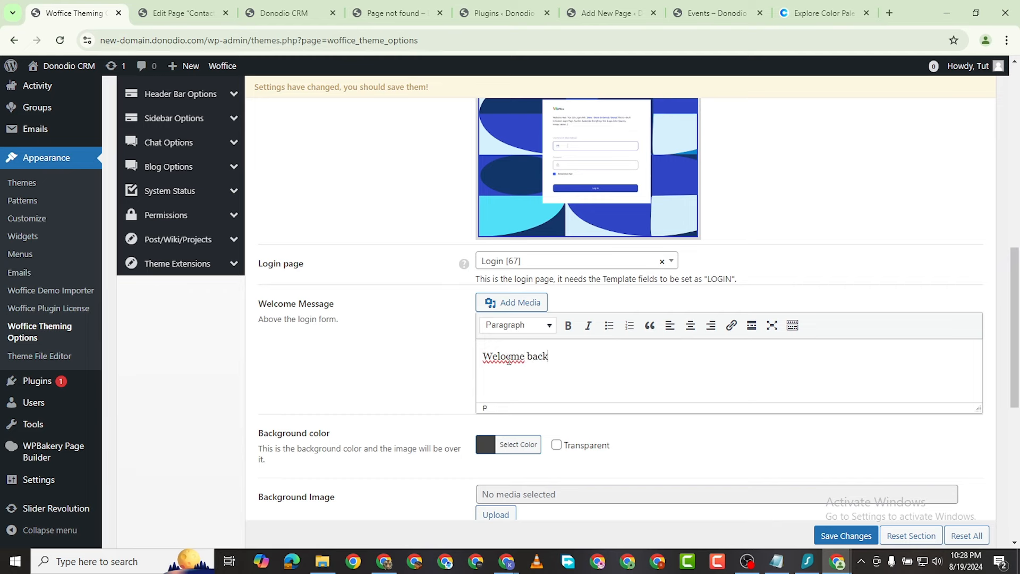
Step: Correct the typo so the login welcome message reads 'Welcome back', then save the theme options
{"action": "left_click", "coordinate": [508, 356]}
{"action": "key", "text": "BackSpace"}
{"action": "type", "text": "o"}
{"action": "scroll", "coordinate": [522, 311], "scroll_direction": "down", "scroll_amount": 4}
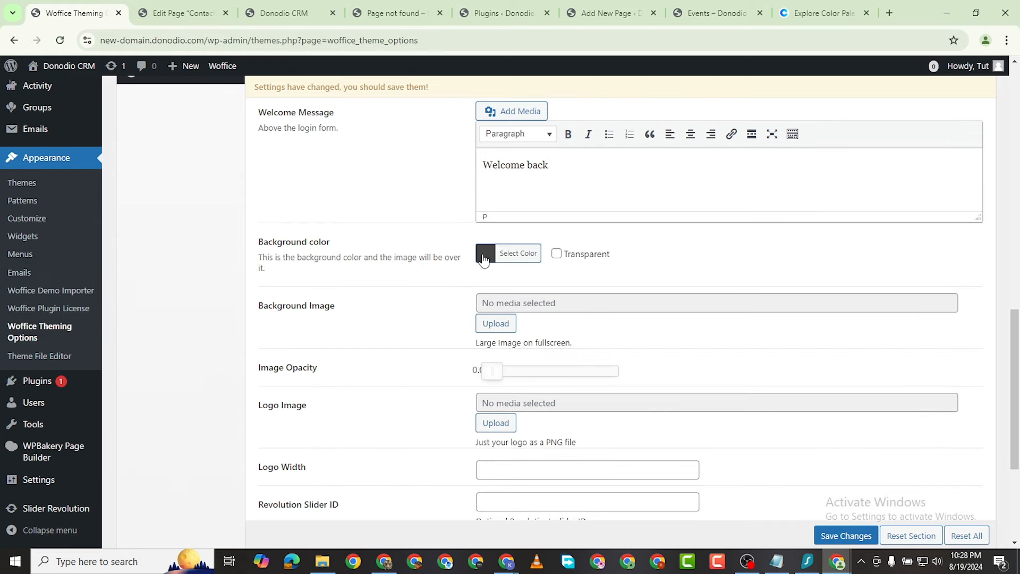
{"action": "scroll", "coordinate": [510, 329], "scroll_direction": "down", "scroll_amount": 1}
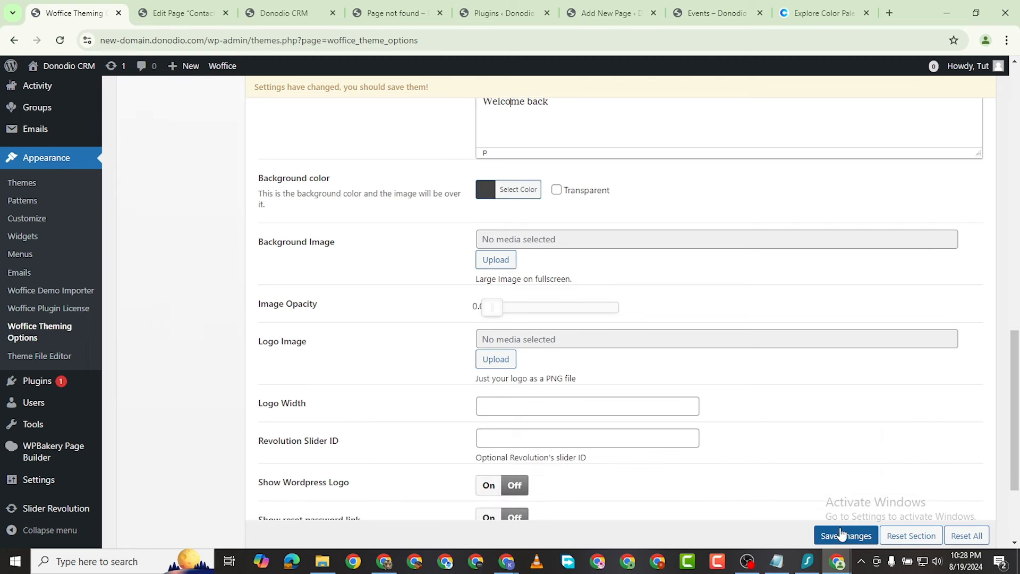
{"action": "left_click", "coordinate": [851, 537]}
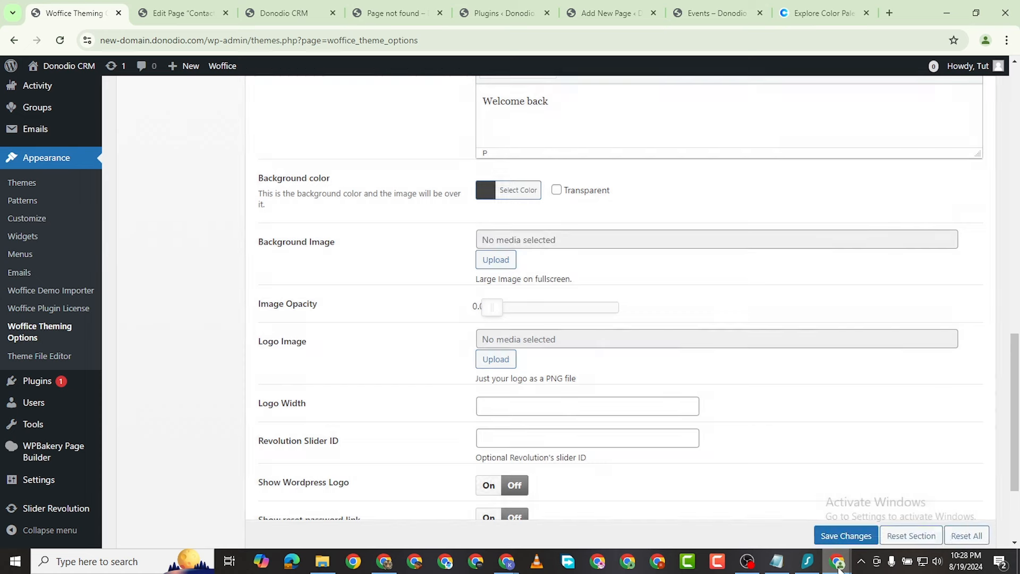
Step: Reload the incognito login page to check the corrected 'Welcome back' message
{"action": "mouse_move", "coordinate": [838, 559]}
{"action": "left_click", "coordinate": [903, 505]}
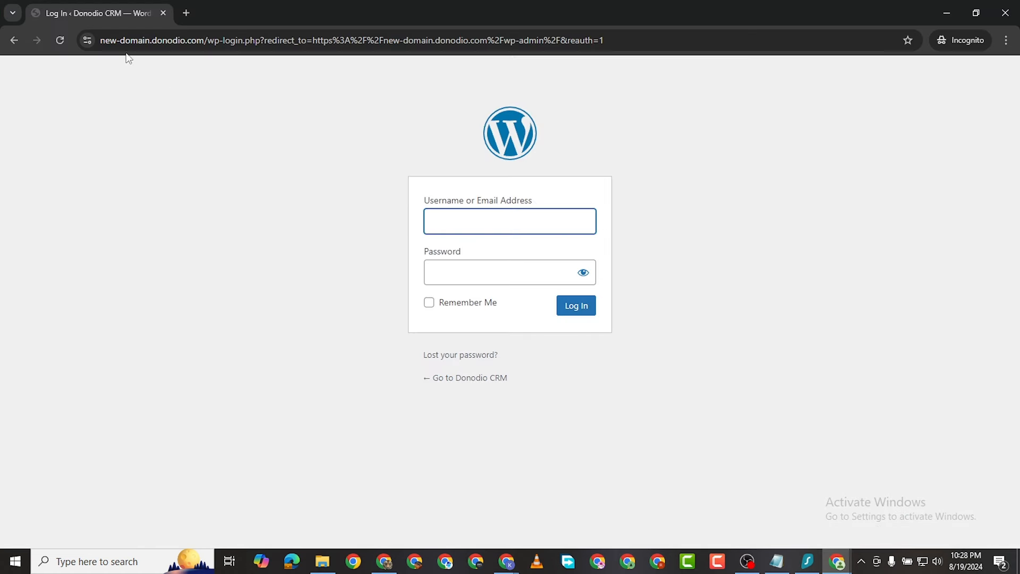
{"action": "left_click", "coordinate": [63, 43]}
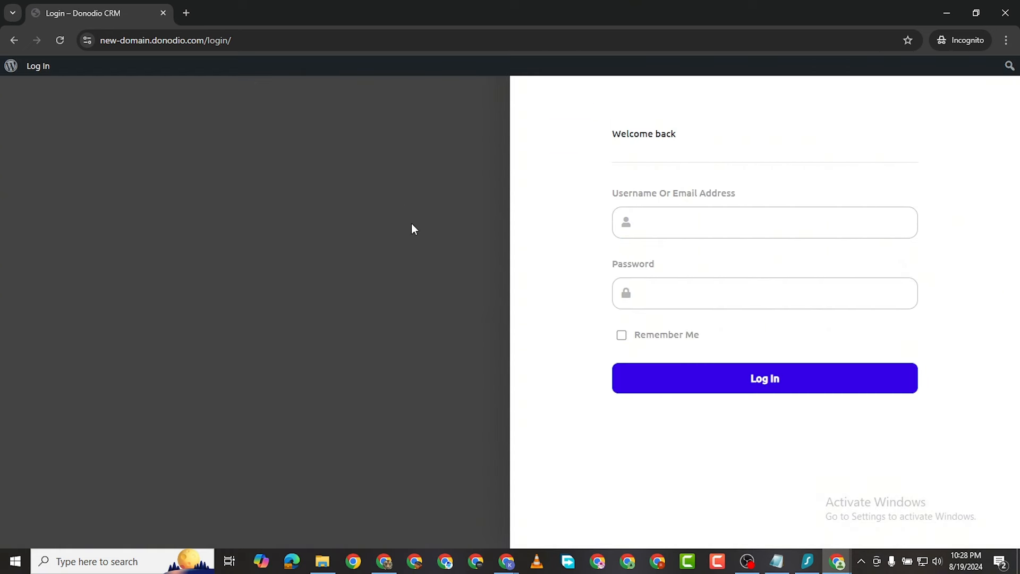
{"action": "mouse_move", "coordinate": [833, 565]}
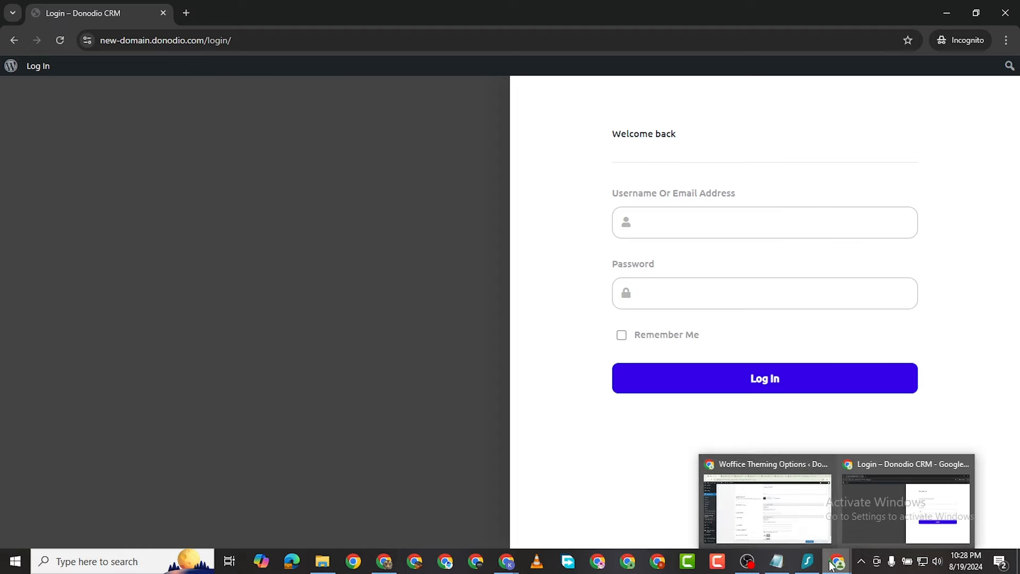
{"action": "left_click", "coordinate": [768, 507]}
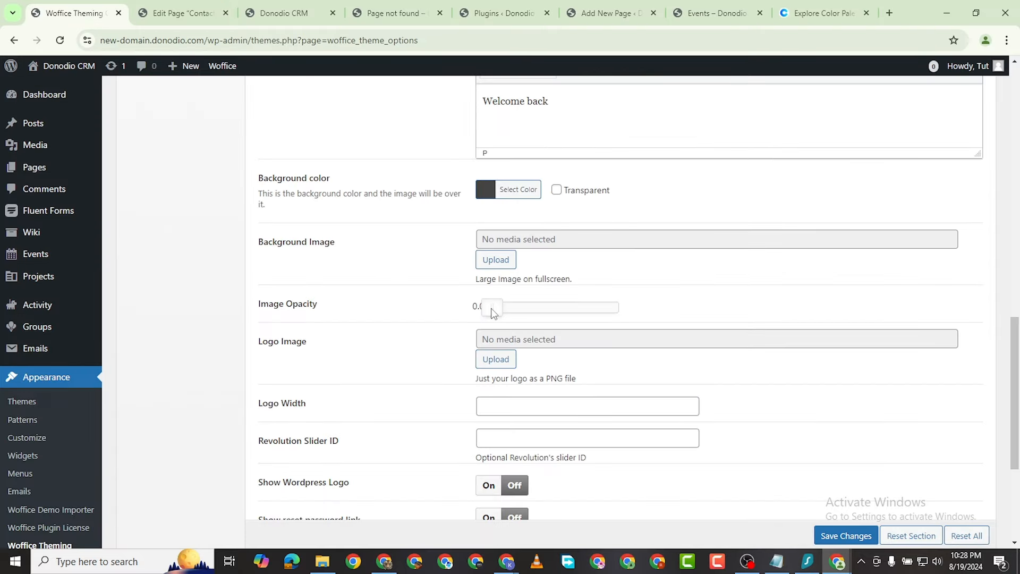
Step: Set the login image opacity to 0.5, save, and preview it on the login page
{"action": "left_click_drag", "start_coordinate": [493, 312], "coordinate": [552, 315]}
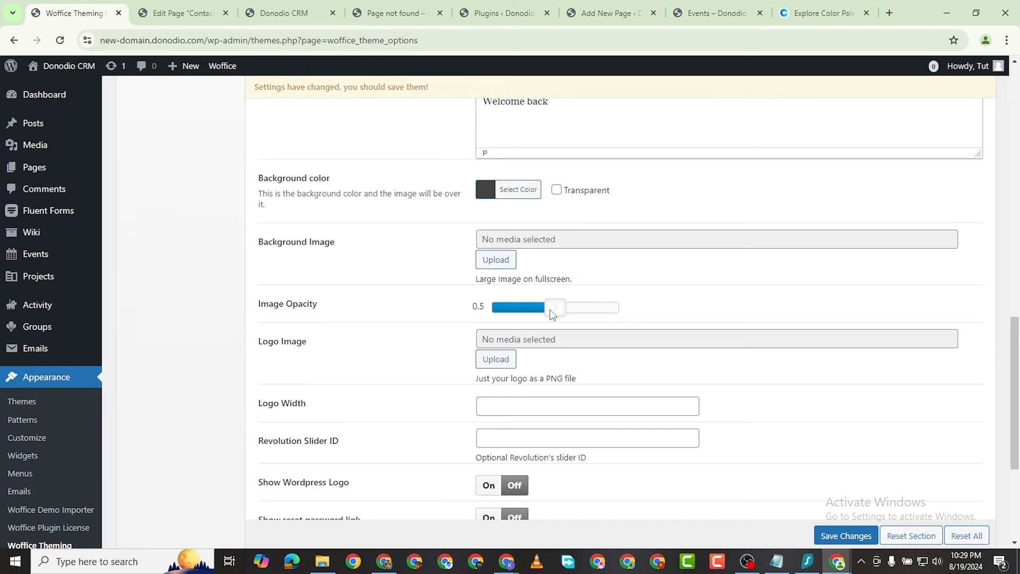
{"action": "left_click", "coordinate": [848, 536]}
{"action": "mouse_move", "coordinate": [835, 570]}
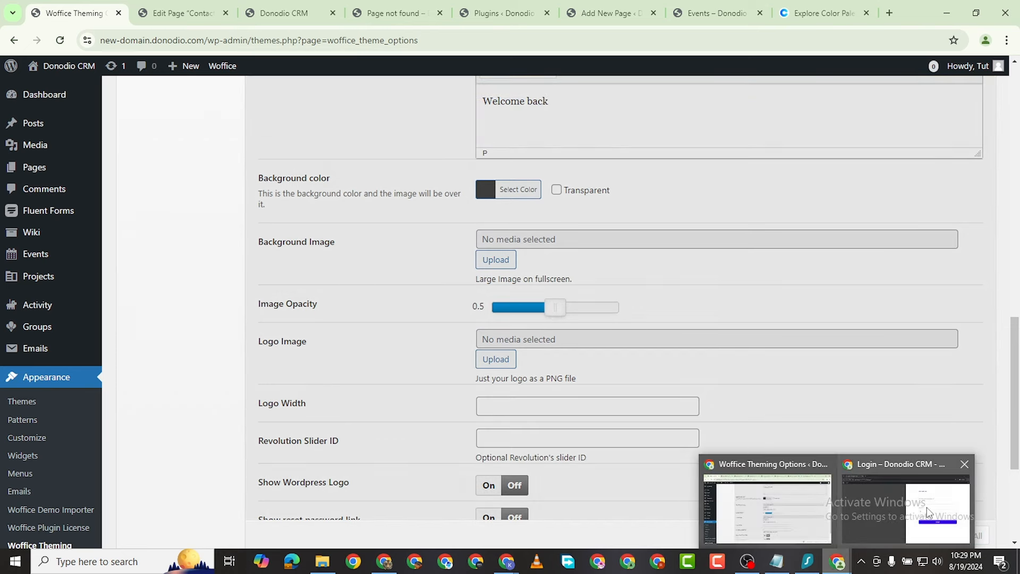
{"action": "left_click", "coordinate": [906, 505]}
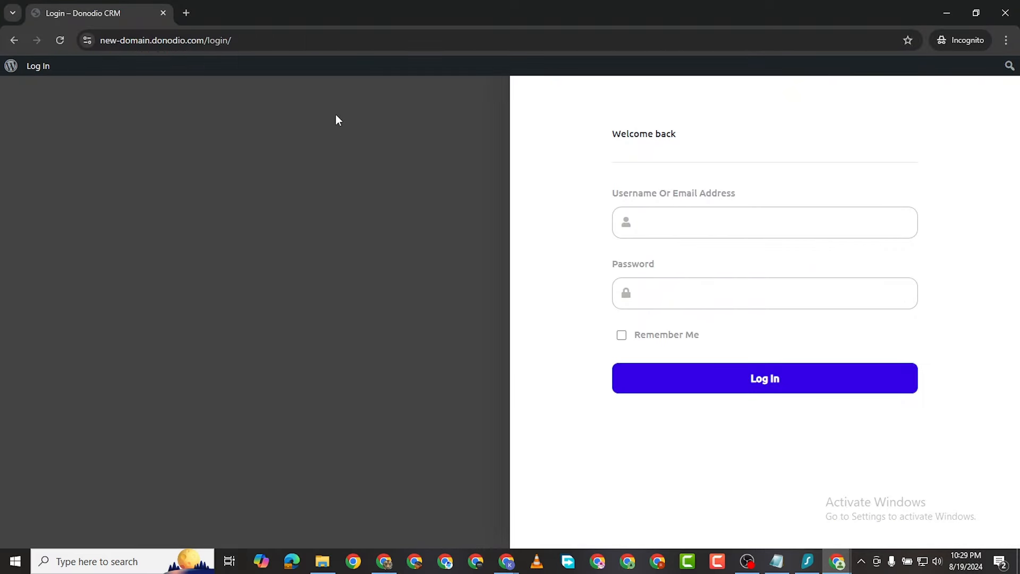
{"action": "left_click", "coordinate": [63, 42]}
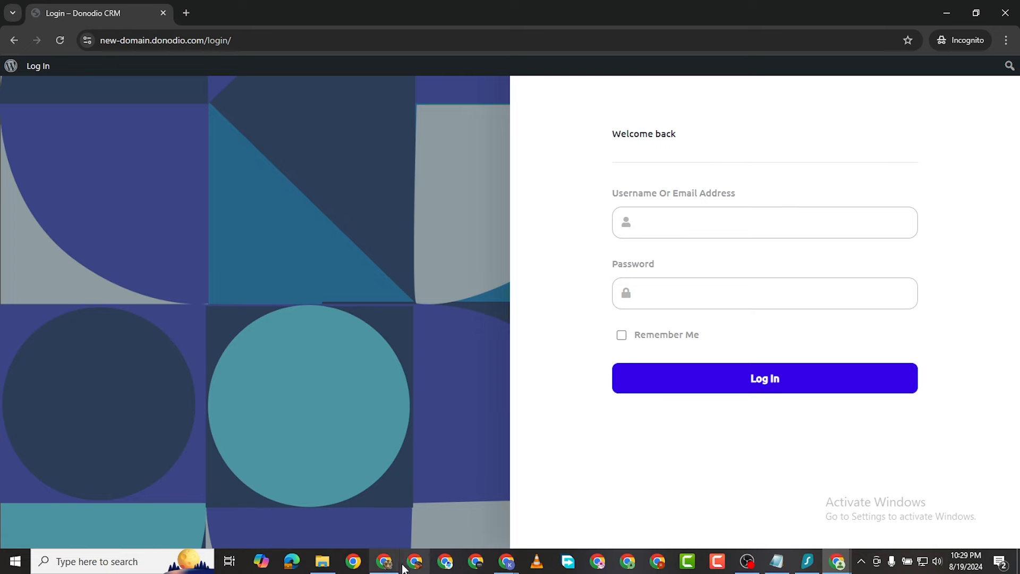
{"action": "mouse_move", "coordinate": [837, 564]}
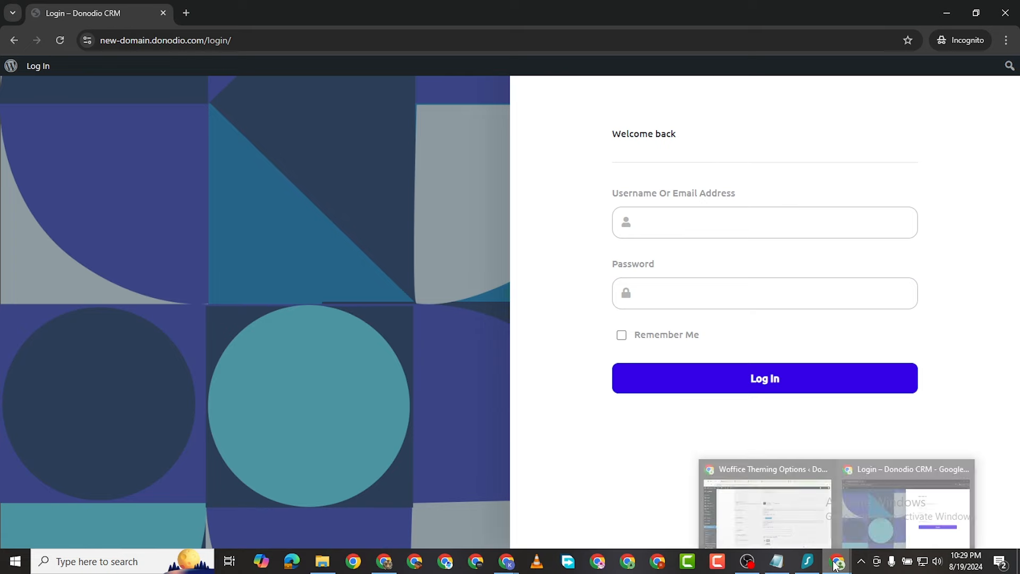
{"action": "left_click", "coordinate": [777, 520]}
Step: Raise the login image opacity to 0.8, save, and recheck the reloaded login page
{"action": "left_click_drag", "start_coordinate": [551, 316], "coordinate": [590, 312]}
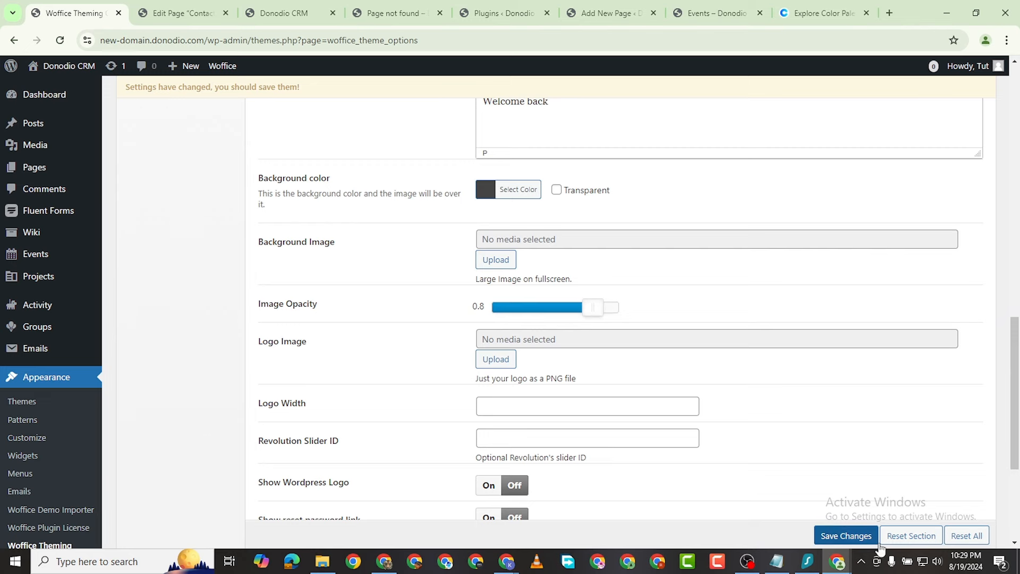
{"action": "left_click", "coordinate": [845, 535]}
{"action": "scroll", "coordinate": [460, 459], "scroll_direction": "down", "scroll_amount": 2}
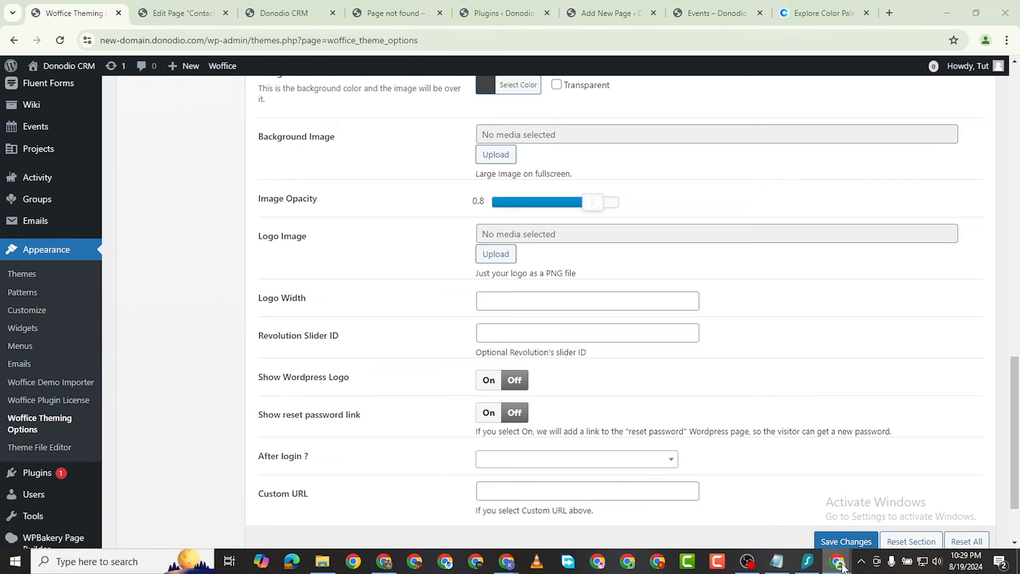
{"action": "left_click", "coordinate": [904, 511]}
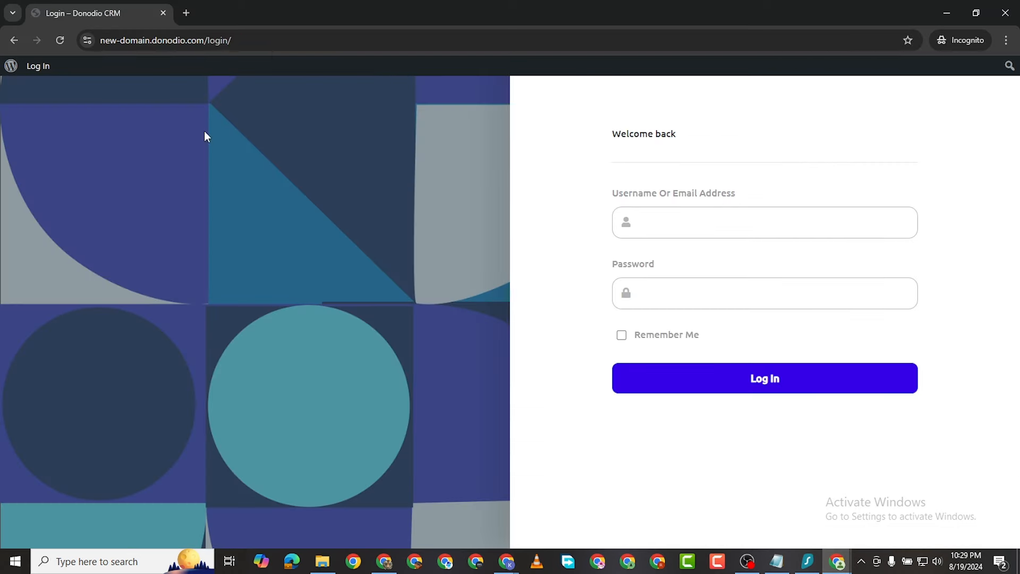
{"action": "left_click", "coordinate": [54, 52]}
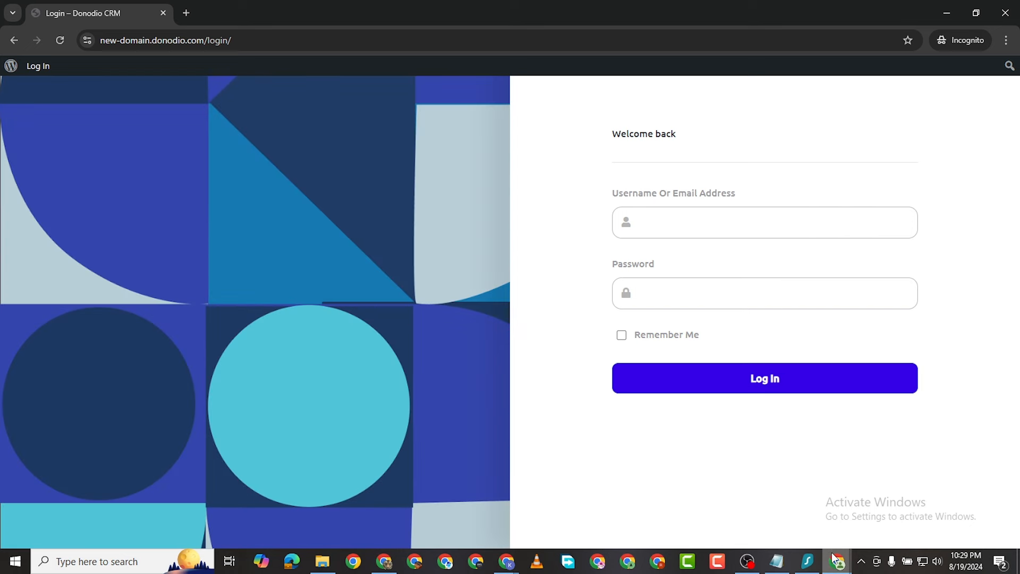
{"action": "mouse_move", "coordinate": [836, 562]}
{"action": "left_click", "coordinate": [786, 529]}
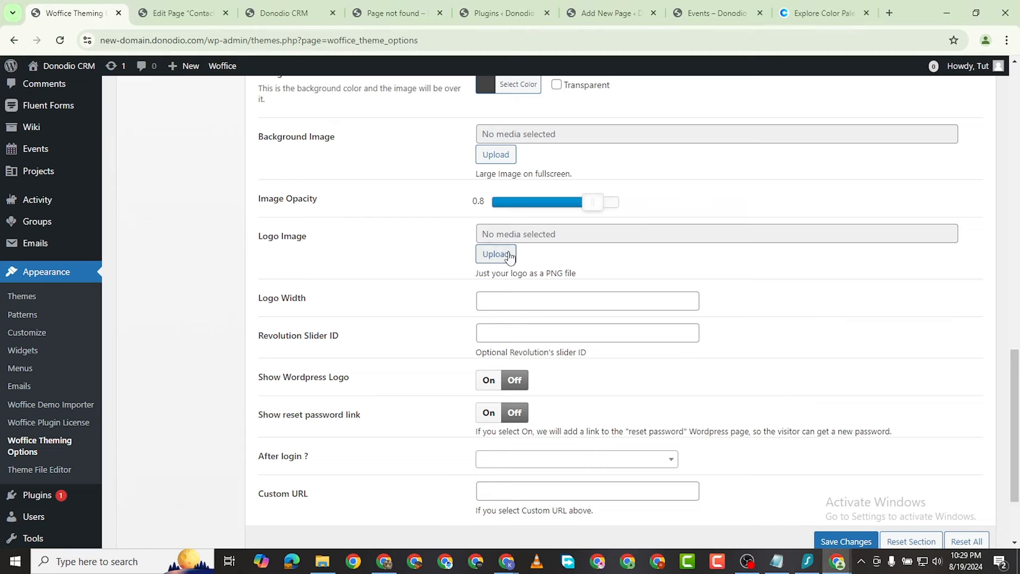
{"action": "scroll", "coordinate": [419, 264], "scroll_direction": "up", "scroll_amount": 7}
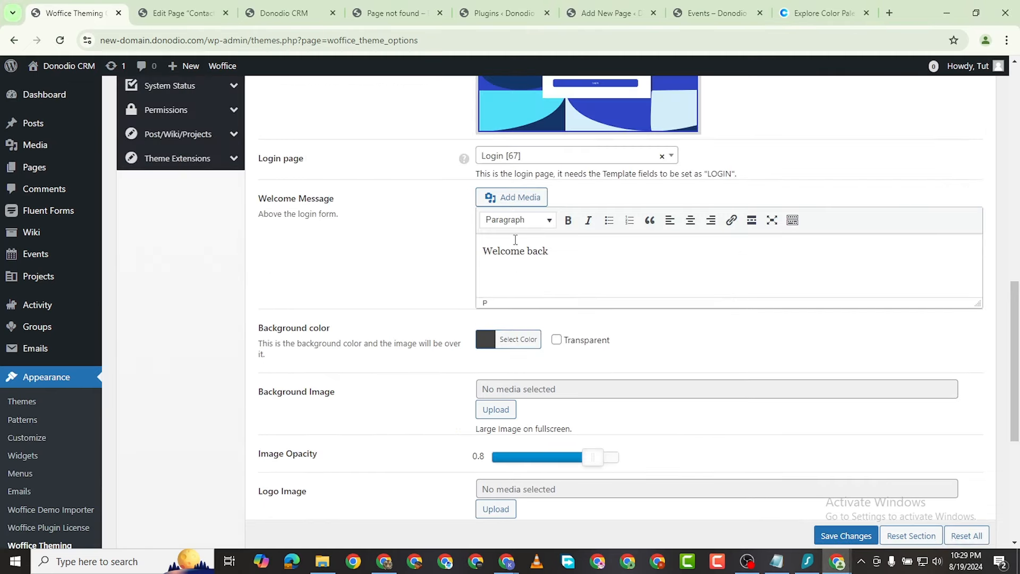
{"action": "scroll", "coordinate": [550, 283], "scroll_direction": "down", "scroll_amount": 6}
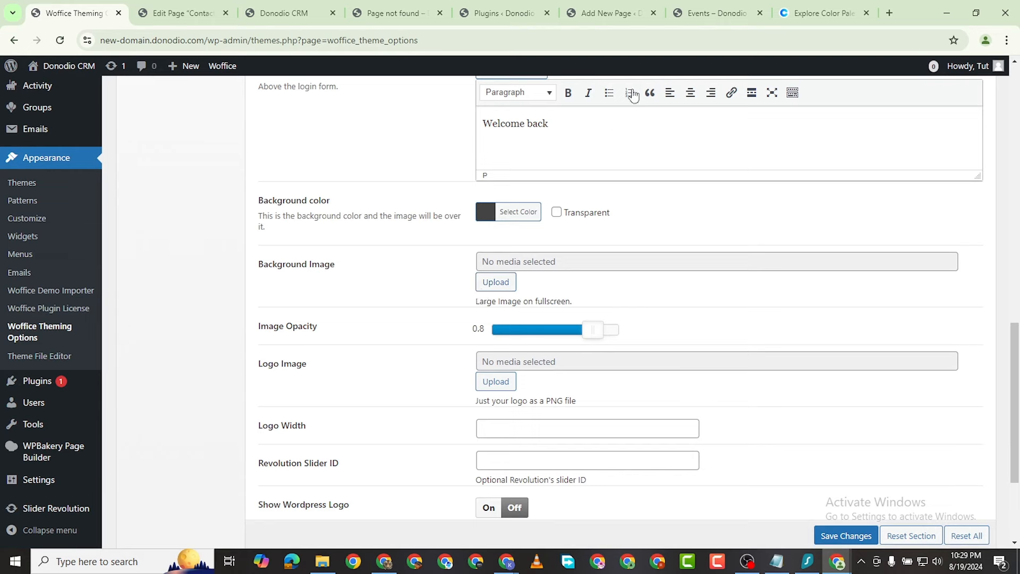
Step: Go to Pexels, search for 'project' photos, and browse the results
{"action": "left_click", "coordinate": [890, 13]}
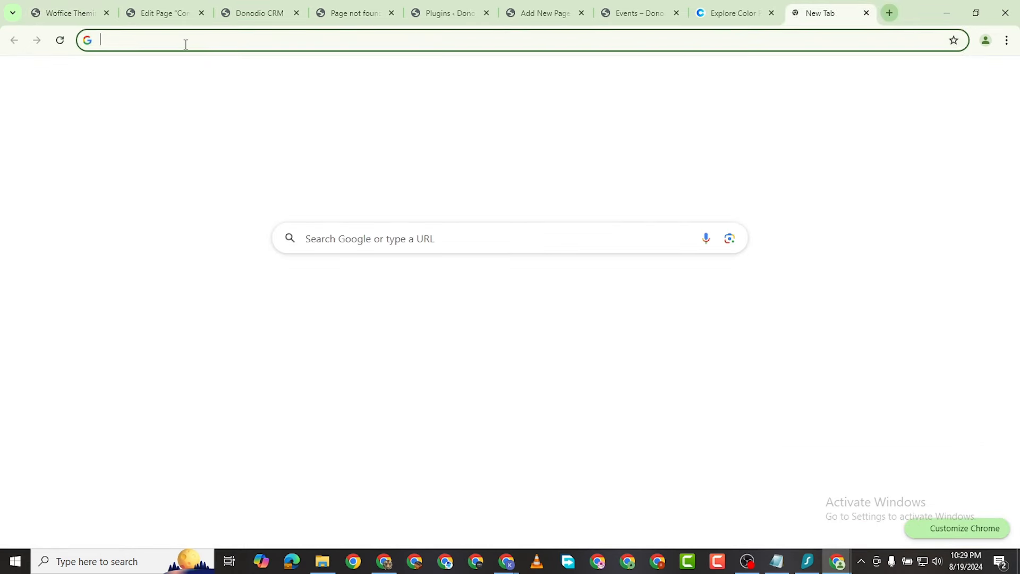
{"action": "type", "text": "pexels.com"}
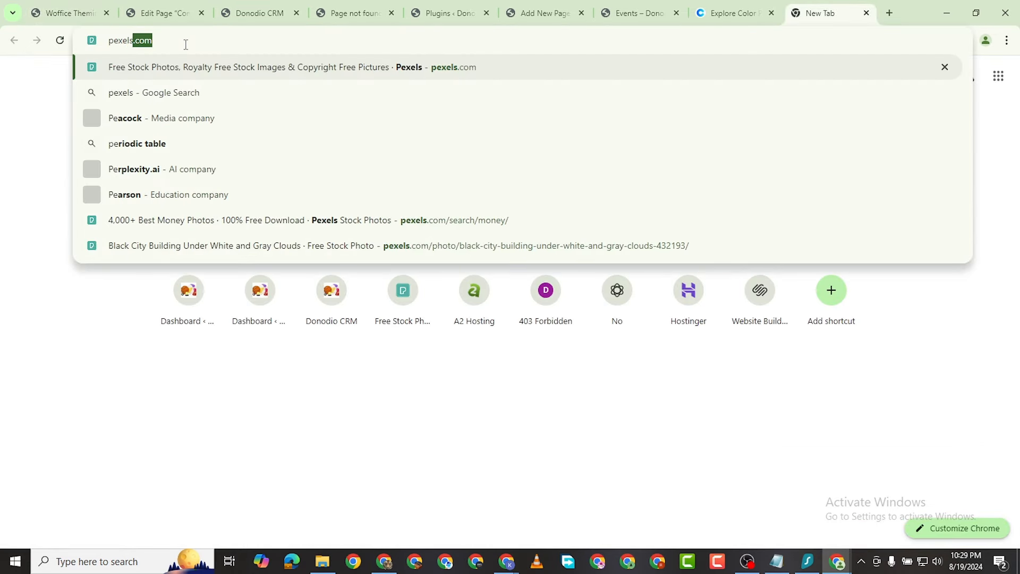
{"action": "key", "text": "Return"}
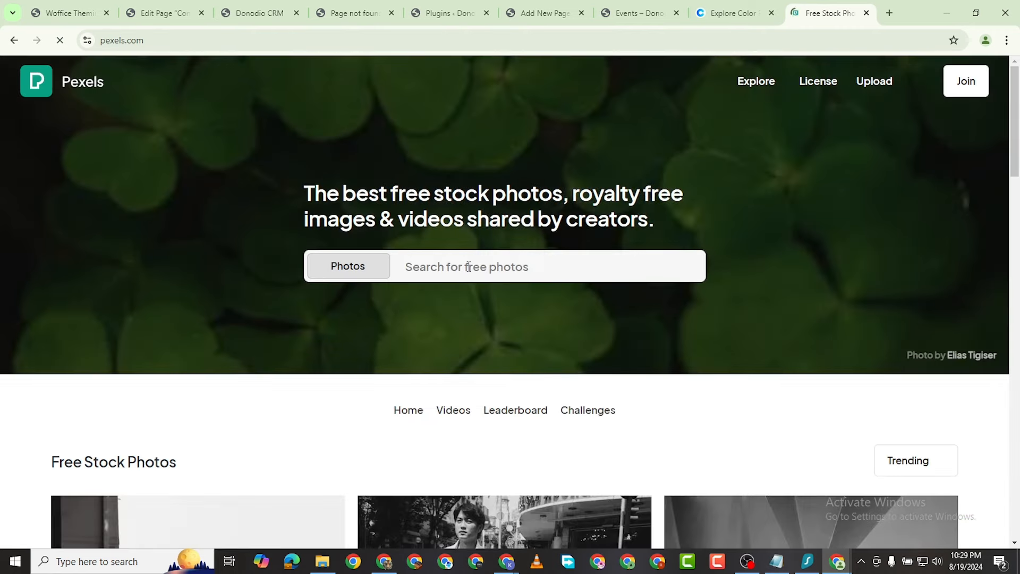
{"action": "left_click", "coordinate": [468, 266]}
{"action": "type", "text": "pro"}
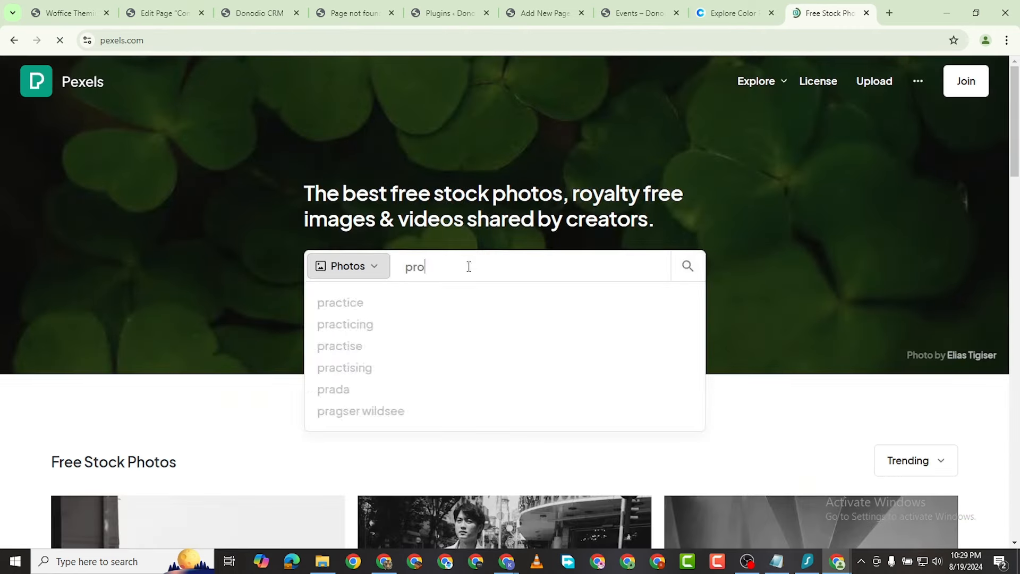
{"action": "type", "text": "ject"}
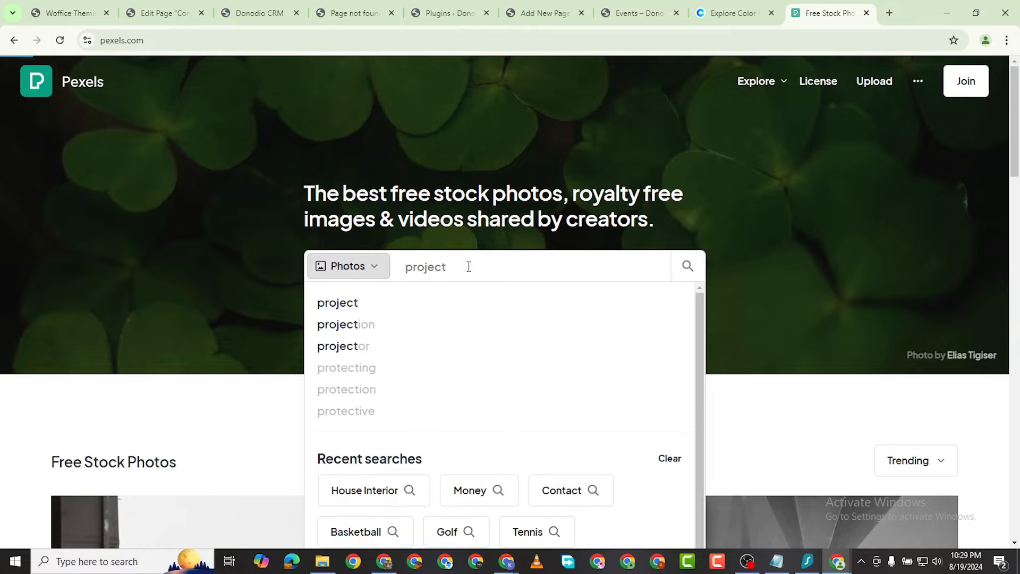
{"action": "key", "text": "Return"}
{"action": "scroll", "coordinate": [429, 340], "scroll_direction": "down", "scroll_amount": 1}
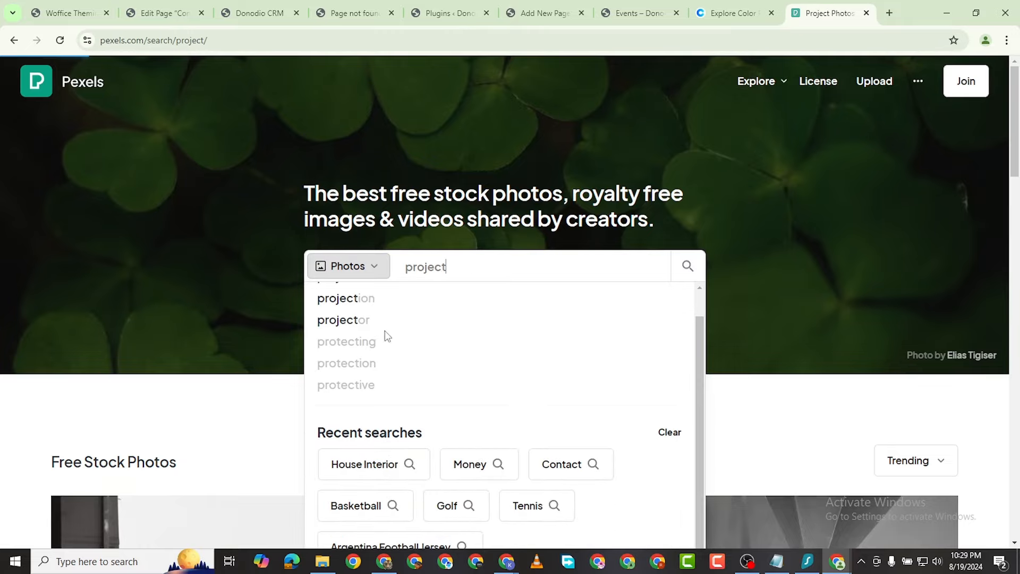
{"action": "scroll", "coordinate": [282, 332], "scroll_direction": "down", "scroll_amount": 5}
{"action": "scroll", "coordinate": [810, 313], "scroll_direction": "up", "scroll_amount": 3}
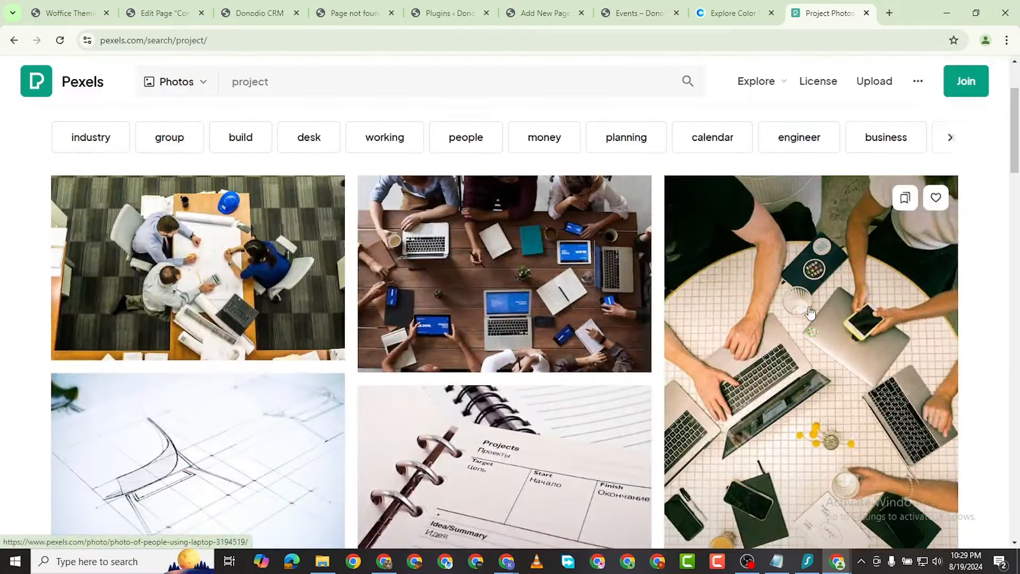
{"action": "scroll", "coordinate": [811, 314], "scroll_direction": "up", "scroll_amount": 1}
{"action": "scroll", "coordinate": [416, 331], "scroll_direction": "down", "scroll_amount": 10}
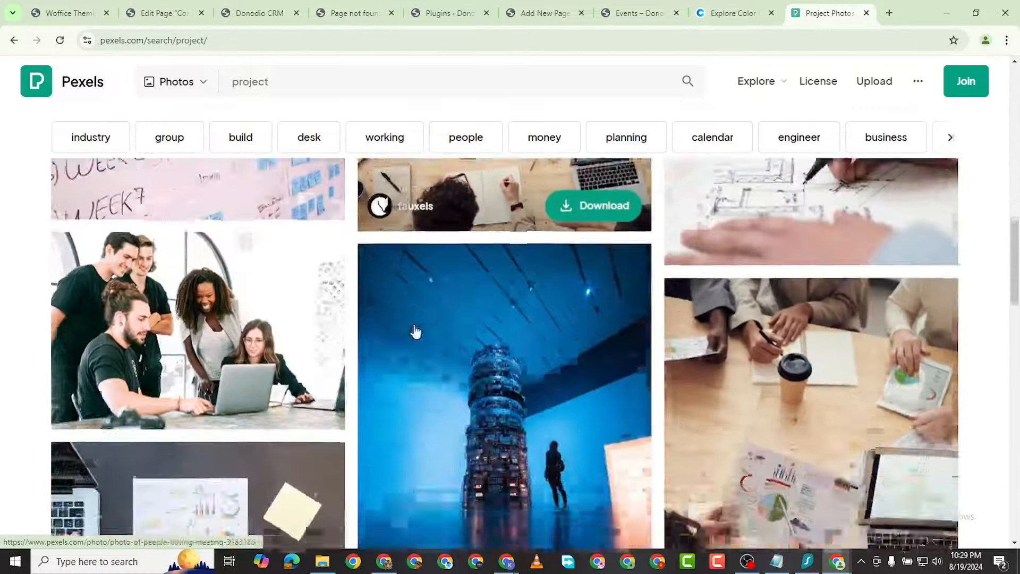
{"action": "scroll", "coordinate": [416, 331], "scroll_direction": "down", "scroll_amount": 5}
{"action": "scroll", "coordinate": [364, 342], "scroll_direction": "up", "scroll_amount": 5}
{"action": "scroll", "coordinate": [331, 340], "scroll_direction": "down", "scroll_amount": 10}
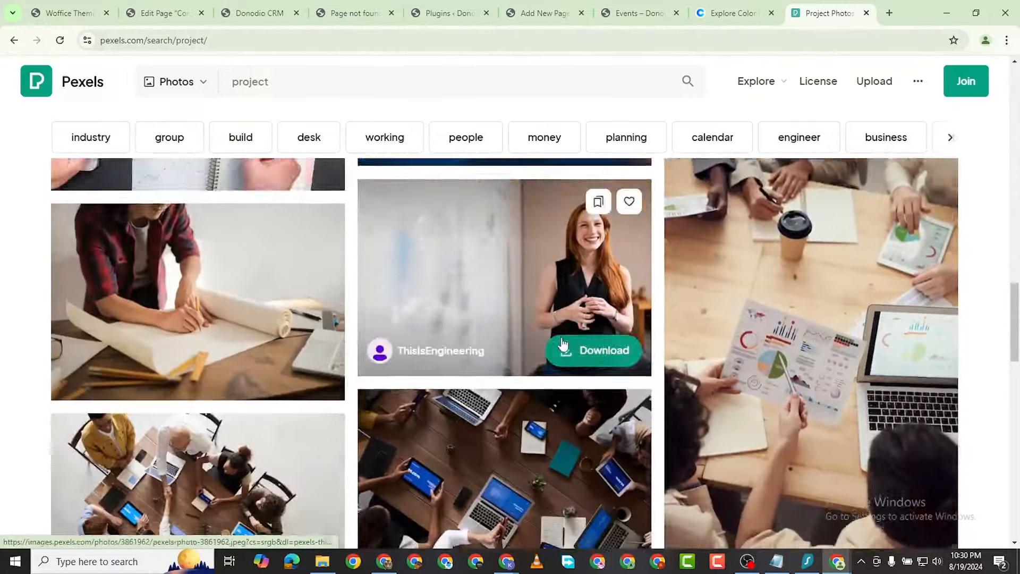
{"action": "scroll", "coordinate": [563, 344], "scroll_direction": "down", "scroll_amount": 7}
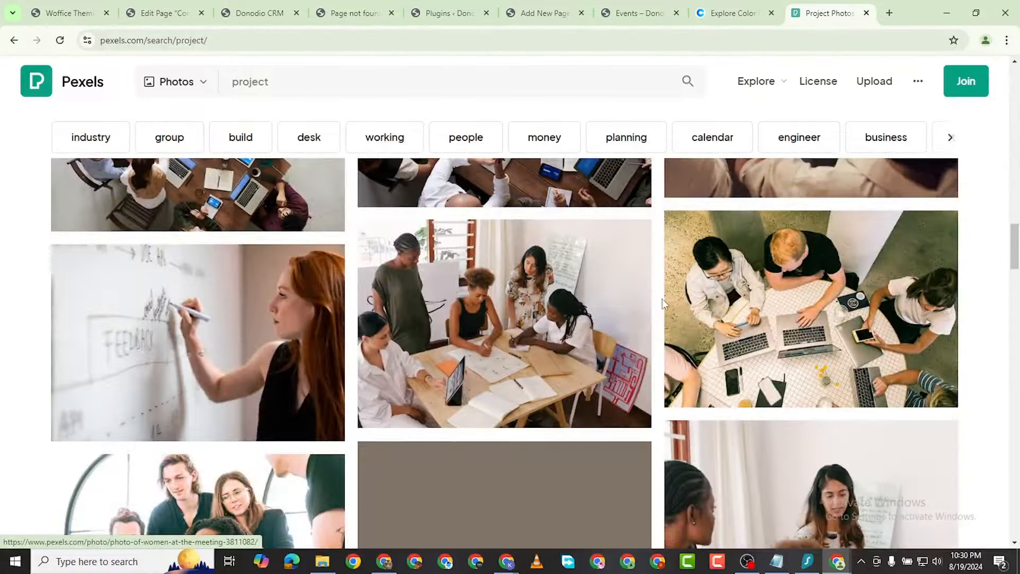
{"action": "scroll", "coordinate": [662, 298], "scroll_direction": "down", "scroll_amount": 6}
{"action": "scroll", "coordinate": [490, 372], "scroll_direction": "down", "scroll_amount": 10}
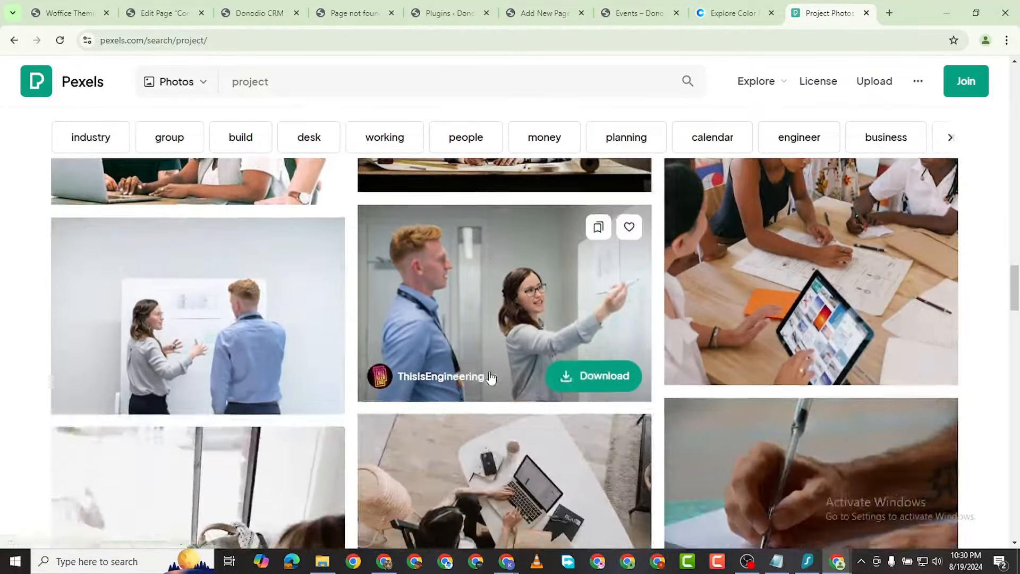
{"action": "scroll", "coordinate": [871, 321], "scroll_direction": "down", "scroll_amount": 15}
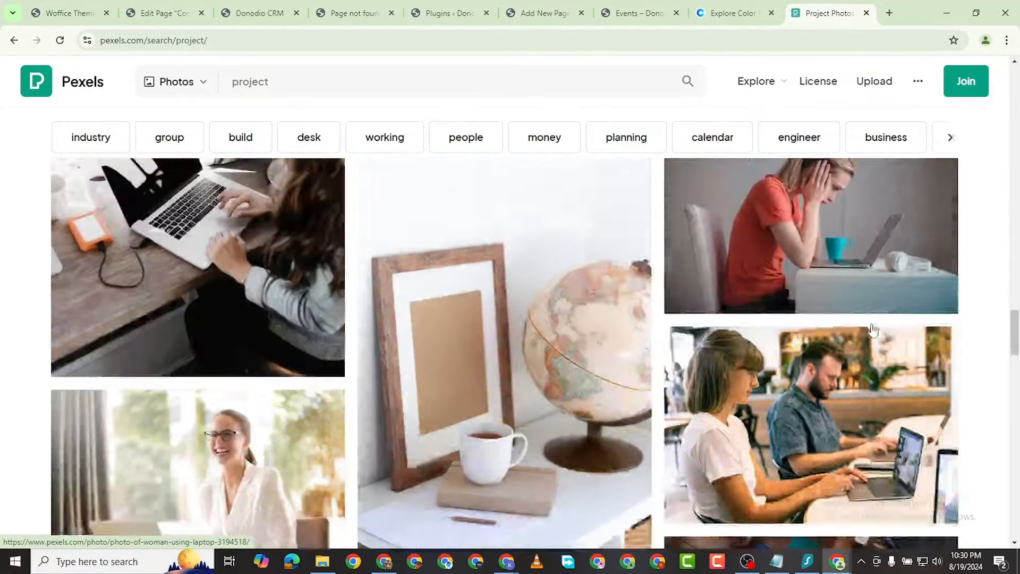
{"action": "scroll", "coordinate": [373, 360], "scroll_direction": "up", "scroll_amount": 20}
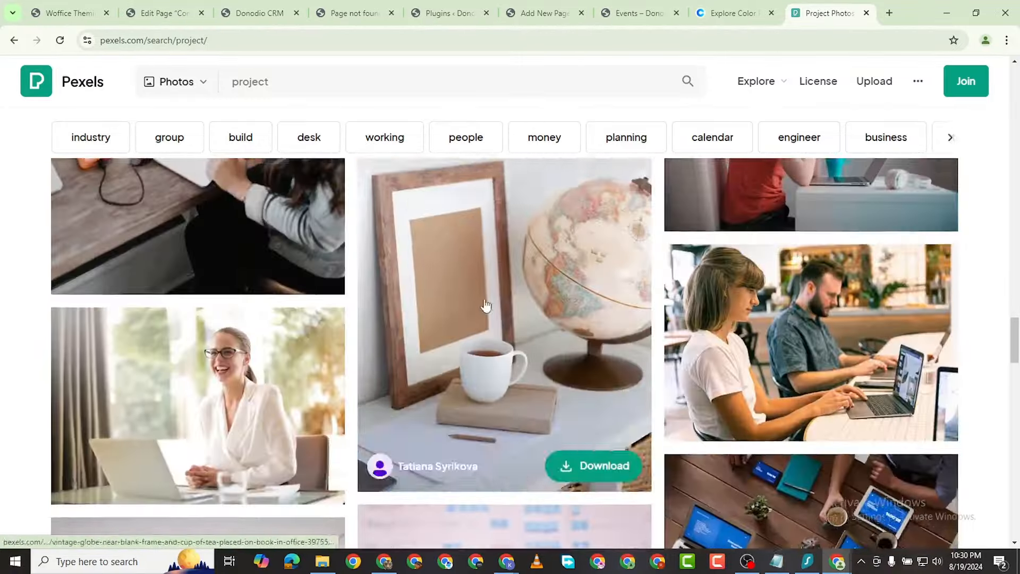
{"action": "scroll", "coordinate": [547, 409], "scroll_direction": "up", "scroll_amount": 5}
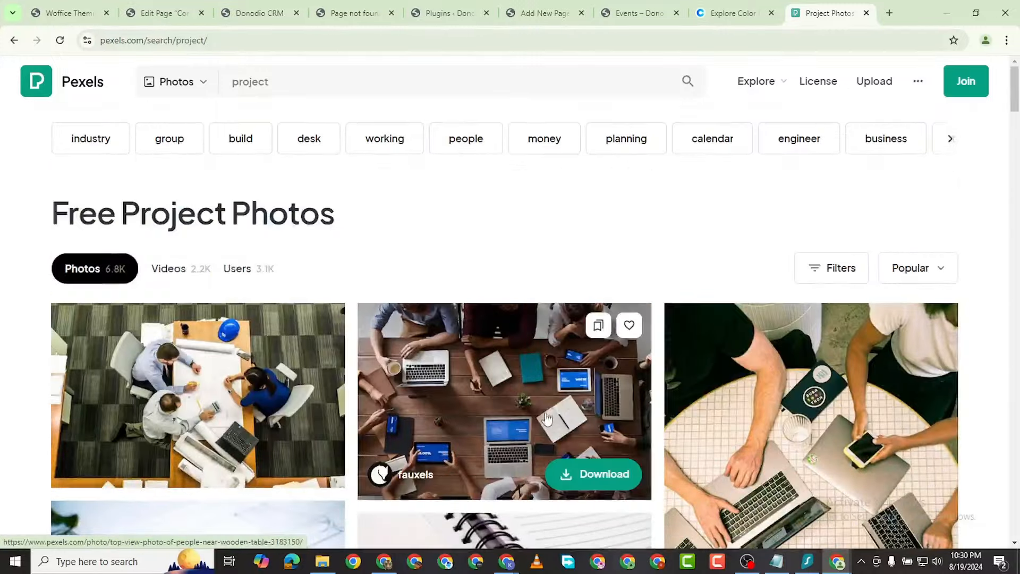
{"action": "scroll", "coordinate": [542, 416], "scroll_direction": "down", "scroll_amount": 2}
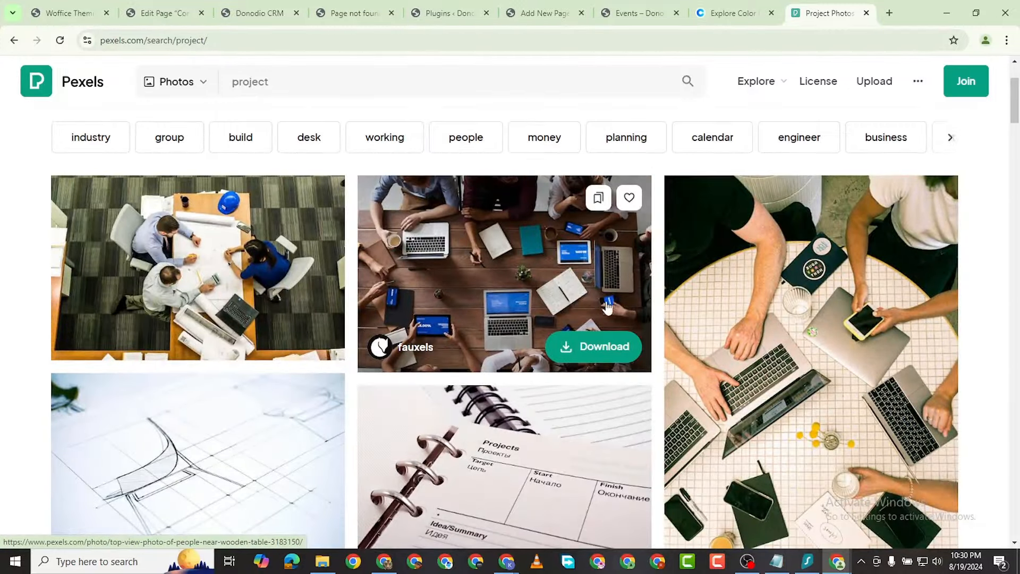
Step: Download the top-view wooden-table photo in Large 1920×1281 size
{"action": "left_click", "coordinate": [569, 276]}
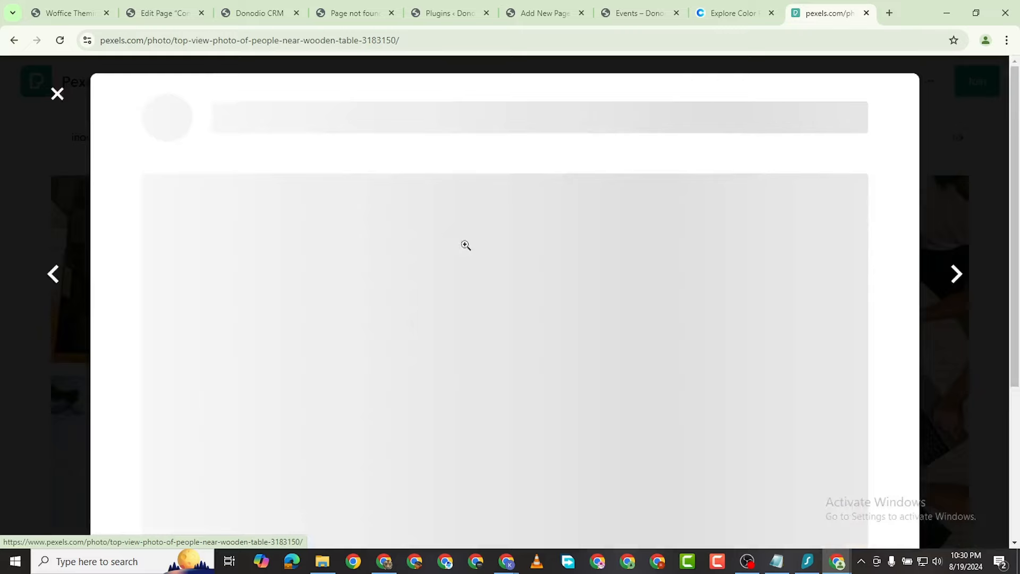
{"action": "left_click", "coordinate": [885, 112]}
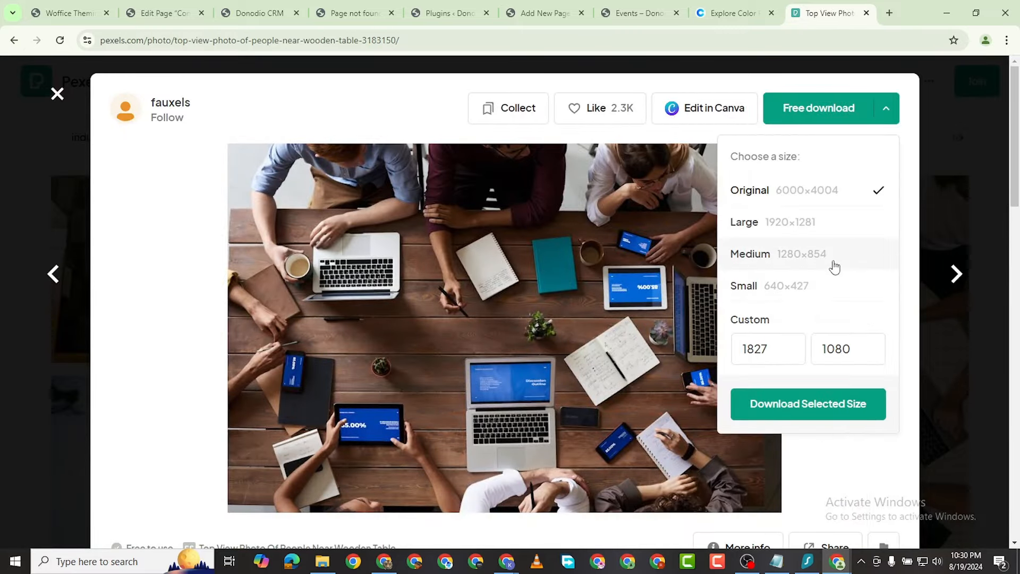
{"action": "left_click", "coordinate": [819, 223]}
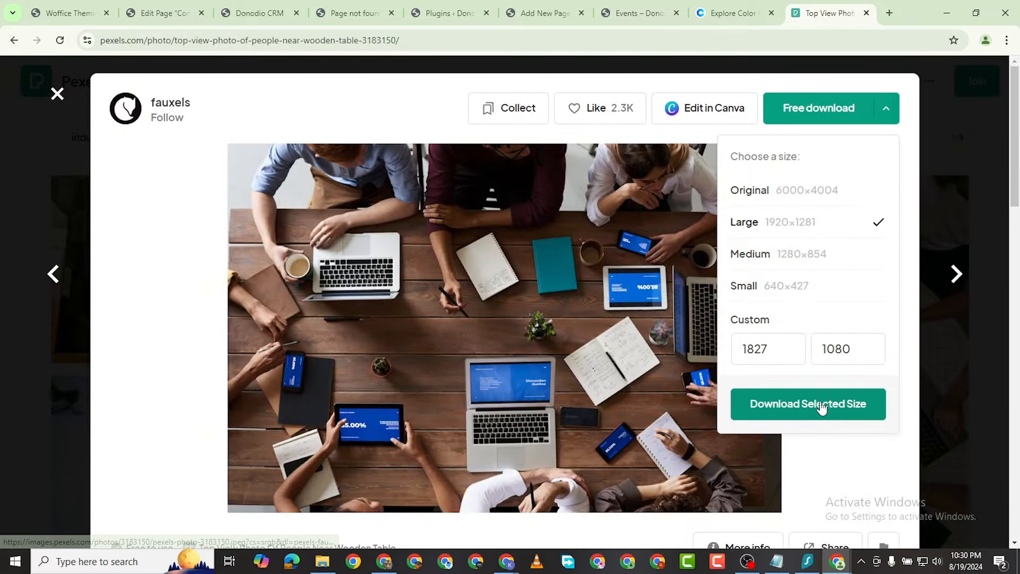
{"action": "left_click", "coordinate": [822, 405]}
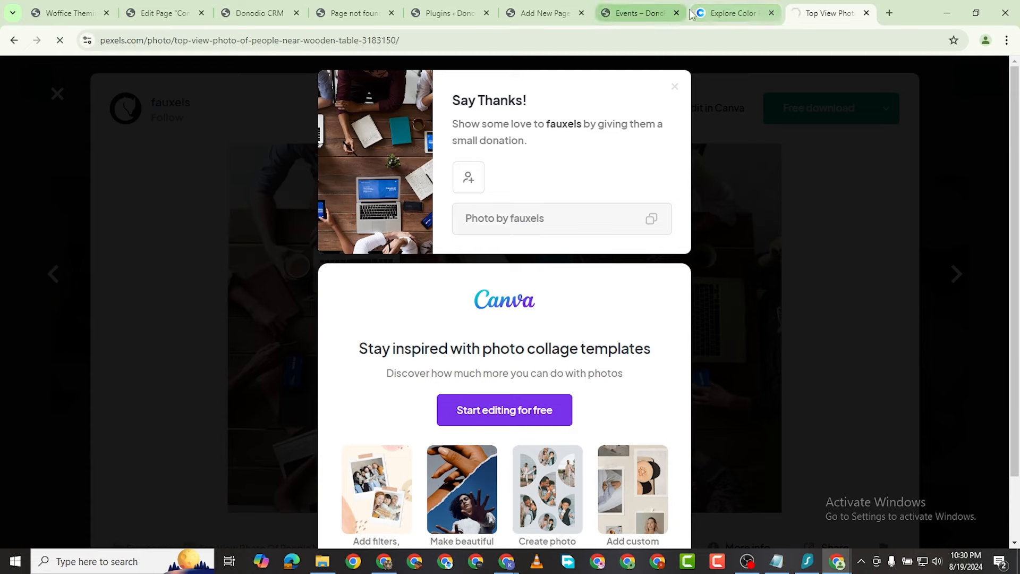
Step: Close the Contact page editor and open the login background image picker in Woffice Theming Options
{"action": "mouse_move", "coordinate": [838, 562]}
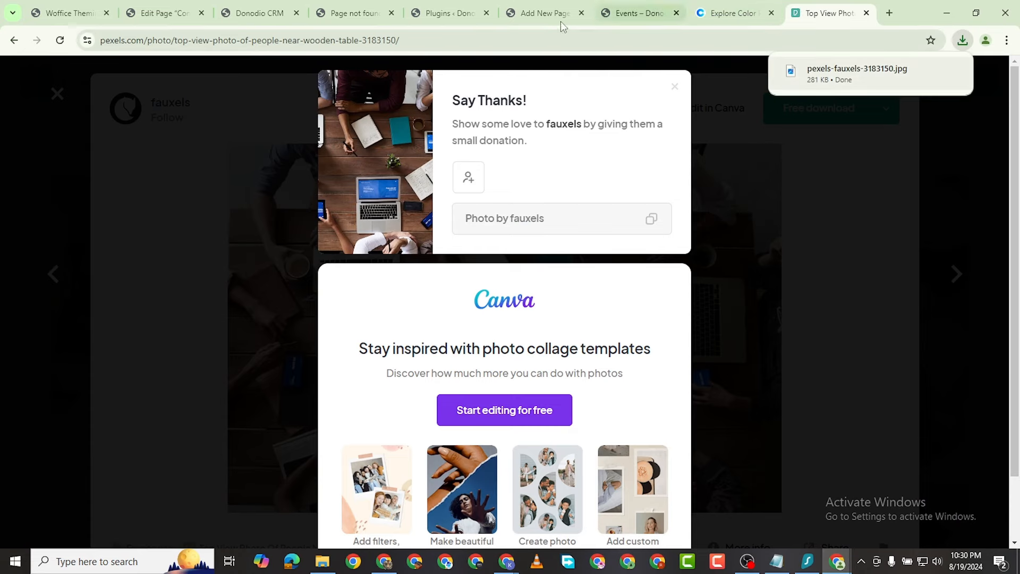
{"action": "left_click", "coordinate": [250, 15]}
{"action": "left_click", "coordinate": [159, 15]}
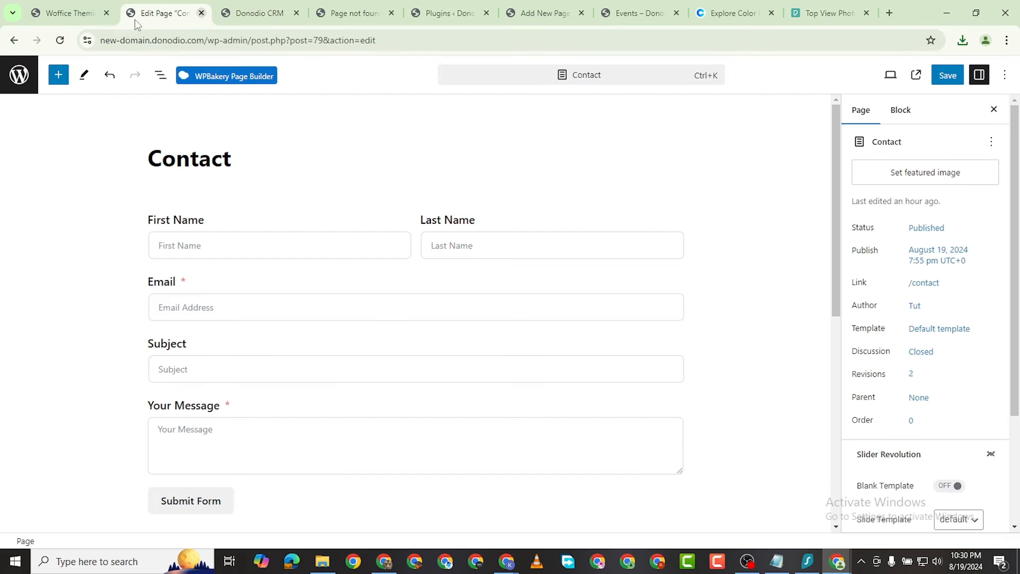
{"action": "left_click", "coordinate": [201, 12]}
{"action": "left_click", "coordinate": [72, 21]}
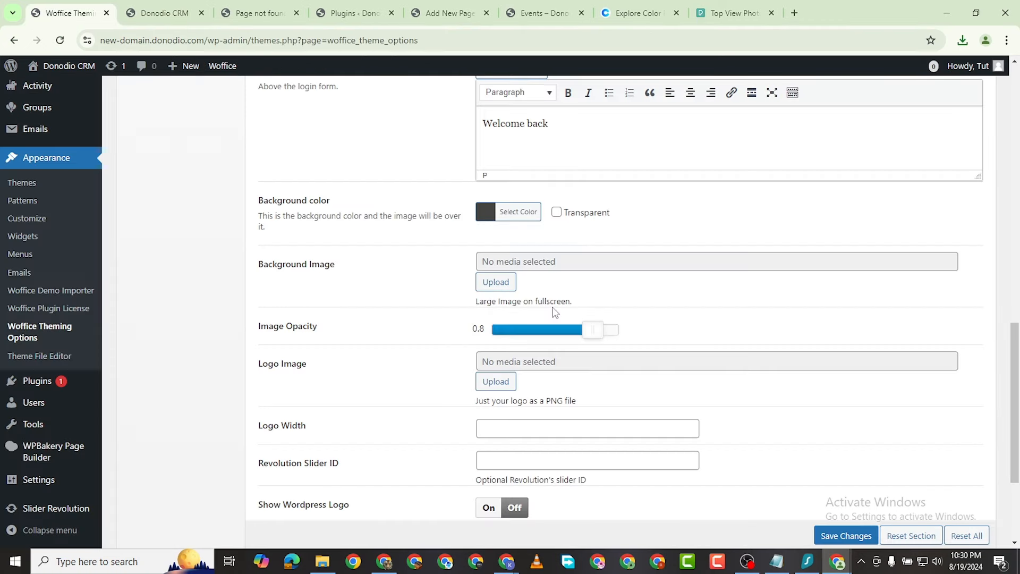
{"action": "left_click", "coordinate": [496, 282]}
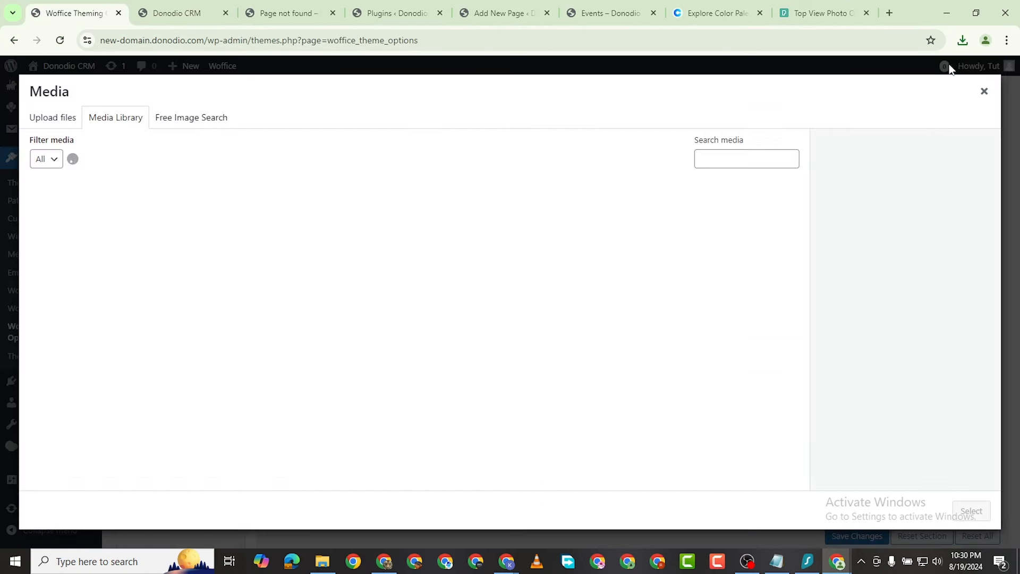
Step: Upload pexels-fauxels-3183150.jpg, set it as the login background image, and save
{"action": "left_click", "coordinate": [984, 92]}
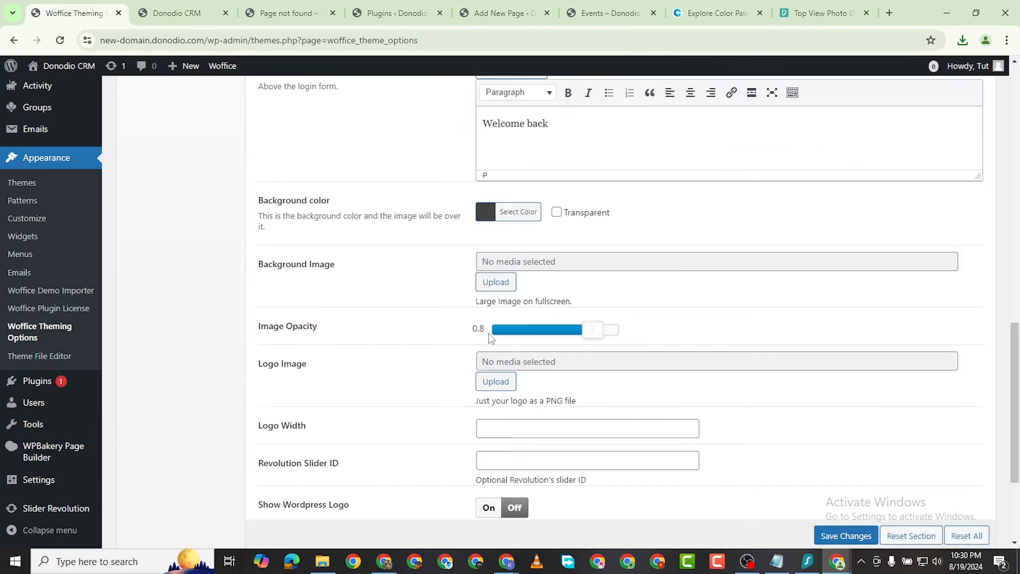
{"action": "left_click", "coordinate": [496, 282]}
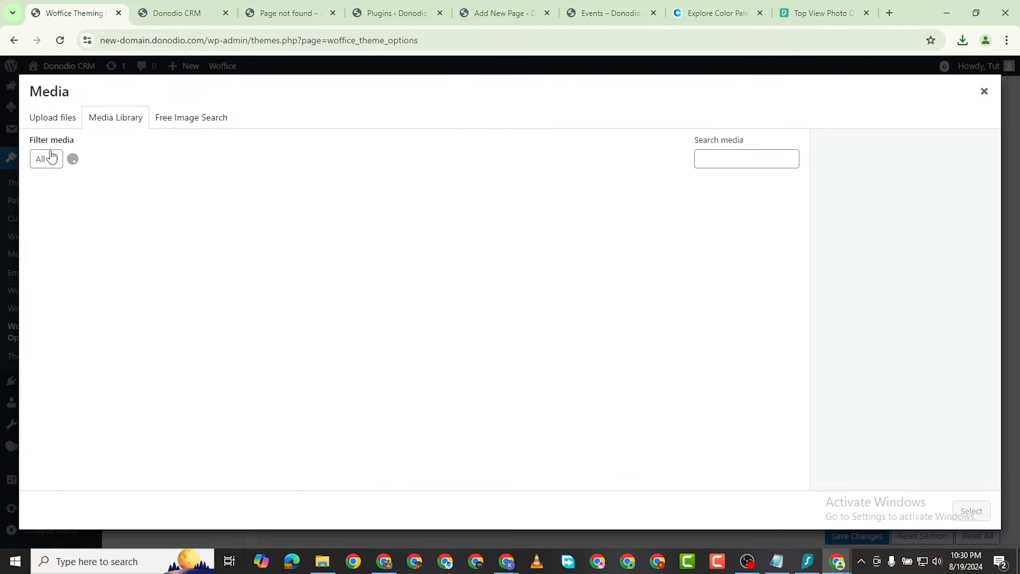
{"action": "left_click", "coordinate": [51, 119]}
{"action": "left_click", "coordinate": [523, 308]}
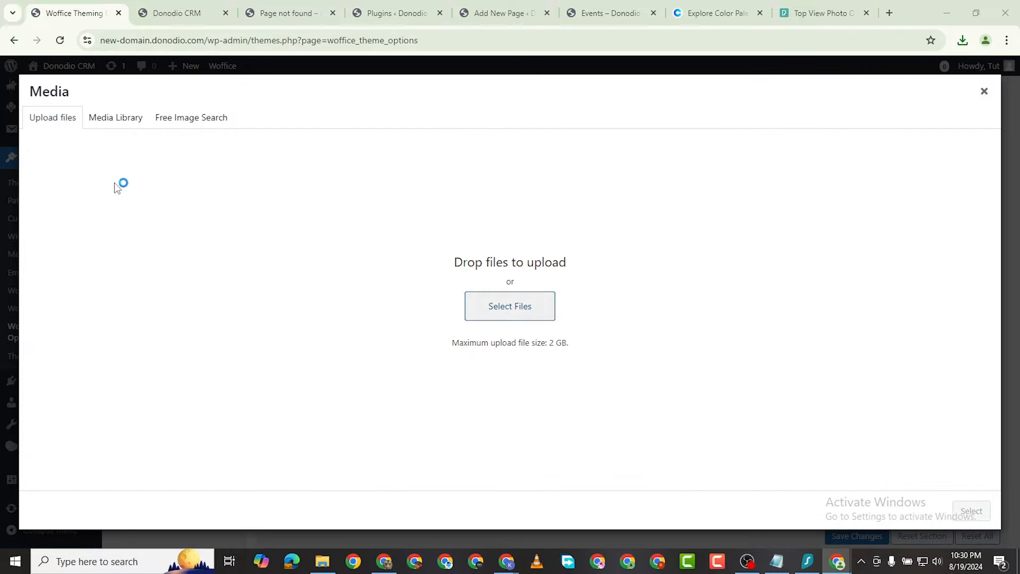
{"action": "double_click", "coordinate": [145, 130]}
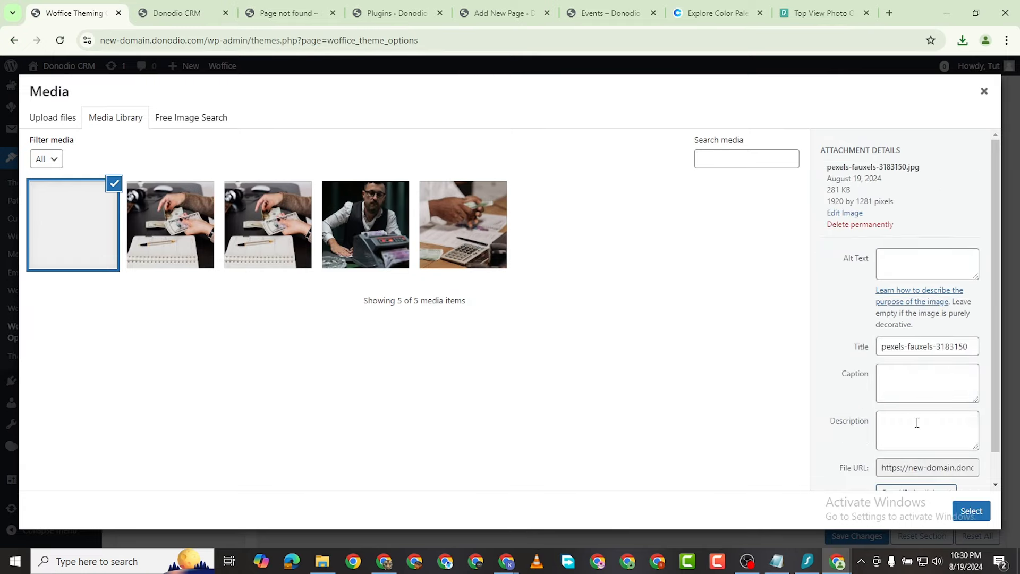
{"action": "scroll", "coordinate": [918, 424], "scroll_direction": "down", "scroll_amount": 1}
{"action": "left_click", "coordinate": [972, 511]}
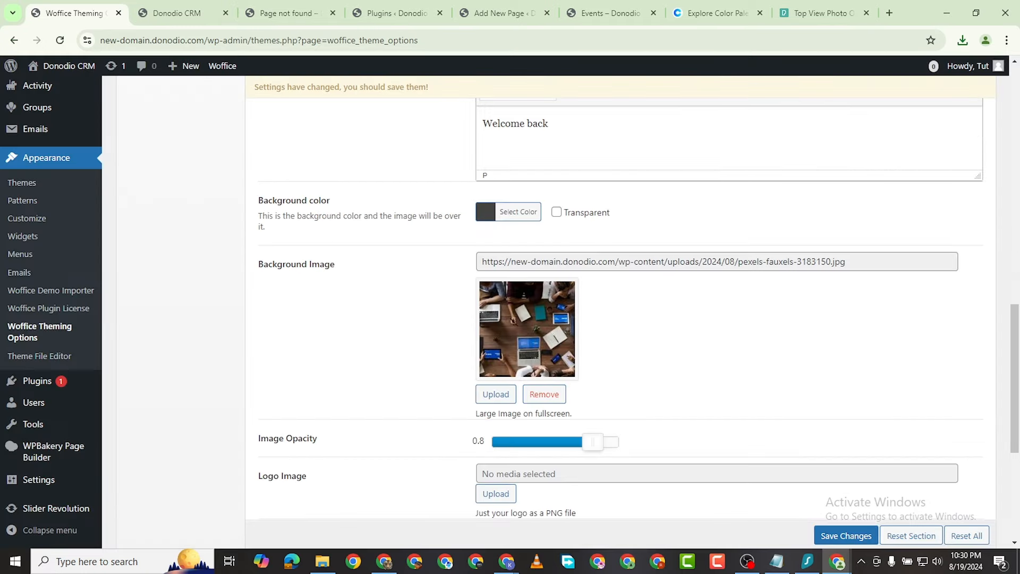
{"action": "scroll", "coordinate": [866, 469], "scroll_direction": "down", "scroll_amount": 2}
{"action": "left_click", "coordinate": [846, 536]}
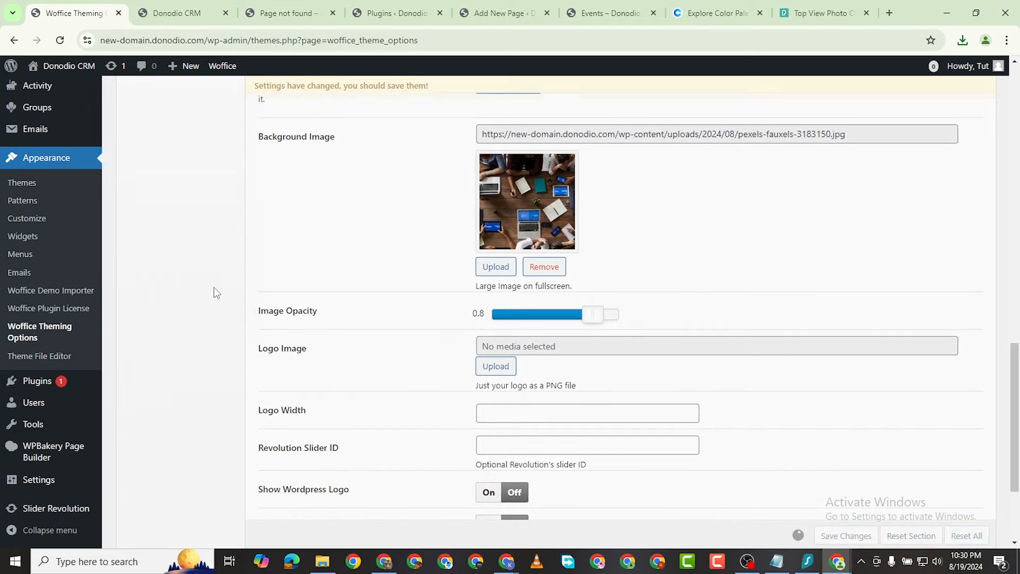
{"action": "scroll", "coordinate": [505, 412], "scroll_direction": "down", "scroll_amount": 3}
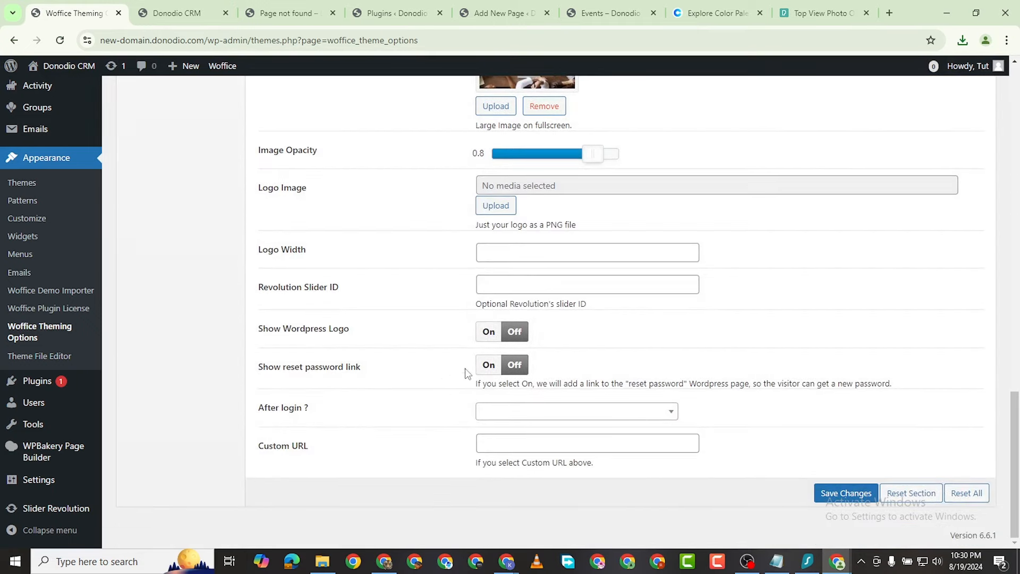
Step: Reload the incognito login page to confirm the table-photo background
{"action": "mouse_move", "coordinate": [838, 561]}
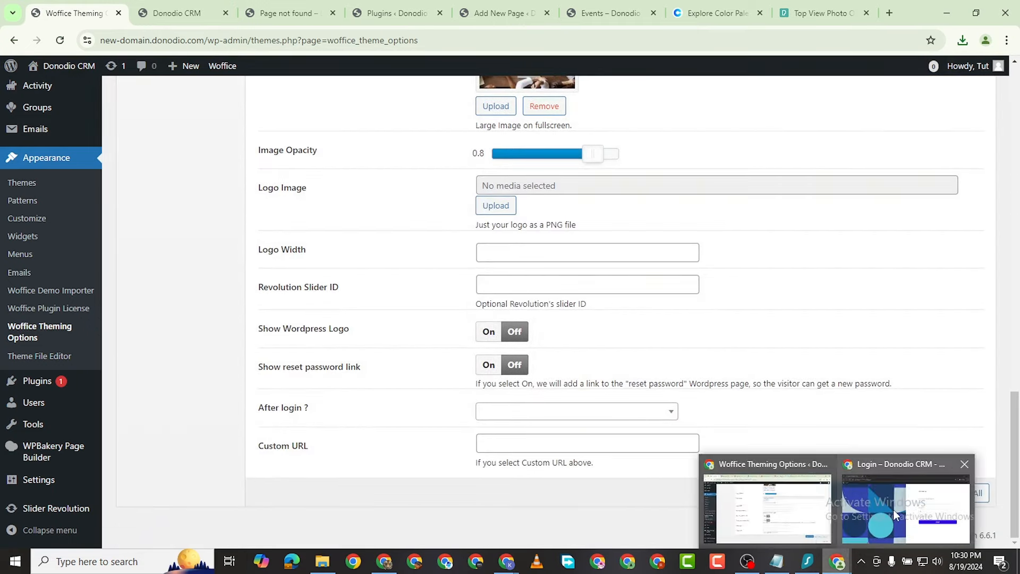
{"action": "left_click", "coordinate": [882, 507]}
{"action": "left_click", "coordinate": [63, 43]}
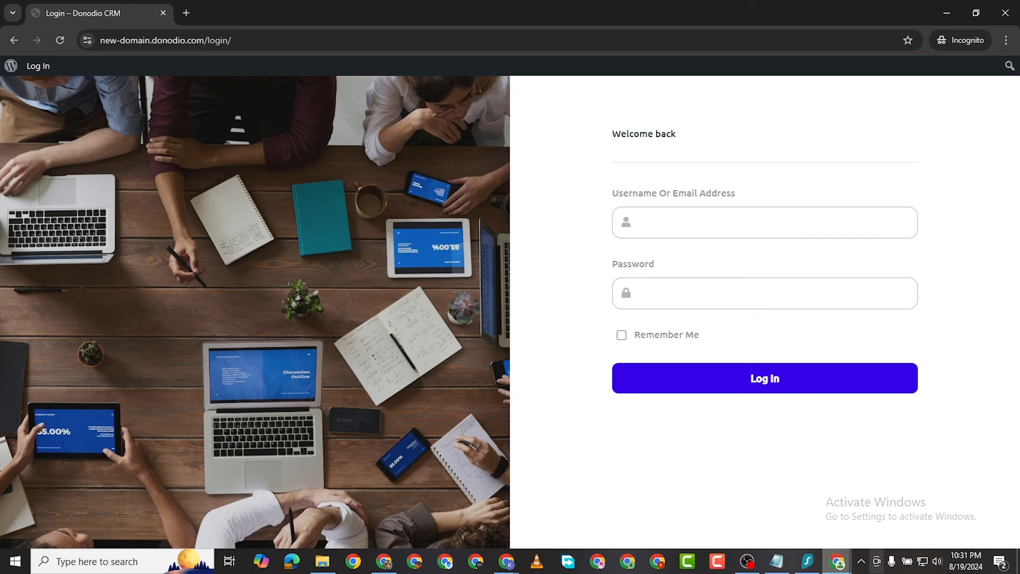
{"action": "mouse_move", "coordinate": [841, 568]}
{"action": "left_click", "coordinate": [770, 510]}
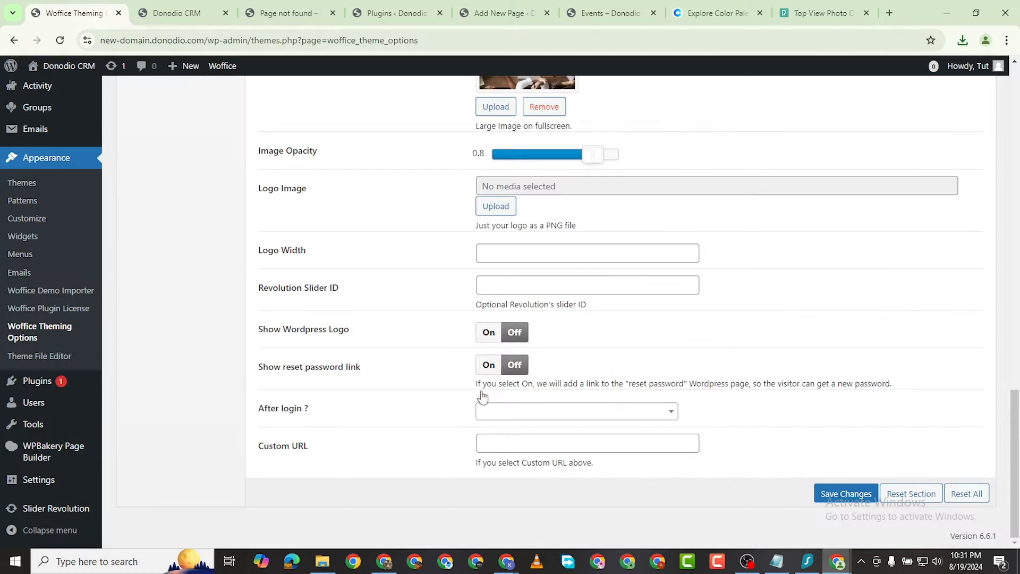
Step: Lower the login background image opacity to 0.6, save, and check it on the login page
{"action": "scroll", "coordinate": [458, 229], "scroll_direction": "up", "scroll_amount": 1}
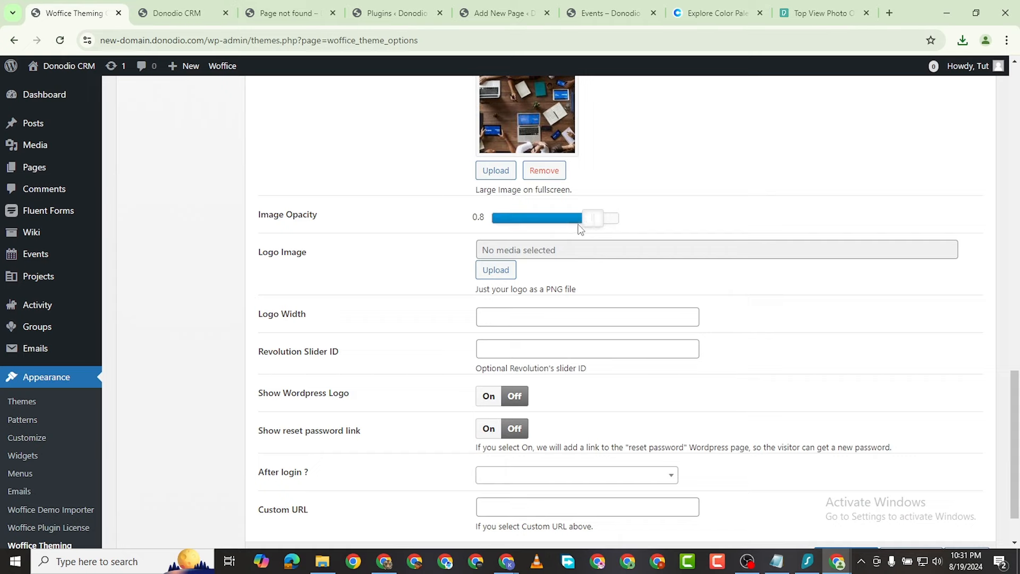
{"action": "left_click_drag", "start_coordinate": [579, 225], "coordinate": [571, 225]}
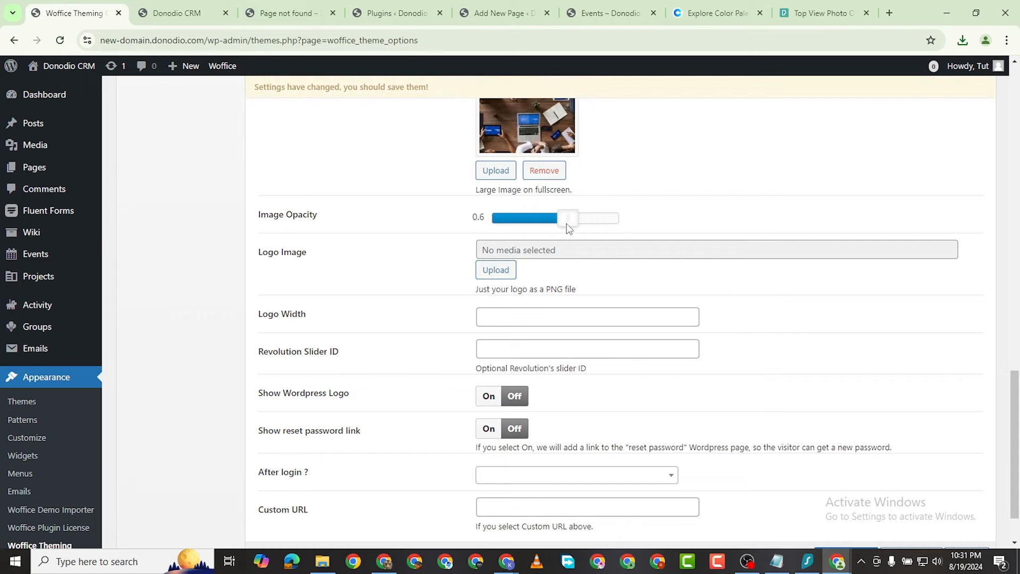
{"action": "scroll", "coordinate": [797, 473], "scroll_direction": "down", "scroll_amount": 2}
{"action": "scroll", "coordinate": [849, 434], "scroll_direction": "up", "scroll_amount": 1}
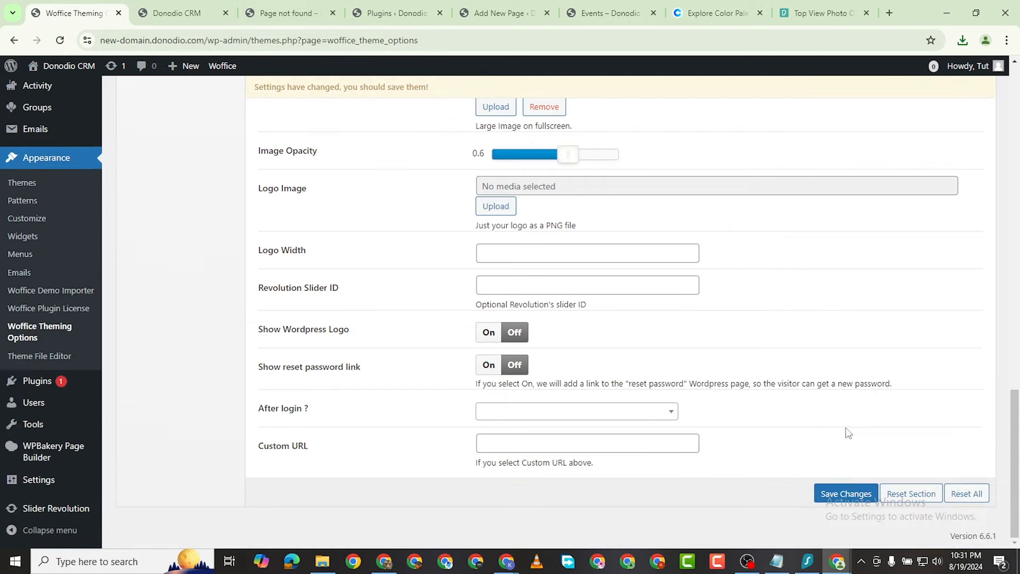
{"action": "left_click", "coordinate": [842, 495]}
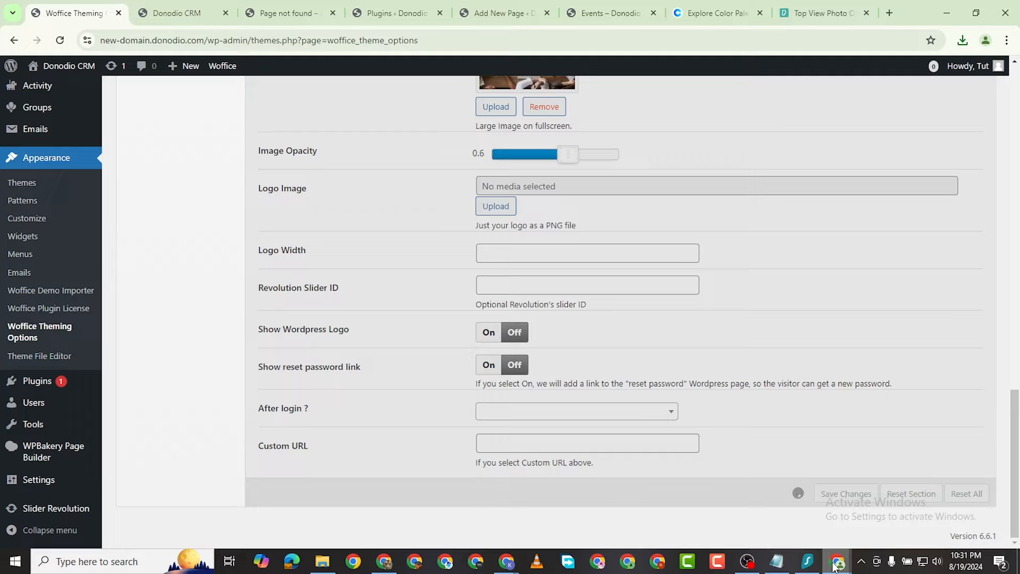
{"action": "mouse_move", "coordinate": [836, 563]}
{"action": "left_click", "coordinate": [870, 505]}
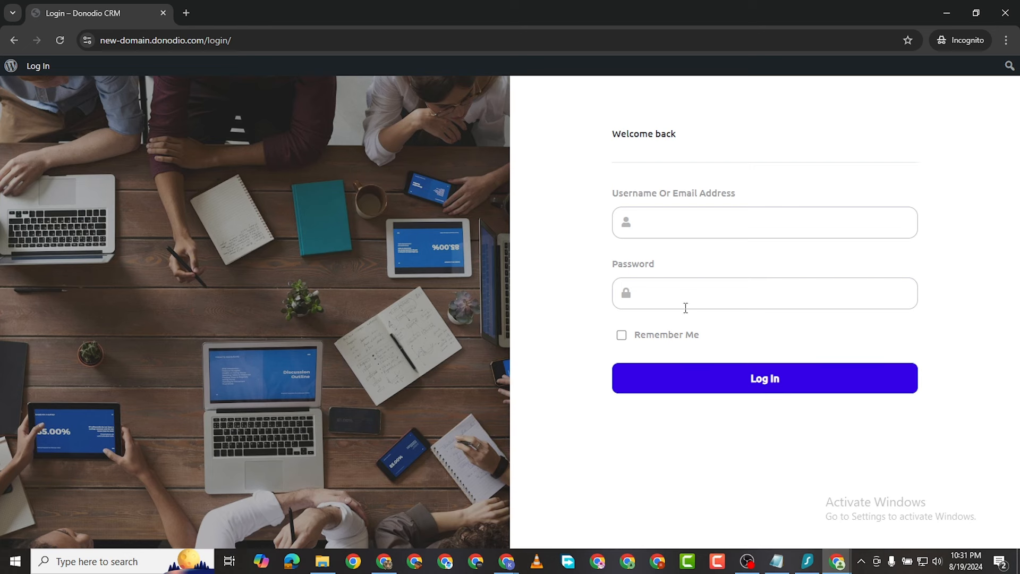
{"action": "mouse_move", "coordinate": [844, 568]}
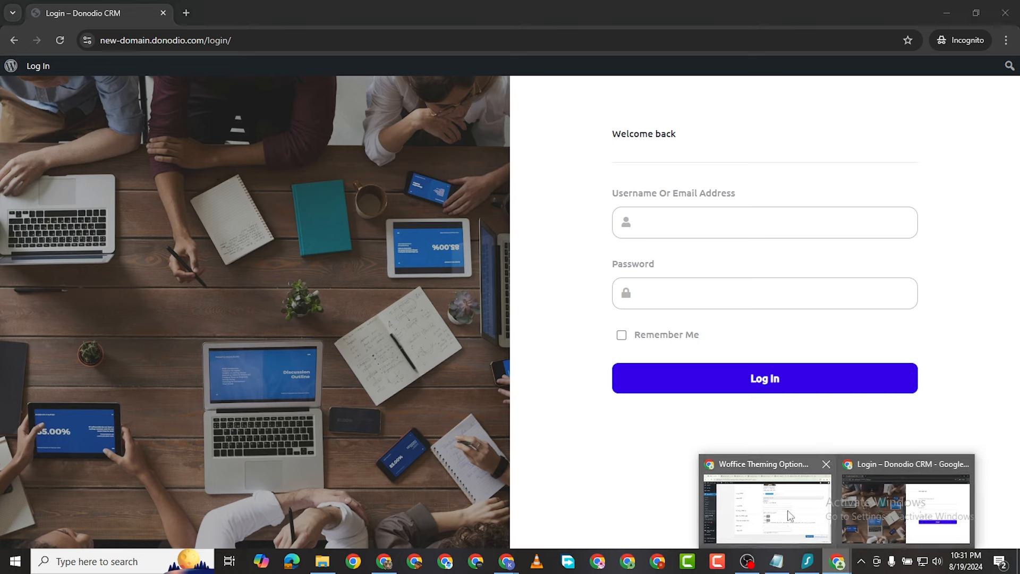
{"action": "left_click", "coordinate": [768, 508]}
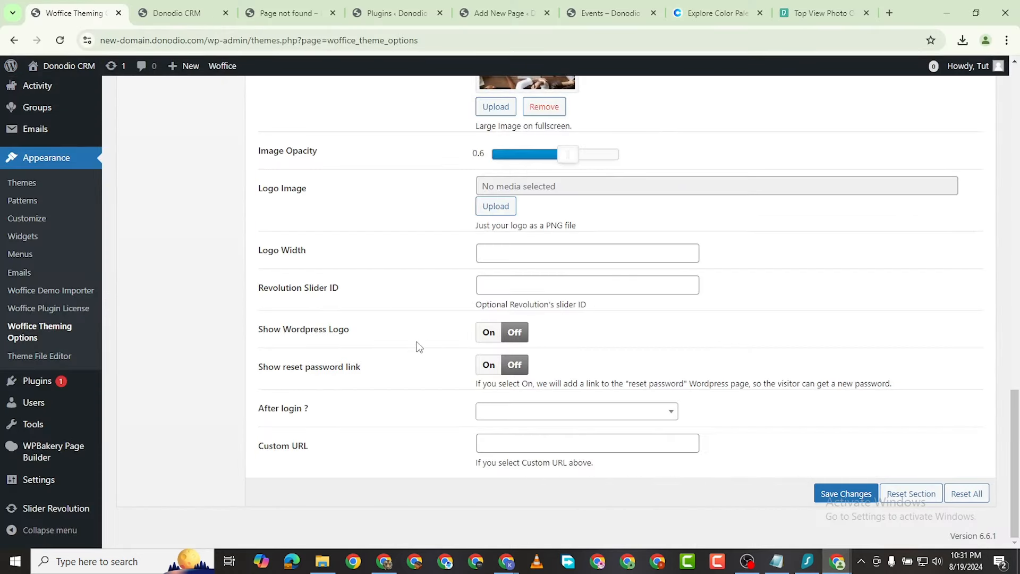
Step: Turn on the reset password link, save, and check the reloaded login page
{"action": "left_click", "coordinate": [489, 366]}
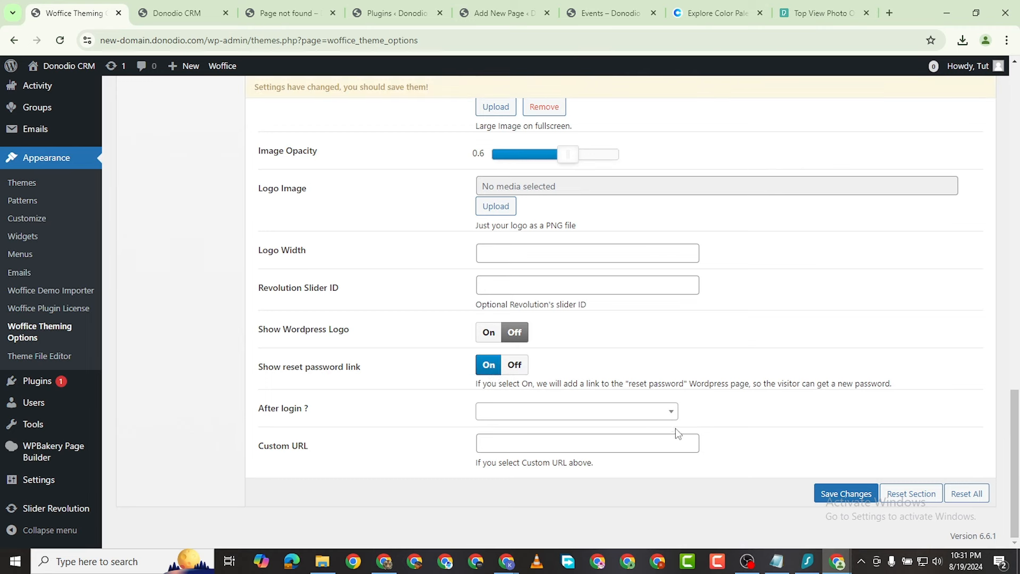
{"action": "left_click", "coordinate": [837, 494]}
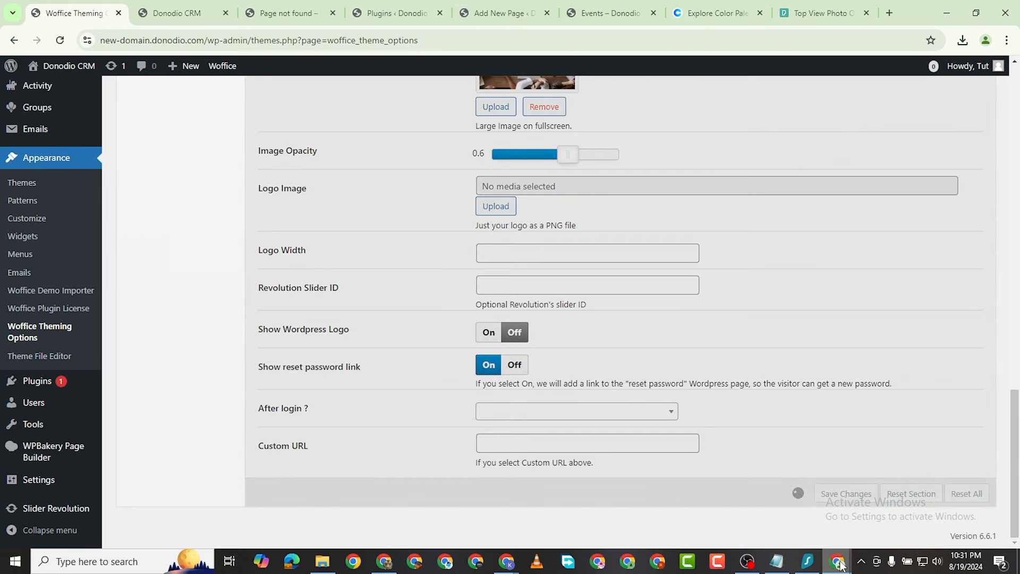
{"action": "mouse_move", "coordinate": [839, 565]}
{"action": "left_click", "coordinate": [892, 510]}
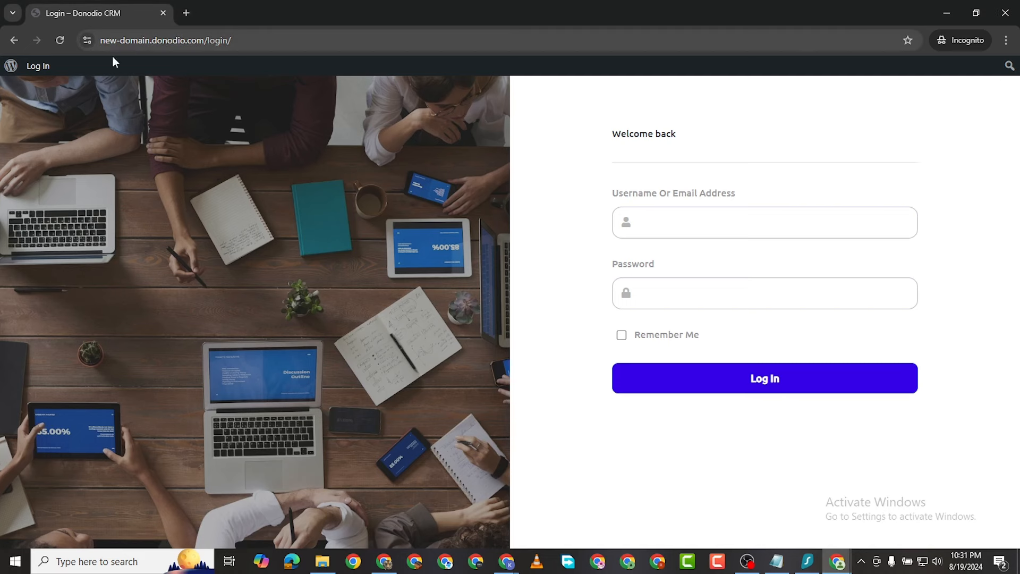
{"action": "left_click", "coordinate": [59, 40]}
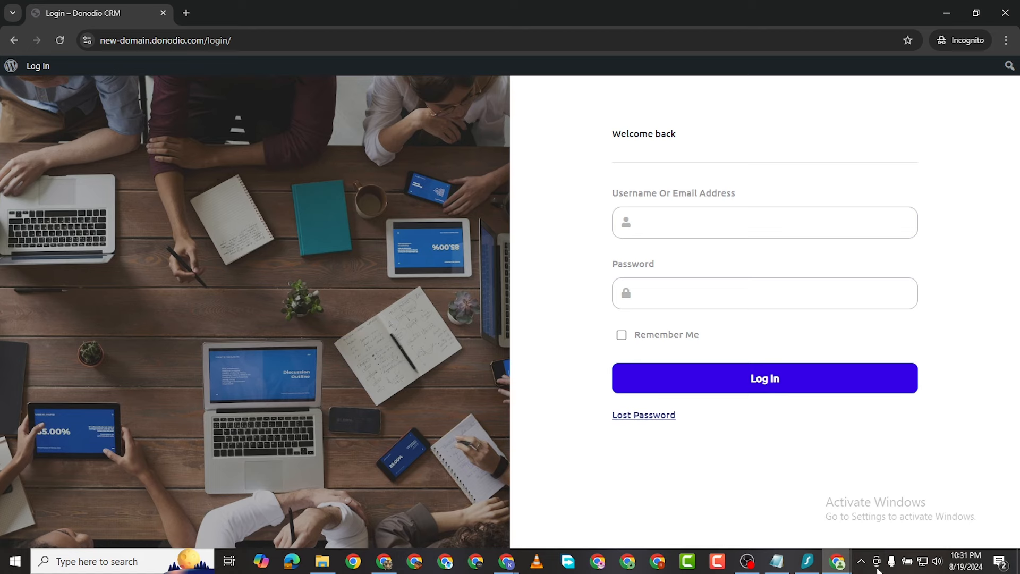
{"action": "mouse_move", "coordinate": [837, 561]}
{"action": "left_click", "coordinate": [787, 537]}
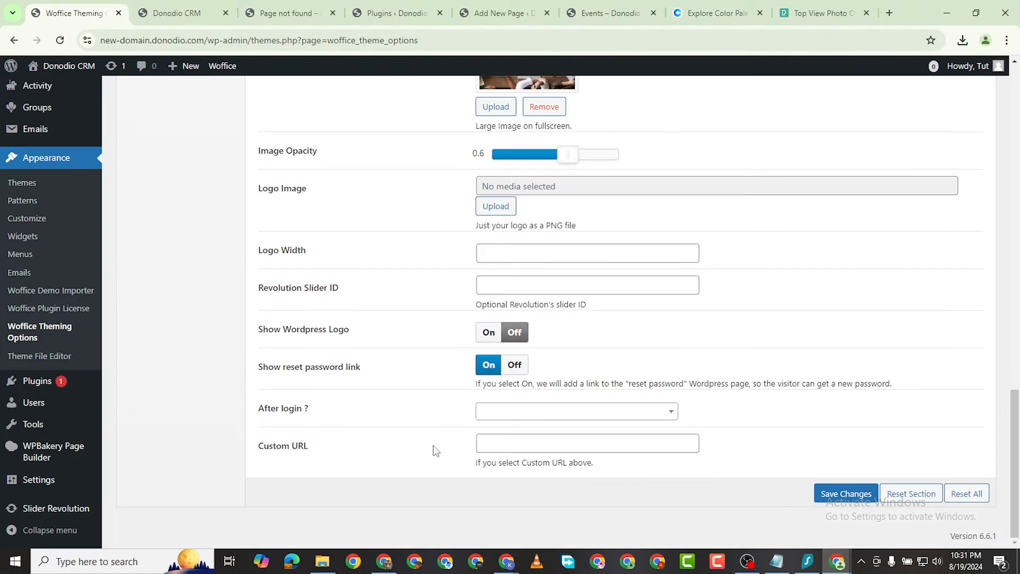
Step: Set 'After login?' to Homepage, save, and recheck the login page
{"action": "left_click", "coordinate": [525, 410]}
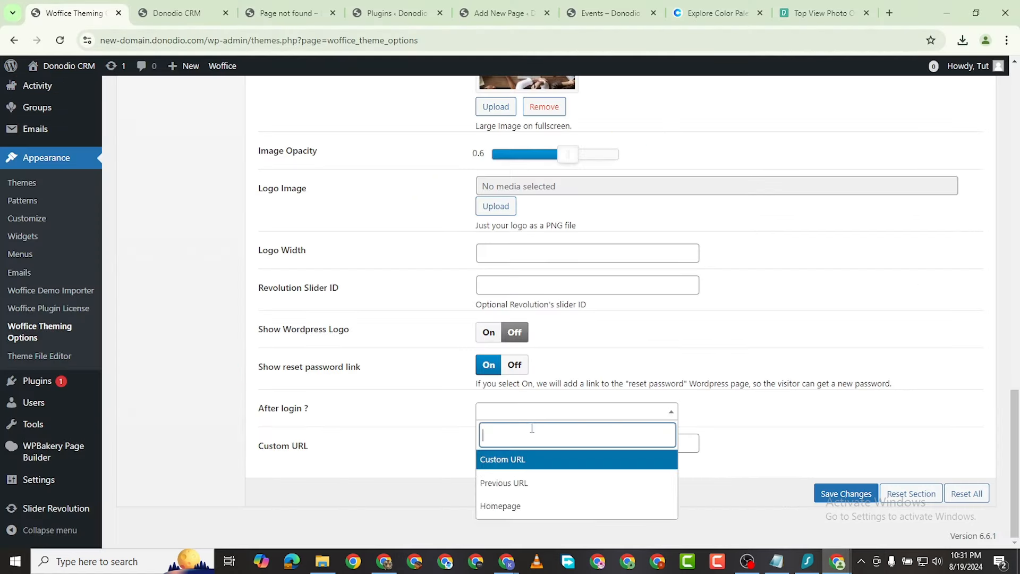
{"action": "left_click", "coordinate": [560, 513]}
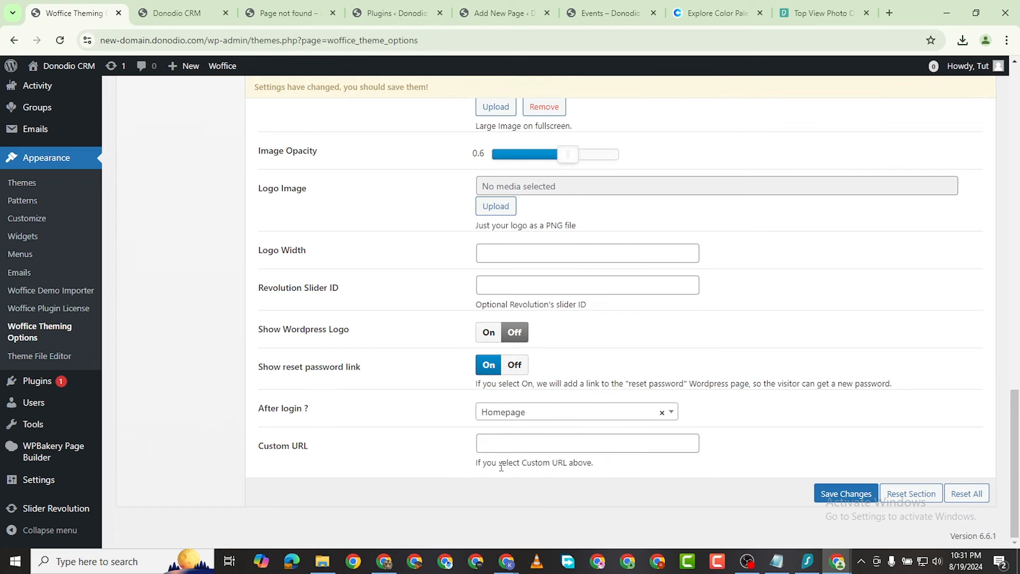
{"action": "left_click", "coordinate": [545, 442]}
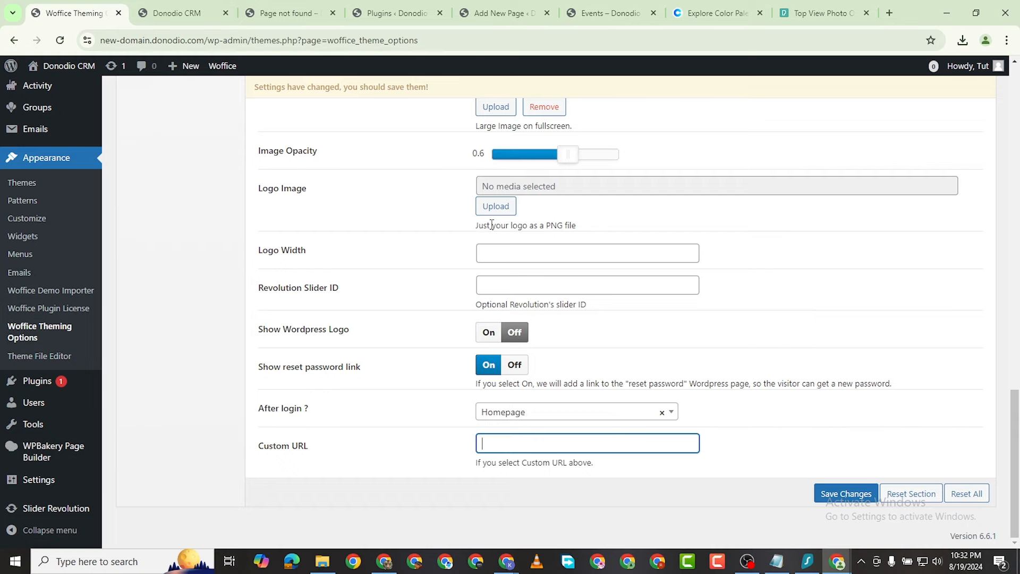
{"action": "scroll", "coordinate": [491, 224], "scroll_direction": "up", "scroll_amount": 3}
{"action": "scroll", "coordinate": [353, 331], "scroll_direction": "down", "scroll_amount": 4}
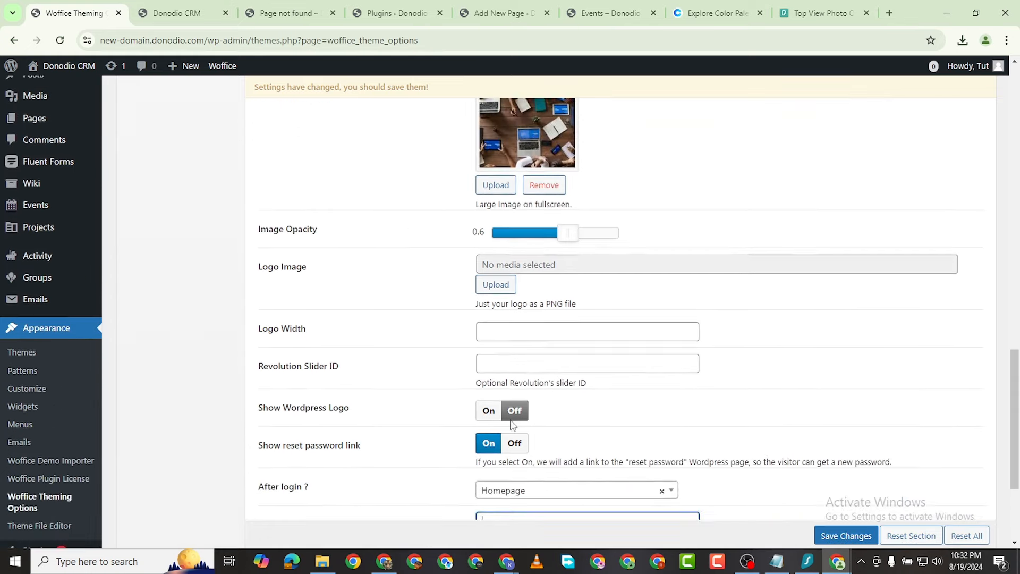
{"action": "scroll", "coordinate": [513, 212], "scroll_direction": "up", "scroll_amount": 1}
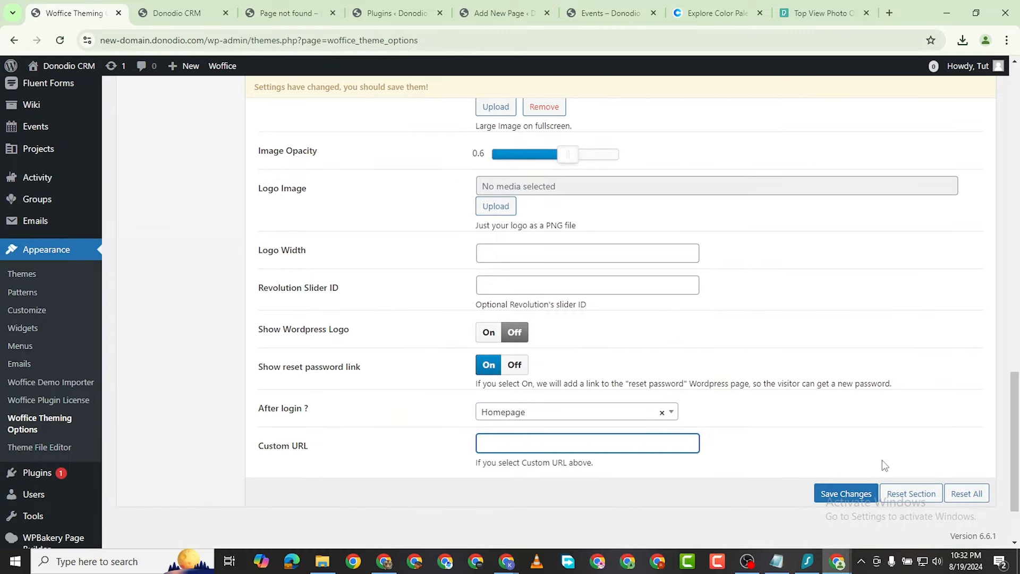
{"action": "left_click", "coordinate": [843, 497]}
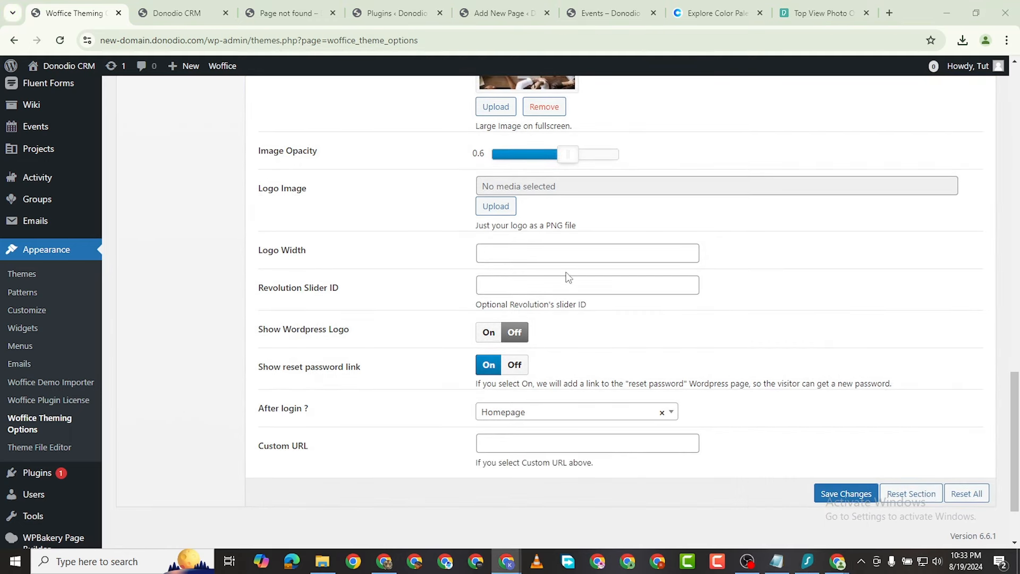
{"action": "mouse_move", "coordinate": [838, 561]}
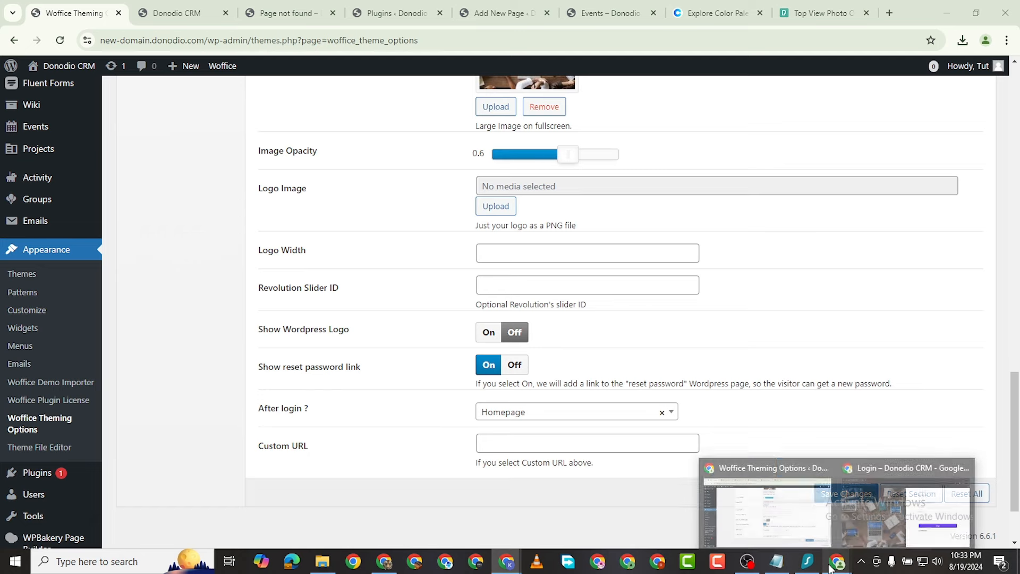
{"action": "left_click", "coordinate": [887, 504]}
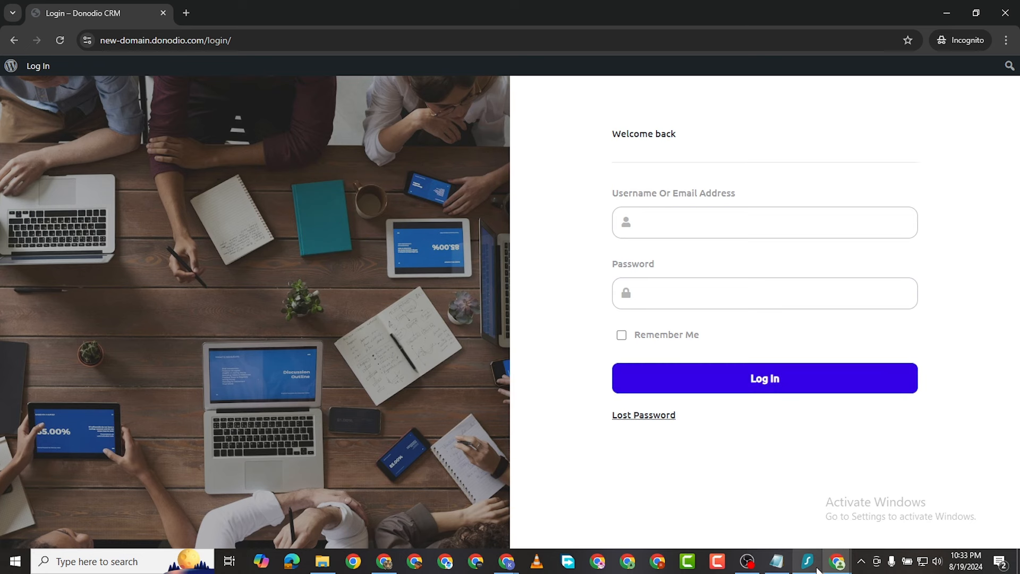
{"action": "mouse_move", "coordinate": [825, 557]}
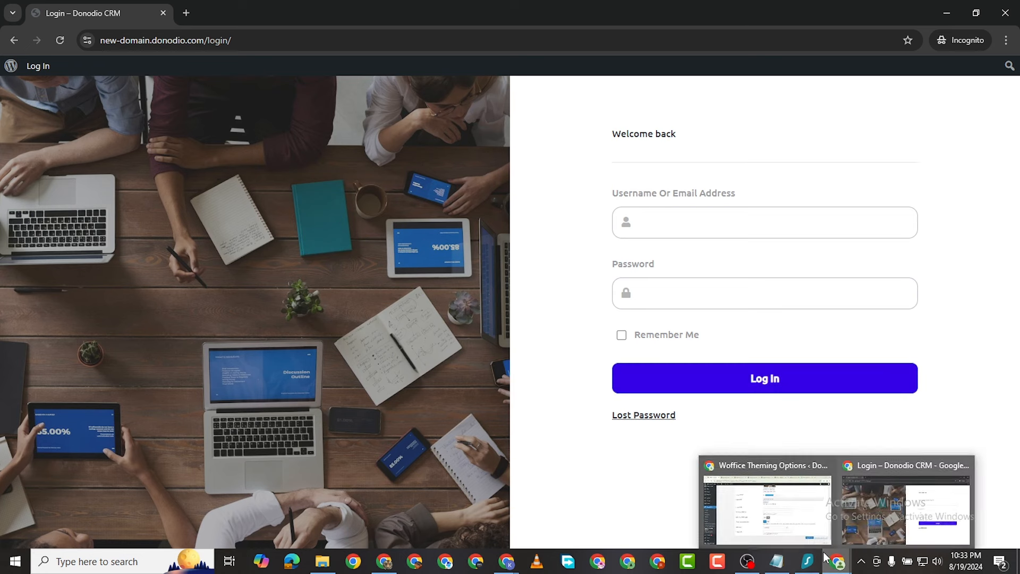
{"action": "left_click", "coordinate": [755, 519]}
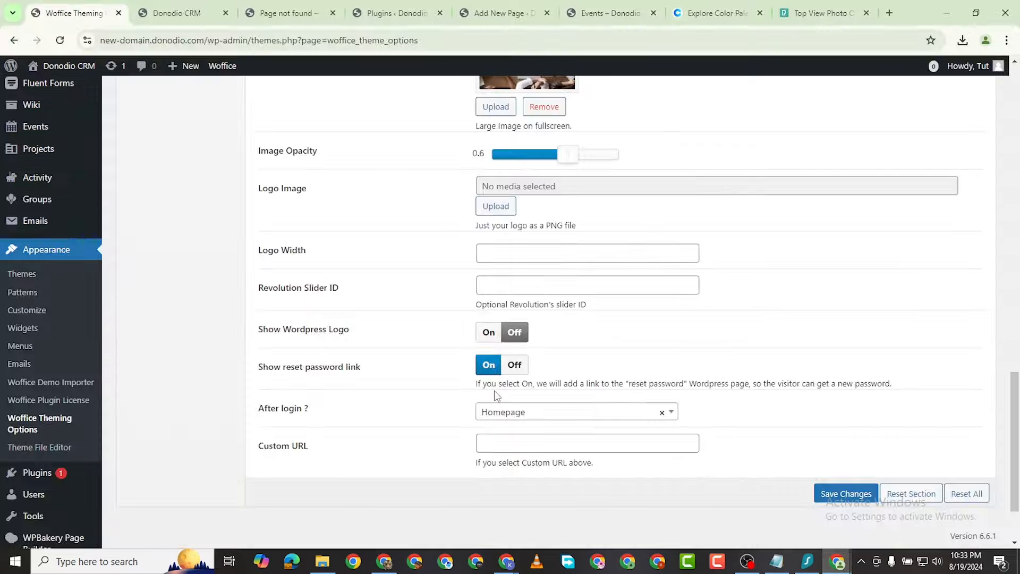
{"action": "scroll", "coordinate": [499, 378], "scroll_direction": "up", "scroll_amount": 10}
{"action": "scroll", "coordinate": [493, 405], "scroll_direction": "up", "scroll_amount": 6}
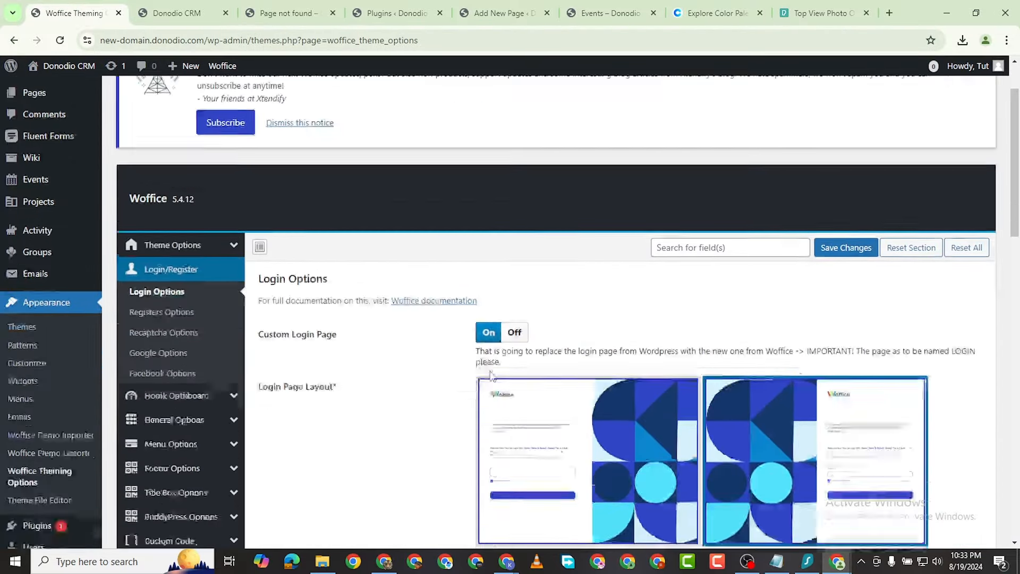
{"action": "scroll", "coordinate": [552, 348], "scroll_direction": "down", "scroll_amount": 2}
{"action": "scroll", "coordinate": [422, 354], "scroll_direction": "down", "scroll_amount": 10}
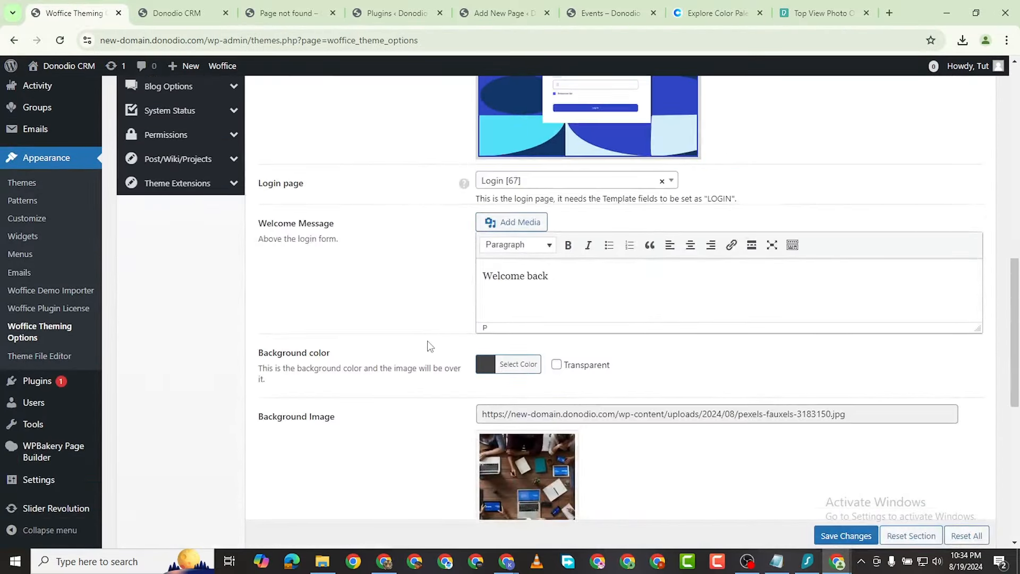
{"action": "scroll", "coordinate": [360, 318], "scroll_direction": "down", "scroll_amount": 7}
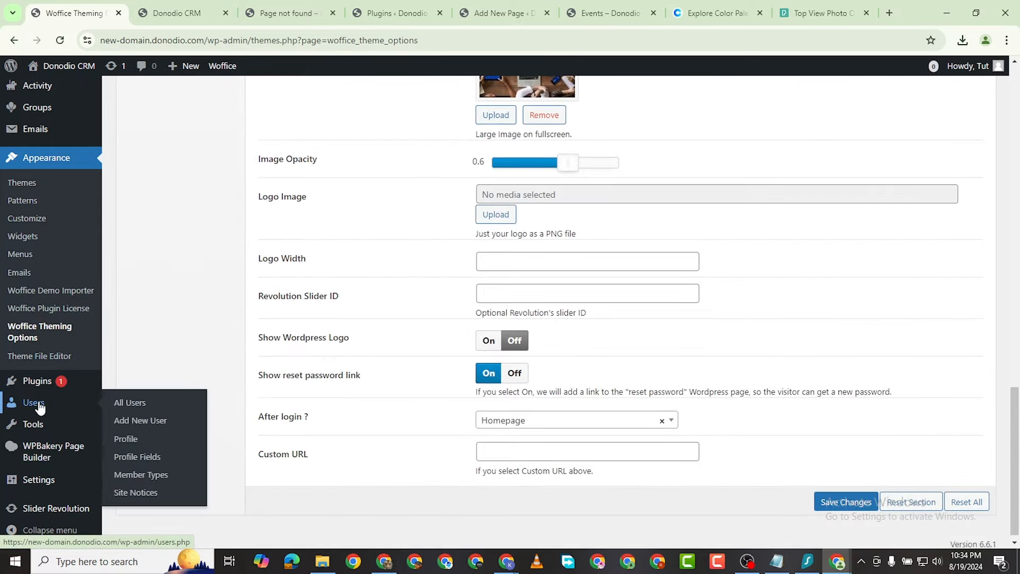
Step: Open General Settings in a new tab, tick Membership 'Anyone can register', and save
{"action": "mouse_move", "coordinate": [43, 481]}
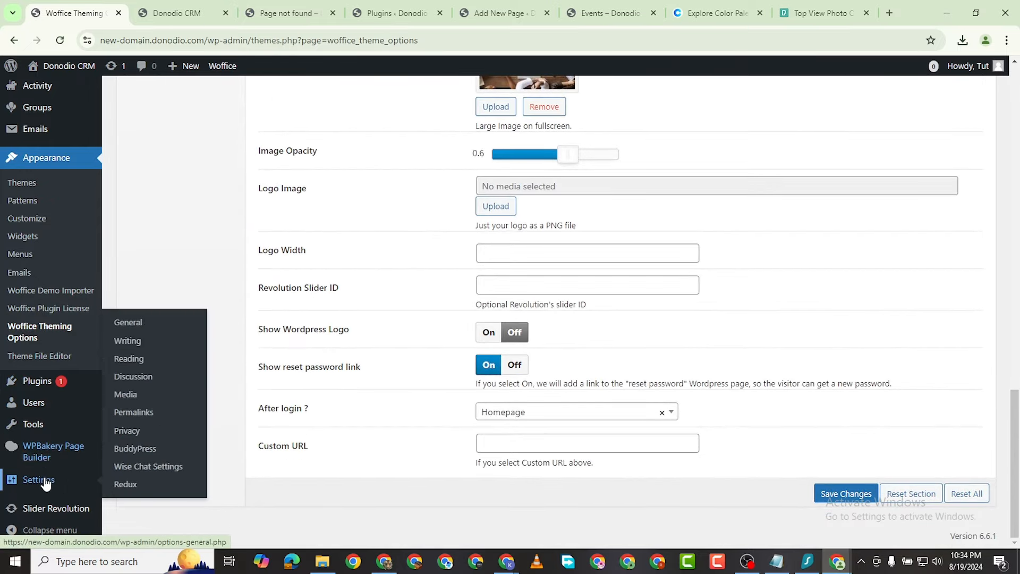
{"action": "right_click", "coordinate": [132, 329]}
{"action": "left_click", "coordinate": [179, 331]}
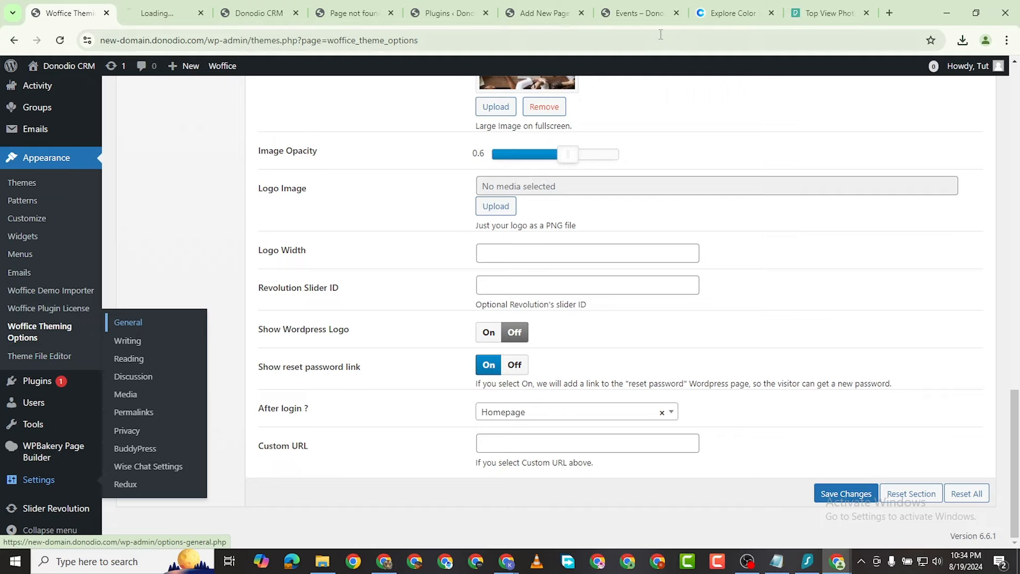
{"action": "left_click", "coordinate": [158, 15]}
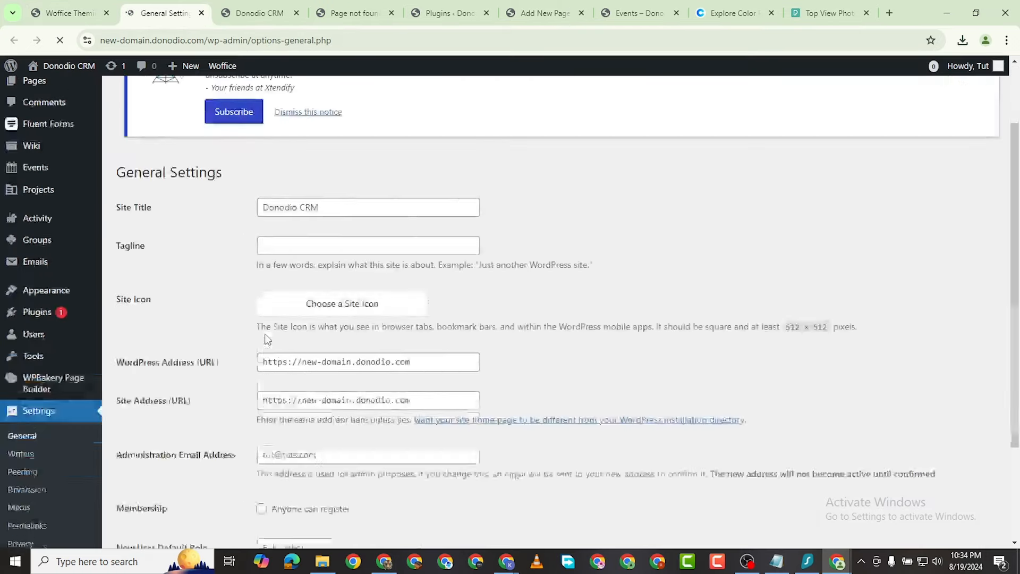
{"action": "scroll", "coordinate": [267, 339], "scroll_direction": "down", "scroll_amount": 5}
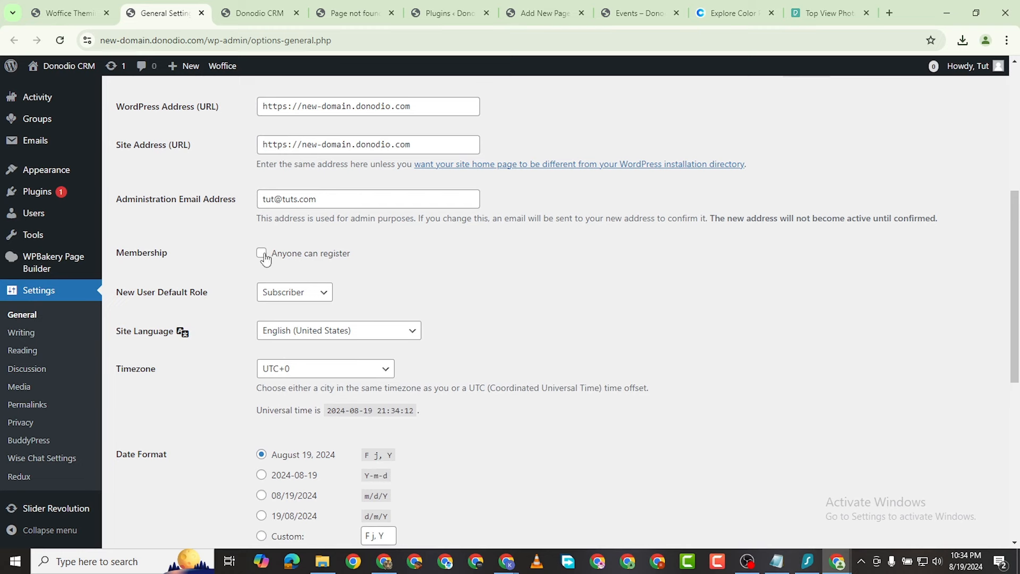
{"action": "left_click", "coordinate": [263, 254]}
{"action": "scroll", "coordinate": [319, 264], "scroll_direction": "down", "scroll_amount": 8}
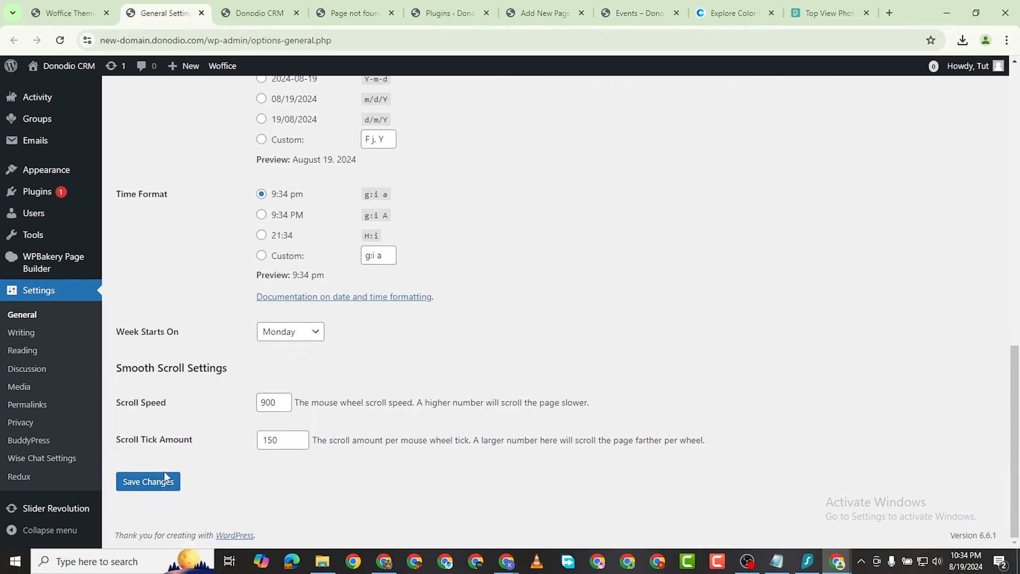
{"action": "left_click", "coordinate": [162, 480]}
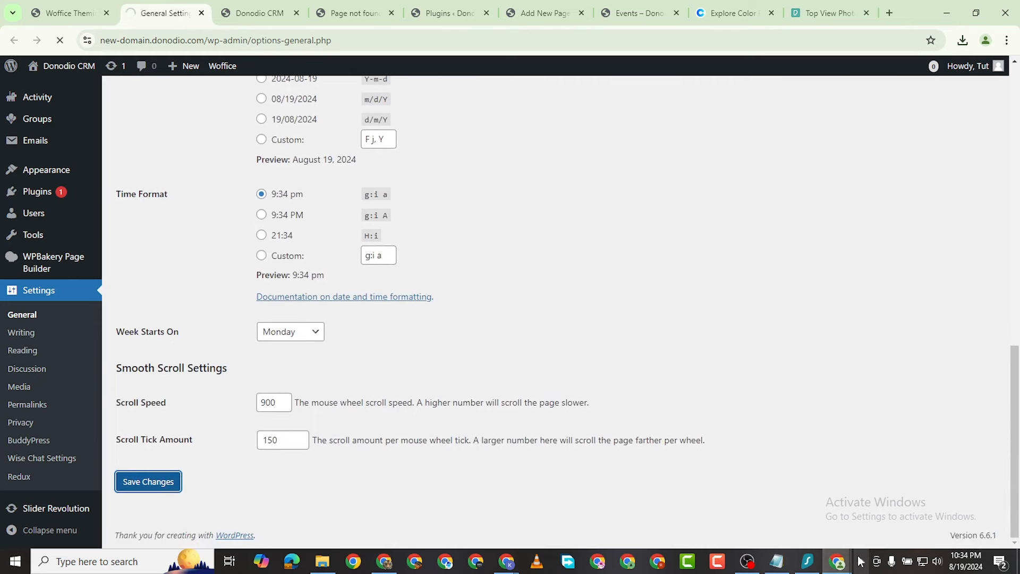
Step: Reload the private-window login page to see the new Register link and Sign Up option
{"action": "mouse_move", "coordinate": [847, 569]}
{"action": "left_click", "coordinate": [902, 510]}
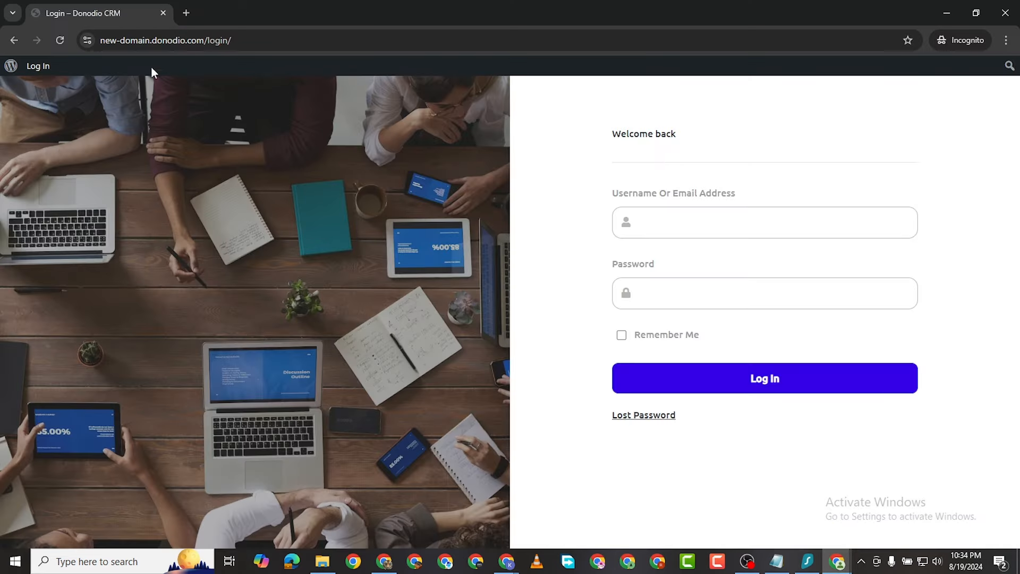
{"action": "left_click", "coordinate": [60, 40]}
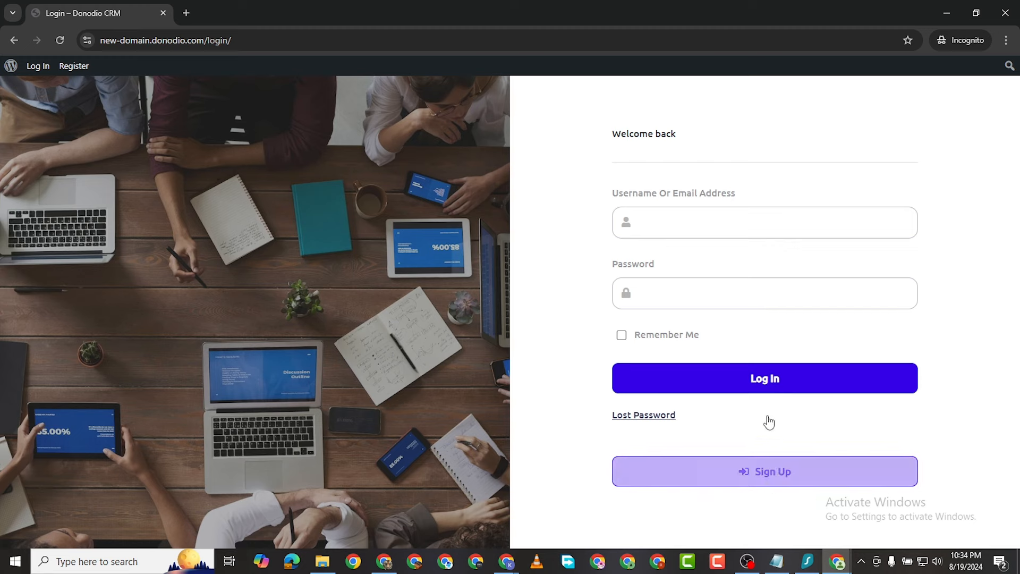
{"action": "mouse_move", "coordinate": [839, 565]}
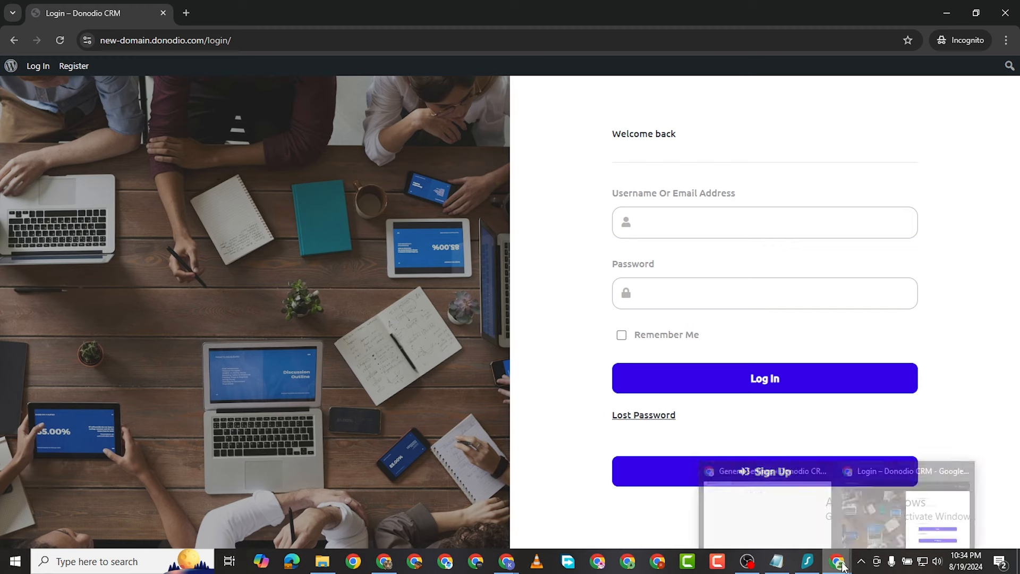
{"action": "left_click", "coordinate": [751, 505]}
Step: Untick 'Anyone can register', keep Subscriber as the default role, and save the general settings
{"action": "scroll", "coordinate": [341, 373], "scroll_direction": "down", "scroll_amount": 5}
{"action": "scroll", "coordinate": [341, 373], "scroll_direction": "down", "scroll_amount": 2}
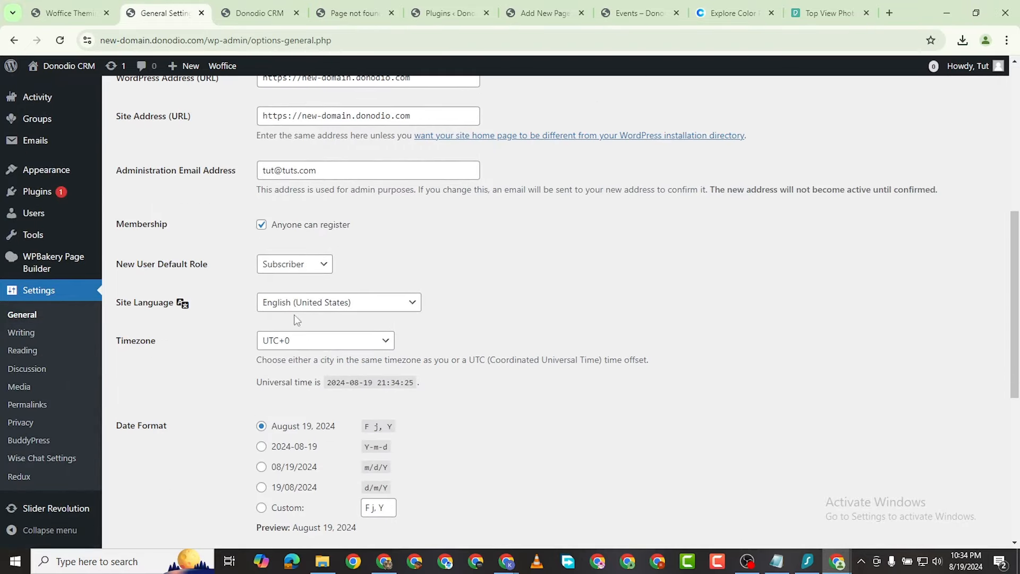
{"action": "left_click", "coordinate": [261, 226]}
{"action": "left_click", "coordinate": [319, 265]}
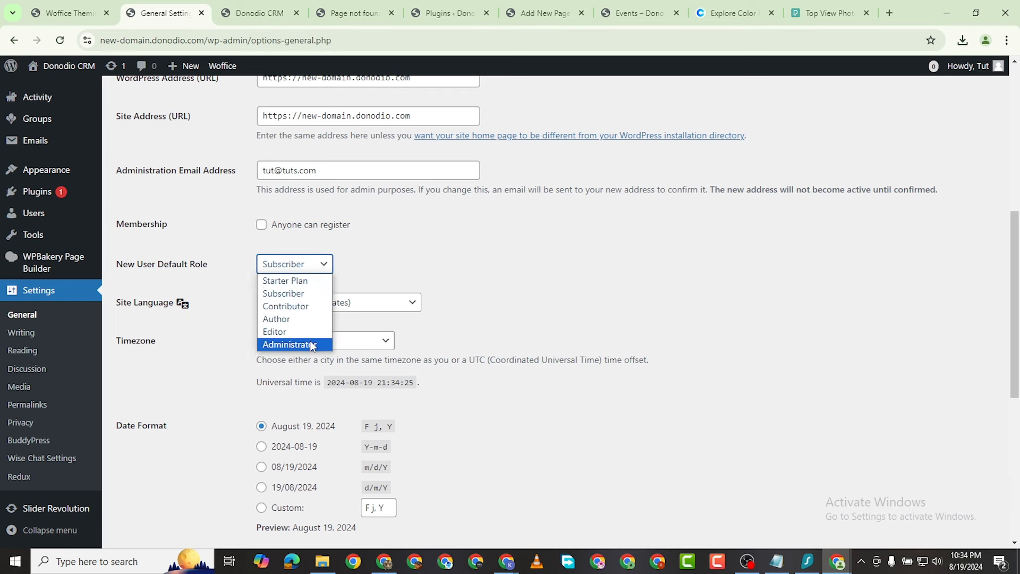
{"action": "left_click", "coordinate": [485, 297]}
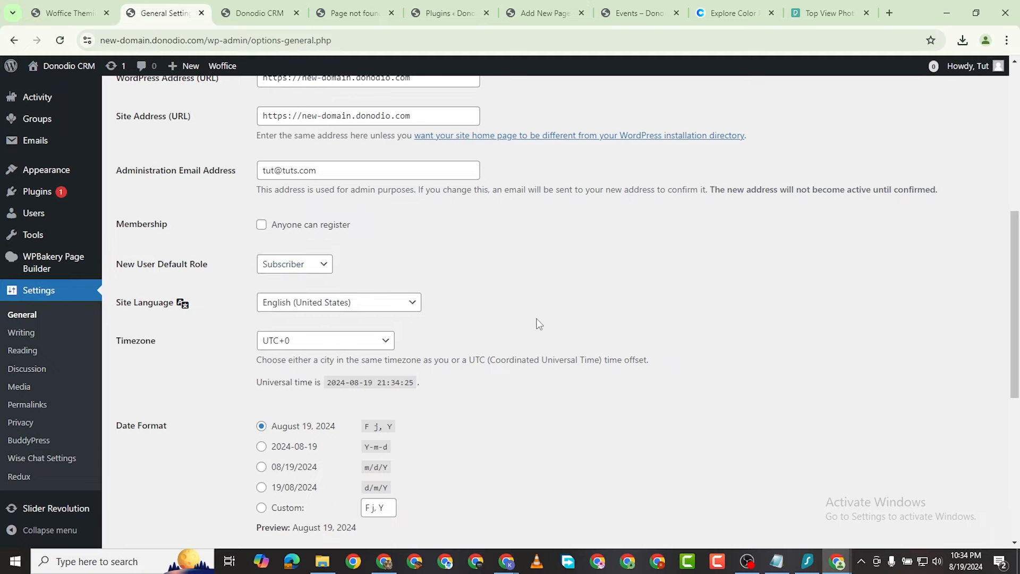
{"action": "scroll", "coordinate": [732, 426], "scroll_direction": "down", "scroll_amount": 3}
{"action": "scroll", "coordinate": [657, 471], "scroll_direction": "down", "scroll_amount": 3}
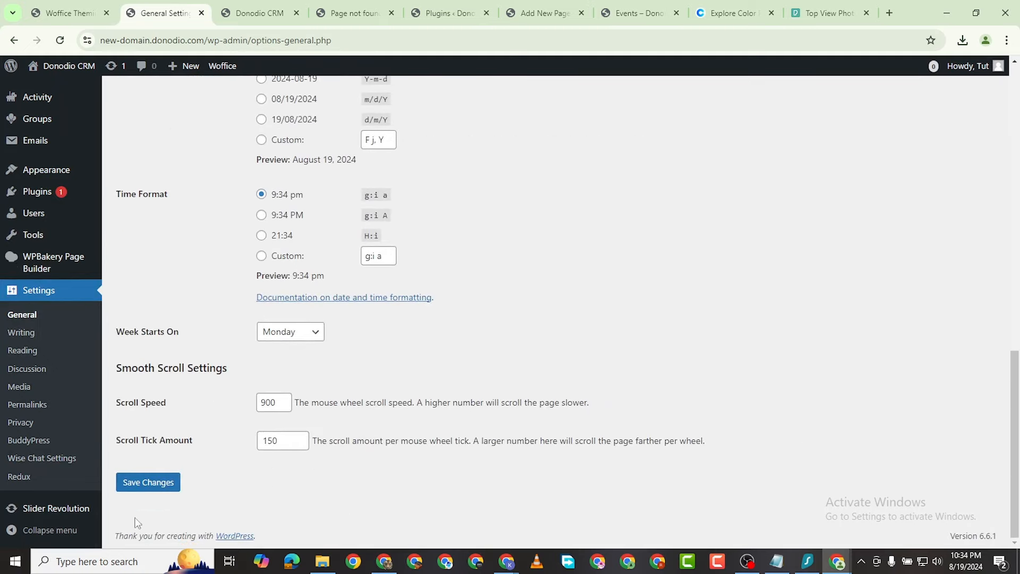
{"action": "left_click", "coordinate": [139, 483]}
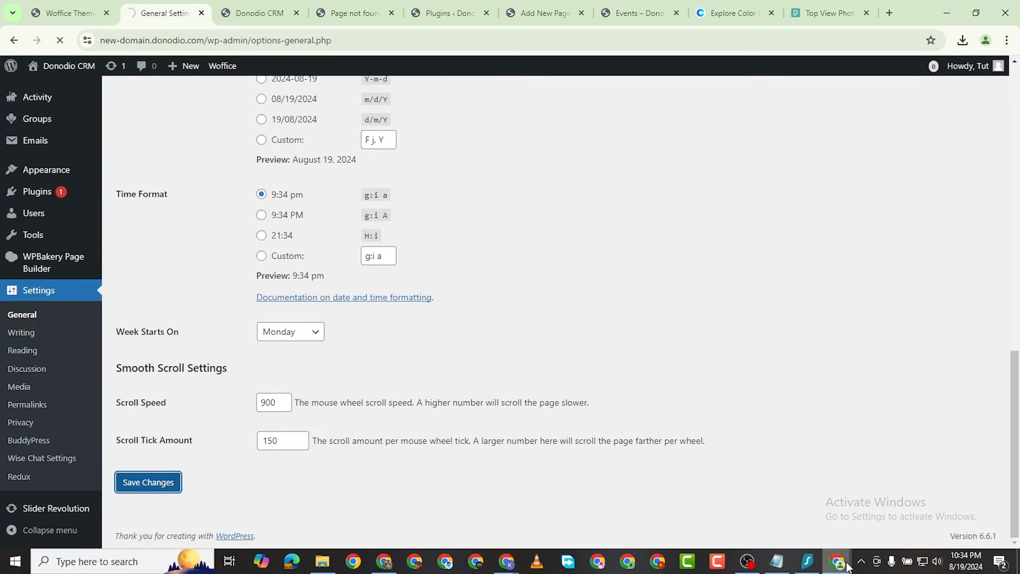
Step: Reload the login page to confirm Sign Up is gone, then return to Woffice login options
{"action": "mouse_move", "coordinate": [845, 565]}
{"action": "left_click", "coordinate": [936, 508]}
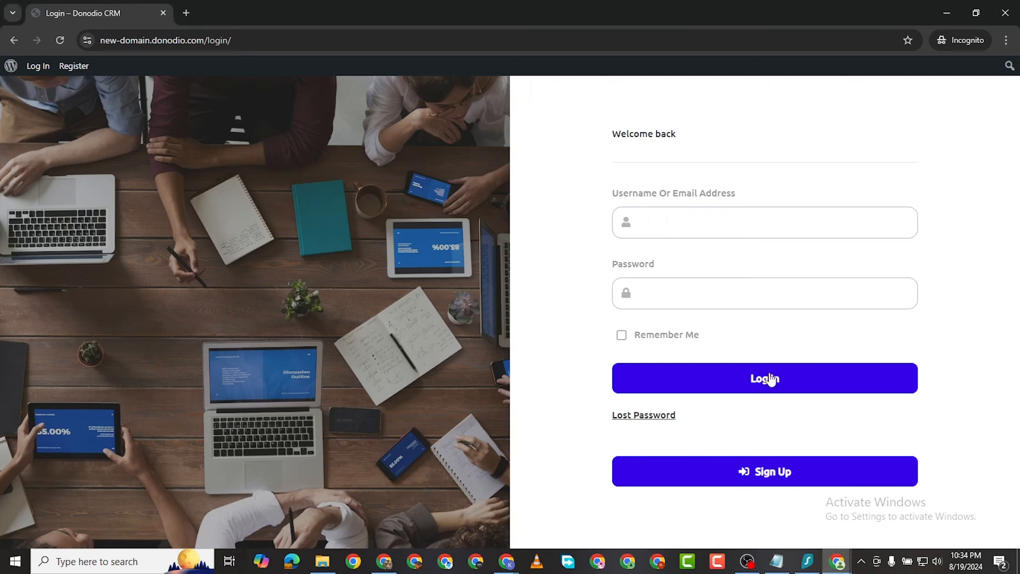
{"action": "left_click", "coordinate": [64, 38]}
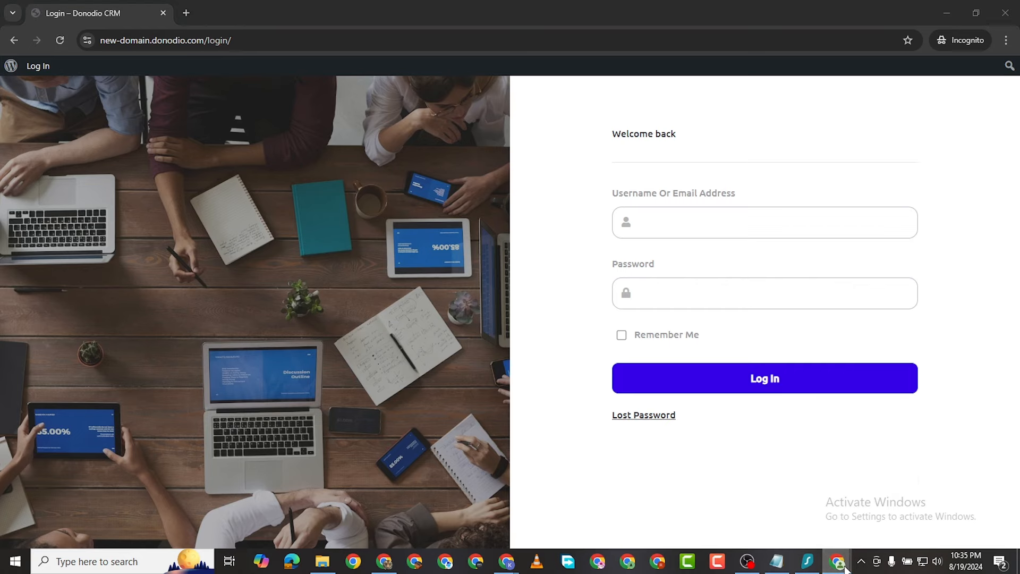
{"action": "mouse_move", "coordinate": [838, 561]}
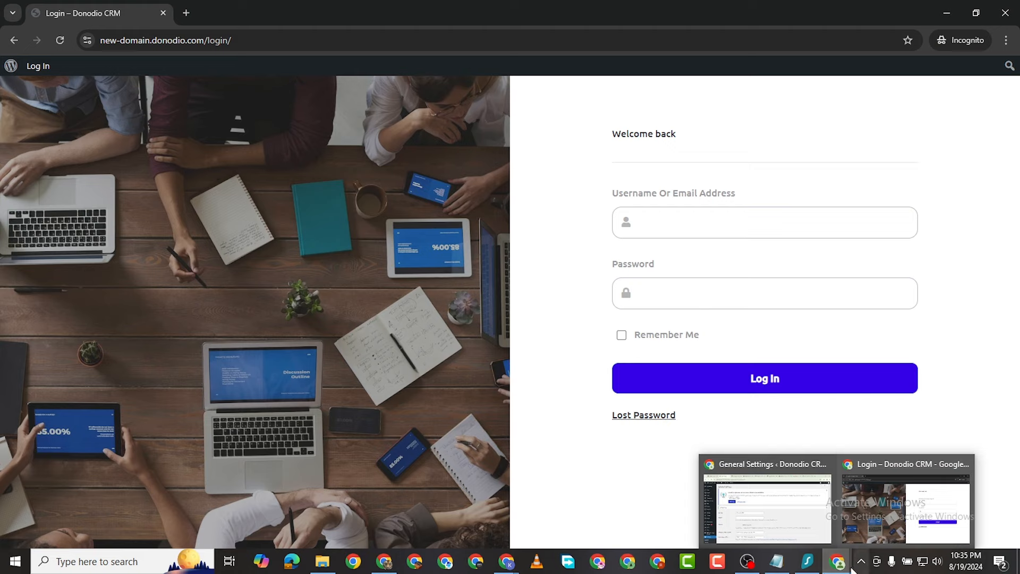
{"action": "left_click", "coordinate": [817, 518]}
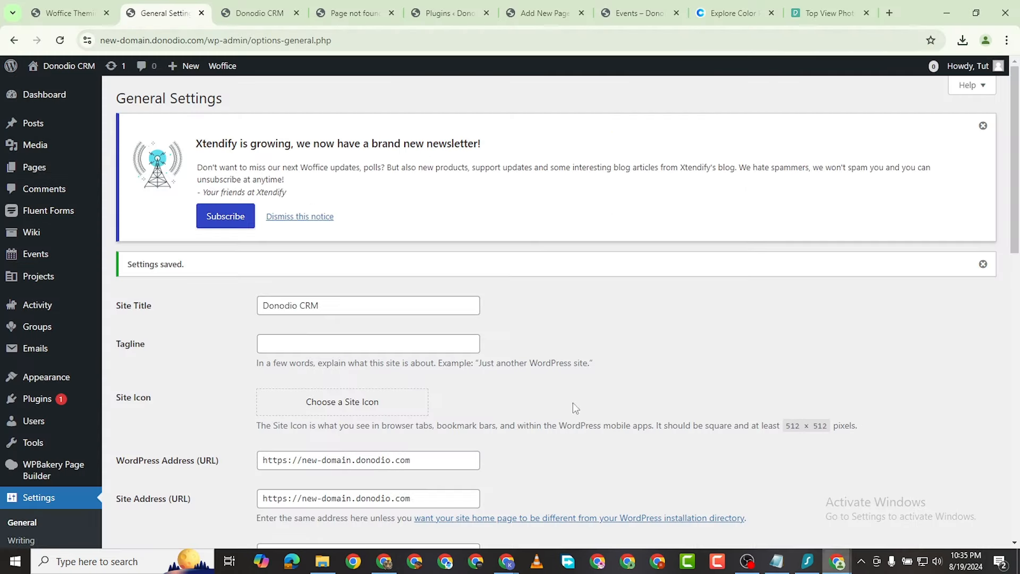
{"action": "scroll", "coordinate": [610, 273], "scroll_direction": "down", "scroll_amount": 1}
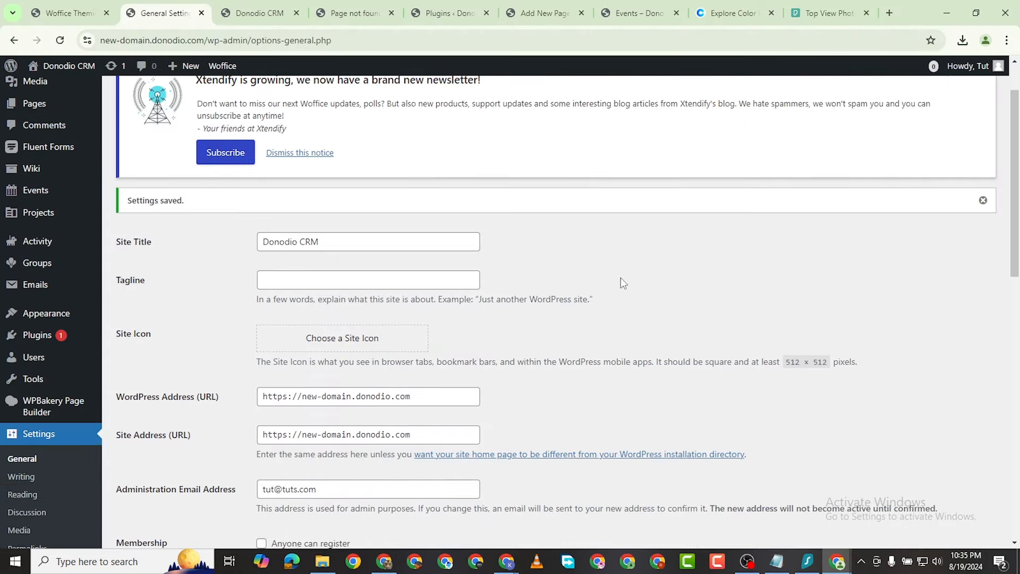
{"action": "key", "text": "alt+Tab"}
{"action": "scroll", "coordinate": [372, 298], "scroll_direction": "down", "scroll_amount": 3}
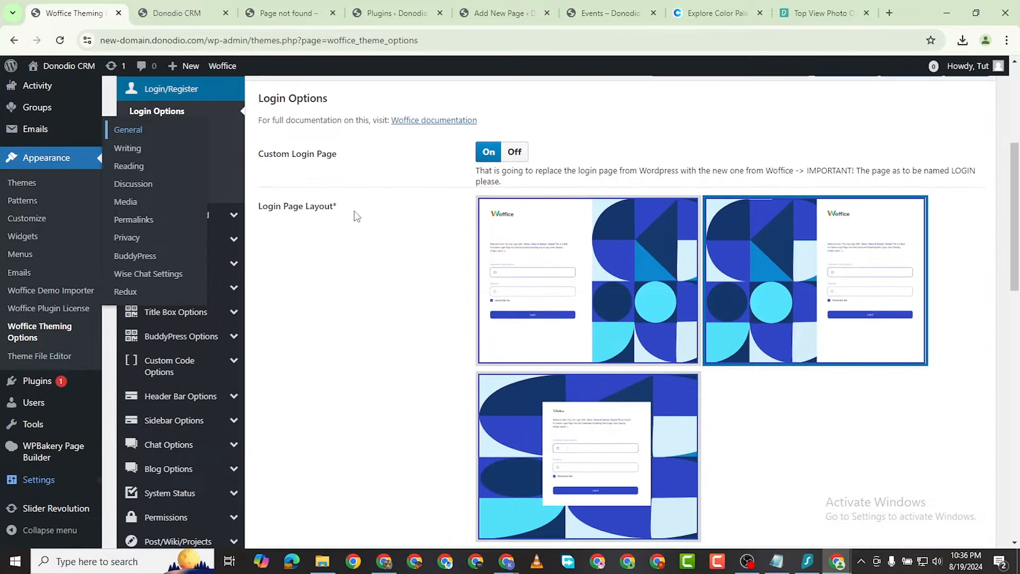
Step: Open the Registers Options section, toggling Auto login on and back off
{"action": "scroll", "coordinate": [53, 223], "scroll_direction": "up", "scroll_amount": 3}
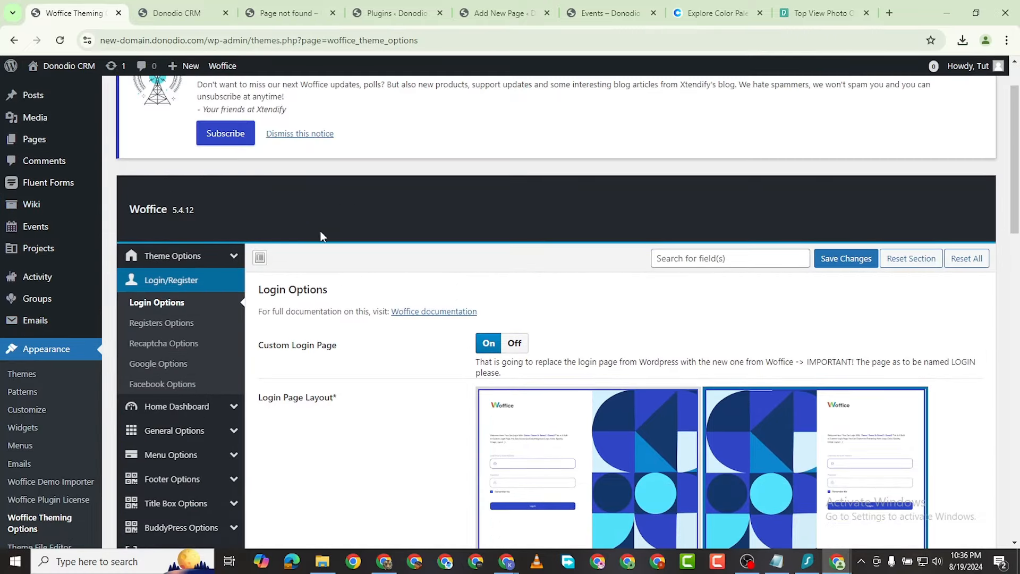
{"action": "left_click", "coordinate": [171, 329]}
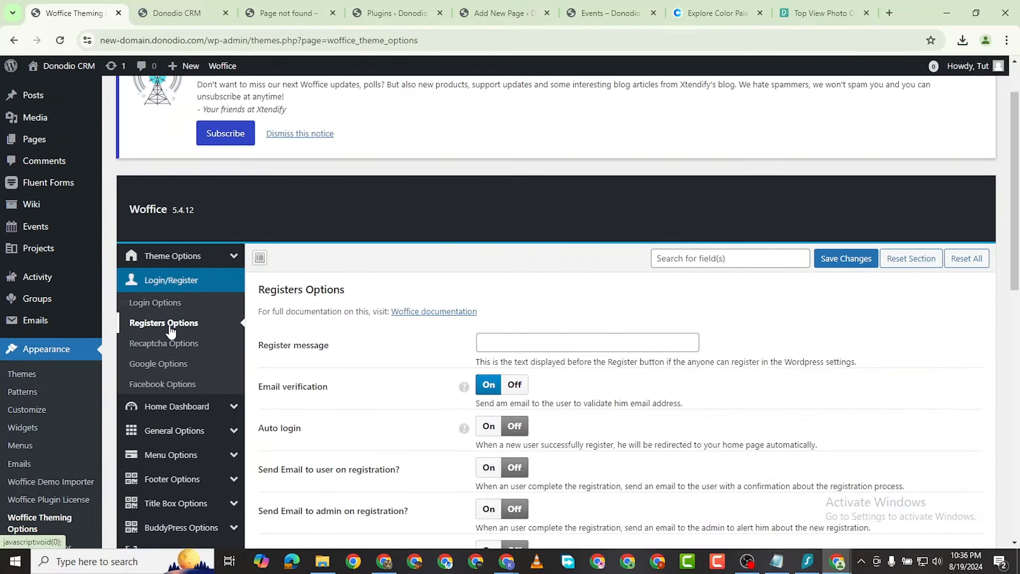
{"action": "scroll", "coordinate": [452, 333], "scroll_direction": "down", "scroll_amount": 2}
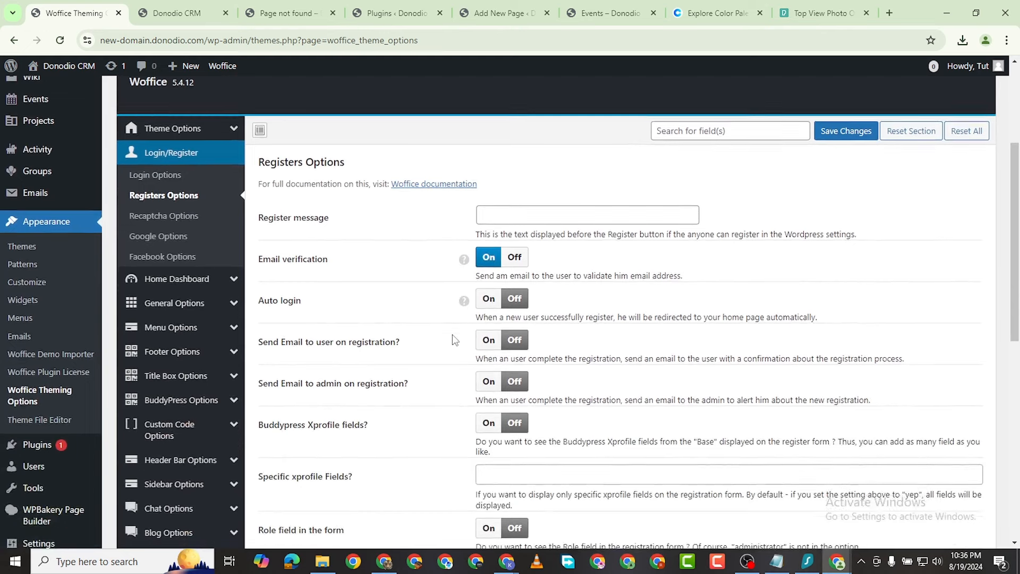
{"action": "left_click", "coordinate": [527, 210]}
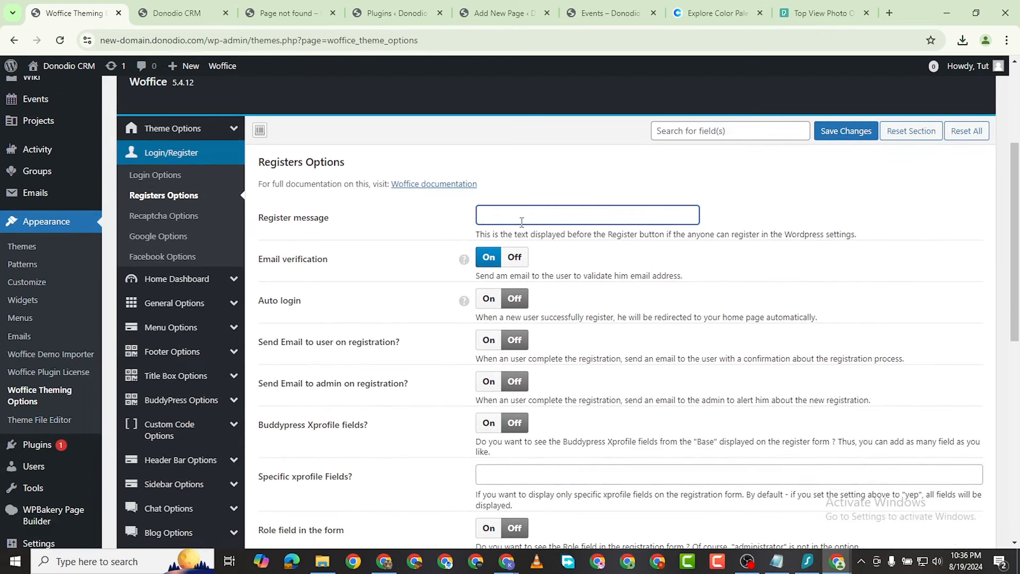
{"action": "left_click", "coordinate": [488, 300]}
{"action": "left_click", "coordinate": [510, 322]}
{"action": "scroll", "coordinate": [403, 358], "scroll_direction": "down", "scroll_amount": 3}
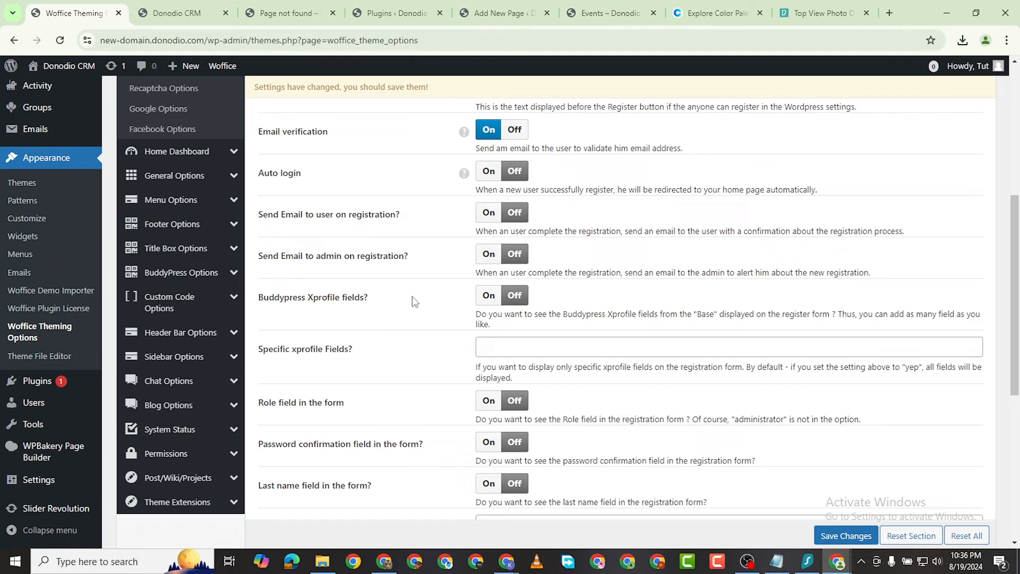
Step: Switch Buddypress Xprofile fields, Role field and Password confirmation field to On
{"action": "left_click", "coordinate": [487, 295]}
{"action": "scroll", "coordinate": [433, 351], "scroll_direction": "down", "scroll_amount": 3}
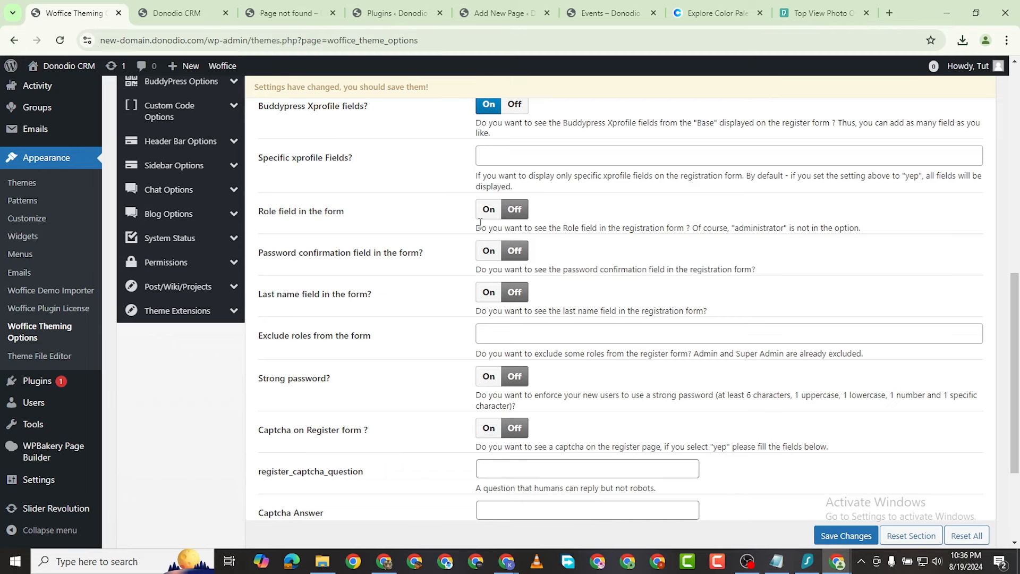
{"action": "left_click", "coordinate": [487, 211]}
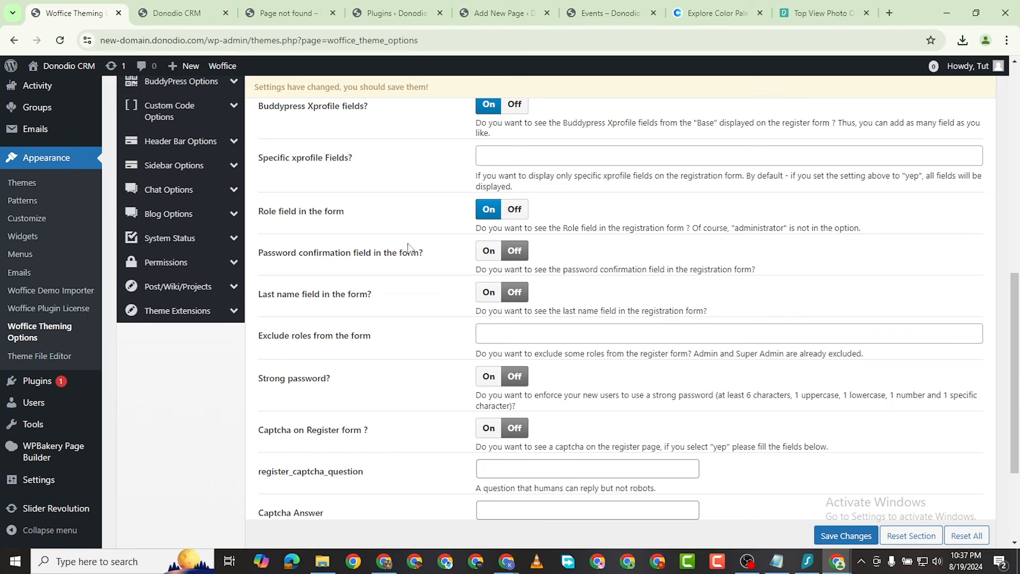
{"action": "left_click", "coordinate": [487, 251]}
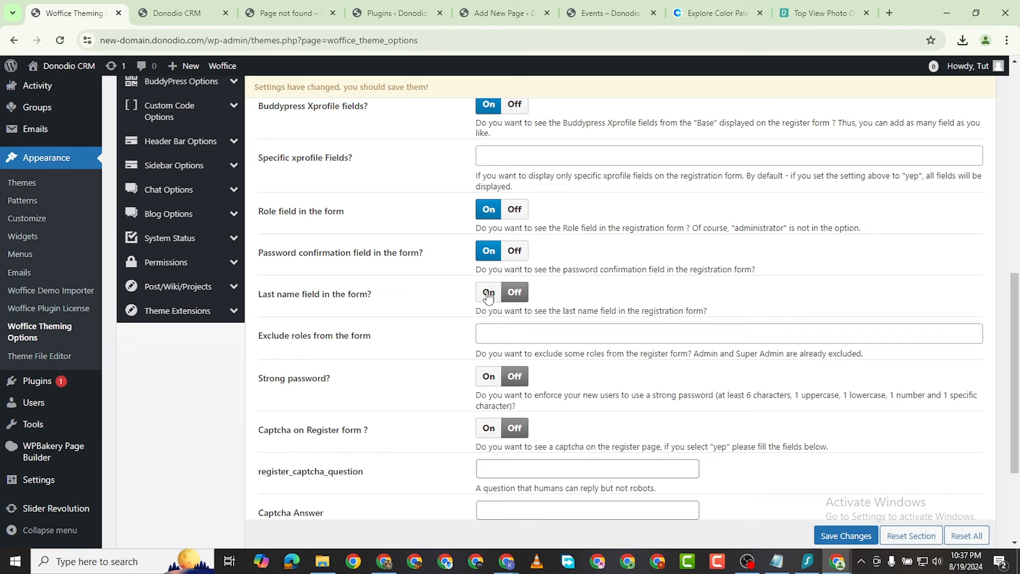
Step: Turn on Strong password and Captcha on register form, with Paid Membership Pro left Off
{"action": "scroll", "coordinate": [455, 360], "scroll_direction": "down", "scroll_amount": 3}
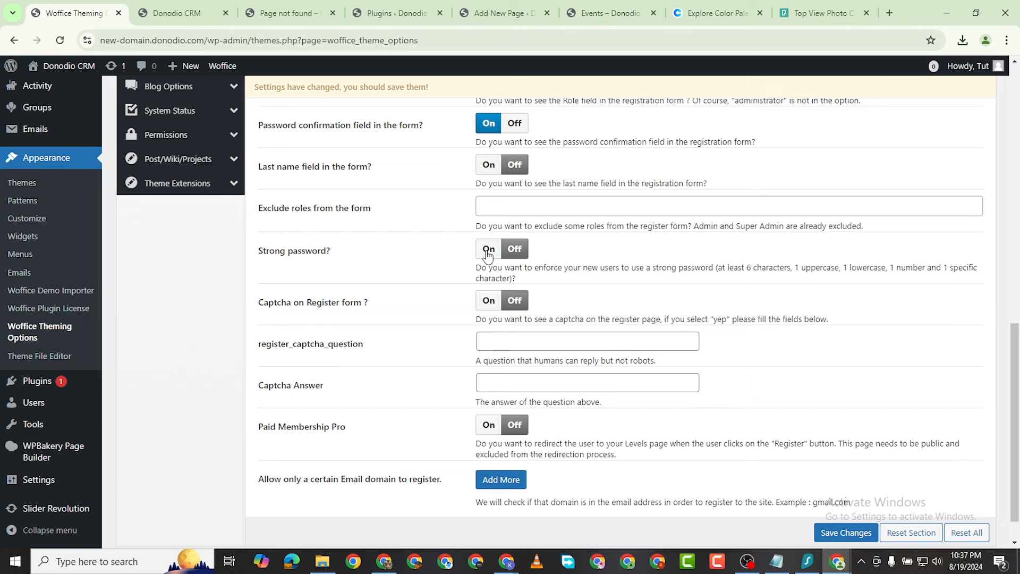
{"action": "left_click", "coordinate": [487, 253]}
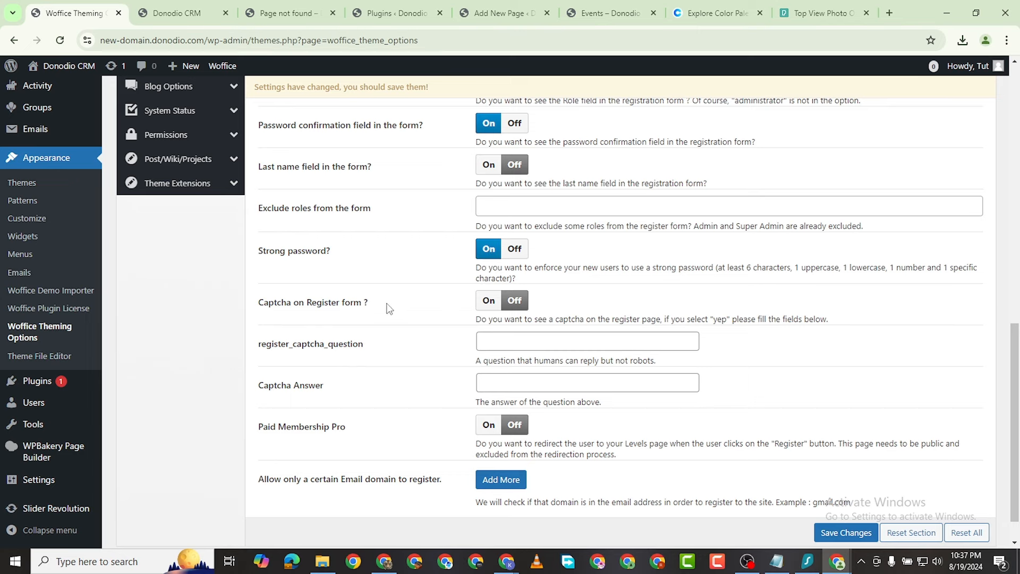
{"action": "left_click", "coordinate": [490, 305]}
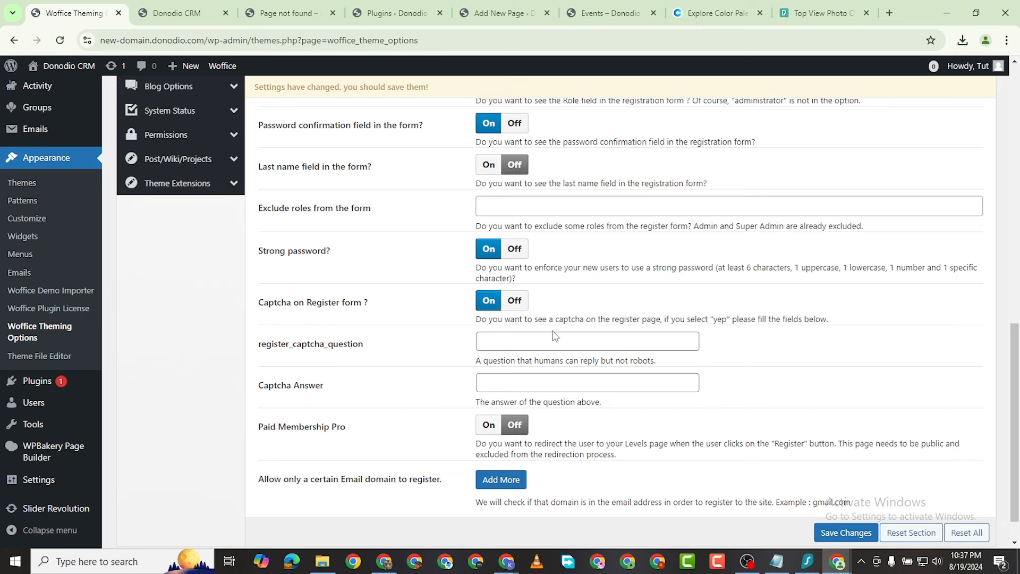
{"action": "left_click", "coordinate": [531, 343]}
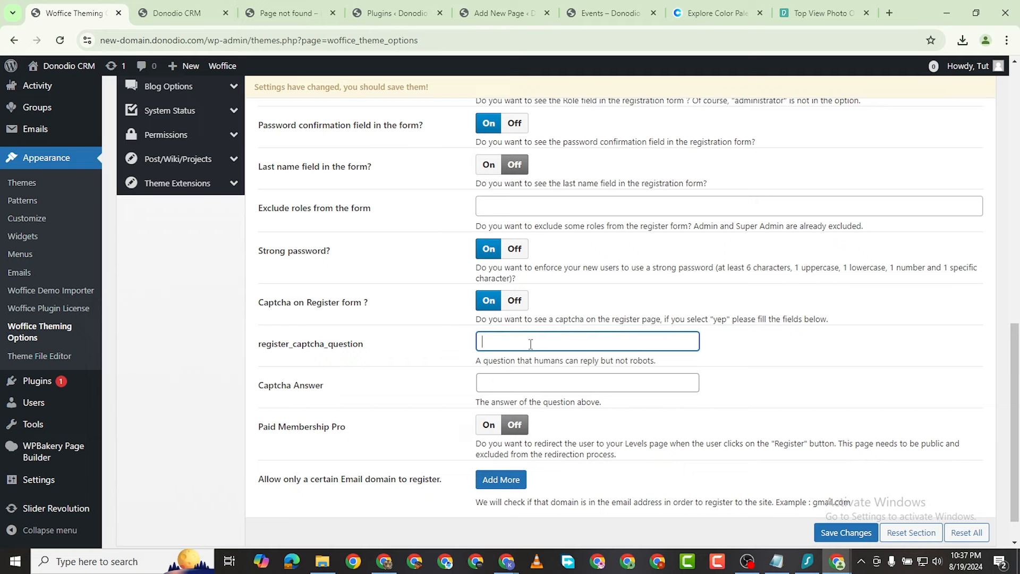
{"action": "left_click", "coordinate": [502, 381]}
{"action": "scroll", "coordinate": [457, 409], "scroll_direction": "down", "scroll_amount": 1}
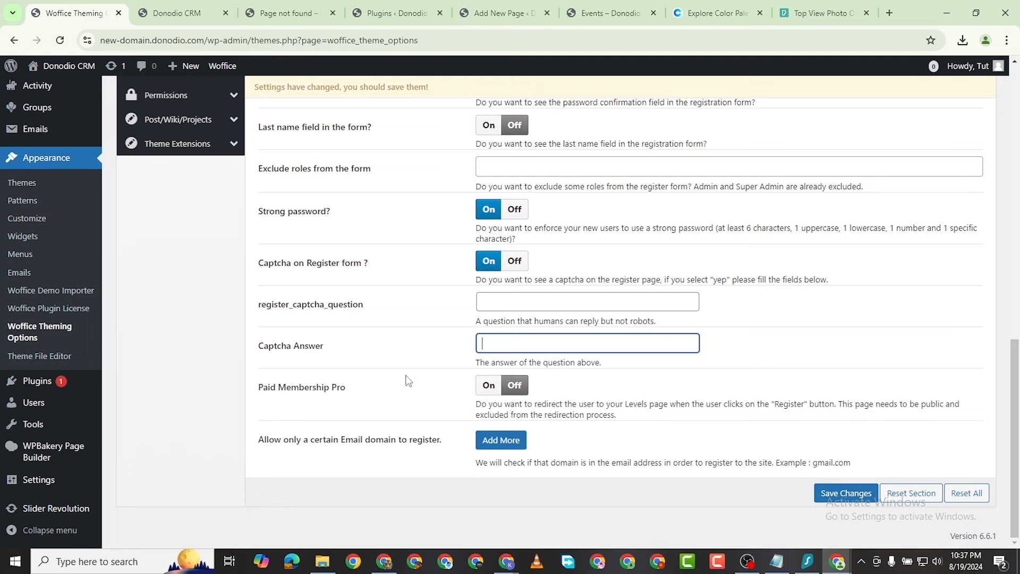
{"action": "left_click", "coordinate": [489, 386]}
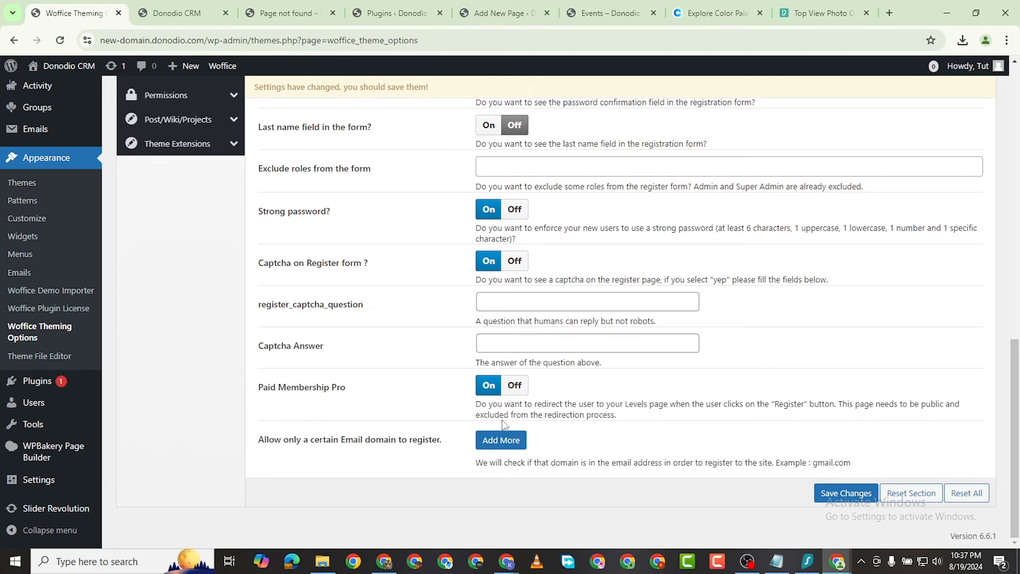
{"action": "left_click", "coordinate": [515, 387]}
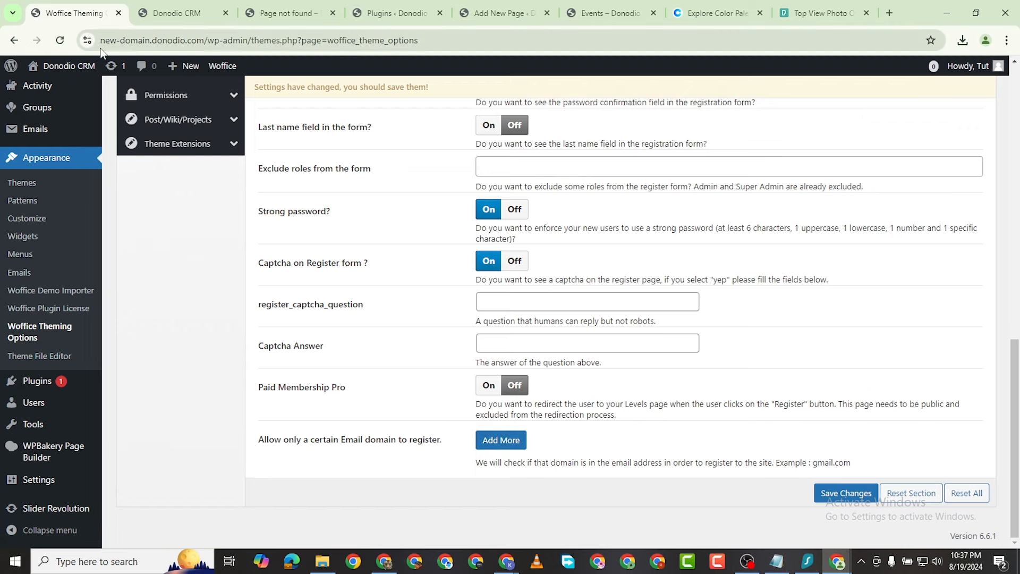
Step: Add an allowed email domain entry filled with the site address copied from the browser
{"action": "left_click_drag", "start_coordinate": [204, 40], "coordinate": [152, 55]}
{"action": "right_click", "coordinate": [159, 43]}
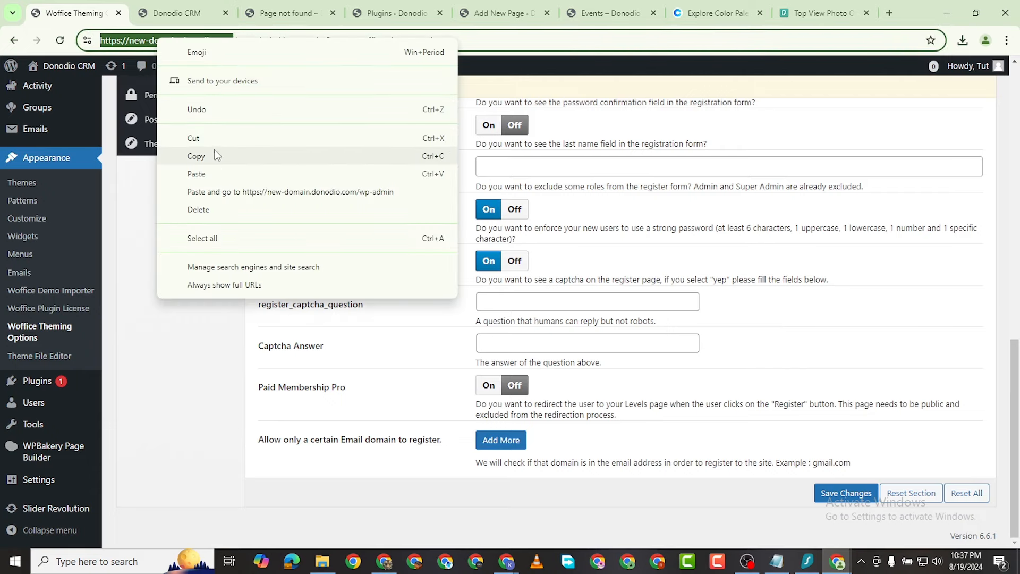
{"action": "left_click", "coordinate": [217, 153]}
{"action": "left_click", "coordinate": [500, 444]}
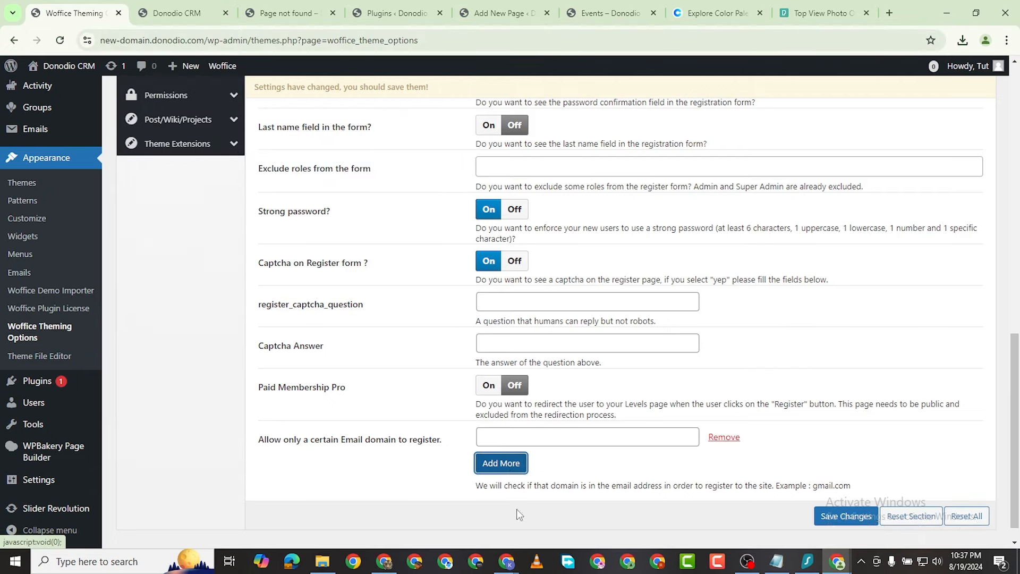
{"action": "left_click", "coordinate": [517, 434]}
{"action": "right_click", "coordinate": [520, 433]}
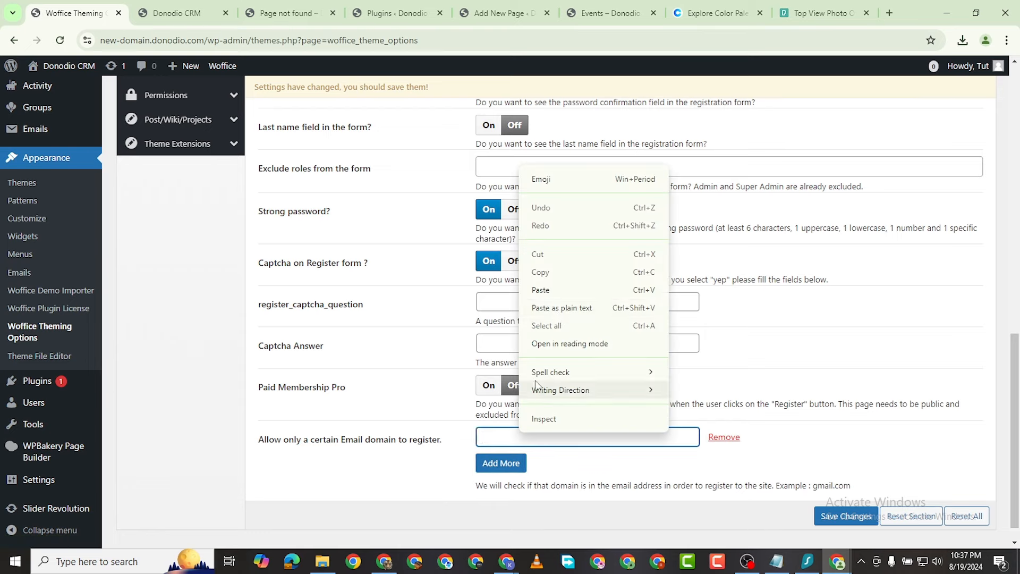
{"action": "left_click", "coordinate": [557, 290]}
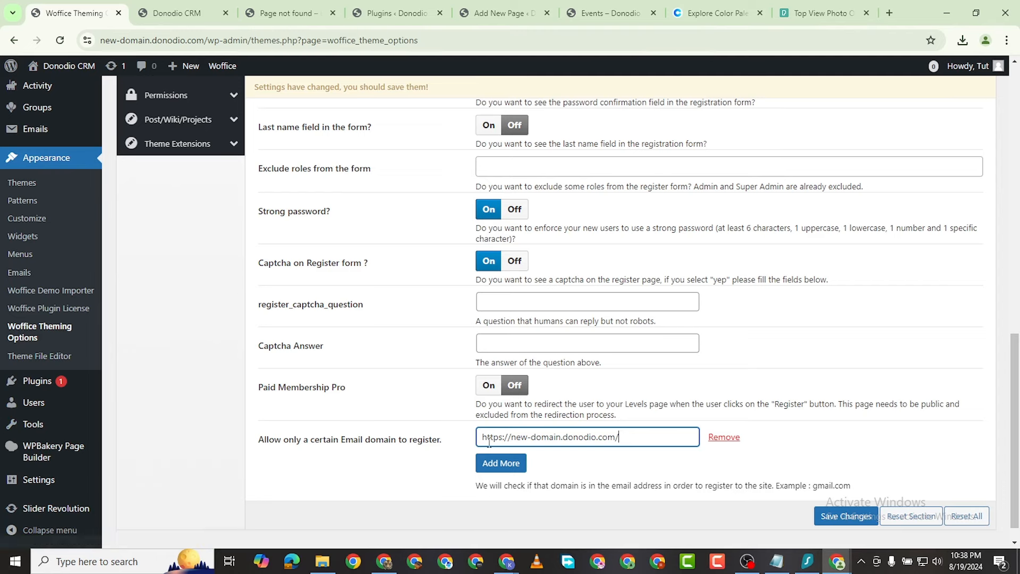
Step: Remove the email domain entry and save the registration settings with no domain restriction
{"action": "scroll", "coordinate": [564, 348], "scroll_direction": "down", "scroll_amount": 1}
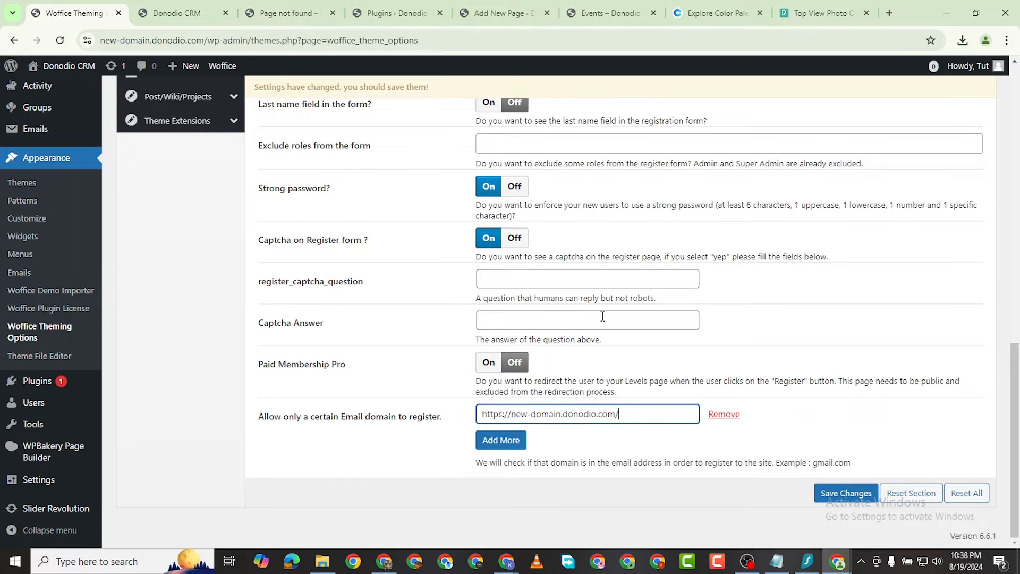
{"action": "scroll", "coordinate": [609, 317], "scroll_direction": "up", "scroll_amount": 10}
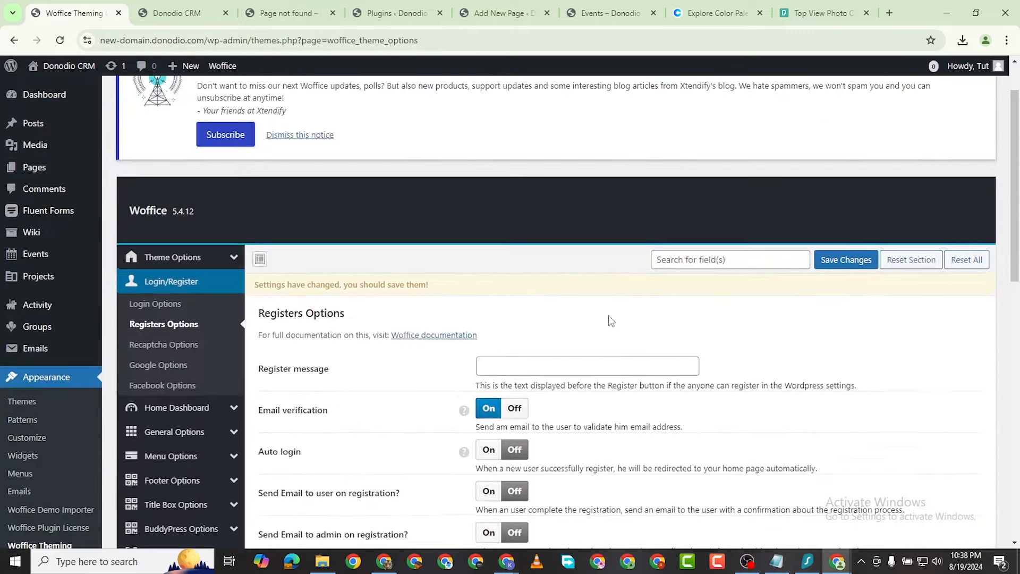
{"action": "scroll", "coordinate": [616, 365], "scroll_direction": "down", "scroll_amount": 10}
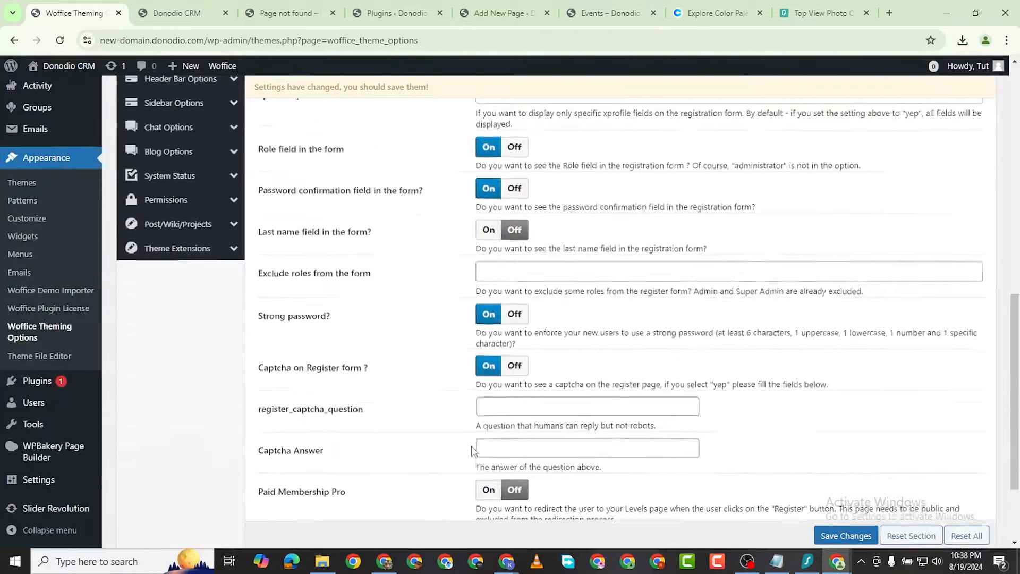
{"action": "scroll", "coordinate": [585, 393], "scroll_direction": "down", "scroll_amount": 1}
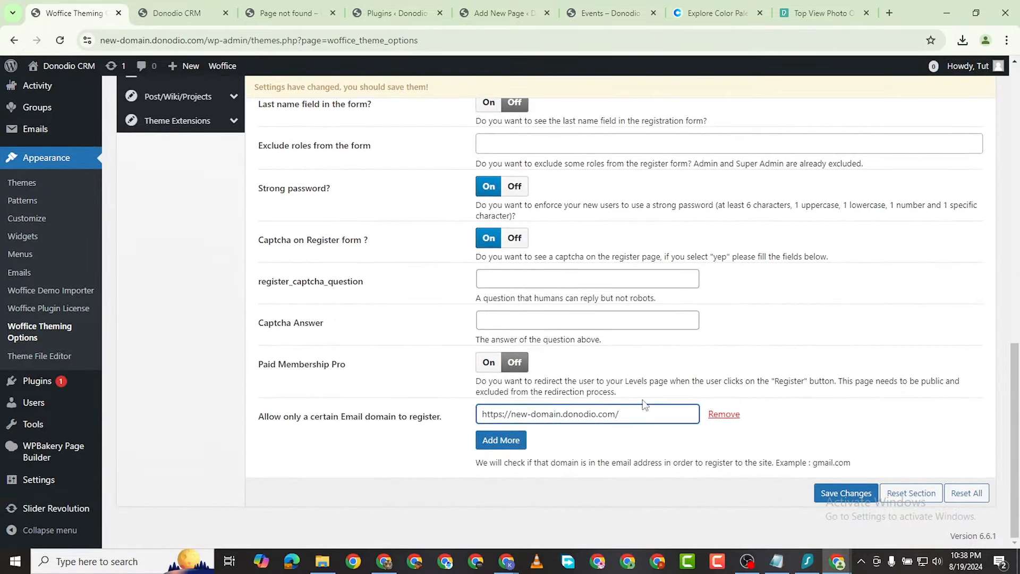
{"action": "left_click", "coordinate": [832, 495]}
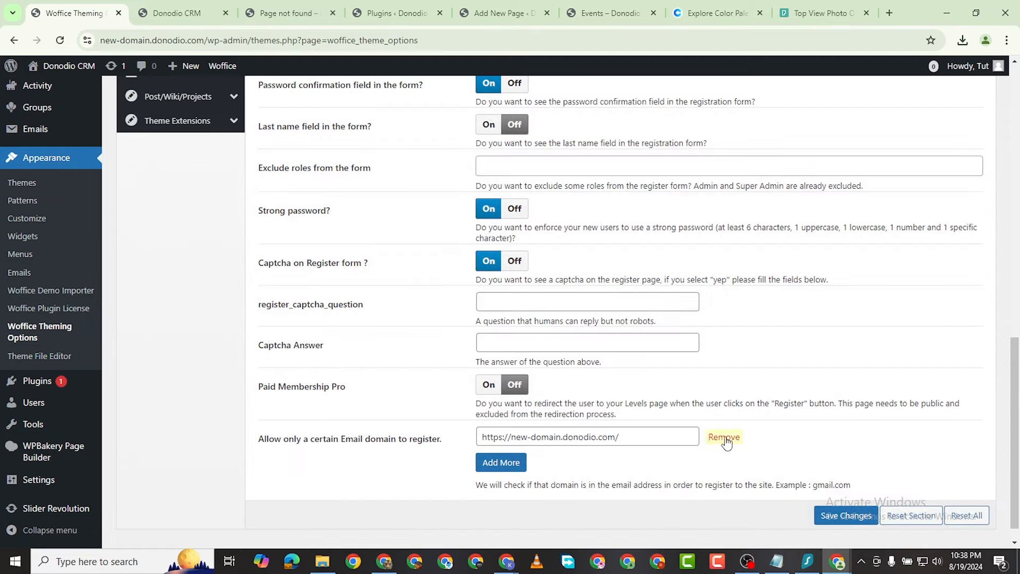
{"action": "left_click", "coordinate": [724, 436]}
{"action": "left_click", "coordinate": [843, 493]}
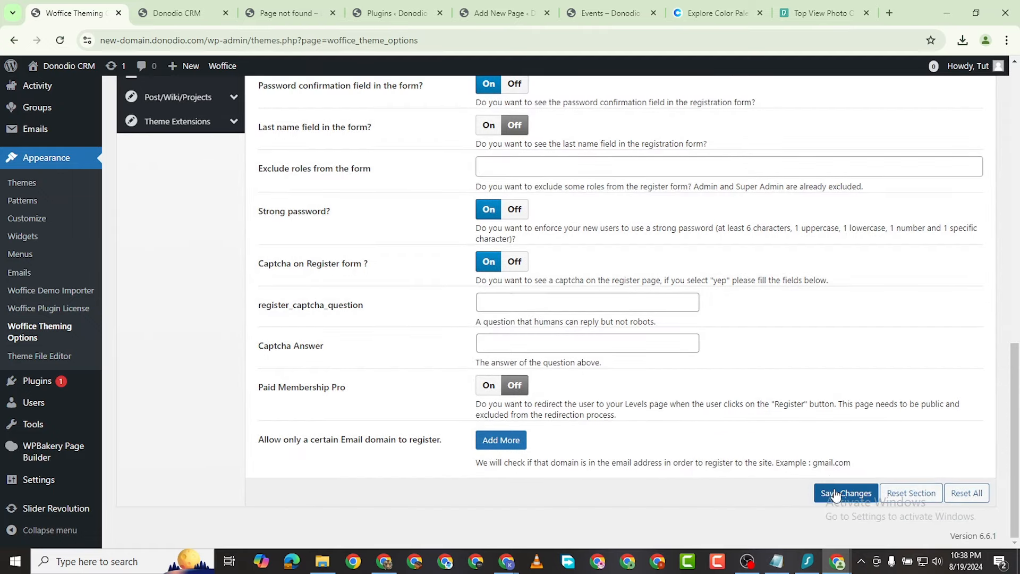
{"action": "scroll", "coordinate": [209, 299], "scroll_direction": "up", "scroll_amount": 10}
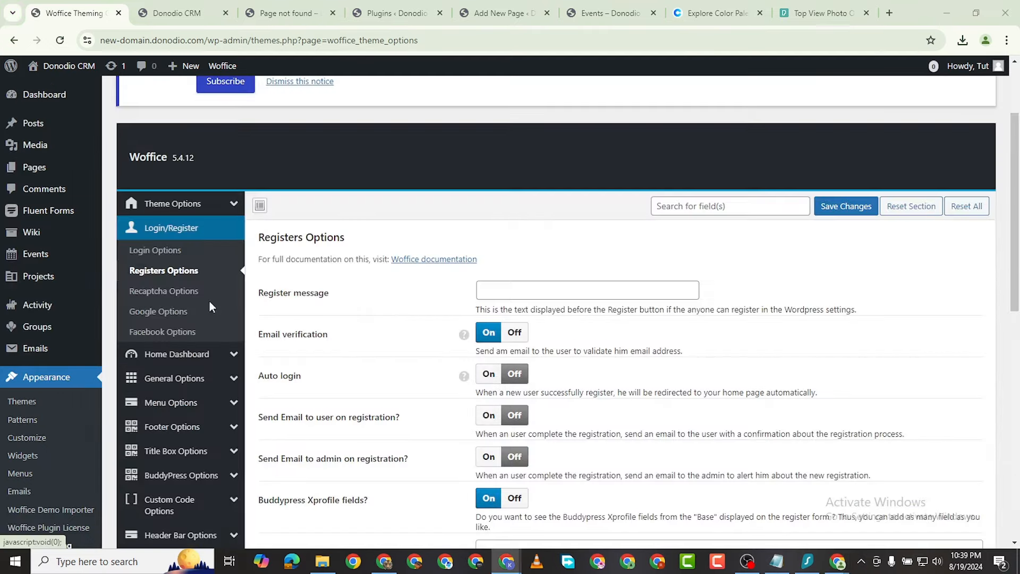
Step: Enable Google ReCaptcha on Register form in Recaptcha Options, leaving site and secret keys empty
{"action": "left_click", "coordinate": [162, 290]}
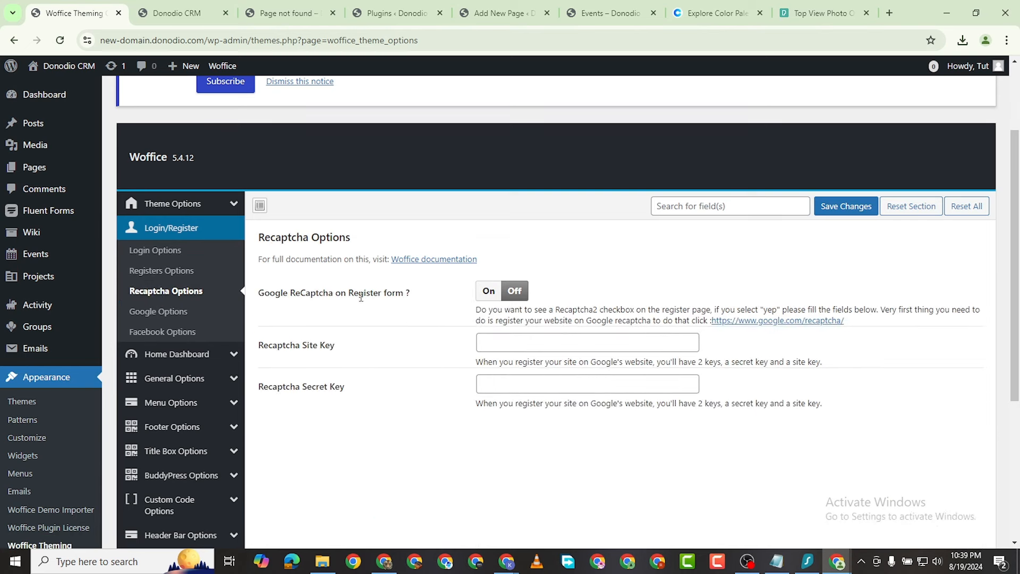
{"action": "left_click", "coordinate": [490, 296]}
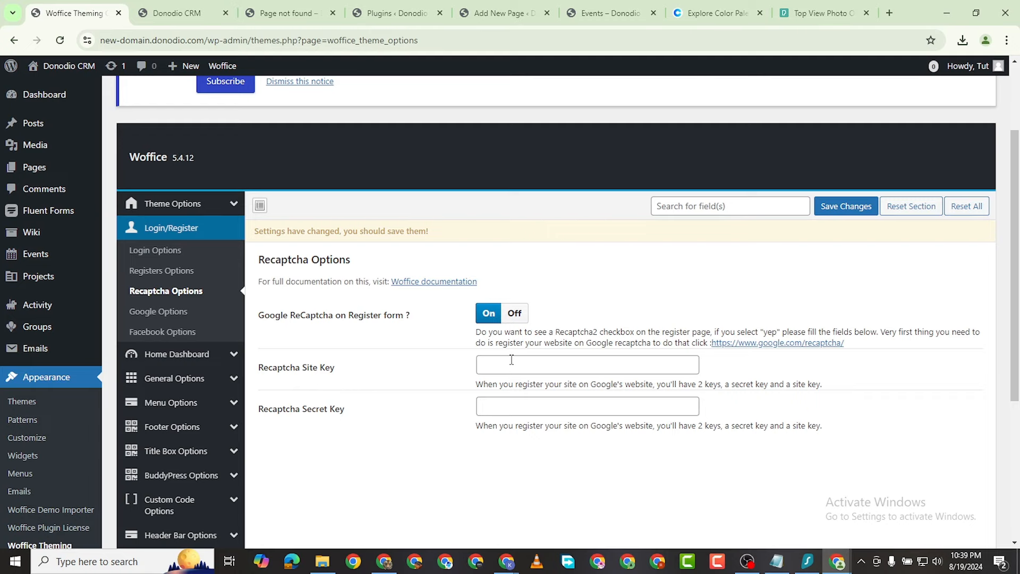
{"action": "left_click", "coordinate": [511, 359]}
{"action": "left_click", "coordinate": [518, 407]}
{"action": "scroll", "coordinate": [397, 401], "scroll_direction": "down", "scroll_amount": 1}
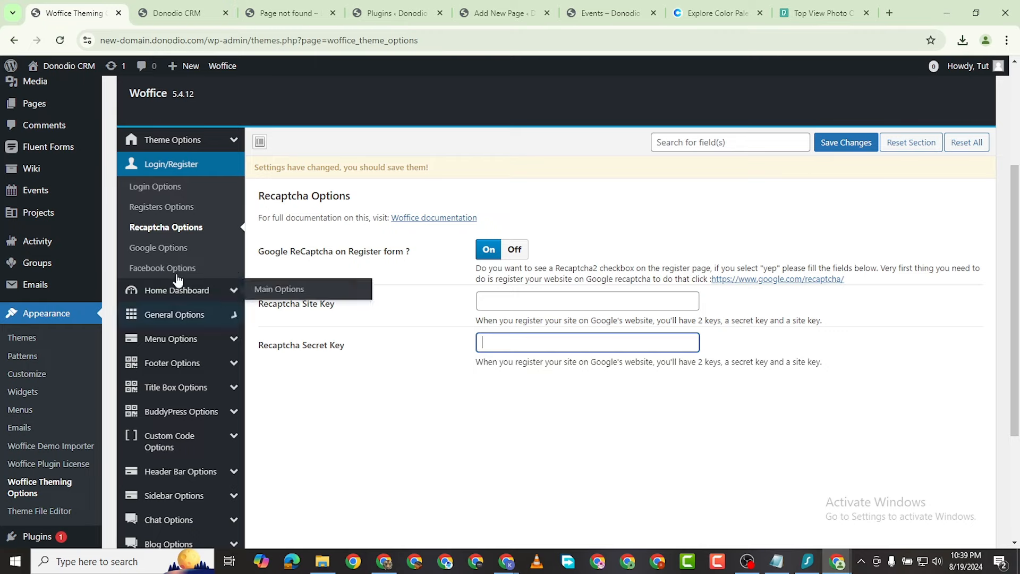
Step: Review the Google and Facebook login options, then bring up the Home Dashboard options
{"action": "left_click", "coordinate": [142, 248]}
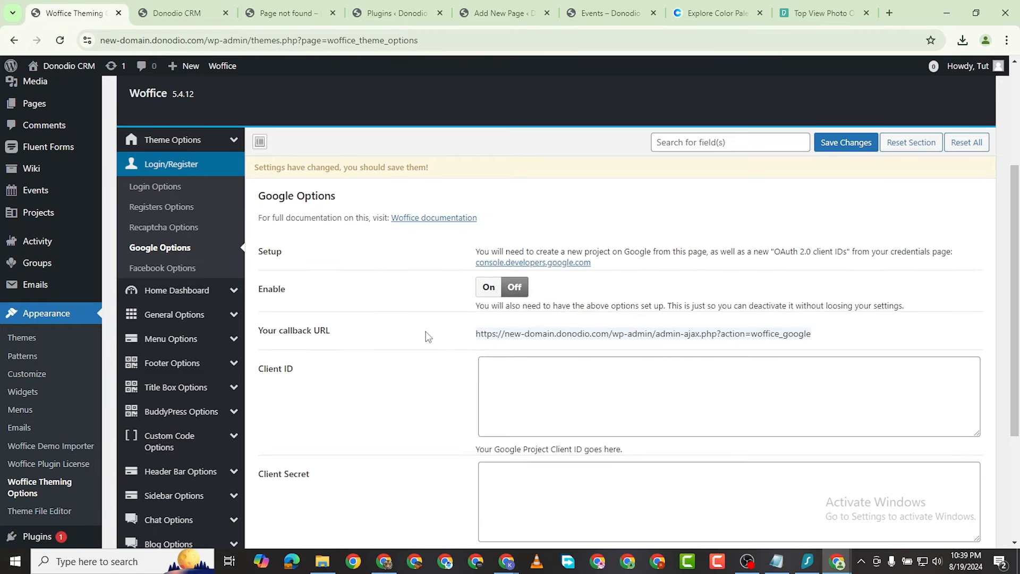
{"action": "scroll", "coordinate": [506, 312], "scroll_direction": "down", "scroll_amount": 4}
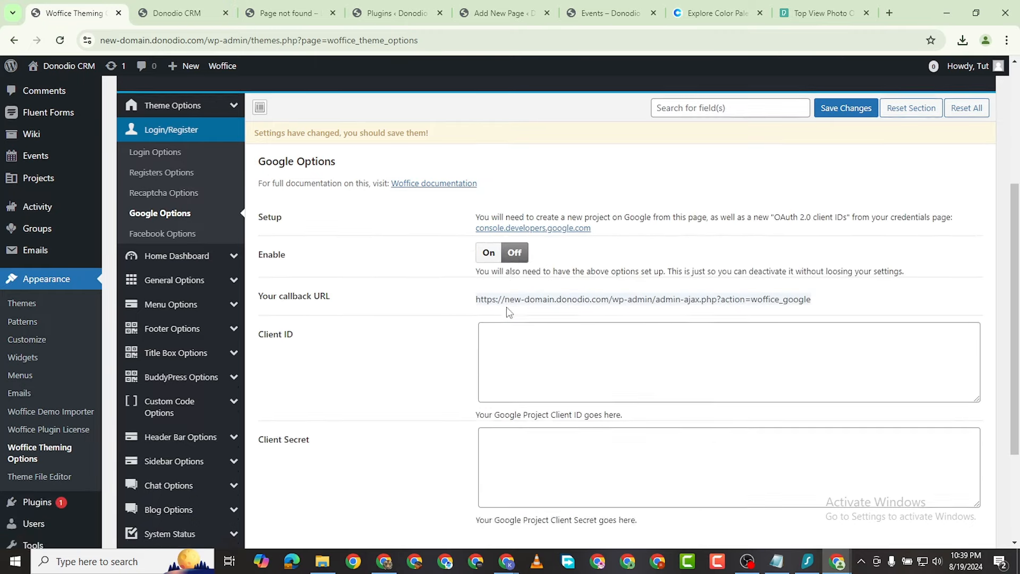
{"action": "scroll", "coordinate": [488, 262], "scroll_direction": "up", "scroll_amount": 4}
{"action": "scroll", "coordinate": [521, 259], "scroll_direction": "down", "scroll_amount": 1}
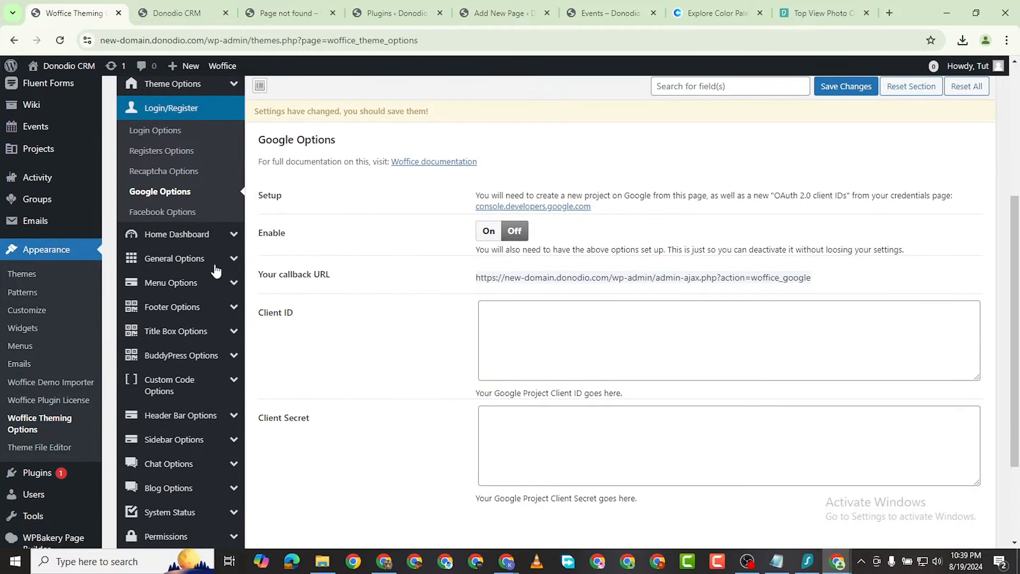
{"action": "left_click", "coordinate": [163, 212]}
{"action": "scroll", "coordinate": [337, 241], "scroll_direction": "down", "scroll_amount": 2}
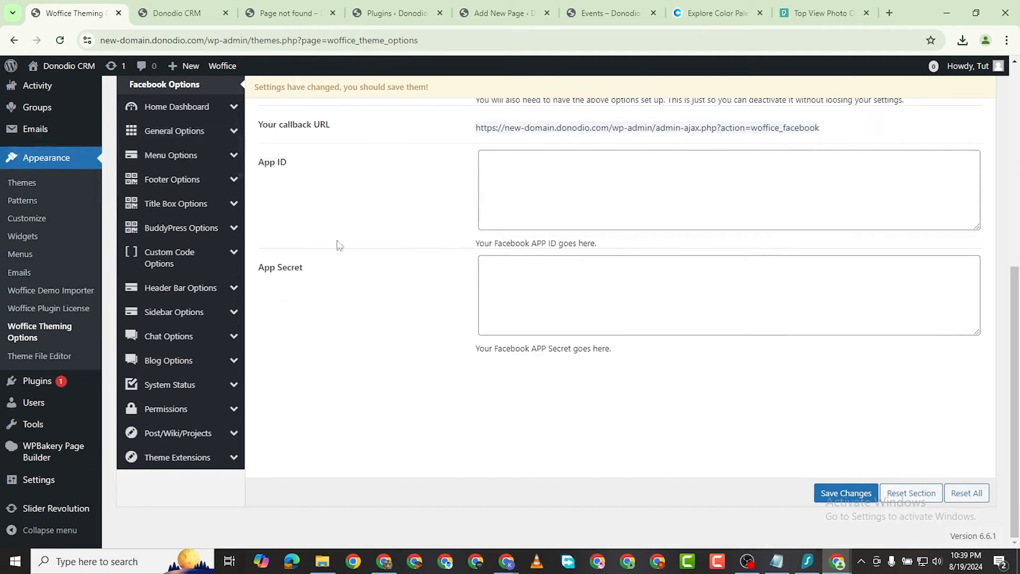
{"action": "scroll", "coordinate": [444, 280], "scroll_direction": "up", "scroll_amount": 1}
{"action": "scroll", "coordinate": [308, 187], "scroll_direction": "down", "scroll_amount": 1}
{"action": "left_click", "coordinate": [176, 170]}
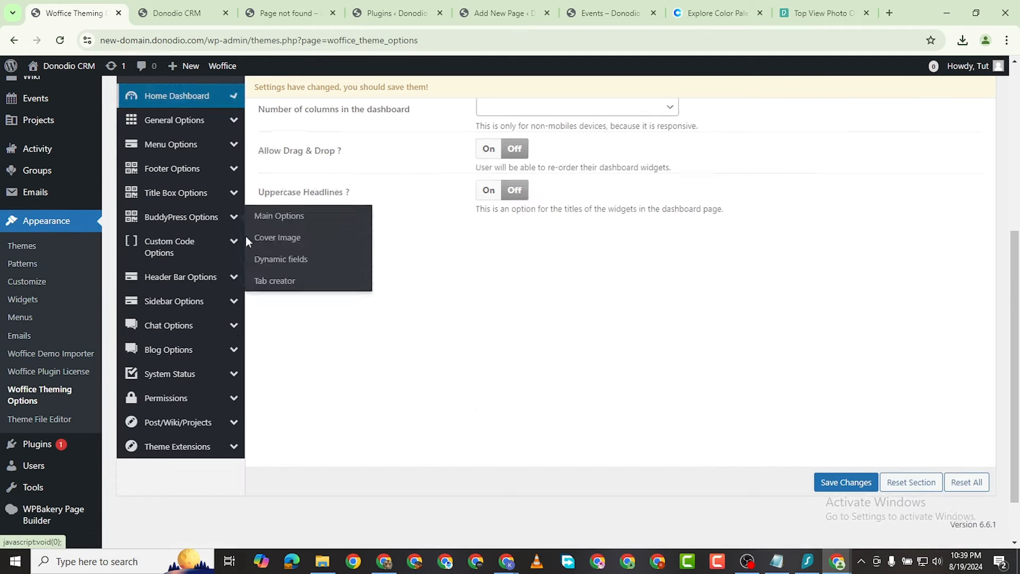
{"action": "scroll", "coordinate": [430, 298], "scroll_direction": "up", "scroll_amount": 3}
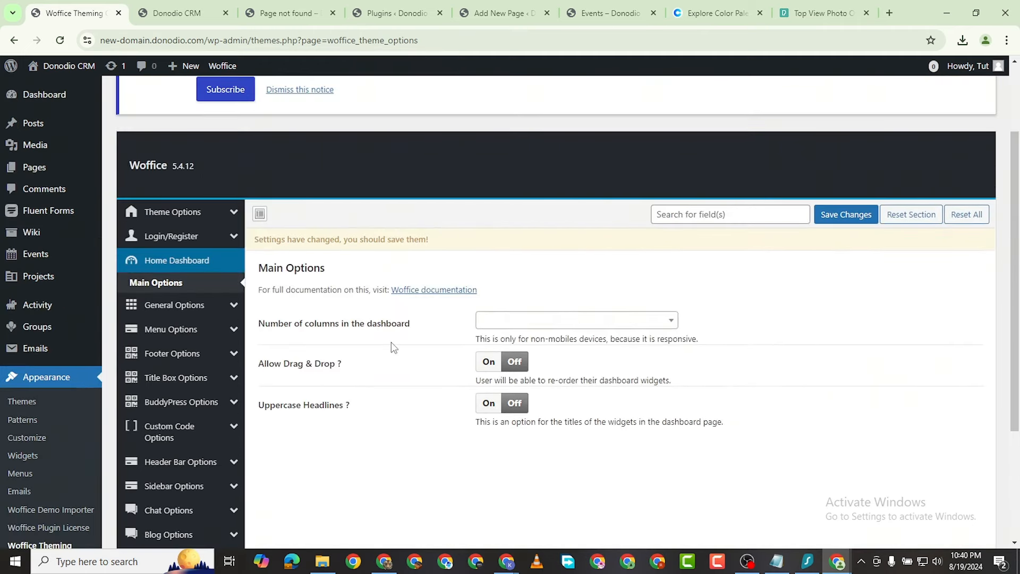
Step: Set the home dashboard to 3 Columns with Allow Drag & Drop and Uppercase Headlines On, and save
{"action": "left_click", "coordinate": [518, 320]}
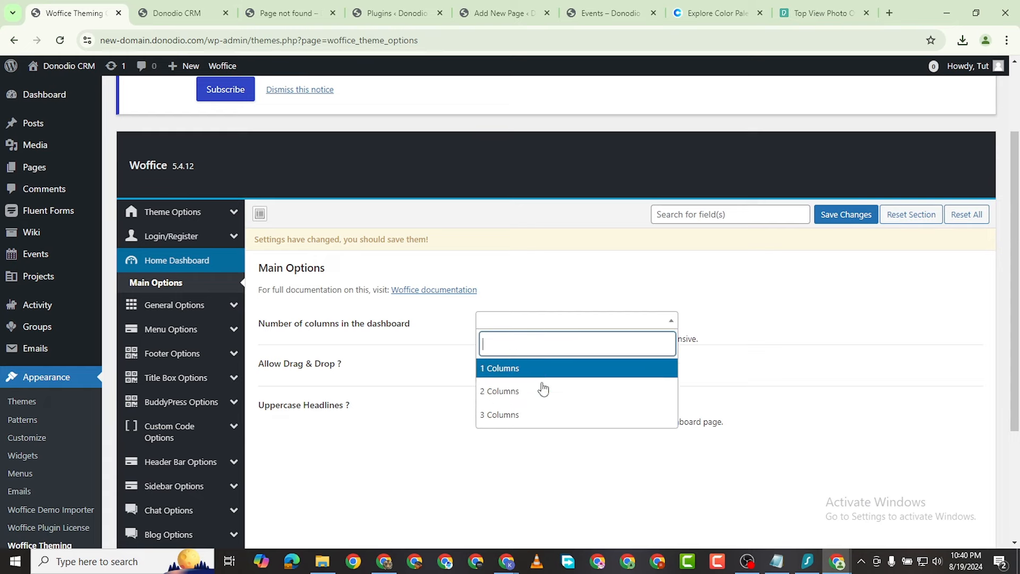
{"action": "left_click", "coordinate": [544, 416]}
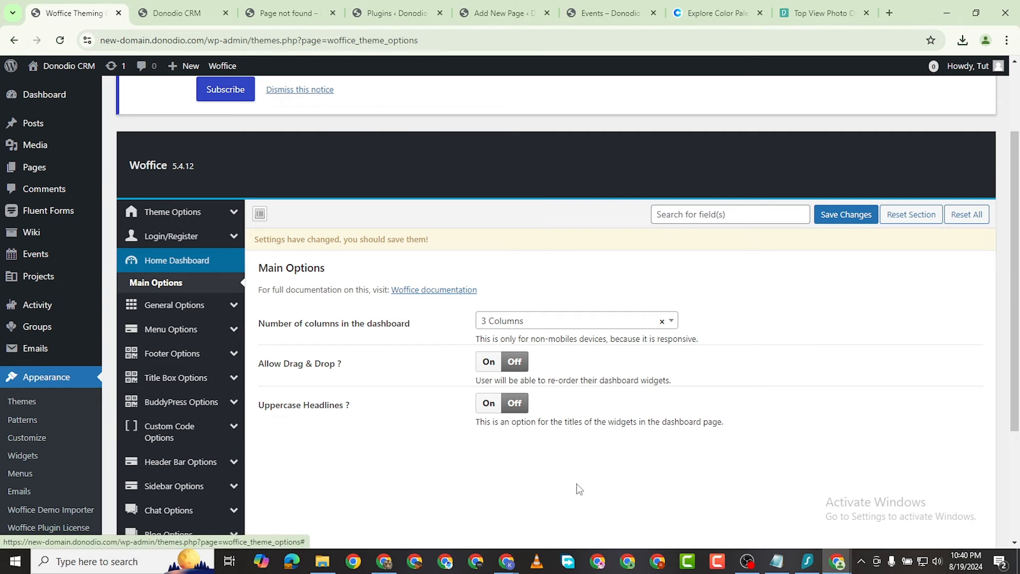
{"action": "left_click", "coordinate": [489, 362]}
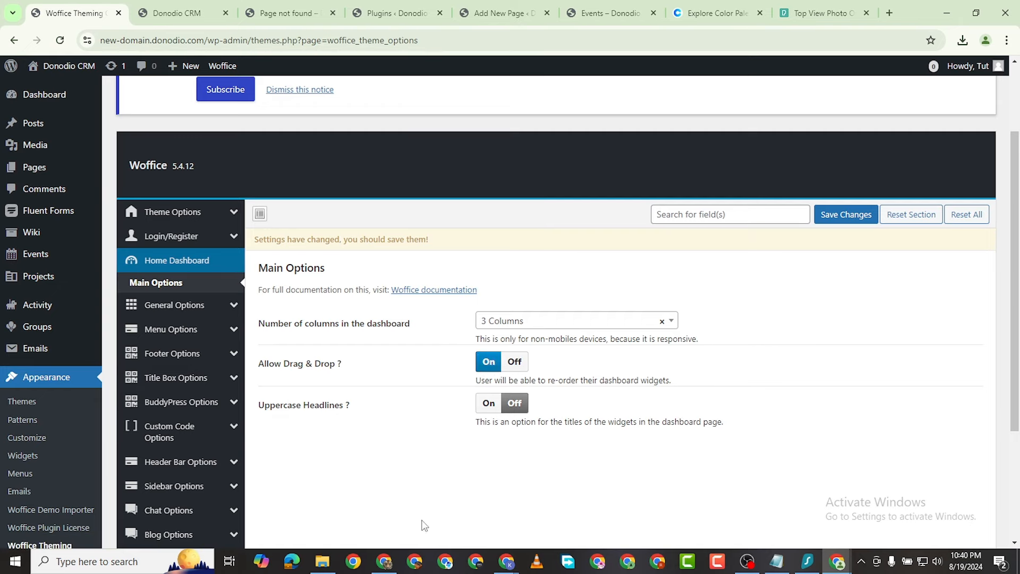
{"action": "left_click", "coordinate": [488, 403]}
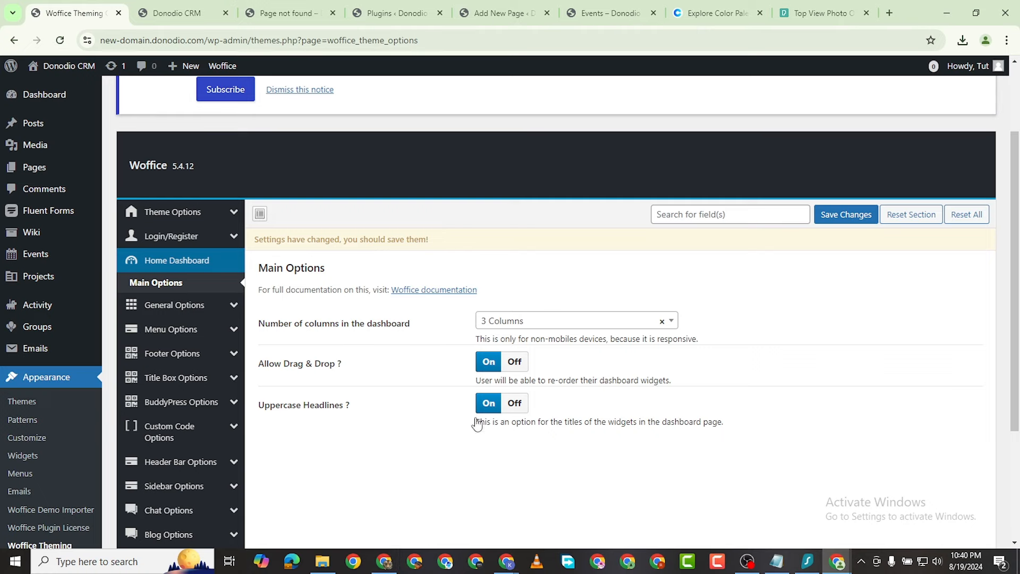
{"action": "left_click", "coordinate": [847, 216]}
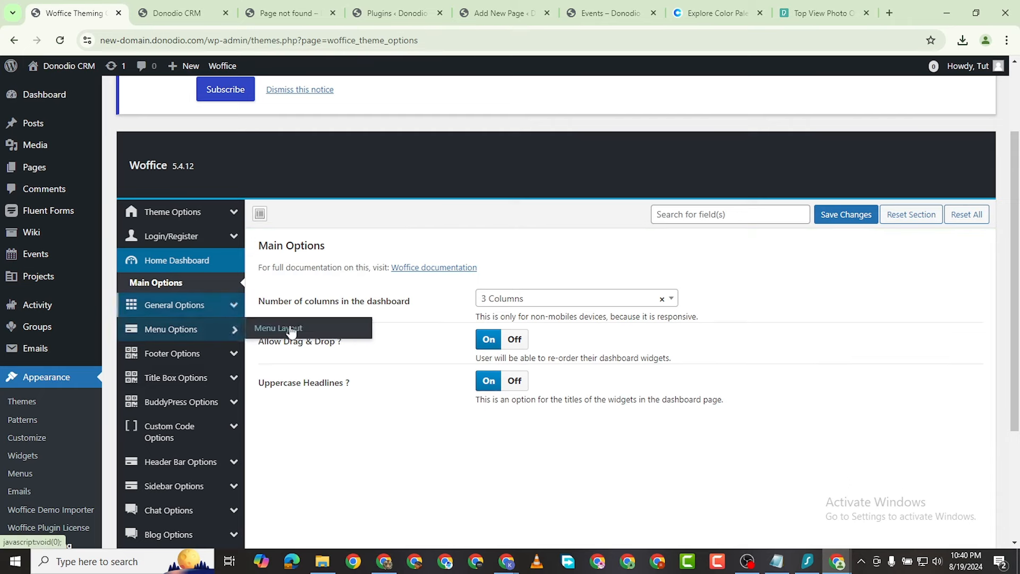
Step: Save the Menu Layout options (Left layout, menu icons Yes, Fixed height) after checking the live menu
{"action": "mouse_move", "coordinate": [237, 304]}
{"action": "left_click", "coordinate": [200, 312]}
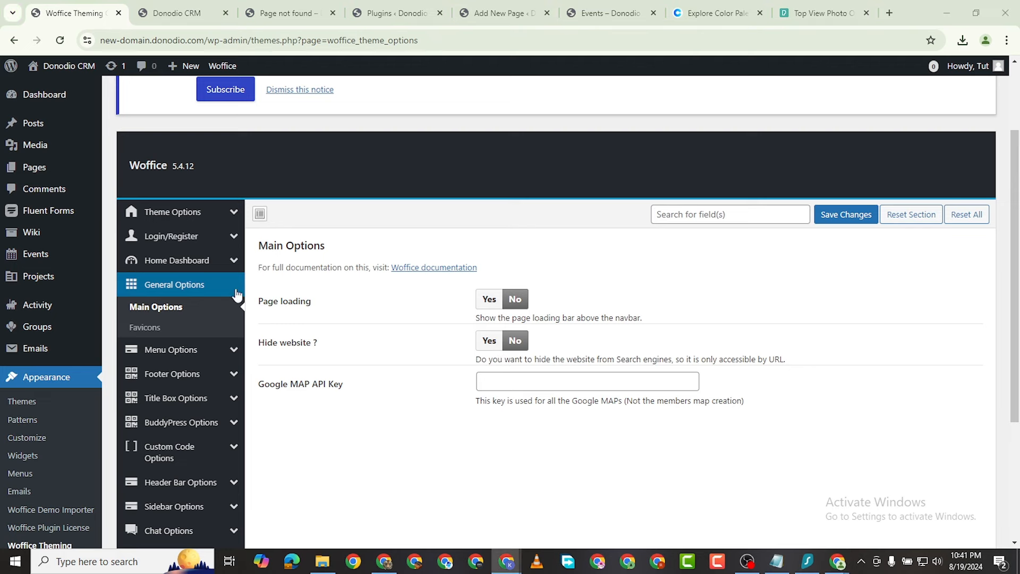
{"action": "left_click", "coordinate": [160, 351]}
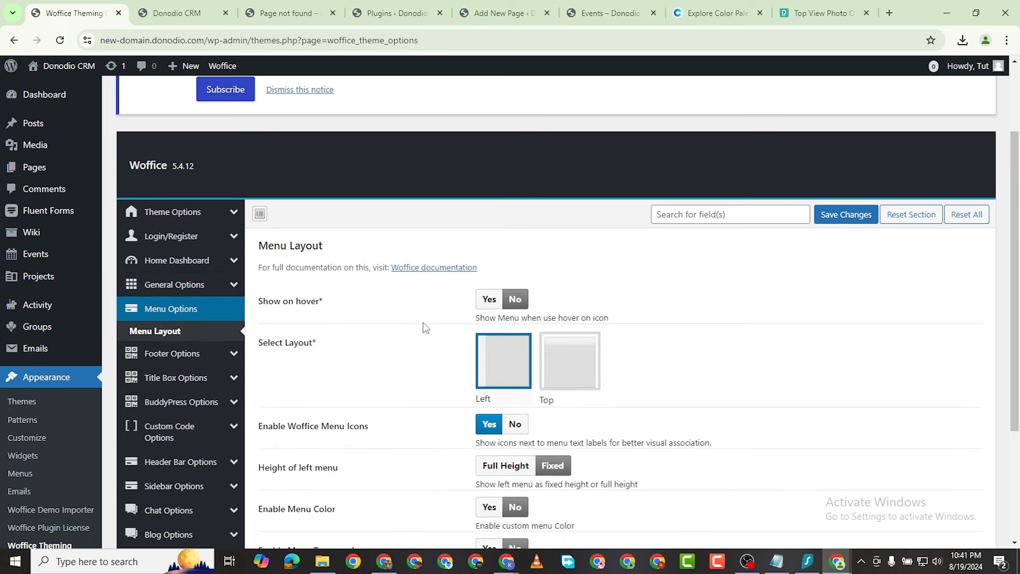
{"action": "scroll", "coordinate": [483, 309], "scroll_direction": "down", "scroll_amount": 1}
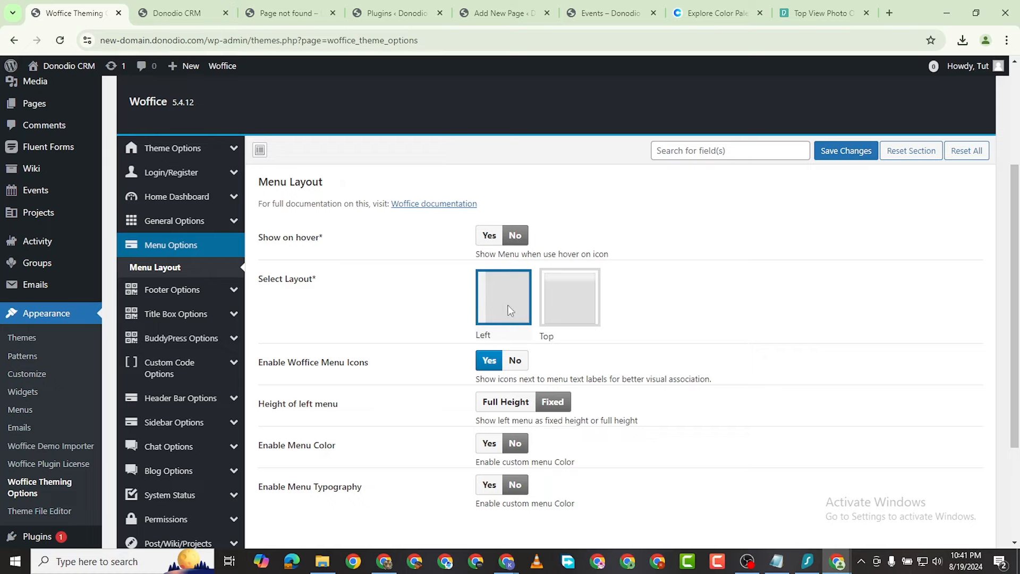
{"action": "left_click", "coordinate": [175, 12]}
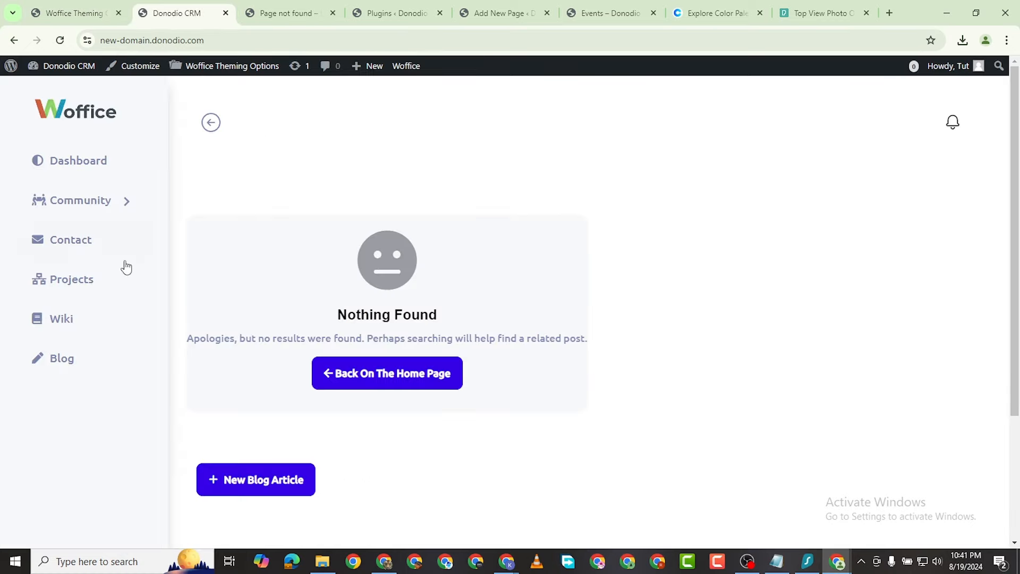
{"action": "left_click", "coordinate": [79, 11]}
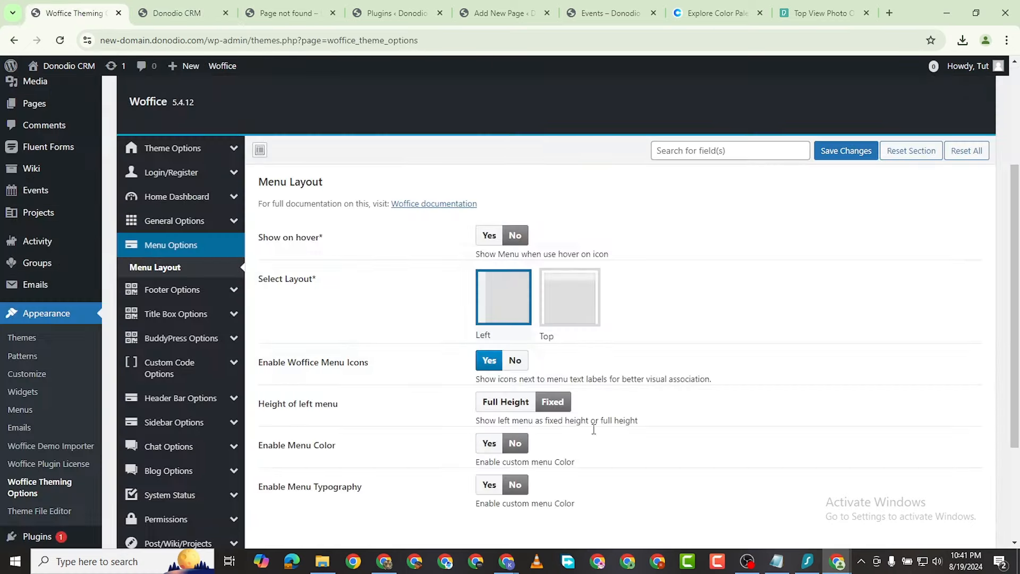
{"action": "scroll", "coordinate": [594, 430], "scroll_direction": "down", "scroll_amount": 2}
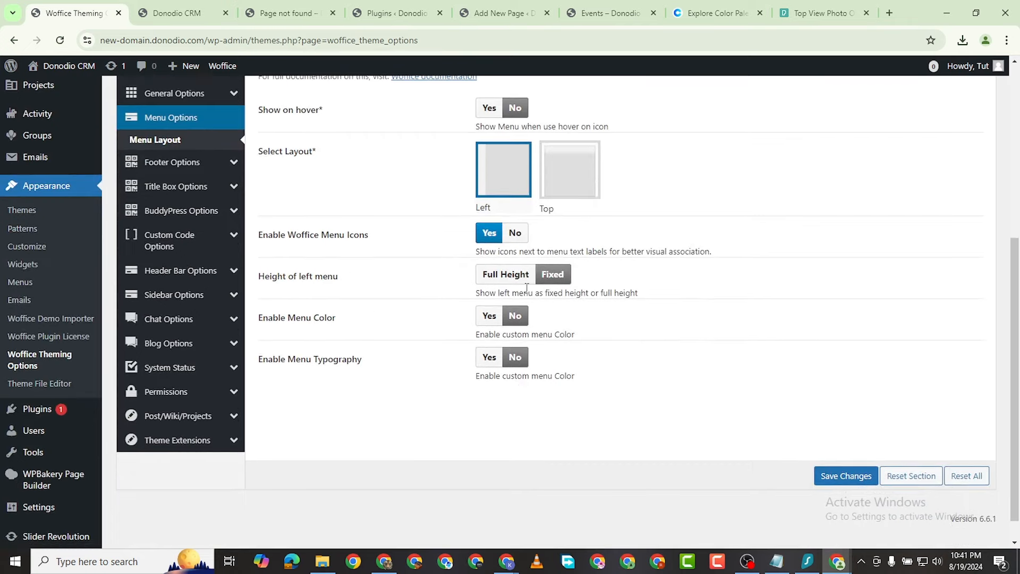
{"action": "scroll", "coordinate": [670, 346], "scroll_direction": "up", "scroll_amount": 1}
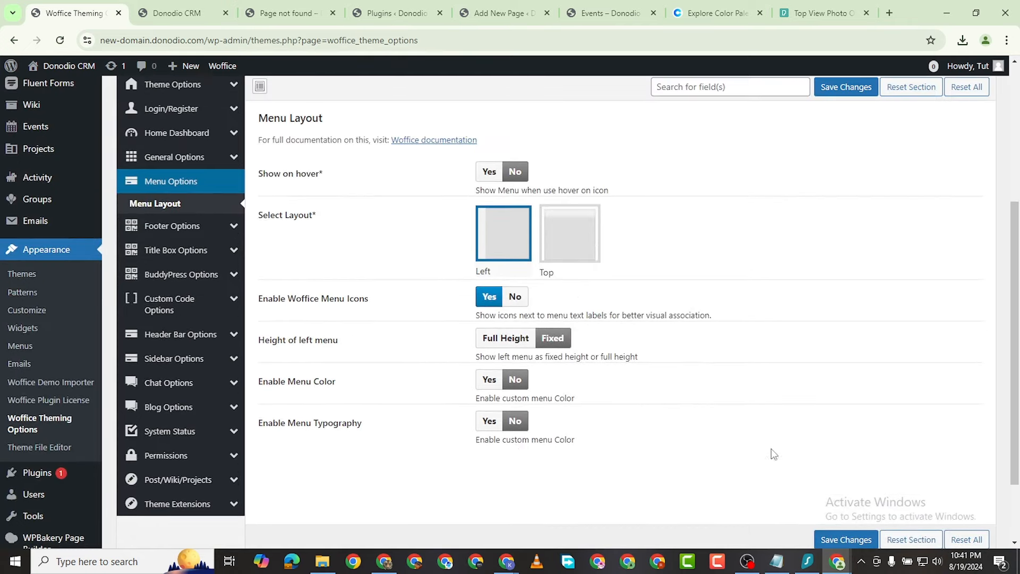
{"action": "scroll", "coordinate": [807, 468], "scroll_direction": "down", "scroll_amount": 1}
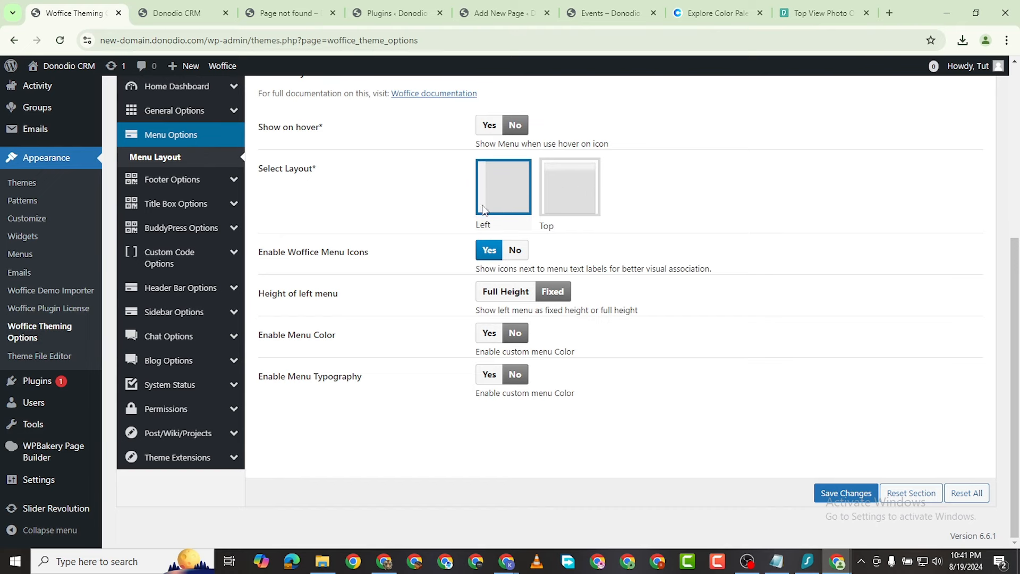
{"action": "left_click", "coordinate": [838, 491]}
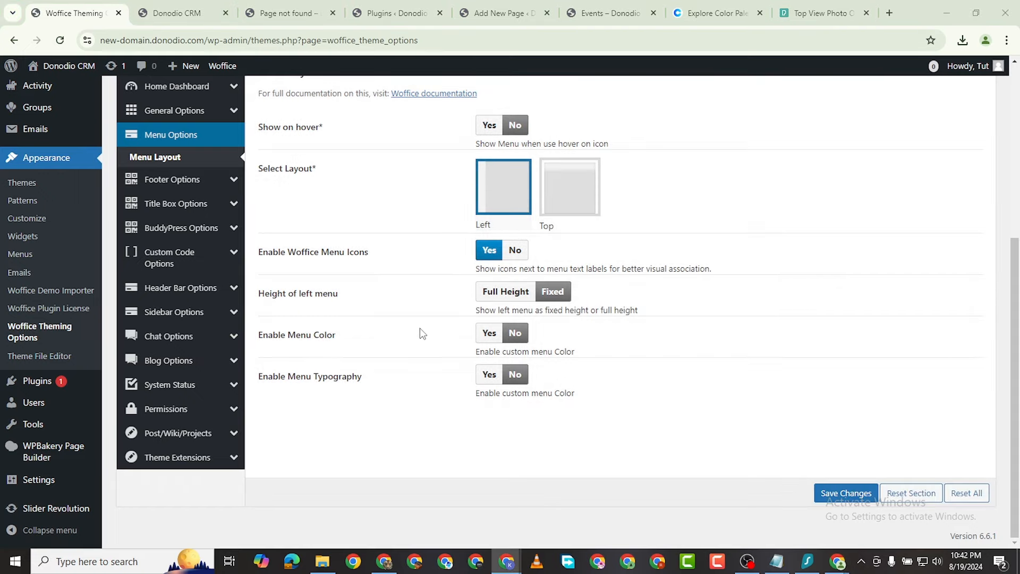
Step: Enable custom menu colours, save a green menu background and reload the front end to preview it
{"action": "left_click", "coordinate": [490, 334]}
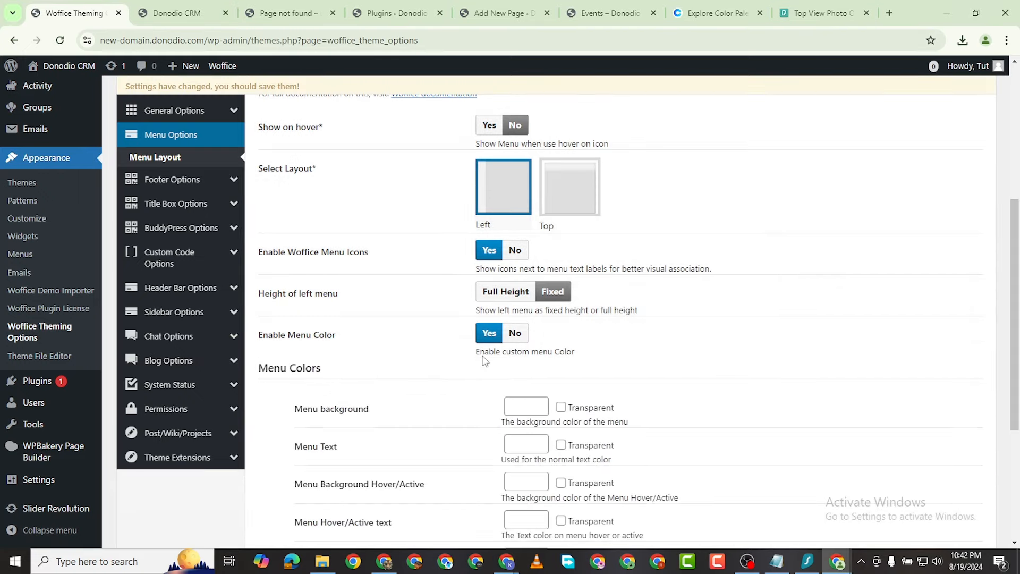
{"action": "scroll", "coordinate": [465, 370], "scroll_direction": "down", "scroll_amount": 2}
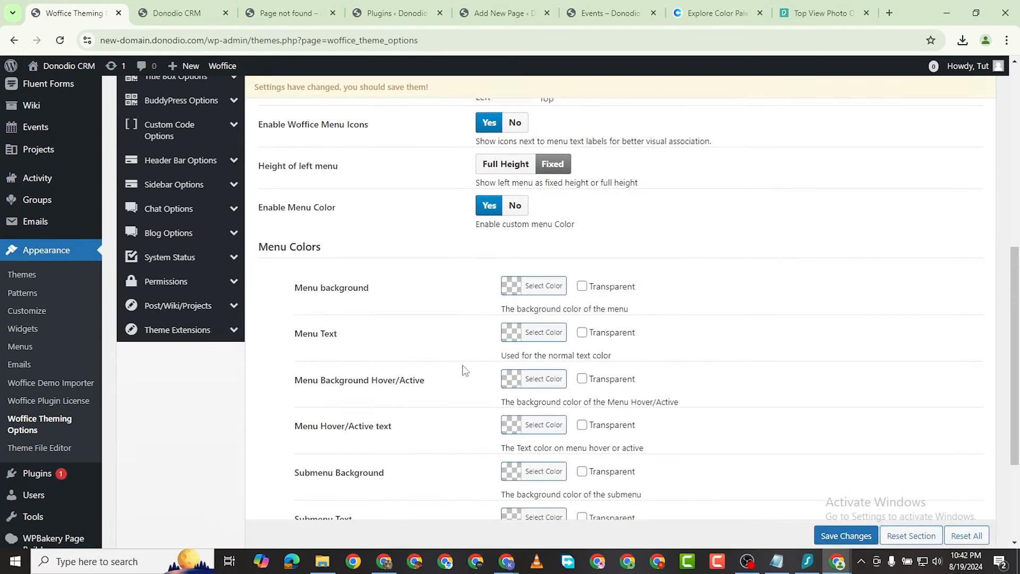
{"action": "left_click", "coordinate": [513, 289]}
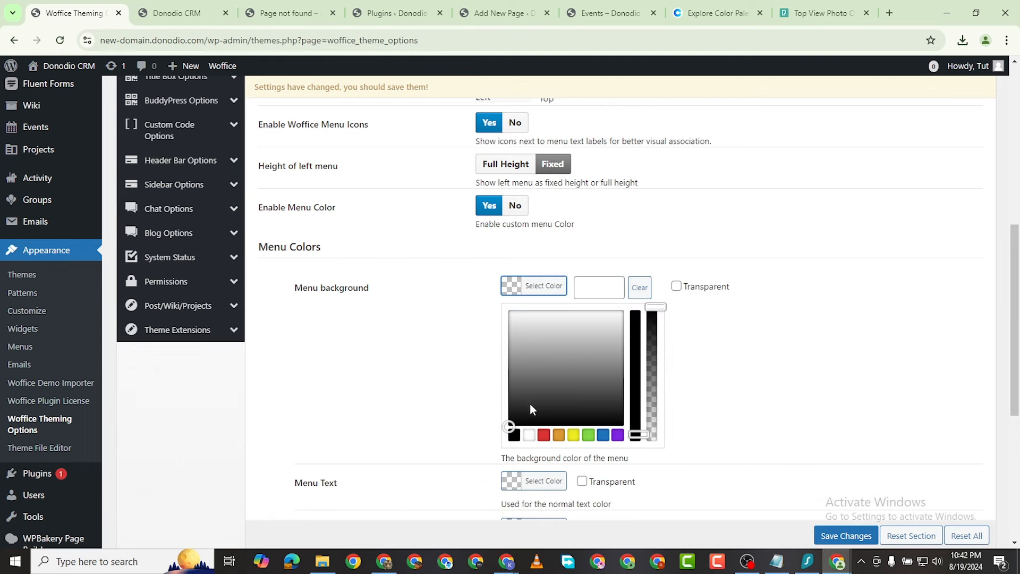
{"action": "left_click", "coordinate": [588, 435]}
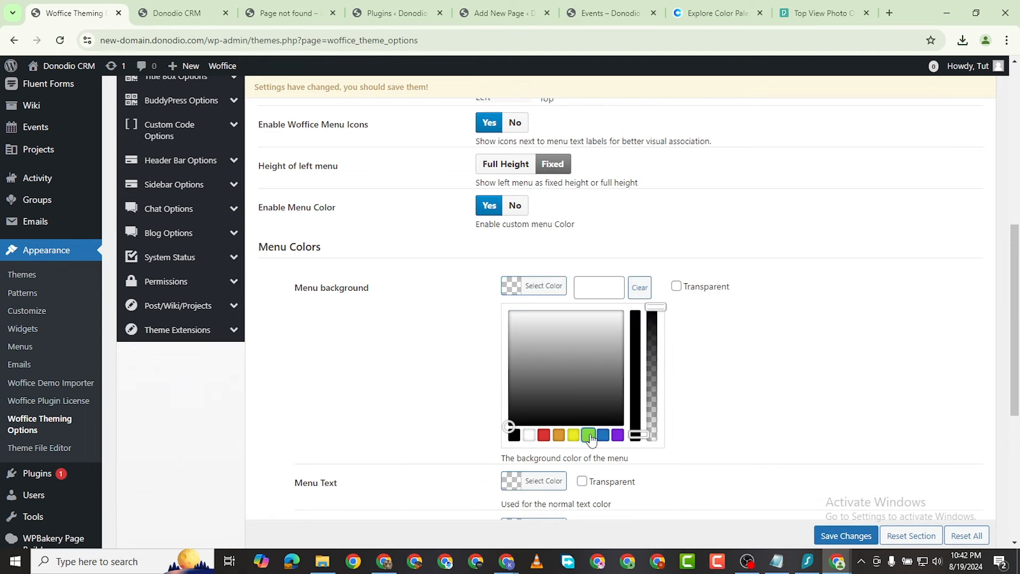
{"action": "left_click", "coordinate": [846, 535]}
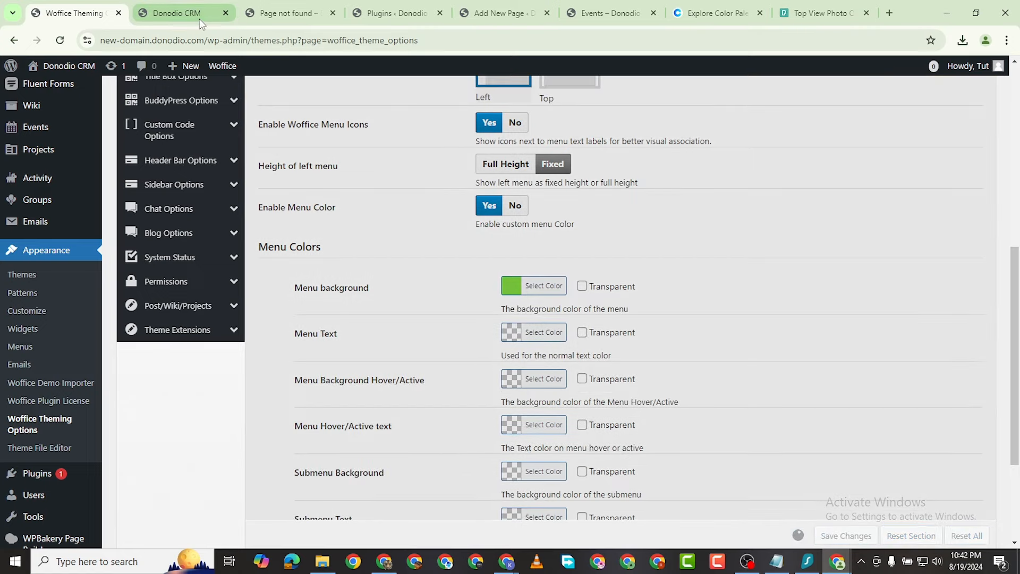
{"action": "left_click", "coordinate": [199, 16]}
{"action": "left_click", "coordinate": [60, 42]}
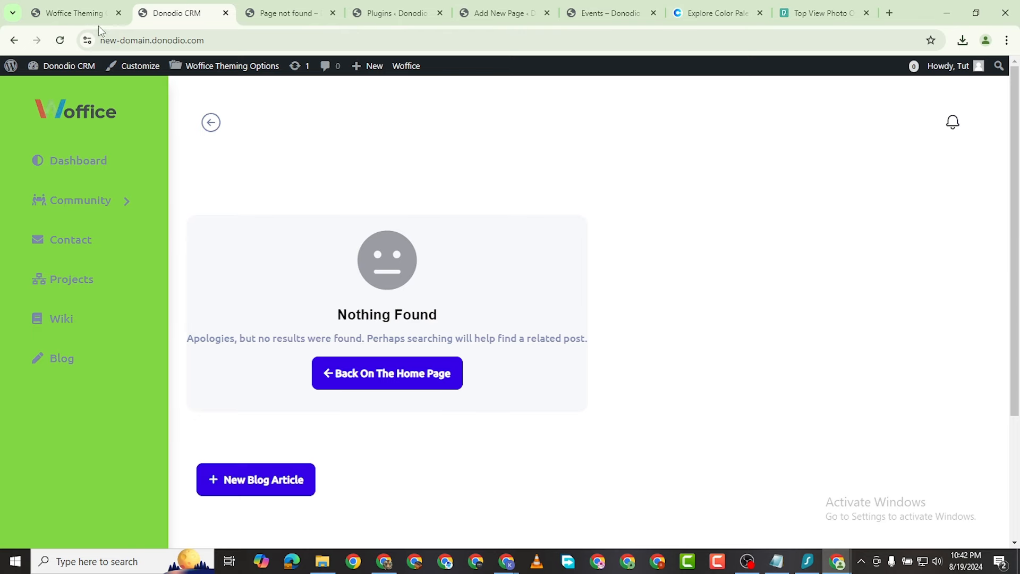
Step: Change the menu background to Transparent, save, and compare on the front end
{"action": "left_click", "coordinate": [69, 12]}
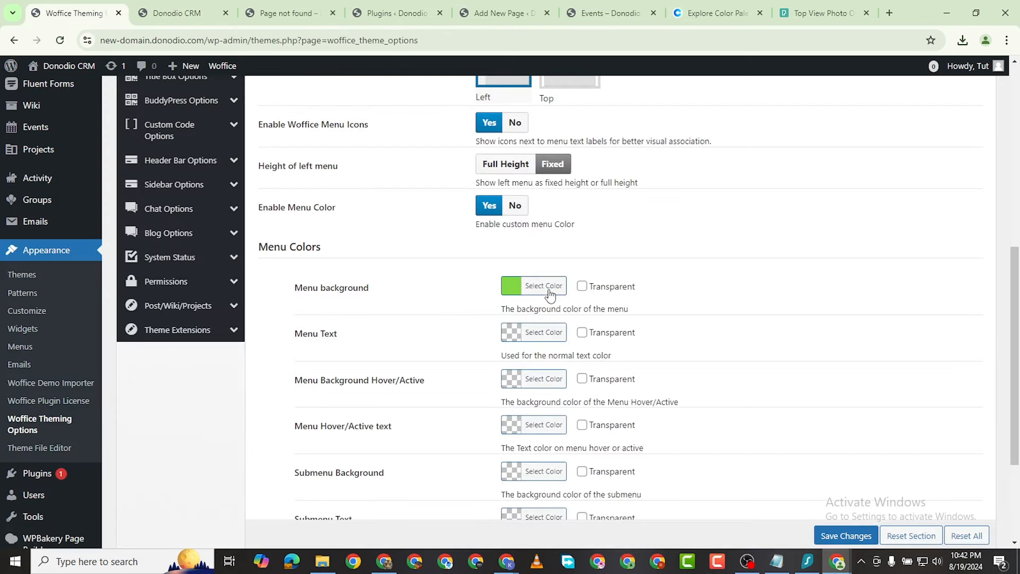
{"action": "left_click", "coordinate": [583, 287]}
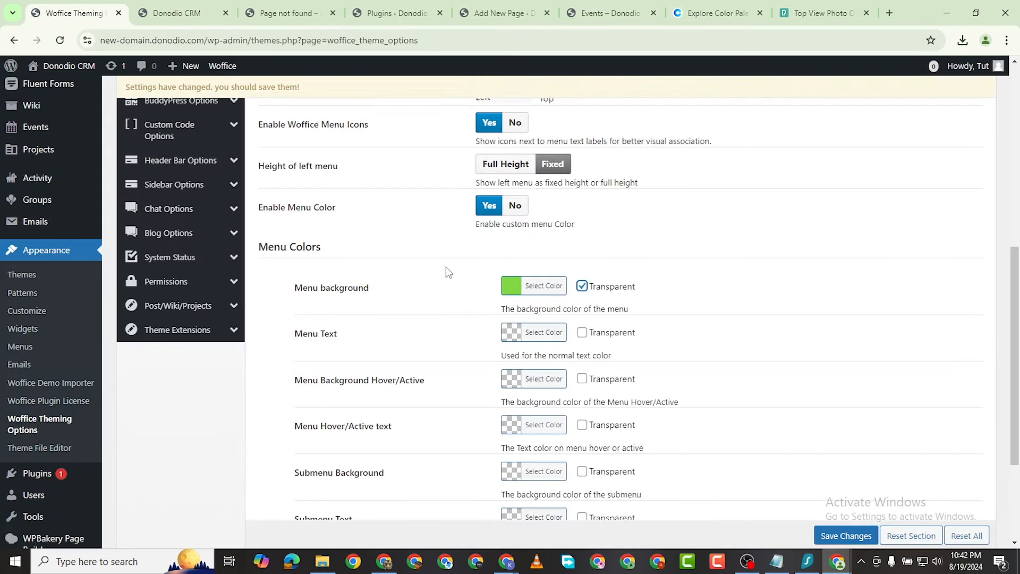
{"action": "left_click", "coordinate": [845, 535]}
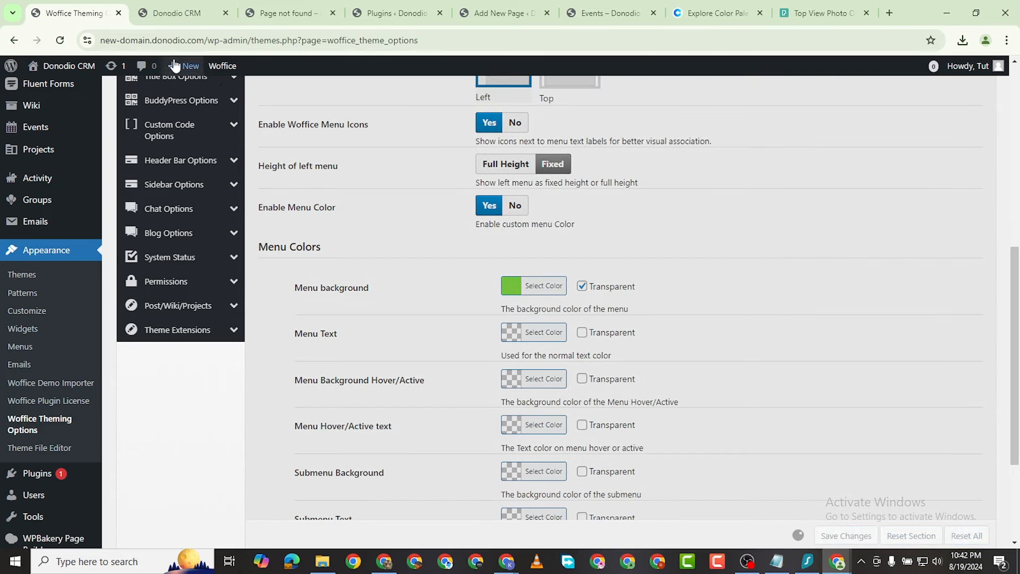
{"action": "left_click", "coordinate": [171, 22]}
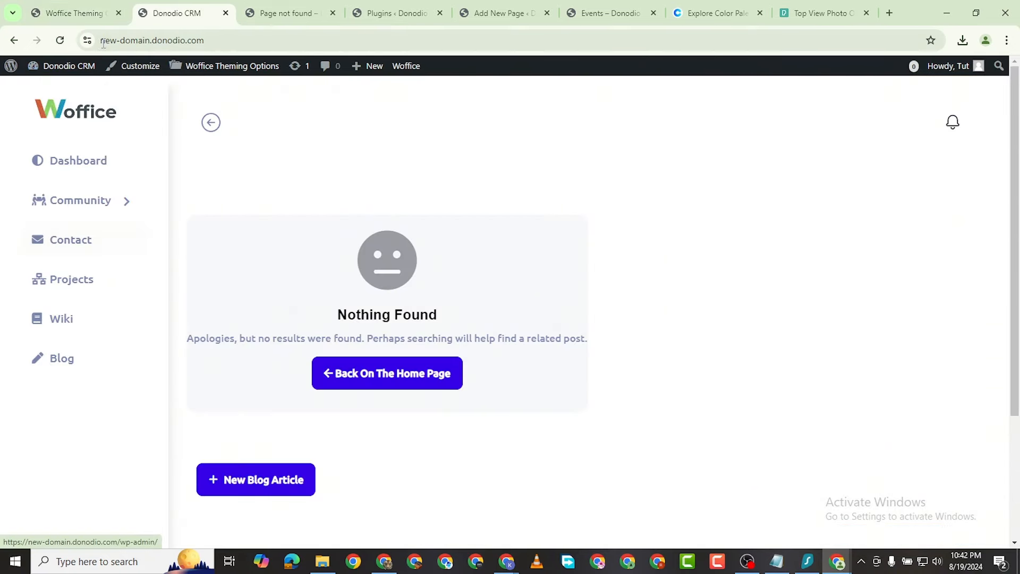
{"action": "left_click", "coordinate": [95, 17]}
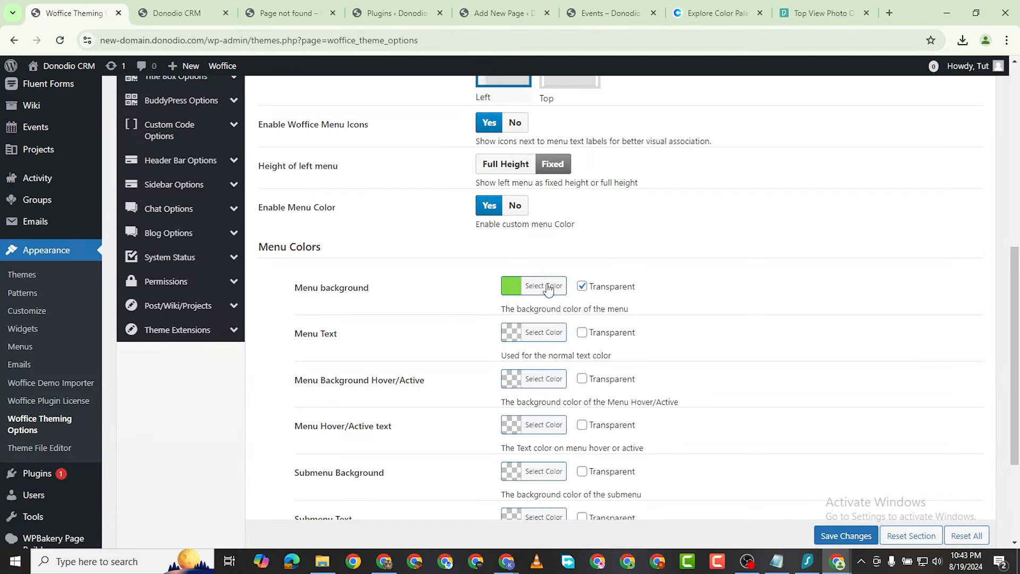
Step: Clear the menu background colour, set the menu text to black, save and preview on the site
{"action": "left_click", "coordinate": [543, 288]}
{"action": "left_click", "coordinate": [633, 287]}
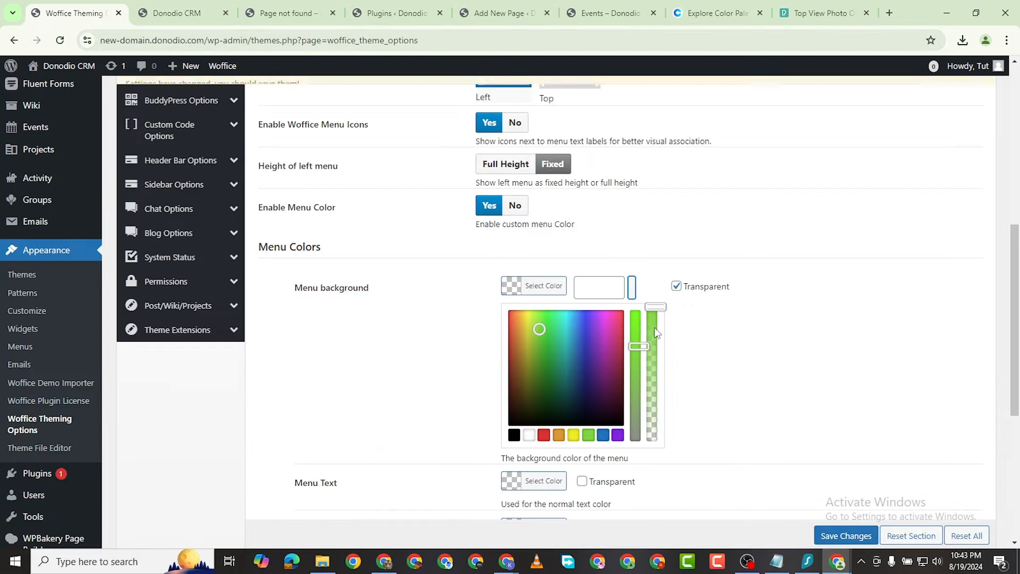
{"action": "left_click", "coordinate": [676, 287]}
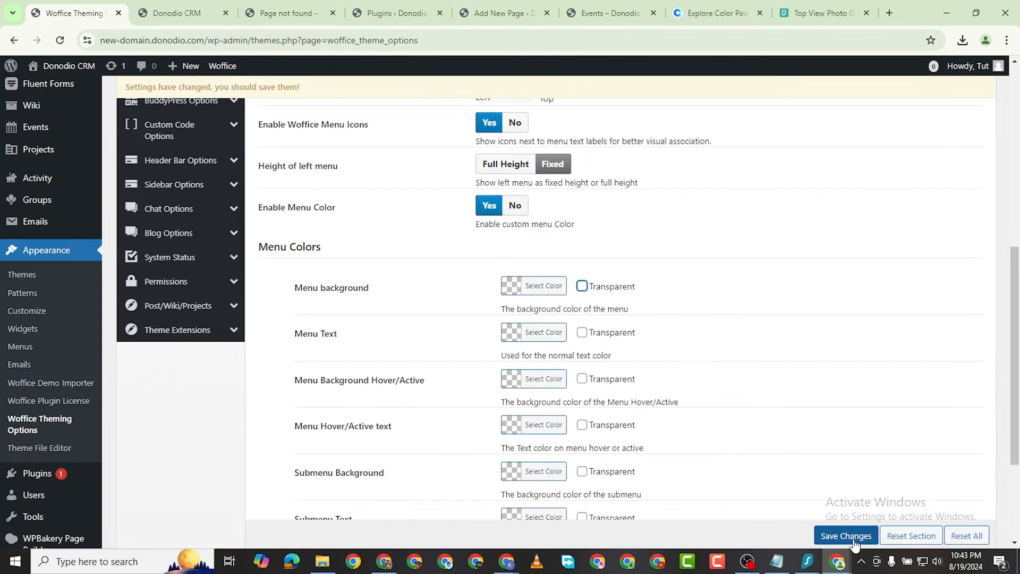
{"action": "left_click", "coordinate": [533, 335]}
{"action": "left_click", "coordinate": [553, 448]}
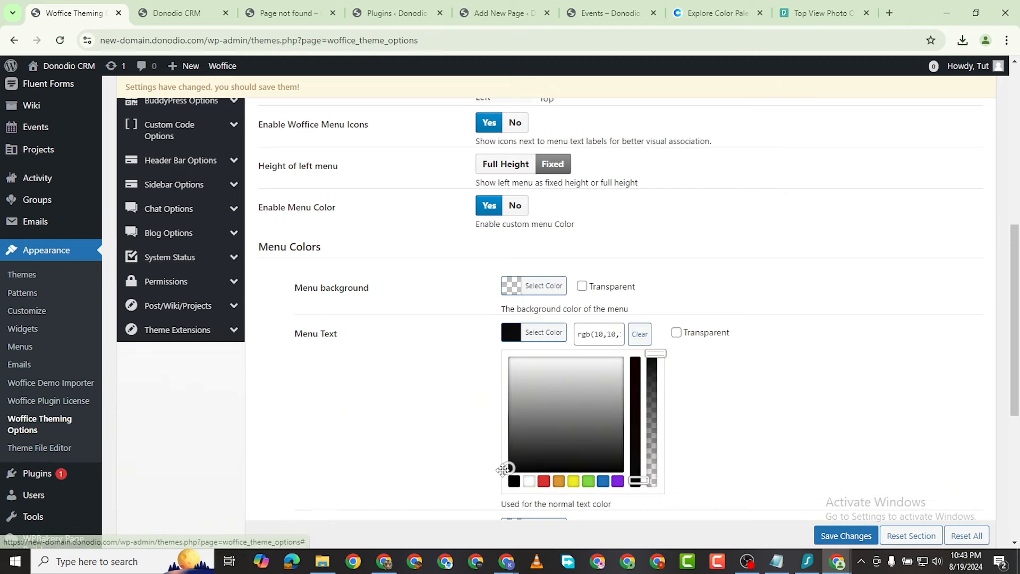
{"action": "left_click", "coordinate": [467, 485]}
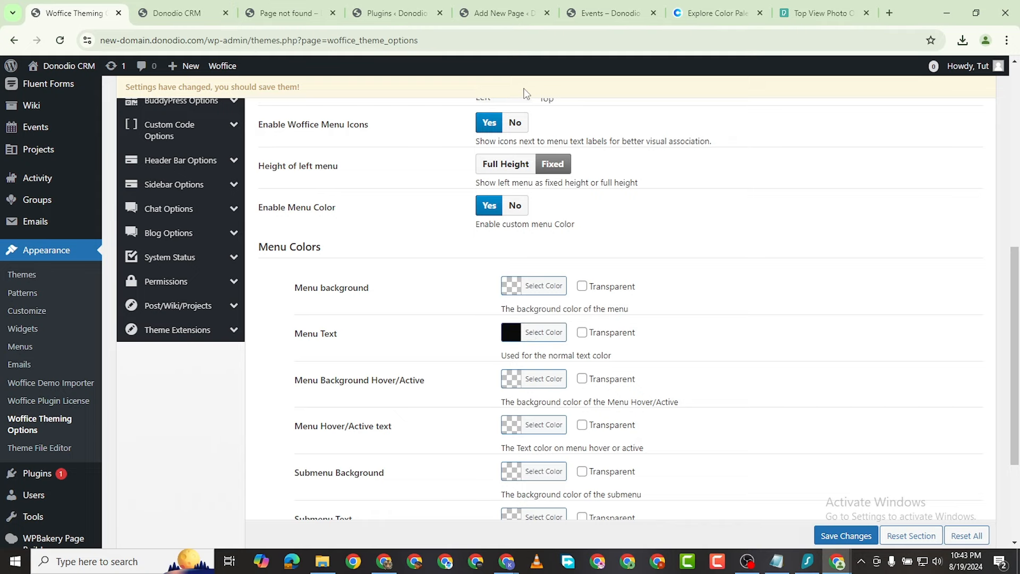
{"action": "scroll", "coordinate": [741, 115], "scroll_direction": "up", "scroll_amount": 5}
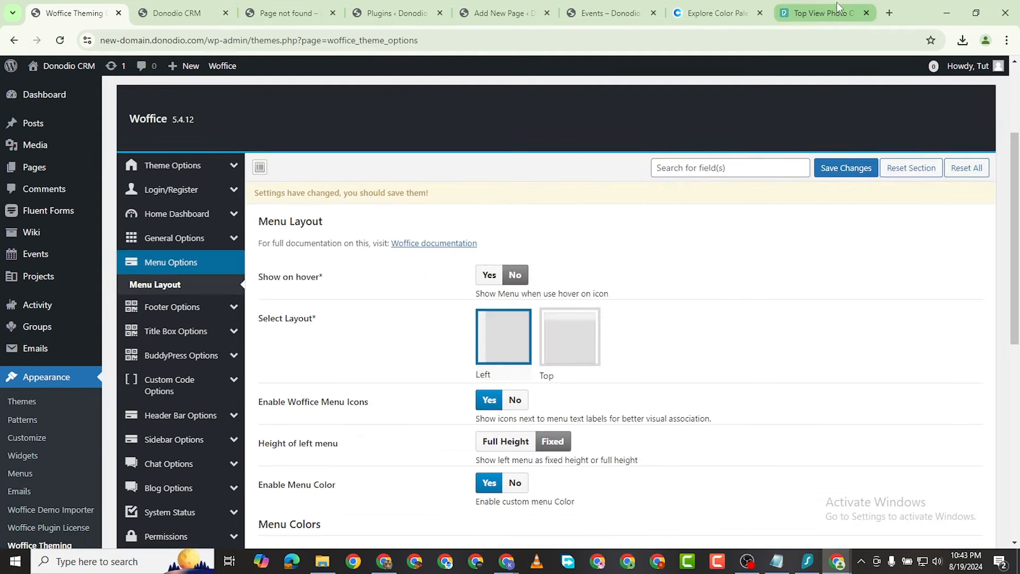
{"action": "scroll", "coordinate": [558, 435], "scroll_direction": "down", "scroll_amount": 7}
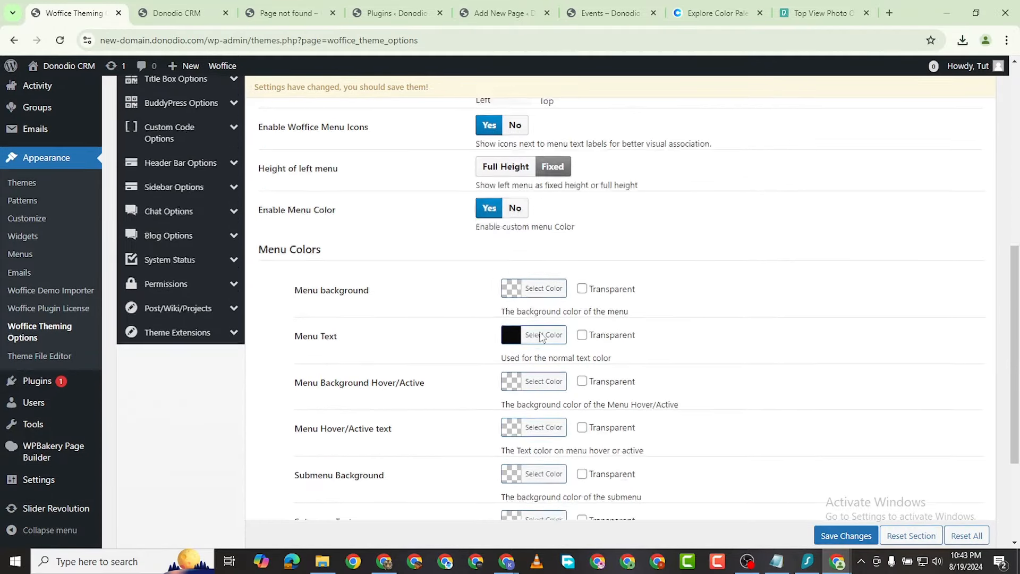
{"action": "left_click", "coordinate": [827, 539]}
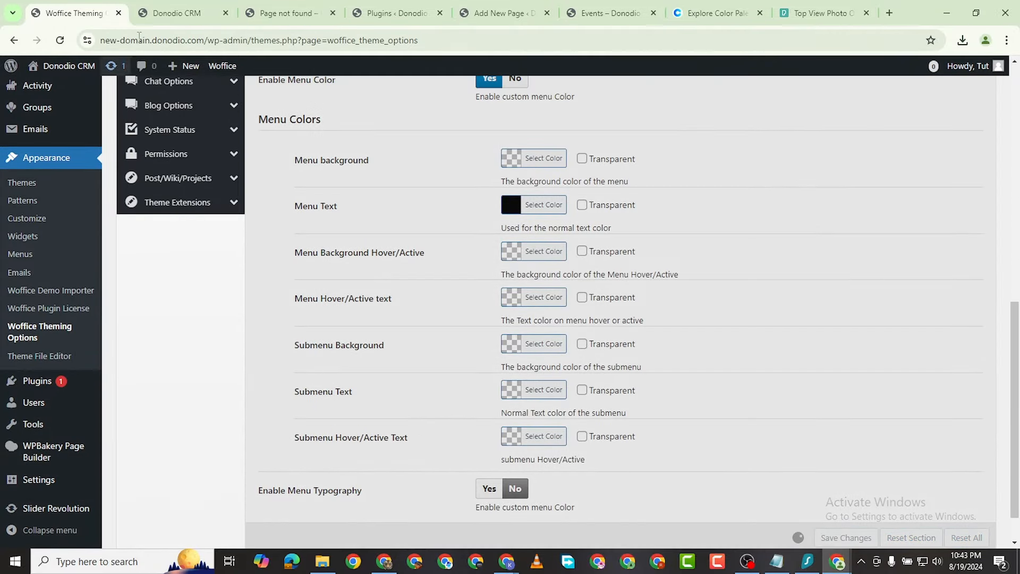
{"action": "left_click", "coordinate": [162, 21]}
{"action": "left_click", "coordinate": [60, 41]}
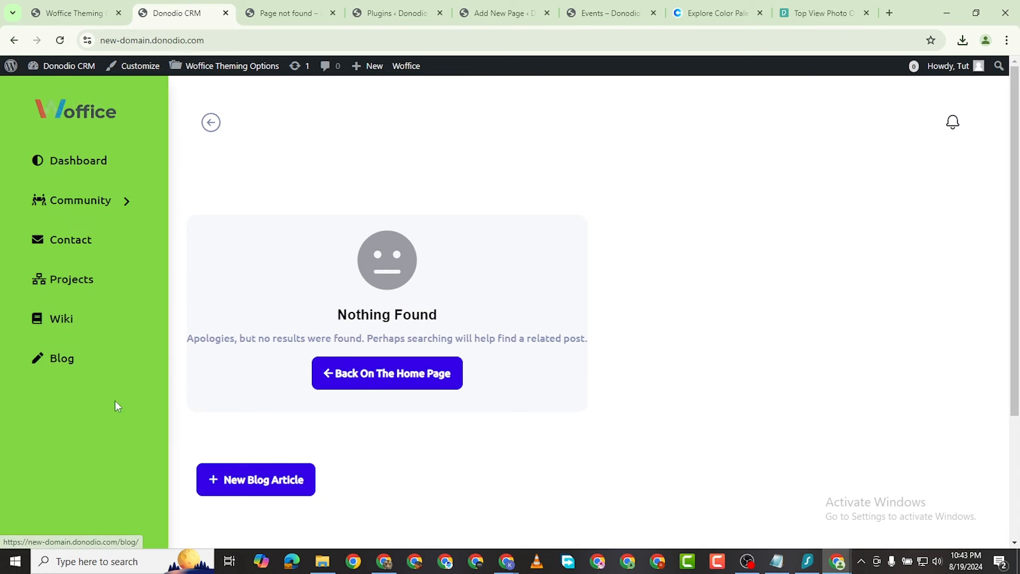
Step: Fade the menu background colour to fully transparent, save, and reload the front end
{"action": "left_click", "coordinate": [74, 13]}
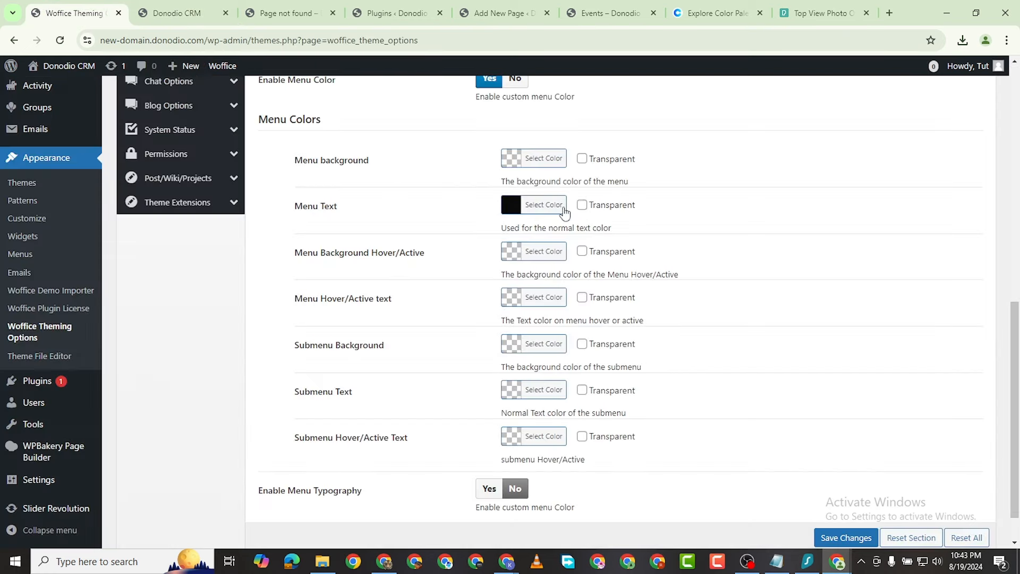
{"action": "left_click", "coordinate": [545, 163]}
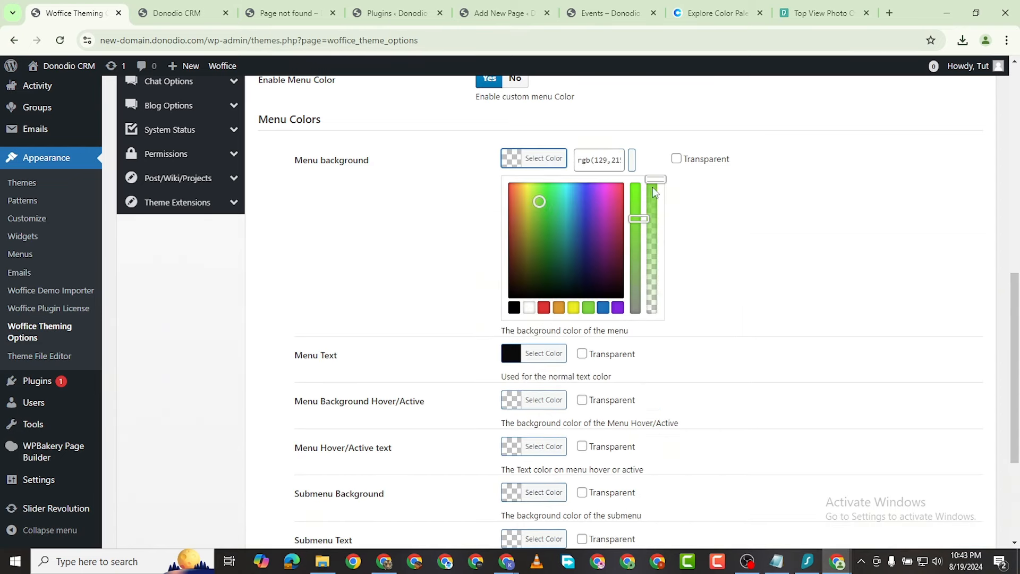
{"action": "left_click_drag", "start_coordinate": [653, 186], "coordinate": [648, 392]}
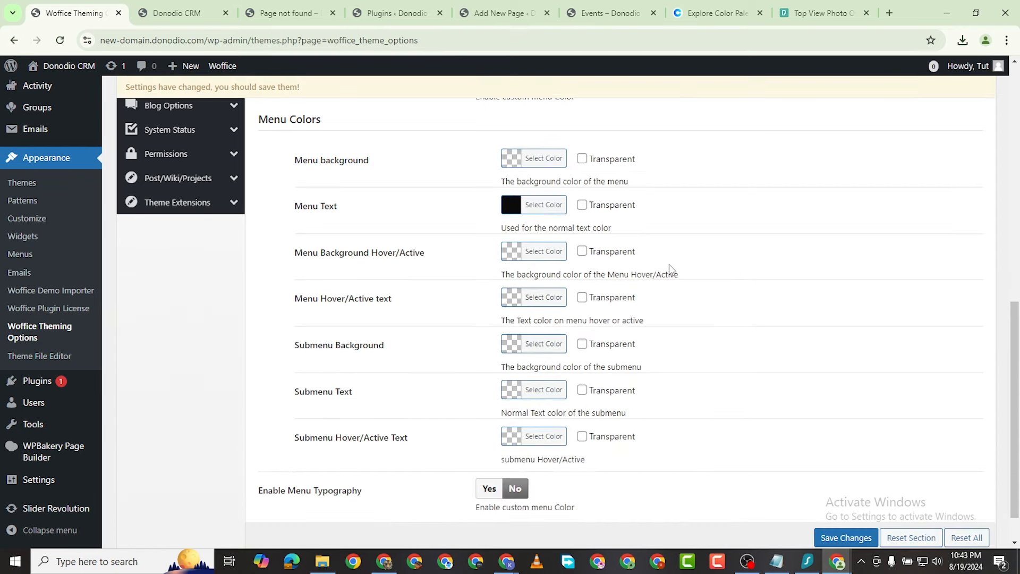
{"action": "left_click", "coordinate": [846, 537]}
{"action": "left_click", "coordinate": [177, 13]}
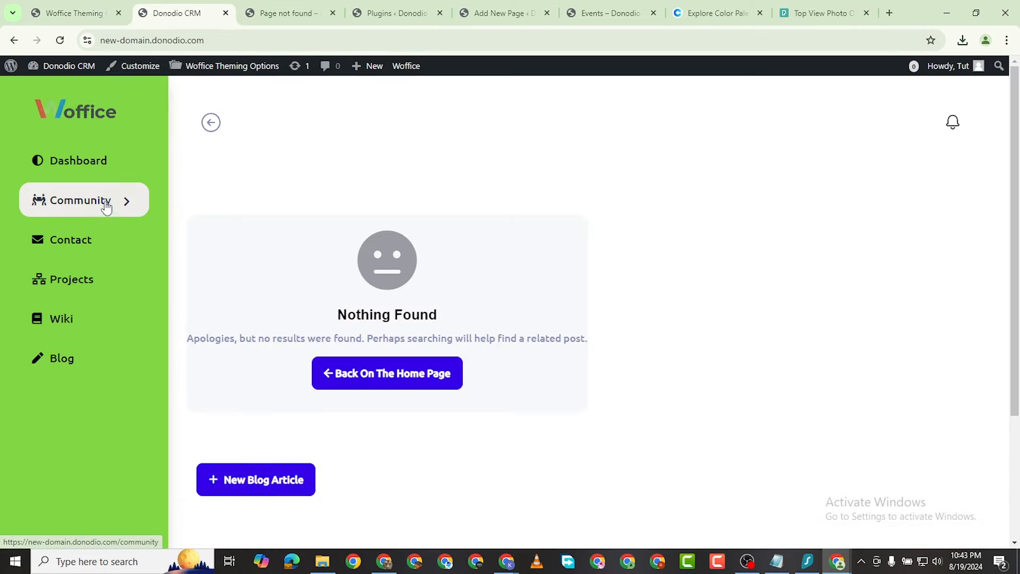
{"action": "left_click", "coordinate": [76, 62]}
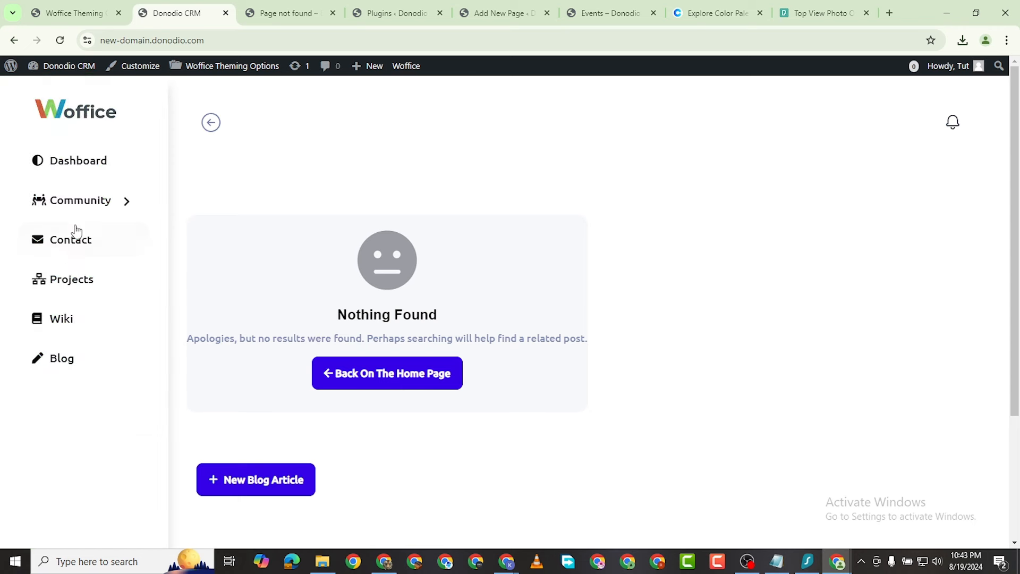
Step: Check the Community submenu on the site, then lower the submenu text colour's opacity and save
{"action": "left_click", "coordinate": [82, 13]}
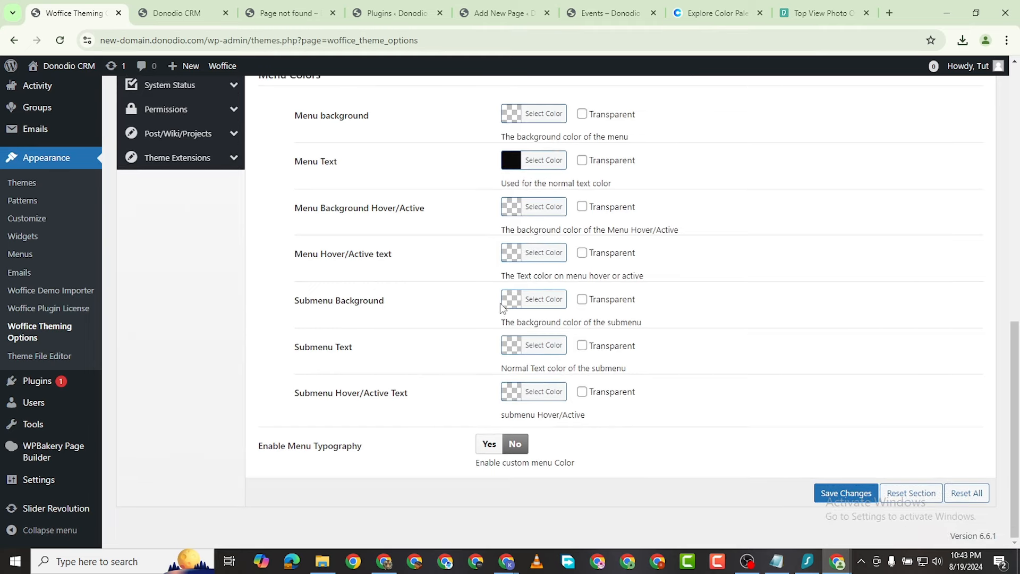
{"action": "left_click", "coordinate": [170, 14]}
{"action": "left_click", "coordinate": [127, 206]}
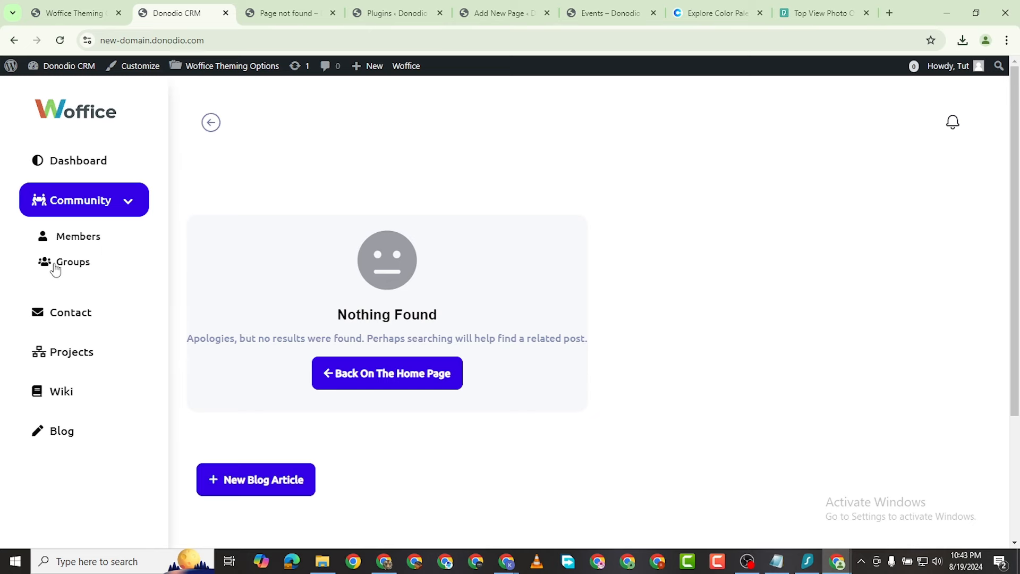
{"action": "left_click", "coordinate": [106, 17]}
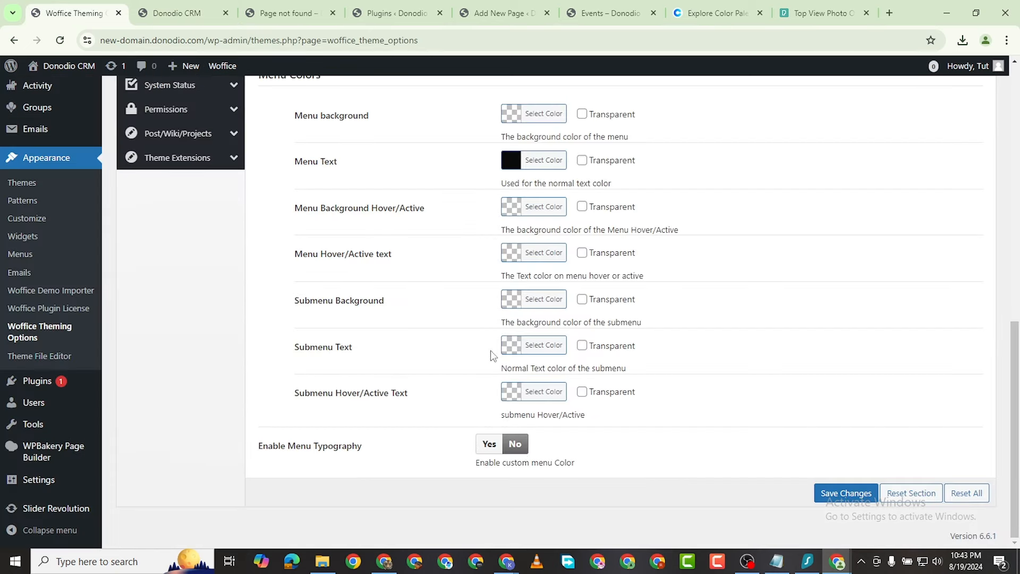
{"action": "left_click", "coordinate": [533, 346]}
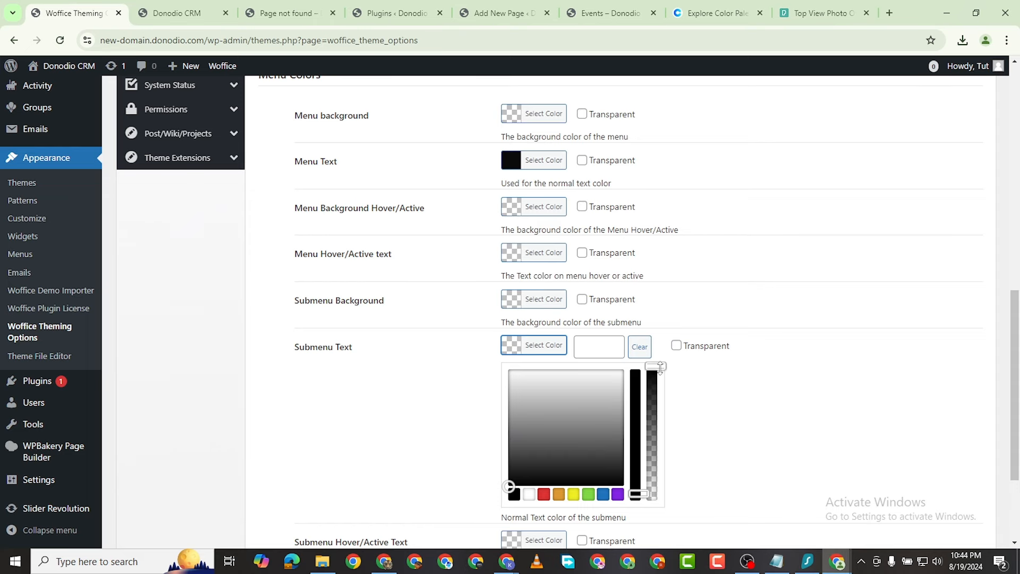
{"action": "left_click_drag", "start_coordinate": [659, 367], "coordinate": [655, 390]}
{"action": "scroll", "coordinate": [786, 478], "scroll_direction": "down", "scroll_amount": 2}
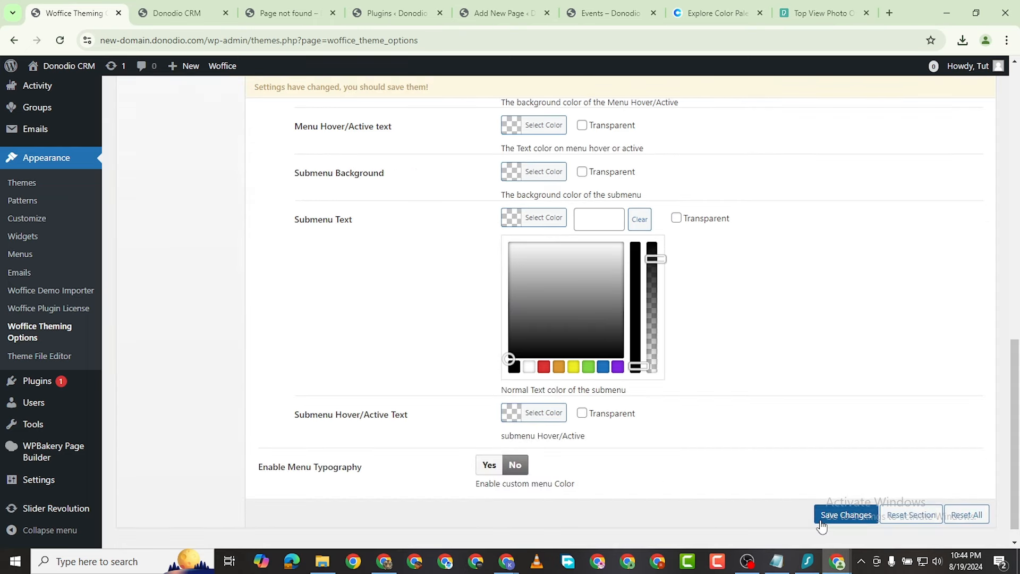
{"action": "left_click", "coordinate": [824, 520]}
Step: Reload the front end to check the Community submenu, then save the menu colour settings
{"action": "left_click", "coordinate": [211, 19]}
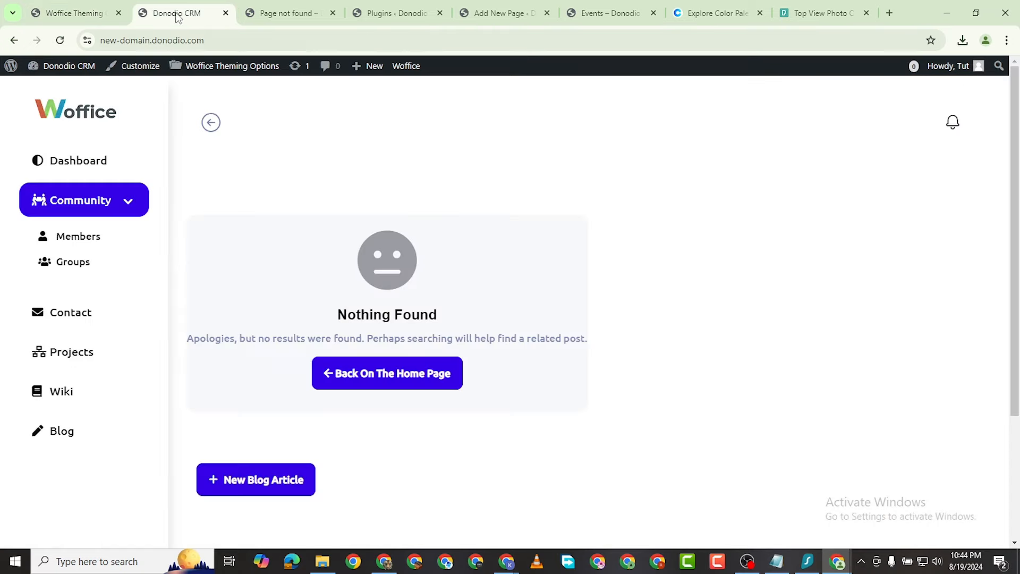
{"action": "left_click", "coordinate": [59, 40]}
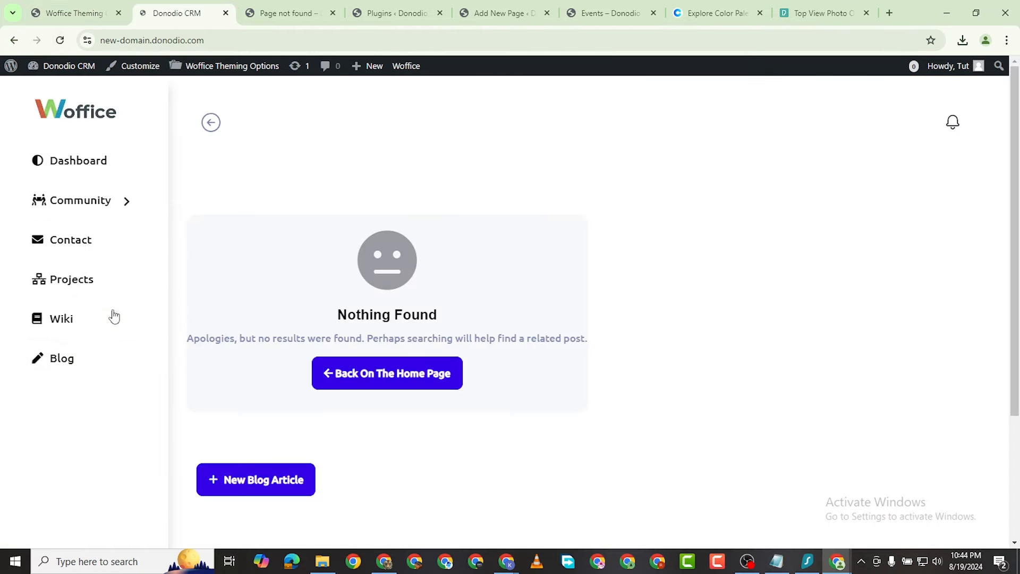
{"action": "left_click", "coordinate": [124, 206]}
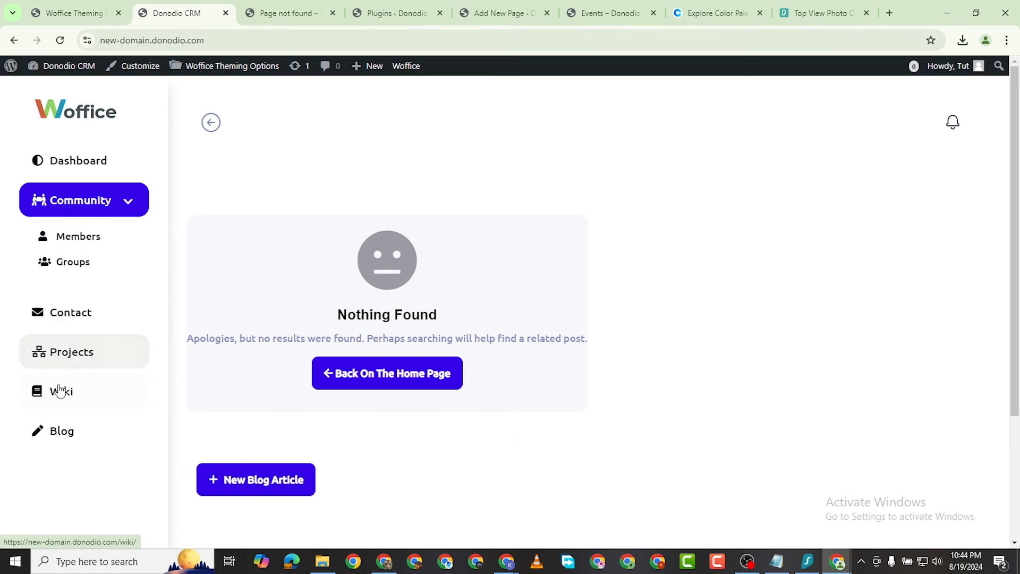
{"action": "left_click", "coordinate": [64, 6]}
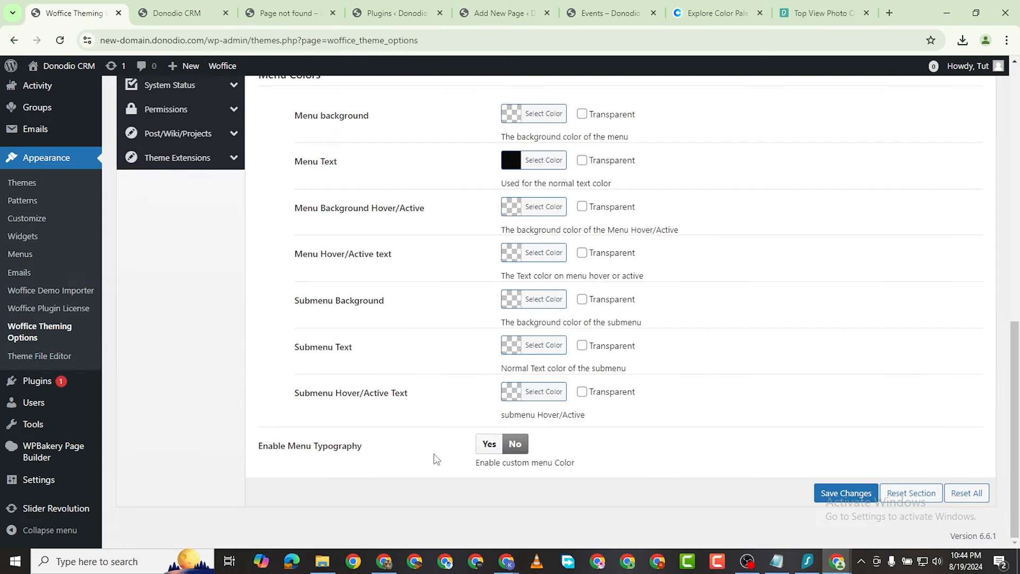
{"action": "left_click", "coordinate": [863, 495]}
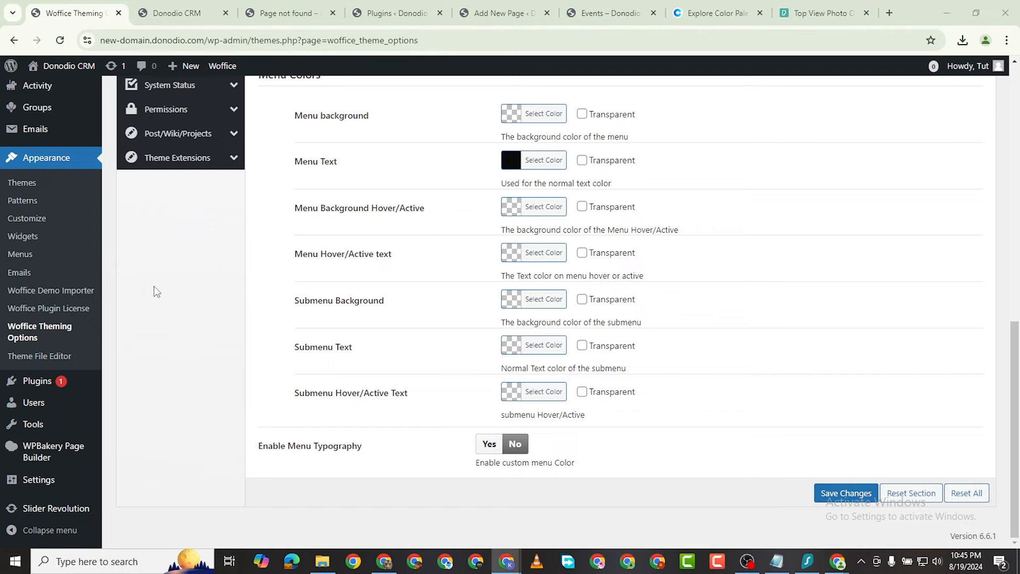
{"action": "scroll", "coordinate": [189, 215], "scroll_direction": "up", "scroll_amount": 5}
{"action": "scroll", "coordinate": [190, 215], "scroll_direction": "up", "scroll_amount": 3}
Step: Change the copyright year from 2021 to 2024 in the Copyright Bar content and save
{"action": "left_click", "coordinate": [170, 264]}
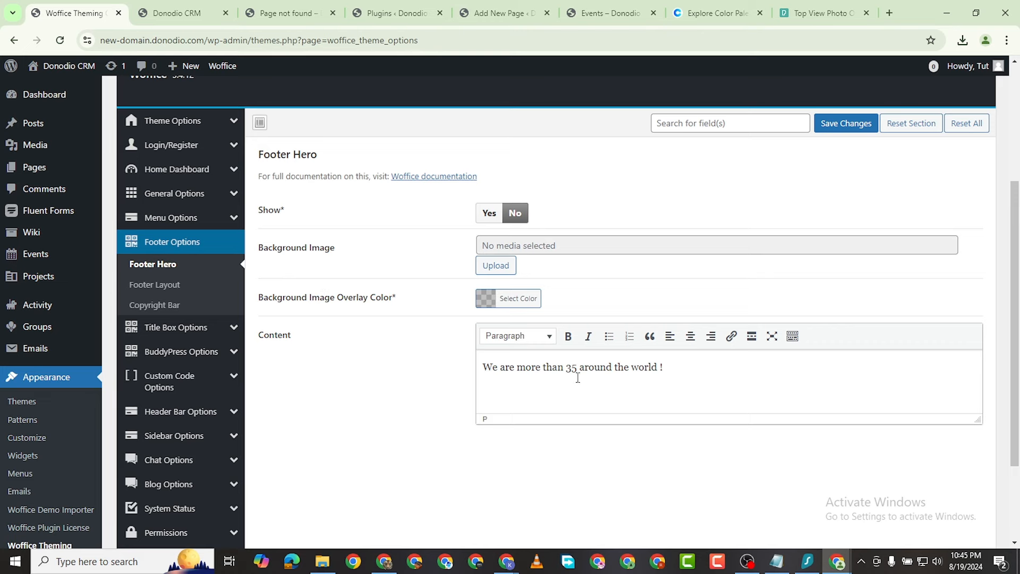
{"action": "left_click", "coordinate": [156, 284]}
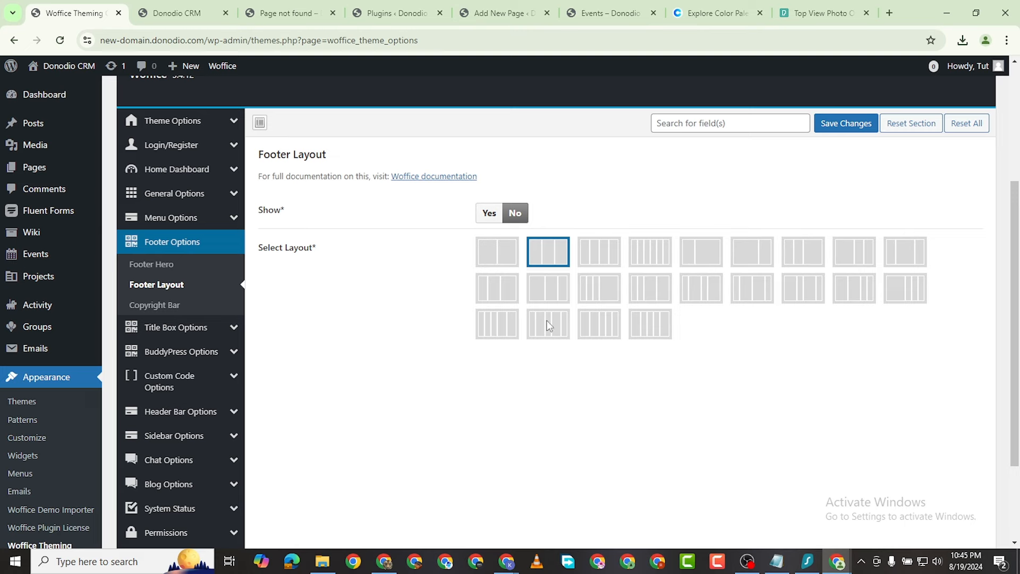
{"action": "left_click", "coordinate": [154, 305]}
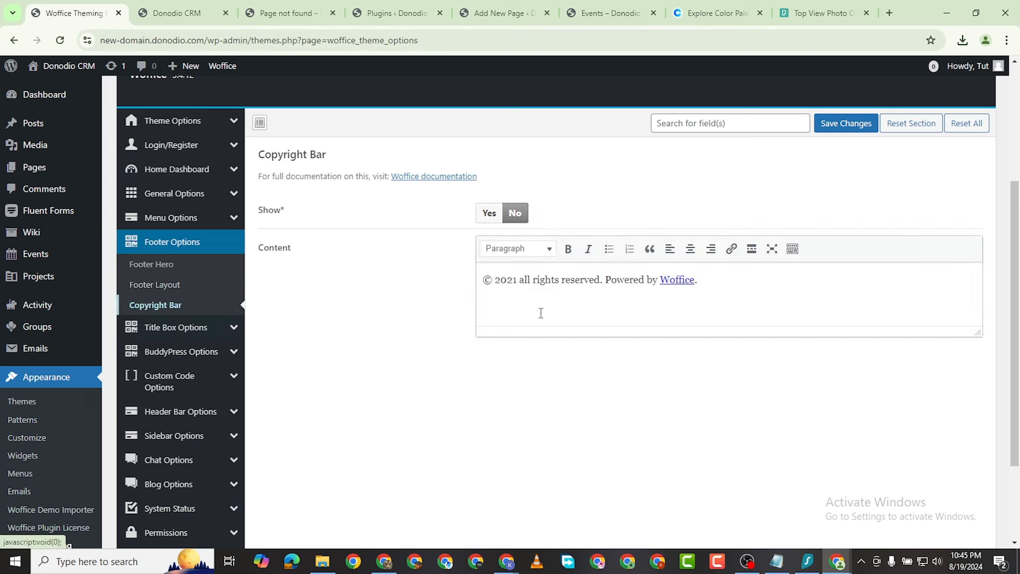
{"action": "left_click_drag", "start_coordinate": [516, 283], "coordinate": [513, 282]}
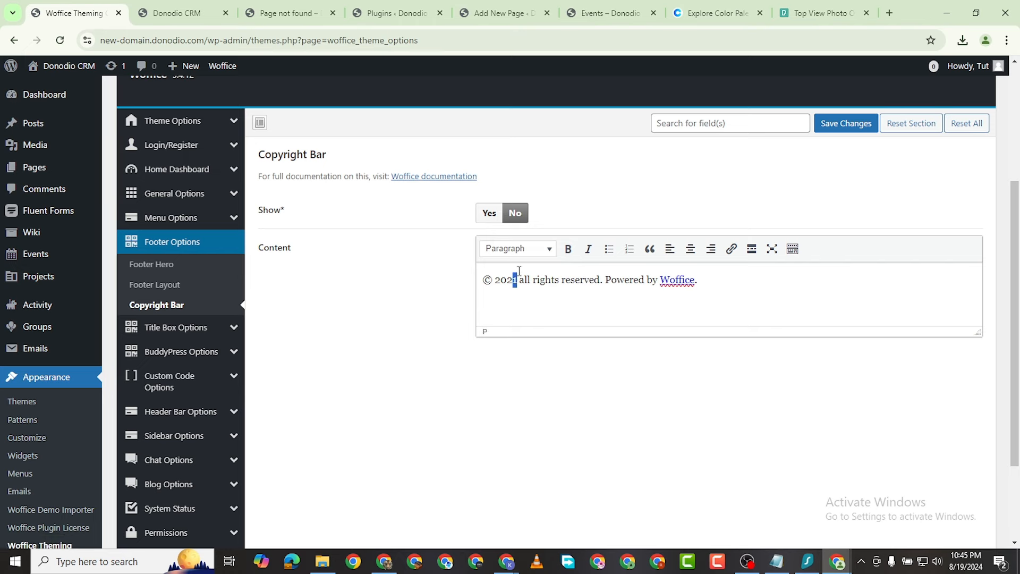
{"action": "type", "text": "4"}
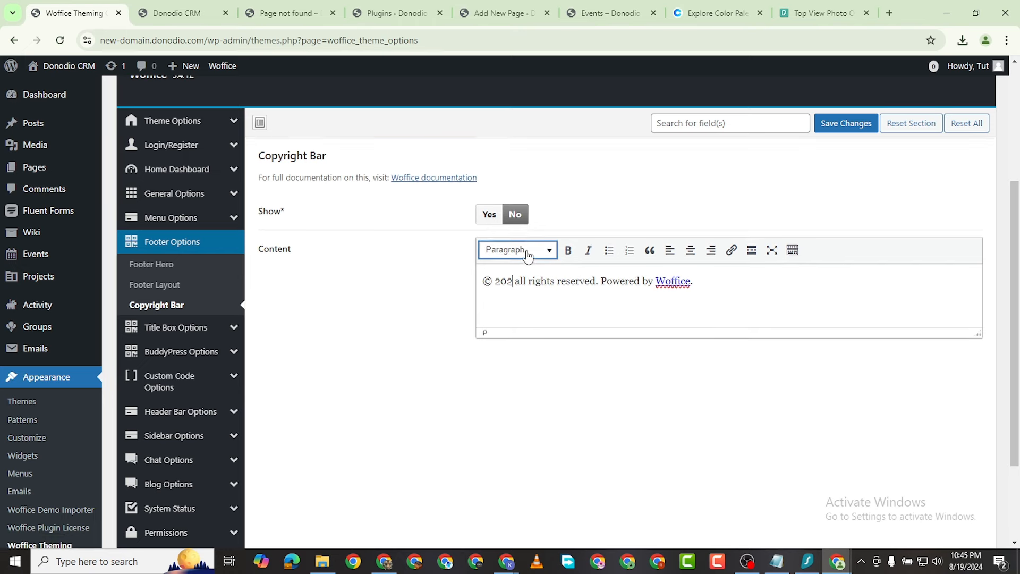
{"action": "left_click", "coordinate": [850, 126]}
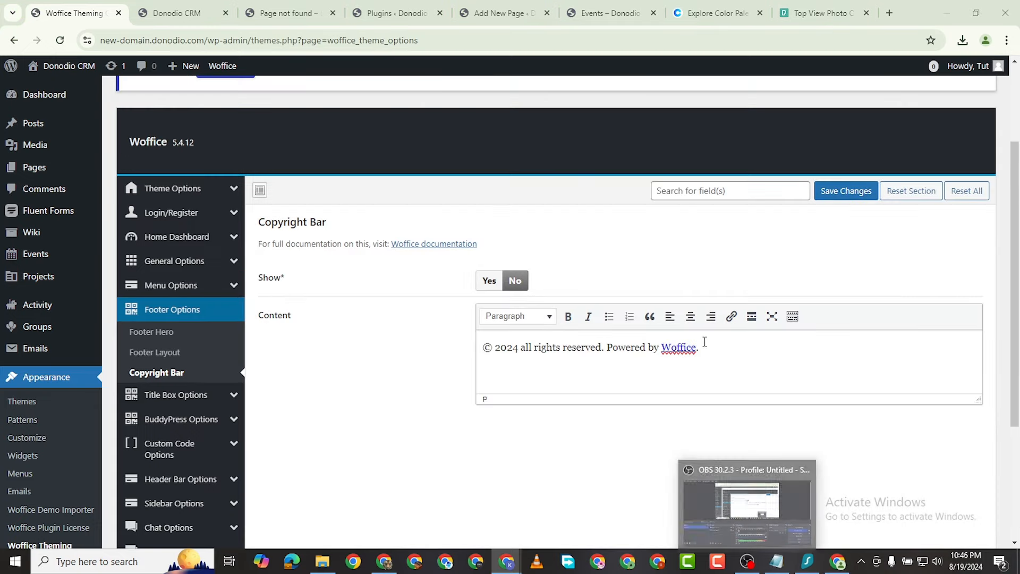
Step: Select the word Woffice in the copyright text
{"action": "left_click", "coordinate": [696, 346]}
{"action": "double_click", "coordinate": [696, 347]}
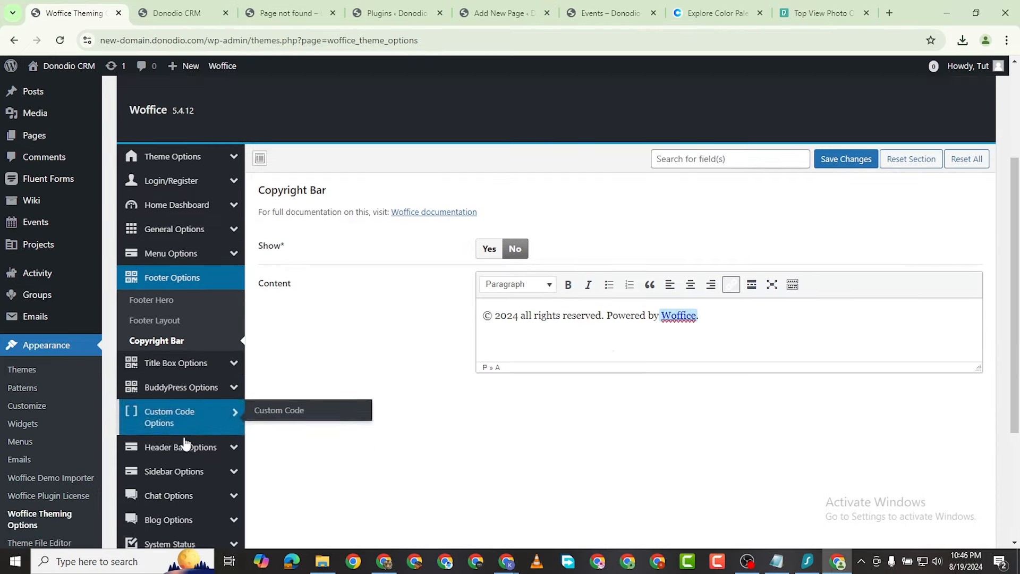
{"action": "scroll", "coordinate": [183, 445], "scroll_direction": "down", "scroll_amount": 3}
Step: Set the Title Box Show option to Yes and save the theme options
{"action": "left_click", "coordinate": [184, 276]}
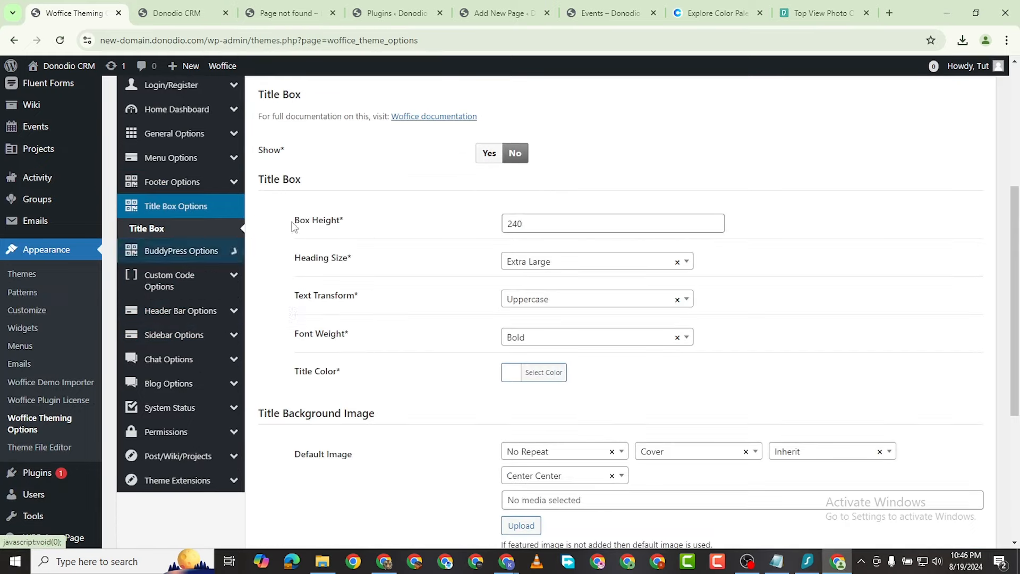
{"action": "left_click", "coordinate": [499, 154]}
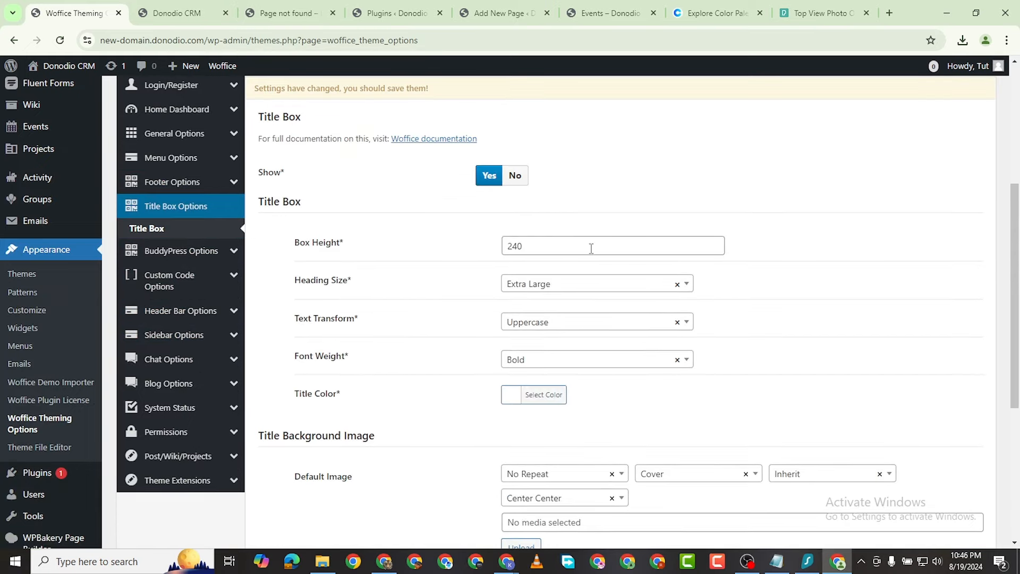
{"action": "scroll", "coordinate": [474, 460], "scroll_direction": "down", "scroll_amount": 5}
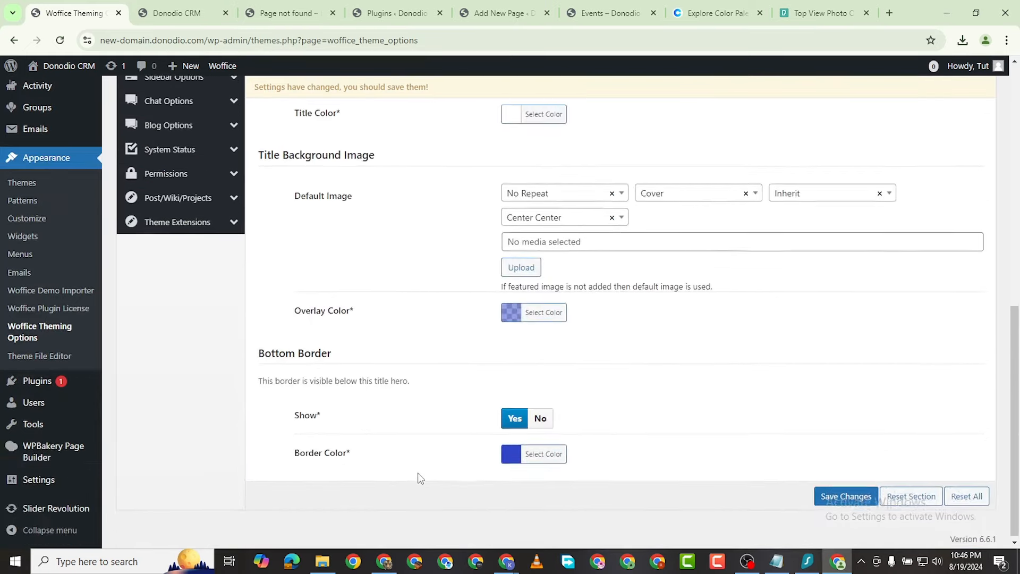
{"action": "left_click", "coordinate": [846, 495]}
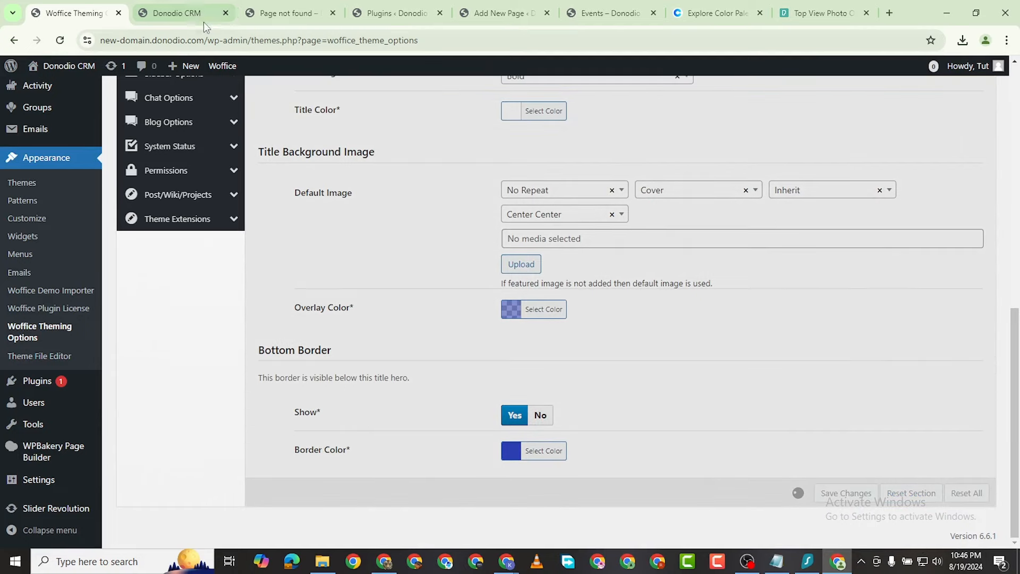
Step: Check the live site with the title box shown, moving between front end and theme options
{"action": "left_click", "coordinate": [177, 13]}
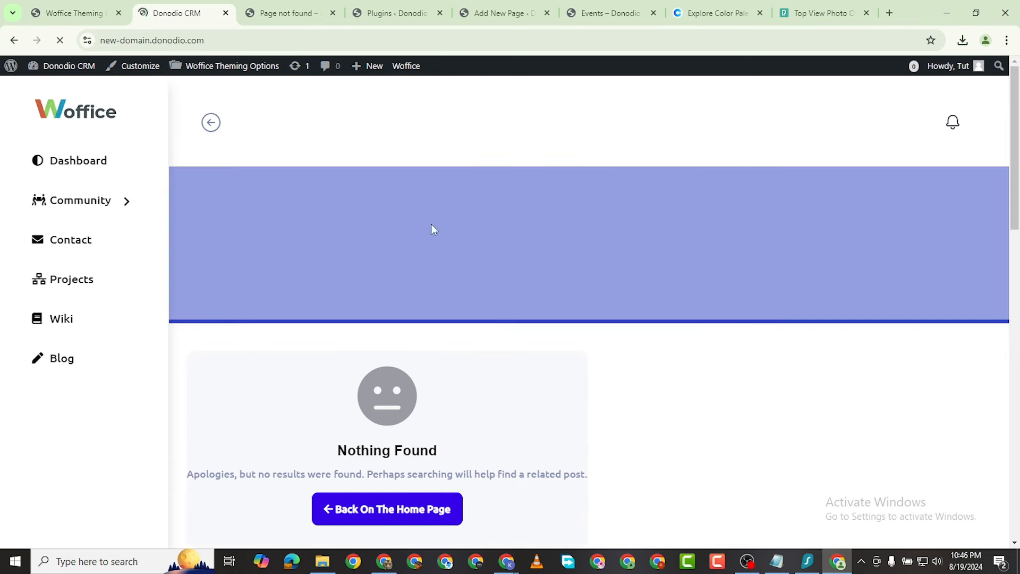
{"action": "scroll", "coordinate": [603, 258], "scroll_direction": "down", "scroll_amount": 2}
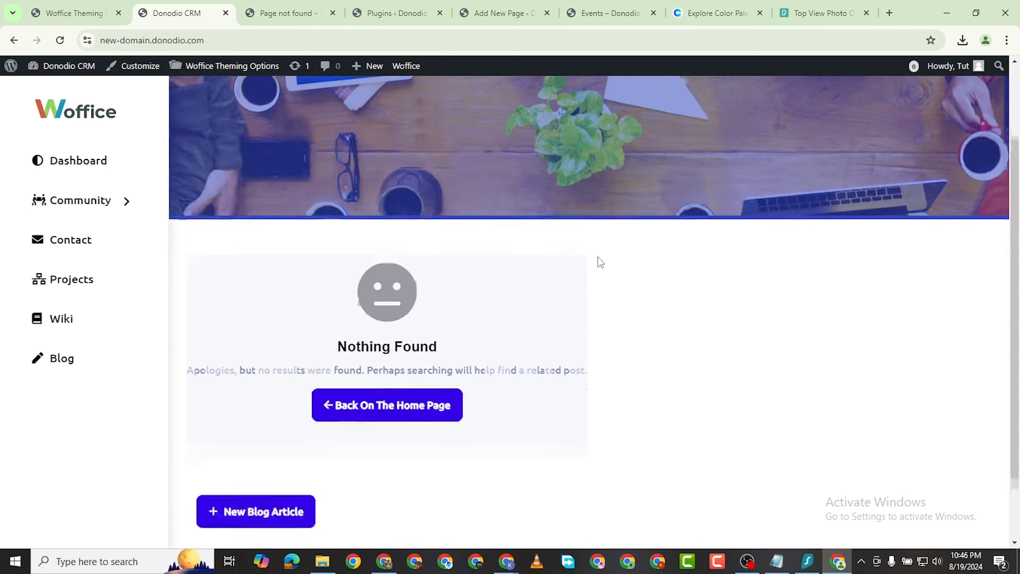
{"action": "scroll", "coordinate": [307, 207], "scroll_direction": "up", "scroll_amount": 2}
{"action": "left_click", "coordinate": [73, 13]}
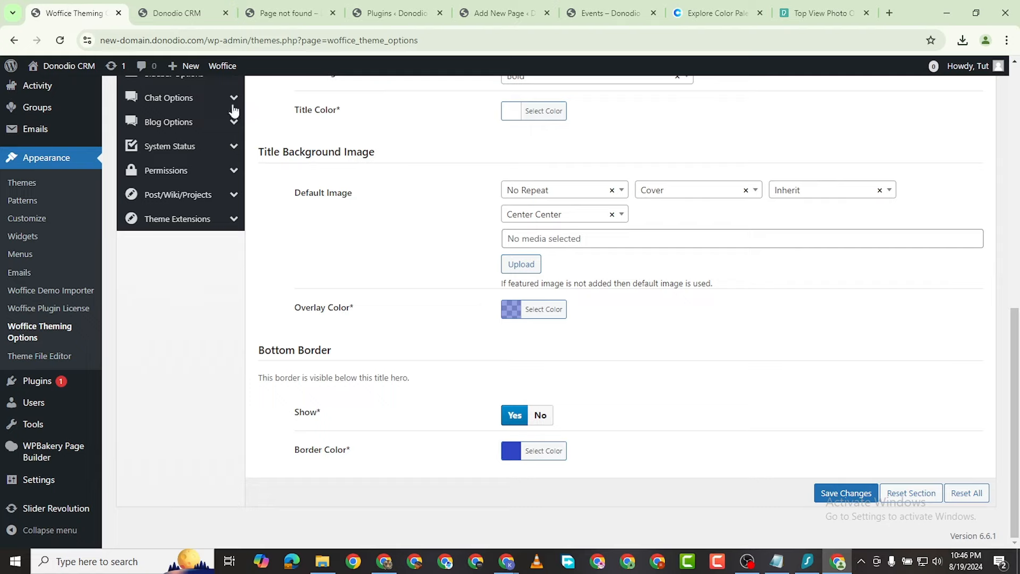
{"action": "scroll", "coordinate": [573, 194], "scroll_direction": "up", "scroll_amount": 5}
{"action": "scroll", "coordinate": [517, 224], "scroll_direction": "down", "scroll_amount": 1}
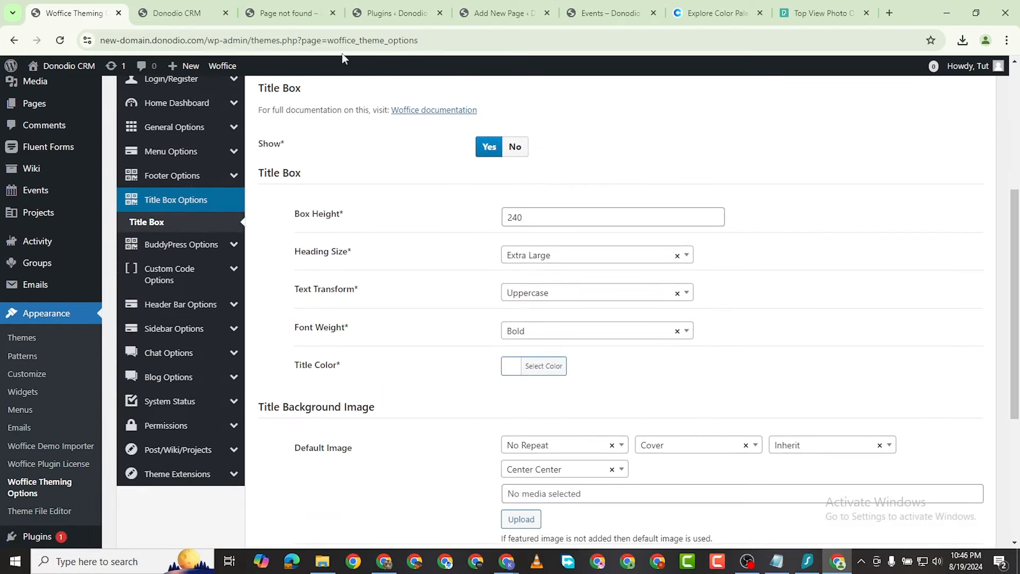
{"action": "left_click", "coordinate": [177, 12]}
{"action": "scroll", "coordinate": [457, 391], "scroll_direction": "down", "scroll_amount": 3}
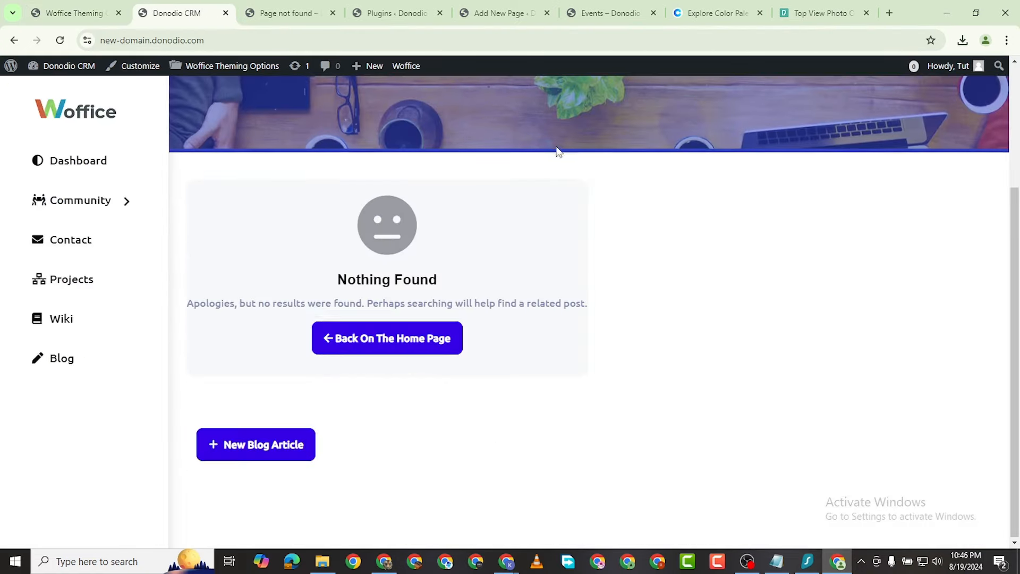
{"action": "scroll", "coordinate": [558, 138], "scroll_direction": "up", "scroll_amount": 3}
{"action": "left_click", "coordinate": [73, 12]}
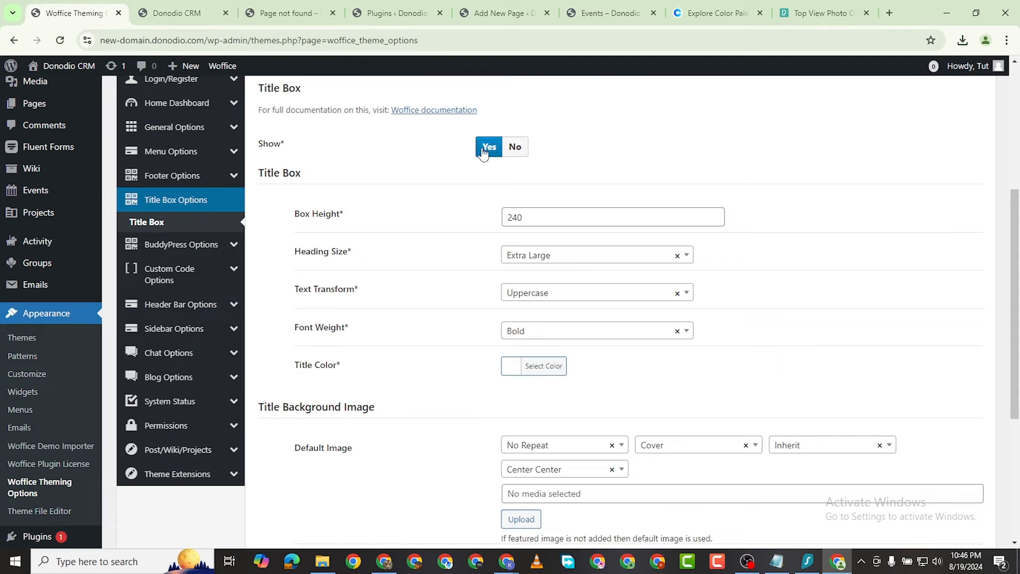
Step: Set the Title Box Show option back to No and save the change
{"action": "left_click", "coordinate": [515, 147]}
{"action": "scroll", "coordinate": [561, 315], "scroll_direction": "down", "scroll_amount": 5}
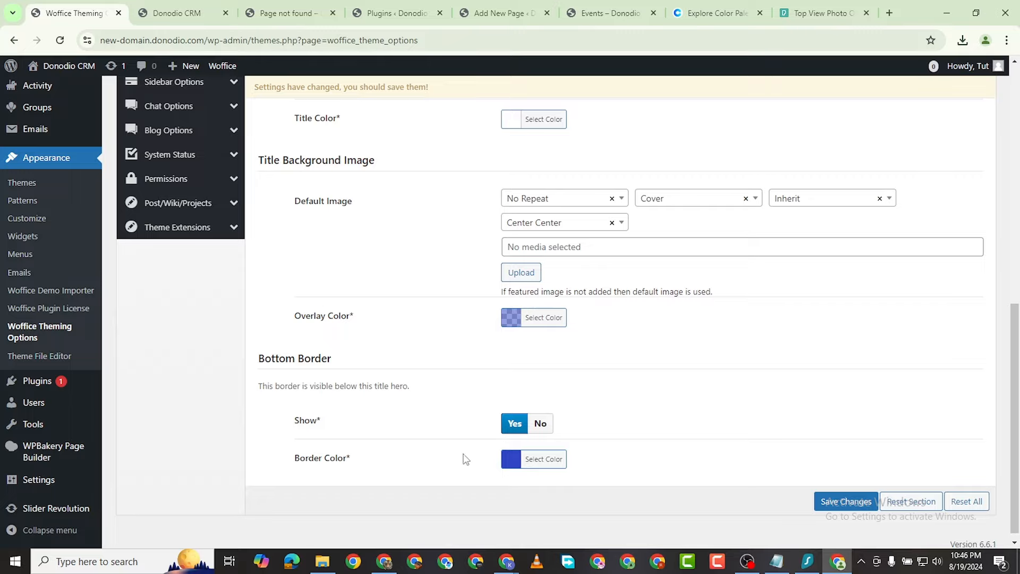
{"action": "scroll", "coordinate": [614, 372], "scroll_direction": "up", "scroll_amount": 6}
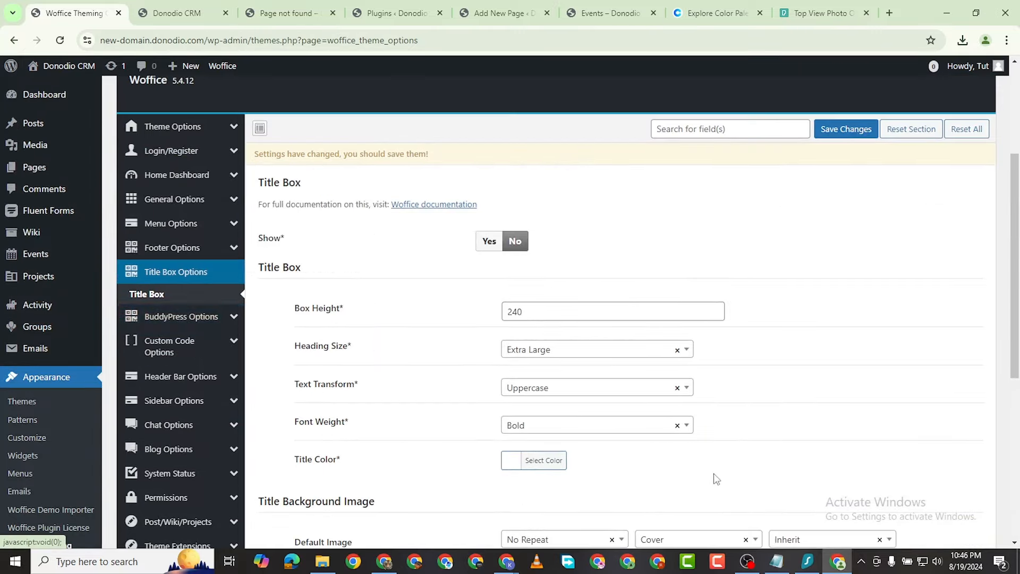
{"action": "scroll", "coordinate": [716, 479], "scroll_direction": "down", "scroll_amount": 5}
{"action": "left_click", "coordinate": [843, 538]}
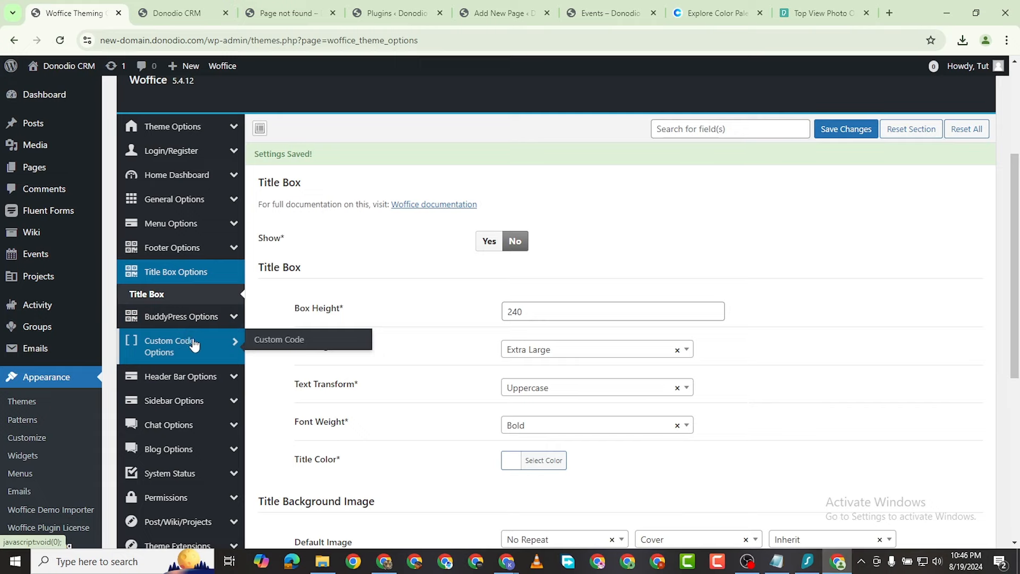
Step: Save BuddyPress options: Vertical layout, social fields, roles filter, card directory layout and autolinks
{"action": "mouse_move", "coordinate": [192, 326]}
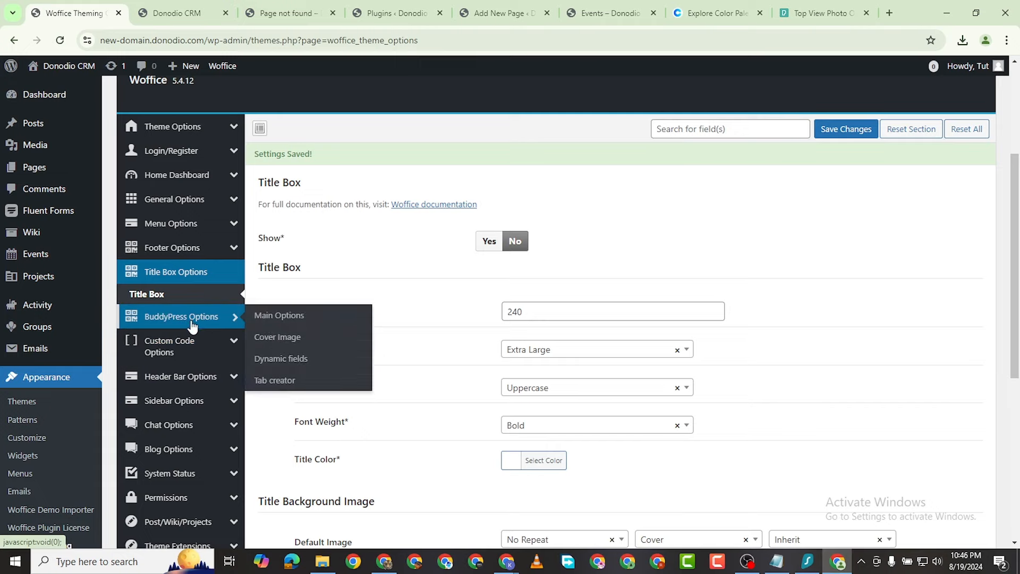
{"action": "left_click", "coordinate": [194, 318]}
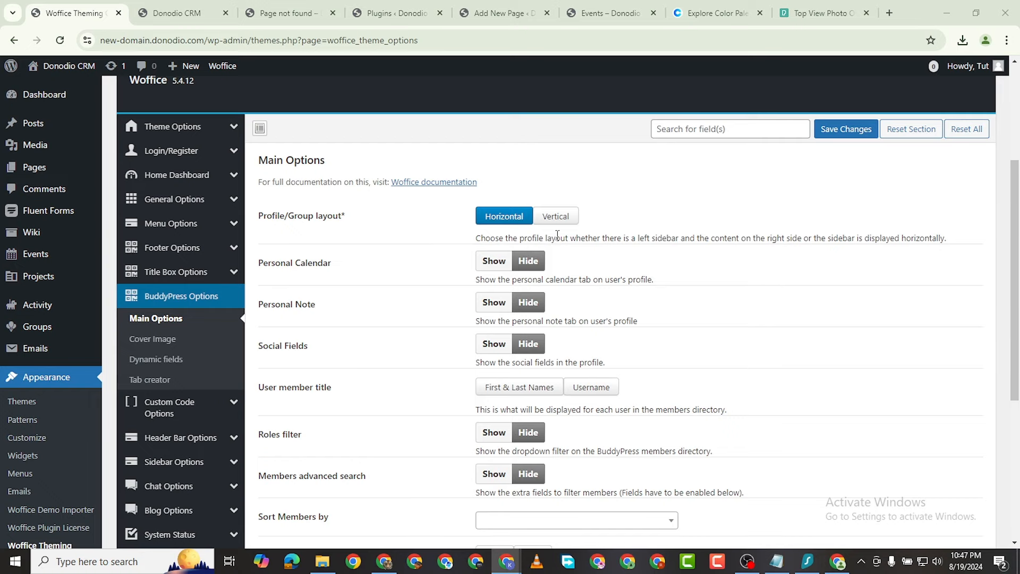
{"action": "left_click", "coordinate": [555, 217]}
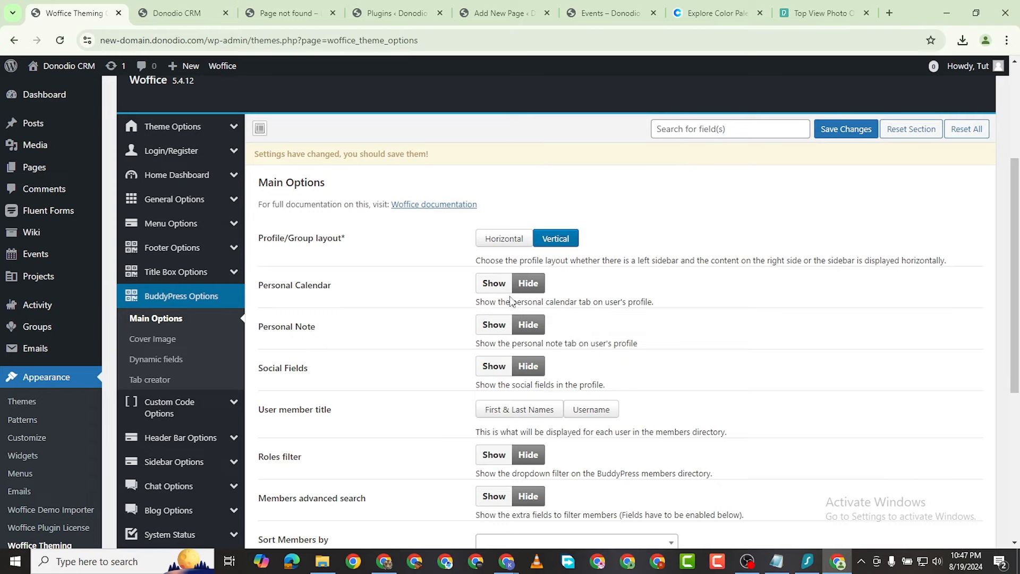
{"action": "scroll", "coordinate": [460, 358], "scroll_direction": "down", "scroll_amount": 1}
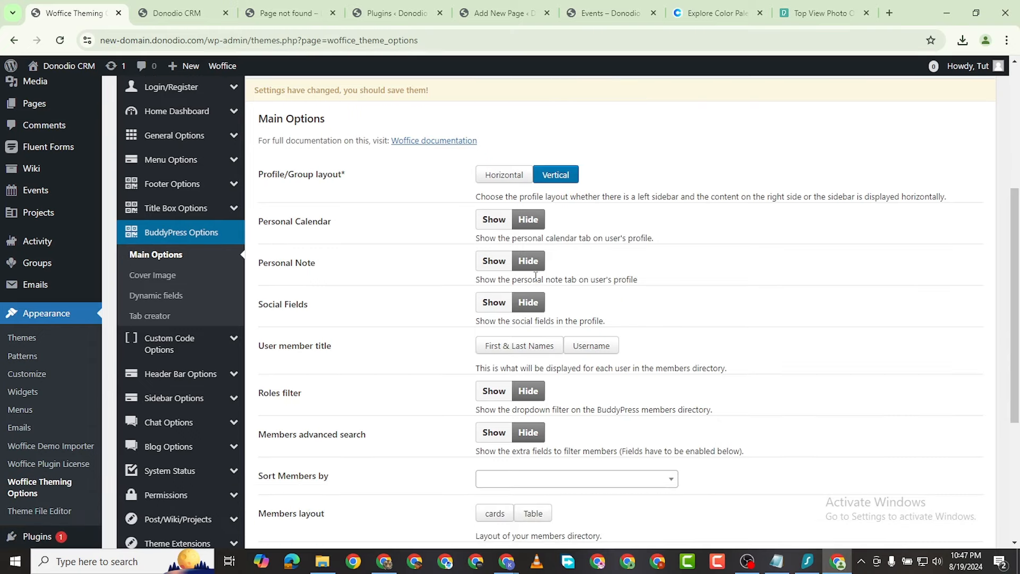
{"action": "left_click", "coordinate": [505, 303]}
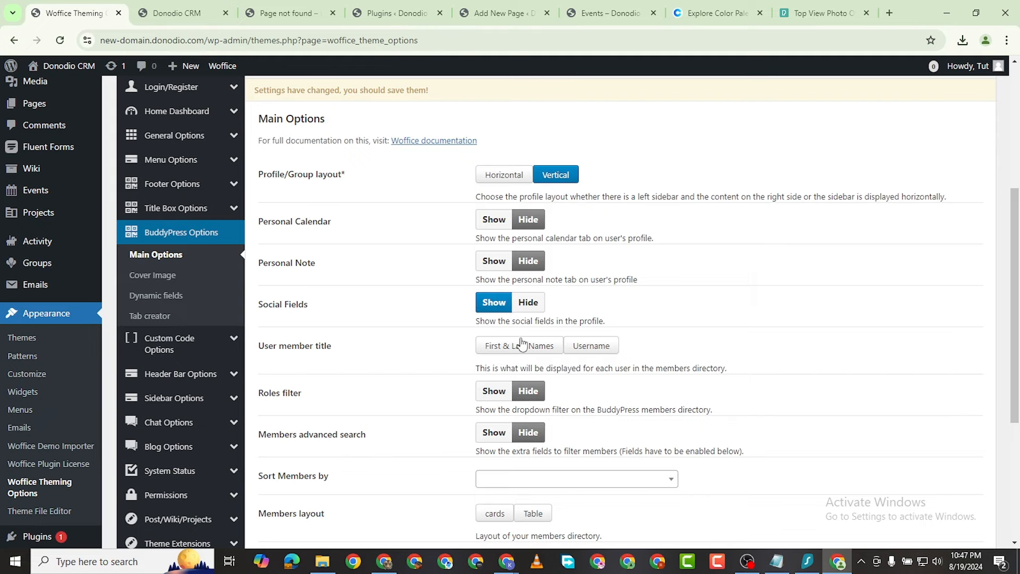
{"action": "scroll", "coordinate": [520, 379], "scroll_direction": "down", "scroll_amount": 2}
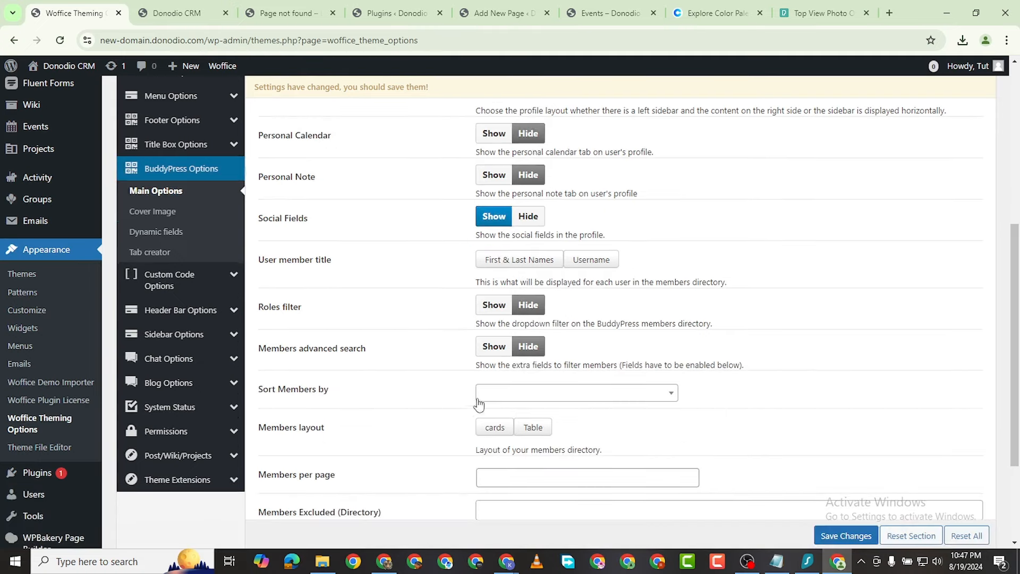
{"action": "left_click", "coordinate": [501, 308]}
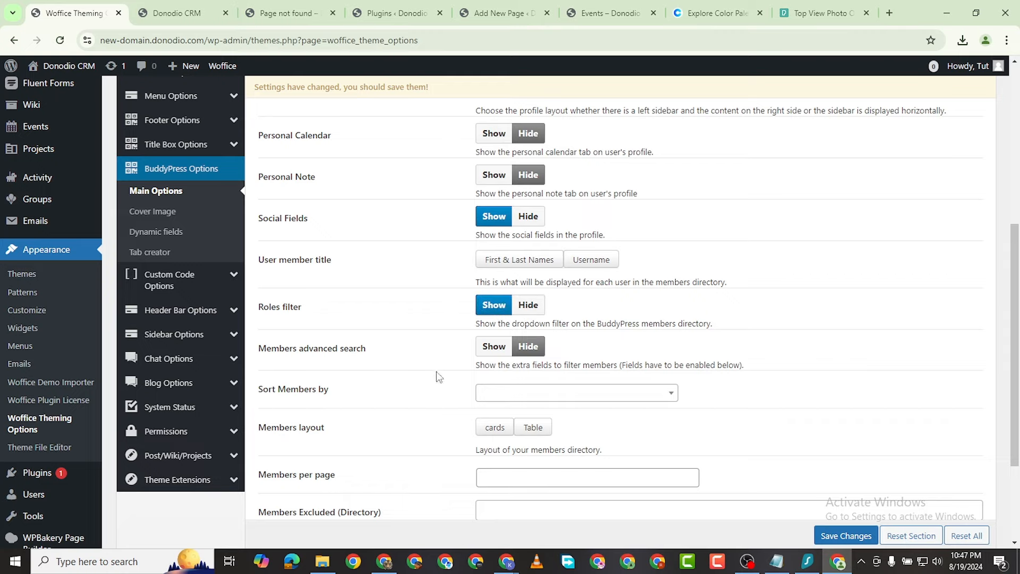
{"action": "scroll", "coordinate": [510, 340], "scroll_direction": "down", "scroll_amount": 3}
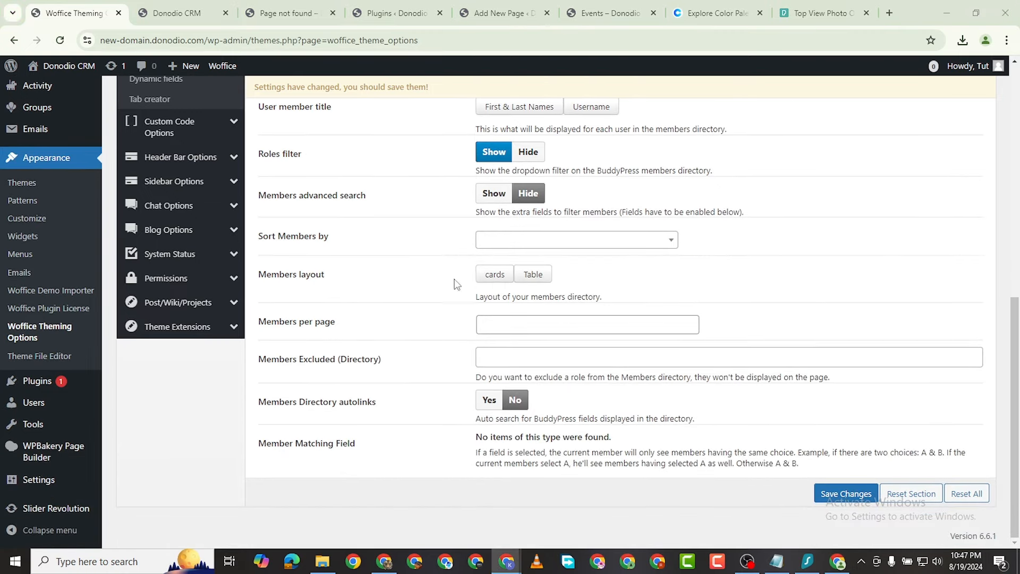
{"action": "left_click", "coordinate": [496, 276]}
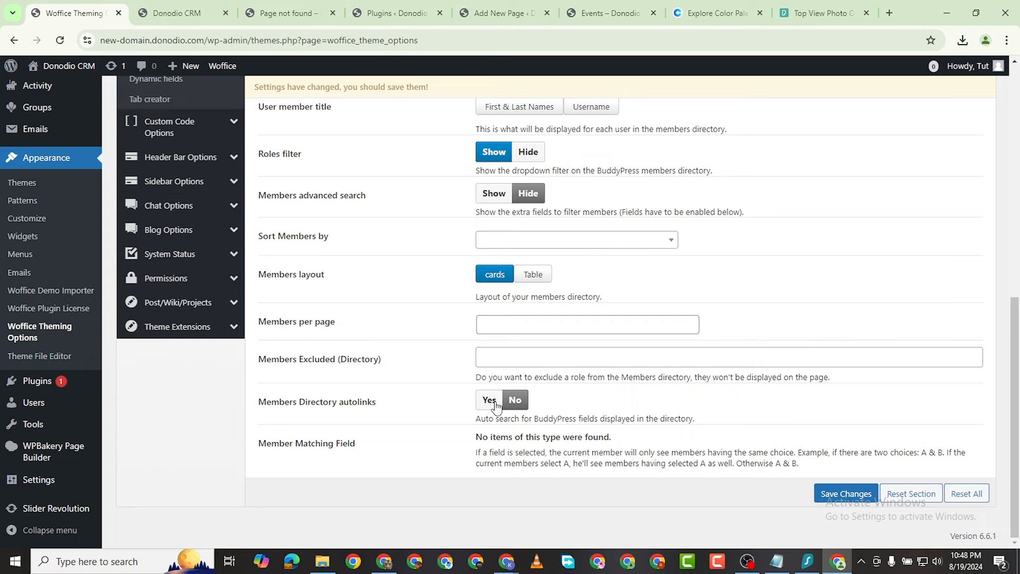
{"action": "left_click", "coordinate": [495, 403]}
{"action": "left_click", "coordinate": [839, 495]}
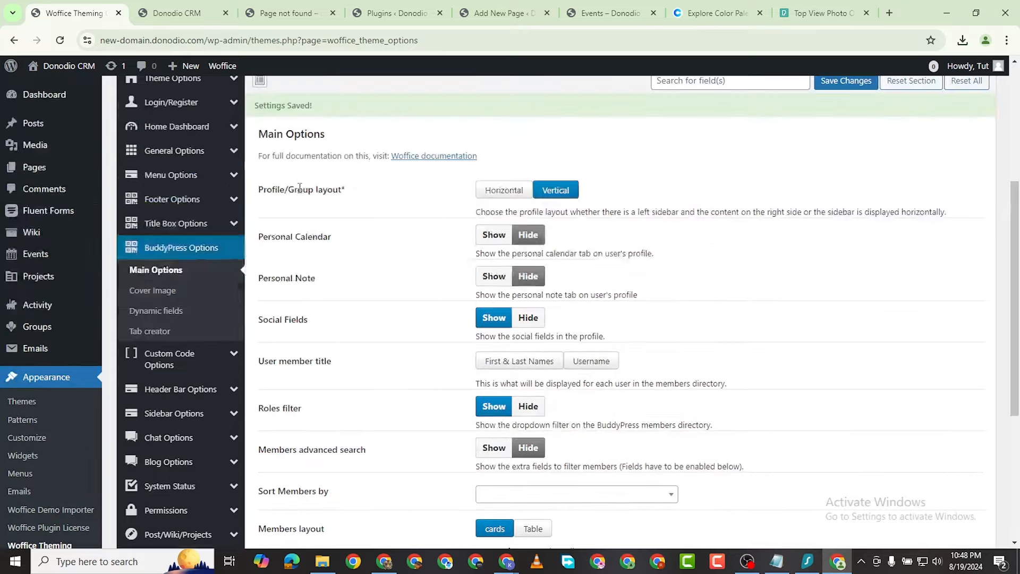
Step: Toggle the profile cover image on and back off, then bring up the Dynamic fields options
{"action": "left_click", "coordinate": [153, 354]}
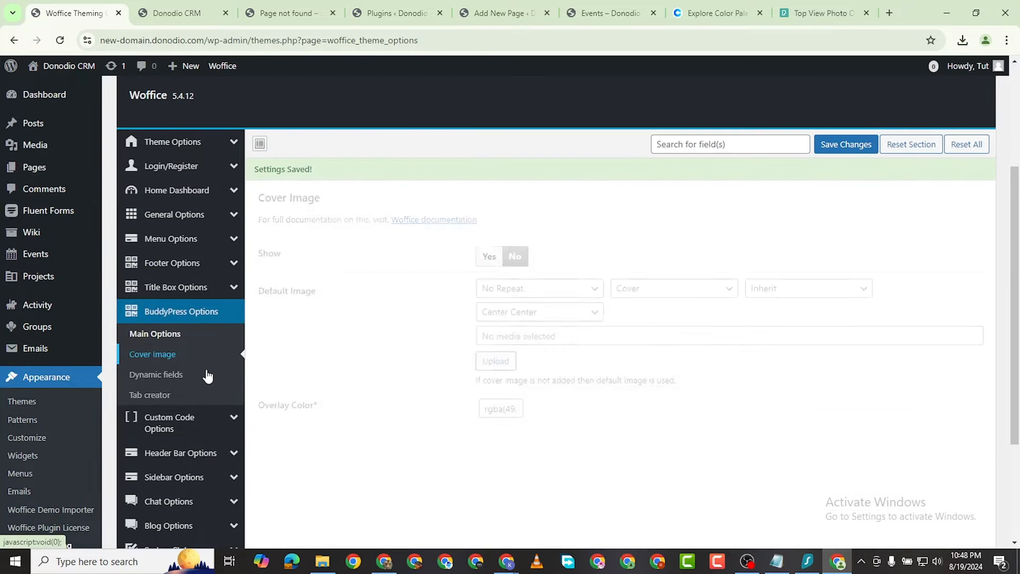
{"action": "left_click", "coordinate": [495, 239]}
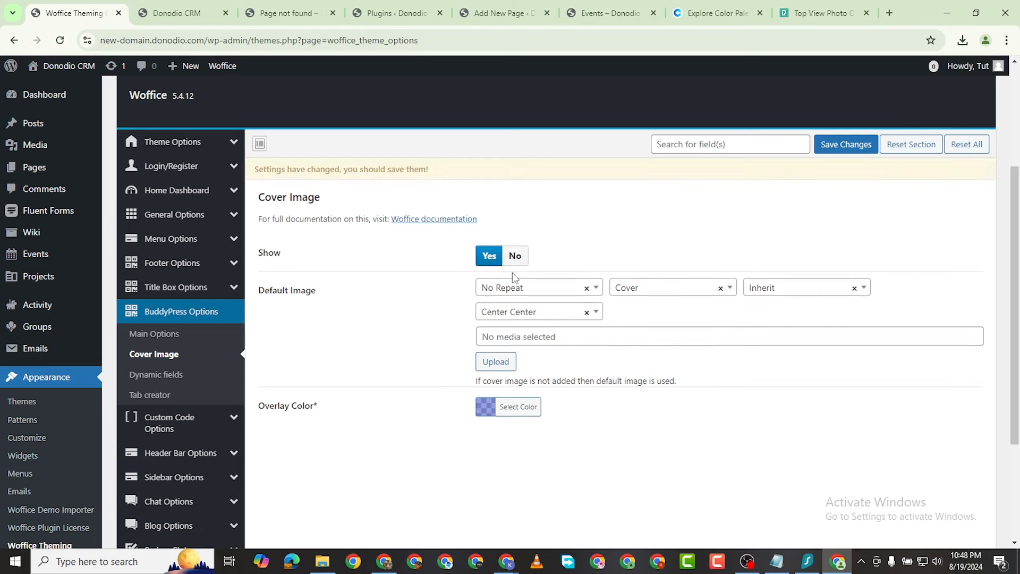
{"action": "left_click", "coordinate": [513, 258]}
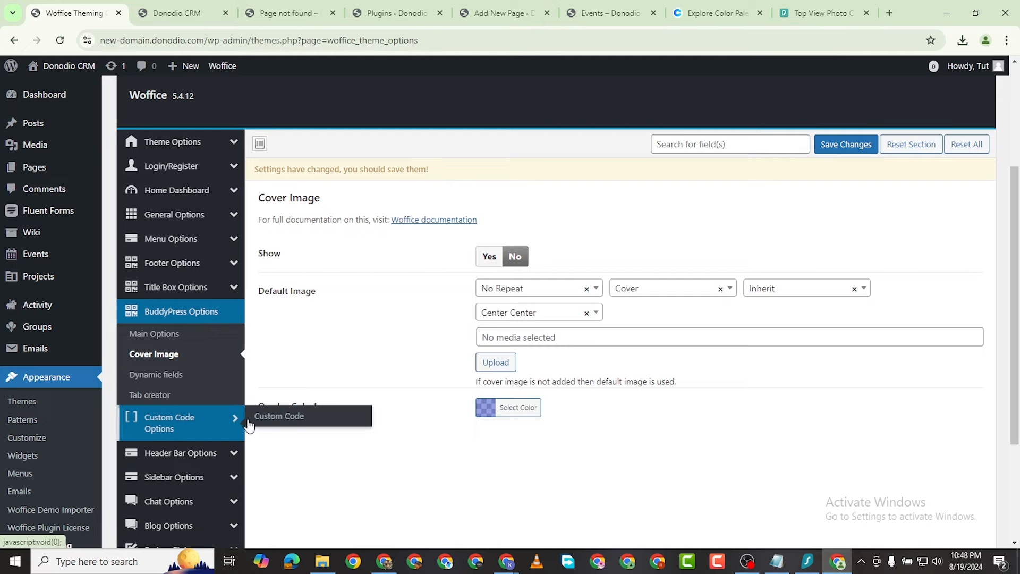
{"action": "left_click", "coordinate": [175, 379]}
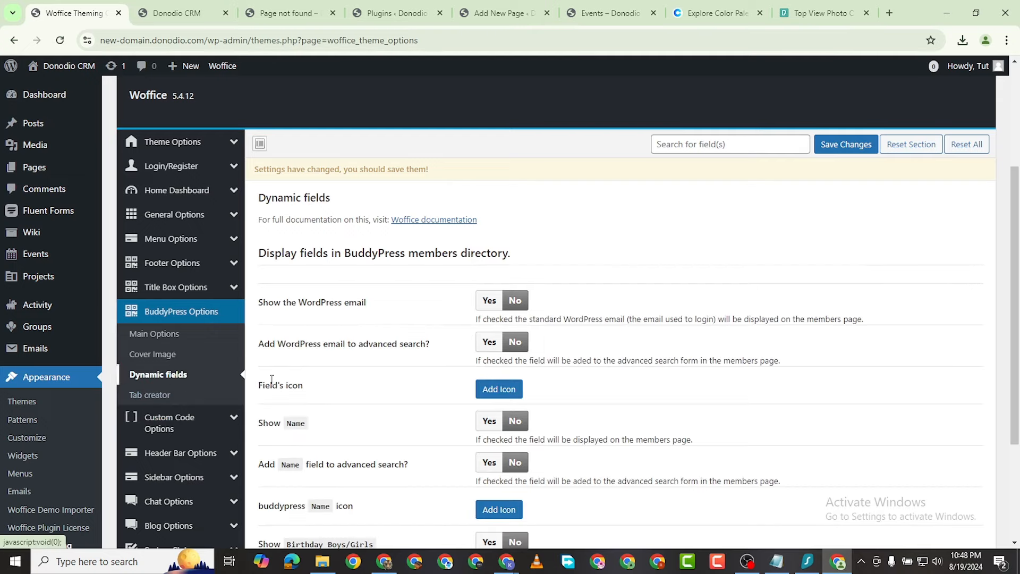
{"action": "scroll", "coordinate": [328, 205], "scroll_direction": "down", "scroll_amount": 3}
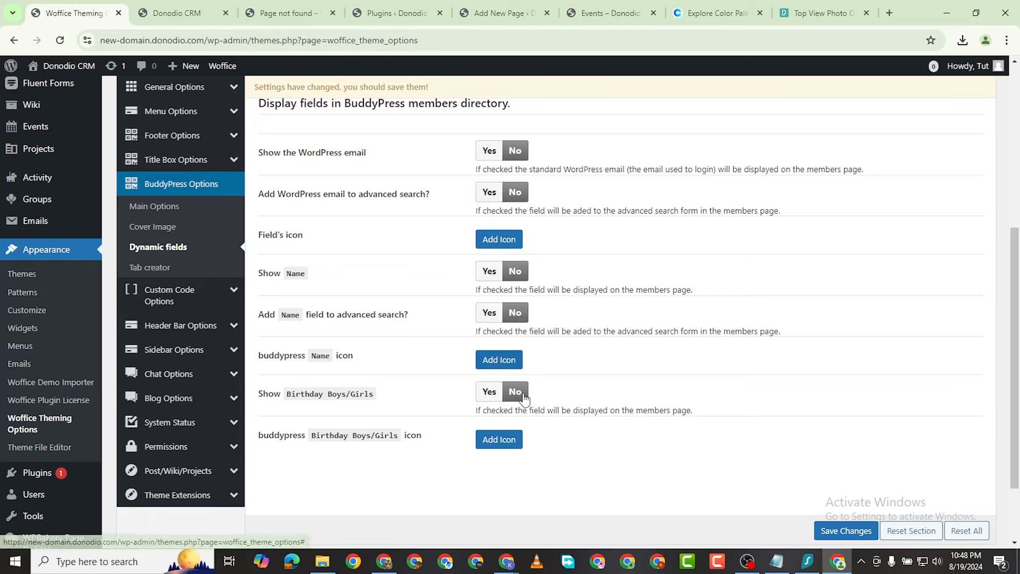
{"action": "mouse_move", "coordinate": [213, 328]}
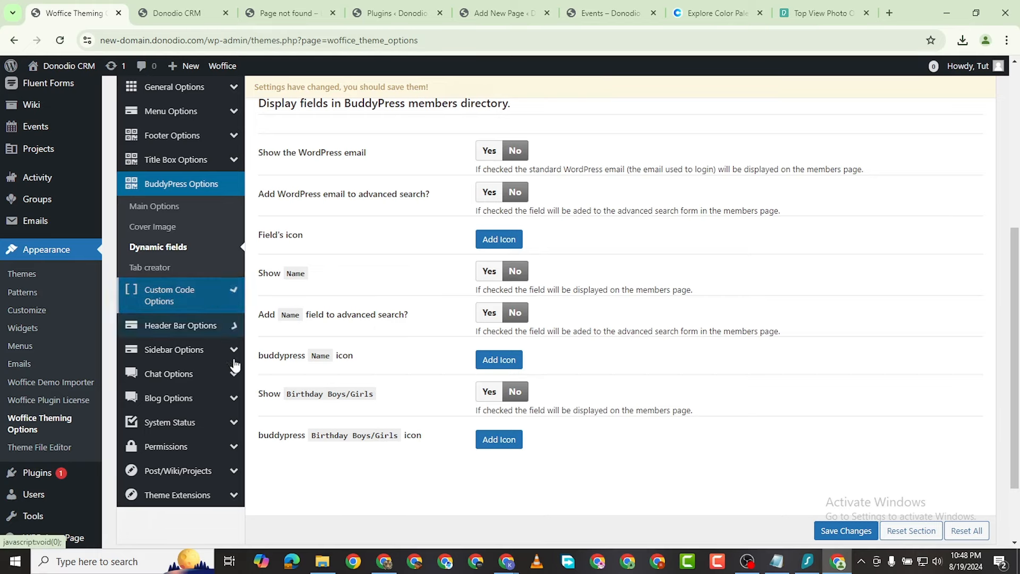
Step: Look through the Custom Code Options settings
{"action": "left_click", "coordinate": [182, 296]}
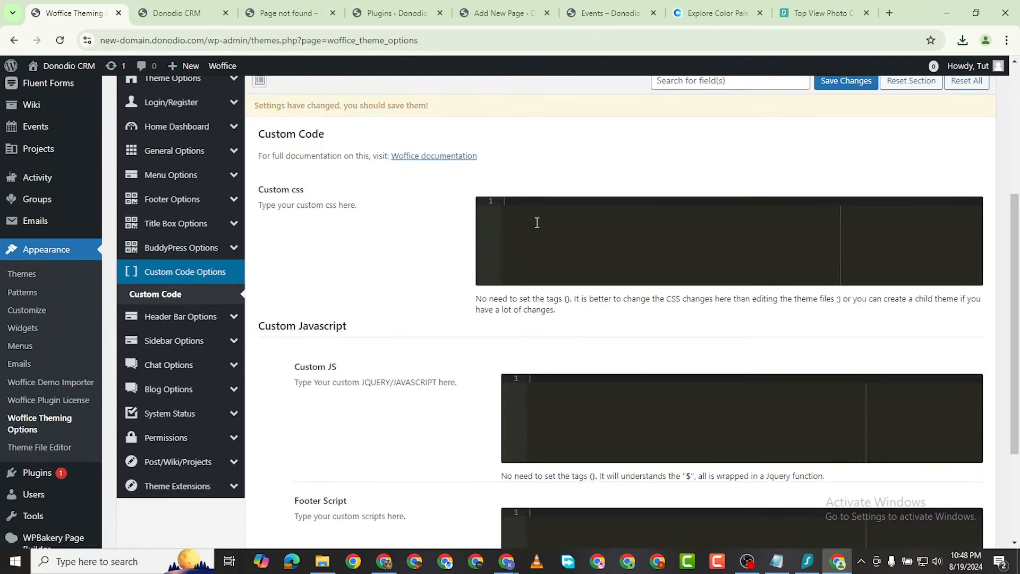
{"action": "scroll", "coordinate": [537, 223], "scroll_direction": "down", "scroll_amount": 3}
{"action": "scroll", "coordinate": [537, 238], "scroll_direction": "up", "scroll_amount": 3}
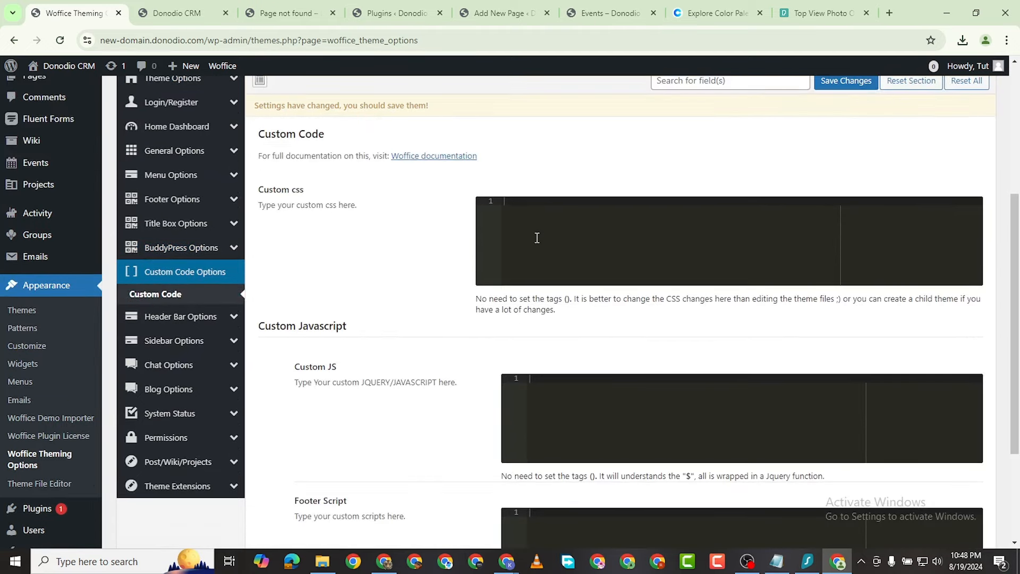
{"action": "scroll", "coordinate": [510, 375], "scroll_direction": "down", "scroll_amount": 2}
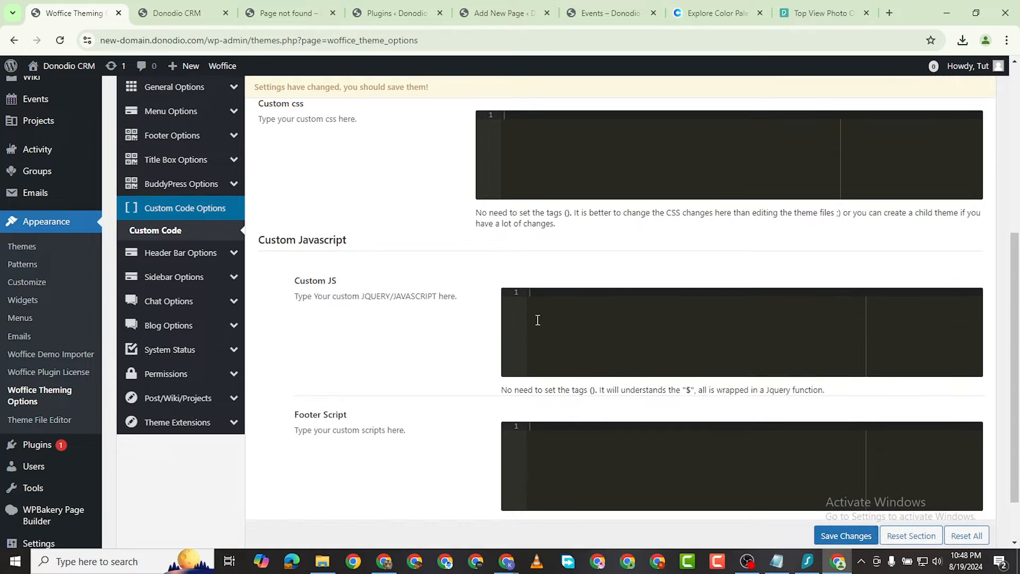
{"action": "scroll", "coordinate": [553, 330], "scroll_direction": "down", "scroll_amount": 2}
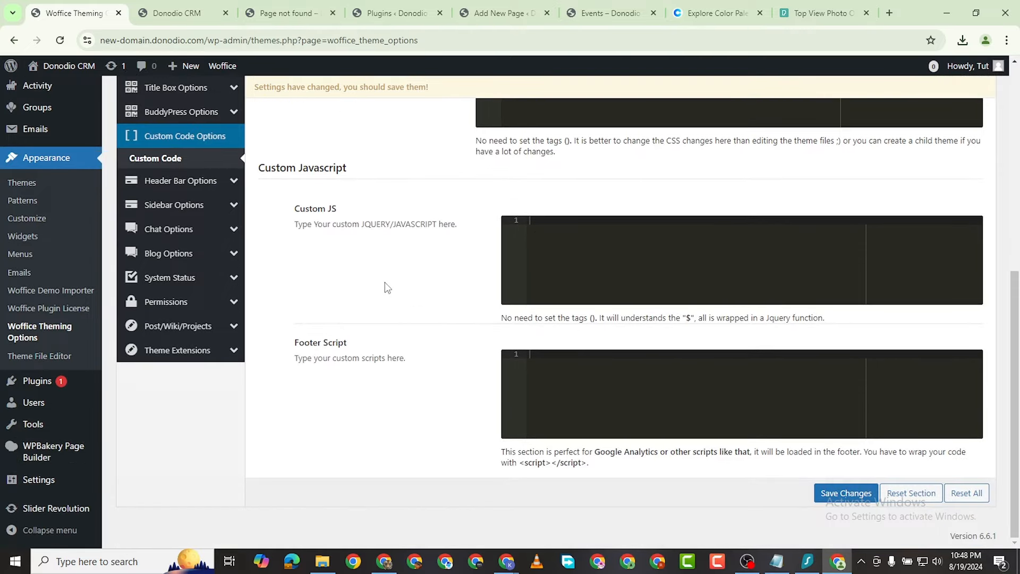
{"action": "scroll", "coordinate": [569, 321], "scroll_direction": "up", "scroll_amount": 4}
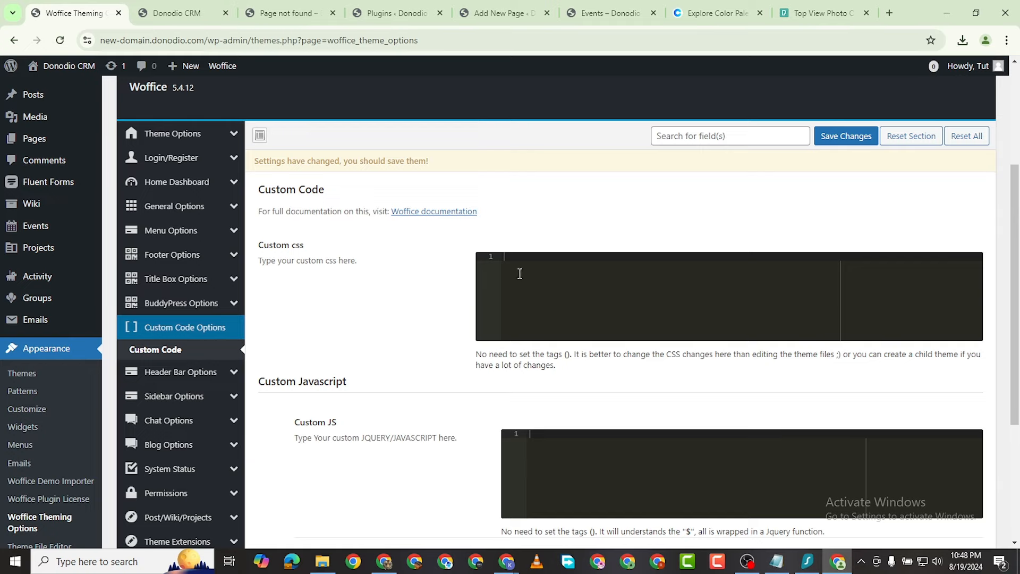
Step: Save Header Bar options with search icon, user box and login link off, then view the live site
{"action": "left_click", "coordinate": [181, 371]}
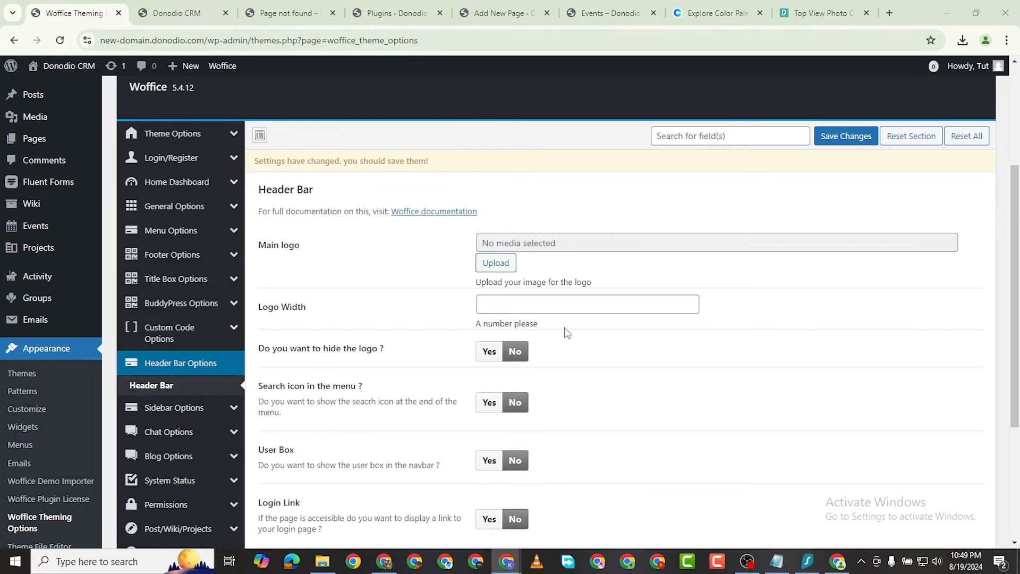
{"action": "scroll", "coordinate": [371, 340], "scroll_direction": "down", "scroll_amount": 3}
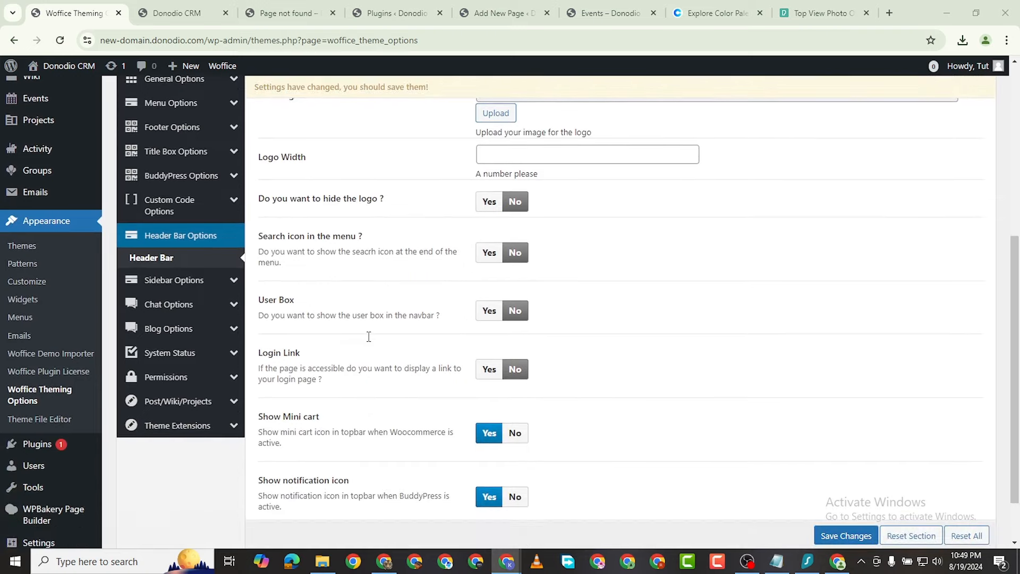
{"action": "scroll", "coordinate": [369, 340], "scroll_direction": "down", "scroll_amount": 1}
{"action": "scroll", "coordinate": [301, 320], "scroll_direction": "up", "scroll_amount": 1}
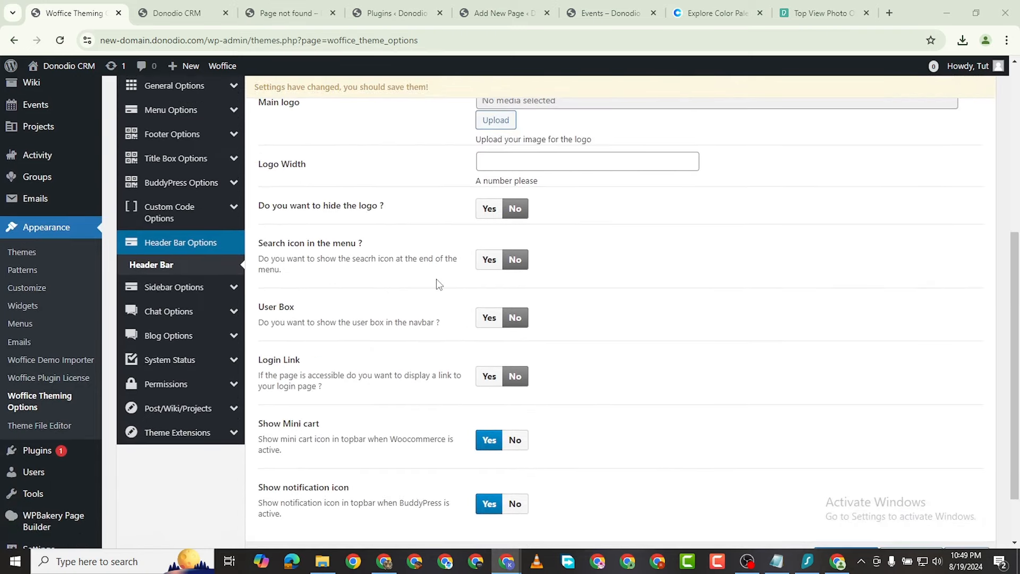
{"action": "scroll", "coordinate": [372, 298], "scroll_direction": "down", "scroll_amount": 1}
{"action": "scroll", "coordinate": [473, 303], "scroll_direction": "up", "scroll_amount": 3}
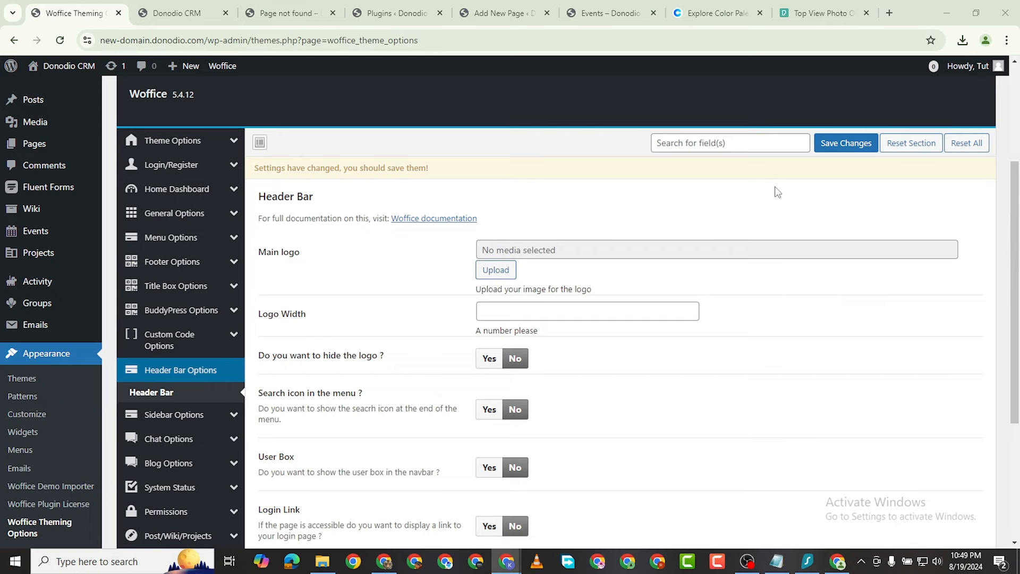
{"action": "left_click", "coordinate": [844, 143]}
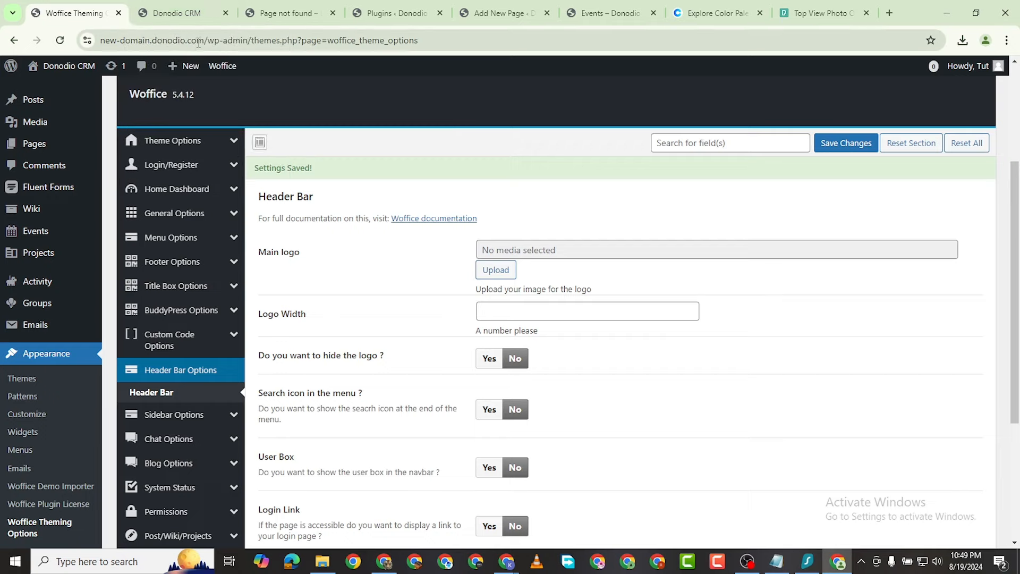
{"action": "left_click", "coordinate": [181, 12]}
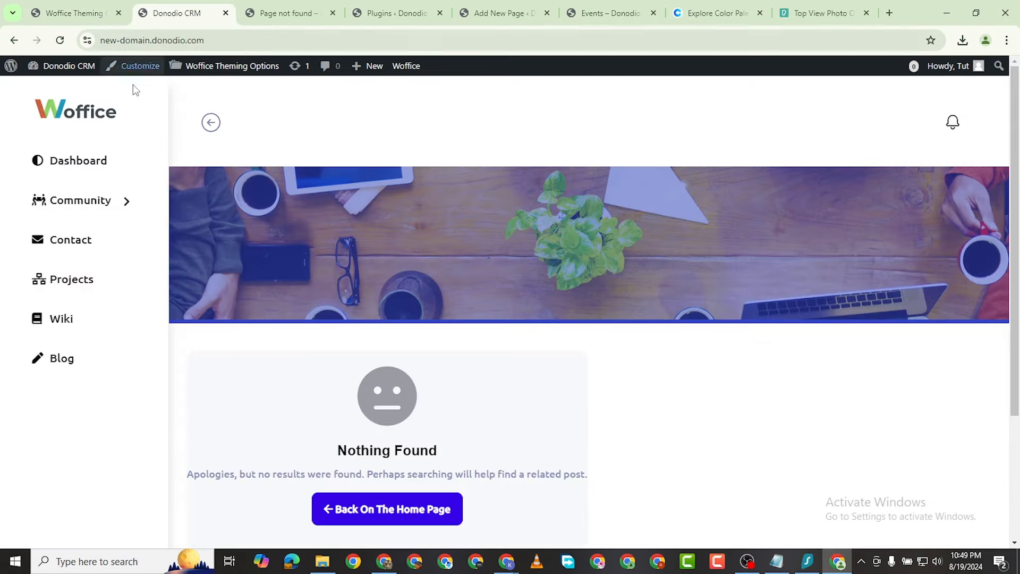
Step: Go to the Dashboard from the admin bar and start a new project via Projects > Add New
{"action": "left_click", "coordinate": [52, 71]}
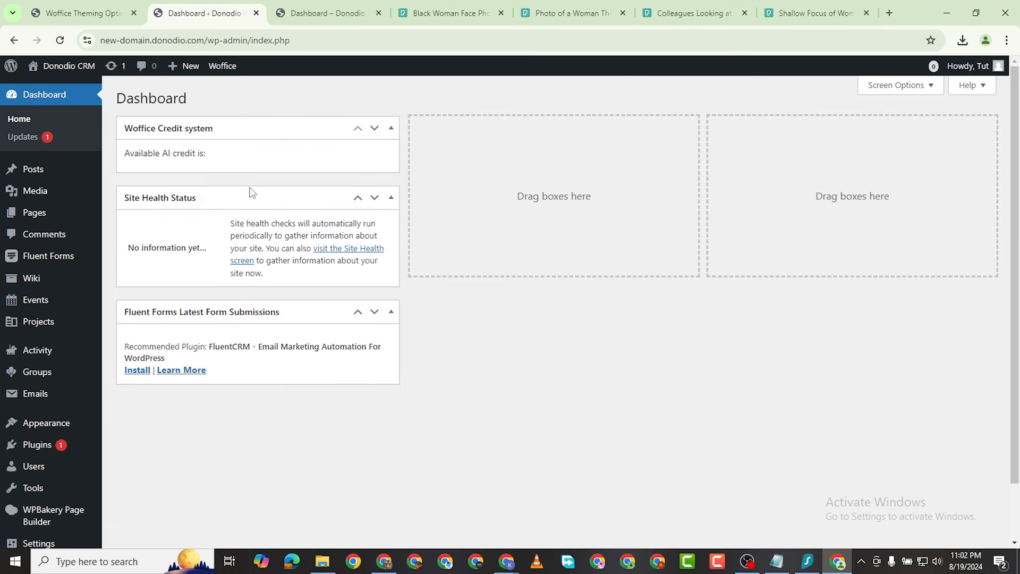
{"action": "mouse_move", "coordinate": [67, 307]}
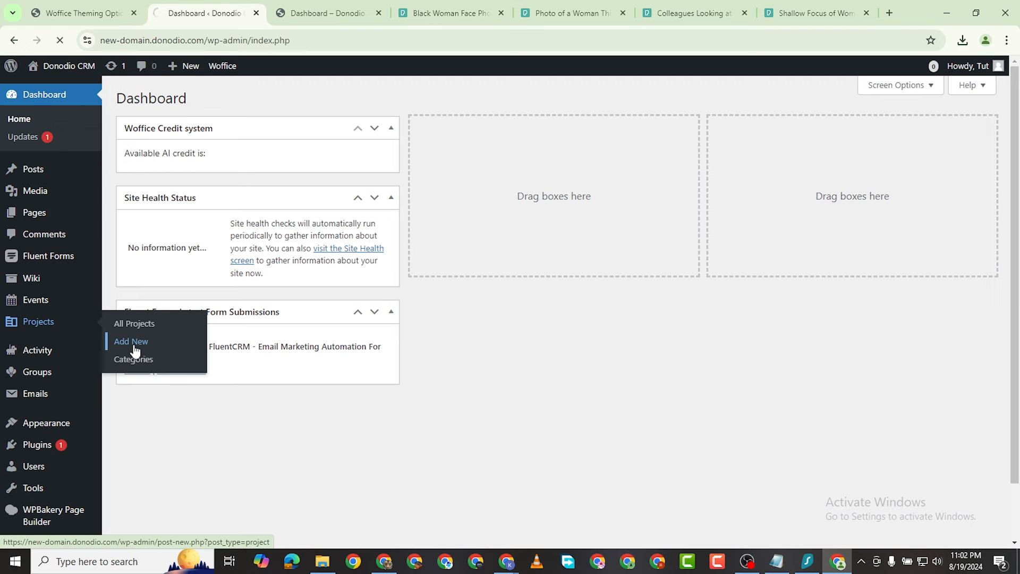
{"action": "left_click", "coordinate": [134, 348]}
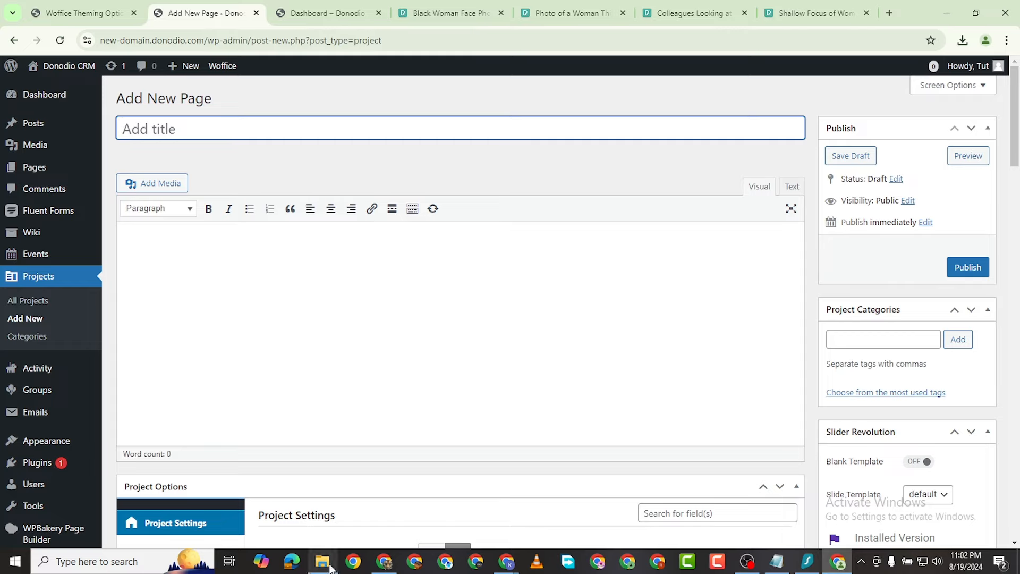
{"action": "left_click", "coordinate": [384, 562]}
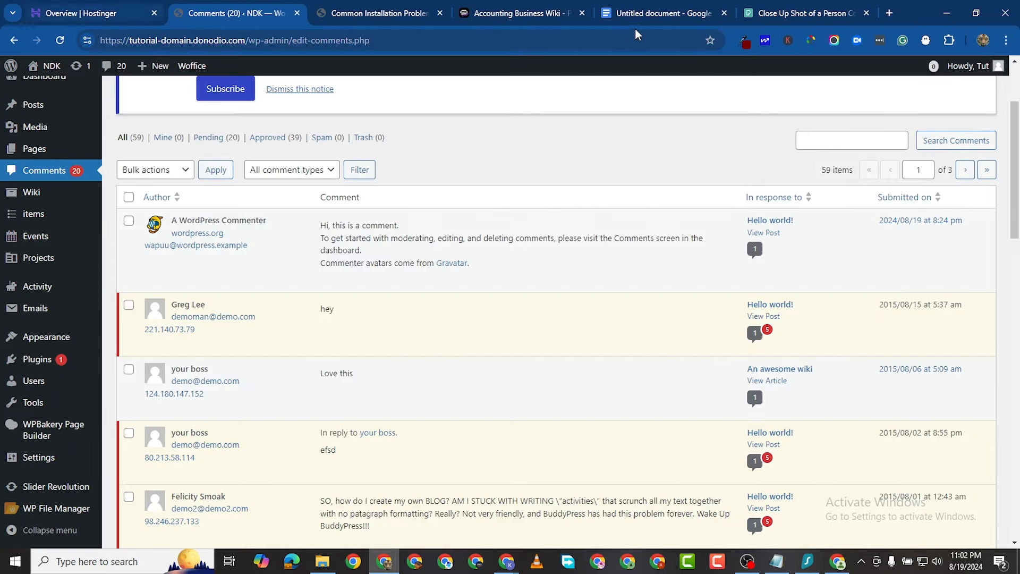
Step: Copy the XYZ Accounting Firm heading and paragraph from Google Docs into the clipboard, then return to the editor body
{"action": "left_click", "coordinate": [652, 11]}
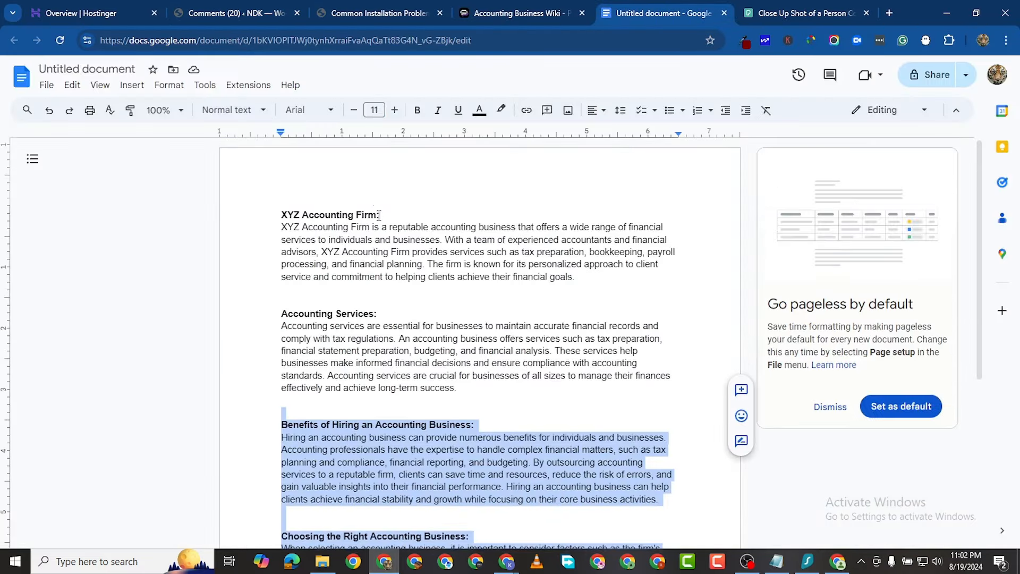
{"action": "left_click_drag", "start_coordinate": [275, 209], "coordinate": [579, 278]}
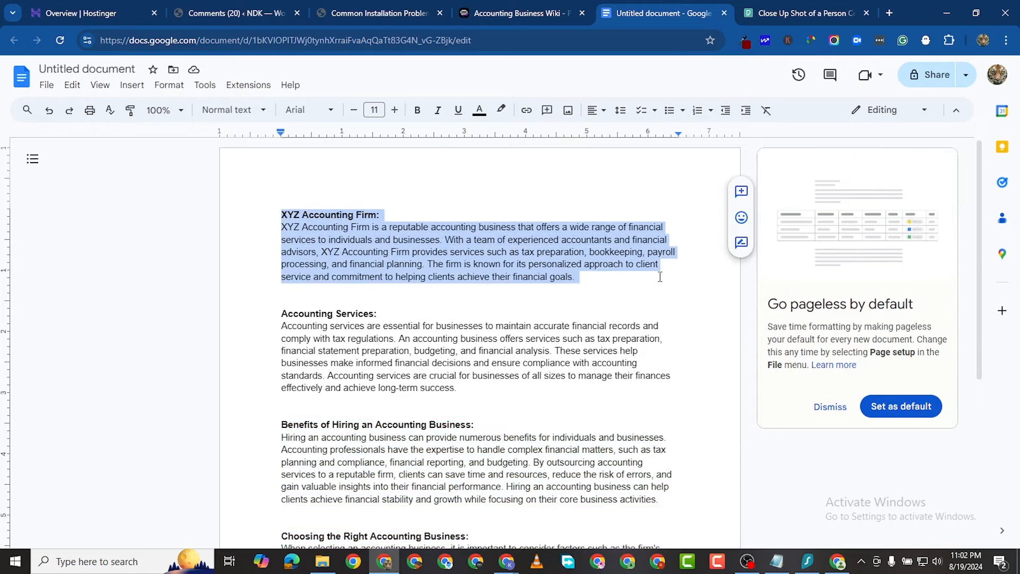
{"action": "right_click", "coordinate": [455, 239]}
{"action": "left_click", "coordinate": [494, 245]}
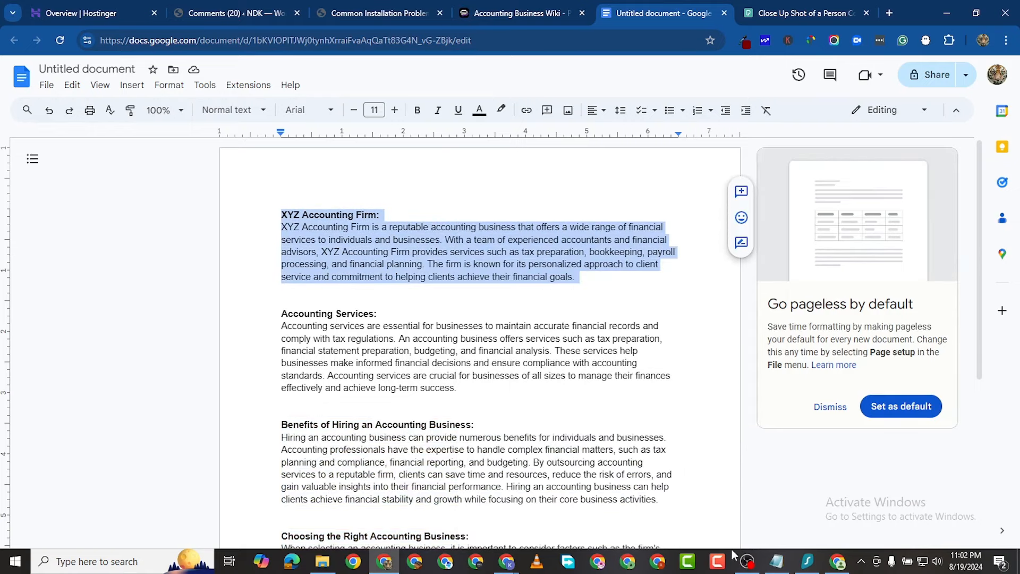
{"action": "left_click", "coordinate": [839, 563]}
{"action": "left_click", "coordinate": [133, 234]}
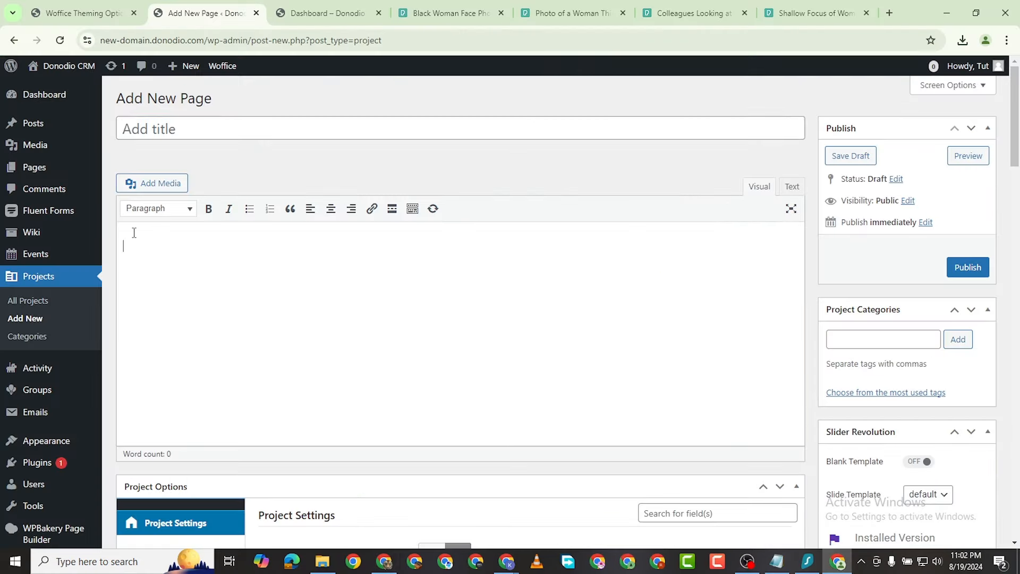
Step: Paste the copied section into the body and move its XYZ Accounting Firm heading into the title
{"action": "right_click", "coordinate": [133, 233]}
{"action": "left_click", "coordinate": [176, 356]}
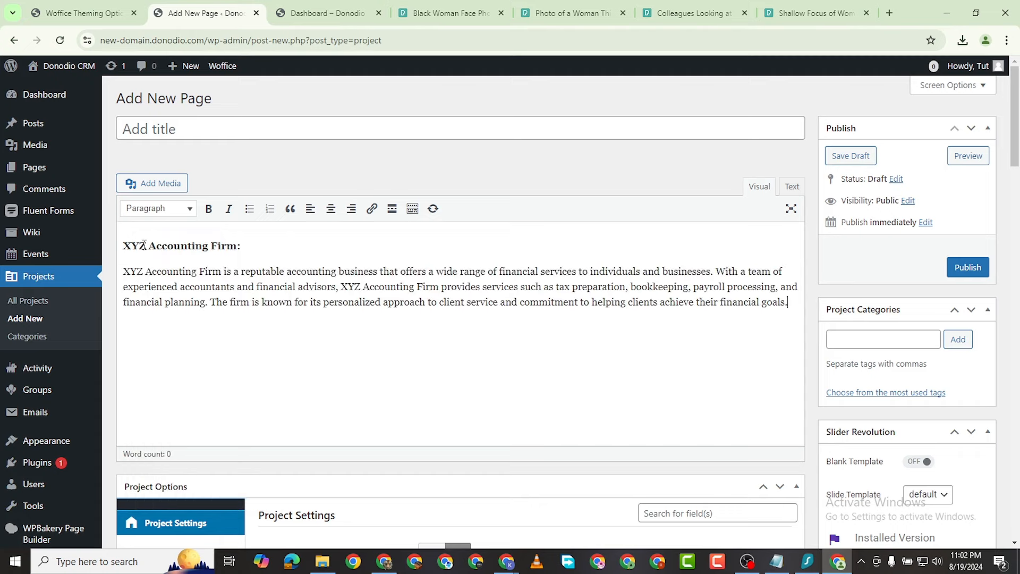
{"action": "left_click_drag", "start_coordinate": [123, 246], "coordinate": [240, 245]}
{"action": "right_click", "coordinate": [196, 258]}
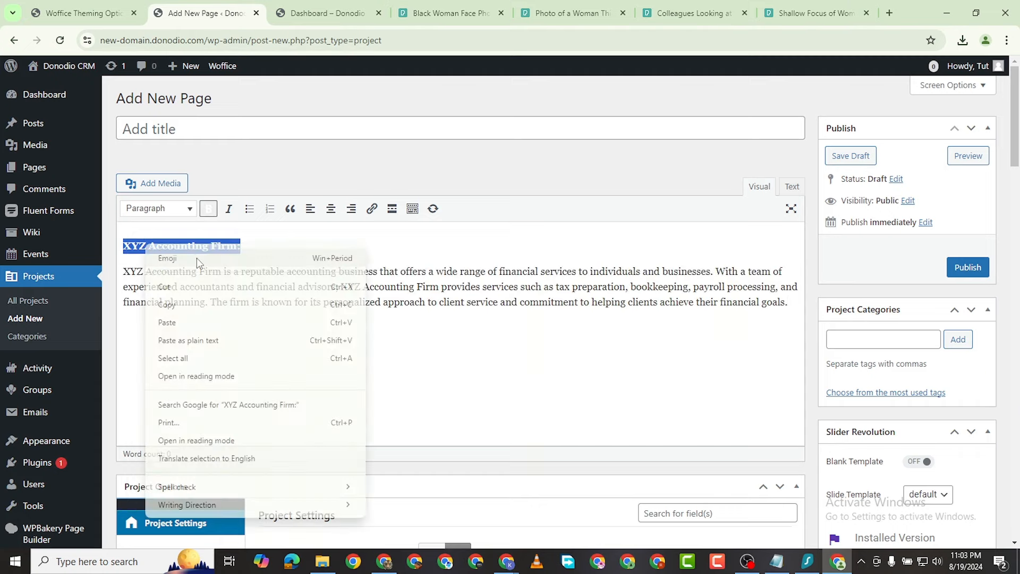
{"action": "left_click", "coordinate": [187, 288]}
{"action": "left_click", "coordinate": [166, 134]}
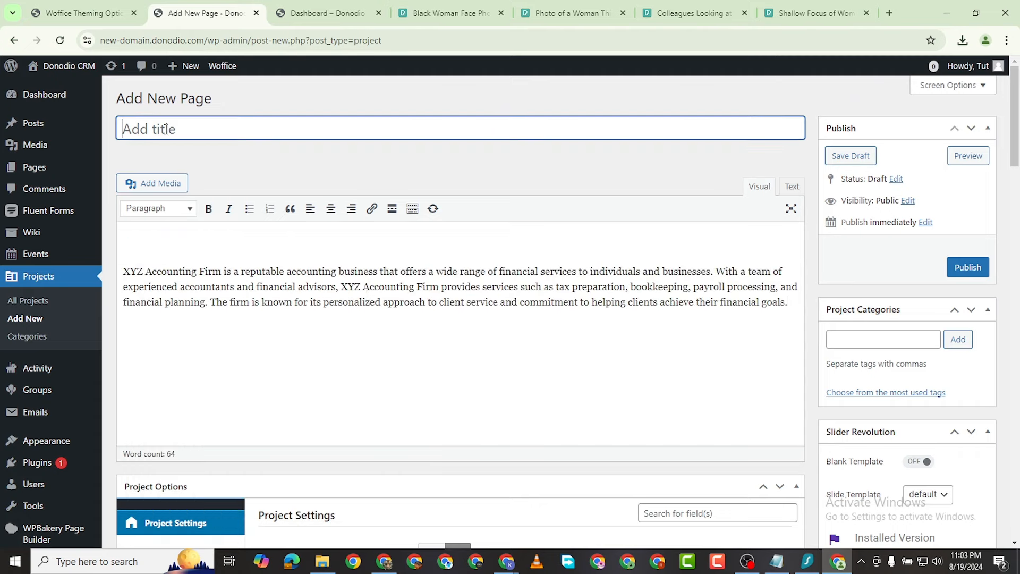
{"action": "key", "text": "ctrl+v"}
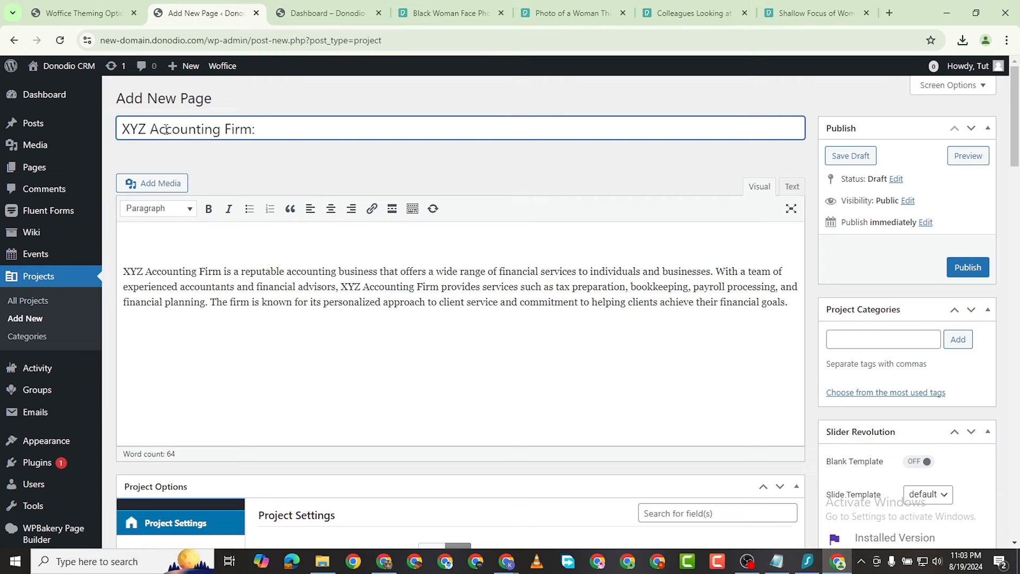
Step: Remove the blank line above the paragraph and change the title to 'XYZ Project'
{"action": "left_click", "coordinate": [126, 274]}
{"action": "key", "text": "BackSpace"}
{"action": "left_click_drag", "start_coordinate": [256, 130], "coordinate": [152, 139]}
{"action": "type", "text": "Project"}
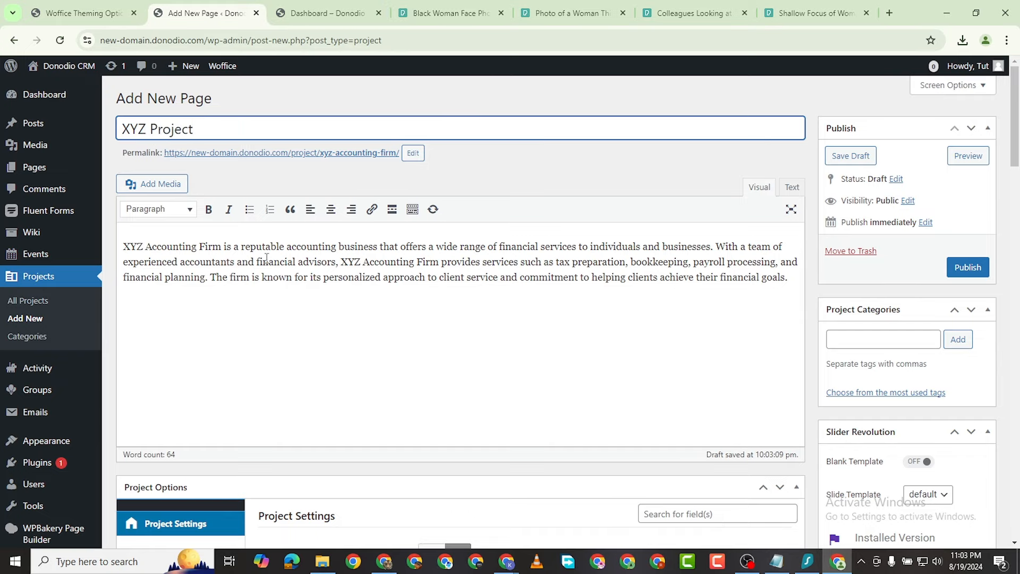
{"action": "scroll", "coordinate": [266, 257], "scroll_direction": "down", "scroll_amount": 6}
{"action": "scroll", "coordinate": [266, 258], "scroll_direction": "up", "scroll_amount": 5}
{"action": "scroll", "coordinate": [933, 276], "scroll_direction": "down", "scroll_amount": 10}
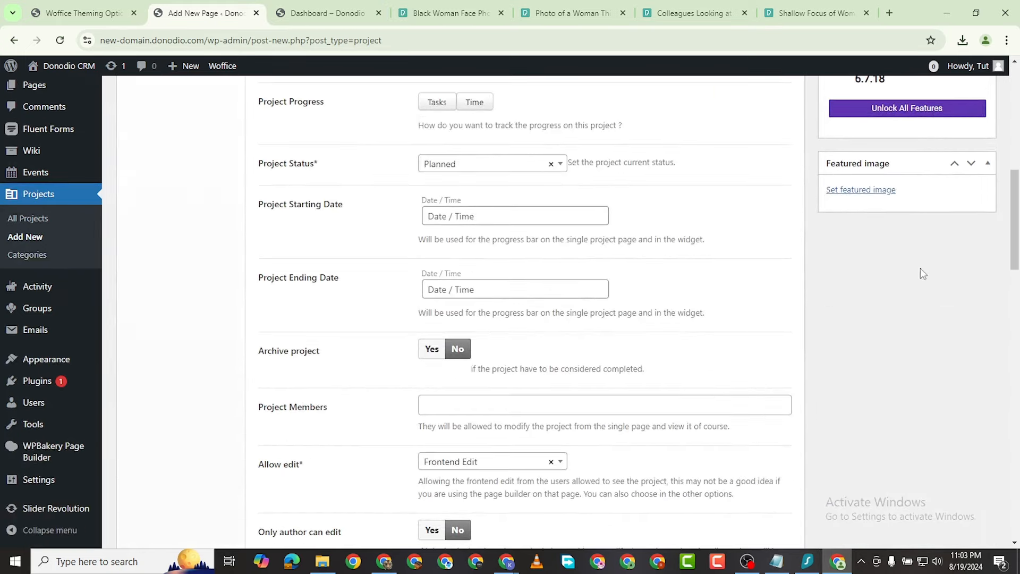
Step: Upload pexels-fauxels-3183186.jpg from Downloads and set it as the project's featured image
{"action": "left_click", "coordinate": [871, 191]}
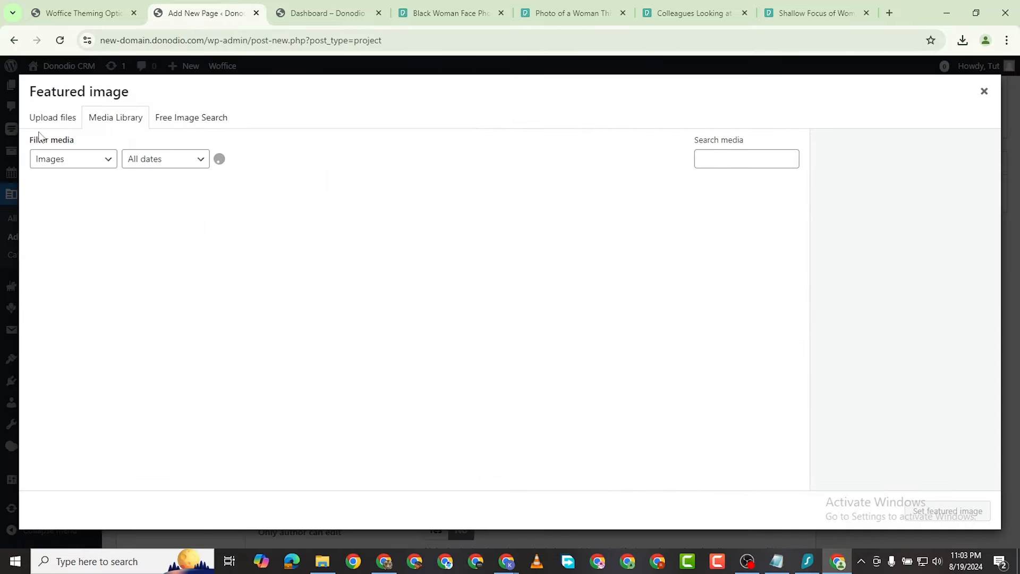
{"action": "left_click", "coordinate": [62, 118]}
{"action": "left_click", "coordinate": [503, 313]}
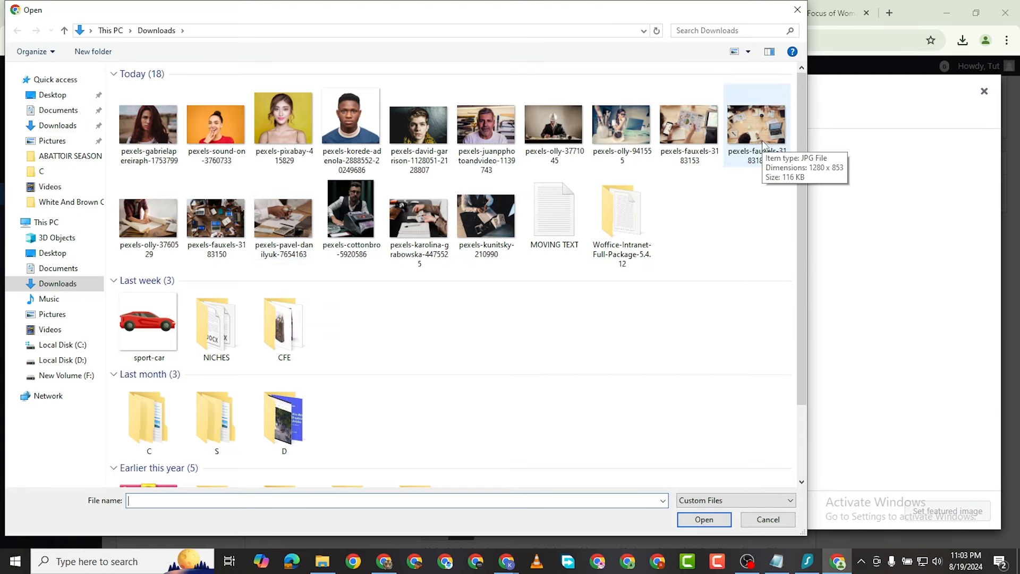
{"action": "double_click", "coordinate": [757, 125]}
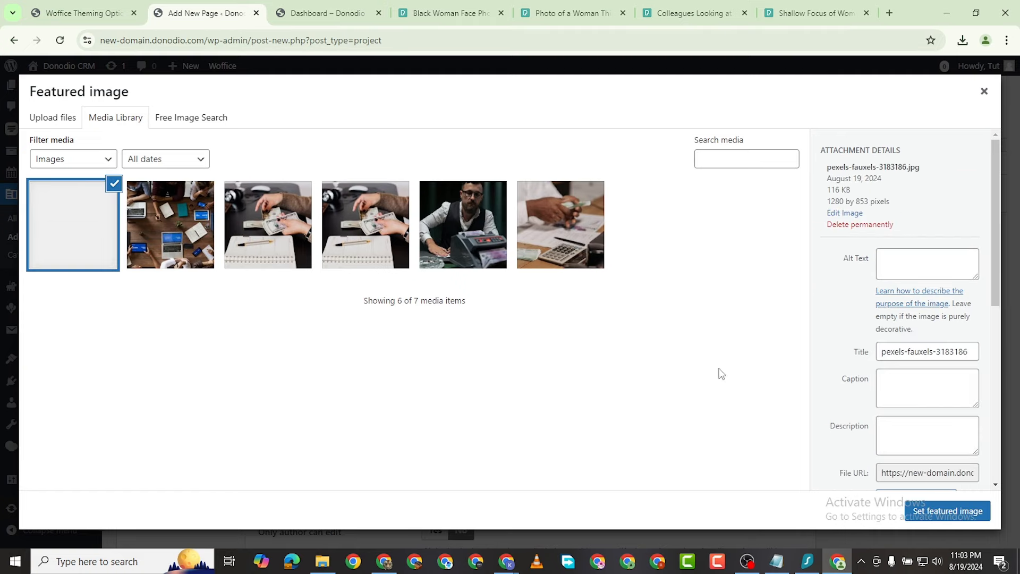
{"action": "left_click", "coordinate": [982, 513]}
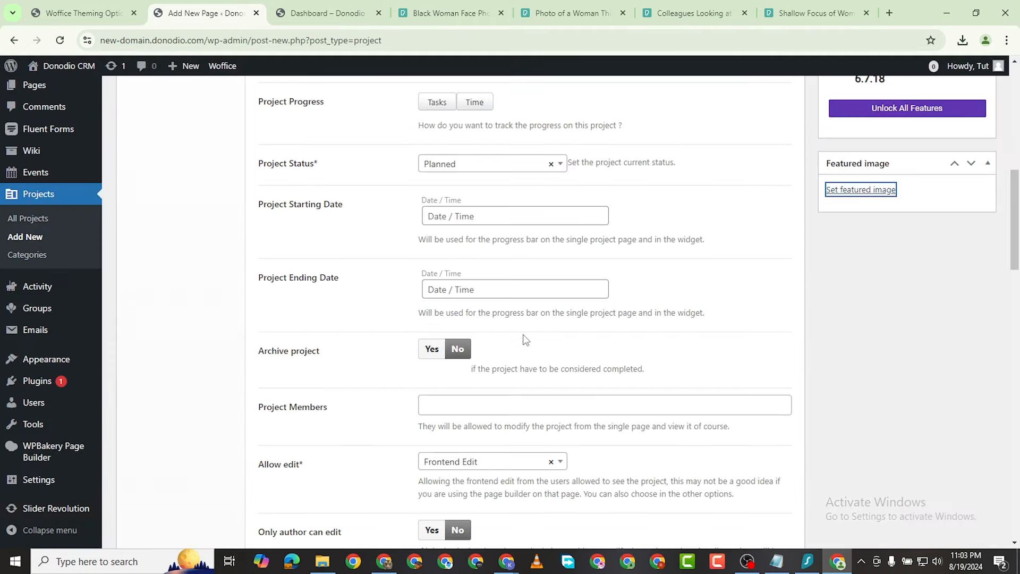
Step: Track progress by tasks, set status to In Progress and the starting date to 2024-08-19
{"action": "scroll", "coordinate": [526, 340], "scroll_direction": "up", "scroll_amount": 5}
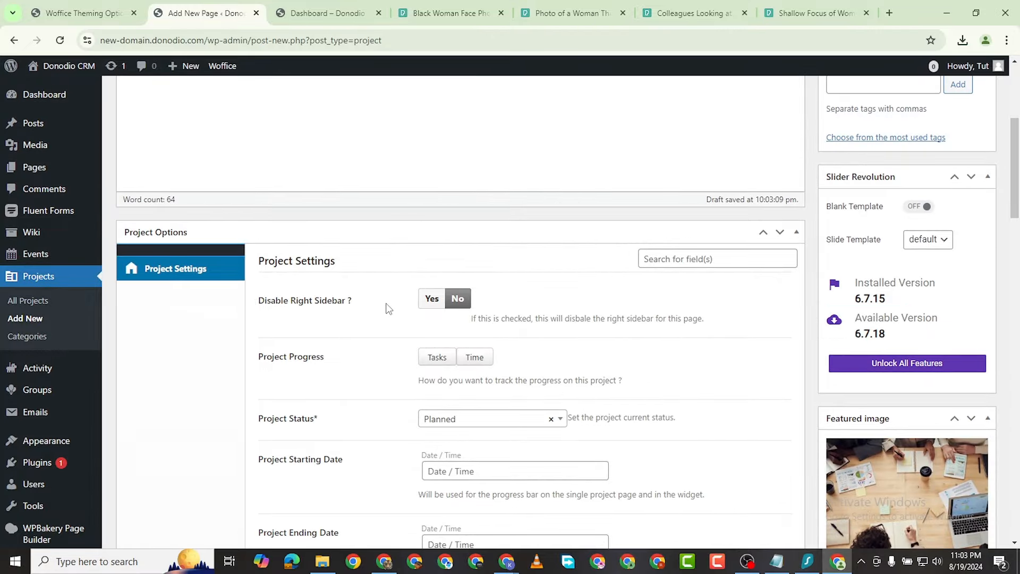
{"action": "scroll", "coordinate": [448, 376], "scroll_direction": "down", "scroll_amount": 1}
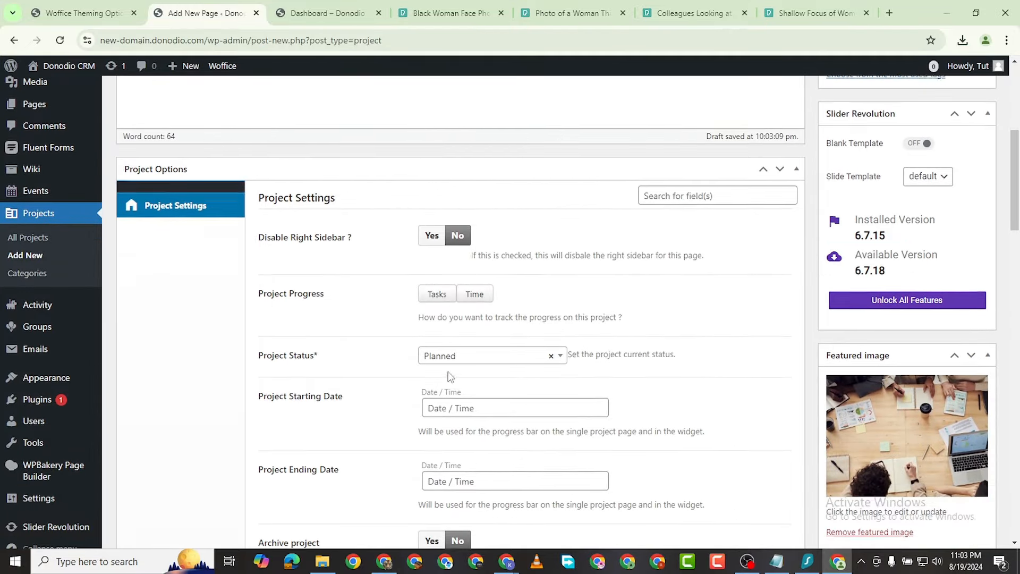
{"action": "left_click", "coordinate": [444, 298]}
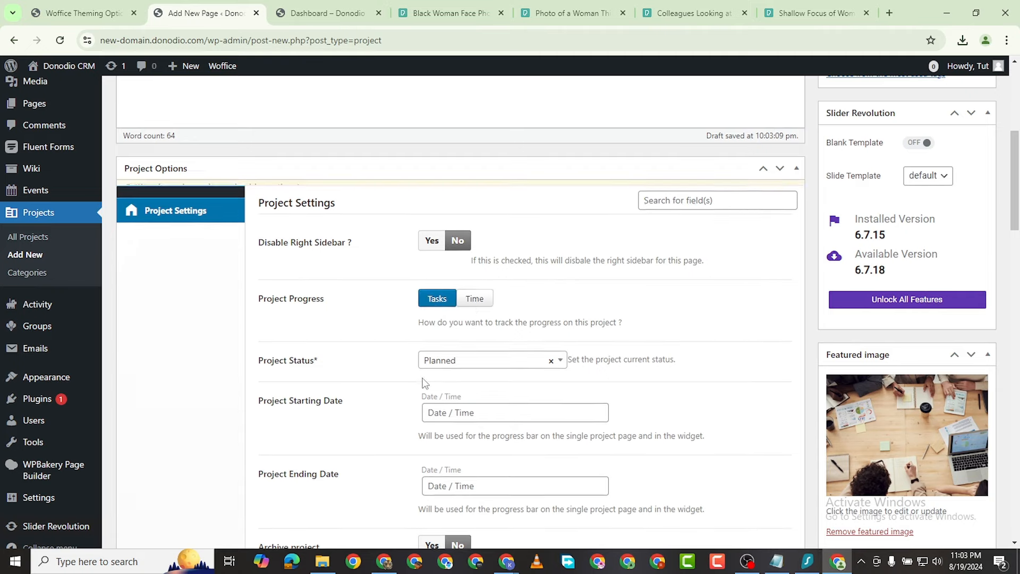
{"action": "scroll", "coordinate": [451, 307], "scroll_direction": "down", "scroll_amount": 1}
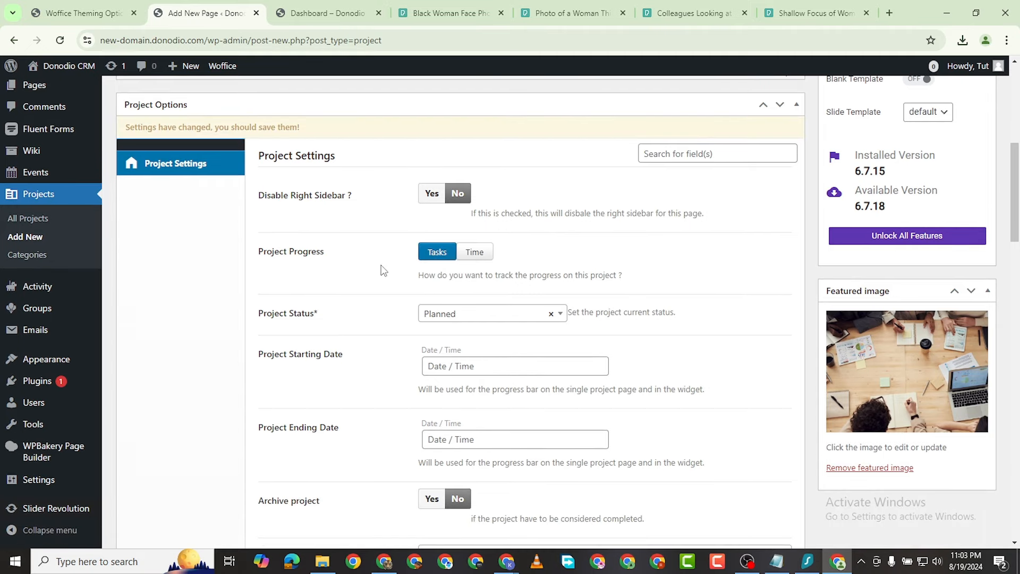
{"action": "left_click", "coordinate": [476, 317]}
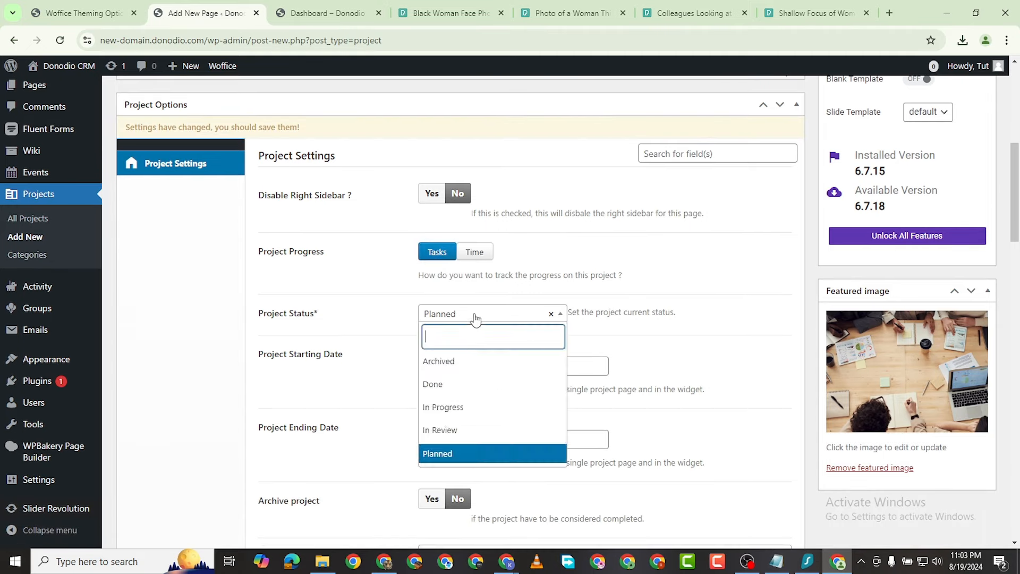
{"action": "left_click", "coordinate": [473, 405]}
{"action": "left_click", "coordinate": [479, 370]}
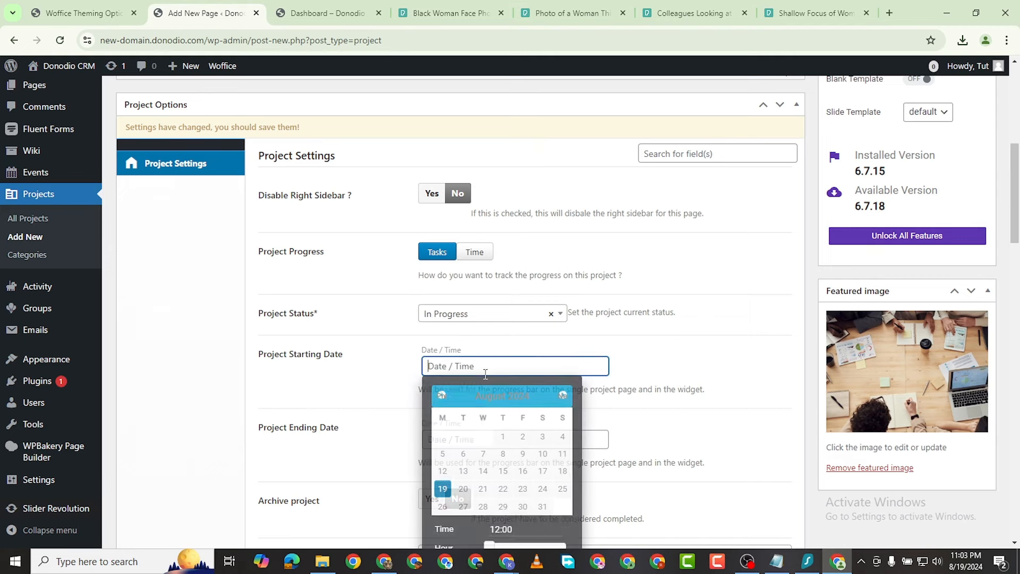
{"action": "left_click", "coordinate": [442, 489]}
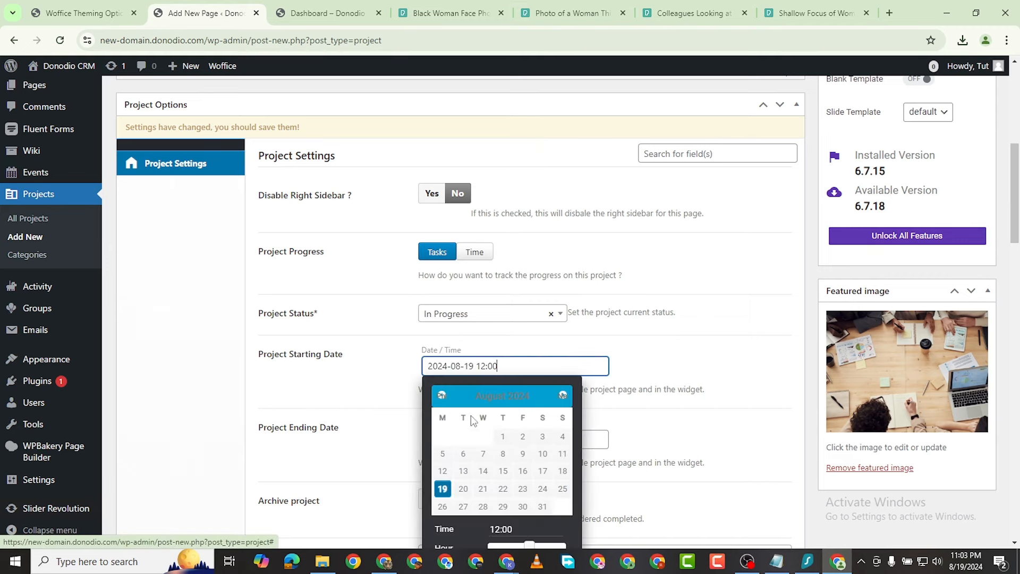
{"action": "left_click", "coordinate": [624, 379]}
Step: Set the ending date to 2024-08-31 and add one user as a project member
{"action": "scroll", "coordinate": [476, 437], "scroll_direction": "down", "scroll_amount": 3}
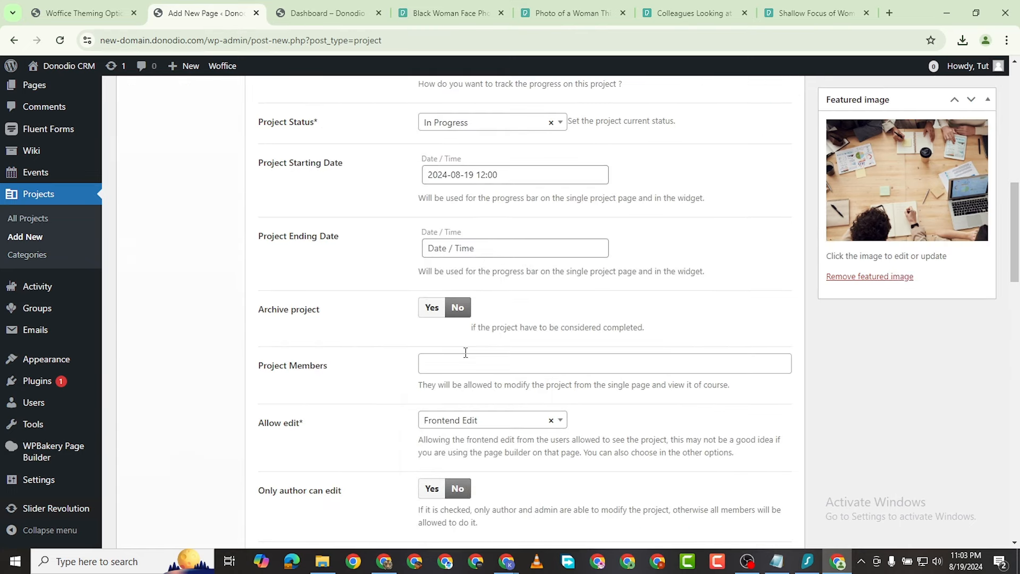
{"action": "left_click", "coordinate": [469, 254]}
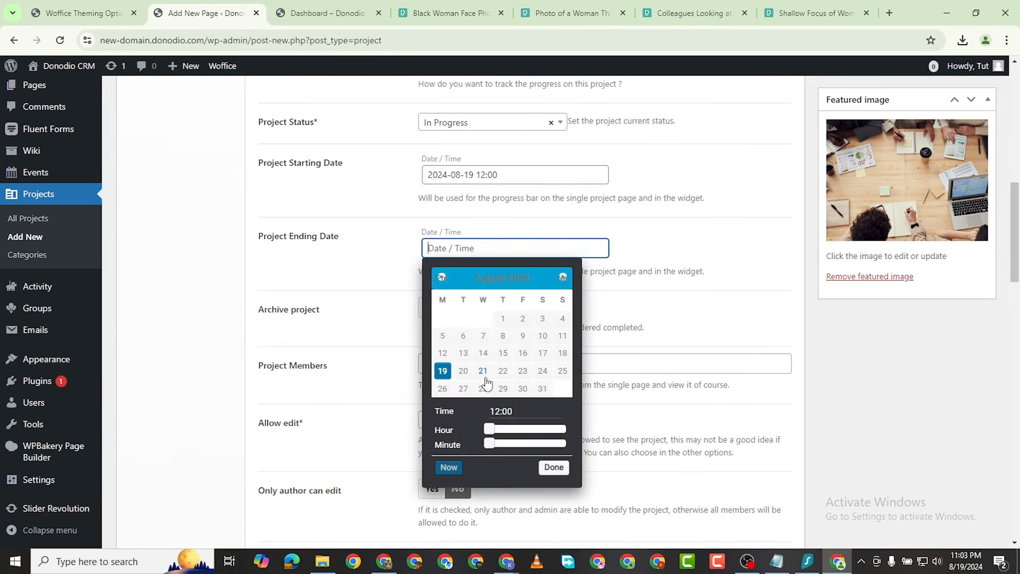
{"action": "left_click", "coordinate": [542, 389]}
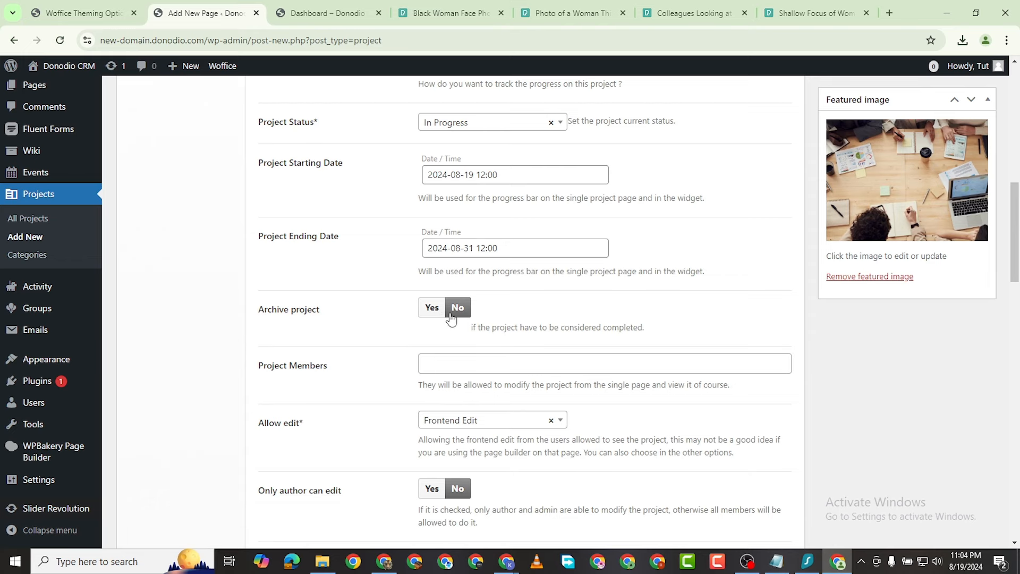
{"action": "left_click", "coordinate": [454, 367]}
{"action": "left_click", "coordinate": [443, 385]}
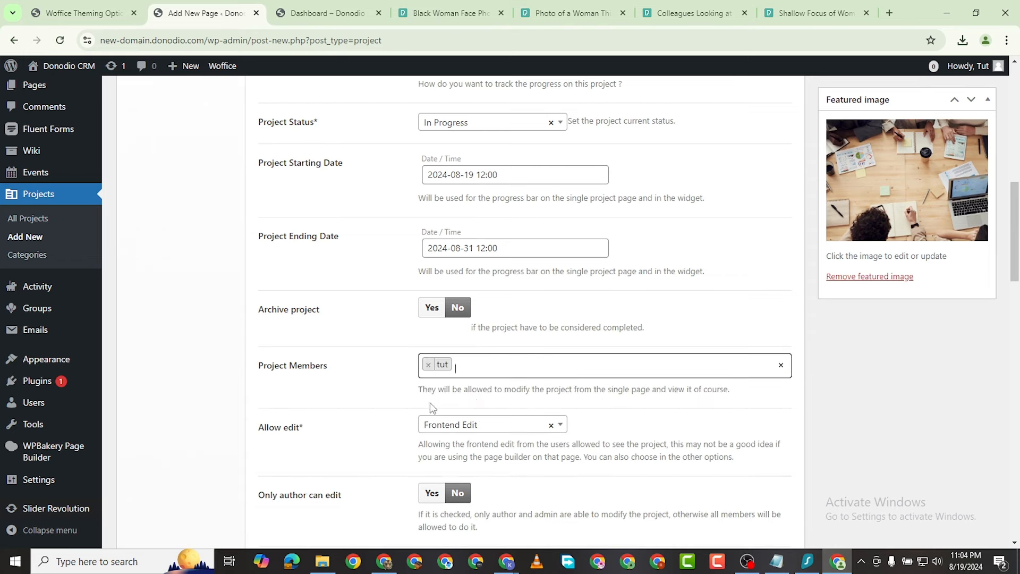
Step: Set the project visibility to Public
{"action": "scroll", "coordinate": [460, 332], "scroll_direction": "down", "scroll_amount": 2}
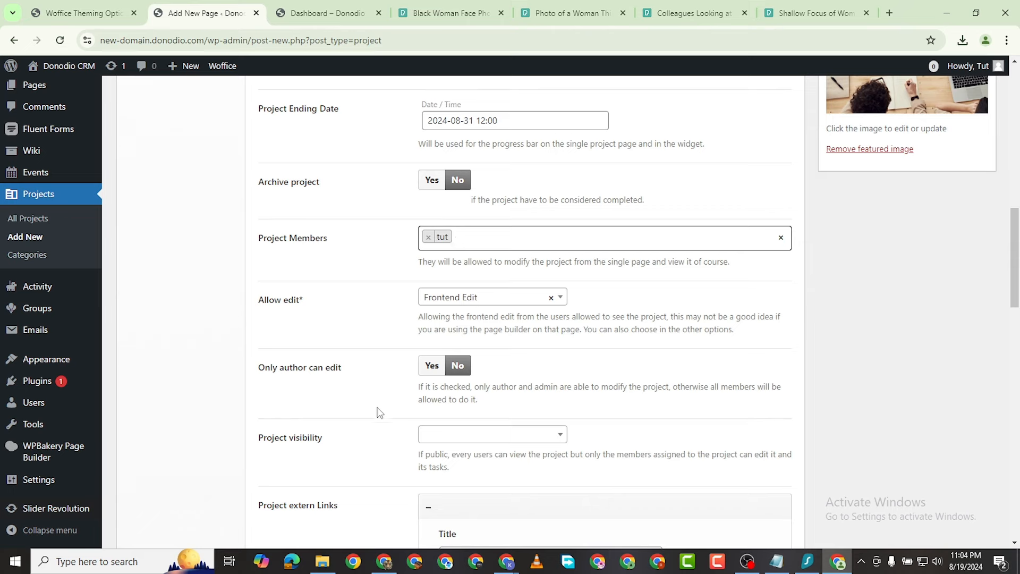
{"action": "scroll", "coordinate": [410, 366], "scroll_direction": "down", "scroll_amount": 2}
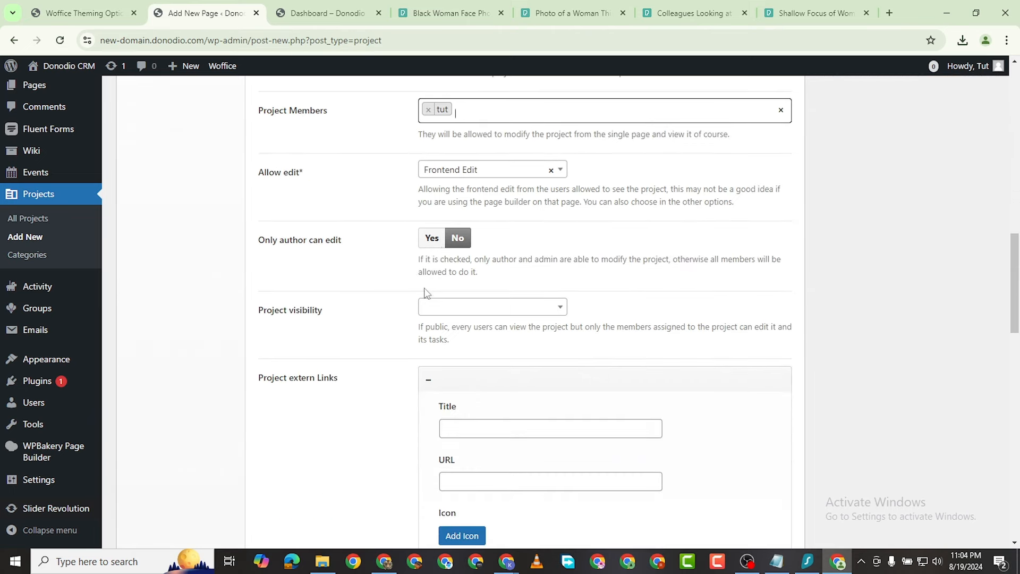
{"action": "left_click", "coordinate": [437, 311]}
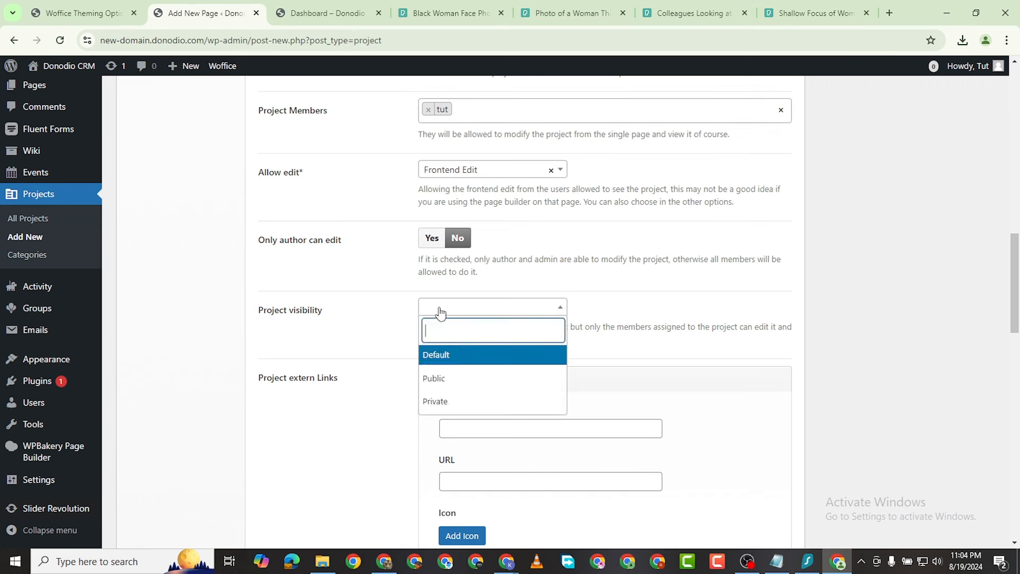
{"action": "left_click", "coordinate": [457, 377]}
{"action": "scroll", "coordinate": [446, 404], "scroll_direction": "down", "scroll_amount": 2}
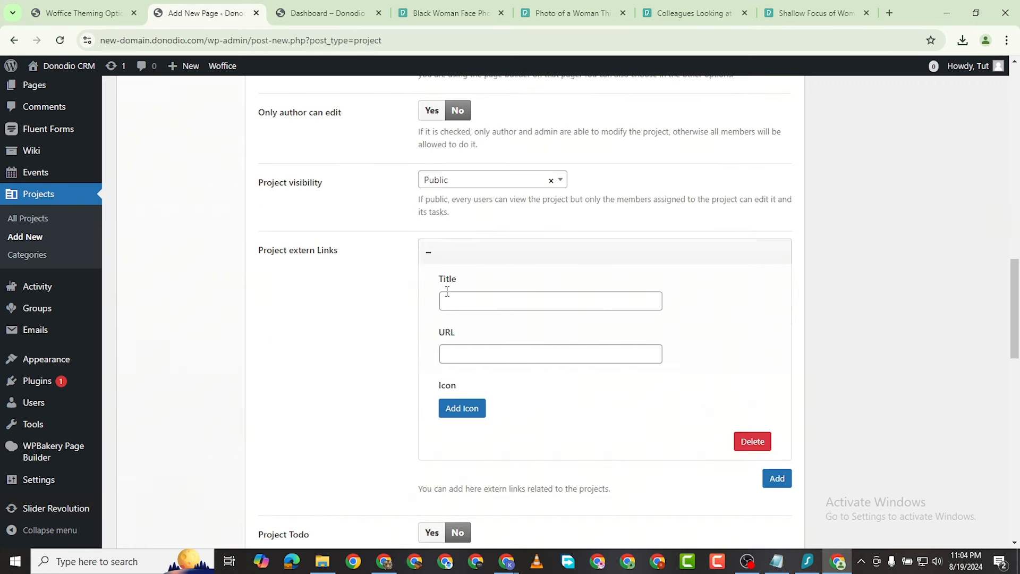
{"action": "left_click", "coordinate": [476, 304]}
Step: Turn on the project to-do feature
{"action": "scroll", "coordinate": [382, 409], "scroll_direction": "down", "scroll_amount": 4}
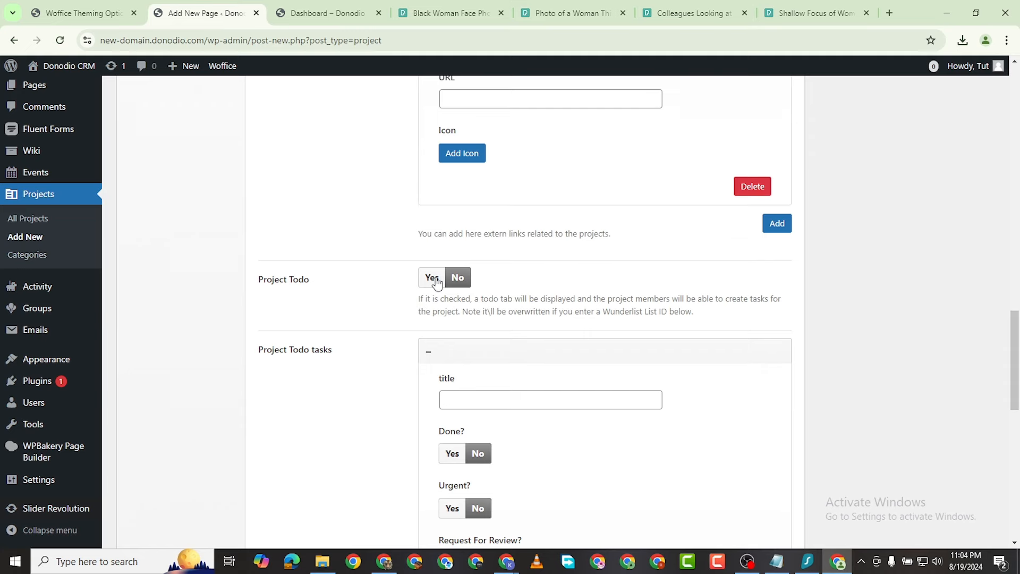
{"action": "left_click", "coordinate": [432, 279]}
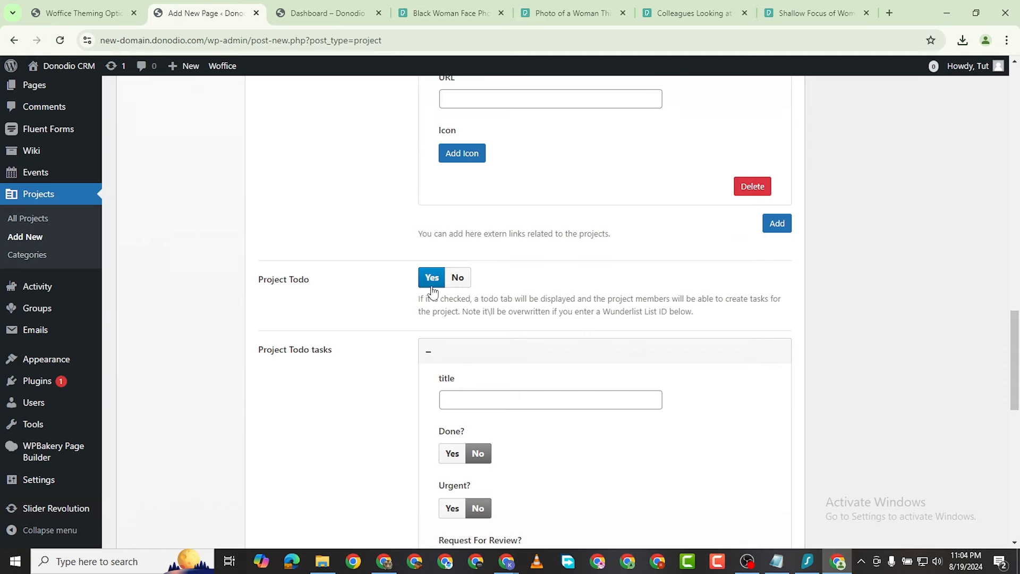
{"action": "left_click", "coordinate": [462, 285]}
{"action": "scroll", "coordinate": [468, 342], "scroll_direction": "down", "scroll_amount": 1}
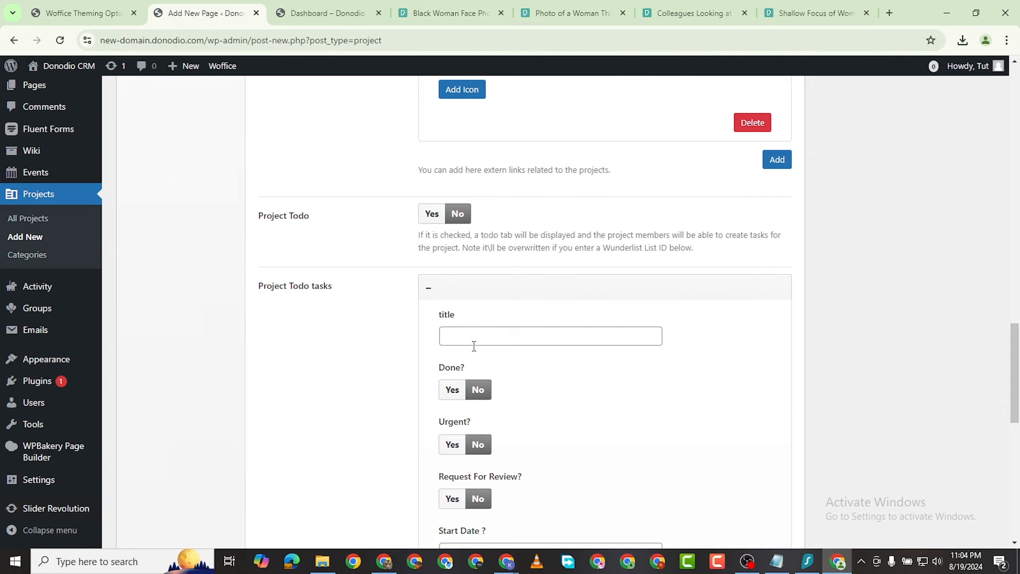
{"action": "scroll", "coordinate": [435, 234], "scroll_direction": "down", "scroll_amount": 2}
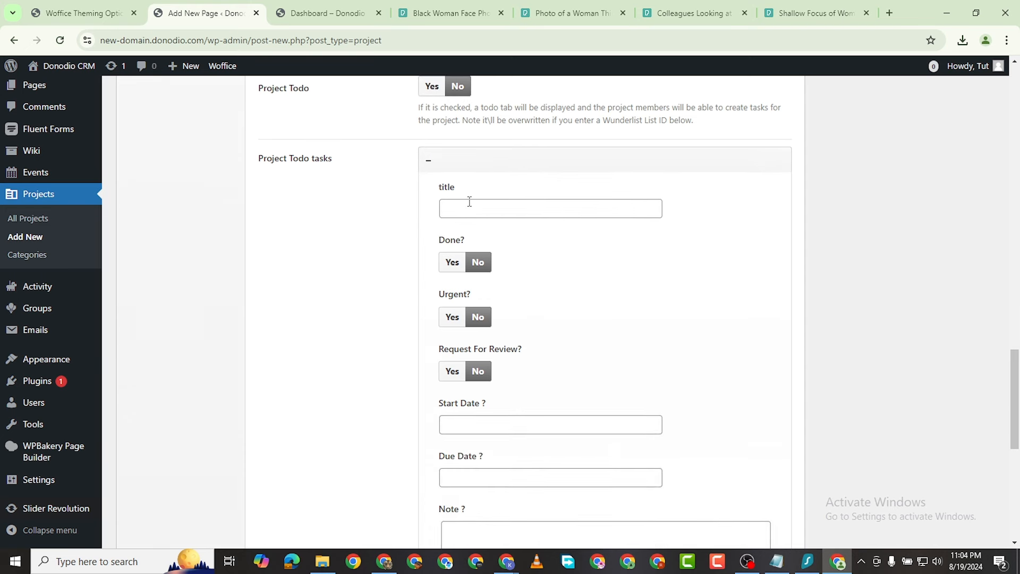
{"action": "scroll", "coordinate": [462, 250], "scroll_direction": "down", "scroll_amount": 1}
{"action": "scroll", "coordinate": [454, 159], "scroll_direction": "up", "scroll_amount": 1}
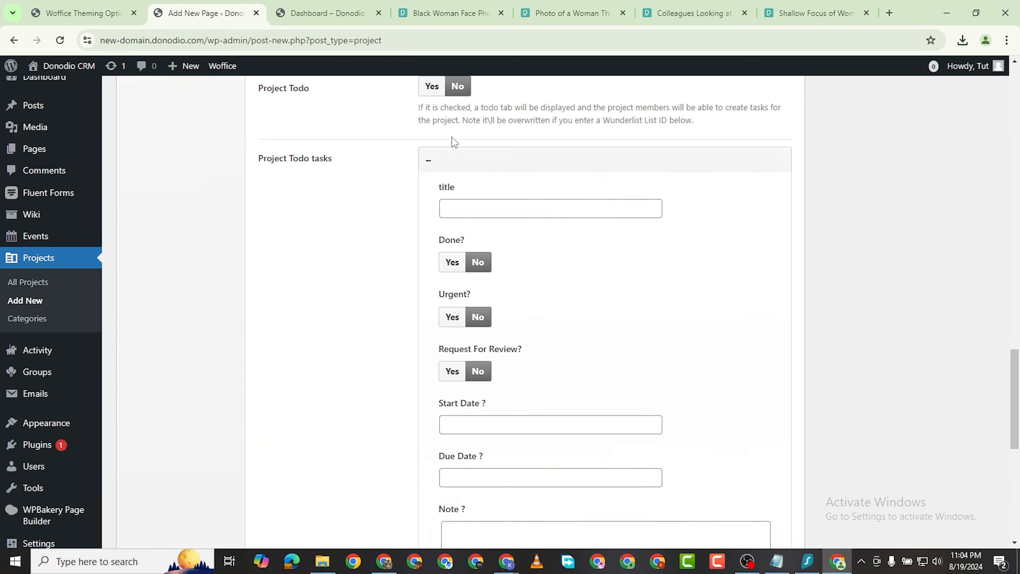
{"action": "left_click", "coordinate": [432, 95]}
Step: Create a to-do task titled 'Write report' and mark it urgent
{"action": "left_click", "coordinate": [456, 209]}
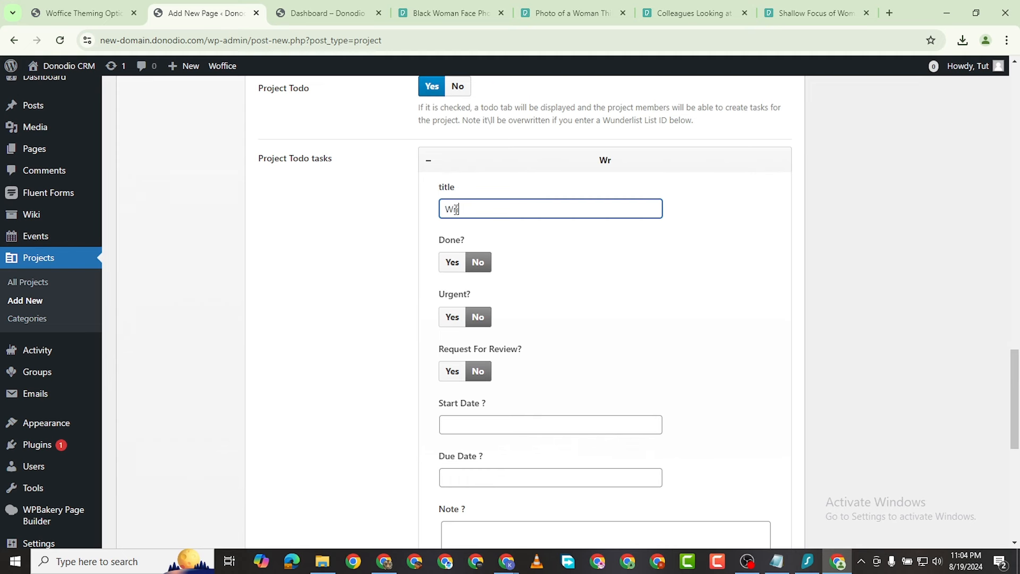
{"action": "type", "text": "Wrire"}
{"action": "key", "text": "BackSpace"}
{"action": "key", "text": "BackSpace"}
{"action": "key", "text": "BackSpace"}
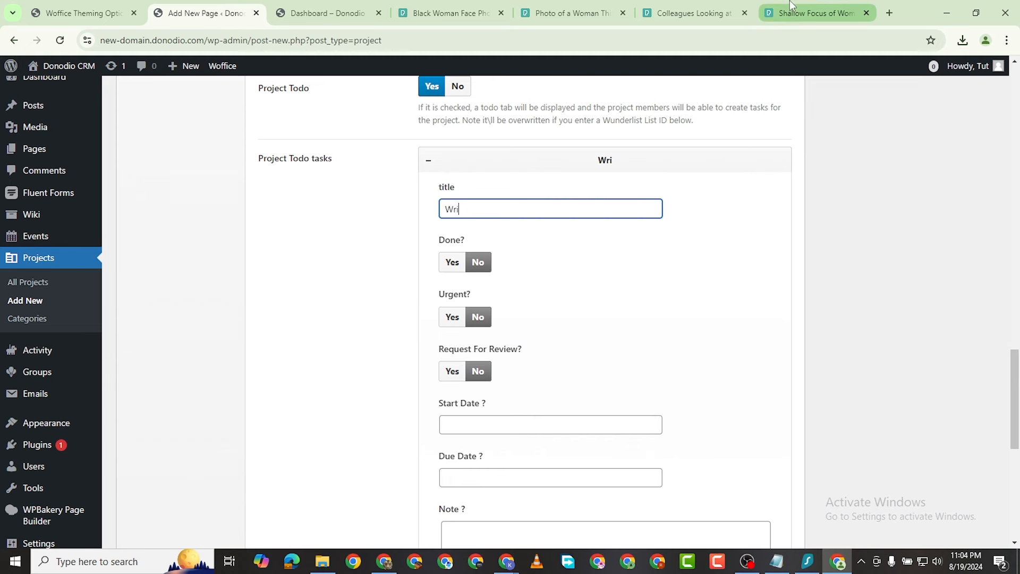
{"action": "type", "text": "te report"}
{"action": "left_click", "coordinate": [478, 262]}
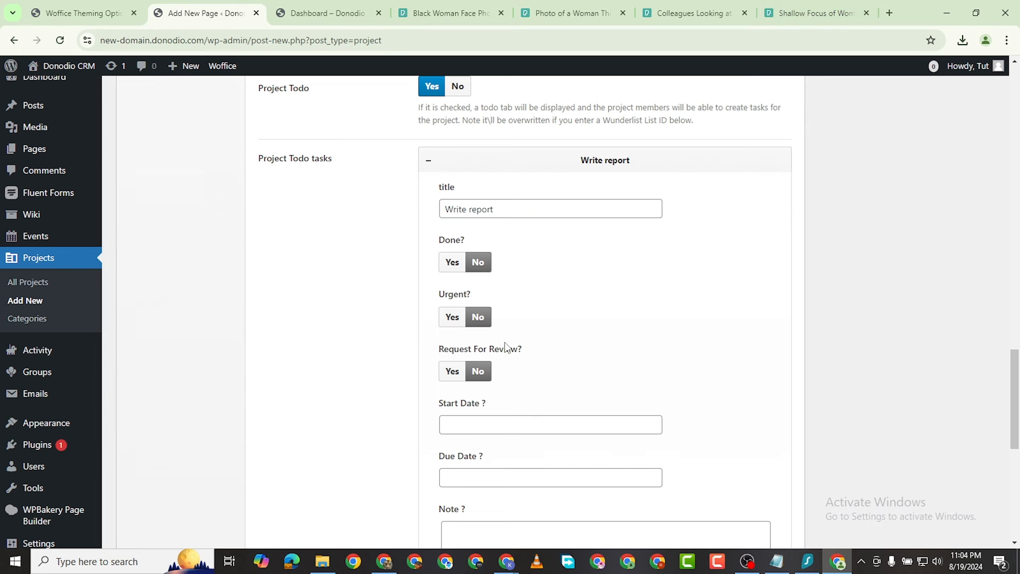
{"action": "left_click", "coordinate": [452, 319]}
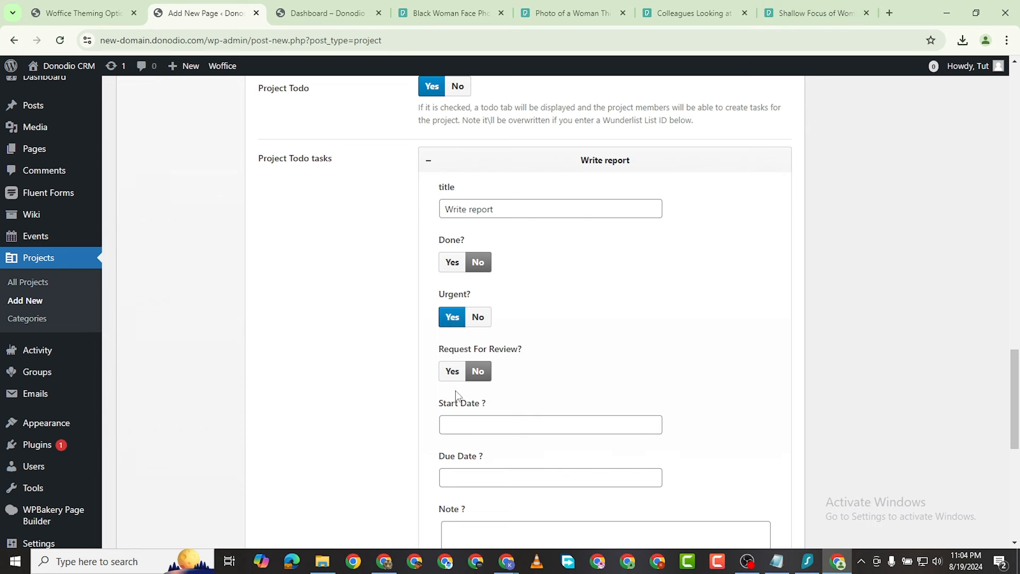
Step: Give the task a start date of 08/19/2024 and a due date of 08/20/2024
{"action": "scroll", "coordinate": [474, 371], "scroll_direction": "down", "scroll_amount": 2}
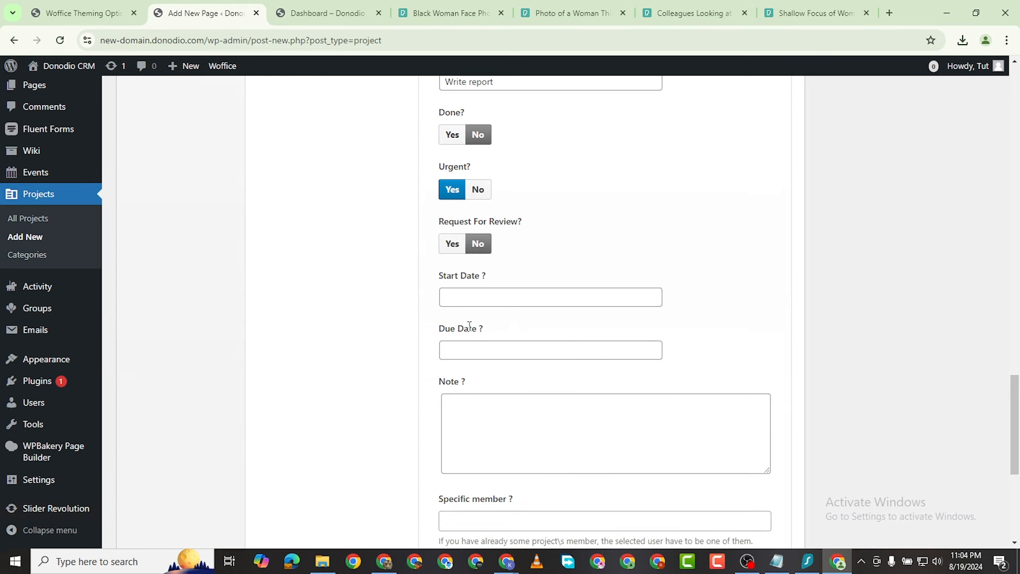
{"action": "left_click", "coordinate": [477, 300]}
{"action": "left_click", "coordinate": [481, 427]}
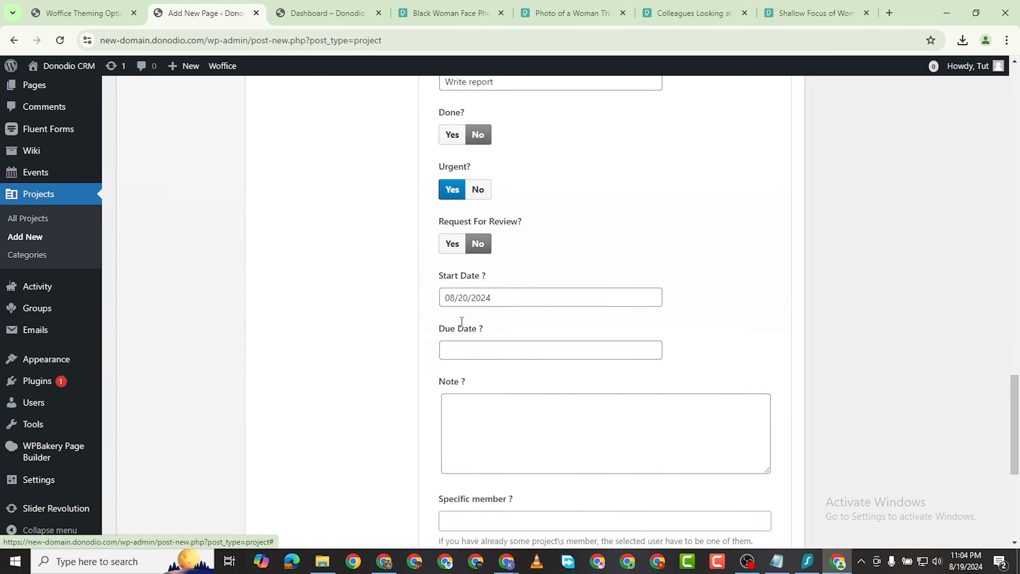
{"action": "left_click", "coordinate": [469, 305]}
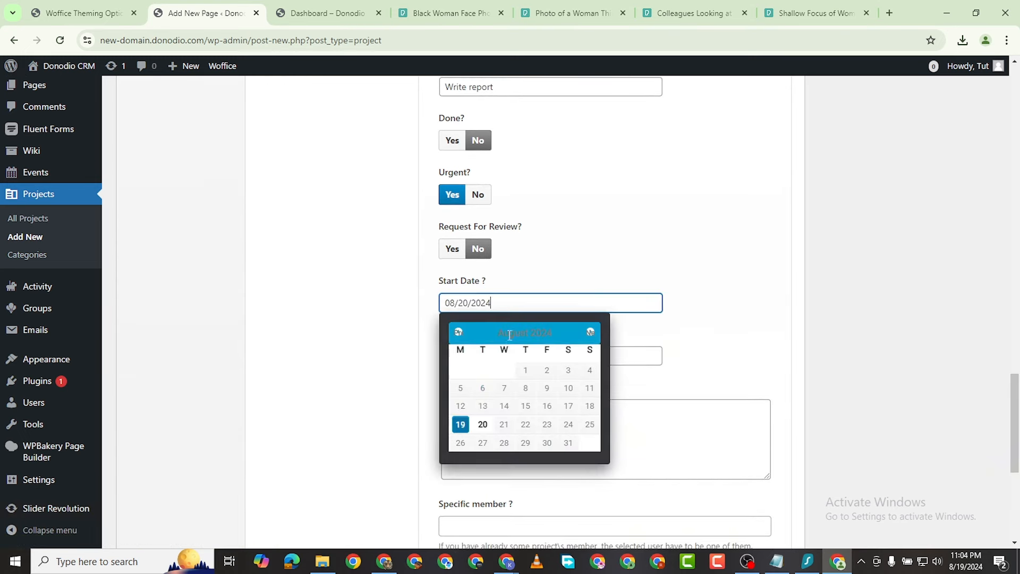
{"action": "left_click", "coordinate": [461, 423]}
{"action": "left_click", "coordinate": [488, 355]}
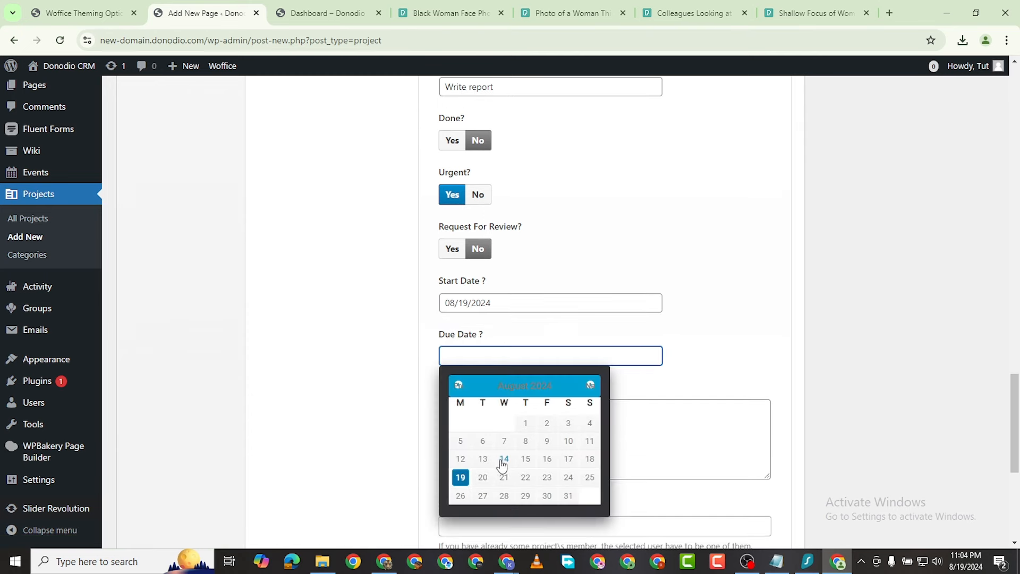
{"action": "left_click", "coordinate": [484, 477]}
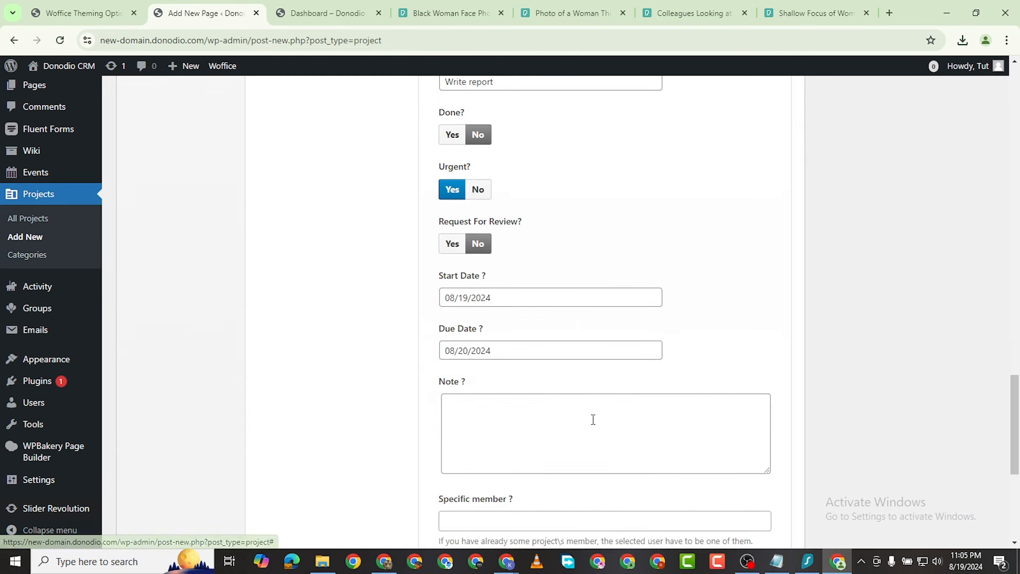
Step: Assign the listed member to the task and add a second blank to-do task
{"action": "scroll", "coordinate": [509, 433], "scroll_direction": "up", "scroll_amount": 1}
{"action": "scroll", "coordinate": [508, 433], "scroll_direction": "down", "scroll_amount": 3}
{"action": "scroll", "coordinate": [520, 404], "scroll_direction": "down", "scroll_amount": 2}
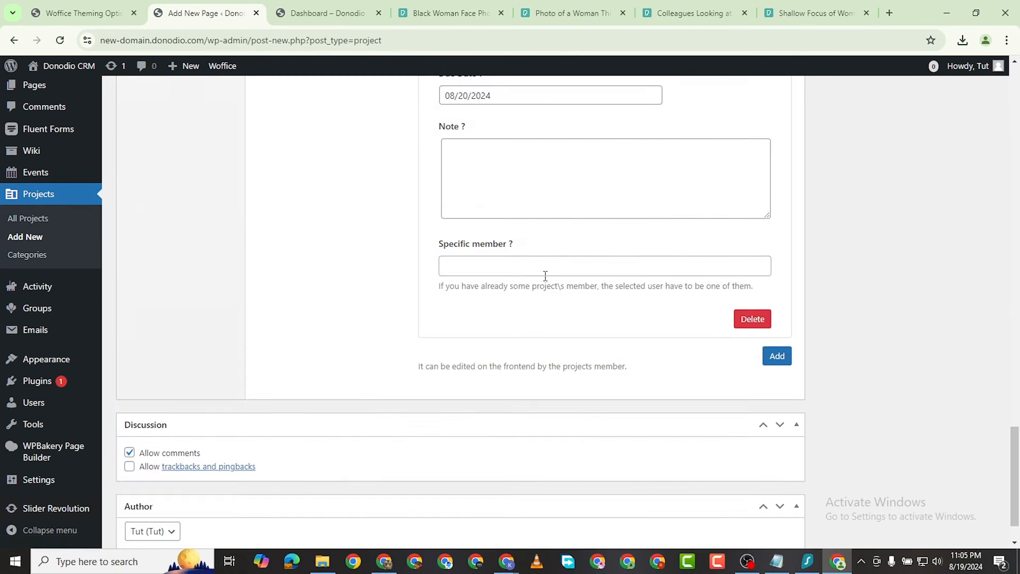
{"action": "left_click", "coordinate": [516, 268]}
{"action": "left_click", "coordinate": [507, 287]}
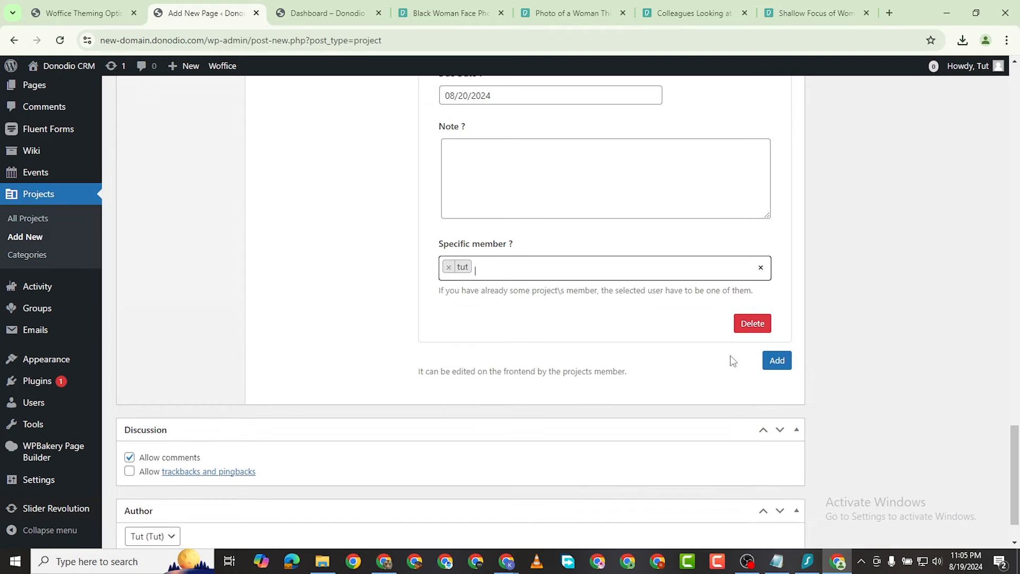
{"action": "left_click", "coordinate": [777, 361]}
{"action": "scroll", "coordinate": [624, 391], "scroll_direction": "up", "scroll_amount": 12}
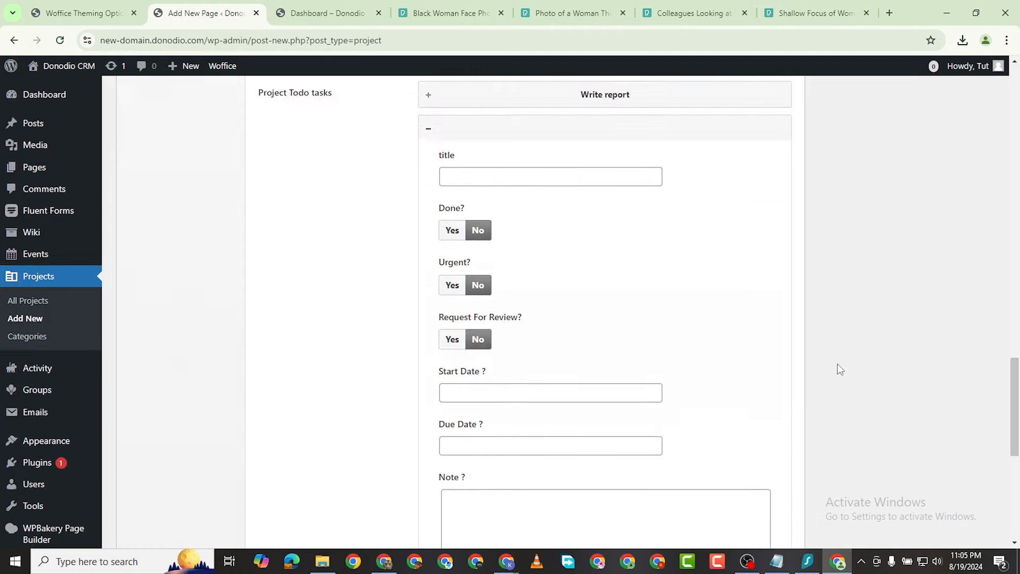
Step: Delete the empty extra task and expand the remaining Write report task to check it
{"action": "scroll", "coordinate": [719, 393], "scroll_direction": "up", "scroll_amount": 15}
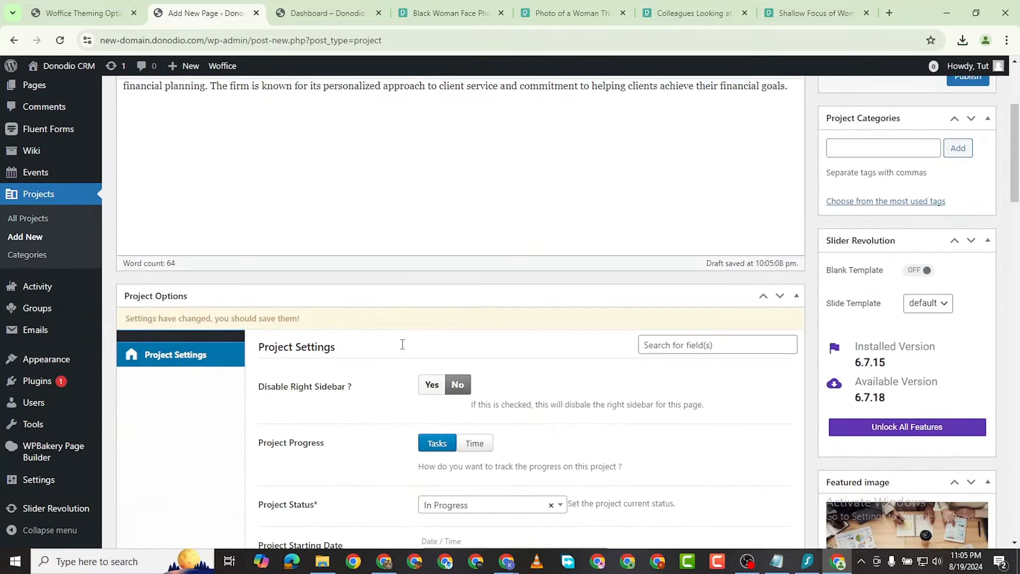
{"action": "scroll", "coordinate": [409, 344], "scroll_direction": "up", "scroll_amount": 4}
{"action": "scroll", "coordinate": [456, 339], "scroll_direction": "down", "scroll_amount": 5}
{"action": "scroll", "coordinate": [663, 320], "scroll_direction": "down", "scroll_amount": 20}
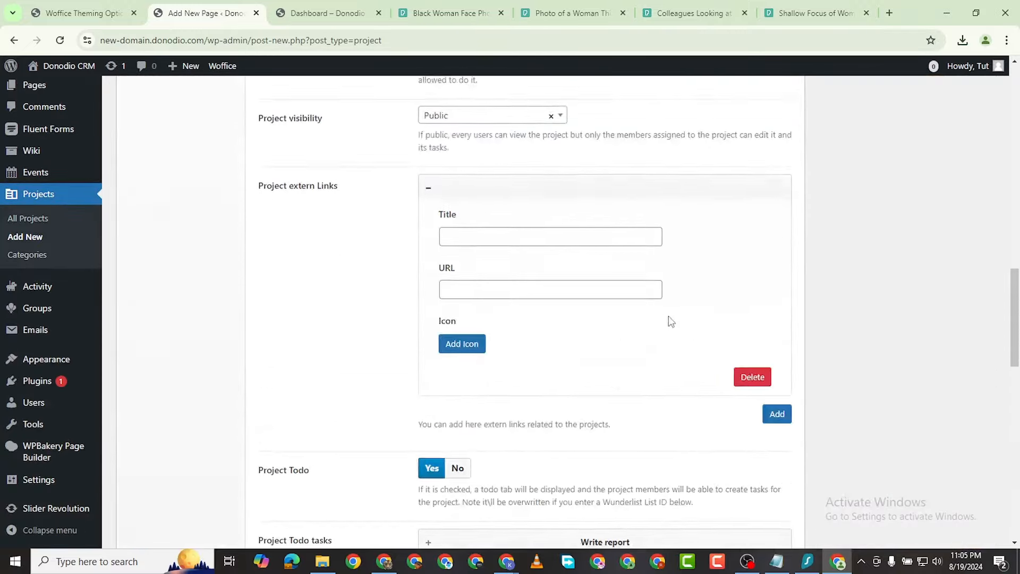
{"action": "left_click", "coordinate": [737, 265]}
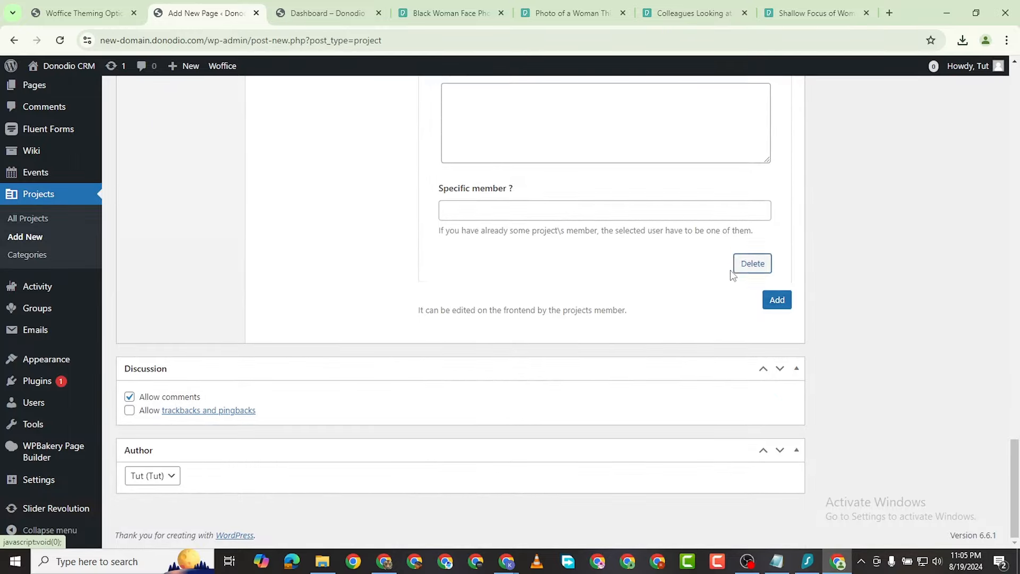
{"action": "scroll", "coordinate": [685, 308], "scroll_direction": "up", "scroll_amount": 2}
{"action": "left_click", "coordinate": [673, 359]}
Step: Publish XYZ Project and open its public project page in a new browser tab
{"action": "scroll", "coordinate": [673, 345], "scroll_direction": "down", "scroll_amount": 4}
{"action": "scroll", "coordinate": [682, 332], "scroll_direction": "down", "scroll_amount": 5}
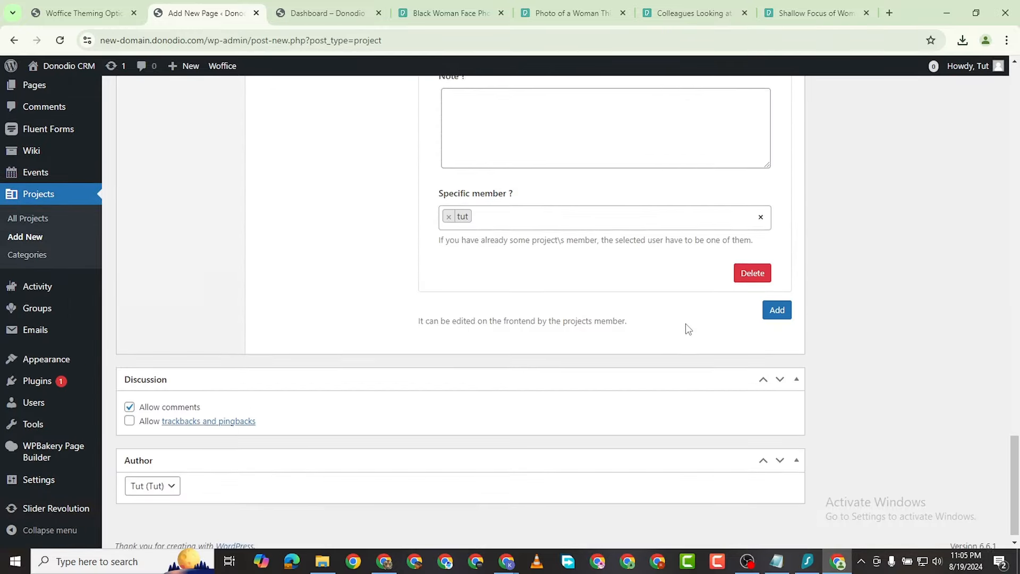
{"action": "scroll", "coordinate": [685, 328], "scroll_direction": "up", "scroll_amount": 20}
{"action": "scroll", "coordinate": [797, 324], "scroll_direction": "up", "scroll_amount": 2}
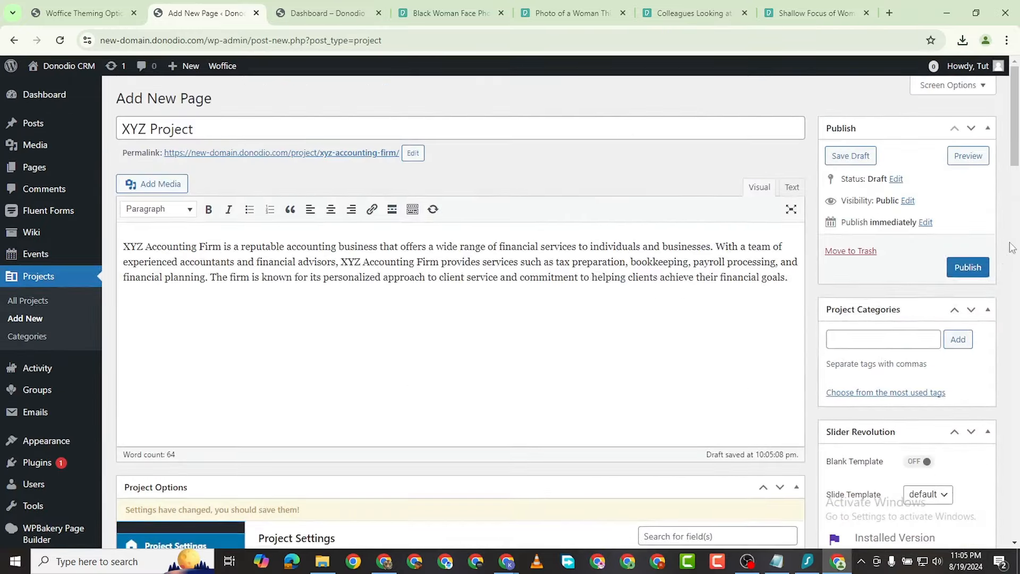
{"action": "left_click", "coordinate": [968, 267]}
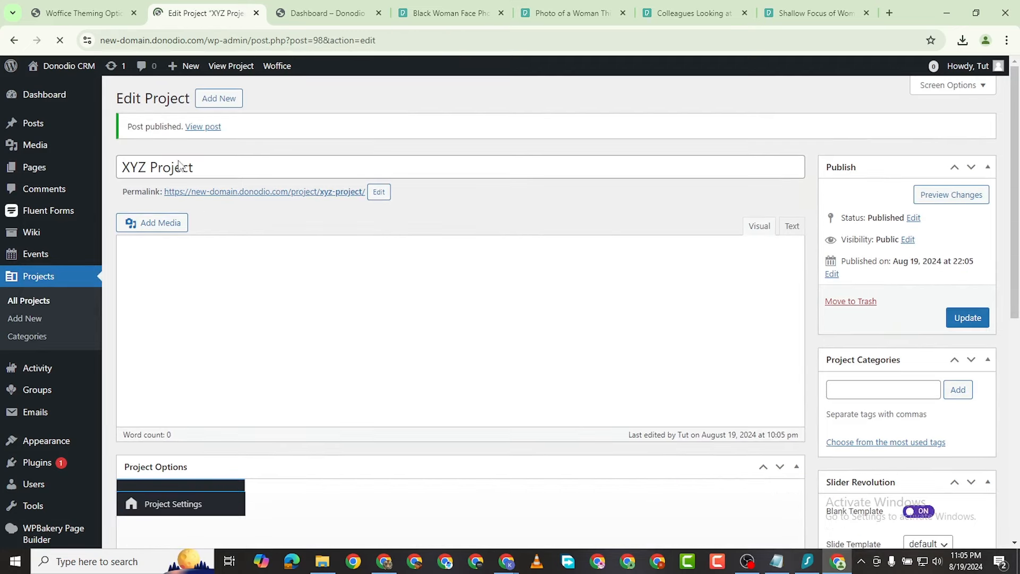
{"action": "right_click", "coordinate": [200, 127]}
{"action": "left_click", "coordinate": [286, 139]}
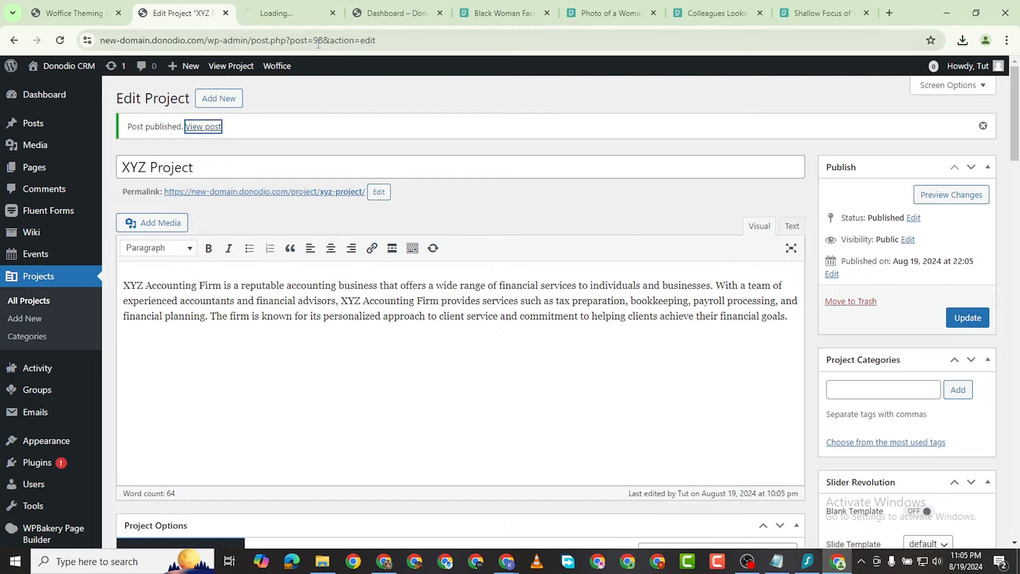
{"action": "left_click", "coordinate": [286, 19]}
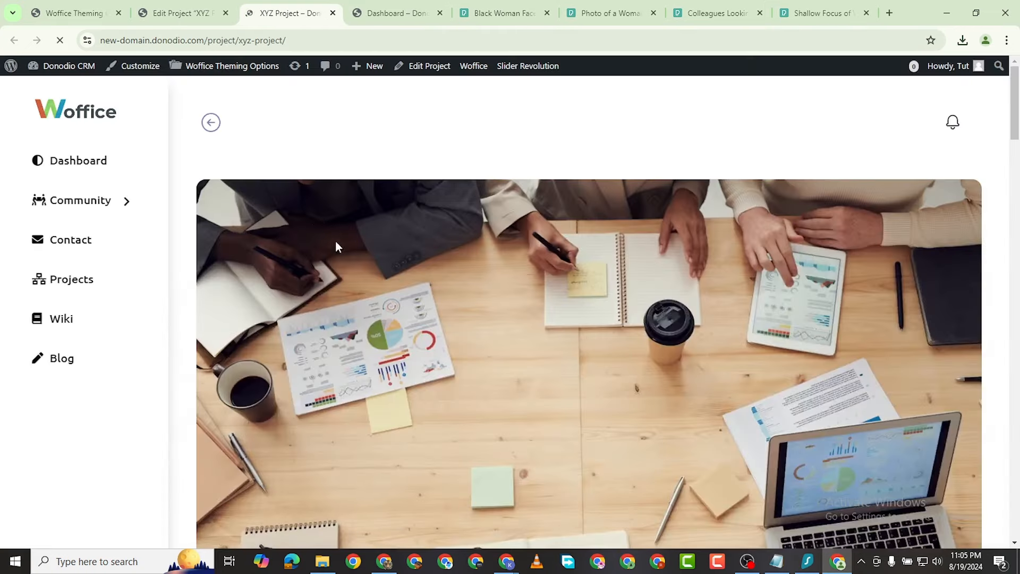
{"action": "scroll", "coordinate": [461, 303], "scroll_direction": "down", "scroll_amount": 10}
{"action": "scroll", "coordinate": [463, 306], "scroll_direction": "down", "scroll_amount": 1}
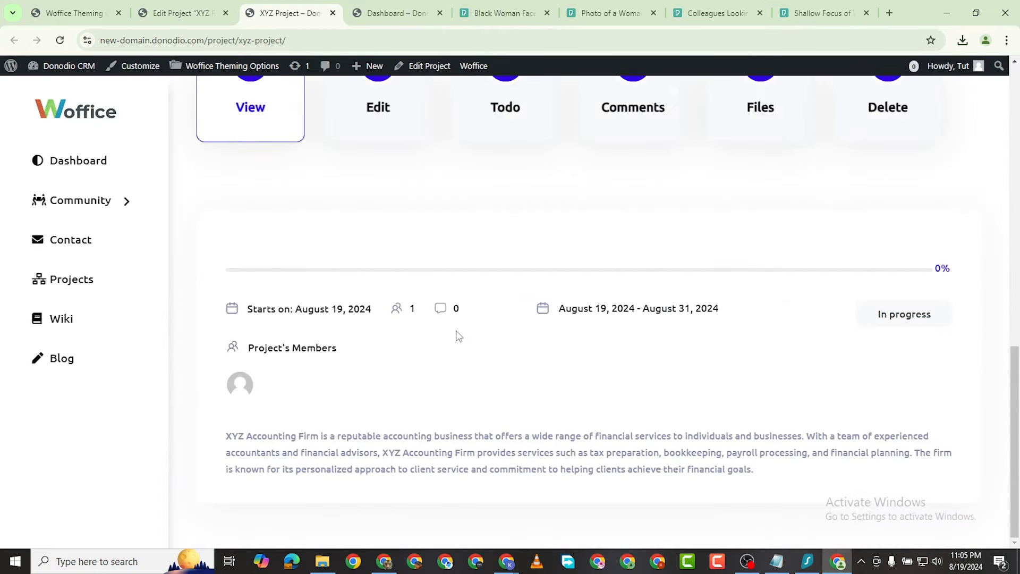
{"action": "scroll", "coordinate": [690, 308], "scroll_direction": "up", "scroll_amount": 5}
{"action": "scroll", "coordinate": [505, 387], "scroll_direction": "down", "scroll_amount": 5}
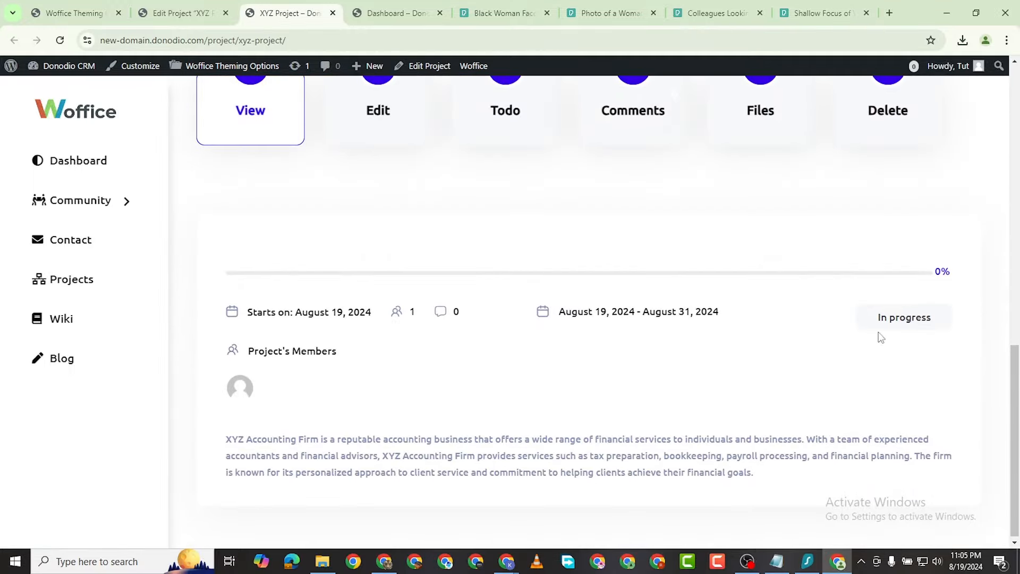
{"action": "left_click", "coordinate": [165, 15]}
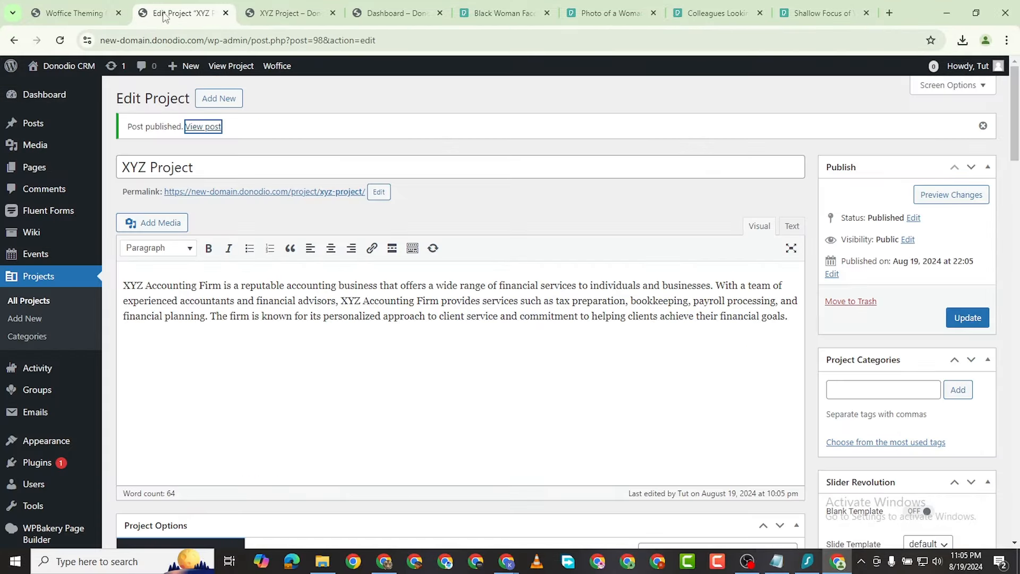
Step: Review XYZ Project's saved status, dates, member and urgent task, then start a blank new project
{"action": "scroll", "coordinate": [441, 368], "scroll_direction": "down", "scroll_amount": 10}
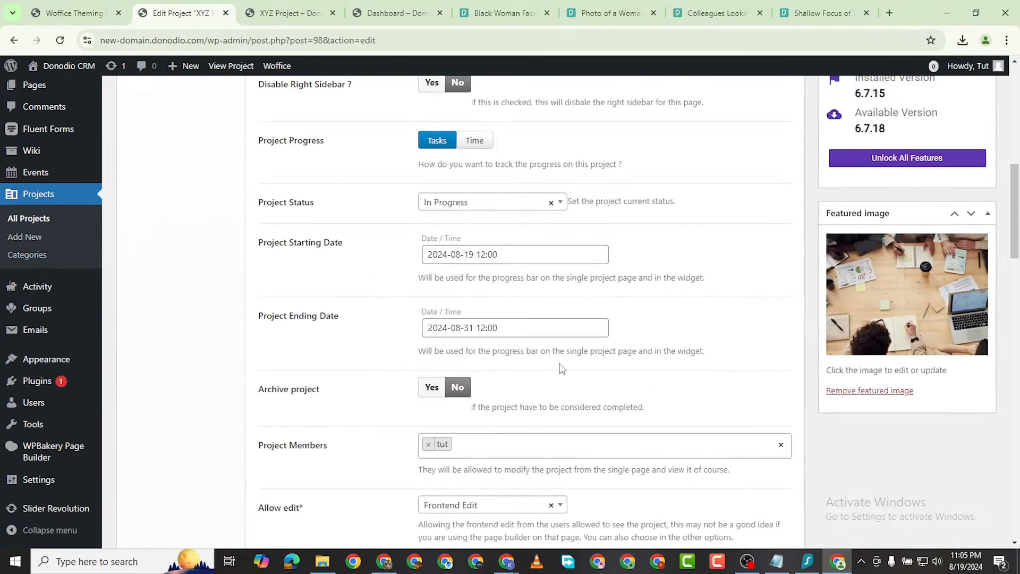
{"action": "scroll", "coordinate": [562, 368], "scroll_direction": "down", "scroll_amount": 8}
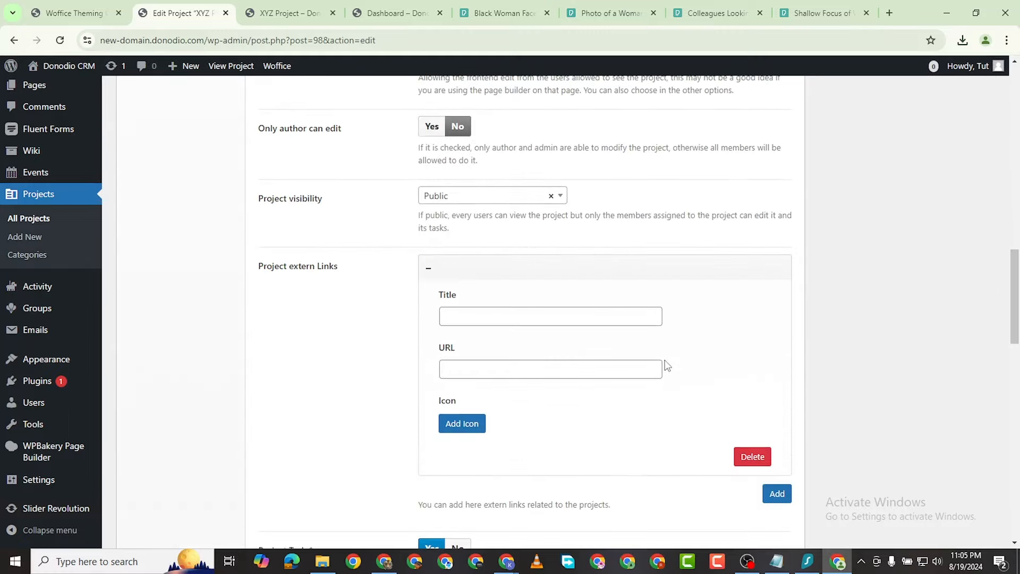
{"action": "scroll", "coordinate": [667, 366], "scroll_direction": "down", "scroll_amount": 10}
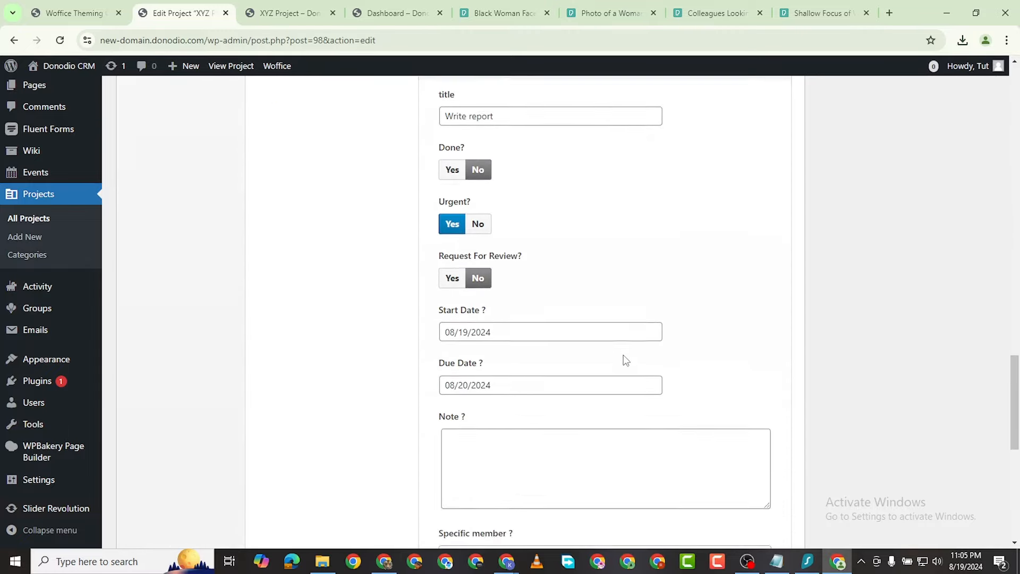
{"action": "scroll", "coordinate": [626, 360], "scroll_direction": "up", "scroll_amount": 20}
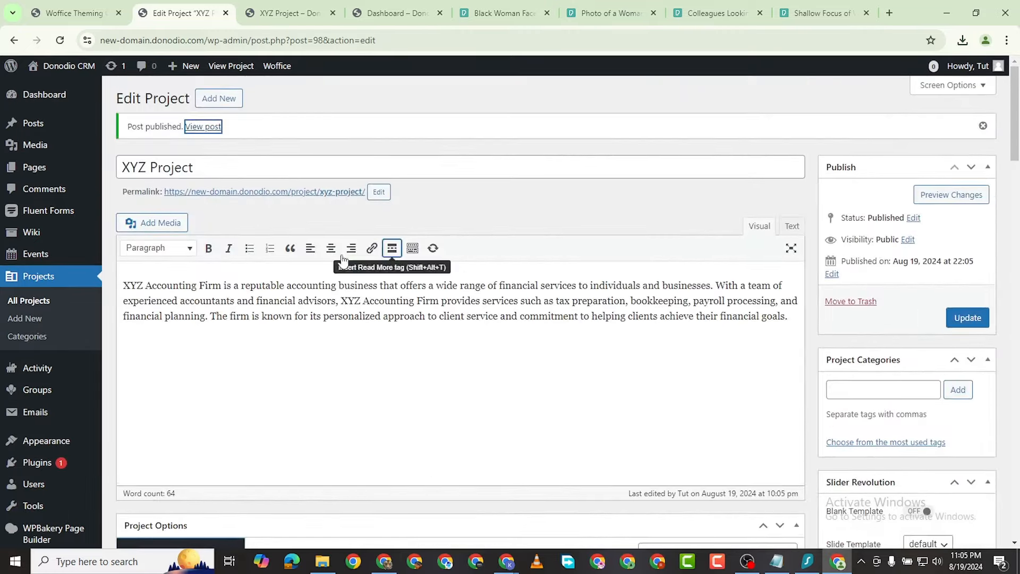
{"action": "left_click", "coordinate": [212, 98]}
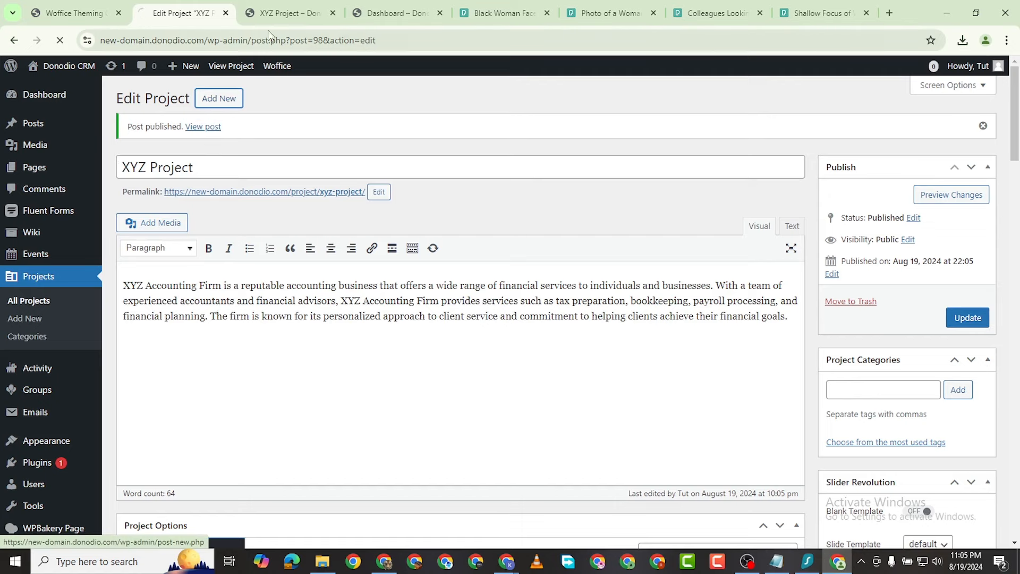
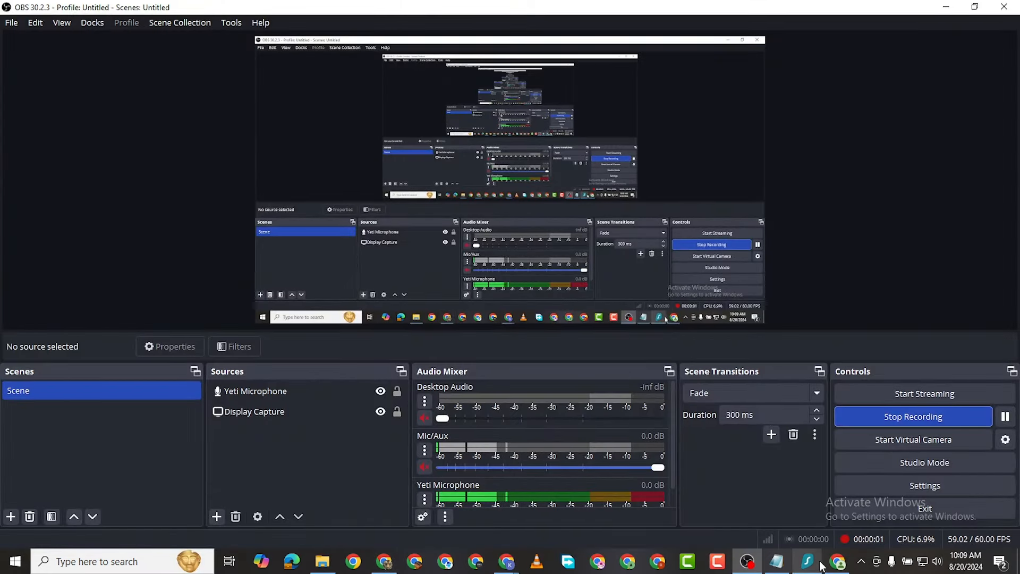
Step: Close the five leftover Pexels photo and search tabs and return to the Woffice Theming Options page
{"action": "left_click", "coordinate": [837, 562]}
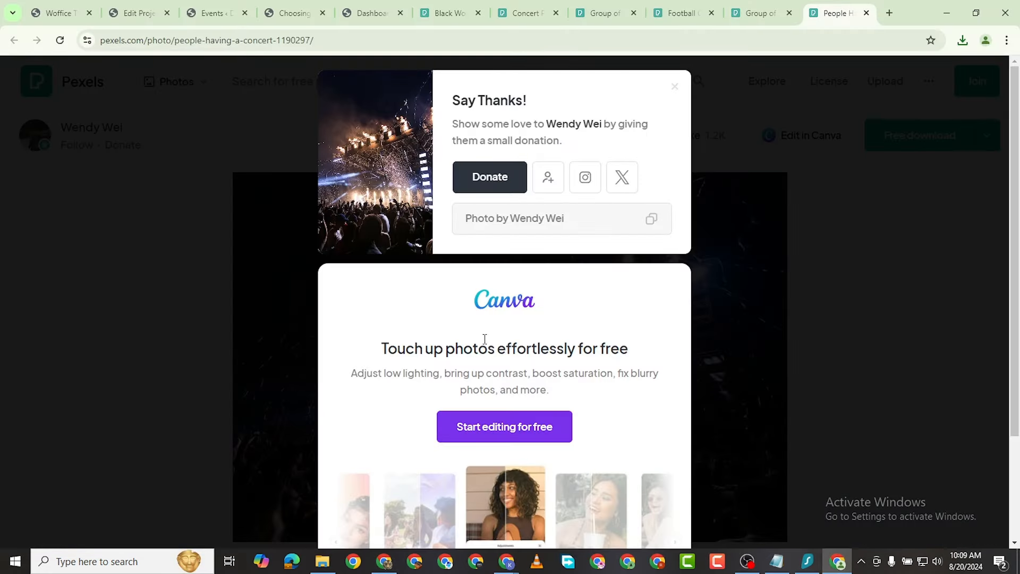
{"action": "left_click", "coordinate": [867, 12]}
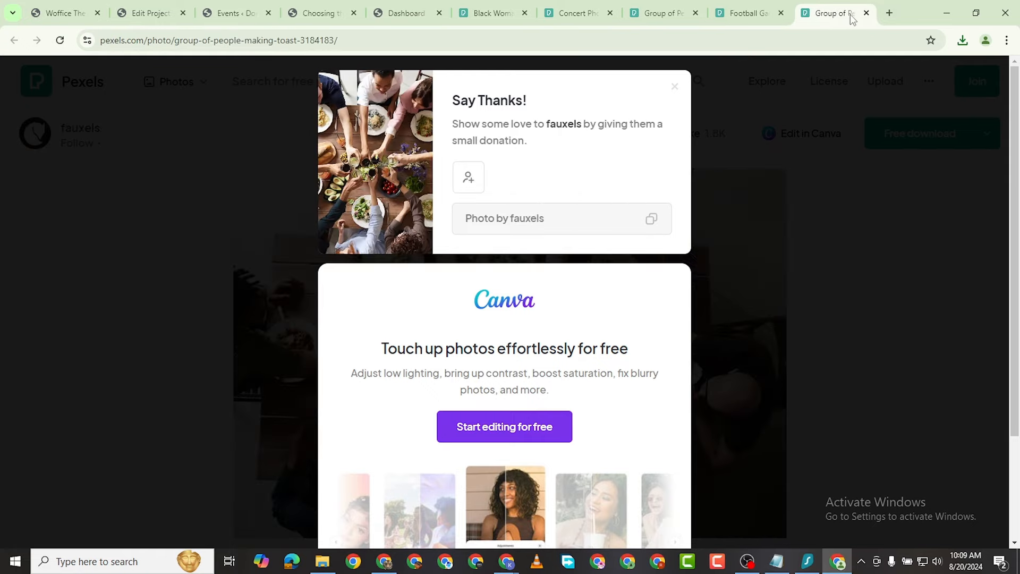
{"action": "left_click", "coordinate": [866, 12]}
{"action": "left_click", "coordinate": [866, 13]}
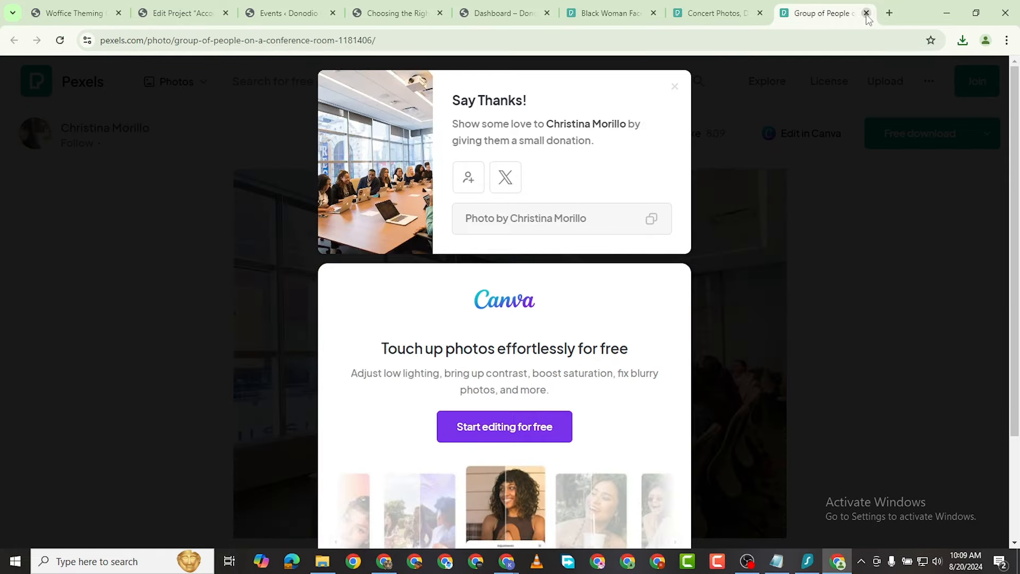
{"action": "left_click", "coordinate": [866, 13]}
{"action": "left_click", "coordinate": [866, 13]}
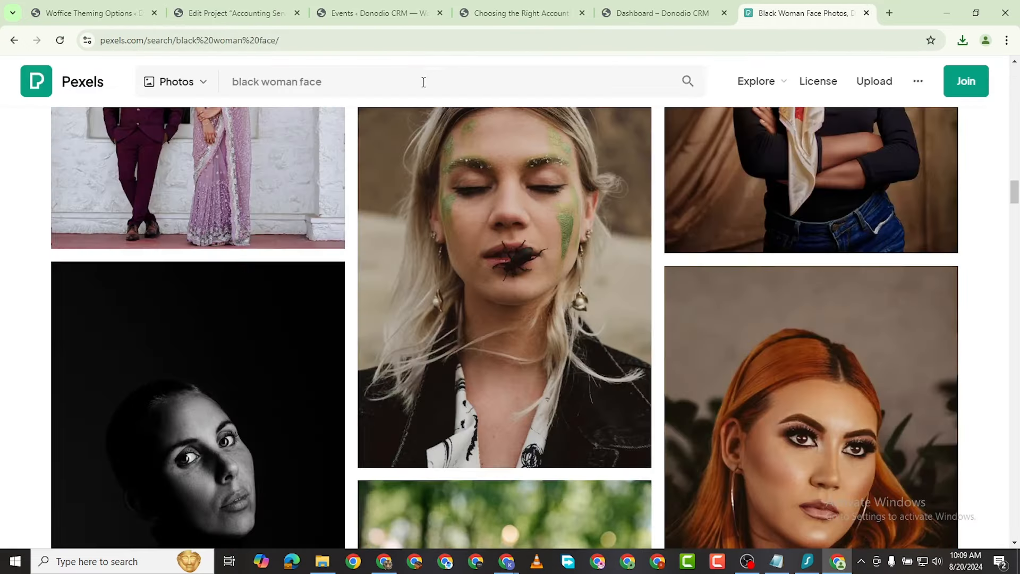
{"action": "left_click", "coordinate": [248, 4]}
{"action": "left_click", "coordinate": [90, 13]}
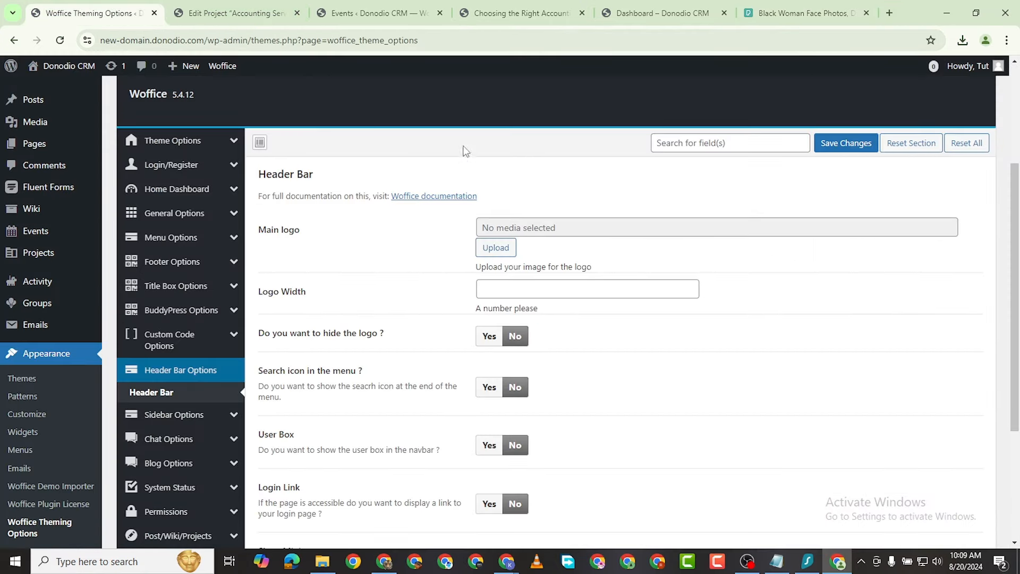
Step: Start a new event under Events > Add New and title it Football Game
{"action": "left_click", "coordinate": [236, 13]}
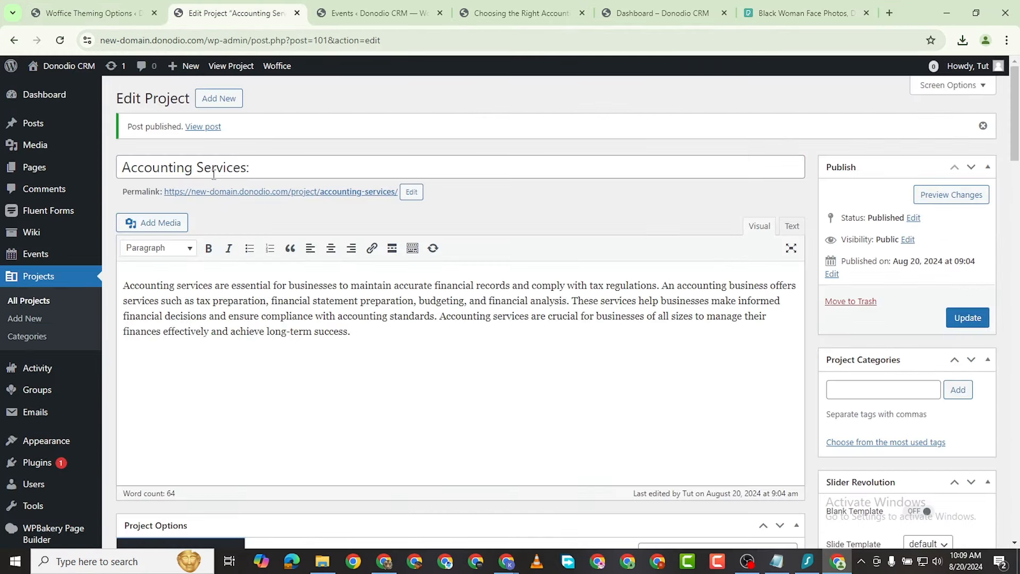
{"action": "mouse_move", "coordinate": [85, 247]}
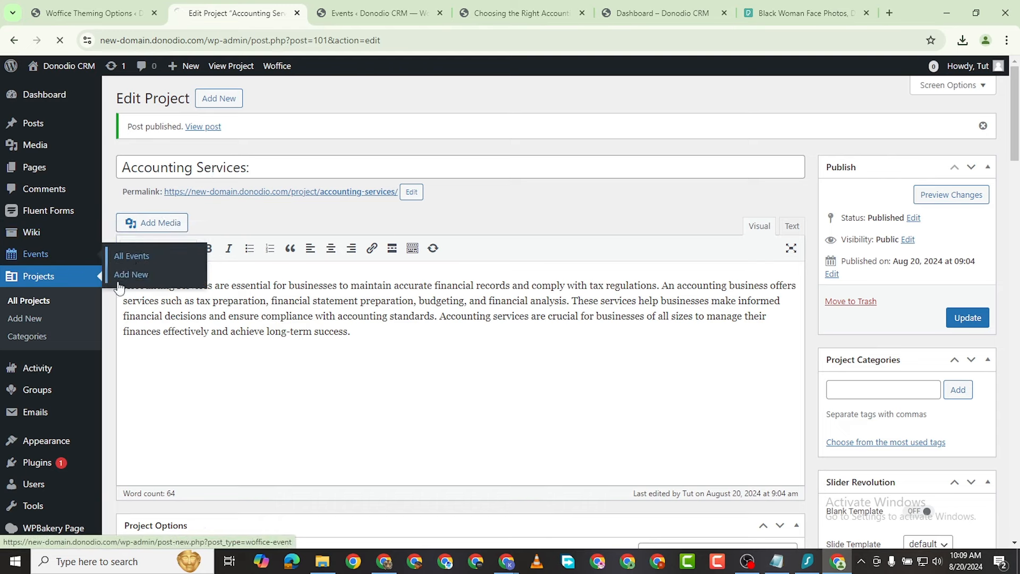
{"action": "left_click", "coordinate": [140, 257]}
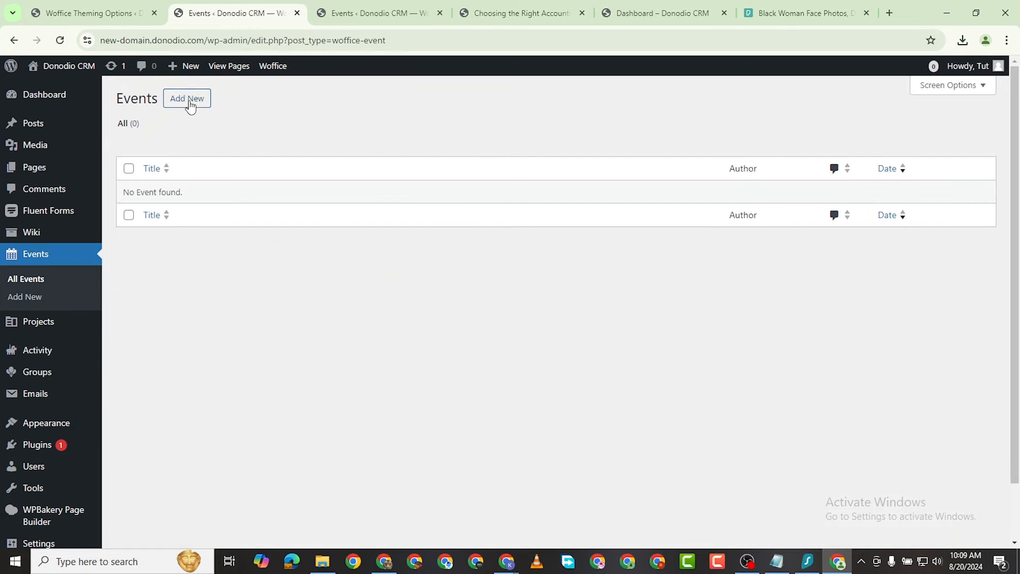
{"action": "left_click", "coordinate": [188, 101]}
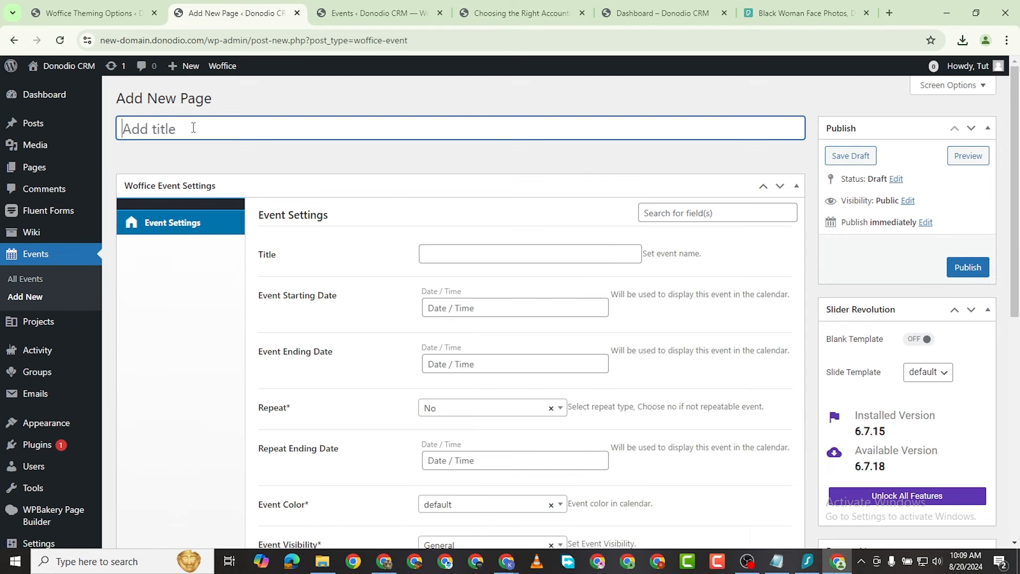
{"action": "type", "text": "fO"}
{"action": "key", "text": "BackSpace"}
{"action": "key", "text": "BackSpace"}
{"action": "key", "text": "BackSpace"}
{"action": "key", "text": "BackSpace"}
{"action": "type", "text": "Fopot"}
{"action": "type", "text": "me"}
Step: Copy the Football Game title into the event's Title setting
{"action": "triple_click", "coordinate": [189, 132]}
{"action": "right_click", "coordinate": [189, 133]}
{"action": "left_click", "coordinate": [215, 192]}
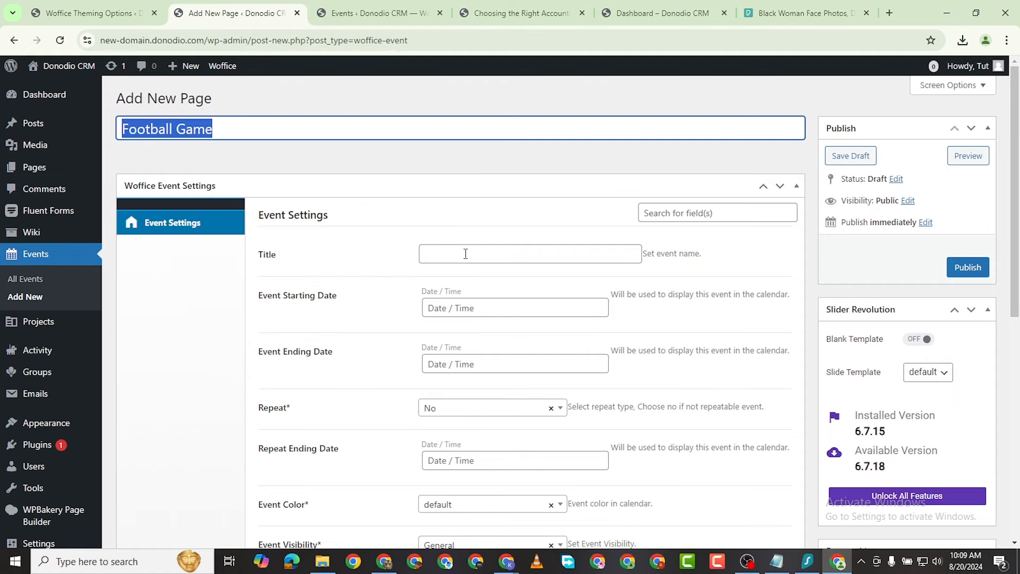
{"action": "right_click", "coordinate": [468, 258]}
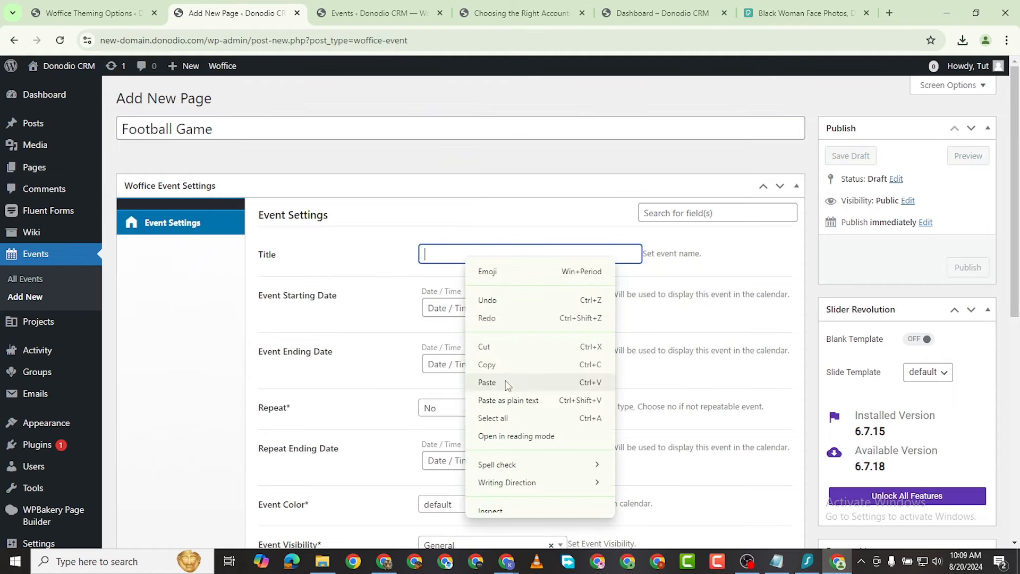
{"action": "left_click", "coordinate": [505, 381]}
{"action": "left_click", "coordinate": [497, 311]}
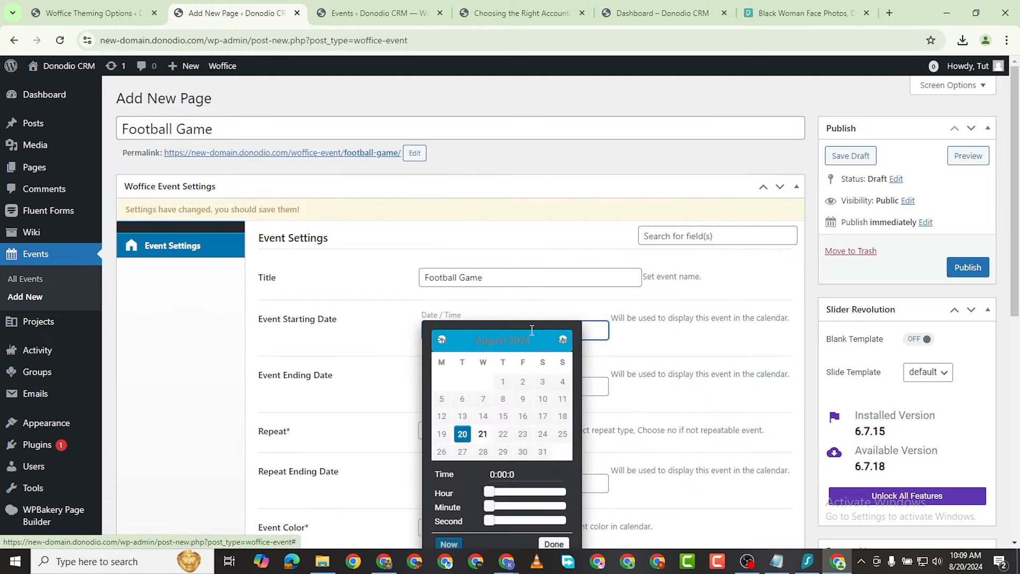
Step: Set the event start to 22 August 2024 at 10:00
{"action": "left_click", "coordinate": [503, 434]}
{"action": "left_click", "coordinate": [374, 305]}
{"action": "scroll", "coordinate": [479, 390], "scroll_direction": "down", "scroll_amount": 3}
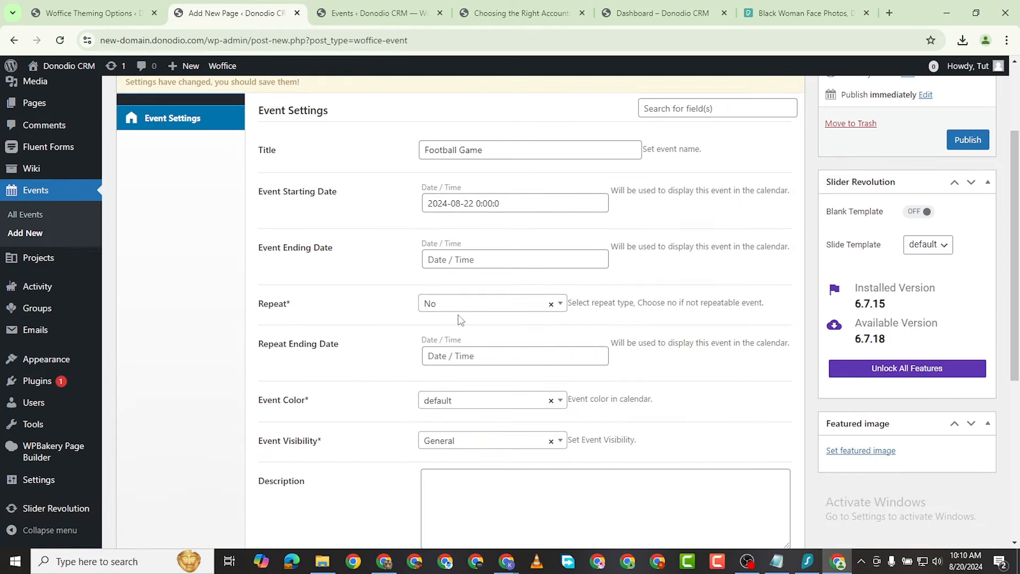
{"action": "left_click", "coordinate": [513, 206]}
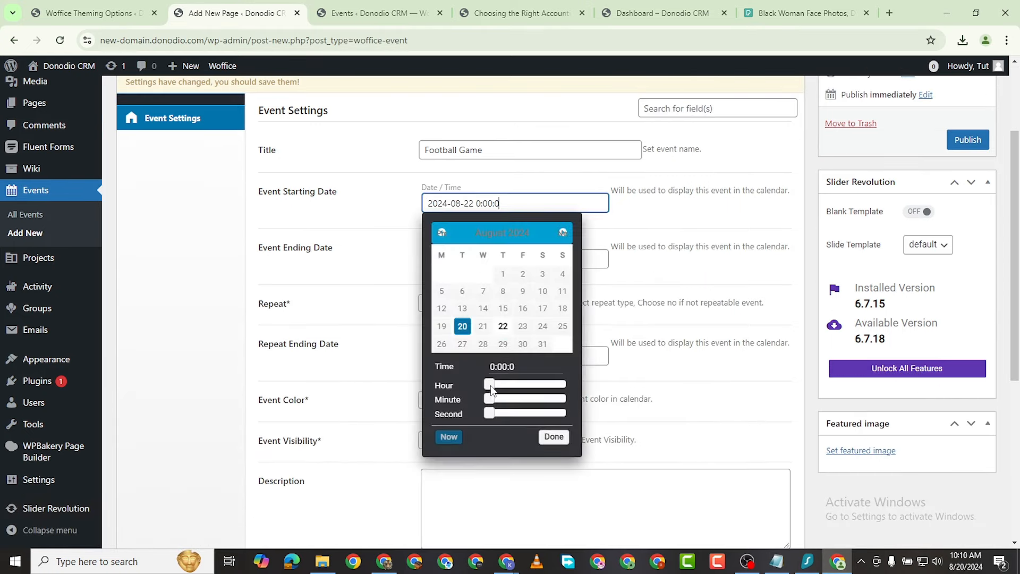
{"action": "left_click_drag", "start_coordinate": [489, 385], "coordinate": [524, 389]}
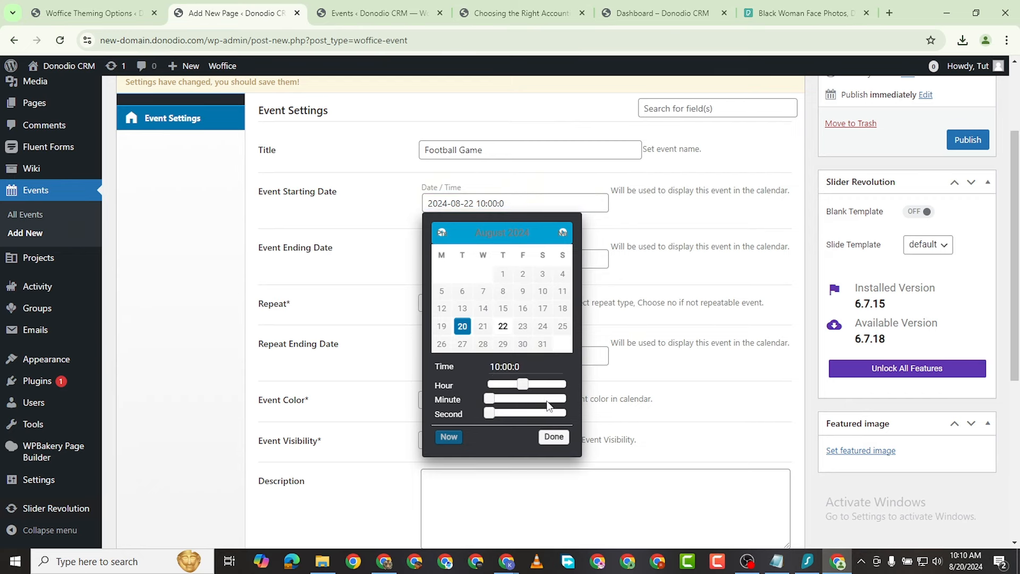
{"action": "left_click", "coordinate": [551, 437]}
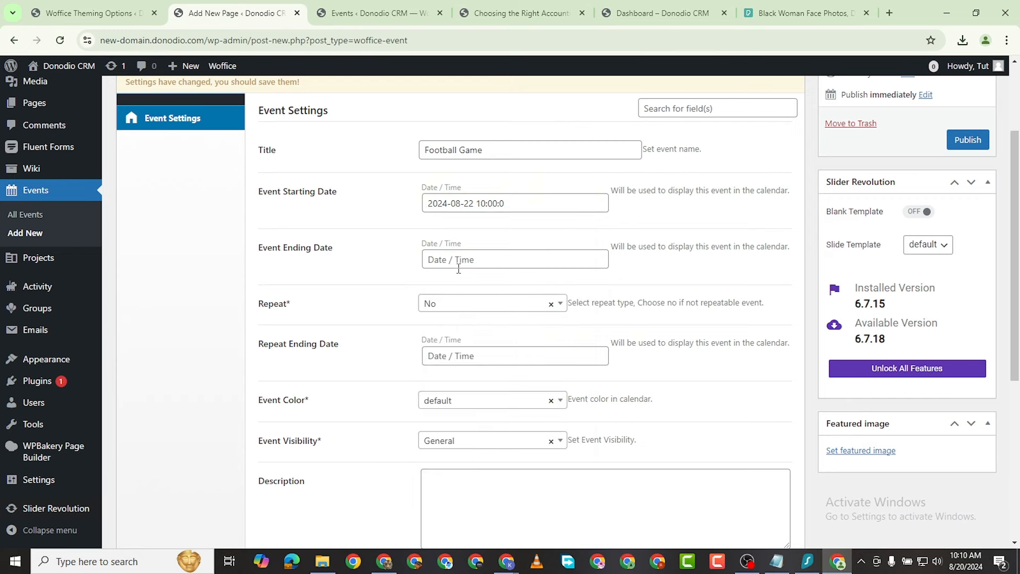
Step: Set the event end to 22 August 2024 at 14:00 and leave Repeat on No
{"action": "left_click", "coordinate": [465, 260]}
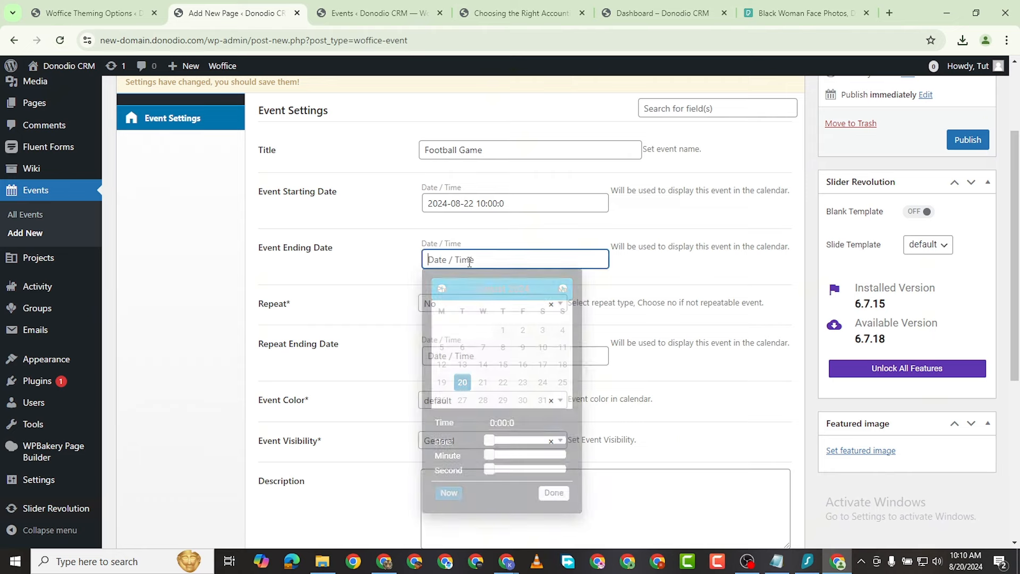
{"action": "left_click", "coordinate": [522, 386]}
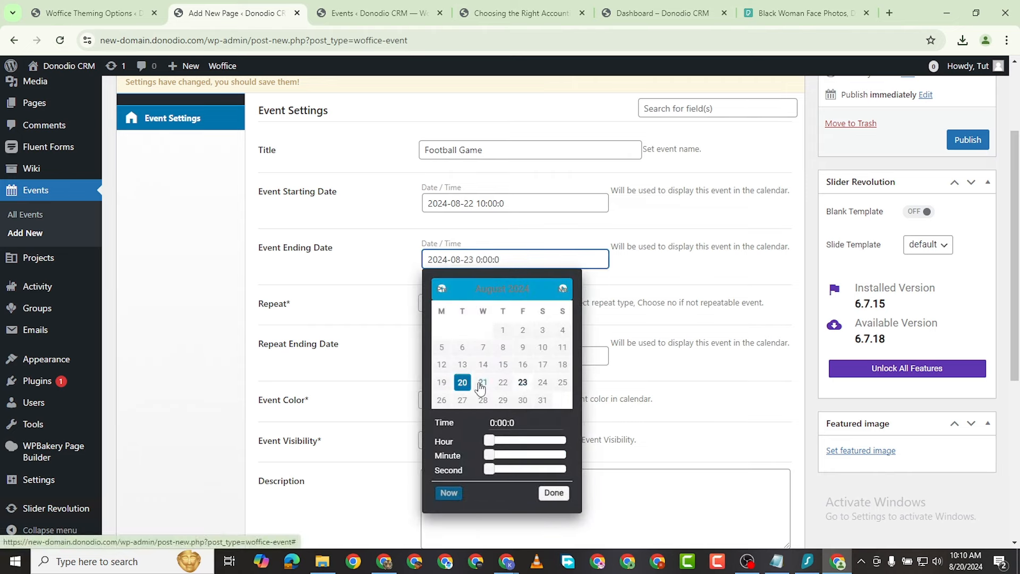
{"action": "left_click", "coordinate": [503, 383]}
{"action": "left_click_drag", "start_coordinate": [489, 441], "coordinate": [536, 447]}
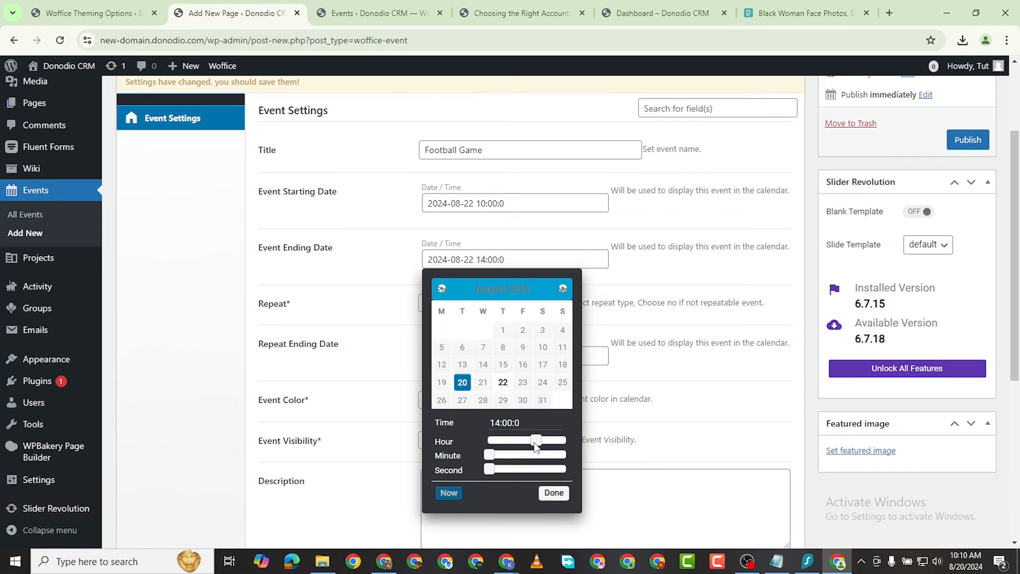
{"action": "left_click", "coordinate": [555, 496]}
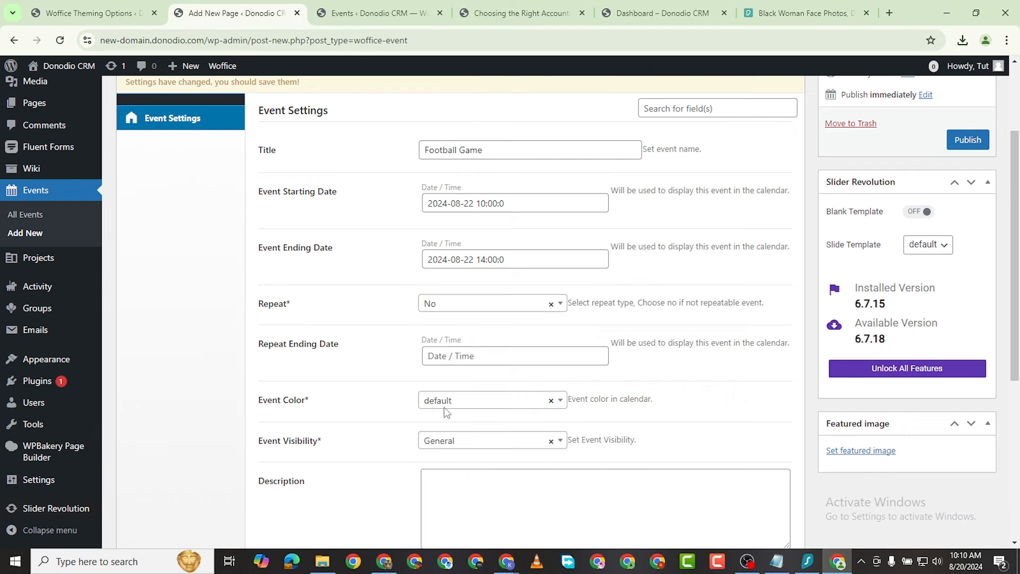
{"action": "left_click", "coordinate": [491, 305]}
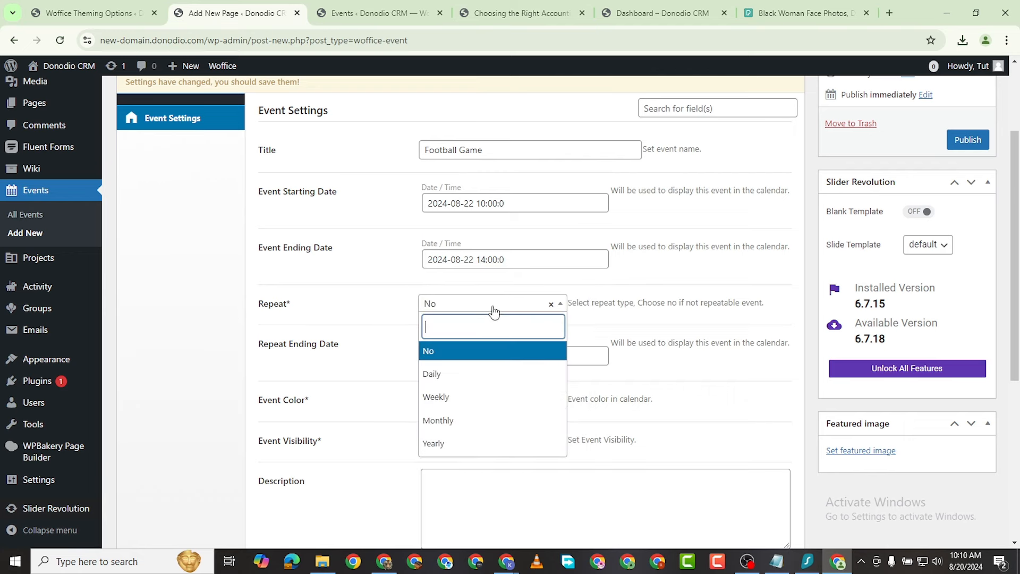
{"action": "left_click", "coordinate": [489, 353]}
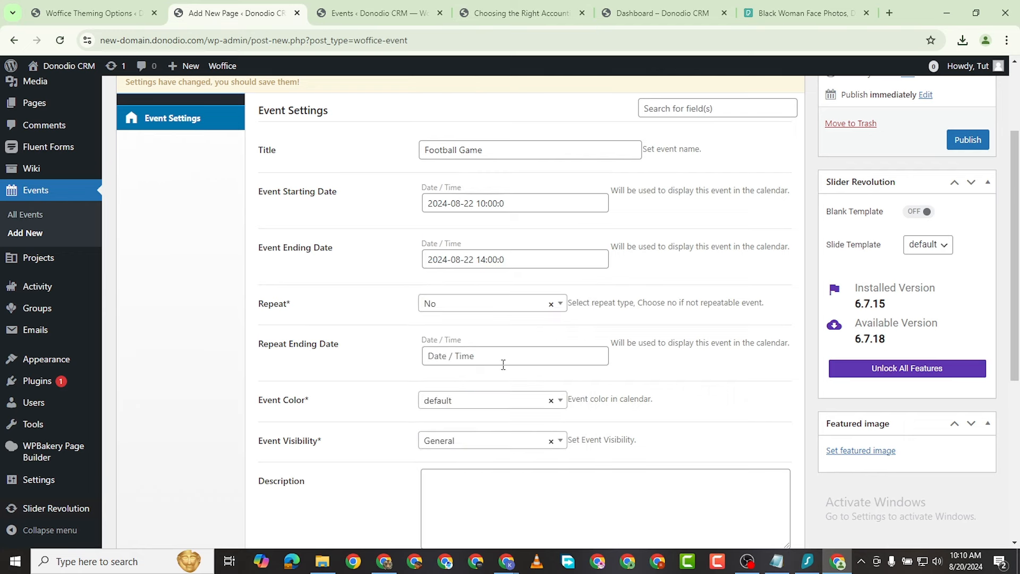
{"action": "left_click", "coordinate": [487, 352]}
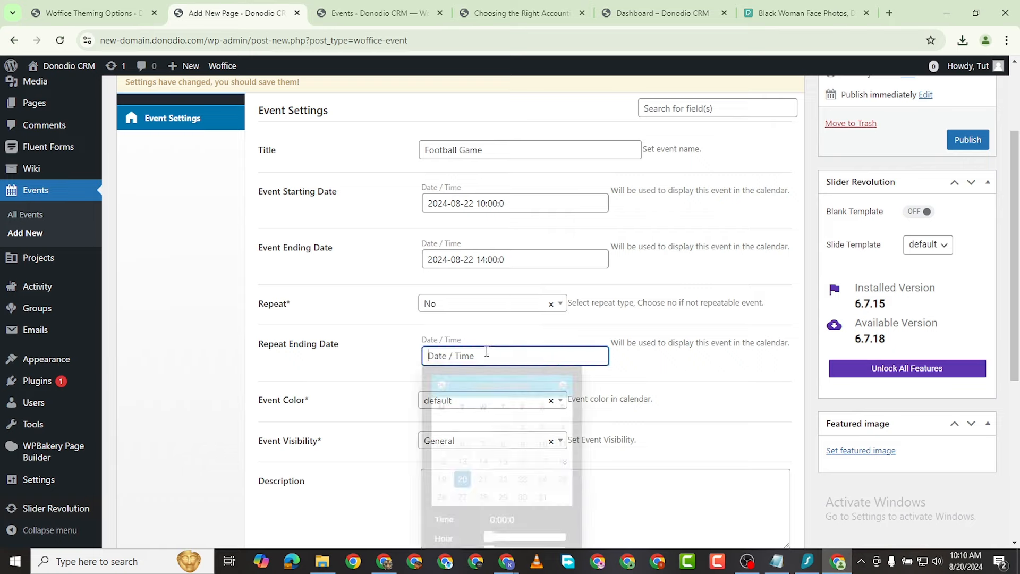
Step: Set the Event Color to orange
{"action": "left_click", "coordinate": [396, 413]}
{"action": "scroll", "coordinate": [468, 383], "scroll_direction": "down", "scroll_amount": 1}
{"action": "left_click", "coordinate": [467, 339]}
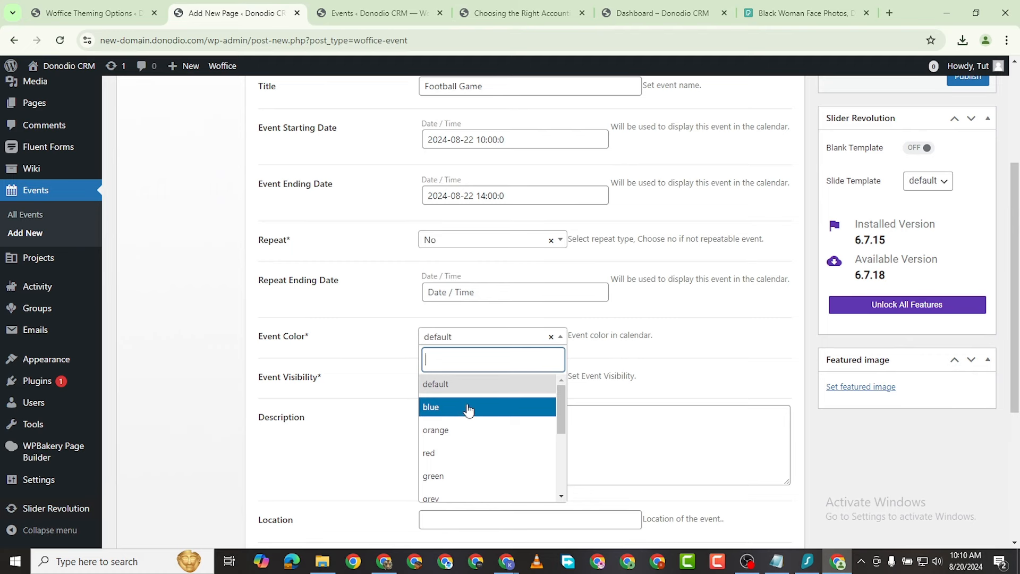
{"action": "left_click", "coordinate": [477, 428]}
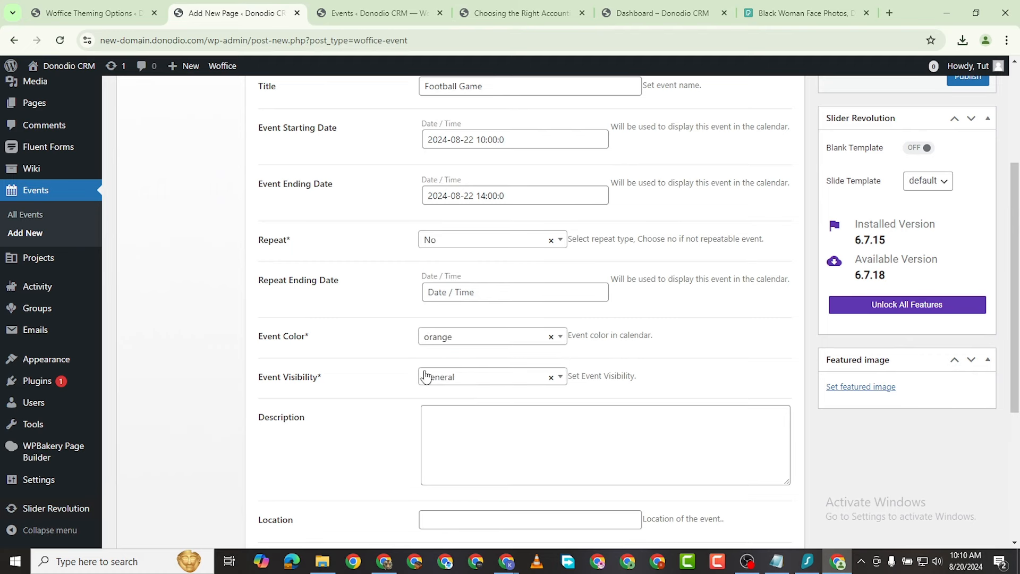
Step: Restrict the Event Visibility to XYZ Project
{"action": "left_click", "coordinate": [456, 378]}
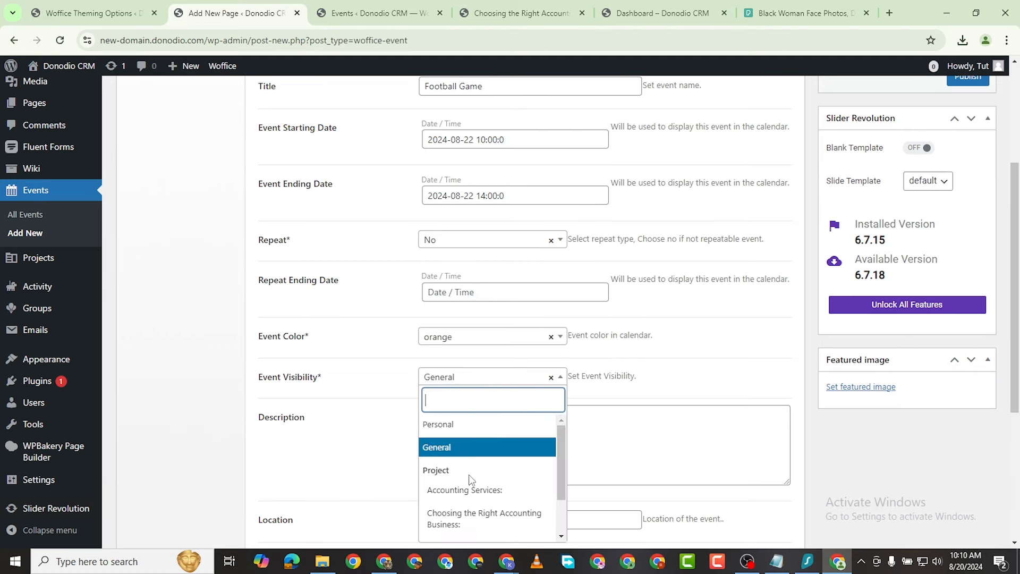
{"action": "scroll", "coordinate": [489, 432], "scroll_direction": "down", "scroll_amount": 1}
{"action": "scroll", "coordinate": [491, 436], "scroll_direction": "up", "scroll_amount": 2}
{"action": "left_click", "coordinate": [500, 451]}
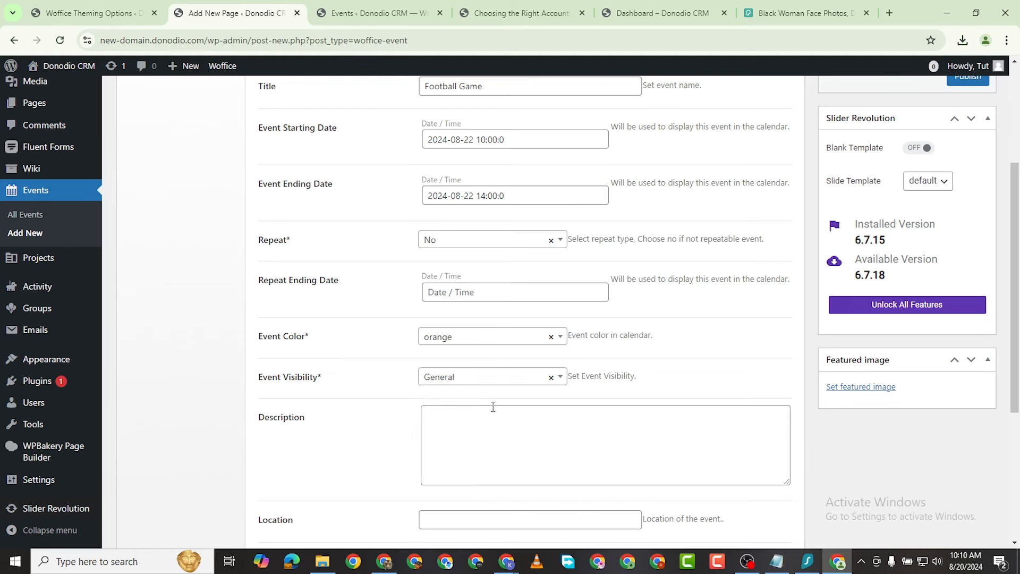
{"action": "scroll", "coordinate": [493, 407], "scroll_direction": "down", "scroll_amount": 1}
{"action": "left_click", "coordinate": [501, 316]}
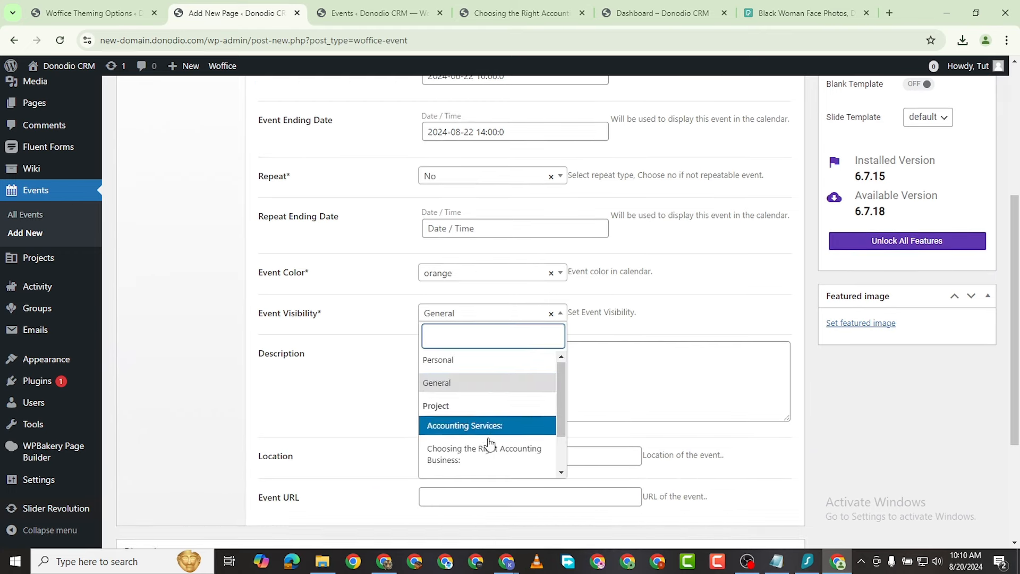
{"action": "scroll", "coordinate": [489, 444], "scroll_direction": "down", "scroll_amount": 2}
{"action": "scroll", "coordinate": [484, 441], "scroll_direction": "up", "scroll_amount": 3}
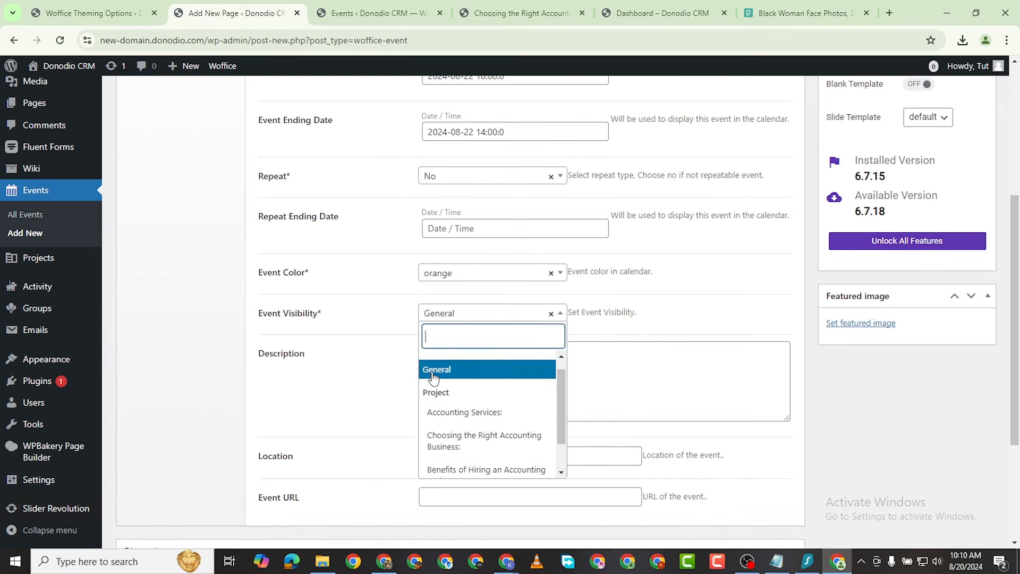
{"action": "left_click", "coordinate": [363, 326]}
{"action": "left_click", "coordinate": [454, 315]}
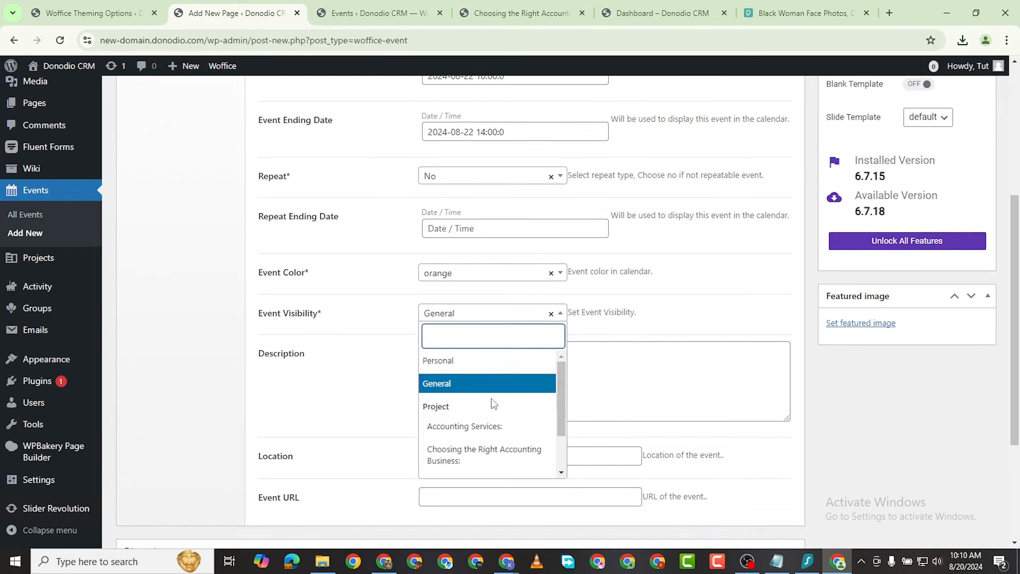
{"action": "scroll", "coordinate": [507, 429], "scroll_direction": "down", "scroll_amount": 2}
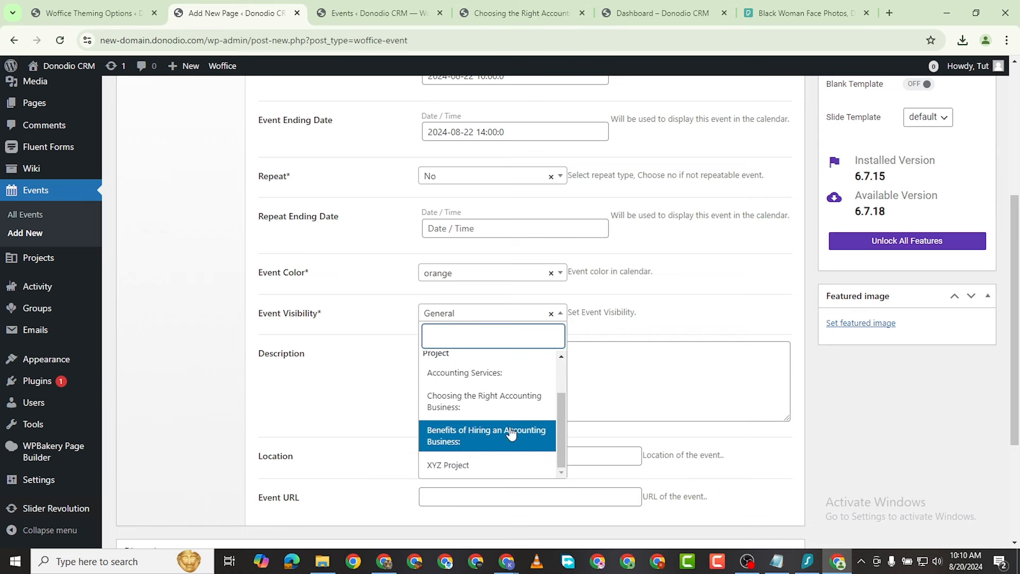
{"action": "left_click", "coordinate": [522, 464]}
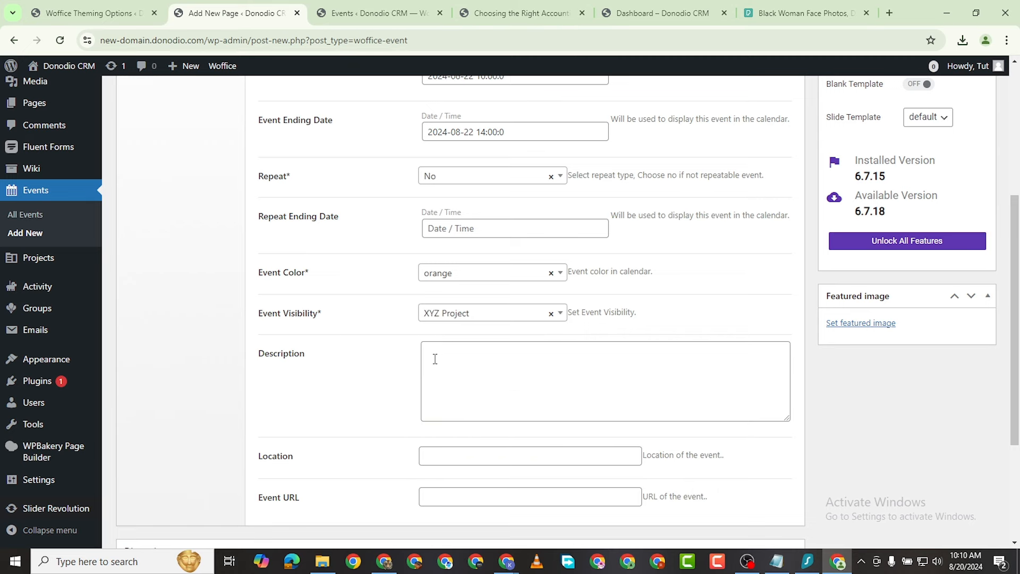
{"action": "scroll", "coordinate": [434, 359], "scroll_direction": "down", "scroll_amount": 1}
Step: Finish the football-game description, enter New York as the location, and leave the event URL empty
{"action": "left_click", "coordinate": [447, 298]}
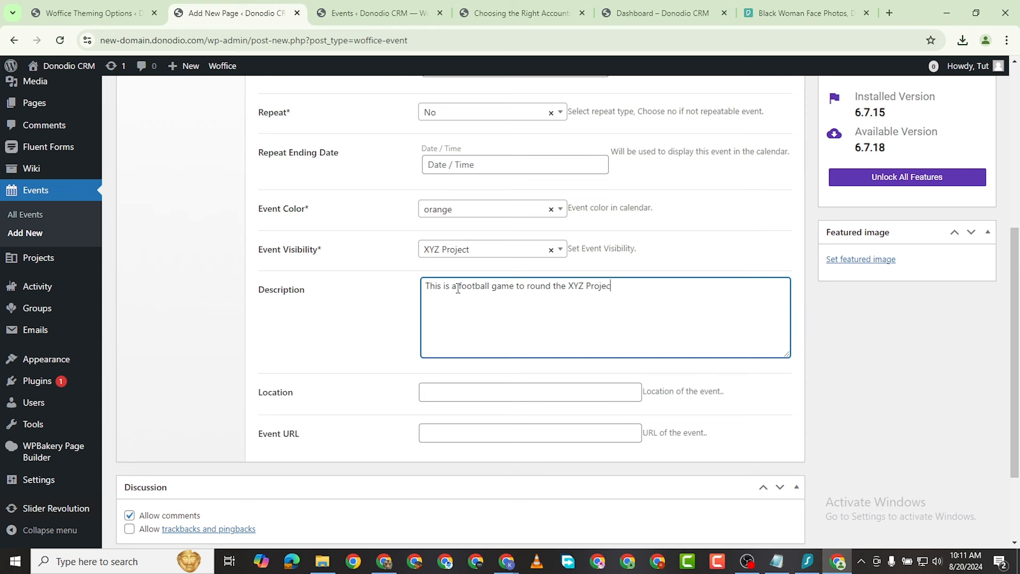
{"action": "left_click", "coordinate": [547, 394]}
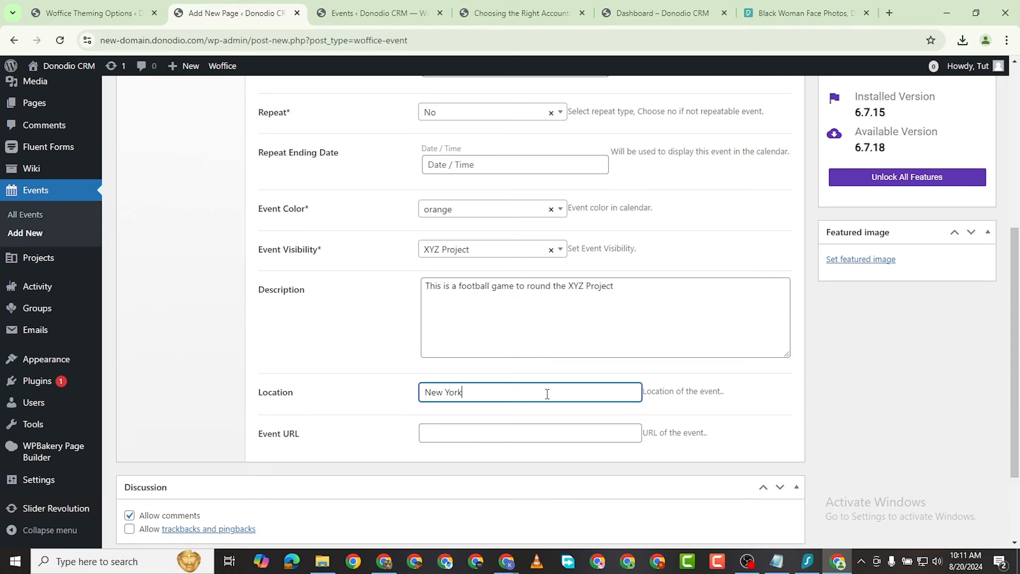
{"action": "left_click", "coordinate": [475, 435]}
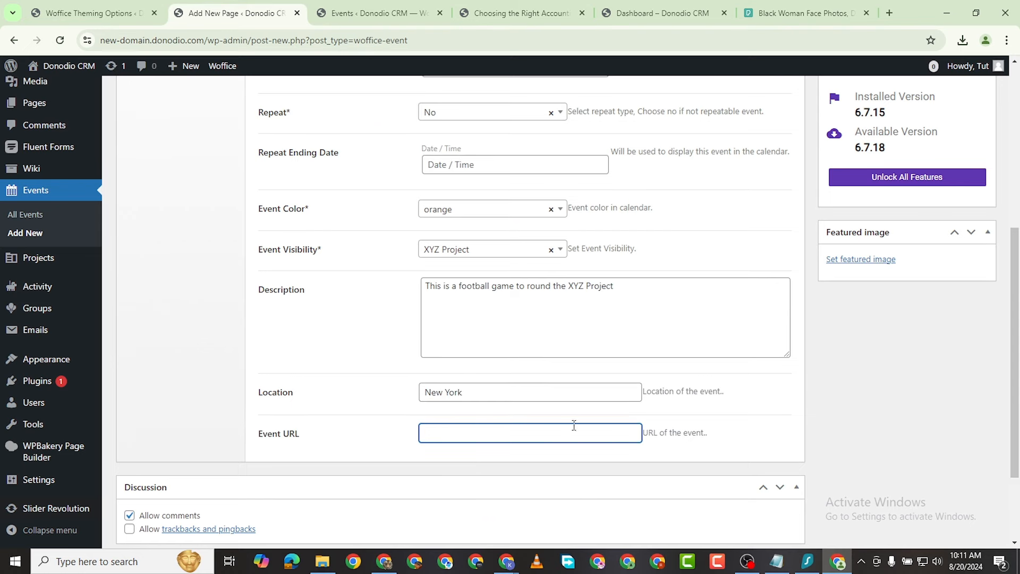
{"action": "scroll", "coordinate": [465, 430], "scroll_direction": "down", "scroll_amount": 2}
{"action": "scroll", "coordinate": [627, 310], "scroll_direction": "up", "scroll_amount": 5}
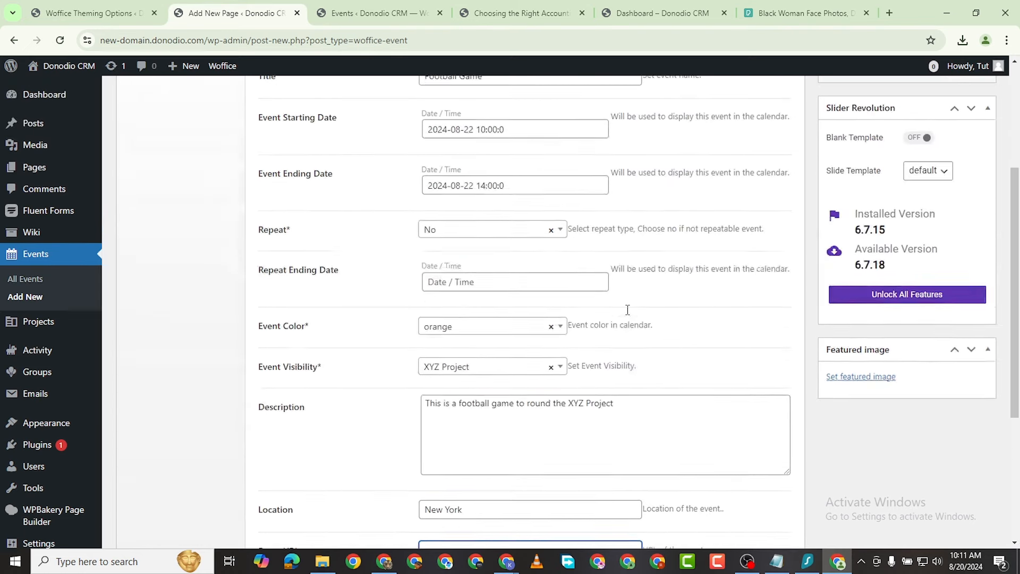
{"action": "scroll", "coordinate": [629, 315], "scroll_direction": "up", "scroll_amount": 3}
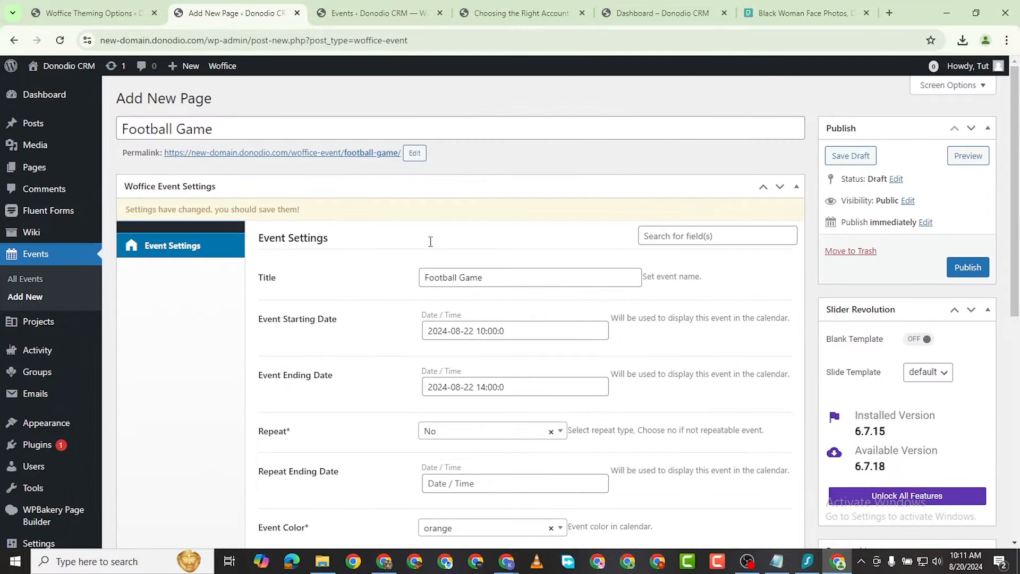
{"action": "scroll", "coordinate": [709, 331], "scroll_direction": "down", "scroll_amount": 1}
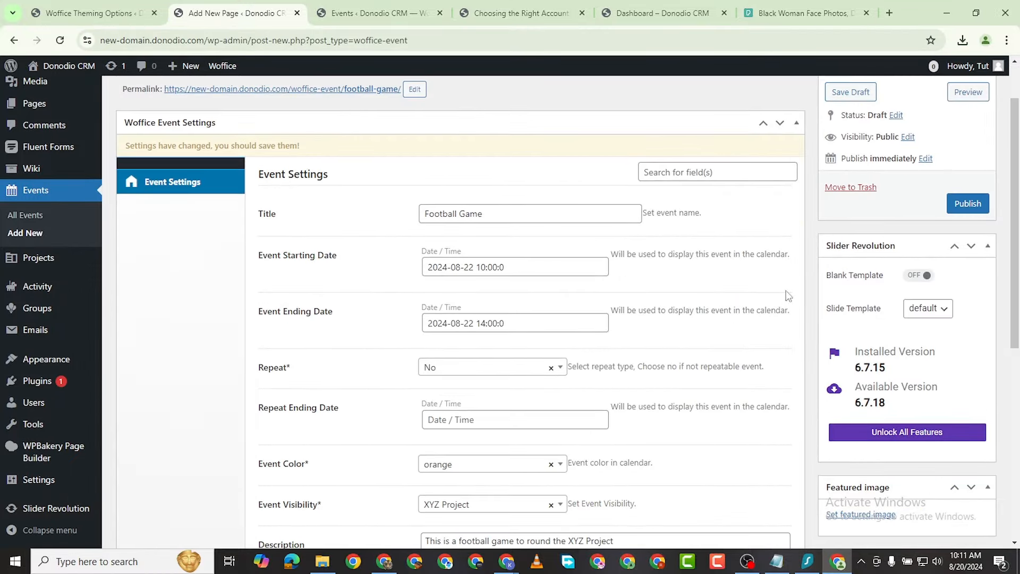
{"action": "scroll", "coordinate": [744, 297], "scroll_direction": "down", "scroll_amount": 3}
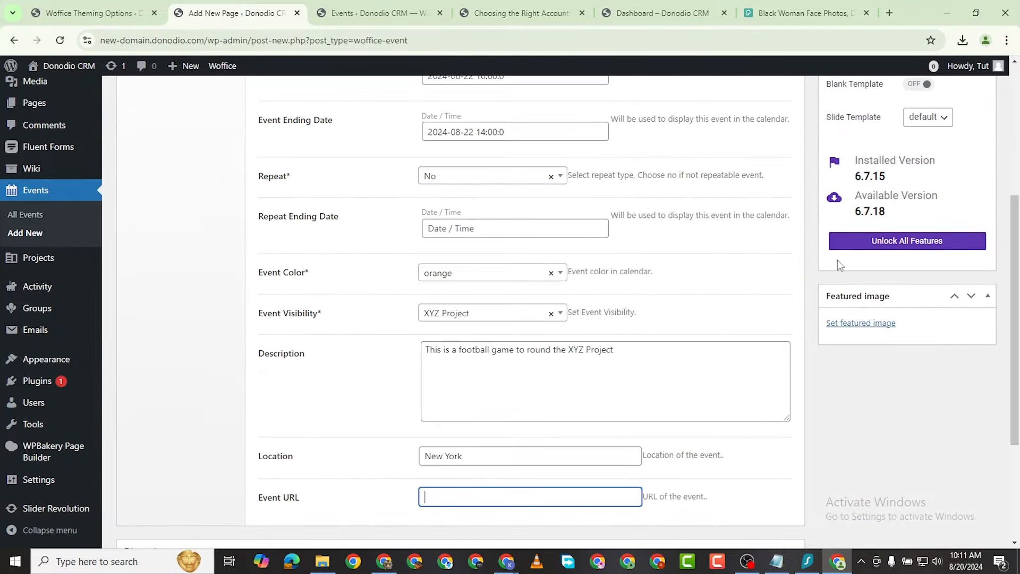
{"action": "left_click", "coordinate": [864, 324]}
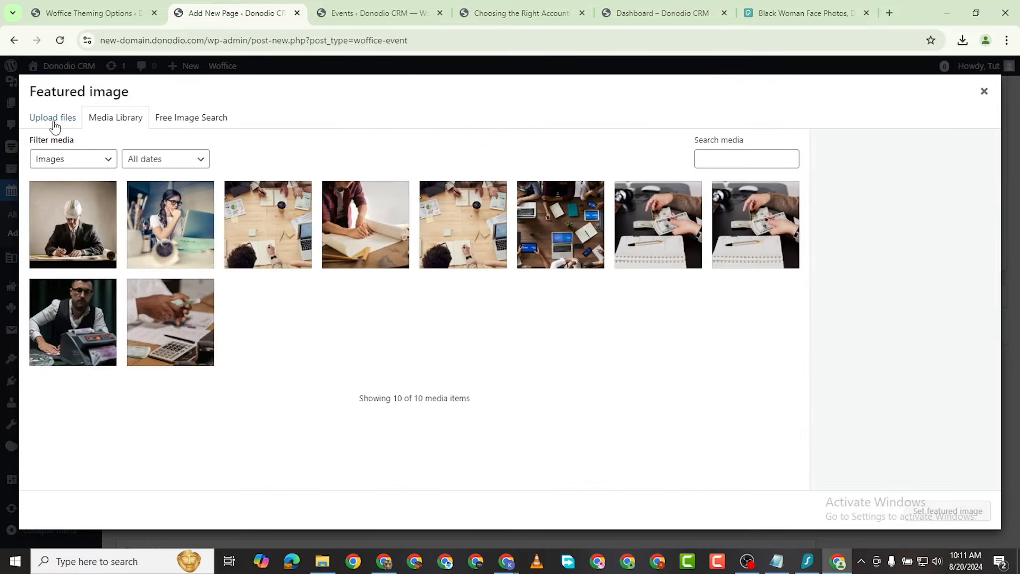
Step: Upload the football photo from Downloads > EVENTS and set it as the featured image
{"action": "left_click", "coordinate": [53, 120]}
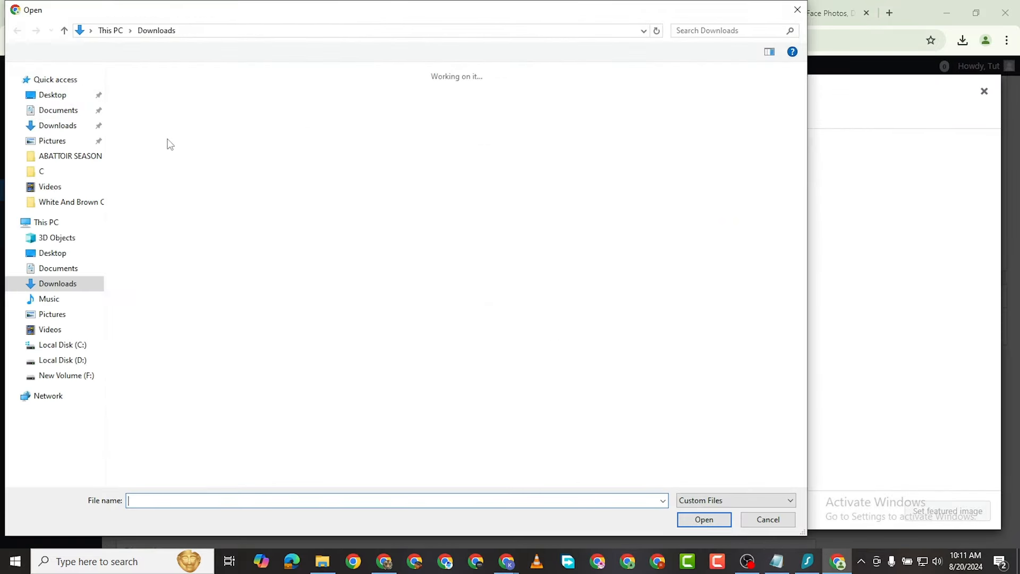
{"action": "double_click", "coordinate": [148, 128]}
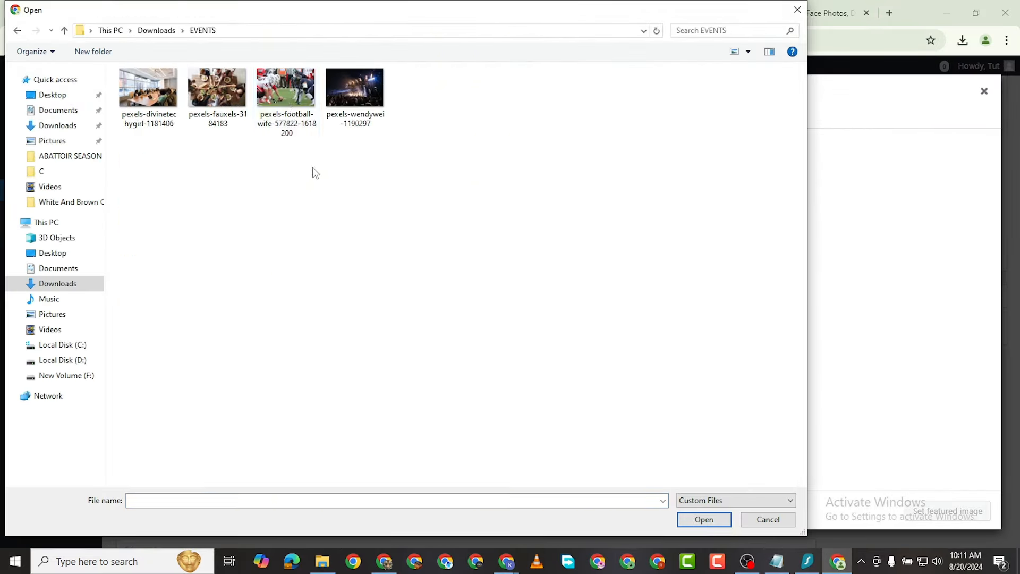
{"action": "double_click", "coordinate": [283, 101]}
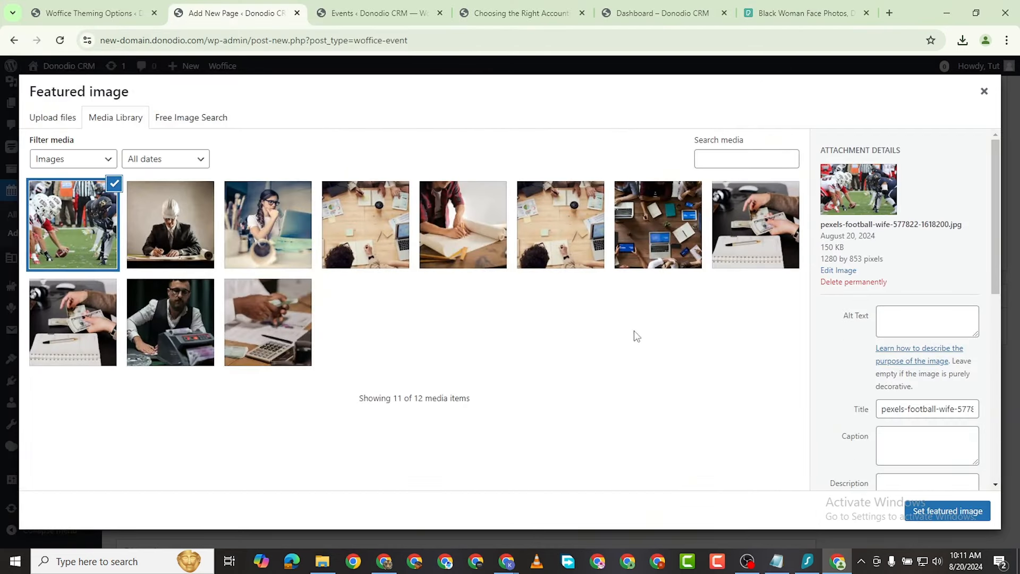
{"action": "left_click", "coordinate": [948, 512]}
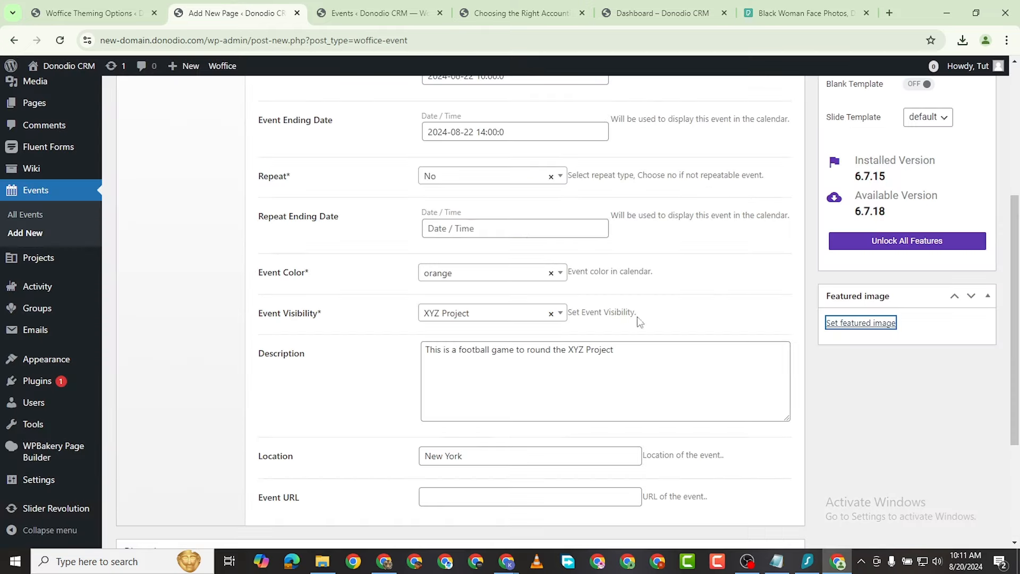
{"action": "scroll", "coordinate": [808, 273], "scroll_direction": "up", "scroll_amount": 4}
Step: Publish the Football Game event and view its live page in a new tab
{"action": "scroll", "coordinate": [809, 274], "scroll_direction": "down", "scroll_amount": 1}
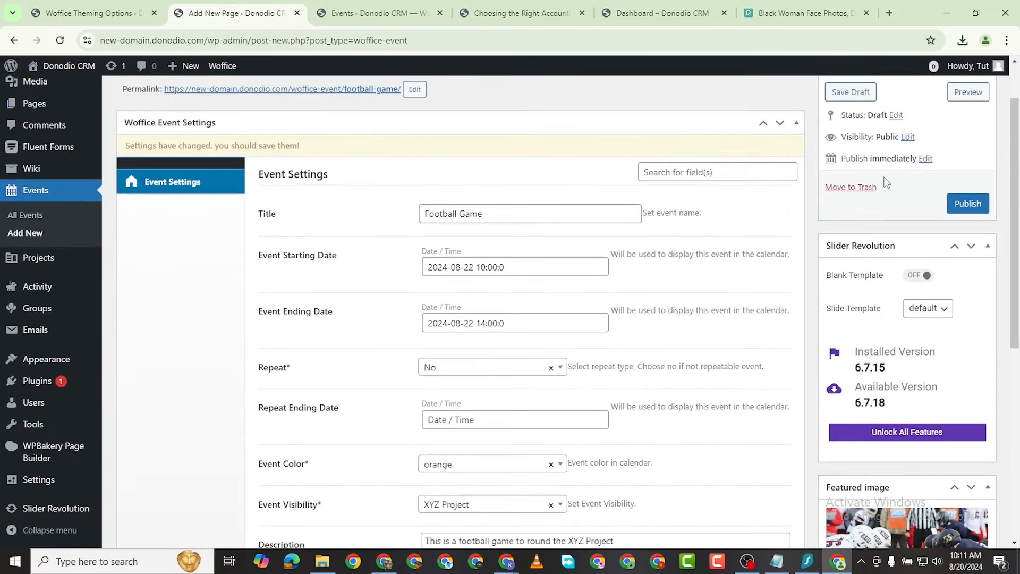
{"action": "left_click", "coordinate": [988, 207]}
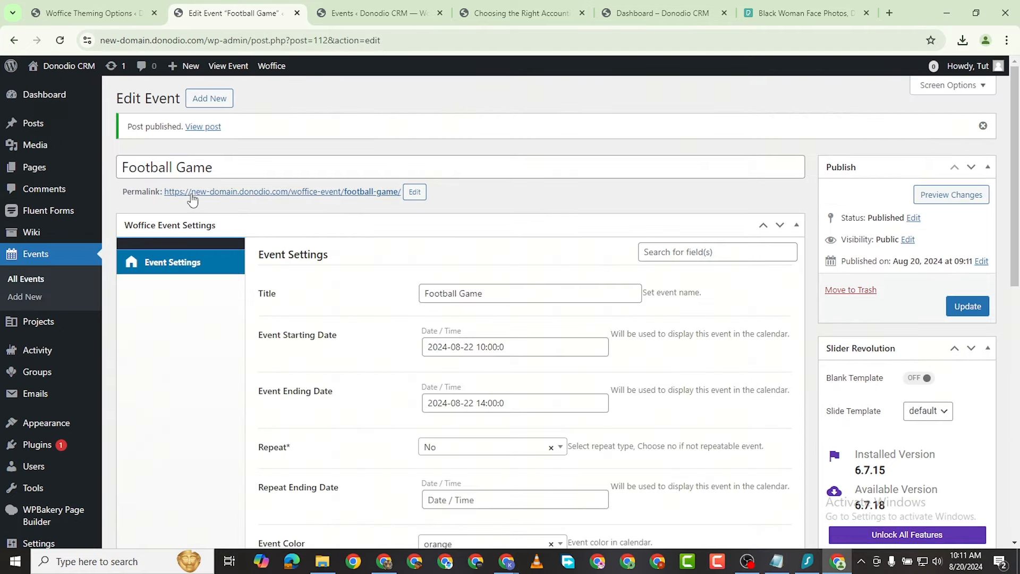
{"action": "right_click", "coordinate": [201, 127]}
{"action": "left_click", "coordinate": [261, 142]}
{"action": "left_click", "coordinate": [335, 14]}
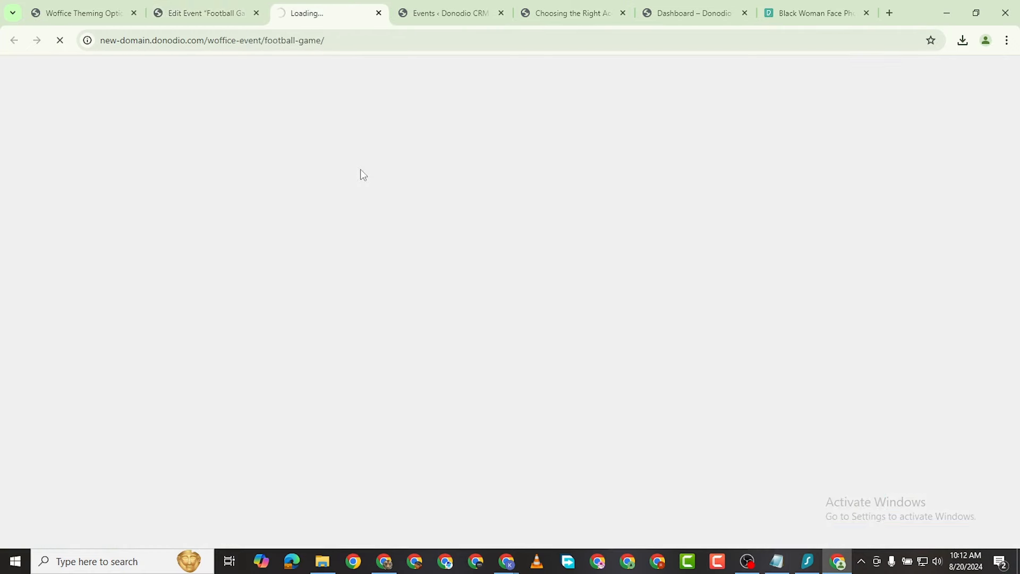
{"action": "scroll", "coordinate": [468, 266], "scroll_direction": "down", "scroll_amount": 10}
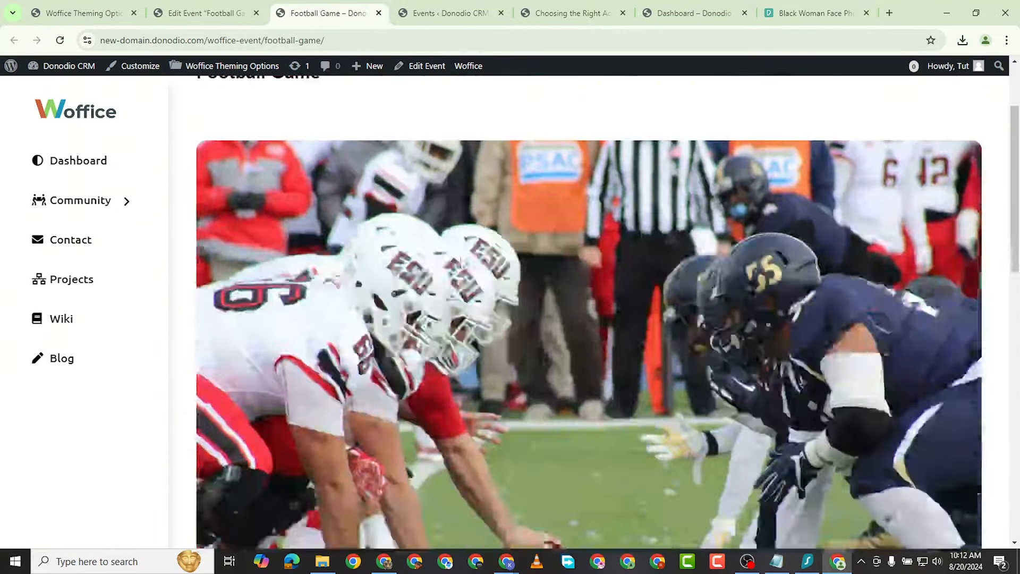
{"action": "scroll", "coordinate": [483, 244], "scroll_direction": "up", "scroll_amount": 6}
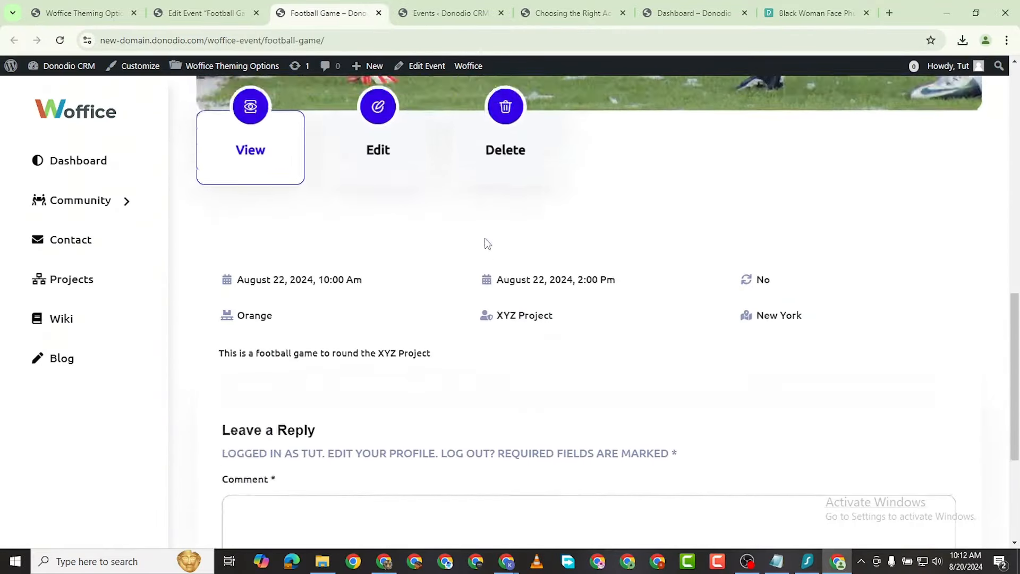
{"action": "scroll", "coordinate": [424, 349], "scroll_direction": "down", "scroll_amount": 5}
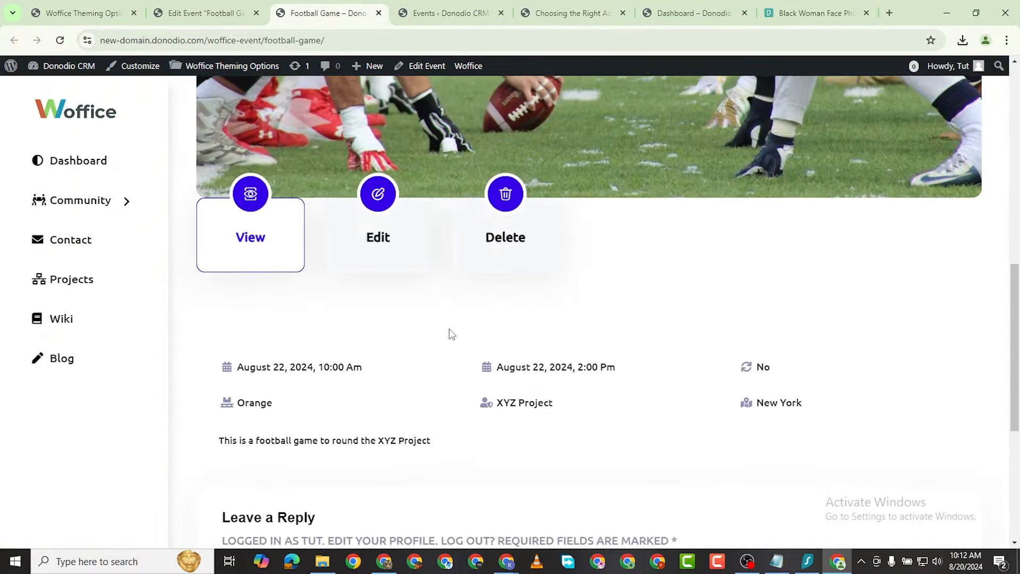
{"action": "scroll", "coordinate": [340, 285], "scroll_direction": "down", "scroll_amount": 2}
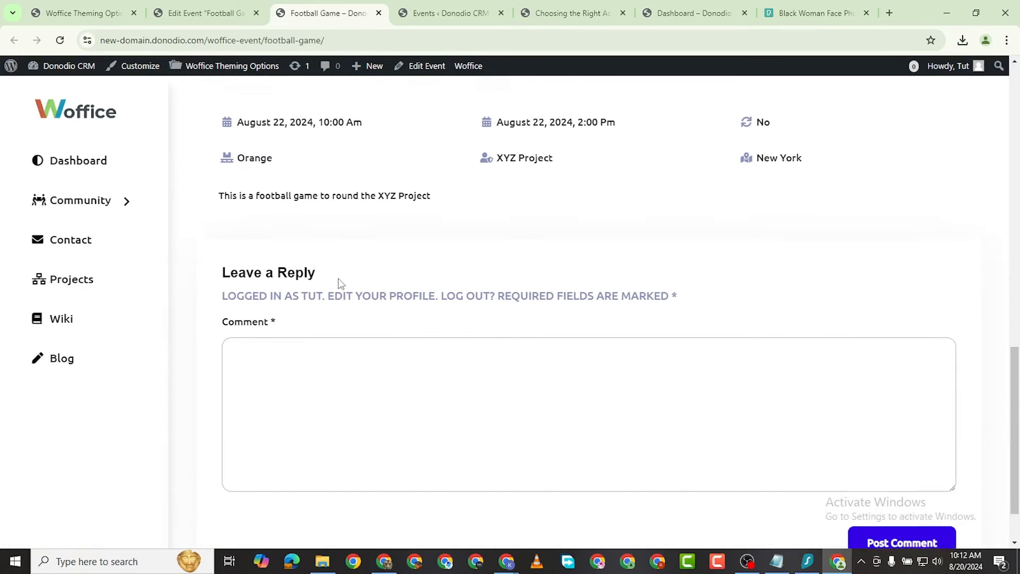
{"action": "scroll", "coordinate": [330, 281], "scroll_direction": "up", "scroll_amount": 4}
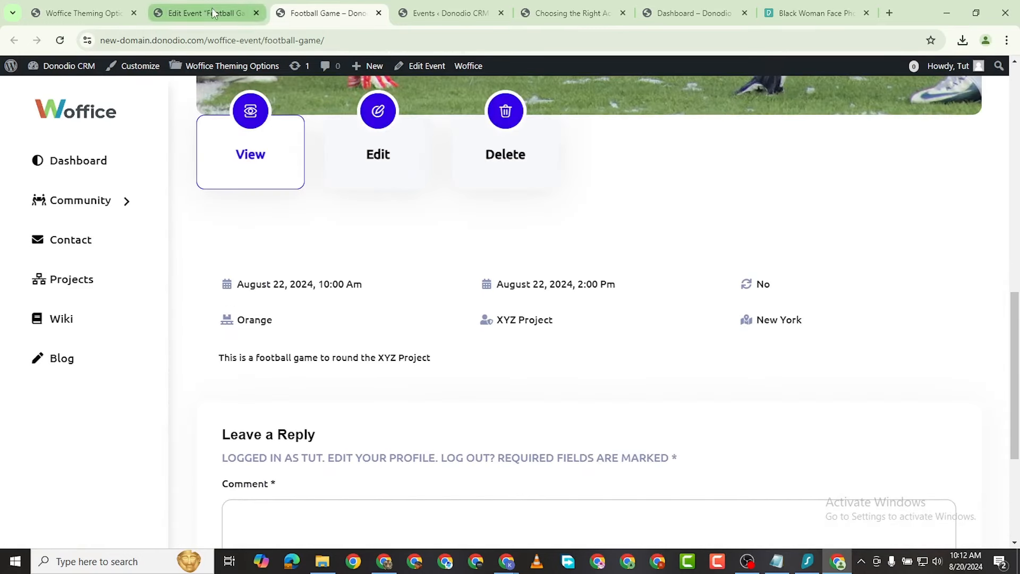
Step: Copy the XYZ Accounting Firm paragraph from Google Docs and return to the event's edit page
{"action": "left_click", "coordinate": [384, 562]}
{"action": "scroll", "coordinate": [366, 204], "scroll_direction": "up", "scroll_amount": 4}
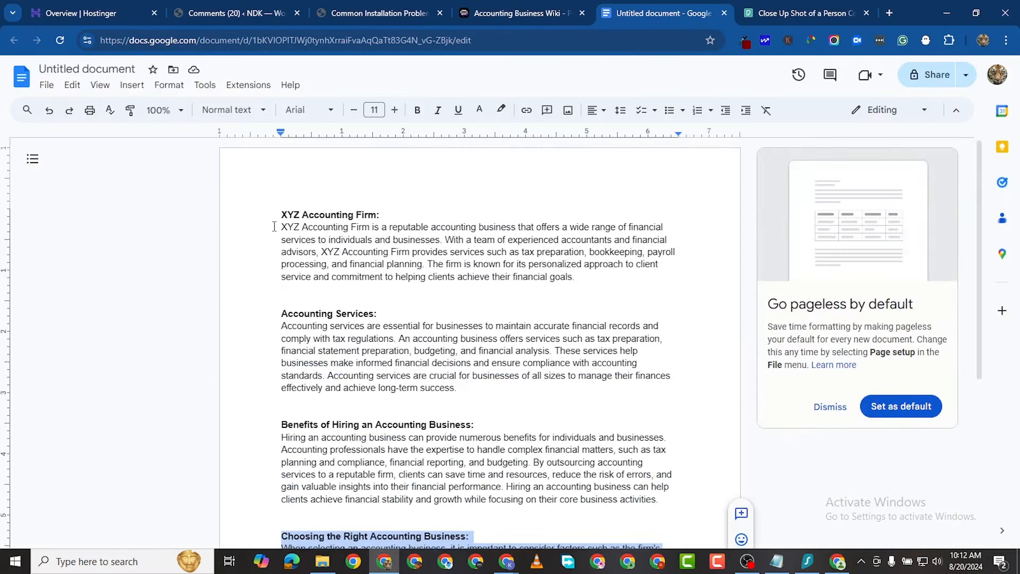
{"action": "left_click_drag", "start_coordinate": [274, 227], "coordinate": [685, 278]}
{"action": "right_click", "coordinate": [467, 230]}
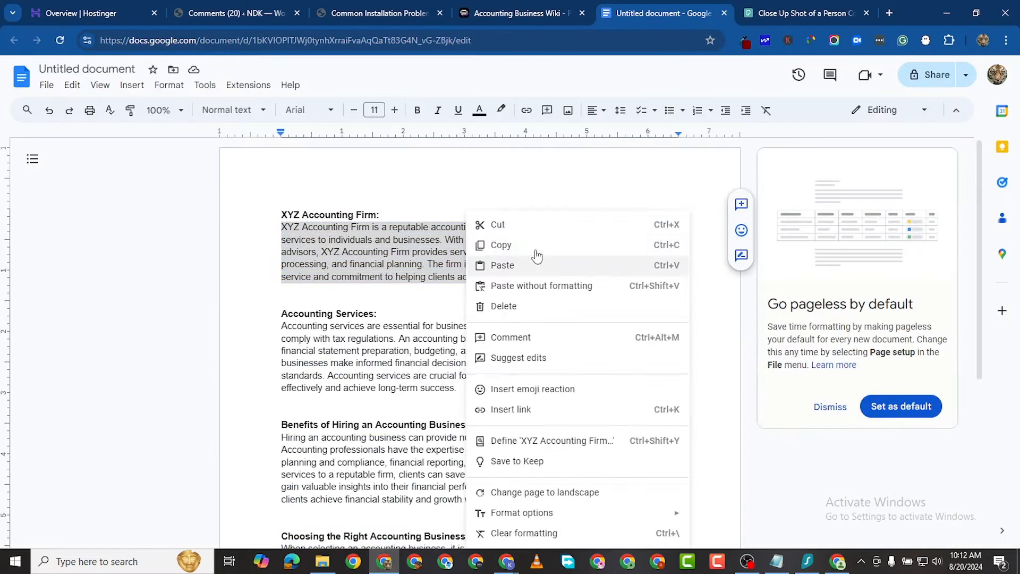
{"action": "left_click", "coordinate": [510, 243]}
{"action": "left_click", "coordinate": [838, 562]}
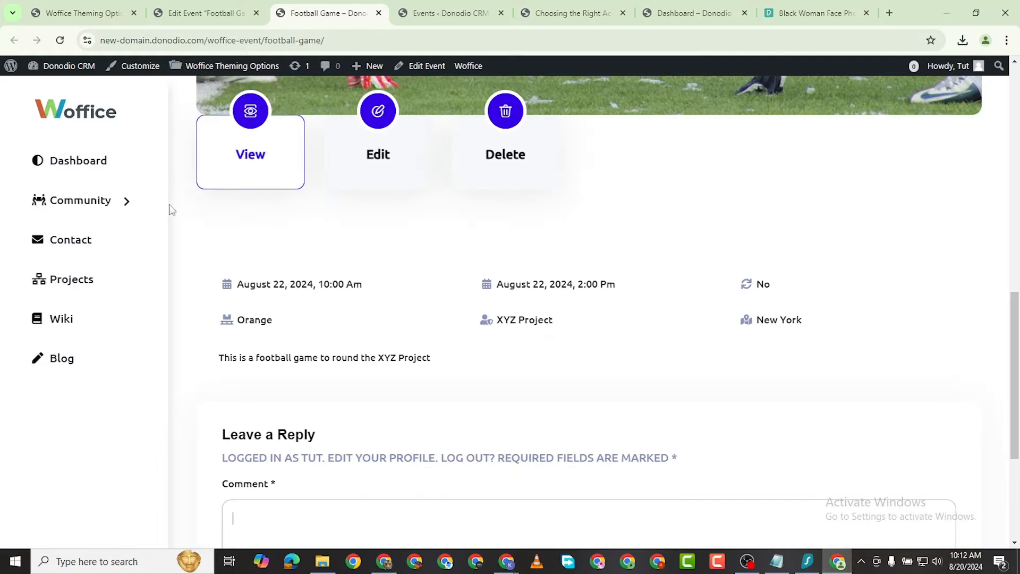
{"action": "left_click", "coordinate": [206, 21]}
Step: Replace the event description with the copied XYZ Accounting Firm paragraph and update the event
{"action": "scroll", "coordinate": [482, 335], "scroll_direction": "down", "scroll_amount": 9}
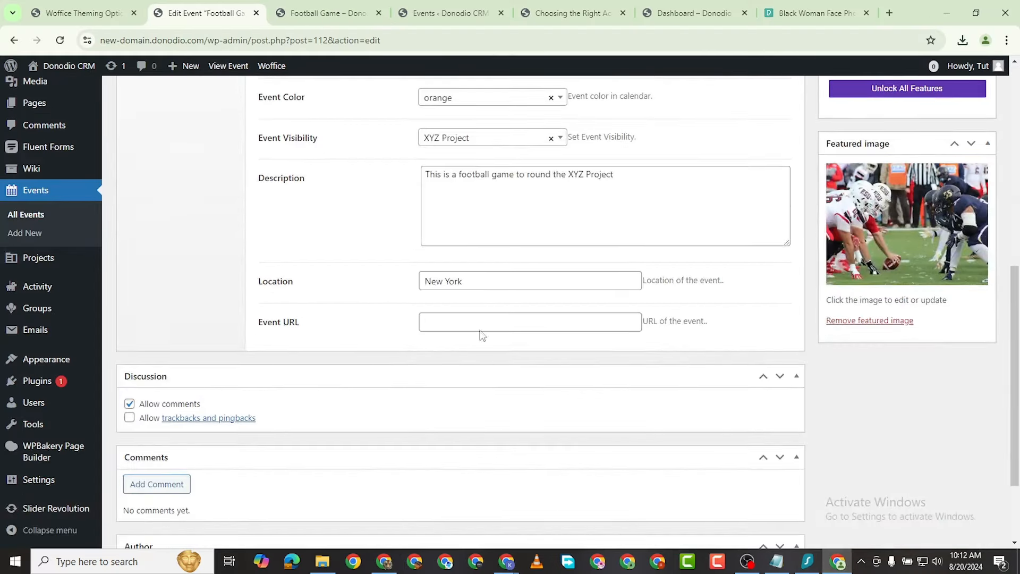
{"action": "left_click", "coordinate": [457, 180]}
{"action": "key", "text": "ctrl+a"}
{"action": "right_click", "coordinate": [457, 179]}
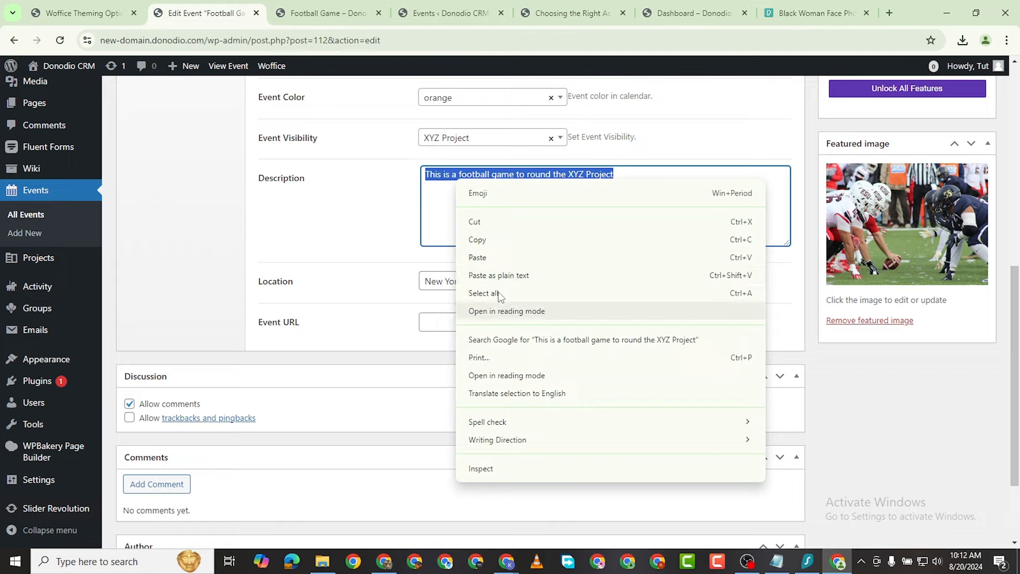
{"action": "left_click", "coordinate": [494, 267]}
{"action": "scroll", "coordinate": [531, 223], "scroll_direction": "up", "scroll_amount": 10}
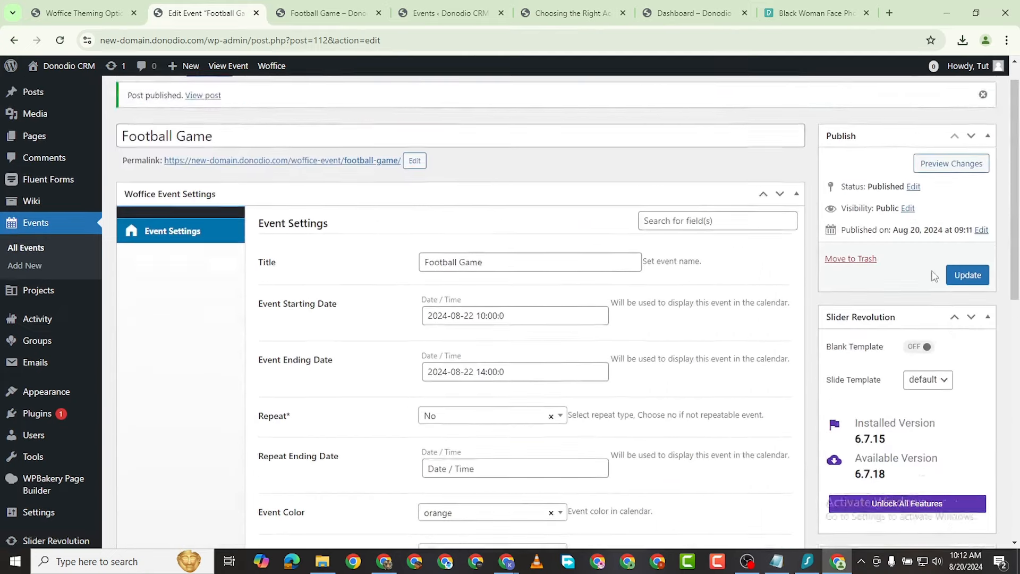
{"action": "left_click", "coordinate": [968, 242]}
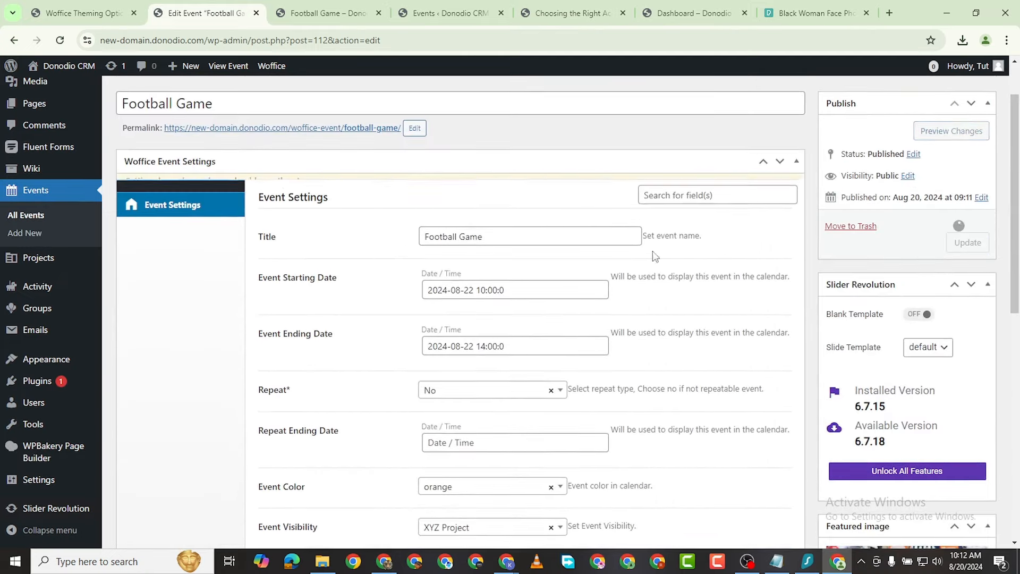
Step: Reload the public Football Game page to check the new description
{"action": "left_click", "coordinate": [329, 13]}
{"action": "key", "text": "F5"}
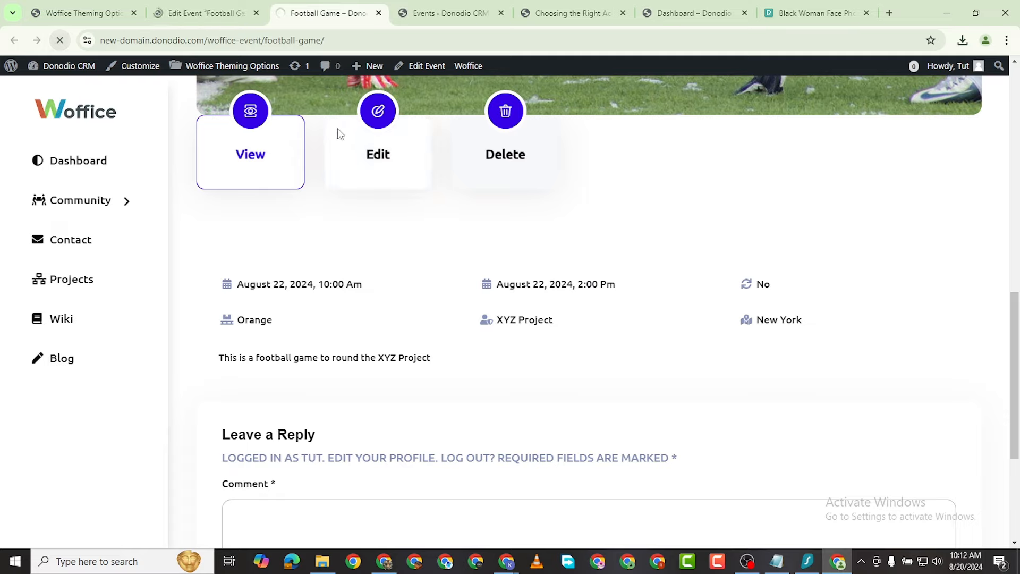
{"action": "scroll", "coordinate": [455, 128], "scroll_direction": "down", "scroll_amount": 4}
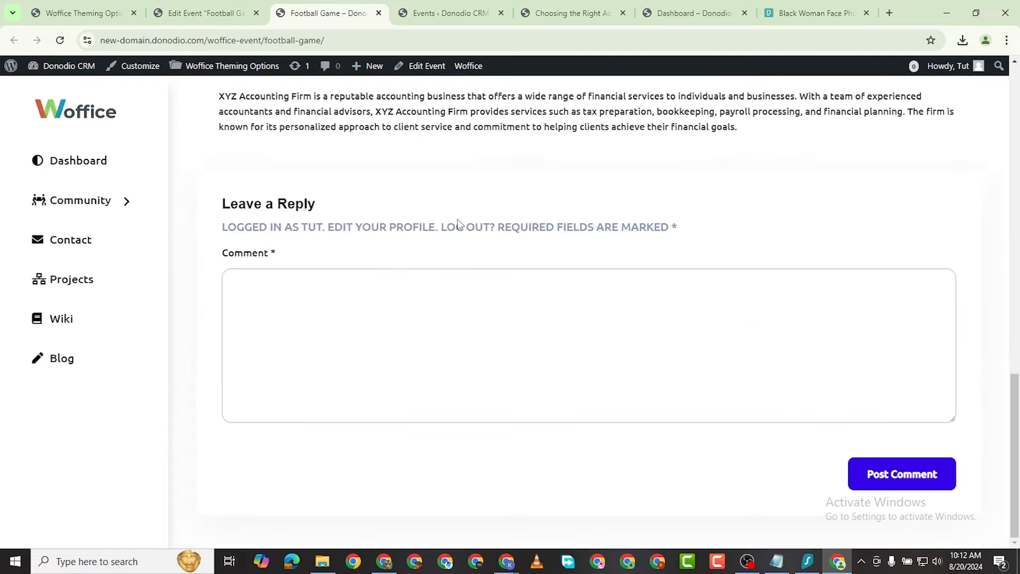
{"action": "scroll", "coordinate": [463, 223], "scroll_direction": "up", "scroll_amount": 6}
{"action": "scroll", "coordinate": [530, 399], "scroll_direction": "down", "scroll_amount": 3}
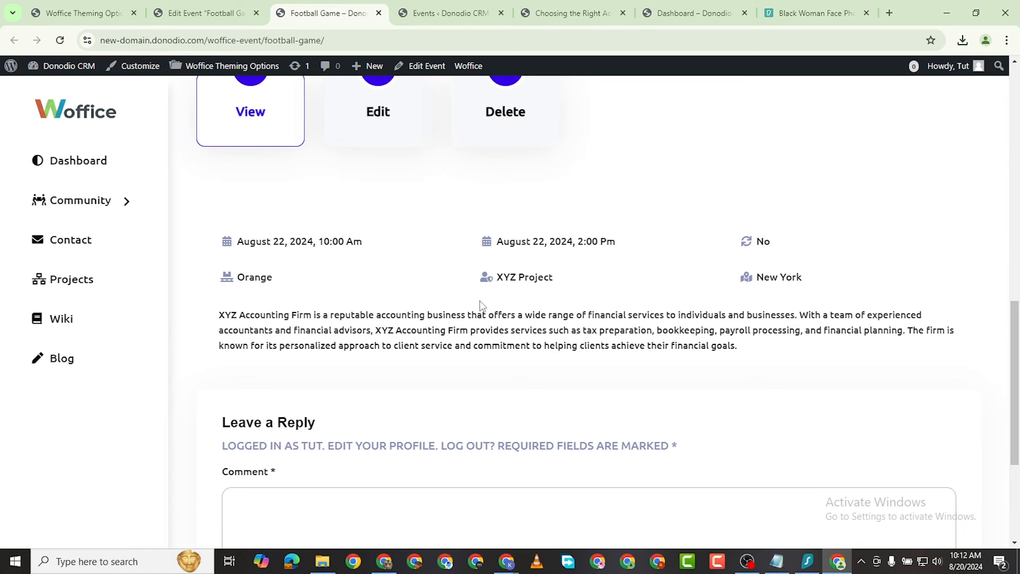
{"action": "scroll", "coordinate": [274, 303], "scroll_direction": "up", "scroll_amount": 7}
{"action": "left_click", "coordinate": [232, 15]}
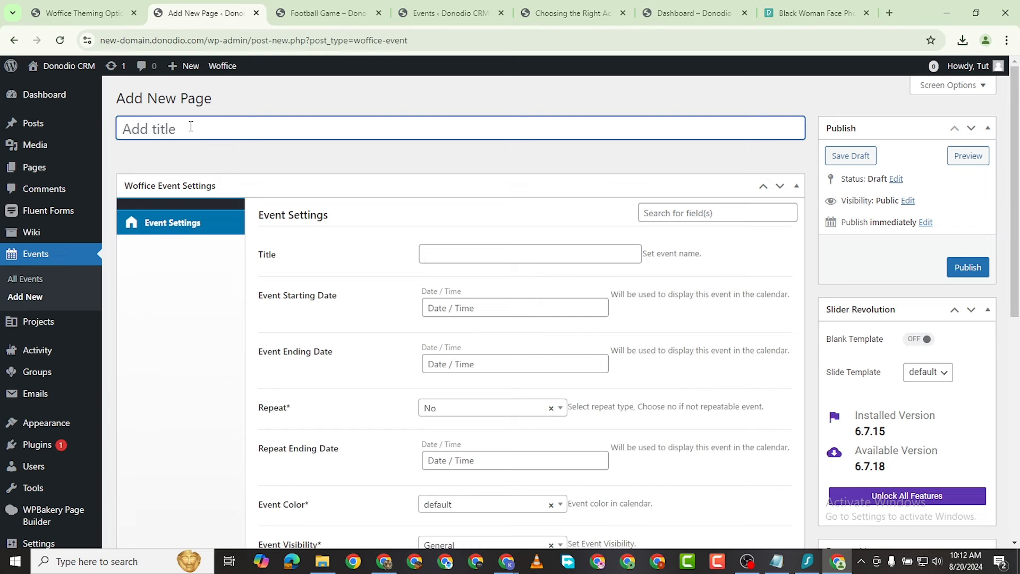
Step: Title the new event General Lunch and copy that name into its Title setting
{"action": "type", "text": "General Lunch"}
{"action": "left_click", "coordinate": [481, 254]}
{"action": "left_click", "coordinate": [182, 130]}
{"action": "triple_click", "coordinate": [182, 129]}
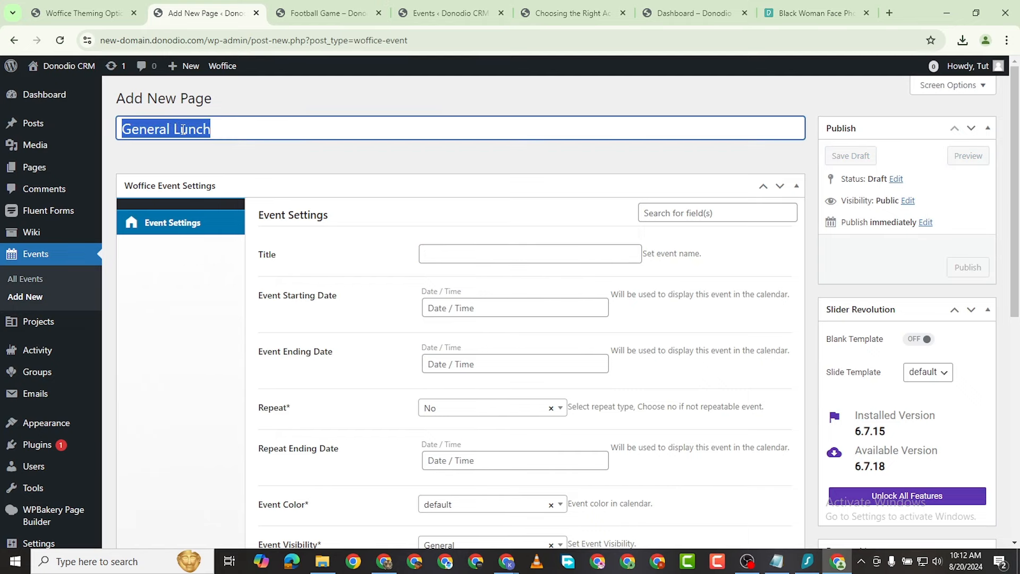
{"action": "right_click", "coordinate": [182, 130]}
{"action": "left_click", "coordinate": [229, 194]}
{"action": "right_click", "coordinate": [471, 253]}
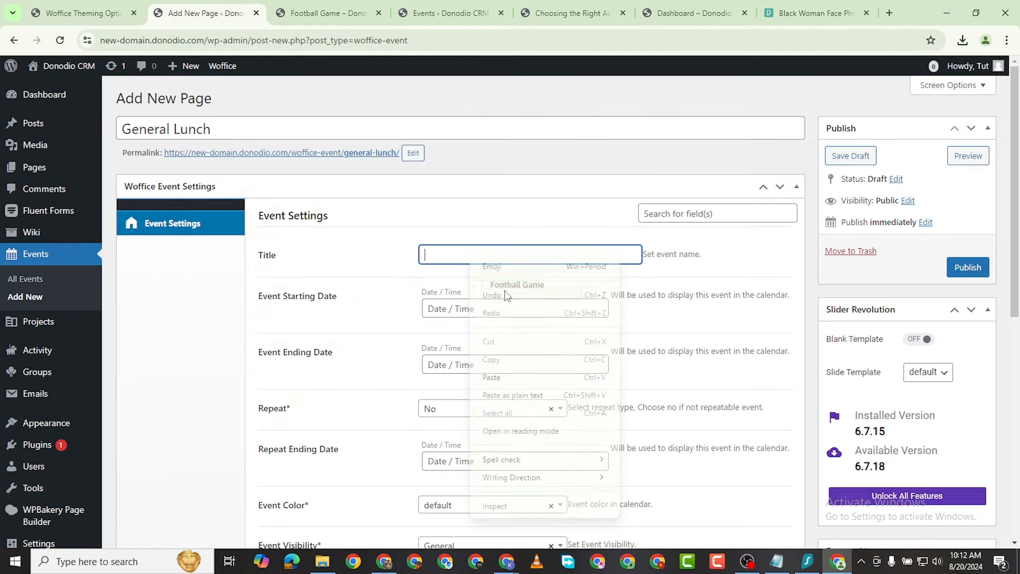
{"action": "left_click", "coordinate": [509, 374]}
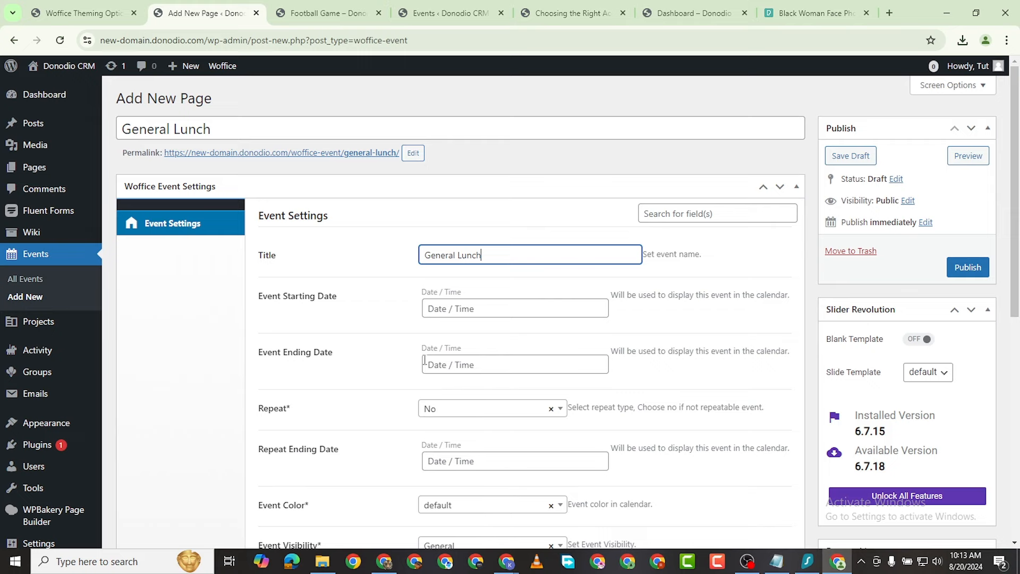
Step: Set the starting date to 30 August 2024 at 16:00
{"action": "left_click", "coordinate": [469, 309]}
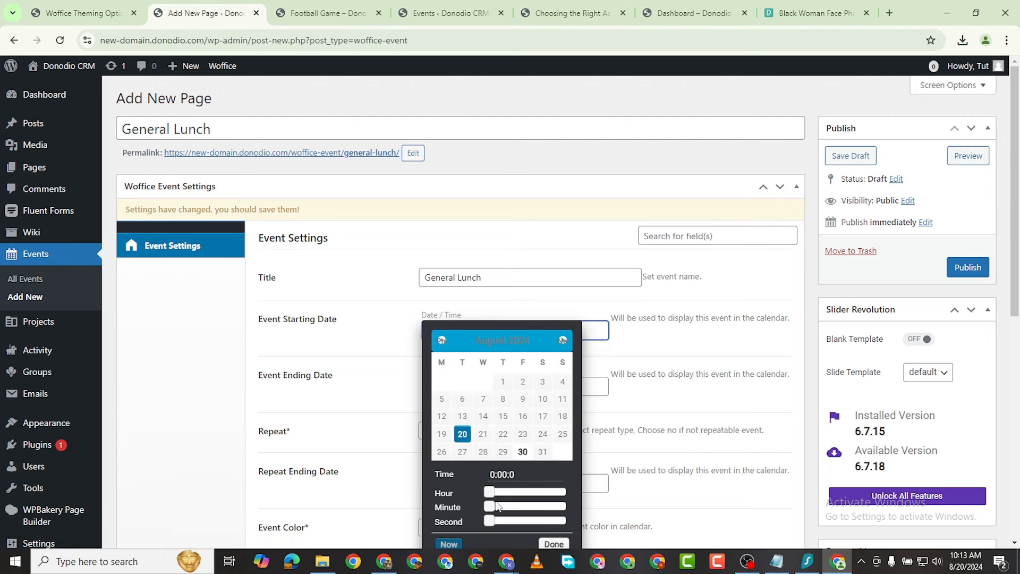
{"action": "left_click_drag", "start_coordinate": [489, 494], "coordinate": [542, 497]}
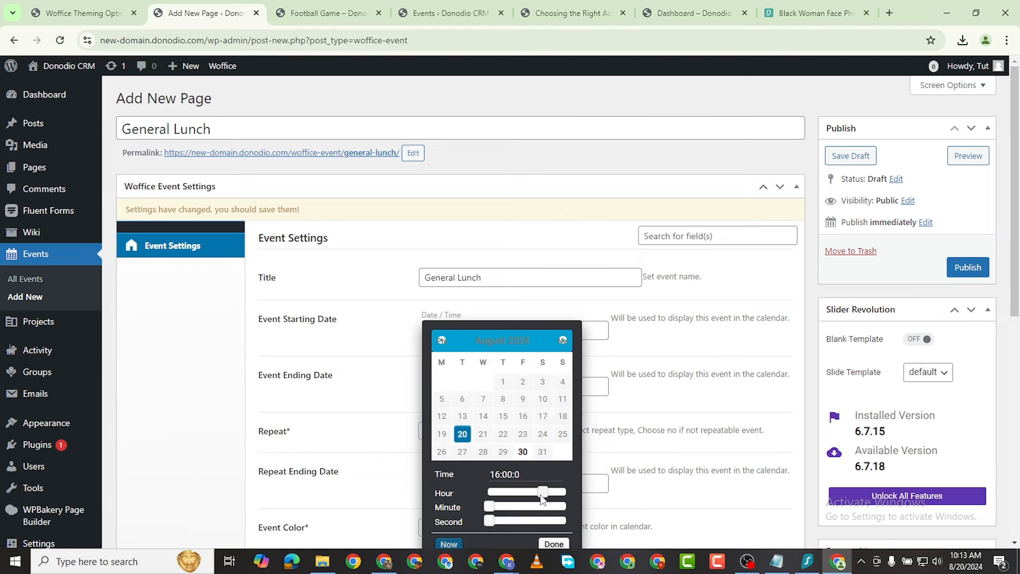
{"action": "scroll", "coordinate": [663, 457], "scroll_direction": "down", "scroll_amount": 2}
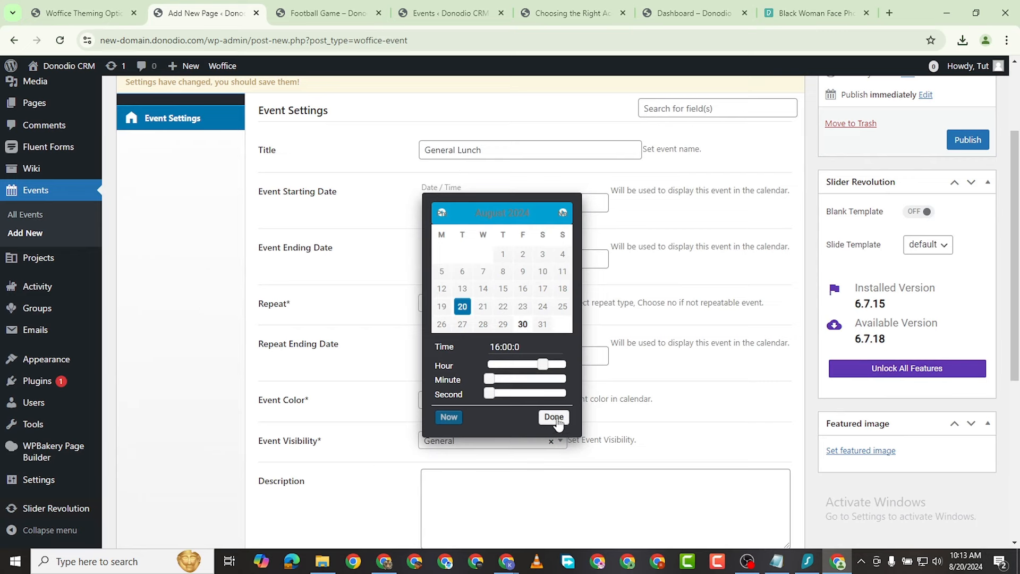
Step: Confirm the 30 August 16:00 start, set Repeat to Monthly and the Event Color to green
{"action": "left_click", "coordinate": [553, 418]}
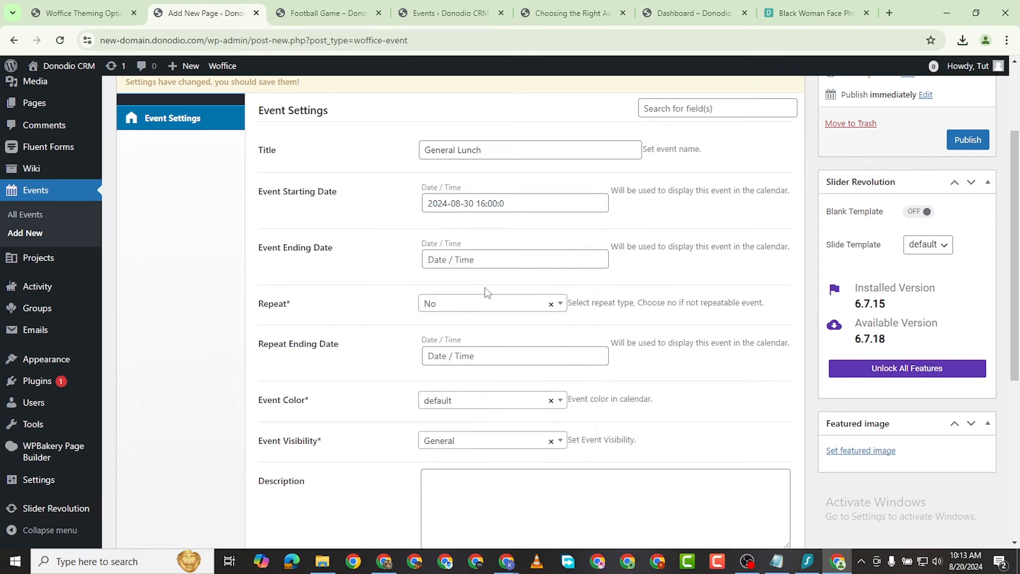
{"action": "left_click", "coordinate": [483, 303]}
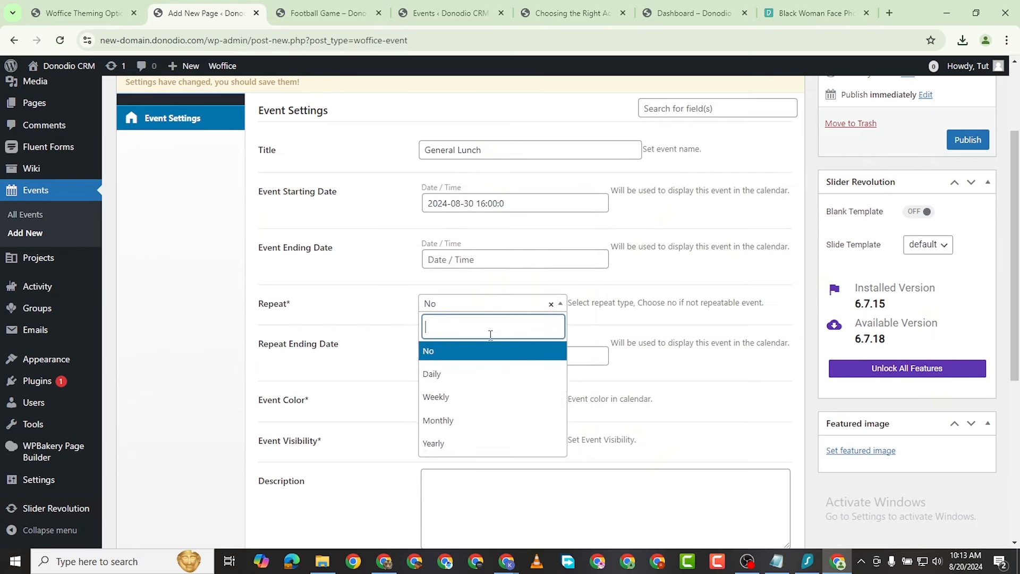
{"action": "left_click", "coordinate": [494, 420]}
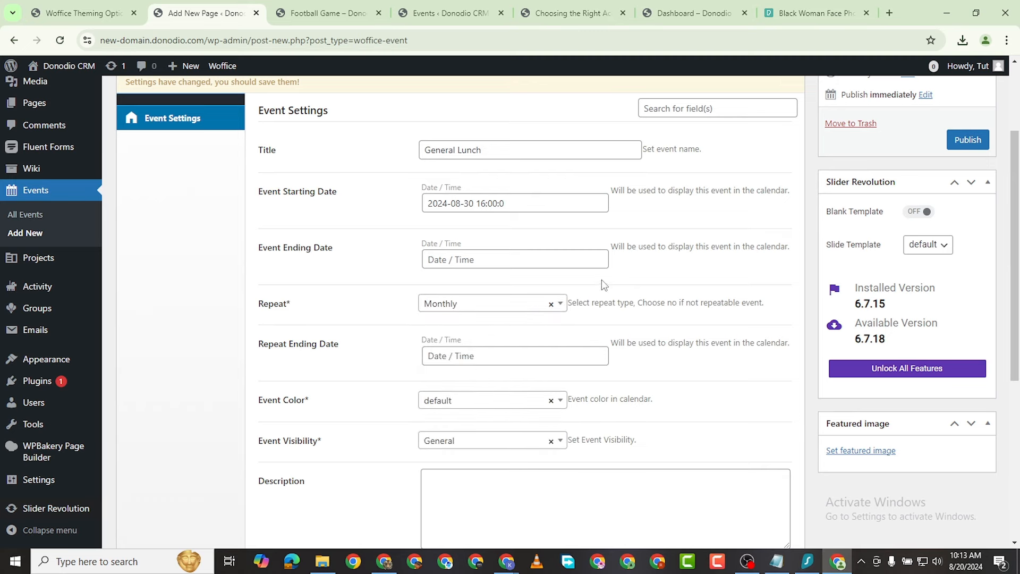
{"action": "left_click", "coordinate": [485, 407]}
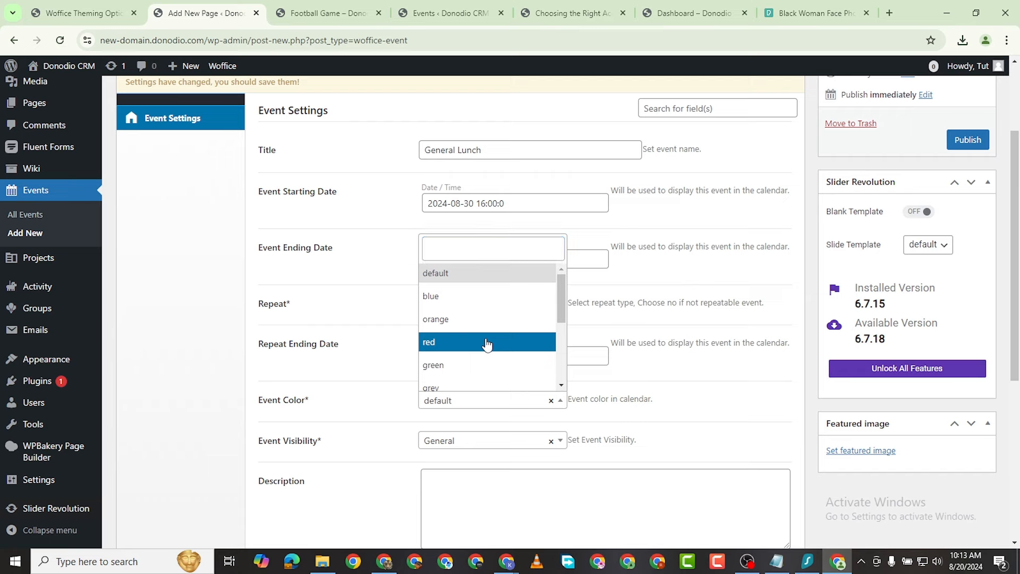
{"action": "left_click", "coordinate": [488, 364]}
Step: Leave the repeat end date unset and keep Event Visibility on General
{"action": "left_click", "coordinate": [394, 380]}
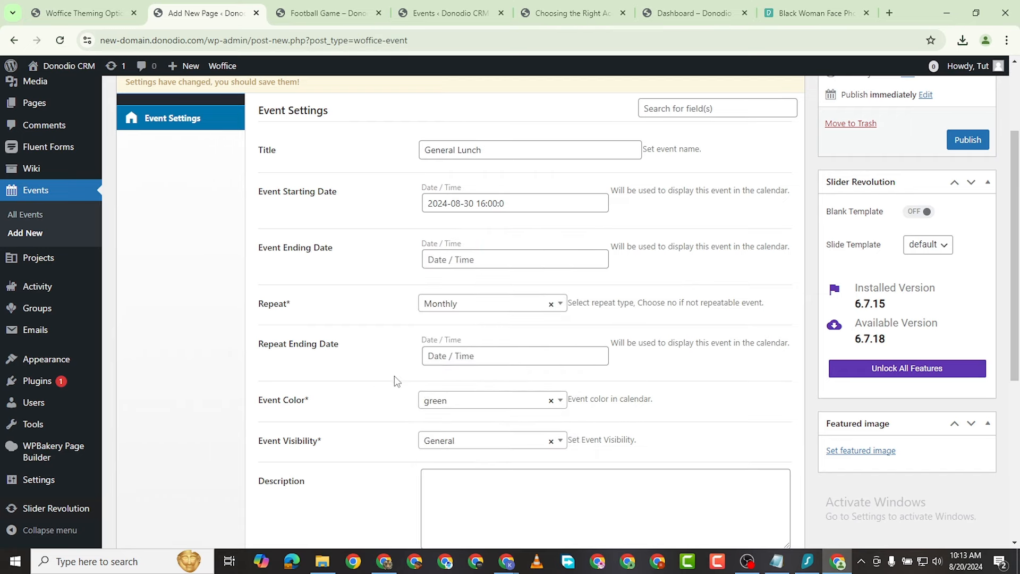
{"action": "left_click", "coordinate": [494, 358]}
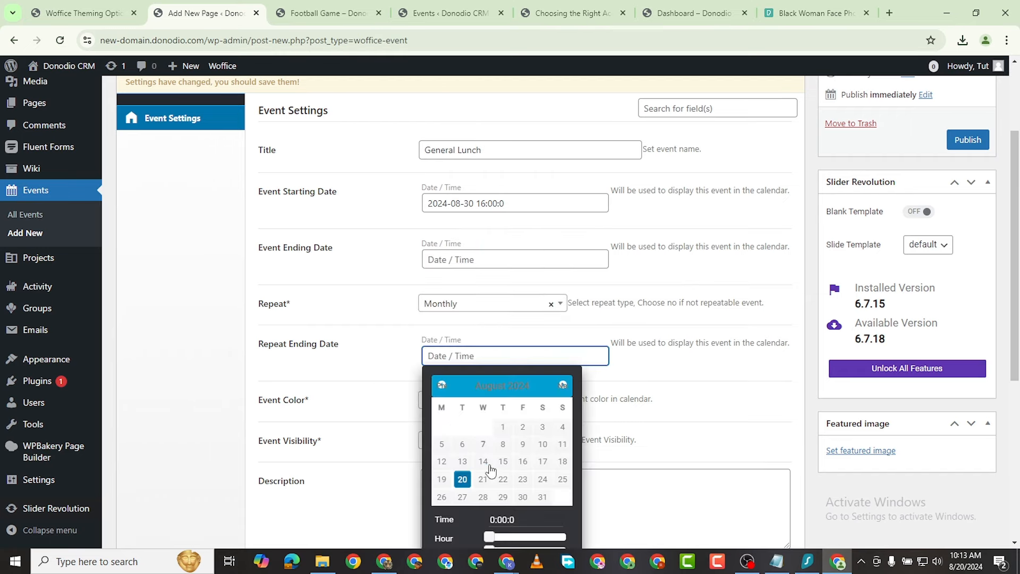
{"action": "left_click", "coordinate": [374, 367]}
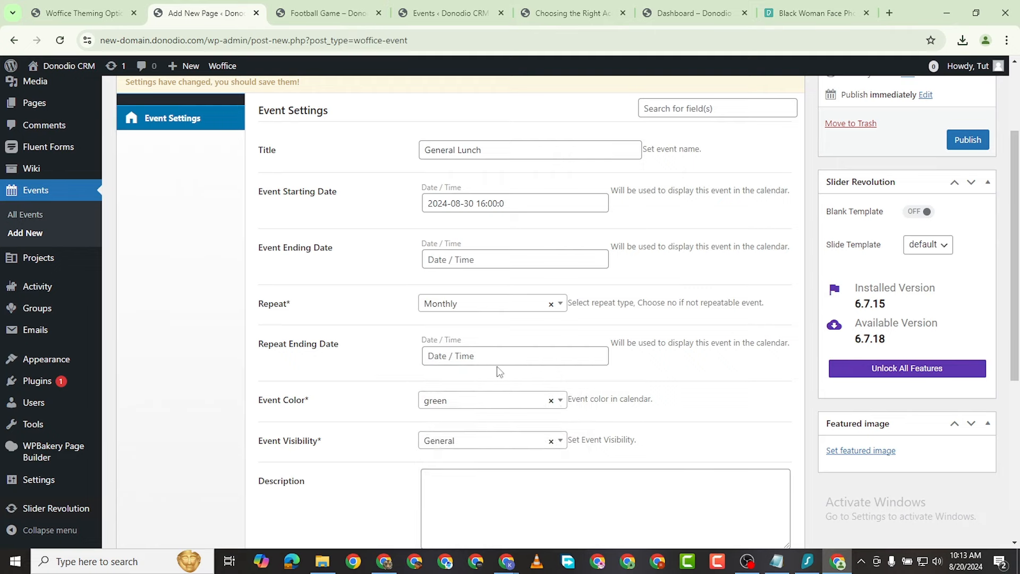
{"action": "scroll", "coordinate": [497, 367], "scroll_direction": "down", "scroll_amount": 1}
{"action": "left_click", "coordinate": [467, 378]}
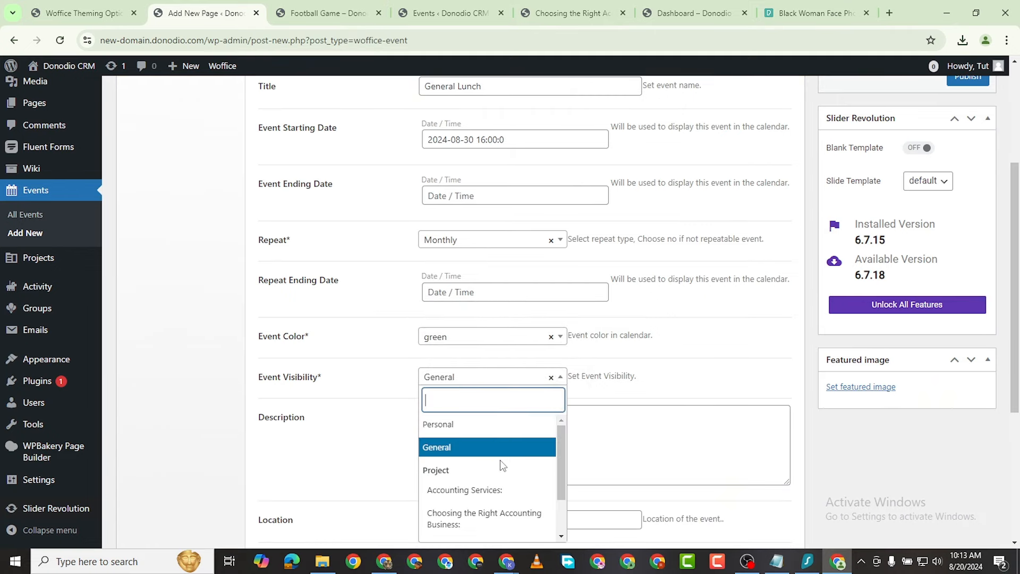
{"action": "scroll", "coordinate": [509, 461], "scroll_direction": "down", "scroll_amount": 1}
{"action": "scroll", "coordinate": [511, 464], "scroll_direction": "up", "scroll_amount": 1}
{"action": "left_click", "coordinate": [484, 451]}
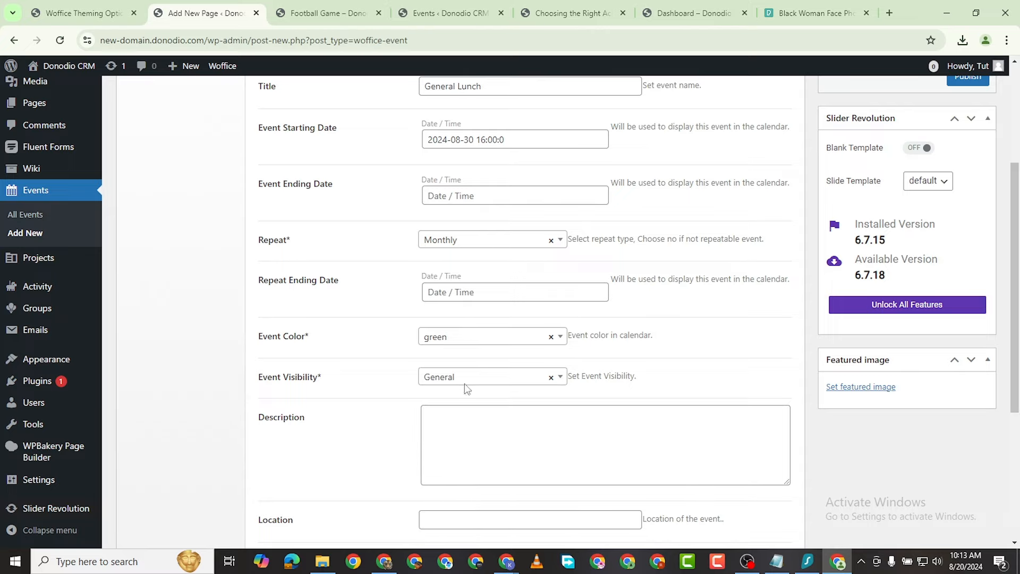
{"action": "scroll", "coordinate": [481, 407], "scroll_direction": "up", "scroll_amount": 2}
{"action": "scroll", "coordinate": [463, 319], "scroll_direction": "down", "scroll_amount": 3}
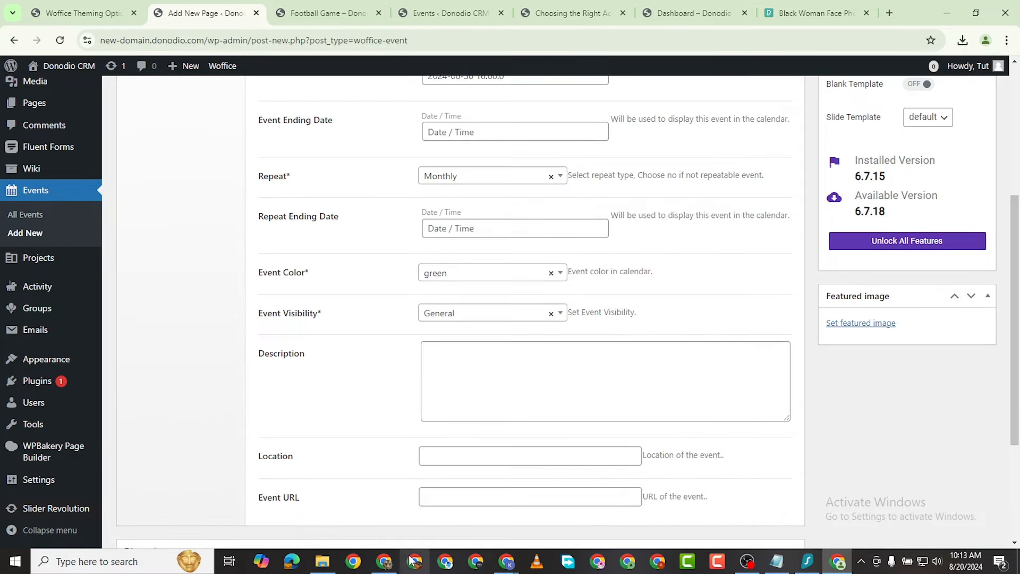
Step: Copy the Accounting Services paragraph from the Google Docs document
{"action": "left_click", "coordinate": [384, 561]}
{"action": "left_click_drag", "start_coordinate": [282, 326], "coordinate": [522, 384]}
{"action": "right_click", "coordinate": [509, 362]}
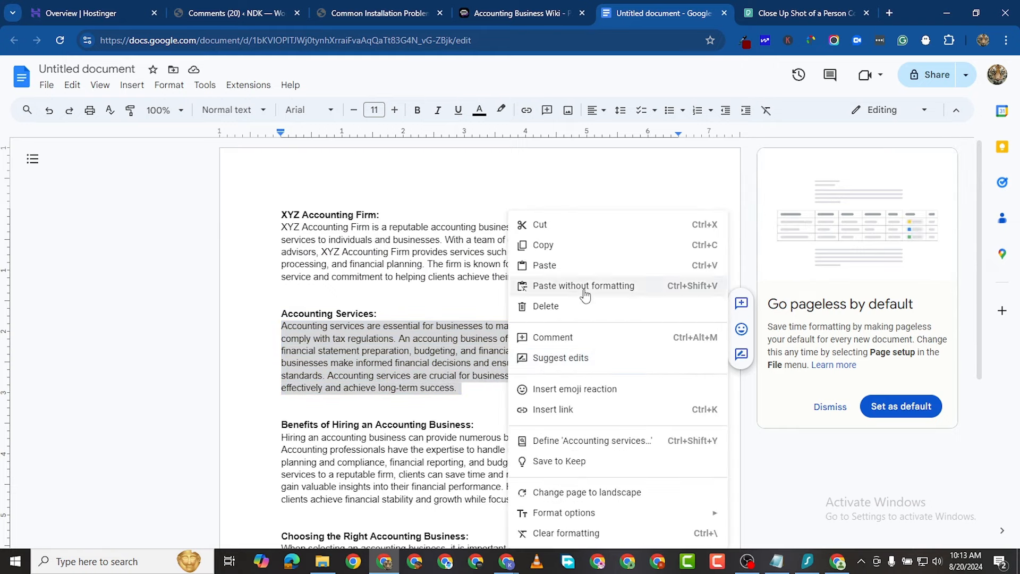
{"action": "left_click", "coordinate": [549, 250]}
{"action": "left_click", "coordinate": [851, 567]}
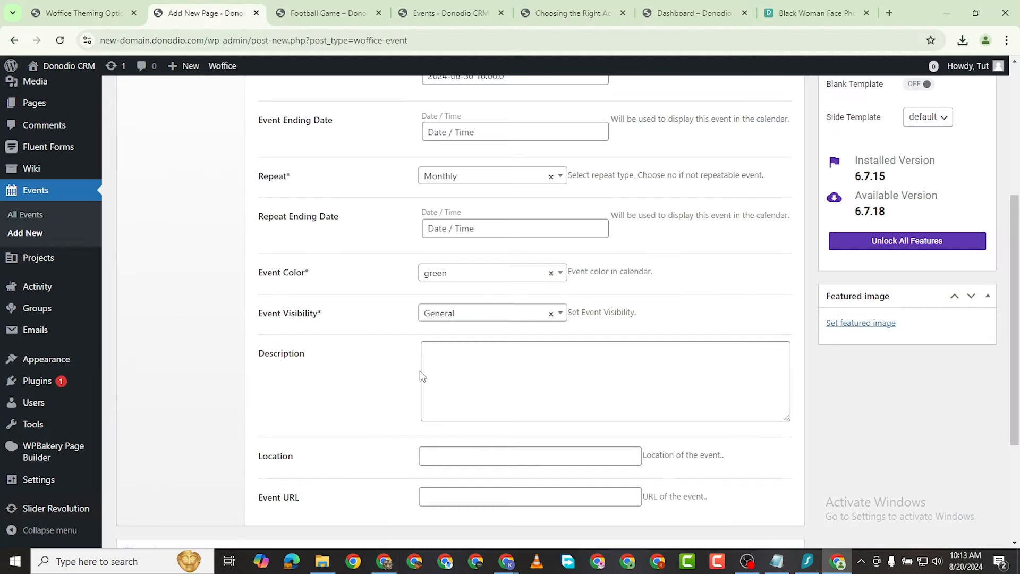
Step: Paste the accounting paragraph into the event's Description box
{"action": "left_click", "coordinate": [435, 353]}
{"action": "right_click", "coordinate": [435, 353]}
{"action": "left_click", "coordinate": [484, 211]}
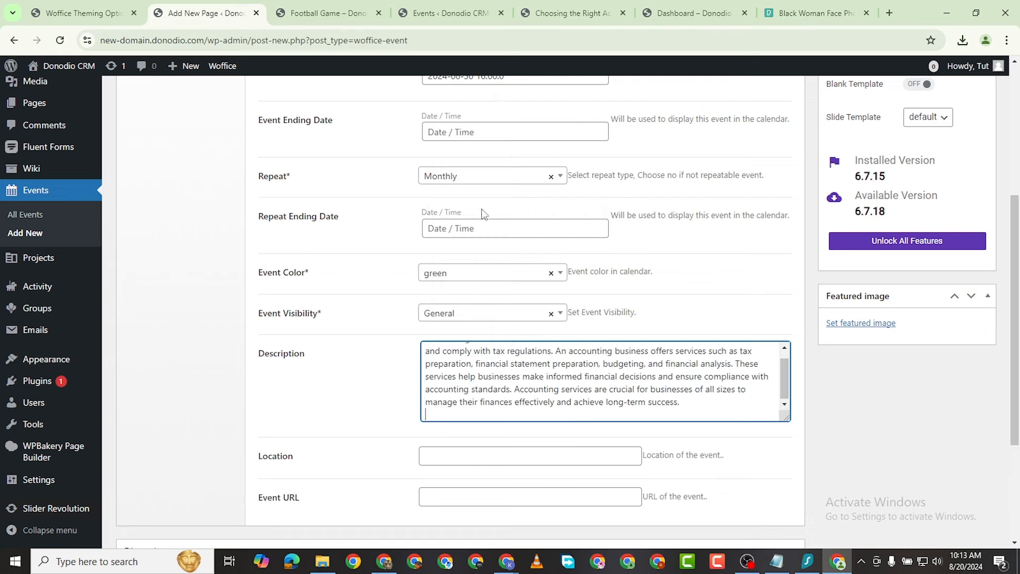
{"action": "scroll", "coordinate": [397, 484], "scroll_direction": "up", "scroll_amount": 3}
{"action": "scroll", "coordinate": [468, 404], "scroll_direction": "down", "scroll_amount": 6}
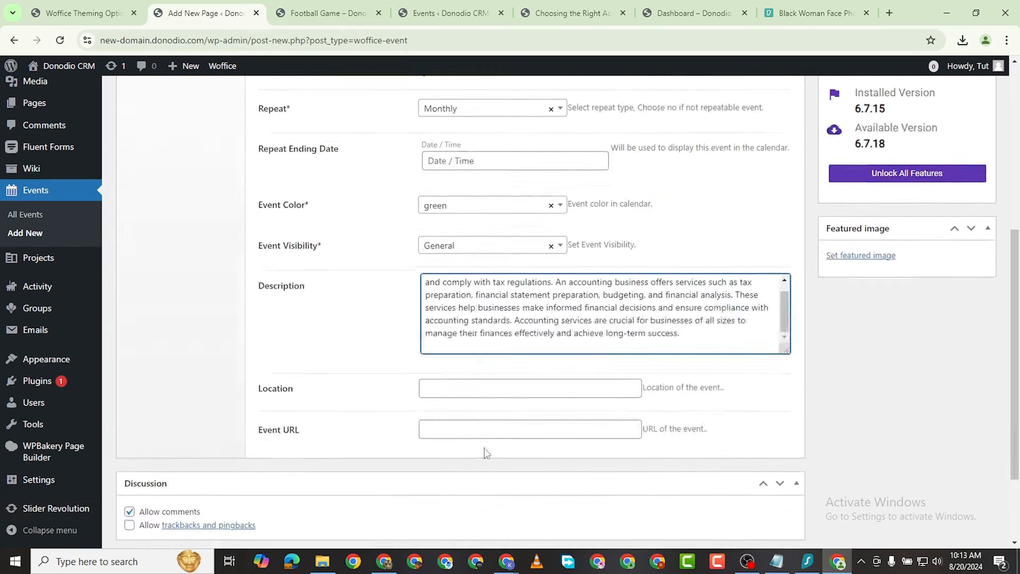
Step: Set the event location to New York using the autofill suggestion
{"action": "left_click", "coordinate": [446, 274]}
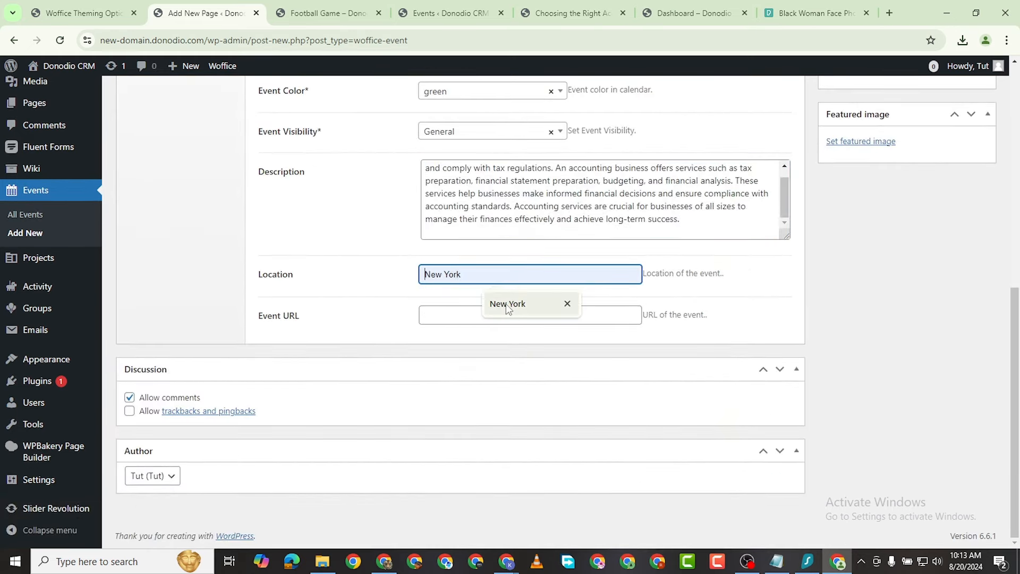
{"action": "left_click", "coordinate": [507, 305]}
{"action": "double_click", "coordinate": [456, 275]}
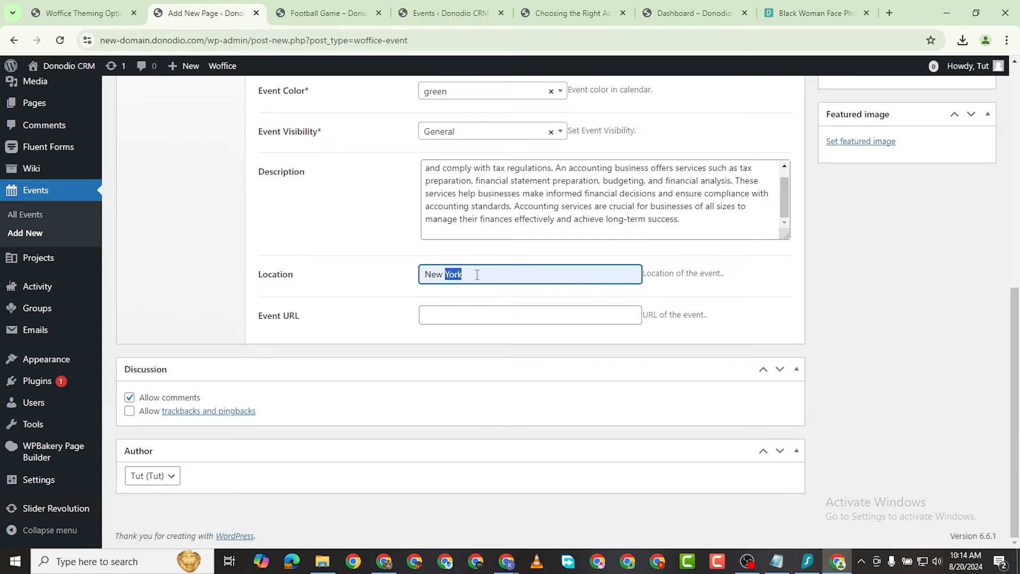
{"action": "left_click", "coordinate": [477, 274]}
{"action": "scroll", "coordinate": [459, 413], "scroll_direction": "up", "scroll_amount": 1}
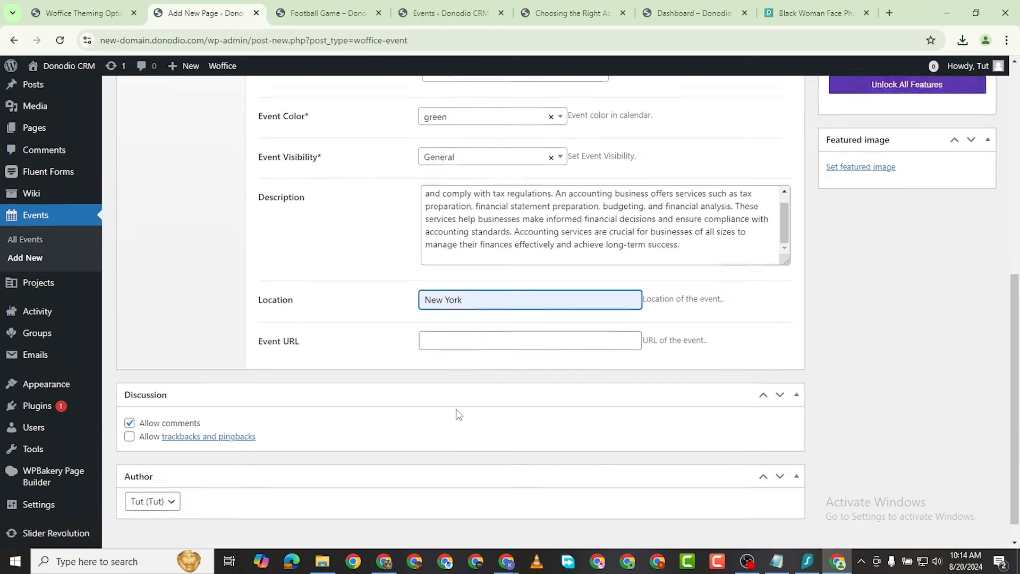
{"action": "scroll", "coordinate": [459, 413], "scroll_direction": "up", "scroll_amount": 15}
{"action": "scroll", "coordinate": [875, 417], "scroll_direction": "down", "scroll_amount": 14}
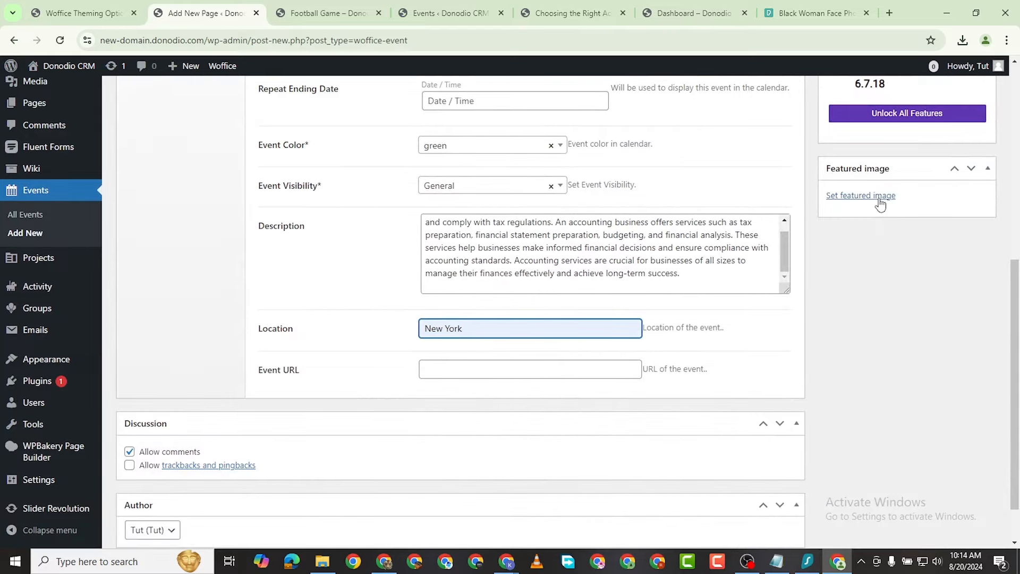
Step: Upload the pexels-fauxels-3184183 lunch photo and set it as the featured image
{"action": "left_click", "coordinate": [878, 201]}
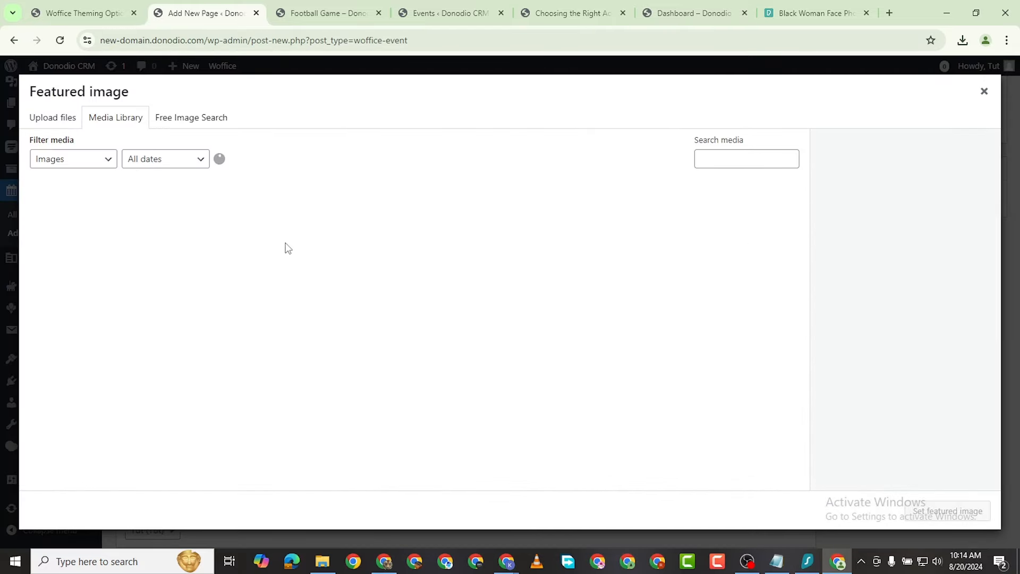
{"action": "left_click", "coordinate": [53, 119]}
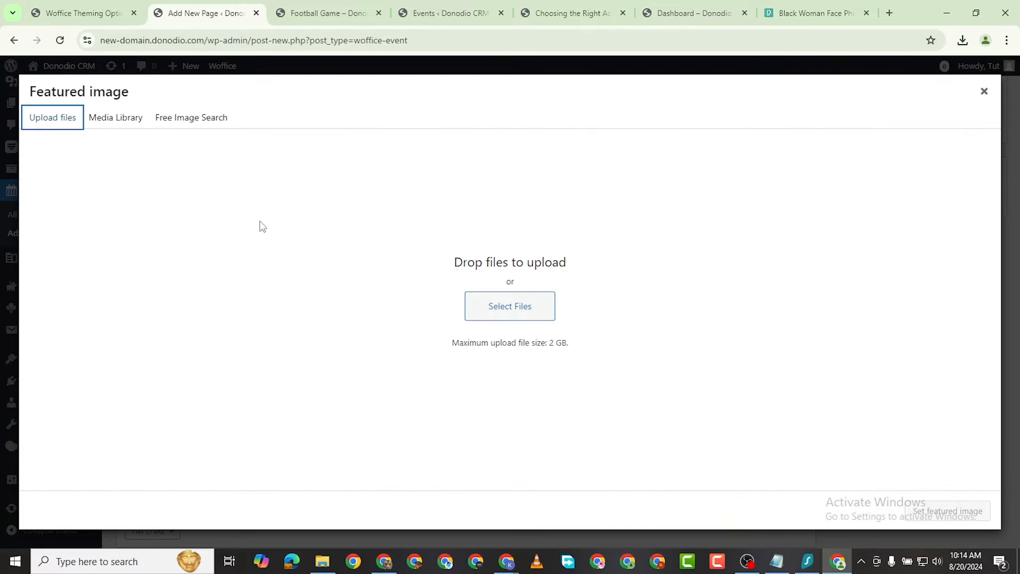
{"action": "left_click", "coordinate": [525, 311]}
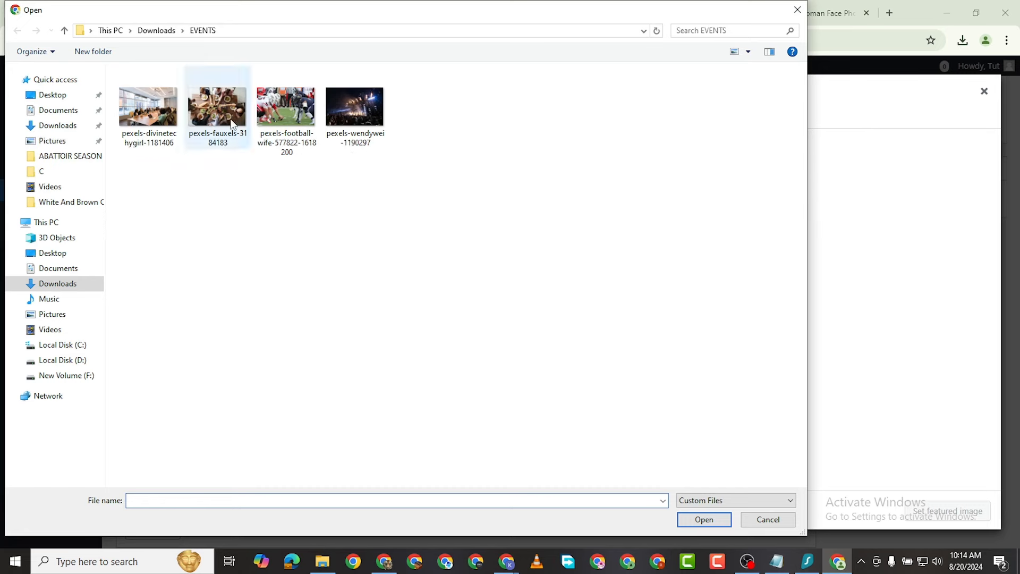
{"action": "double_click", "coordinate": [154, 121]}
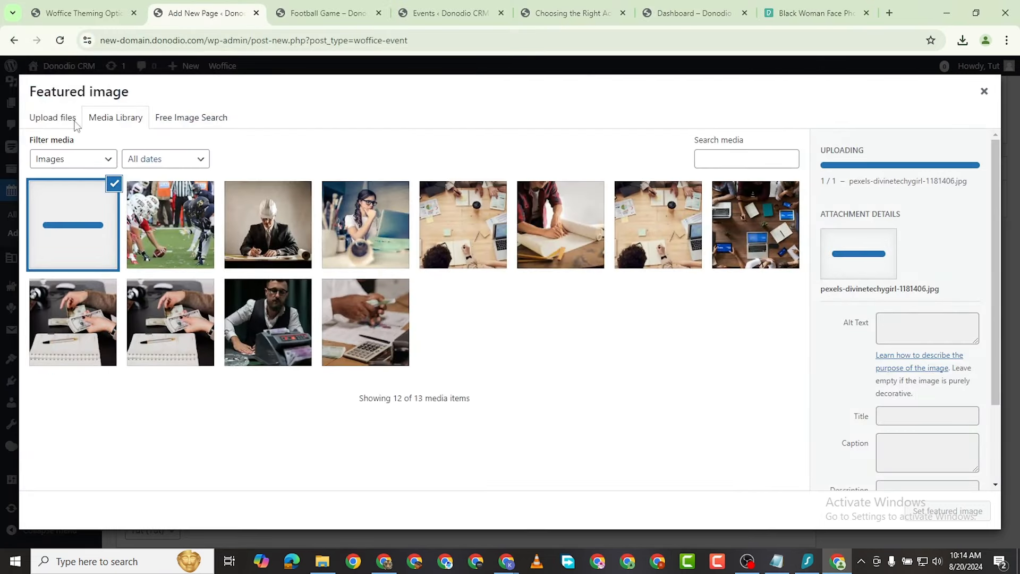
{"action": "left_click", "coordinate": [35, 120]}
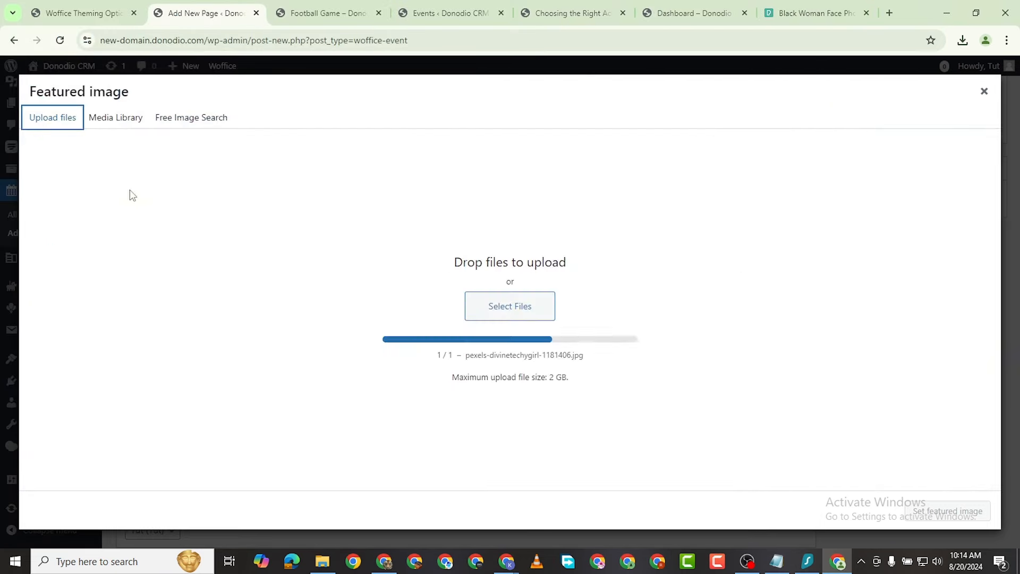
{"action": "left_click", "coordinate": [529, 313]}
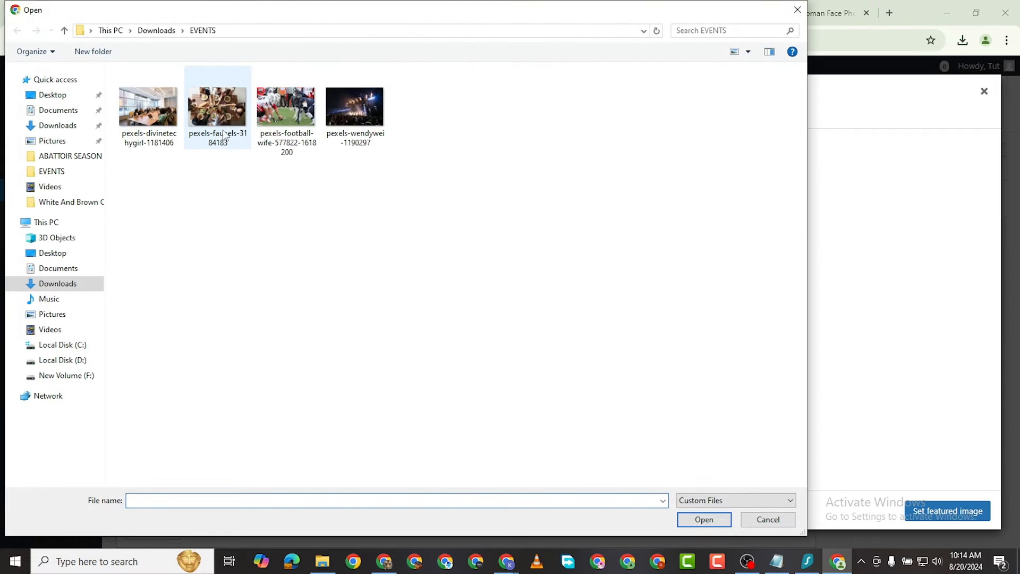
{"action": "left_click", "coordinate": [216, 134]}
{"action": "left_click", "coordinate": [711, 522]}
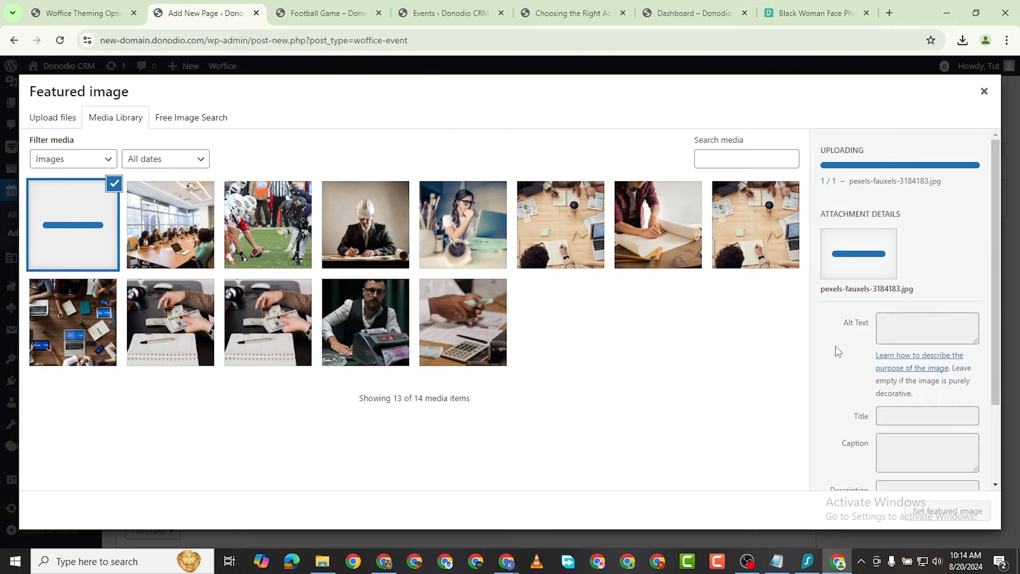
{"action": "scroll", "coordinate": [910, 414], "scroll_direction": "down", "scroll_amount": 2}
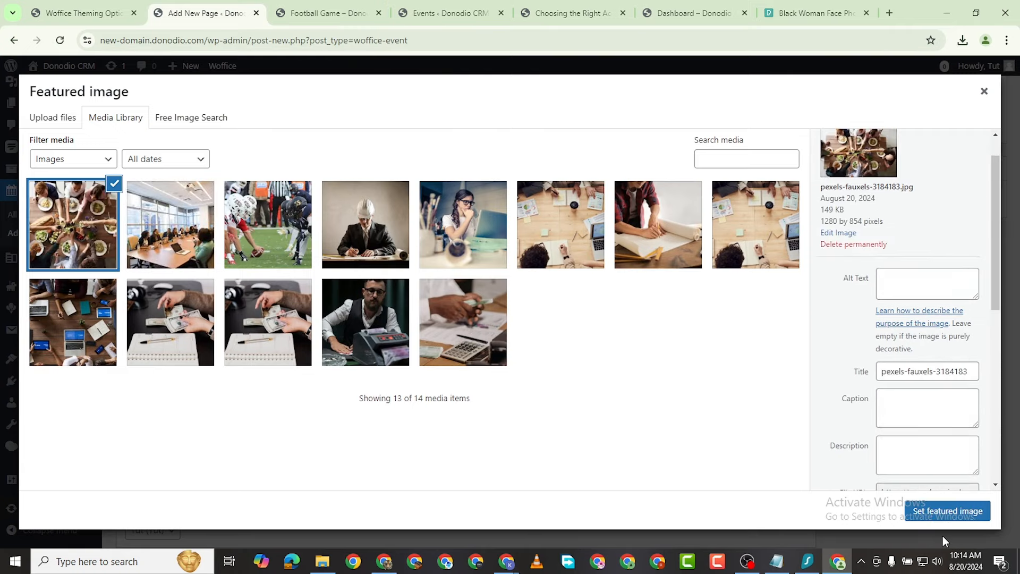
{"action": "left_click", "coordinate": [947, 511]}
{"action": "scroll", "coordinate": [553, 403], "scroll_direction": "up", "scroll_amount": 8}
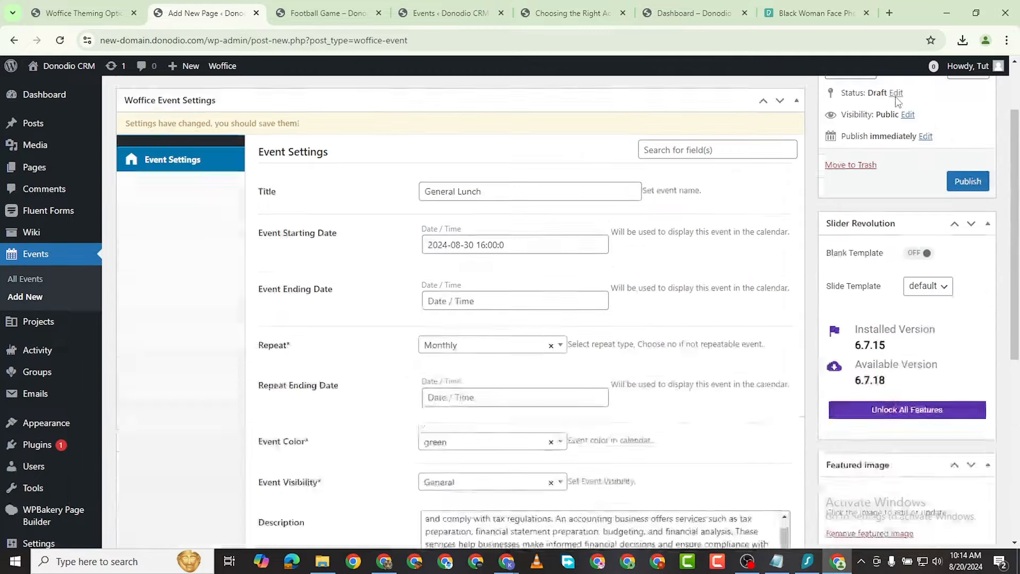
Step: Publish the General Lunch event
{"action": "scroll", "coordinate": [925, 239], "scroll_direction": "down", "scroll_amount": 5}
{"action": "scroll", "coordinate": [924, 295], "scroll_direction": "up", "scroll_amount": 5}
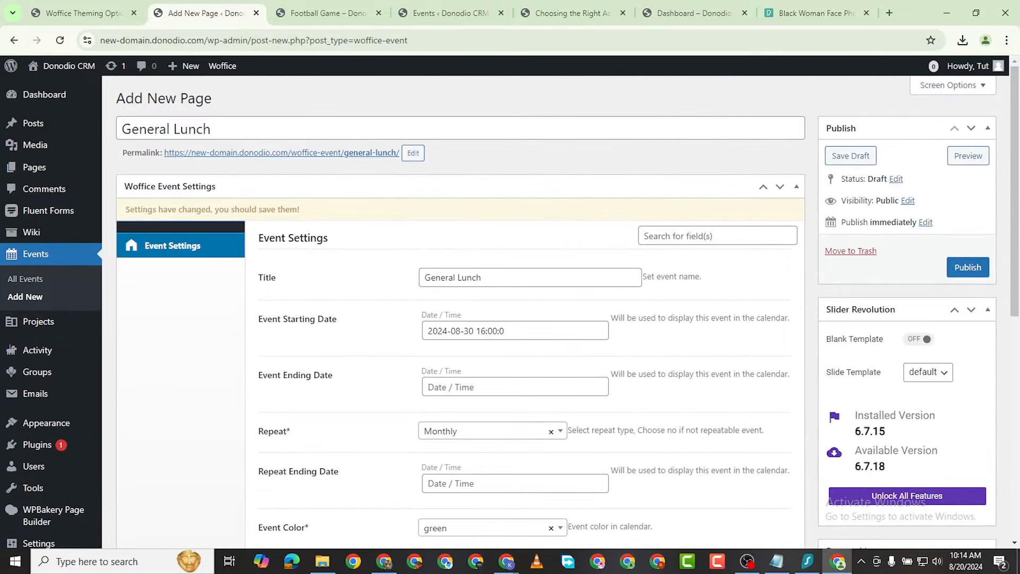
{"action": "left_click", "coordinate": [967, 267]}
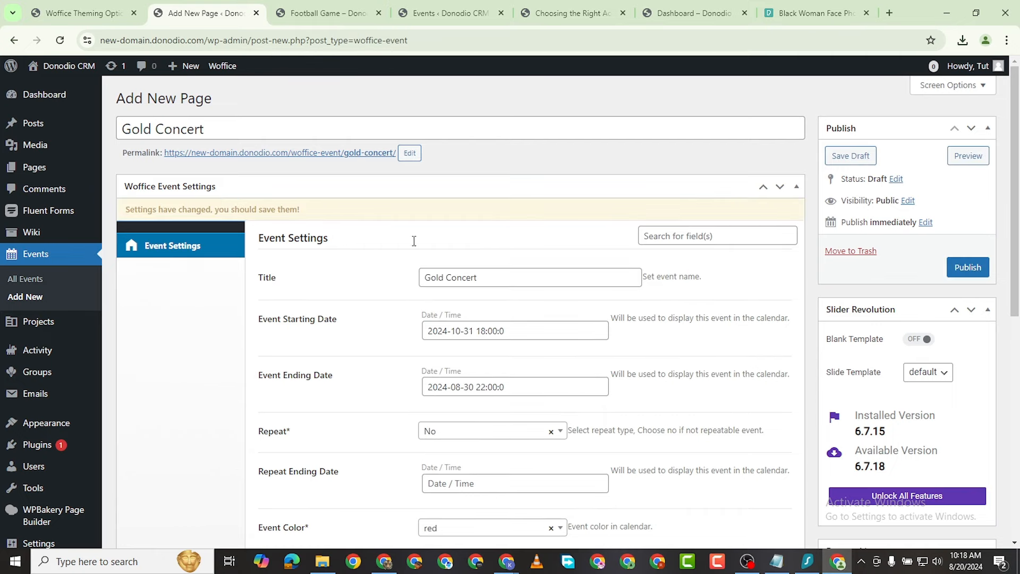
Step: Review the Gold Concert's Woffice Event Settings and publish the event
{"action": "scroll", "coordinate": [491, 347], "scroll_direction": "down", "scroll_amount": 1}
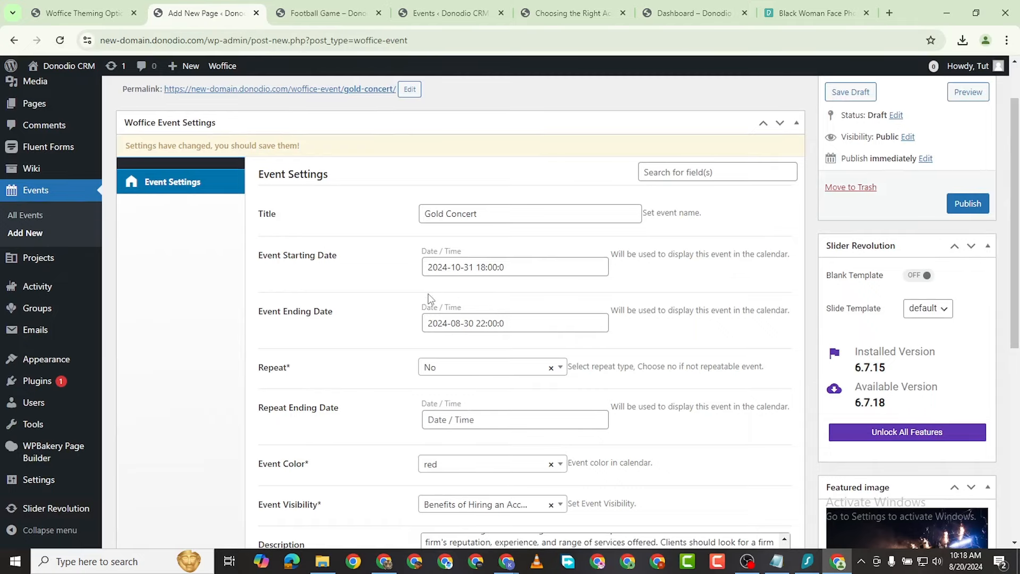
{"action": "scroll", "coordinate": [478, 345], "scroll_direction": "down", "scroll_amount": 2}
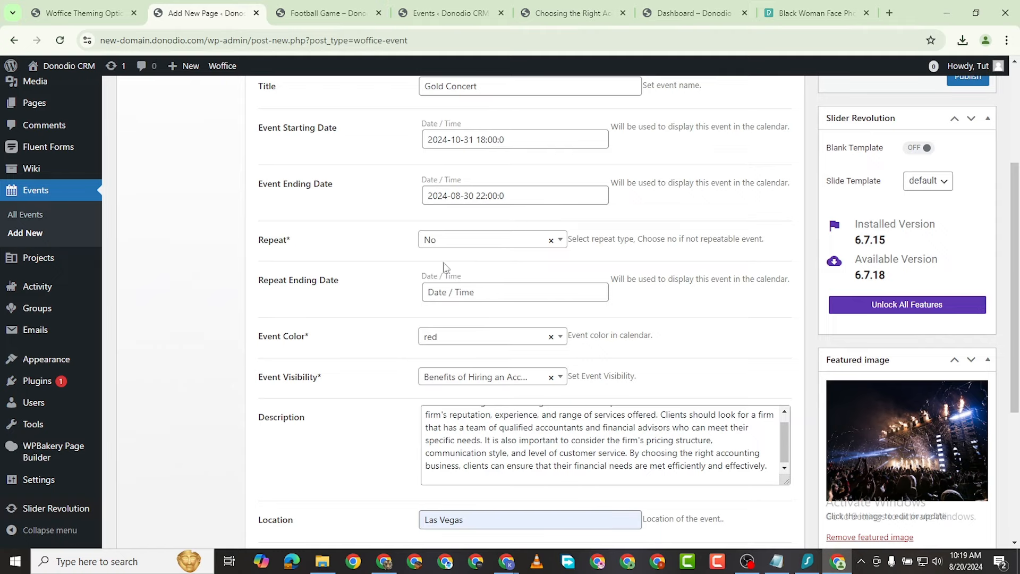
{"action": "scroll", "coordinate": [449, 372], "scroll_direction": "down", "scroll_amount": 1}
{"action": "scroll", "coordinate": [449, 378], "scroll_direction": "down", "scroll_amount": 3}
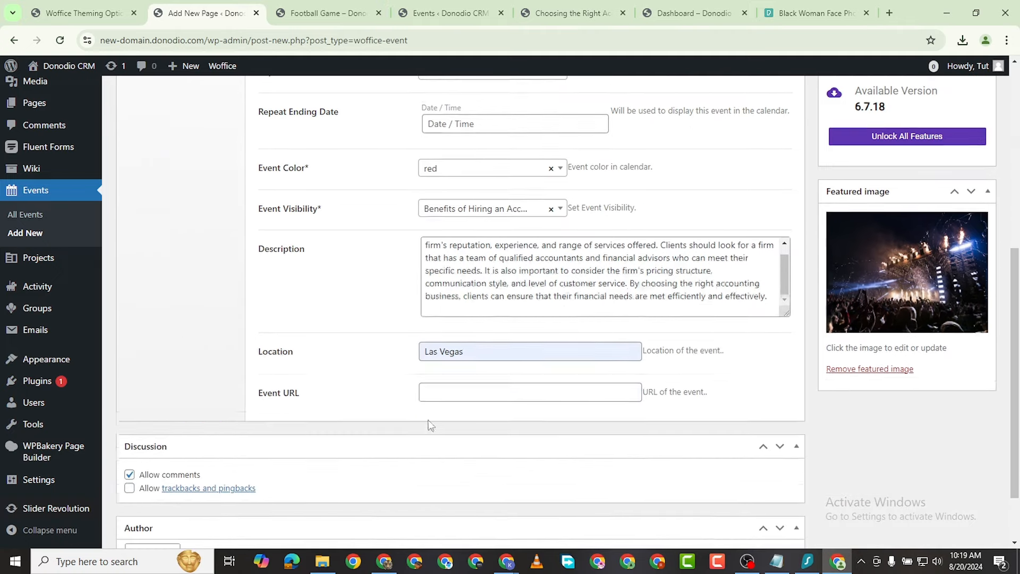
{"action": "scroll", "coordinate": [863, 472], "scroll_direction": "up", "scroll_amount": 6}
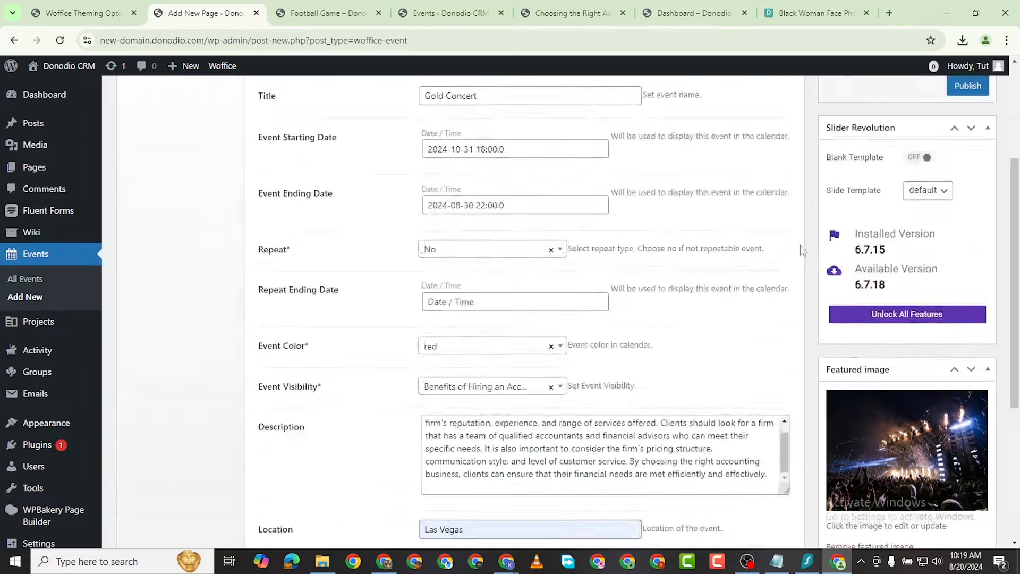
{"action": "left_click", "coordinate": [968, 203]}
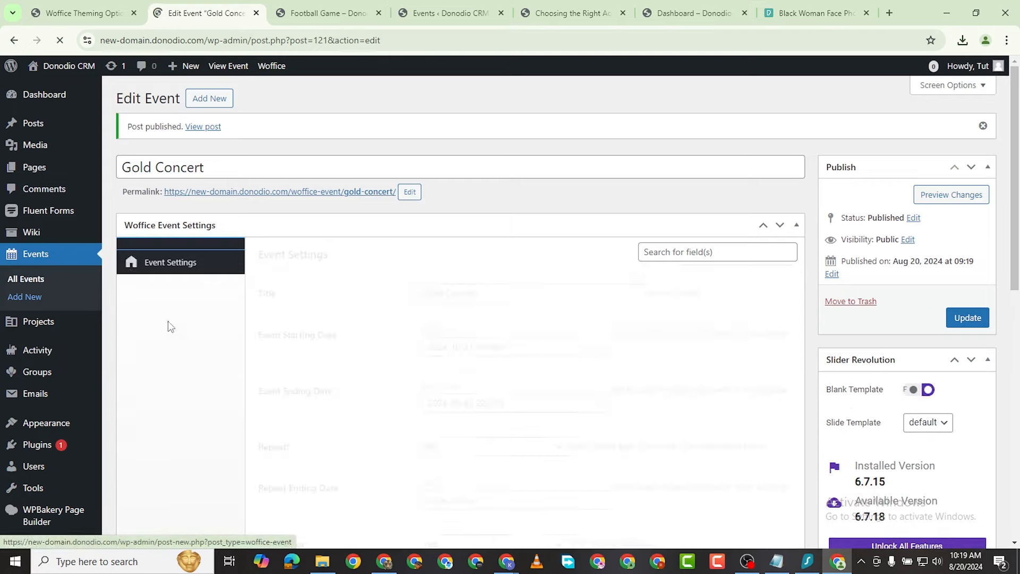
Step: Open the administrator's profile for editing from Users > All Users
{"action": "scroll", "coordinate": [65, 367], "scroll_direction": "down", "scroll_amount": 5}
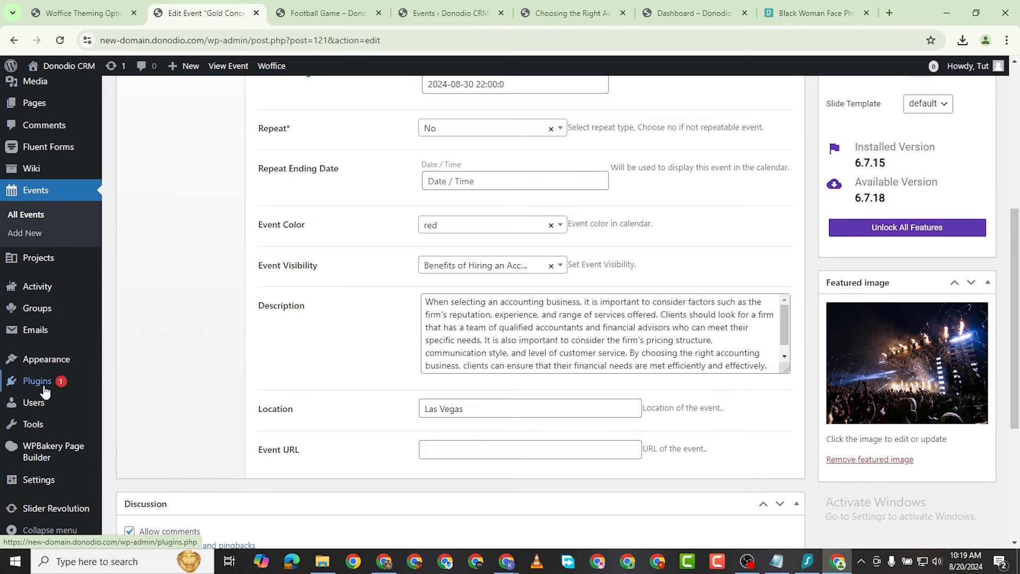
{"action": "mouse_move", "coordinate": [38, 405]}
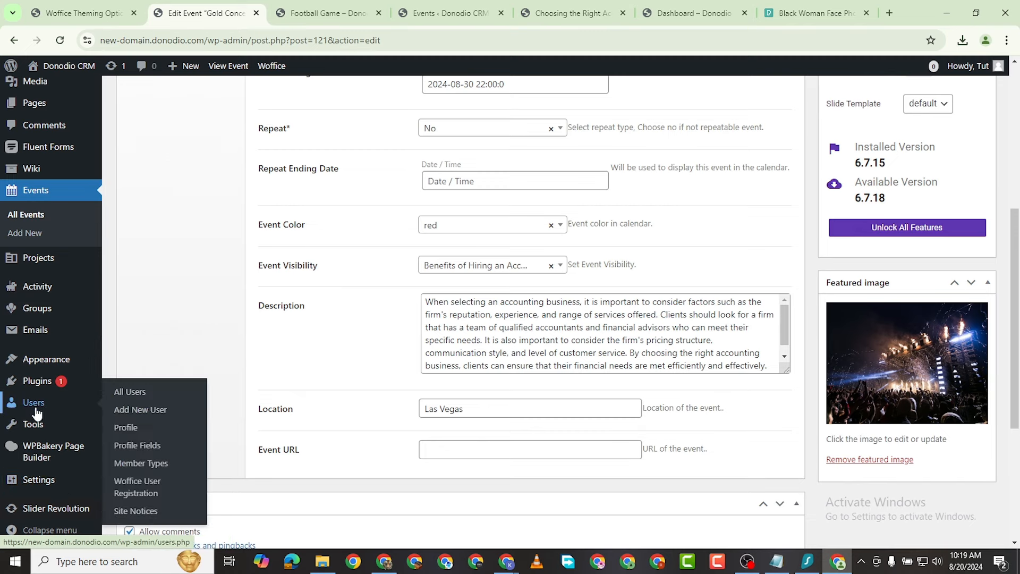
{"action": "left_click", "coordinate": [134, 394]}
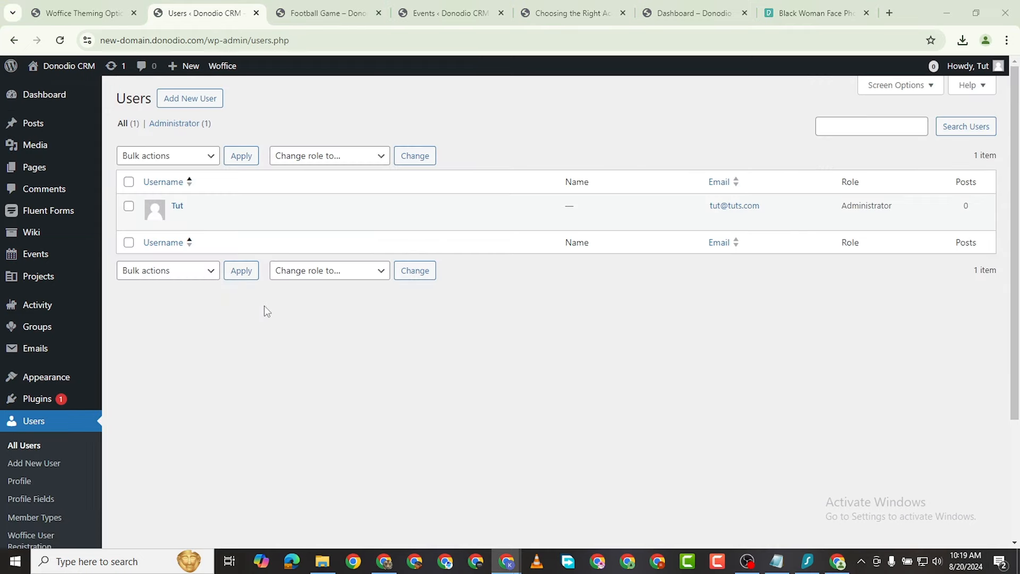
{"action": "mouse_move", "coordinate": [173, 196]}
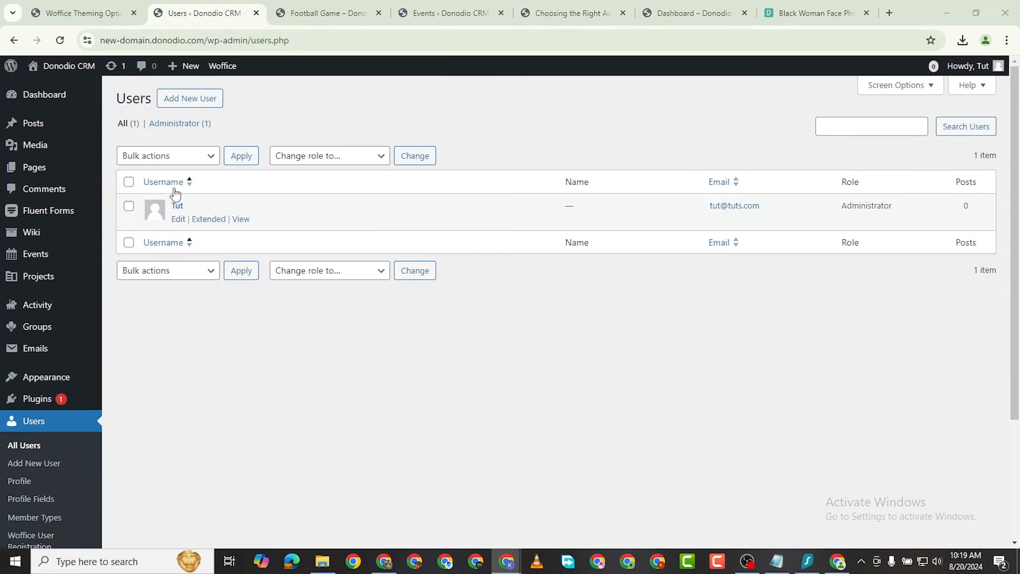
{"action": "left_click", "coordinate": [178, 226]}
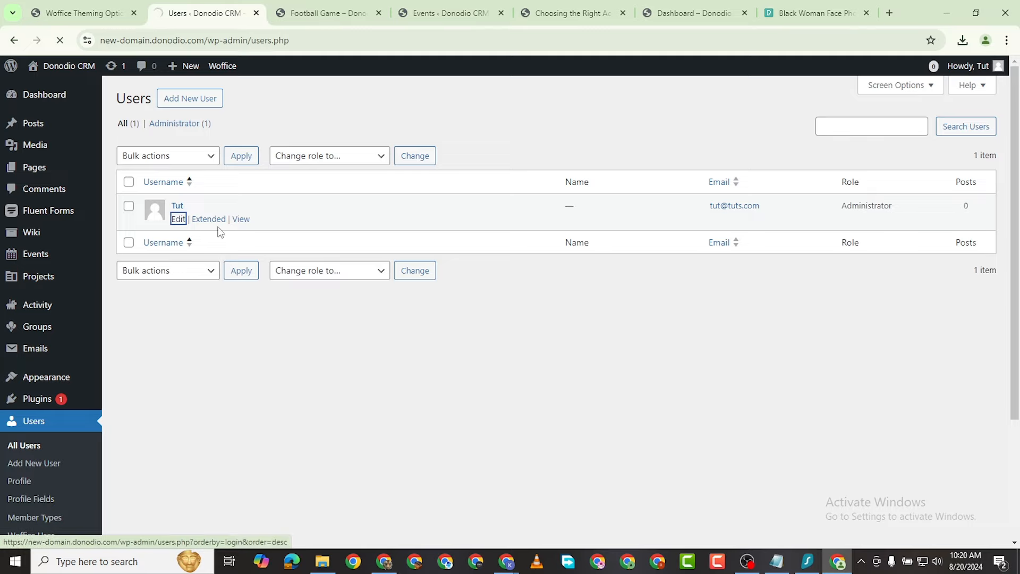
{"action": "scroll", "coordinate": [274, 288], "scroll_direction": "down", "scroll_amount": 8}
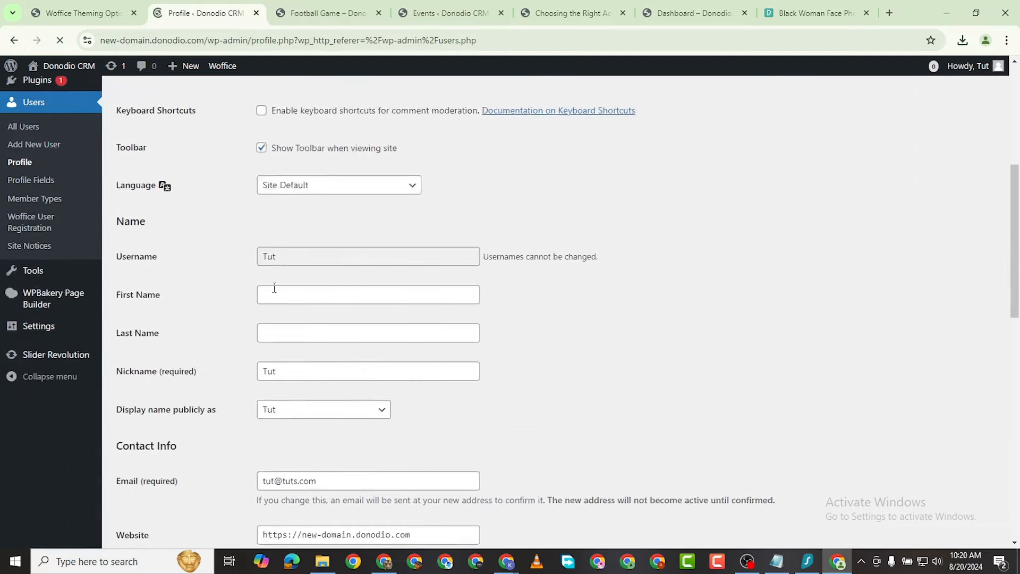
{"action": "scroll", "coordinate": [274, 288], "scroll_direction": "down", "scroll_amount": 12}
{"action": "scroll", "coordinate": [282, 337], "scroll_direction": "up", "scroll_amount": 3}
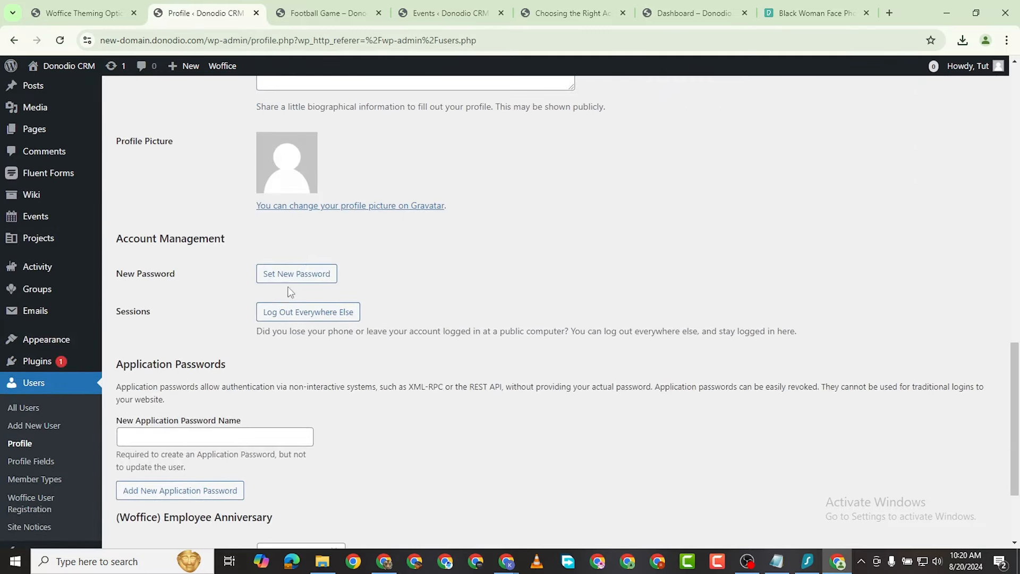
{"action": "left_click", "coordinate": [311, 207]}
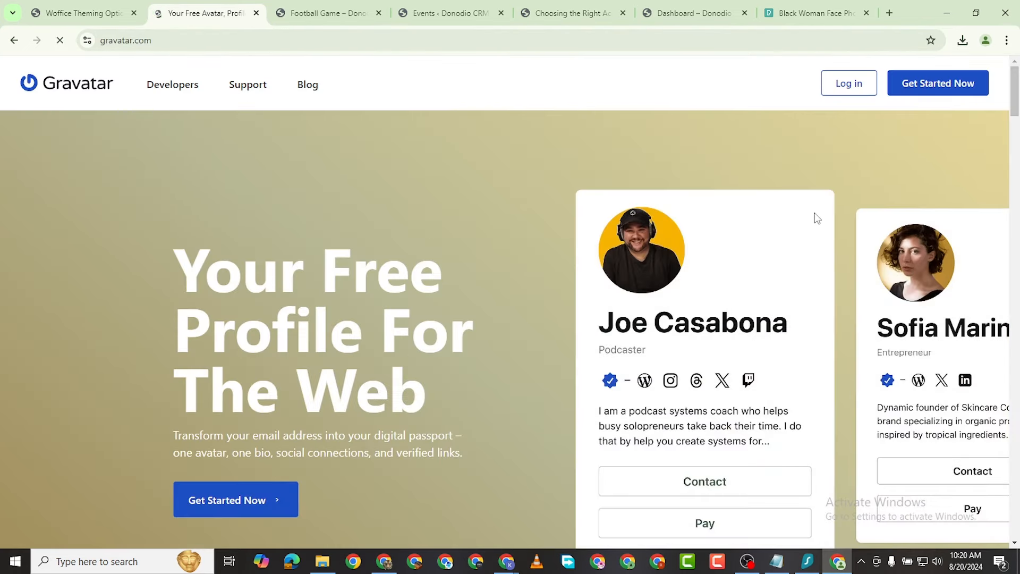
{"action": "scroll", "coordinate": [285, 310], "scroll_direction": "down", "scroll_amount": 20}
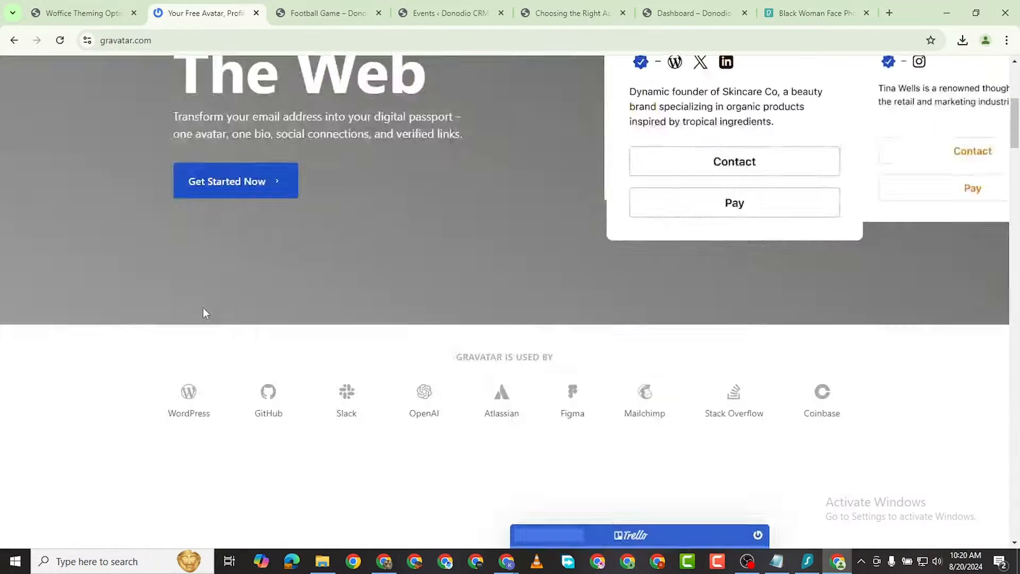
{"action": "scroll", "coordinate": [297, 383], "scroll_direction": "down", "scroll_amount": 5}
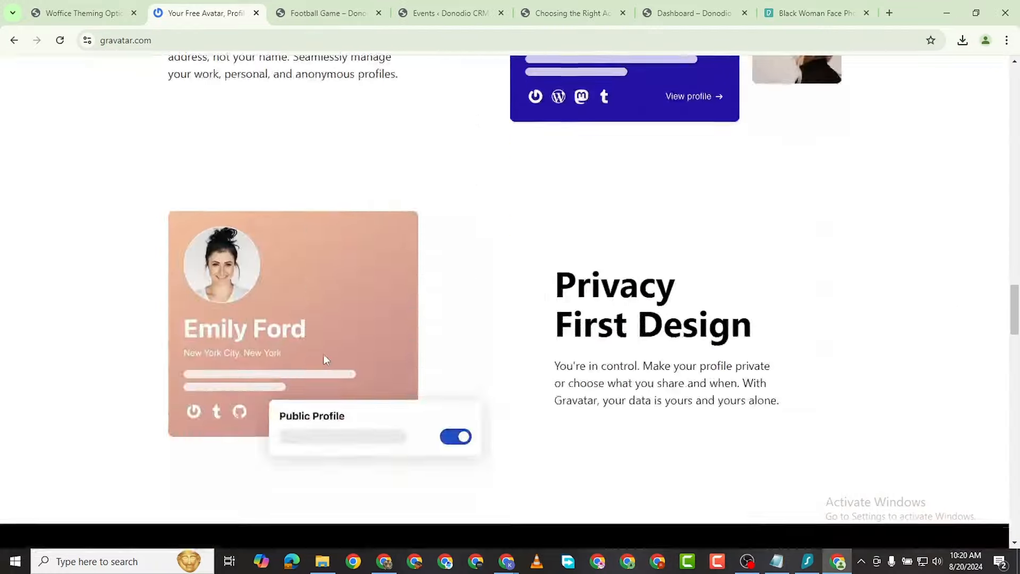
{"action": "scroll", "coordinate": [324, 354], "scroll_direction": "up", "scroll_amount": 20}
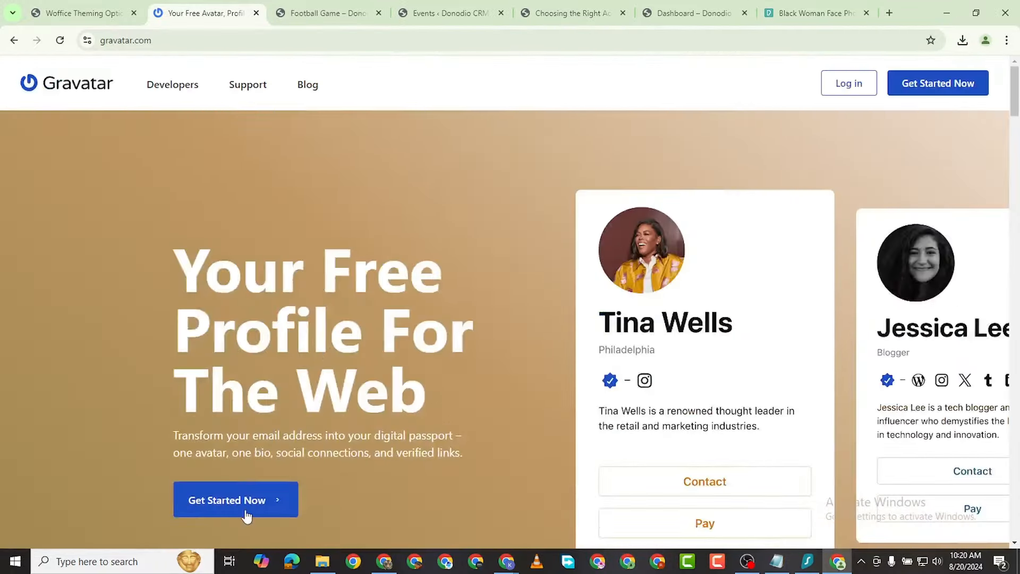
{"action": "left_click", "coordinate": [248, 497]}
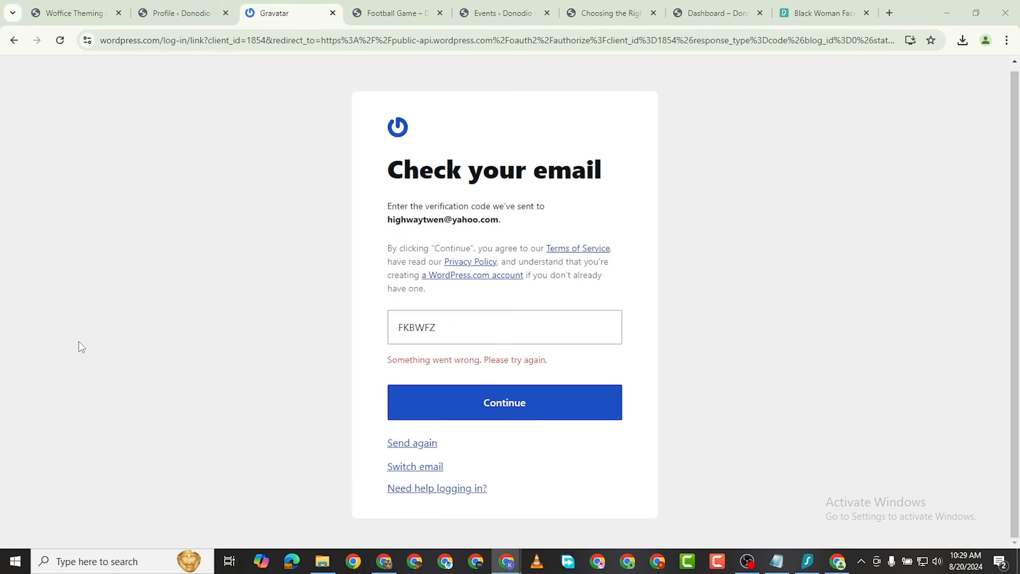
{"action": "left_click", "coordinate": [447, 323]}
{"action": "left_click", "coordinate": [495, 392]}
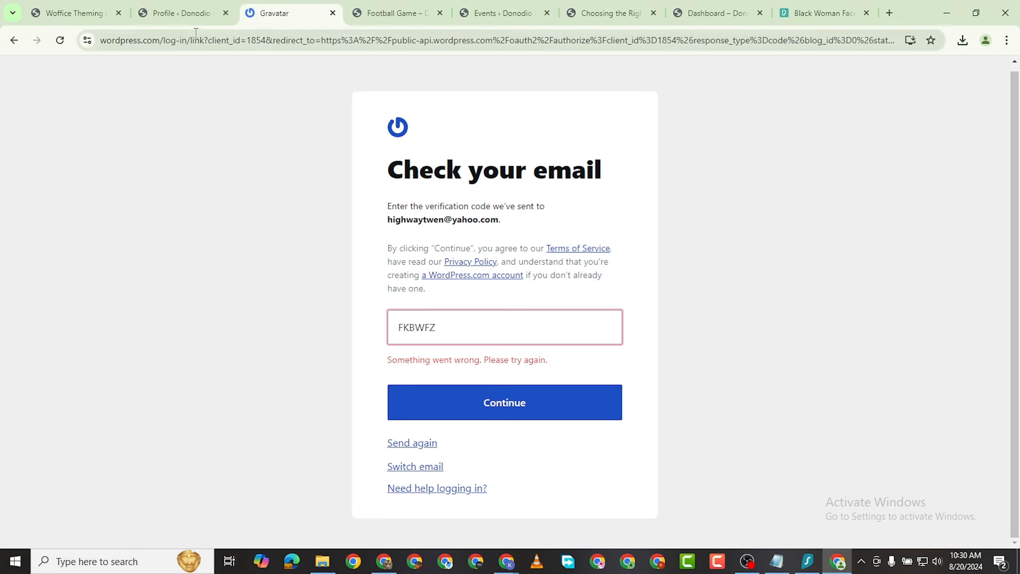
{"action": "left_click", "coordinate": [333, 12]}
{"action": "left_click", "coordinate": [195, 14]}
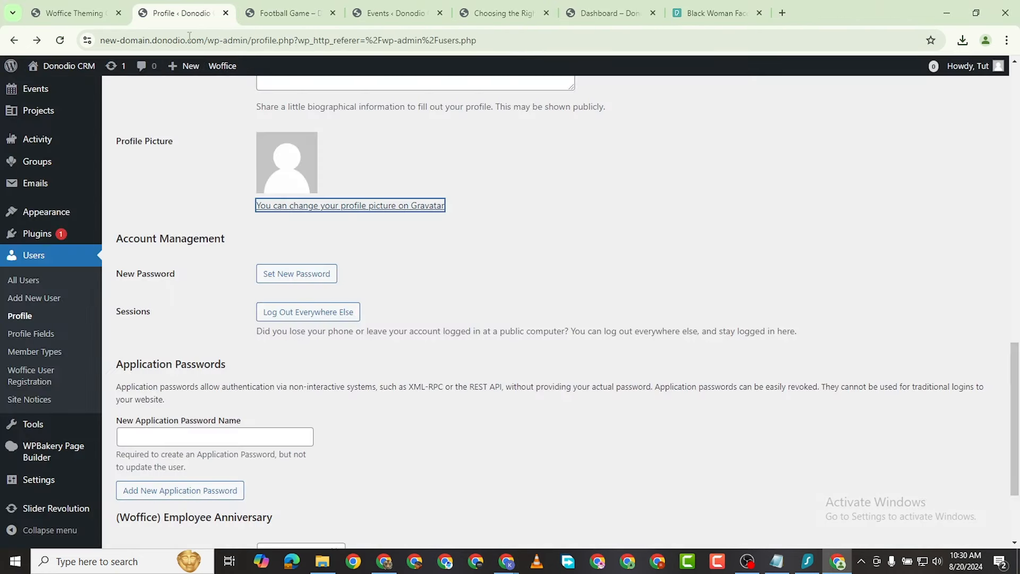
Step: Open the Add New User form and enter the username, e-mail, first and last name
{"action": "scroll", "coordinate": [299, 282], "scroll_direction": "up", "scroll_amount": 1}
{"action": "scroll", "coordinate": [300, 280], "scroll_direction": "down", "scroll_amount": 3}
{"action": "scroll", "coordinate": [300, 279], "scroll_direction": "up", "scroll_amount": 15}
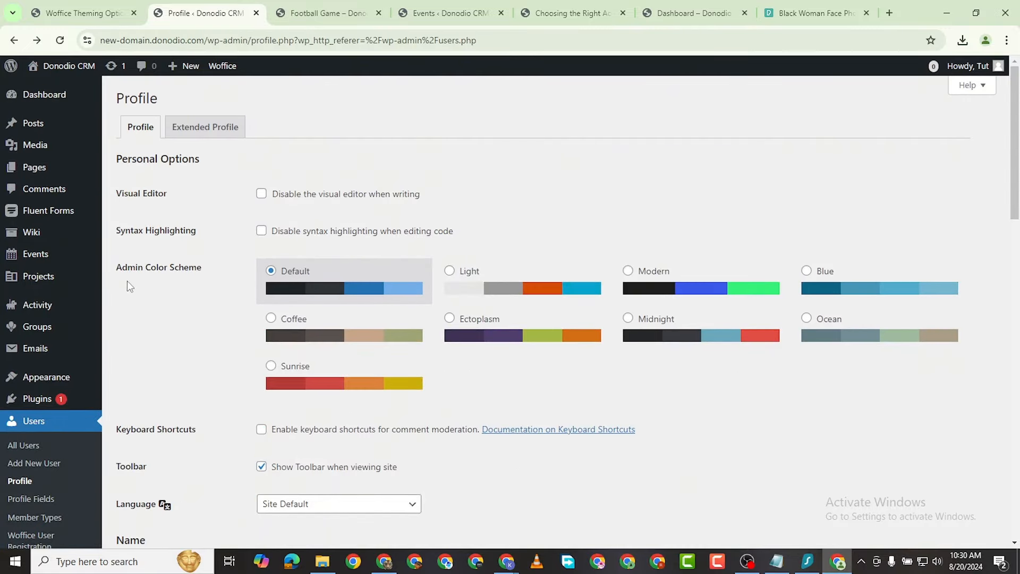
{"action": "scroll", "coordinate": [106, 285], "scroll_direction": "down", "scroll_amount": 3}
{"action": "left_click", "coordinate": [32, 301]}
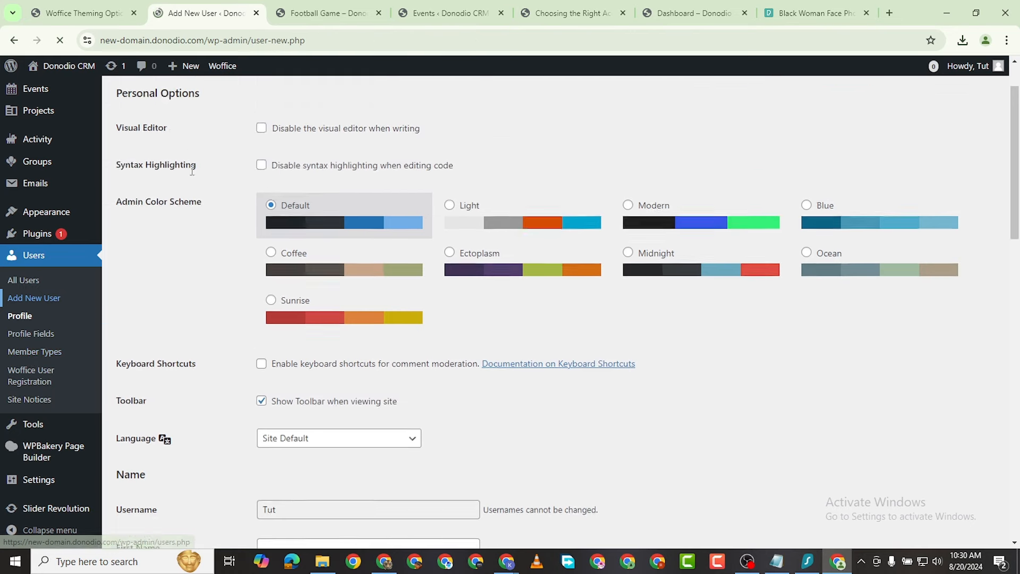
{"action": "left_click", "coordinate": [277, 162]}
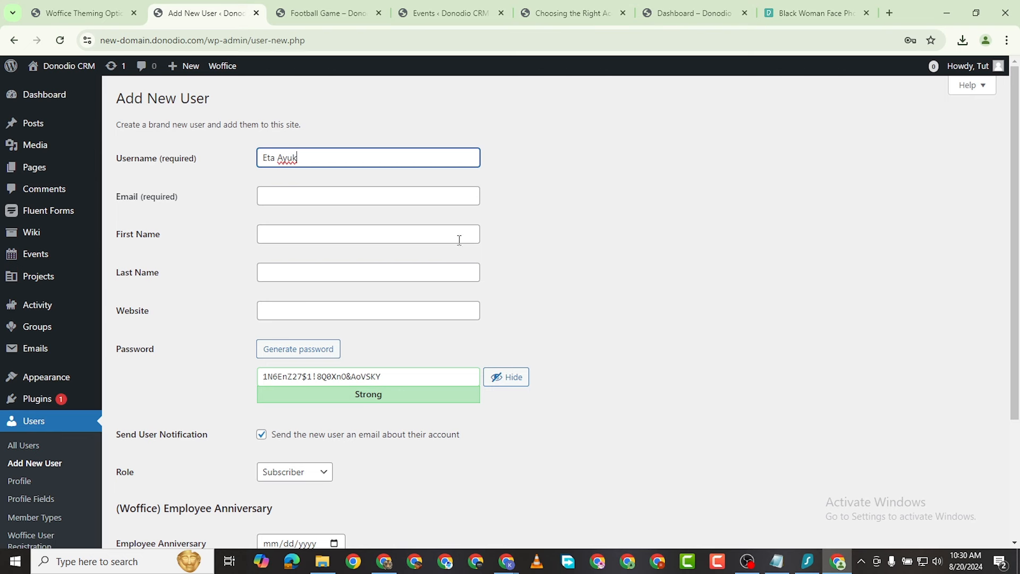
{"action": "left_click", "coordinate": [344, 199]}
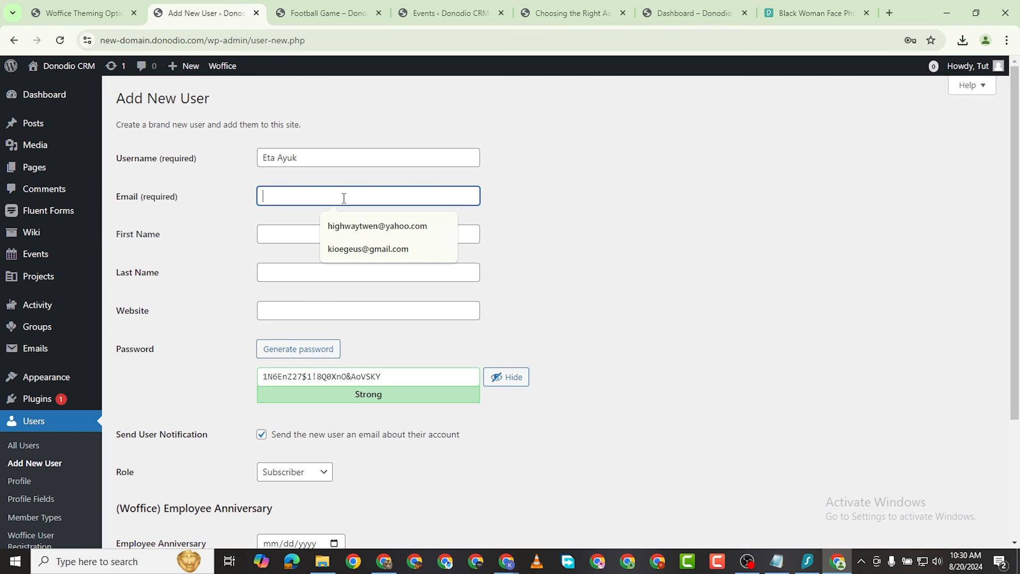
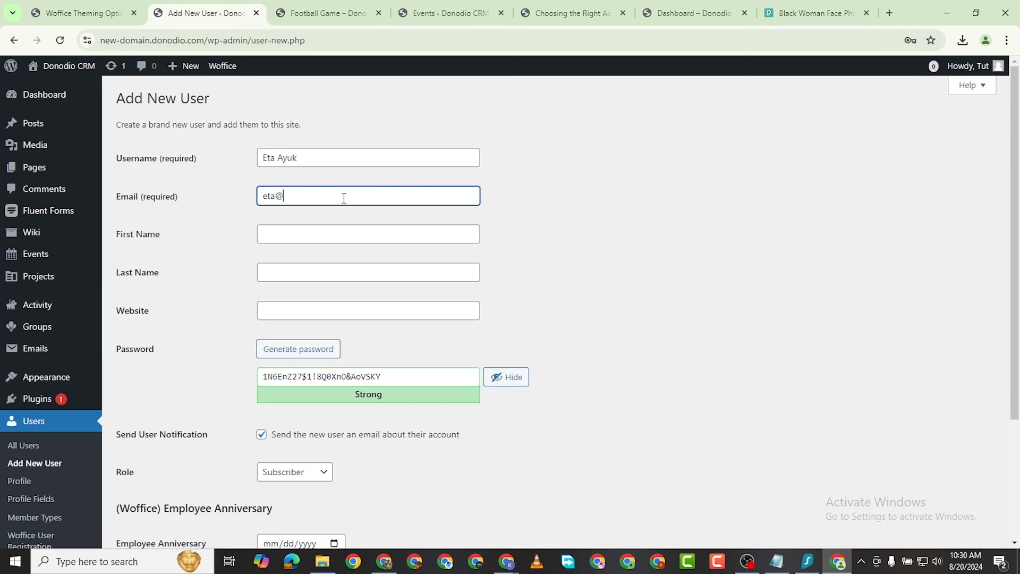
{"action": "left_click", "coordinate": [288, 232]}
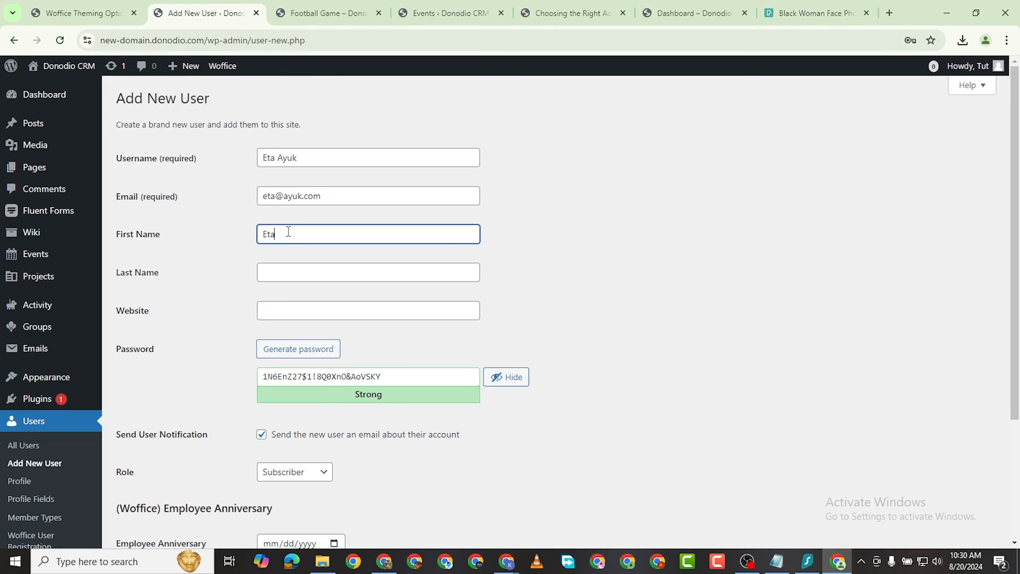
{"action": "left_click", "coordinate": [282, 274]}
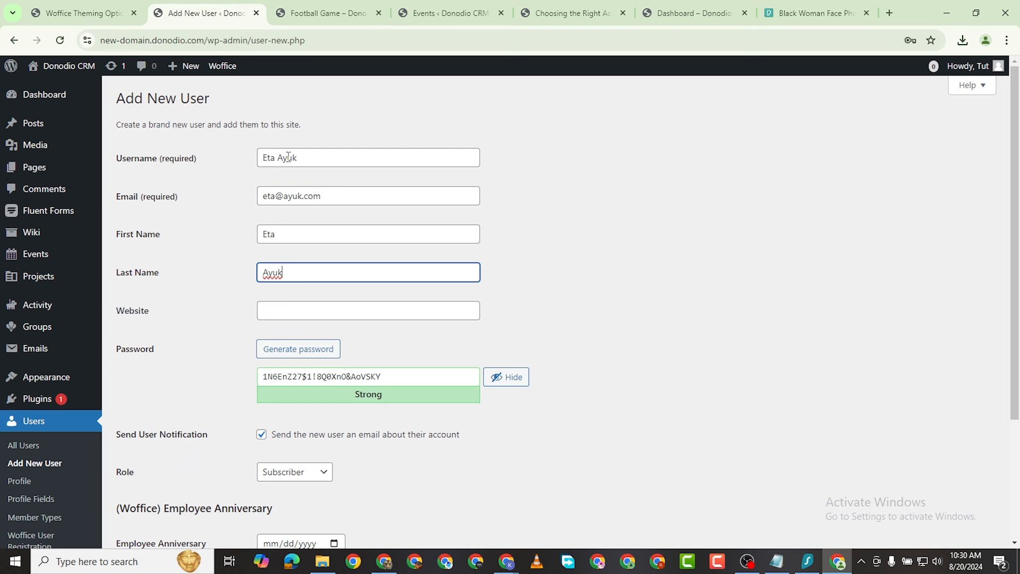
{"action": "left_click", "coordinate": [311, 161]}
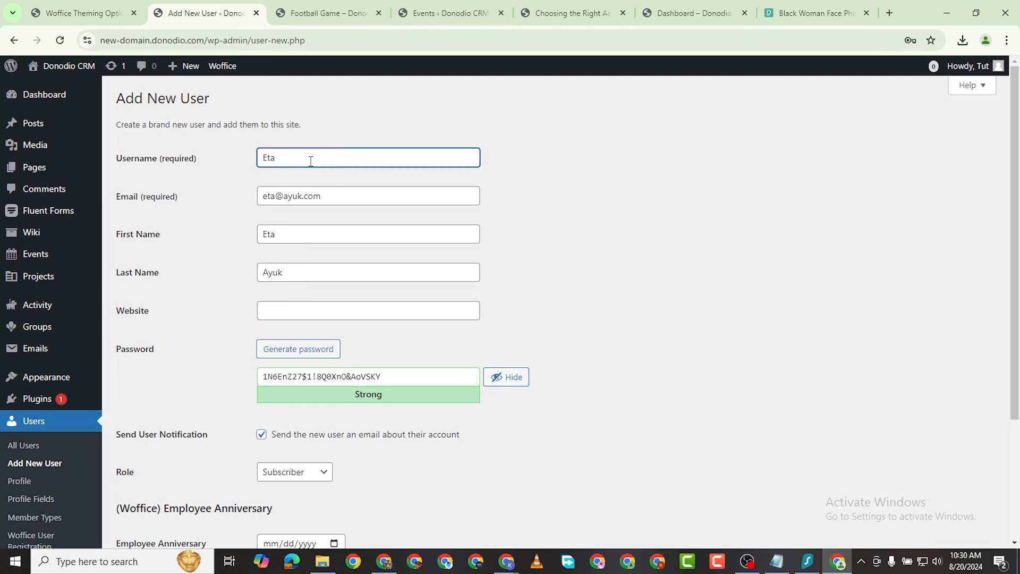
Step: Replace the generated password with a weak one and confirm using a weak password
{"action": "scroll", "coordinate": [311, 307], "scroll_direction": "down", "scroll_amount": 3}
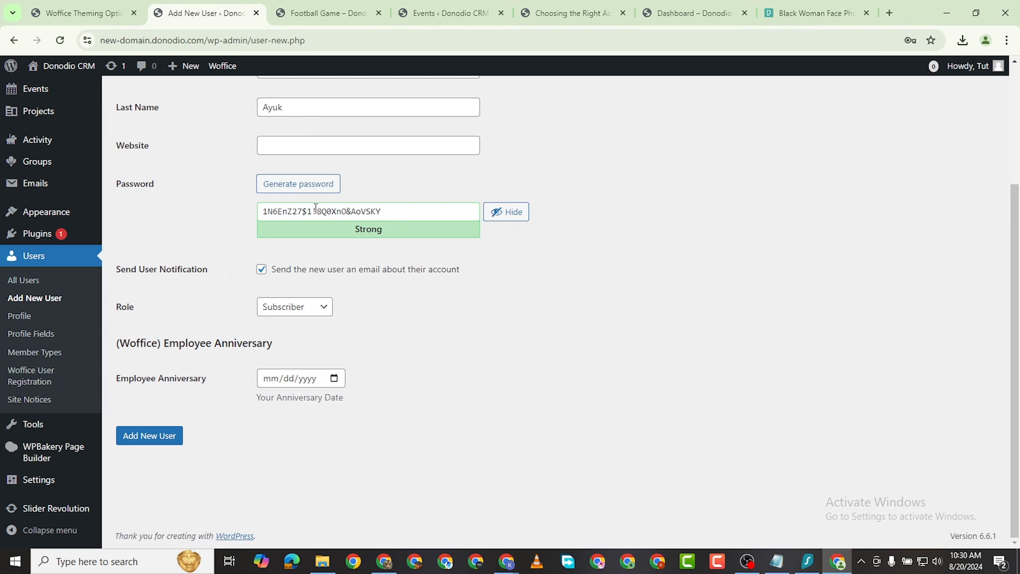
{"action": "triple_click", "coordinate": [314, 212]}
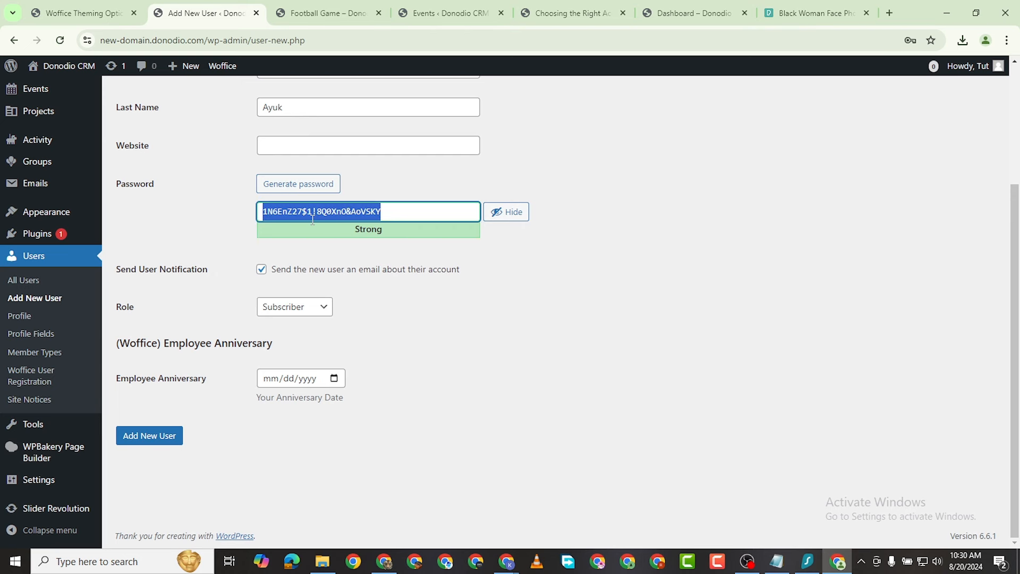
{"action": "key", "text": "BackSpace"}
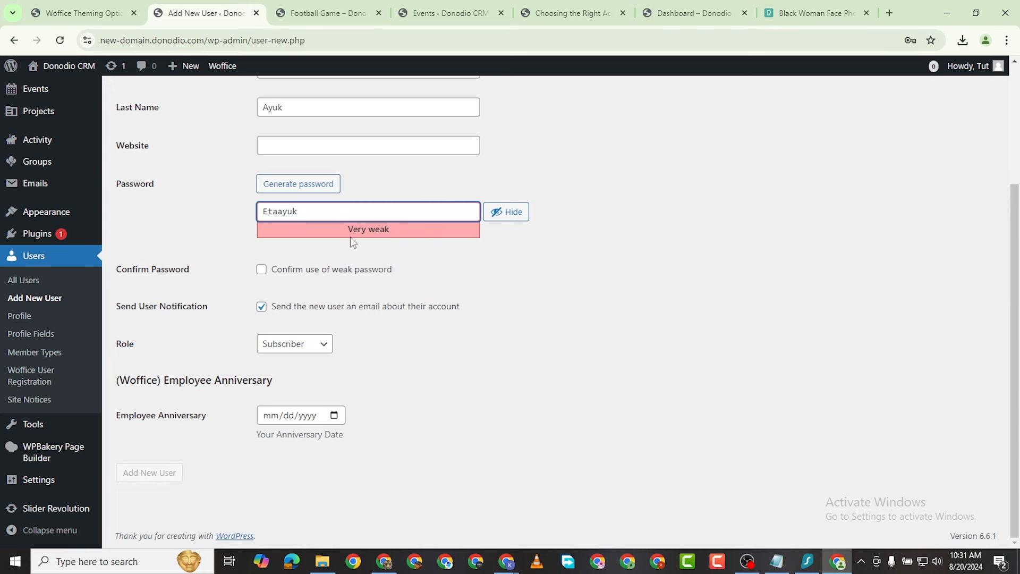
{"action": "left_click", "coordinate": [272, 270]}
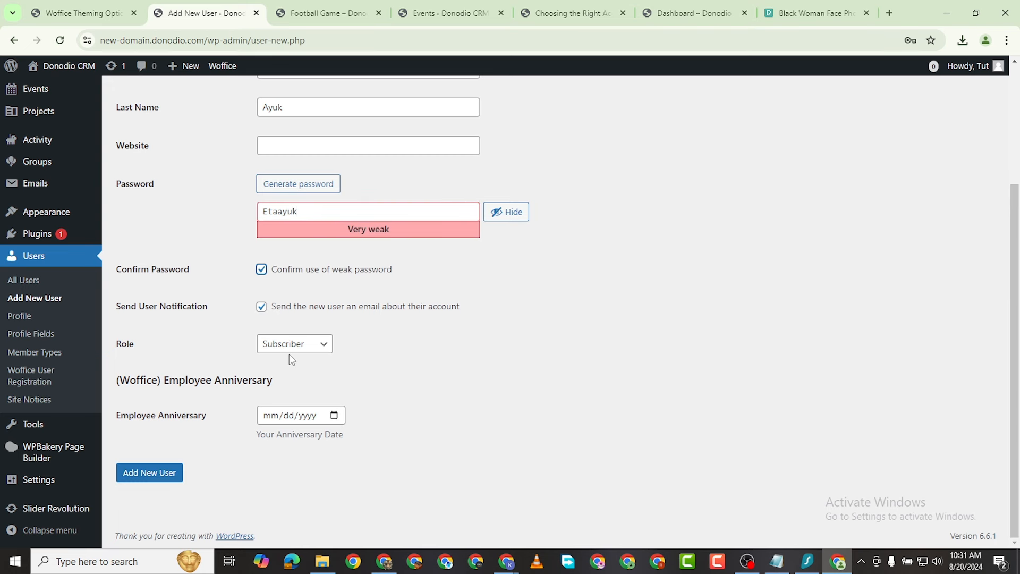
Step: Make the user a Subscriber with Employee Anniversary 08/20/2024 and create the account
{"action": "left_click", "coordinate": [311, 349]}
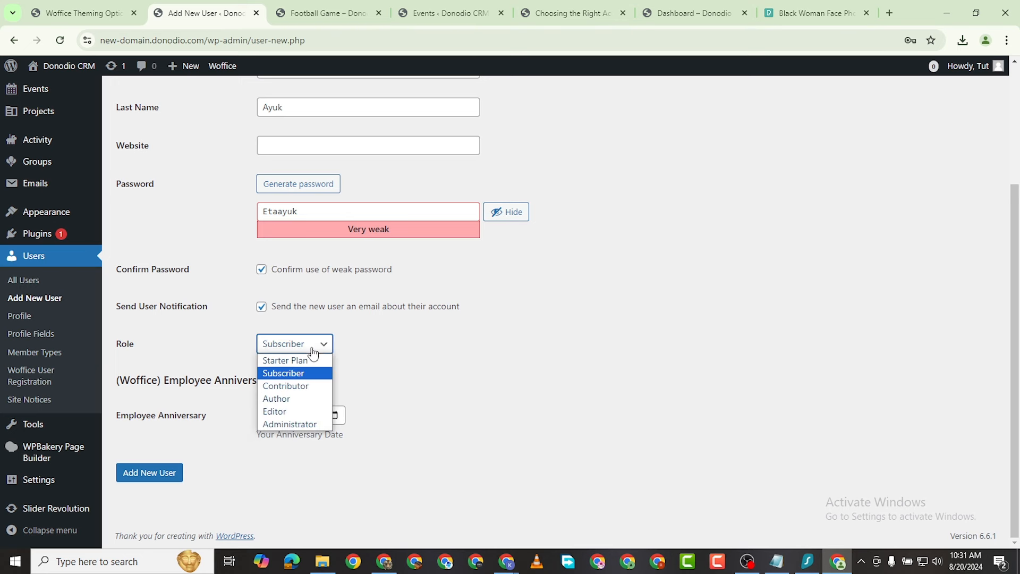
{"action": "left_click", "coordinate": [298, 373]}
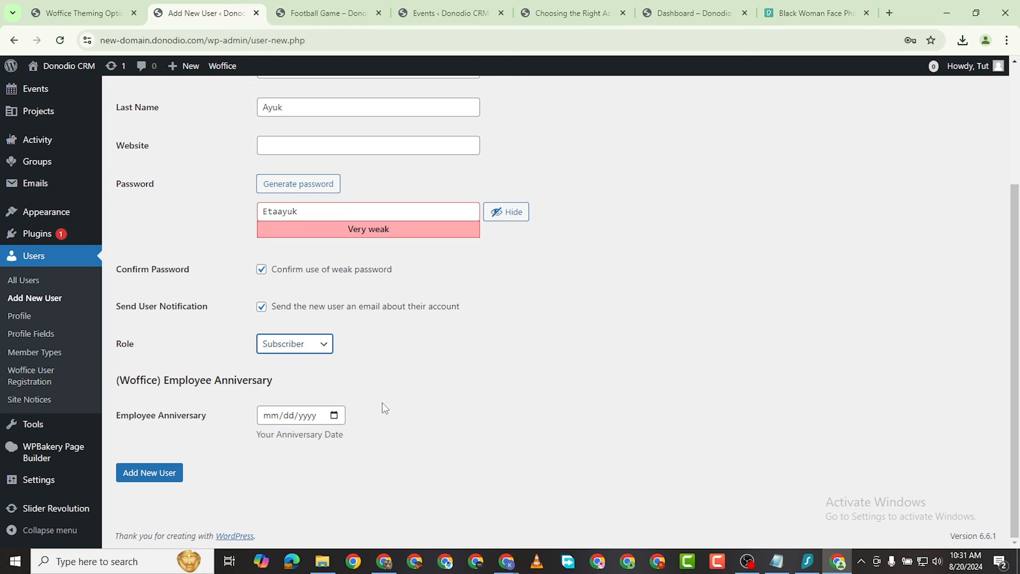
{"action": "left_click", "coordinate": [305, 417]}
{"action": "left_click", "coordinate": [334, 415]}
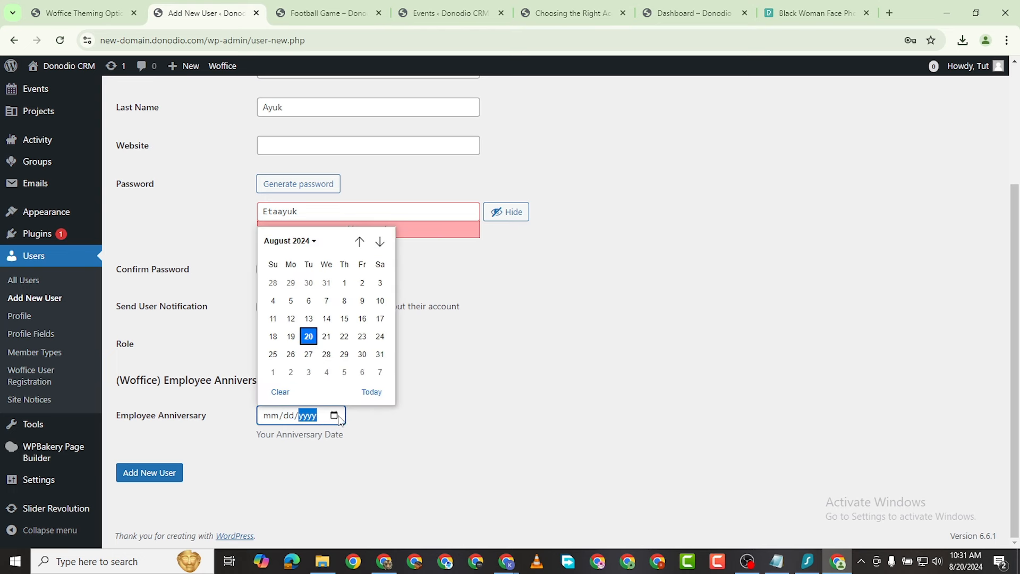
{"action": "left_click", "coordinate": [377, 359]}
{"action": "left_click", "coordinate": [241, 449]}
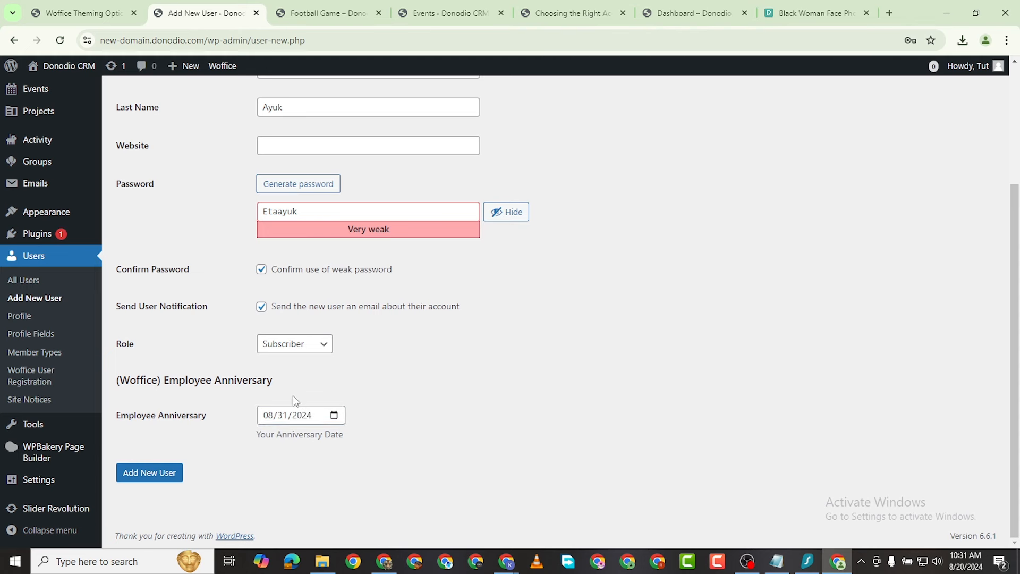
{"action": "left_click", "coordinate": [336, 415]}
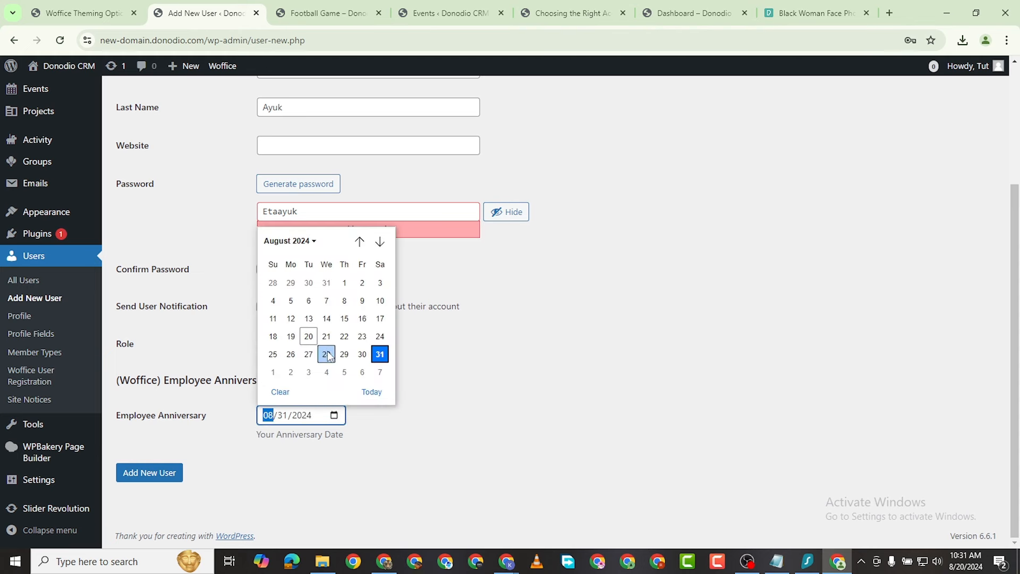
{"action": "left_click", "coordinate": [310, 337]}
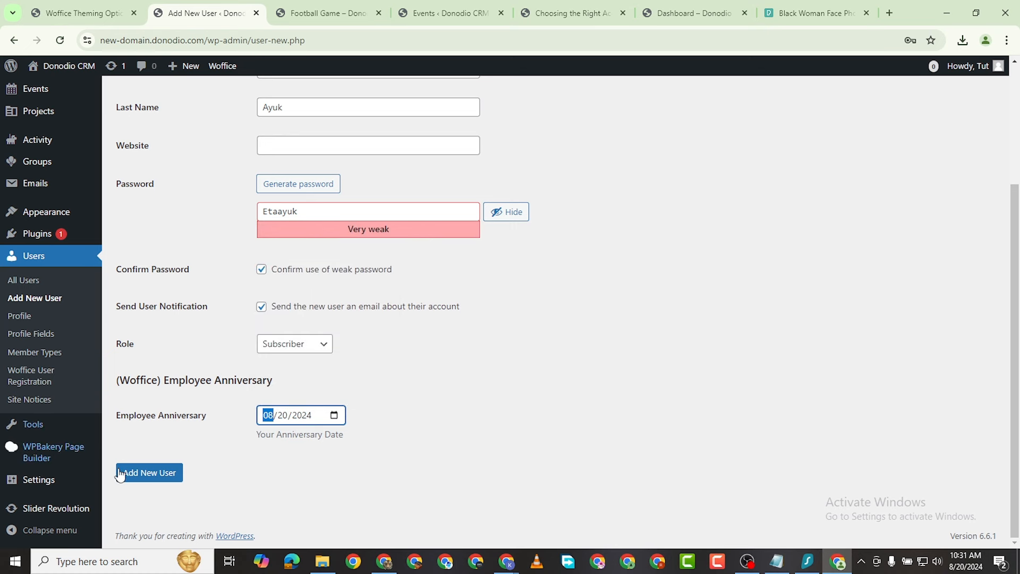
{"action": "left_click", "coordinate": [159, 483]}
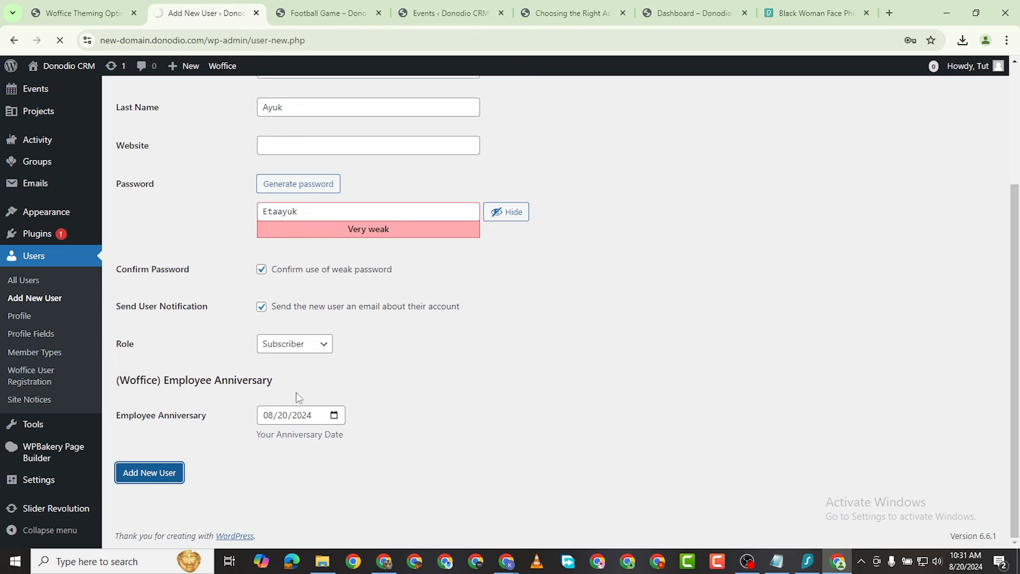
{"action": "mouse_move", "coordinate": [183, 257]}
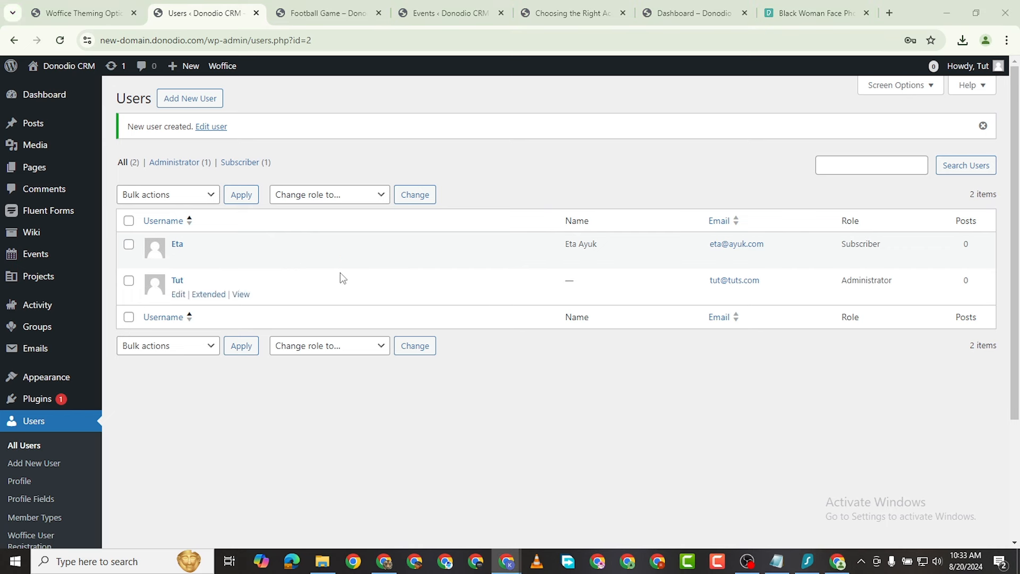
Step: Copy the site's base web address from the Events admin page
{"action": "left_click", "coordinate": [443, 12]}
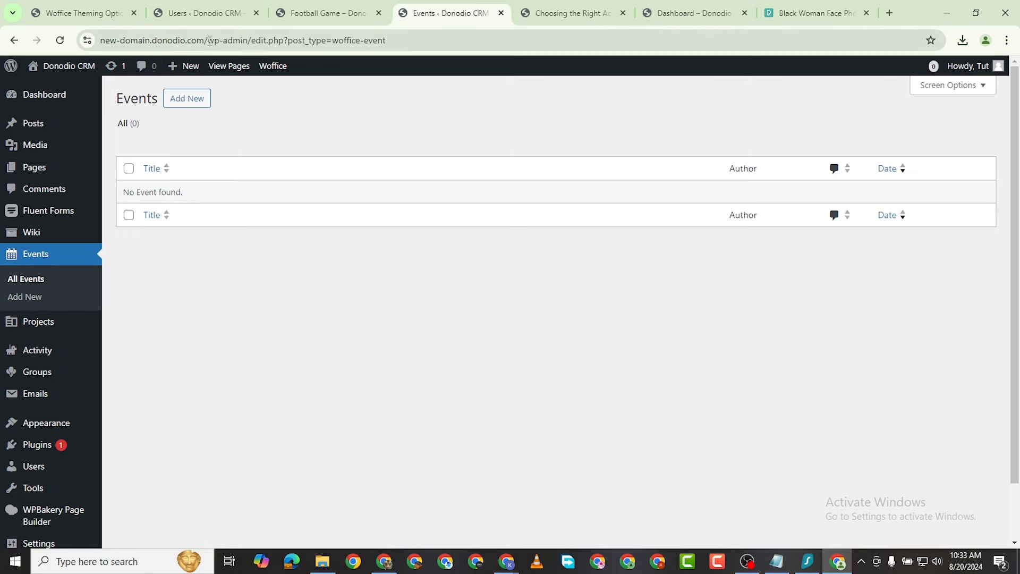
{"action": "left_click_drag", "start_coordinate": [205, 39], "coordinate": [93, 55]}
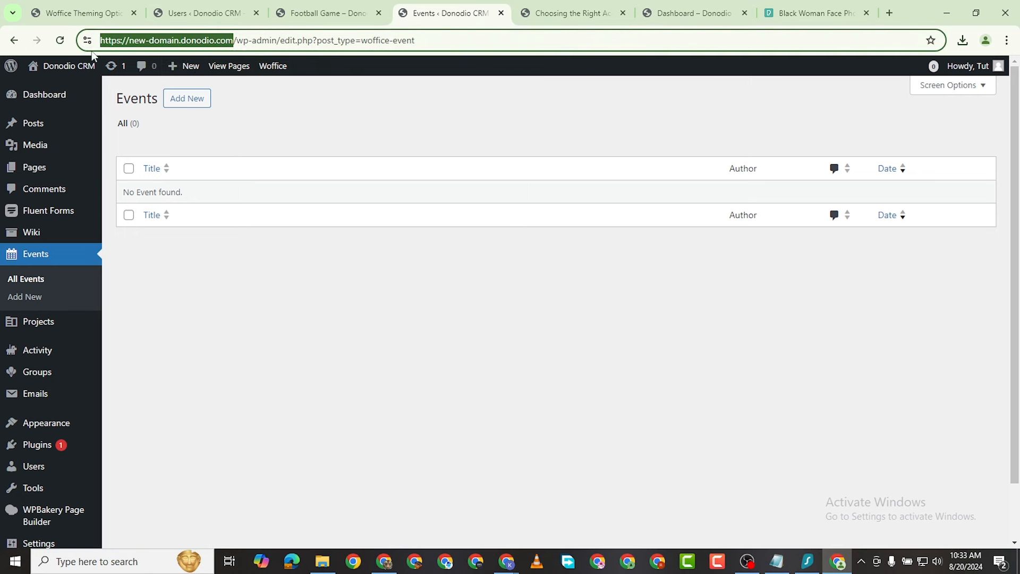
{"action": "right_click", "coordinate": [141, 44]}
{"action": "left_click", "coordinate": [205, 159]}
Step: Load the copied site address in a new Incognito window
{"action": "left_click", "coordinate": [1008, 45]}
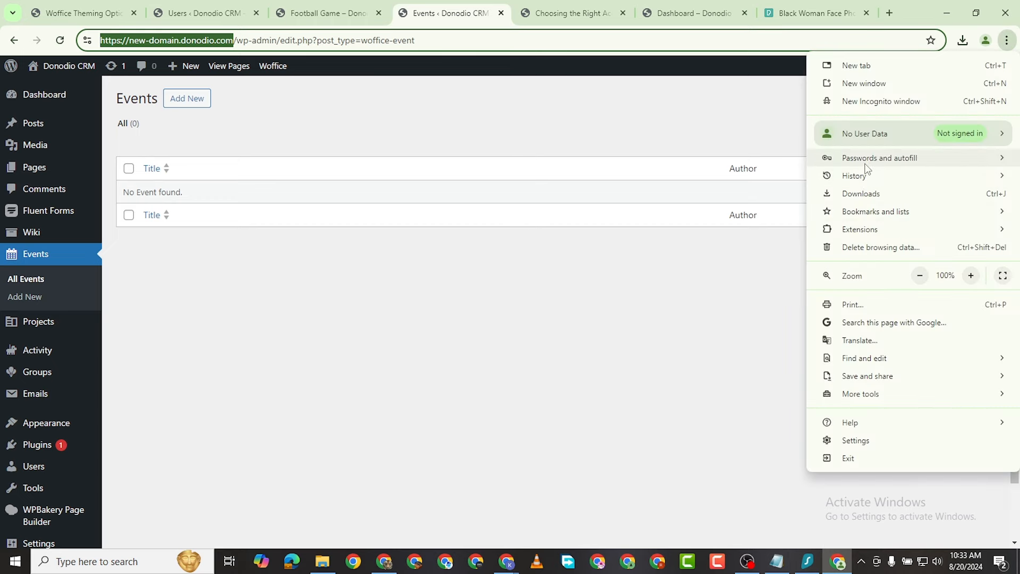
{"action": "left_click", "coordinate": [862, 102]}
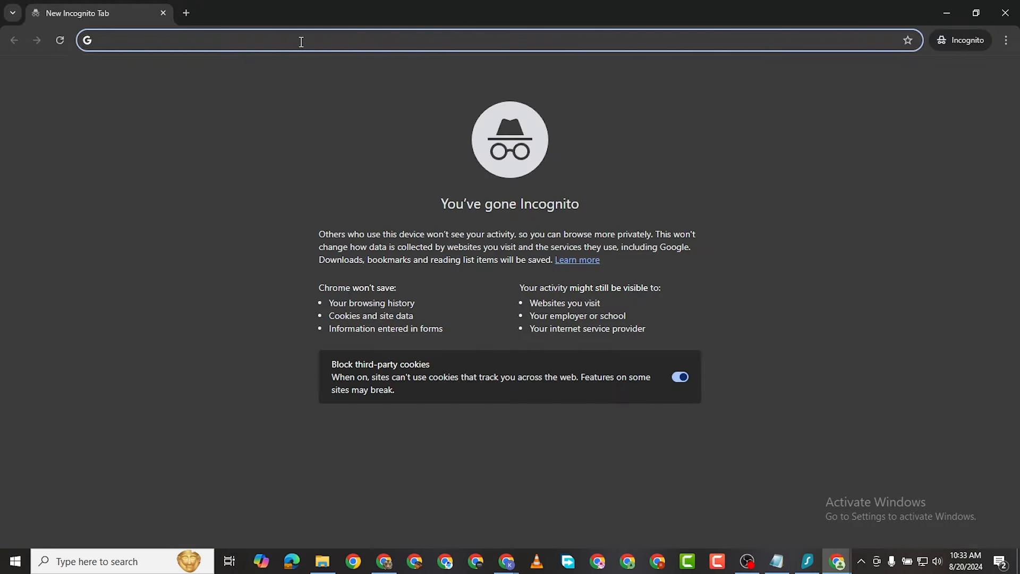
{"action": "right_click", "coordinate": [301, 41]}
{"action": "left_click", "coordinate": [420, 160]}
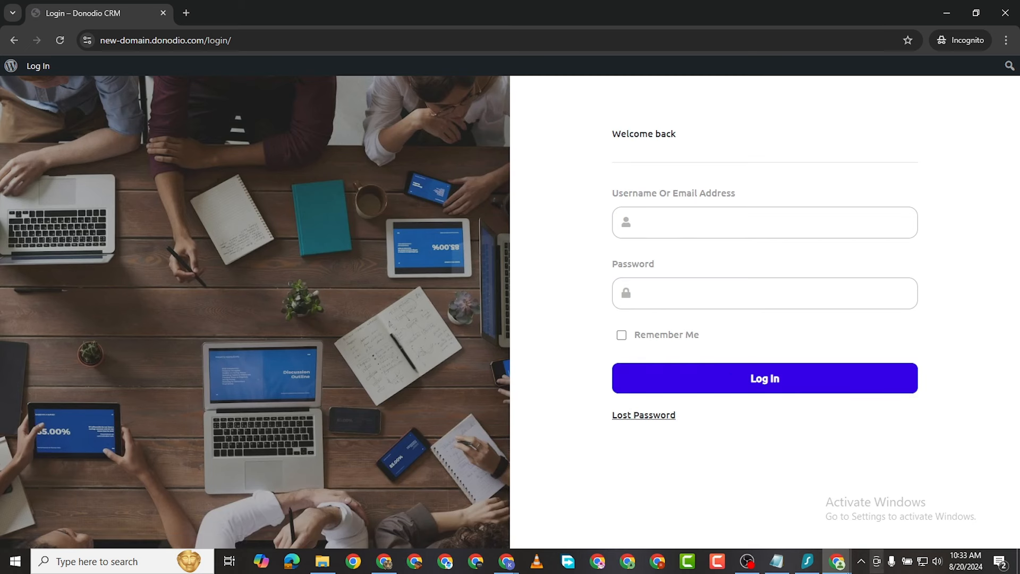
{"action": "mouse_move", "coordinate": [838, 563]}
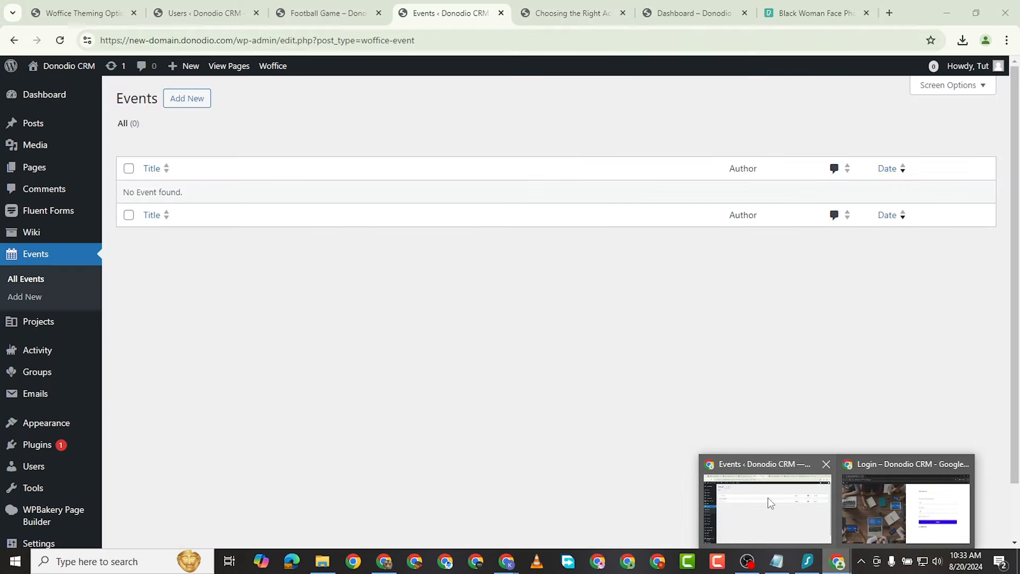
{"action": "left_click", "coordinate": [768, 497]}
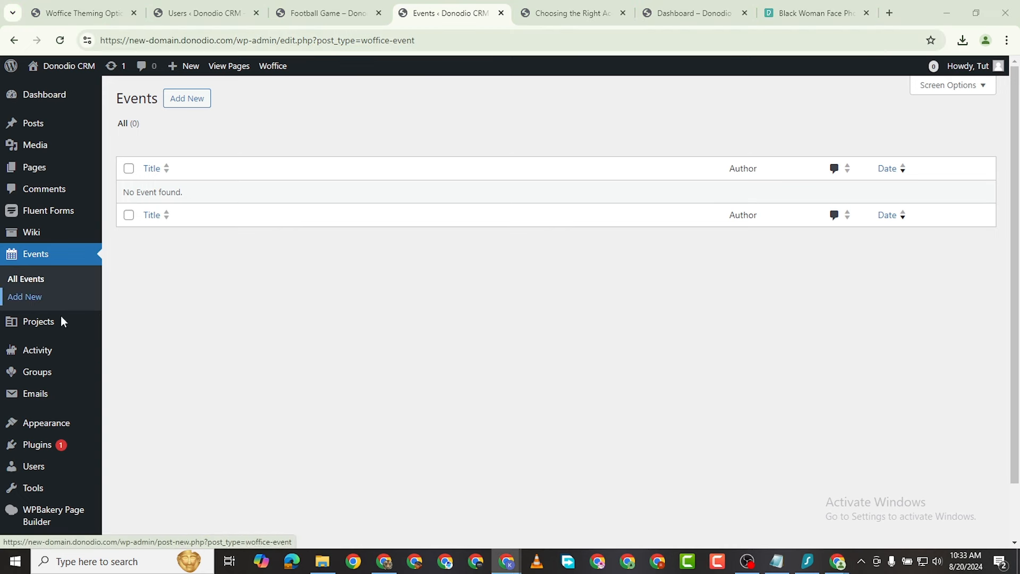
{"action": "mouse_move", "coordinate": [65, 424]}
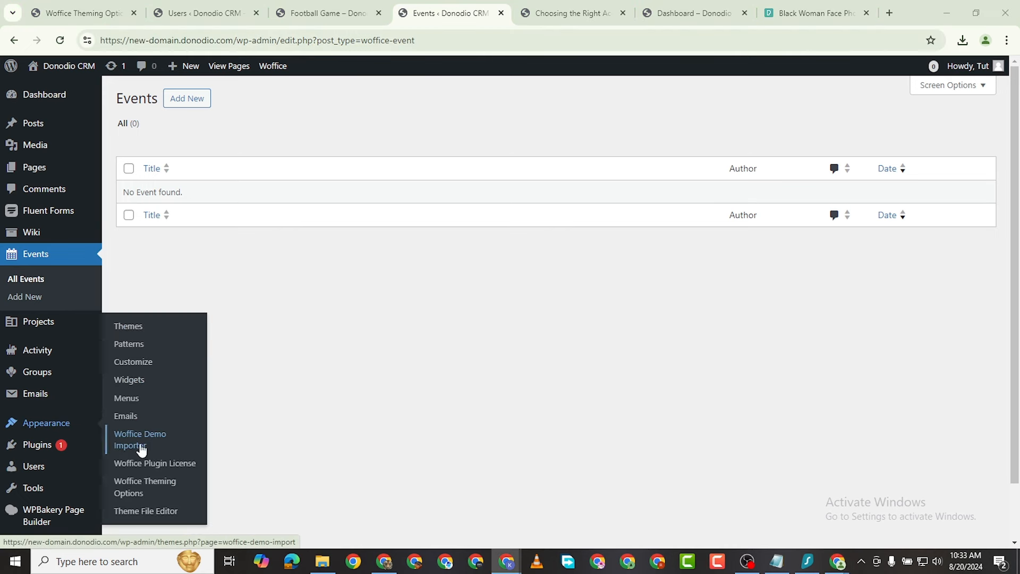
{"action": "left_click", "coordinate": [149, 486]}
{"action": "mouse_move", "coordinate": [61, 458]}
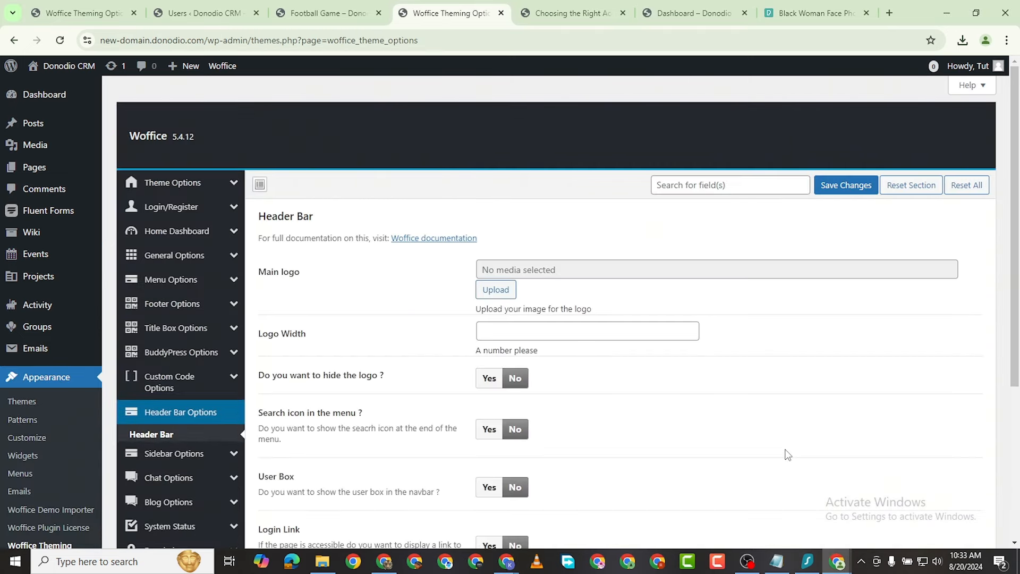
{"action": "left_click", "coordinate": [162, 209]}
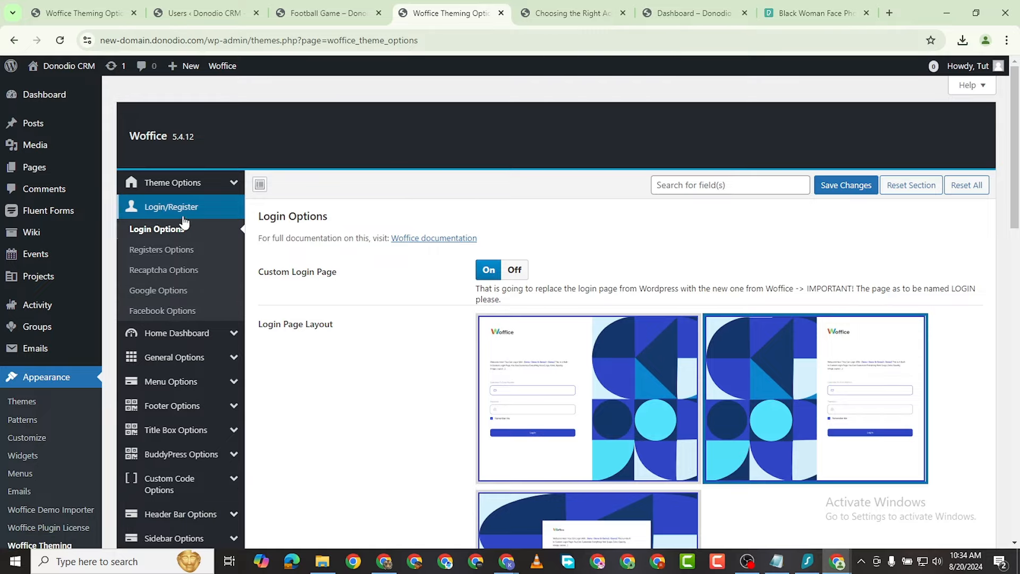
{"action": "scroll", "coordinate": [237, 261], "scroll_direction": "down", "scroll_amount": 5}
{"action": "scroll", "coordinate": [631, 299], "scroll_direction": "down", "scroll_amount": 12}
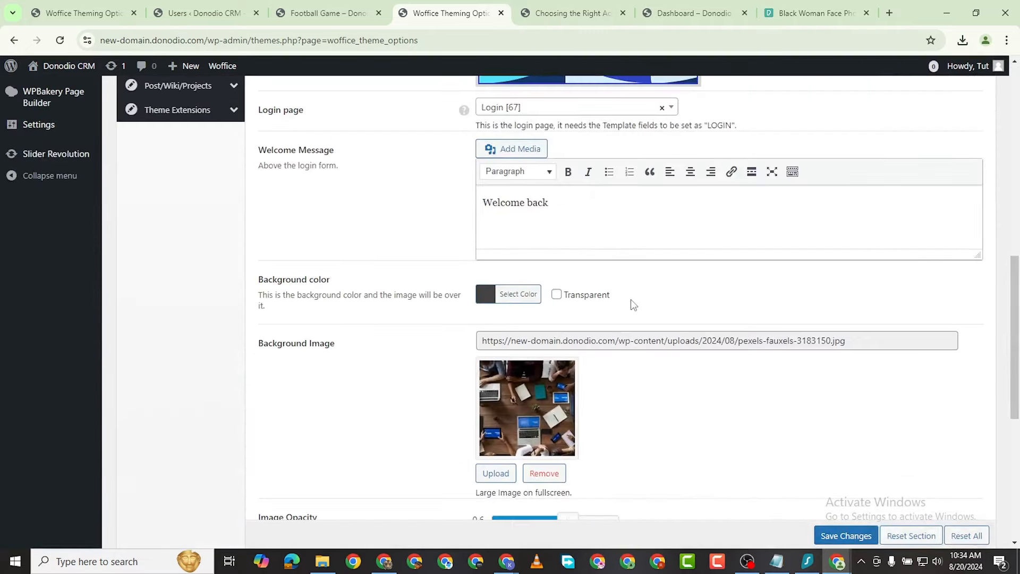
{"action": "scroll", "coordinate": [632, 300], "scroll_direction": "up", "scroll_amount": 2}
{"action": "scroll", "coordinate": [629, 301], "scroll_direction": "down", "scroll_amount": 1}
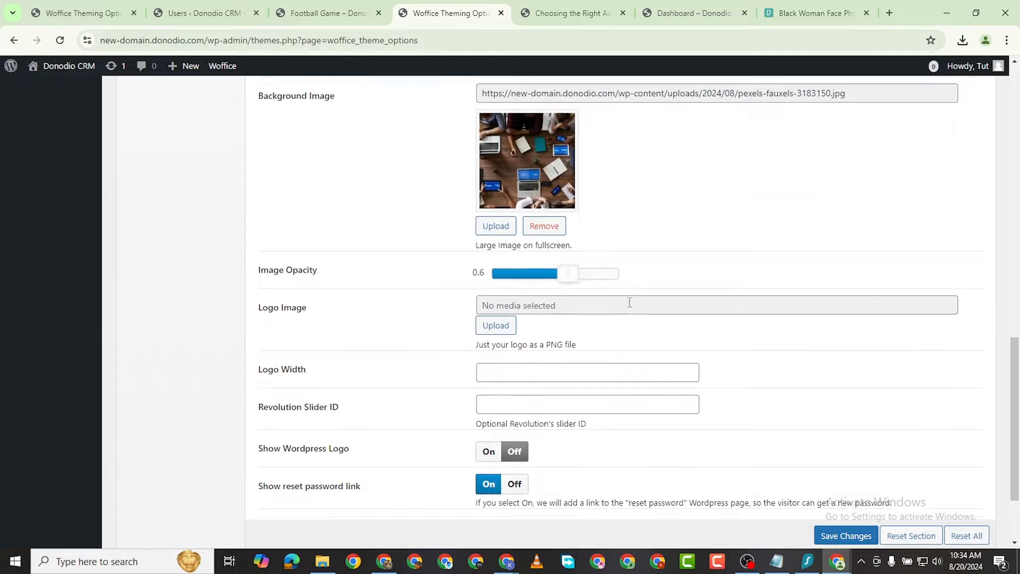
{"action": "scroll", "coordinate": [624, 303], "scroll_direction": "up", "scroll_amount": 15}
{"action": "mouse_move", "coordinate": [199, 306]}
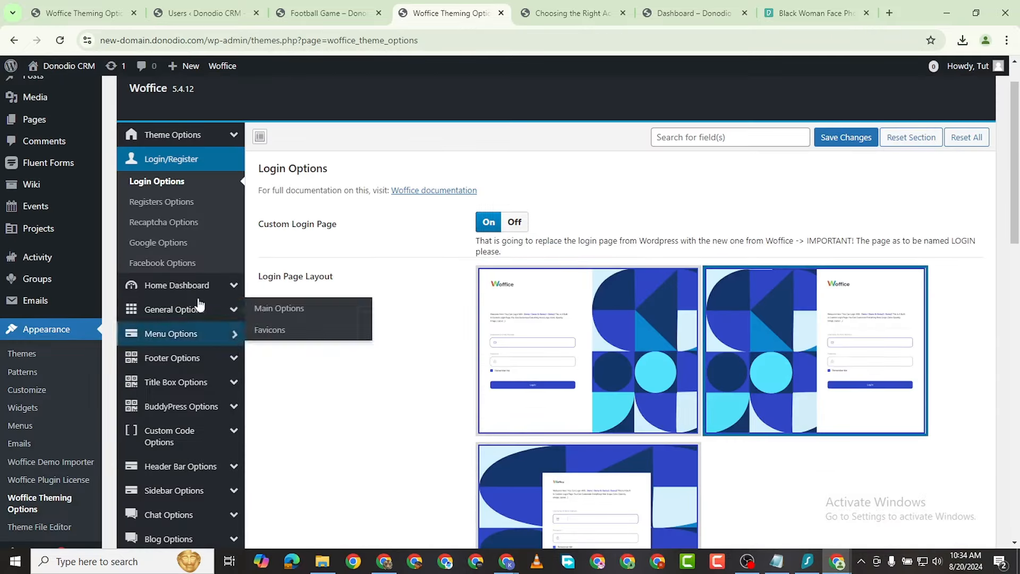
{"action": "left_click", "coordinate": [154, 206]}
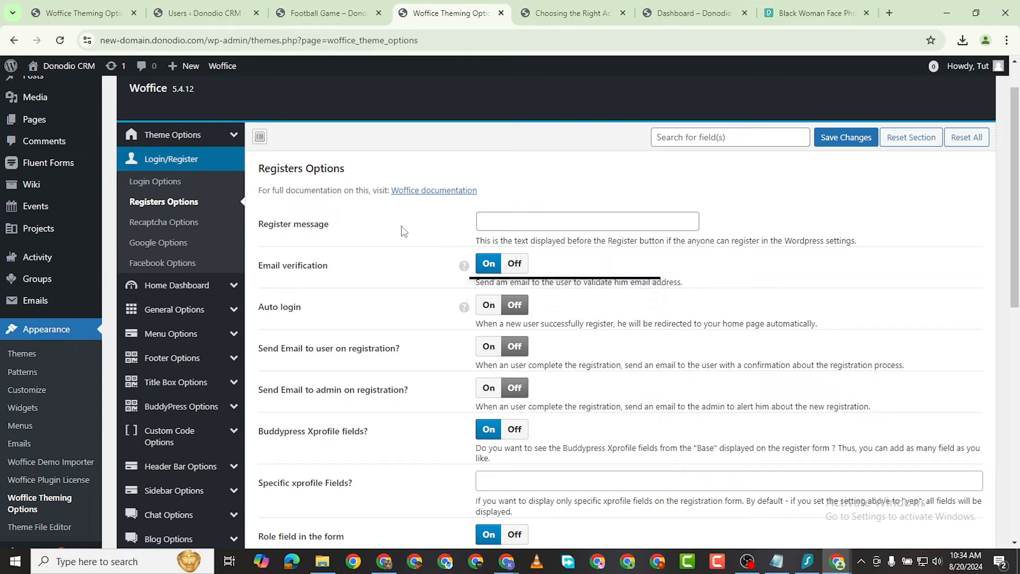
{"action": "left_click", "coordinate": [514, 263]}
{"action": "scroll", "coordinate": [518, 388], "scroll_direction": "down", "scroll_amount": 3}
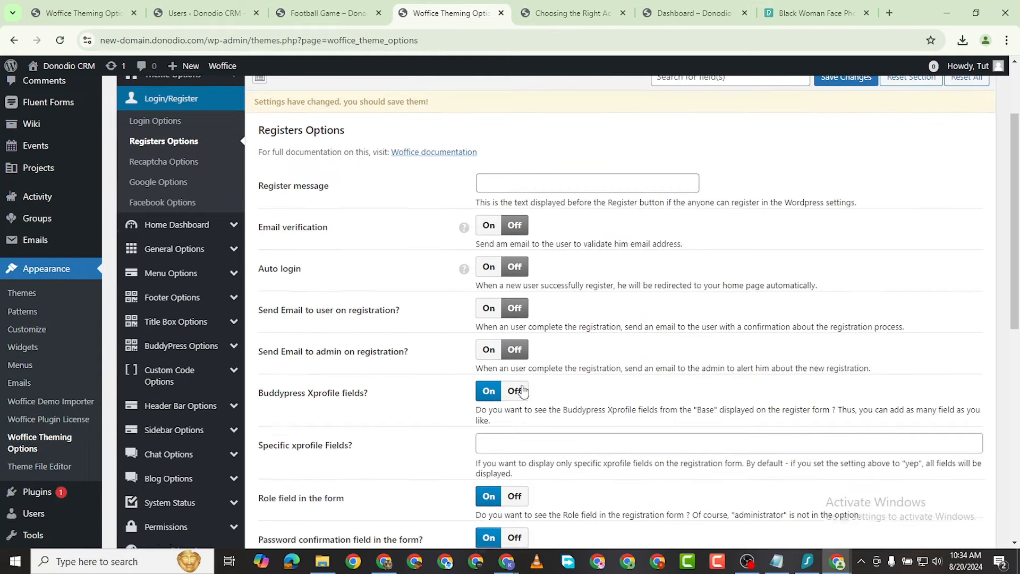
{"action": "scroll", "coordinate": [524, 386], "scroll_direction": "down", "scroll_amount": 1}
{"action": "scroll", "coordinate": [462, 387], "scroll_direction": "down", "scroll_amount": 2}
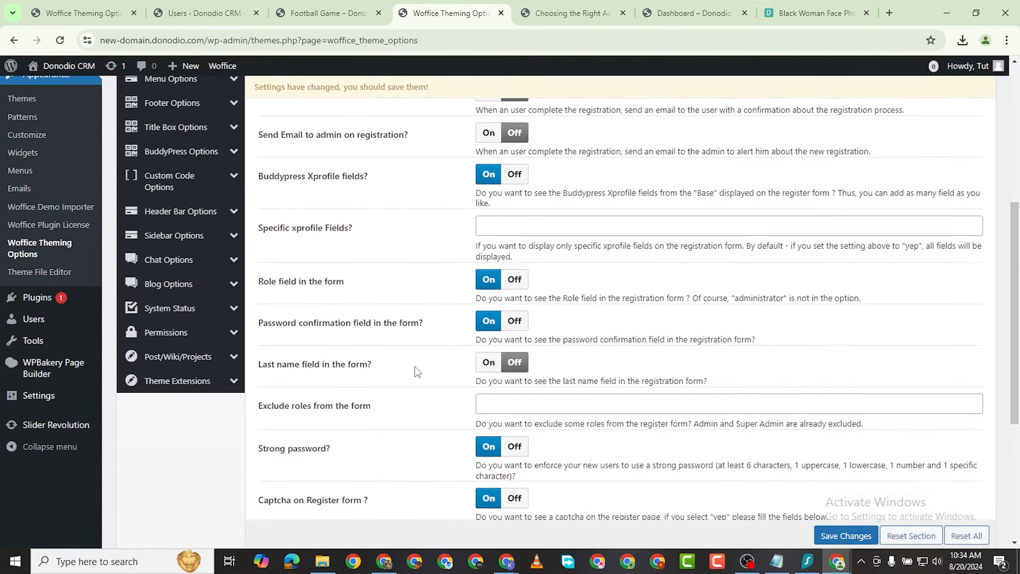
{"action": "scroll", "coordinate": [451, 339], "scroll_direction": "down", "scroll_amount": 1}
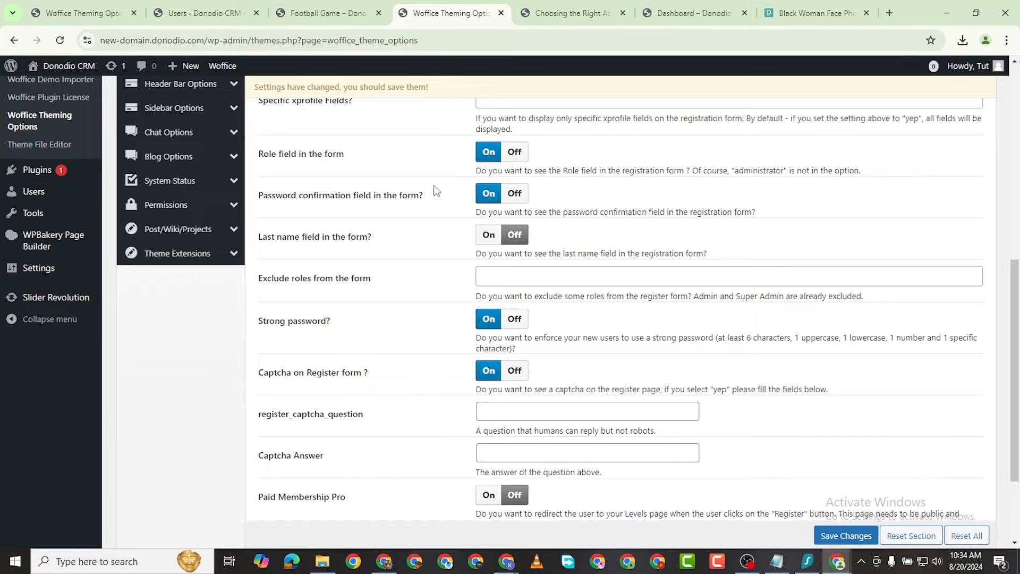
{"action": "scroll", "coordinate": [554, 401], "scroll_direction": "up", "scroll_amount": 4}
{"action": "scroll", "coordinate": [590, 425], "scroll_direction": "down", "scroll_amount": 6}
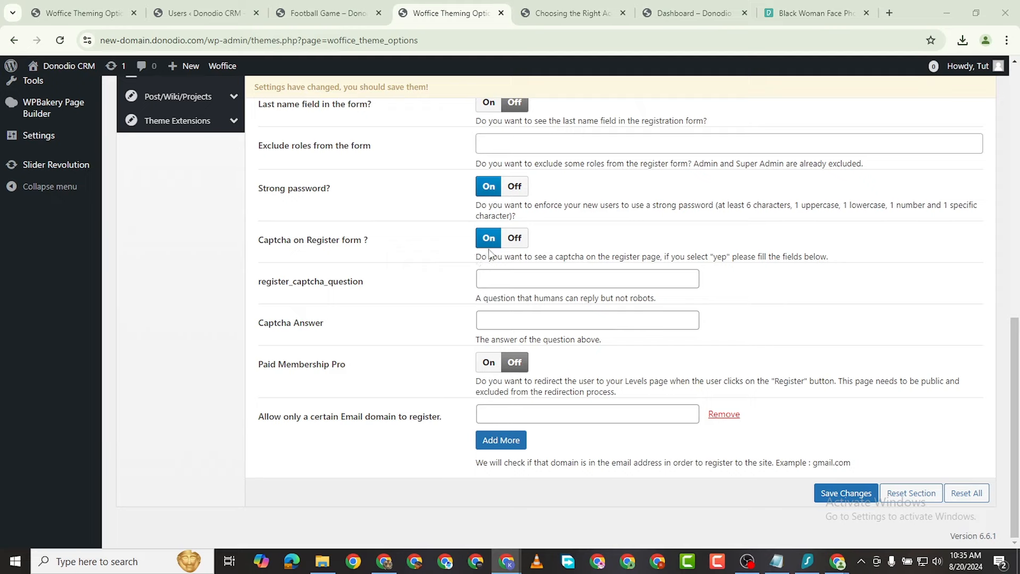
{"action": "left_click", "coordinate": [514, 187]}
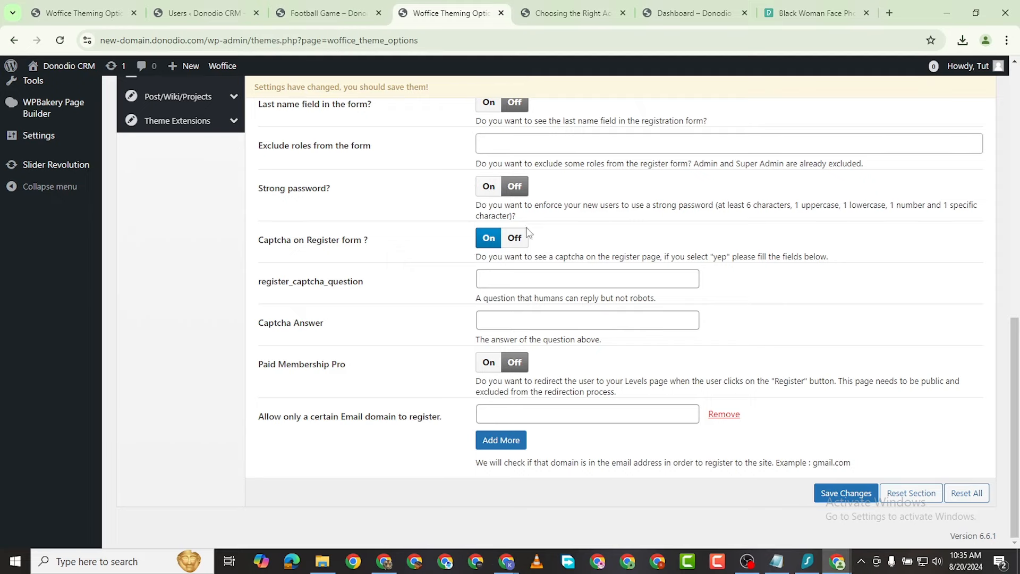
{"action": "left_click", "coordinate": [514, 239]}
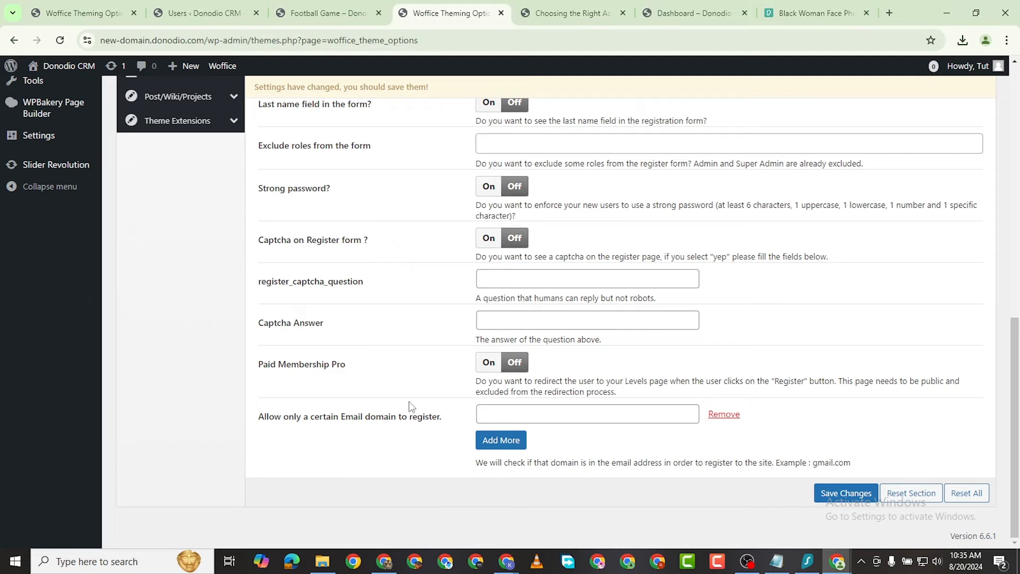
{"action": "scroll", "coordinate": [549, 383], "scroll_direction": "up", "scroll_amount": 4}
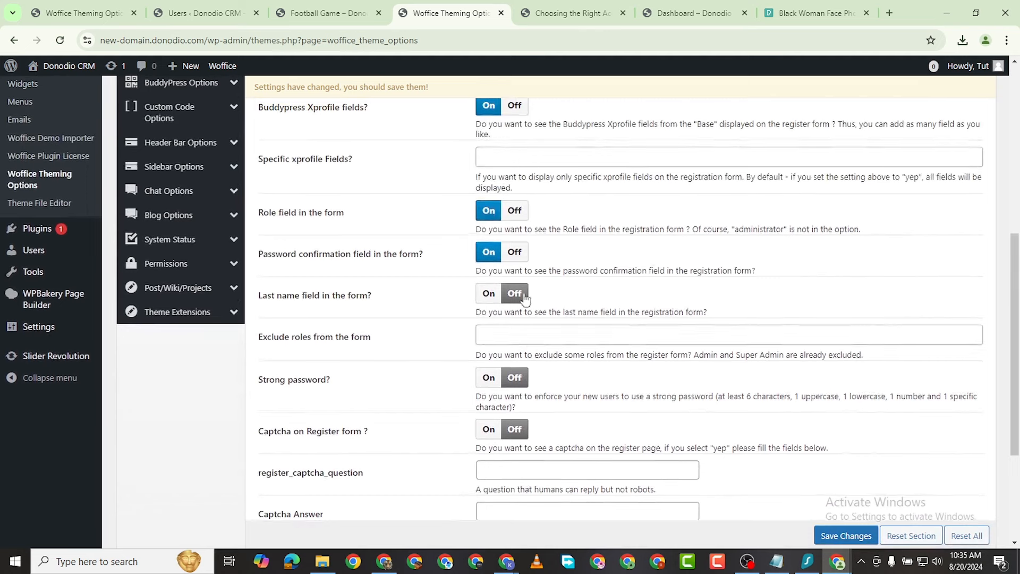
{"action": "scroll", "coordinate": [635, 339], "scroll_direction": "down", "scroll_amount": 4}
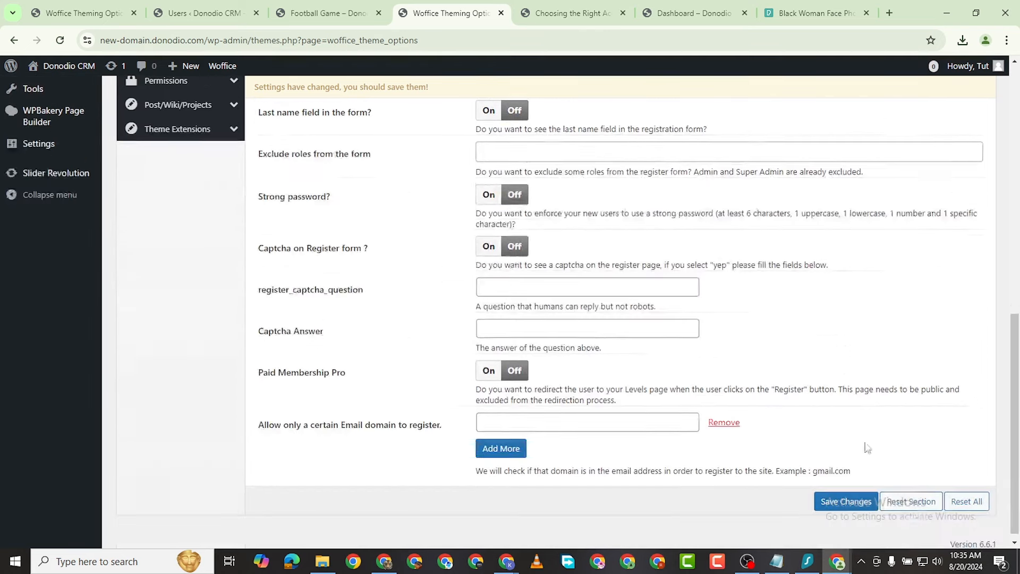
{"action": "left_click", "coordinate": [838, 502]}
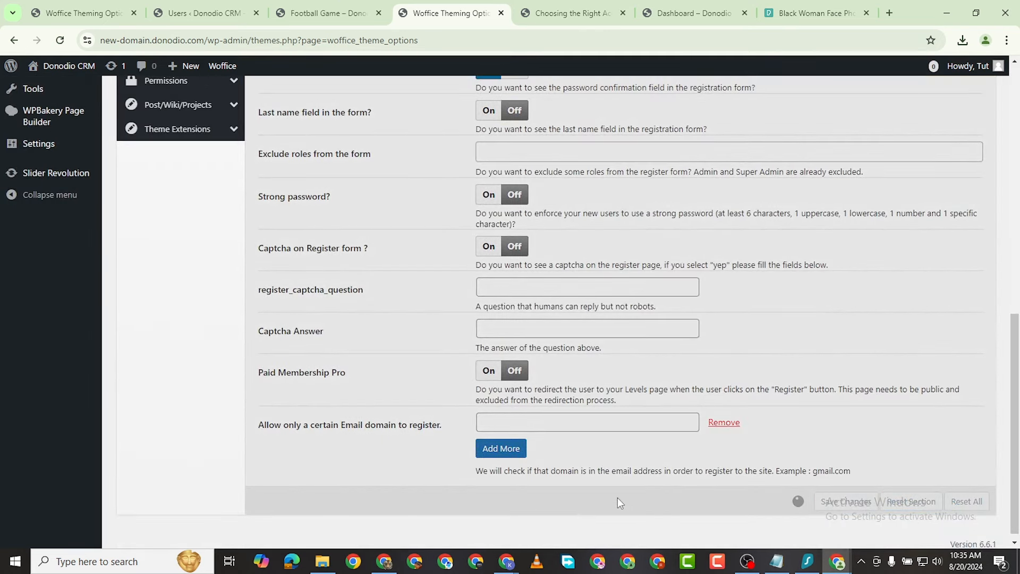
{"action": "scroll", "coordinate": [3, 319], "scroll_direction": "up", "scroll_amount": 4}
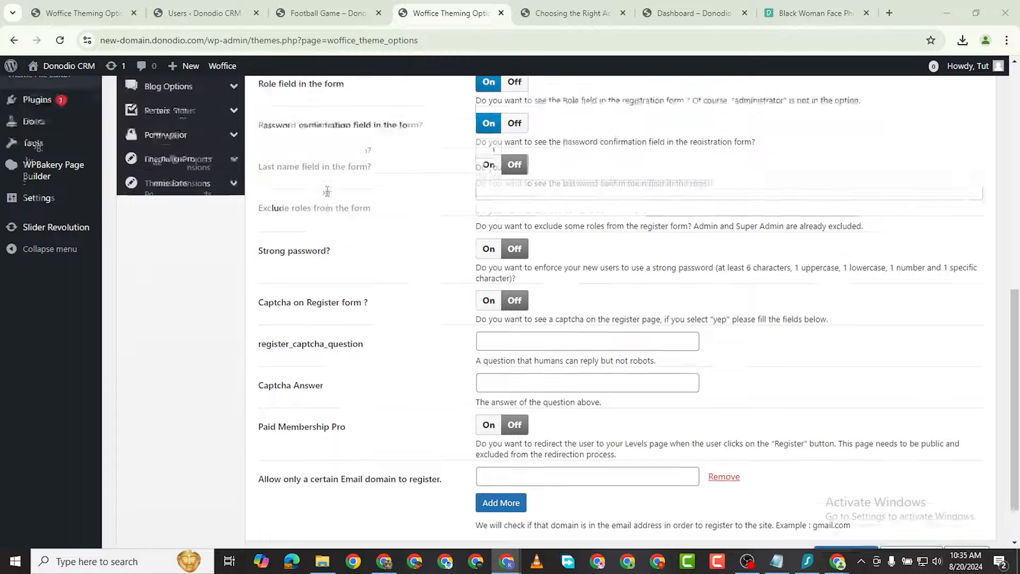
{"action": "scroll", "coordinate": [4, 255], "scroll_direction": "up", "scroll_amount": 3}
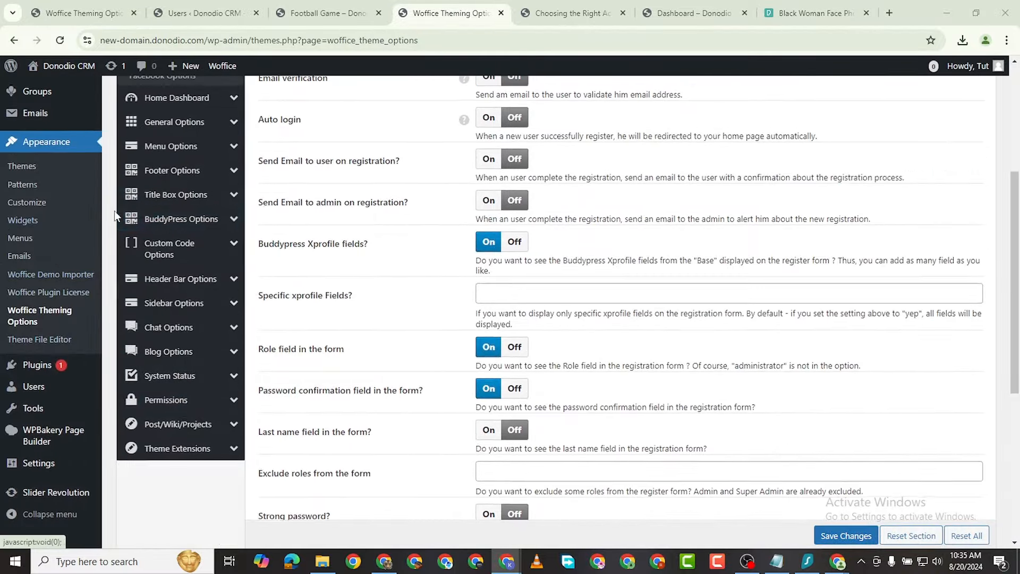
{"action": "scroll", "coordinate": [32, 223], "scroll_direction": "up", "scroll_amount": 2}
{"action": "scroll", "coordinate": [31, 297], "scroll_direction": "down", "scroll_amount": 3}
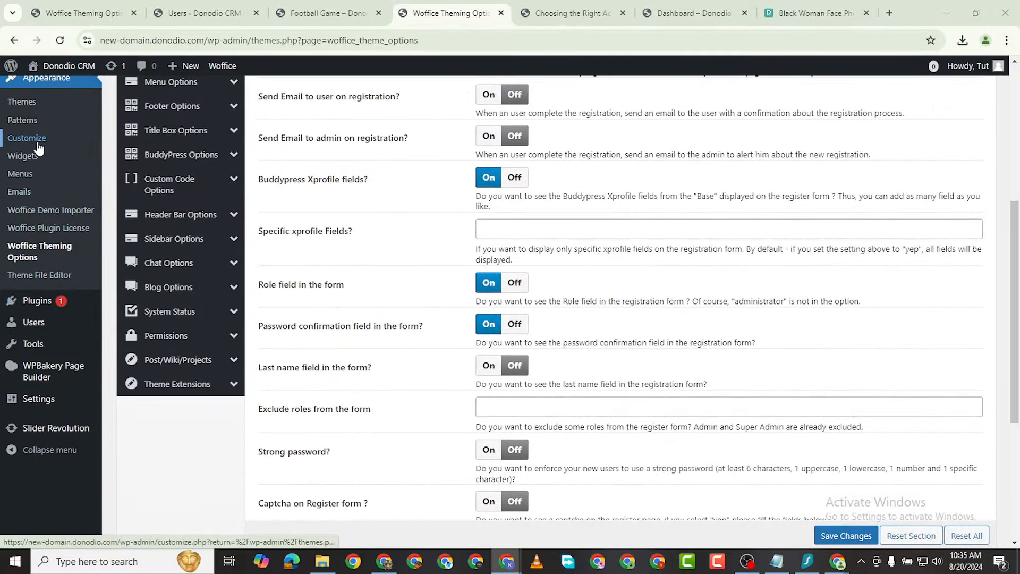
{"action": "scroll", "coordinate": [32, 160], "scroll_direction": "down", "scroll_amount": 1}
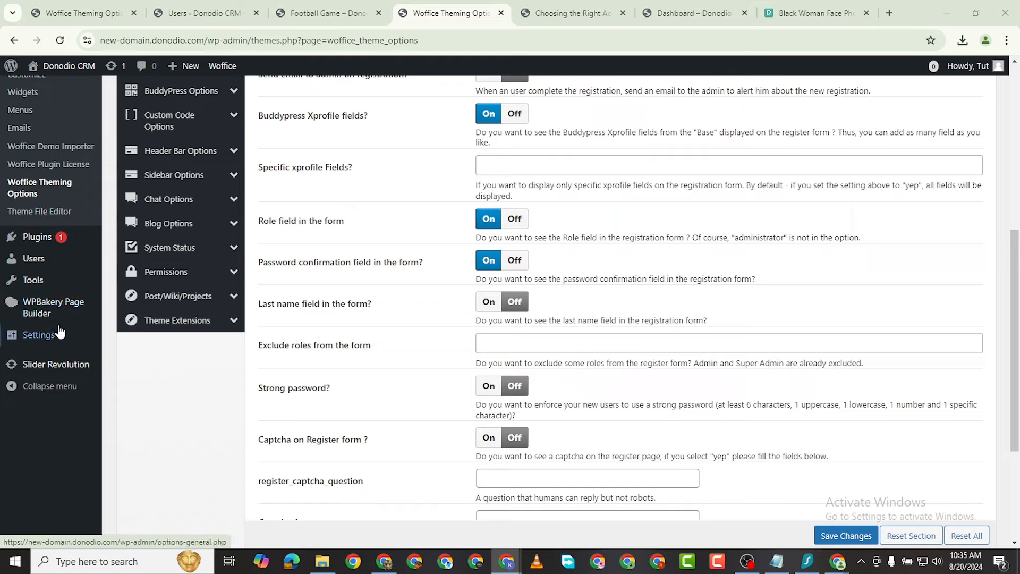
{"action": "left_click", "coordinate": [129, 337]}
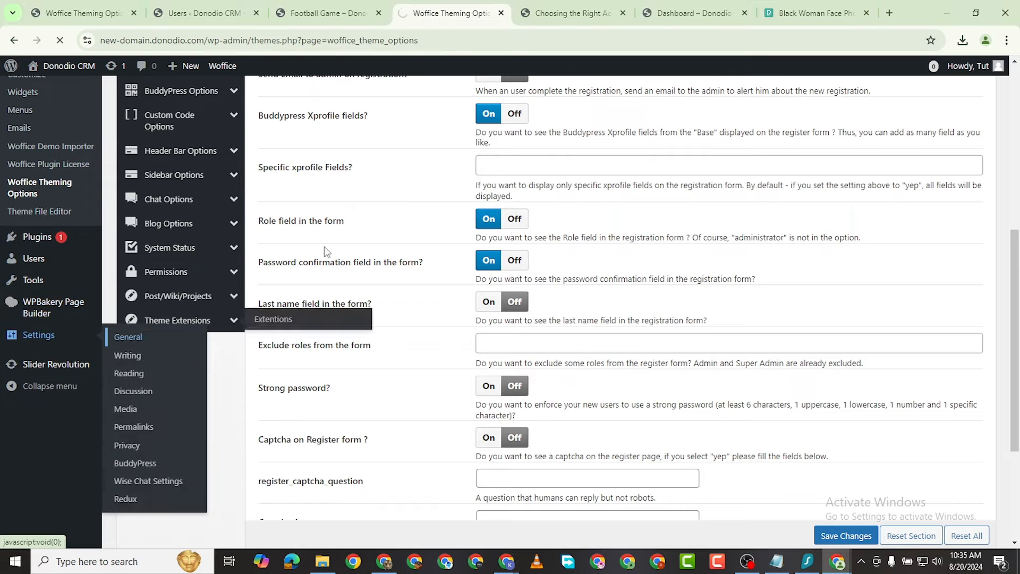
Step: Tick 'Anyone can register' under Membership and save the General Settings
{"action": "scroll", "coordinate": [359, 299], "scroll_direction": "down", "scroll_amount": 5}
{"action": "scroll", "coordinate": [360, 299], "scroll_direction": "down", "scroll_amount": 5}
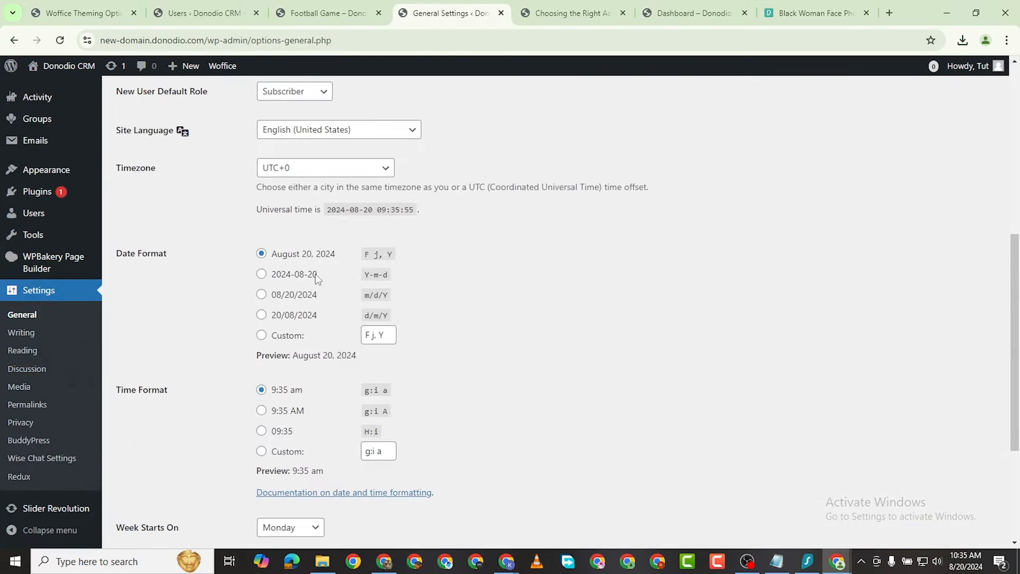
{"action": "scroll", "coordinate": [305, 292], "scroll_direction": "up", "scroll_amount": 5}
{"action": "scroll", "coordinate": [316, 278], "scroll_direction": "up", "scroll_amount": 2}
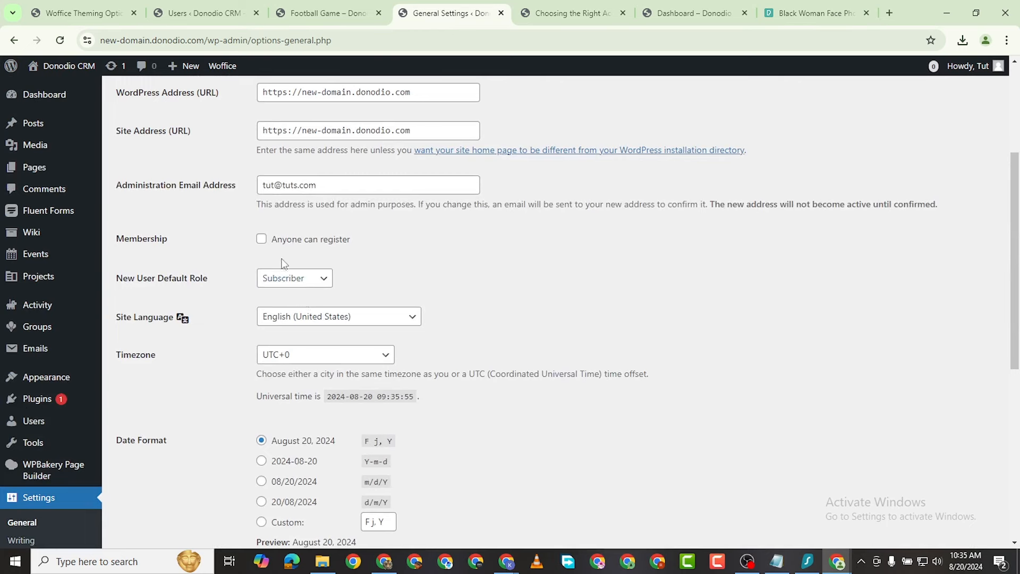
{"action": "left_click", "coordinate": [262, 240]}
{"action": "scroll", "coordinate": [736, 436], "scroll_direction": "down", "scroll_amount": 5}
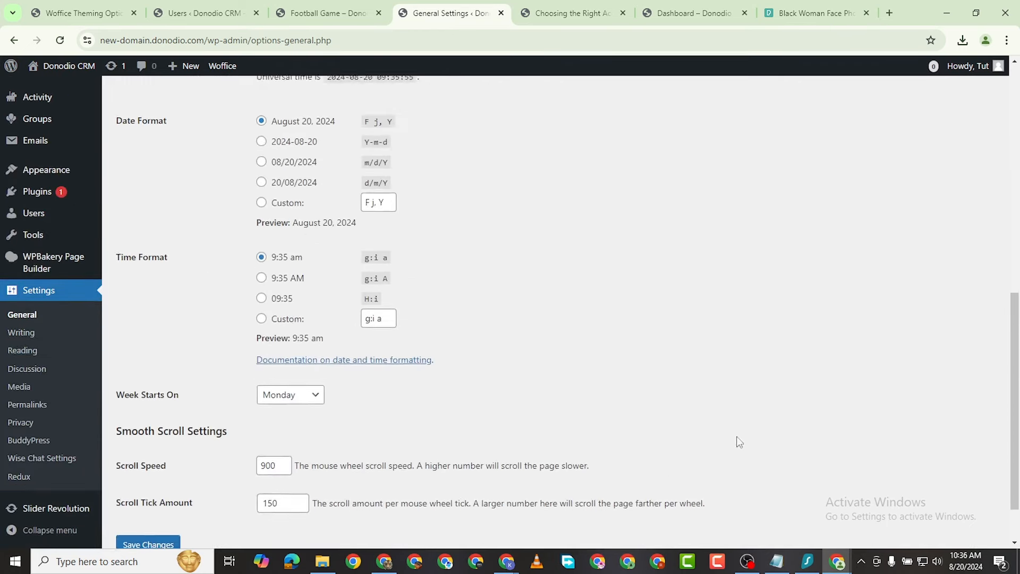
{"action": "left_click", "coordinate": [152, 485]}
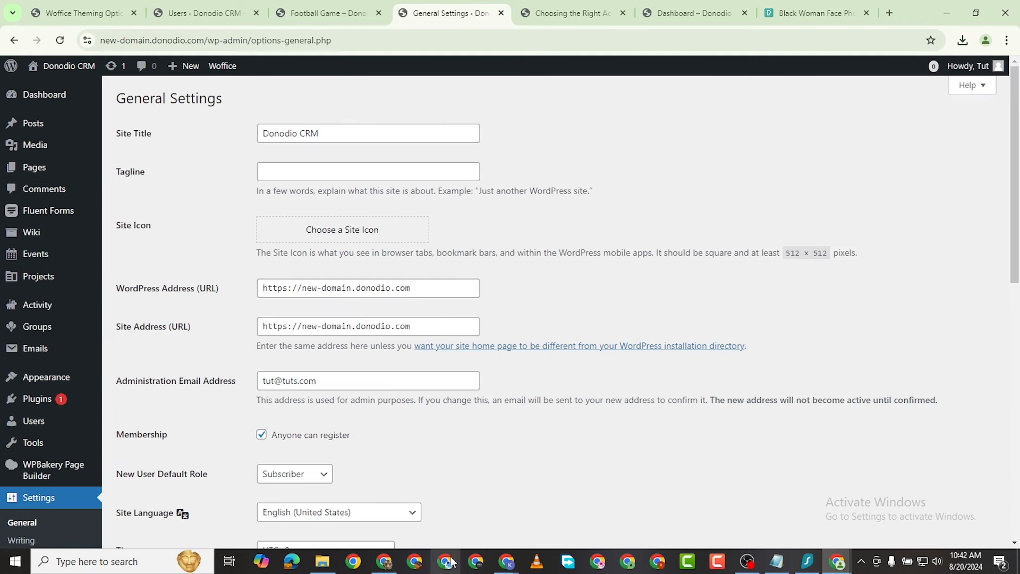
Step: Bring the Incognito login window forward, reload it, and focus the Username field
{"action": "mouse_move", "coordinate": [838, 566]}
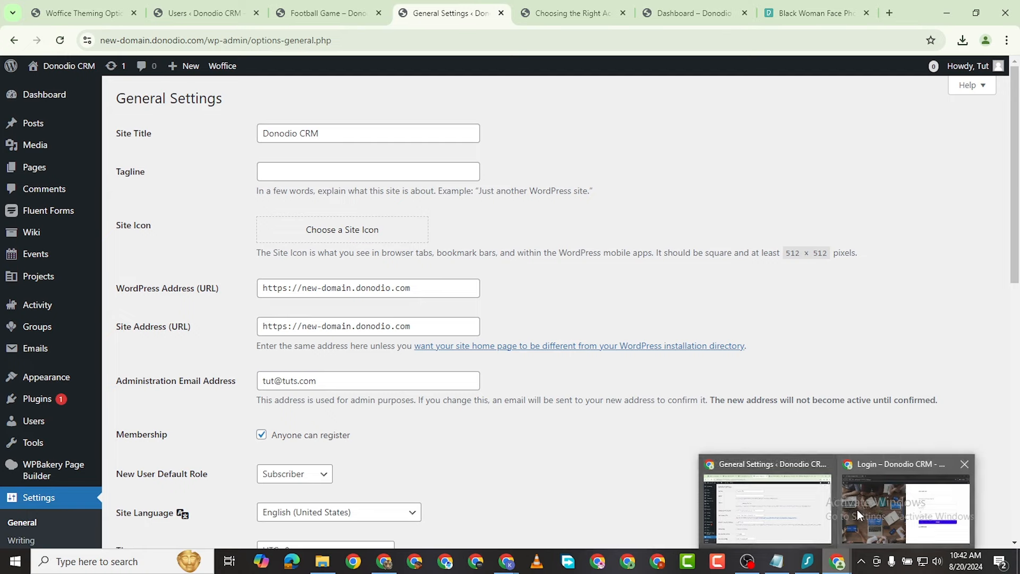
{"action": "left_click", "coordinate": [901, 505]}
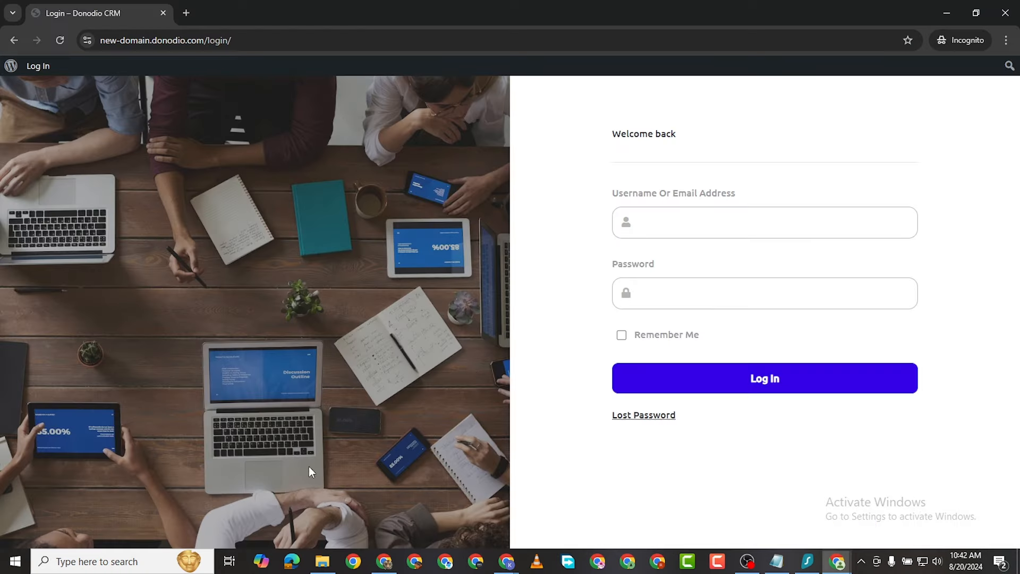
{"action": "left_click", "coordinate": [57, 43]}
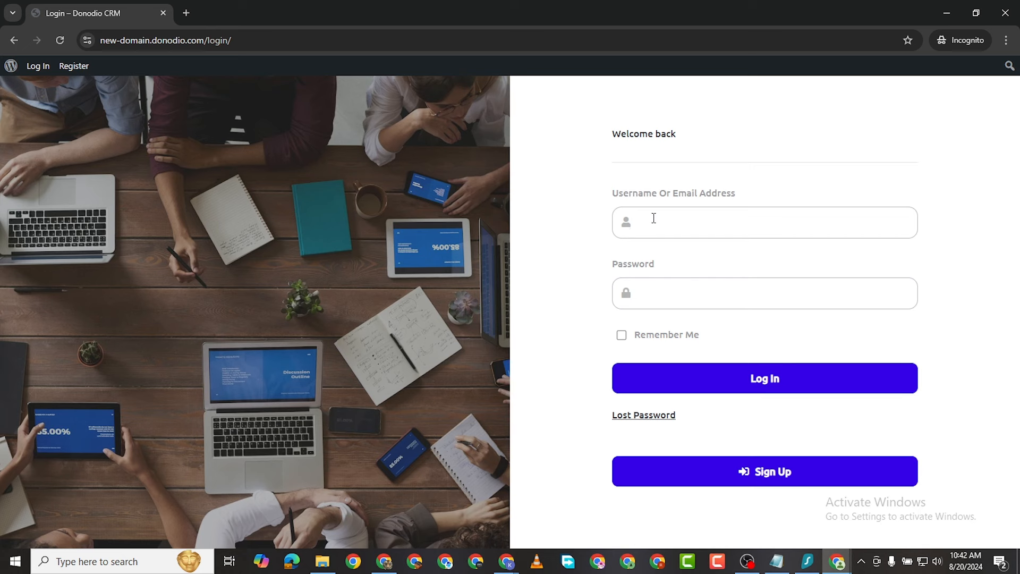
{"action": "left_click", "coordinate": [668, 228]}
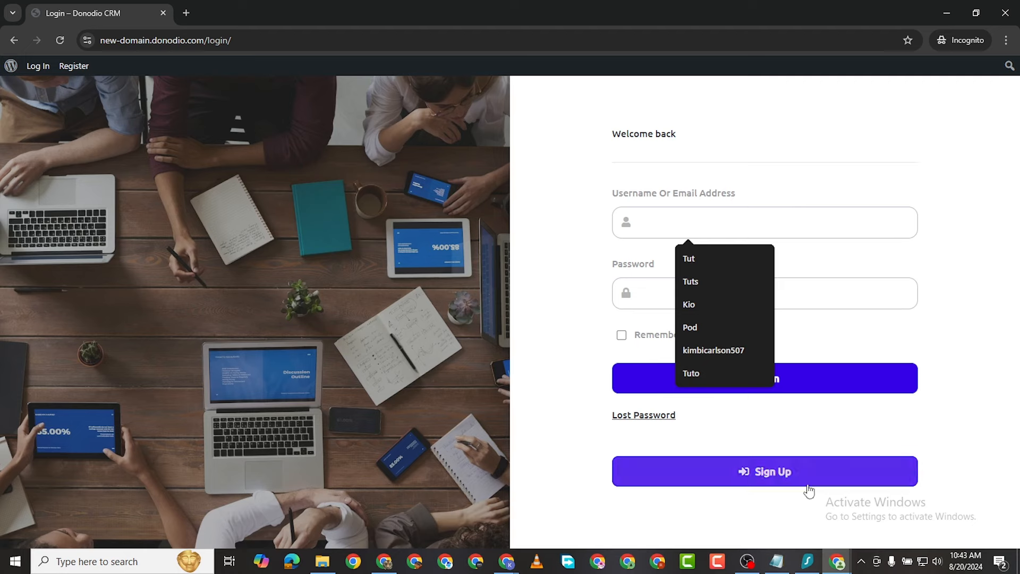
Step: Switch back to the General Settings browser window
{"action": "left_click", "coordinate": [840, 565]}
{"action": "left_click", "coordinate": [765, 510]}
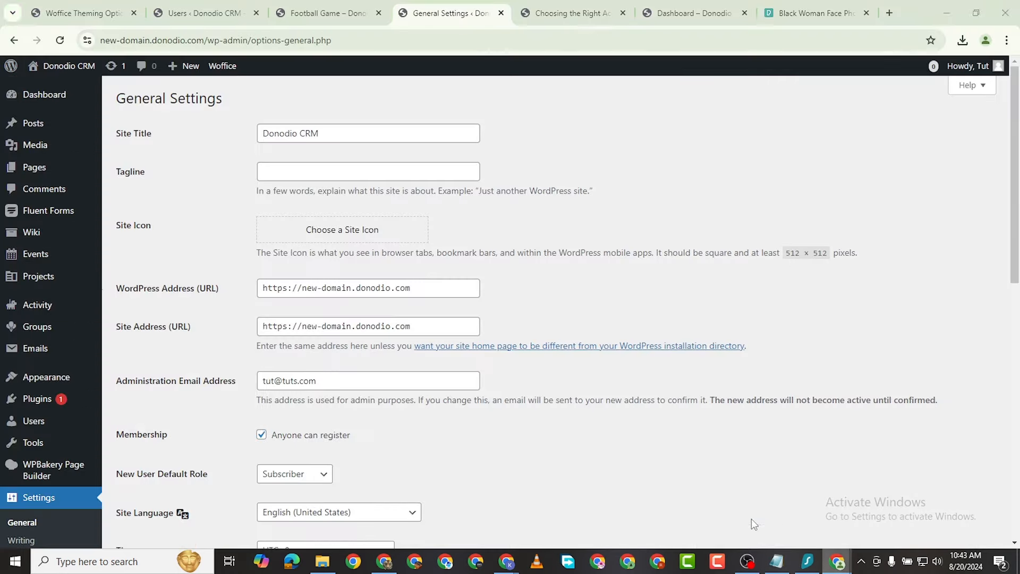
{"action": "scroll", "coordinate": [64, 364], "scroll_direction": "down", "scroll_amount": 2}
{"action": "scroll", "coordinate": [64, 364], "scroll_direction": "down", "scroll_amount": 2}
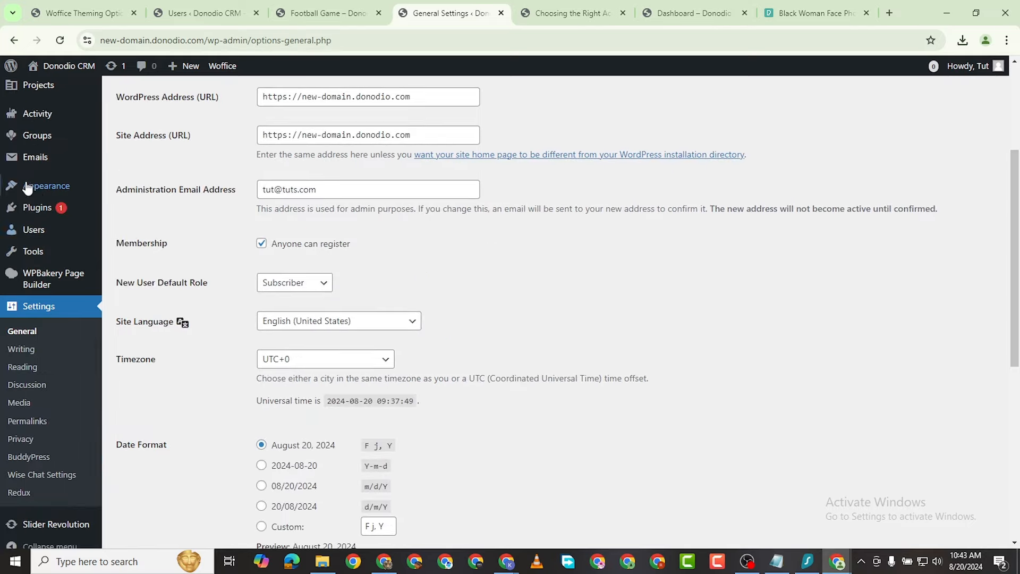
Step: Go to Woffice Theming Options > Login/Register > Registers Options
{"action": "mouse_move", "coordinate": [37, 187]}
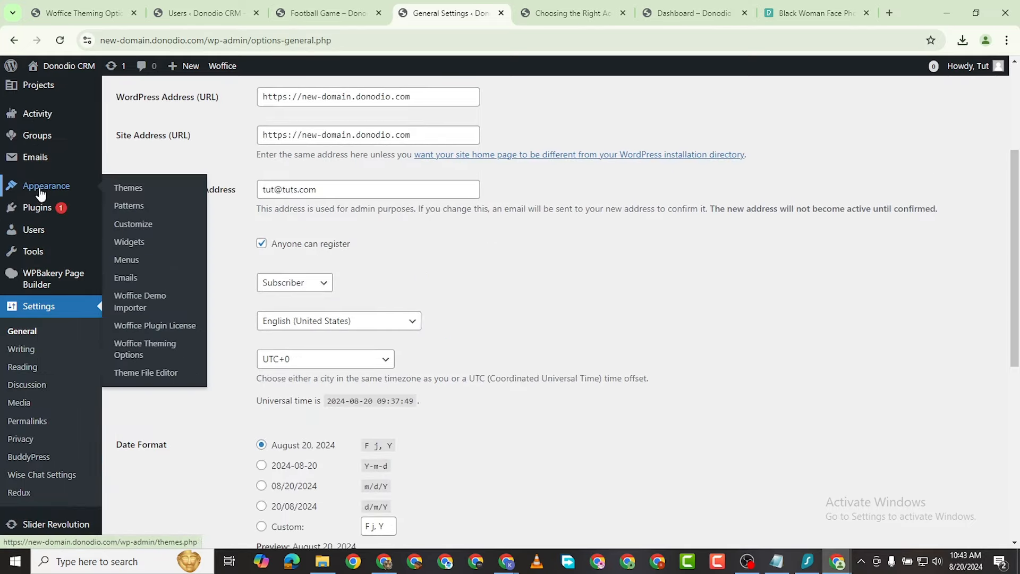
{"action": "left_click", "coordinate": [155, 349]}
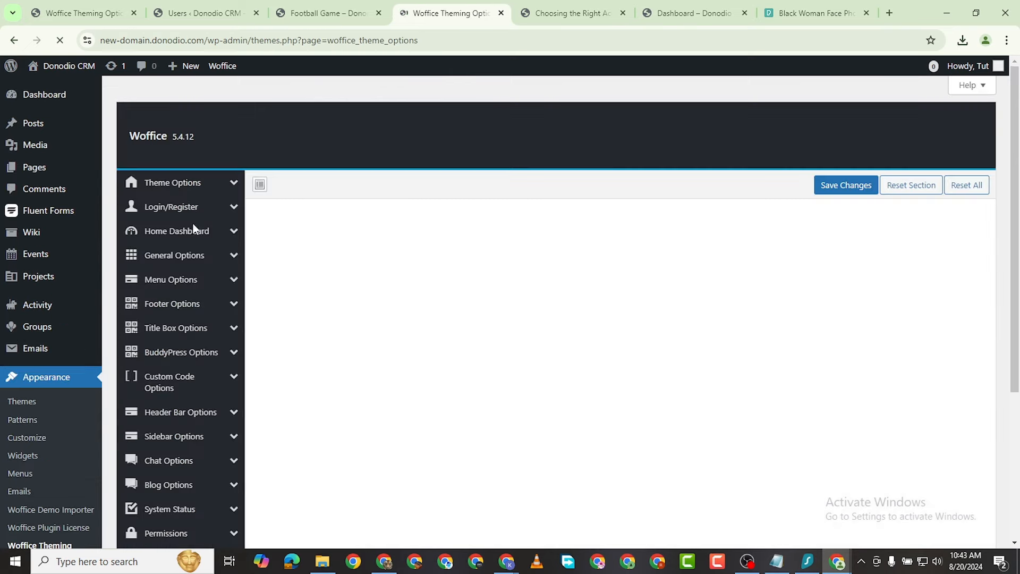
{"action": "left_click", "coordinate": [188, 215]}
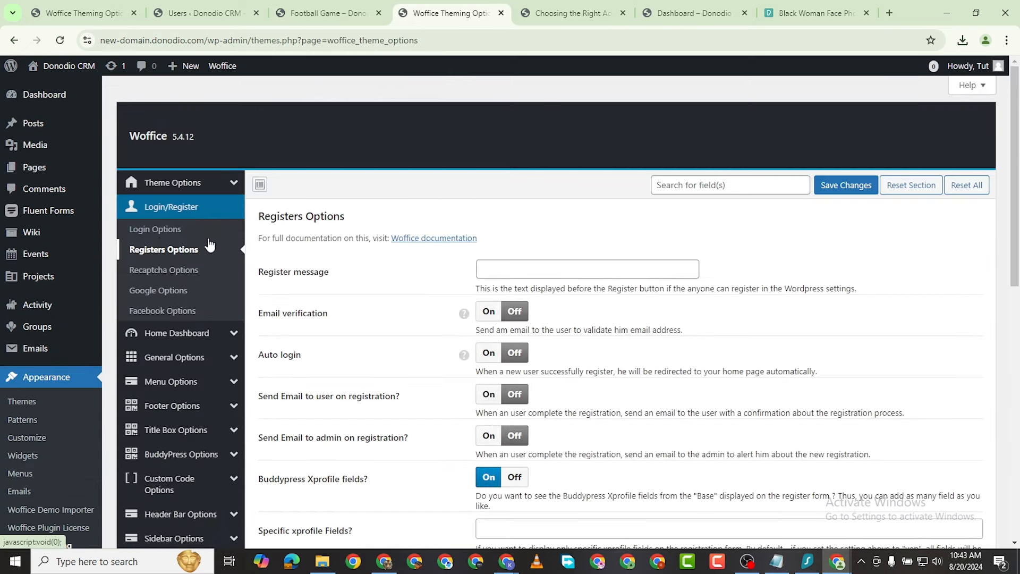
{"action": "left_click", "coordinate": [169, 230]}
{"action": "scroll", "coordinate": [490, 340], "scroll_direction": "down", "scroll_amount": 15}
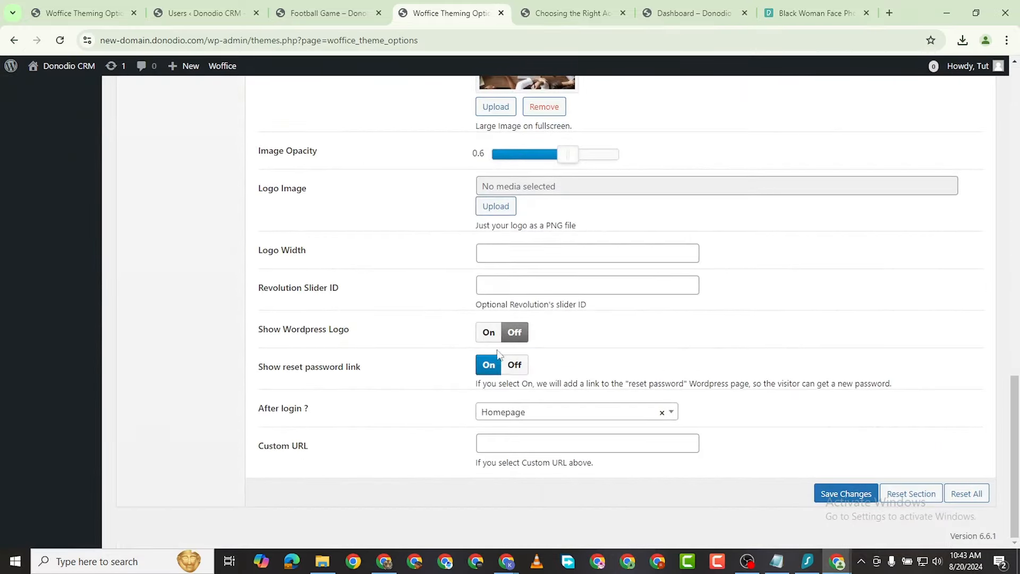
{"action": "scroll", "coordinate": [289, 292], "scroll_direction": "up", "scroll_amount": 10}
{"action": "scroll", "coordinate": [399, 399], "scroll_direction": "down", "scroll_amount": 11}
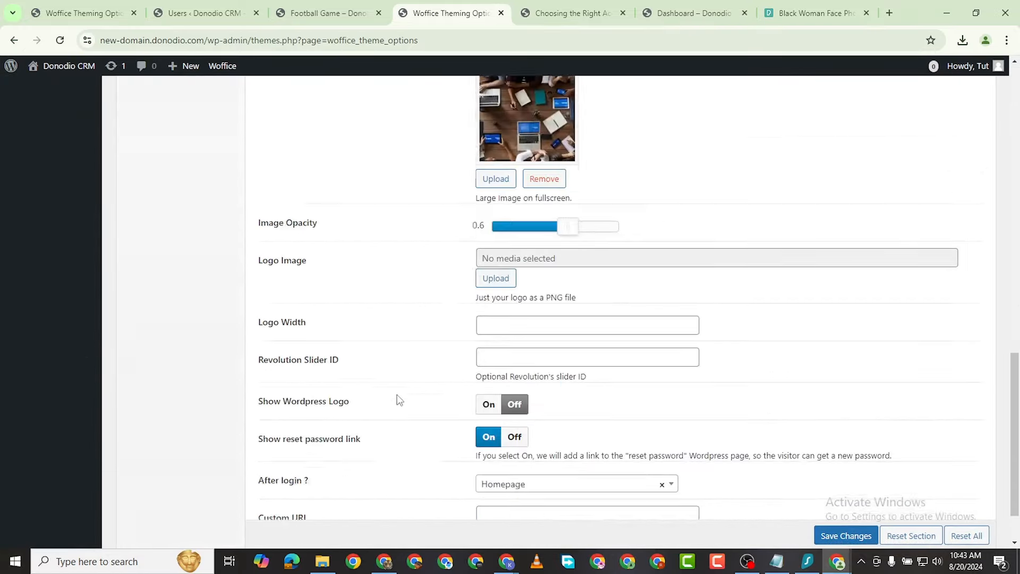
{"action": "scroll", "coordinate": [392, 377], "scroll_direction": "up", "scroll_amount": 8}
{"action": "scroll", "coordinate": [384, 355], "scroll_direction": "up", "scroll_amount": 8}
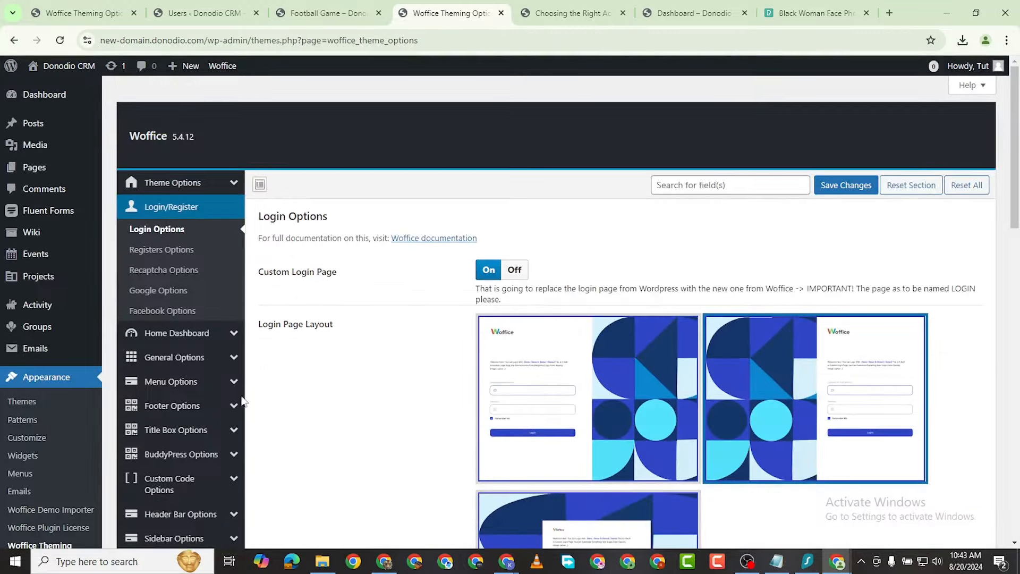
{"action": "left_click", "coordinate": [155, 251]}
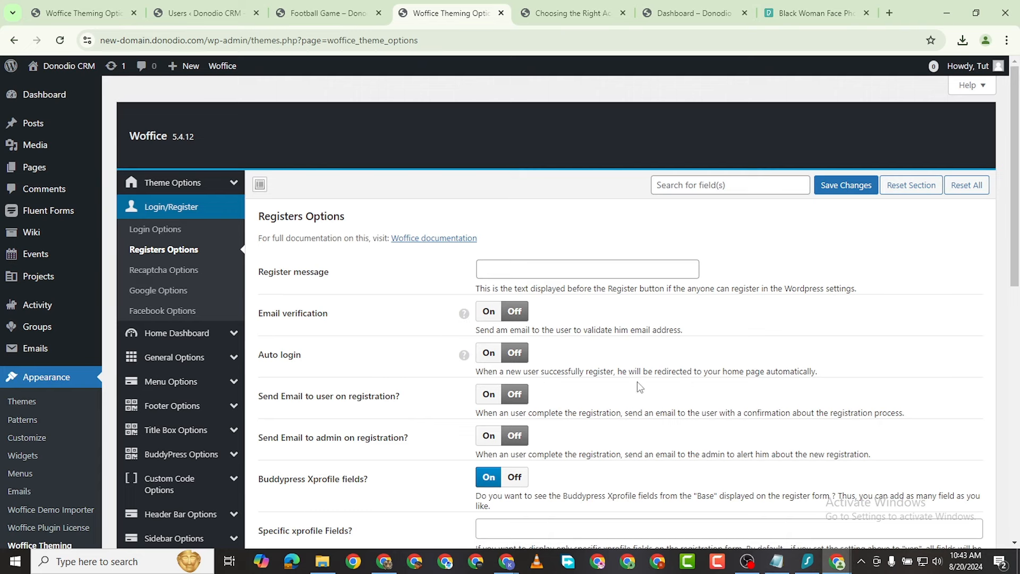
Step: Switch Auto login On, save the registration options, and return to the login window
{"action": "left_click", "coordinate": [498, 359]}
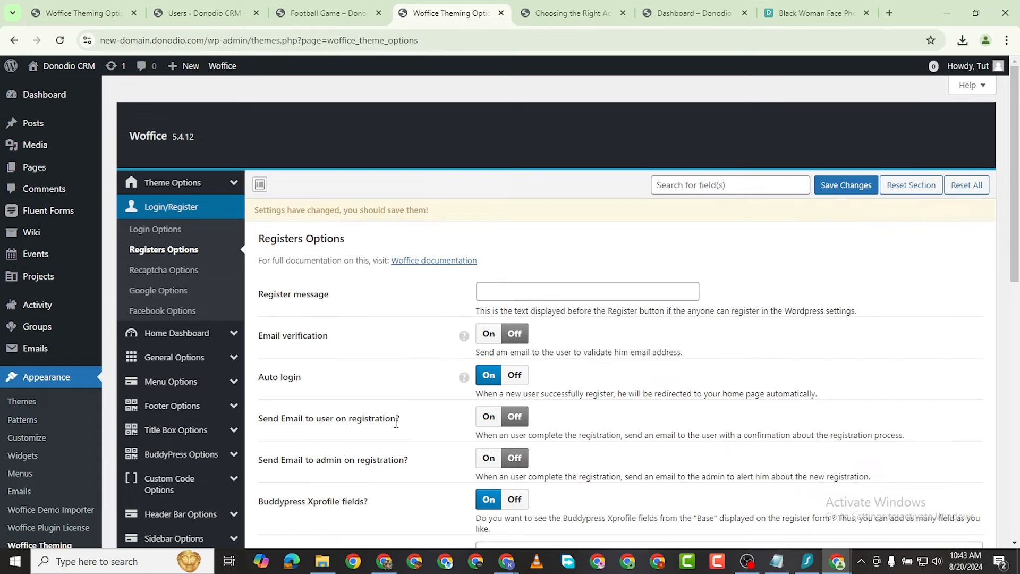
{"action": "scroll", "coordinate": [433, 394], "scroll_direction": "down", "scroll_amount": 1}
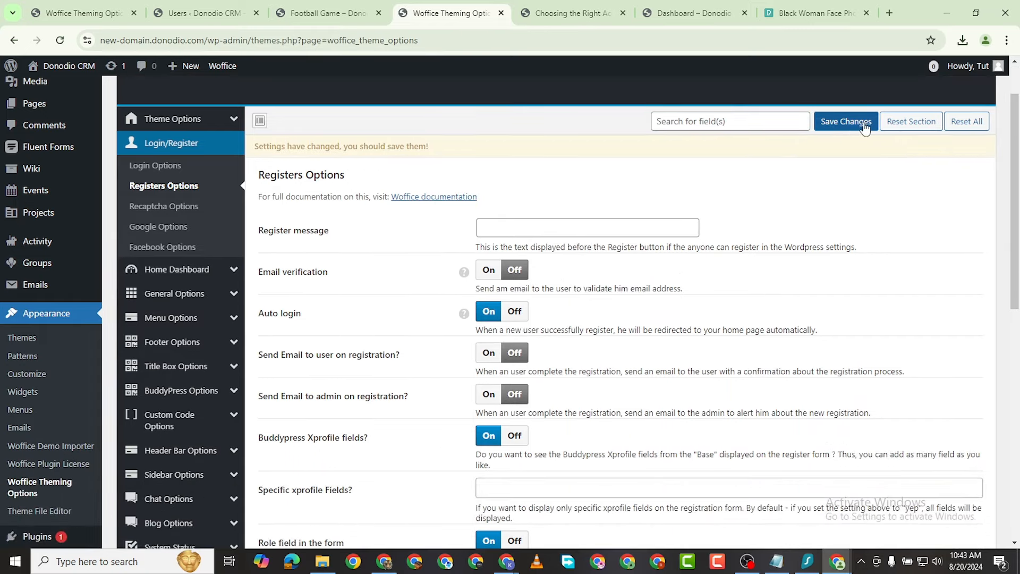
{"action": "left_click", "coordinate": [856, 126]}
{"action": "mouse_move", "coordinate": [838, 561]}
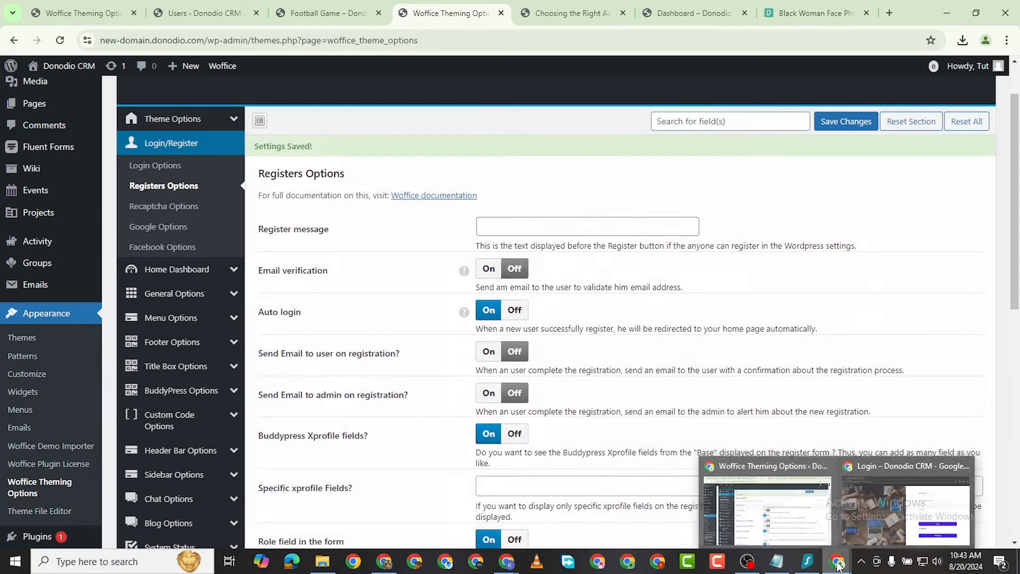
{"action": "left_click", "coordinate": [933, 495]}
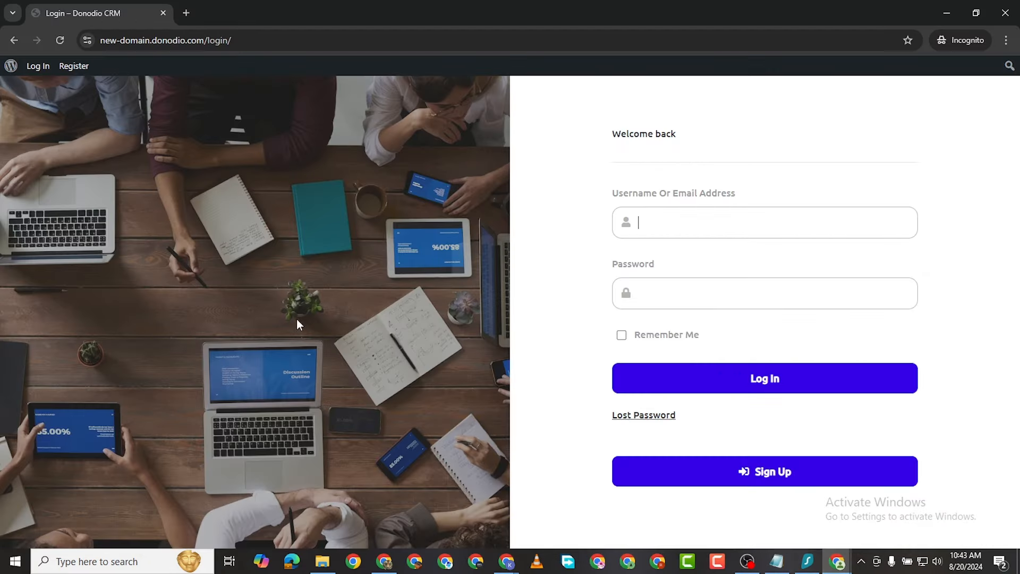
Step: Reload the login page, type Kc as the username, and open the registration form
{"action": "left_click", "coordinate": [59, 40]}
{"action": "left_click", "coordinate": [673, 217]}
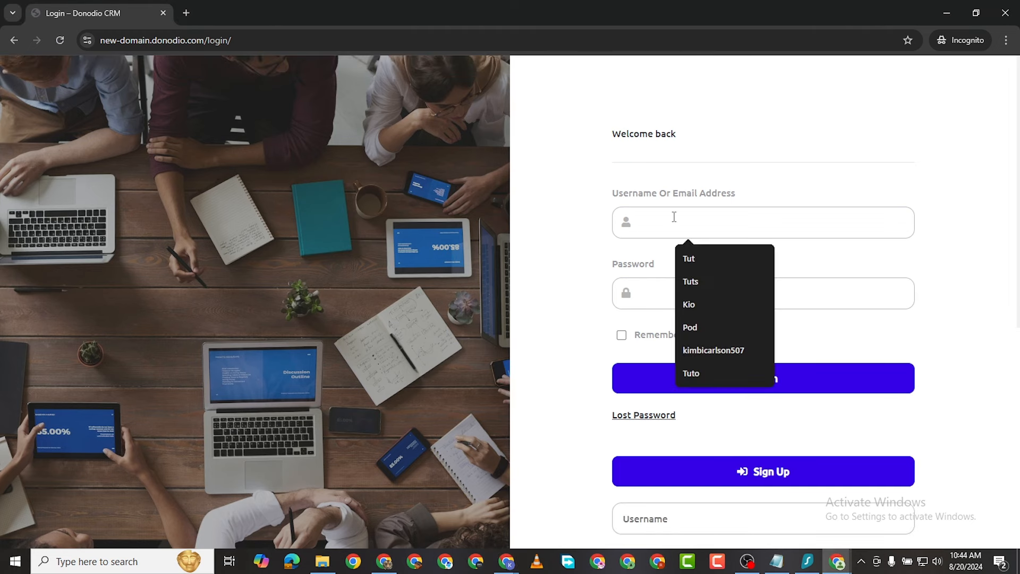
{"action": "type", "text": "K"}
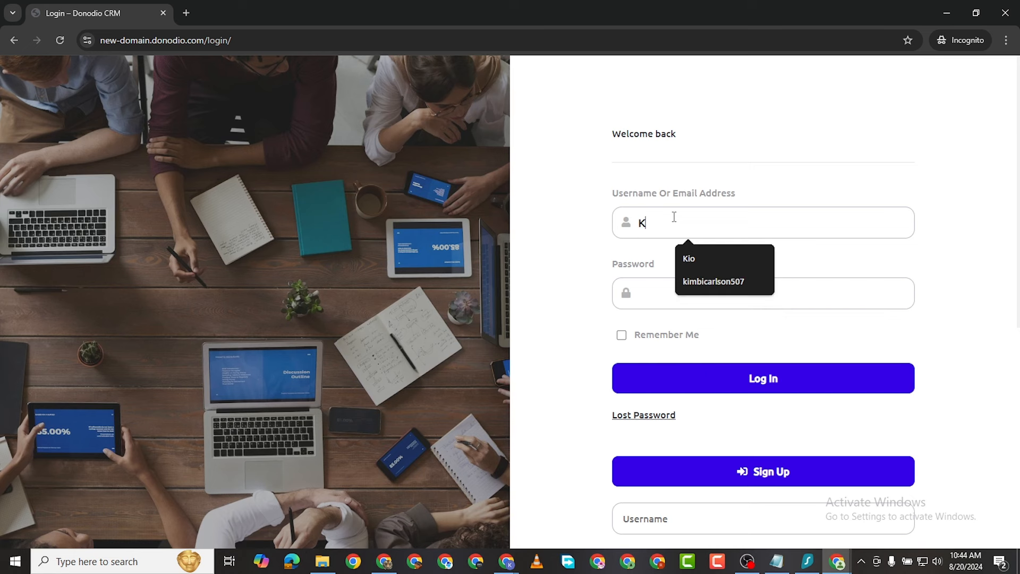
{"action": "type", "text": "c"}
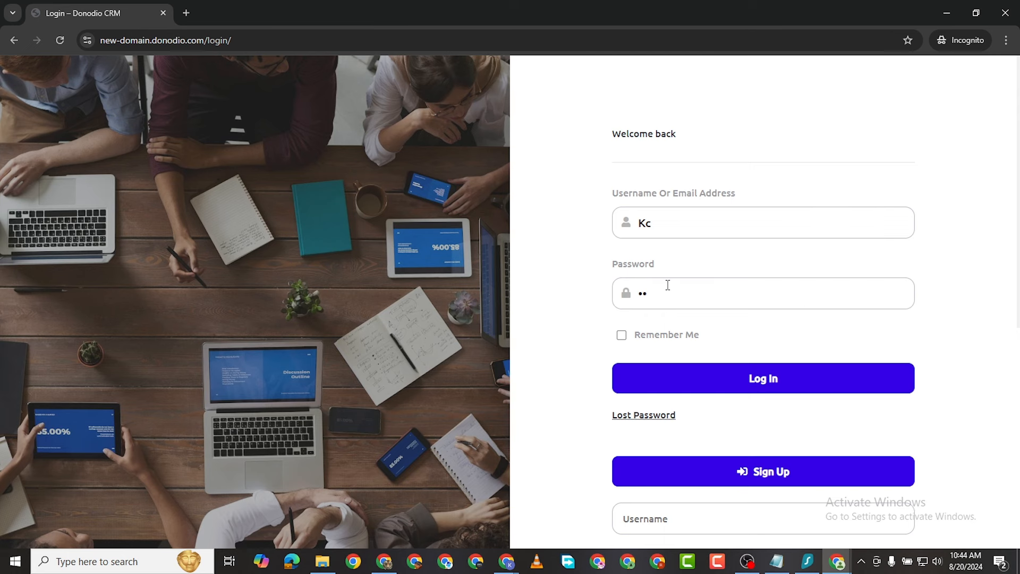
{"action": "left_click", "coordinate": [765, 474]}
{"action": "scroll", "coordinate": [744, 176], "scroll_direction": "up", "scroll_amount": 4}
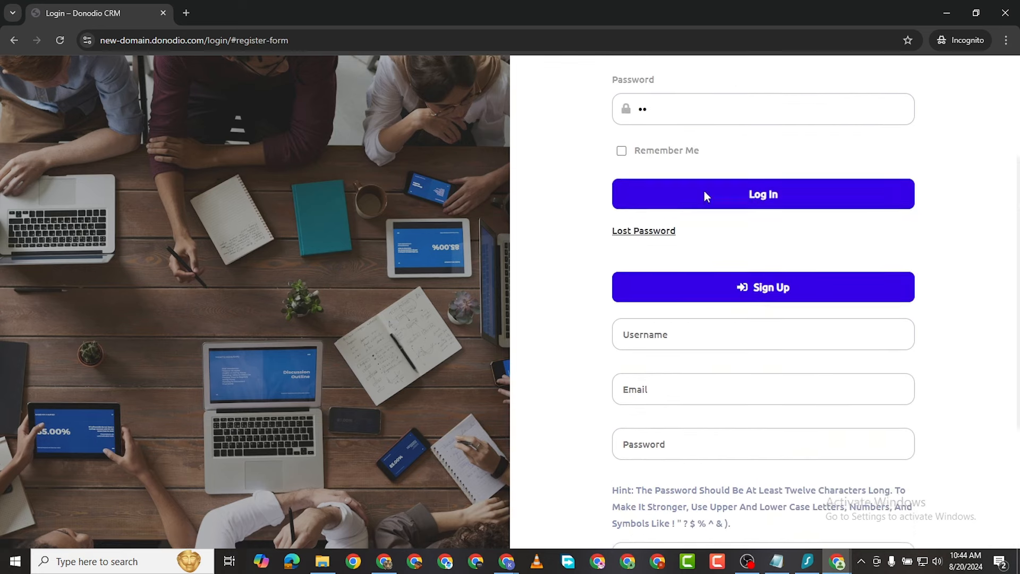
{"action": "scroll", "coordinate": [678, 167], "scroll_direction": "up", "scroll_amount": 2}
{"action": "scroll", "coordinate": [668, 221], "scroll_direction": "down", "scroll_amount": 5}
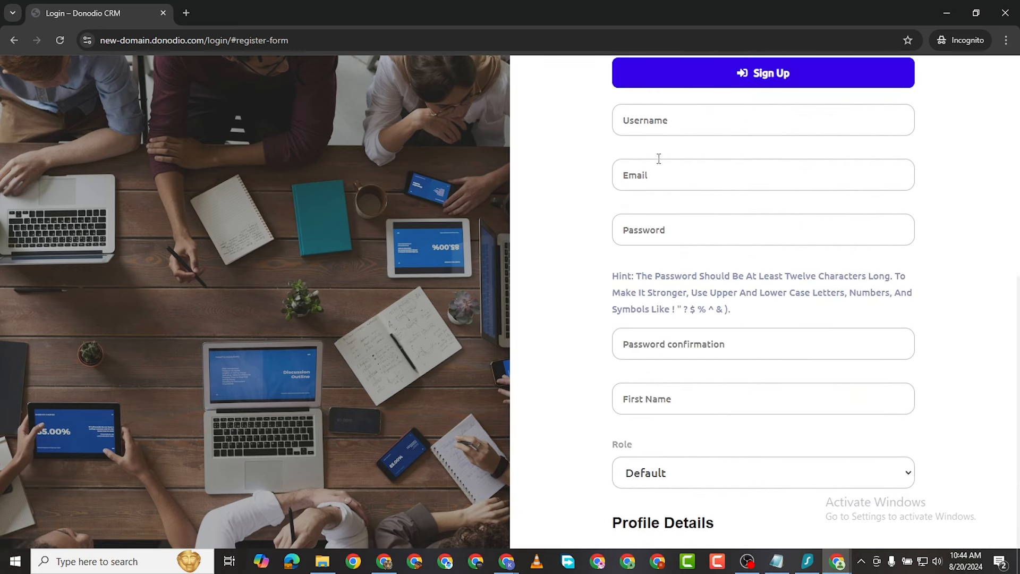
Step: Fill in the username, e-mail, password and password confirmation on the Sign Up form
{"action": "left_click", "coordinate": [664, 128]}
{"action": "type", "text": "kc"}
{"action": "left_click", "coordinate": [685, 186]}
{"action": "type", "text": "kc@"}
{"action": "left_click", "coordinate": [665, 235]}
{"action": "type", "text": "k"}
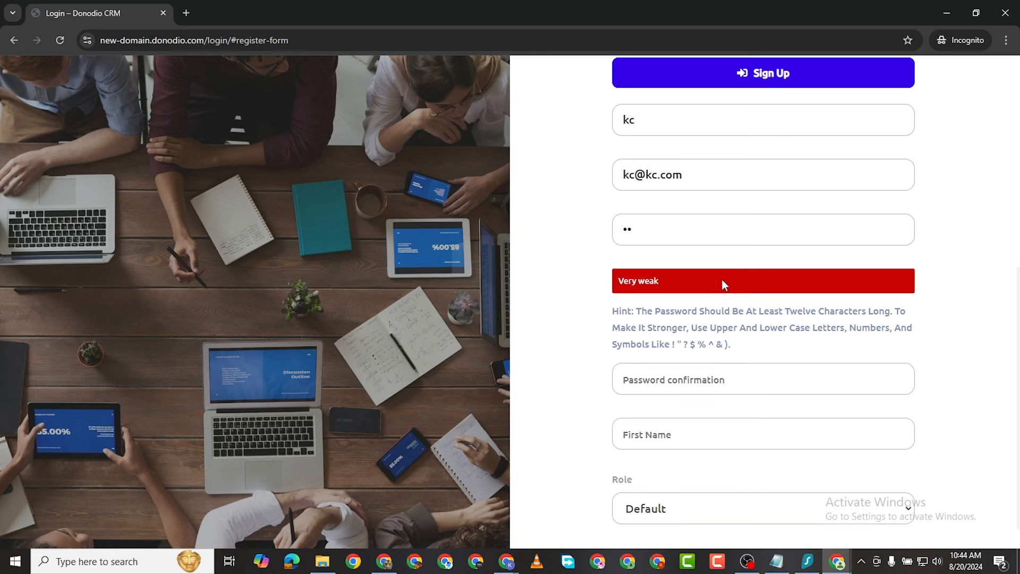
{"action": "left_click", "coordinate": [695, 381]}
{"action": "type", "text": "kc"}
{"action": "scroll", "coordinate": [707, 359], "scroll_direction": "down", "scroll_amount": 1}
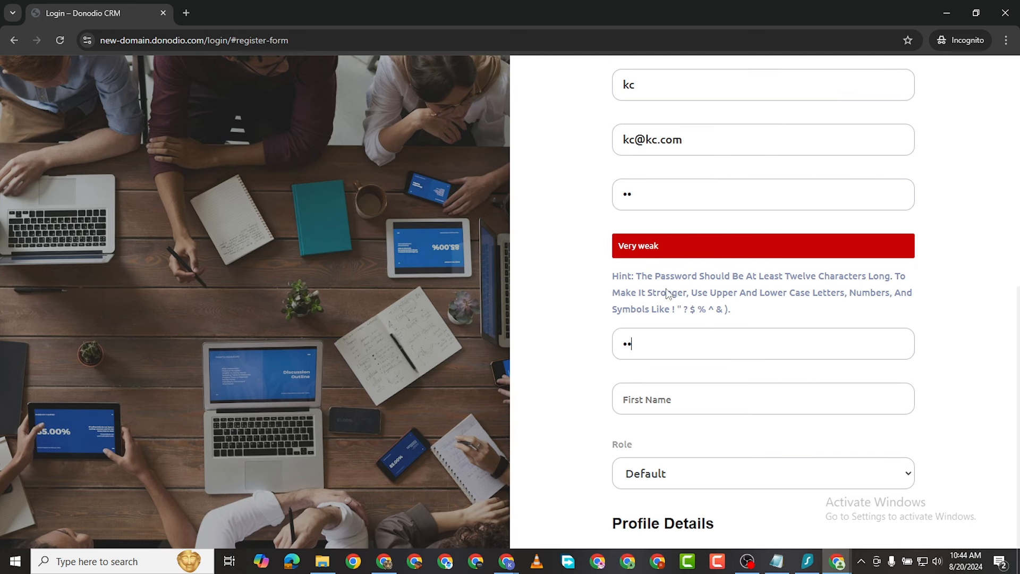
Step: Enter kc as the first name and keep the role as Default
{"action": "left_click", "coordinate": [684, 392]}
{"action": "type", "text": "kc"}
{"action": "left_click", "coordinate": [674, 468]}
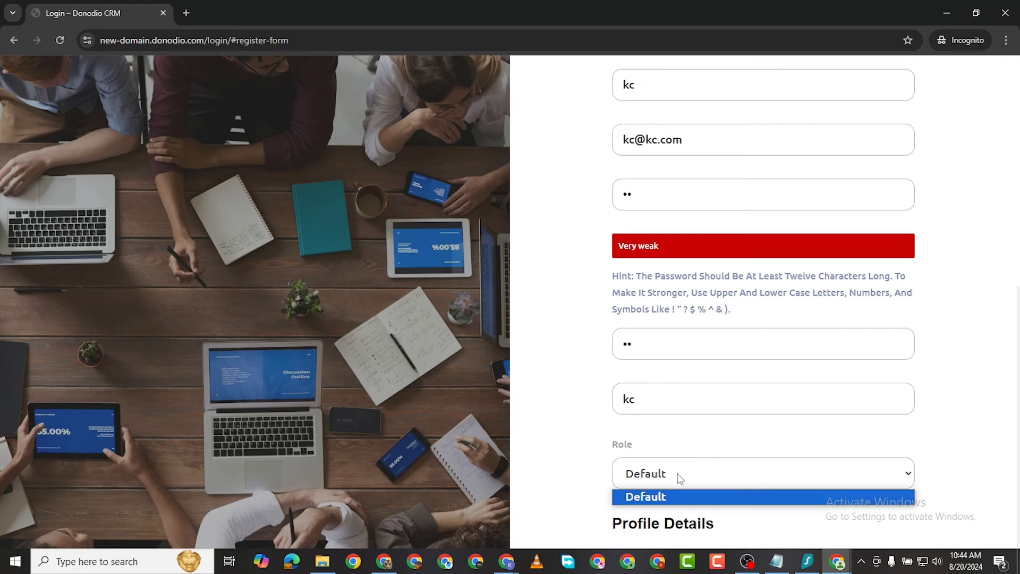
{"action": "left_click", "coordinate": [678, 492]}
{"action": "scroll", "coordinate": [861, 510], "scroll_direction": "up", "scroll_amount": 1}
{"action": "scroll", "coordinate": [866, 479], "scroll_direction": "up", "scroll_amount": 6}
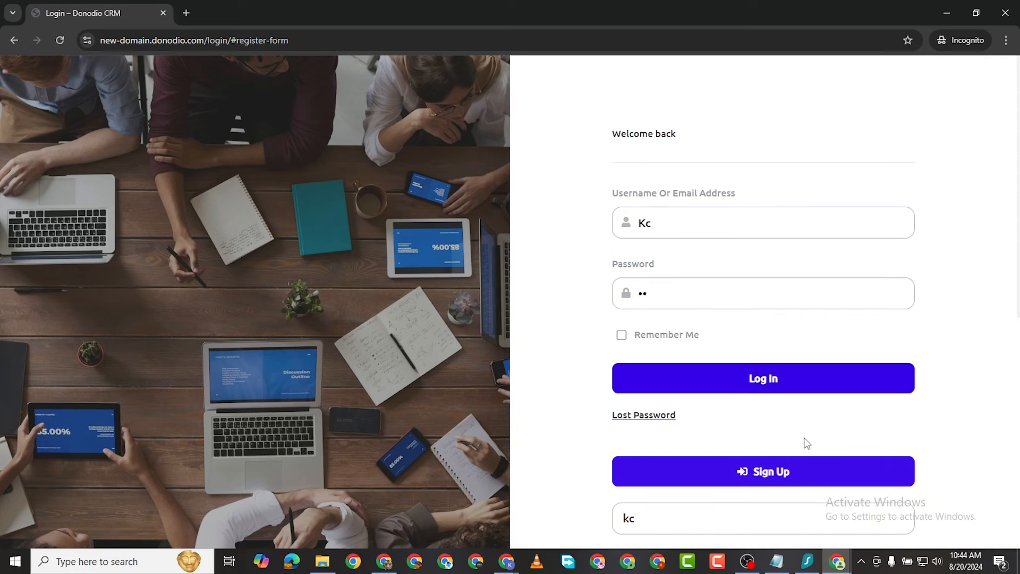
{"action": "scroll", "coordinate": [804, 442], "scroll_direction": "down", "scroll_amount": 4}
Step: Return to the registration form and place the caret at the end of the password
{"action": "left_click", "coordinate": [735, 250]}
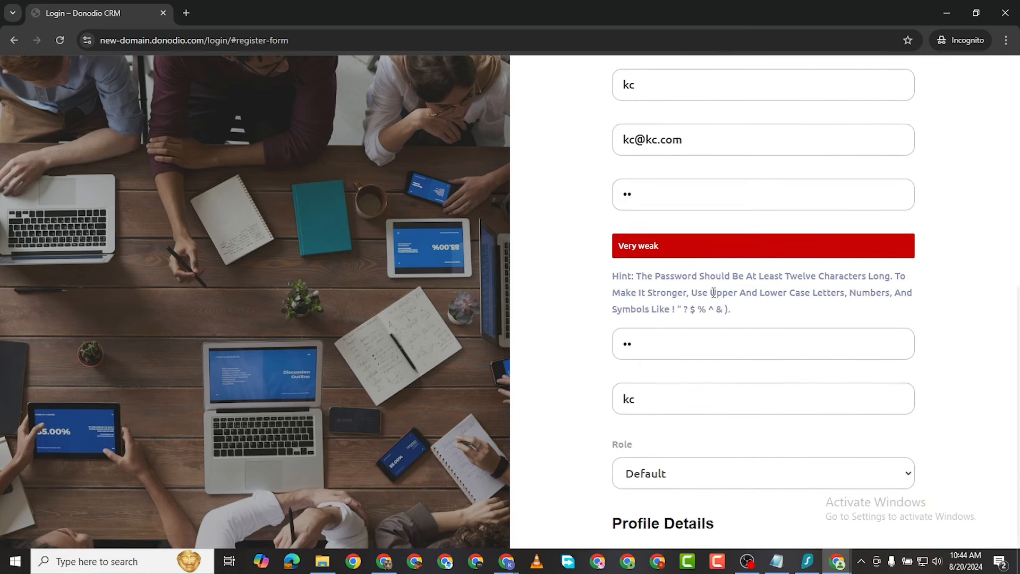
{"action": "scroll", "coordinate": [742, 367], "scroll_direction": "up", "scroll_amount": 8}
{"action": "scroll", "coordinate": [744, 361], "scroll_direction": "down", "scroll_amount": 2}
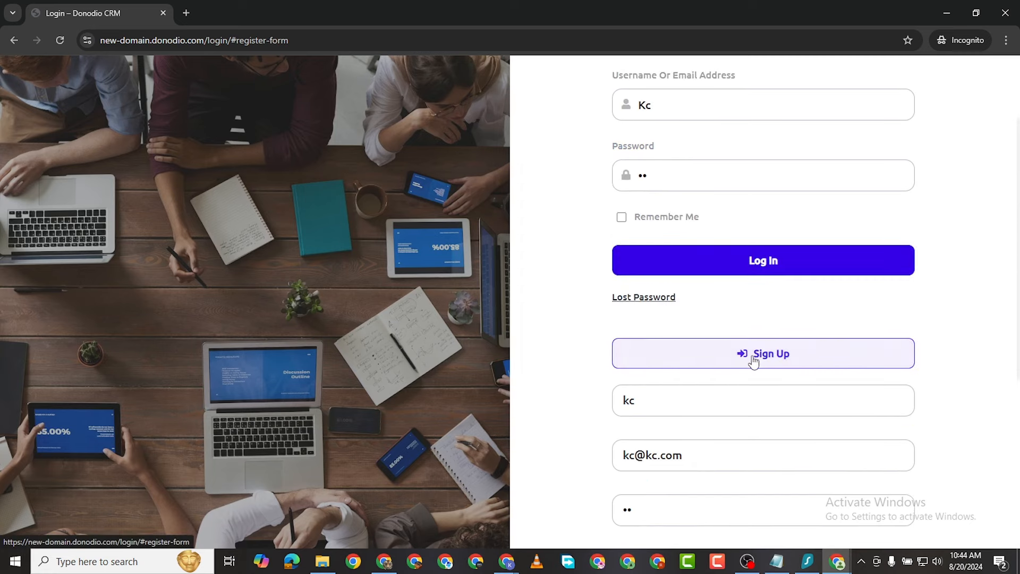
{"action": "left_click", "coordinate": [751, 358]}
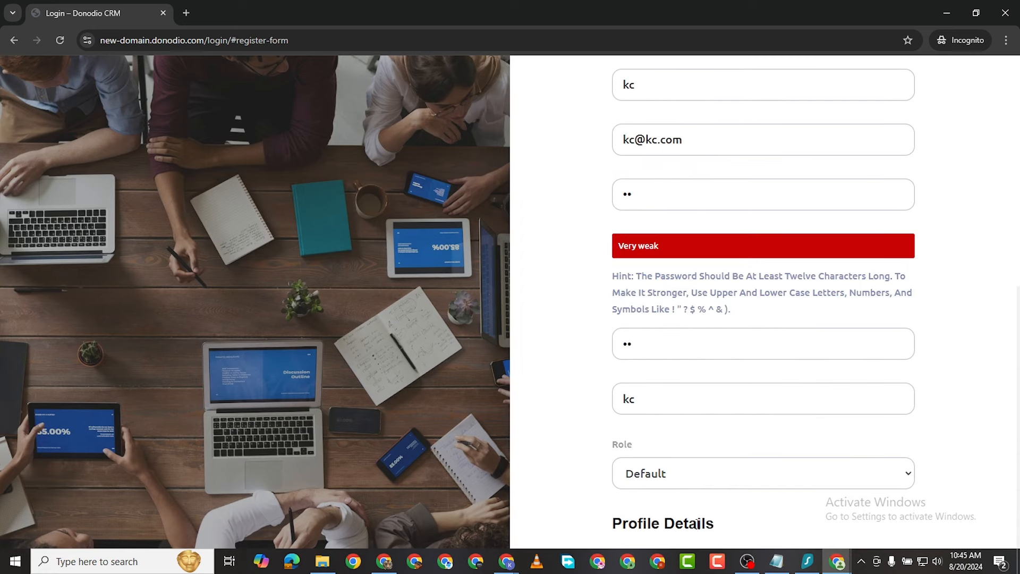
{"action": "scroll", "coordinate": [691, 366], "scroll_direction": "up", "scroll_amount": 7}
{"action": "scroll", "coordinate": [712, 375], "scroll_direction": "down", "scroll_amount": 7}
{"action": "scroll", "coordinate": [665, 335], "scroll_direction": "up", "scroll_amount": 2}
{"action": "left_click", "coordinate": [649, 211]}
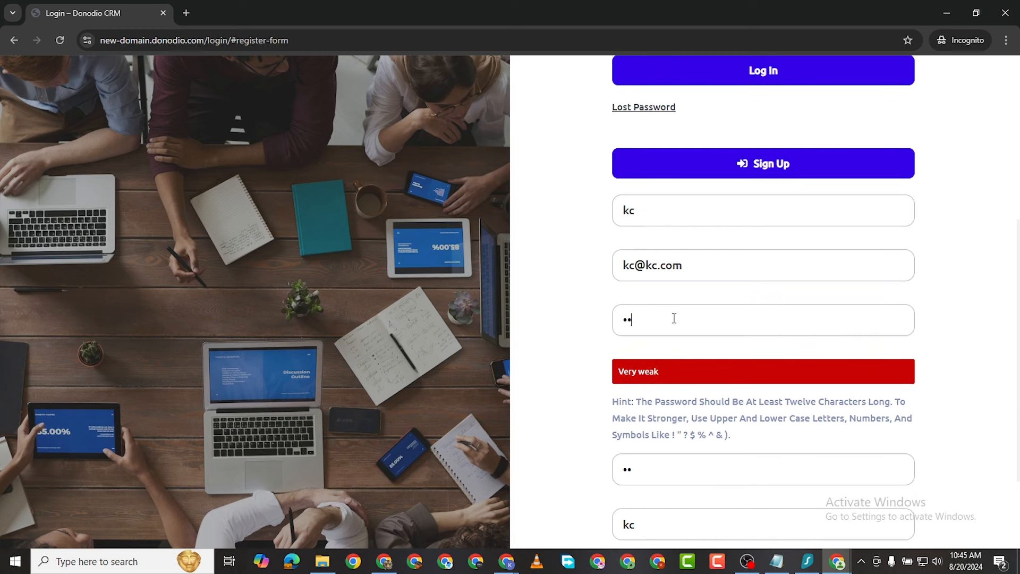
Step: Replace the weak sign-up password with a long pasted password rated Strong
{"action": "key", "text": "BackSpace"}
{"action": "key", "text": "BackSpace"}
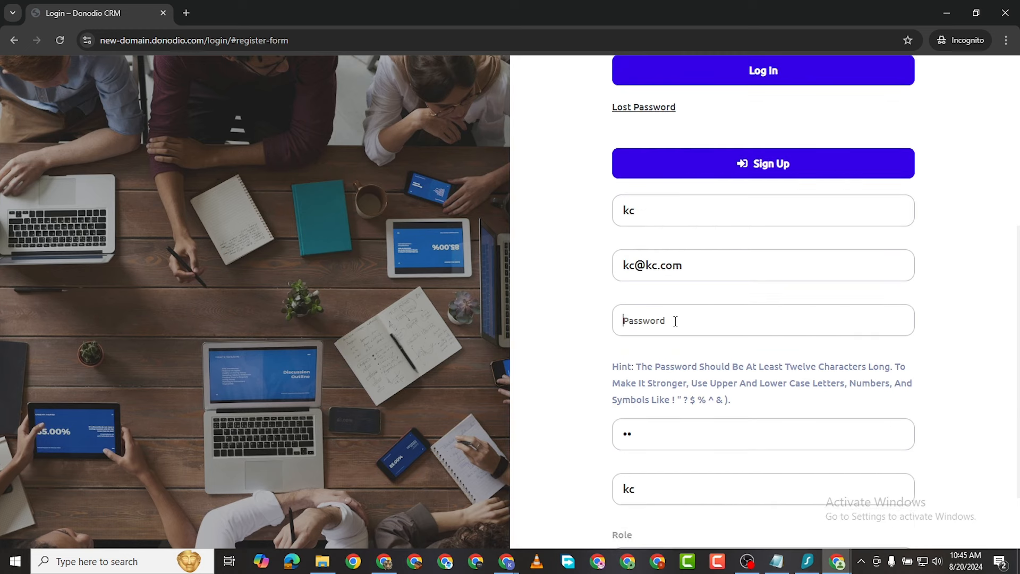
{"action": "type", "text": "k"}
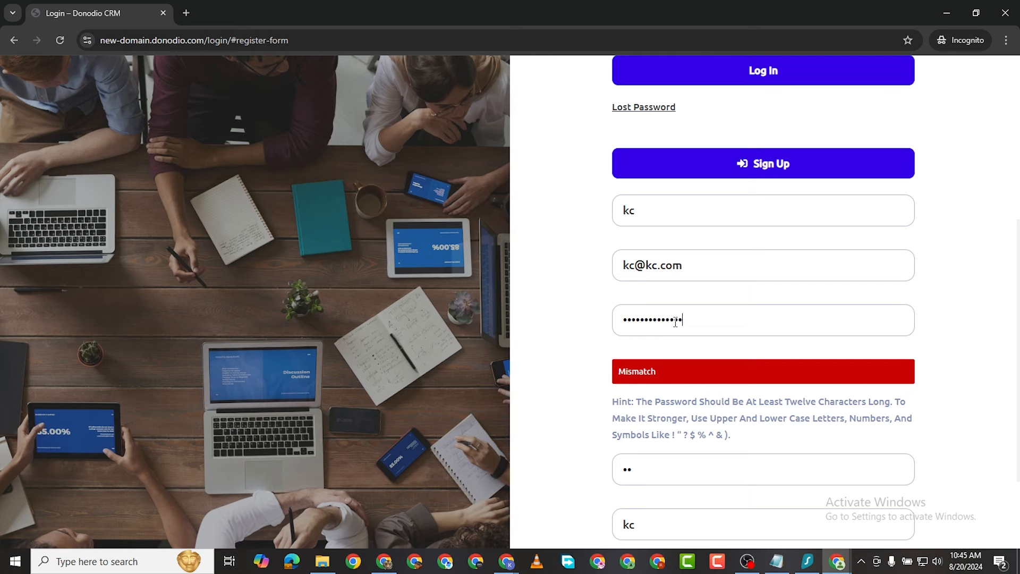
{"action": "double_click", "coordinate": [664, 322]}
{"action": "right_click", "coordinate": [660, 318]}
{"action": "left_click", "coordinate": [690, 138]}
Step: Replace the Password confirmation entry with the same long password so both fields match
{"action": "double_click", "coordinate": [643, 465]}
{"action": "key", "text": "BackSpace"}
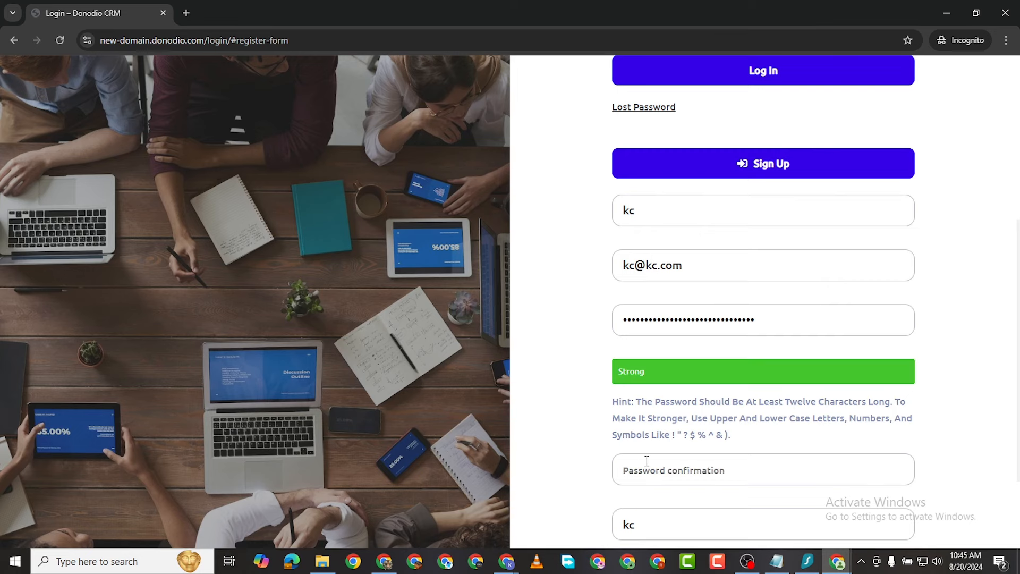
{"action": "key", "text": "ctrl+v"}
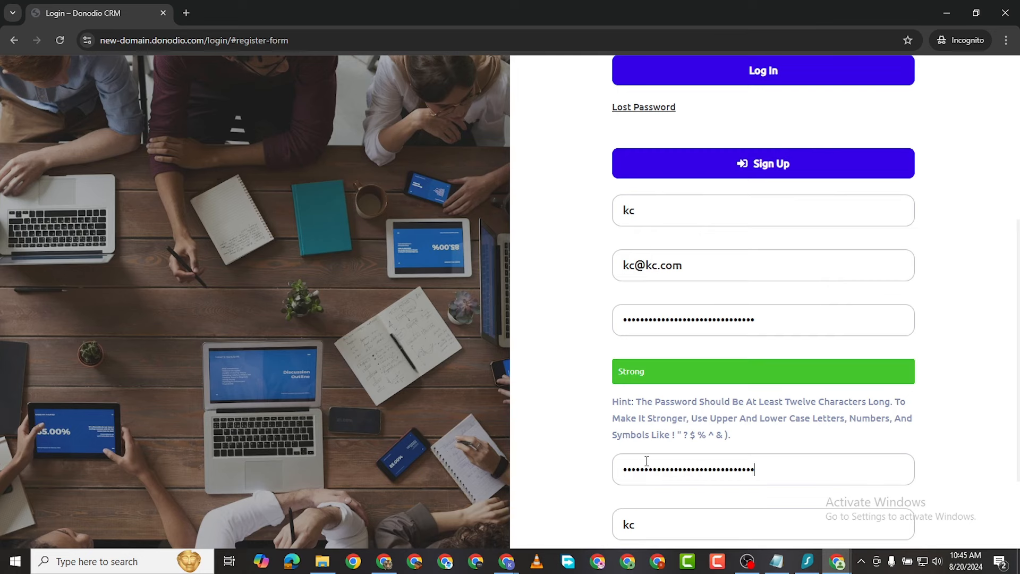
{"action": "scroll", "coordinate": [672, 443], "scroll_direction": "down", "scroll_amount": 2}
{"action": "scroll", "coordinate": [733, 337], "scroll_direction": "up", "scroll_amount": 5}
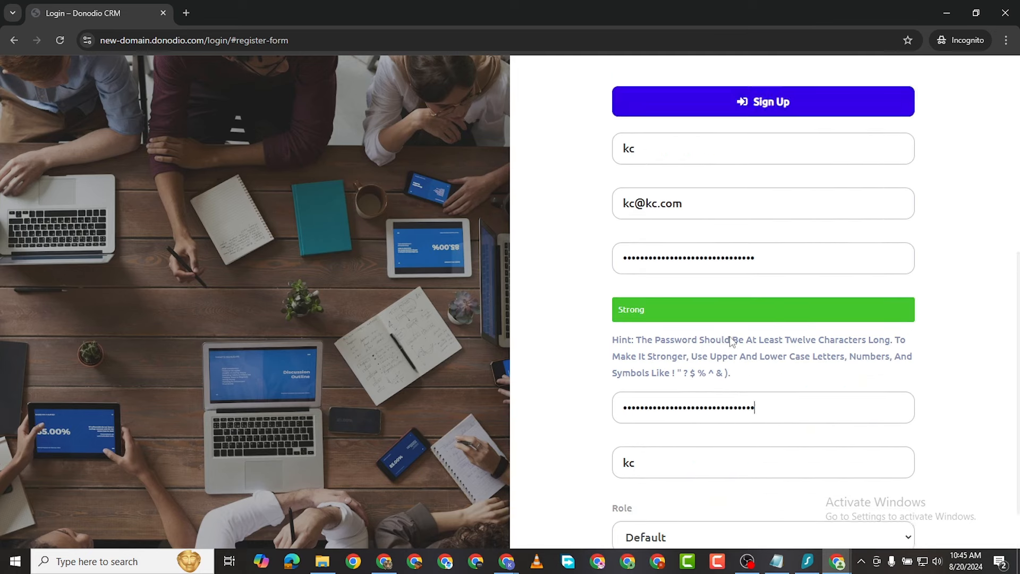
{"action": "scroll", "coordinate": [739, 396], "scroll_direction": "down", "scroll_amount": 5}
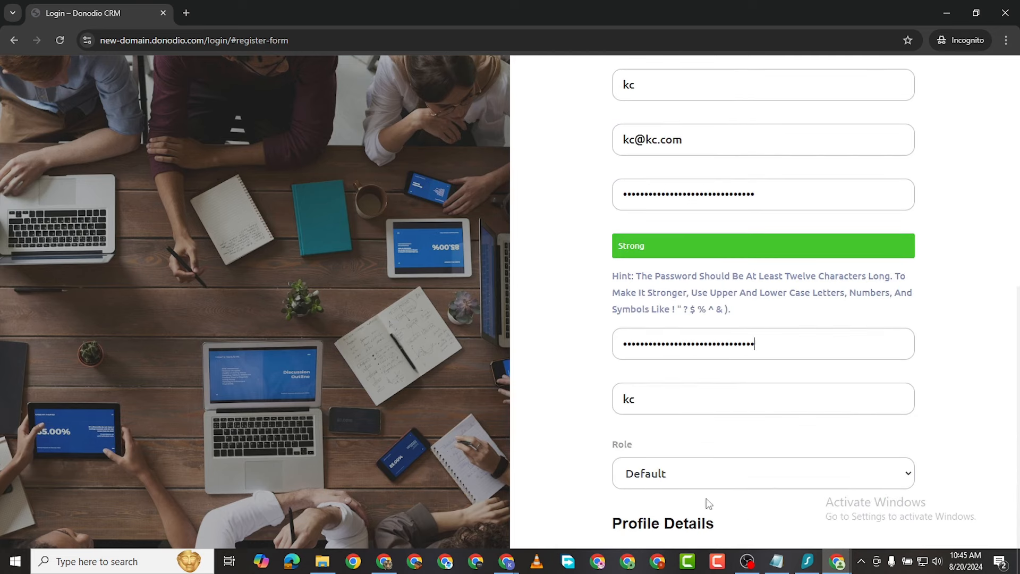
{"action": "scroll", "coordinate": [684, 264], "scroll_direction": "up", "scroll_amount": 6}
{"action": "scroll", "coordinate": [728, 392], "scroll_direction": "down", "scroll_amount": 6}
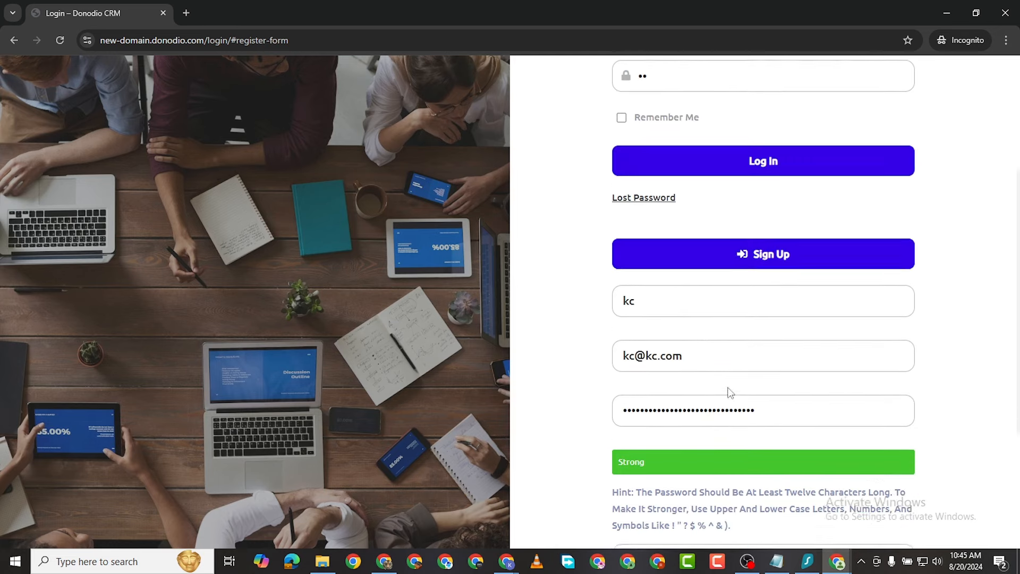
{"action": "scroll", "coordinate": [720, 362], "scroll_direction": "up", "scroll_amount": 8}
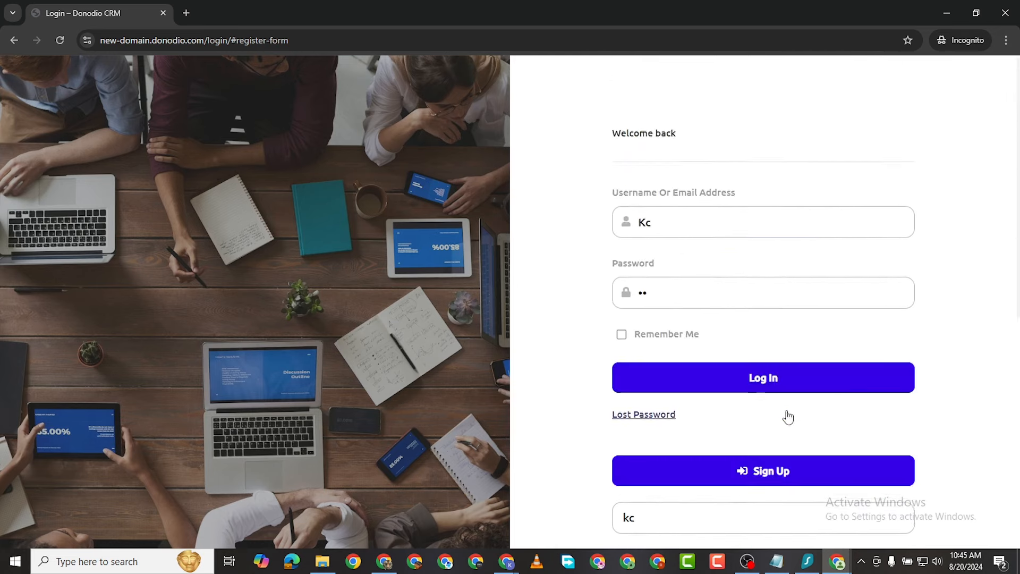
{"action": "scroll", "coordinate": [788, 416], "scroll_direction": "down", "scroll_amount": 1}
{"action": "scroll", "coordinate": [785, 409], "scroll_direction": "up", "scroll_amount": 1}
{"action": "scroll", "coordinate": [778, 393], "scroll_direction": "down", "scroll_amount": 8}
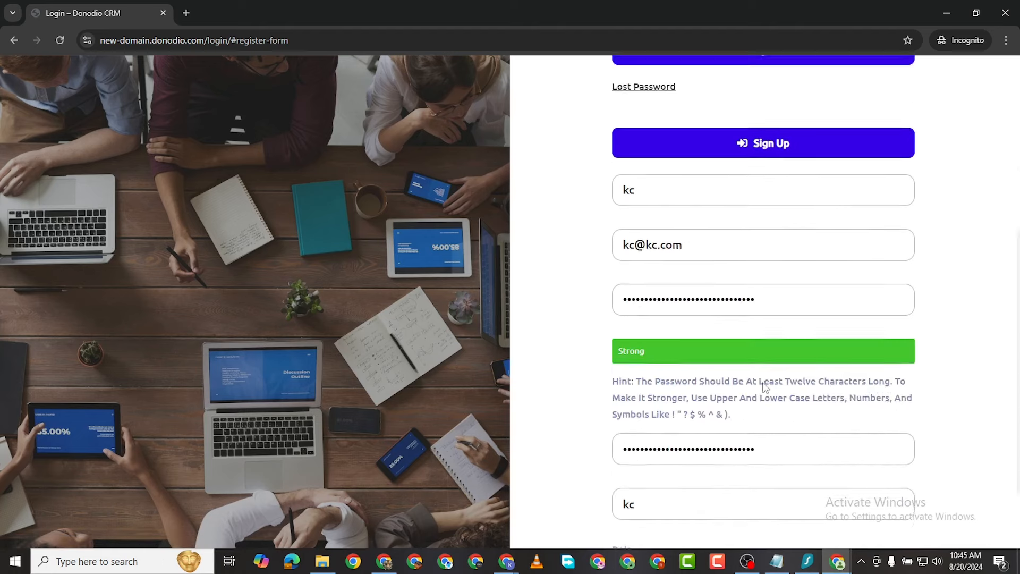
{"action": "scroll", "coordinate": [731, 446], "scroll_direction": "up", "scroll_amount": 5}
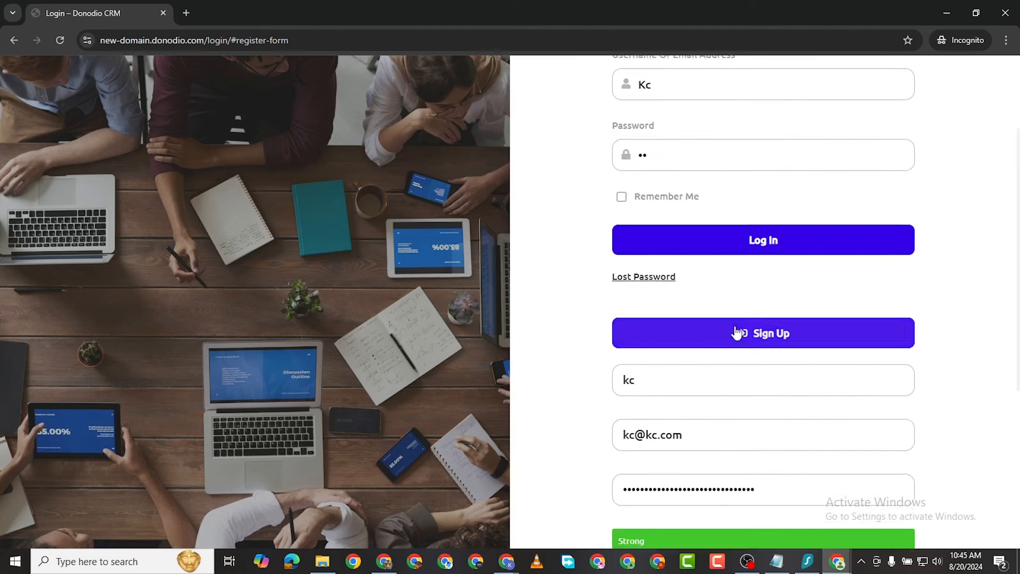
{"action": "scroll", "coordinate": [738, 332], "scroll_direction": "down", "scroll_amount": 5}
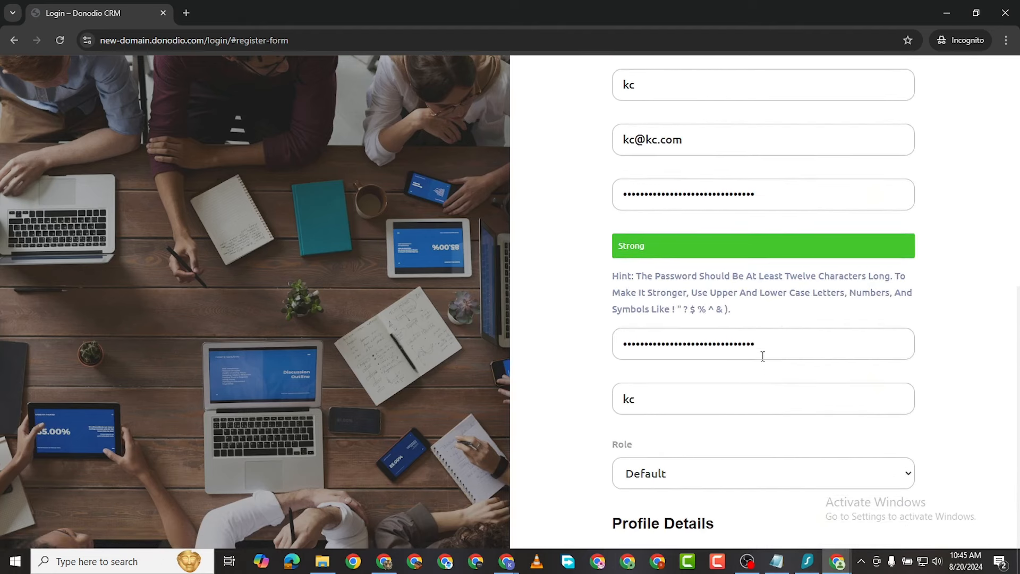
{"action": "scroll", "coordinate": [763, 356], "scroll_direction": "up", "scroll_amount": 8}
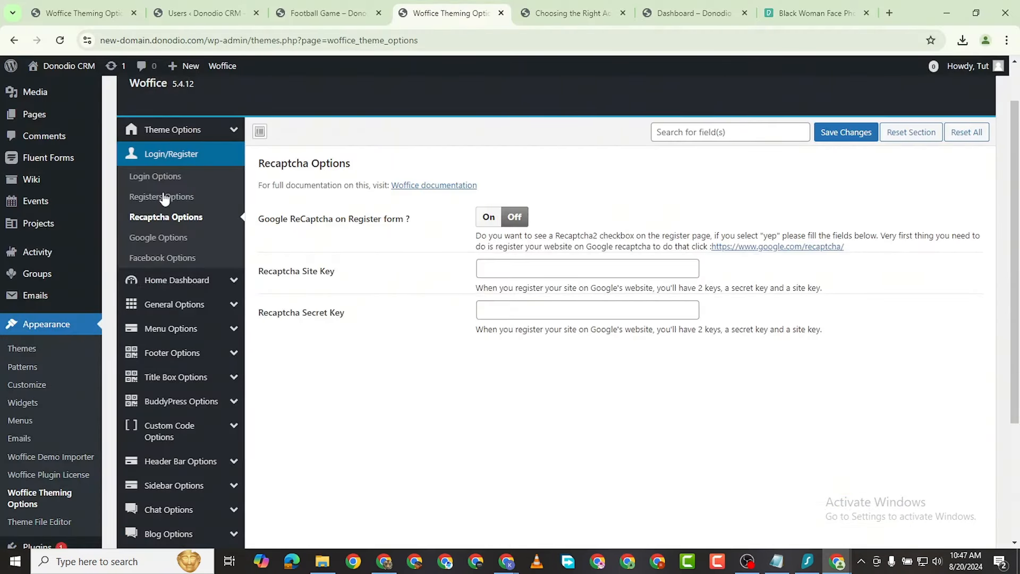
Step: Review the Woffice registration settings in Theming Options
{"action": "left_click", "coordinate": [164, 197]}
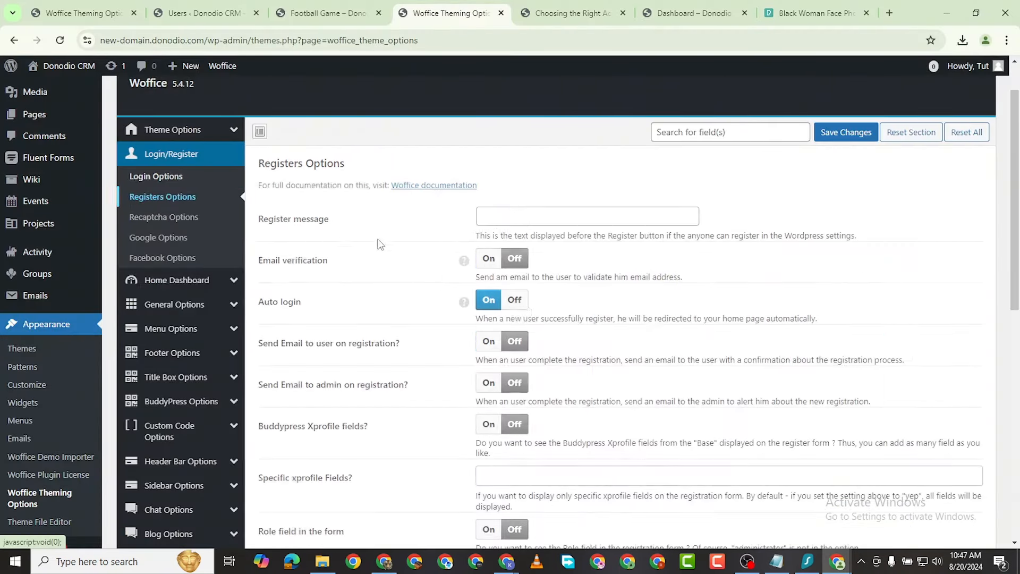
{"action": "scroll", "coordinate": [380, 244], "scroll_direction": "down", "scroll_amount": 6}
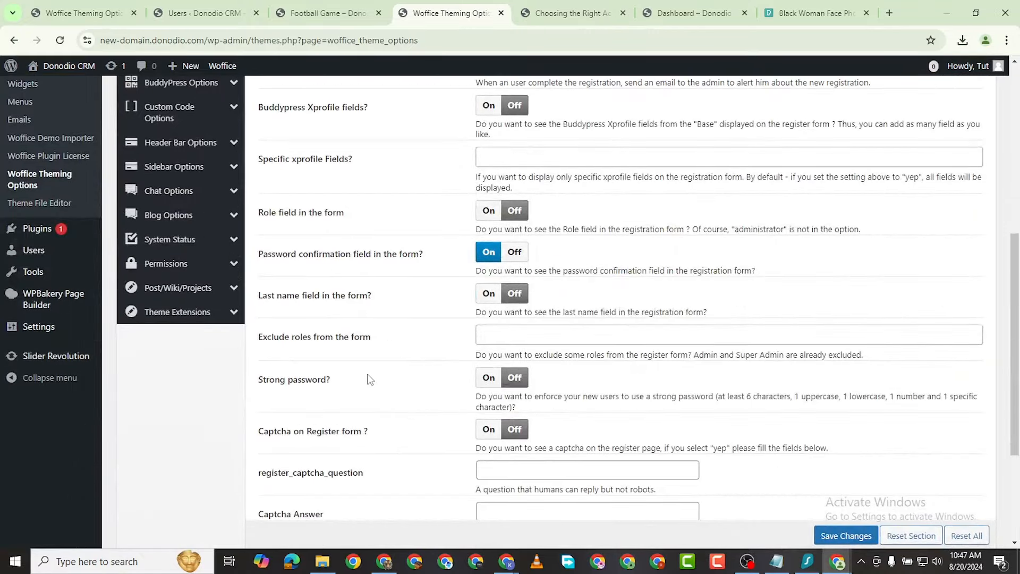
{"action": "scroll", "coordinate": [370, 379], "scroll_direction": "down", "scroll_amount": 1}
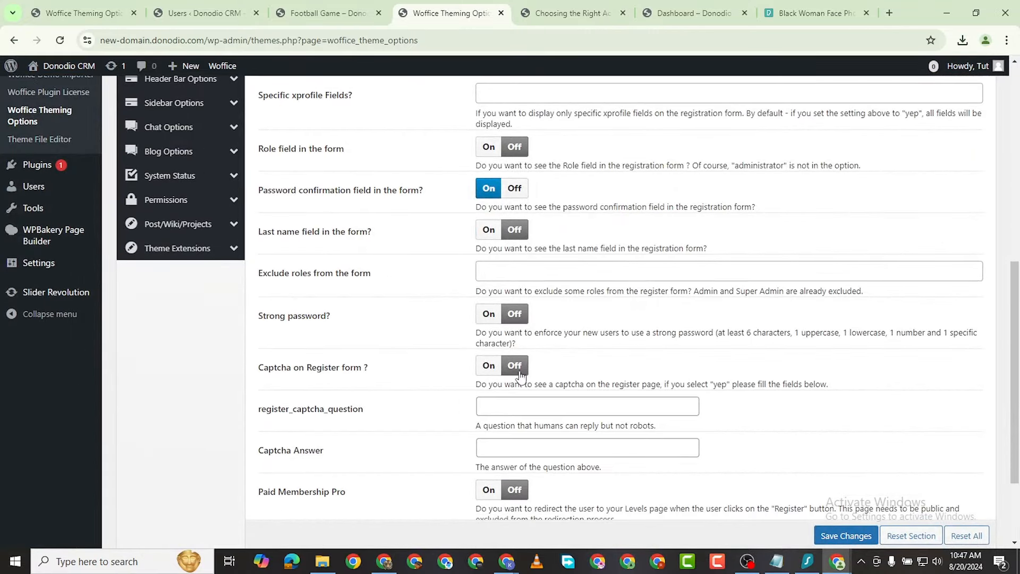
{"action": "scroll", "coordinate": [510, 371], "scroll_direction": "down", "scroll_amount": 1}
{"action": "scroll", "coordinate": [472, 181], "scroll_direction": "down", "scroll_amount": 1}
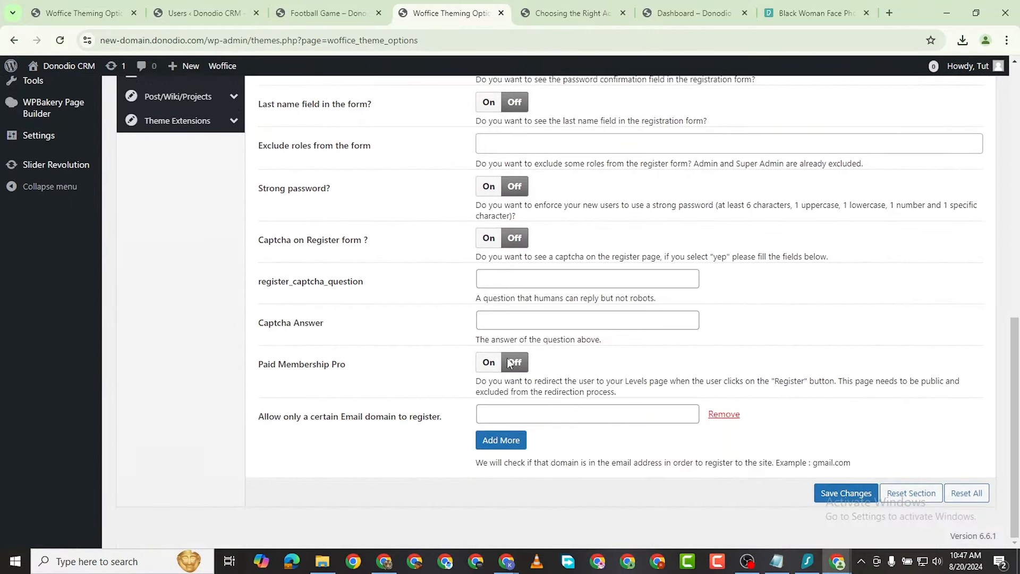
{"action": "scroll", "coordinate": [477, 362], "scroll_direction": "up", "scroll_amount": 3}
{"action": "scroll", "coordinate": [474, 357], "scroll_direction": "up", "scroll_amount": 4}
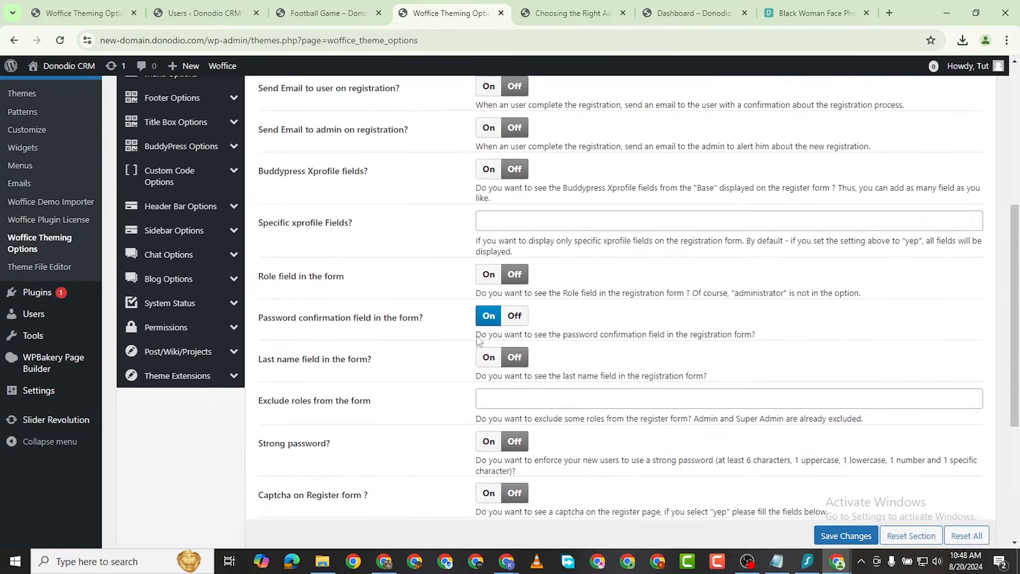
Step: Look over the Woffice login settings
{"action": "left_click", "coordinate": [161, 119]}
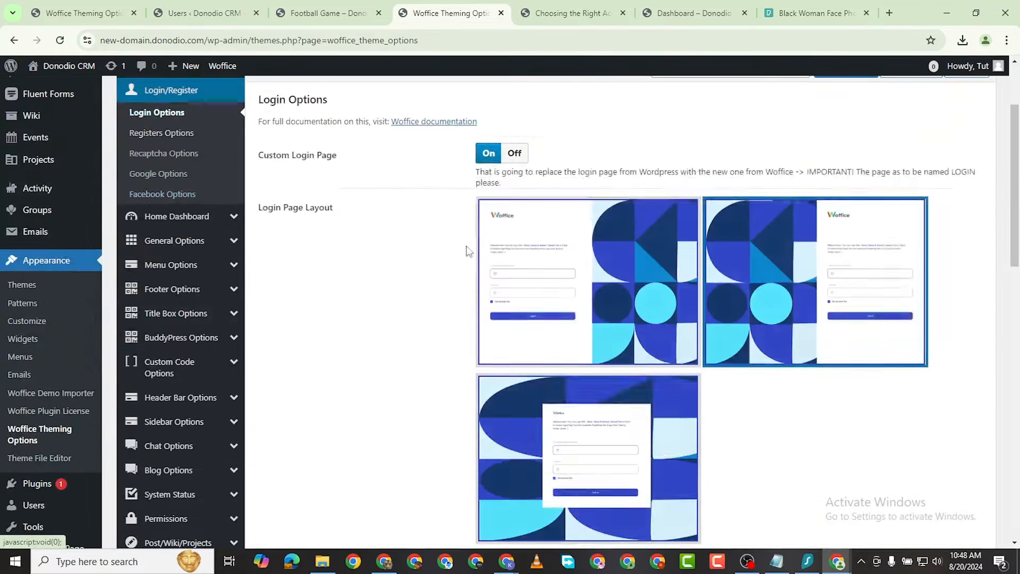
{"action": "scroll", "coordinate": [468, 251], "scroll_direction": "down", "scroll_amount": 10}
{"action": "scroll", "coordinate": [421, 337], "scroll_direction": "up", "scroll_amount": 10}
{"action": "scroll", "coordinate": [420, 337], "scroll_direction": "up", "scroll_amount": 3}
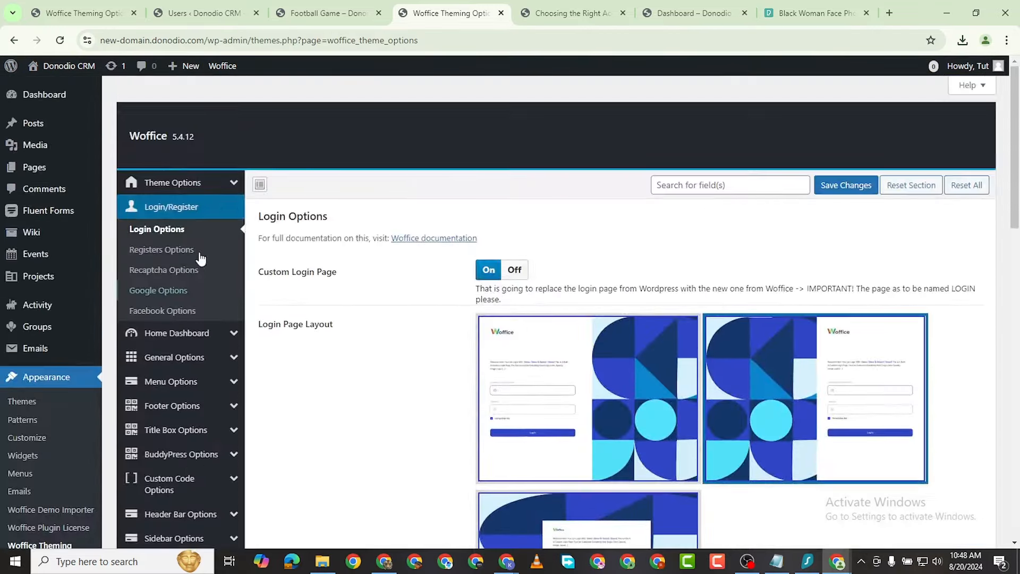
Step: Confirm Auto login and Password confirmation are On, with Strong password and Captcha off
{"action": "left_click", "coordinate": [159, 247]}
{"action": "scroll", "coordinate": [550, 361], "scroll_direction": "down", "scroll_amount": 3}
{"action": "scroll", "coordinate": [550, 361], "scroll_direction": "down", "scroll_amount": 6}
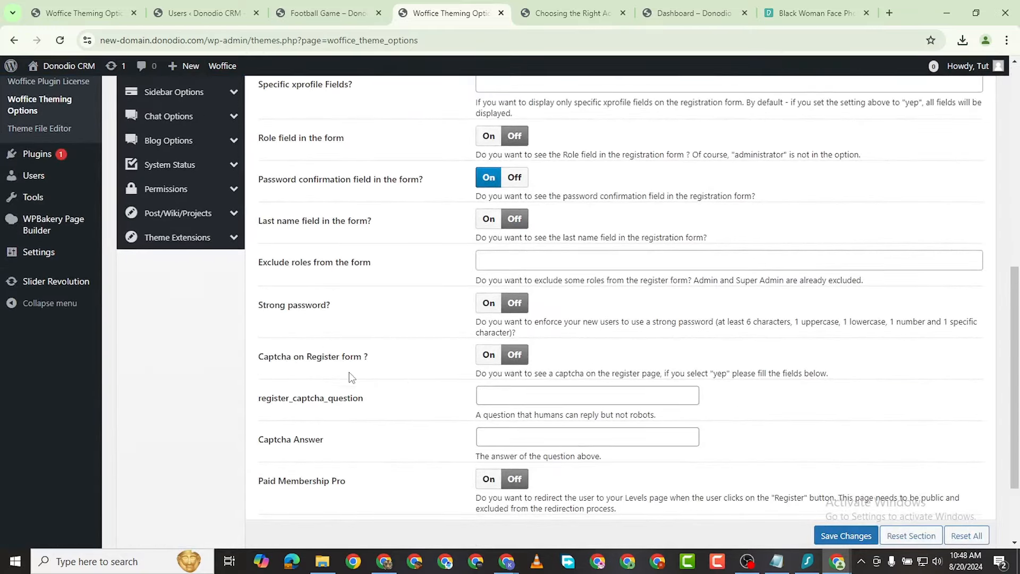
{"action": "scroll", "coordinate": [350, 367], "scroll_direction": "down", "scroll_amount": 2}
{"action": "scroll", "coordinate": [370, 391], "scroll_direction": "up", "scroll_amount": 3}
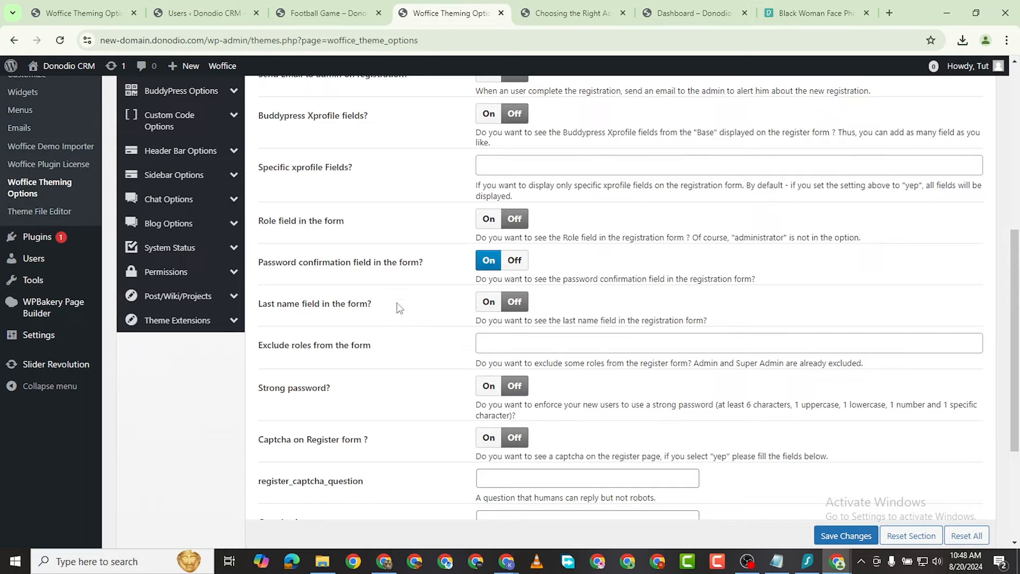
{"action": "scroll", "coordinate": [399, 307], "scroll_direction": "up", "scroll_amount": 4}
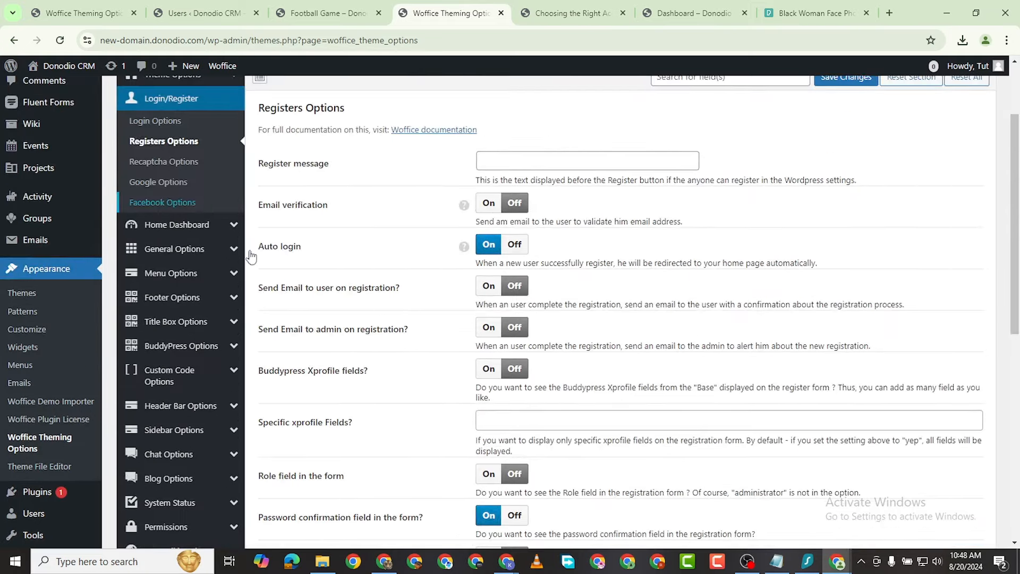
{"action": "scroll", "coordinate": [429, 392], "scroll_direction": "down", "scroll_amount": 5}
{"action": "scroll", "coordinate": [489, 350], "scroll_direction": "down", "scroll_amount": 2}
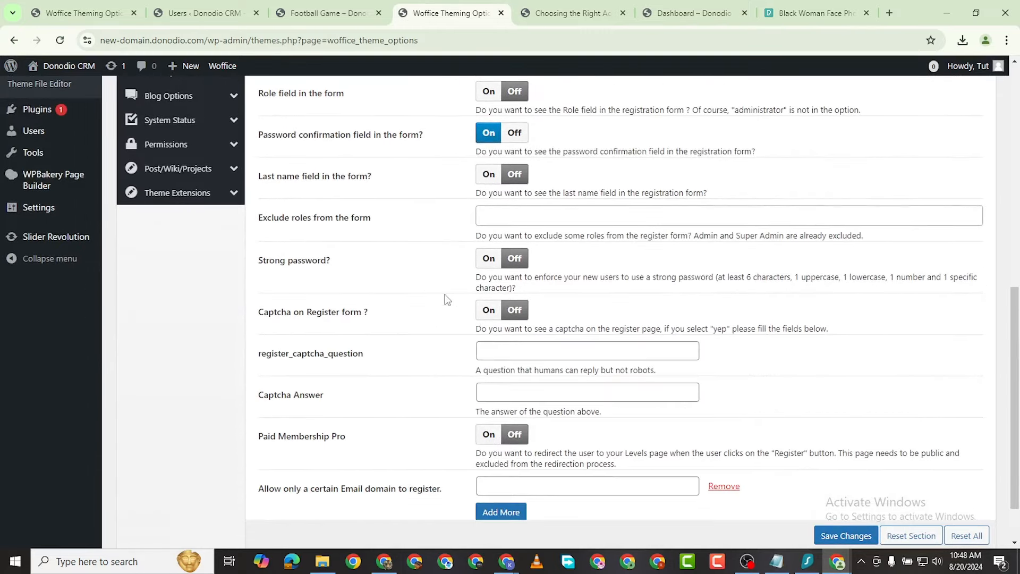
{"action": "scroll", "coordinate": [479, 313], "scroll_direction": "down", "scroll_amount": 1}
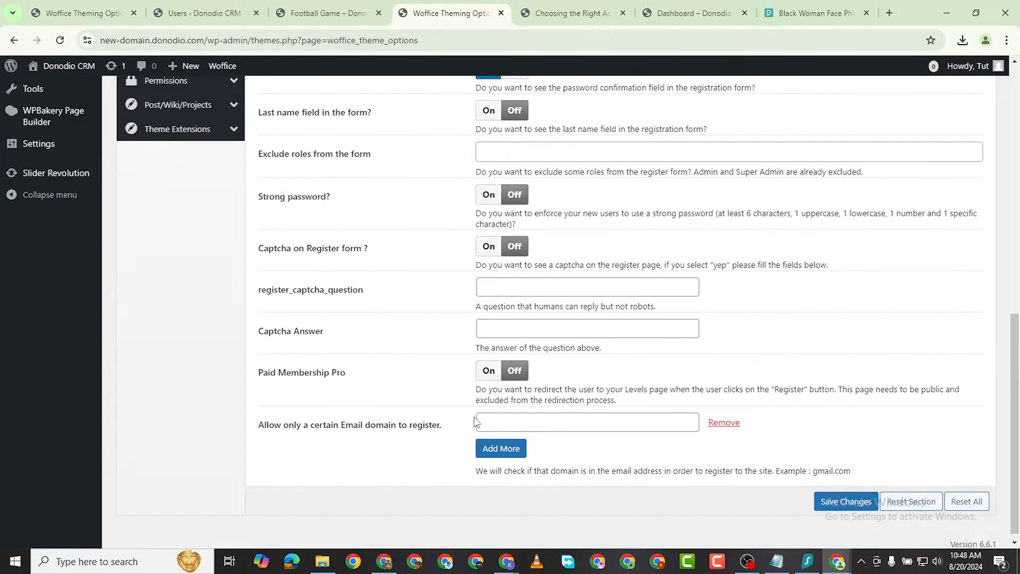
{"action": "scroll", "coordinate": [454, 284], "scroll_direction": "up", "scroll_amount": 1}
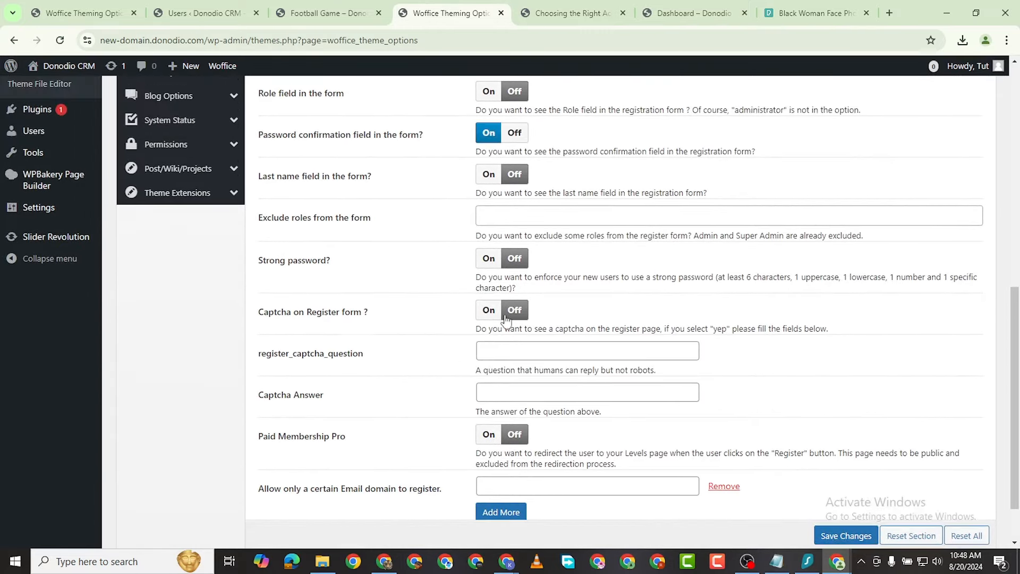
{"action": "scroll", "coordinate": [476, 287], "scroll_direction": "up", "scroll_amount": 1}
{"action": "scroll", "coordinate": [477, 286], "scroll_direction": "up", "scroll_amount": 1}
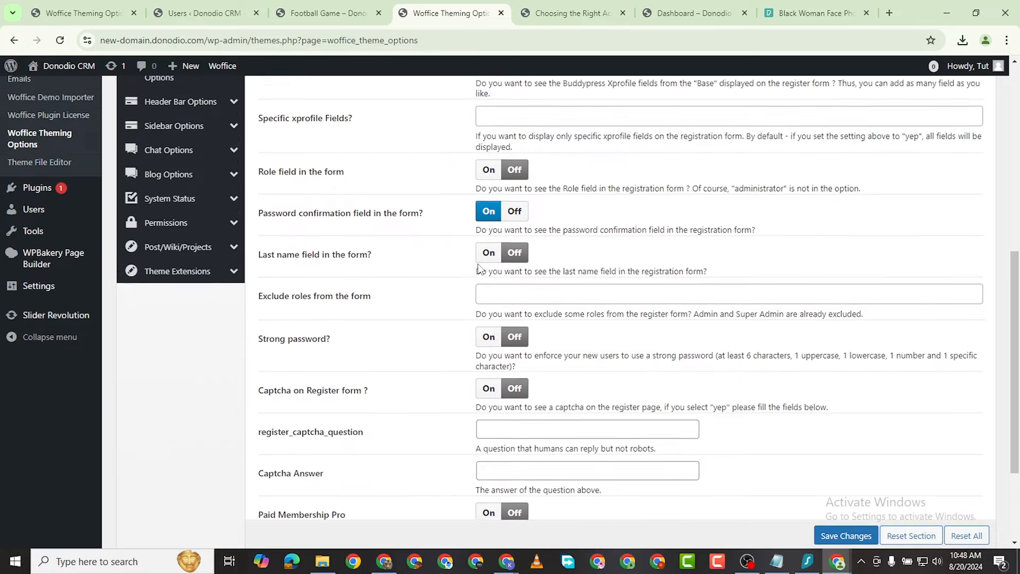
{"action": "scroll", "coordinate": [451, 235], "scroll_direction": "up", "scroll_amount": 1}
{"action": "scroll", "coordinate": [504, 294], "scroll_direction": "up", "scroll_amount": 1}
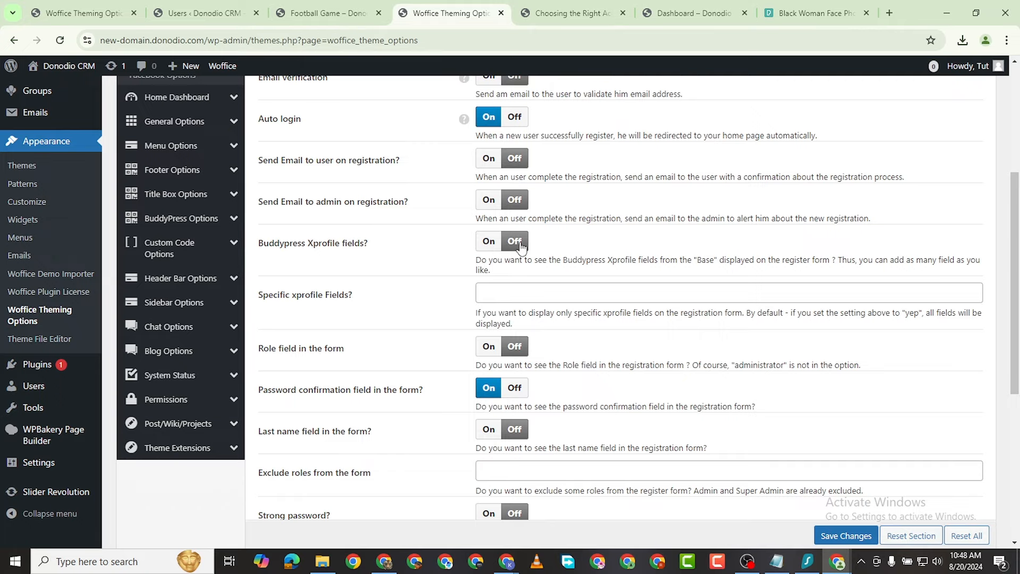
{"action": "scroll", "coordinate": [473, 391], "scroll_direction": "down", "scroll_amount": 5}
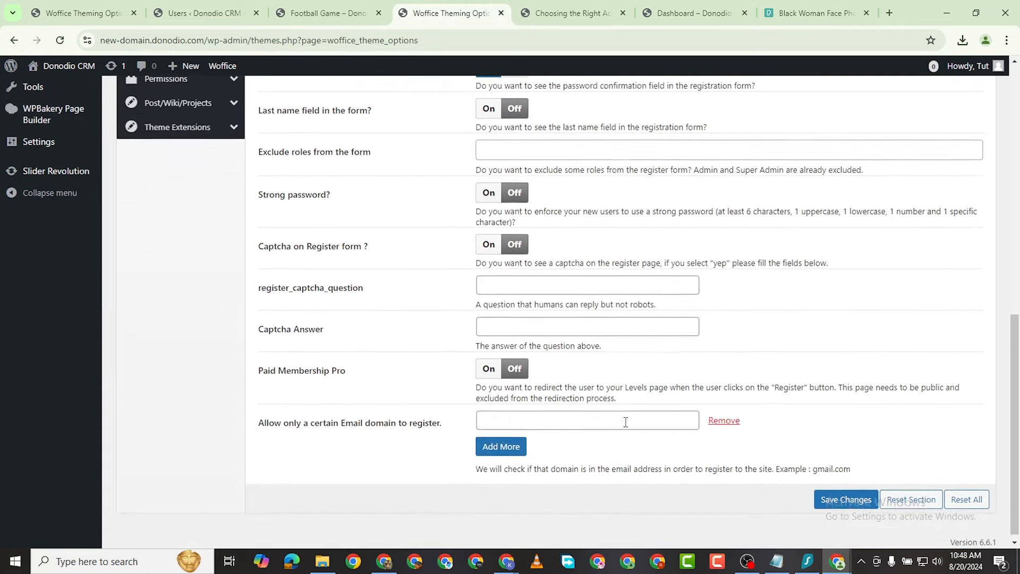
{"action": "mouse_move", "coordinate": [838, 562]}
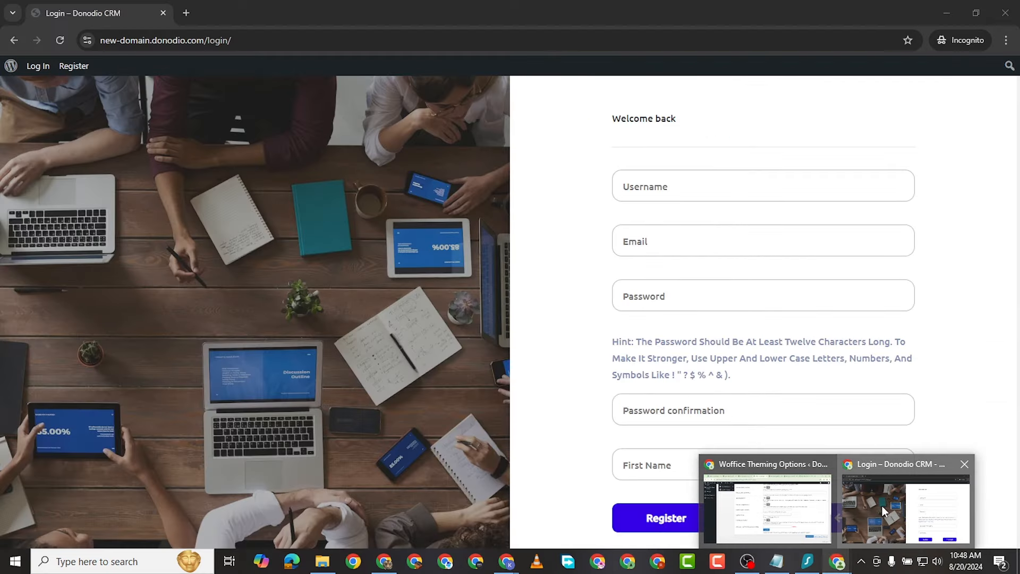
Step: In the incognito sign-up form, enter username kc and the new user's e-mail
{"action": "left_click", "coordinate": [882, 506]}
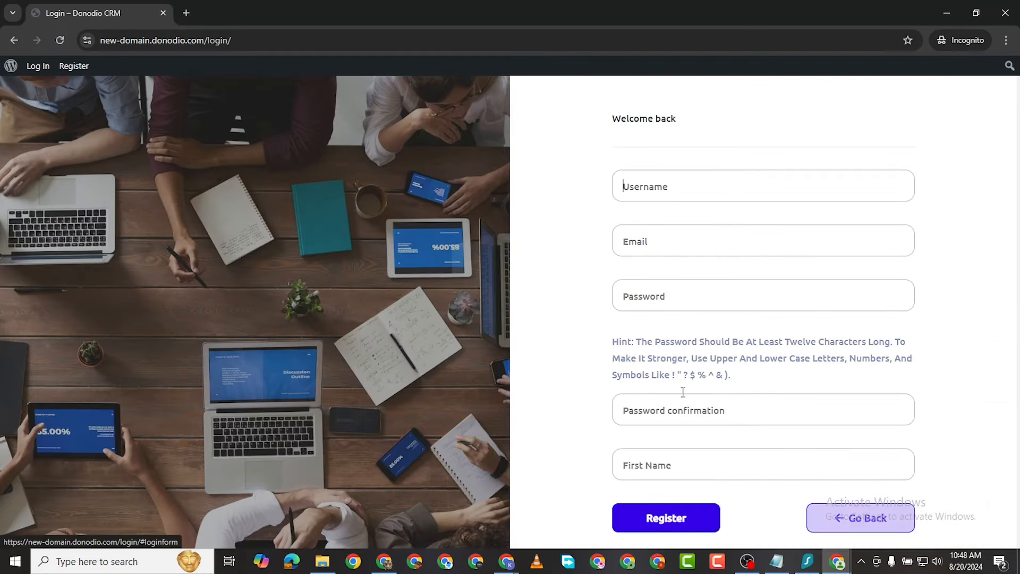
{"action": "type", "text": "kc"}
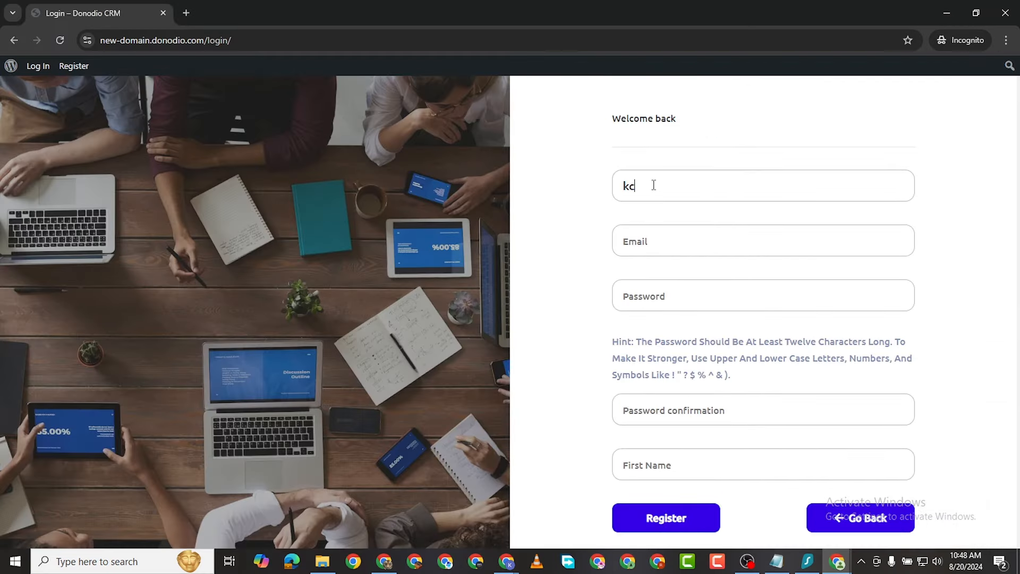
{"action": "type", "text": "ik"}
{"action": "type", "text": "c@"}
{"action": "key", "text": "BackSpace"}
{"action": "key", "text": "BackSpace"}
{"action": "key", "text": "BackSpace"}
{"action": "key", "text": "BackSpace"}
{"action": "type", "text": "kc@•••••"}
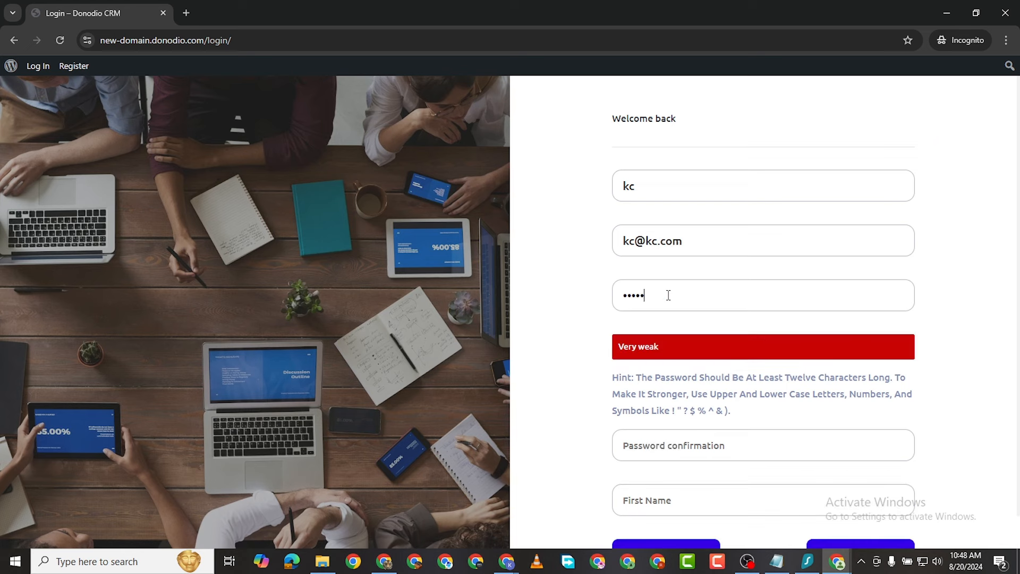
{"action": "type", "text": "••••••••"}
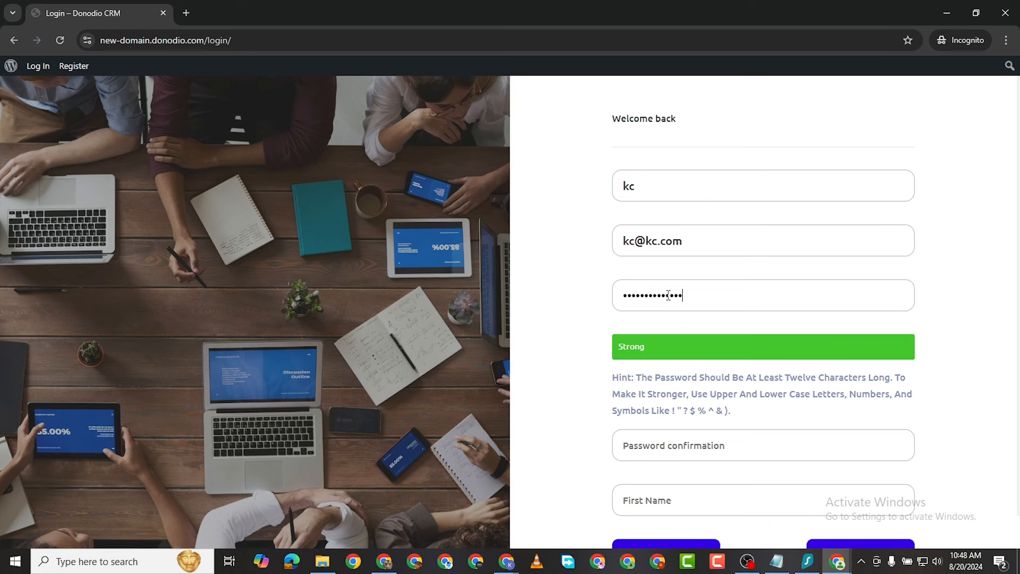
Step: Paste the prepared password into both the Password and Password confirmation fields
{"action": "double_click", "coordinate": [668, 296]}
{"action": "right_click", "coordinate": [668, 295]}
{"action": "left_click", "coordinate": [709, 140]}
{"action": "left_click", "coordinate": [629, 440]}
{"action": "key", "text": "ctrl+v"}
Step: Enter first name C and submit the sign-up form
{"action": "scroll", "coordinate": [633, 446], "scroll_direction": "down", "scroll_amount": 1}
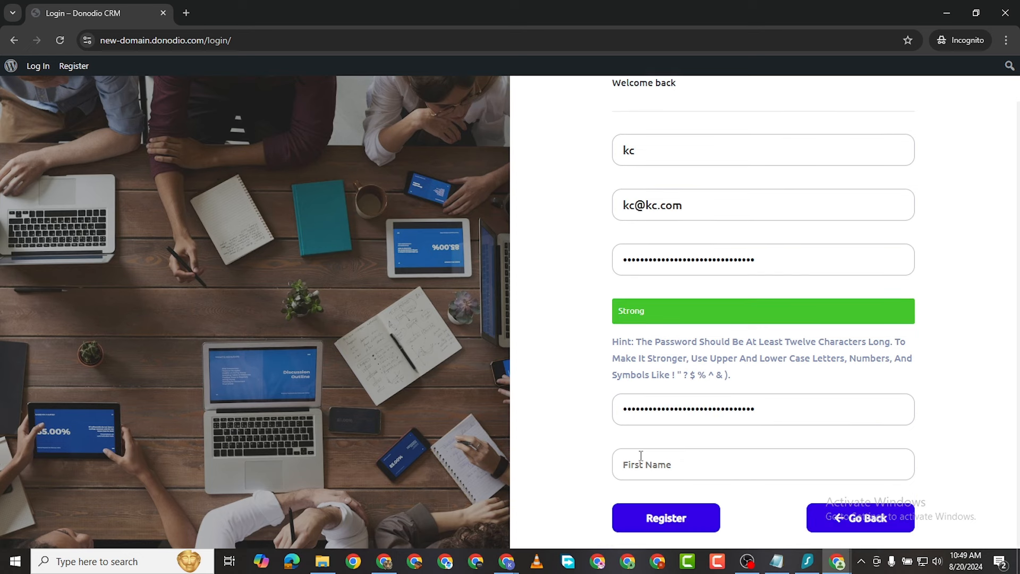
{"action": "left_click", "coordinate": [675, 463]}
{"action": "type", "text": "C"}
{"action": "left_click", "coordinate": [667, 512]}
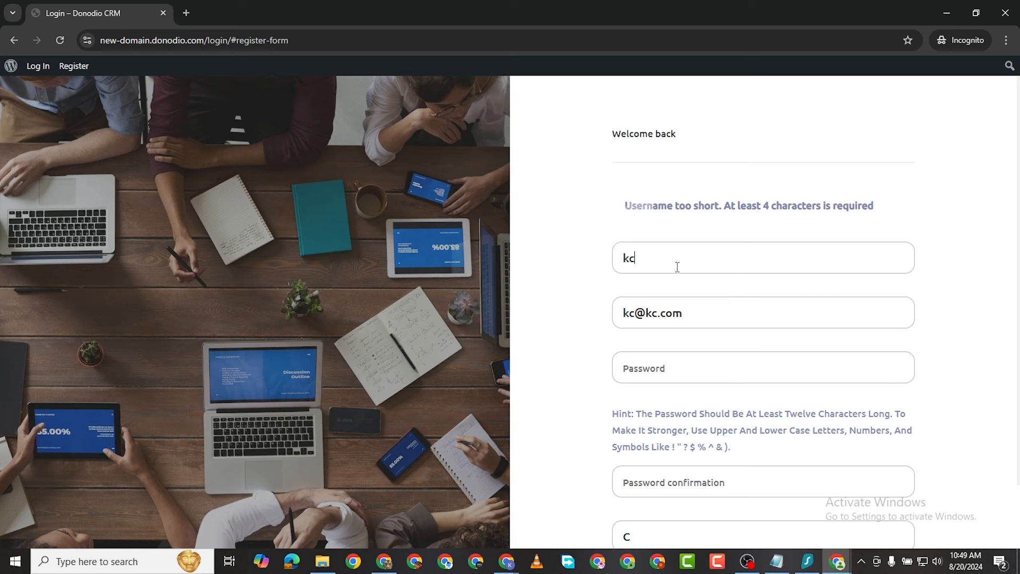
Step: Lengthen the username to kcbc and type a new password
{"action": "type", "text": "bc"}
{"action": "scroll", "coordinate": [691, 292], "scroll_direction": "down", "scroll_amount": 1}
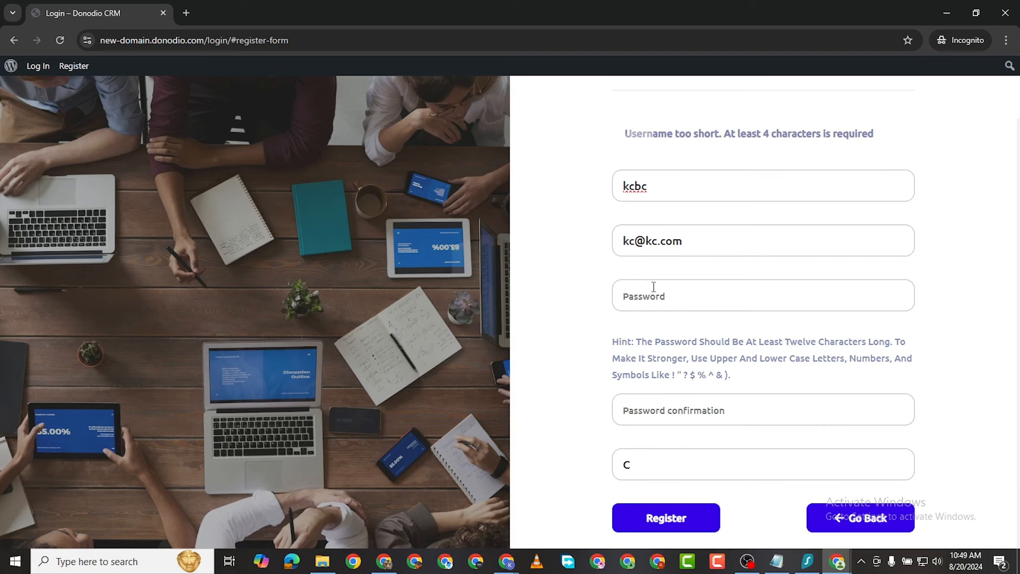
{"action": "left_click", "coordinate": [660, 304]}
{"action": "type", "text": "••••••••••••"}
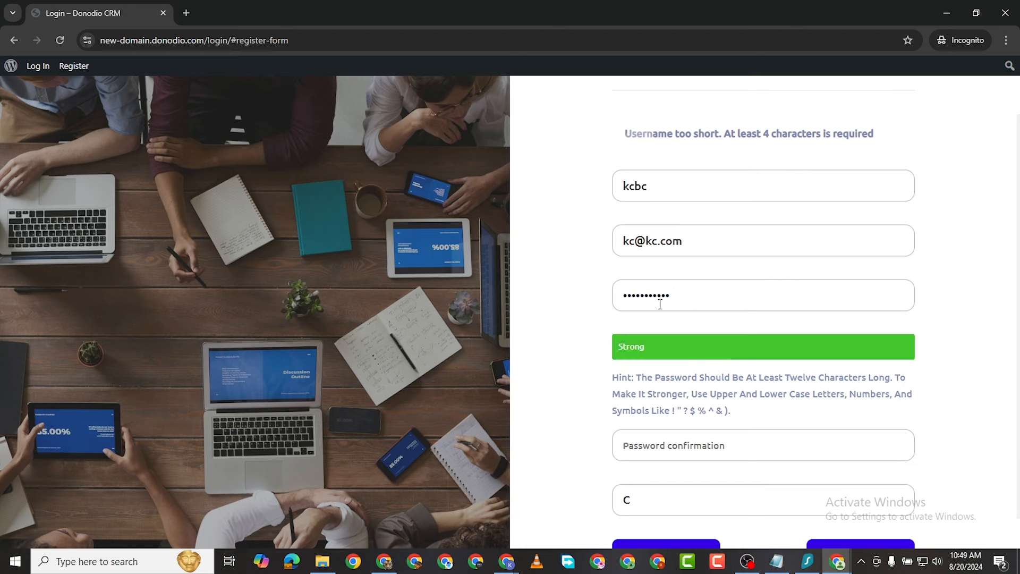
Step: Copy the new password and paste it into the Password confirmation field
{"action": "double_click", "coordinate": [659, 301]}
{"action": "right_click", "coordinate": [659, 302]}
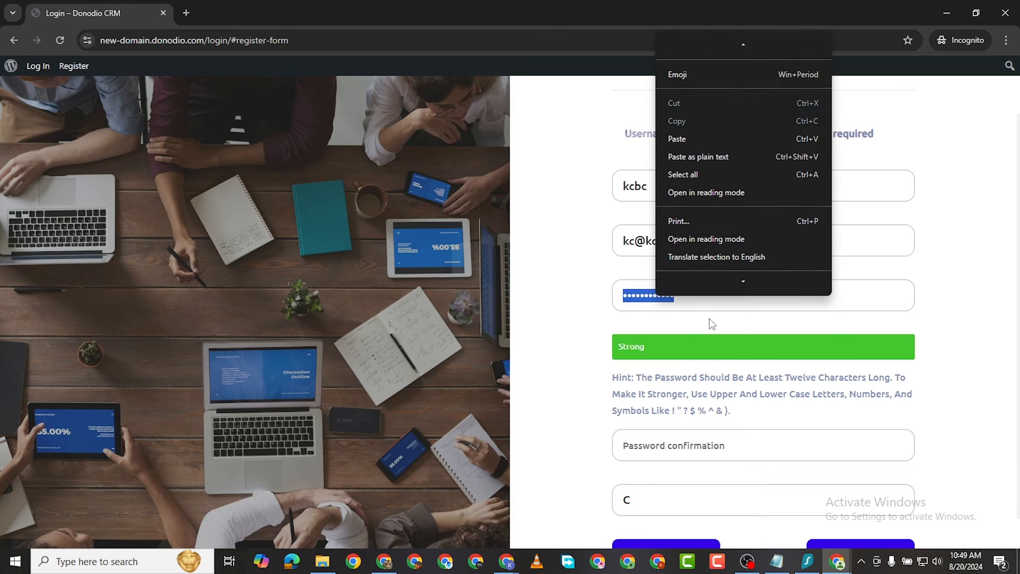
{"action": "left_click", "coordinate": [689, 299]}
{"action": "double_click", "coordinate": [655, 299]}
{"action": "right_click", "coordinate": [655, 300]}
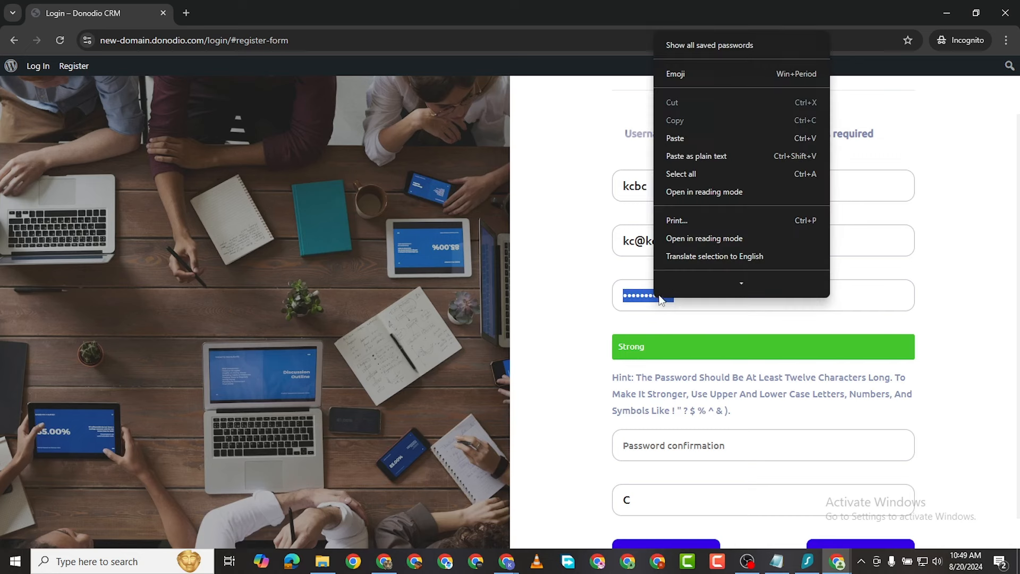
{"action": "left_click", "coordinate": [722, 309]}
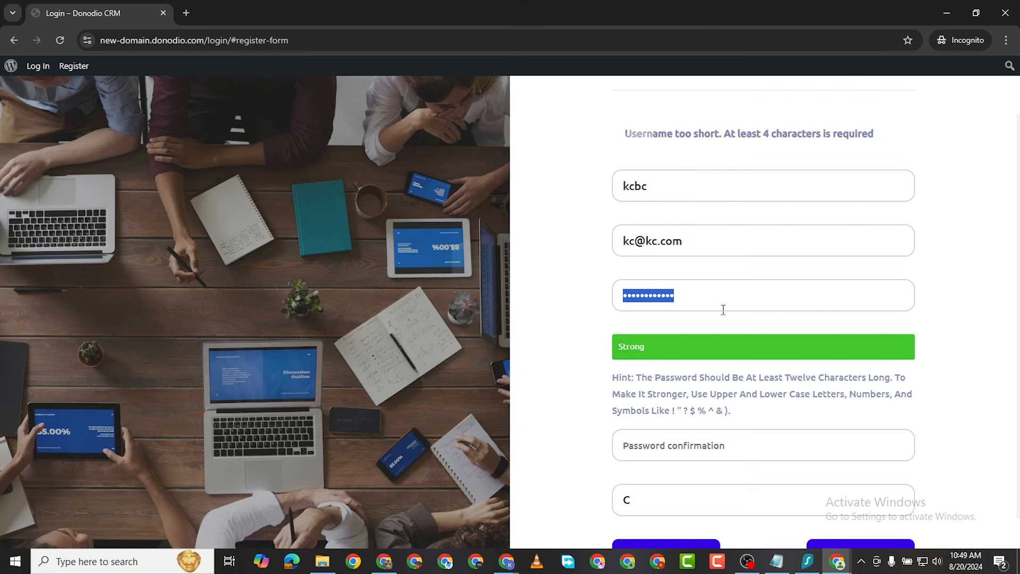
{"action": "double_click", "coordinate": [671, 296]}
{"action": "left_click", "coordinate": [682, 451]}
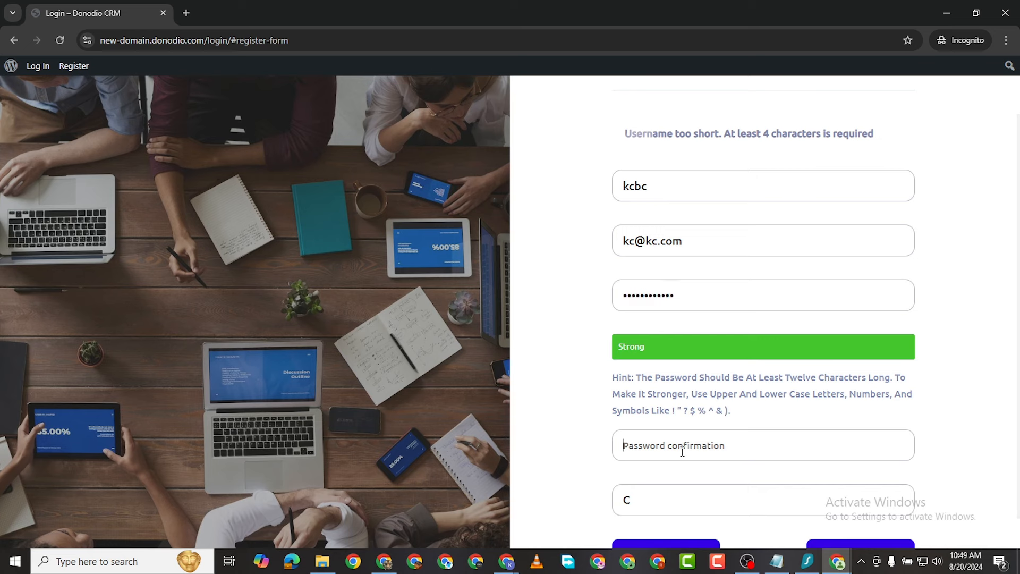
{"action": "key", "text": "ctrl+v"}
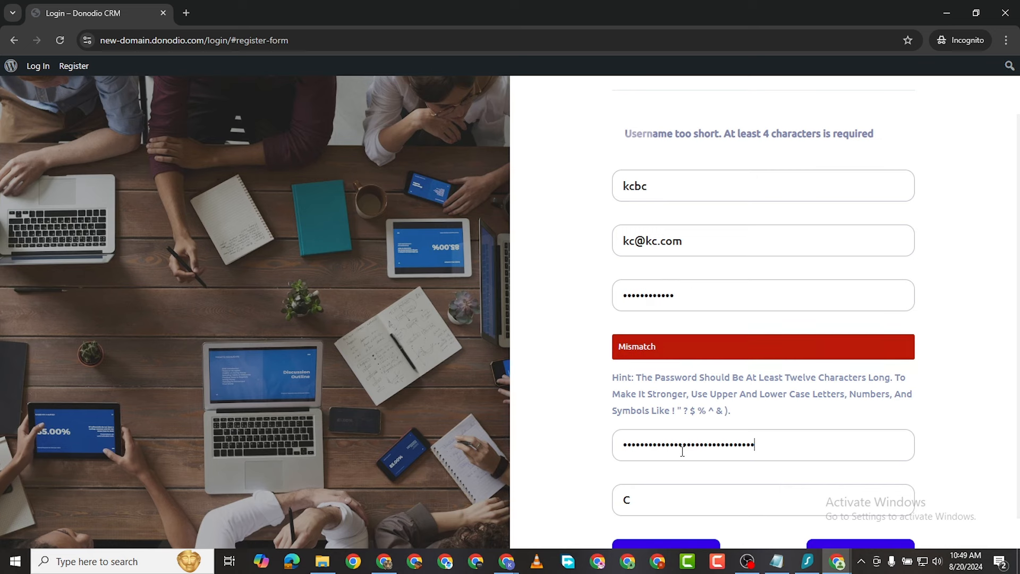
Step: Clear the Password field, leaving the confirmation filled
{"action": "double_click", "coordinate": [700, 451]}
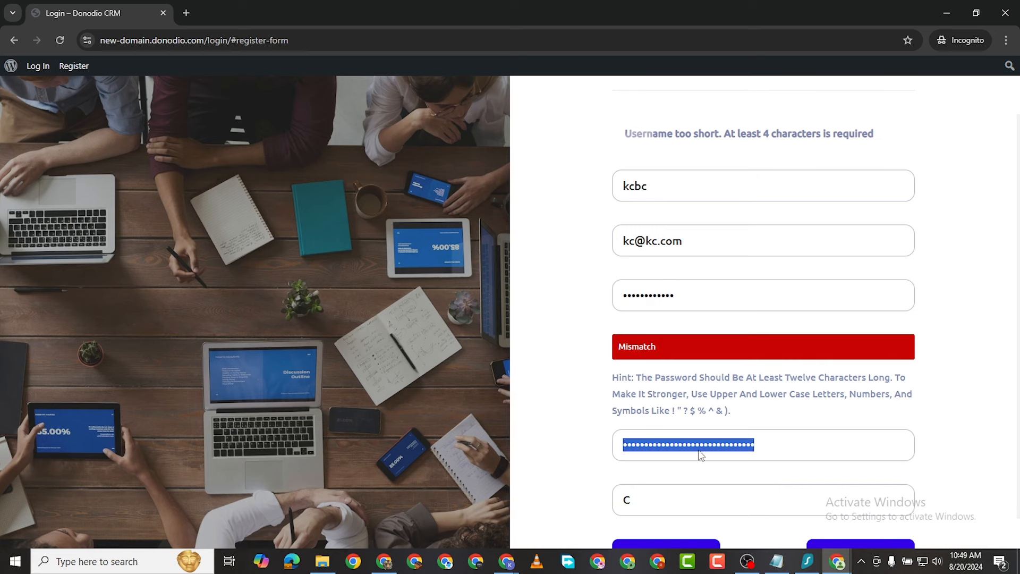
{"action": "right_click", "coordinate": [700, 451]}
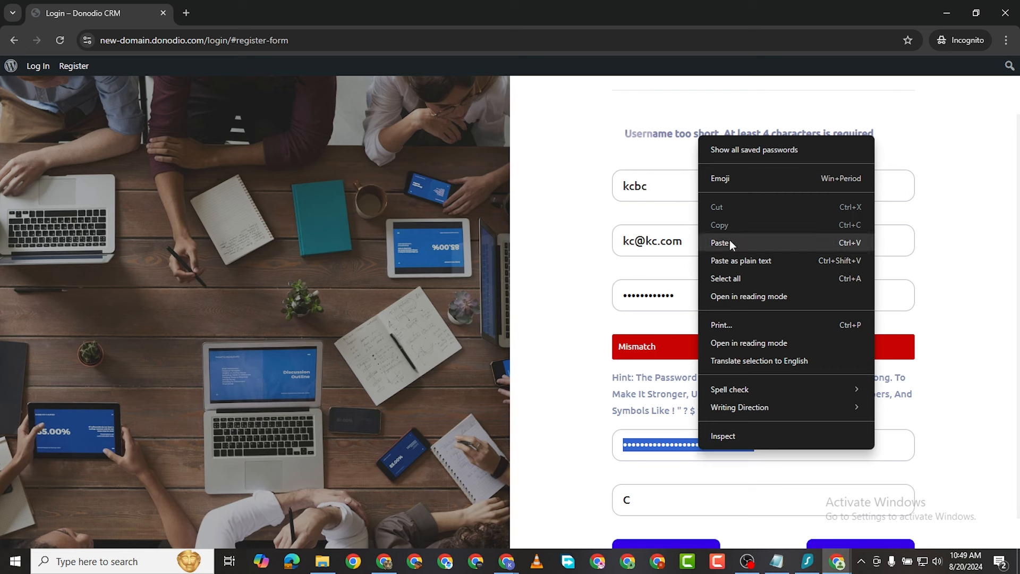
{"action": "left_click", "coordinate": [646, 283]}
{"action": "double_click", "coordinate": [645, 294]}
{"action": "key", "text": "BackSpace"}
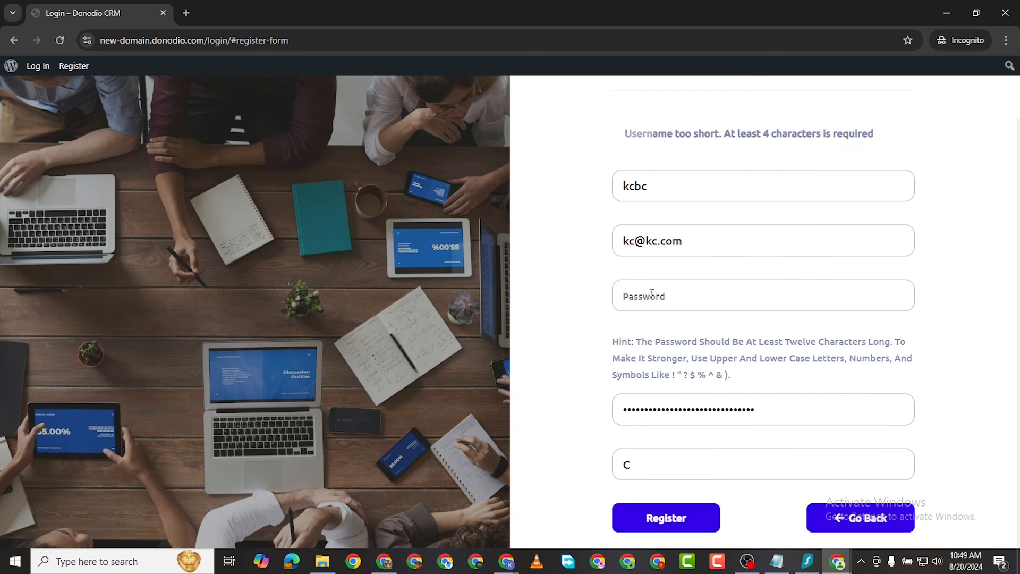
Step: Type a new password and a new password confirmation
{"action": "type", "text": "kc"}
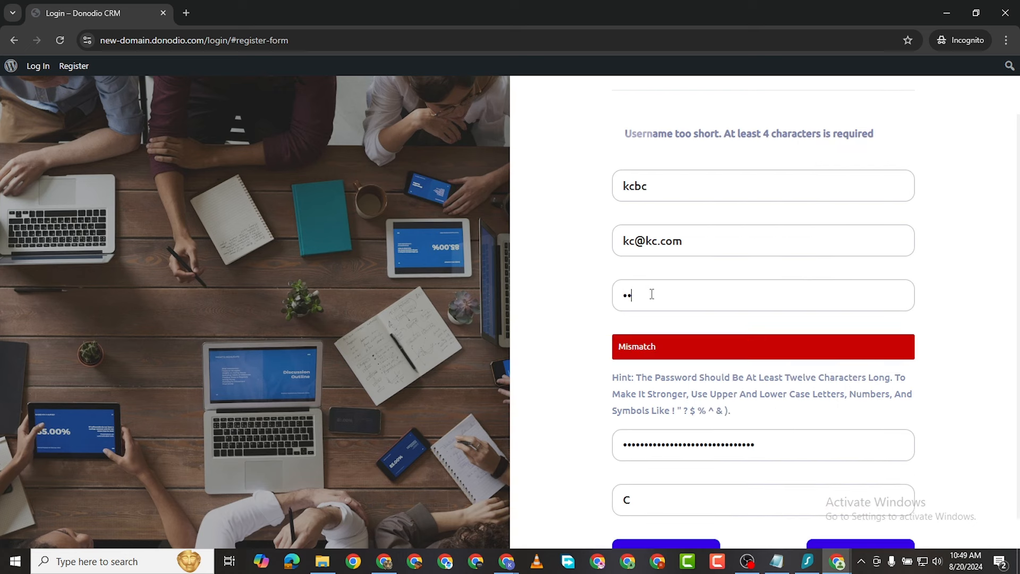
{"action": "key", "text": "BackSpace"}
{"action": "key", "text": "BackSpace"}
{"action": "double_click", "coordinate": [724, 442]}
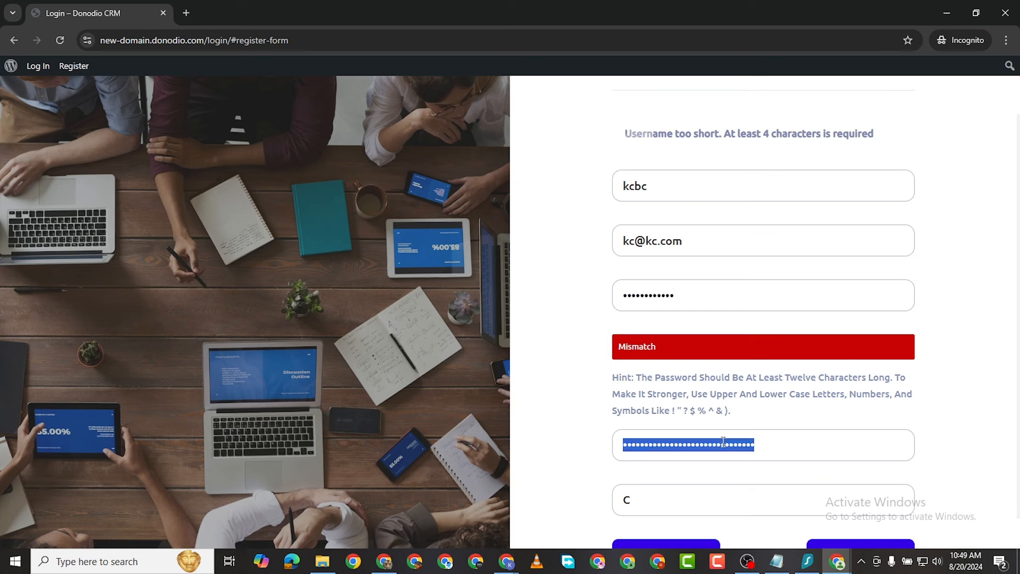
{"action": "type", "text": "1"}
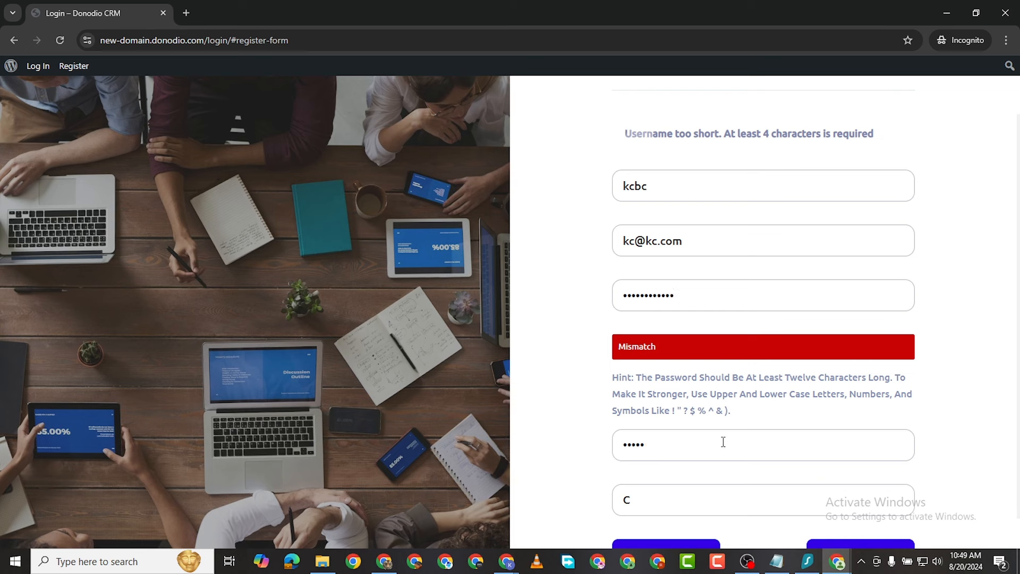
{"action": "type", "text": "2"}
{"action": "key", "text": "BackSpace"}
{"action": "key", "text": "BackSpace"}
Step: Re-enter both the Password and the Password confirmation to make them match
{"action": "double_click", "coordinate": [652, 294]}
{"action": "key", "text": "BackSpace"}
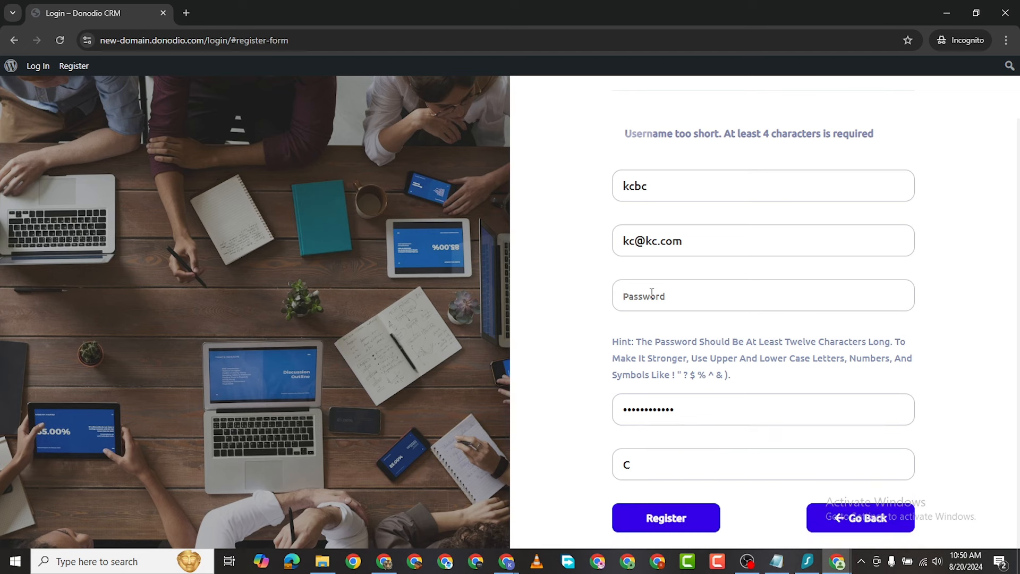
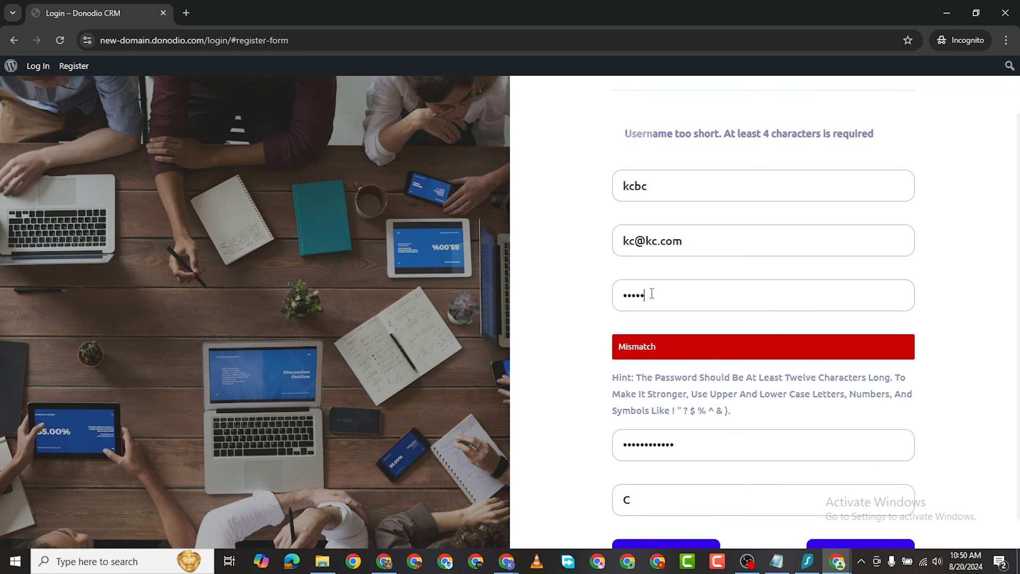
{"action": "double_click", "coordinate": [644, 452]}
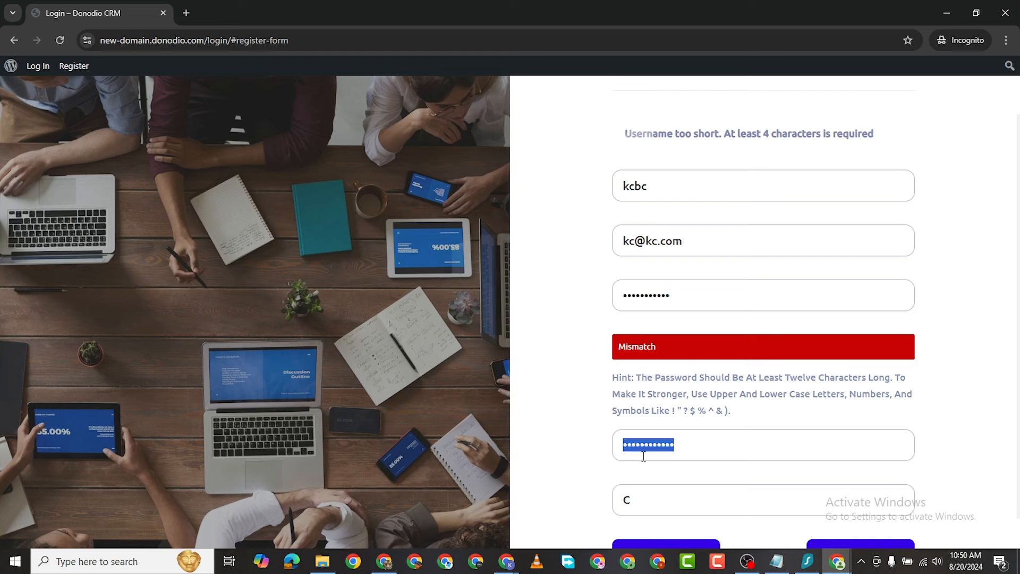
{"action": "key", "text": "BackSpace"}
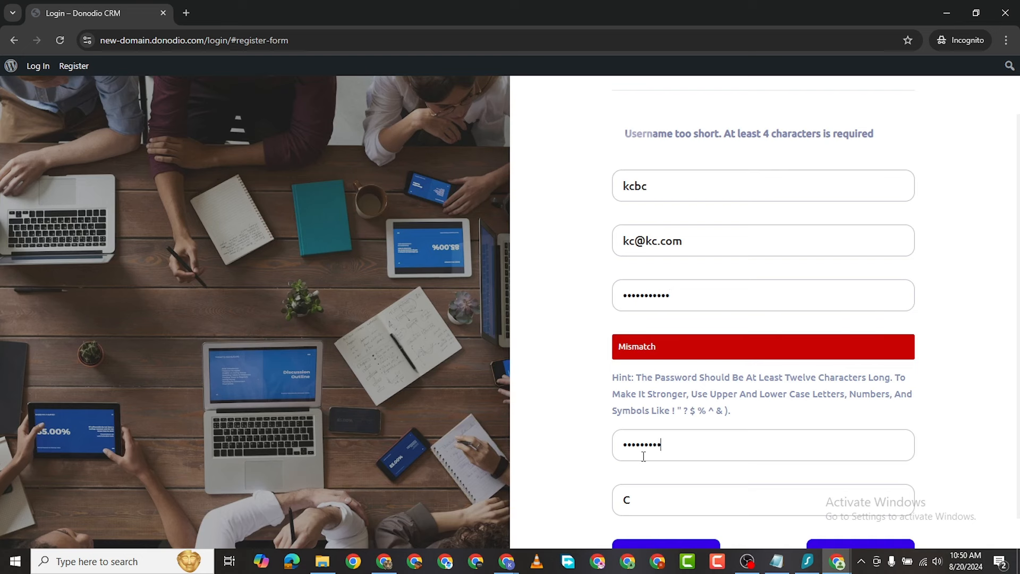
Step: Complete the confirmation entry and resubmit the sign-up form
{"action": "scroll", "coordinate": [644, 455], "scroll_direction": "down", "scroll_amount": 1}
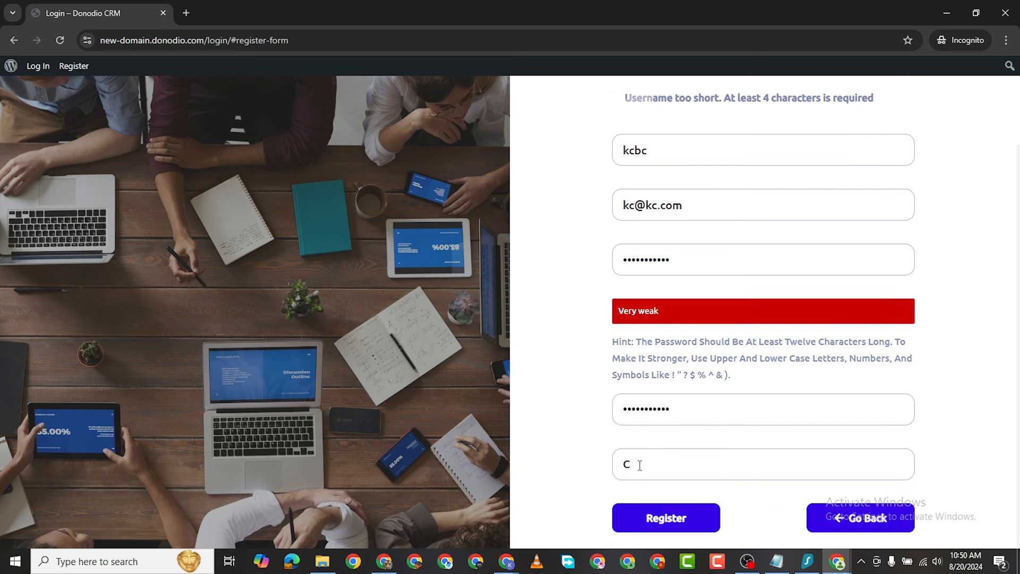
{"action": "left_click", "coordinate": [668, 518]}
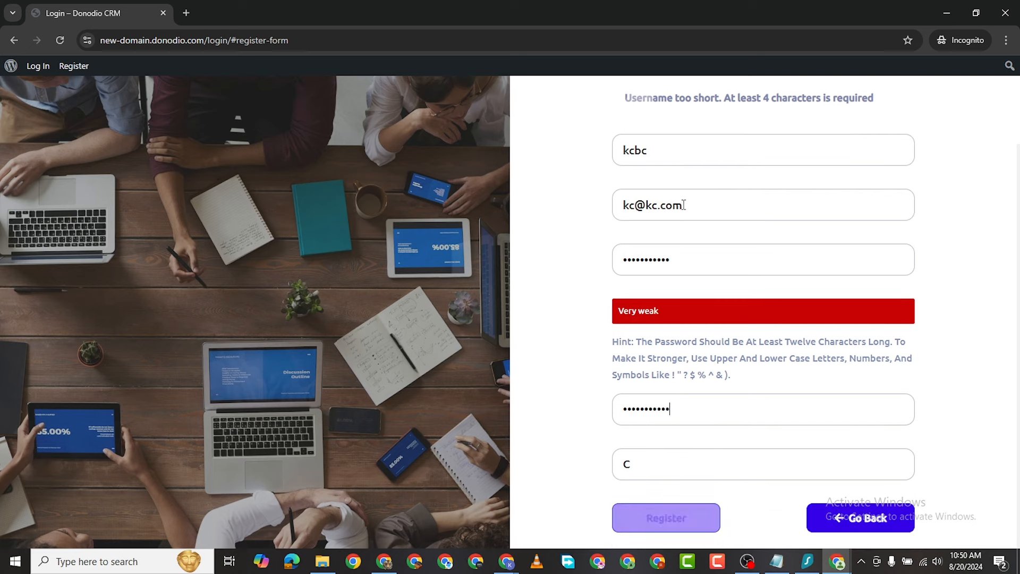
{"action": "type", "text": "c"}
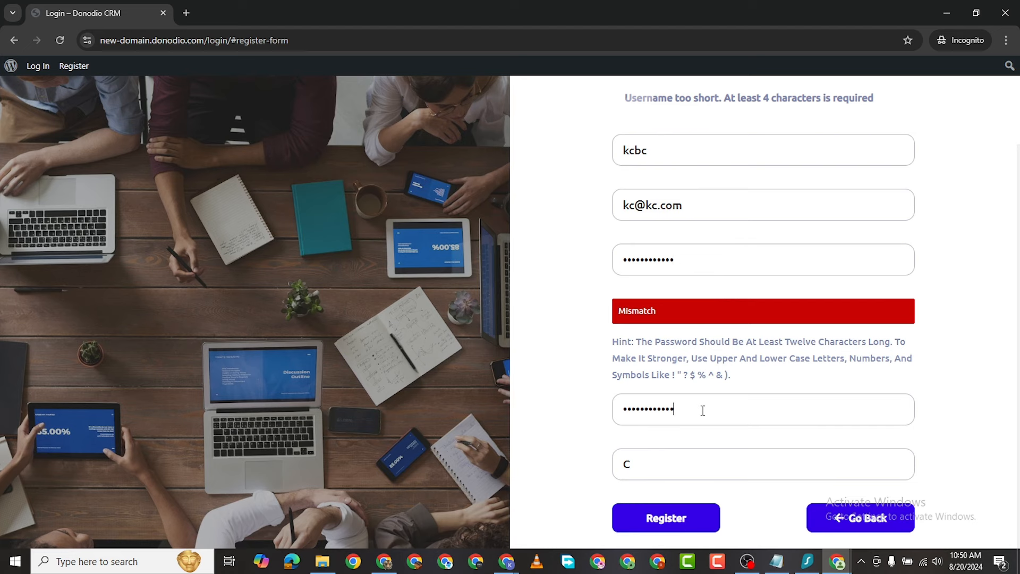
{"action": "left_click", "coordinate": [687, 524]}
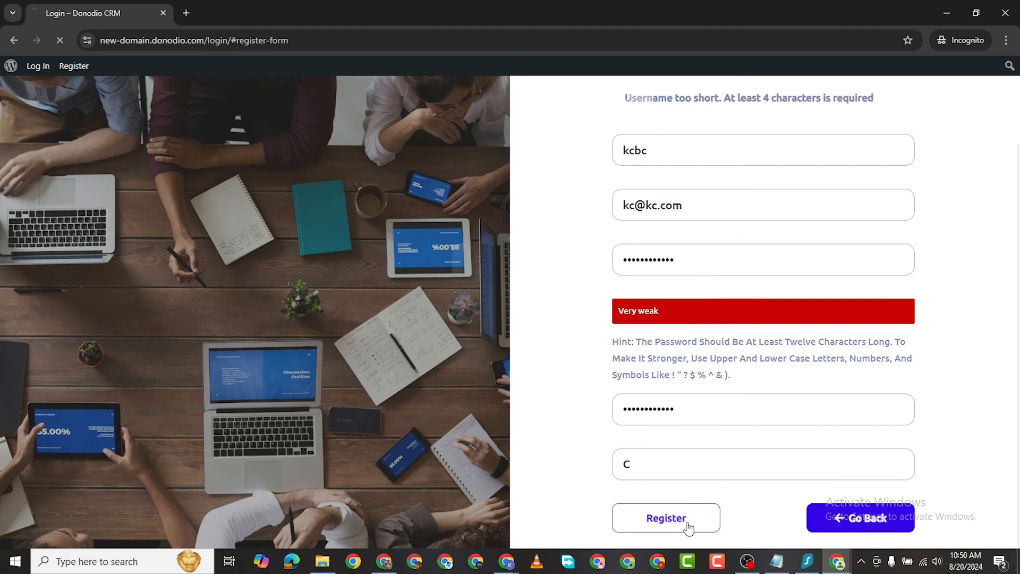
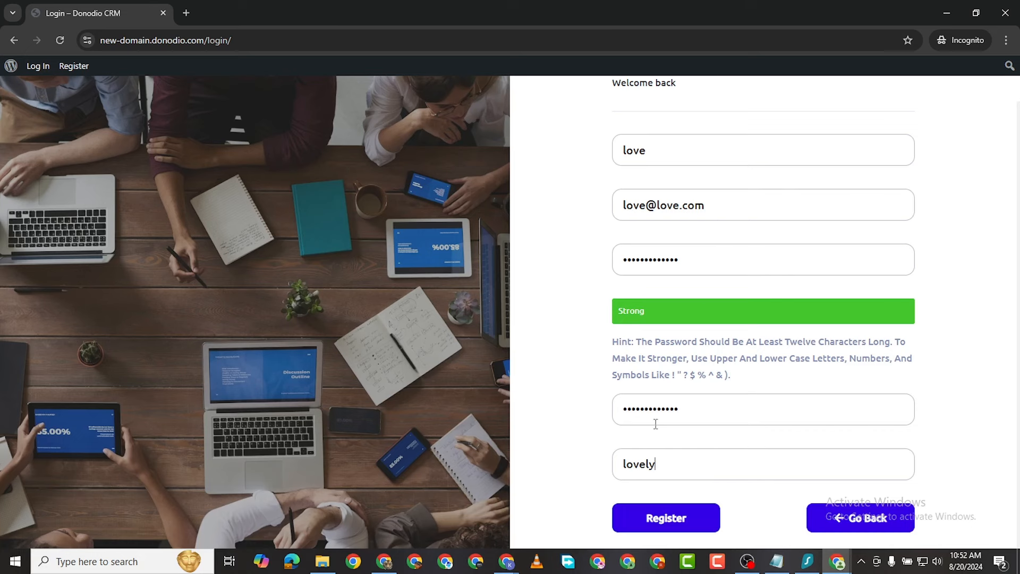
Step: Submit the filled-in registration form; it returns an 'Email domain is incorrect' error
{"action": "left_click", "coordinate": [673, 512]}
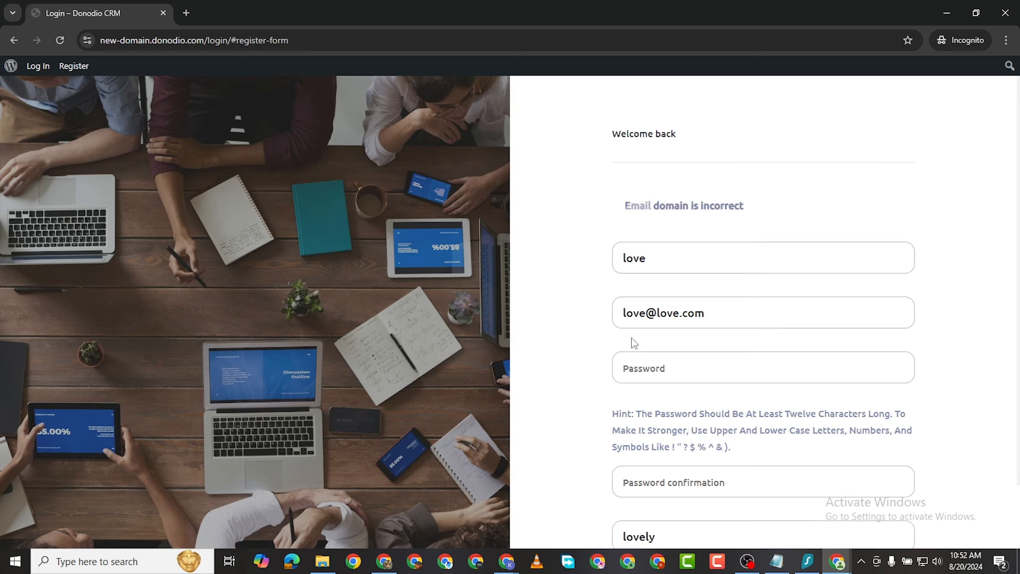
Step: Change the sign-up email address's domain to gmail
{"action": "scroll", "coordinate": [678, 344], "scroll_direction": "down", "scroll_amount": 1}
{"action": "scroll", "coordinate": [670, 353], "scroll_direction": "up", "scroll_amount": 1}
{"action": "scroll", "coordinate": [629, 300], "scroll_direction": "down", "scroll_amount": 1}
{"action": "scroll", "coordinate": [643, 332], "scroll_direction": "up", "scroll_amount": 1}
{"action": "scroll", "coordinate": [681, 258], "scroll_direction": "down", "scroll_amount": 1}
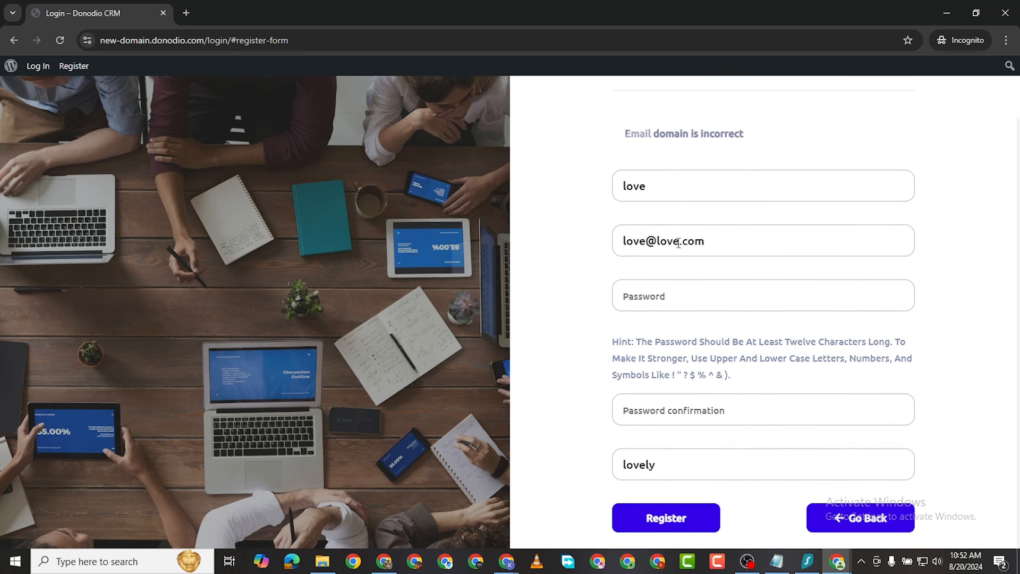
{"action": "key", "text": "BackSpace"}
{"action": "key", "text": "BackSpace"}
{"action": "key", "text": "BackSpace"}
{"action": "key", "text": "BackSpace"}
{"action": "type", "text": "gmail"}
Step: Paste the password into both password fields and resubmit the registration form
{"action": "left_click", "coordinate": [642, 294]}
{"action": "key", "text": "ctrl+v"}
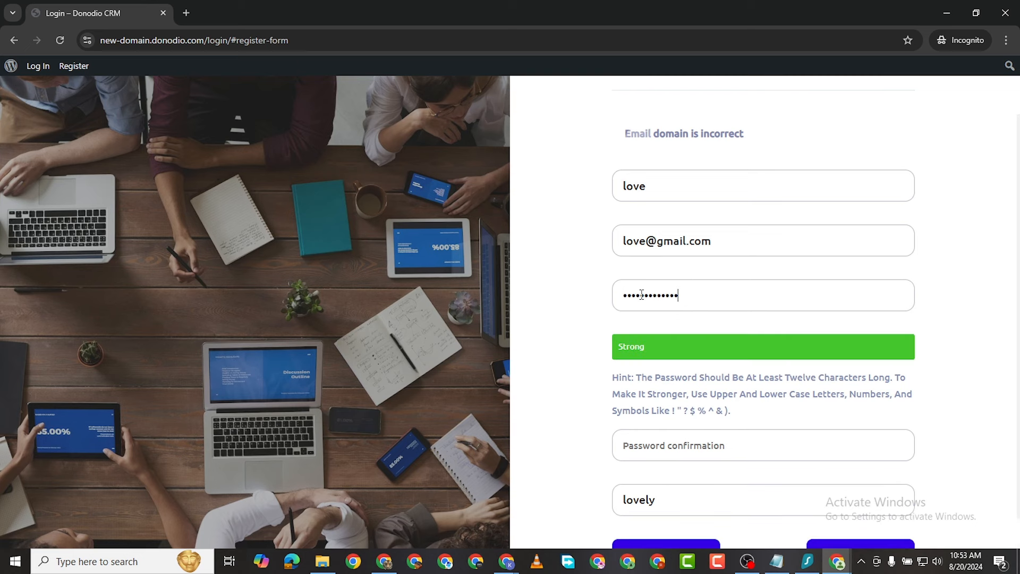
{"action": "left_click", "coordinate": [653, 442]}
{"action": "key", "text": "ctrl+v"}
{"action": "scroll", "coordinate": [653, 443], "scroll_direction": "down", "scroll_amount": 1}
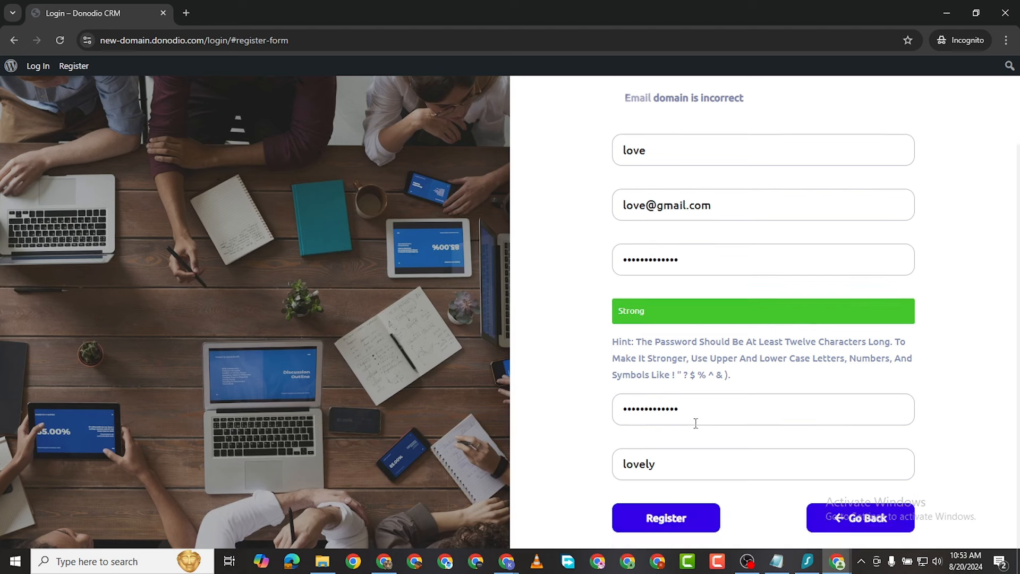
{"action": "left_click", "coordinate": [658, 521]}
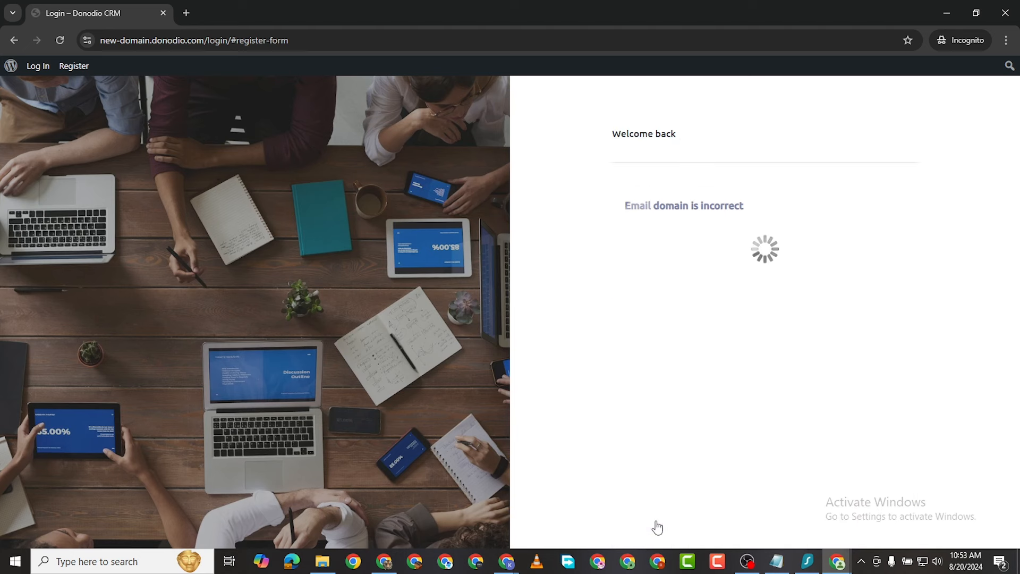
{"action": "scroll", "coordinate": [706, 273], "scroll_direction": "down", "scroll_amount": 2}
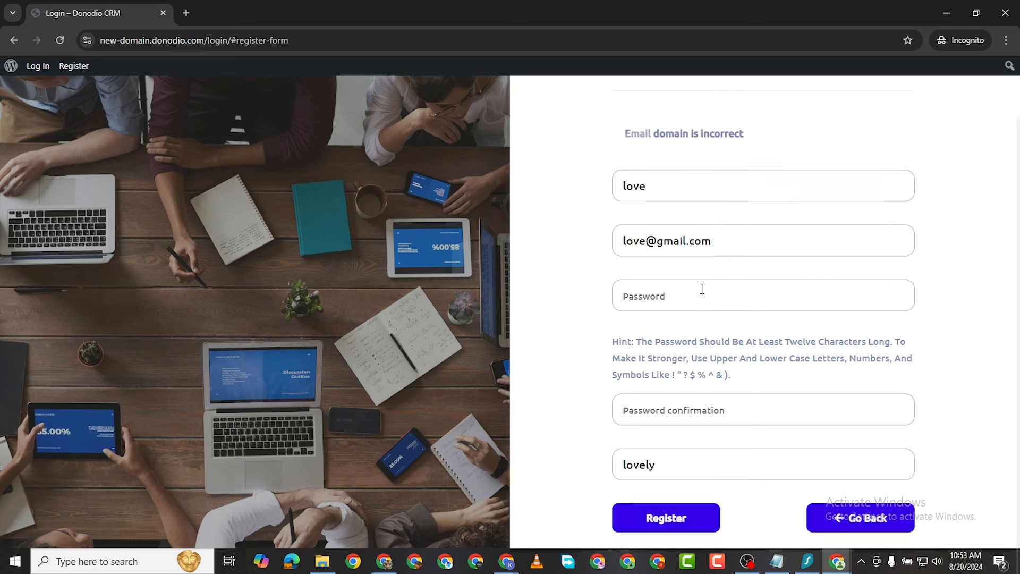
{"action": "scroll", "coordinate": [688, 173], "scroll_direction": "up", "scroll_amount": 2}
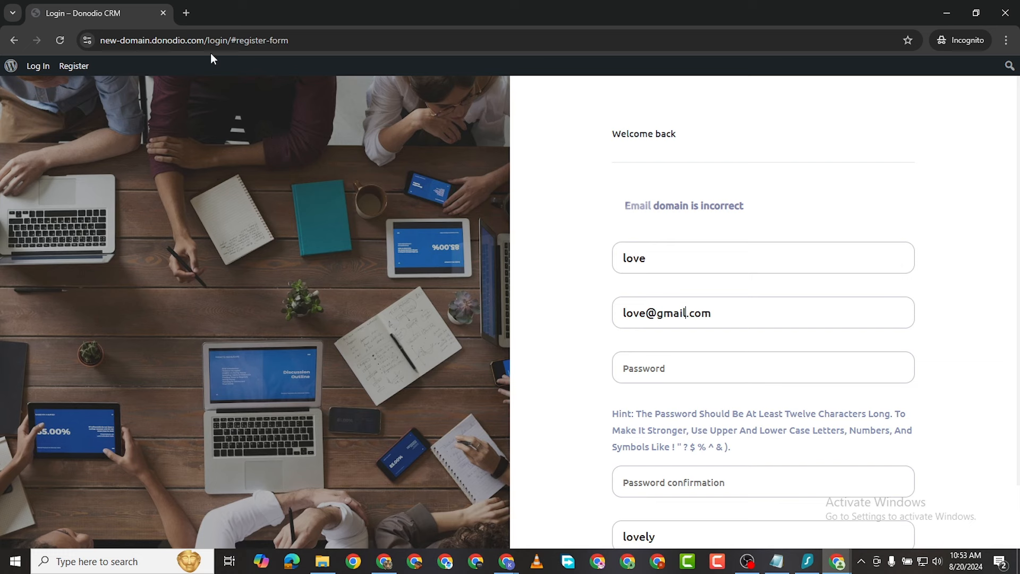
Step: Replace gmail in the email address with the site's own domain copied from the address bar
{"action": "left_click_drag", "start_coordinate": [206, 40], "coordinate": [90, 36]}
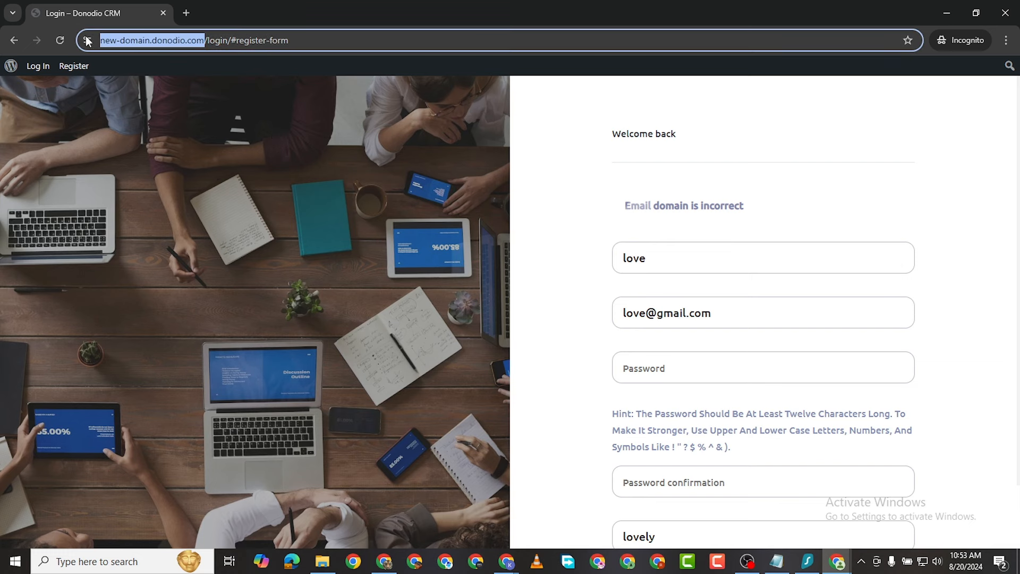
{"action": "right_click", "coordinate": [128, 40]}
{"action": "left_click", "coordinate": [181, 127]}
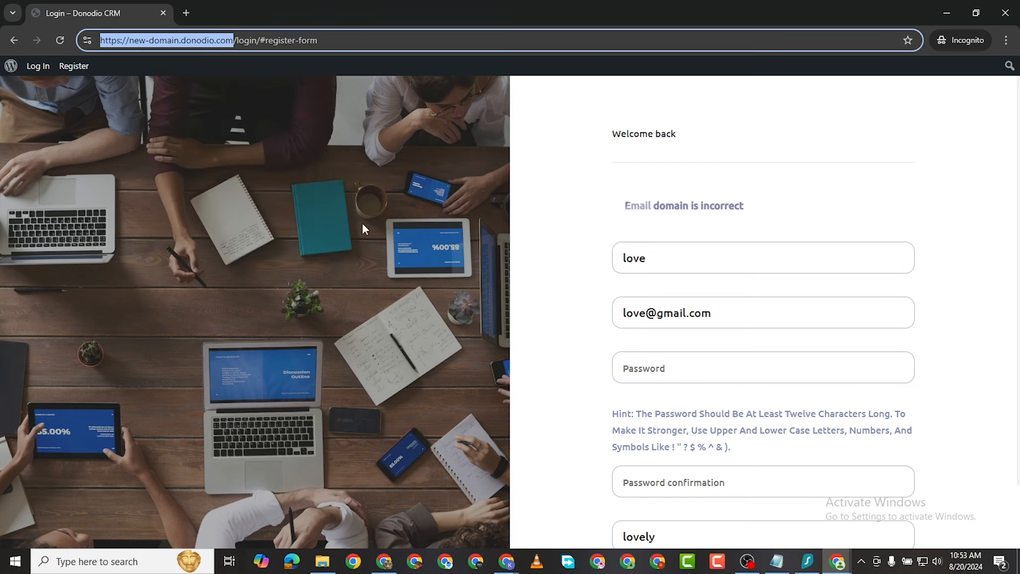
{"action": "left_click_drag", "start_coordinate": [687, 313], "coordinate": [657, 313]}
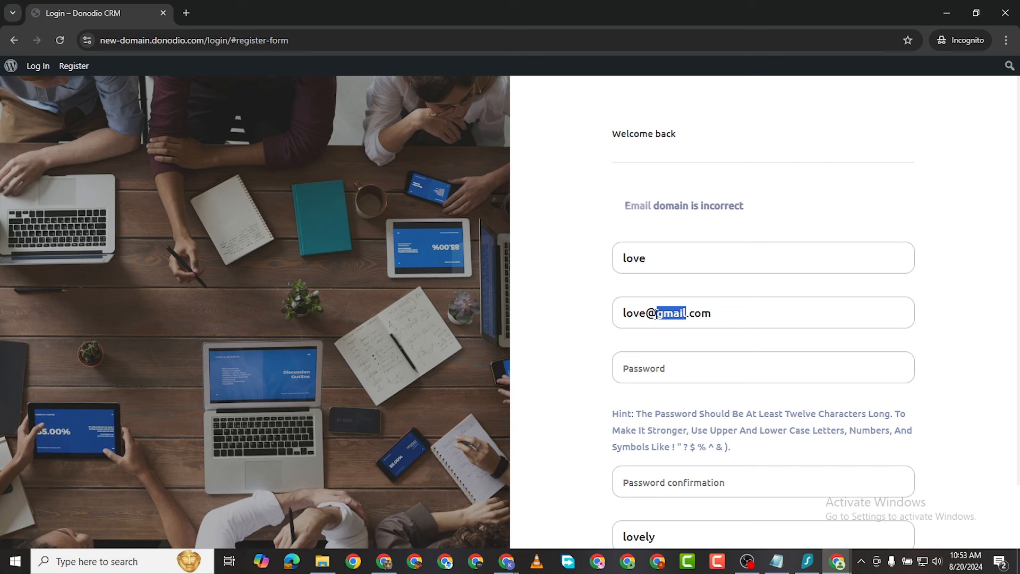
{"action": "key", "text": "ctrl+v"}
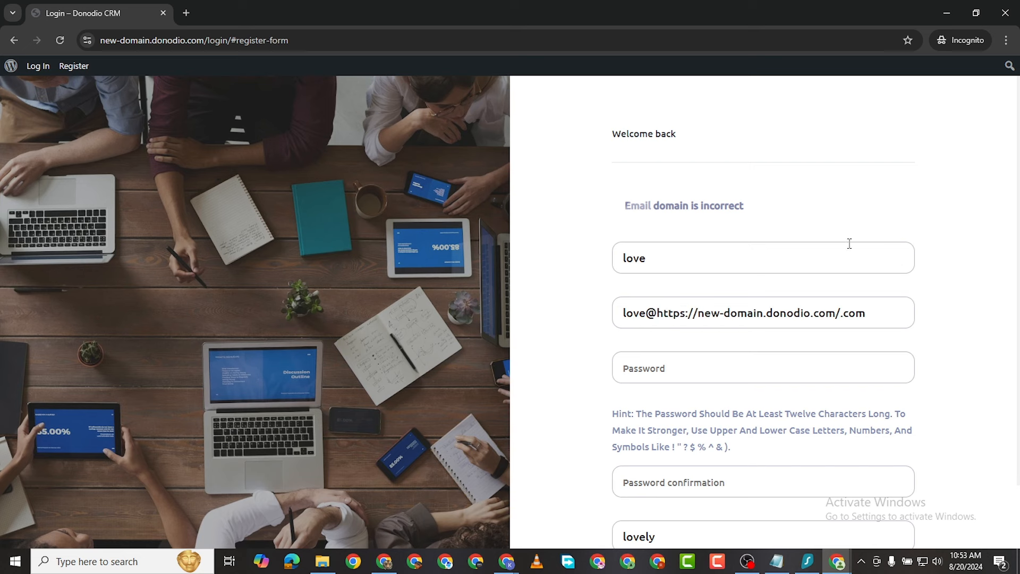
{"action": "left_click", "coordinate": [701, 313]}
{"action": "key", "text": "BackSpace"}
{"action": "key", "text": "BackSpace"}
{"action": "key", "text": "BackSpace"}
{"action": "key", "text": "BackSpace"}
{"action": "key", "text": "BackSpace"}
{"action": "key", "text": "BackSpace"}
{"action": "key", "text": "BackSpace"}
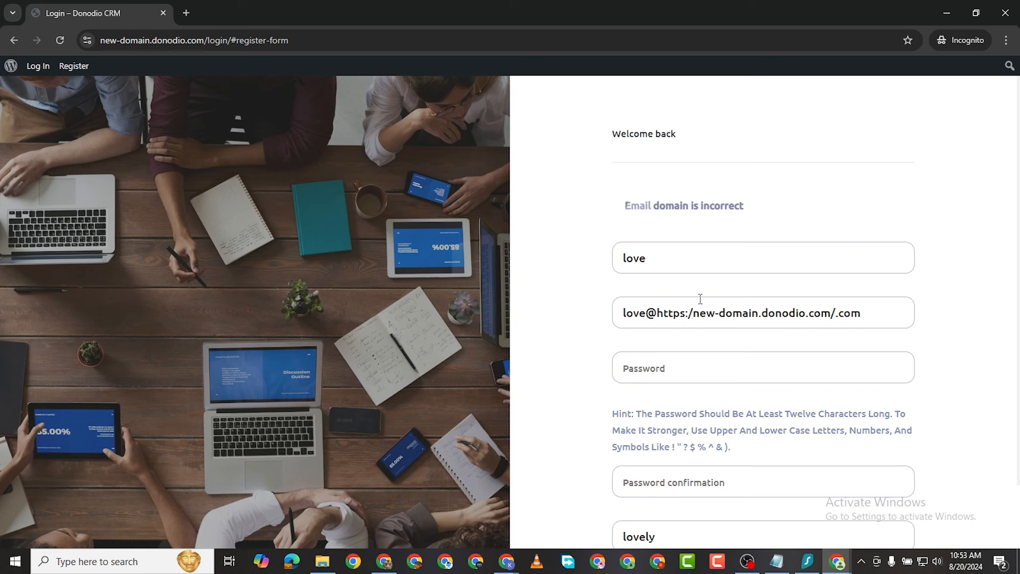
{"action": "key", "text": "BackSpace"}
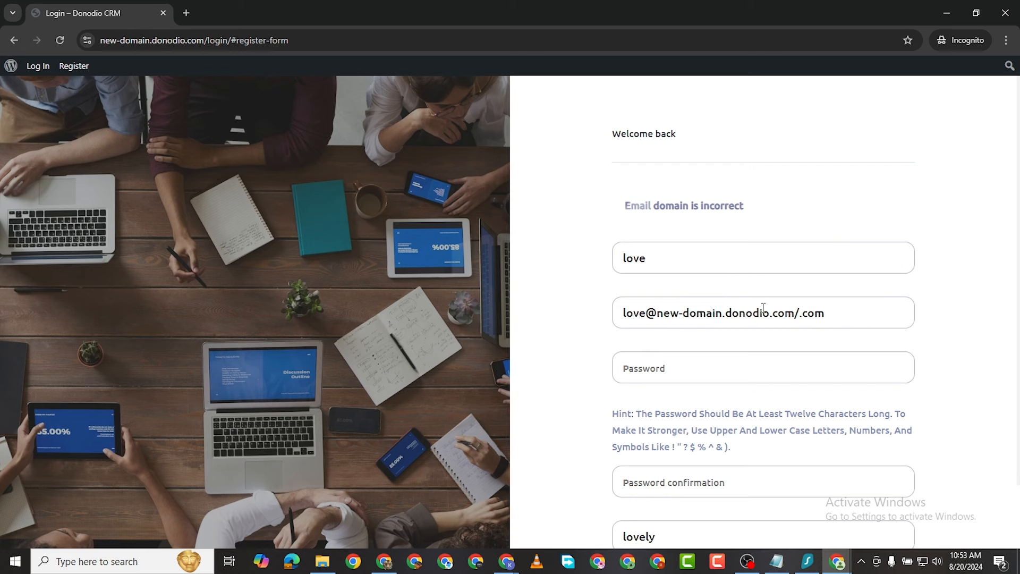
{"action": "left_click", "coordinate": [832, 310]}
{"action": "key", "text": "BackSpace"}
{"action": "key", "text": "BackSpace"}
Step: Paste the email address as password and confirmation, then resubmit the registration form
{"action": "triple_click", "coordinate": [675, 313]}
{"action": "right_click", "coordinate": [675, 313]}
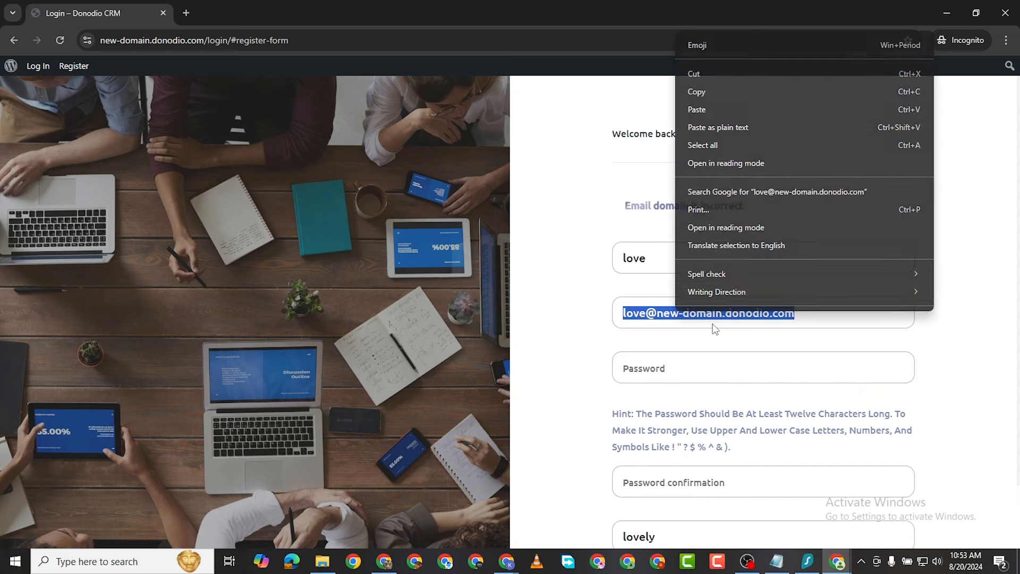
{"action": "left_click", "coordinate": [697, 89]}
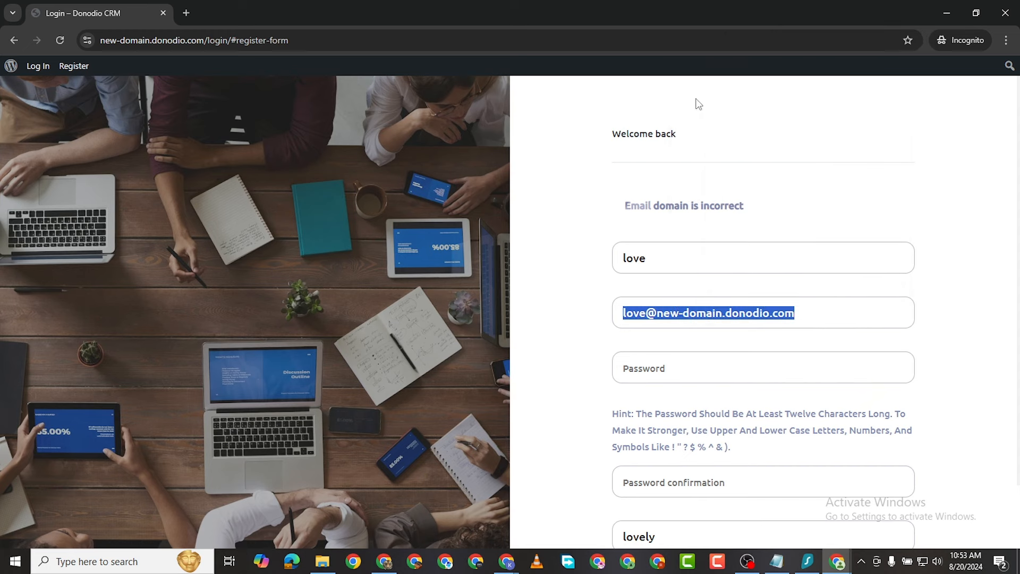
{"action": "left_click", "coordinate": [646, 367]}
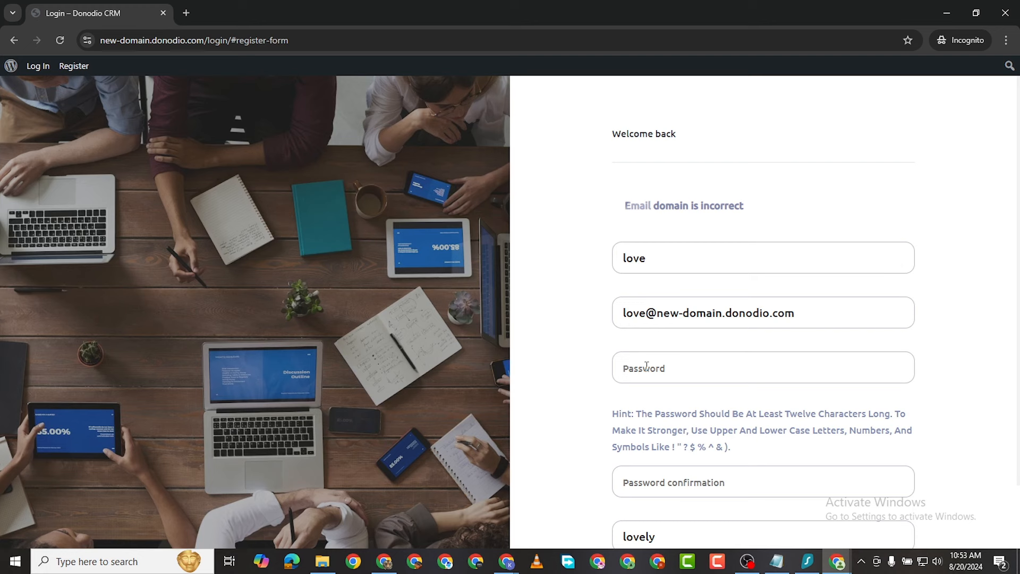
{"action": "key", "text": "ctrl+v"}
{"action": "scroll", "coordinate": [651, 411], "scroll_direction": "down", "scroll_amount": 2}
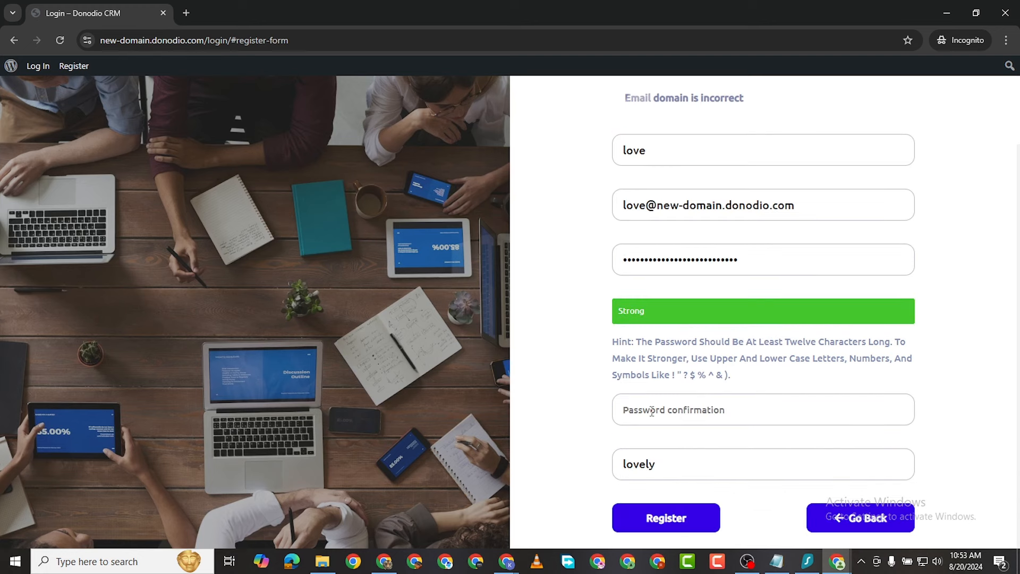
{"action": "left_click", "coordinate": [668, 407]}
{"action": "key", "text": "ctrl+v"}
{"action": "left_click", "coordinate": [661, 526]}
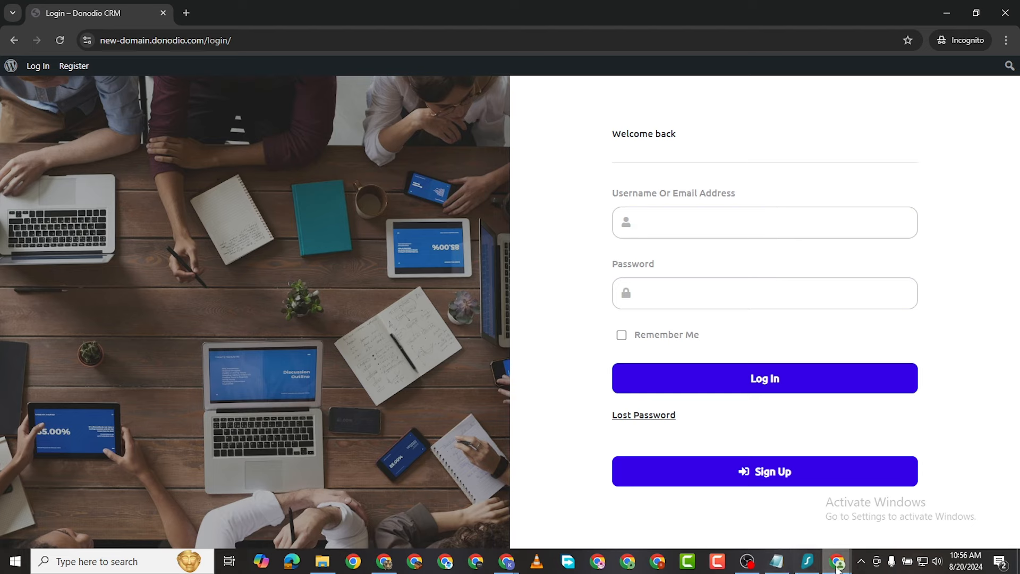
{"action": "mouse_move", "coordinate": [836, 567]}
{"action": "left_click", "coordinate": [768, 505]}
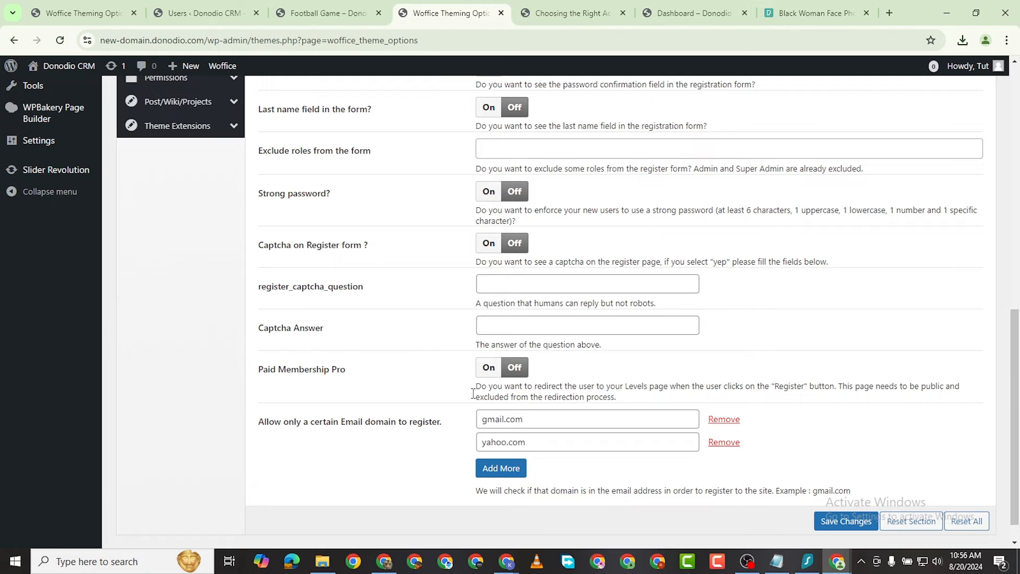
{"action": "scroll", "coordinate": [473, 393], "scroll_direction": "up", "scroll_amount": 10}
{"action": "scroll", "coordinate": [595, 448], "scroll_direction": "down", "scroll_amount": 5}
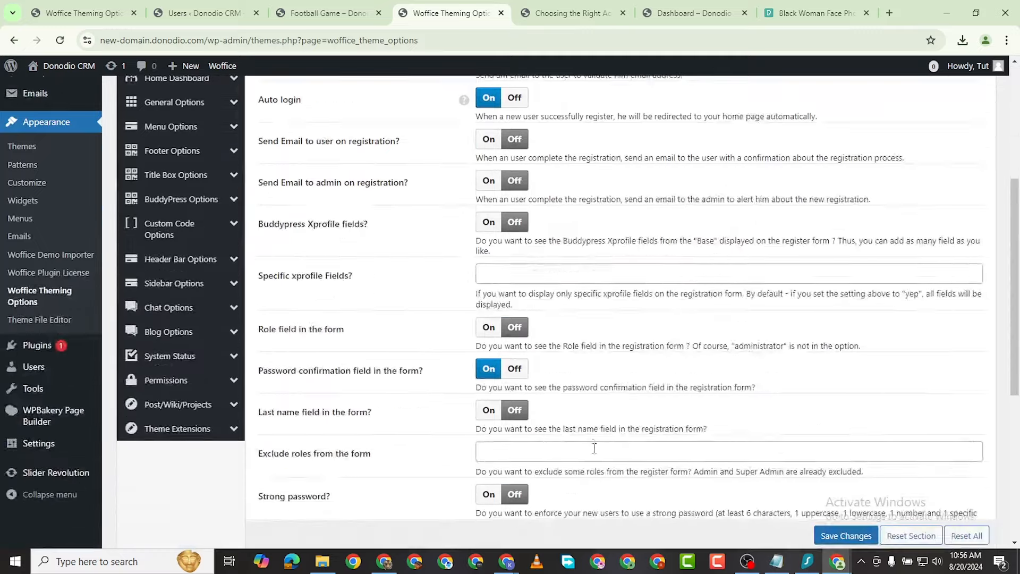
{"action": "scroll", "coordinate": [594, 448], "scroll_direction": "down", "scroll_amount": 5}
{"action": "mouse_move", "coordinate": [836, 562]}
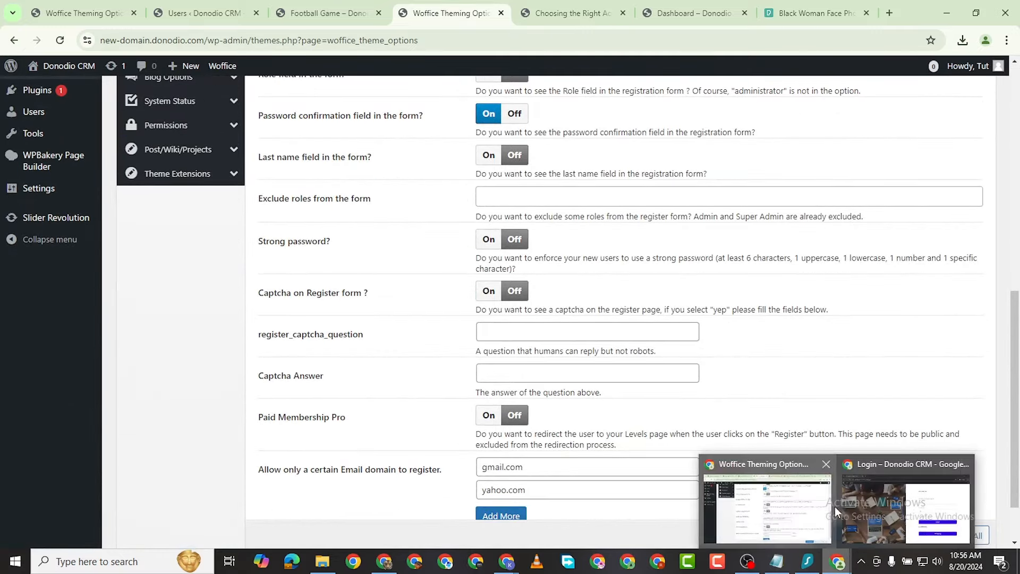
{"action": "left_click", "coordinate": [907, 505]}
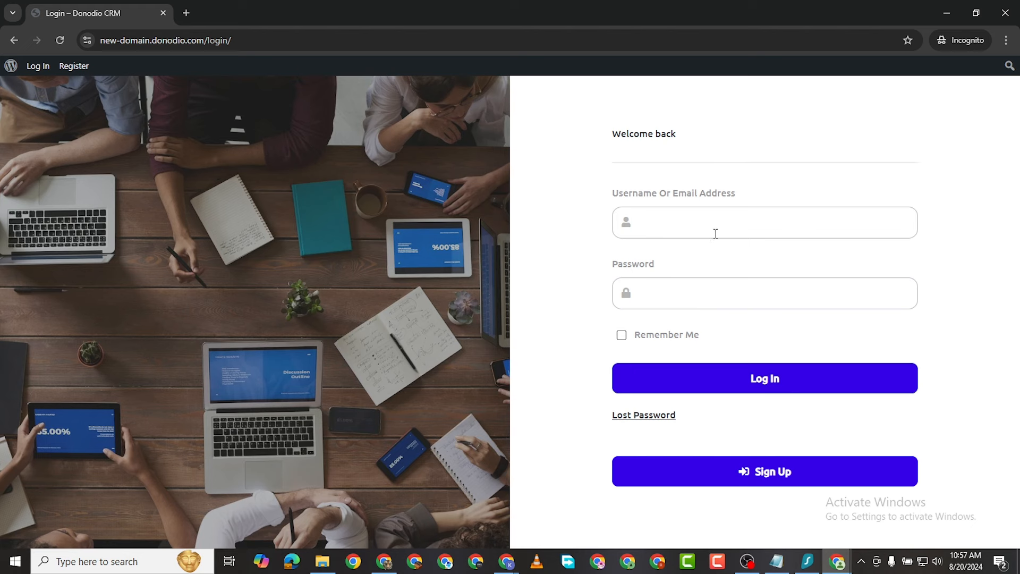
Step: Log in with the new member's email and password with Remember Me, then reach the Dashboard
{"action": "left_click", "coordinate": [690, 222]}
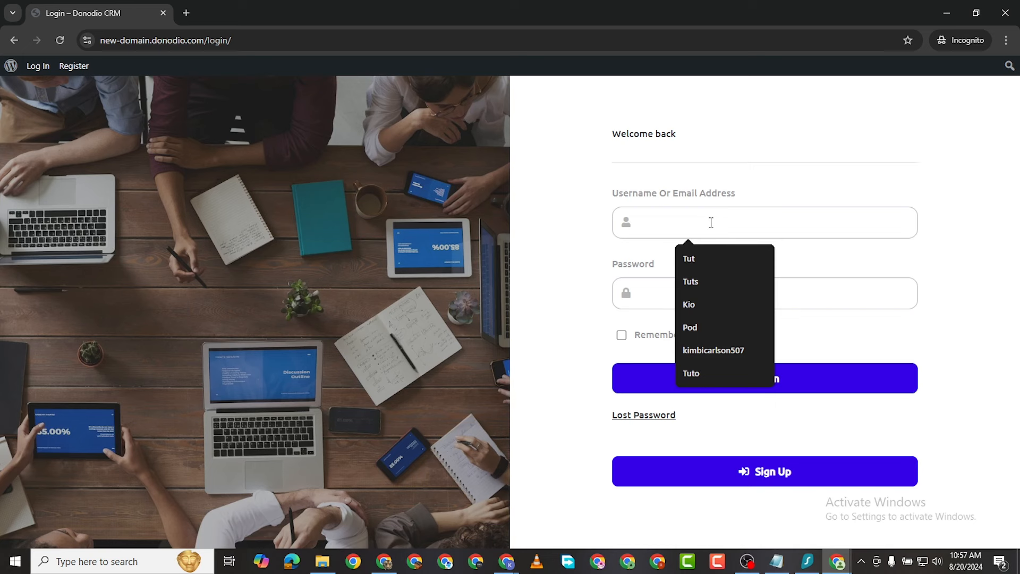
{"action": "key", "text": "ctrl+v"}
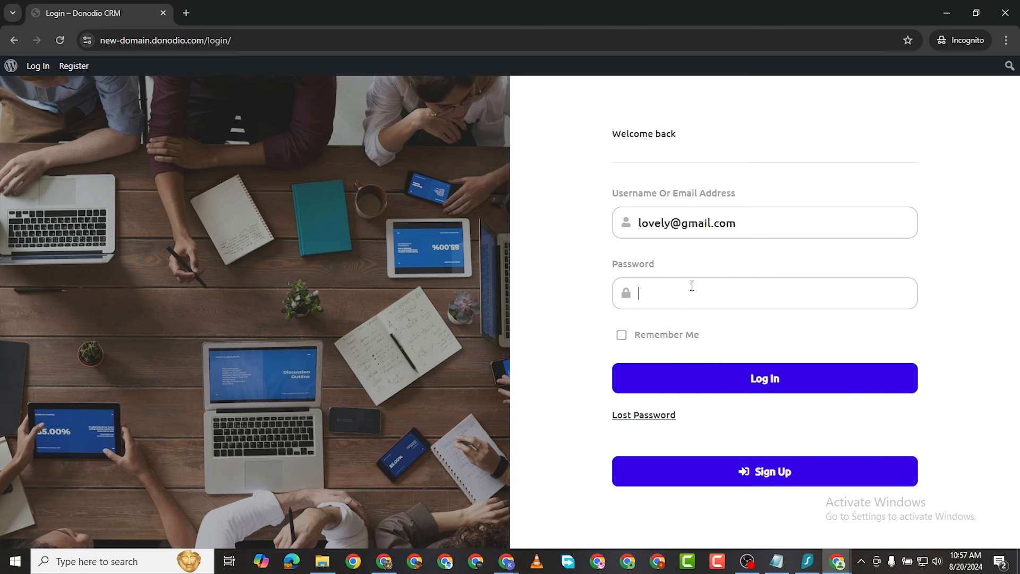
{"action": "key", "text": "ctrl+v"}
{"action": "left_click", "coordinate": [621, 338]}
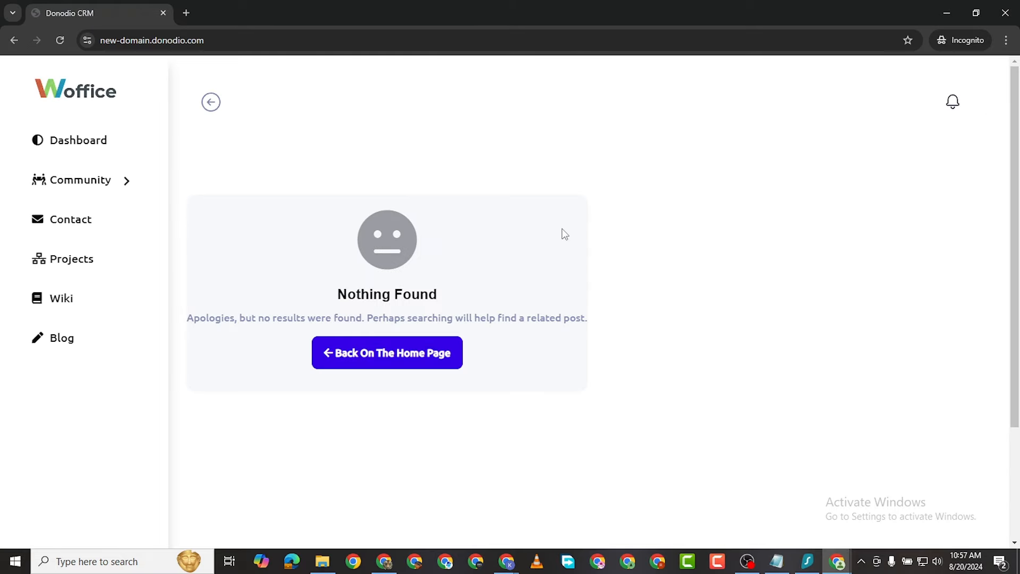
{"action": "scroll", "coordinate": [847, 199], "scroll_direction": "down", "scroll_amount": 3}
{"action": "scroll", "coordinate": [934, 158], "scroll_direction": "up", "scroll_amount": 3}
{"action": "left_click", "coordinate": [952, 101]}
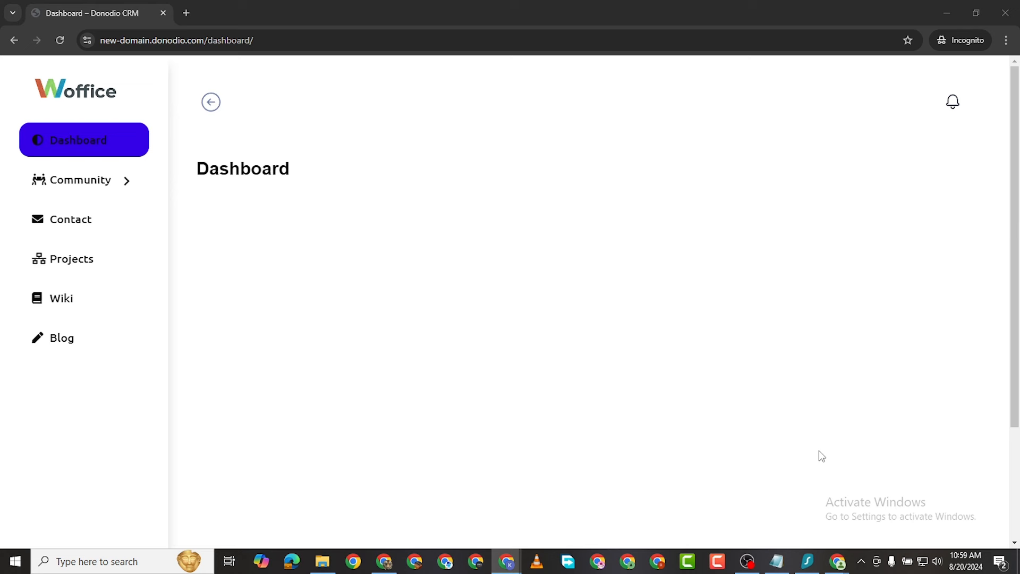
{"action": "left_click", "coordinate": [745, 430]}
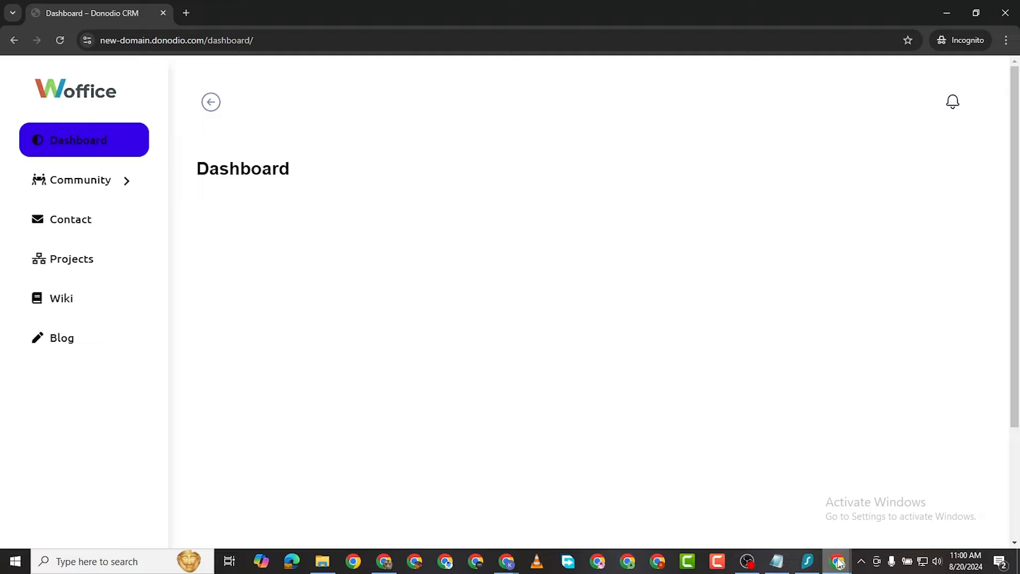
Step: Switch to the admin window and open Appearance > Widgets
{"action": "mouse_move", "coordinate": [837, 561]}
{"action": "left_click", "coordinate": [765, 505]}
{"action": "scroll", "coordinate": [154, 273], "scroll_direction": "up", "scroll_amount": 3}
{"action": "scroll", "coordinate": [154, 272], "scroll_direction": "up", "scroll_amount": 5}
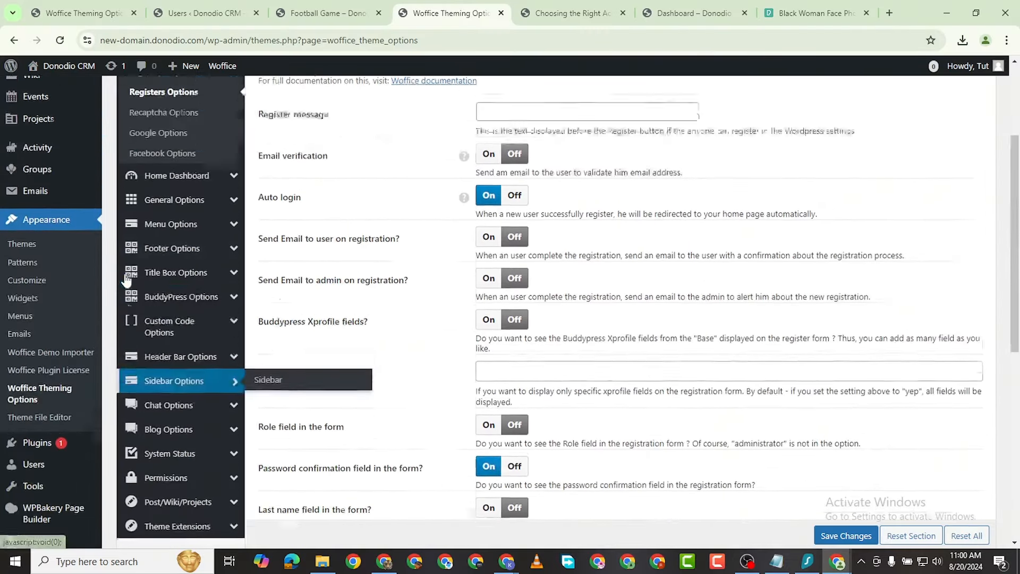
{"action": "mouse_move", "coordinate": [135, 320]}
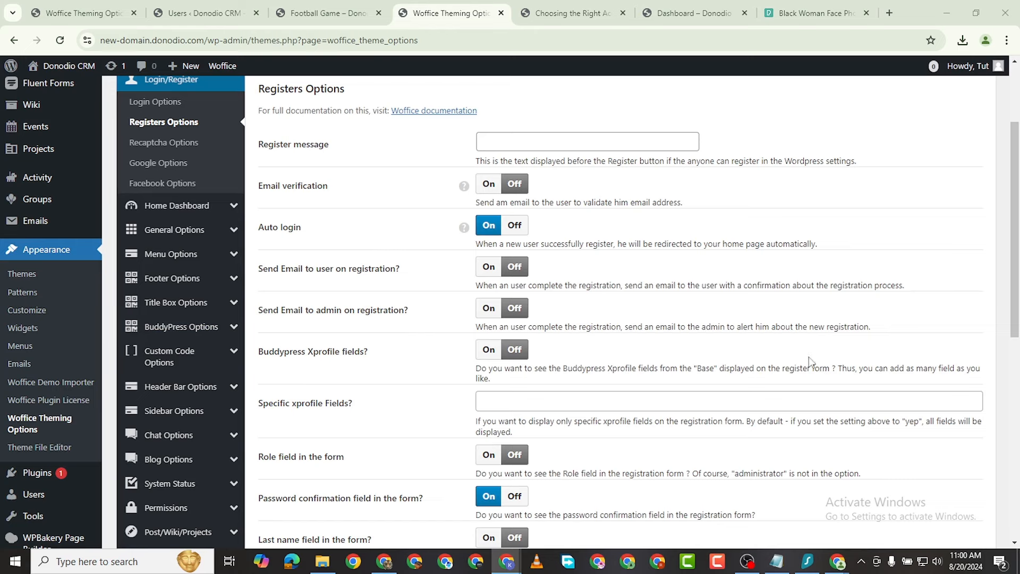
{"action": "left_click", "coordinate": [22, 328]}
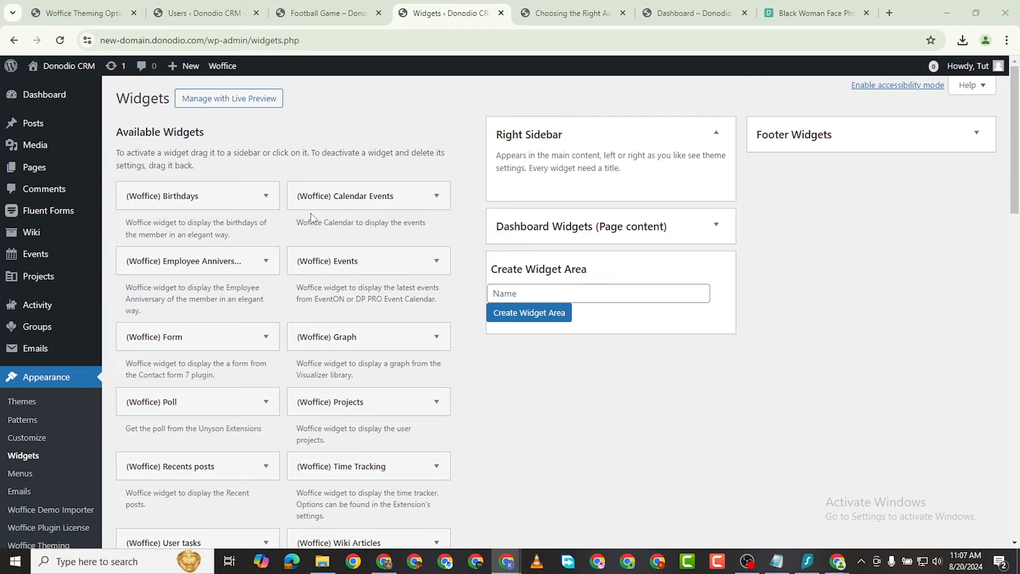
Step: Add the (Woffice) Birthdays and (Woffice) User tasks widgets to the Right Sidebar
{"action": "left_click_drag", "start_coordinate": [162, 199], "coordinate": [581, 217]}
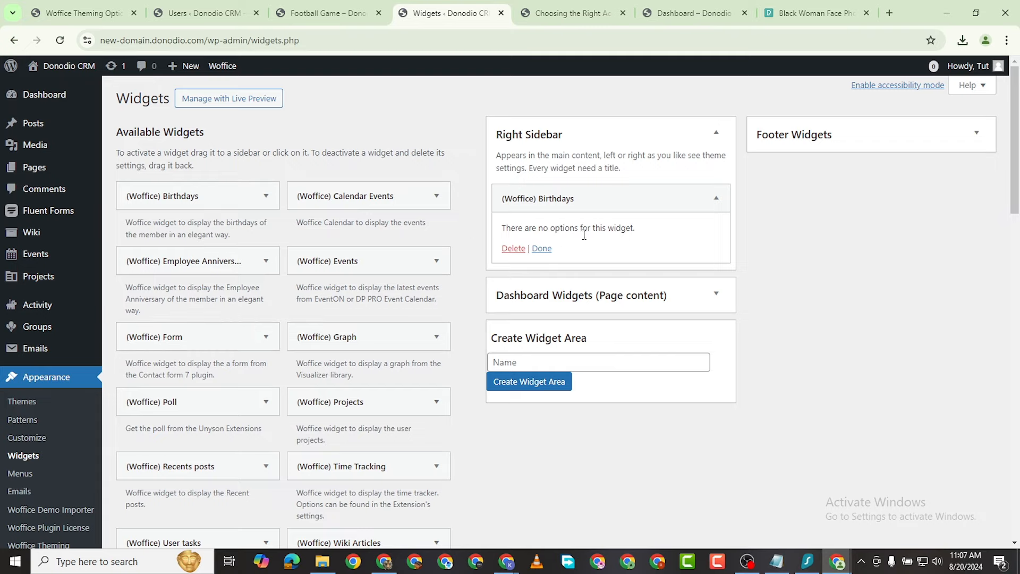
{"action": "scroll", "coordinate": [425, 287], "scroll_direction": "down", "scroll_amount": 5}
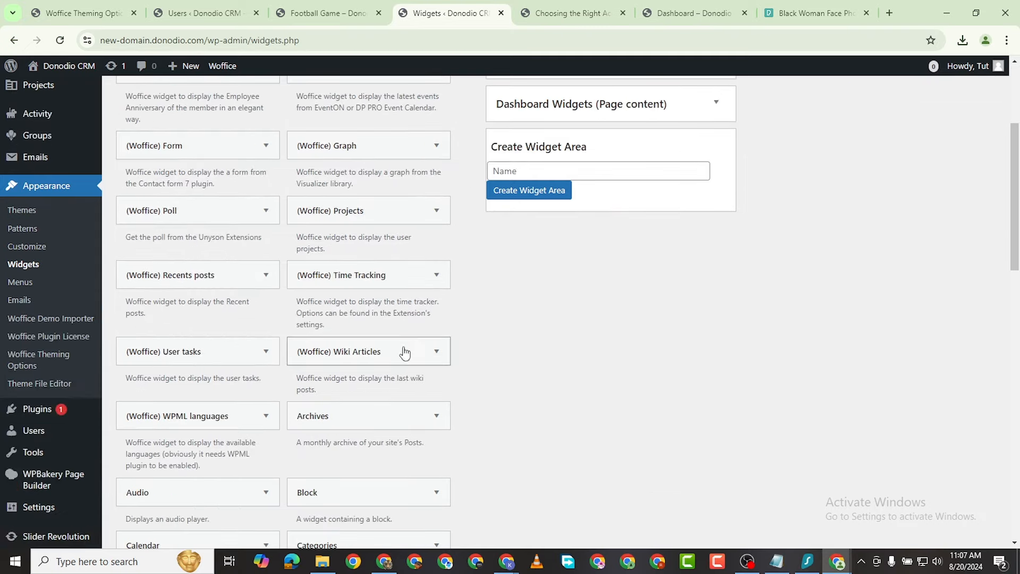
{"action": "scroll", "coordinate": [319, 382], "scroll_direction": "down", "scroll_amount": 4}
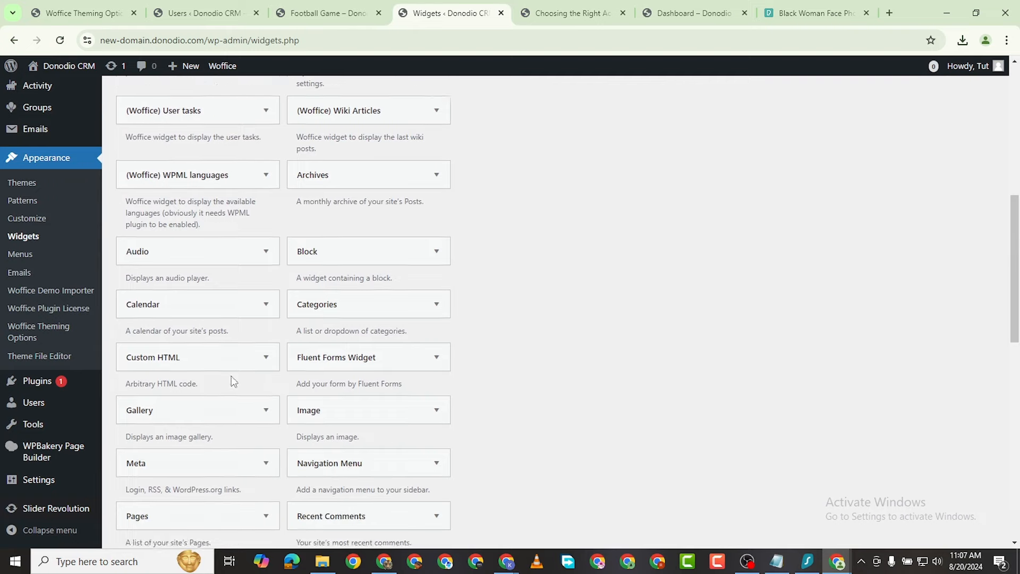
{"action": "scroll", "coordinate": [231, 376], "scroll_direction": "up", "scroll_amount": 8}
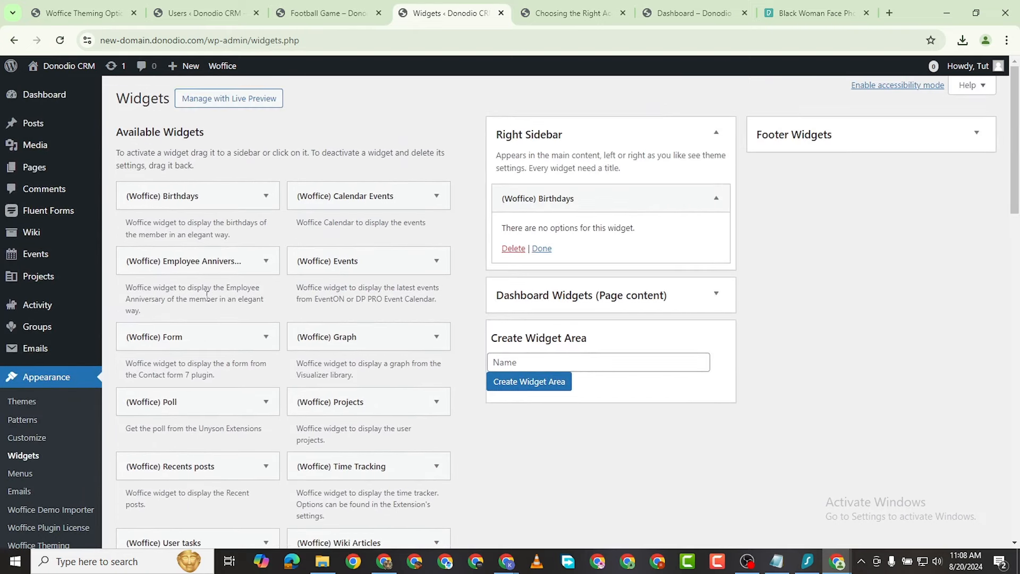
{"action": "scroll", "coordinate": [319, 345], "scroll_direction": "down", "scroll_amount": 5}
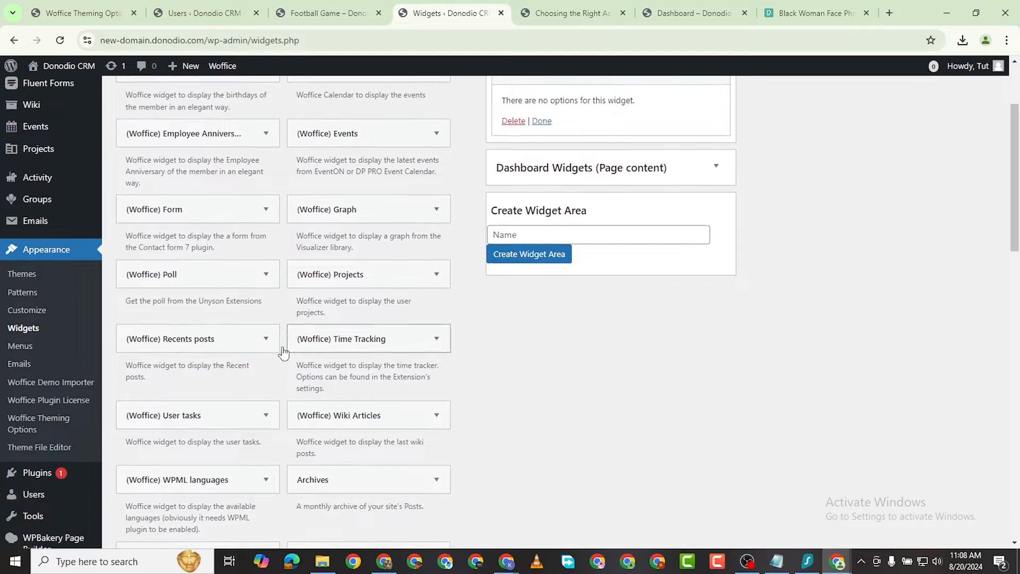
{"action": "left_click_drag", "start_coordinate": [181, 294], "coordinate": [547, 277]}
{"action": "scroll", "coordinate": [720, 253], "scroll_direction": "up", "scroll_amount": 3}
{"action": "scroll", "coordinate": [555, 160], "scroll_direction": "up", "scroll_amount": 1}
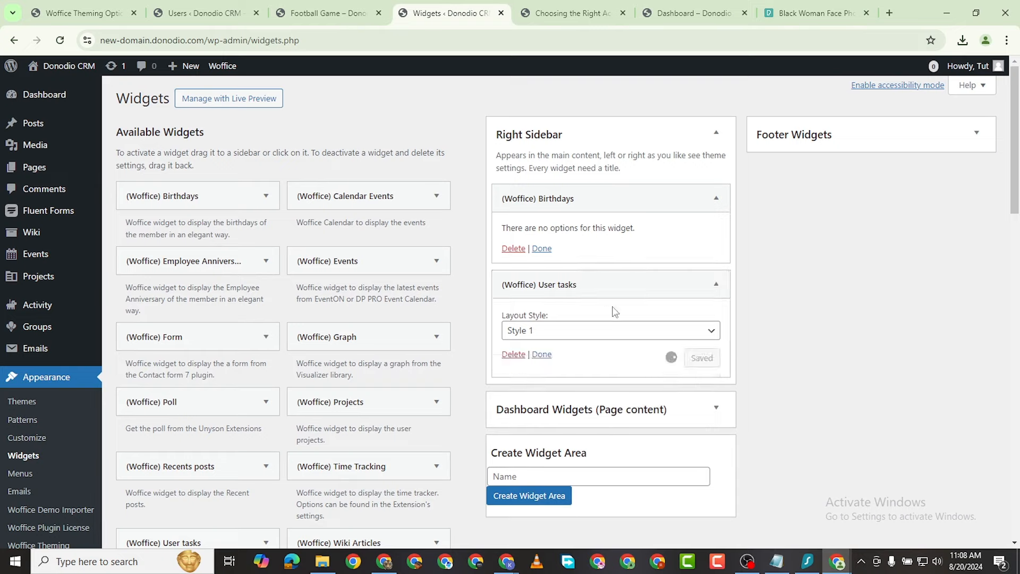
{"action": "scroll", "coordinate": [671, 274], "scroll_direction": "down", "scroll_amount": 2}
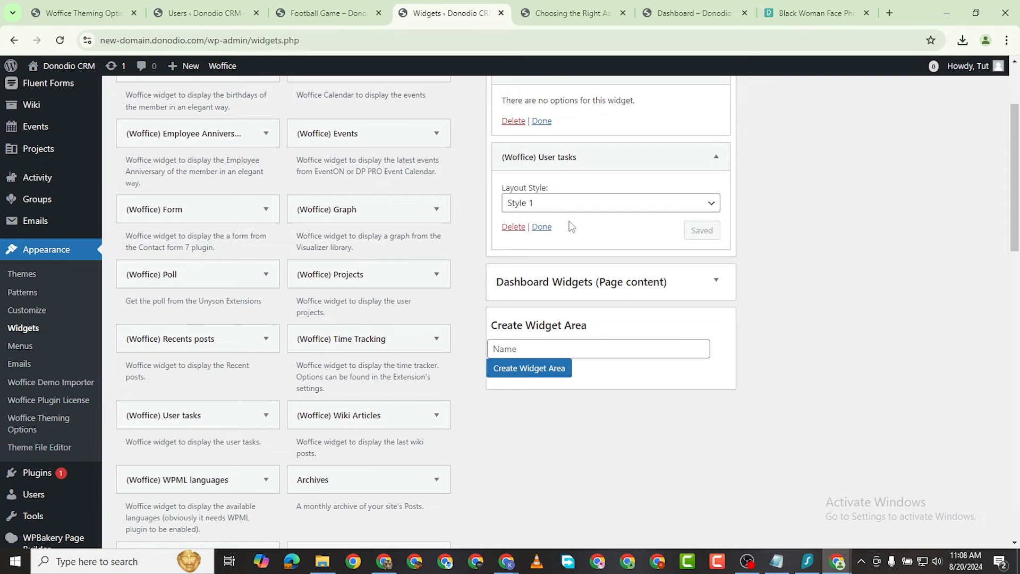
Step: Check the front-end intranet dashboard window, then return to the Widgets page
{"action": "mouse_move", "coordinate": [837, 561]}
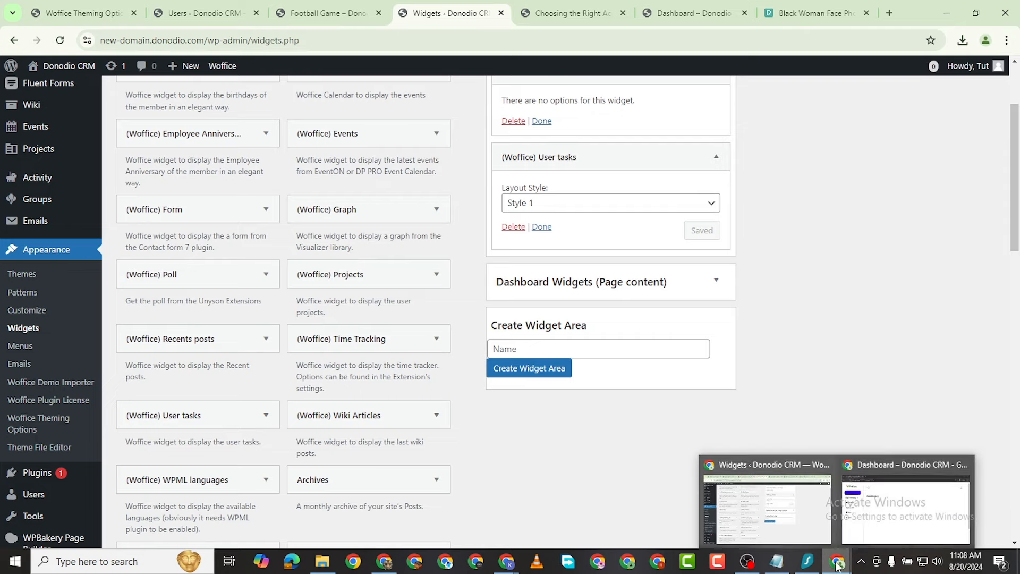
{"action": "left_click", "coordinate": [902, 511]}
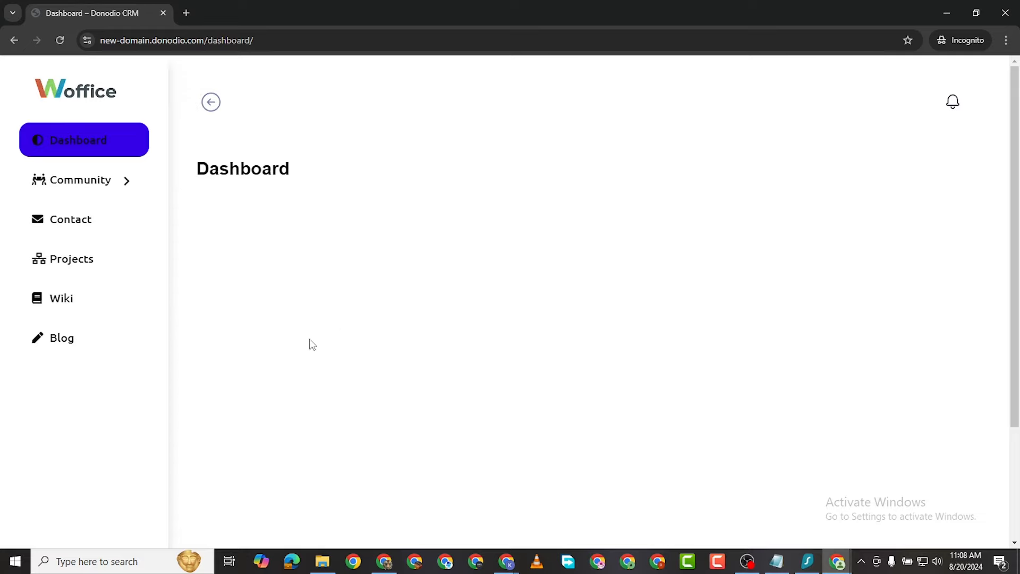
{"action": "mouse_move", "coordinate": [838, 559]}
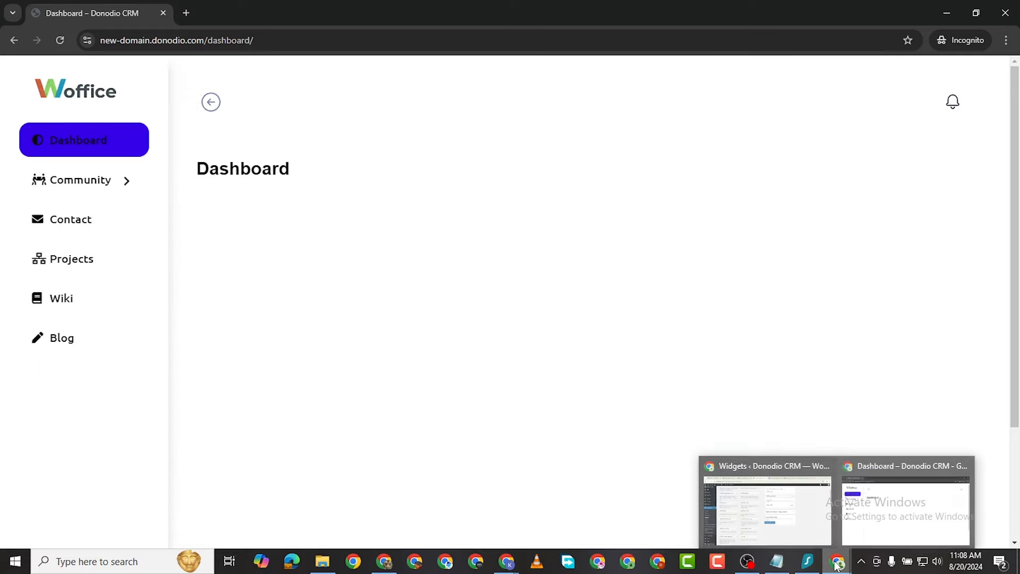
{"action": "left_click", "coordinate": [800, 537]}
{"action": "scroll", "coordinate": [574, 265], "scroll_direction": "up", "scroll_amount": 1}
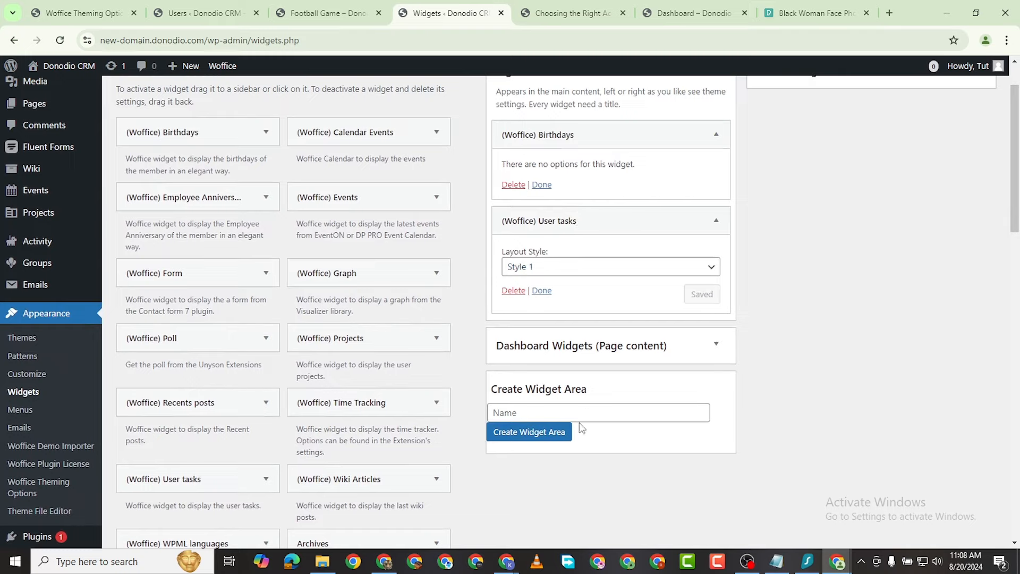
{"action": "scroll", "coordinate": [638, 256], "scroll_direction": "up", "scroll_amount": 1}
{"action": "scroll", "coordinate": [648, 372], "scroll_direction": "down", "scroll_amount": 1}
Step: Set the User tasks layout to Style 1 and close both widgets' settings
{"action": "left_click", "coordinate": [624, 273]}
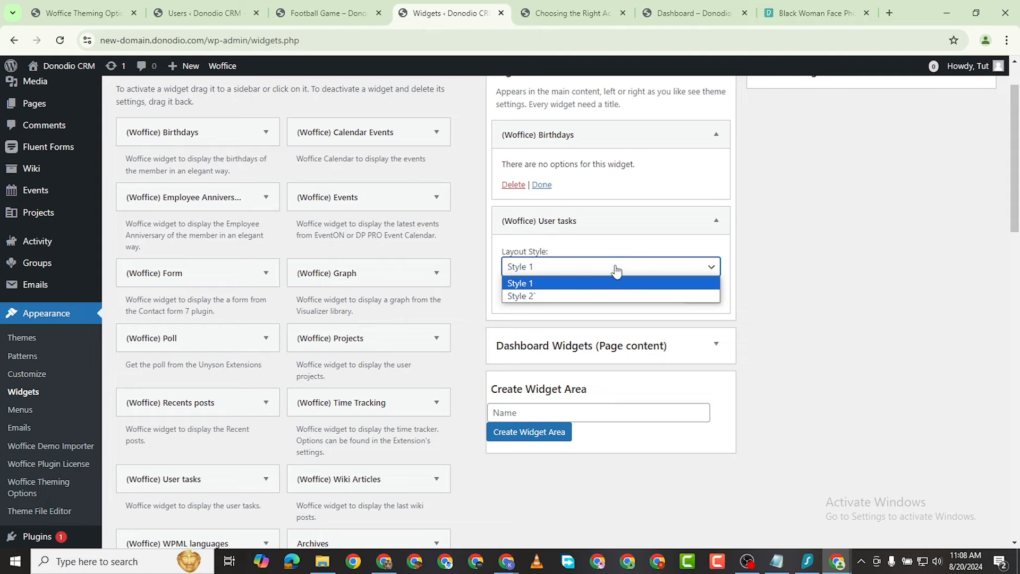
{"action": "left_click", "coordinate": [612, 280]}
{"action": "left_click", "coordinate": [619, 220]}
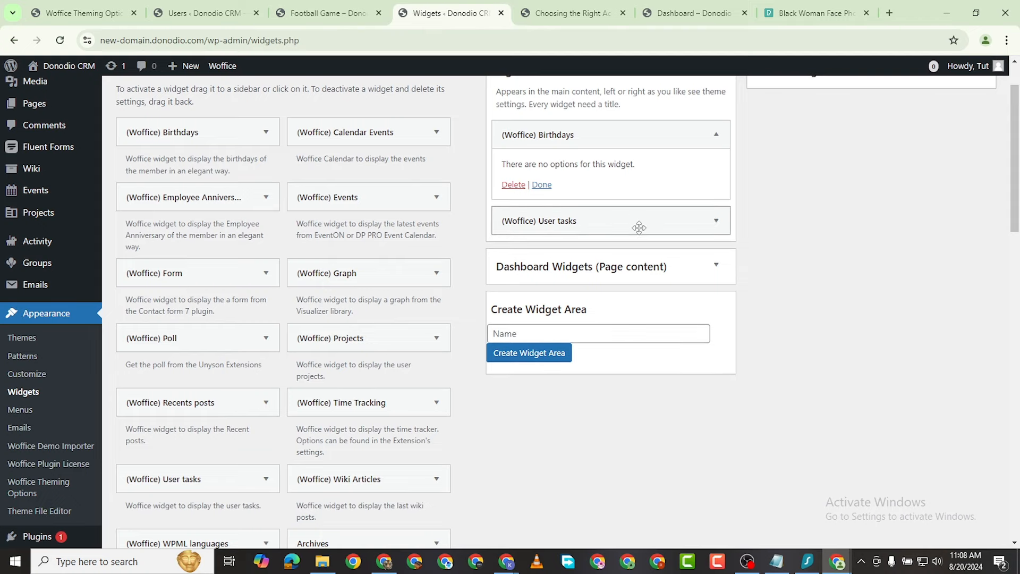
{"action": "scroll", "coordinate": [620, 210], "scroll_direction": "up", "scroll_amount": 1}
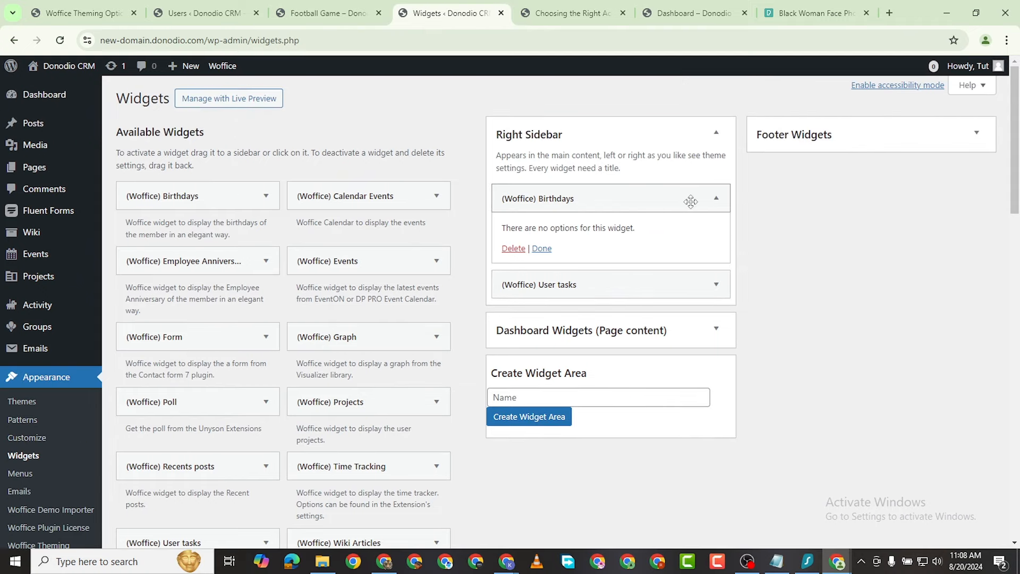
{"action": "left_click", "coordinate": [711, 206]}
{"action": "left_click", "coordinate": [715, 201]}
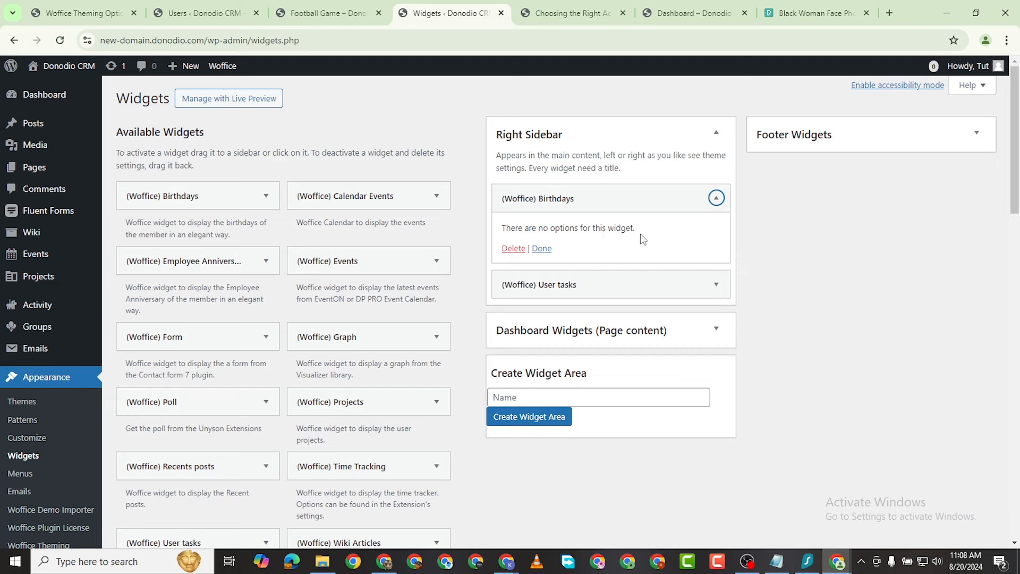
{"action": "left_click", "coordinate": [547, 248]}
{"action": "left_click", "coordinate": [716, 234]}
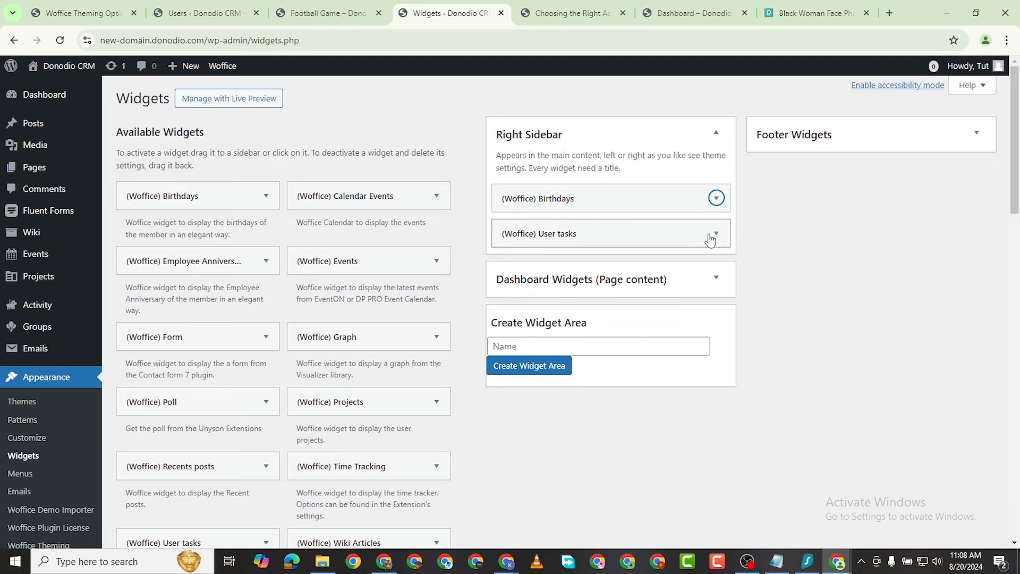
{"action": "left_click", "coordinate": [542, 304]}
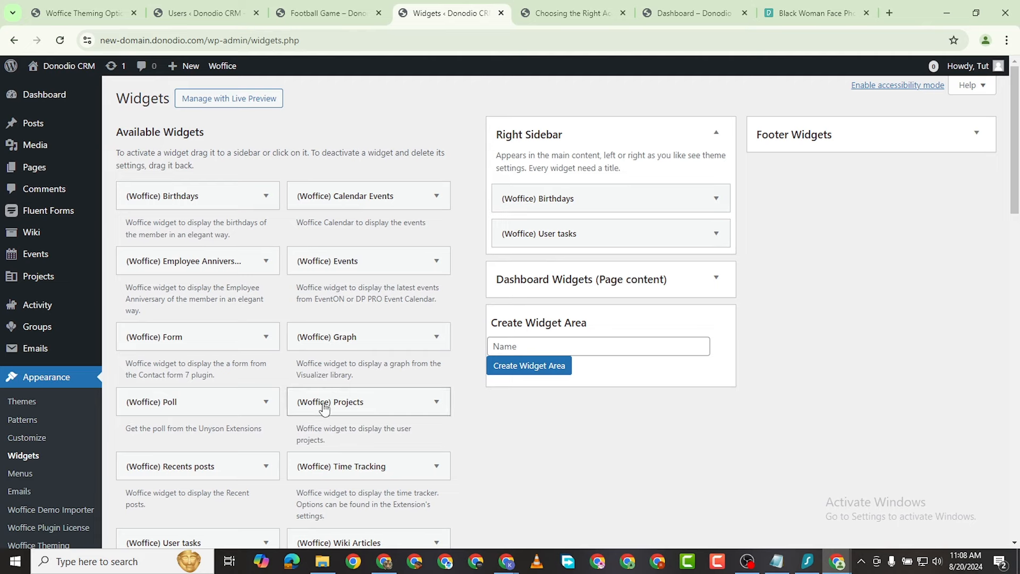
Step: Add a (Woffice) Projects widget titled 'Recent Projects' to Dashboard Widgets
{"action": "left_click_drag", "start_coordinate": [323, 404], "coordinate": [574, 324]}
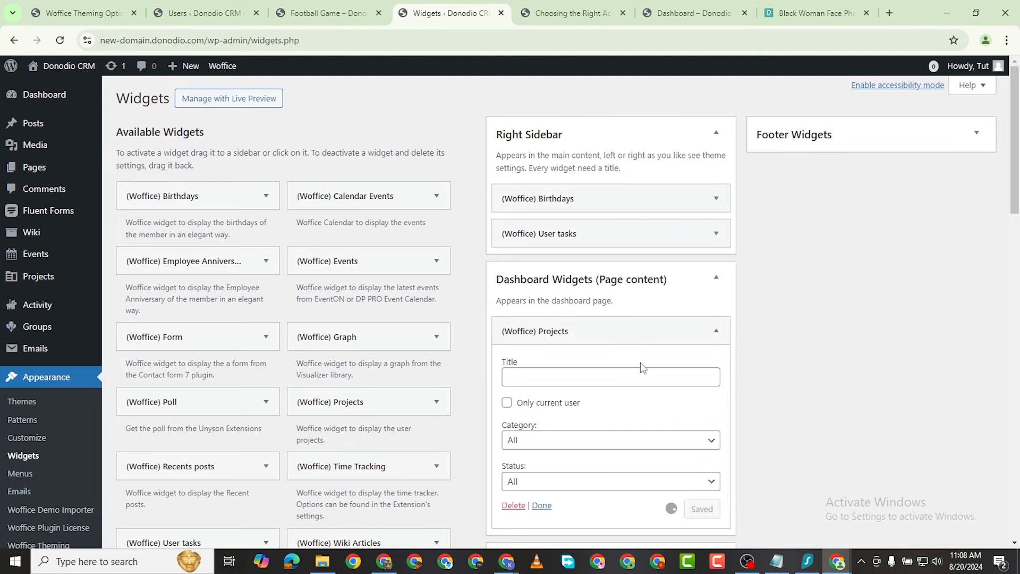
{"action": "left_click", "coordinate": [616, 371]}
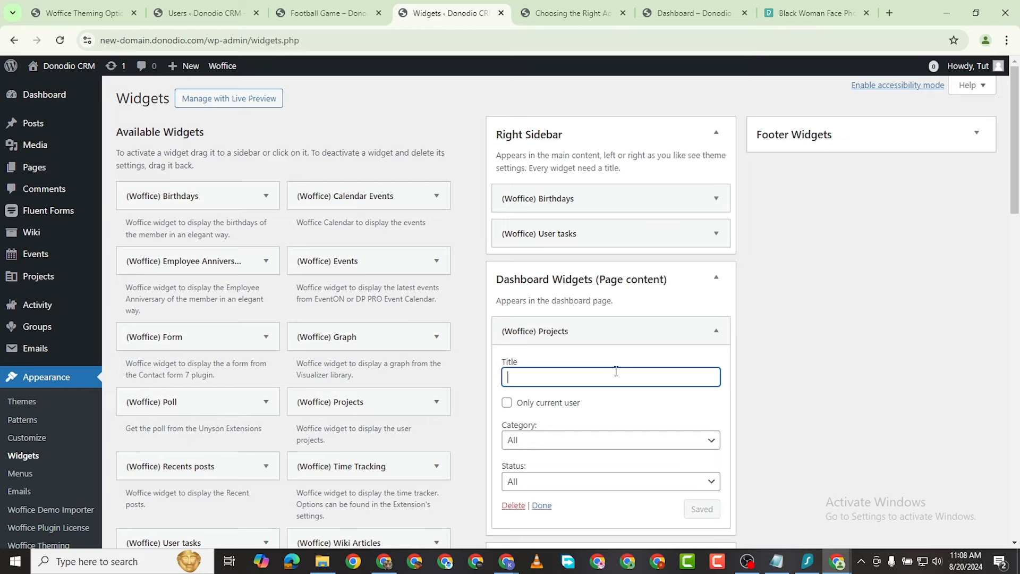
{"action": "type", "text": "C"}
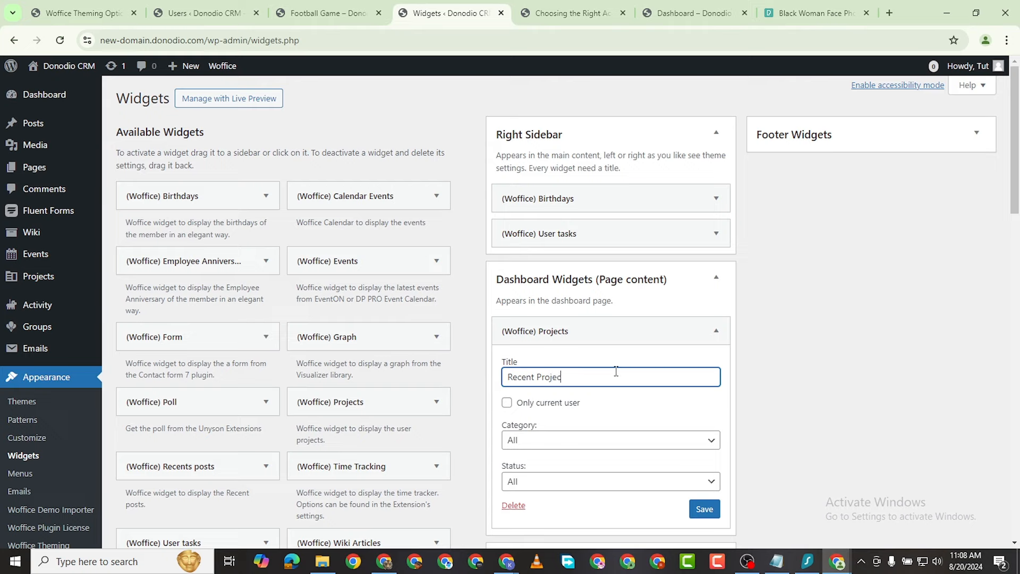
{"action": "scroll", "coordinate": [616, 371], "scroll_direction": "down", "scroll_amount": 2}
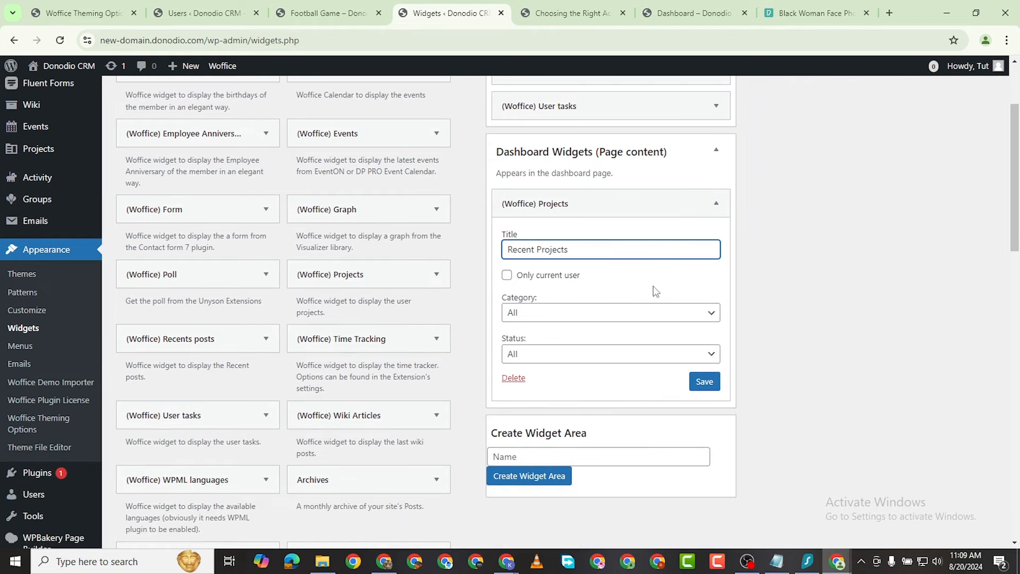
{"action": "left_click", "coordinate": [716, 203]}
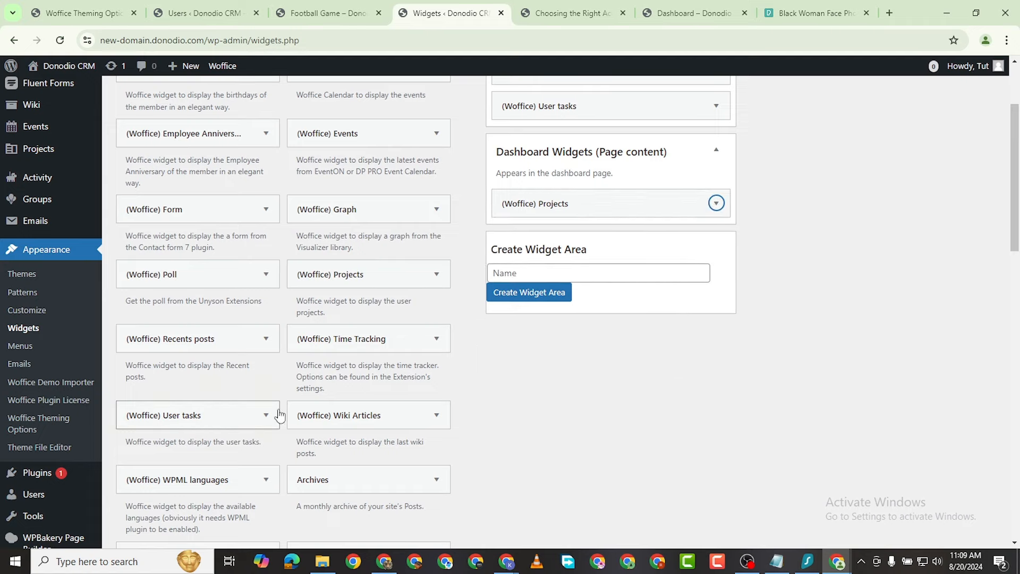
{"action": "scroll", "coordinate": [326, 423], "scroll_direction": "down", "scroll_amount": 1}
{"action": "scroll", "coordinate": [378, 333], "scroll_direction": "up", "scroll_amount": 1}
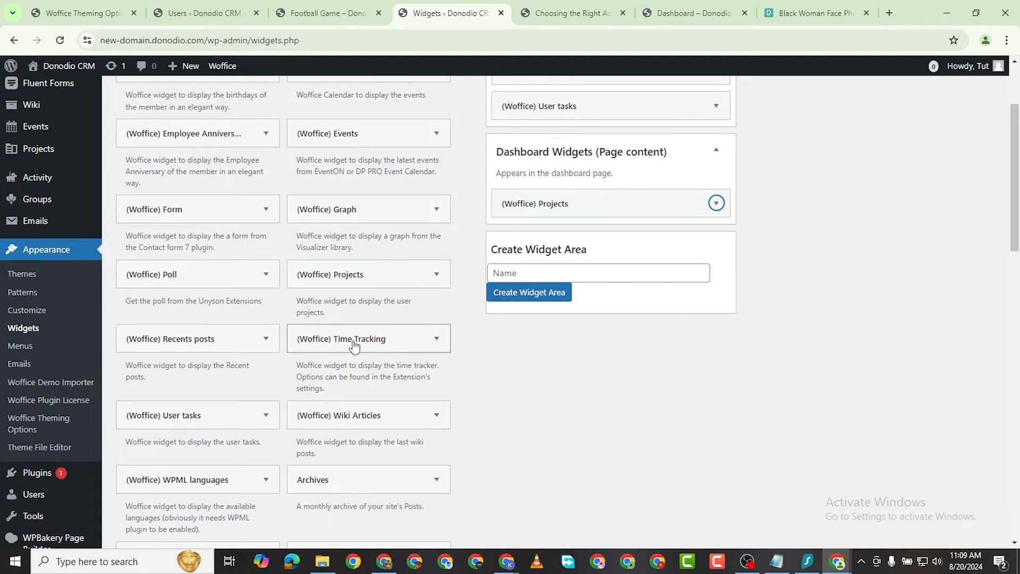
Step: Add a (Woffice) Time Tracking widget titled 'Time Tracking' to Dashboard Widgets and save it
{"action": "left_click_drag", "start_coordinate": [393, 345], "coordinate": [596, 267]}
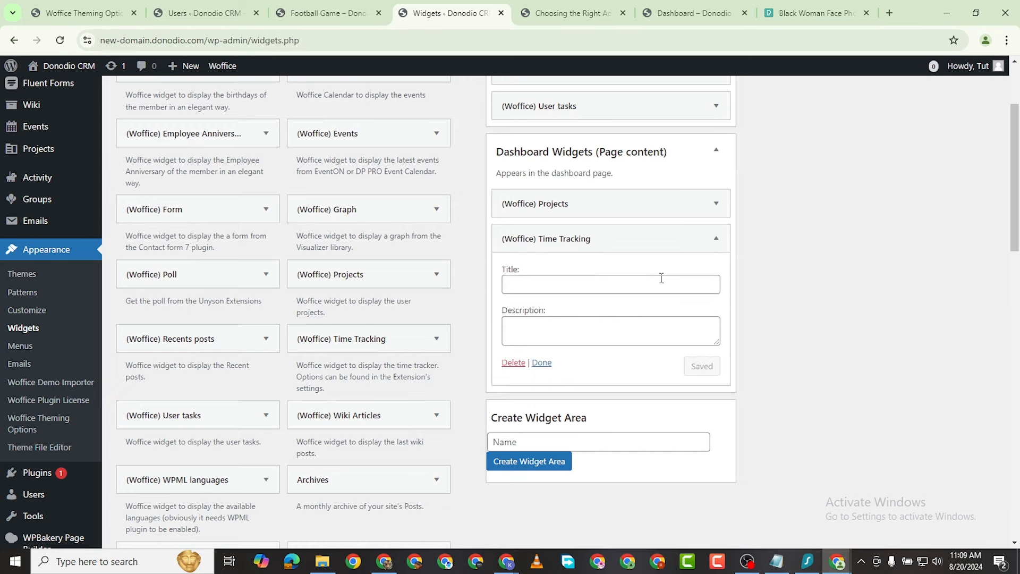
{"action": "left_click", "coordinate": [613, 289]}
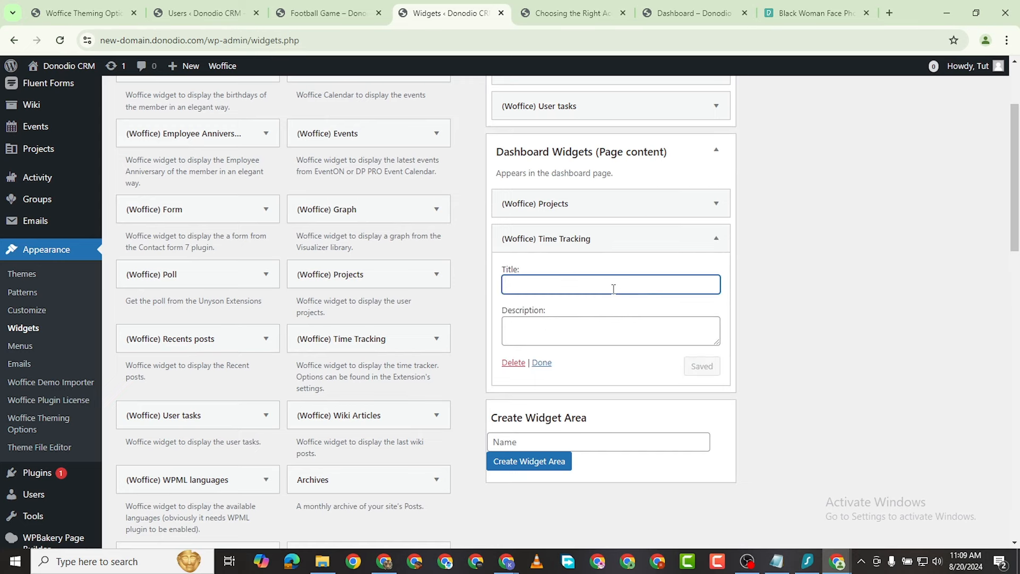
{"action": "type", "text": "Time Tracking"}
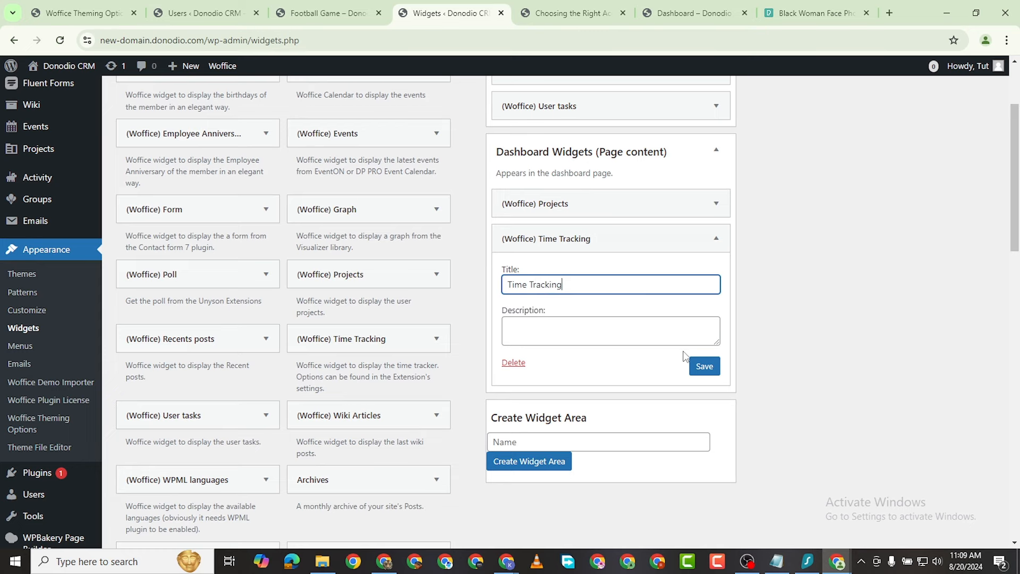
{"action": "left_click", "coordinate": [704, 365]}
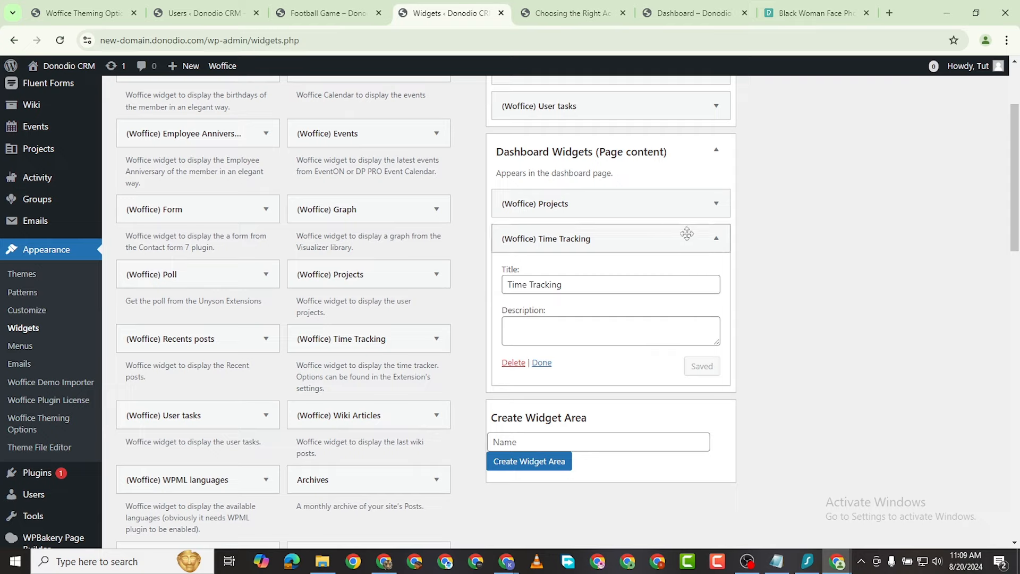
{"action": "left_click", "coordinate": [715, 238]}
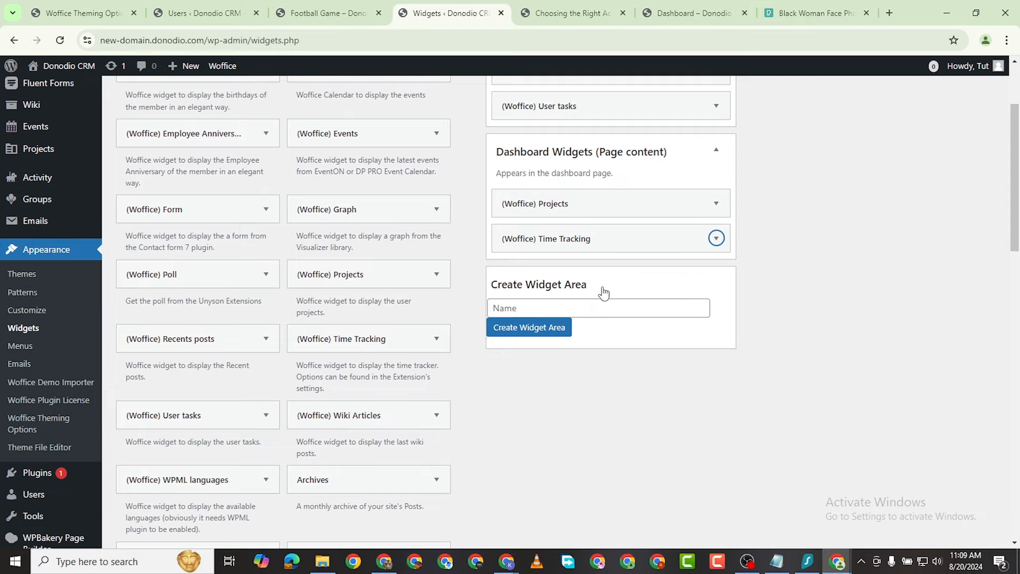
{"action": "scroll", "coordinate": [401, 224], "scroll_direction": "up", "scroll_amount": 1}
{"action": "scroll", "coordinate": [401, 223], "scroll_direction": "up", "scroll_amount": 1}
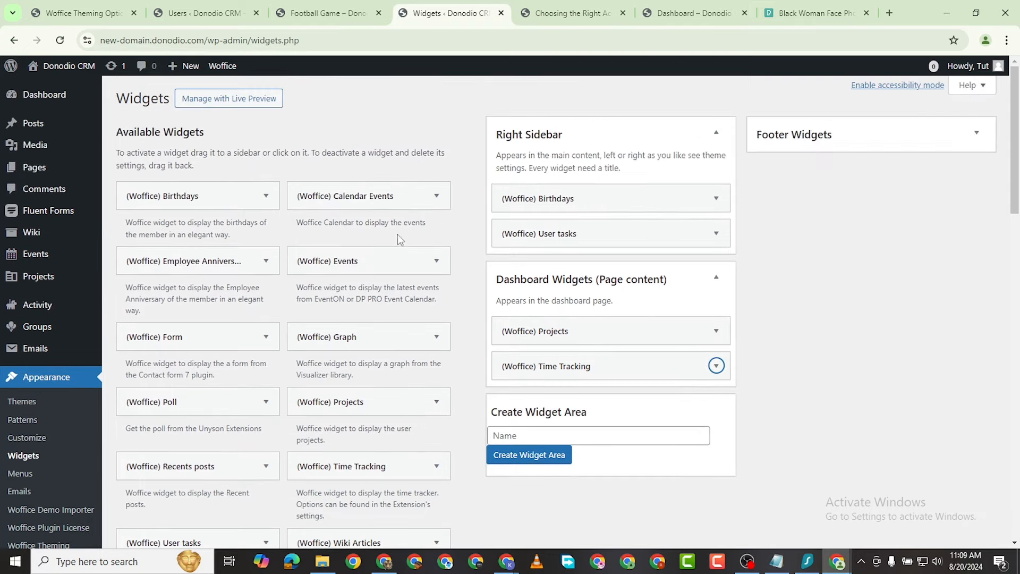
Step: Add a (Woffice) Poll widget to Dashboard Widgets with poll type Question
{"action": "scroll", "coordinate": [217, 367], "scroll_direction": "down", "scroll_amount": 1}
{"action": "left_click_drag", "start_coordinate": [191, 344], "coordinate": [646, 336]}
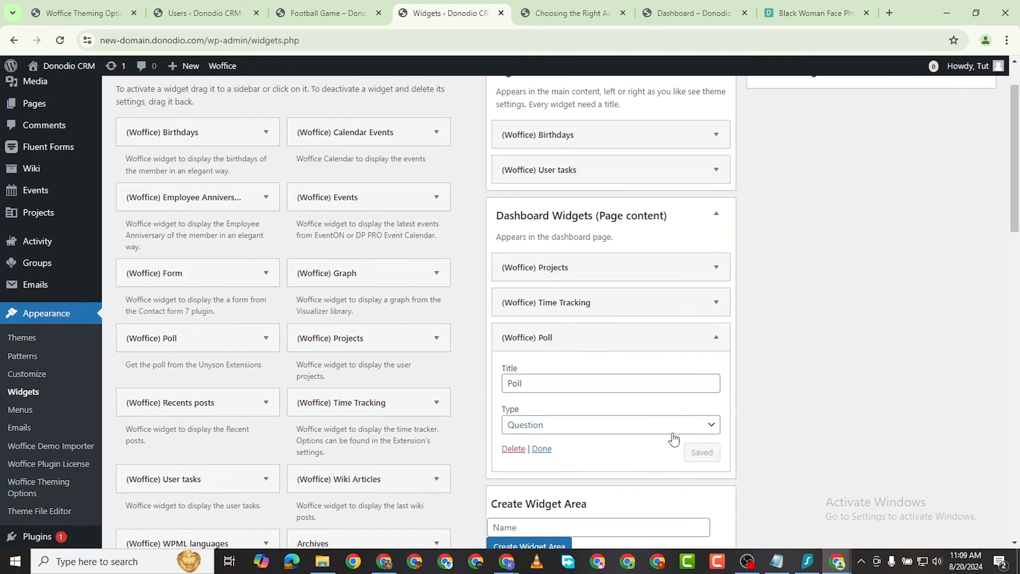
{"action": "left_click", "coordinate": [704, 425]}
{"action": "left_click", "coordinate": [699, 431]}
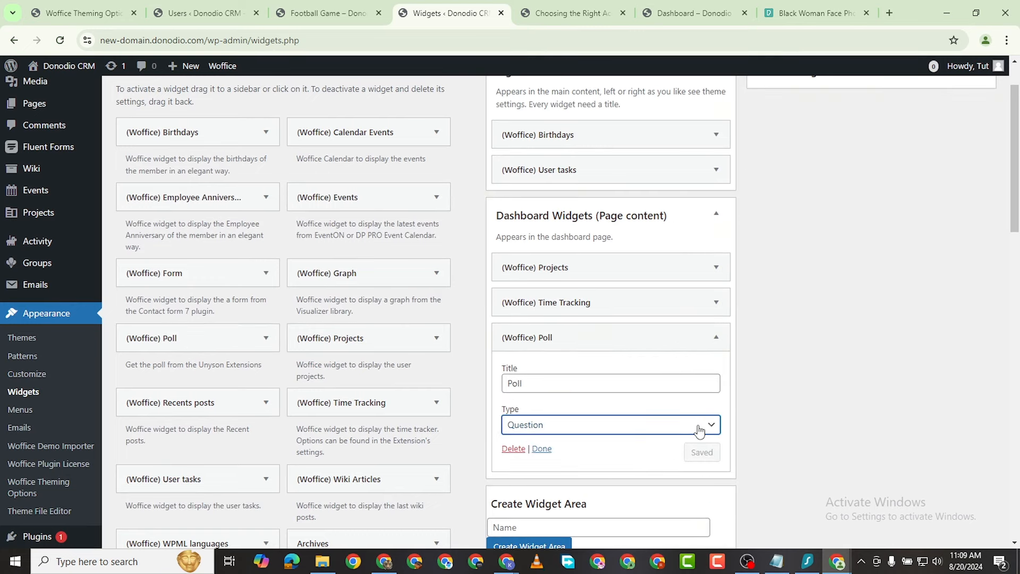
{"action": "left_click", "coordinate": [542, 449]}
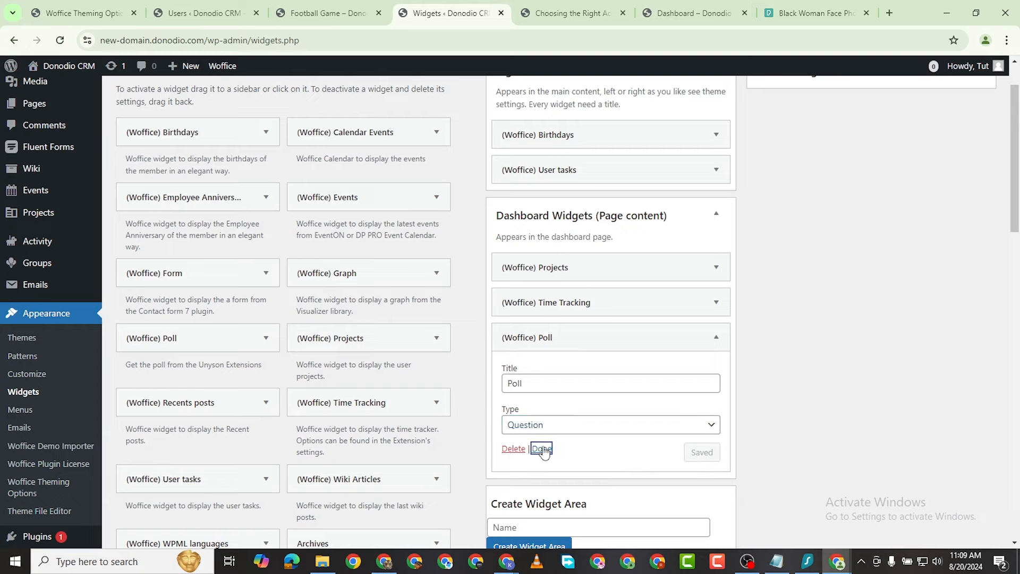
Step: Add a (Woffice) Wiki Articles widget below Poll showing 2 articles, titled 'Wiki'
{"action": "scroll", "coordinate": [258, 424], "scroll_direction": "down", "scroll_amount": 1}
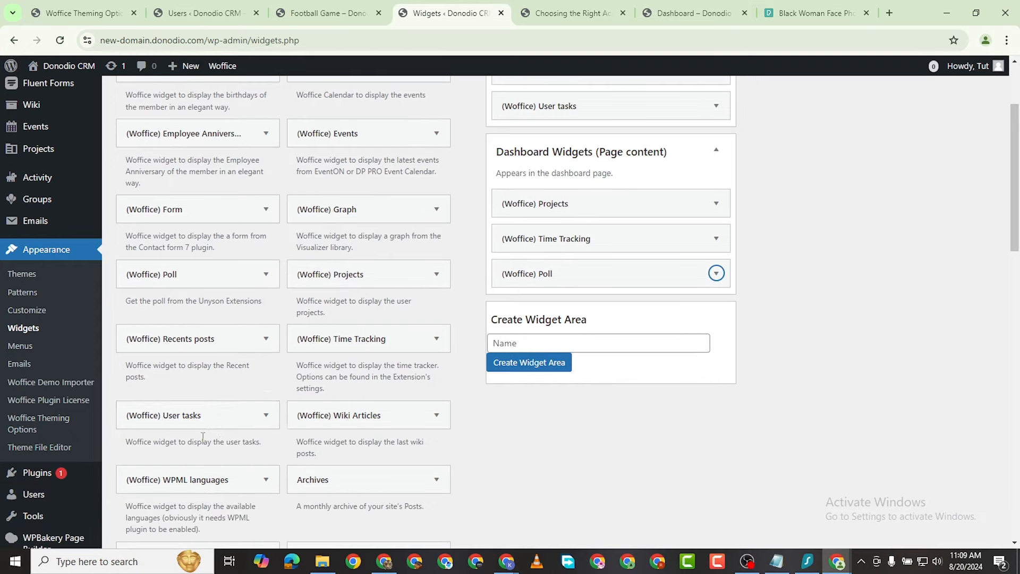
{"action": "scroll", "coordinate": [330, 428], "scroll_direction": "down", "scroll_amount": 1}
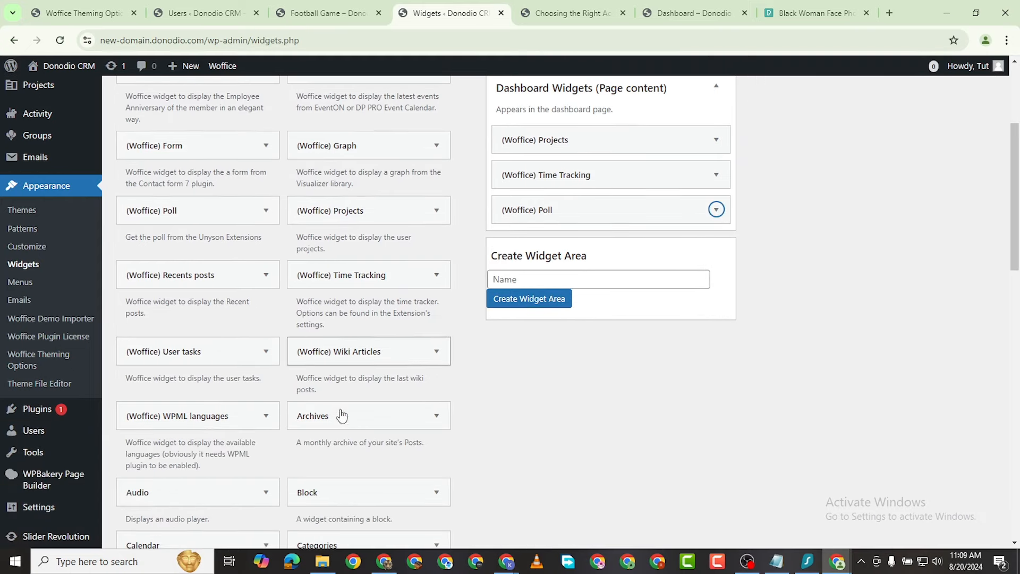
{"action": "left_click_drag", "start_coordinate": [337, 353], "coordinate": [555, 247]}
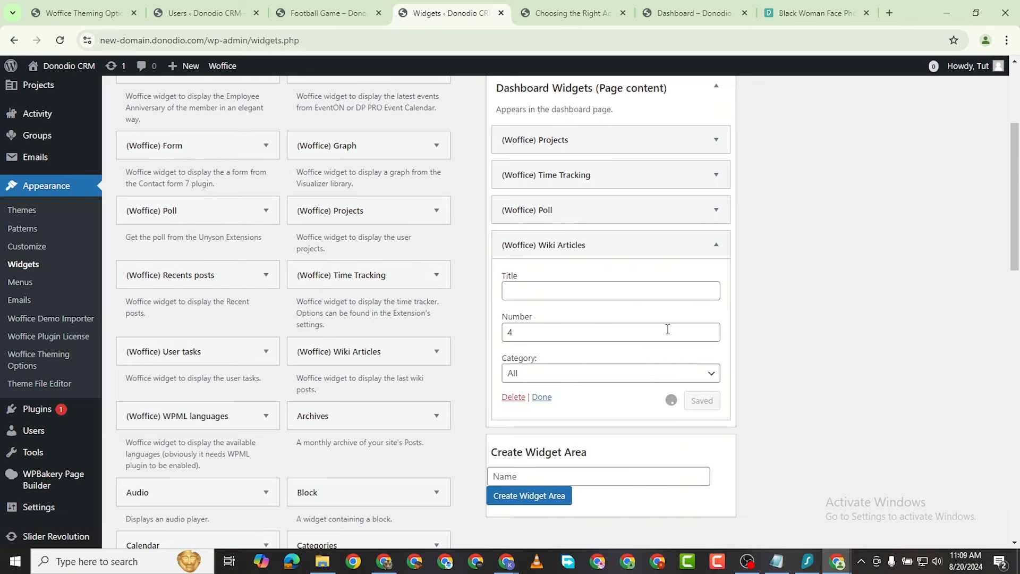
{"action": "left_click", "coordinate": [539, 334]}
{"action": "key", "text": "BackSpace"}
{"action": "type", "text": "2"}
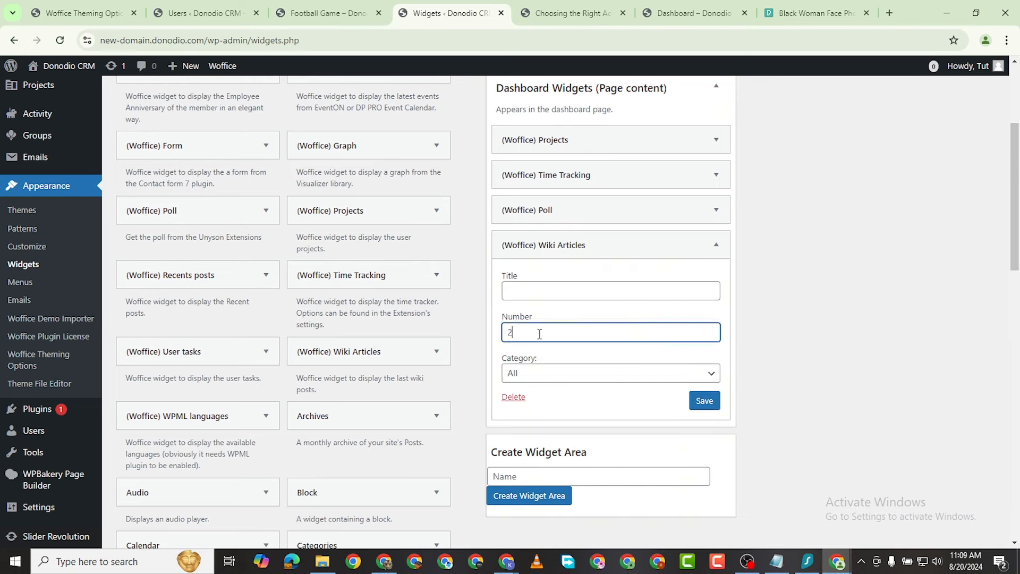
{"action": "left_click", "coordinate": [555, 300]}
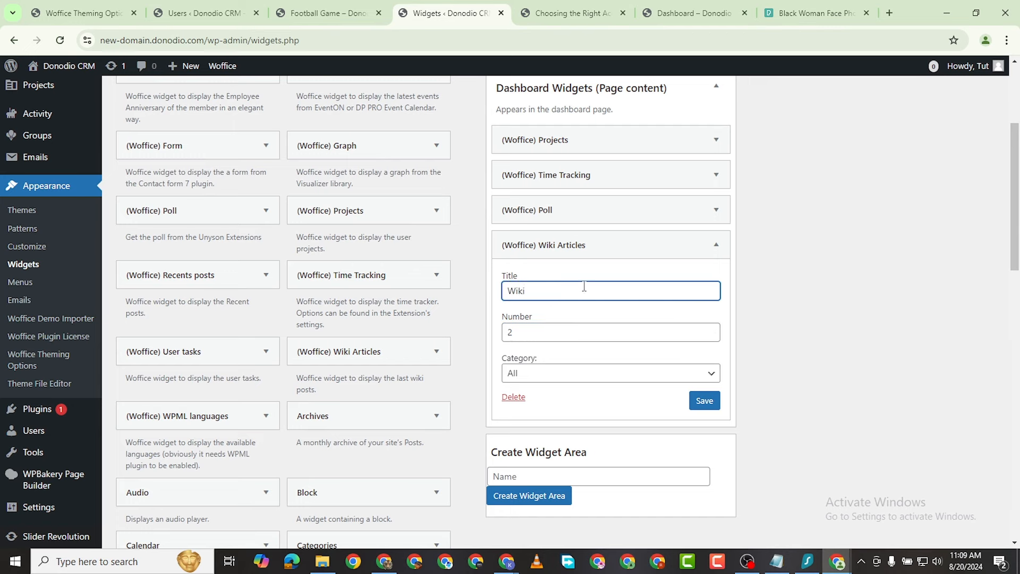
{"action": "left_click", "coordinate": [715, 246]}
{"action": "scroll", "coordinate": [379, 235], "scroll_direction": "up", "scroll_amount": 1}
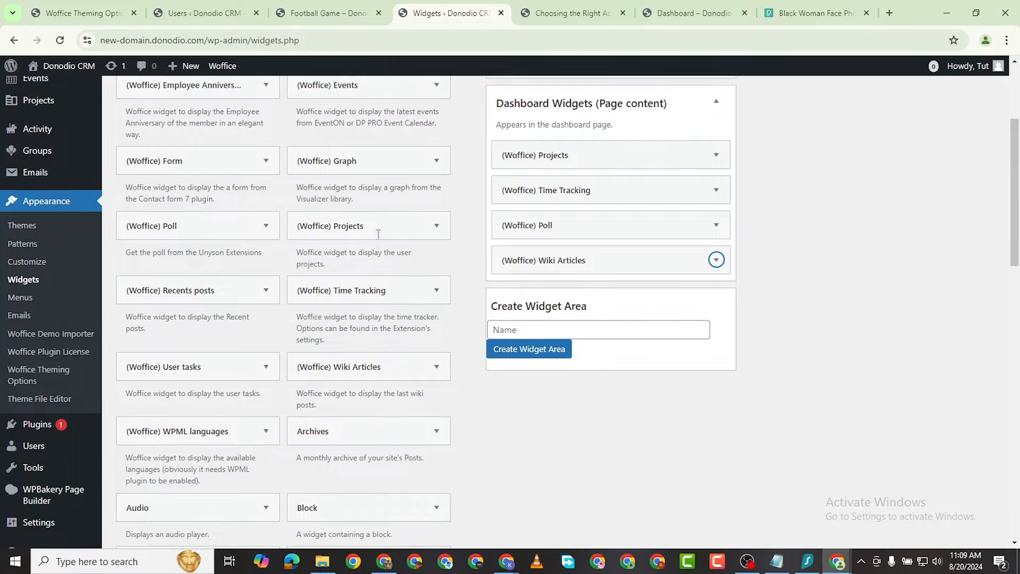
{"action": "scroll", "coordinate": [379, 234], "scroll_direction": "up", "scroll_amount": 2}
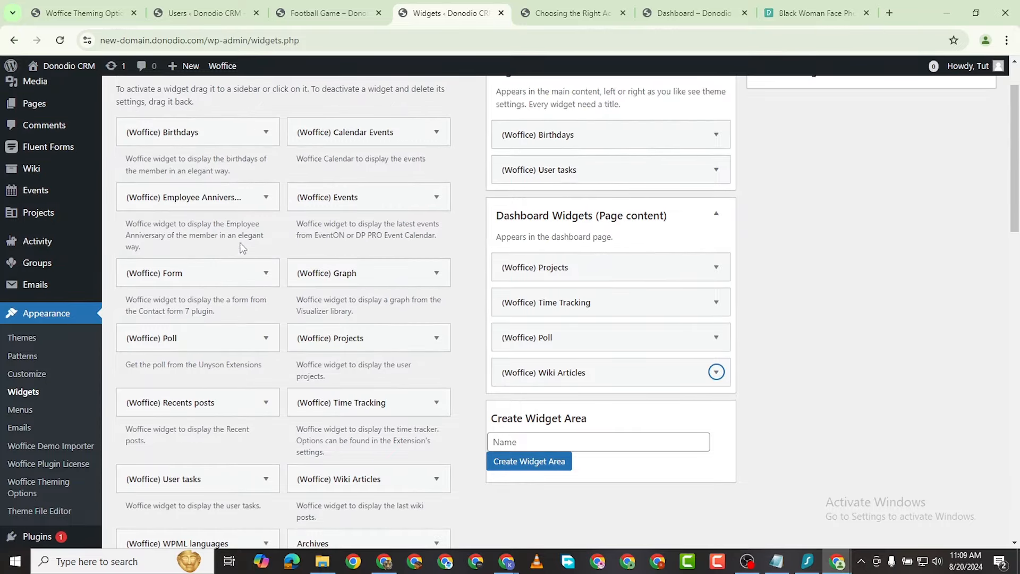
Step: Add a Graph widget titled 'Graphs' and a Recents posts widget below it
{"action": "left_click_drag", "start_coordinate": [330, 273], "coordinate": [596, 423]}
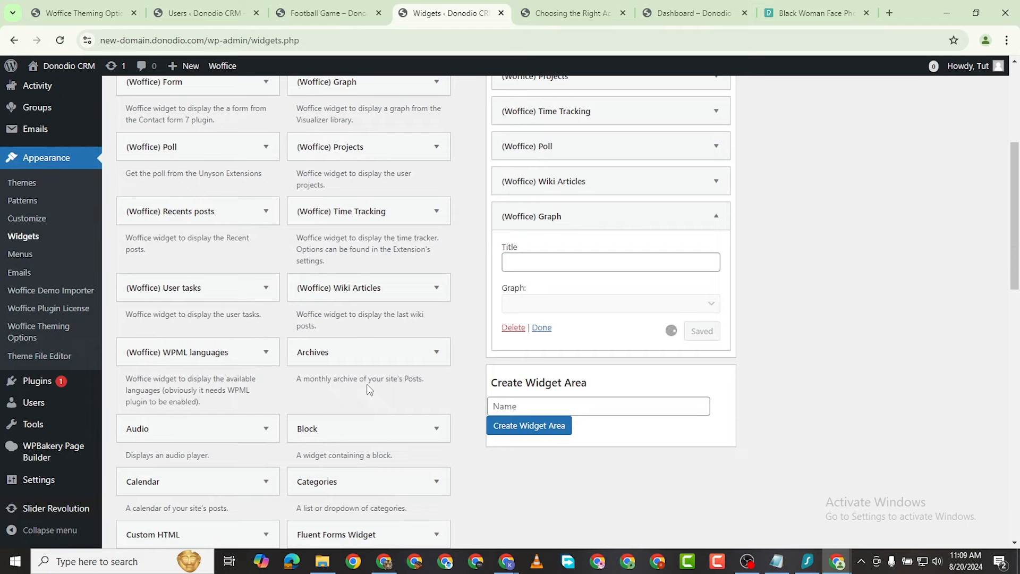
{"action": "scroll", "coordinate": [368, 389], "scroll_direction": "down", "scroll_amount": 8}
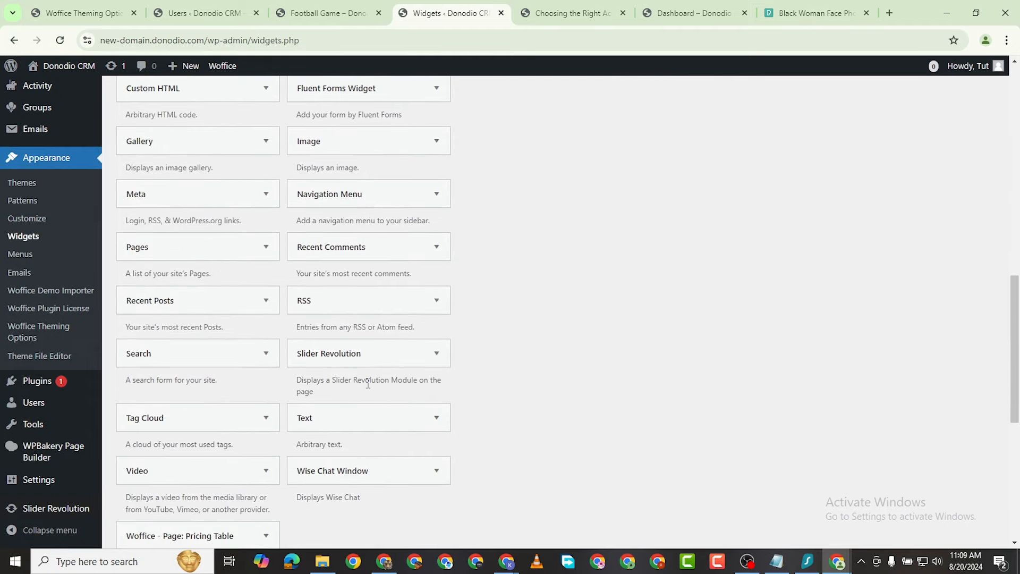
{"action": "scroll", "coordinate": [368, 384], "scroll_direction": "up", "scroll_amount": 7}
{"action": "scroll", "coordinate": [327, 380], "scroll_direction": "down", "scroll_amount": 1}
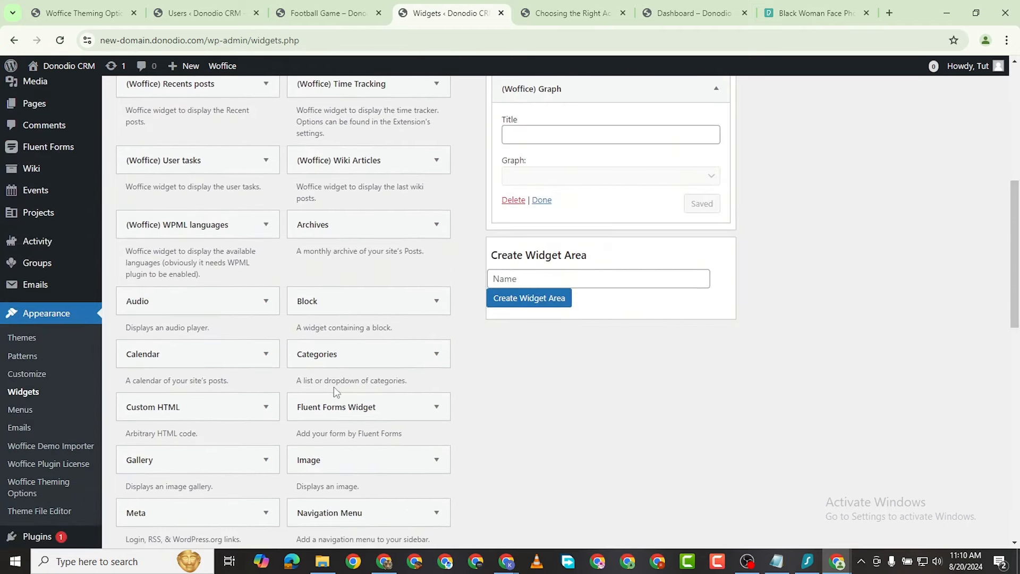
{"action": "scroll", "coordinate": [340, 368], "scroll_direction": "up", "scroll_amount": 2}
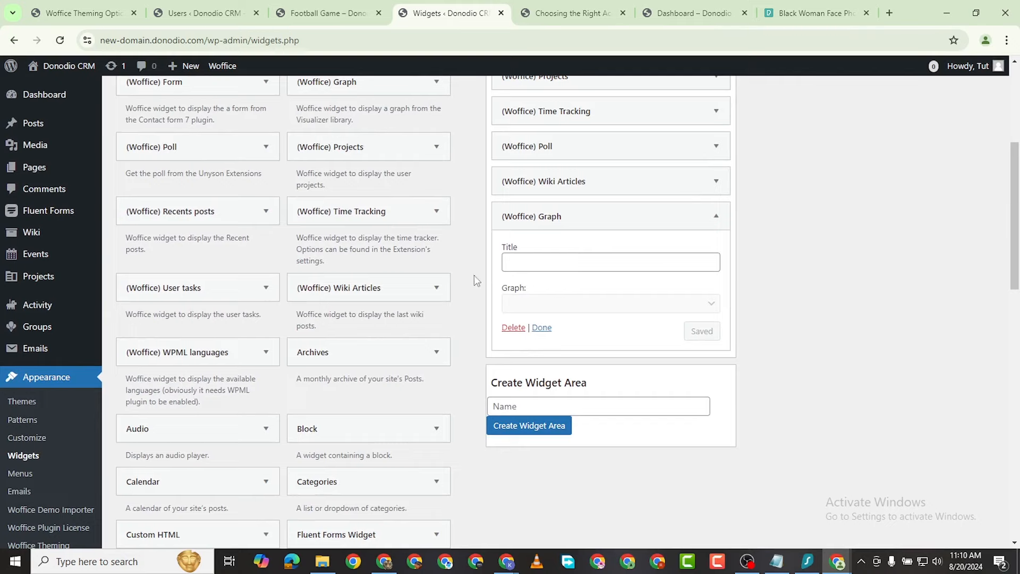
{"action": "scroll", "coordinate": [259, 390], "scroll_direction": "down", "scroll_amount": 1}
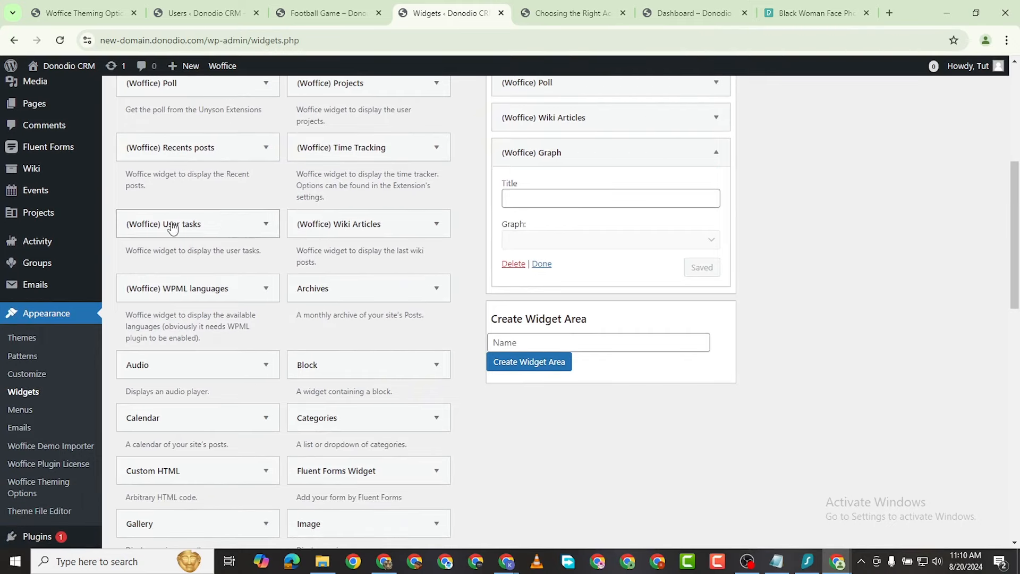
{"action": "left_click_drag", "start_coordinate": [166, 147], "coordinate": [569, 294]}
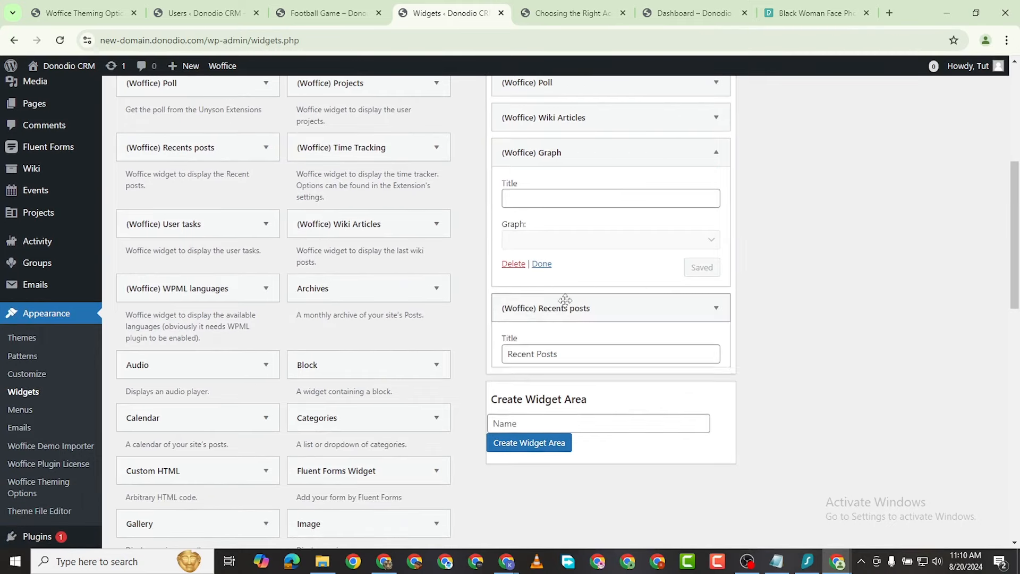
{"action": "left_click", "coordinate": [670, 195]}
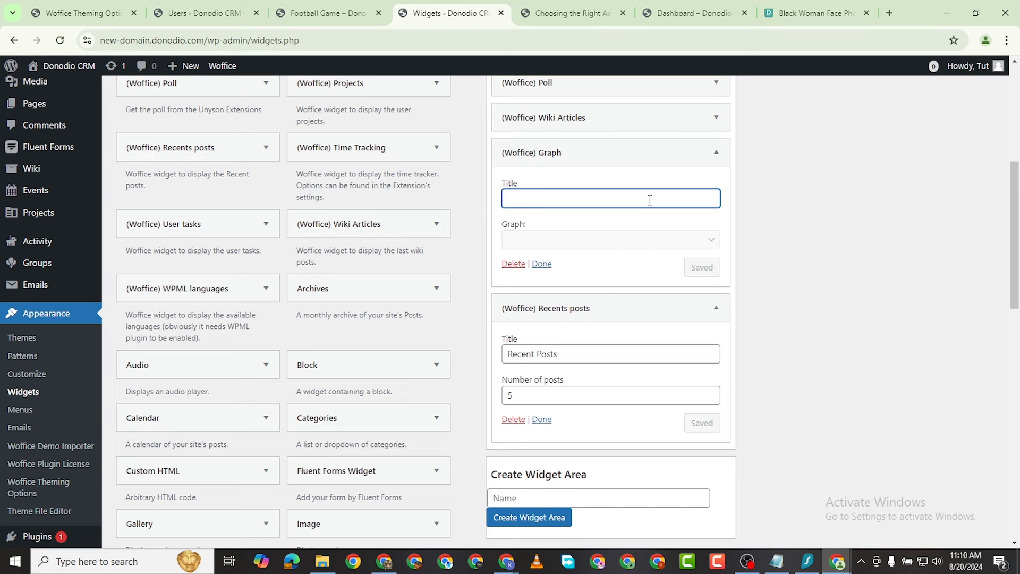
{"action": "type", "text": "Graphs"}
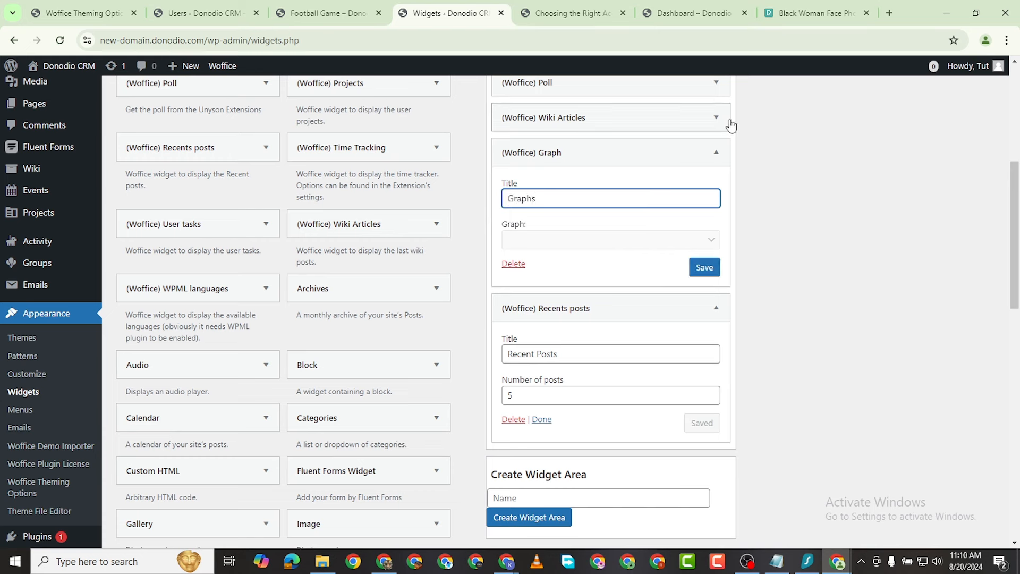
{"action": "left_click", "coordinate": [716, 152]}
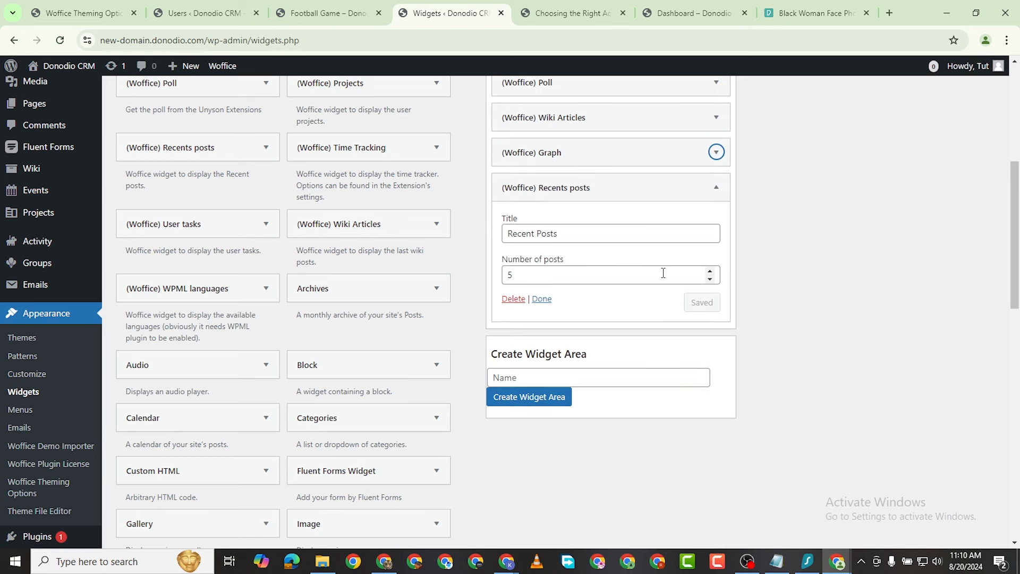
Step: Lower the Recents posts widget to 4 posts and save it
{"action": "left_click", "coordinate": [710, 279]}
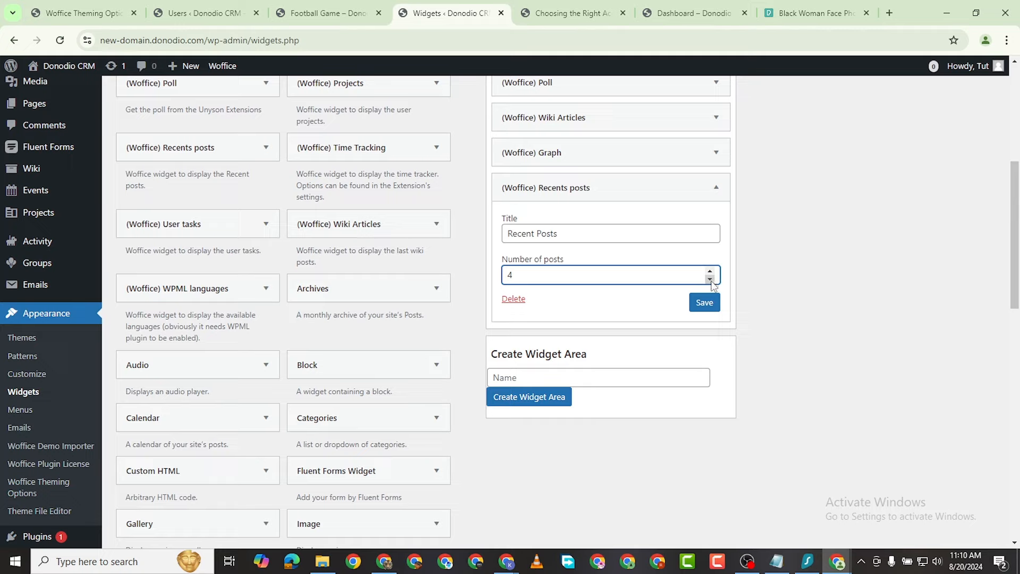
{"action": "left_click", "coordinate": [710, 279]}
{"action": "left_click", "coordinate": [710, 279]}
{"action": "scroll", "coordinate": [868, 221], "scroll_direction": "up", "scroll_amount": 7}
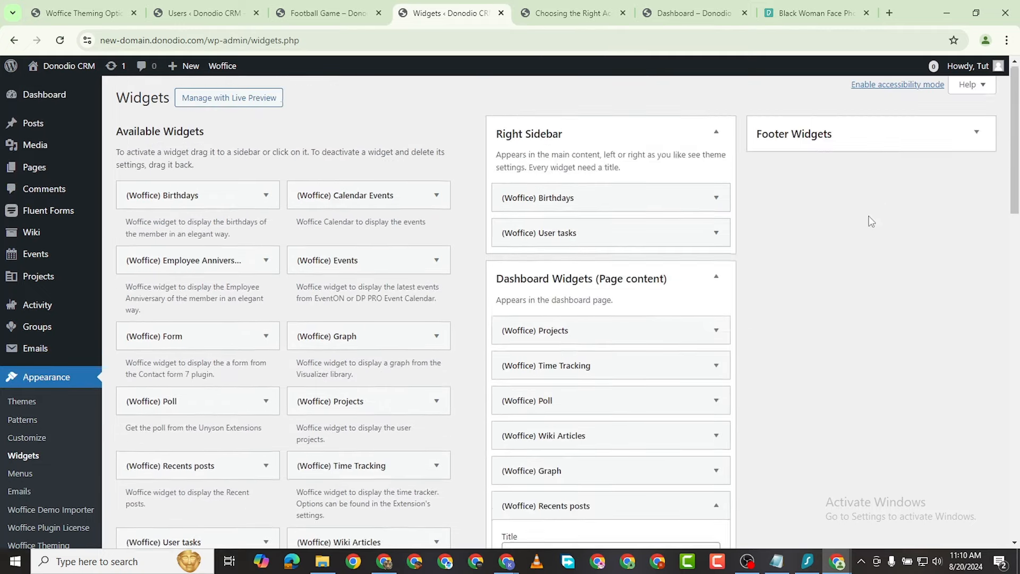
{"action": "scroll", "coordinate": [678, 351], "scroll_direction": "down", "scroll_amount": 5}
{"action": "scroll", "coordinate": [677, 351], "scroll_direction": "down", "scroll_amount": 1}
{"action": "left_click", "coordinate": [705, 365]}
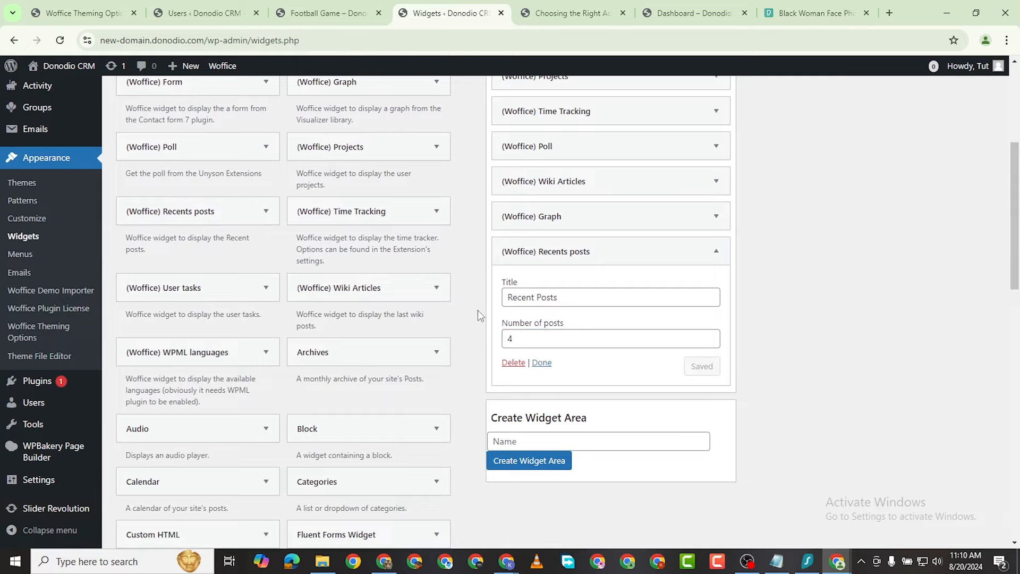
{"action": "scroll", "coordinate": [452, 351], "scroll_direction": "up", "scroll_amount": 4}
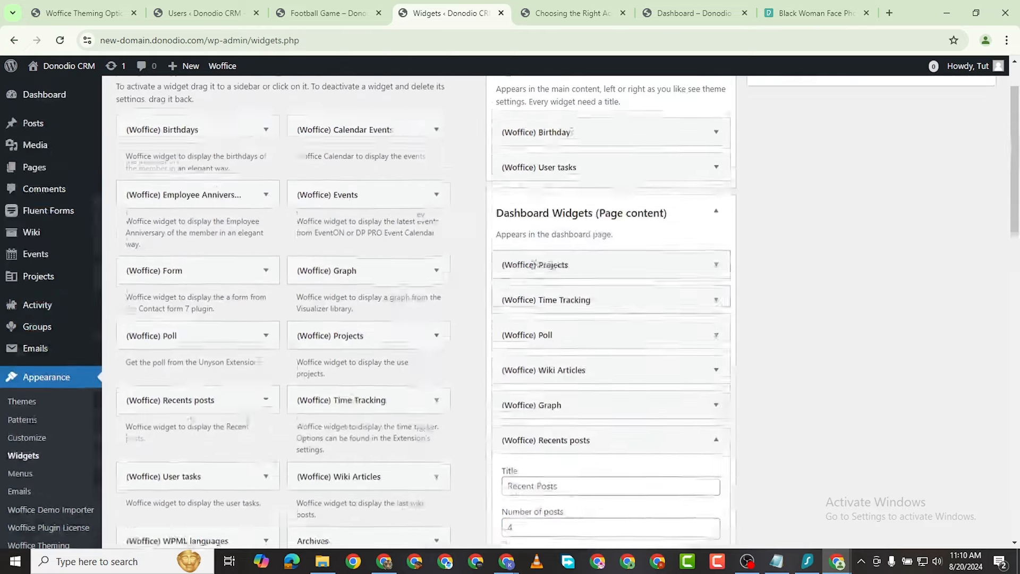
{"action": "scroll", "coordinate": [534, 264], "scroll_direction": "up", "scroll_amount": 2}
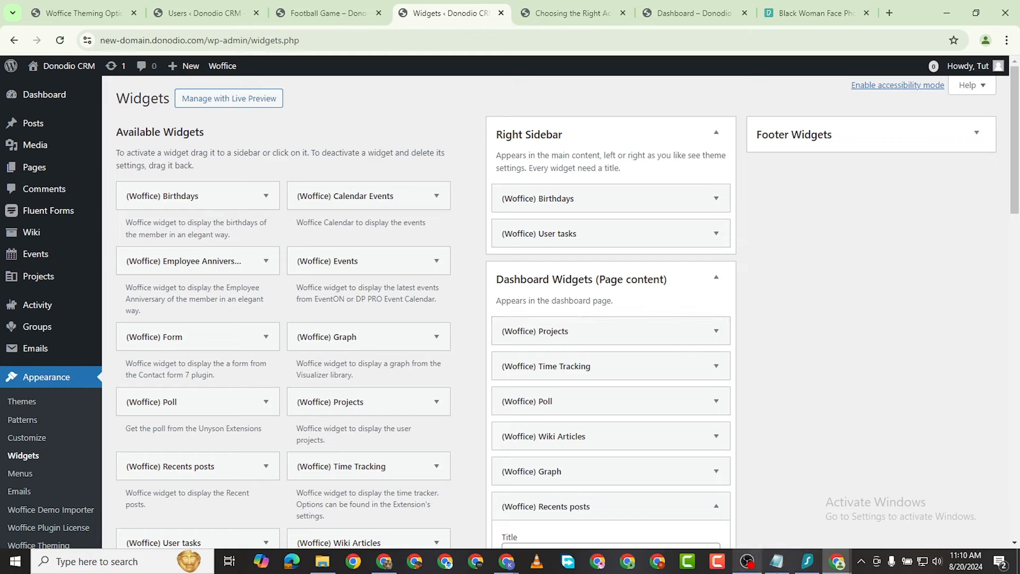
Step: Switch to the incognito front-end Dashboard window and reload the page twice
{"action": "mouse_move", "coordinate": [837, 561]}
{"action": "left_click", "coordinate": [898, 505]}
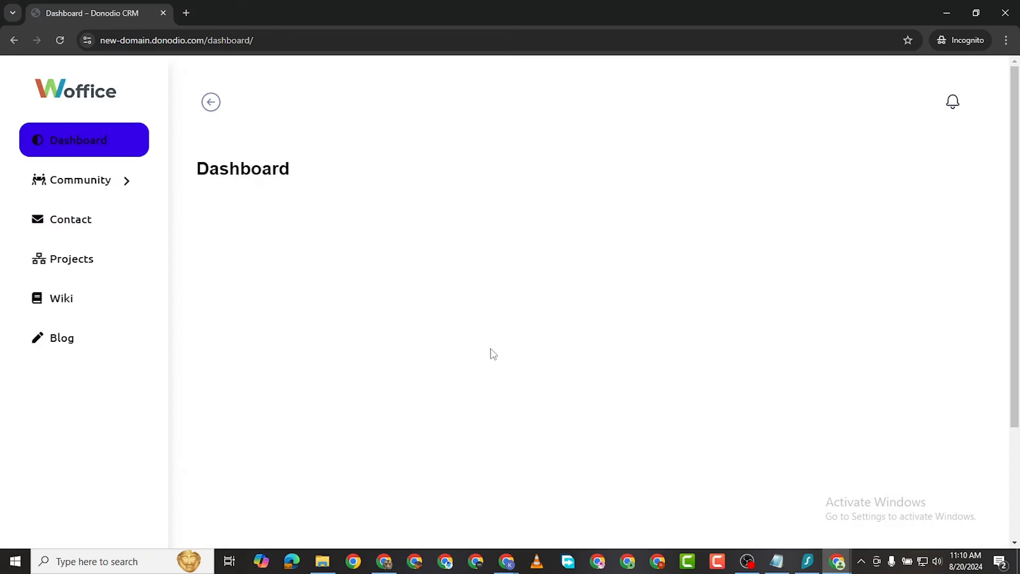
{"action": "left_click", "coordinate": [59, 40]}
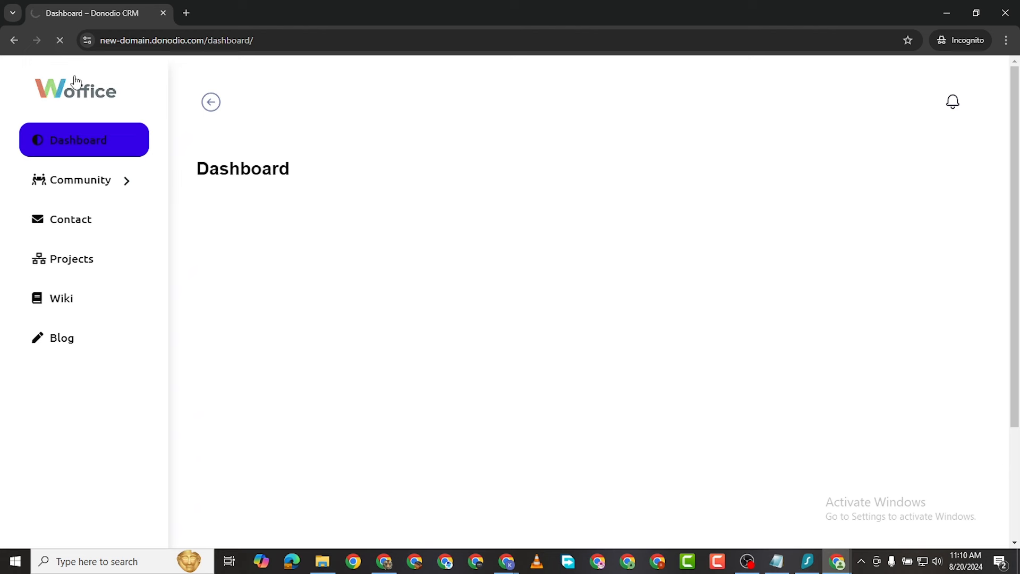
{"action": "left_click", "coordinate": [56, 41]}
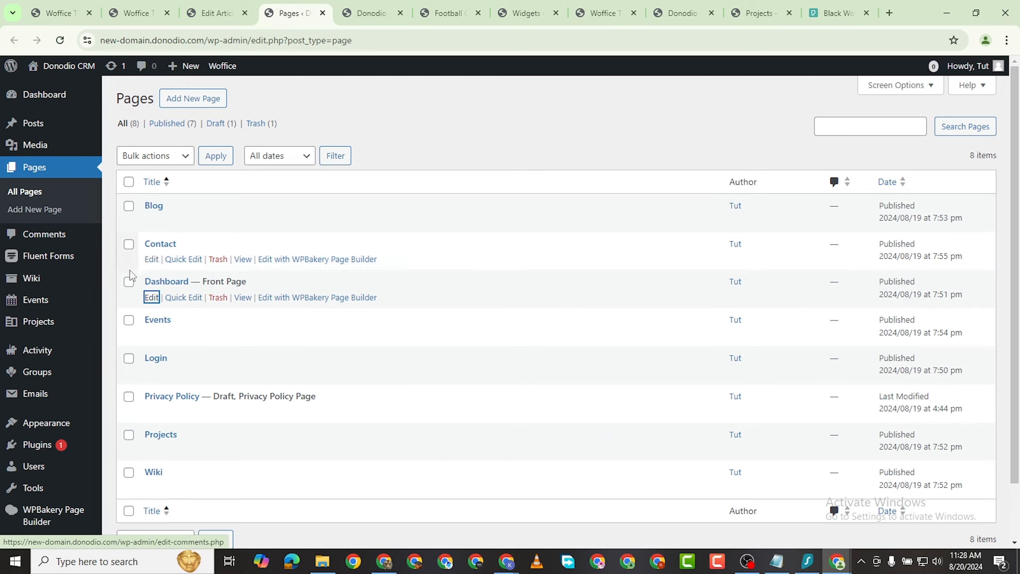
Step: Give the Dashboard page the Dashboard template in Quick Edit and save it
{"action": "right_click", "coordinate": [151, 300]}
{"action": "left_click", "coordinate": [198, 302]}
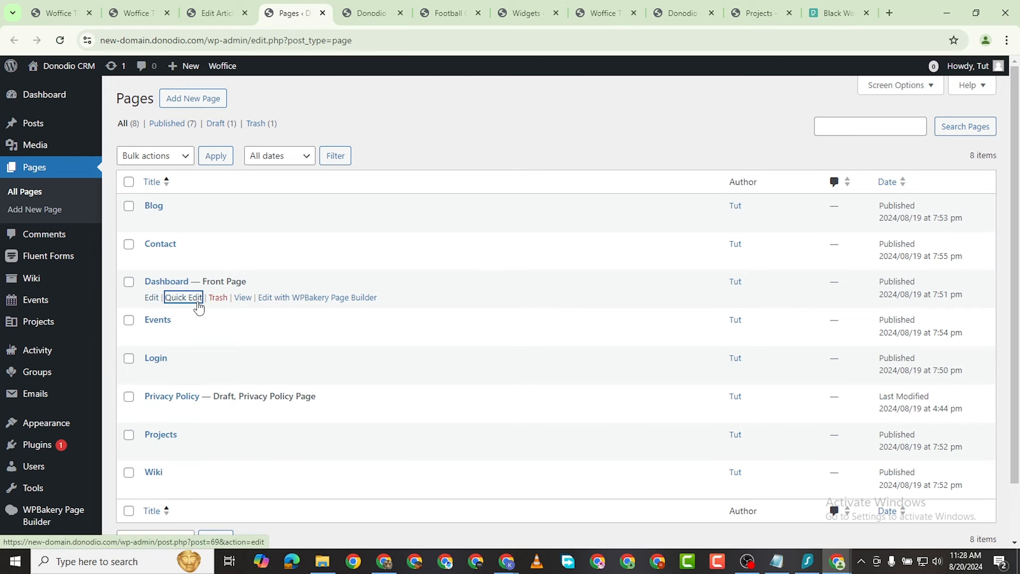
{"action": "left_click", "coordinate": [199, 306]}
{"action": "left_click", "coordinate": [209, 269]}
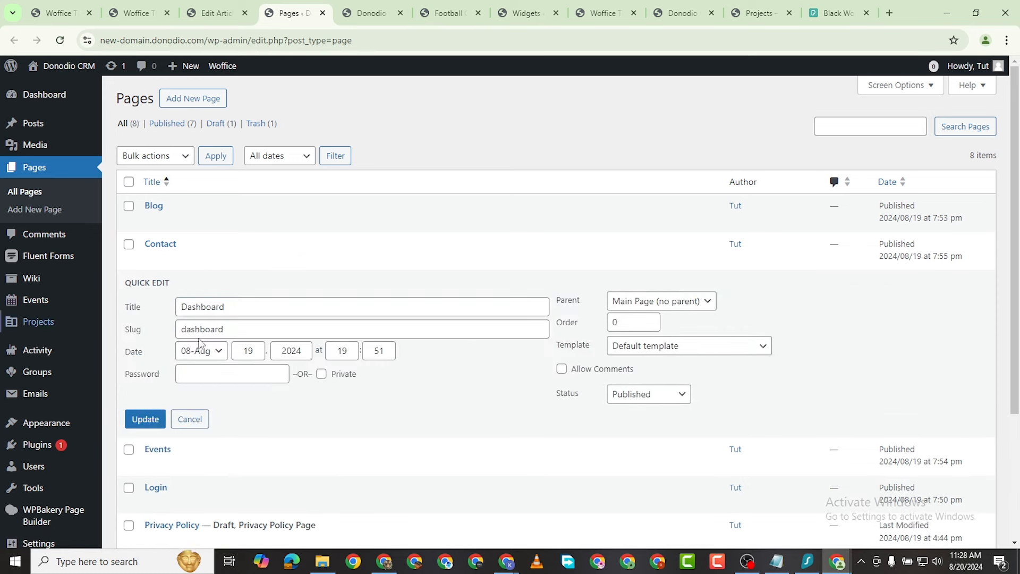
{"action": "left_click", "coordinate": [671, 345]}
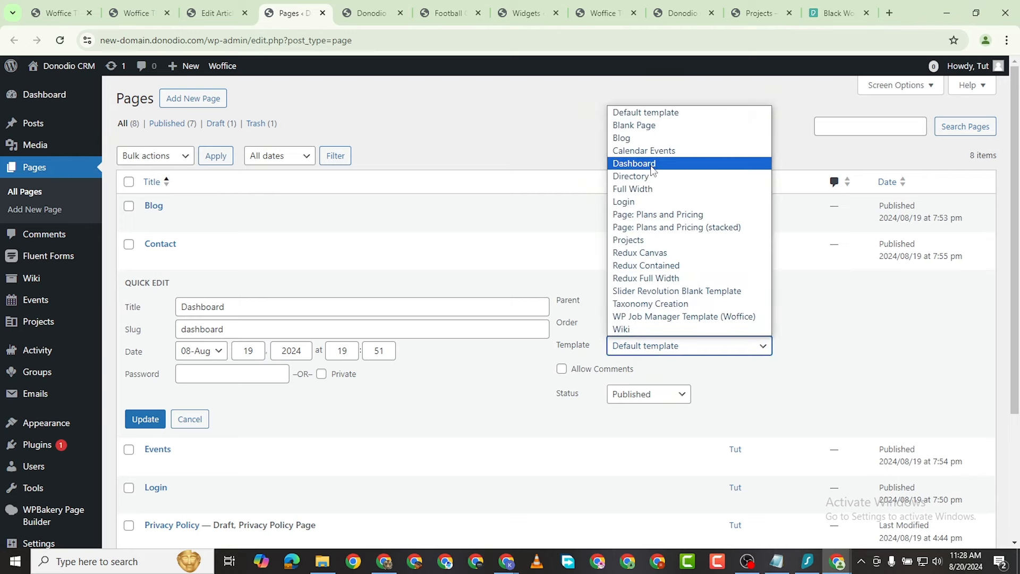
{"action": "left_click", "coordinate": [635, 163]}
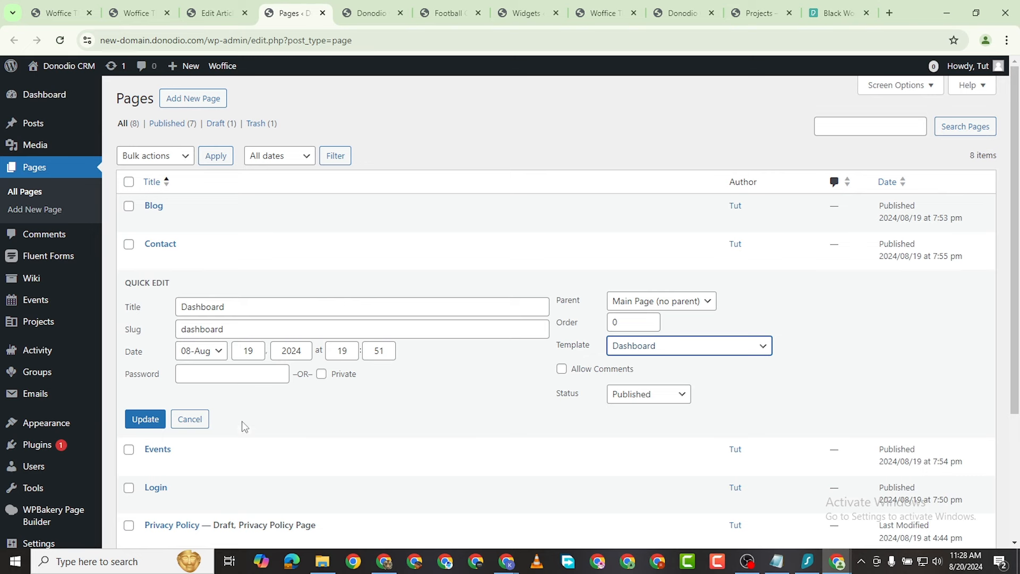
{"action": "left_click", "coordinate": [135, 422]}
Step: Check the template settings of the Projects and Login pages
{"action": "scroll", "coordinate": [160, 441], "scroll_direction": "down", "scroll_amount": 3}
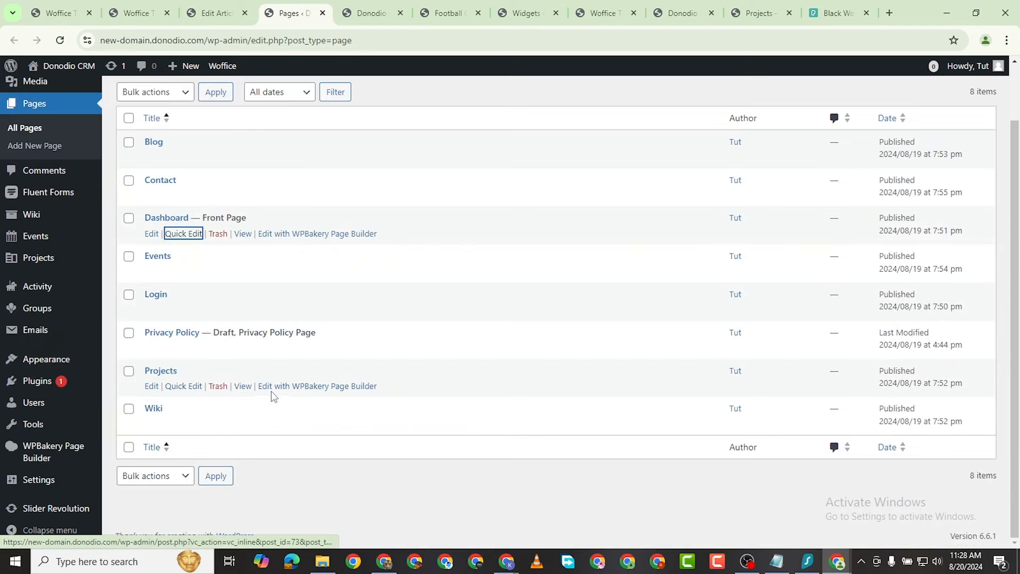
{"action": "left_click", "coordinate": [193, 386]}
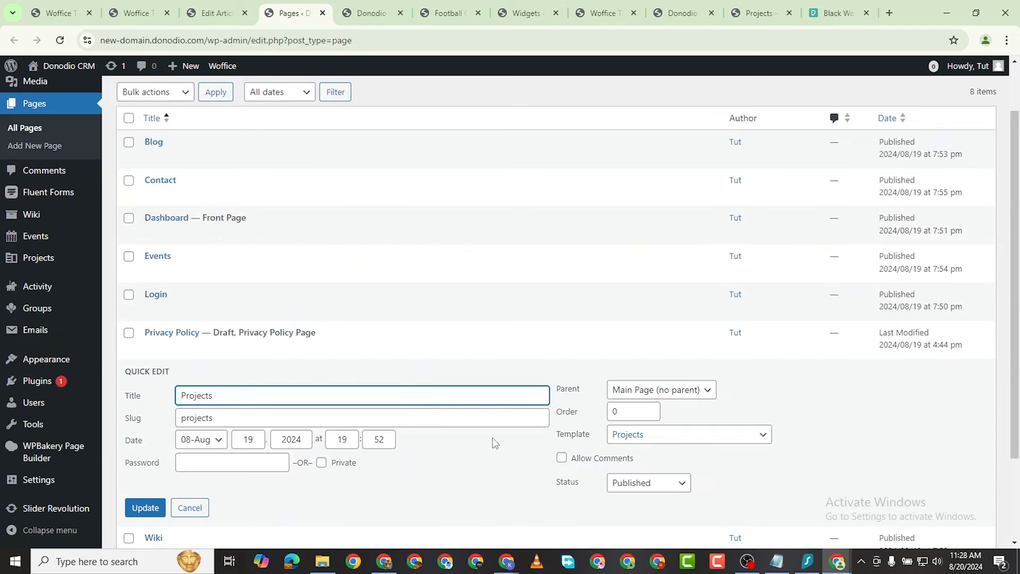
{"action": "scroll", "coordinate": [494, 443], "scroll_direction": "down", "scroll_amount": 2}
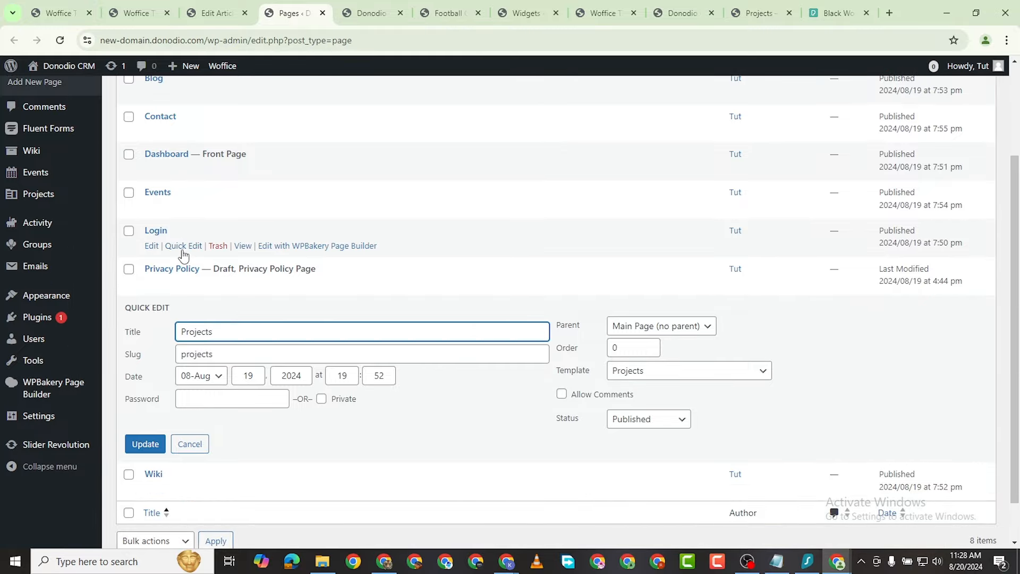
{"action": "left_click", "coordinate": [182, 246]}
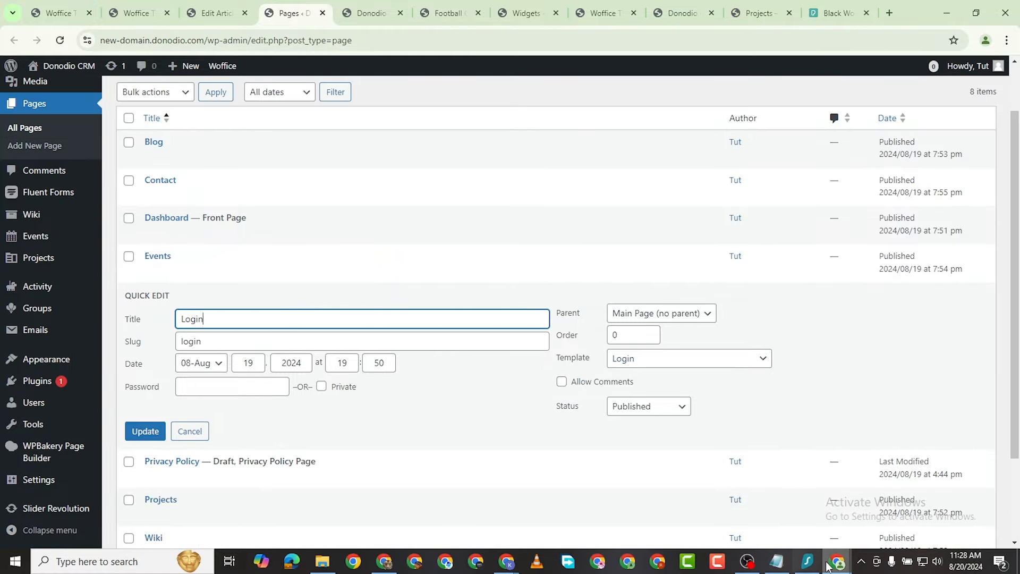
{"action": "mouse_move", "coordinate": [837, 565]}
{"action": "left_click", "coordinate": [898, 504]}
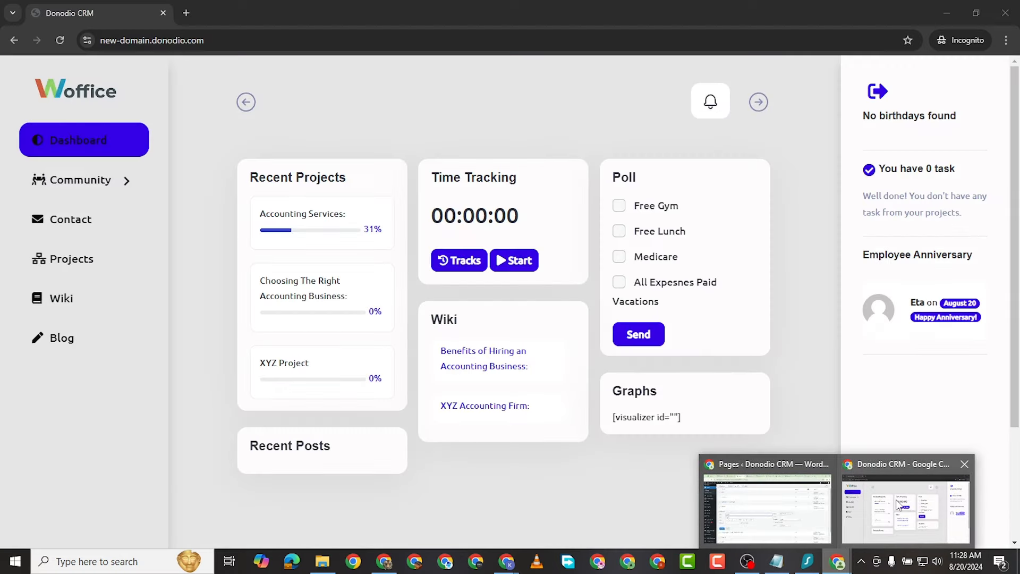
{"action": "left_click", "coordinate": [67, 42]}
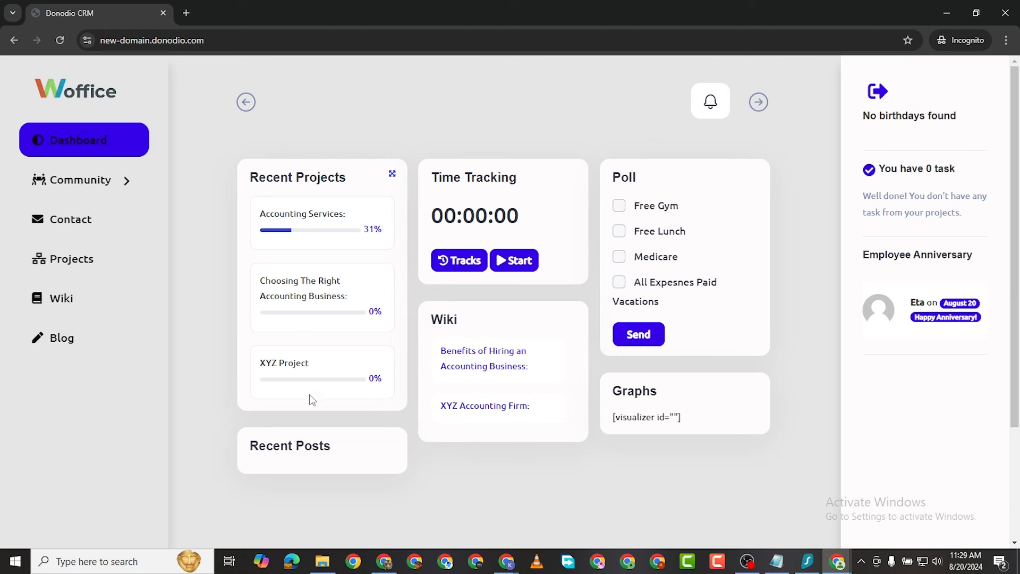
{"action": "scroll", "coordinate": [410, 314], "scroll_direction": "down", "scroll_amount": 3}
{"action": "scroll", "coordinate": [345, 169], "scroll_direction": "up", "scroll_amount": 3}
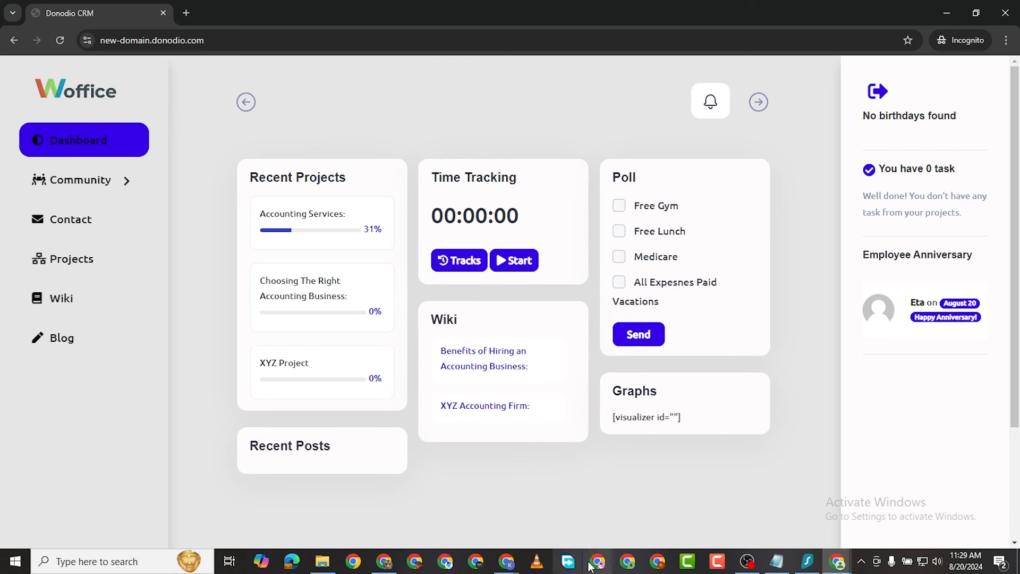
{"action": "mouse_move", "coordinate": [841, 568]}
{"action": "left_click", "coordinate": [768, 510]}
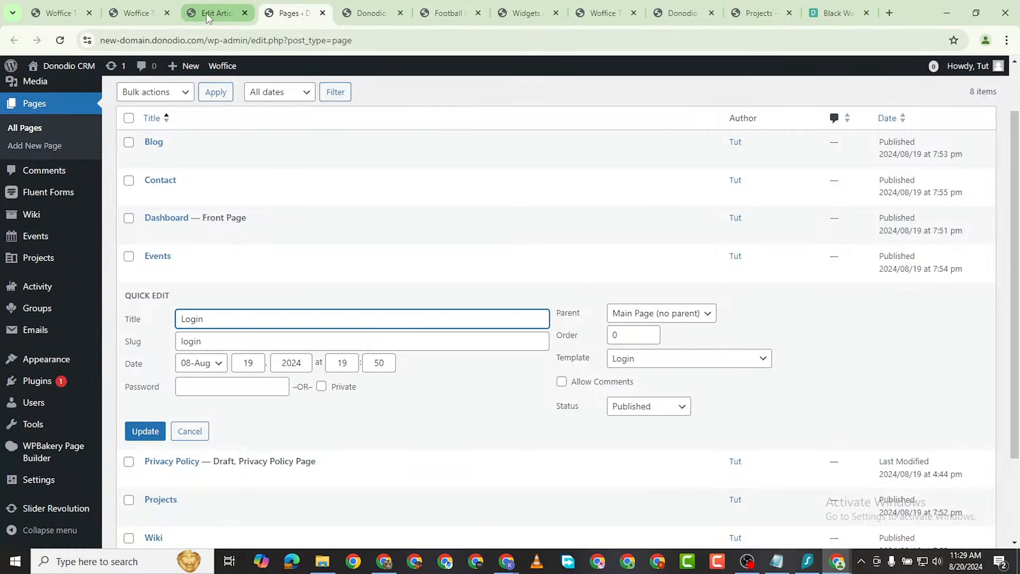
Step: Set Woffice Sidebar Options to logged-in users only, blog pages and scroll arrow, and save
{"action": "left_click", "coordinate": [139, 14]}
{"action": "scroll", "coordinate": [213, 319], "scroll_direction": "up", "scroll_amount": 1}
{"action": "scroll", "coordinate": [223, 351], "scroll_direction": "down", "scroll_amount": 2}
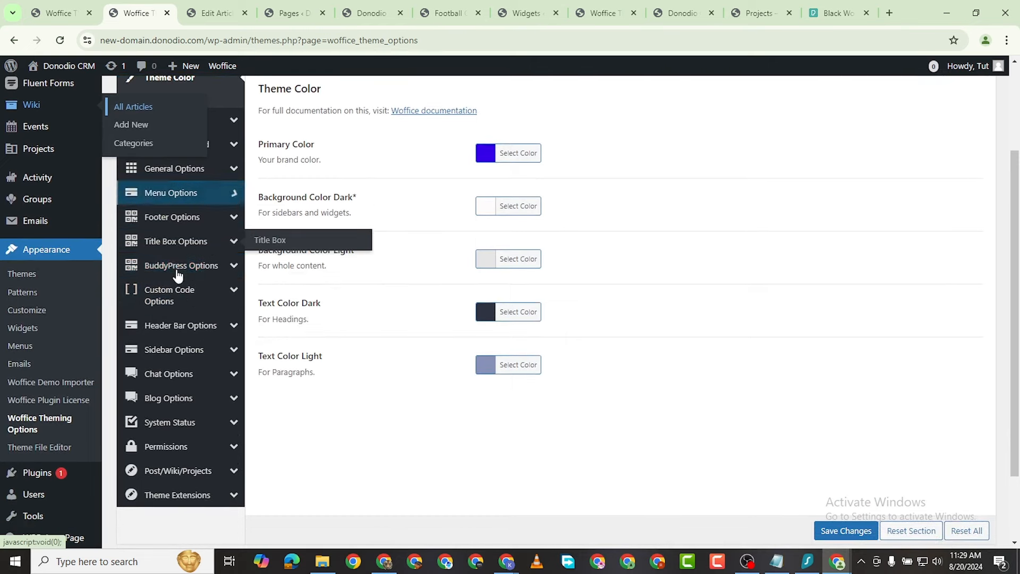
{"action": "left_click", "coordinate": [187, 352]}
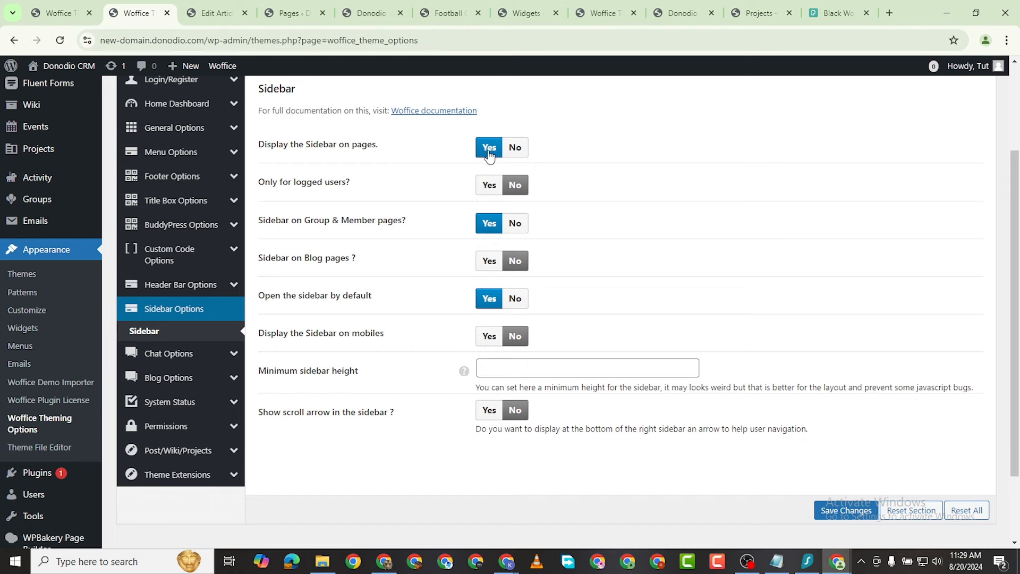
{"action": "left_click", "coordinate": [490, 187]}
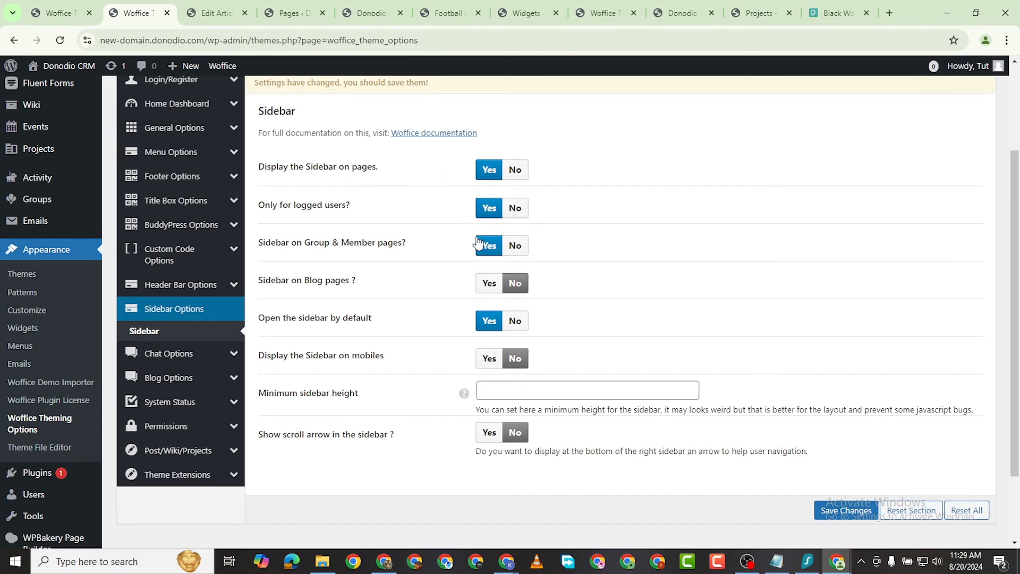
{"action": "left_click", "coordinate": [490, 285]}
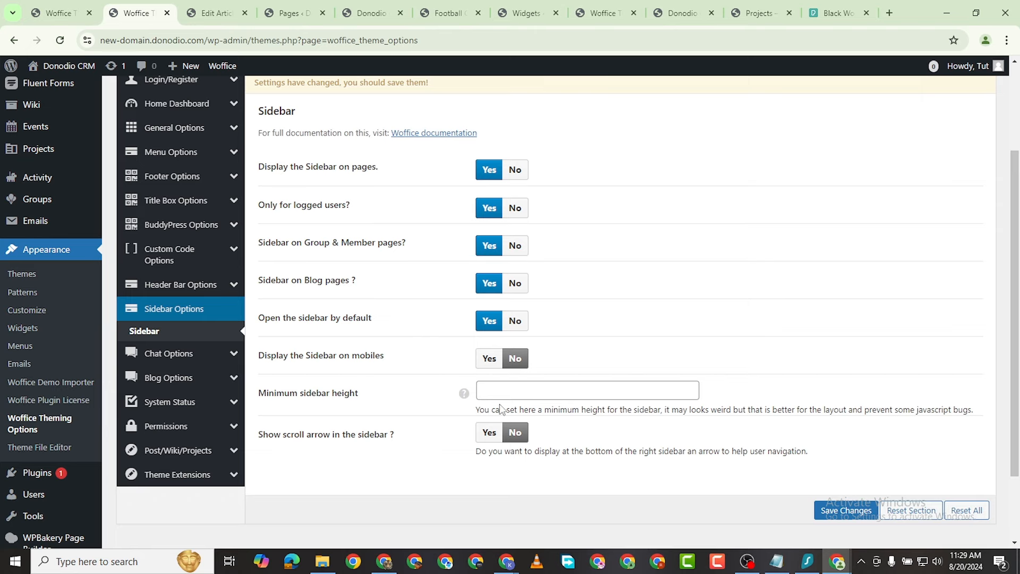
{"action": "left_click", "coordinate": [490, 433]}
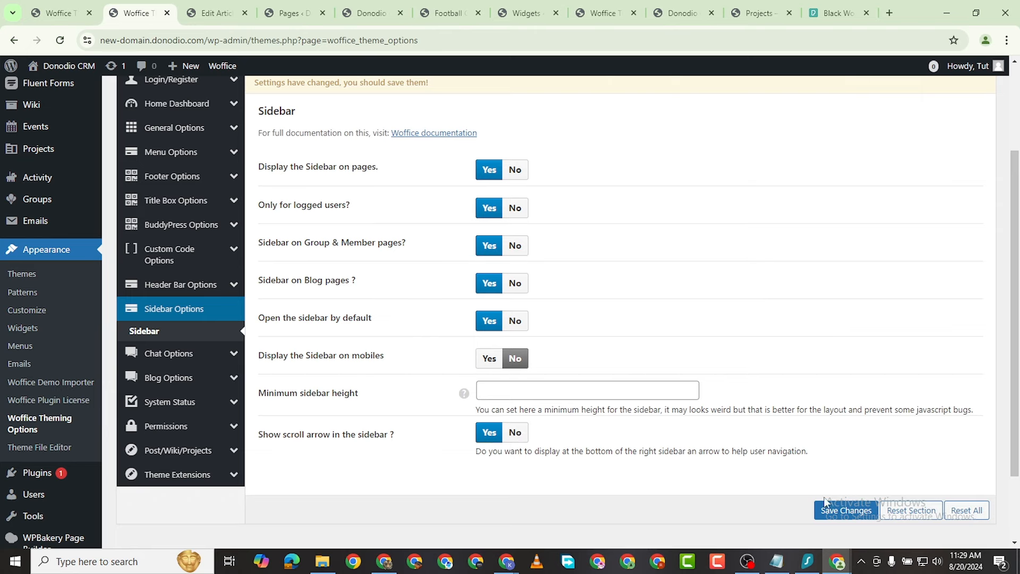
{"action": "left_click", "coordinate": [850, 517]}
{"action": "mouse_move", "coordinate": [838, 559]}
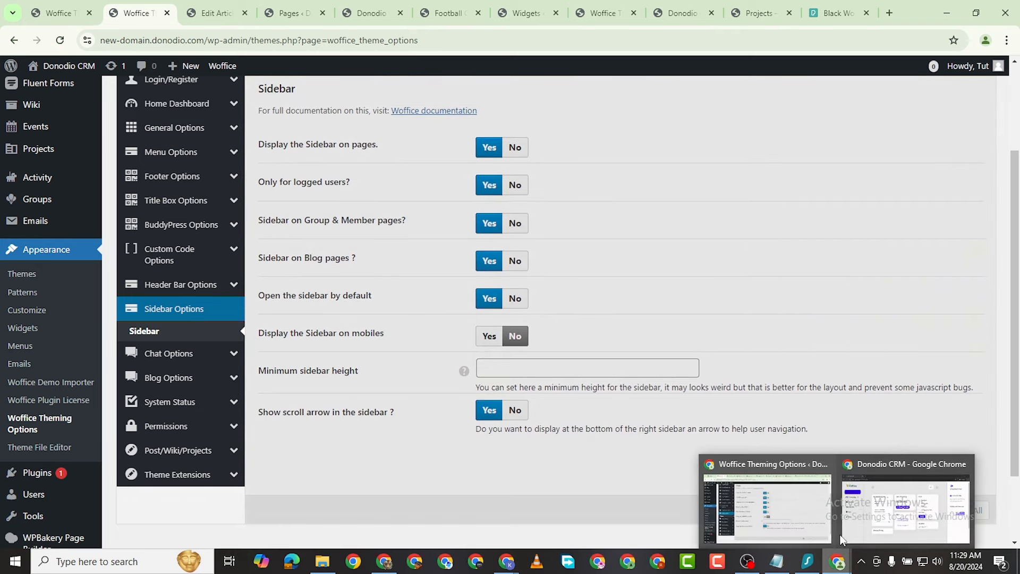
{"action": "left_click", "coordinate": [845, 537]}
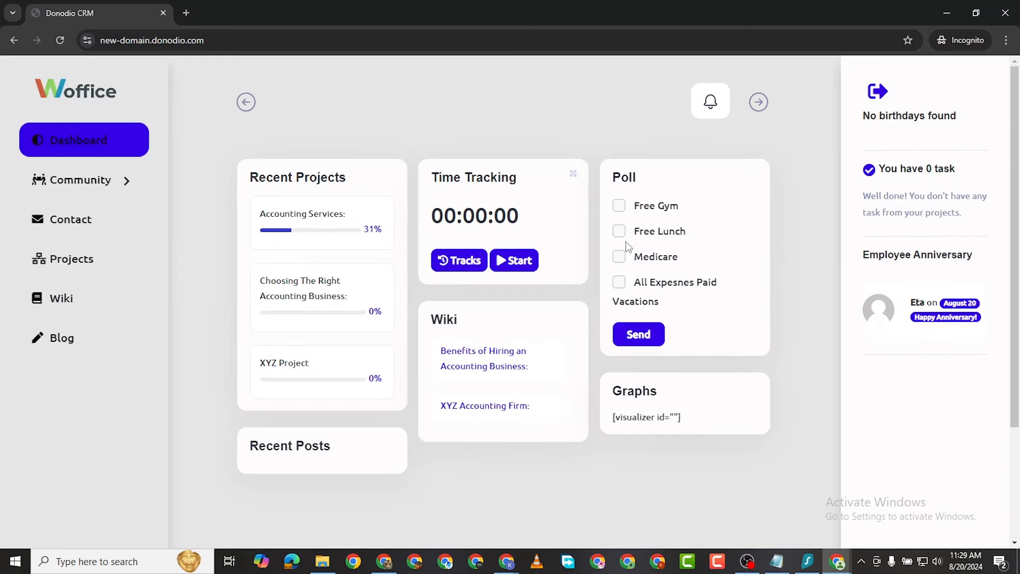
Step: Reload the intranet dashboard to see the new sidebar, then log out from it
{"action": "left_click", "coordinate": [61, 41]}
{"action": "scroll", "coordinate": [567, 201], "scroll_direction": "down", "scroll_amount": 3}
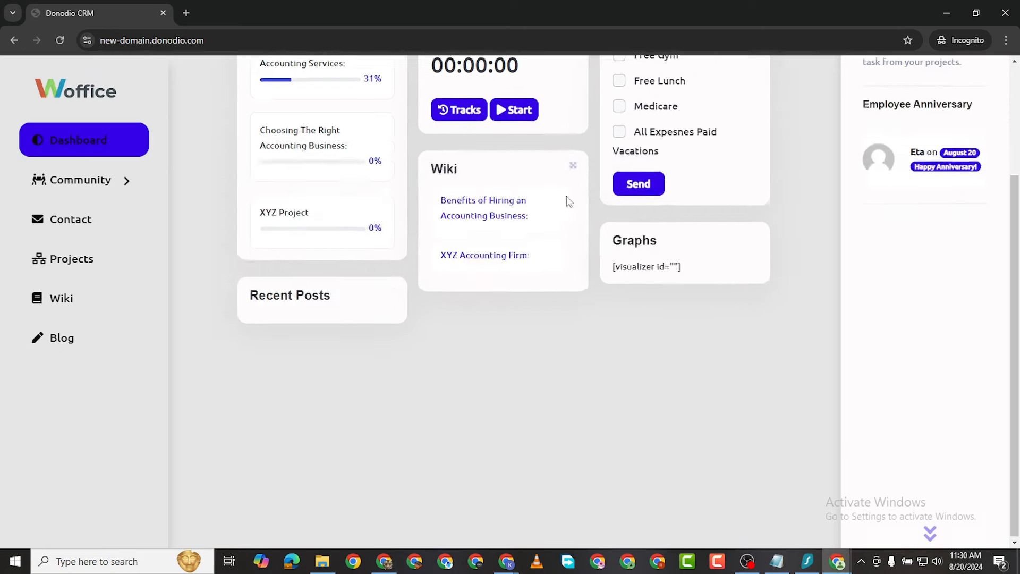
{"action": "scroll", "coordinate": [532, 204], "scroll_direction": "up", "scroll_amount": 3}
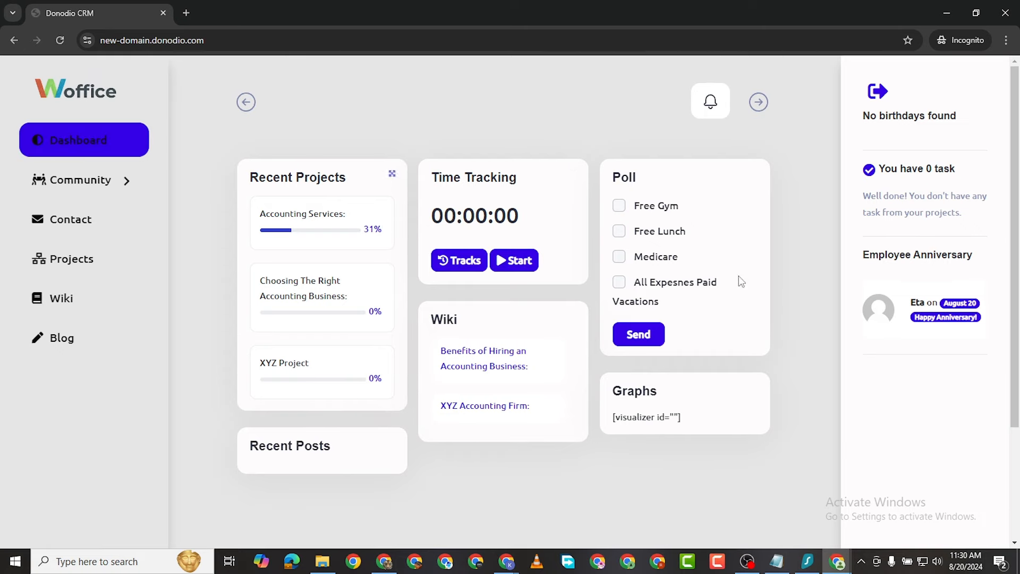
{"action": "left_click", "coordinate": [878, 92]}
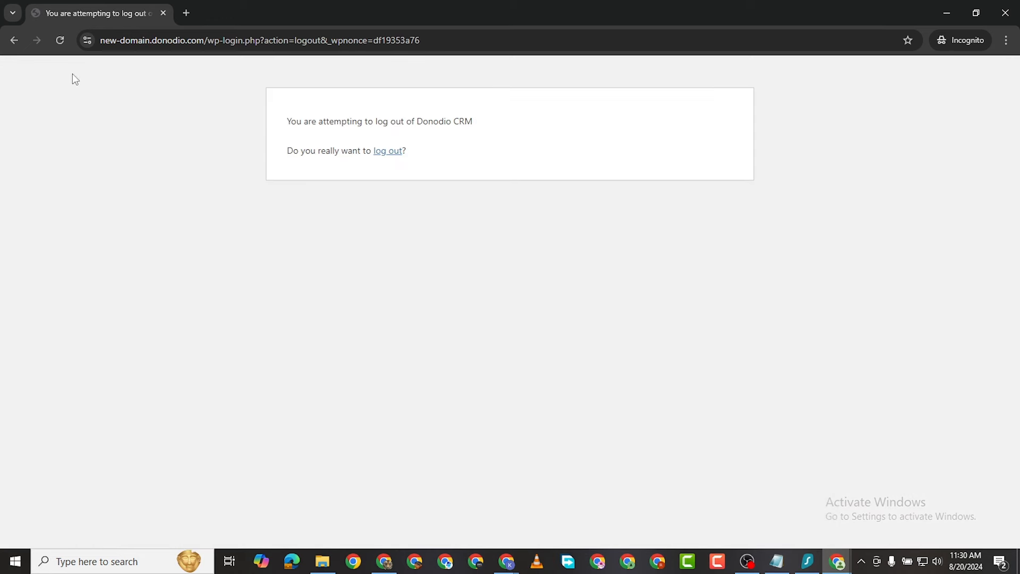
Step: Return to the intranet login page and clear text wrongly pasted into the username field
{"action": "left_click", "coordinate": [18, 43]}
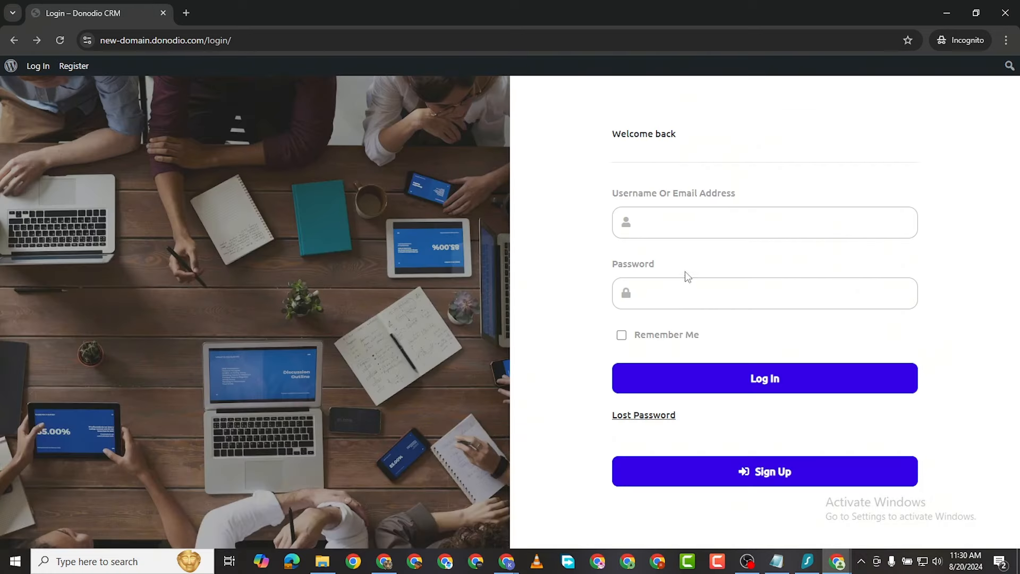
{"action": "left_click", "coordinate": [664, 217]}
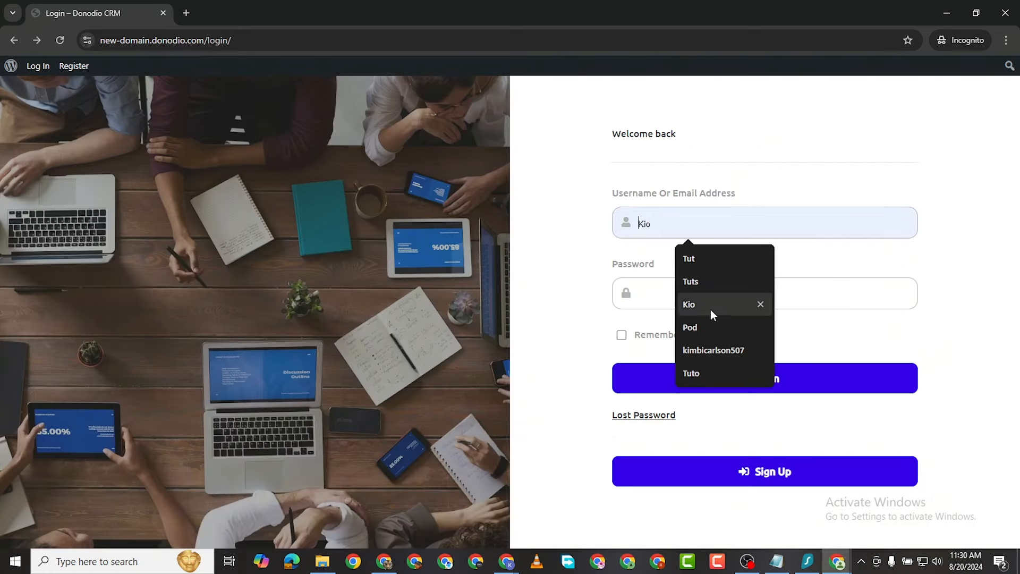
{"action": "right_click", "coordinate": [652, 219]}
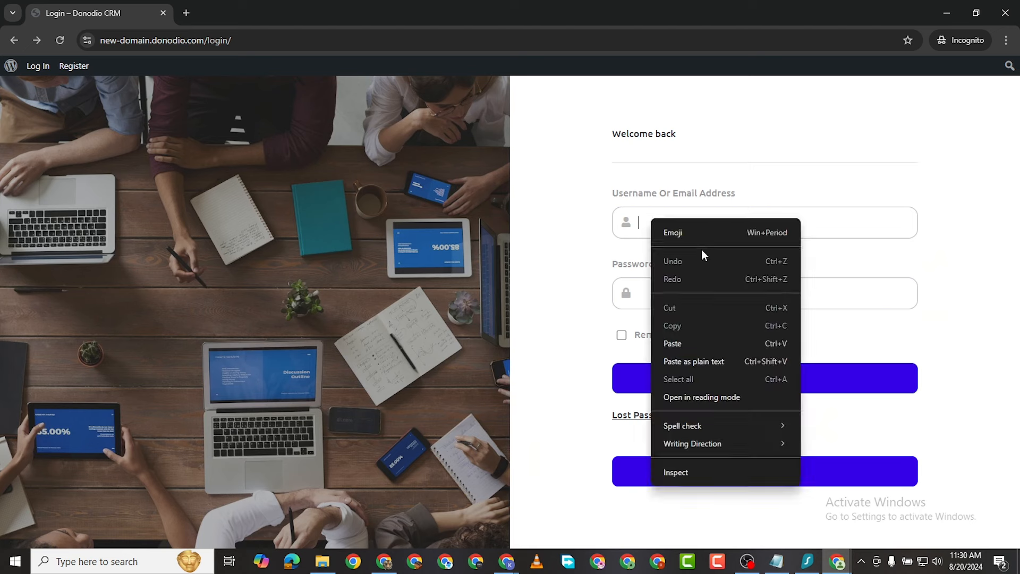
{"action": "left_click", "coordinate": [693, 341]}
{"action": "triple_click", "coordinate": [696, 223]}
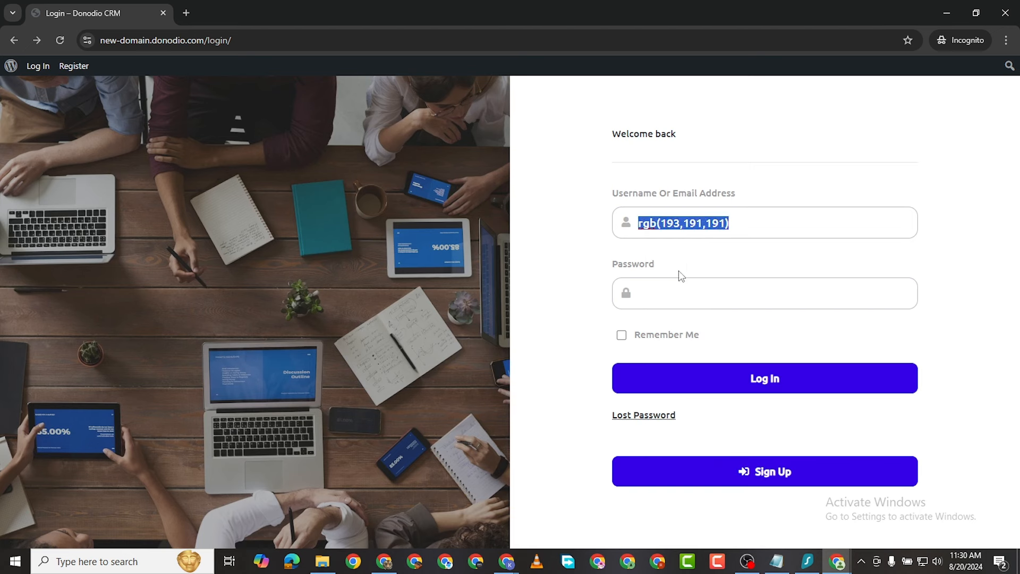
{"action": "key", "text": "BackSpace"}
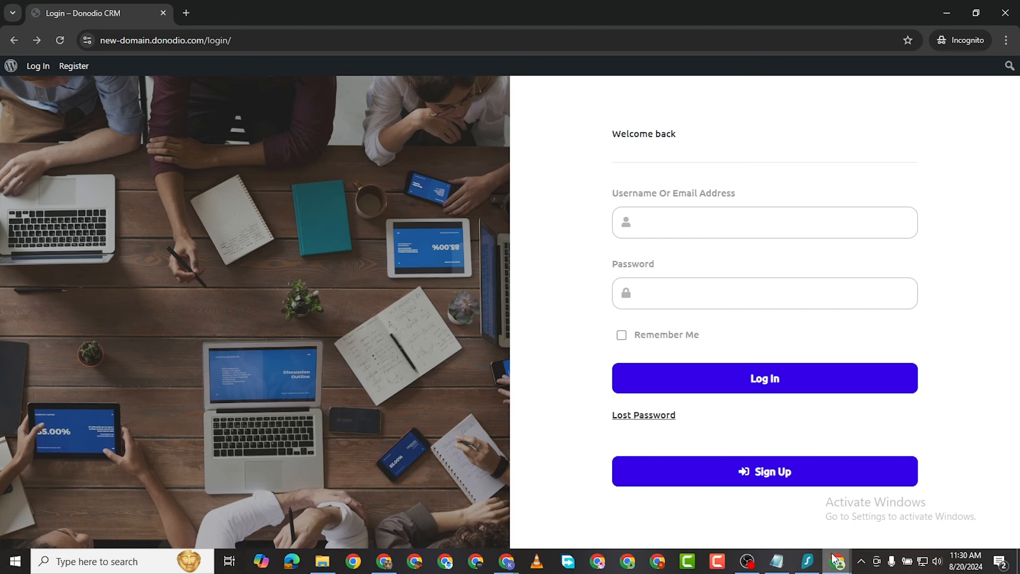
Step: On the registration form, enter the new username and e-mail, fix a typo, and copy the e-mail
{"action": "left_click", "coordinate": [778, 476]}
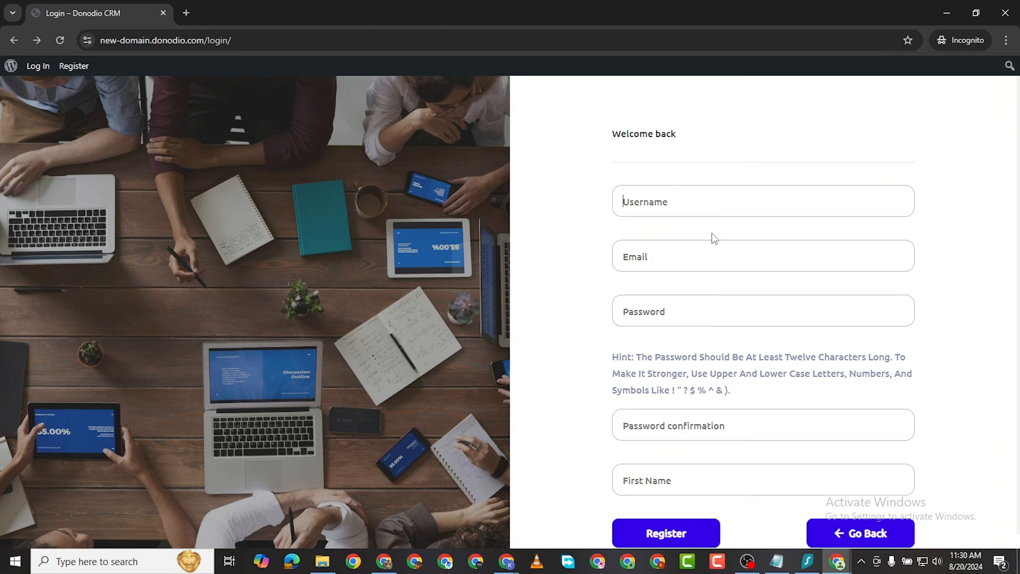
{"action": "type", "text": "Fr"}
{"action": "left_click", "coordinate": [691, 248]}
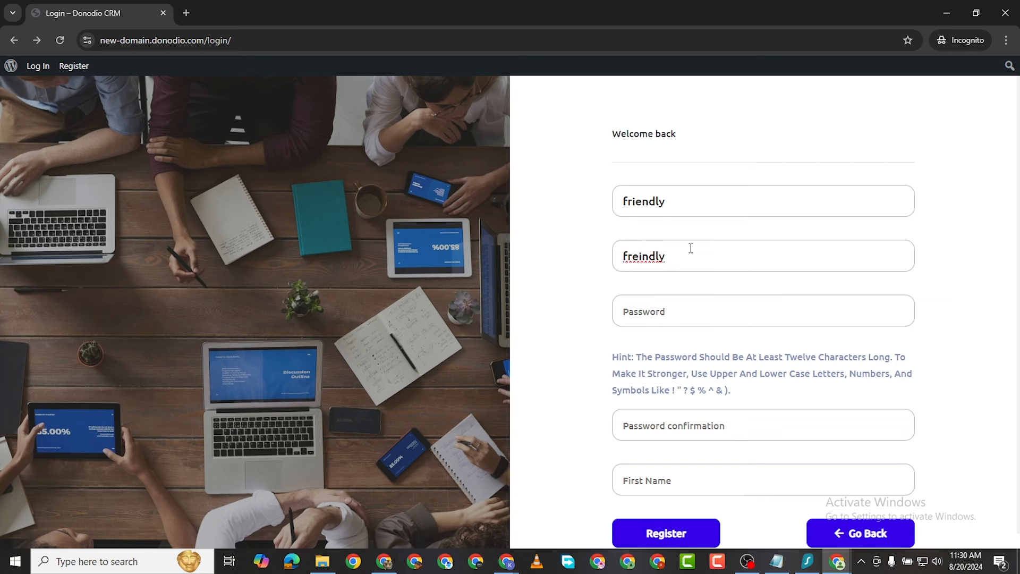
{"action": "left_click", "coordinate": [642, 248]}
{"action": "key", "text": "BackSpace"}
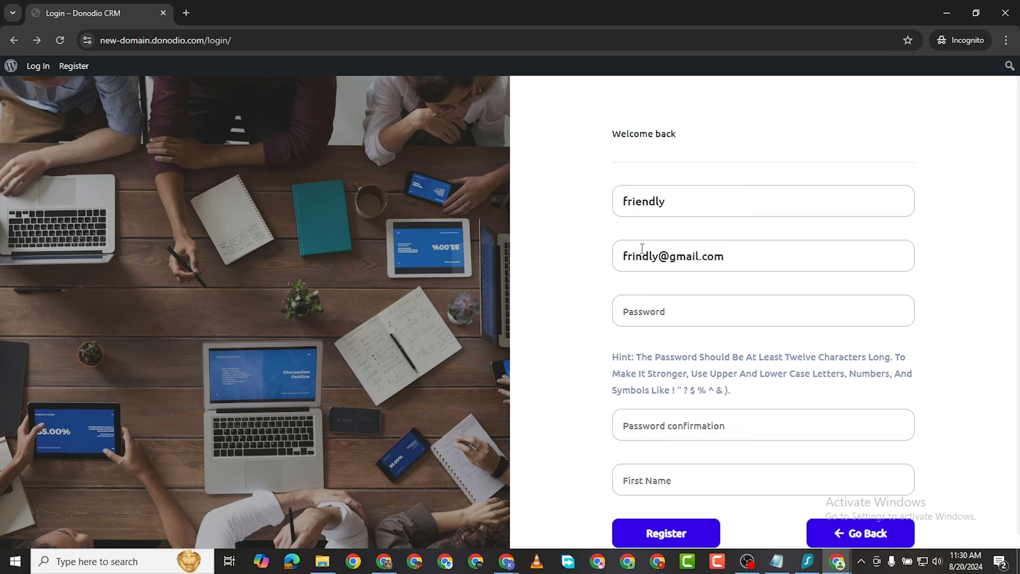
{"action": "key", "text": "Right"}
{"action": "type", "text": "e"}
{"action": "triple_click", "coordinate": [664, 254]}
{"action": "right_click", "coordinate": [664, 254]}
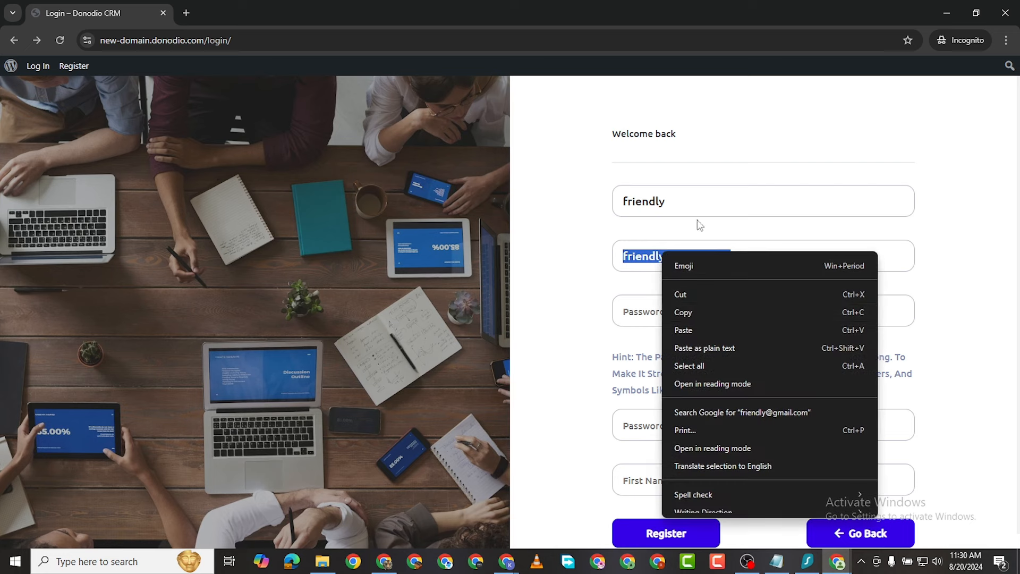
{"action": "left_click", "coordinate": [694, 310]}
Step: Fill in the password, its confirmation and the capitalised first name, then register
{"action": "left_click", "coordinate": [666, 319]}
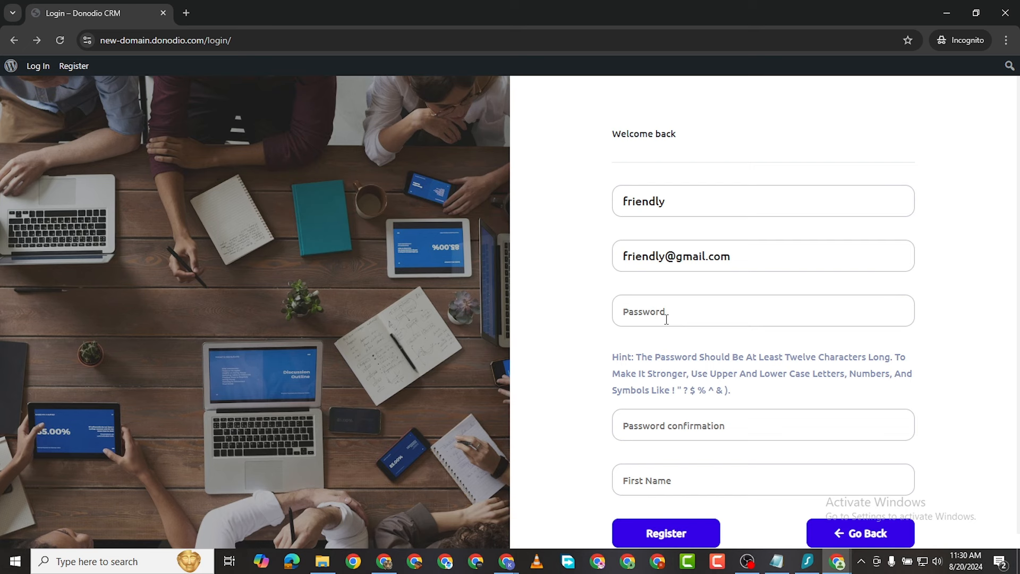
{"action": "key", "text": "ctrl+v"}
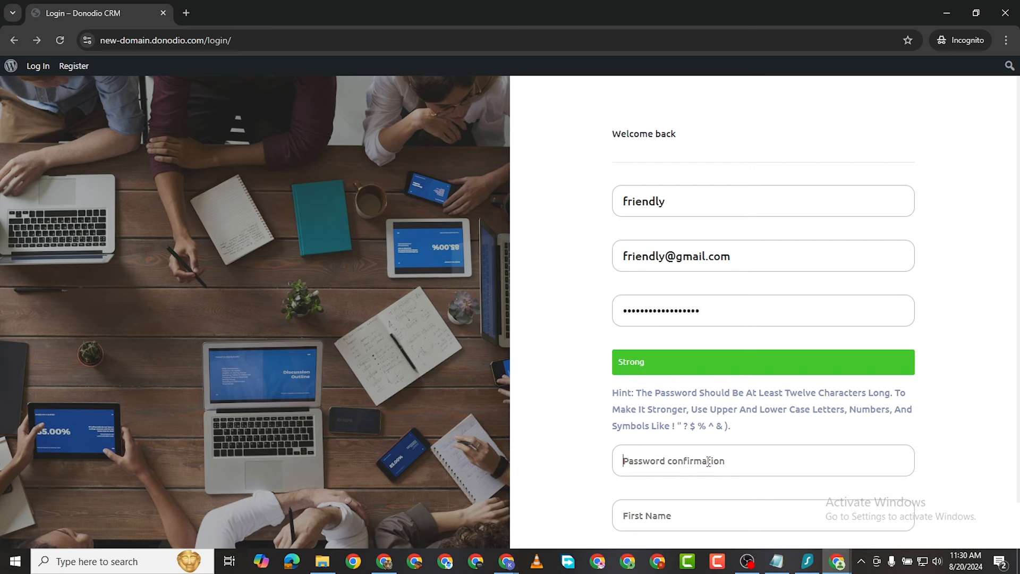
{"action": "key", "text": "ctrl+v"}
{"action": "scroll", "coordinate": [708, 462], "scroll_direction": "down", "scroll_amount": 1}
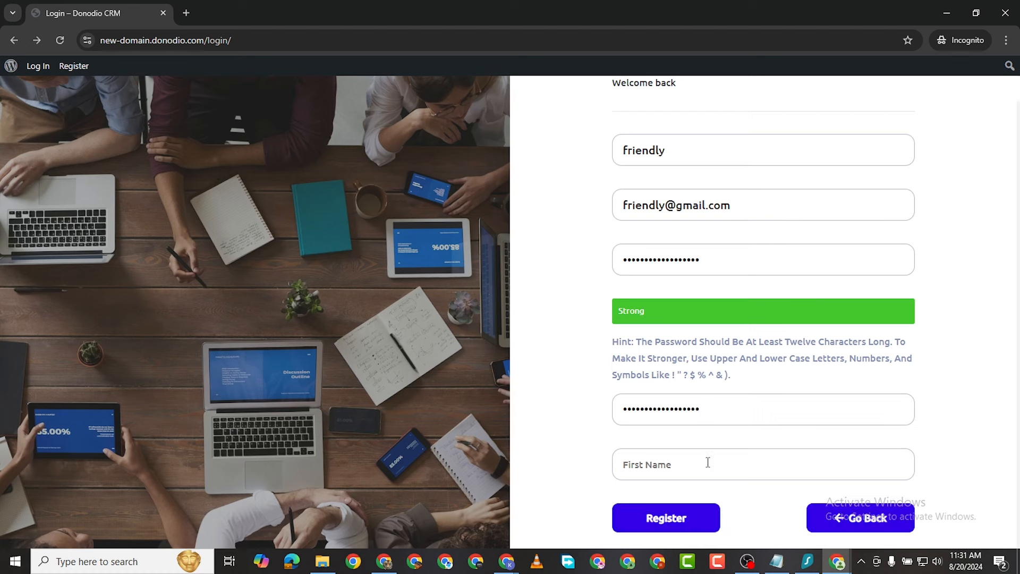
{"action": "left_click", "coordinate": [681, 466]}
{"action": "type", "text": "f"}
{"action": "key", "text": "BackSpace"}
{"action": "type", "text": "Friendly"}
{"action": "left_click", "coordinate": [664, 518]}
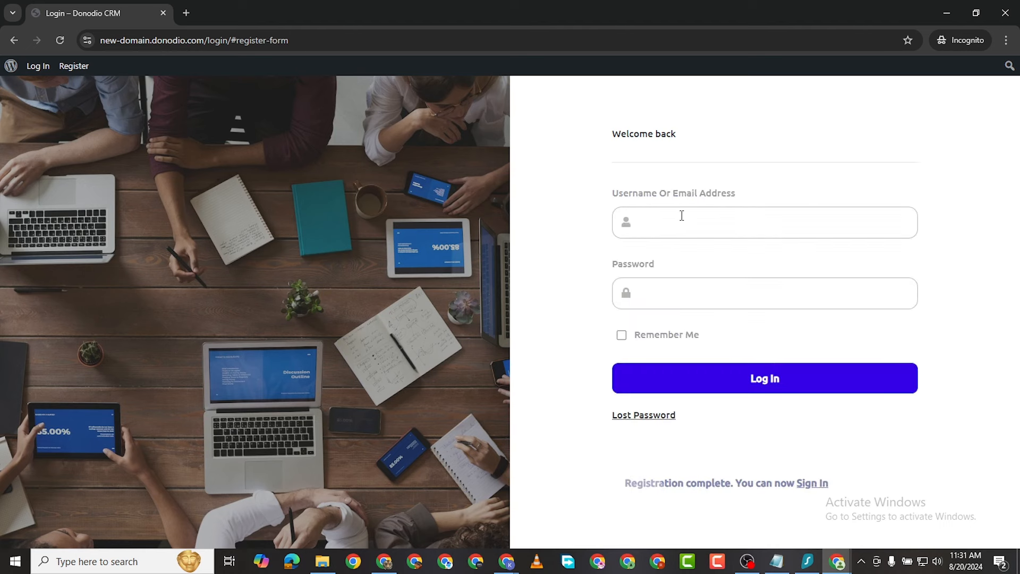
Step: Log in as the new member with the pasted e-mail and password, with Remember Me ticked
{"action": "left_click", "coordinate": [678, 220]}
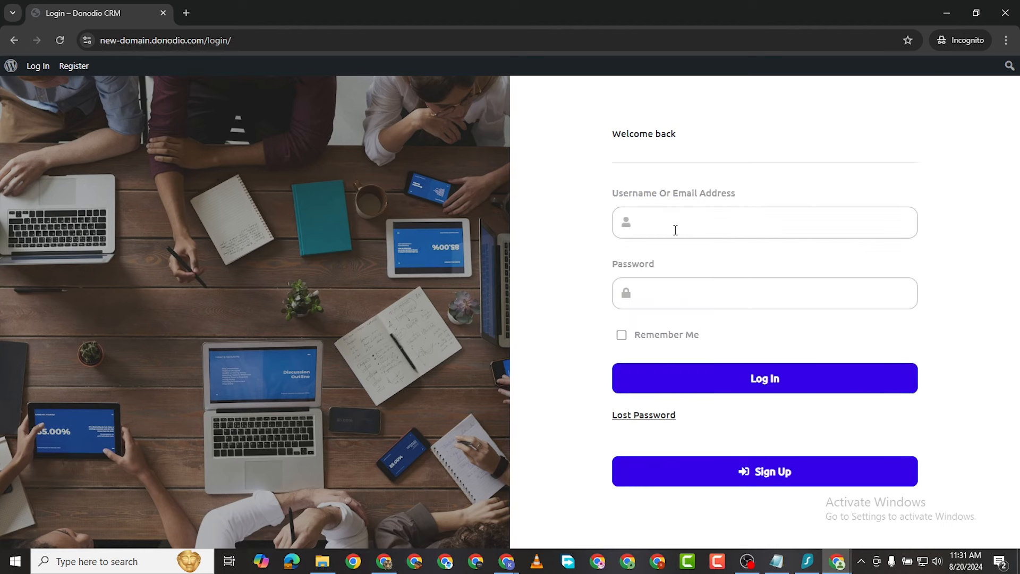
{"action": "left_click", "coordinate": [675, 230]}
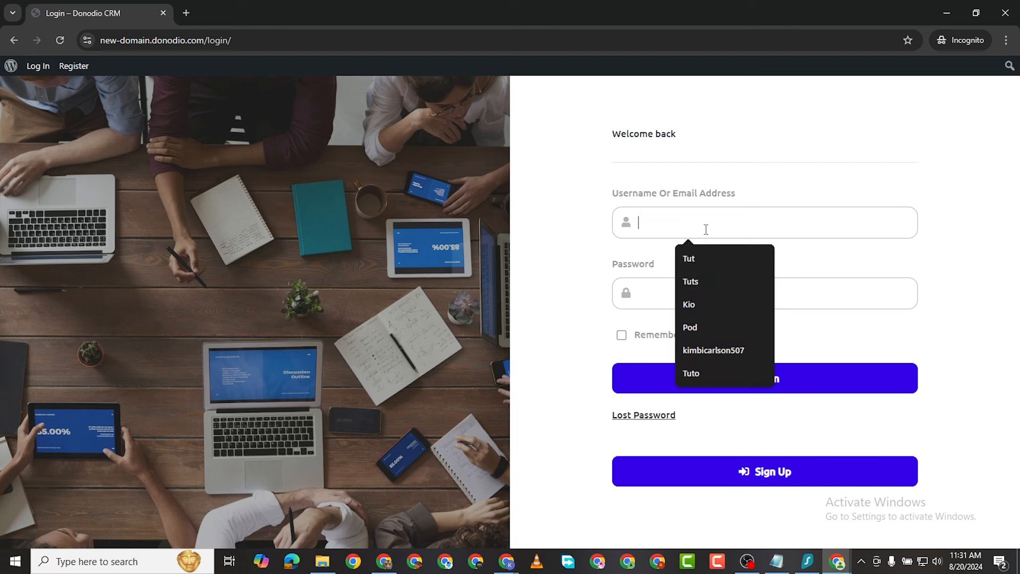
{"action": "key", "text": "ctrl+v"}
{"action": "left_click", "coordinate": [674, 302]}
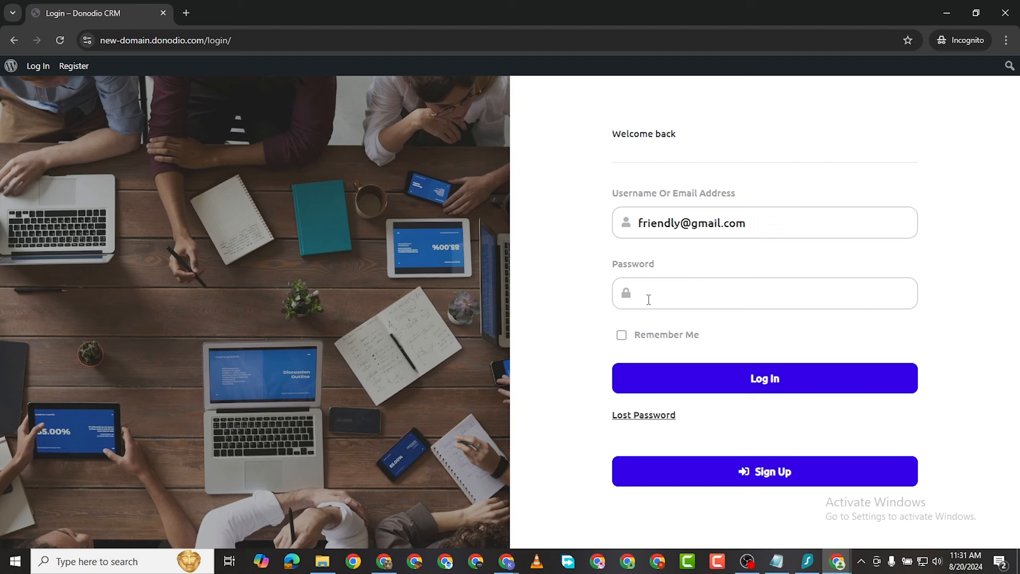
{"action": "key", "text": "ctrl+v"}
{"action": "left_click", "coordinate": [621, 336]}
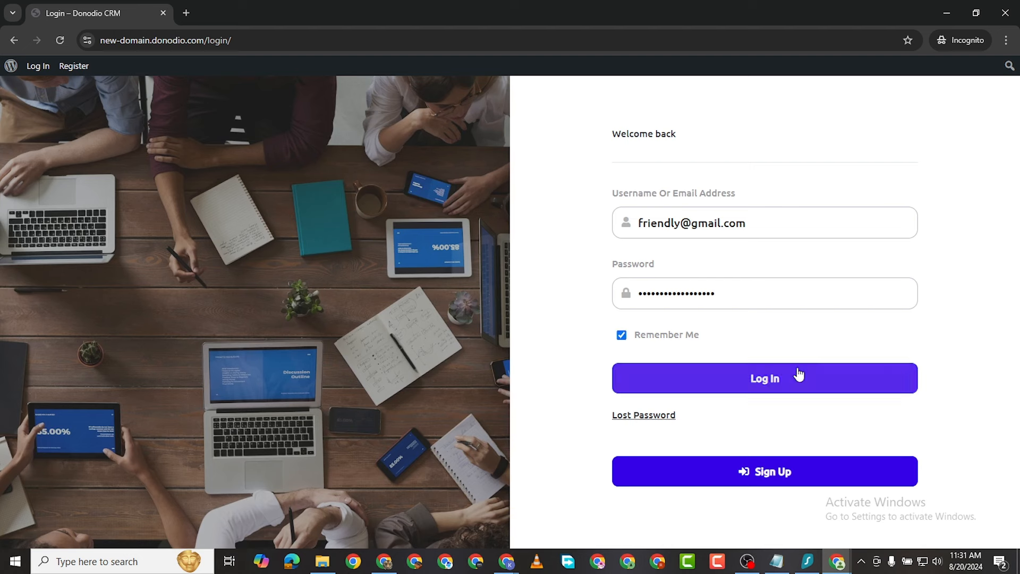
{"action": "left_click", "coordinate": [773, 377]}
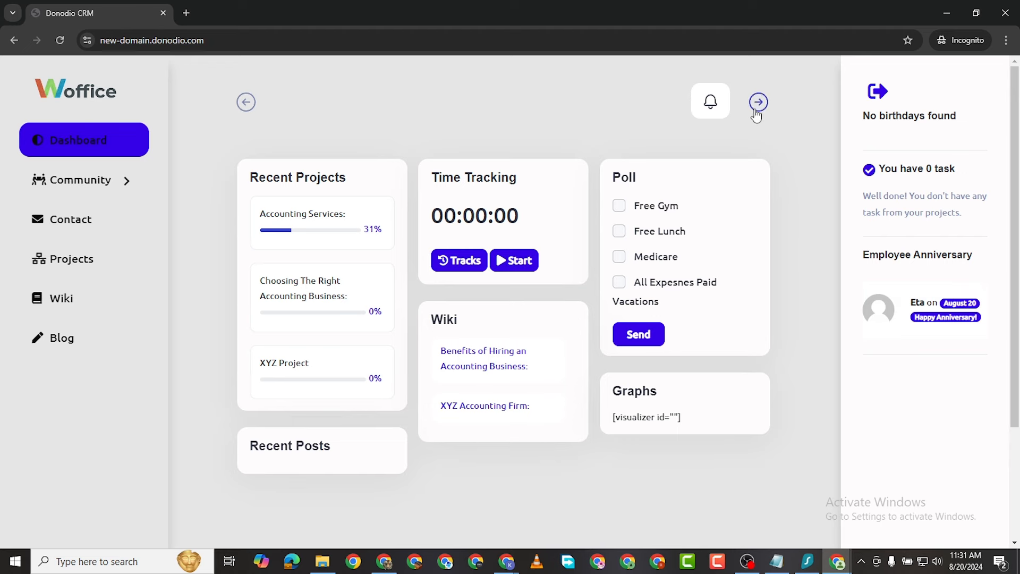
{"action": "scroll", "coordinate": [671, 447], "scroll_direction": "down", "scroll_amount": 2}
{"action": "scroll", "coordinate": [668, 442], "scroll_direction": "up", "scroll_amount": 2}
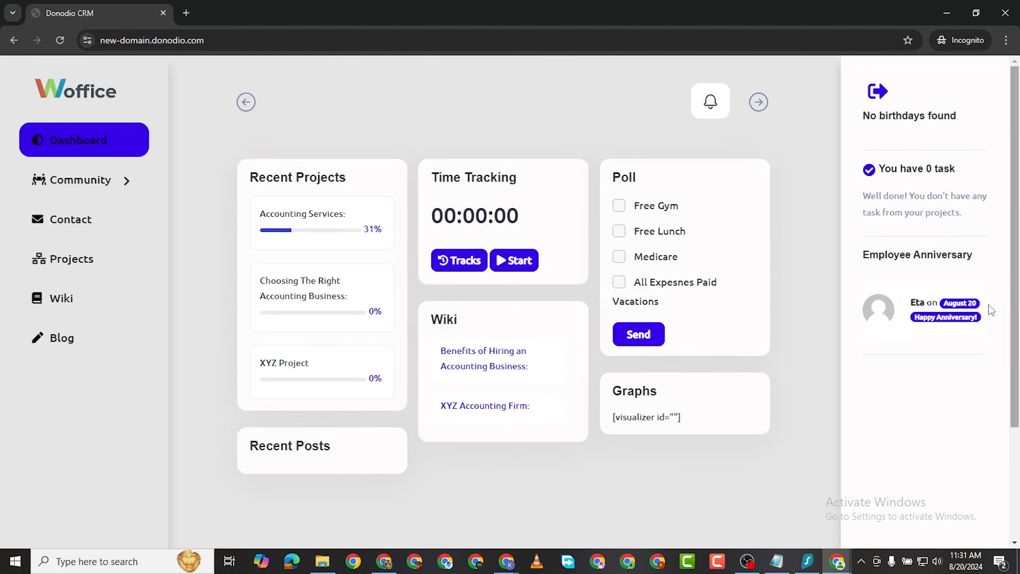
{"action": "scroll", "coordinate": [925, 356], "scroll_direction": "down", "scroll_amount": 3}
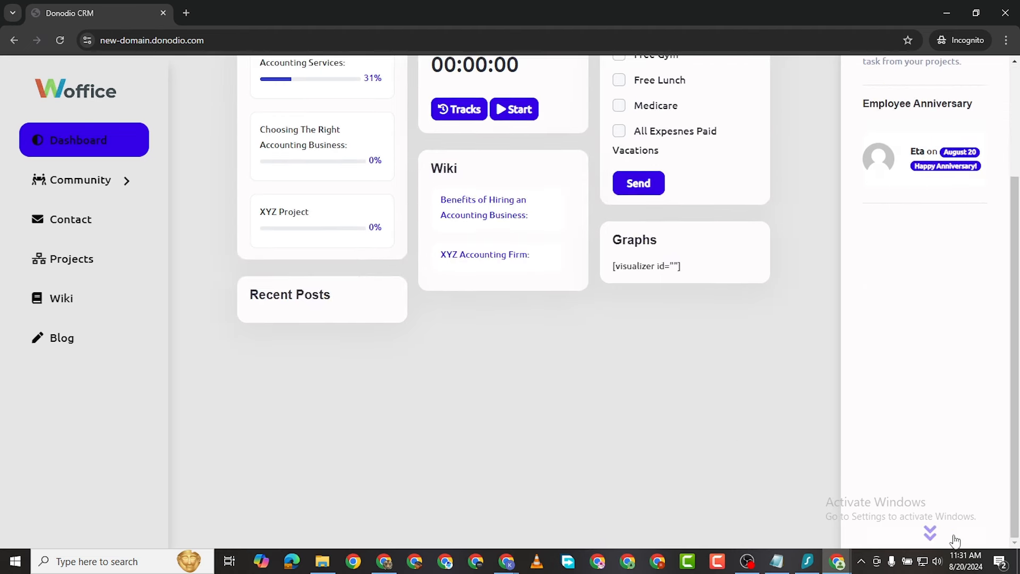
{"action": "scroll", "coordinate": [924, 372], "scroll_direction": "up", "scroll_amount": 3}
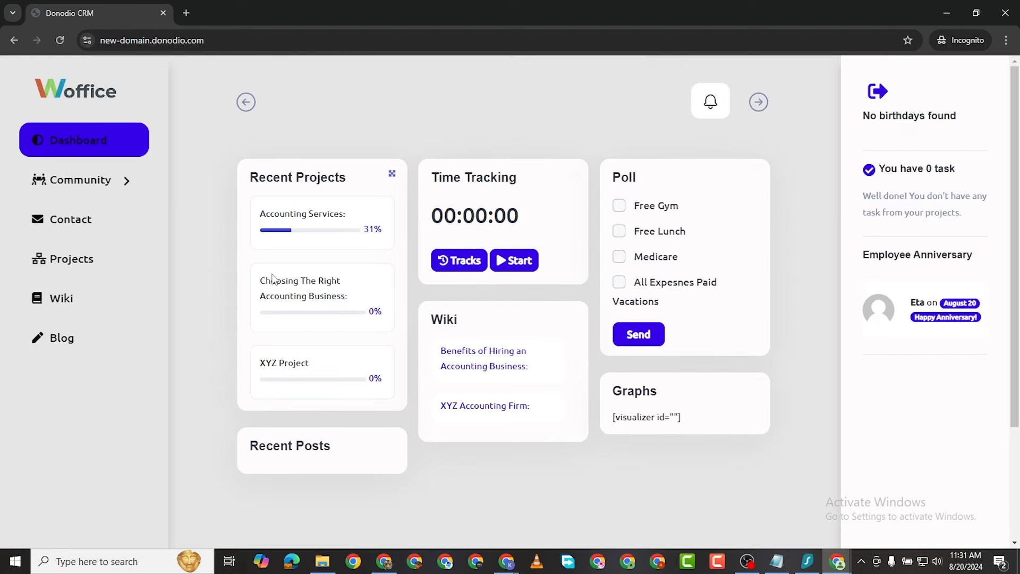
{"action": "left_click", "coordinate": [622, 207]}
{"action": "left_click", "coordinate": [619, 207]}
{"action": "left_click", "coordinate": [618, 231]}
{"action": "left_click", "coordinate": [618, 206]}
{"action": "left_click", "coordinate": [620, 257]}
{"action": "left_click", "coordinate": [619, 282]}
{"action": "left_click", "coordinate": [619, 282]}
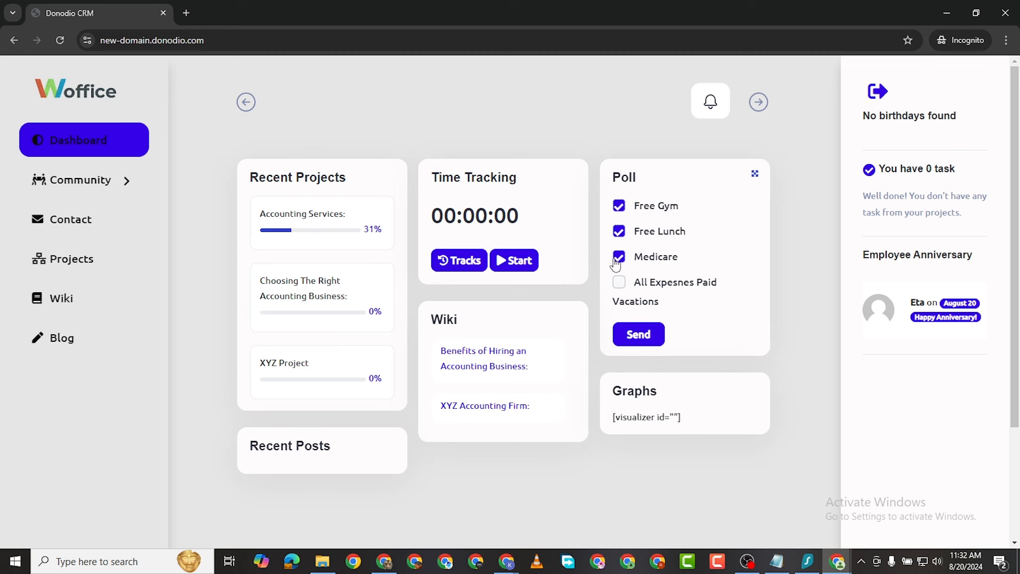
{"action": "left_click", "coordinate": [618, 257]}
{"action": "left_click", "coordinate": [619, 232]}
{"action": "left_click", "coordinate": [619, 207]}
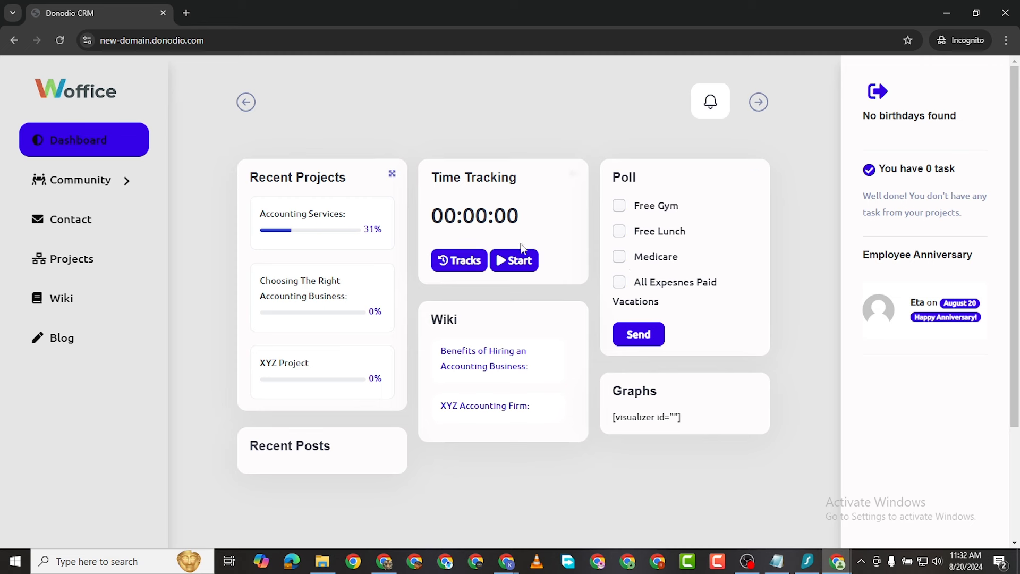
Step: Clear the poll choice, then time a short XYZ Project session with the dashboard timer
{"action": "left_click", "coordinate": [620, 207]}
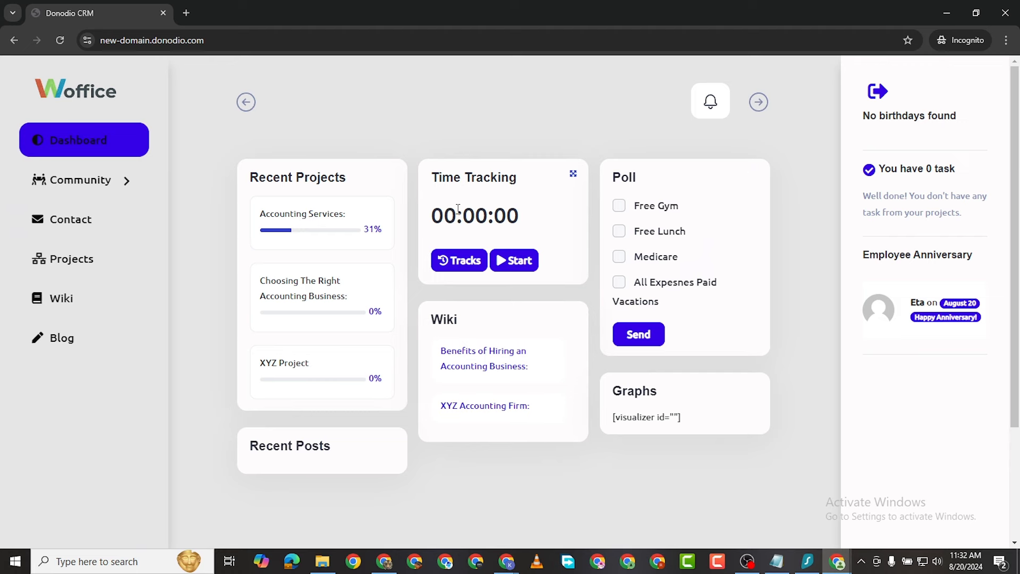
{"action": "left_click", "coordinate": [514, 261]}
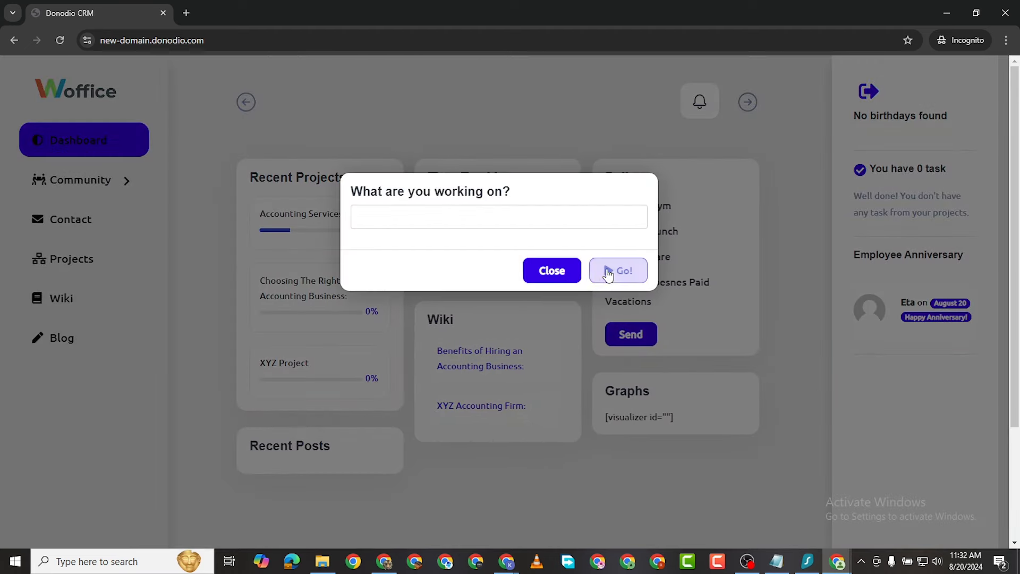
{"action": "left_click", "coordinate": [458, 212]}
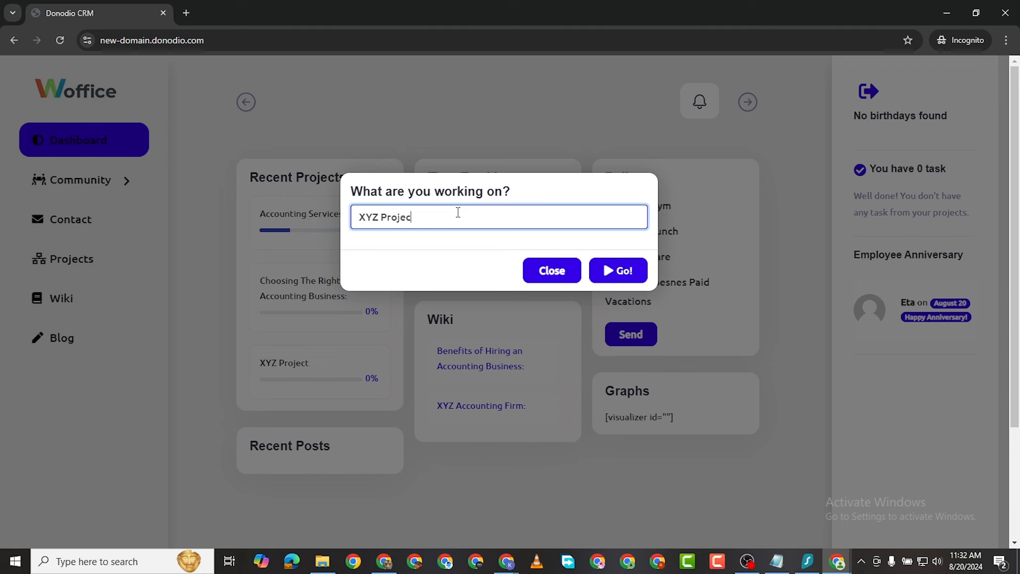
{"action": "left_click", "coordinate": [618, 270]}
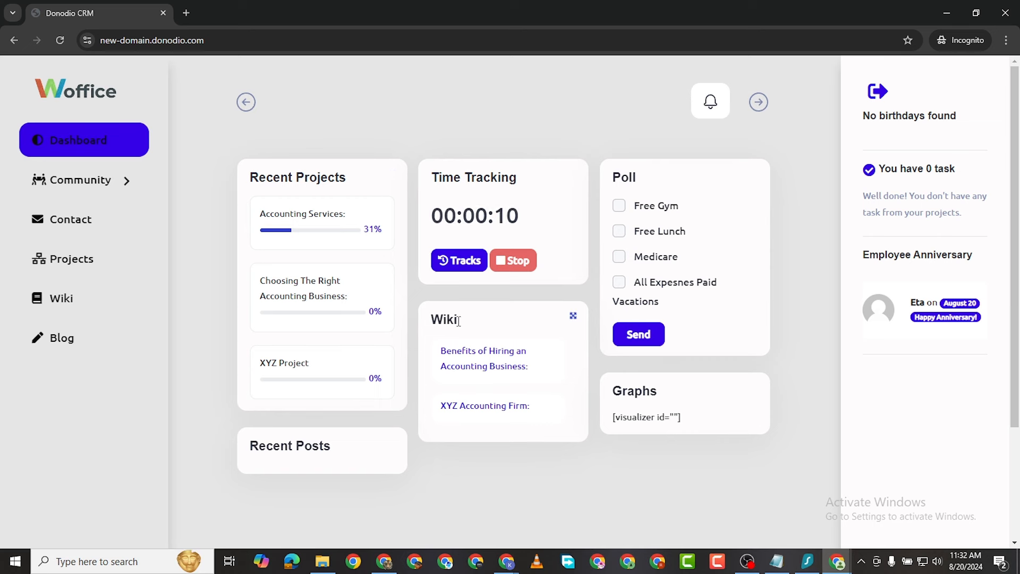
{"action": "left_click", "coordinate": [509, 263]}
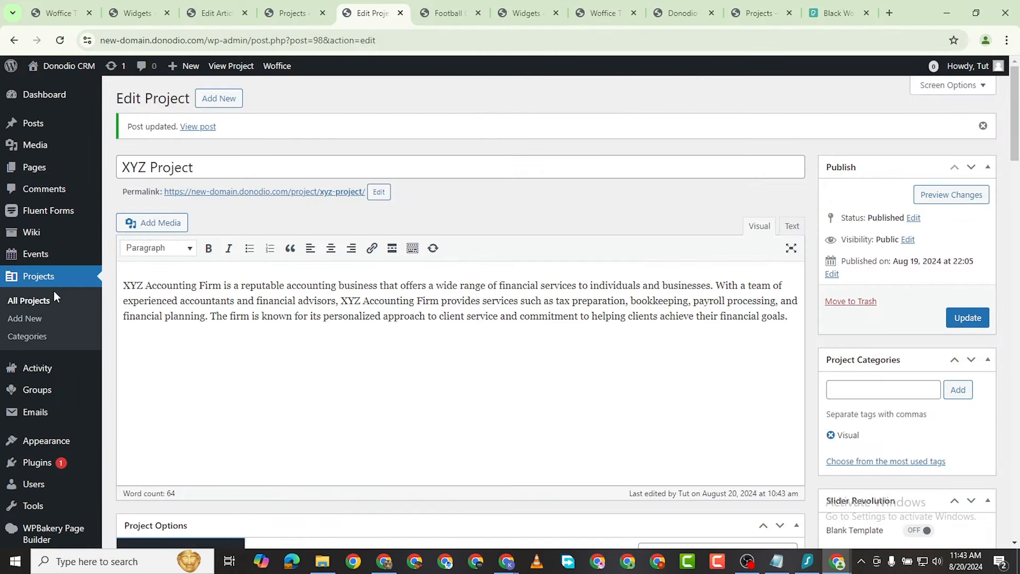
Step: Open the Accounting Services project for editing from the All Projects list
{"action": "scroll", "coordinate": [53, 292], "scroll_direction": "down", "scroll_amount": 2}
{"action": "scroll", "coordinate": [84, 318], "scroll_direction": "up", "scroll_amount": 2}
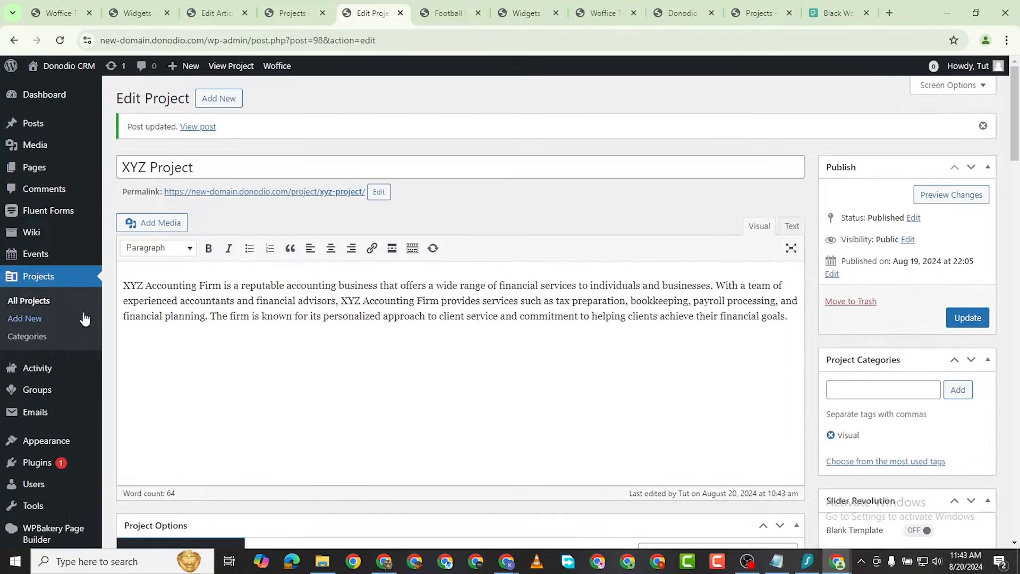
{"action": "left_click", "coordinate": [31, 300]}
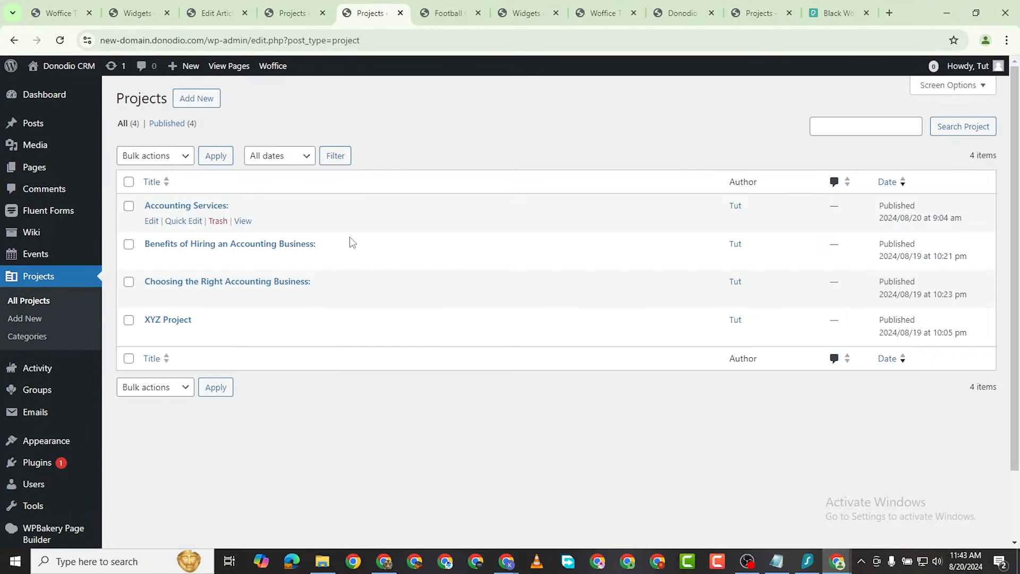
{"action": "left_click", "coordinate": [157, 223]}
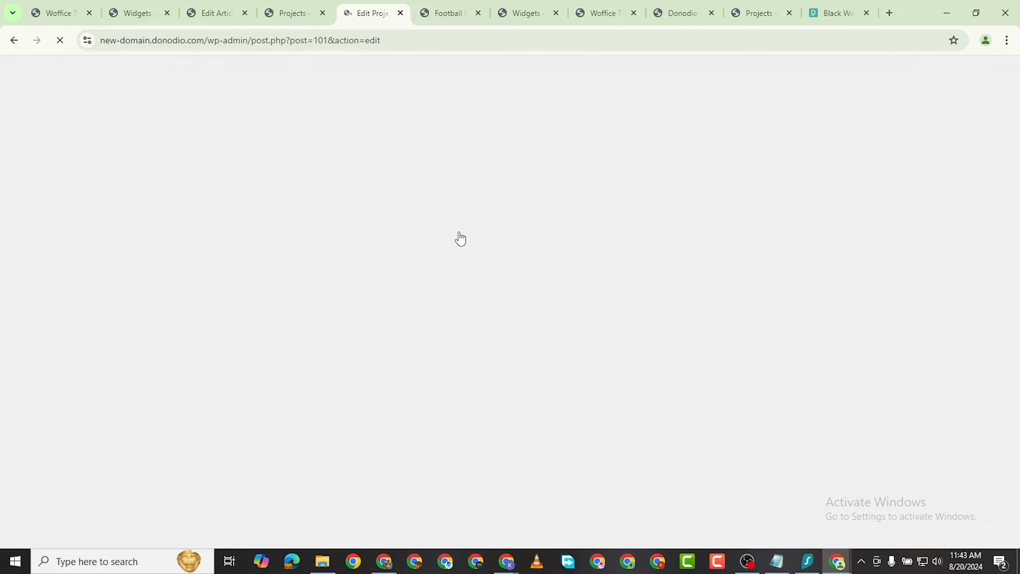
Step: Assign the Project Todo task to a specific project member
{"action": "scroll", "coordinate": [425, 245], "scroll_direction": "down", "scroll_amount": 5}
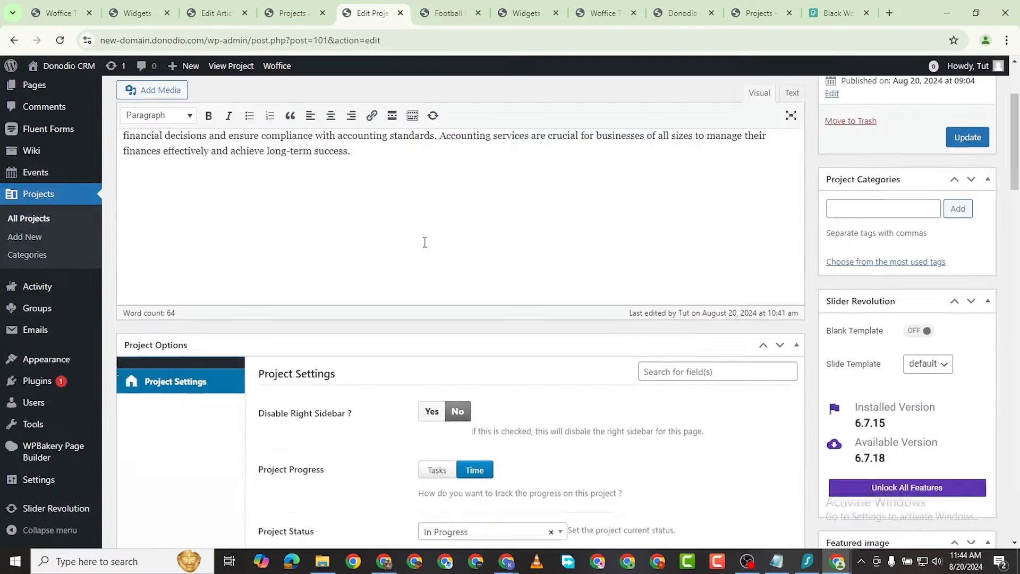
{"action": "scroll", "coordinate": [550, 325], "scroll_direction": "down", "scroll_amount": 5}
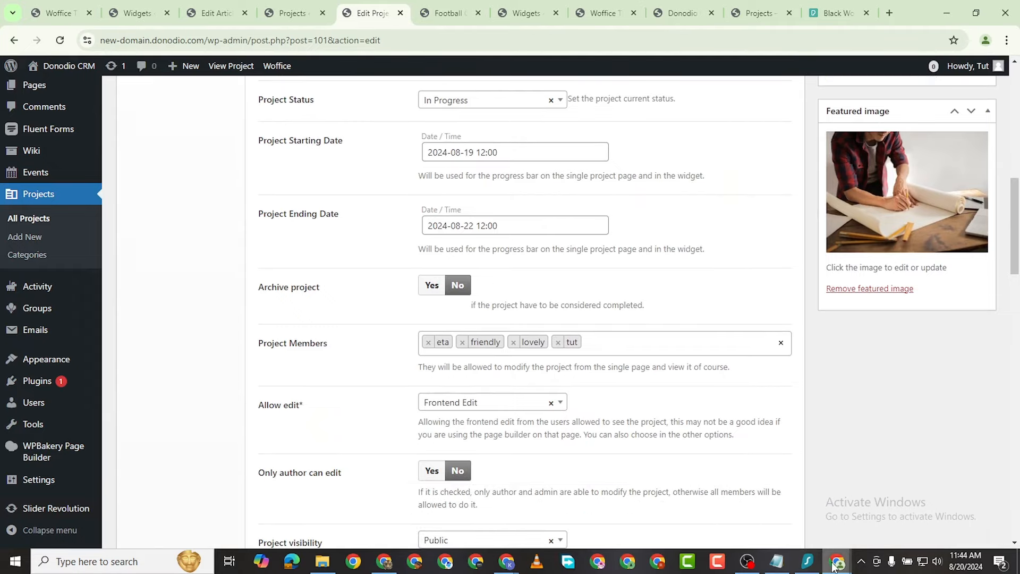
{"action": "mouse_move", "coordinate": [837, 564]}
{"action": "left_click", "coordinate": [876, 478]}
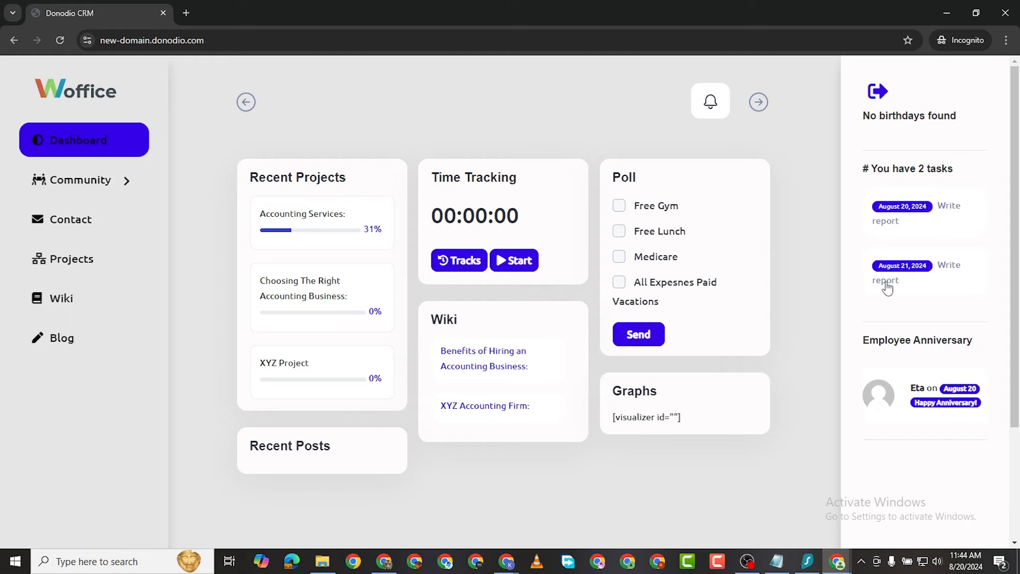
{"action": "mouse_move", "coordinate": [838, 563]}
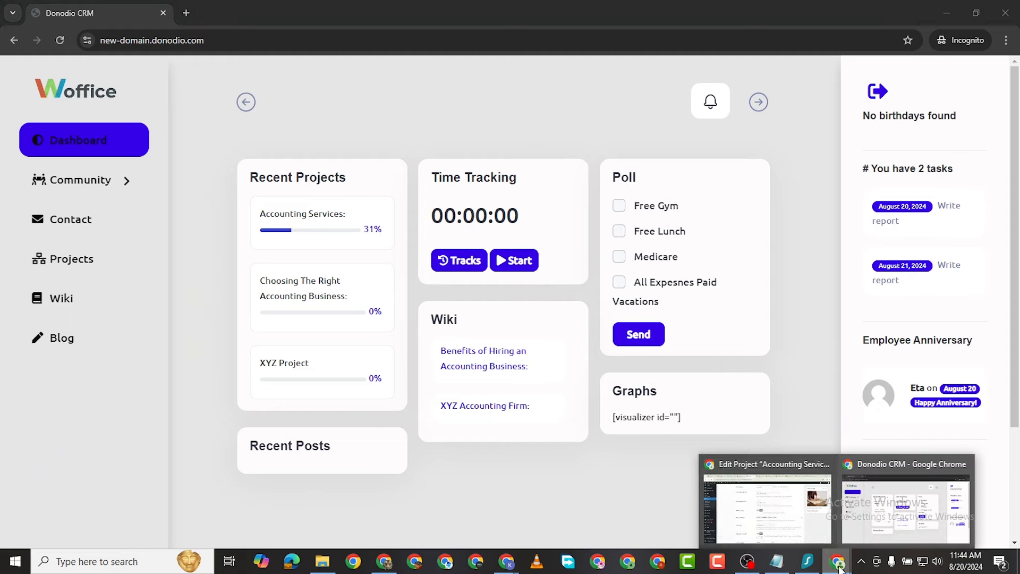
{"action": "left_click", "coordinate": [771, 528]}
{"action": "scroll", "coordinate": [386, 392], "scroll_direction": "down", "scroll_amount": 1}
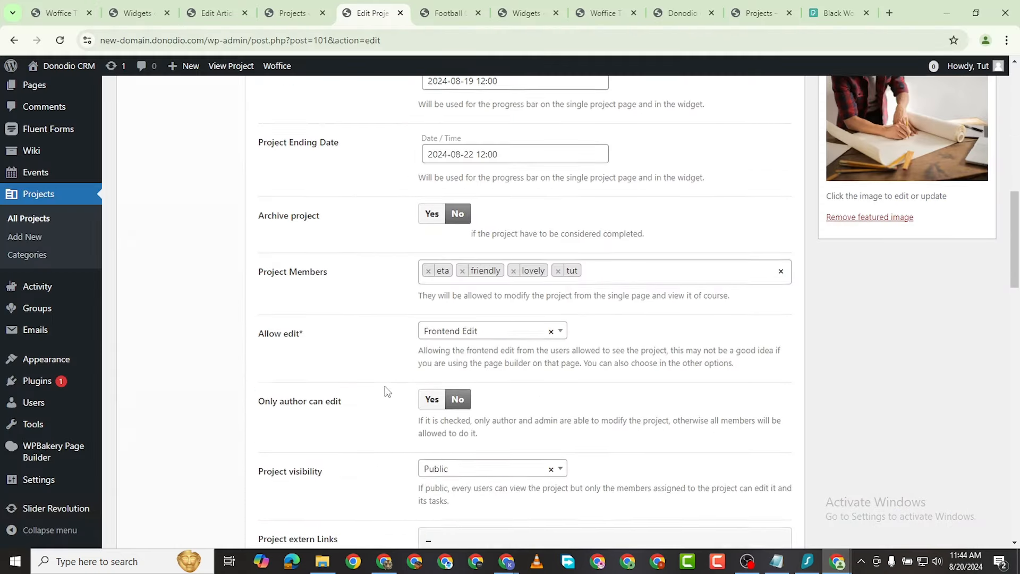
{"action": "scroll", "coordinate": [542, 390], "scroll_direction": "down", "scroll_amount": 15}
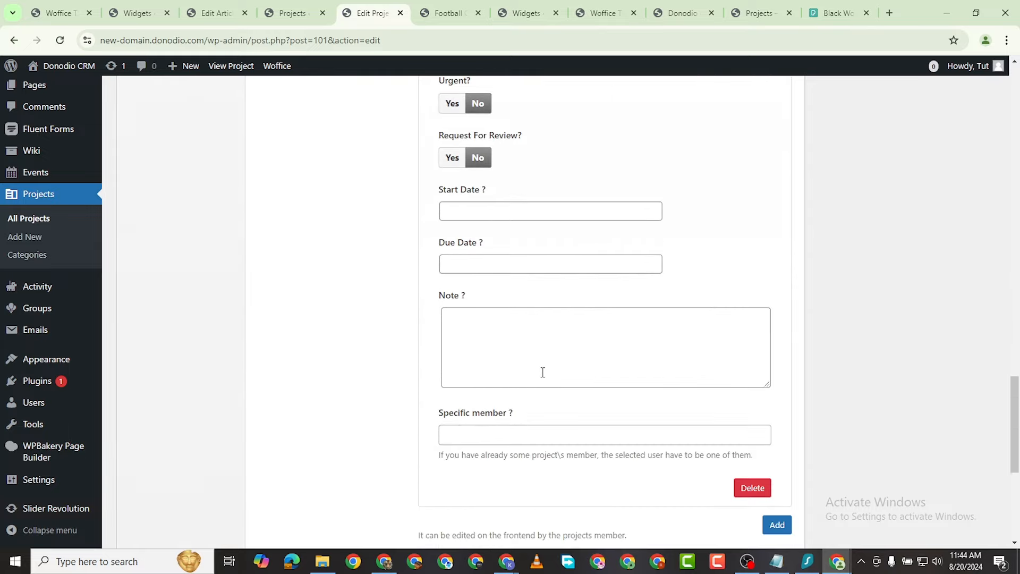
{"action": "scroll", "coordinate": [543, 372], "scroll_direction": "down", "scroll_amount": 2}
{"action": "left_click", "coordinate": [479, 310]}
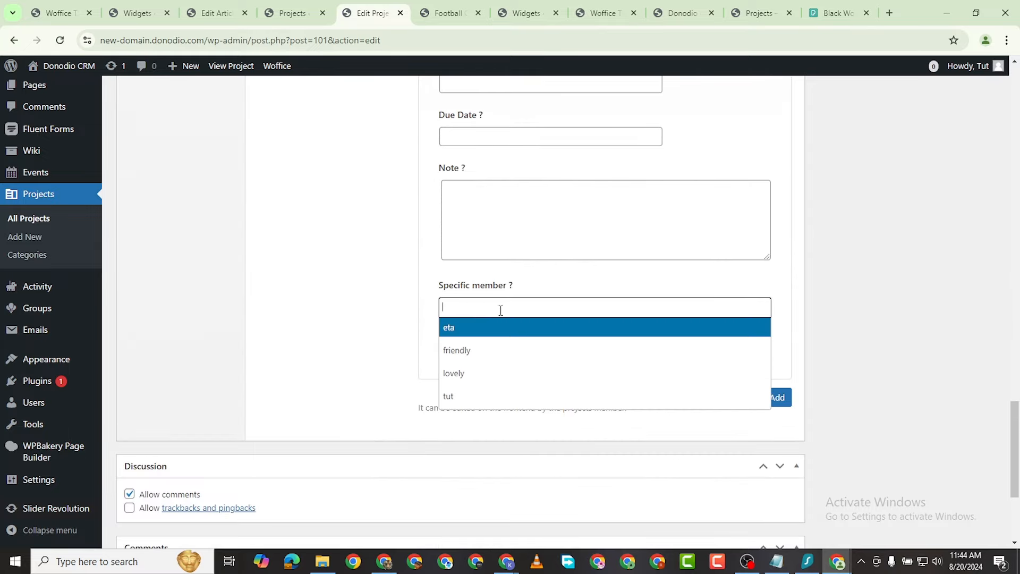
{"action": "left_click", "coordinate": [485, 330]}
{"action": "scroll", "coordinate": [533, 274], "scroll_direction": "up", "scroll_amount": 10}
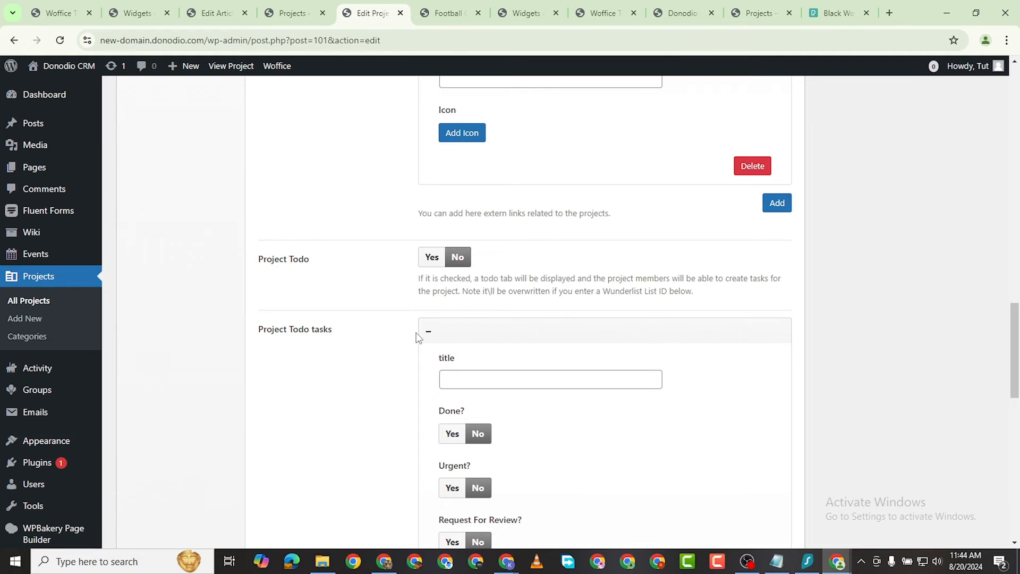
{"action": "scroll", "coordinate": [419, 338], "scroll_direction": "down", "scroll_amount": 8}
{"action": "scroll", "coordinate": [495, 330], "scroll_direction": "up", "scroll_amount": 4}
{"action": "scroll", "coordinate": [511, 342], "scroll_direction": "up", "scroll_amount": 5}
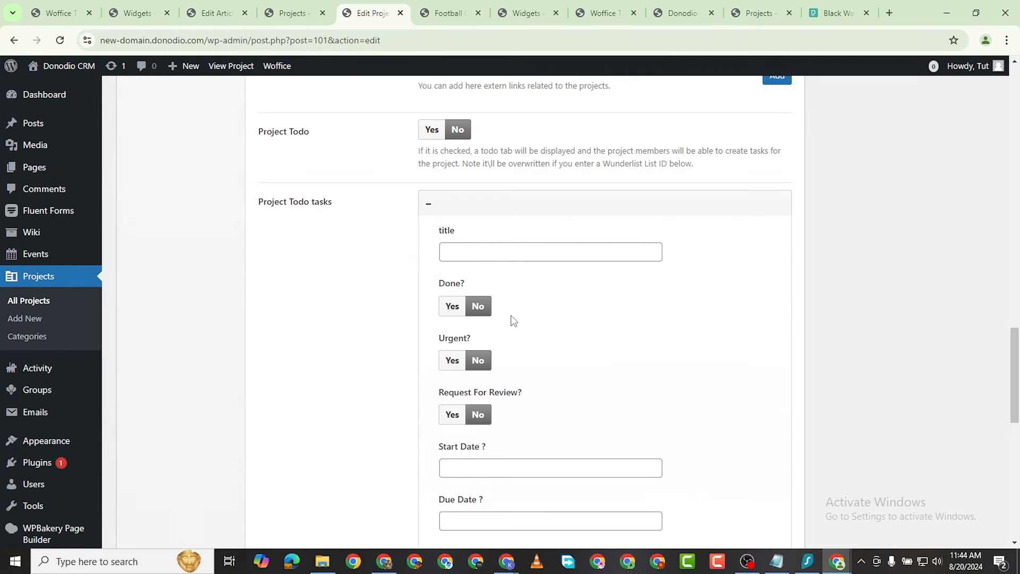
Step: Title the todo 'Create Visuals', mark it urgent, and request review from eta
{"action": "left_click", "coordinate": [481, 376]}
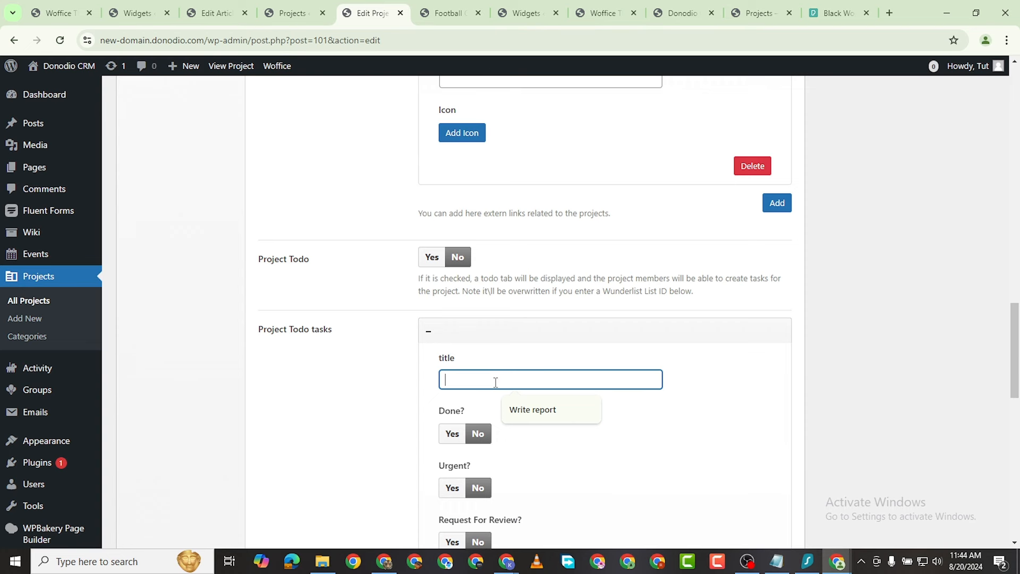
{"action": "type", "text": "Create V"}
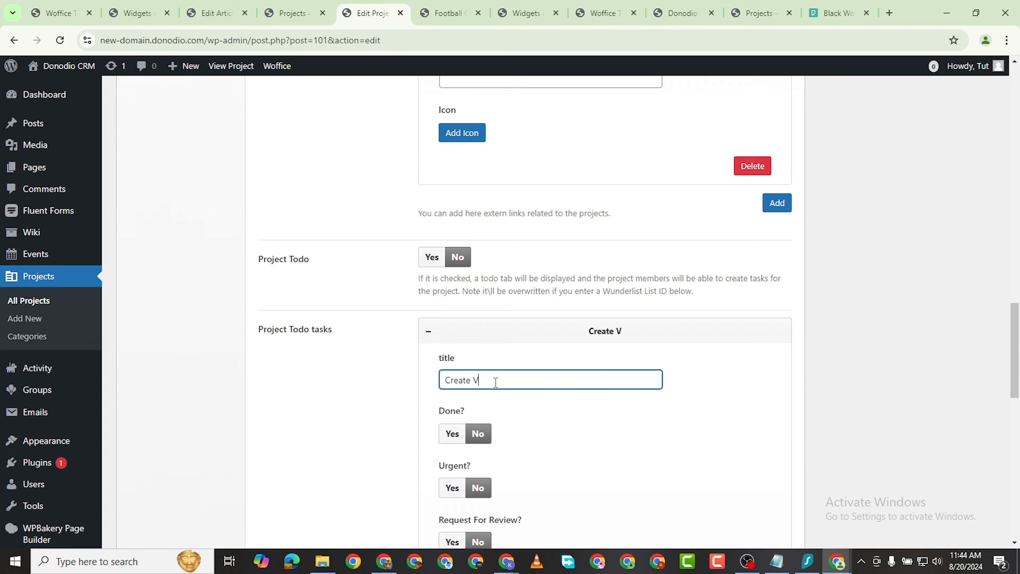
{"action": "type", "text": "isuals"}
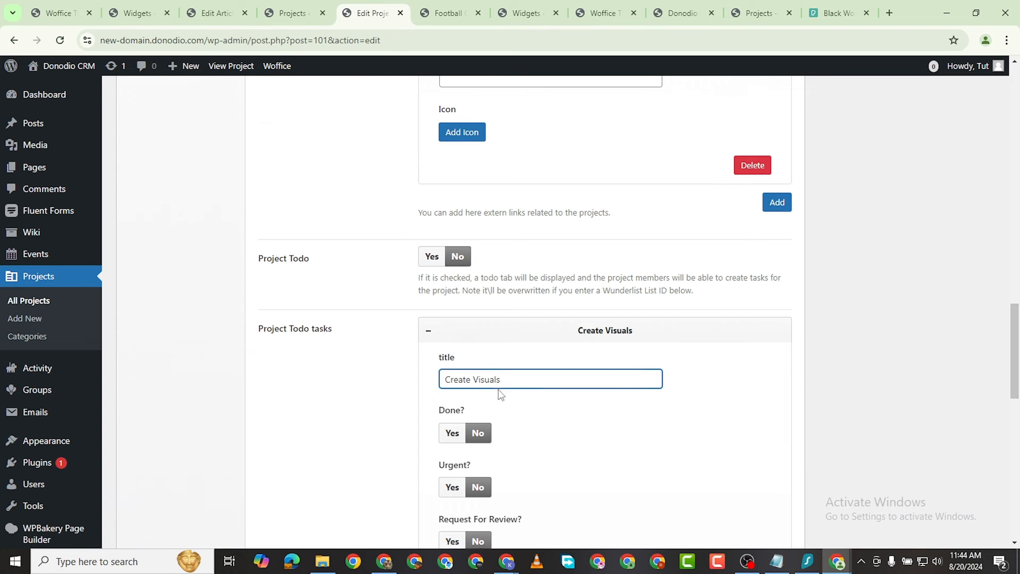
{"action": "scroll", "coordinate": [477, 338], "scroll_direction": "down", "scroll_amount": 2}
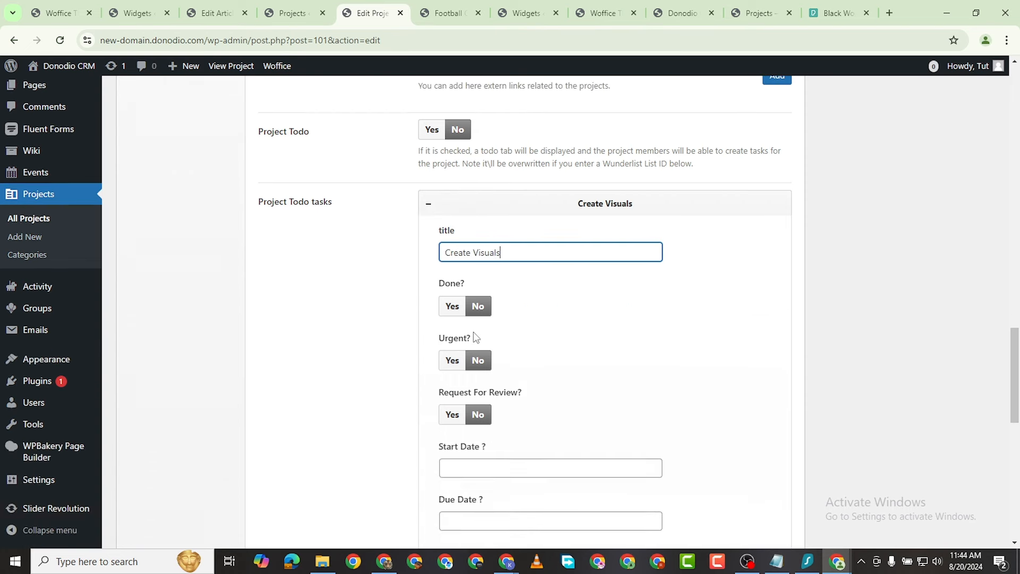
{"action": "left_click", "coordinate": [452, 360]}
{"action": "left_click", "coordinate": [453, 414]}
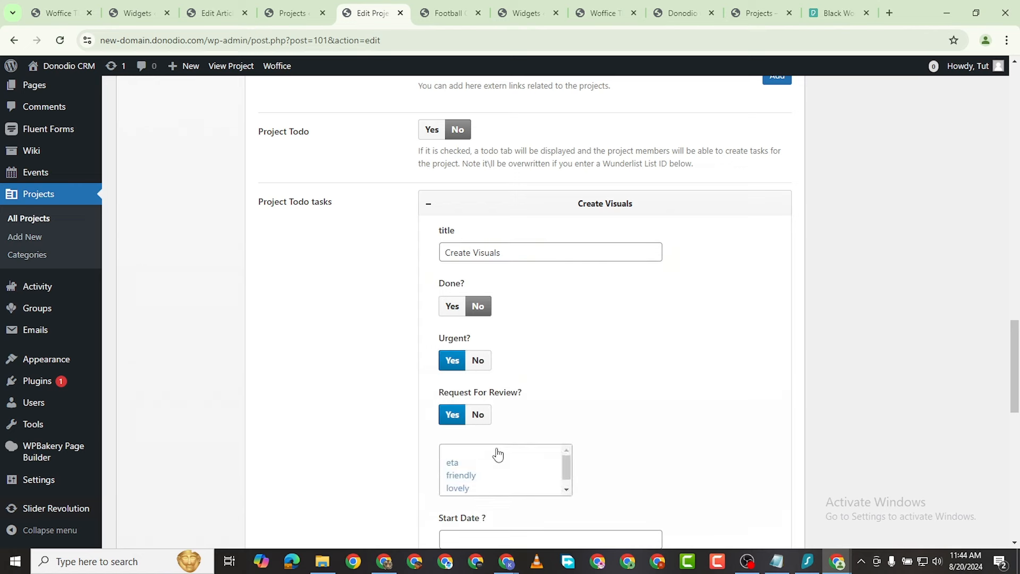
{"action": "scroll", "coordinate": [494, 427], "scroll_direction": "down", "scroll_amount": 2}
{"action": "left_click", "coordinate": [471, 347]}
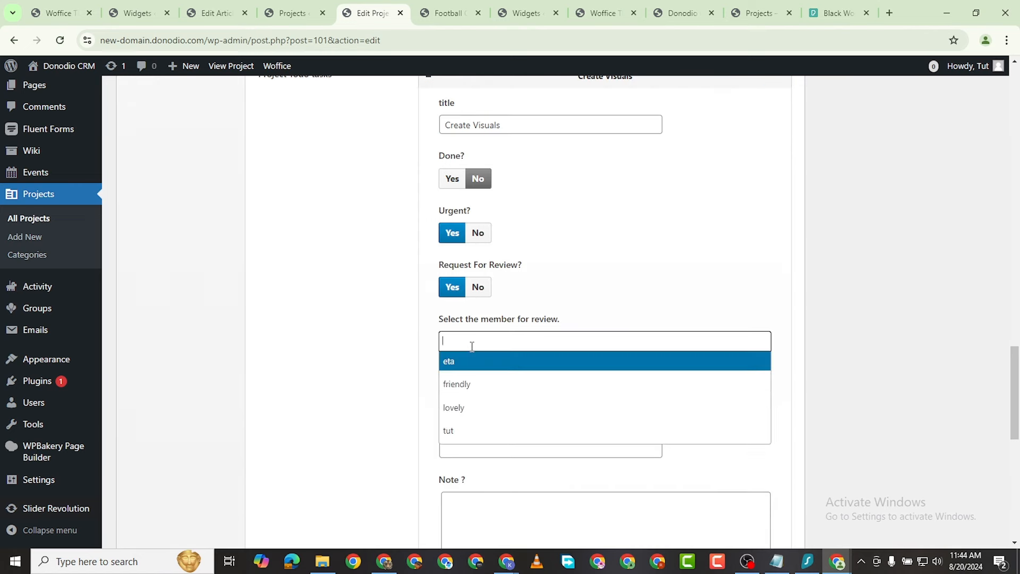
{"action": "left_click", "coordinate": [479, 363]}
Step: Set the task's start date to August 20 and due date to August 22
{"action": "scroll", "coordinate": [511, 421], "scroll_direction": "down", "scroll_amount": 2}
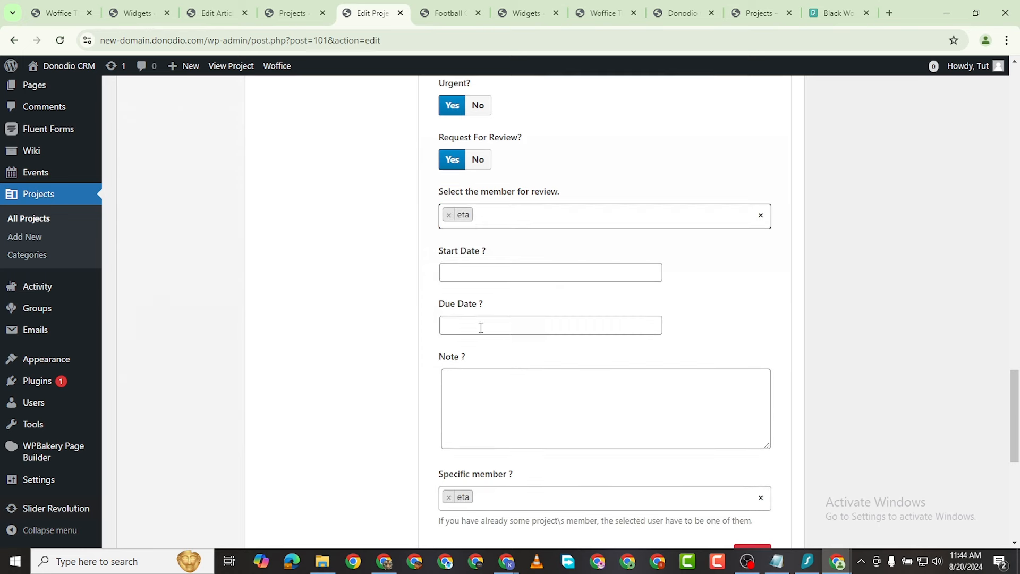
{"action": "left_click", "coordinate": [467, 279]}
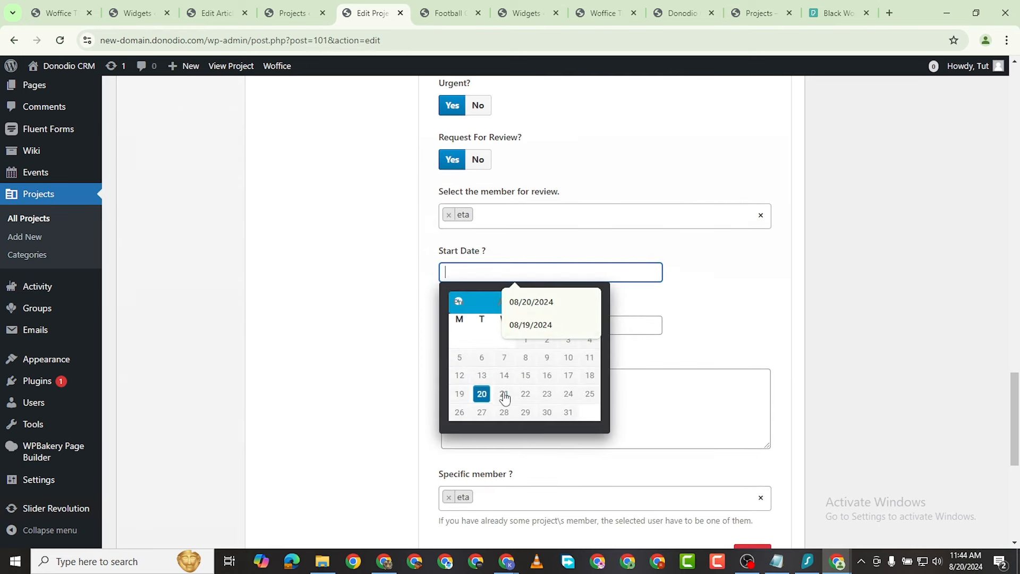
{"action": "left_click", "coordinate": [482, 394]}
{"action": "left_click", "coordinate": [478, 325]}
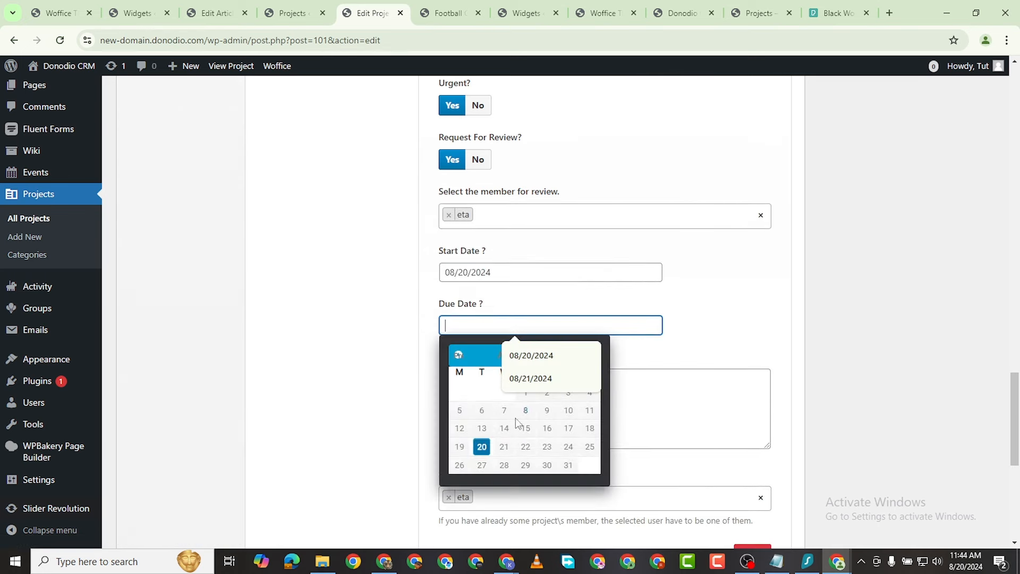
{"action": "left_click", "coordinate": [526, 448]}
Step: Add friendly, lovely and tut as task members and update the project
{"action": "scroll", "coordinate": [479, 387], "scroll_direction": "down", "scroll_amount": 3}
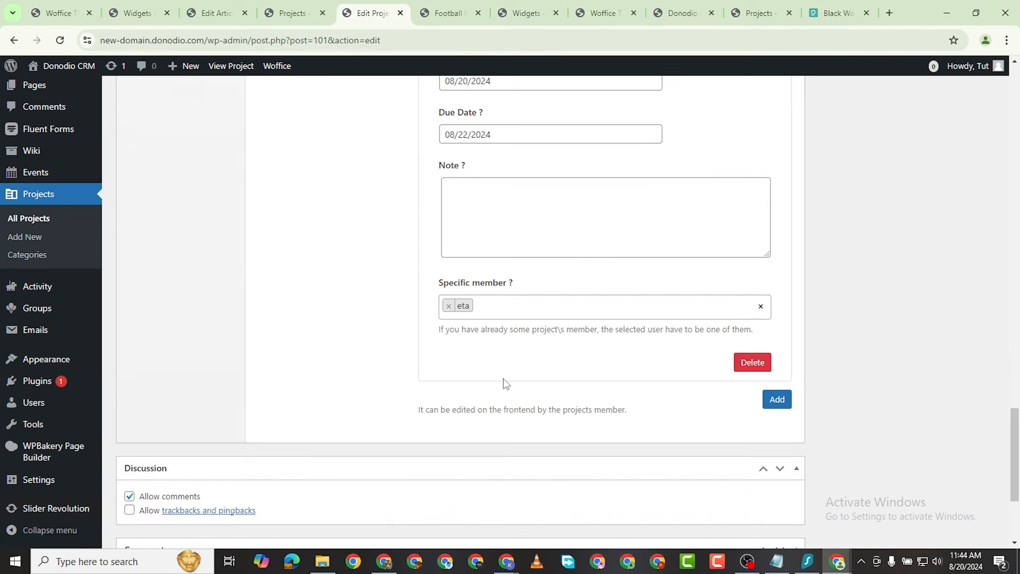
{"action": "left_click", "coordinate": [507, 311]}
{"action": "left_click", "coordinate": [500, 351]}
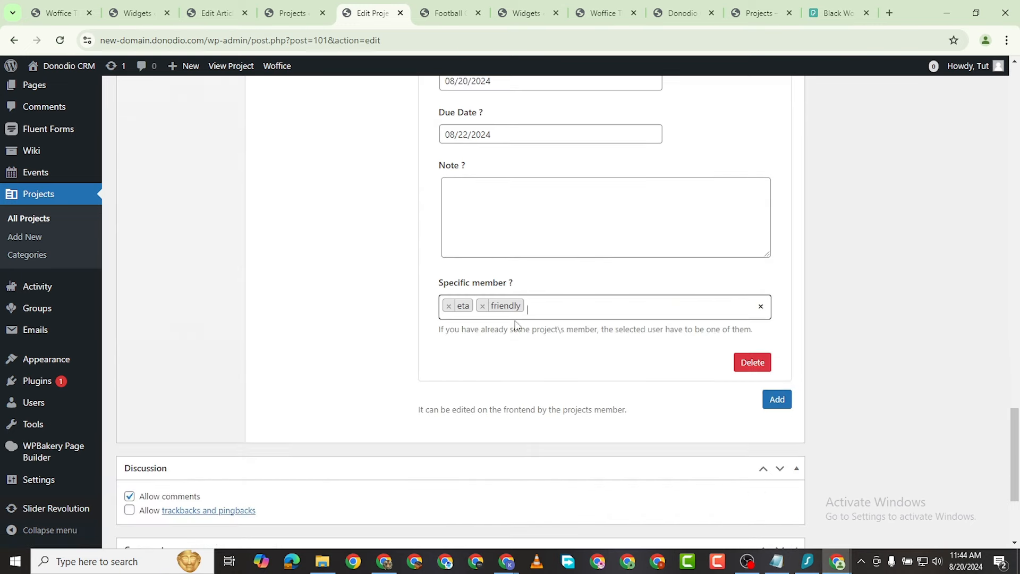
{"action": "left_click", "coordinate": [538, 312]}
{"action": "left_click", "coordinate": [505, 378]}
{"action": "left_click", "coordinate": [578, 310]}
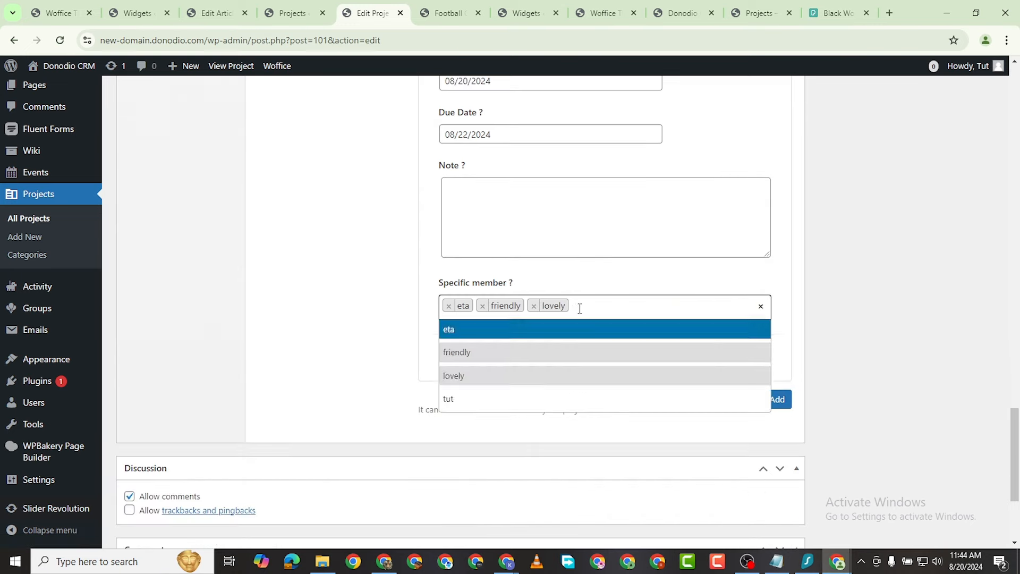
{"action": "left_click", "coordinate": [528, 399]}
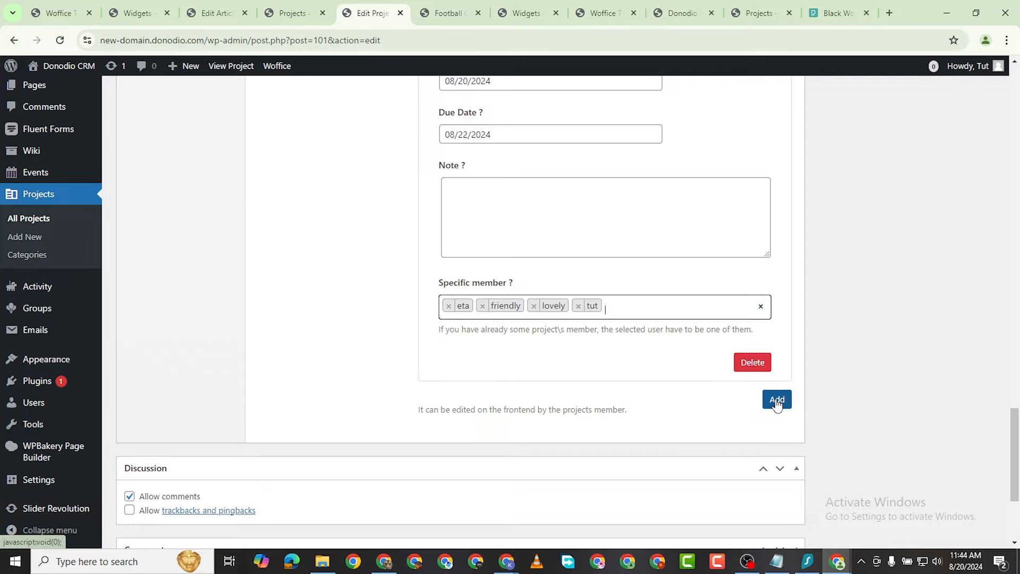
{"action": "scroll", "coordinate": [851, 340], "scroll_direction": "up", "scroll_amount": 10}
{"action": "scroll", "coordinate": [890, 381], "scroll_direction": "up", "scroll_amount": 15}
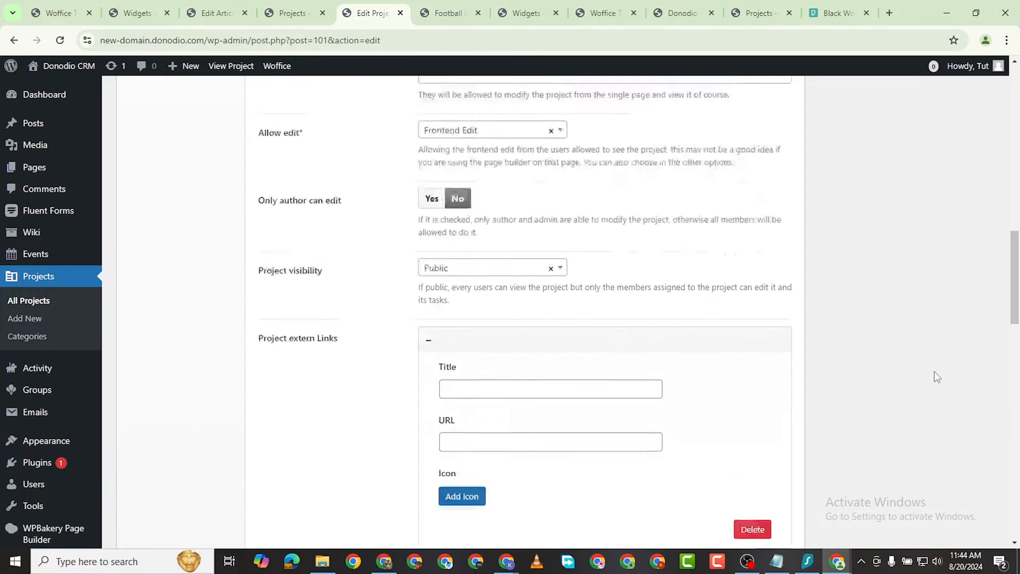
{"action": "left_click", "coordinate": [962, 283]}
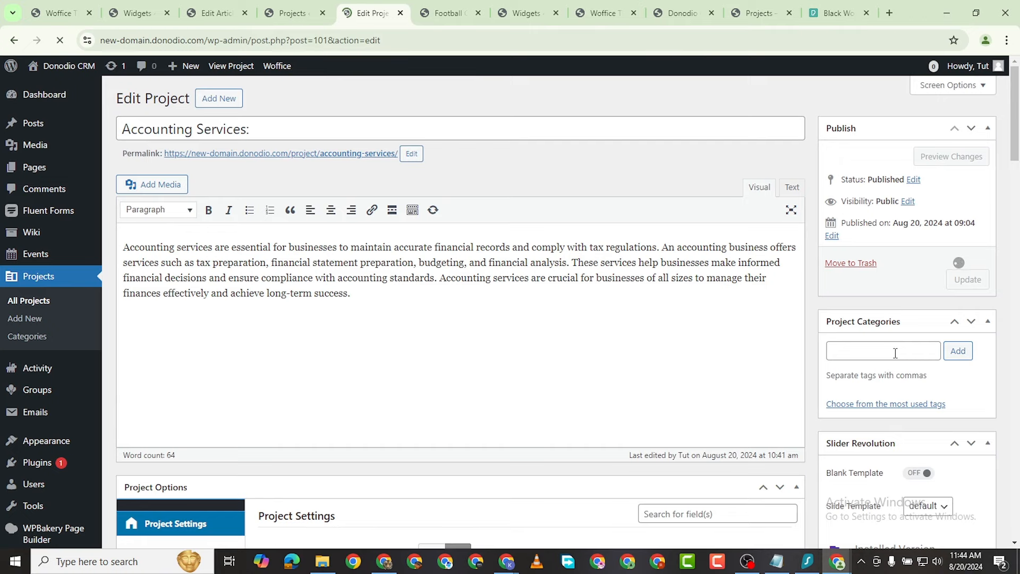
Step: Give Accounting Services the existing Visual category and update the project again
{"action": "left_click", "coordinate": [891, 389]}
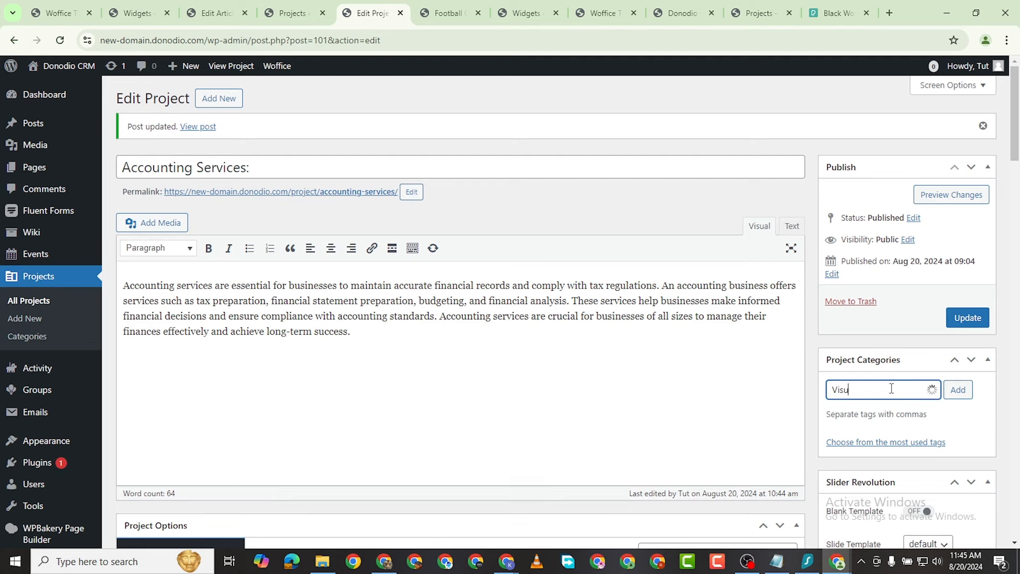
{"action": "type", "text": "Visu"}
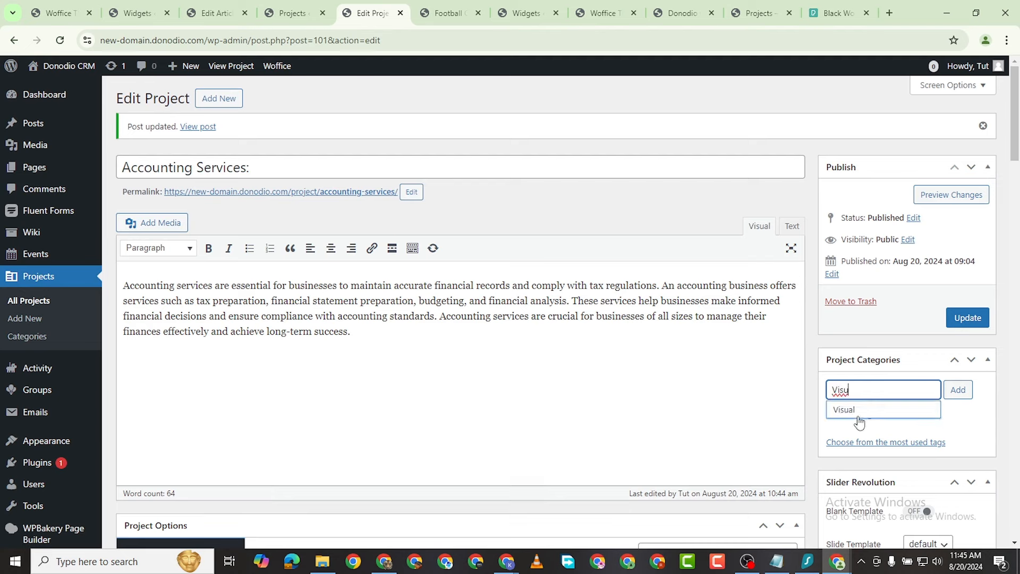
{"action": "left_click", "coordinate": [866, 422]}
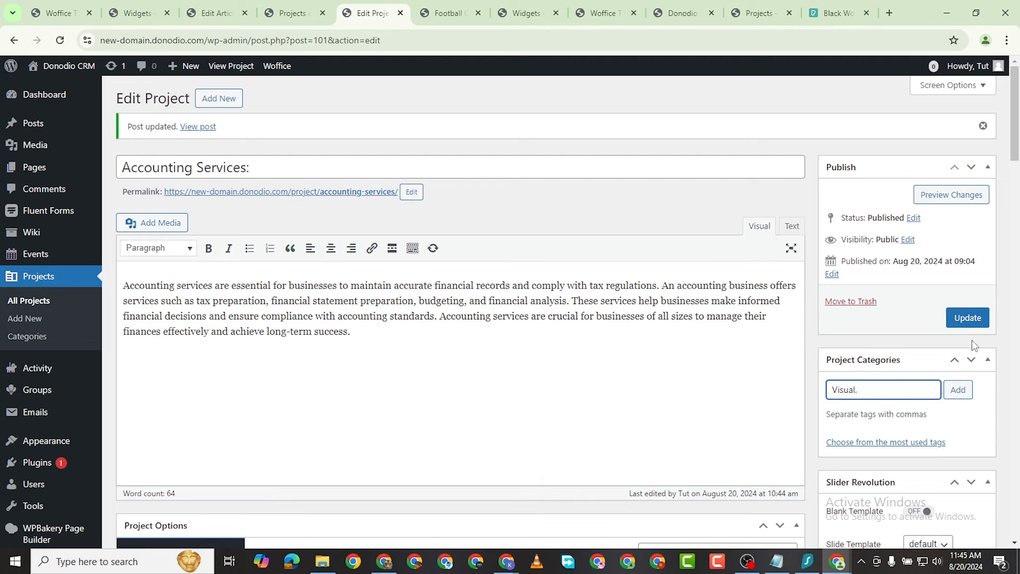
{"action": "key", "text": "Return"}
{"action": "left_click", "coordinate": [968, 317]}
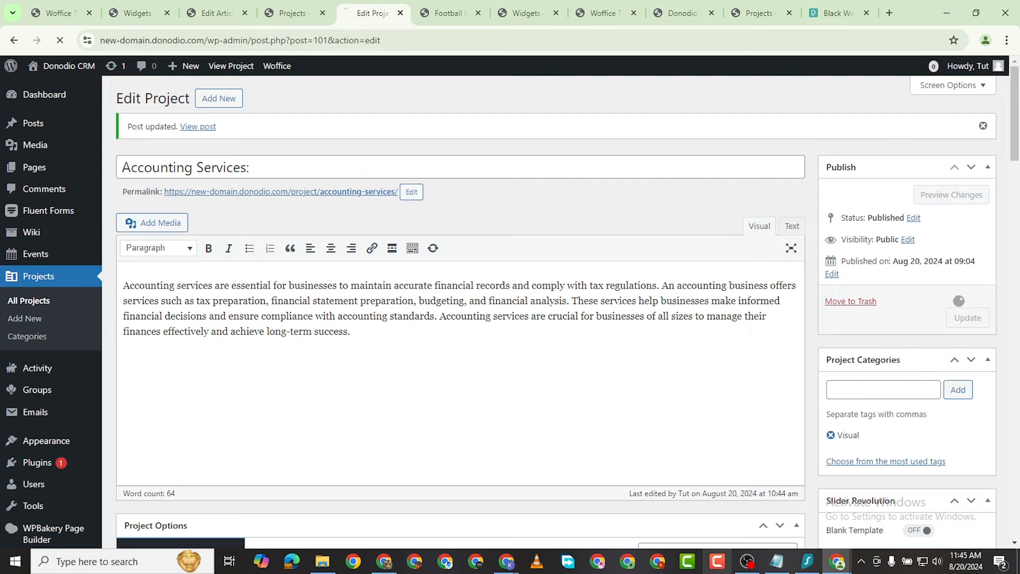
{"action": "mouse_move", "coordinate": [839, 562]}
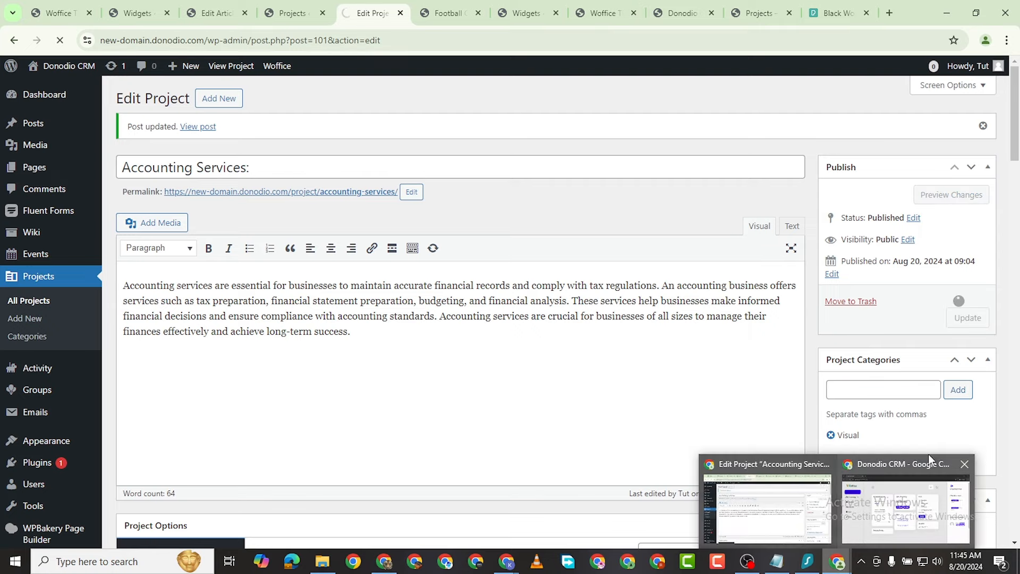
{"action": "left_click", "coordinate": [929, 457]}
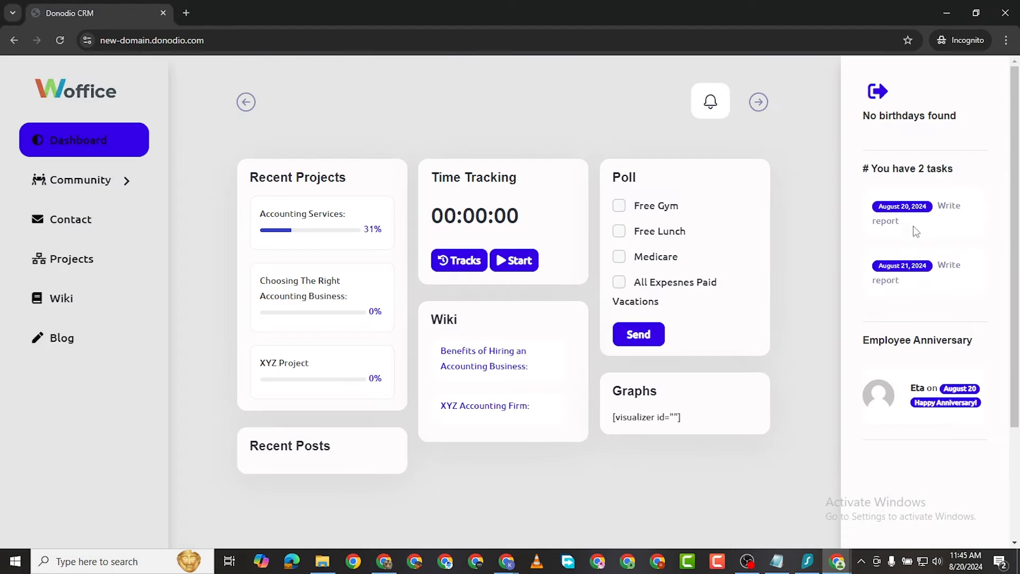
Step: Reload the dashboard to show Create Visuals among three tasks, then open a task's project
{"action": "left_click", "coordinate": [60, 39]}
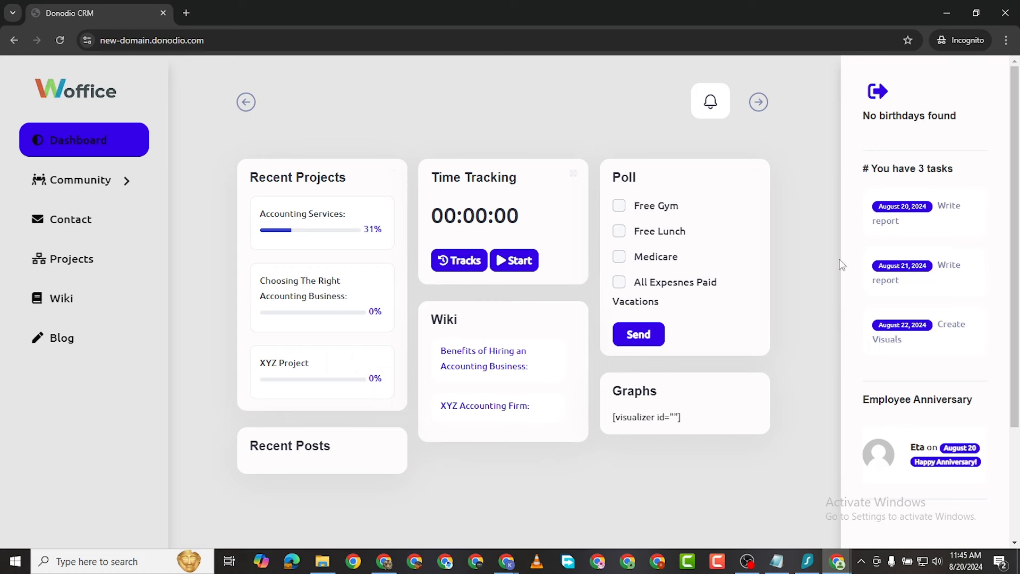
{"action": "scroll", "coordinate": [896, 394], "scroll_direction": "down", "scroll_amount": 3}
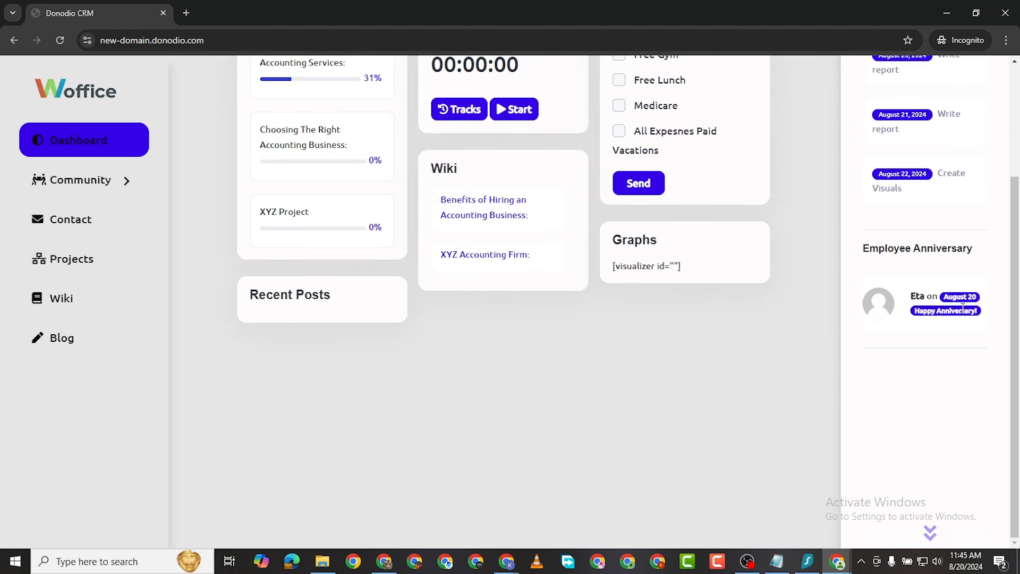
{"action": "scroll", "coordinate": [579, 274], "scroll_direction": "up", "scroll_amount": 3}
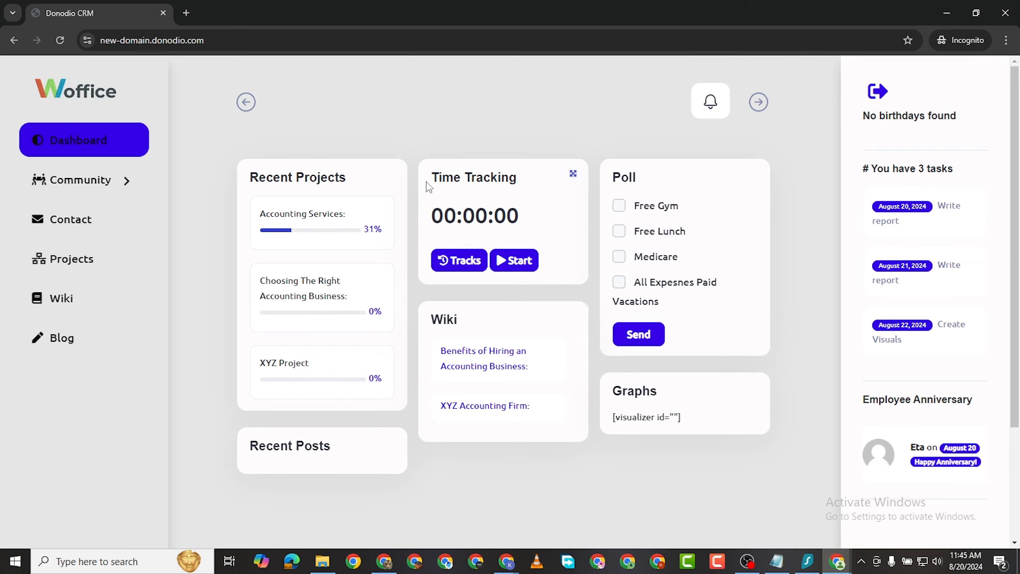
{"action": "left_click", "coordinate": [926, 210]}
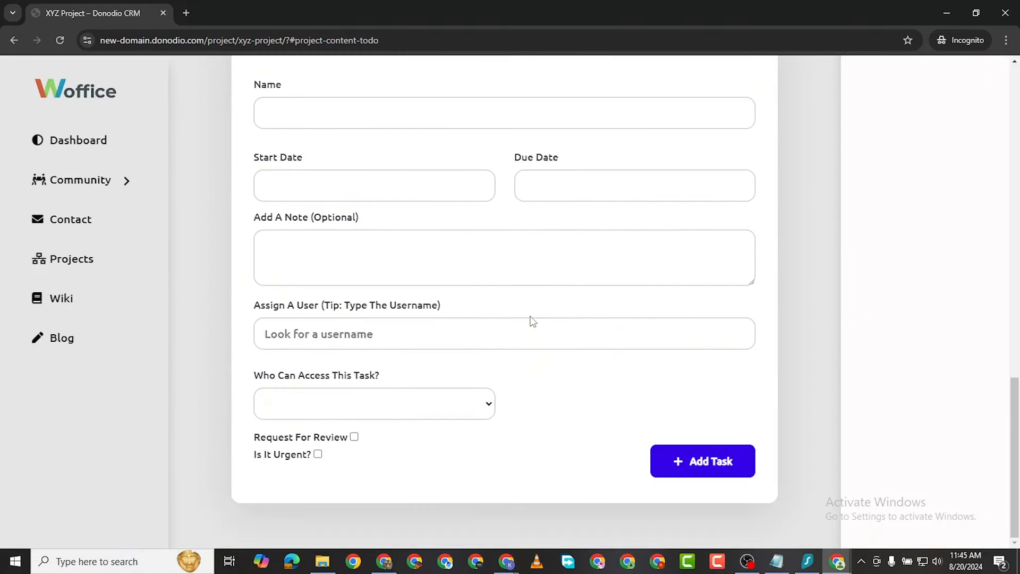
Step: Scroll through XYZ Project's Todo section and its empty Add a New Task form
{"action": "scroll", "coordinate": [375, 243], "scroll_direction": "up", "scroll_amount": 6}
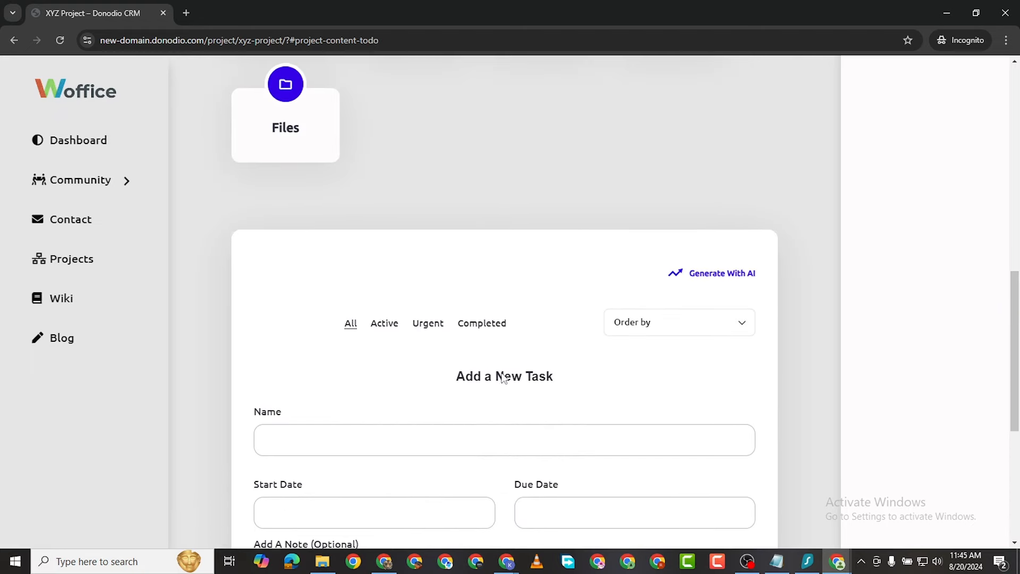
{"action": "scroll", "coordinate": [417, 341], "scroll_direction": "down", "scroll_amount": 6}
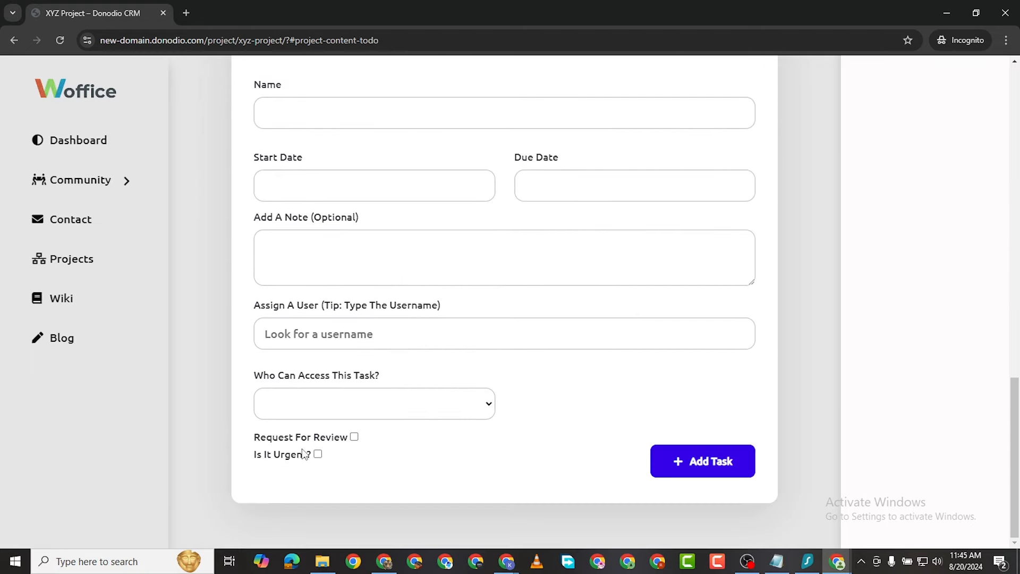
{"action": "scroll", "coordinate": [324, 442], "scroll_direction": "up", "scroll_amount": 8}
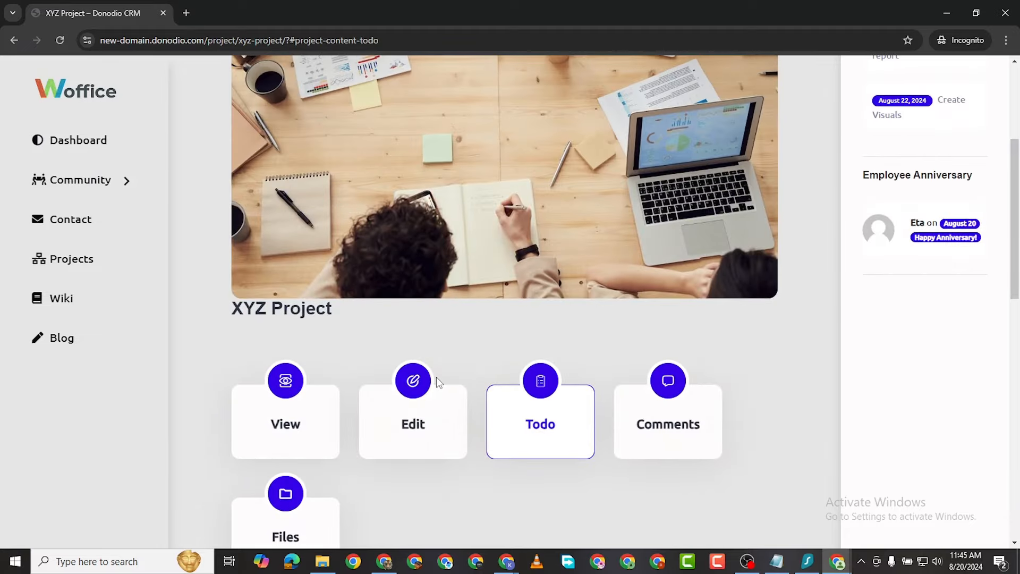
{"action": "scroll", "coordinate": [452, 346], "scroll_direction": "down", "scroll_amount": 2}
{"action": "left_click", "coordinate": [305, 324]}
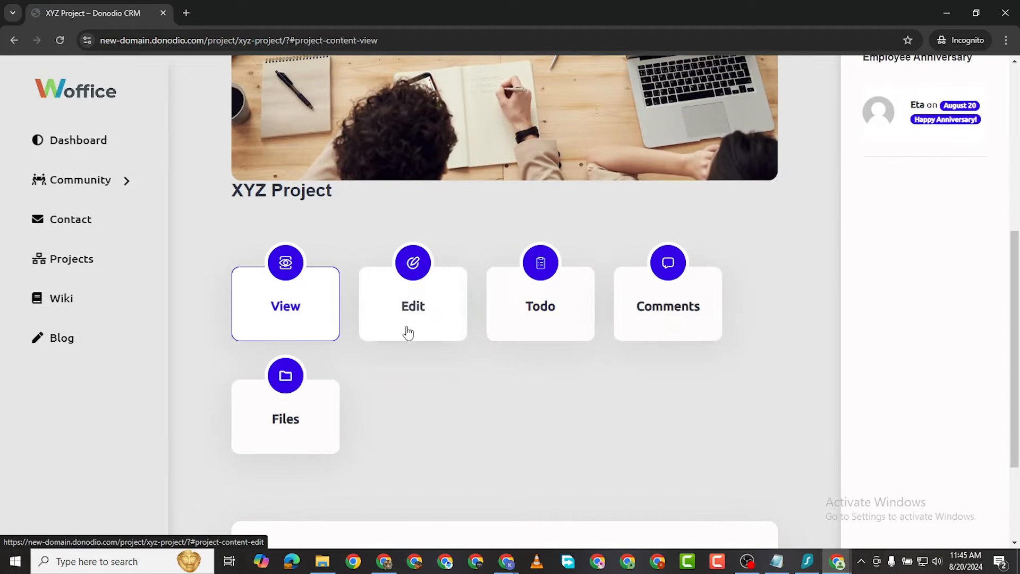
{"action": "scroll", "coordinate": [418, 372], "scroll_direction": "down", "scroll_amount": 7}
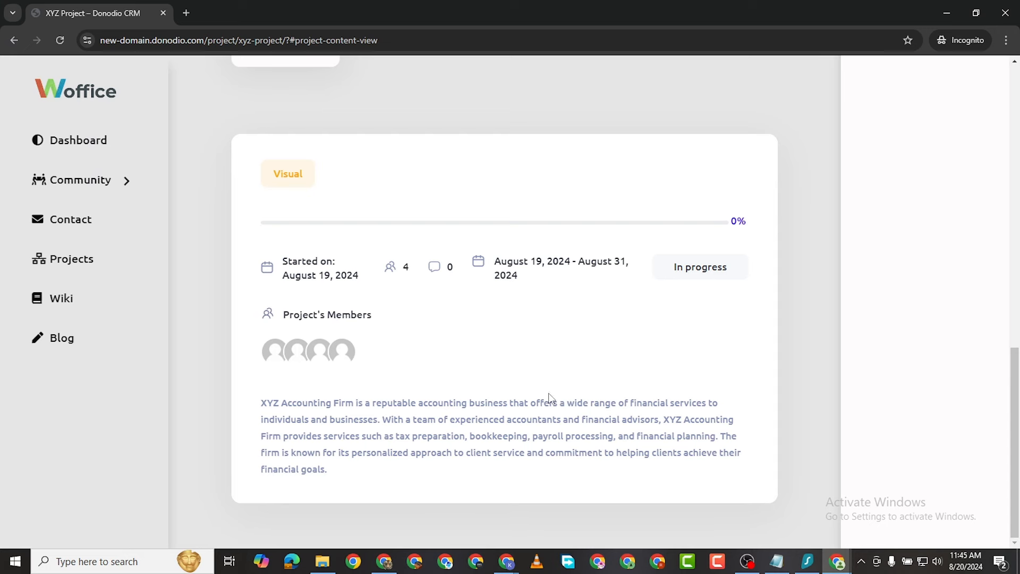
{"action": "scroll", "coordinate": [665, 367], "scroll_direction": "up", "scroll_amount": 2}
{"action": "scroll", "coordinate": [677, 382], "scroll_direction": "down", "scroll_amount": 2}
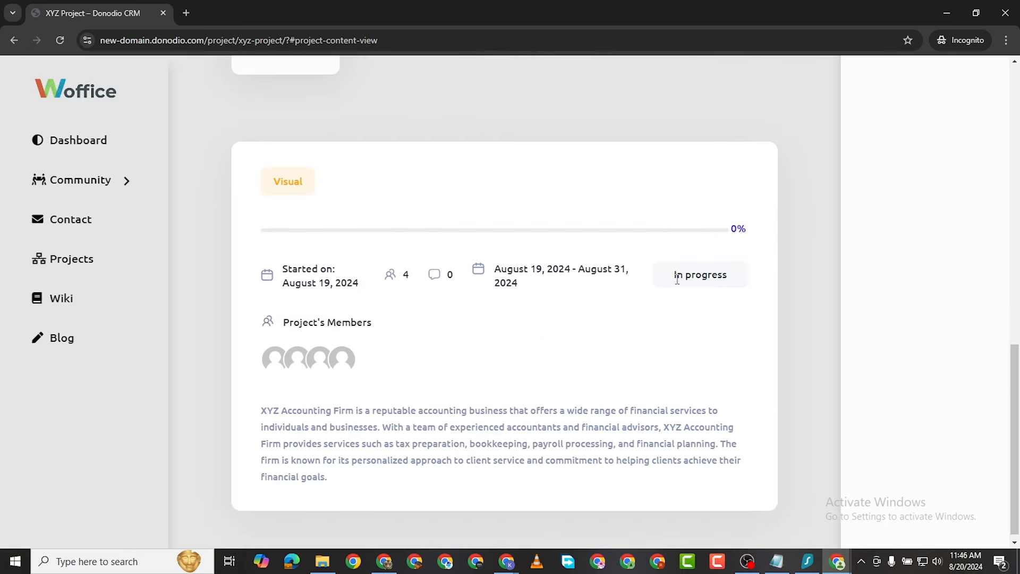
{"action": "scroll", "coordinate": [382, 389], "scroll_direction": "up", "scroll_amount": 9}
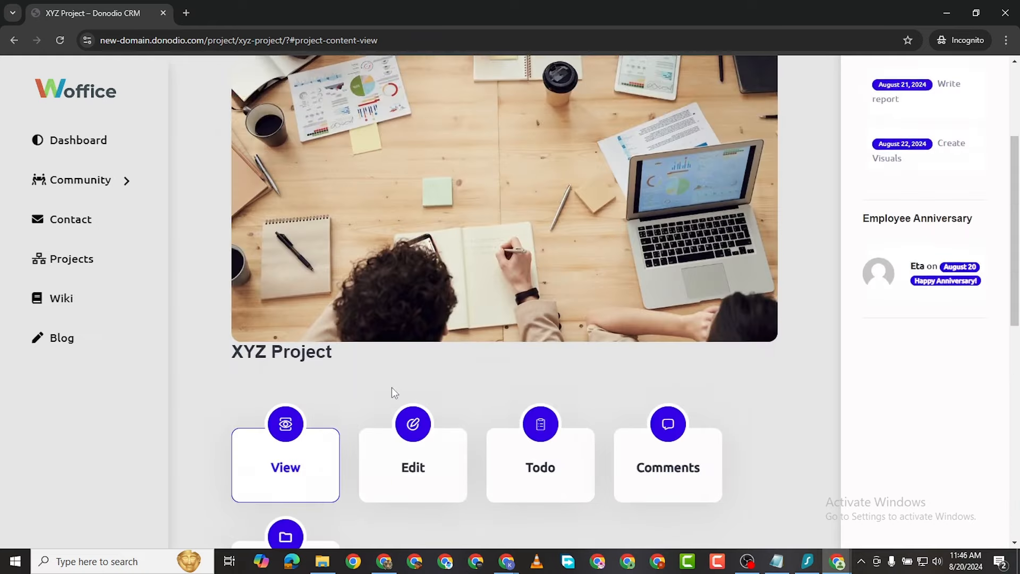
{"action": "scroll", "coordinate": [404, 382], "scroll_direction": "down", "scroll_amount": 1}
Step: Open the XYZ Project edit form and add ACCOUNTING to its project categories next to Visual
{"action": "left_click", "coordinate": [414, 413]}
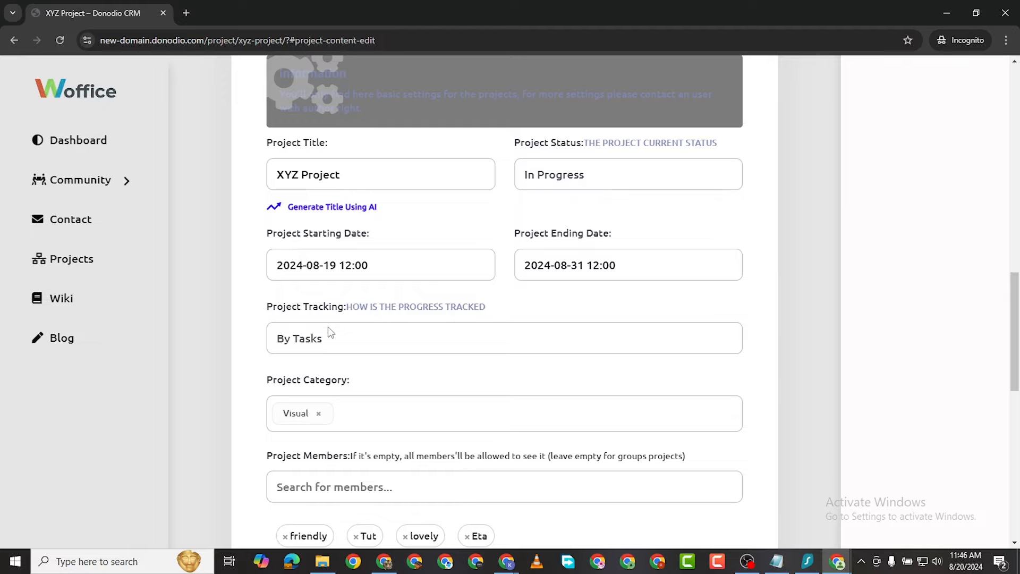
{"action": "scroll", "coordinate": [330, 333], "scroll_direction": "down", "scroll_amount": 10}
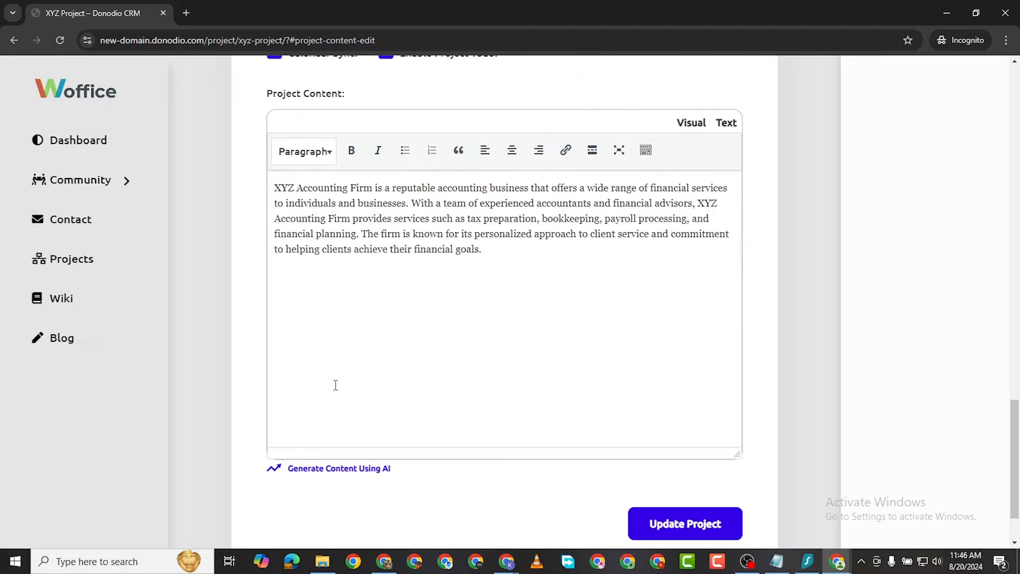
{"action": "scroll", "coordinate": [335, 384], "scroll_direction": "up", "scroll_amount": 2}
{"action": "scroll", "coordinate": [348, 357], "scroll_direction": "down", "scroll_amount": 1}
{"action": "scroll", "coordinate": [348, 345], "scroll_direction": "up", "scroll_amount": 2}
{"action": "scroll", "coordinate": [372, 367], "scroll_direction": "down", "scroll_amount": 5}
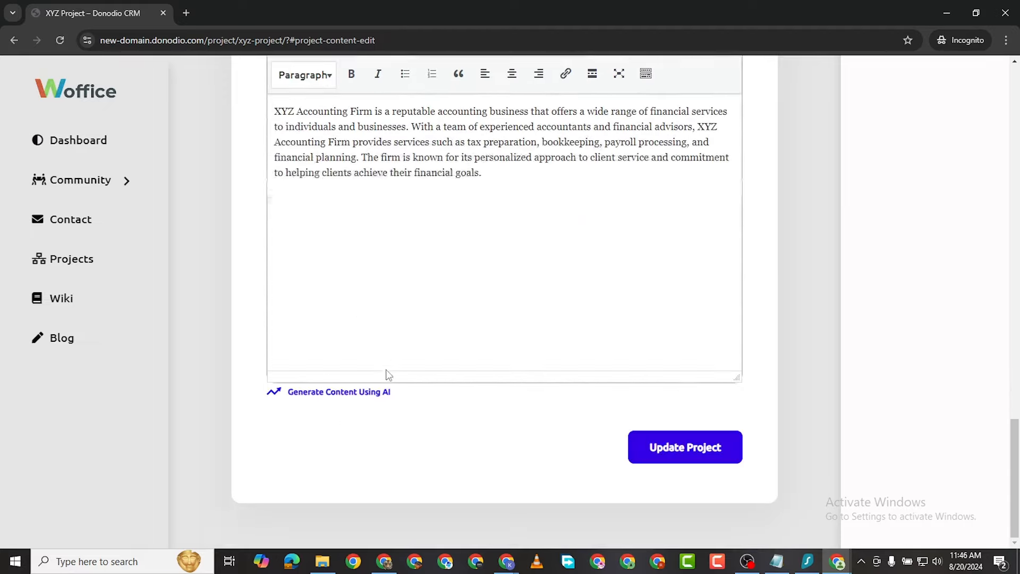
{"action": "scroll", "coordinate": [585, 406], "scroll_direction": "up", "scroll_amount": 9}
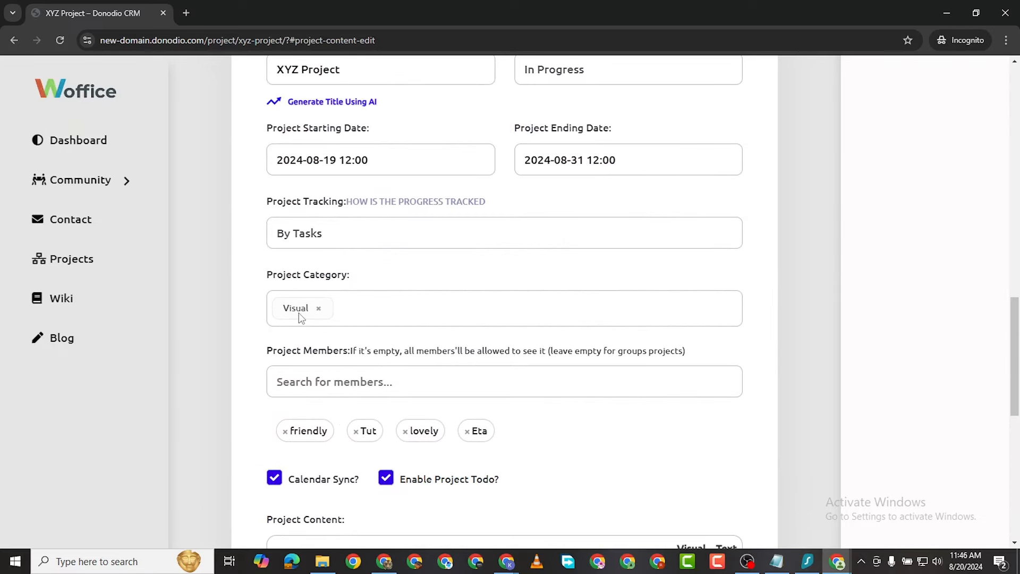
{"action": "left_click", "coordinate": [385, 312]}
{"action": "scroll", "coordinate": [419, 296], "scroll_direction": "up", "scroll_amount": 2}
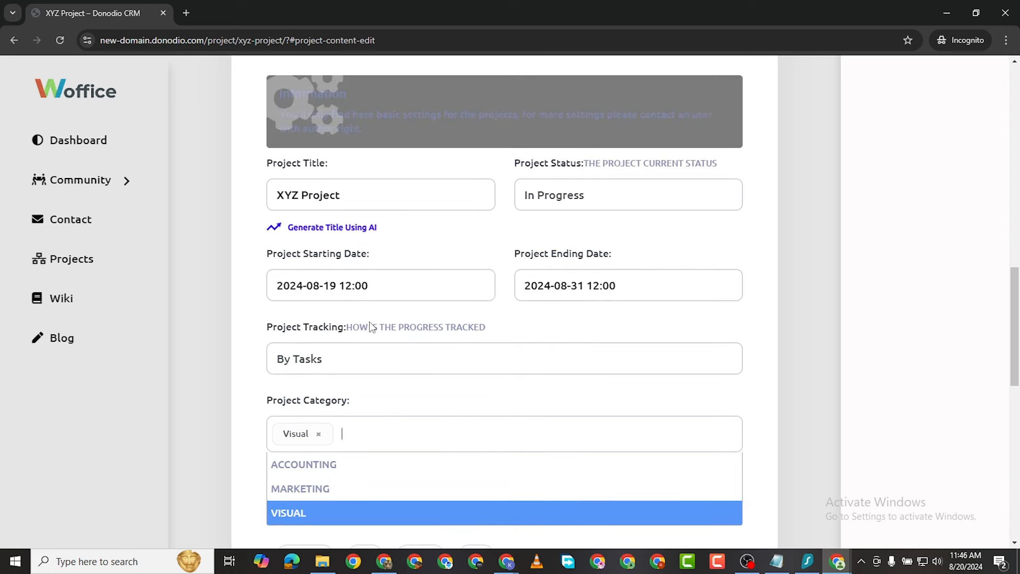
{"action": "left_click", "coordinate": [281, 465]}
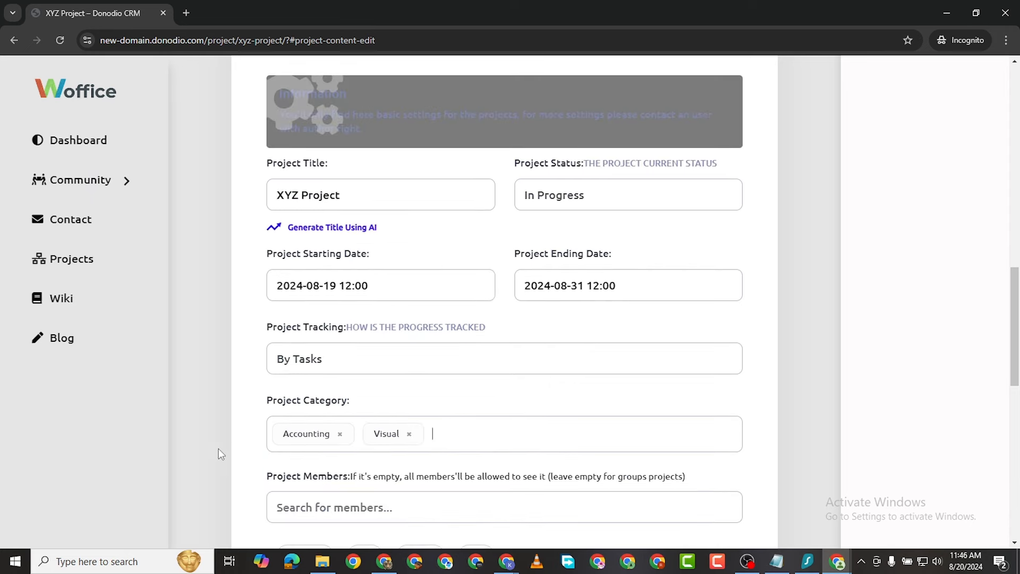
{"action": "scroll", "coordinate": [403, 317], "scroll_direction": "up", "scroll_amount": 8}
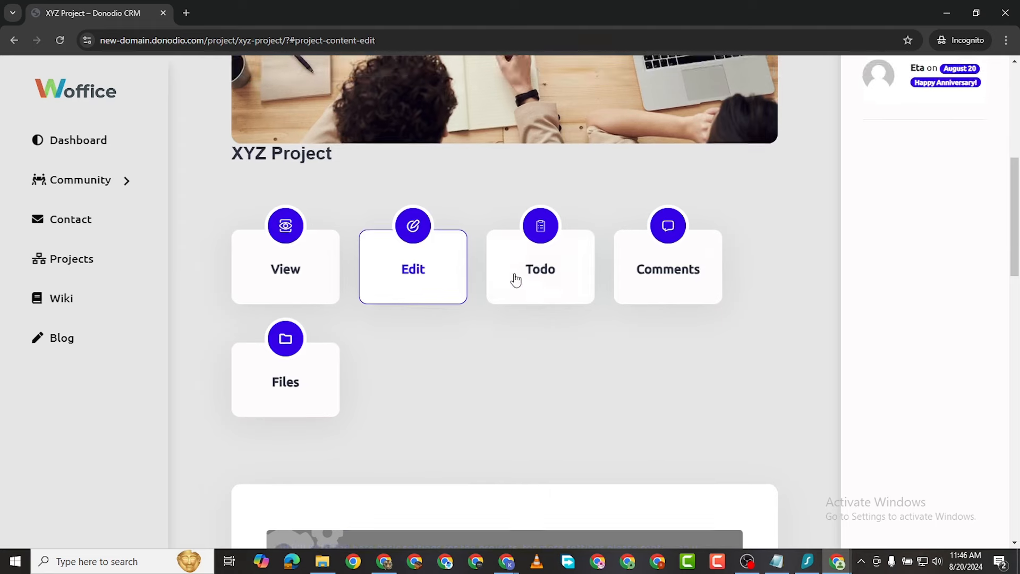
Step: Open the XYZ Project's Todo section and view the 'Who Can Access This Task?' options
{"action": "left_click", "coordinate": [520, 293]}
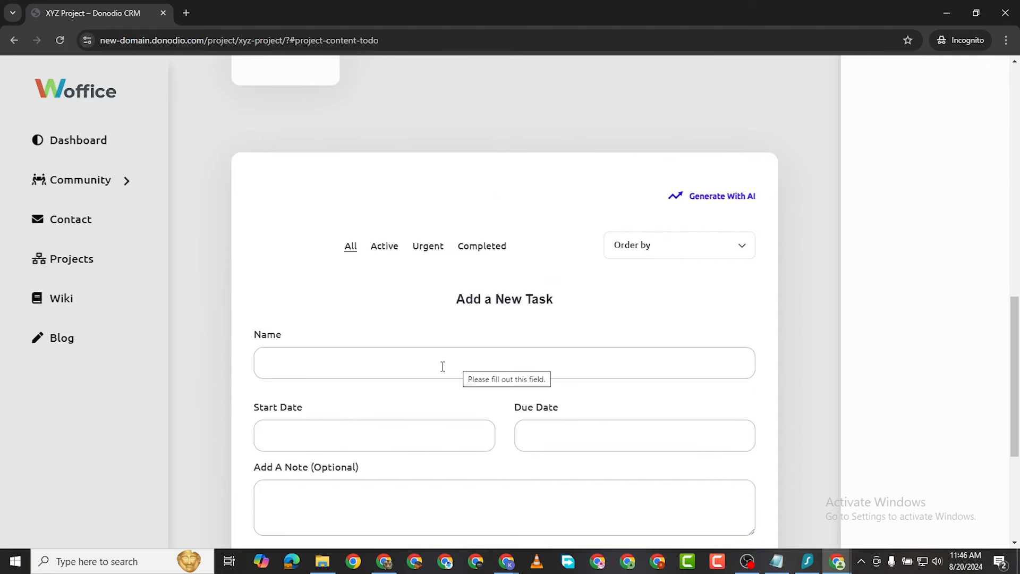
{"action": "scroll", "coordinate": [332, 335], "scroll_direction": "down", "scroll_amount": 5}
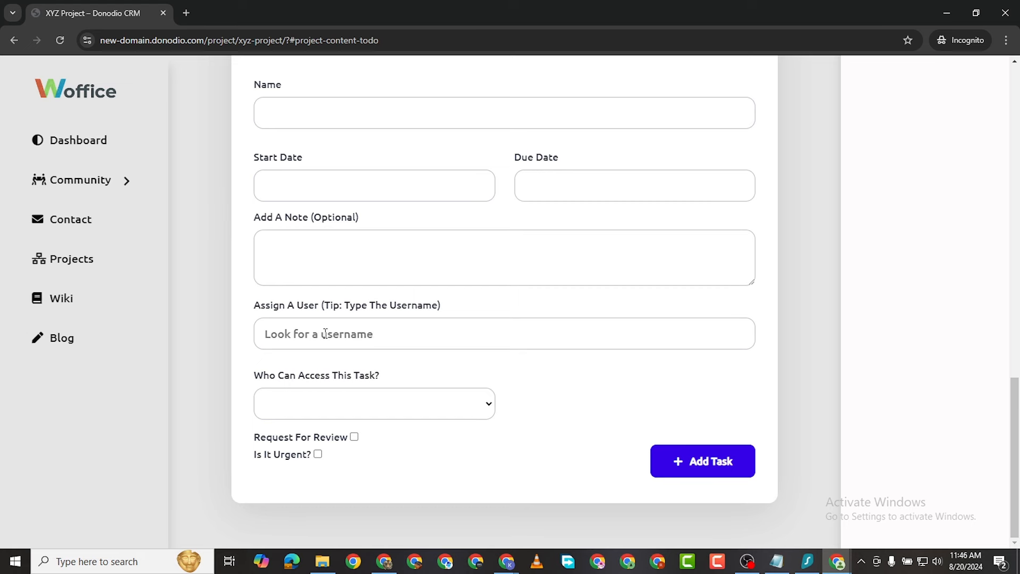
{"action": "left_click", "coordinate": [350, 404]}
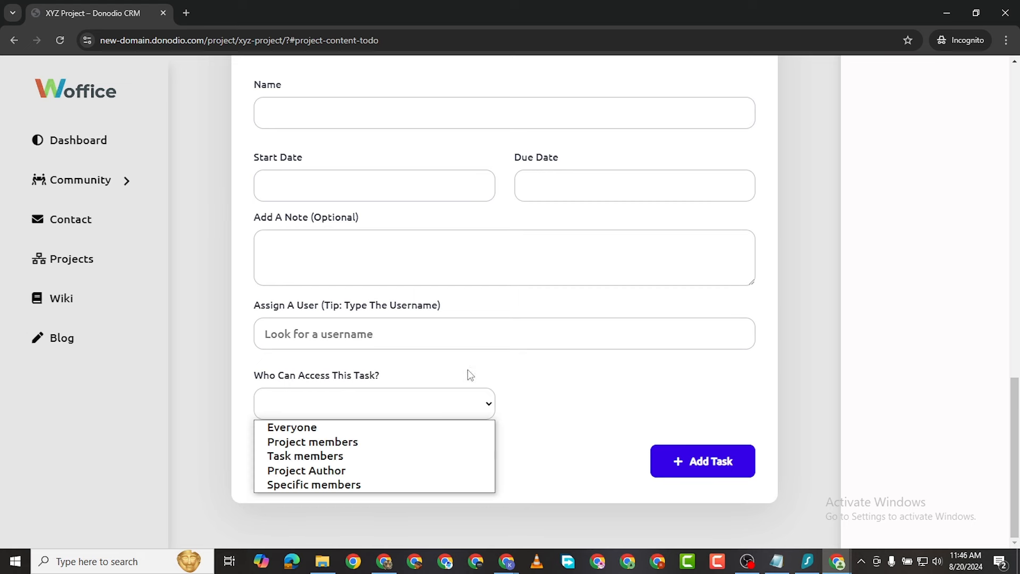
{"action": "scroll", "coordinate": [481, 235], "scroll_direction": "up", "scroll_amount": 10}
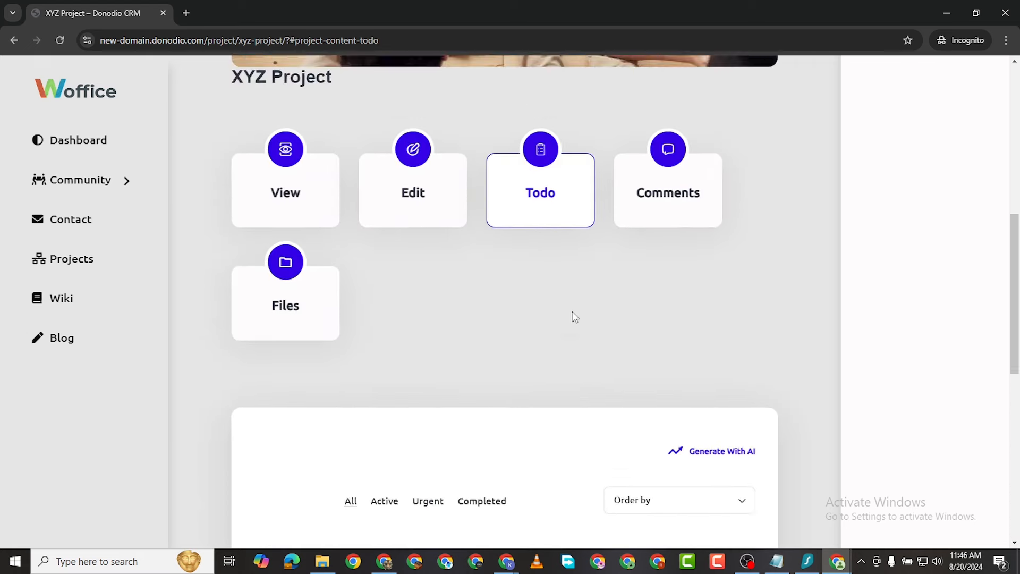
{"action": "left_click", "coordinate": [649, 278]}
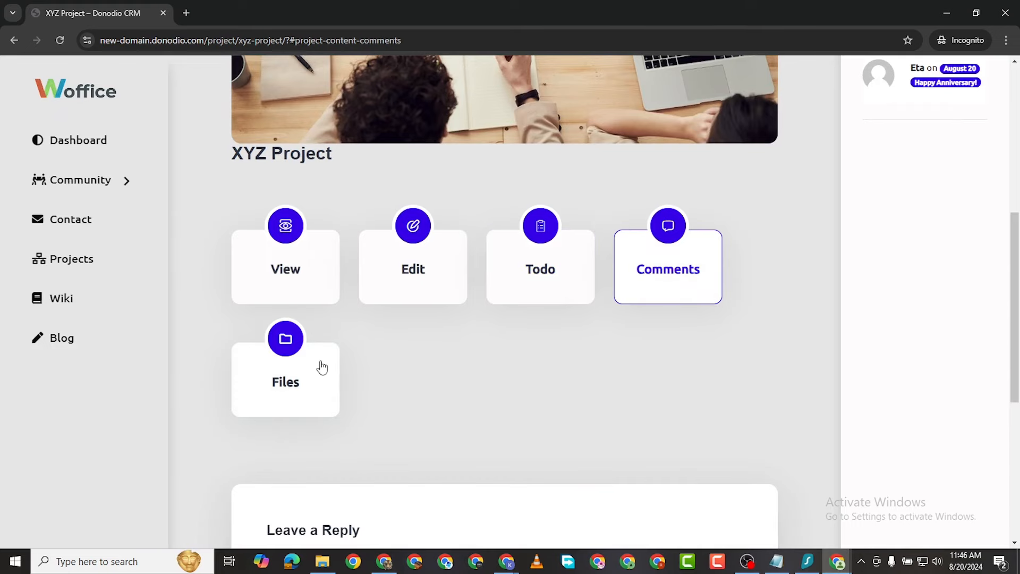
Step: Review the Comments reply box, then view the XYZ Project's empty Files table
{"action": "scroll", "coordinate": [574, 366], "scroll_direction": "down", "scroll_amount": 6}
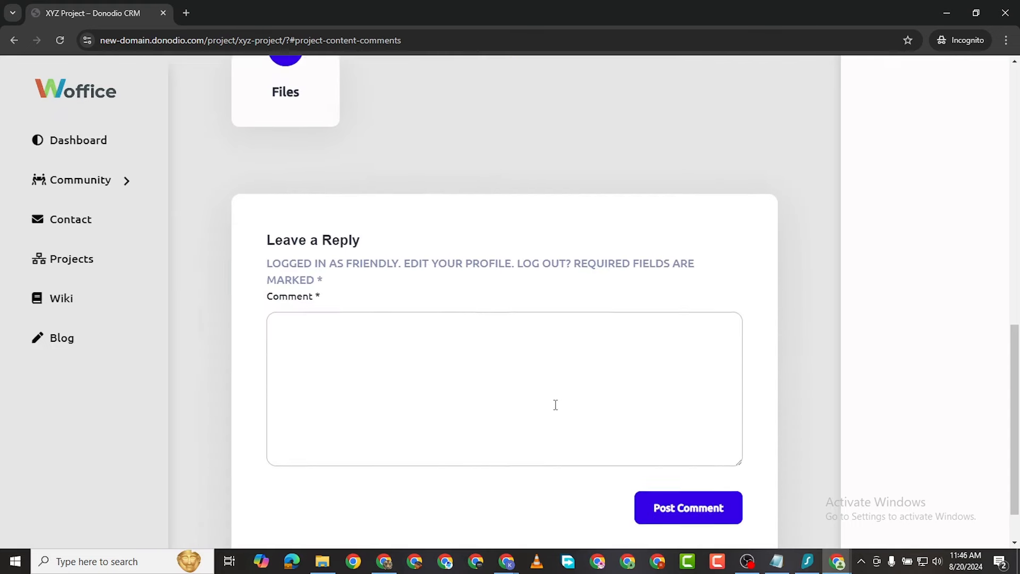
{"action": "scroll", "coordinate": [482, 364], "scroll_direction": "up", "scroll_amount": 6}
{"action": "left_click", "coordinate": [283, 456]}
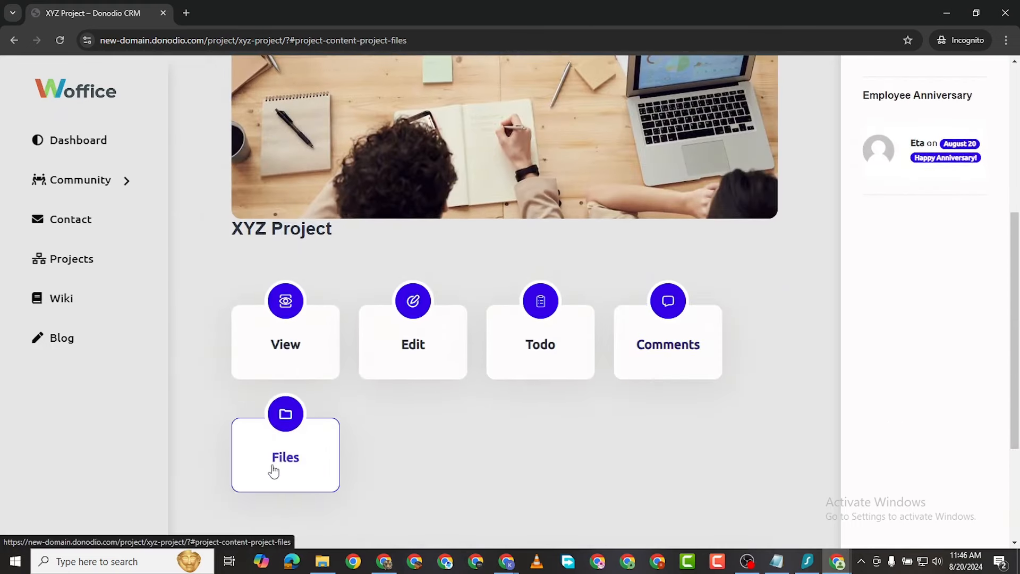
{"action": "scroll", "coordinate": [372, 393], "scroll_direction": "down", "scroll_amount": 3}
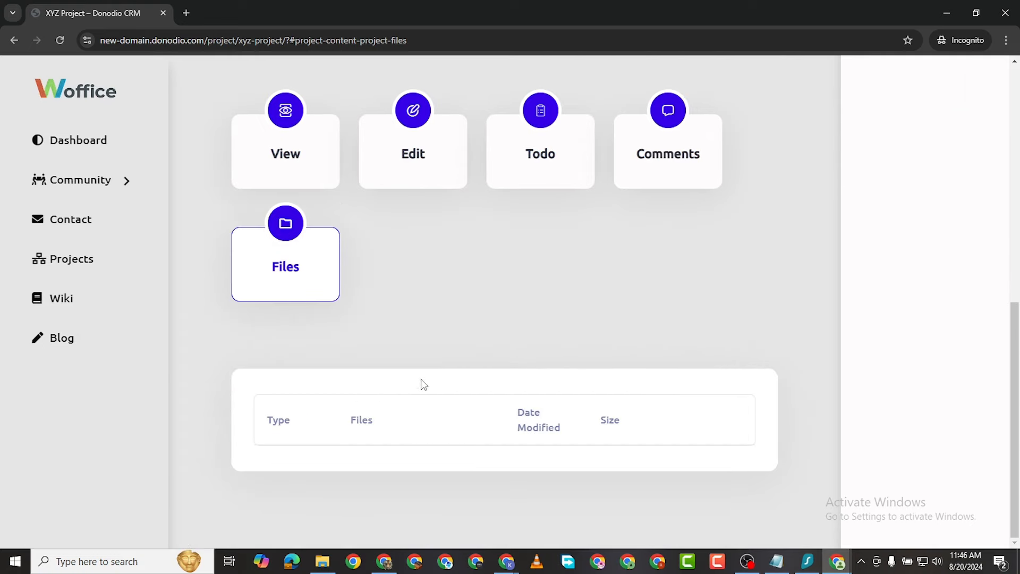
{"action": "scroll", "coordinate": [579, 380], "scroll_direction": "up", "scroll_amount": 10}
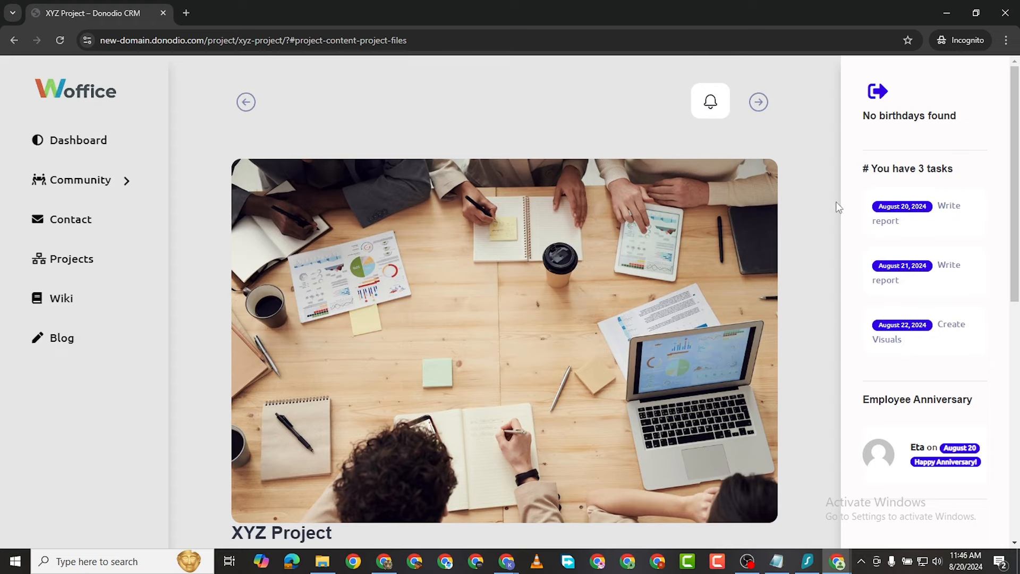
{"action": "scroll", "coordinate": [438, 342], "scroll_direction": "down", "scroll_amount": 5}
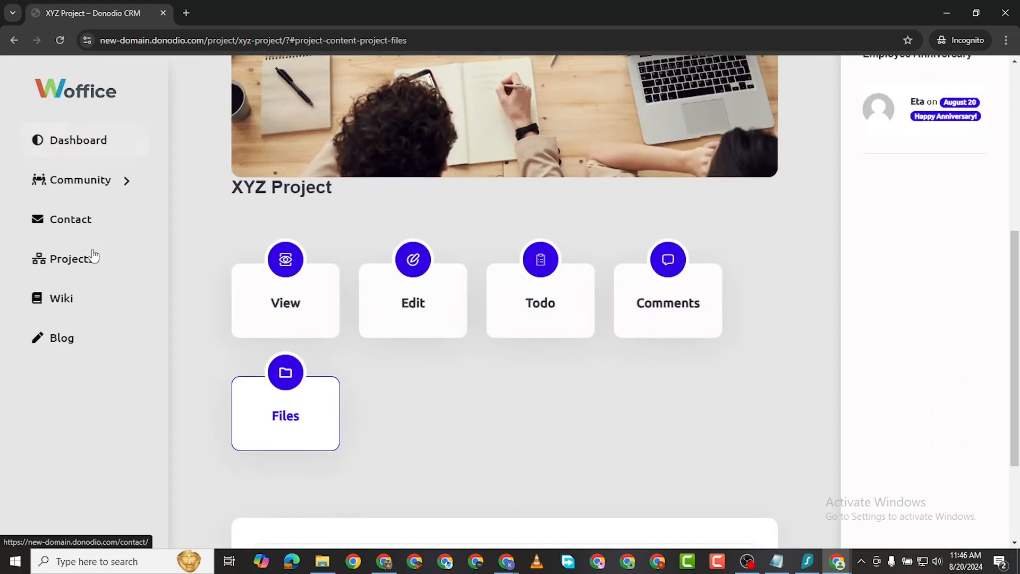
{"action": "left_click", "coordinate": [85, 298]}
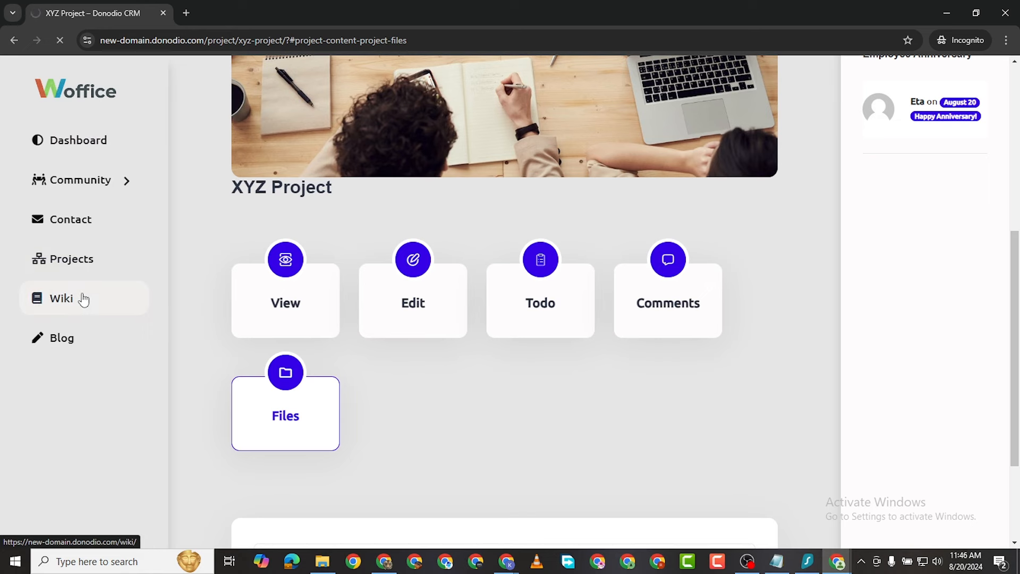
Step: Go to the Projects list and scroll down to the XYZ Project card
{"action": "scroll", "coordinate": [524, 189], "scroll_direction": "down", "scroll_amount": 3}
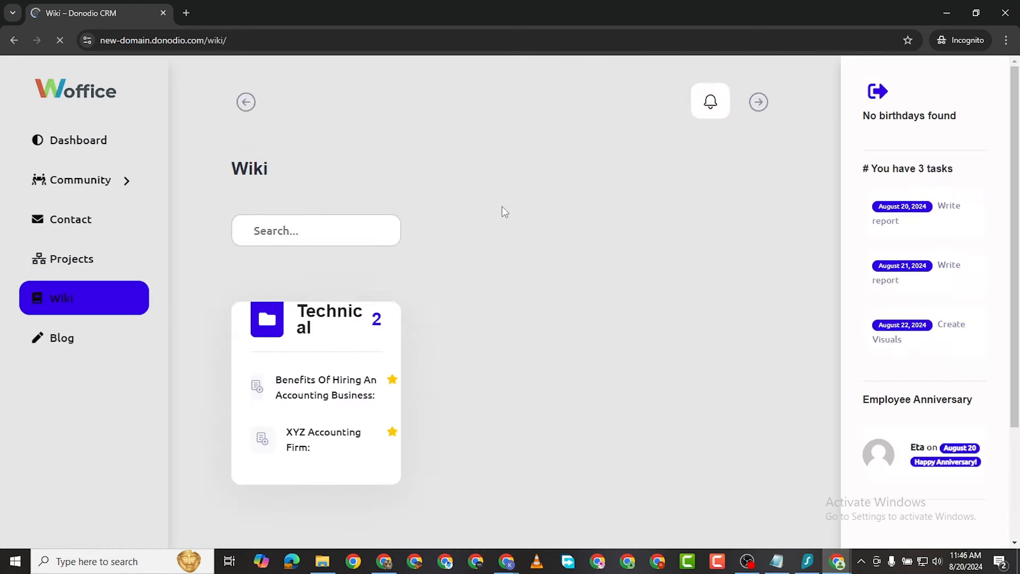
{"action": "scroll", "coordinate": [504, 216], "scroll_direction": "down", "scroll_amount": 3}
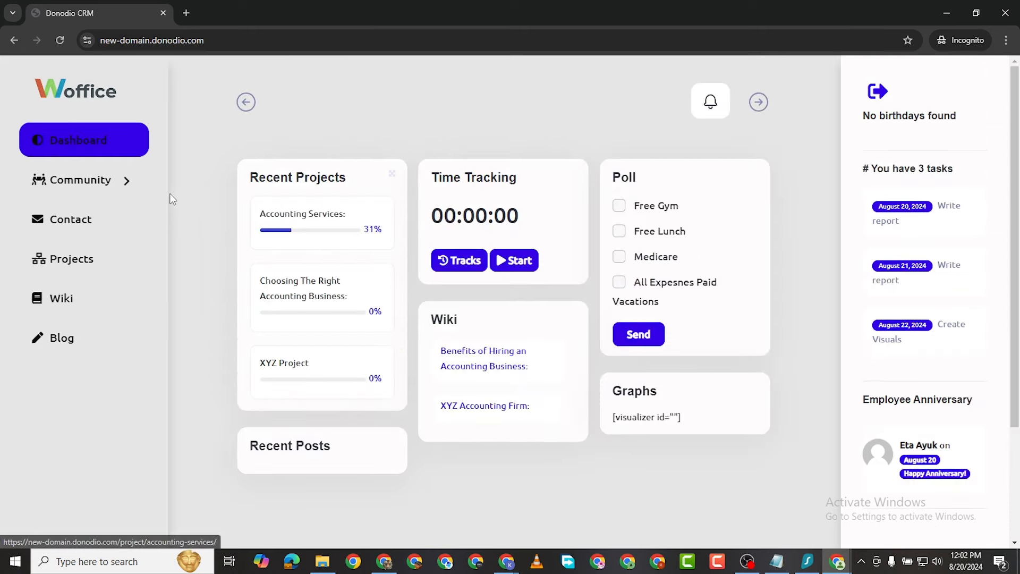
{"action": "left_click", "coordinate": [74, 275]}
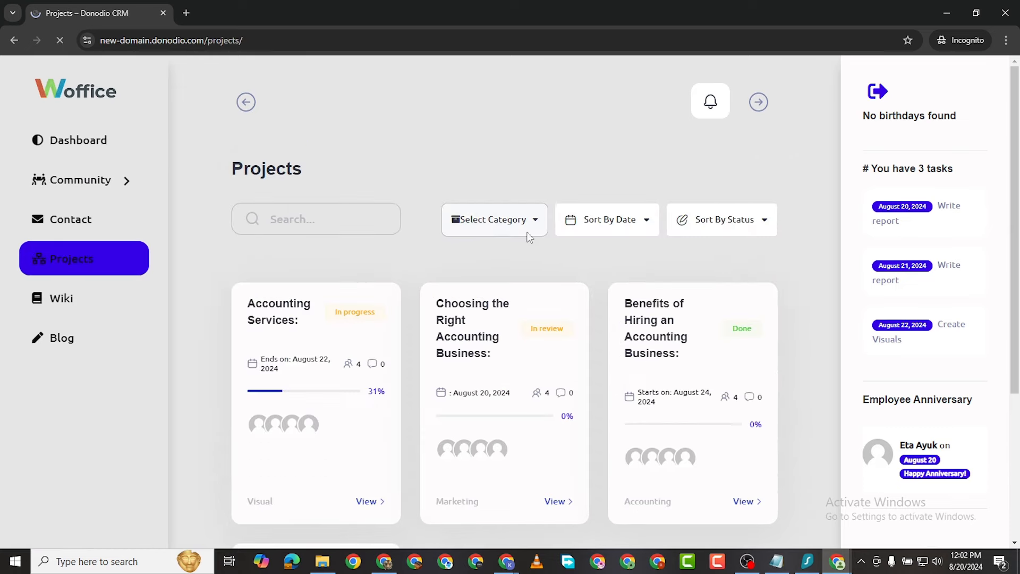
{"action": "scroll", "coordinate": [530, 236], "scroll_direction": "down", "scroll_amount": 4}
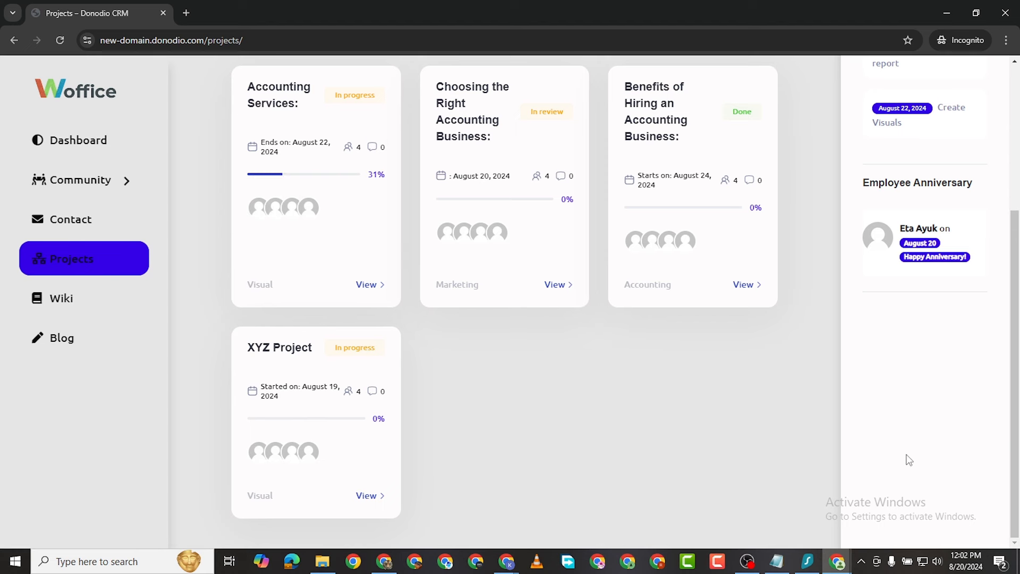
{"action": "mouse_move", "coordinate": [840, 563]}
{"action": "left_click", "coordinate": [765, 494]}
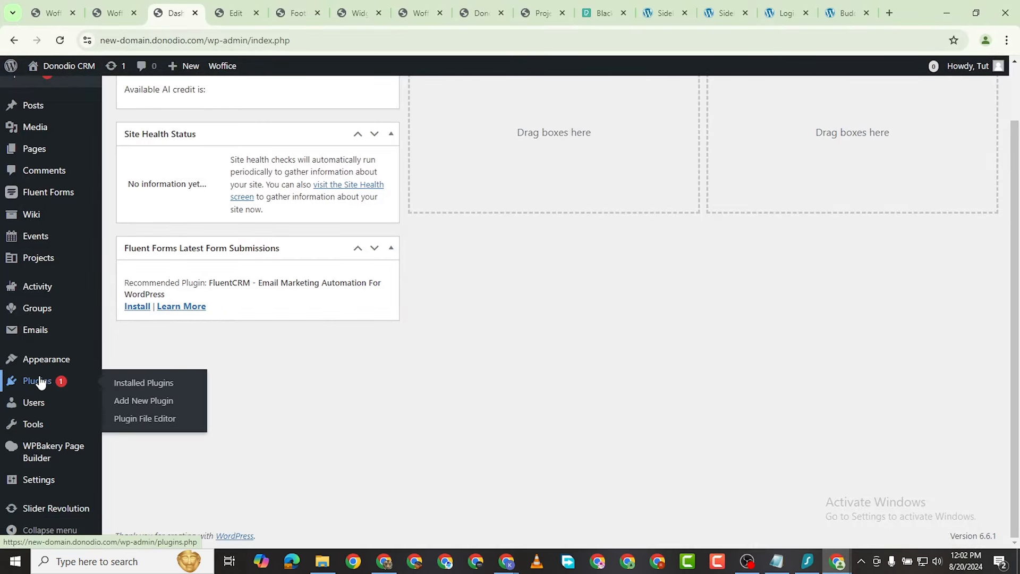
Step: Open the first subscriber's Extended profile link in a new tab
{"action": "mouse_move", "coordinate": [36, 404]}
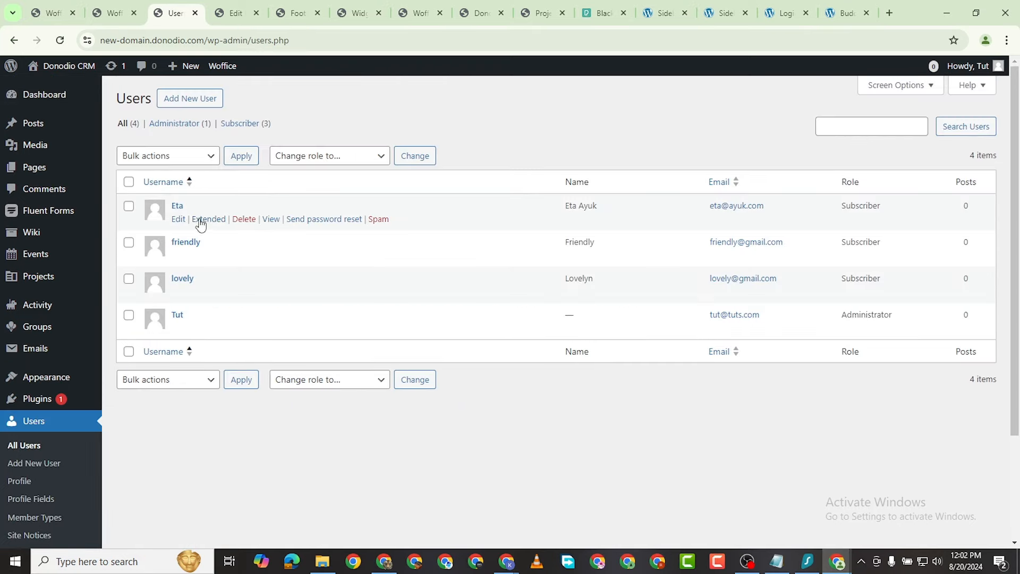
{"action": "right_click", "coordinate": [205, 221]}
{"action": "left_click", "coordinate": [287, 228]}
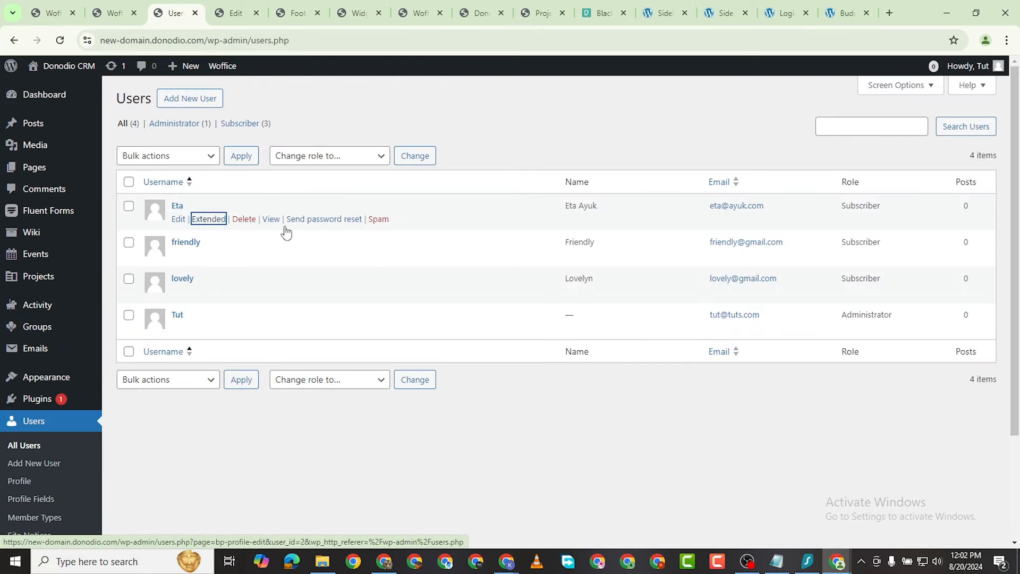
Step: Close the Edit Project, event, Widgets and Theming Options tabs and return to the extended profile
{"action": "left_click", "coordinate": [291, 14]}
{"action": "left_click", "coordinate": [299, 13]}
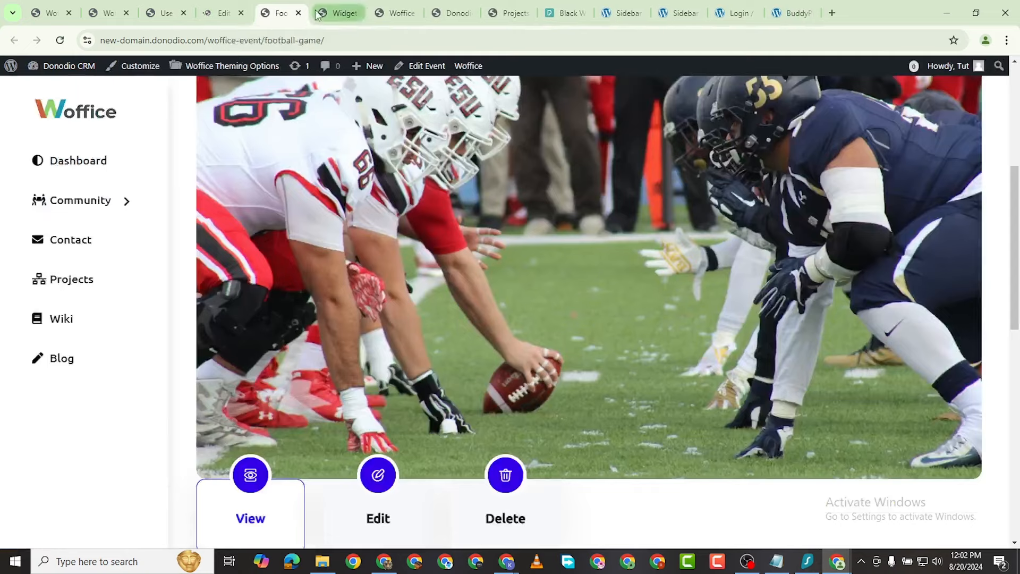
{"action": "left_click", "coordinate": [298, 13]}
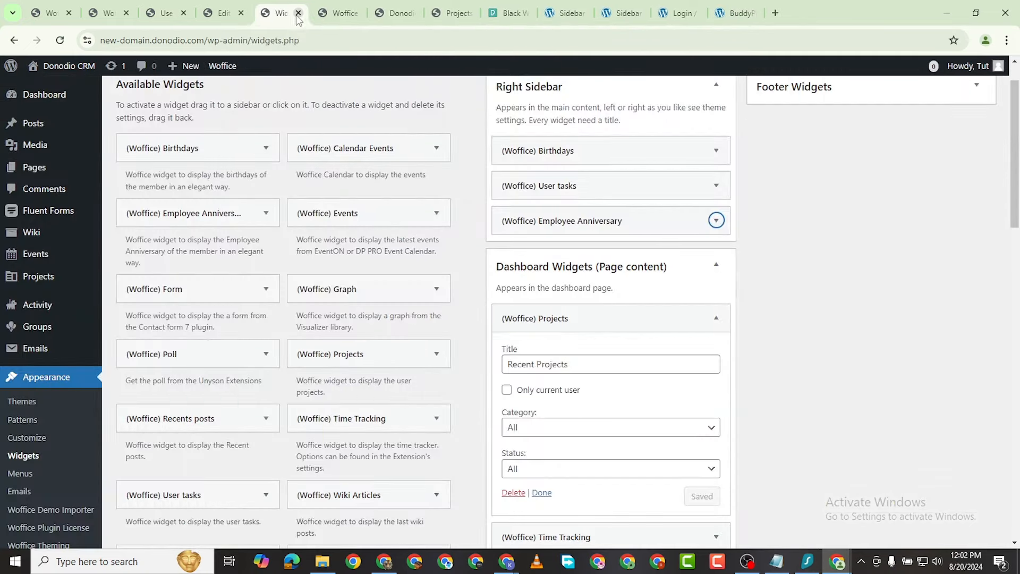
{"action": "left_click", "coordinate": [298, 13]}
{"action": "left_click", "coordinate": [298, 13]}
{"action": "left_click", "coordinate": [231, 13]}
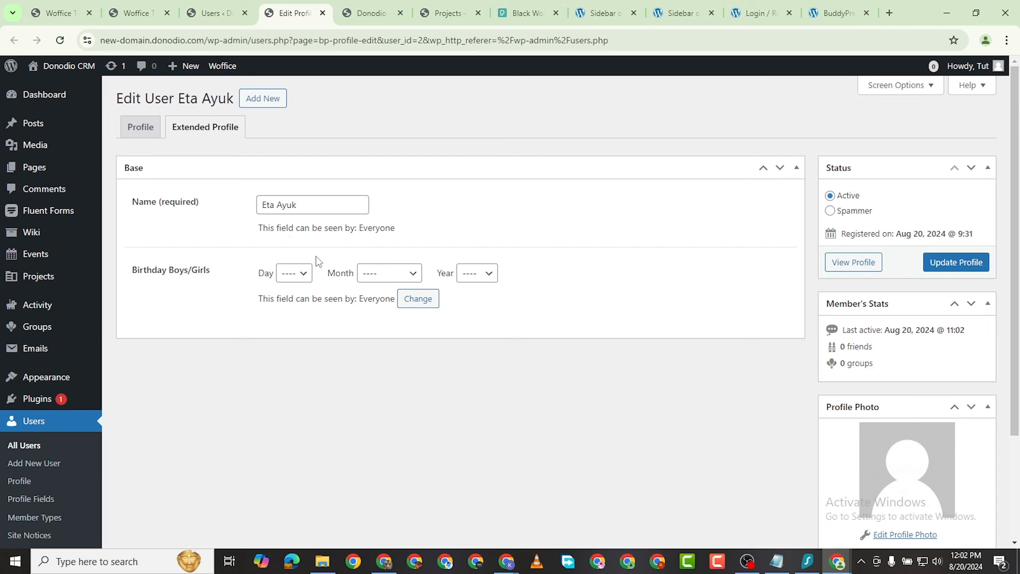
{"action": "left_click", "coordinate": [300, 283]}
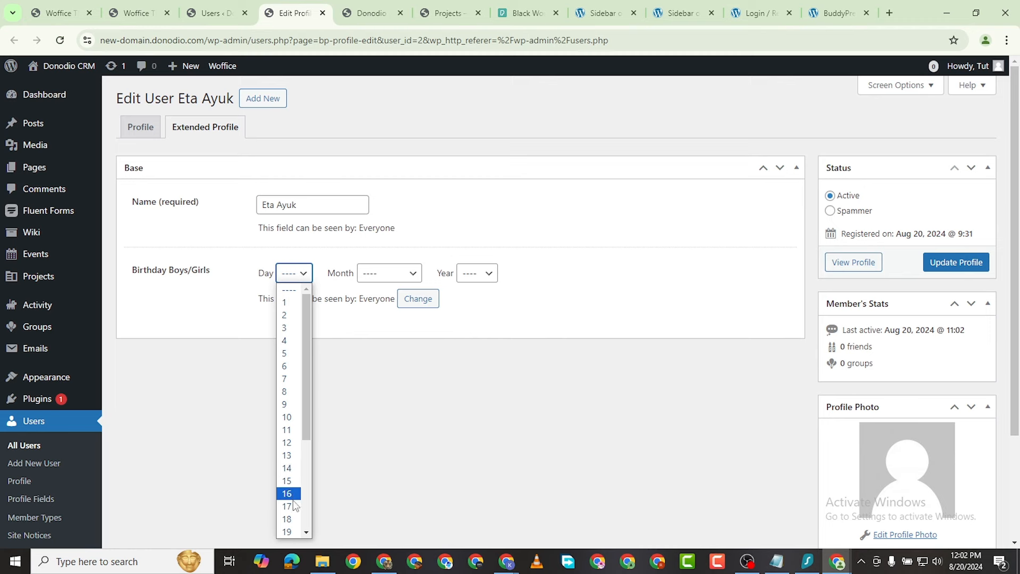
Step: Choose Day 20, Month August and Year 1998 in the Birthday Boys/Girls dropdowns
{"action": "scroll", "coordinate": [291, 529], "scroll_direction": "down", "scroll_amount": 3}
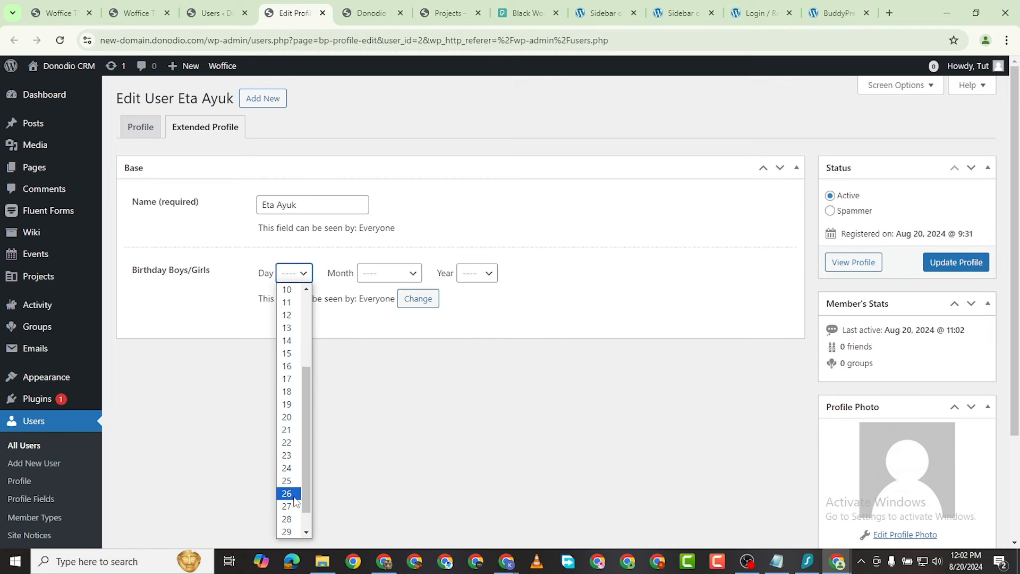
{"action": "left_click", "coordinate": [292, 419]}
{"action": "left_click", "coordinate": [392, 276]}
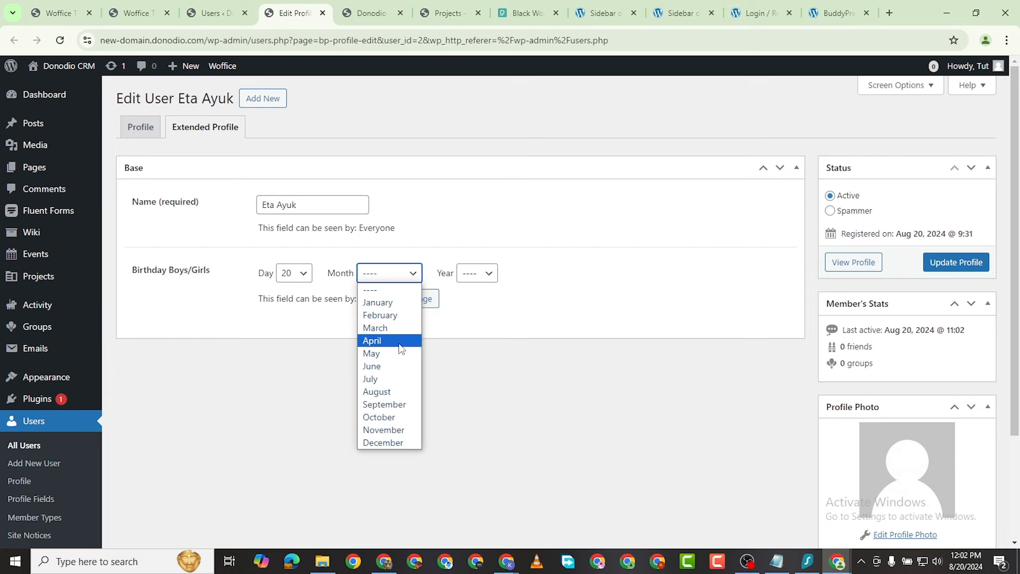
{"action": "left_click", "coordinate": [400, 392]}
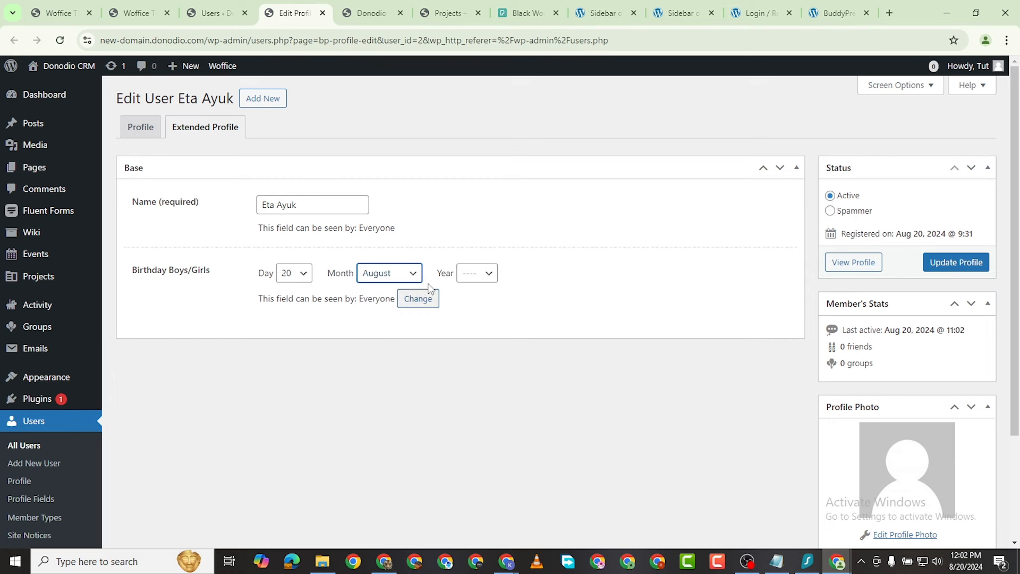
{"action": "left_click", "coordinate": [472, 277]}
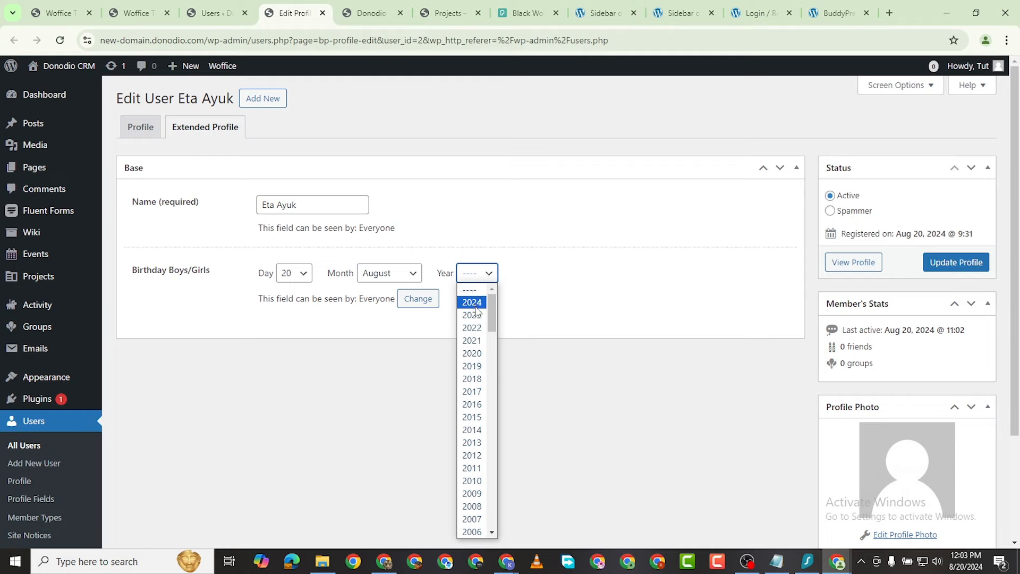
{"action": "scroll", "coordinate": [451, 457], "scroll_direction": "down", "scroll_amount": 3}
{"action": "left_click", "coordinate": [473, 140]}
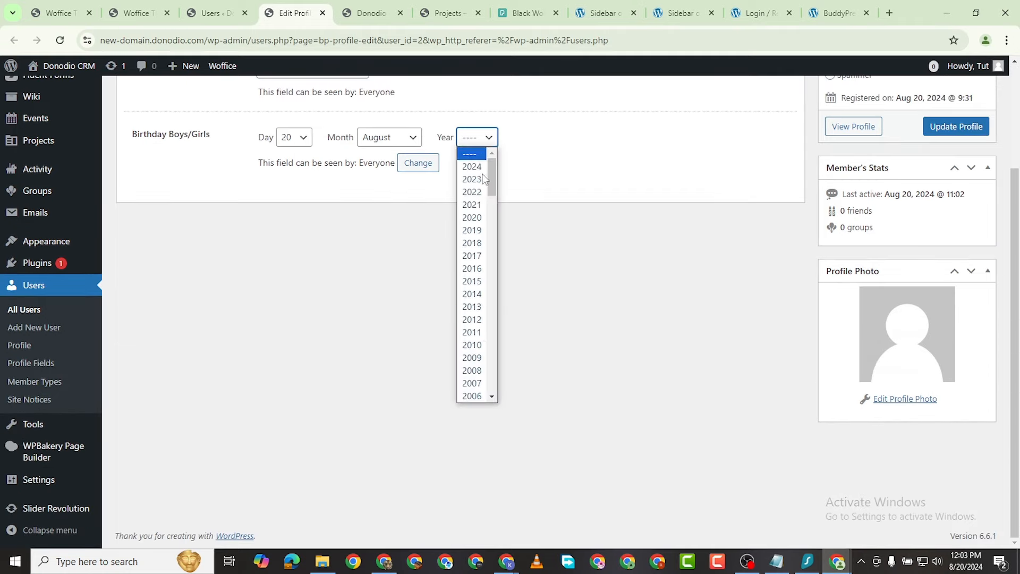
{"action": "scroll", "coordinate": [477, 329], "scroll_direction": "down", "scroll_amount": 4}
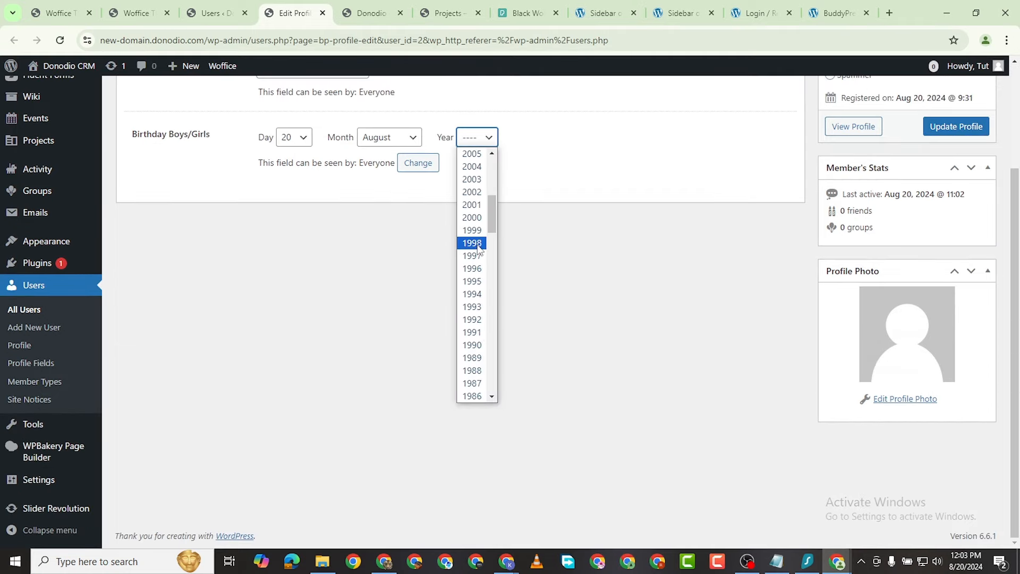
{"action": "left_click", "coordinate": [473, 244]}
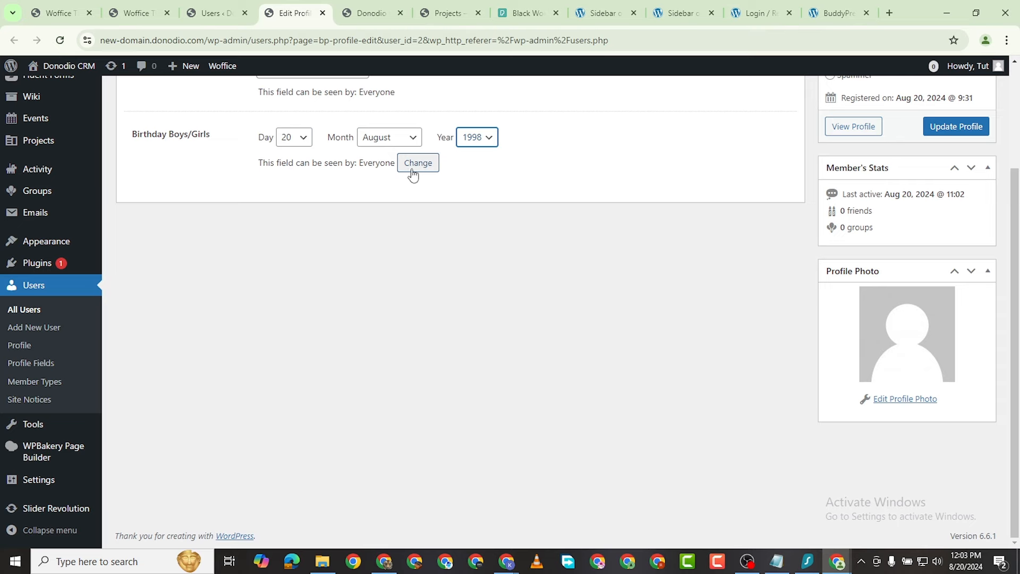
{"action": "scroll", "coordinate": [915, 225], "scroll_direction": "up", "scroll_amount": 2}
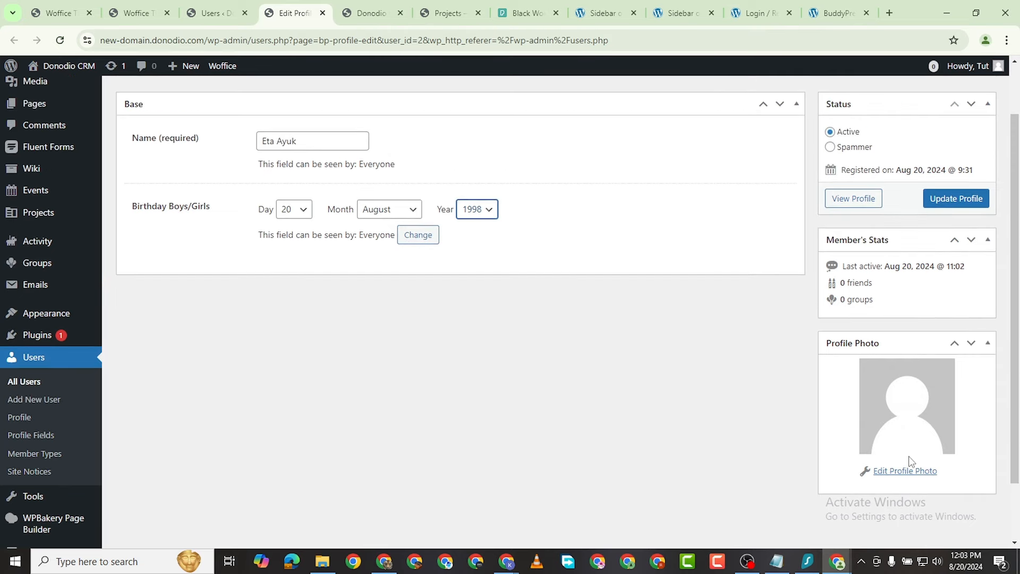
Step: Upload the portrait of the young man in a blue top from Downloads as the profile photo
{"action": "left_click", "coordinate": [903, 471]}
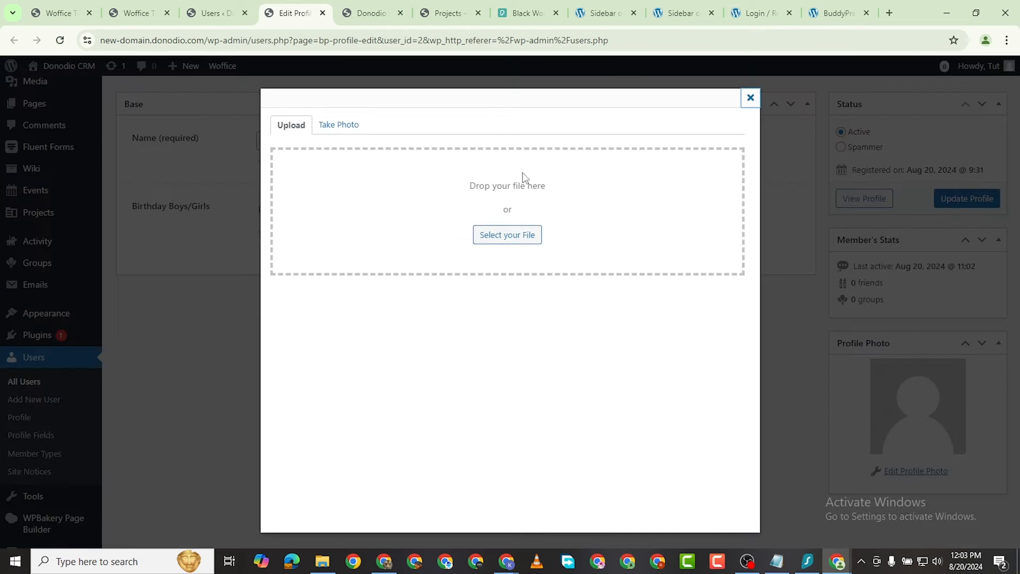
{"action": "left_click", "coordinate": [530, 237]}
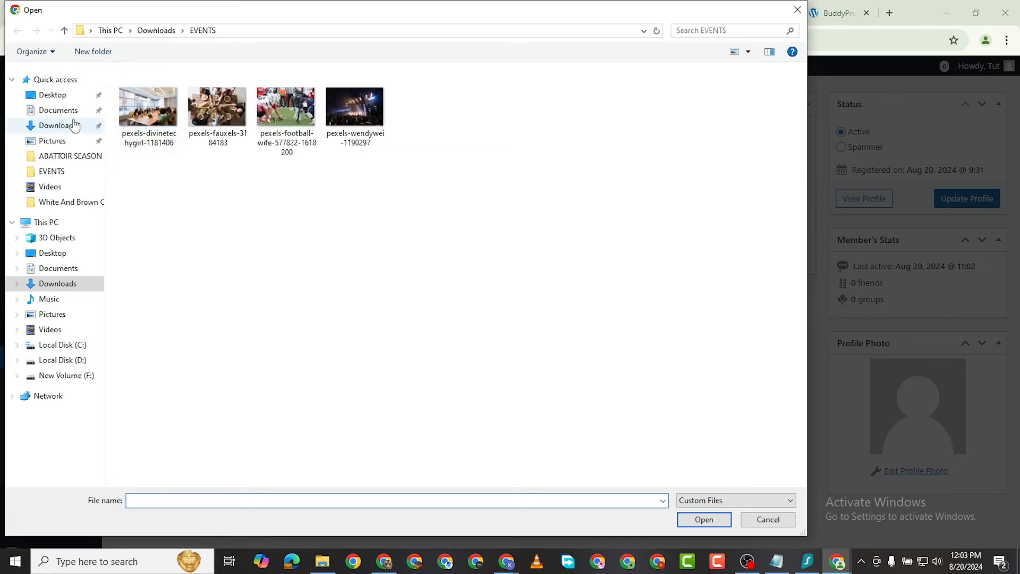
{"action": "left_click", "coordinate": [69, 131]}
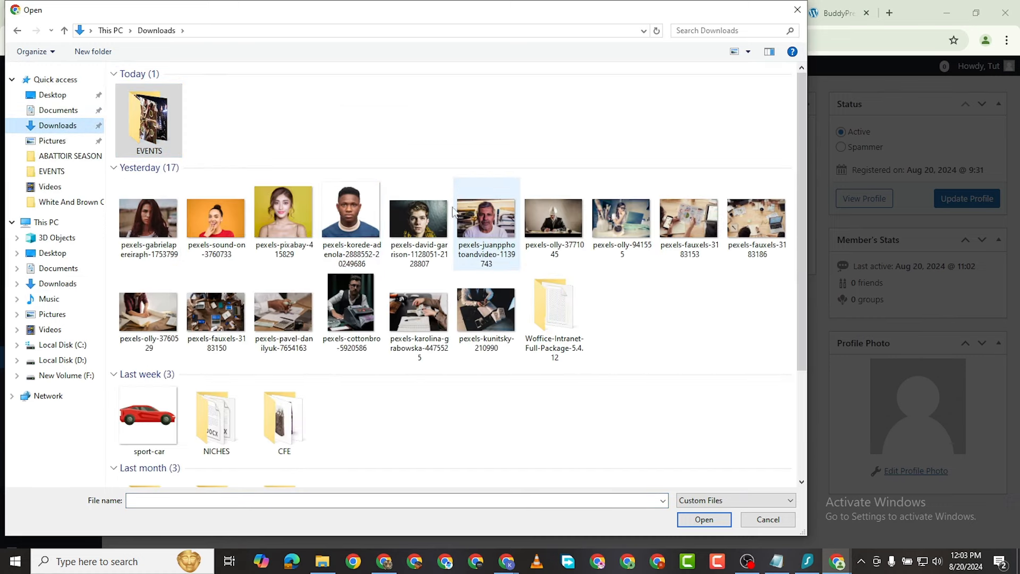
{"action": "double_click", "coordinate": [344, 206]}
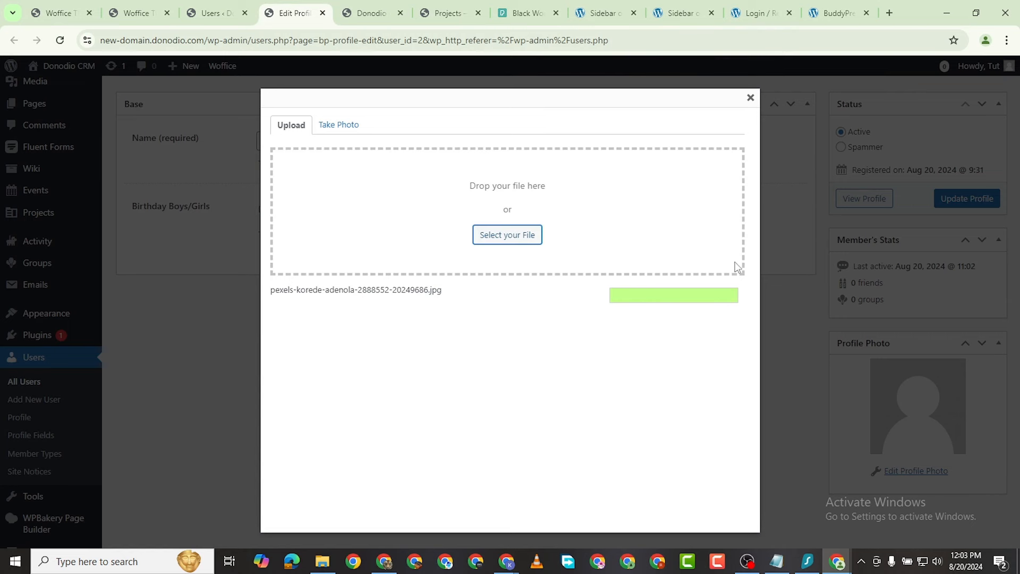
Step: Crop the portrait to frame his face, apply it, and save the profile with Update Profile
{"action": "left_click_drag", "start_coordinate": [414, 270], "coordinate": [333, 192]}
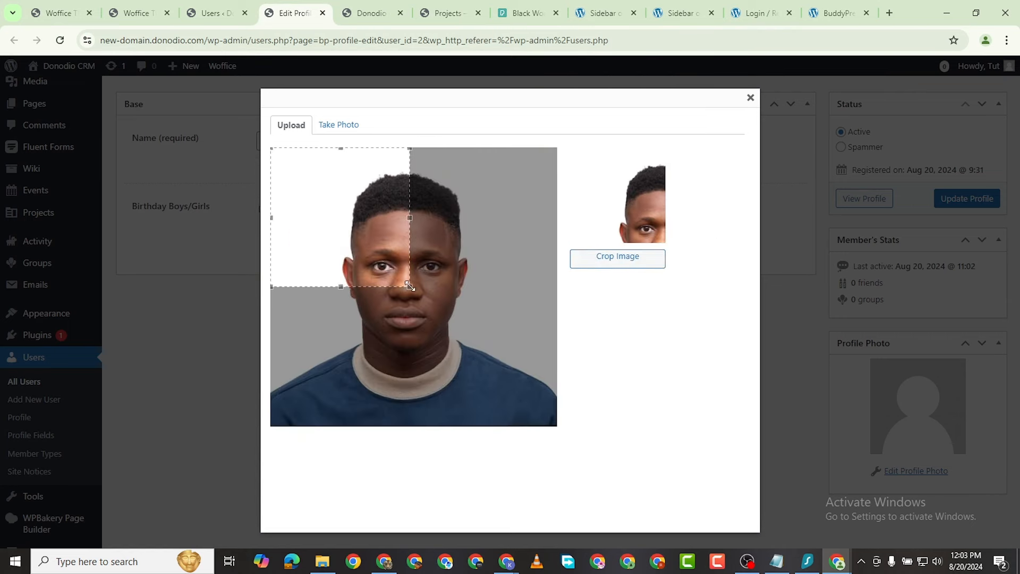
{"action": "left_click_drag", "start_coordinate": [410, 286], "coordinate": [579, 464]}
{"action": "left_click_drag", "start_coordinate": [502, 371], "coordinate": [508, 372]}
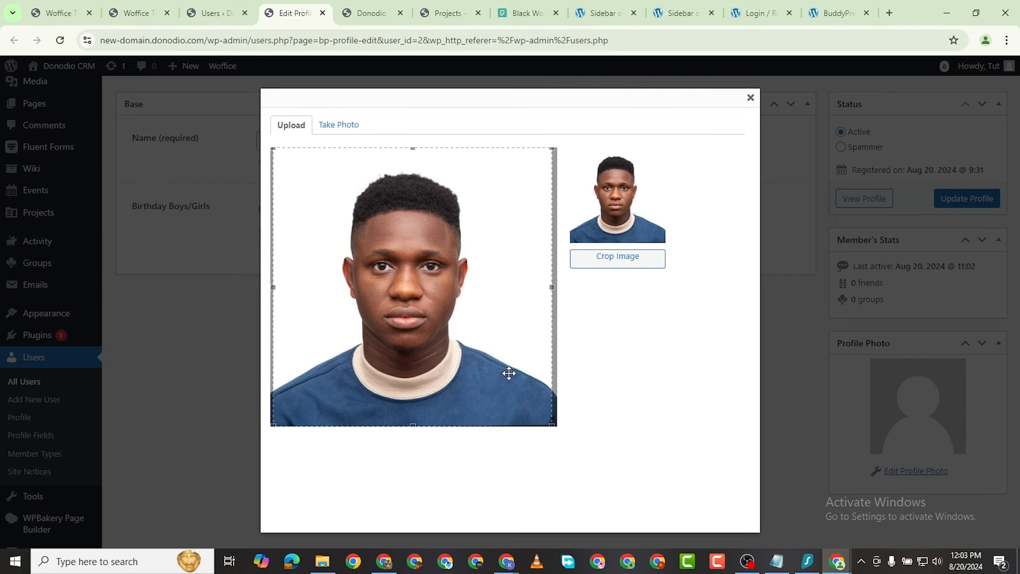
{"action": "left_click", "coordinate": [644, 272]}
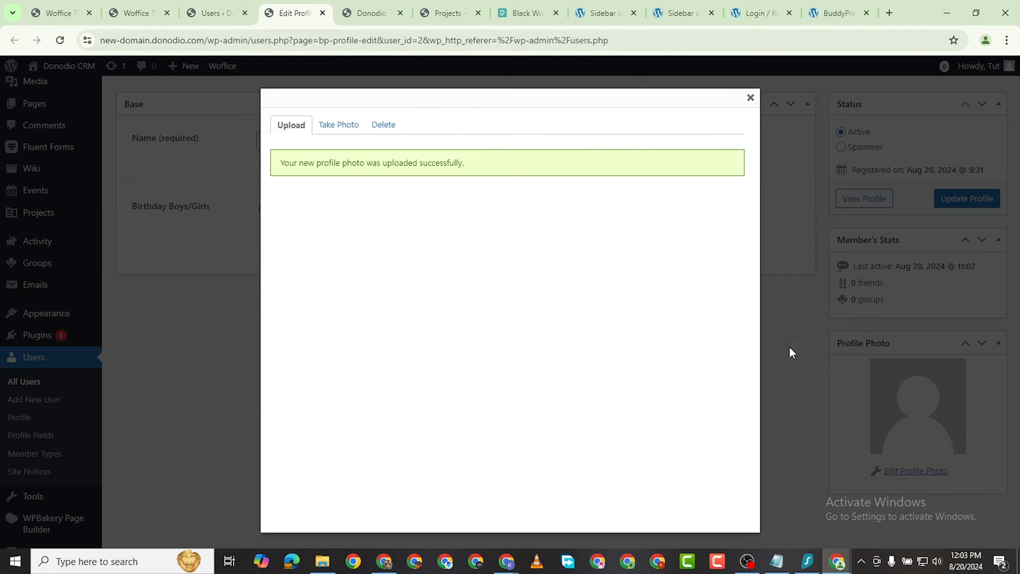
{"action": "left_click", "coordinate": [750, 98]}
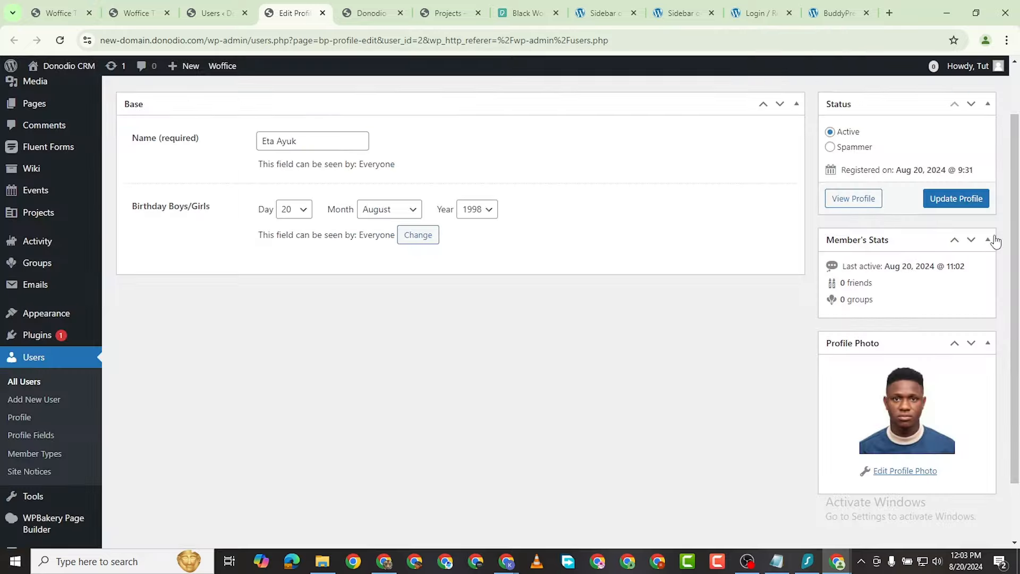
{"action": "left_click", "coordinate": [970, 199]}
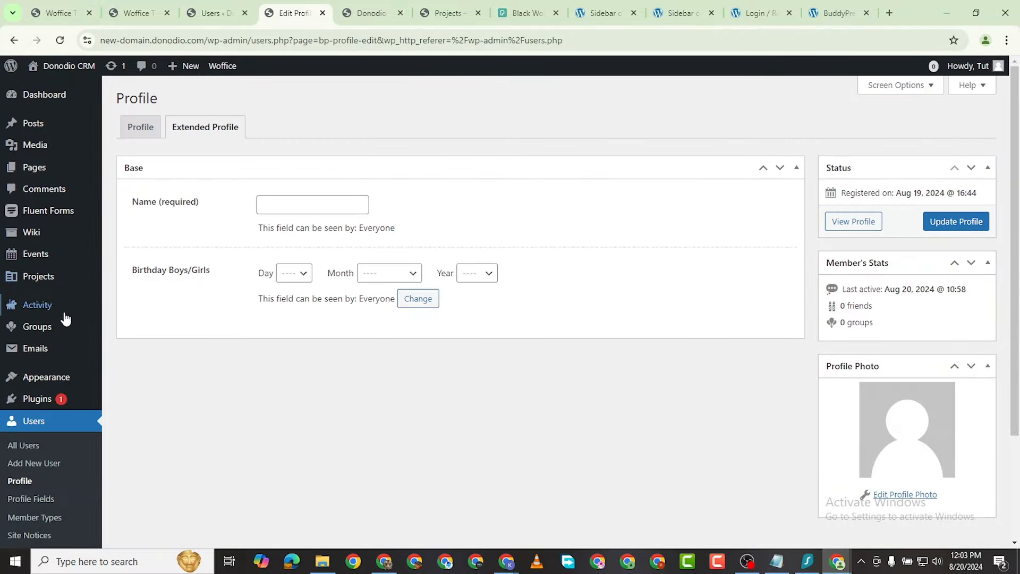
Step: From All Users, open the other subscriber's Extended profile in a new tab
{"action": "left_click", "coordinate": [21, 448]}
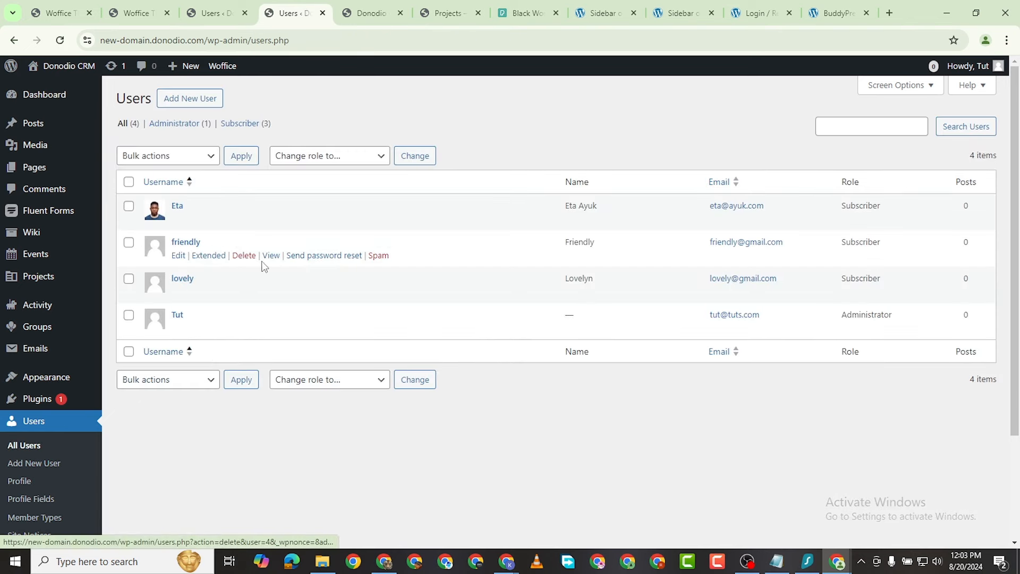
{"action": "right_click", "coordinate": [208, 259]}
{"action": "left_click", "coordinate": [303, 268]}
{"action": "left_click", "coordinate": [342, 12]}
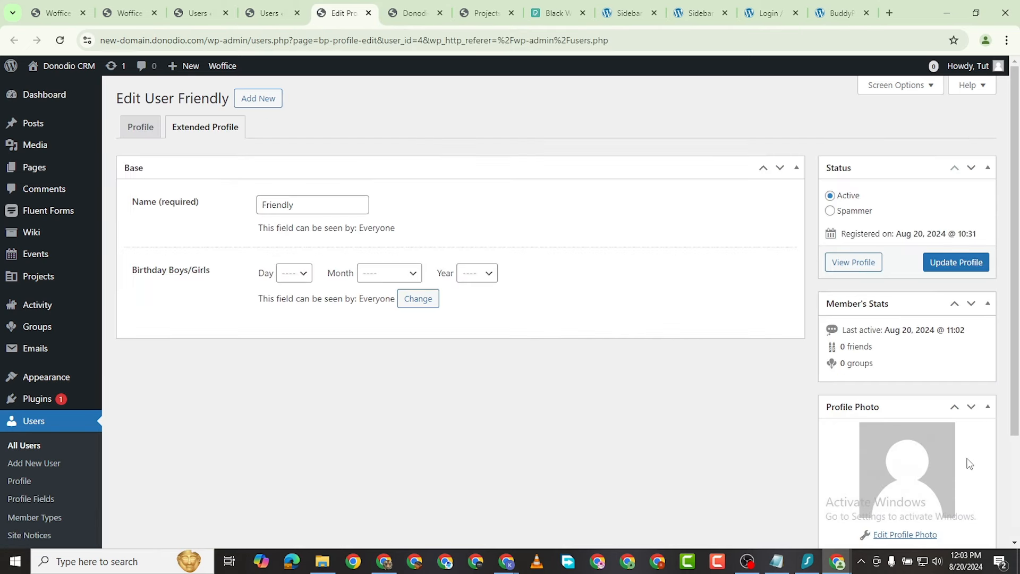
Step: Upload the portrait of the woman on yellow and crop it to centre her face
{"action": "left_click", "coordinate": [885, 534]}
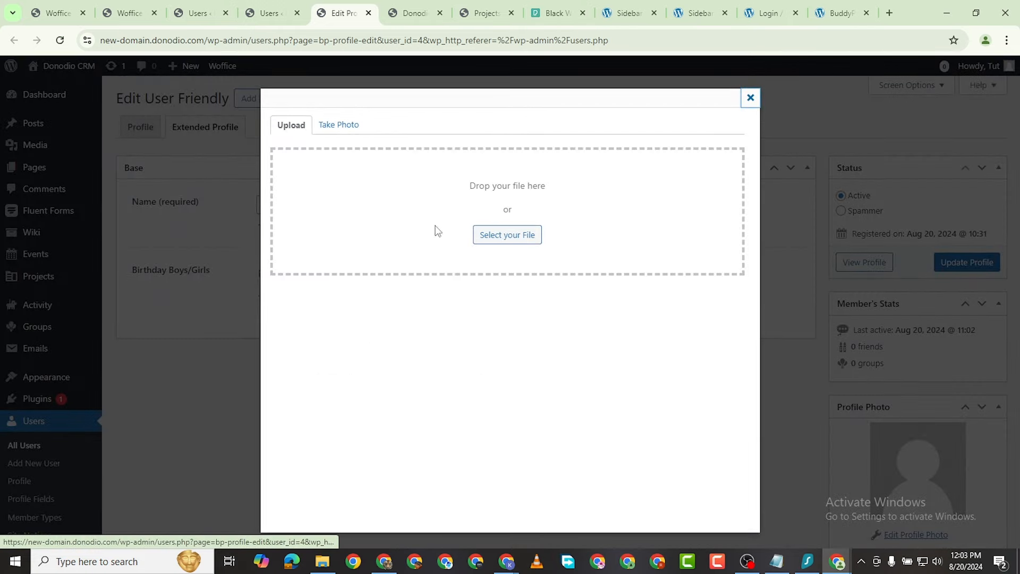
{"action": "left_click", "coordinate": [481, 242]}
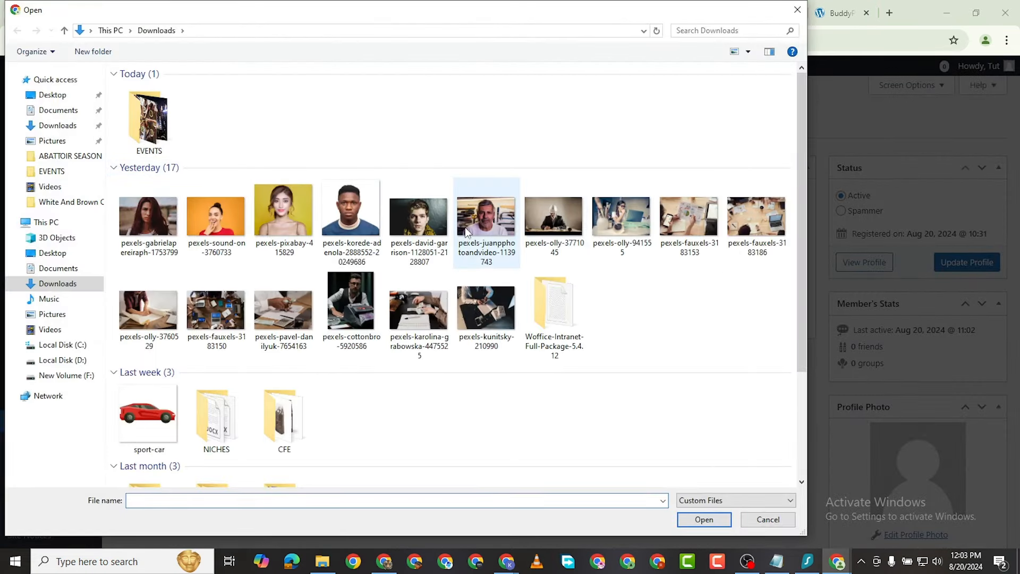
{"action": "double_click", "coordinate": [289, 220]}
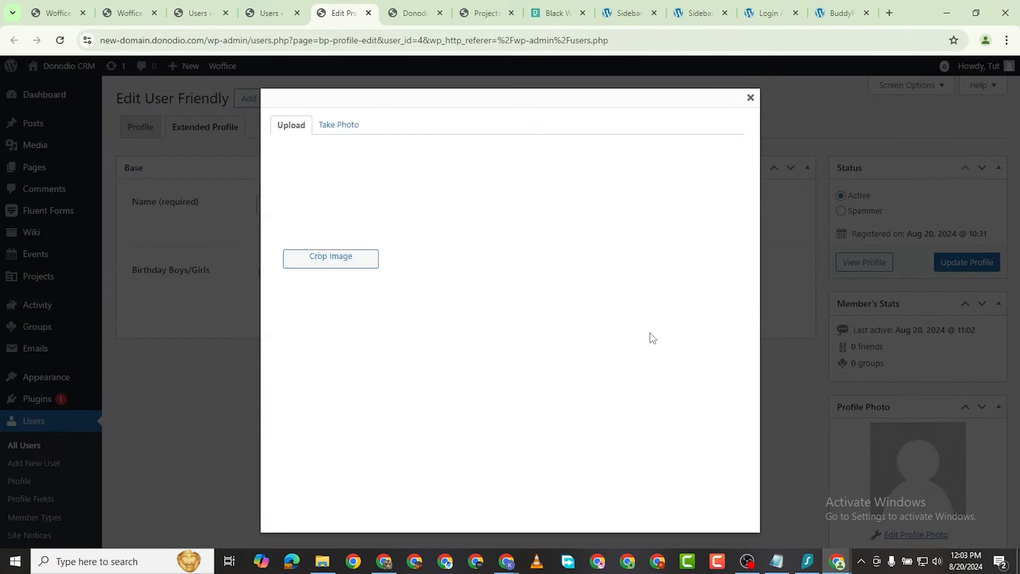
{"action": "left_click_drag", "start_coordinate": [385, 240], "coordinate": [305, 140]}
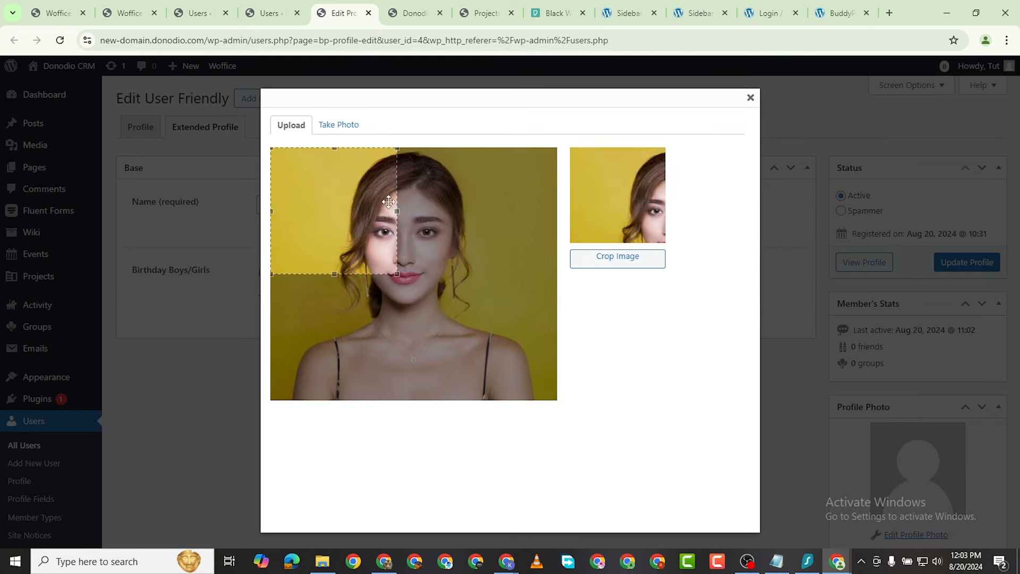
{"action": "left_click_drag", "start_coordinate": [401, 279], "coordinate": [659, 494]}
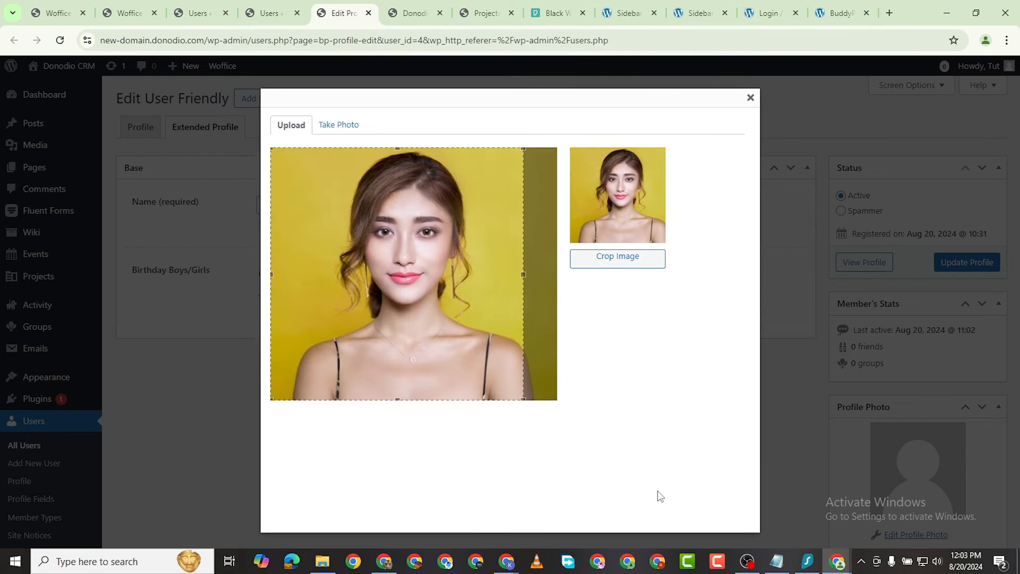
{"action": "mouse_move", "coordinate": [477, 355]}
{"action": "left_mouse_down"}
{"action": "mouse_move", "coordinate": [499, 356]}
{"action": "mouse_move", "coordinate": [485, 358]}
{"action": "left_mouse_up"}
{"action": "left_click", "coordinate": [632, 259]}
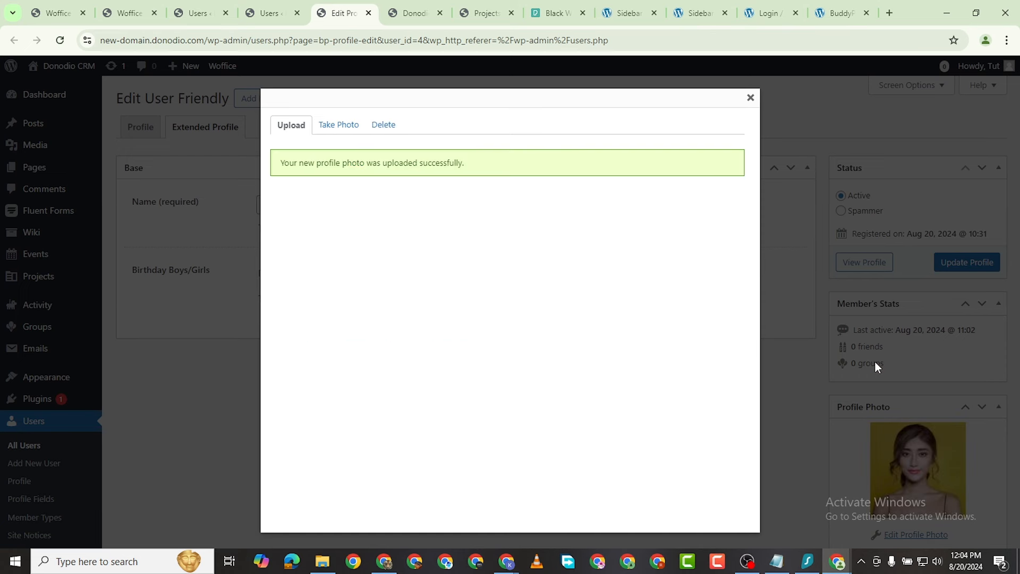
{"action": "left_click", "coordinate": [750, 98]}
Step: Save the profile, confirm both members under August 20, then open a member's profile from a project card
{"action": "left_click", "coordinate": [965, 266]}
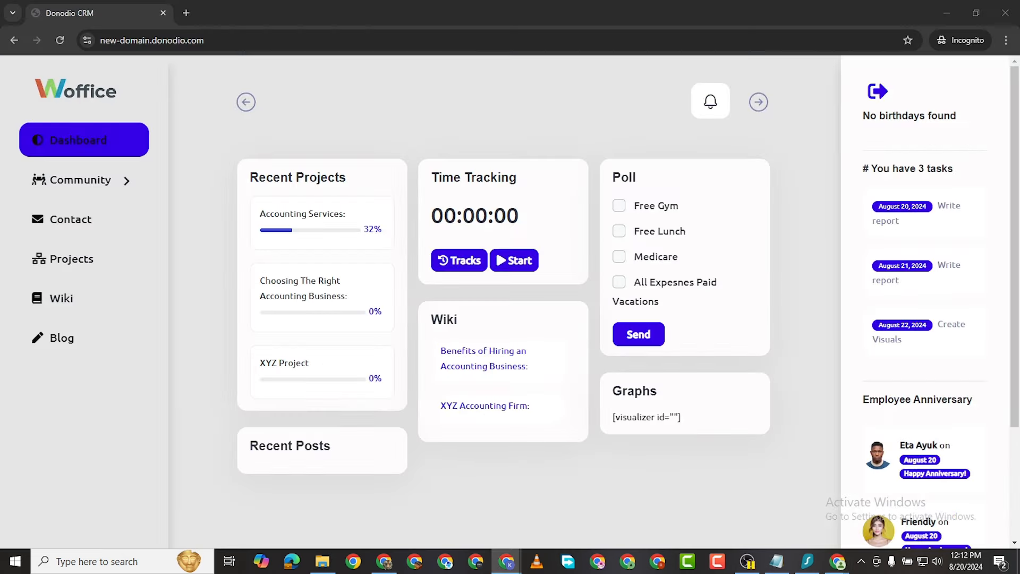
{"action": "scroll", "coordinate": [545, 303], "scroll_direction": "down", "scroll_amount": 3}
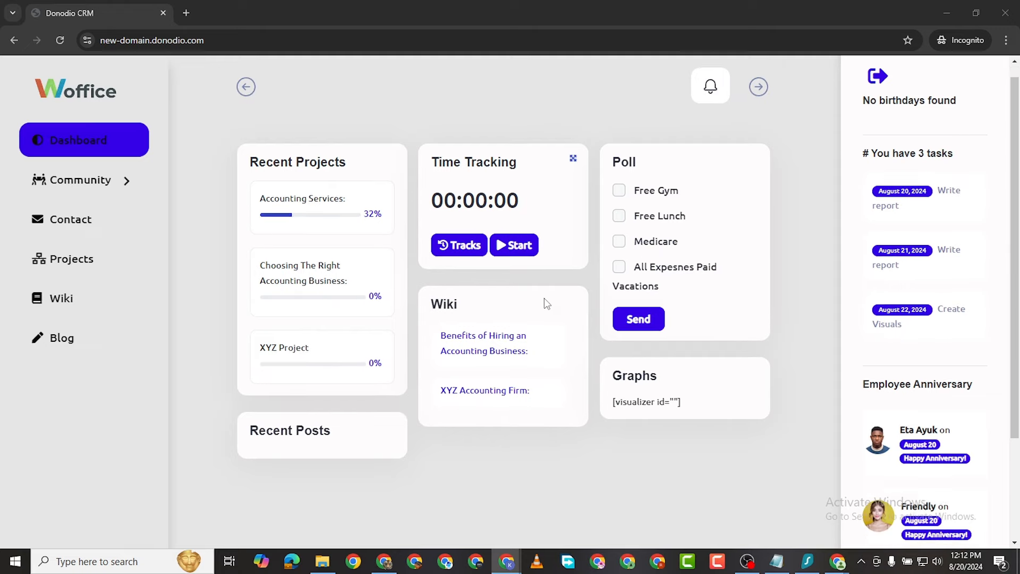
{"action": "scroll", "coordinate": [550, 328], "scroll_direction": "up", "scroll_amount": 3}
{"action": "scroll", "coordinate": [589, 308], "scroll_direction": "down", "scroll_amount": 3}
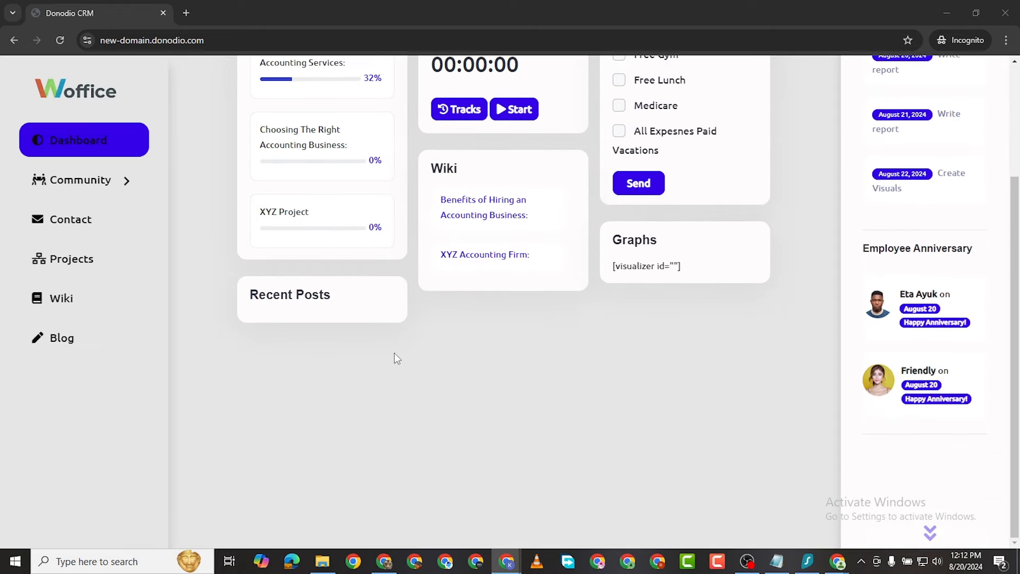
{"action": "left_click", "coordinate": [64, 270]}
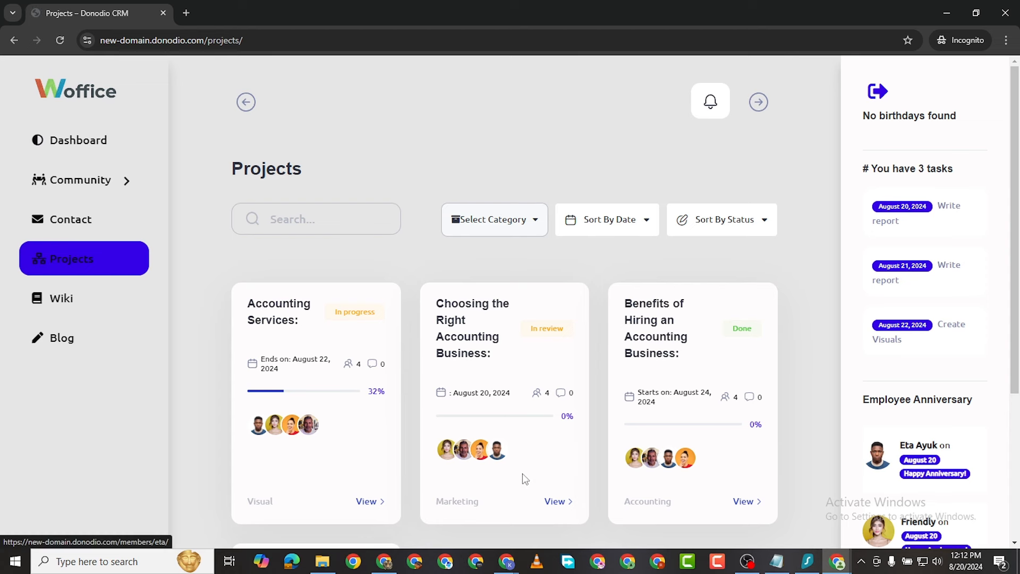
{"action": "left_click", "coordinate": [502, 451]}
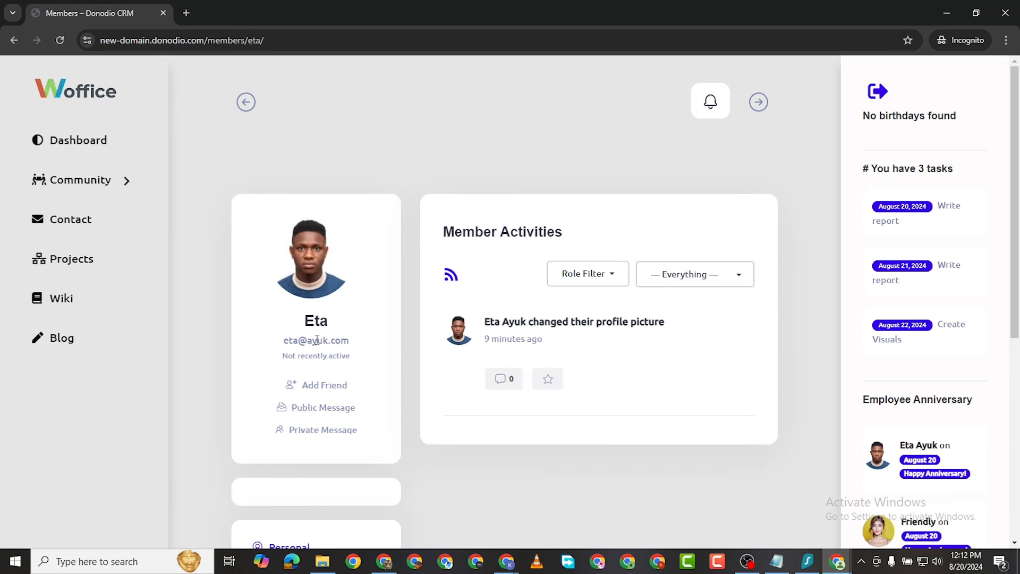
{"action": "scroll", "coordinate": [329, 411], "scroll_direction": "down", "scroll_amount": 7}
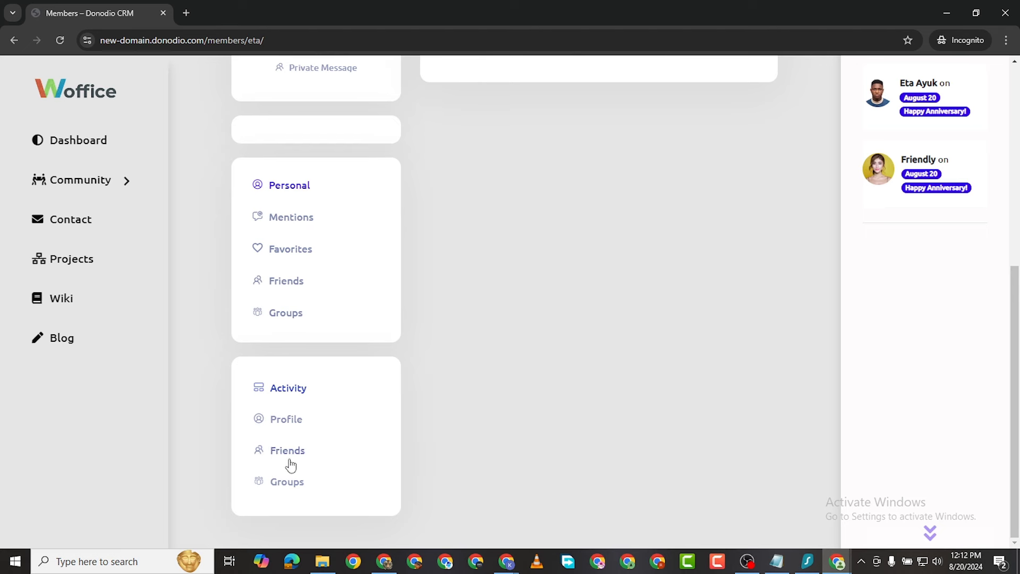
{"action": "left_click", "coordinate": [284, 418]}
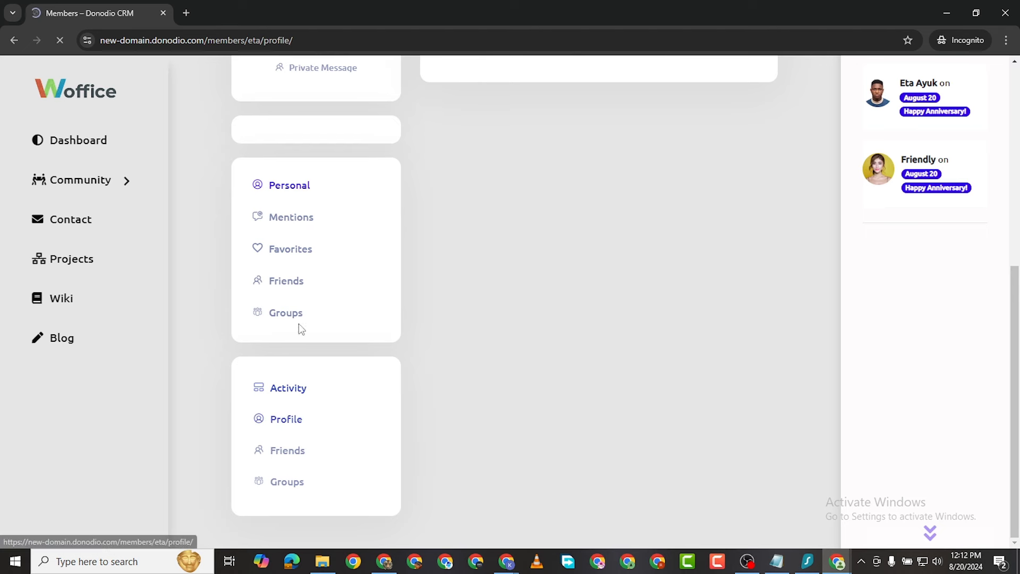
{"action": "scroll", "coordinate": [542, 342], "scroll_direction": "down", "scroll_amount": 4}
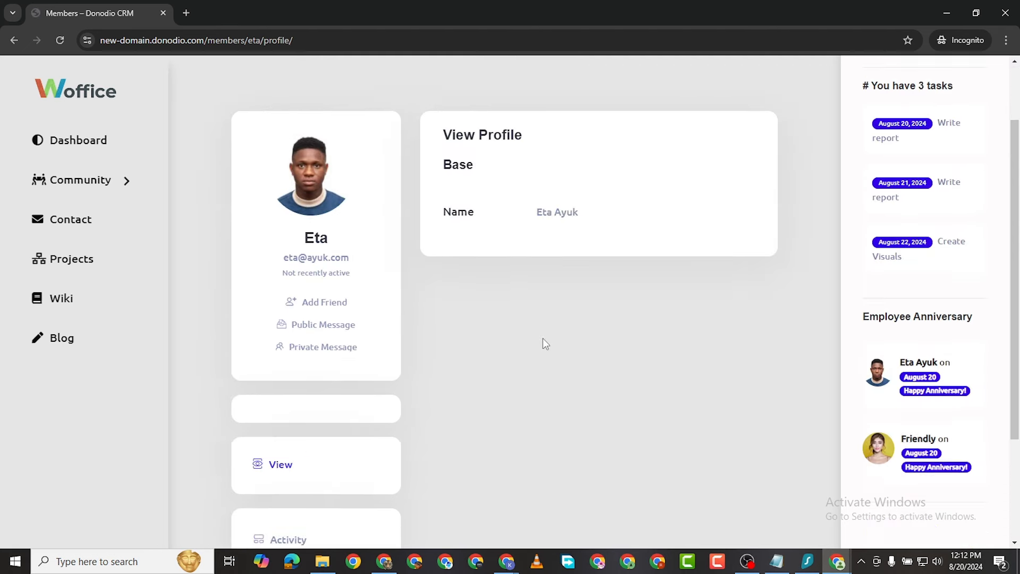
{"action": "scroll", "coordinate": [558, 372], "scroll_direction": "up", "scroll_amount": 4}
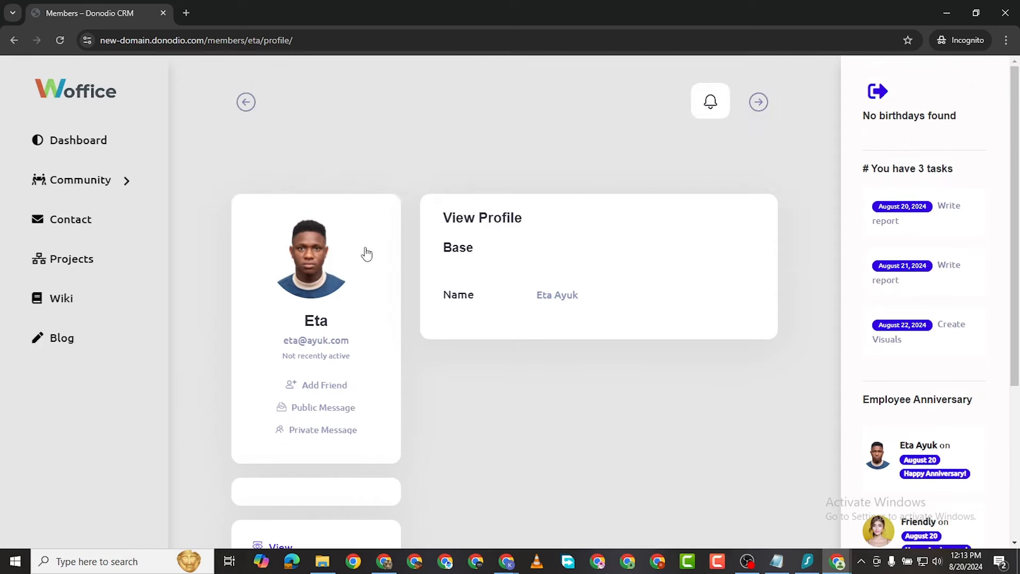
{"action": "scroll", "coordinate": [569, 294], "scroll_direction": "down", "scroll_amount": 4}
{"action": "scroll", "coordinate": [549, 250], "scroll_direction": "up", "scroll_amount": 4}
{"action": "scroll", "coordinate": [394, 355], "scroll_direction": "down", "scroll_amount": 2}
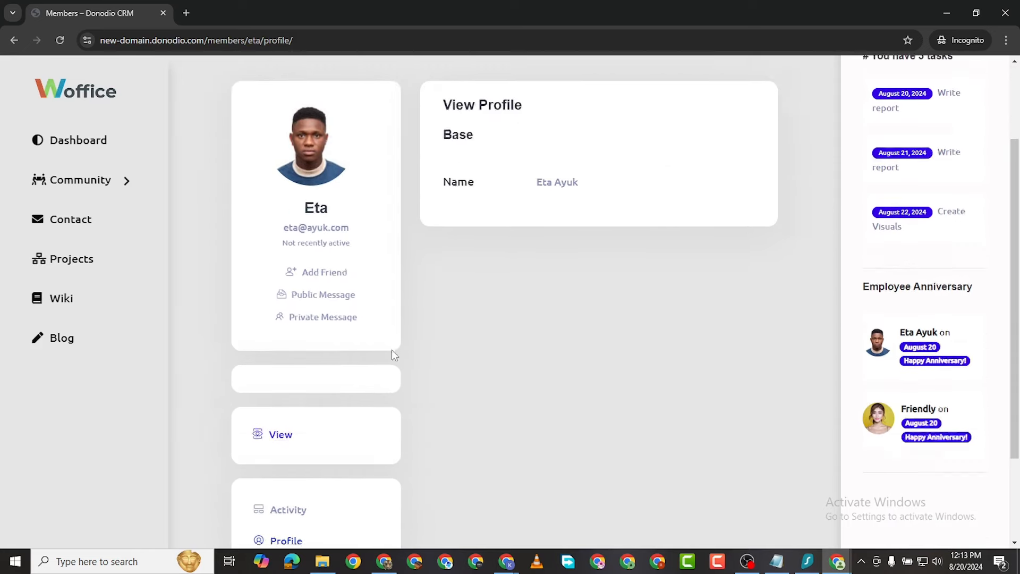
{"action": "scroll", "coordinate": [372, 335], "scroll_direction": "down", "scroll_amount": 3}
{"action": "scroll", "coordinate": [290, 325], "scroll_direction": "up", "scroll_amount": 2}
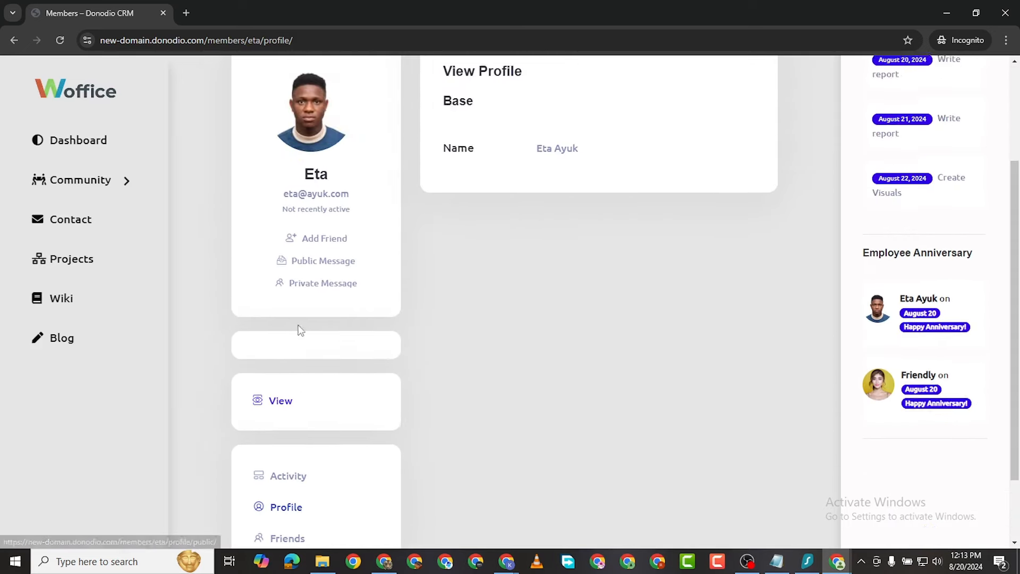
{"action": "scroll", "coordinate": [300, 330], "scroll_direction": "up", "scroll_amount": 3}
{"action": "left_click", "coordinate": [14, 40]}
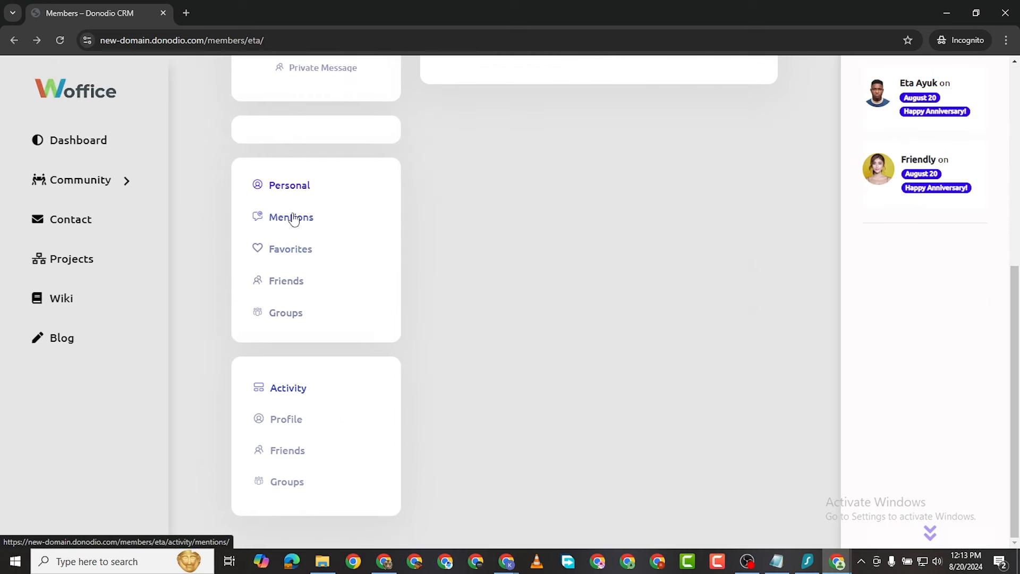
Step: Open Eta's Mentions activity and send Eta a friend request
{"action": "left_click", "coordinate": [294, 222]}
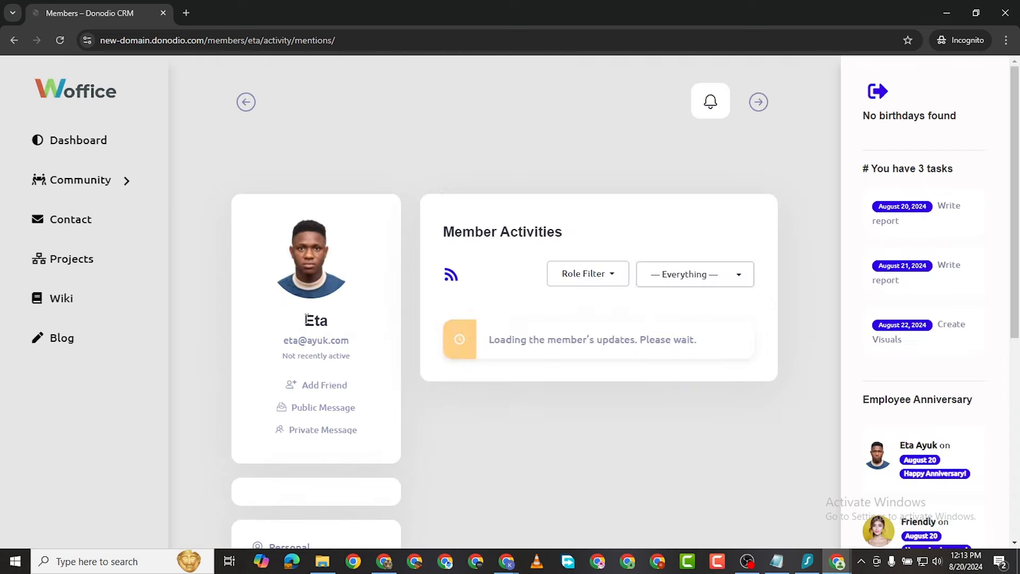
{"action": "scroll", "coordinate": [424, 202], "scroll_direction": "up", "scroll_amount": 2}
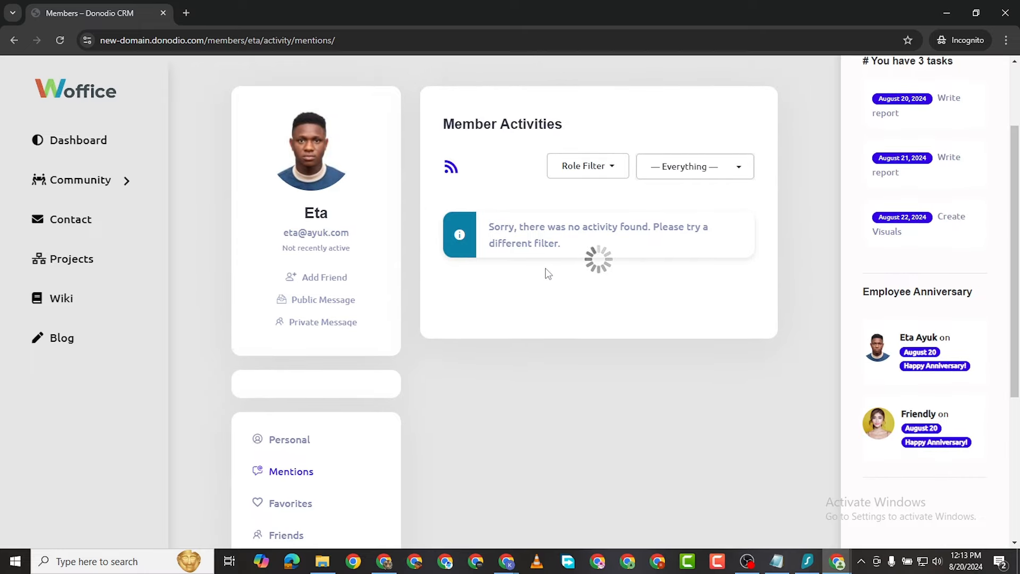
{"action": "left_click", "coordinate": [324, 279]}
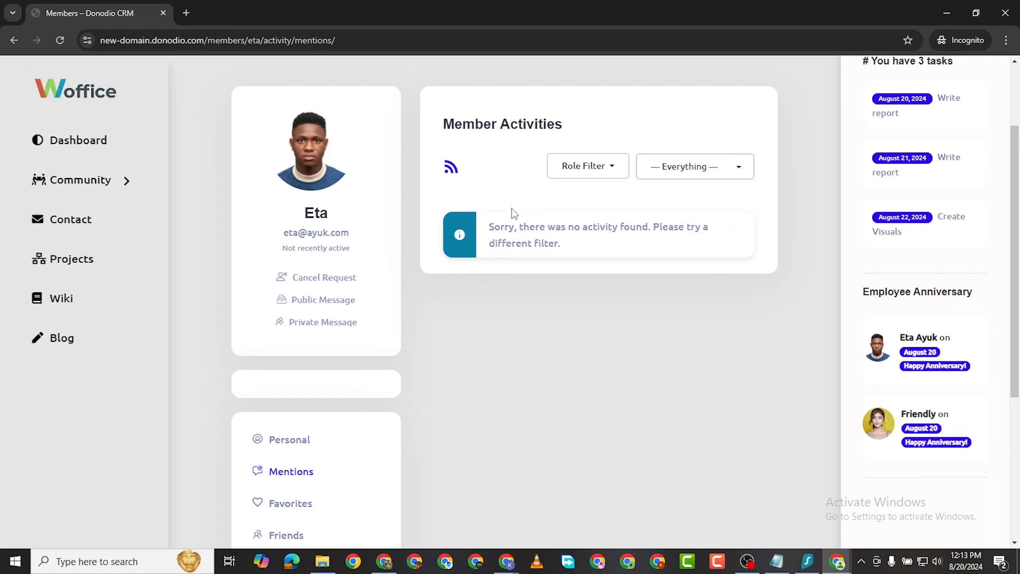
{"action": "scroll", "coordinate": [514, 212], "scroll_direction": "up", "scroll_amount": 2}
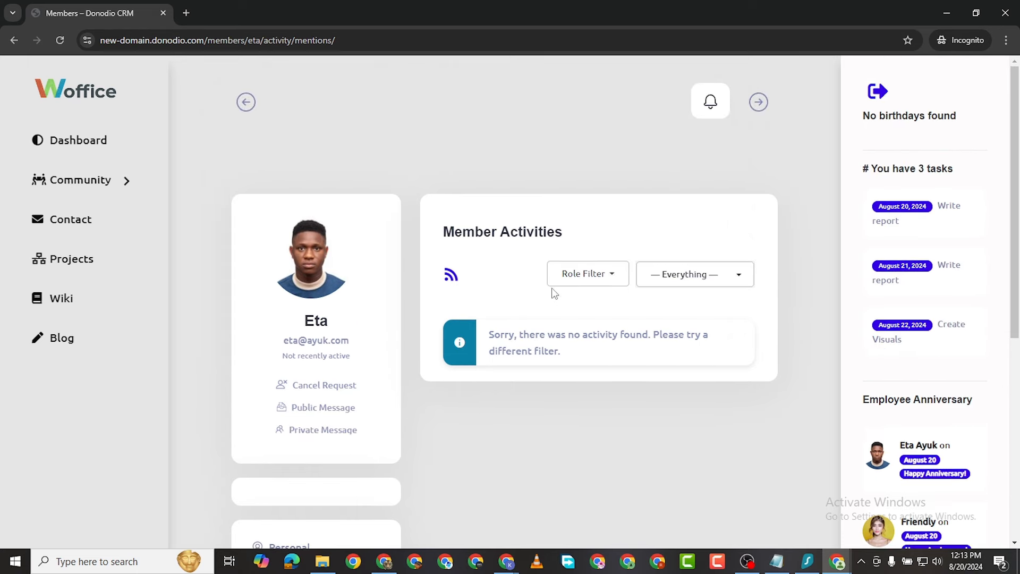
{"action": "scroll", "coordinate": [446, 352], "scroll_direction": "down", "scroll_amount": 7}
{"action": "scroll", "coordinate": [538, 402], "scroll_direction": "up", "scroll_amount": 7}
{"action": "scroll", "coordinate": [305, 368], "scroll_direction": "down", "scroll_amount": 6}
{"action": "scroll", "coordinate": [312, 380], "scroll_direction": "up", "scroll_amount": 6}
Step: Go from the intranet dashboard through Projects to the Community Members page
{"action": "left_click", "coordinate": [71, 139]}
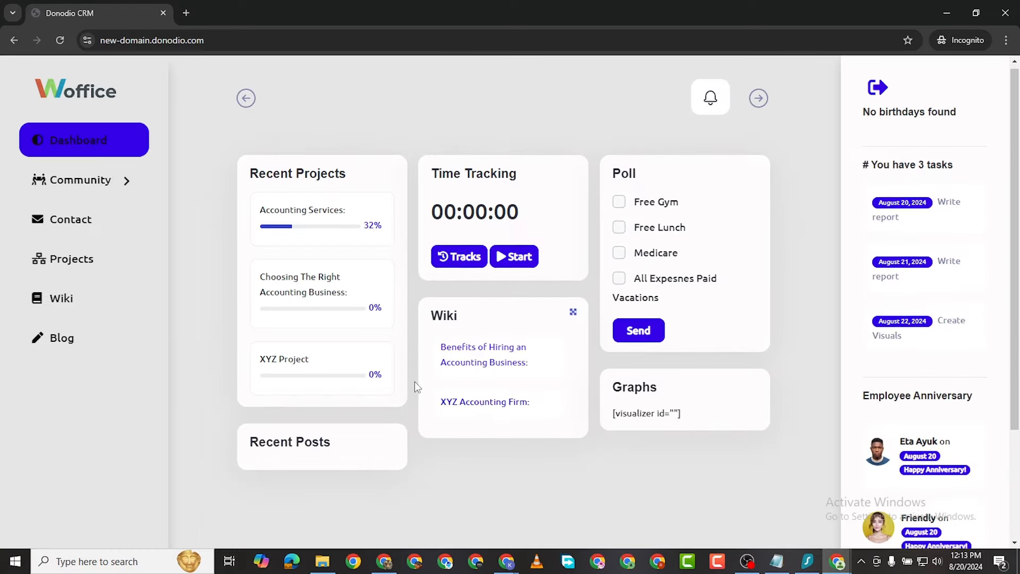
{"action": "scroll", "coordinate": [414, 382], "scroll_direction": "down", "scroll_amount": 3}
{"action": "scroll", "coordinate": [260, 283], "scroll_direction": "up", "scroll_amount": 3}
{"action": "left_click", "coordinate": [101, 348]}
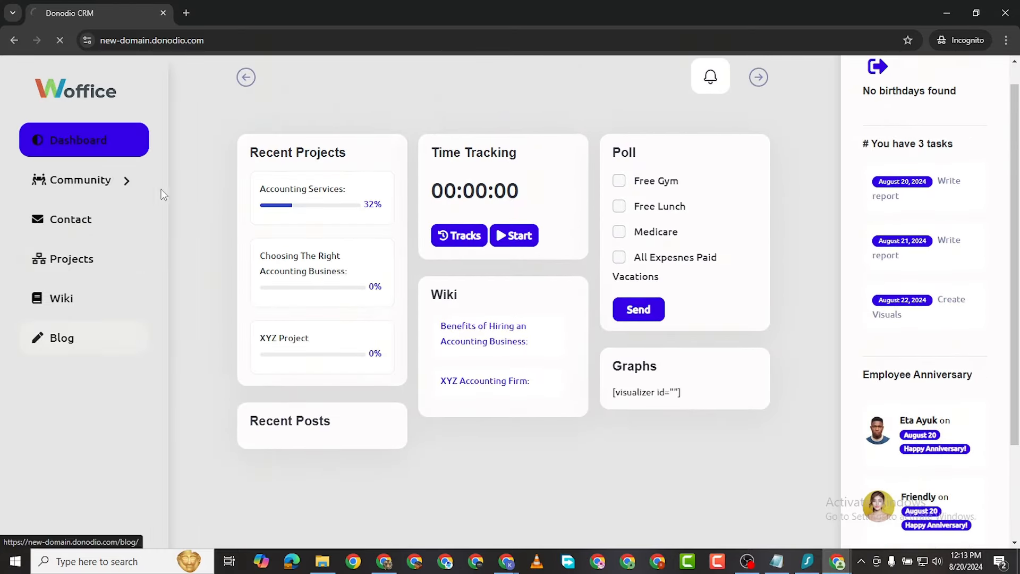
{"action": "scroll", "coordinate": [537, 351], "scroll_direction": "down", "scroll_amount": 4}
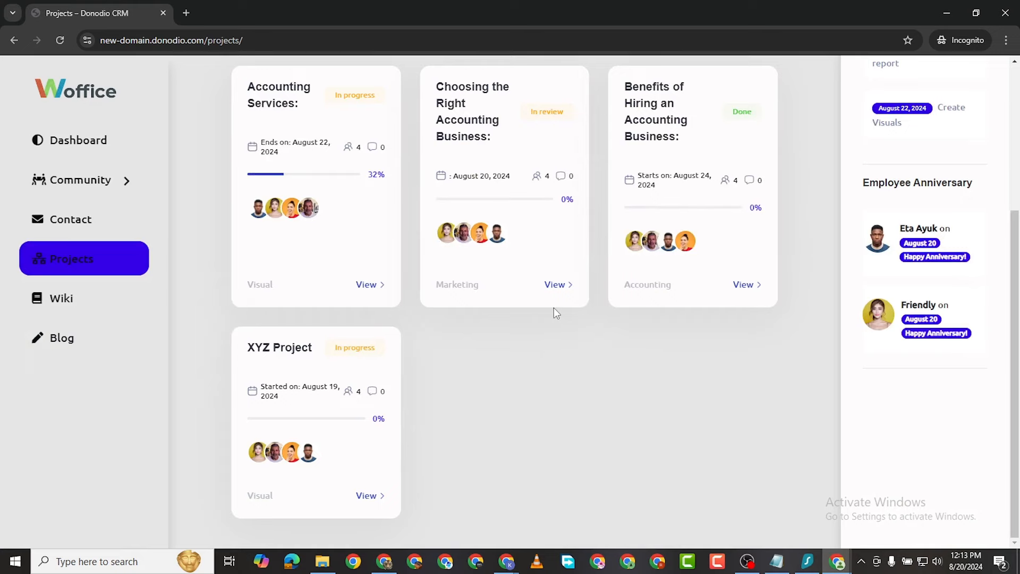
{"action": "scroll", "coordinate": [593, 317], "scroll_direction": "up", "scroll_amount": 4}
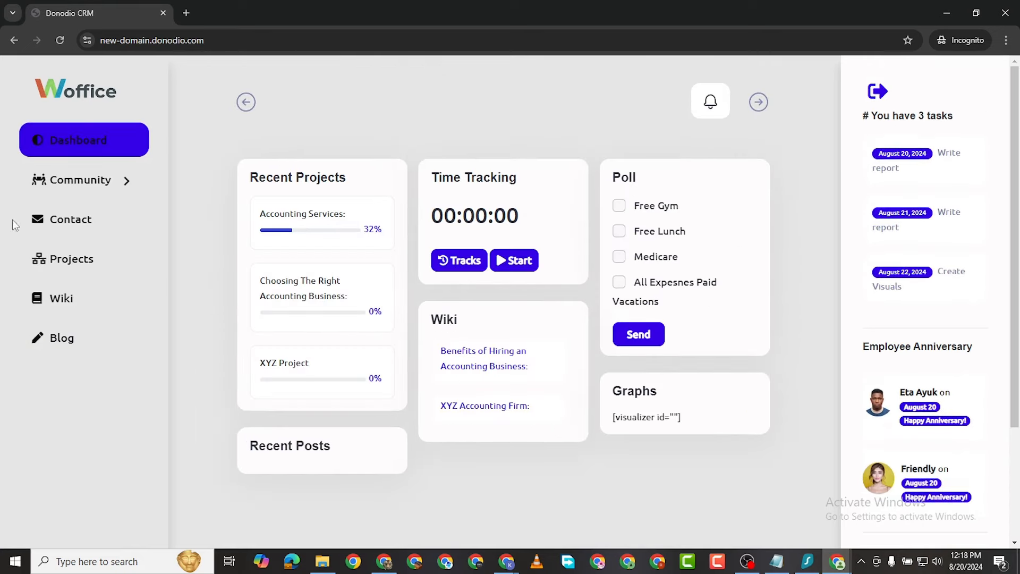
{"action": "left_click", "coordinate": [130, 181]}
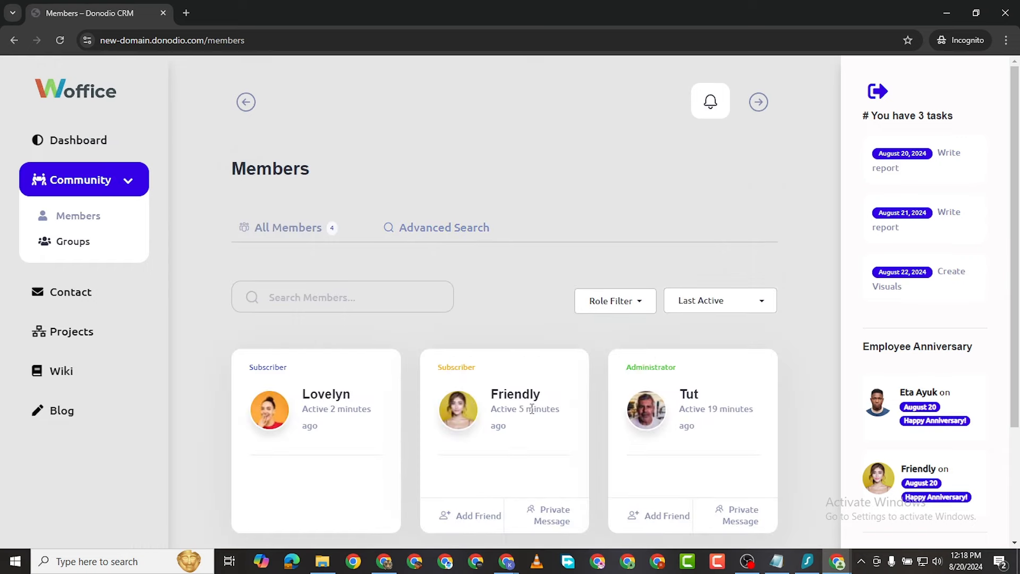
{"action": "scroll", "coordinate": [499, 346], "scroll_direction": "down", "scroll_amount": 3}
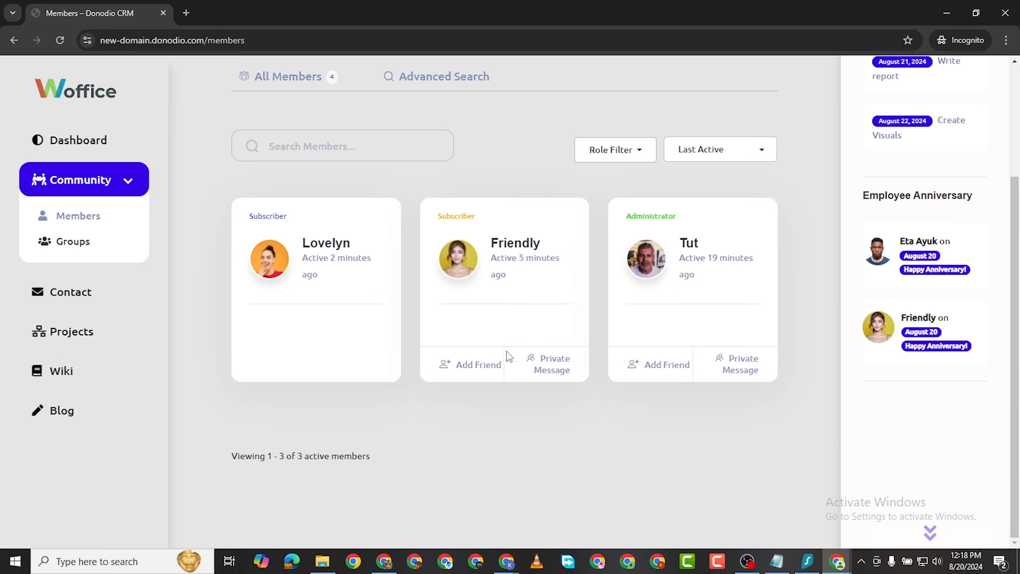
Step: Send friend requests to Friendly and Tut, then start a private message to Friendly
{"action": "left_click", "coordinate": [469, 375]}
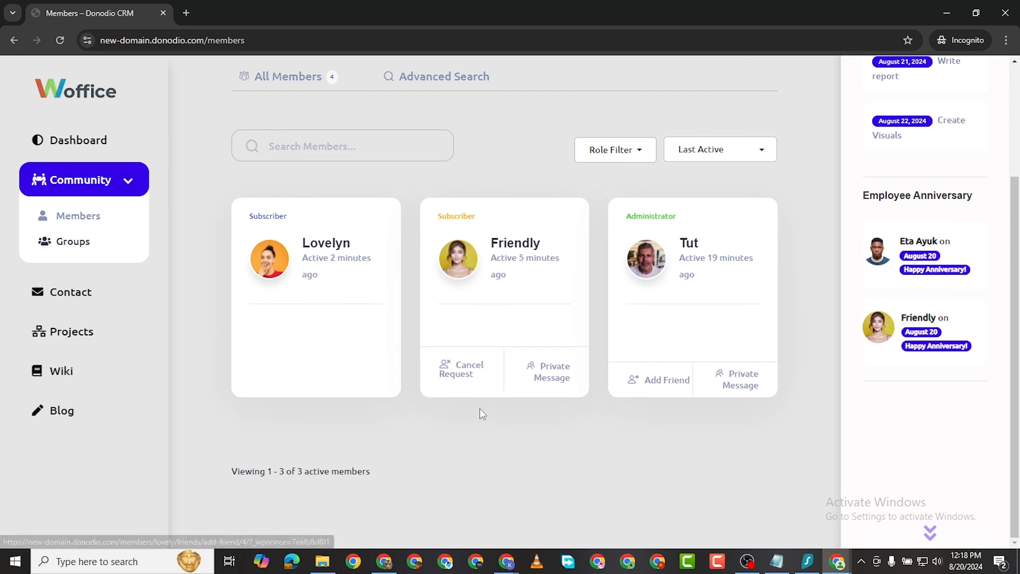
{"action": "left_click", "coordinate": [662, 385]}
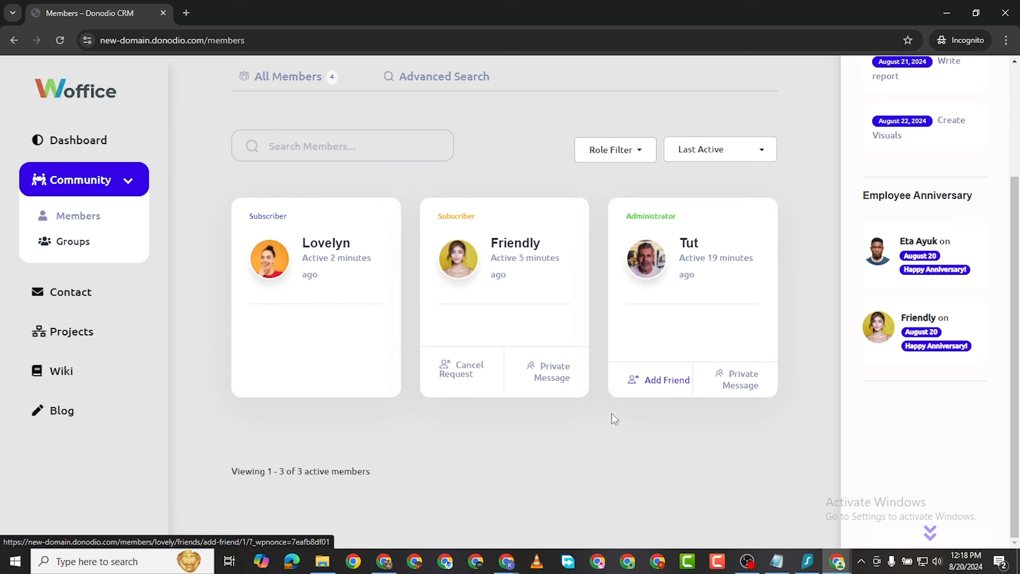
{"action": "left_click", "coordinate": [550, 378]}
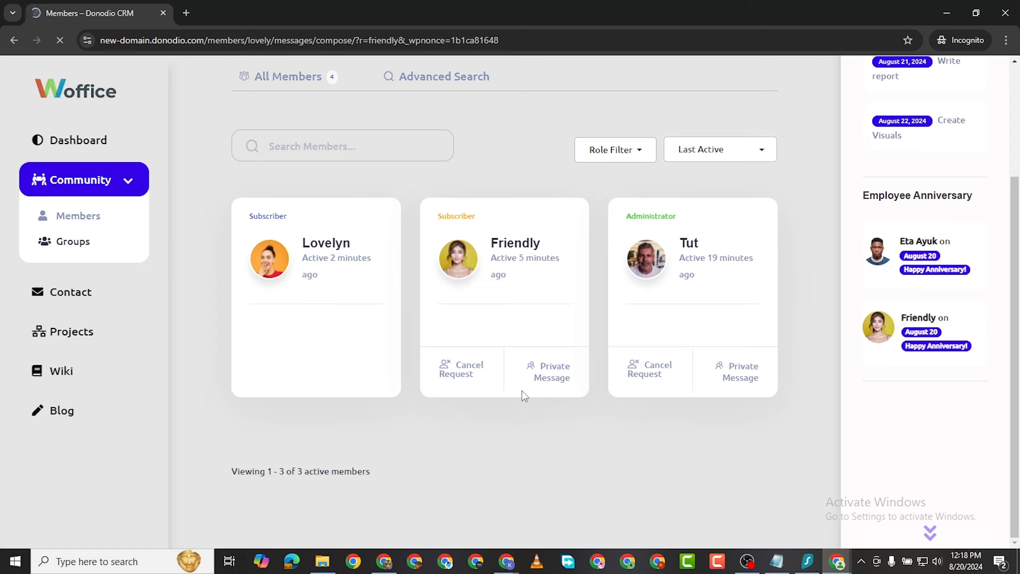
{"action": "scroll", "coordinate": [512, 251], "scroll_direction": "down", "scroll_amount": 4}
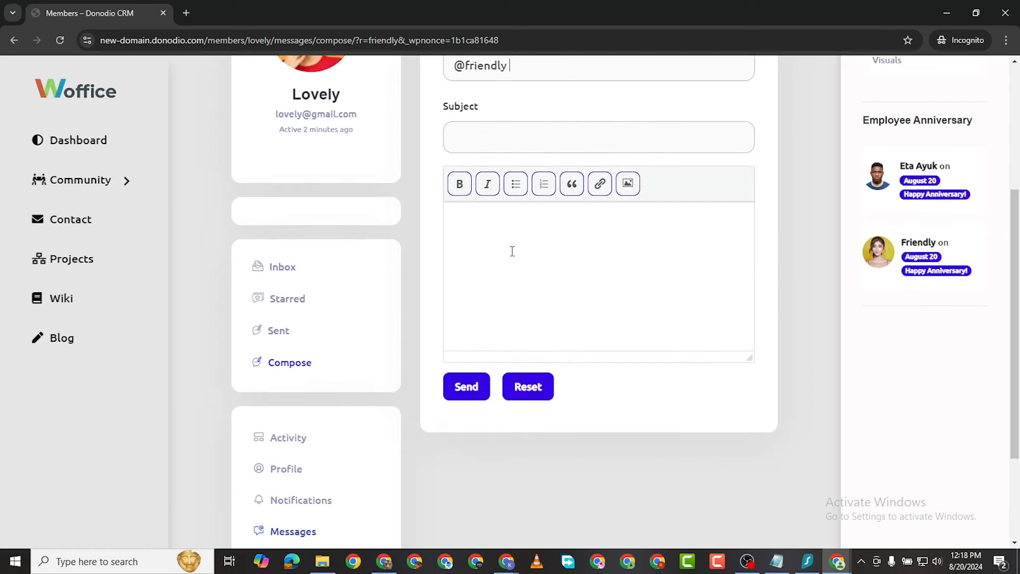
{"action": "scroll", "coordinate": [512, 251], "scroll_direction": "up", "scroll_amount": 1}
{"action": "left_click", "coordinate": [483, 187]}
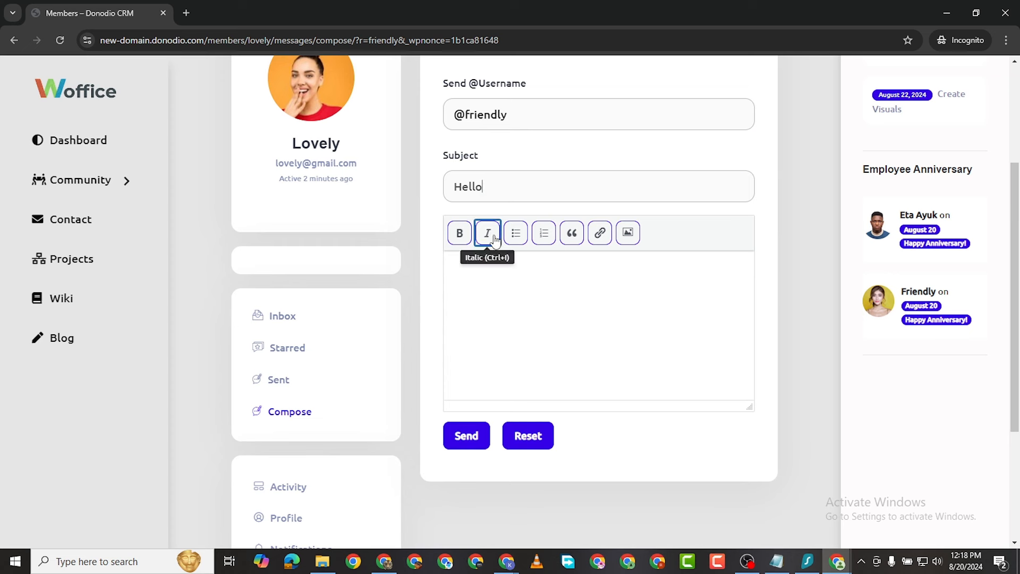
{"action": "left_click", "coordinate": [493, 267]}
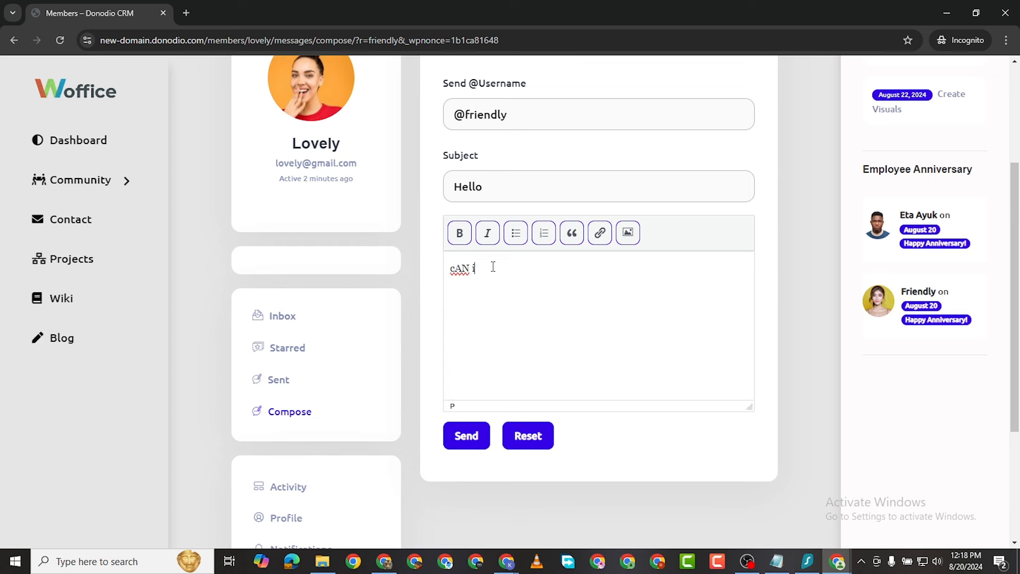
{"action": "key", "text": "BackSpace"}
{"action": "key", "text": "BackSpace"}
{"action": "key", "text": "BackSpace"}
{"action": "key", "text": "BackSpace"}
{"action": "key", "text": "BackSpace"}
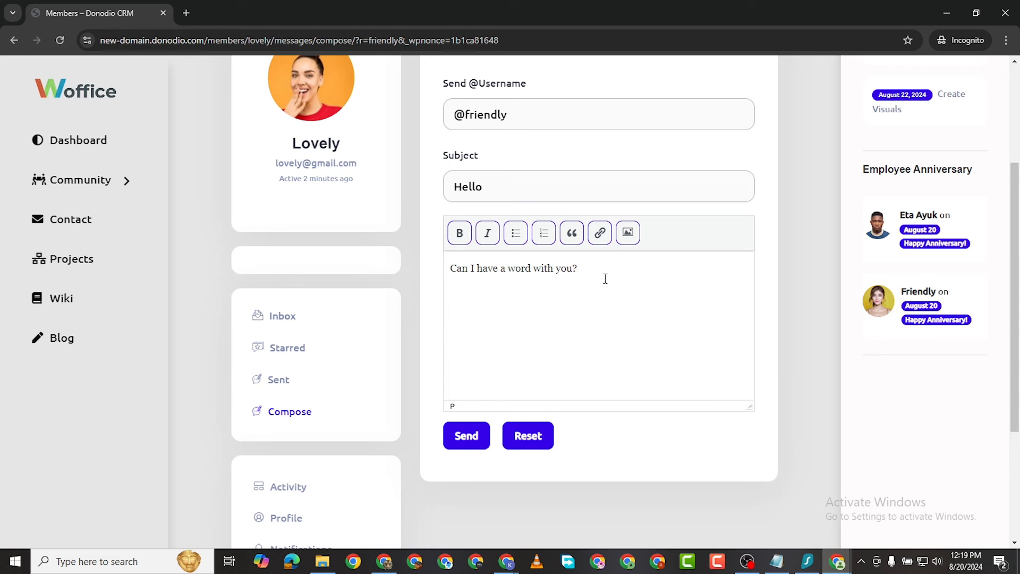
Step: Start inserting an image into the message, then close the image dialog without adding anything
{"action": "left_click", "coordinate": [628, 233]}
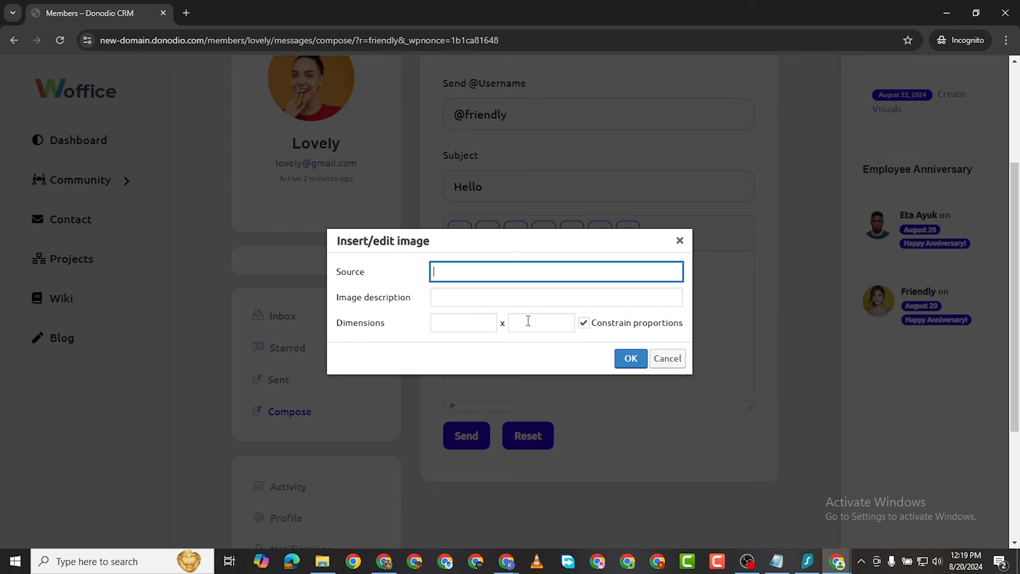
{"action": "left_click", "coordinate": [467, 304]}
{"action": "left_click", "coordinate": [469, 320]}
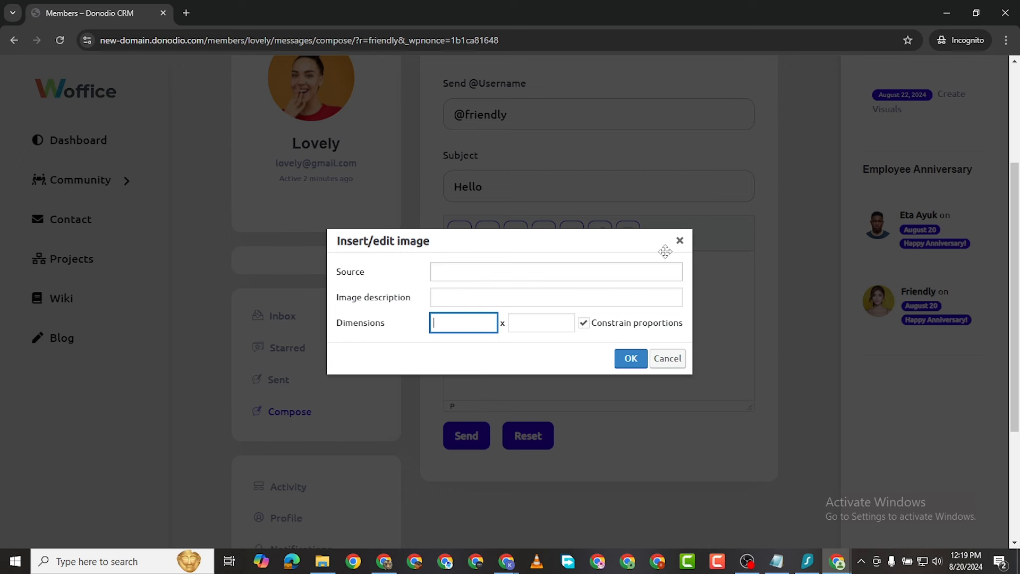
{"action": "left_click", "coordinate": [679, 242]}
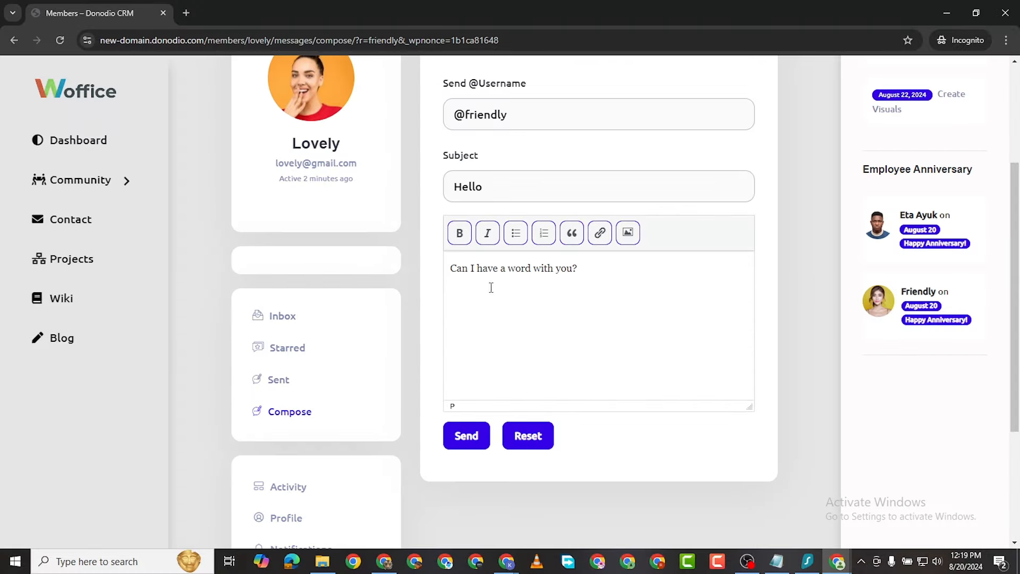
Step: Review the Sent box's 'Hello' conversation, previewing 'Can I have a word with you?'
{"action": "scroll", "coordinate": [482, 385], "scroll_direction": "down", "scroll_amount": 3}
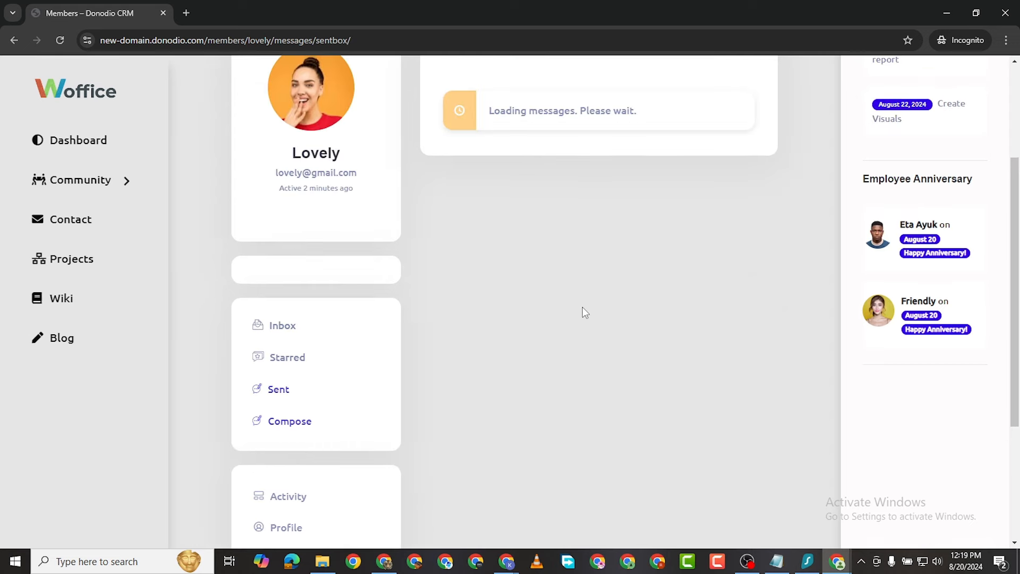
{"action": "scroll", "coordinate": [548, 244], "scroll_direction": "up", "scroll_amount": 2}
{"action": "scroll", "coordinate": [544, 371], "scroll_direction": "down", "scroll_amount": 2}
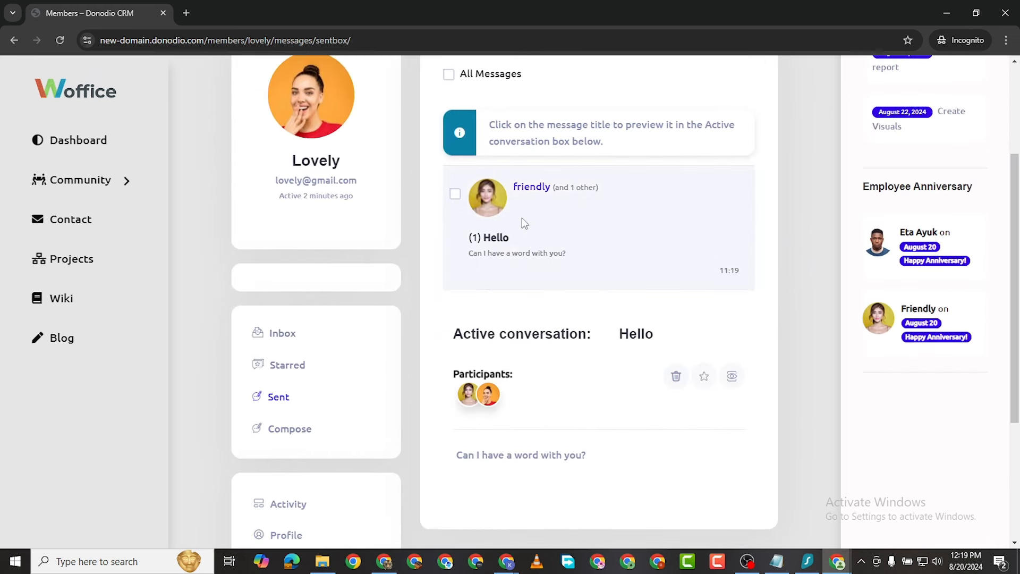
{"action": "scroll", "coordinate": [565, 256], "scroll_direction": "up", "scroll_amount": 2}
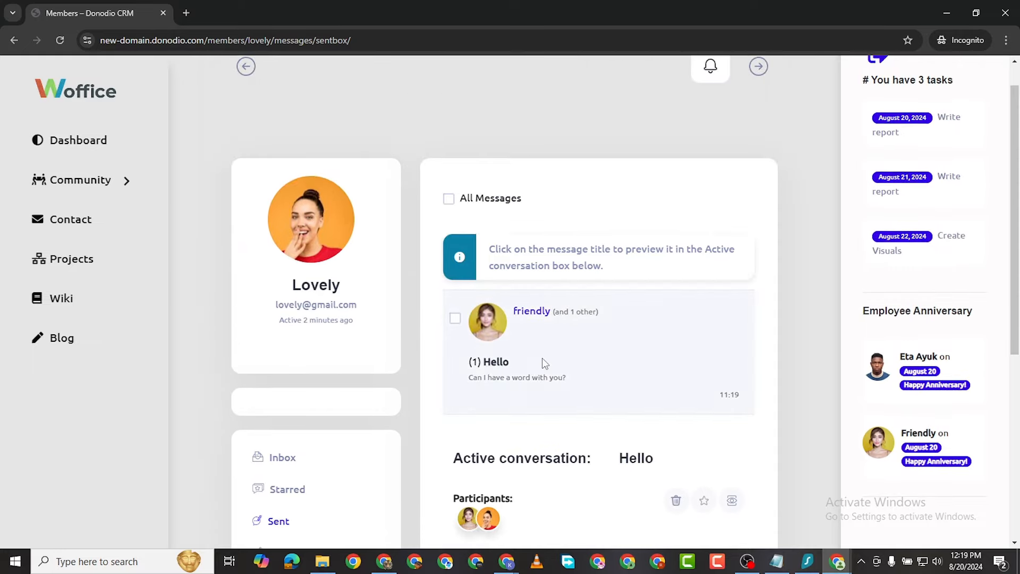
{"action": "scroll", "coordinate": [542, 359], "scroll_direction": "down", "scroll_amount": 4}
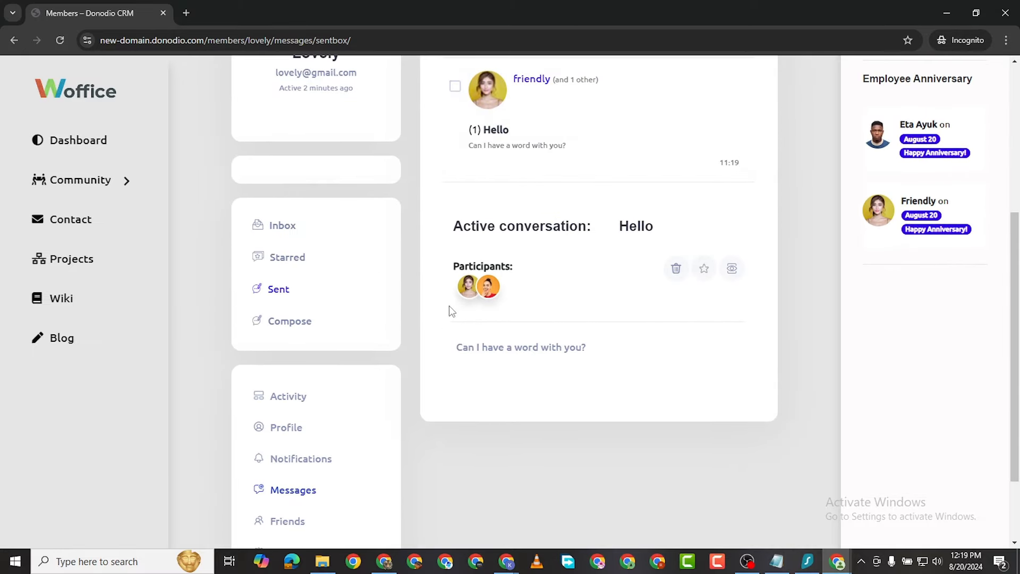
{"action": "scroll", "coordinate": [444, 297], "scroll_direction": "down", "scroll_amount": 2}
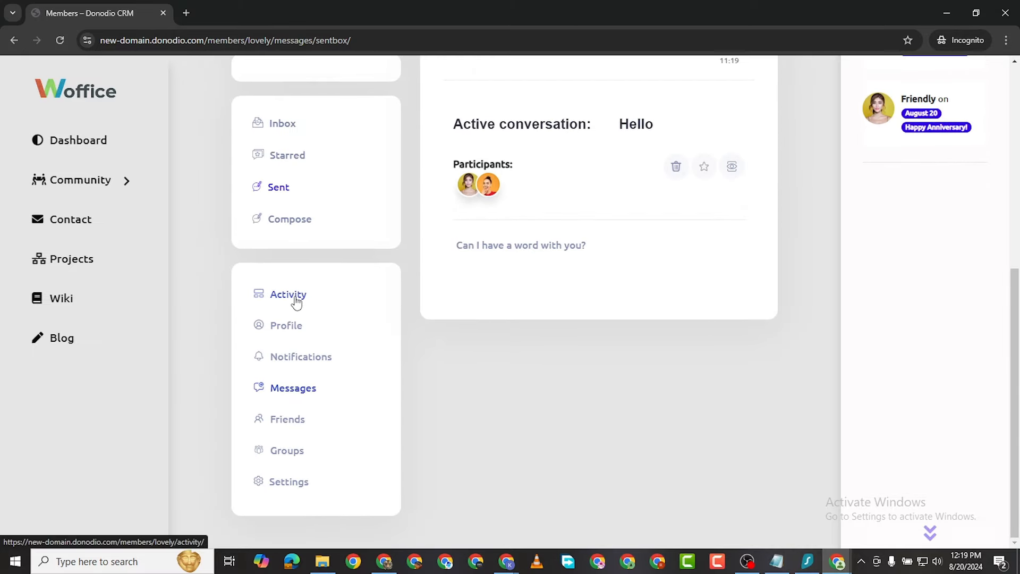
{"action": "scroll", "coordinate": [297, 325], "scroll_direction": "up", "scroll_amount": 3}
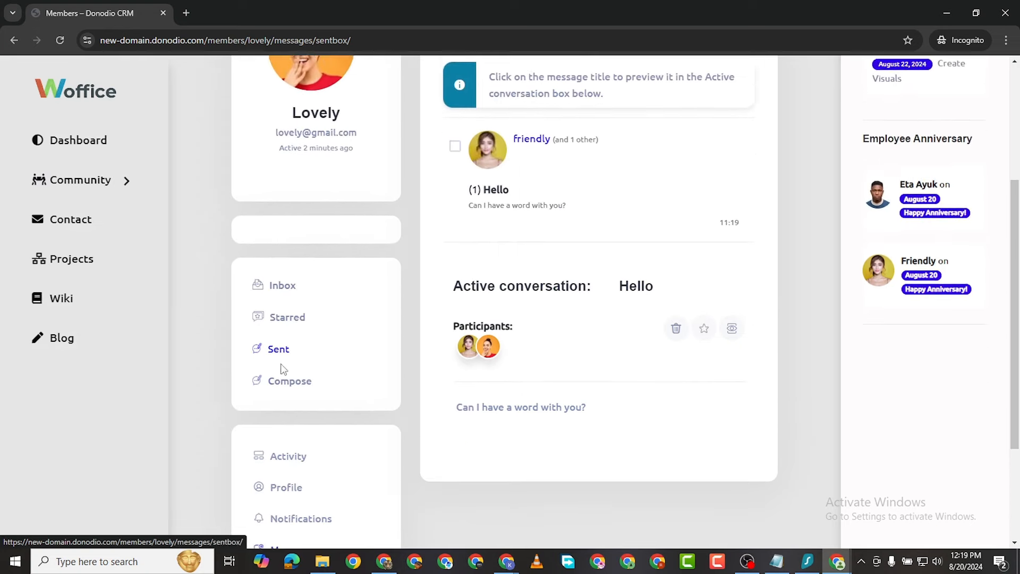
{"action": "scroll", "coordinate": [289, 377], "scroll_direction": "down", "scroll_amount": 1}
Step: Open the member's profile, go to Change Profile Photo, then to Change Cover Image
{"action": "left_click", "coordinate": [283, 417]}
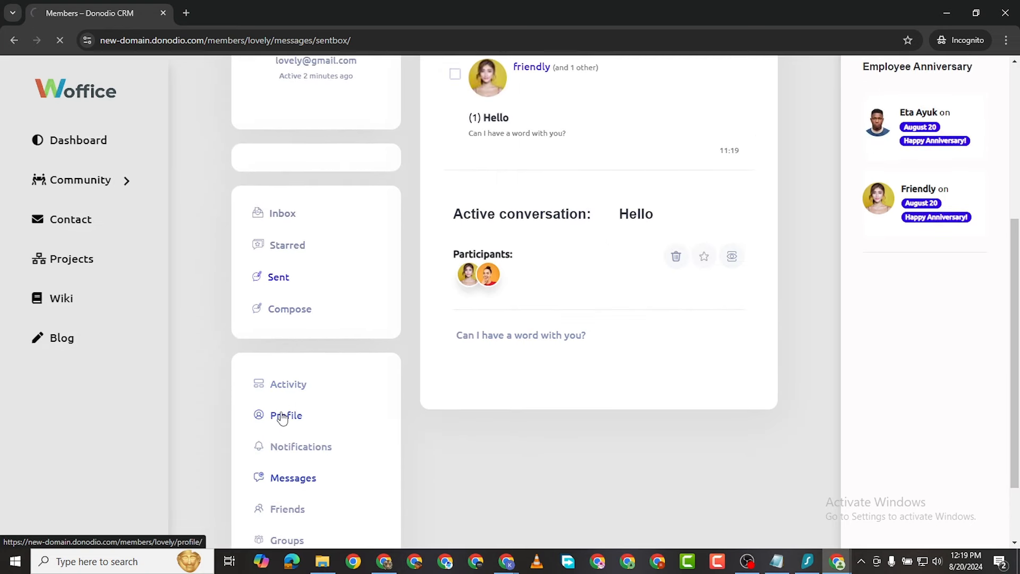
{"action": "scroll", "coordinate": [364, 337], "scroll_direction": "down", "scroll_amount": 7}
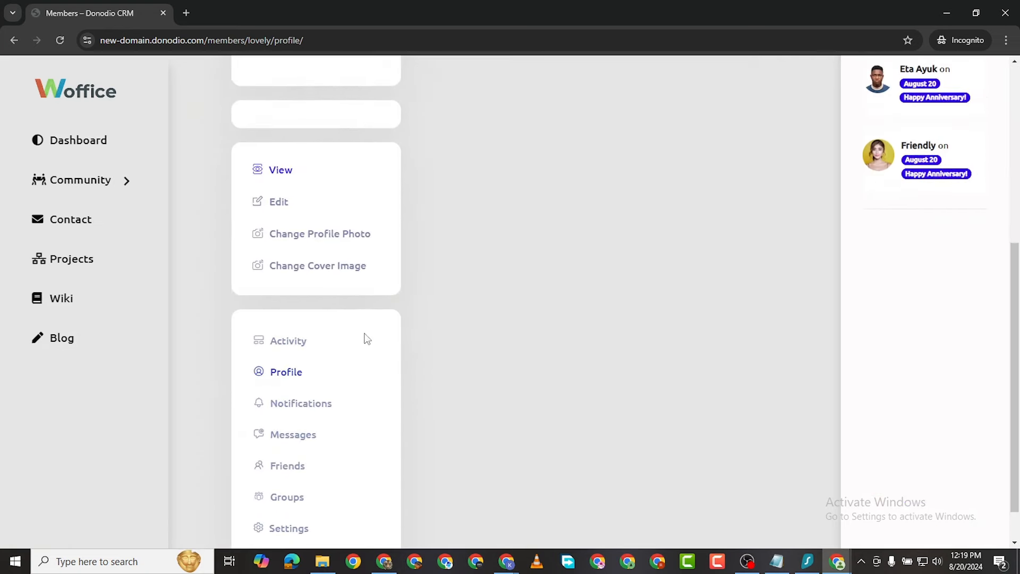
{"action": "scroll", "coordinate": [386, 284], "scroll_direction": "up", "scroll_amount": 7}
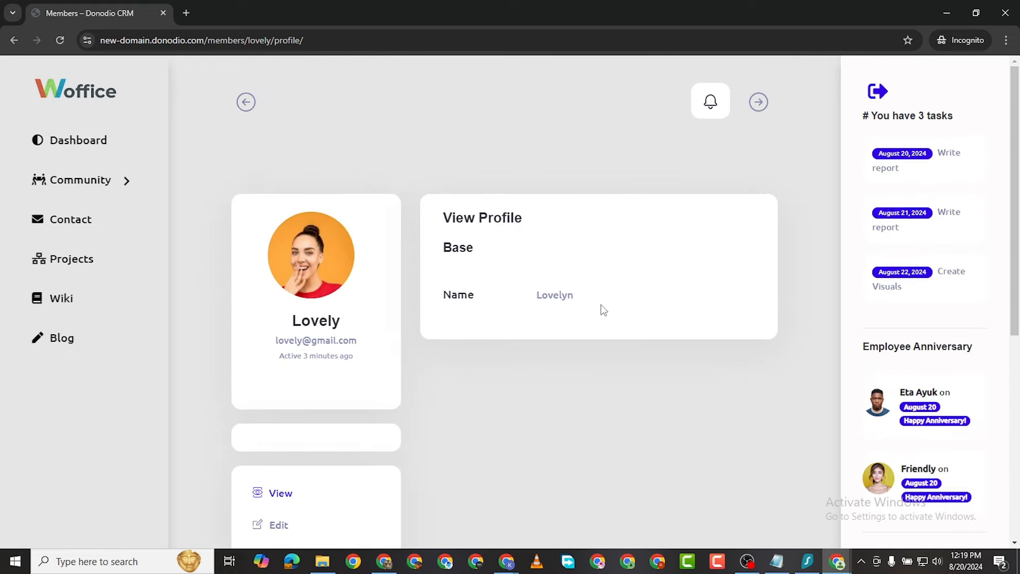
{"action": "scroll", "coordinate": [483, 309], "scroll_direction": "down", "scroll_amount": 4}
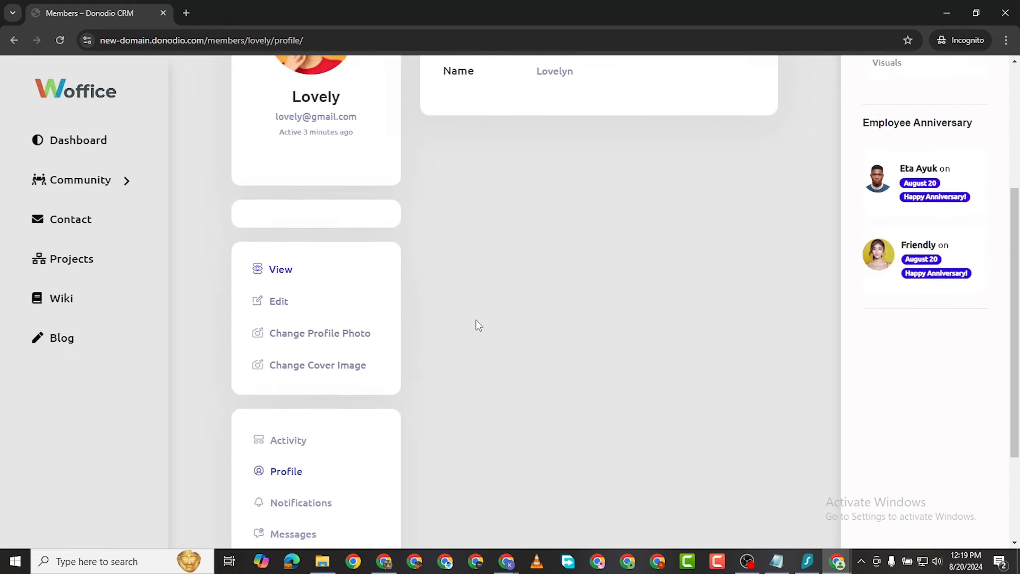
{"action": "left_click", "coordinate": [317, 330]}
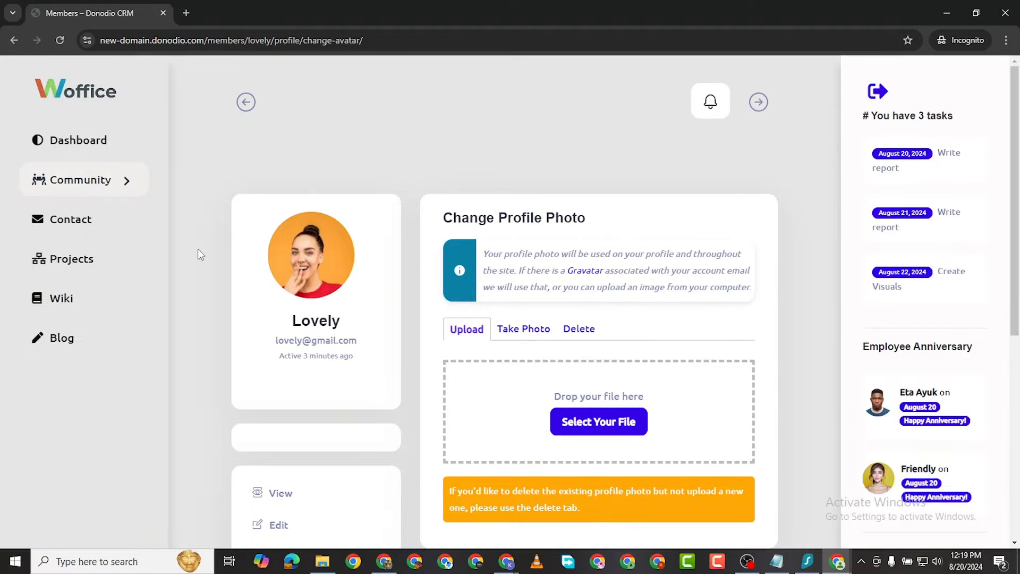
{"action": "scroll", "coordinate": [446, 298], "scroll_direction": "down", "scroll_amount": 2}
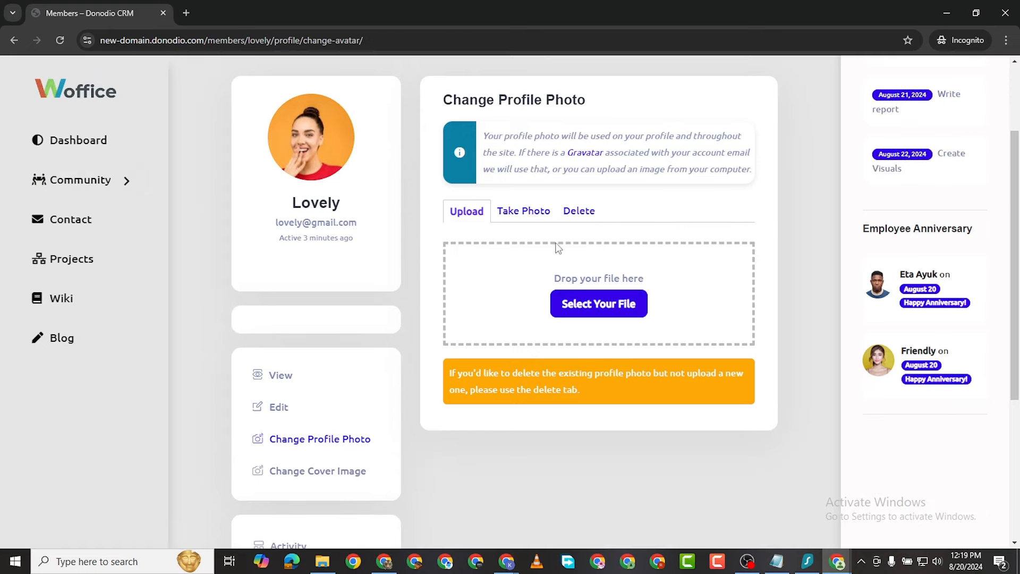
{"action": "scroll", "coordinate": [425, 319], "scroll_direction": "down", "scroll_amount": 4}
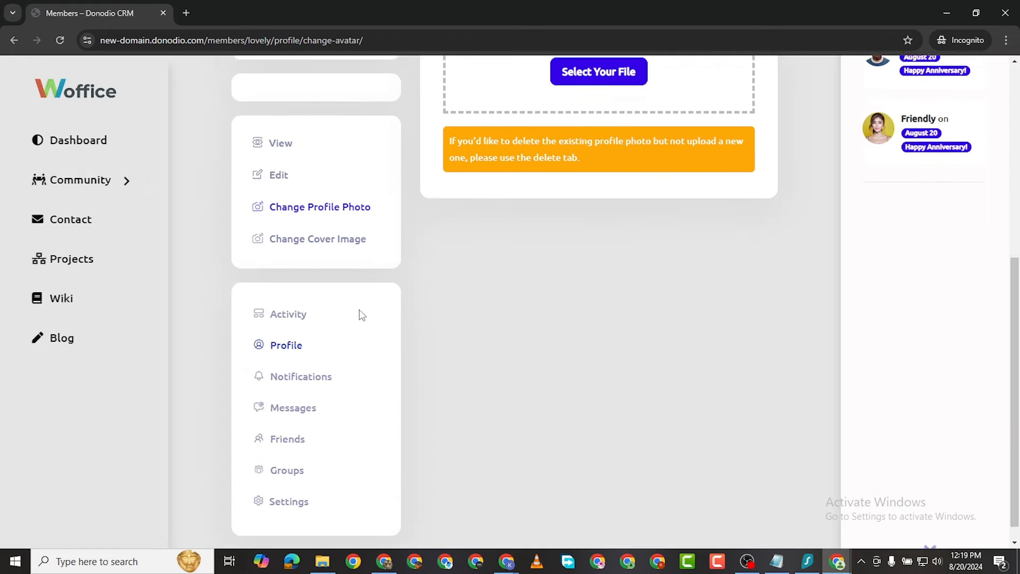
{"action": "left_click", "coordinate": [327, 225]}
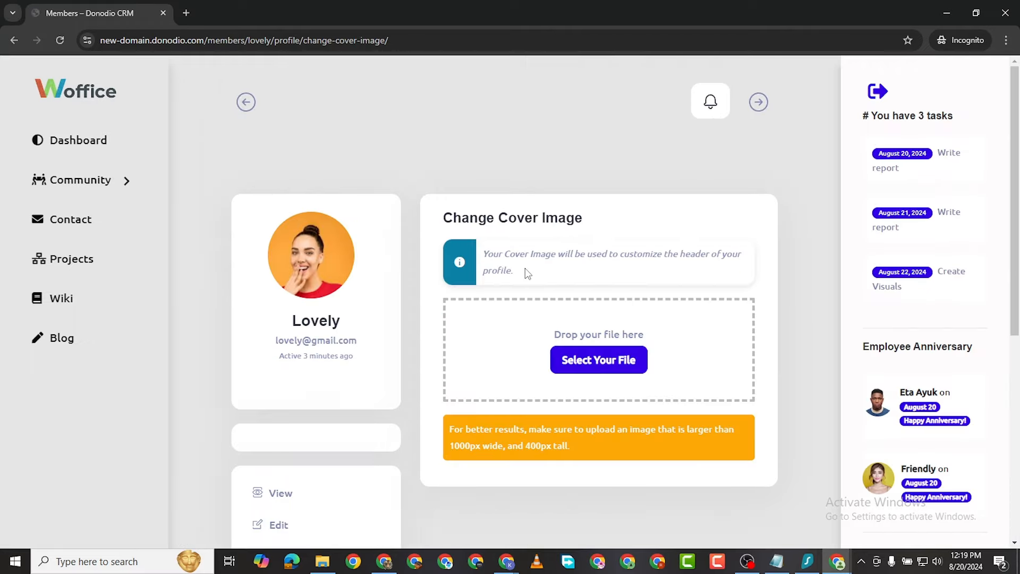
Step: Upload pexels-fauxels-3183153.jpg from the Downloads folder as the member's cover image
{"action": "scroll", "coordinate": [592, 292], "scroll_direction": "down", "scroll_amount": 1}
{"action": "scroll", "coordinate": [605, 212], "scroll_direction": "up", "scroll_amount": 2}
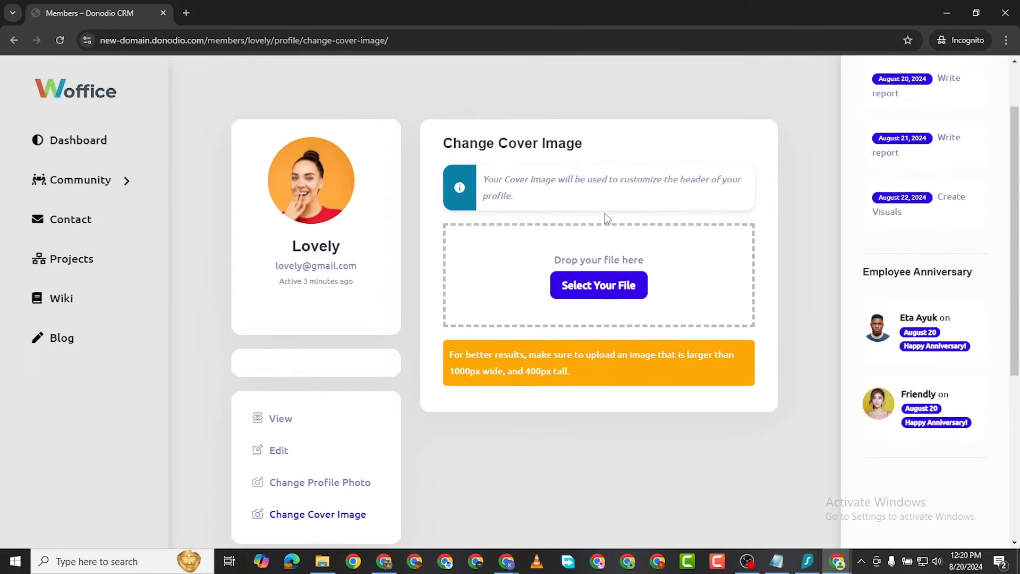
{"action": "left_click", "coordinate": [587, 311]}
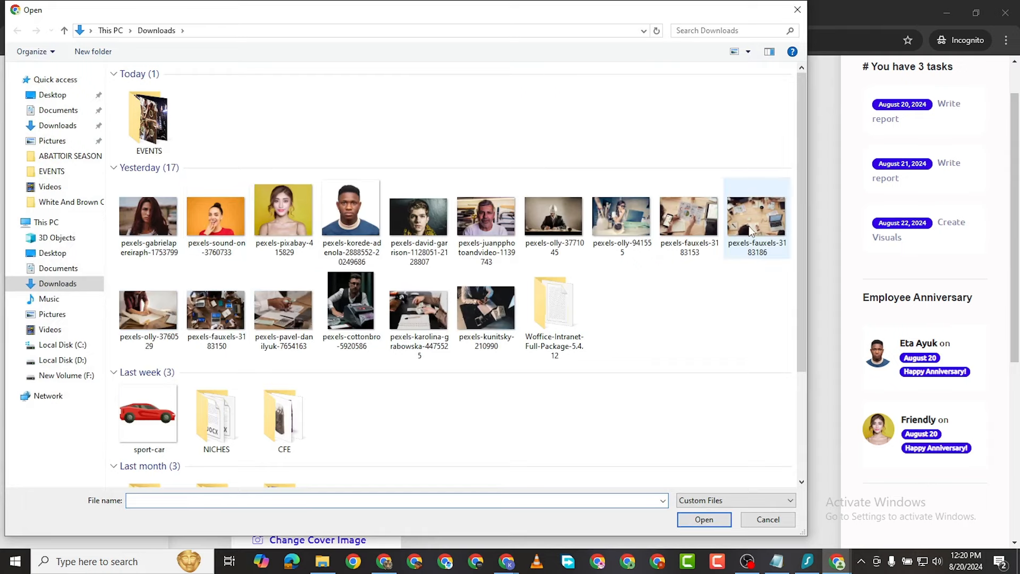
{"action": "double_click", "coordinate": [684, 215]}
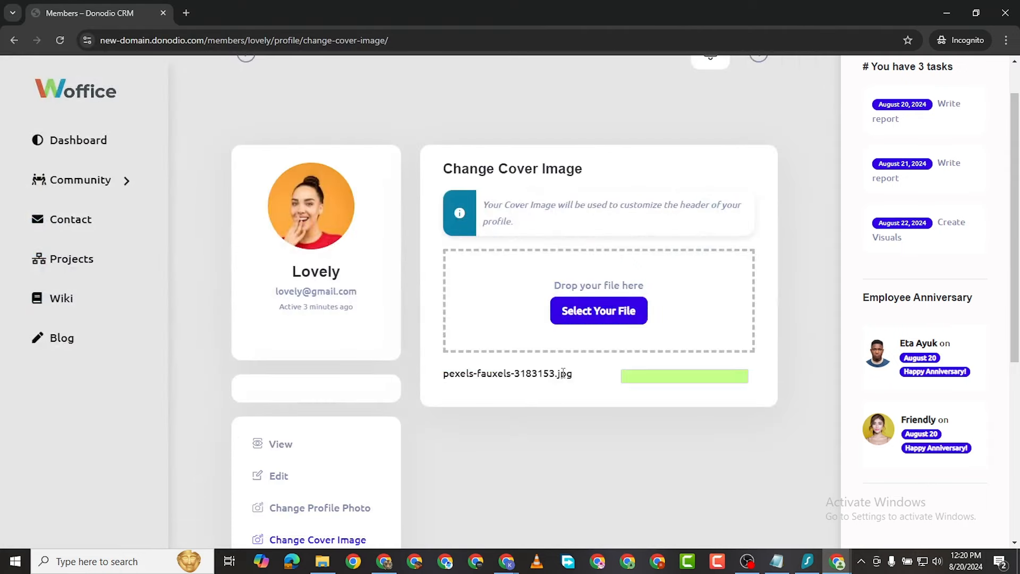
{"action": "scroll", "coordinate": [529, 378], "scroll_direction": "down", "scroll_amount": 2}
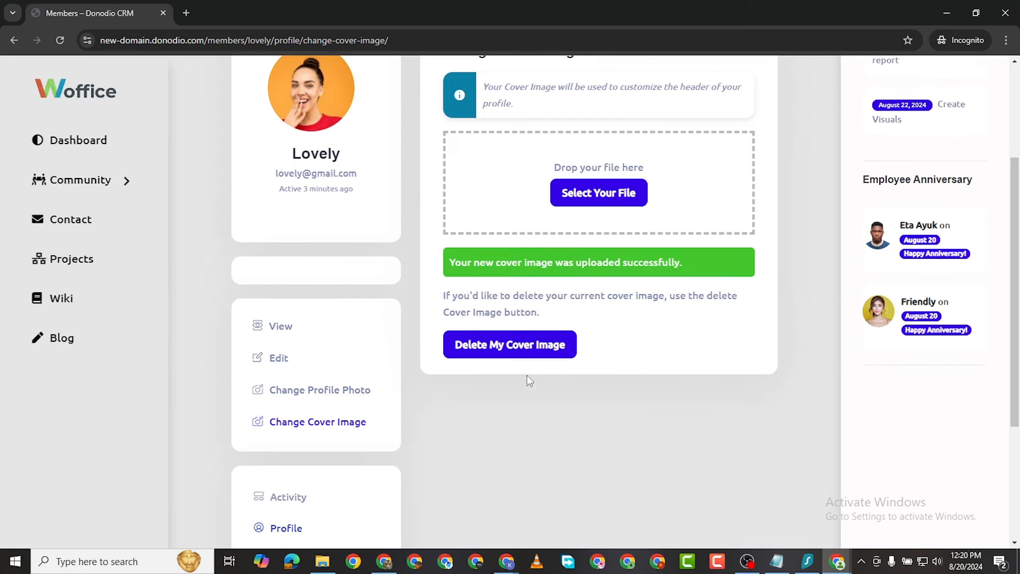
{"action": "scroll", "coordinate": [473, 371], "scroll_direction": "down", "scroll_amount": 2}
{"action": "scroll", "coordinate": [649, 256], "scroll_direction": "up", "scroll_amount": 4}
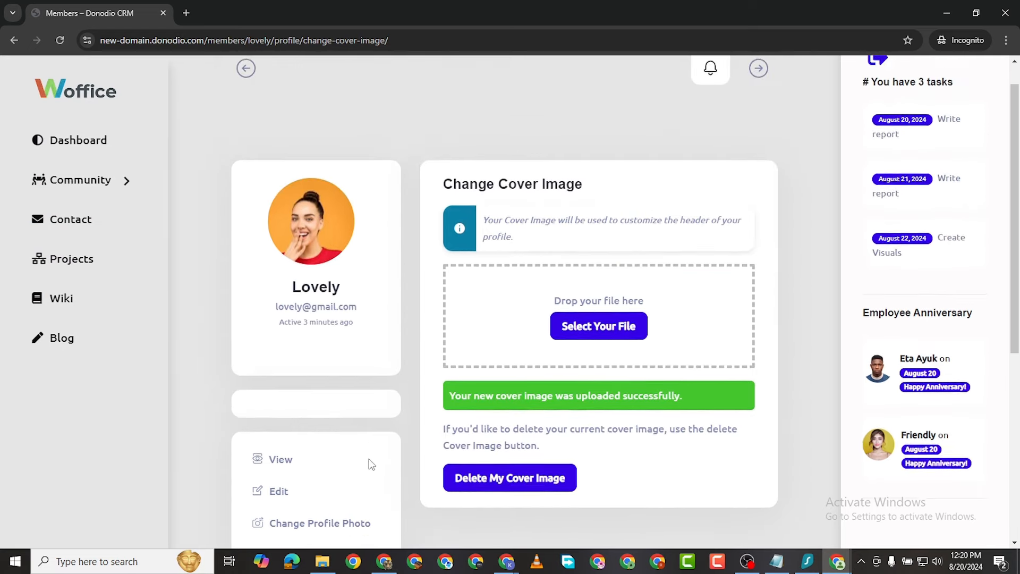
{"action": "scroll", "coordinate": [366, 459], "scroll_direction": "down", "scroll_amount": 6}
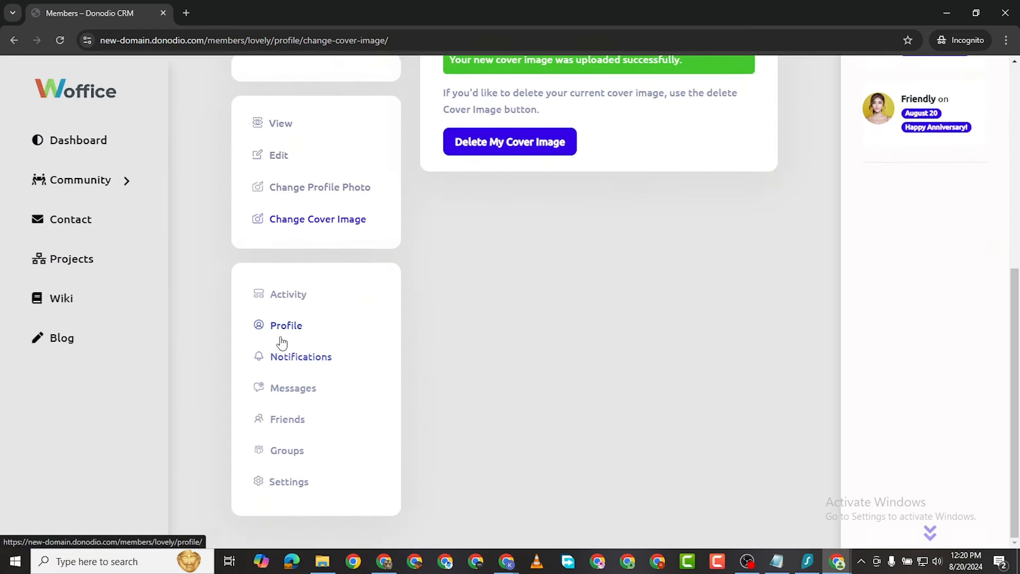
Step: Look through the member's Notifications and Messages tabs
{"action": "left_click", "coordinate": [294, 358]}
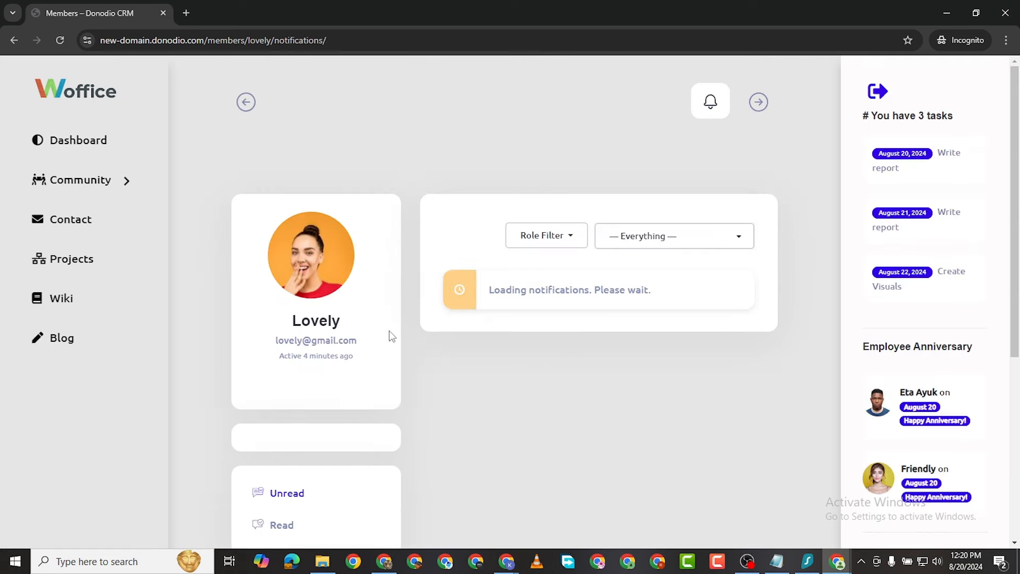
{"action": "scroll", "coordinate": [608, 350], "scroll_direction": "down", "scroll_amount": 4}
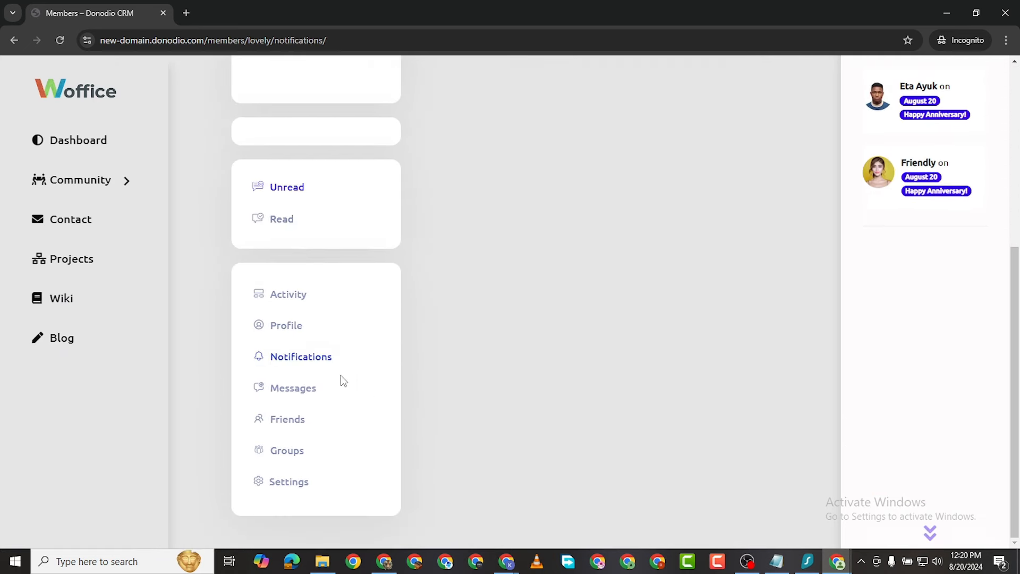
{"action": "left_click", "coordinate": [305, 389]}
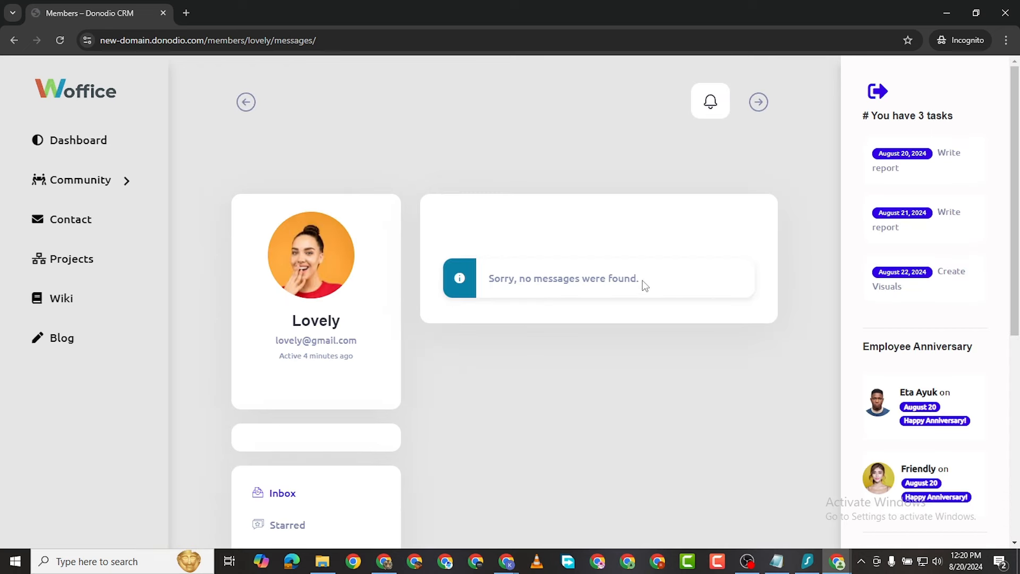
{"action": "scroll", "coordinate": [568, 325], "scroll_direction": "down", "scroll_amount": 7}
Step: Check the member's Friends and Groups tabs, both empty, then go to Settings
{"action": "left_click", "coordinate": [286, 419]}
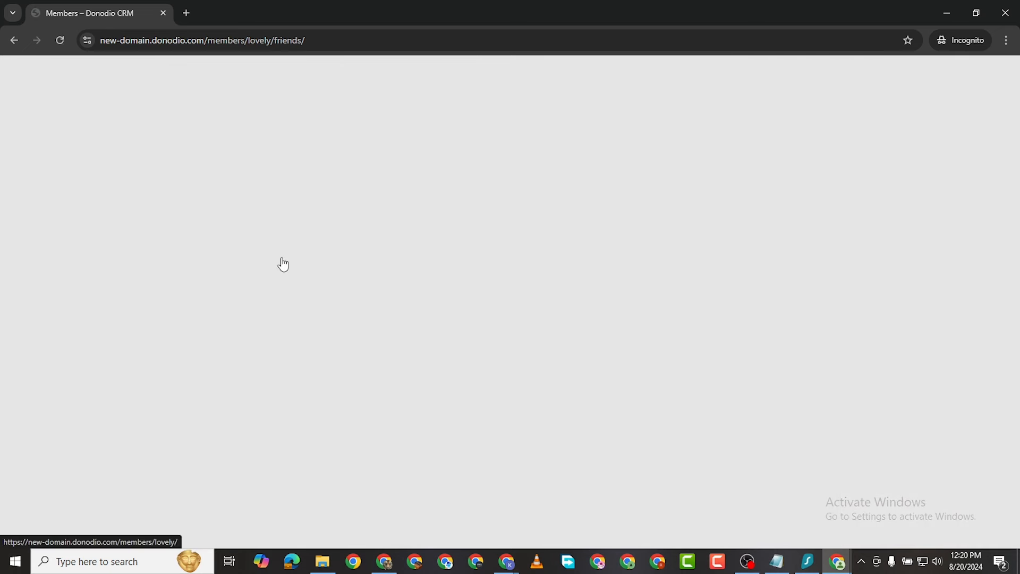
{"action": "scroll", "coordinate": [519, 307], "scroll_direction": "down", "scroll_amount": 4}
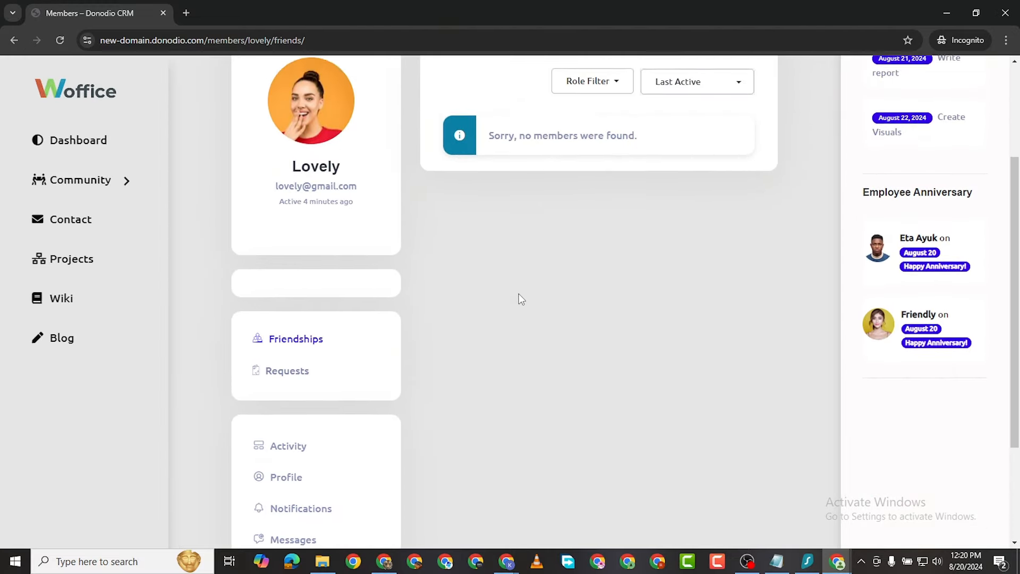
{"action": "scroll", "coordinate": [517, 306], "scroll_direction": "down", "scroll_amount": 3}
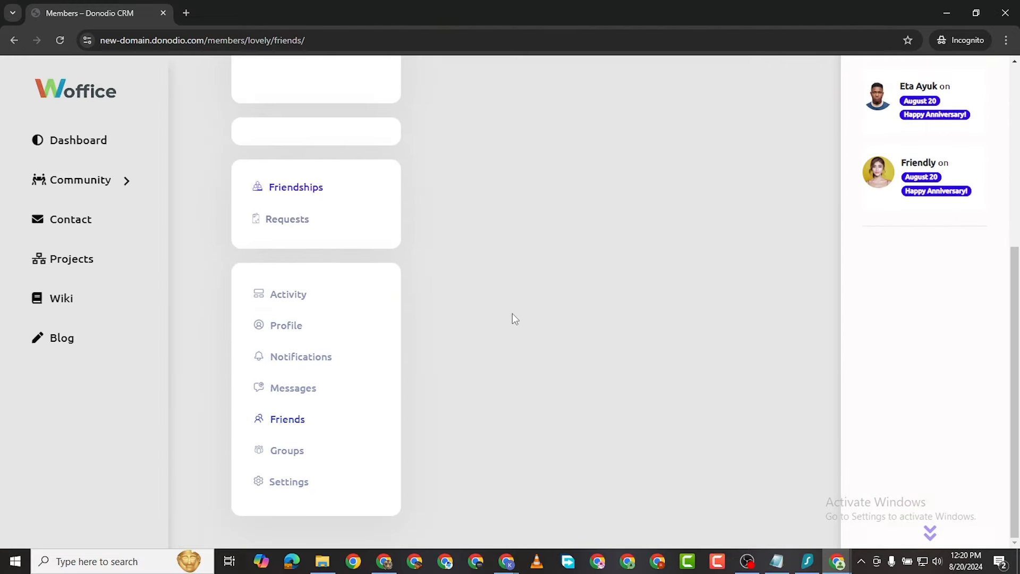
{"action": "left_click", "coordinate": [291, 451]}
{"action": "scroll", "coordinate": [521, 396], "scroll_direction": "down", "scroll_amount": 2}
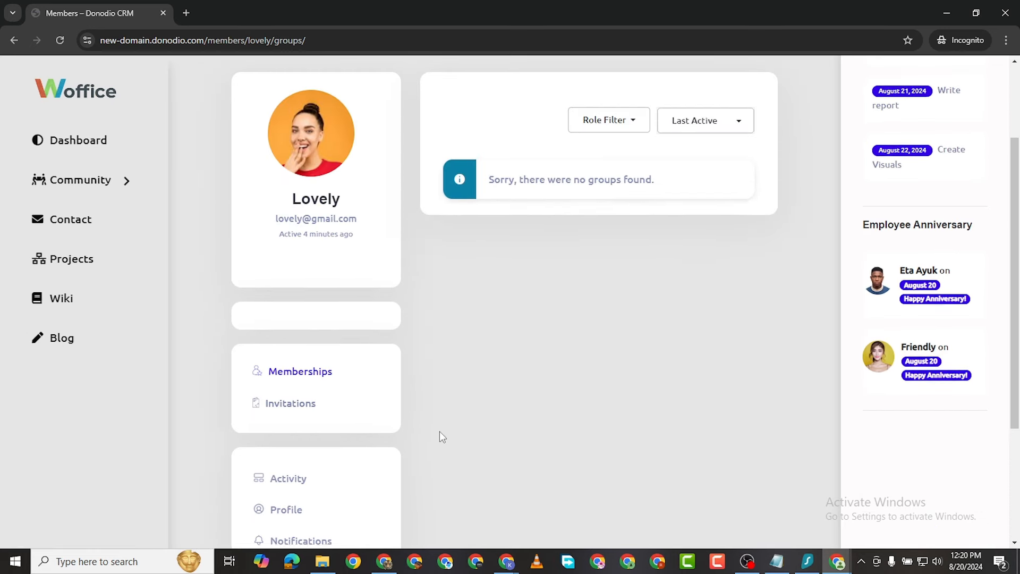
{"action": "scroll", "coordinate": [440, 432], "scroll_direction": "down", "scroll_amount": 3}
{"action": "left_click", "coordinate": [289, 482]}
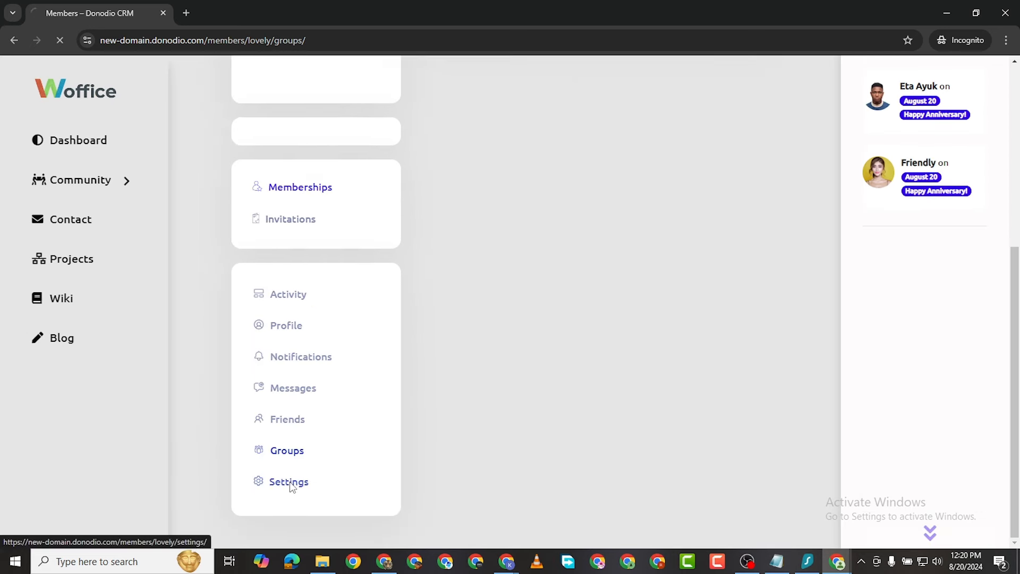
Step: Review the Email & Password settings, then switch to the Group Invites settings
{"action": "scroll", "coordinate": [585, 377], "scroll_direction": "down", "scroll_amount": 6}
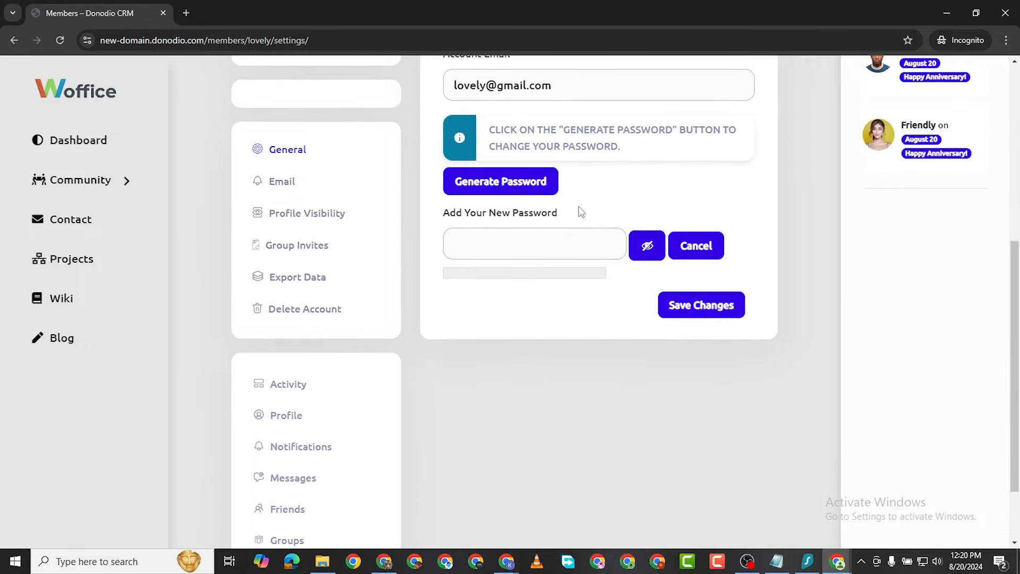
{"action": "scroll", "coordinate": [567, 191], "scroll_direction": "up", "scroll_amount": 2}
{"action": "scroll", "coordinate": [606, 318], "scroll_direction": "up", "scroll_amount": 2}
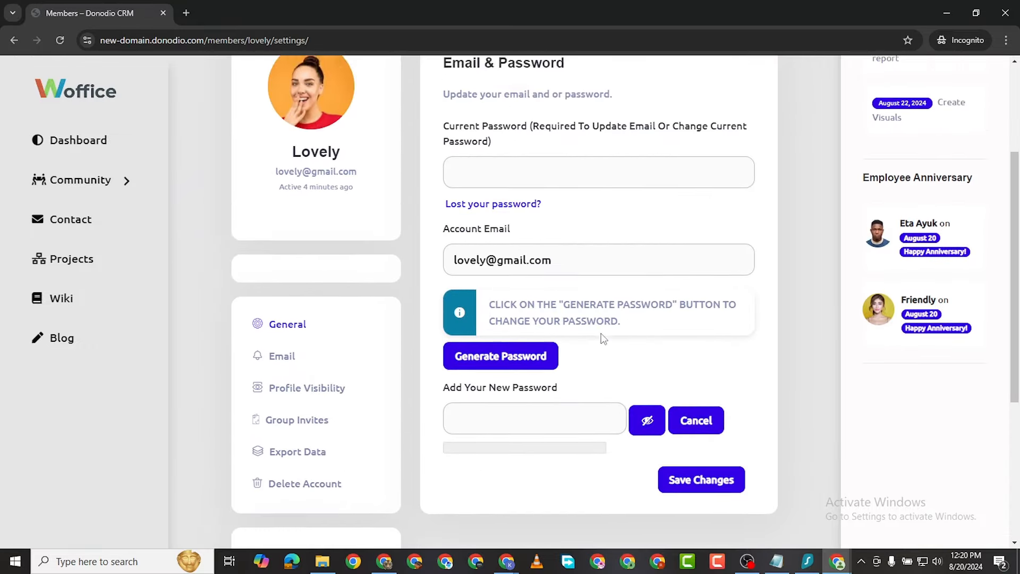
{"action": "scroll", "coordinate": [531, 319], "scroll_direction": "down", "scroll_amount": 2}
{"action": "scroll", "coordinate": [539, 243], "scroll_direction": "up", "scroll_amount": 4}
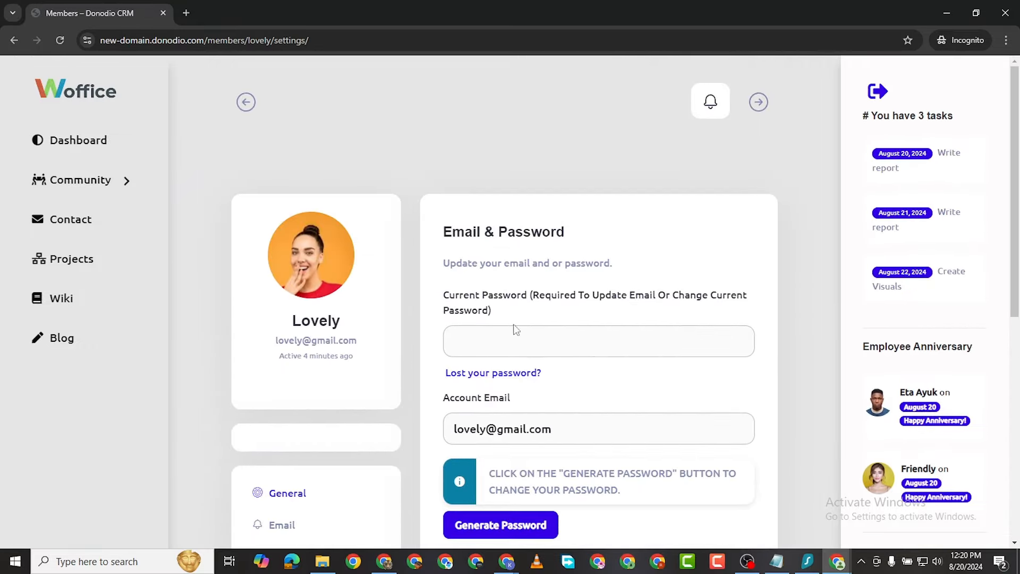
{"action": "scroll", "coordinate": [552, 319], "scroll_direction": "down", "scroll_amount": 6}
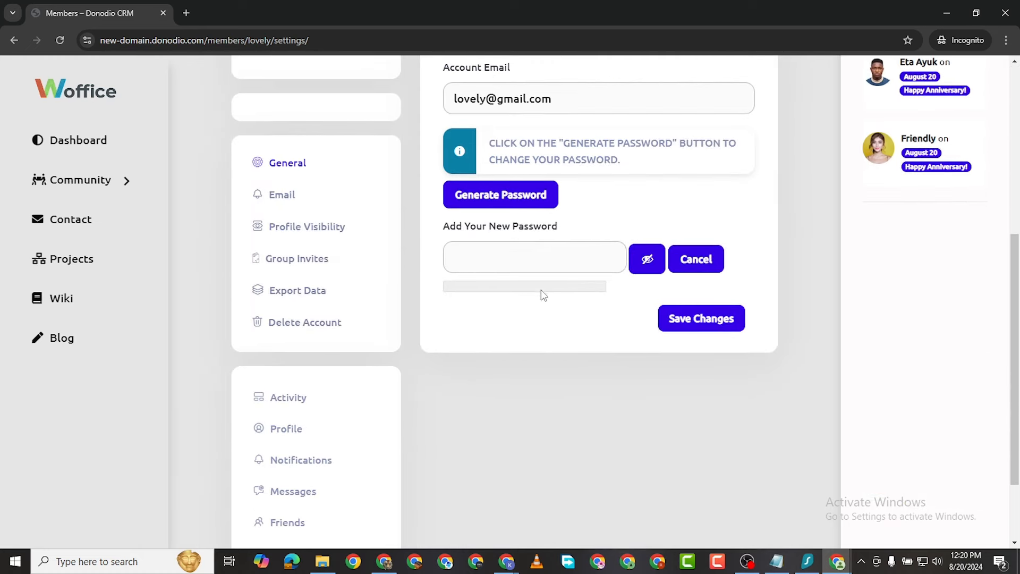
{"action": "left_click", "coordinate": [300, 260]}
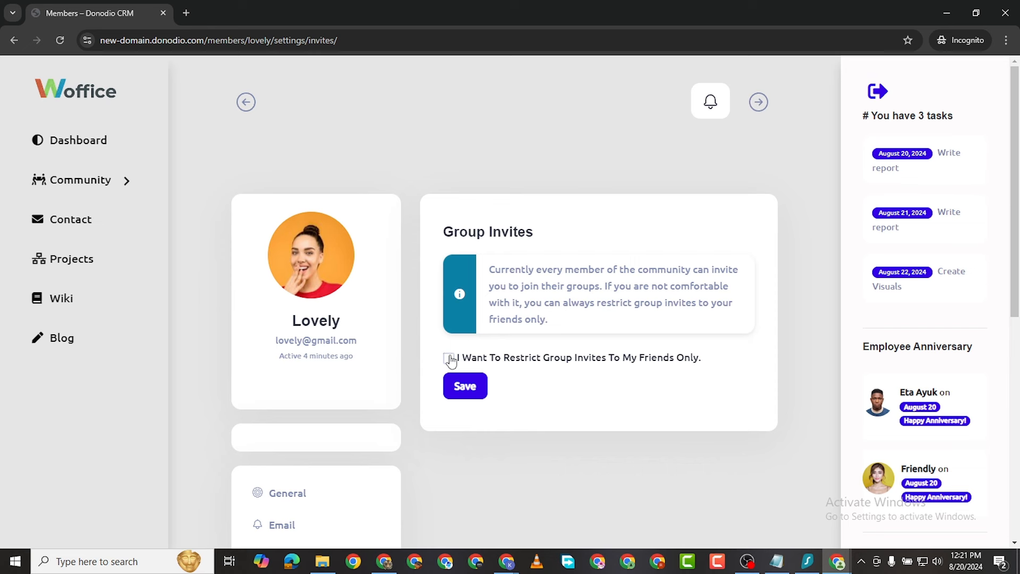
Step: In Profile Visibility, view the Birthday Boys/Girls options but keep it at Everyone
{"action": "scroll", "coordinate": [450, 357], "scroll_direction": "down", "scroll_amount": 4}
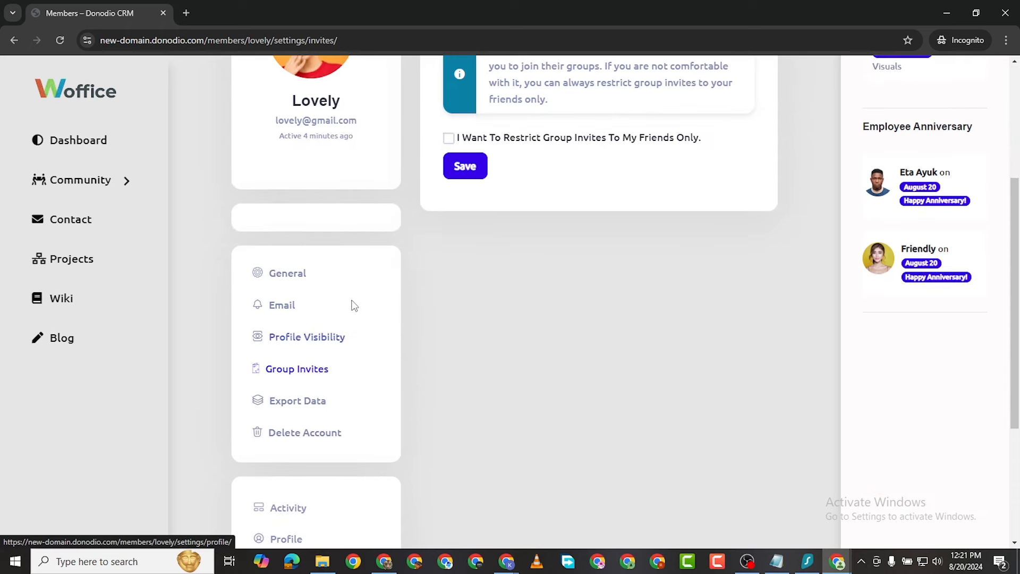
{"action": "left_click", "coordinate": [300, 343]}
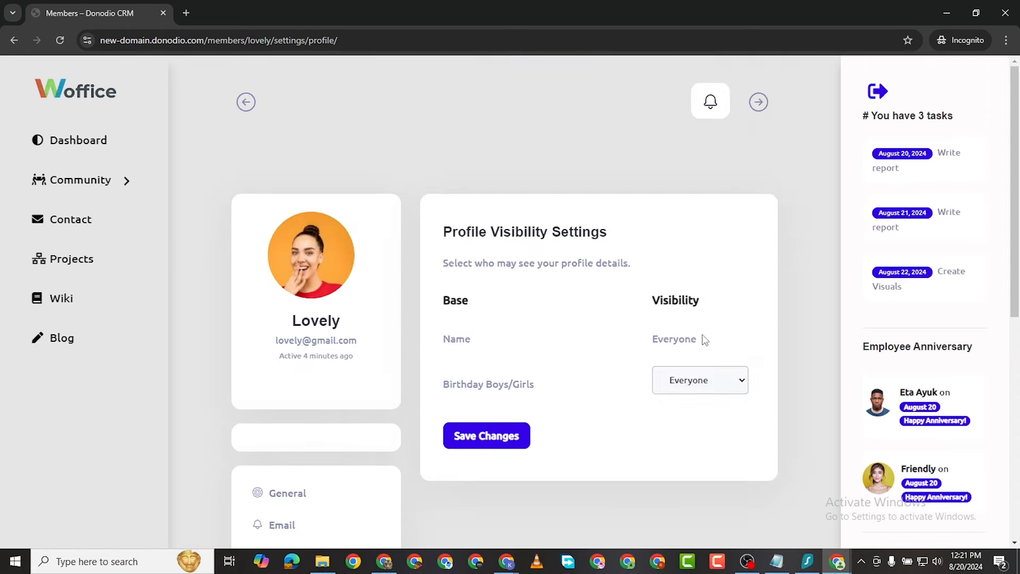
{"action": "left_click", "coordinate": [701, 386]}
{"action": "left_click", "coordinate": [553, 387]}
{"action": "left_click", "coordinate": [681, 384]}
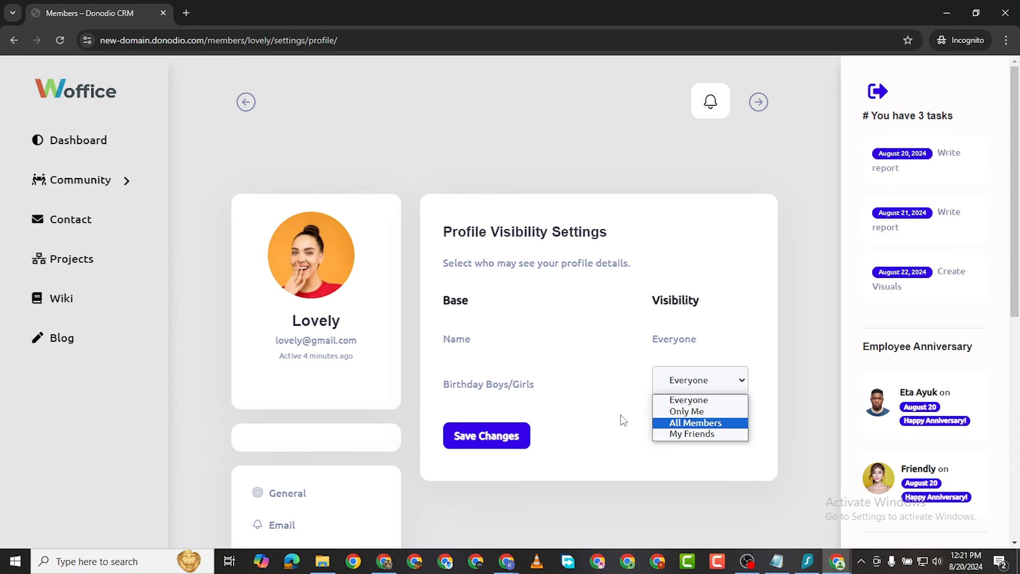
{"action": "left_click", "coordinate": [592, 414]}
{"action": "scroll", "coordinate": [412, 440], "scroll_direction": "down", "scroll_amount": 6}
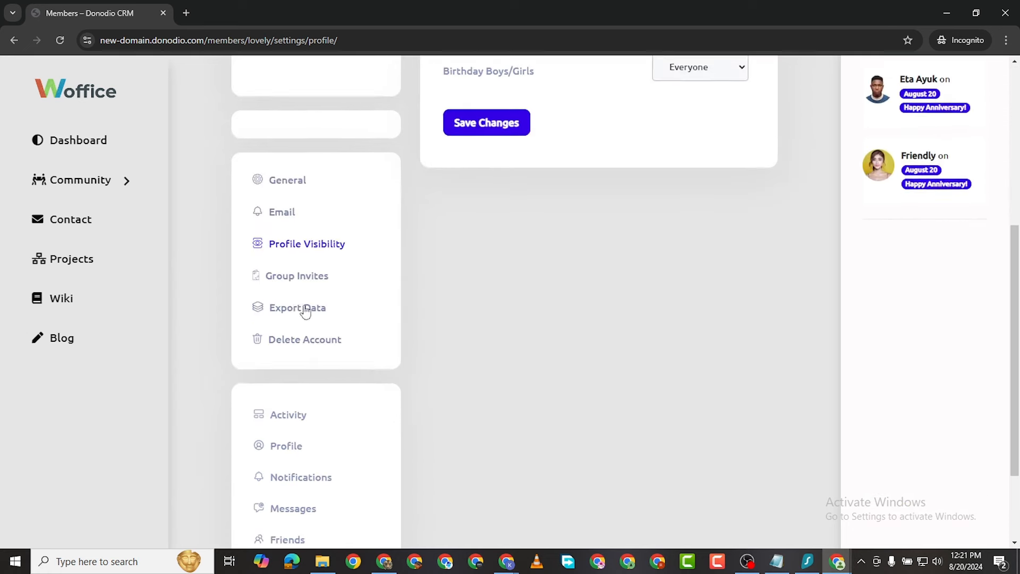
Step: Open Email Notifications and switch the mention emails to No and back to Yes
{"action": "left_click", "coordinate": [283, 210]}
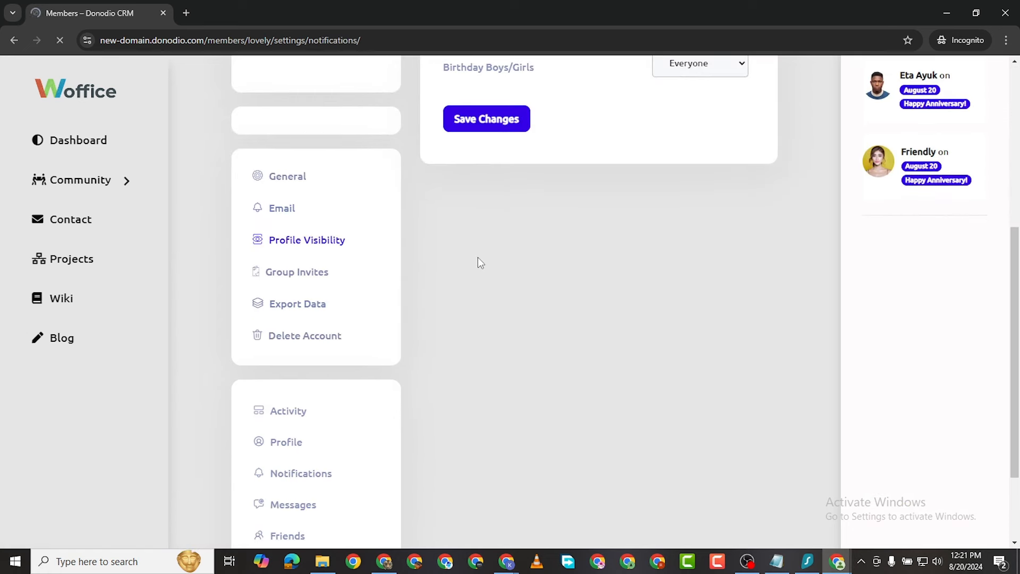
{"action": "scroll", "coordinate": [591, 316], "scroll_direction": "down", "scroll_amount": 1}
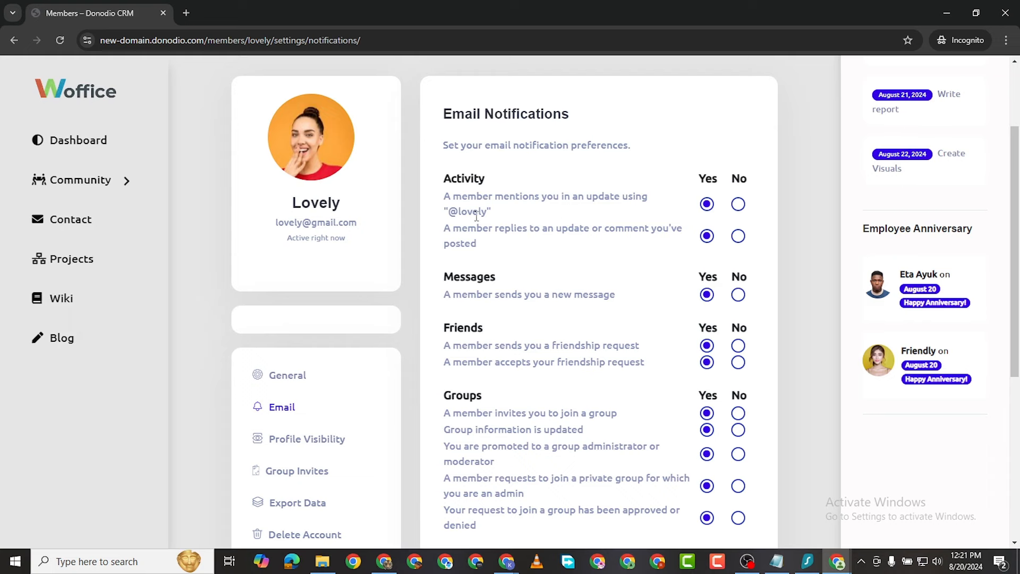
{"action": "scroll", "coordinate": [737, 205], "scroll_direction": "down", "scroll_amount": 2}
{"action": "scroll", "coordinate": [736, 218], "scroll_direction": "up", "scroll_amount": 3}
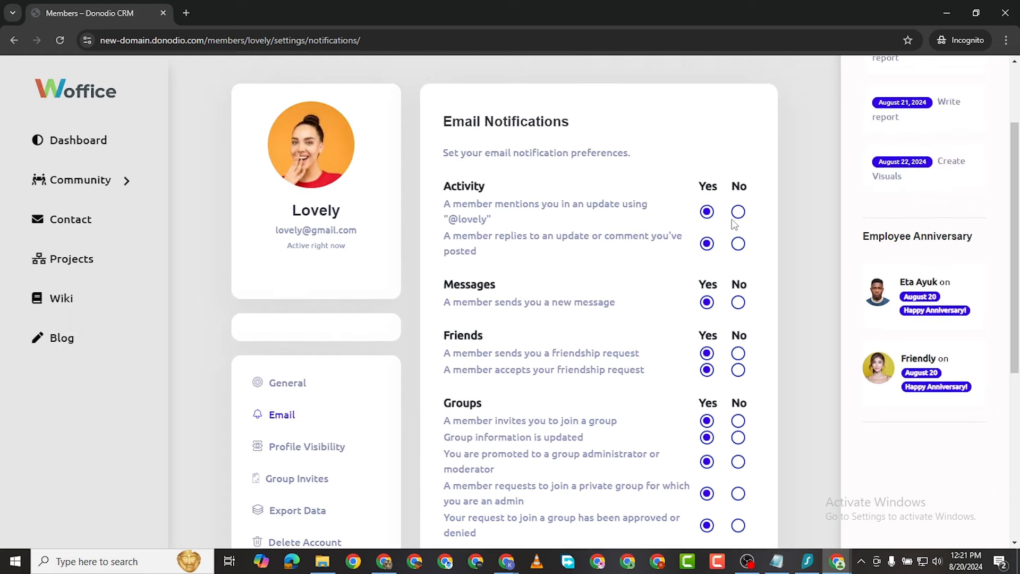
{"action": "left_click", "coordinate": [738, 212]}
{"action": "left_click", "coordinate": [707, 212]}
Step: Scroll through the remaining email notification options, leaving all of them at Yes
{"action": "scroll", "coordinate": [625, 213], "scroll_direction": "down", "scroll_amount": 2}
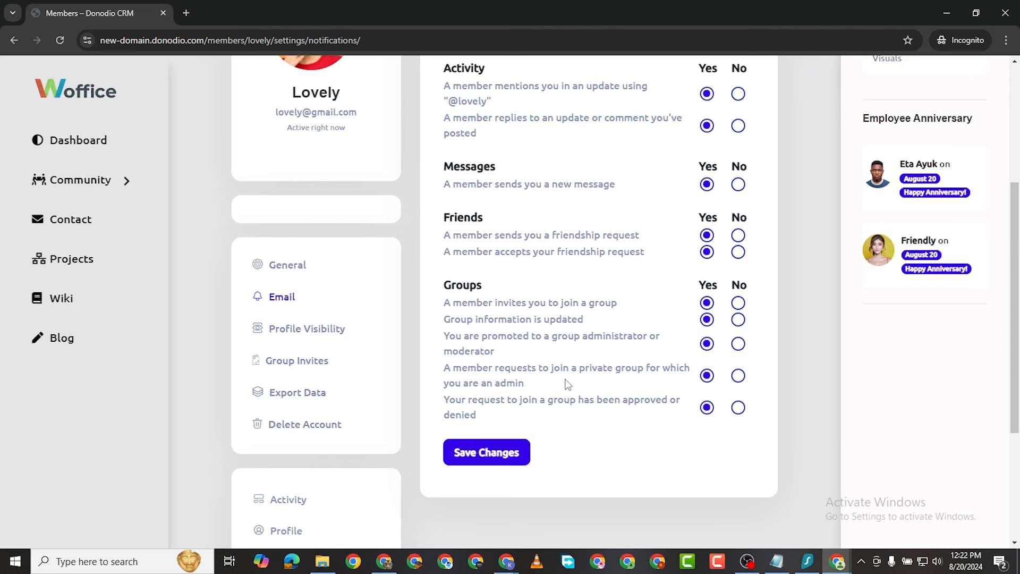
{"action": "scroll", "coordinate": [547, 388], "scroll_direction": "down", "scroll_amount": 3}
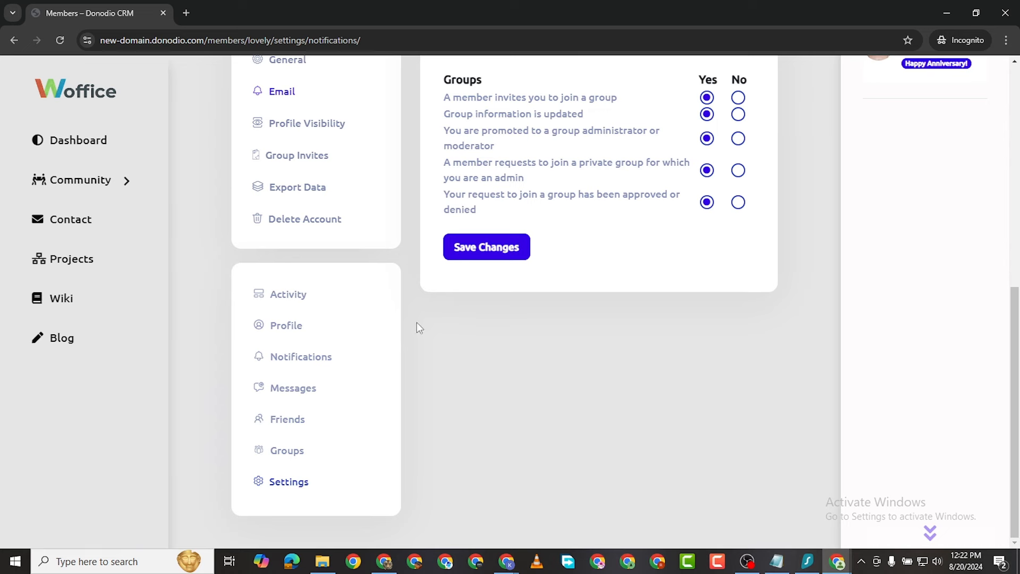
{"action": "scroll", "coordinate": [316, 439], "scroll_direction": "up", "scroll_amount": 1}
{"action": "scroll", "coordinate": [316, 439], "scroll_direction": "up", "scroll_amount": 8}
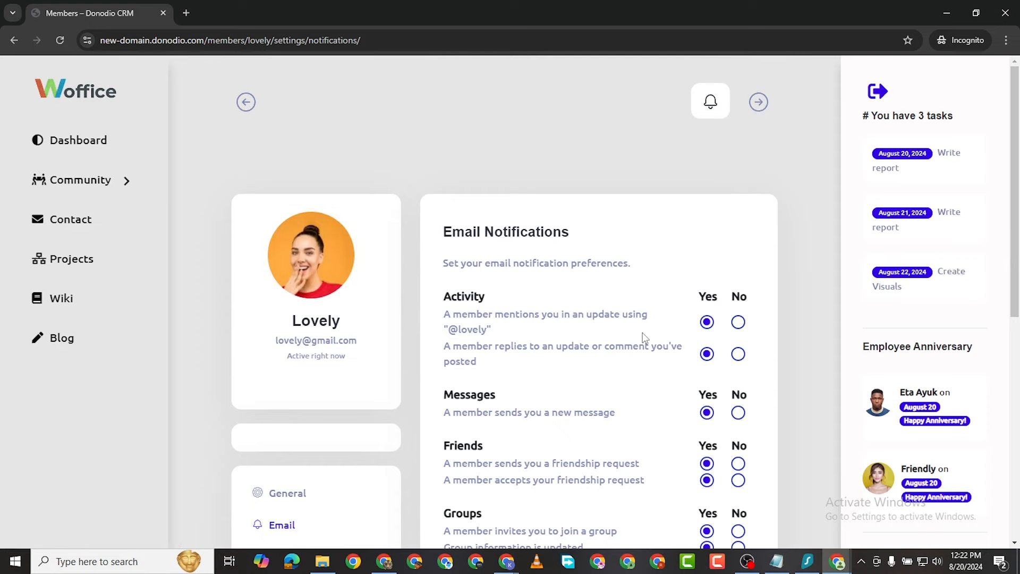
{"action": "scroll", "coordinate": [645, 338], "scroll_direction": "down", "scroll_amount": 6}
{"action": "scroll", "coordinate": [645, 338], "scroll_direction": "down", "scroll_amount": 2}
{"action": "scroll", "coordinate": [645, 338], "scroll_direction": "up", "scroll_amount": 8}
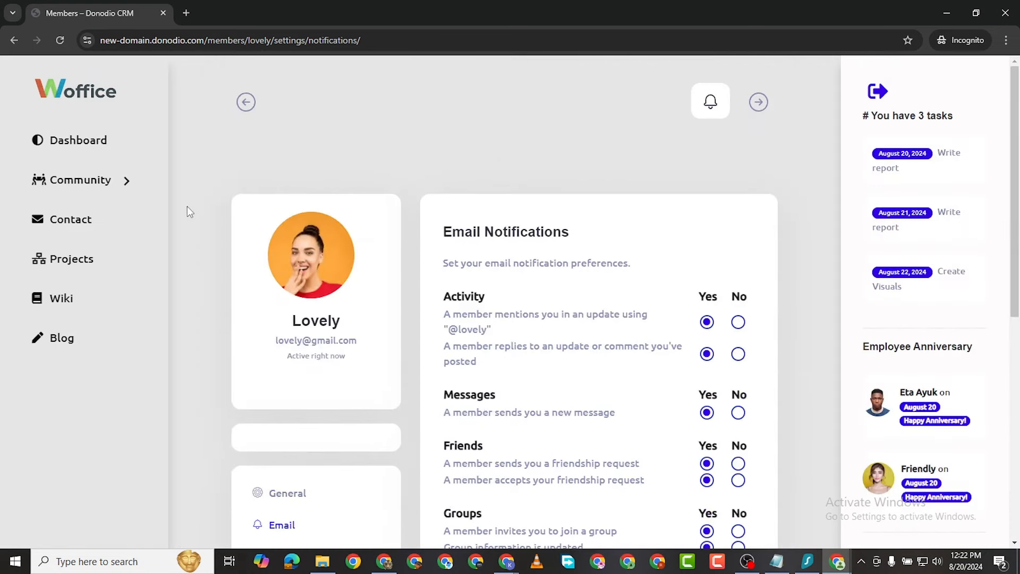
{"action": "left_click", "coordinate": [127, 187]}
Step: Go to the Community Groups directory and open the Create a Group form
{"action": "left_click", "coordinate": [85, 243]}
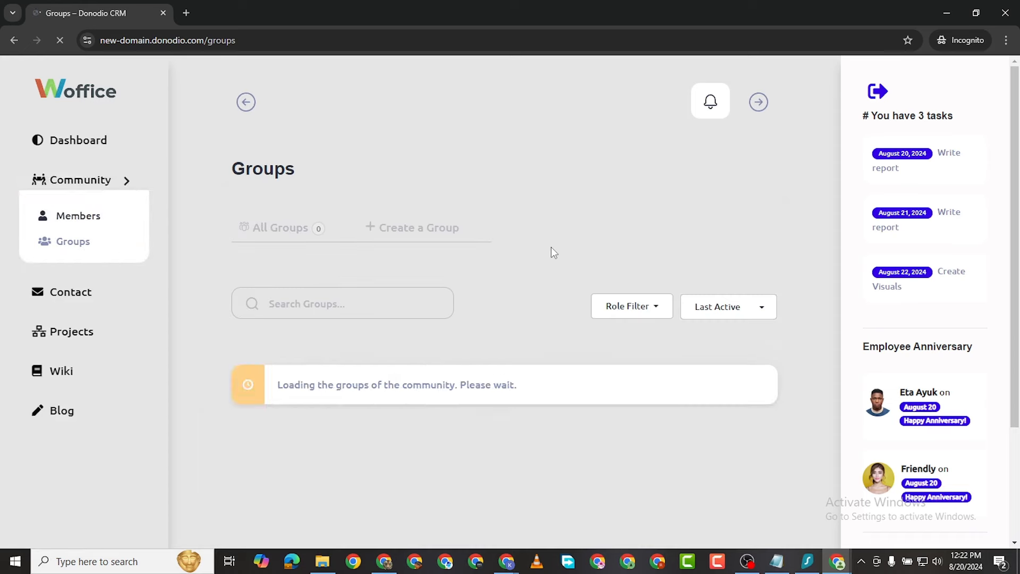
{"action": "left_click", "coordinate": [407, 220]}
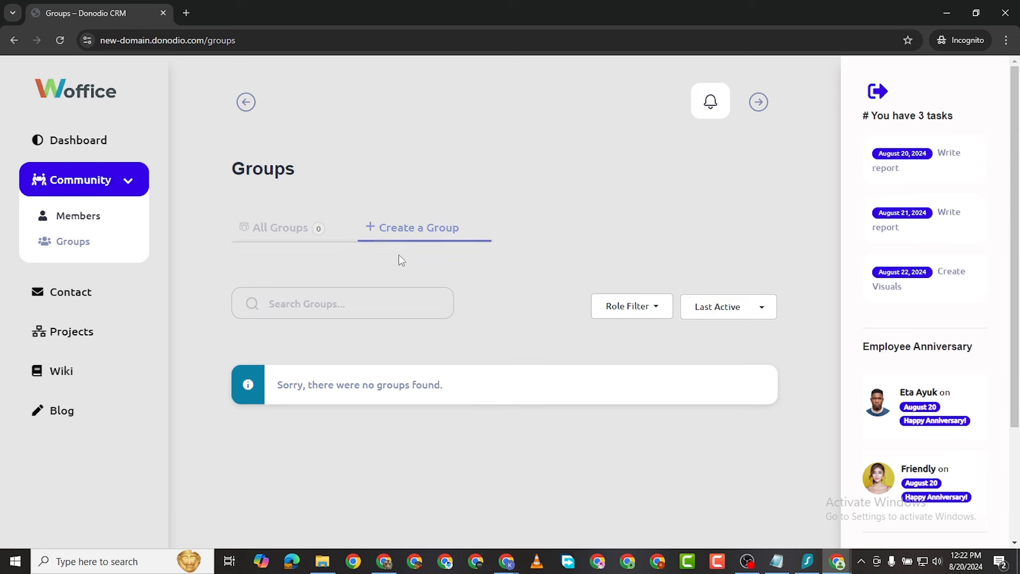
{"action": "left_click", "coordinate": [416, 231]}
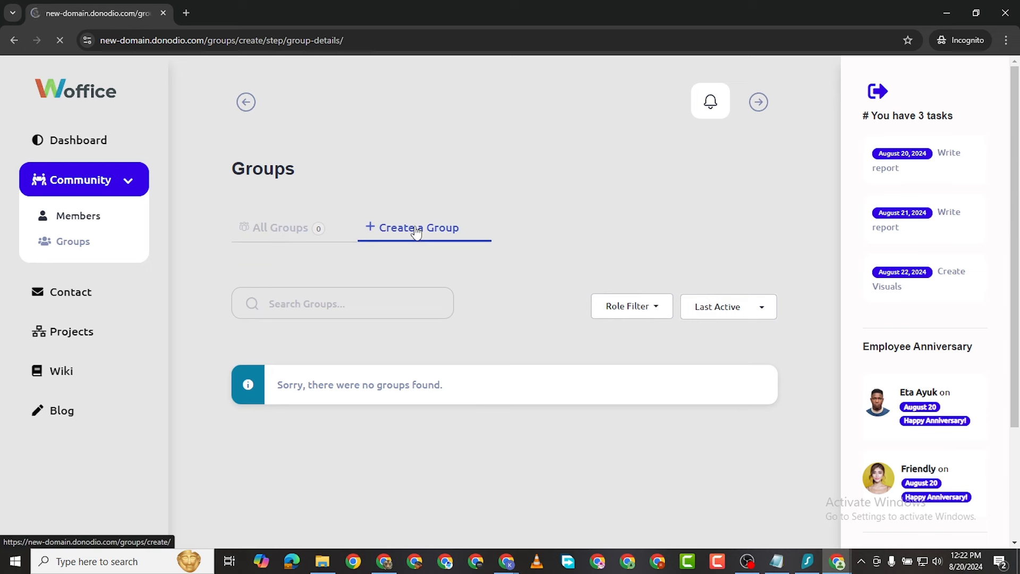
{"action": "scroll", "coordinate": [440, 235], "scroll_direction": "down", "scroll_amount": 3}
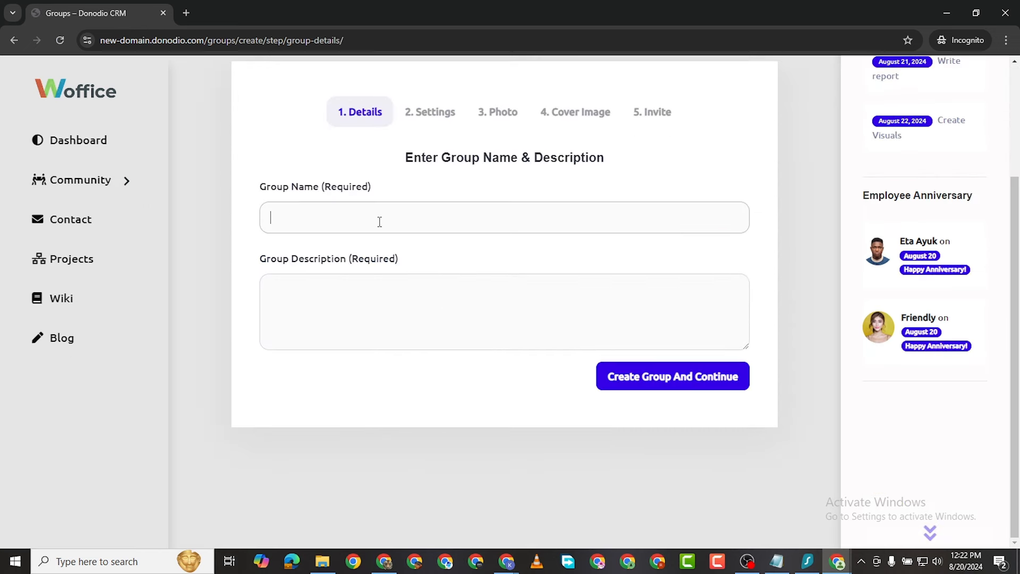
Step: Name the group 'Marketing Mastermind', describe it as for all marketing department members, and continue
{"action": "left_click", "coordinate": [379, 221]}
{"action": "type", "text": "Deep Mastermin"}
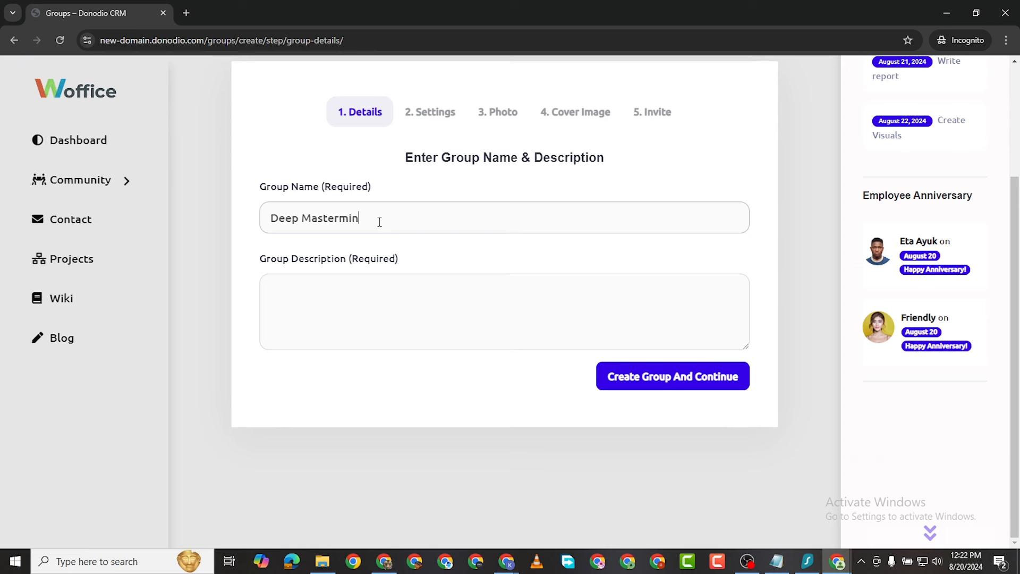
{"action": "type", "text": "d"}
{"action": "key", "text": "BackSpace"}
{"action": "key", "text": "BackSpace"}
{"action": "key", "text": "BackSpace"}
{"action": "key", "text": "BackSpace"}
{"action": "type", "text": "Mar"}
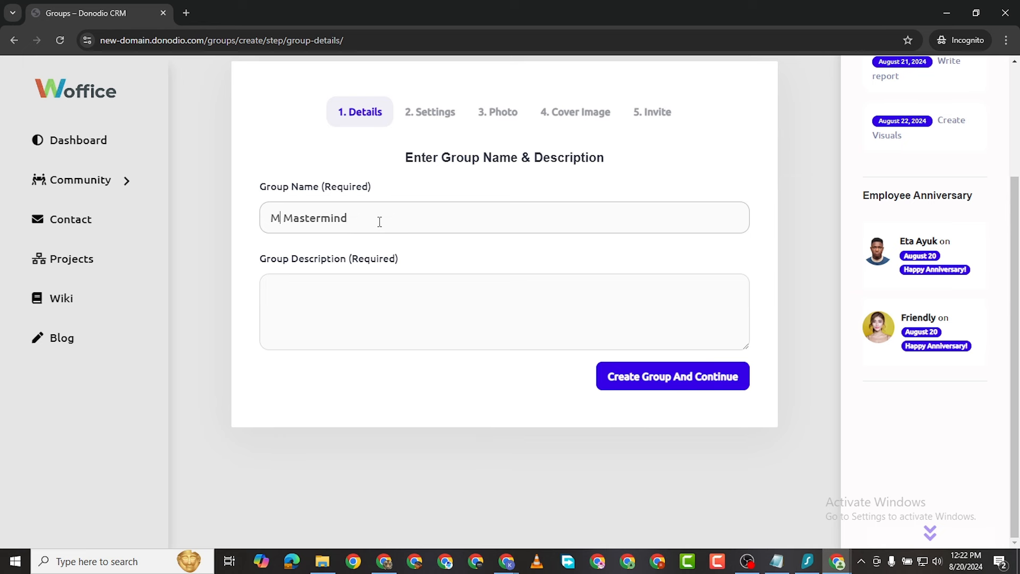
{"action": "type", "text": "keting"}
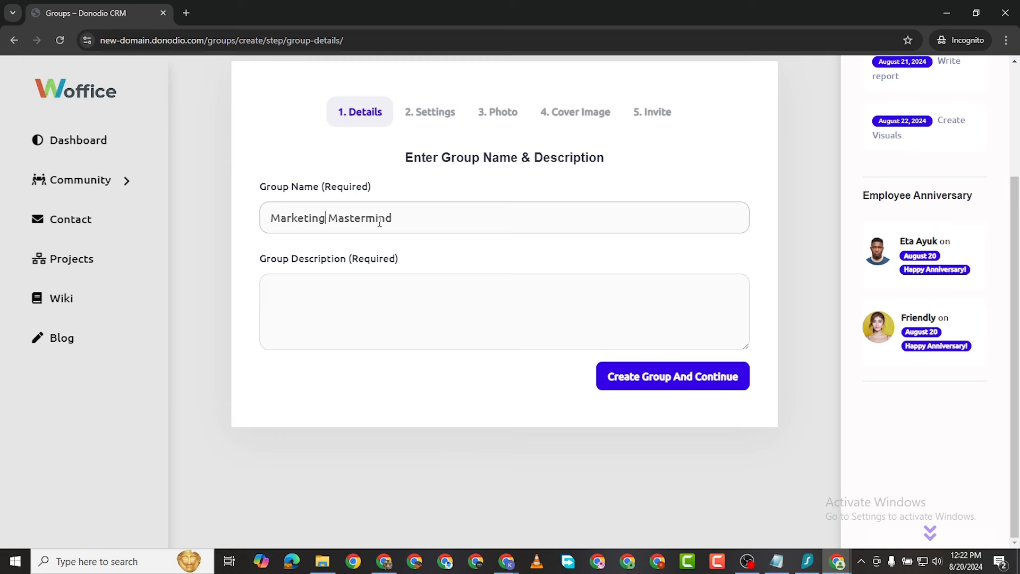
{"action": "left_click", "coordinate": [403, 296]}
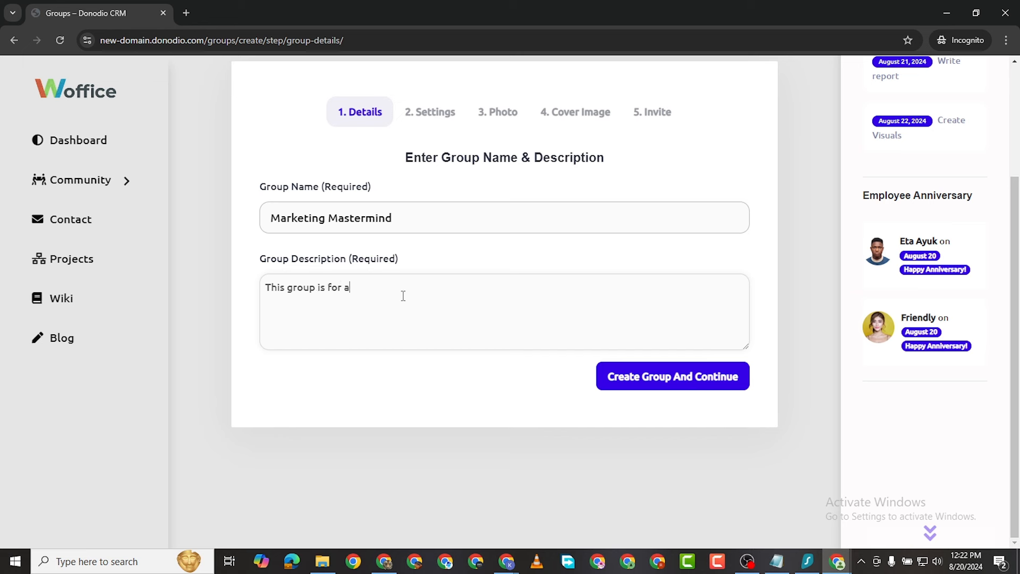
{"action": "type", "text": "This group is for all members of the marketing de"}
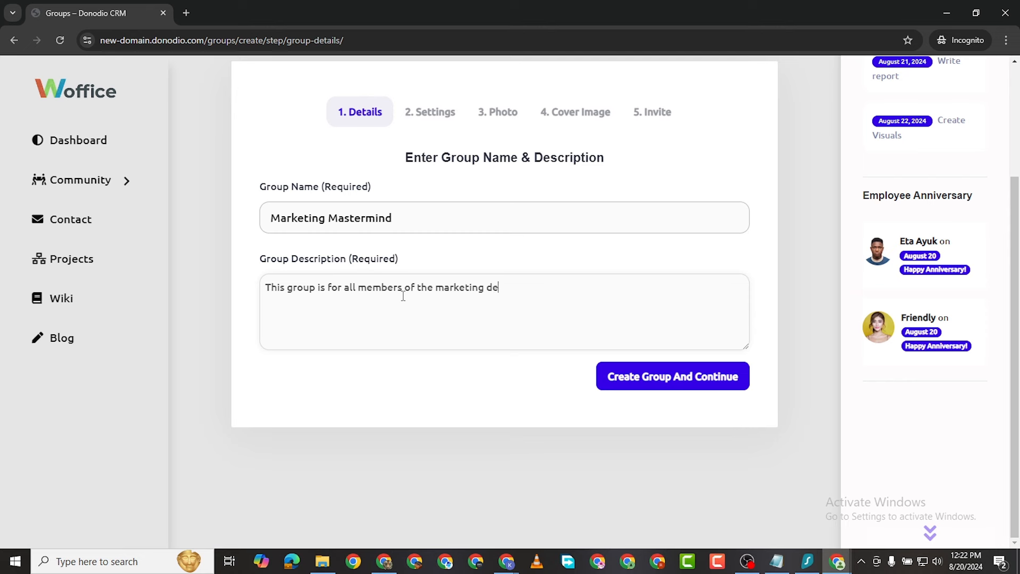
{"action": "type", "text": "partment"}
{"action": "scroll", "coordinate": [565, 278], "scroll_direction": "up", "scroll_amount": 3}
{"action": "scroll", "coordinate": [526, 332], "scroll_direction": "down", "scroll_amount": 3}
{"action": "left_click", "coordinate": [653, 378]}
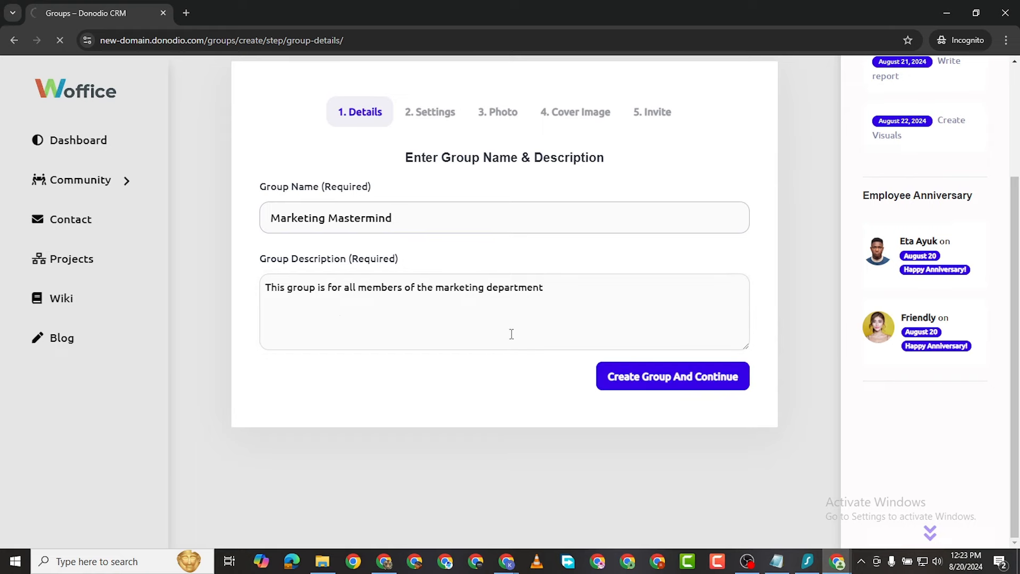
Step: Keep the group public with All Group Members allowed to invite, and continue to the photo step
{"action": "scroll", "coordinate": [392, 340], "scroll_direction": "down", "scroll_amount": 2}
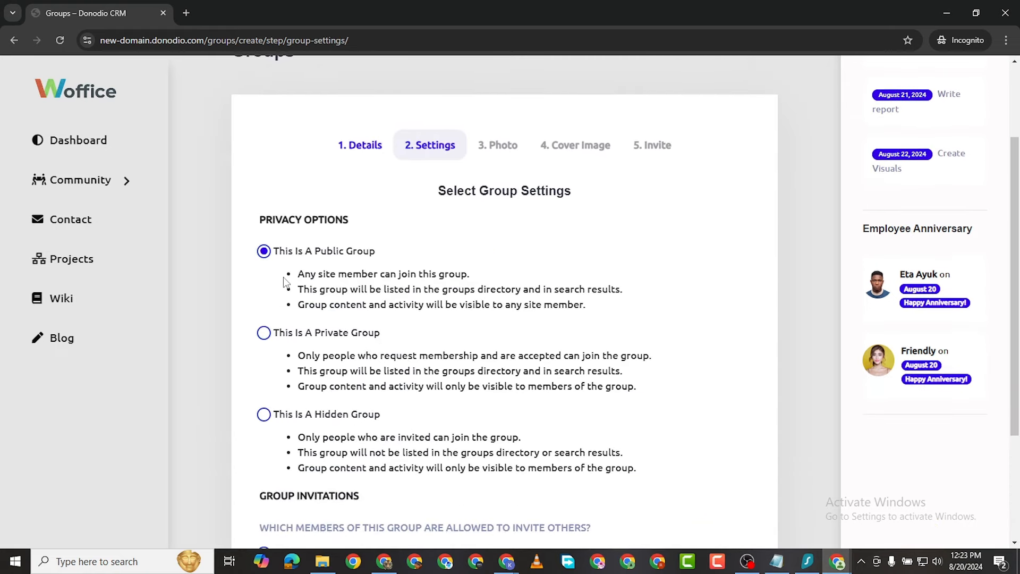
{"action": "scroll", "coordinate": [316, 265], "scroll_direction": "down", "scroll_amount": 2}
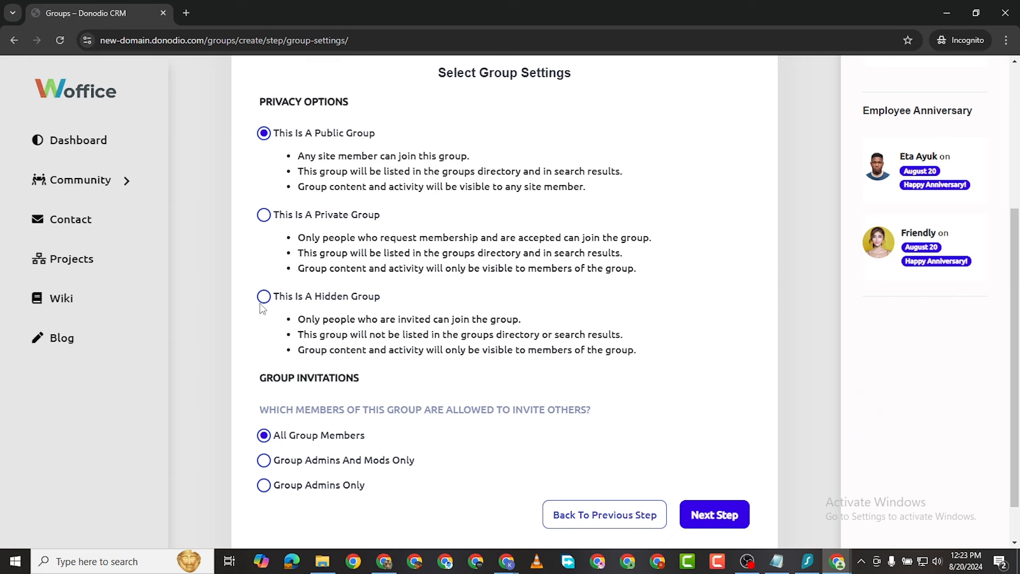
{"action": "scroll", "coordinate": [500, 381], "scroll_direction": "down", "scroll_amount": 1}
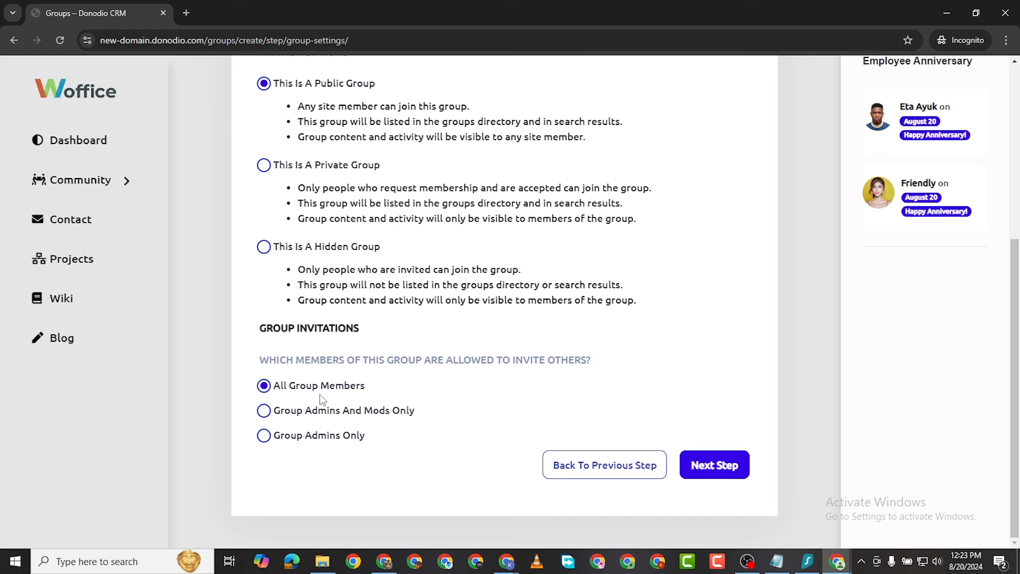
{"action": "left_click", "coordinate": [264, 412]}
{"action": "left_click", "coordinate": [264, 386]}
{"action": "left_click", "coordinate": [712, 465]}
{"action": "scroll", "coordinate": [447, 279], "scroll_direction": "down", "scroll_amount": 3}
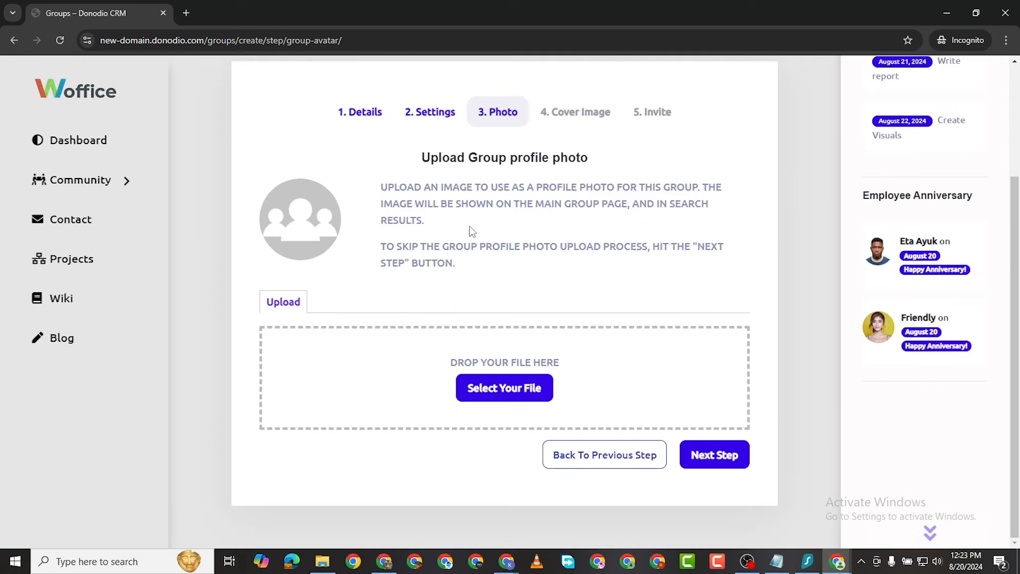
Step: Cancel the group photo file picker without choosing a file and open a new incognito tab
{"action": "left_click", "coordinate": [505, 400]}
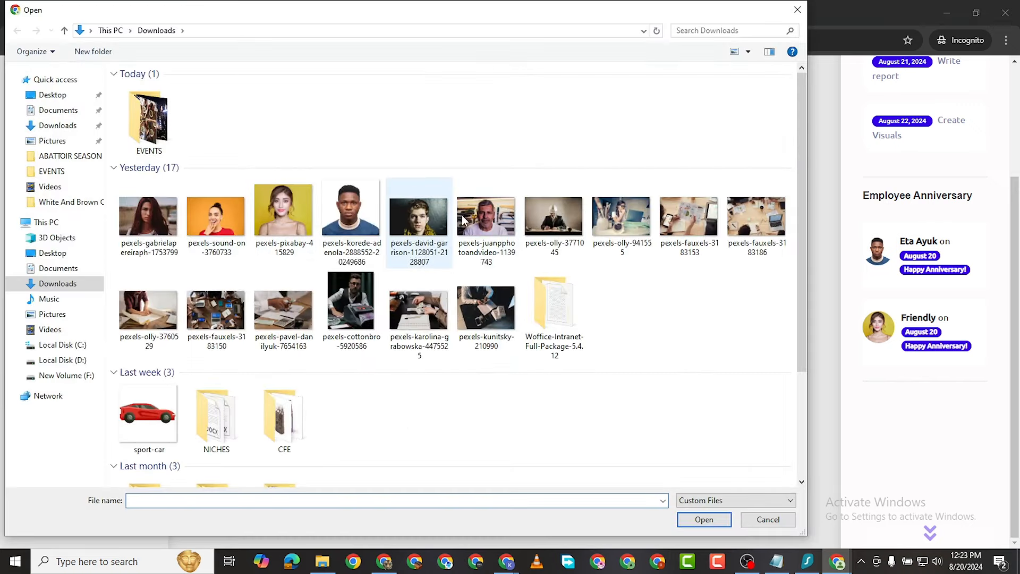
{"action": "left_click", "coordinate": [797, 10]}
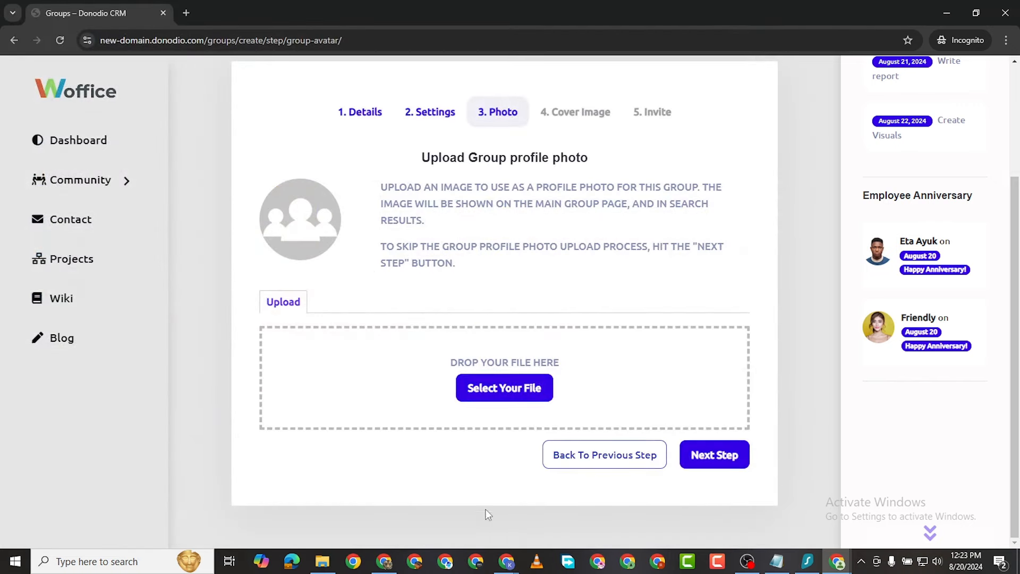
{"action": "left_click", "coordinate": [190, 12]}
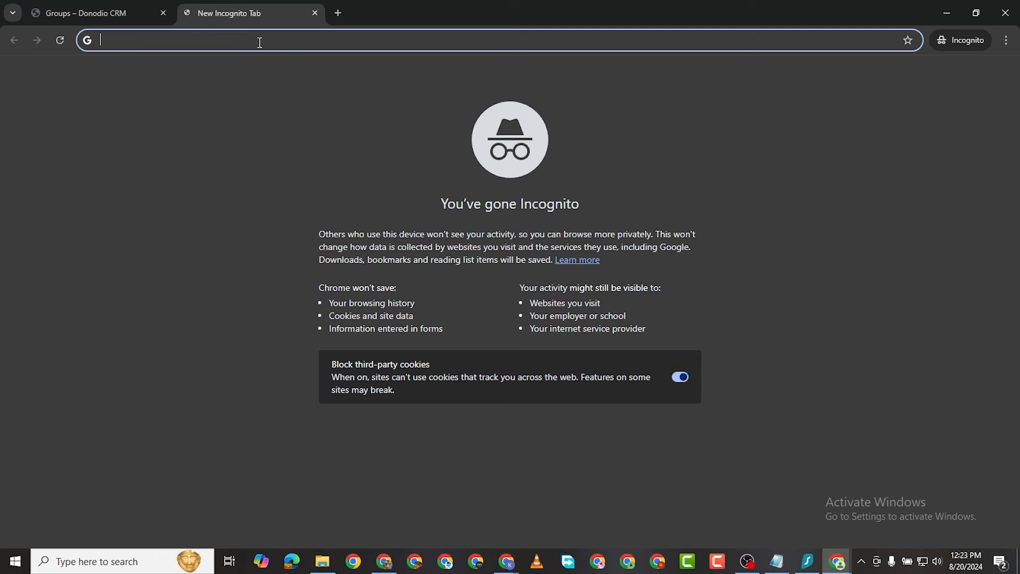
Step: Go to flaticon.com and search the icons for 'company logo'
{"action": "type", "text": "flaticon.com"}
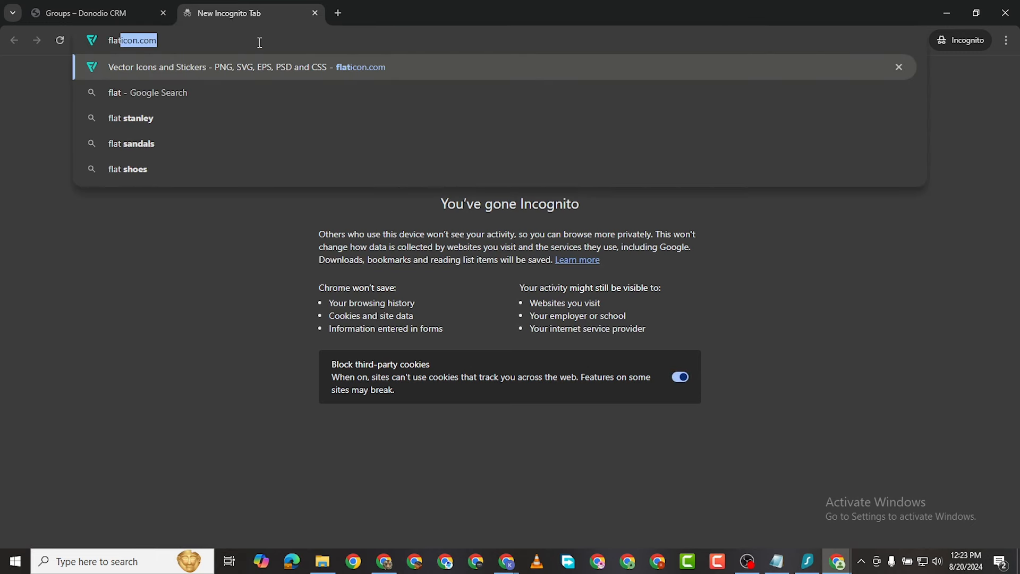
{"action": "key", "text": "Return"}
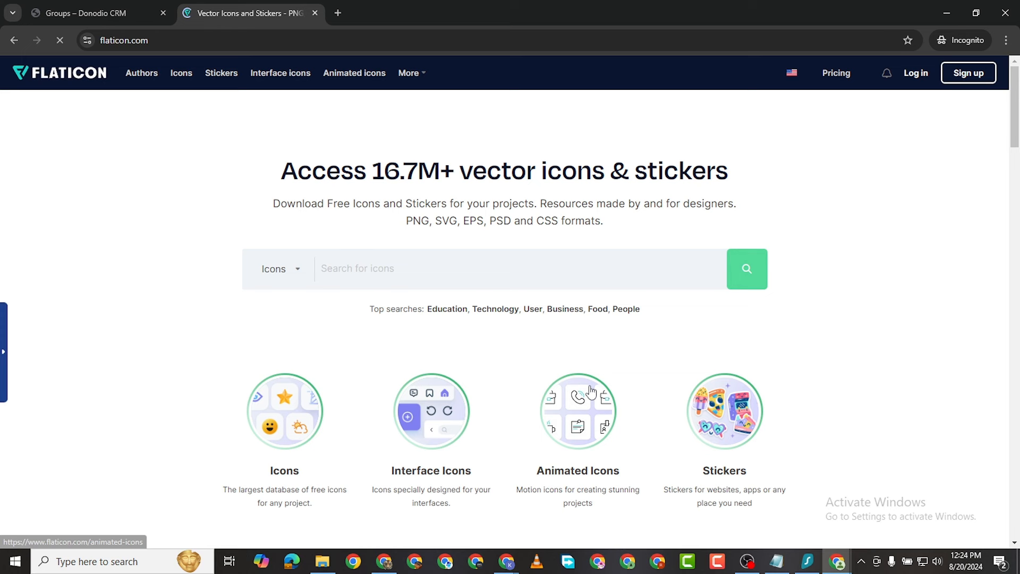
{"action": "type", "text": "co"}
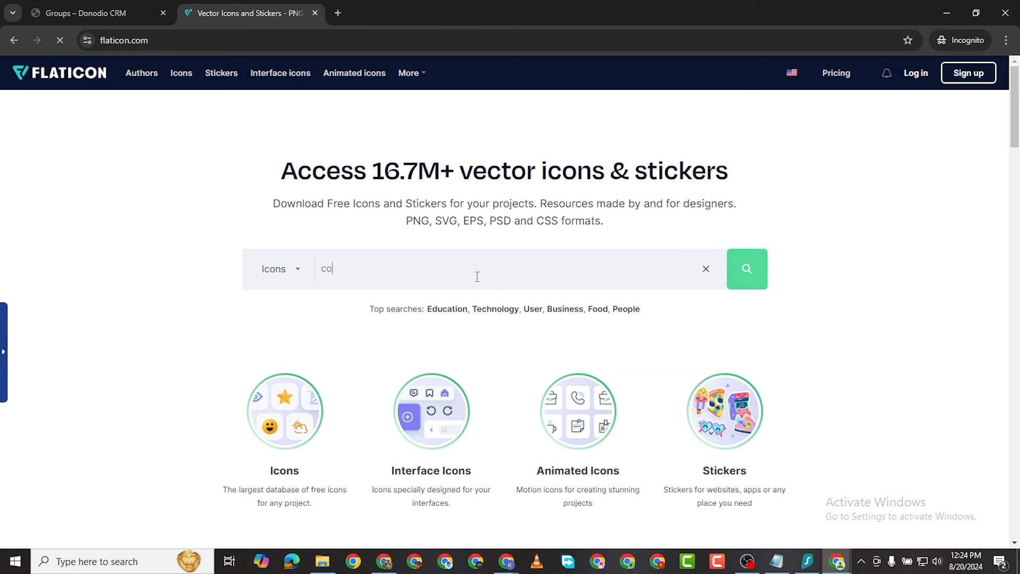
{"action": "type", "text": "mpany"}
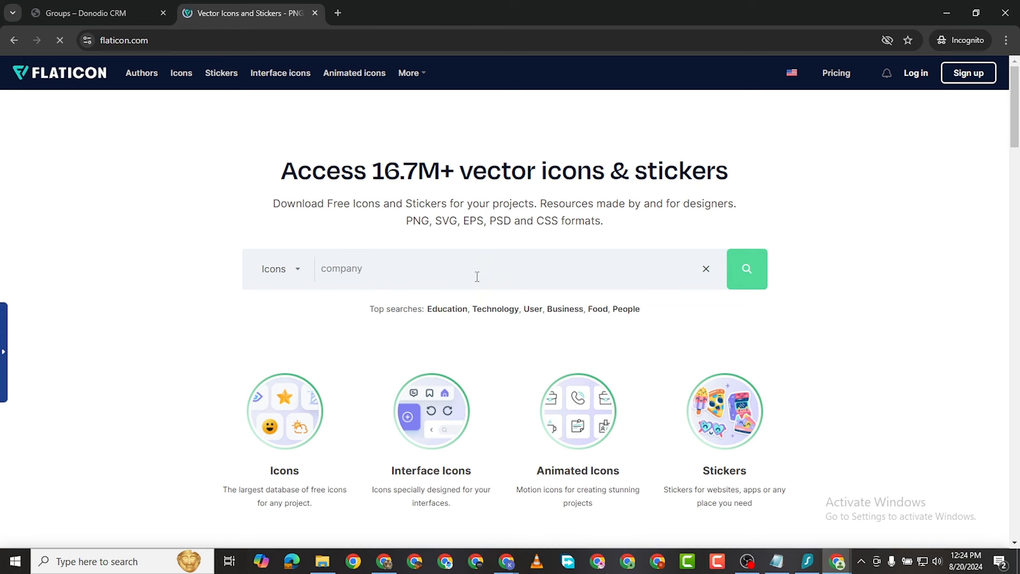
{"action": "scroll", "coordinate": [475, 273], "scroll_direction": "down", "scroll_amount": 8}
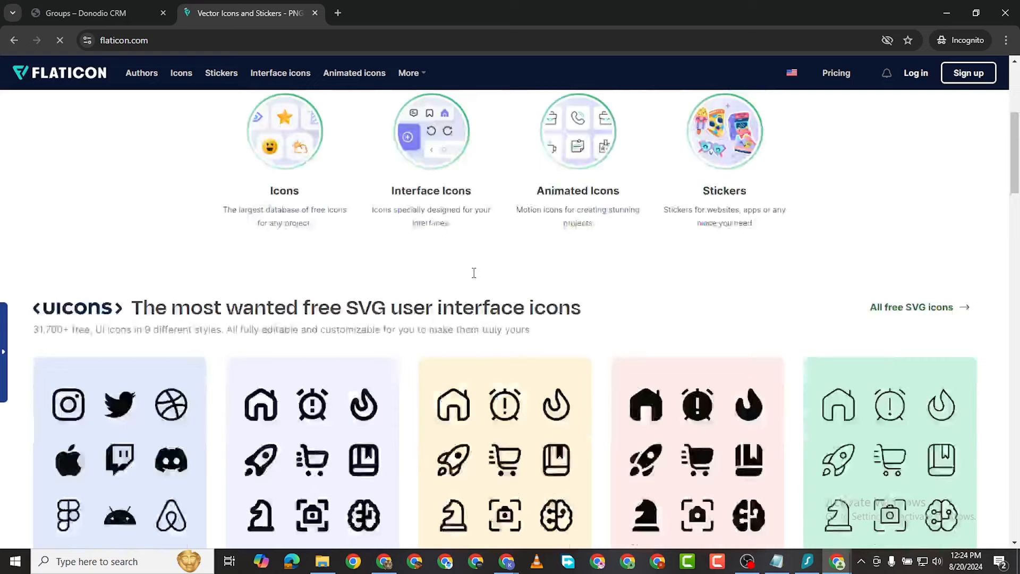
{"action": "scroll", "coordinate": [475, 279], "scroll_direction": "up", "scroll_amount": 6}
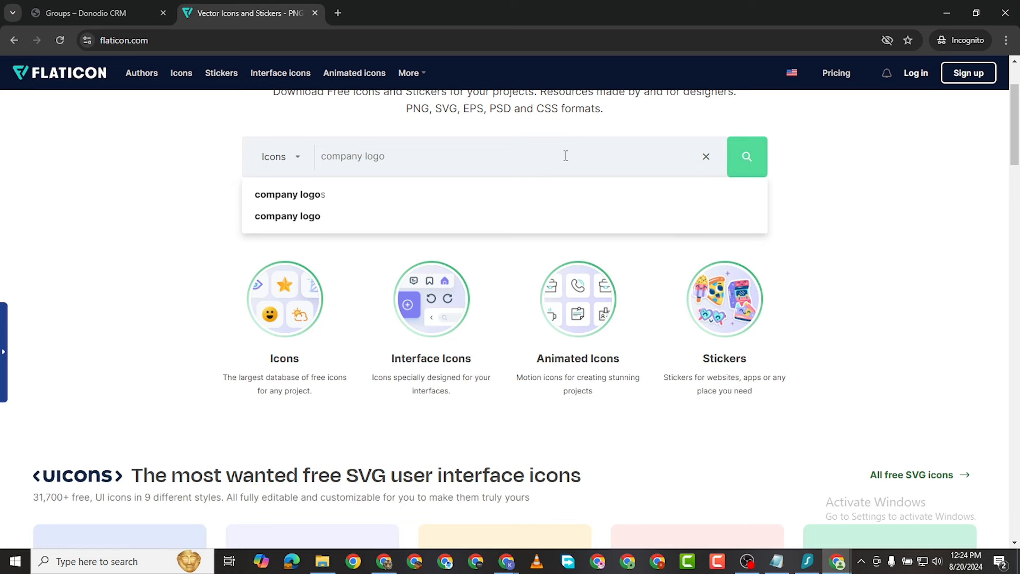
{"action": "left_click", "coordinate": [343, 216]}
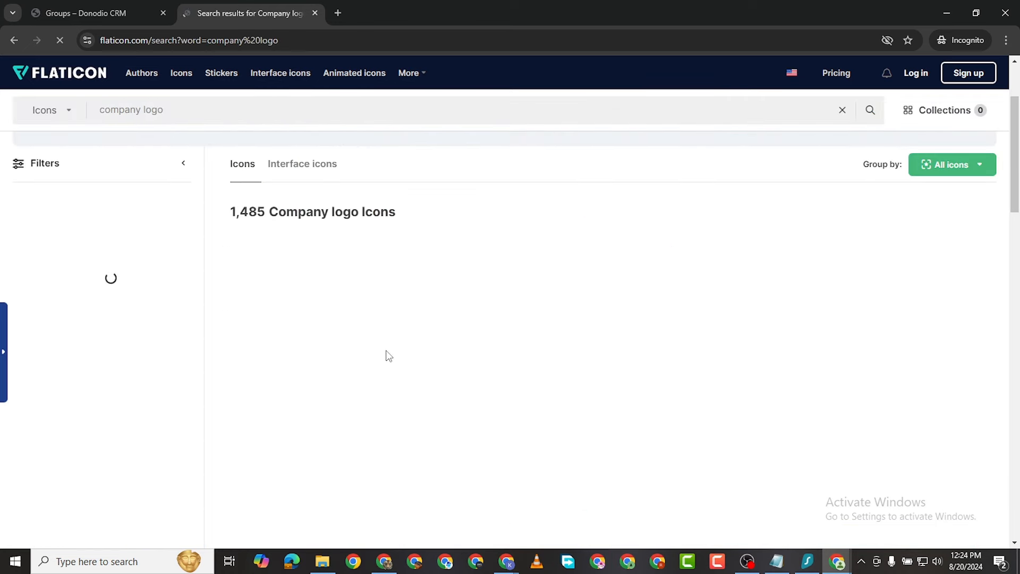
Step: Start a free PNG download of the Jamboard logo from the results
{"action": "scroll", "coordinate": [458, 394], "scroll_direction": "down", "scroll_amount": 1}
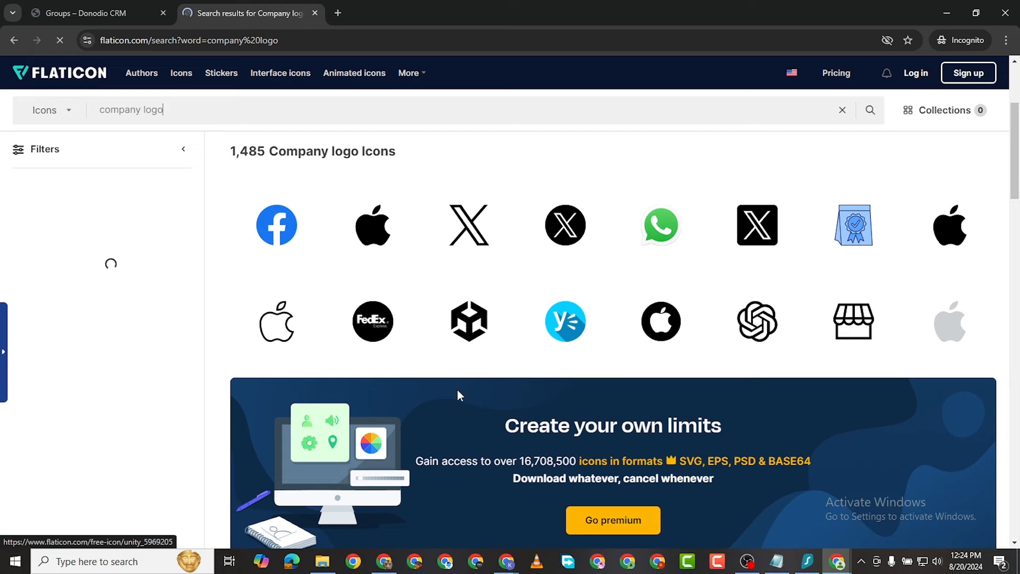
{"action": "scroll", "coordinate": [490, 394], "scroll_direction": "down", "scroll_amount": 5}
{"action": "scroll", "coordinate": [490, 394], "scroll_direction": "down", "scroll_amount": 4}
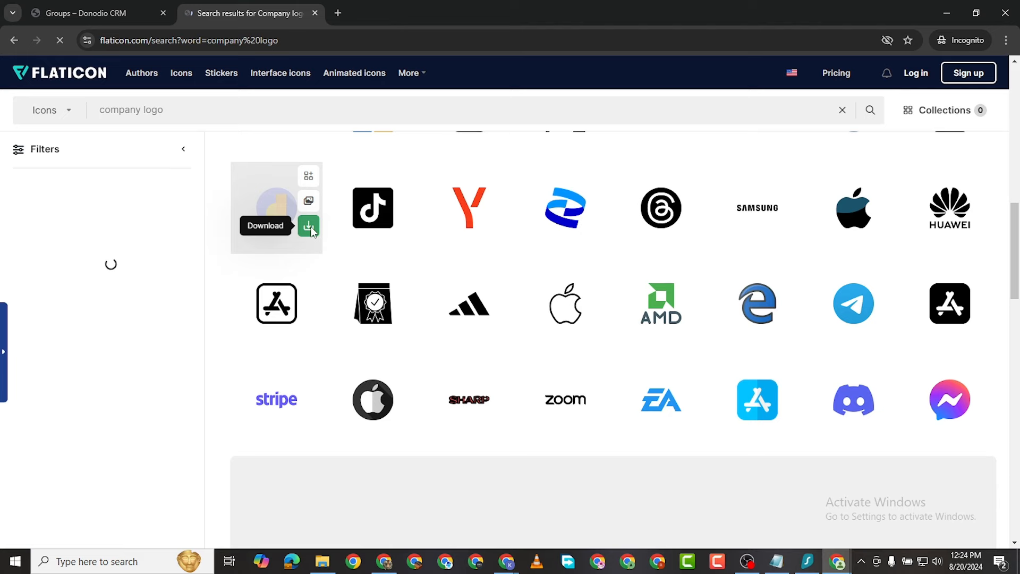
{"action": "left_click", "coordinate": [308, 226]}
{"action": "left_click", "coordinate": [294, 300]}
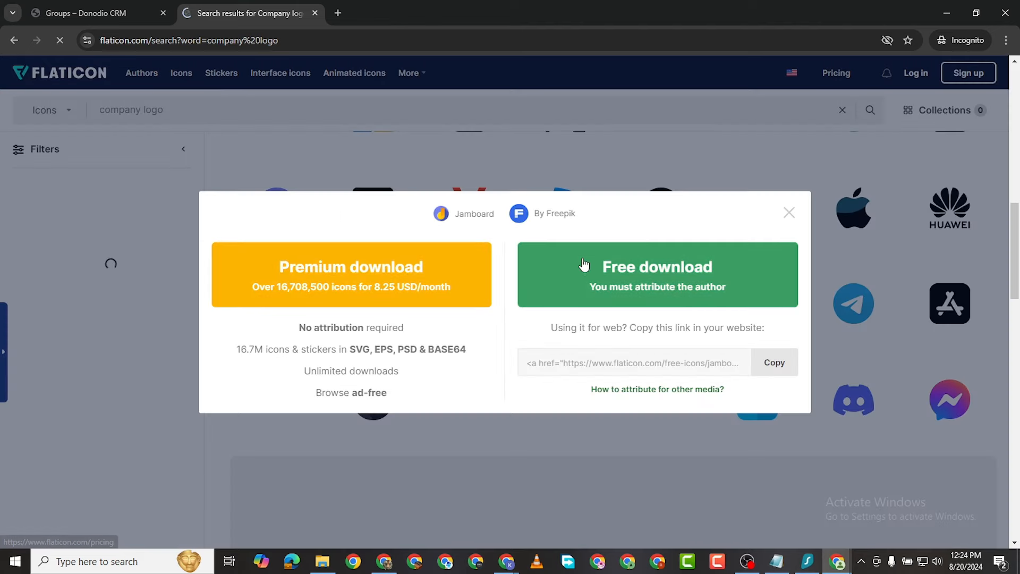
{"action": "left_click", "coordinate": [631, 275]}
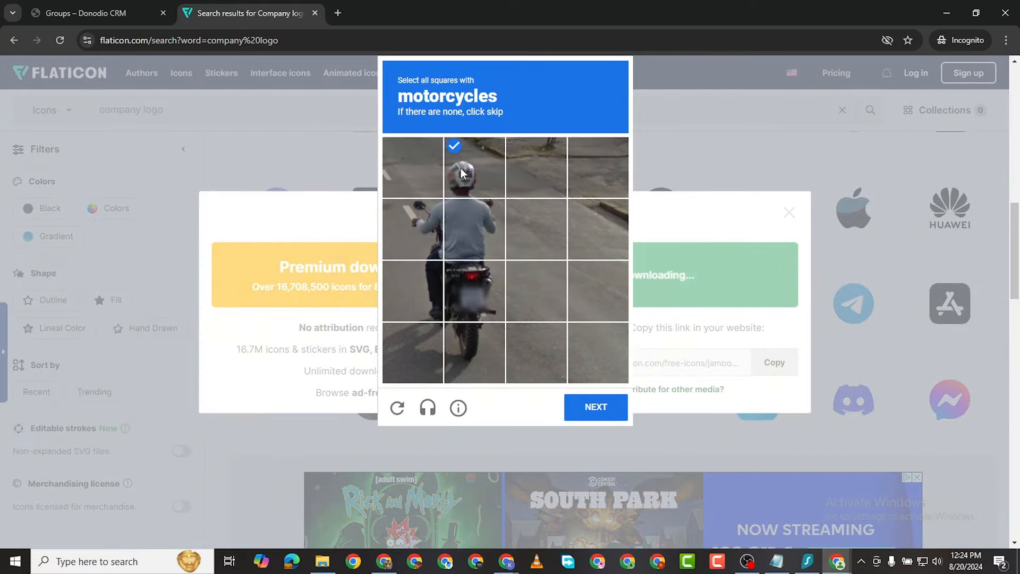
Step: Pass the motorcycle captcha to complete the download, then return to the Groups tab
{"action": "left_click", "coordinate": [413, 167]}
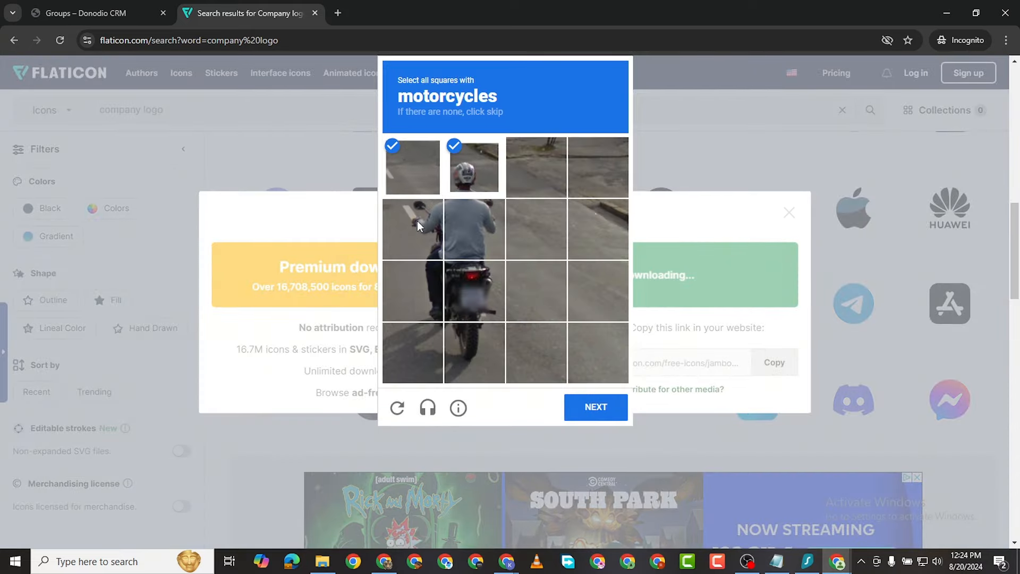
{"action": "left_click", "coordinate": [416, 221]}
{"action": "left_click", "coordinate": [455, 214]}
{"action": "left_click", "coordinate": [464, 287]}
{"action": "left_click", "coordinate": [430, 283]}
{"action": "left_click", "coordinate": [468, 344]}
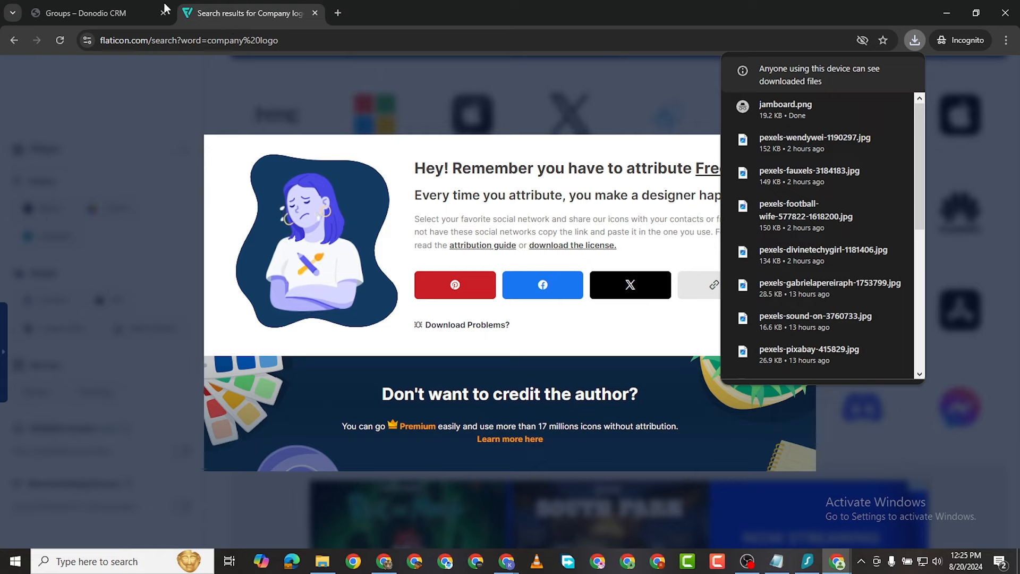
{"action": "left_click", "coordinate": [80, 14]}
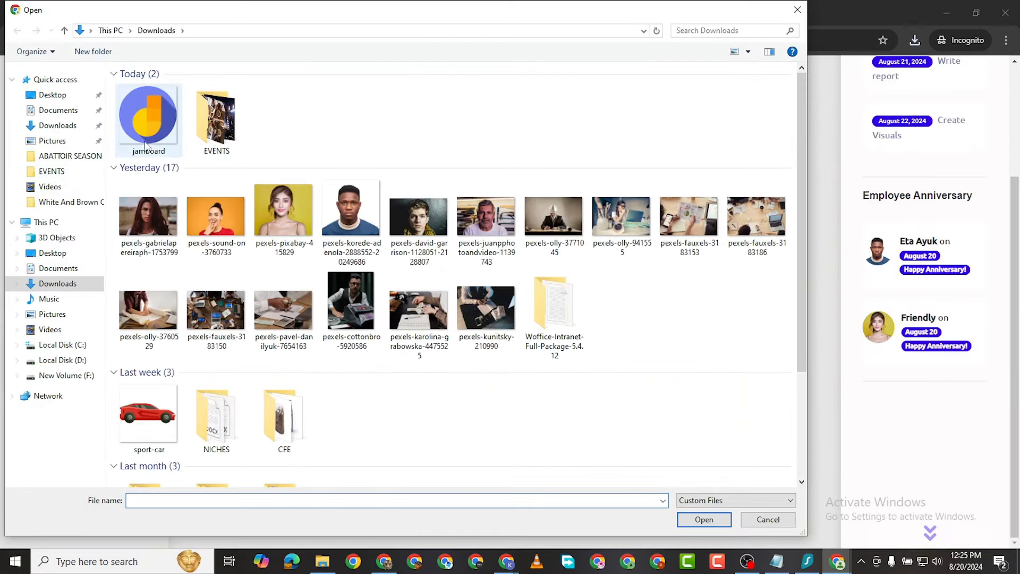
Step: Upload jamboard.png as the group photo, crop it to the full image, and continue
{"action": "double_click", "coordinate": [147, 135]}
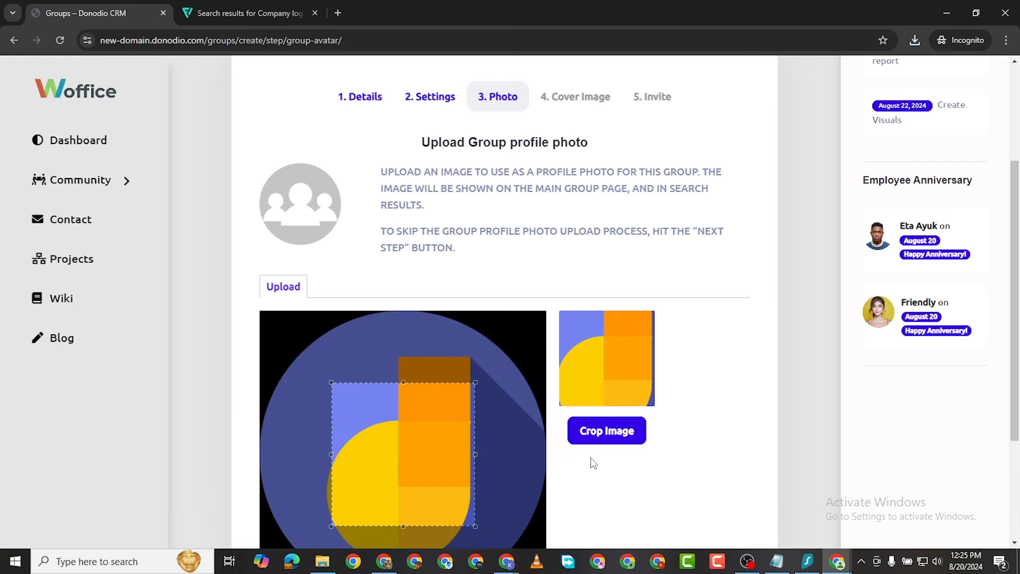
{"action": "scroll", "coordinate": [590, 462], "scroll_direction": "down", "scroll_amount": 2}
{"action": "left_click_drag", "start_coordinate": [376, 305], "coordinate": [305, 227]}
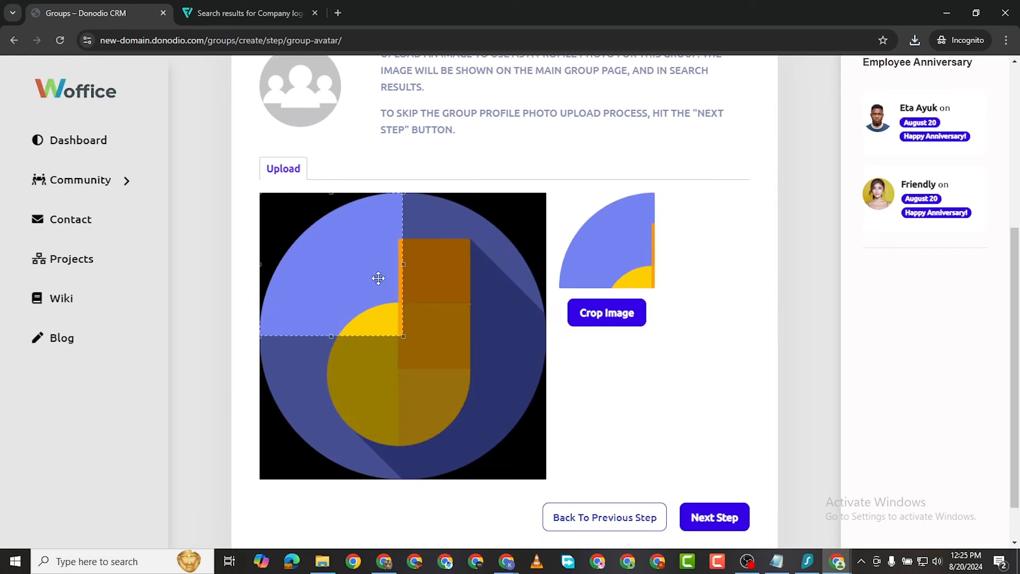
{"action": "left_click_drag", "start_coordinate": [403, 336], "coordinate": [588, 524]}
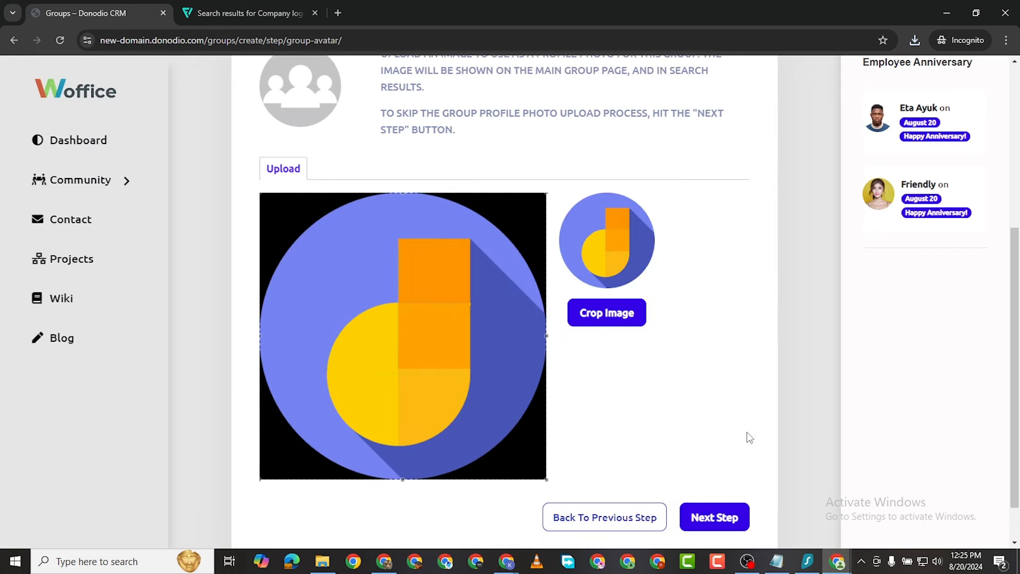
{"action": "left_click", "coordinate": [717, 518]}
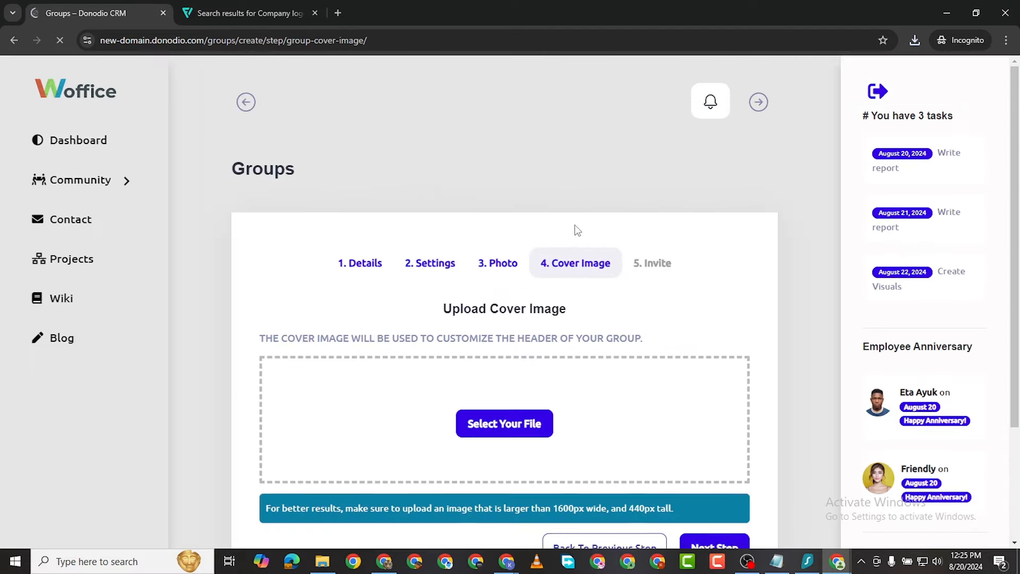
Step: Upload pexels-fauxels-3183186.jpg as the group cover image and continue
{"action": "scroll", "coordinate": [600, 238], "scroll_direction": "down", "scroll_amount": 2}
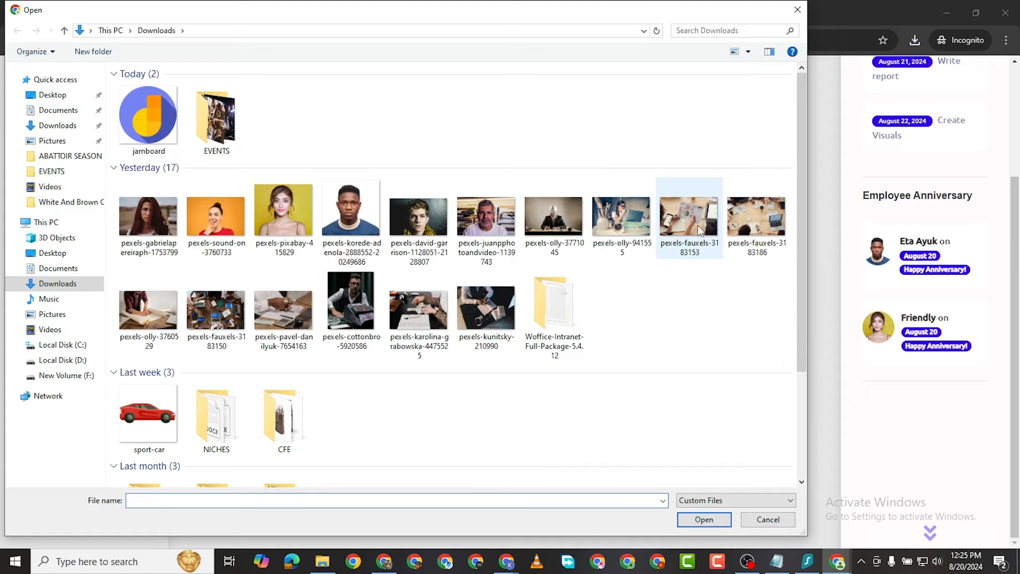
{"action": "double_click", "coordinate": [739, 218]}
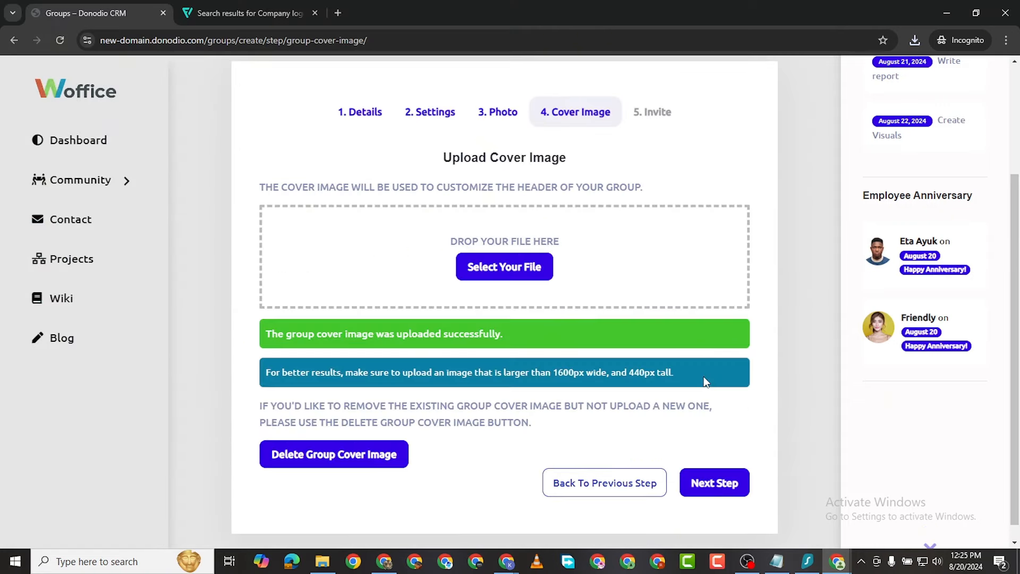
{"action": "left_click", "coordinate": [713, 483]}
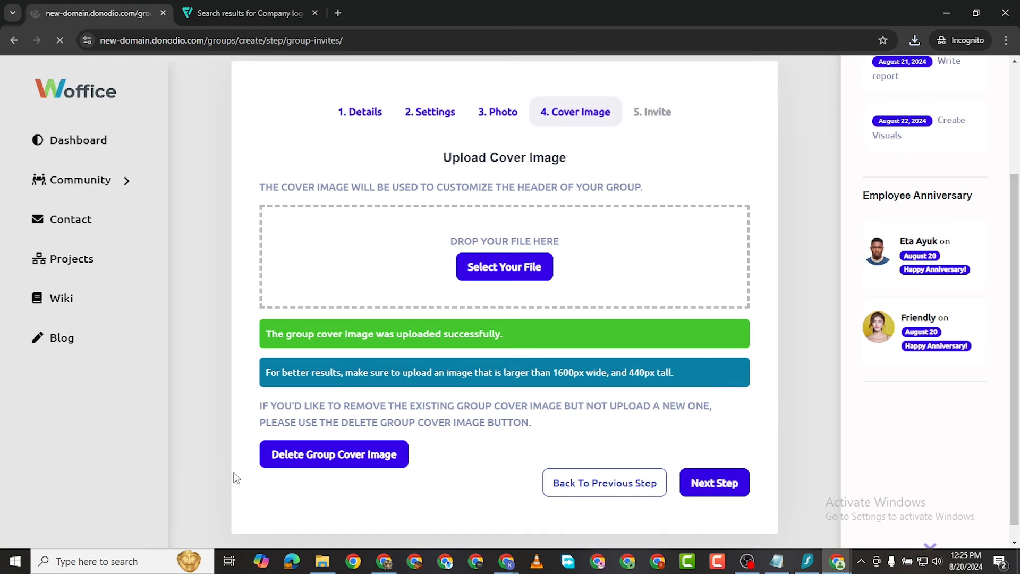
Step: Mark all three members in the All Members list for invitation
{"action": "scroll", "coordinate": [350, 367], "scroll_direction": "down", "scroll_amount": 2}
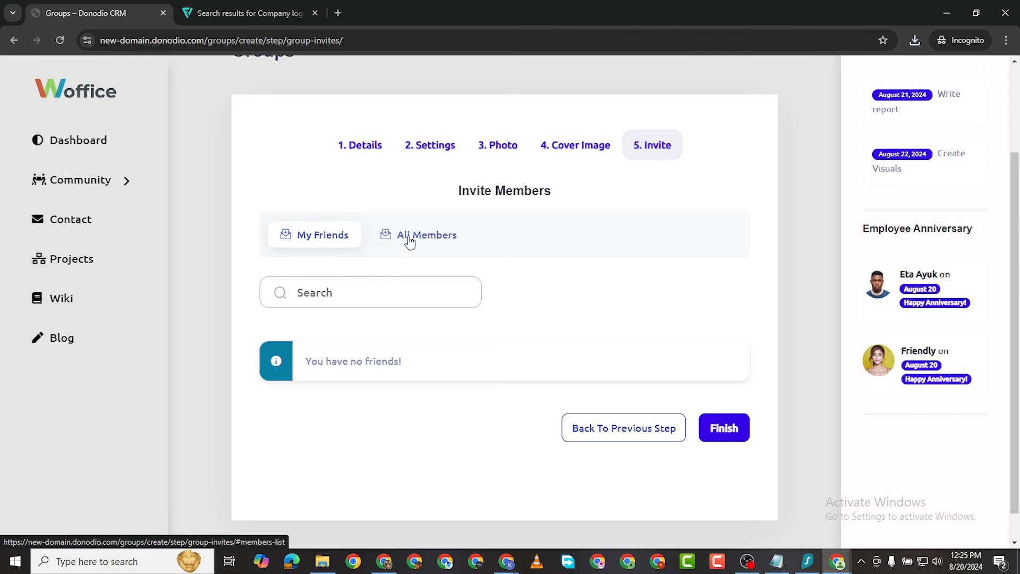
{"action": "left_click", "coordinate": [411, 240]}
{"action": "scroll", "coordinate": [392, 408], "scroll_direction": "down", "scroll_amount": 3}
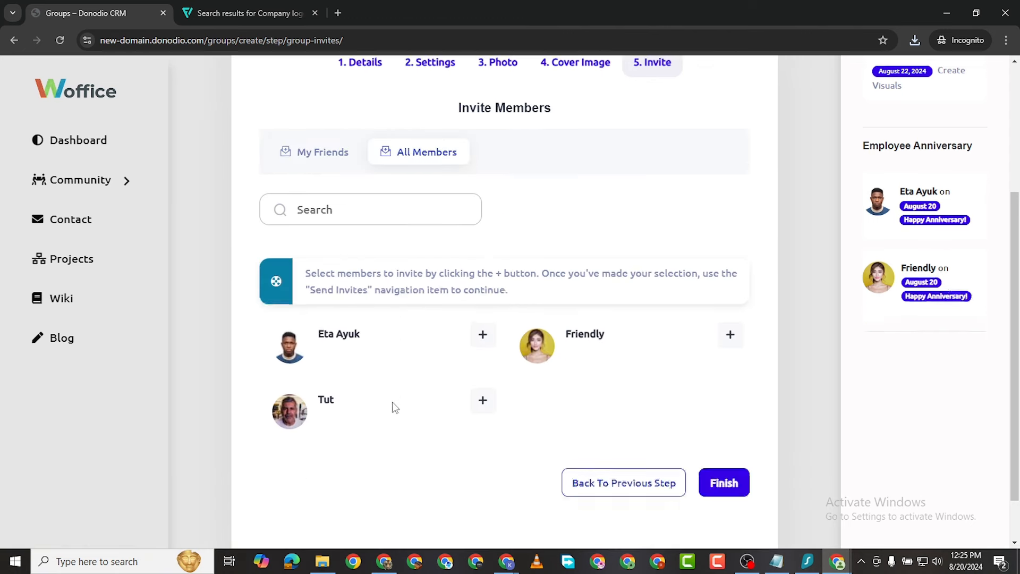
{"action": "left_click", "coordinate": [484, 276]}
{"action": "left_click", "coordinate": [488, 347]}
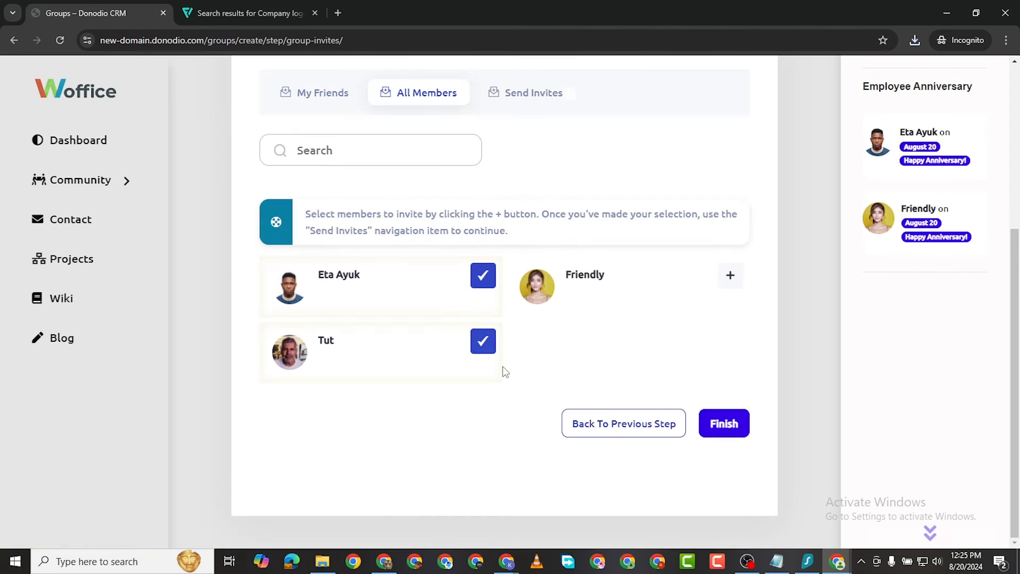
{"action": "left_click", "coordinate": [732, 277]}
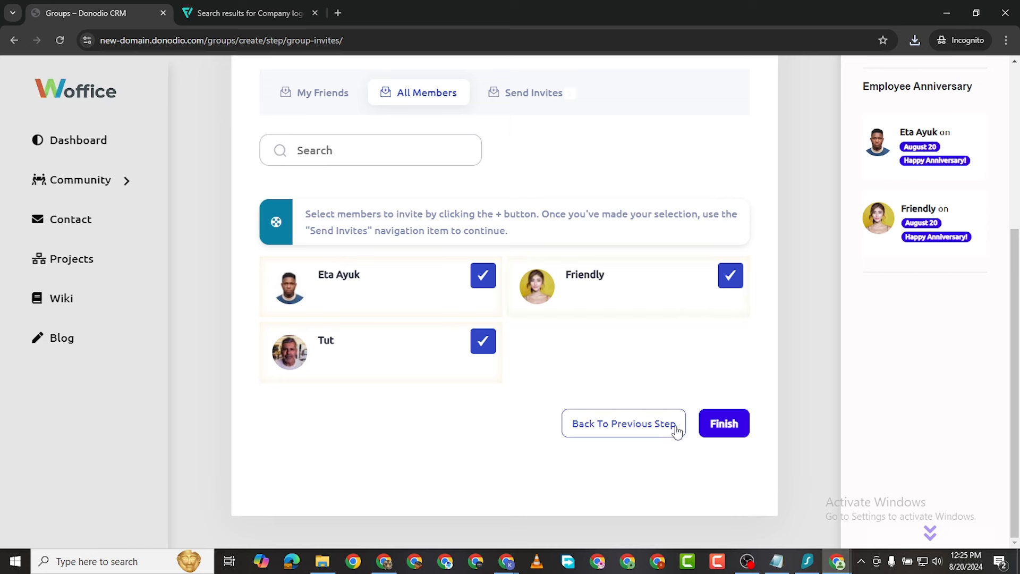
Step: Finish the group wizard, choosing Leave on the second attempt, to open Marketing Mastermind's page
{"action": "left_click", "coordinate": [724, 428]}
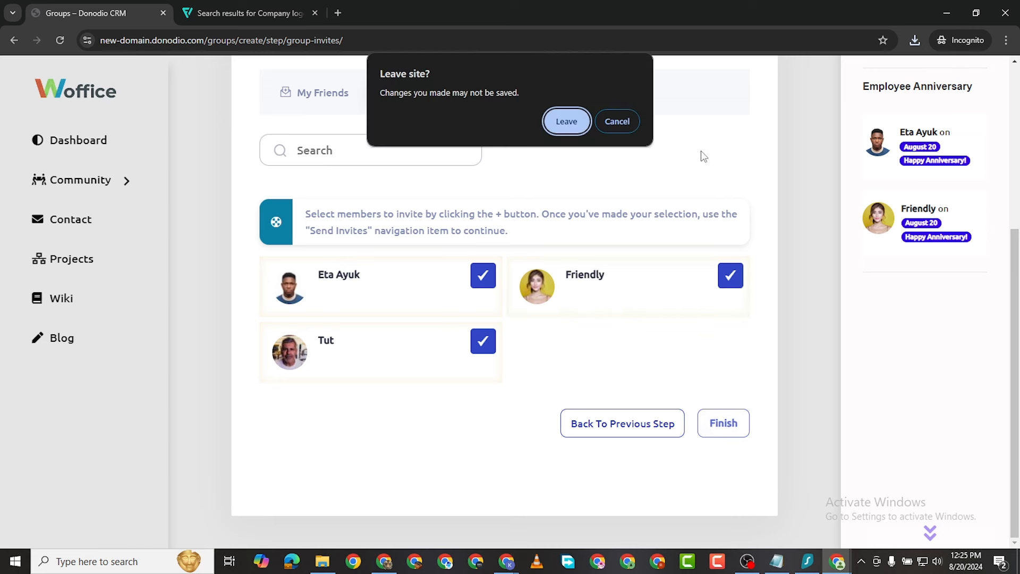
{"action": "left_click", "coordinate": [617, 122]}
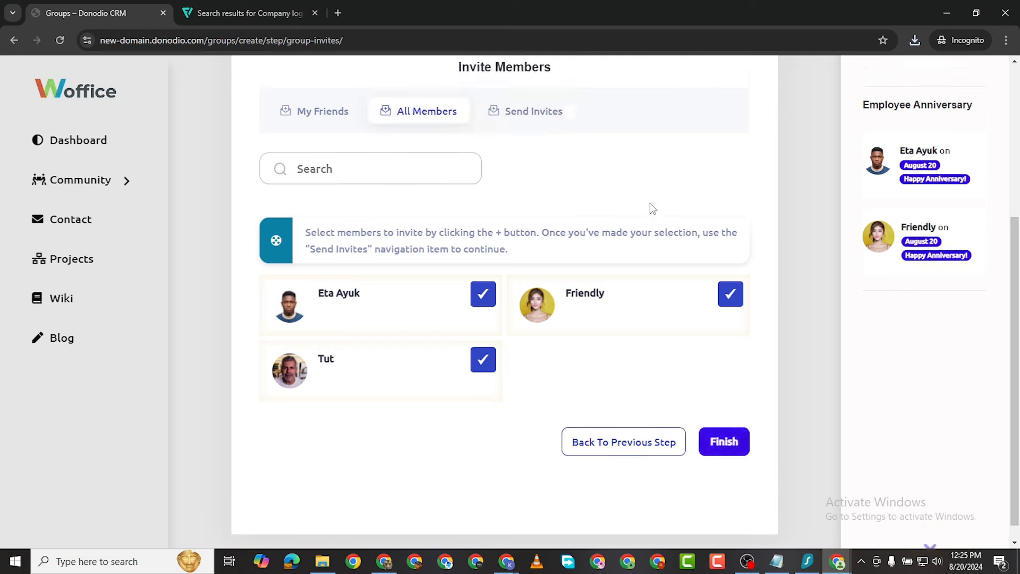
{"action": "scroll", "coordinate": [729, 366], "scroll_direction": "up", "scroll_amount": 5}
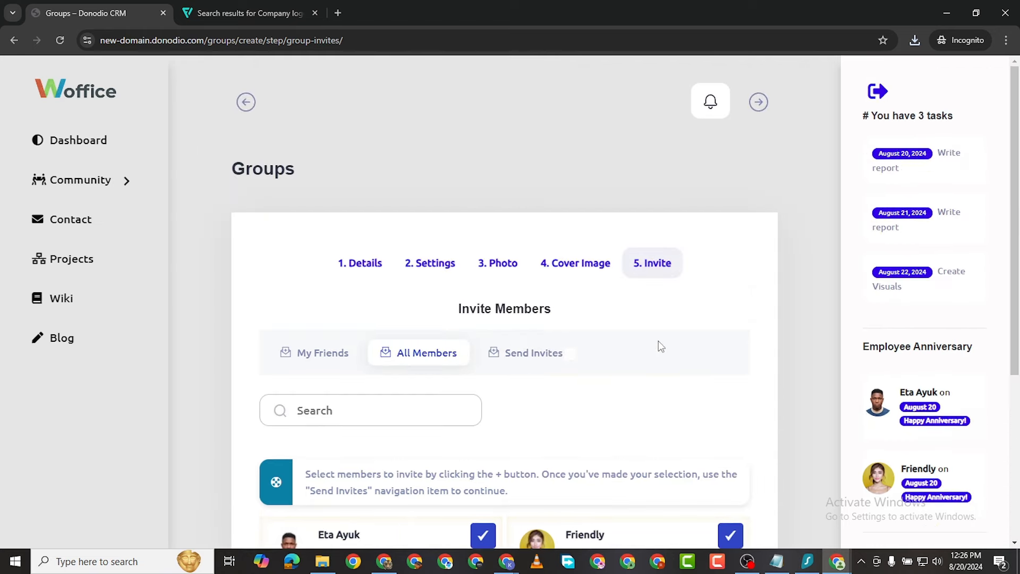
{"action": "scroll", "coordinate": [661, 346], "scroll_direction": "down", "scroll_amount": 5}
{"action": "left_click", "coordinate": [725, 427]}
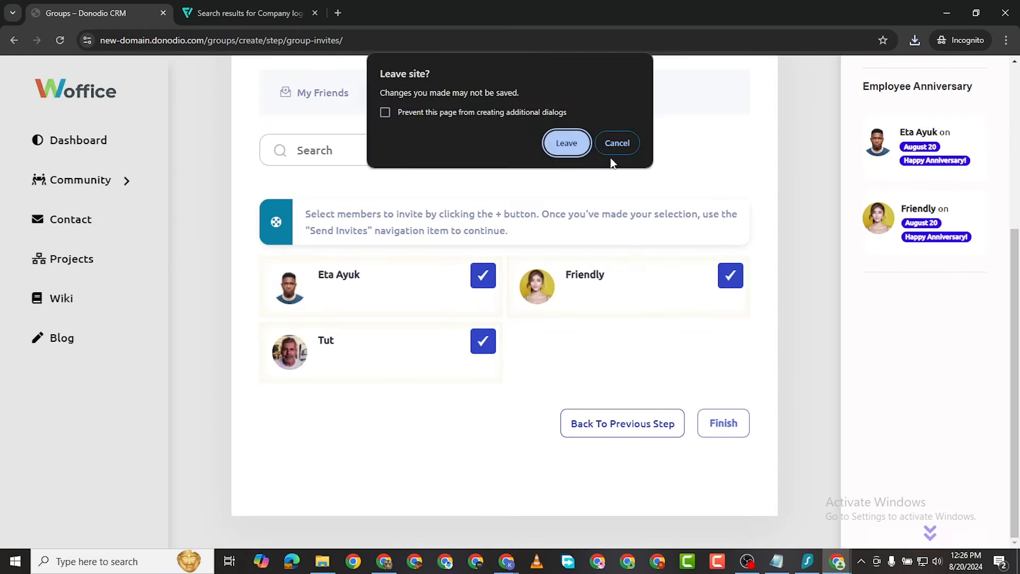
{"action": "left_click", "coordinate": [564, 145]}
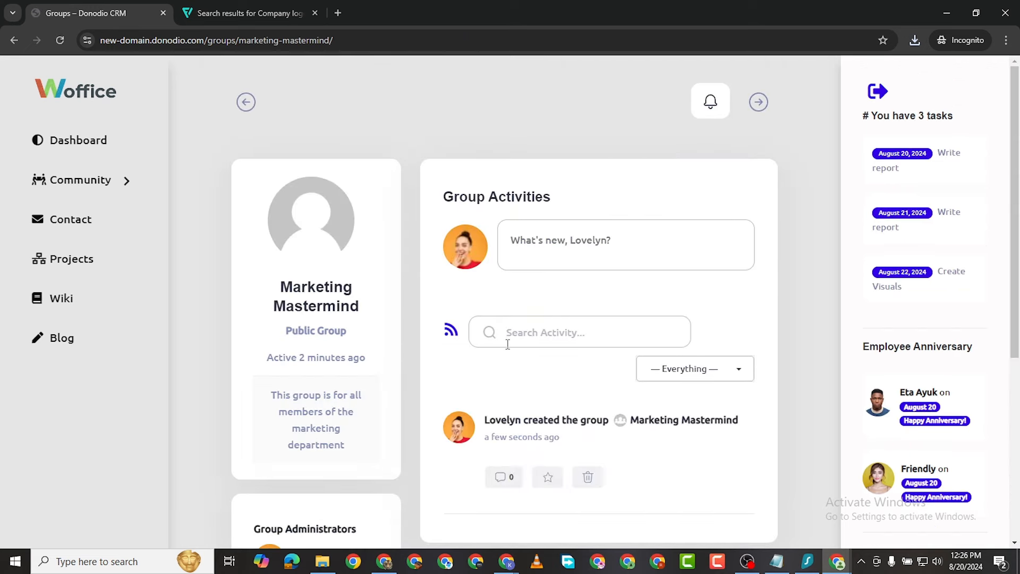
{"action": "scroll", "coordinate": [532, 350], "scroll_direction": "down", "scroll_amount": 5}
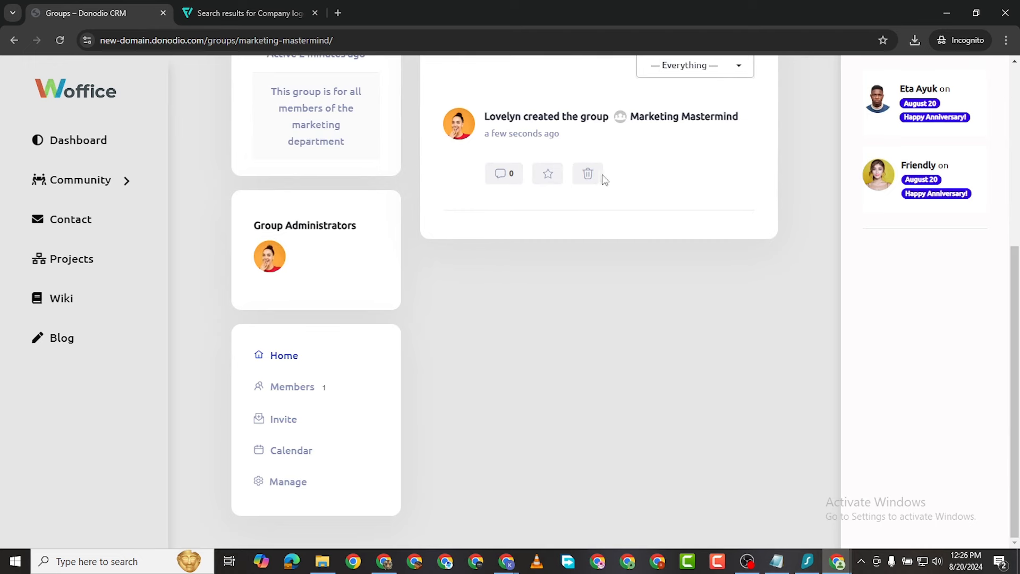
{"action": "scroll", "coordinate": [450, 259], "scroll_direction": "up", "scroll_amount": 5}
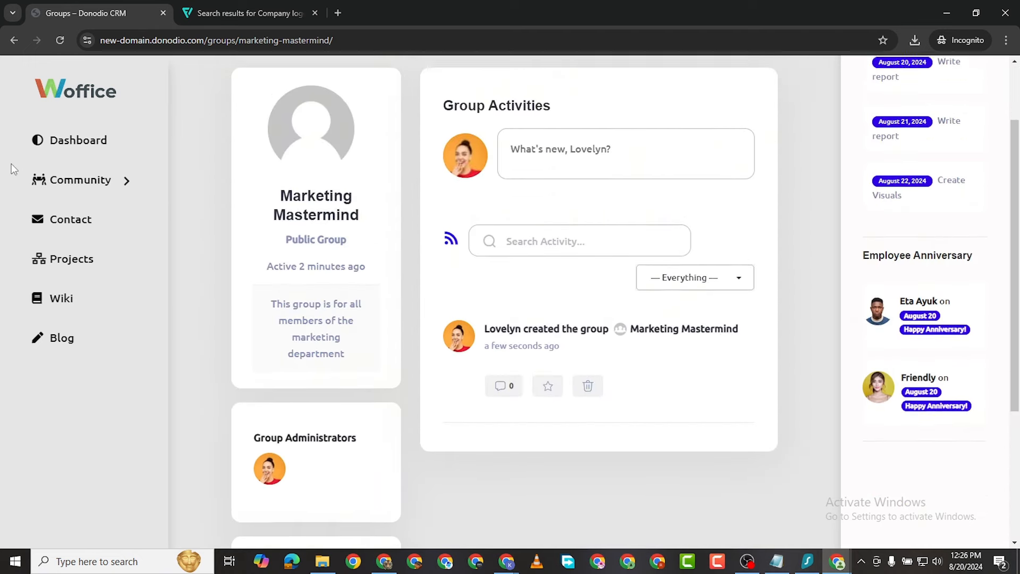
{"action": "left_click", "coordinate": [133, 182]}
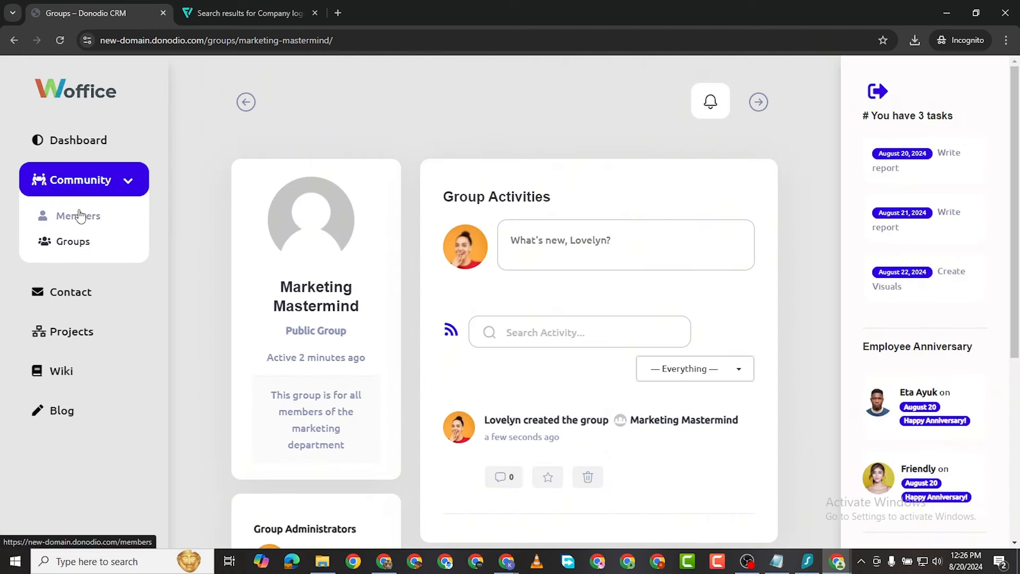
Step: Open the Groups directory, glance at the Members directory, and return to Groups
{"action": "left_click", "coordinate": [80, 240]}
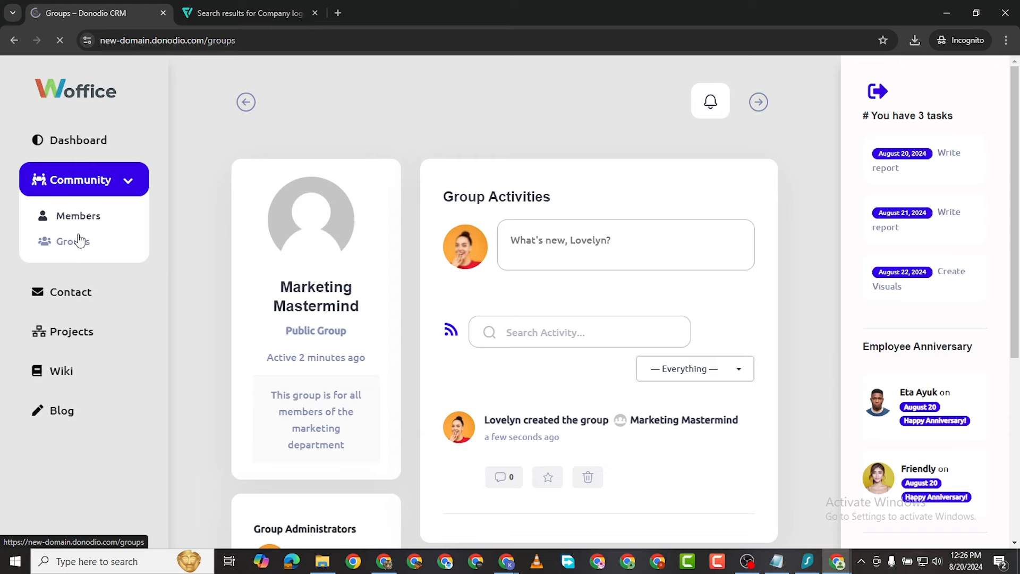
{"action": "scroll", "coordinate": [491, 341], "scroll_direction": "down", "scroll_amount": 3}
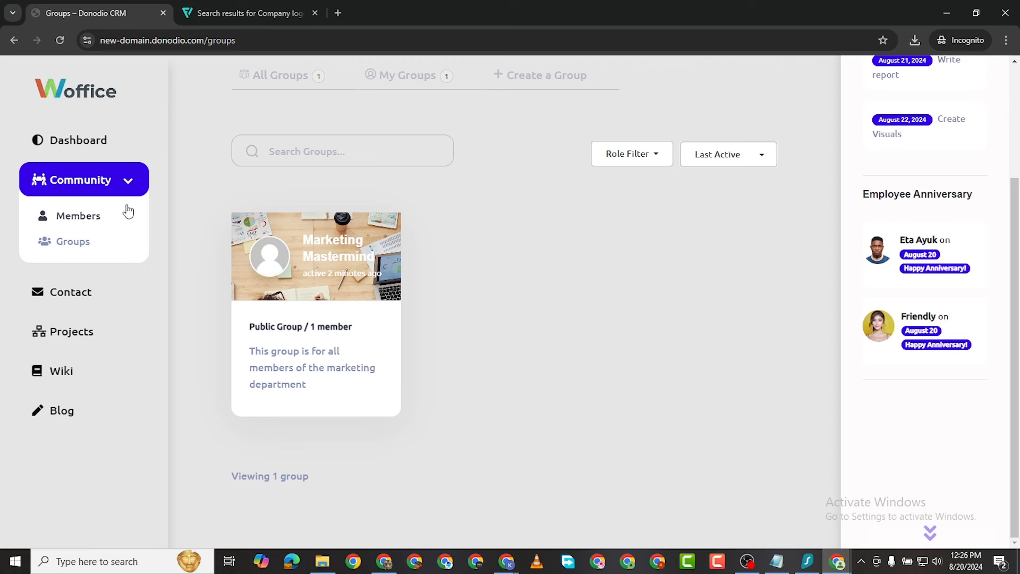
{"action": "left_click", "coordinate": [74, 222]}
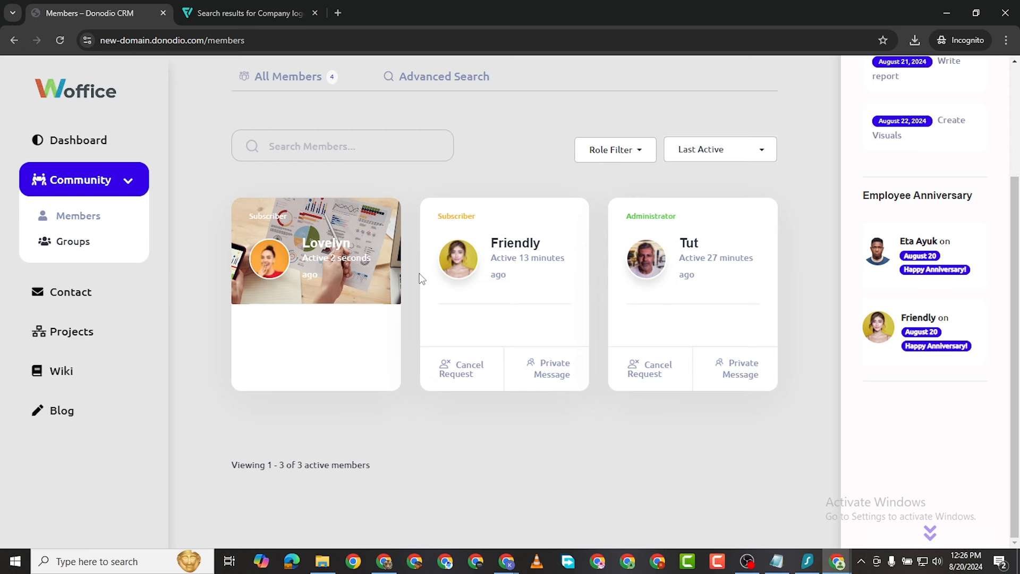
{"action": "left_click", "coordinate": [80, 243]}
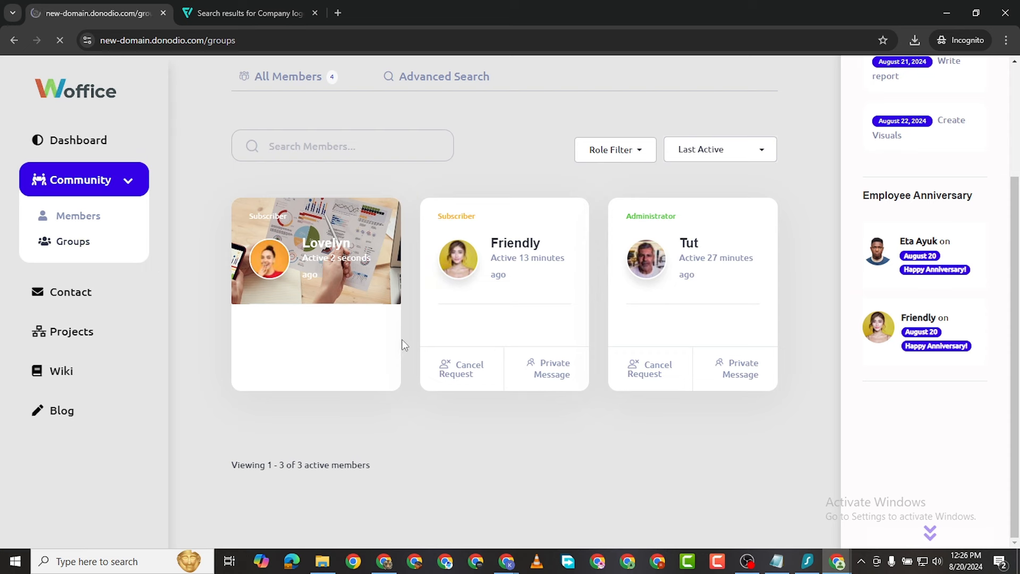
Step: Confirm Marketing Mastermind is a Public Group with 1 member, then open its page
{"action": "scroll", "coordinate": [425, 319], "scroll_direction": "down", "scroll_amount": 3}
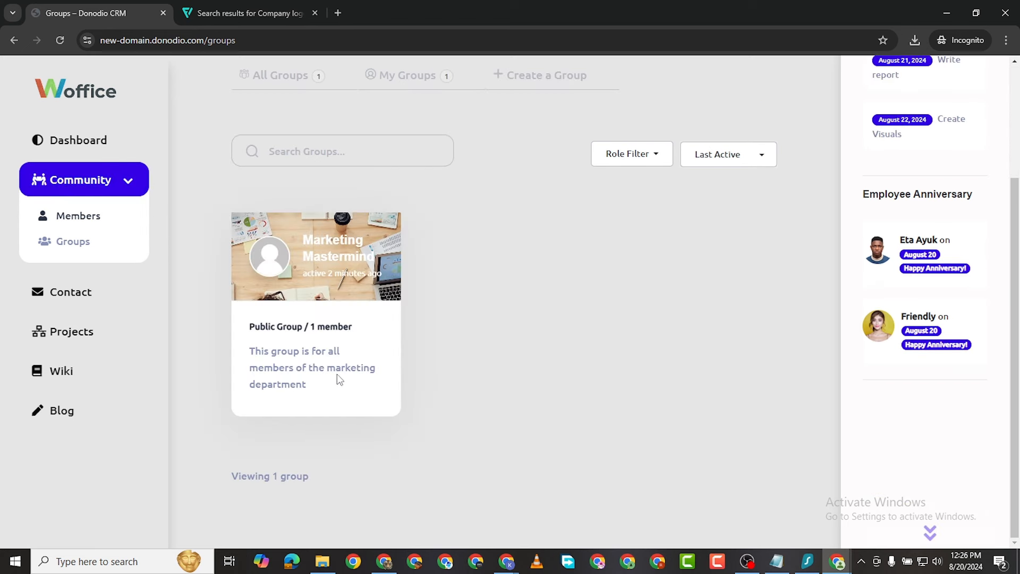
{"action": "mouse_move", "coordinate": [308, 325]}
{"action": "left_mouse_down"}
{"action": "mouse_move", "coordinate": [341, 326]}
{"action": "mouse_move", "coordinate": [312, 328]}
{"action": "left_mouse_up"}
{"action": "key", "text": "alt+Tab"}
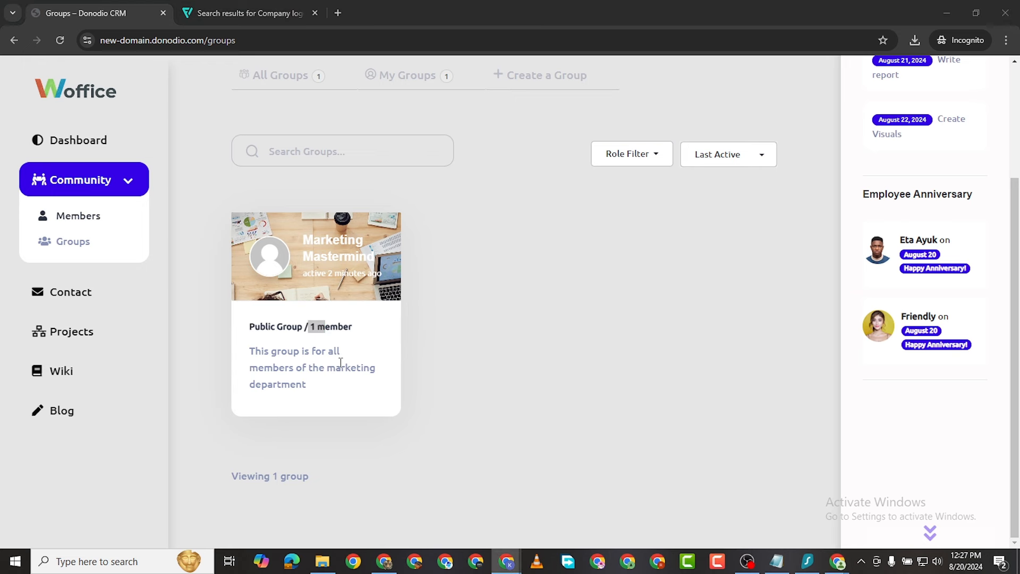
{"action": "left_click", "coordinate": [282, 330]}
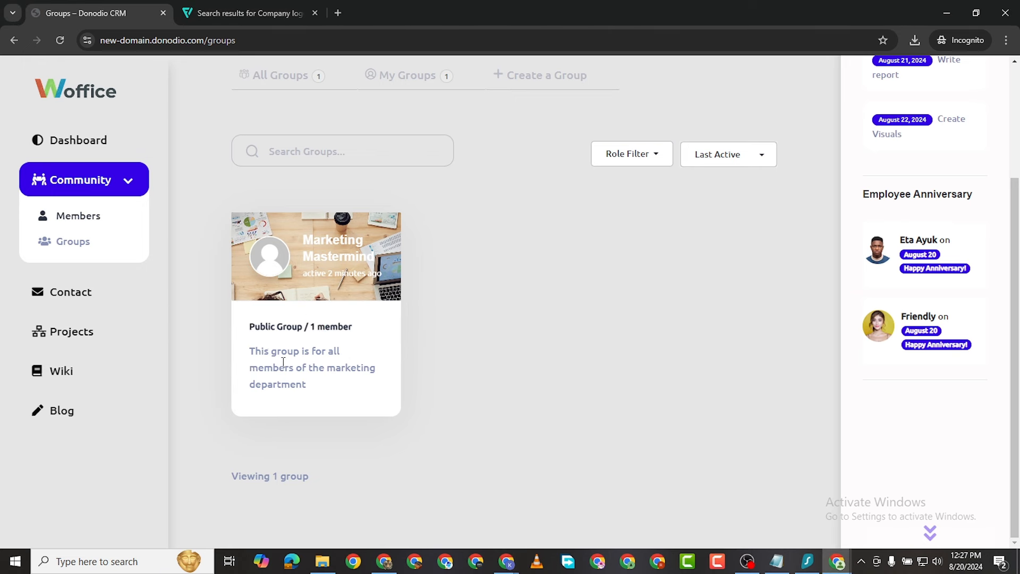
{"action": "left_click", "coordinate": [77, 246]}
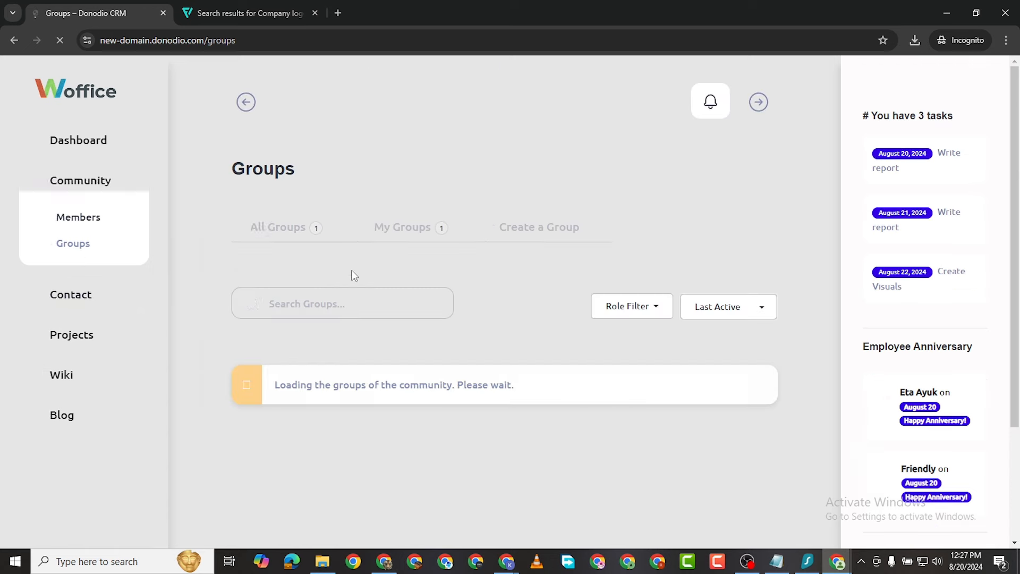
{"action": "scroll", "coordinate": [324, 451], "scroll_direction": "down", "scroll_amount": 3}
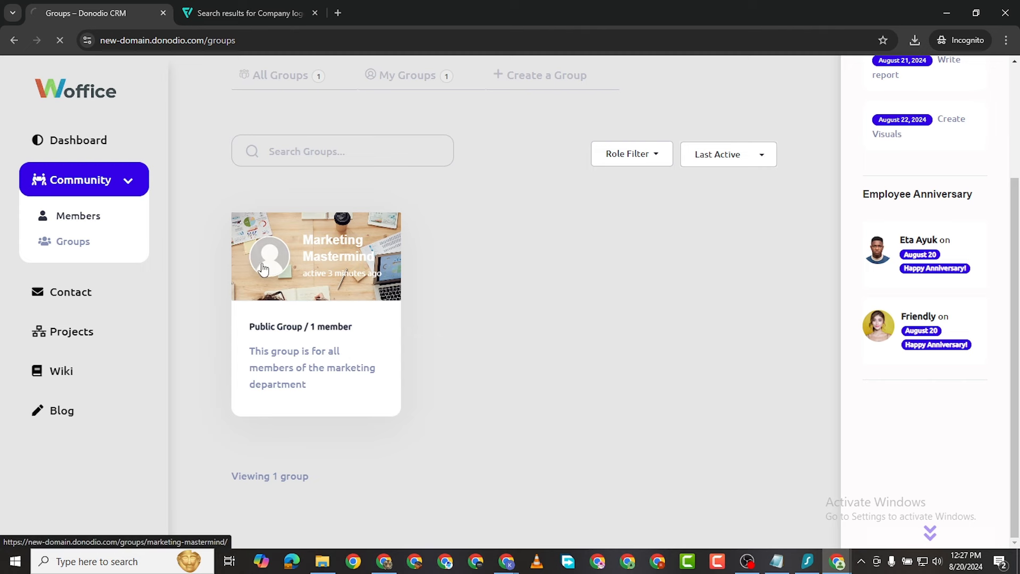
{"action": "left_click", "coordinate": [265, 261]}
Step: Post the update 'Hello lovely people of the marketing department' to the group feed
{"action": "left_click", "coordinate": [555, 255]}
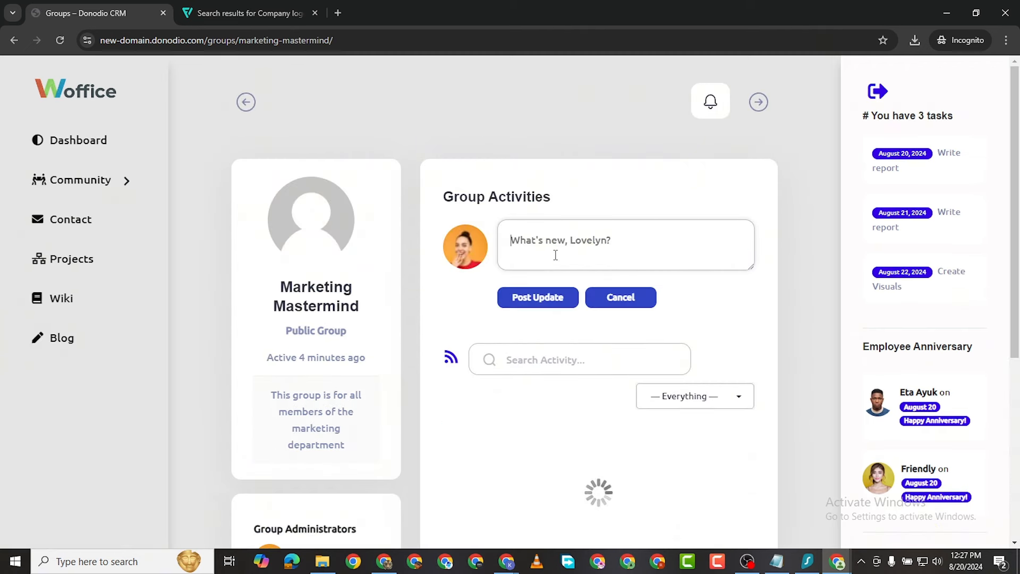
{"action": "type", "text": "He"}
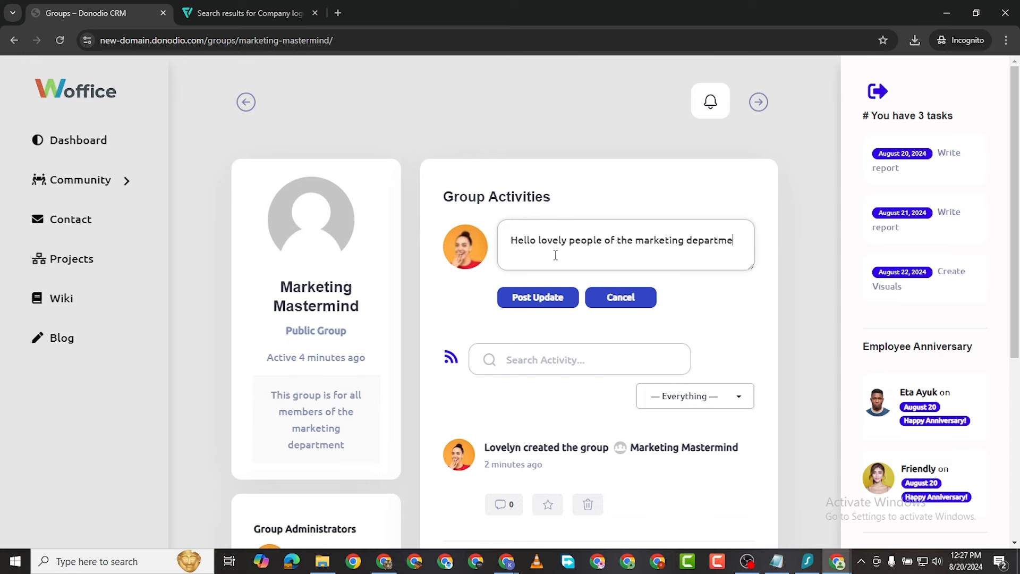
{"action": "type", "text": "t"}
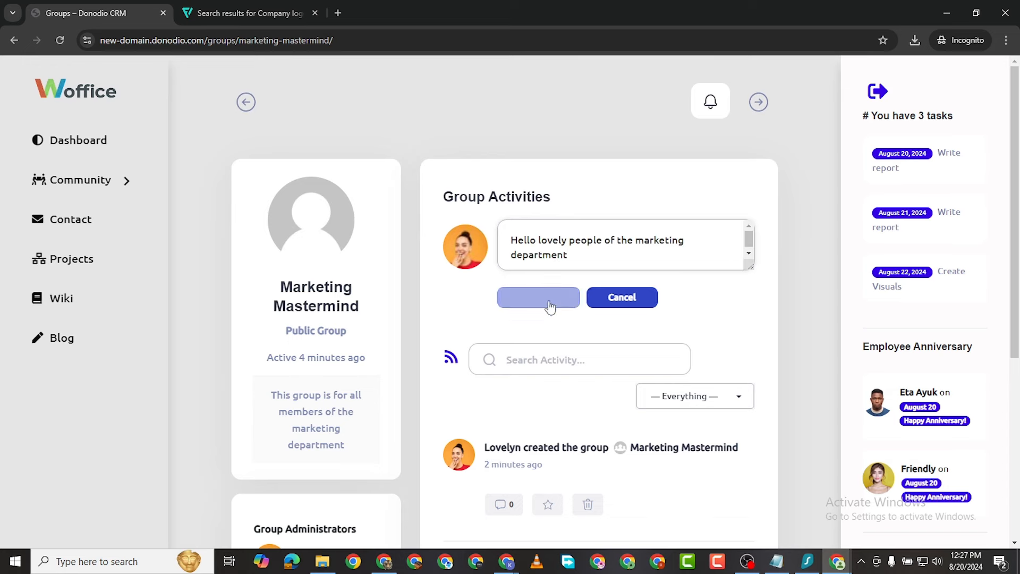
{"action": "left_click", "coordinate": [538, 298]}
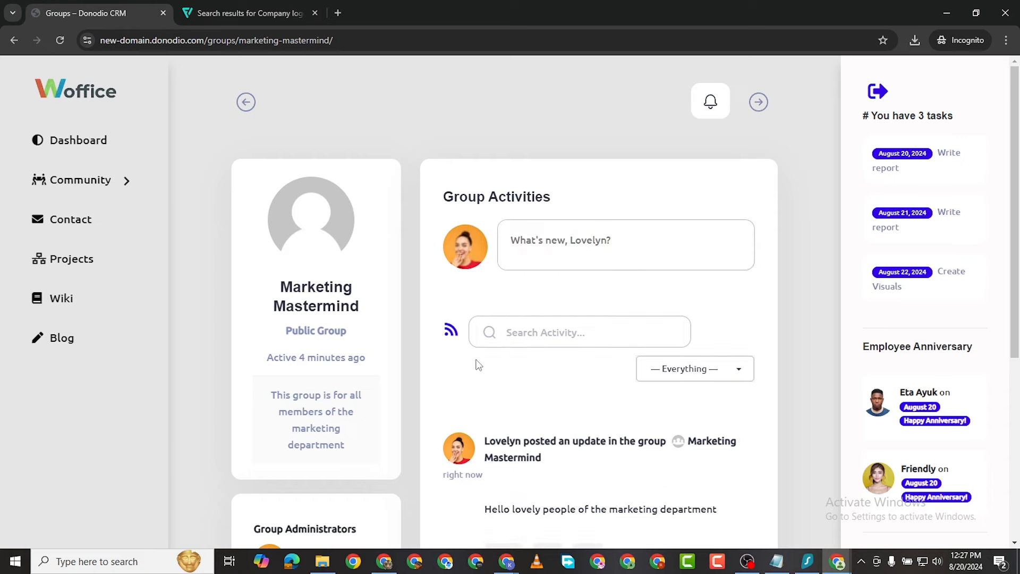
{"action": "scroll", "coordinate": [583, 368], "scroll_direction": "down", "scroll_amount": 4}
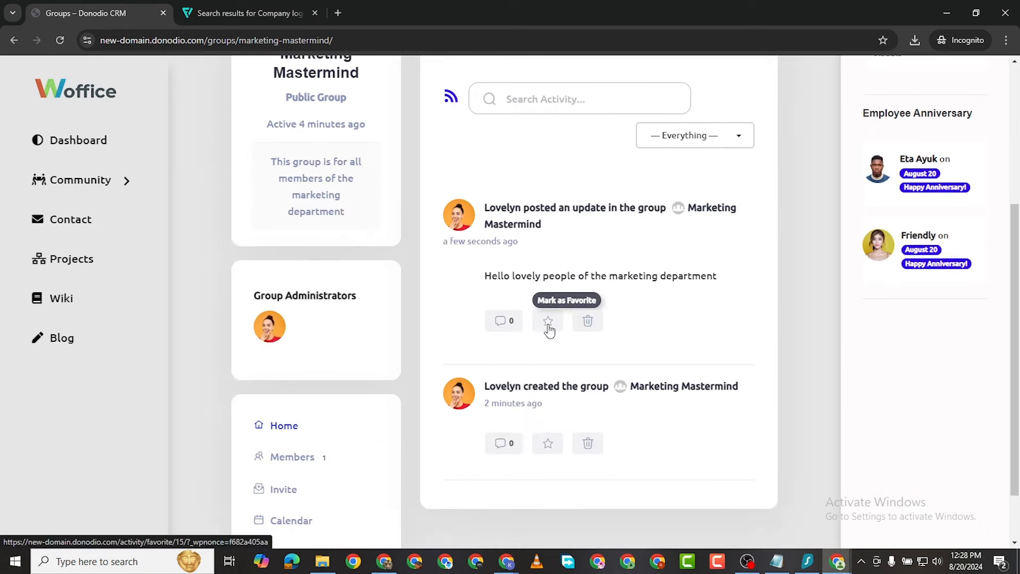
Step: Add a reply under the new greeting update
{"action": "left_click", "coordinate": [502, 322]}
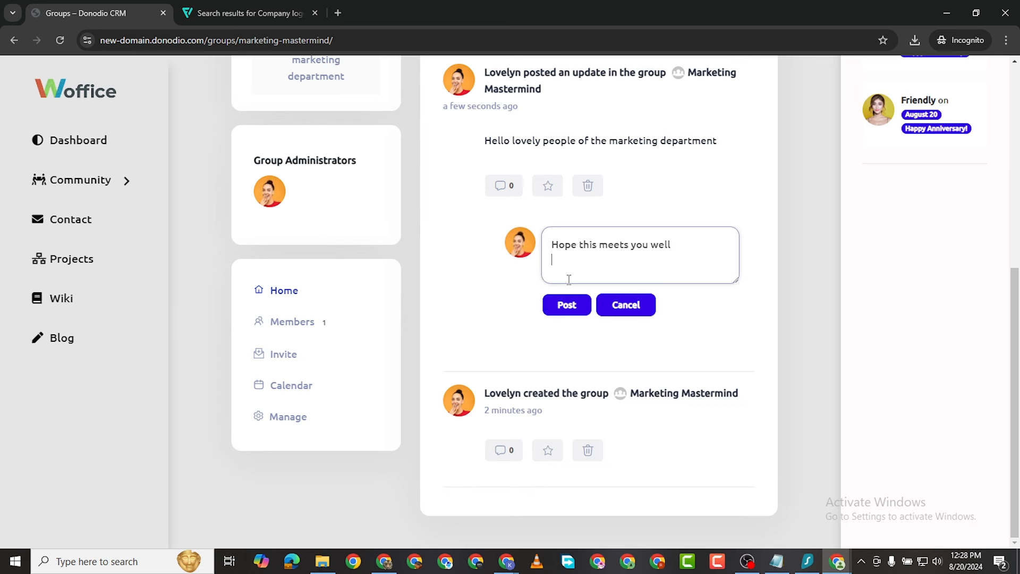
{"action": "left_click", "coordinate": [571, 306]}
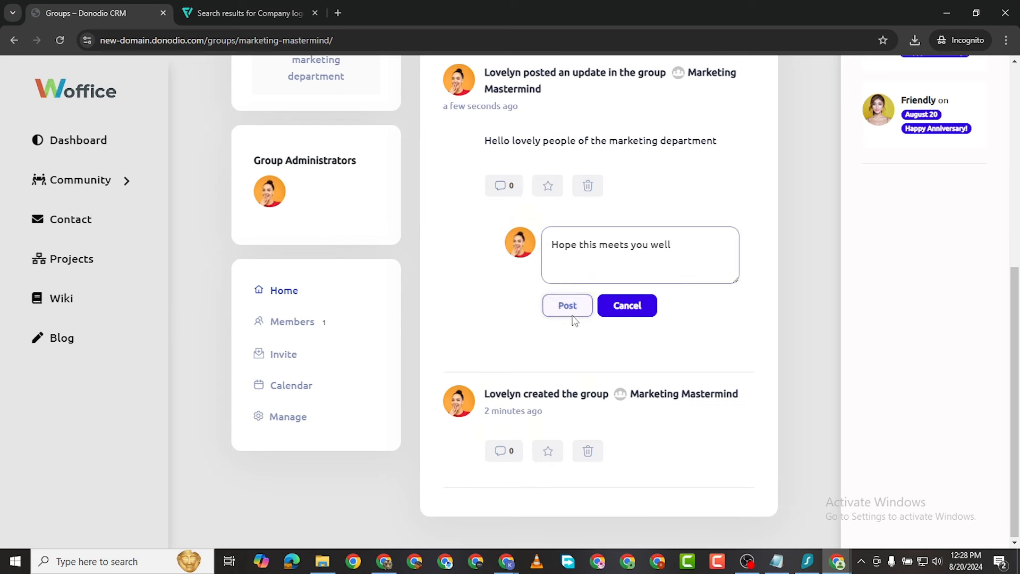
{"action": "scroll", "coordinate": [575, 247], "scroll_direction": "up", "scroll_amount": 2}
{"action": "scroll", "coordinate": [575, 247], "scroll_direction": "up", "scroll_amount": 1}
{"action": "left_click", "coordinate": [569, 430]}
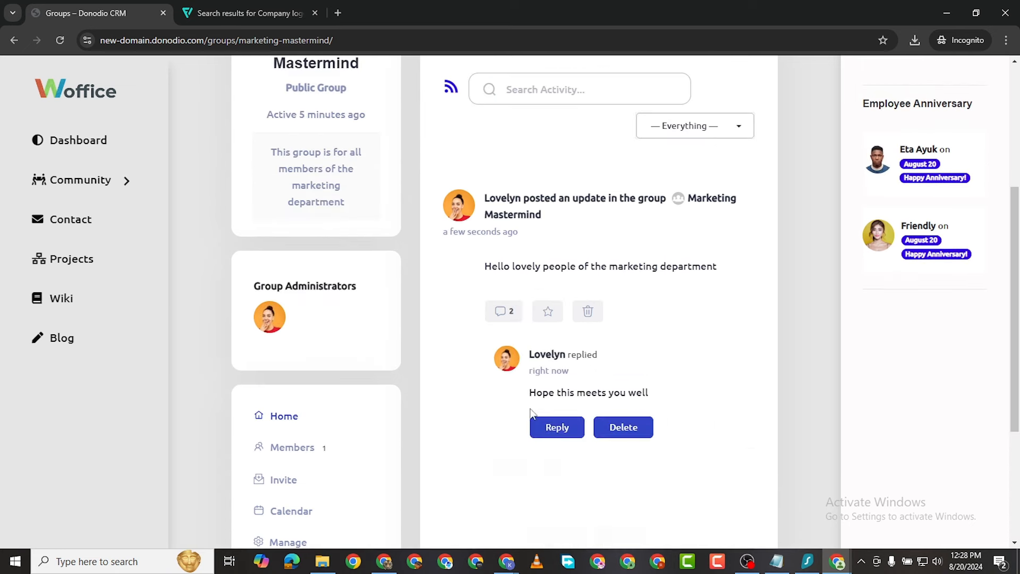
Step: Keep the activity filter on 'Everything' and scroll through the group feed
{"action": "scroll", "coordinate": [538, 321], "scroll_direction": "down", "scroll_amount": 3}
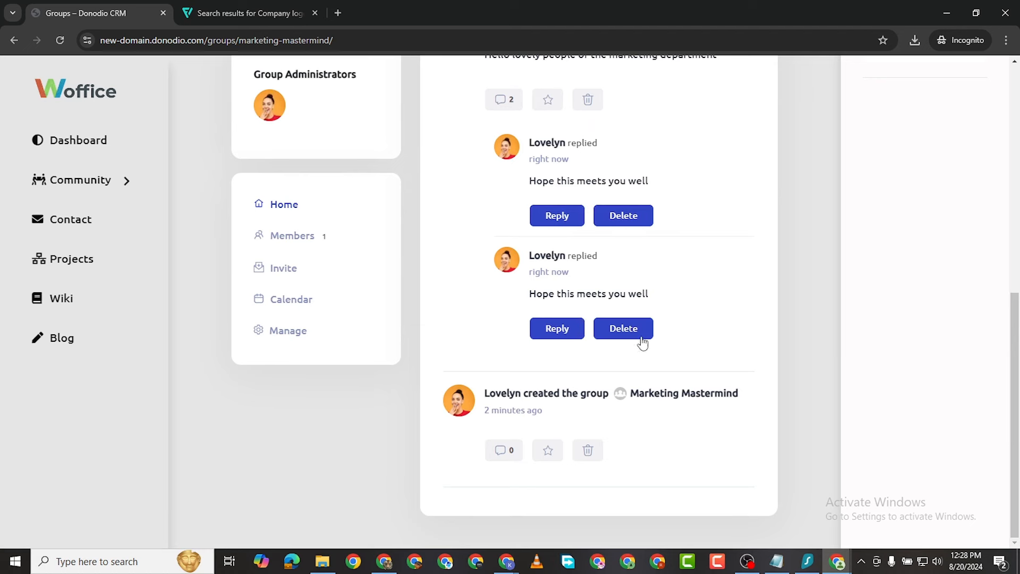
{"action": "scroll", "coordinate": [509, 348], "scroll_direction": "up", "scroll_amount": 7}
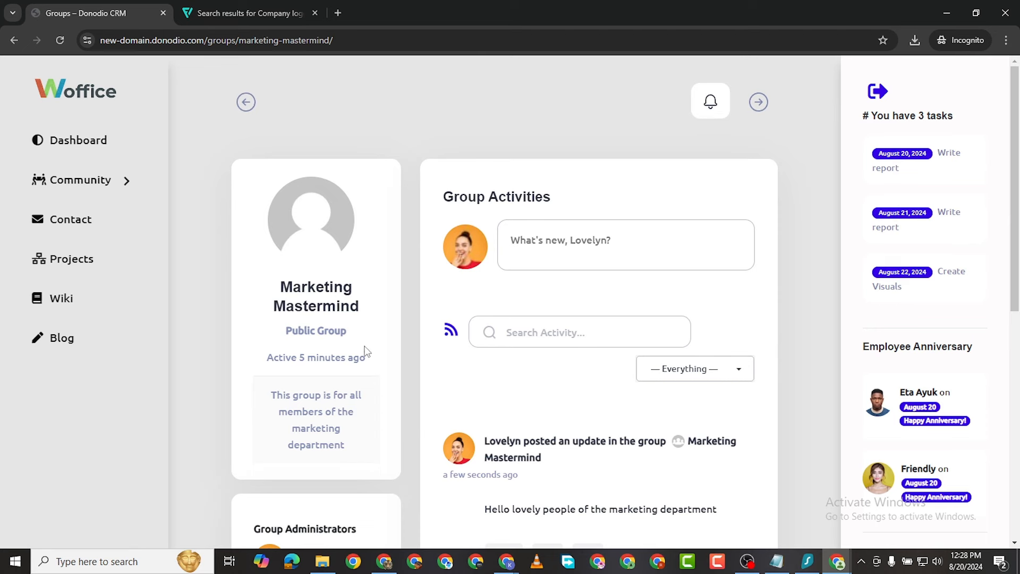
{"action": "left_click", "coordinate": [710, 374]}
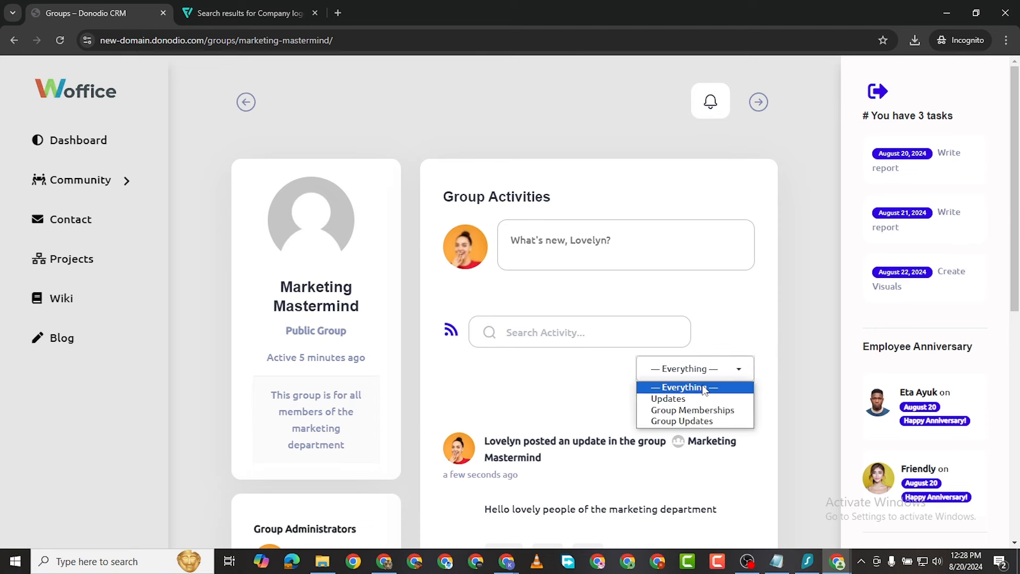
{"action": "left_click", "coordinate": [704, 359]}
{"action": "scroll", "coordinate": [546, 367], "scroll_direction": "down", "scroll_amount": 6}
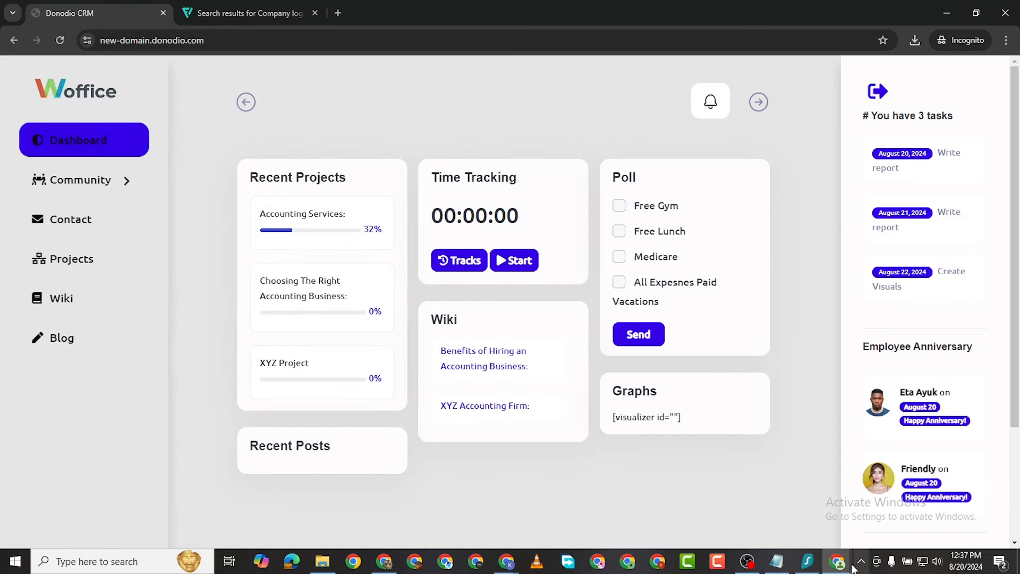
Step: In the administrator's window, open the Community Members list
{"action": "mouse_move", "coordinate": [838, 562]}
{"action": "left_click", "coordinate": [768, 500]}
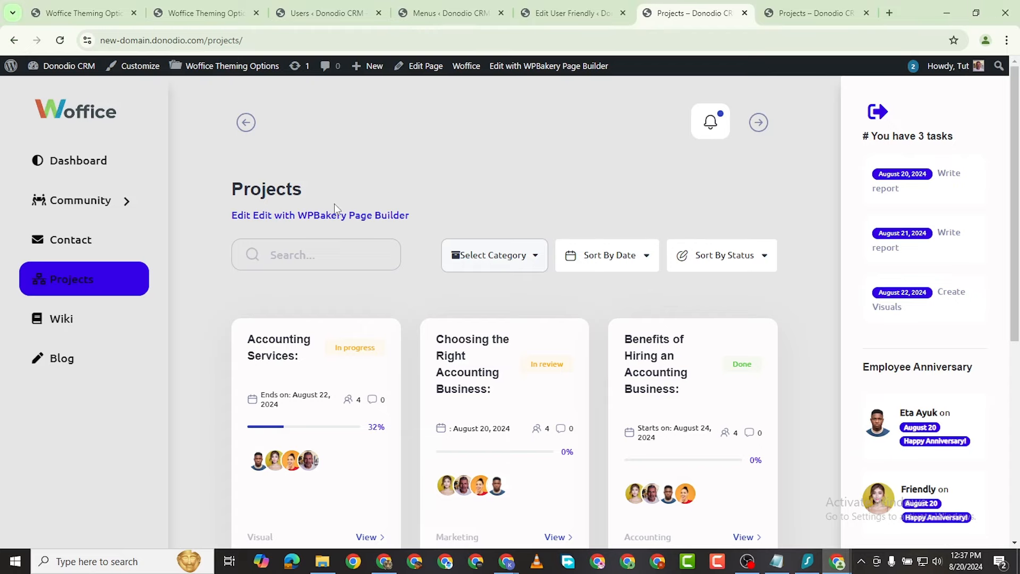
{"action": "scroll", "coordinate": [334, 208], "scroll_direction": "down", "scroll_amount": 4}
{"action": "scroll", "coordinate": [372, 223], "scroll_direction": "up", "scroll_amount": 4}
{"action": "scroll", "coordinate": [404, 242], "scroll_direction": "down", "scroll_amount": 6}
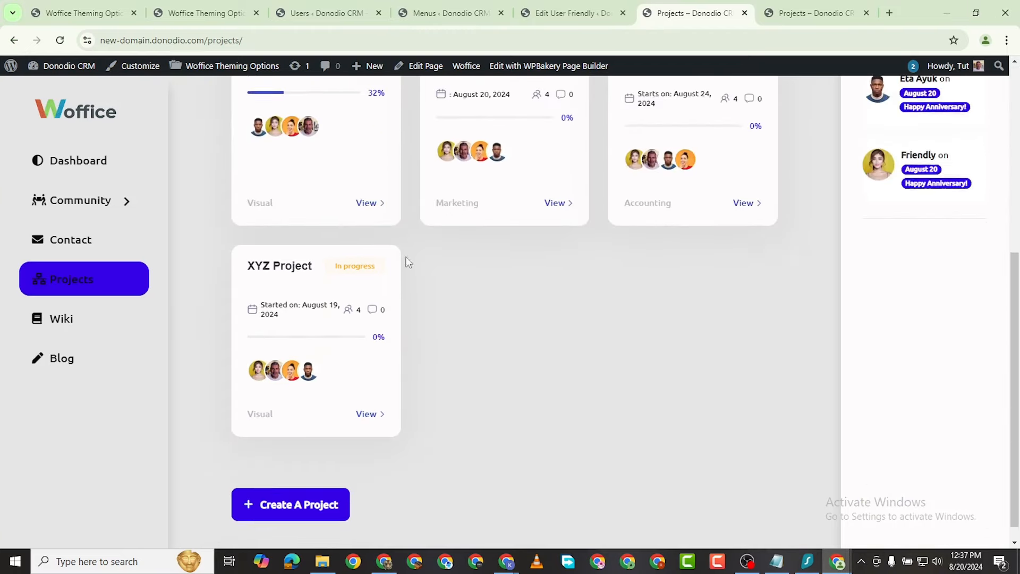
{"action": "scroll", "coordinate": [407, 260], "scroll_direction": "up", "scroll_amount": 6}
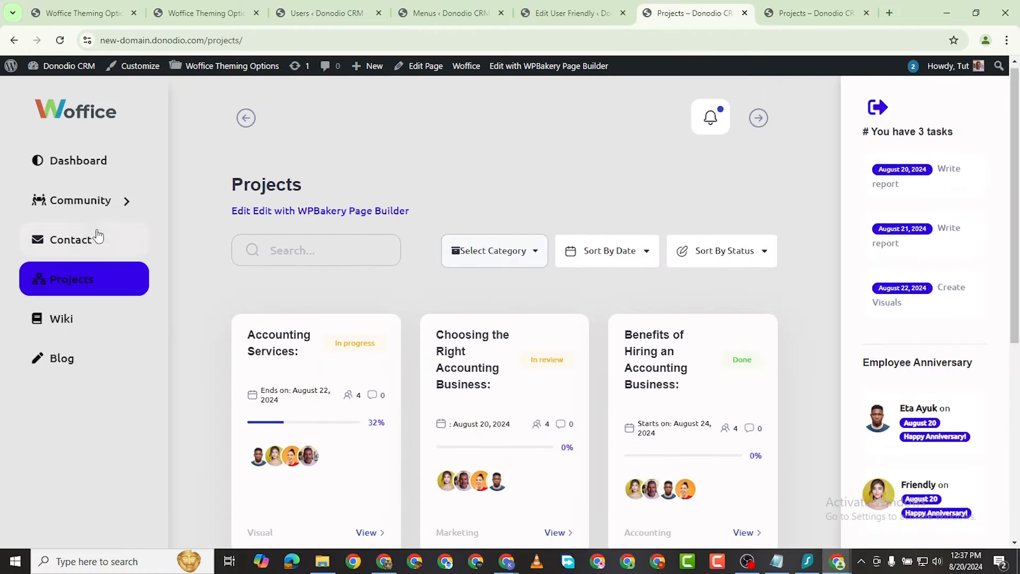
{"action": "left_click", "coordinate": [130, 206]}
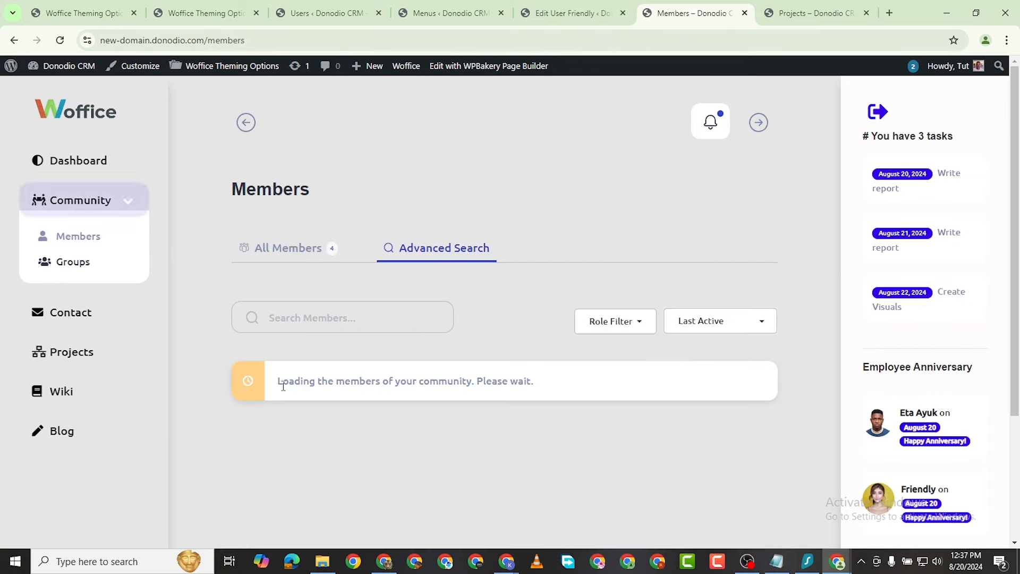
Step: Scroll through the administrator's member activity feed
{"action": "scroll", "coordinate": [351, 350], "scroll_direction": "down", "scroll_amount": 3}
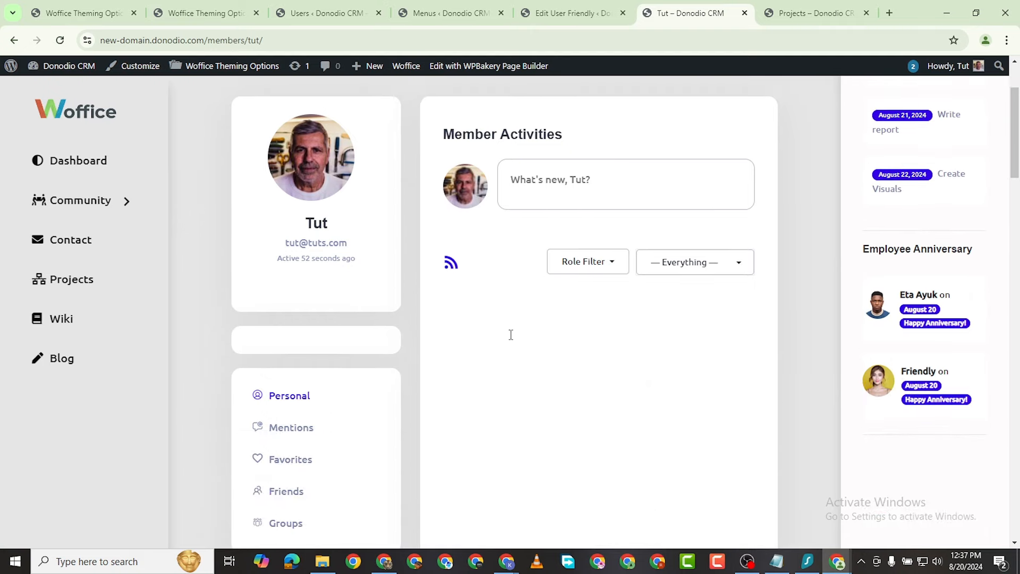
{"action": "scroll", "coordinate": [441, 293], "scroll_direction": "down", "scroll_amount": 2}
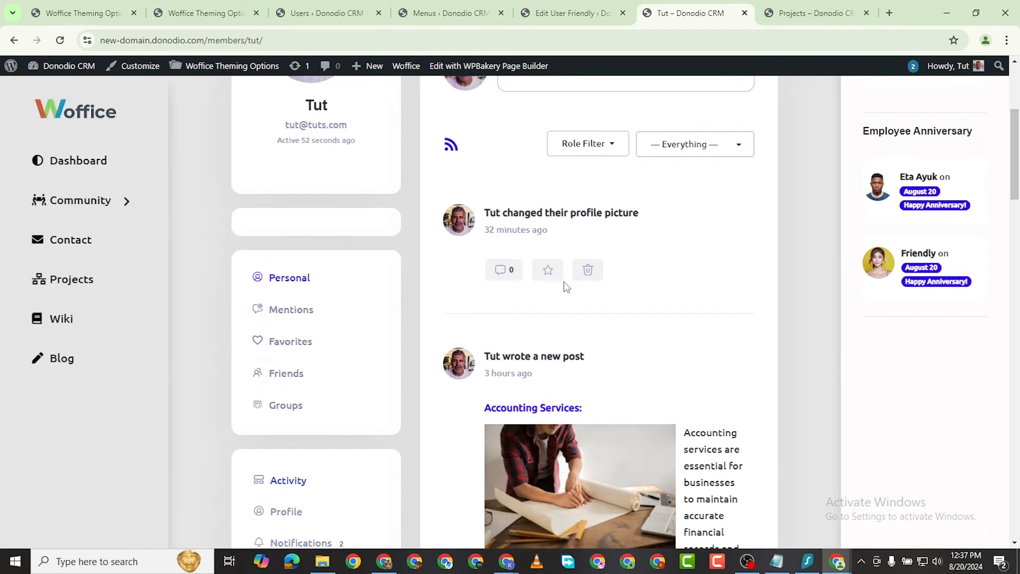
{"action": "scroll", "coordinate": [564, 285], "scroll_direction": "down", "scroll_amount": 4}
{"action": "scroll", "coordinate": [627, 265], "scroll_direction": "up", "scroll_amount": 4}
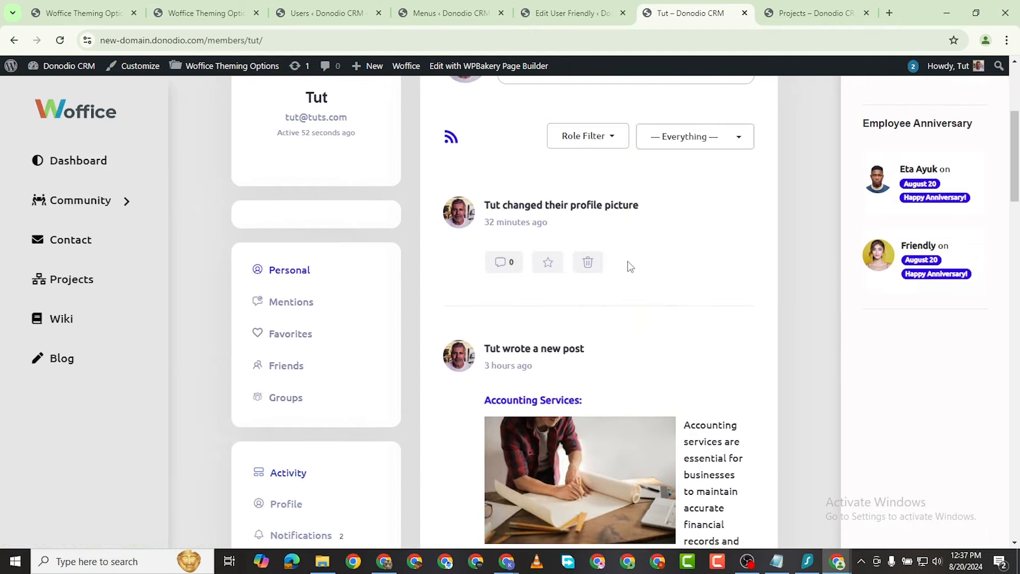
{"action": "scroll", "coordinate": [627, 266], "scroll_direction": "down", "scroll_amount": 10}
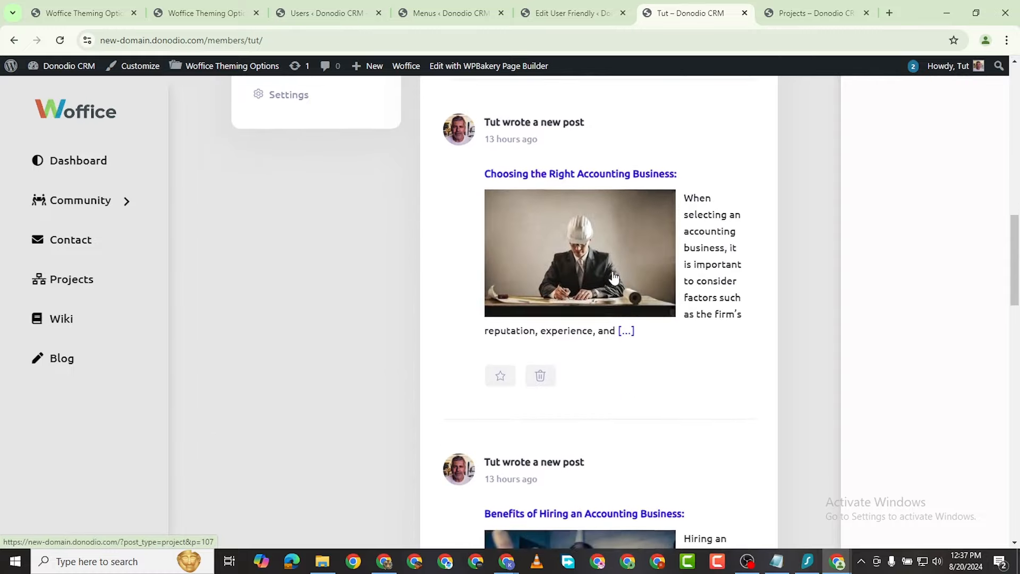
{"action": "scroll", "coordinate": [614, 277], "scroll_direction": "down", "scroll_amount": 17}
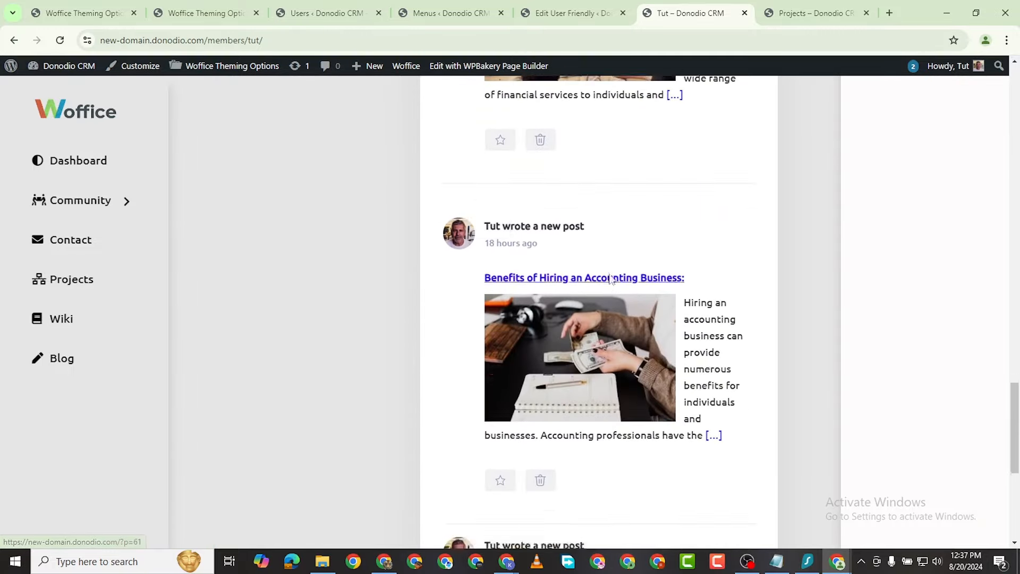
{"action": "scroll", "coordinate": [611, 280], "scroll_direction": "down", "scroll_amount": 7}
{"action": "scroll", "coordinate": [605, 282], "scroll_direction": "up", "scroll_amount": 14}
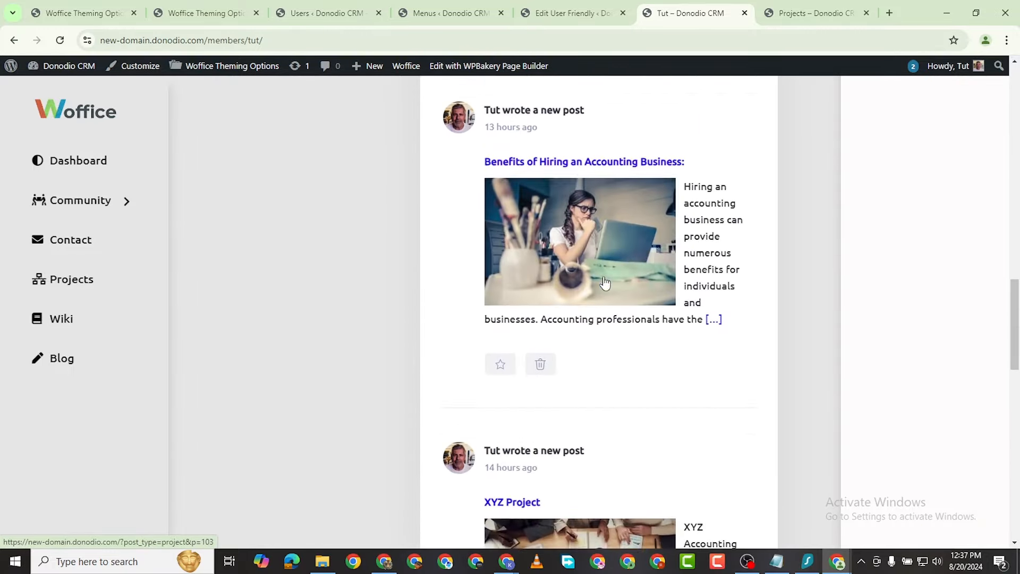
{"action": "scroll", "coordinate": [609, 287], "scroll_direction": "up", "scroll_amount": 16}
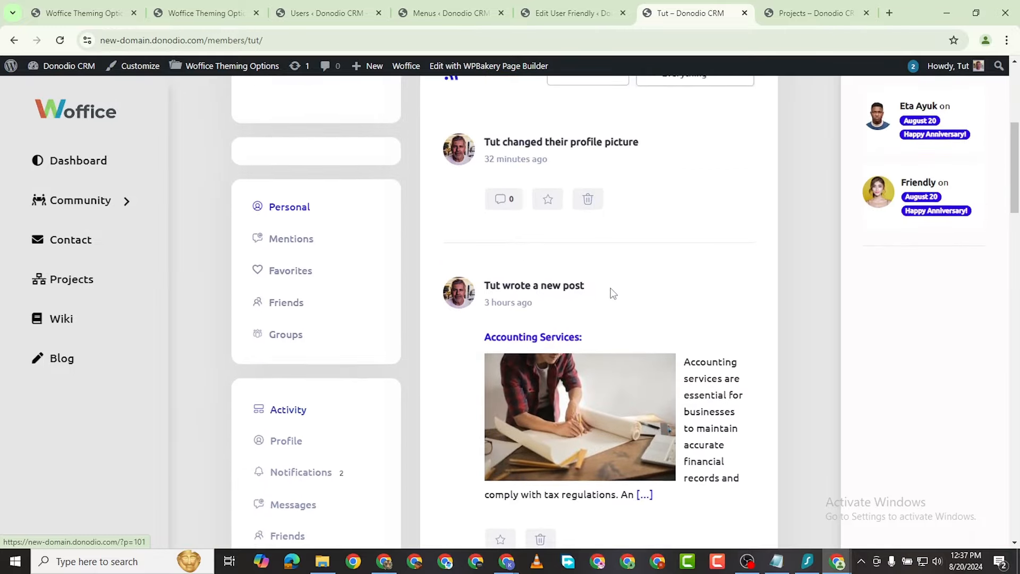
{"action": "scroll", "coordinate": [614, 293], "scroll_direction": "up", "scroll_amount": 4}
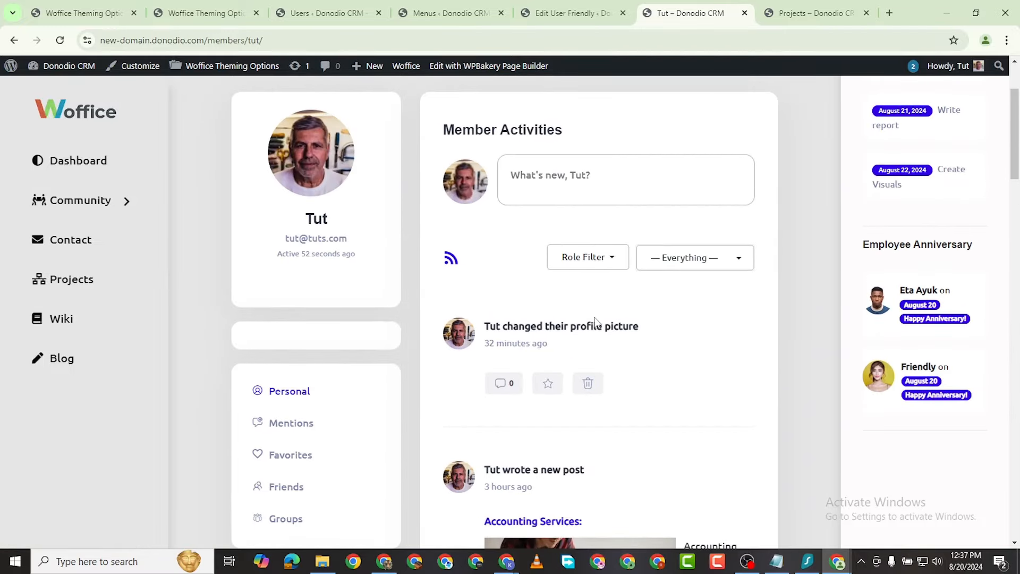
{"action": "scroll", "coordinate": [319, 399], "scroll_direction": "down", "scroll_amount": 4}
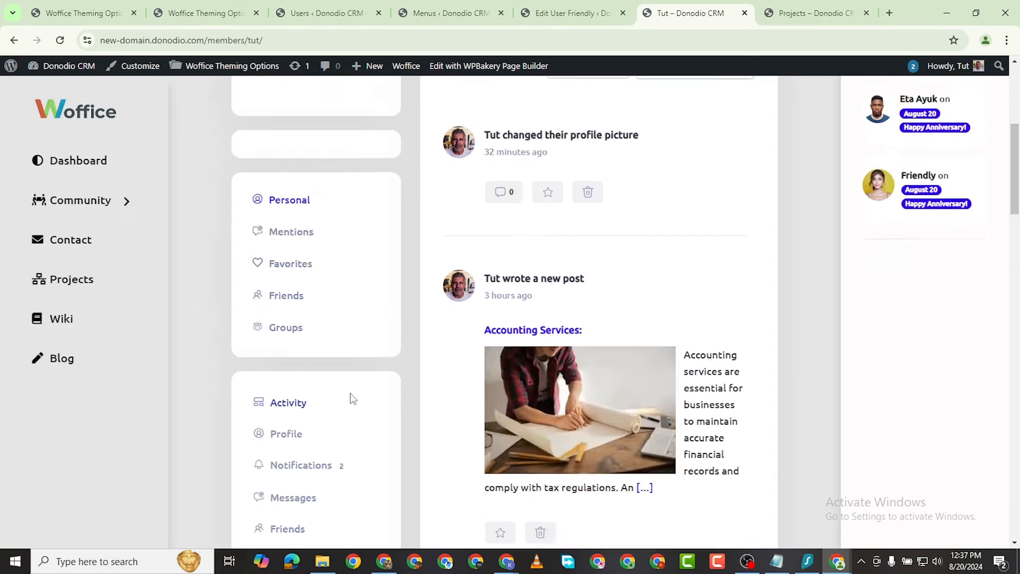
{"action": "scroll", "coordinate": [319, 425], "scroll_direction": "down", "scroll_amount": 2}
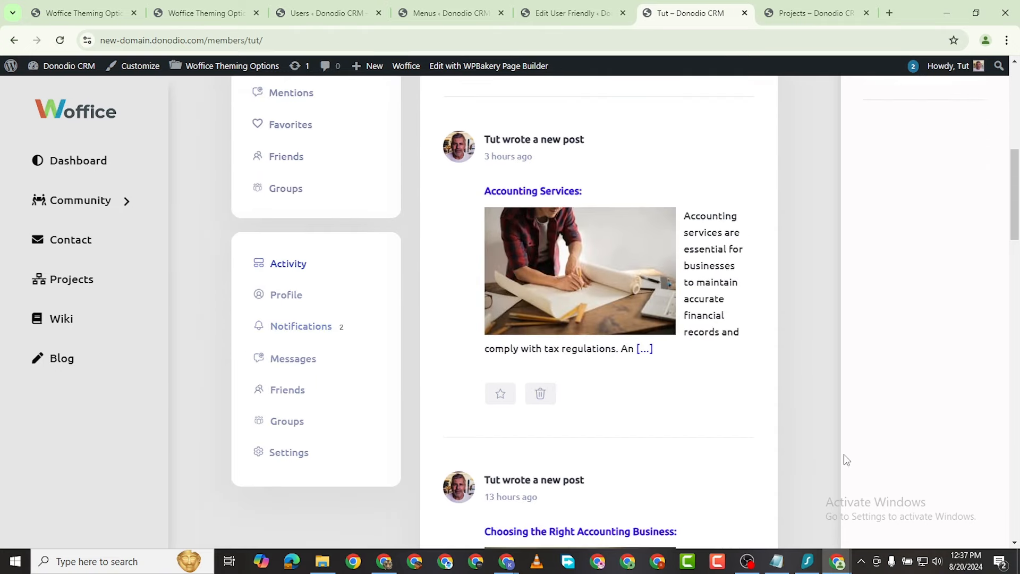
Step: Back in the incognito window, open Community, which shows 'Nothing Found'
{"action": "mouse_move", "coordinate": [837, 561]}
{"action": "left_click", "coordinate": [912, 502]}
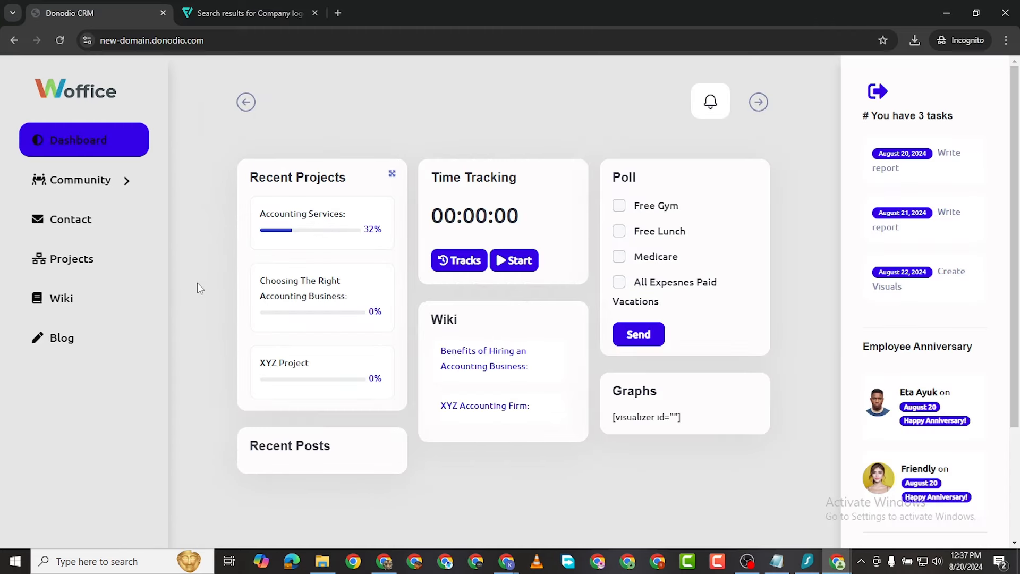
{"action": "left_click", "coordinate": [109, 181]}
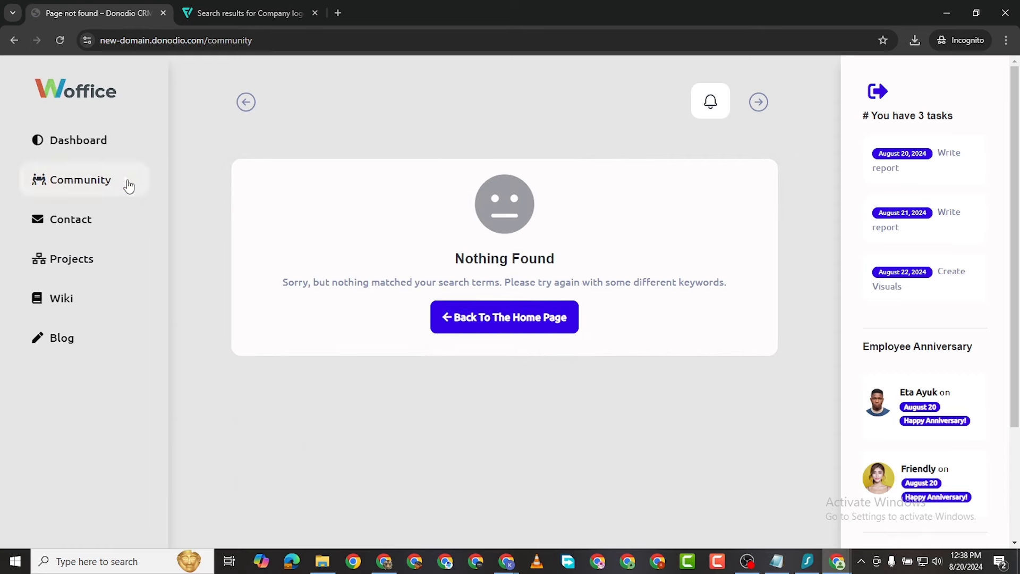
Step: Open the Members directory from the Community section
{"action": "left_click", "coordinate": [131, 184]}
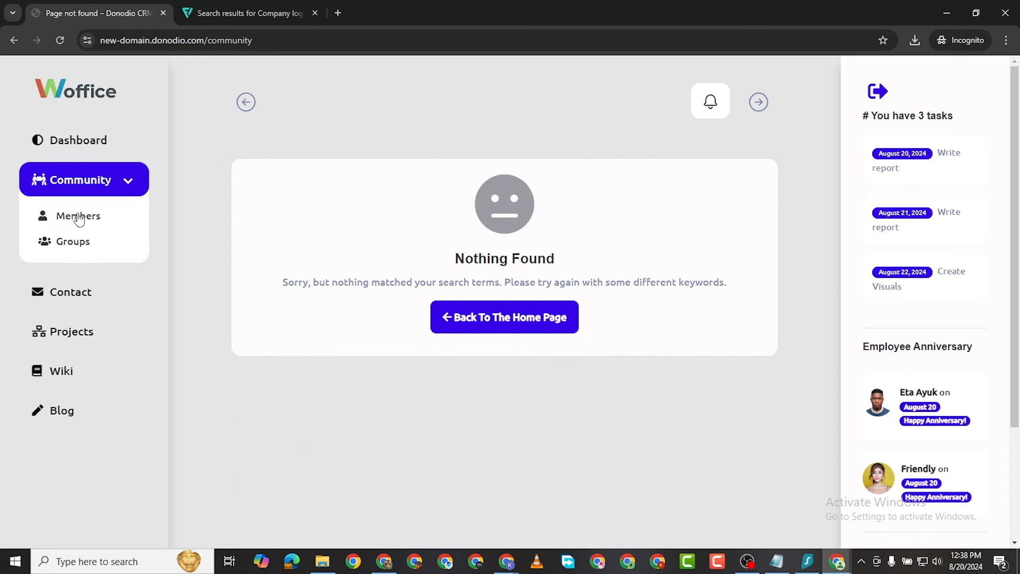
{"action": "left_click", "coordinate": [128, 218]}
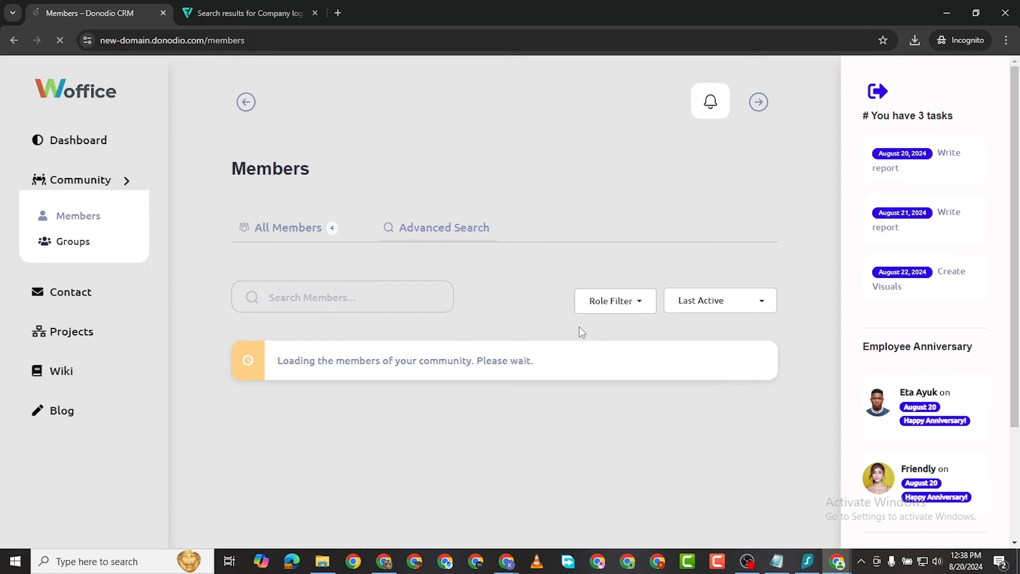
{"action": "scroll", "coordinate": [316, 452], "scroll_direction": "down", "scroll_amount": 3}
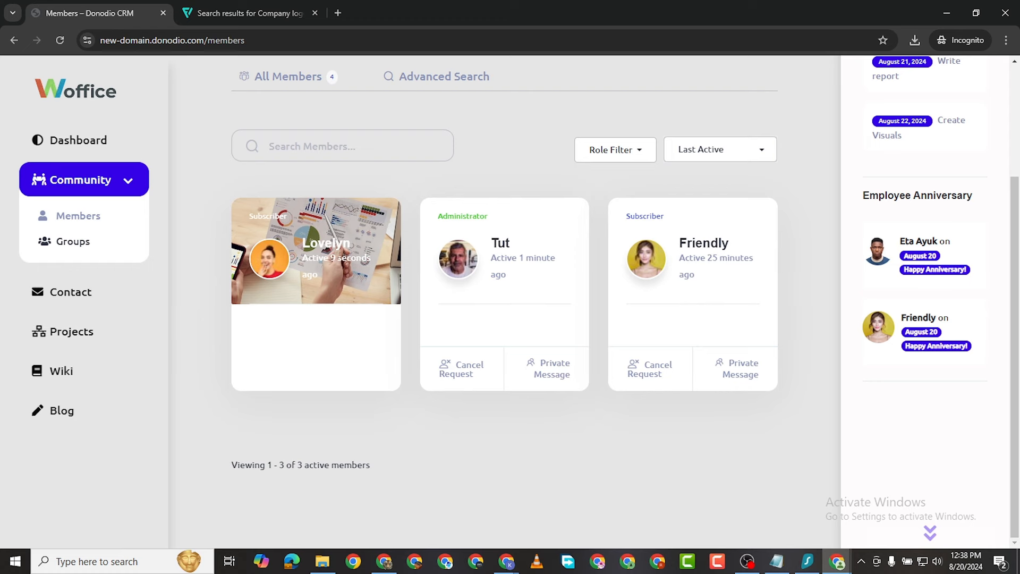
Step: In the administrator's window, open notifications and accept the pending friendship request
{"action": "mouse_move", "coordinate": [838, 561]}
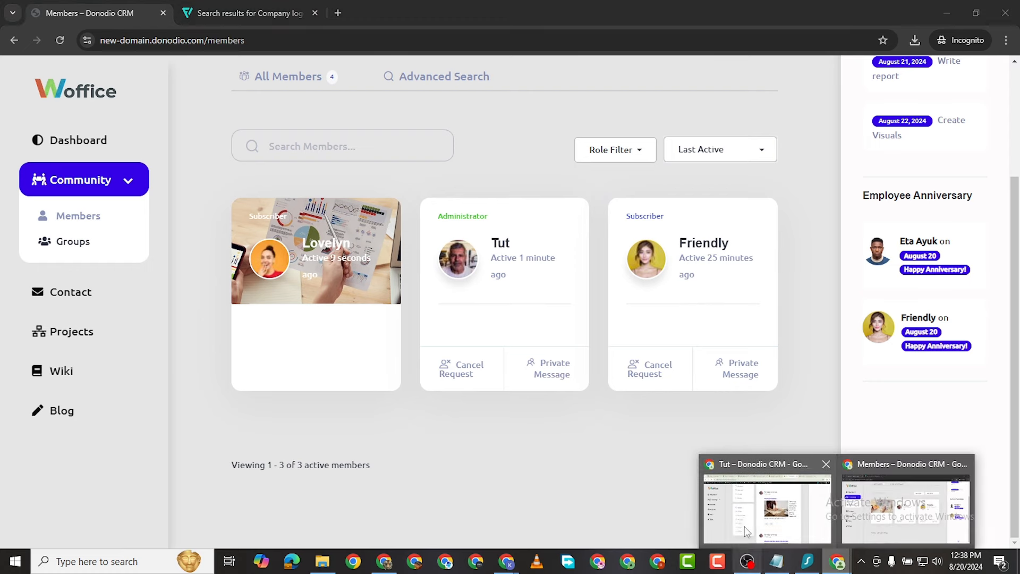
{"action": "left_click", "coordinate": [765, 494]}
{"action": "left_click", "coordinate": [320, 336]}
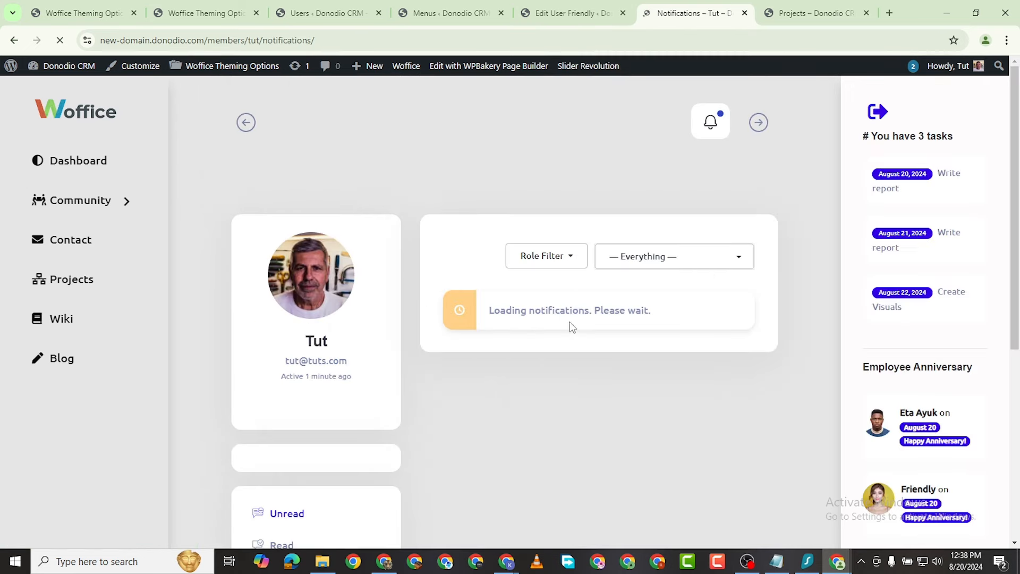
{"action": "scroll", "coordinate": [571, 319], "scroll_direction": "down", "scroll_amount": 2}
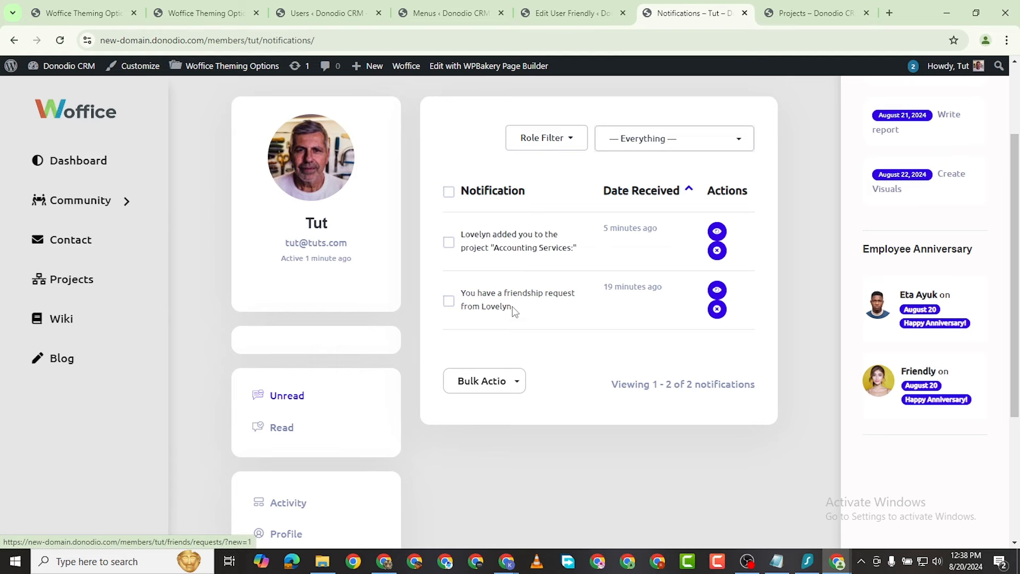
{"action": "left_click", "coordinate": [551, 301]}
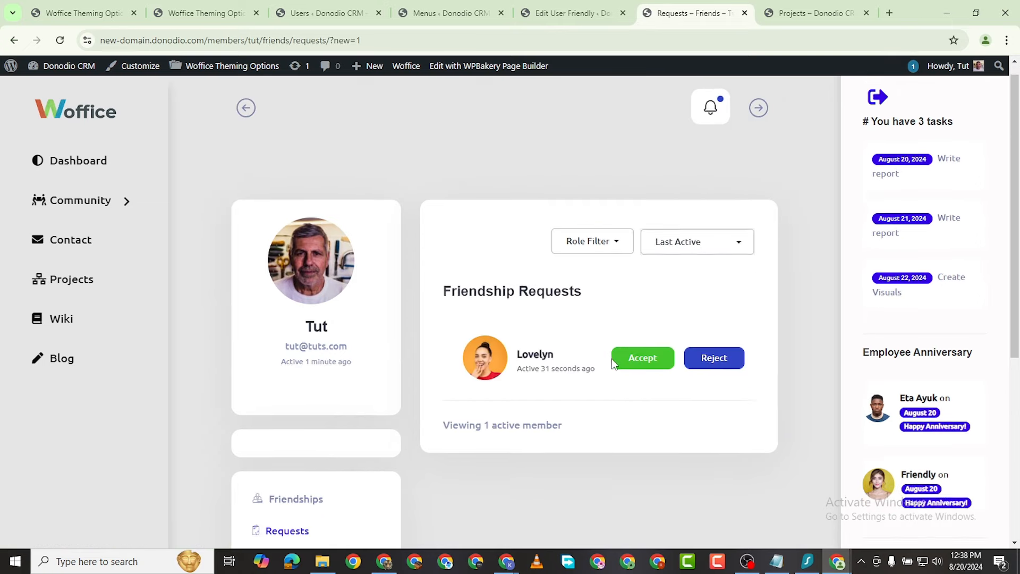
{"action": "left_click", "coordinate": [636, 255]}
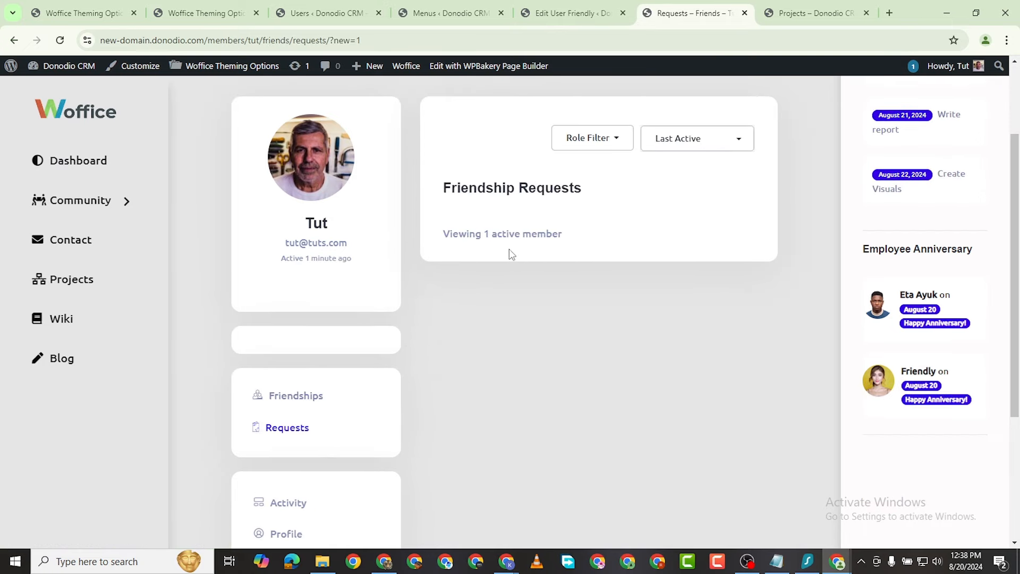
Step: Scroll through the Accounting Services project page showing 32% progress, In progress
{"action": "scroll", "coordinate": [321, 287], "scroll_direction": "down", "scroll_amount": 4}
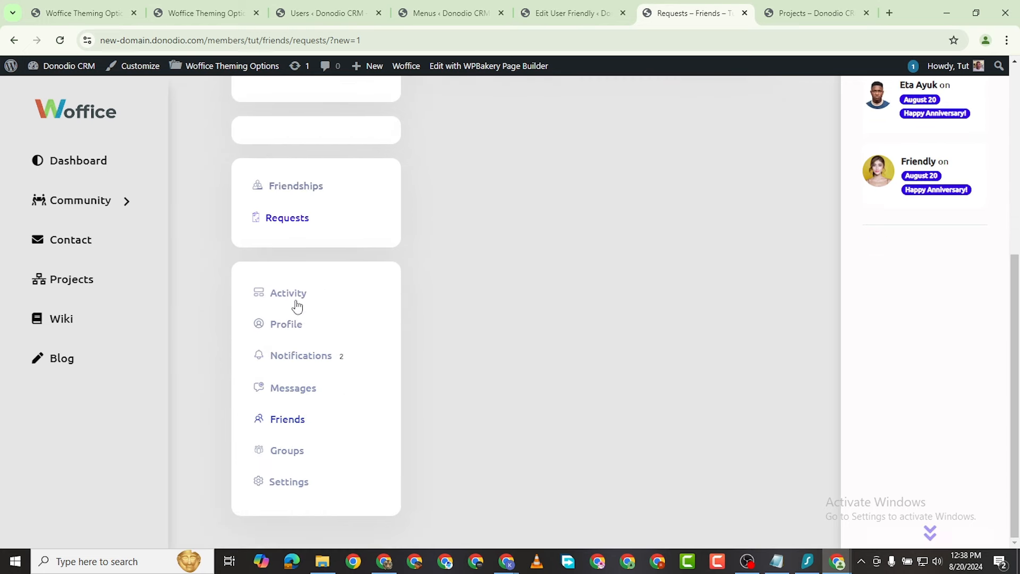
{"action": "scroll", "coordinate": [297, 306], "scroll_direction": "up", "scroll_amount": 6}
{"action": "scroll", "coordinate": [319, 343], "scroll_direction": "down", "scroll_amount": 3}
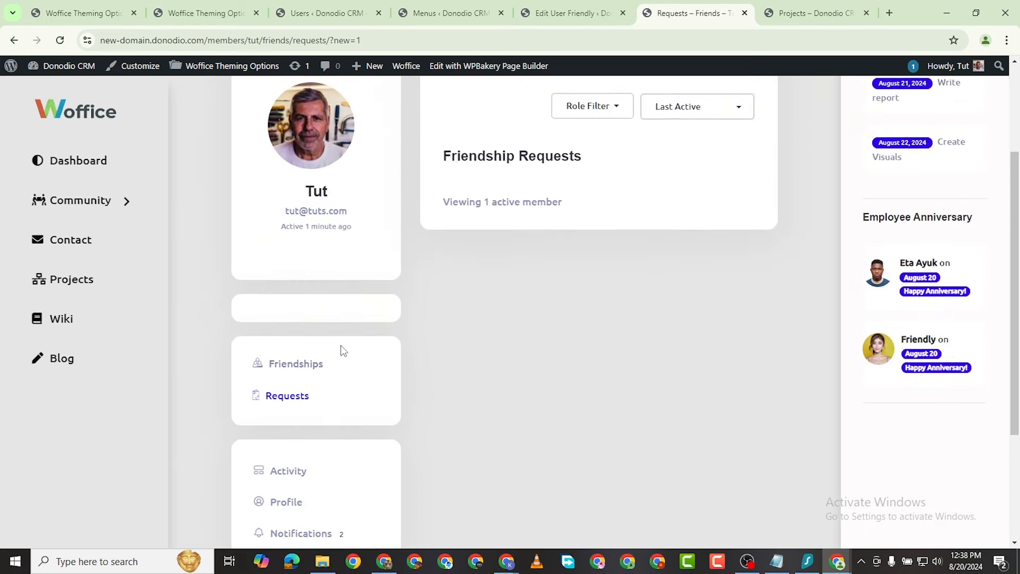
{"action": "scroll", "coordinate": [343, 351], "scroll_direction": "down", "scroll_amount": 3}
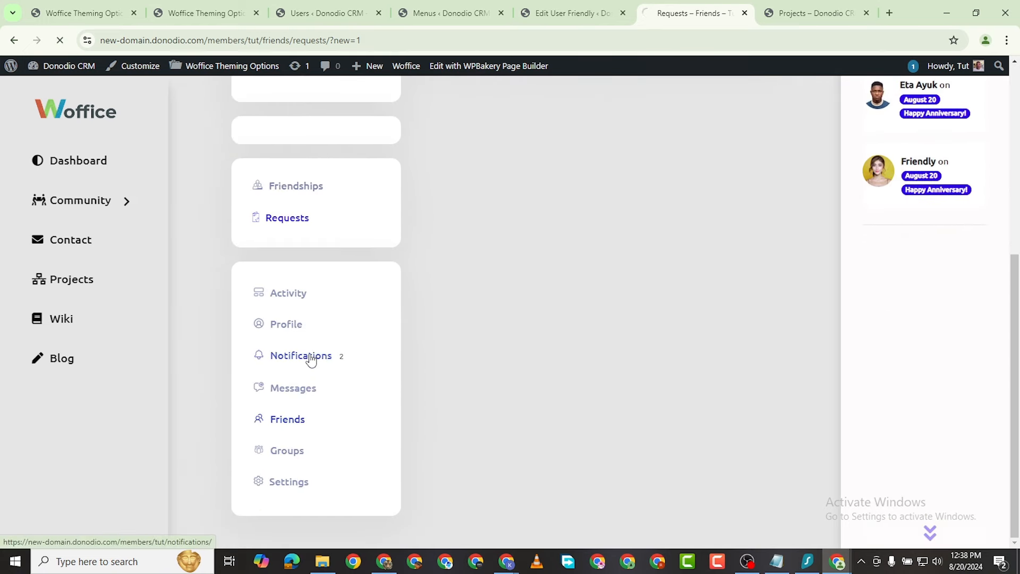
{"action": "scroll", "coordinate": [601, 319], "scroll_direction": "down", "scroll_amount": 4}
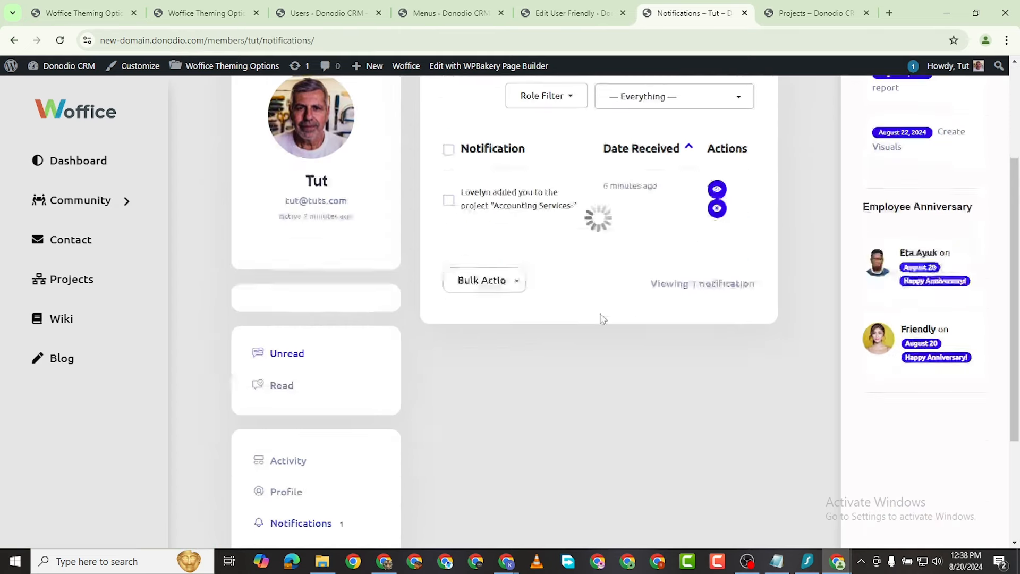
{"action": "scroll", "coordinate": [627, 211], "scroll_direction": "up", "scroll_amount": 2}
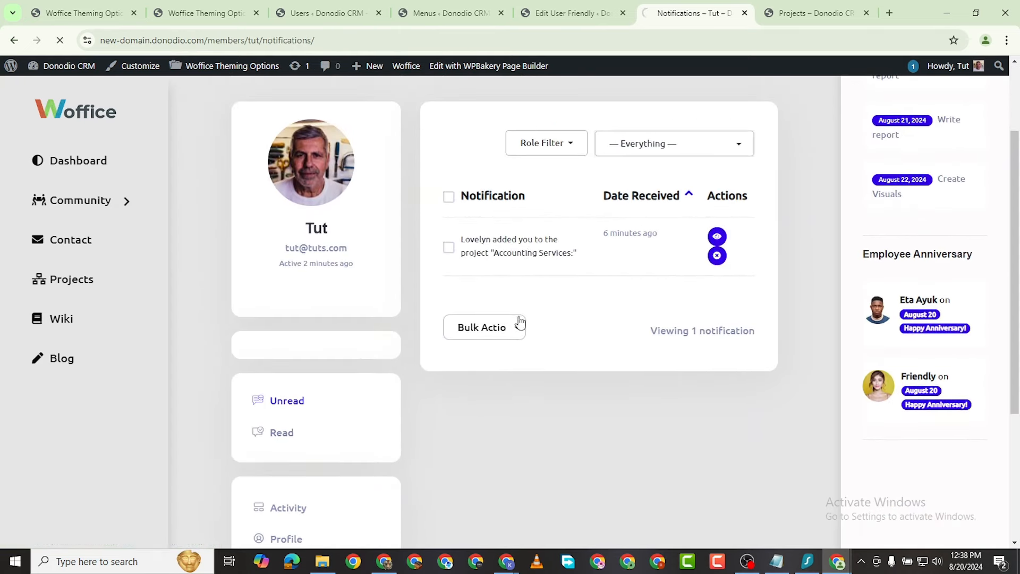
{"action": "scroll", "coordinate": [560, 304], "scroll_direction": "down", "scroll_amount": 2}
{"action": "scroll", "coordinate": [561, 307], "scroll_direction": "down", "scroll_amount": 10}
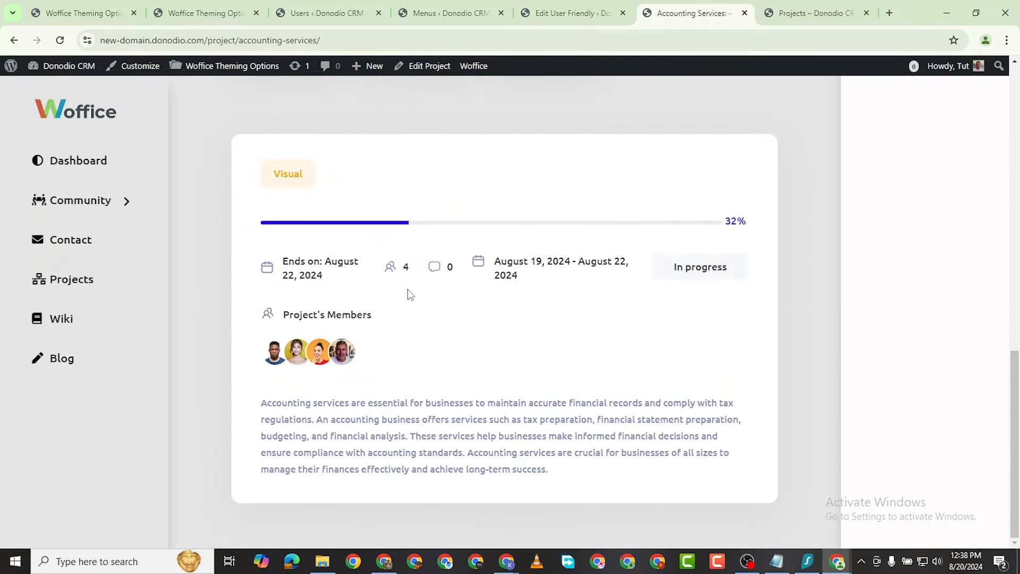
{"action": "scroll", "coordinate": [394, 293], "scroll_direction": "up", "scroll_amount": 8}
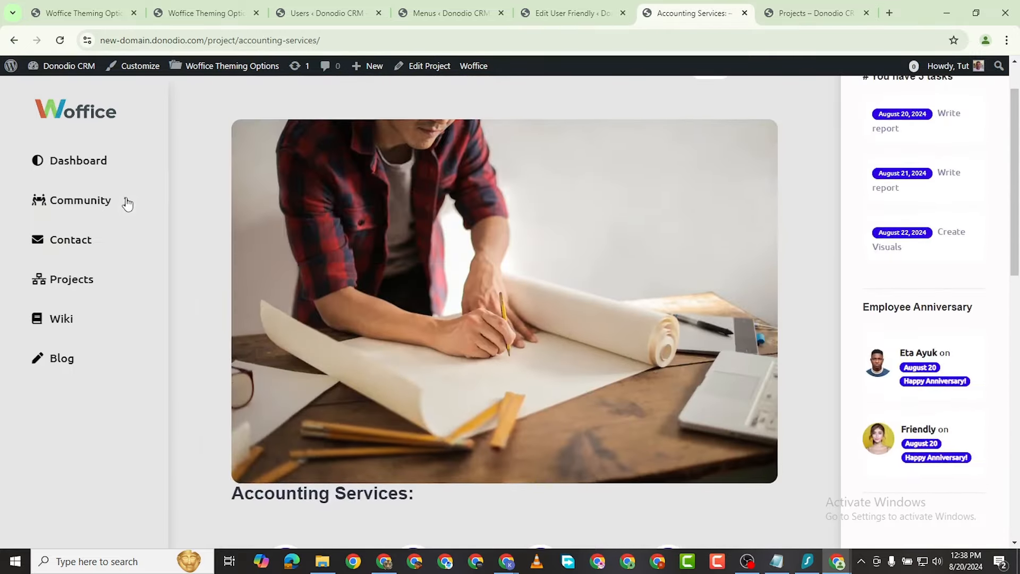
{"action": "left_click", "coordinate": [126, 201]}
Step: Open the Community Members list
{"action": "left_click", "coordinate": [66, 236]}
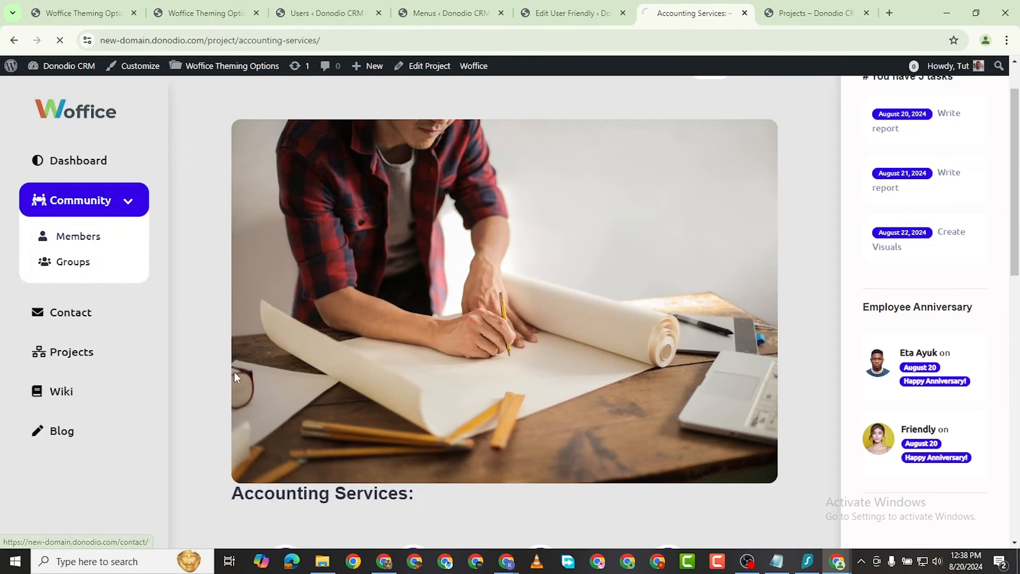
{"action": "scroll", "coordinate": [327, 346], "scroll_direction": "down", "scroll_amount": 3}
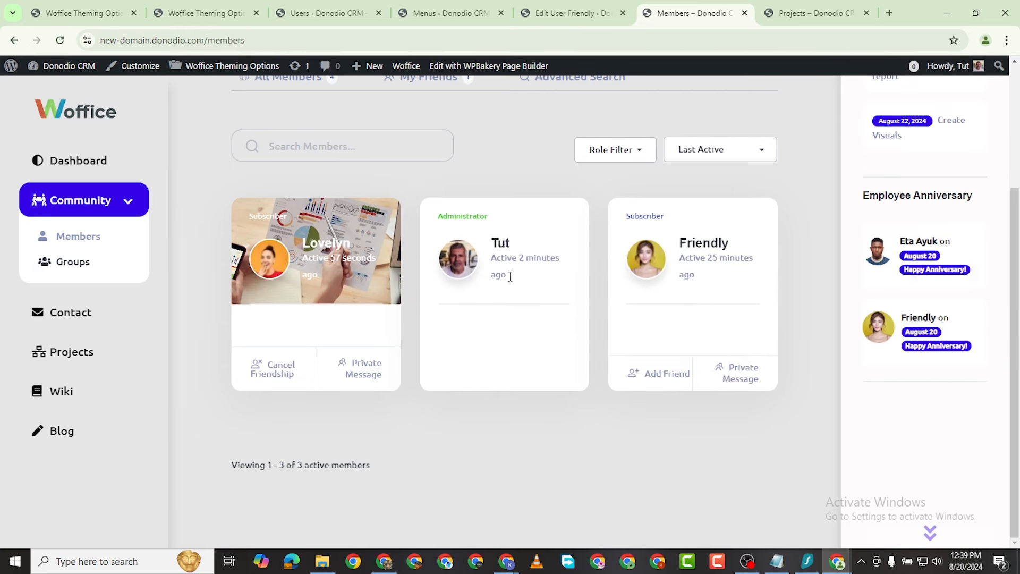
{"action": "scroll", "coordinate": [510, 298], "scroll_direction": "up", "scroll_amount": 2}
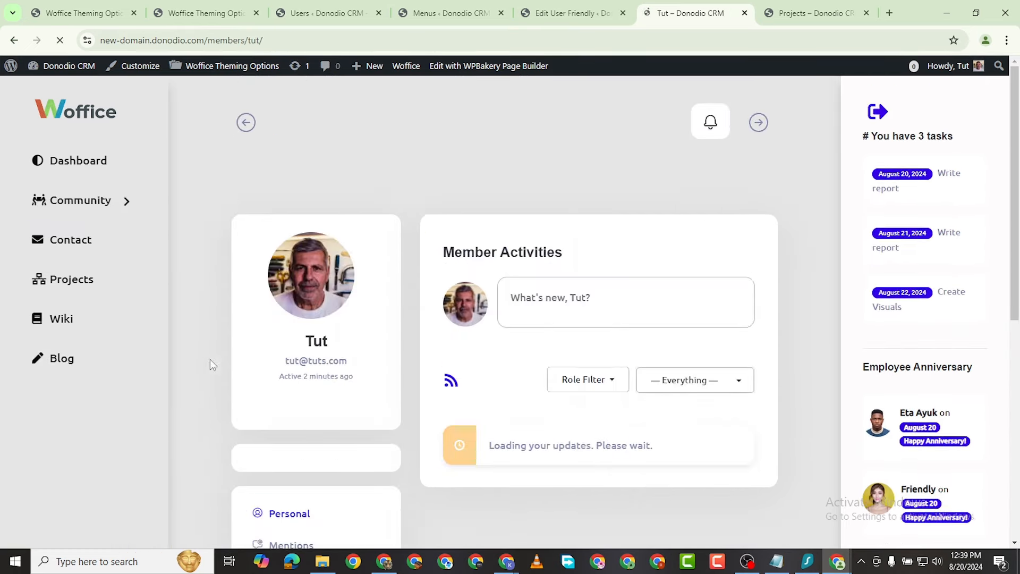
{"action": "scroll", "coordinate": [340, 357], "scroll_direction": "down", "scroll_amount": 3}
{"action": "scroll", "coordinate": [467, 352], "scroll_direction": "down", "scroll_amount": 6}
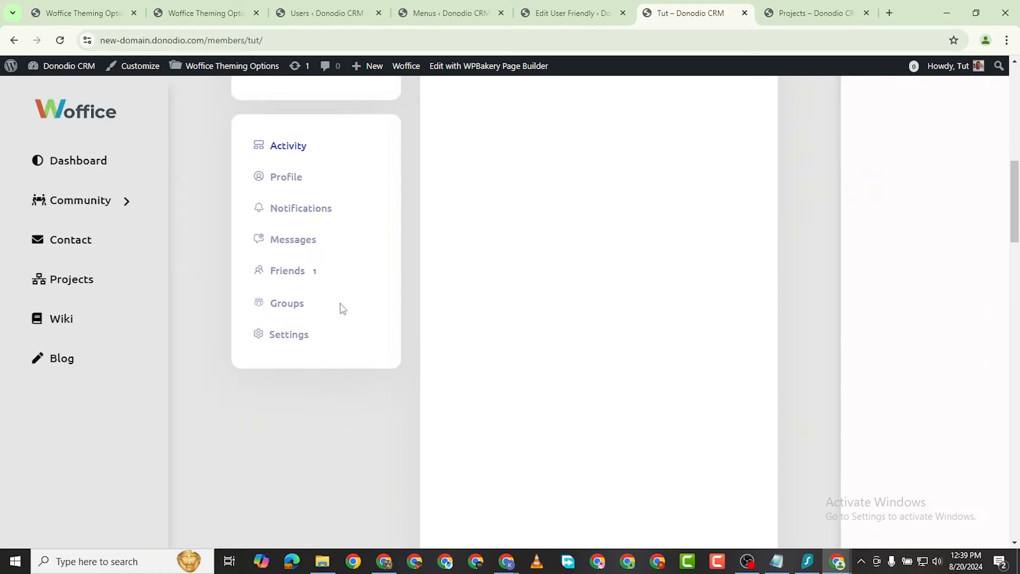
Step: Check the administrator's Messages, finding none
{"action": "left_click", "coordinate": [294, 237]}
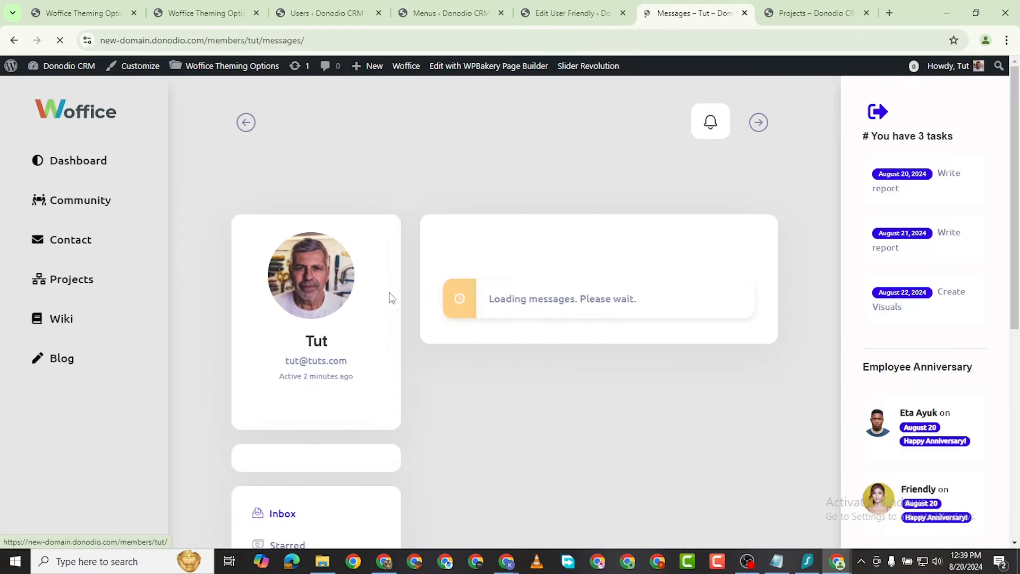
{"action": "scroll", "coordinate": [582, 228], "scroll_direction": "down", "scroll_amount": 3}
{"action": "scroll", "coordinate": [590, 250], "scroll_direction": "up", "scroll_amount": 2}
{"action": "scroll", "coordinate": [410, 367], "scroll_direction": "down", "scroll_amount": 6}
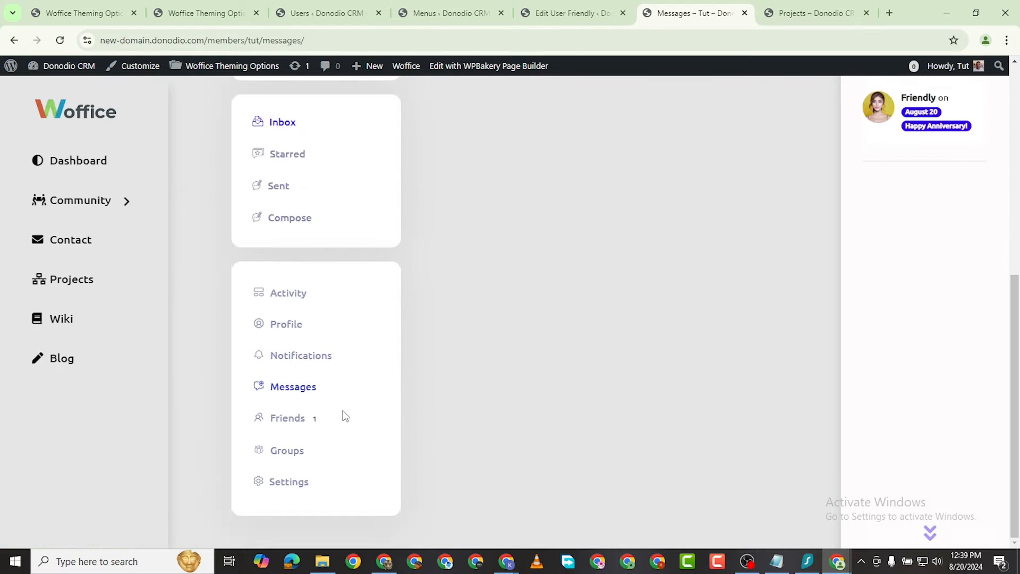
Step: Check the administrator's Friends list, which shows one active friend
{"action": "left_click", "coordinate": [307, 420]}
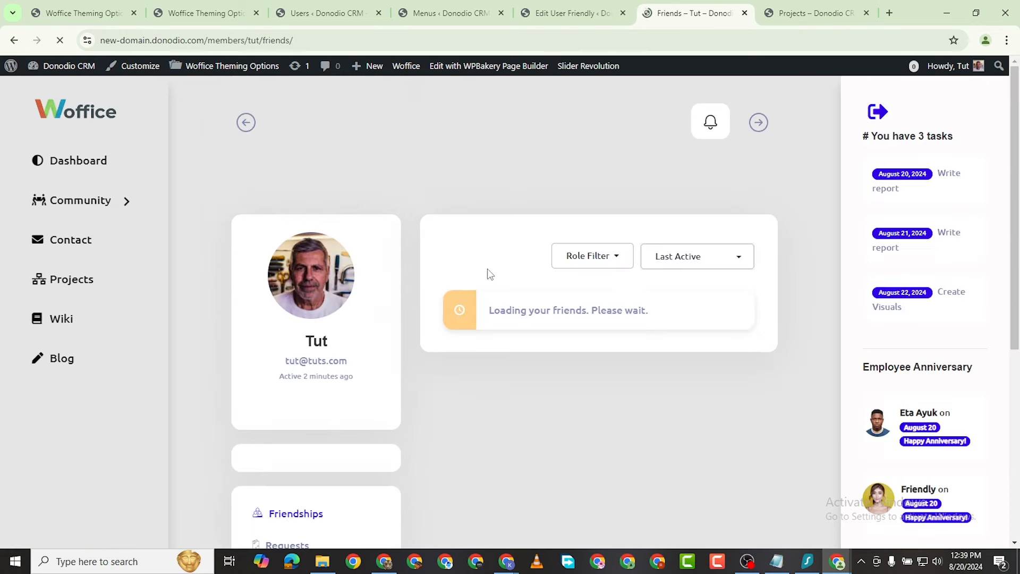
{"action": "scroll", "coordinate": [301, 330], "scroll_direction": "down", "scroll_amount": 2}
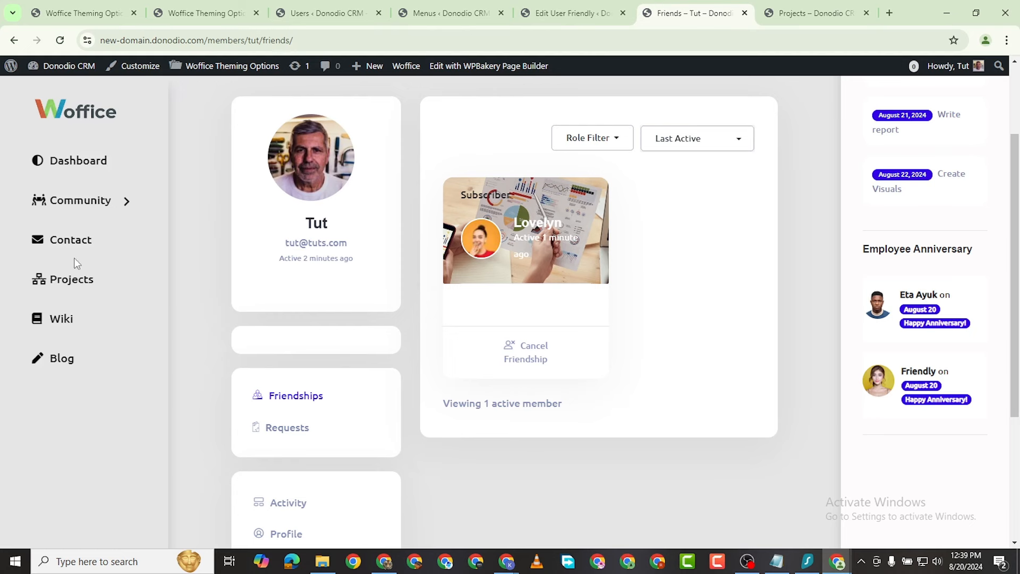
{"action": "scroll", "coordinate": [585, 226], "scroll_direction": "down", "scroll_amount": 2}
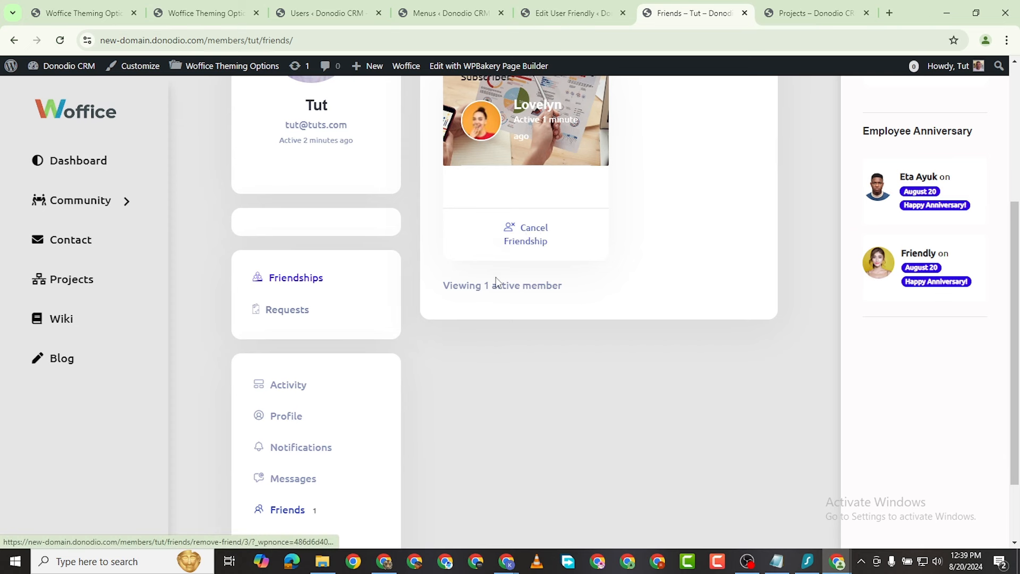
{"action": "scroll", "coordinate": [534, 240], "scroll_direction": "down", "scroll_amount": 1}
{"action": "scroll", "coordinate": [534, 240], "scroll_direction": "down", "scroll_amount": 1}
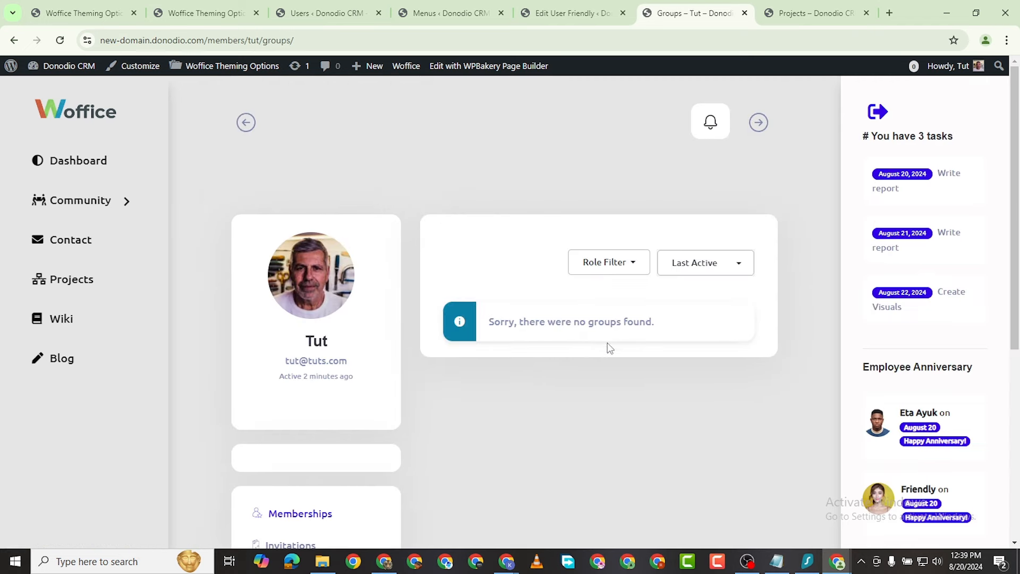
Step: Open Marketing Mastermind from Groups, scroll its feed, then switch to the incognito window
{"action": "left_click", "coordinate": [127, 202]}
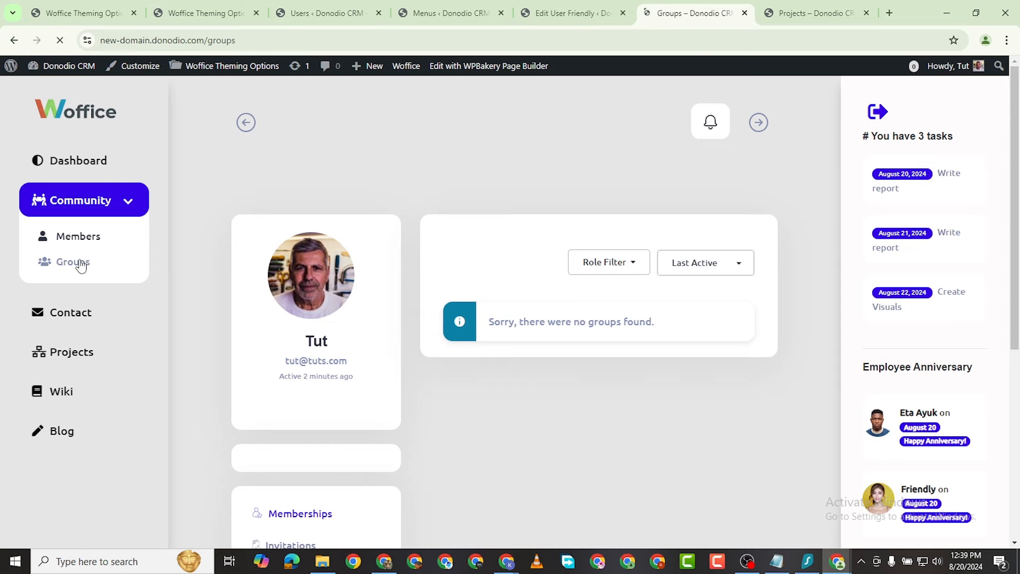
{"action": "scroll", "coordinate": [347, 280], "scroll_direction": "down", "scroll_amount": 4}
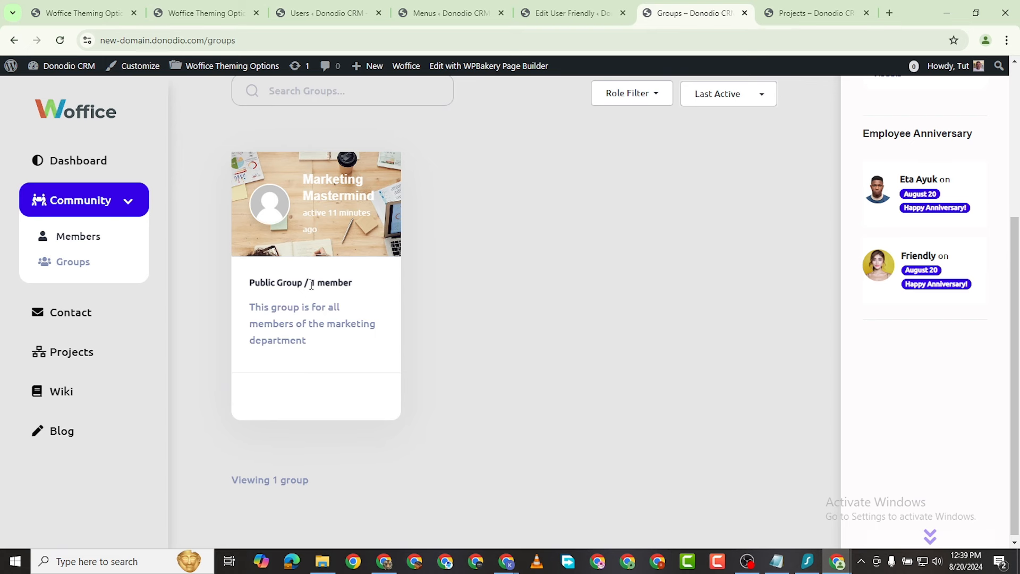
{"action": "left_click", "coordinate": [332, 193]}
{"action": "scroll", "coordinate": [516, 276], "scroll_direction": "down", "scroll_amount": 2}
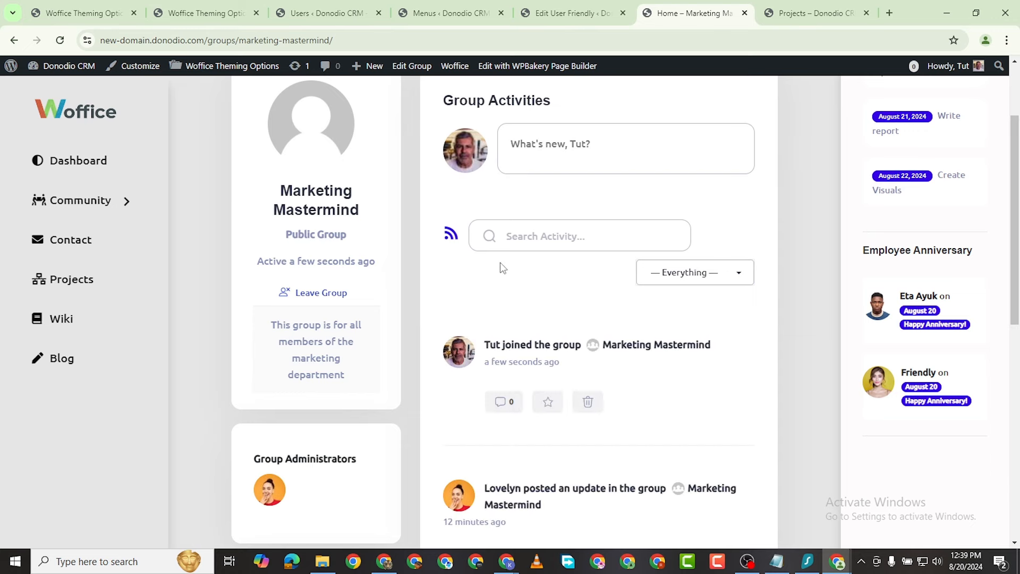
{"action": "scroll", "coordinate": [503, 267], "scroll_direction": "down", "scroll_amount": 4}
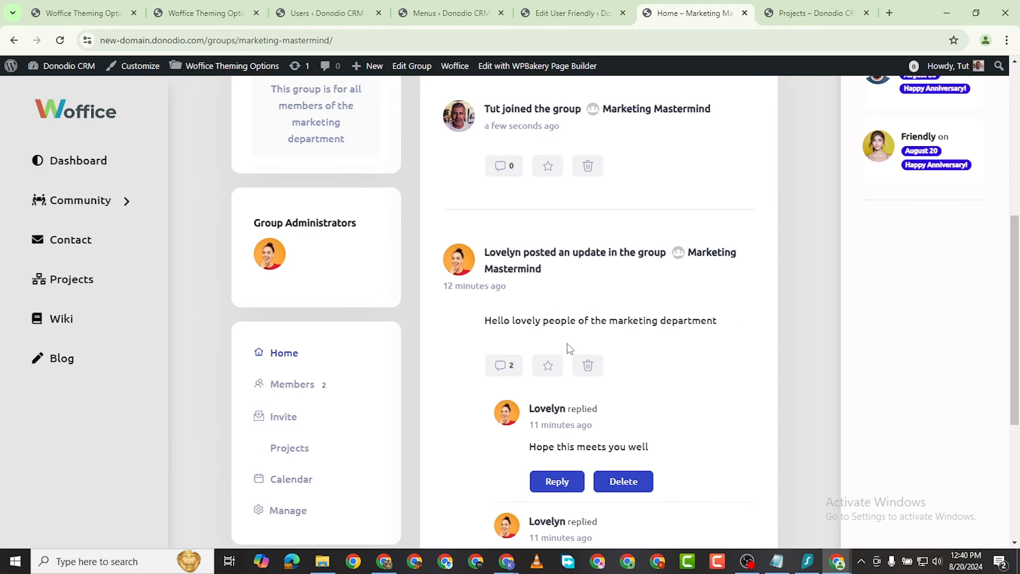
{"action": "scroll", "coordinate": [570, 348], "scroll_direction": "down", "scroll_amount": 4}
{"action": "mouse_move", "coordinate": [838, 562]}
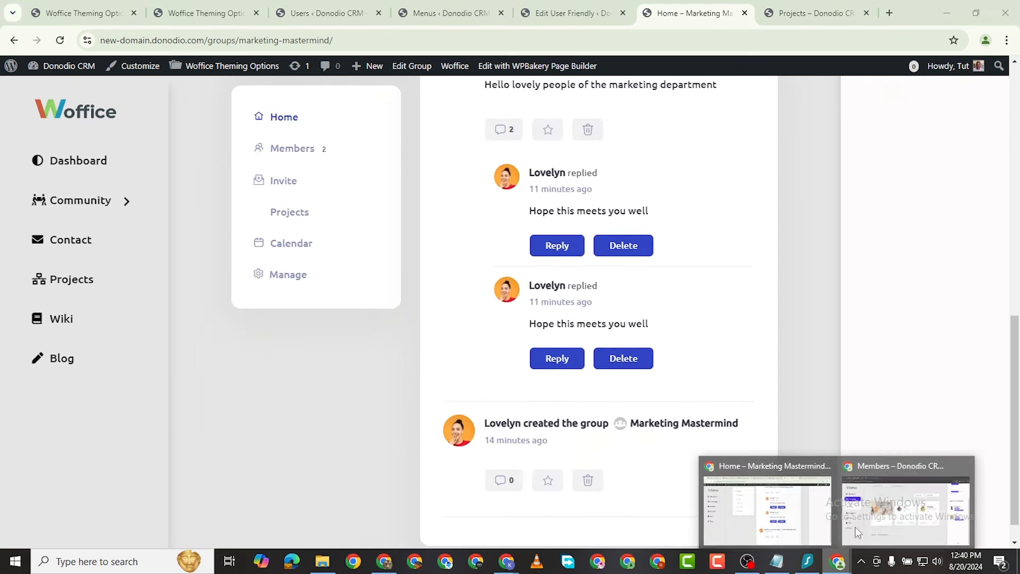
{"action": "left_click", "coordinate": [857, 530]}
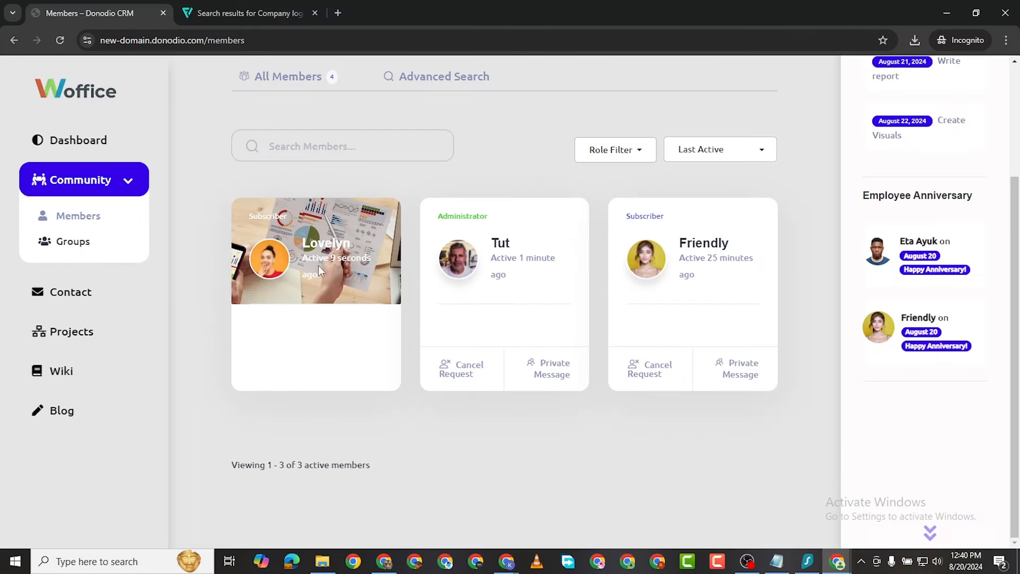
Step: Scroll the subscriber member's activity feed to check her Marketing Mastermind posts, then return to the group window
{"action": "left_click", "coordinate": [309, 244]}
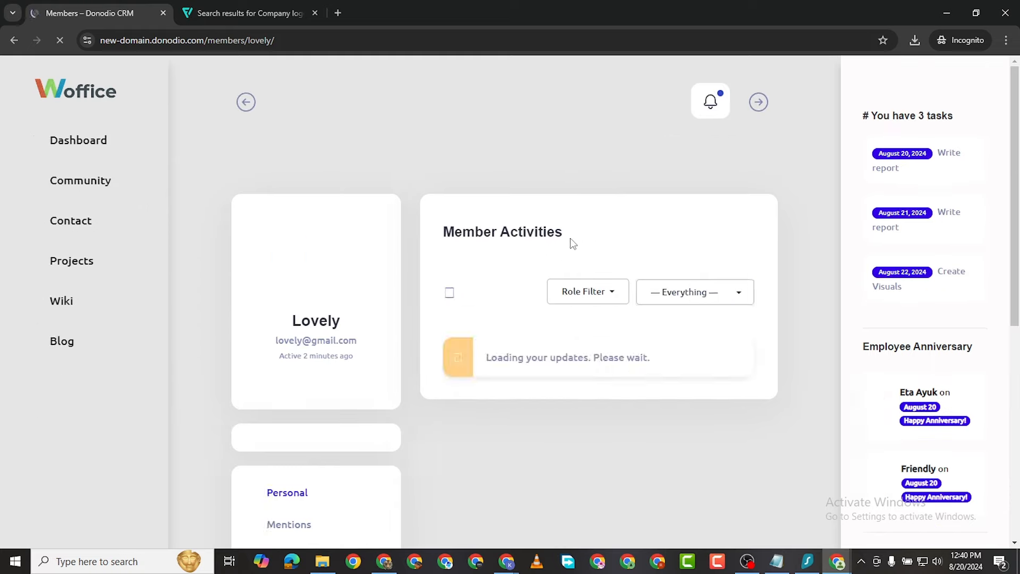
{"action": "scroll", "coordinate": [566, 242], "scroll_direction": "down", "scroll_amount": 5}
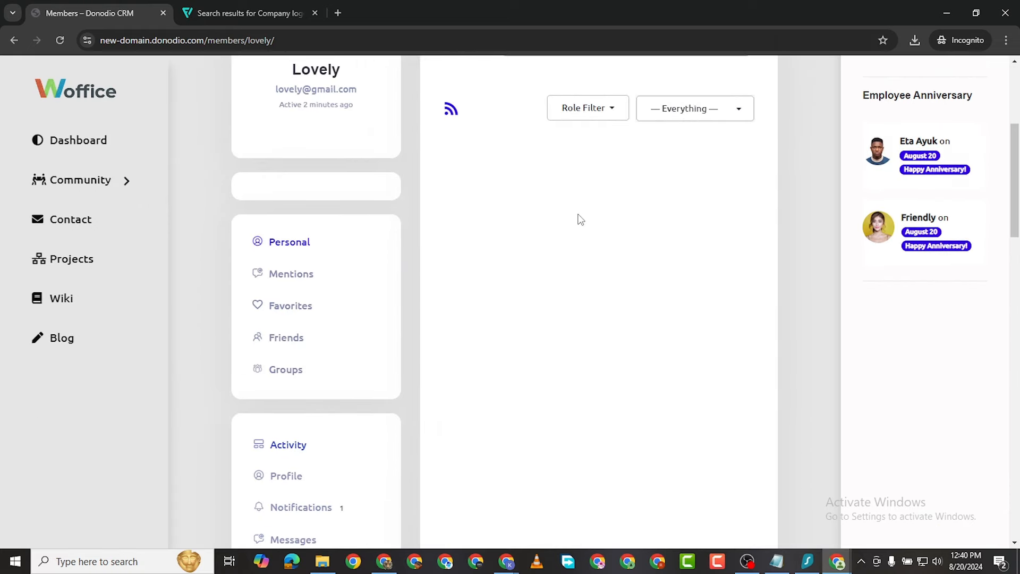
{"action": "scroll", "coordinate": [578, 196], "scroll_direction": "up", "scroll_amount": 5}
{"action": "scroll", "coordinate": [595, 314], "scroll_direction": "down", "scroll_amount": 4}
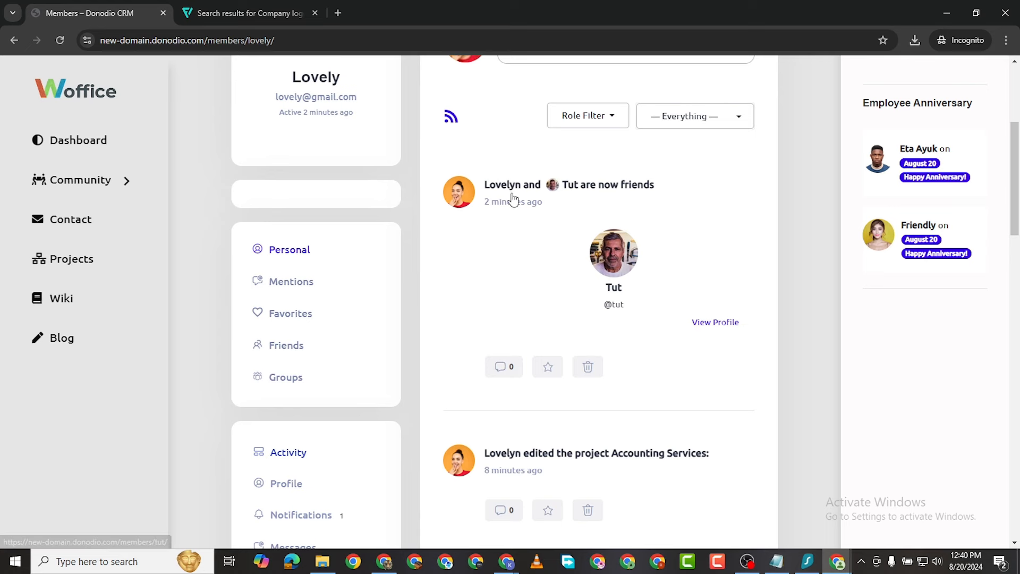
{"action": "scroll", "coordinate": [513, 200], "scroll_direction": "down", "scroll_amount": 7}
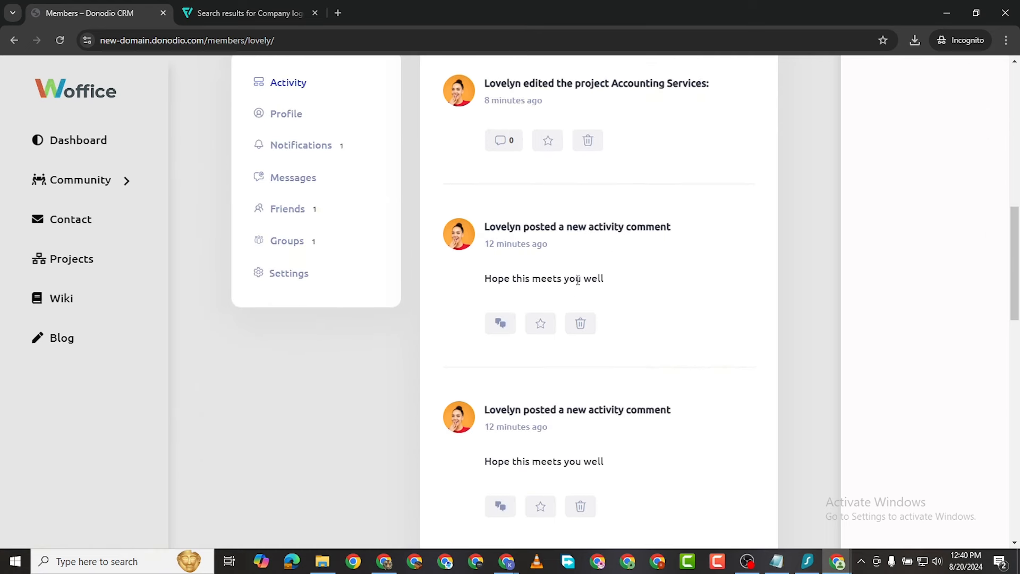
{"action": "scroll", "coordinate": [526, 159], "scroll_direction": "down", "scroll_amount": 2}
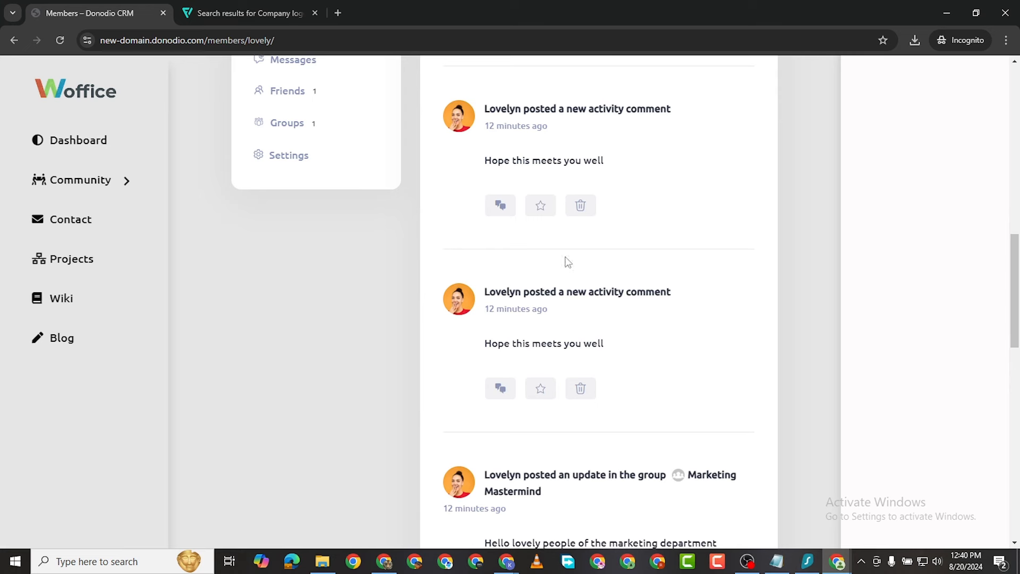
{"action": "scroll", "coordinate": [548, 350], "scroll_direction": "down", "scroll_amount": 4}
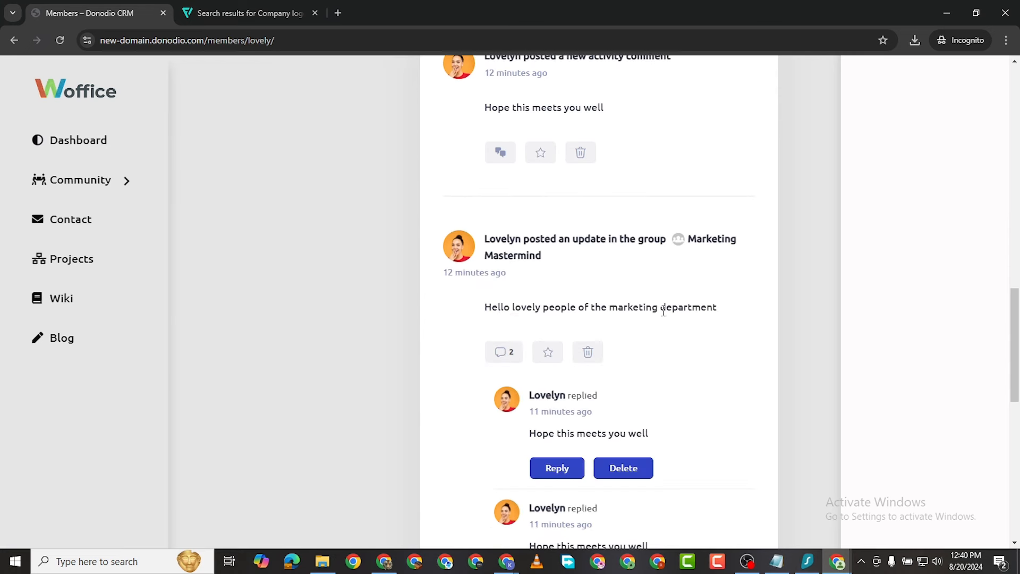
{"action": "scroll", "coordinate": [618, 313], "scroll_direction": "down", "scroll_amount": 2}
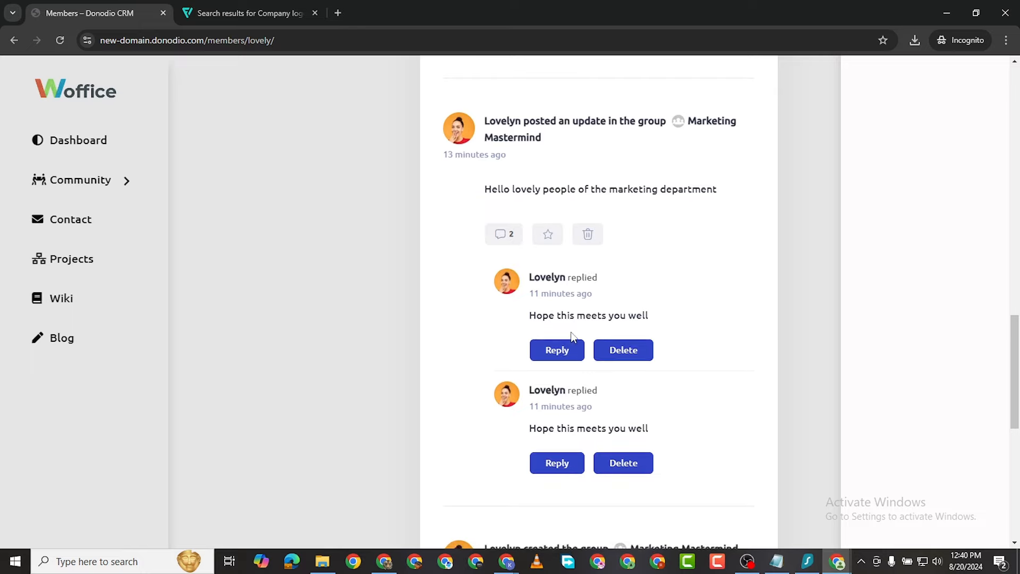
{"action": "mouse_move", "coordinate": [838, 562]}
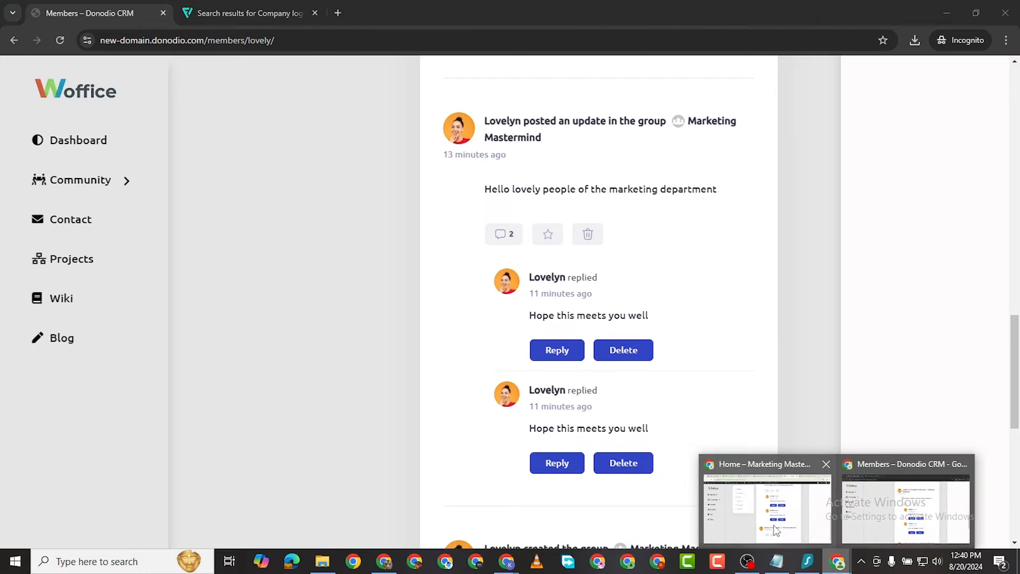
{"action": "left_click", "coordinate": [746, 521]}
Step: Post a Marketing Mastermind update replying to the other member that 'we are doing good'
{"action": "scroll", "coordinate": [462, 313], "scroll_direction": "down", "scroll_amount": 1}
{"action": "scroll", "coordinate": [519, 412], "scroll_direction": "up", "scroll_amount": 10}
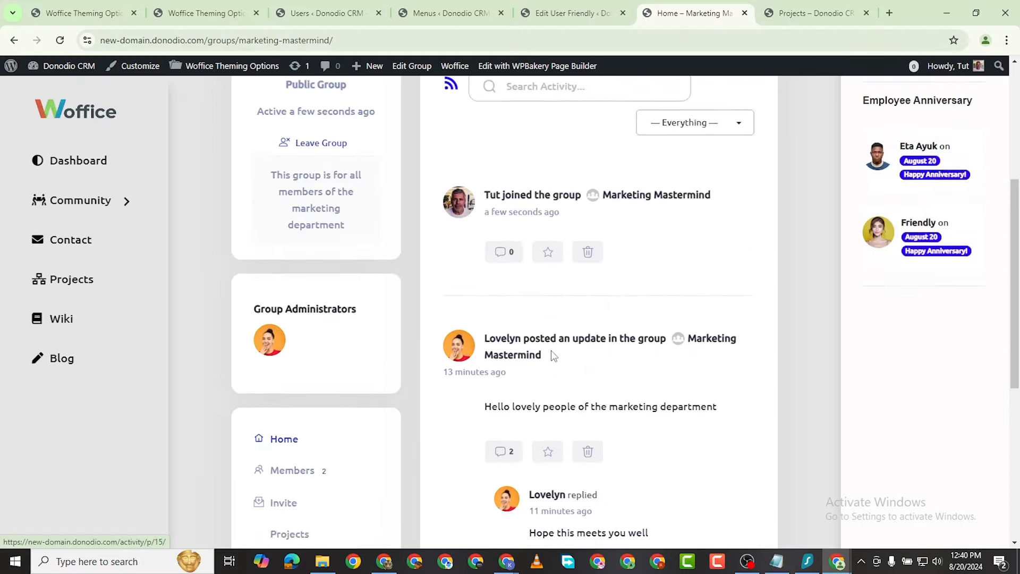
{"action": "scroll", "coordinate": [551, 410], "scroll_direction": "down", "scroll_amount": 4}
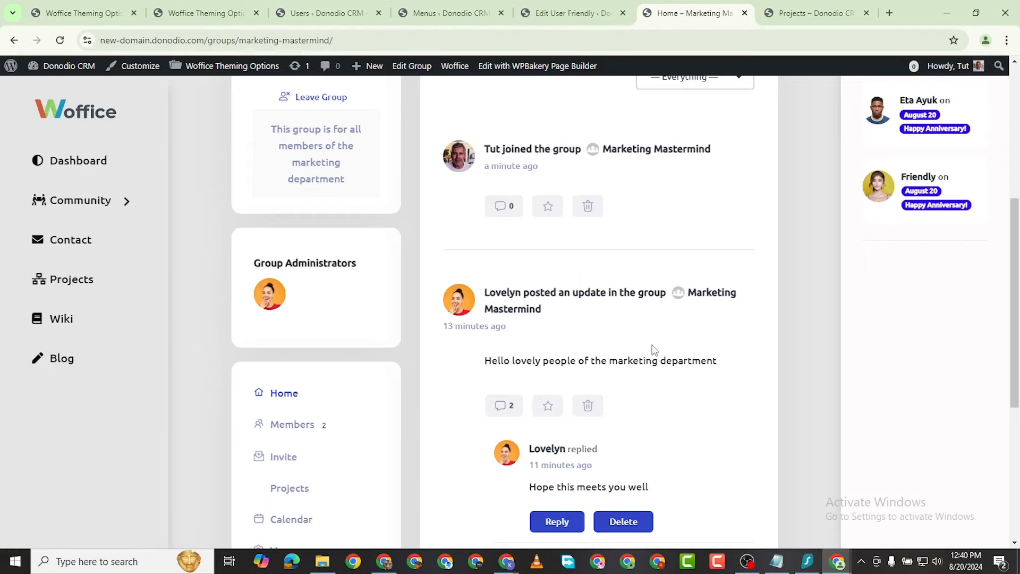
{"action": "scroll", "coordinate": [654, 350], "scroll_direction": "up", "scroll_amount": 5}
{"action": "left_click", "coordinate": [575, 280]}
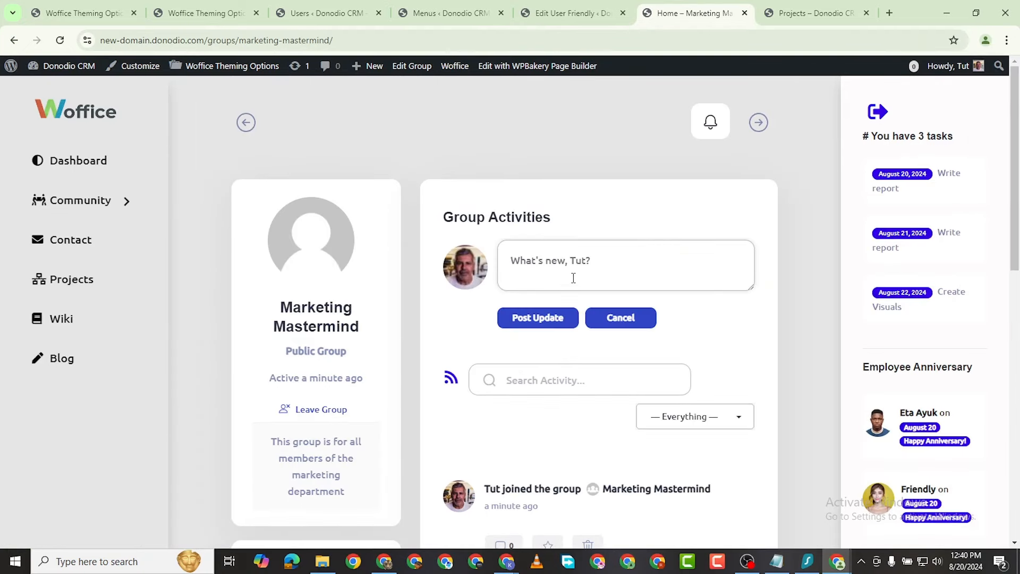
{"action": "type", "text": "y"}
{"action": "key", "text": "BackSpace"}
{"action": "type", "text": "Yes Lovelyn, we are doi"}
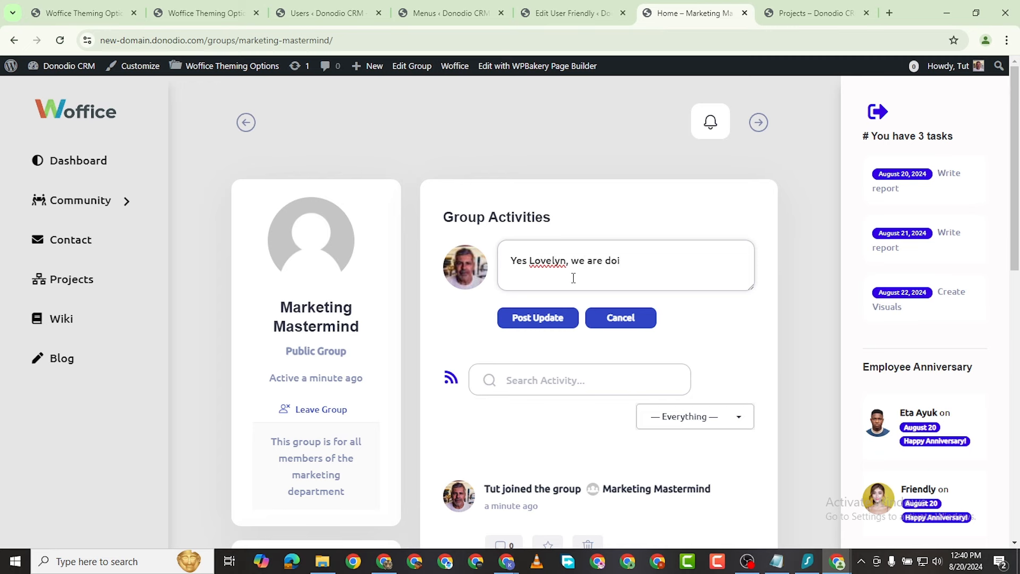
{"action": "type", "text": "ng good"}
{"action": "left_click", "coordinate": [554, 321]}
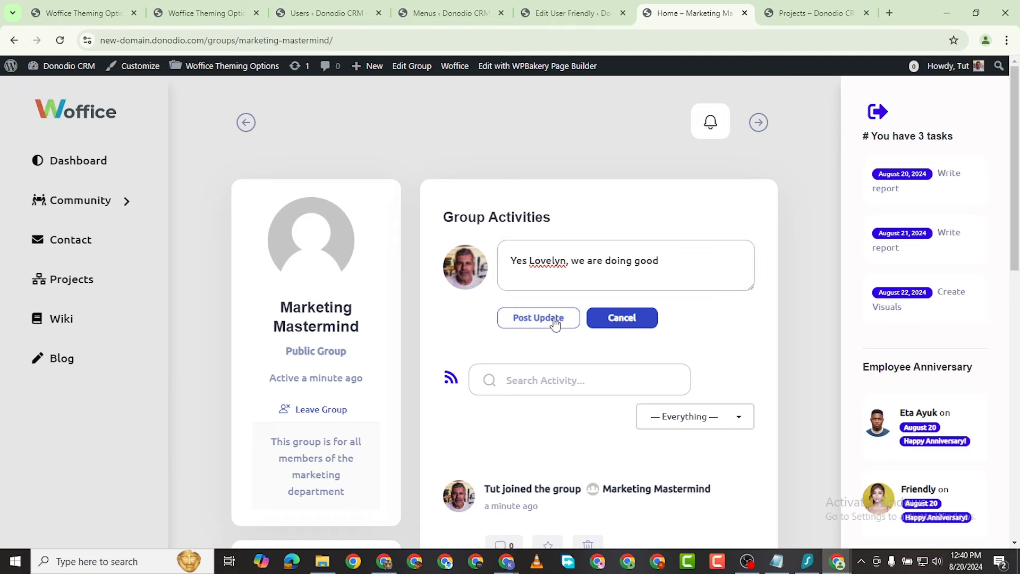
{"action": "scroll", "coordinate": [608, 367], "scroll_direction": "down", "scroll_amount": 5}
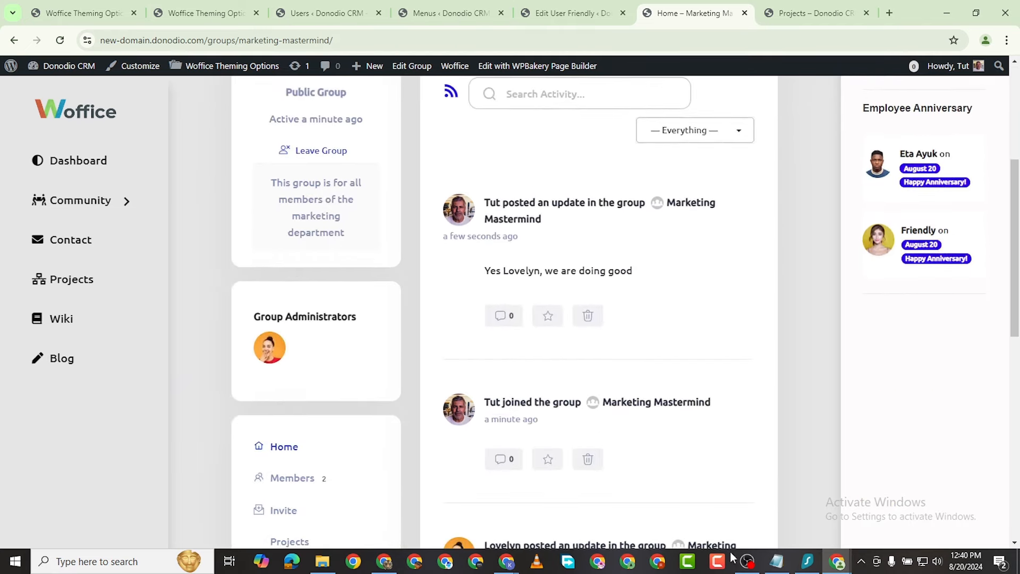
Step: Bring the incognito window forward and reload the member's profile page
{"action": "mouse_move", "coordinate": [839, 562]}
{"action": "left_click", "coordinate": [892, 515]}
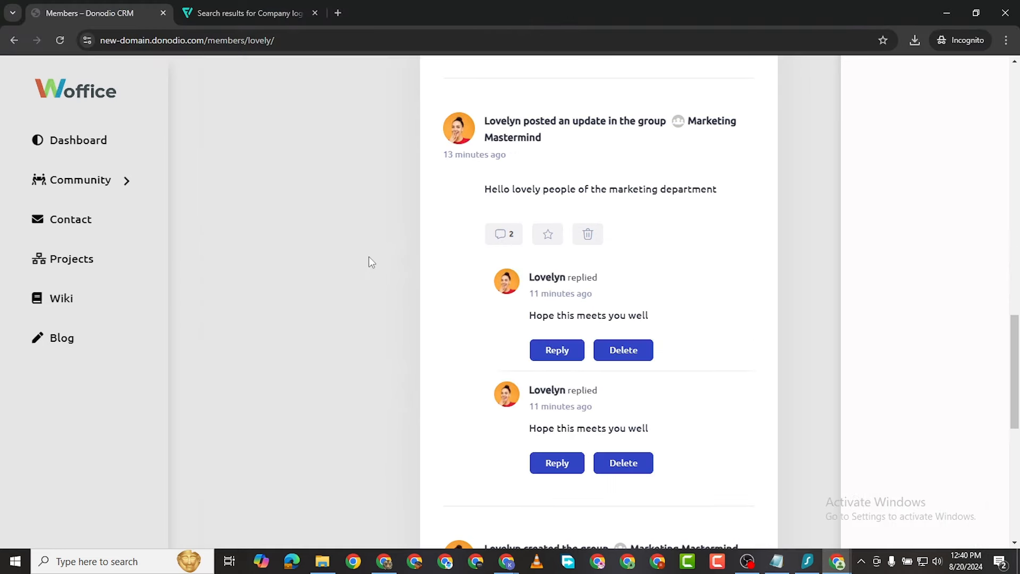
{"action": "scroll", "coordinate": [394, 263], "scroll_direction": "up", "scroll_amount": 5}
{"action": "scroll", "coordinate": [416, 270], "scroll_direction": "up", "scroll_amount": 10}
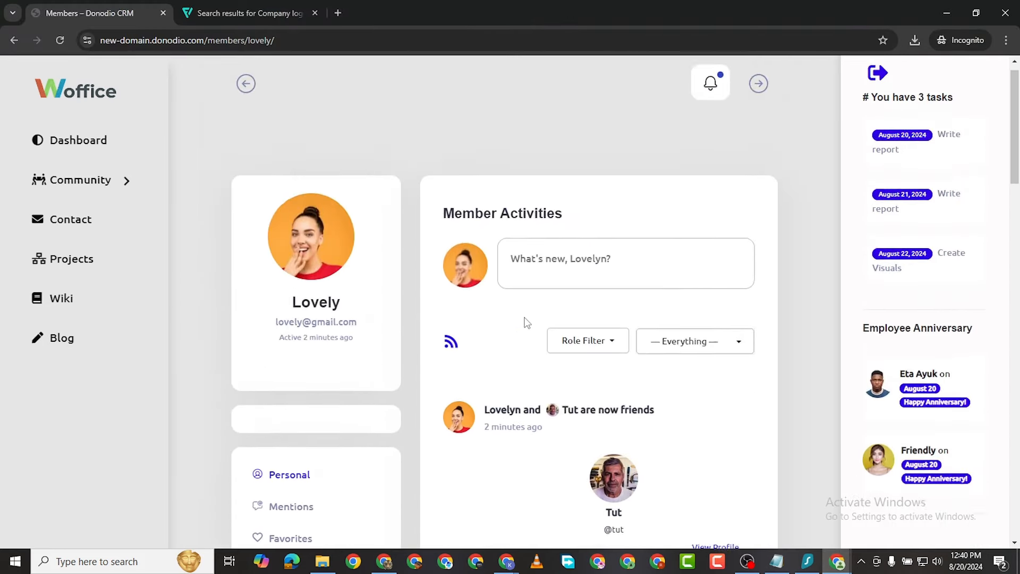
{"action": "scroll", "coordinate": [538, 340], "scroll_direction": "down", "scroll_amount": 3}
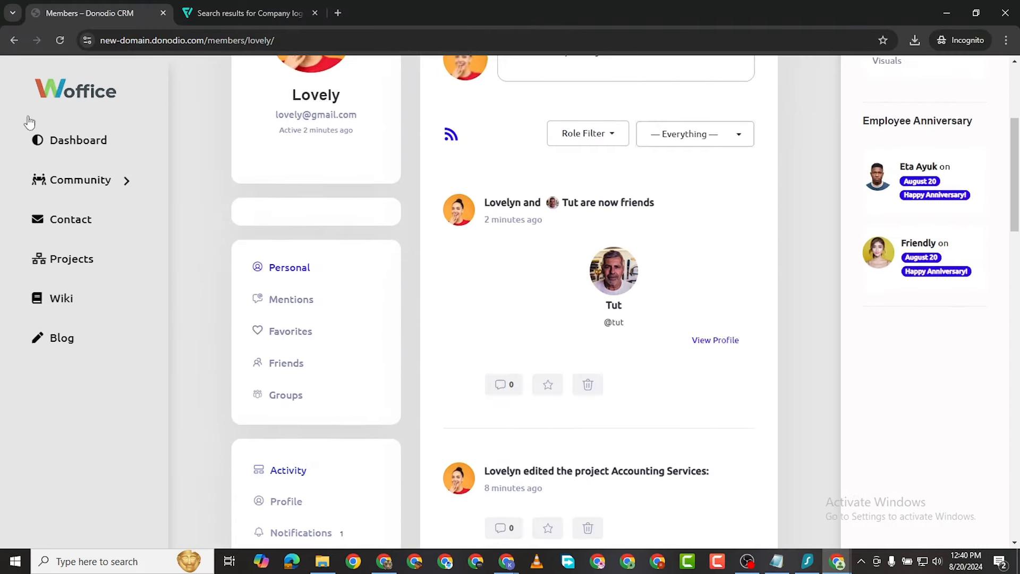
{"action": "left_click", "coordinate": [57, 45]}
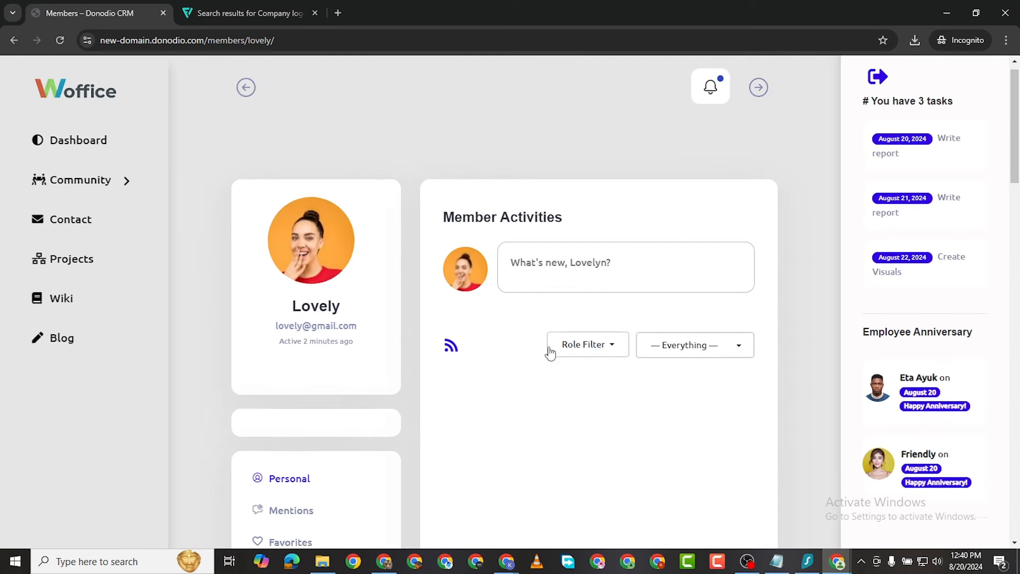
Step: Scroll the refreshed activity feed and open the member's Notifications page
{"action": "scroll", "coordinate": [562, 348], "scroll_direction": "down", "scroll_amount": 3}
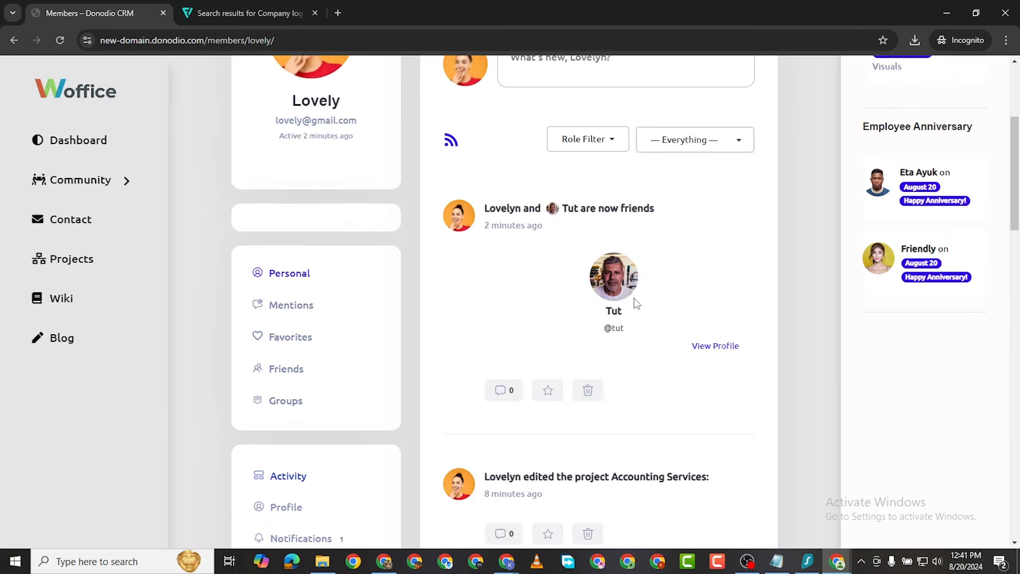
{"action": "scroll", "coordinate": [622, 283], "scroll_direction": "down", "scroll_amount": 20}
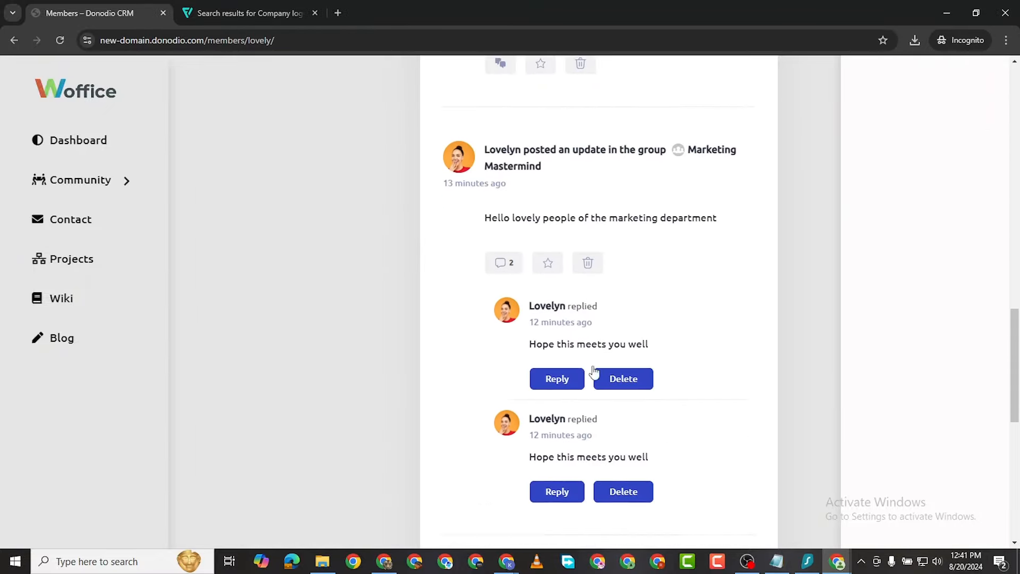
{"action": "scroll", "coordinate": [592, 391], "scroll_direction": "down", "scroll_amount": 4}
{"action": "scroll", "coordinate": [611, 389], "scroll_direction": "up", "scroll_amount": 10}
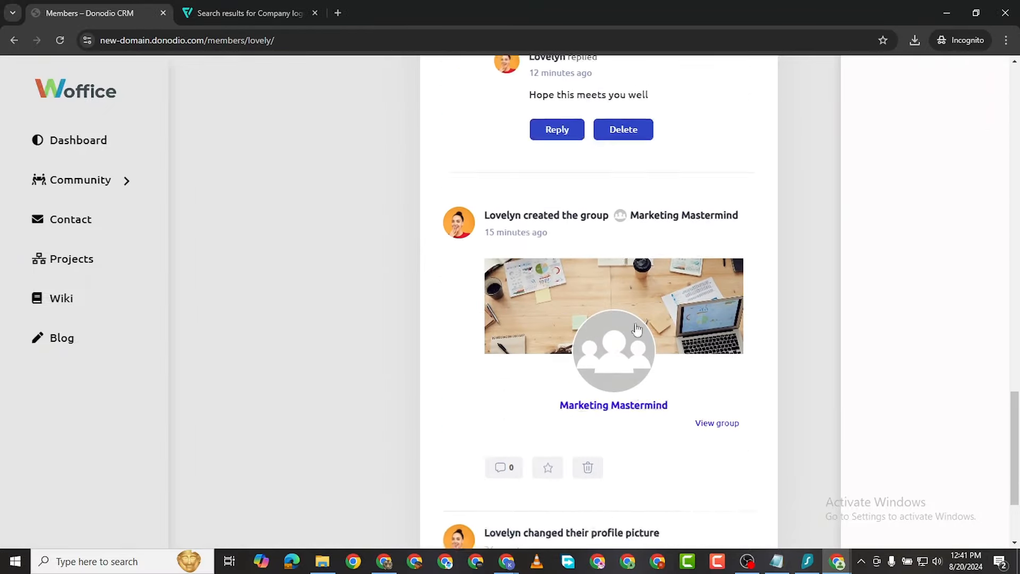
{"action": "scroll", "coordinate": [611, 389], "scroll_direction": "up", "scroll_amount": 15}
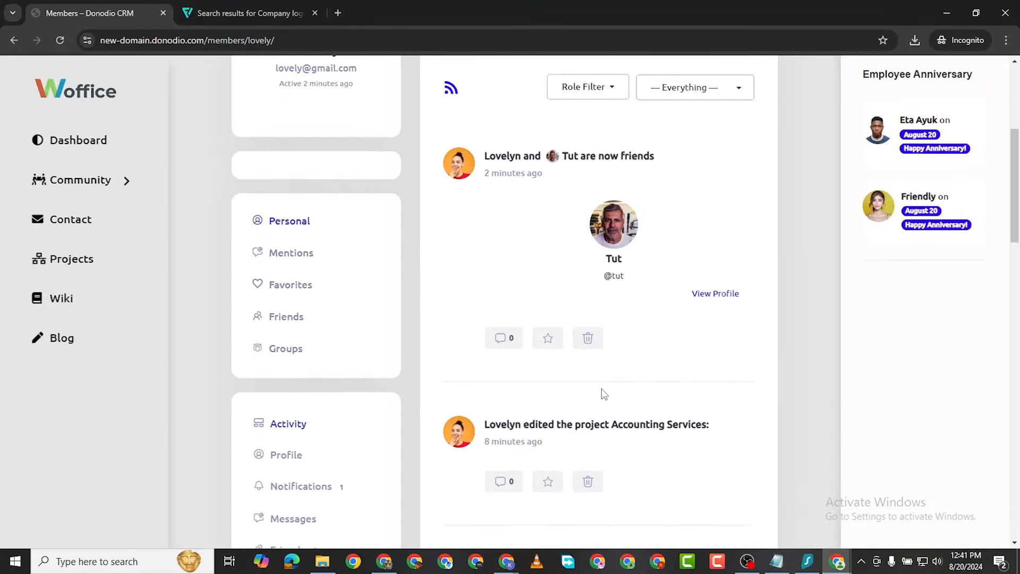
{"action": "scroll", "coordinate": [534, 337], "scroll_direction": "up", "scroll_amount": 3}
{"action": "scroll", "coordinate": [356, 470], "scroll_direction": "down", "scroll_amount": 5}
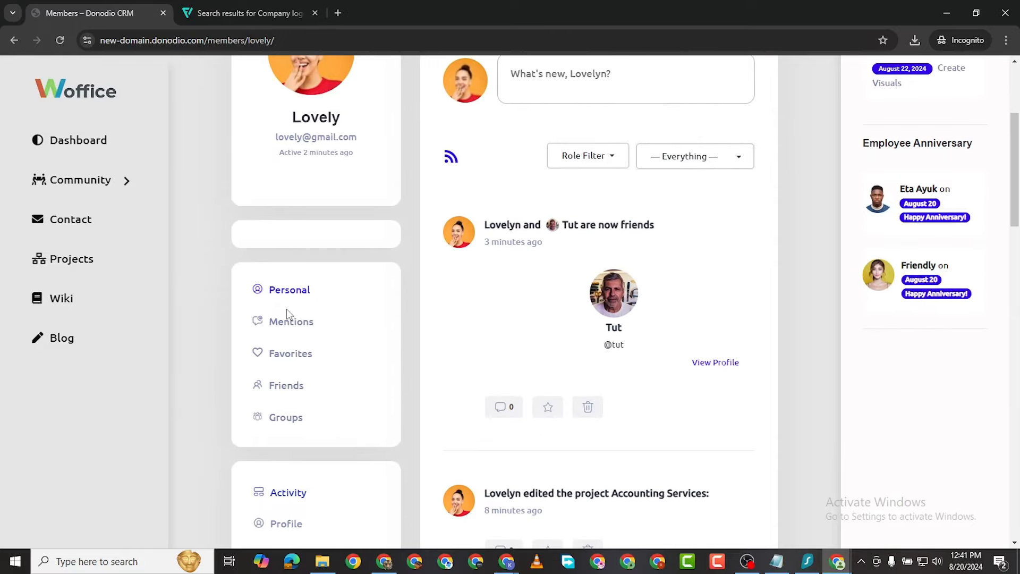
{"action": "scroll", "coordinate": [287, 371], "scroll_direction": "down", "scroll_amount": 3}
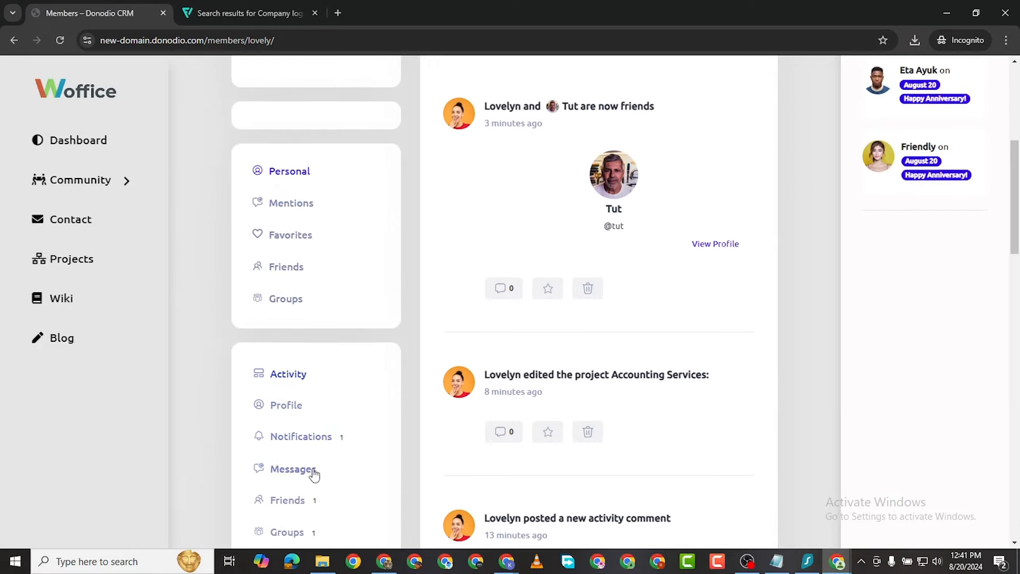
{"action": "scroll", "coordinate": [319, 462], "scroll_direction": "down", "scroll_amount": 4}
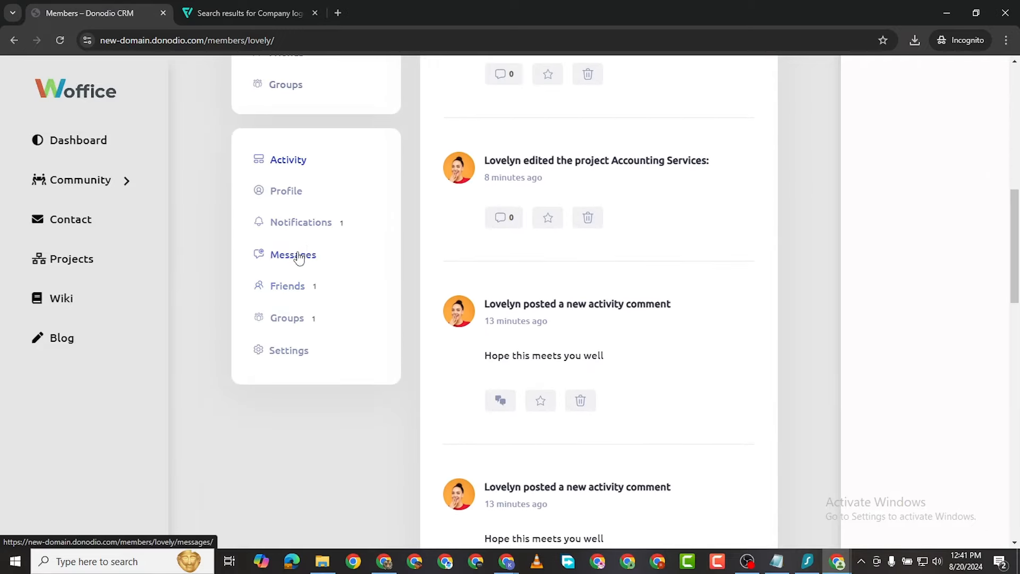
{"action": "left_click", "coordinate": [306, 229]}
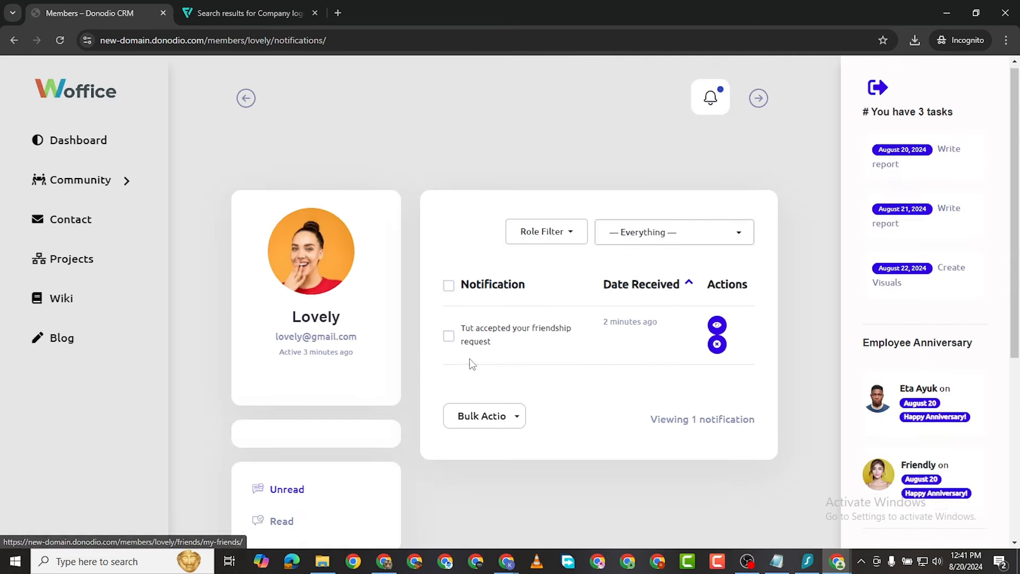
Step: As the other member, go from Messages to her Groups list and scroll through her groups
{"action": "scroll", "coordinate": [471, 360], "scroll_direction": "down", "scroll_amount": 6}
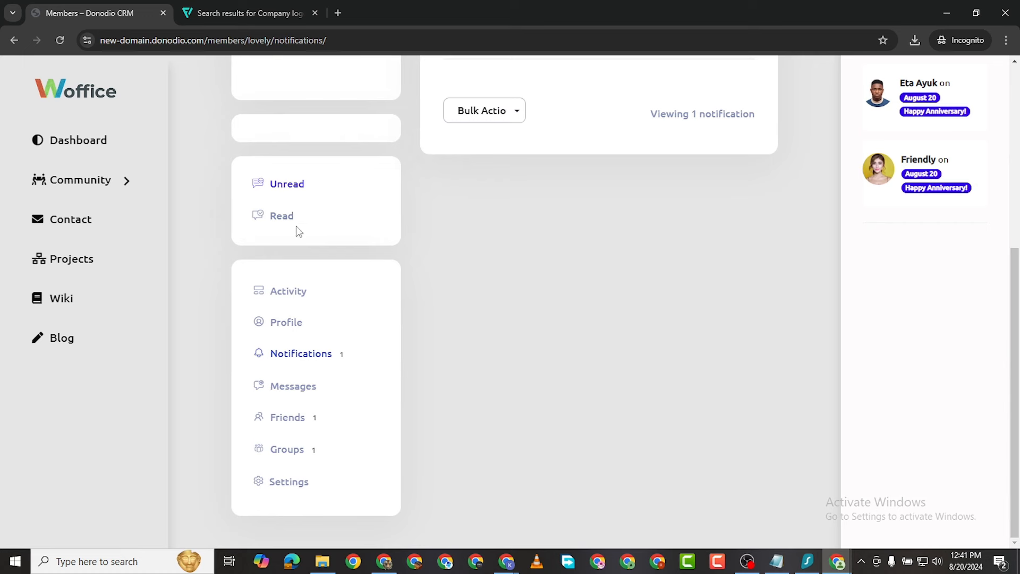
{"action": "left_click", "coordinate": [296, 387]}
{"action": "scroll", "coordinate": [439, 387], "scroll_direction": "down", "scroll_amount": 7}
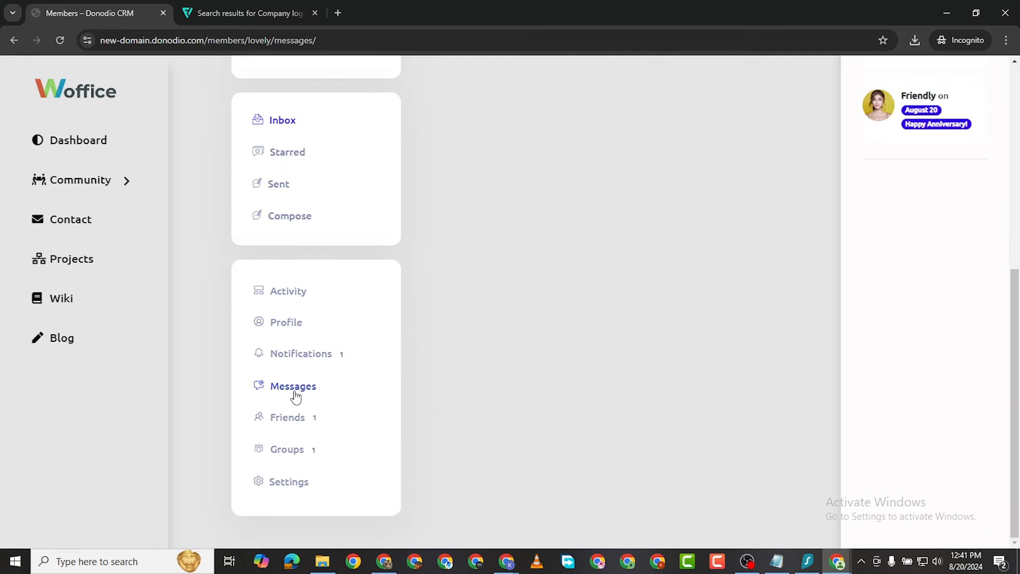
{"action": "left_click", "coordinate": [295, 455]}
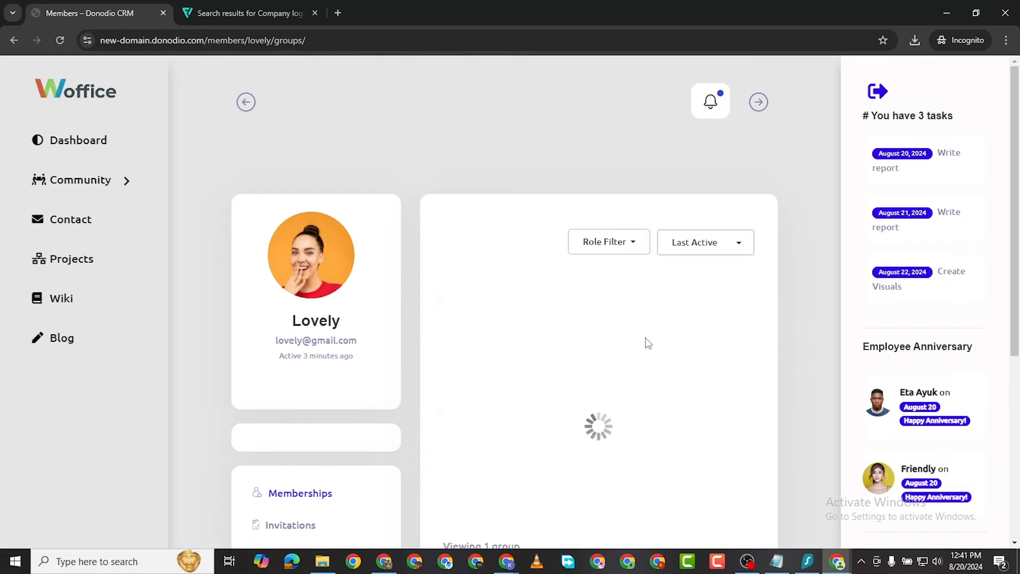
{"action": "scroll", "coordinate": [654, 354], "scroll_direction": "down", "scroll_amount": 5}
{"action": "scroll", "coordinate": [655, 354], "scroll_direction": "up", "scroll_amount": 2}
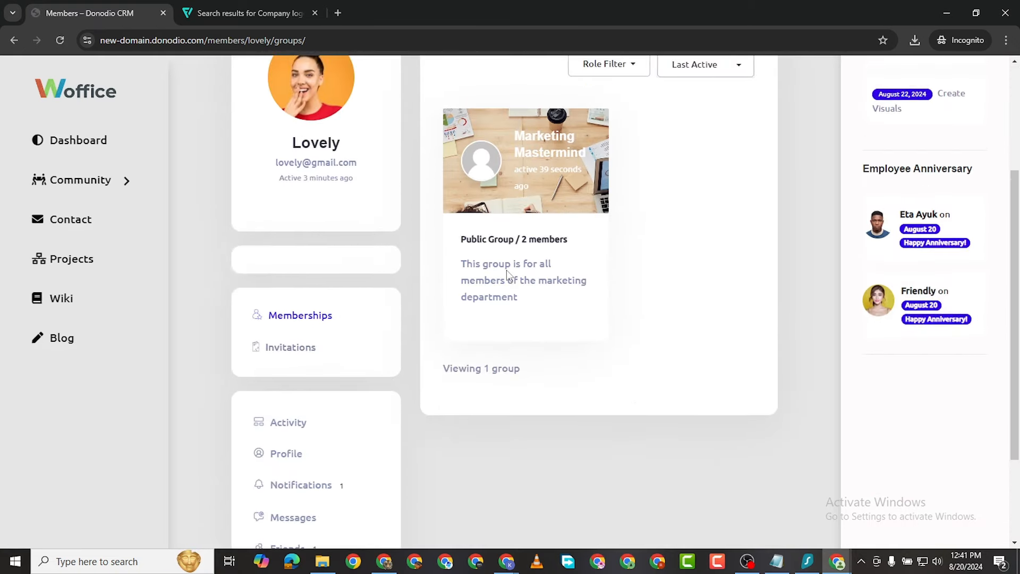
{"action": "scroll", "coordinate": [482, 237], "scroll_direction": "up", "scroll_amount": 3}
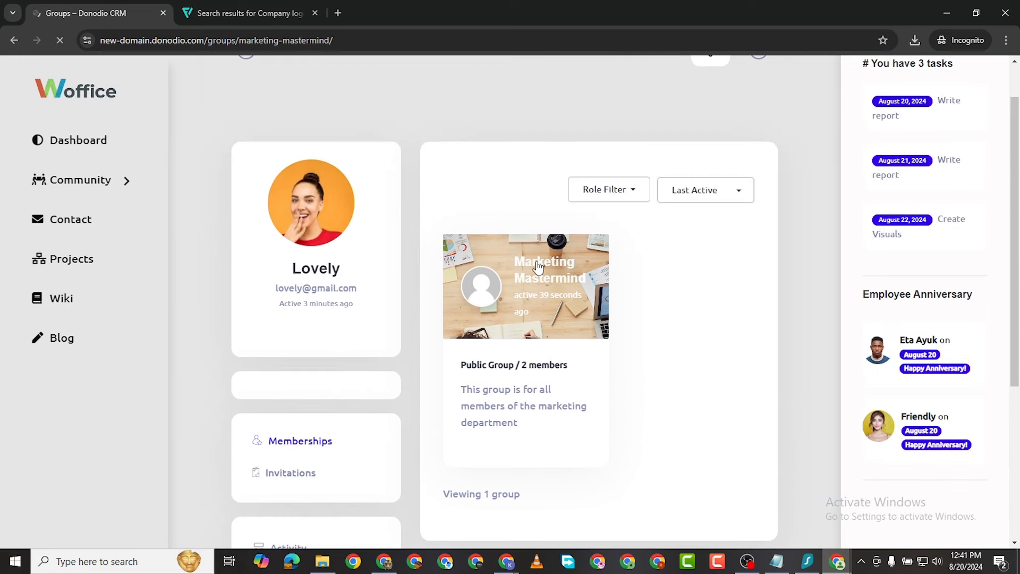
{"action": "scroll", "coordinate": [542, 263], "scroll_direction": "down", "scroll_amount": 1}
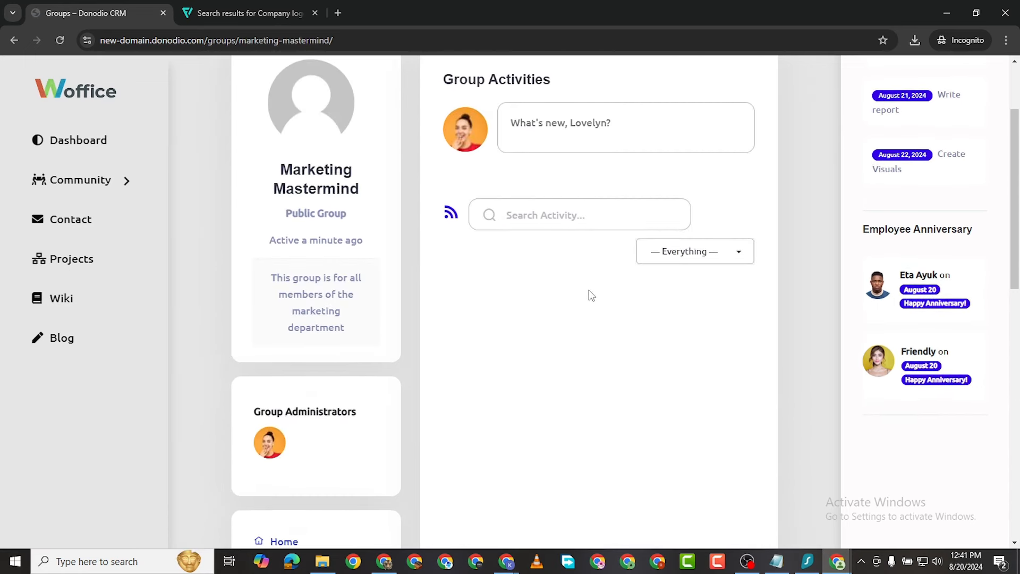
{"action": "scroll", "coordinate": [547, 352], "scroll_direction": "down", "scroll_amount": 1}
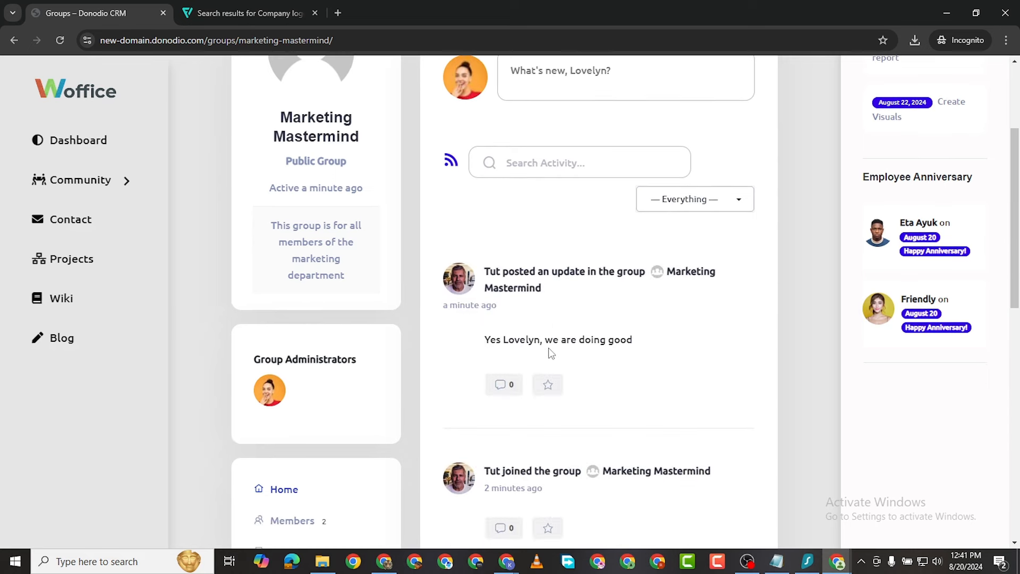
{"action": "scroll", "coordinate": [553, 330], "scroll_direction": "down", "scroll_amount": 2}
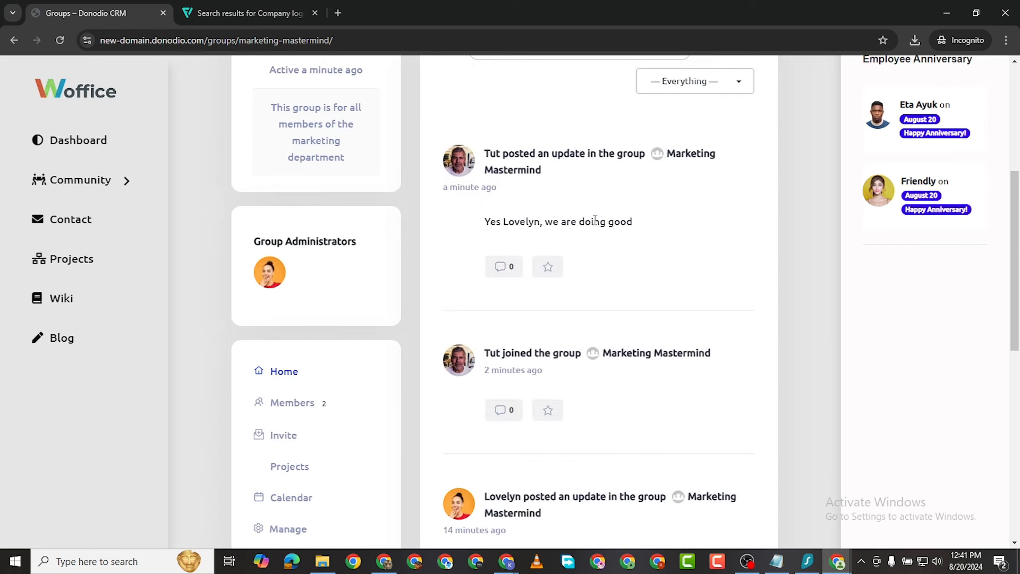
{"action": "left_click", "coordinate": [839, 564]}
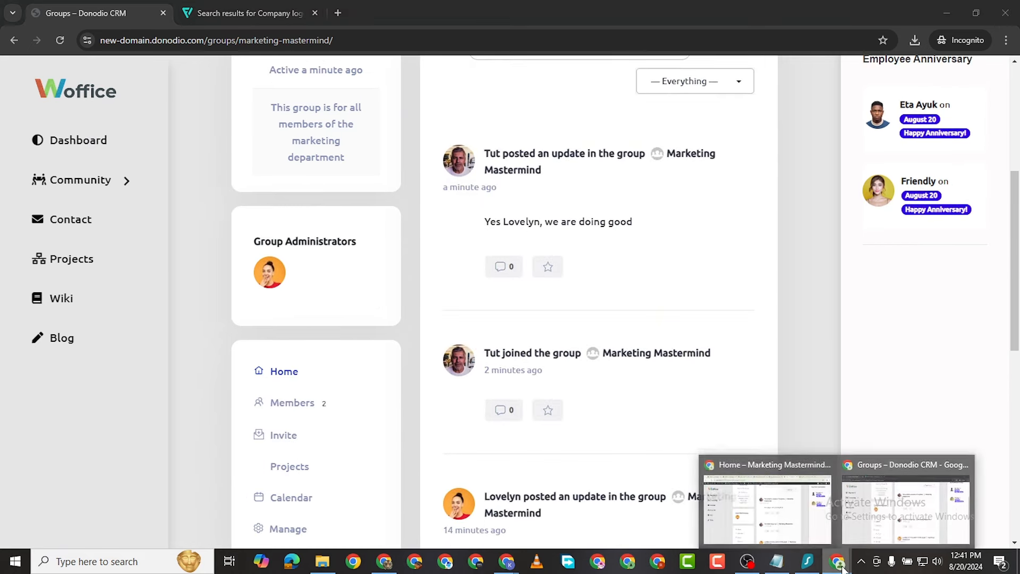
Step: Return to the admin window and go to the Woffice Projects list
{"action": "left_click", "coordinate": [799, 483]}
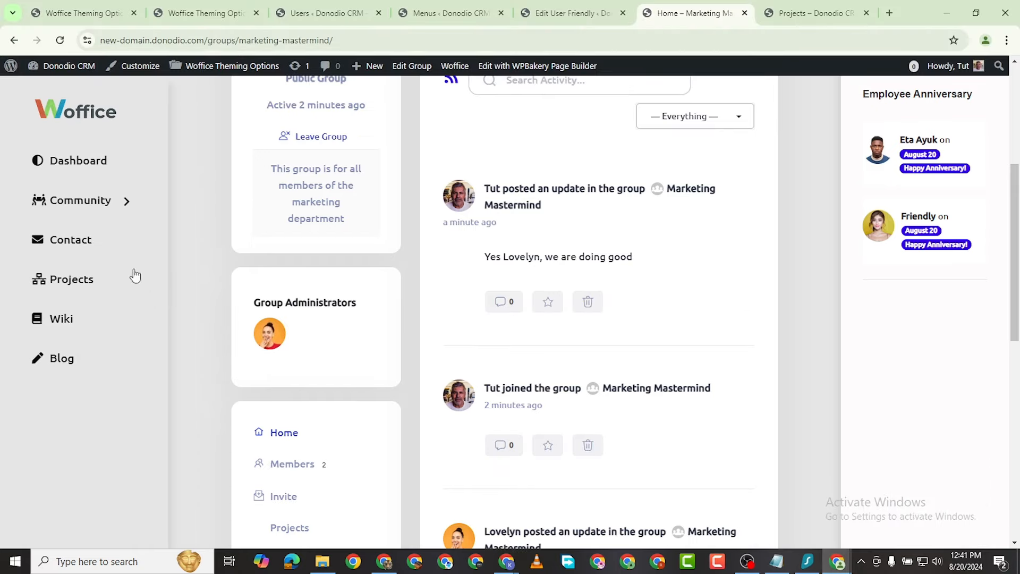
{"action": "scroll", "coordinate": [532, 182], "scroll_direction": "up", "scroll_amount": 5}
{"action": "scroll", "coordinate": [542, 196], "scroll_direction": "down", "scroll_amount": 4}
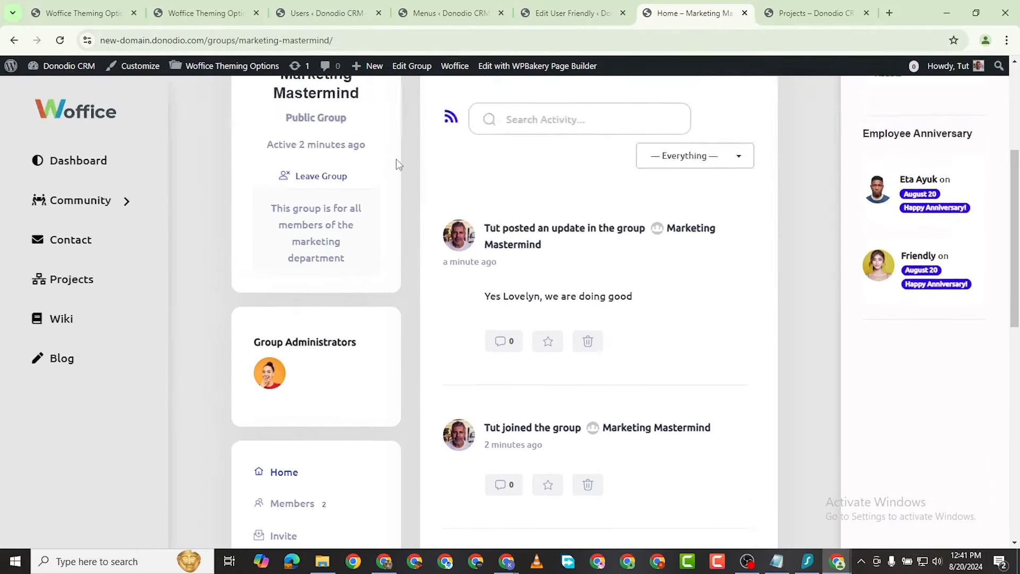
{"action": "scroll", "coordinate": [96, 171], "scroll_direction": "up", "scroll_amount": 1}
{"action": "scroll", "coordinate": [96, 221], "scroll_direction": "down", "scroll_amount": 2}
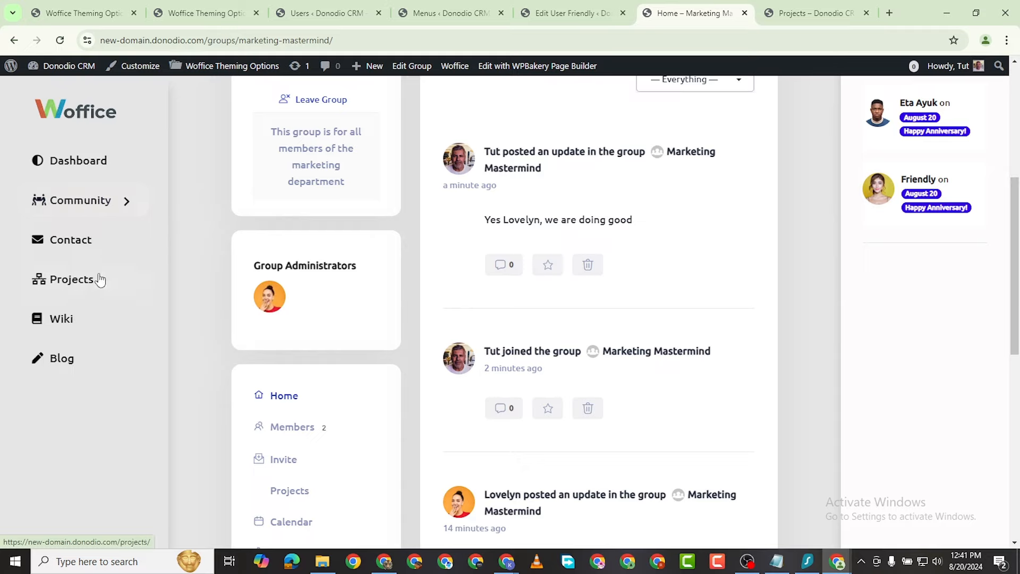
{"action": "left_click", "coordinate": [84, 283]}
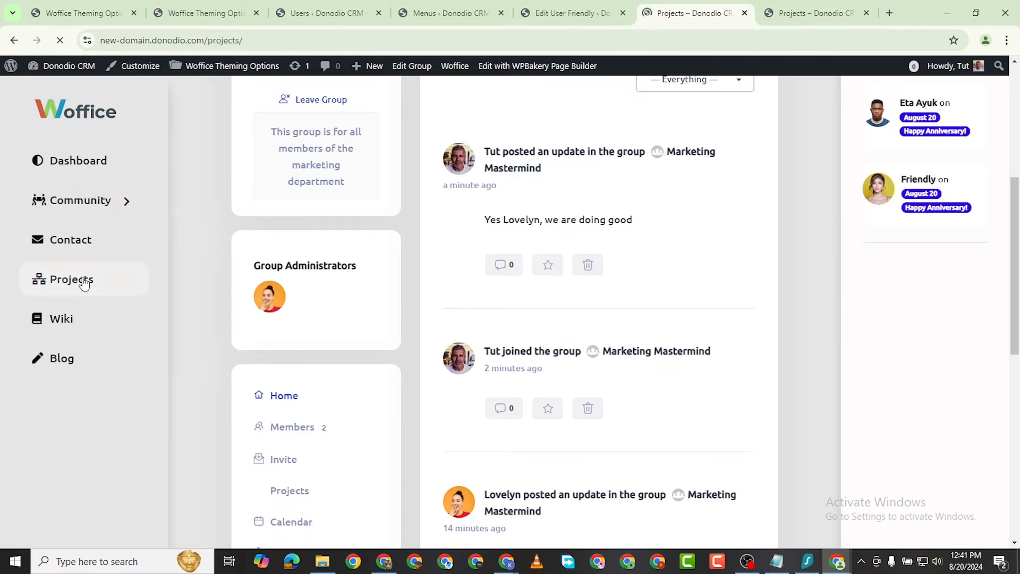
{"action": "scroll", "coordinate": [503, 319], "scroll_direction": "down", "scroll_amount": 5}
{"action": "scroll", "coordinate": [502, 347], "scroll_direction": "down", "scroll_amount": 2}
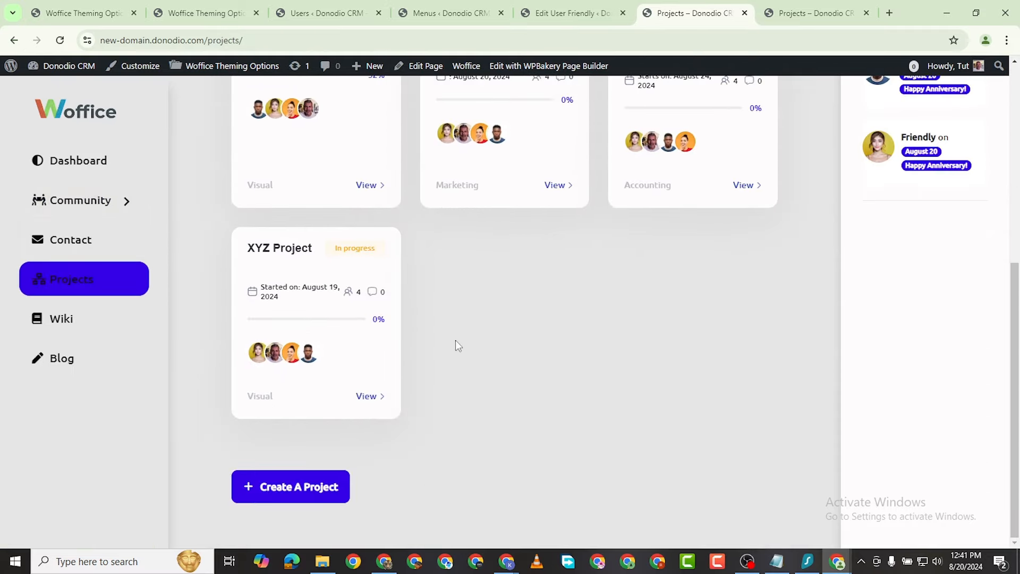
{"action": "scroll", "coordinate": [590, 292], "scroll_direction": "up", "scroll_amount": 7}
{"action": "scroll", "coordinate": [641, 267], "scroll_direction": "down", "scroll_amount": 6}
{"action": "scroll", "coordinate": [644, 275], "scroll_direction": "up", "scroll_amount": 6}
{"action": "scroll", "coordinate": [644, 277], "scroll_direction": "down", "scroll_amount": 6}
Step: Start a new project titled 'Office Remodelling' with status In Progress
{"action": "left_click", "coordinate": [319, 486]}
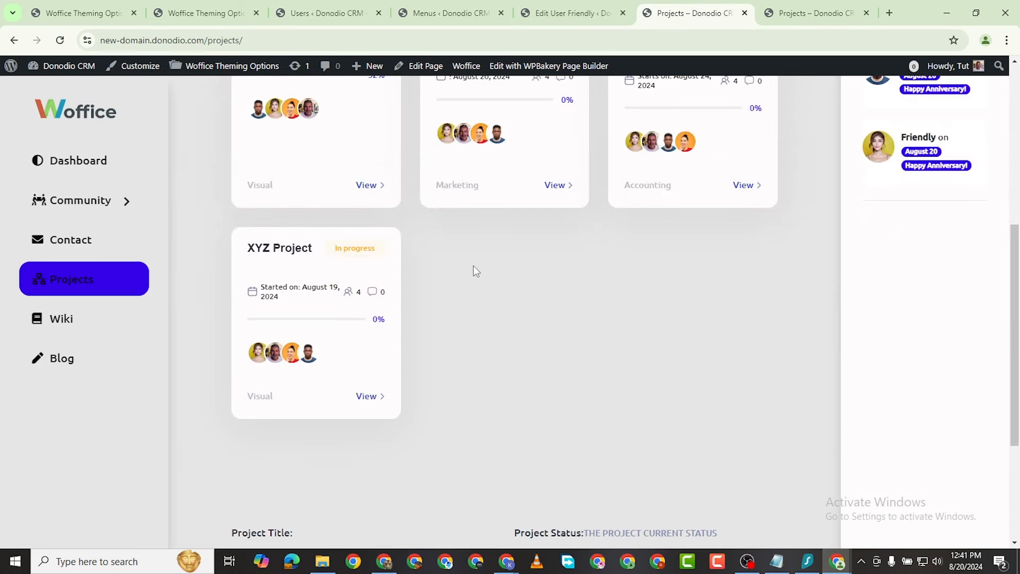
{"action": "scroll", "coordinate": [441, 290], "scroll_direction": "down", "scroll_amount": 7}
{"action": "scroll", "coordinate": [448, 275], "scroll_direction": "down", "scroll_amount": 2}
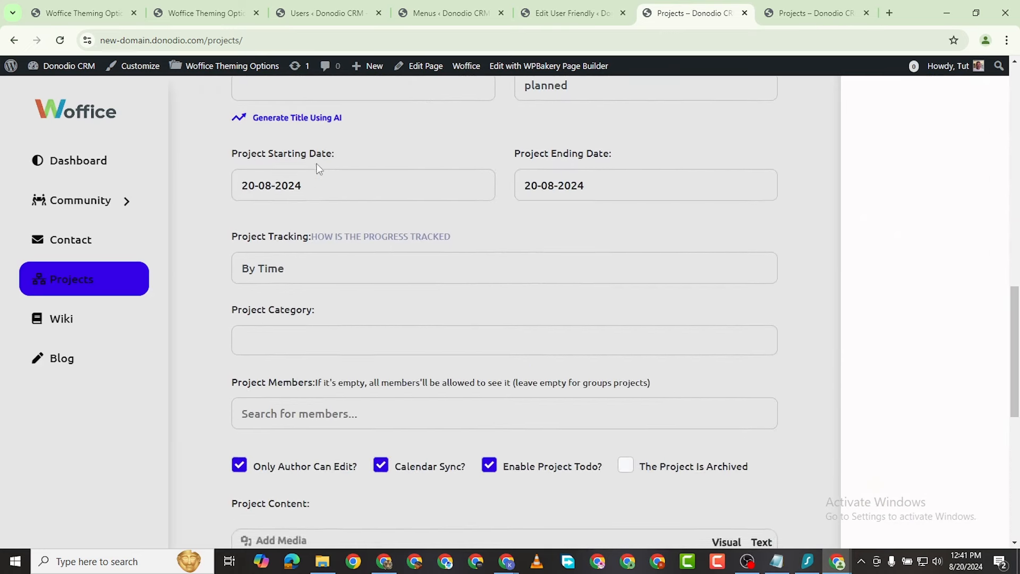
{"action": "scroll", "coordinate": [329, 170], "scroll_direction": "up", "scroll_amount": 1}
{"action": "scroll", "coordinate": [340, 171], "scroll_direction": "up", "scroll_amount": 2}
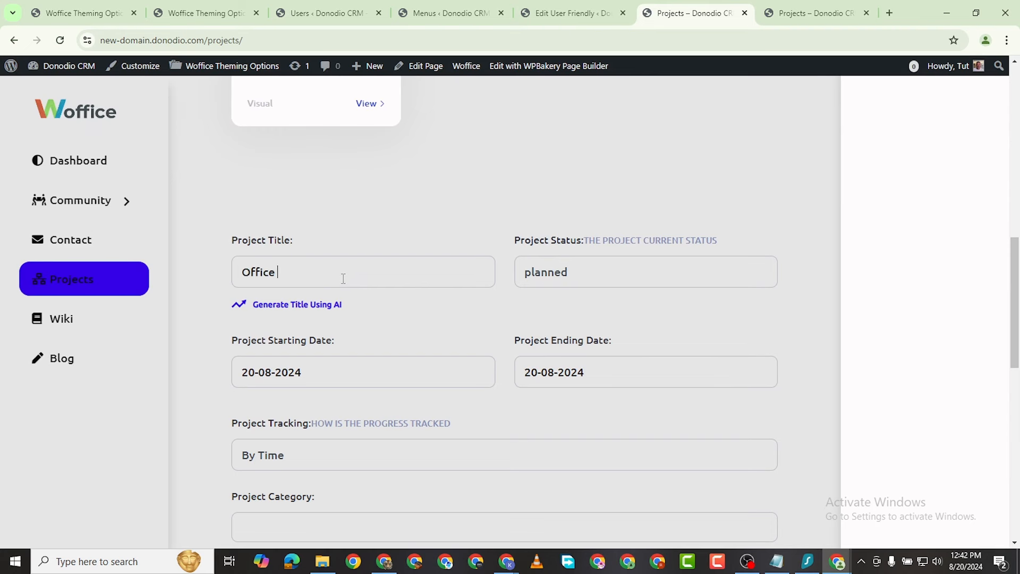
{"action": "type", "text": "modelling"}
{"action": "left_click", "coordinate": [582, 274]}
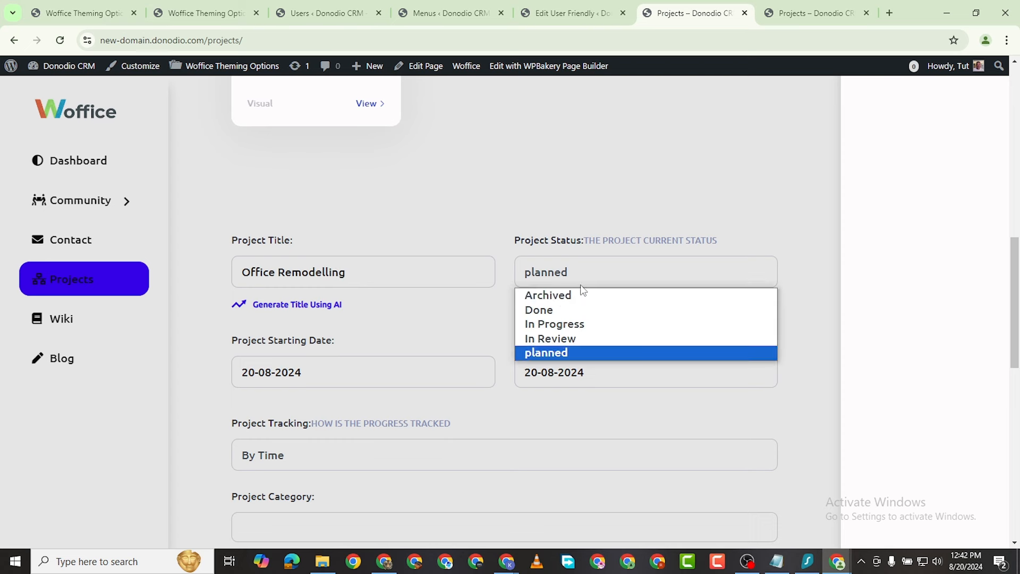
{"action": "left_click", "coordinate": [581, 329]}
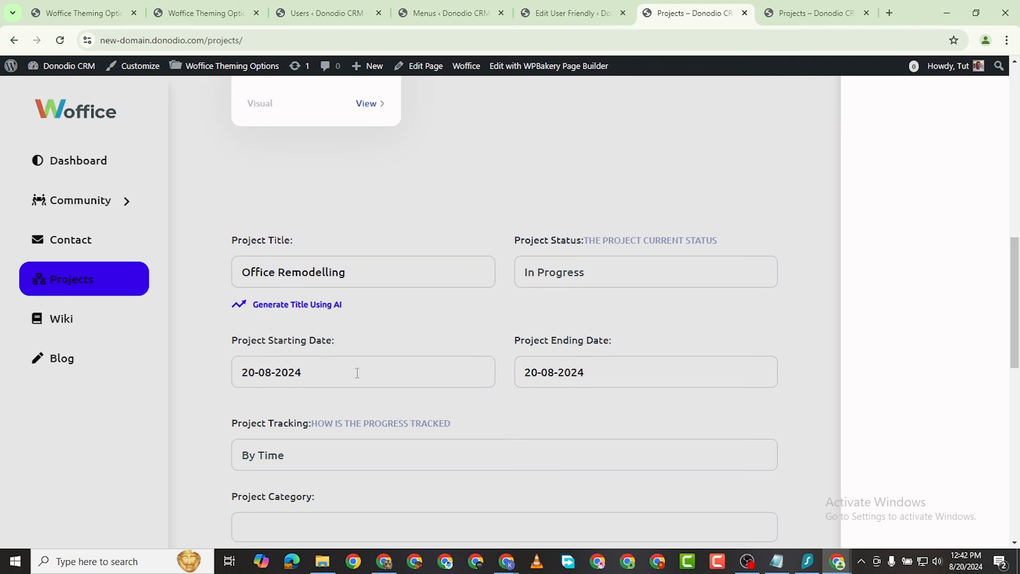
{"action": "scroll", "coordinate": [357, 373], "scroll_direction": "down", "scroll_amount": 4}
Step: Set the ending date to the 22nd, tracking to By Tasks, and category to Visual
{"action": "left_click", "coordinate": [591, 154]}
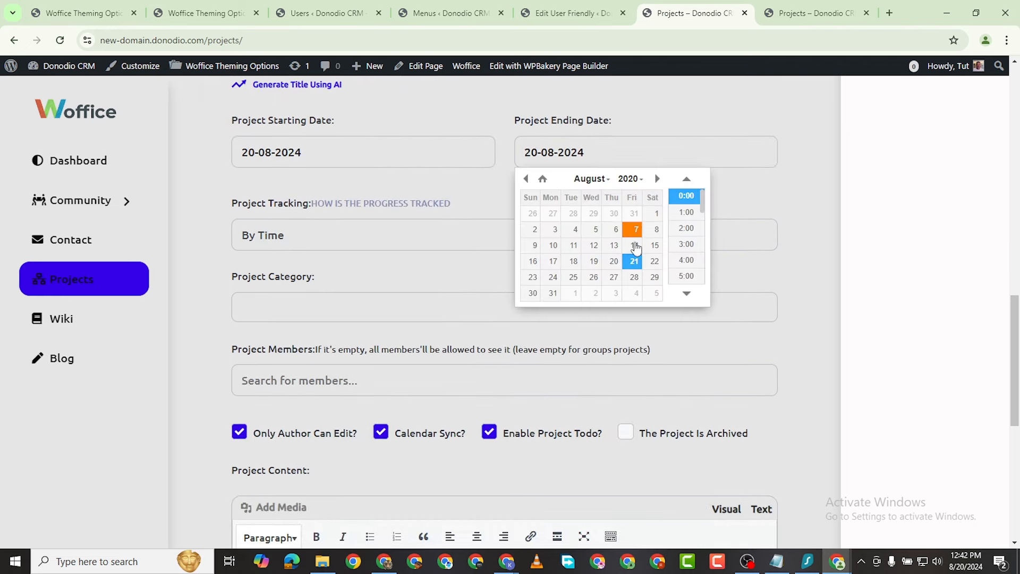
{"action": "left_click", "coordinate": [655, 261]}
{"action": "left_click", "coordinate": [300, 240]}
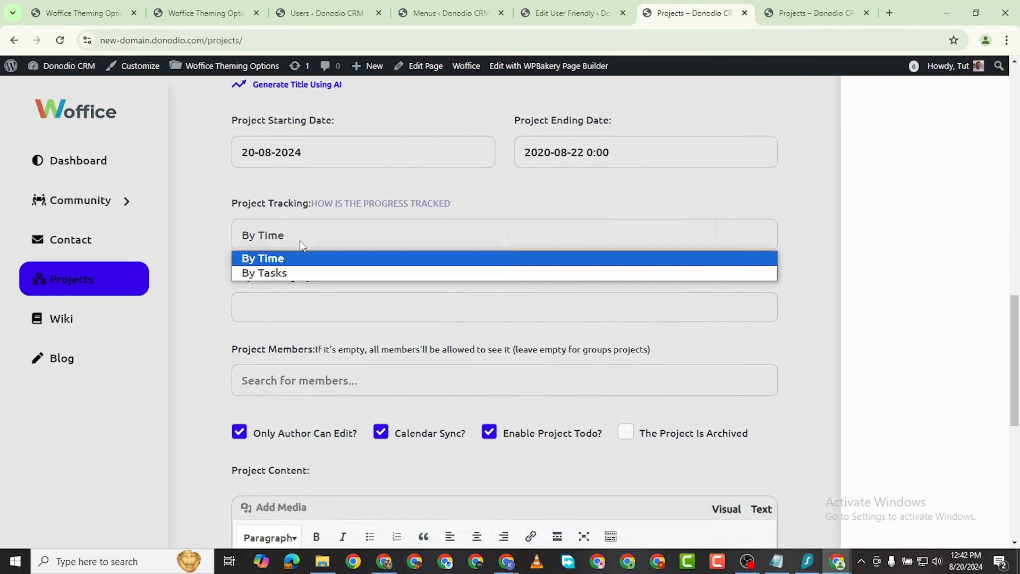
{"action": "left_click", "coordinate": [298, 244]}
{"action": "left_click", "coordinate": [299, 244]}
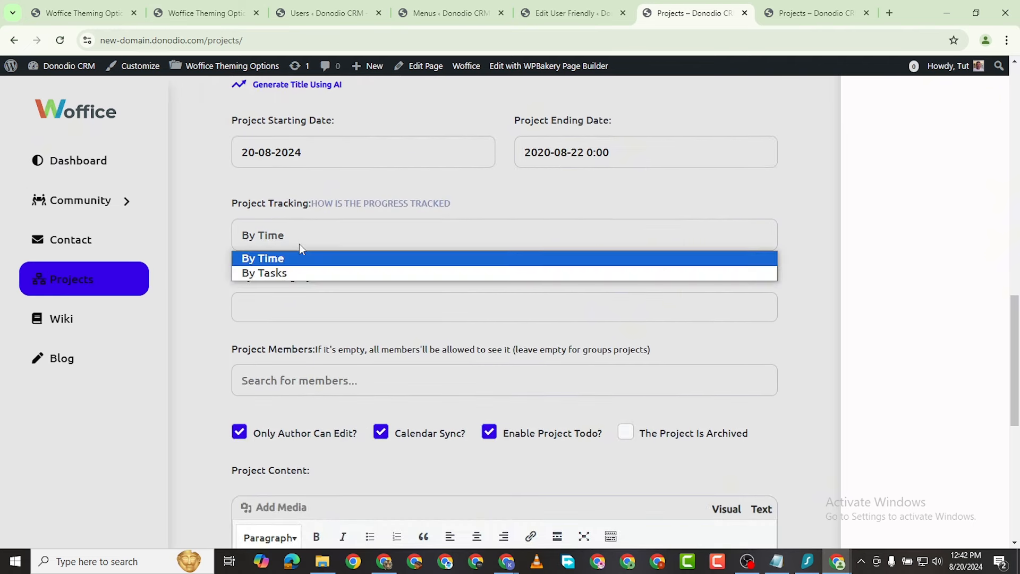
{"action": "left_click", "coordinate": [302, 272]}
{"action": "left_click", "coordinate": [301, 312]}
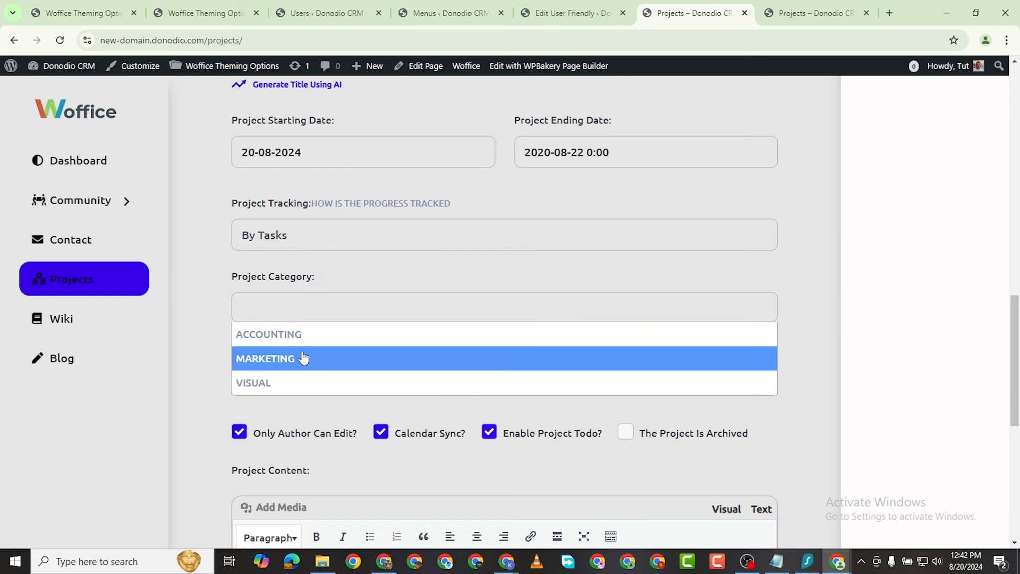
{"action": "left_click", "coordinate": [298, 385]}
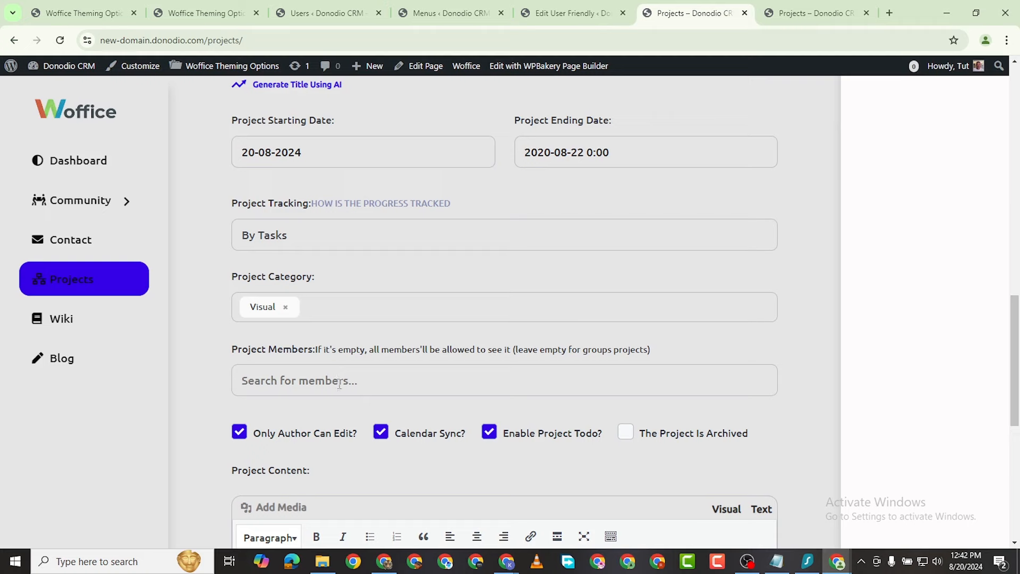
{"action": "scroll", "coordinate": [319, 340], "scroll_direction": "down", "scroll_amount": 2}
Step: Add two members to the project and untick Only Author Can Edit
{"action": "left_click", "coordinate": [293, 264]}
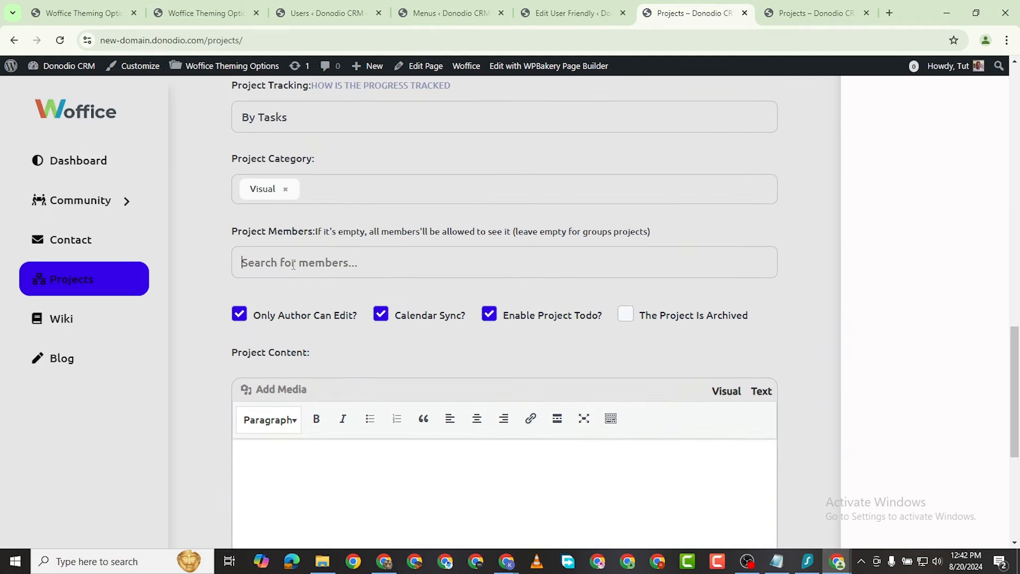
{"action": "type", "text": "love"}
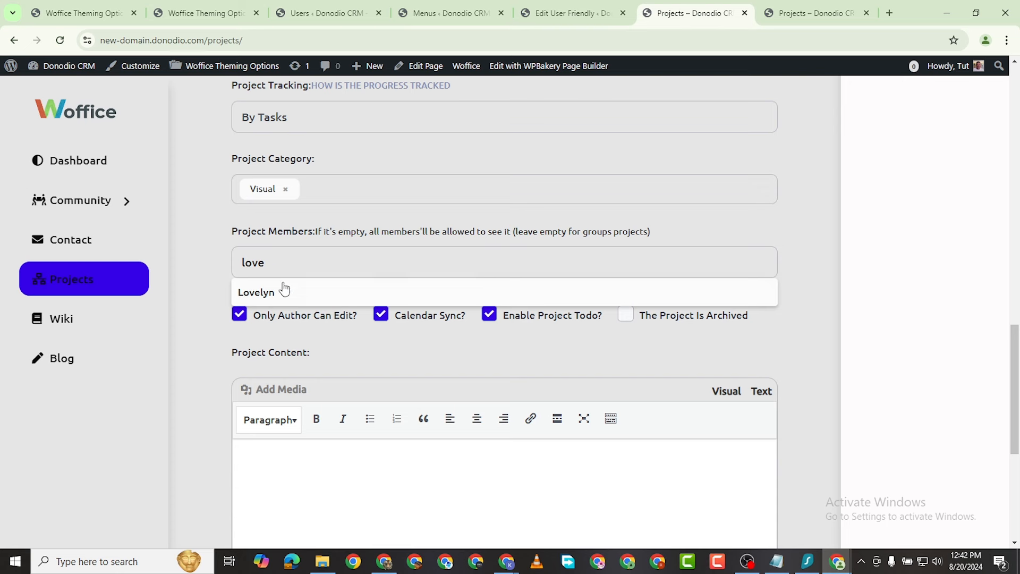
{"action": "left_click", "coordinate": [282, 291]}
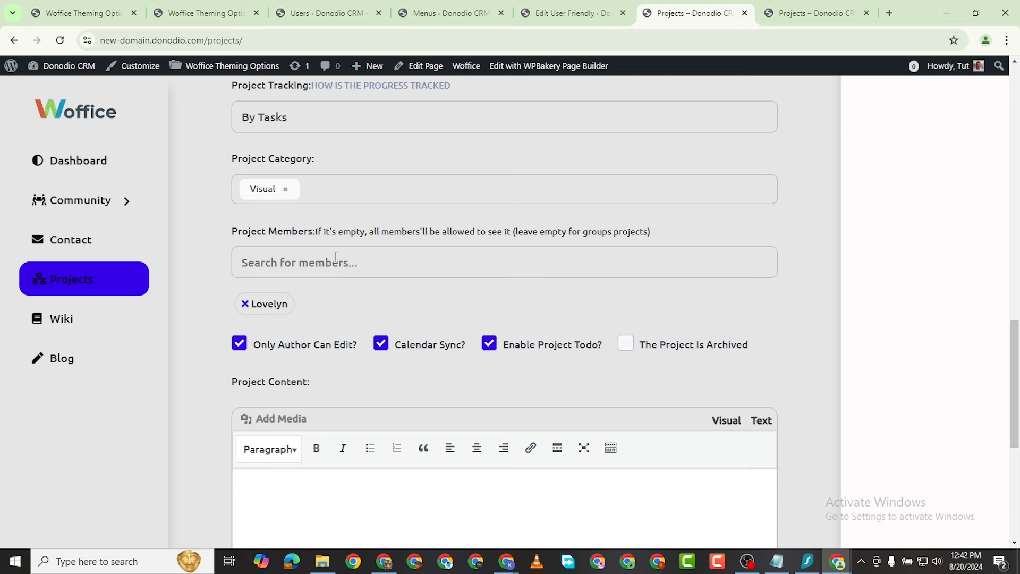
{"action": "type", "text": "eta"}
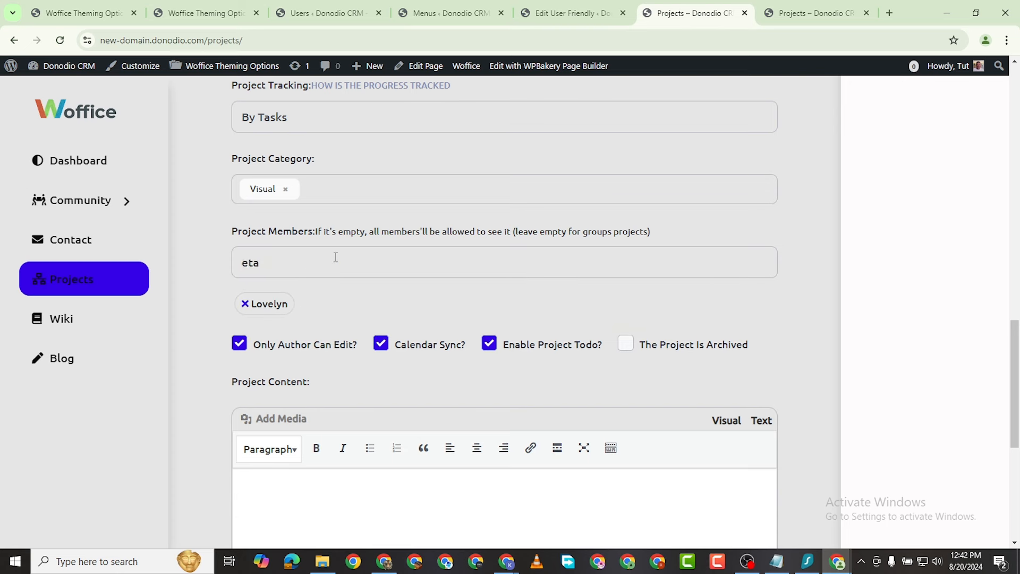
{"action": "left_click", "coordinate": [295, 294]}
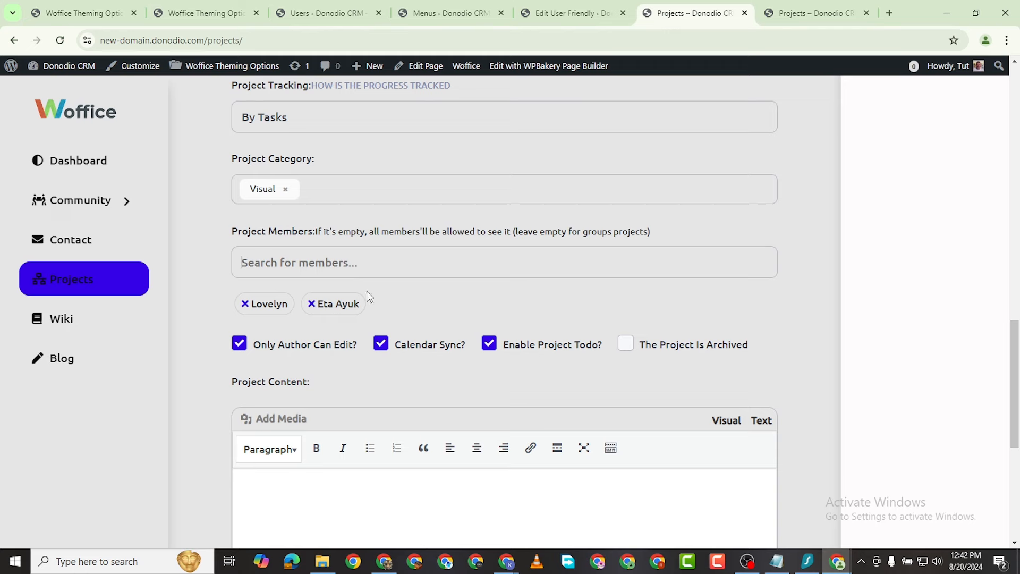
{"action": "scroll", "coordinate": [314, 344], "scroll_direction": "down", "scroll_amount": 4}
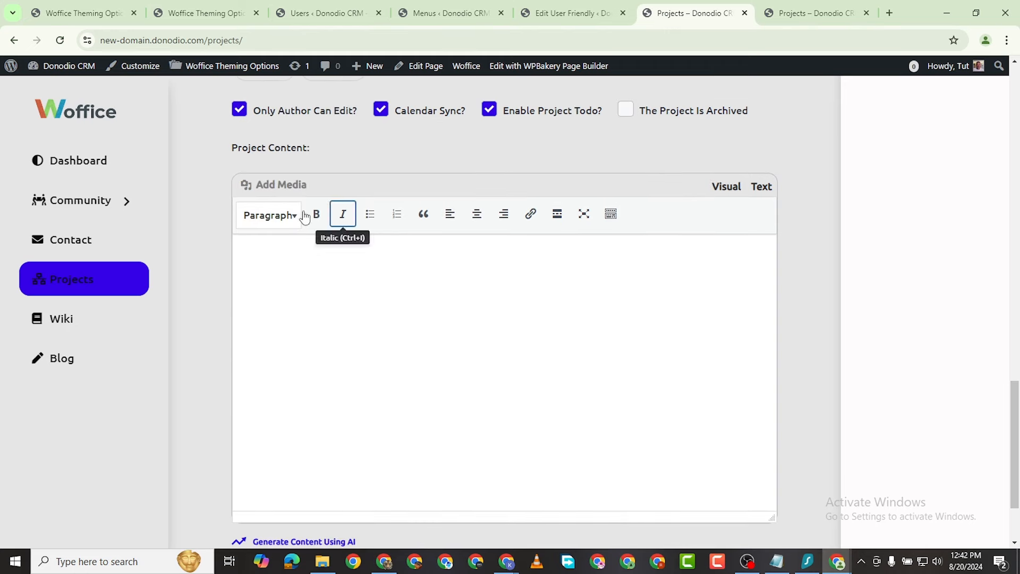
{"action": "left_click", "coordinate": [234, 110]}
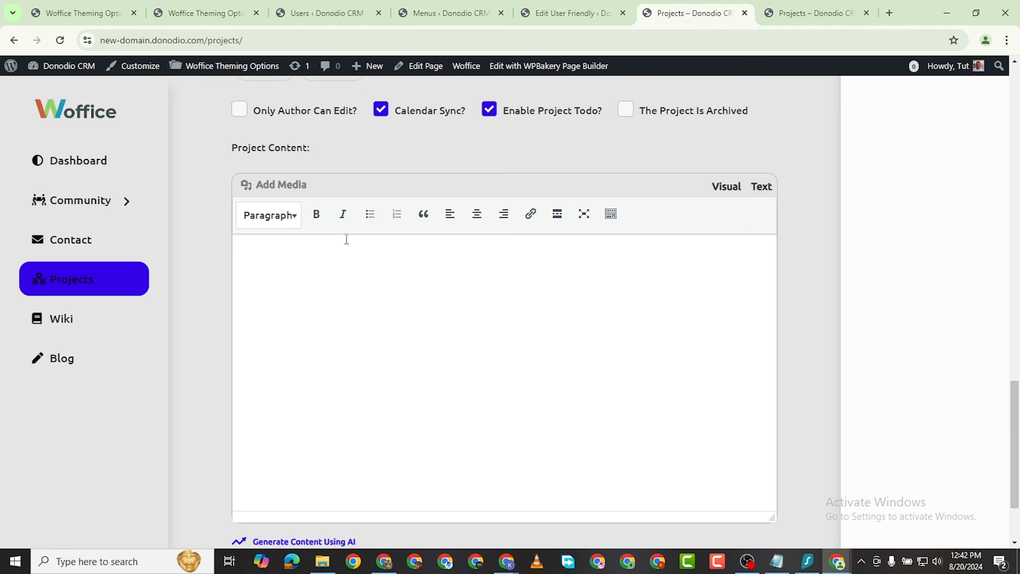
{"action": "scroll", "coordinate": [346, 239], "scroll_direction": "down", "scroll_amount": 2}
{"action": "scroll", "coordinate": [408, 317], "scroll_direction": "up", "scroll_amount": 3}
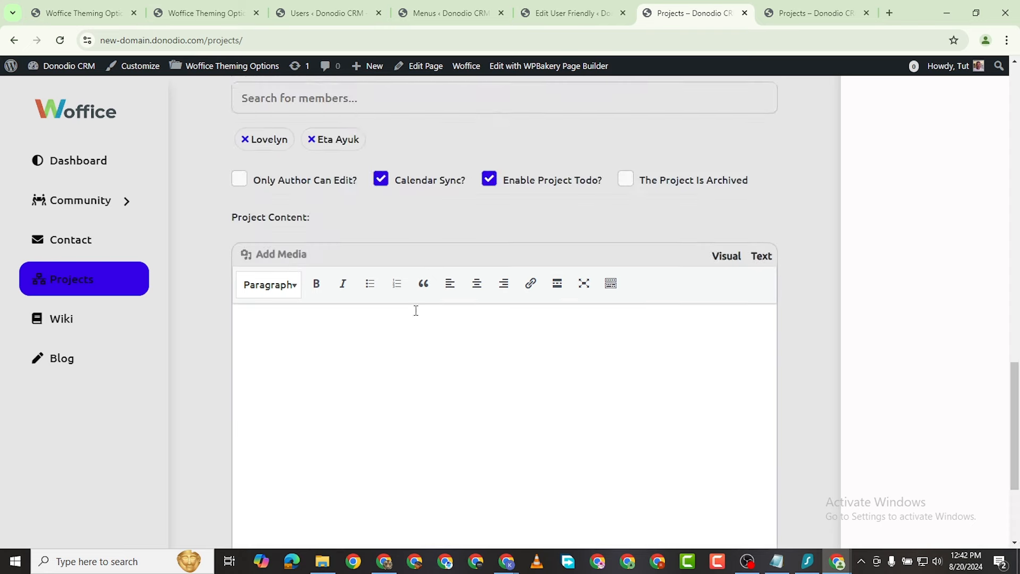
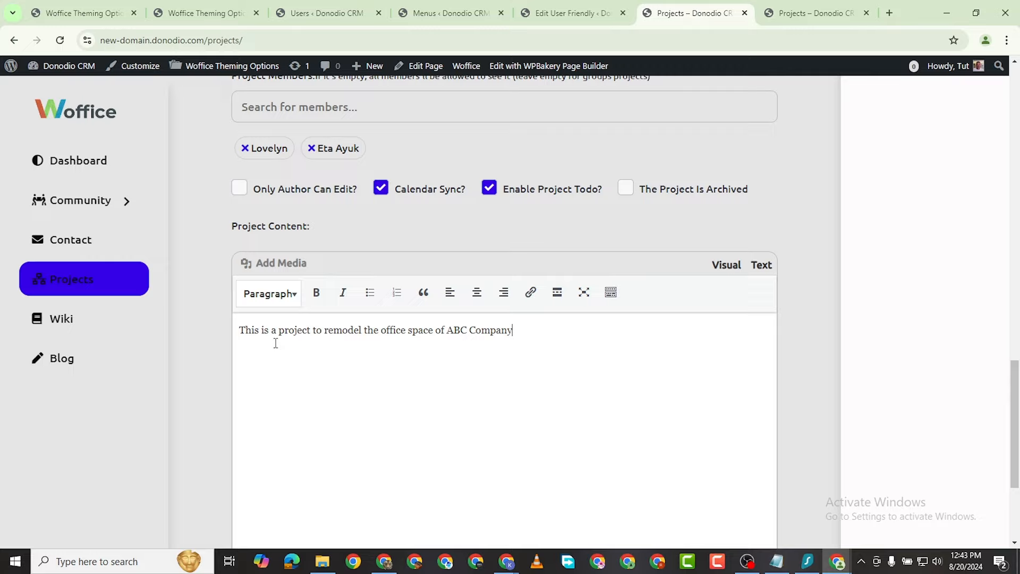
Step: Submit the Office Remodelling project form and scroll the Projects list to its new card
{"action": "scroll", "coordinate": [755, 345], "scroll_direction": "up", "scroll_amount": 15}
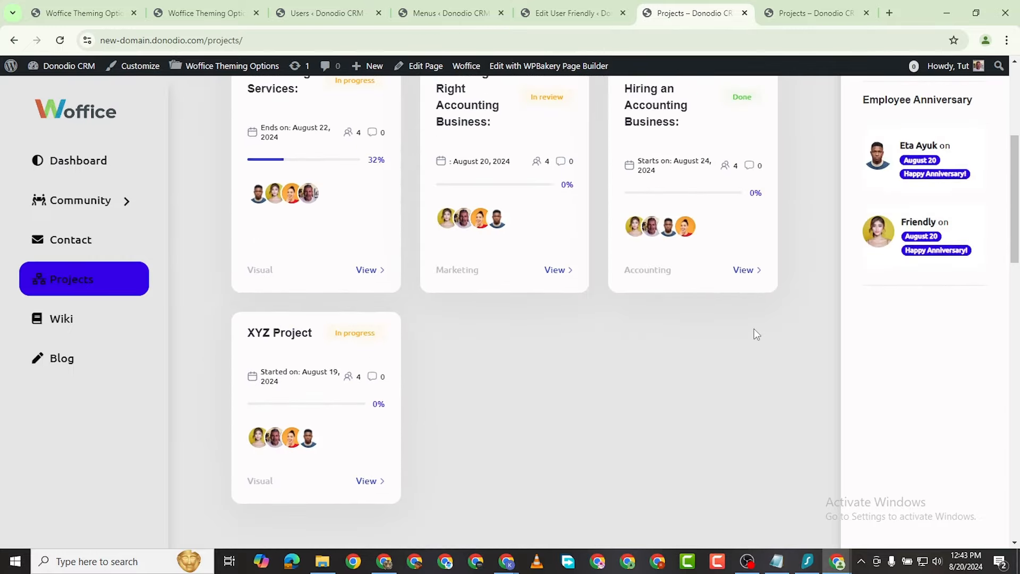
{"action": "scroll", "coordinate": [756, 332], "scroll_direction": "up", "scroll_amount": 4}
{"action": "scroll", "coordinate": [758, 325], "scroll_direction": "down", "scroll_amount": 18}
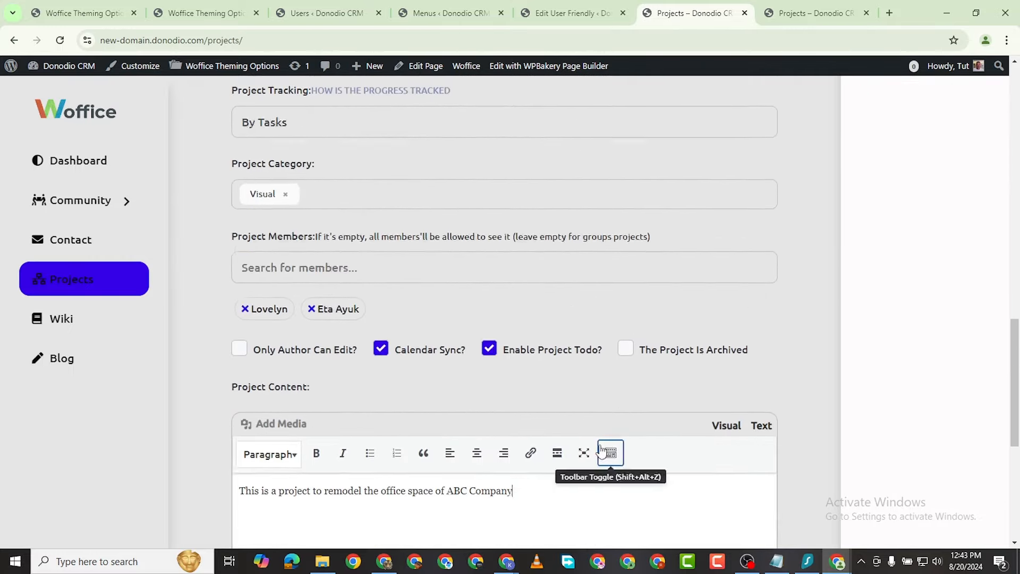
{"action": "scroll", "coordinate": [602, 450], "scroll_direction": "down", "scroll_amount": 6}
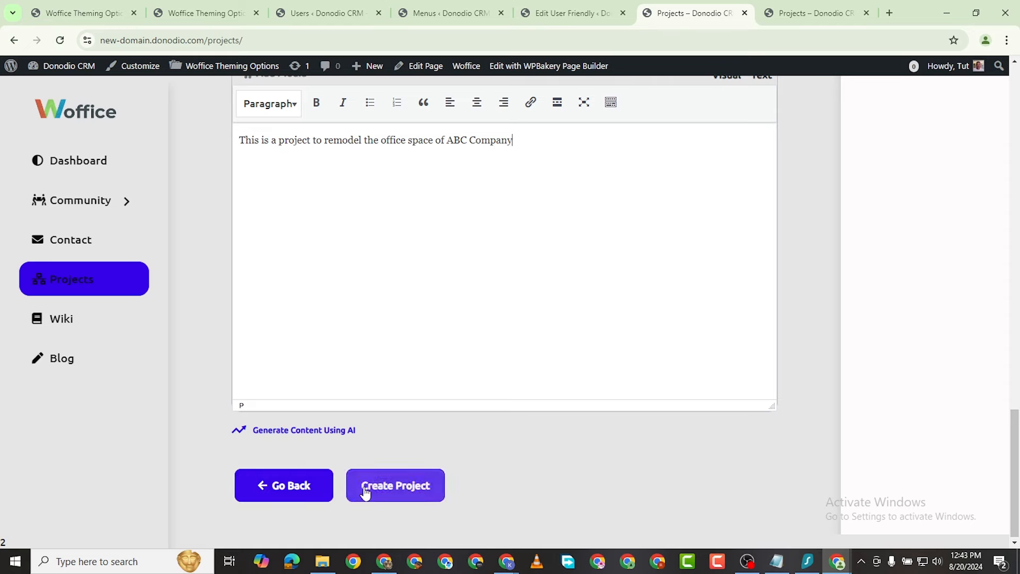
{"action": "left_click", "coordinate": [365, 490]}
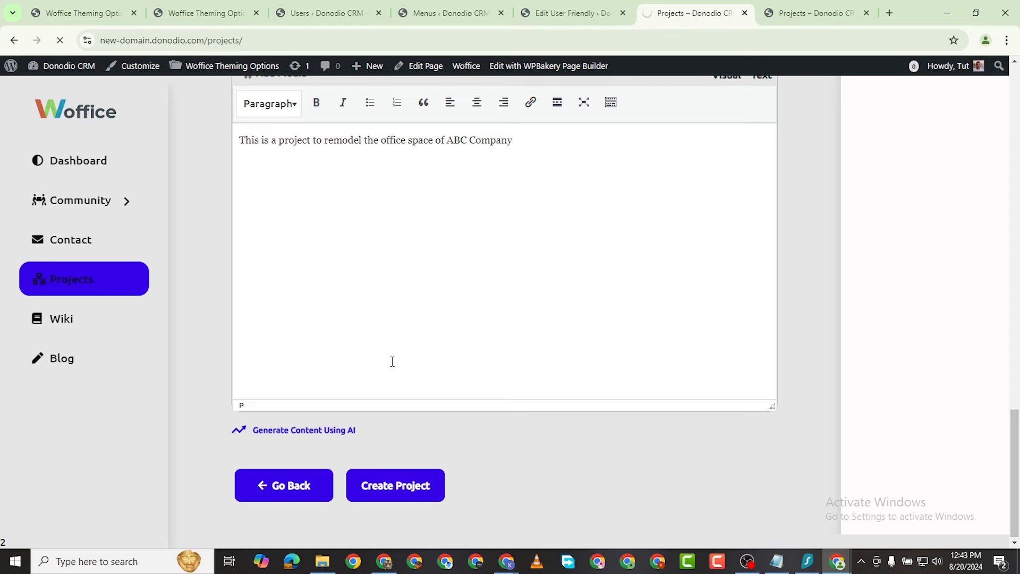
{"action": "scroll", "coordinate": [518, 371], "scroll_direction": "down", "scroll_amount": 5}
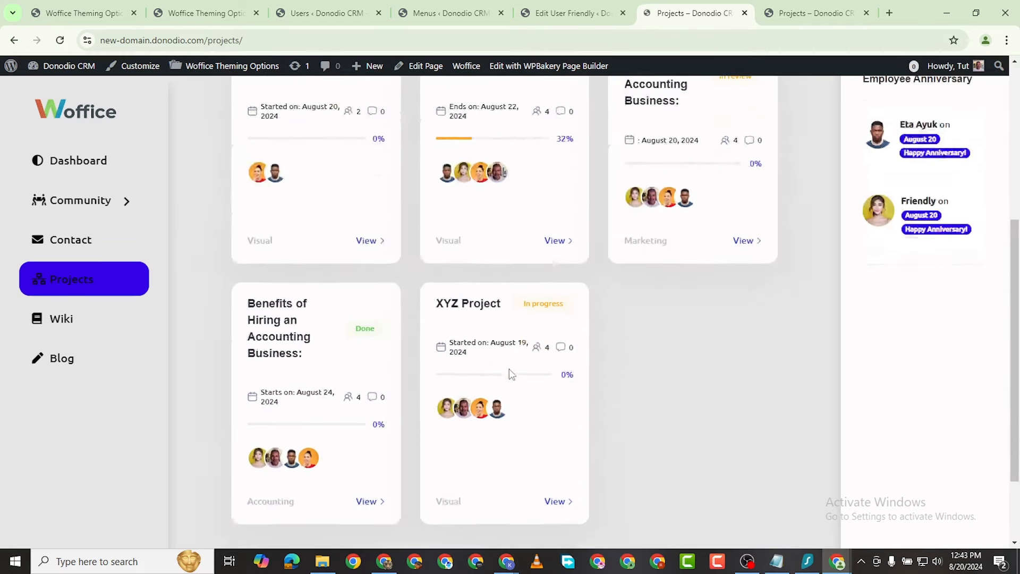
{"action": "scroll", "coordinate": [510, 372], "scroll_direction": "down", "scroll_amount": 2}
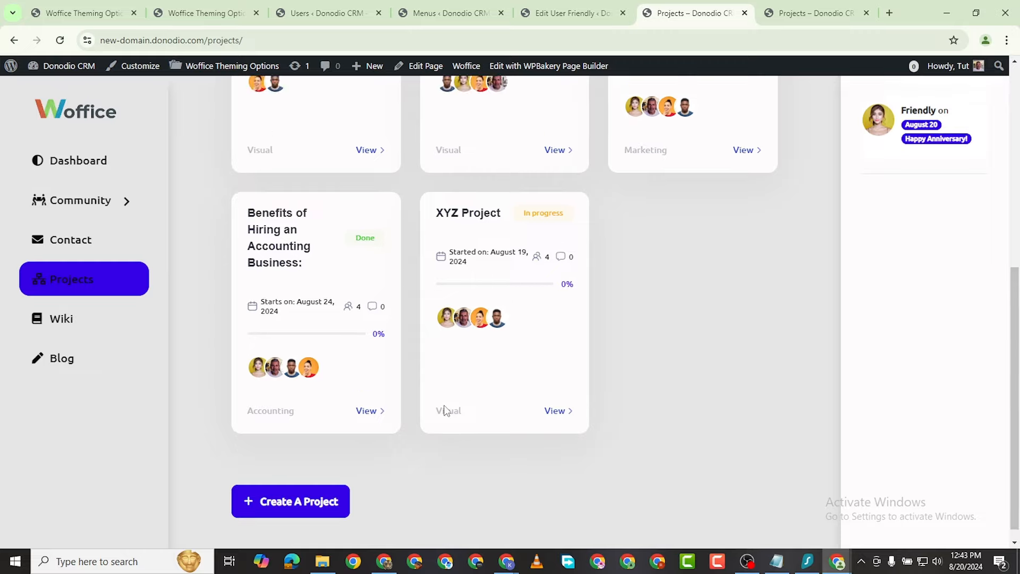
{"action": "scroll", "coordinate": [698, 316], "scroll_direction": "up", "scroll_amount": 4}
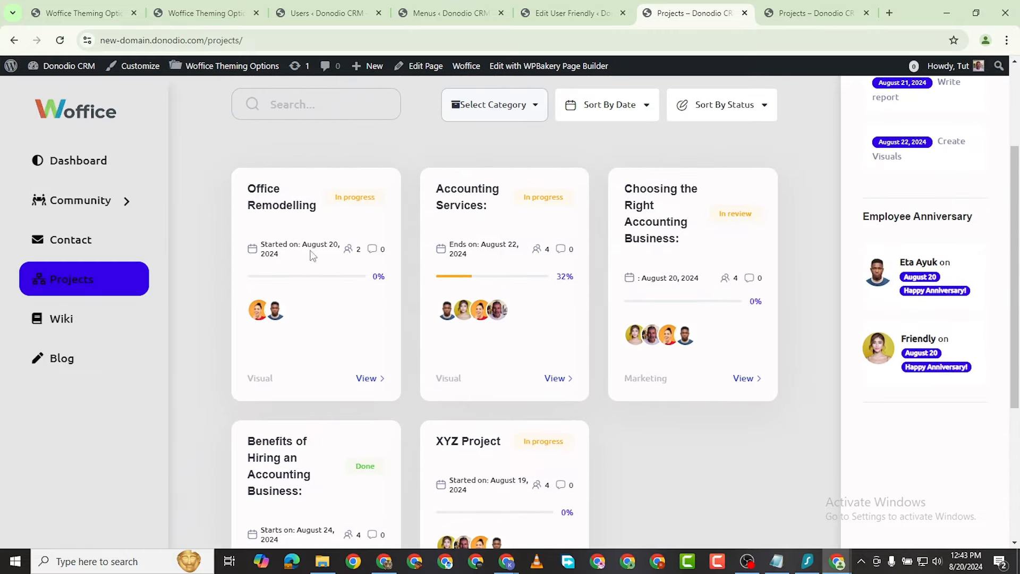
Step: Open the Office Remodelling project, review its Edit form, then switch to its Todo section
{"action": "left_click", "coordinate": [367, 379]}
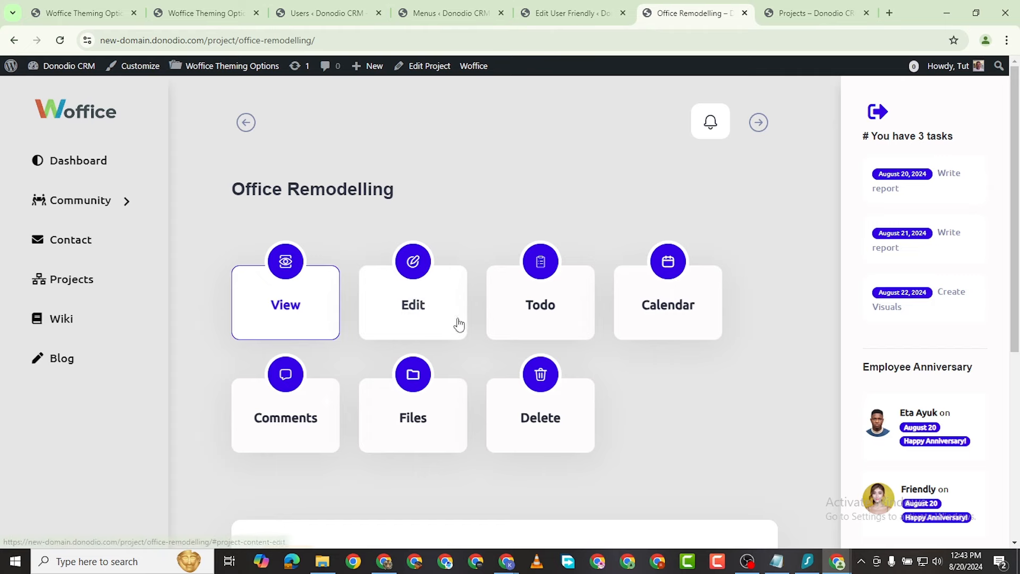
{"action": "left_click", "coordinate": [402, 332]}
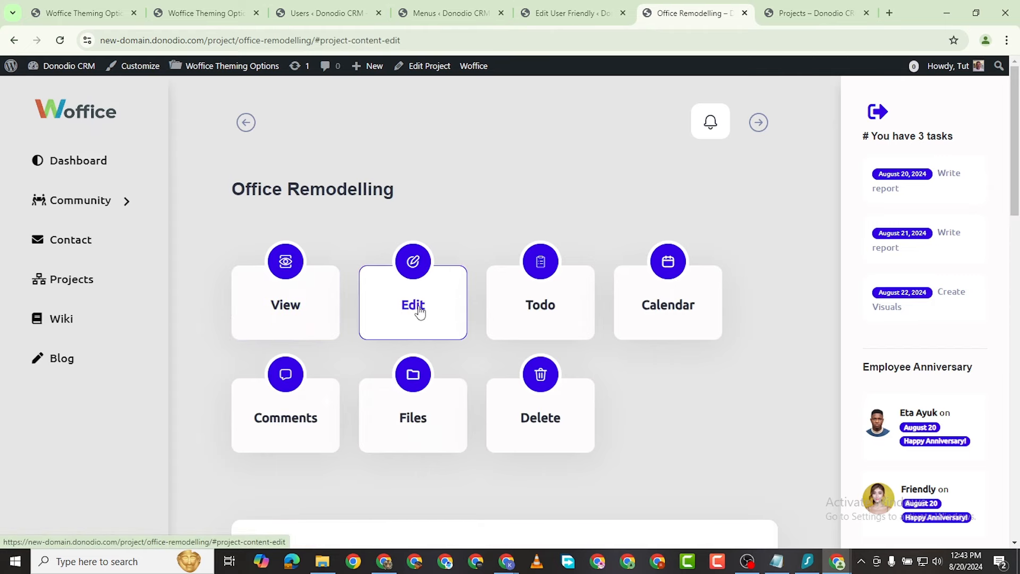
{"action": "scroll", "coordinate": [429, 318], "scroll_direction": "down", "scroll_amount": 1}
{"action": "scroll", "coordinate": [429, 317], "scroll_direction": "down", "scroll_amount": 10}
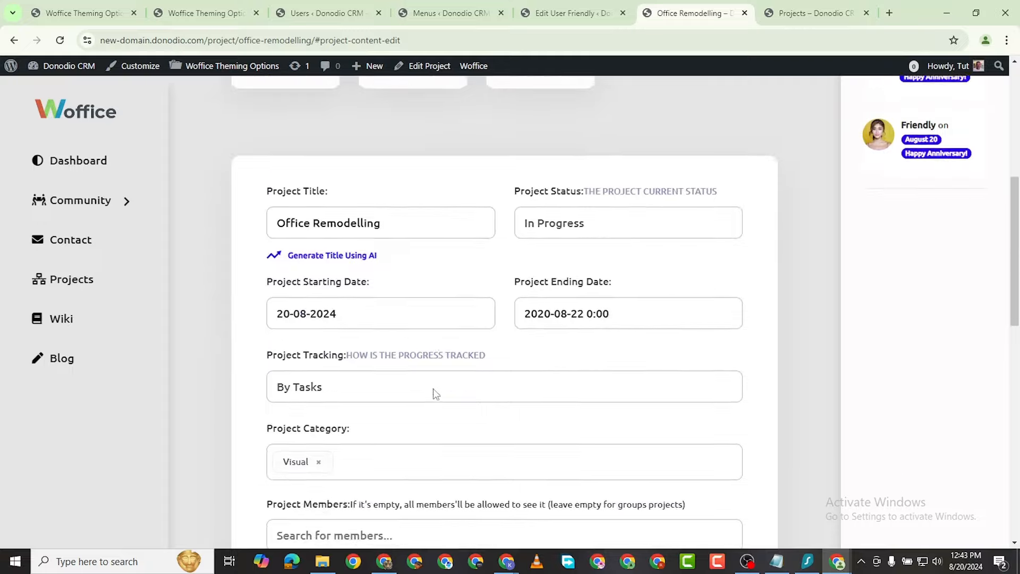
{"action": "scroll", "coordinate": [440, 394], "scroll_direction": "down", "scroll_amount": 6}
{"action": "scroll", "coordinate": [398, 406], "scroll_direction": "up", "scroll_amount": 9}
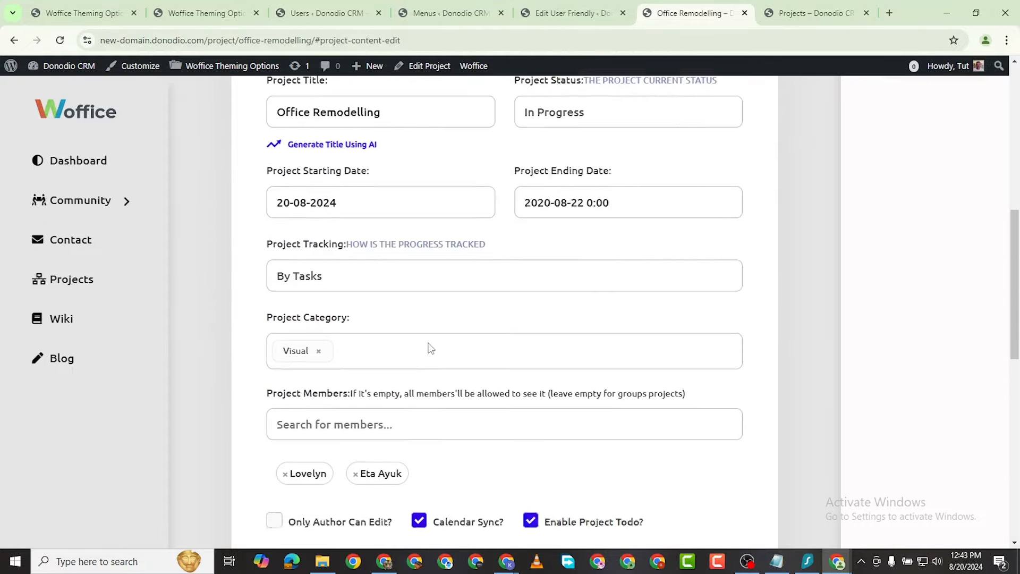
{"action": "scroll", "coordinate": [434, 368], "scroll_direction": "down", "scroll_amount": 6}
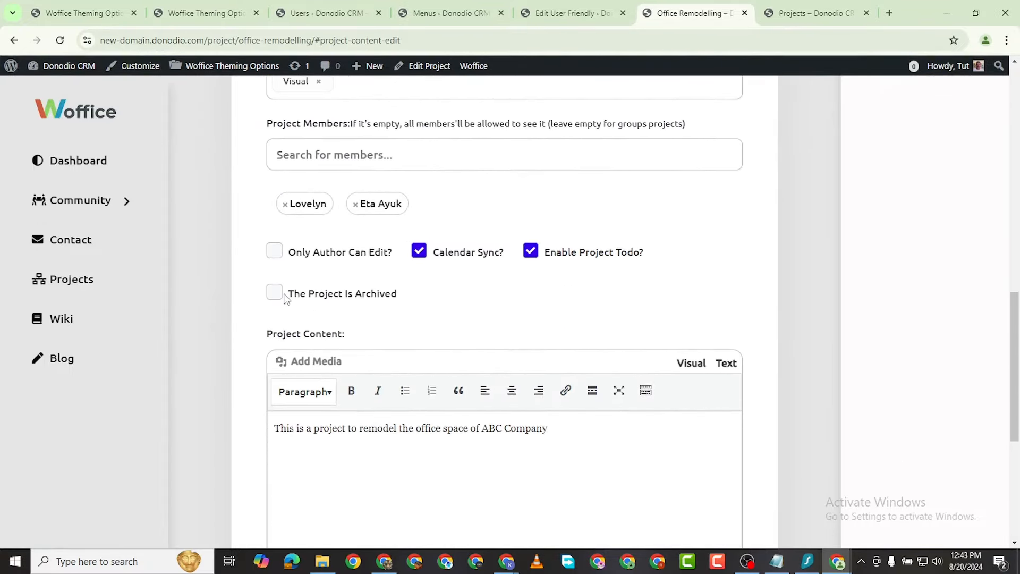
{"action": "scroll", "coordinate": [531, 287], "scroll_direction": "up", "scroll_amount": 10}
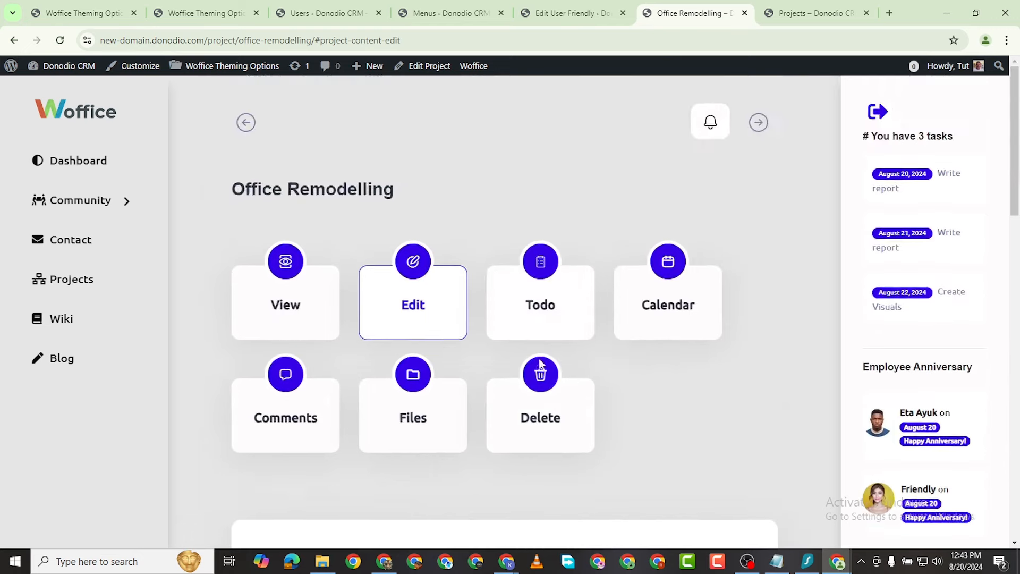
{"action": "left_click", "coordinate": [556, 334]}
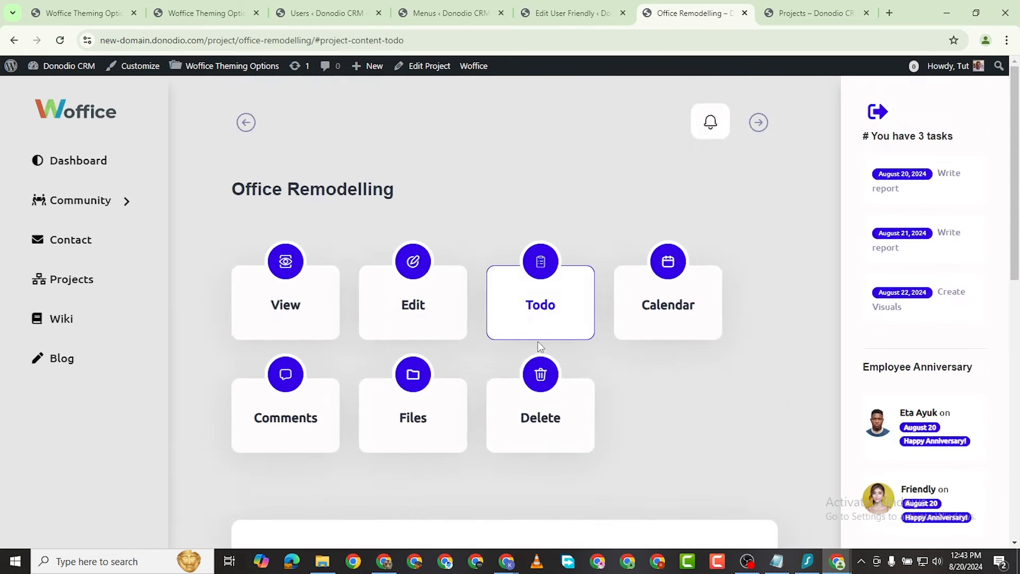
Step: Name a new task 'Planning' with start and due dates of August 20, 2024
{"action": "scroll", "coordinate": [531, 345], "scroll_direction": "down", "scroll_amount": 7}
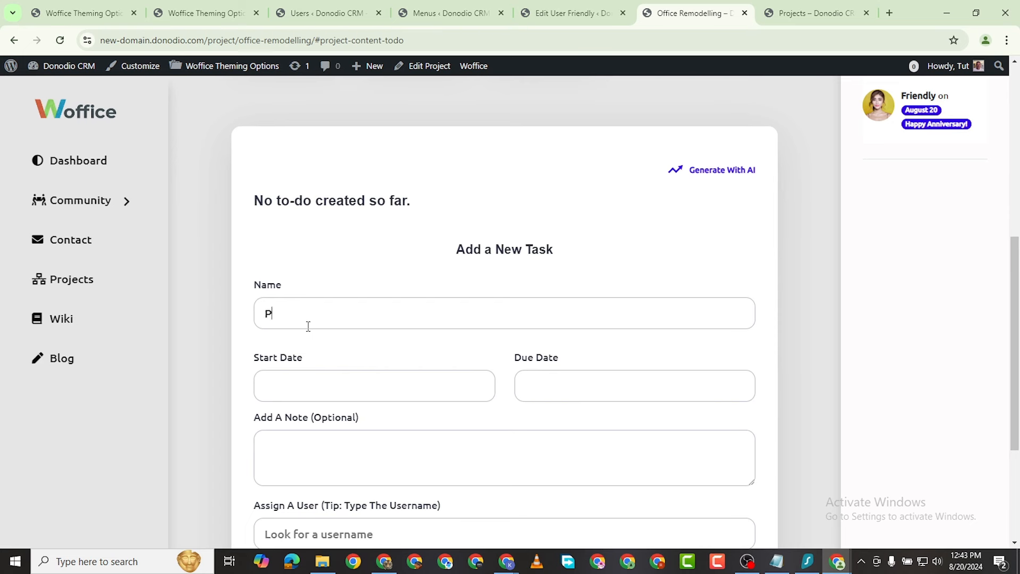
{"action": "left_click", "coordinate": [309, 324]}
{"action": "type", "text": "Planning"}
{"action": "left_click", "coordinate": [314, 495]}
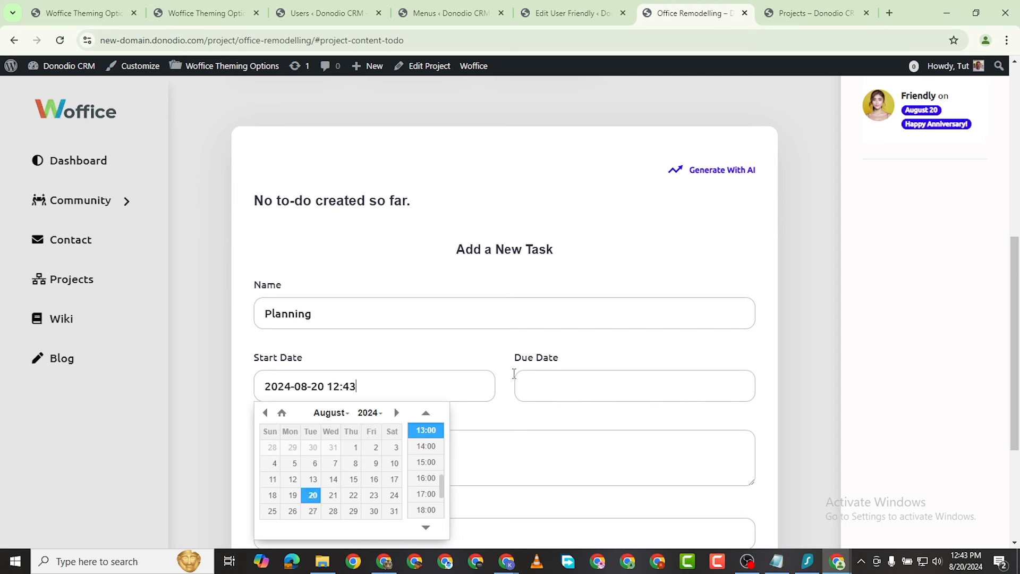
{"action": "left_click", "coordinate": [540, 372]}
{"action": "left_click", "coordinate": [572, 492]}
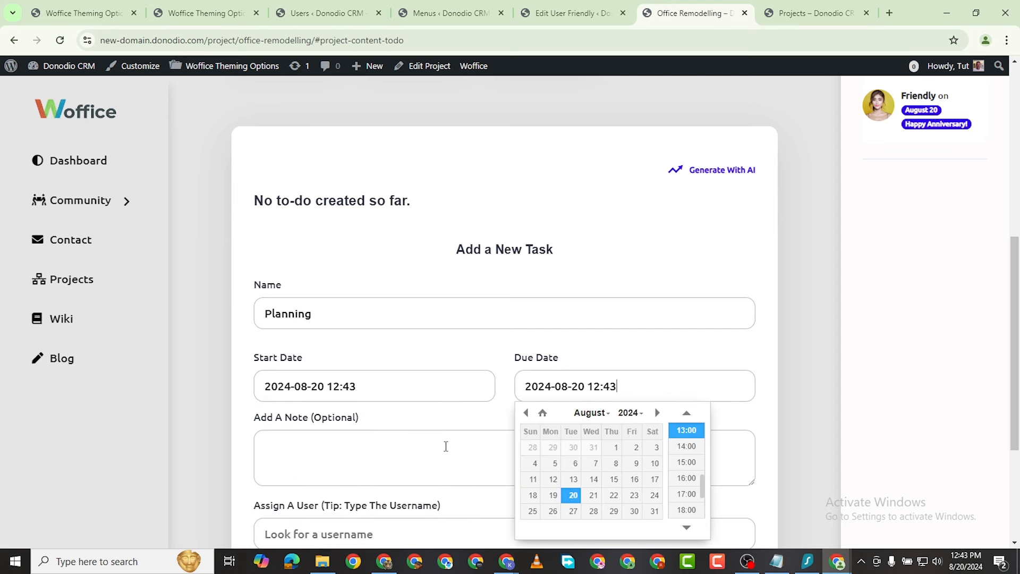
{"action": "scroll", "coordinate": [315, 326], "scroll_direction": "down", "scroll_amount": 4}
Step: Add a Planning note, assign a member, allow Everyone access, mark it urgent and add it
{"action": "left_click", "coordinate": [313, 261]}
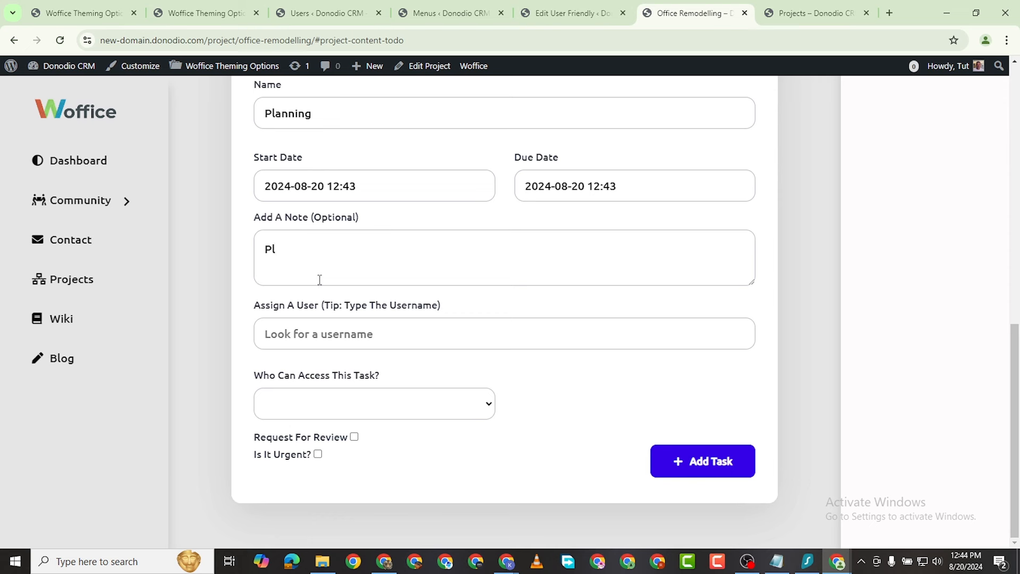
{"action": "type", "text": "Planning Phas"}
{"action": "type", "text": "e"}
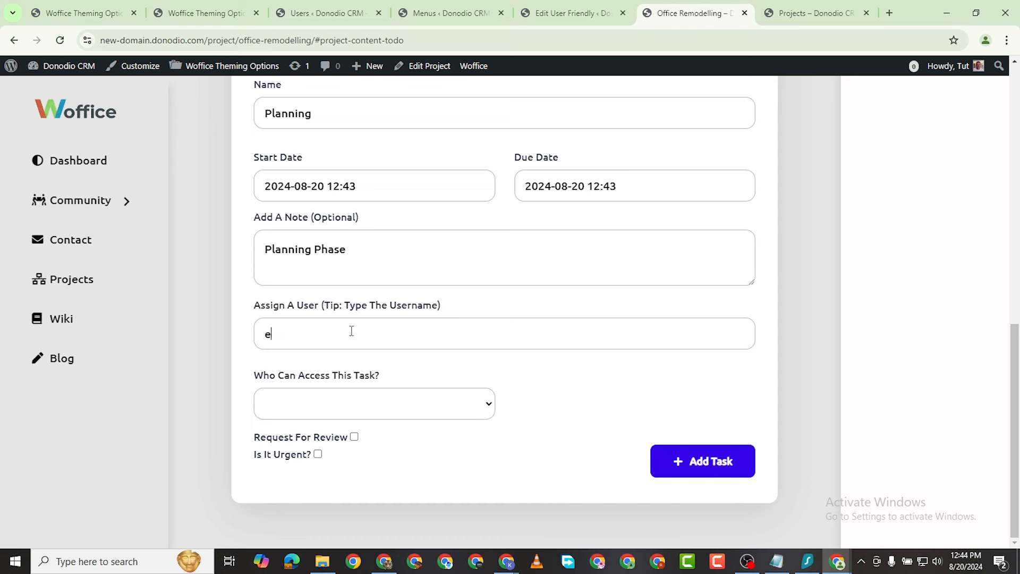
{"action": "type", "text": "ta"}
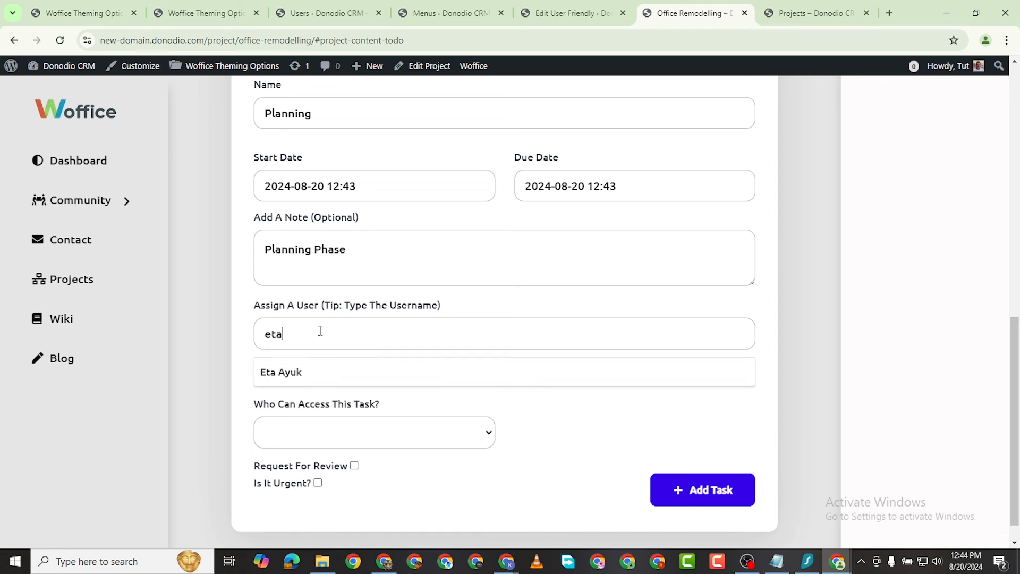
{"action": "left_click", "coordinate": [296, 383]}
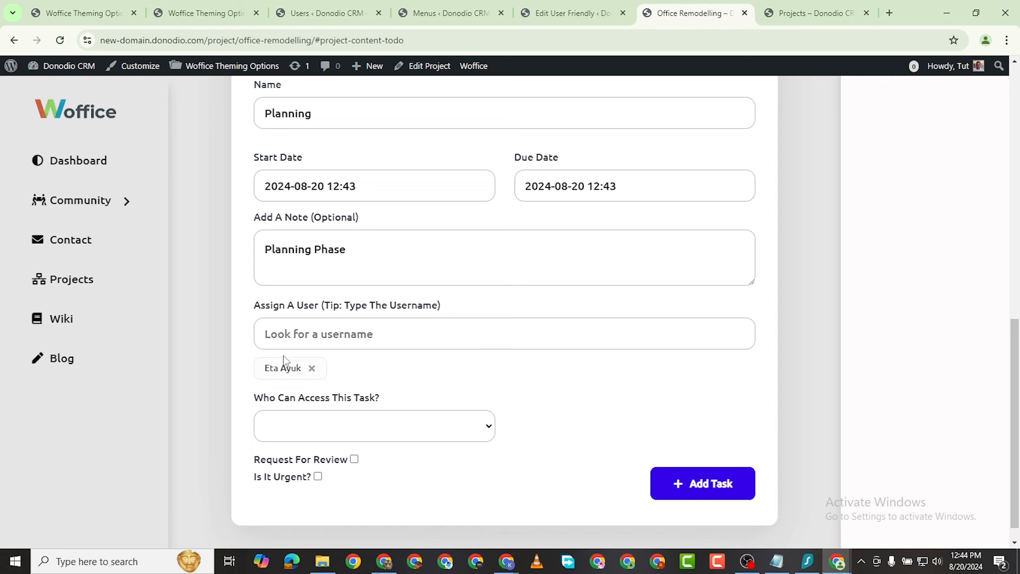
{"action": "left_click", "coordinate": [318, 432]}
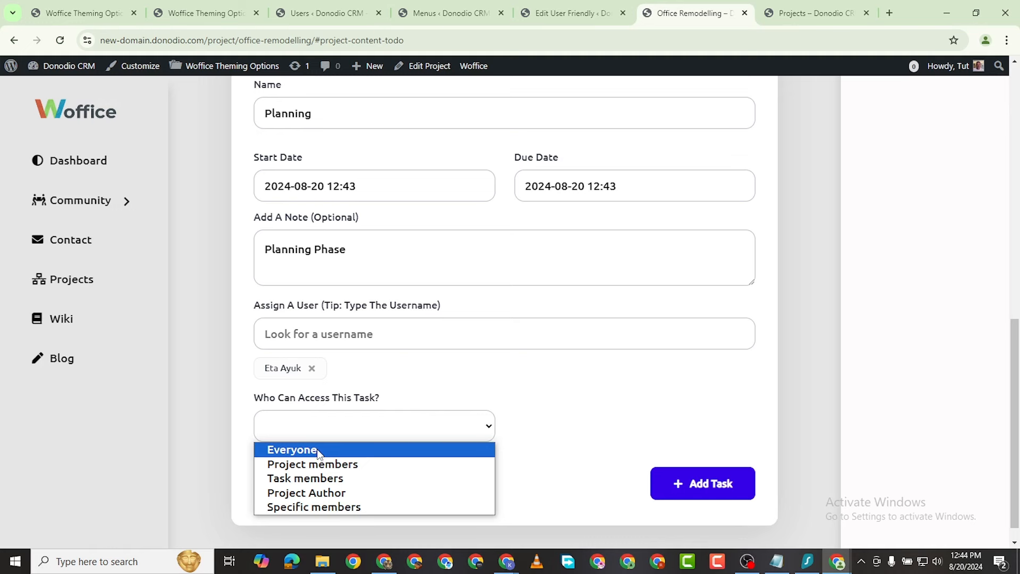
{"action": "left_click", "coordinate": [340, 450]}
{"action": "scroll", "coordinate": [441, 460], "scroll_direction": "down", "scroll_amount": 1}
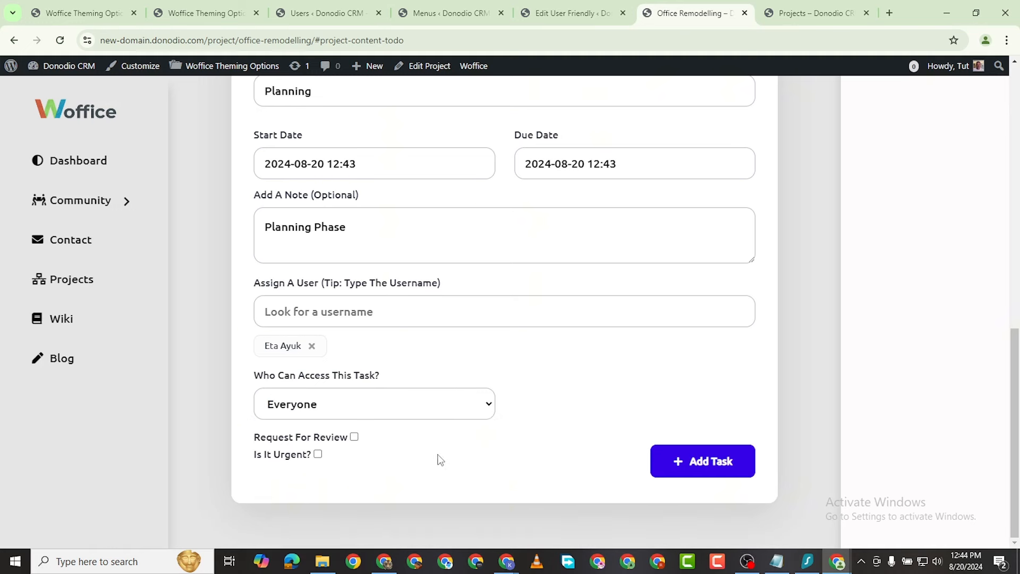
{"action": "left_click", "coordinate": [317, 454]}
{"action": "left_click", "coordinate": [719, 468]}
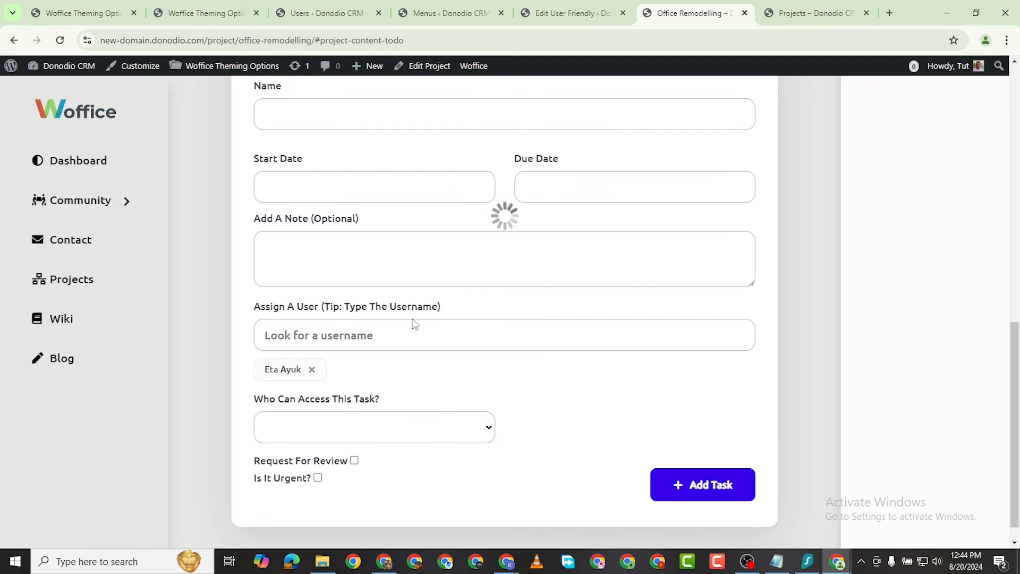
{"action": "scroll", "coordinate": [465, 295], "scroll_direction": "up", "scroll_amount": 3}
{"action": "scroll", "coordinate": [465, 296], "scroll_direction": "up", "scroll_amount": 3}
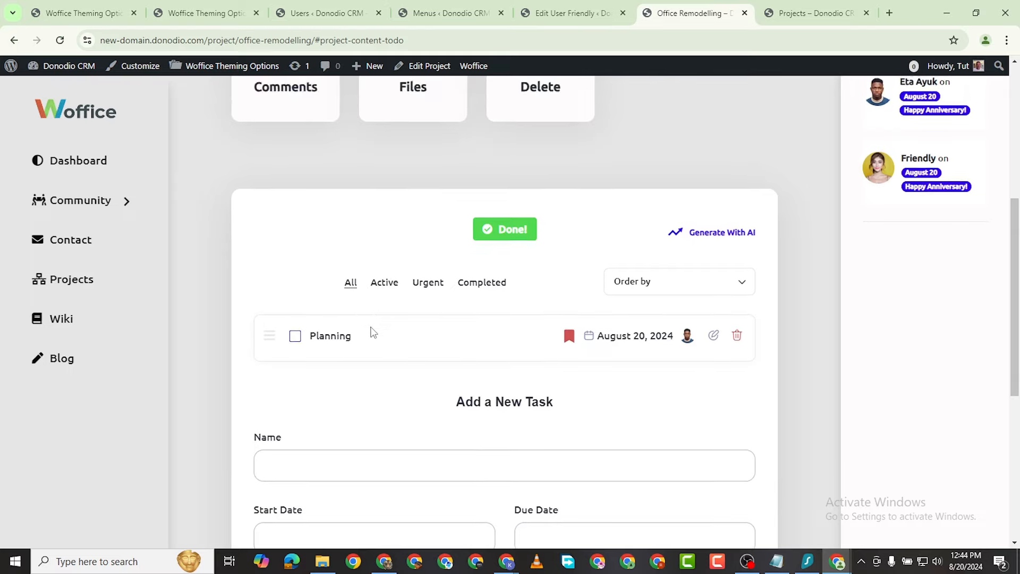
Step: Name a second task 'Overview', starting August 20 and due August 21, 2024
{"action": "scroll", "coordinate": [371, 332], "scroll_direction": "down", "scroll_amount": 2}
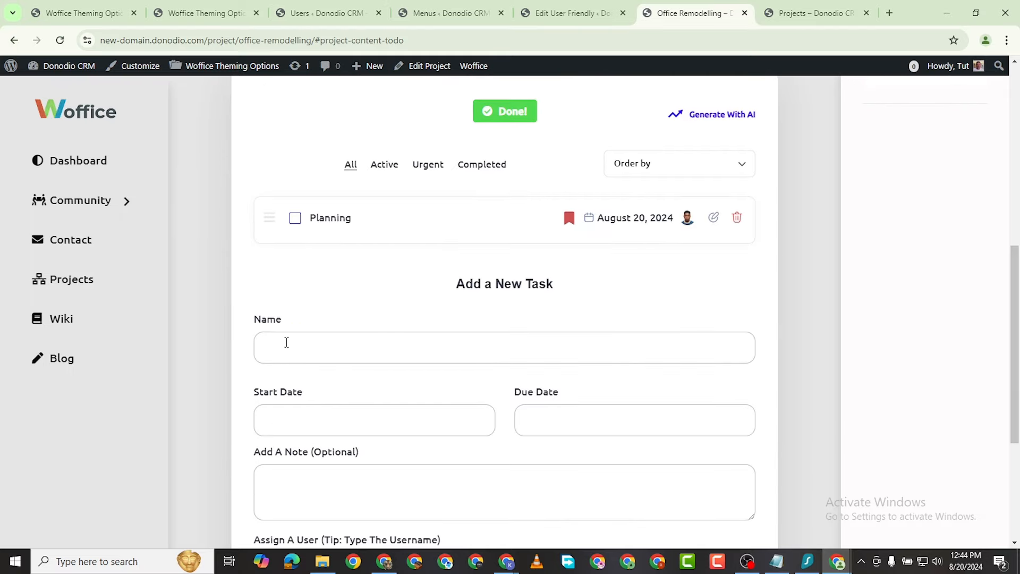
{"action": "left_click", "coordinate": [315, 346]}
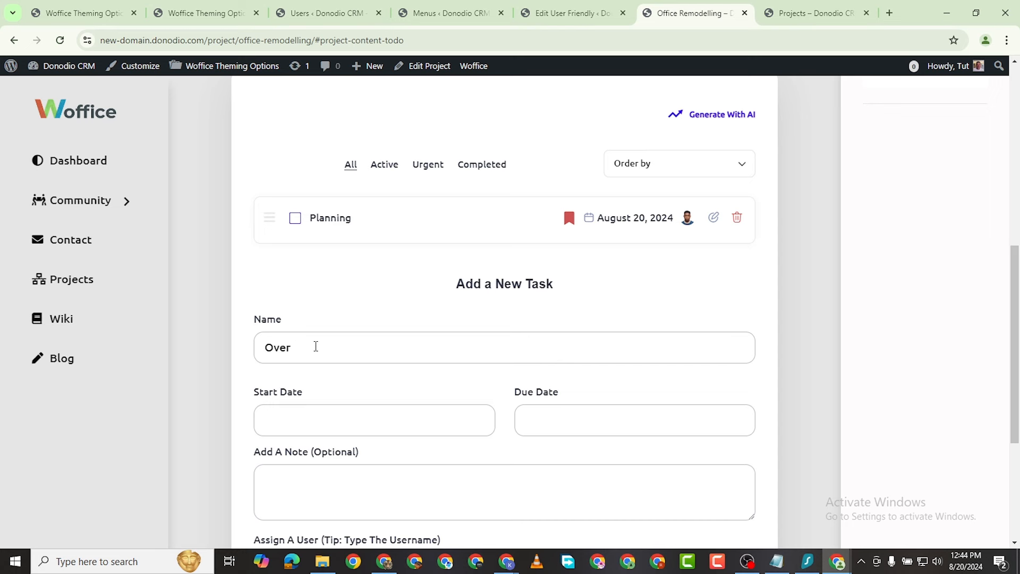
{"action": "type", "text": "Overview"}
{"action": "left_click", "coordinate": [274, 423]}
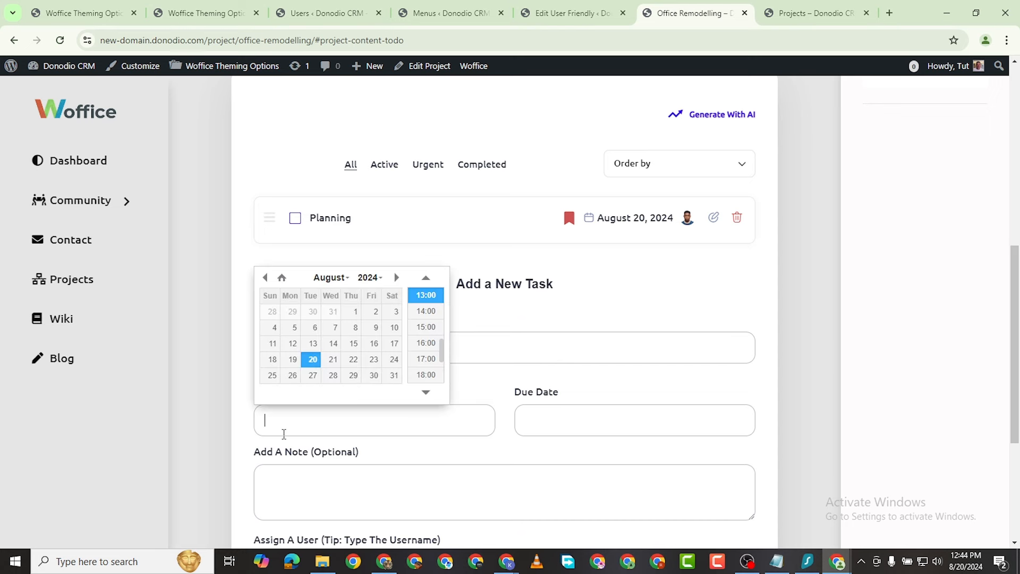
{"action": "left_click", "coordinate": [313, 359]}
{"action": "left_click", "coordinate": [590, 433]}
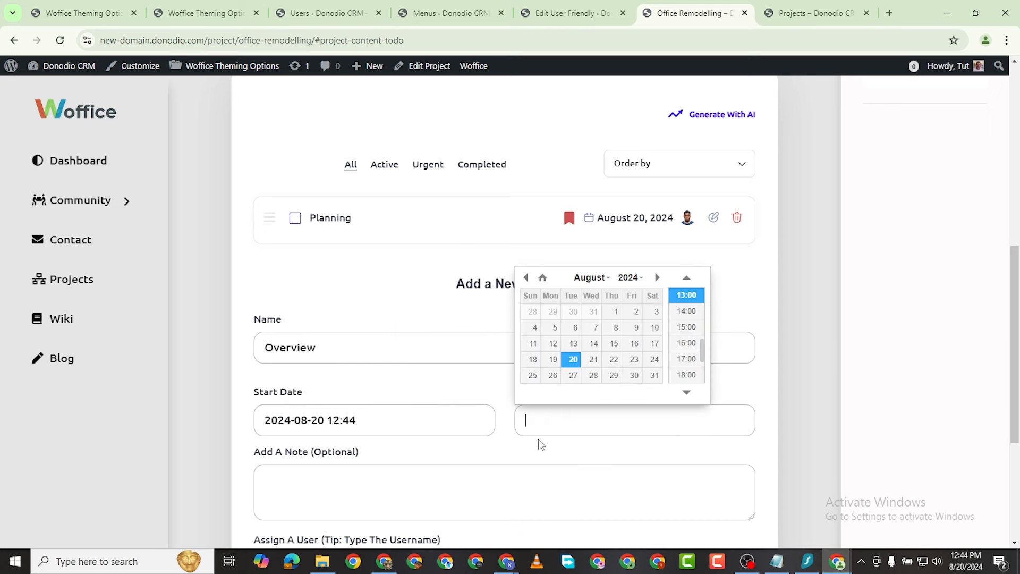
{"action": "left_click", "coordinate": [593, 359]}
{"action": "scroll", "coordinate": [319, 319], "scroll_direction": "down", "scroll_amount": 4}
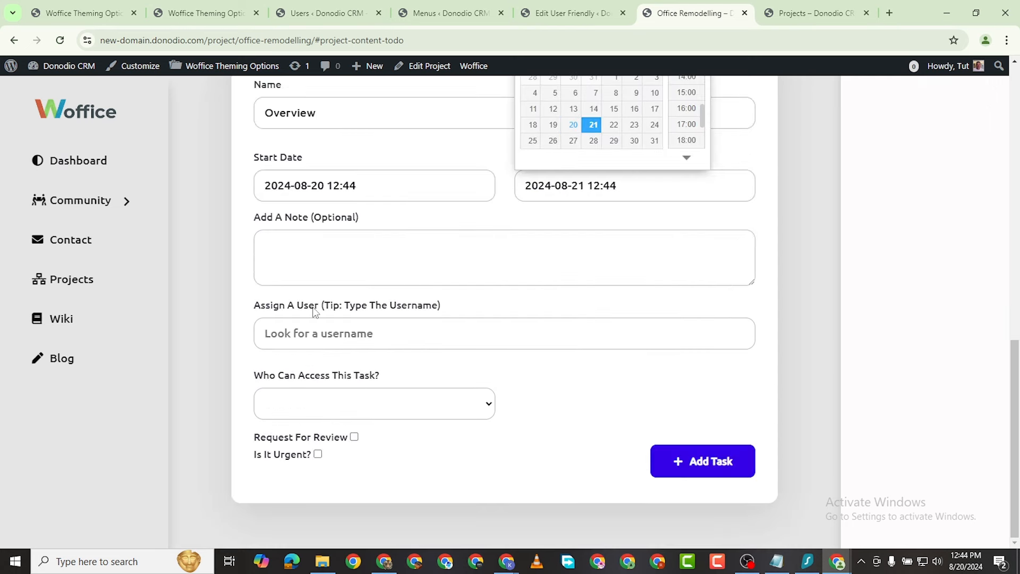
Step: Assign the Overview task to a member, give Everyone access, and add it to the project
{"action": "left_click", "coordinate": [296, 344]}
{"action": "type", "text": "lovel"}
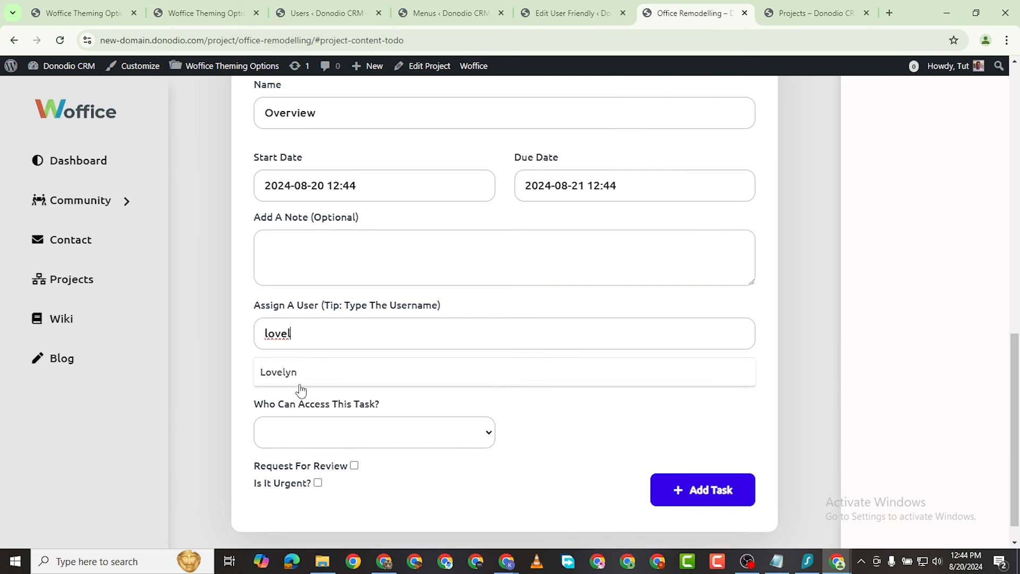
{"action": "left_click", "coordinate": [295, 380]}
{"action": "left_click", "coordinate": [301, 436]}
{"action": "left_click", "coordinate": [295, 450]}
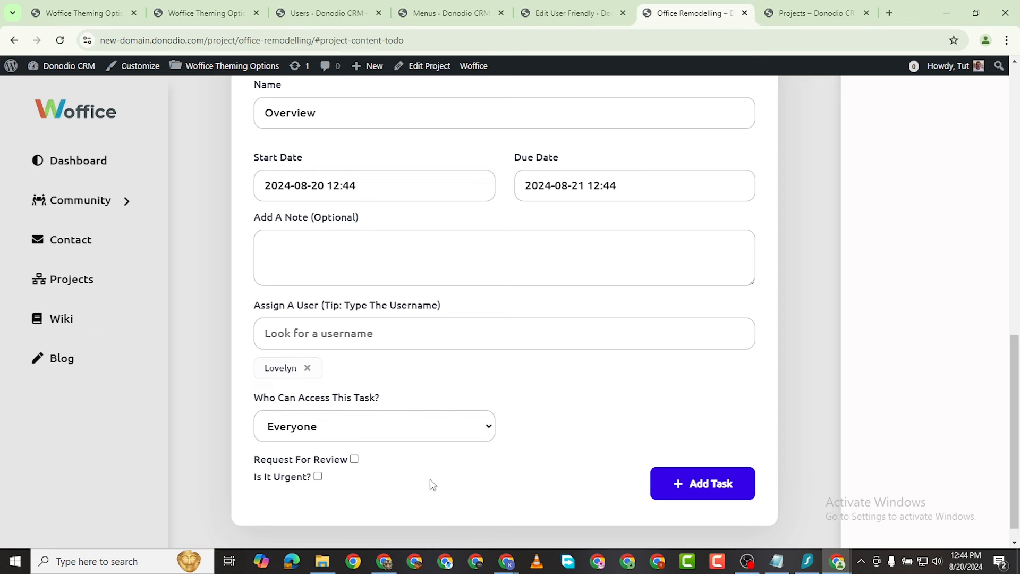
{"action": "left_click", "coordinate": [353, 460]}
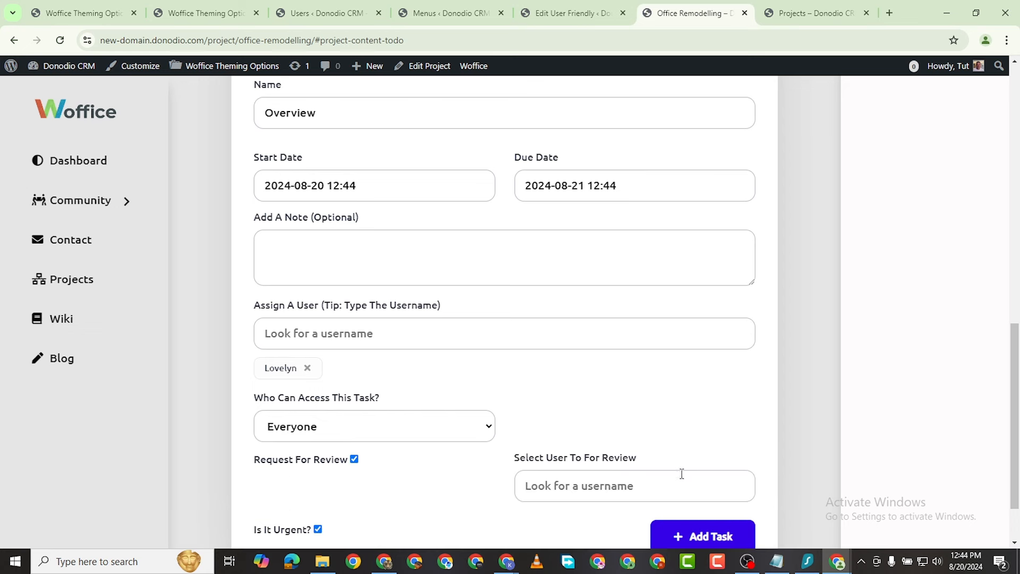
{"action": "scroll", "coordinate": [592, 504], "scroll_direction": "down", "scroll_amount": 2}
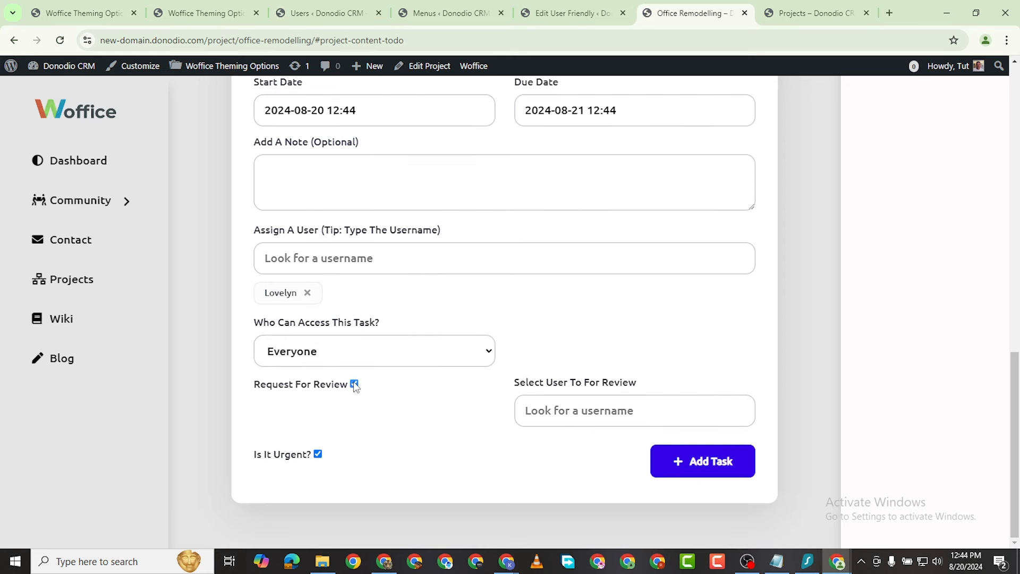
{"action": "left_click", "coordinate": [354, 385]}
{"action": "left_click", "coordinate": [704, 467]}
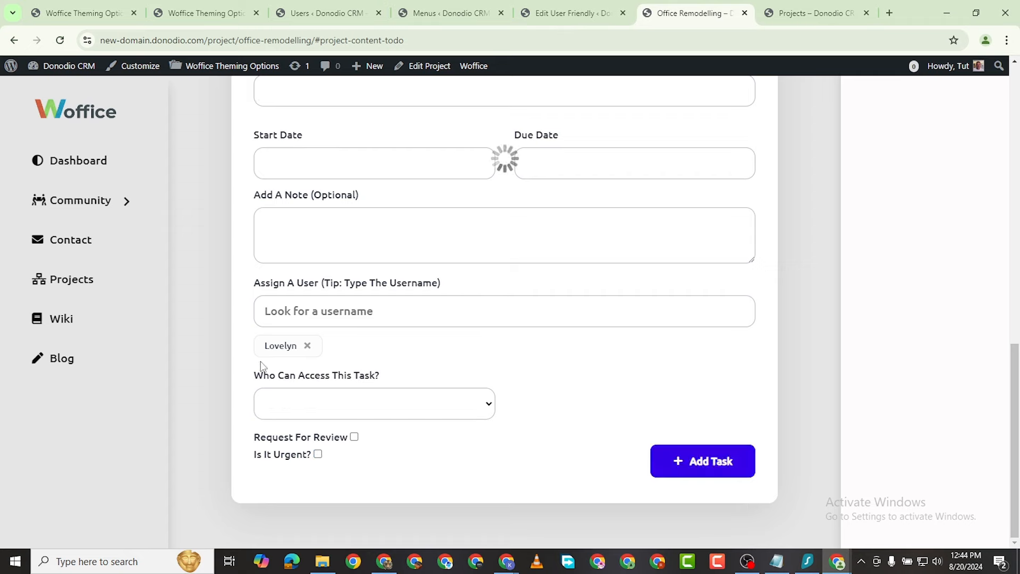
{"action": "left_click", "coordinate": [93, 13]}
{"action": "scroll", "coordinate": [63, 361], "scroll_direction": "down", "scroll_amount": 3}
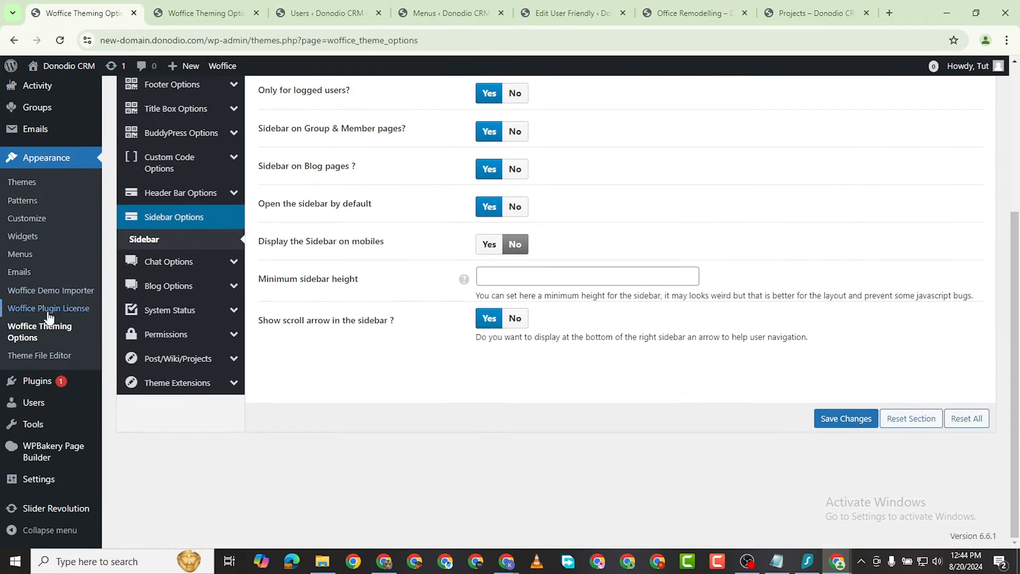
{"action": "mouse_move", "coordinate": [40, 404]}
{"action": "left_click", "coordinate": [128, 396]}
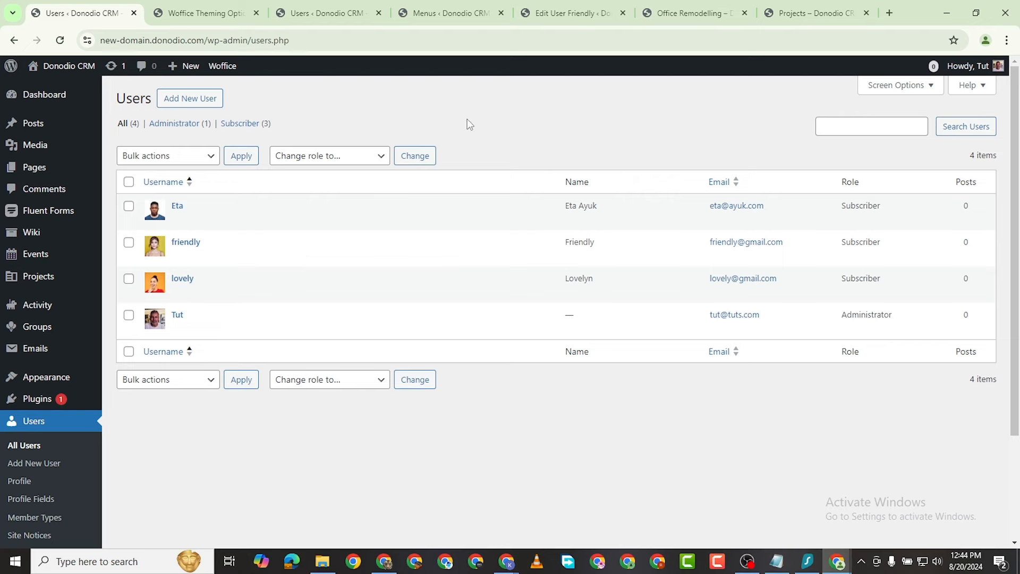
{"action": "left_click", "coordinate": [225, 15]}
{"action": "left_click", "coordinate": [327, 14]}
{"action": "left_click", "coordinate": [442, 15]}
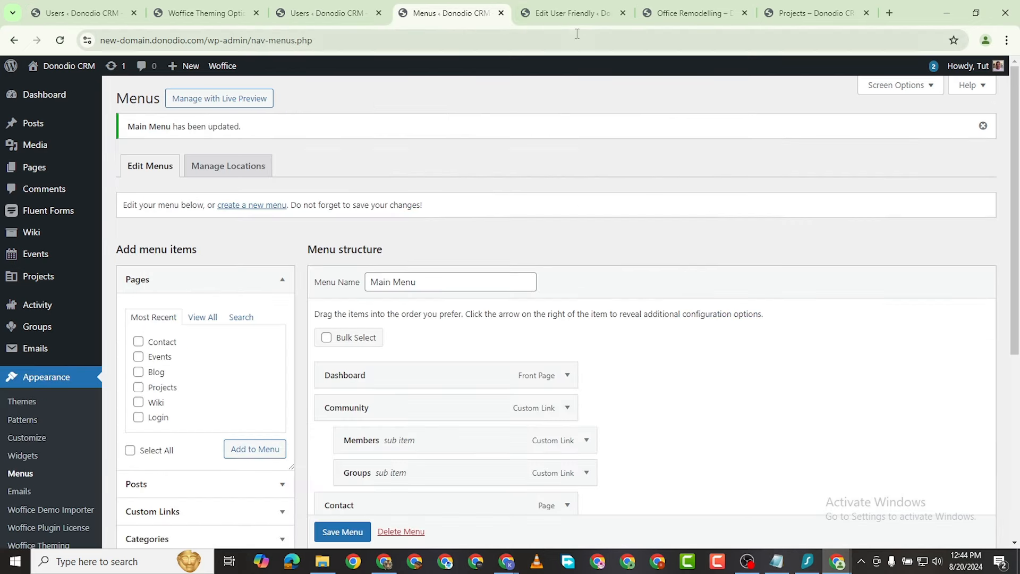
{"action": "left_click", "coordinate": [571, 13]}
{"action": "left_click", "coordinate": [688, 13]}
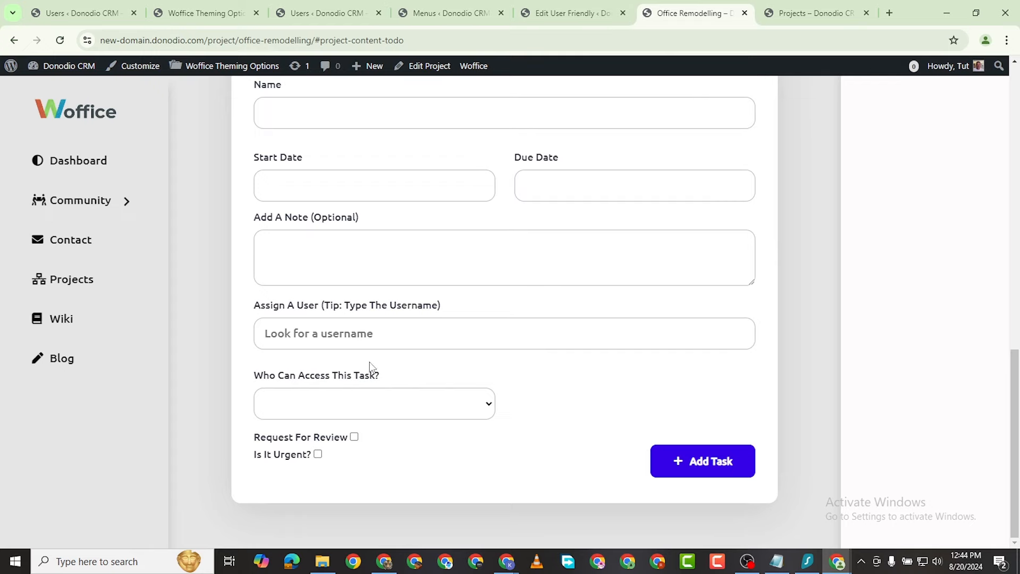
{"action": "scroll", "coordinate": [371, 366], "scroll_direction": "up", "scroll_amount": 7}
{"action": "scroll", "coordinate": [285, 340], "scroll_direction": "down", "scroll_amount": 3}
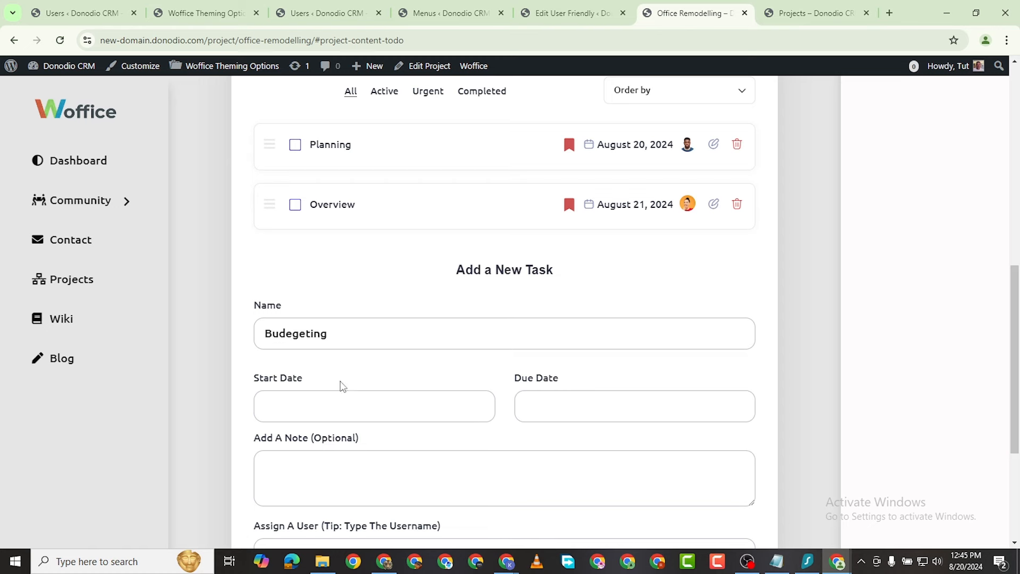
Step: Set the Budegeting task to start August 21 and be due August 23, 2024
{"action": "left_click", "coordinate": [327, 408]}
{"action": "left_click", "coordinate": [329, 348]}
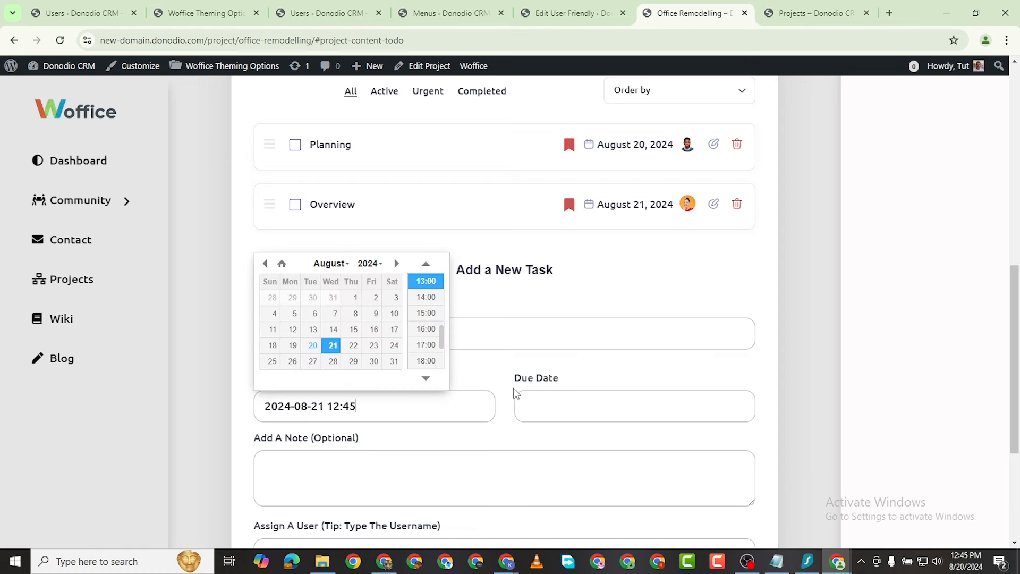
{"action": "left_click", "coordinate": [547, 400]}
{"action": "left_click", "coordinate": [632, 346]}
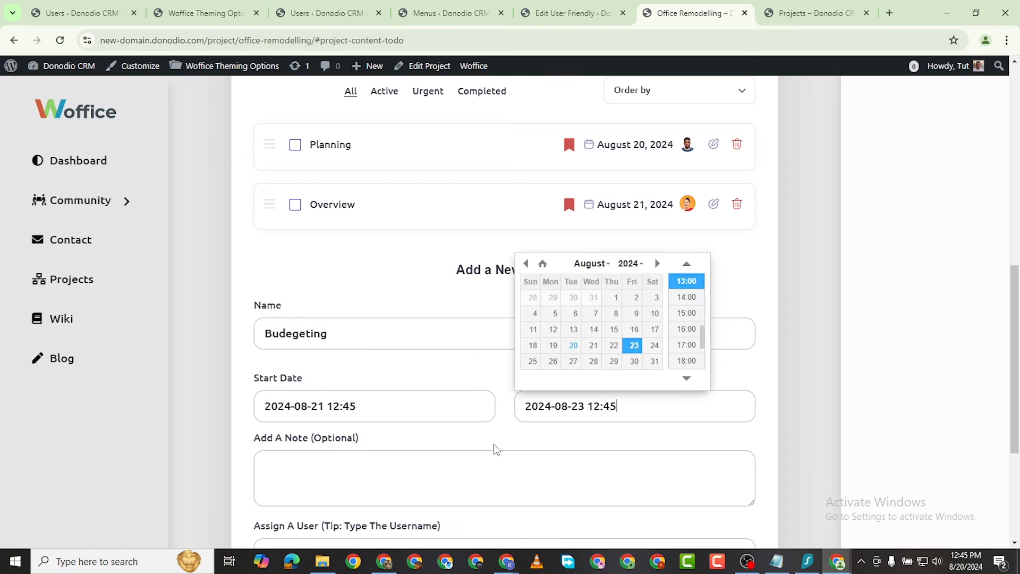
{"action": "scroll", "coordinate": [361, 494], "scroll_direction": "down", "scroll_amount": 4}
Step: Assign Budegeting to another member, allow Everyone access, mark it urgent and add it
{"action": "left_click", "coordinate": [349, 340]}
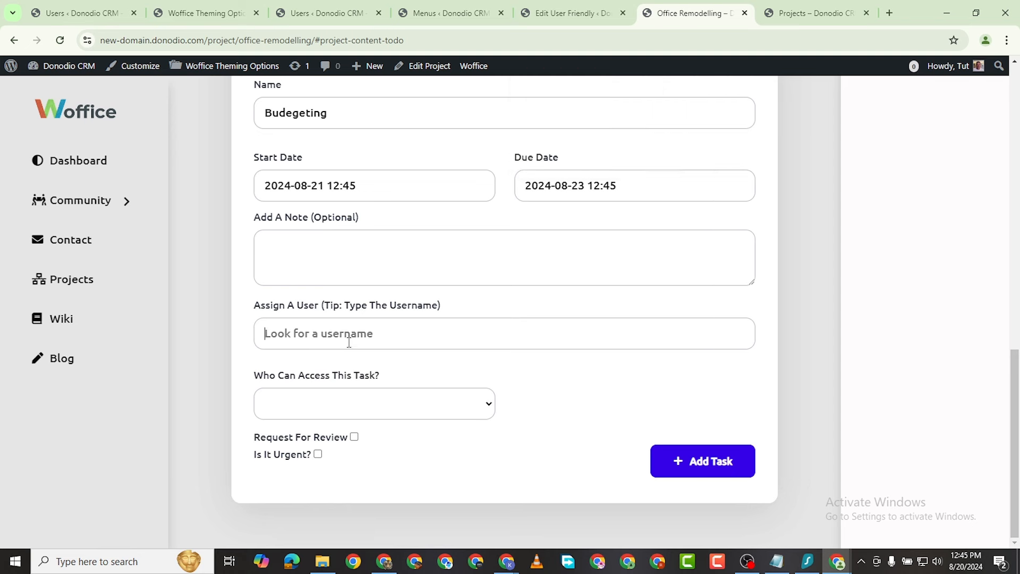
{"action": "type", "text": "friendly"}
{"action": "double_click", "coordinate": [289, 333]}
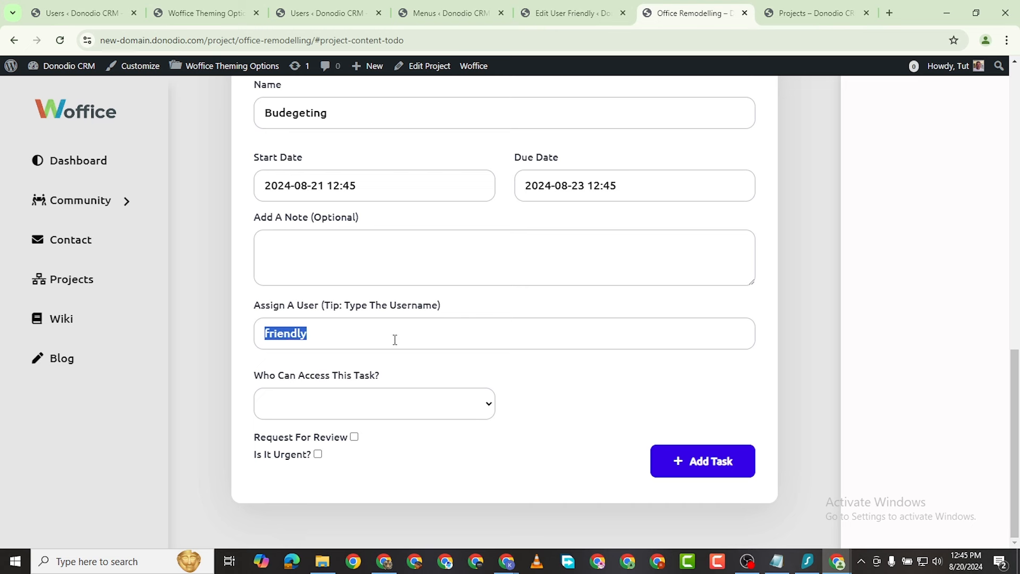
{"action": "type", "text": "eta"}
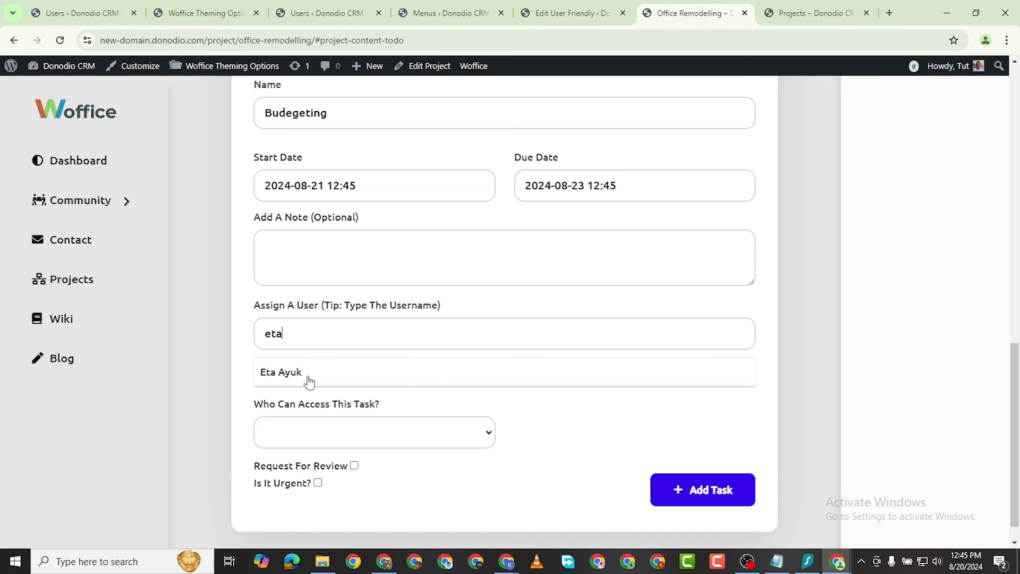
{"action": "left_click", "coordinate": [301, 384]}
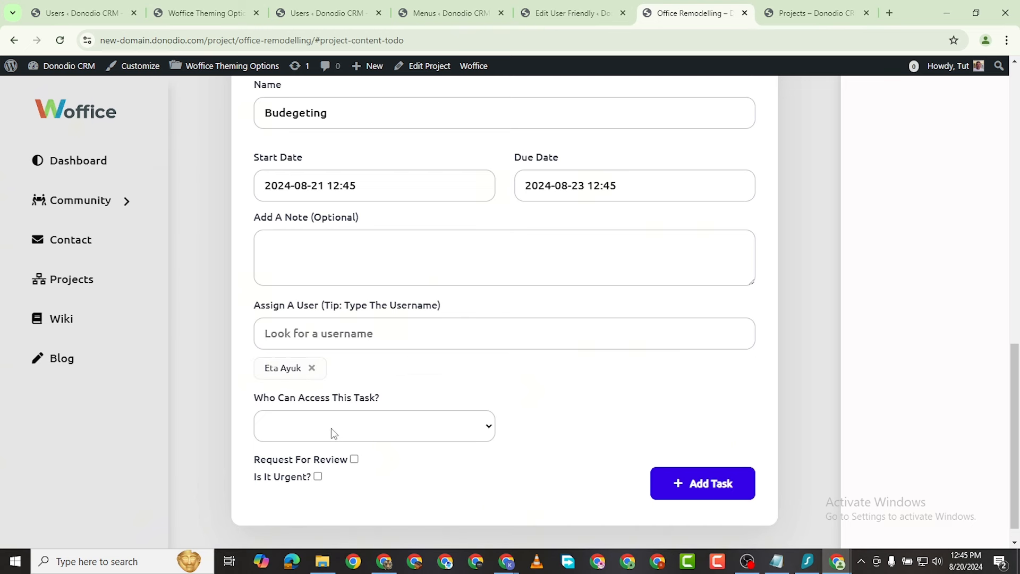
{"action": "left_click", "coordinate": [363, 431]}
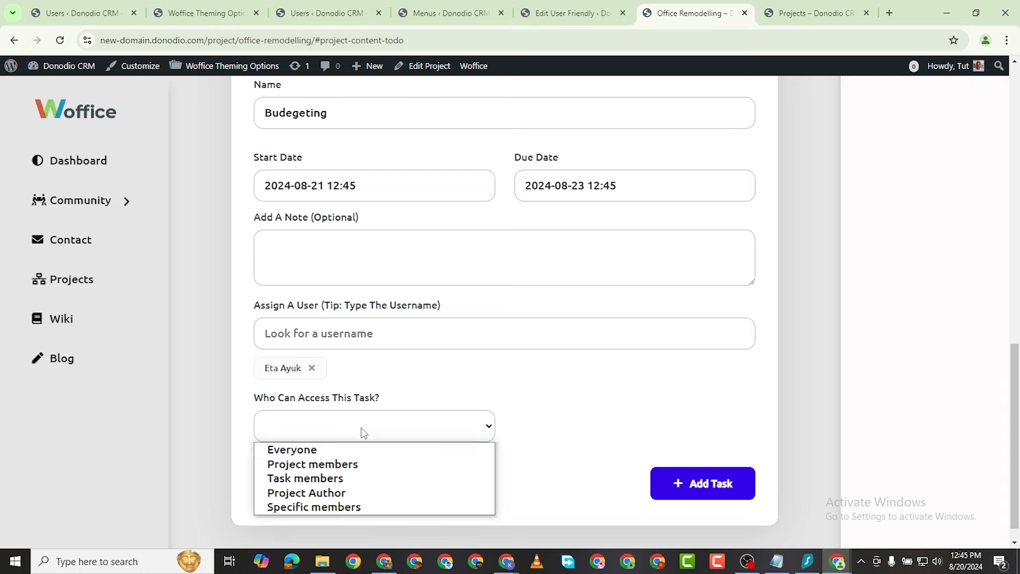
{"action": "left_click", "coordinate": [340, 450]}
{"action": "left_click", "coordinate": [318, 478]}
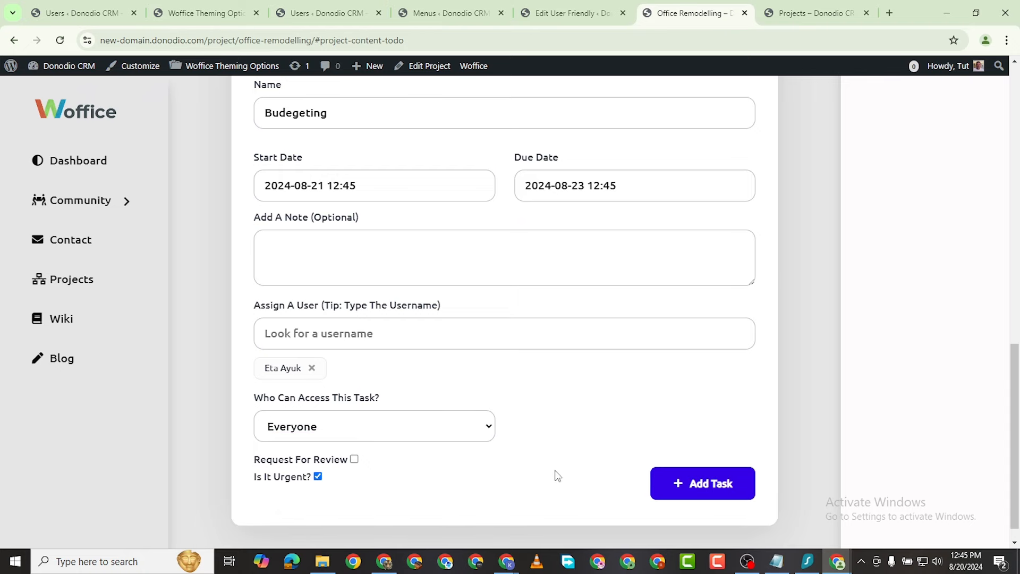
{"action": "left_click", "coordinate": [658, 483]}
{"action": "scroll", "coordinate": [517, 365], "scroll_direction": "up", "scroll_amount": 9}
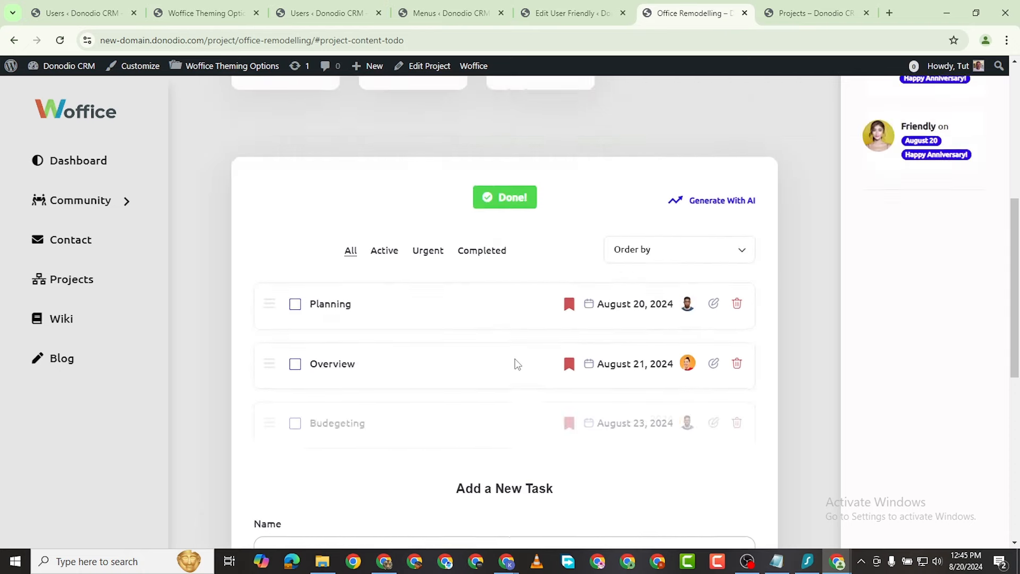
Step: Open the Projects page in a new tab and browse the project cards
{"action": "scroll", "coordinate": [590, 353], "scroll_direction": "down", "scroll_amount": 2}
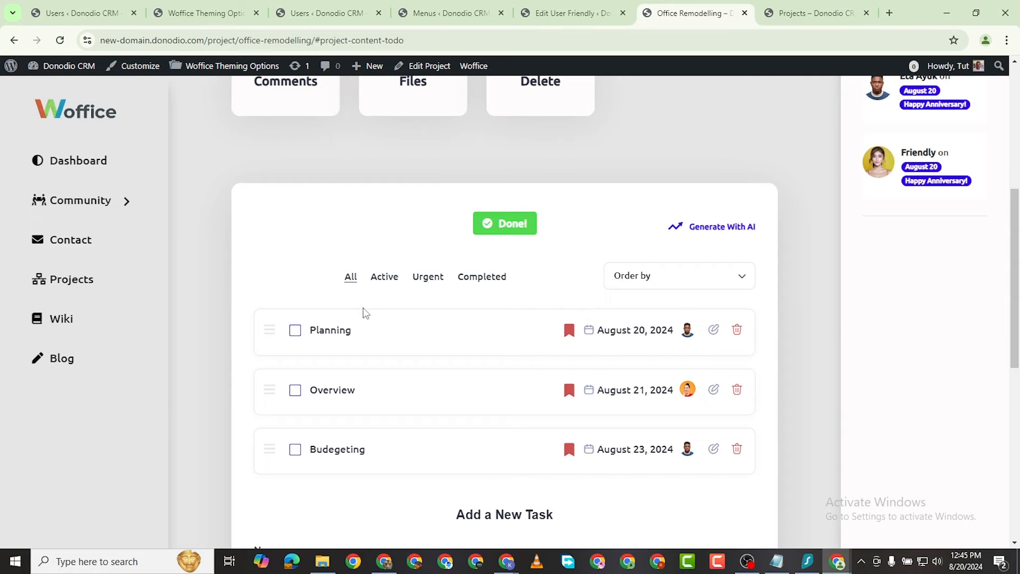
{"action": "scroll", "coordinate": [507, 308], "scroll_direction": "up", "scroll_amount": 6}
{"action": "scroll", "coordinate": [529, 302], "scroll_direction": "down", "scroll_amount": 14}
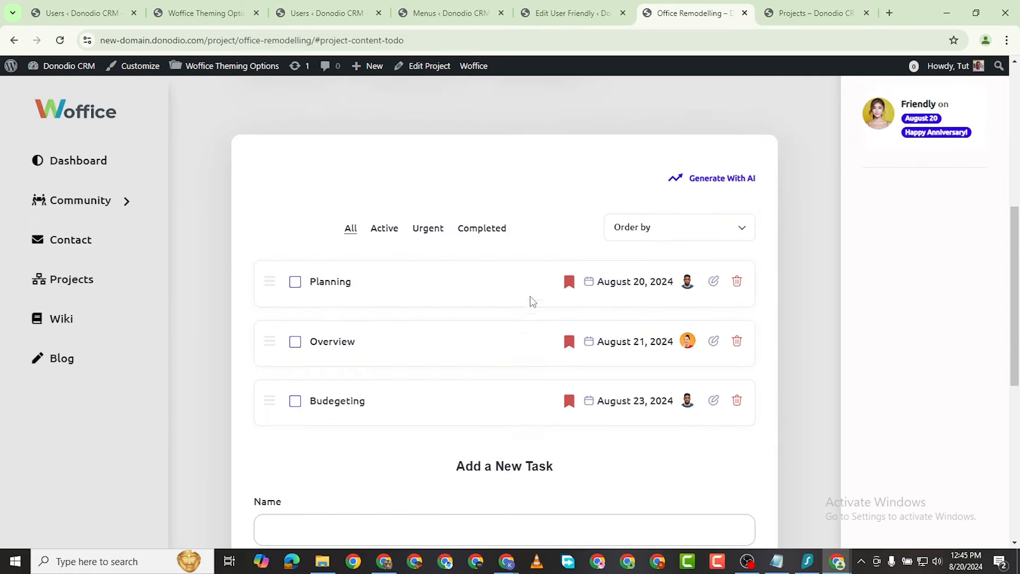
{"action": "scroll", "coordinate": [588, 351], "scroll_direction": "up", "scroll_amount": 11}
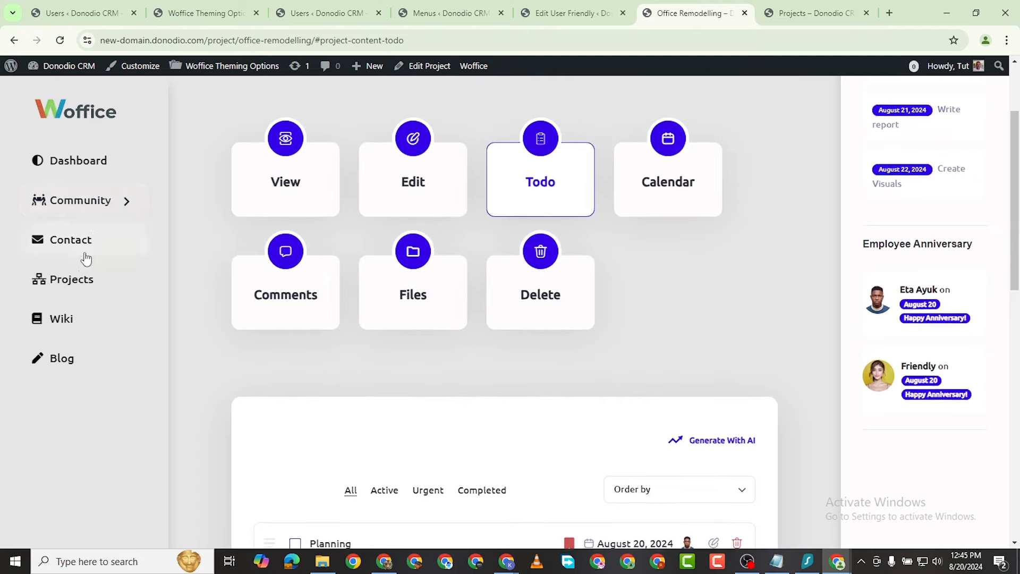
{"action": "right_click", "coordinate": [75, 282]}
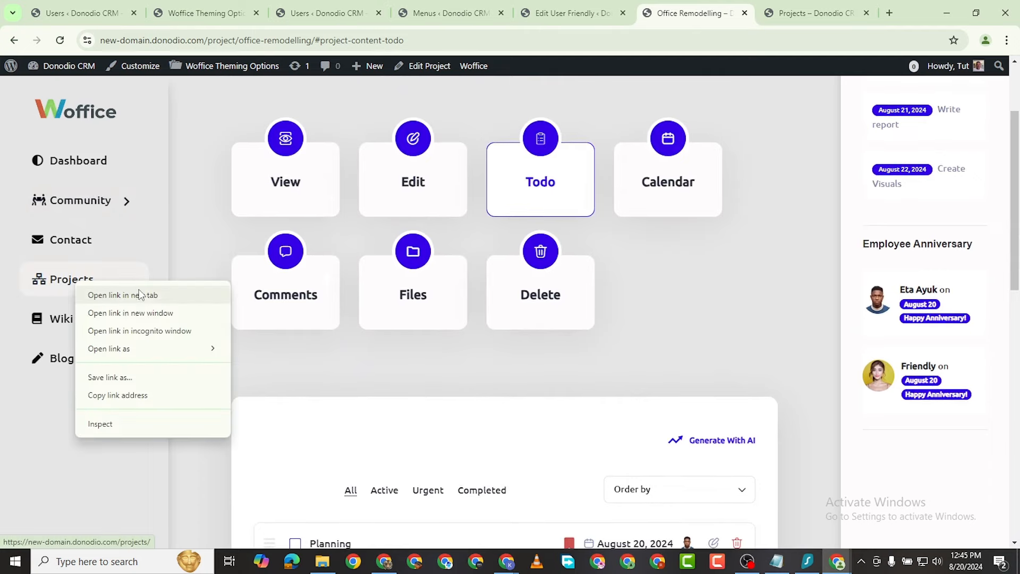
{"action": "left_click", "coordinate": [135, 294]}
{"action": "key", "text": "ctrl+Tab"}
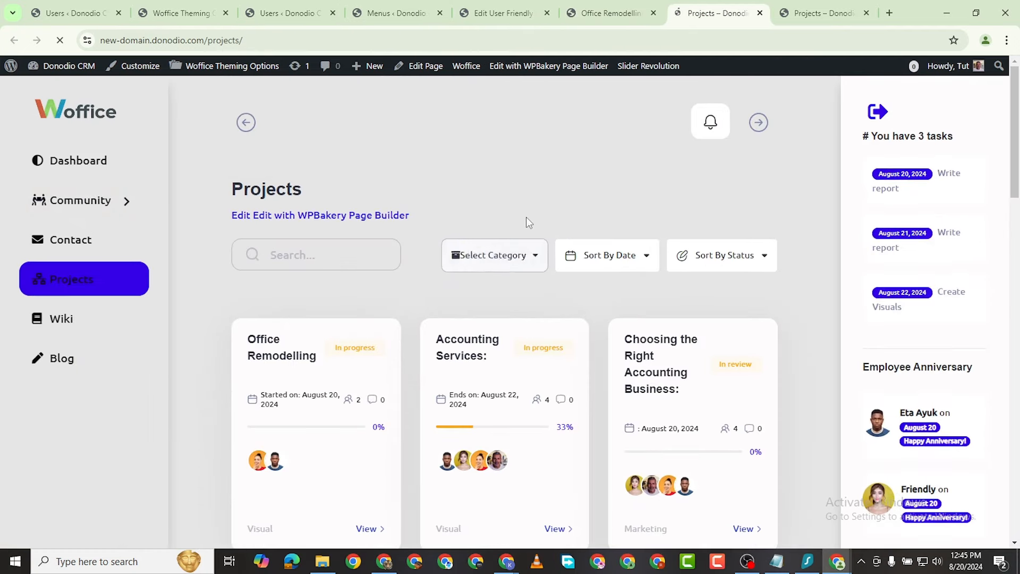
{"action": "scroll", "coordinate": [526, 218], "scroll_direction": "down", "scroll_amount": 7}
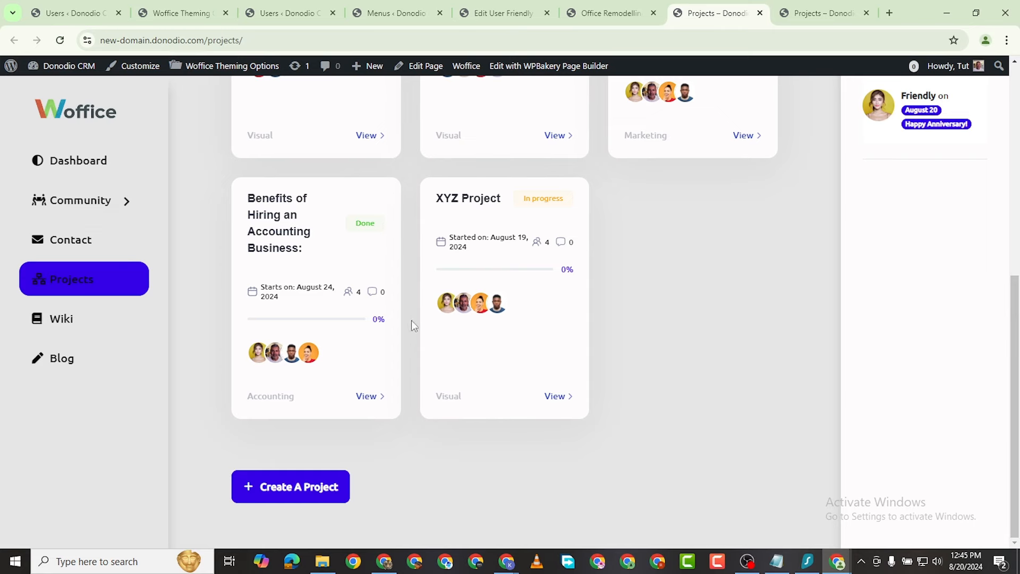
{"action": "scroll", "coordinate": [629, 224], "scroll_direction": "up", "scroll_amount": 4}
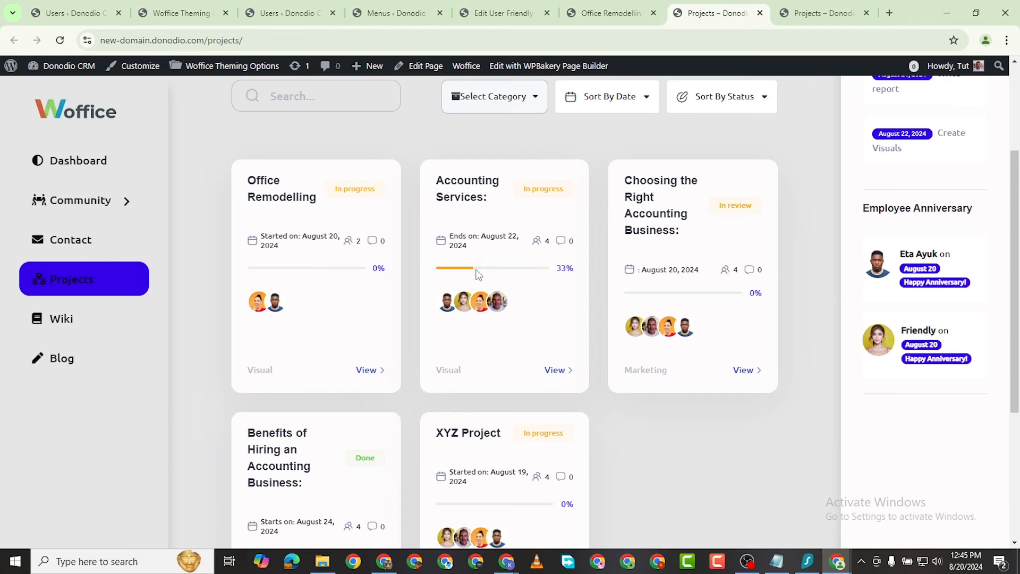
{"action": "scroll", "coordinate": [510, 405], "scroll_direction": "down", "scroll_amount": 2}
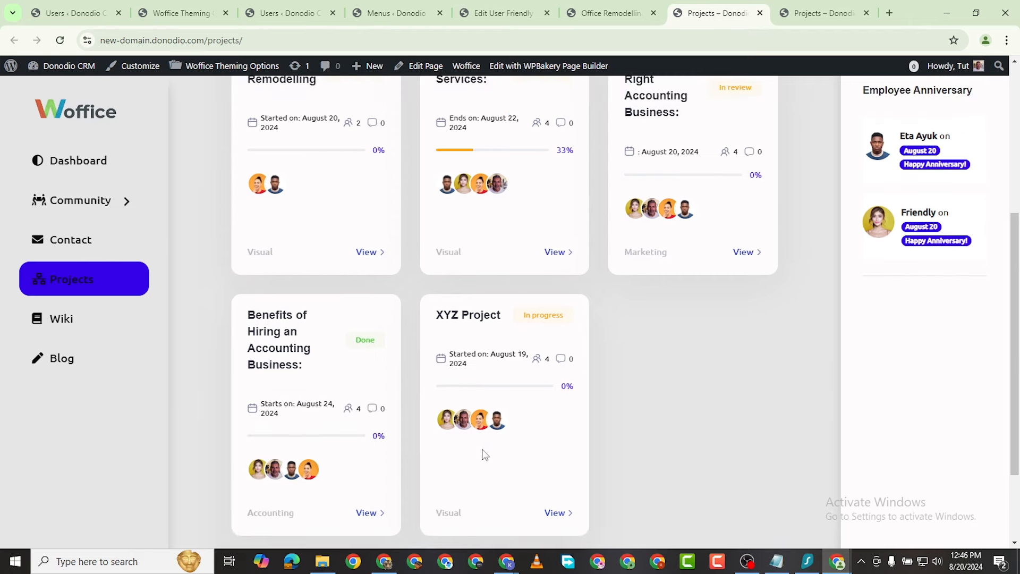
Step: Tick the Planning task complete and refresh the Projects page to check progress
{"action": "left_click", "coordinate": [635, 19]}
{"action": "left_click", "coordinate": [527, 127]}
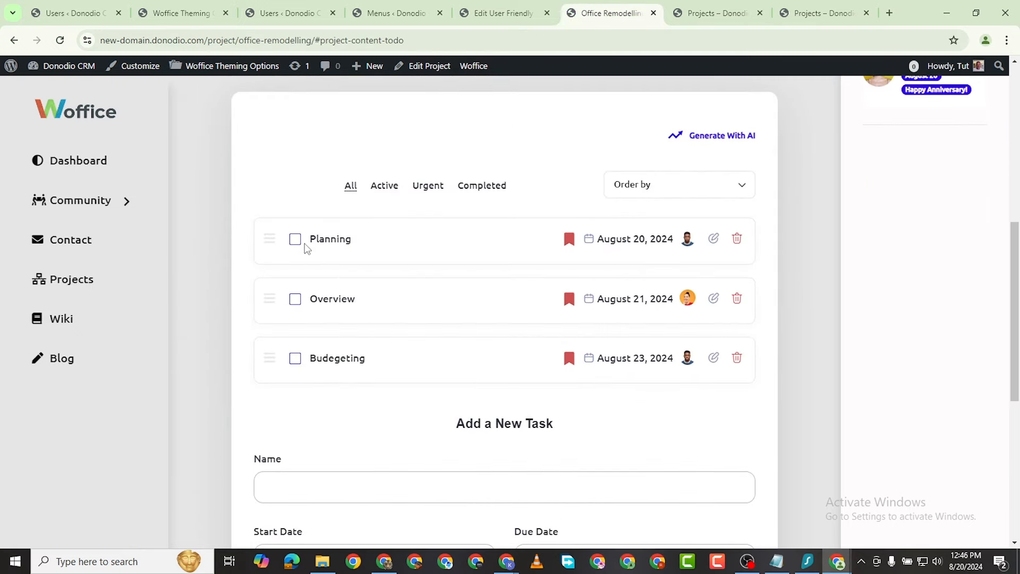
{"action": "left_click", "coordinate": [295, 238]}
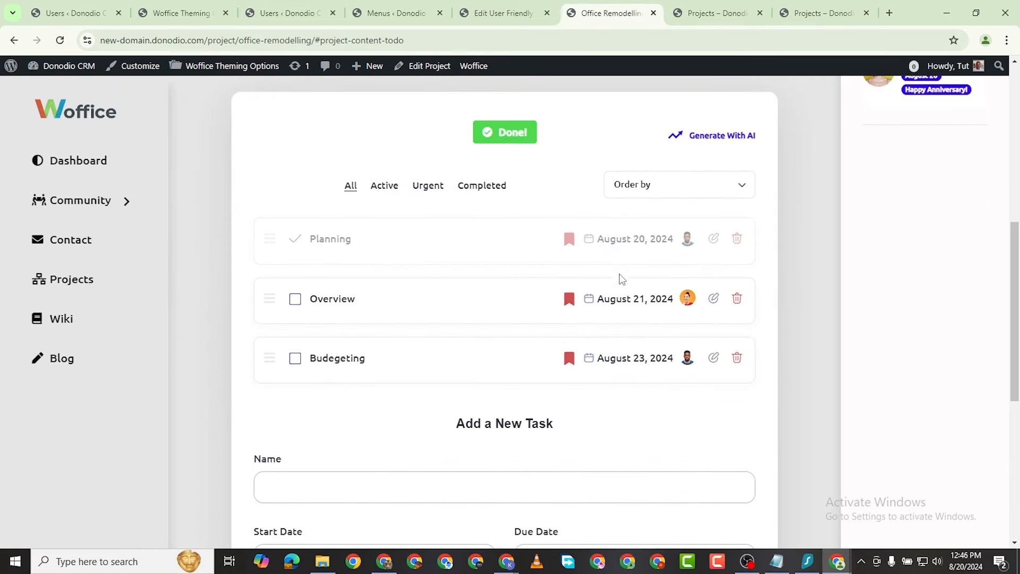
{"action": "left_click", "coordinate": [688, 15]}
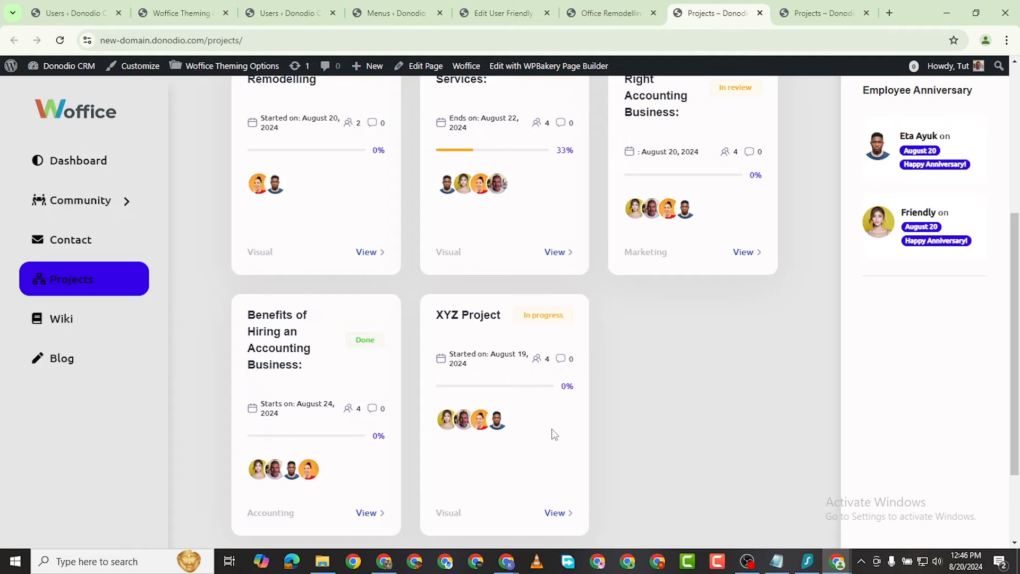
{"action": "scroll", "coordinate": [361, 353], "scroll_direction": "up", "scroll_amount": 3}
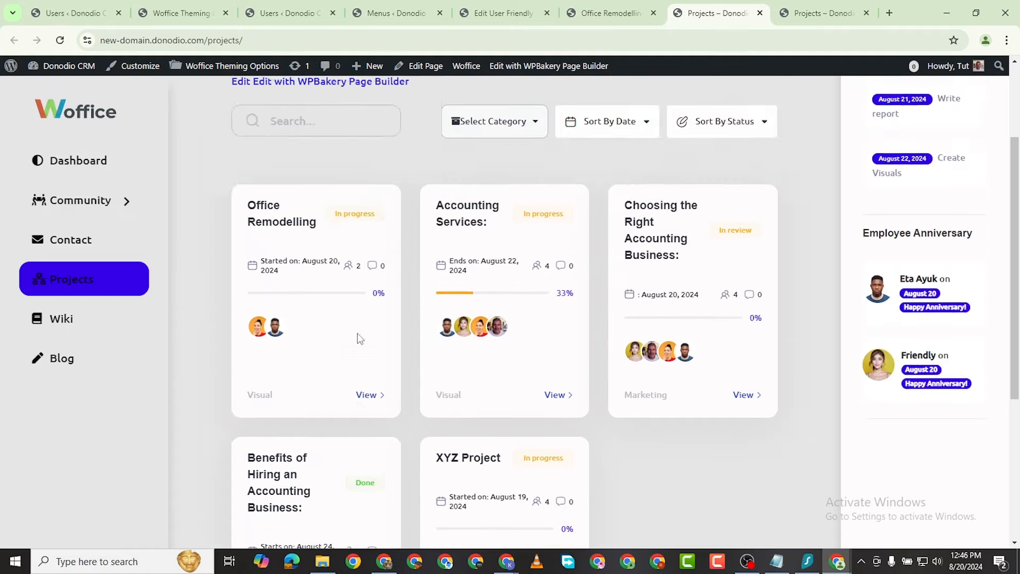
{"action": "scroll", "coordinate": [326, 367], "scroll_direction": "down", "scroll_amount": 2}
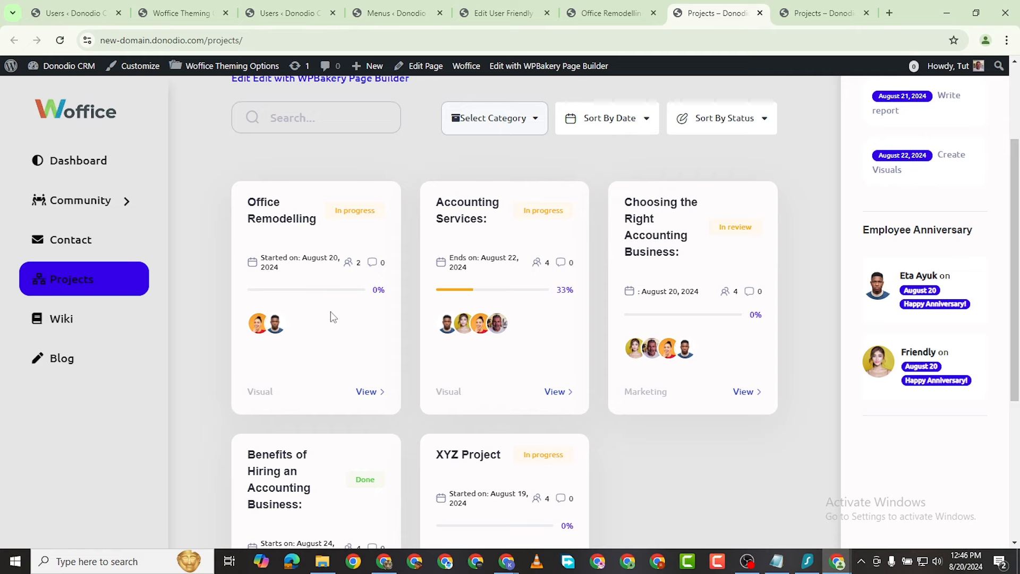
{"action": "left_click", "coordinate": [60, 40]}
Step: Tick the Overview task complete and reload Projects to see Office Remodelling at 66%
{"action": "left_click", "coordinate": [611, 13]}
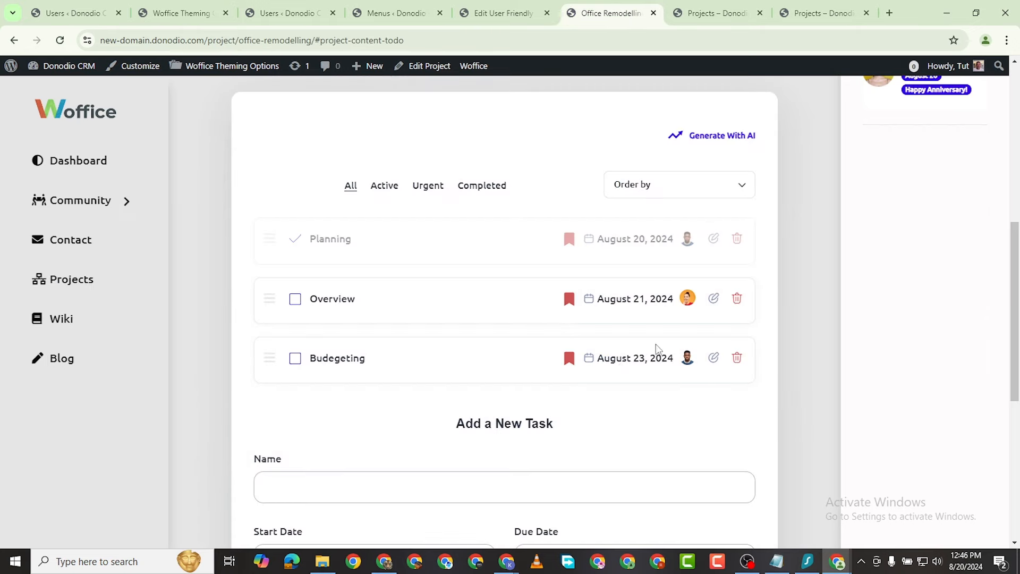
{"action": "left_click", "coordinate": [295, 299]}
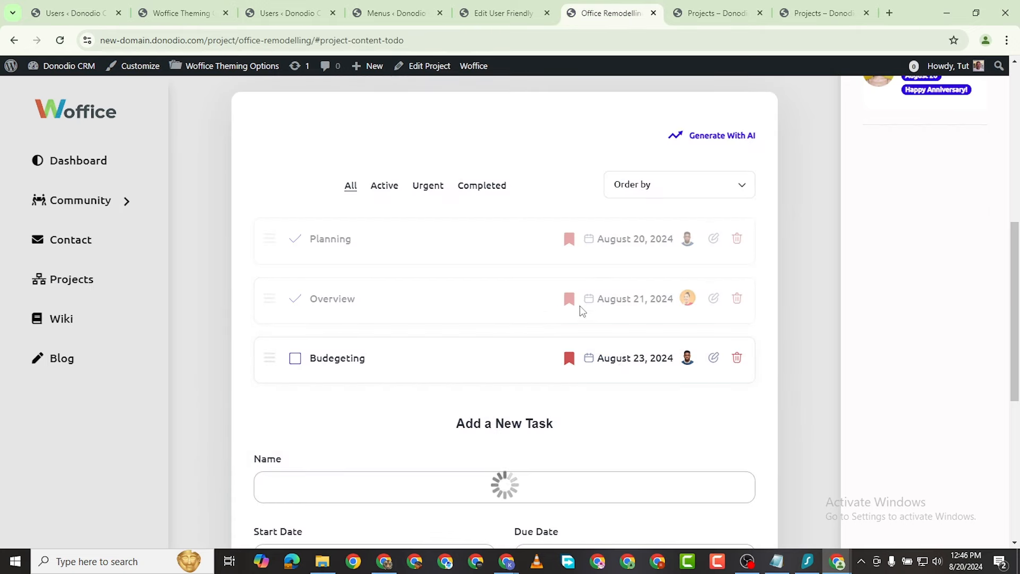
{"action": "left_click", "coordinate": [710, 12]}
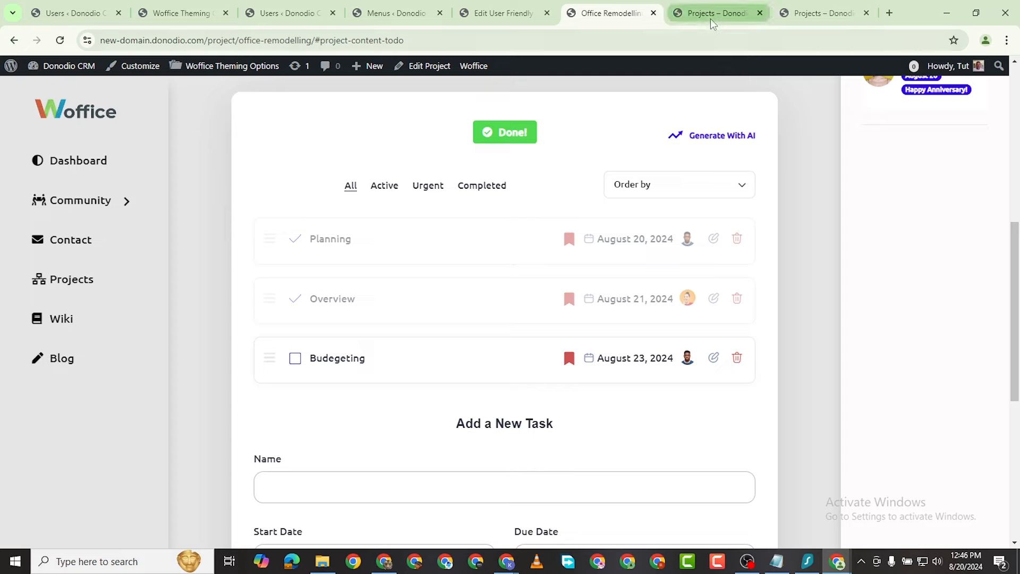
{"action": "left_click", "coordinate": [60, 40]}
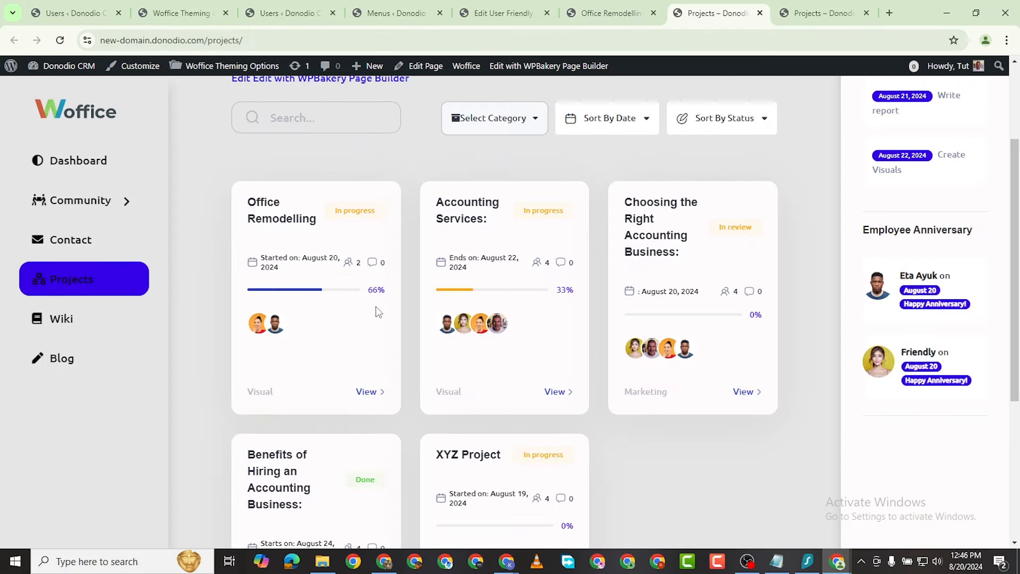
{"action": "scroll", "coordinate": [474, 452], "scroll_direction": "down", "scroll_amount": 4}
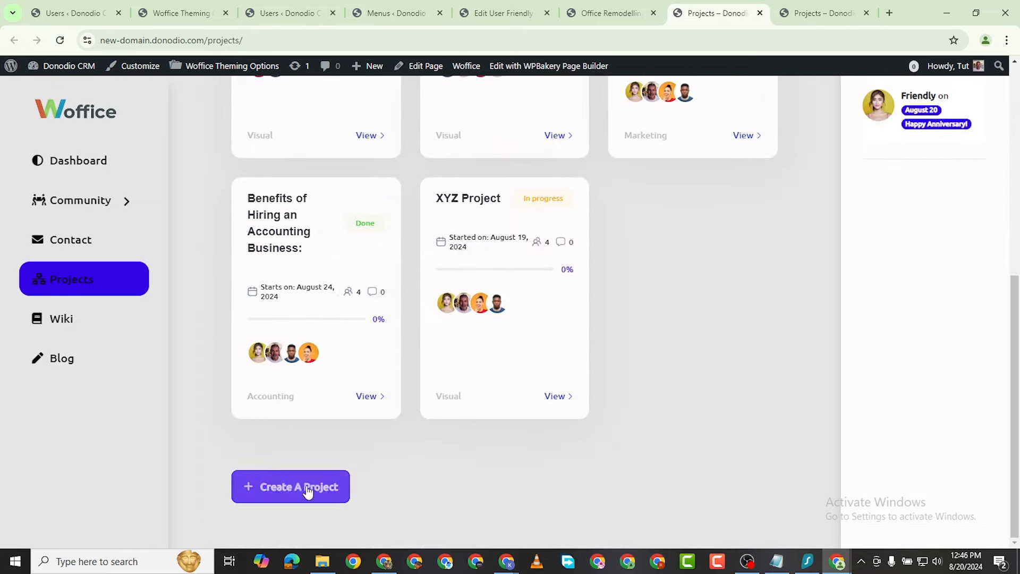
{"action": "scroll", "coordinate": [288, 475], "scroll_direction": "up", "scroll_amount": 5}
{"action": "scroll", "coordinate": [288, 474], "scroll_direction": "up", "scroll_amount": 1}
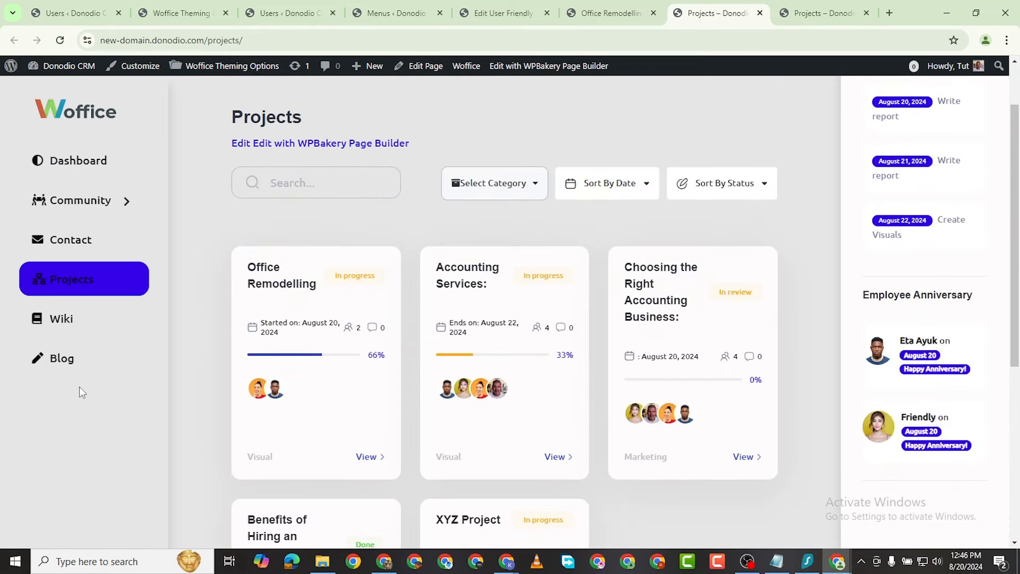
Step: Add the Events page to the main menu, place it after Projects, move Contact before Blog, and save
{"action": "left_click", "coordinate": [74, 15]}
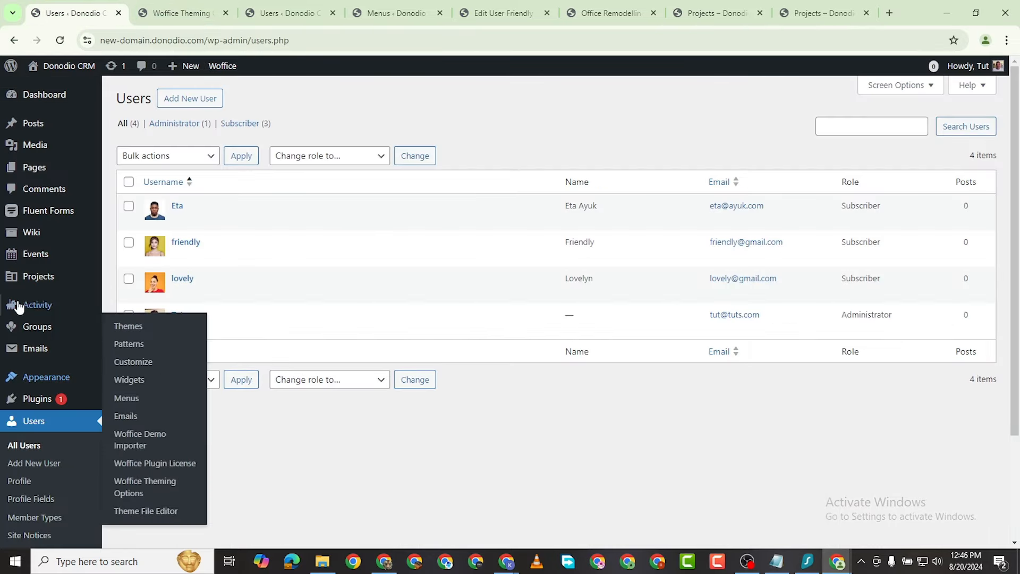
{"action": "mouse_move", "coordinate": [47, 377]}
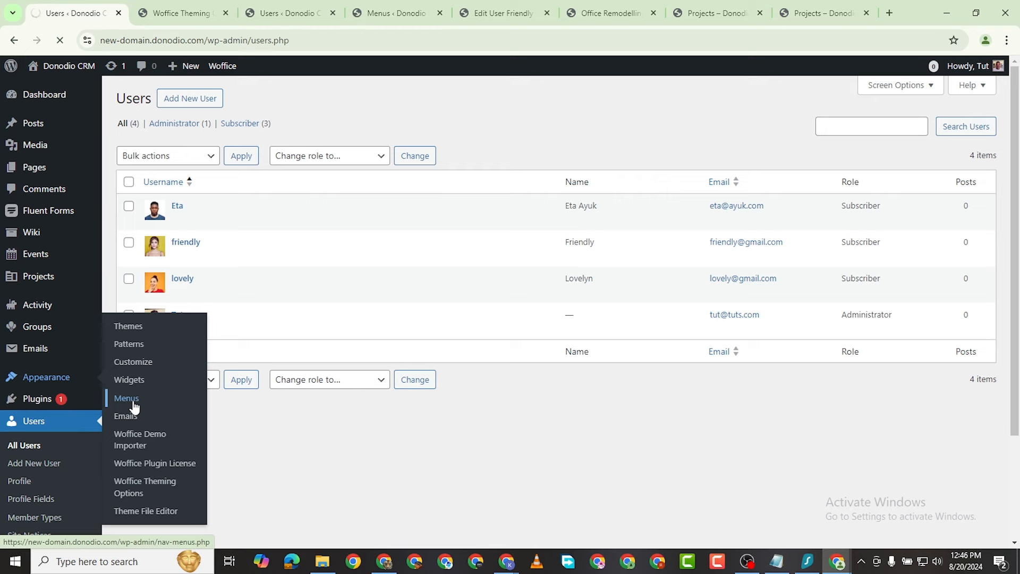
{"action": "scroll", "coordinate": [302, 370], "scroll_direction": "down", "scroll_amount": 3}
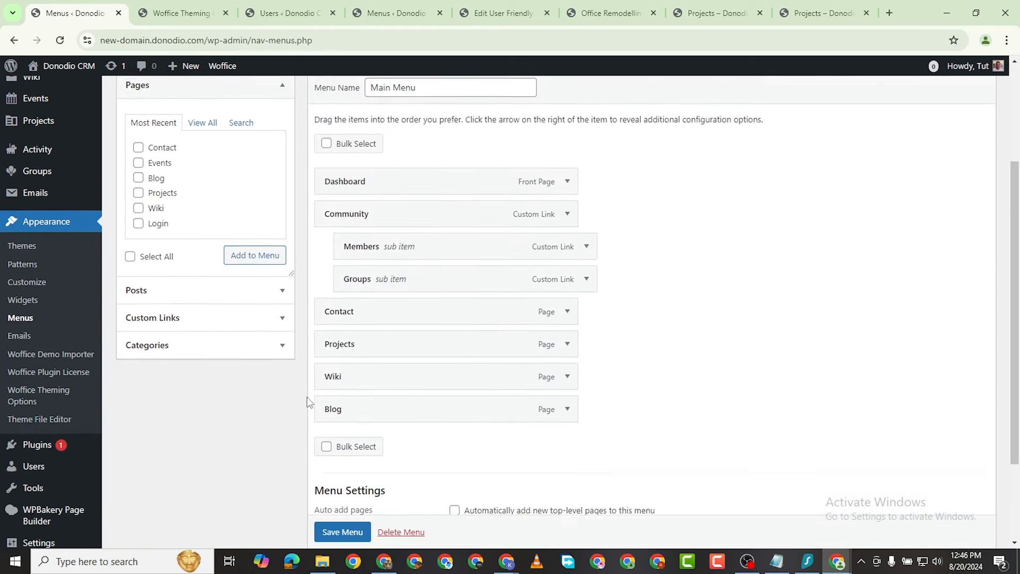
{"action": "scroll", "coordinate": [308, 402], "scroll_direction": "down", "scroll_amount": 1}
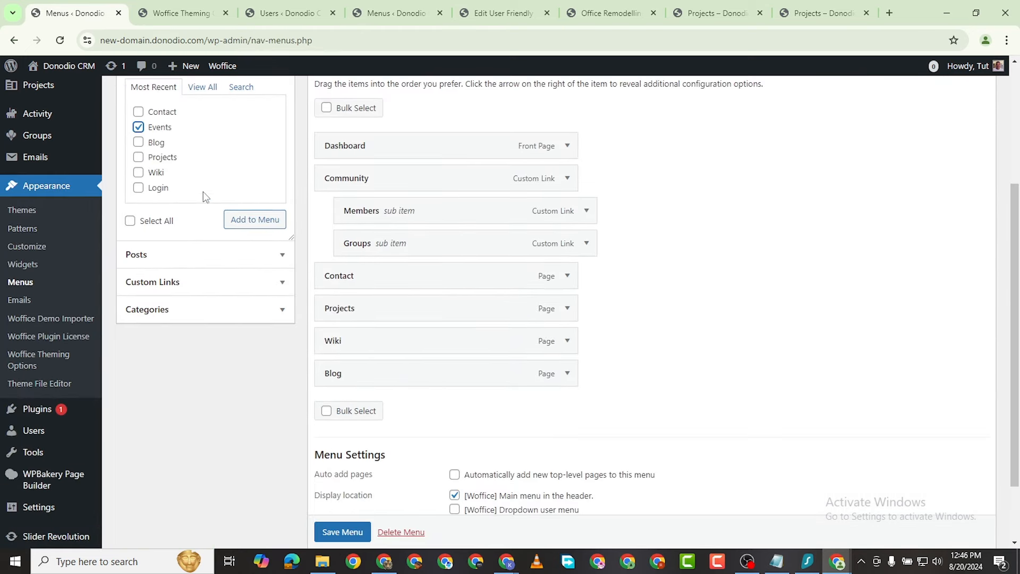
{"action": "left_click", "coordinate": [228, 217]}
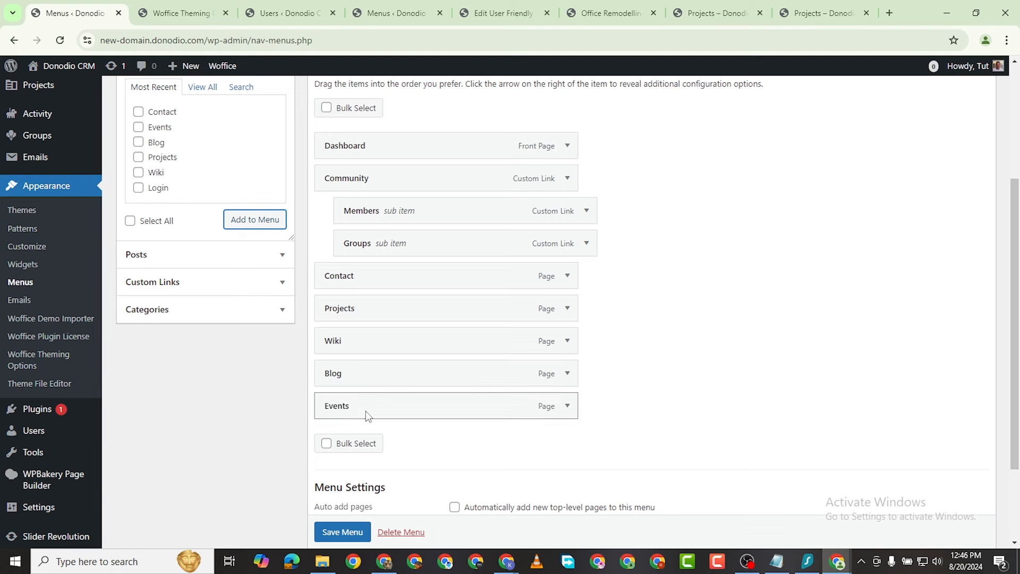
{"action": "left_click_drag", "start_coordinate": [366, 410], "coordinate": [359, 341]}
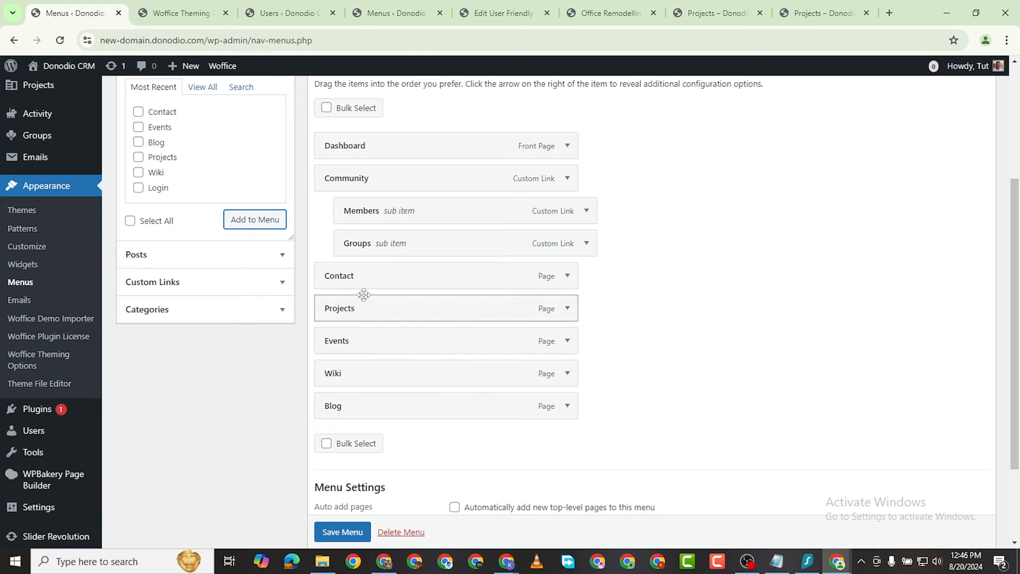
{"action": "left_click_drag", "start_coordinate": [366, 281], "coordinate": [366, 380]}
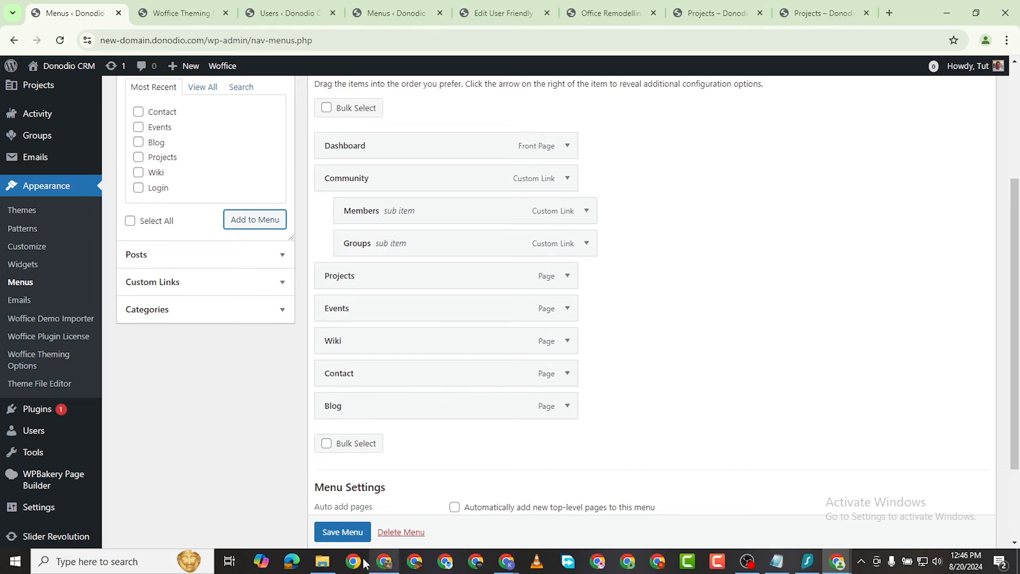
{"action": "left_click", "coordinate": [361, 532]}
{"action": "scroll", "coordinate": [361, 372], "scroll_direction": "down", "scroll_amount": 1}
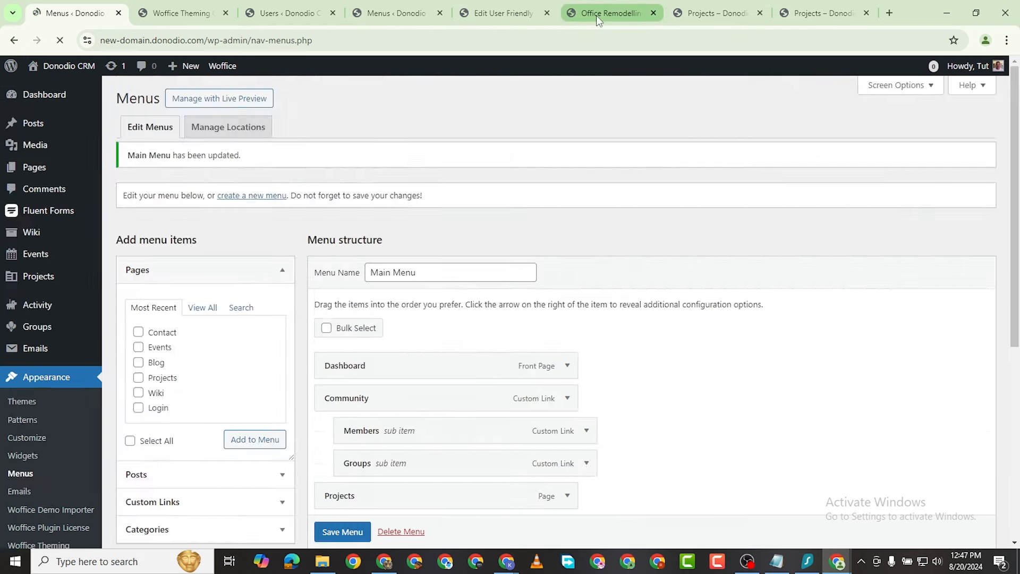
{"action": "left_click", "coordinate": [597, 15]}
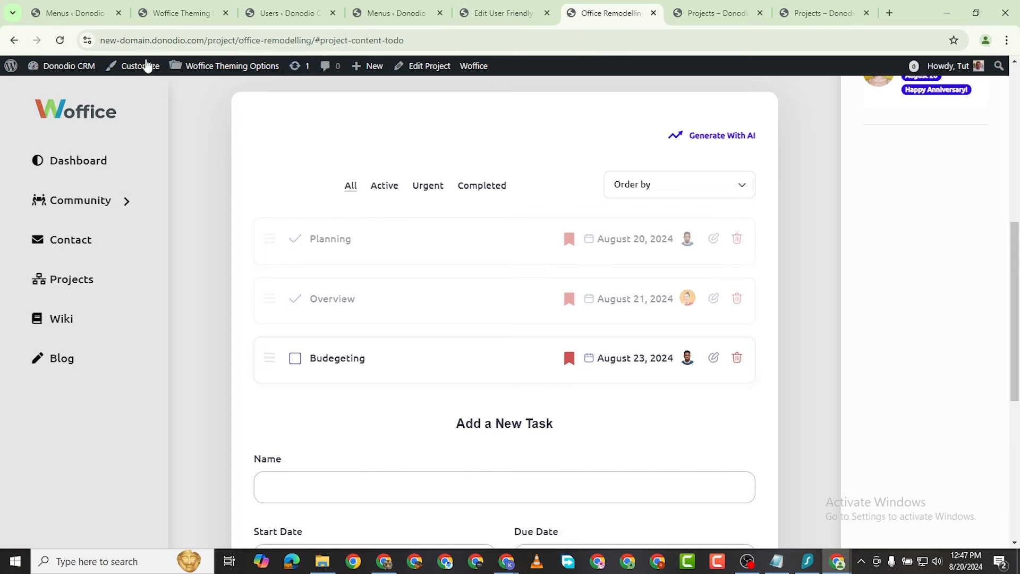
Step: Reload the Office Remodelling page to show Events in the sidebar, then go to the dashboard
{"action": "left_click", "coordinate": [502, 13]}
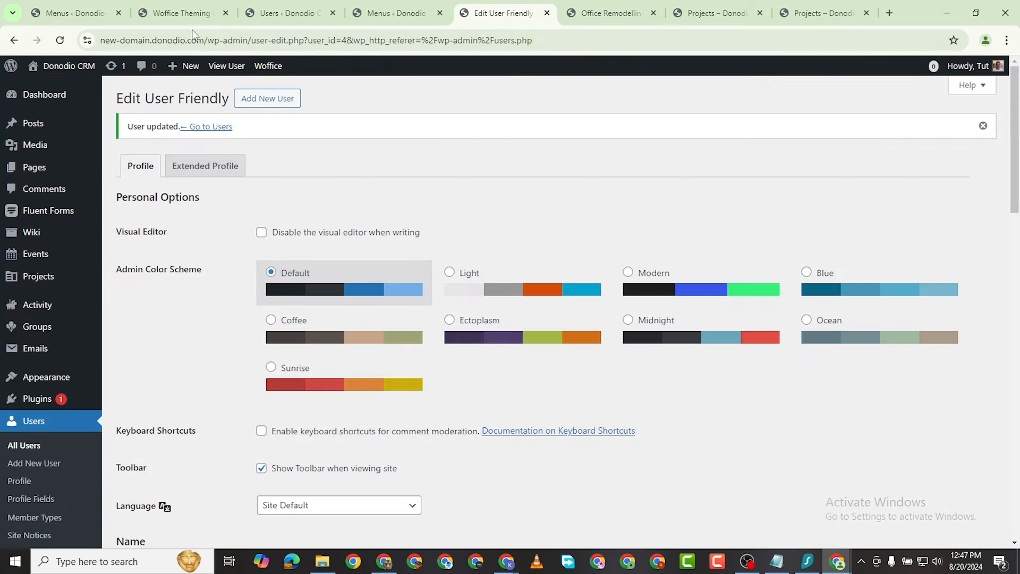
{"action": "left_click", "coordinate": [583, 13]}
{"action": "left_click", "coordinate": [60, 40]}
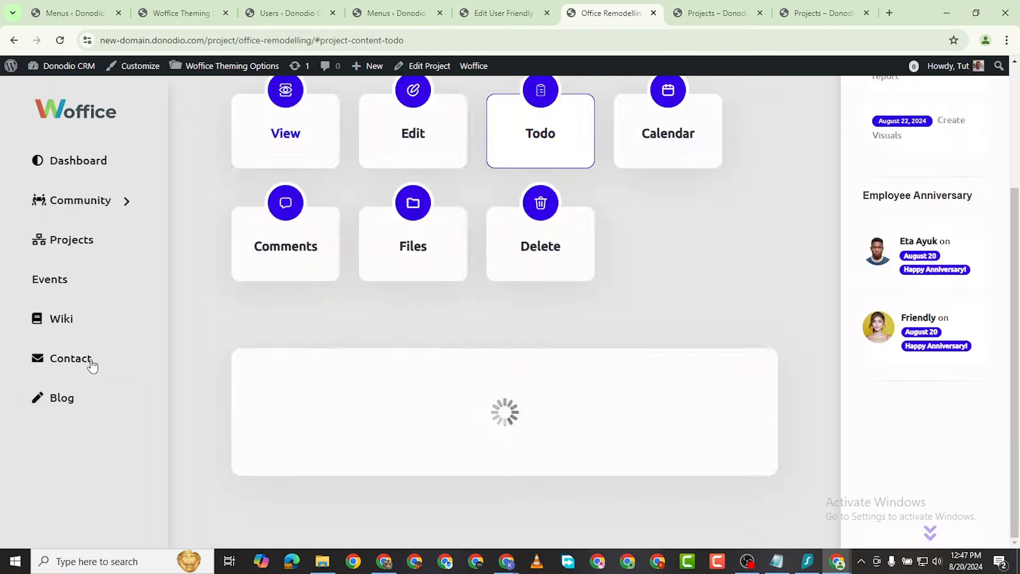
{"action": "scroll", "coordinate": [223, 308], "scroll_direction": "down", "scroll_amount": 4}
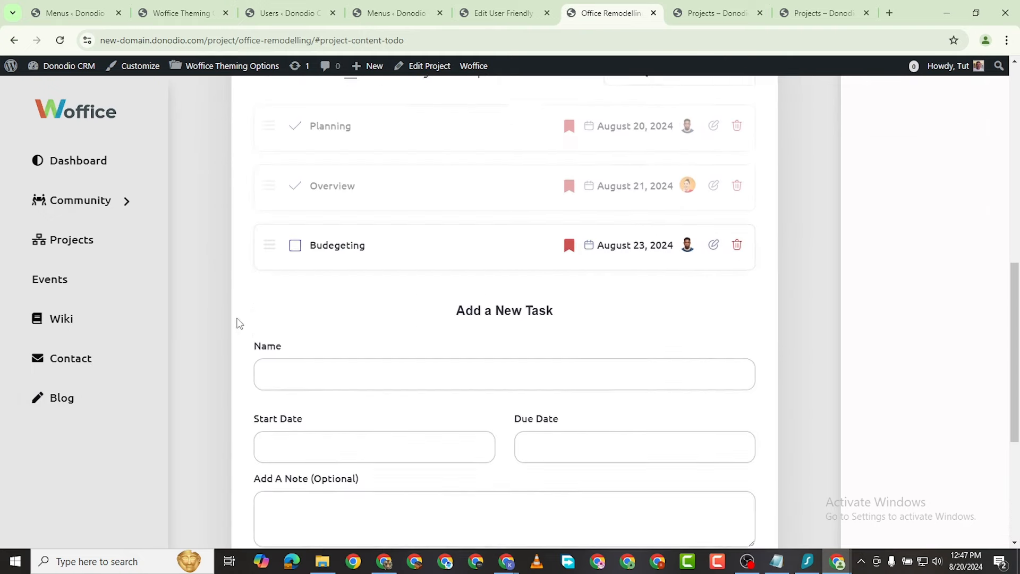
{"action": "scroll", "coordinate": [229, 314], "scroll_direction": "up", "scroll_amount": 7}
{"action": "left_click", "coordinate": [85, 164]}
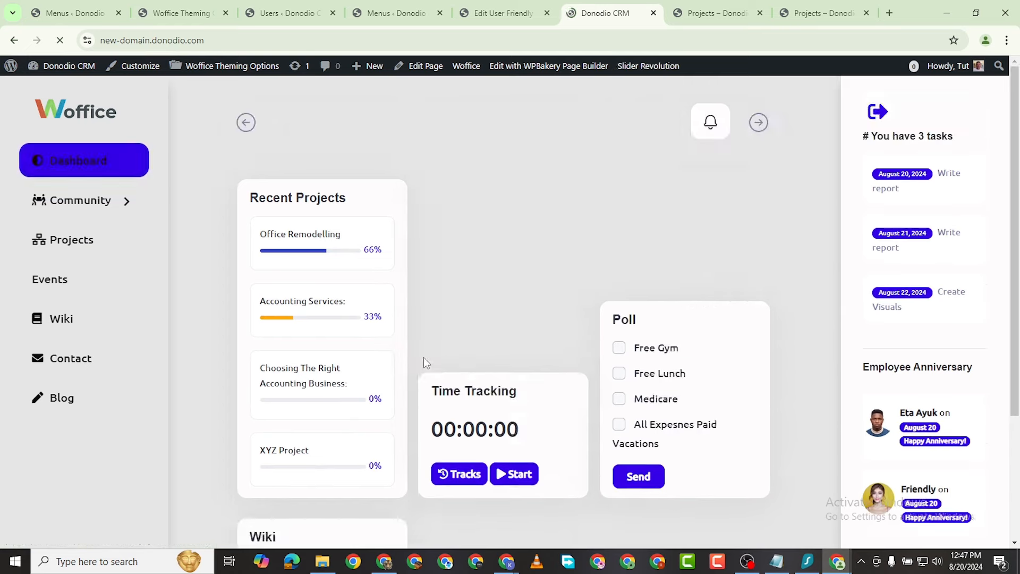
Step: Scroll the dashboard and view the Gold Concert event details
{"action": "scroll", "coordinate": [213, 416], "scroll_direction": "down", "scroll_amount": 3}
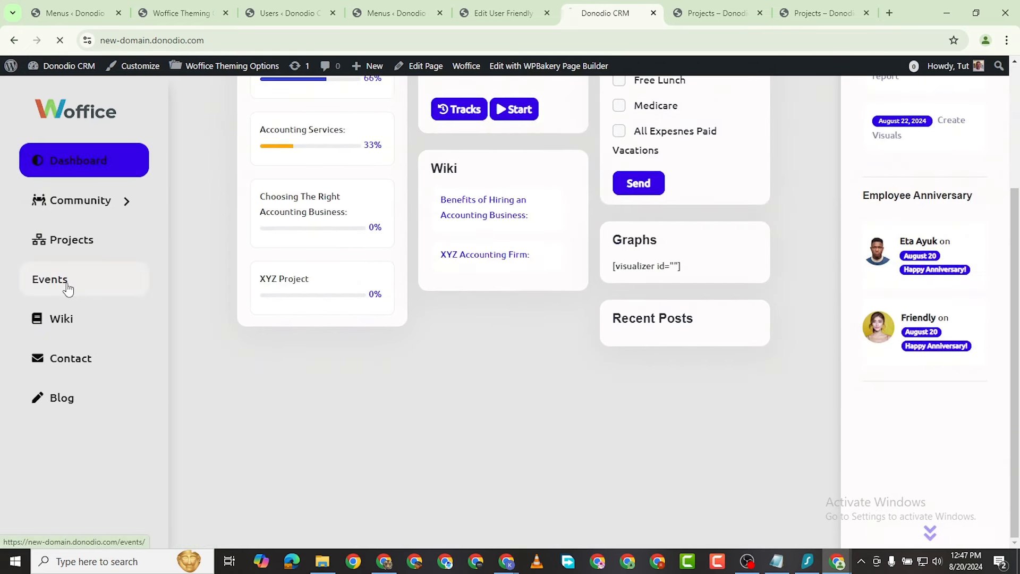
{"action": "scroll", "coordinate": [431, 232], "scroll_direction": "down", "scroll_amount": 3}
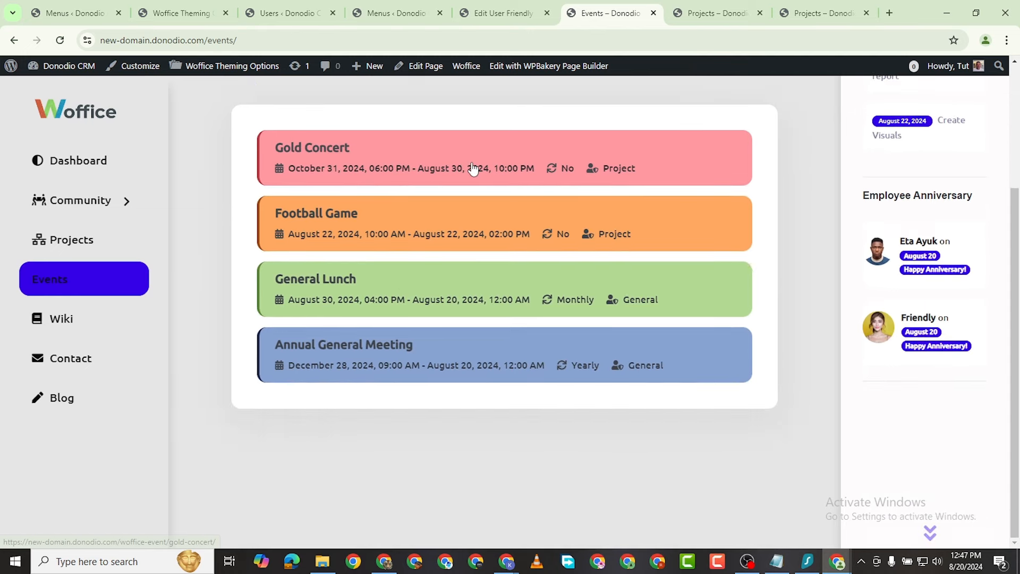
{"action": "scroll", "coordinate": [467, 365], "scroll_direction": "up", "scroll_amount": 3}
{"action": "scroll", "coordinate": [476, 366], "scroll_direction": "down", "scroll_amount": 3}
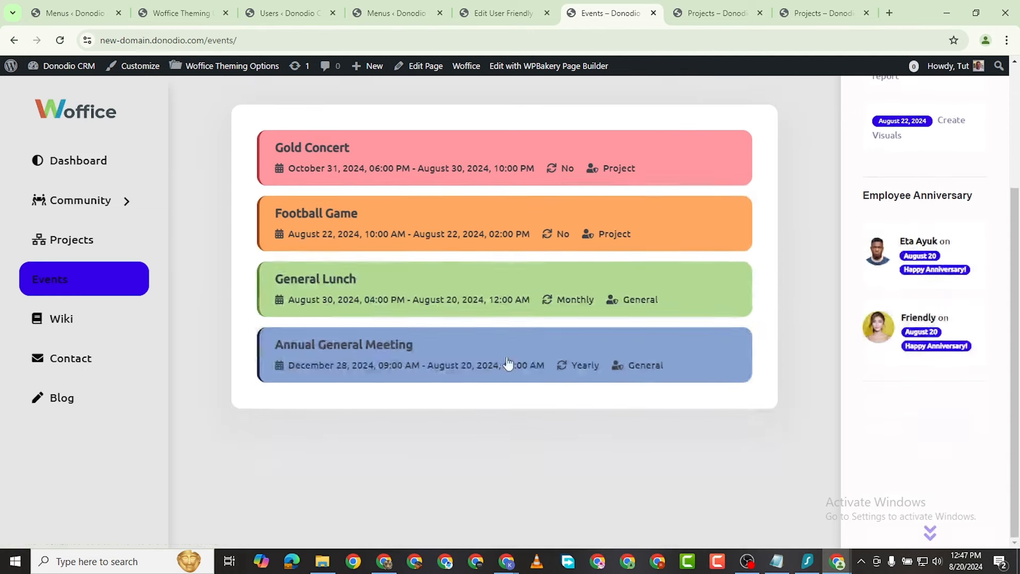
{"action": "scroll", "coordinate": [530, 383], "scroll_direction": "up", "scroll_amount": 3}
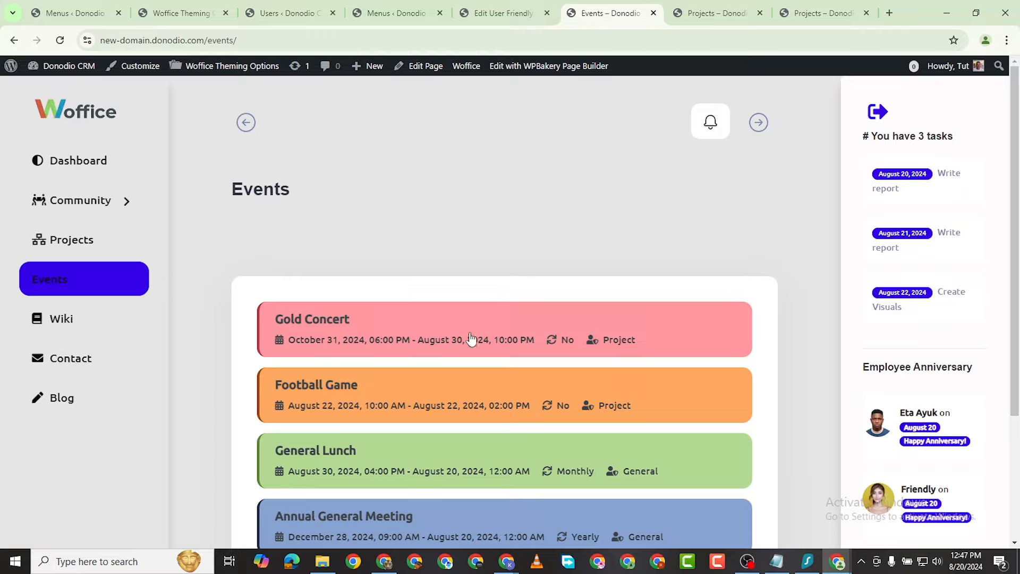
{"action": "left_click", "coordinate": [418, 365]}
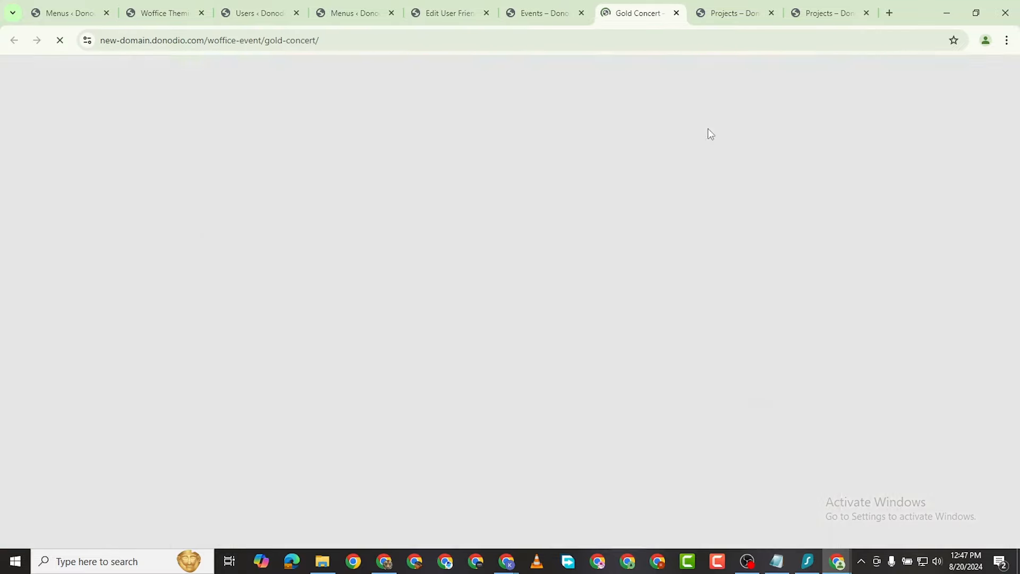
{"action": "scroll", "coordinate": [615, 296], "scroll_direction": "down", "scroll_amount": 15}
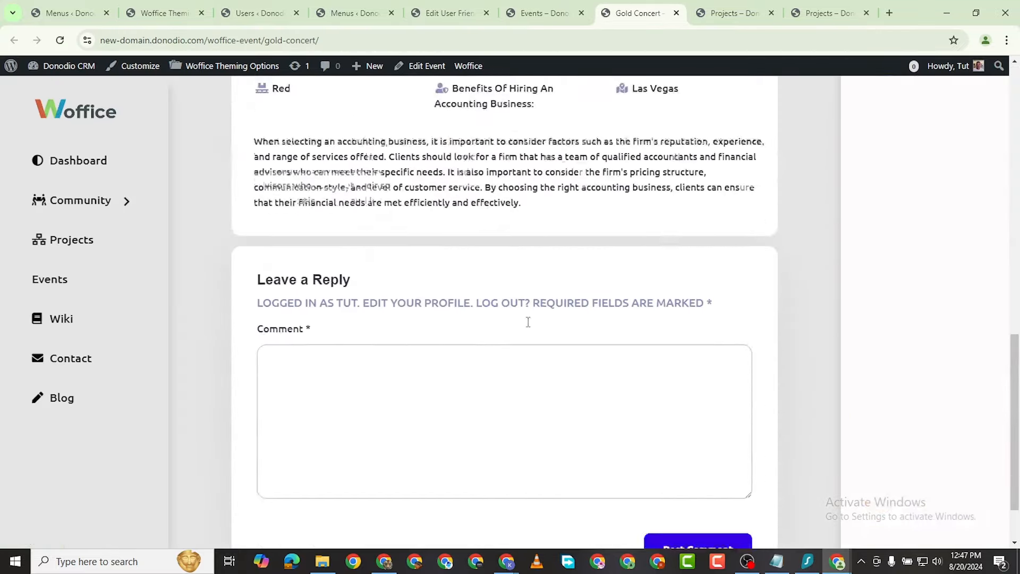
{"action": "scroll", "coordinate": [619, 364], "scroll_direction": "up", "scroll_amount": 15}
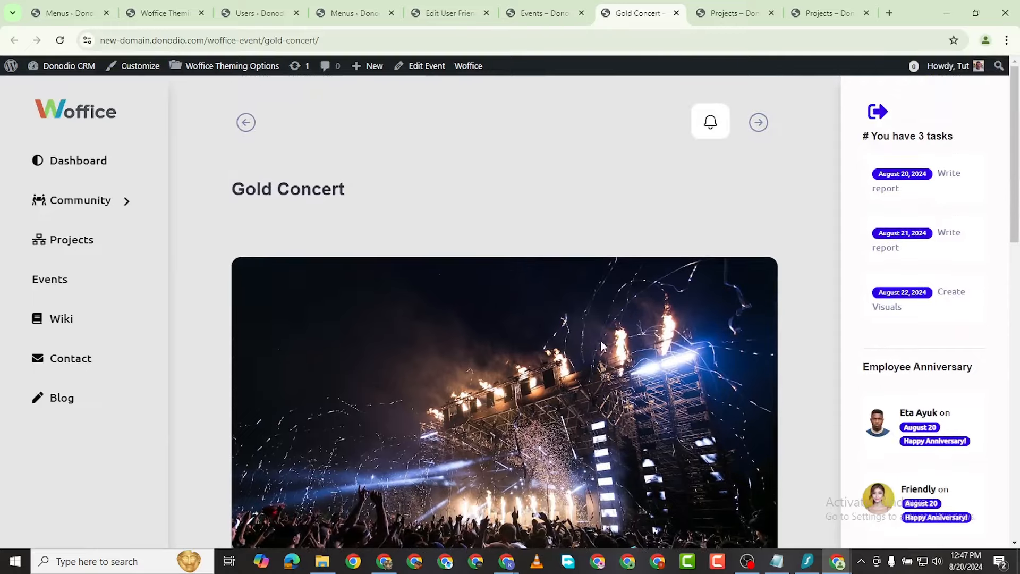
{"action": "scroll", "coordinate": [388, 249], "scroll_direction": "down", "scroll_amount": 10}
{"action": "scroll", "coordinate": [400, 192], "scroll_direction": "up", "scroll_amount": 2}
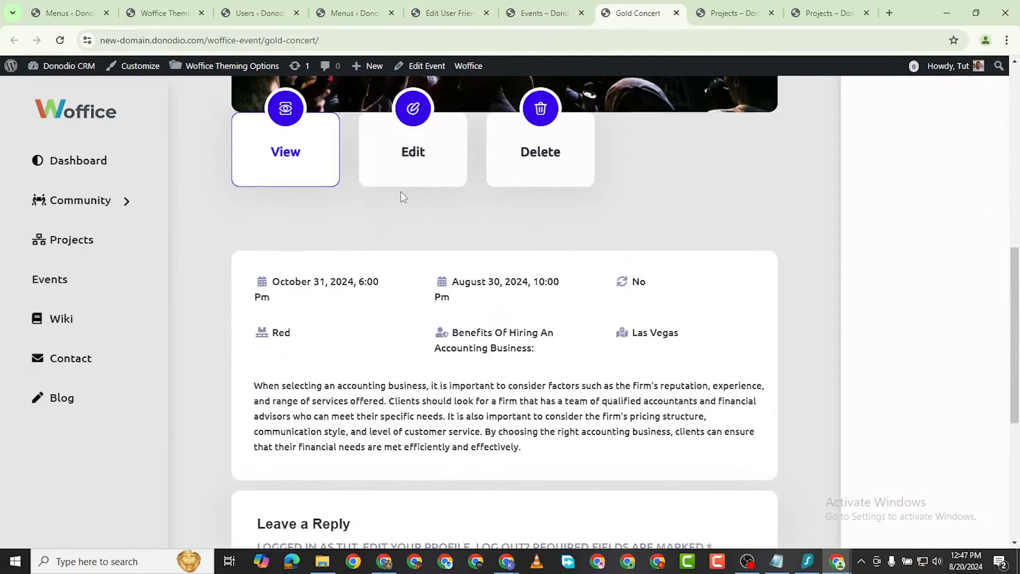
Step: Return to the Events tab and scroll through its four listed events
{"action": "left_click", "coordinate": [537, 12]}
{"action": "left_click", "coordinate": [441, 14]}
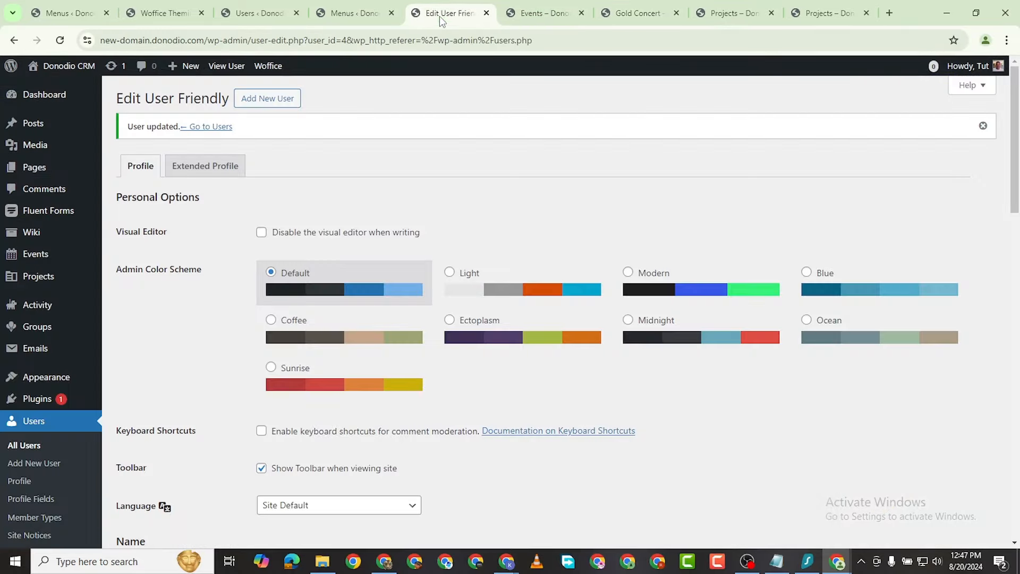
{"action": "scroll", "coordinate": [307, 256], "scroll_direction": "down", "scroll_amount": 1}
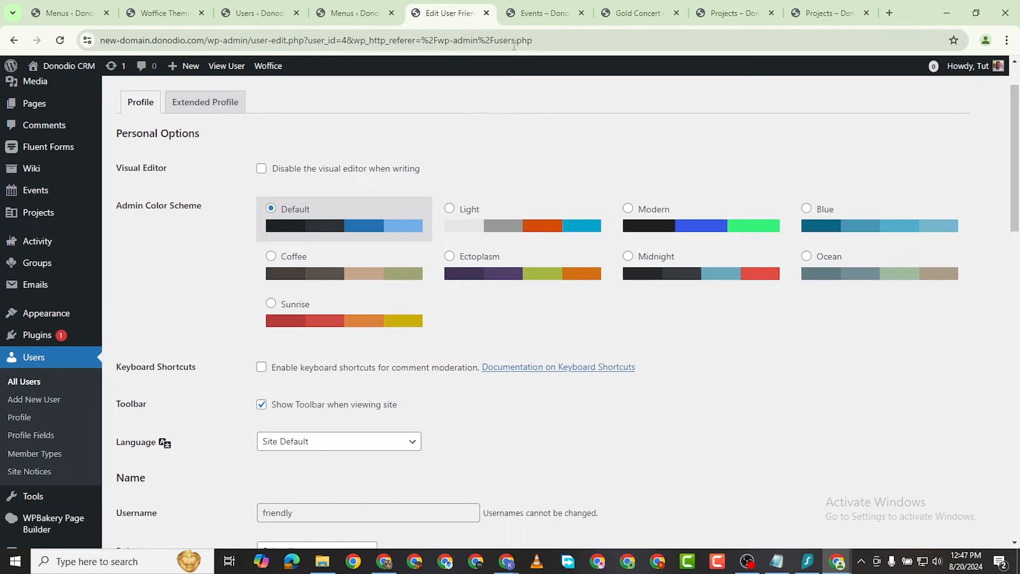
{"action": "left_click", "coordinate": [542, 13]}
{"action": "scroll", "coordinate": [654, 258], "scroll_direction": "down", "scroll_amount": 3}
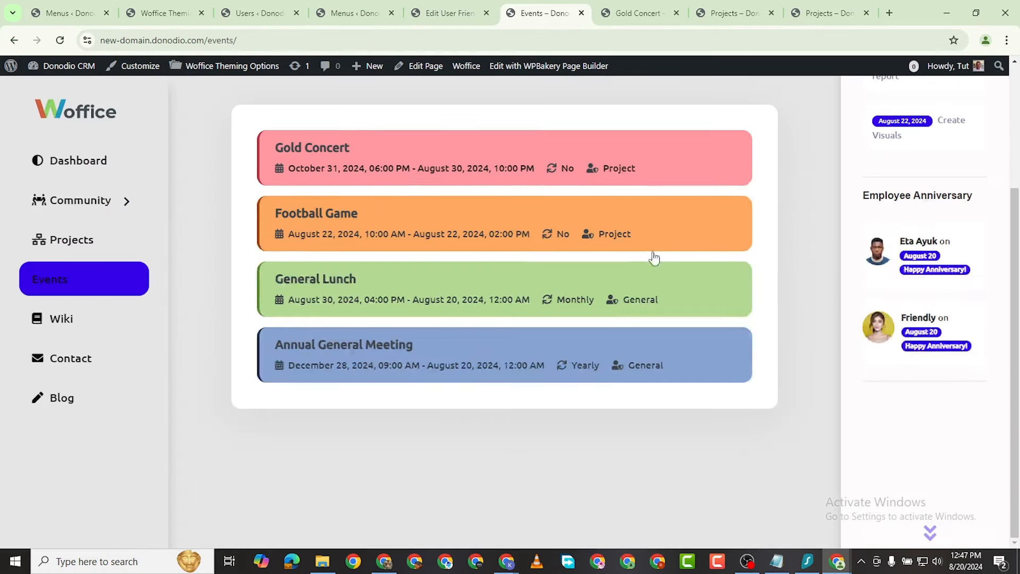
Step: View the Wiki page listing the Technical category and its two articles
{"action": "left_click", "coordinate": [102, 281]}
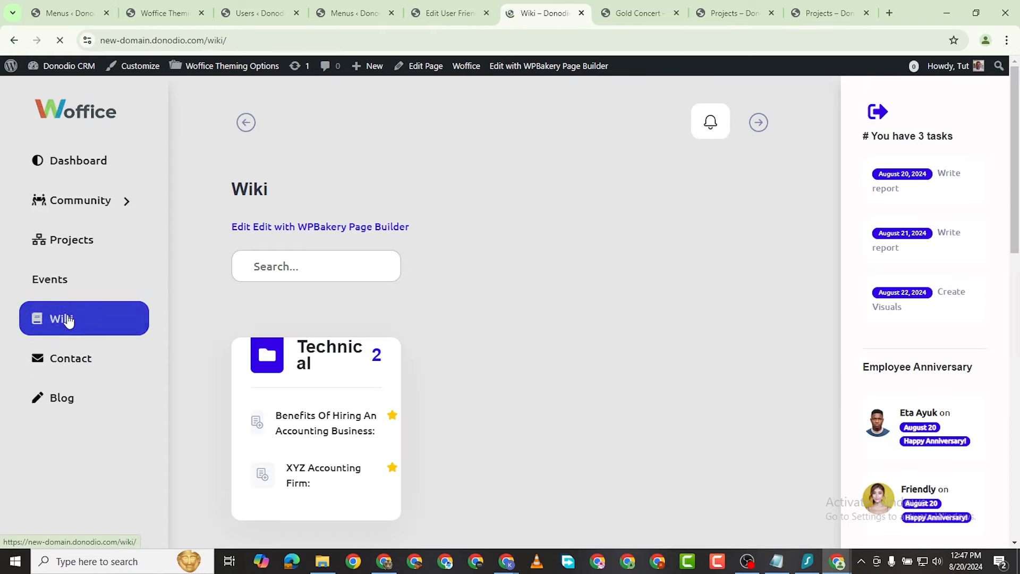
{"action": "scroll", "coordinate": [378, 420], "scroll_direction": "down", "scroll_amount": 3}
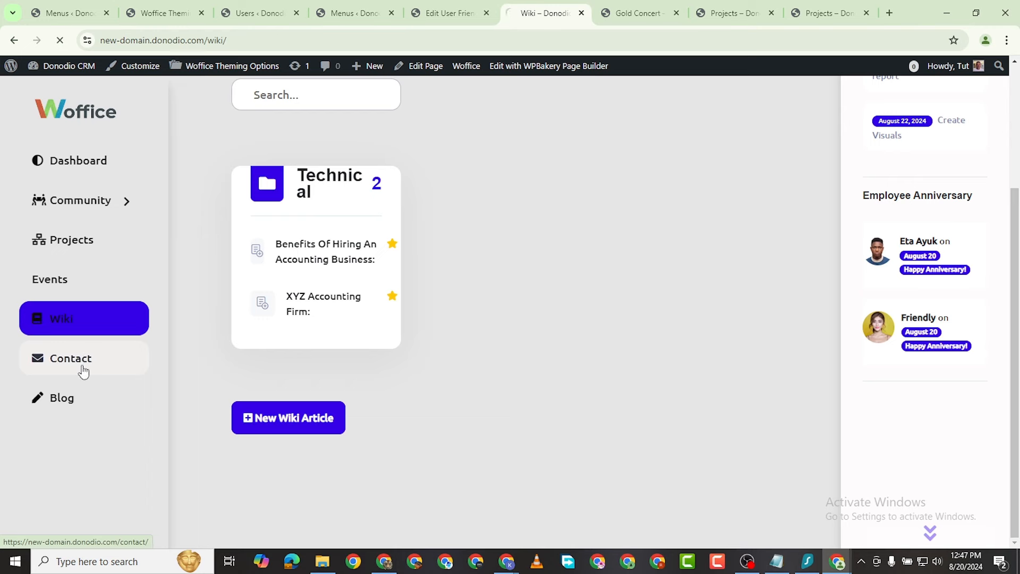
{"action": "scroll", "coordinate": [410, 353], "scroll_direction": "down", "scroll_amount": 3}
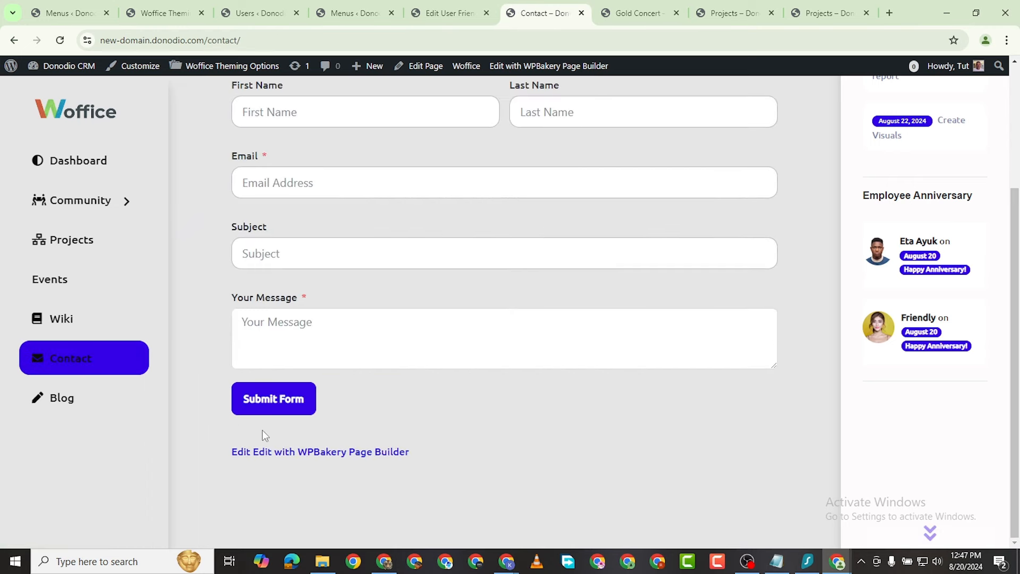
{"action": "scroll", "coordinate": [228, 404], "scroll_direction": "up", "scroll_amount": 3}
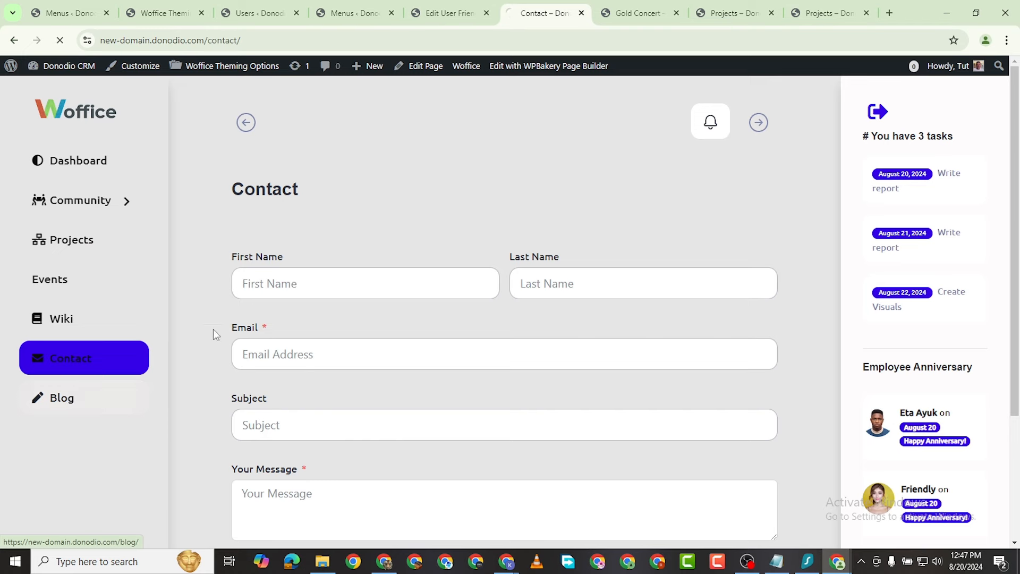
Step: Look through the Blog and Dashboard pages, then open a blank new wiki article form
{"action": "left_click", "coordinate": [100, 404]}
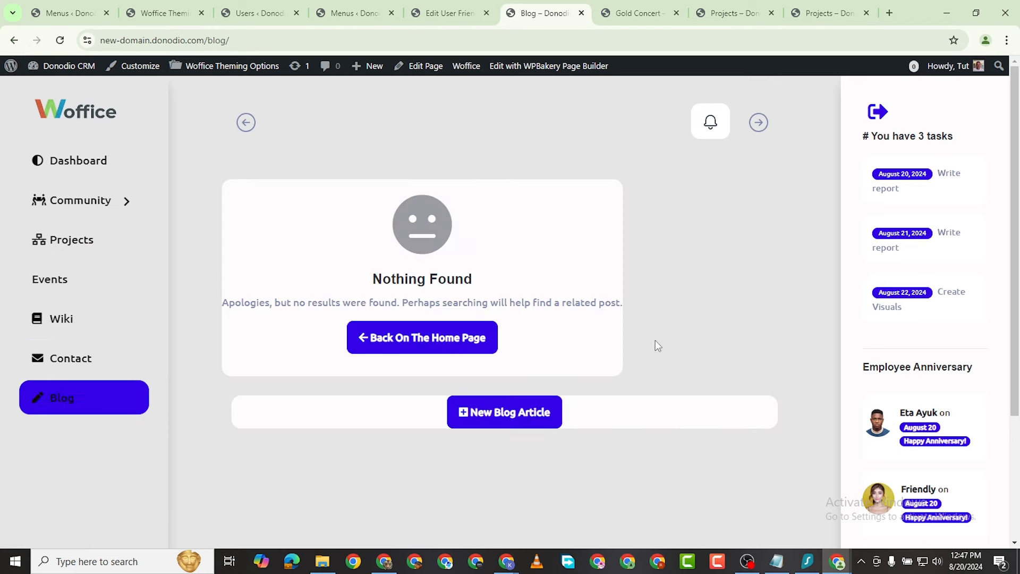
{"action": "scroll", "coordinate": [505, 360], "scroll_direction": "down", "scroll_amount": 3}
{"action": "scroll", "coordinate": [119, 308], "scroll_direction": "up", "scroll_amount": 3}
{"action": "left_click", "coordinate": [97, 165]}
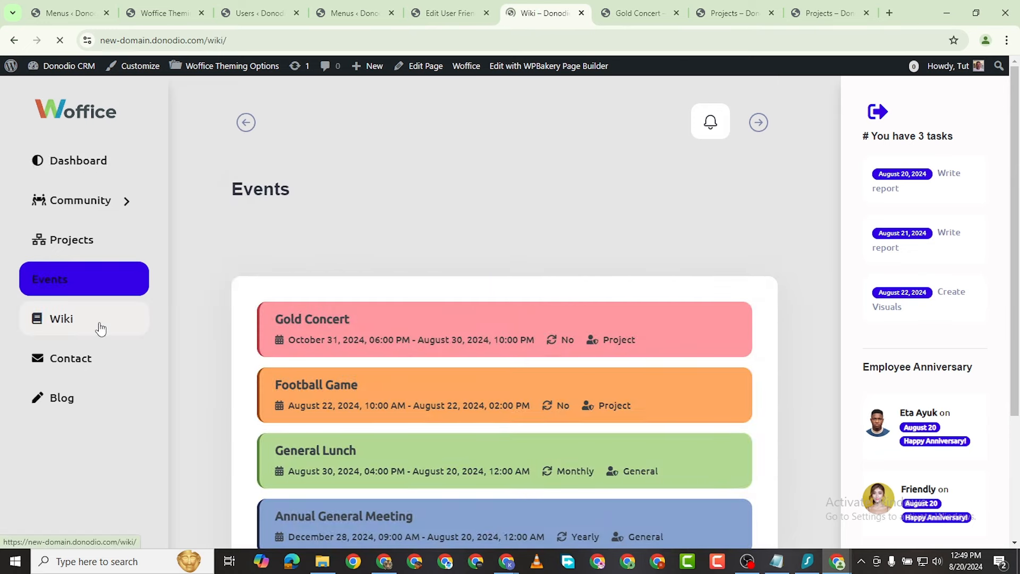
{"action": "scroll", "coordinate": [470, 311], "scroll_direction": "down", "scroll_amount": 3}
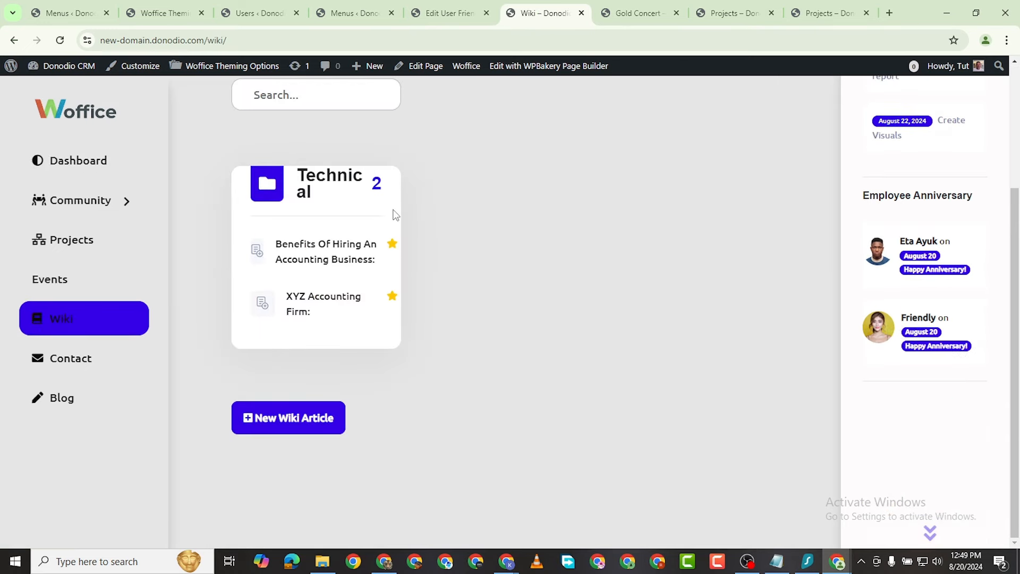
{"action": "left_click", "coordinate": [301, 417]}
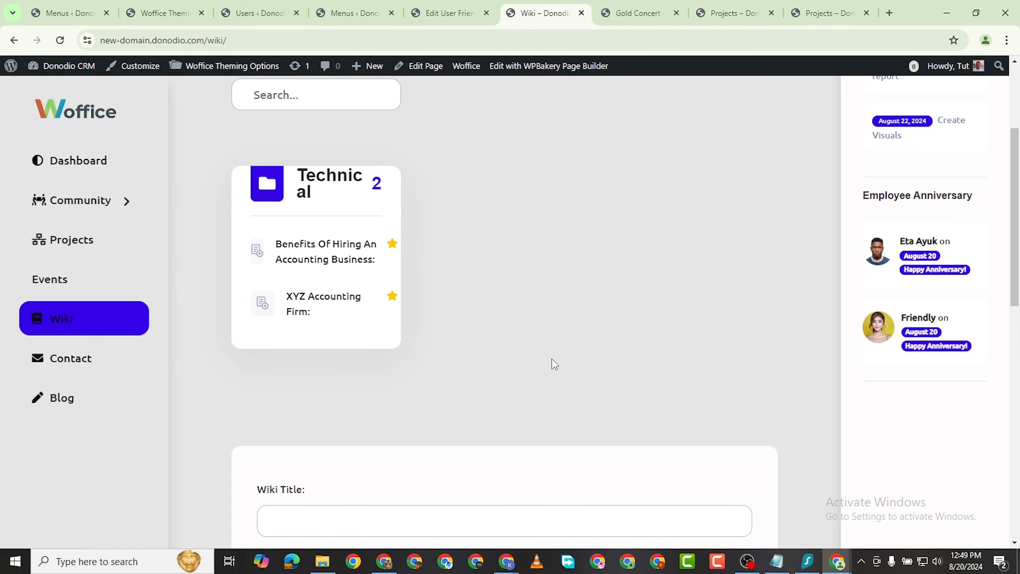
Step: Title the article 'Office Ethics' and check the category list without choosing one
{"action": "left_click", "coordinate": [303, 238]}
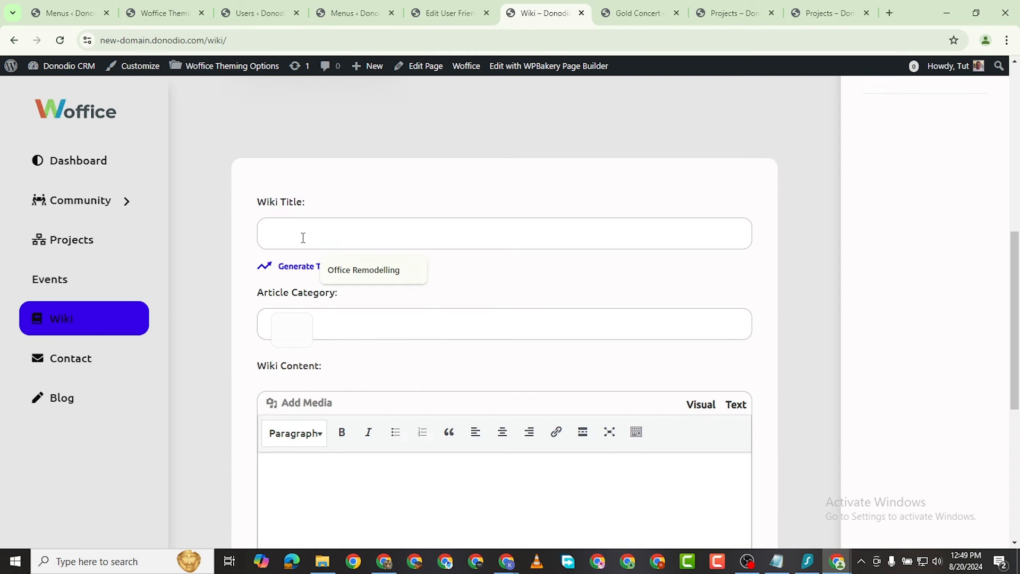
{"action": "type", "text": "Office Ethics"}
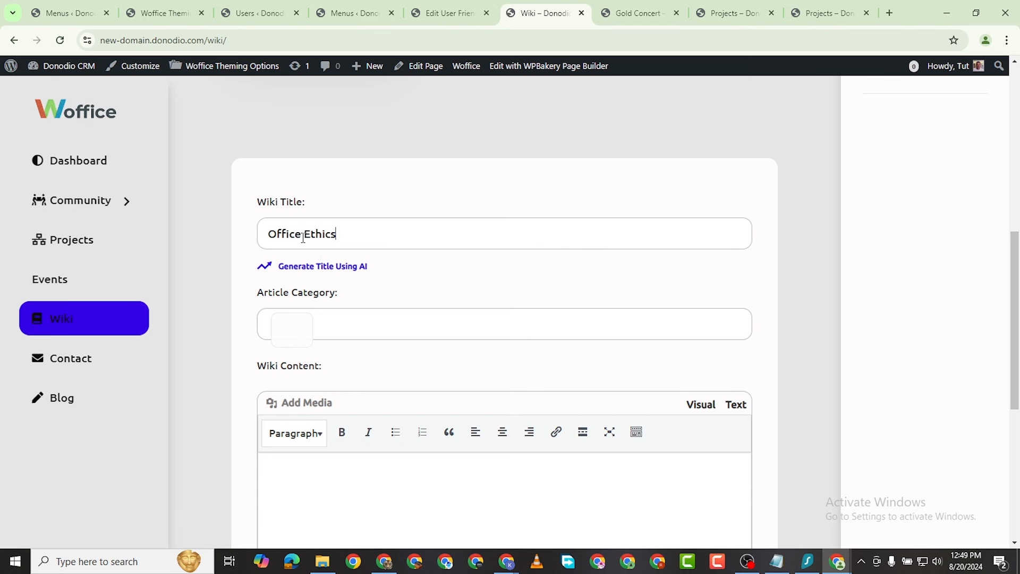
{"action": "left_click", "coordinate": [356, 331]}
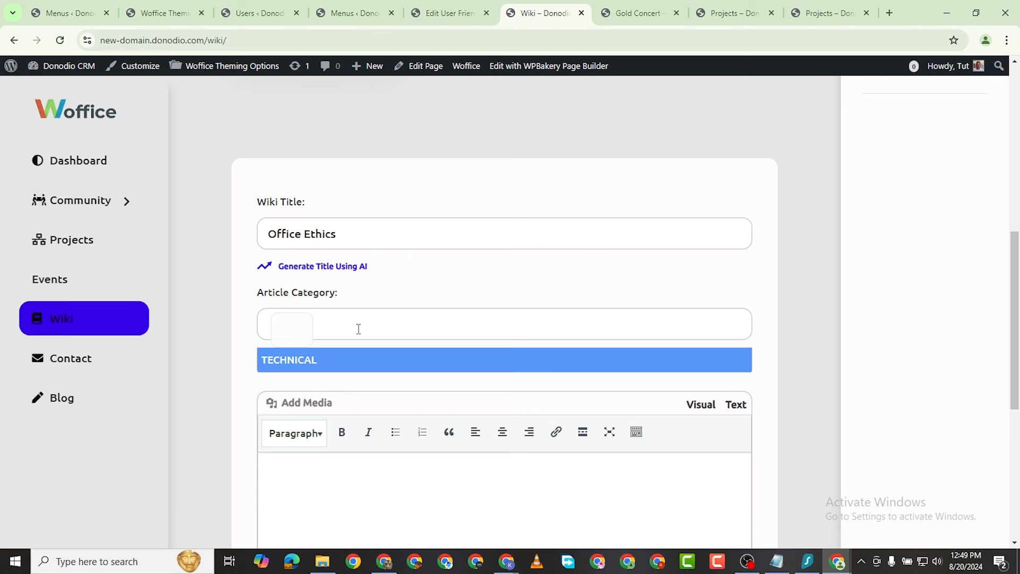
{"action": "left_click", "coordinate": [412, 383]}
{"action": "left_click", "coordinate": [350, 336]}
{"action": "scroll", "coordinate": [326, 358], "scroll_direction": "down", "scroll_amount": 2}
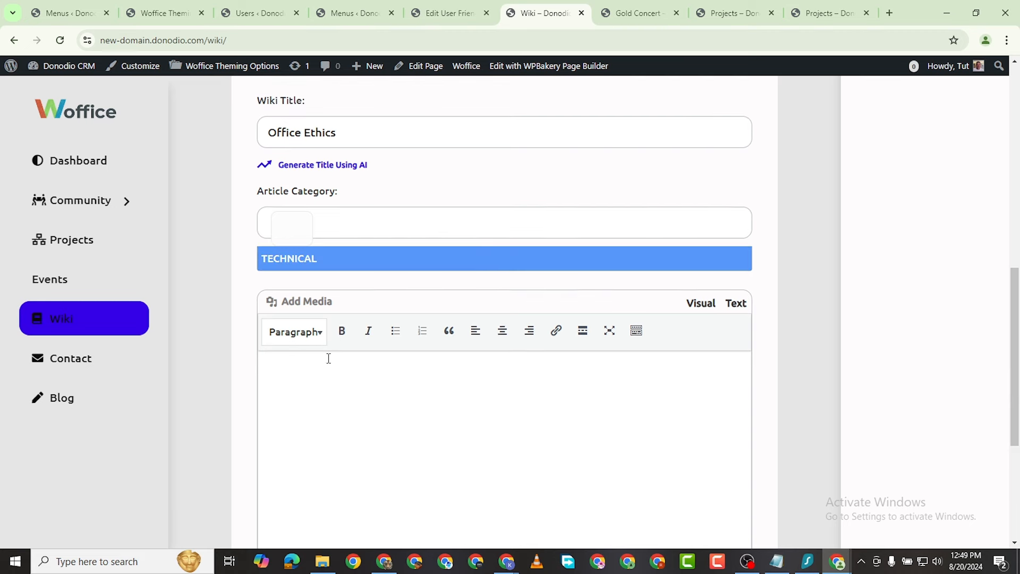
{"action": "left_click", "coordinate": [246, 251]}
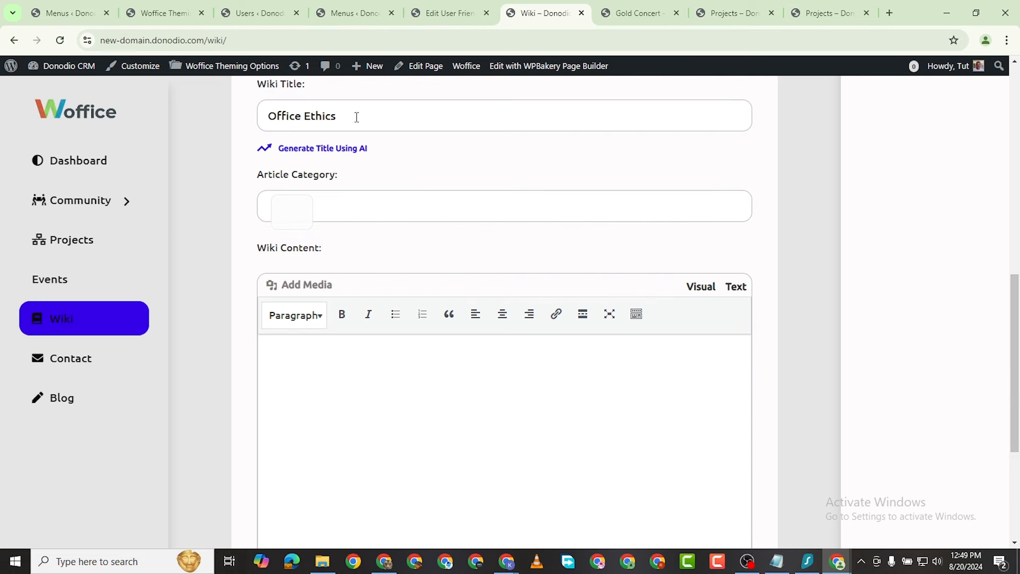
{"action": "scroll", "coordinate": [357, 118], "scroll_direction": "up", "scroll_amount": 5}
Step: Add an 'Office Ethics' category on the admin Wiki > Categories page
{"action": "left_click", "coordinate": [154, 10]}
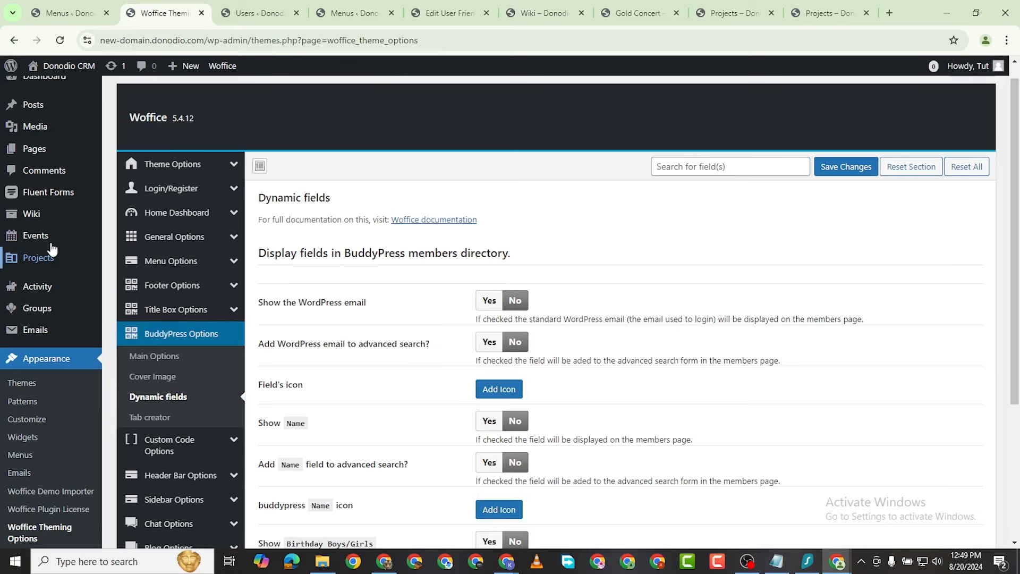
{"action": "mouse_move", "coordinate": [44, 218]}
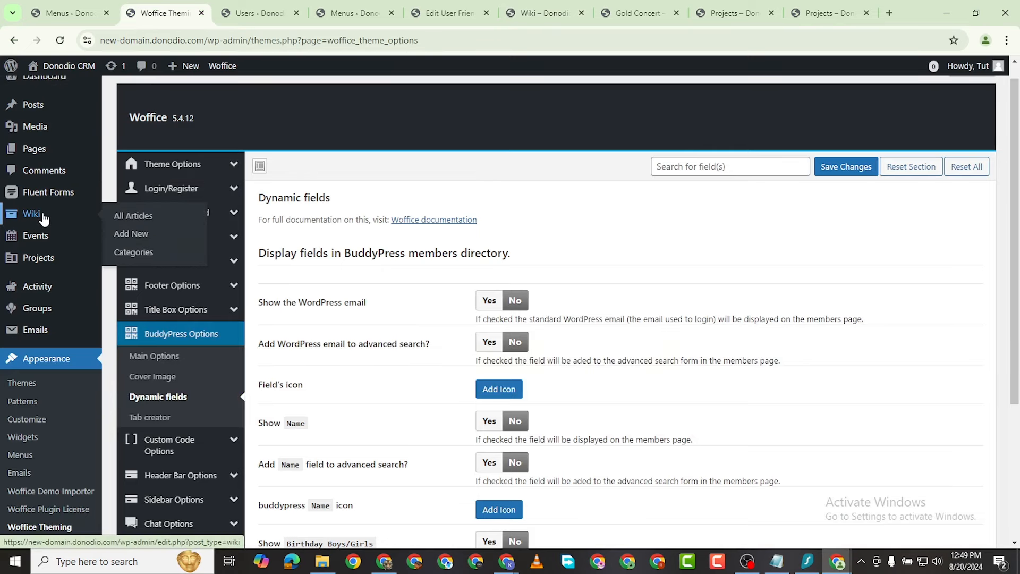
{"action": "left_click", "coordinate": [142, 254]}
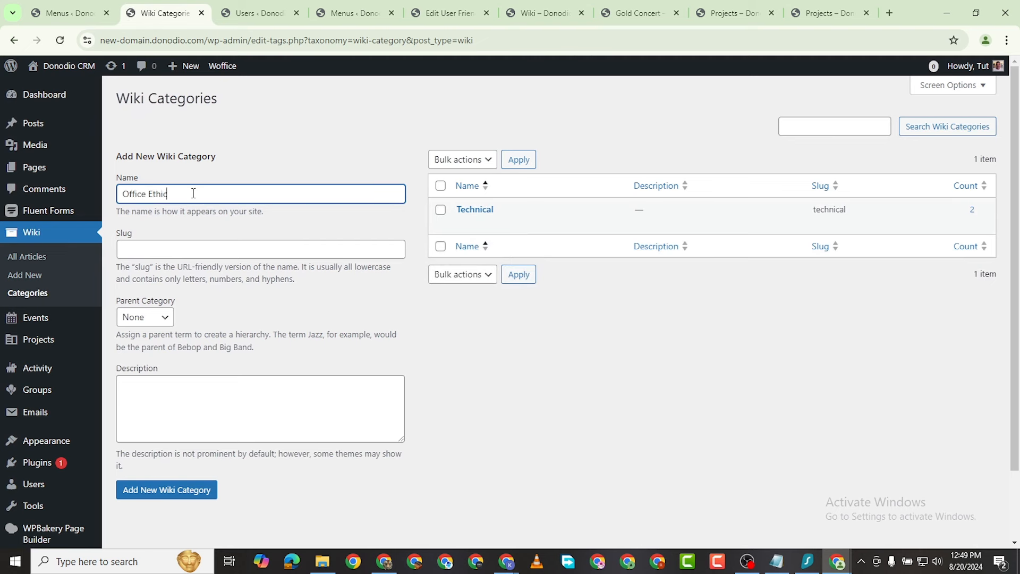
{"action": "left_click", "coordinate": [189, 490]}
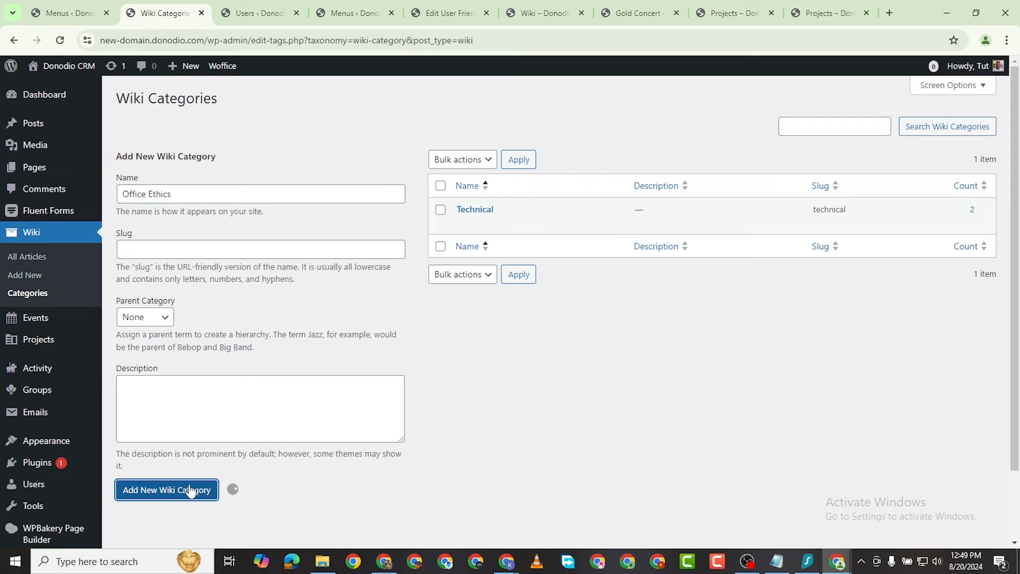
Step: Move through the users, menus and profile admin tabs, closing the profile page
{"action": "left_click", "coordinate": [270, 19]}
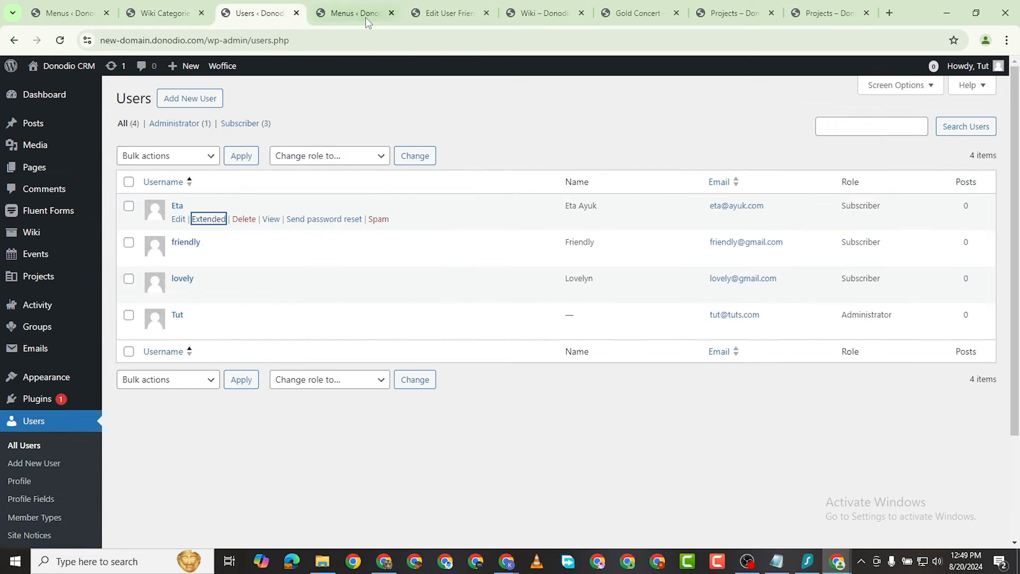
{"action": "left_click", "coordinate": [365, 18]}
{"action": "left_click", "coordinate": [423, 15]}
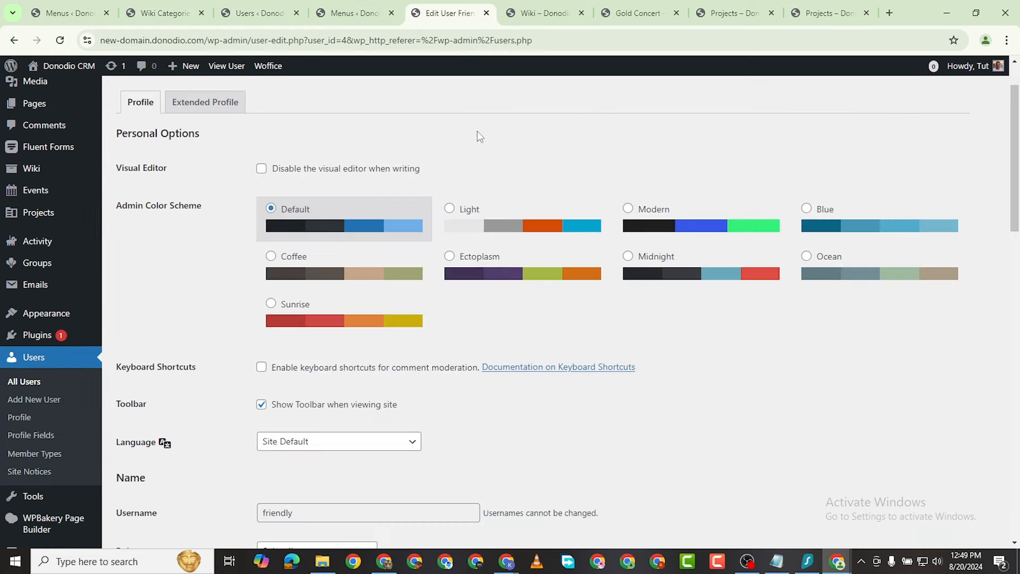
{"action": "left_click", "coordinate": [486, 12]}
{"action": "left_click", "coordinate": [386, 18]}
Step: Copy the Office Ethics title text and reopen a fresh new wiki article form
{"action": "left_click", "coordinate": [390, 15]}
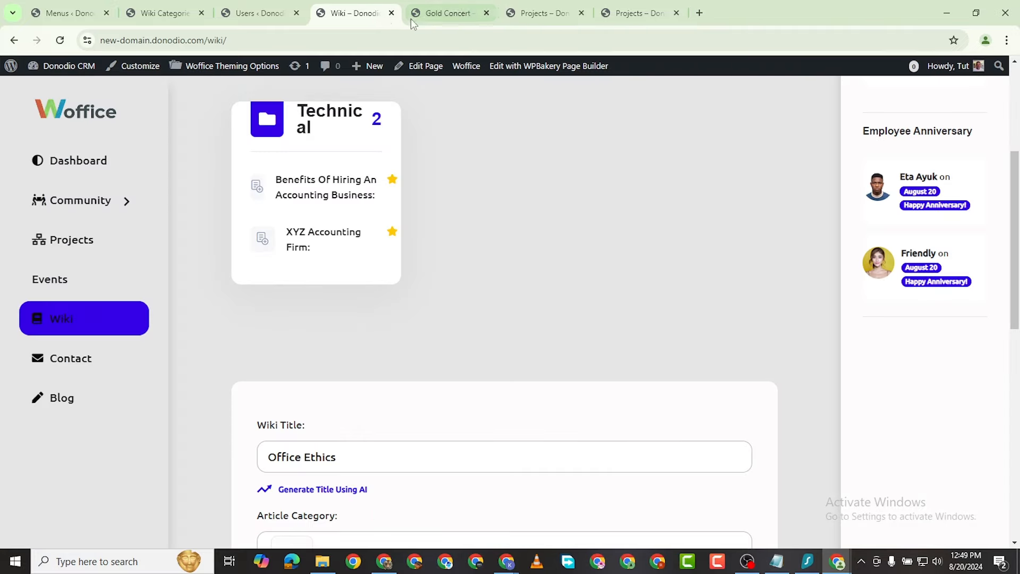
{"action": "scroll", "coordinate": [271, 292], "scroll_direction": "down", "scroll_amount": 1}
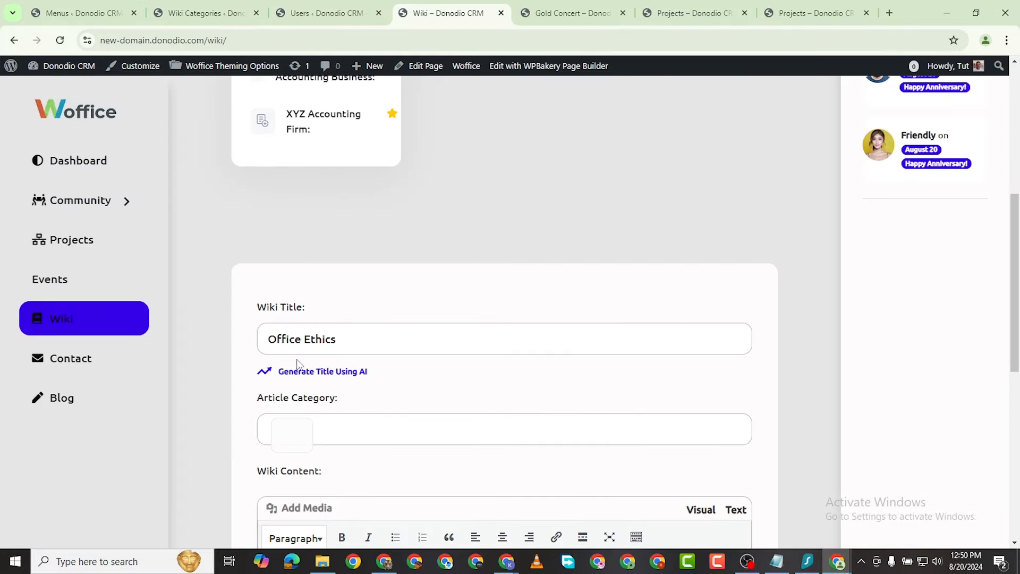
{"action": "right_click", "coordinate": [298, 343]}
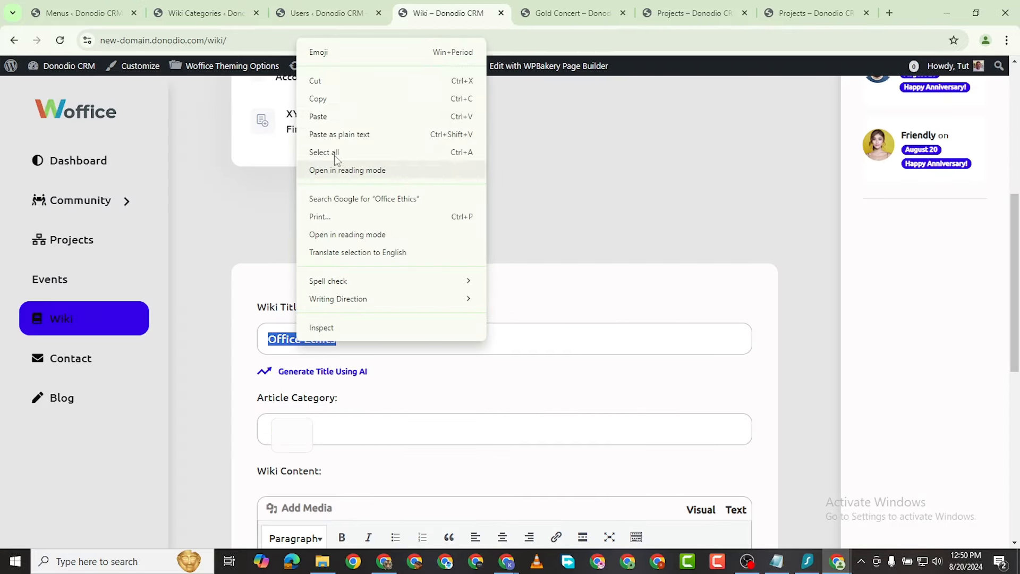
{"action": "left_click", "coordinate": [327, 101]}
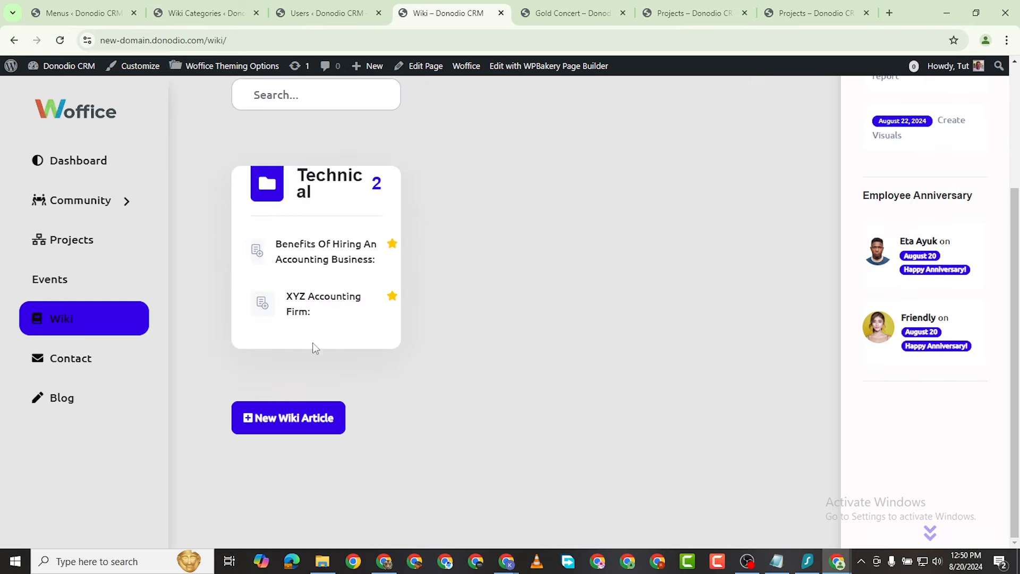
{"action": "left_click", "coordinate": [307, 421]}
{"action": "scroll", "coordinate": [337, 393], "scroll_direction": "down", "scroll_amount": 6}
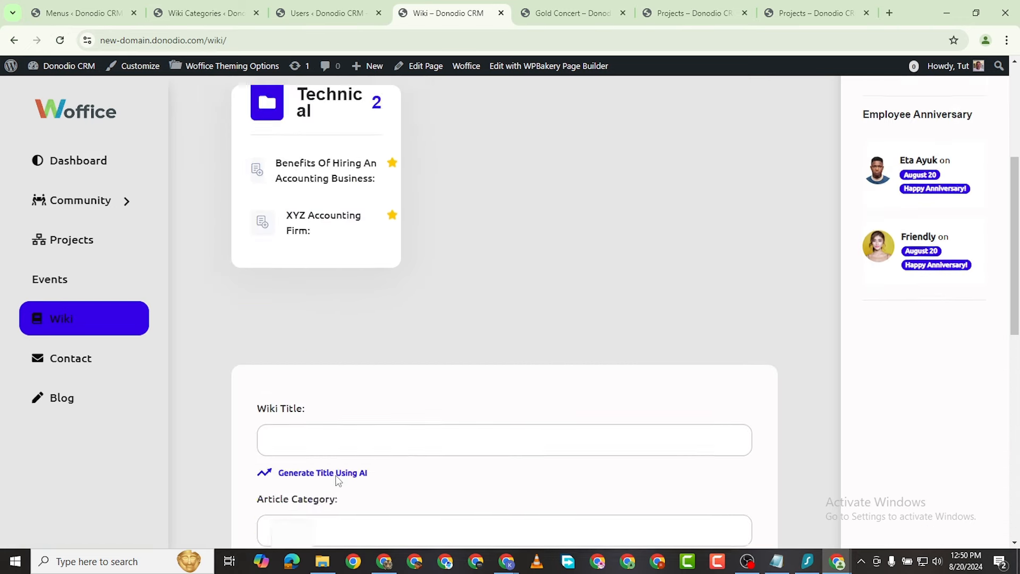
Step: Title the article 'Relating to Colleagues', fixing a typo, and file it under OFFICE ETHICS
{"action": "left_click", "coordinate": [327, 178]}
{"action": "type", "text": "Realting to Colleagues"}
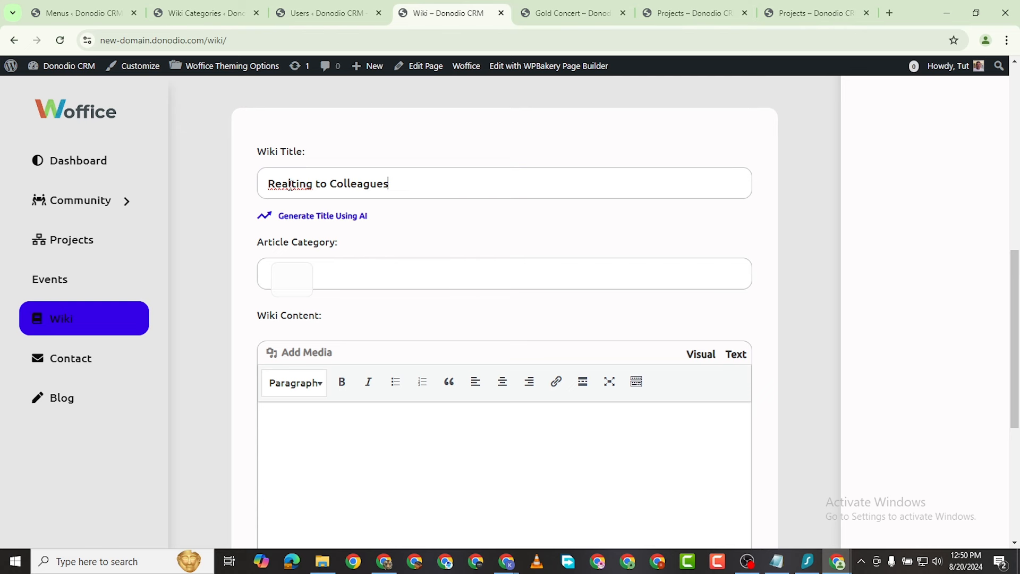
{"action": "key", "text": "BackSpace"}
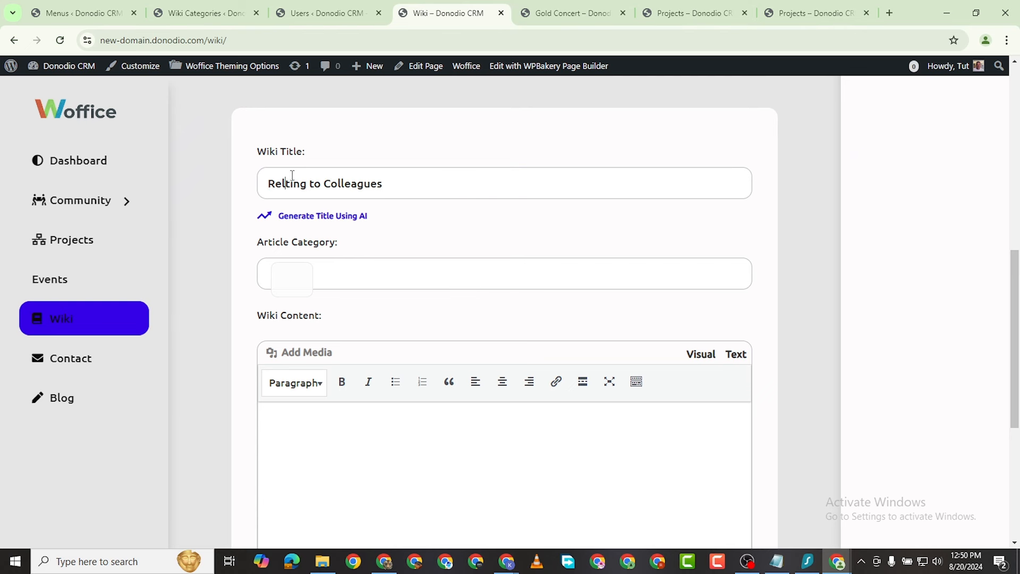
{"action": "left_click", "coordinate": [292, 183]}
{"action": "type", "text": "a"}
{"action": "left_click", "coordinate": [331, 279]}
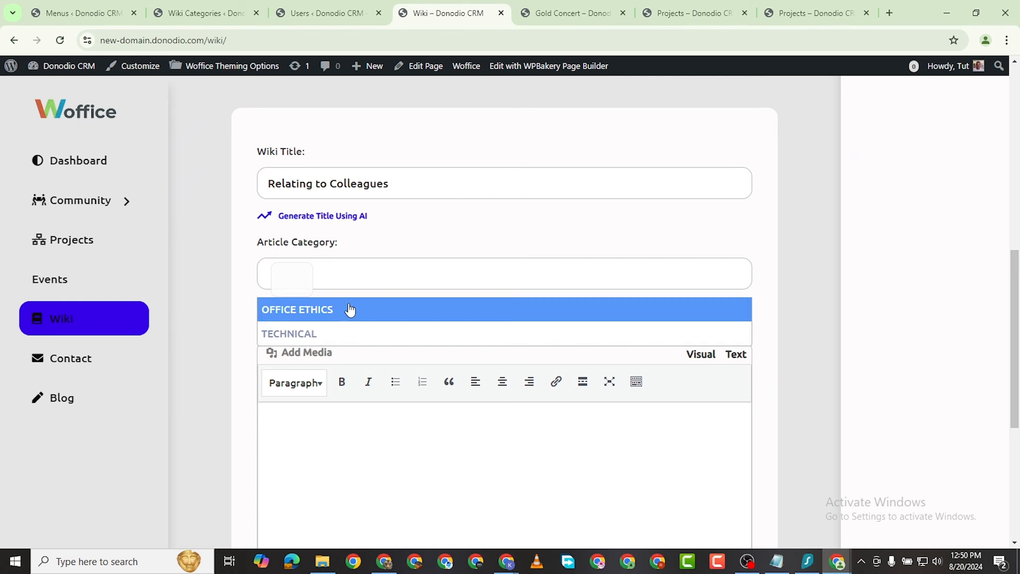
{"action": "left_click", "coordinate": [330, 314]}
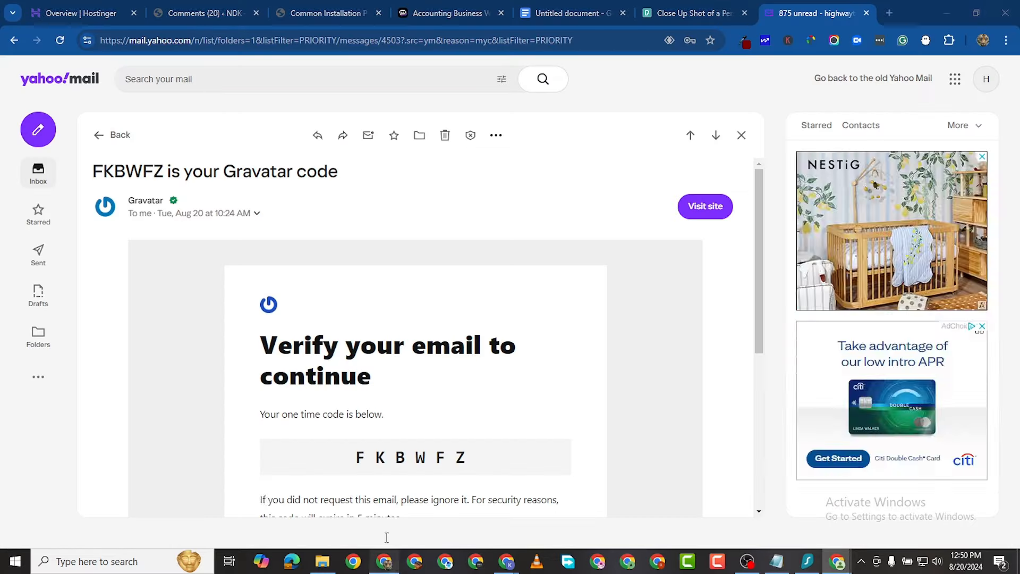
Step: Copy the text from the XYZ Accounting Firm heading through Accounting Services in Google Docs, then go back to the Wiki window
{"action": "left_click", "coordinate": [384, 561]}
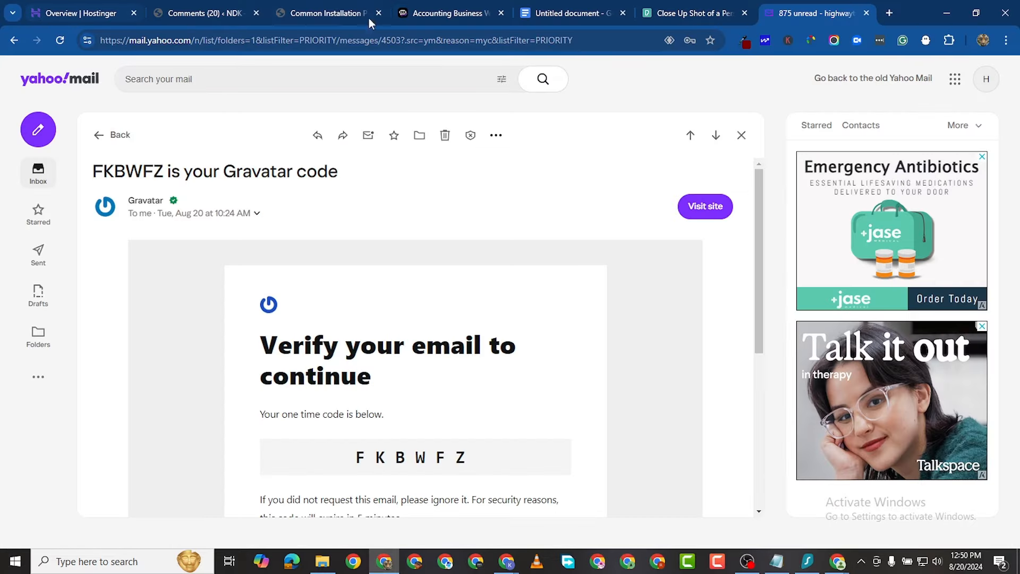
{"action": "left_click", "coordinate": [571, 13]}
{"action": "scroll", "coordinate": [319, 246], "scroll_direction": "up", "scroll_amount": 3}
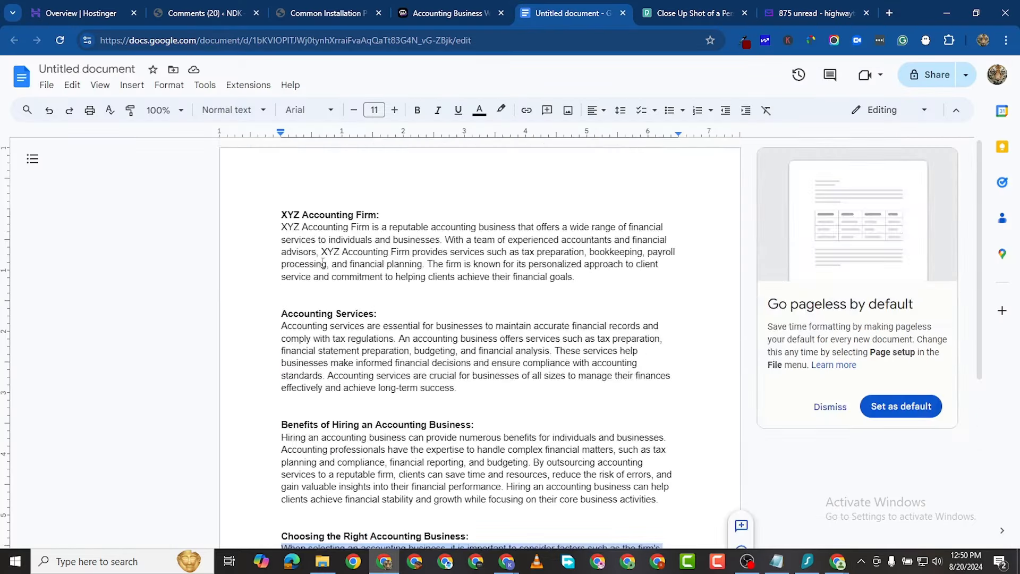
{"action": "left_click_drag", "start_coordinate": [281, 214], "coordinate": [649, 326]}
{"action": "left_click_drag", "start_coordinate": [657, 365], "coordinate": [664, 392]}
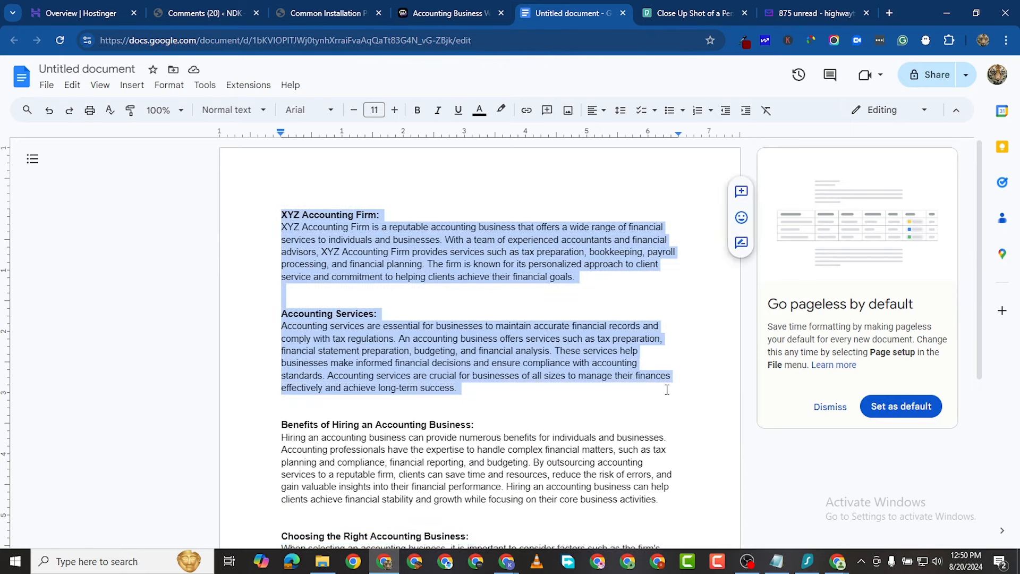
{"action": "right_click", "coordinate": [545, 263]}
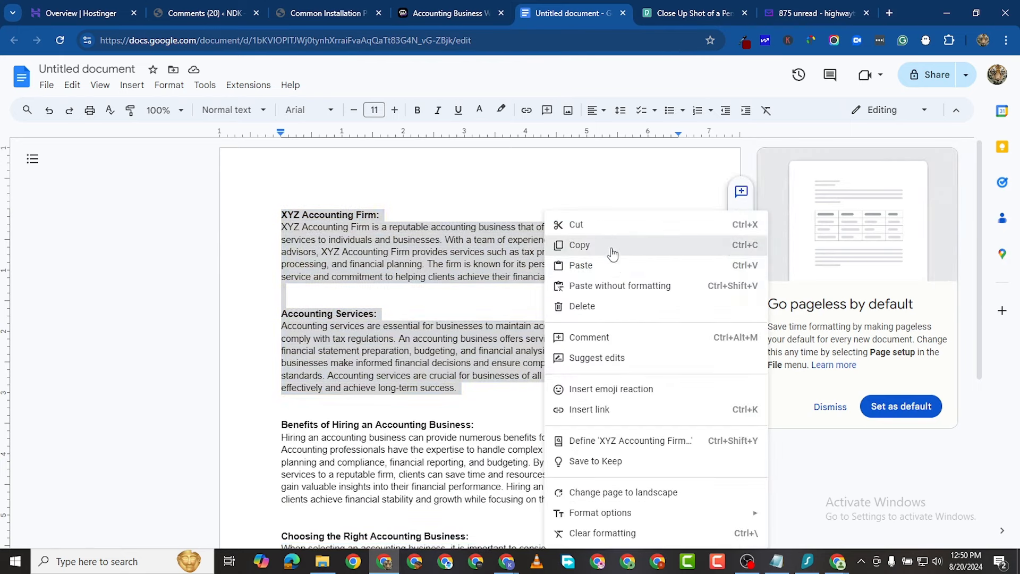
{"action": "left_click", "coordinate": [574, 245]}
{"action": "left_click", "coordinate": [845, 568]}
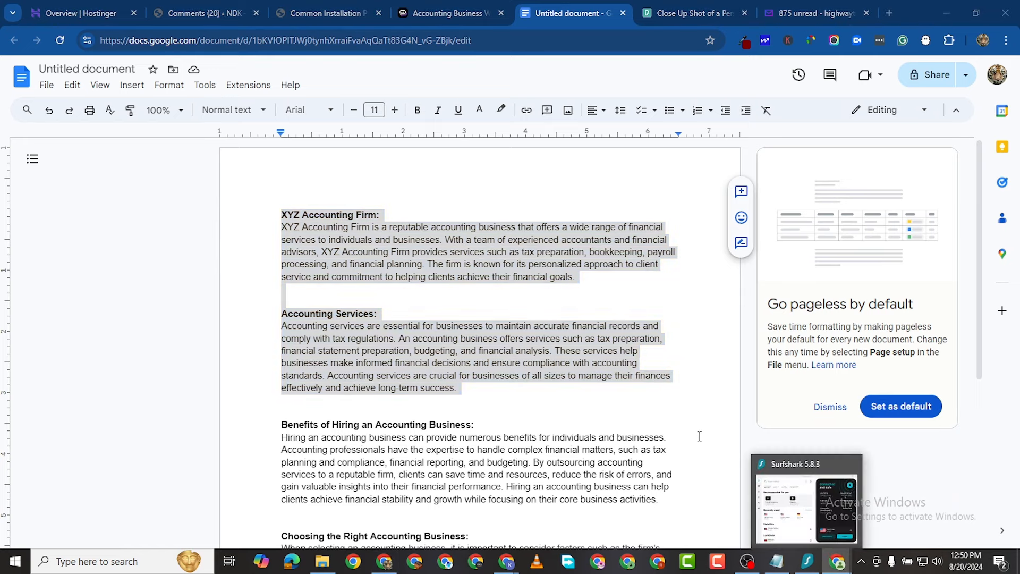
{"action": "mouse_move", "coordinate": [838, 565]}
{"action": "left_click", "coordinate": [767, 505]}
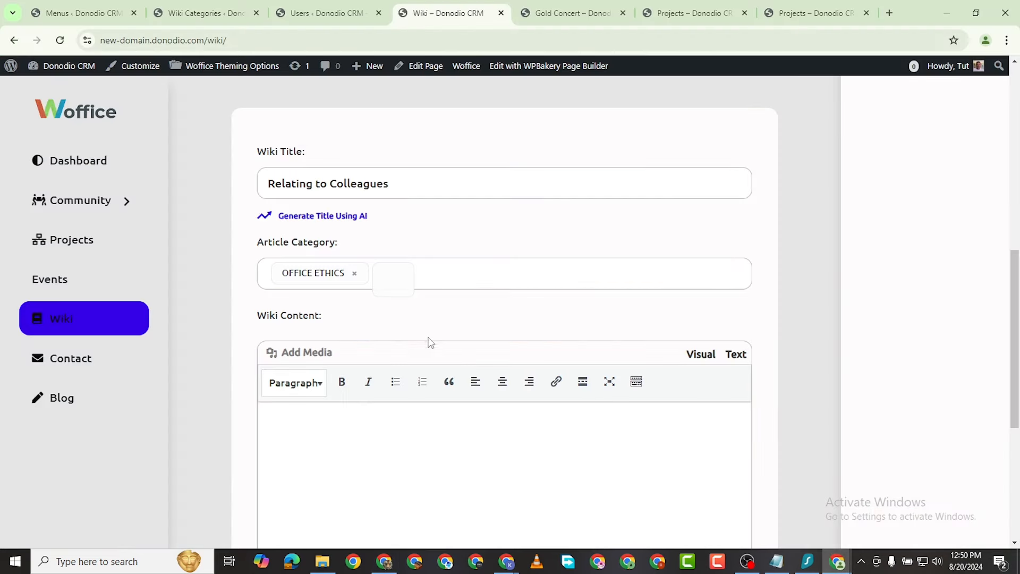
Step: Paste the two accounting sections into Wiki Content and insert the overhead office desk photo
{"action": "scroll", "coordinate": [310, 345], "scroll_direction": "down", "scroll_amount": 3}
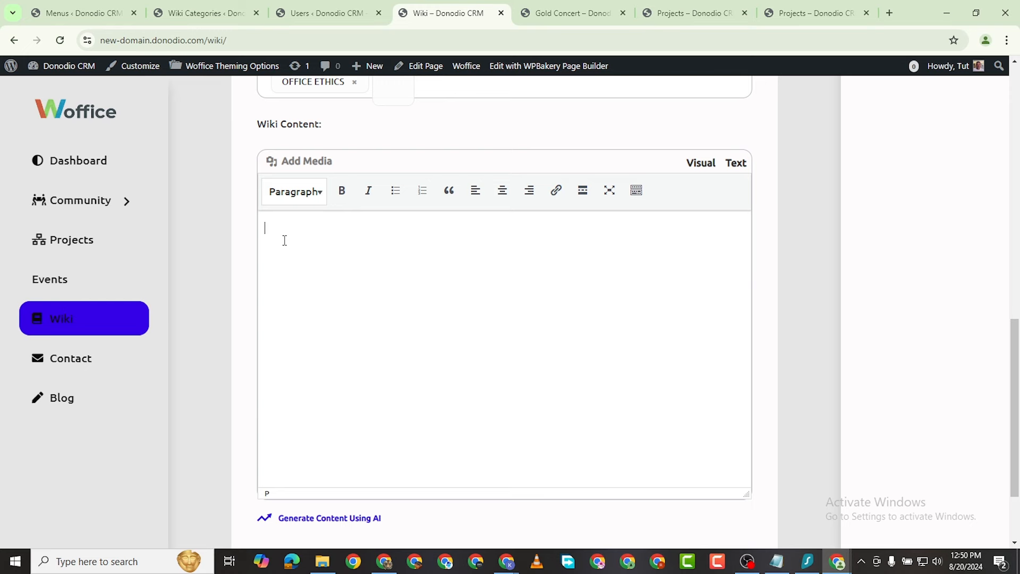
{"action": "key", "text": "ctrl+v"}
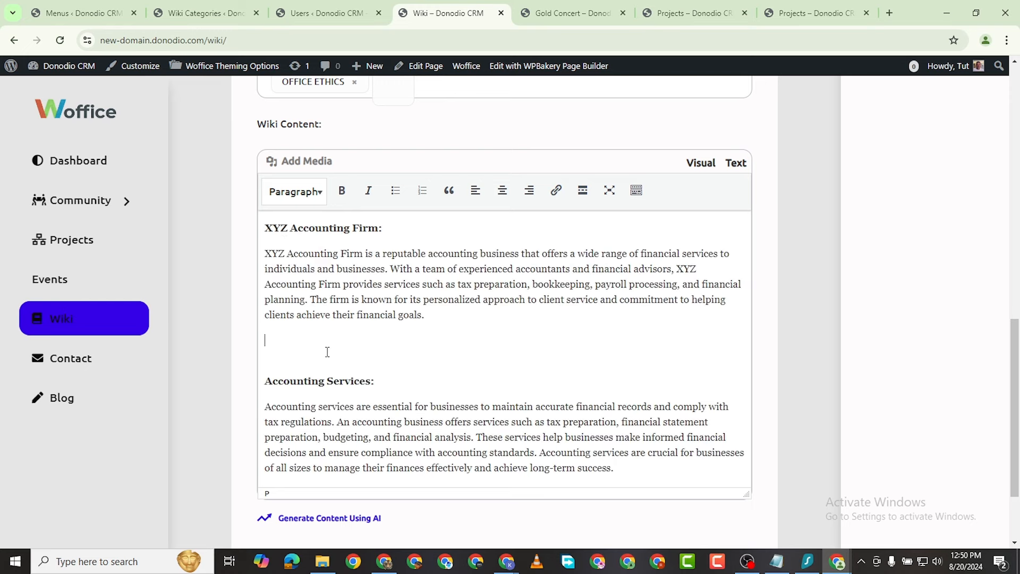
{"action": "left_click", "coordinate": [312, 166]}
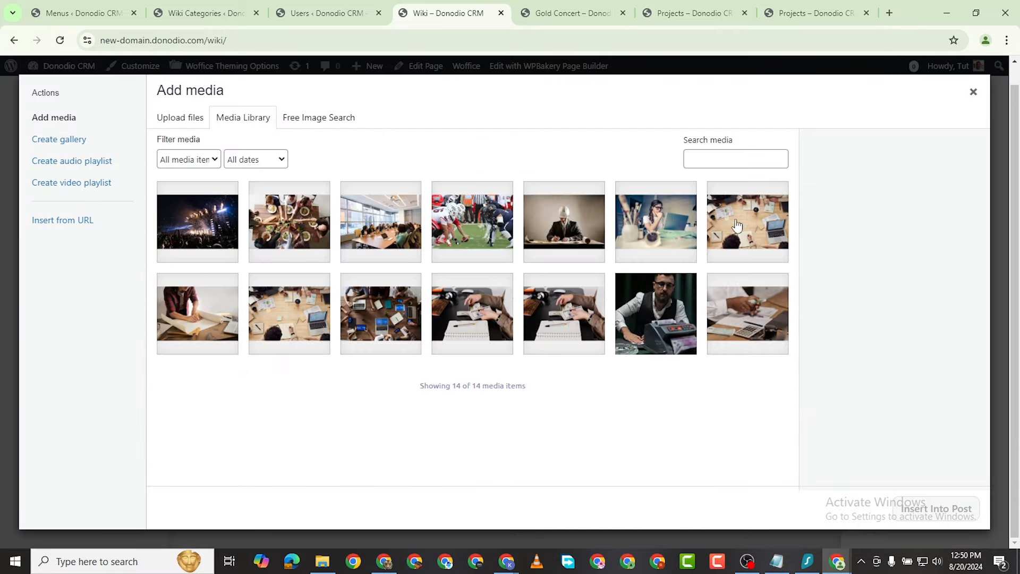
{"action": "left_click", "coordinate": [736, 226]}
{"action": "left_click", "coordinate": [935, 508]}
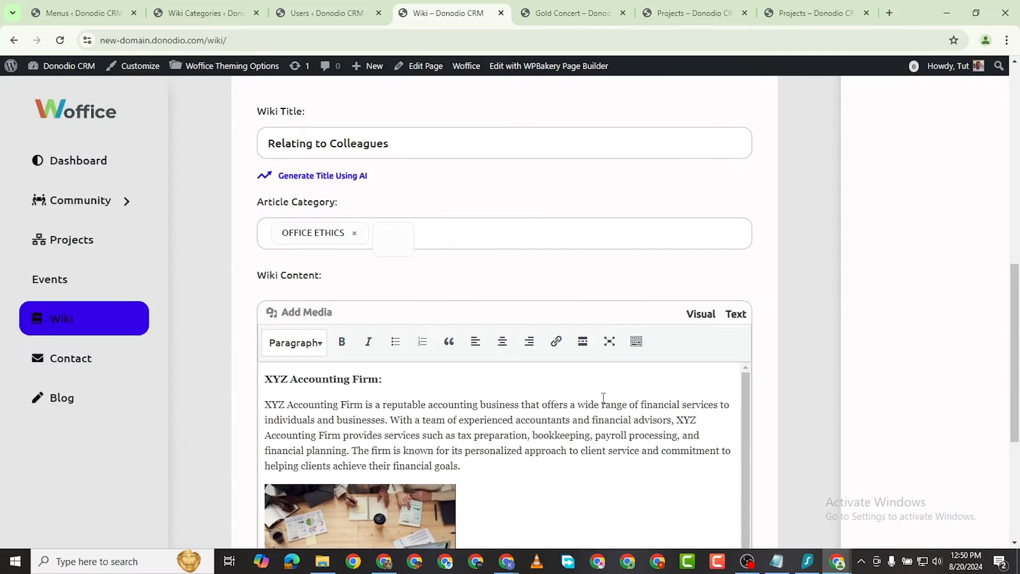
Step: Stretch the photo to the full content width and publish with Create Wiki
{"action": "scroll", "coordinate": [603, 397], "scroll_direction": "down", "scroll_amount": 5}
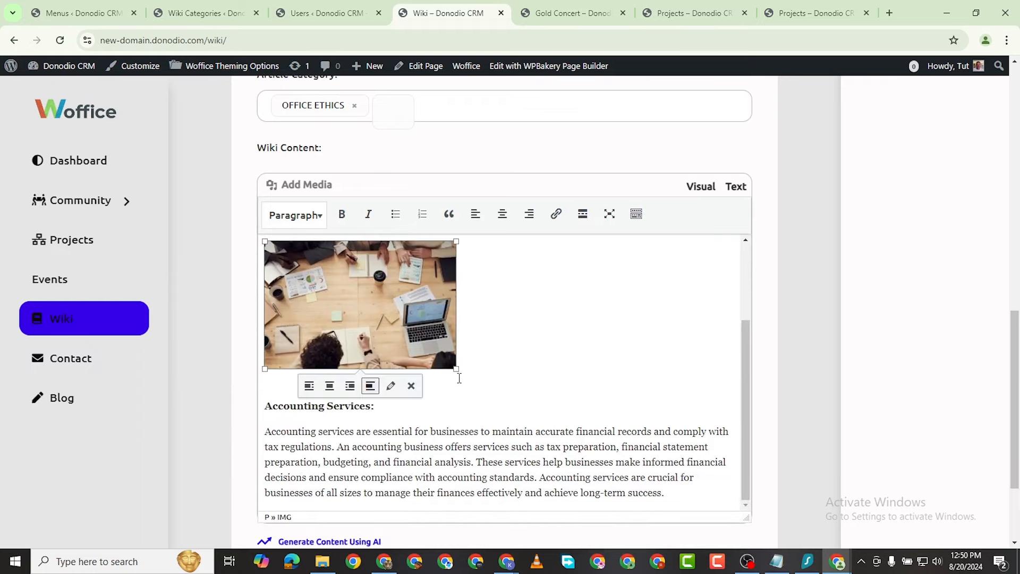
{"action": "left_click_drag", "start_coordinate": [456, 368], "coordinate": [735, 495]}
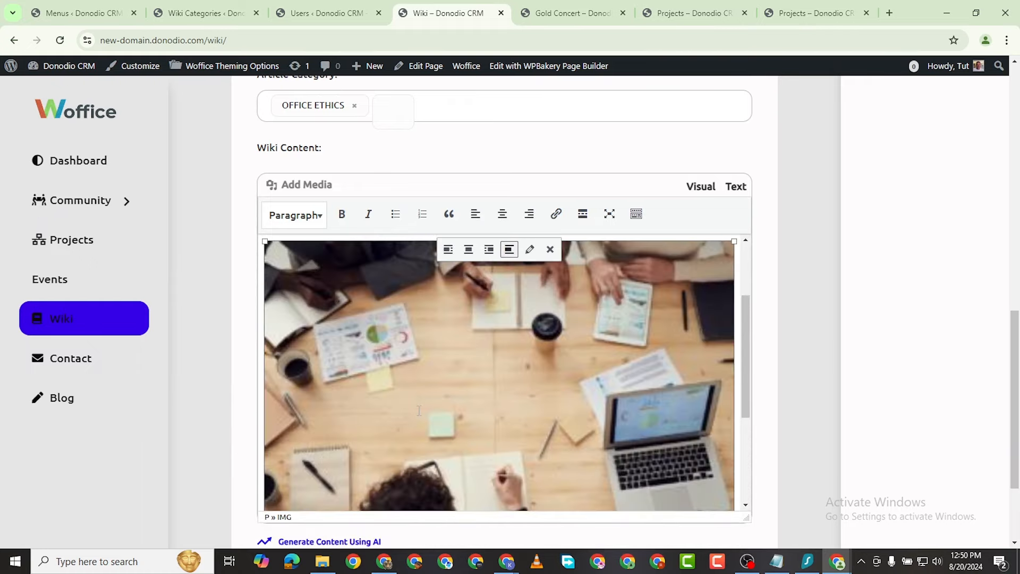
{"action": "scroll", "coordinate": [418, 415], "scroll_direction": "down", "scroll_amount": 5}
{"action": "scroll", "coordinate": [365, 432], "scroll_direction": "up", "scroll_amount": 2}
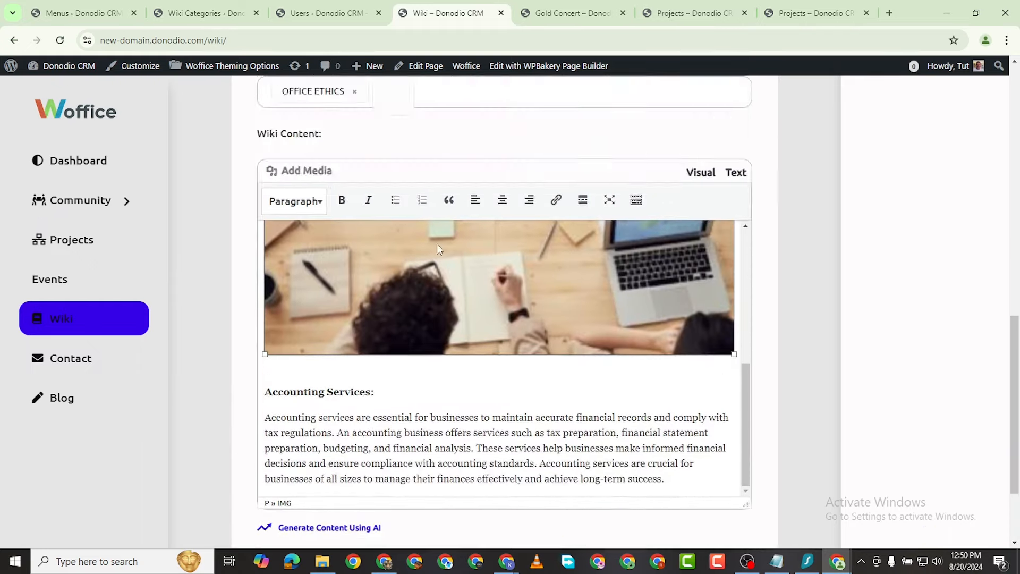
{"action": "scroll", "coordinate": [335, 388], "scroll_direction": "up", "scroll_amount": 6}
{"action": "scroll", "coordinate": [489, 438], "scroll_direction": "down", "scroll_amount": 8}
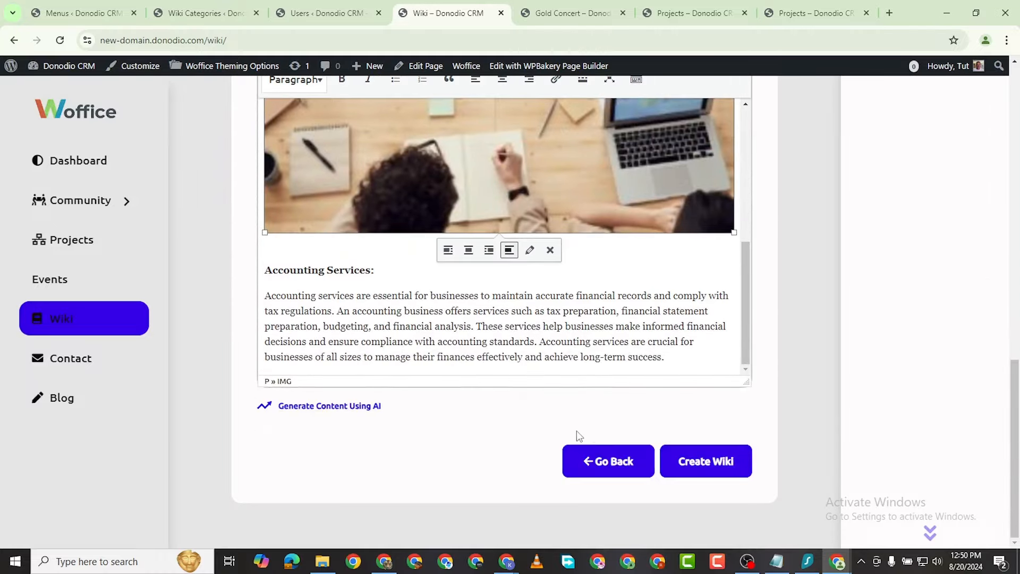
{"action": "left_click", "coordinate": [711, 468]}
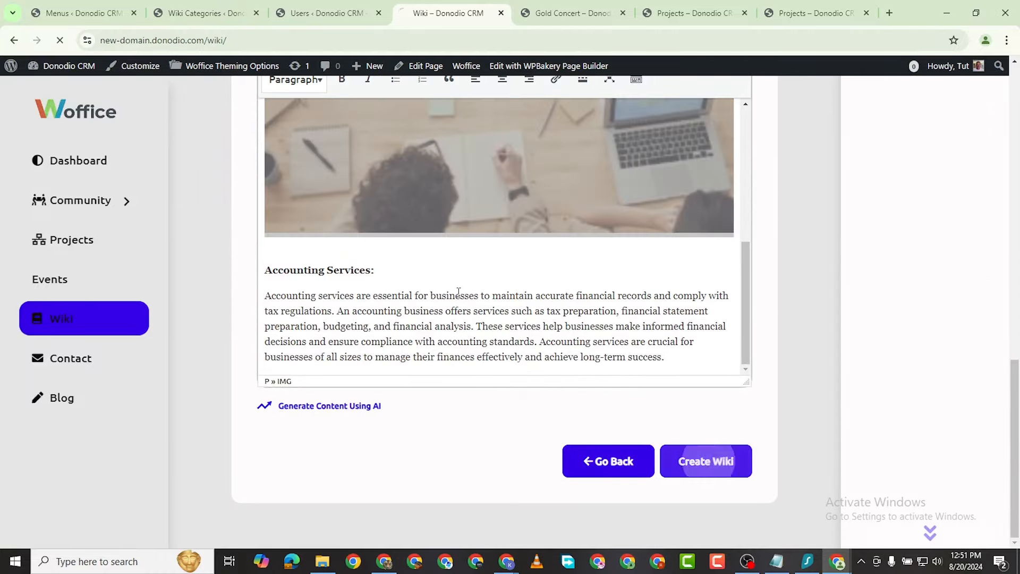
Step: Open the article's Comments section and post 'Thank you for the post' as a reply
{"action": "scroll", "coordinate": [458, 293], "scroll_direction": "up", "scroll_amount": 5}
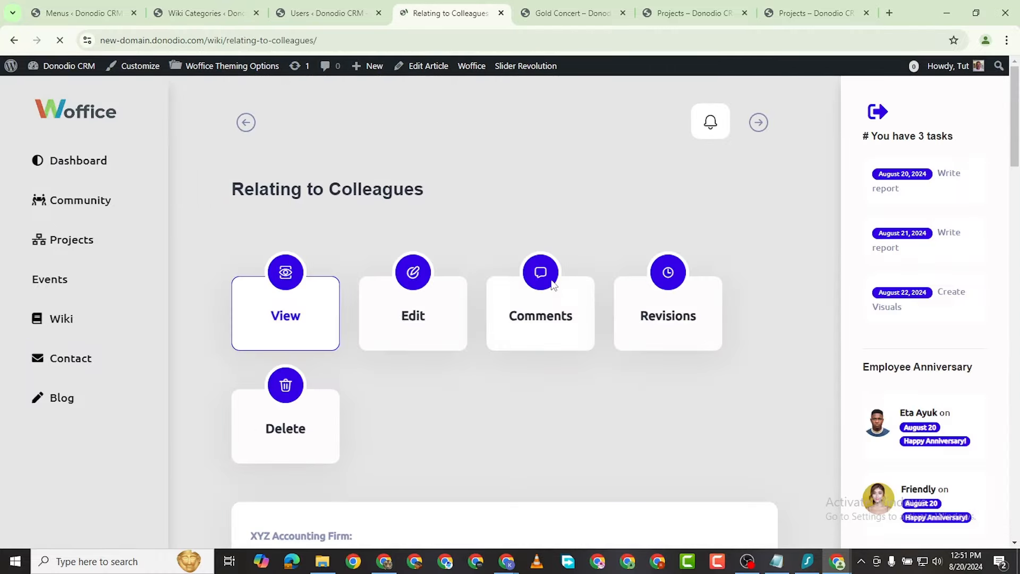
{"action": "scroll", "coordinate": [553, 327], "scroll_direction": "down", "scroll_amount": 10}
{"action": "scroll", "coordinate": [537, 301], "scroll_direction": "up", "scroll_amount": 9}
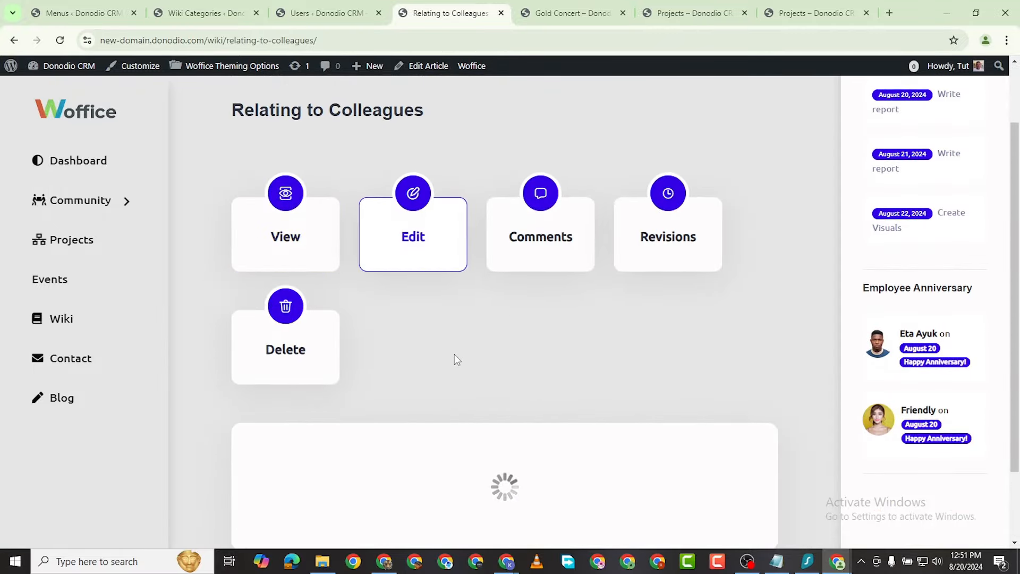
{"action": "scroll", "coordinate": [457, 356], "scroll_direction": "down", "scroll_amount": 10}
{"action": "scroll", "coordinate": [473, 365], "scroll_direction": "down", "scroll_amount": 2}
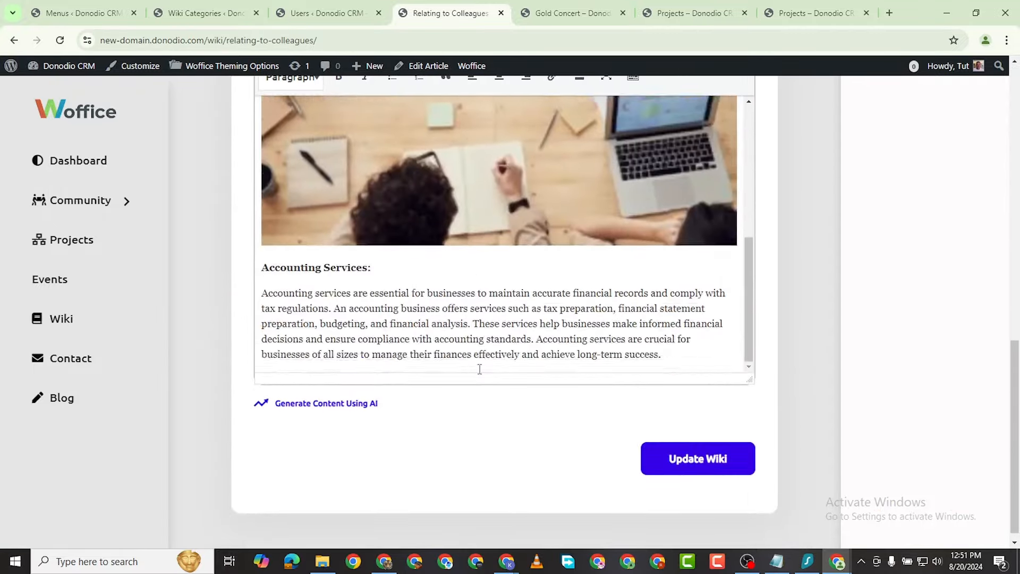
{"action": "scroll", "coordinate": [478, 356], "scroll_direction": "up", "scroll_amount": 15}
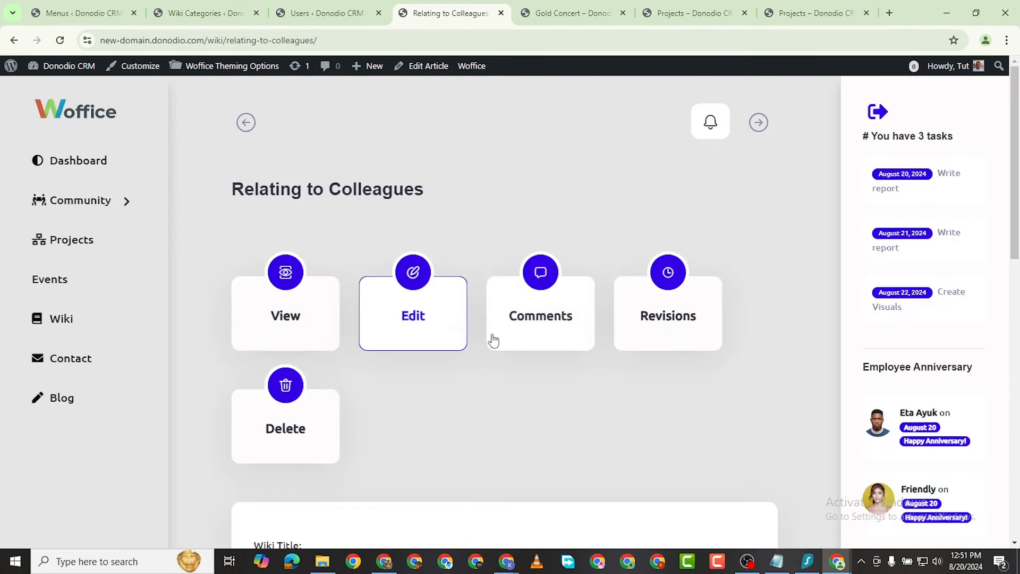
{"action": "left_click", "coordinate": [554, 343]}
{"action": "scroll", "coordinate": [510, 372], "scroll_direction": "down", "scroll_amount": 6}
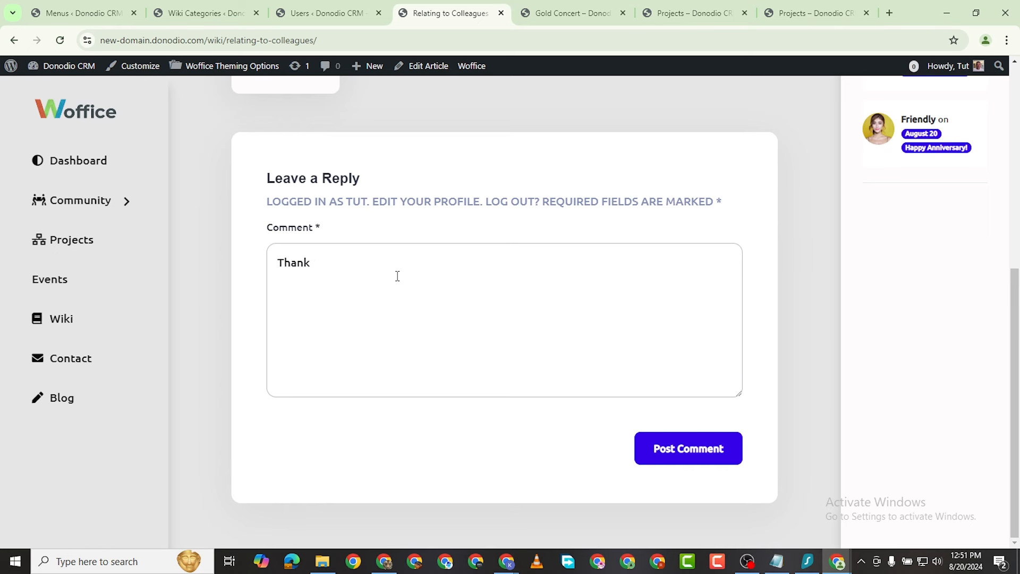
{"action": "type", "text": "r the post"}
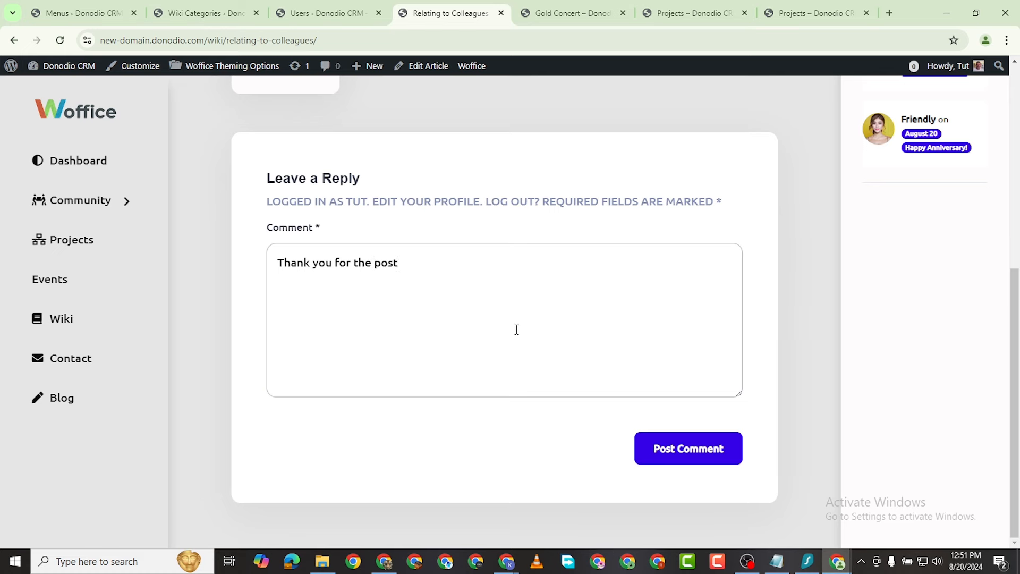
{"action": "left_click", "coordinate": [690, 454]}
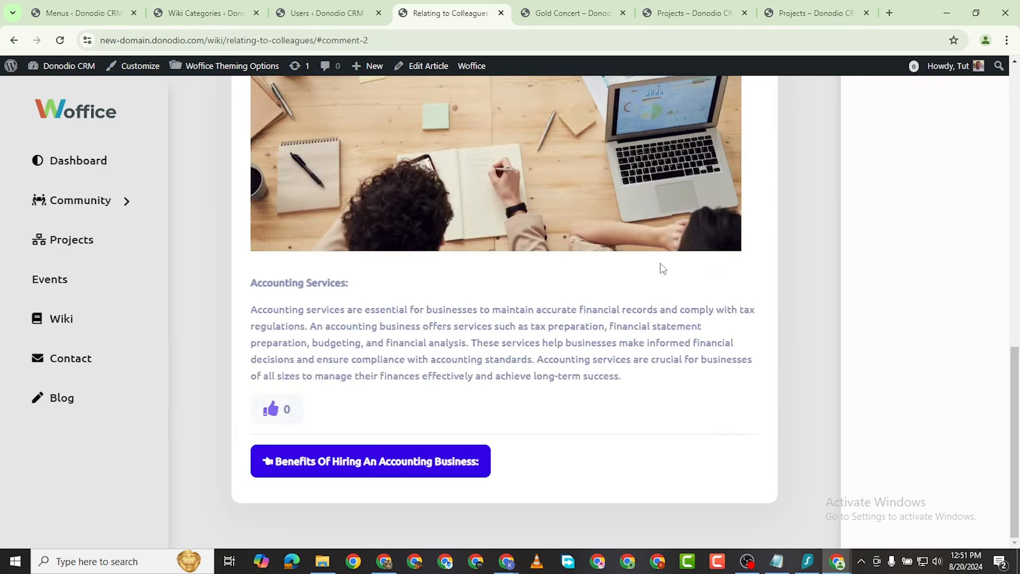
Step: Check the revisions, cancel deleting Relating to Colleagues twice, and return to the Wiki overview
{"action": "scroll", "coordinate": [696, 207], "scroll_direction": "up", "scroll_amount": 7}
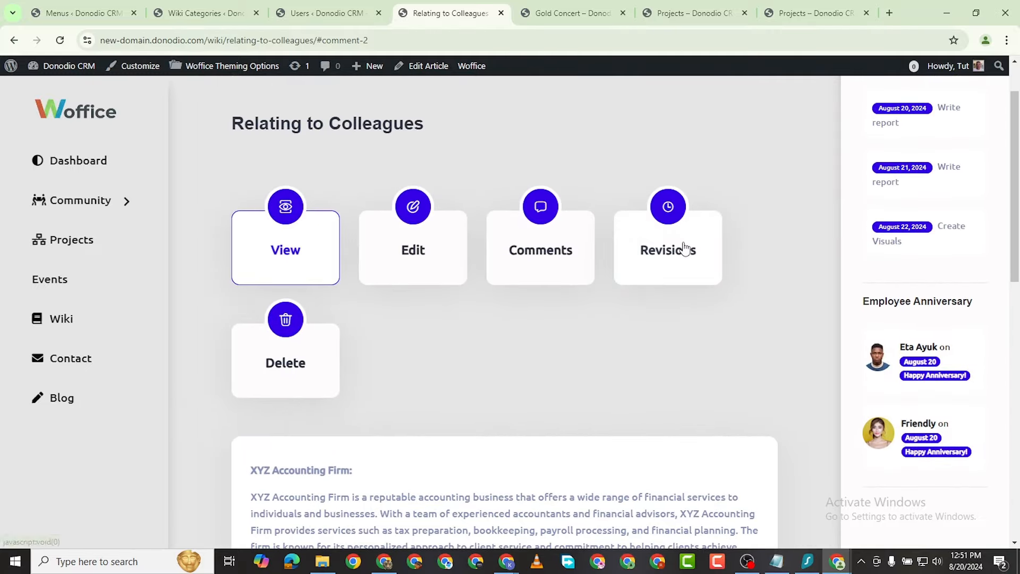
{"action": "left_click", "coordinate": [682, 244]}
{"action": "scroll", "coordinate": [447, 324], "scroll_direction": "down", "scroll_amount": 2}
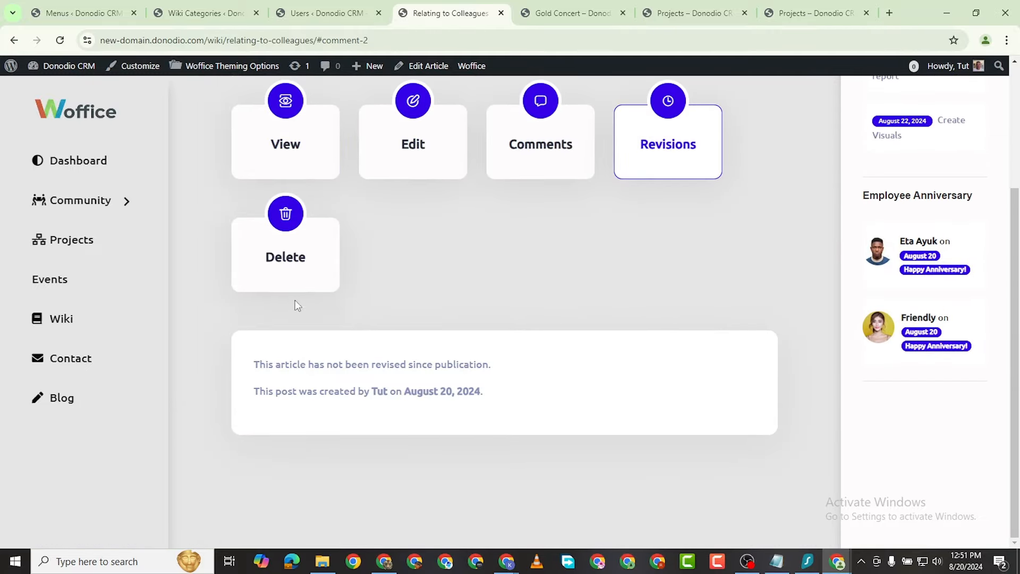
{"action": "left_click", "coordinate": [286, 272]}
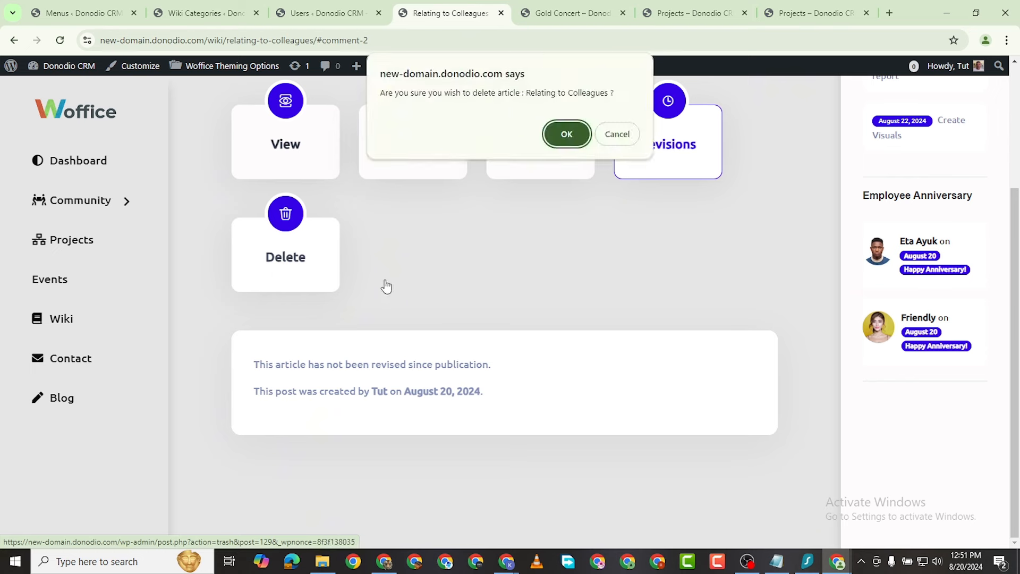
{"action": "left_click", "coordinate": [627, 138]}
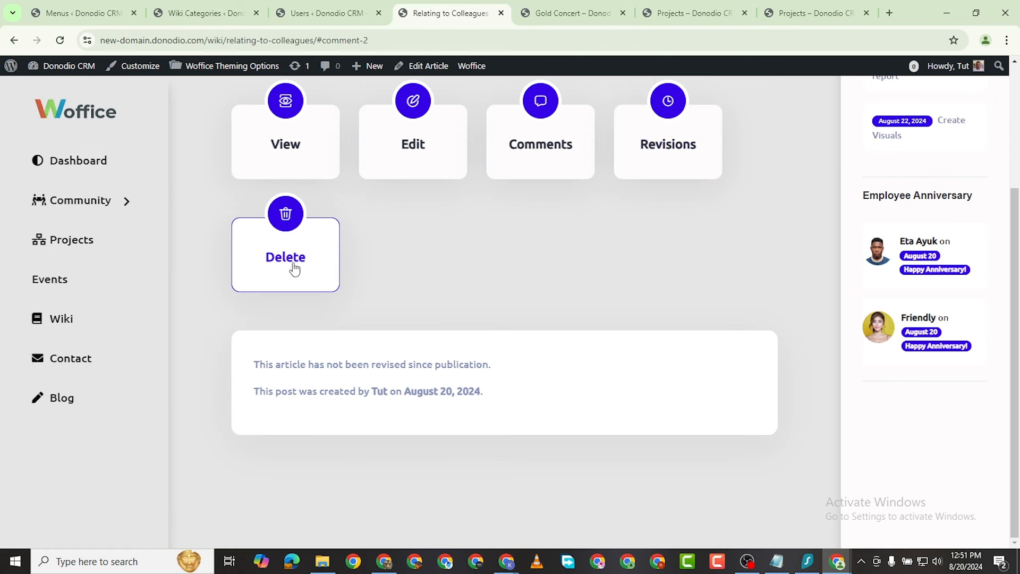
{"action": "left_click", "coordinate": [257, 267]}
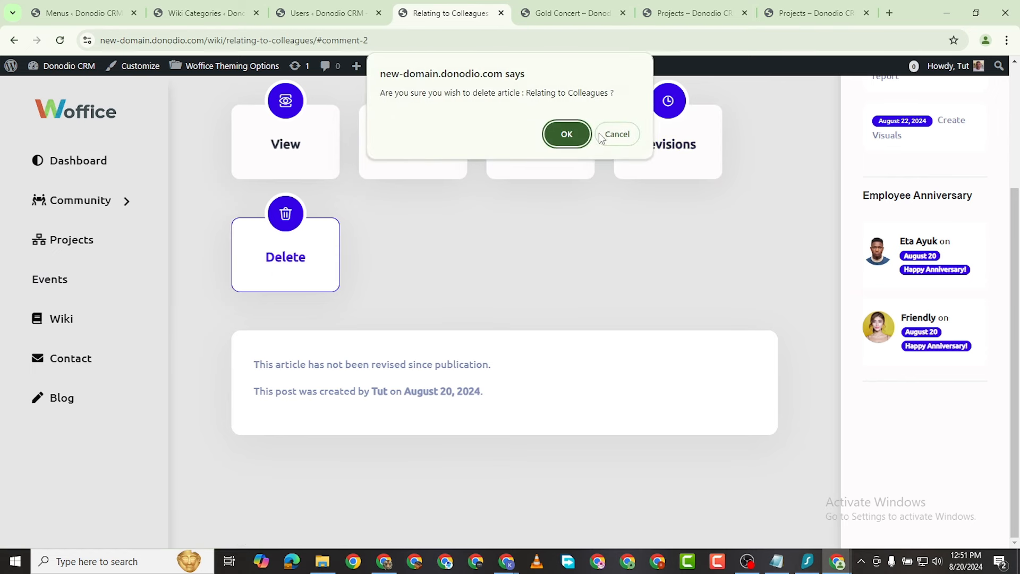
{"action": "left_click", "coordinate": [617, 134]}
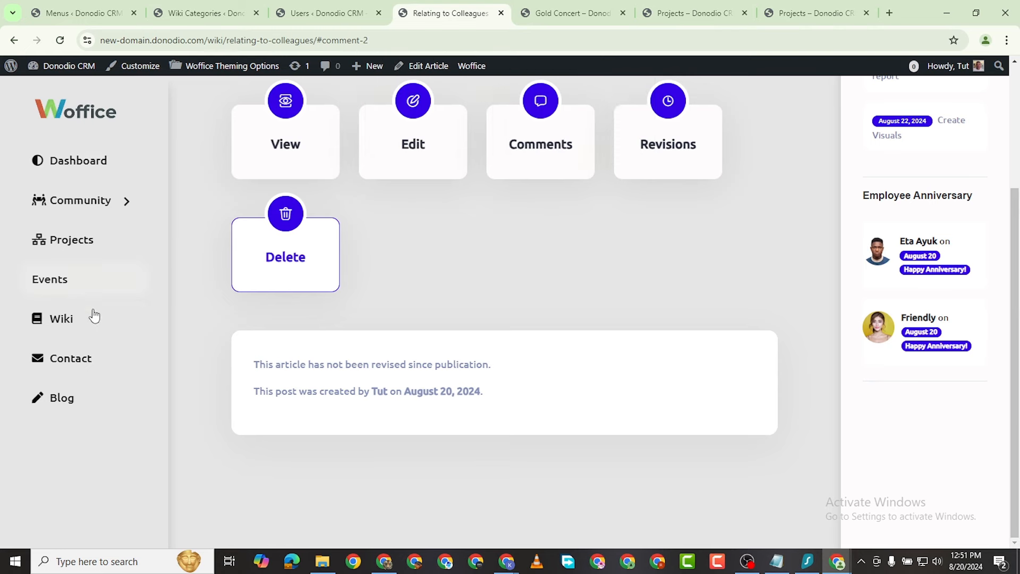
{"action": "left_click", "coordinate": [75, 322]}
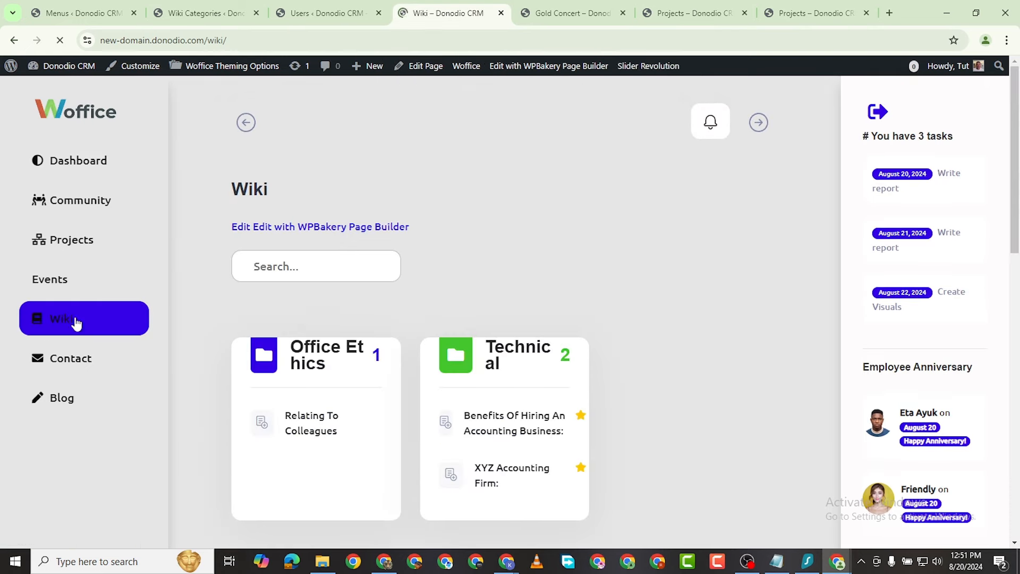
{"action": "scroll", "coordinate": [494, 308], "scroll_direction": "down", "scroll_amount": 3}
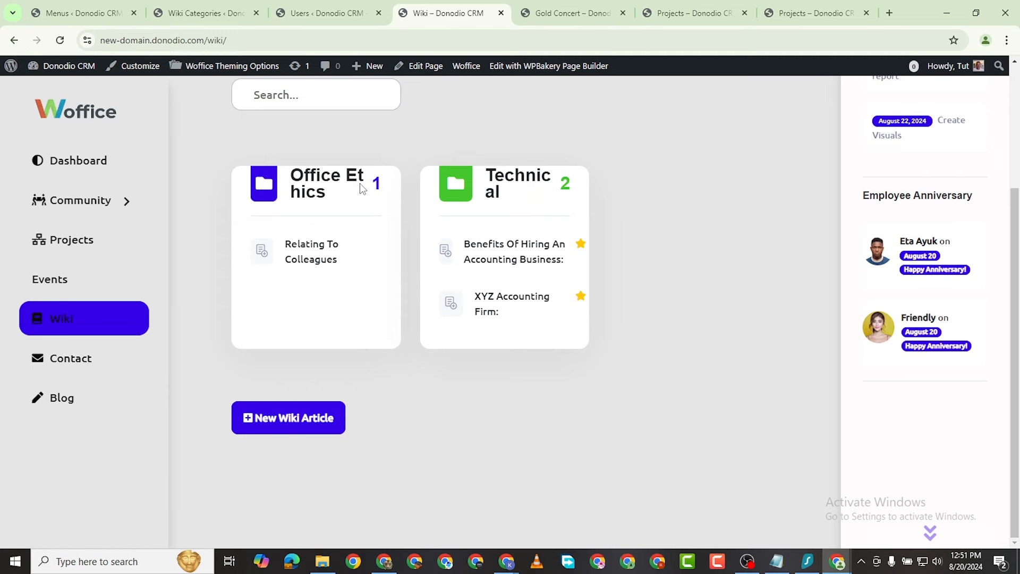
Step: Create the 'Mental Health' category on the Wiki Categories admin page and return to the Wiki tab
{"action": "left_click", "coordinate": [308, 422]}
{"action": "left_click", "coordinate": [178, 14]}
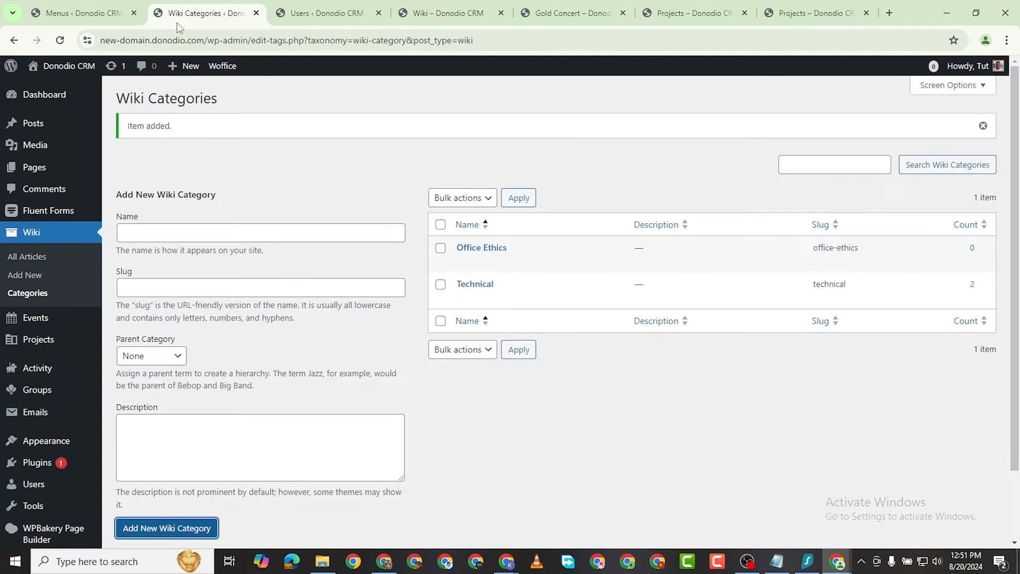
{"action": "left_click", "coordinate": [180, 226]}
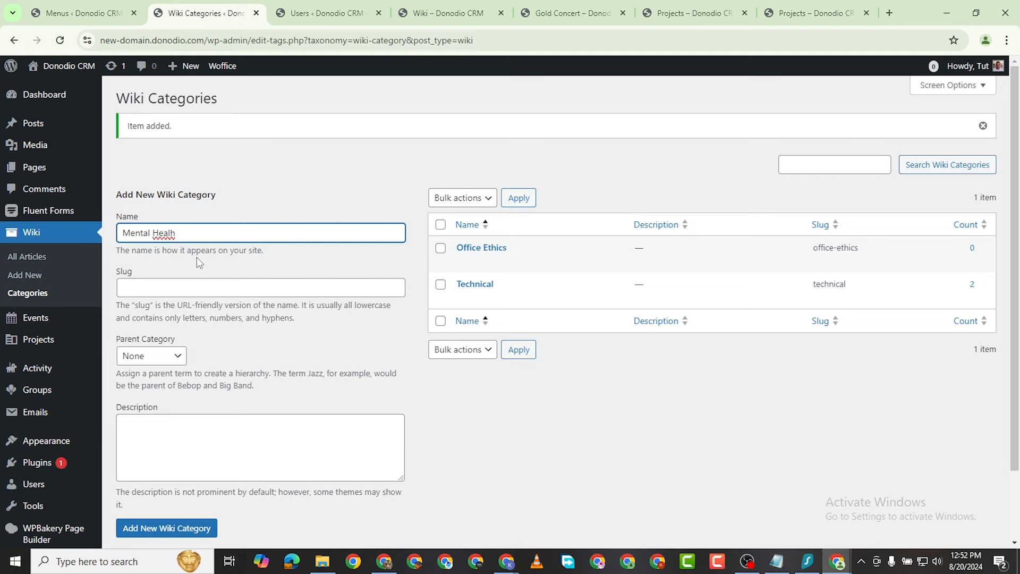
{"action": "key", "text": "BackSpace"}
{"action": "type", "text": "th"}
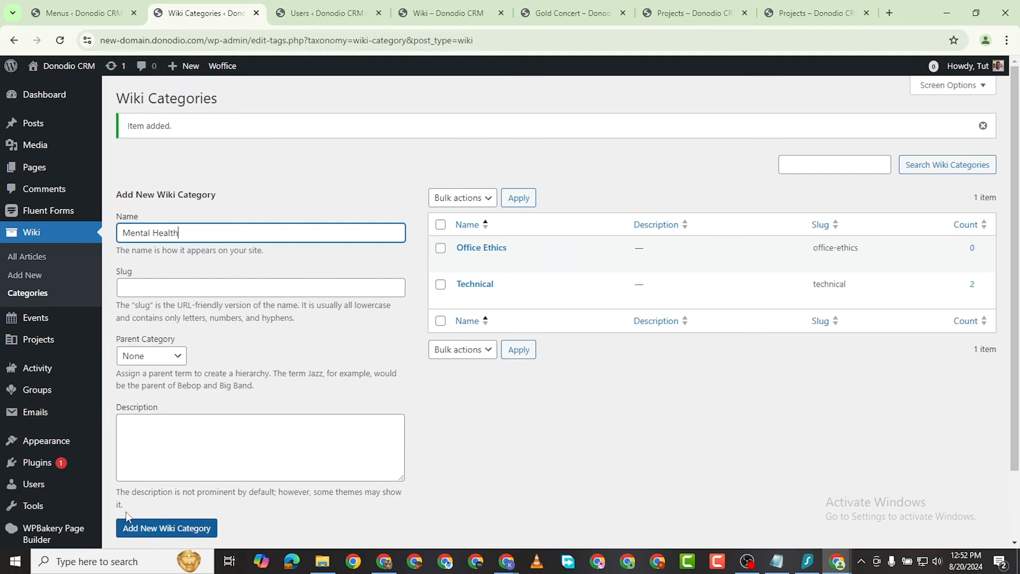
{"action": "left_click", "coordinate": [139, 529]}
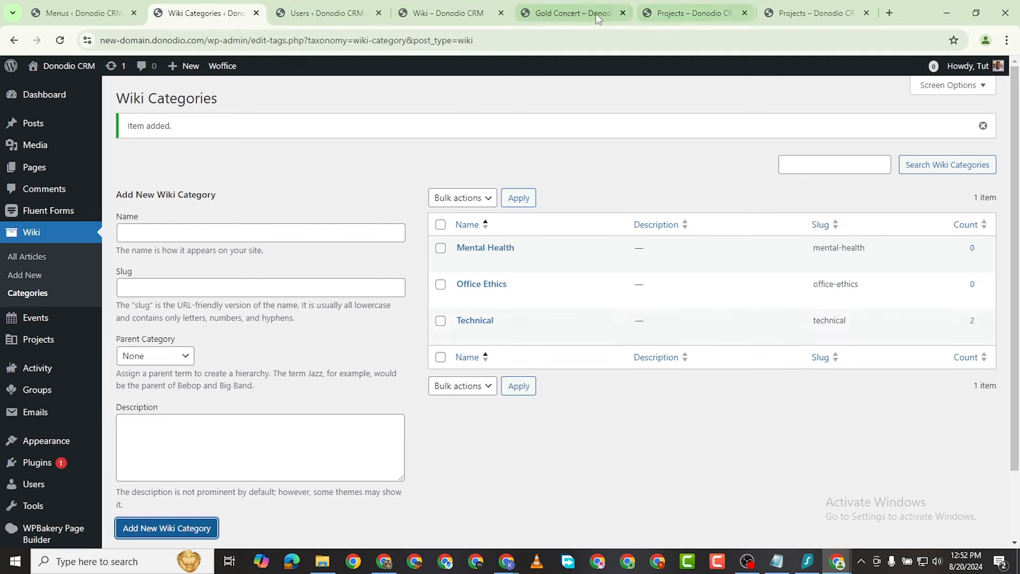
{"action": "left_click", "coordinate": [582, 19]}
{"action": "left_click", "coordinate": [458, 17]}
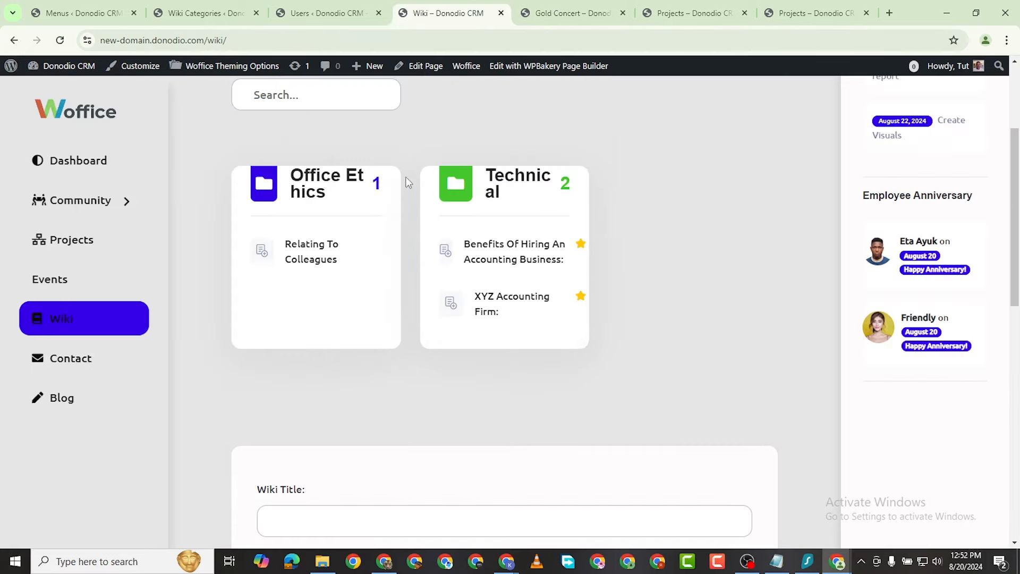
Step: Reload the Wiki page, title a new article 'Take Care of Yourself' and paste in the accounting sections
{"action": "left_click", "coordinate": [59, 39]}
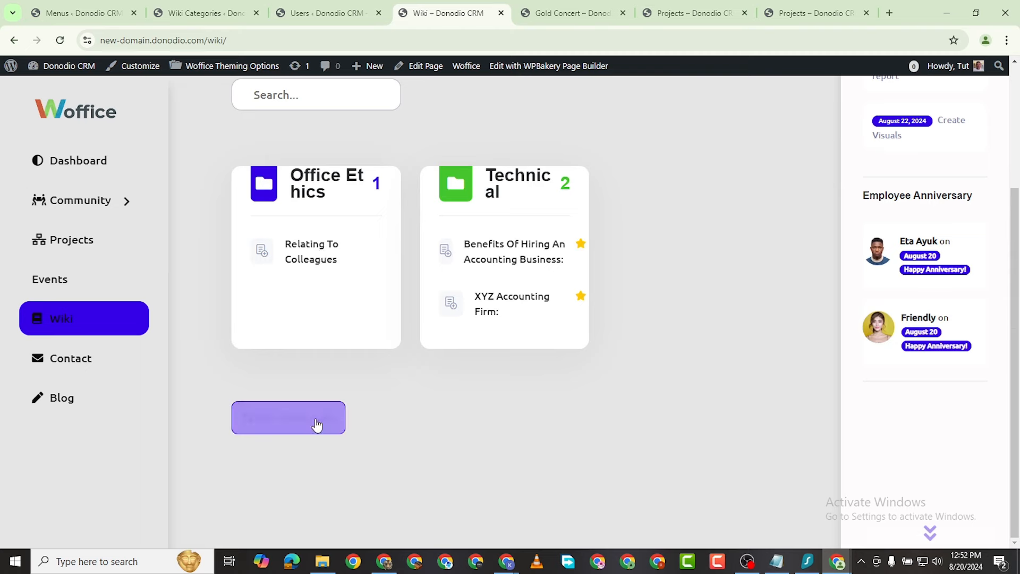
{"action": "left_click", "coordinate": [317, 426]}
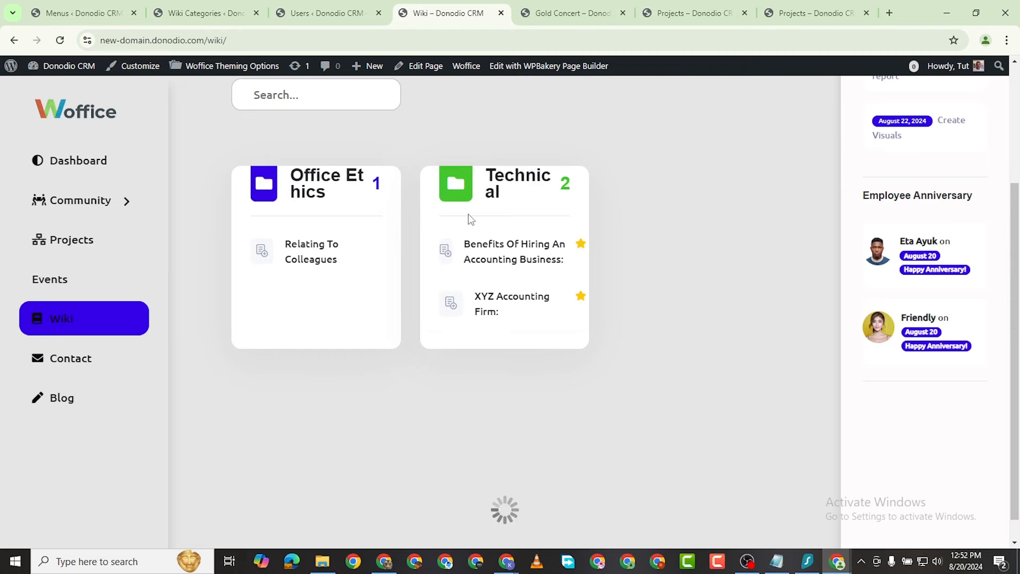
{"action": "scroll", "coordinate": [373, 461], "scroll_direction": "down", "scroll_amount": 1}
{"action": "scroll", "coordinate": [374, 461], "scroll_direction": "down", "scroll_amount": 5}
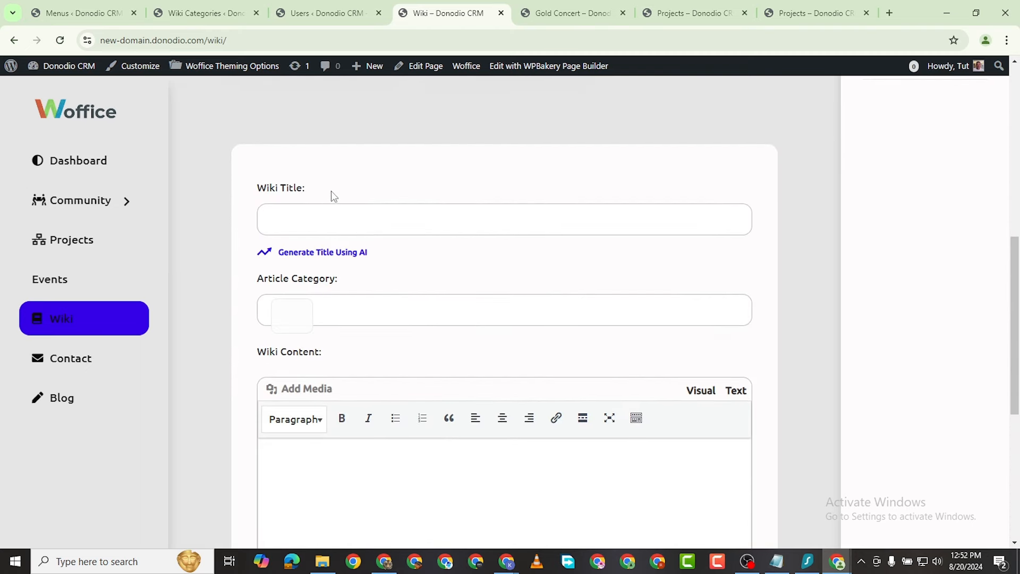
{"action": "left_click", "coordinate": [330, 211]}
{"action": "type", "text": "Take Care of Yourself"}
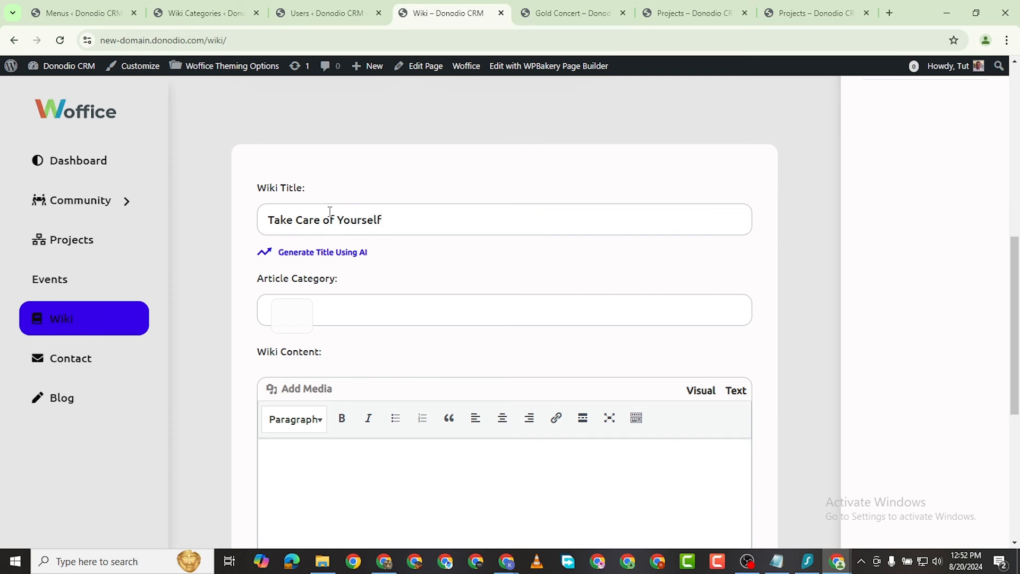
{"action": "scroll", "coordinate": [310, 183], "scroll_direction": "down", "scroll_amount": 6}
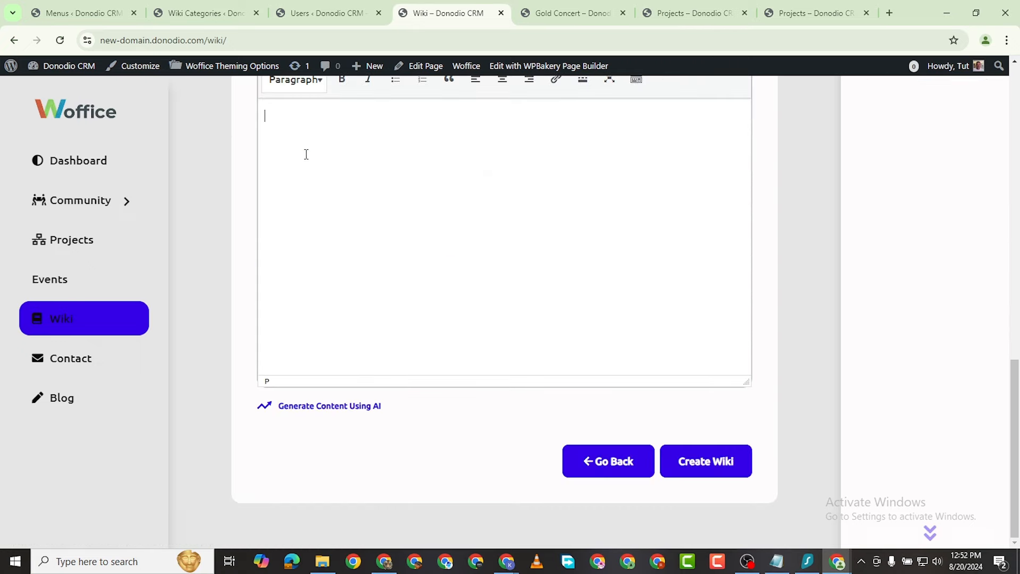
{"action": "type", "text": "XYZ Accounting Firm: XYZ Accounting Firm is a reputable accounting business that offers a wide range of financial services to individuals and businesses. With a team of experienced accountants and financial advisors, XYZ Accounting Firm provides services such as tax preparation, bookkeeping, payroll processing, and financial planning. The firm is known for its personalized approach to client service and commitment to helping clients achieve their financial goals.  Accounting Services: Accounting services are essential for businesses to maintain accurate financial records and comply with tax regulations. An accounting business offers services such as tax preparation, financial statement preparation, budgeting, and financial analysis. These services help businesses make informed financial decisions and ensure compliance with accounting standards. Accounting services are crucial for businesses of all sizes to manage their finances effectively and achieve long-term success."}
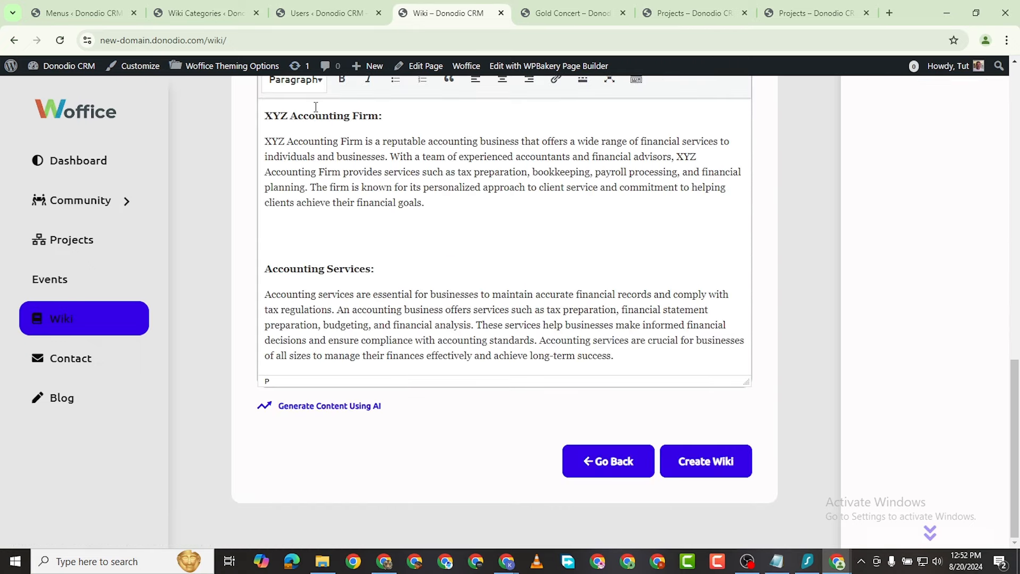
Step: Insert the money-counter photo below the first section and enlarge it to full editor width
{"action": "scroll", "coordinate": [319, 176], "scroll_direction": "up", "scroll_amount": 5}
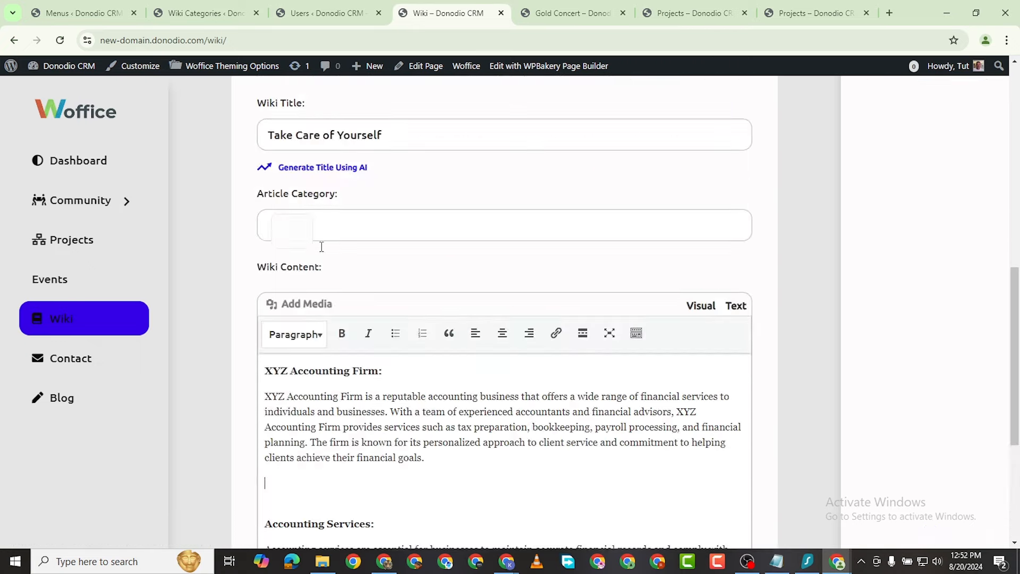
{"action": "left_click", "coordinate": [314, 304]}
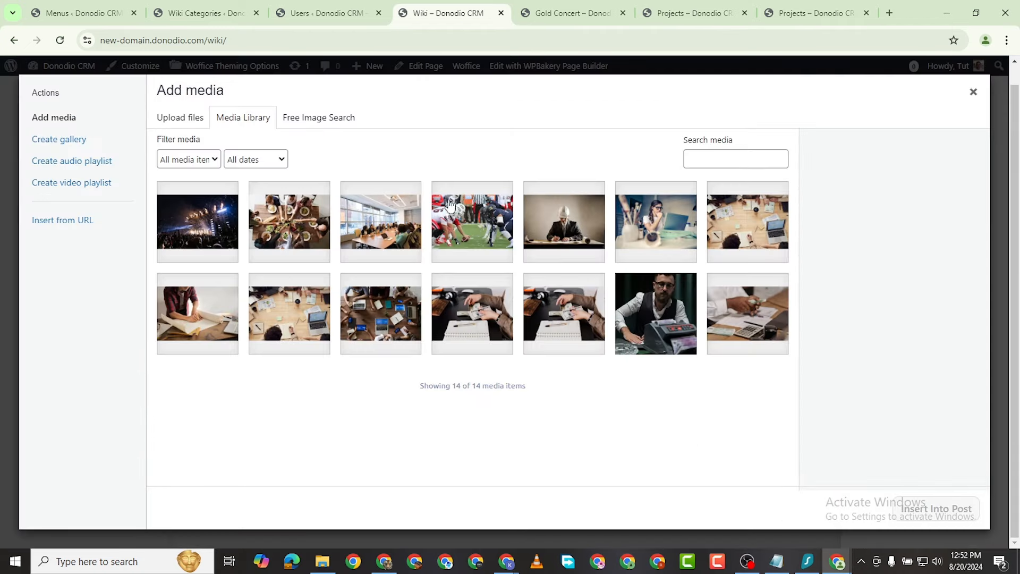
{"action": "left_click", "coordinate": [660, 319]}
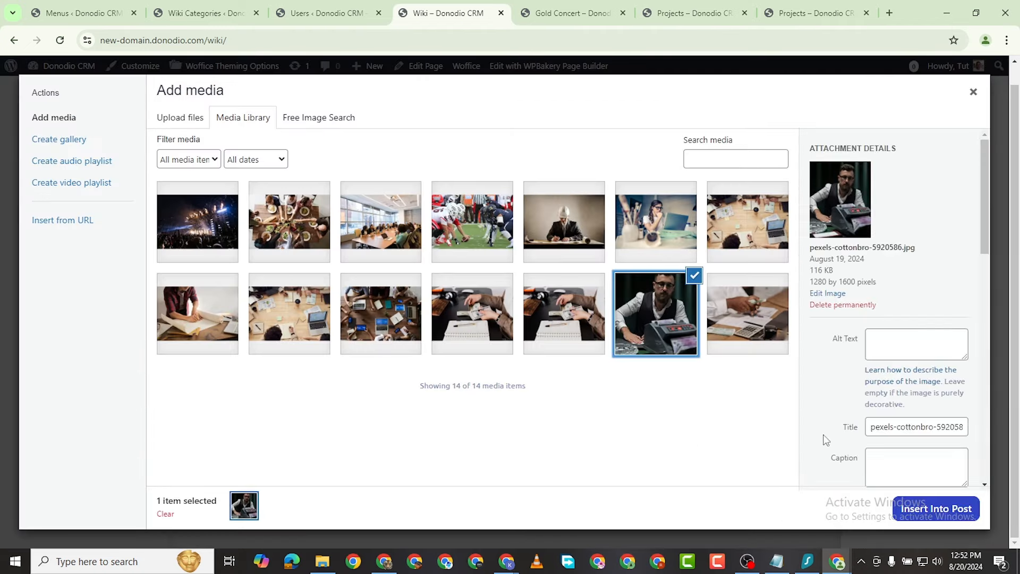
{"action": "left_click", "coordinate": [935, 509]}
{"action": "scroll", "coordinate": [394, 212], "scroll_direction": "down", "scroll_amount": 5}
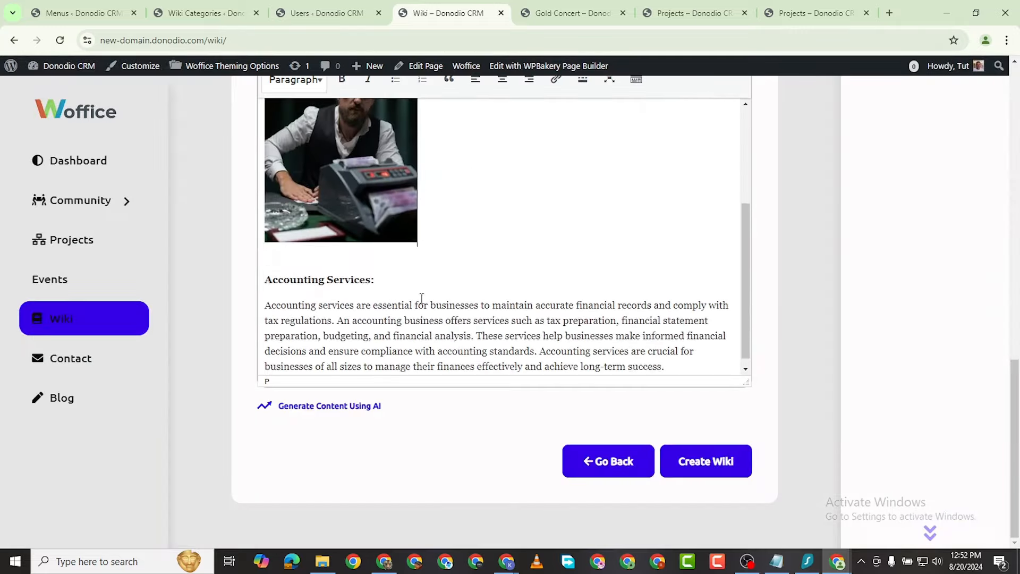
{"action": "left_click", "coordinate": [395, 212]}
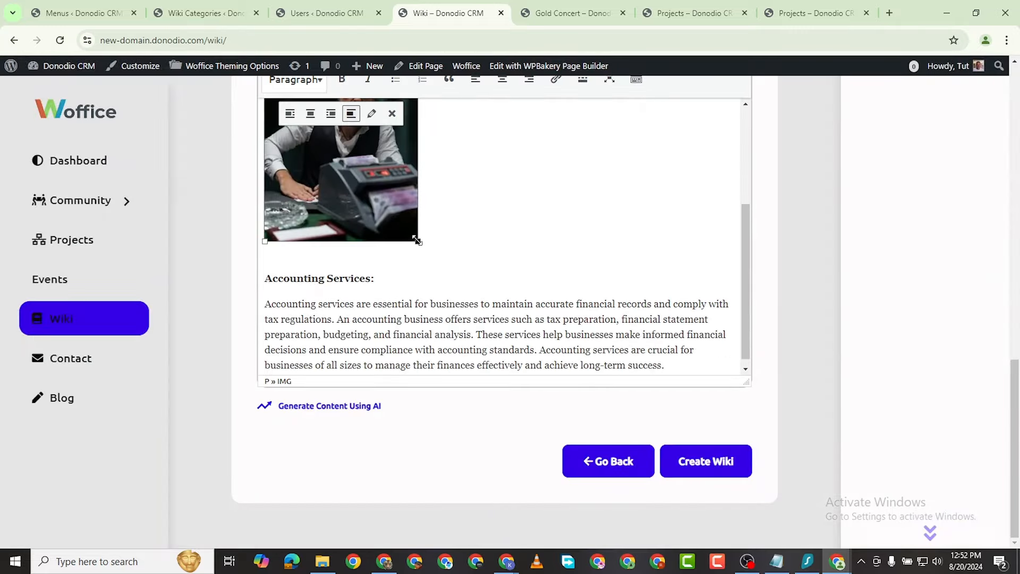
{"action": "left_click_drag", "start_coordinate": [418, 241], "coordinate": [735, 372]}
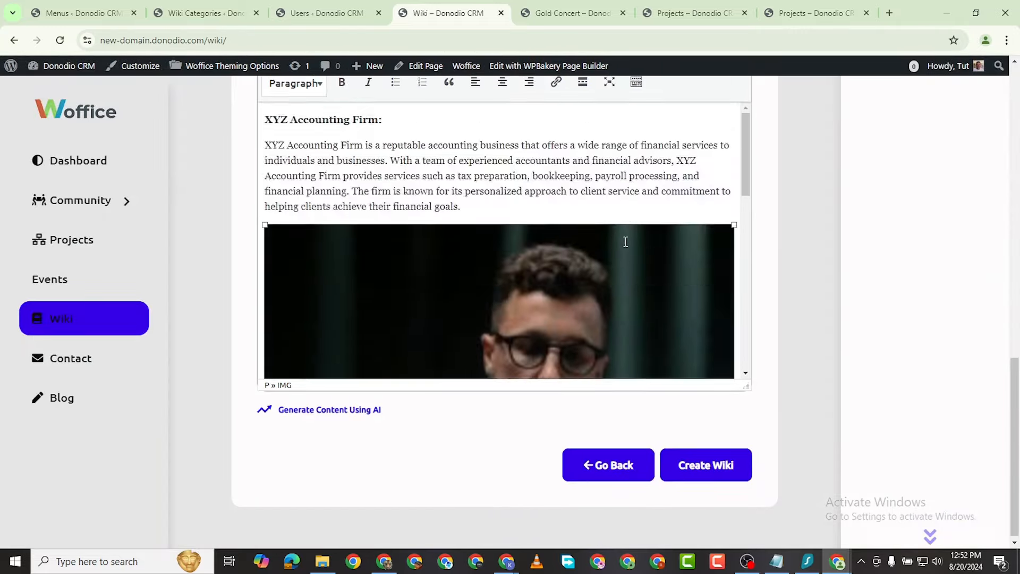
{"action": "scroll", "coordinate": [532, 255], "scroll_direction": "up", "scroll_amount": 5}
{"action": "scroll", "coordinate": [435, 273], "scroll_direction": "down", "scroll_amount": 2}
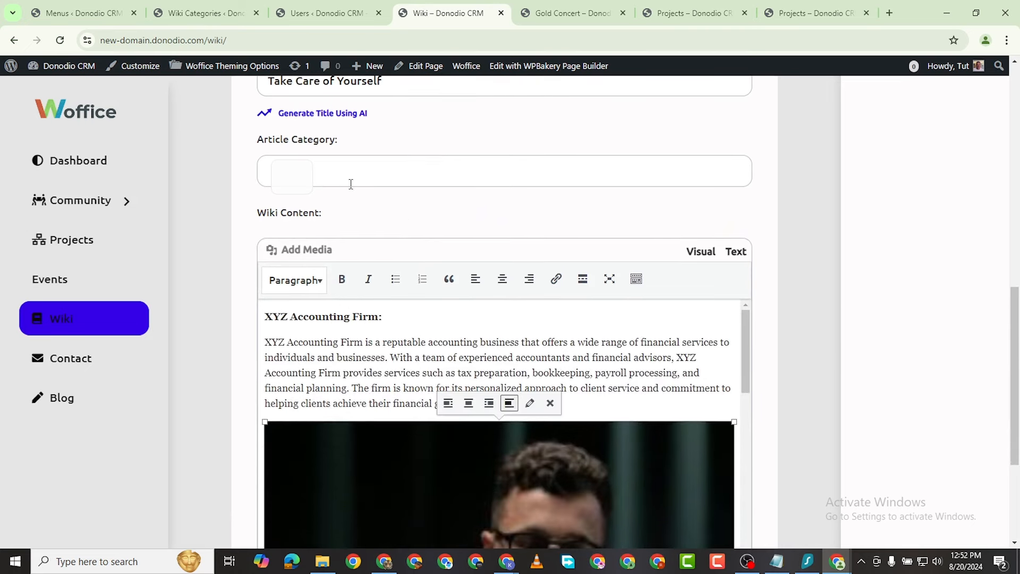
Step: File the article under Mental Health and publish it with Create Wiki
{"action": "left_click", "coordinate": [350, 183]}
{"action": "left_click", "coordinate": [335, 205]}
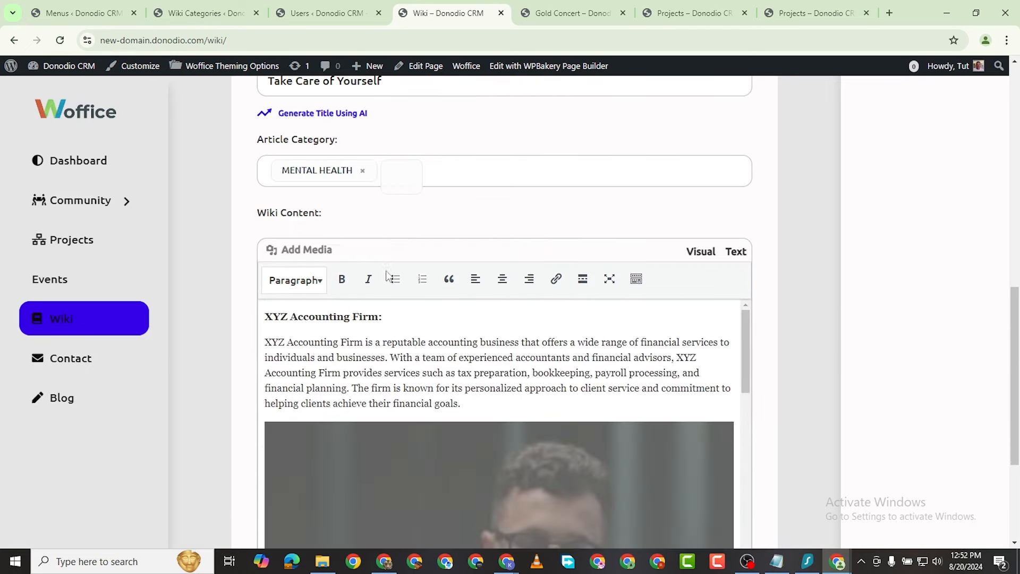
{"action": "scroll", "coordinate": [477, 283], "scroll_direction": "up", "scroll_amount": 5}
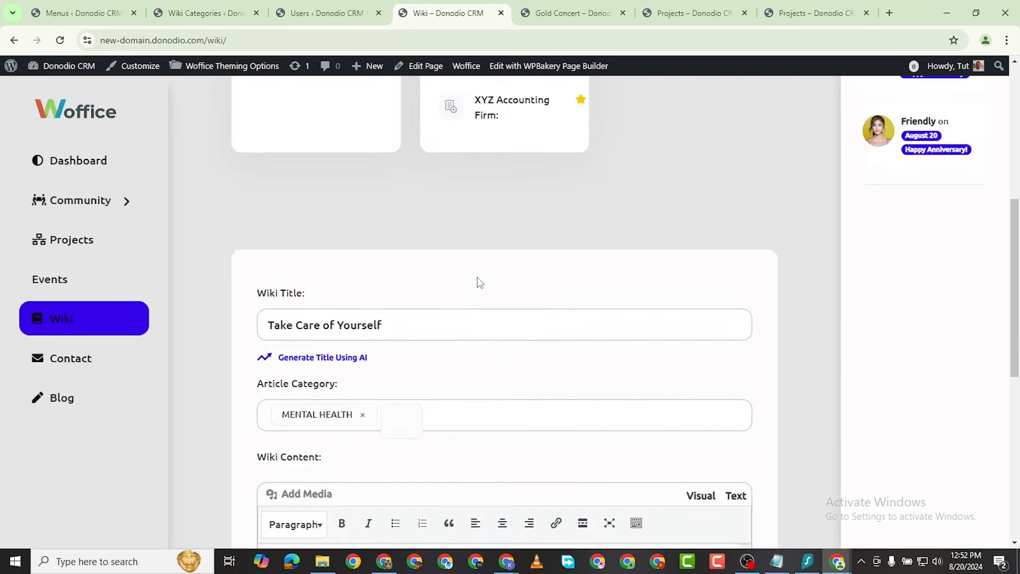
{"action": "scroll", "coordinate": [445, 307], "scroll_direction": "down", "scroll_amount": 9}
{"action": "scroll", "coordinate": [446, 307], "scroll_direction": "down", "scroll_amount": 5}
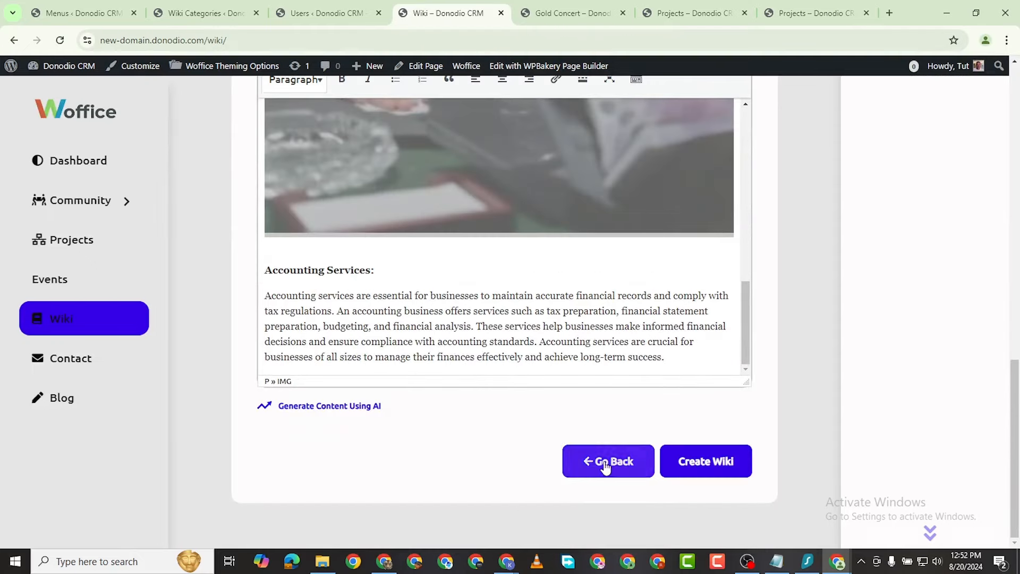
{"action": "left_click", "coordinate": [694, 462]}
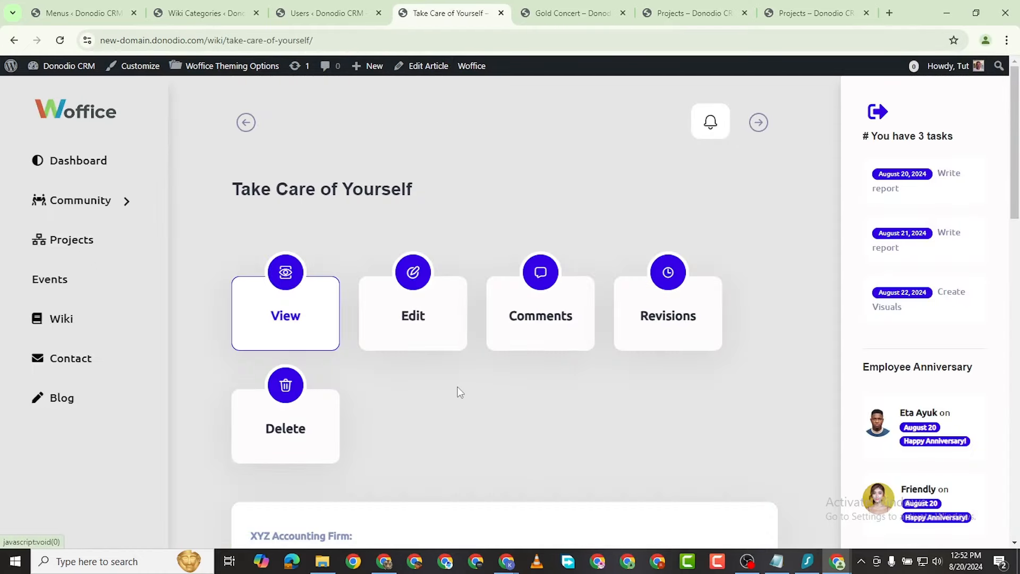
Step: Return to the Wiki overview and review the Mental Health, Office Ethics and Technical cards
{"action": "scroll", "coordinate": [441, 394], "scroll_direction": "down", "scroll_amount": 5}
{"action": "scroll", "coordinate": [441, 393], "scroll_direction": "down", "scroll_amount": 10}
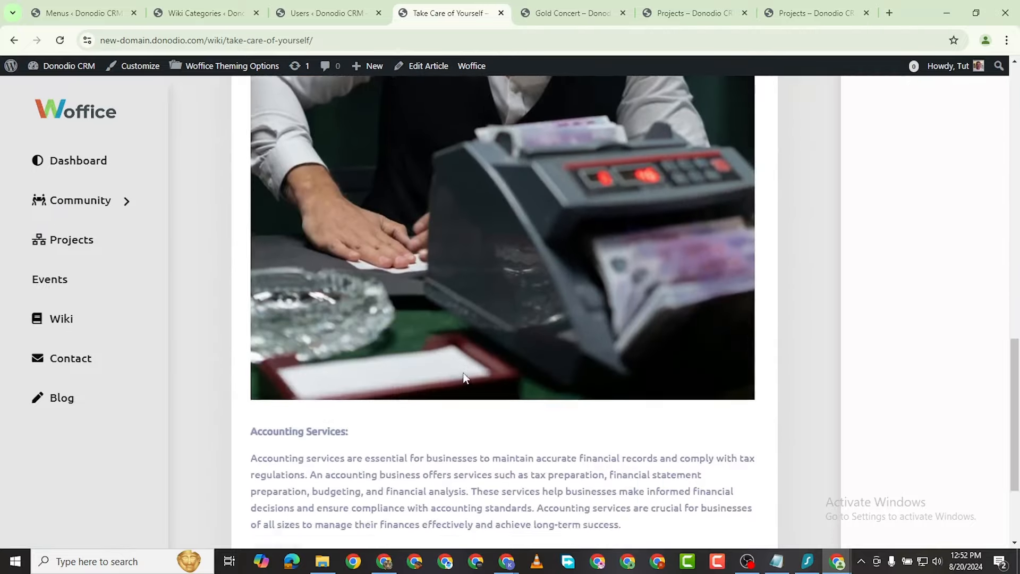
{"action": "scroll", "coordinate": [464, 373], "scroll_direction": "up", "scroll_amount": 15}
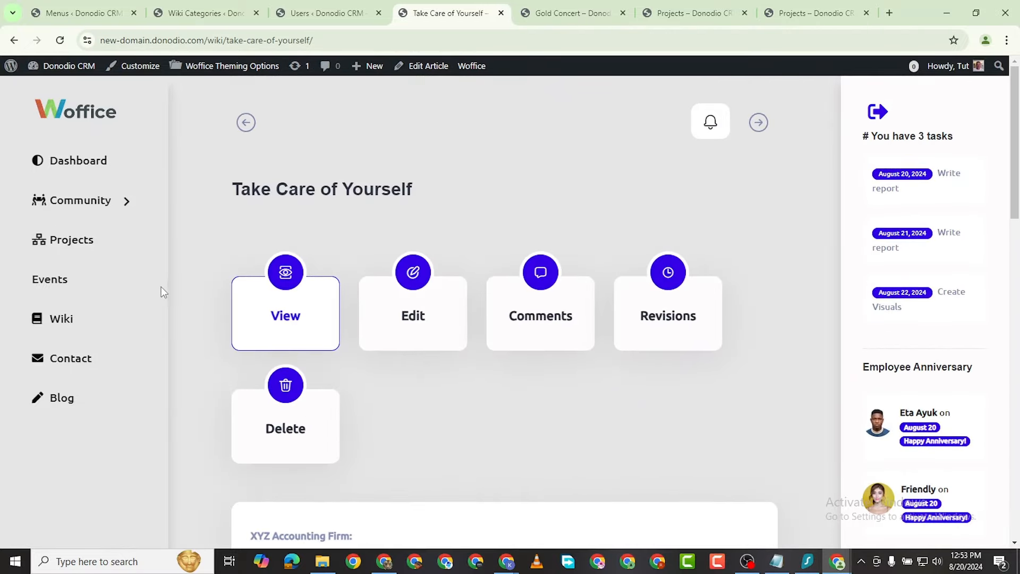
{"action": "left_click", "coordinate": [76, 321]}
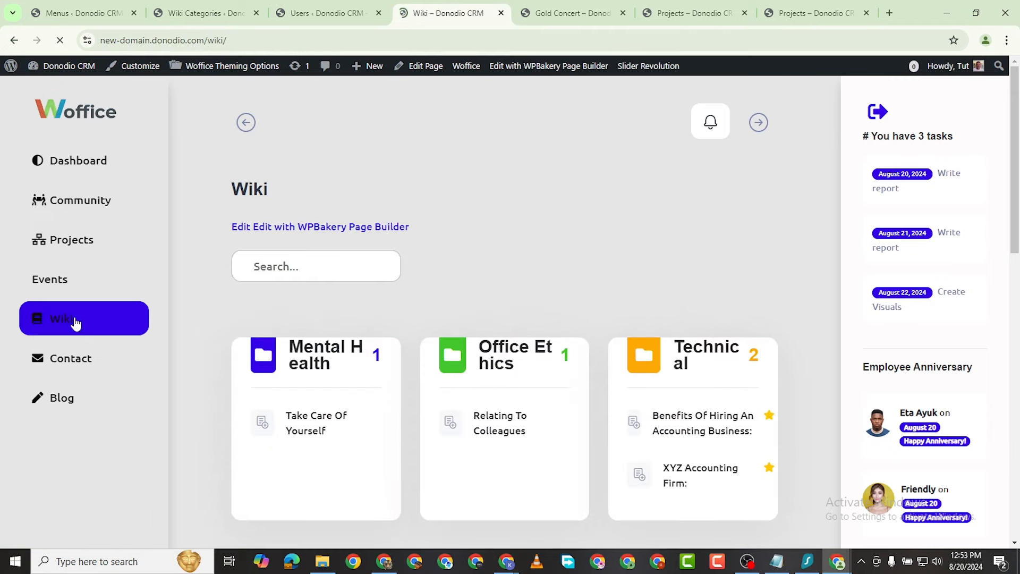
{"action": "scroll", "coordinate": [496, 337], "scroll_direction": "down", "scroll_amount": 3}
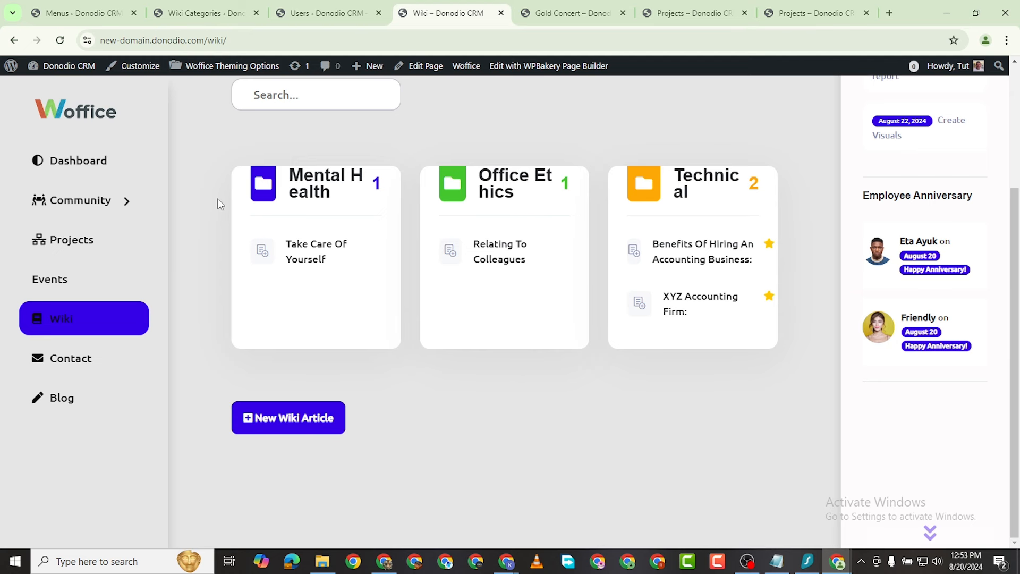
{"action": "scroll", "coordinate": [601, 312], "scroll_direction": "up", "scroll_amount": 3}
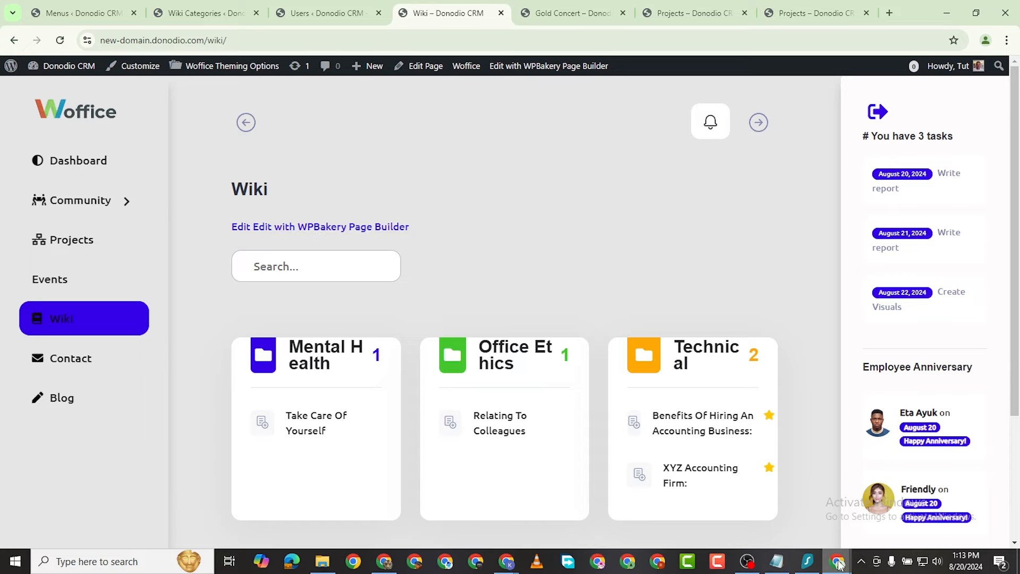
Step: Bring the admin's Wiki Chrome window to the front from the taskbar
{"action": "mouse_move", "coordinate": [838, 561]}
{"action": "mouse_move", "coordinate": [898, 498]}
{"action": "left_click", "coordinate": [784, 505]}
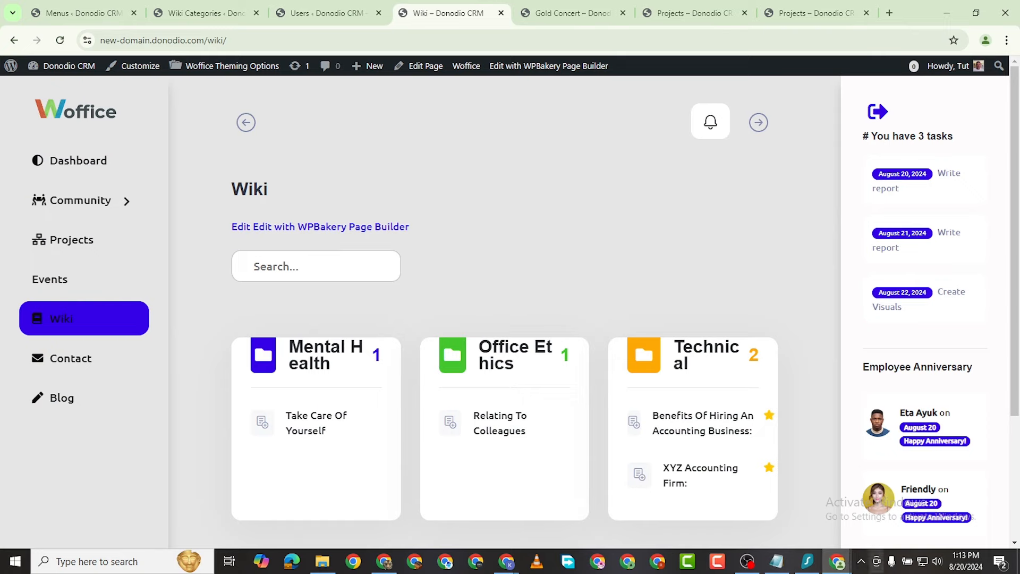
Step: Switch to the member's incognito window and go to the Dashboard
{"action": "mouse_move", "coordinate": [836, 565]}
{"action": "left_click", "coordinate": [903, 505]}
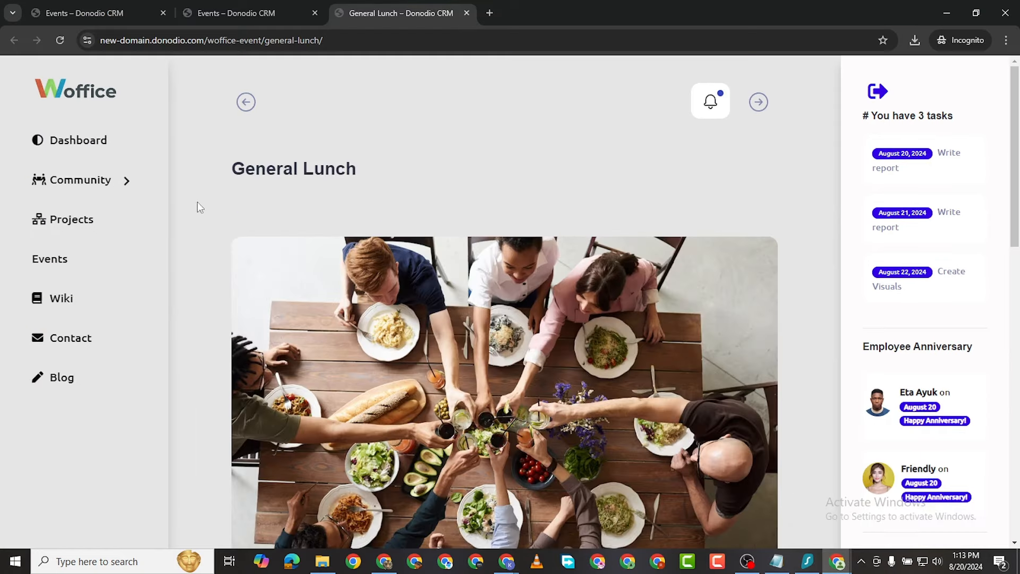
{"action": "left_click", "coordinate": [67, 149]}
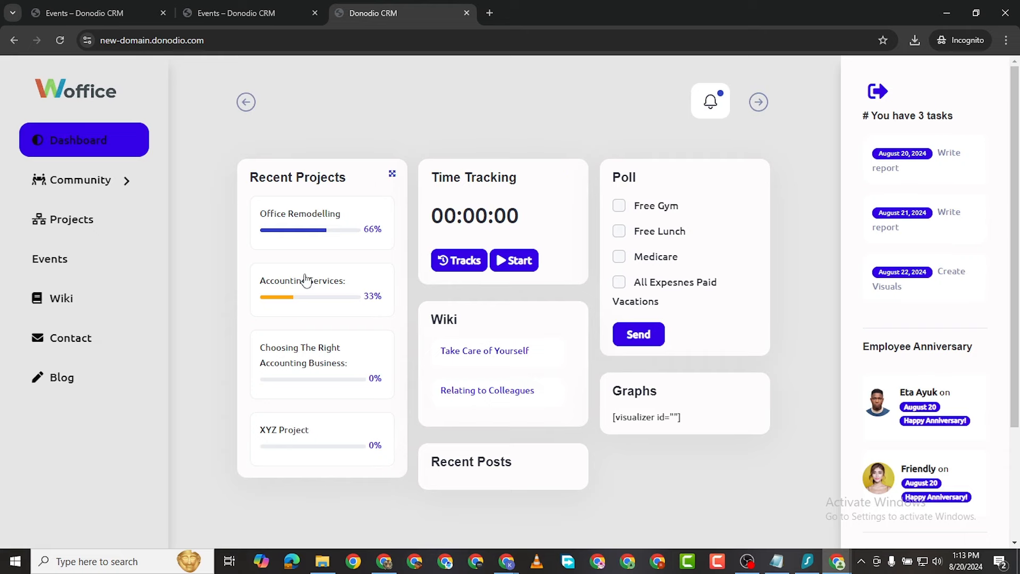
Step: Tick Free Gym in the dashboard Poll and send the vote
{"action": "scroll", "coordinate": [414, 298], "scroll_direction": "down", "scroll_amount": 2}
{"action": "scroll", "coordinate": [414, 294], "scroll_direction": "up", "scroll_amount": 2}
{"action": "left_click", "coordinate": [619, 206]}
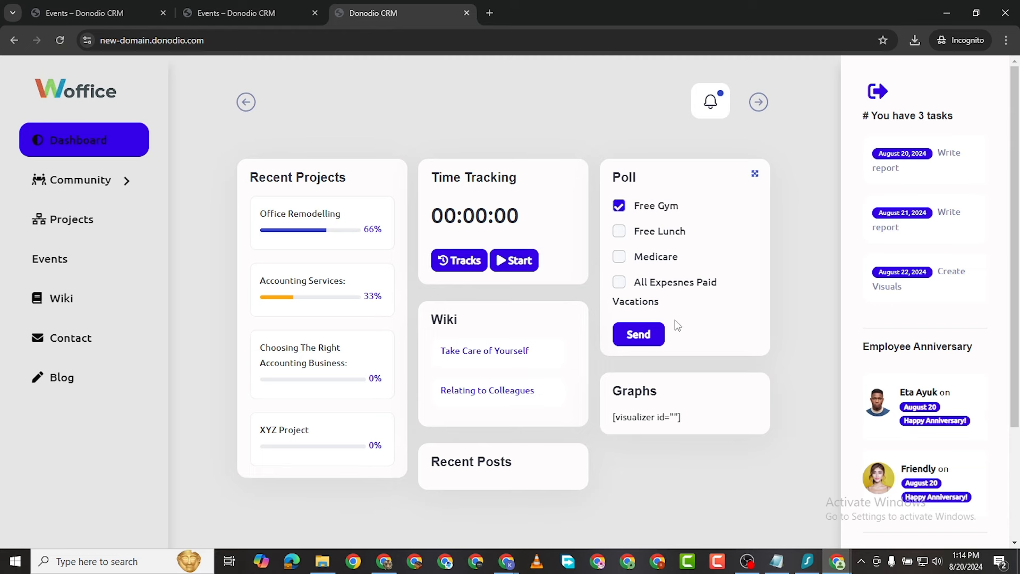
{"action": "left_click", "coordinate": [645, 333]}
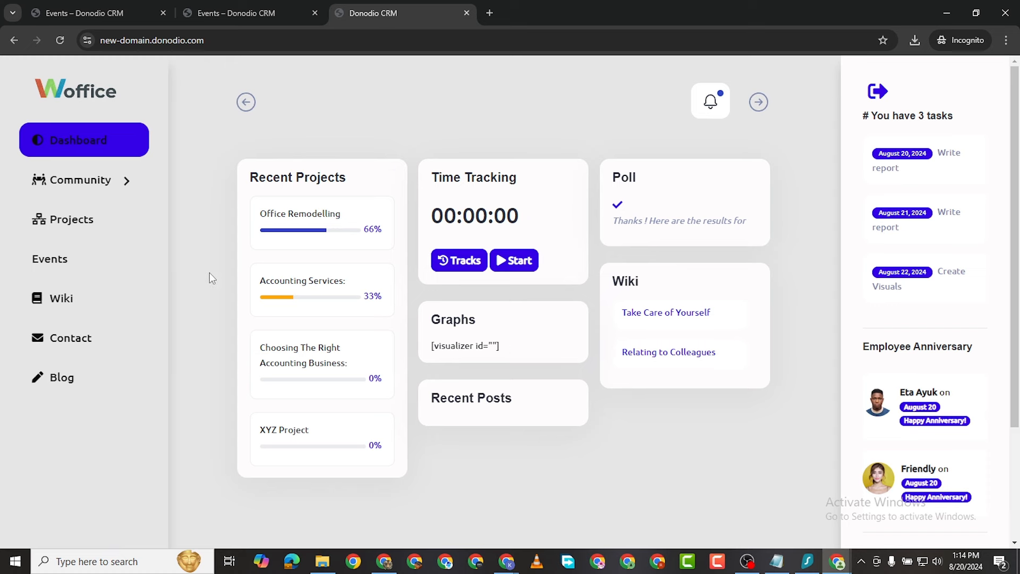
Step: Expand Community and browse the member's Members directory
{"action": "left_click", "coordinate": [100, 181]}
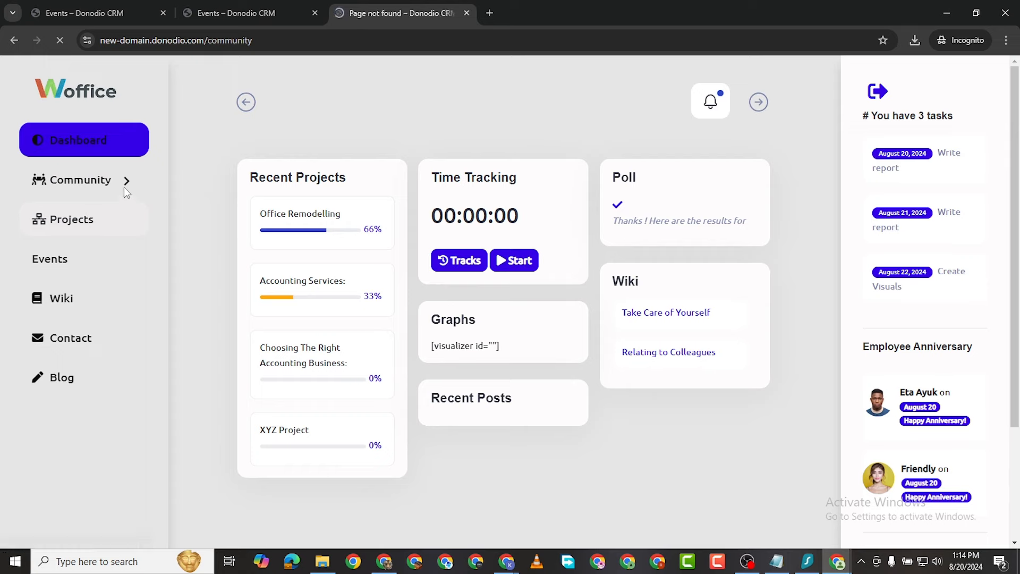
{"action": "left_click", "coordinate": [129, 187]}
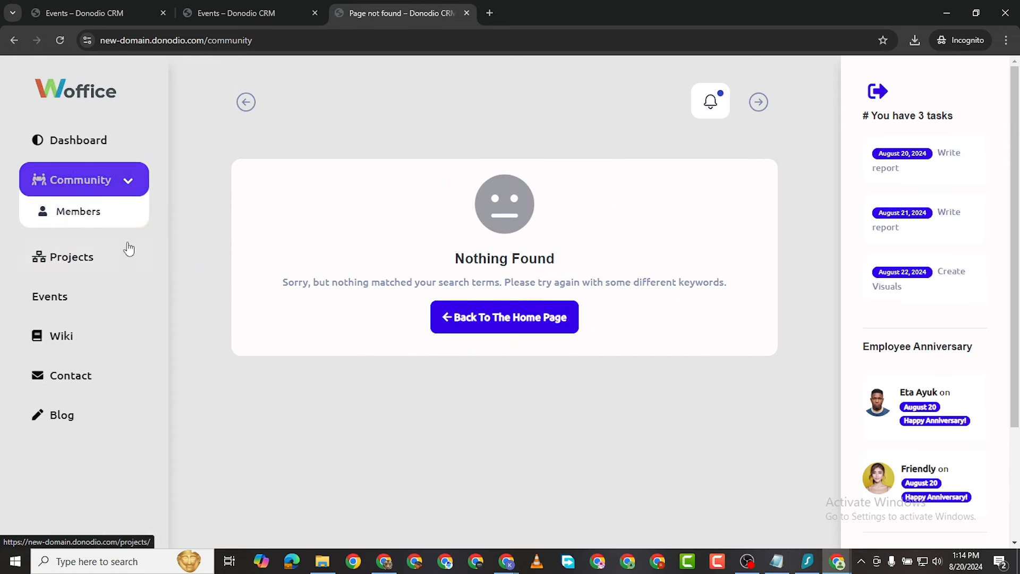
{"action": "left_click", "coordinate": [82, 216]}
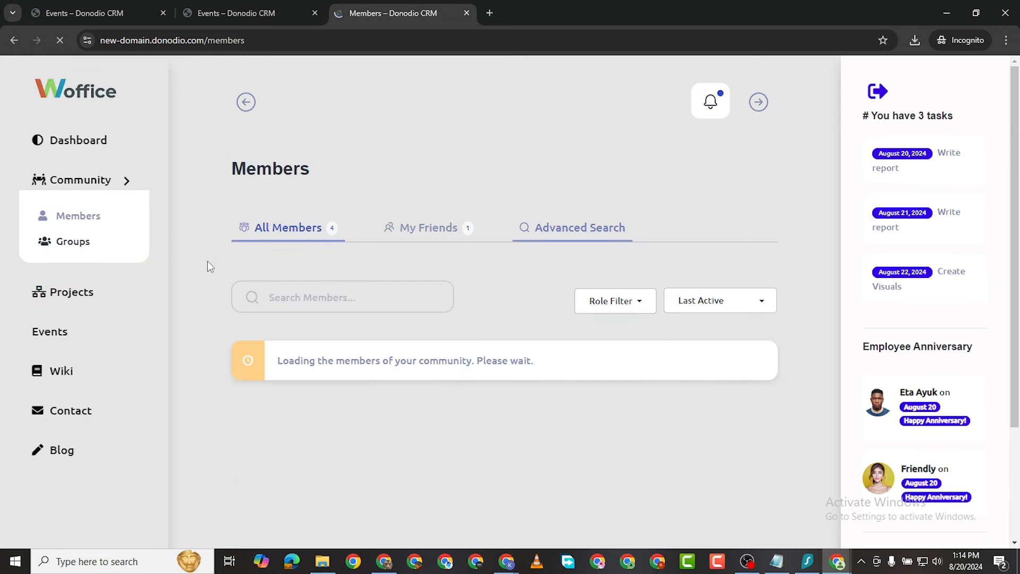
{"action": "scroll", "coordinate": [407, 273], "scroll_direction": "down", "scroll_amount": 3}
{"action": "scroll", "coordinate": [407, 340], "scroll_direction": "up", "scroll_amount": 3}
{"action": "scroll", "coordinate": [399, 335], "scroll_direction": "down", "scroll_amount": 3}
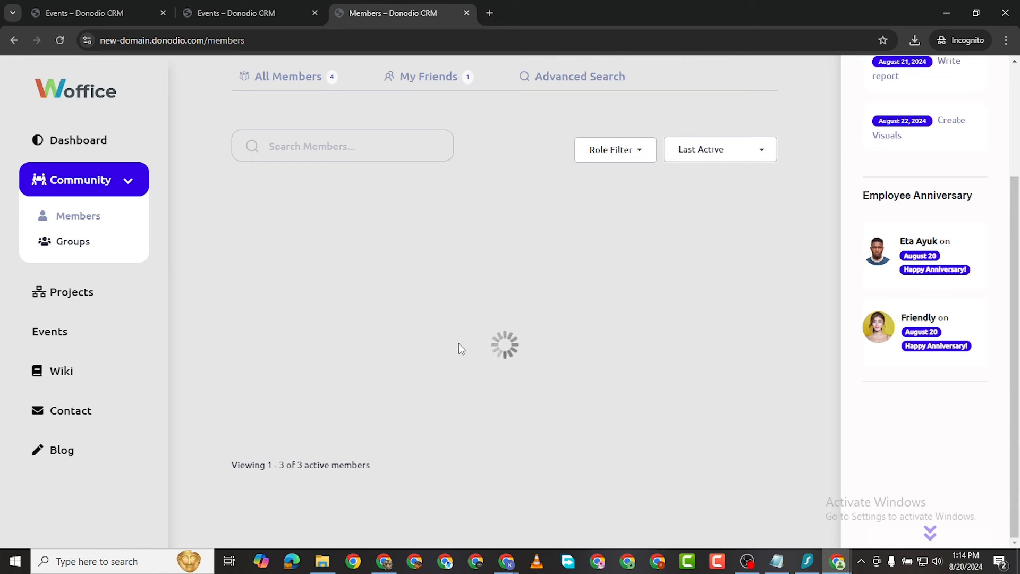
Step: Browse the Groups page
{"action": "left_click", "coordinate": [87, 248]}
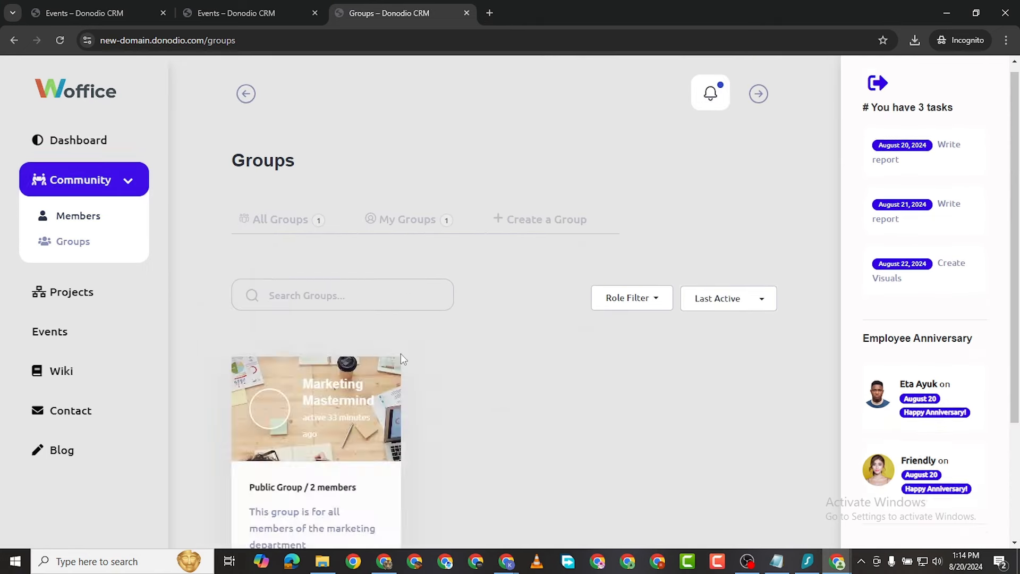
{"action": "scroll", "coordinate": [333, 360], "scroll_direction": "down", "scroll_amount": 2}
{"action": "scroll", "coordinate": [346, 346], "scroll_direction": "down", "scroll_amount": 1}
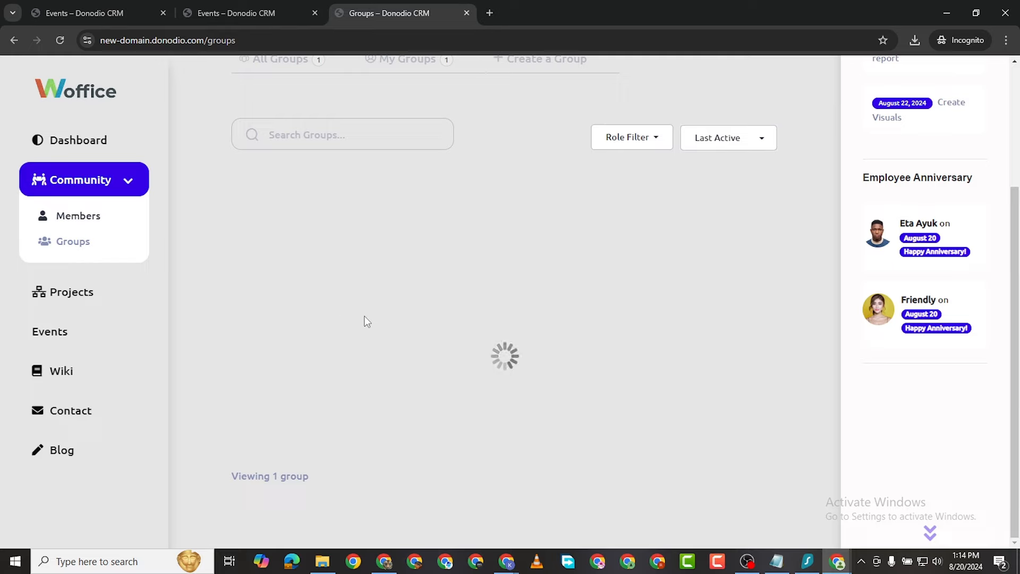
{"action": "scroll", "coordinate": [356, 318], "scroll_direction": "up", "scroll_amount": 2}
Step: Browse the Projects page, then open the Events list
{"action": "left_click", "coordinate": [68, 291]}
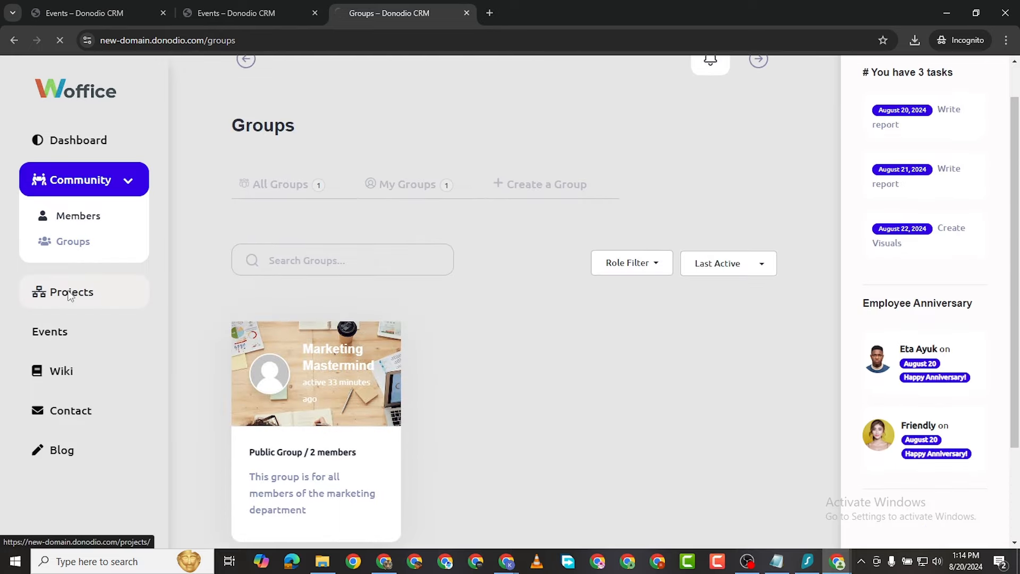
{"action": "scroll", "coordinate": [546, 353], "scroll_direction": "down", "scroll_amount": 4}
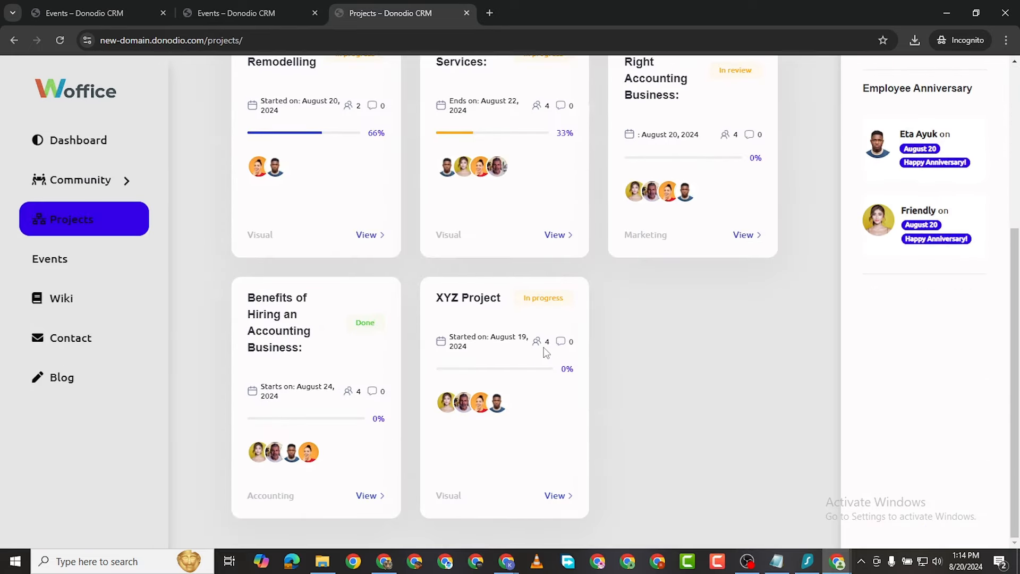
{"action": "scroll", "coordinate": [542, 383], "scroll_direction": "up", "scroll_amount": 1}
{"action": "scroll", "coordinate": [509, 239], "scroll_direction": "up", "scroll_amount": 4}
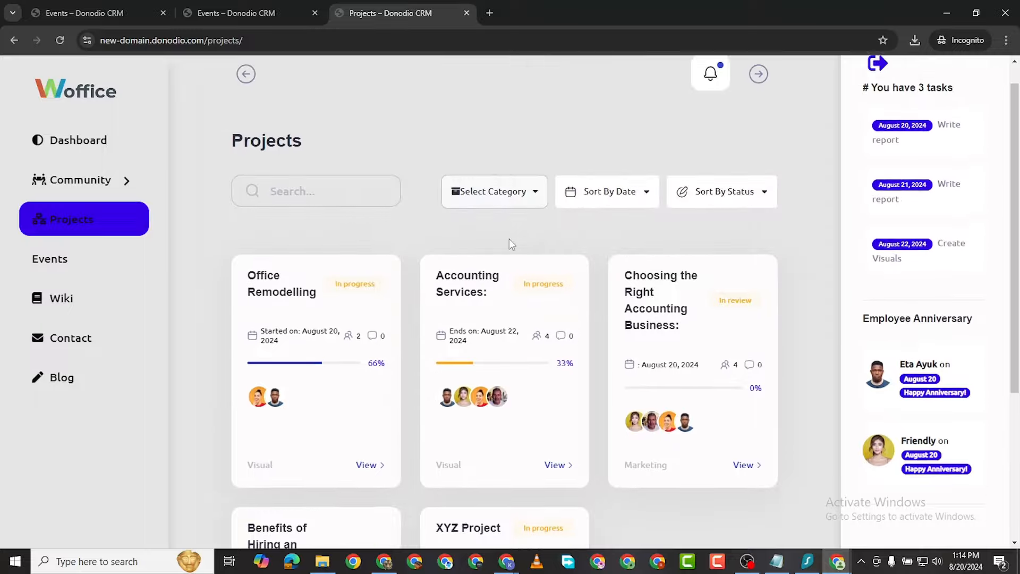
{"action": "scroll", "coordinate": [492, 447], "scroll_direction": "down", "scroll_amount": 4}
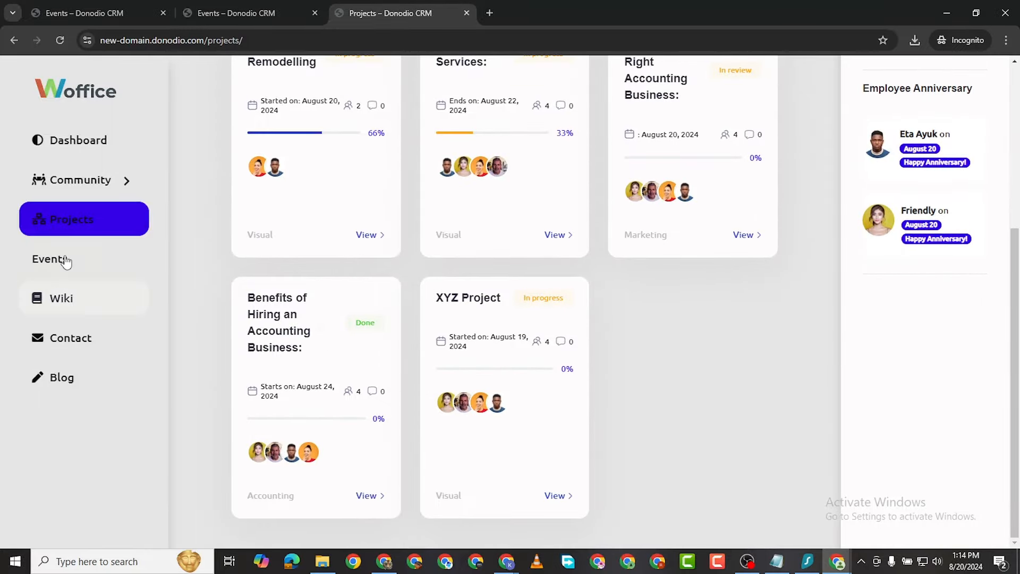
{"action": "left_click", "coordinate": [66, 263]}
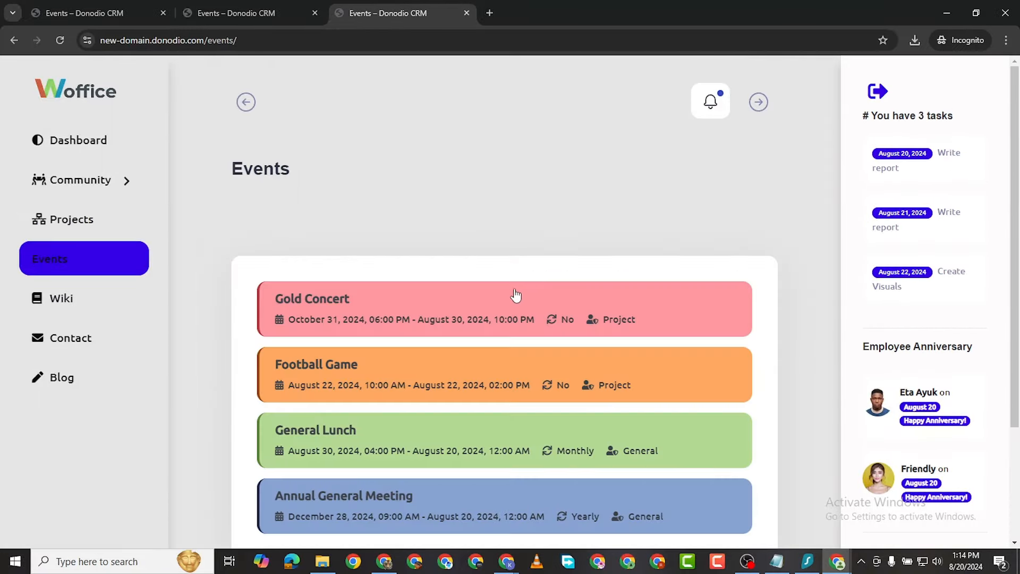
Step: Check the member's notifications, then revisit the Wiki page
{"action": "scroll", "coordinate": [531, 324], "scroll_direction": "down", "scroll_amount": 3}
{"action": "scroll", "coordinate": [558, 335], "scroll_direction": "up", "scroll_amount": 3}
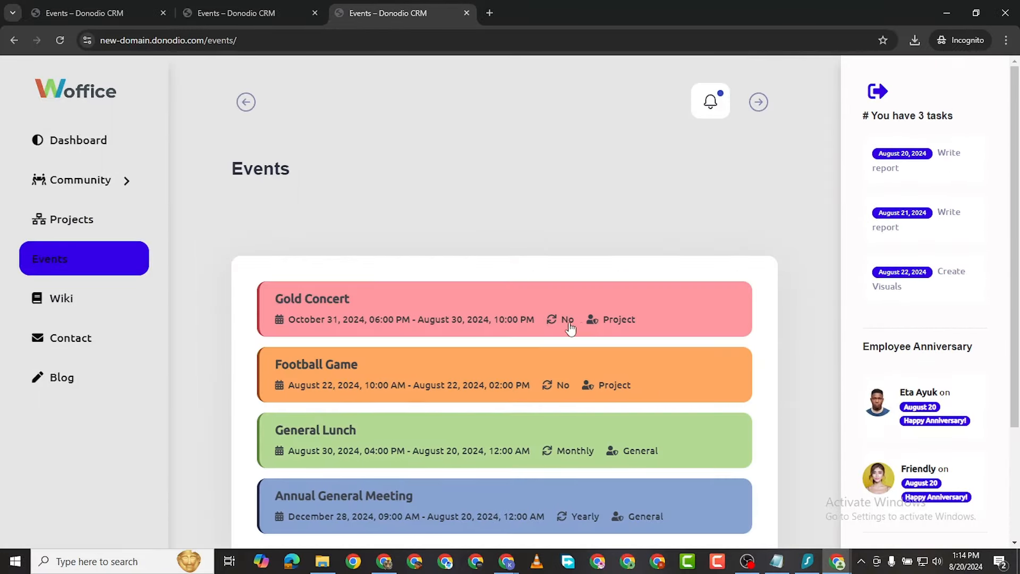
{"action": "left_click", "coordinate": [713, 106]}
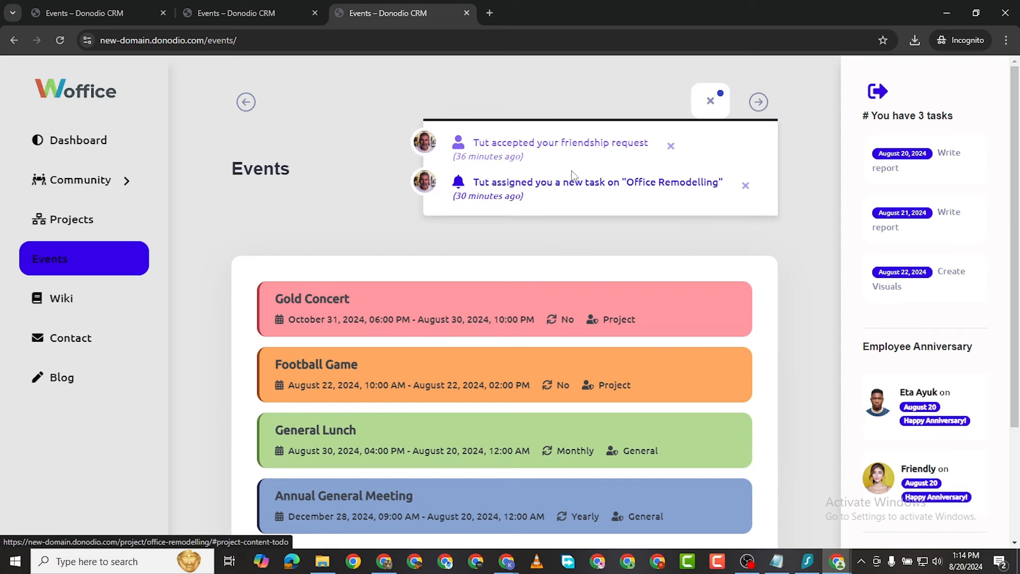
{"action": "left_click", "coordinate": [64, 312]}
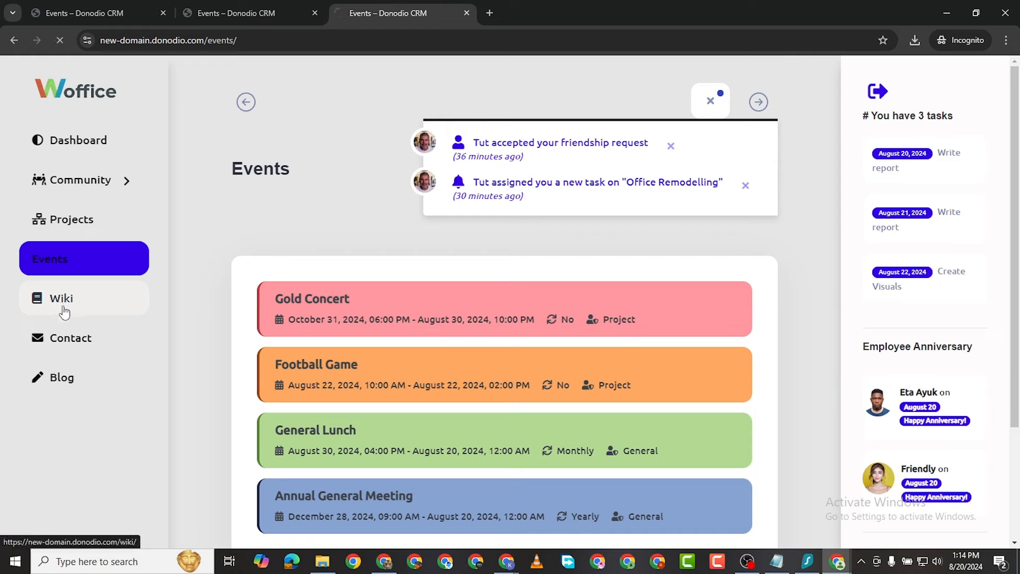
{"action": "scroll", "coordinate": [428, 364], "scroll_direction": "down", "scroll_amount": 3}
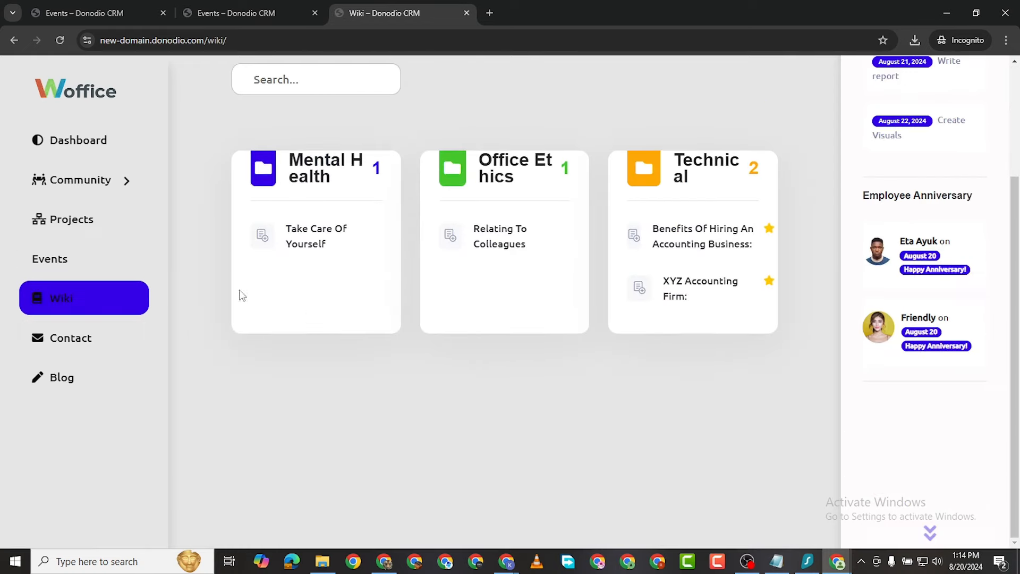
Step: Open the Contact page and look over its name, email, subject and message form
{"action": "left_click", "coordinate": [79, 338]}
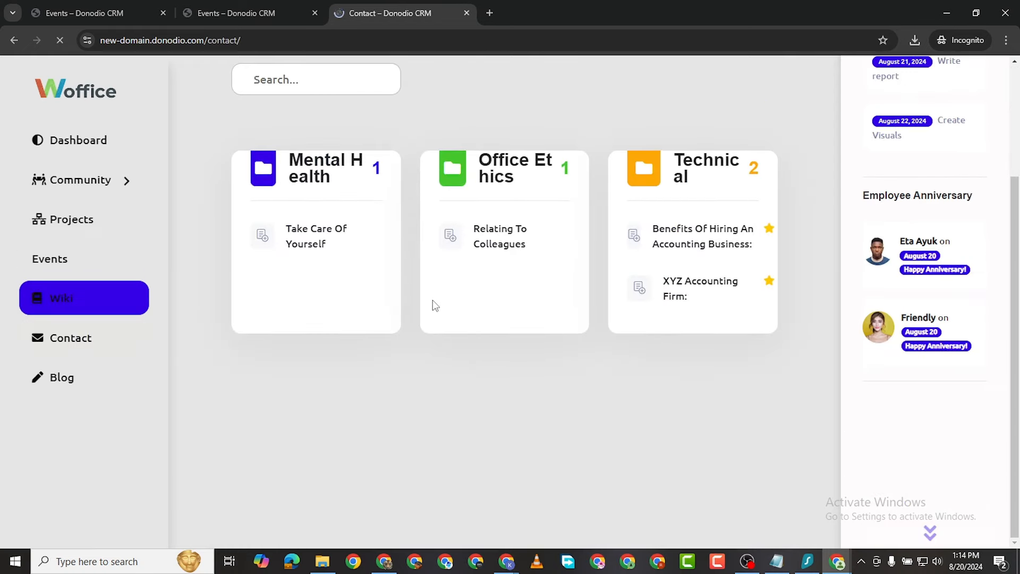
{"action": "scroll", "coordinate": [346, 273], "scroll_direction": "down", "scroll_amount": 3}
{"action": "scroll", "coordinate": [349, 180], "scroll_direction": "up", "scroll_amount": 3}
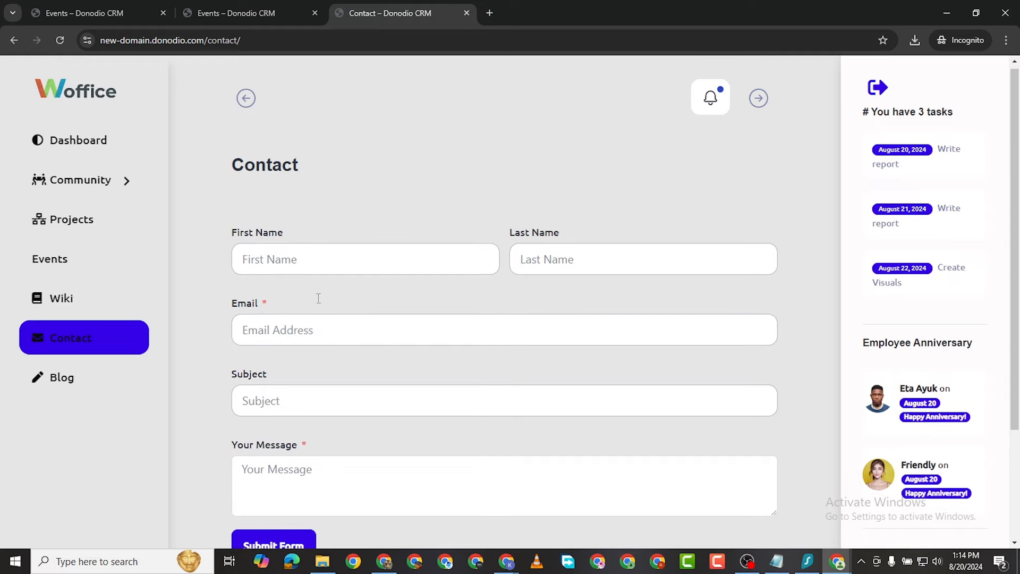
{"action": "scroll", "coordinate": [319, 301], "scroll_direction": "down", "scroll_amount": 3}
{"action": "scroll", "coordinate": [361, 323], "scroll_direction": "up", "scroll_amount": 3}
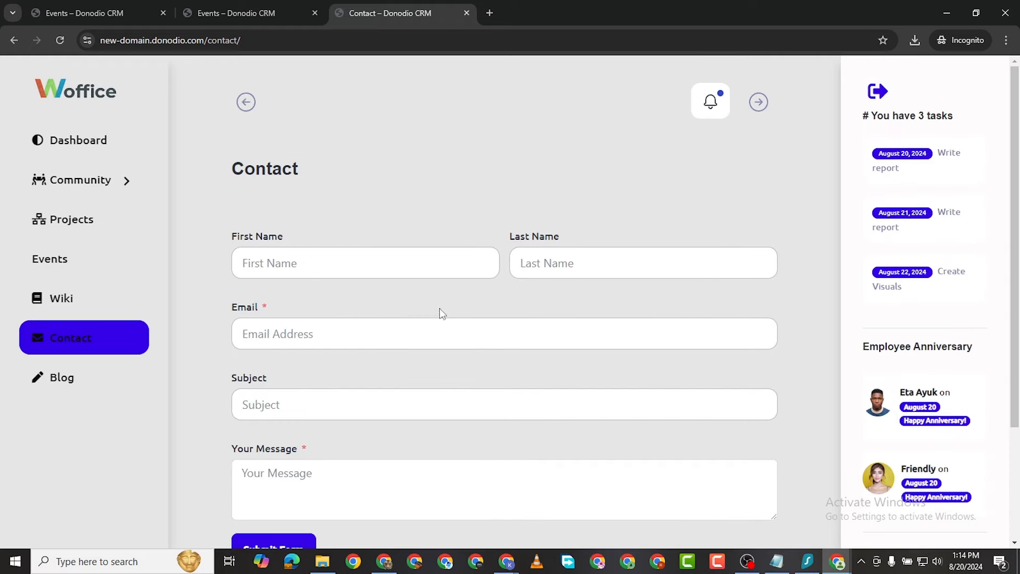